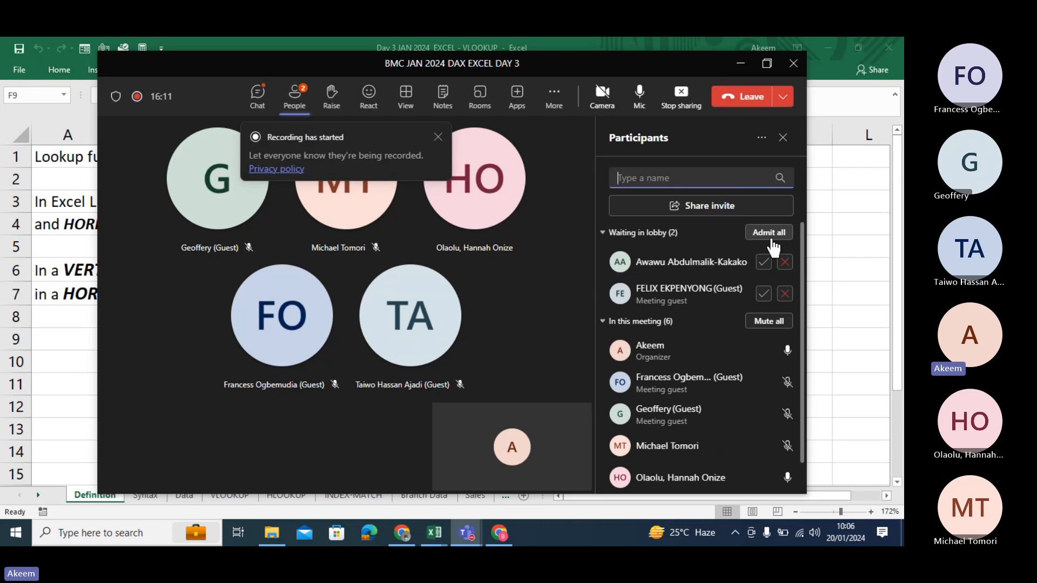
Step: Admit everyone waiting in the meeting lobby and minimize the Teams meeting window to return to the Excel workbook
left_click(771, 237)
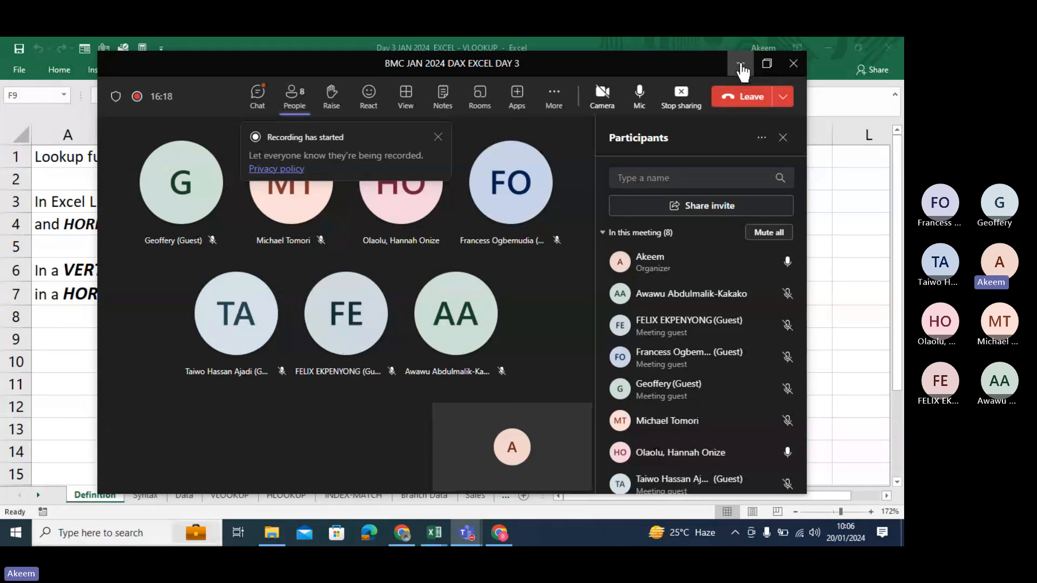
left_click(741, 64)
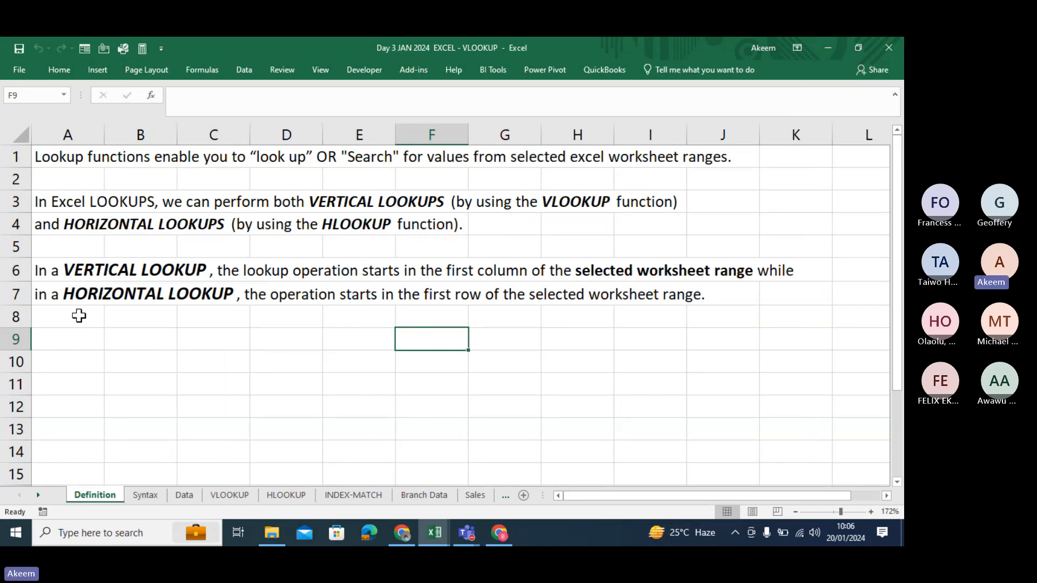
Step: Read the lookup function definitions on the Definition sheet, from the vertical lookup text in A6 back up to A1
left_click_drag(898, 190, 899, 151)
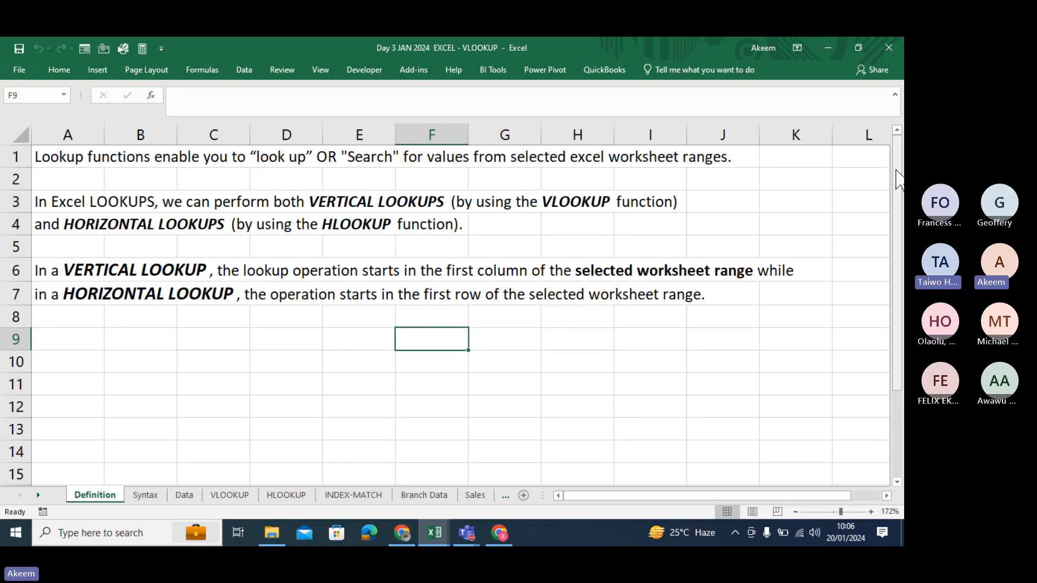
mouse_move(899, 177)
left_mouse_down()
mouse_move(901, 265)
mouse_move(900, 189)
left_mouse_up()
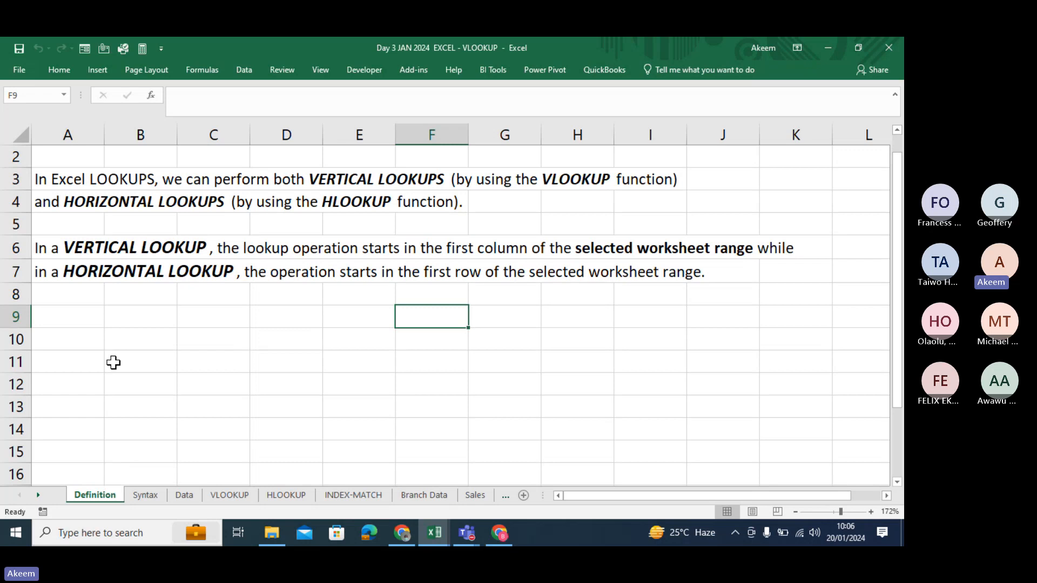
left_click(58, 248)
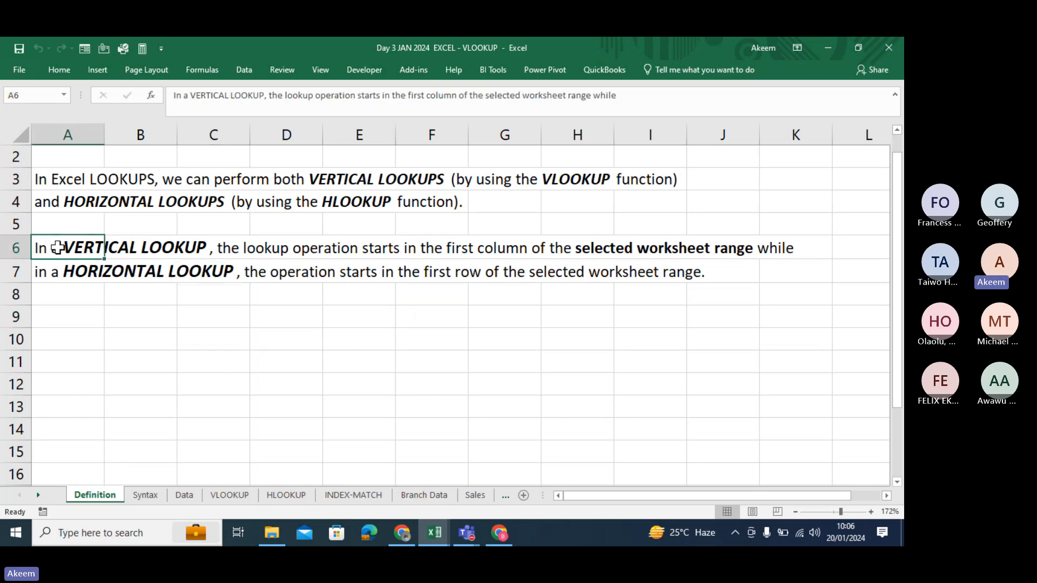
key("Up")
key("Up")
key("Up")
key("Up")
key("Up")
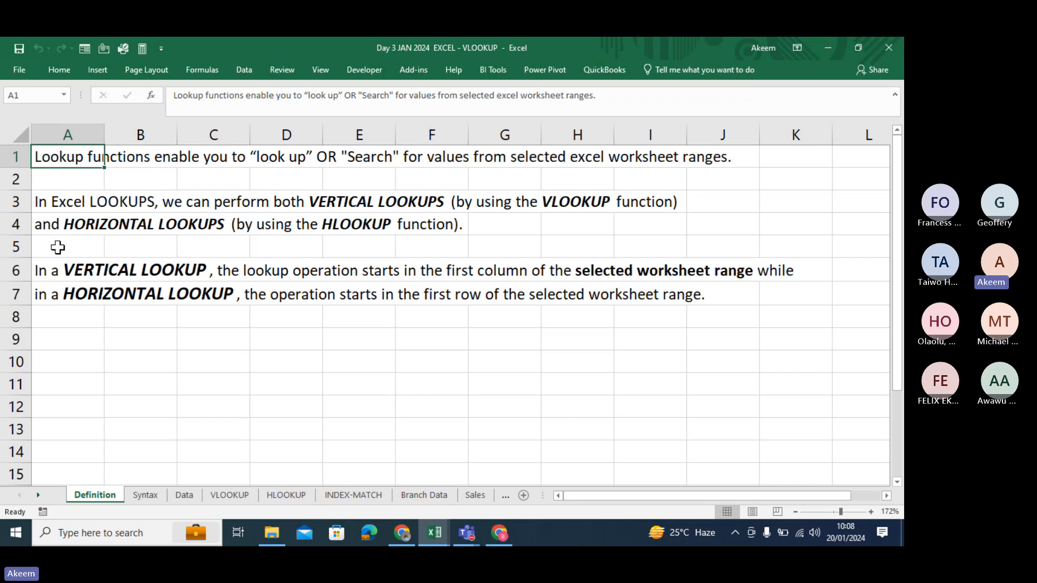
Step: Enter the text "sumproduct" in cell D9 below the definitions on the Definition sheet
left_click(263, 322)
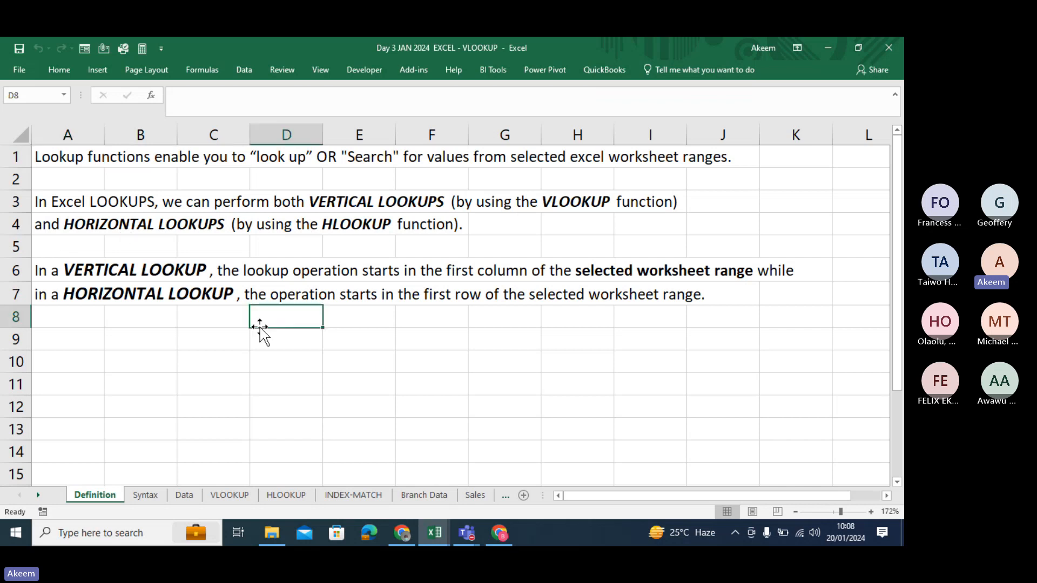
left_click(267, 336)
type("sumpro")
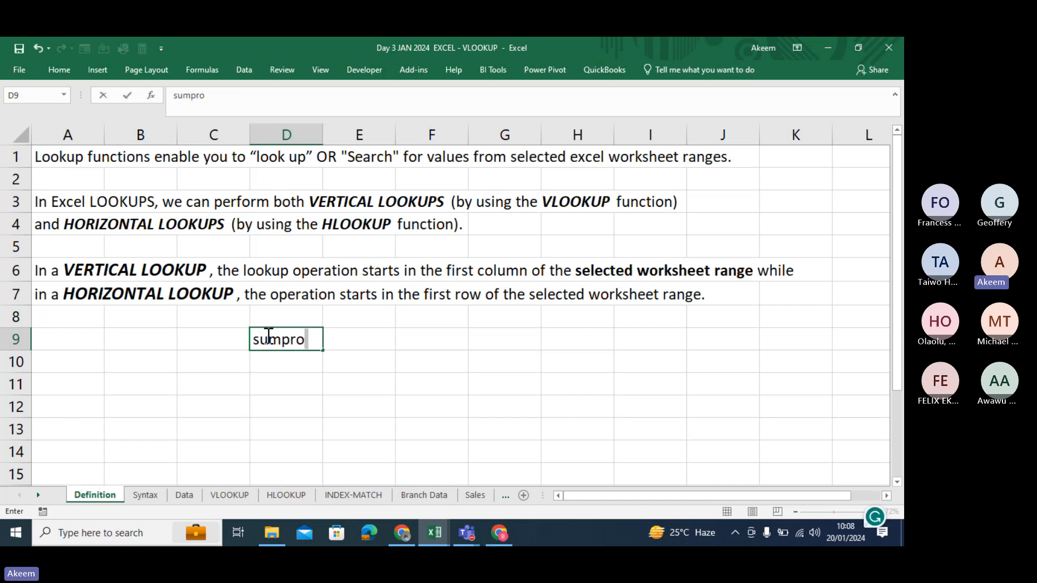
type("duct")
key("Return")
left_click(285, 342)
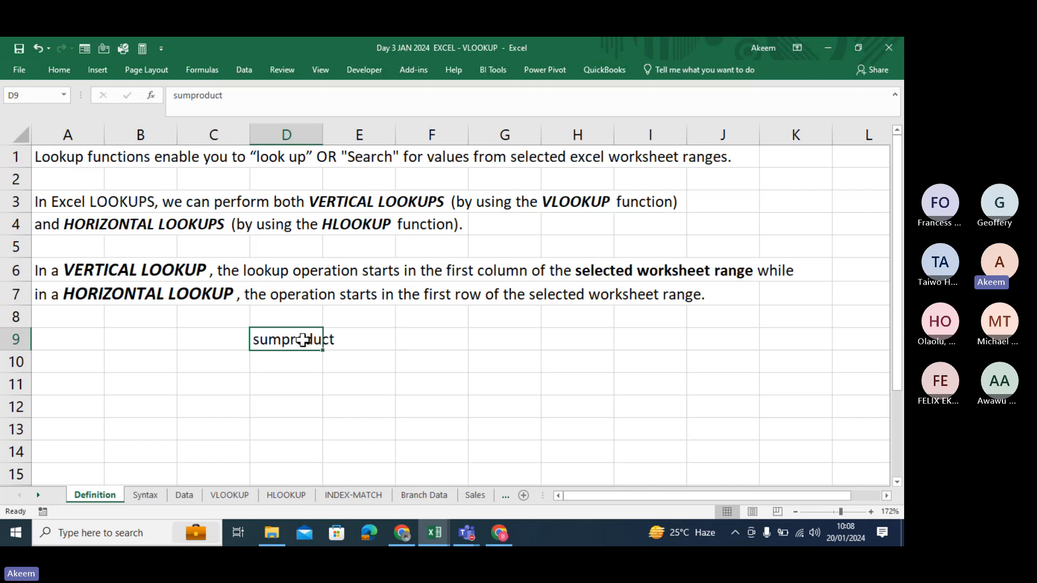
left_click(414, 341)
type("=x")
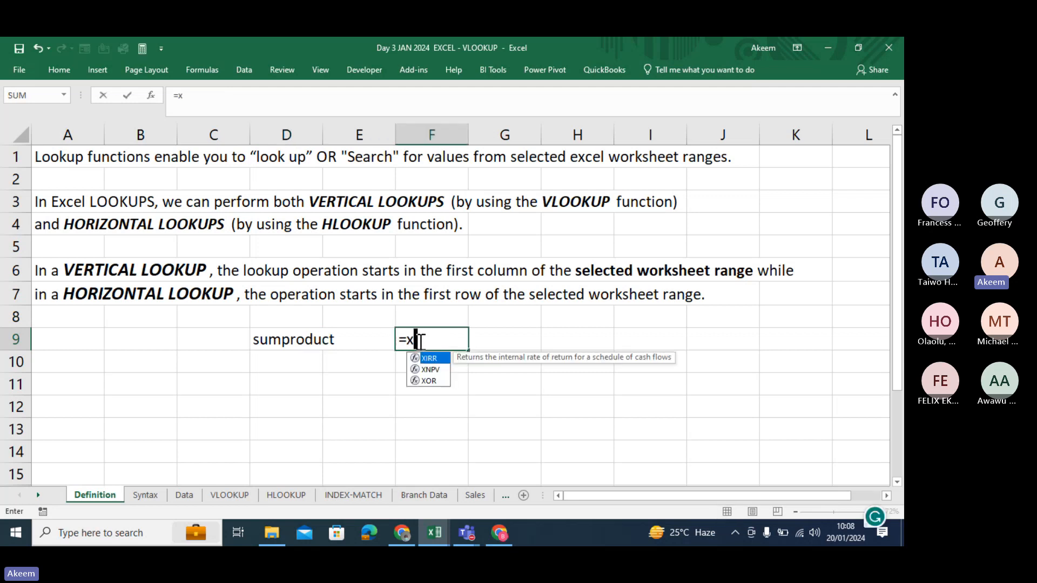
key("Escape")
key("BackSpace")
key("BackSpace")
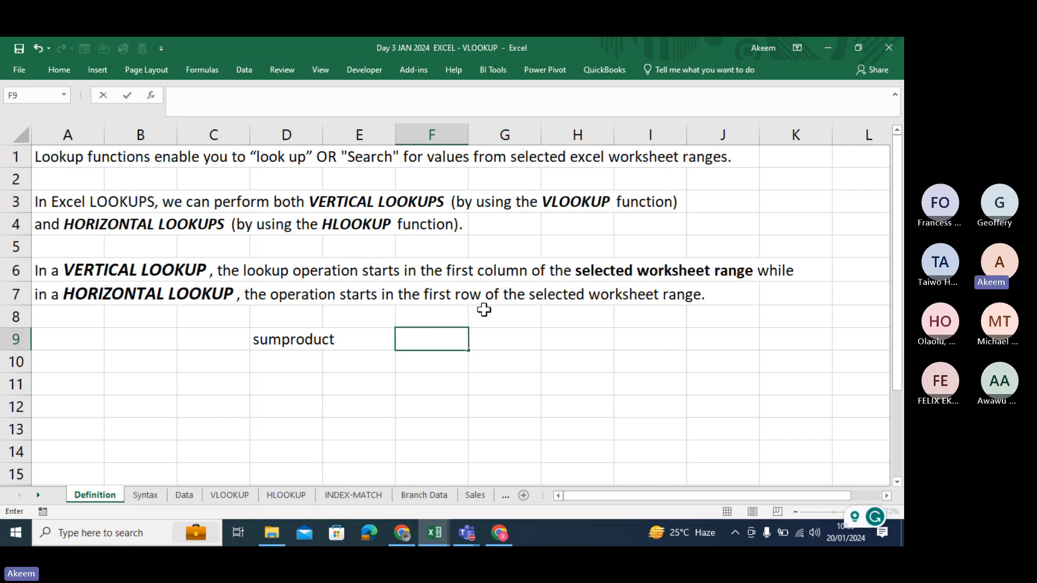
left_click(502, 343)
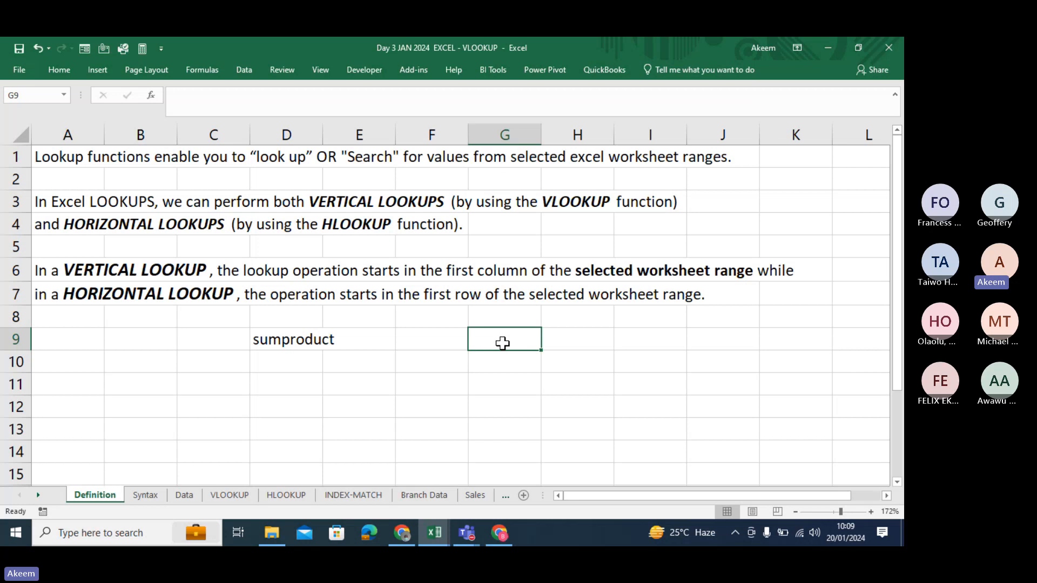
left_click(304, 366)
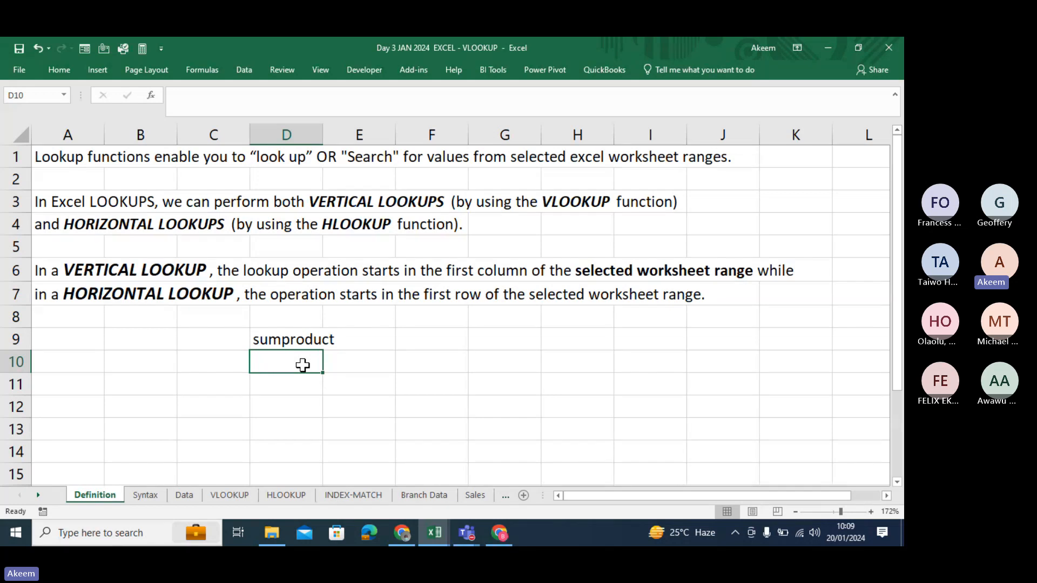
Step: Look through the VLOOKUP, HLOOKUP and INDEX-MATCH sheets and return to the lookup definition in A1 of the Definition sheet
left_click(248, 496)
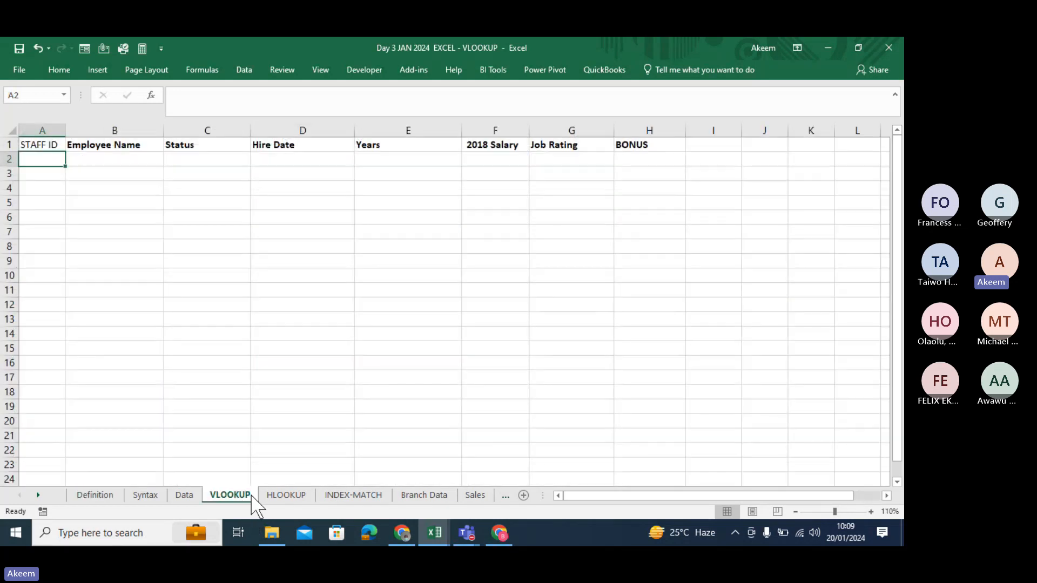
left_click(287, 496)
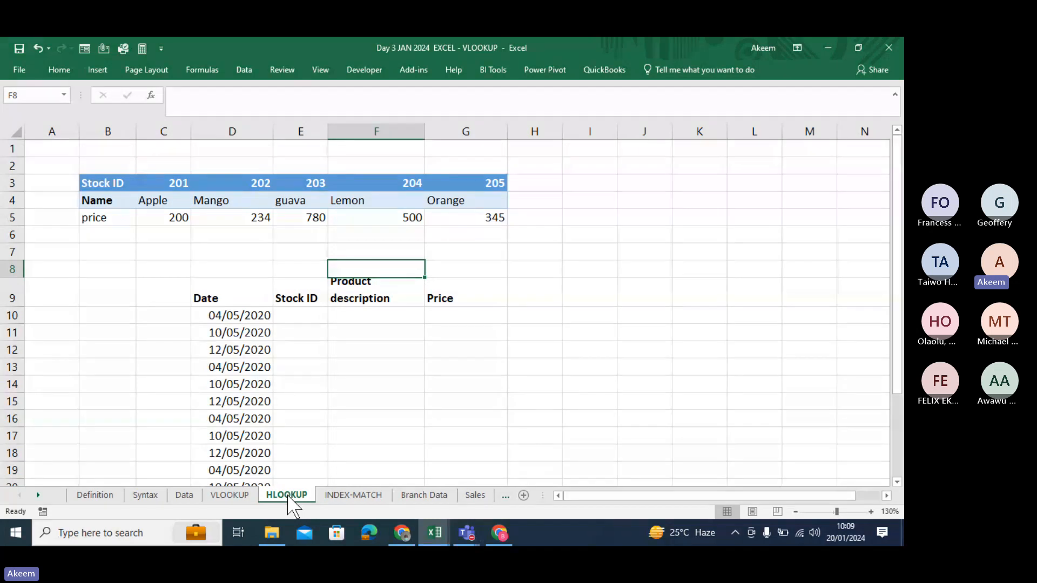
left_click(345, 496)
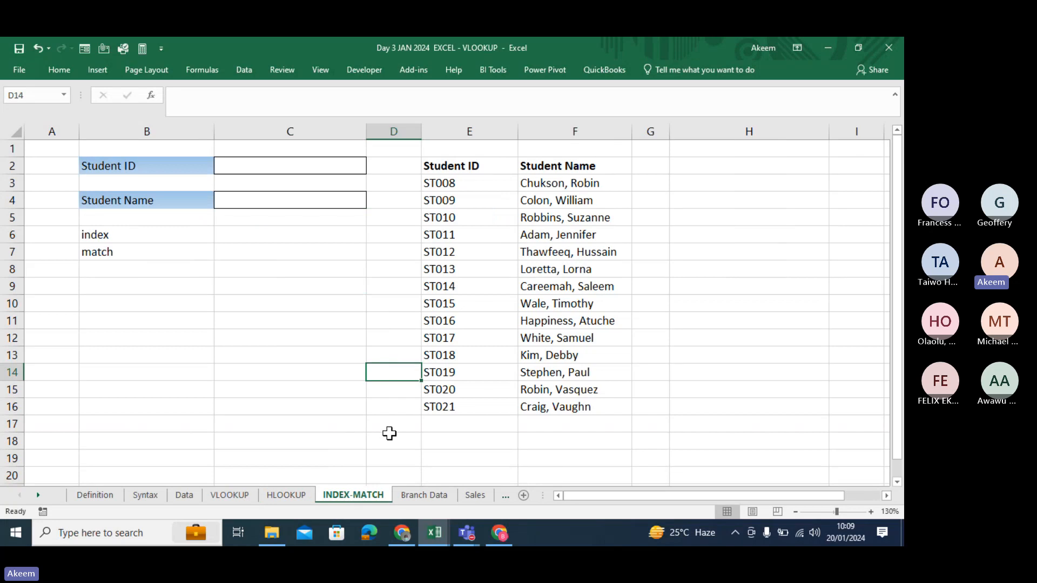
left_click(222, 496)
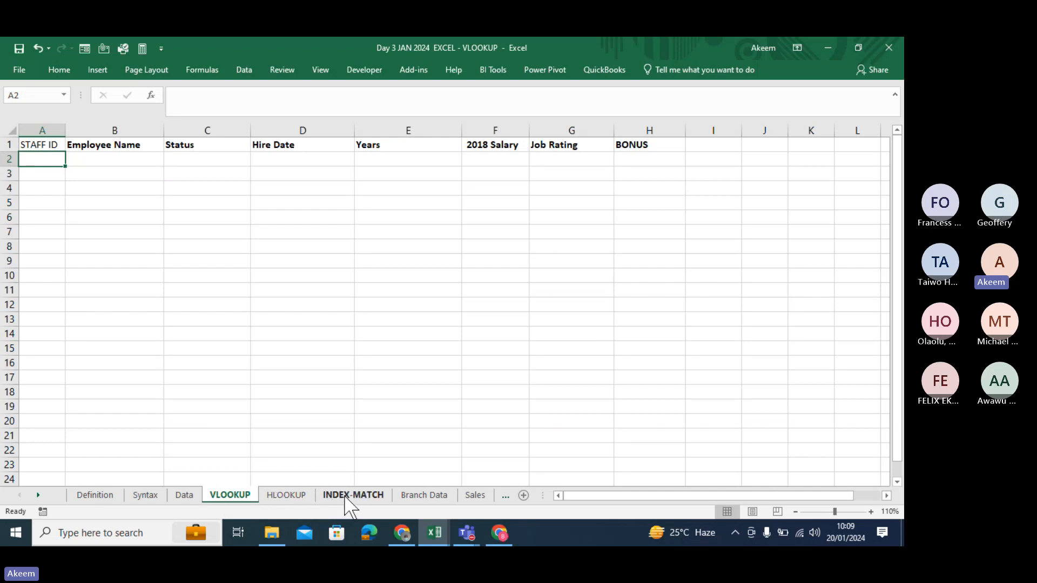
left_click(209, 389)
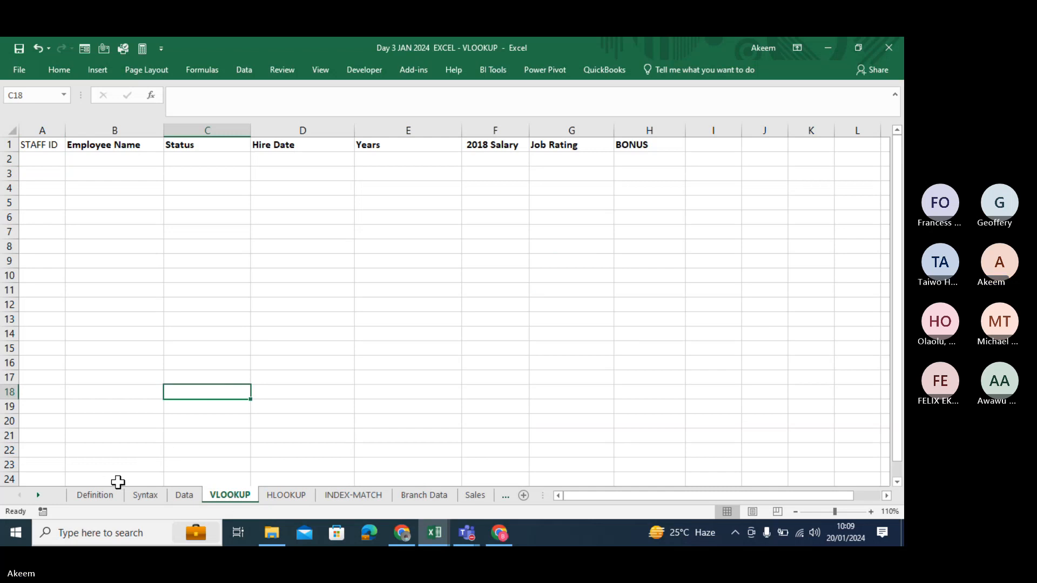
left_click(102, 501)
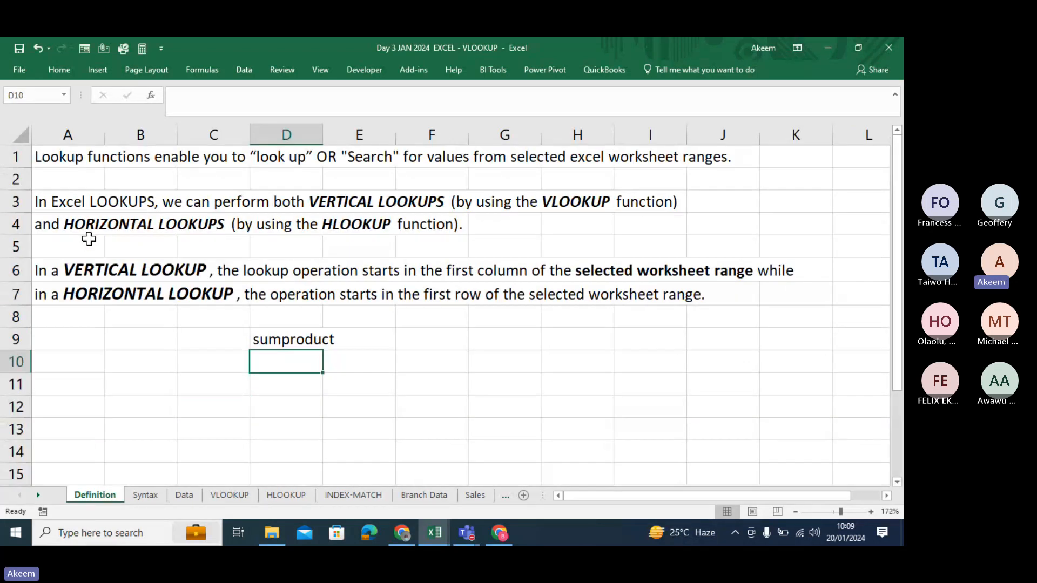
left_click(69, 161)
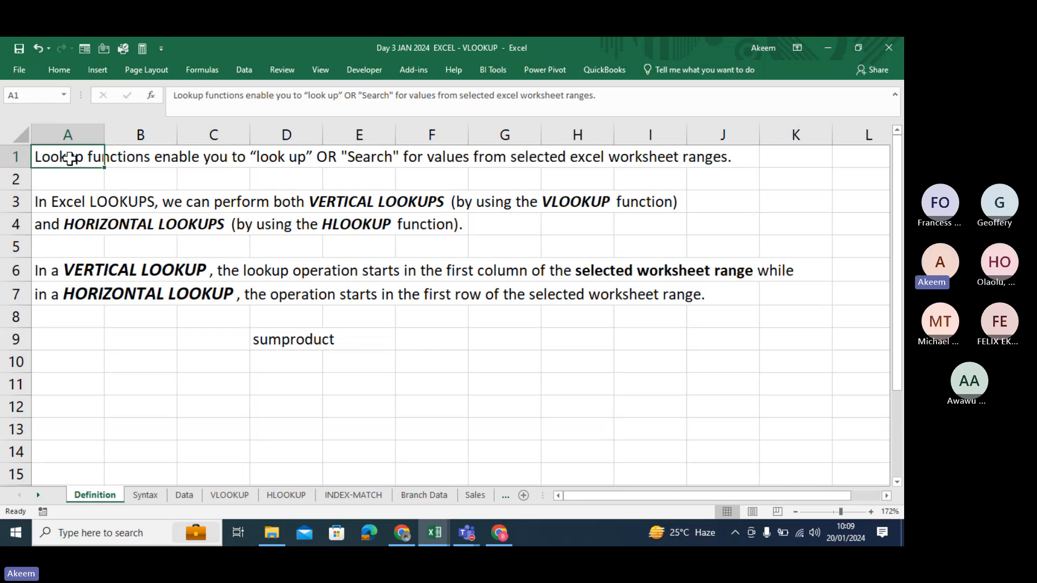
Step: Examine the empty employee table on the VLOOKUP sheet, going across row 3 from the Staff ID column to the Years column
left_click(233, 496)
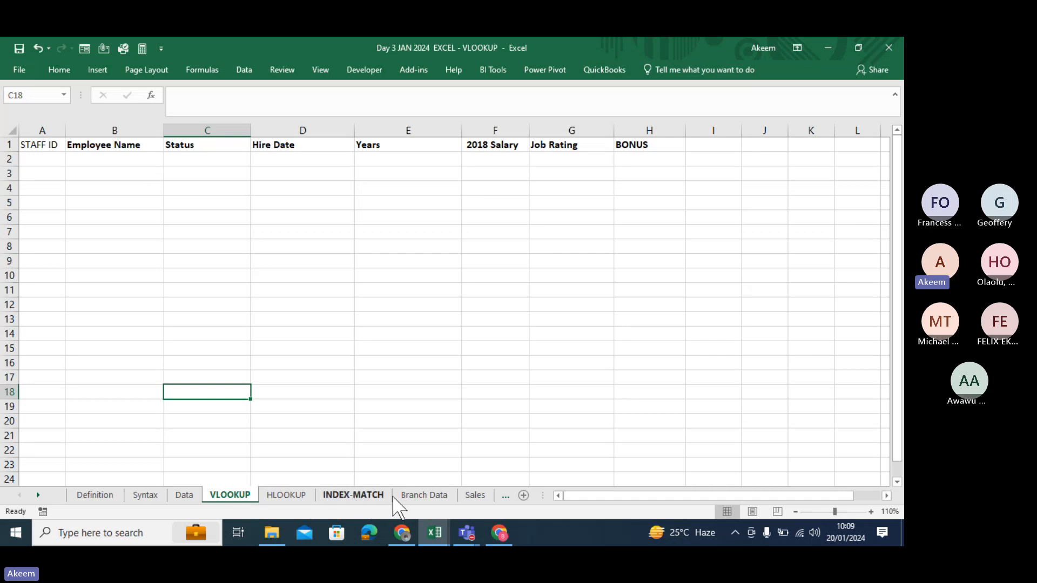
left_click(184, 495)
left_click(227, 494)
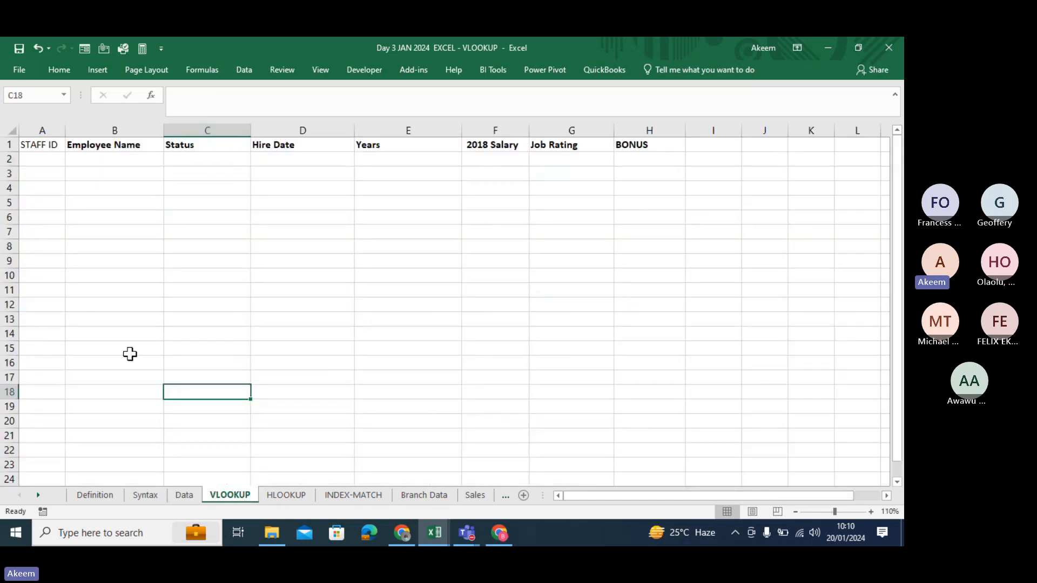
left_click(45, 177)
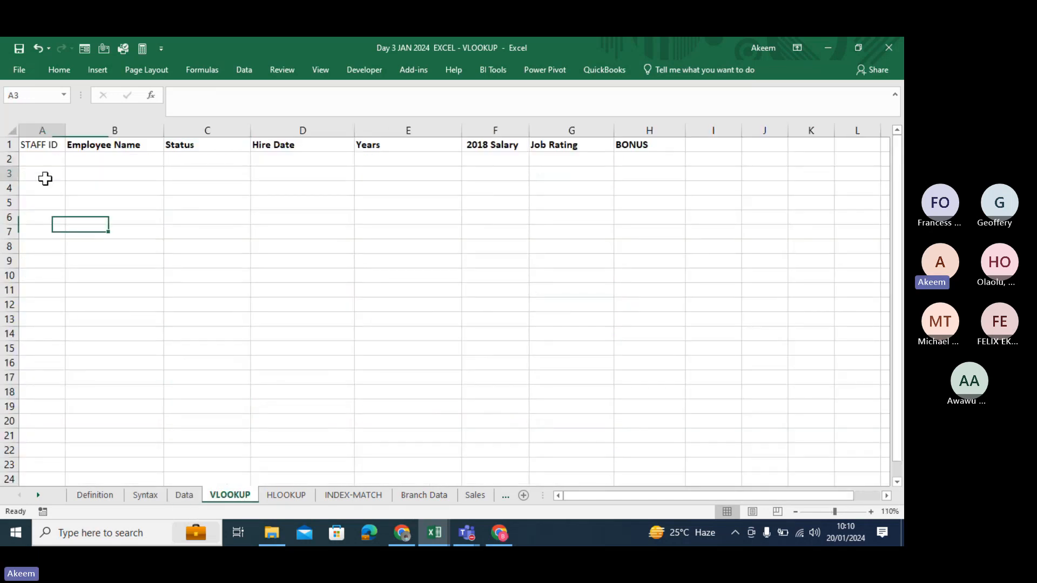
left_click(130, 178)
left_click(61, 176)
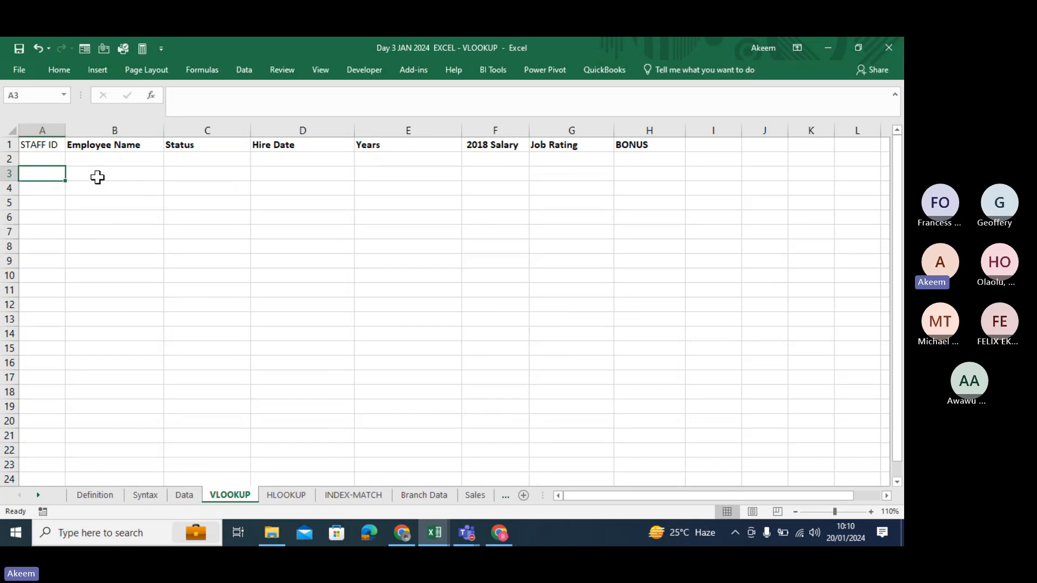
left_click(97, 177)
left_click(208, 178)
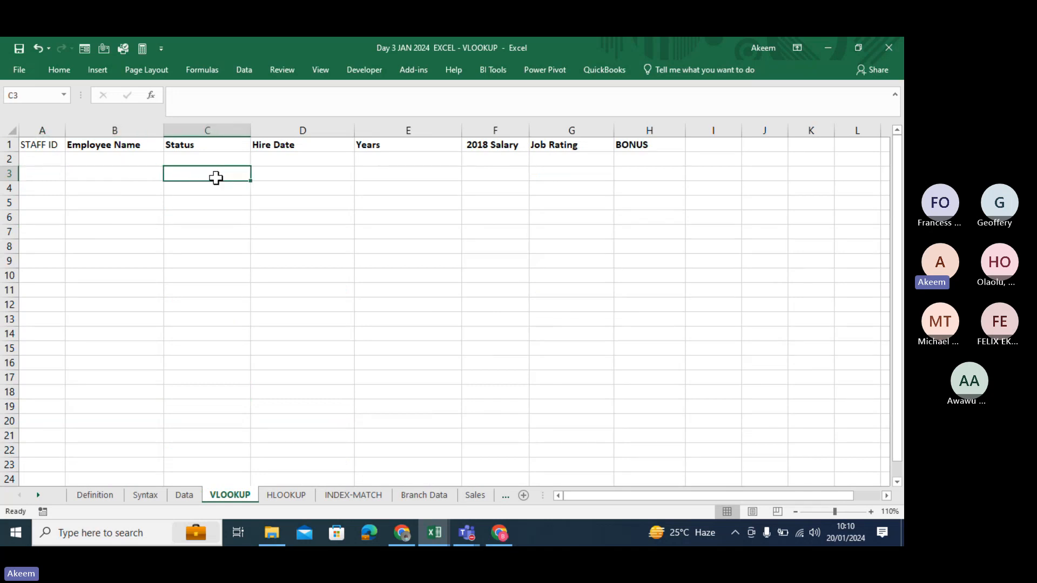
left_click(292, 171)
left_click(387, 173)
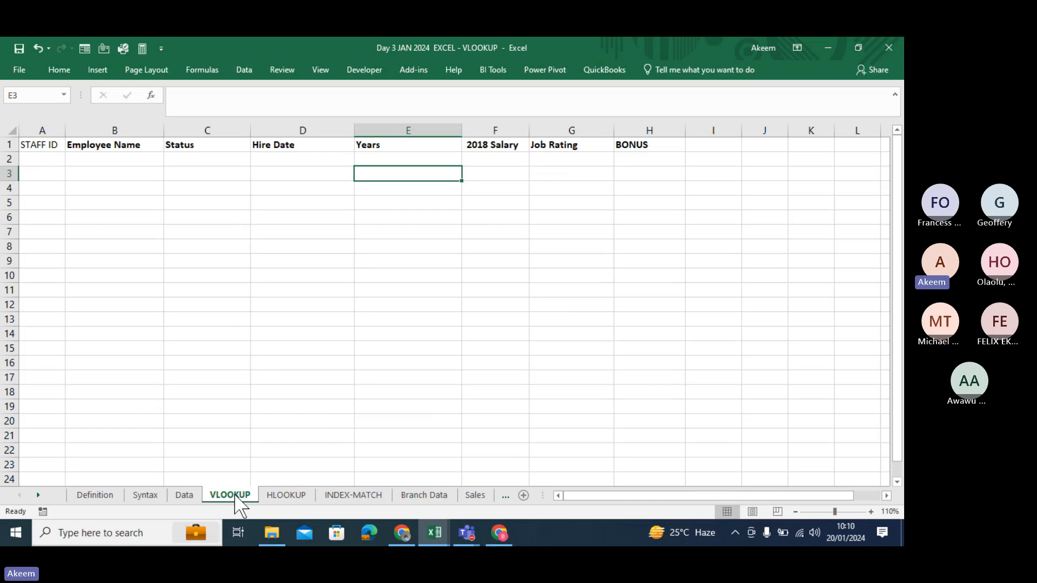
left_click(47, 193)
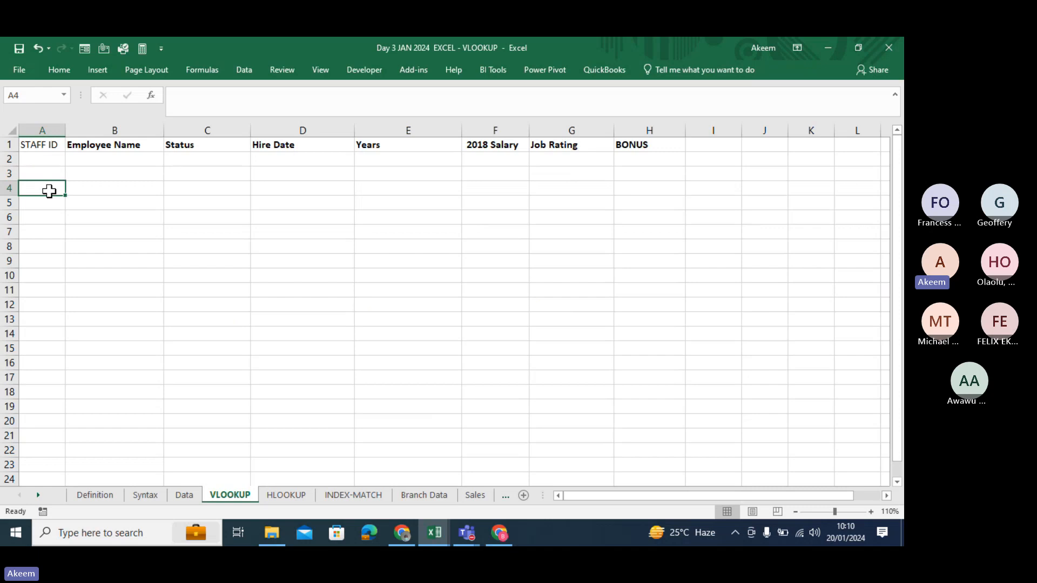
Step: Review the vertical and horizontal lookup explanations in A6 and A7 of the Definition sheet
left_click(189, 495)
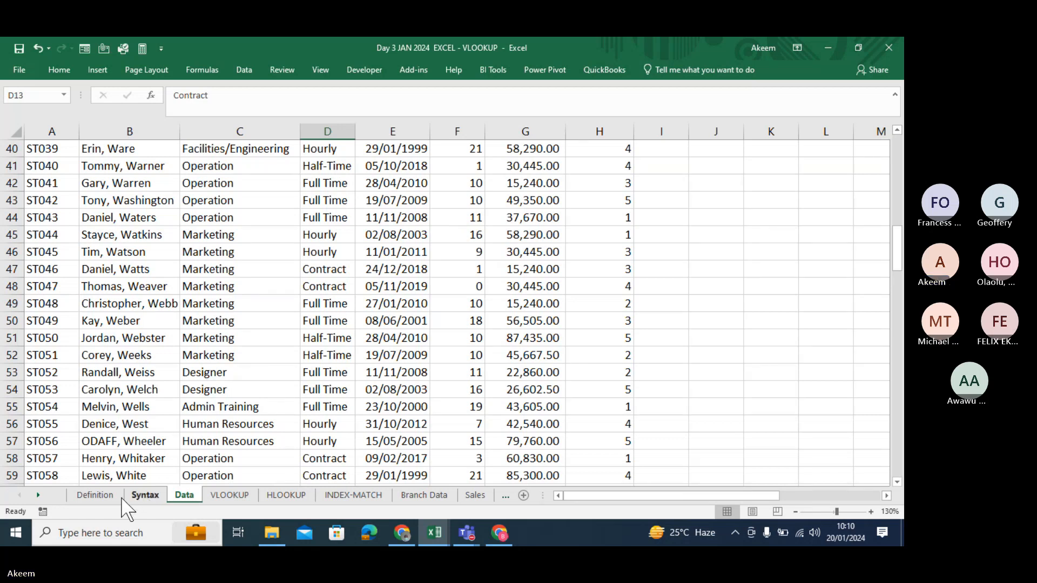
left_click(104, 498)
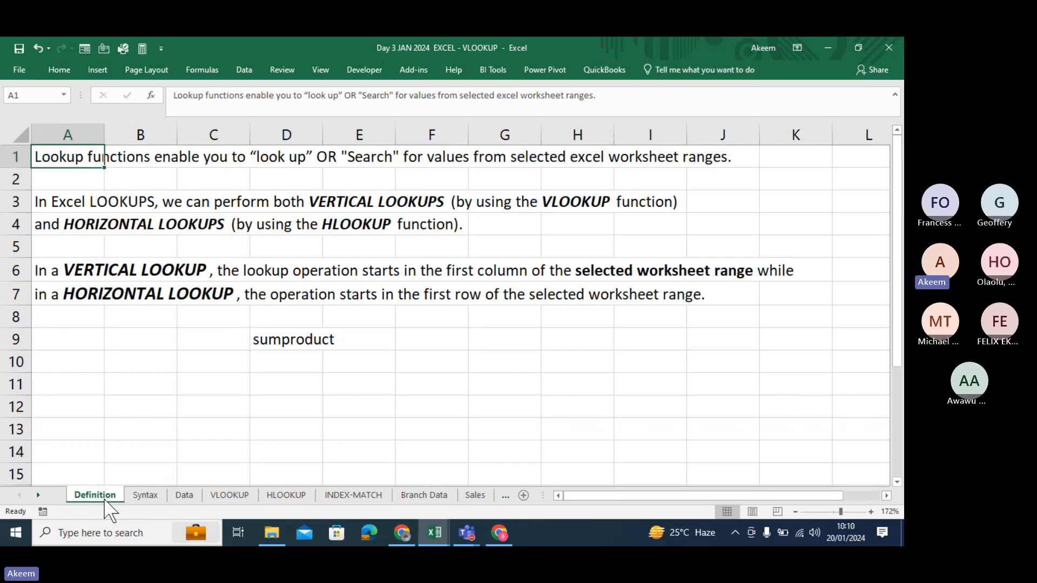
left_click(77, 268)
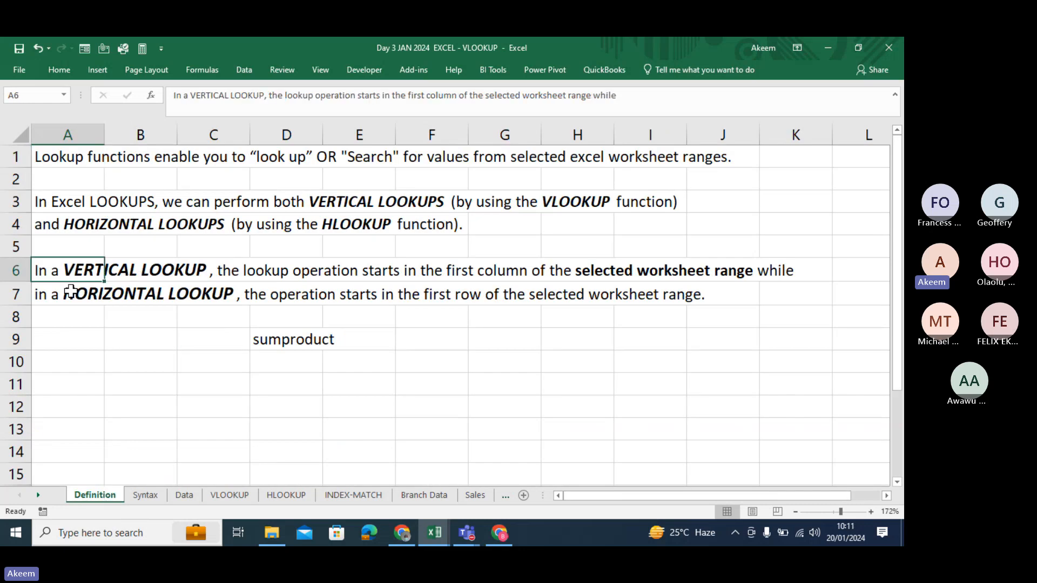
left_click(70, 292)
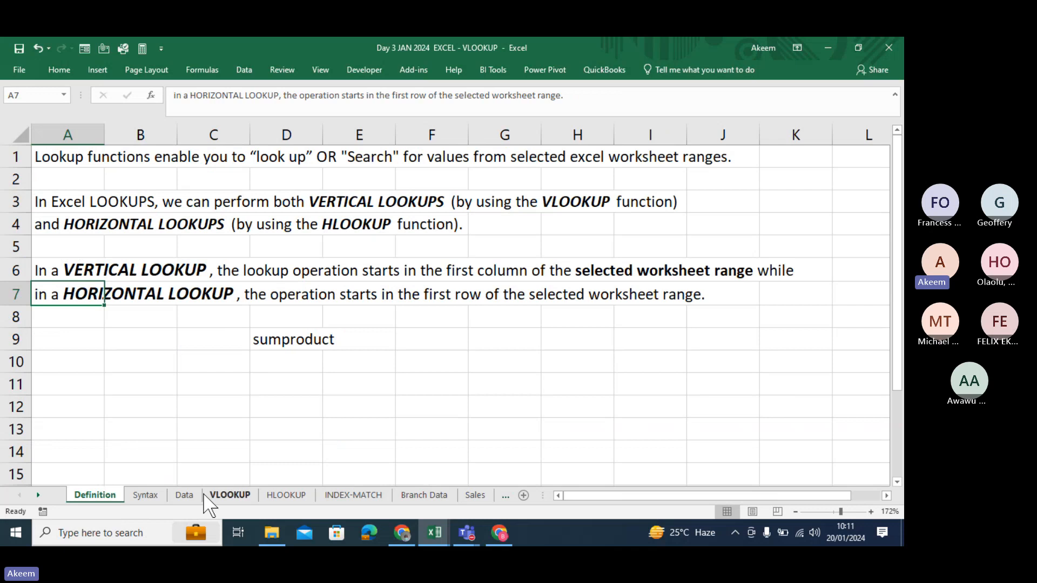
Step: Inspect the employee table on the Data sheet from its first row, highlighting the header row and columns A through H
left_click(185, 497)
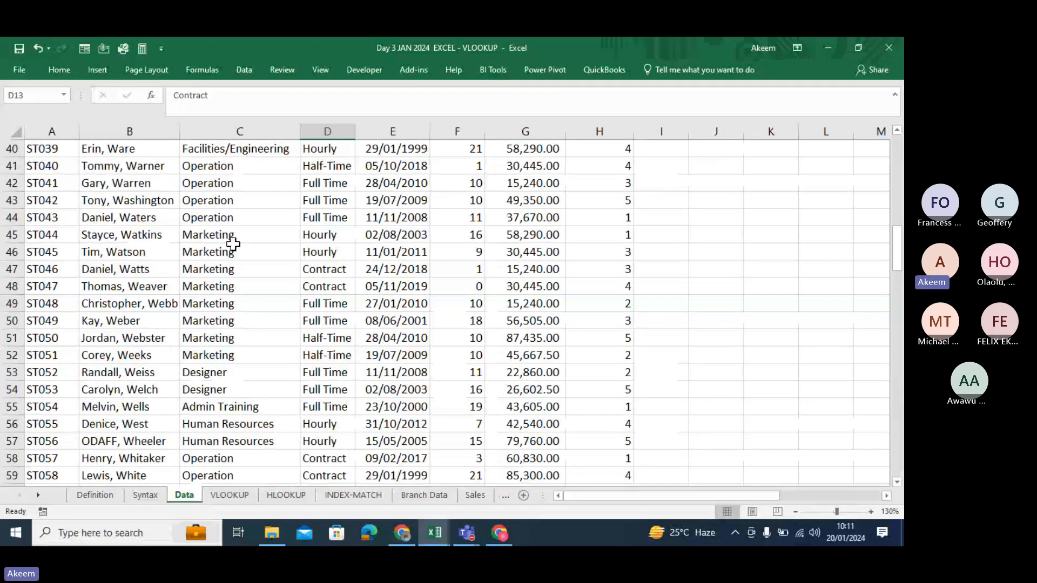
left_click_drag(897, 245, 897, 111)
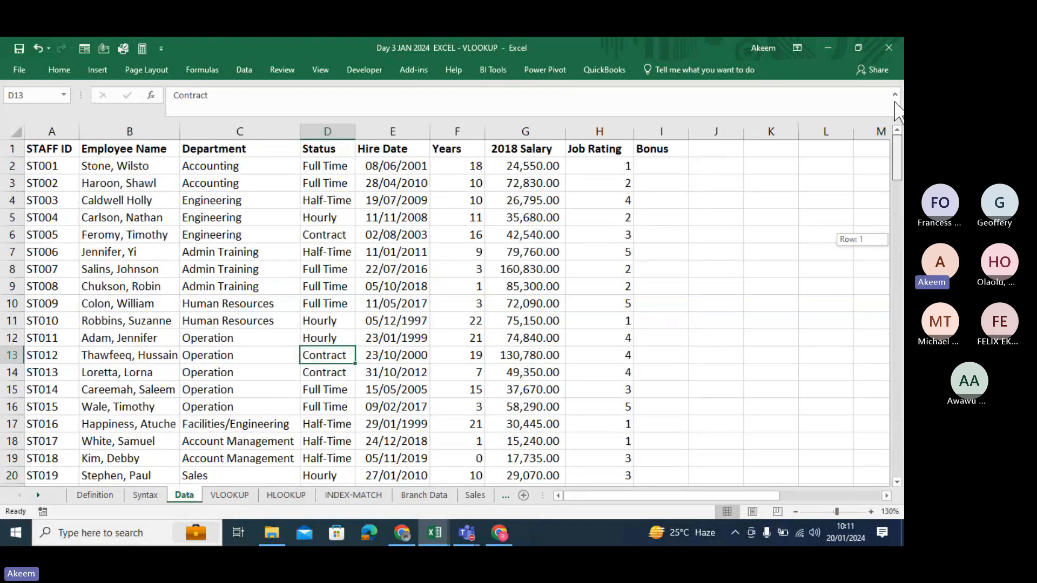
left_click(11, 150)
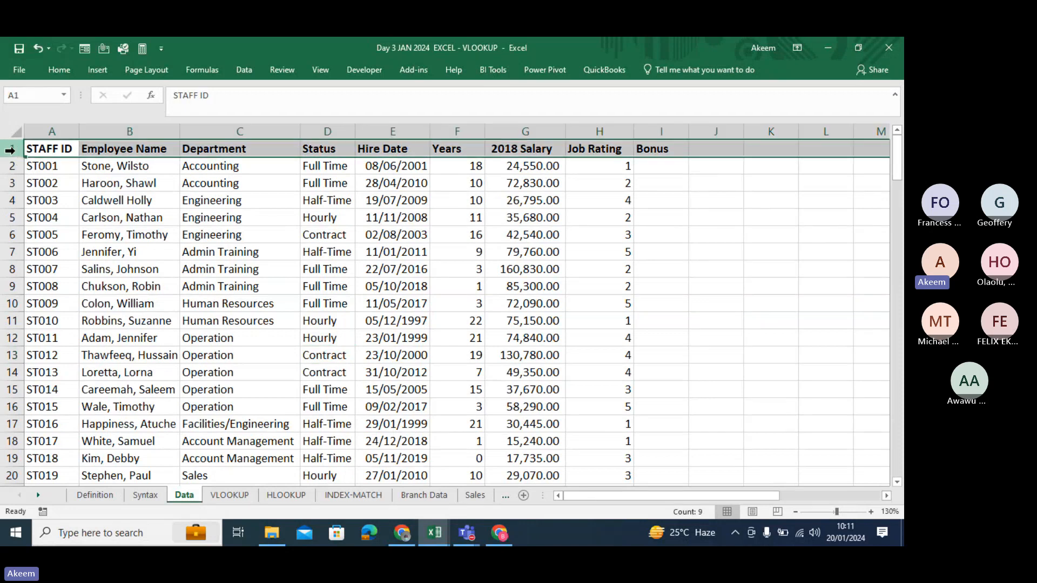
left_click_drag(51, 131, 592, 120)
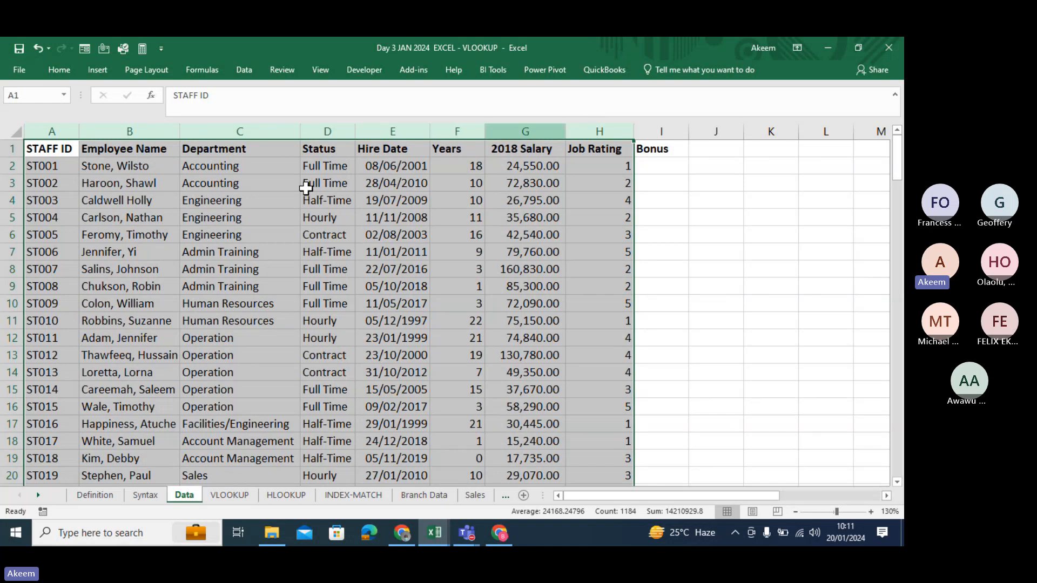
Step: Examine the horizontal stock table on the HLOOKUP sheet, highlighting its labels in column B, the range B3:G5 and rows 3 to 5
left_click(229, 495)
left_click(285, 496)
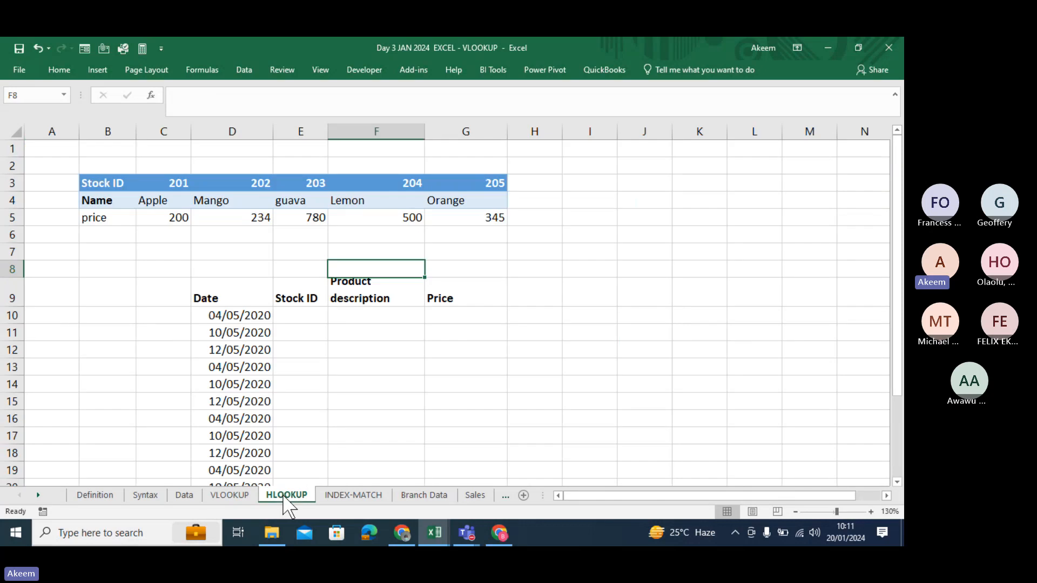
left_click_drag(106, 184, 106, 213)
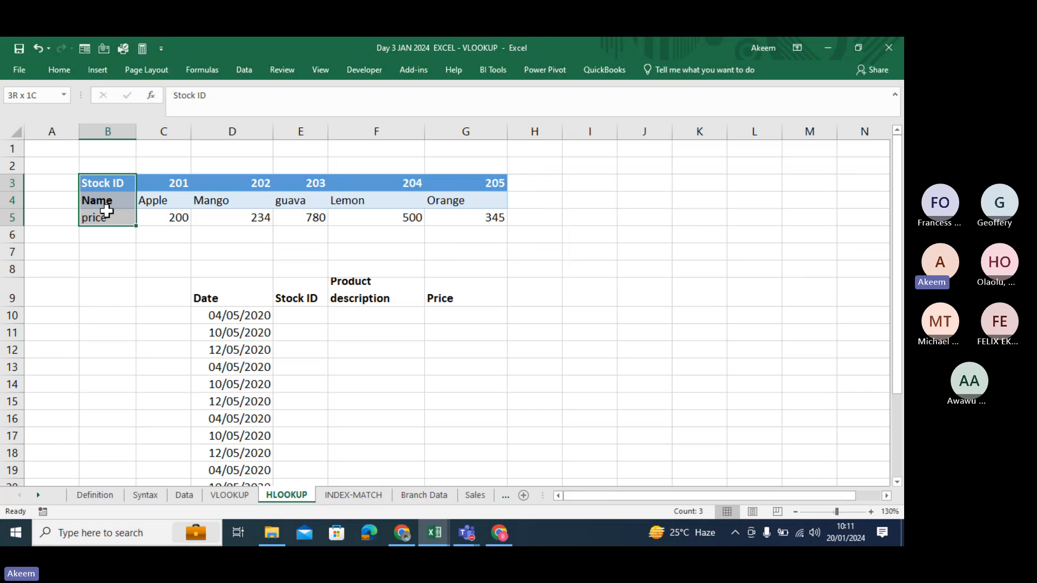
left_click_drag(106, 210, 454, 220)
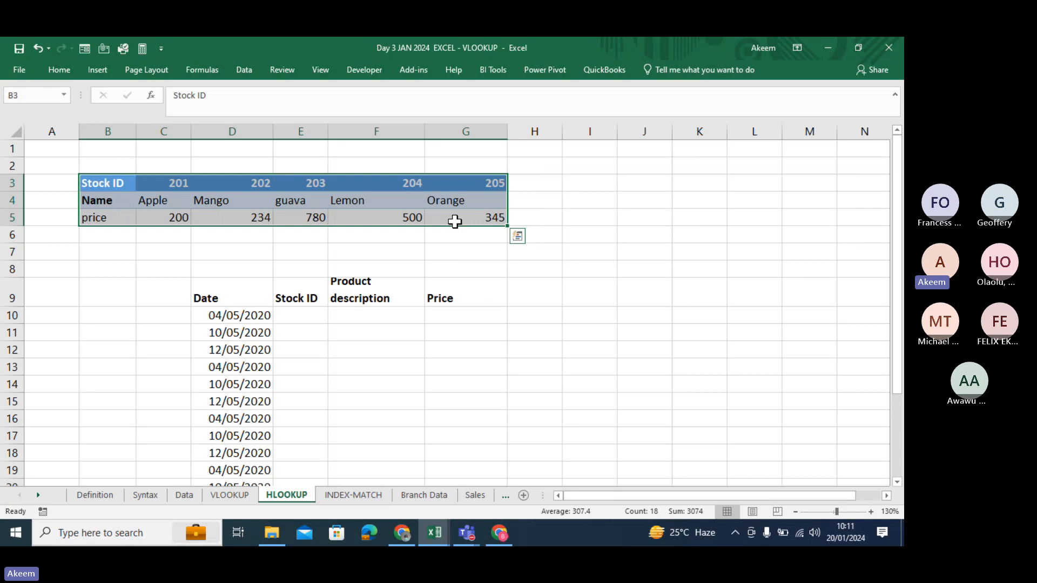
left_click_drag(114, 180, 116, 204)
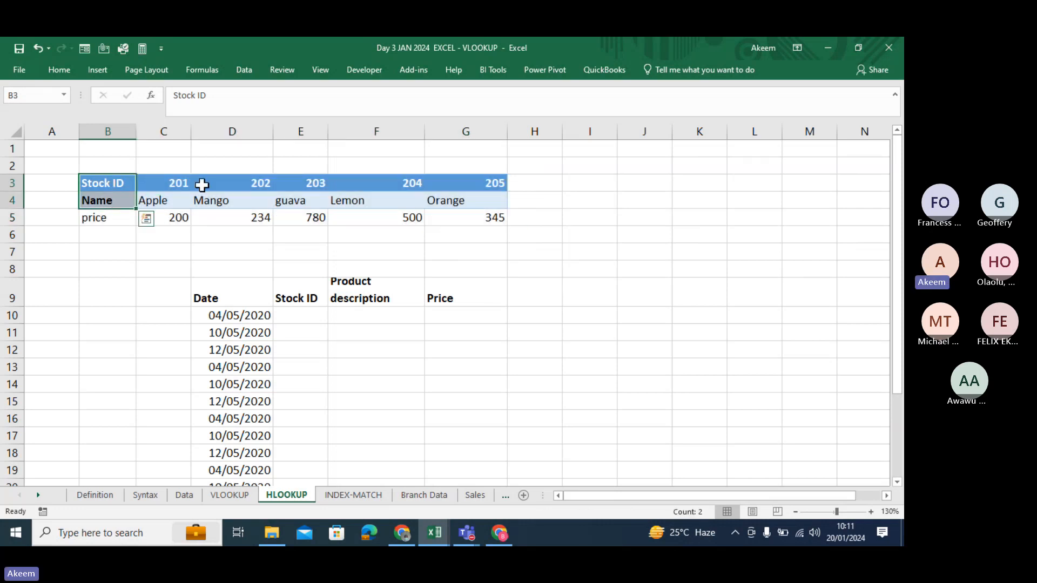
left_click_drag(180, 184, 493, 215)
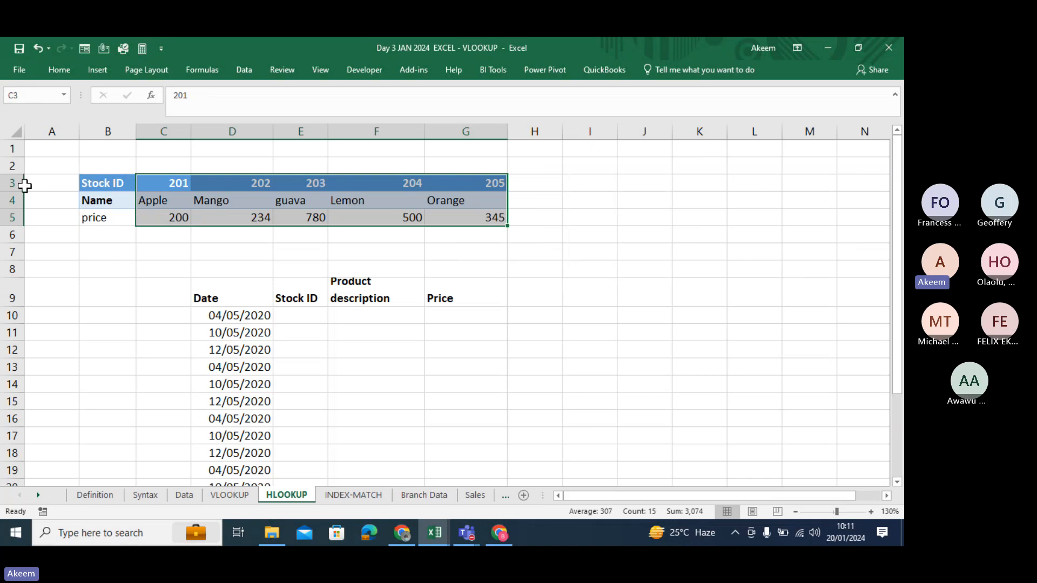
left_click_drag(12, 183, 13, 215)
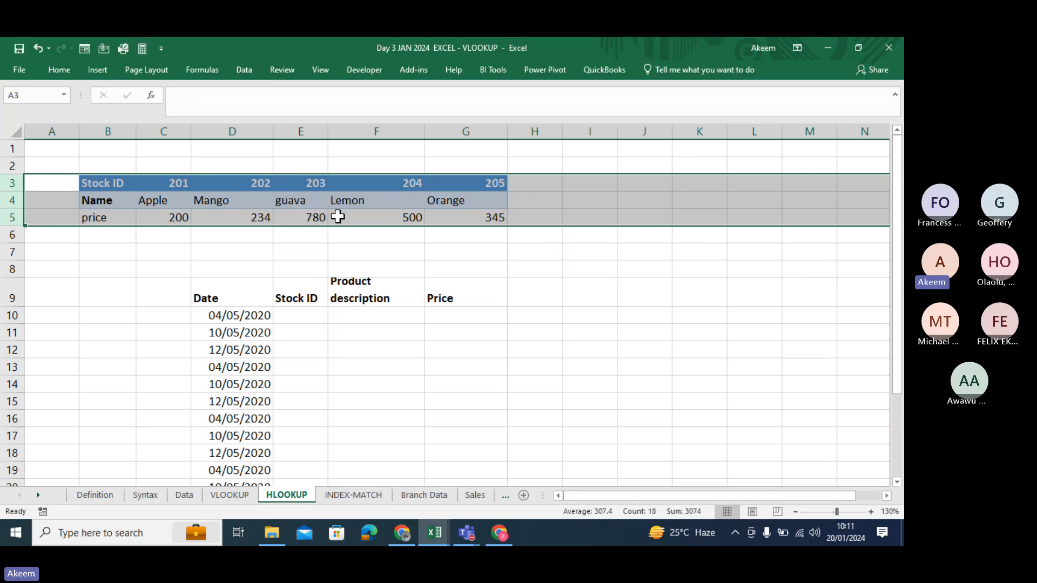
left_click(248, 199)
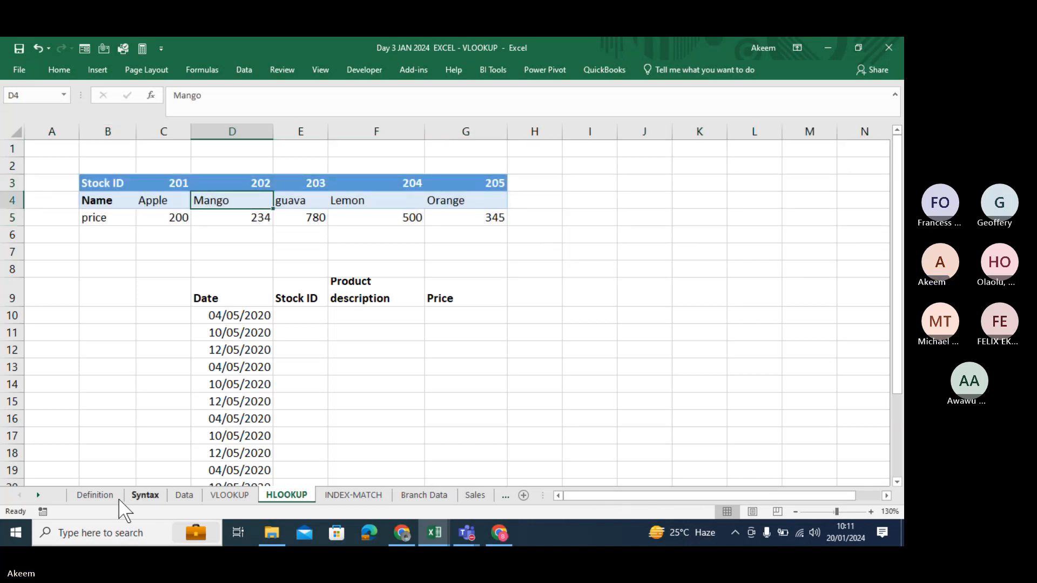
Step: Revisit the Definition sheet and go to the VLOOKUP syntax in the first rows of the Syntax sheet
left_click(98, 497)
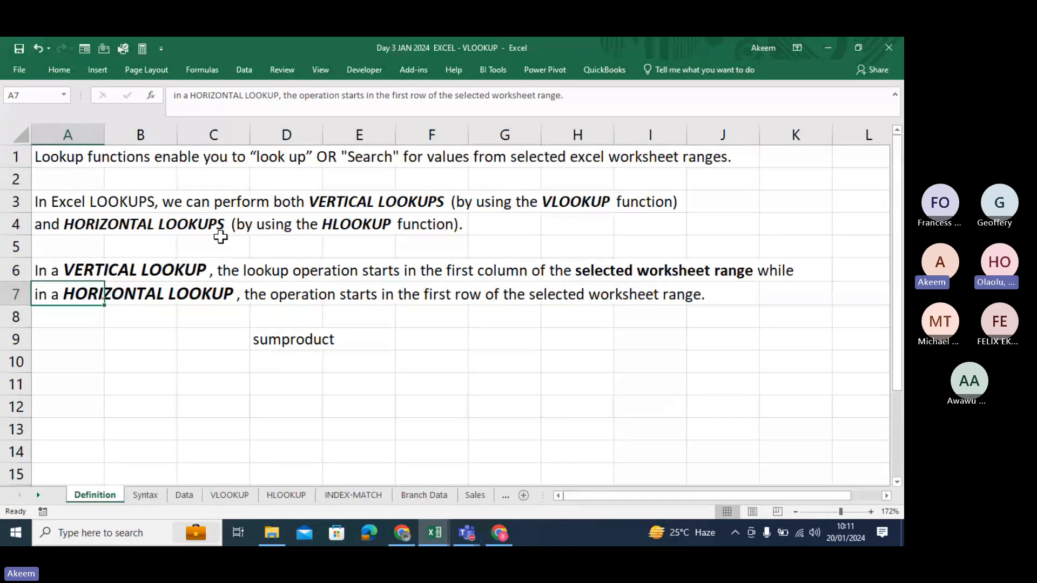
left_click(145, 496)
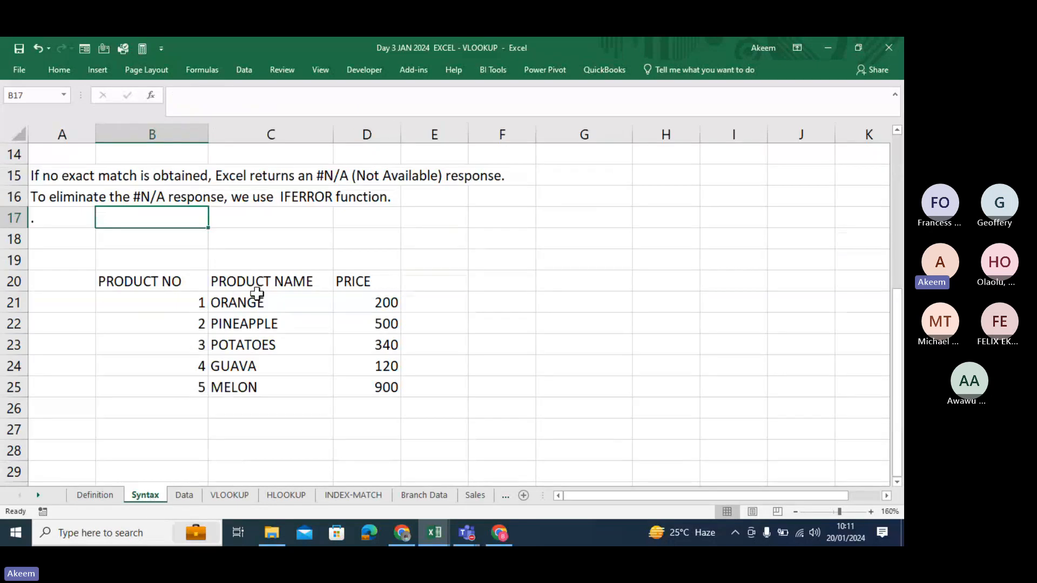
left_click(282, 229)
key("Up")
key("Up")
key("Up")
key("Up")
key("Up")
key("Up")
key("Up")
key("Up")
key("Up")
key("Up")
key("Up")
key("Up")
key("Up")
key("Up")
key("Up")
key("Up")
key("Up")
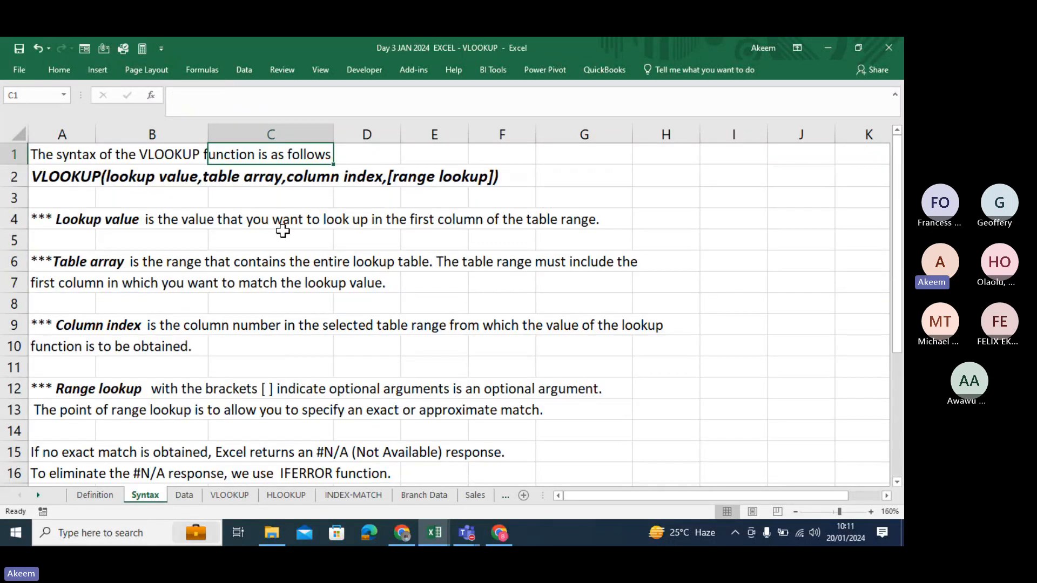
Step: Look through the Syntax sheet from the argument explanations down past the product table and back up to row 3
key("Down")
key("Down")
key("Down")
key("Down")
key("Down")
key("Down")
key("Down")
key("Down")
key("Down")
key("Down")
key("Down")
key("Down")
key("Down")
key("Down")
key("Down")
key("Down")
key("Down")
key("Down")
key("Down")
key("Down")
key("Down")
key("Down")
key("Down")
key("Down")
key("Down")
key("Down")
key("Down")
key("Down")
key("Down")
key("Down")
key("Down")
key("Down")
key("Down")
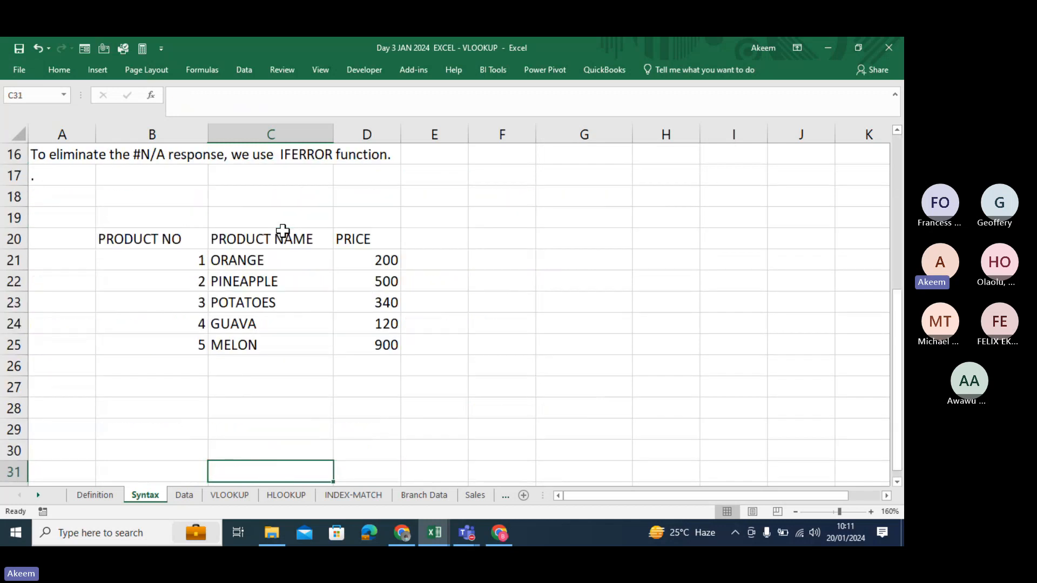
key("Up")
key("Up")
key("Up")
key("Up")
key("Up")
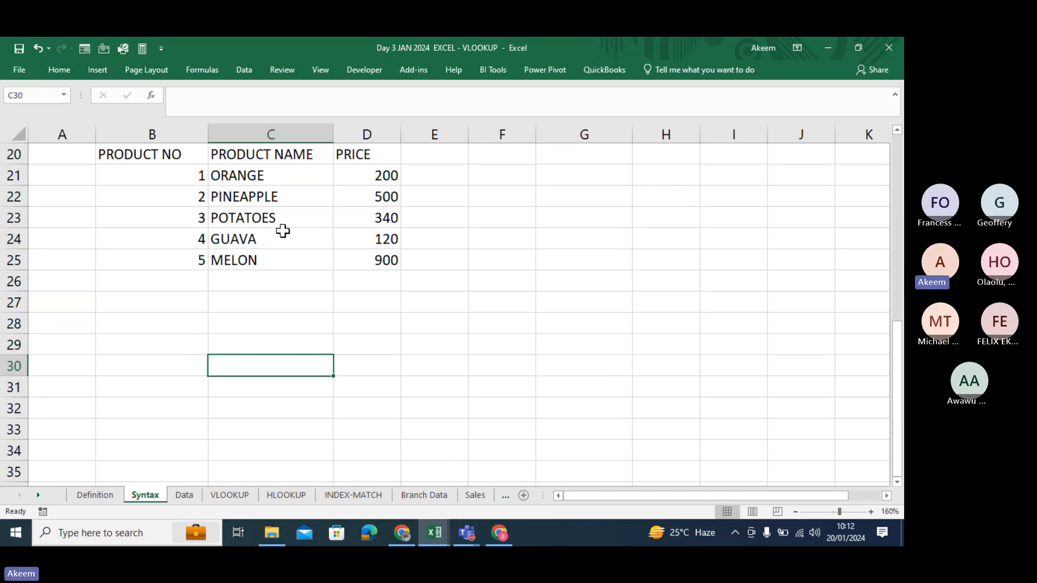
key("Up")
key("Up")
key("Up")
key("Up")
key("Up")
key("Up")
key("Up")
key("Up")
key("Up")
key("Up")
key("Up")
key("Up")
key("Up")
key("Up")
key("Up")
key("Up")
key("Up")
key("Up")
key("Up")
key("Up")
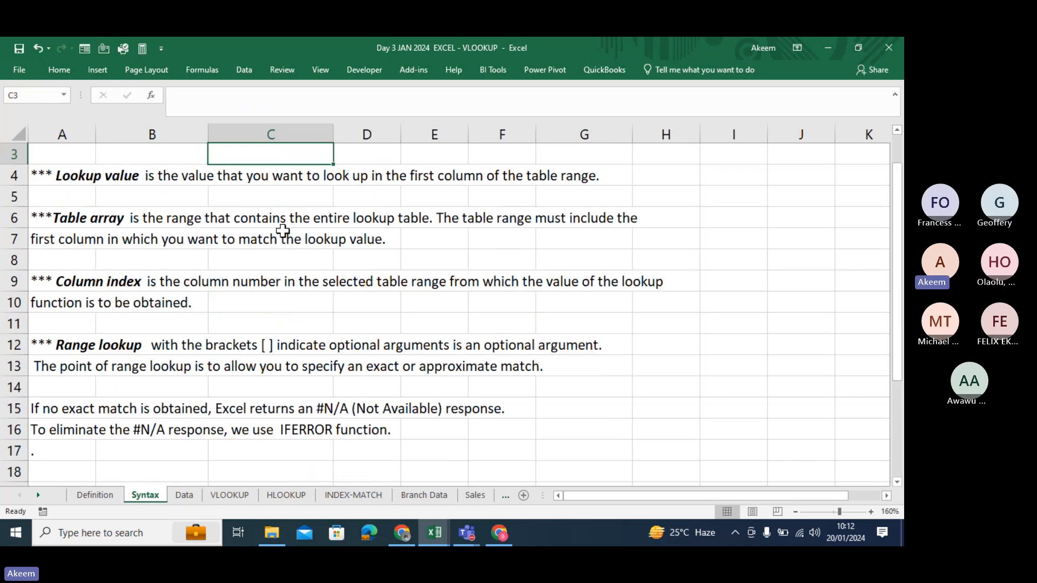
Step: Go over the range lookup and IFERROR notes on the Syntax sheet down to the product table at row 20
key("Down")
key("Down")
key("Down")
key("Down")
key("Down")
key("Down")
key("Down")
key("Down")
key("Down")
key("Down")
key("Down")
key("Down")
key("Down")
key("Down")
key("Down")
key("Down")
key("Down")
key("Down")
key("Down")
key("Down")
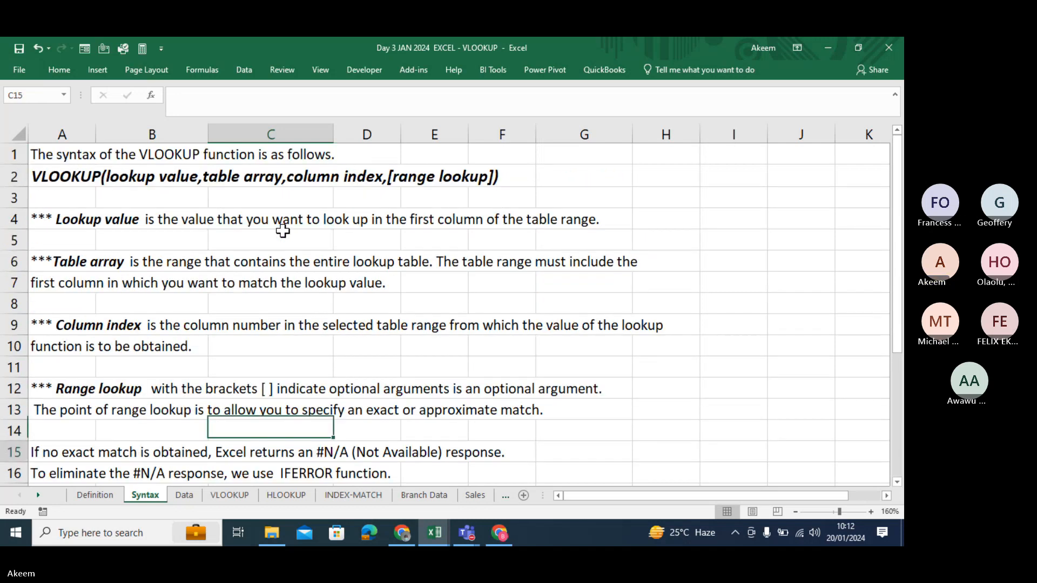
key("Up")
key("Right")
key("Right")
key("Right")
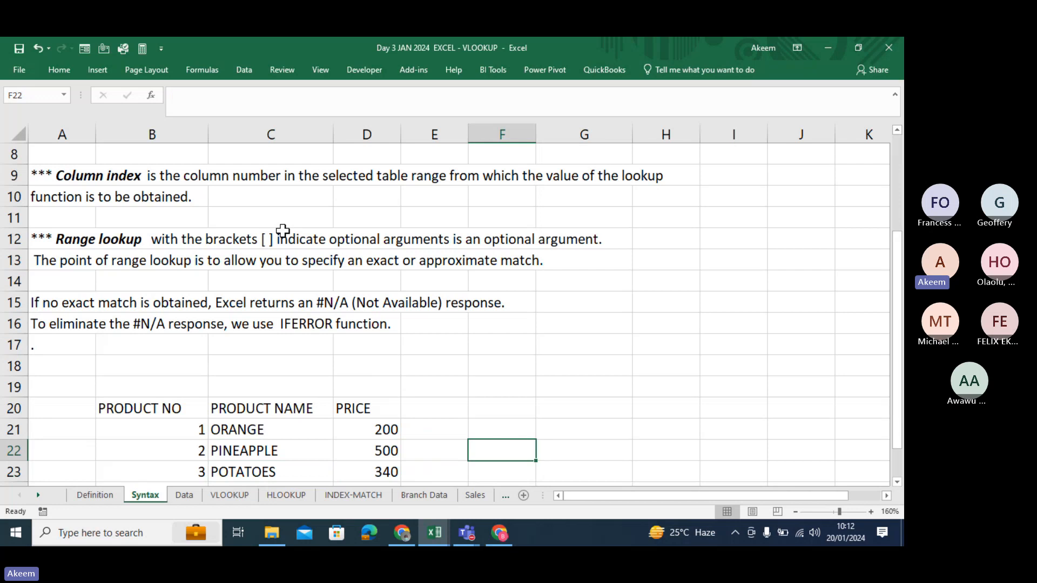
key("Down")
key("Down")
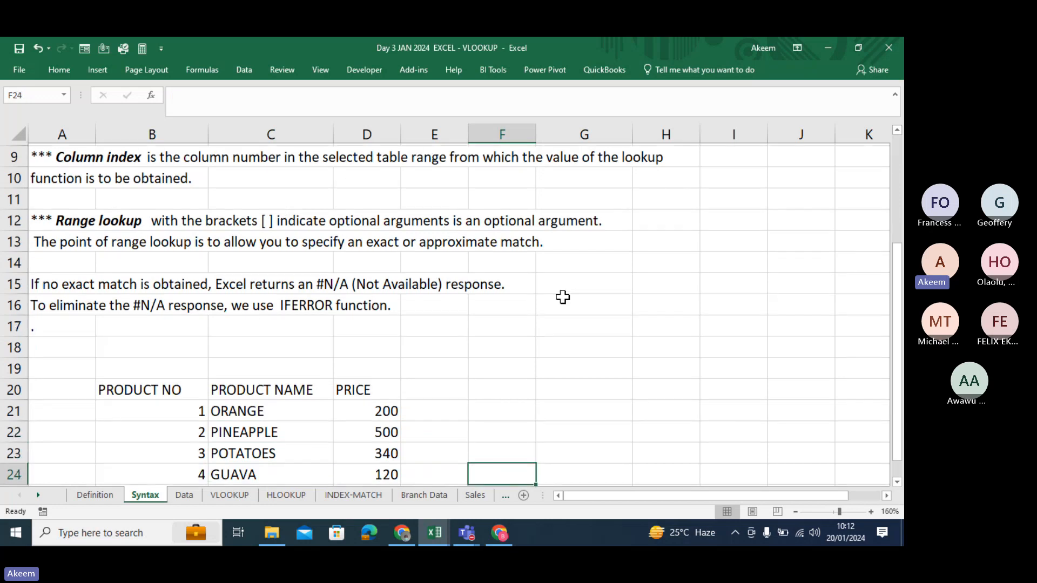
scroll(563, 297, "down", 2)
left_click(567, 299)
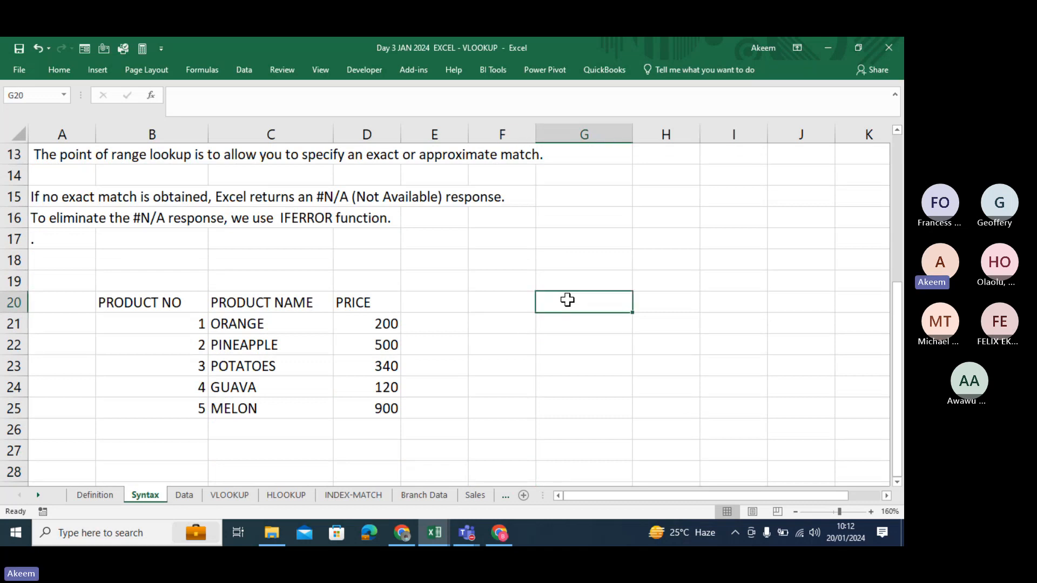
Step: Review the VLOOKUP syntax in A2 and the lookup value, table array and column index explanations in A4, A6 and A9
key("Up")
key("Up")
key("Up")
key("Up")
key("Up")
key("Up")
key("Up")
key("Up")
key("Up")
key("Up")
key("Up")
key("Up")
key("Up")
key("Up")
key("Up")
key("Up")
key("Up")
key("Up")
key("Up")
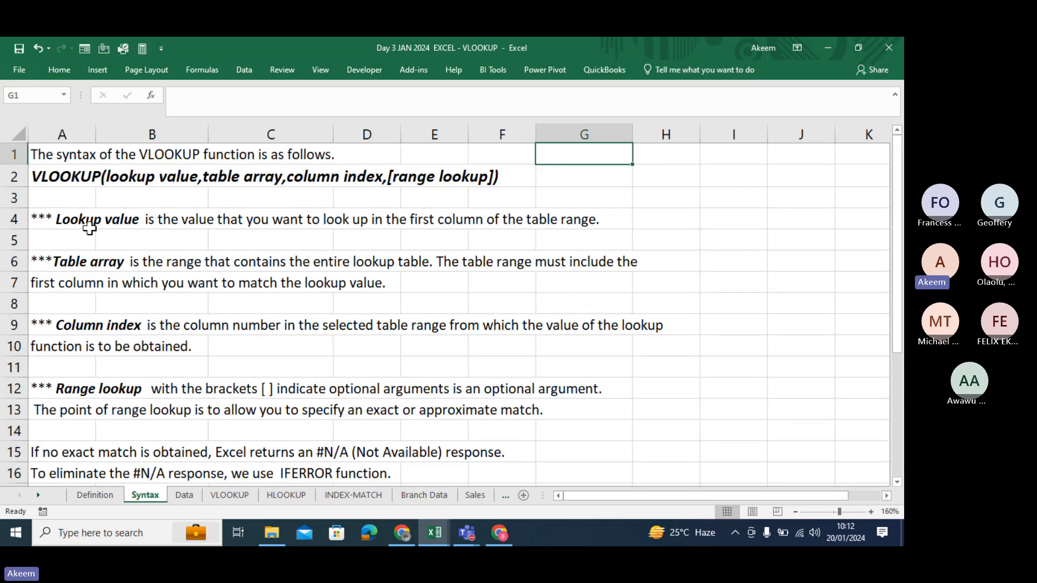
left_click(71, 179)
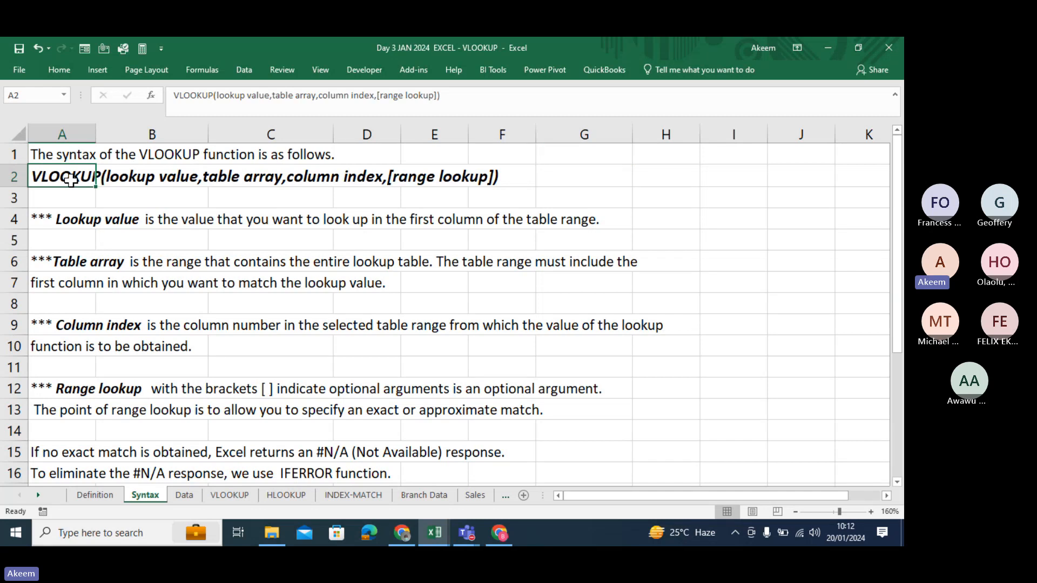
left_click(42, 226)
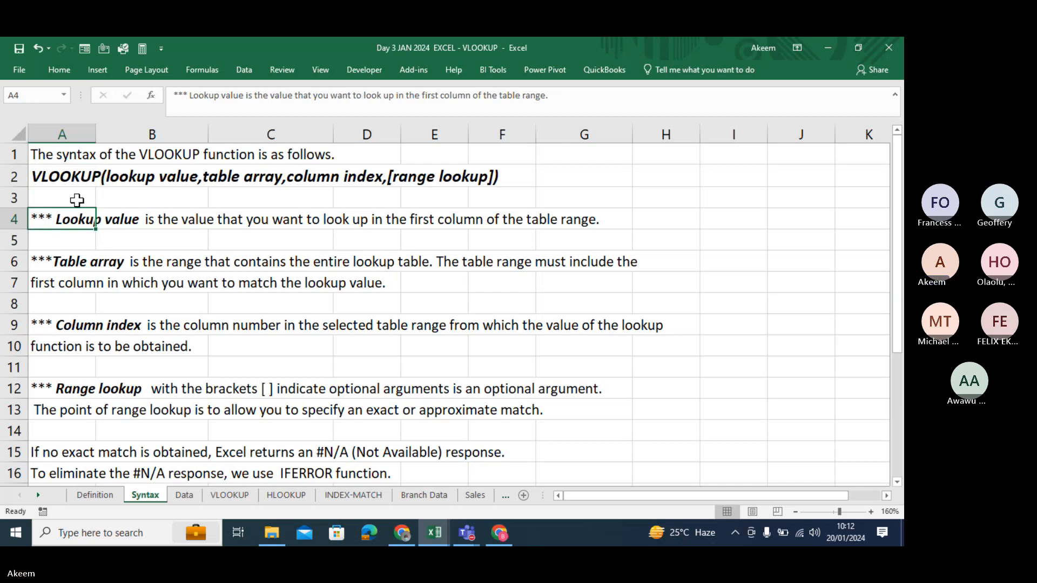
left_click(47, 261)
left_click(59, 219)
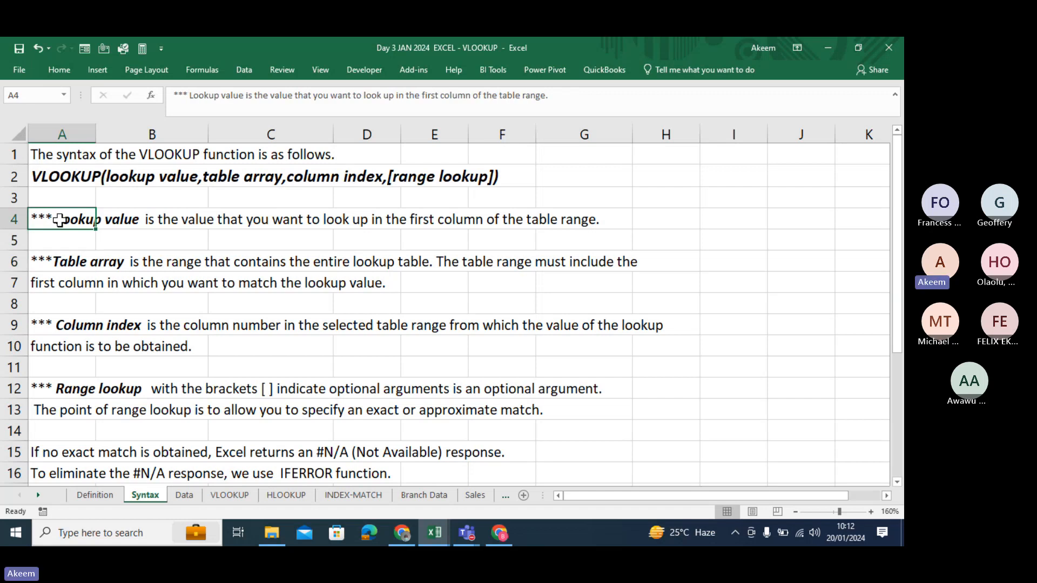
left_click(67, 261)
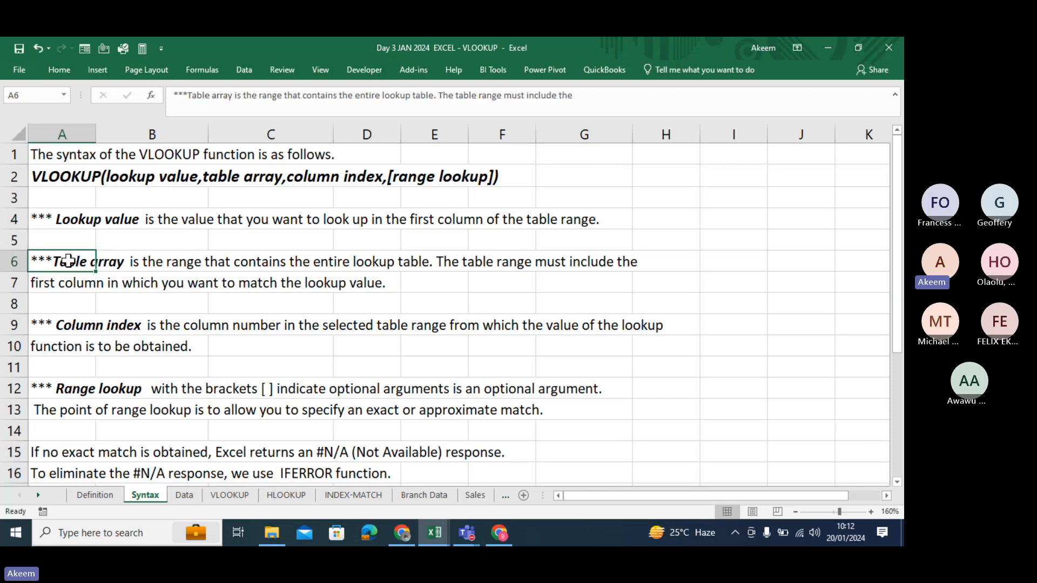
left_click(50, 323)
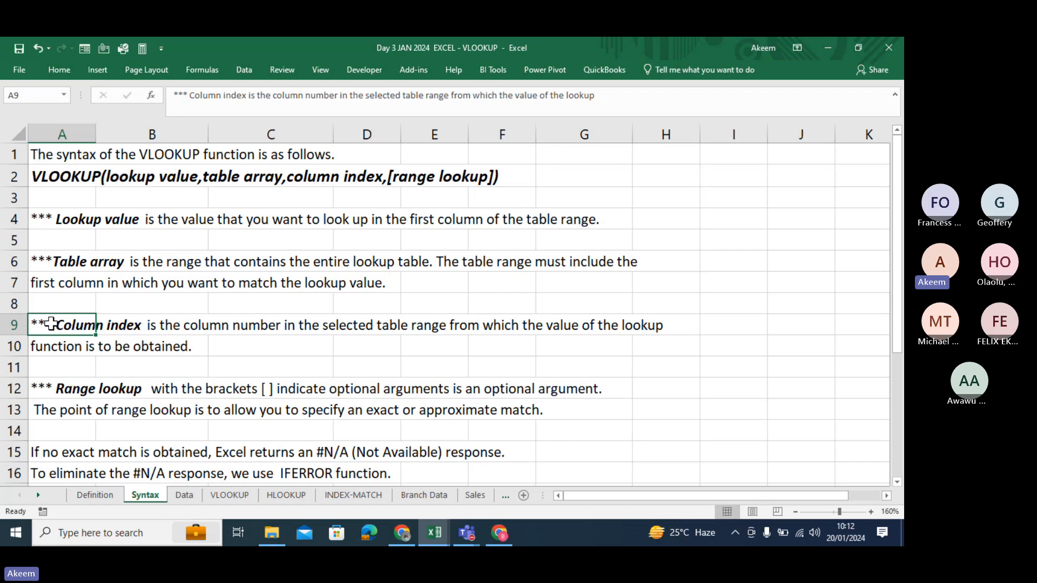
left_click(285, 341)
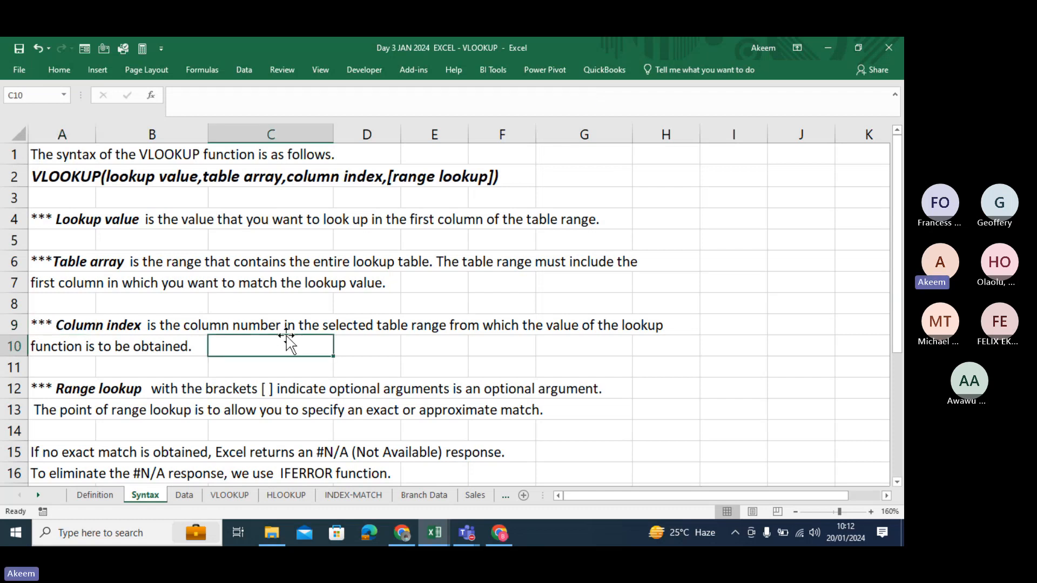
Step: Examine the product table on the Syntax sheet, pointing out product number 3 and highlighting the range B20:D25
key("Down")
key("Down")
key("Down")
key("Down")
key("Down")
key("Down")
key("Down")
key("Down")
key("Down")
key("Down")
key("Down")
key("Down")
key("Down")
key("Down")
key("Down")
key("Down")
key("Down")
key("Down")
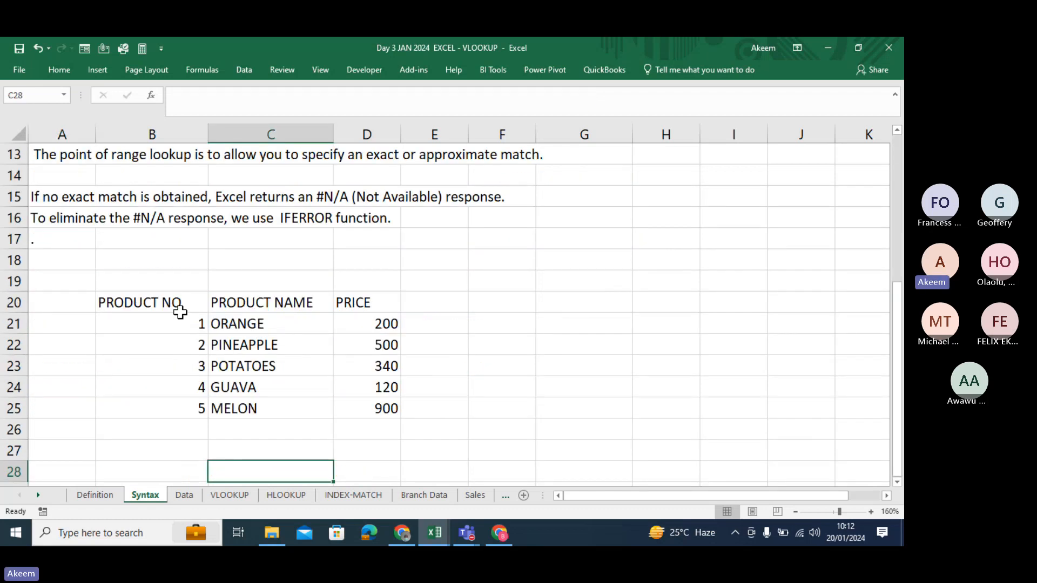
left_click(174, 365)
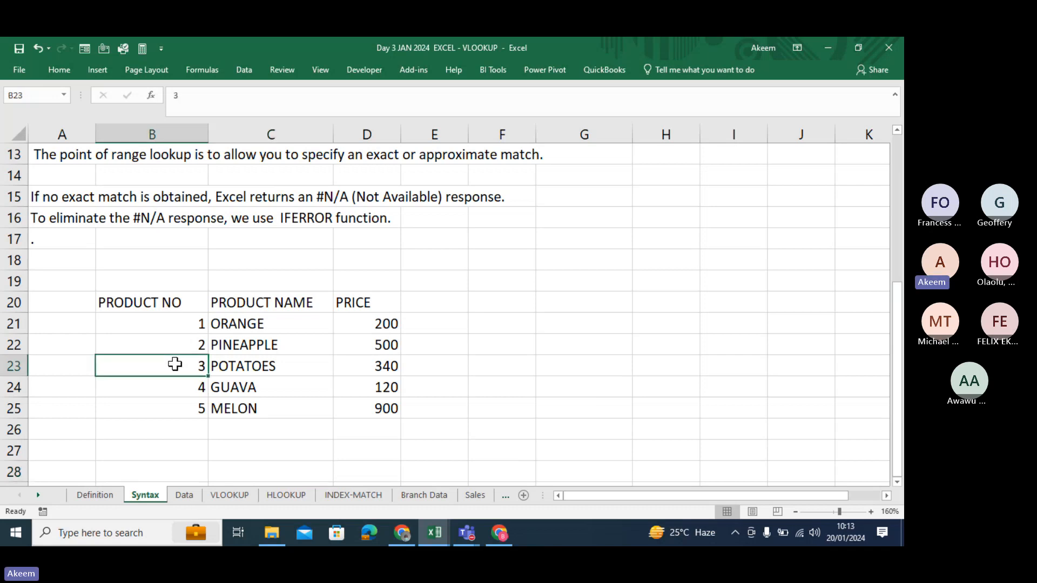
left_click_drag(153, 298, 372, 412)
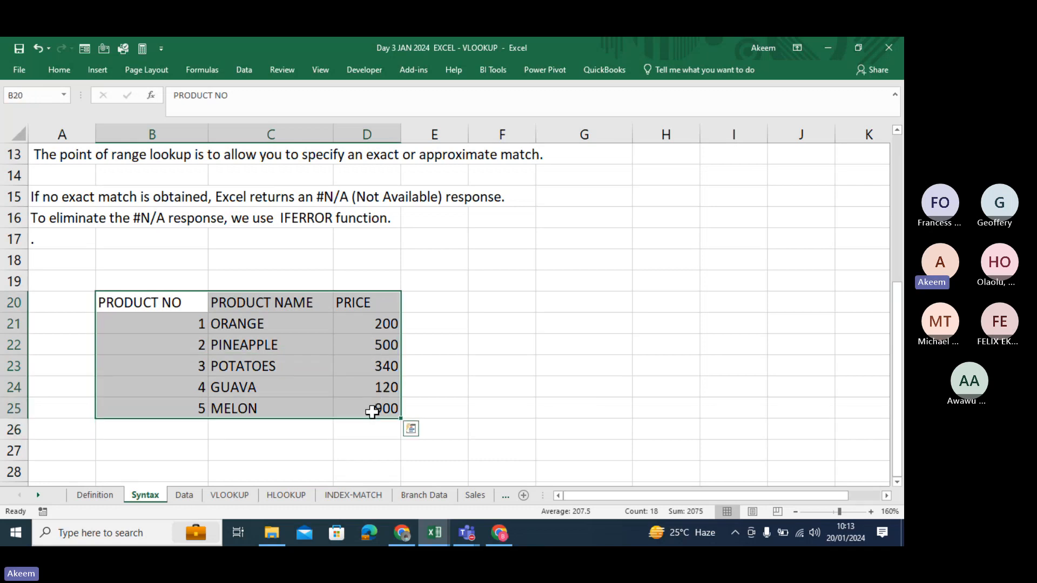
Step: Examine the product table's PRICE column D20:D25, the price in D23 and product number 3 in B23
left_click(381, 368)
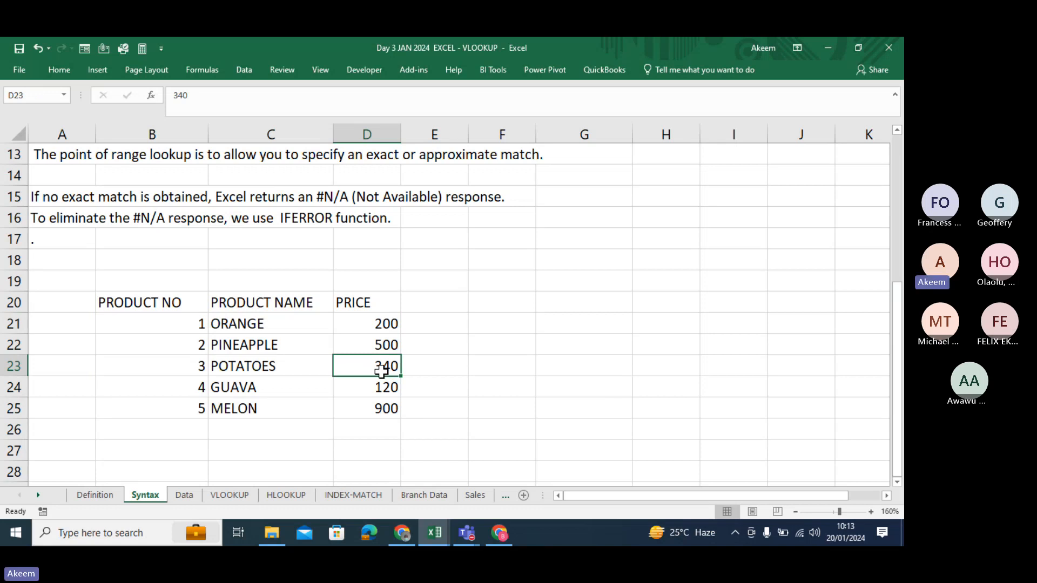
left_click_drag(377, 295, 389, 406)
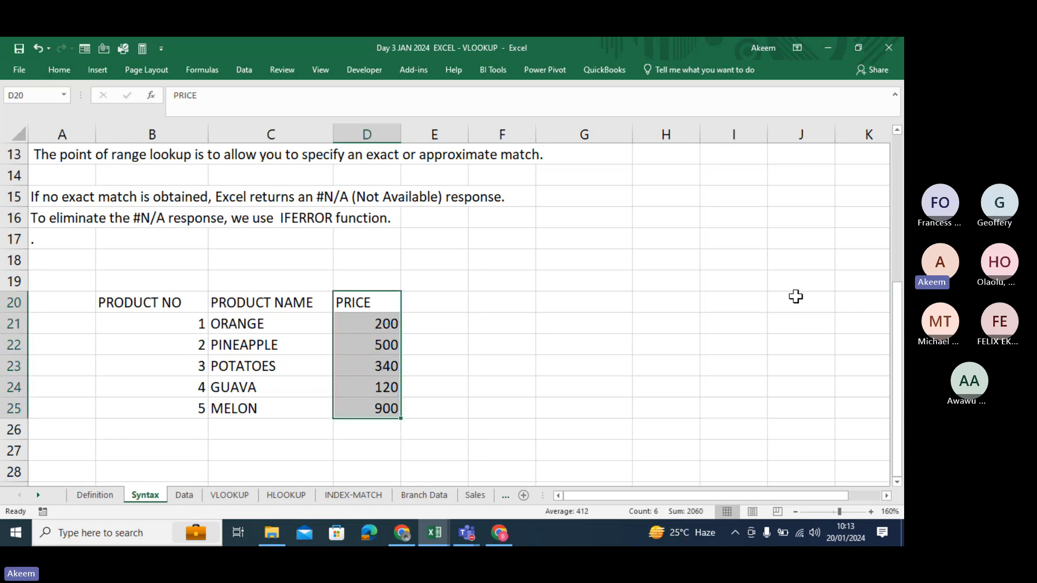
mouse_move(897, 302)
left_mouse_down()
mouse_move(899, 174)
mouse_move(902, 313)
left_mouse_up()
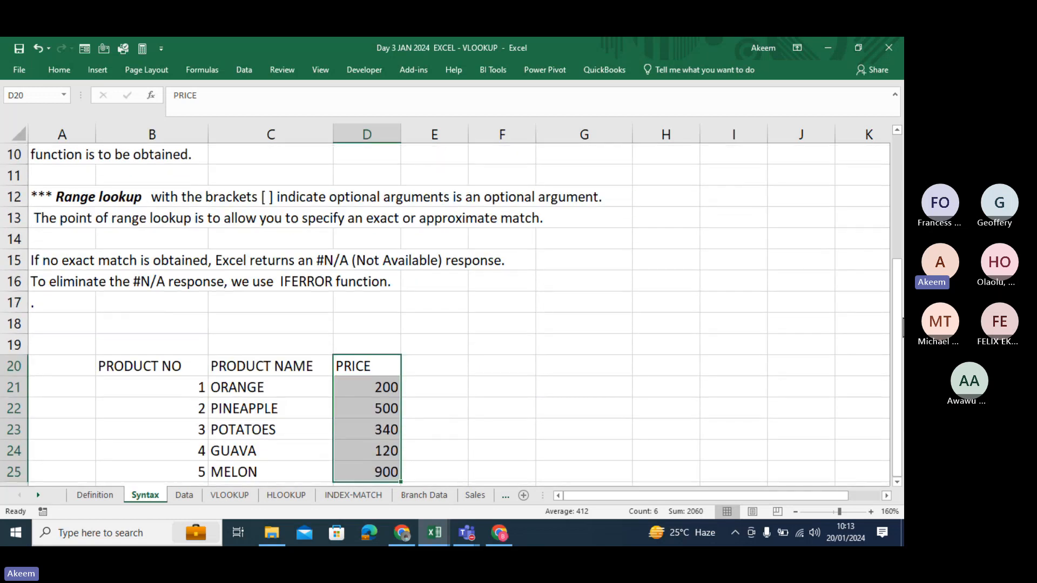
left_click(165, 427)
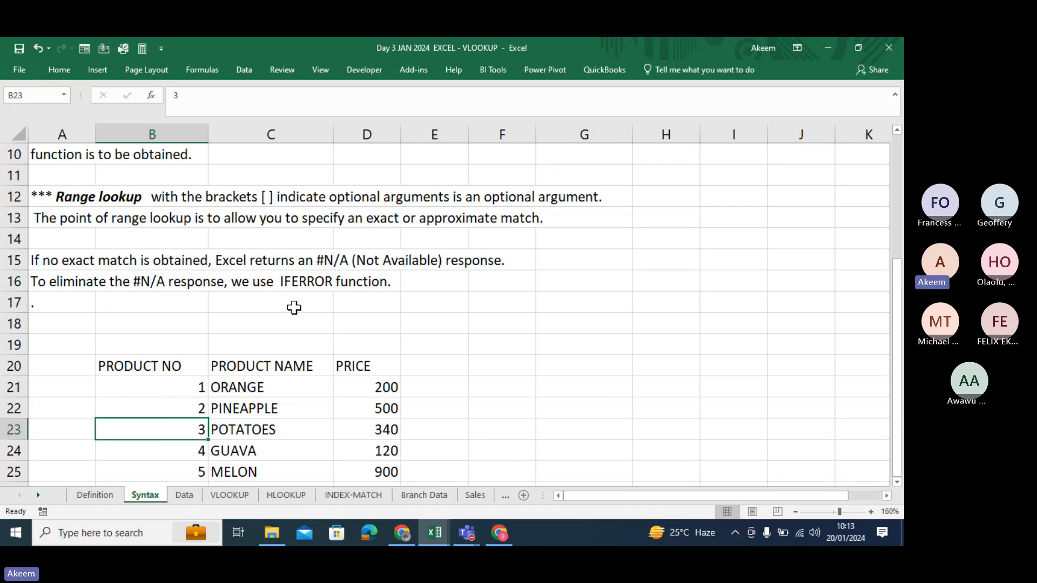
key("Down")
key("Down")
key("Down")
key("Down")
key("Down")
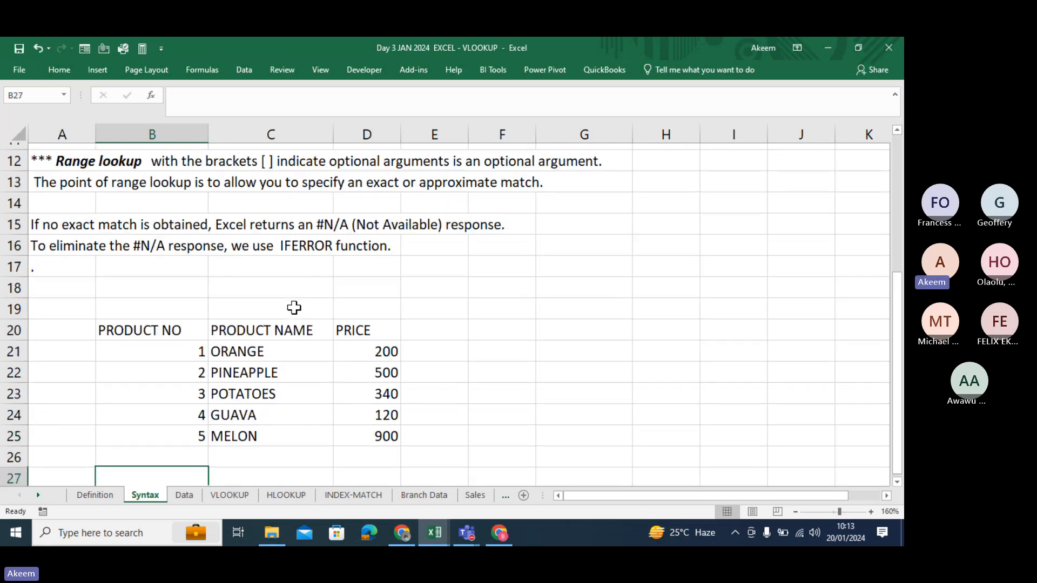
left_click(527, 286)
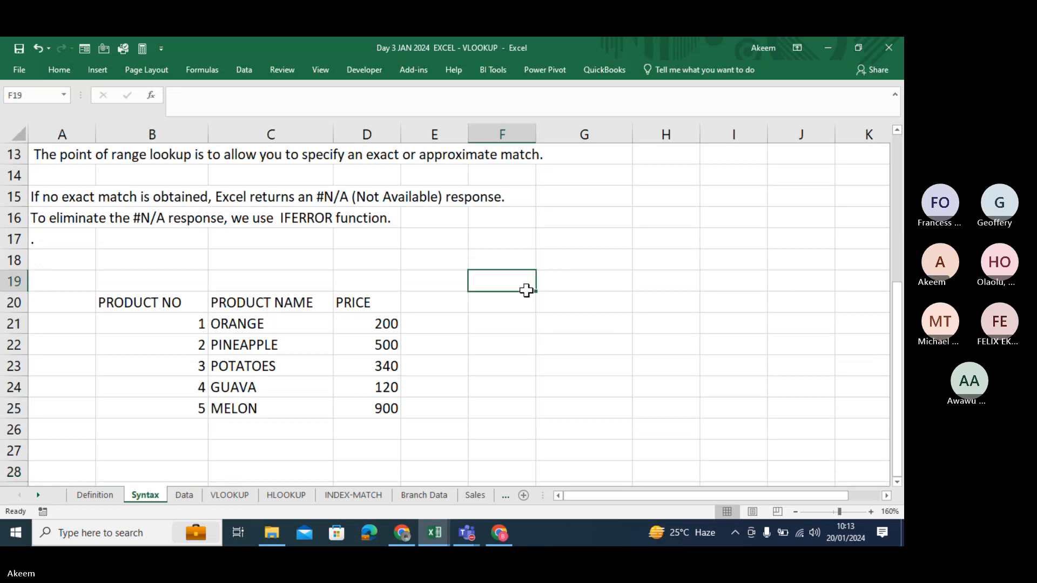
type("=vloo")
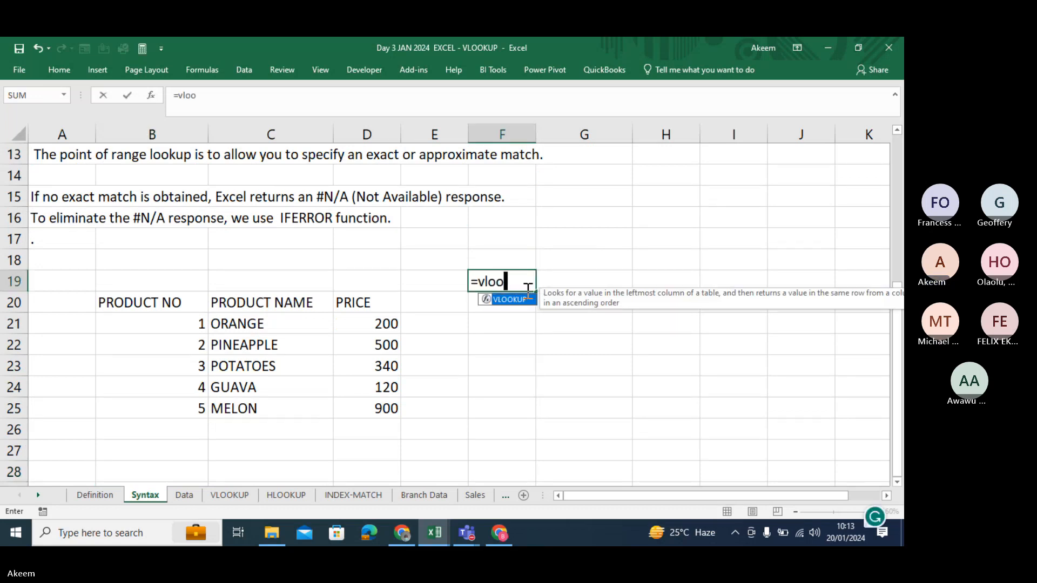
key("Tab")
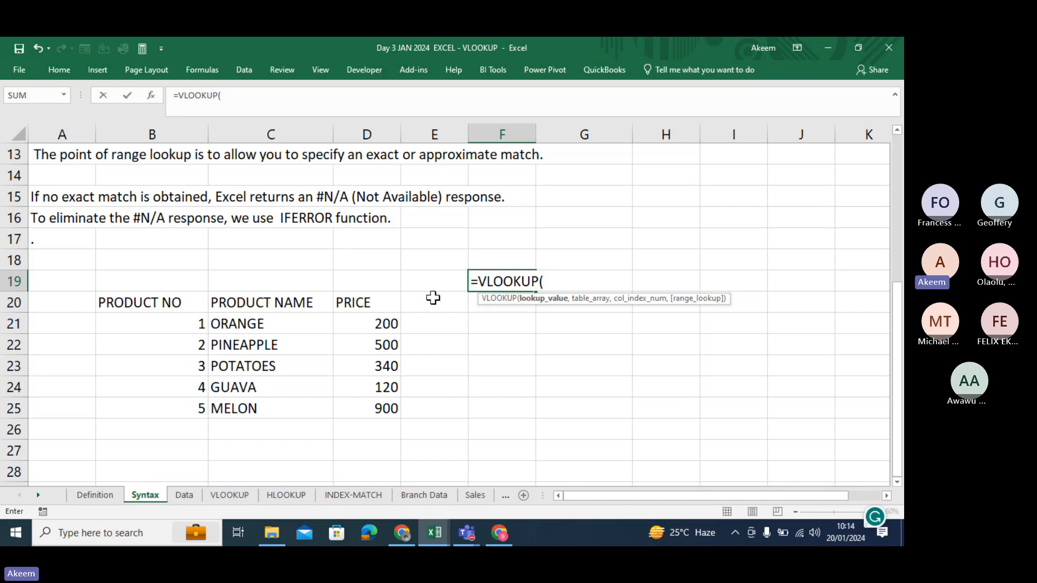
key("BackSpace")
key("BackSpace")
key("BackSpace")
key("BackSpace")
key("BackSpace")
key("BackSpace")
key("BackSpace")
key("BackSpace")
key("BackSpace")
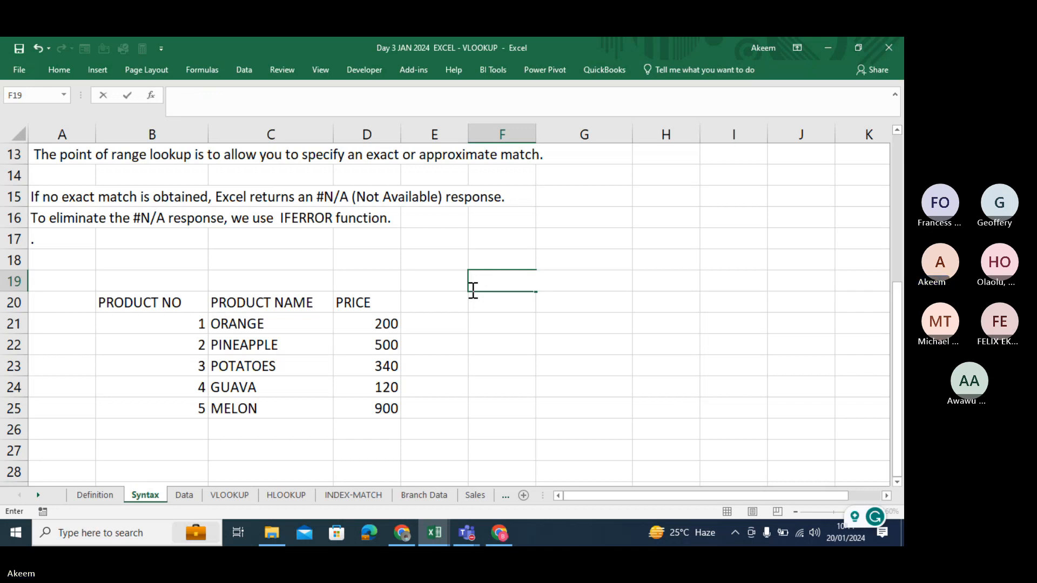
Step: Enter the lookup number 2 in F19 and the heading "description" in G18
type("2")
left_click(474, 289)
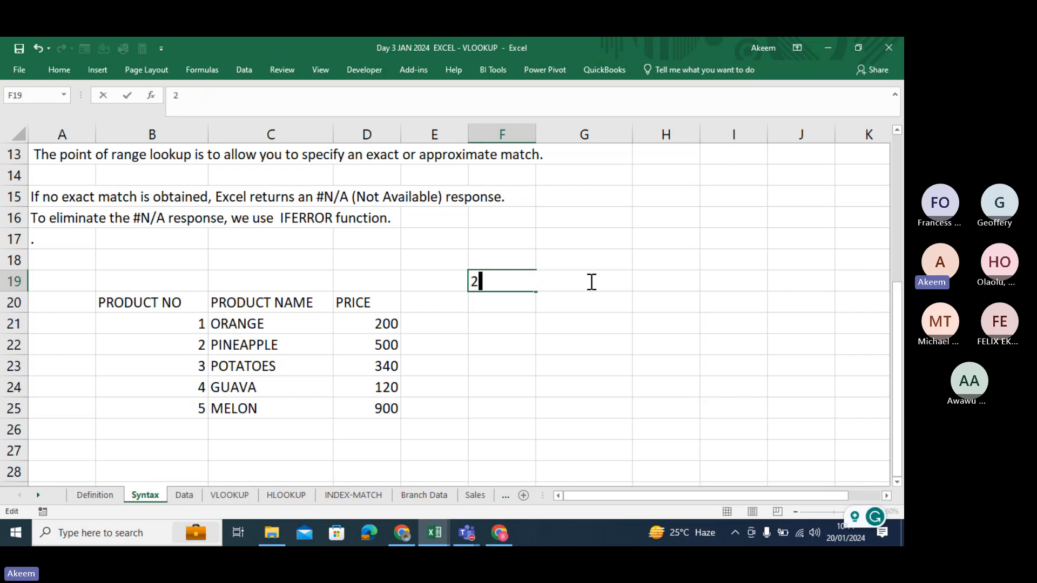
left_click(586, 322)
left_click(591, 282)
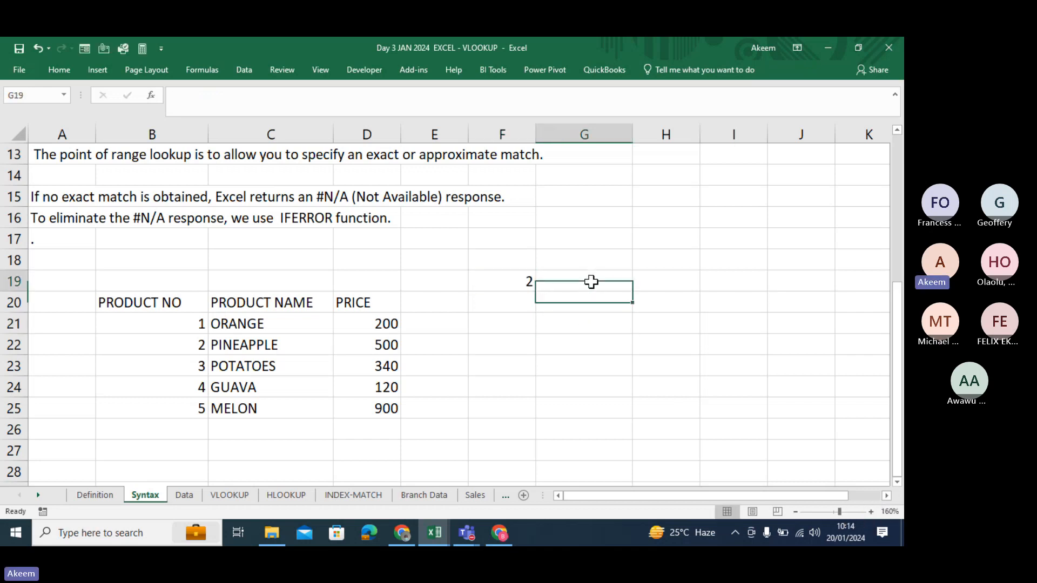
left_click(590, 262)
type("de")
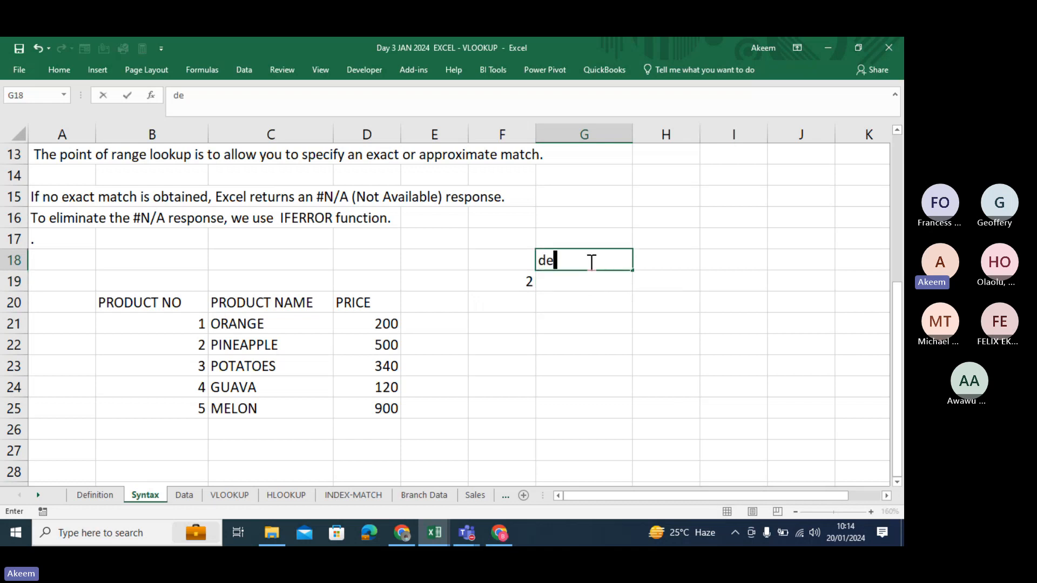
type("scription")
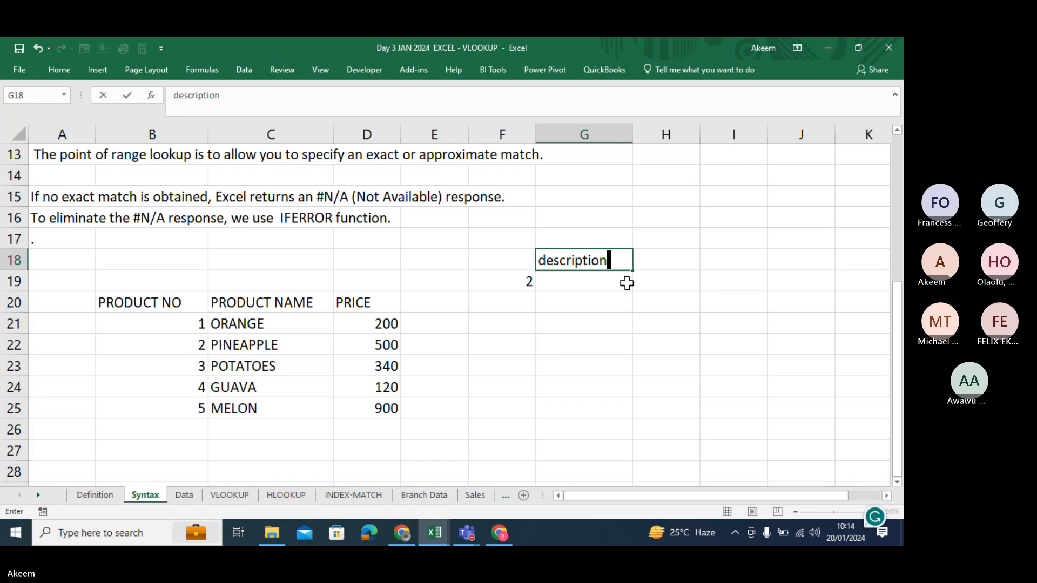
left_click(596, 285)
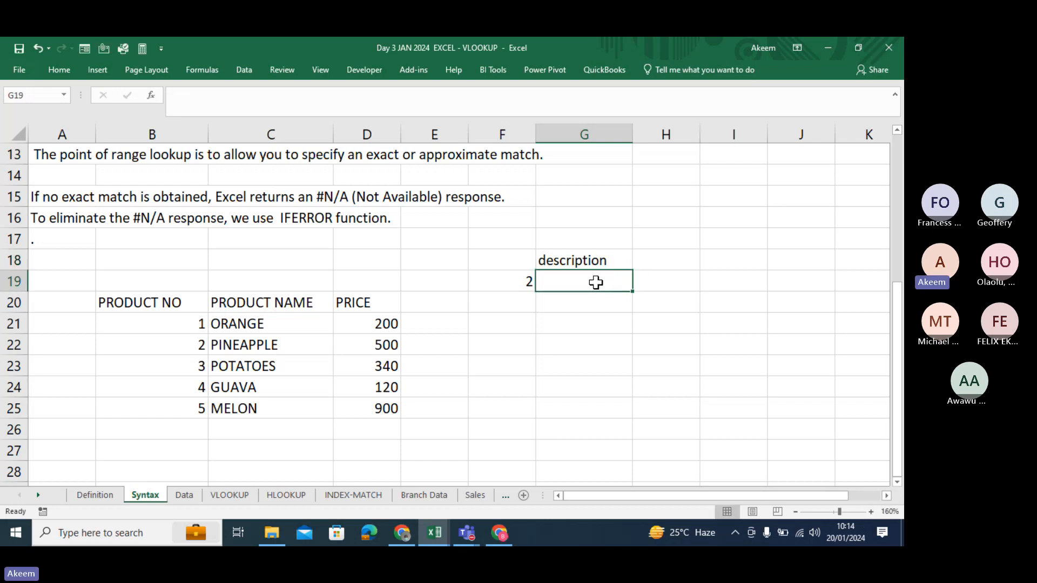
Step: Start a VLOOKUP formula in G19 with F19 as the lookup value
left_click(508, 286)
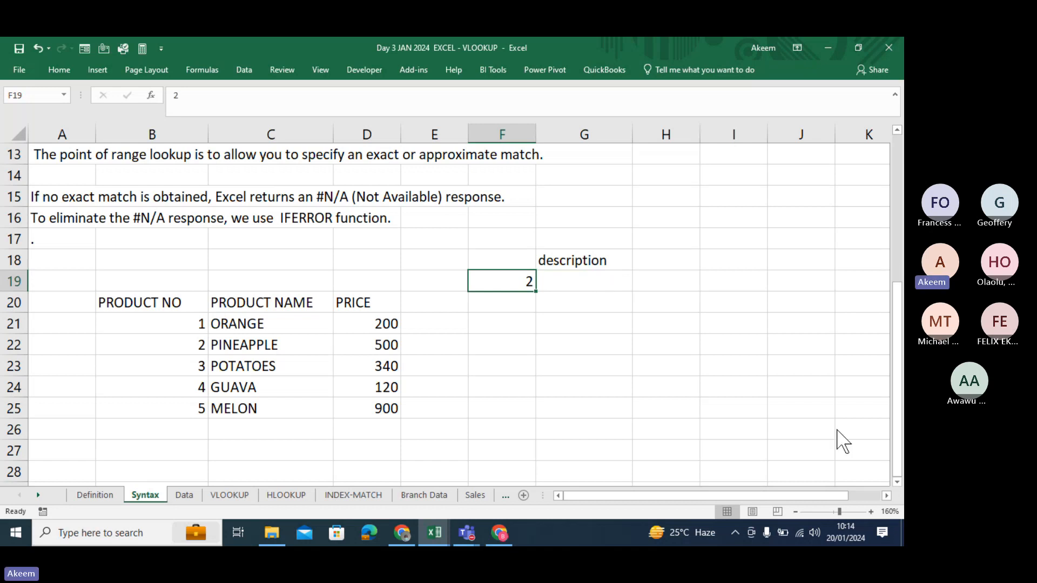
left_click(585, 277)
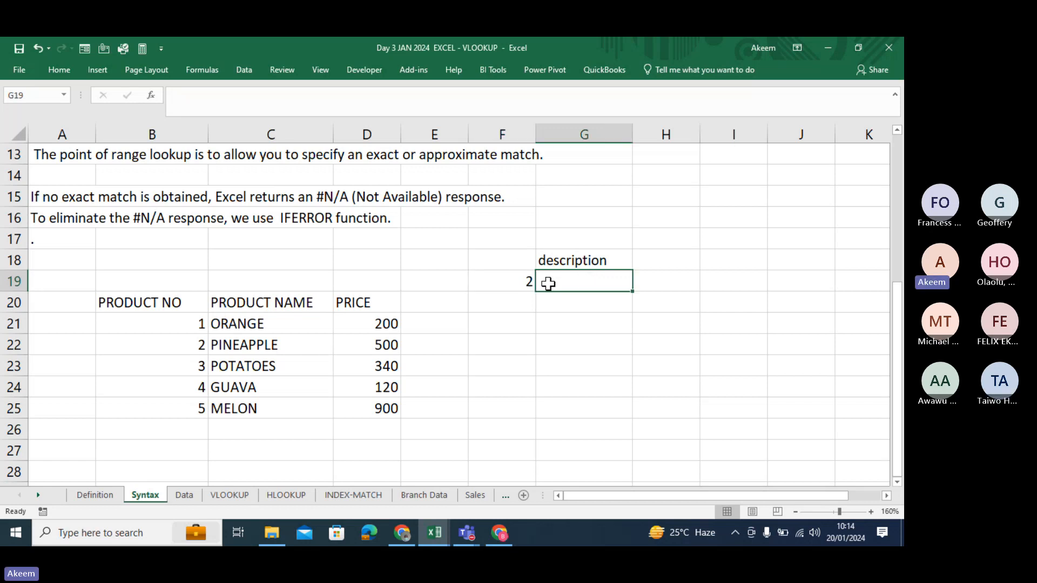
left_click(523, 283)
left_click(590, 286)
type("=")
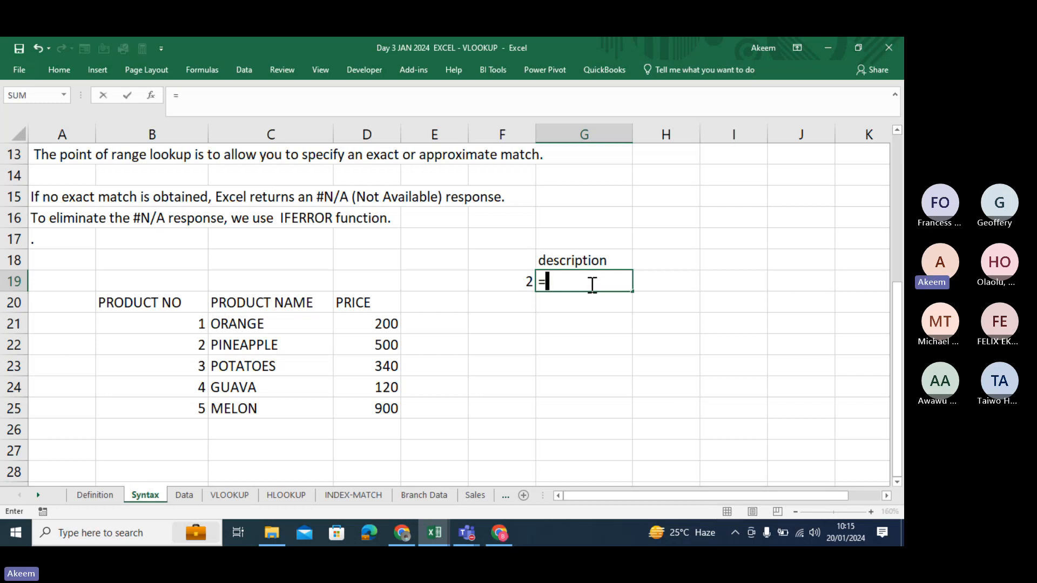
type("vloo")
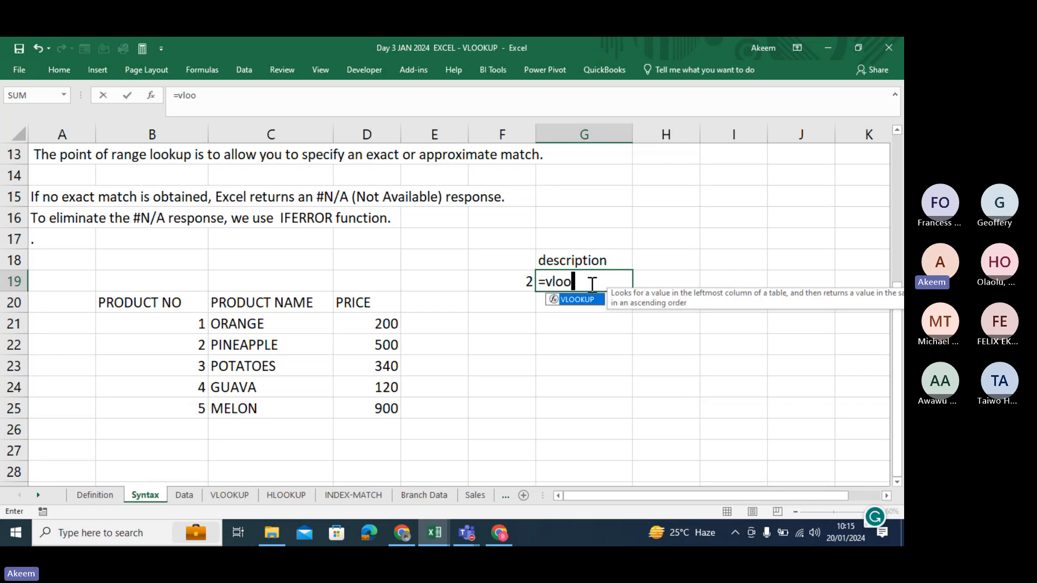
key("Tab")
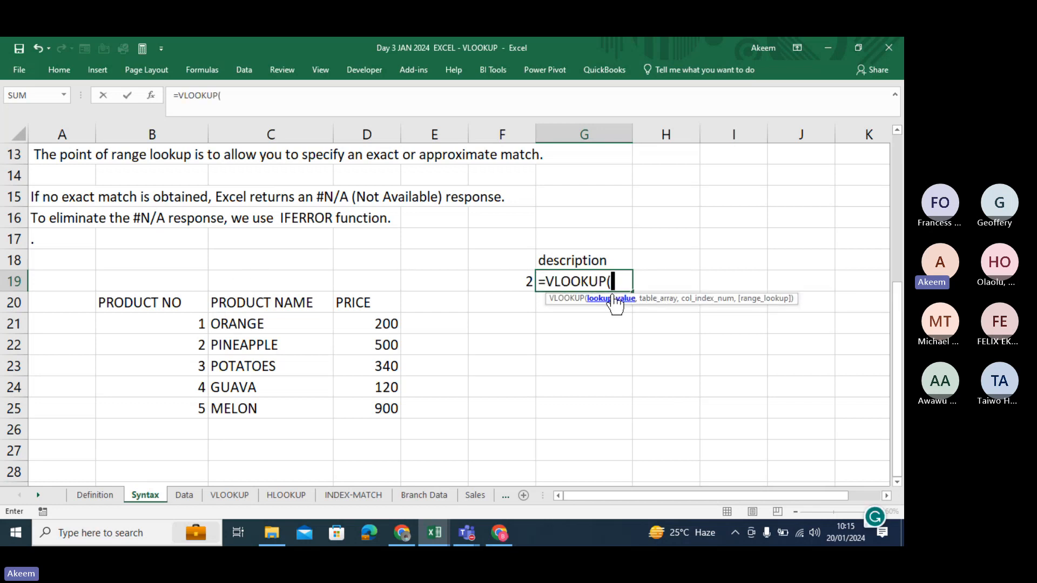
left_click(500, 280)
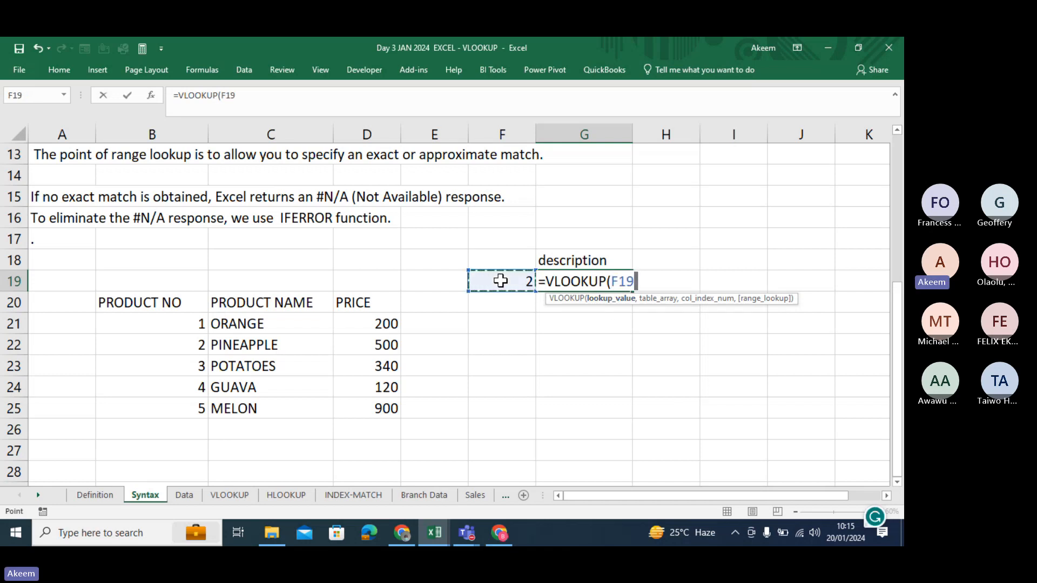
type(",")
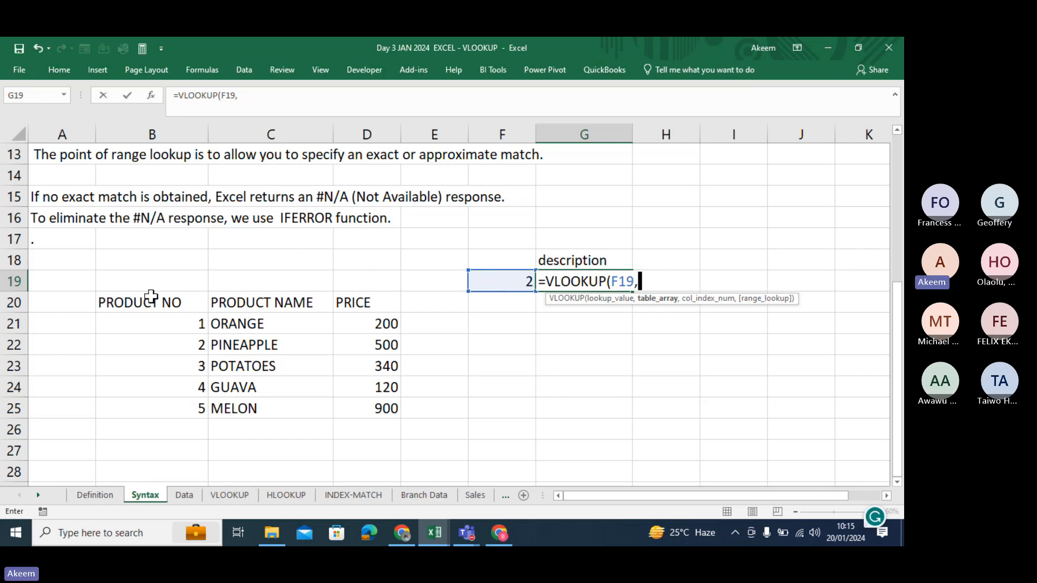
Step: Give the VLOOKUP formula the product table B20:D25 as table array and 2 as column index number
left_click_drag(153, 299, 375, 408)
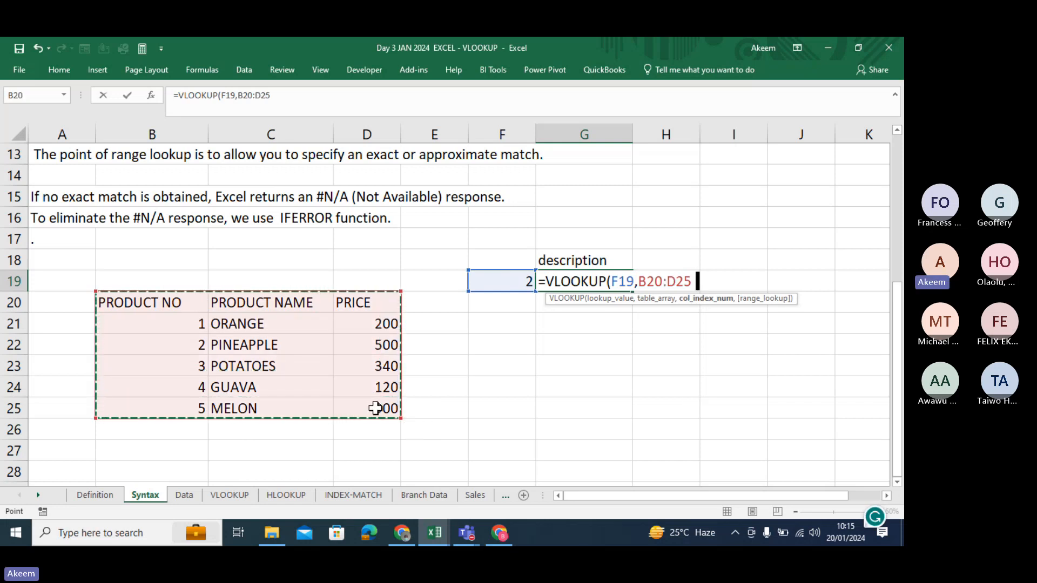
type(",")
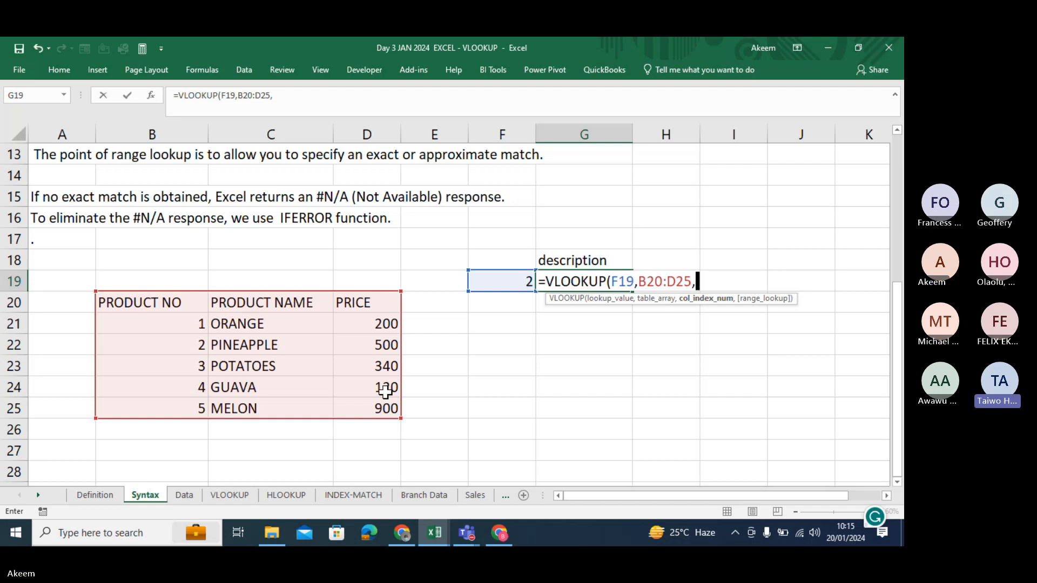
type("2")
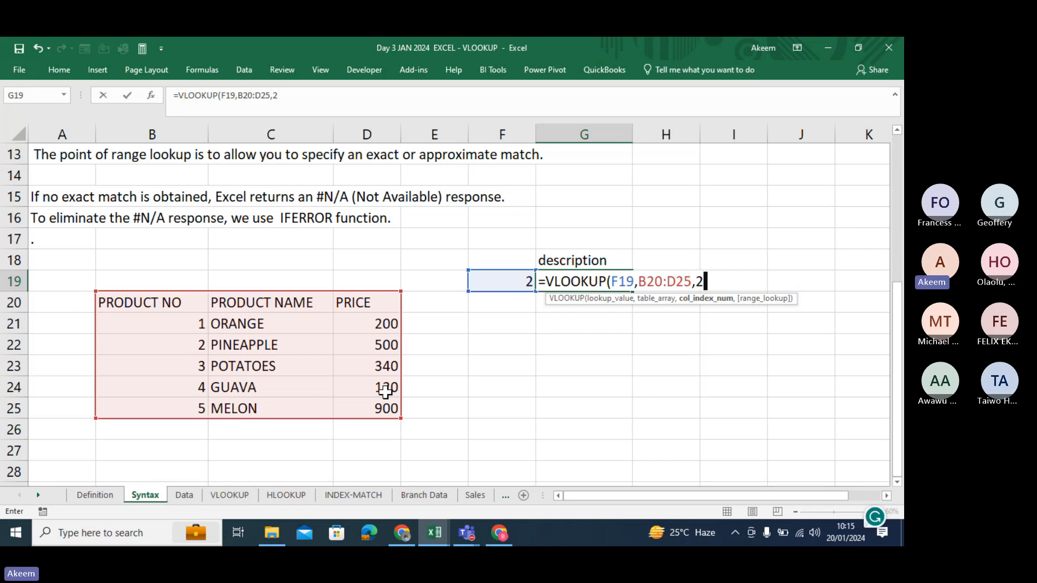
type(",")
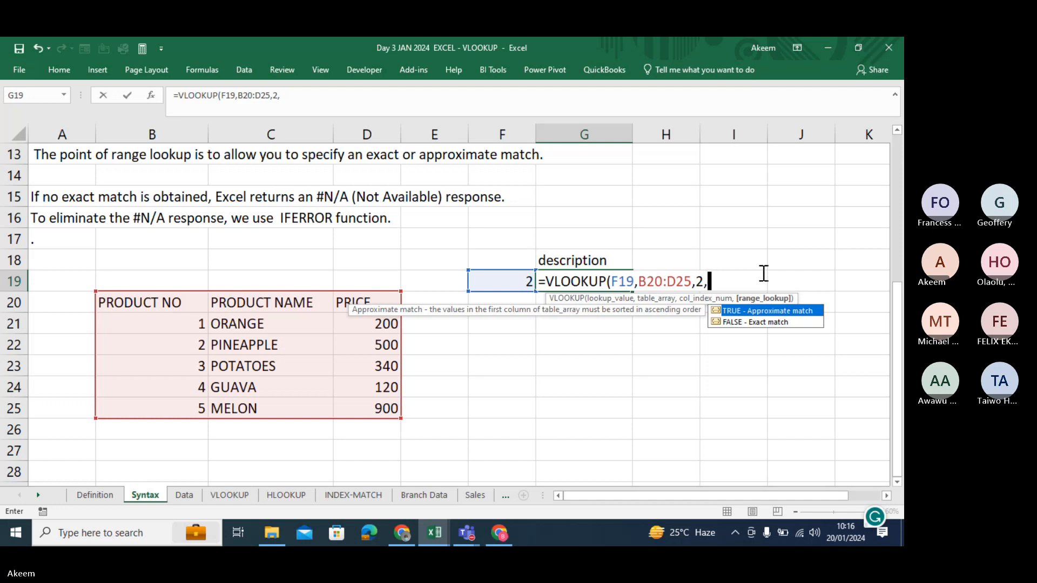
Step: Set the range lookup argument to FALSE for an exact match and complete the VLOOKUP formula in G19
left_click(822, 441)
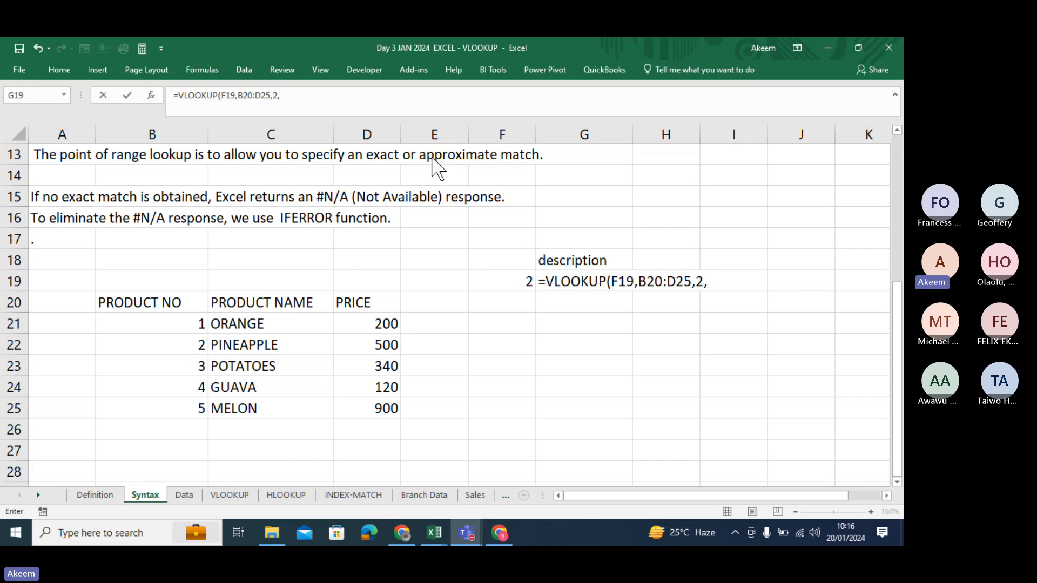
left_click(328, 96)
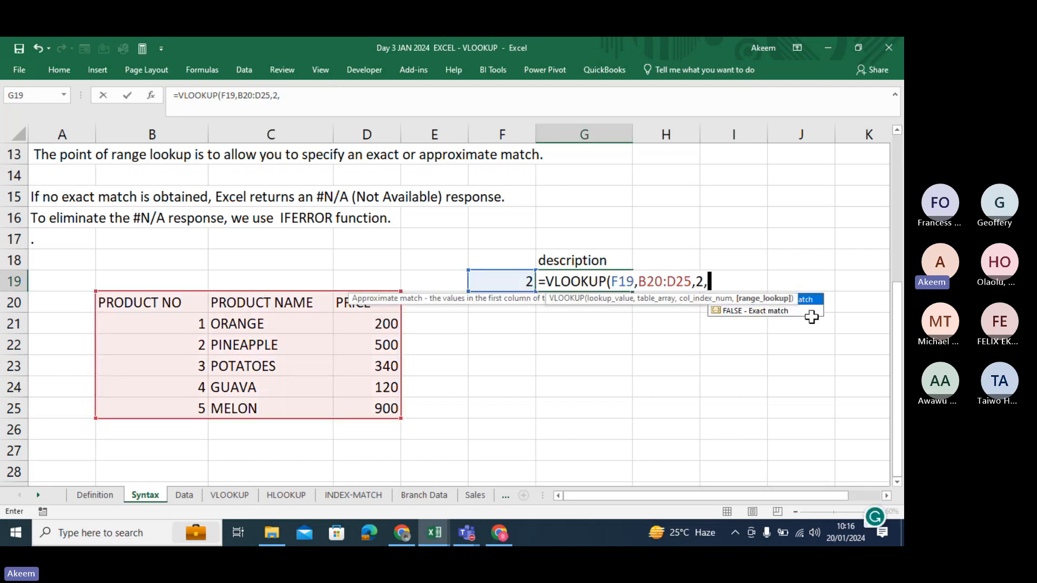
left_click(760, 312)
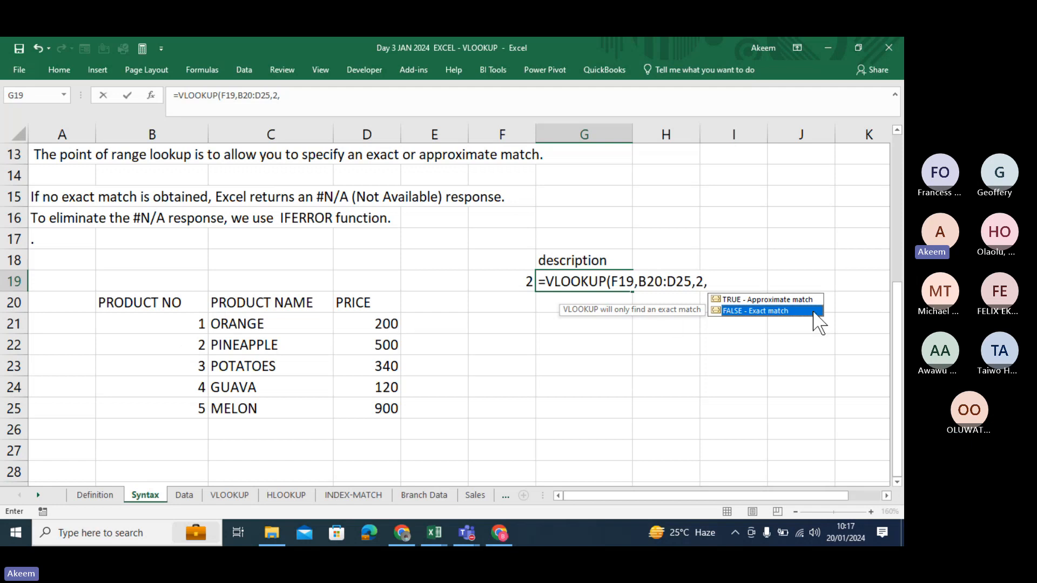
double_click(785, 313)
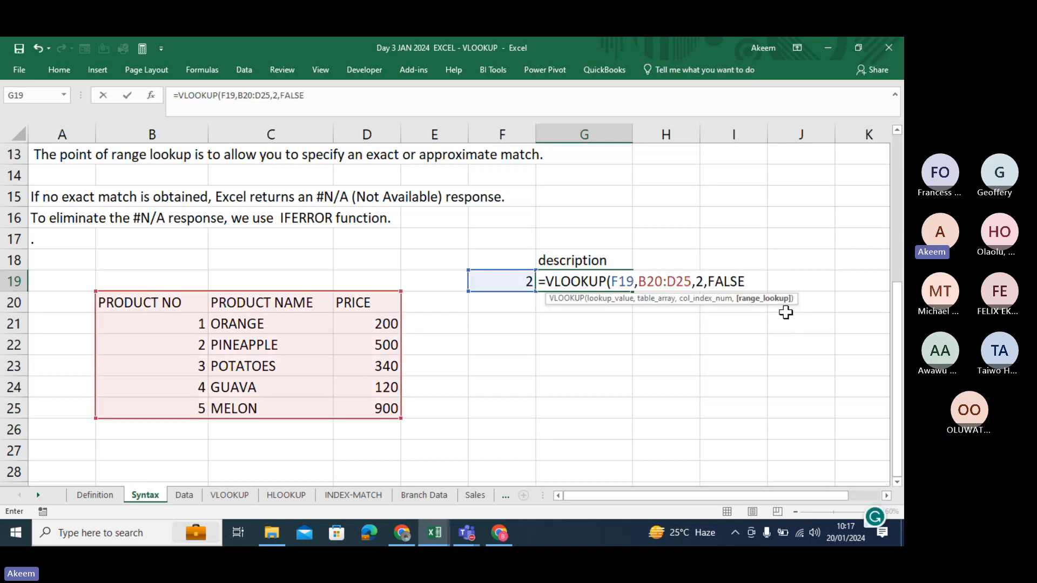
type(")")
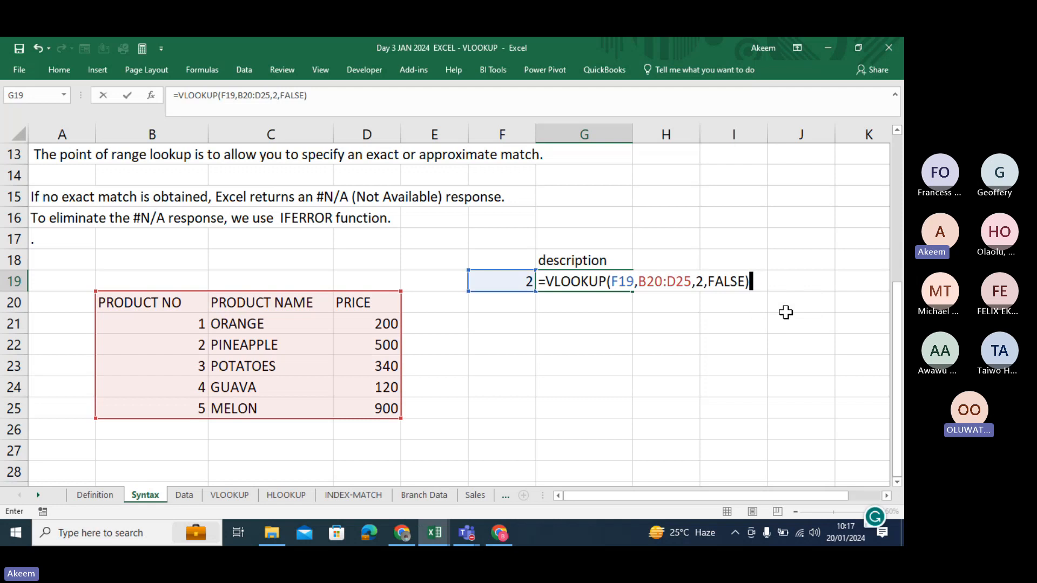
key("Return")
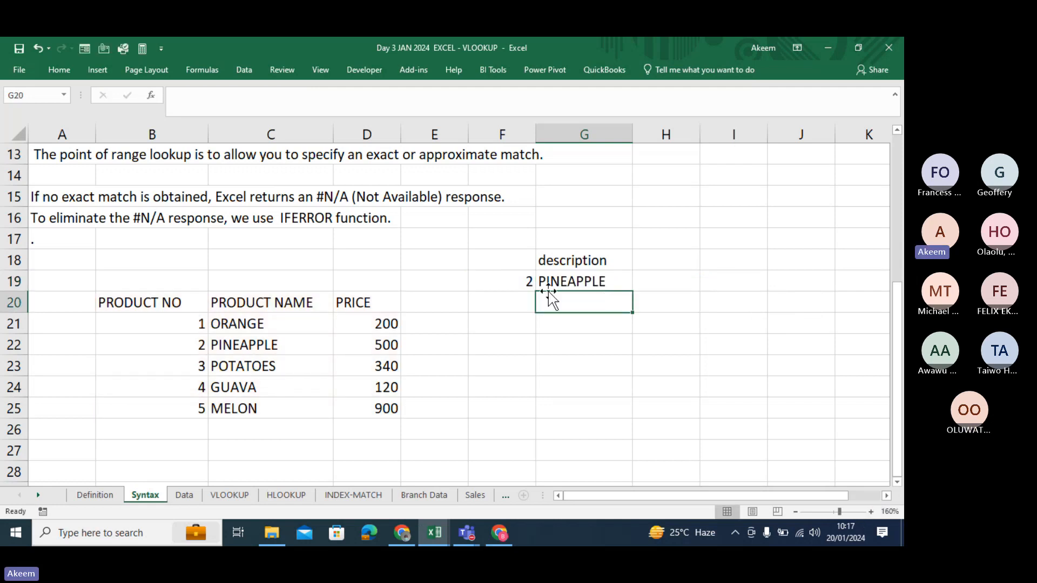
Step: Test the VLOOKUP by setting F19 to 4 and finally to 3, and check the formula in G19
left_click(525, 281)
type("4")
key("Return")
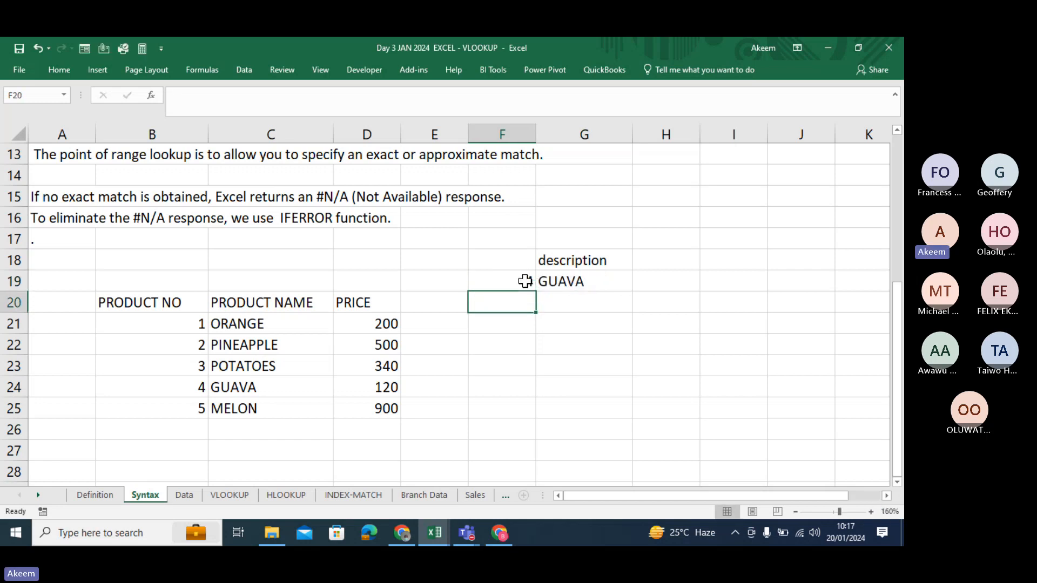
left_click(525, 281)
type("3")
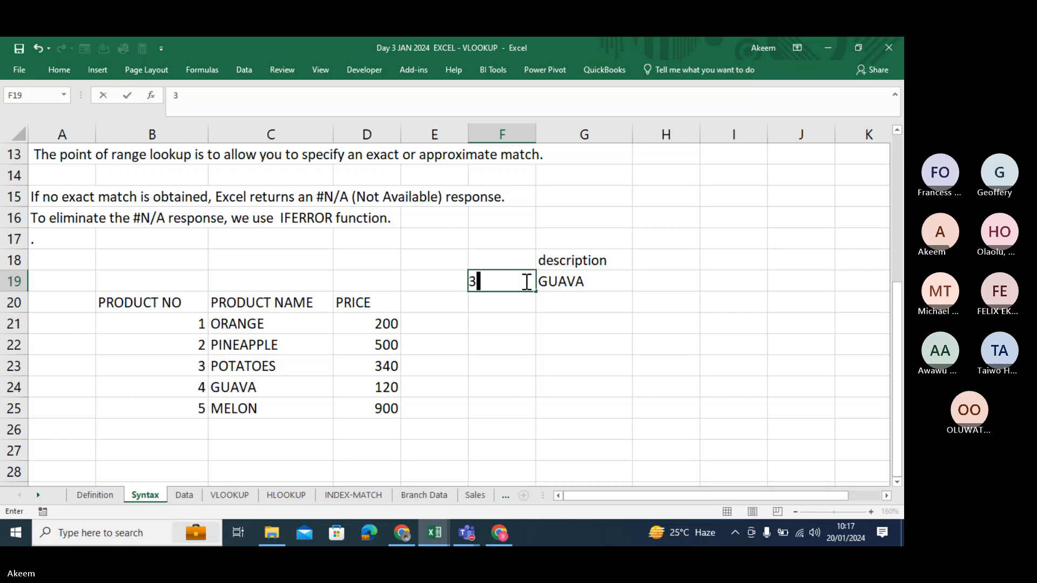
key("Return")
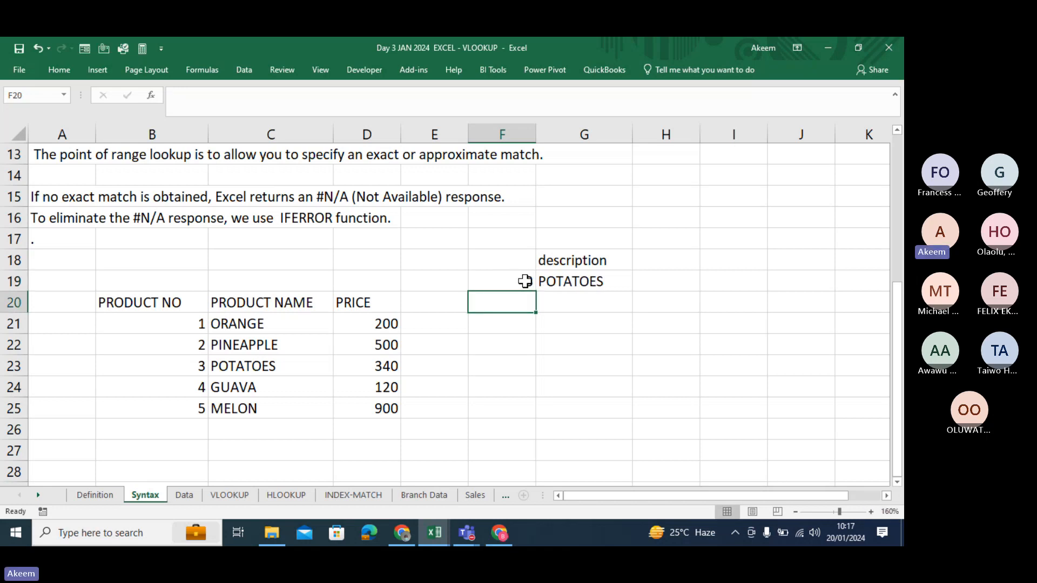
left_click(581, 282)
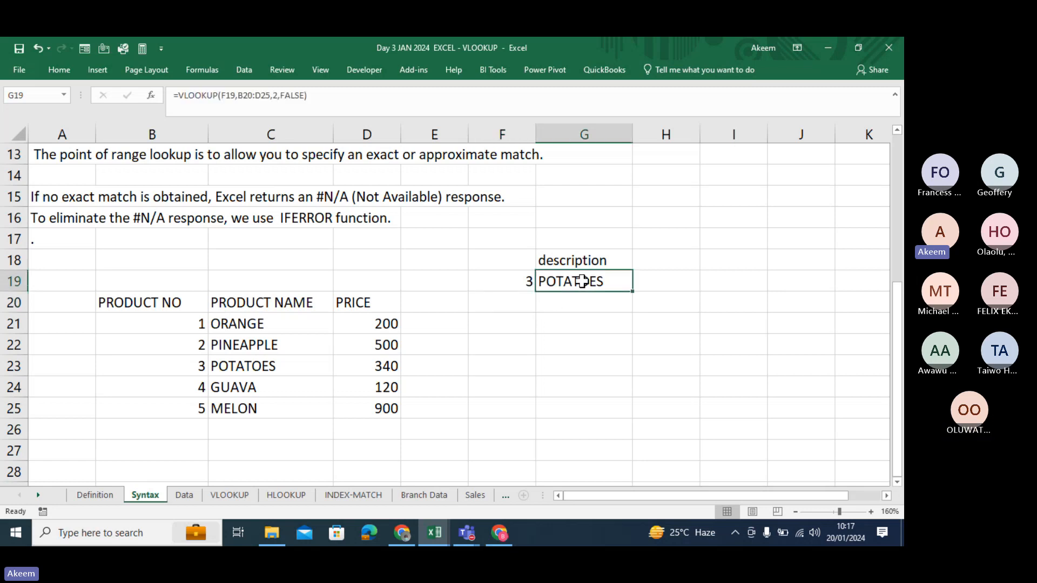
Step: Clear the VLOOKUP formula from G19, keeping the lookup value in F19
key("Delete")
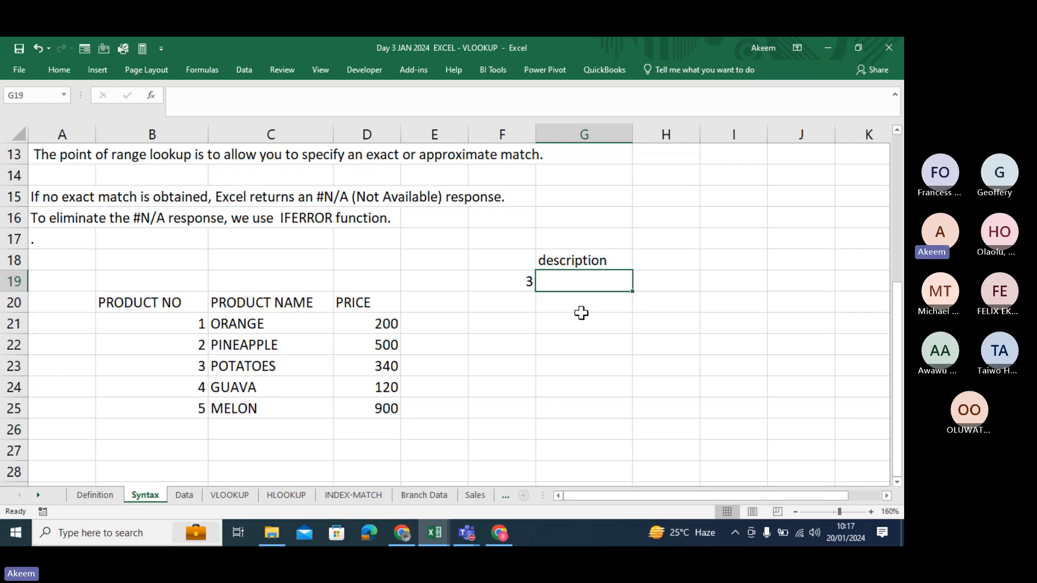
left_click(585, 342)
left_click(513, 283)
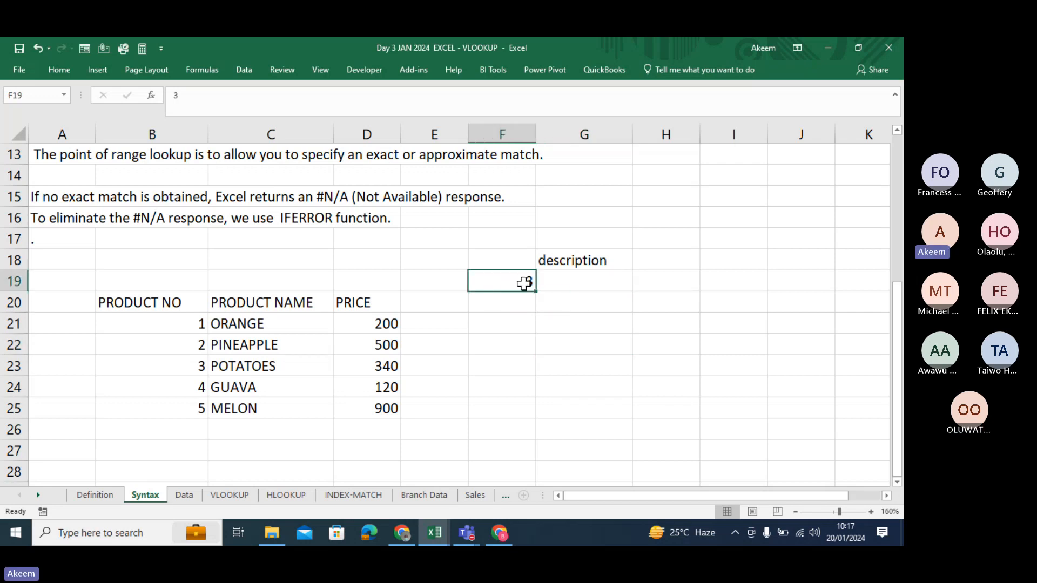
left_click(590, 286)
left_click(494, 281)
left_click(573, 281)
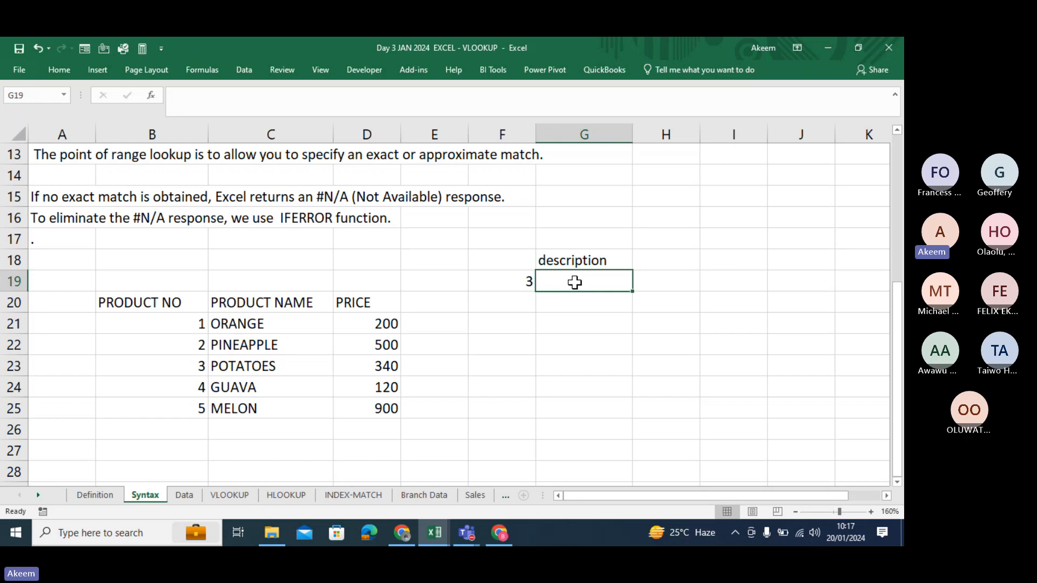
left_click(516, 281)
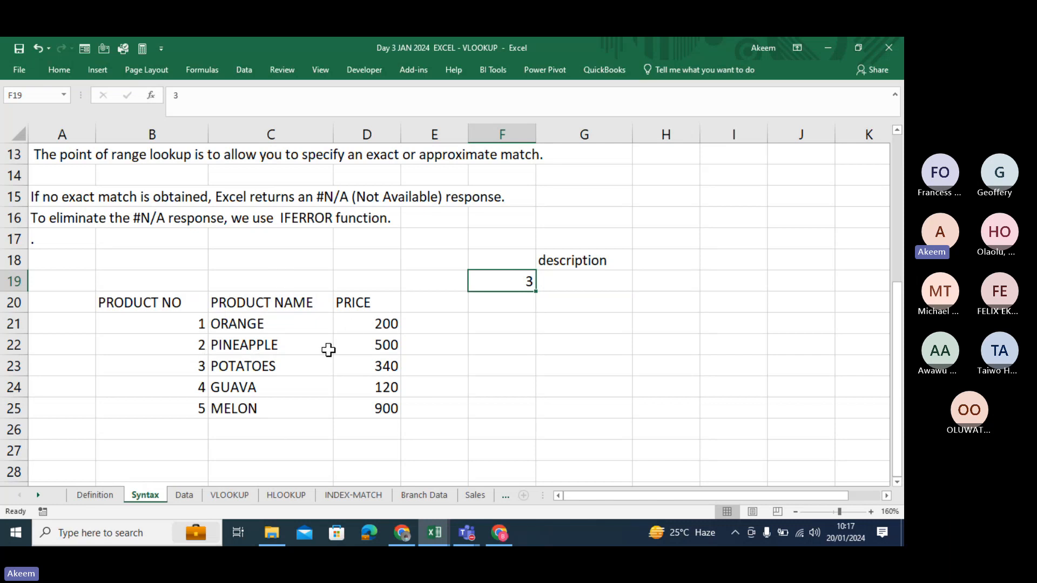
Step: Start a new VLOOKUP formula in the emptied G19 with F19 as the lookup value
left_click(598, 281)
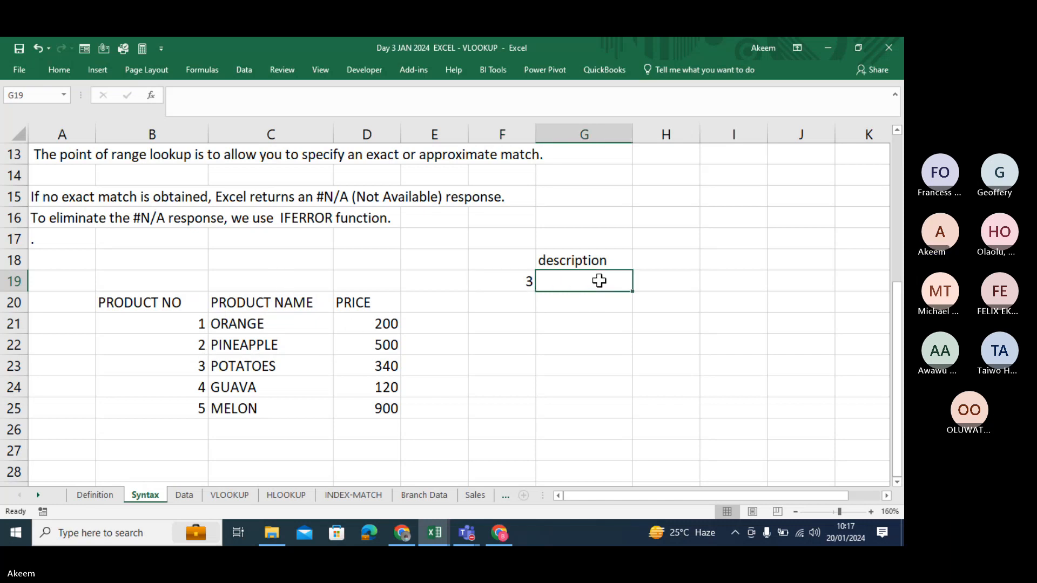
type("=vloo")
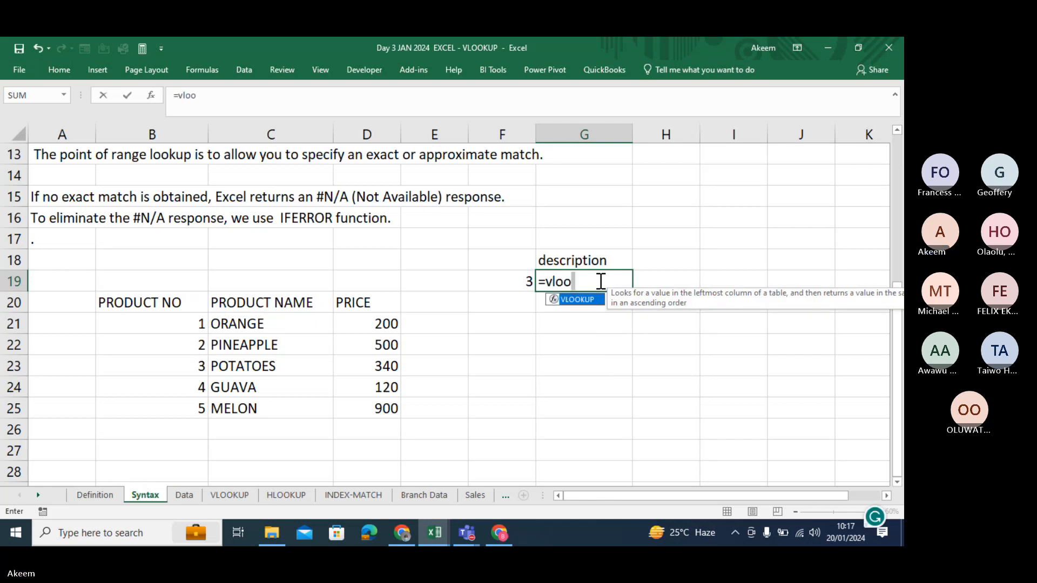
key("Tab")
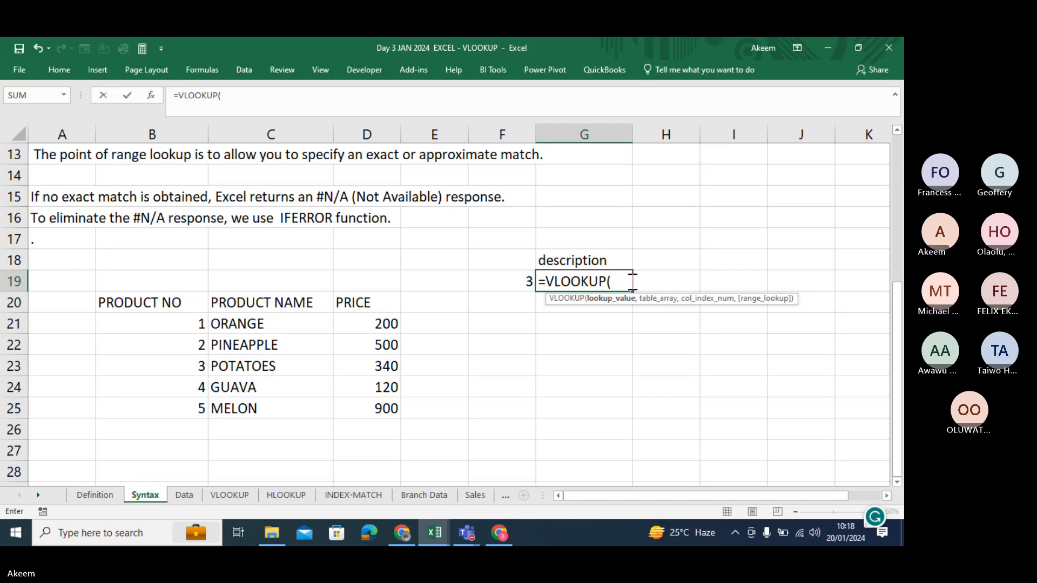
left_click(522, 283)
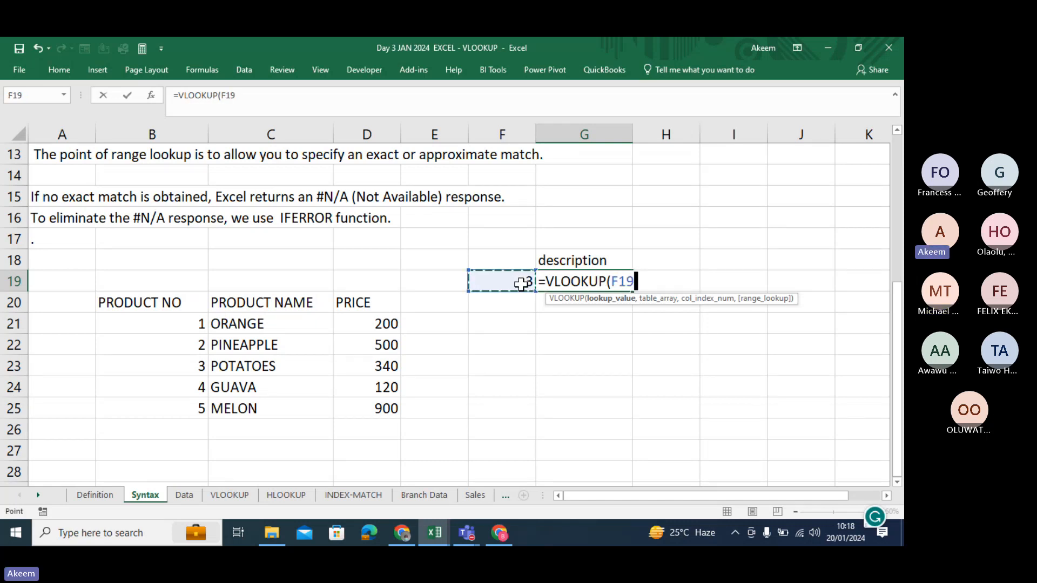
type(",")
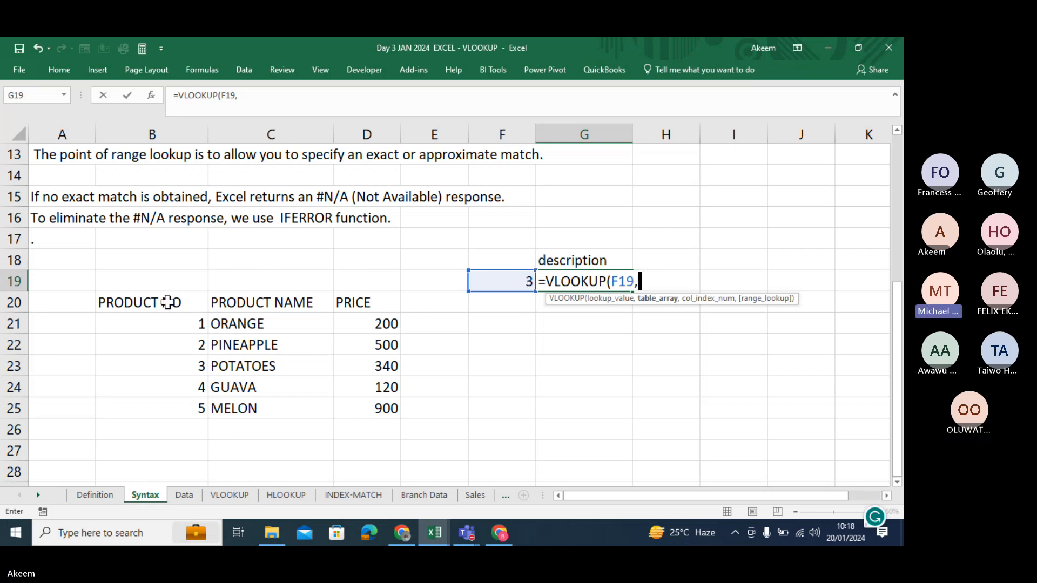
Step: Set the table array of the G19 VLOOKUP to B20:D25 and its column index number to 2
left_click_drag(168, 302, 377, 392)
type(",")
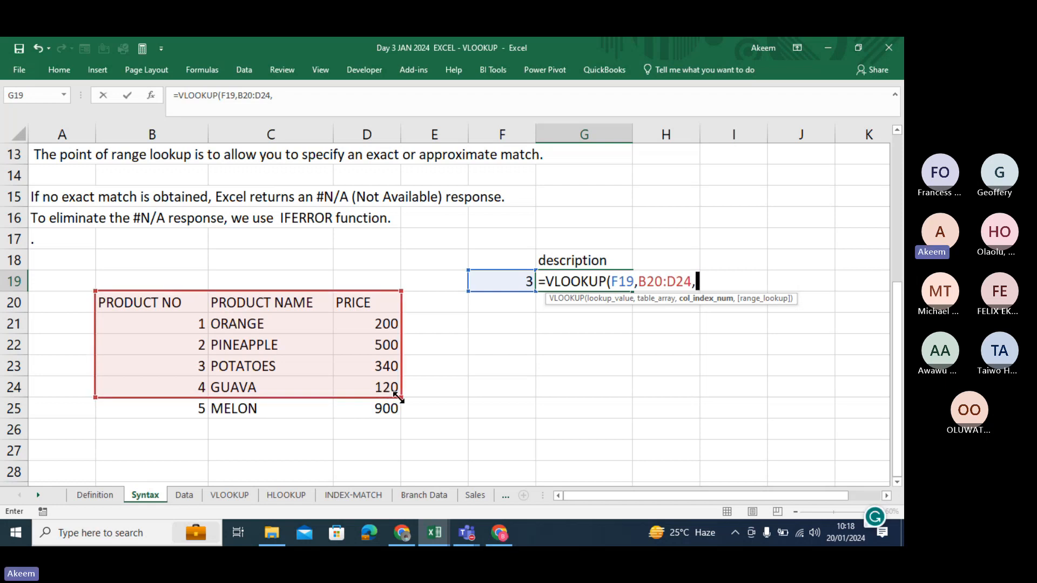
left_click_drag(399, 398, 404, 411)
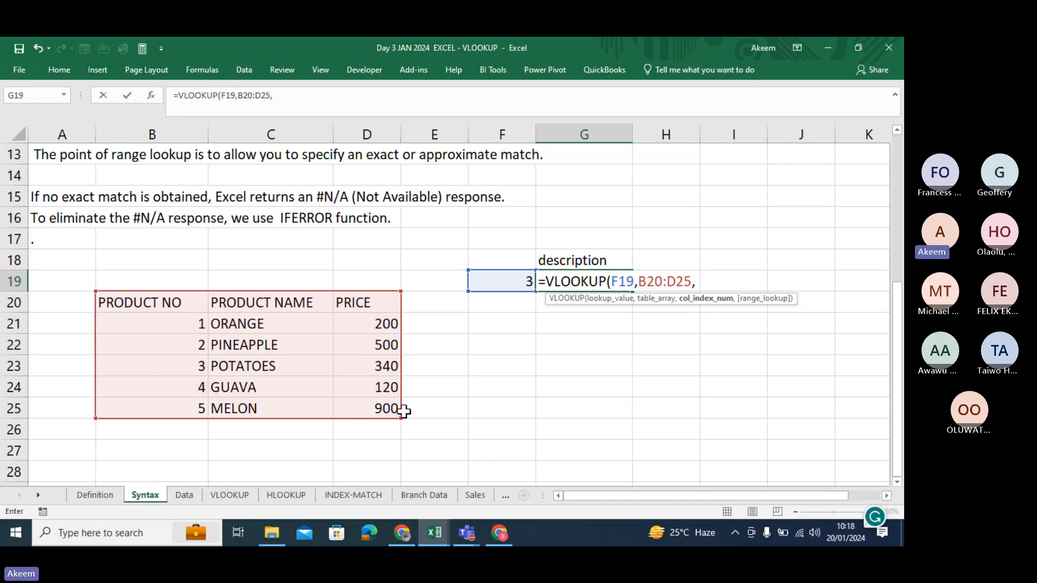
left_click(329, 100)
left_click(329, 100)
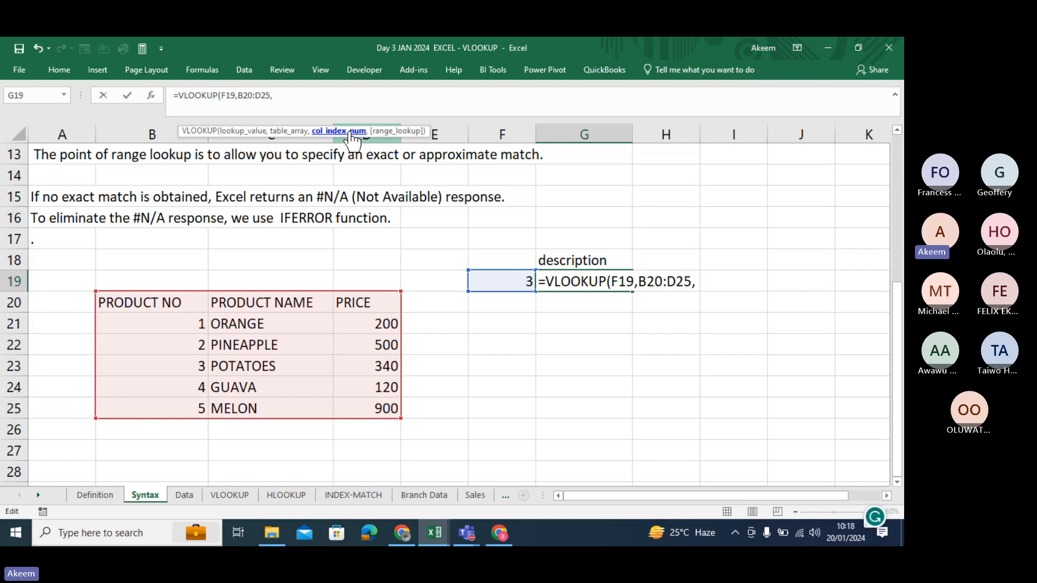
type("2,")
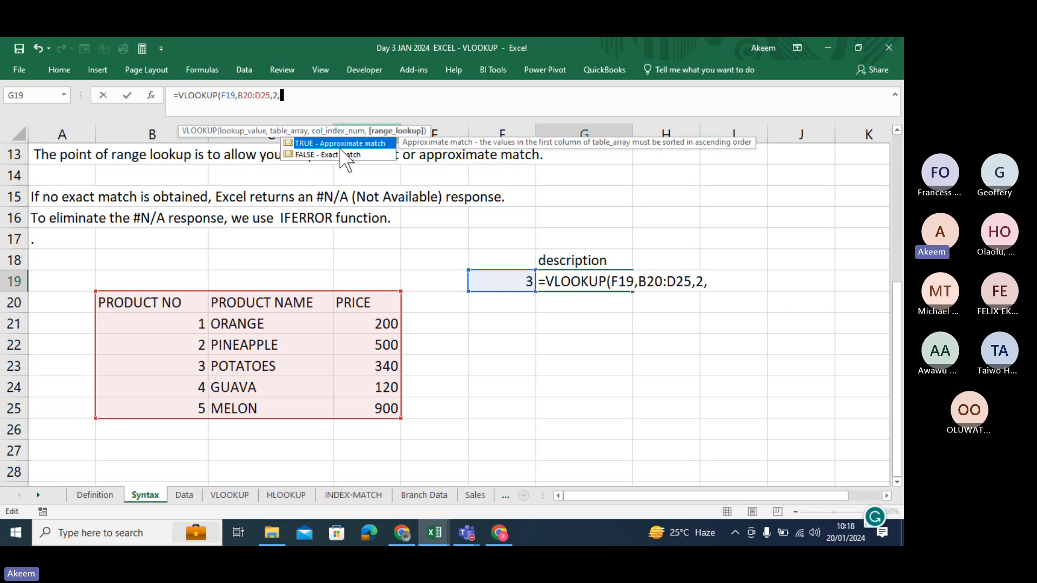
Step: Choose FALSE for an exact match as the range lookup and complete the G19 formula
double_click(341, 156)
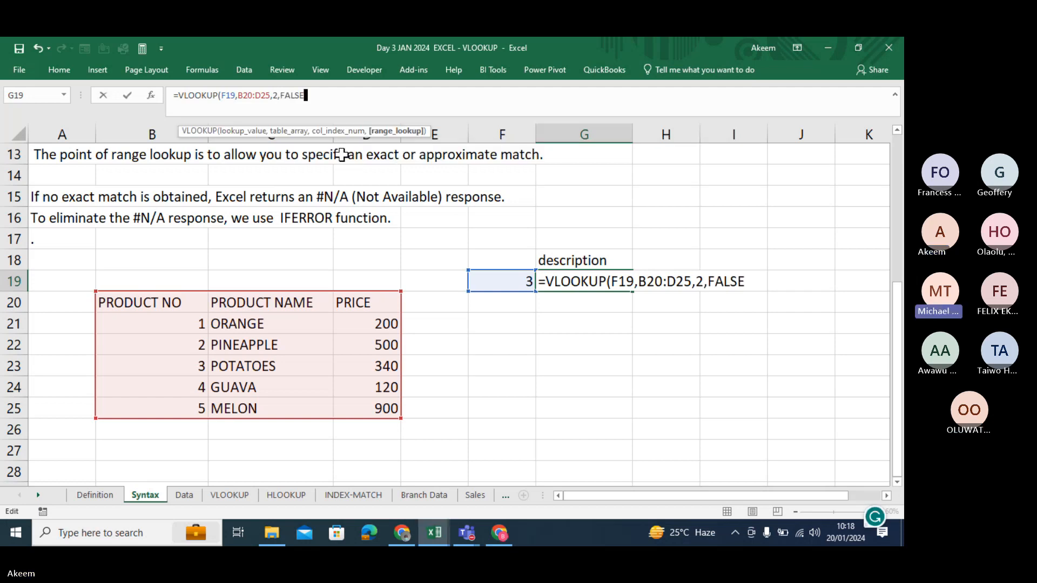
type(")")
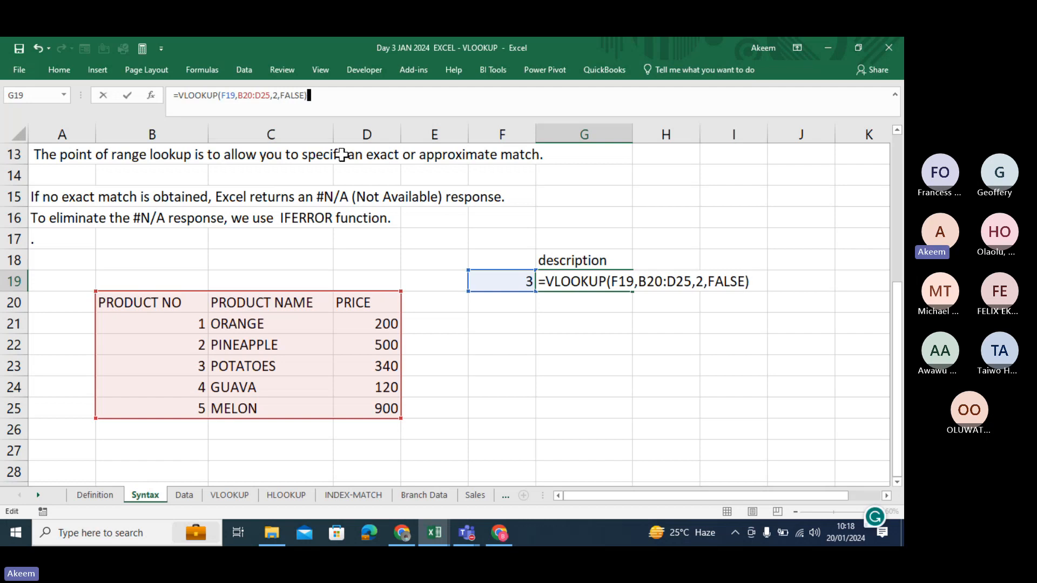
key("Return")
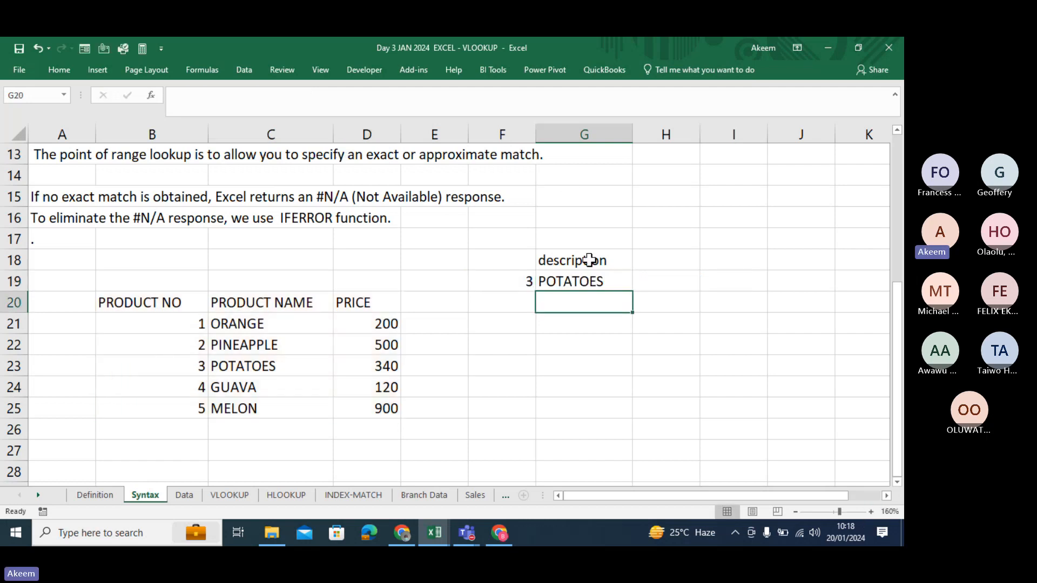
Step: Display the G19 formula as text by inserting a space before its equals sign, and minimize the meeting window
left_click(583, 279)
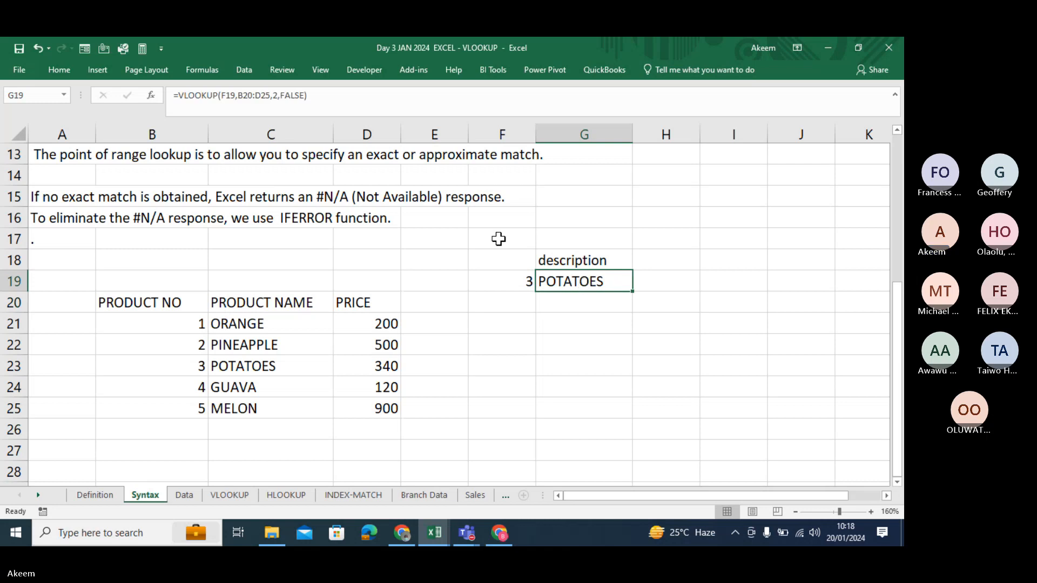
left_click(174, 96)
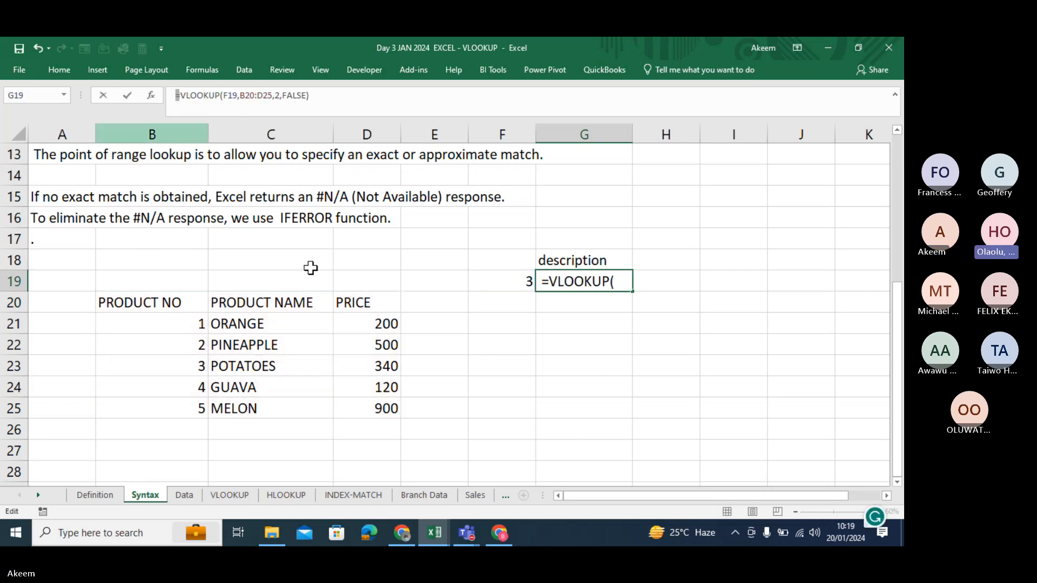
key("Return")
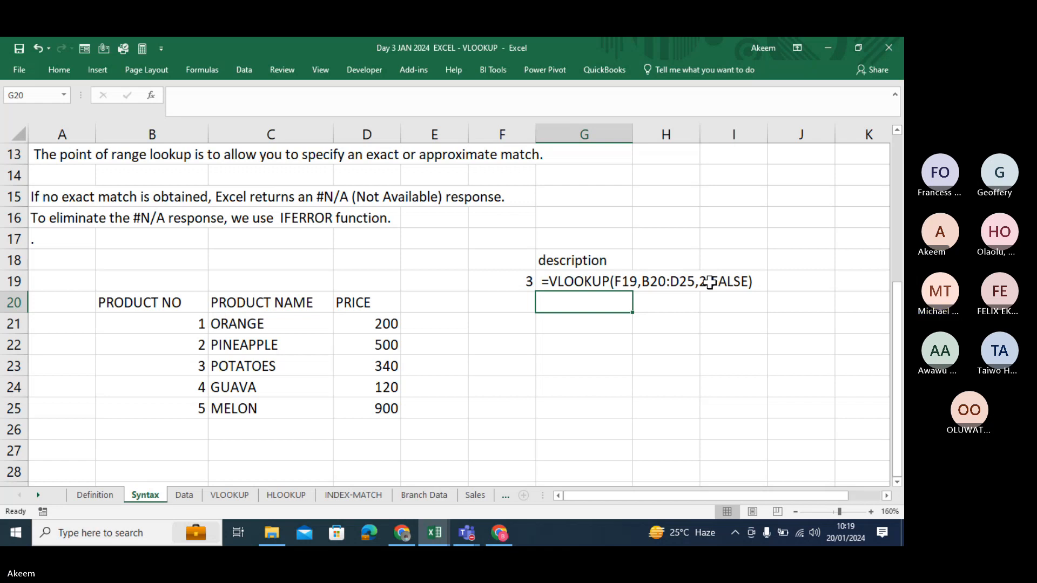
left_click(800, 373)
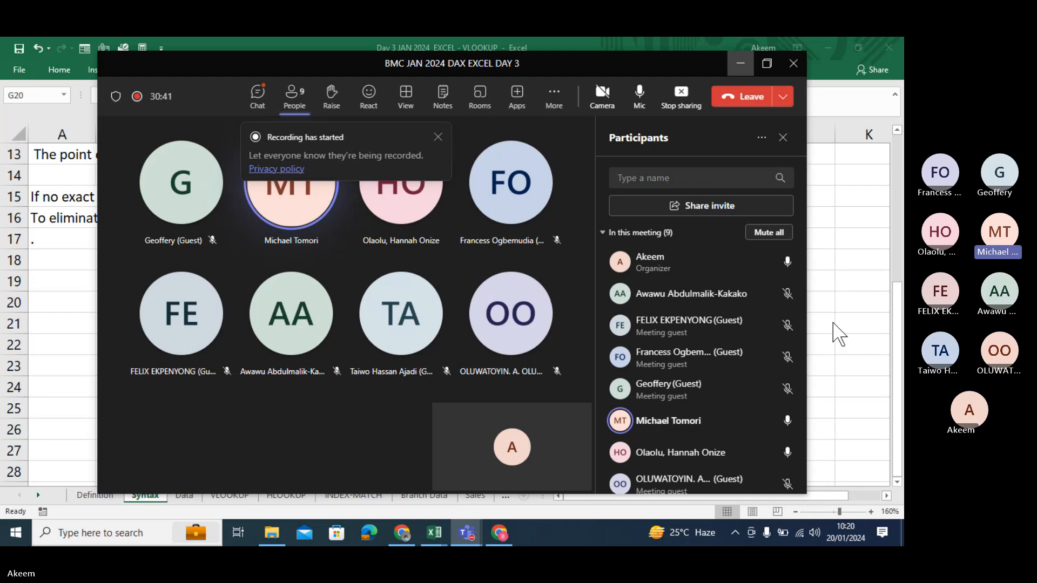
left_click(740, 65)
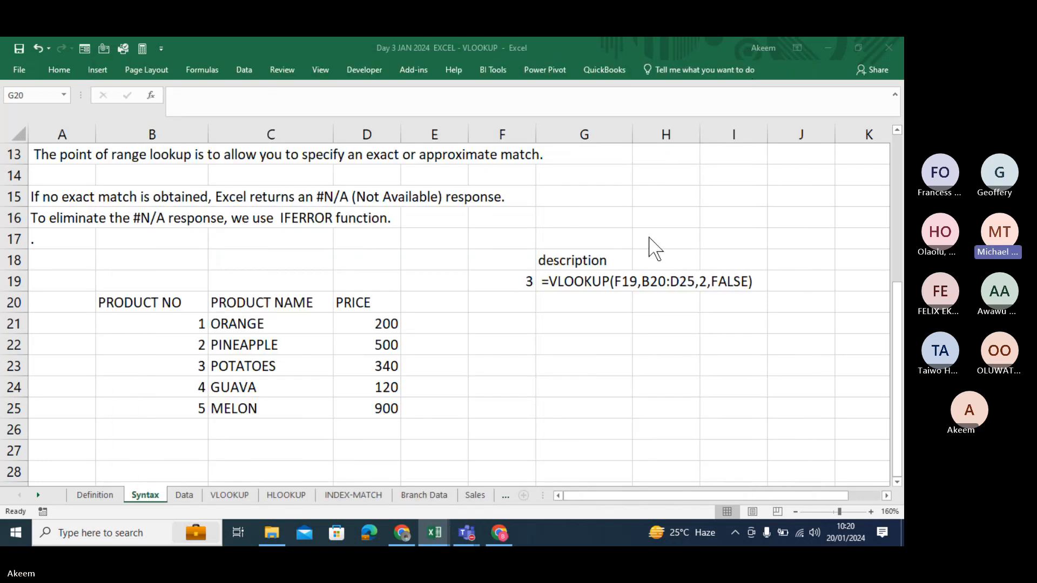
Step: Remove the space before the equals sign in G19 to turn the text back into a working VLOOKUP formula
left_click(513, 283)
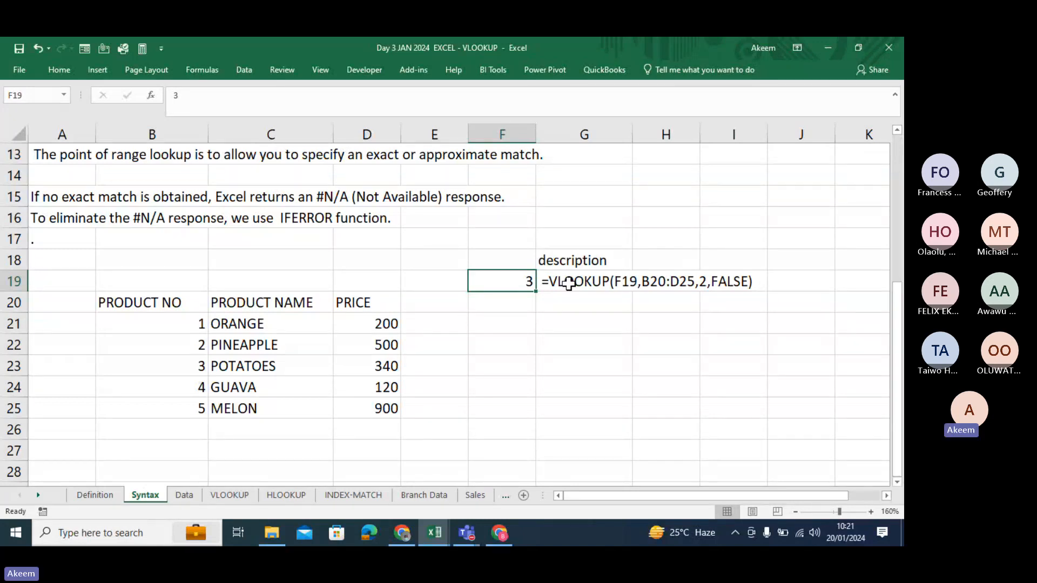
left_click(565, 285)
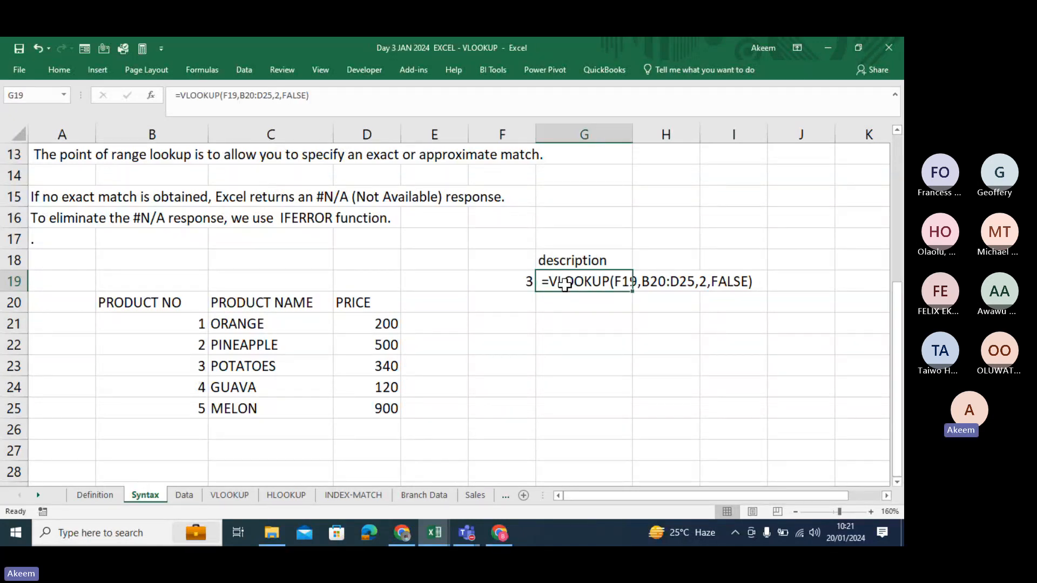
left_click(174, 95)
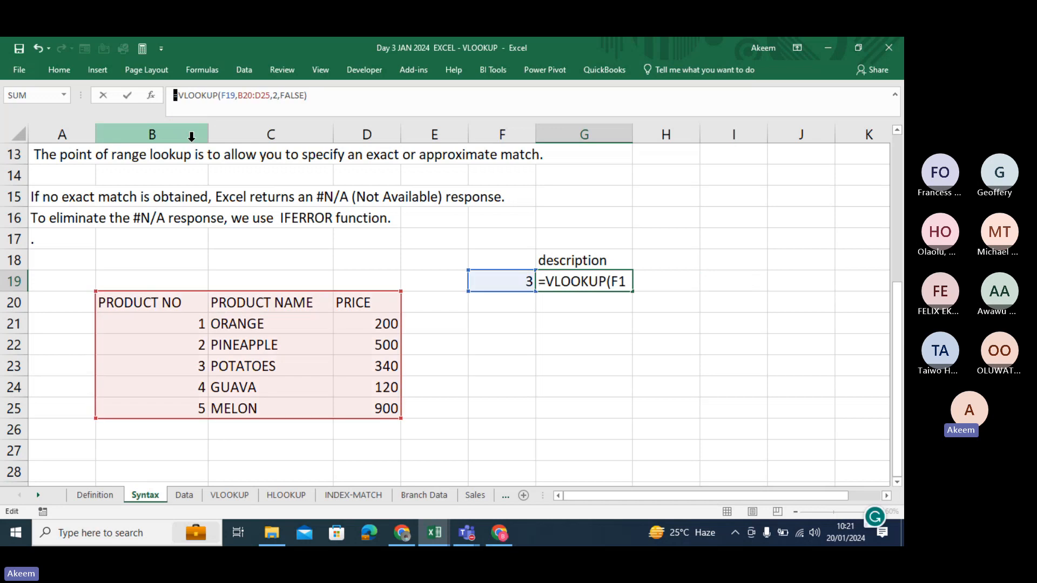
key("Return")
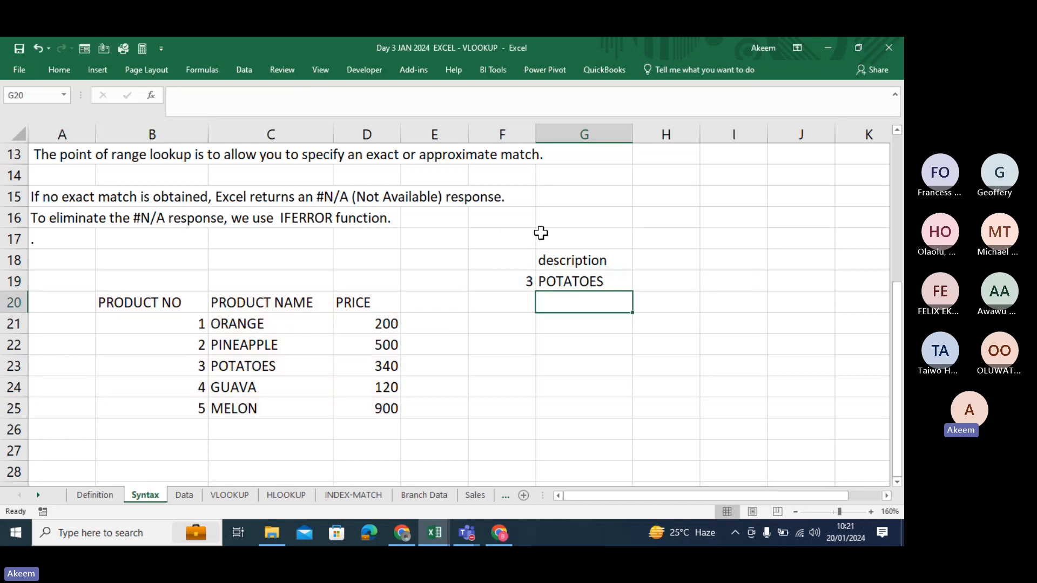
Step: Enter the heading "price" in H18, beside the description heading
left_click(680, 261)
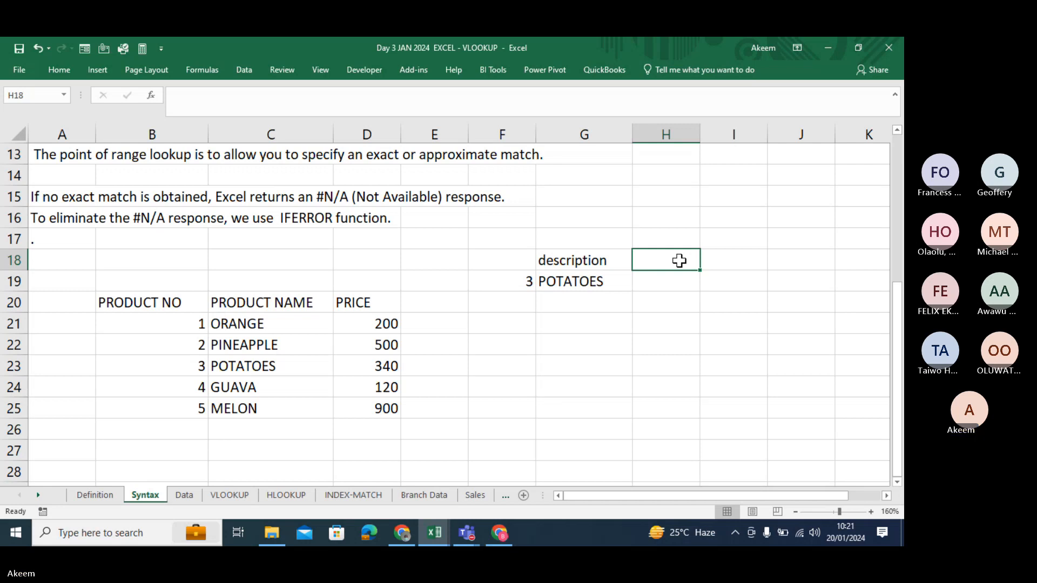
type("p")
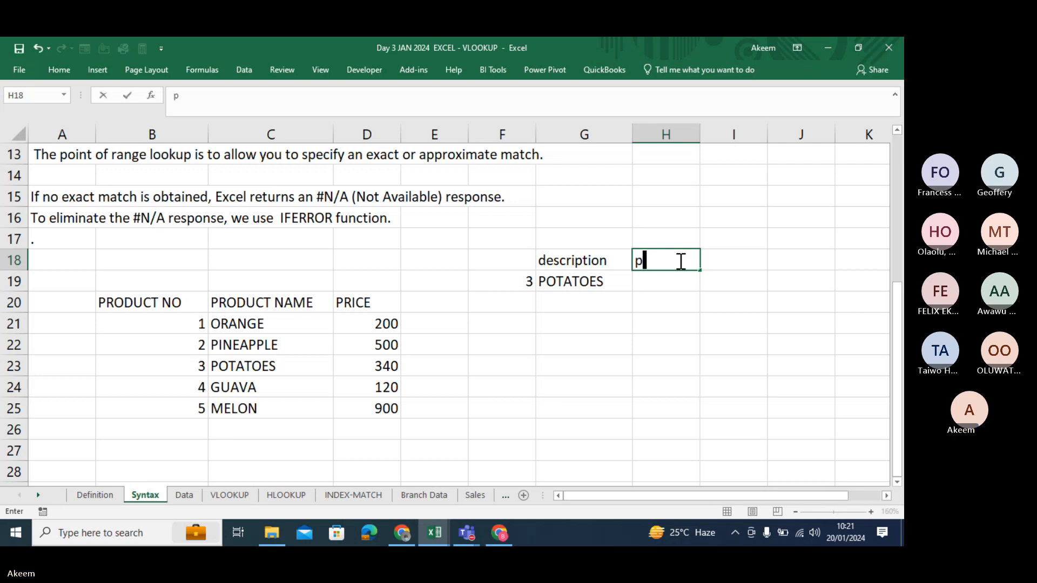
type("rice")
key("Return")
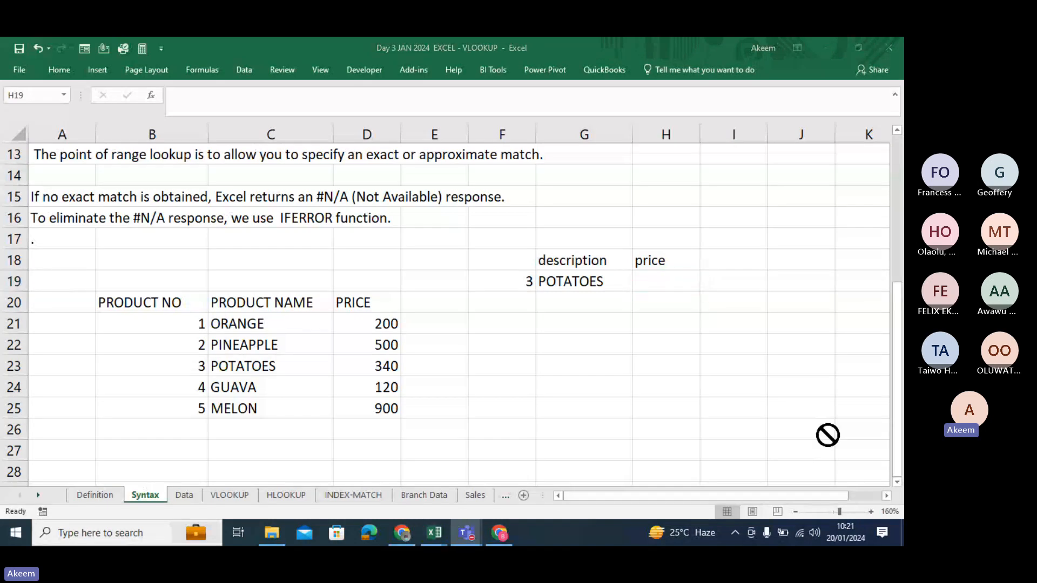
Step: Start a VLOOKUP formula in H19, under the price heading, with F19 as the lookup value
left_click(664, 290)
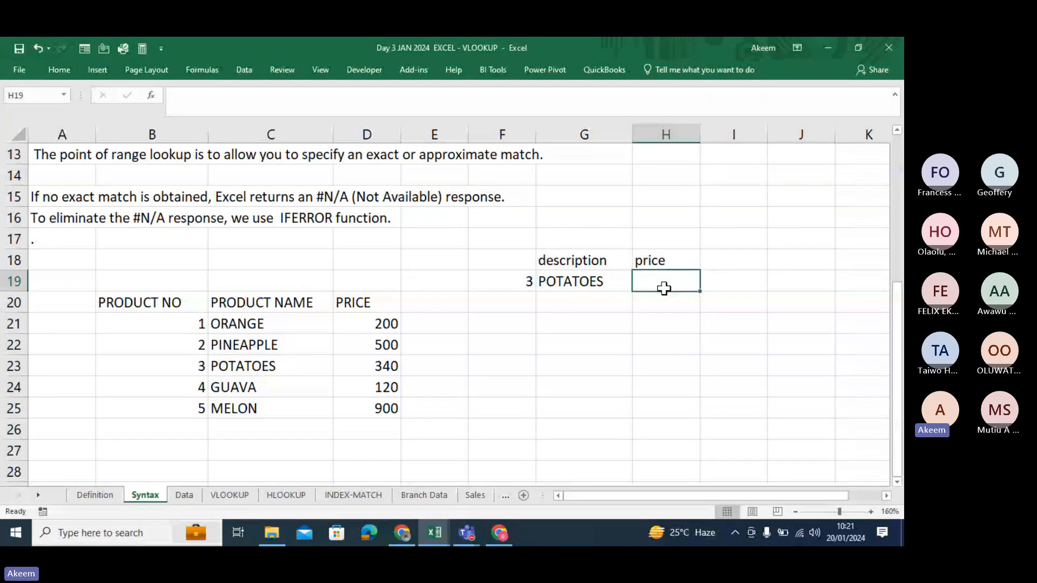
type("=vloo")
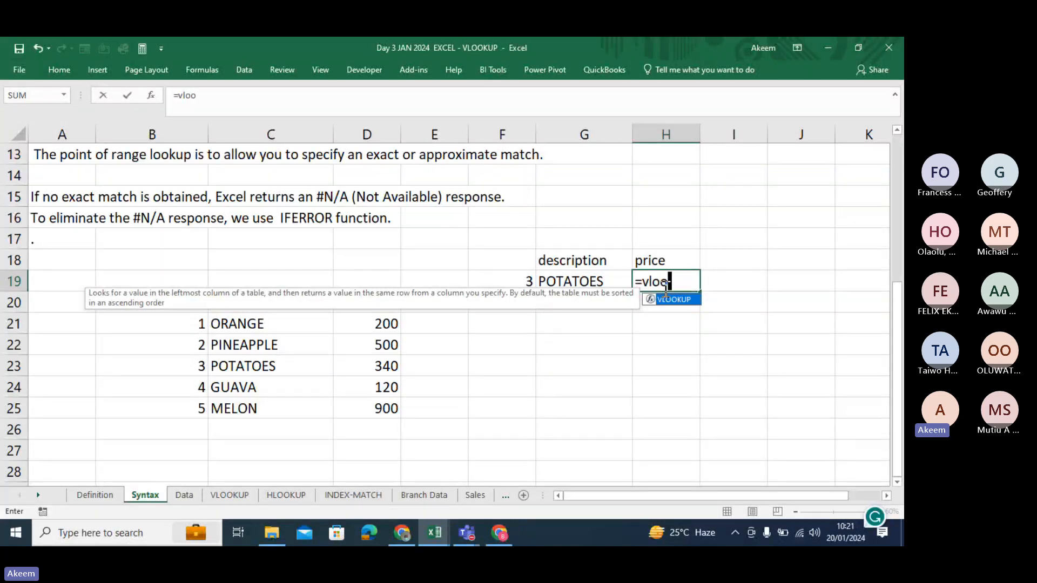
key("Tab")
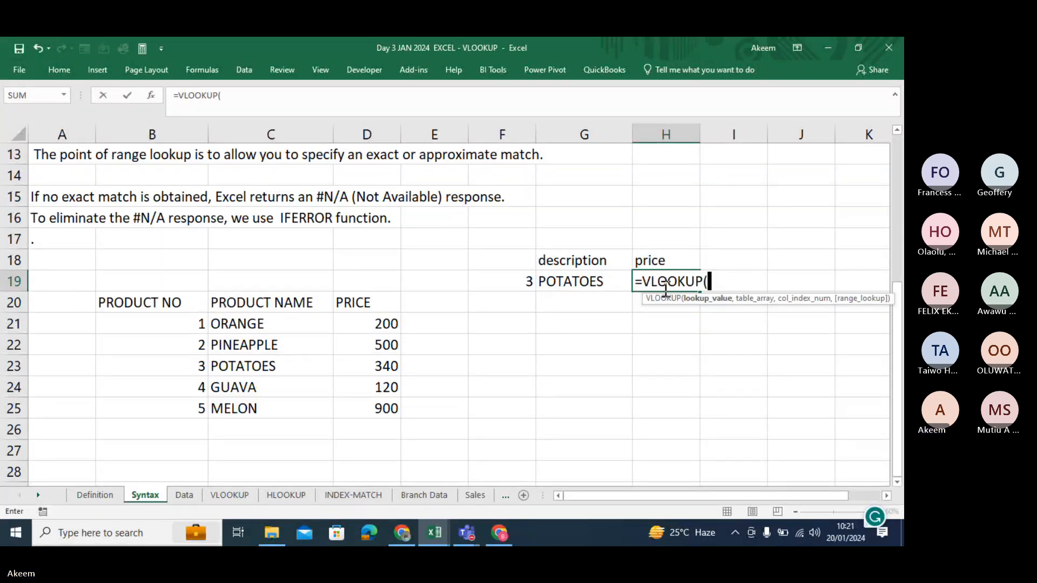
left_click(499, 280)
type(",")
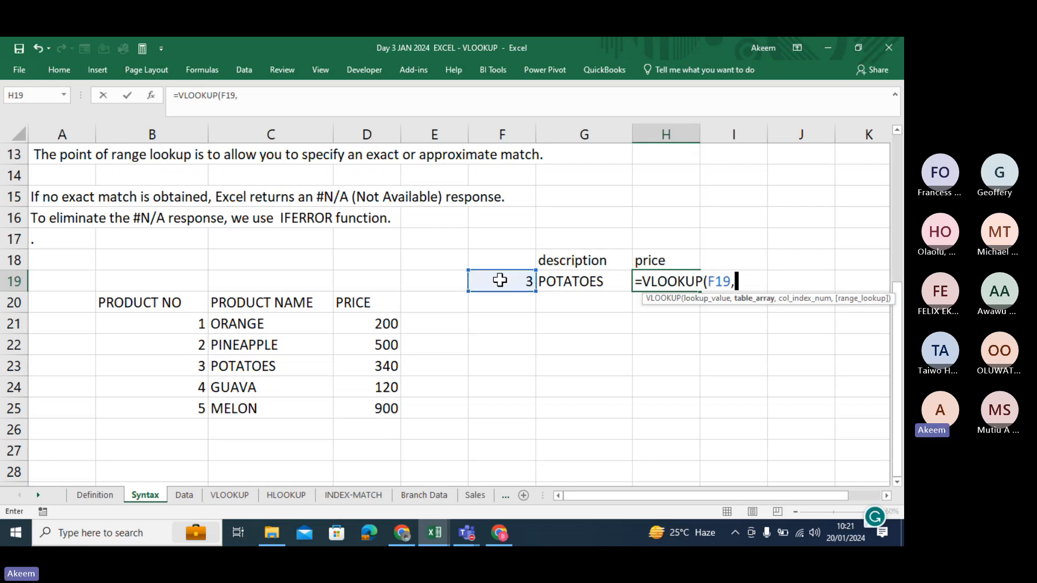
Step: Give the H19 VLOOKUP the table array B20:D25 and column index number 3
left_click_drag(151, 299, 381, 409)
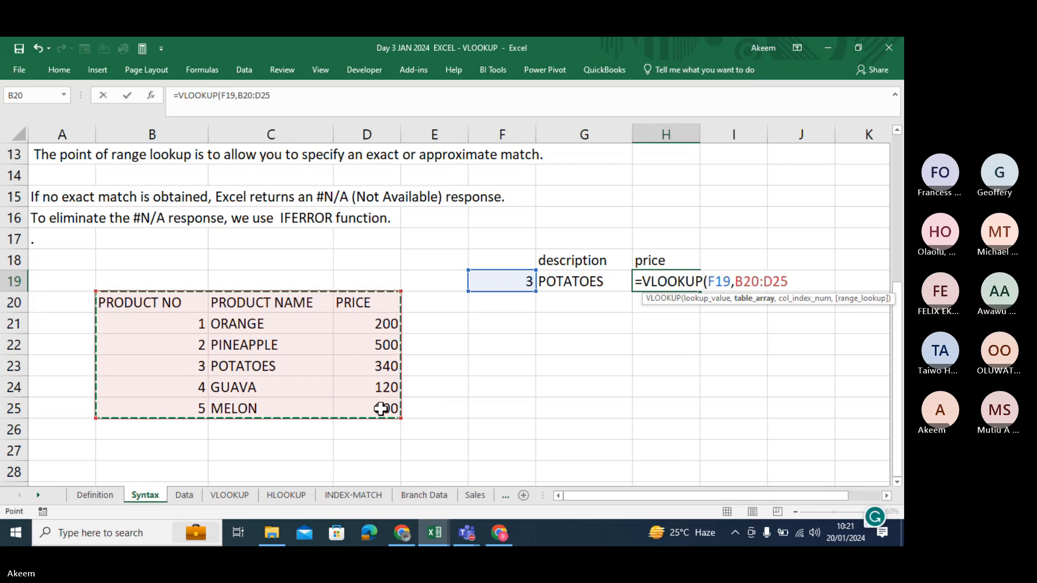
type(",")
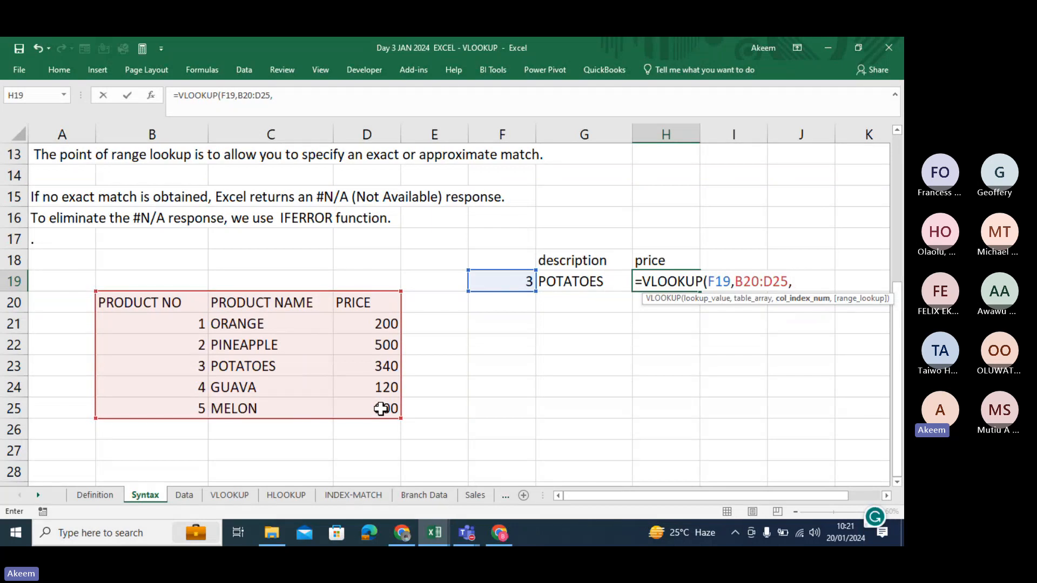
type("3,")
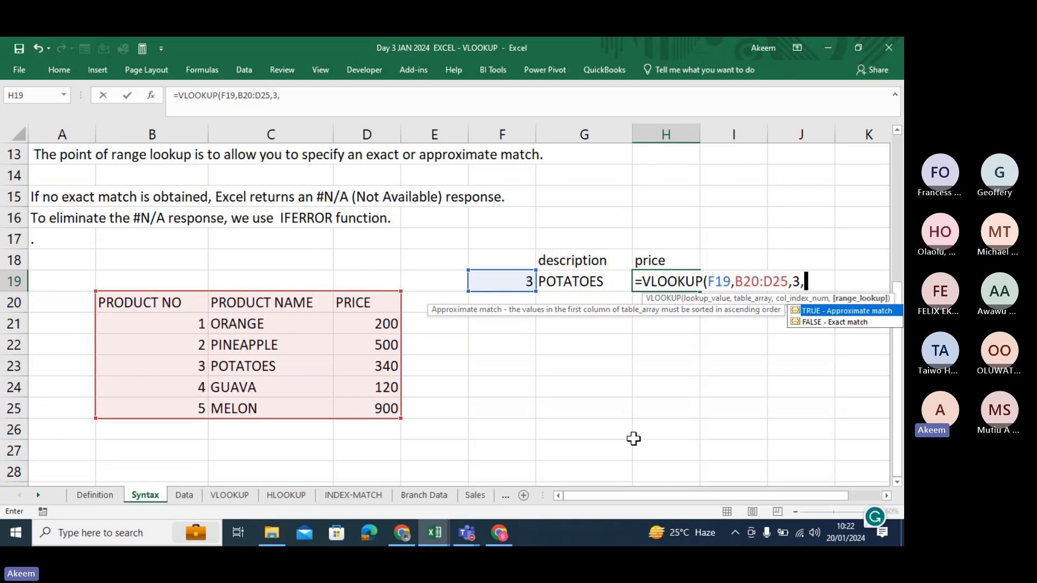
Step: Complete the H19 VLOOKUP with FALSE for an exact match, and change the product number in F19 to 1
double_click(840, 324)
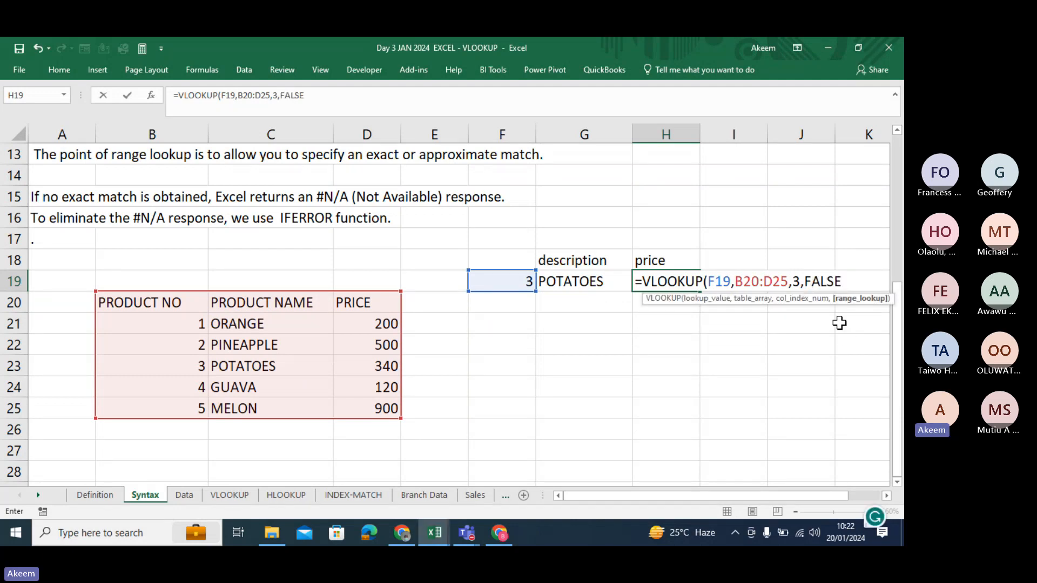
key("Return")
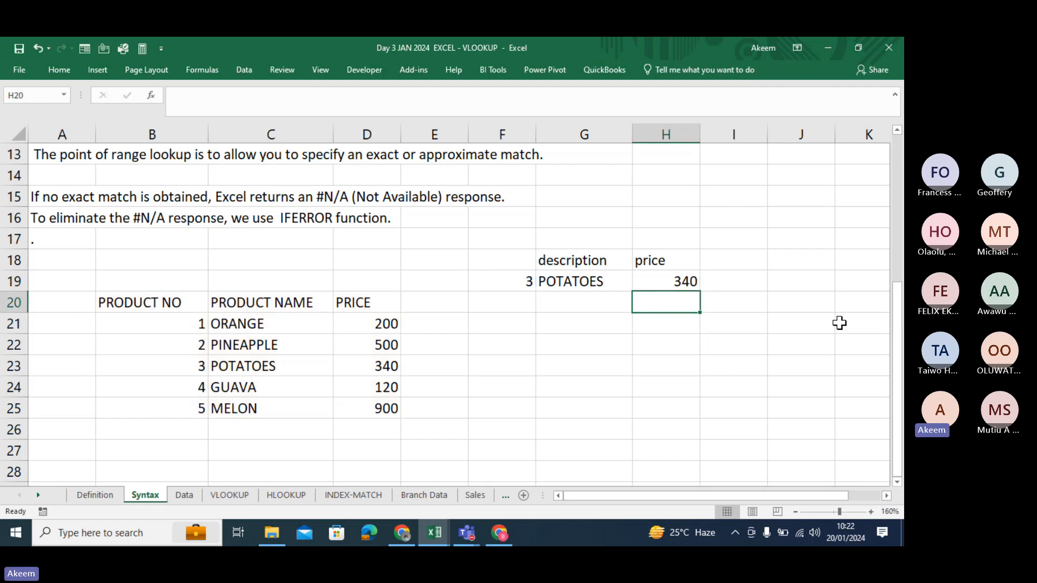
left_click(510, 281)
type("1")
key("Return")
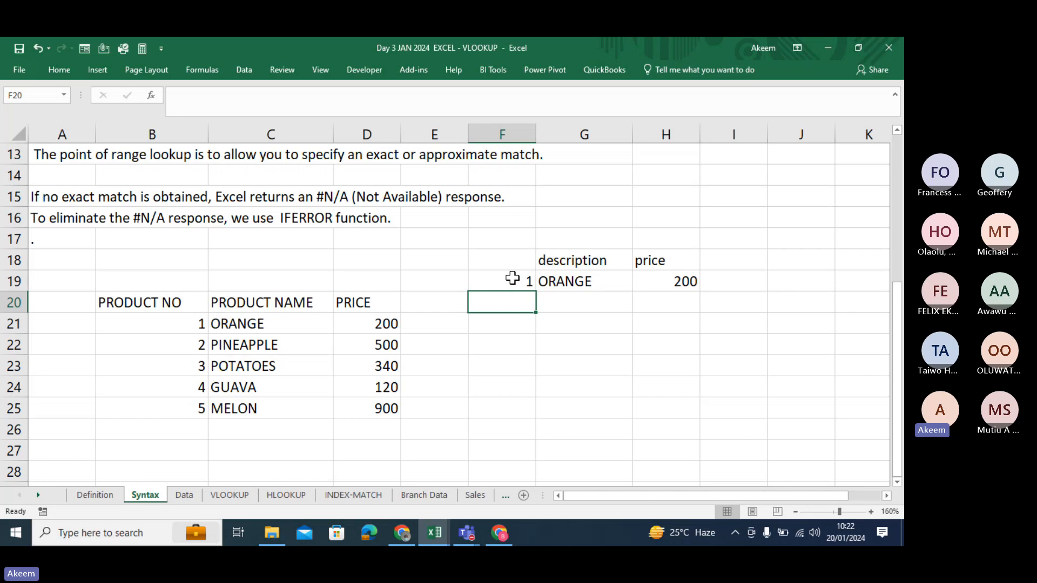
Step: Add list data validation to F19 with source =$B$21:$B$25, and choose 2 from its dropdown
left_click(512, 278)
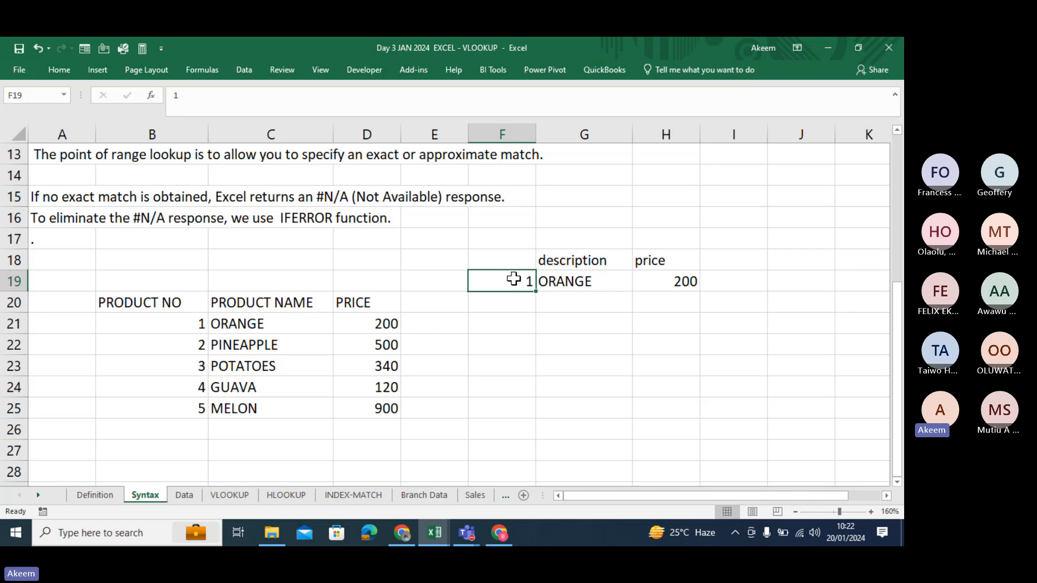
right_click(513, 279)
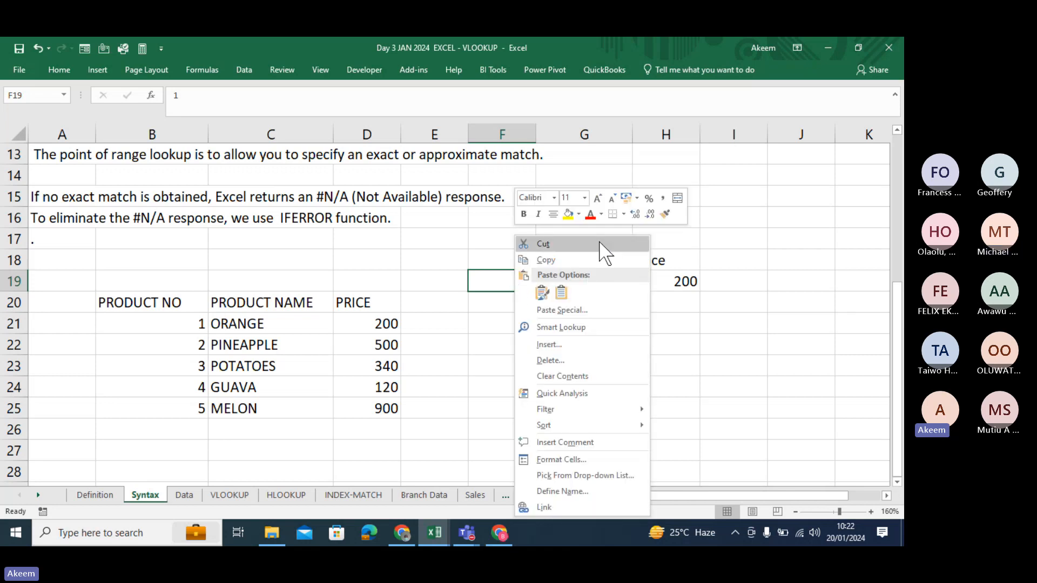
left_click(732, 237)
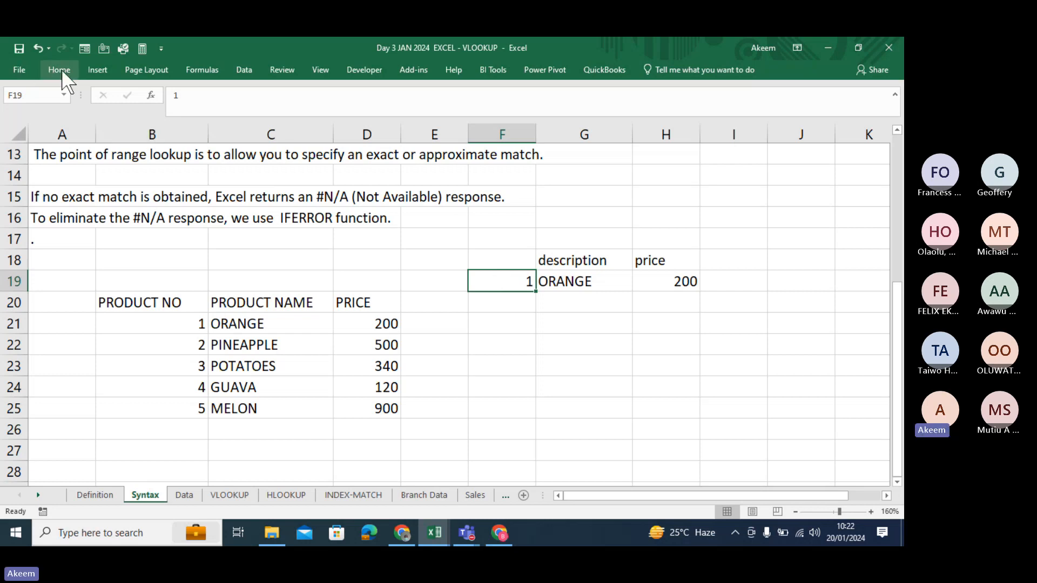
left_click(245, 68)
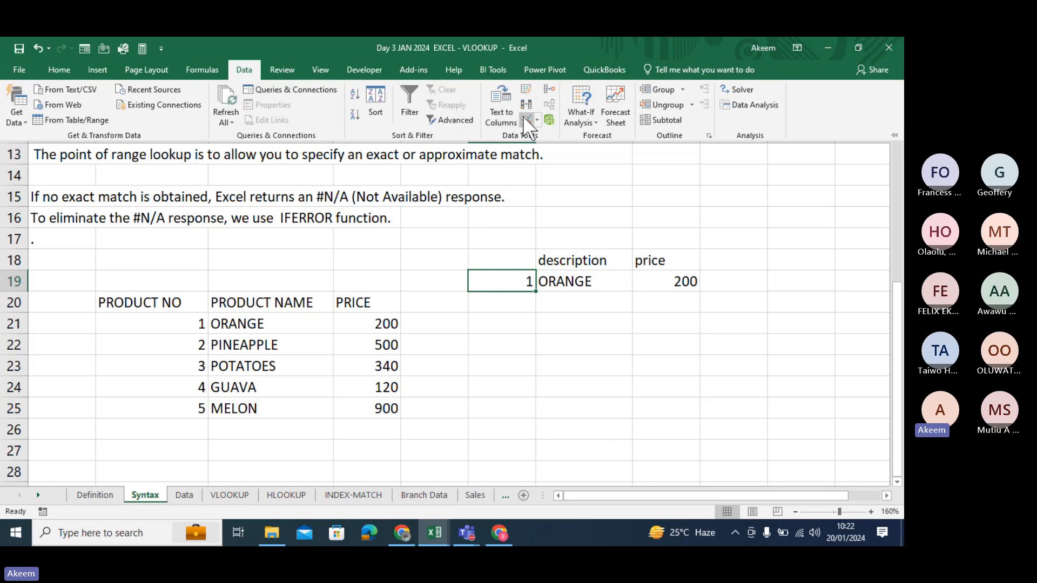
left_click(524, 118)
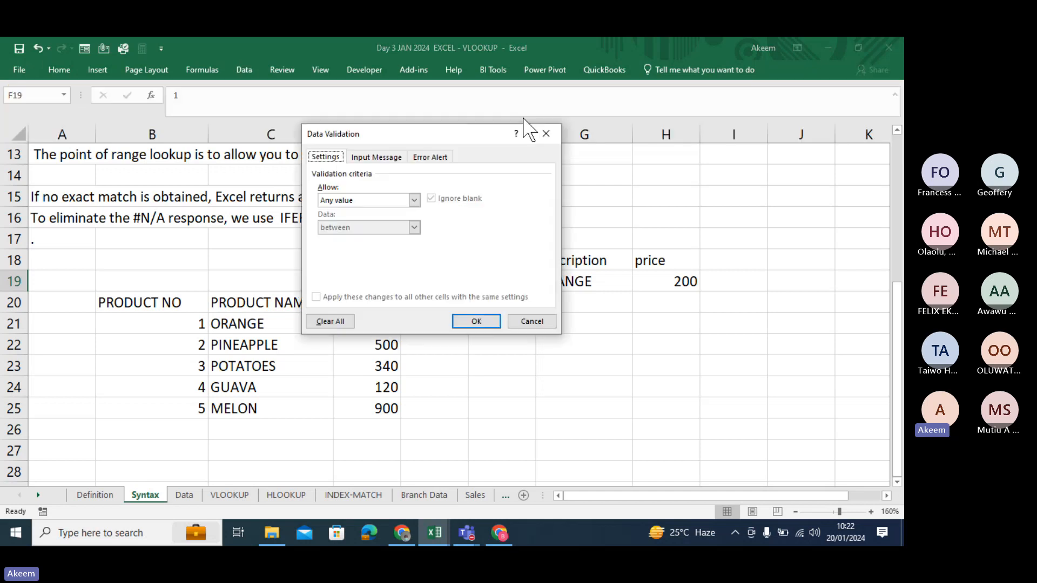
left_click(415, 201)
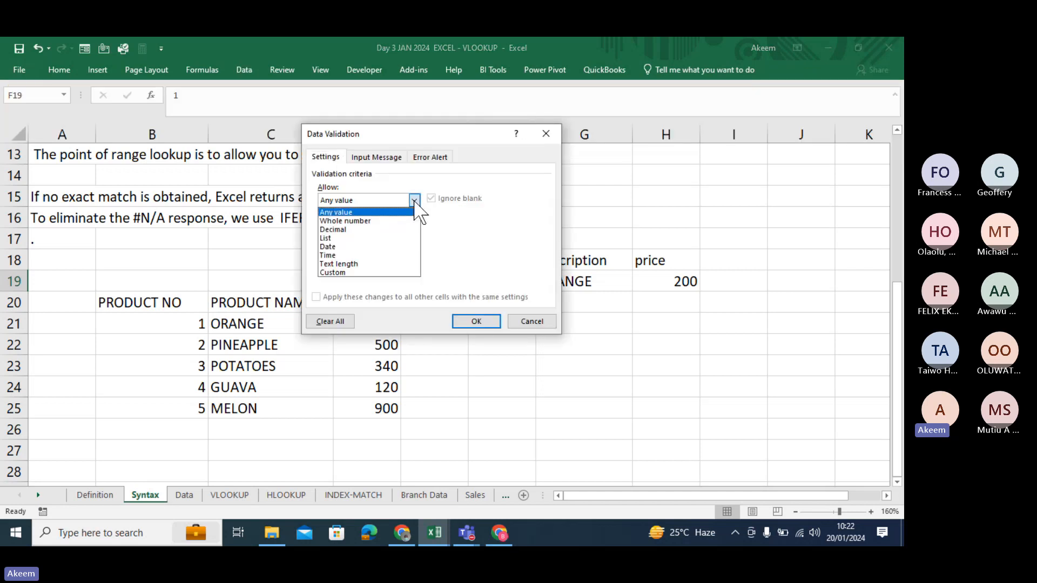
left_click(348, 238)
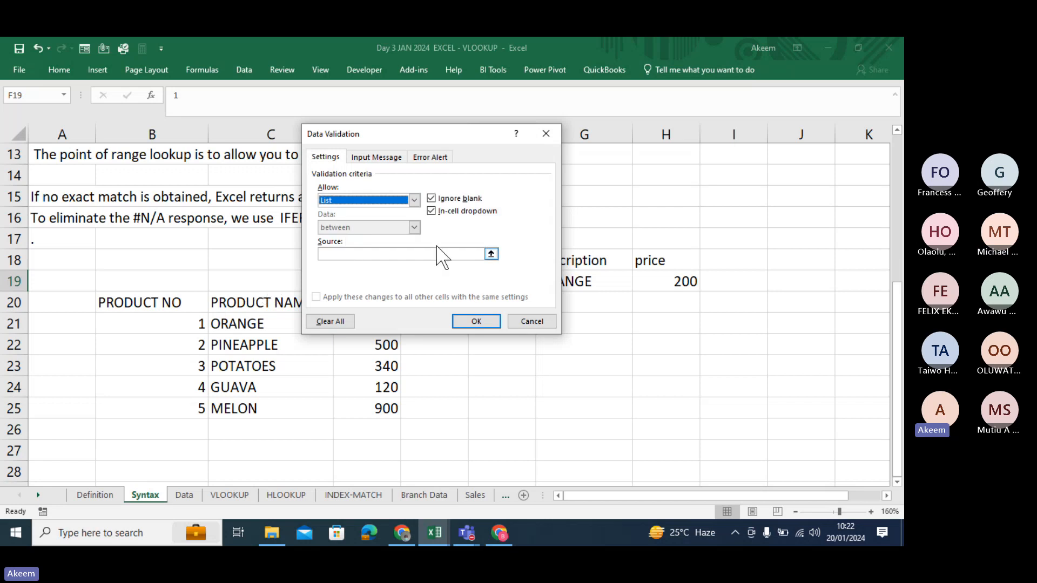
left_click(414, 254)
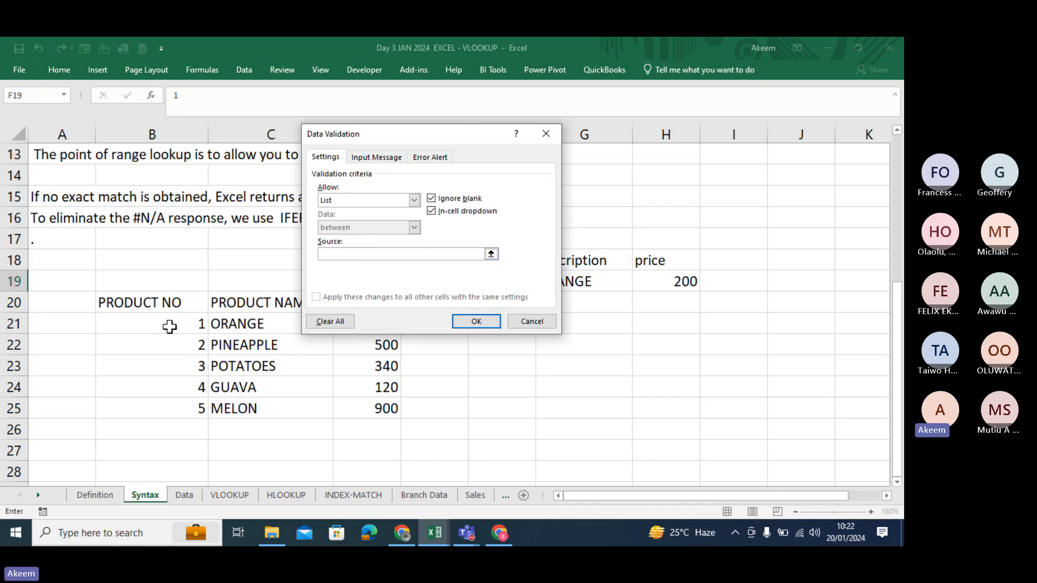
left_click_drag(169, 327, 176, 406)
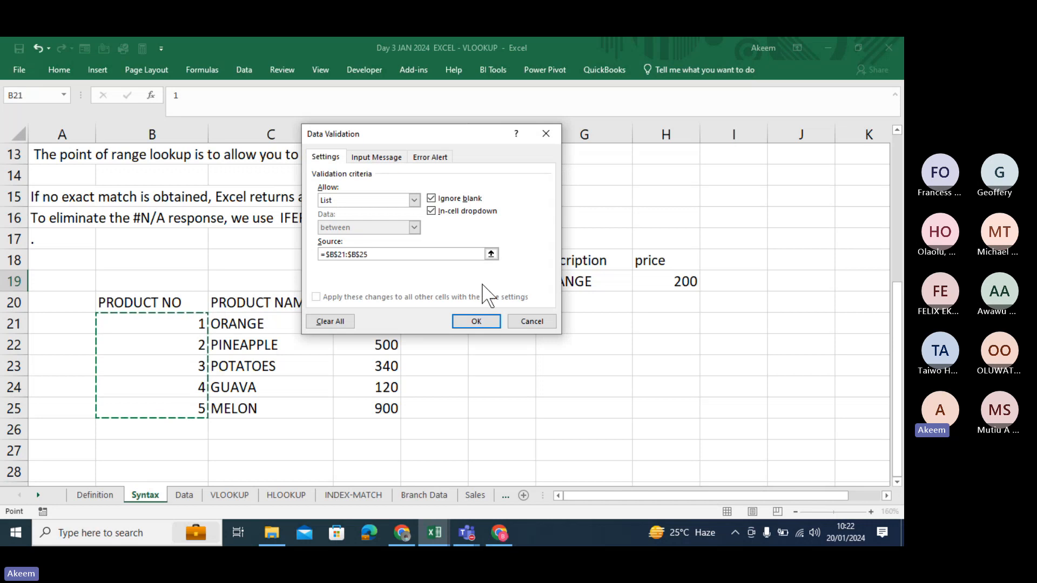
left_click(476, 321)
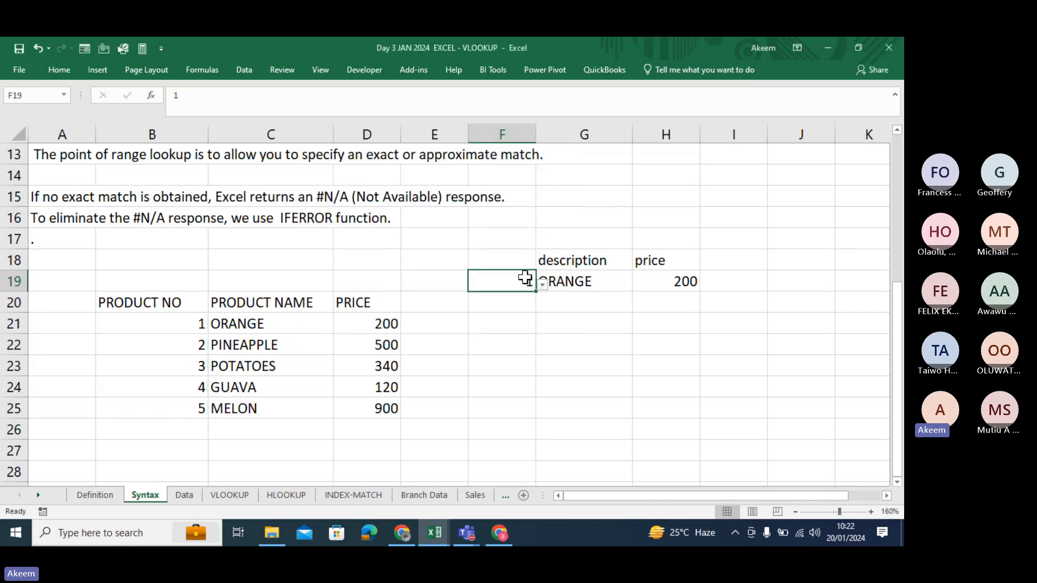
left_click(542, 286)
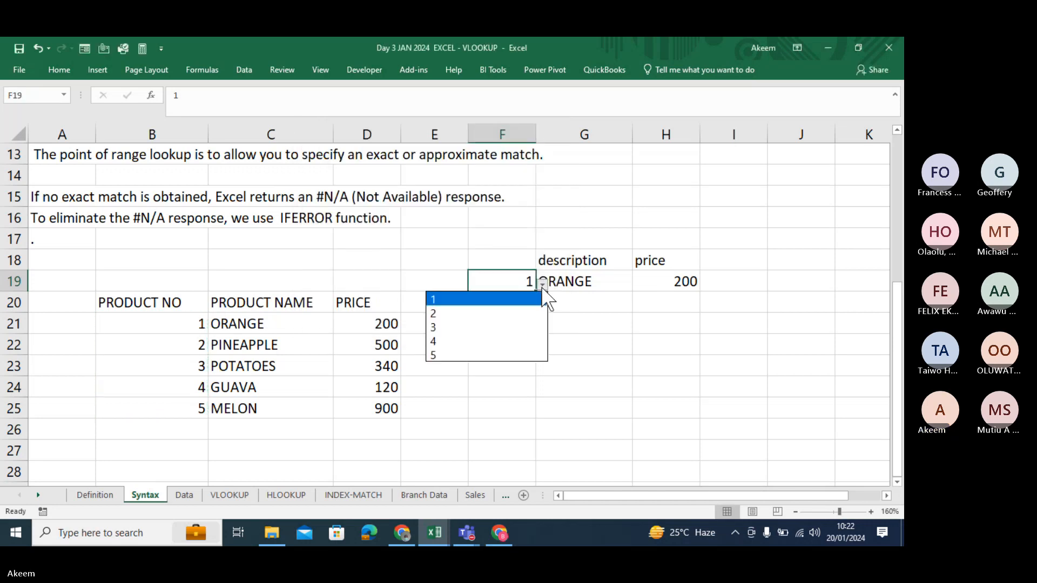
left_click(509, 314)
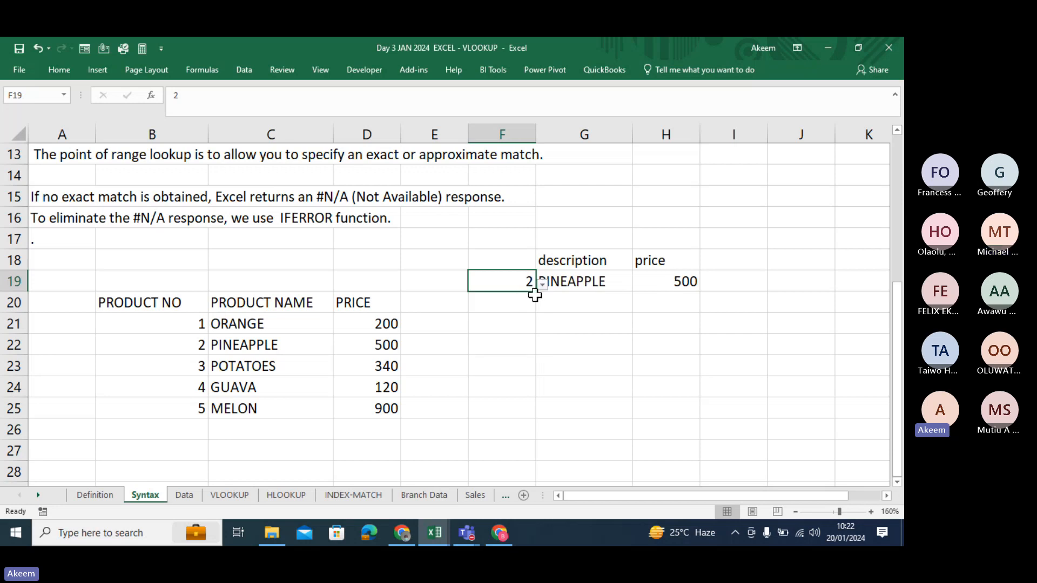
Step: Copy the F19 dropdown into the cells below and clear the copied values from F20:F24
left_click_drag(536, 294, 536, 293)
left_click_drag(546, 405, 546, 405)
left_click_drag(518, 306, 522, 389)
key("Delete")
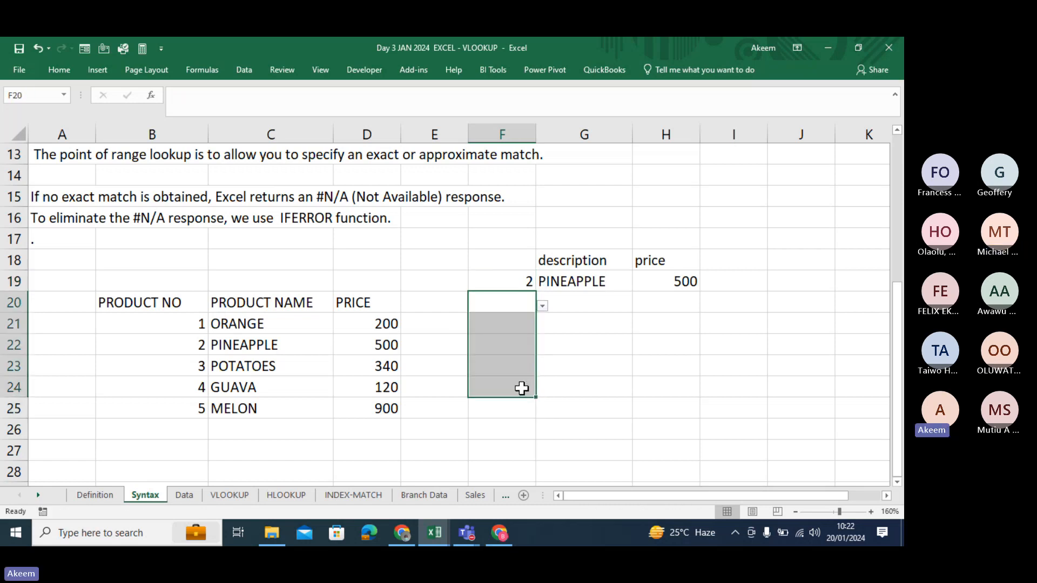
left_click(542, 305)
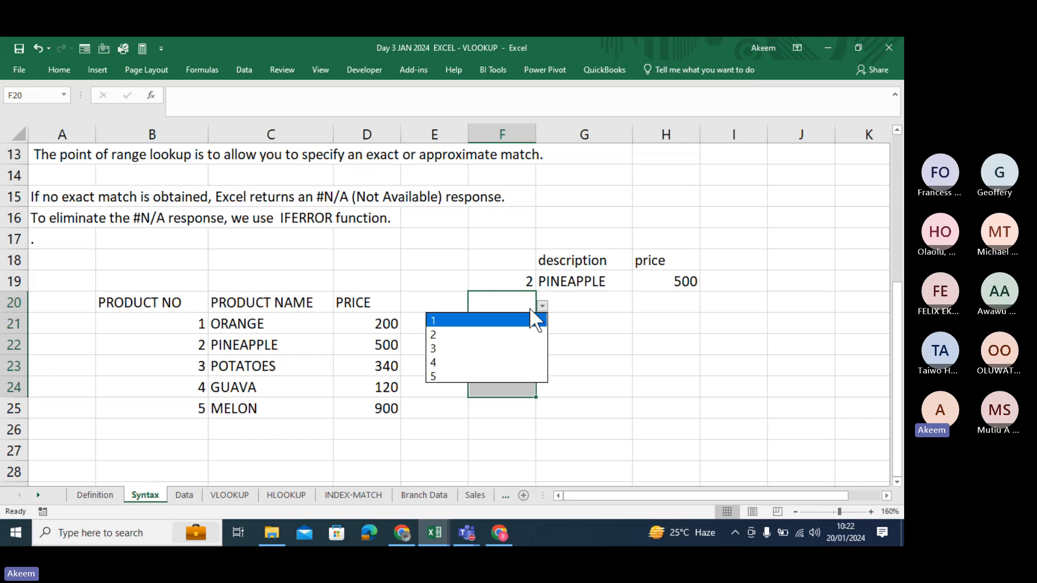
key("Escape")
Step: Copy the G19 description VLOOKUP down to G23 and inspect the references in the G20 copy
left_click(585, 279)
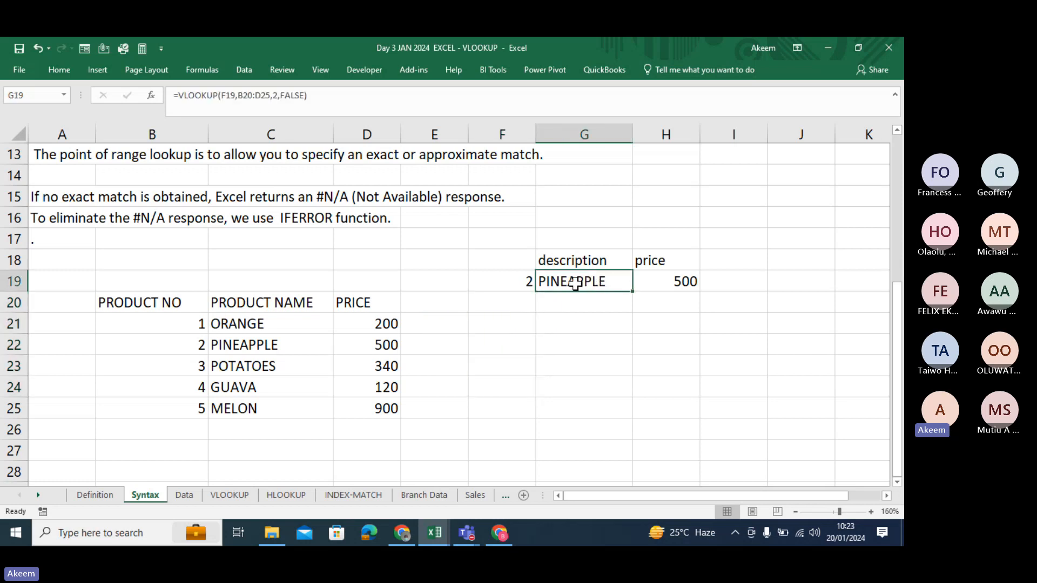
left_click_drag(575, 276, 692, 272)
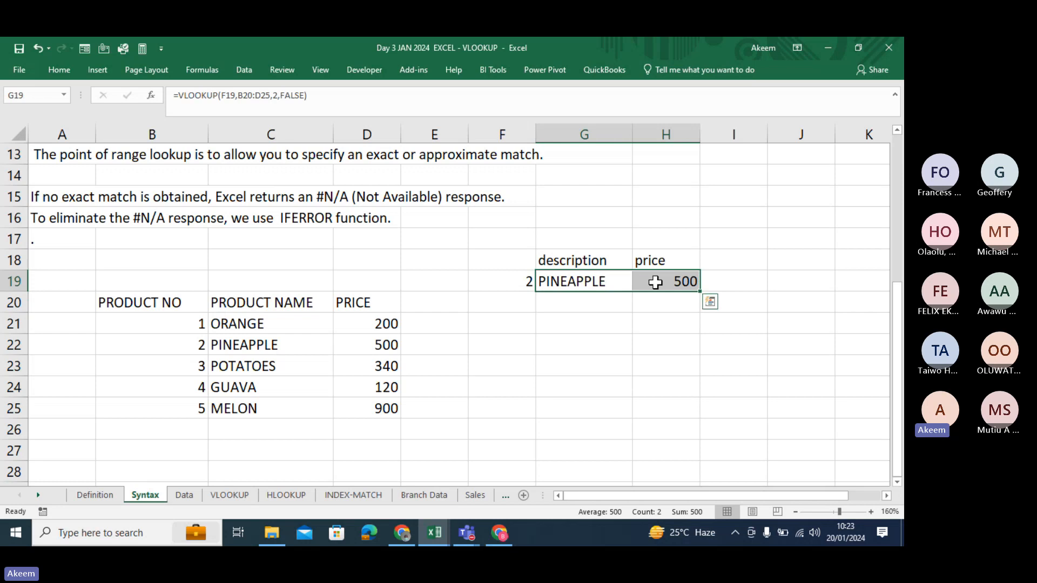
left_click(613, 283)
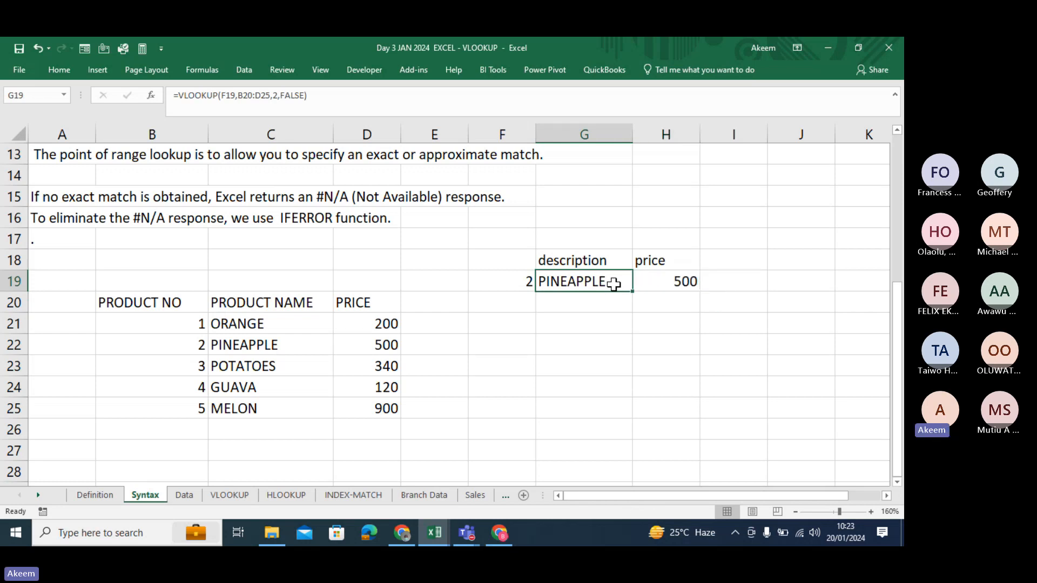
left_click_drag(632, 293, 637, 371)
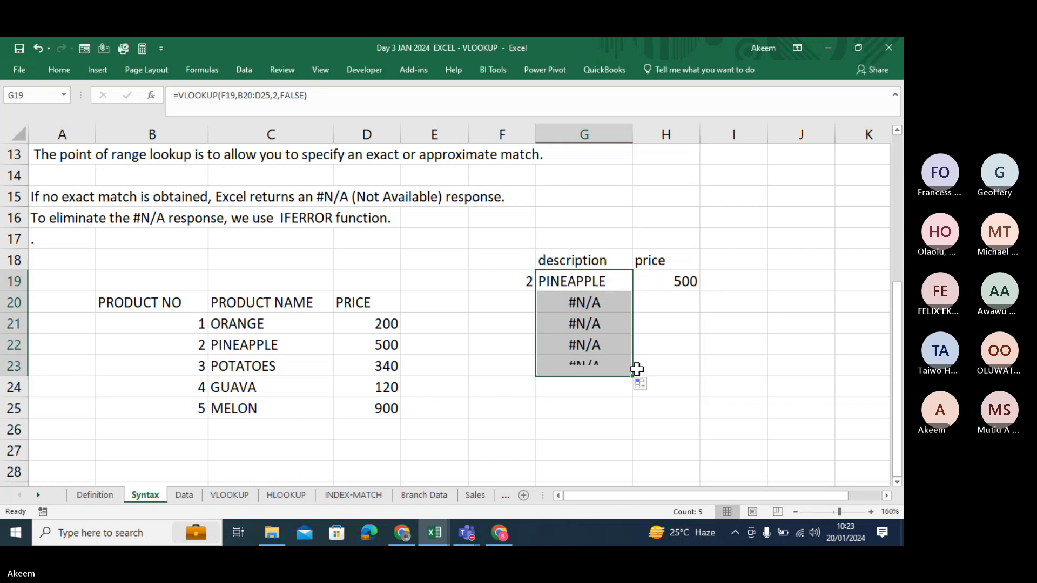
double_click(604, 304)
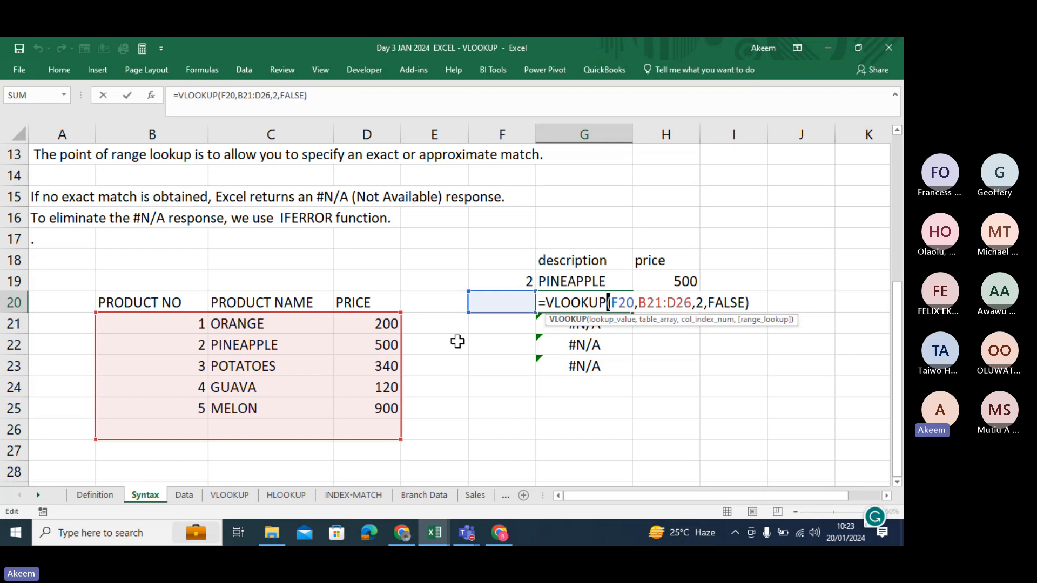
Step: Enter product number 1 in F20 and check the VLOOKUP formula beside it in G20
left_click(504, 304)
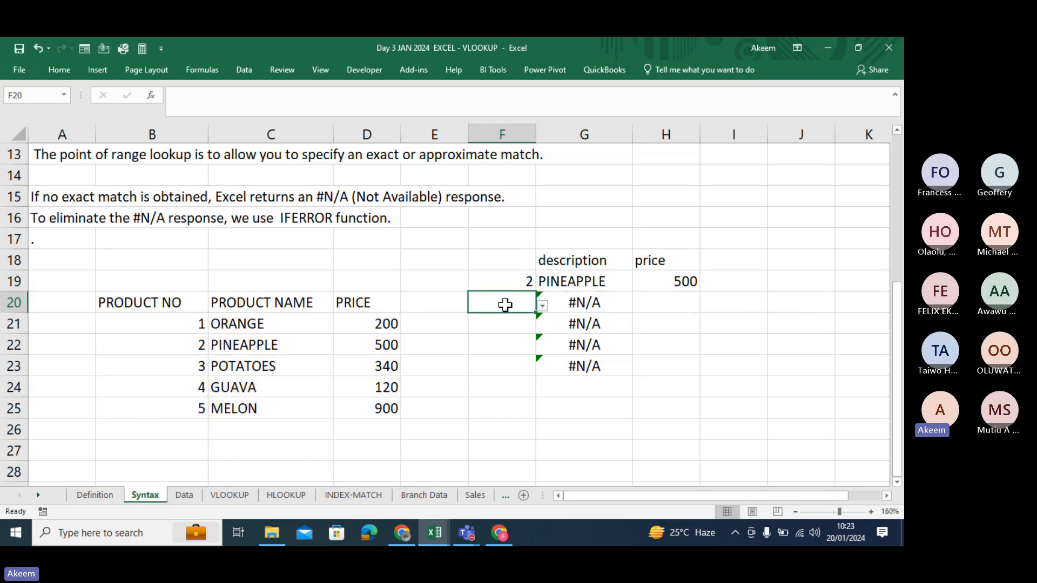
type("1")
key("Return")
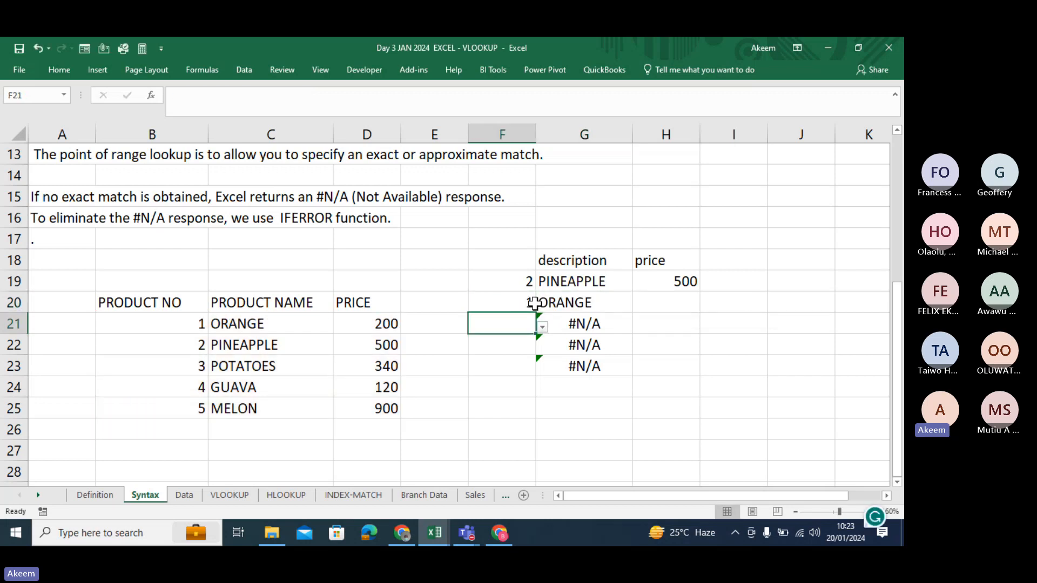
left_click(599, 303)
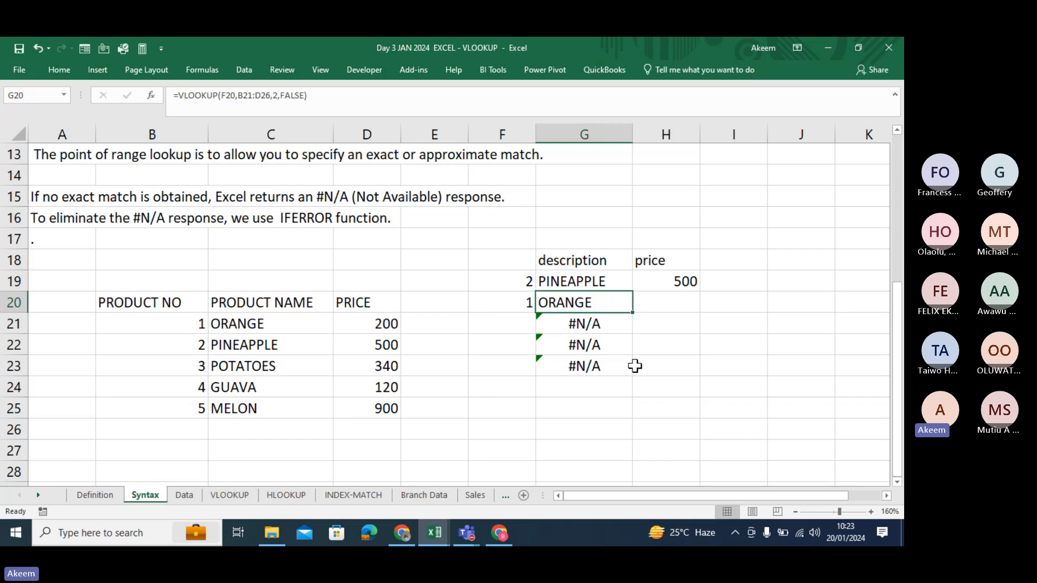
Step: Make the table array in the G19 VLOOKUP absolute as $B$20:$D$25
left_click(566, 282)
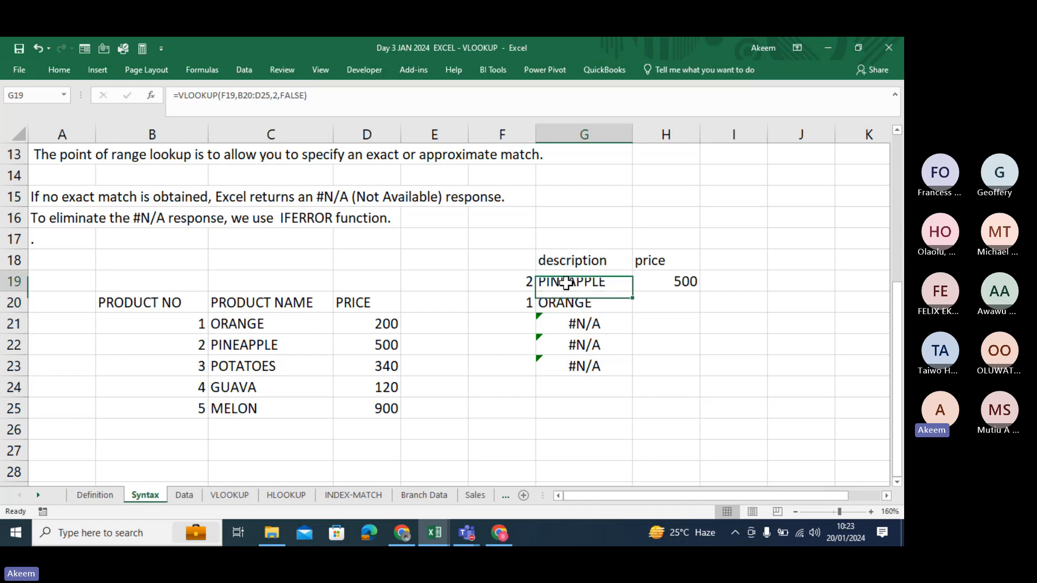
left_click(272, 96)
left_click_drag(270, 96, 239, 95)
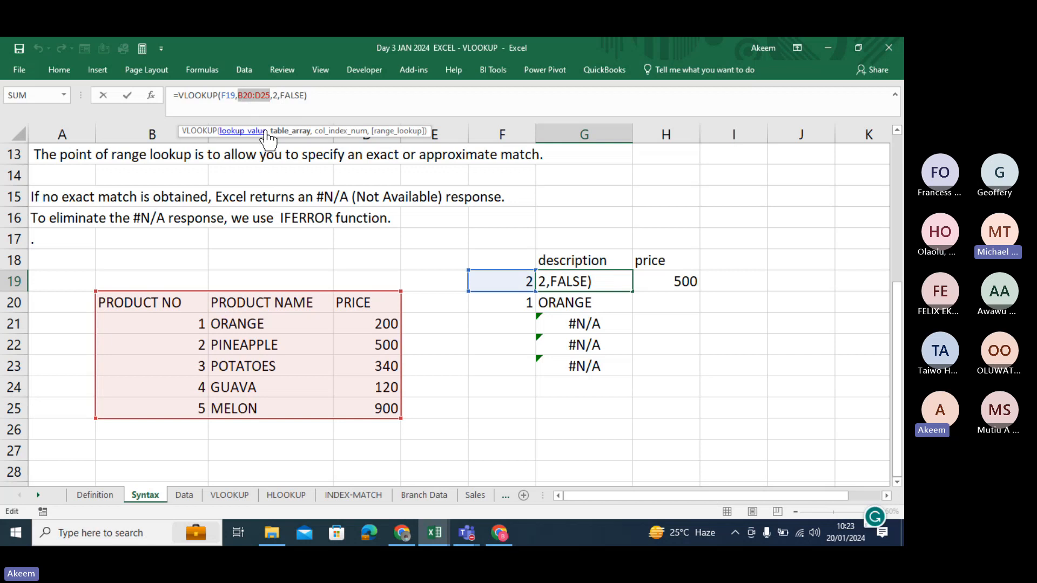
key("F4")
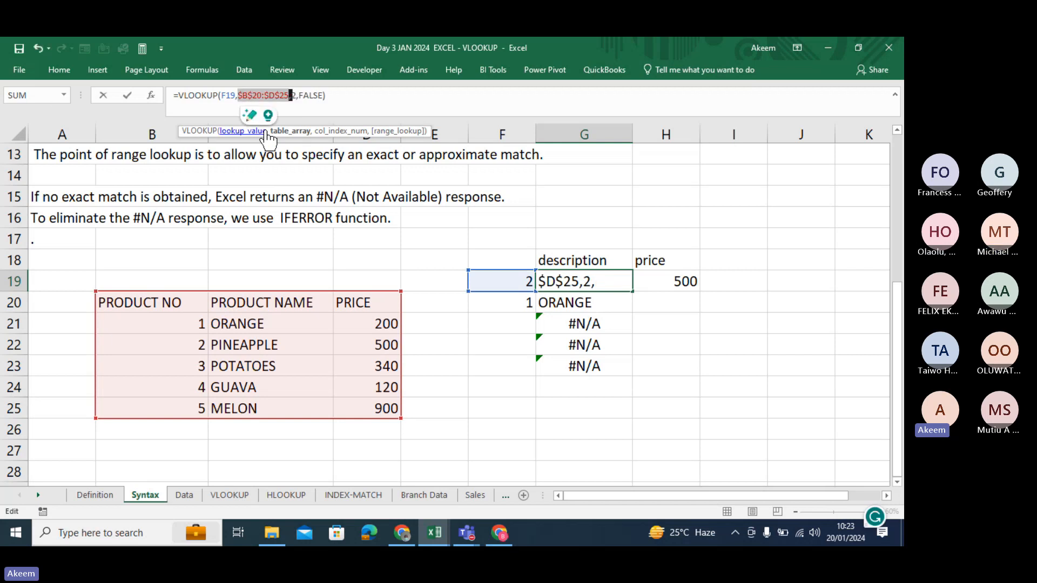
key("Return")
key("Return")
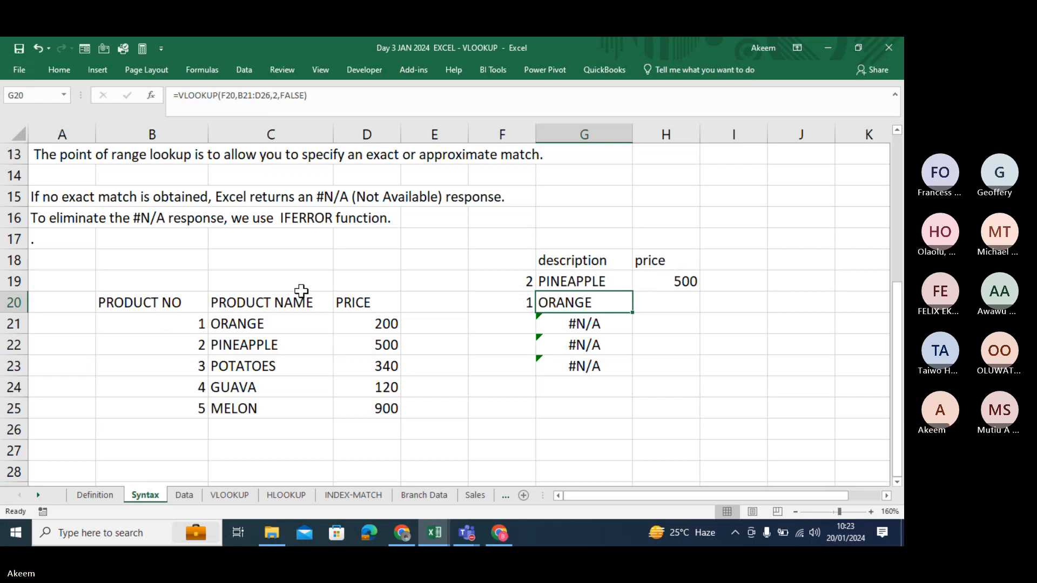
Step: Copy the G19 VLOOKUP with its absolute table array down to G23, replacing the earlier copies
left_click_drag(161, 297, 359, 400)
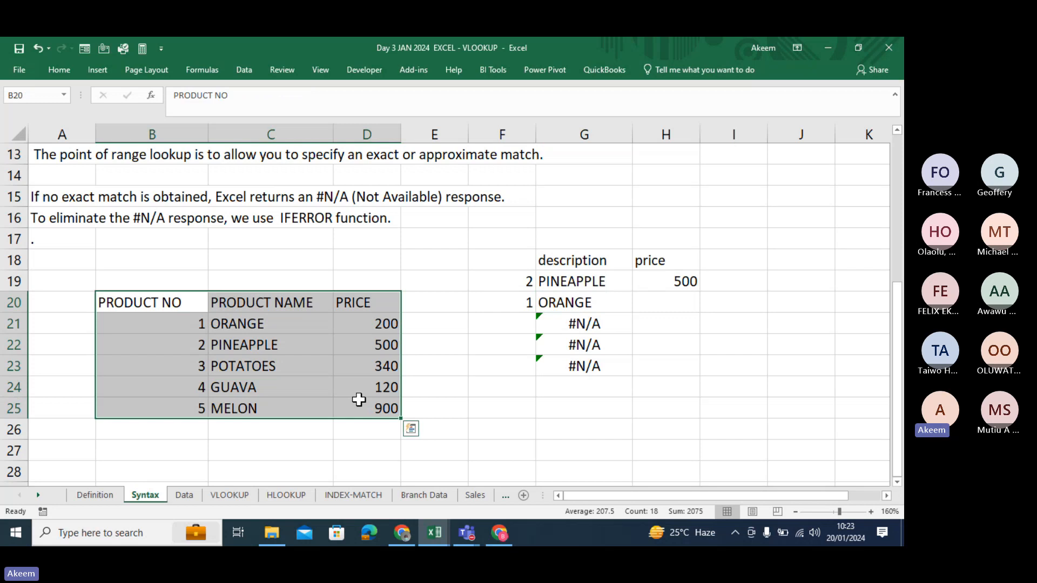
left_click(603, 280)
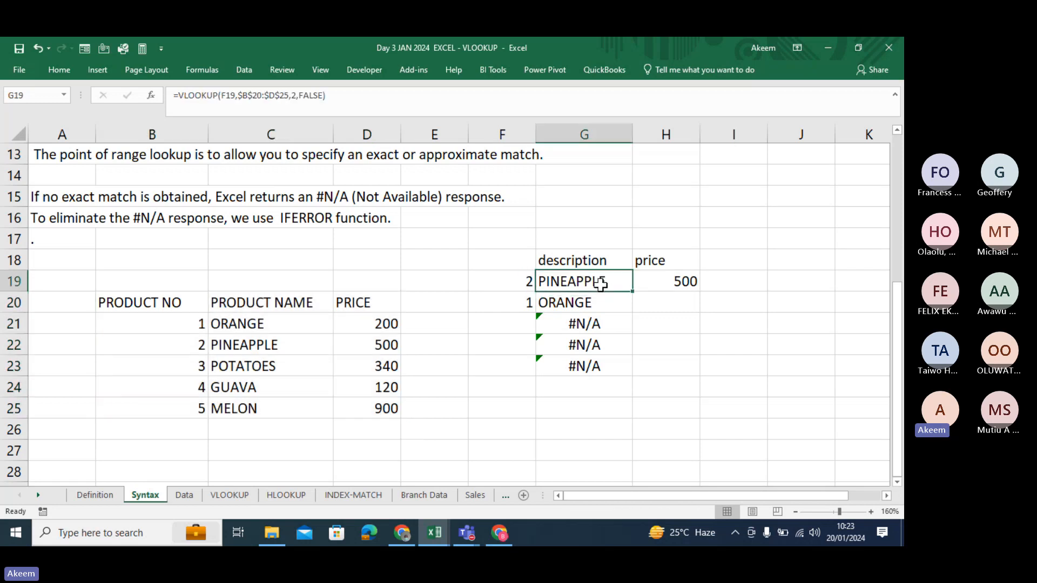
left_click(664, 280)
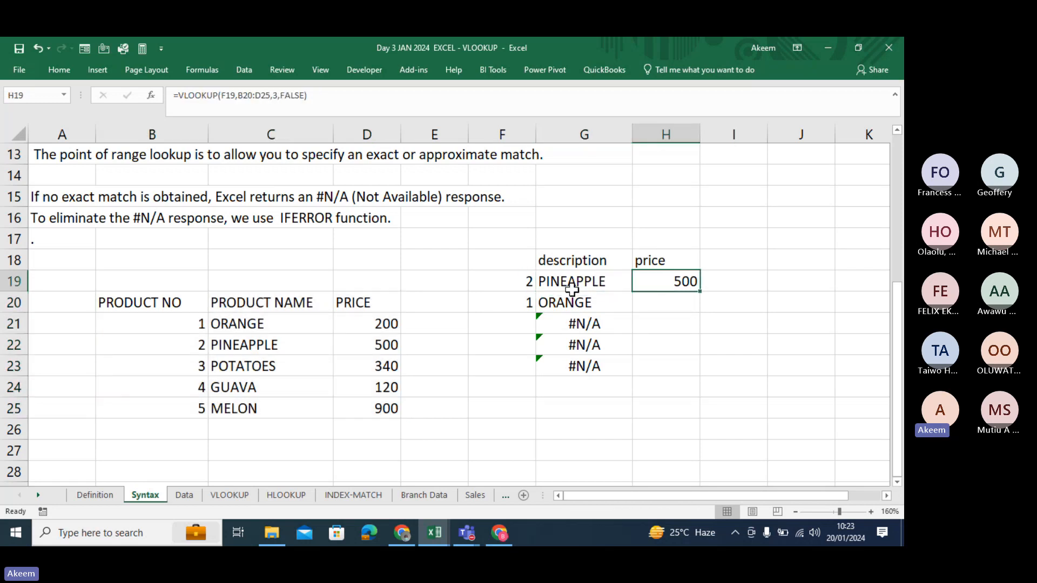
left_click_drag(166, 301, 390, 402)
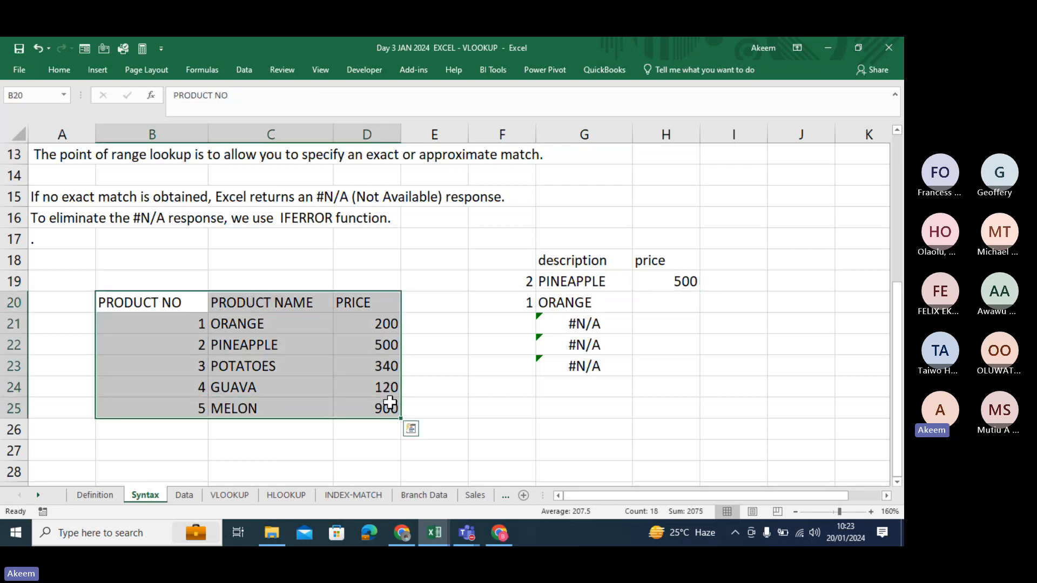
left_click(514, 304)
left_click(581, 282)
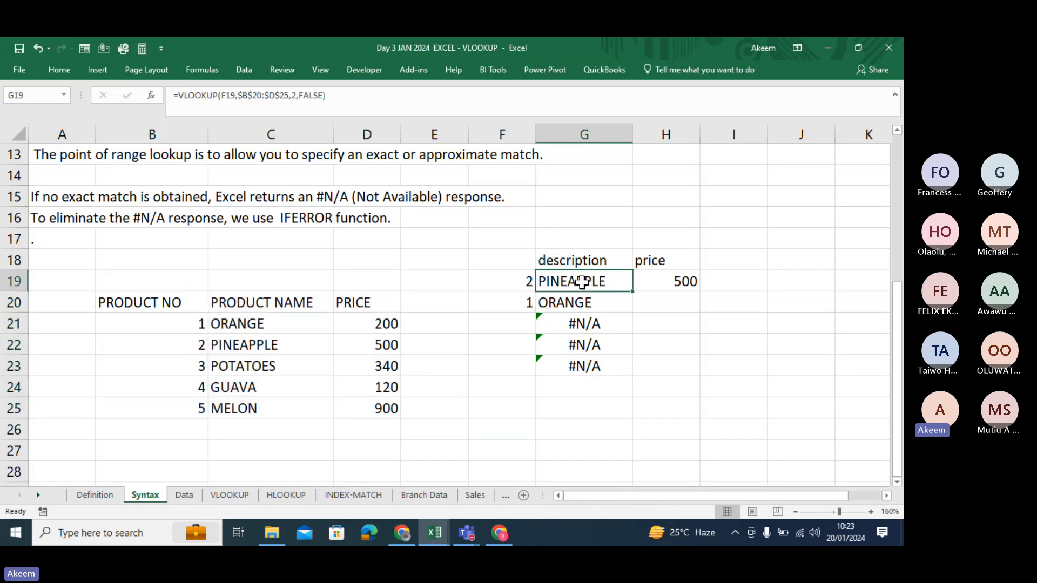
left_click_drag(636, 292, 626, 378)
Step: Enter product numbers 3, 4 and 5 in cells F21 to F23 beside the copied description lookups
left_click(522, 320)
type("3")
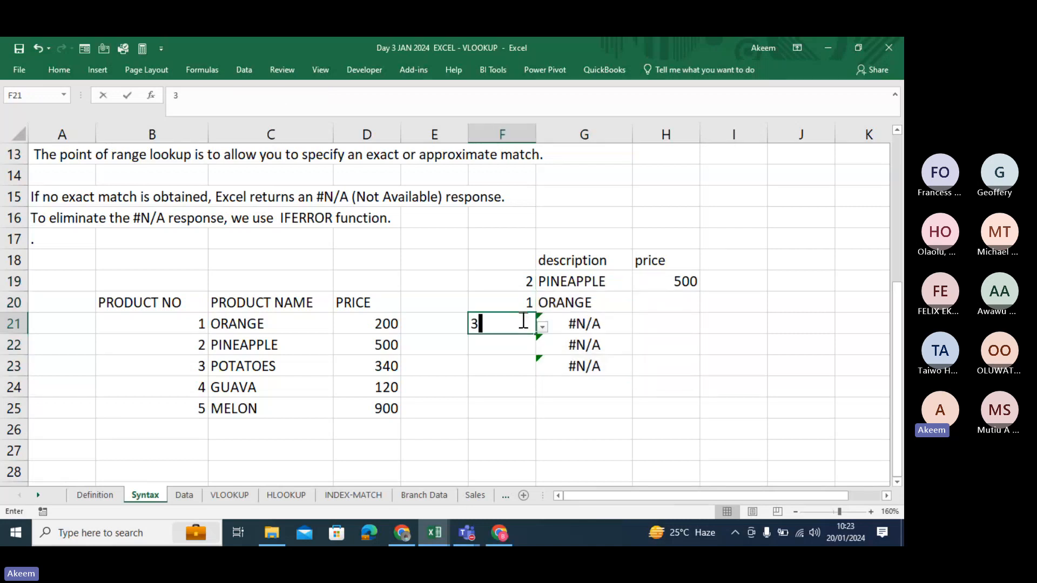
key("Return")
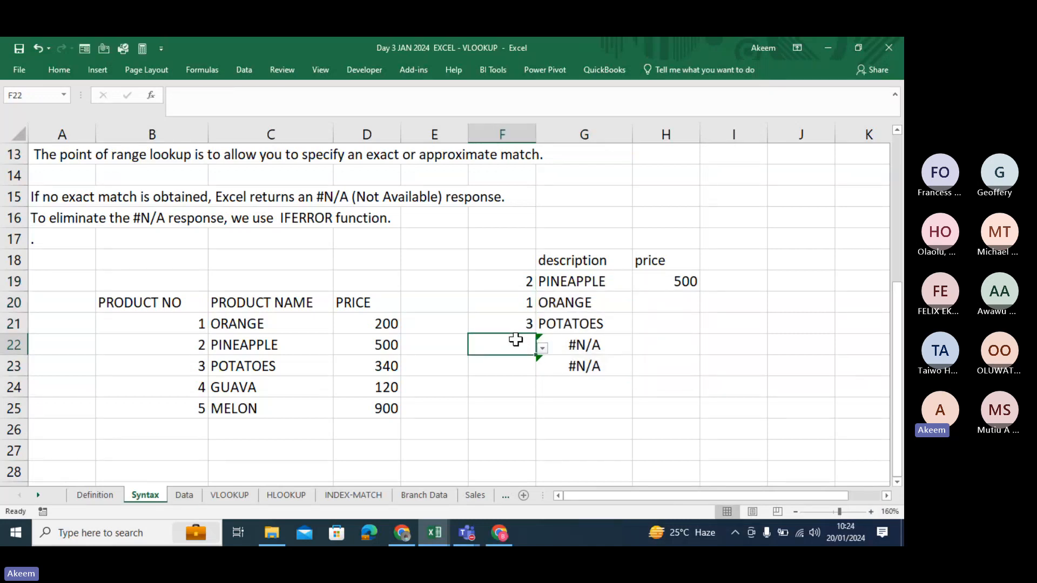
type("4")
key("Return")
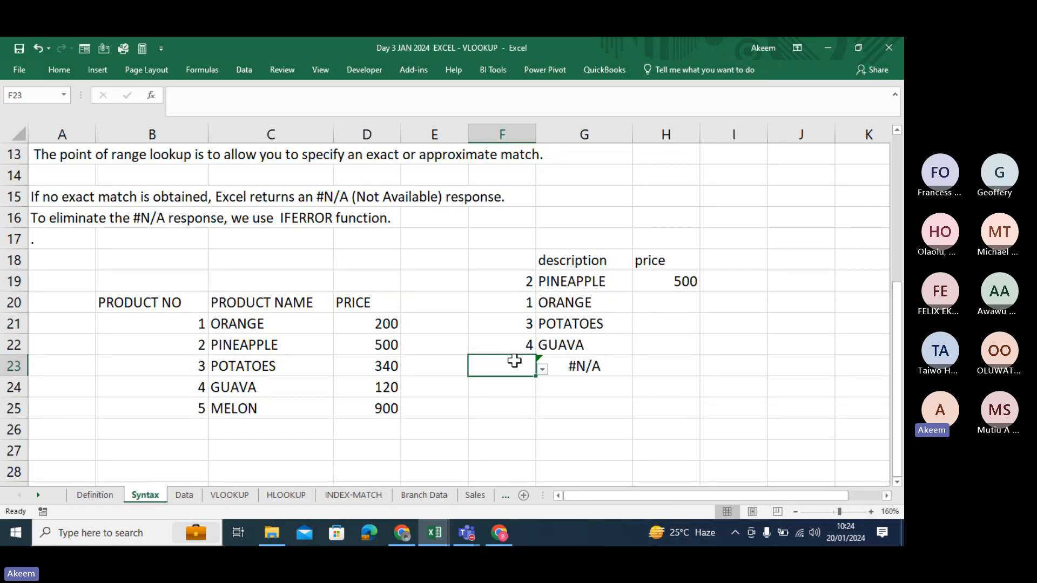
type("5")
key("Return")
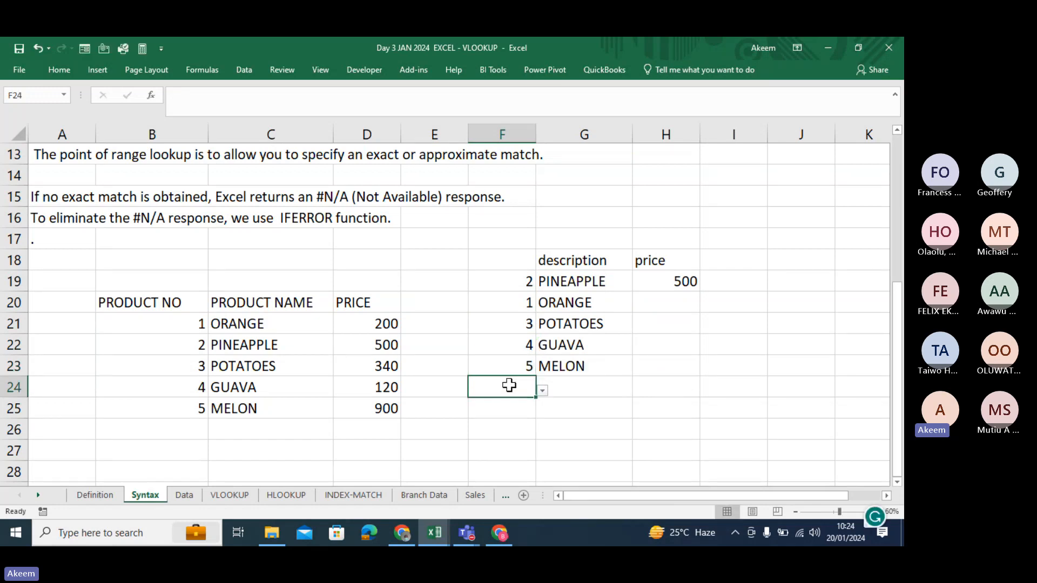
Step: Compare the VLOOKUP sheet's headings with the employee table on the Data sheet, including the STAFF ID column in both
left_click(182, 496)
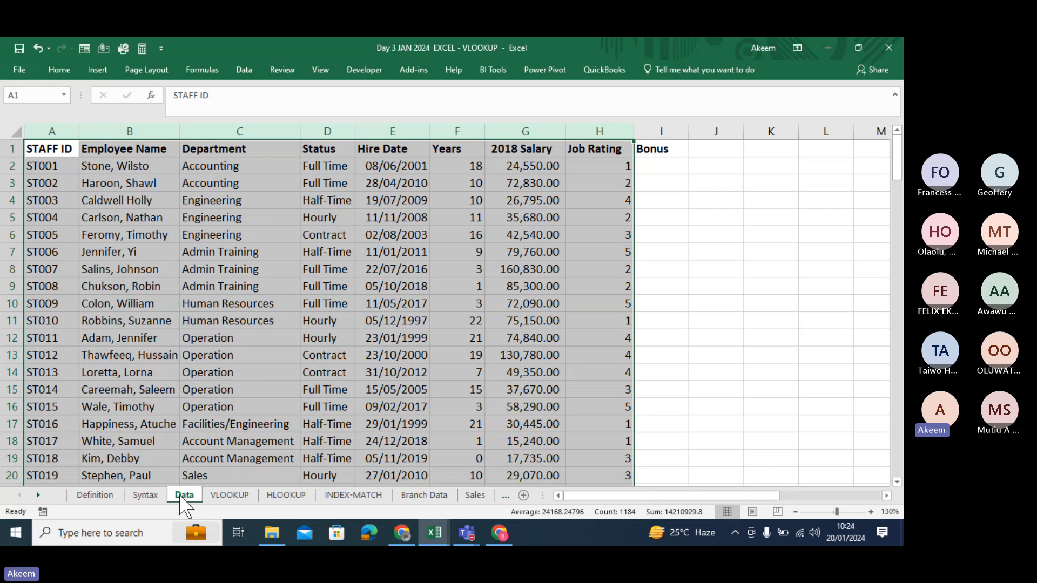
left_click(229, 495)
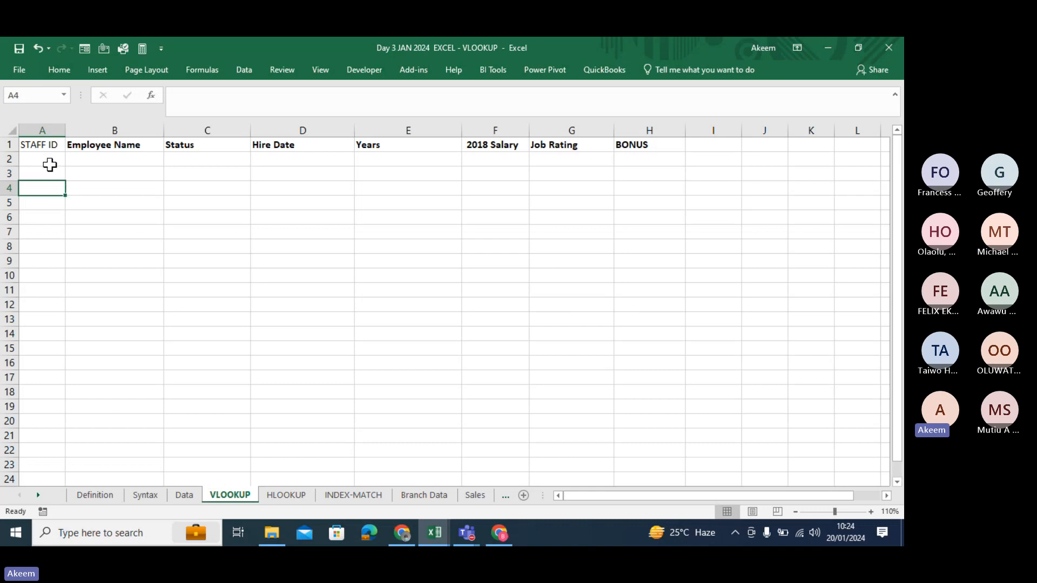
left_click(49, 162)
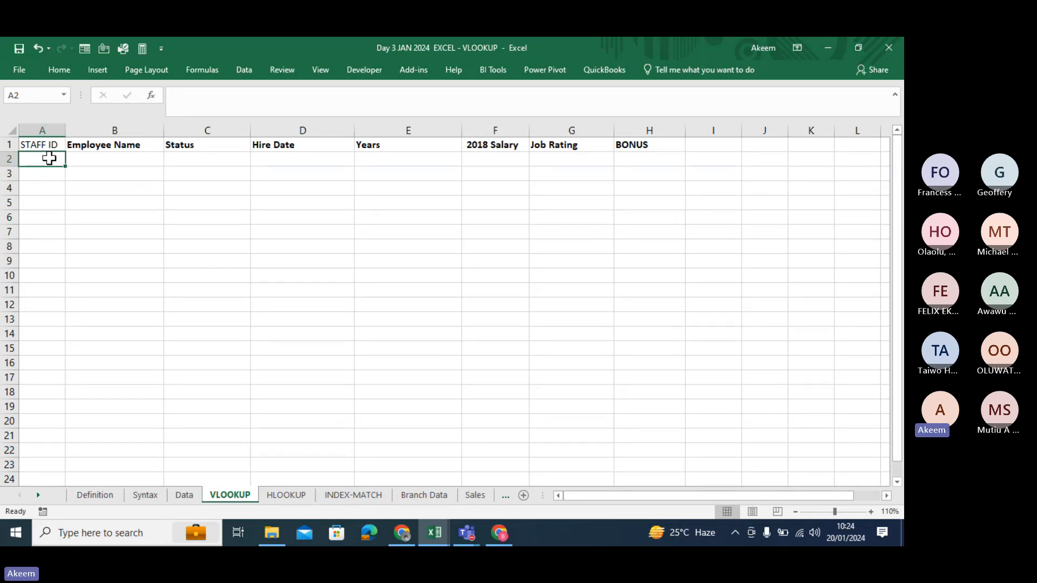
left_click(108, 163)
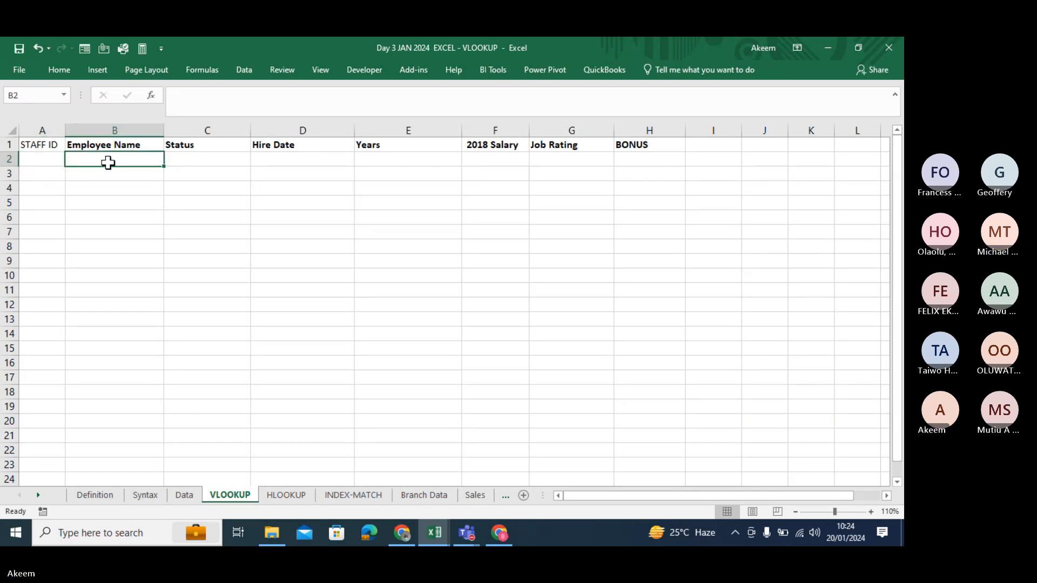
left_click(229, 158)
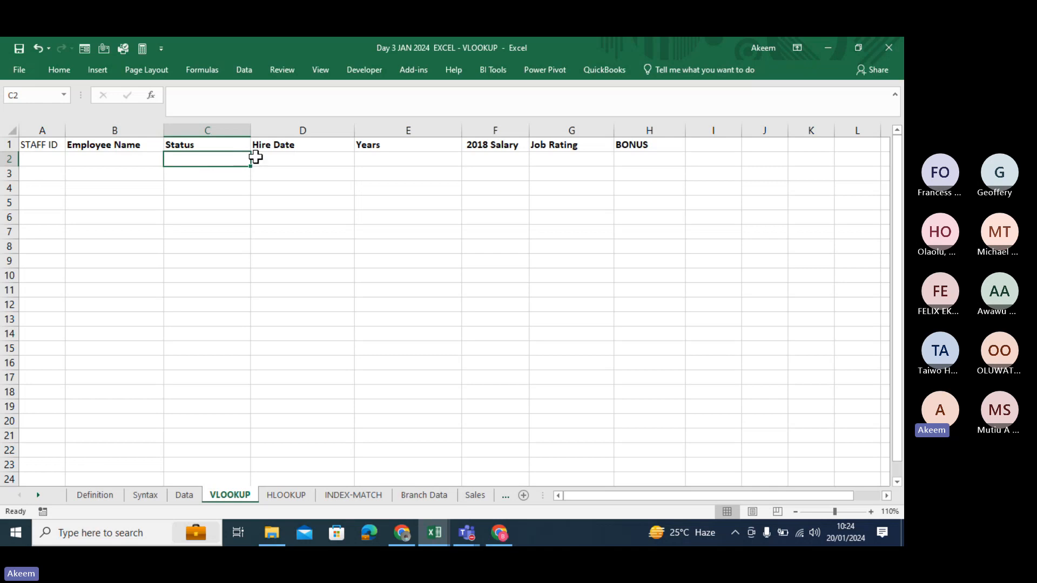
left_click(295, 157)
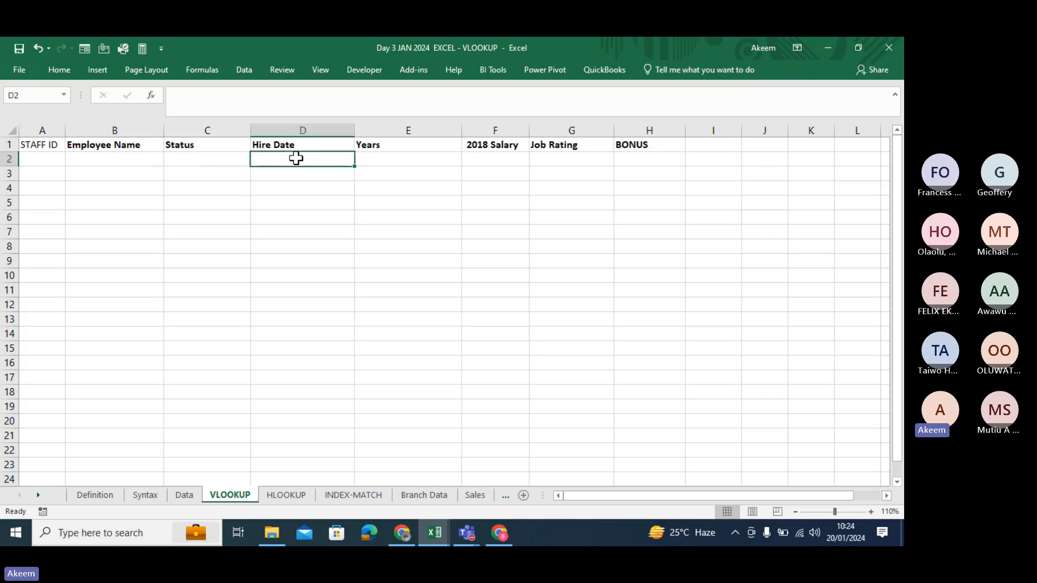
left_click(50, 164)
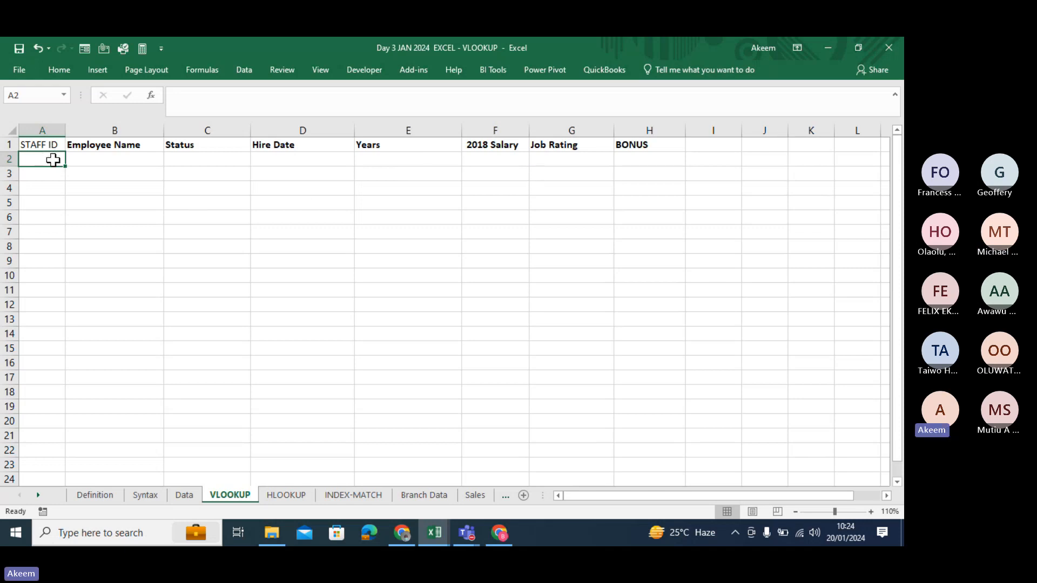
left_click(47, 127)
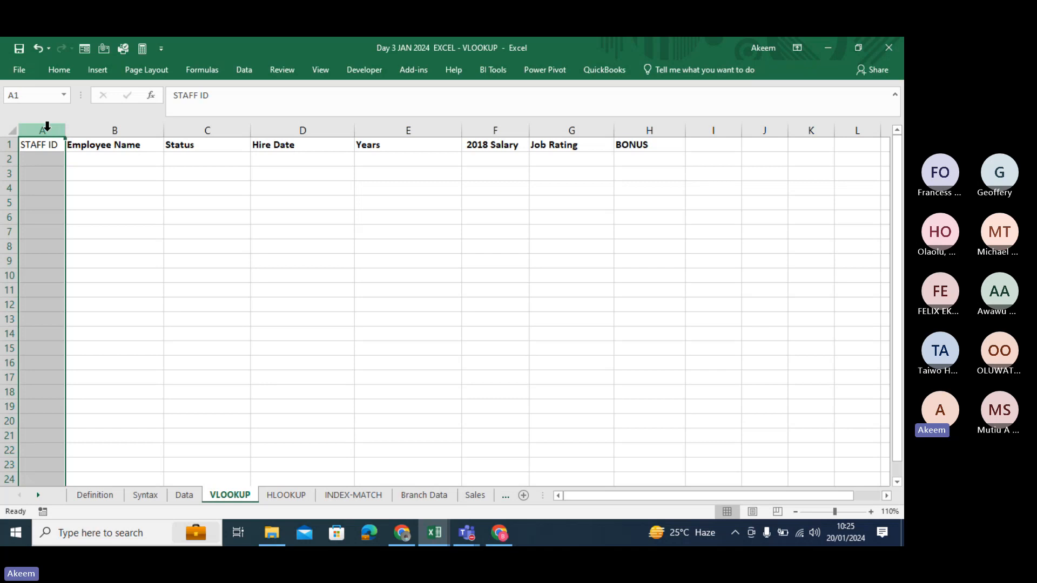
left_click(184, 495)
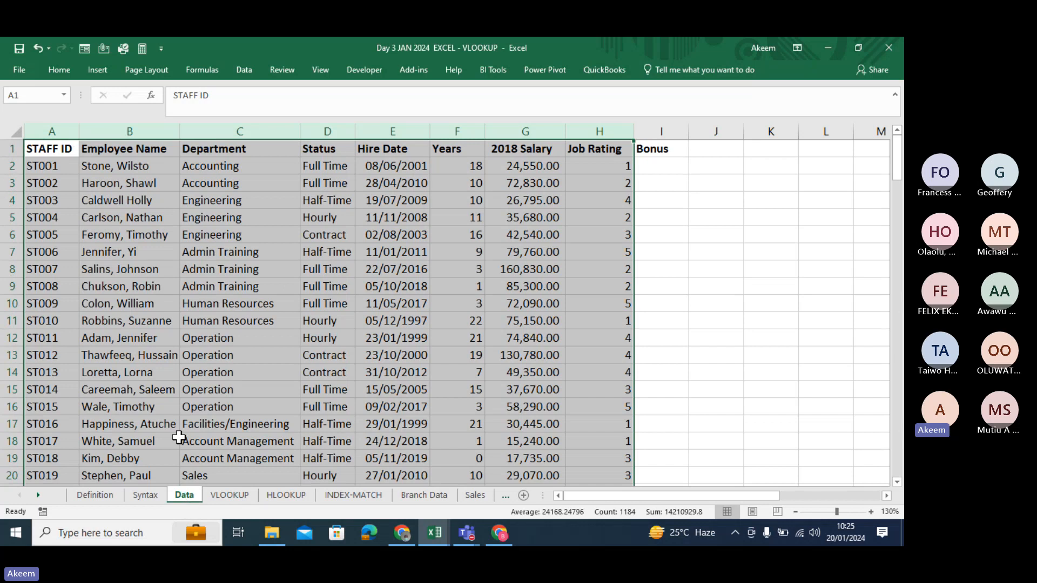
left_click(44, 132)
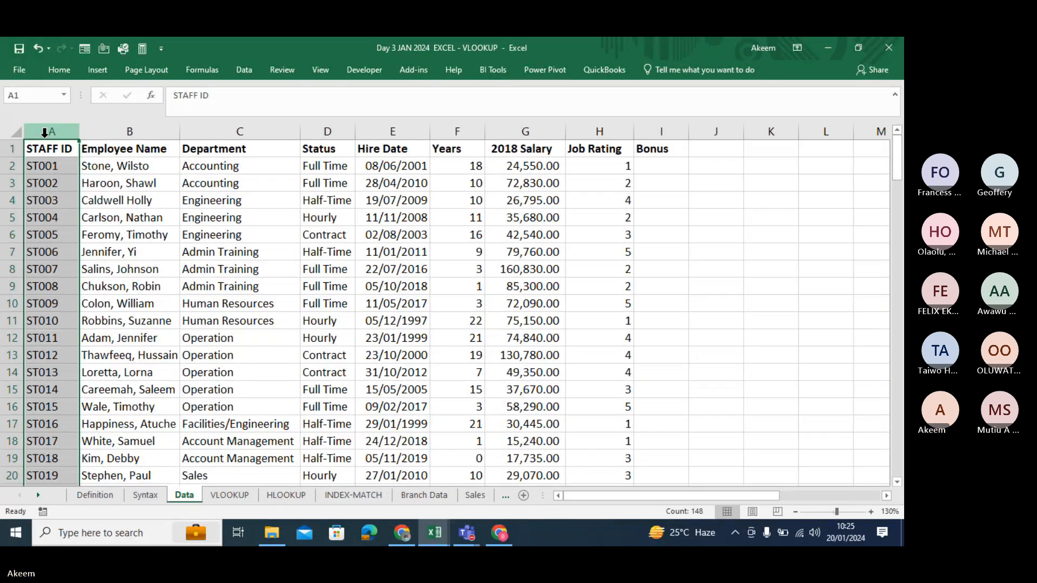
Step: Delete the STAFF ID column from the VLOOKUP sheet
left_click(230, 495)
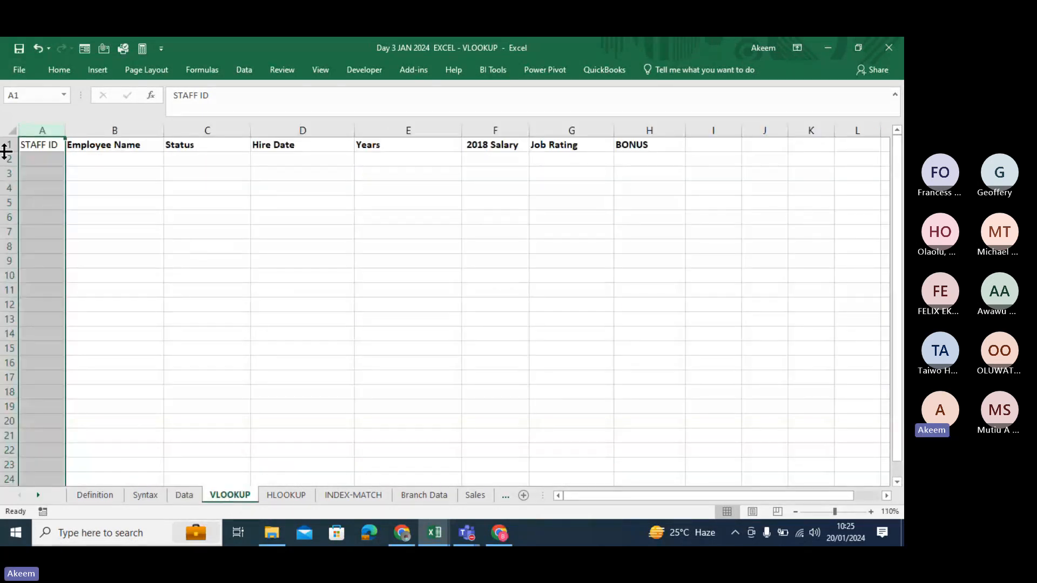
right_click(45, 129)
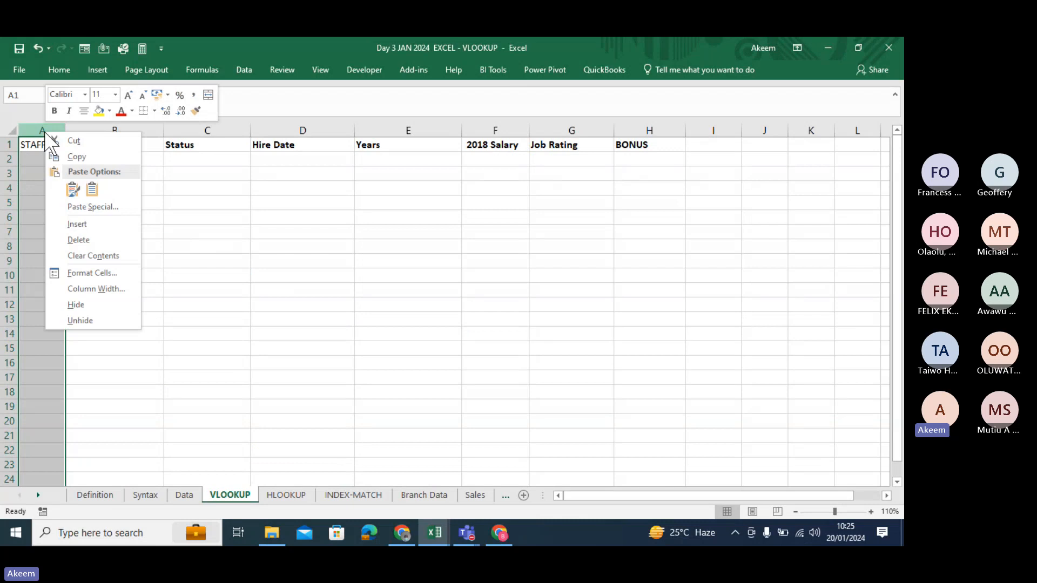
left_click(97, 238)
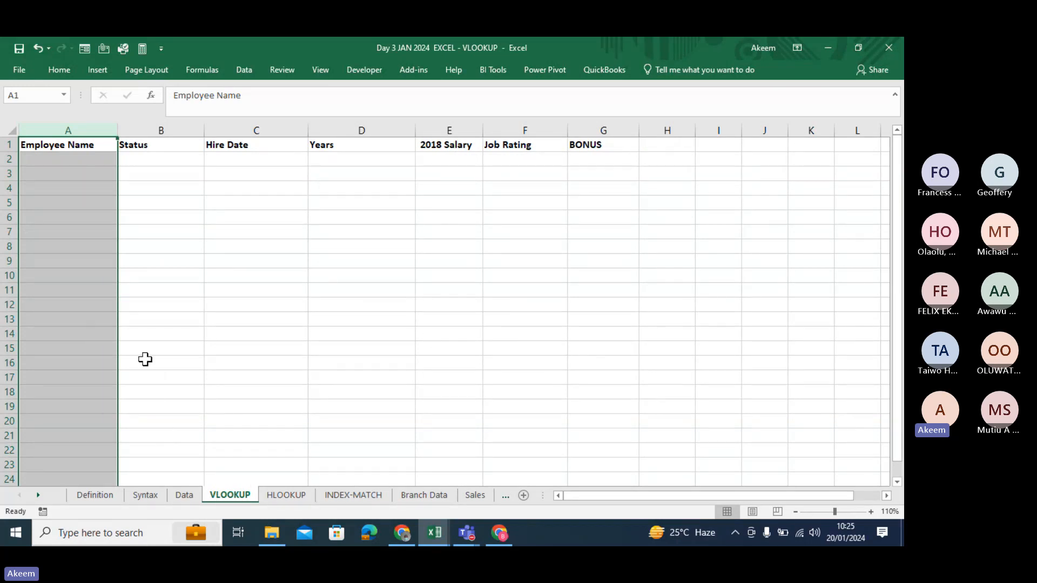
Step: Examine the Data sheet's columns from Employee Name to Bonus as a lookup table that excludes STAFF ID
left_click(63, 161)
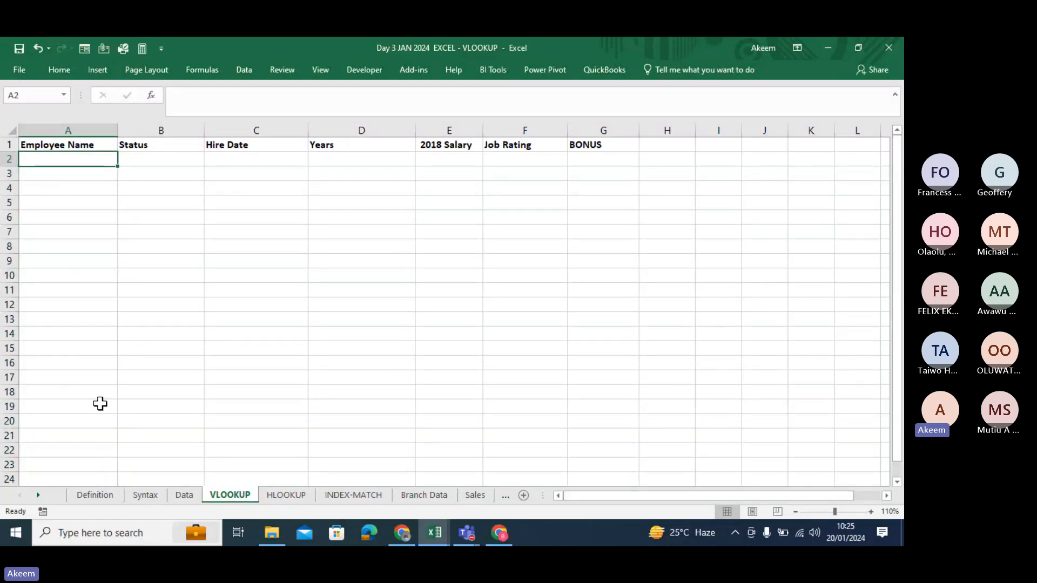
left_click(184, 495)
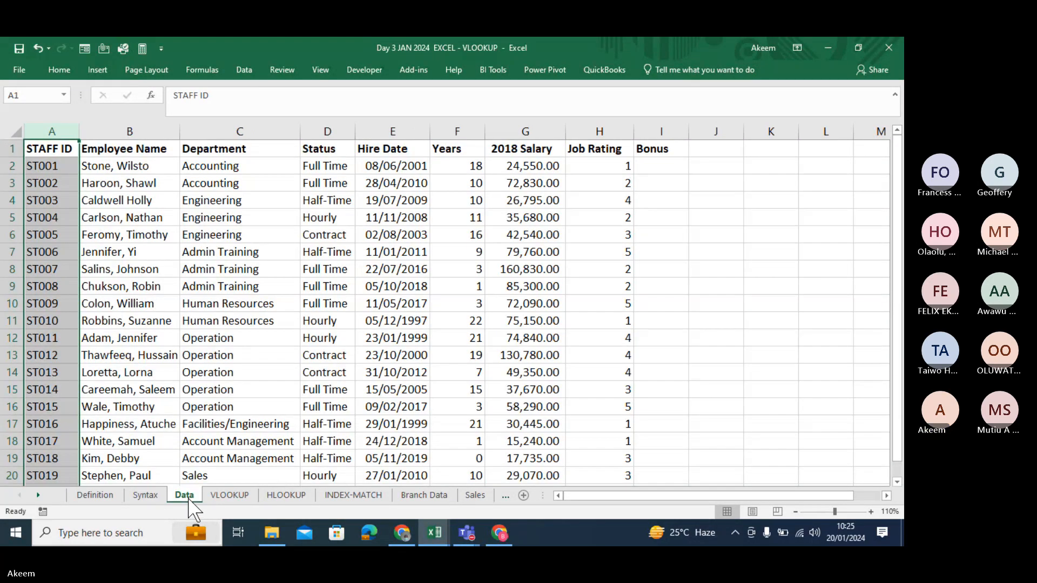
left_click(131, 132)
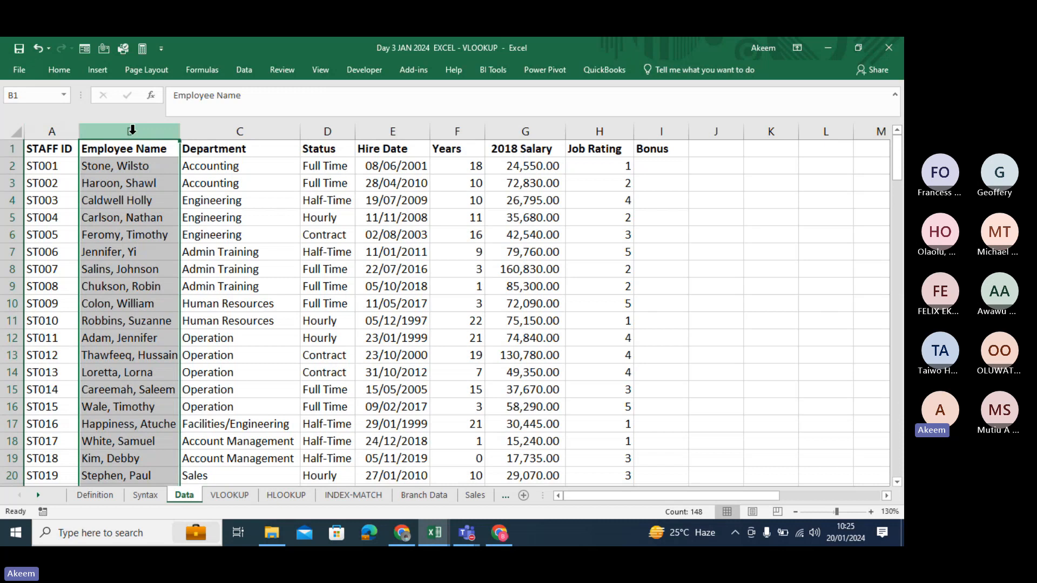
left_click_drag(132, 131, 646, 150)
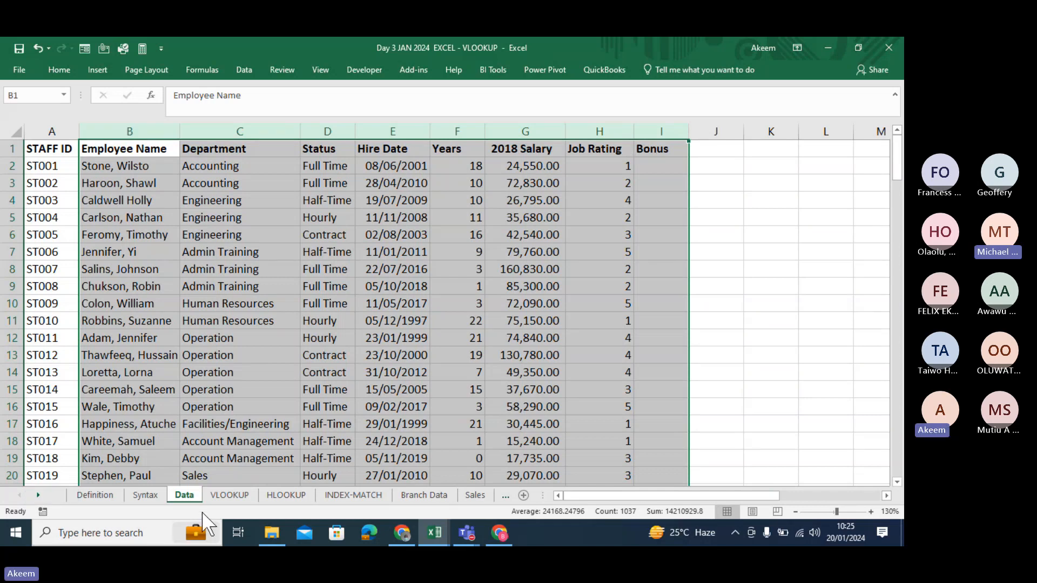
left_click(229, 495)
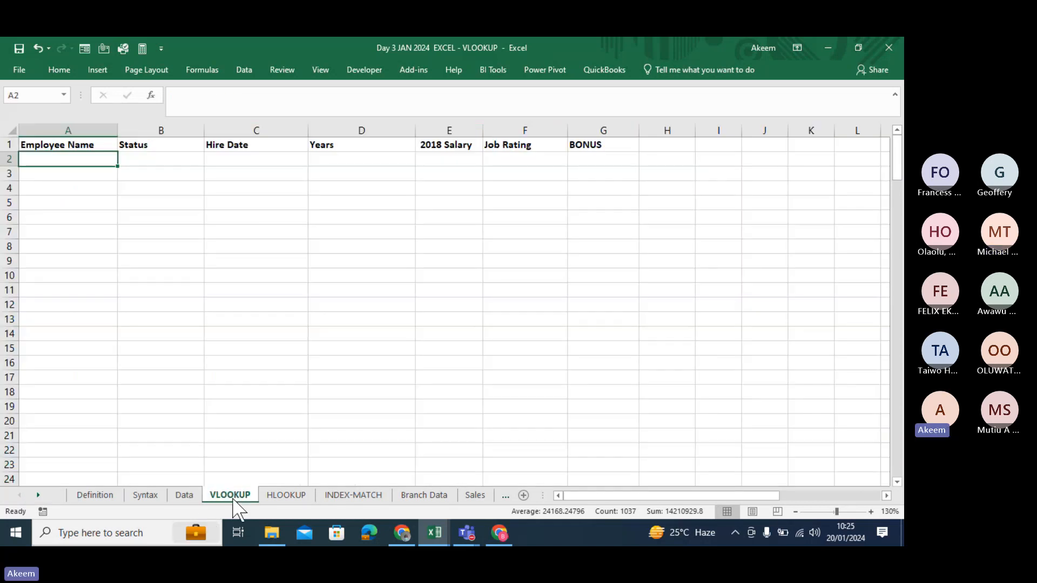
left_click(184, 495)
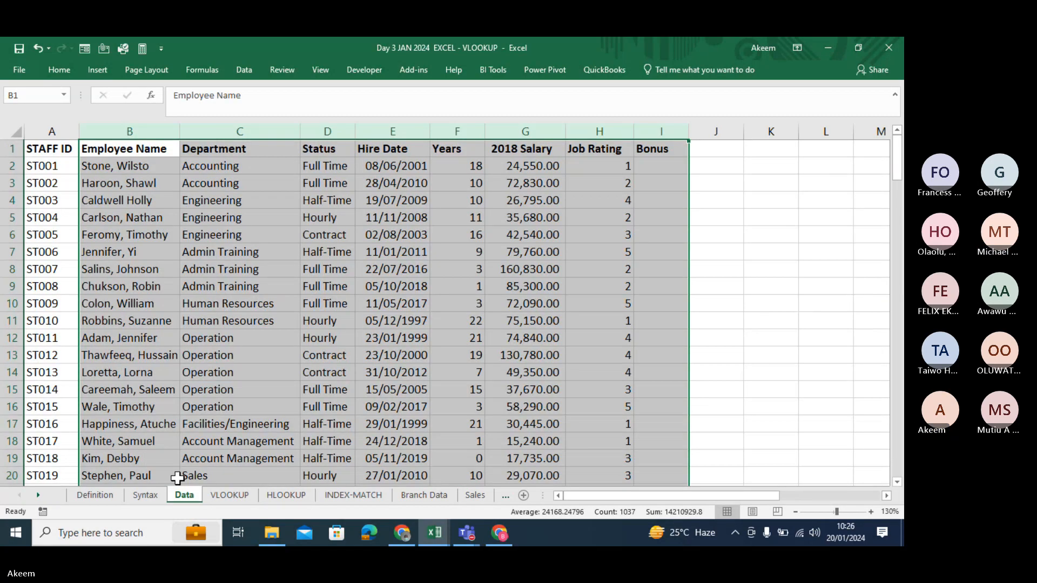
left_click_drag(128, 142, 639, 141)
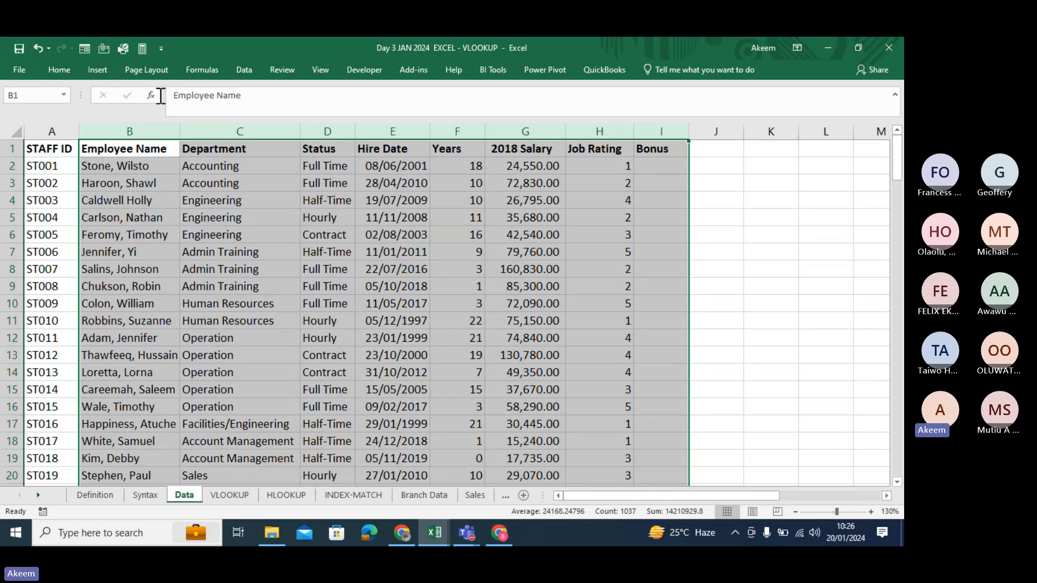
left_click(52, 130)
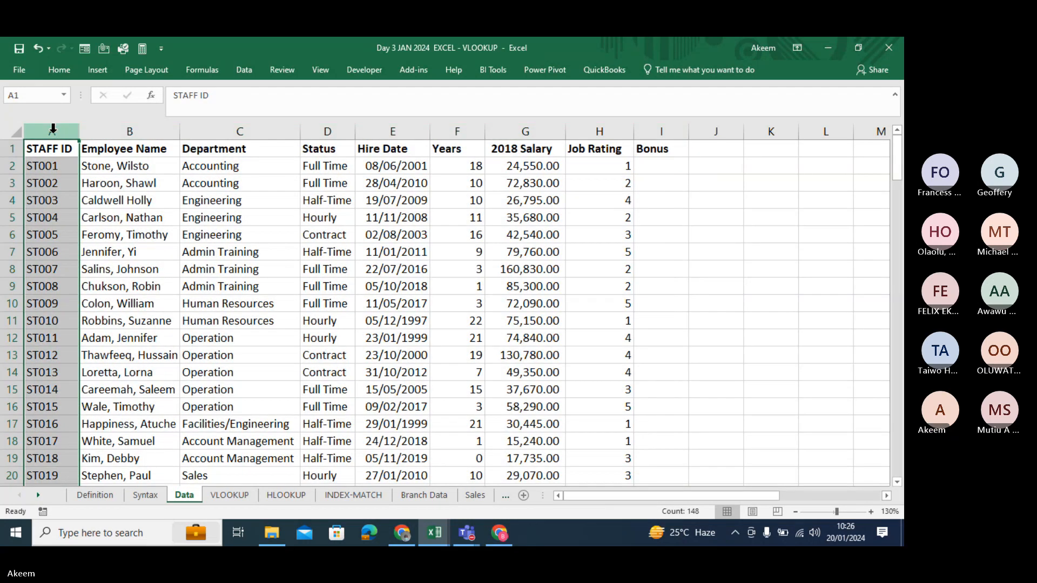
left_click(100, 202)
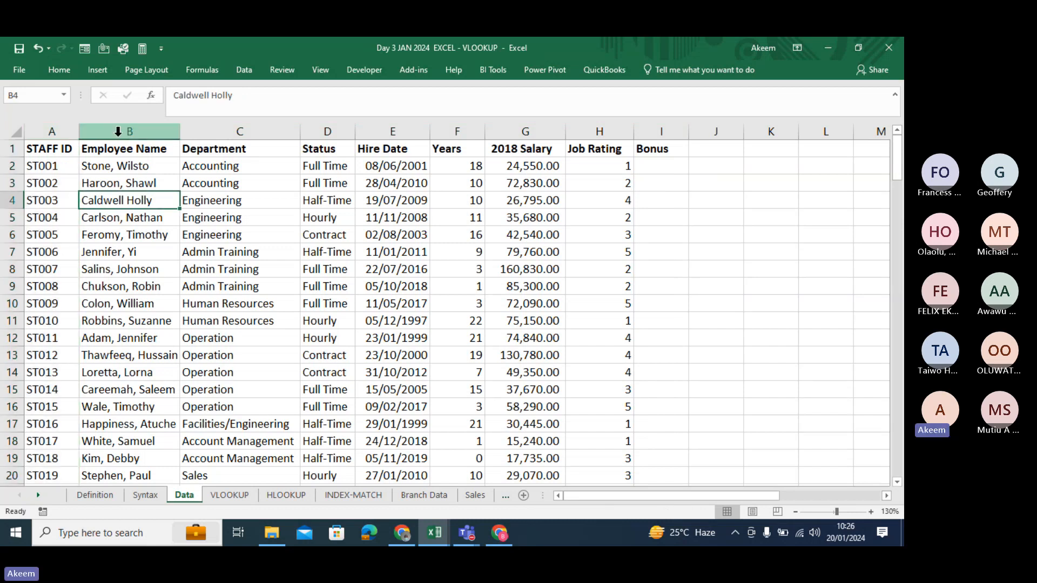
Step: Add list data validation to the VLOOKUP sheet's Employee Name column, using the Data sheet's column B (=Data!$B:$B) as source
left_click(233, 498)
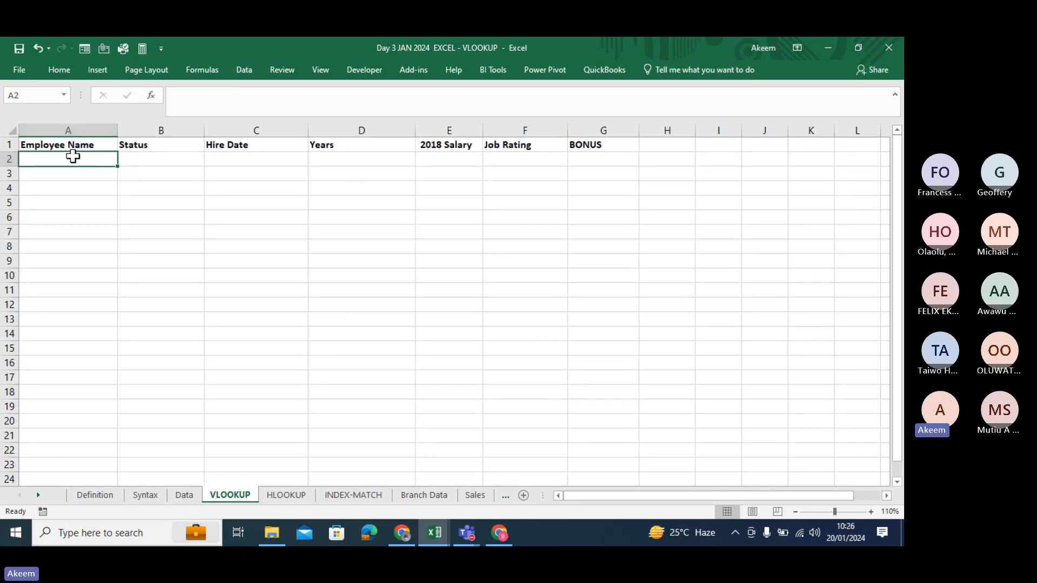
left_click(90, 125)
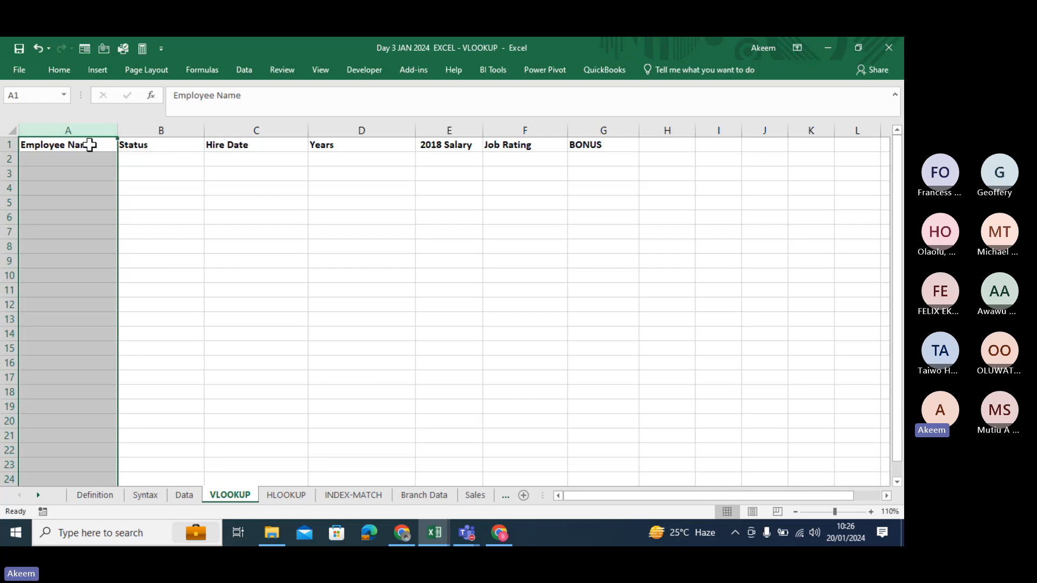
left_click(91, 161)
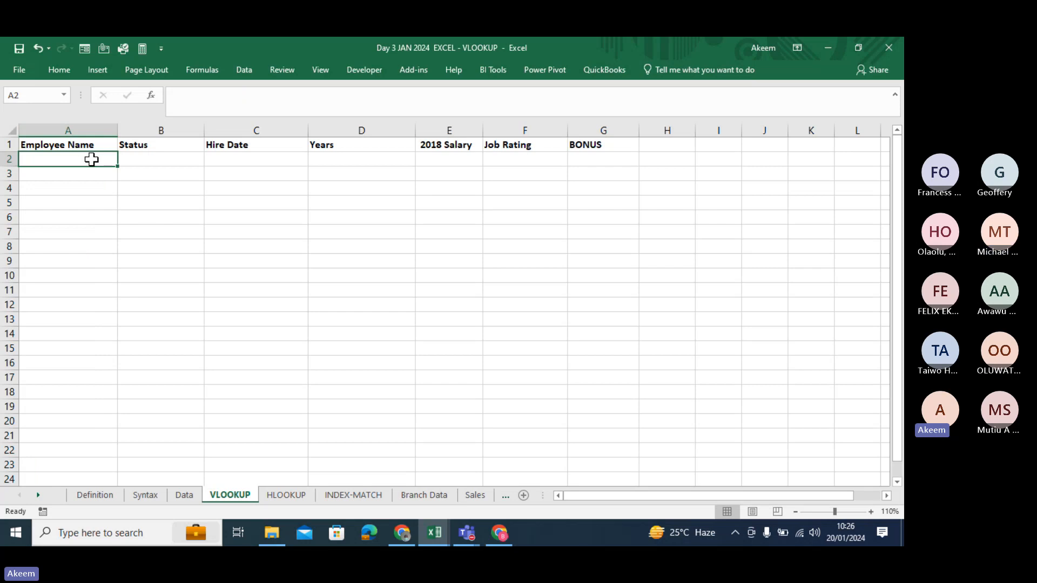
left_click(92, 129)
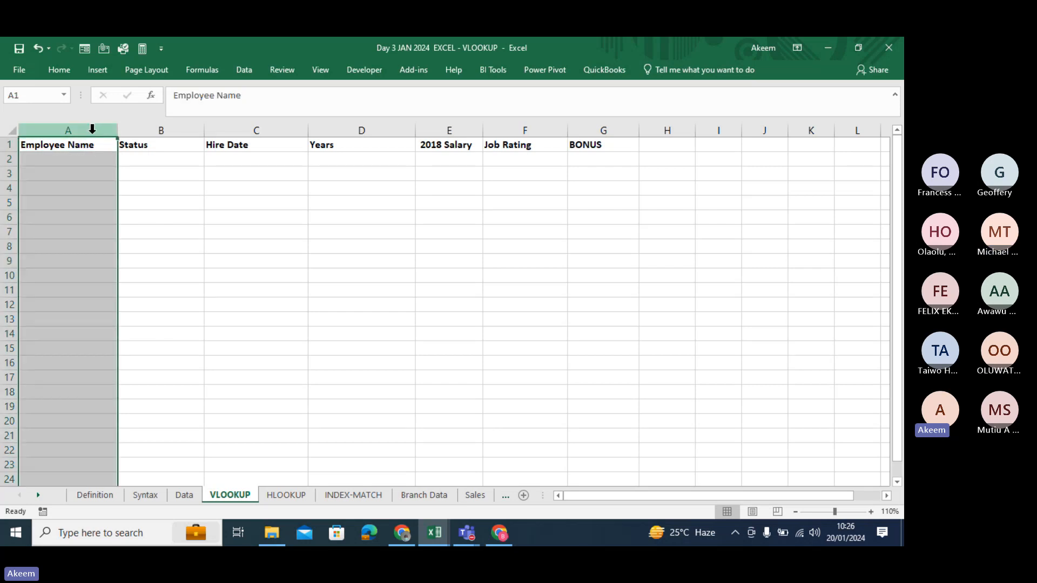
left_click(245, 70)
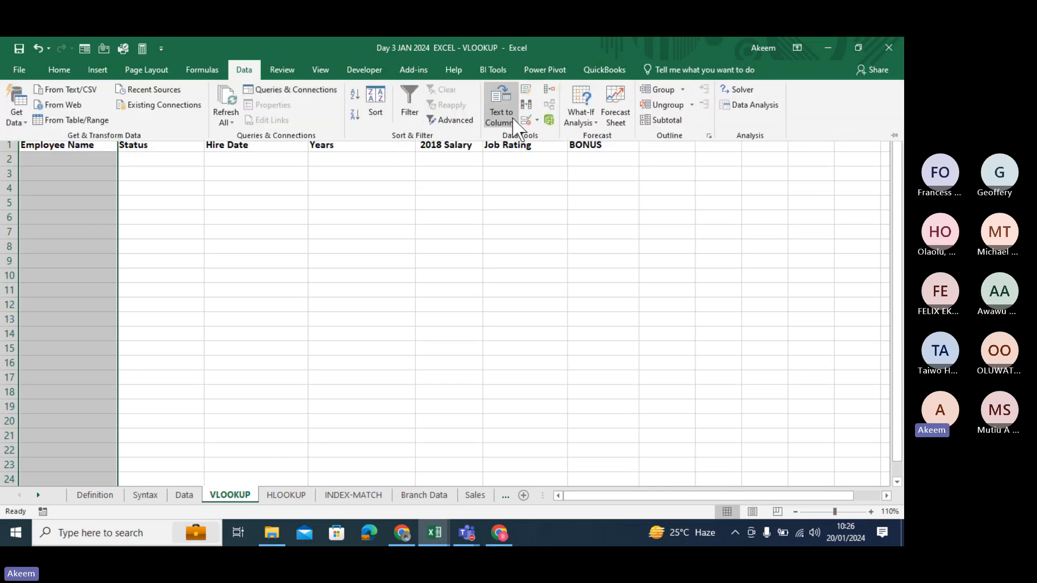
left_click(526, 120)
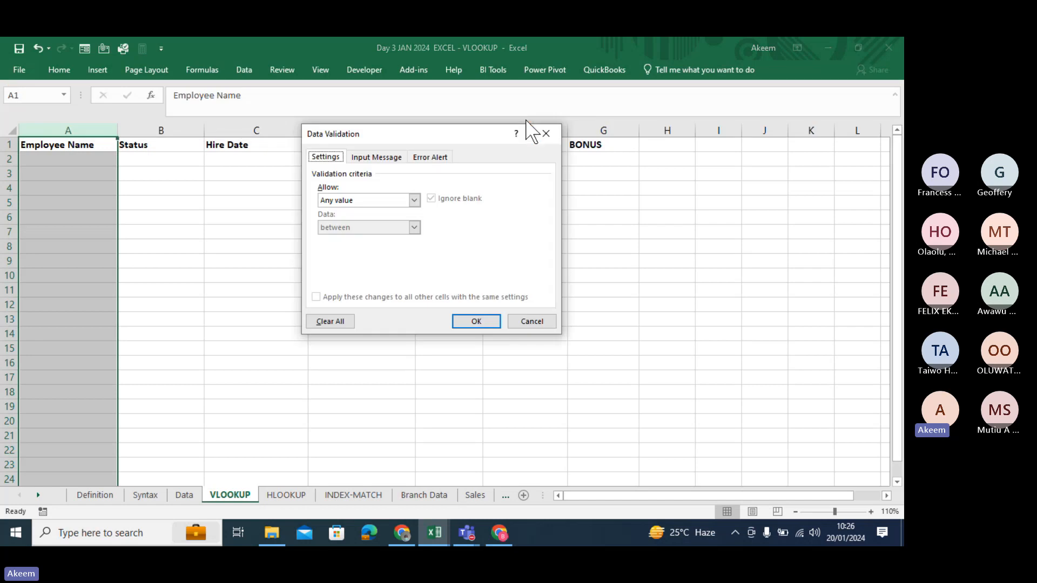
left_click(414, 201)
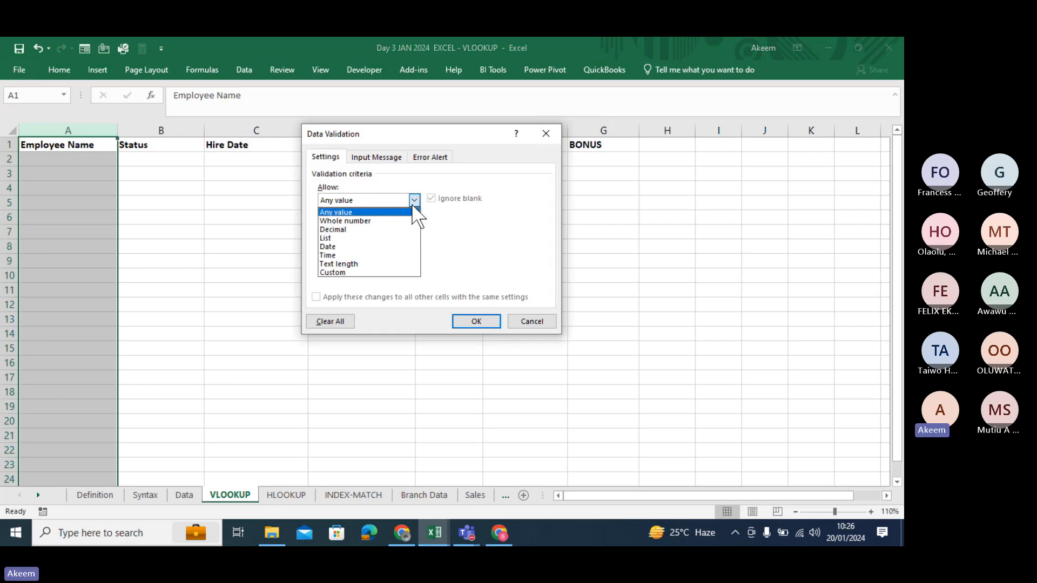
left_click(354, 240)
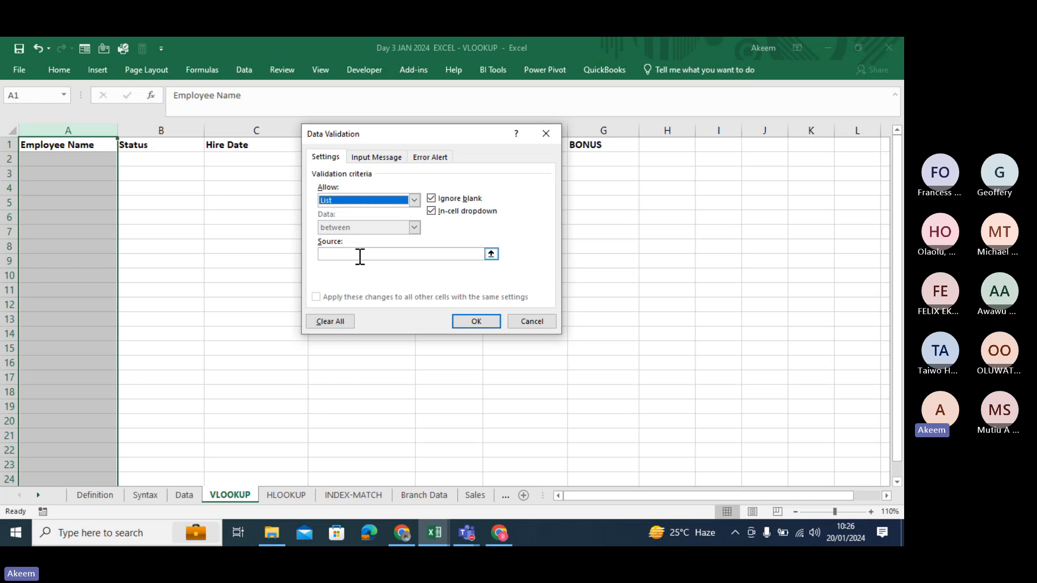
left_click(360, 255)
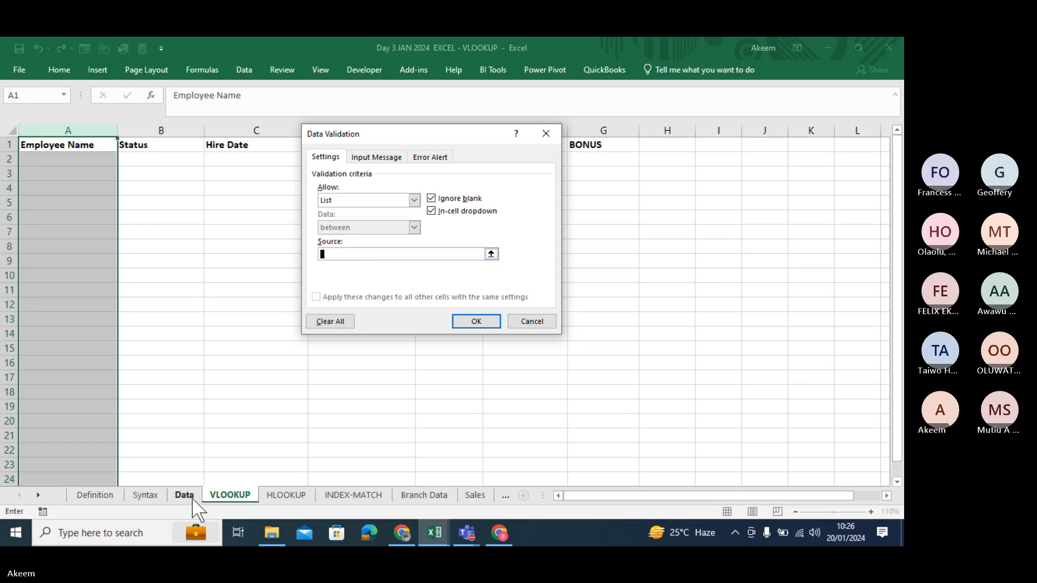
left_click(193, 499)
left_click(130, 131)
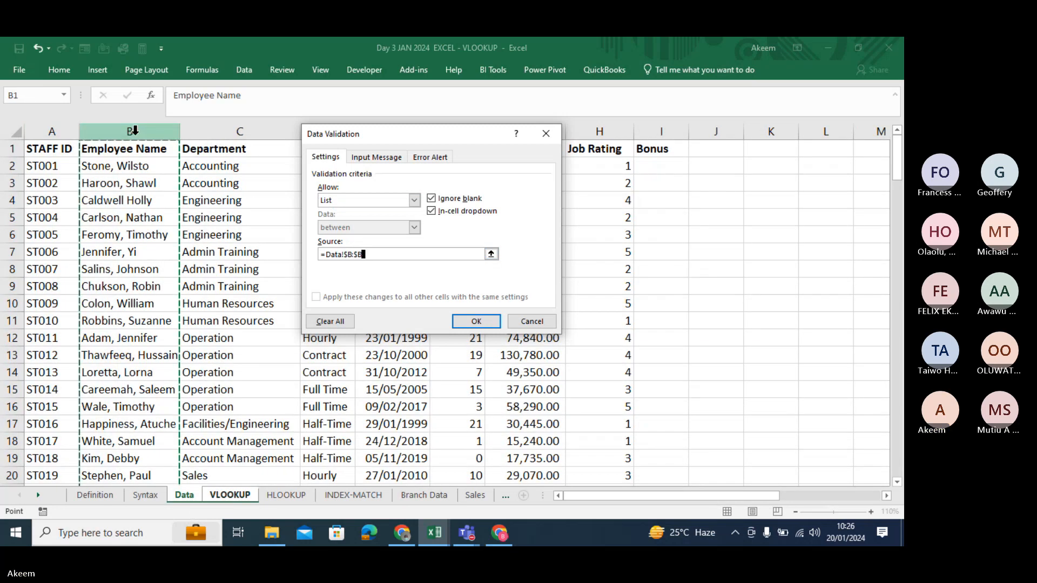
left_click(479, 321)
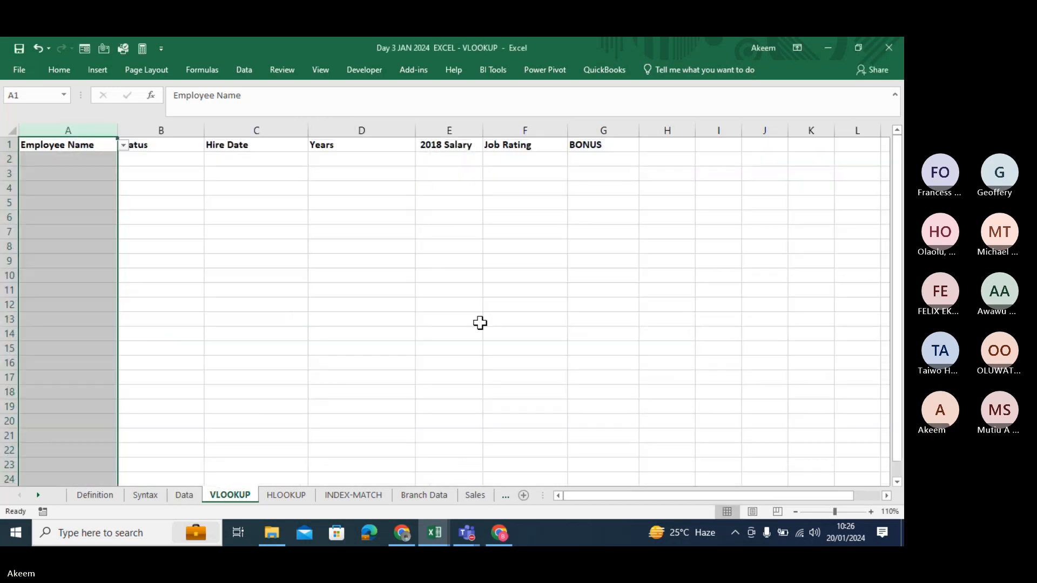
Step: Fill A2 and A3 with the third employee offered by the dropdown list and A4 with the sixth
left_click(104, 159)
left_click(124, 160)
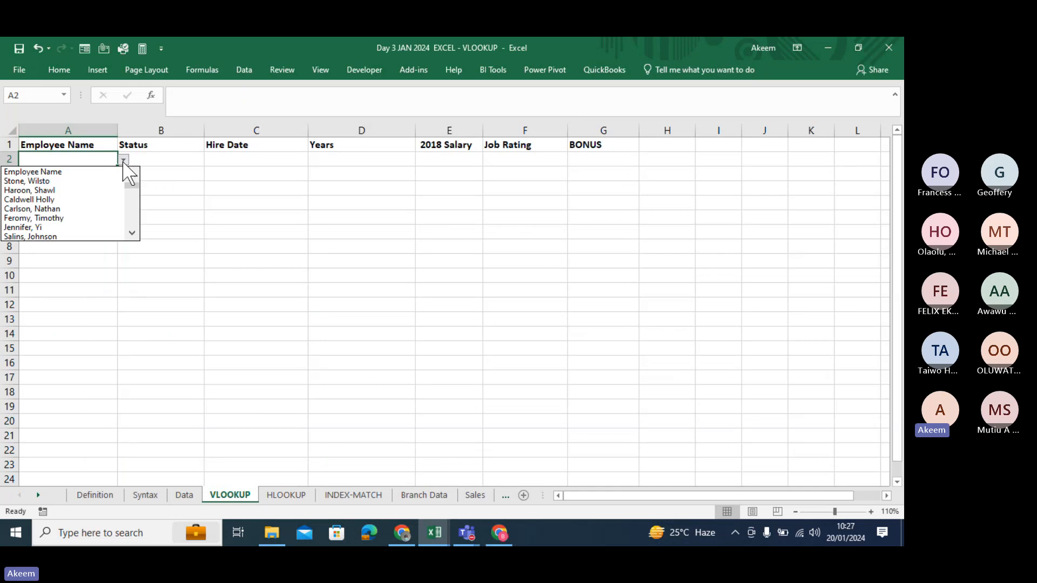
left_click(74, 199)
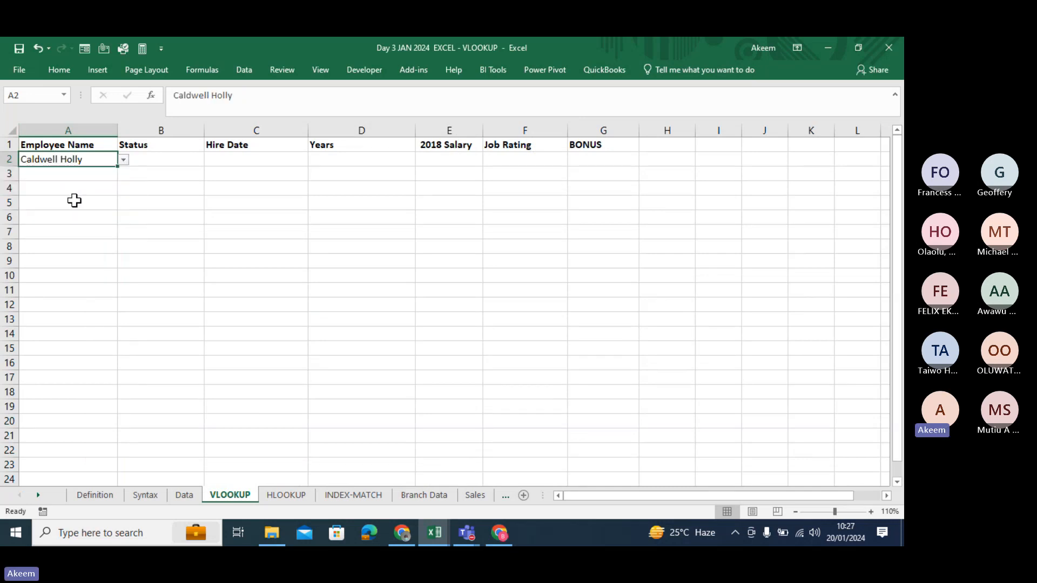
left_click(92, 174)
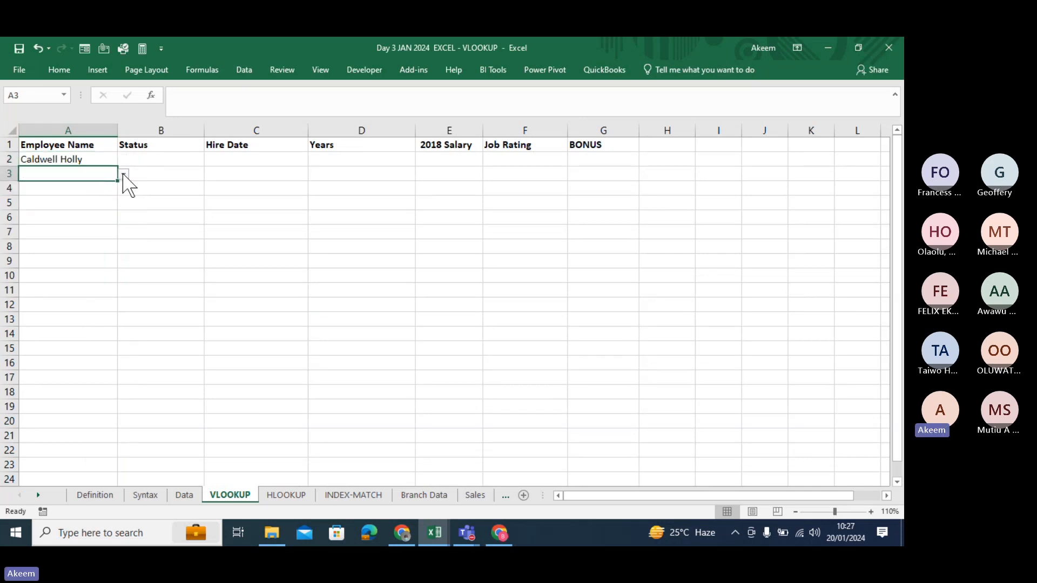
left_click(123, 174)
left_click(55, 213)
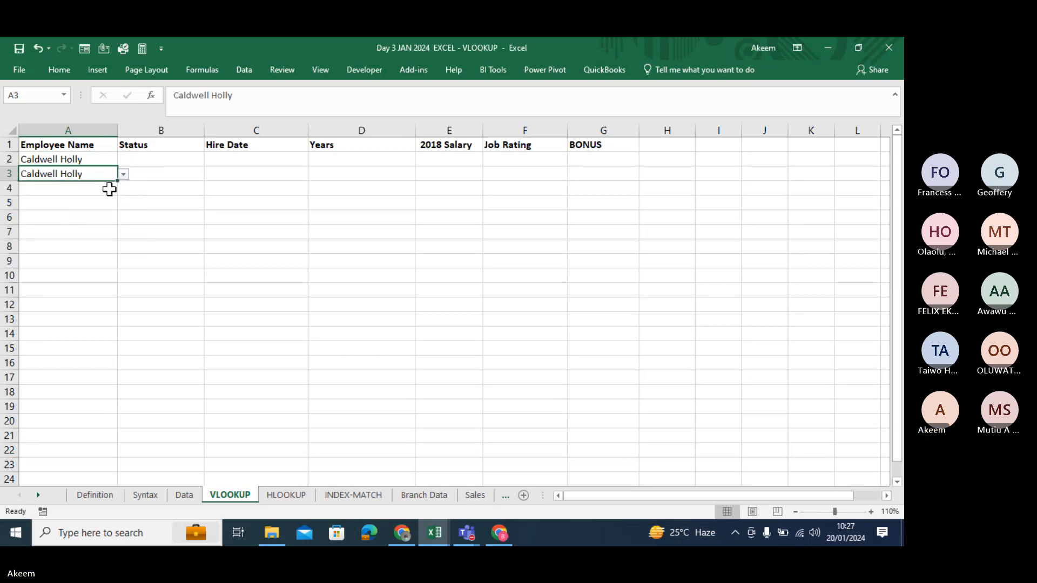
left_click(109, 189)
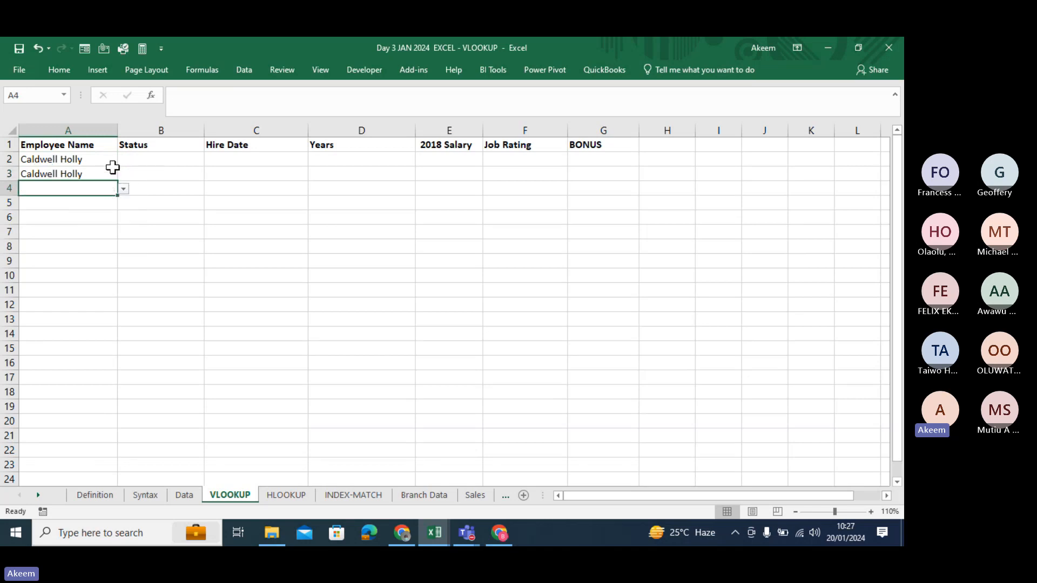
left_click(124, 188)
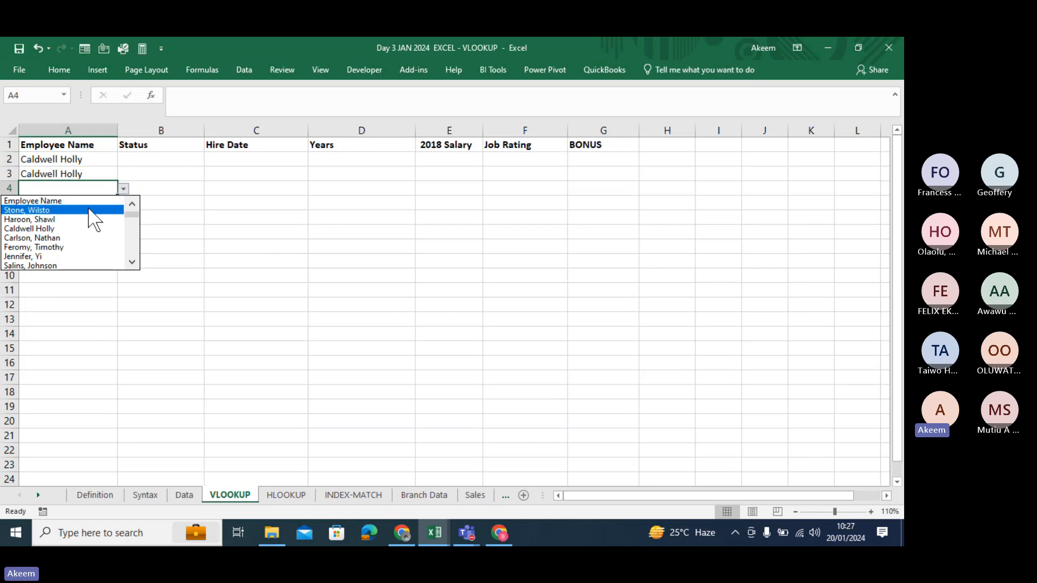
left_click(86, 256)
left_click(209, 198)
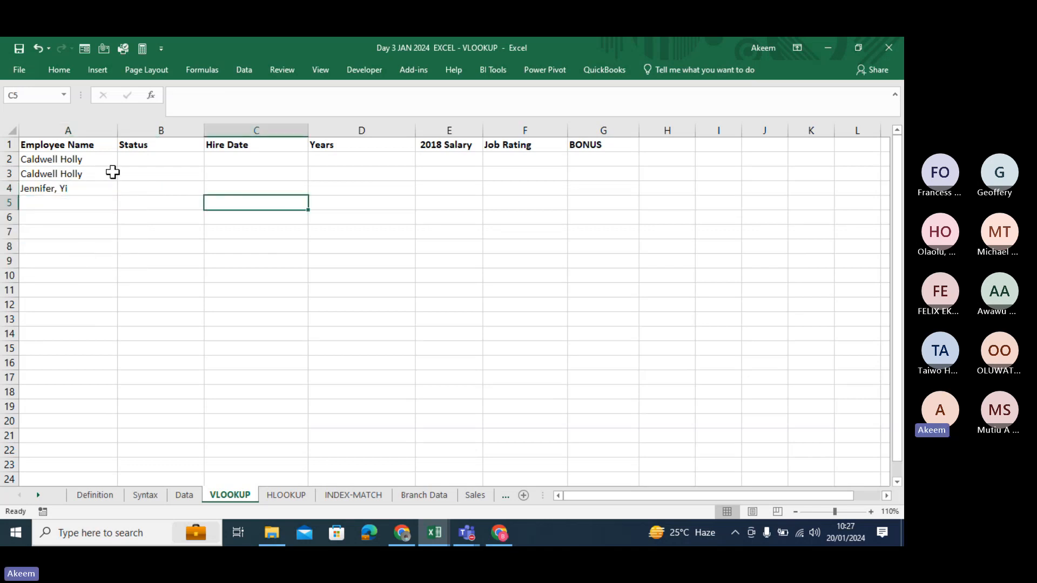
Step: Begin a VLOOKUP formula in Status cell B2 with A2 as the lookup value
left_click(161, 159)
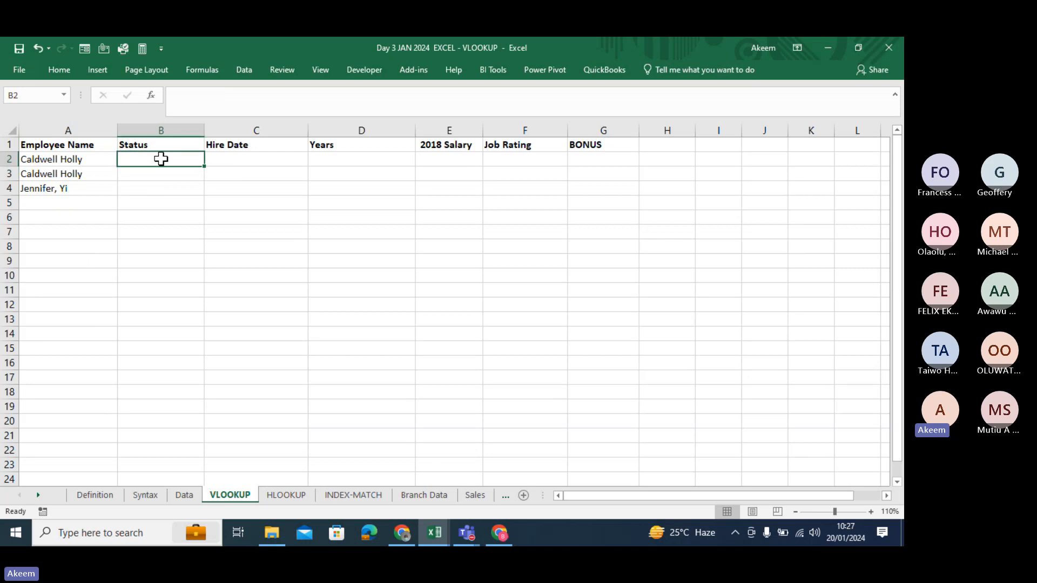
type("=vloo")
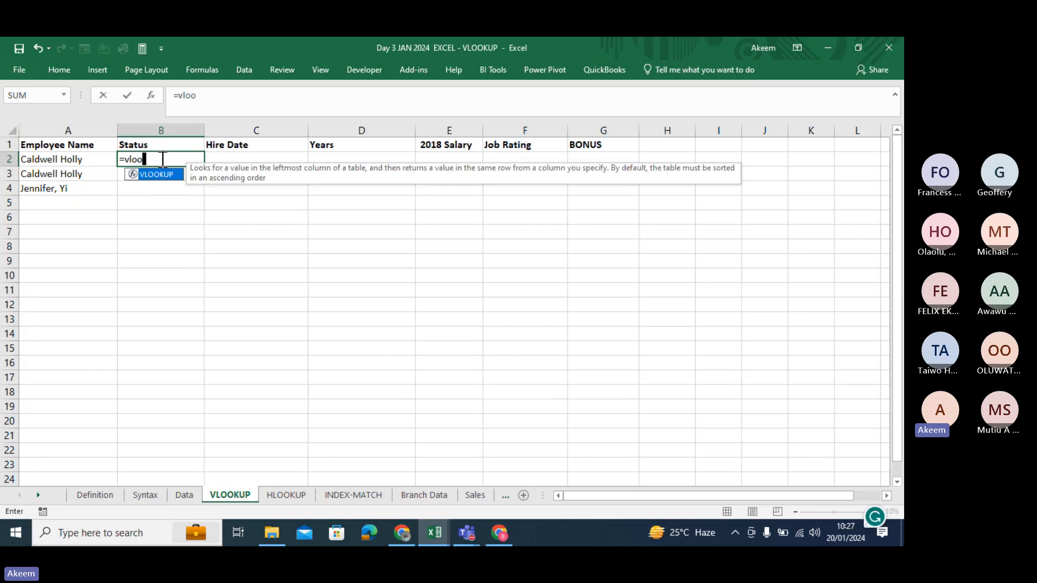
key("Tab")
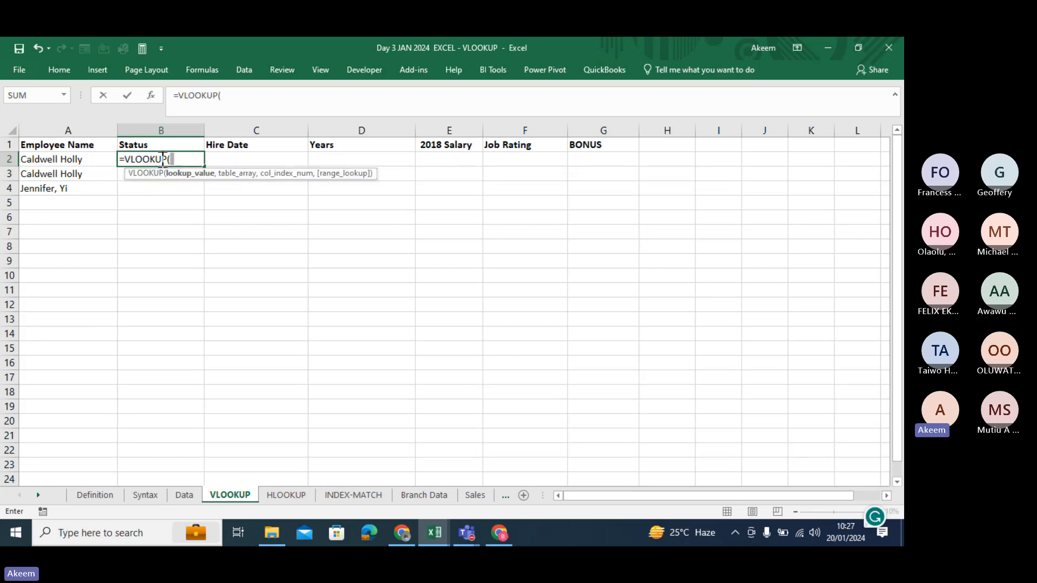
left_click(51, 165)
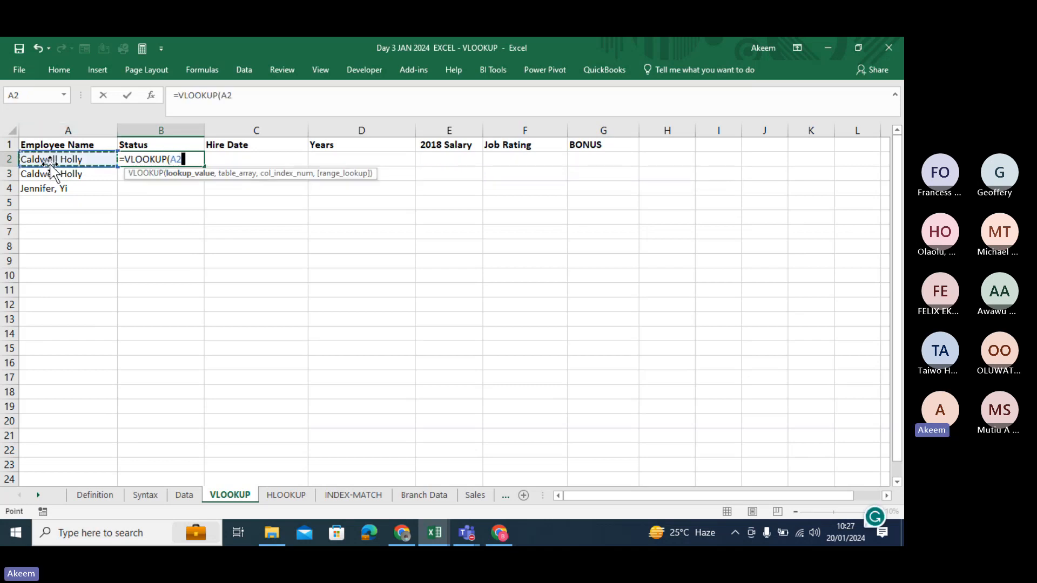
type(",")
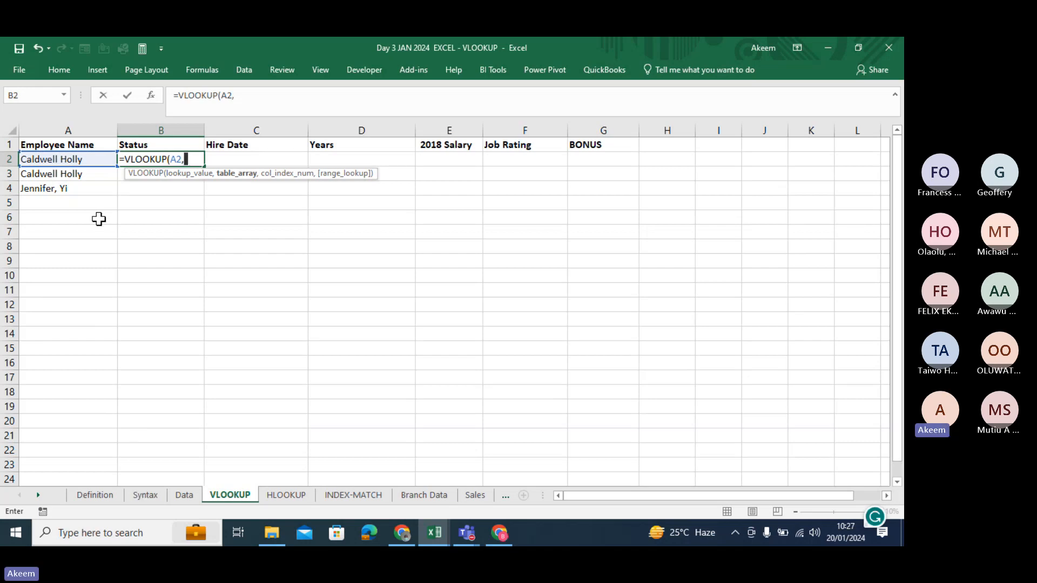
Step: Set the formula's table array to the Data sheet's range B1:I148 as an absolute reference ($B$1:$I$148)
left_click(185, 495)
left_click(161, 139)
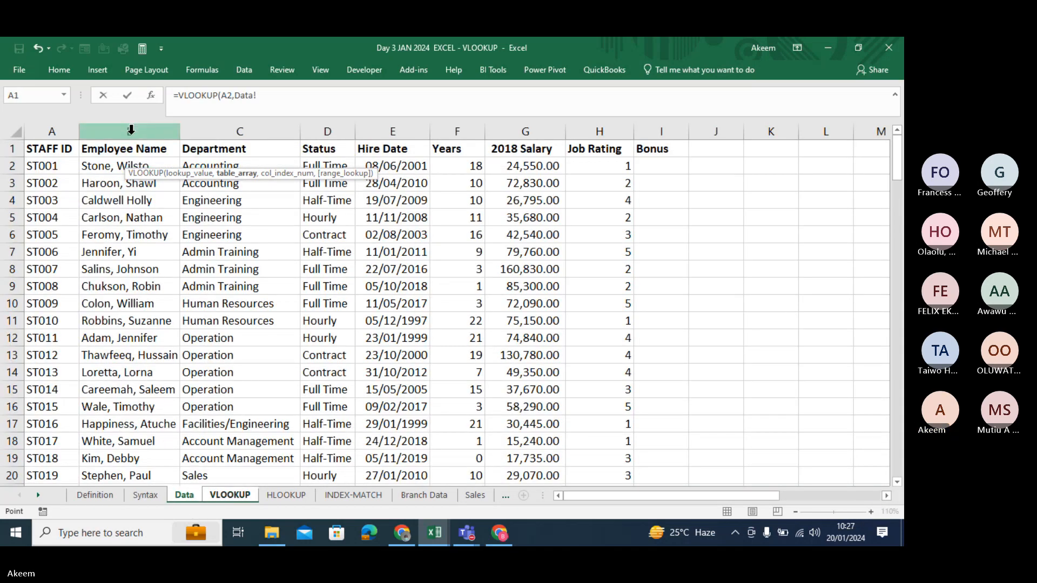
left_click_drag(162, 138, 662, 131)
left_click(121, 149)
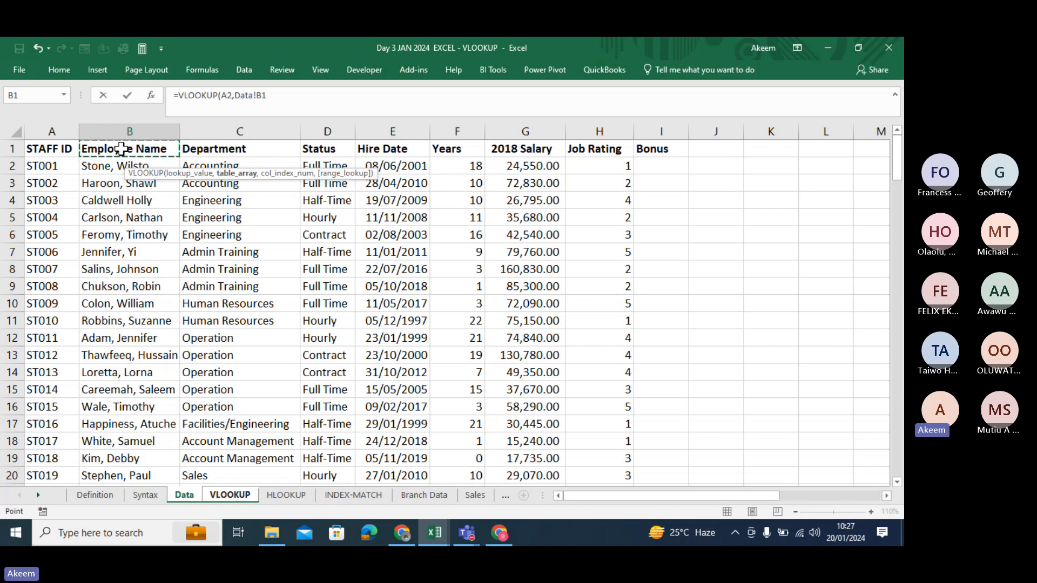
key("shift+Right")
key("shift+Right")
key("shift+Right")
key("shift+Right")
key("shift+Right")
key("shift+Right")
key("shift+Right")
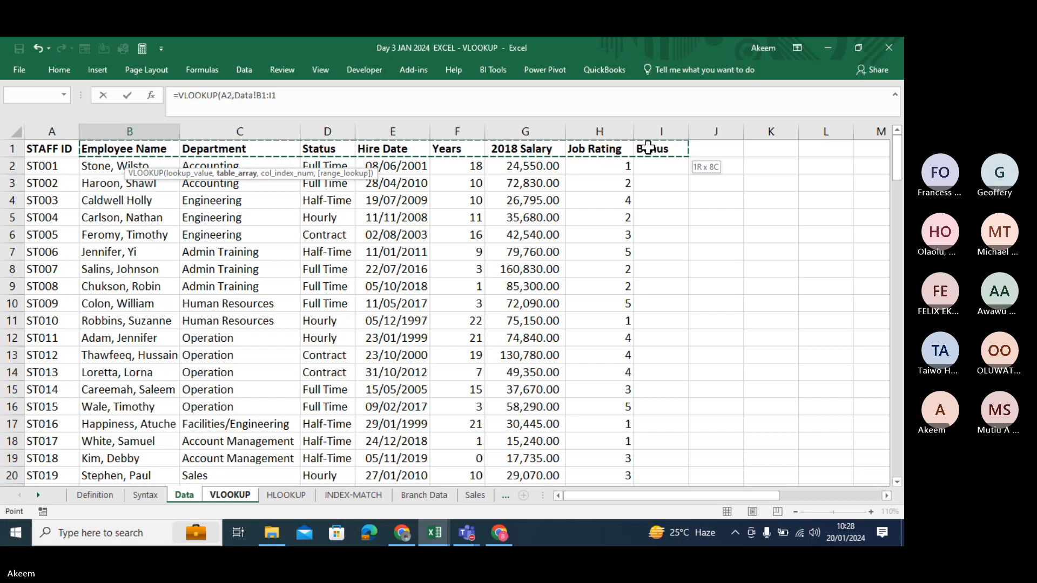
key("ctrl+shift+Down")
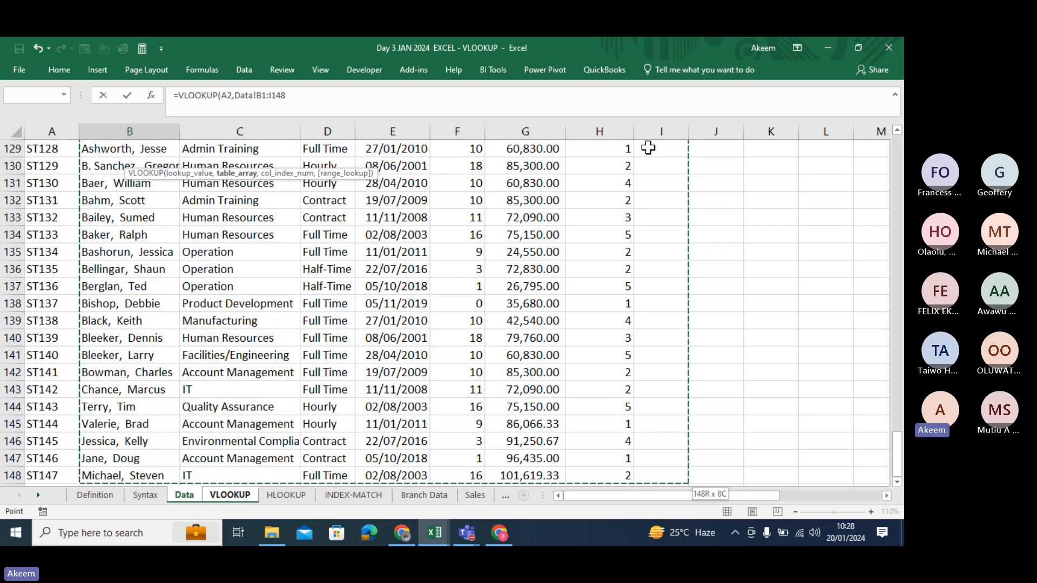
key("F4")
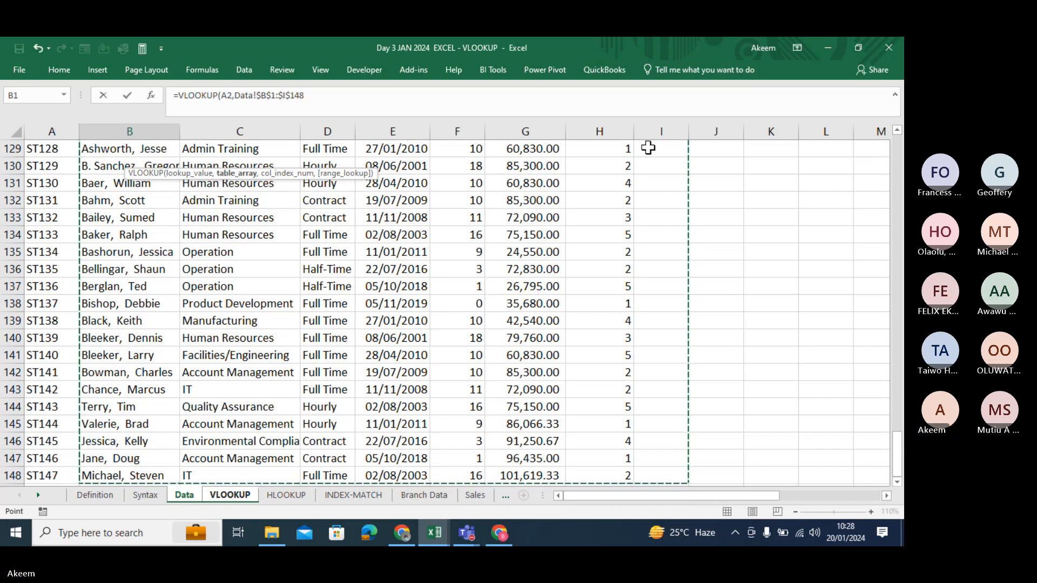
Step: Complete the Status lookup with column index 3 and FALSE for an exact match
type(",")
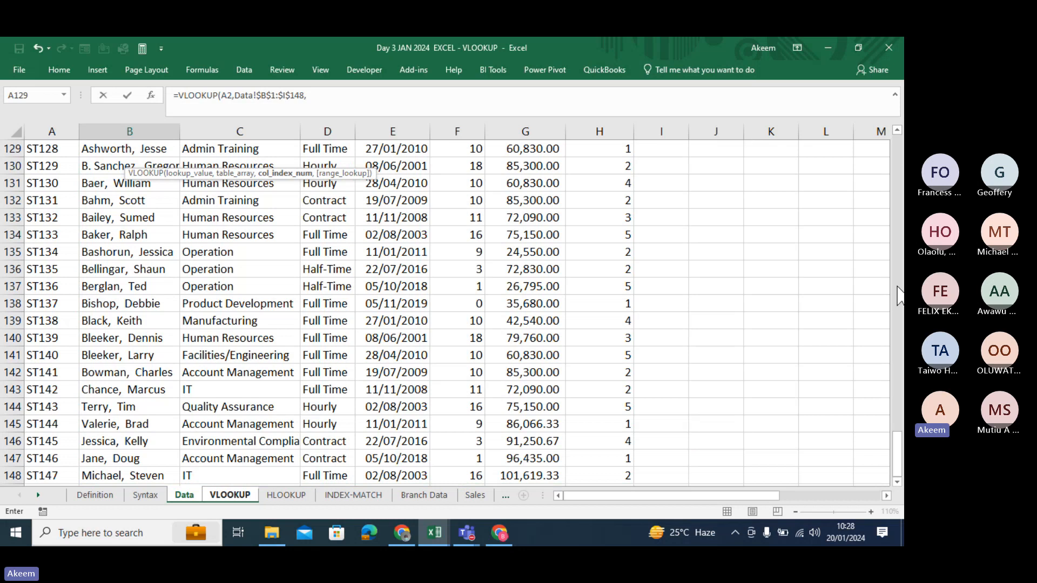
left_click_drag(900, 440, 901, 153)
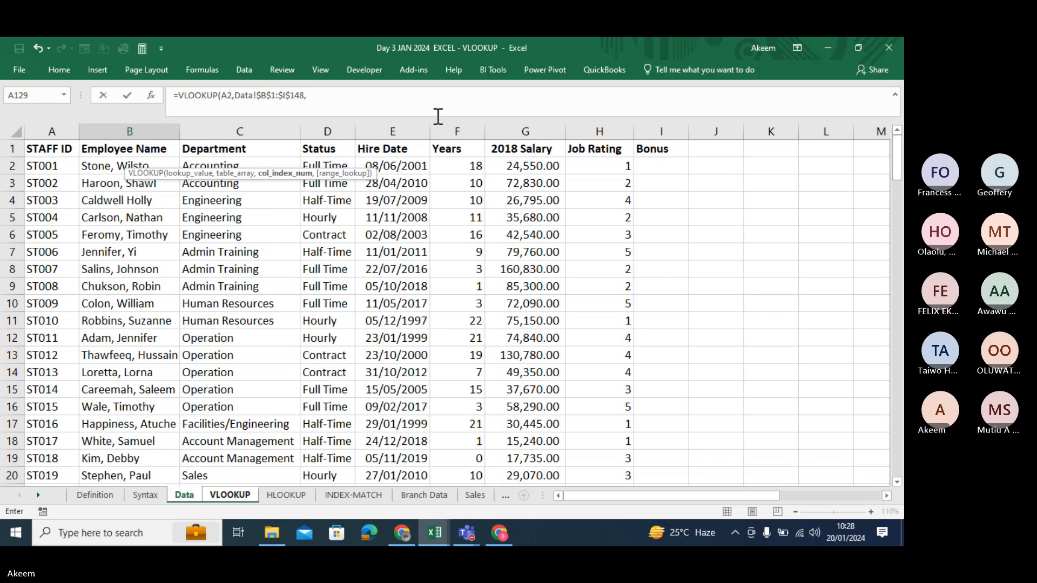
left_click(347, 95)
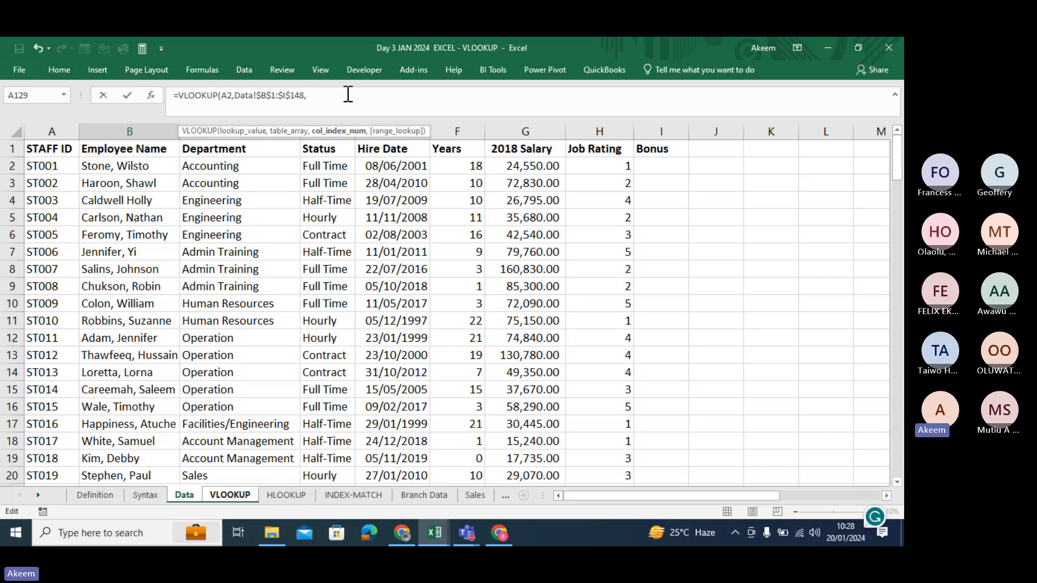
type("3,")
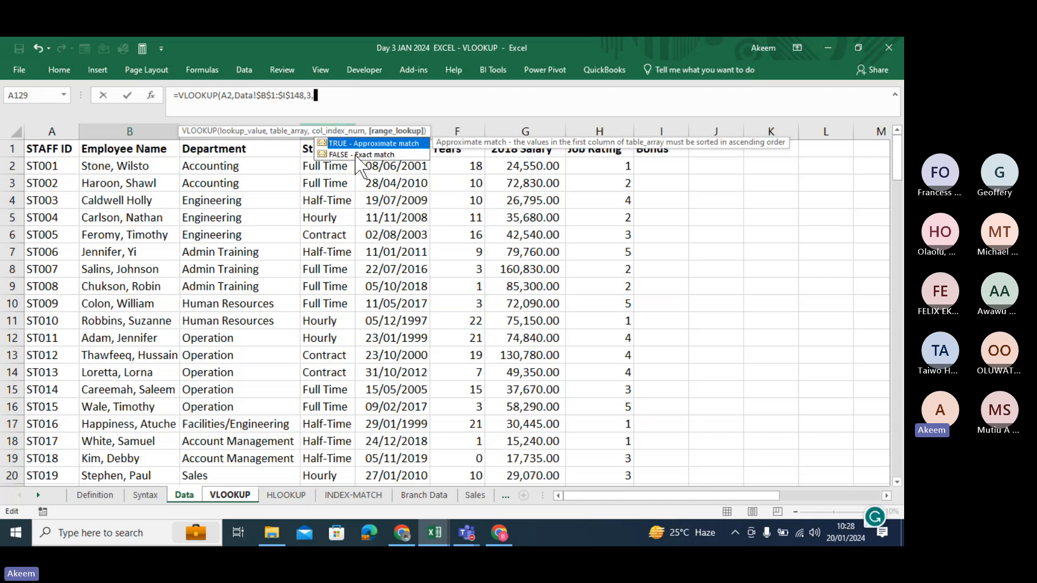
double_click(355, 155)
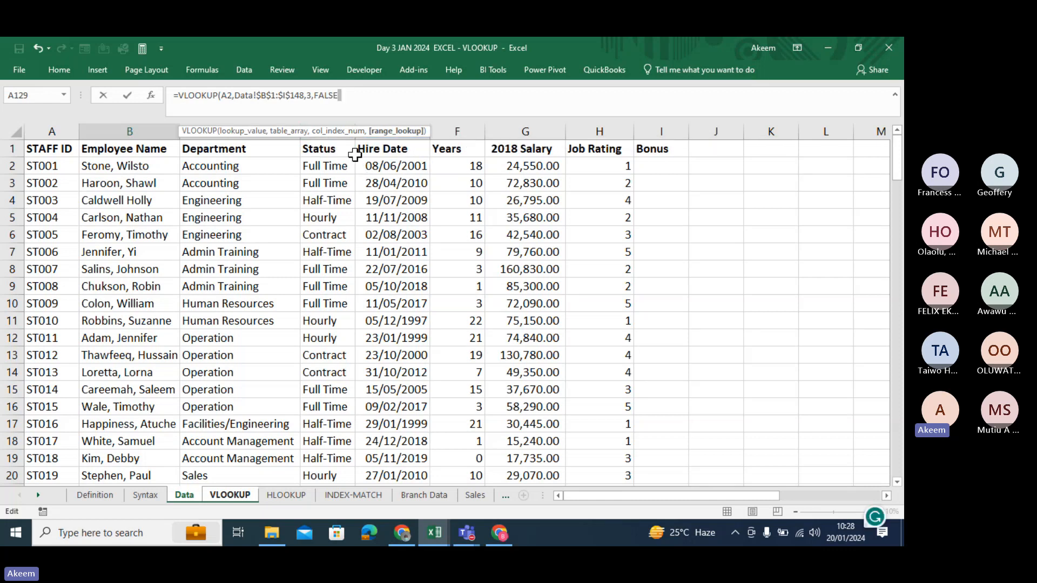
key("Return")
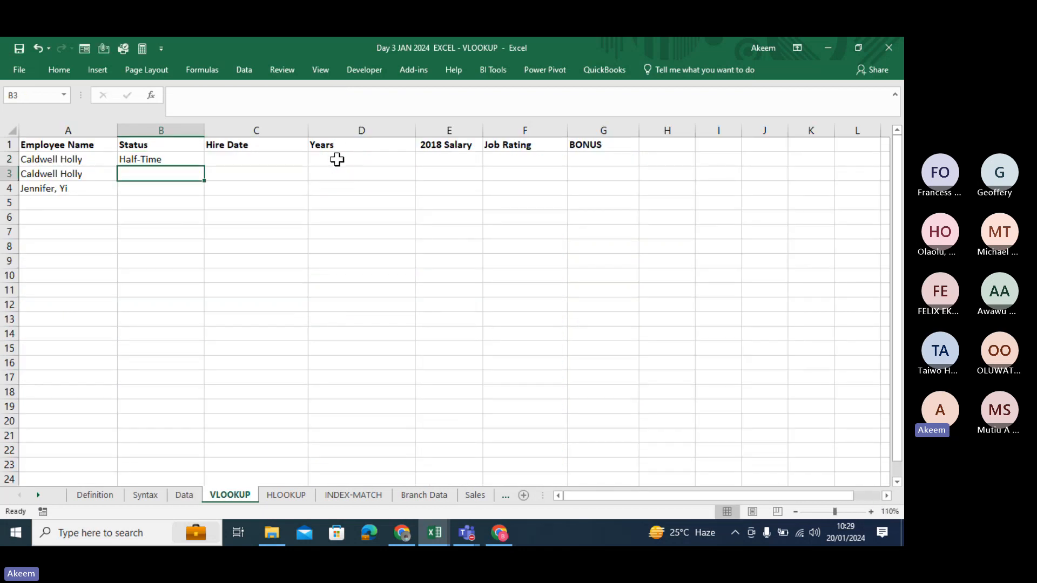
Step: Change A3 to the fifth employee in the dropdown list and fill the Status lookup formula down from B2 to B3
left_click(105, 178)
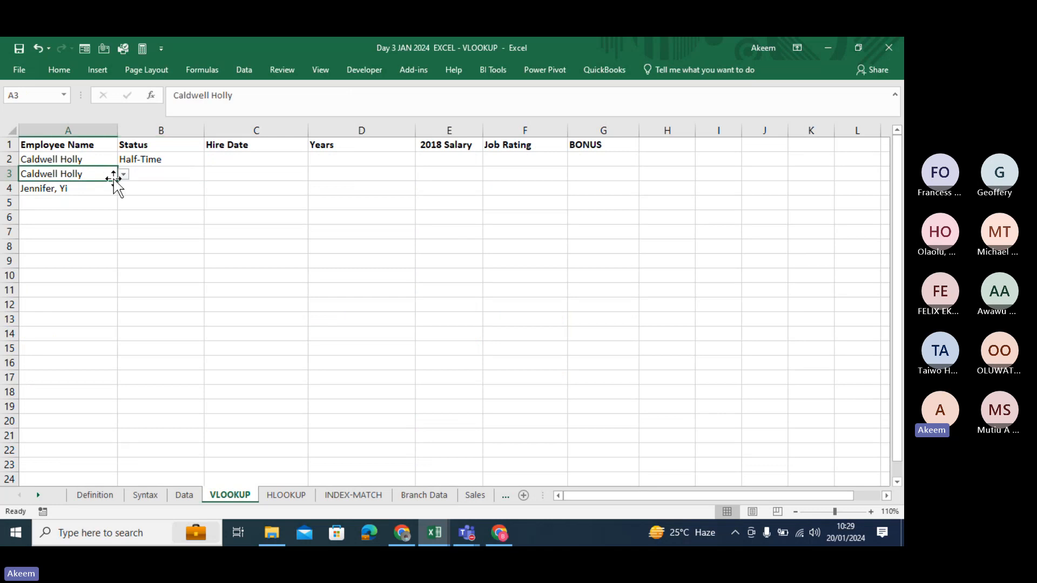
left_click(123, 174)
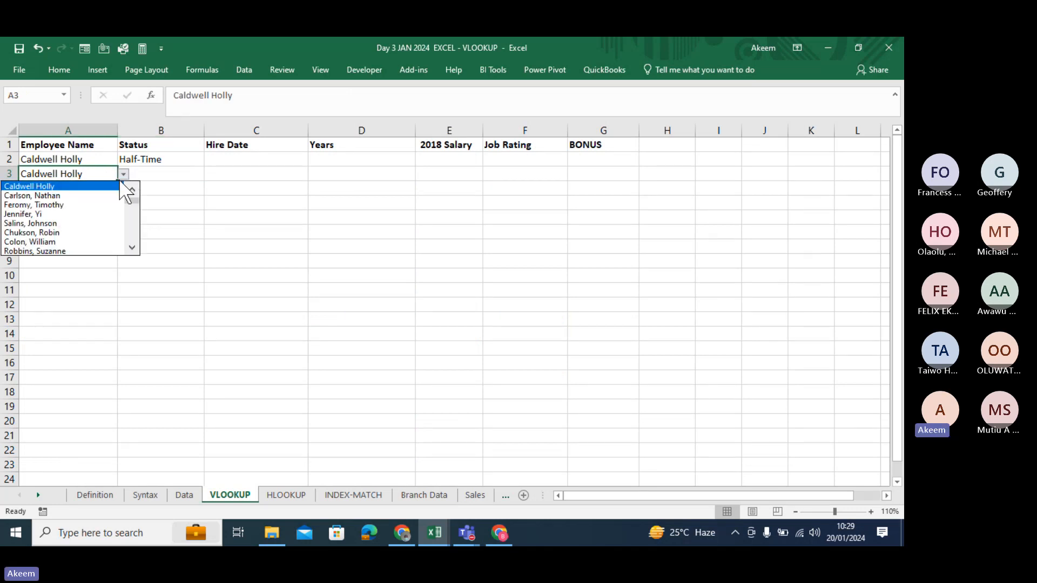
left_click(94, 206)
left_click(168, 172)
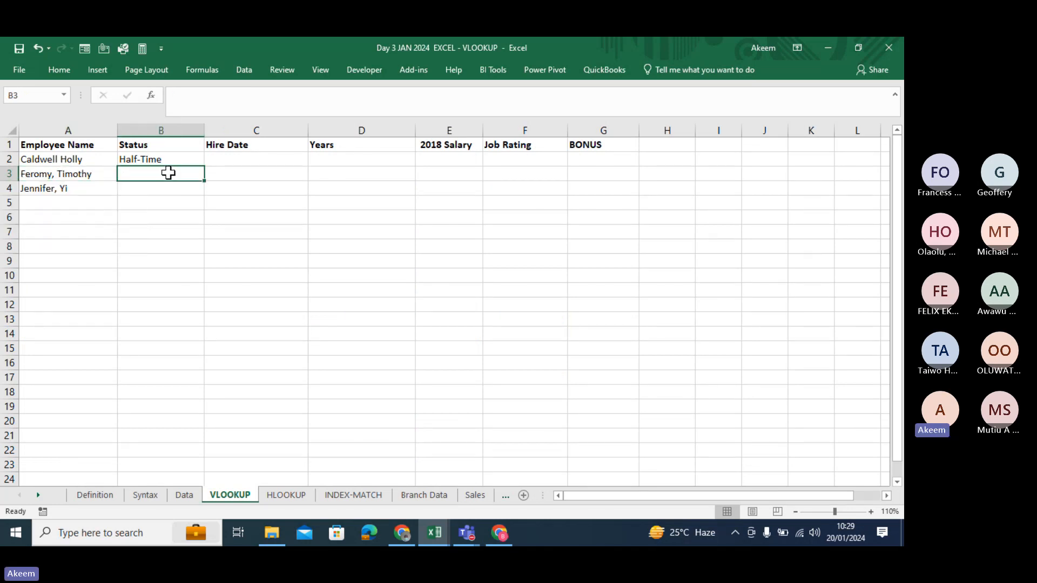
key("ctrl+d")
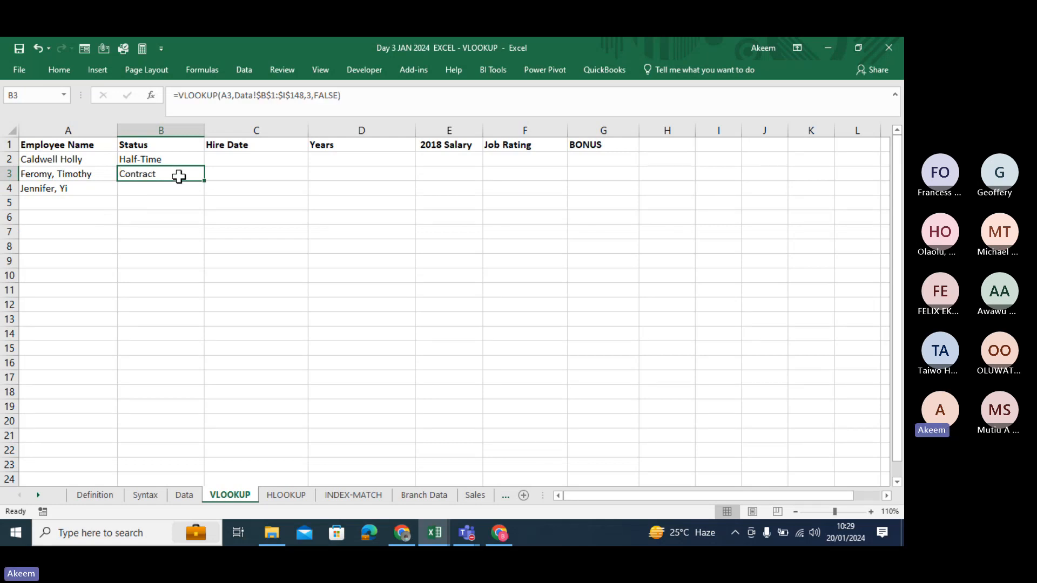
Step: Examine the Status lookup formula in B2 alongside the employee name in A2 and the Employee Name column it depends on
left_click(169, 158)
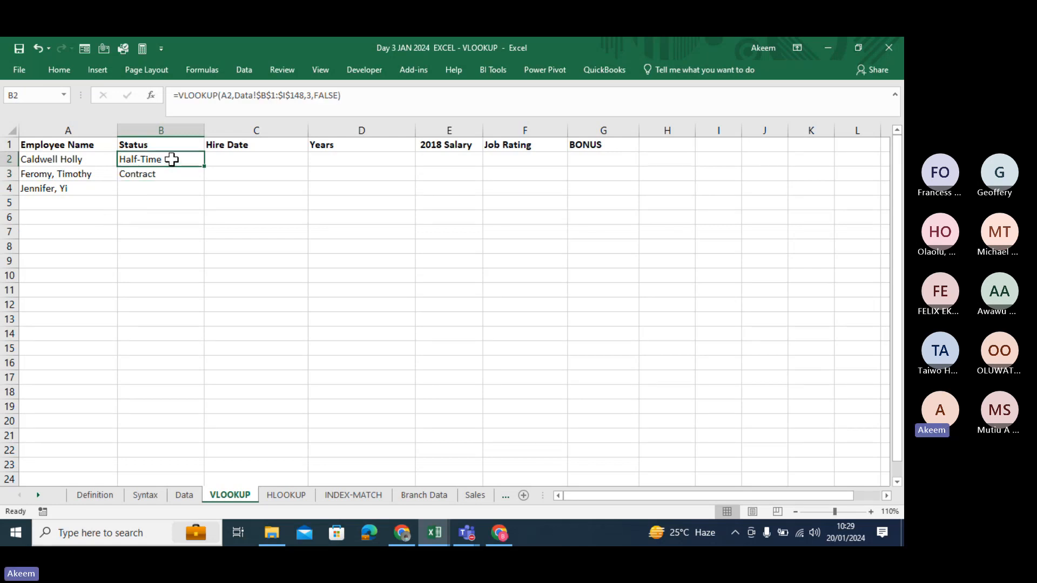
left_click(90, 165)
left_click(160, 156)
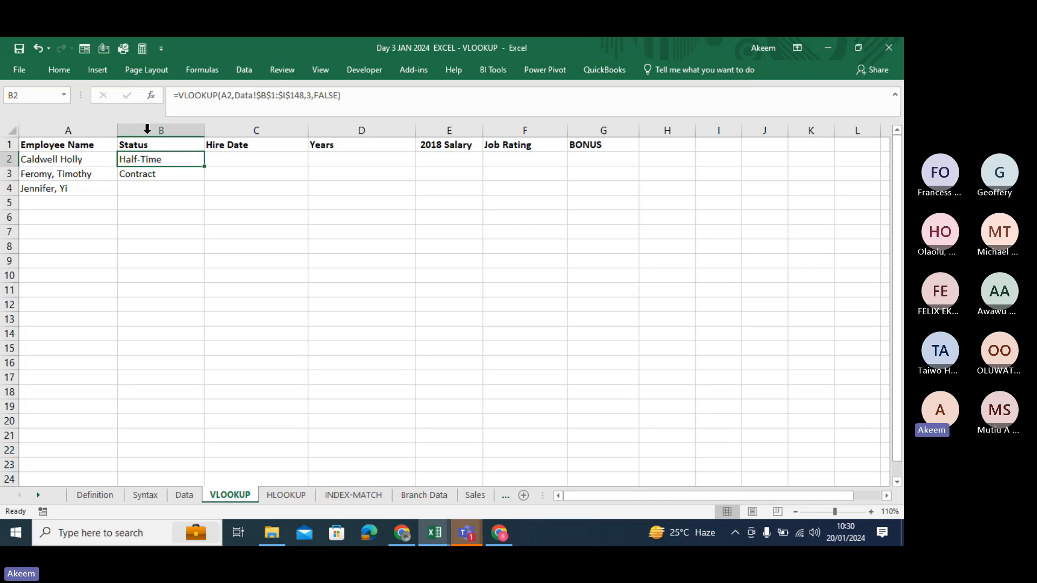
left_click(229, 191)
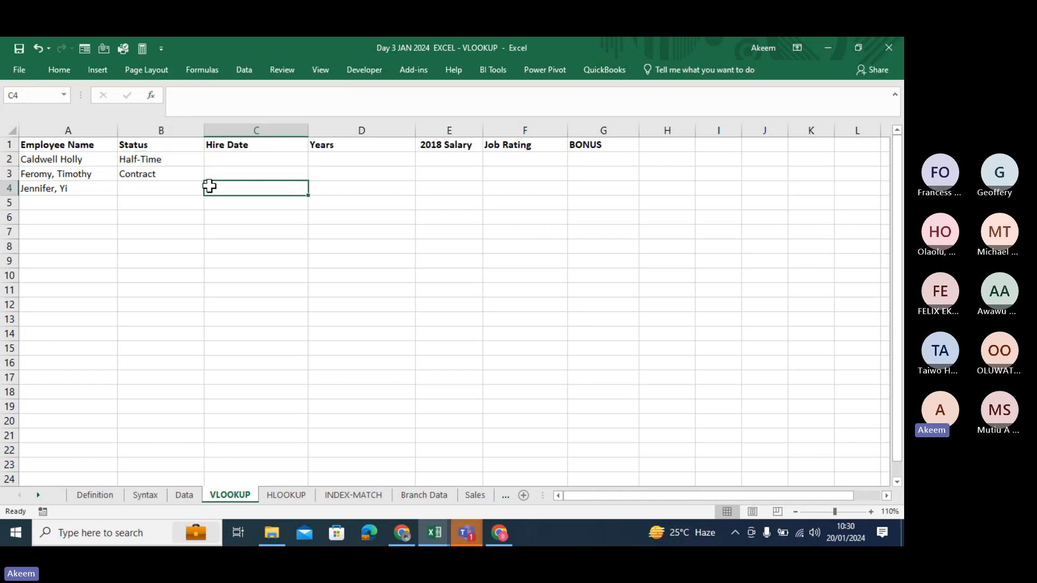
left_click(70, 160)
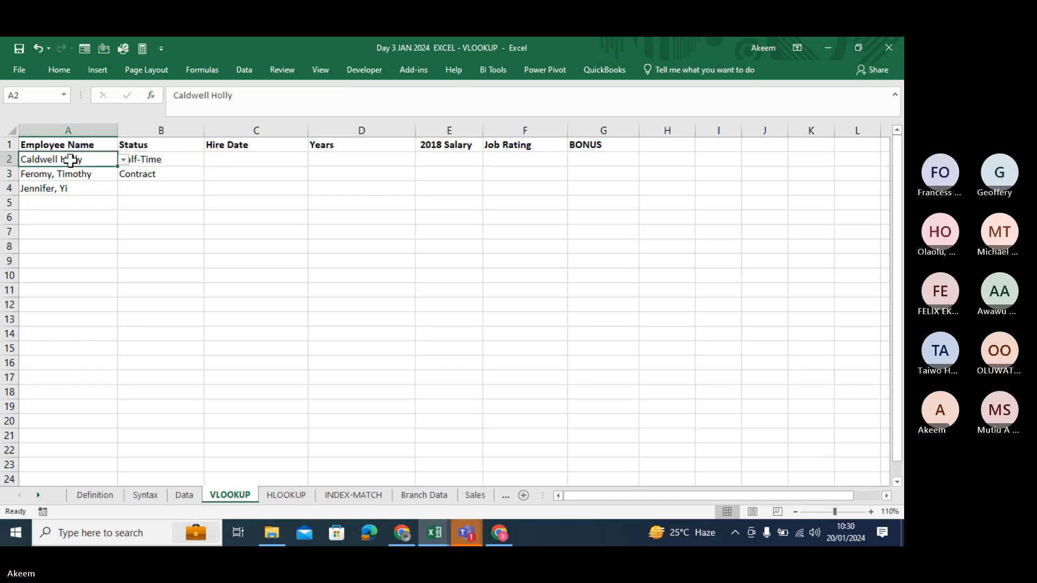
left_click(75, 126)
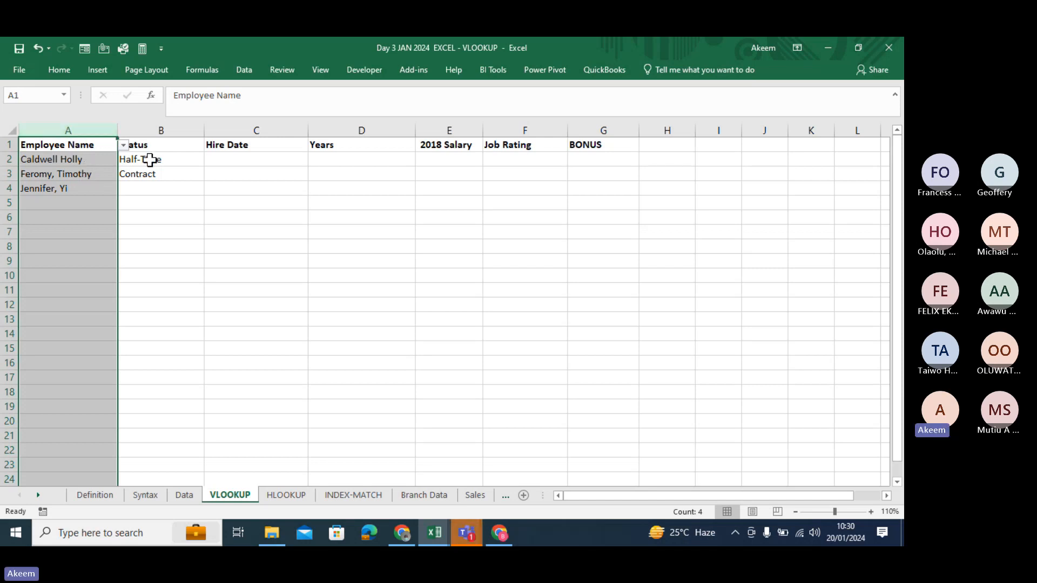
left_click(78, 160)
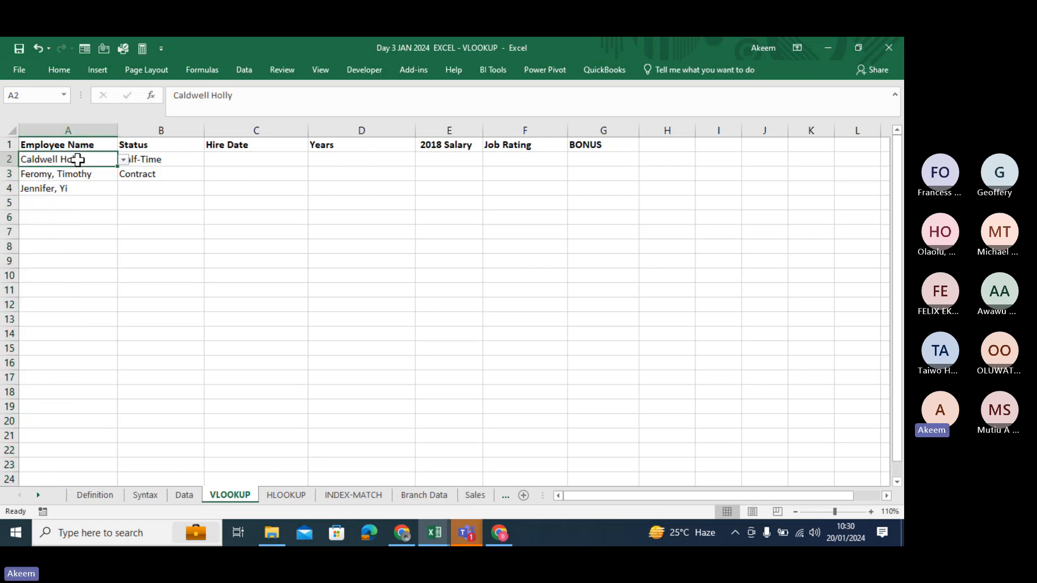
left_click(167, 160)
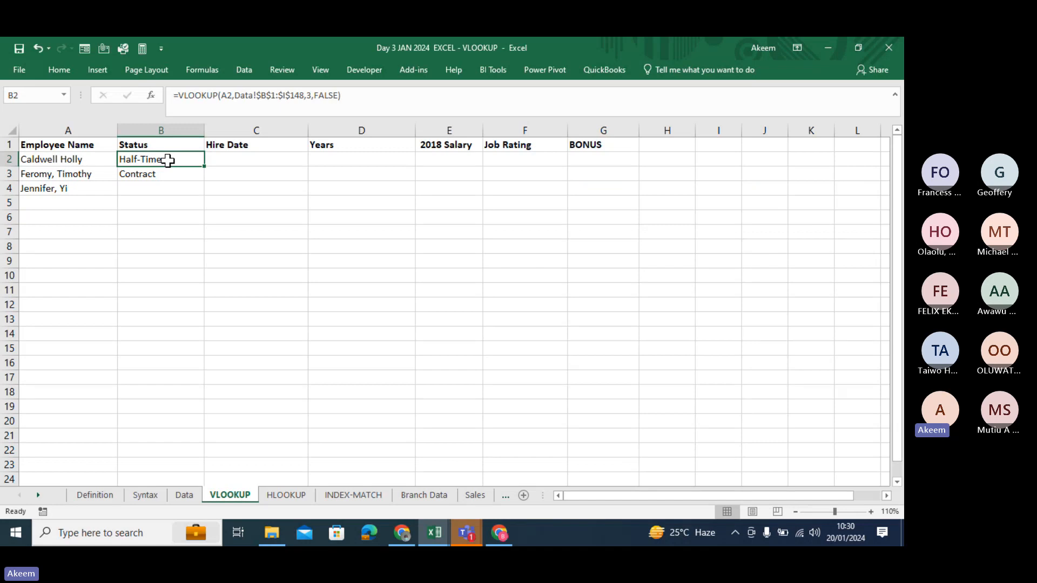
left_click(65, 160)
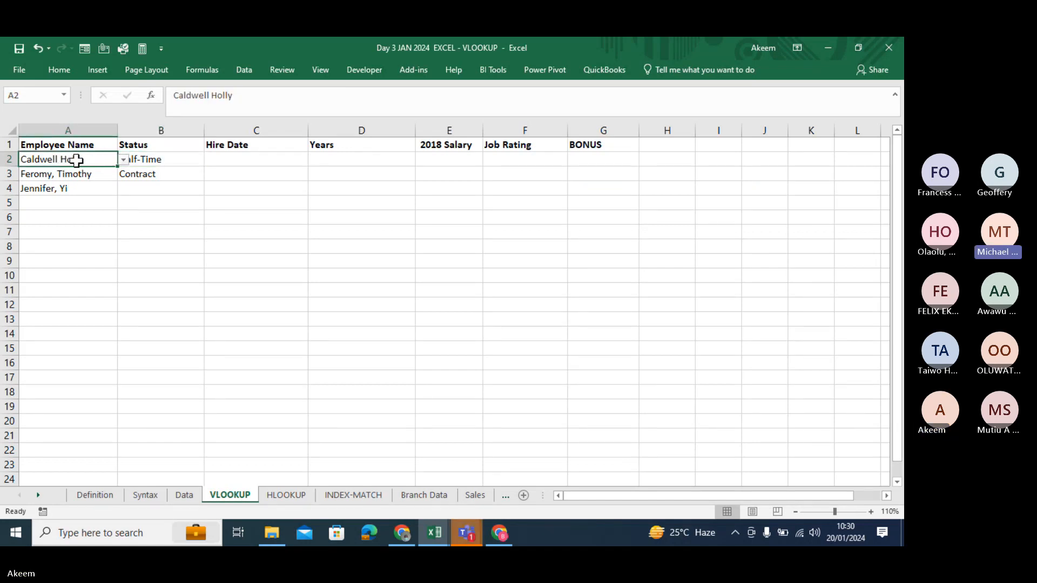
left_click(160, 157)
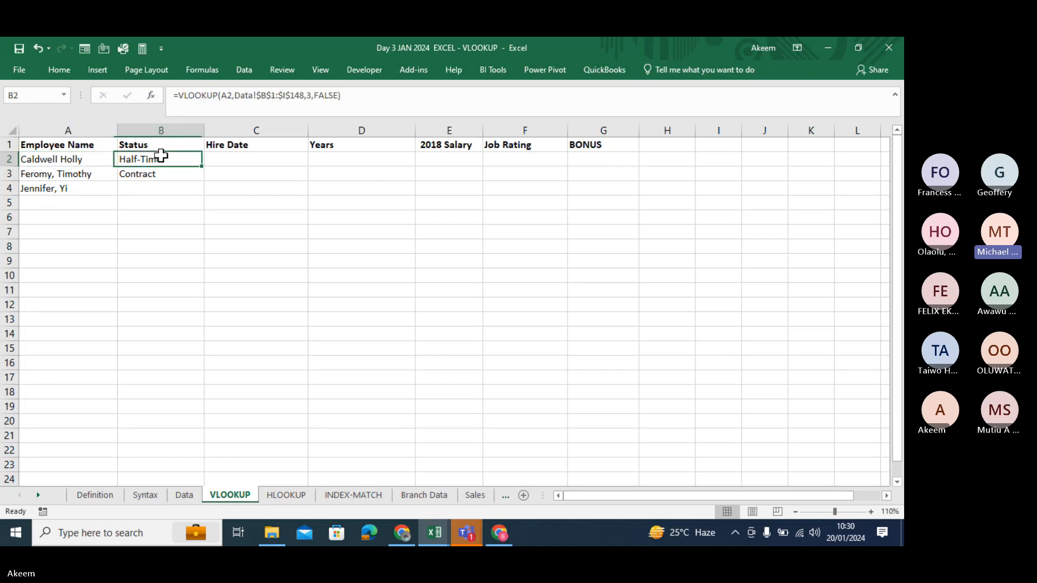
left_click(79, 131)
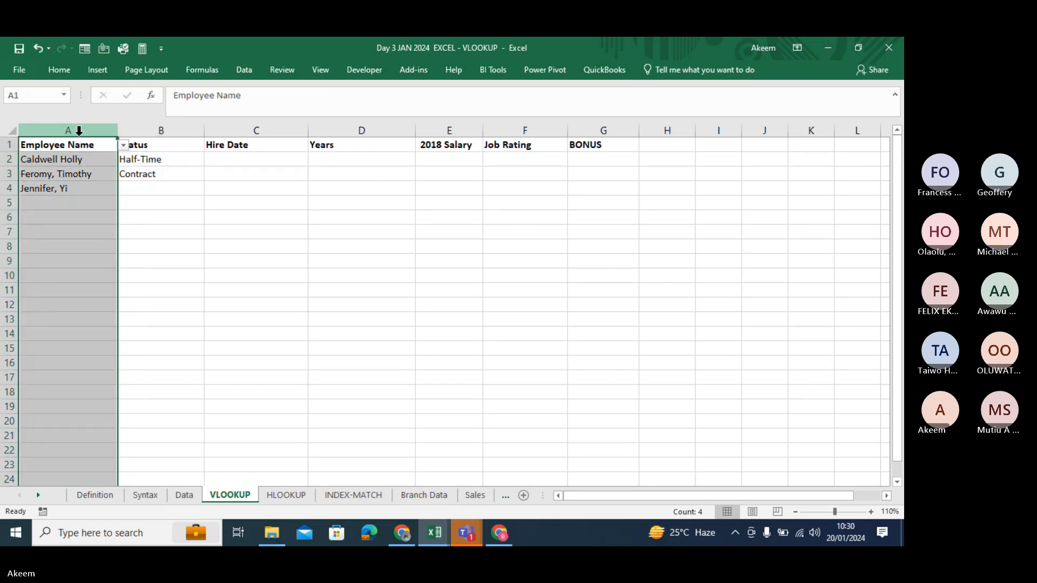
left_click(84, 165)
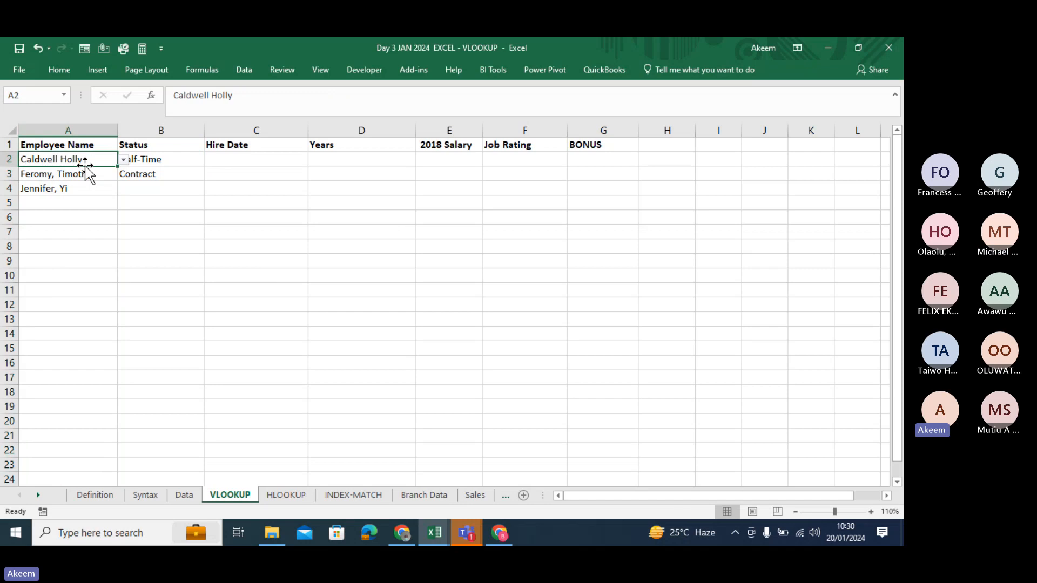
left_click(92, 128)
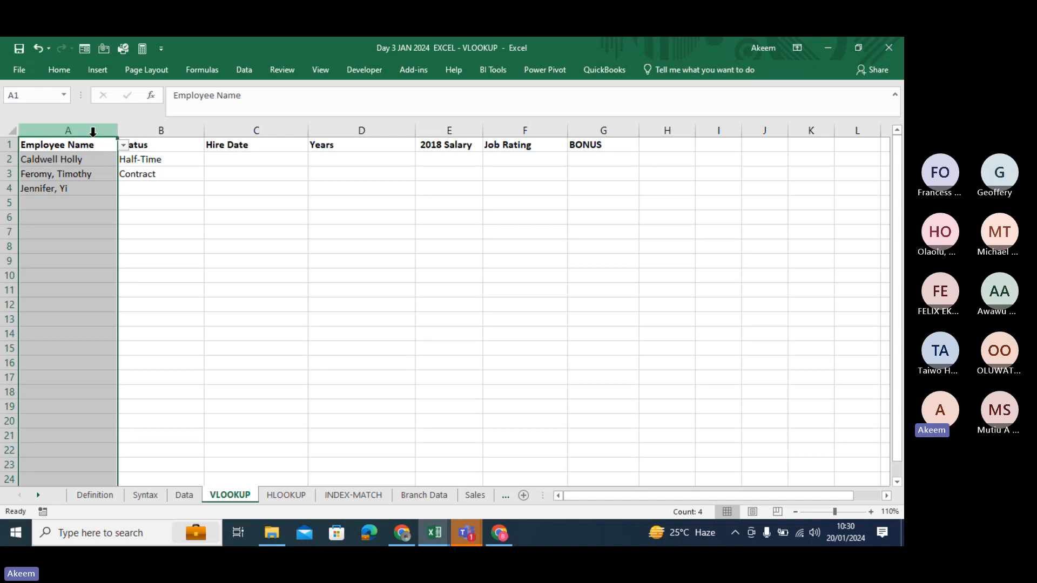
left_click(92, 158)
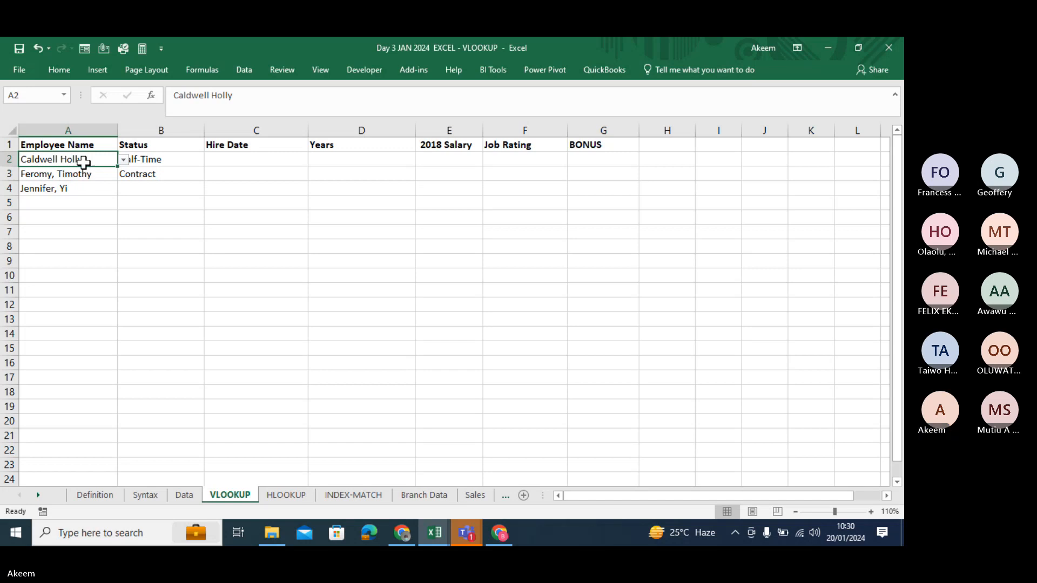
Step: Open data validation for the whole Employee Name column A and reselect List as the allowed value type
left_click(83, 129)
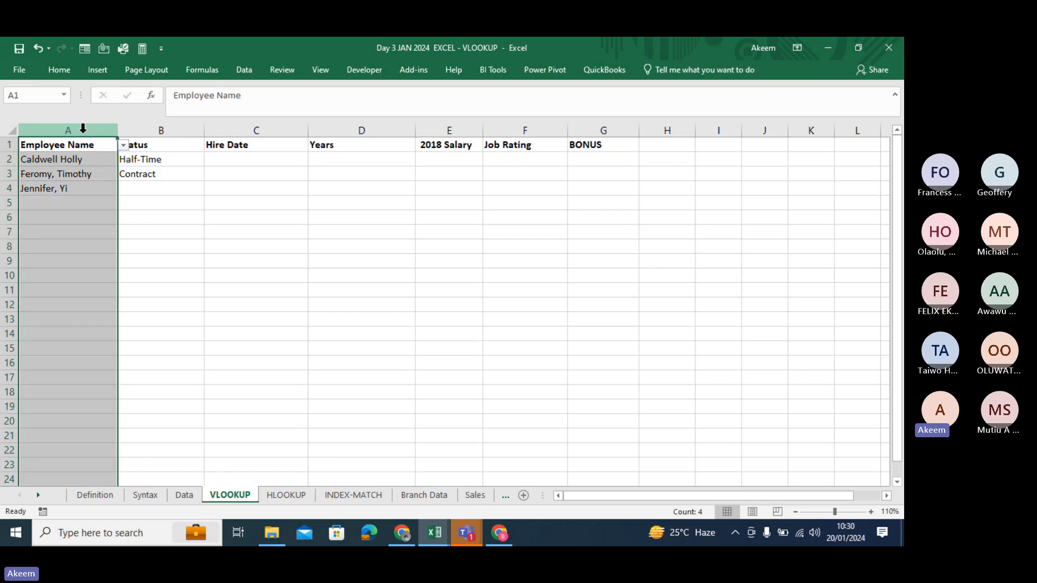
left_click(253, 69)
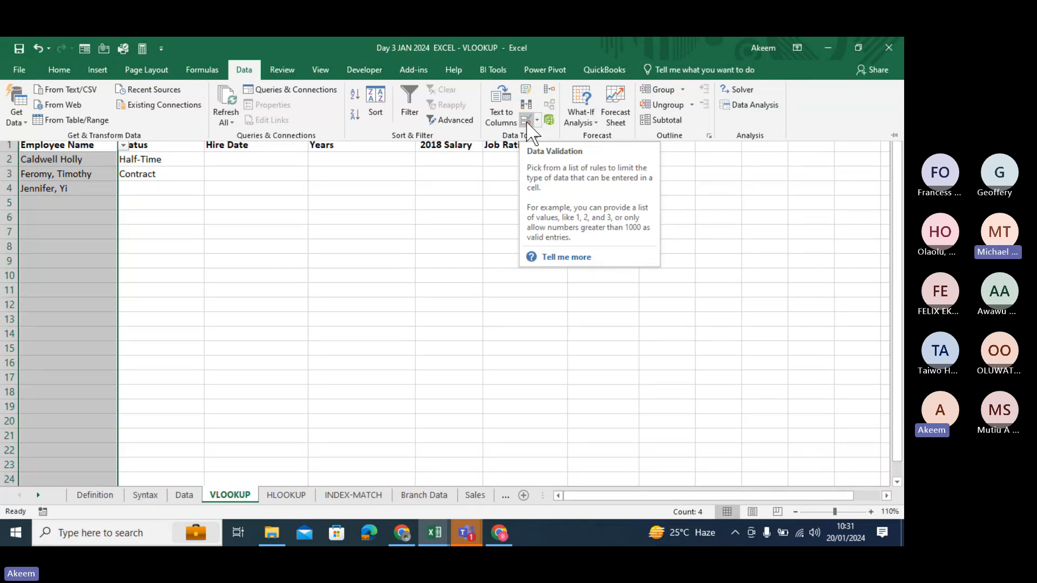
left_click(527, 124)
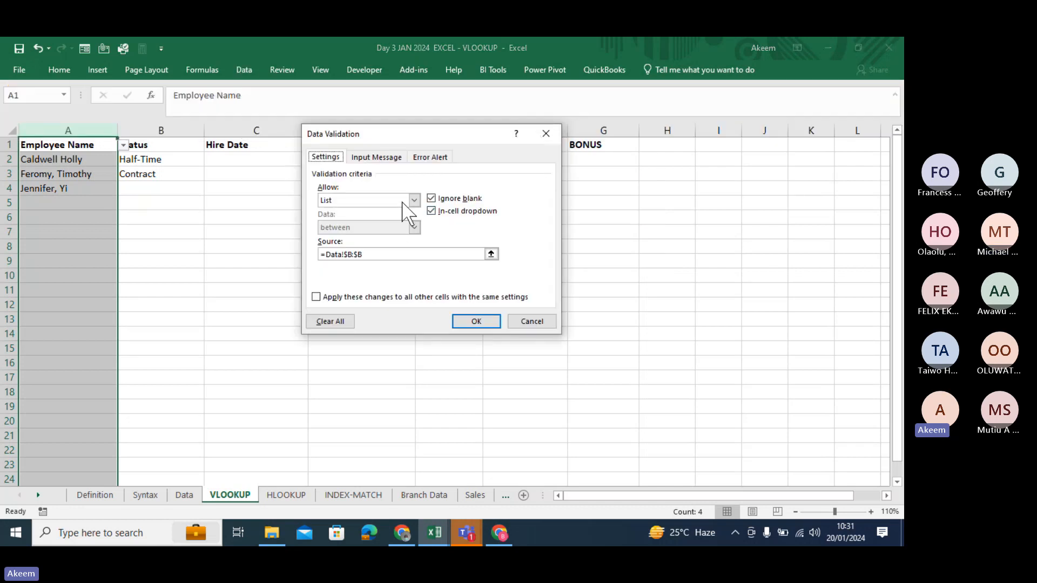
left_click(413, 201)
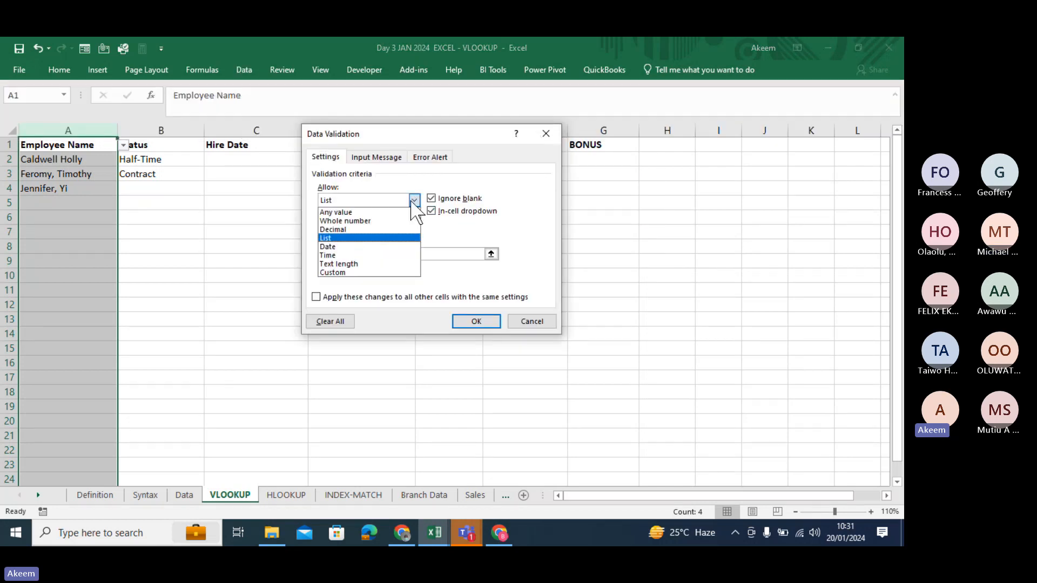
left_click(369, 211)
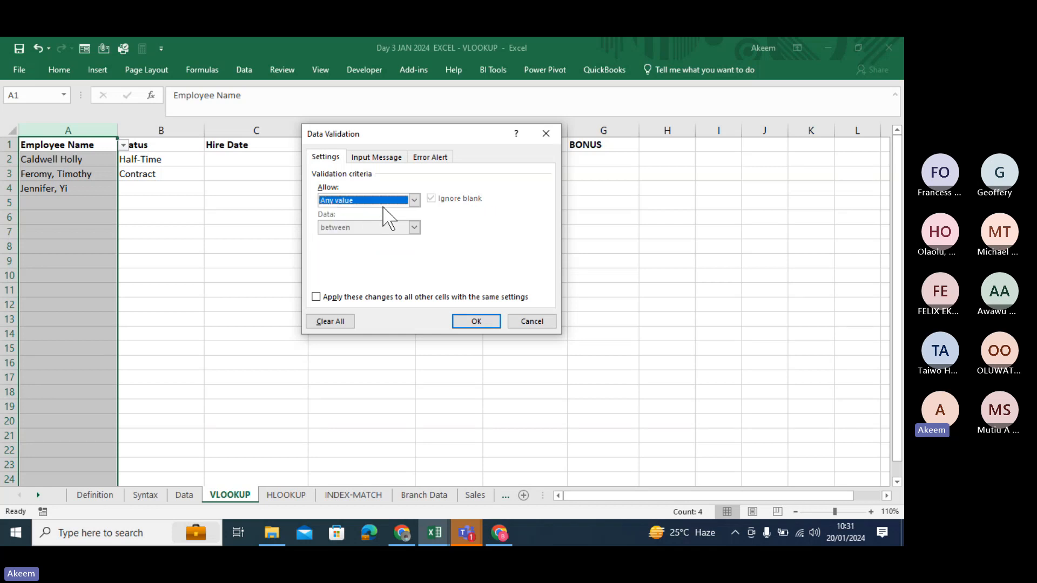
left_click(414, 200)
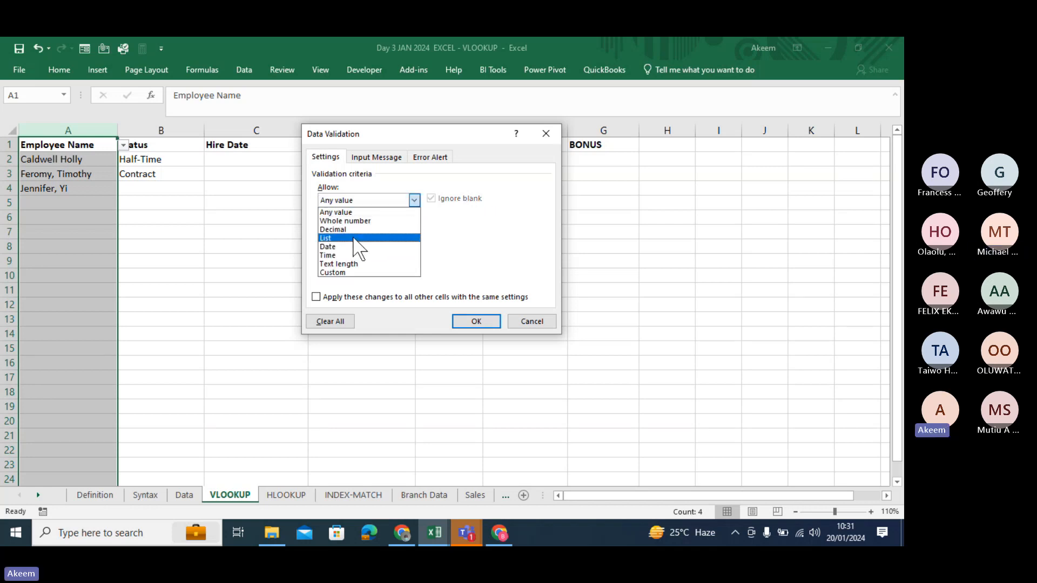
left_click(354, 239)
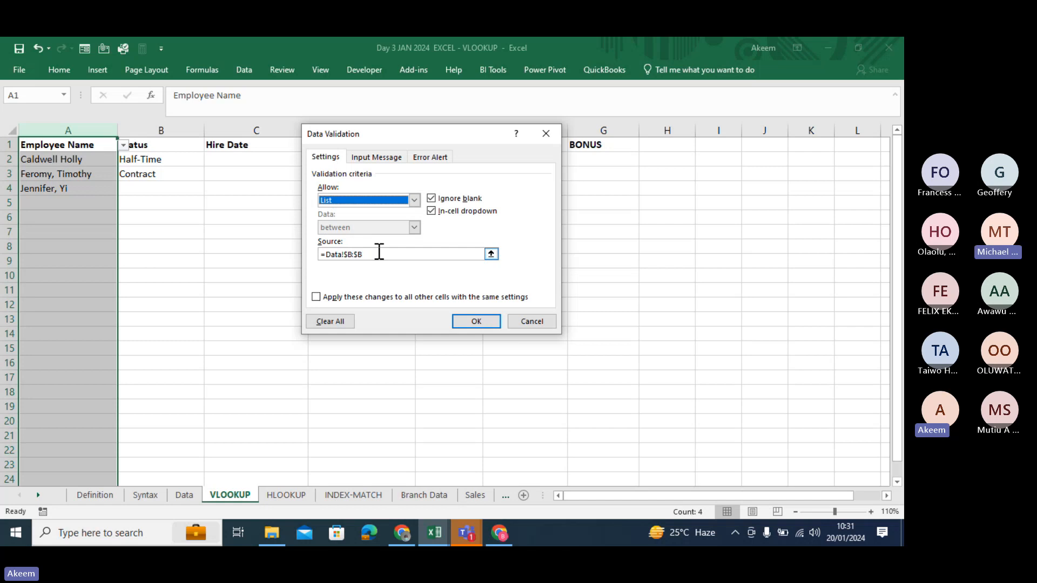
Step: Replace the validation list source with the Data sheet's Employee Name range $B$1:$B$148 and apply it
left_click(408, 254)
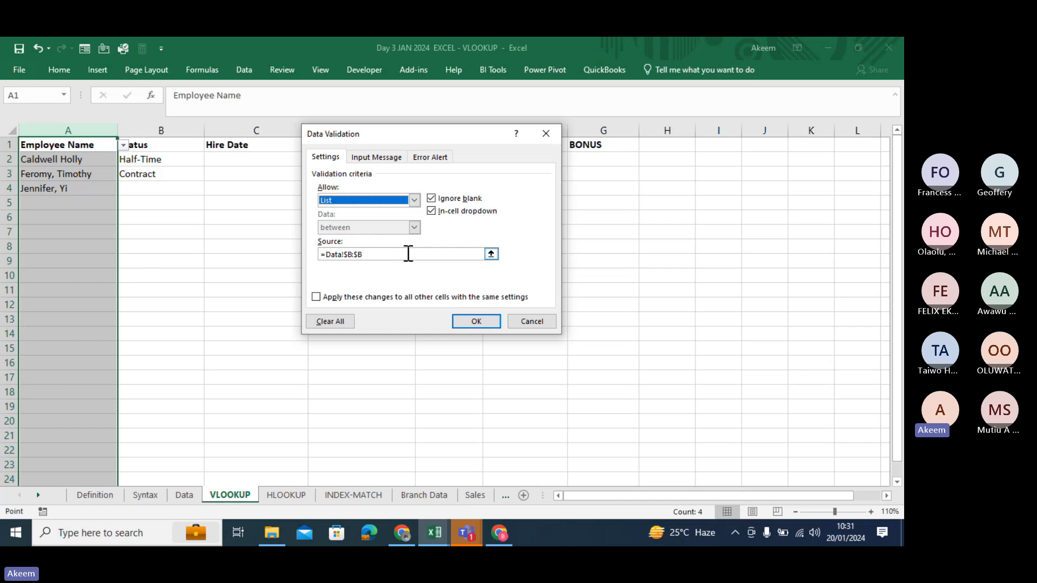
key("ctrl+Page_Up")
left_click_drag(402, 253, 308, 261)
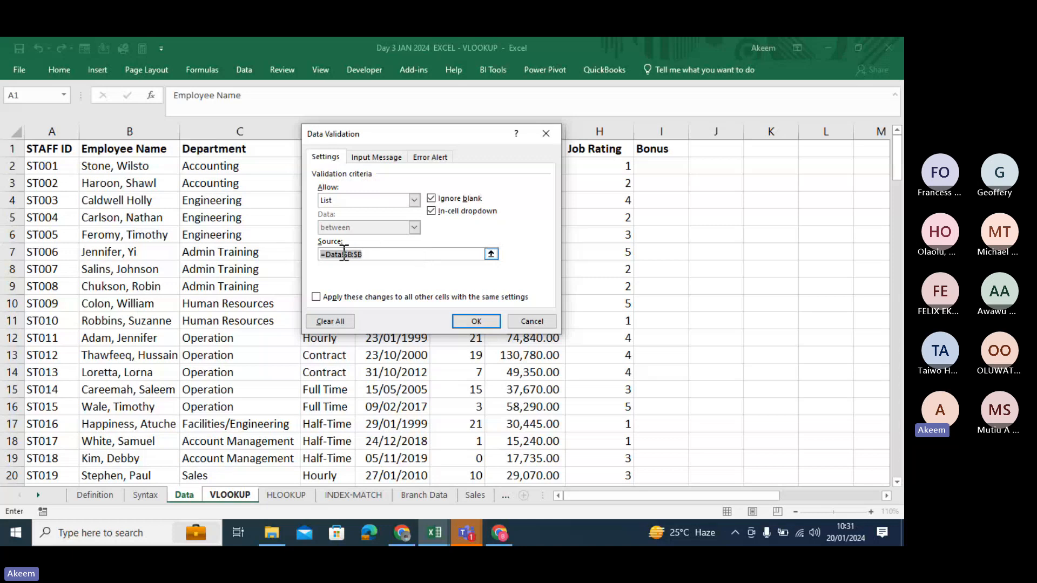
key("BackSpace")
left_click(129, 131)
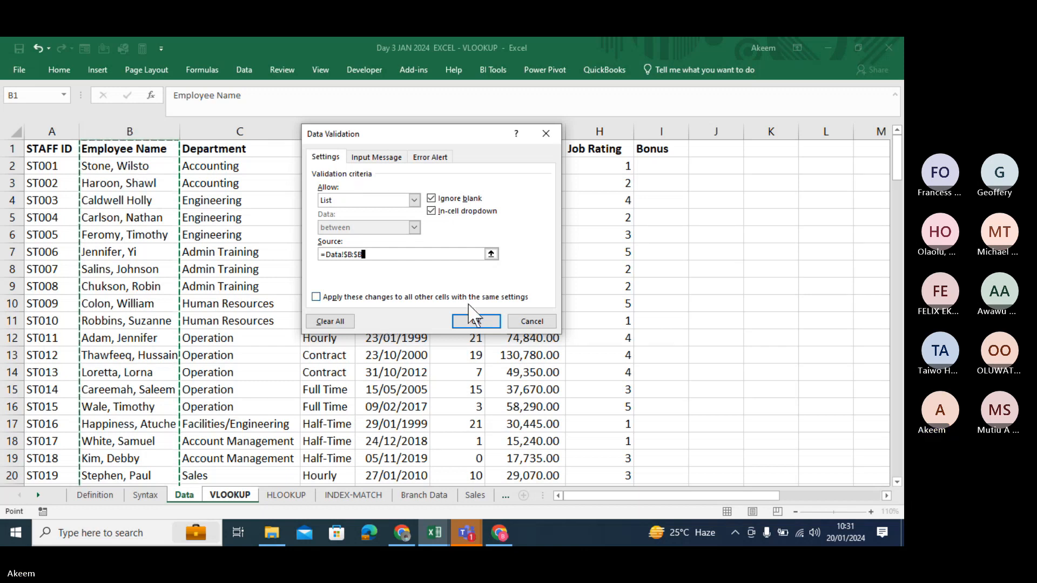
left_click(148, 146)
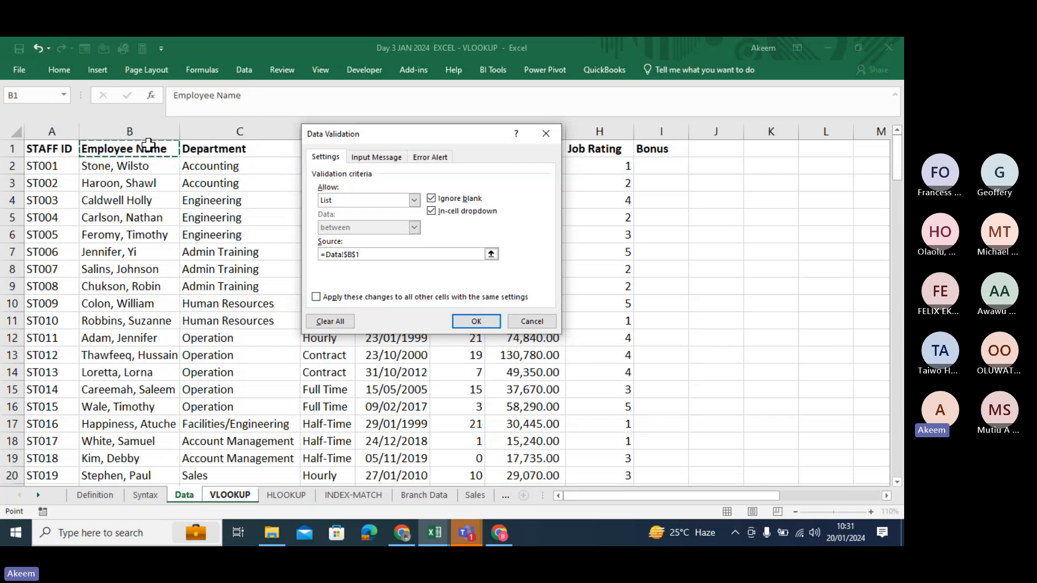
key("ctrl+shift+Down")
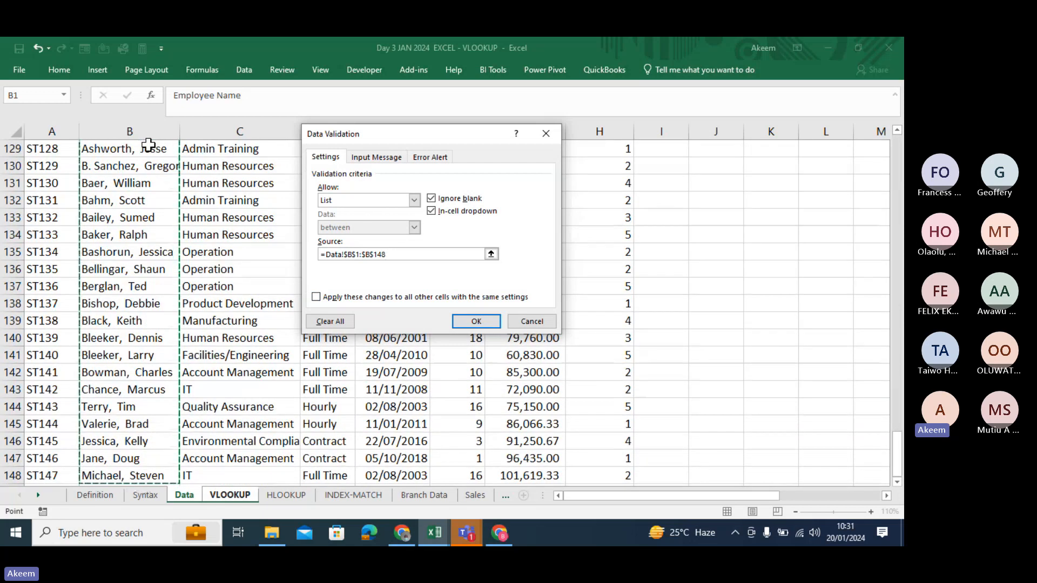
left_click(477, 322)
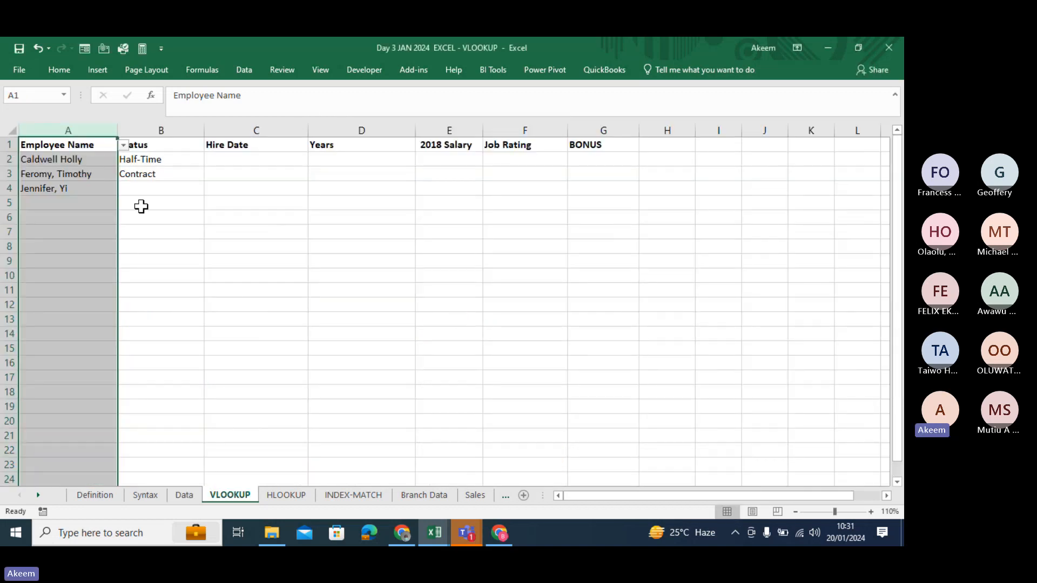
Step: Fill A5 with the third employee and A6 with the fourth employee offered by the dropdown list
left_click(91, 158)
left_click(97, 173)
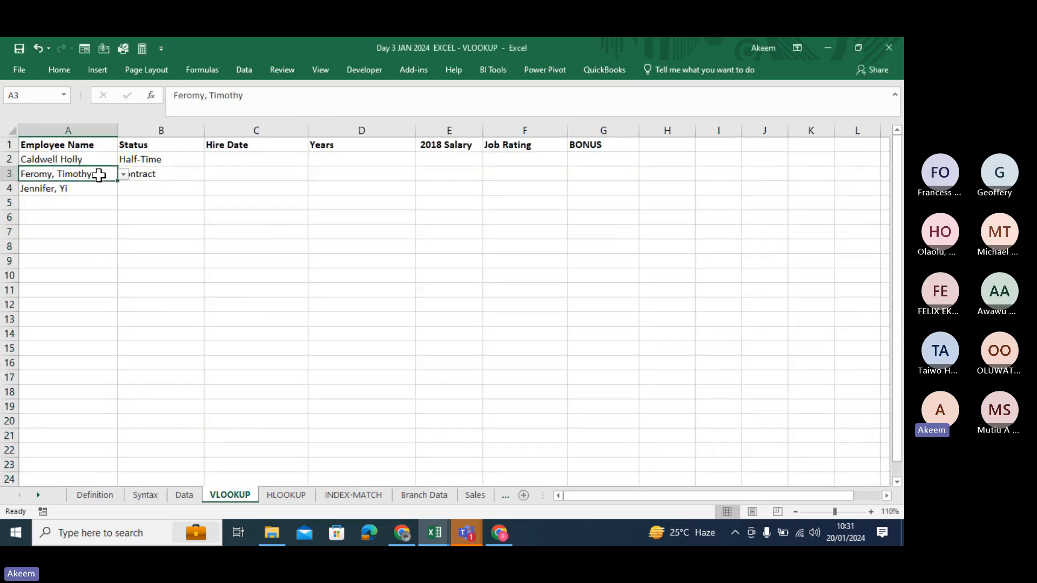
left_click(102, 203)
left_click(123, 203)
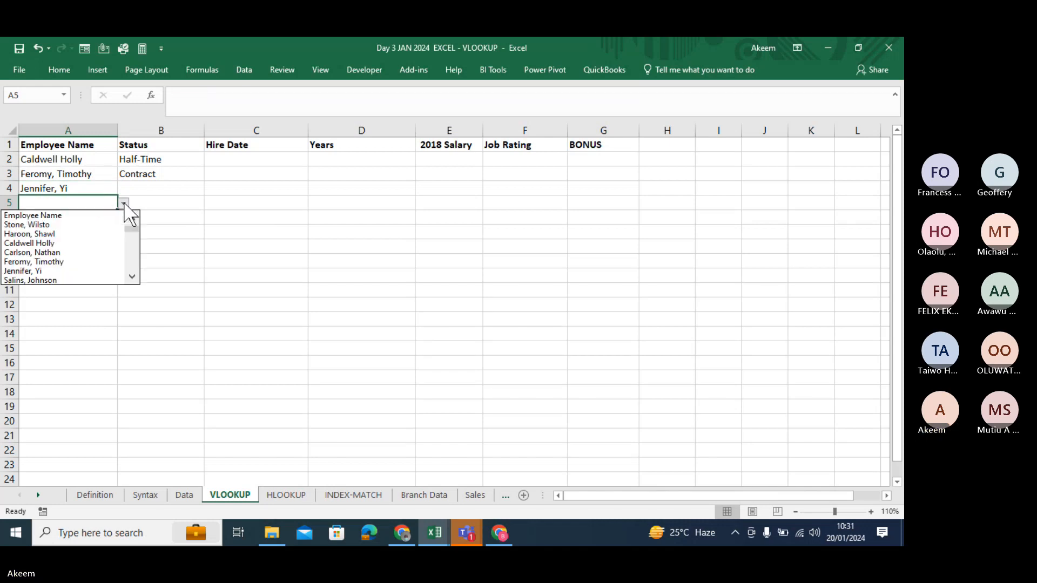
left_click(87, 222)
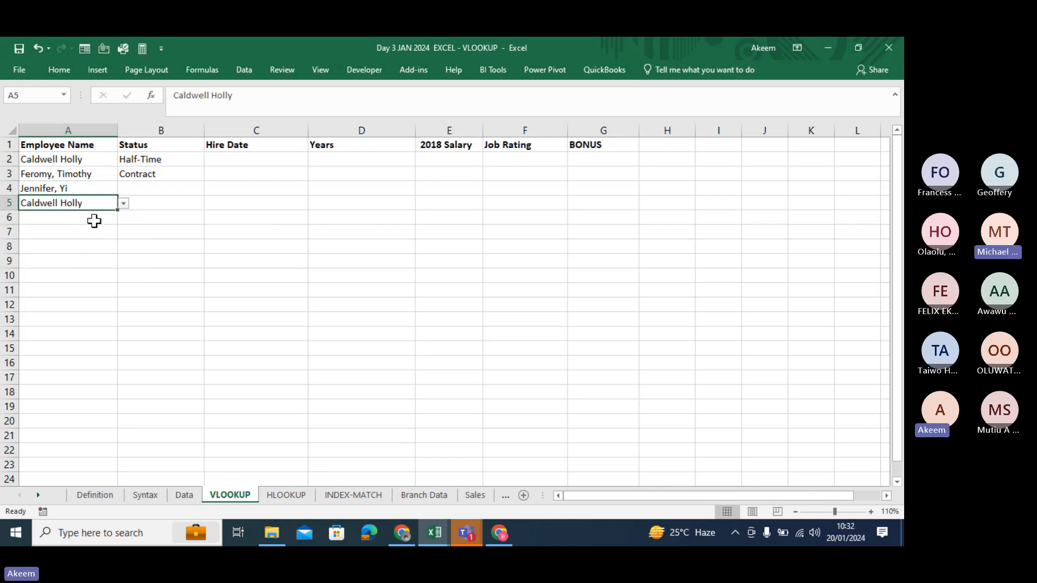
left_click(92, 218)
left_click(124, 218)
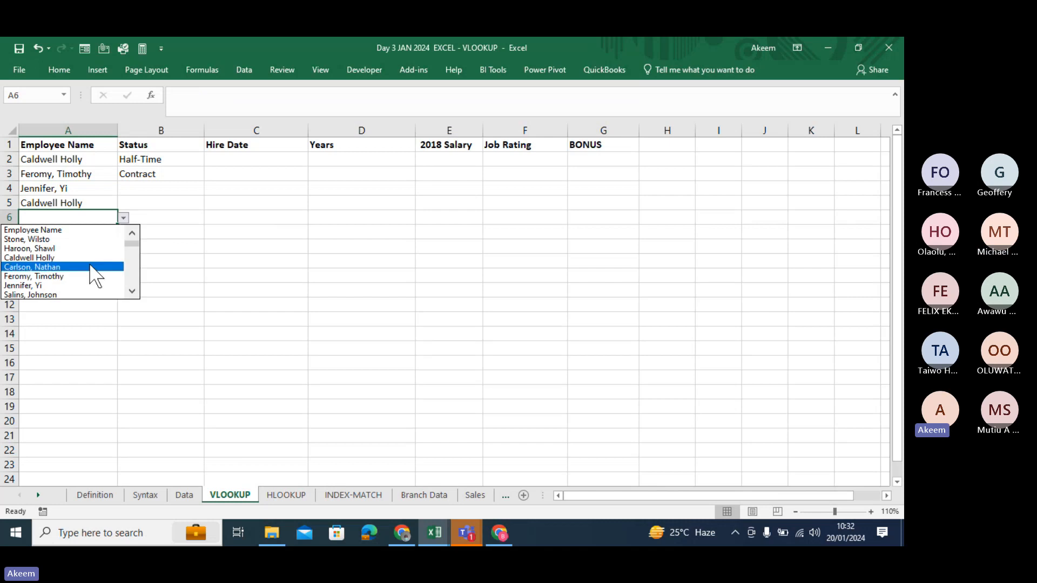
left_click(92, 267)
left_click(78, 318)
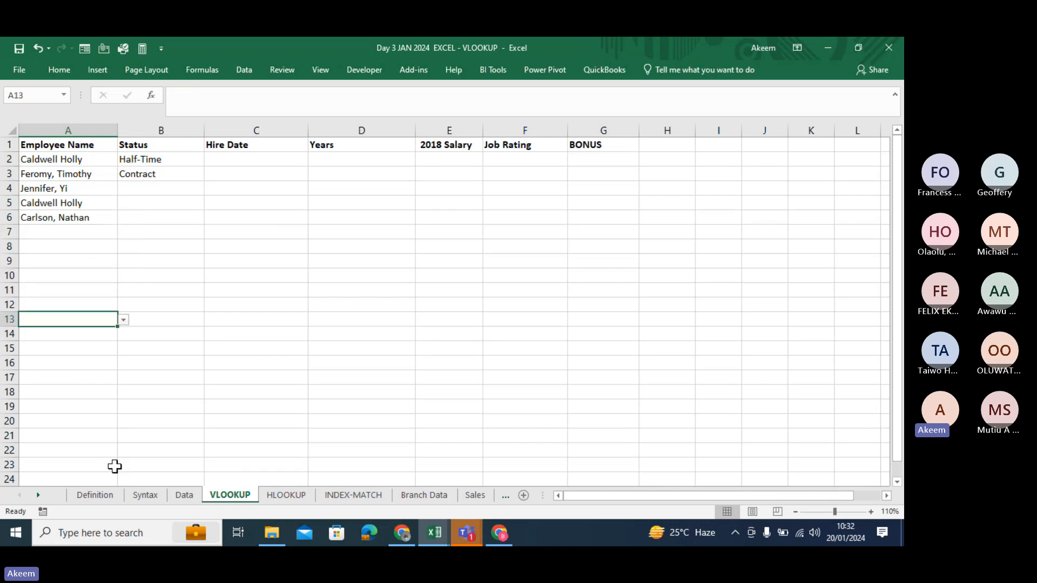
Step: Restart the Status formula in B2 of the VLOOKUP sheet as a VLOOKUP with A2 as the lookup value
left_click(185, 495)
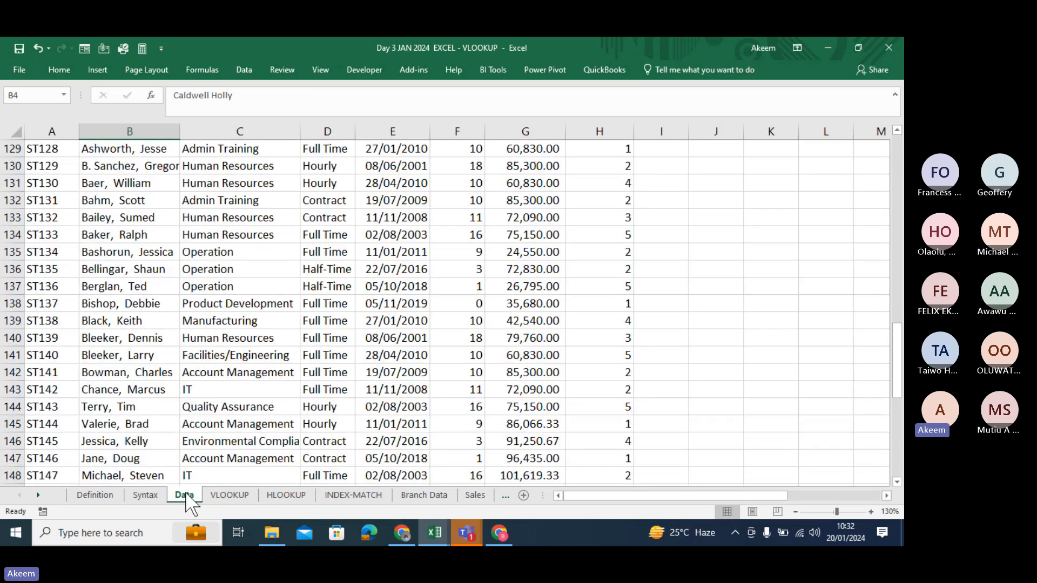
left_click(230, 494)
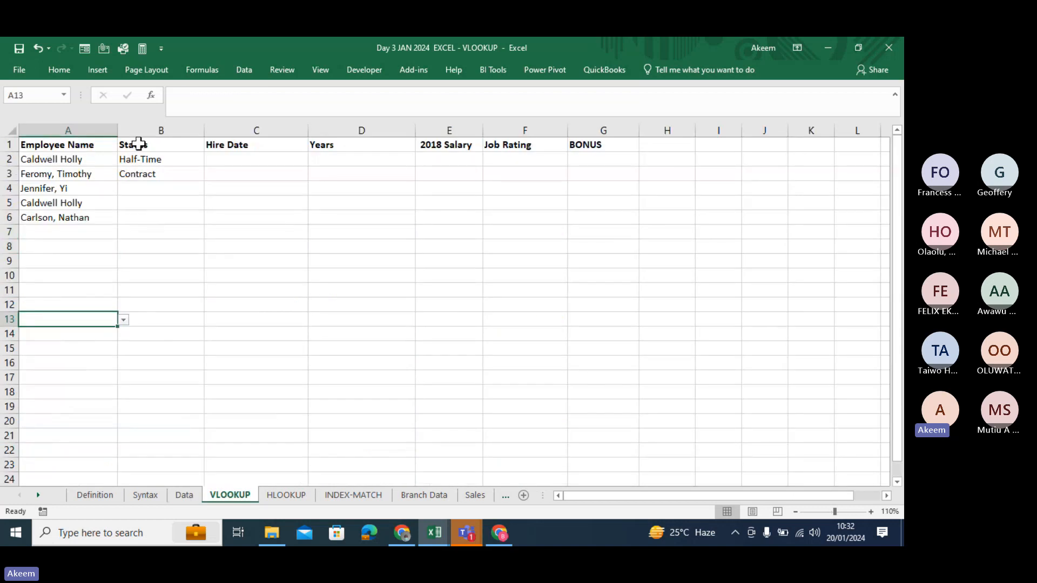
left_click(166, 158)
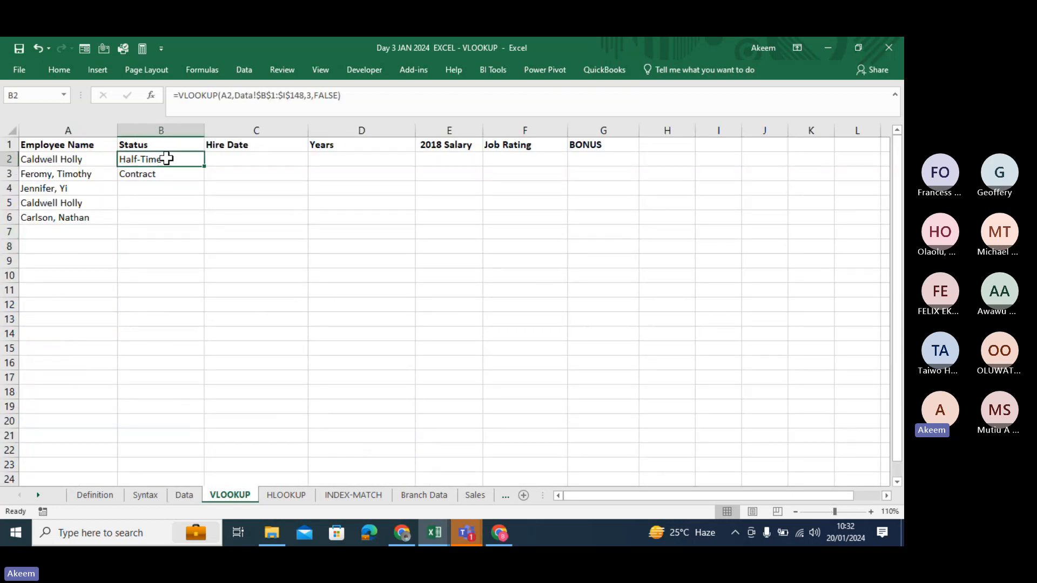
left_click(80, 160)
left_click(166, 158)
type("=")
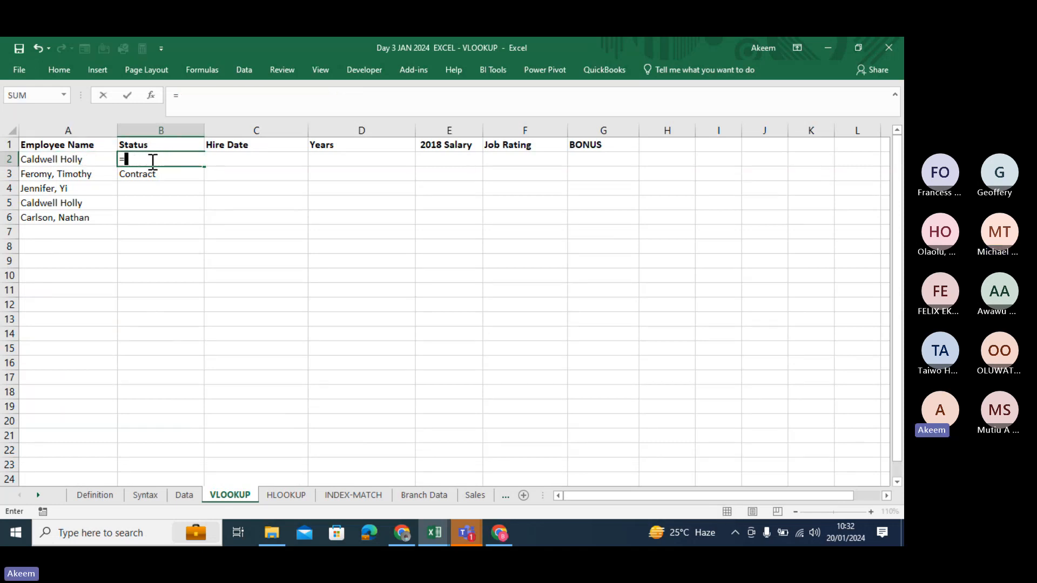
type("vloo")
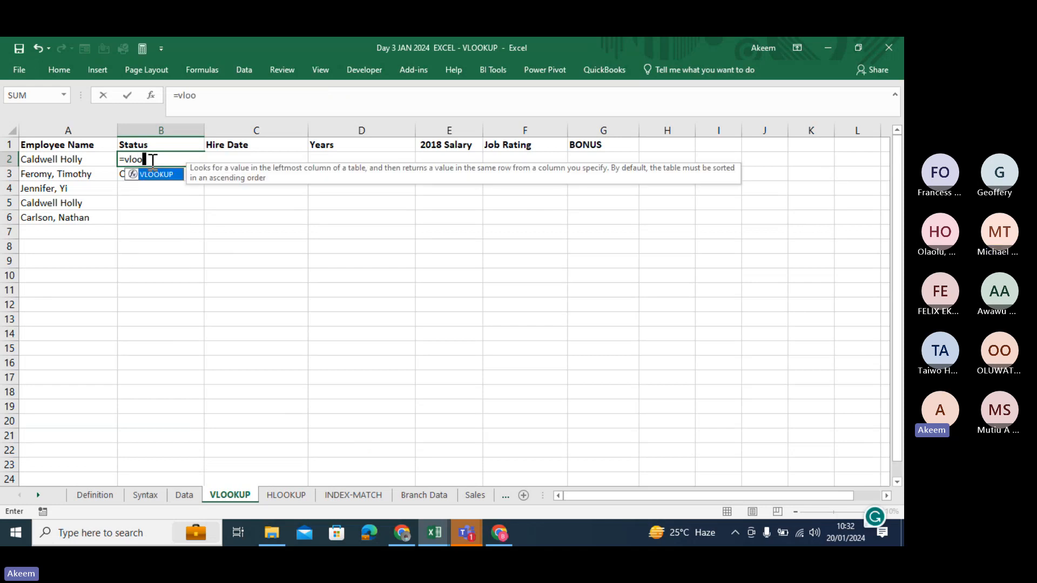
key("Tab")
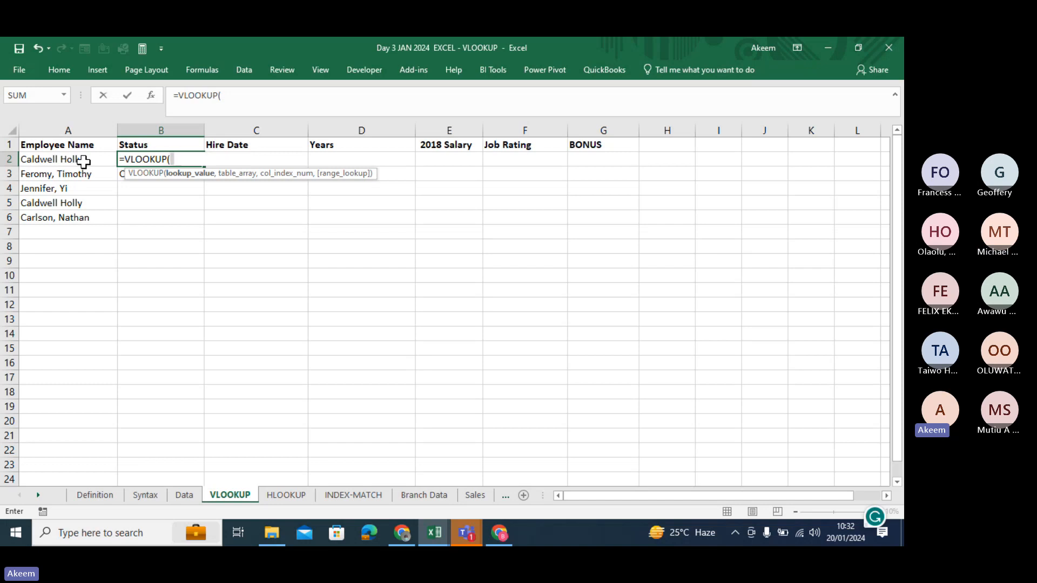
left_click(52, 158)
type(",")
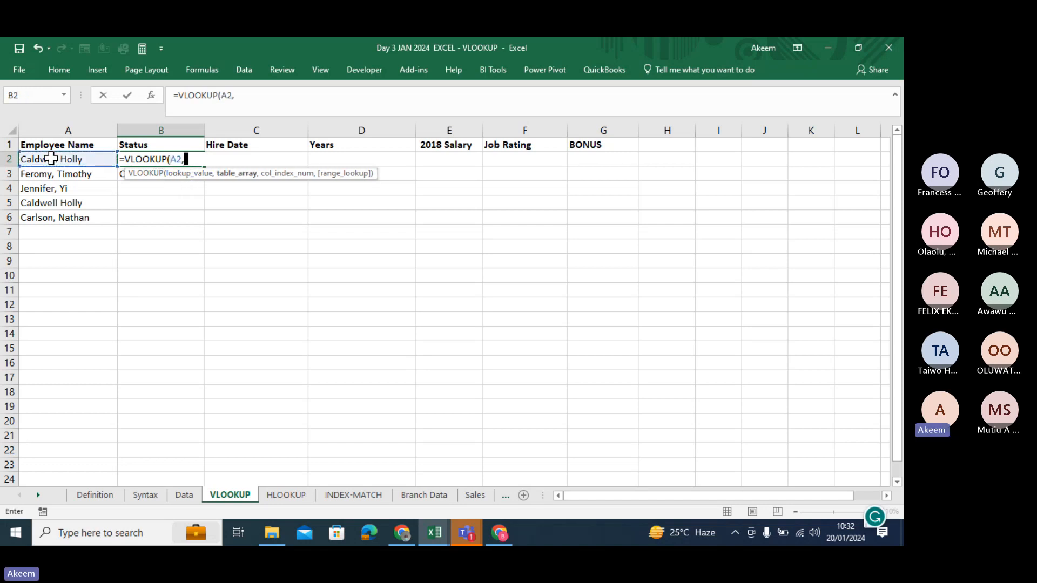
Step: Set the table array to the Data sheet's whole columns B to I and lock it as Data!$B:$I
left_click(185, 495)
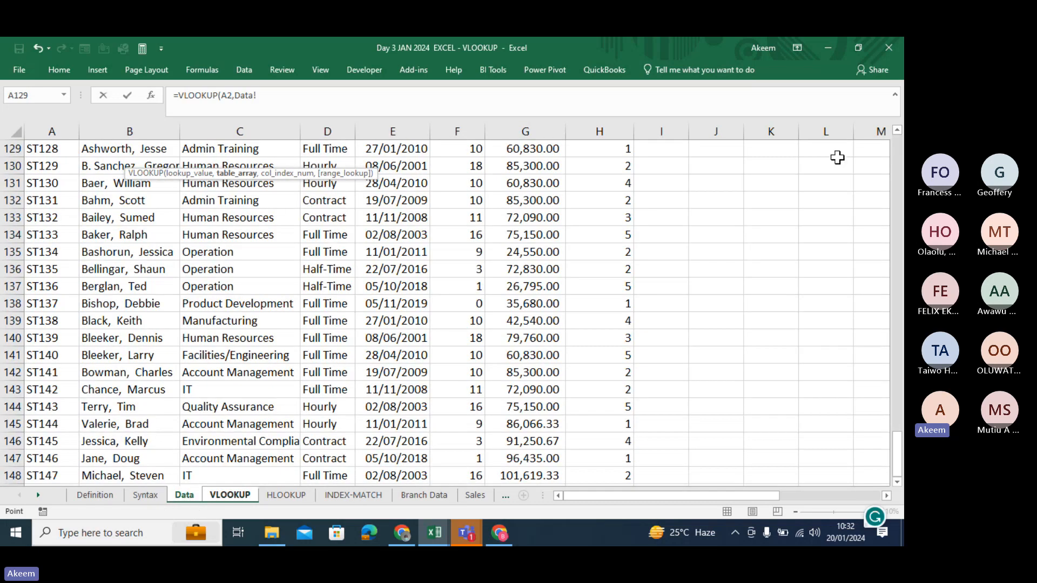
left_click_drag(897, 453, 897, 157)
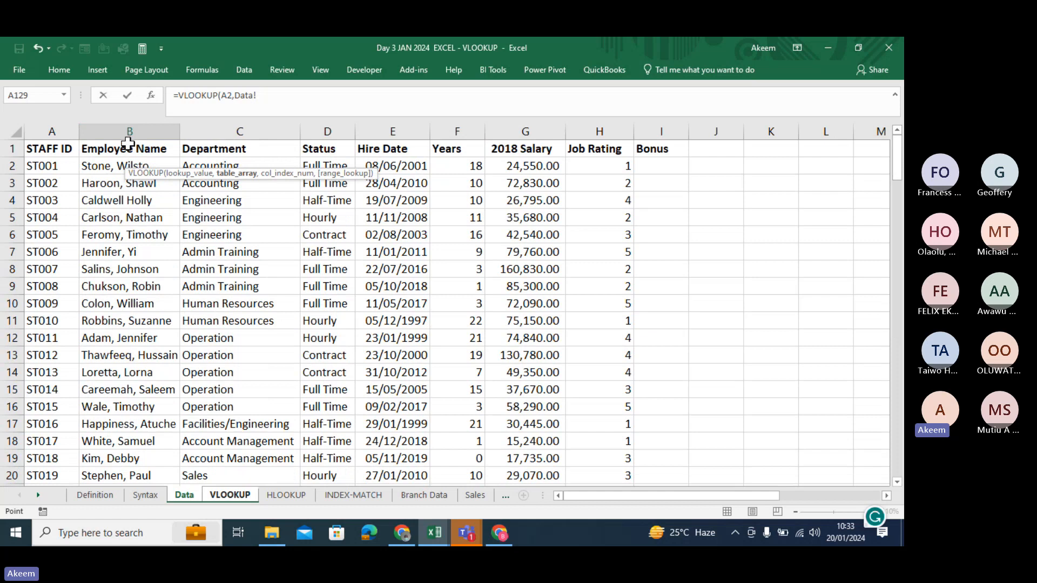
left_click_drag(130, 132, 644, 132)
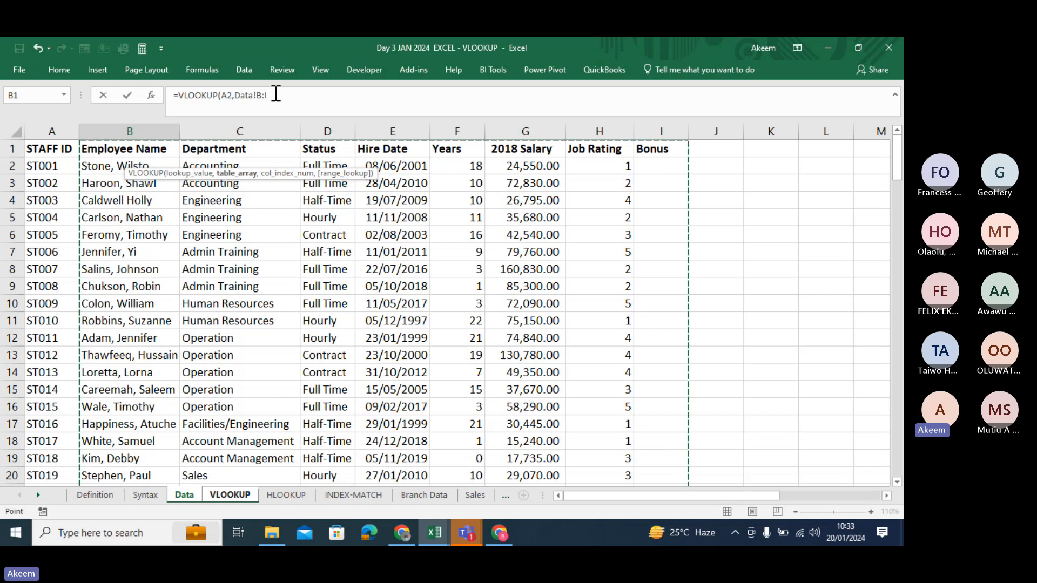
left_click_drag(272, 93, 236, 95)
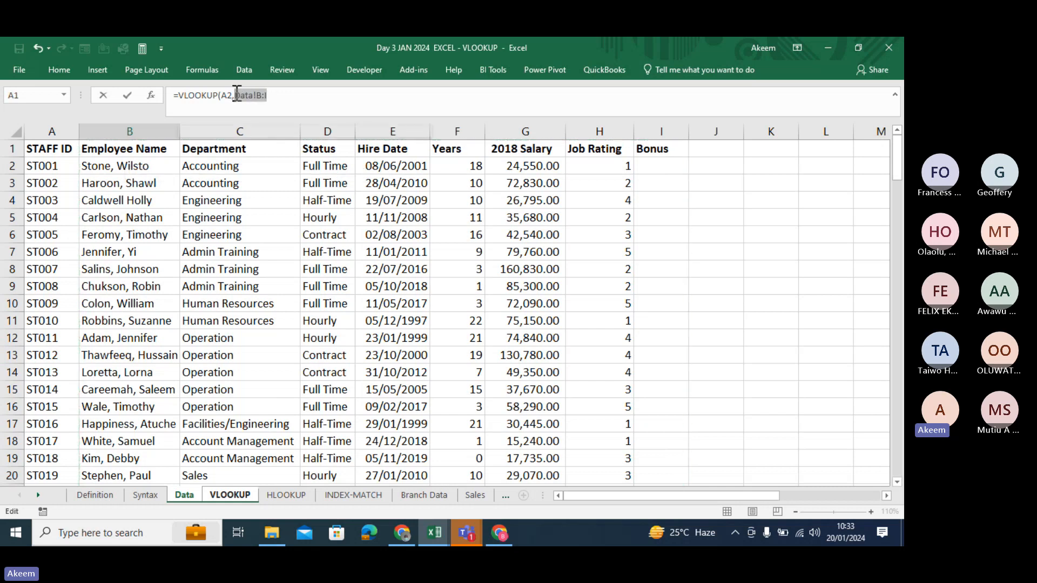
key("F4")
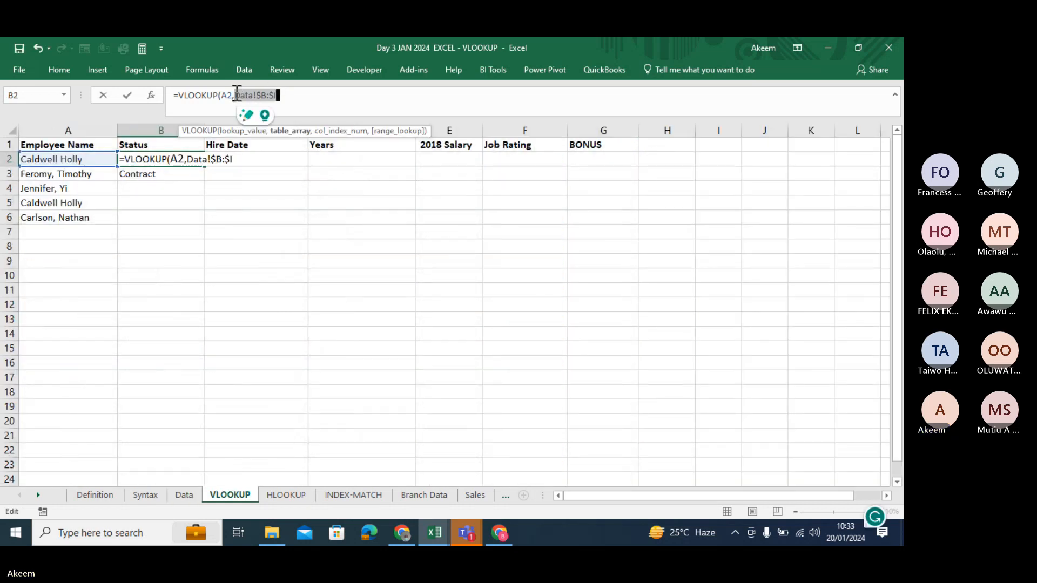
left_click(301, 104)
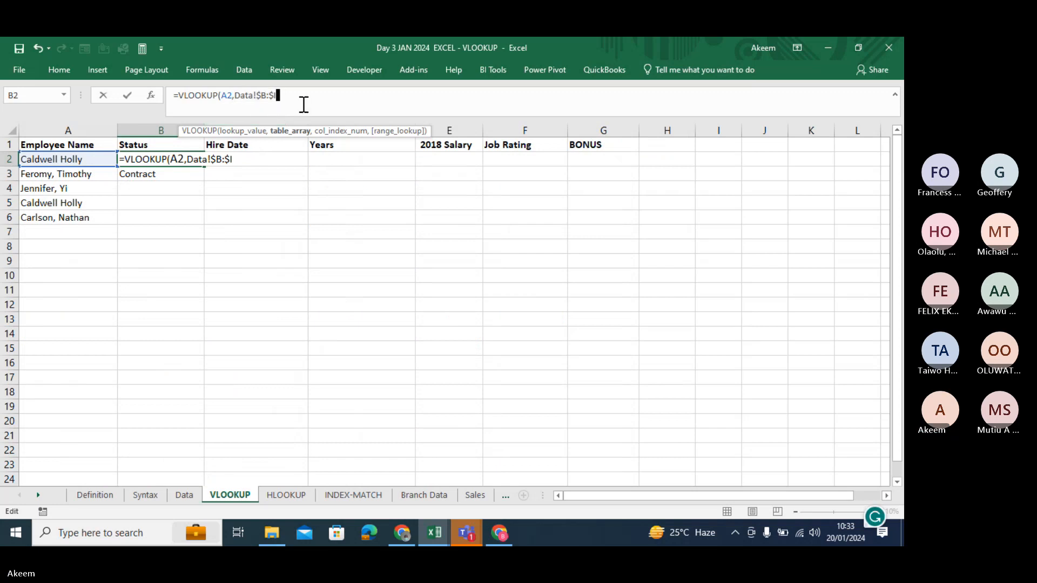
type(",")
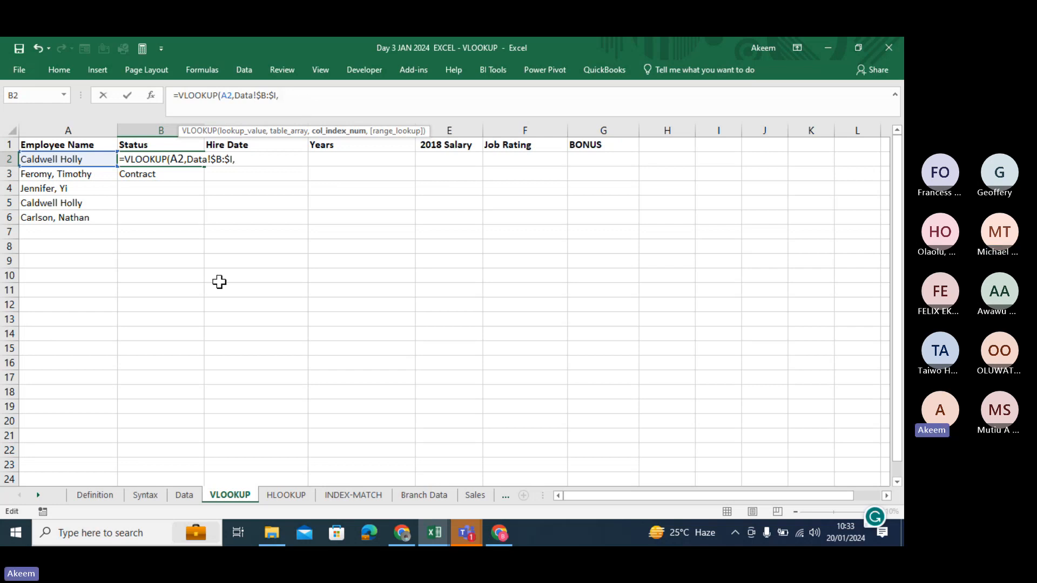
Step: Set the column index number to 3 for the Status column, clearing the stray Data sheet reference from the argument
left_click(184, 495)
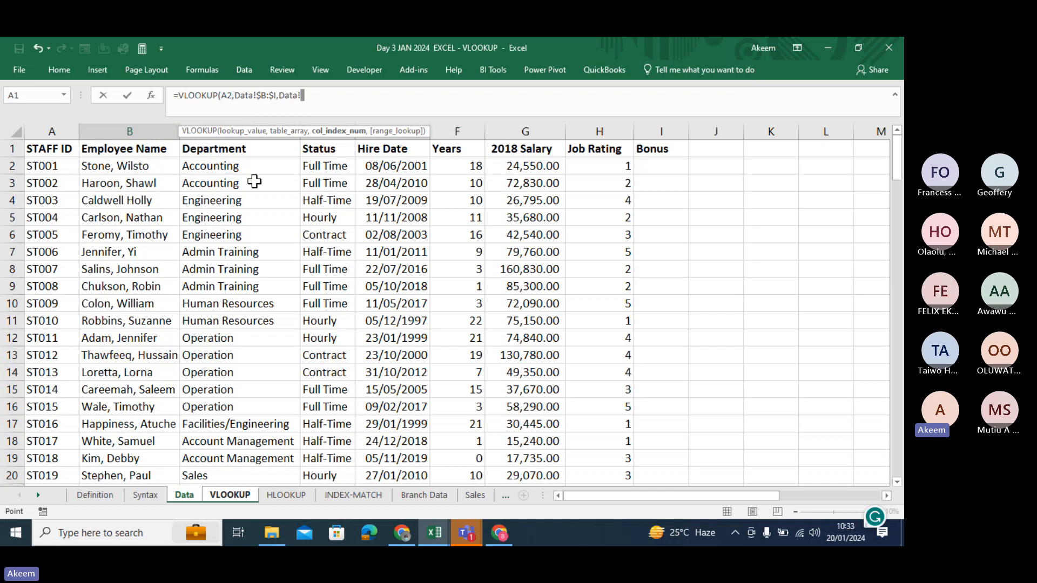
key("BackSpace")
key("BackSpace")
key("BackSpace")
key("BackSpace")
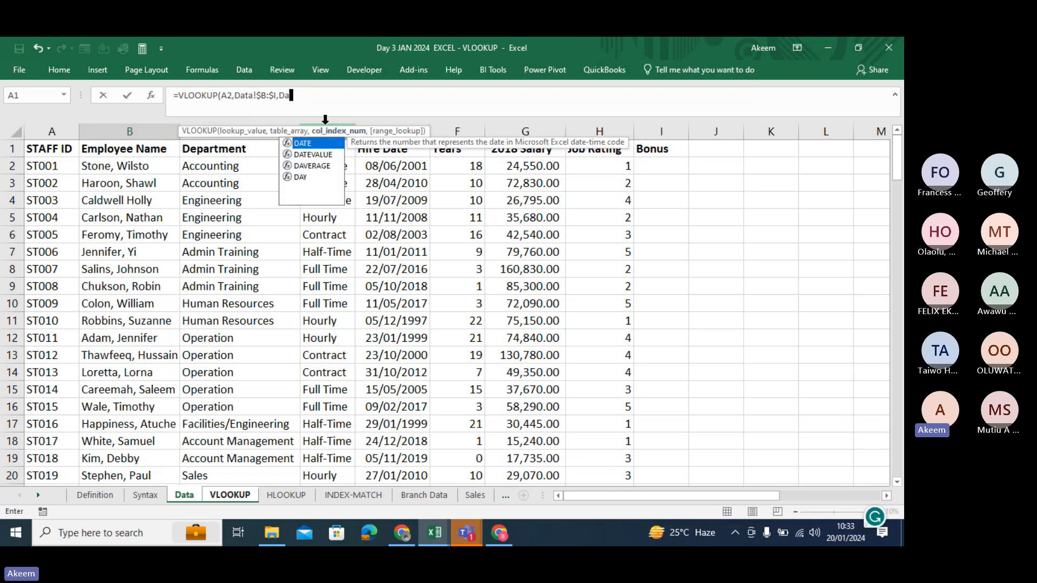
key("BackSpace")
type("3")
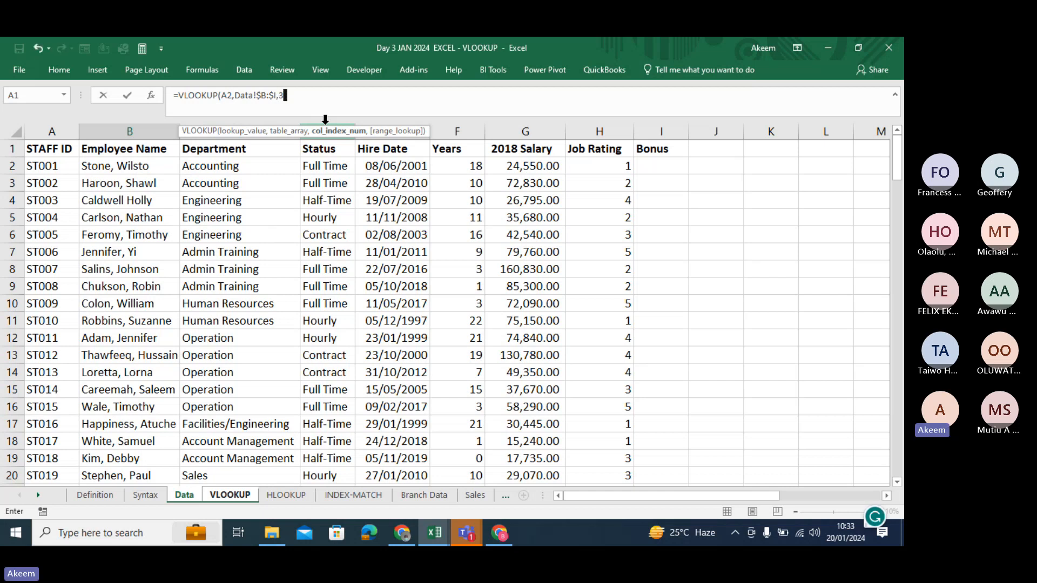
Step: Set the range lookup to FALSE for an exact match, close the VLOOKUP formula and enter it in B2
type(",")
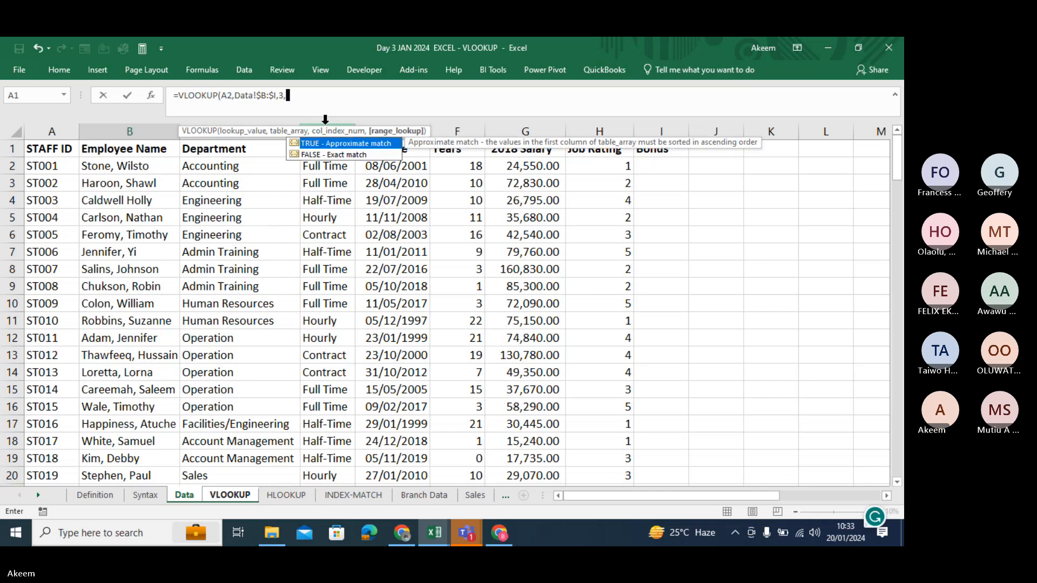
left_click(330, 156)
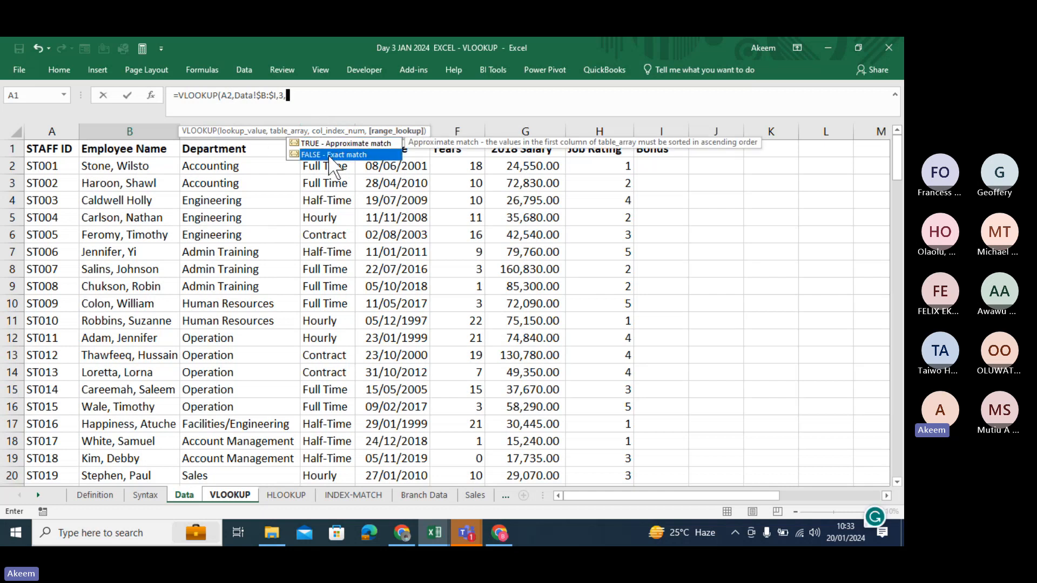
double_click(330, 156)
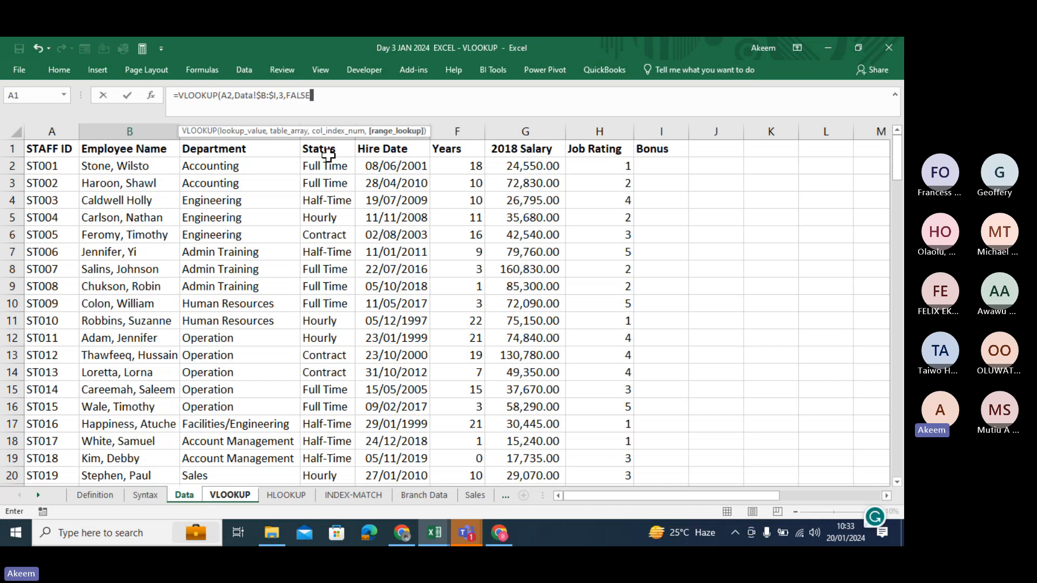
type(")")
key("Return")
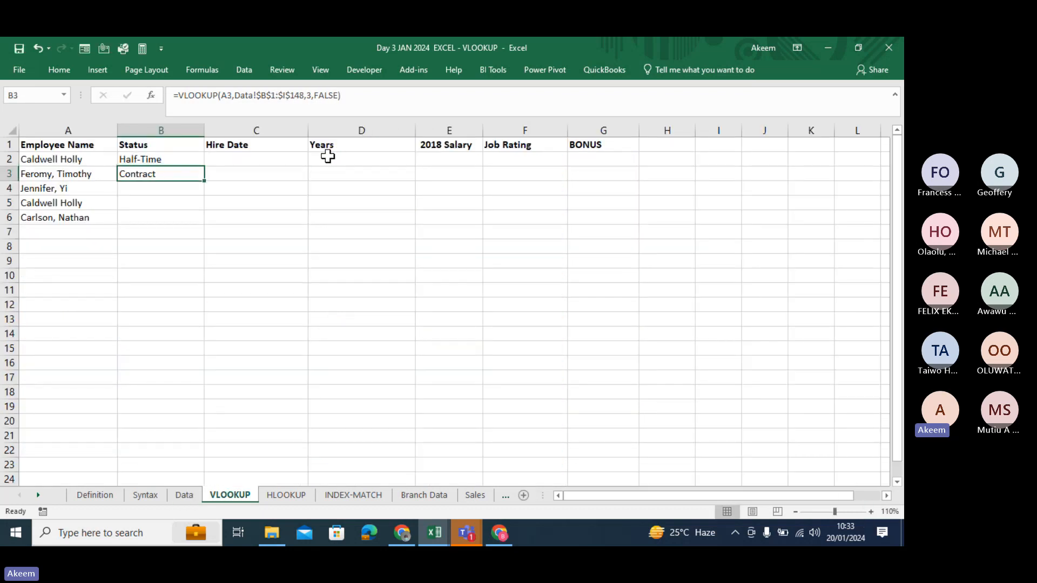
Step: Examine the Status formula in B2, in particular its opening equals sign, leaving the formula as it is
left_click(153, 160)
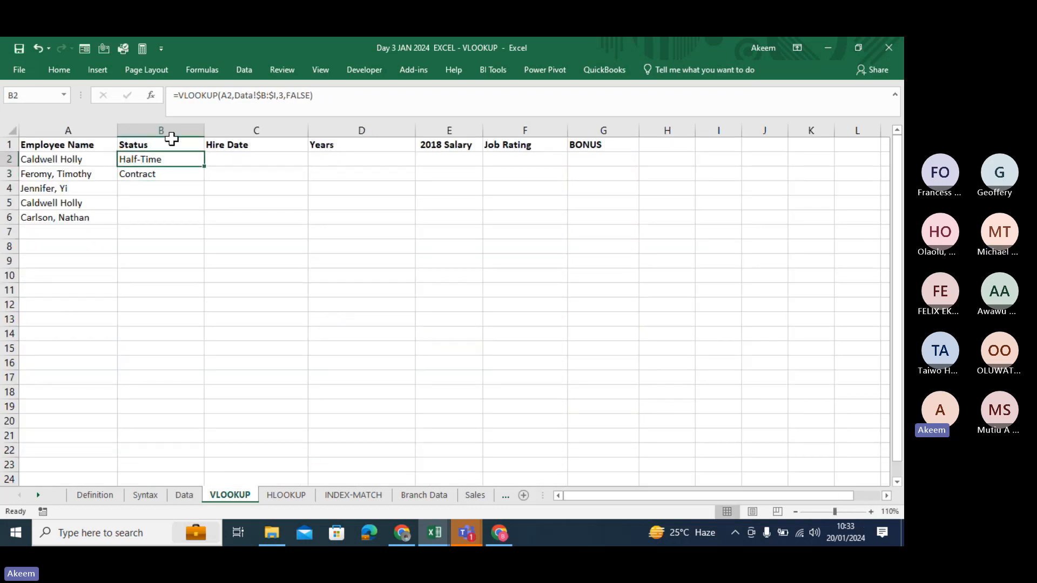
left_click(173, 96)
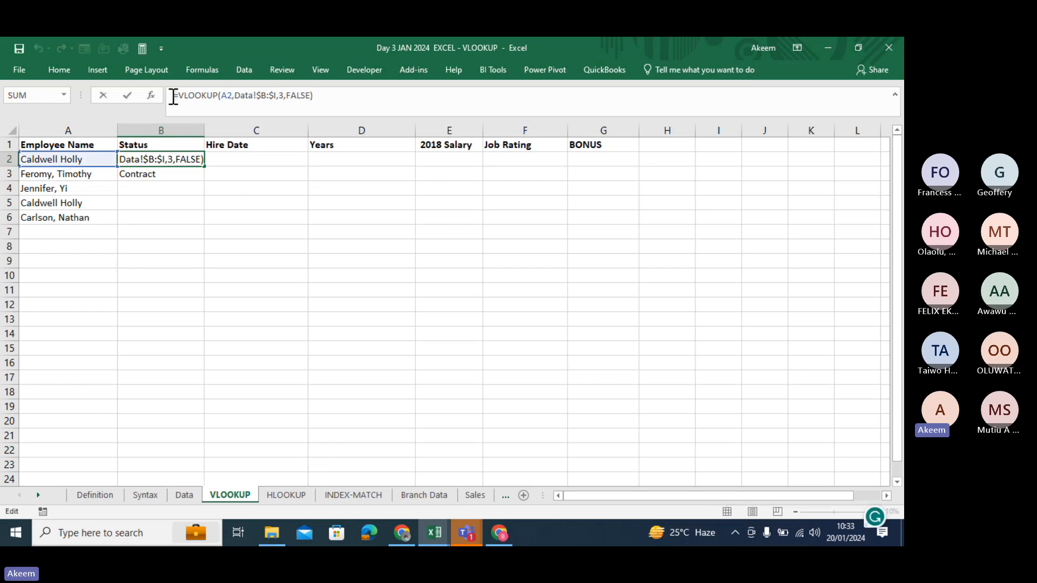
double_click(174, 96)
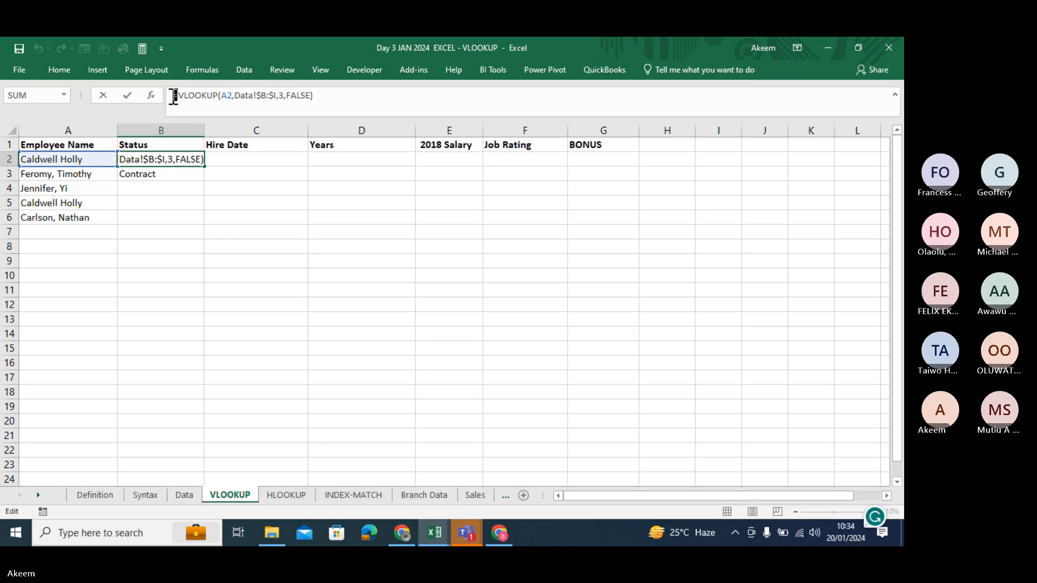
key("Return")
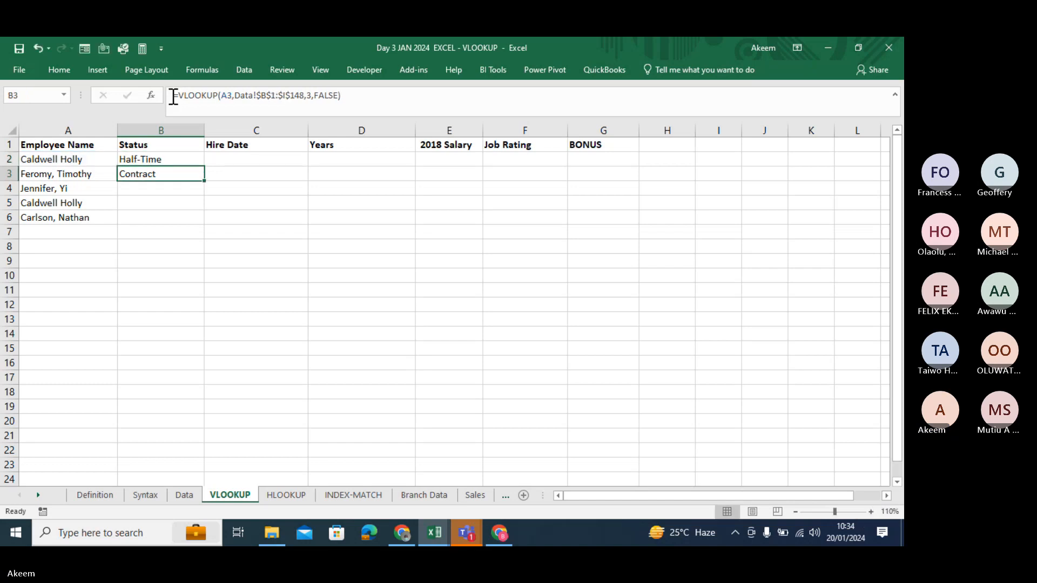
left_click(154, 158)
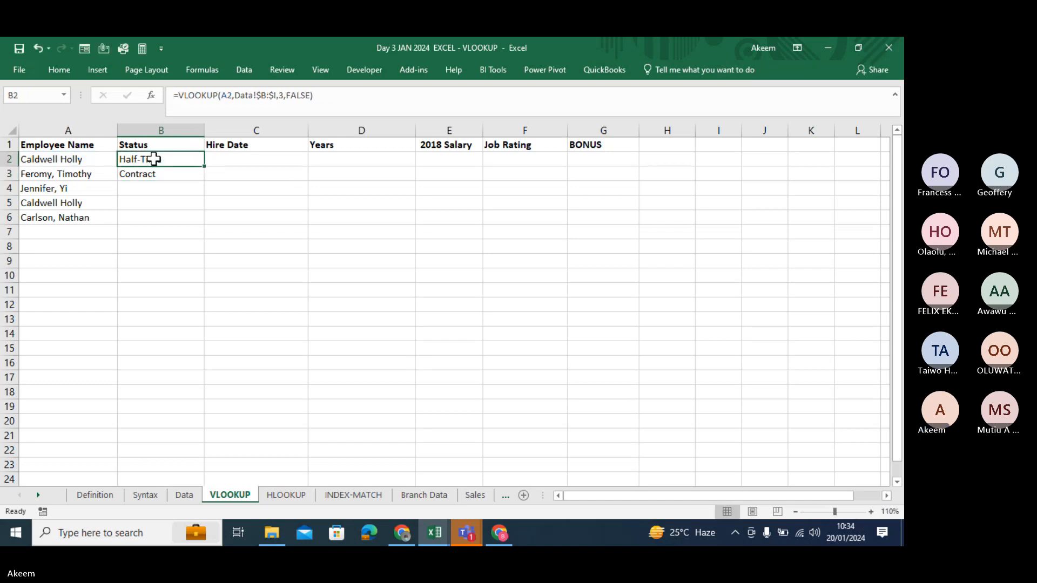
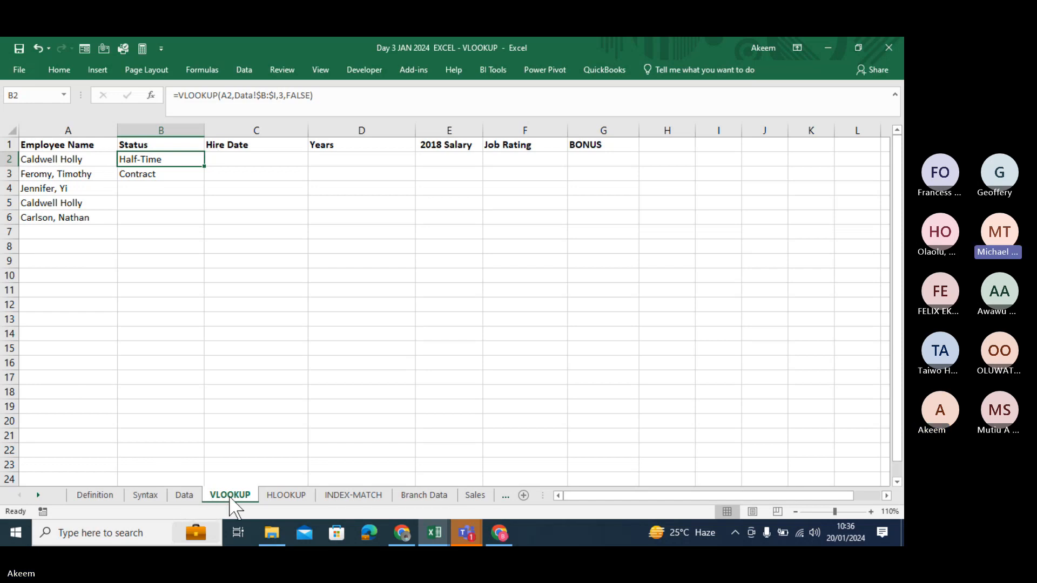
Step: Examine the Data sheet's Staff ID and Employee Name columns against the B2 formula and its lookup cell A2
left_click(183, 495)
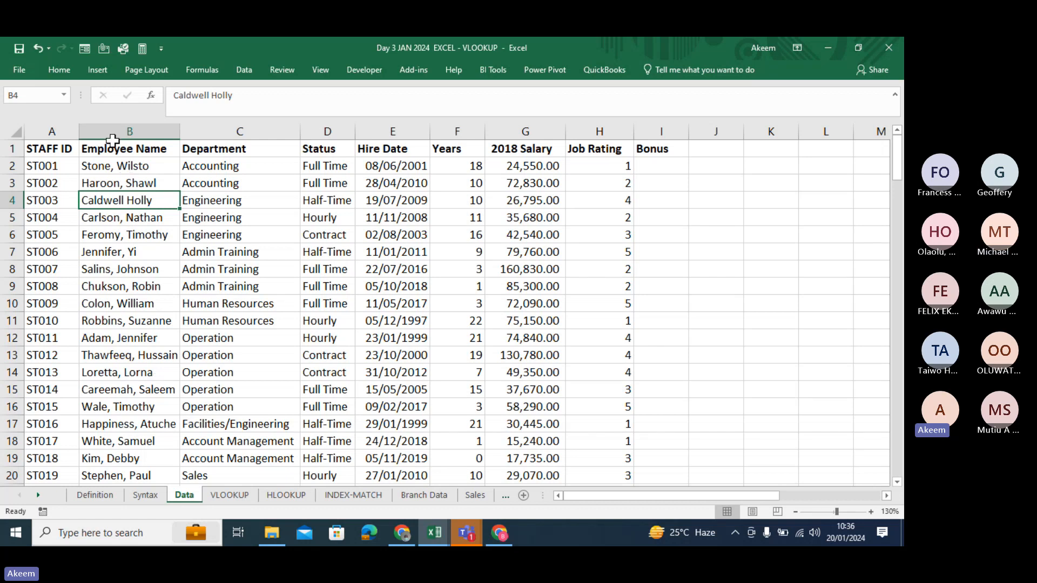
left_click_drag(51, 132, 181, 140)
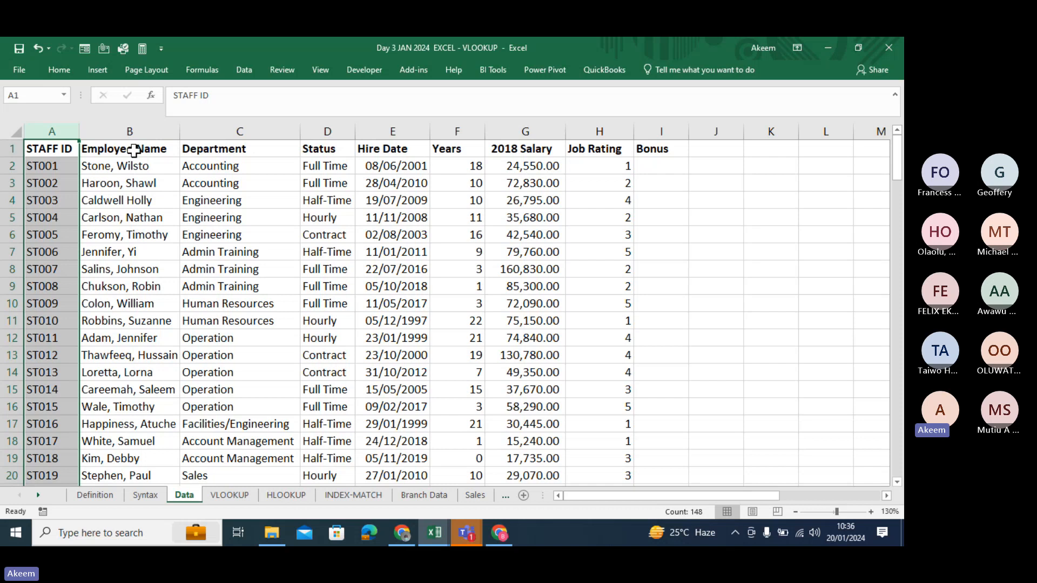
left_click_drag(132, 129, 137, 128)
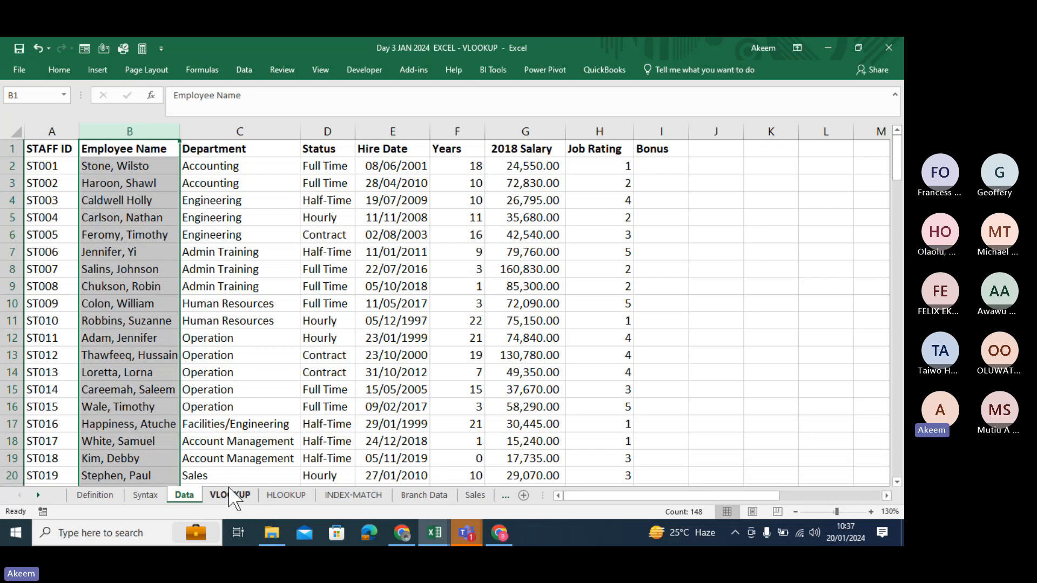
left_click(238, 495)
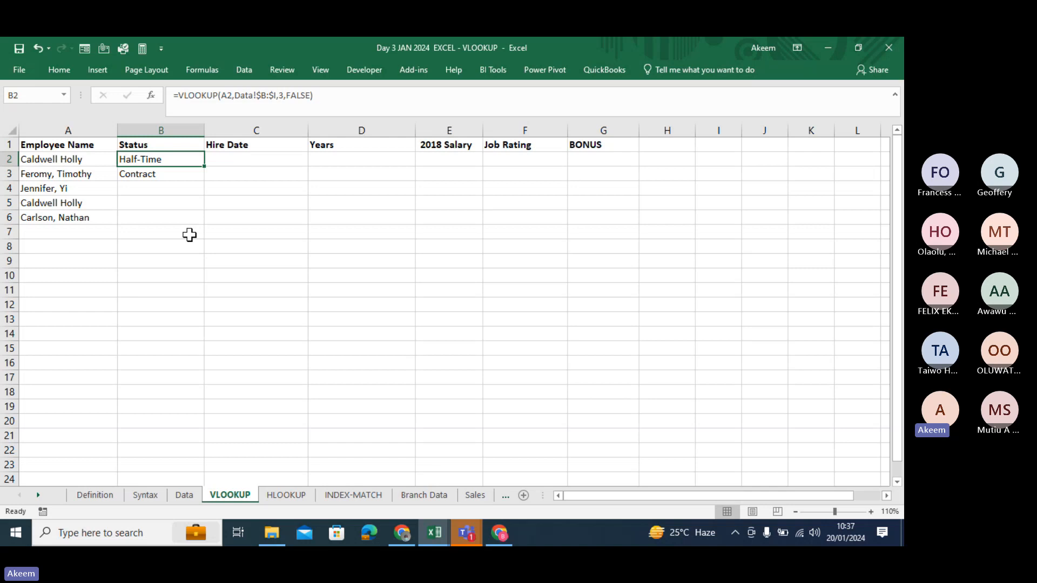
left_click(176, 95)
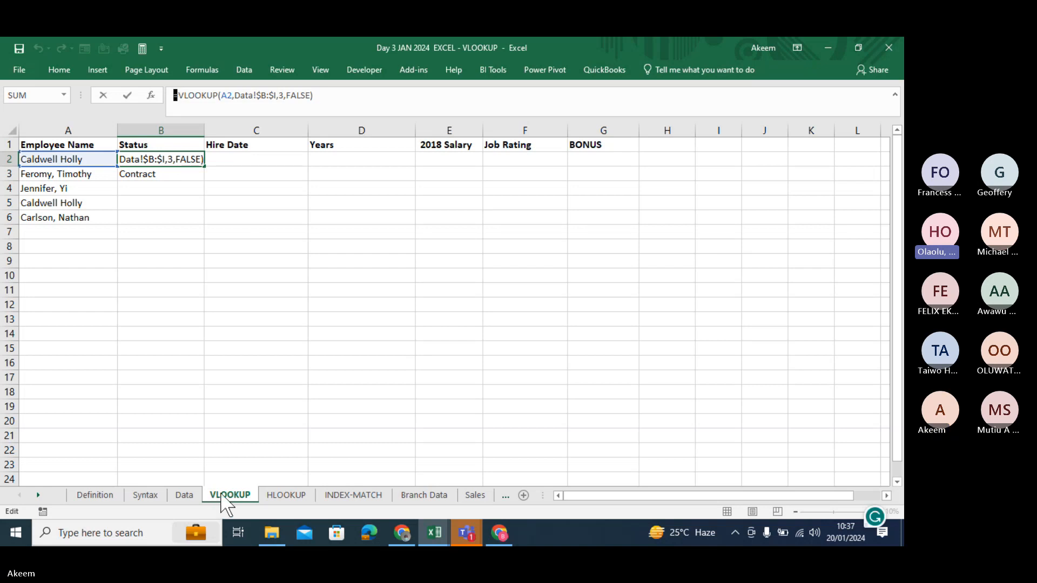
key("Return")
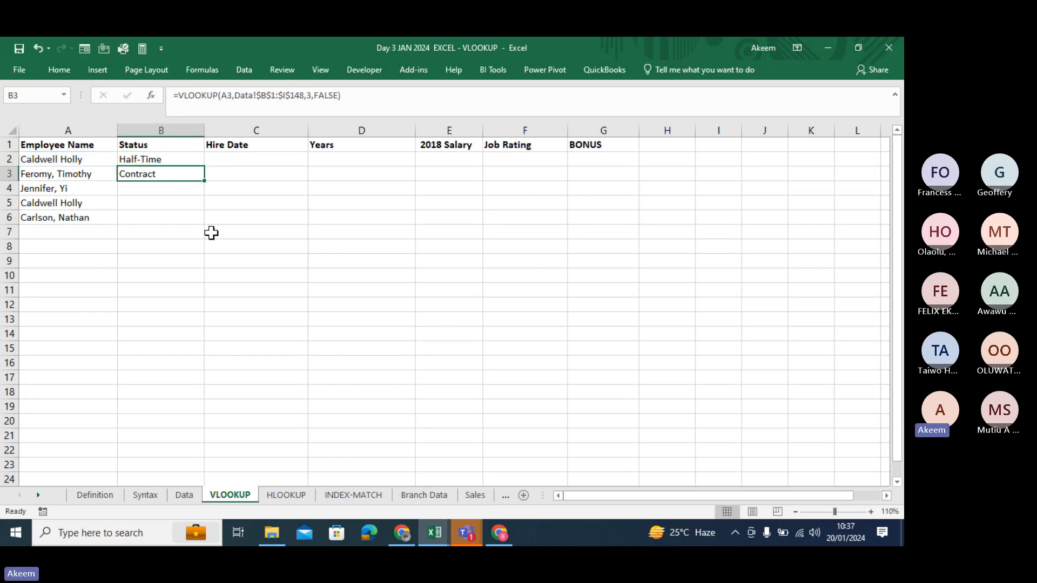
left_click(70, 162)
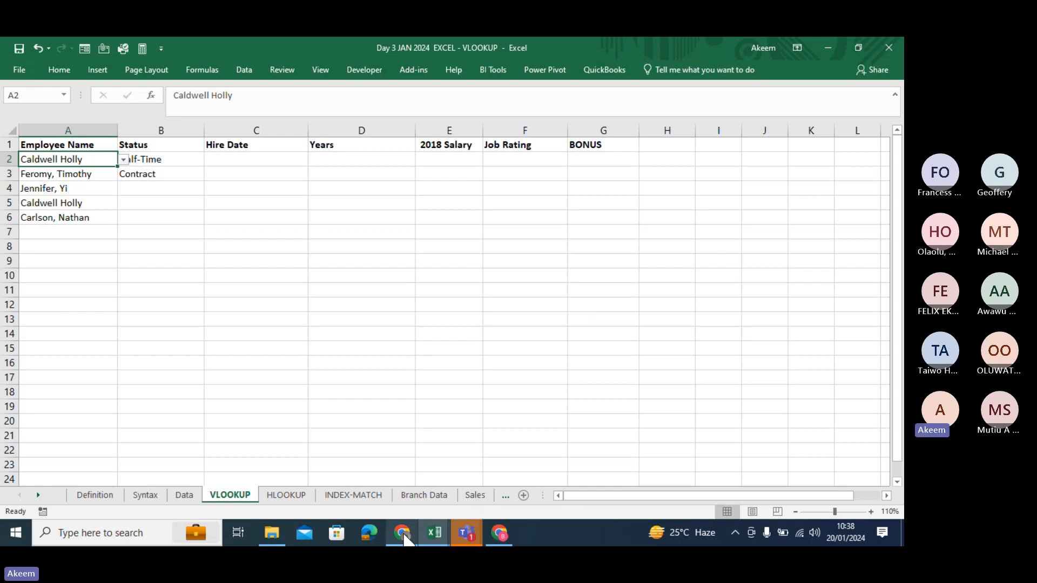
mouse_move(404, 535)
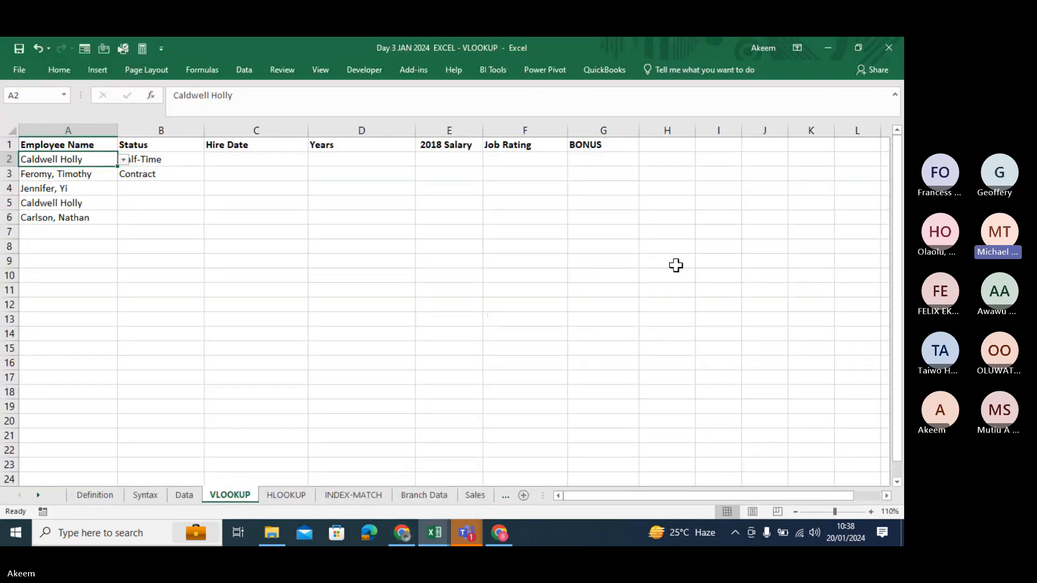
Step: Examine the VLOOKUP sheet's column headings and the B2 Status formula against the Data sheet's columns
left_click(676, 266)
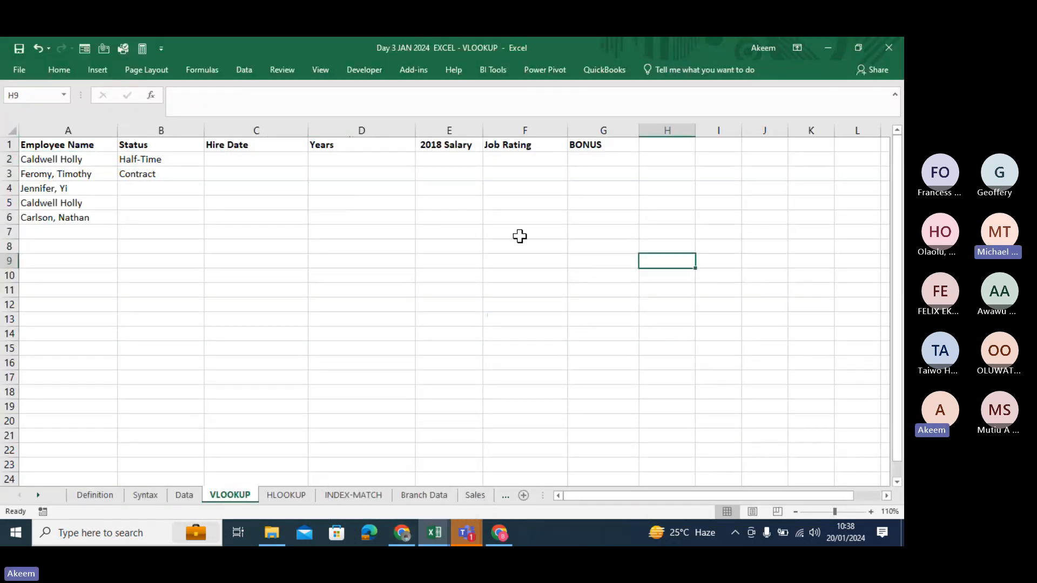
left_click(162, 162)
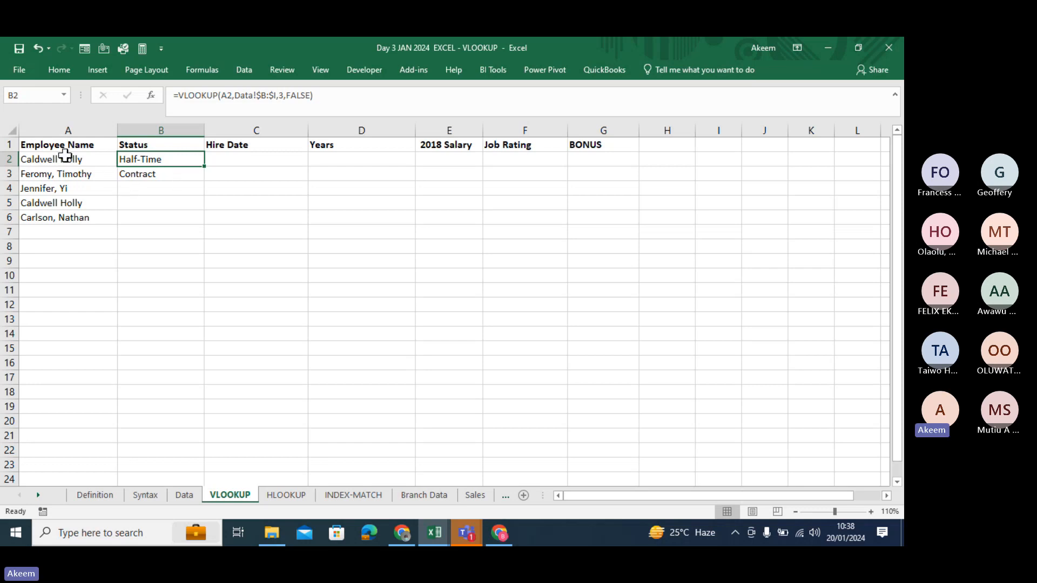
left_click_drag(65, 129, 605, 144)
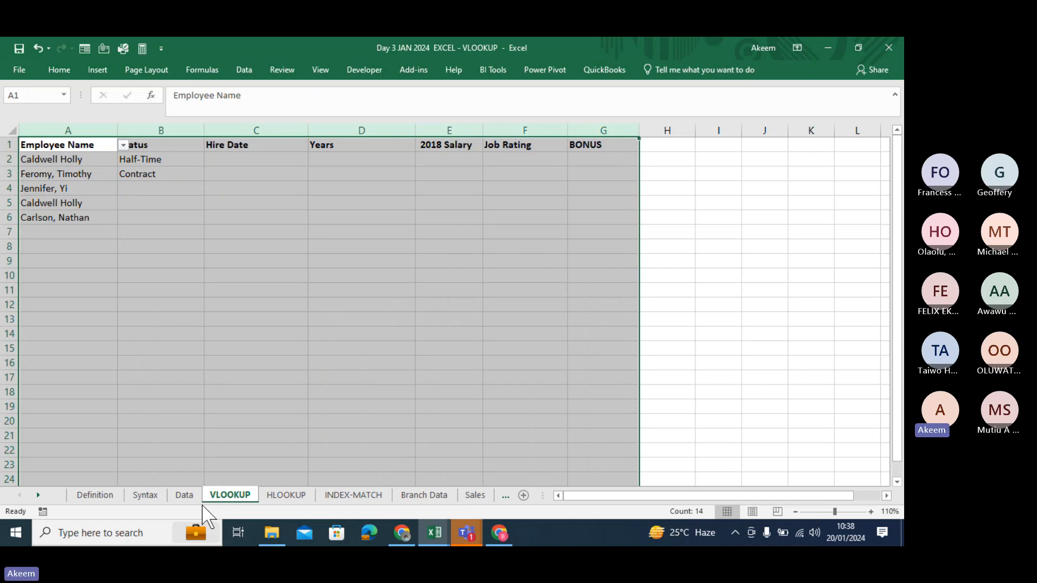
left_click(178, 492)
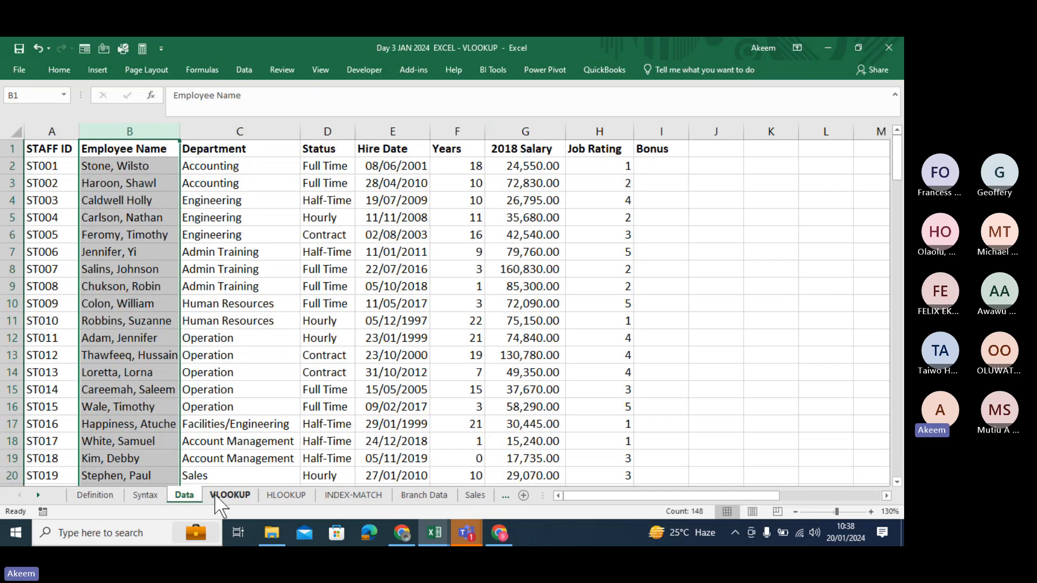
left_click(228, 495)
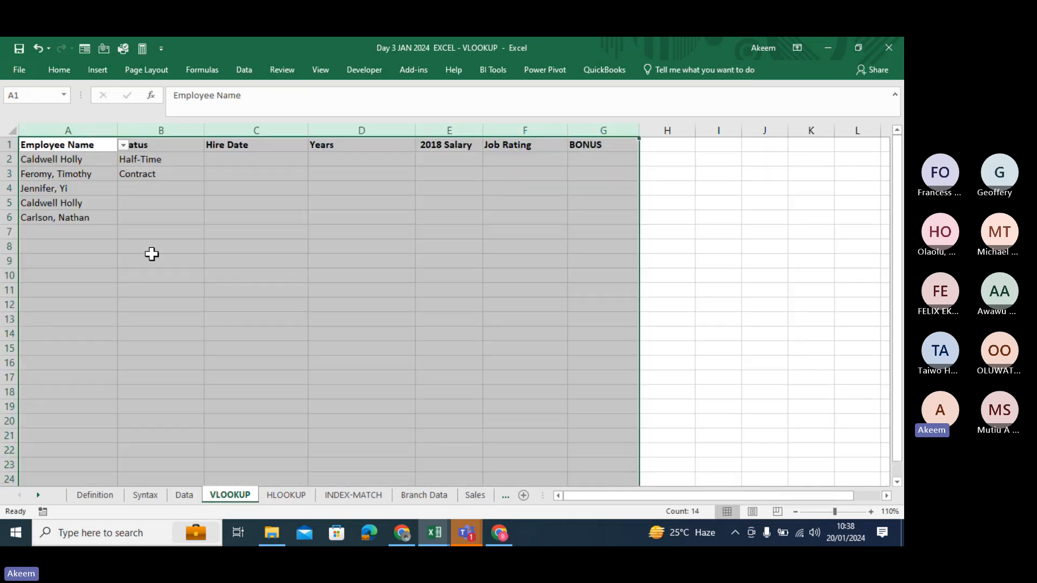
left_click(162, 160)
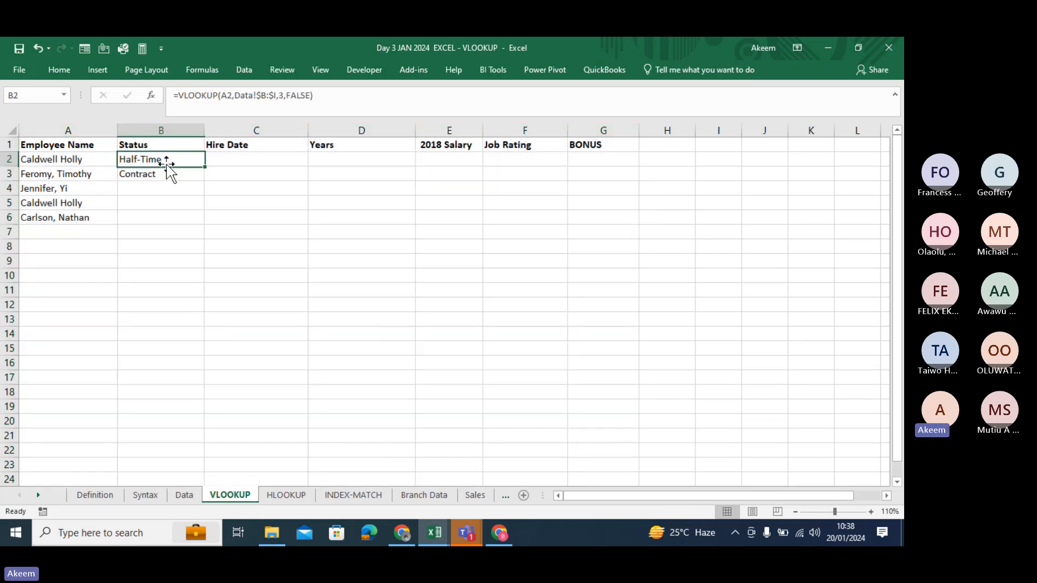
left_click(88, 130)
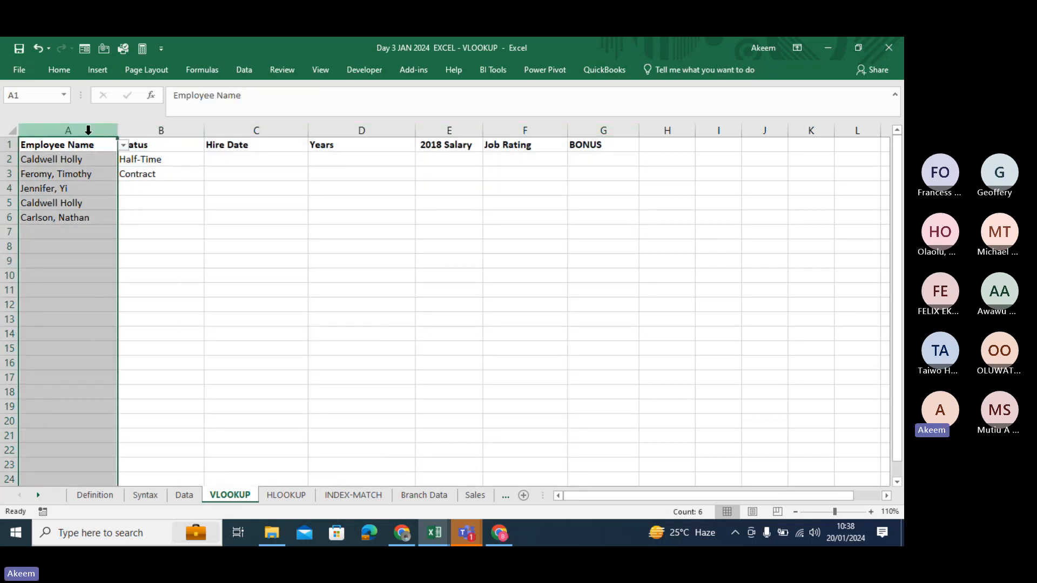
left_click(171, 130)
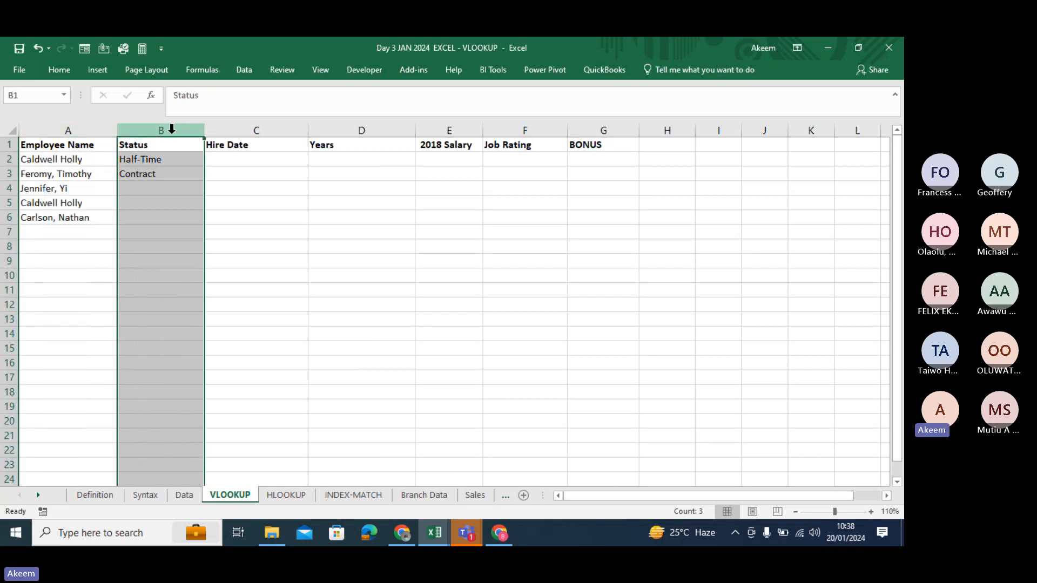
left_click(417, 177)
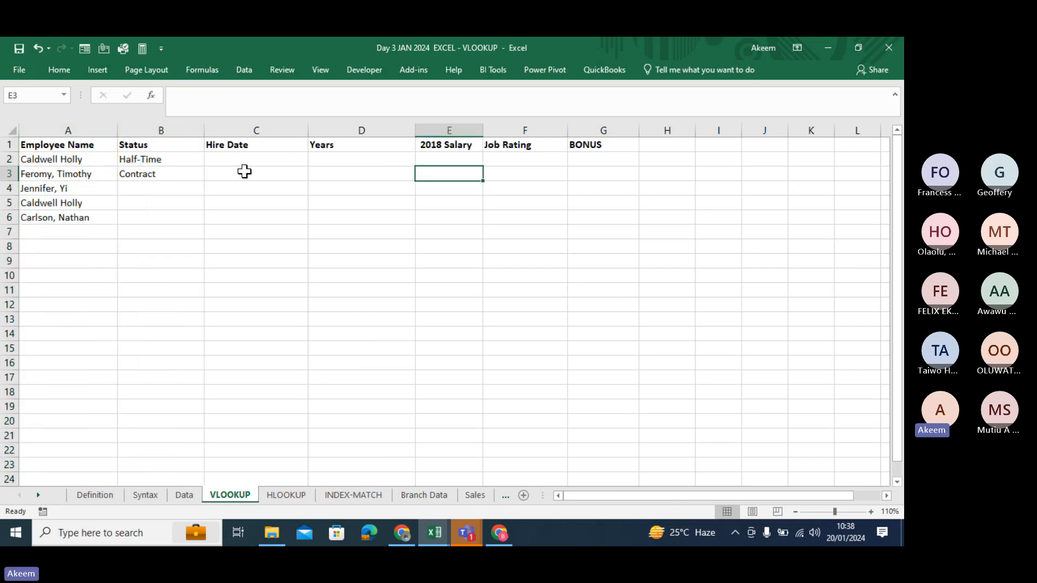
left_click(145, 163)
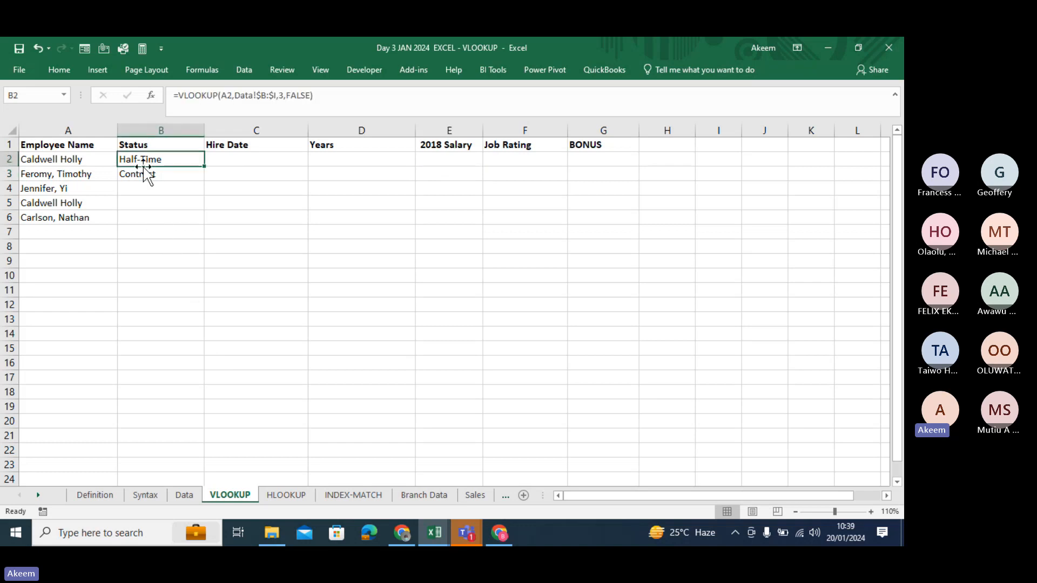
left_click(185, 495)
left_click_drag(227, 303, 220, 335)
left_click(219, 335)
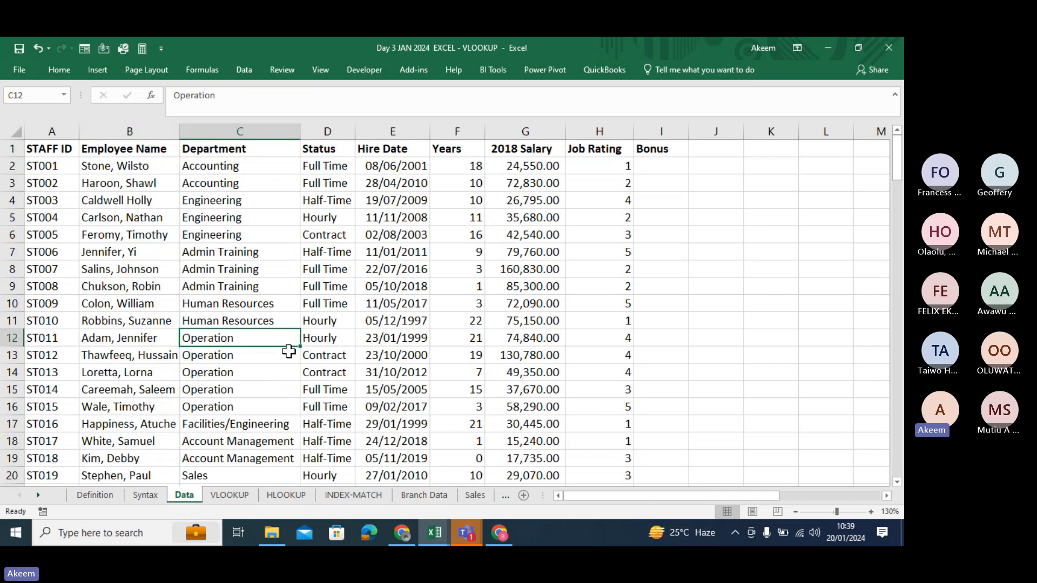
left_click(234, 496)
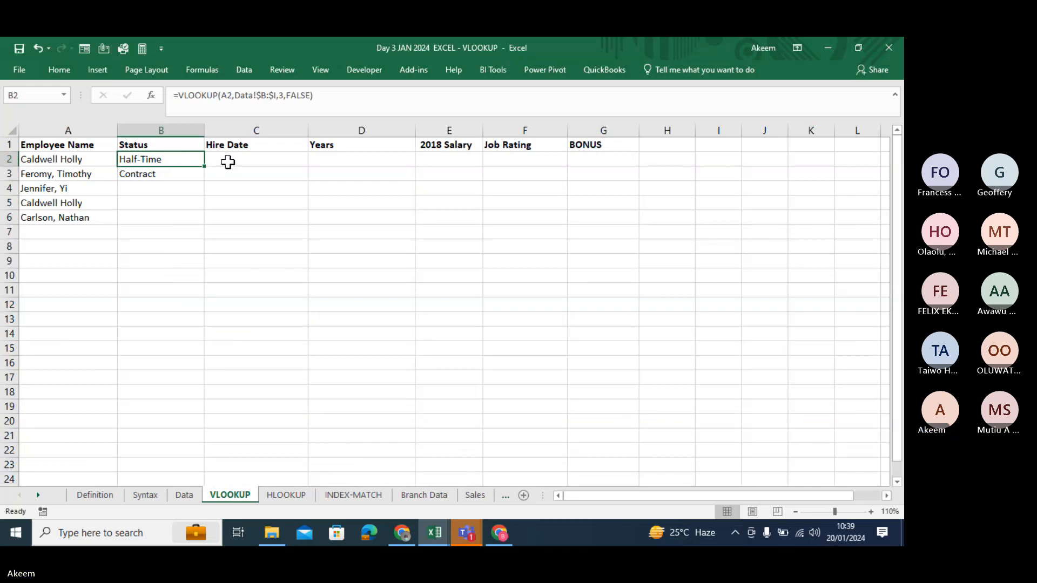
Step: Fill A7 of the Employee Name column with an employee's name from further down its dropdown list
left_click(76, 130)
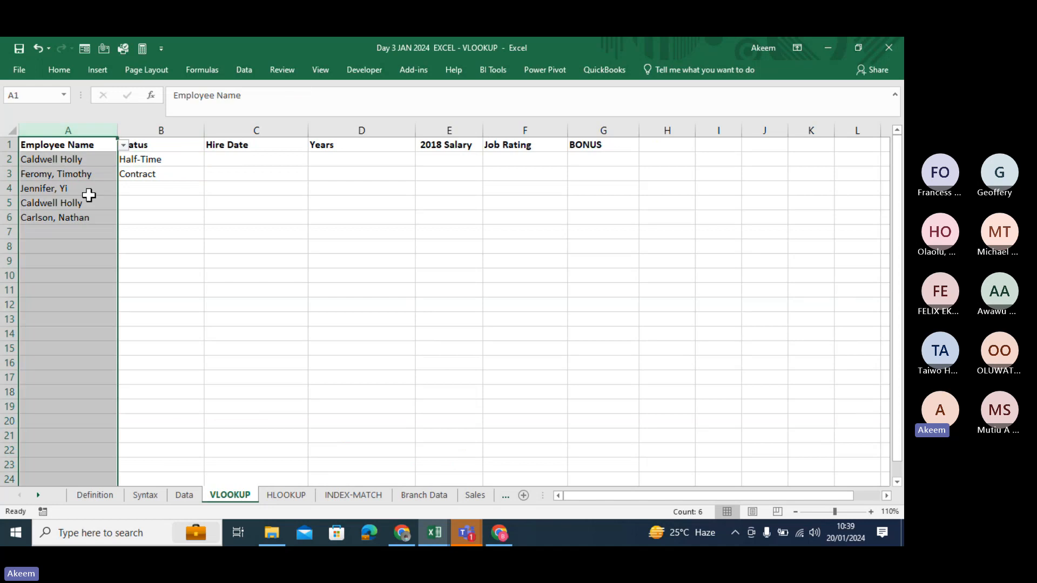
left_click(96, 234)
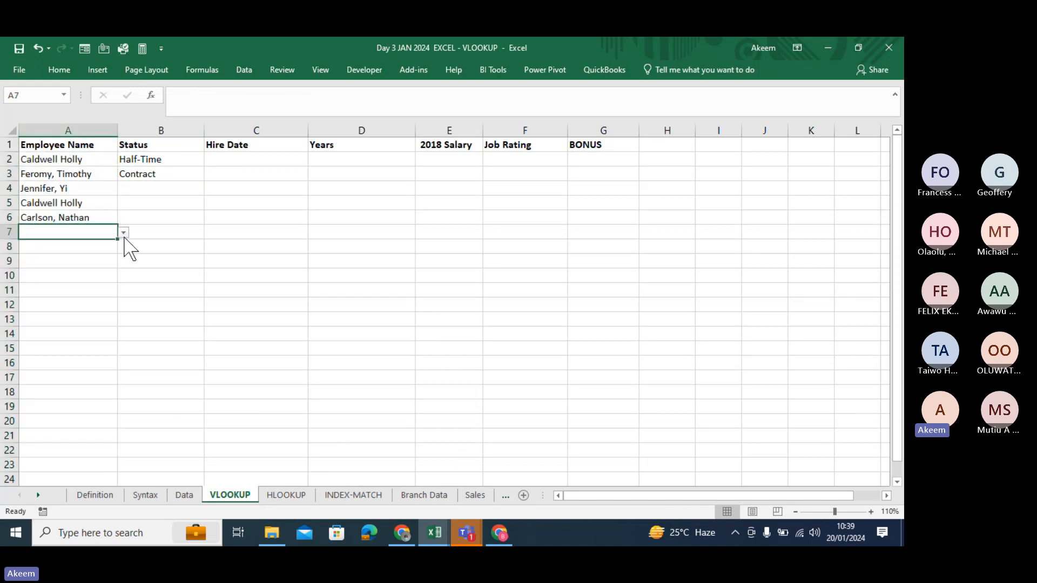
left_click(125, 233)
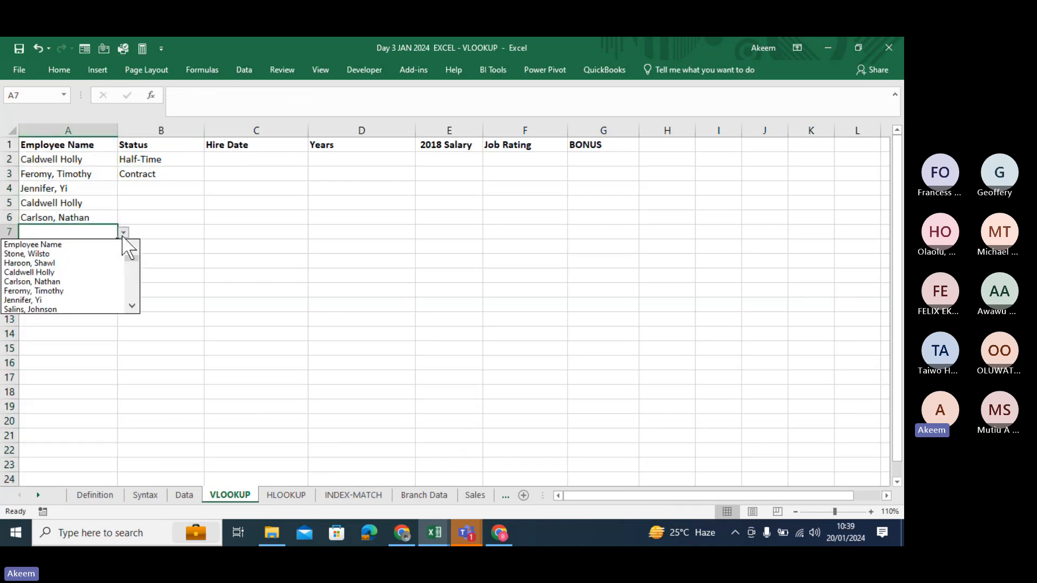
left_click(130, 307)
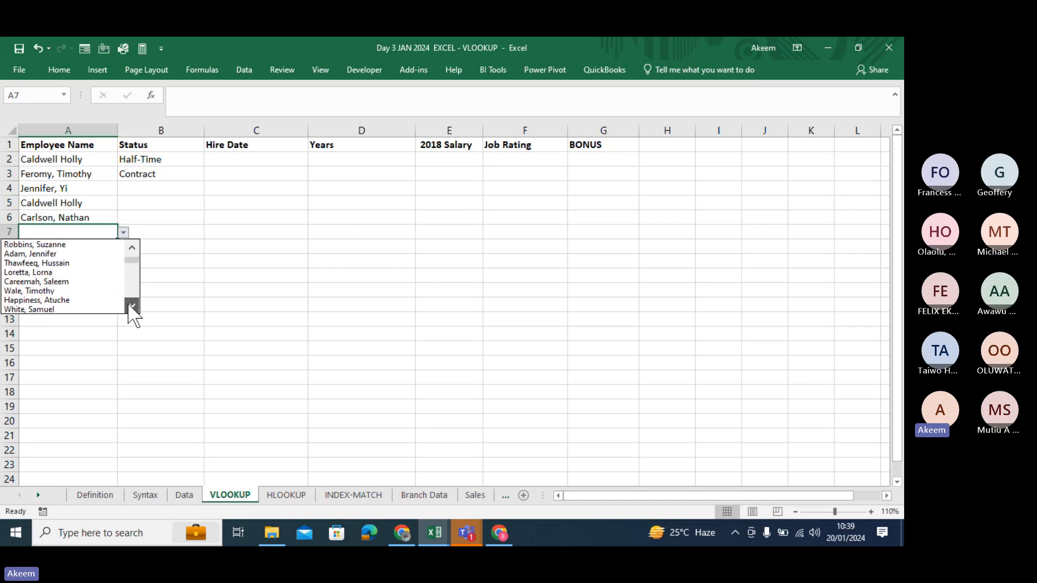
left_click(129, 304)
left_click(129, 305)
left_click(129, 305)
left_click(128, 305)
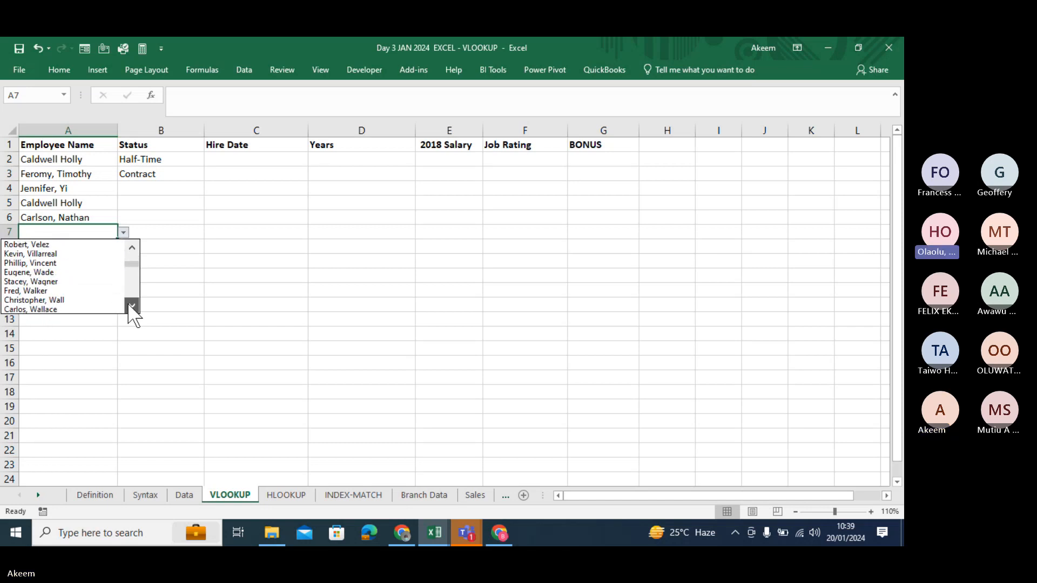
left_click(67, 291)
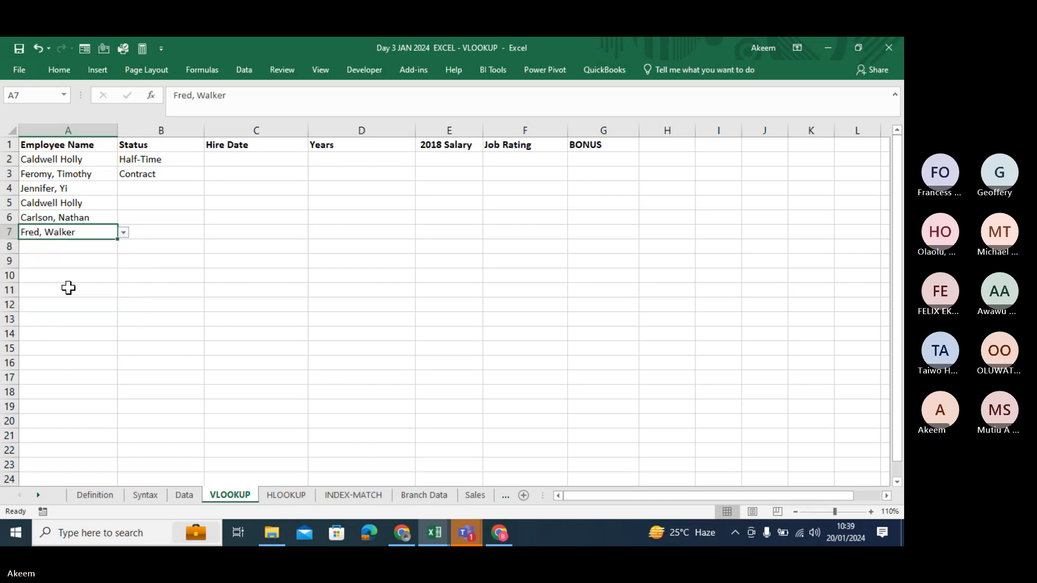
Step: Fill A8 with the first employee listed in its dropdown, and check the A9 dropdown without choosing a name
left_click(85, 247)
left_click(124, 247)
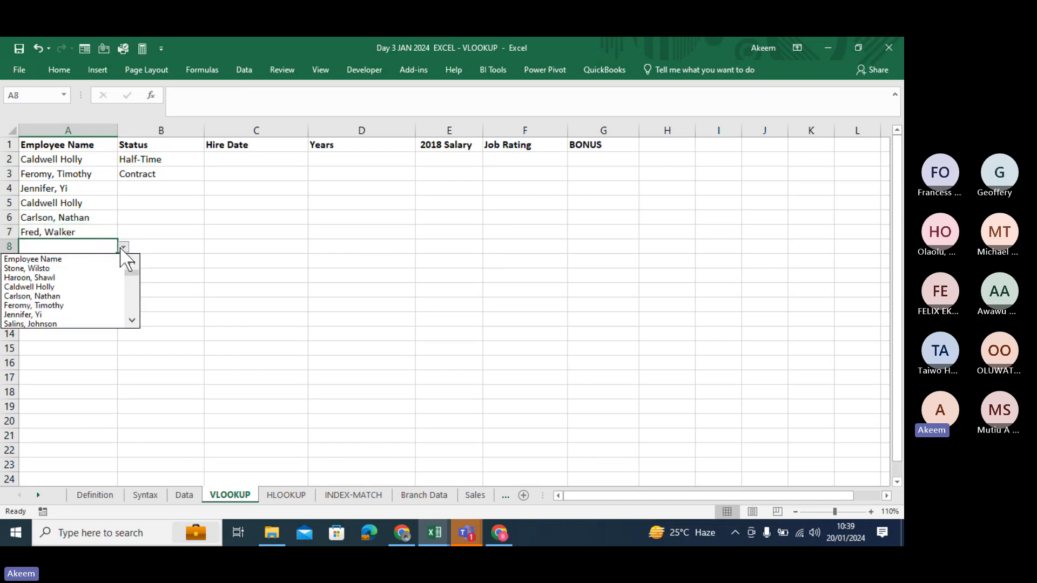
left_click(76, 270)
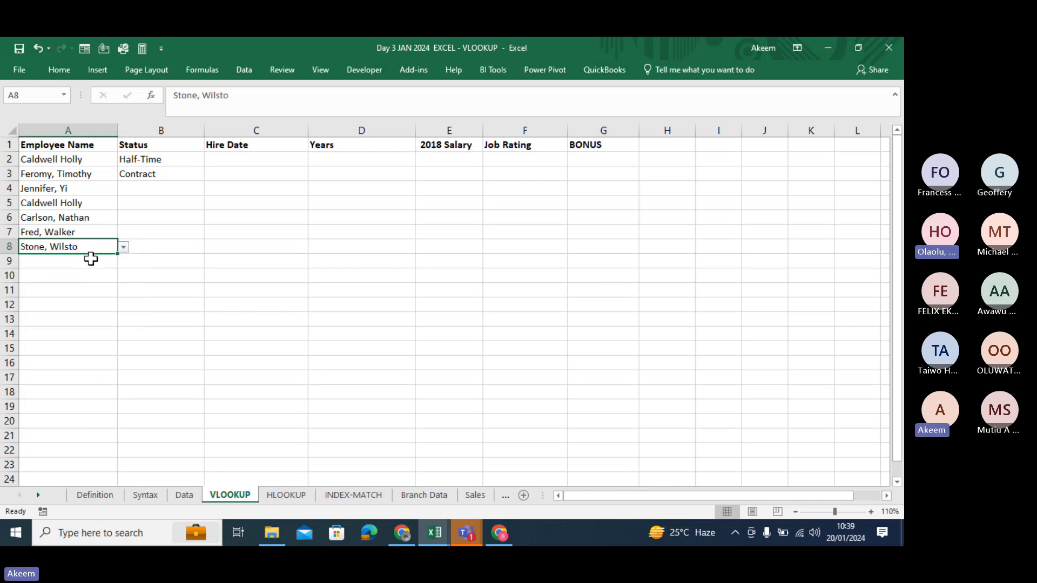
left_click(90, 258)
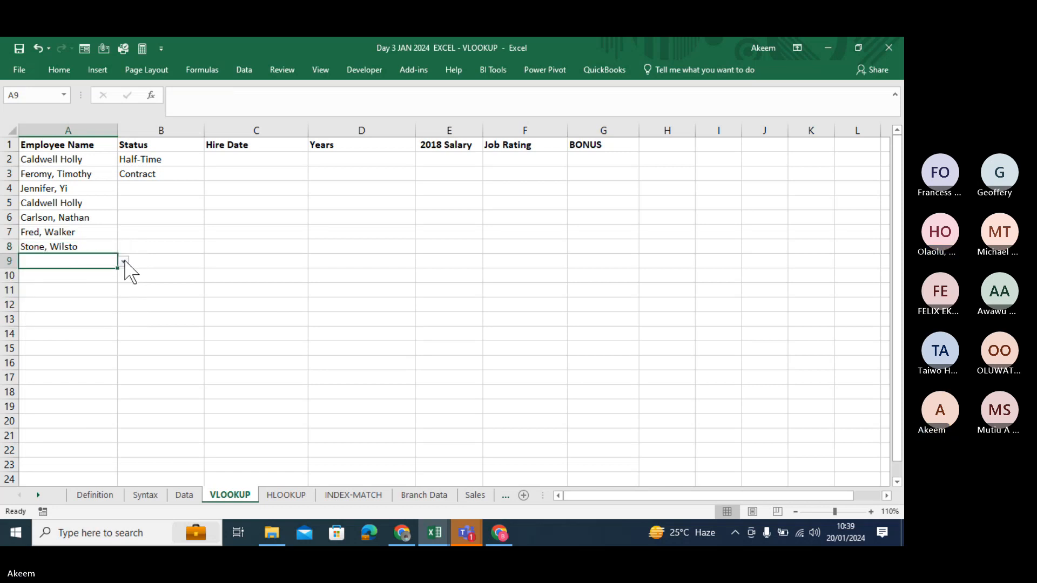
left_click(124, 262)
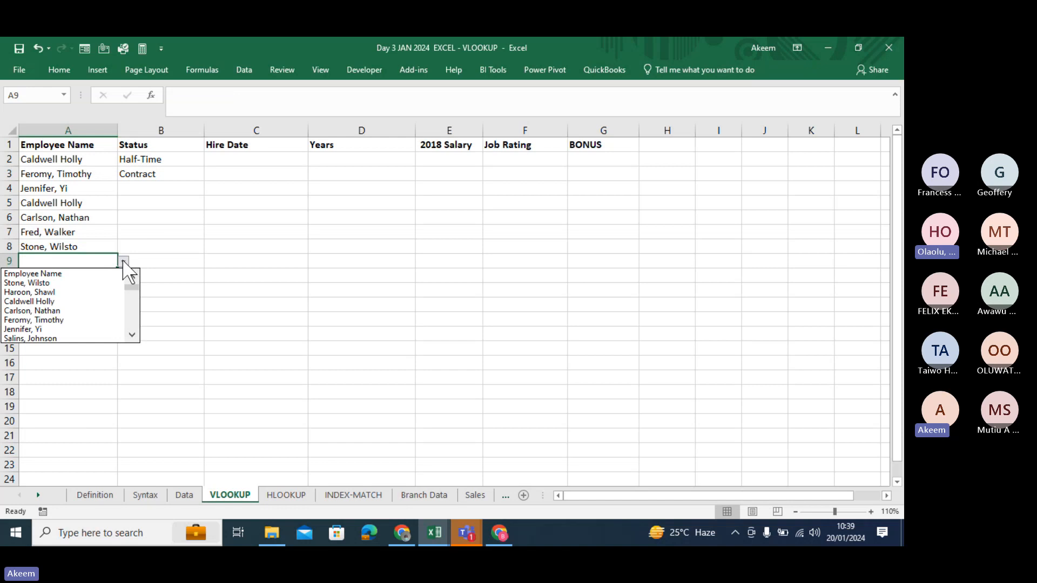
key("Escape")
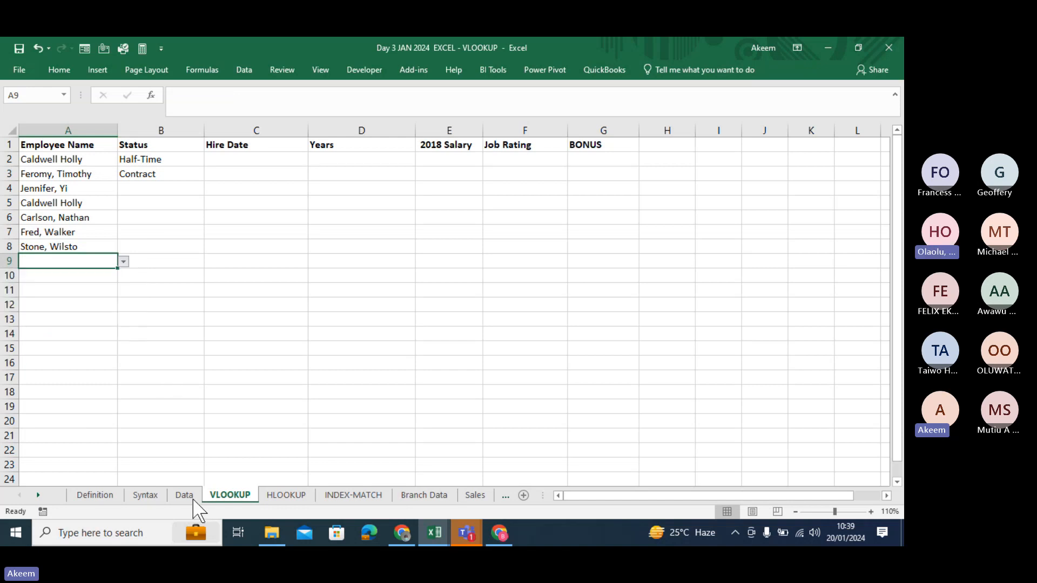
Step: Compare the Data sheet's Employee Name column with the VLOOKUP sheet's Employee Name column and the dropdown list in A6
left_click(185, 495)
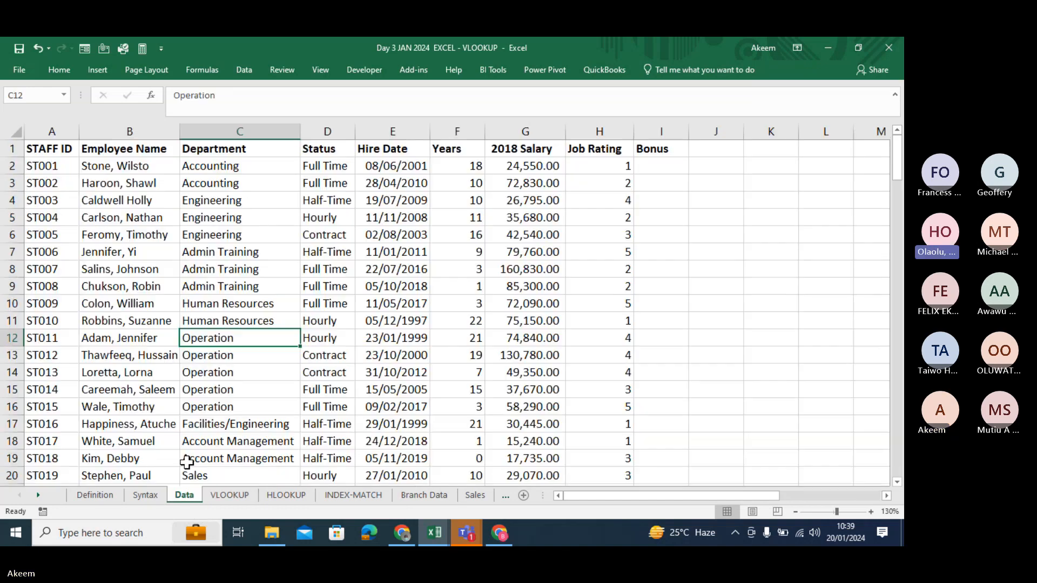
left_click(132, 132)
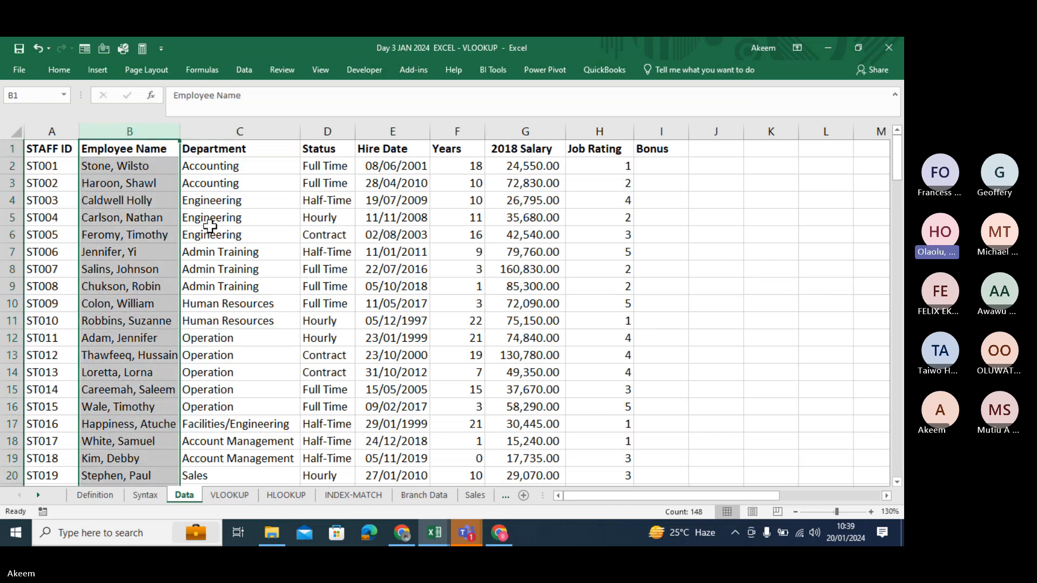
left_click(231, 495)
left_click(82, 156)
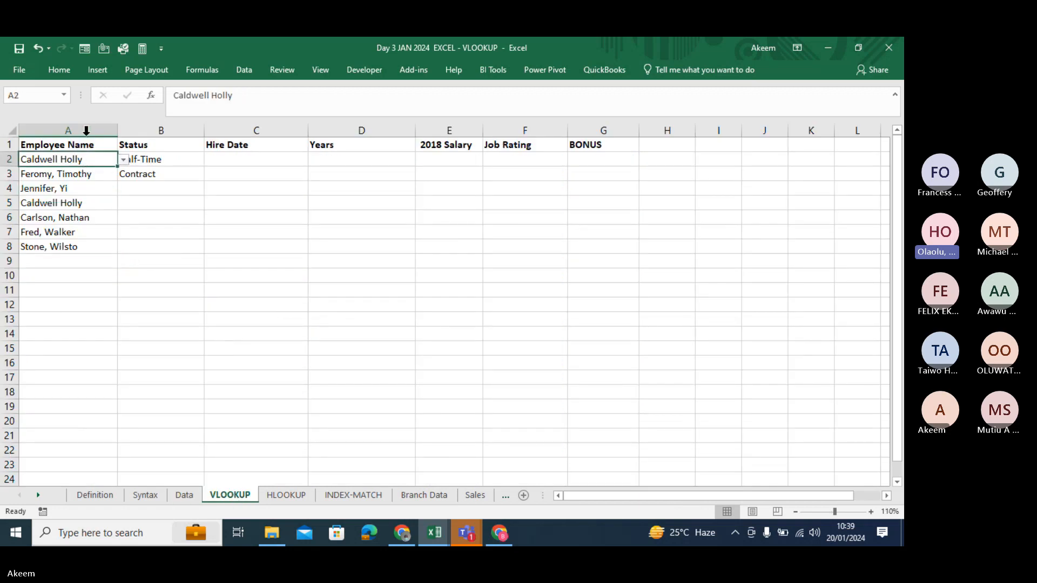
left_click(86, 129)
left_click(101, 218)
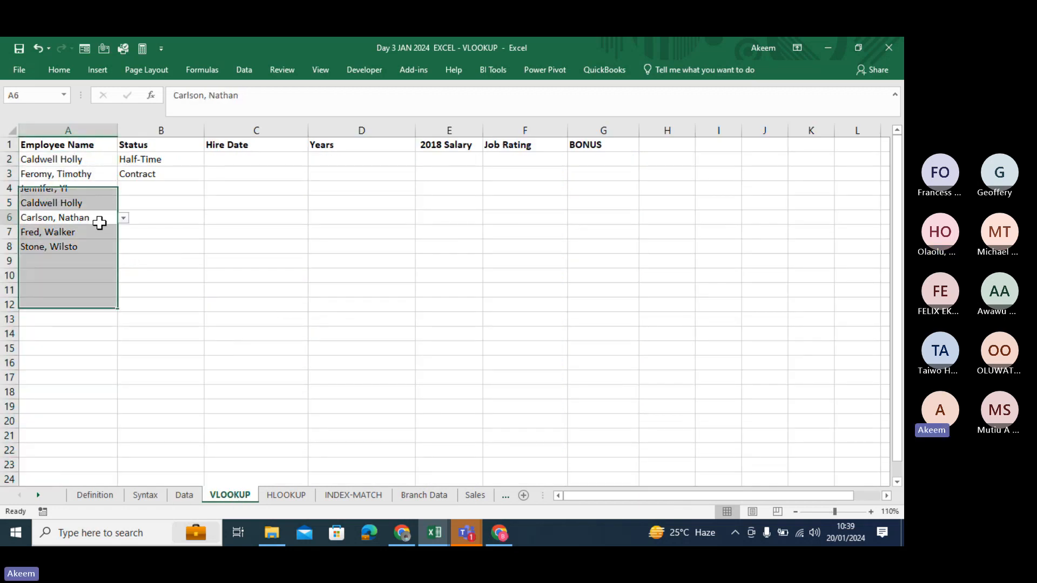
left_click(123, 217)
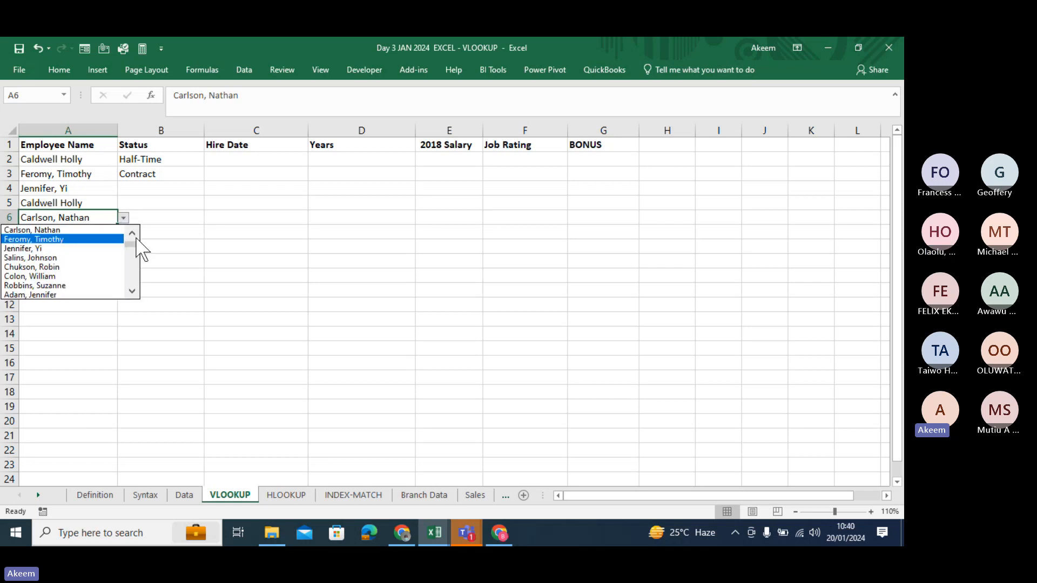
key("Escape")
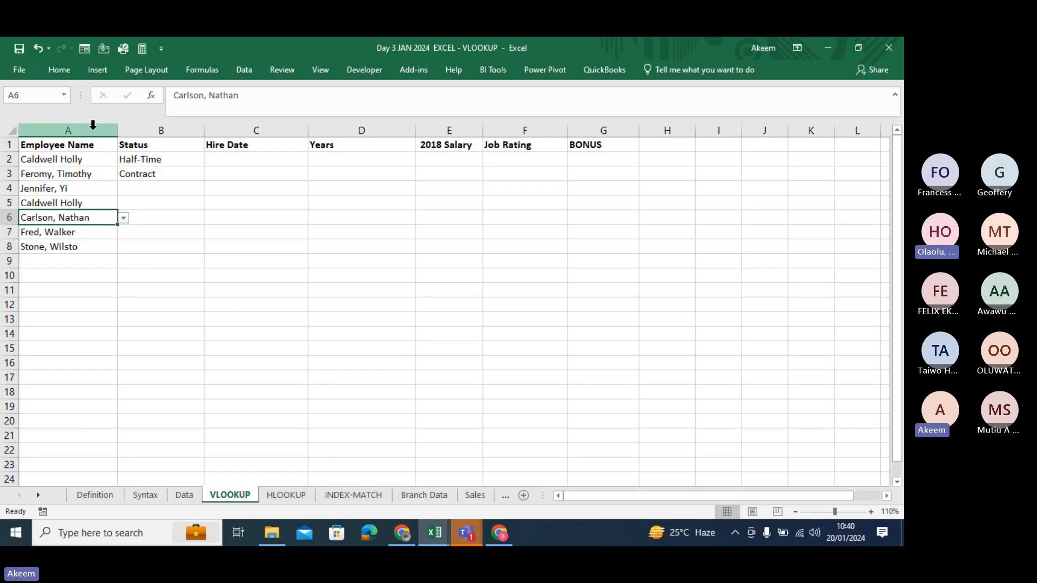
left_click(76, 130)
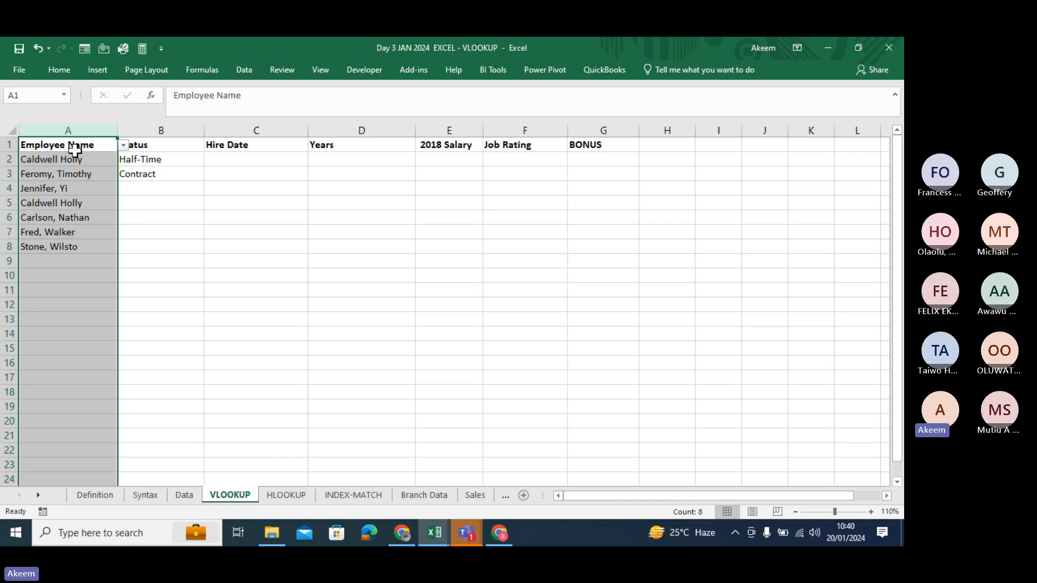
Step: Copy the employee names in B2:B18 of the Data sheet and paste them into the VLOOKUP sheet starting at A2
left_click(183, 496)
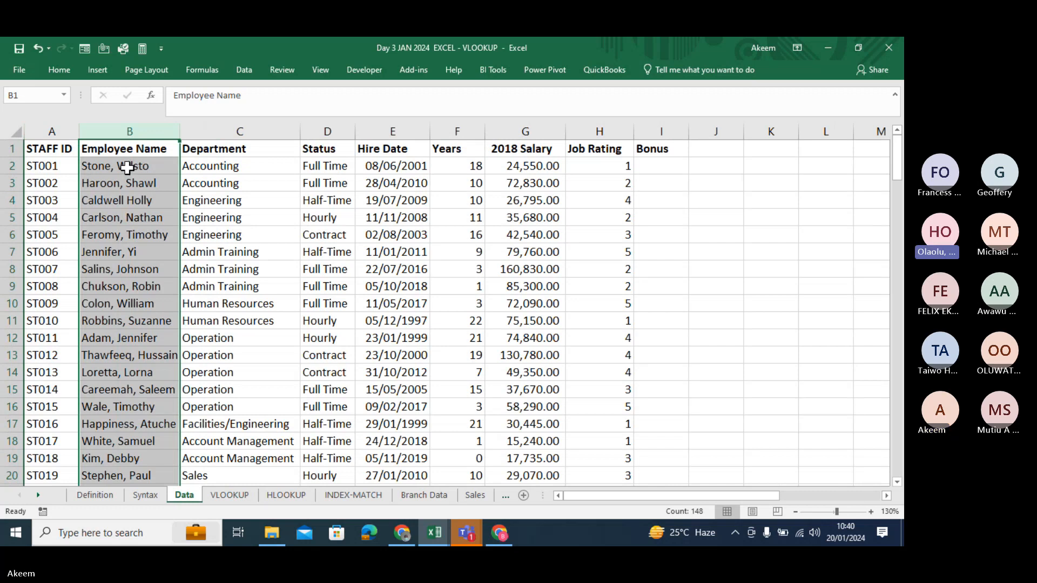
left_click_drag(128, 168, 128, 447)
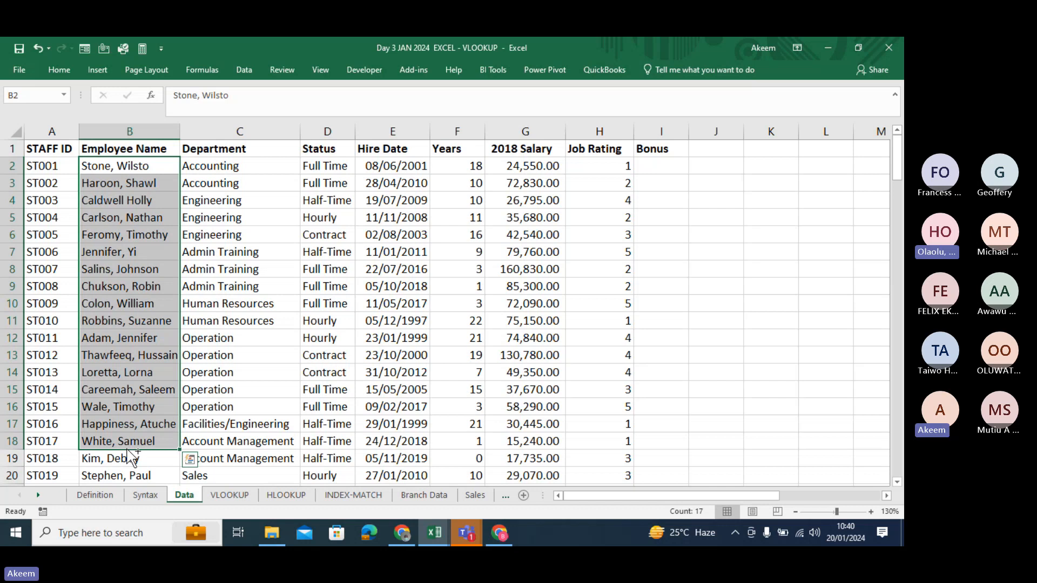
key("ctrl+c")
left_click(230, 495)
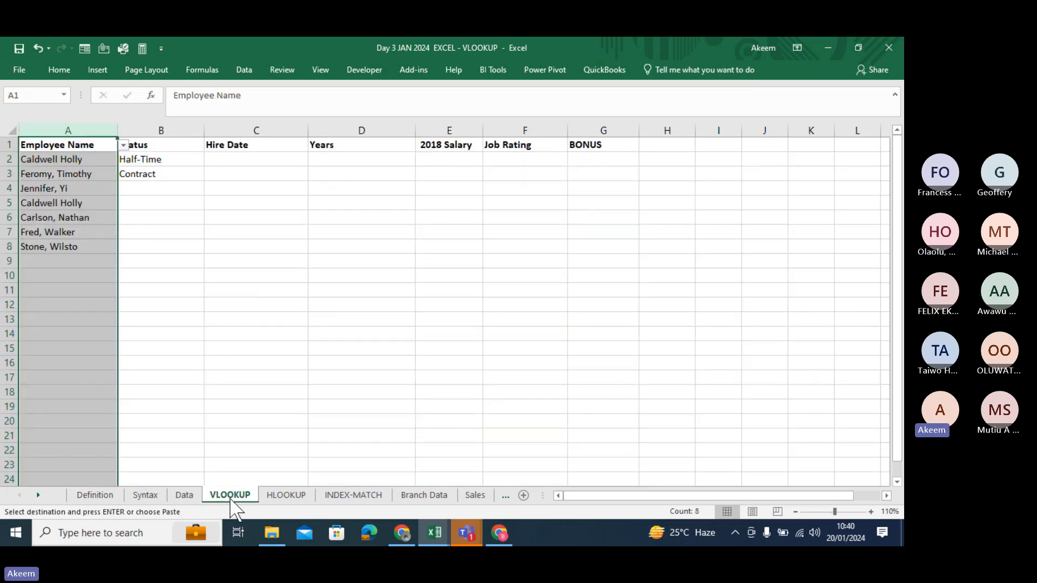
left_click(49, 160)
key("ctrl+v")
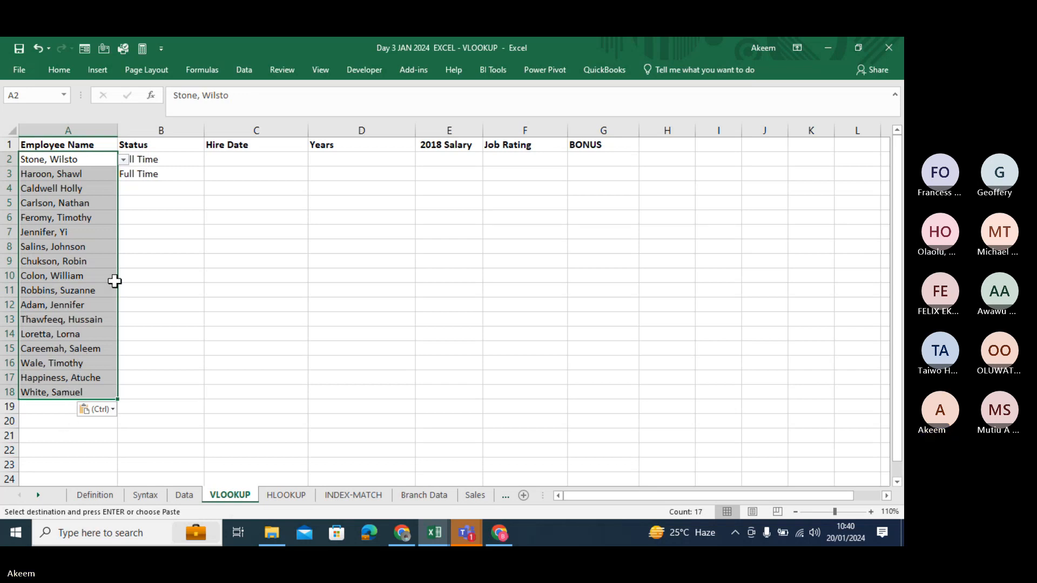
left_click(106, 178)
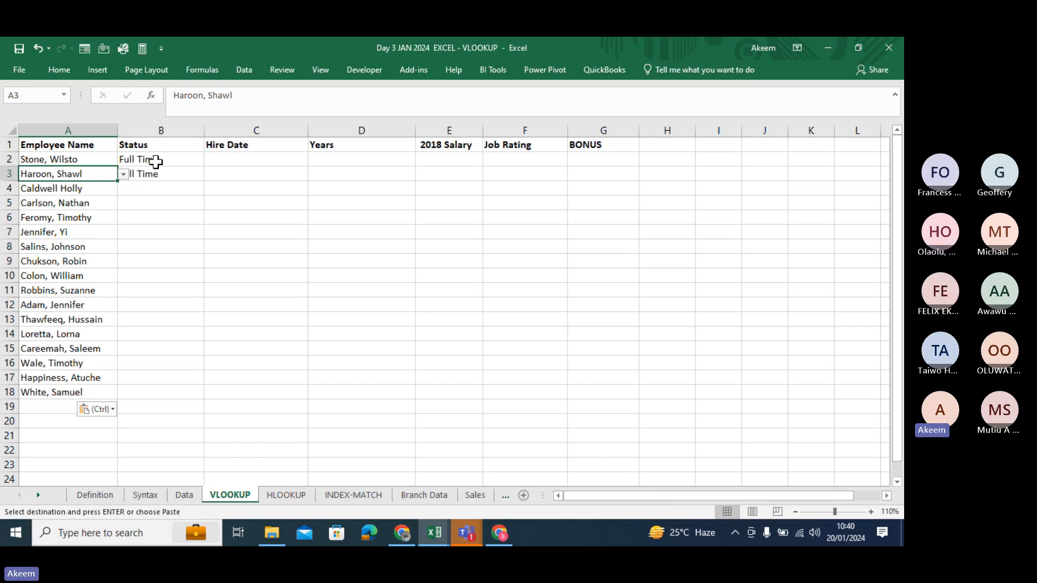
Step: Examine the VLOOKUP formula in B2, tracing its lookup value A2 and the Data sheet table array
mouse_move(156, 160)
left_mouse_down()
mouse_move(162, 195)
mouse_move(162, 177)
left_mouse_up()
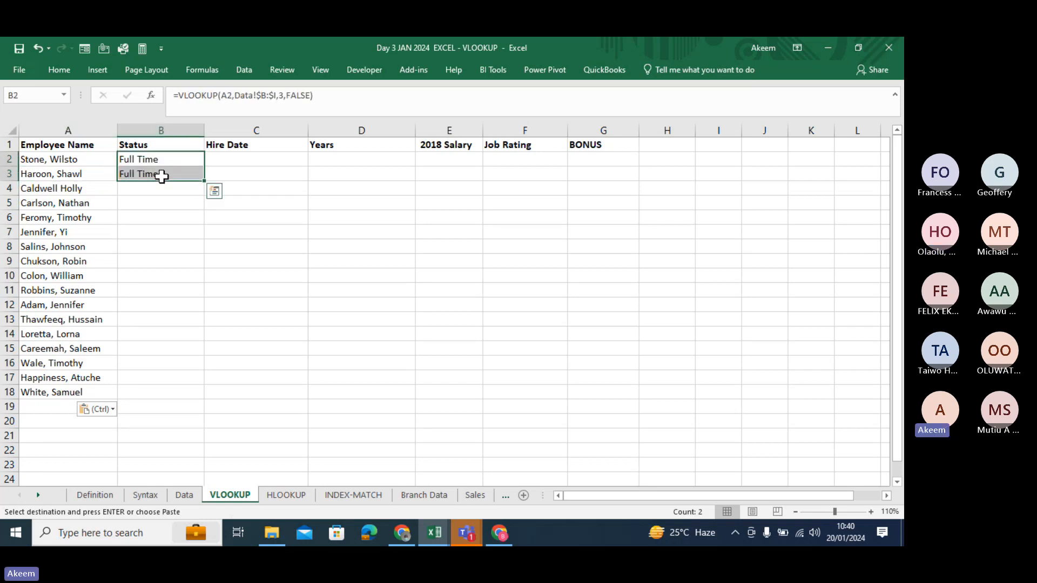
left_click(67, 157)
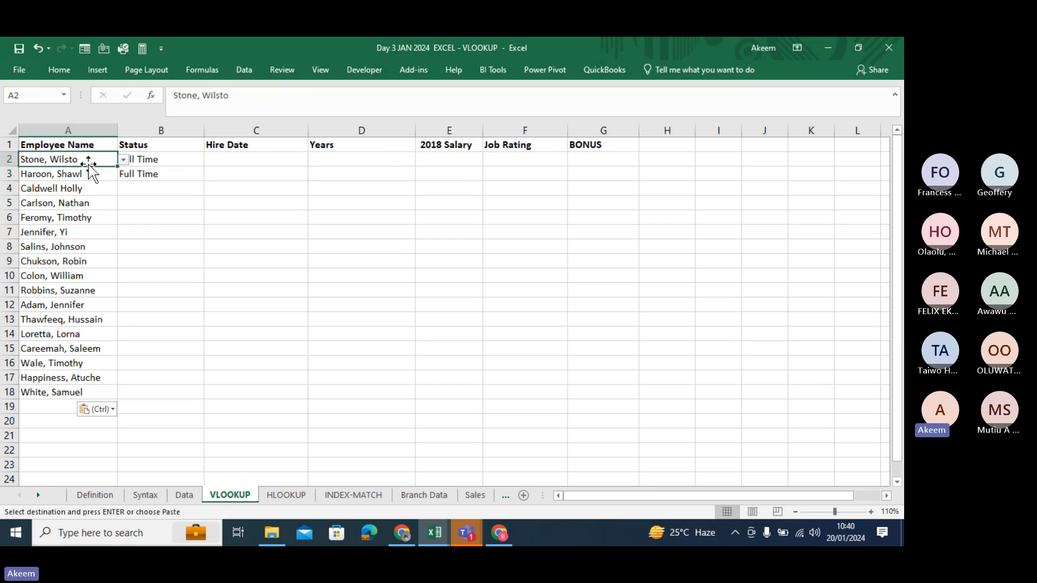
left_click(170, 161)
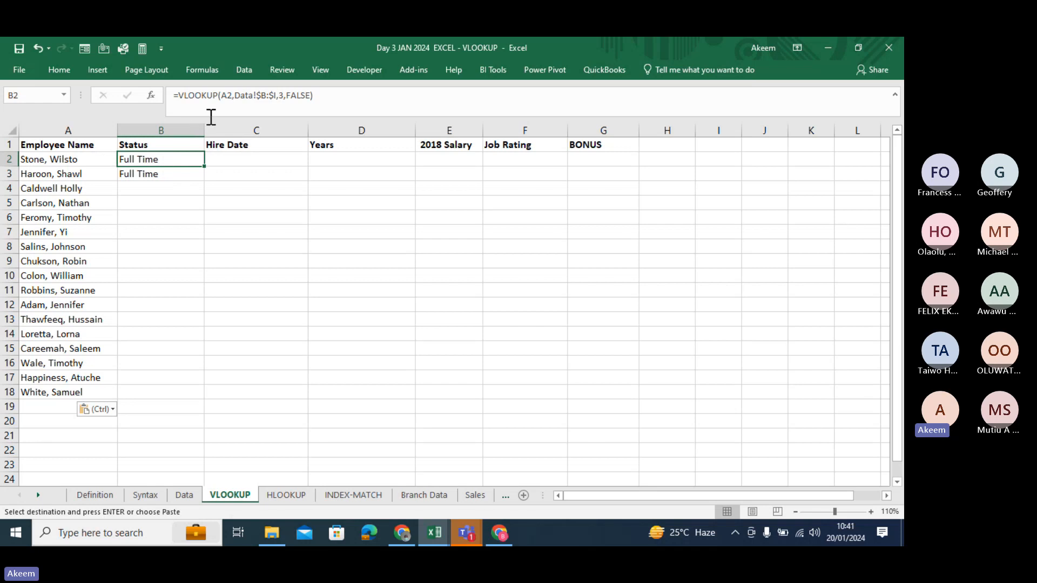
left_click(209, 95)
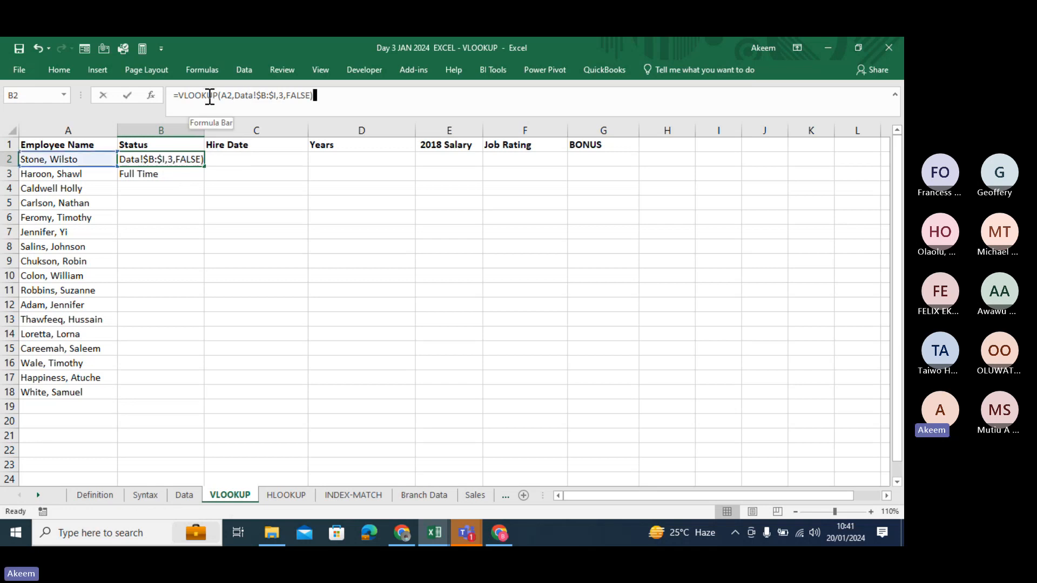
left_click(227, 96)
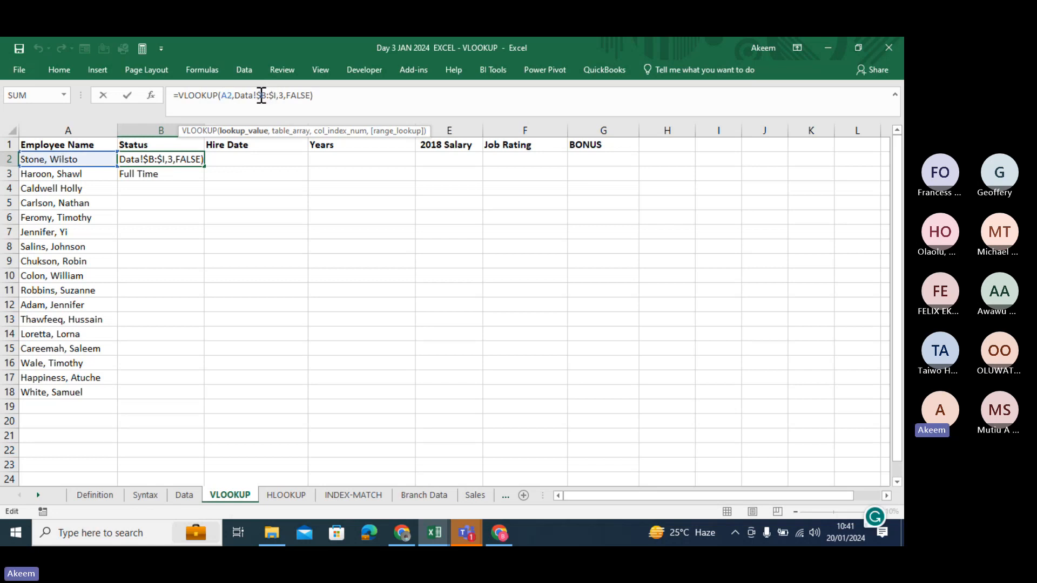
left_click(278, 95)
left_click_drag(278, 95, 231, 95)
key("ctrl+Return")
Step: Highlight the table array columns B to I on the Data sheet, and minimize the Teams meeting window
left_click(185, 497)
left_click(133, 132)
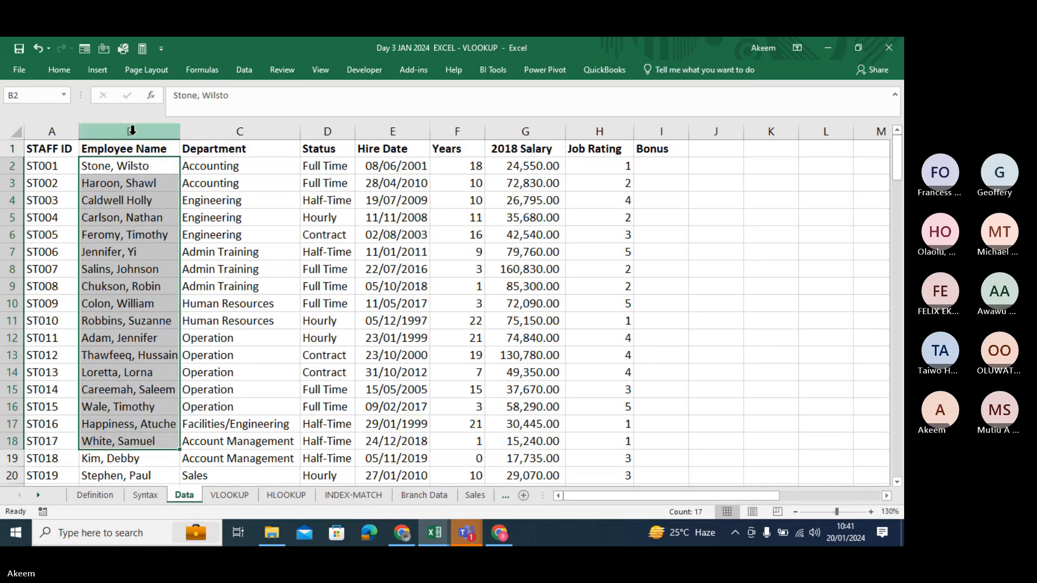
left_click_drag(133, 132, 651, 113)
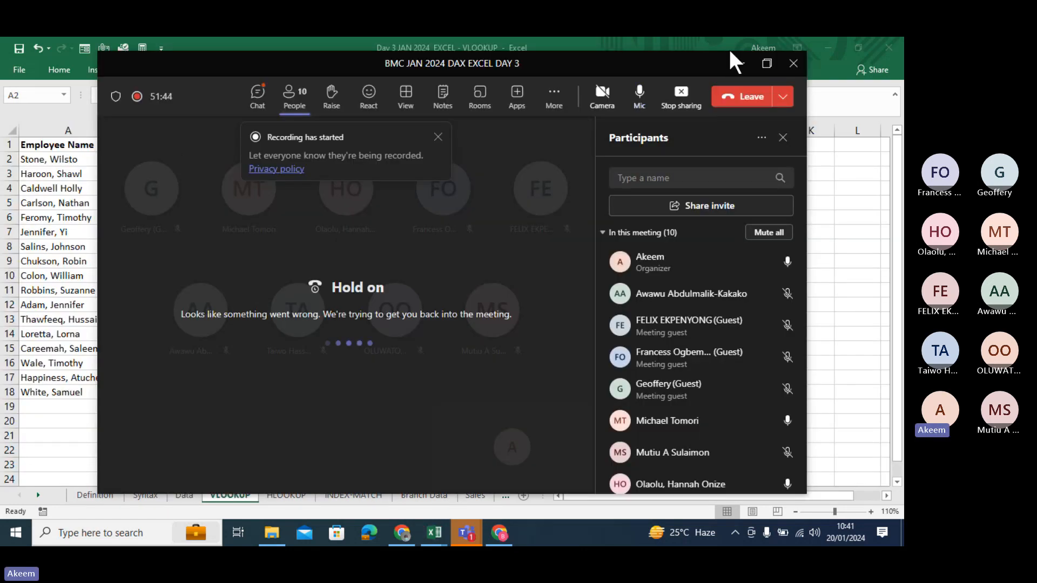
left_click(737, 63)
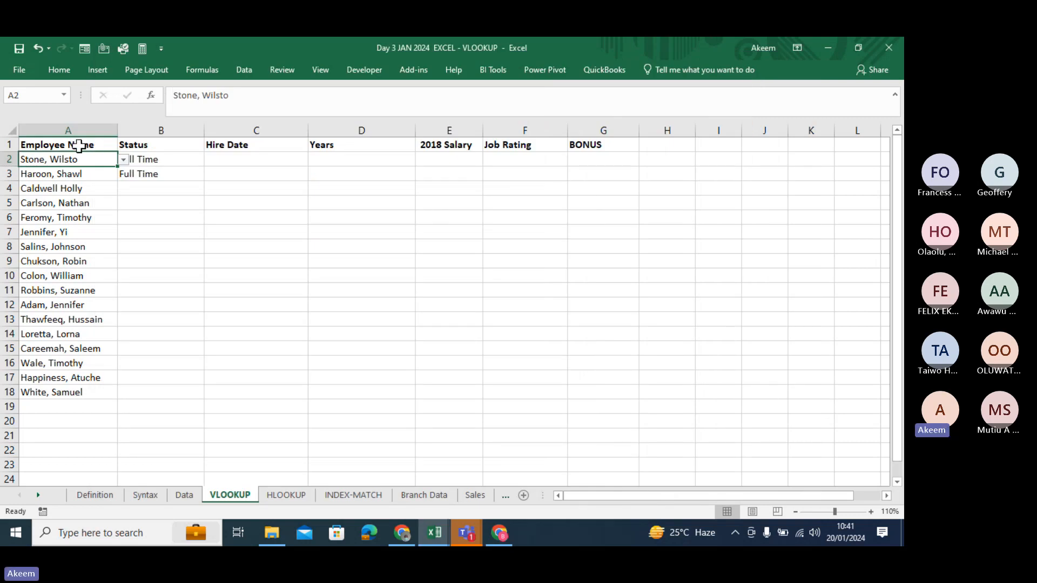
Step: Compare the table array in B2's formula with the STAFF ID column on the Data sheet
left_click(172, 161)
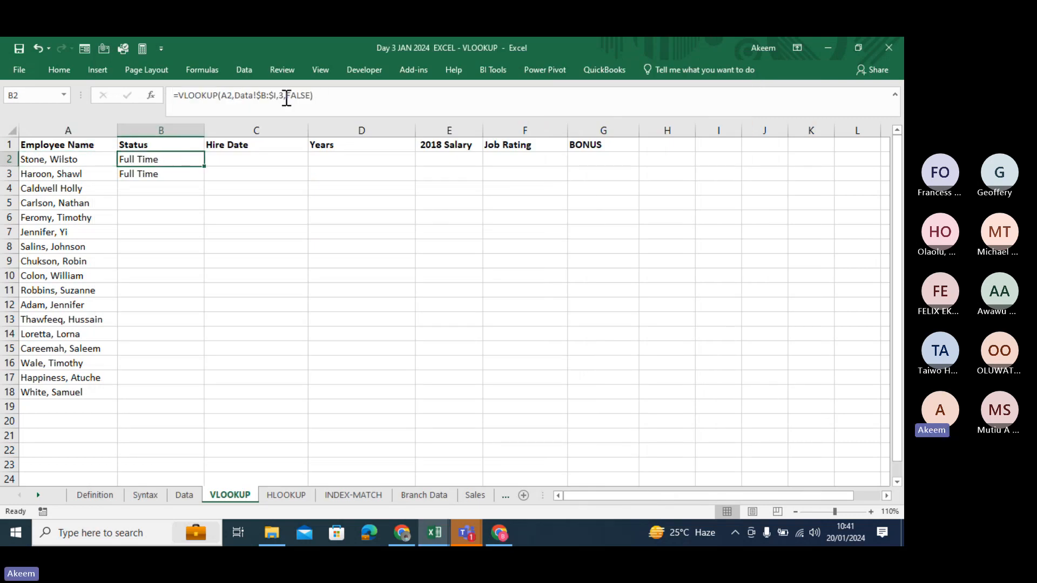
left_click(265, 96)
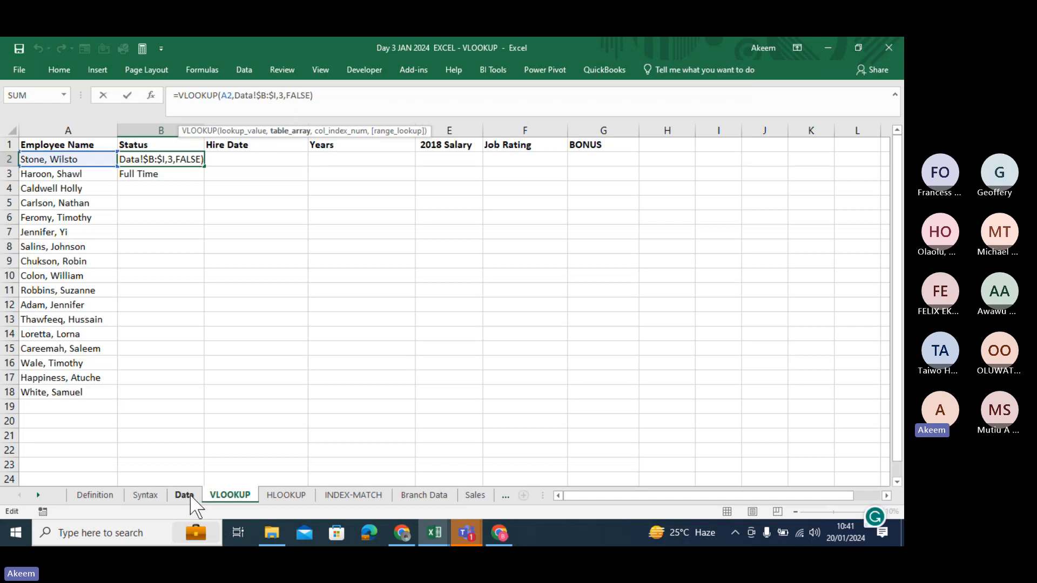
key("Return")
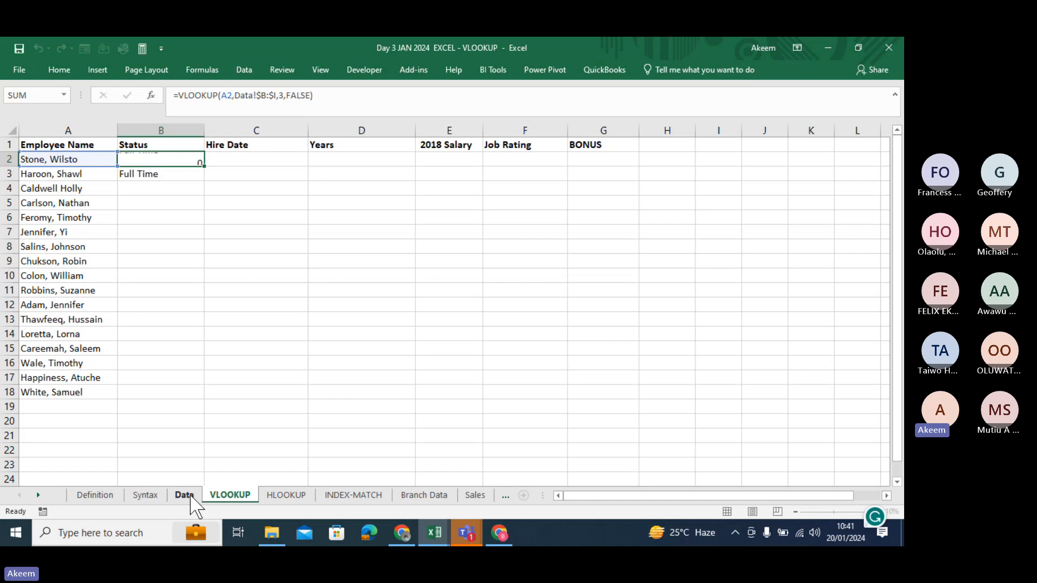
left_click(185, 495)
left_click(52, 131)
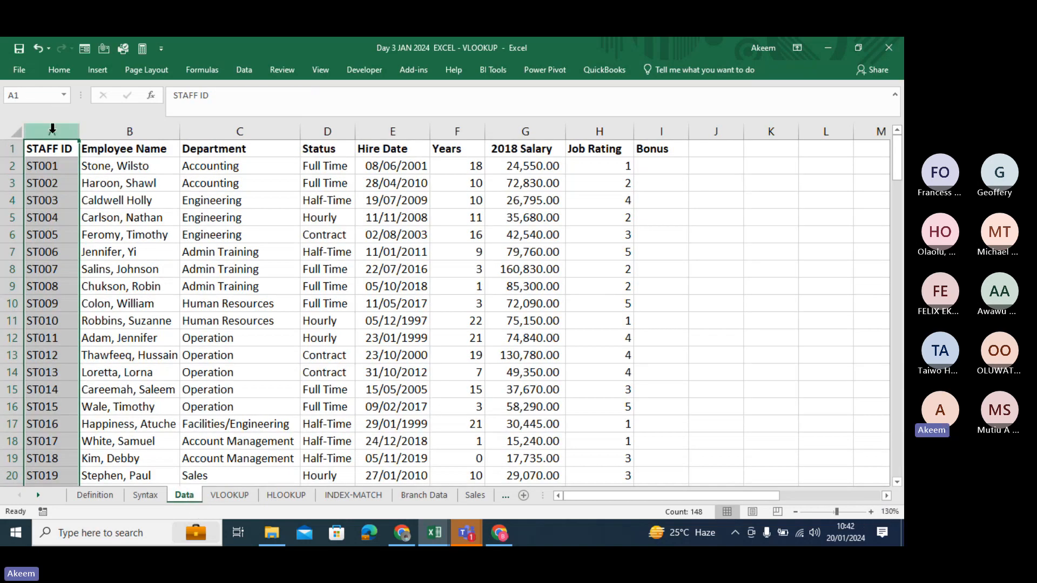
left_click(234, 496)
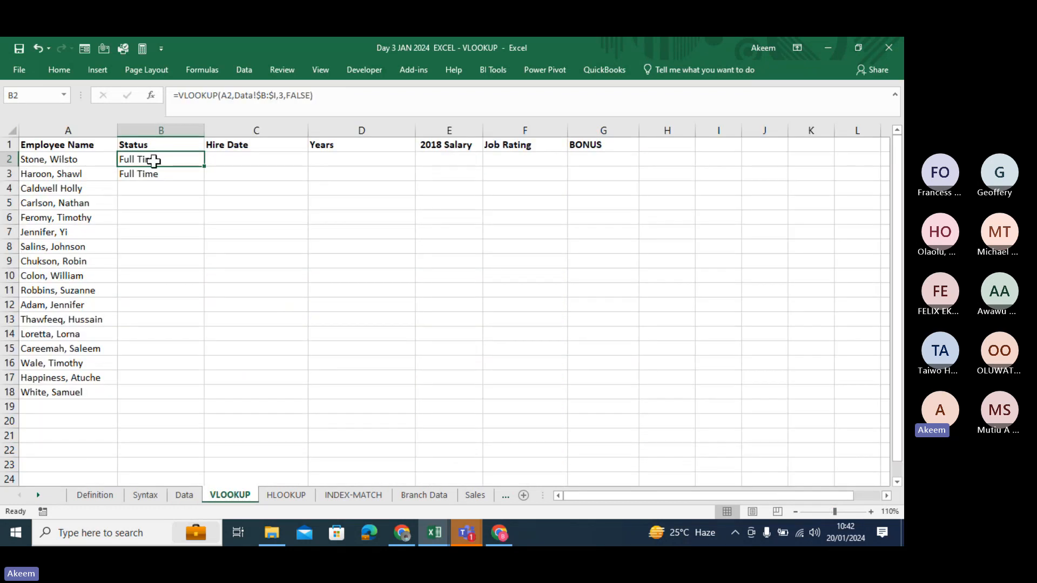
Step: Fill the VLOOKUP formula from B2 across row 2 through the BONUS column in G2
left_click(153, 187)
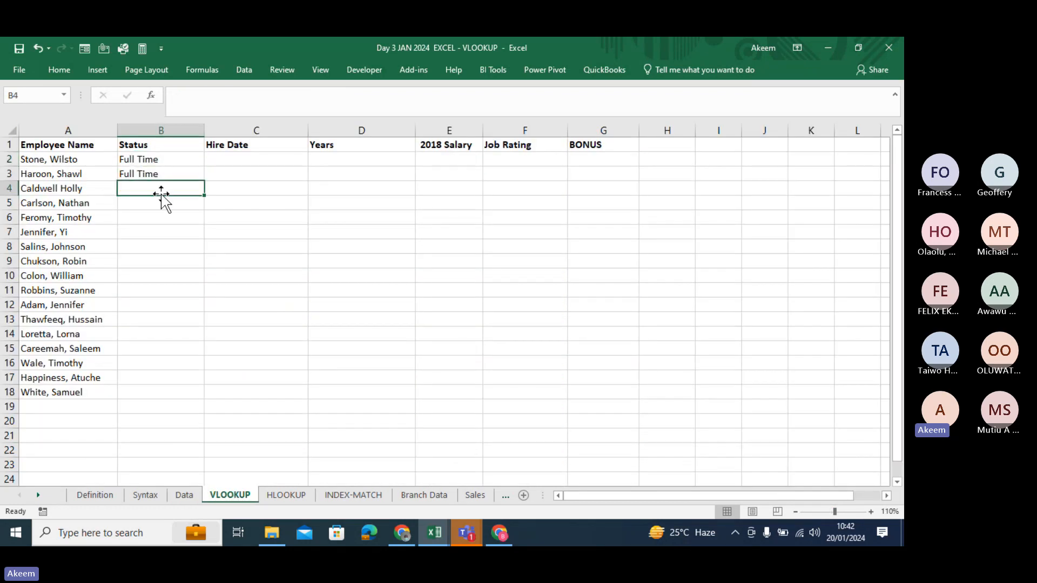
left_click(157, 159)
left_click_drag(205, 166, 621, 172)
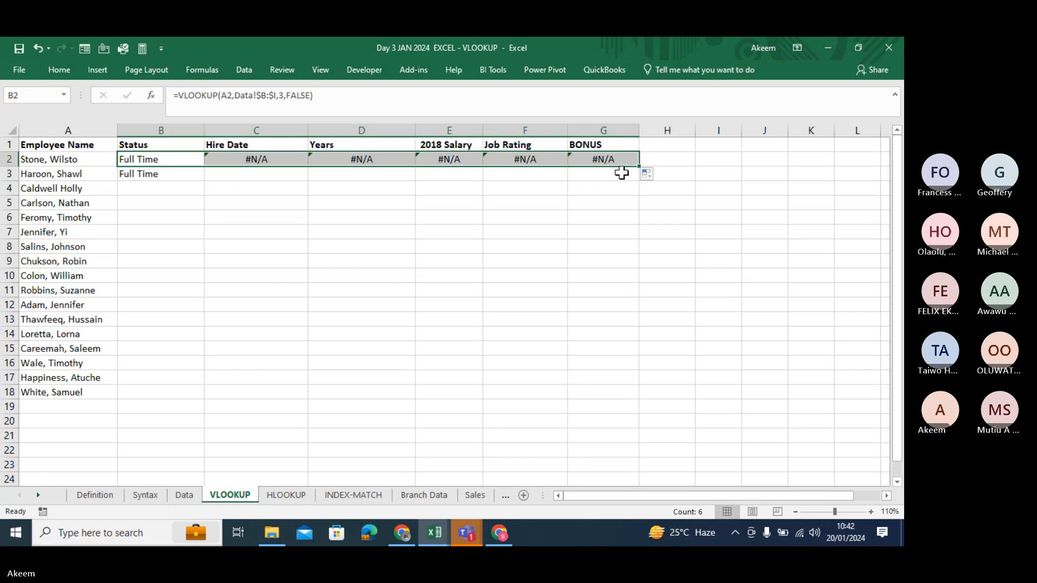
Step: Inspect the lookup value in each copied VLOOKUP formula from C2 to F2 without changing it
left_click(266, 157)
double_click(265, 157)
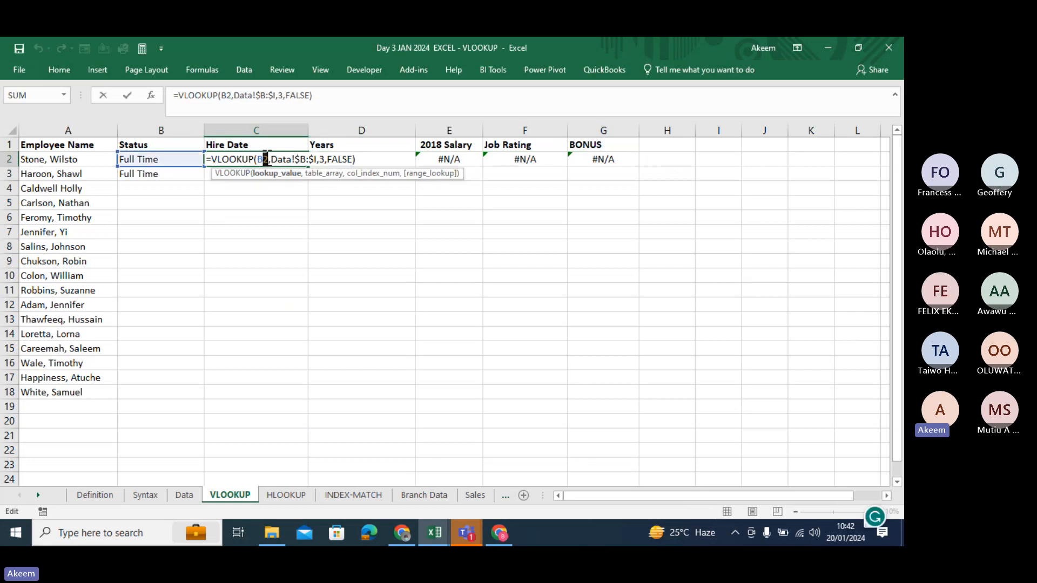
key("Tab")
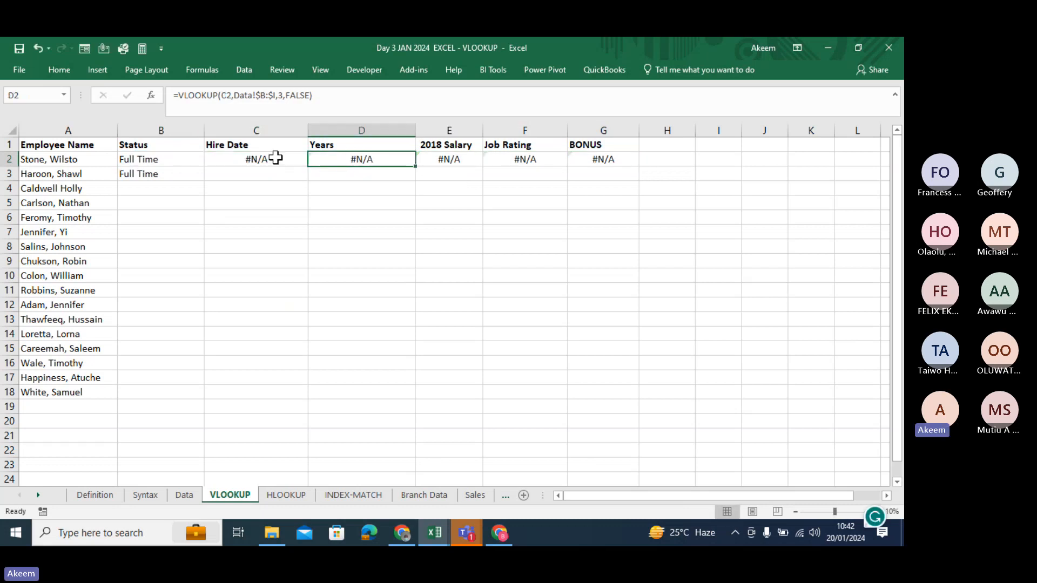
double_click(393, 161)
key("Tab")
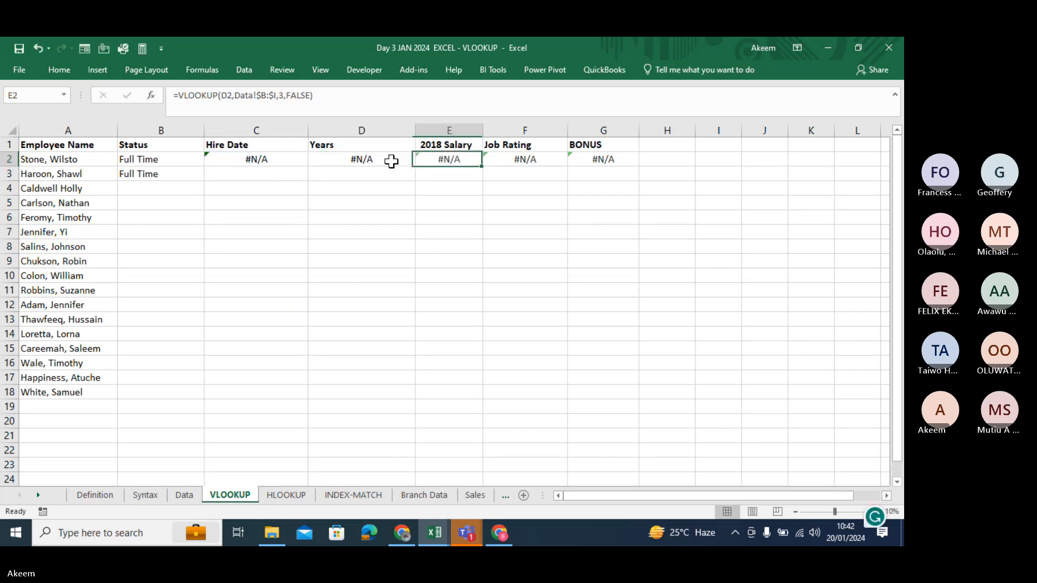
double_click(463, 159)
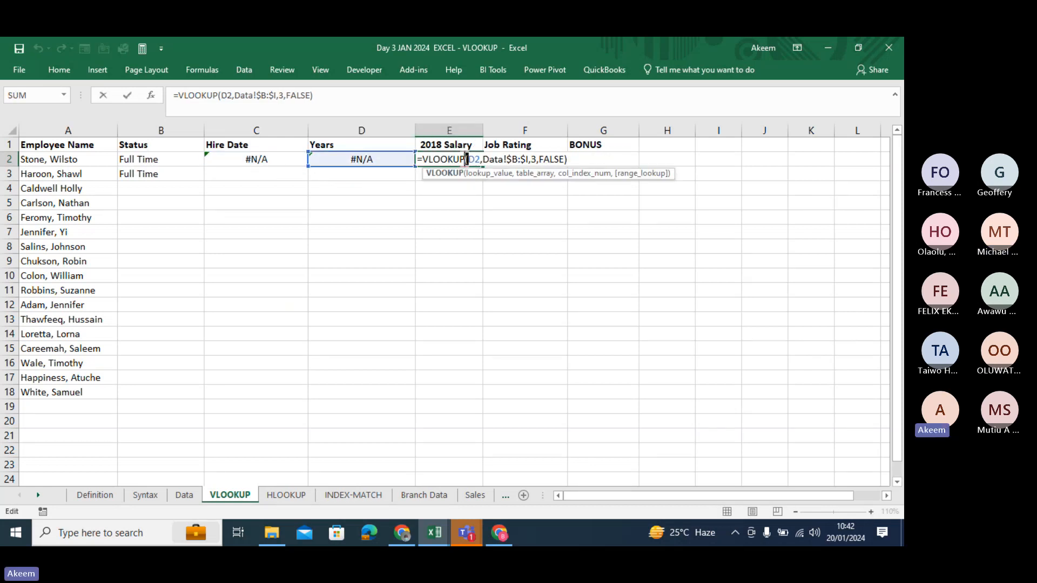
key("Tab")
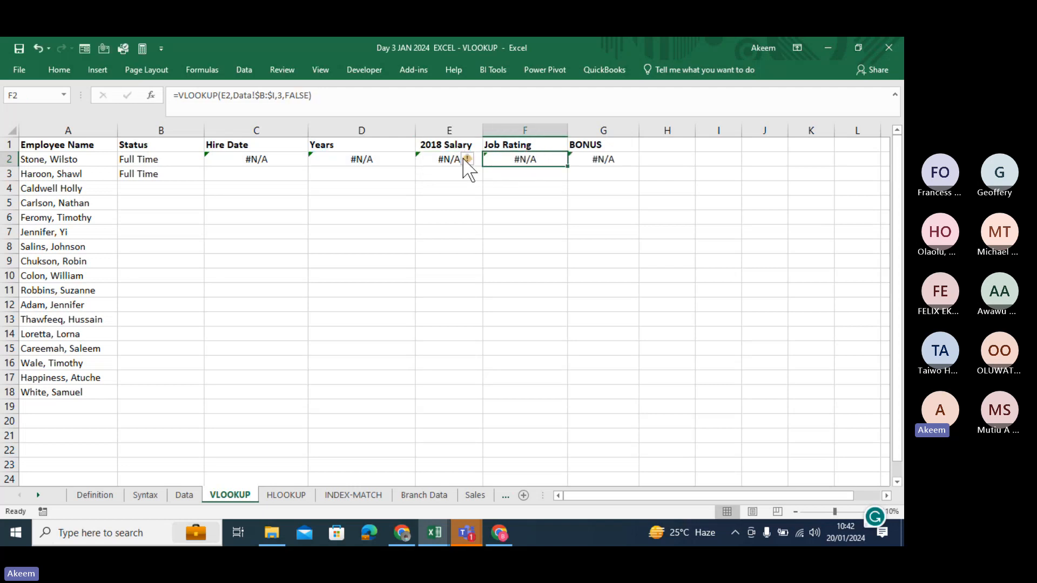
double_click(516, 159)
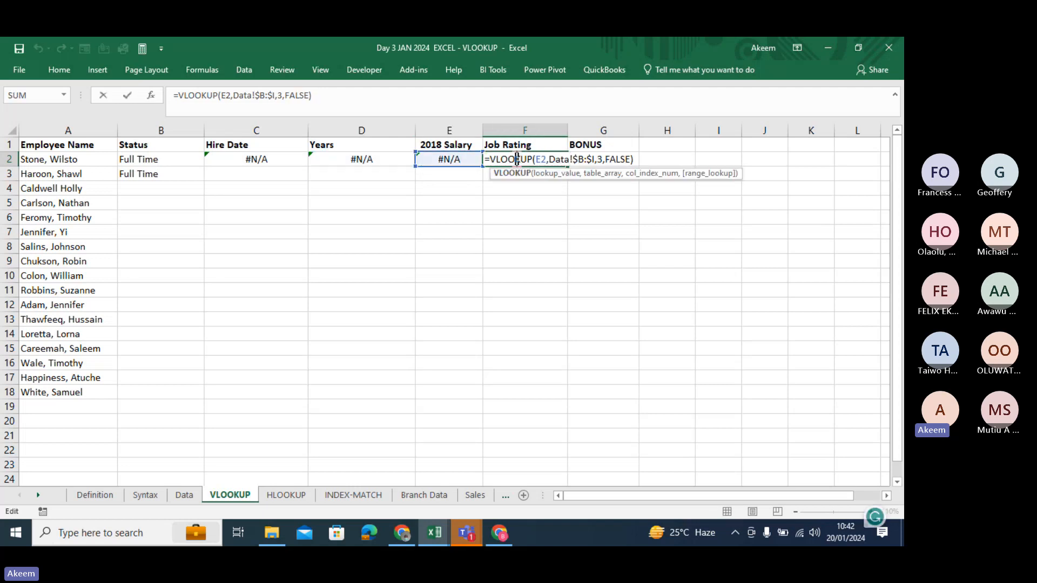
key("Tab")
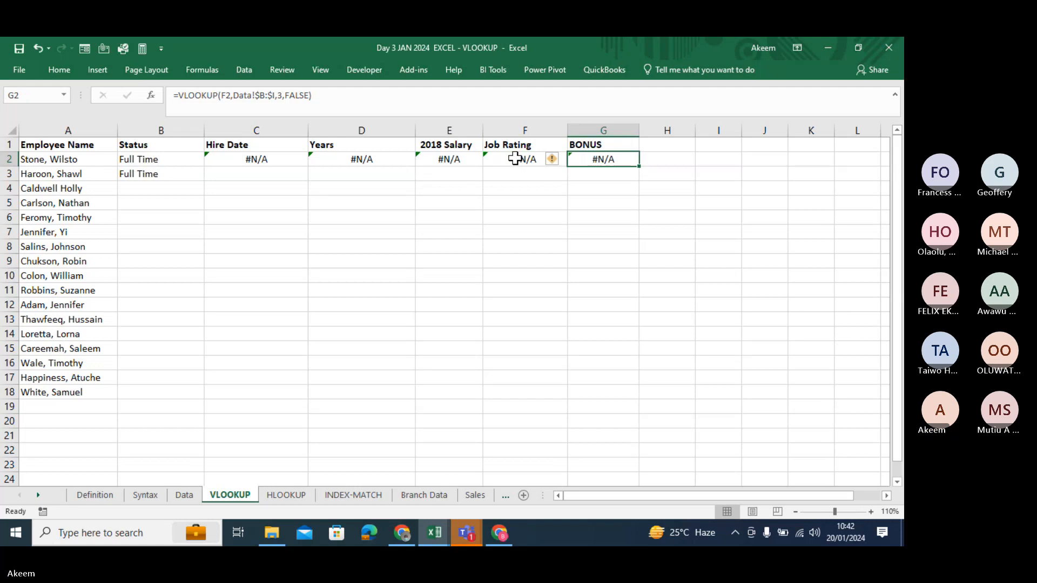
Step: Inspect the VLOOKUP formula in the BONUS cell G2
double_click(603, 158)
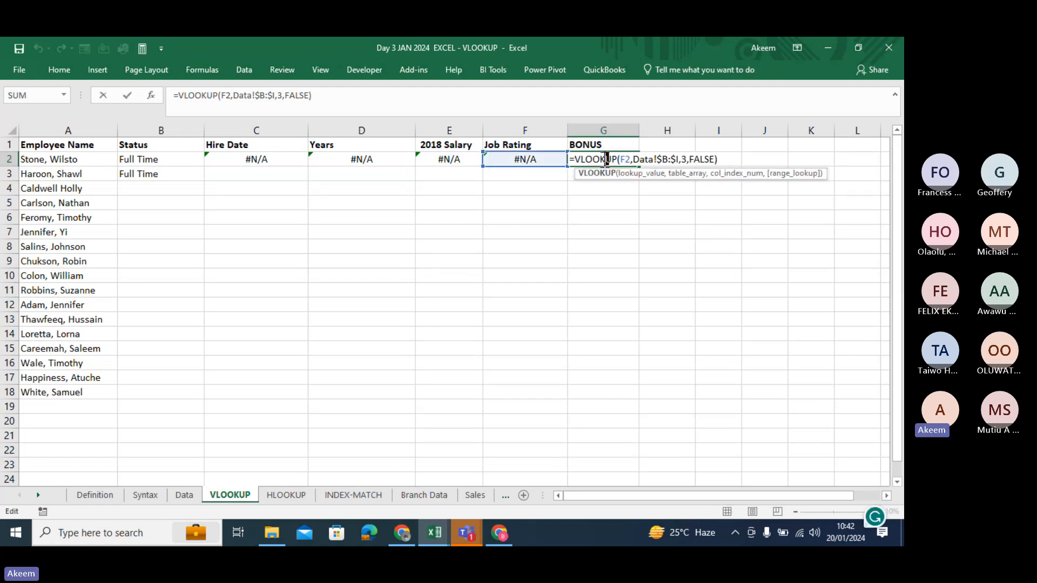
key("Return")
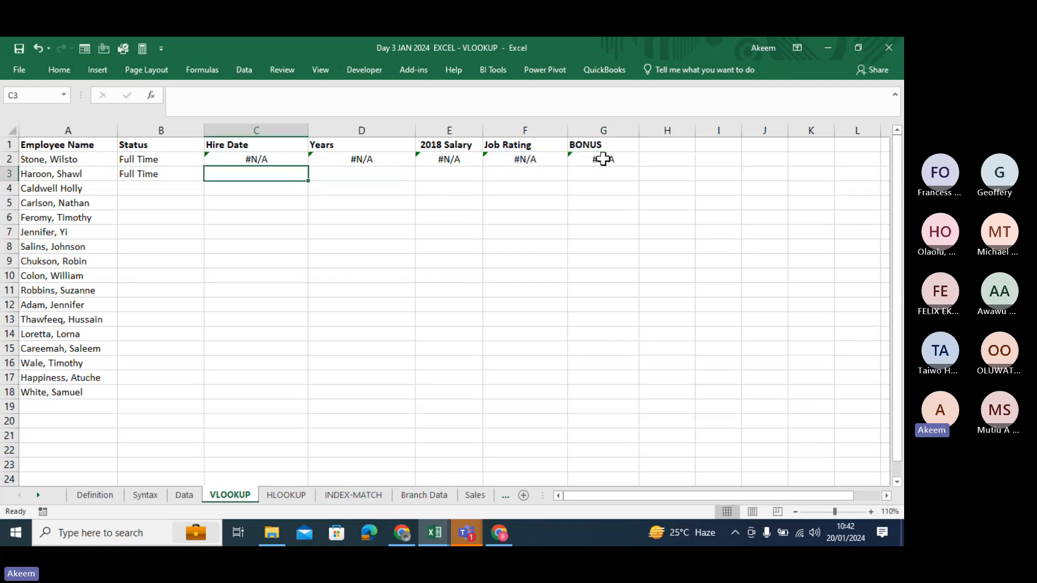
Step: Begin a new VLOOKUP formula in Status cell B3 with A3 as the lookup value
left_click(162, 178)
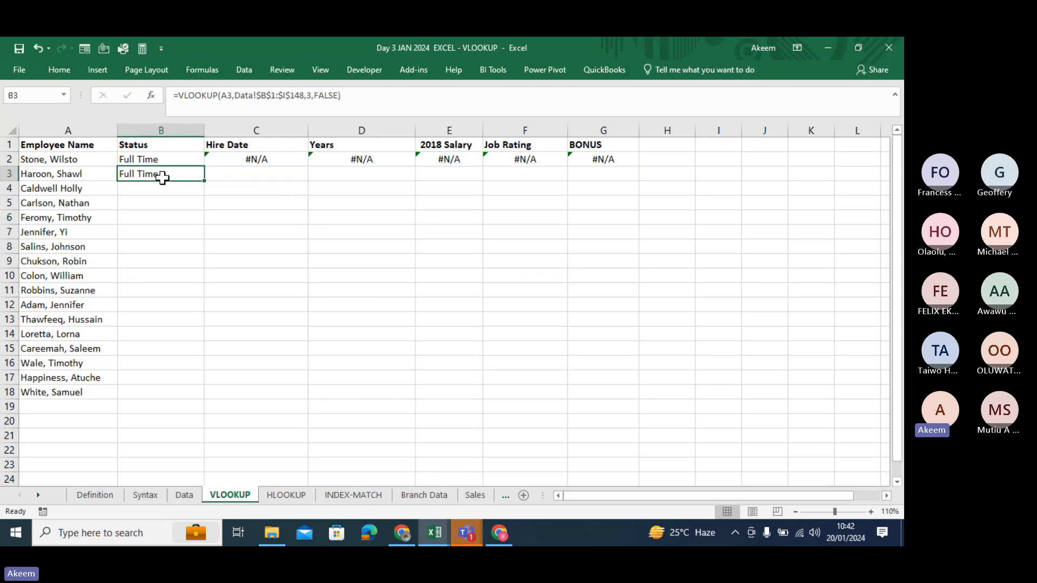
type("=")
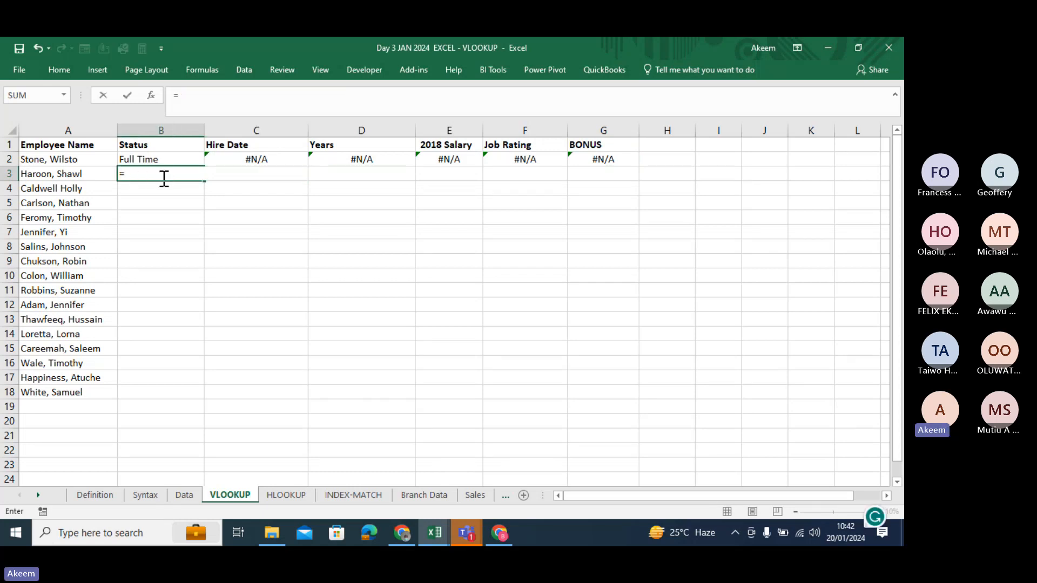
type("vlookup")
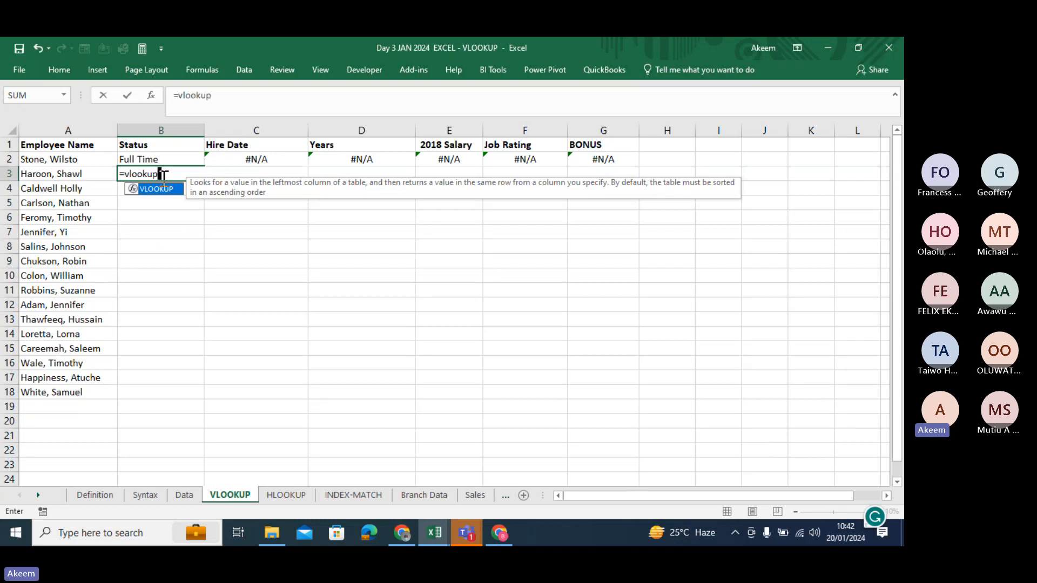
key("Tab")
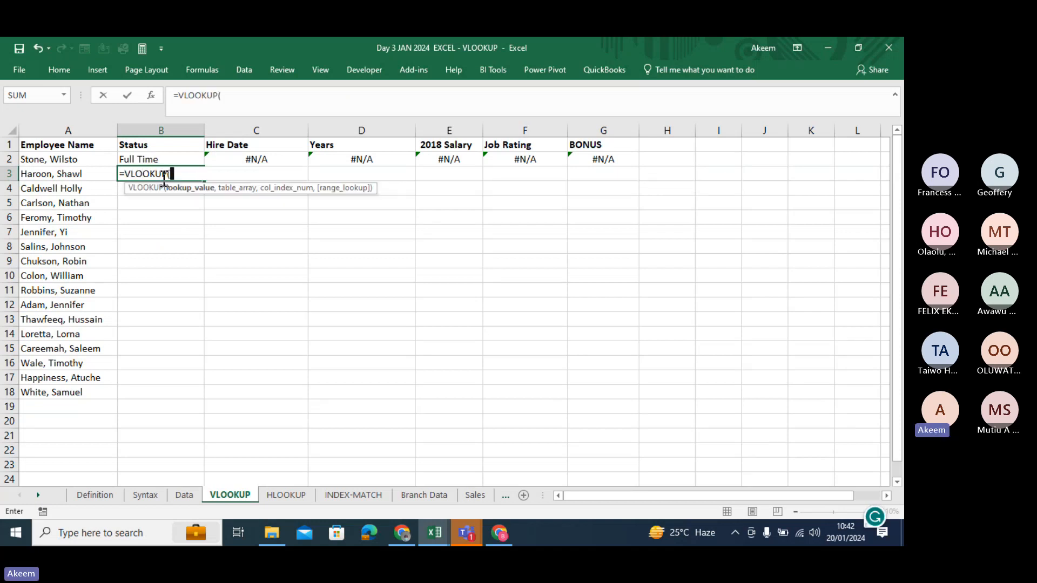
left_click(63, 171)
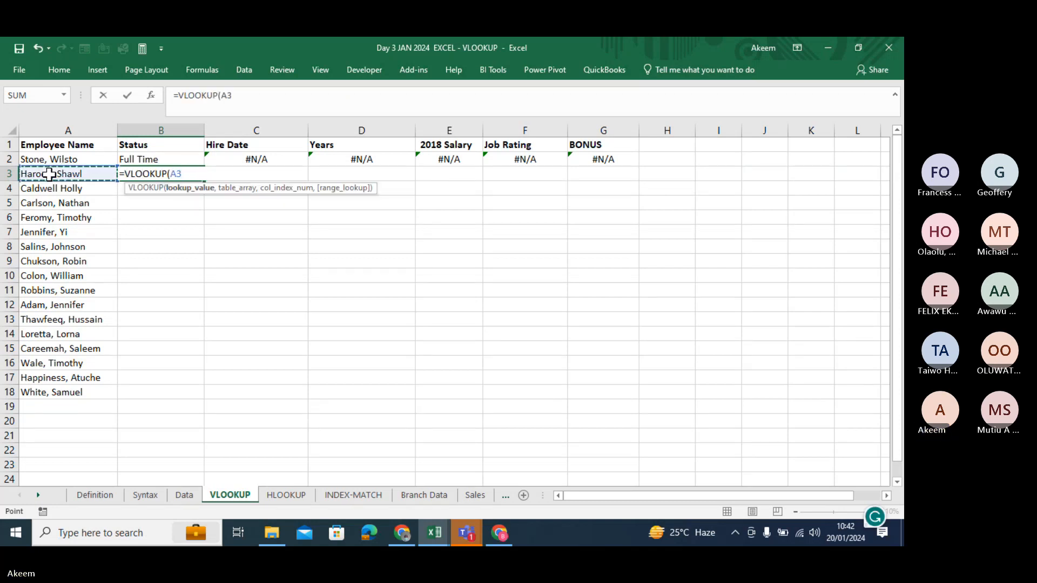
type(",")
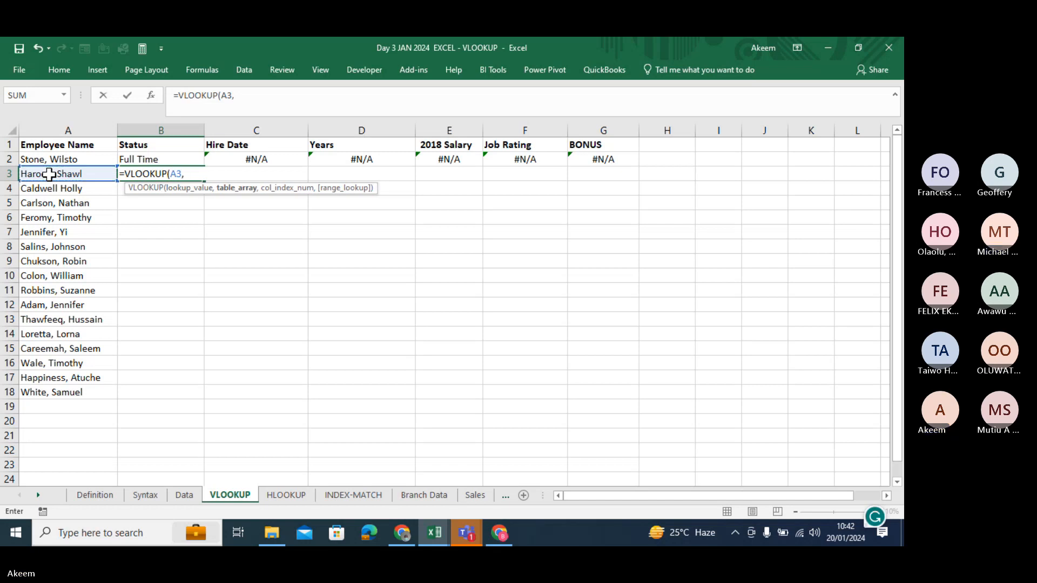
Step: Lock only the column of the lookup value in B3's formula, making the reference $A3
key("BackSpace")
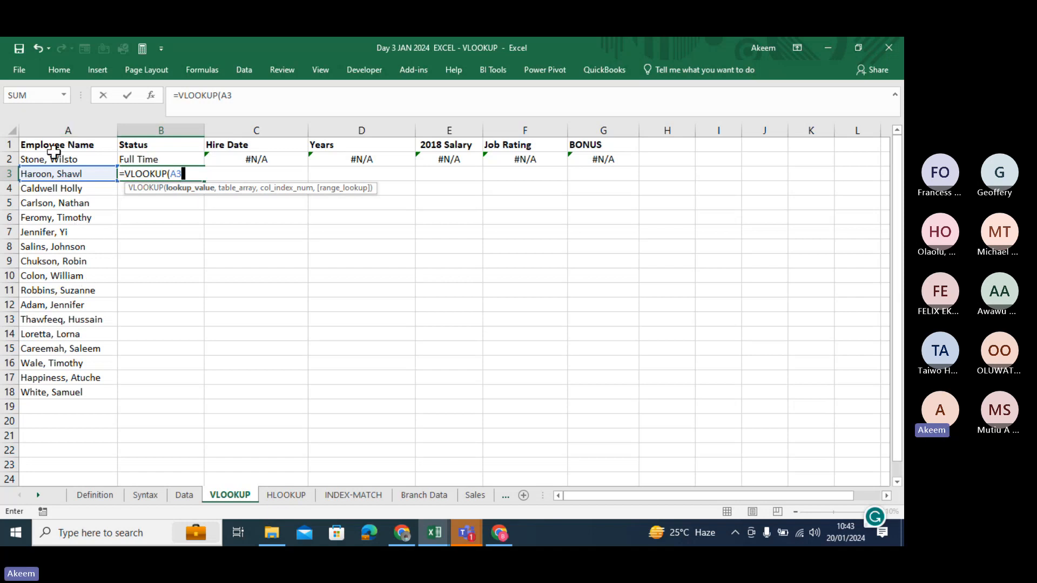
key("Return")
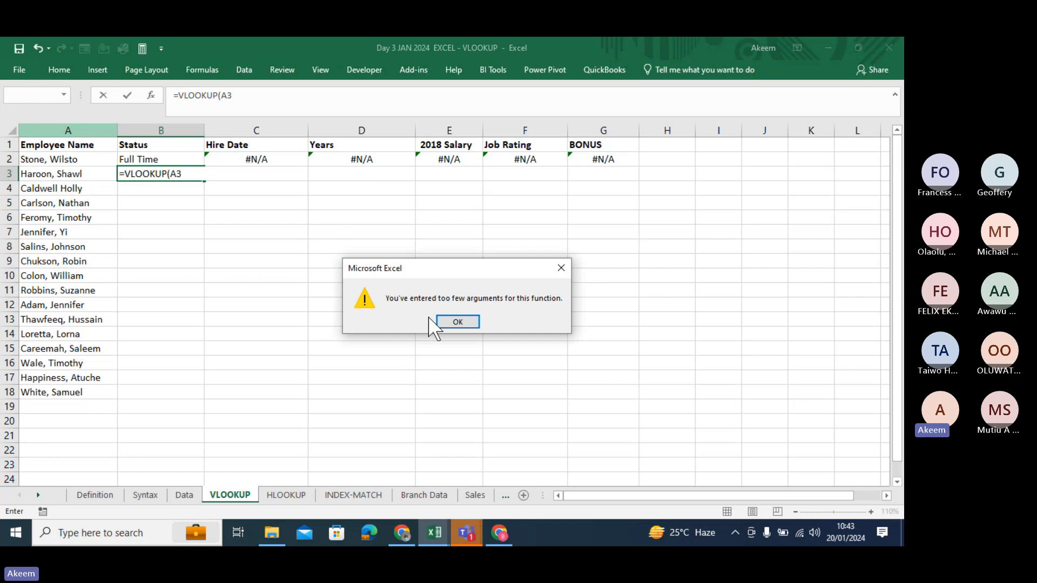
left_click(458, 322)
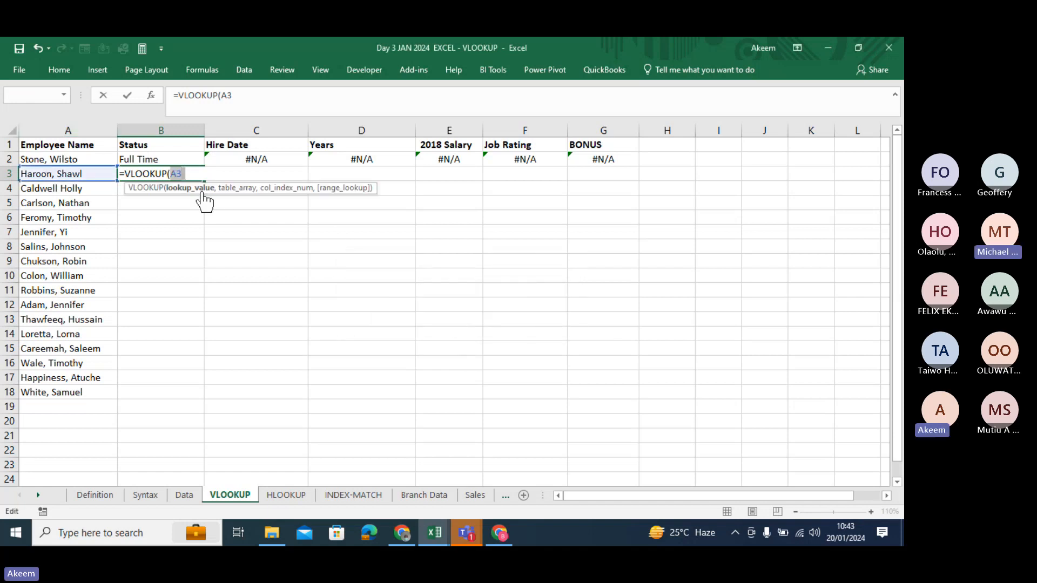
left_click(195, 187)
left_click(197, 178)
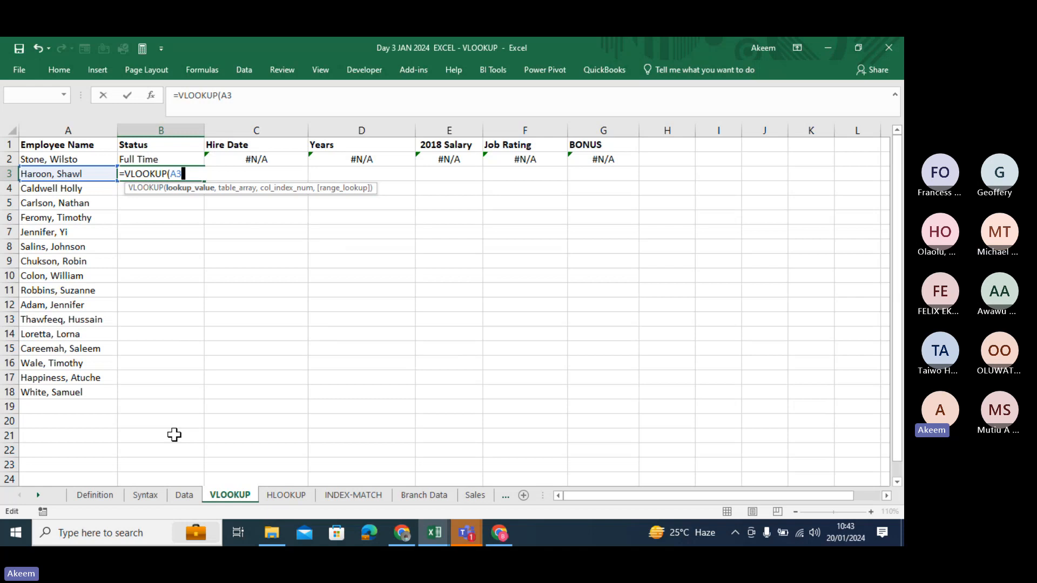
key("F4")
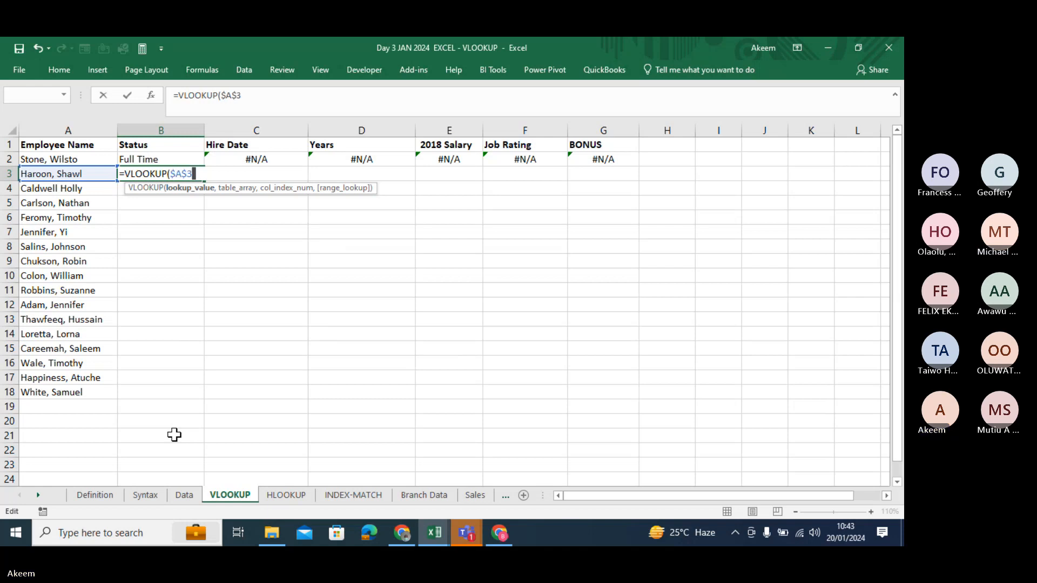
key("F4")
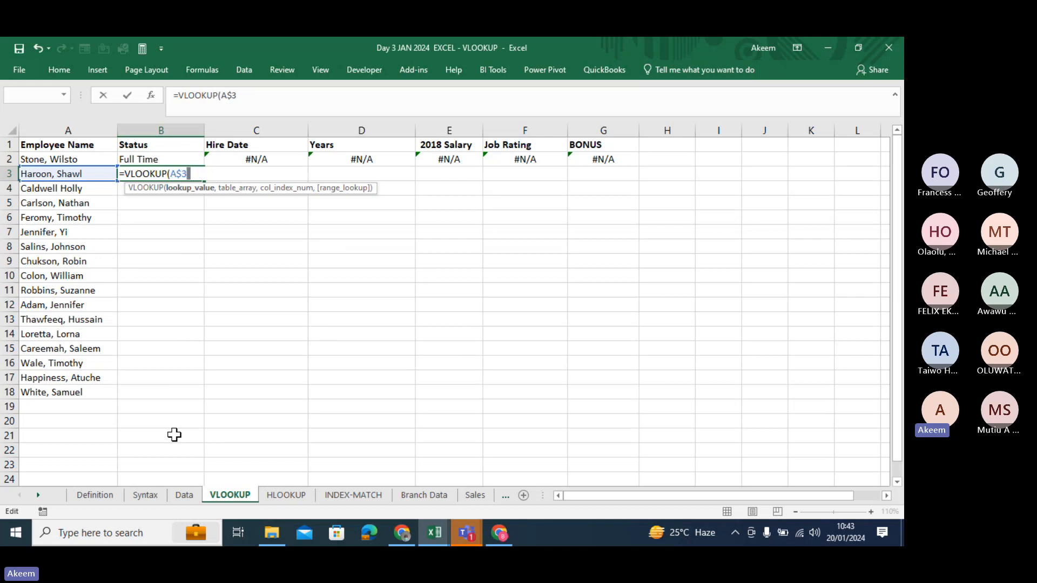
key("F4")
type(",")
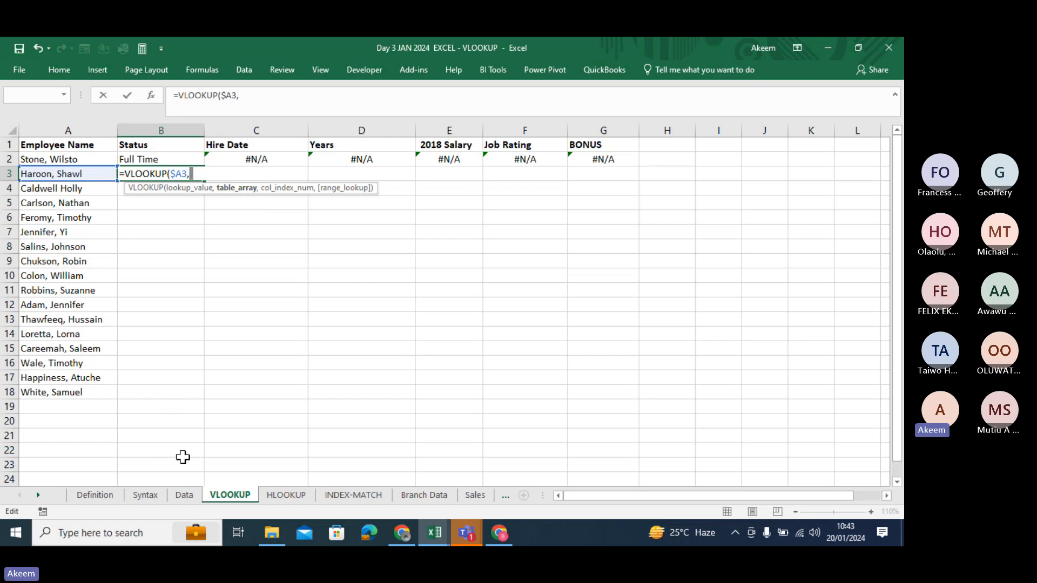
Step: Set the formula's table array to the absolute range $B$1:$I$148 on the Data sheet
left_click(190, 496)
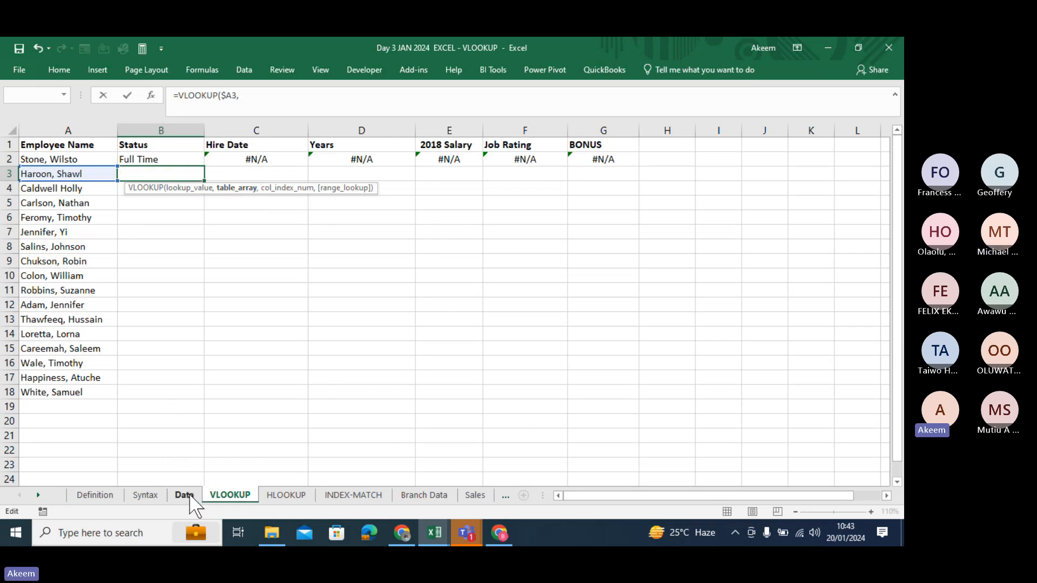
left_click(108, 149)
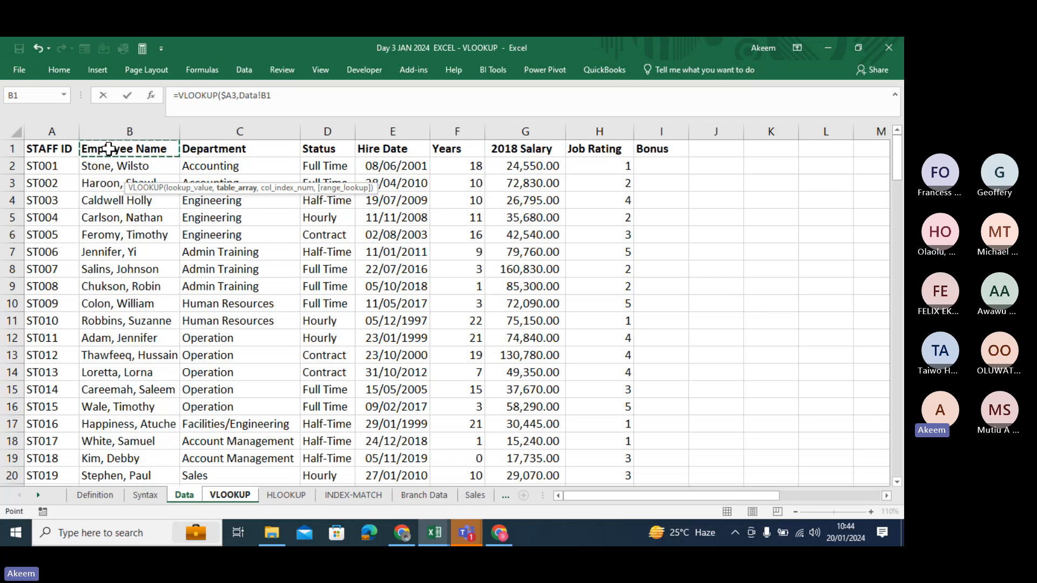
key("ctrl+shift+Right")
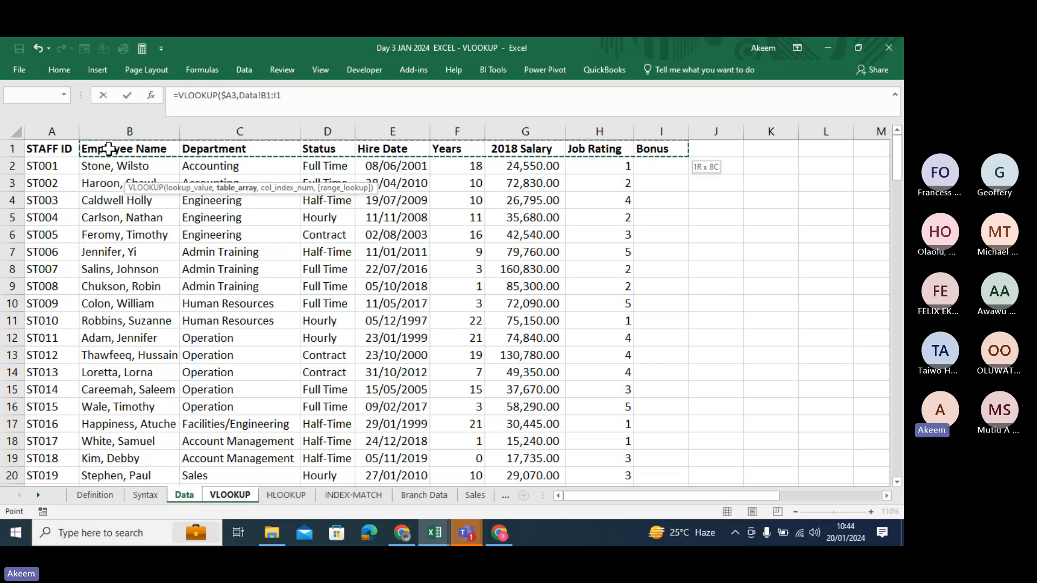
key("ctrl+shift+Down")
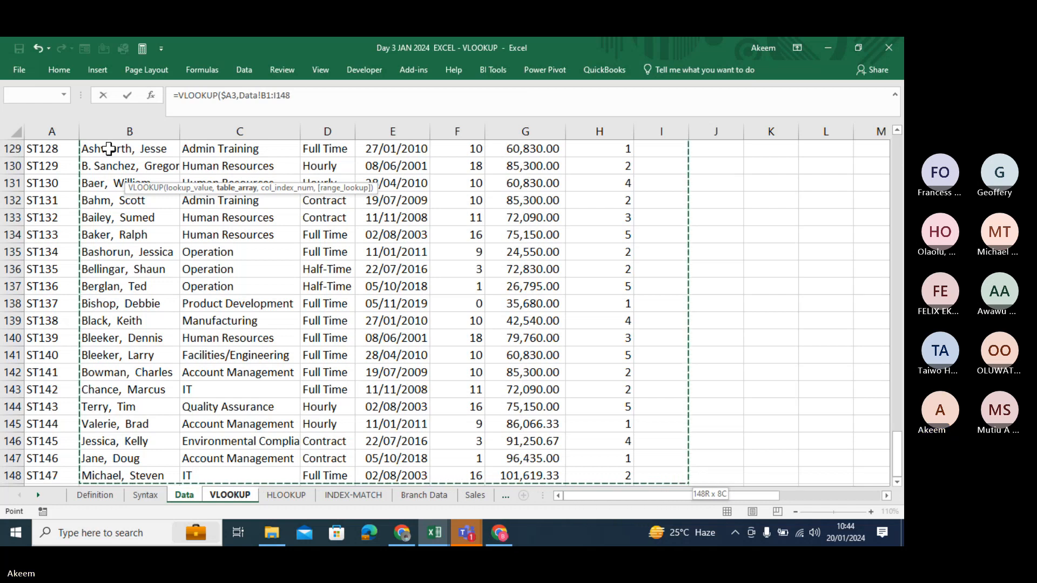
key("F4")
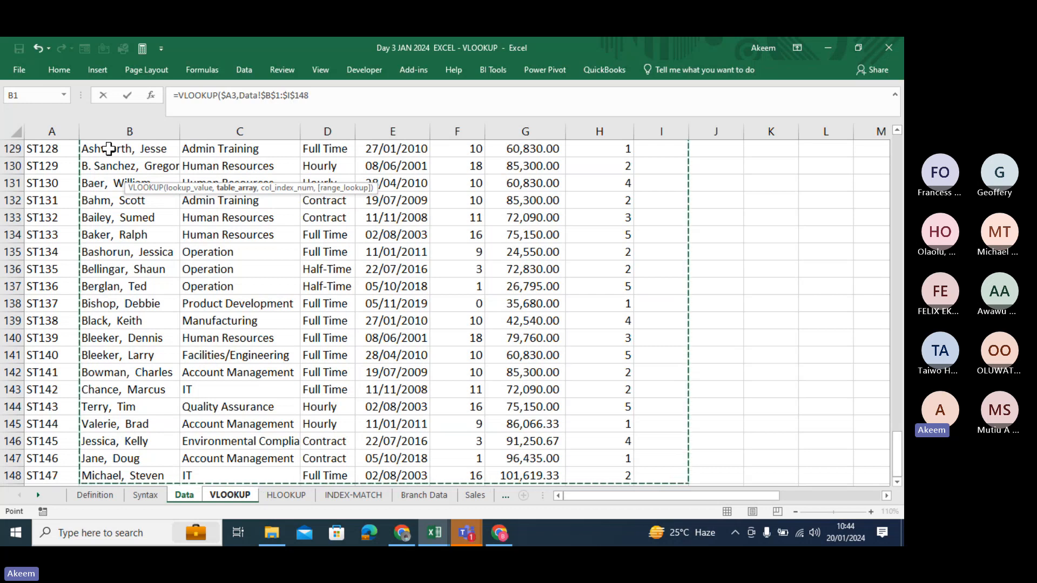
type(",")
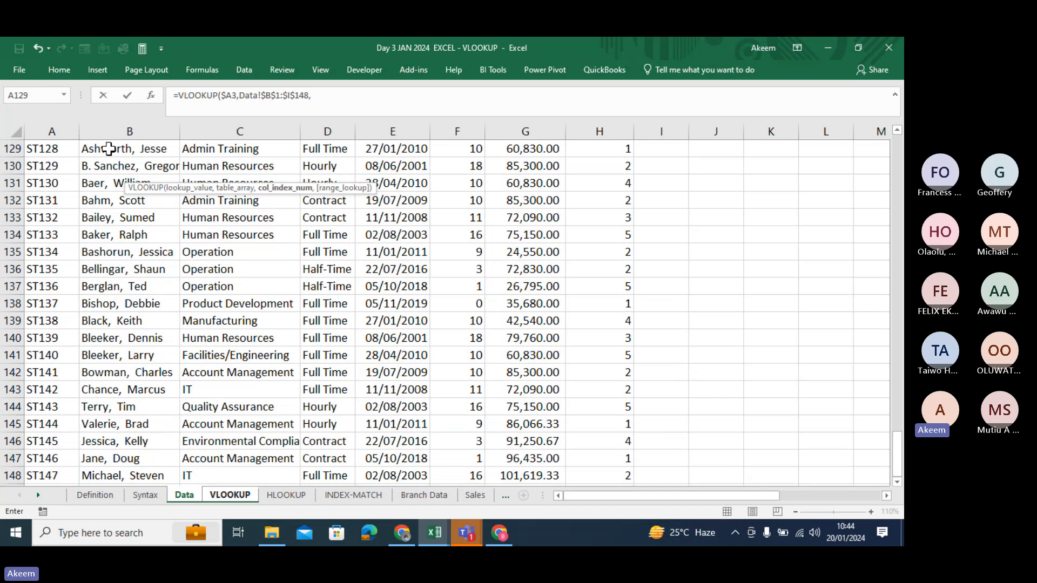
Step: Complete the B3 formula with column index 3 and the exact-match option FALSE
type("3,")
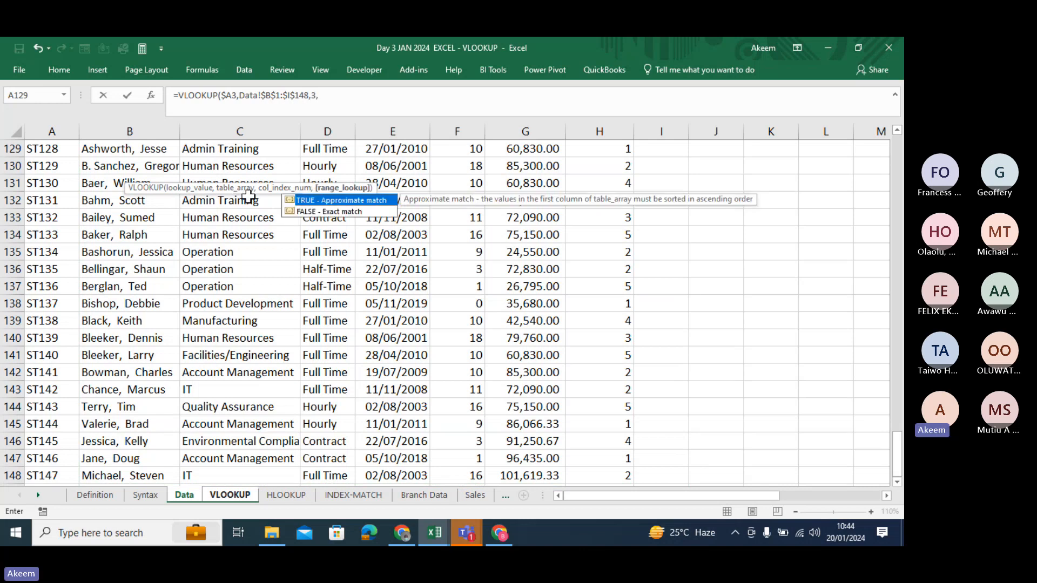
double_click(329, 212)
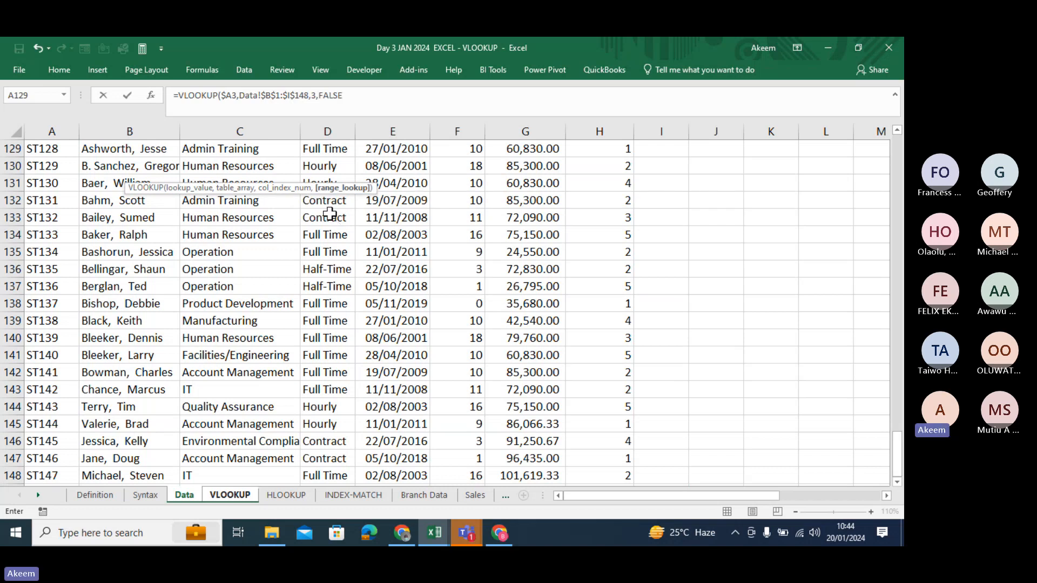
type(")")
key("Return")
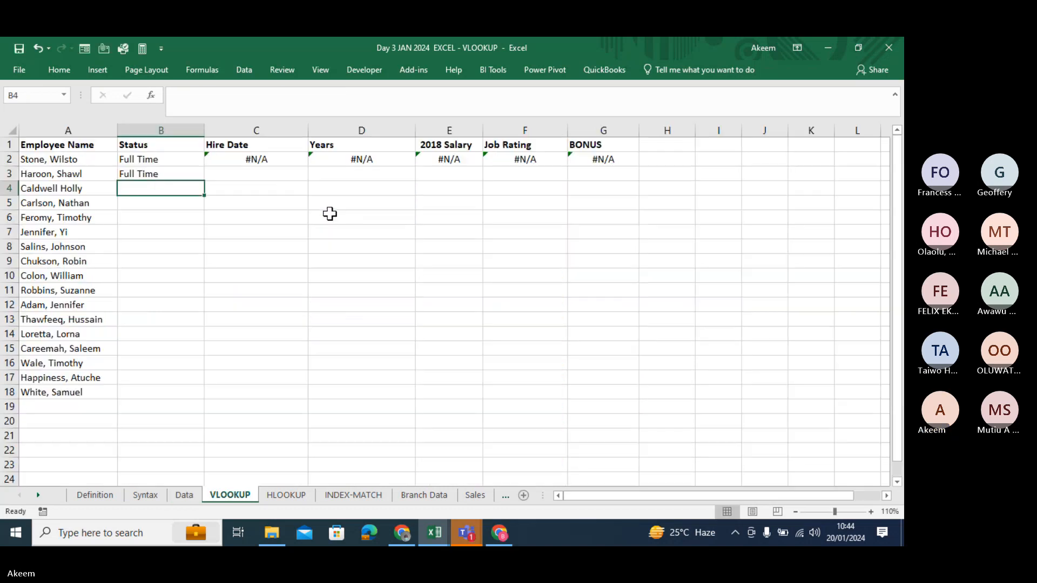
Step: Check the row part of B3's lookup reference and fill the formula down through B16
left_click(186, 169)
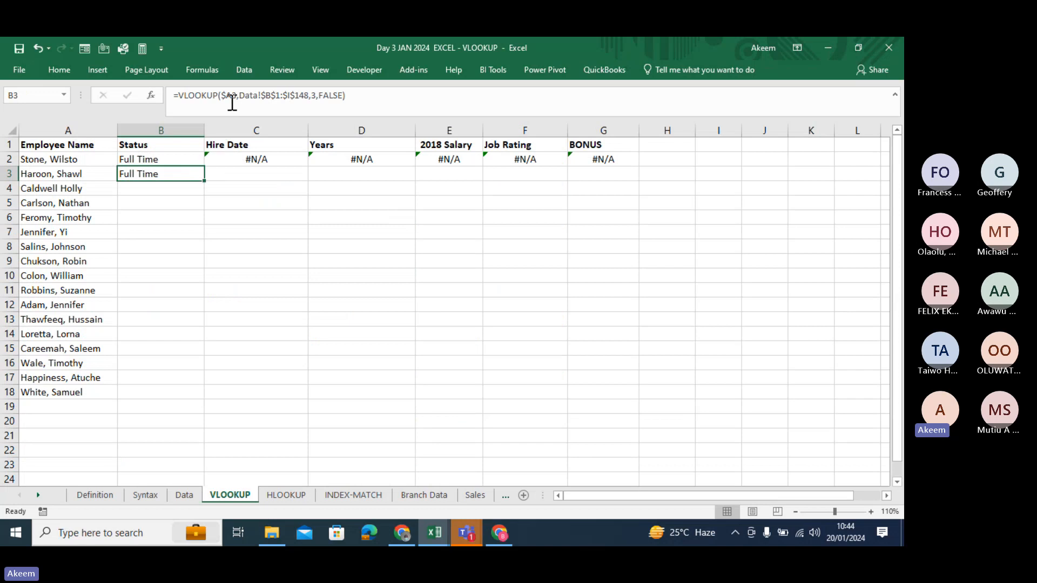
left_click_drag(236, 95, 232, 96)
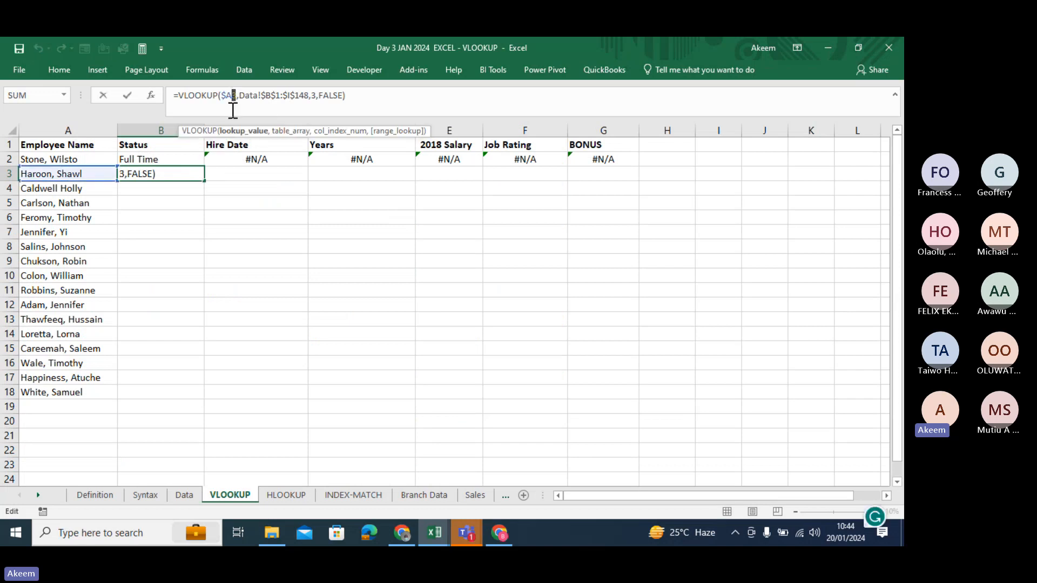
key("Return")
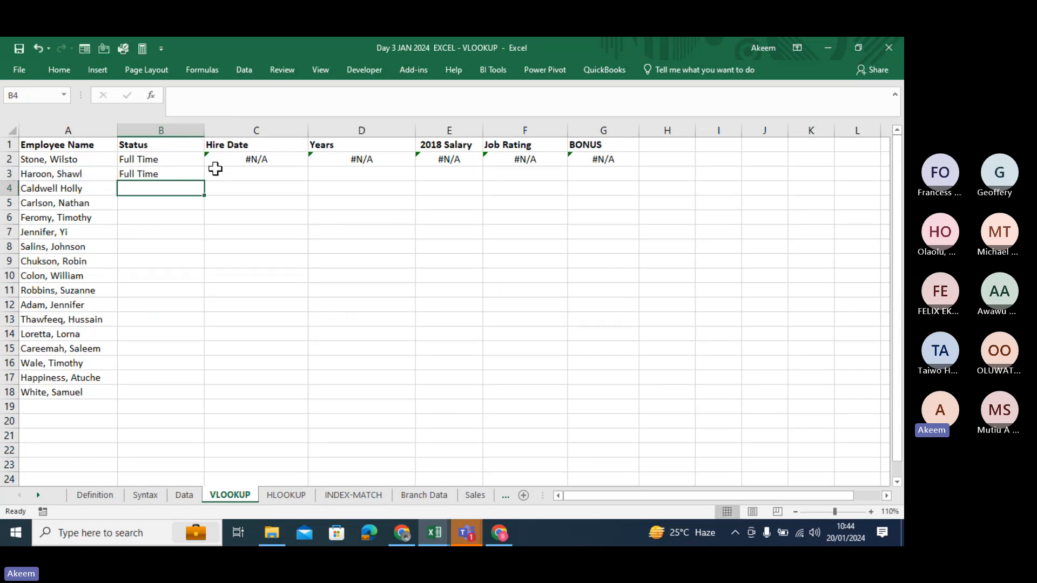
left_click(187, 178)
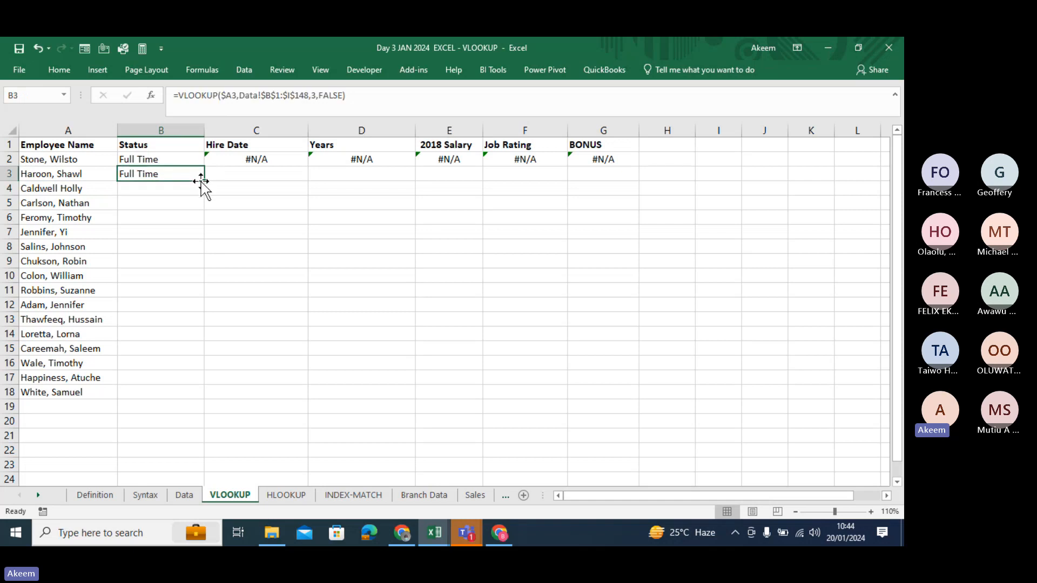
left_click_drag(204, 181, 203, 365)
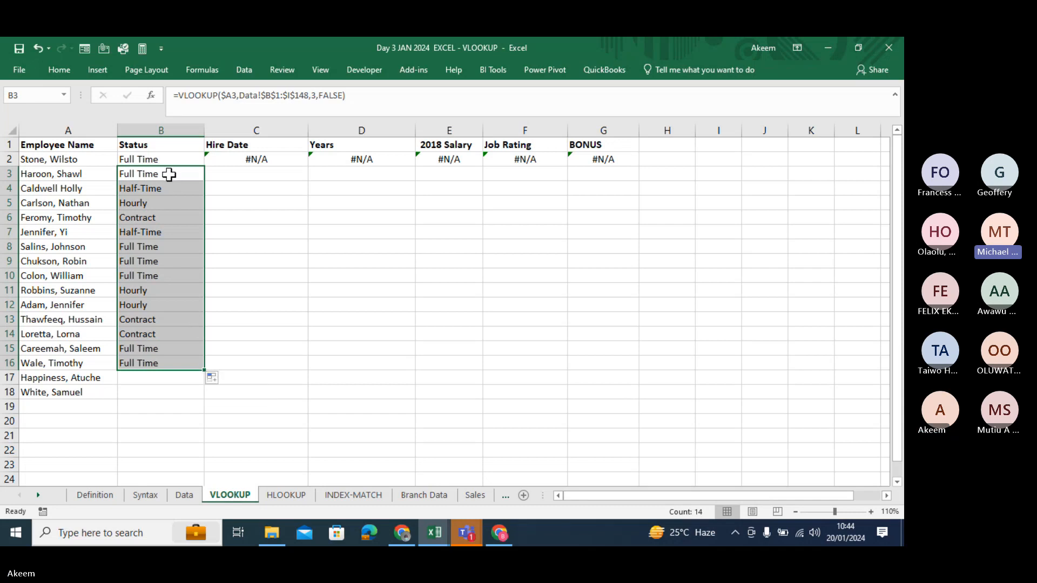
Step: Check the locked column in B3's lookup reference and fill the formula across row 3 through G3
left_click(169, 173)
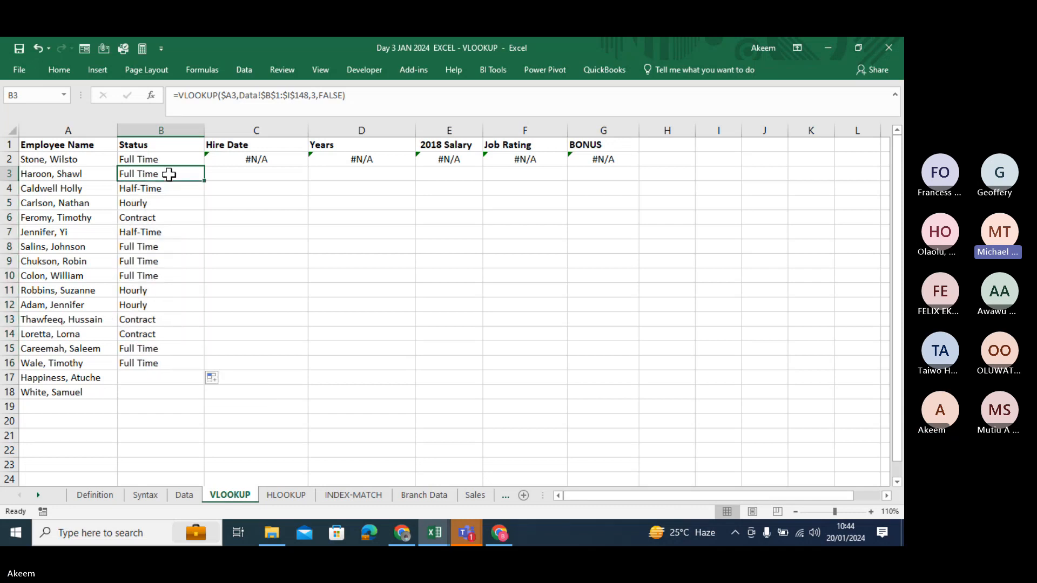
left_click(229, 95)
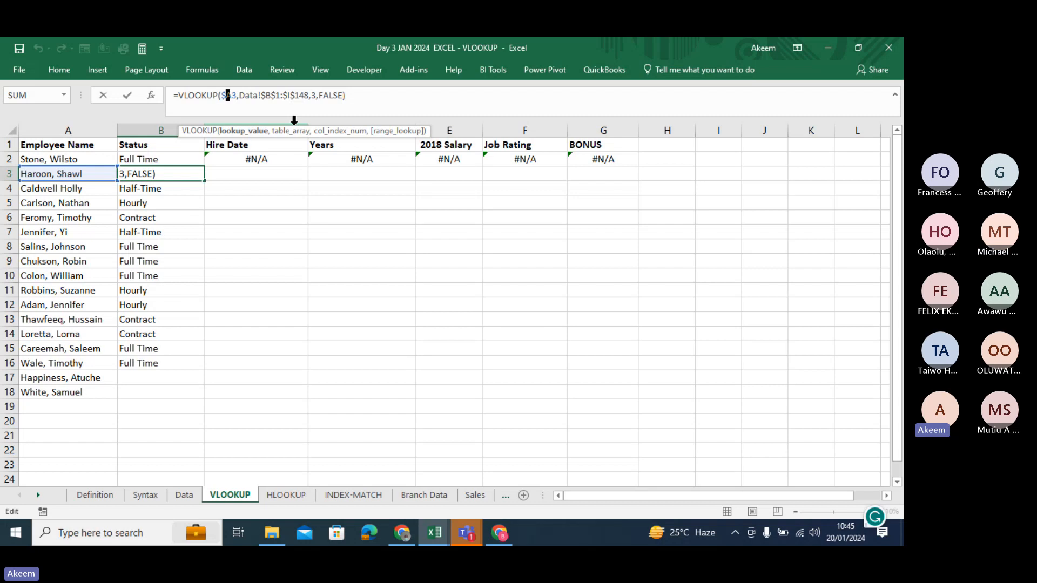
key("Return")
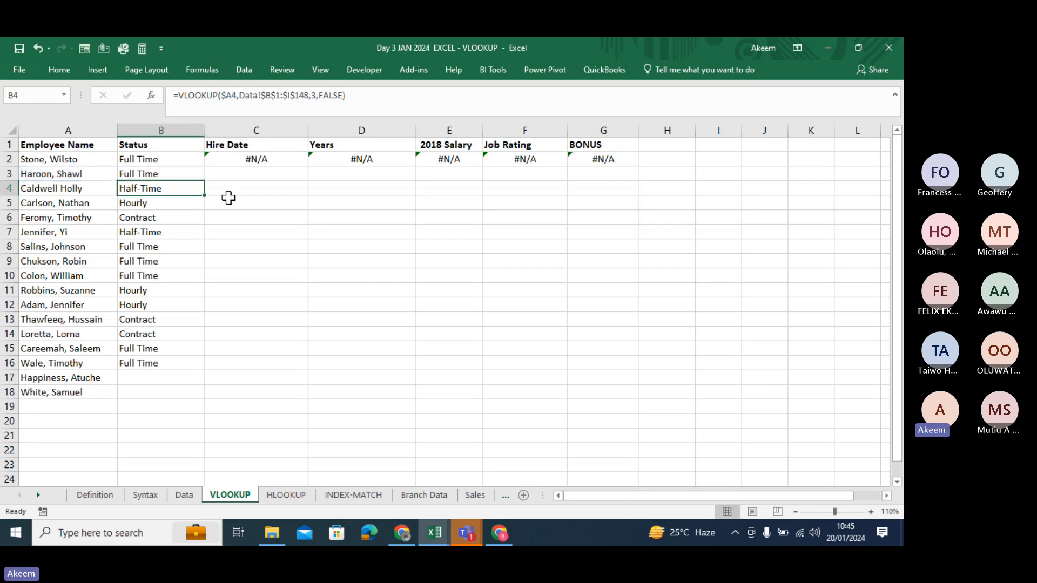
left_click(183, 174)
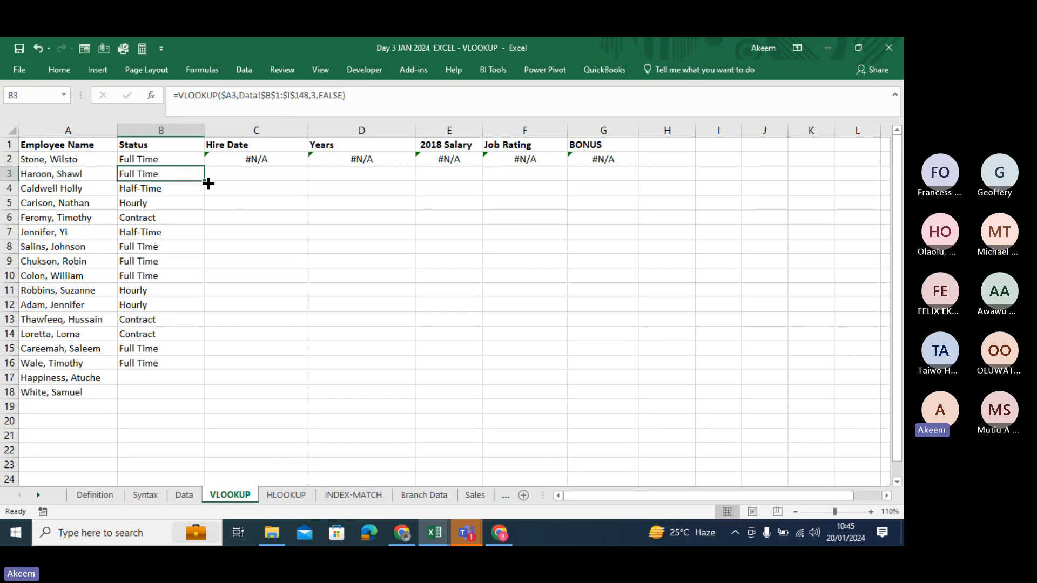
left_click_drag(208, 184, 615, 184)
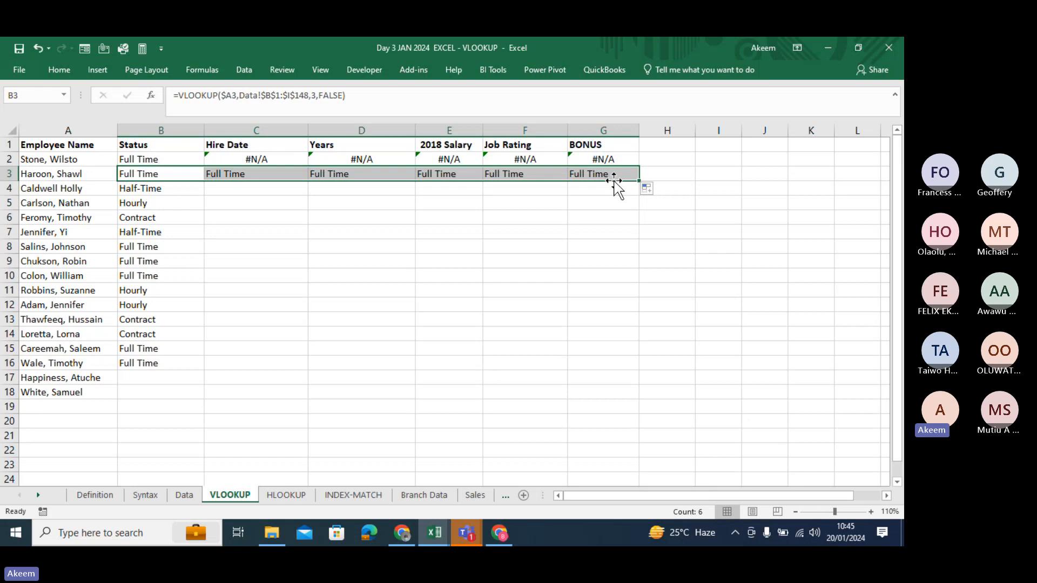
Step: Check the column index argument in the row 3 formulas in B3, D3 and C3, and admit the waiting meeting participant
left_click(317, 95)
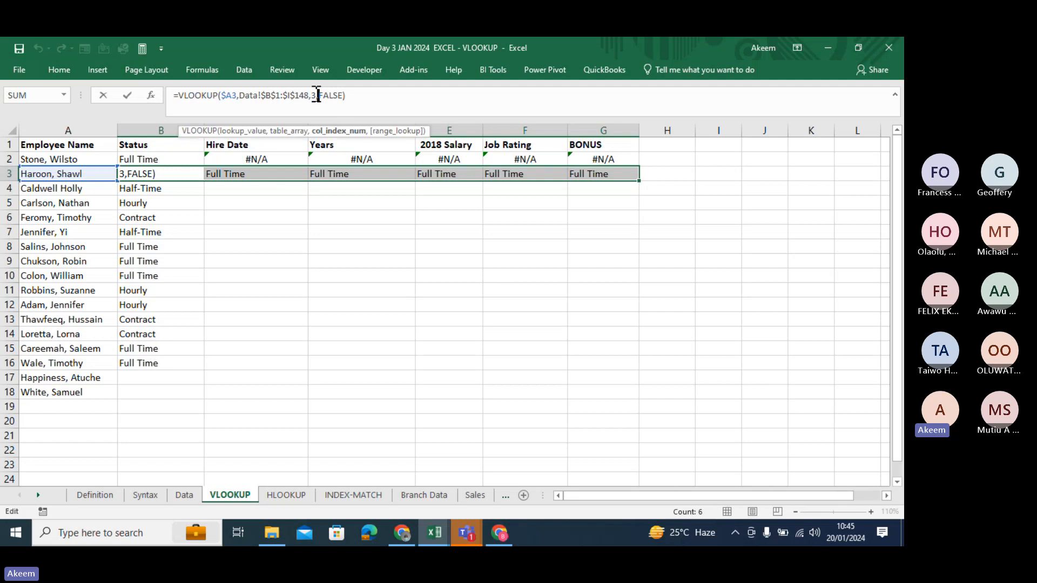
left_click(360, 174)
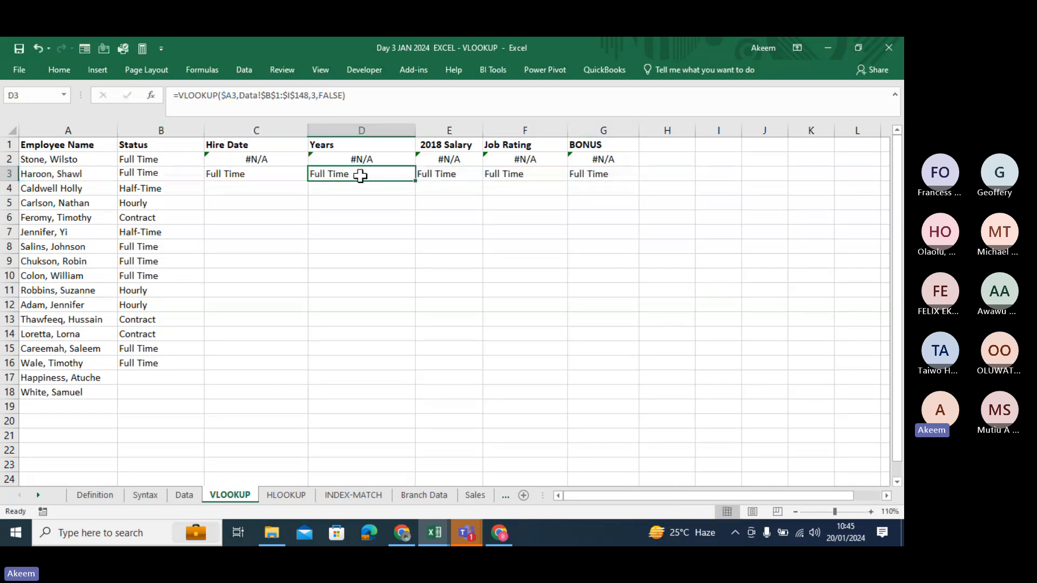
left_click(258, 173)
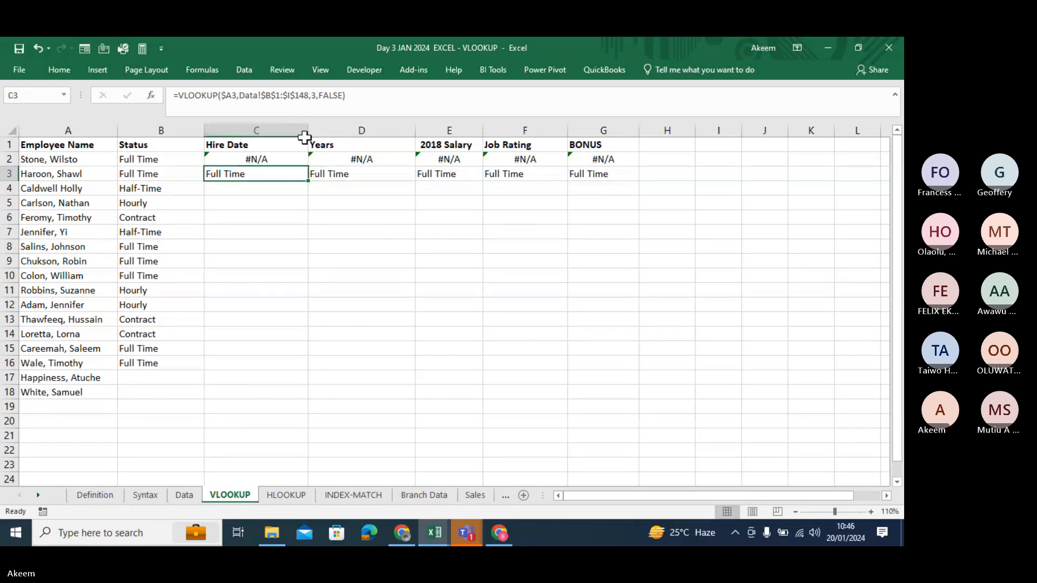
left_click(837, 442)
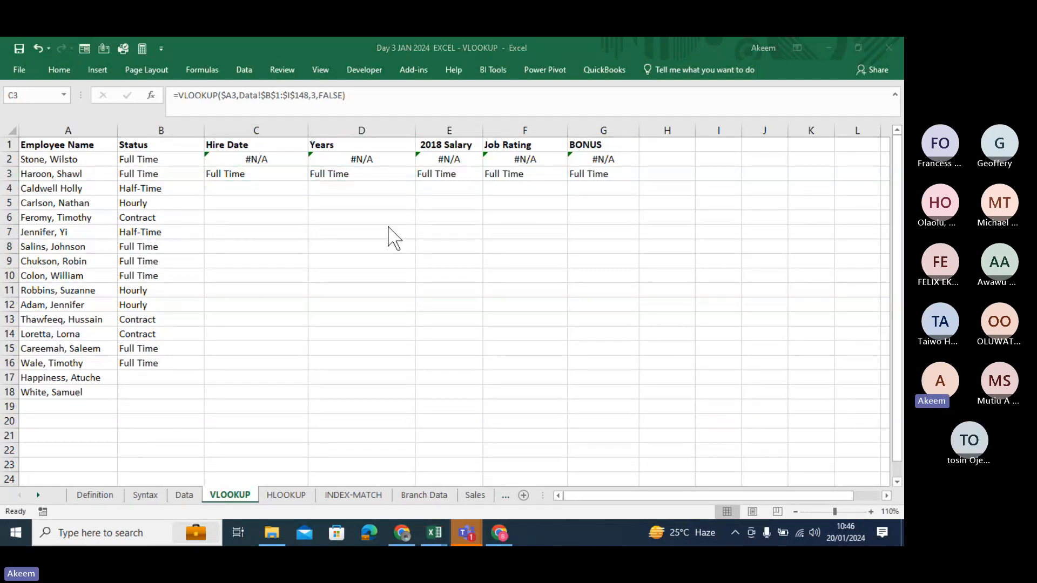
Step: Count the Data sheet's columns from Employee Name through Hire Date to determine the Hire Date column index
left_click(247, 140)
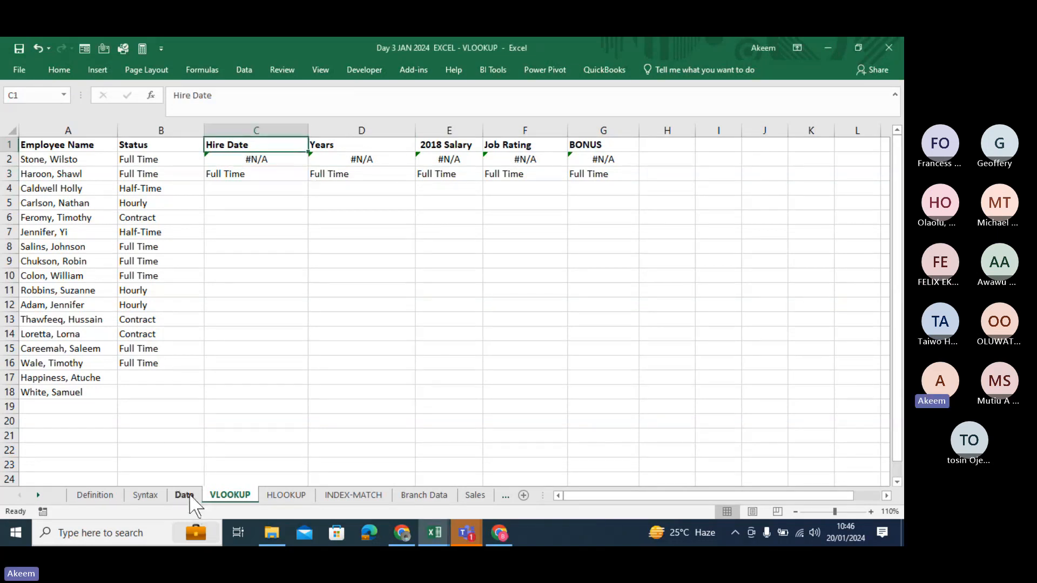
left_click(184, 495)
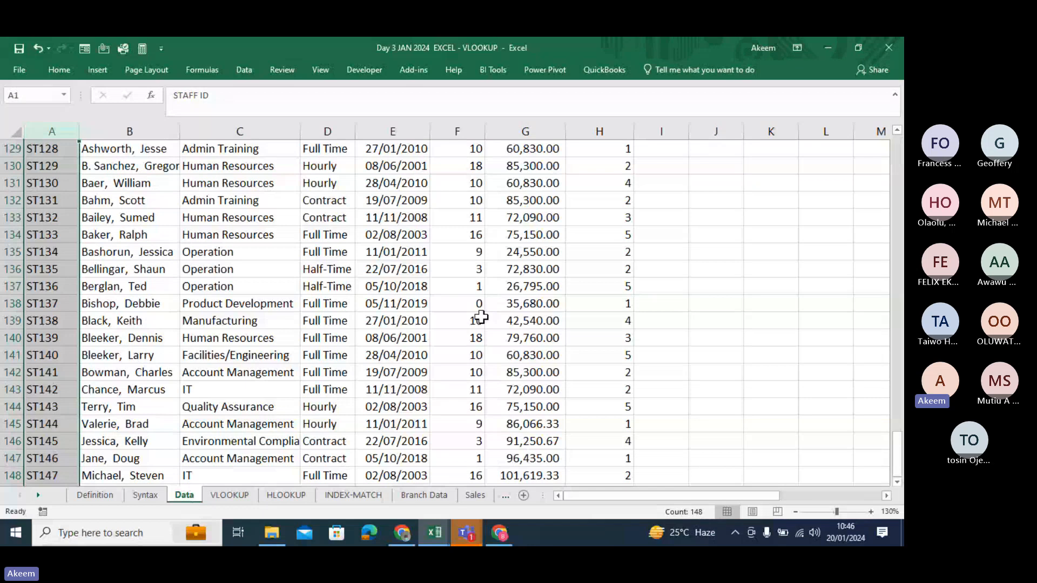
left_click_drag(896, 453, 896, 164)
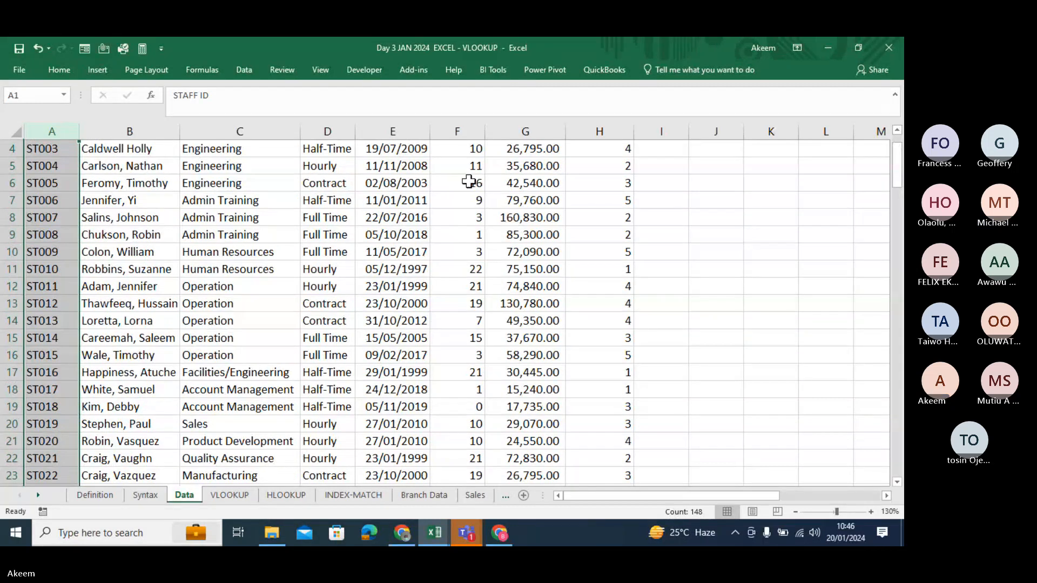
left_click(330, 200)
left_click_drag(901, 167, 898, 154)
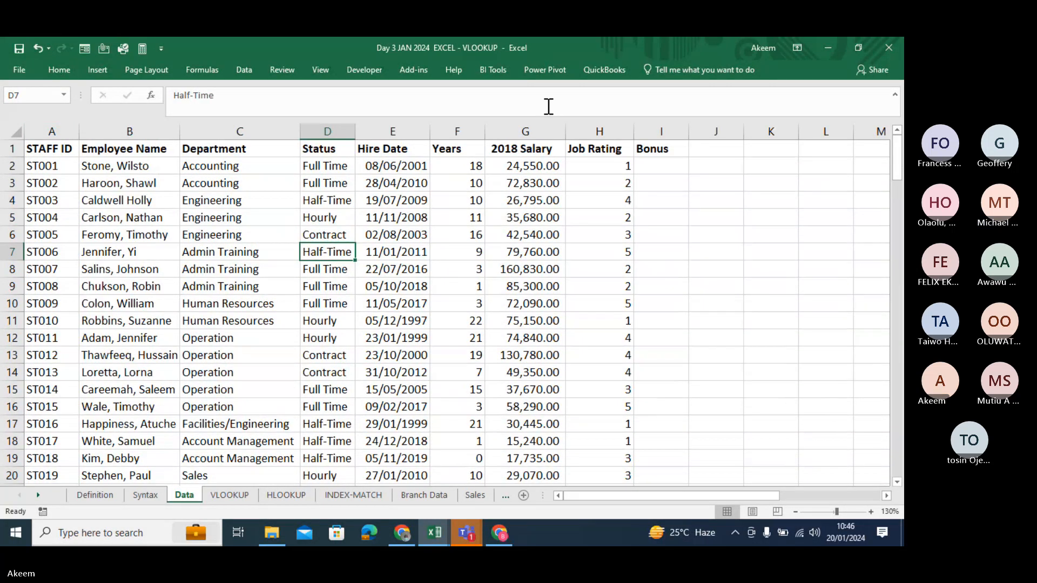
left_click(394, 130)
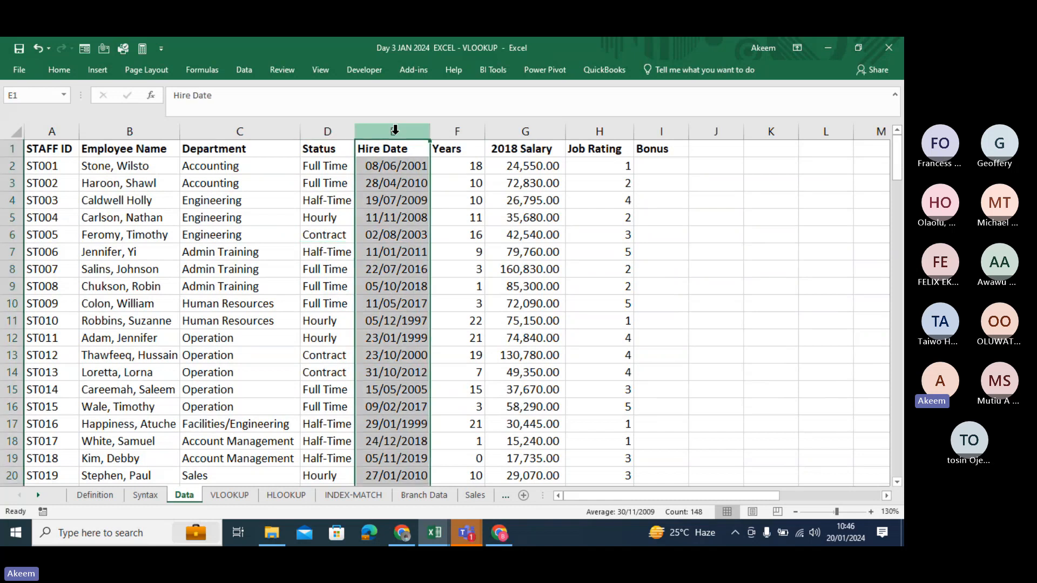
left_click(127, 147)
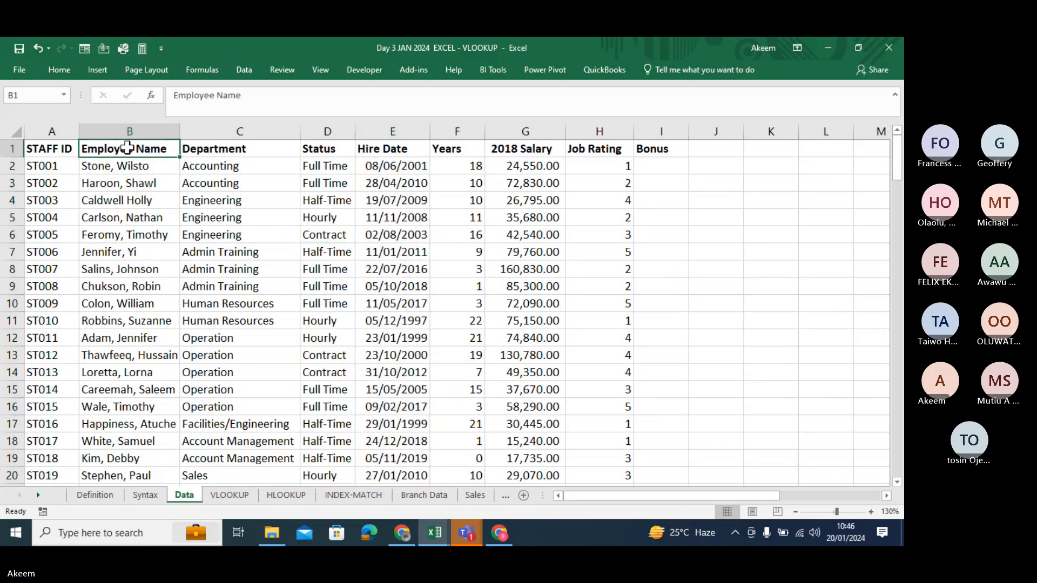
left_click(240, 148)
left_click(311, 146)
left_click(389, 150)
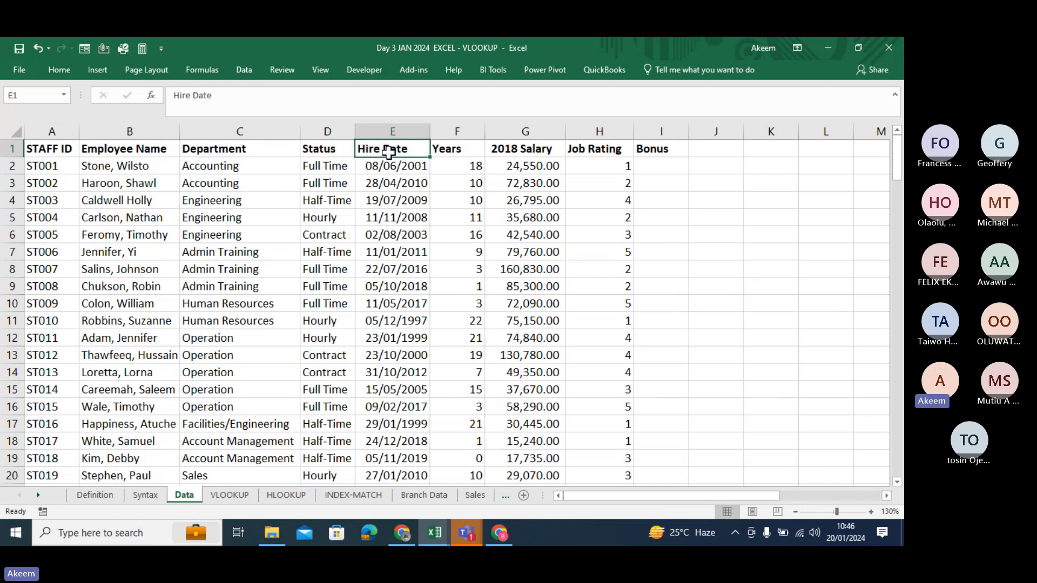
Step: Set the column index in the VLOOKUP sheet's Hire Date formula in C3 to 4
left_click(231, 496)
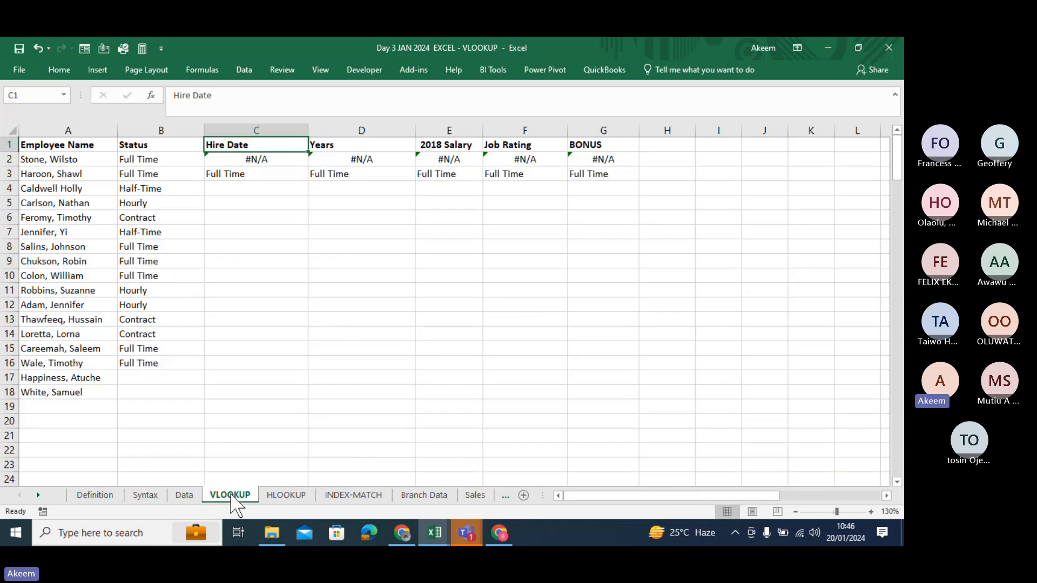
left_click(287, 177)
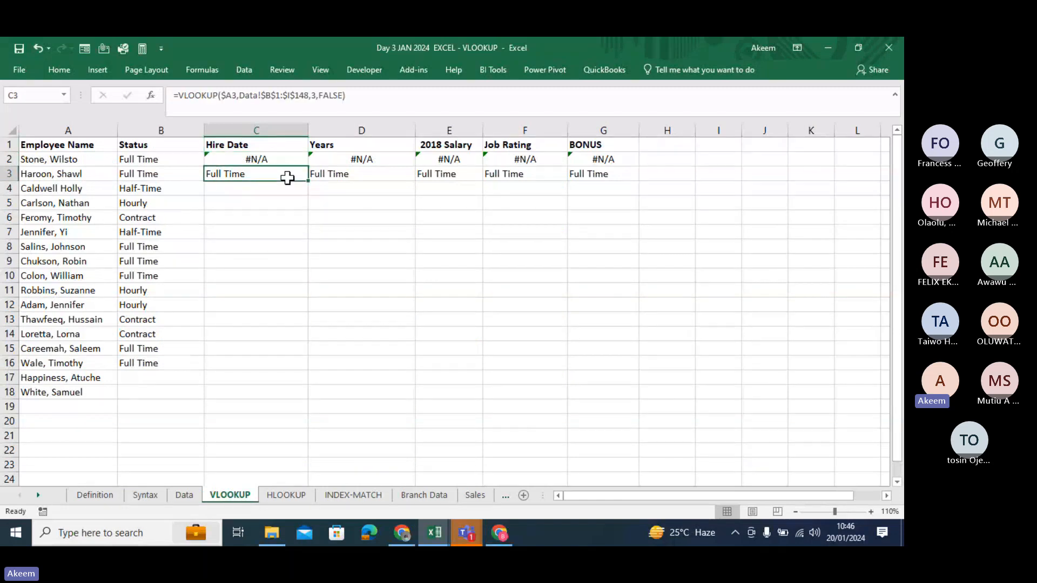
left_click(316, 94)
key("BackSpace")
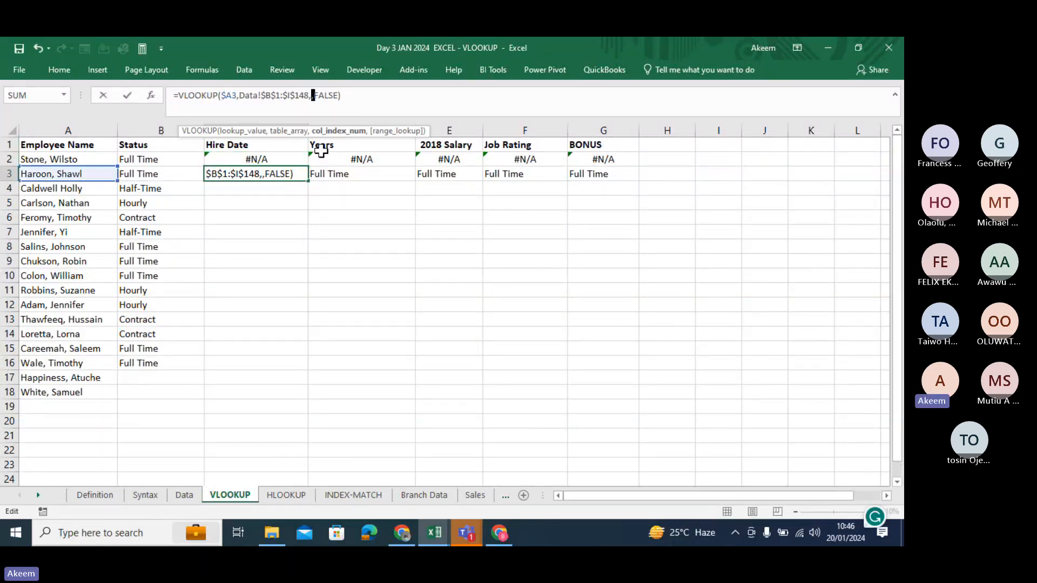
type("4")
key("Tab")
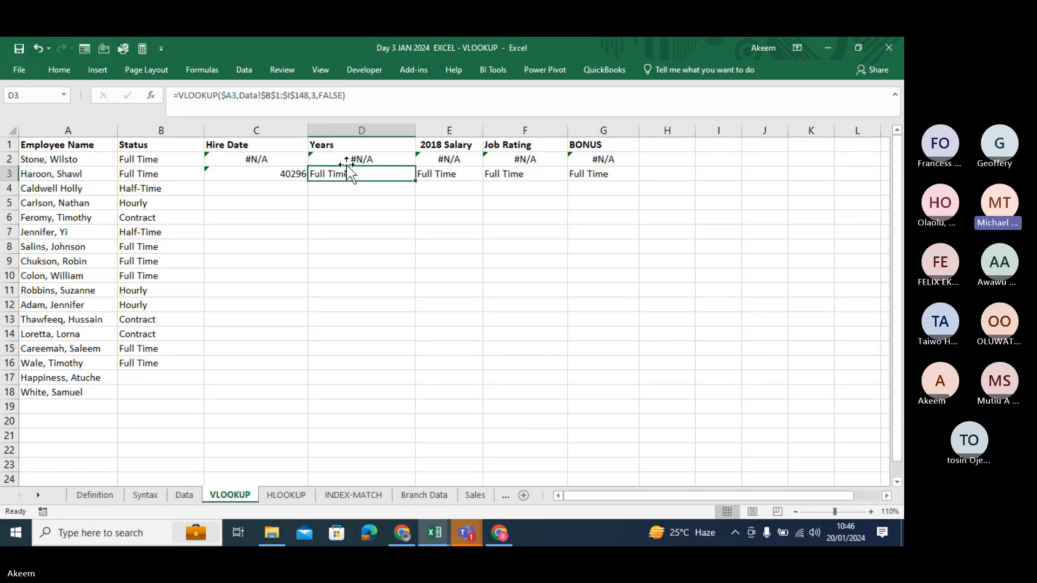
Step: Set the column index in D3's VLOOKUP formula to the Years column's position in the Data table
left_click(317, 95)
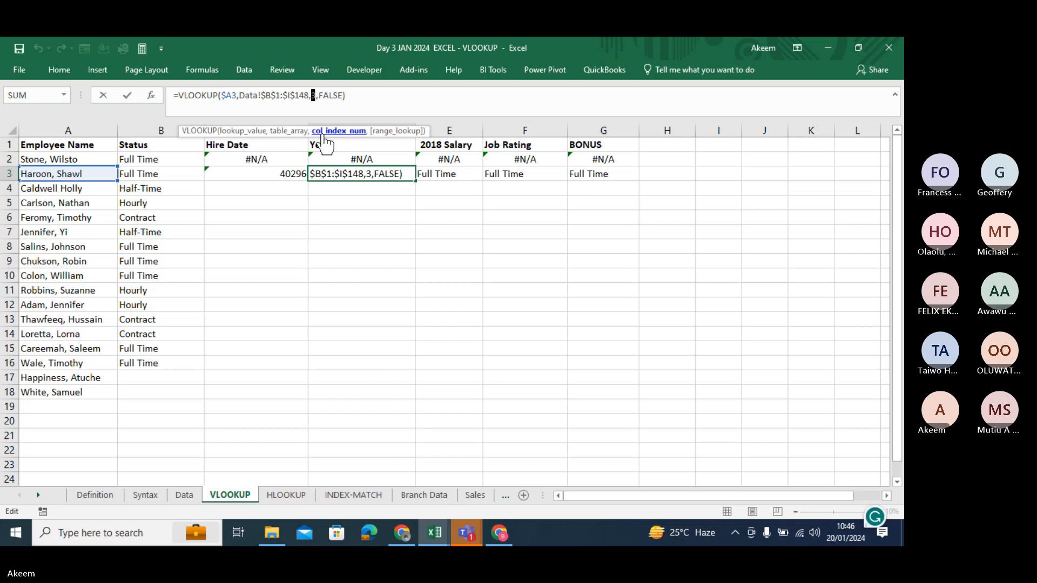
key("BackSpace")
type("4")
key("Return")
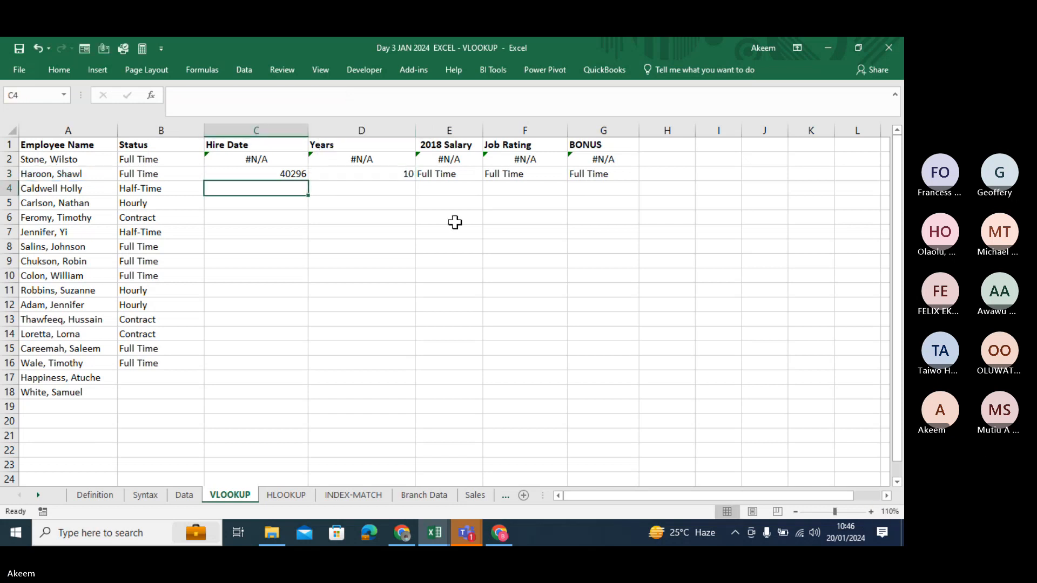
left_click(184, 494)
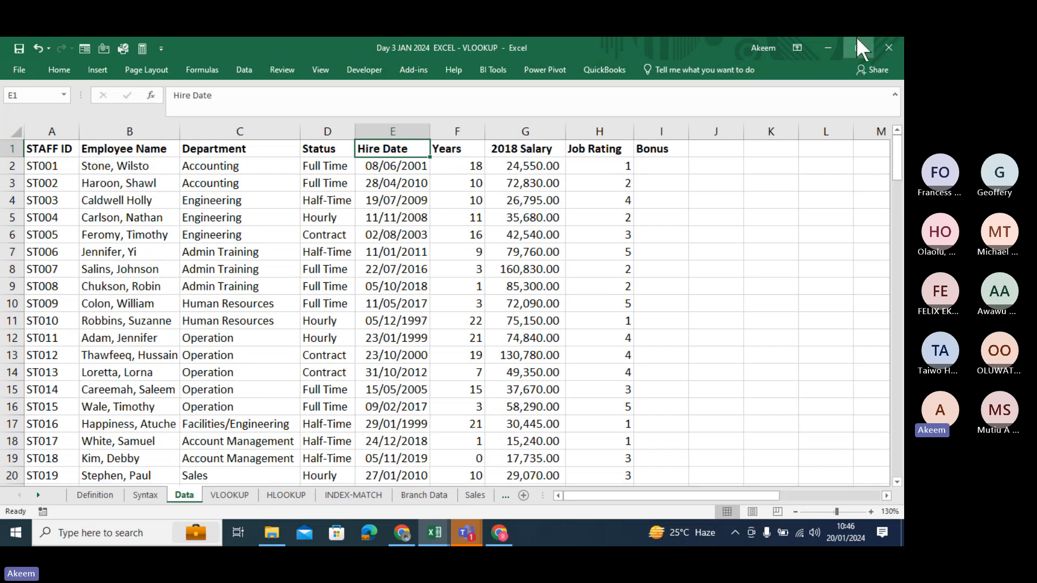
left_click(830, 46)
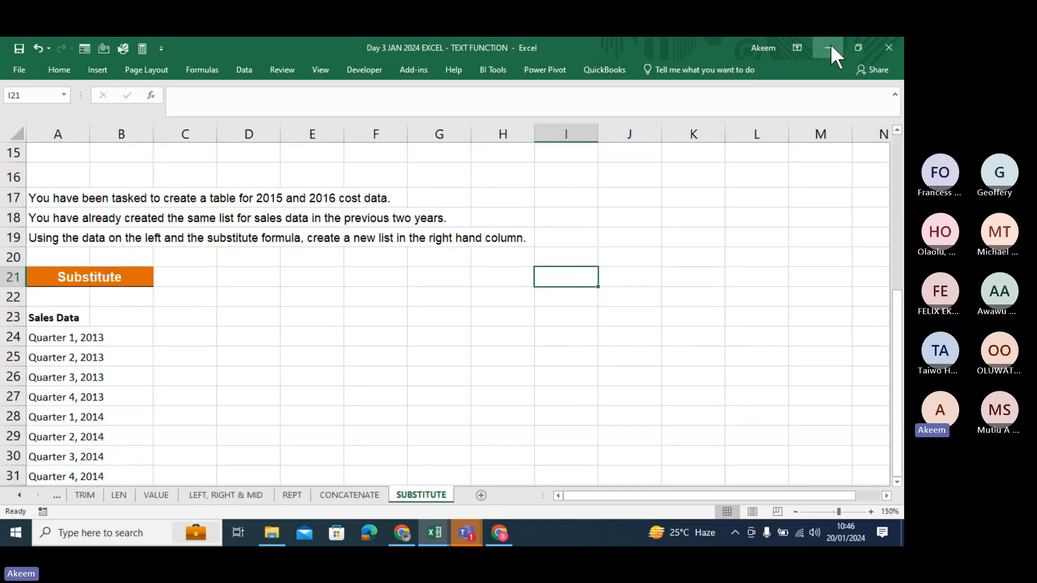
left_click(439, 535)
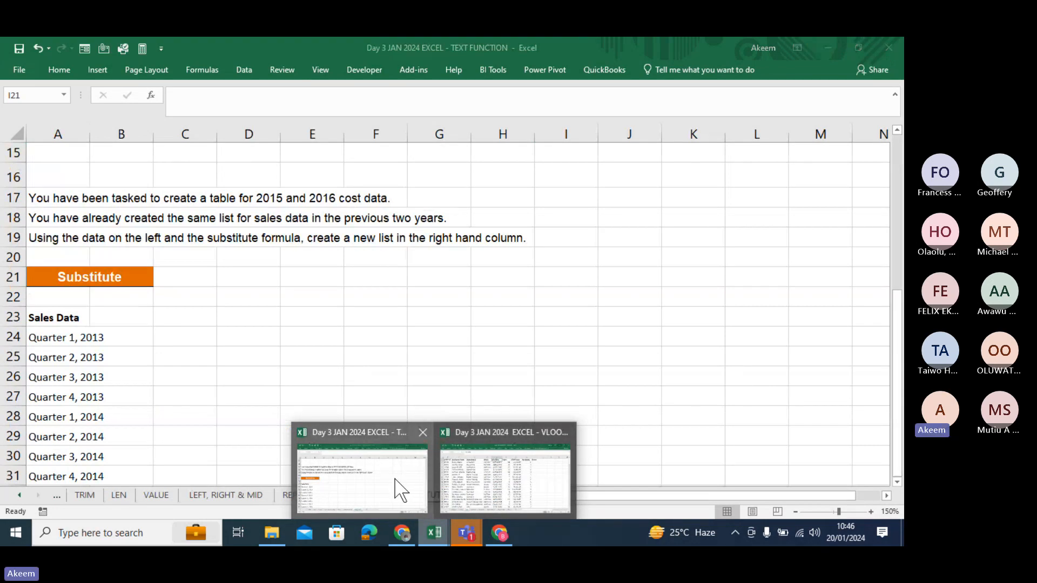
left_click(493, 477)
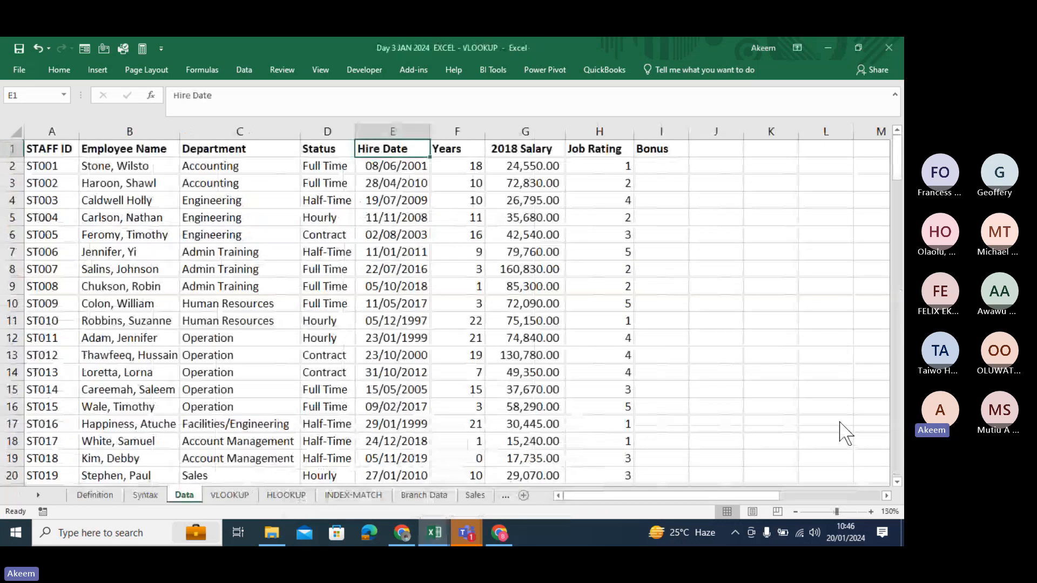
left_click(236, 501)
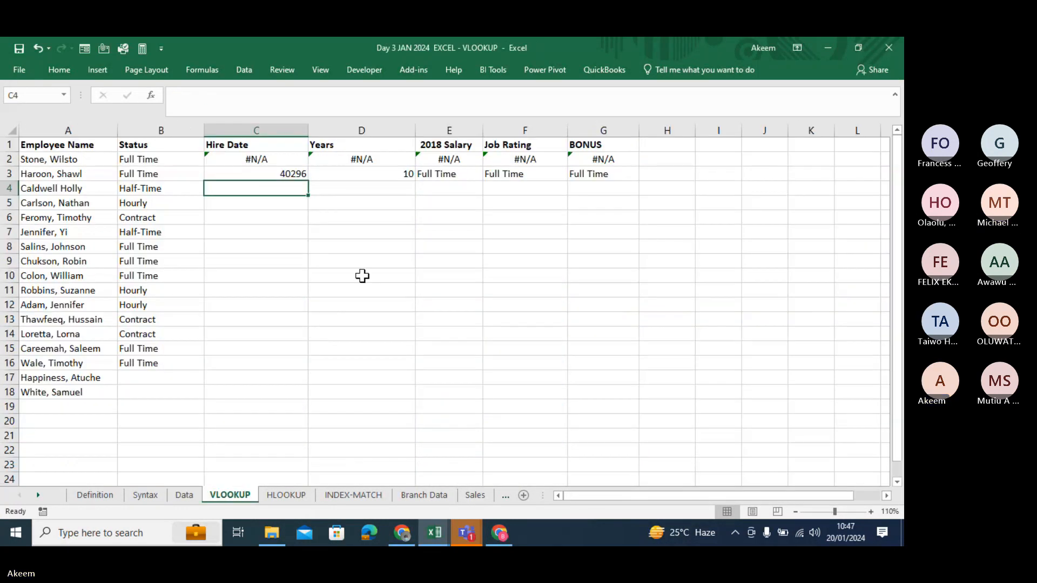
Step: Set the column index in the 2018 Salary formula in E3 to 6
left_click(450, 171)
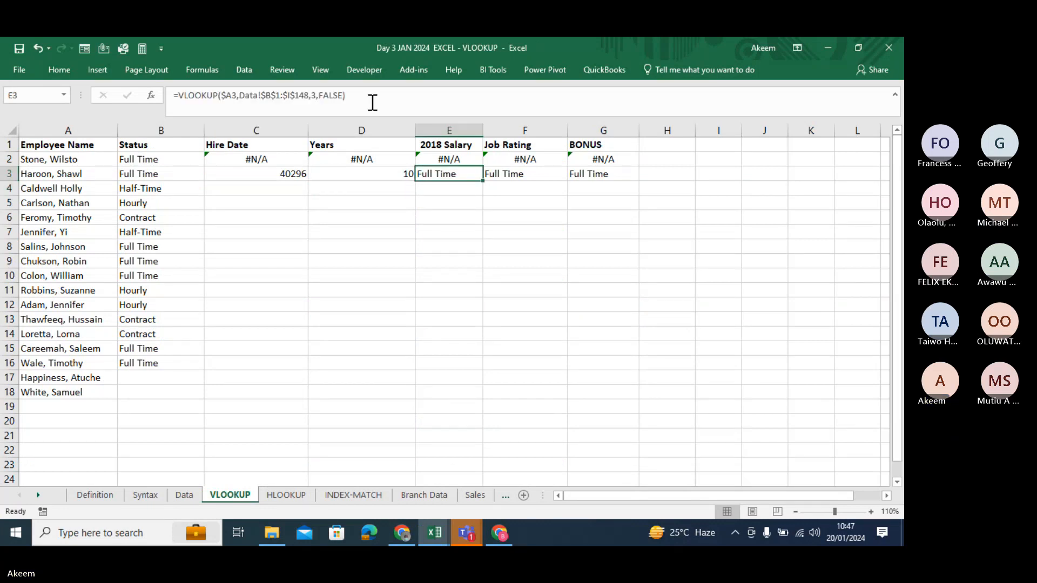
left_click(317, 95)
key("BackSpace")
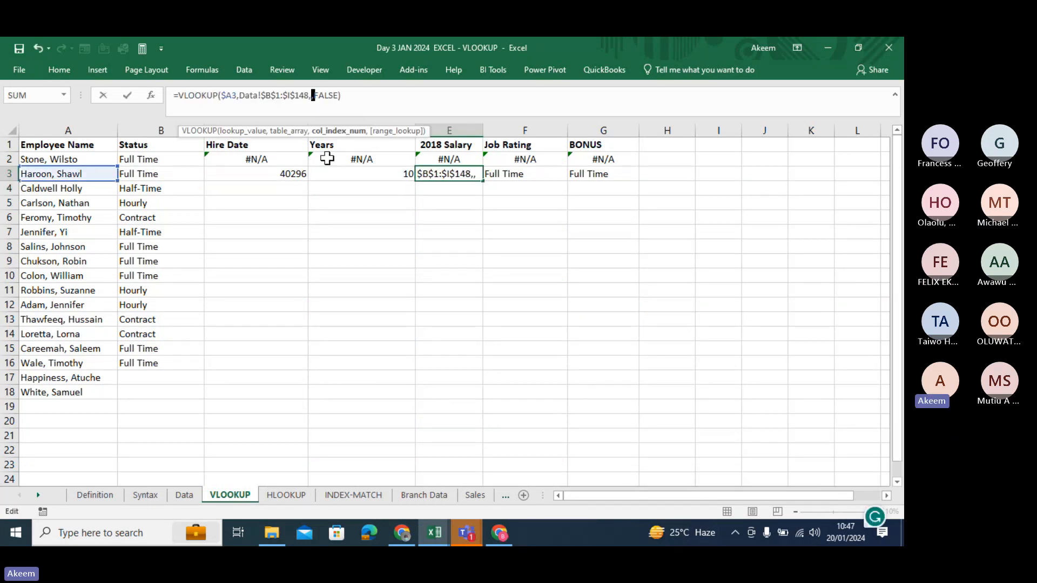
type("6")
key("Tab")
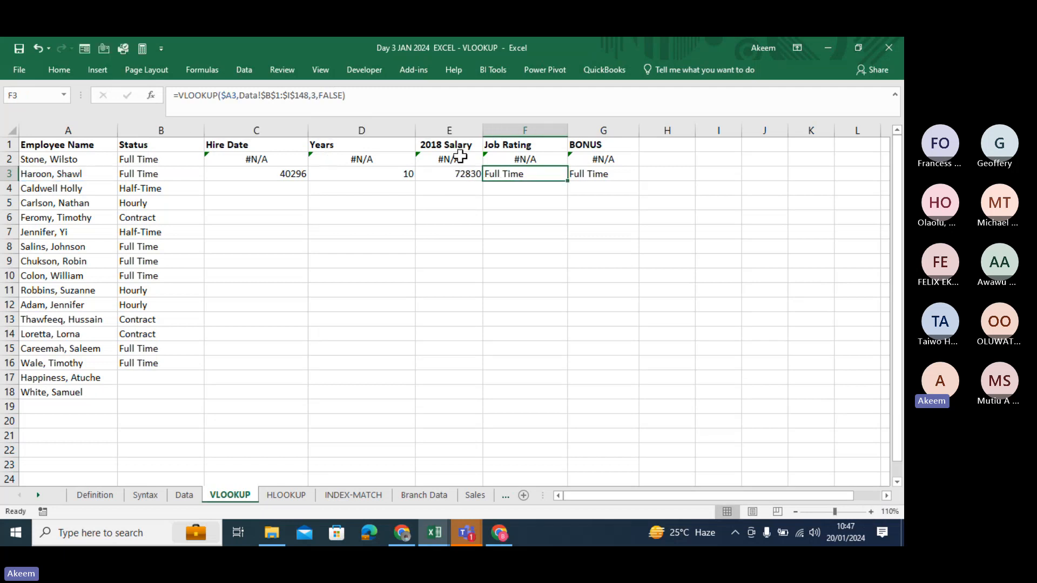
Step: Set the column index in the Job Rating formula in F3 to 7
left_click(318, 97)
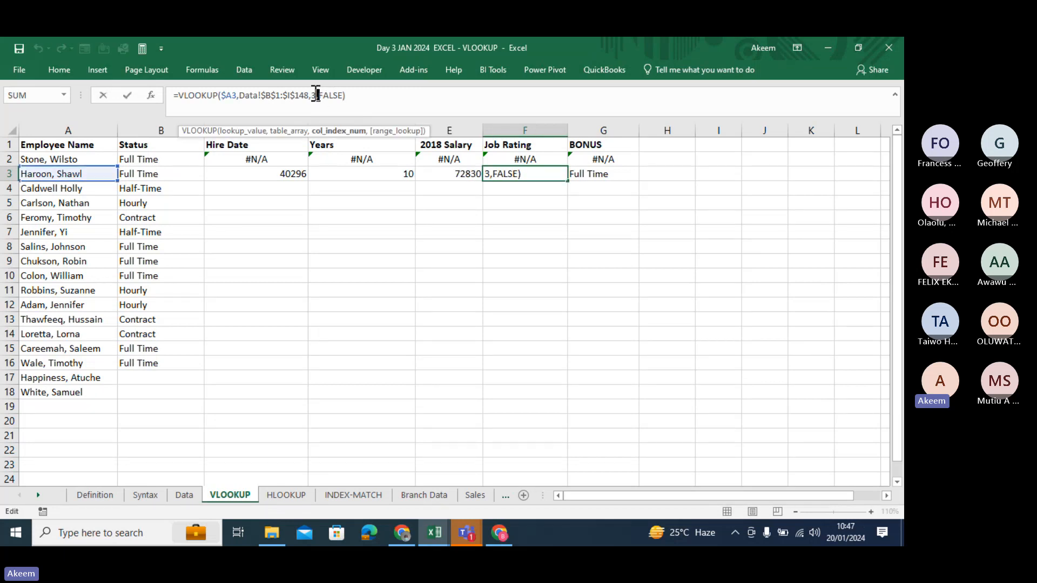
key("BackSpace")
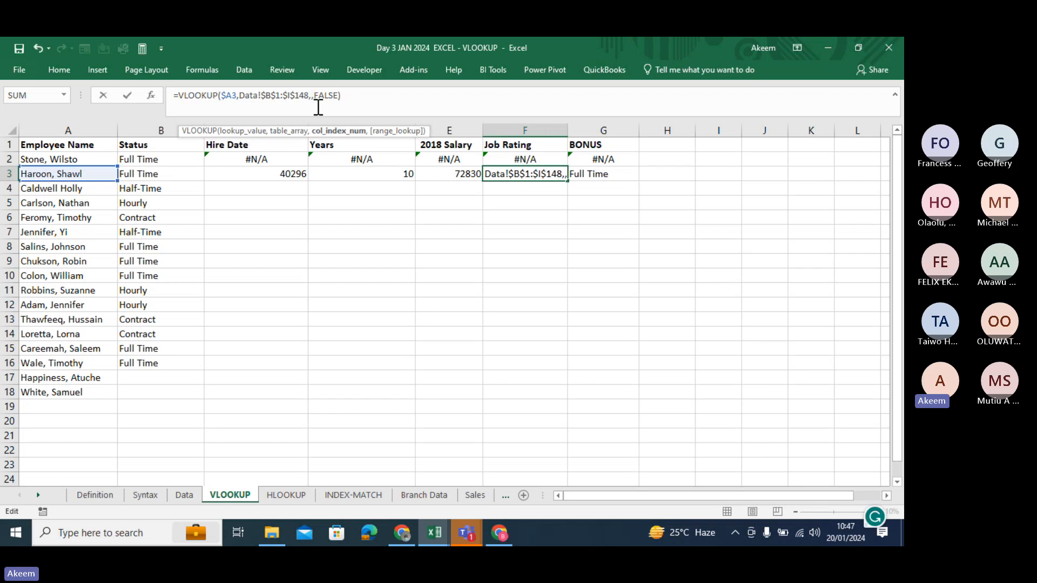
type("7")
key("Return")
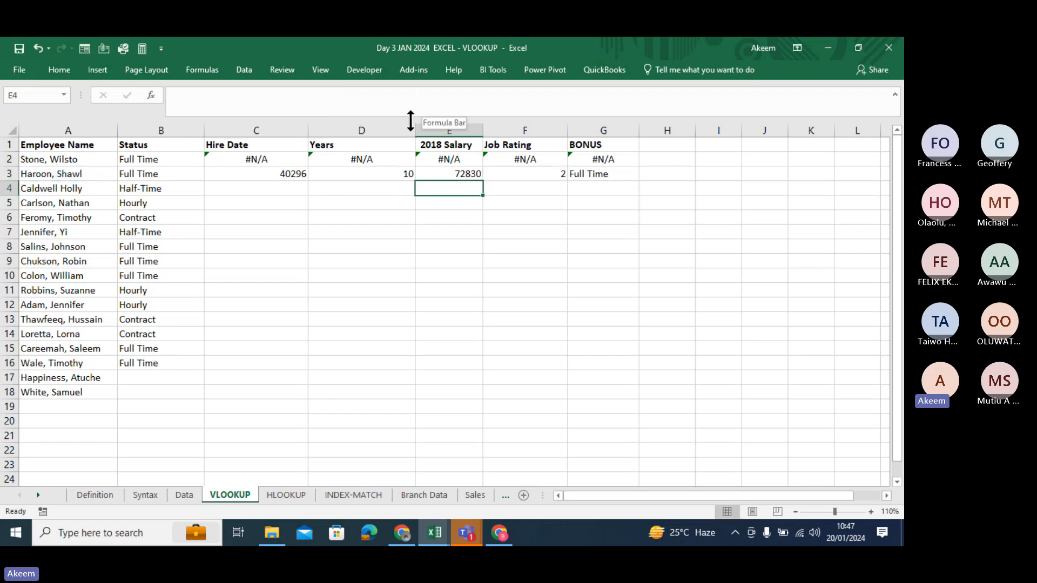
Step: Clear the copied VLOOKUP formula from the BONUS cell G3
left_click(590, 174)
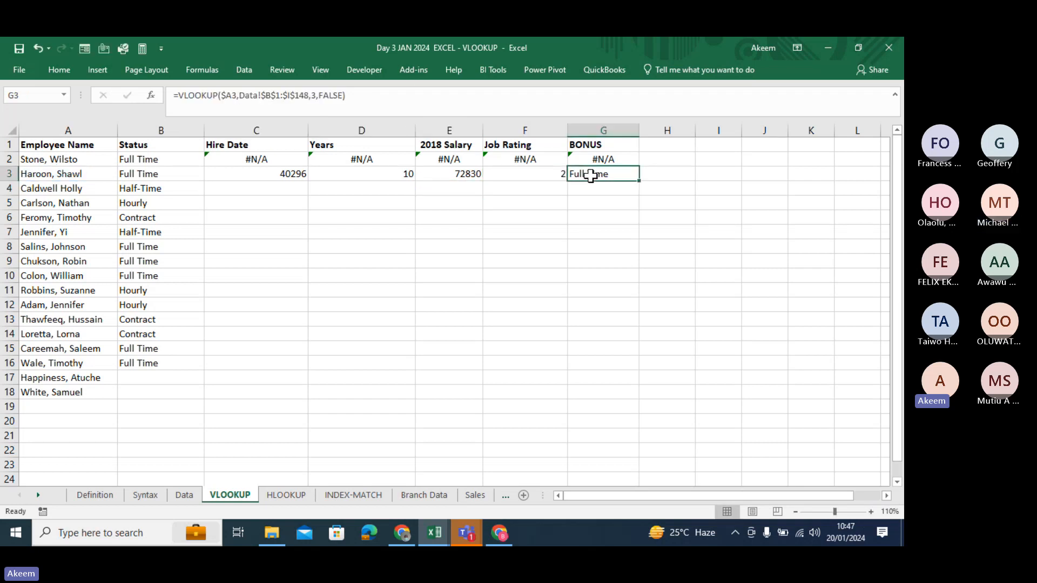
key("Delete")
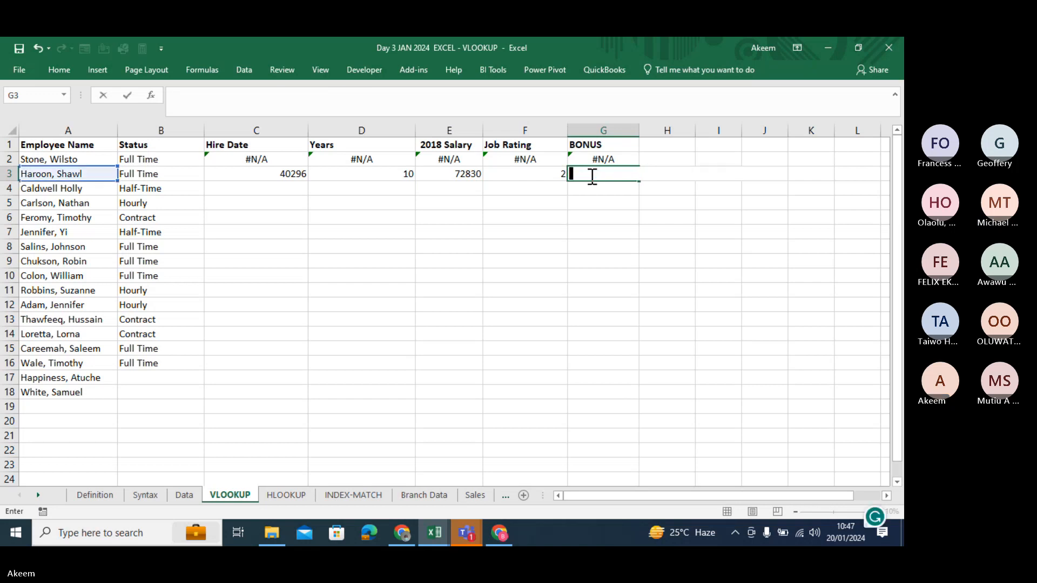
left_click(589, 198)
Step: Fill the formulas in B3:F3 down through row 16 and minimize the meeting window
left_click(283, 172)
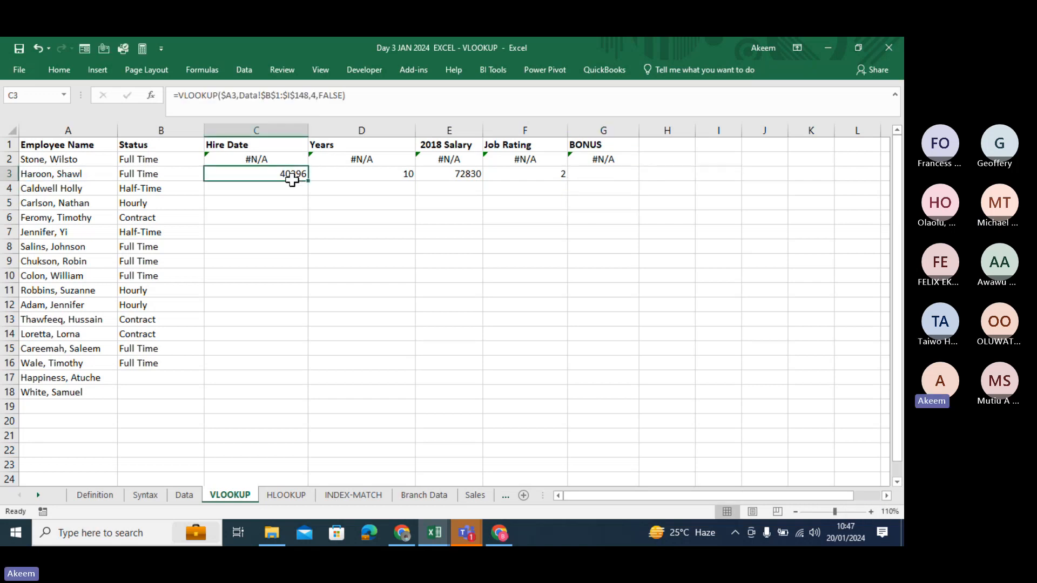
left_click(152, 175)
left_click_drag(153, 174, 452, 174)
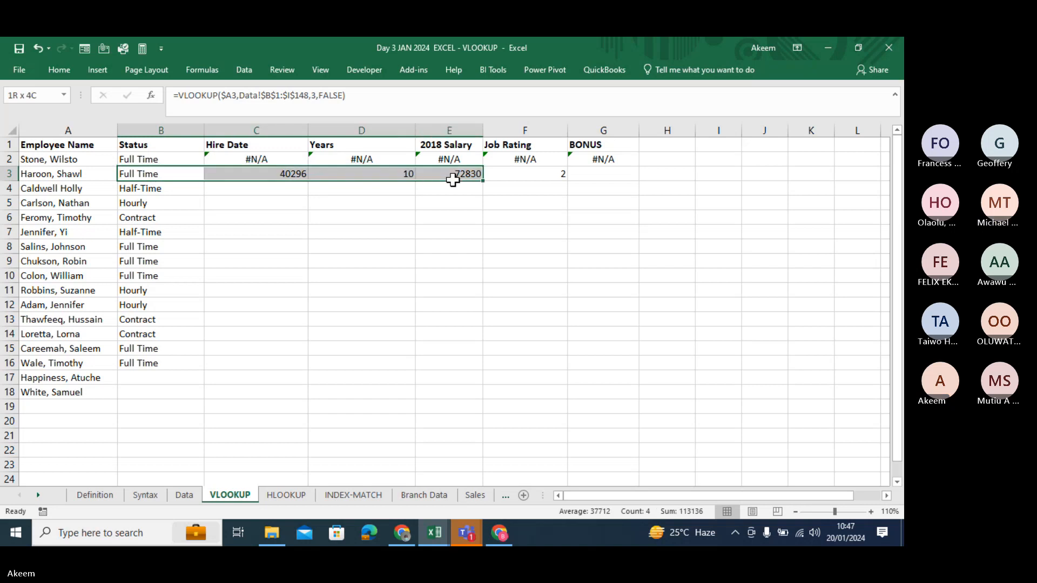
key("shift+Right")
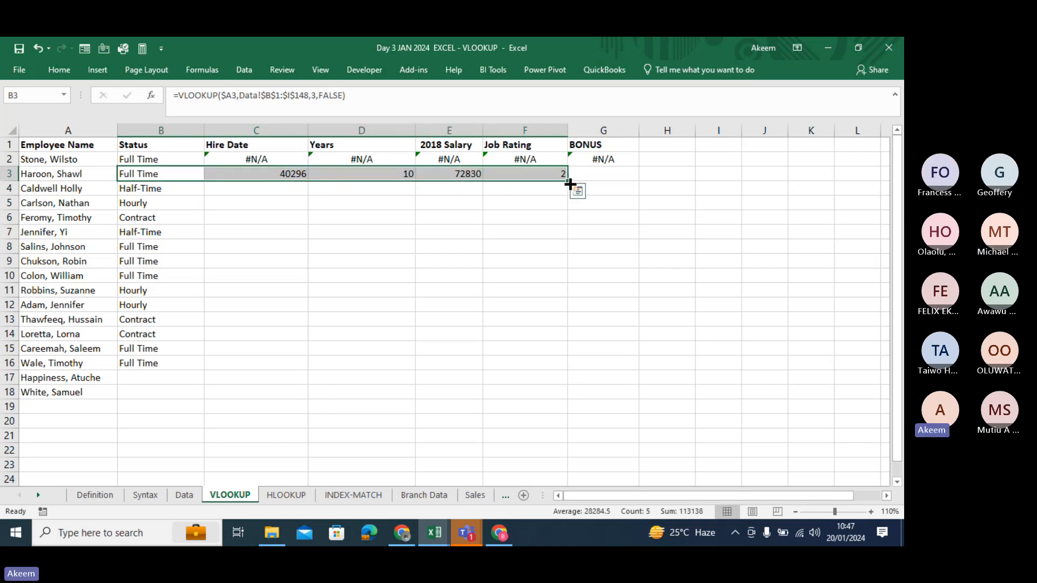
left_click_drag(567, 180, 554, 374)
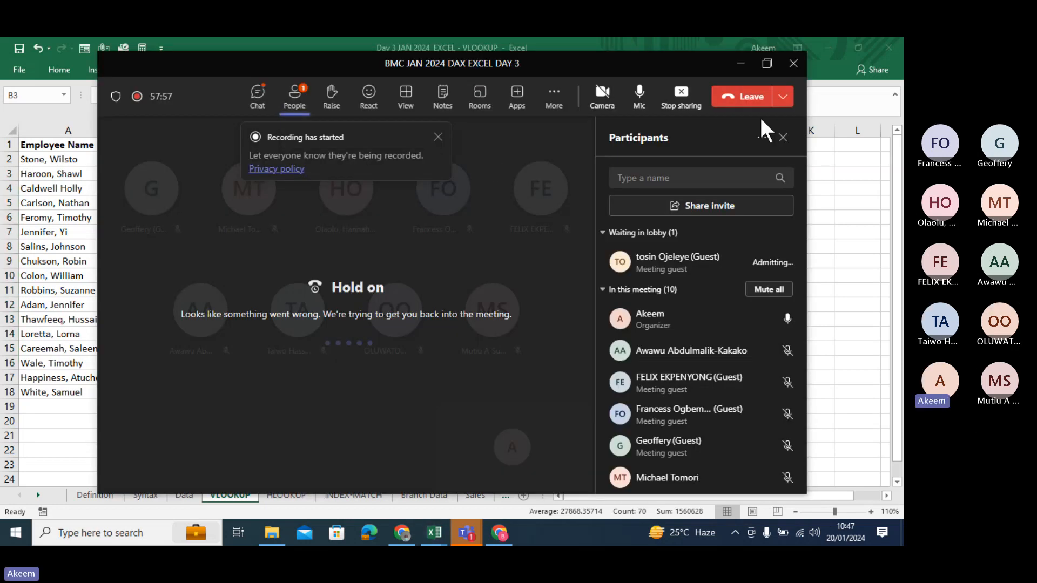
left_click(741, 63)
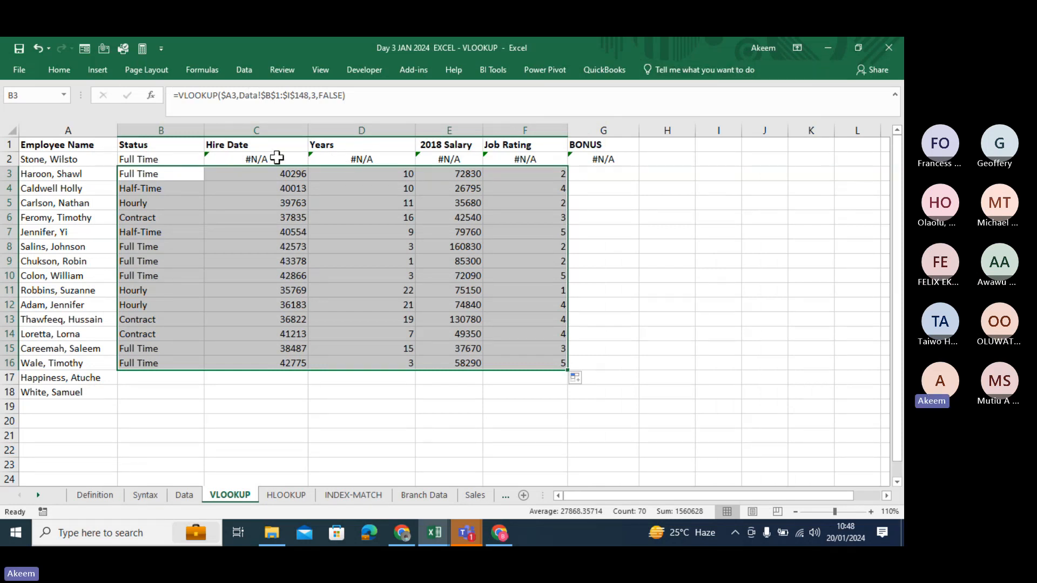
Step: Format the Hire Date column C as Short Date and minimize the meeting window
left_click(268, 131)
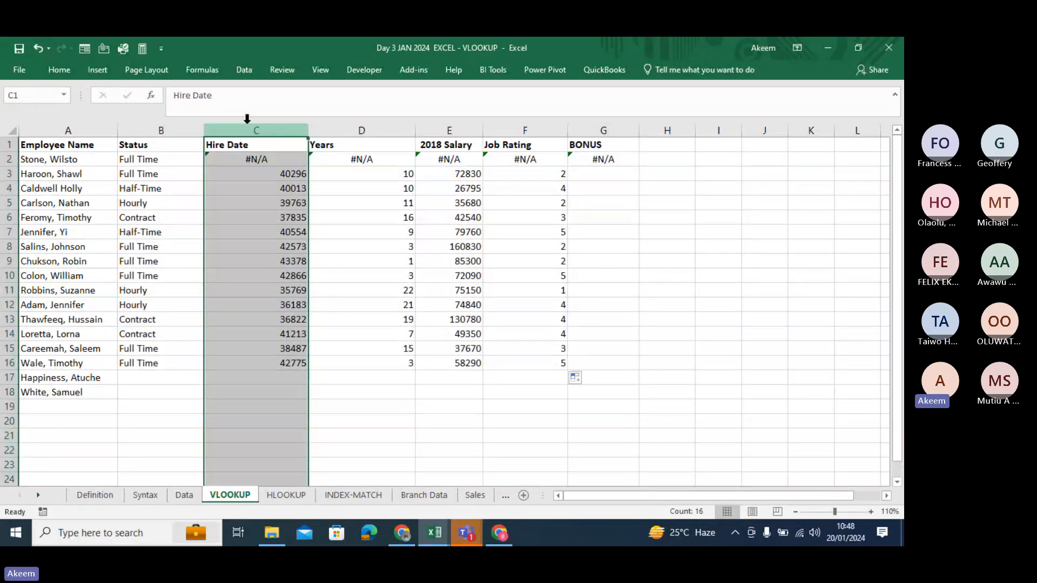
left_click(63, 72)
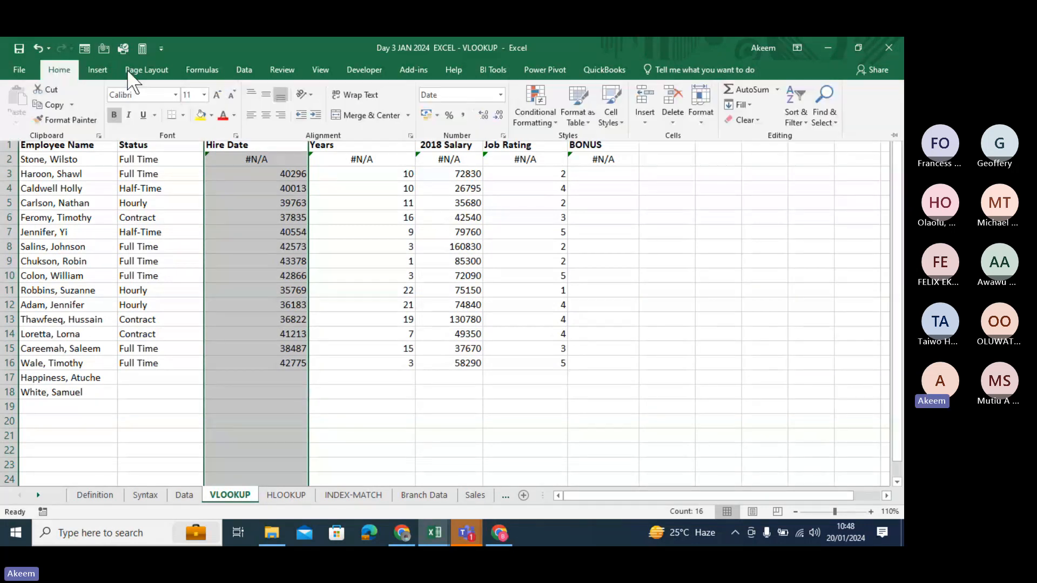
left_click(500, 96)
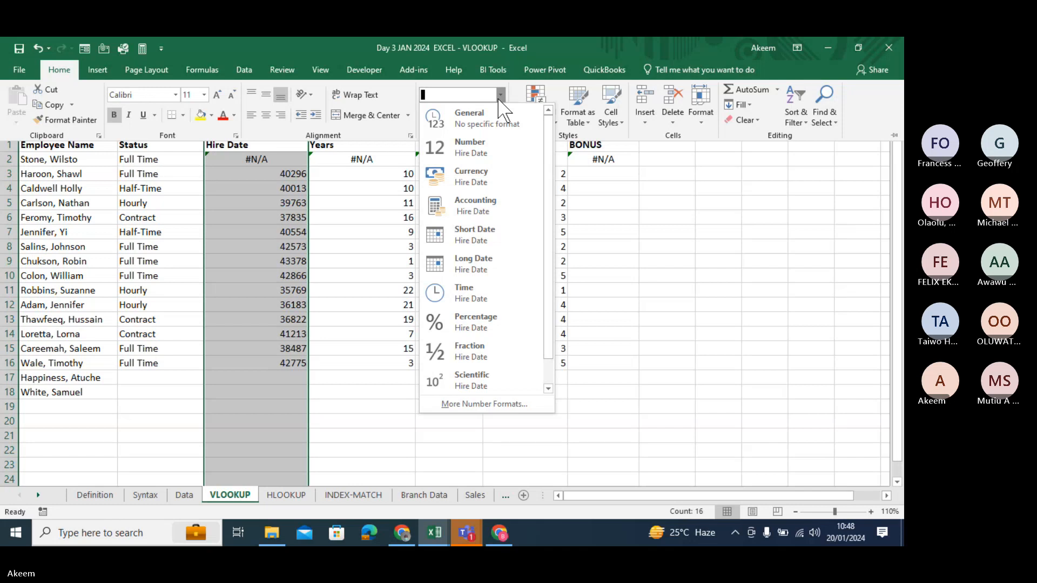
left_click(489, 236)
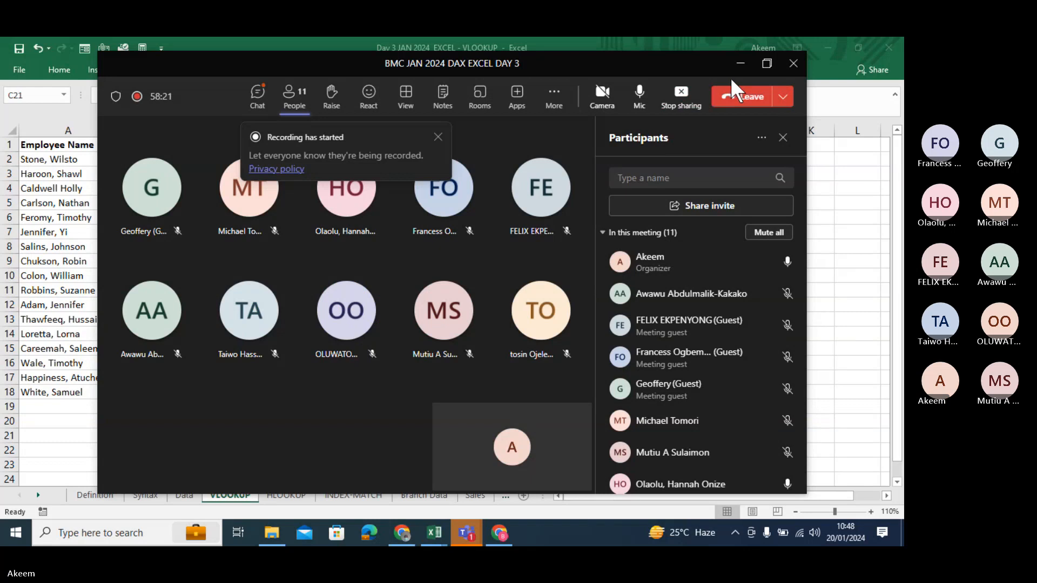
left_click(739, 67)
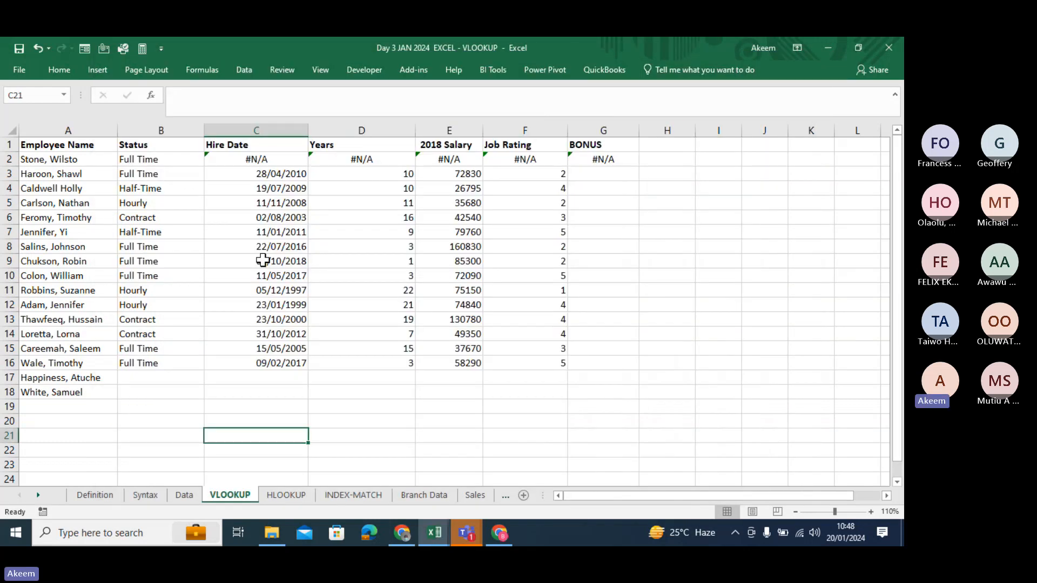
Step: Turn the VLOOKUP formula in B3 into plain text and widen column B to show it in full
left_click(158, 173)
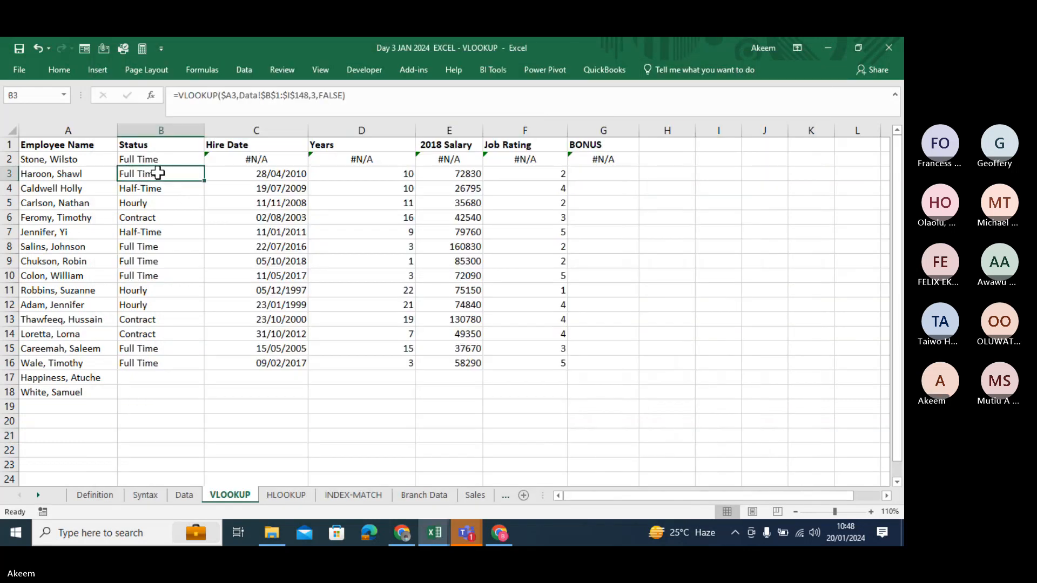
left_click(170, 100)
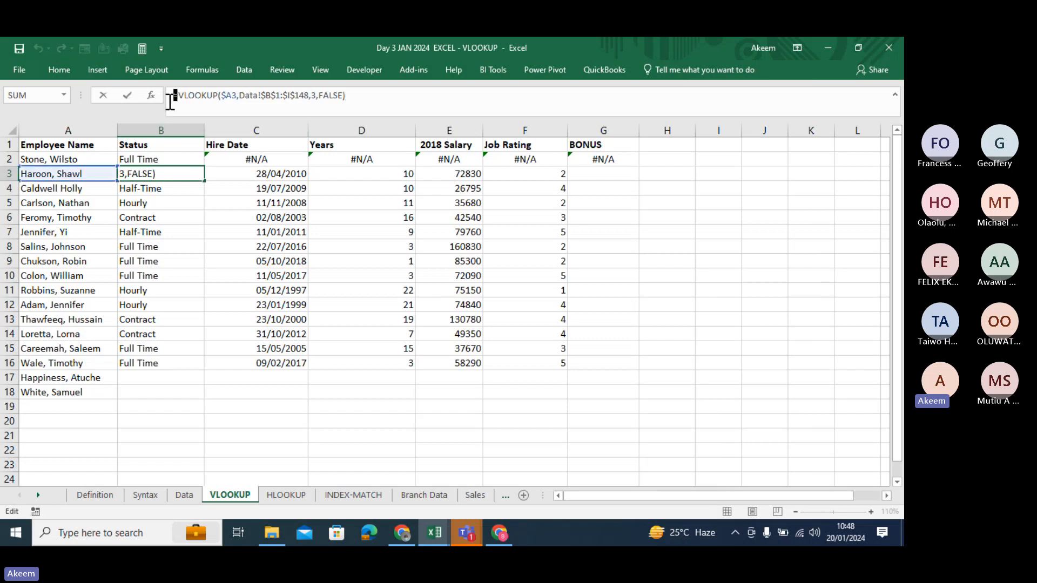
key("Return")
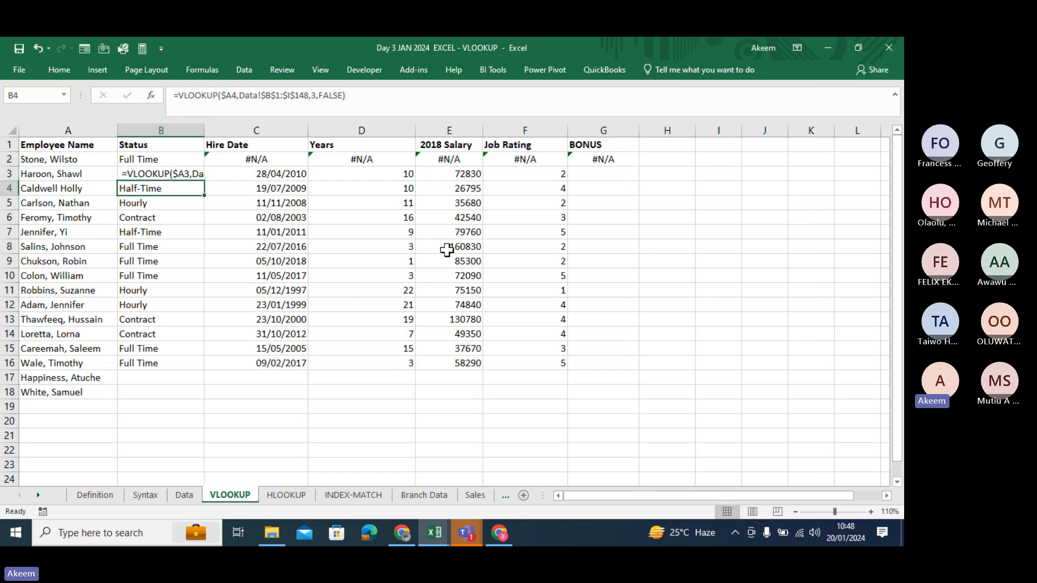
left_click_drag(204, 131, 325, 129)
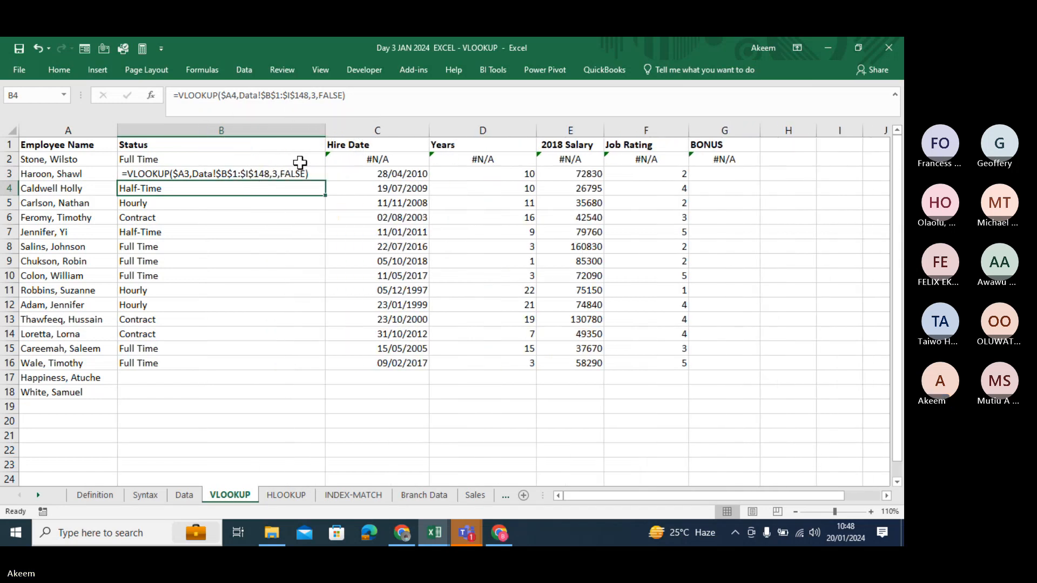
Step: Enlarge the formula text in B3 to font size 16 and widen column B to fit it
left_click(281, 174)
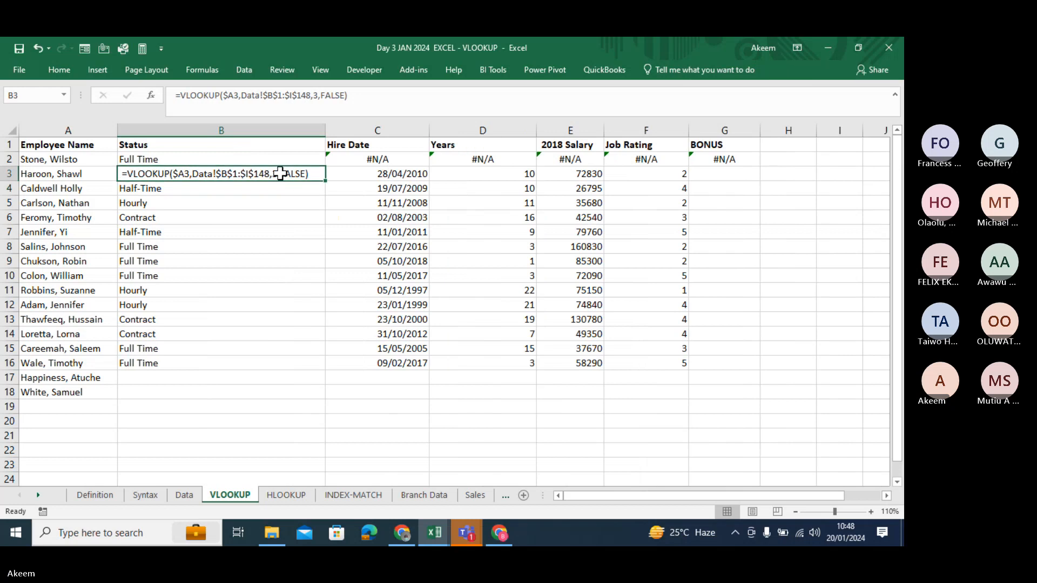
left_click(60, 73)
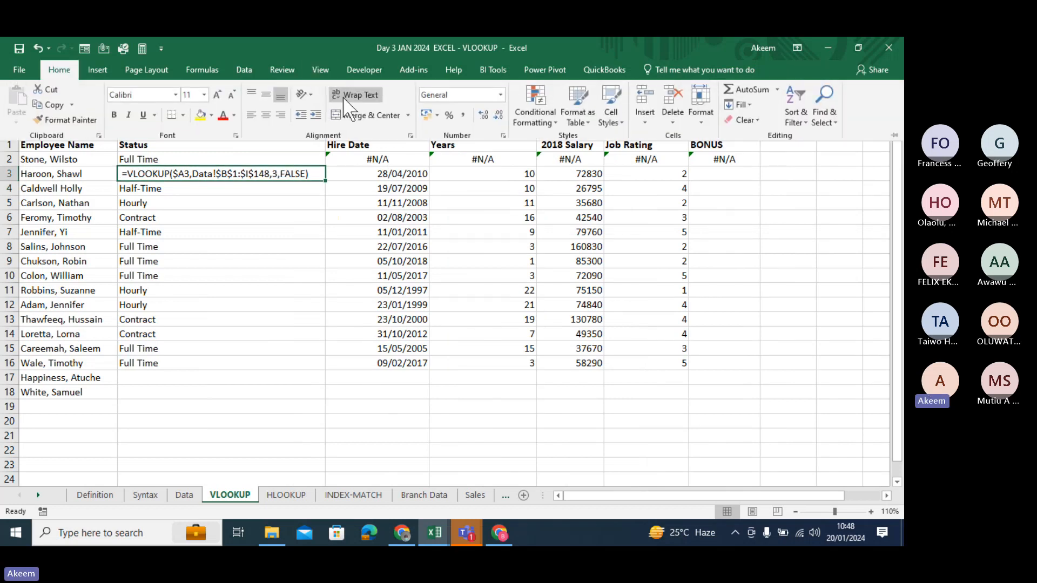
left_click(219, 88)
left_click(218, 88)
left_click(219, 88)
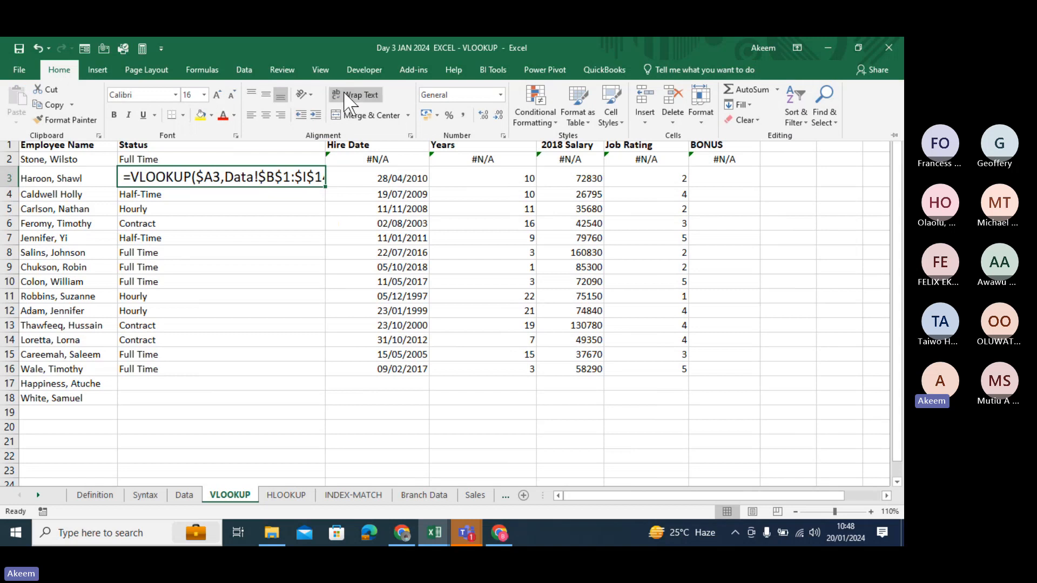
left_click(335, 242)
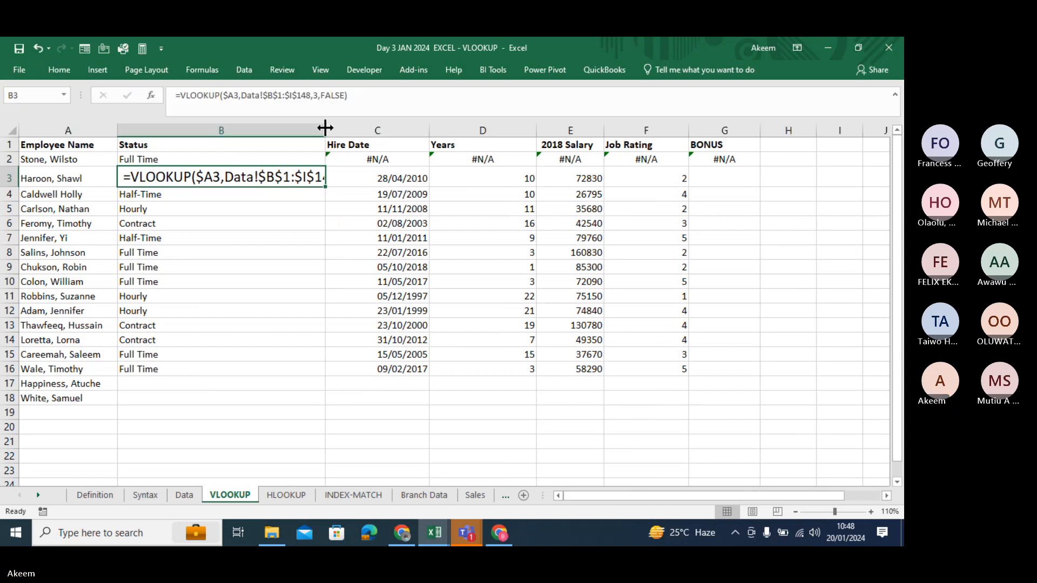
left_click_drag(325, 128, 399, 138)
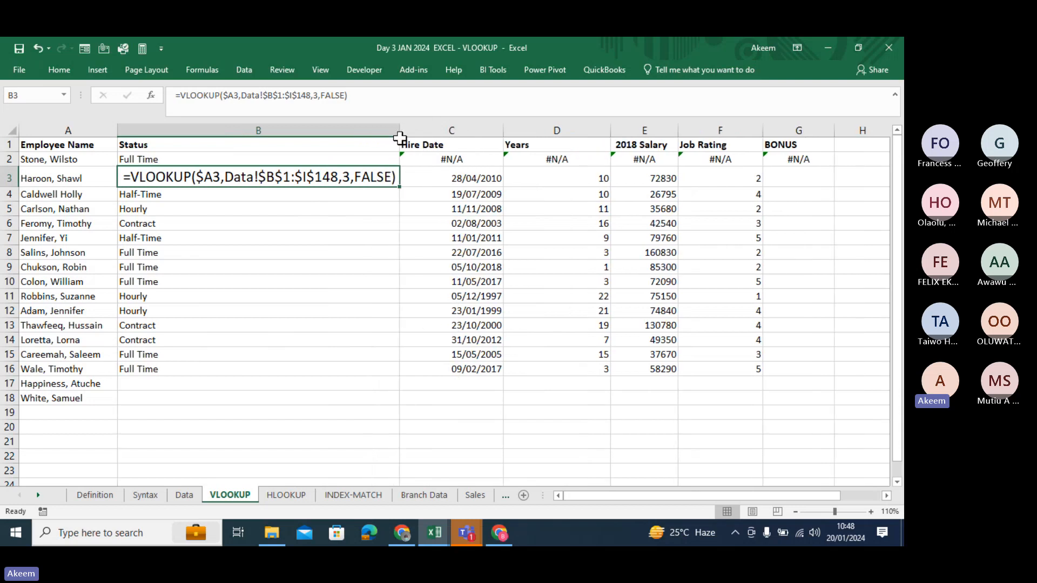
left_click(392, 196)
left_click(355, 205)
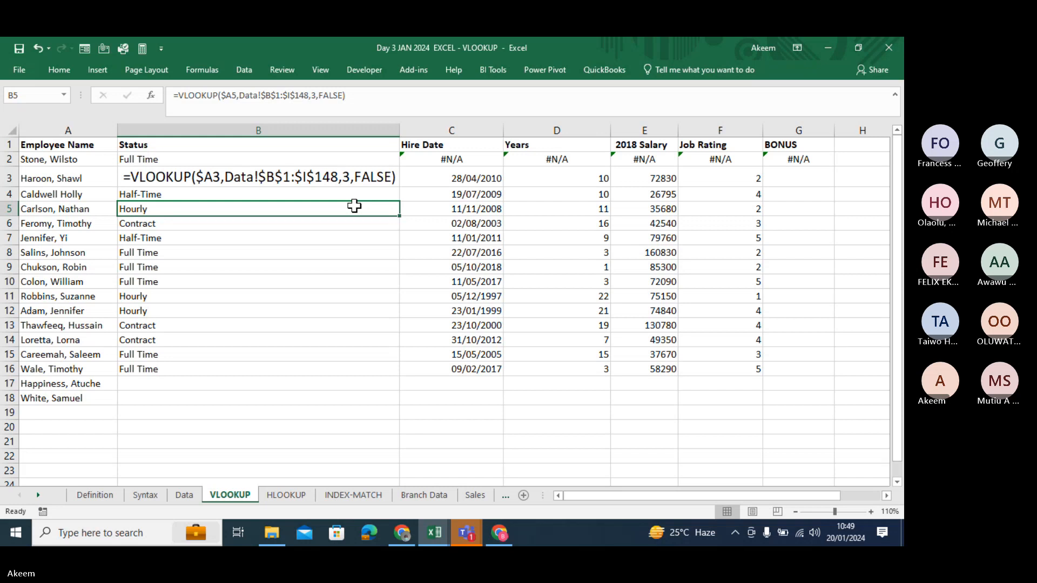
Step: Connect the computer to the MTN_4G_2B7E2B Wi-Fi network
left_click(800, 535)
left_click(735, 258)
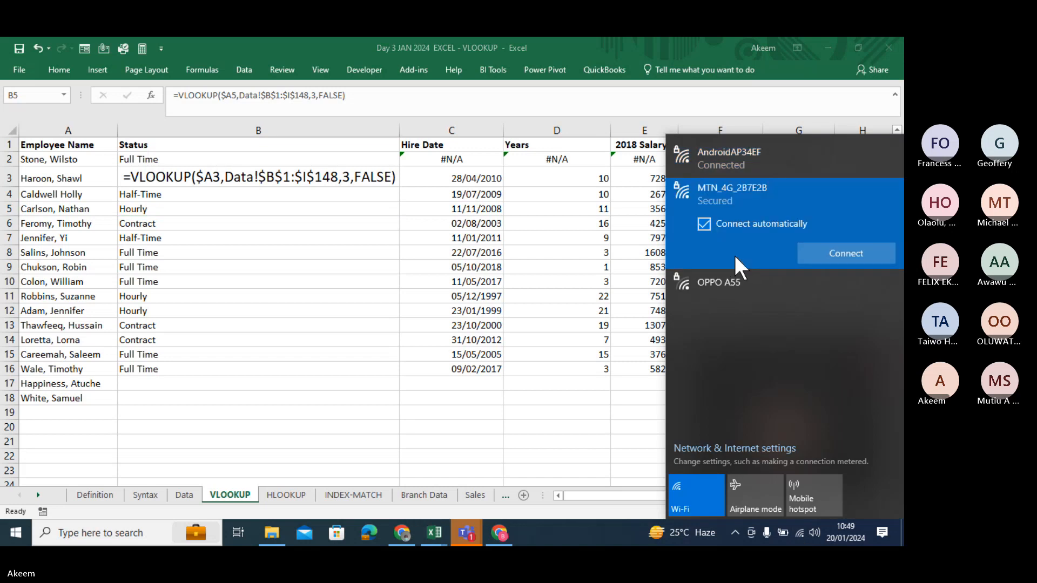
left_click(832, 253)
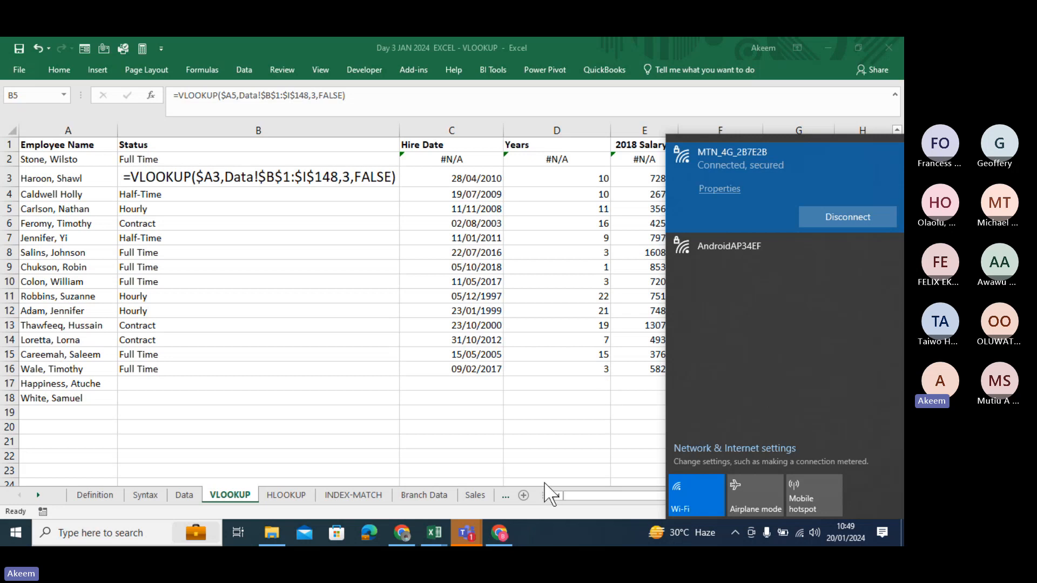
Step: Switch to the Teams meeting, mute the microphone and dismiss the recording notice, leaving the meeting window minimized
left_click(469, 542)
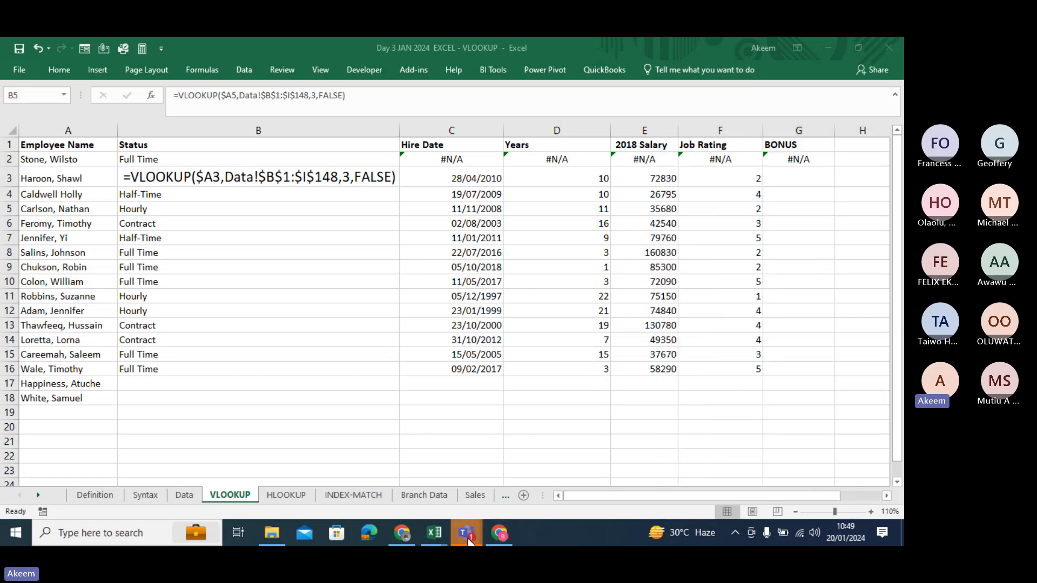
left_click(522, 486)
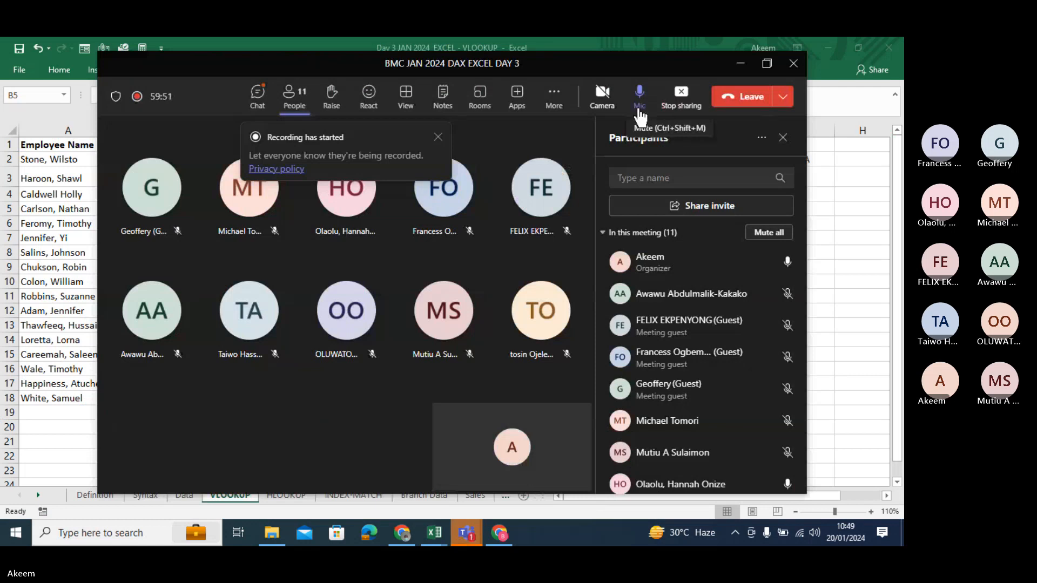
left_click(641, 102)
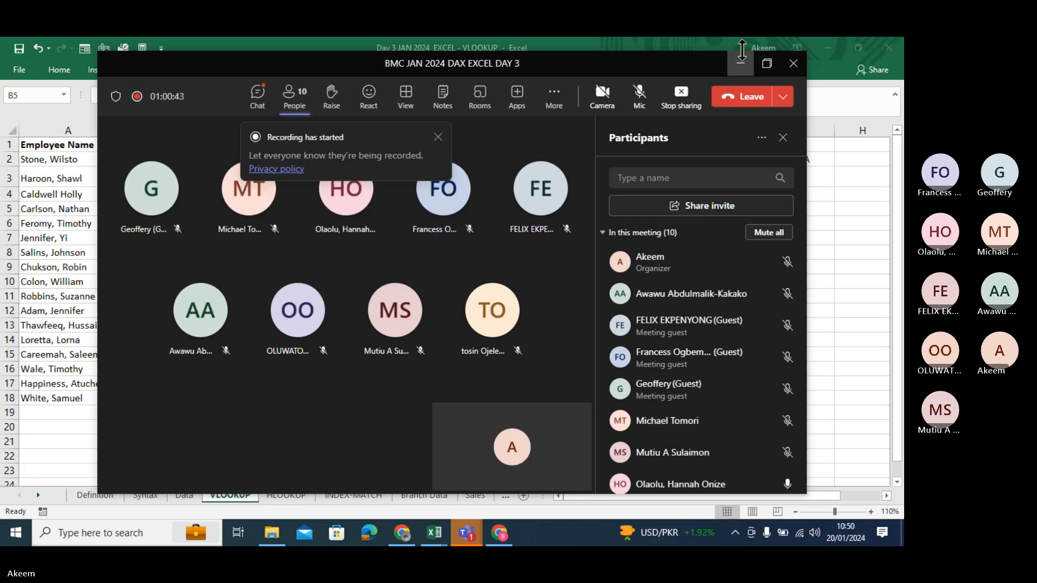
left_click(438, 138)
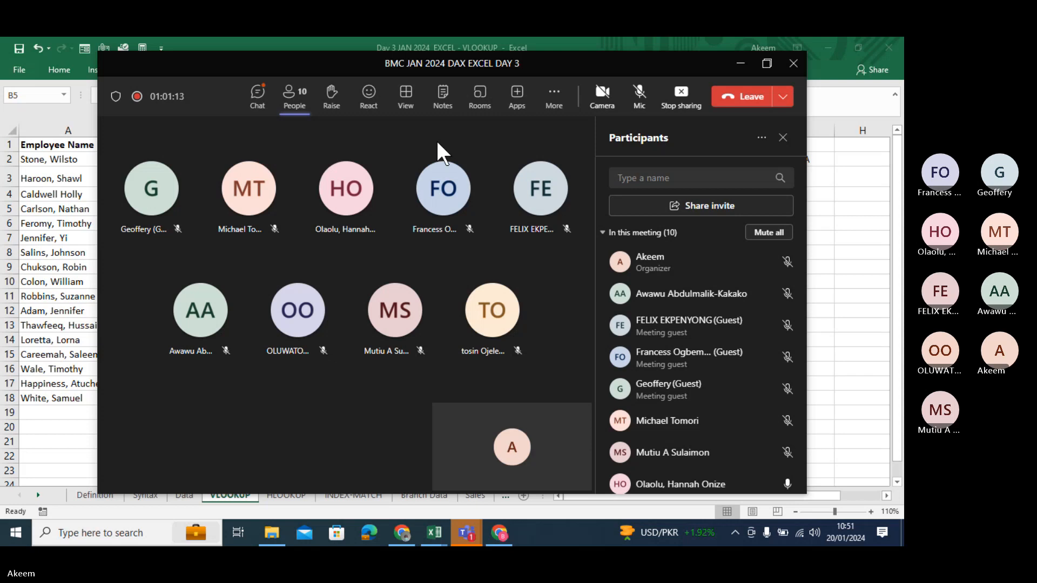
left_click(740, 64)
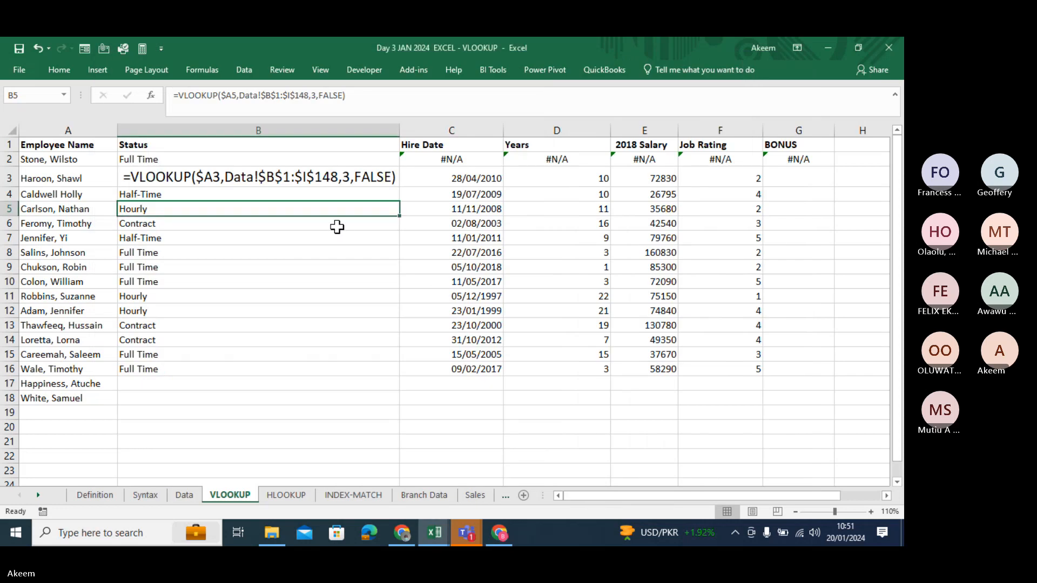
Step: Switch back to the Teams meeting window and open the meeting chat
left_click(327, 196)
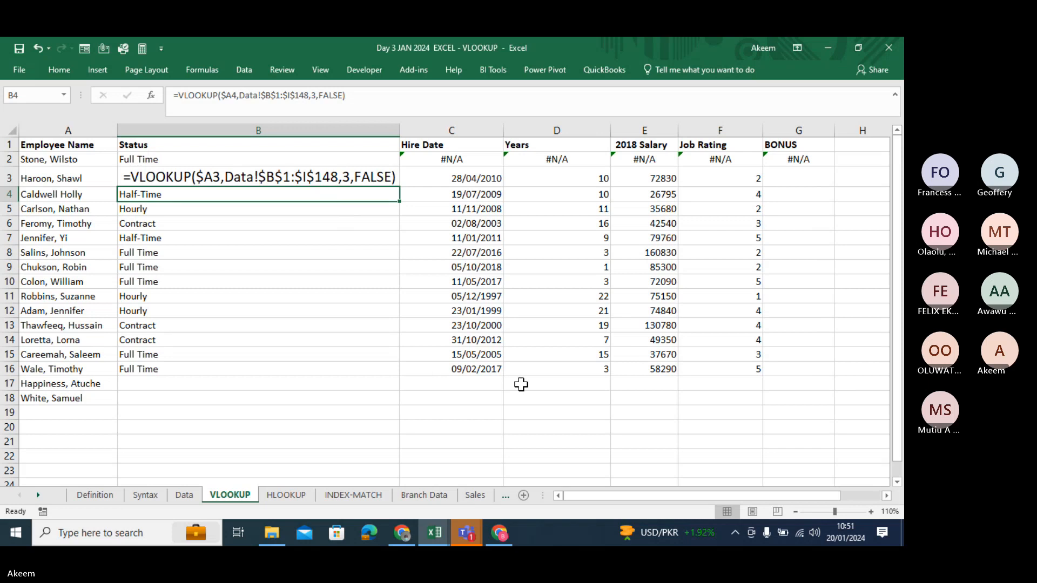
left_click(823, 371)
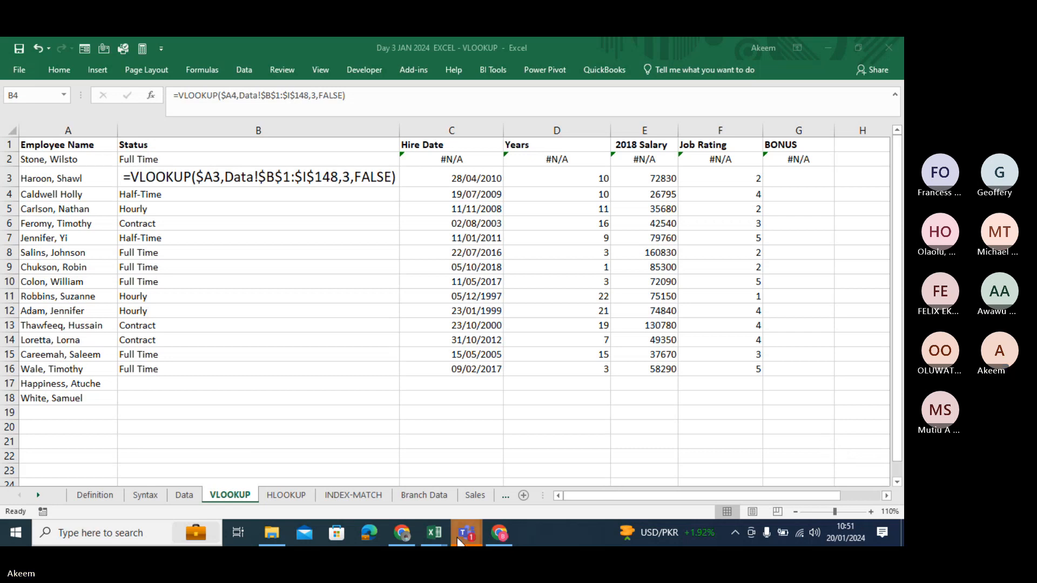
mouse_move(466, 532)
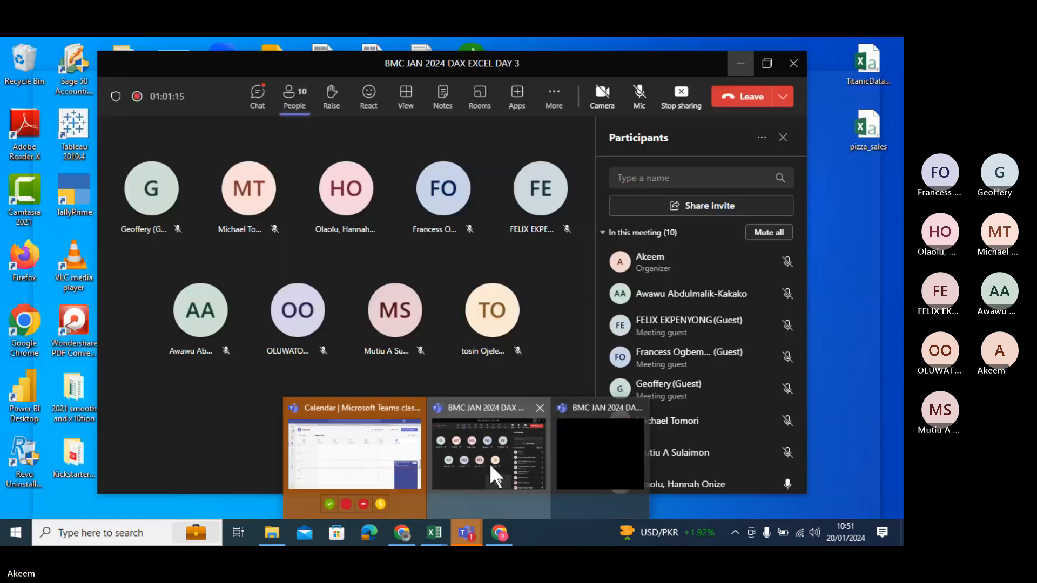
left_click(489, 464)
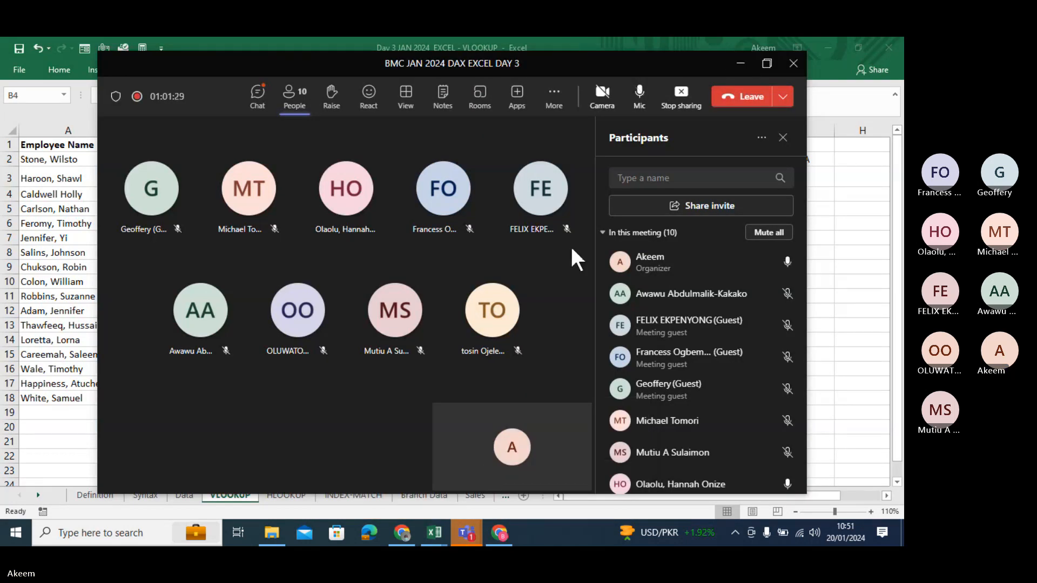
left_click(259, 101)
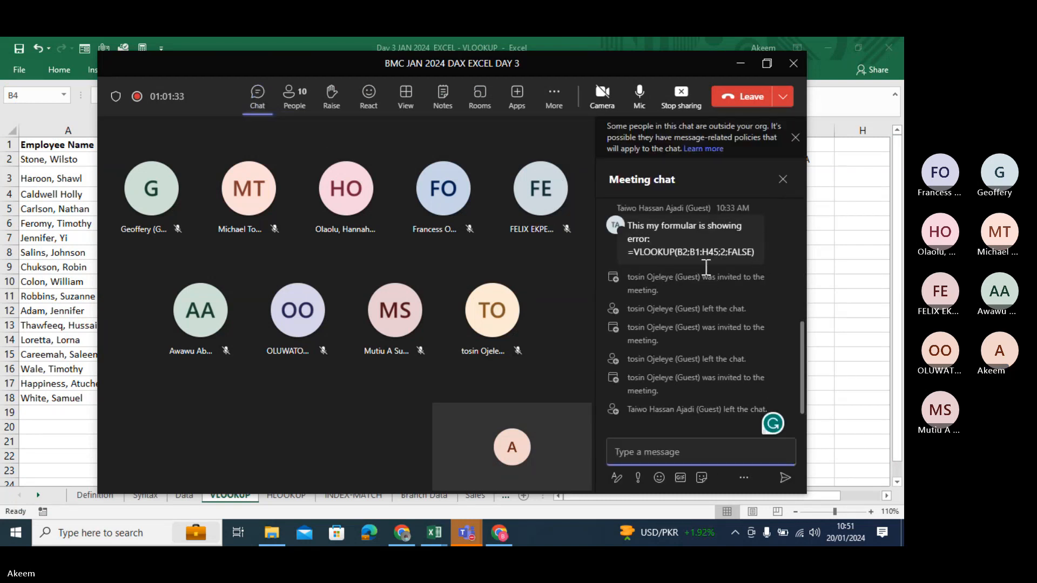
Step: Examine the table range B1:H45 and the column index in the participant's VLOOKUP formula in the meeting chat
left_click(644, 98)
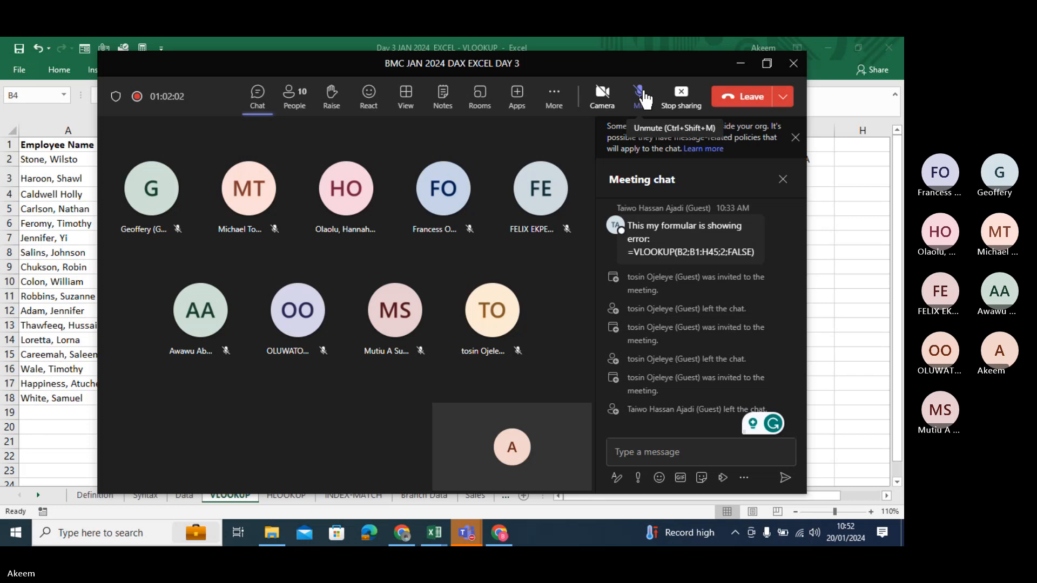
left_click(643, 95)
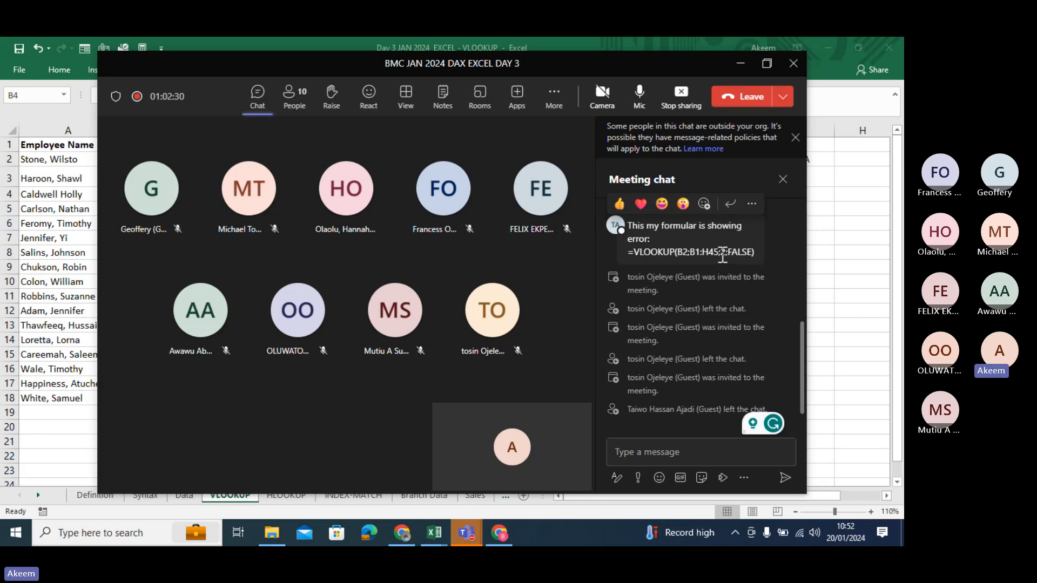
left_click_drag(723, 256, 687, 258)
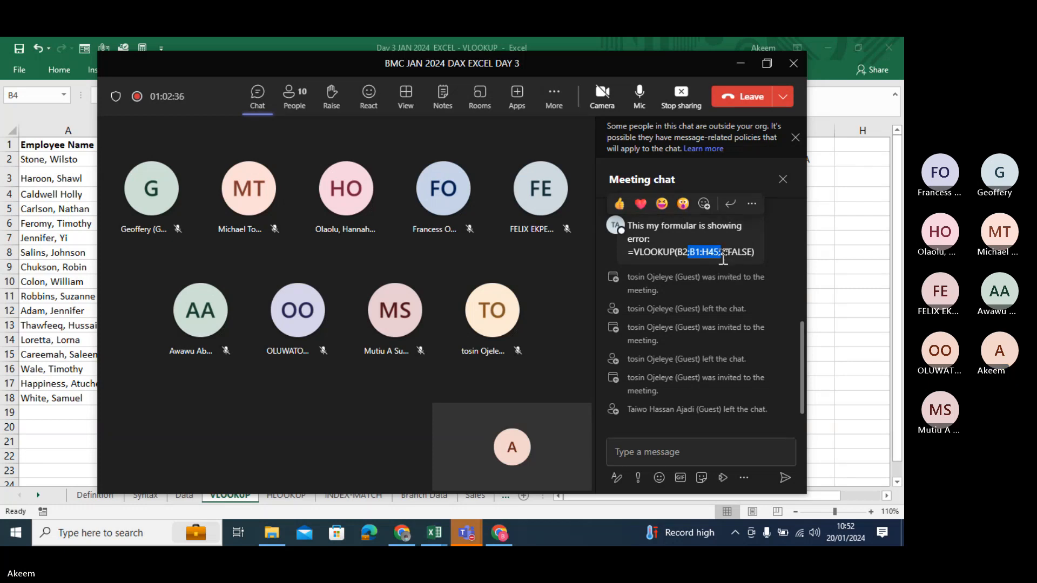
left_click(722, 258)
double_click(724, 252)
left_click(722, 253)
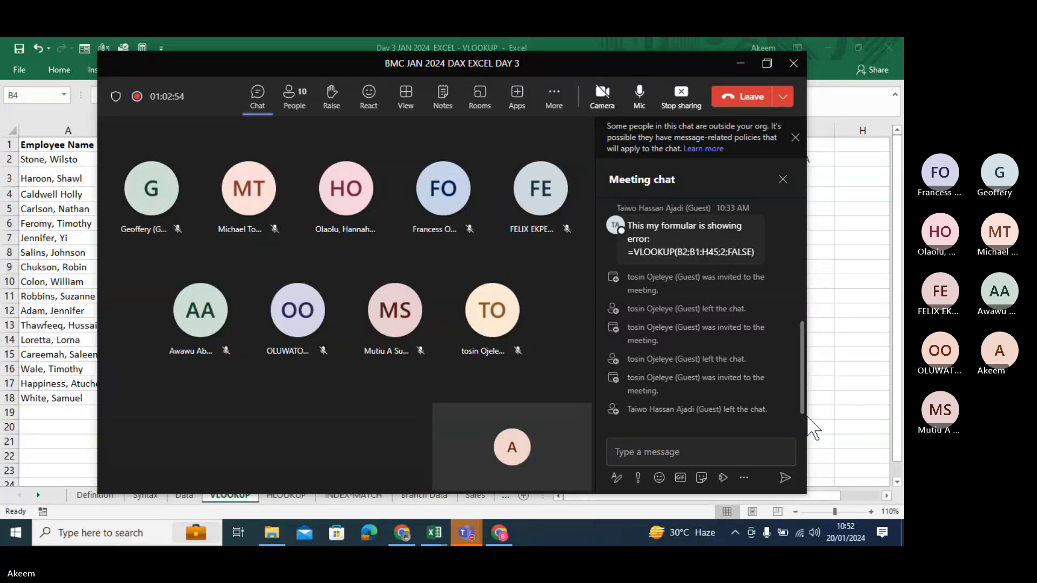
Step: Switch back to the Excel workbook and copy the full VLOOKUP formula of cell B3
left_click(853, 266)
left_click(227, 175)
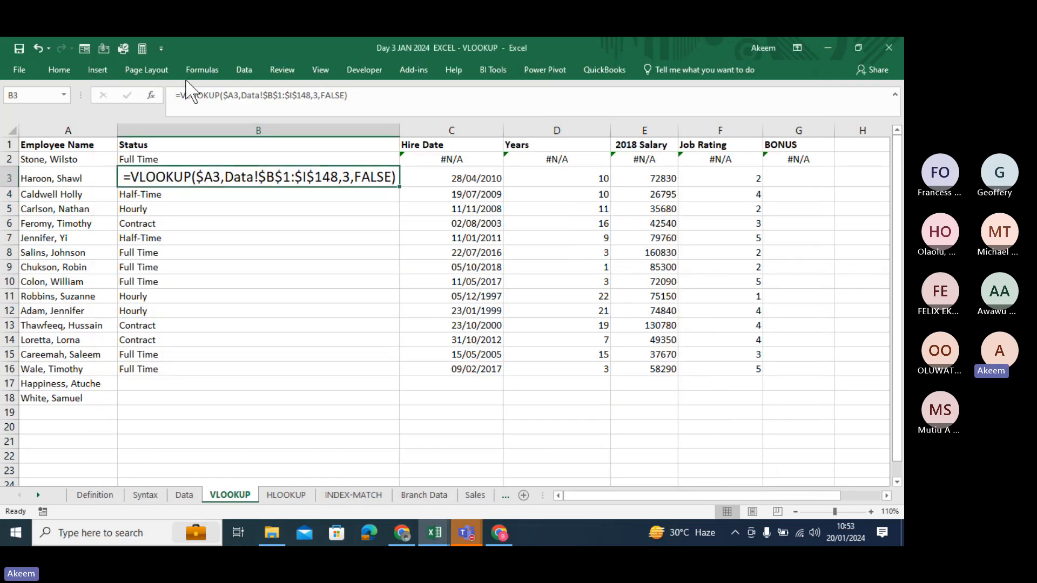
left_click_drag(177, 95, 447, 88)
key("ctrl+c")
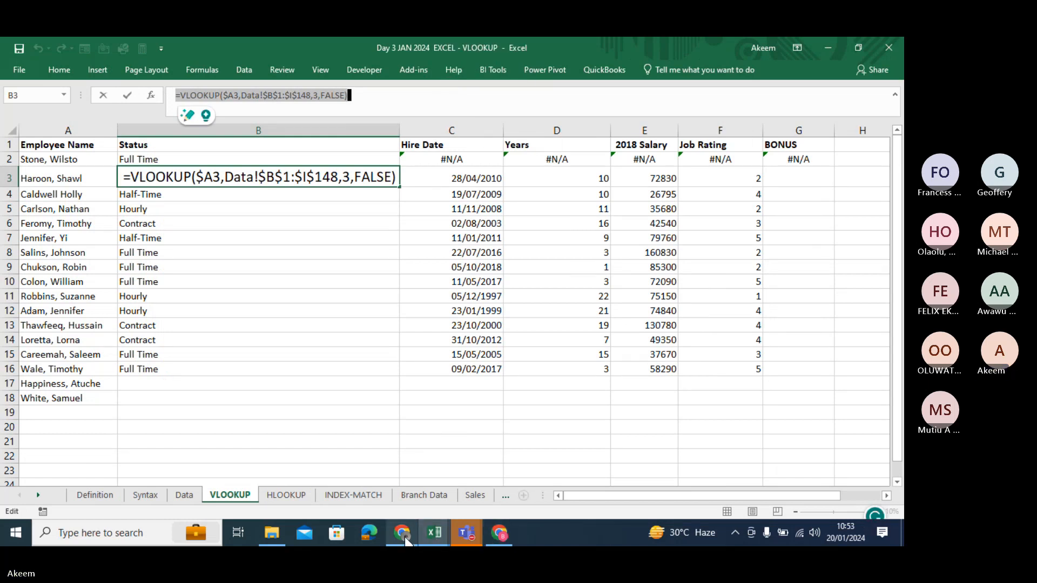
Step: Send =VLOOKUP($A3,Data!$B$1:$I$148,3,FALSE) in the Teams meeting chat and minimize the meeting window
mouse_move(467, 533)
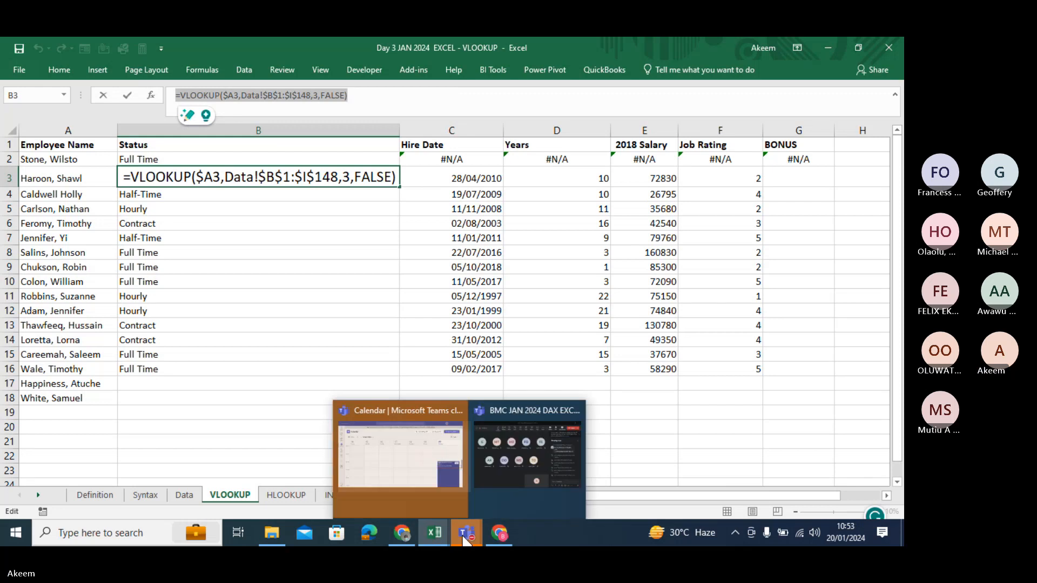
left_click(547, 451)
left_click(688, 454)
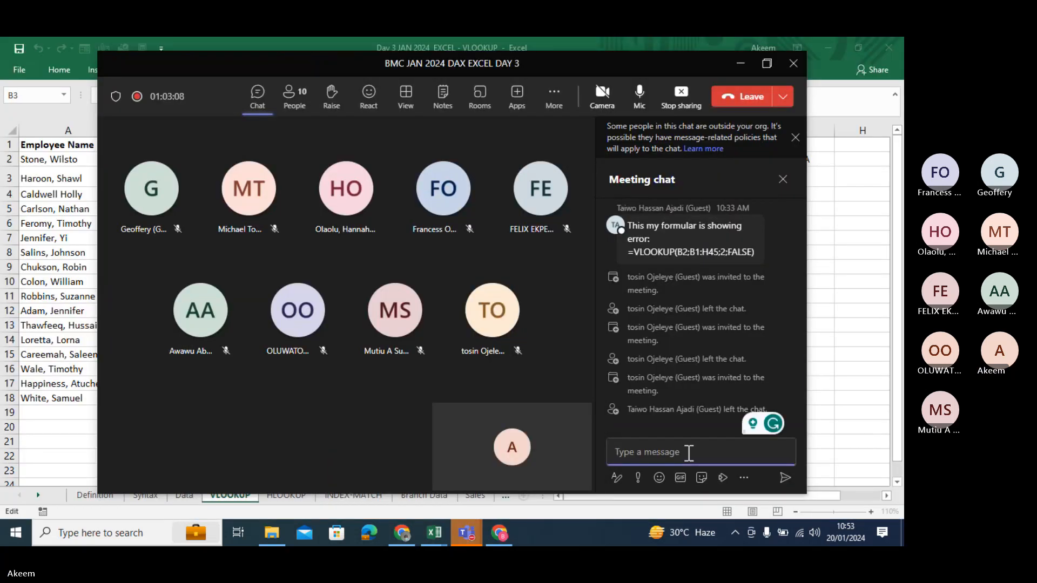
key("ctrl+v")
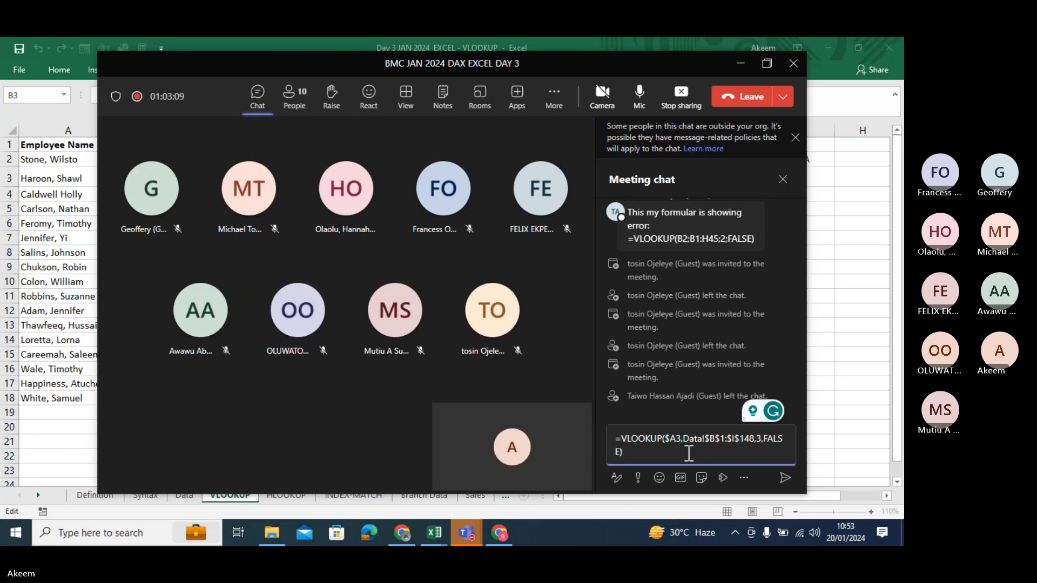
key("Return")
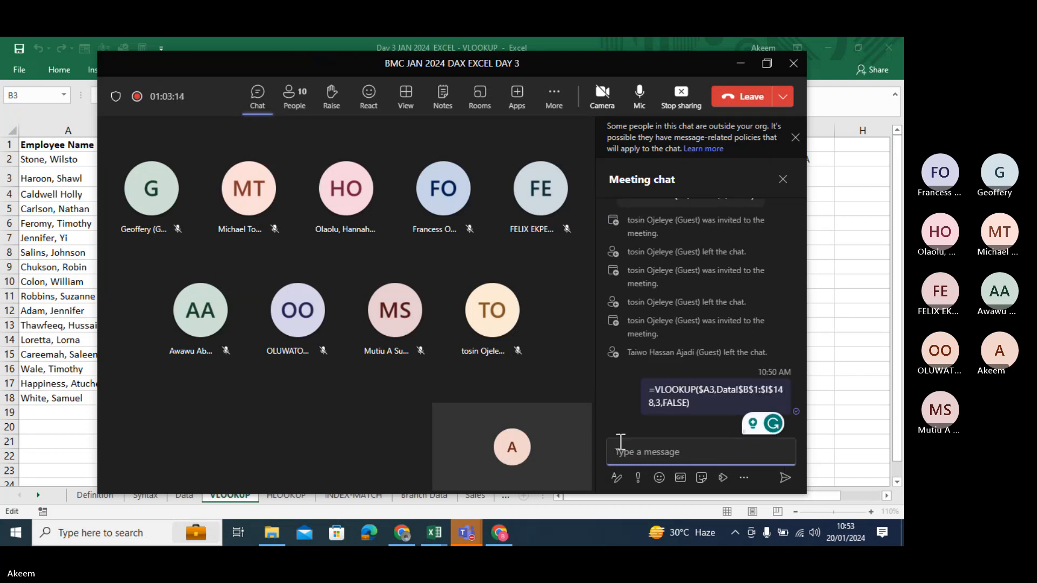
mouse_move(516, 356)
left_click(740, 64)
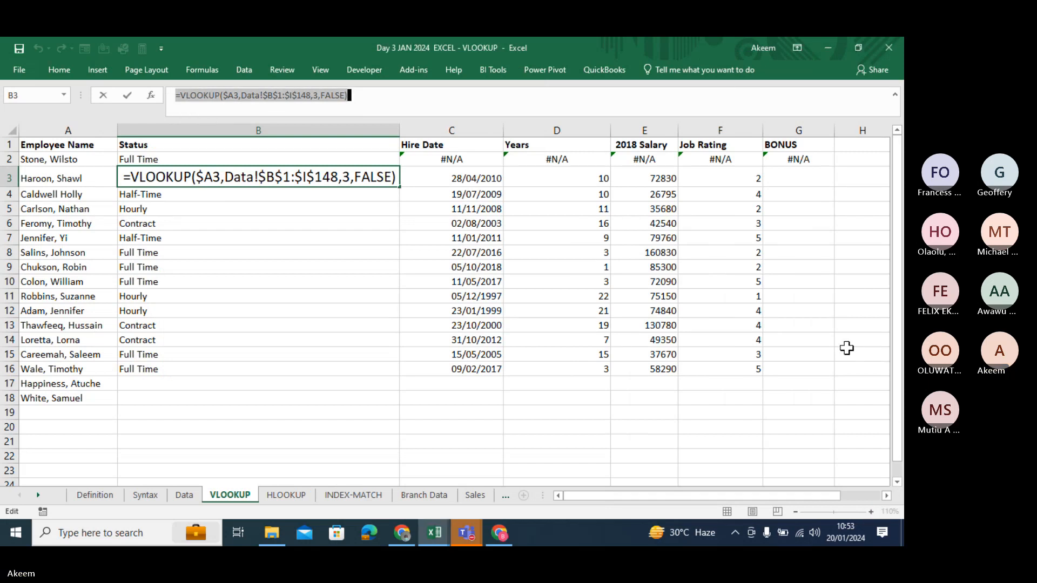
Step: Exit editing of cell B3 and widen the Status column slightly on the VLOOKUP sheet
key("Escape")
left_click(165, 201)
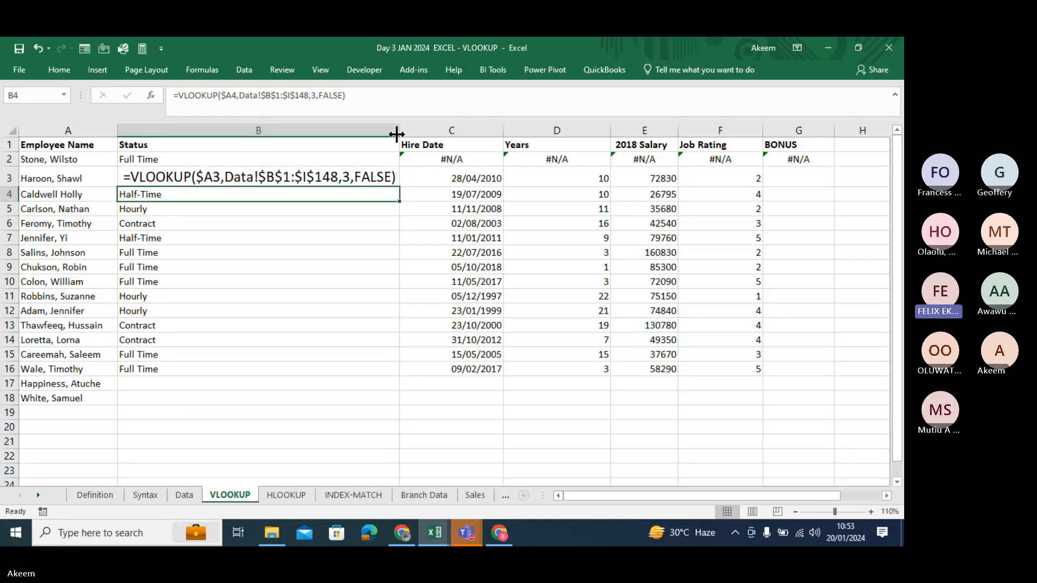
mouse_move(399, 131)
left_mouse_down()
mouse_move(252, 156)
mouse_move(234, 148)
mouse_move(238, 128)
mouse_move(407, 123)
left_mouse_up()
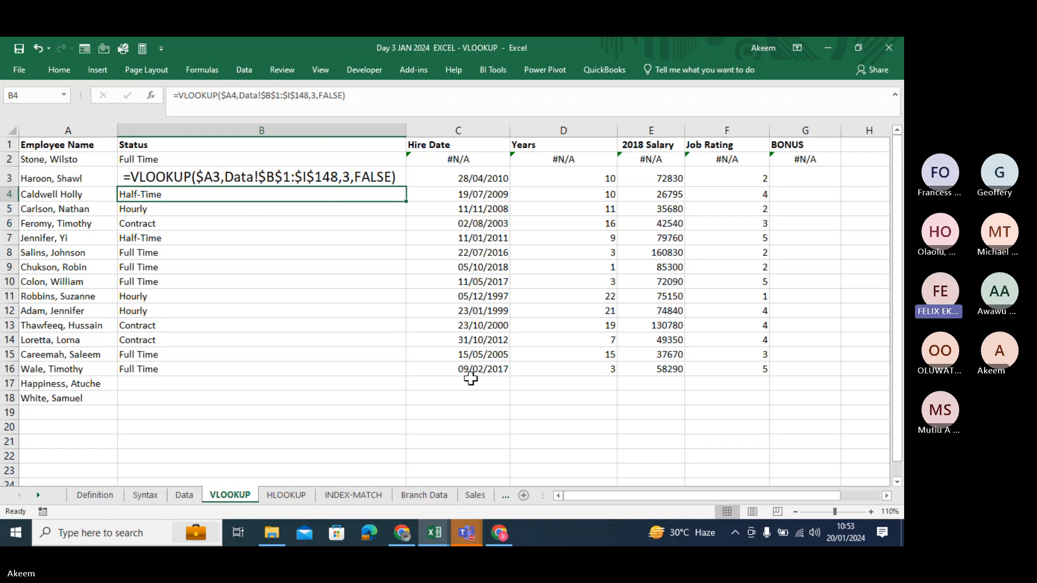
Step: Switch to the Data sheet and select the STAFF ID header in cell A1
mouse_move(467, 535)
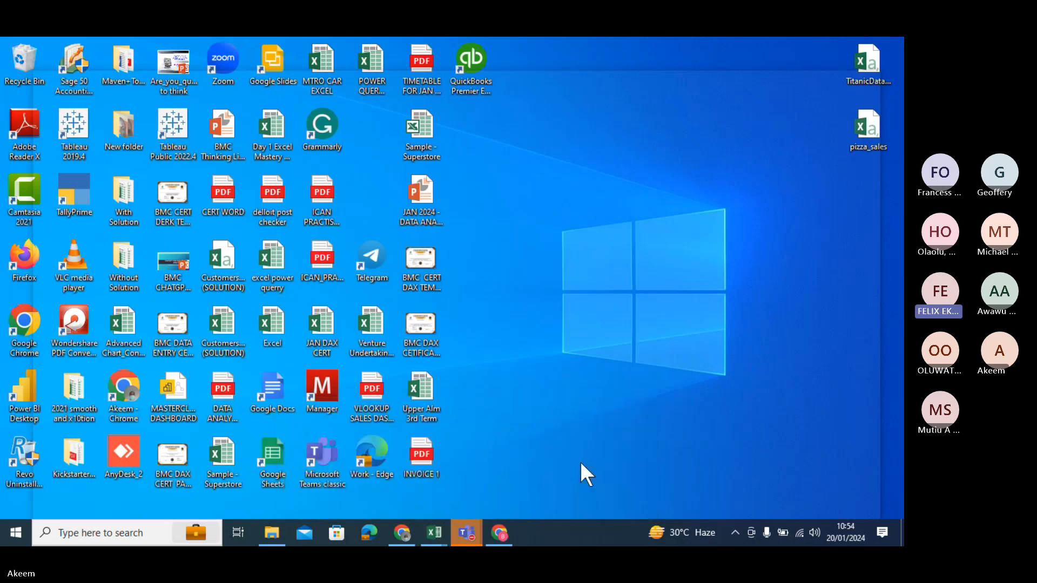
left_click(574, 463)
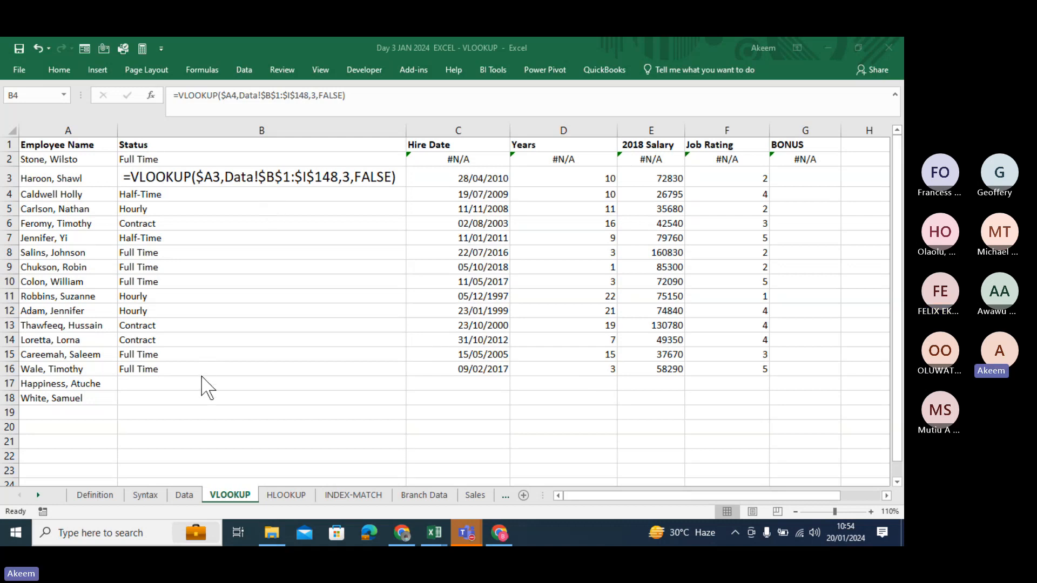
left_click(188, 496)
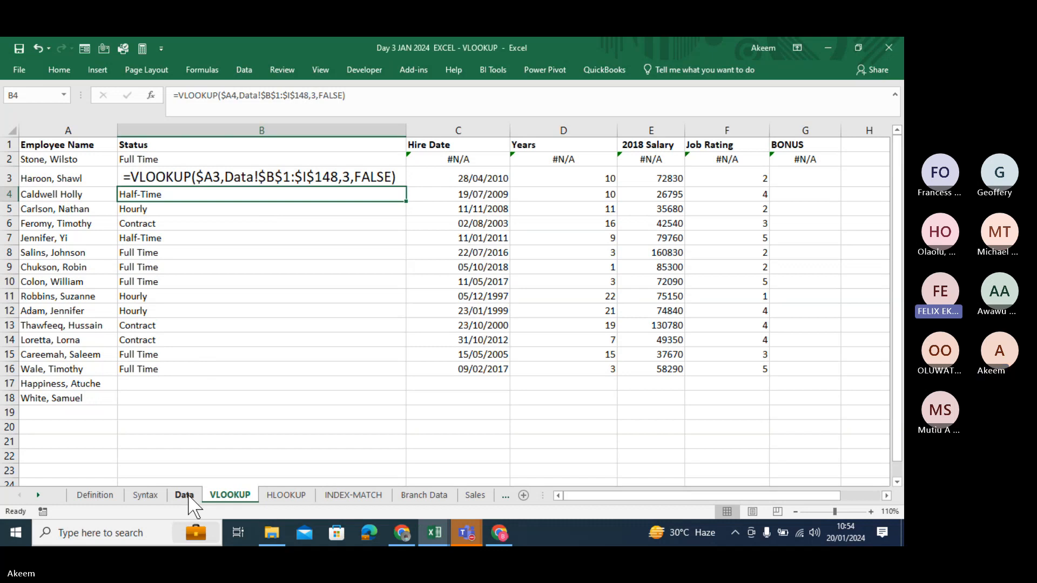
left_click(184, 495)
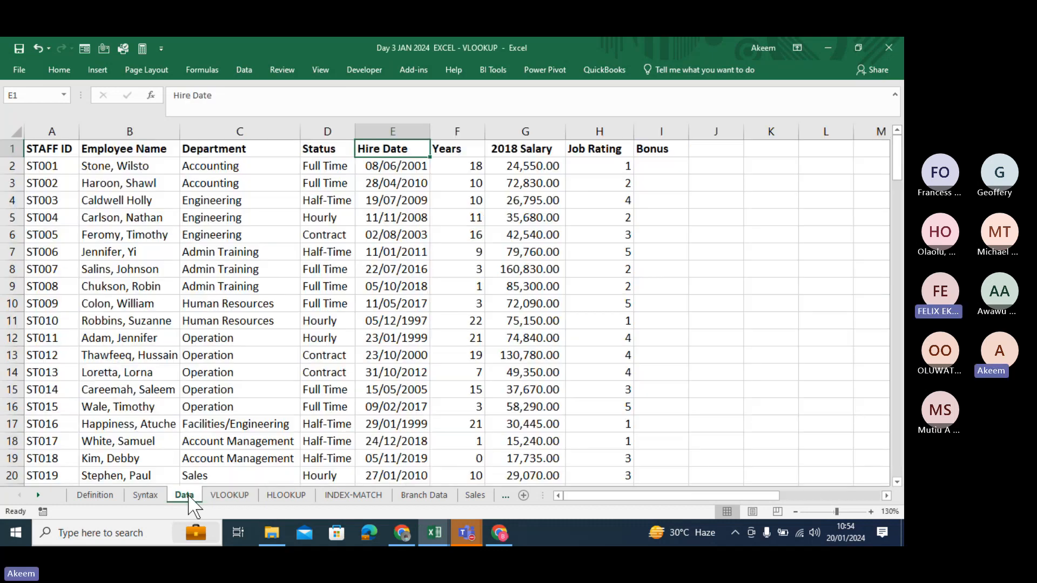
left_click(55, 148)
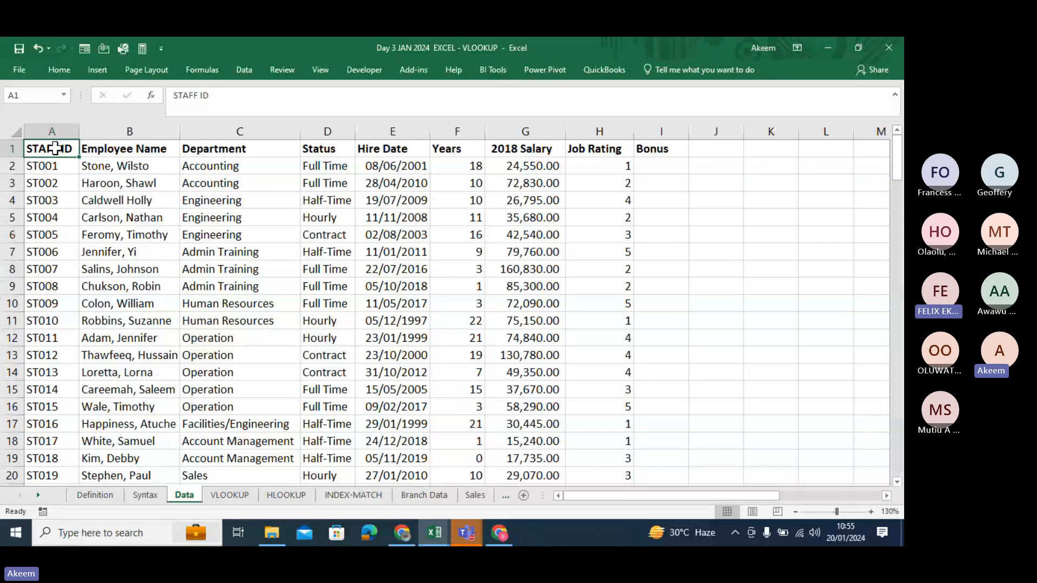
Step: Launch the On-Screen Keyboard and move it lower so the table's header row and first records are uncovered
left_click(116, 538)
type("onsce")
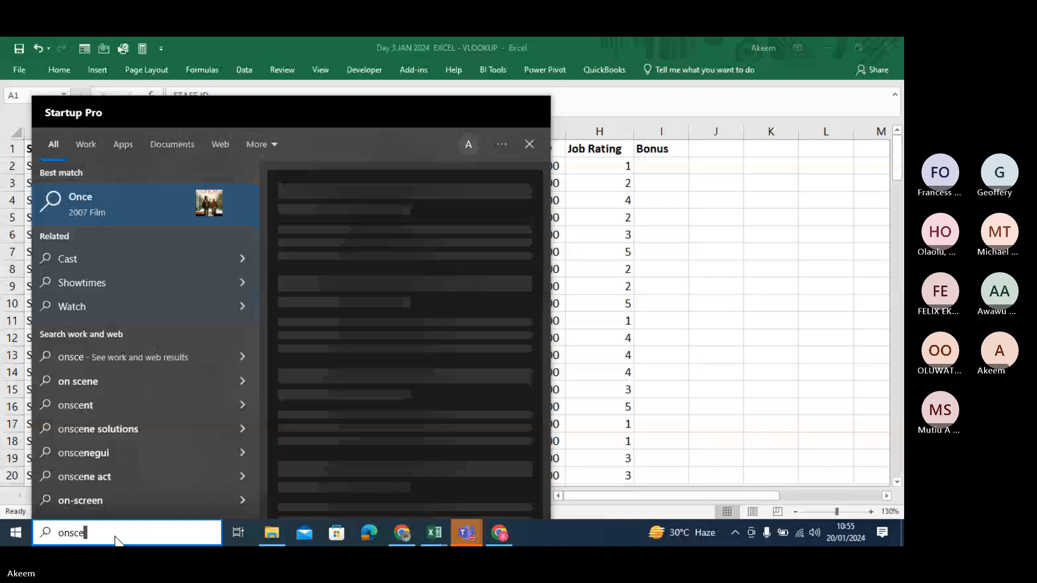
key("BackSpace")
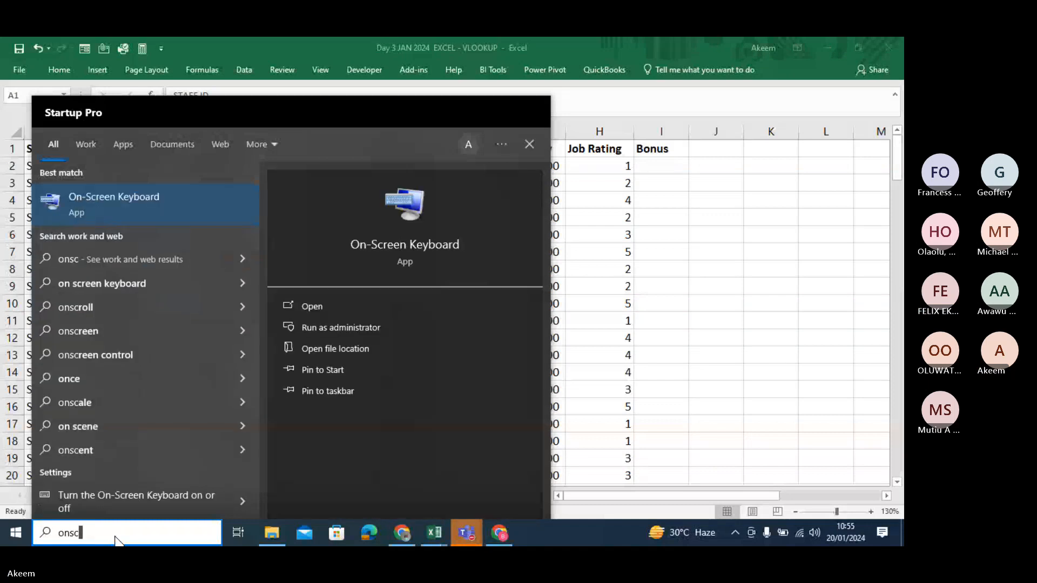
left_click(125, 208)
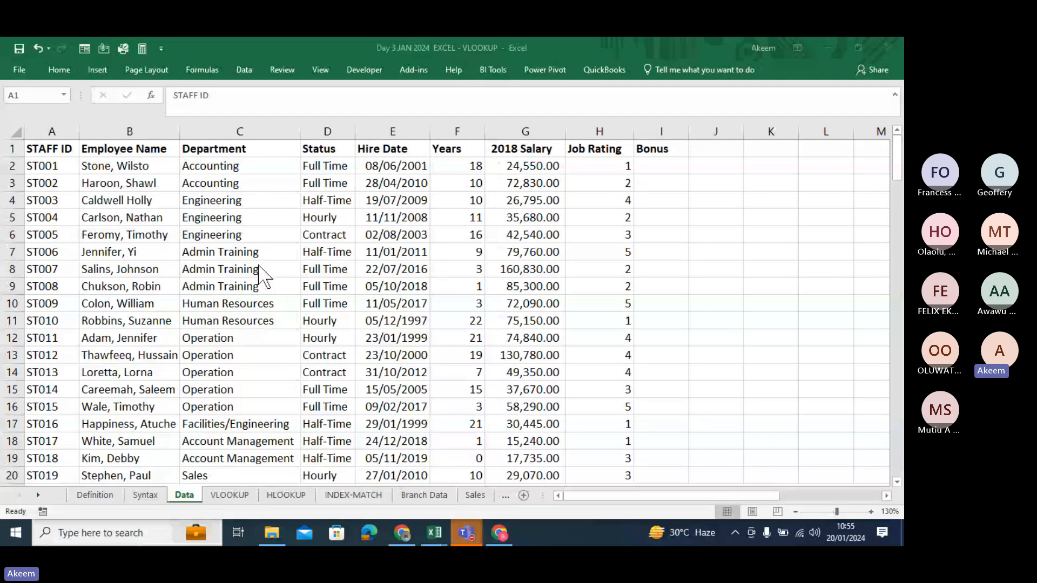
key("ctrl+shift")
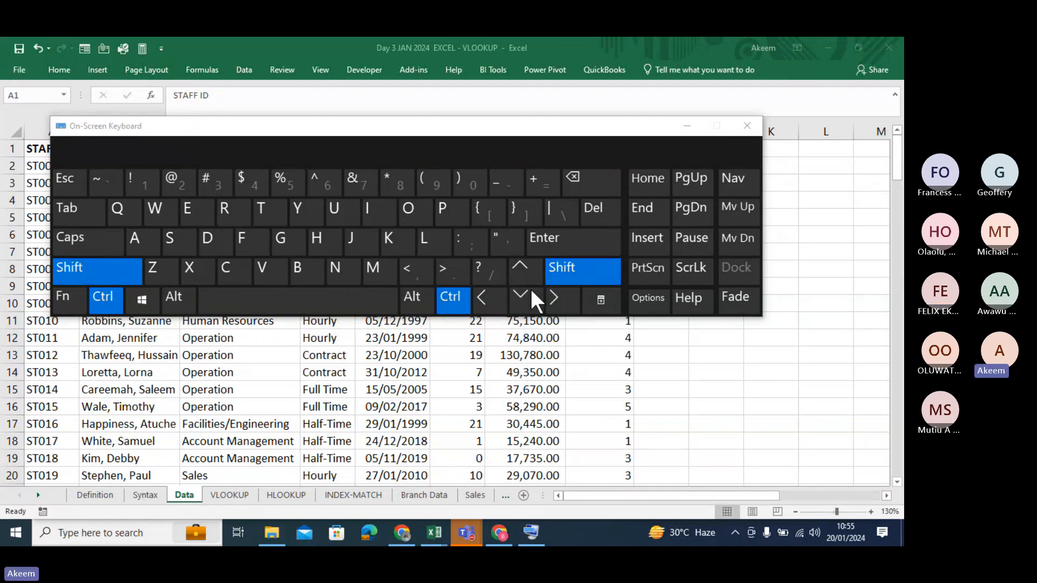
left_click(551, 308)
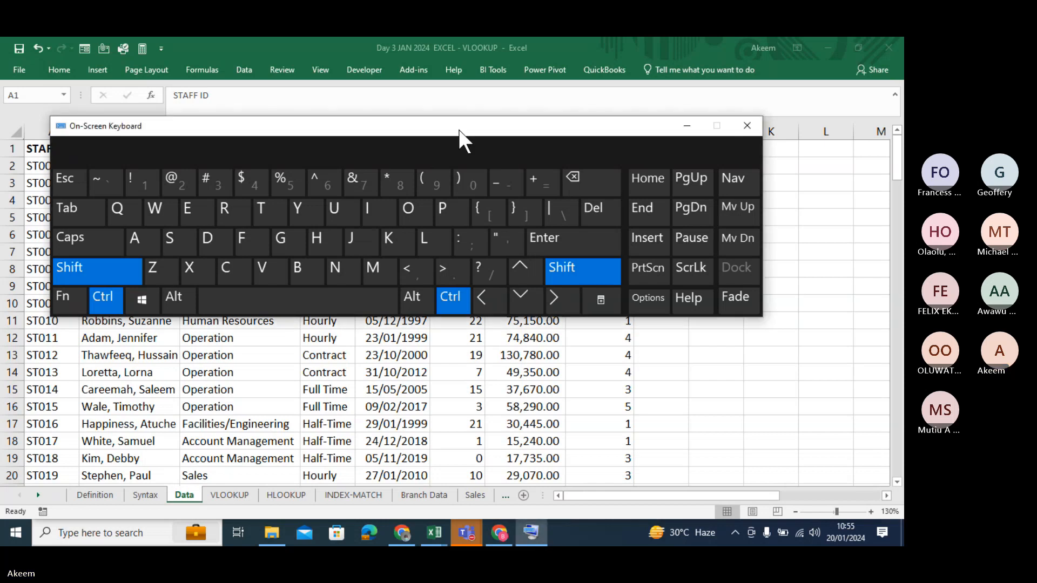
left_click_drag(459, 130, 451, 236)
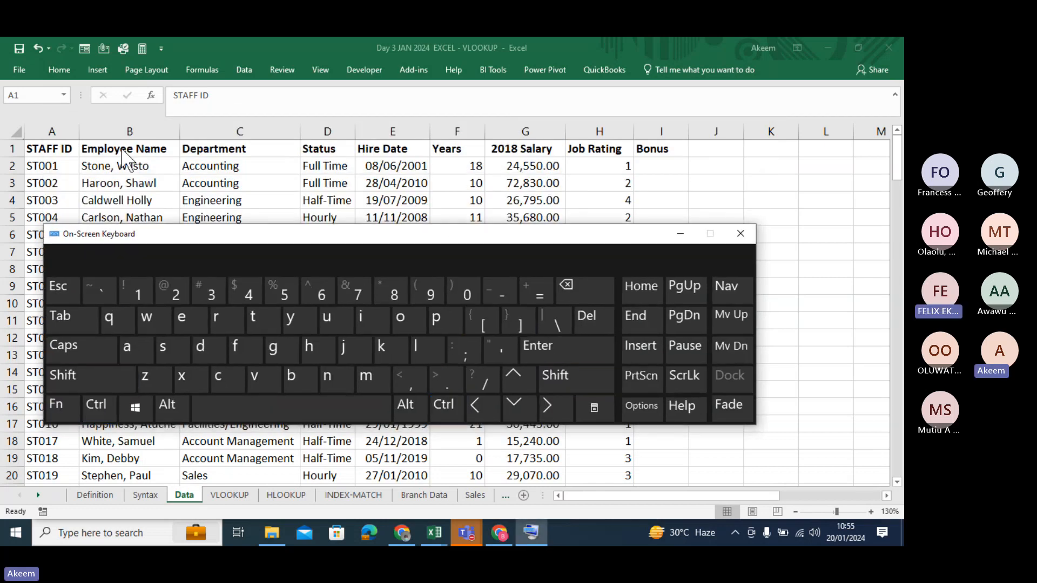
Step: Select the whole staff table from the STAFF ID header in A1 through I148 on the Data sheet
left_click(57, 149)
left_click(96, 405)
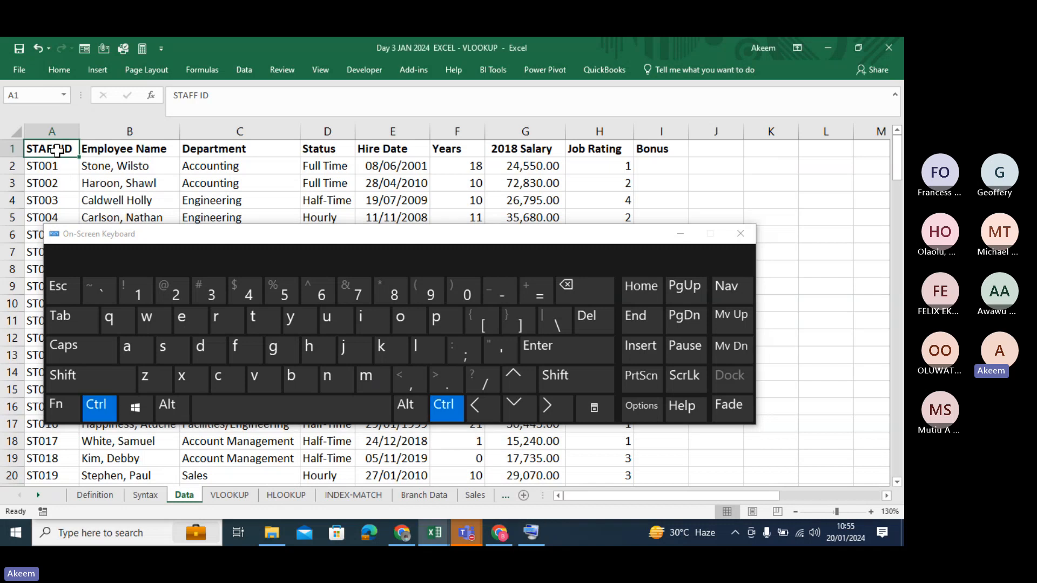
left_click(63, 375)
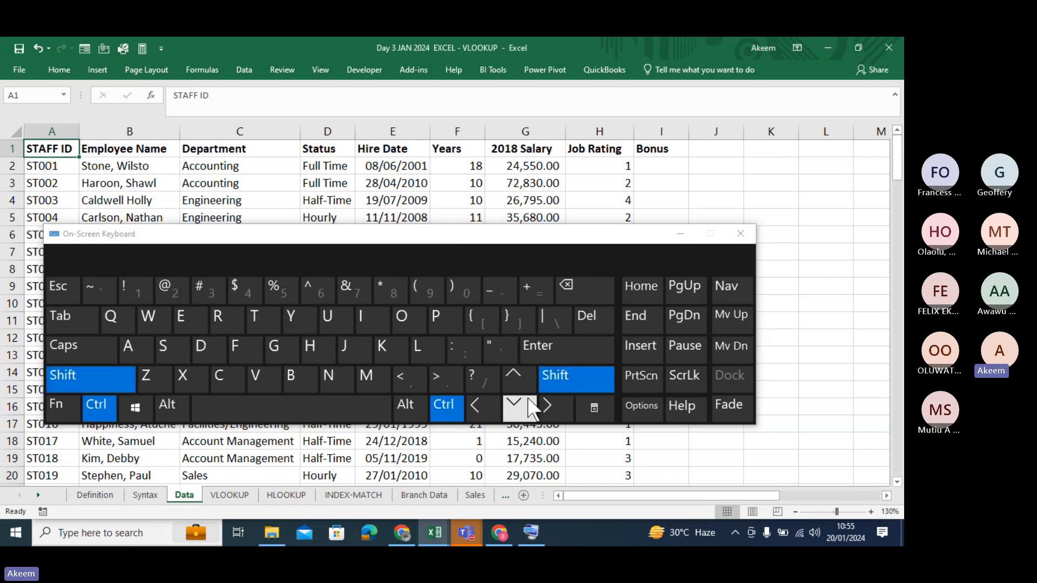
left_click(547, 406)
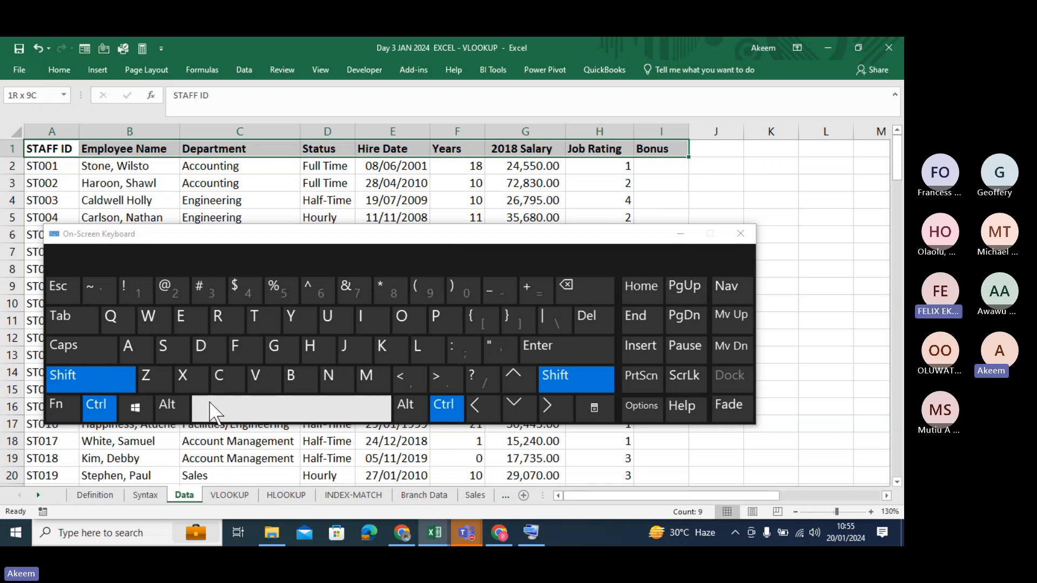
left_click(517, 406)
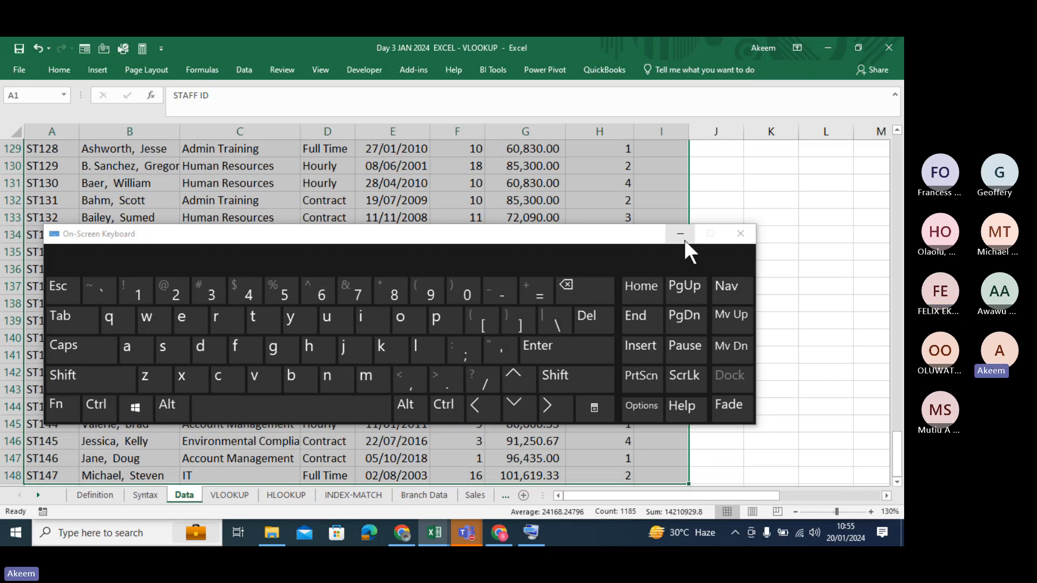
Step: Jump between the edges of the Data sheet: A1, the Bonus header, the last sheet row in column A, and back to A1
left_click(56, 168)
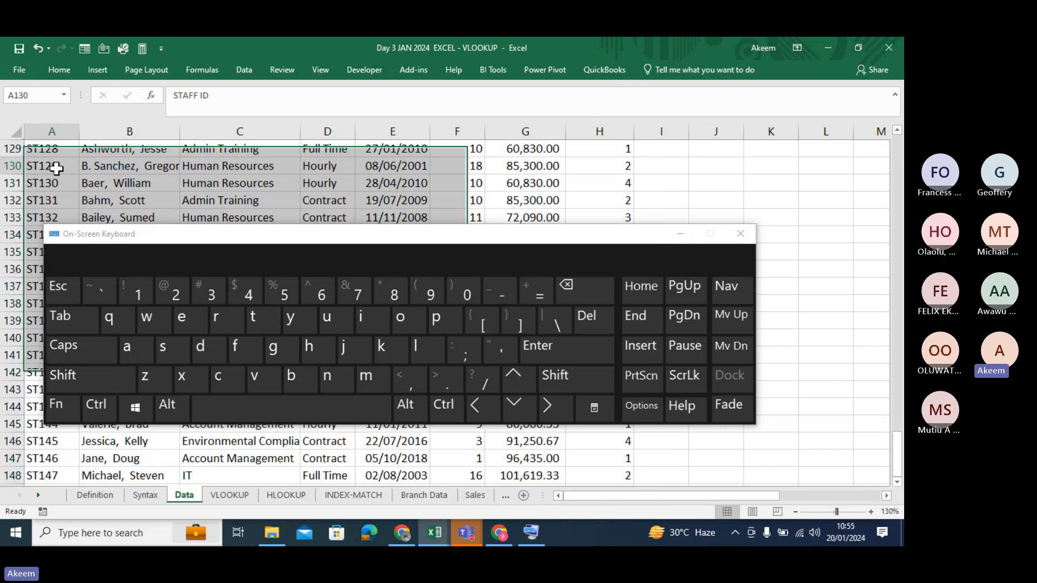
key("ctrl+Up")
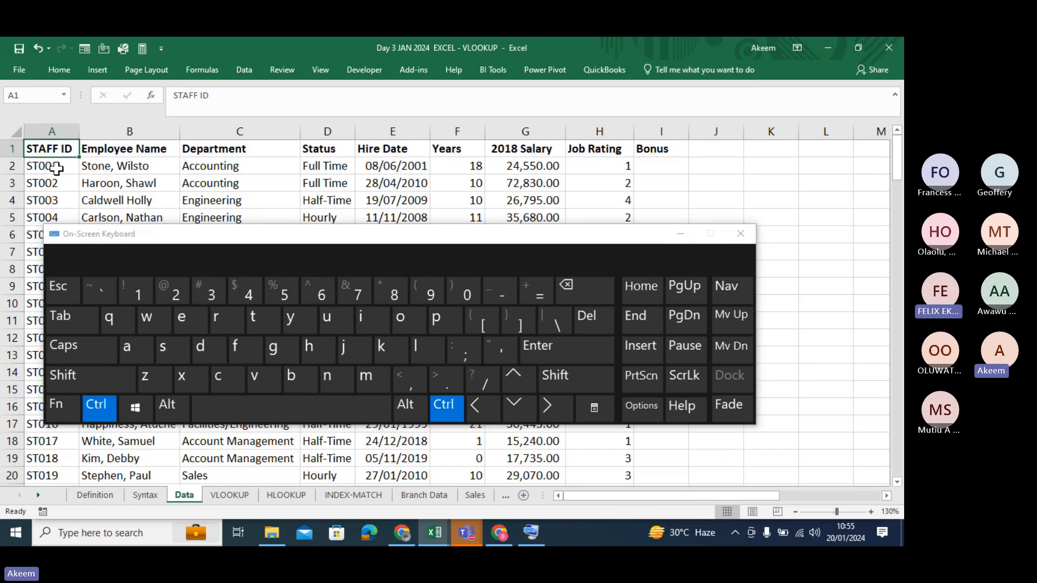
key("ctrl+Right")
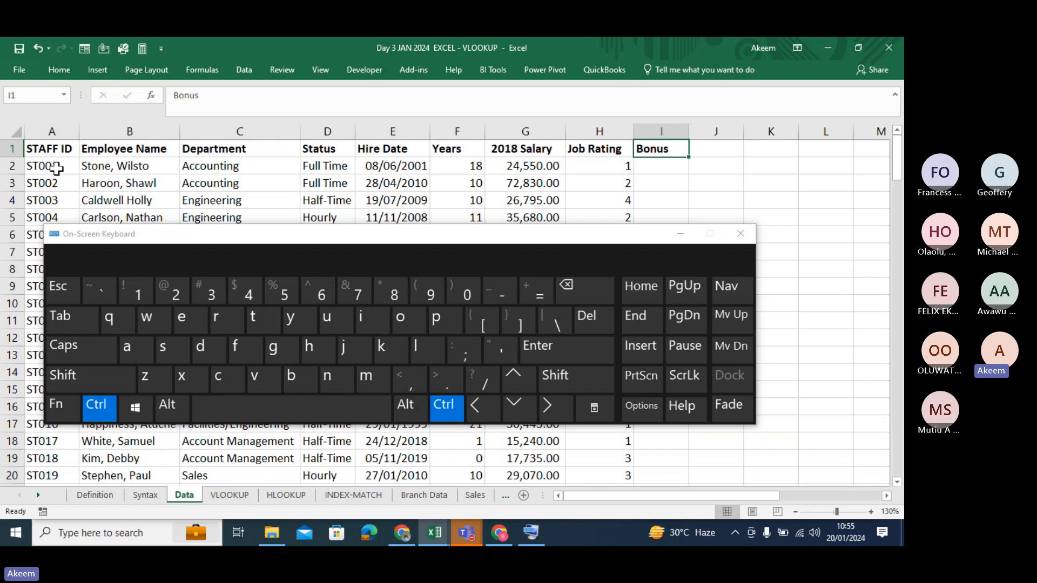
key("ctrl+Down")
key("ctrl+Left")
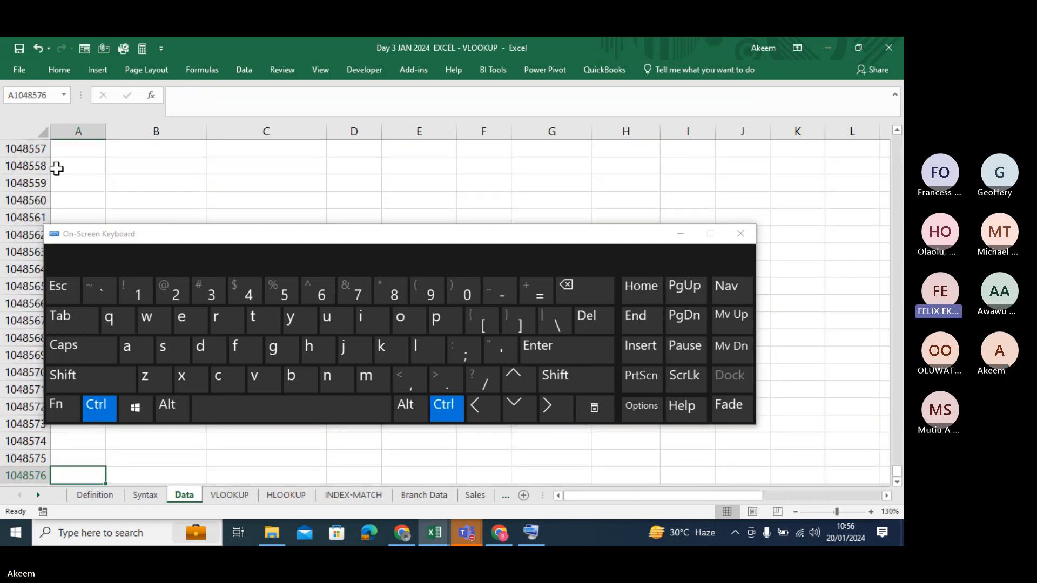
key("ctrl+Up")
key("ctrl+Up")
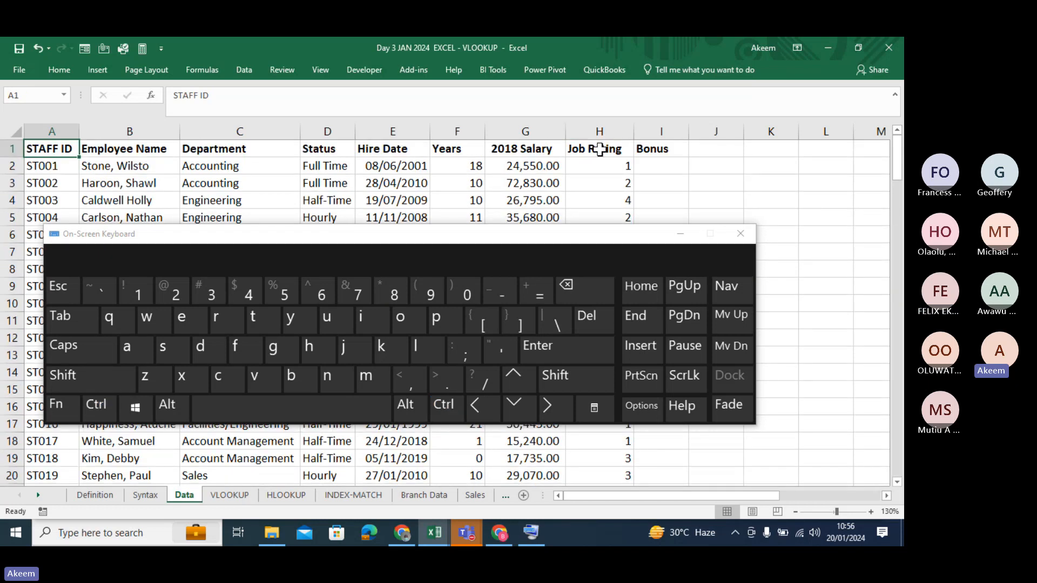
Step: Select the header row A1:I1, extending from STAFF ID across to Bonus
left_click(597, 147)
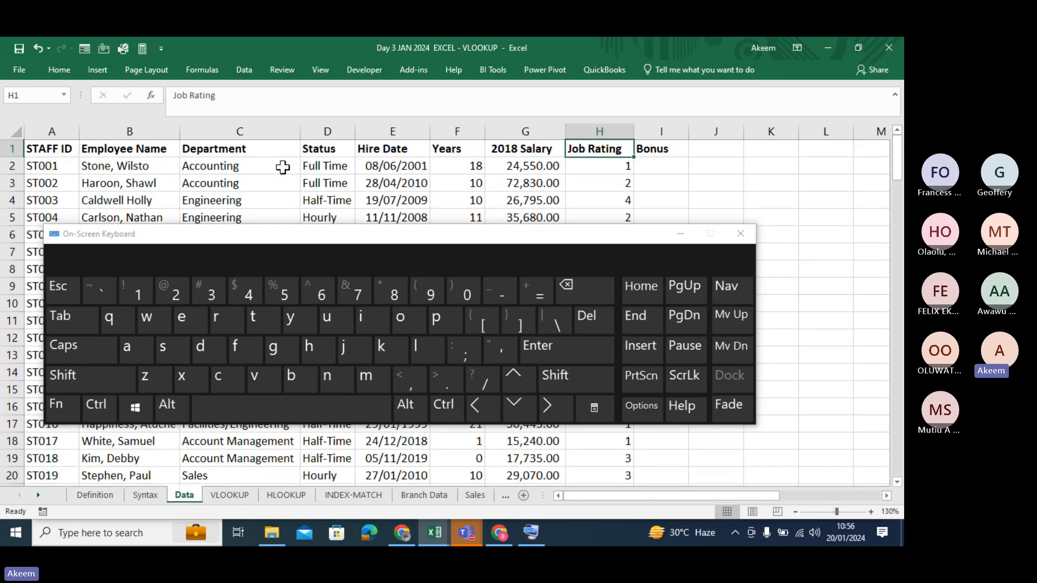
left_click(63, 152)
key("ctrl")
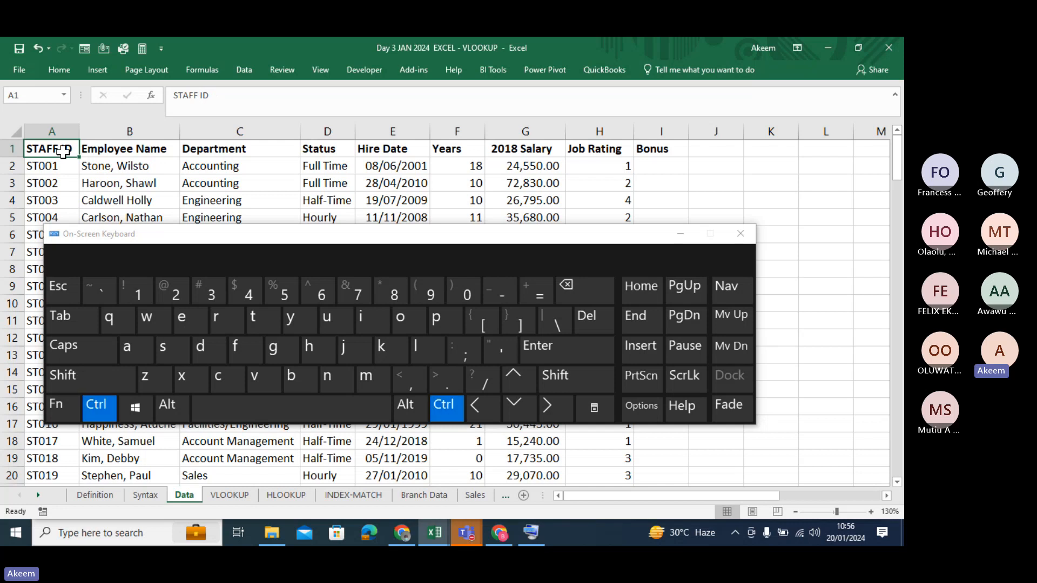
key("shift")
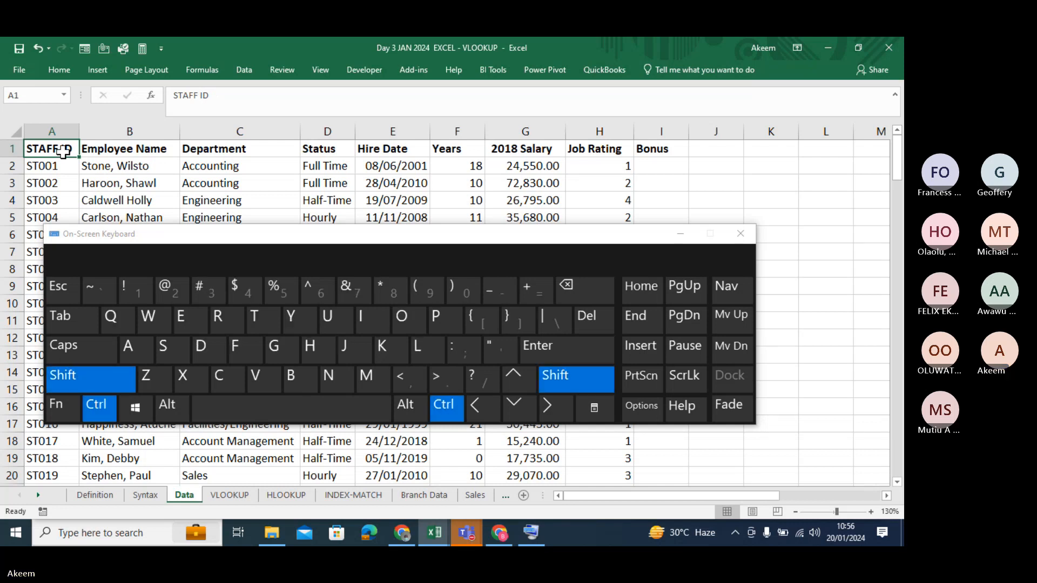
key("ctrl+shift+Right")
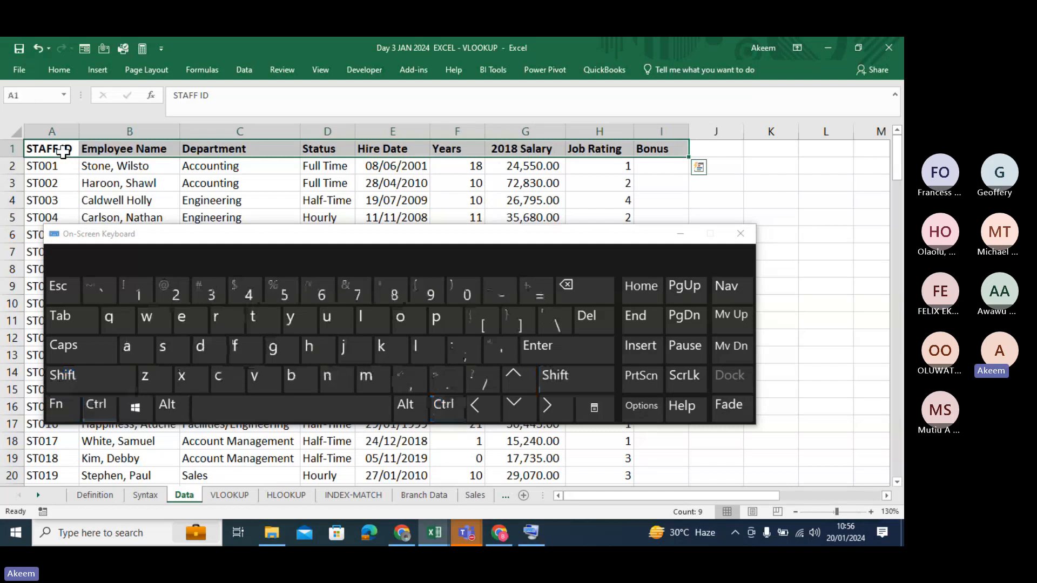
Step: Select A1:H8 on the Data sheet, extending cell by cell from STAFF ID across to Job Rating and down
left_click(62, 152)
key("shift")
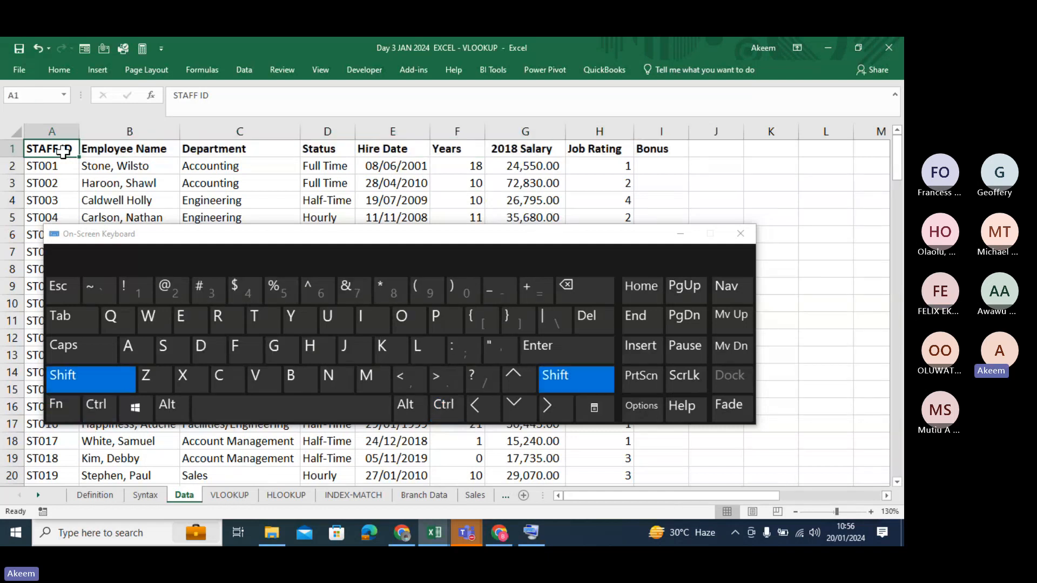
key("shift+Right")
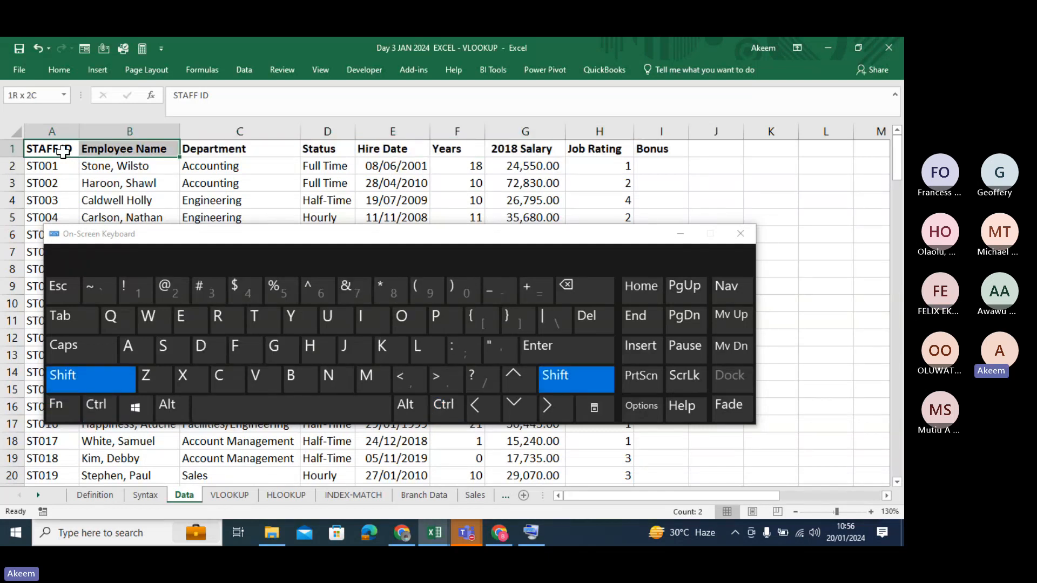
key("shift+Right")
key("shift+Right")
key("shift+Right")
key("shift+Right")
key("shift+Right")
key("shift+Right")
key("shift+Down")
key("shift+Down")
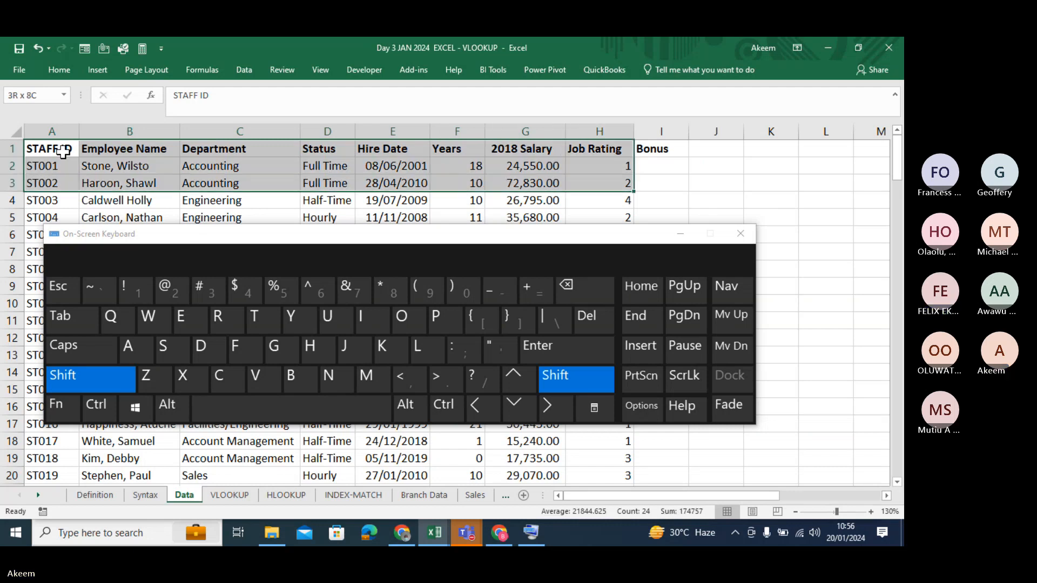
key("shift+Down")
key("shift+Down")
key("shift+Down")
key("shift+Down")
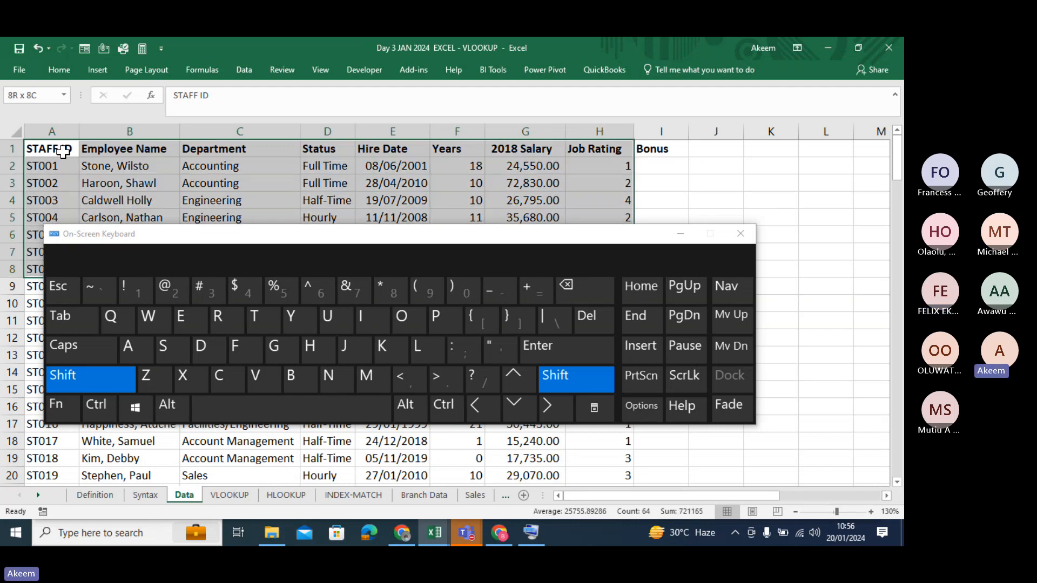
Step: Extend the selection to the table's last row, 148, and shrink it back to the header row, finishing on A2
key("ctrl+shift+Down")
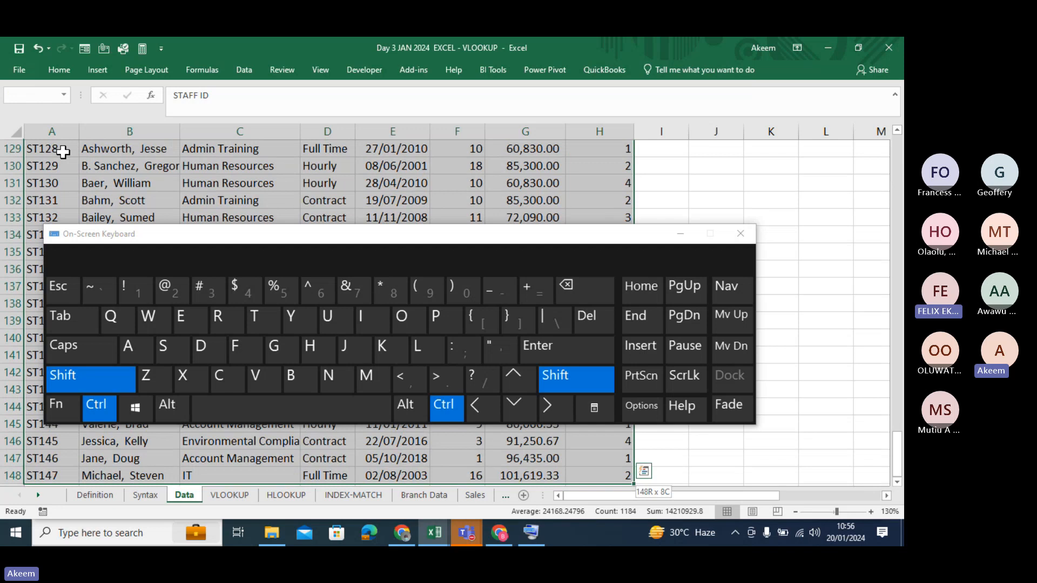
key("ctrl+shift+Up")
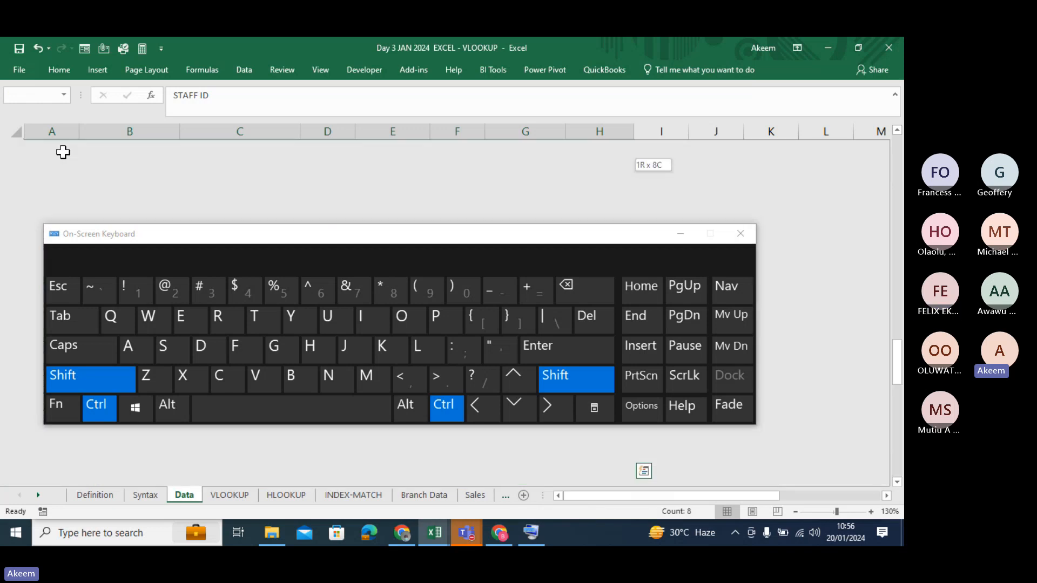
key("Down")
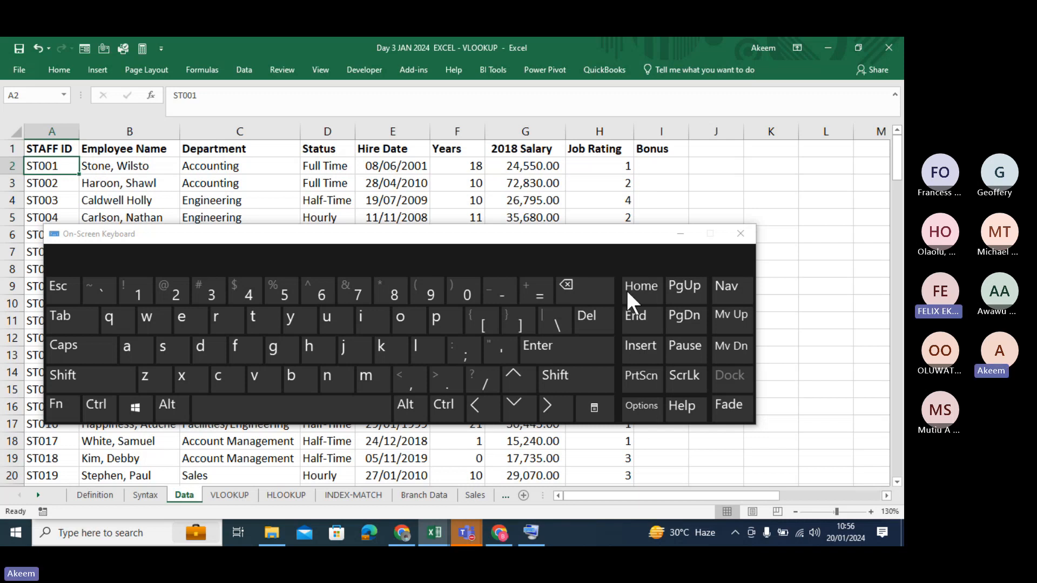
Step: Minimize the On-Screen Keyboard and view the employee name dropdown list of A4 on the VLOOKUP sheet
left_click(680, 235)
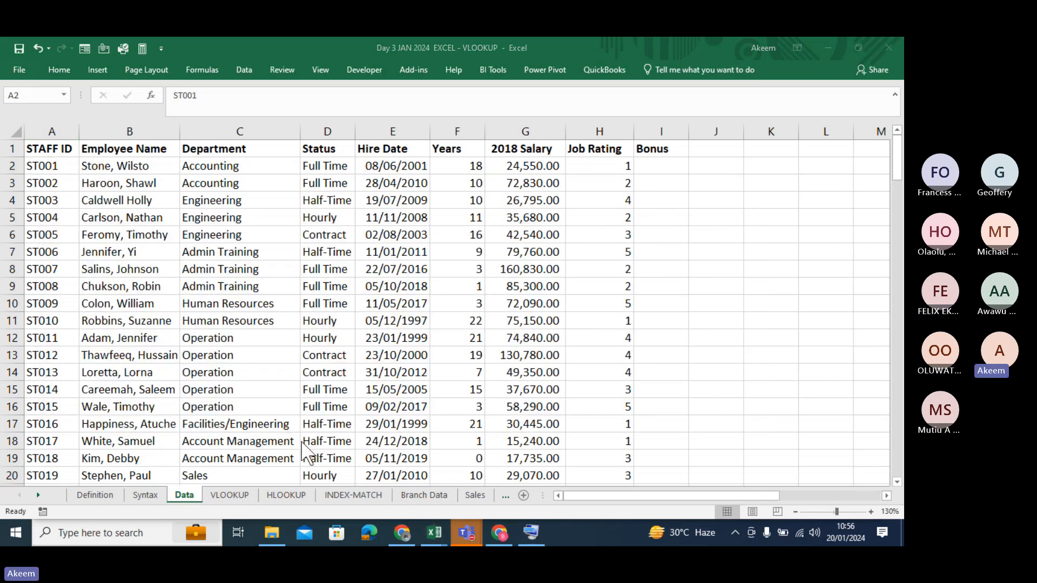
left_click(231, 501)
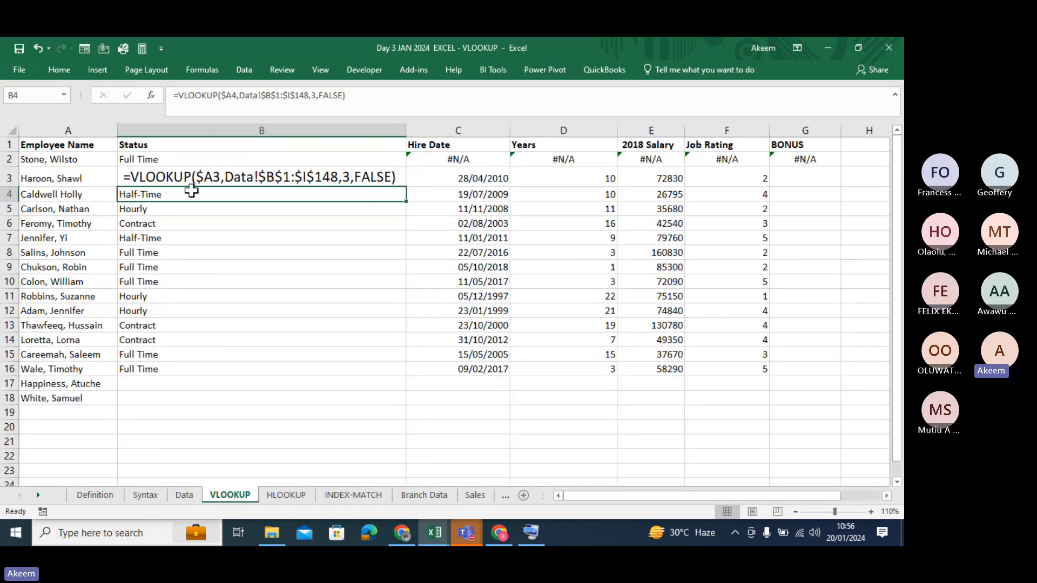
left_click(69, 196)
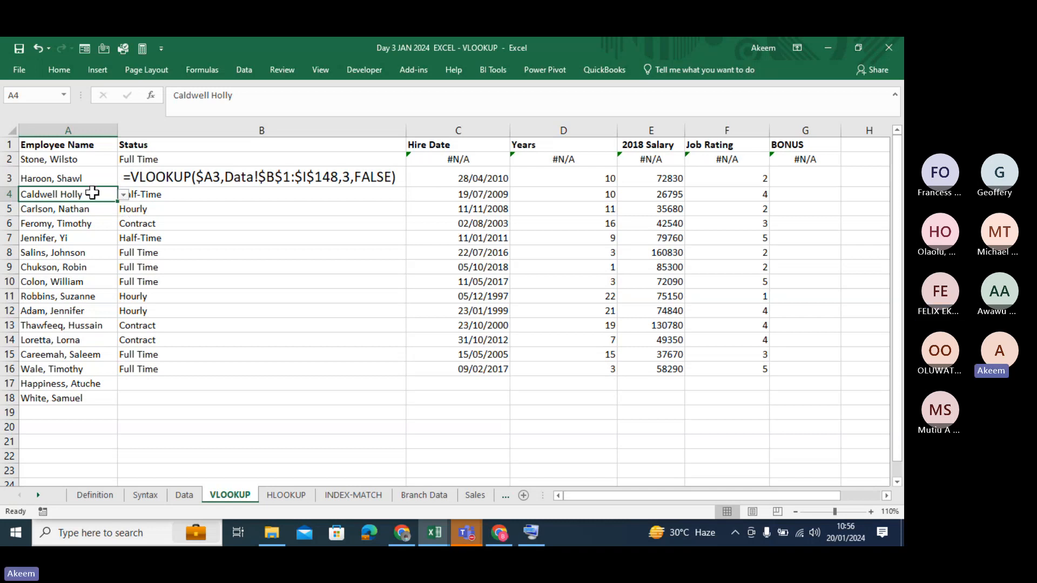
left_click(124, 195)
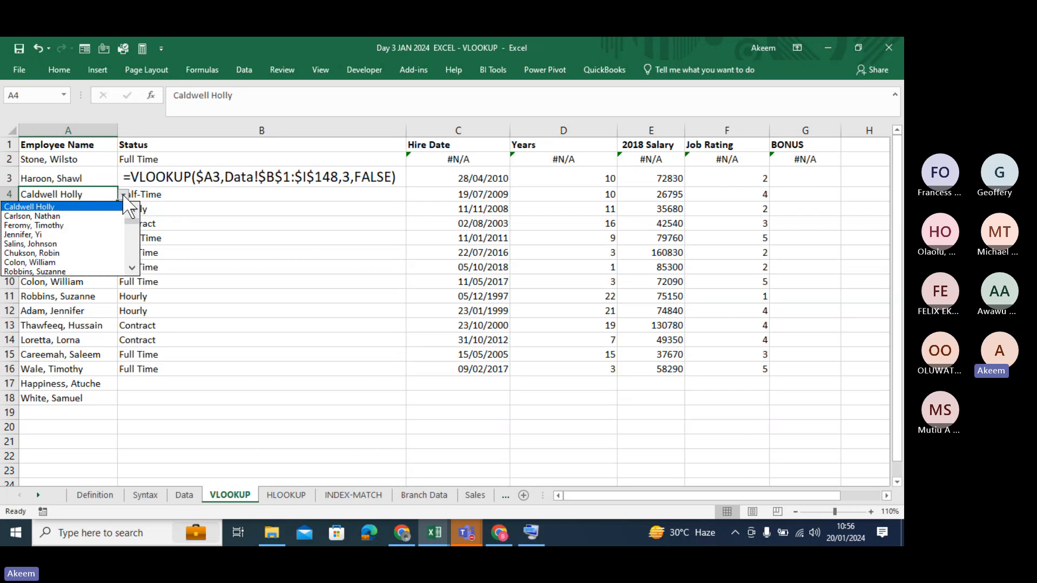
left_click(73, 190)
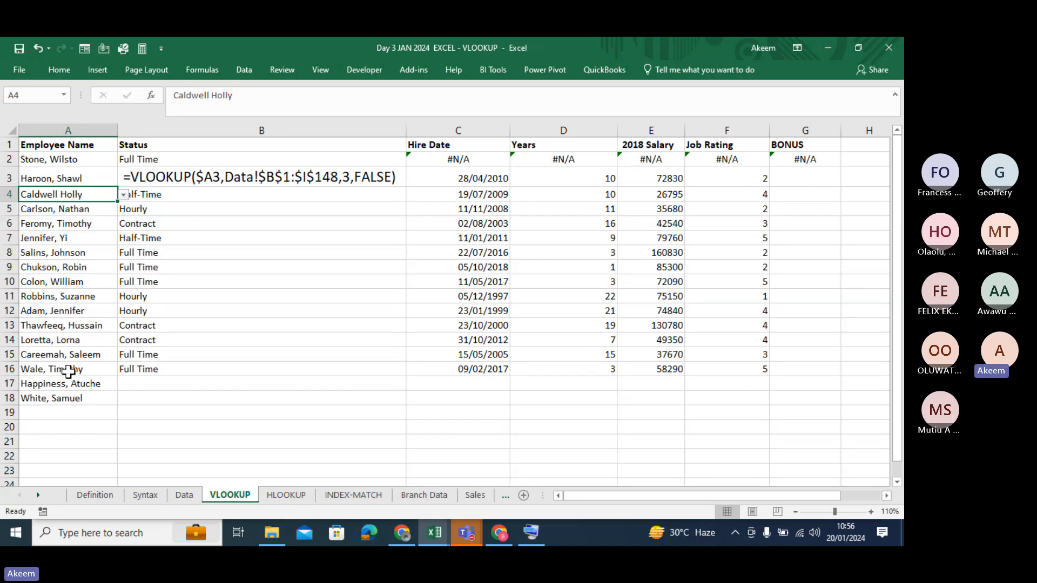
Step: Clear all data validation settings from the employee name cells A13:A18 on the VLOOKUP sheet
left_click_drag(65, 325, 59, 384)
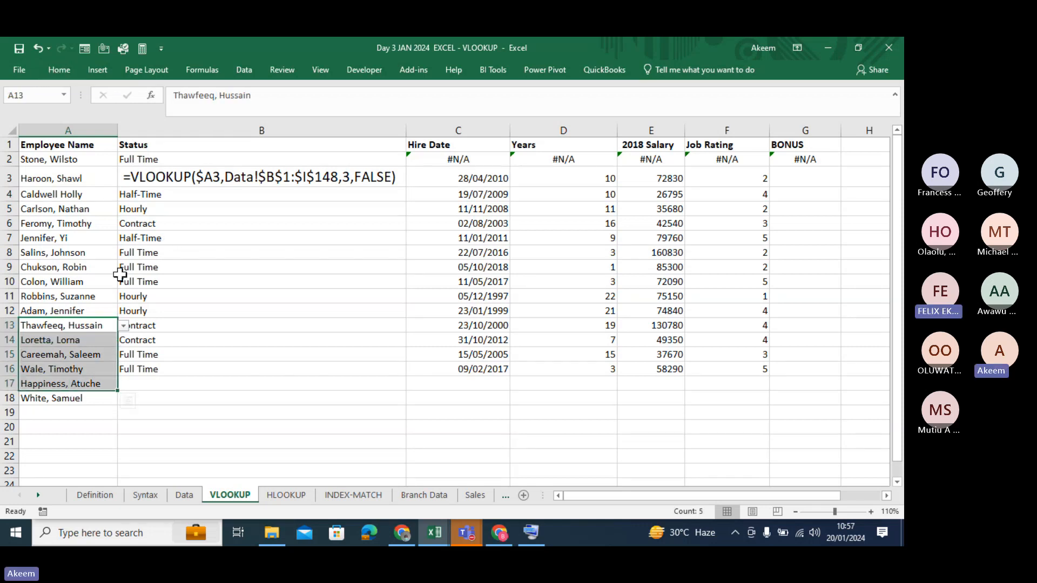
left_click_drag(75, 327, 81, 398)
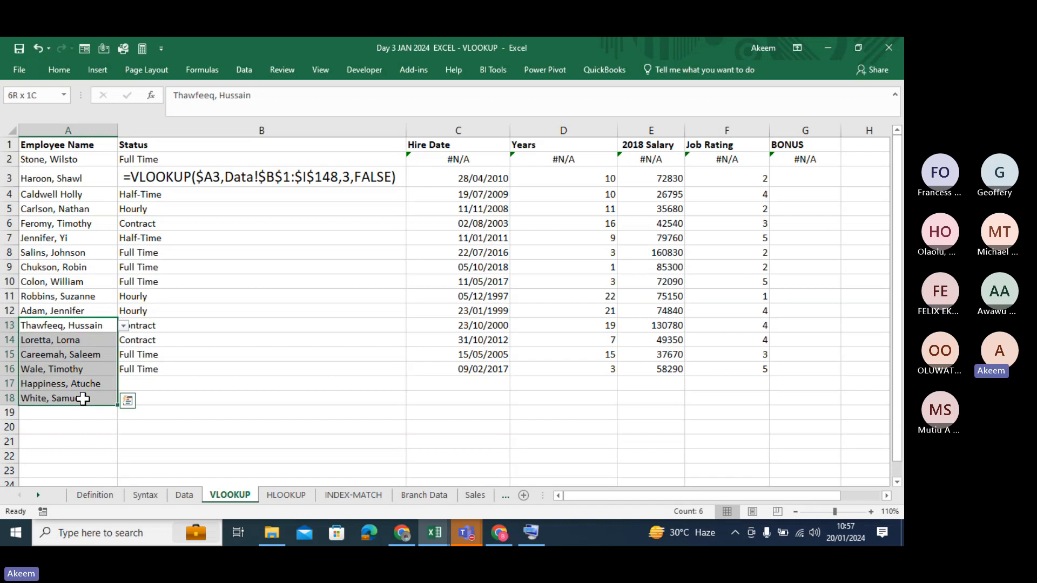
left_click(244, 70)
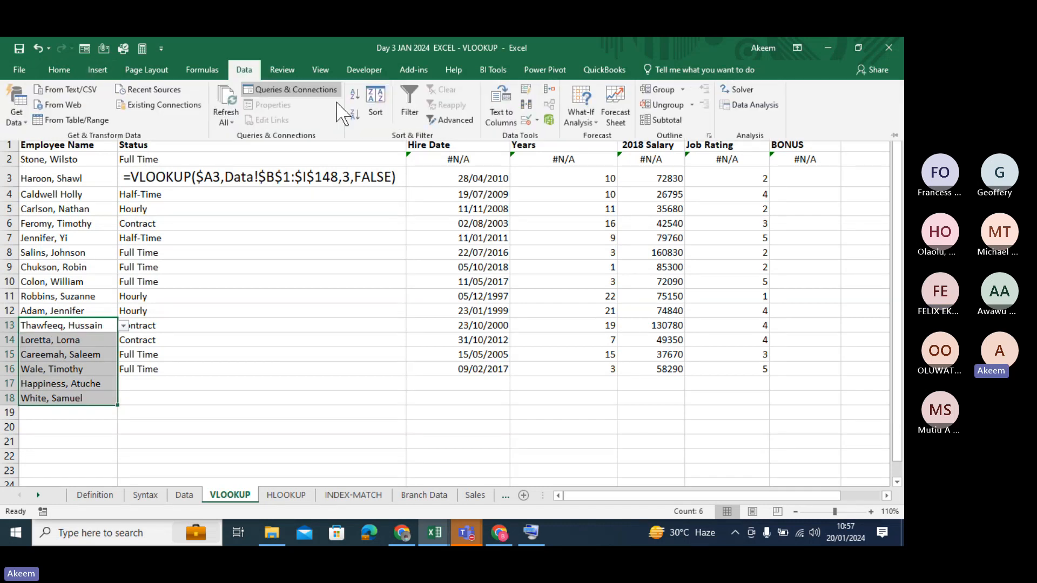
left_click(537, 121)
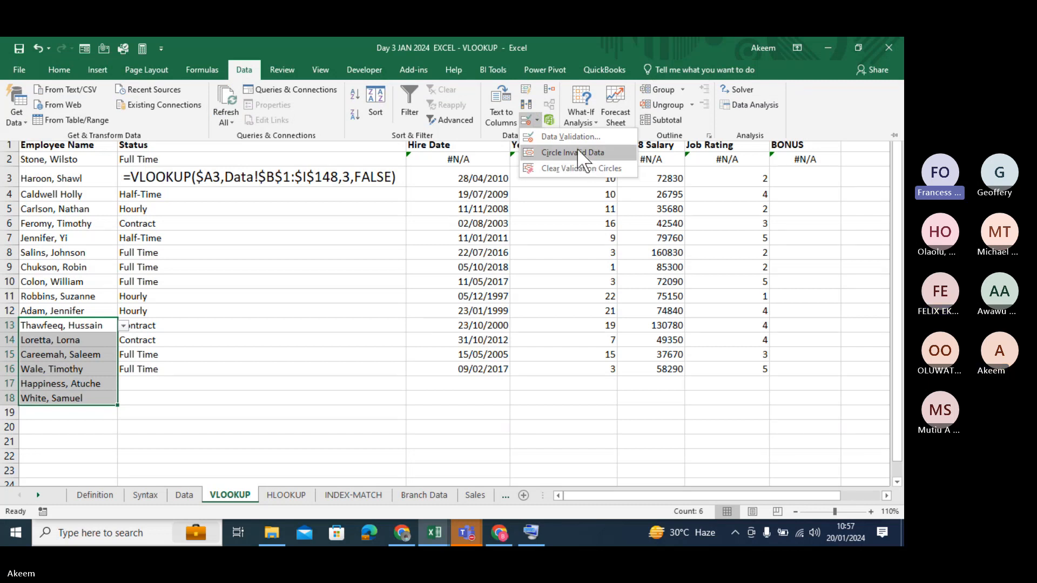
left_click(571, 137)
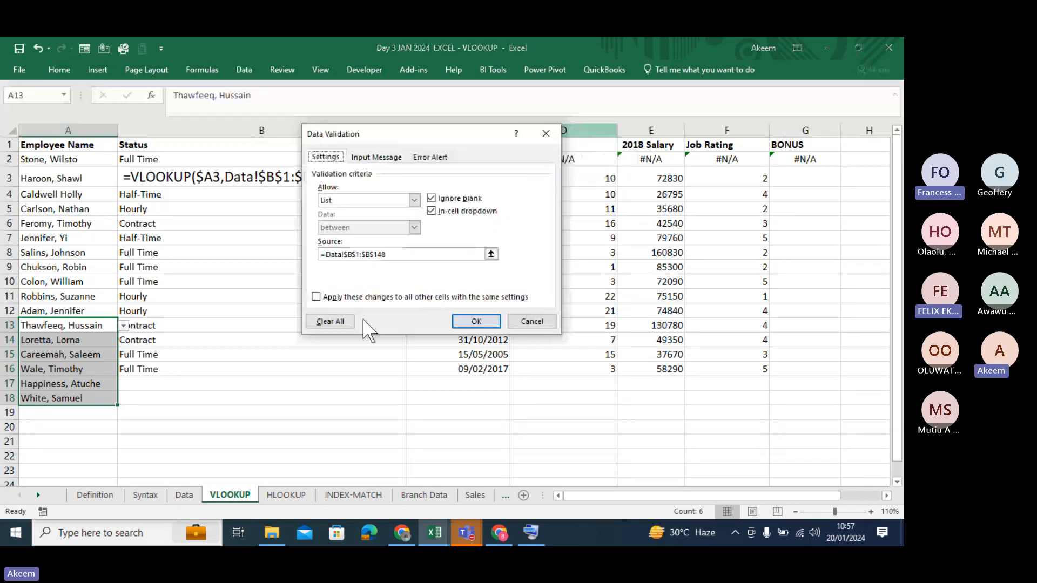
left_click(335, 325)
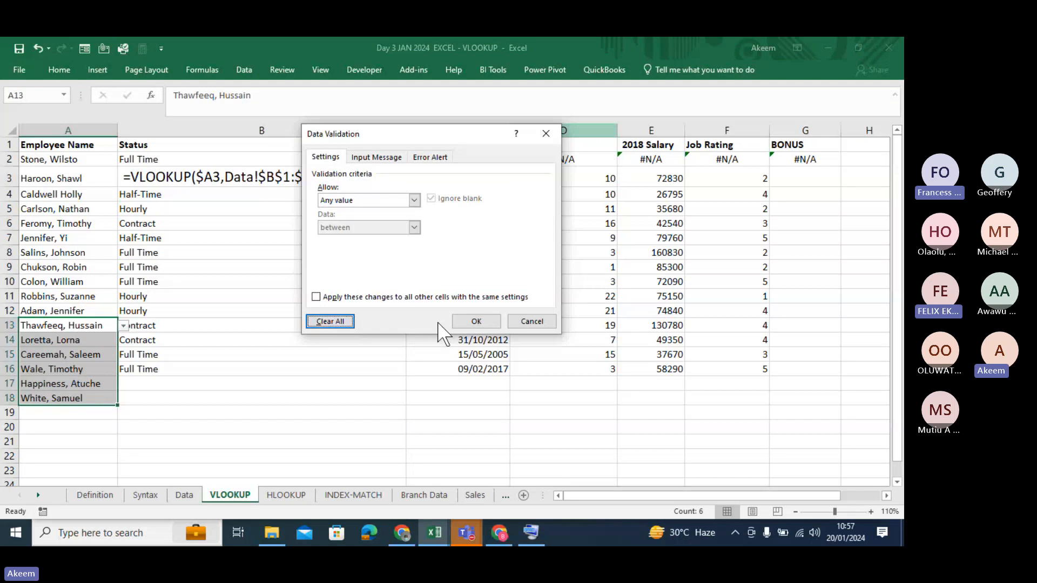
left_click(477, 322)
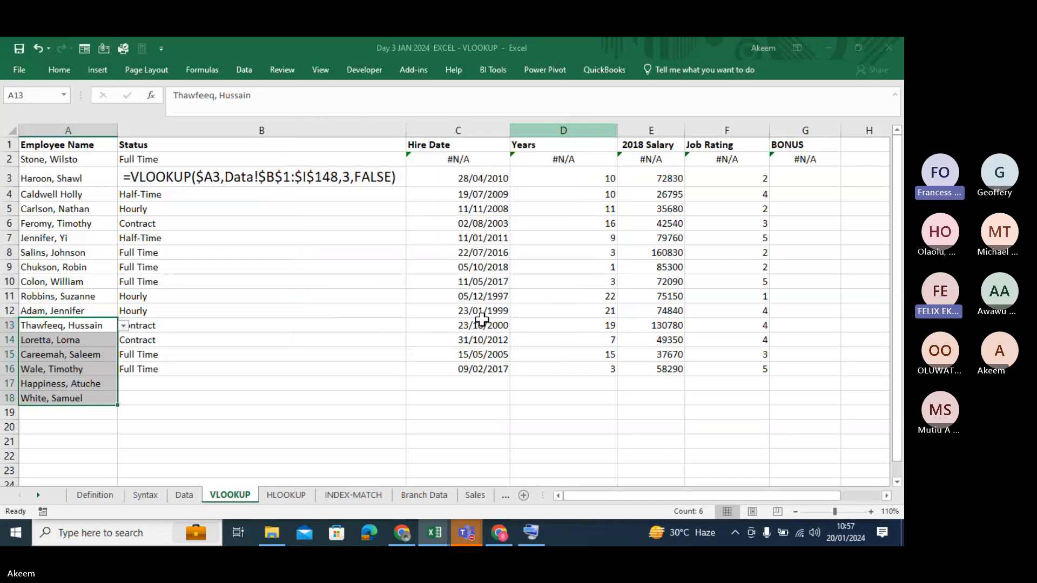
left_click(89, 354)
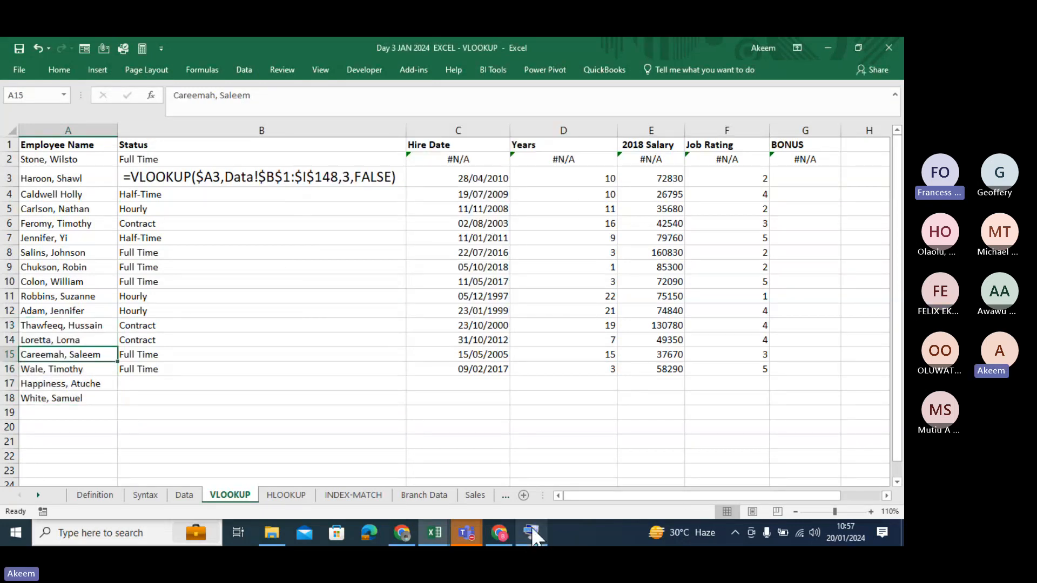
Step: Switch to the Teams meeting to examine the first VLOOKUP screenshot in the chat, and return to the Status formula in B5 in Excel
mouse_move(475, 535)
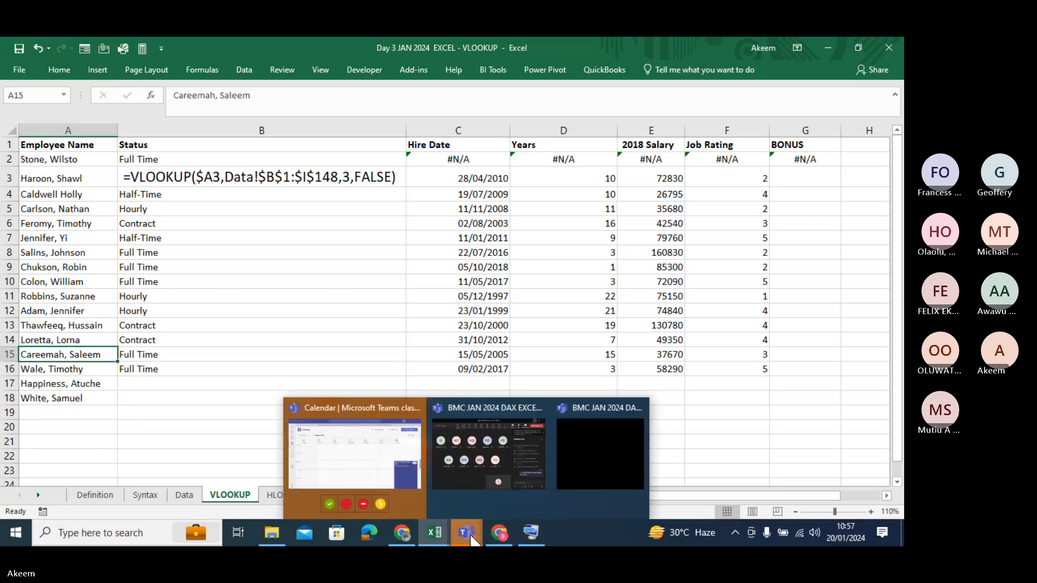
left_click(493, 458)
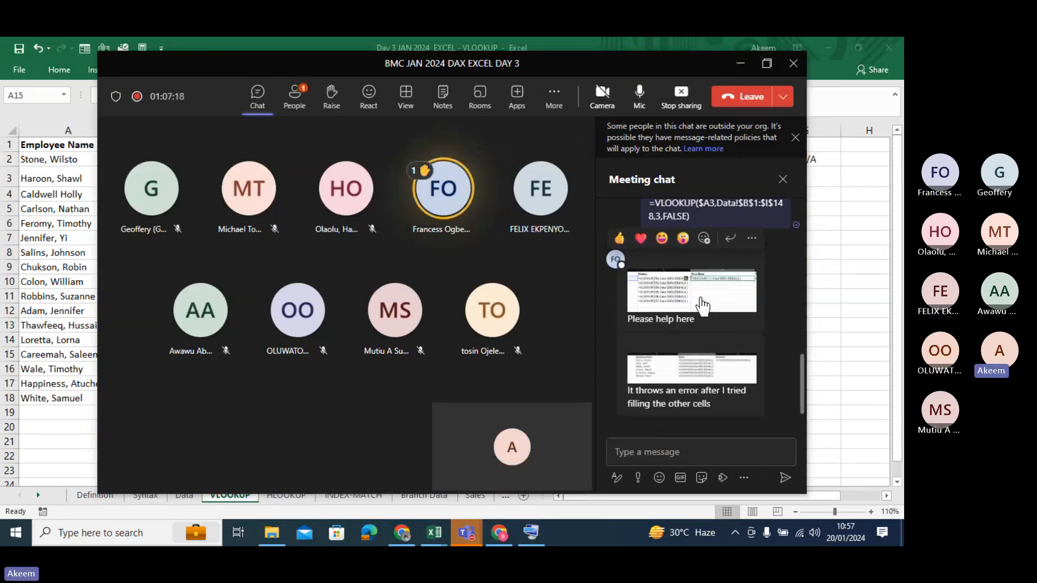
left_click(700, 300)
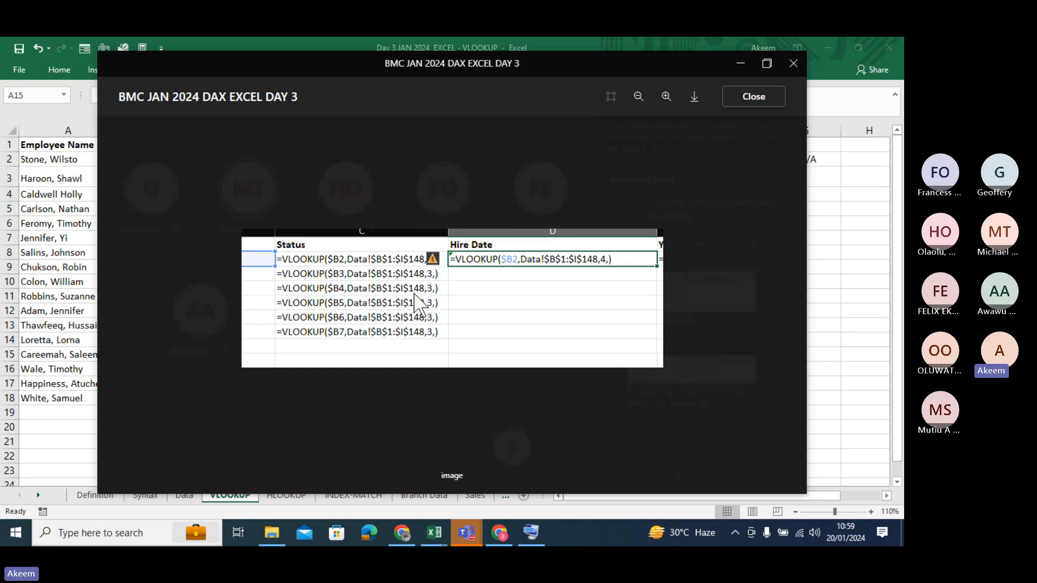
left_click(742, 66)
left_click(292, 207)
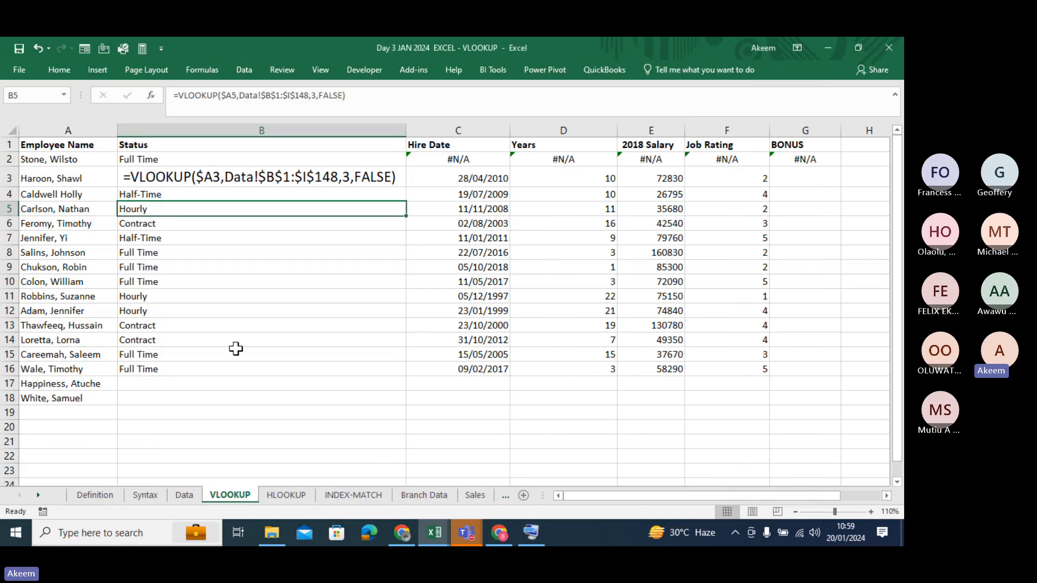
Step: Start a new formula in Status cell B14 that references the employee name in A14
left_click(199, 345)
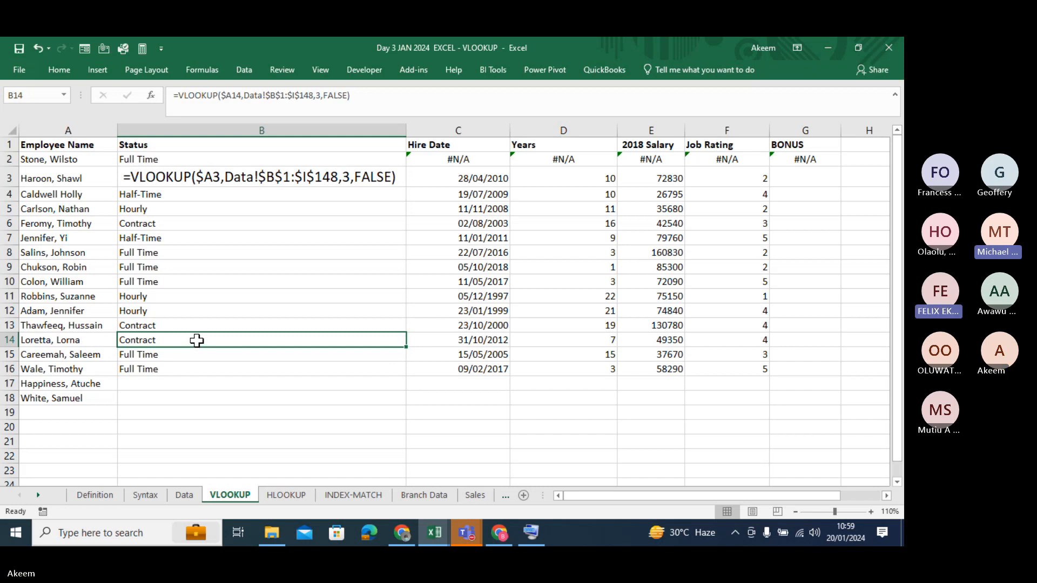
type("=")
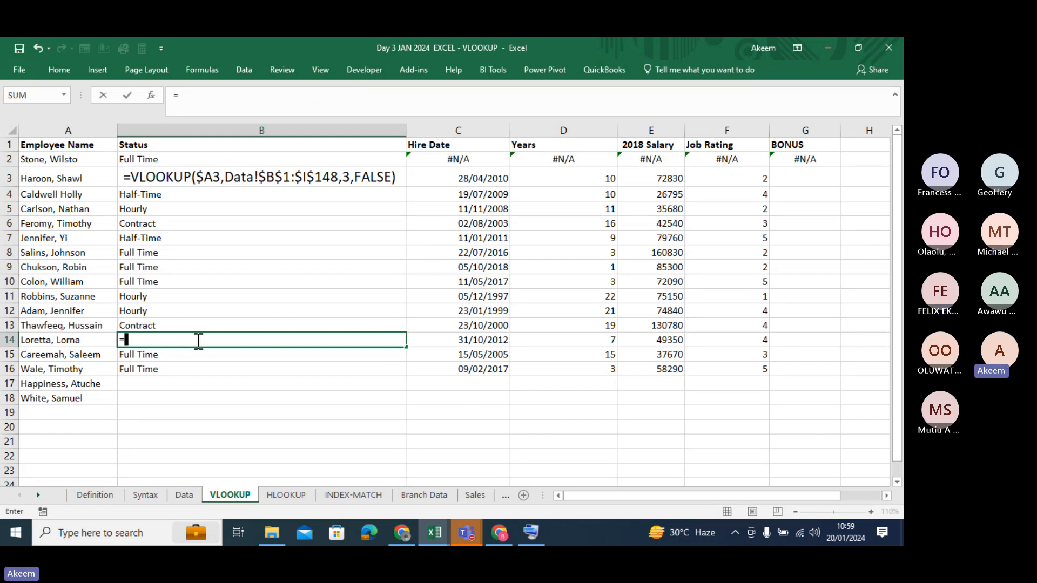
left_click(45, 339)
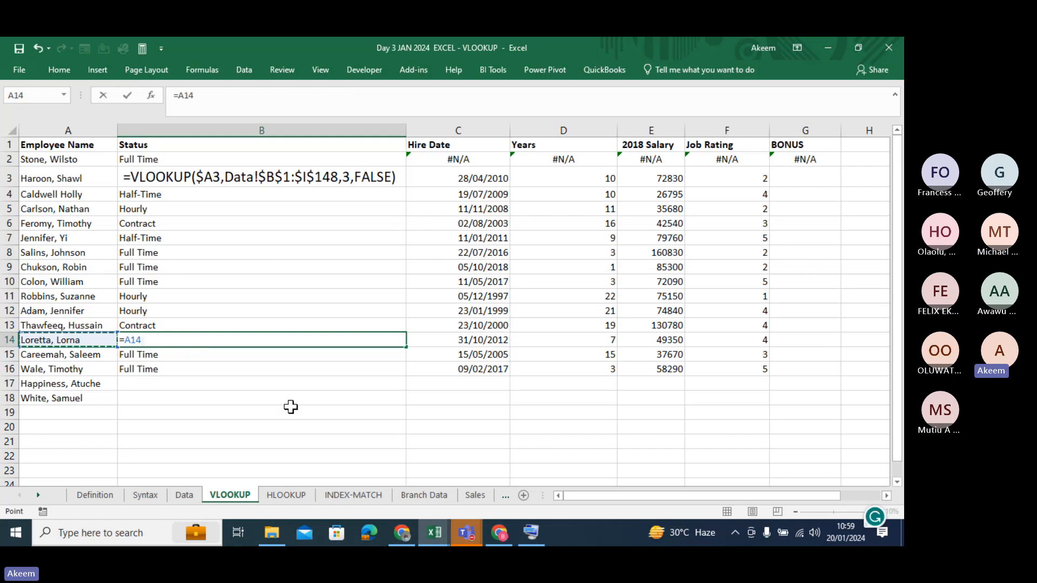
Step: Restore the On-Screen Keyboard above row 14 and make the B14 formula's reference fully absolute as $A$14
left_click(532, 534)
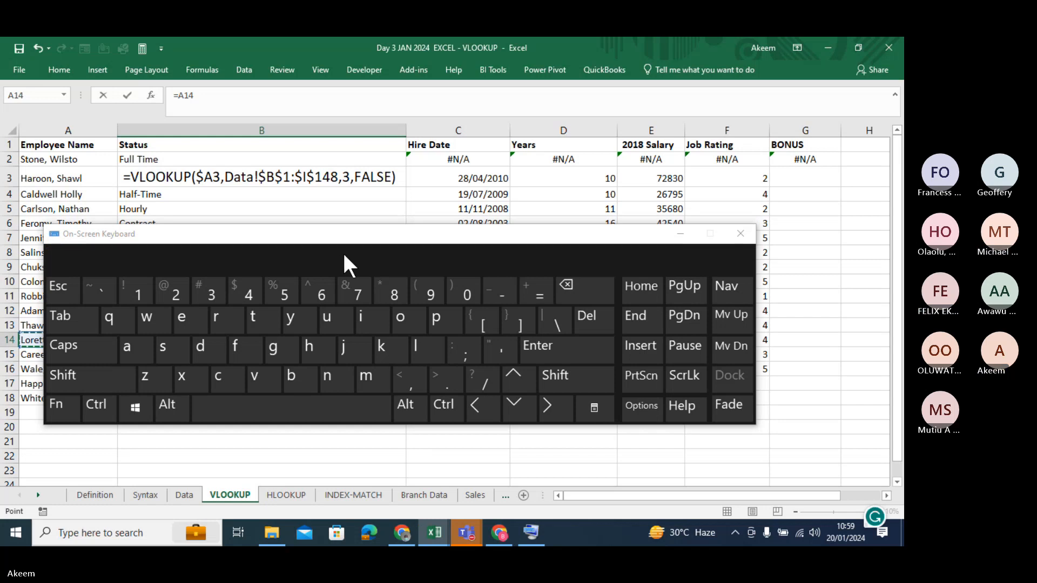
left_click_drag(356, 238, 469, 110)
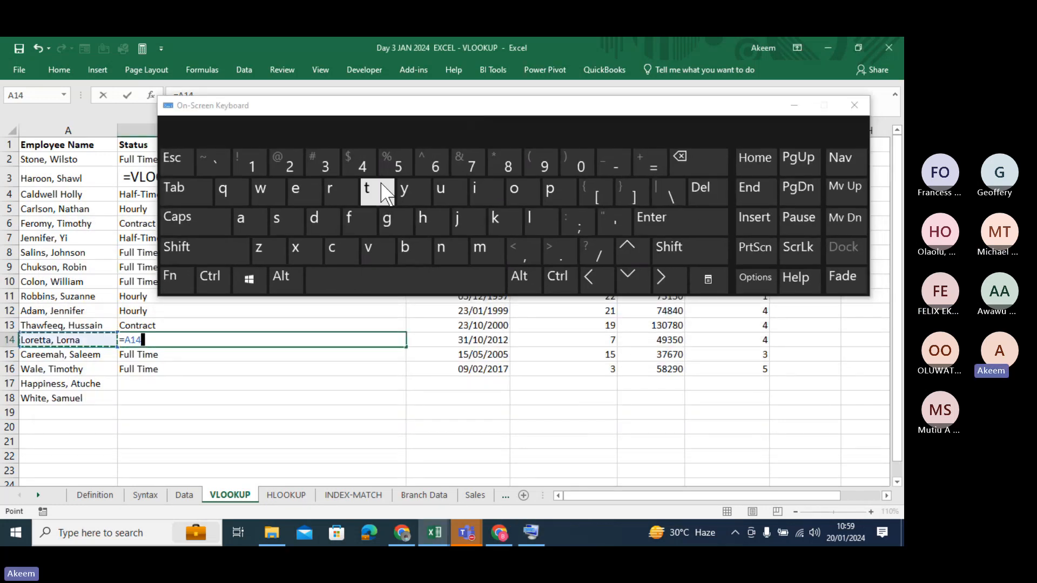
left_click(178, 279)
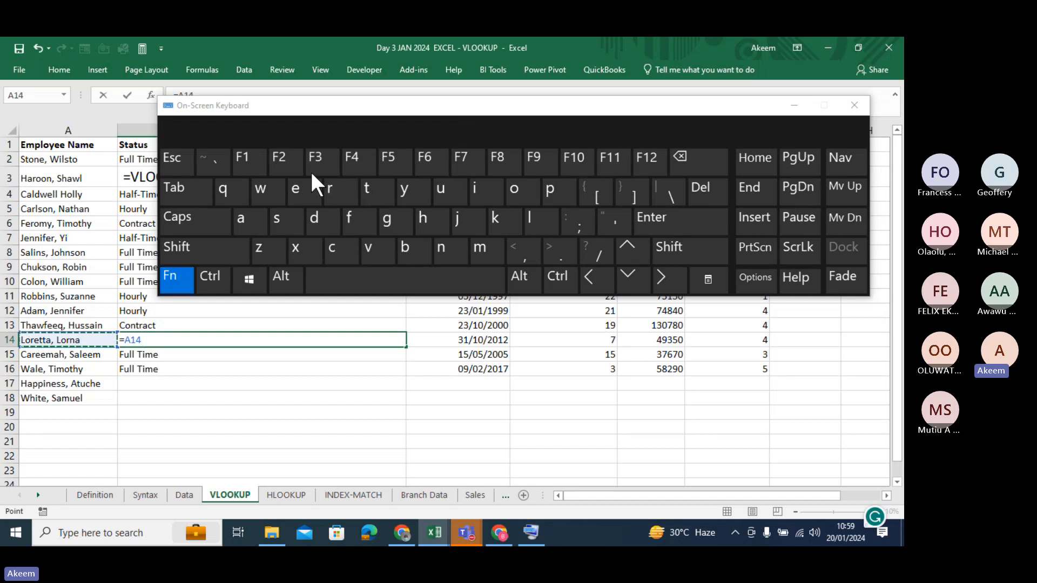
left_click(353, 159)
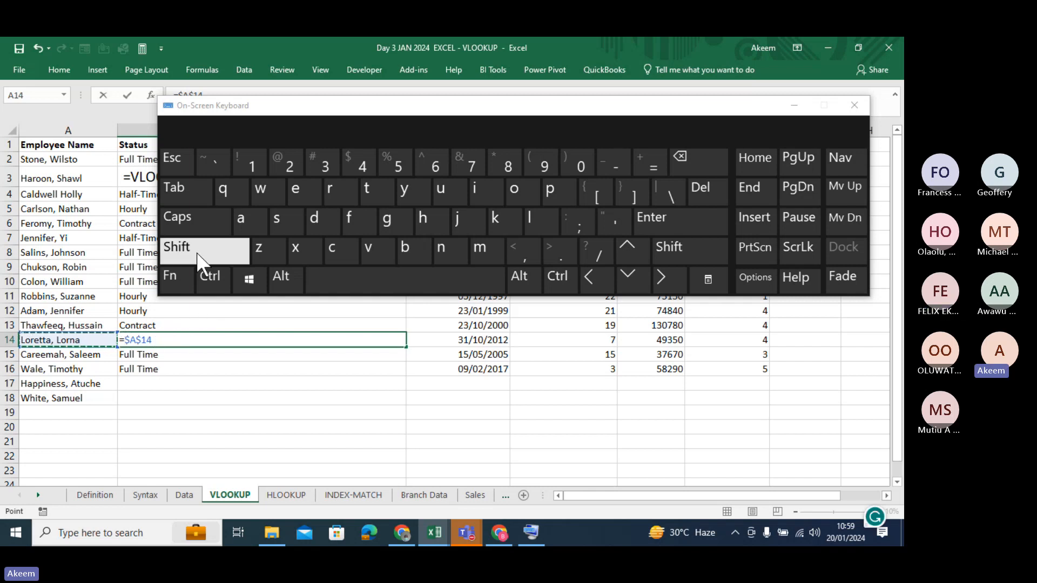
Step: Cycle the reference in the B14 formula through the row-locked A$14 to the column-locked $A14
left_click(177, 278)
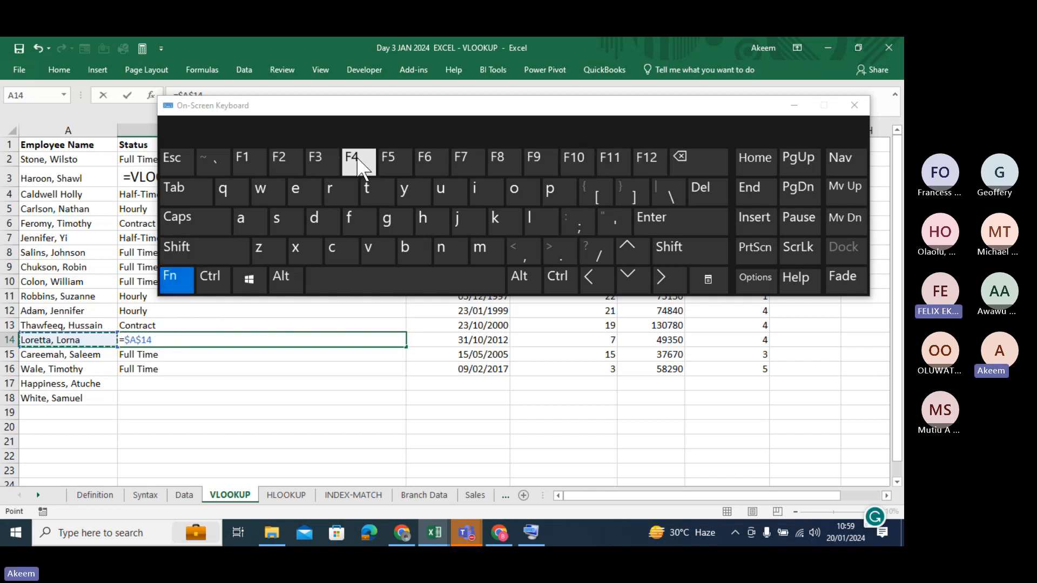
left_click(357, 158)
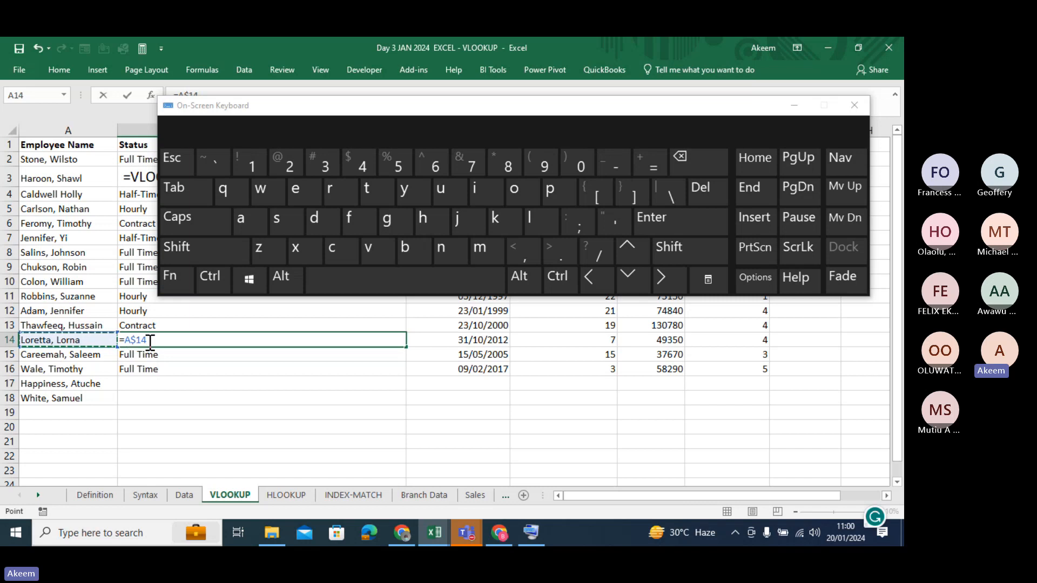
left_click(174, 281)
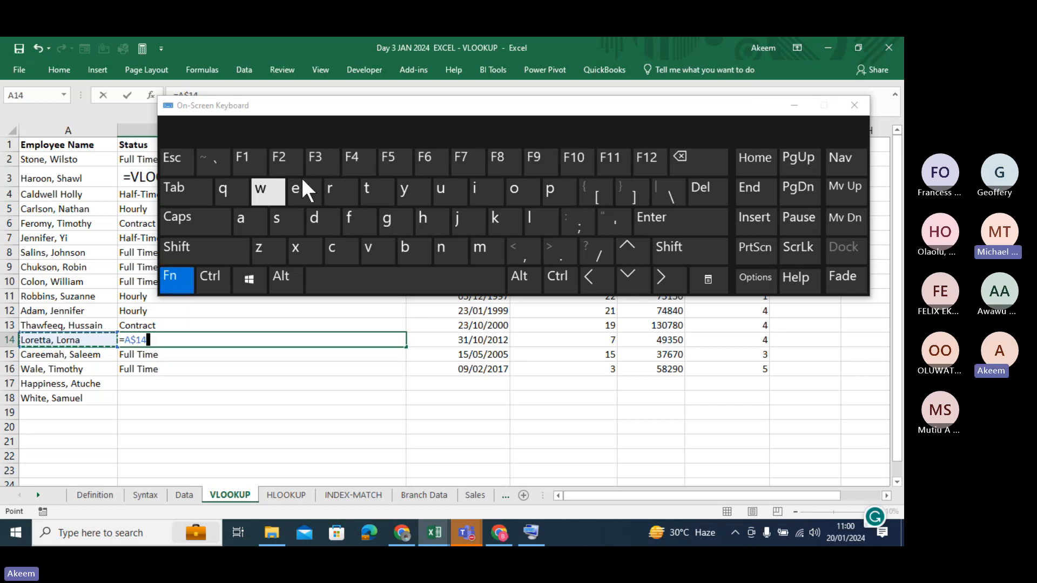
left_click(359, 163)
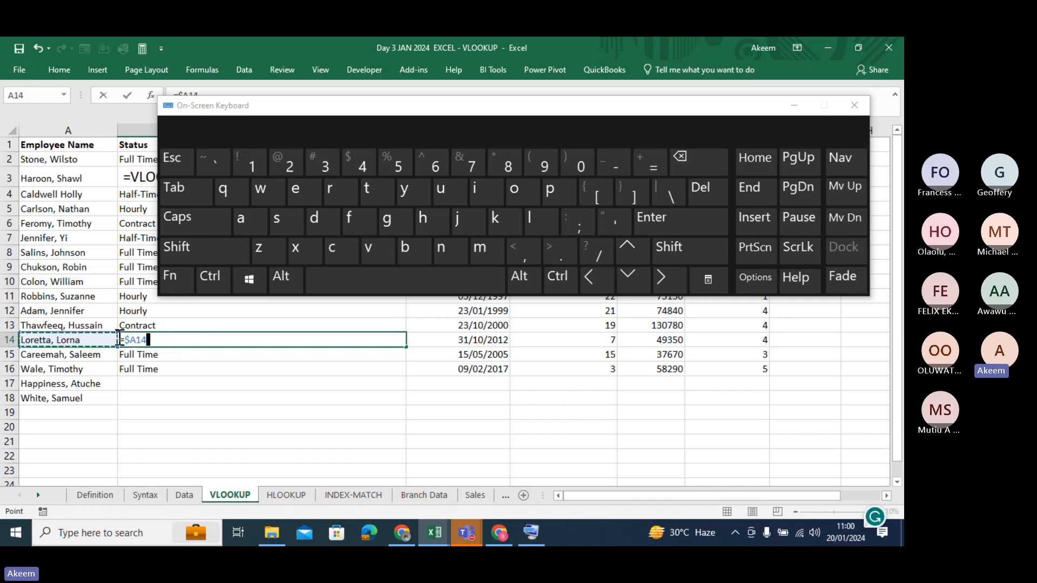
Step: Return the B14 formula's reference to the fully relative A14 and enter the formula
left_click(171, 282)
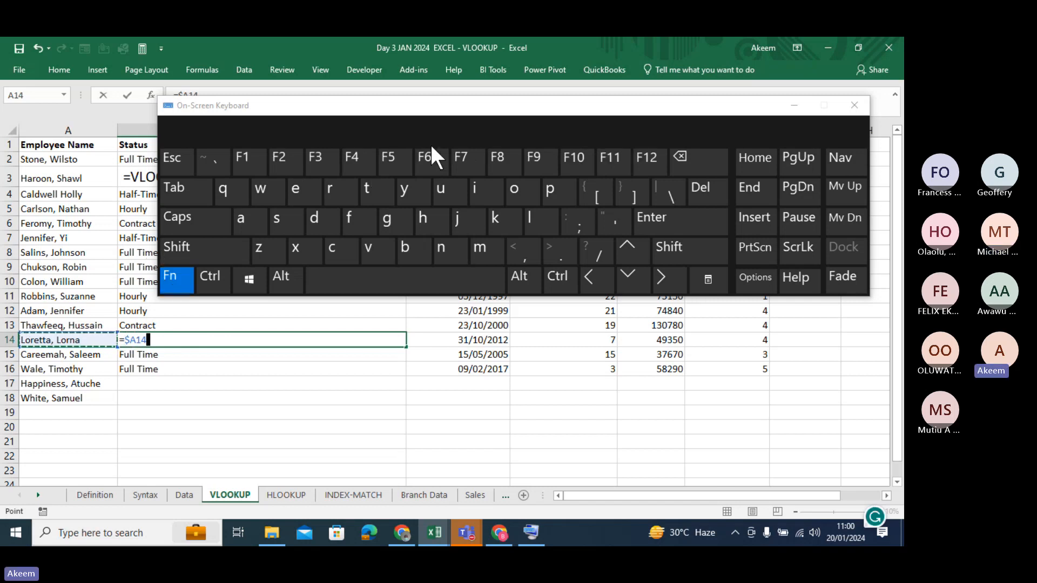
left_click(359, 162)
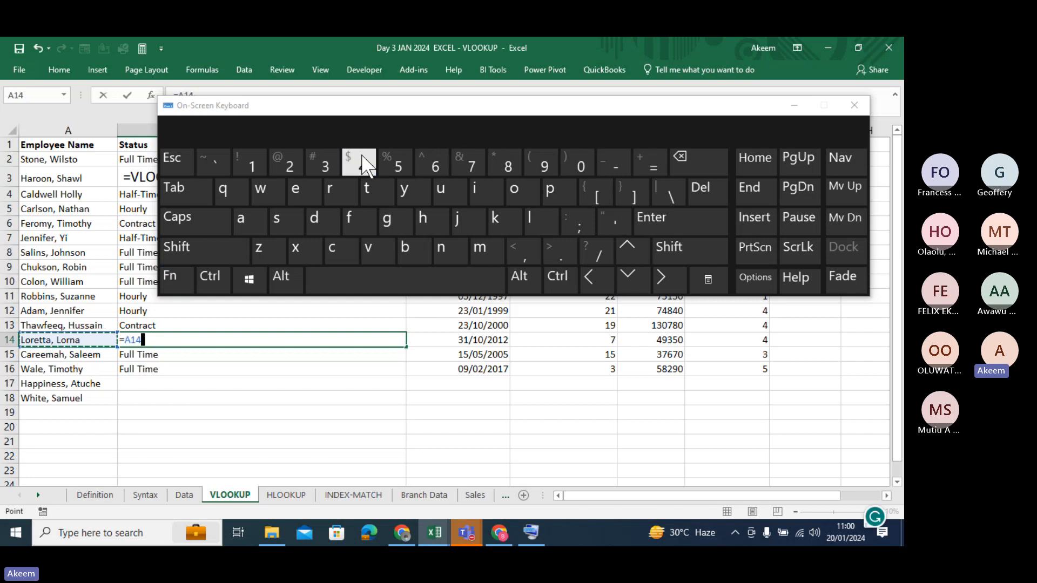
double_click(138, 339)
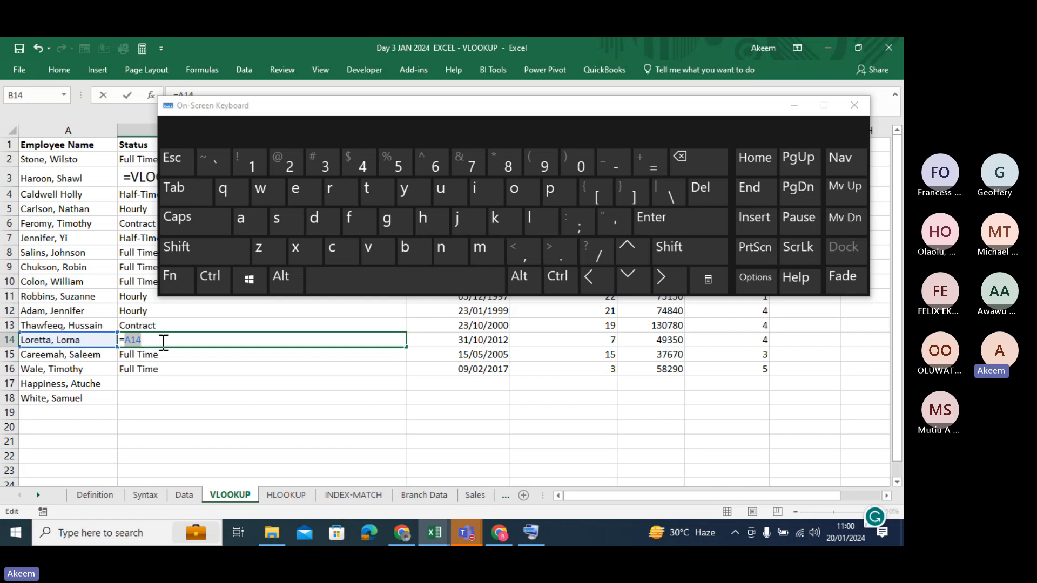
key("Return")
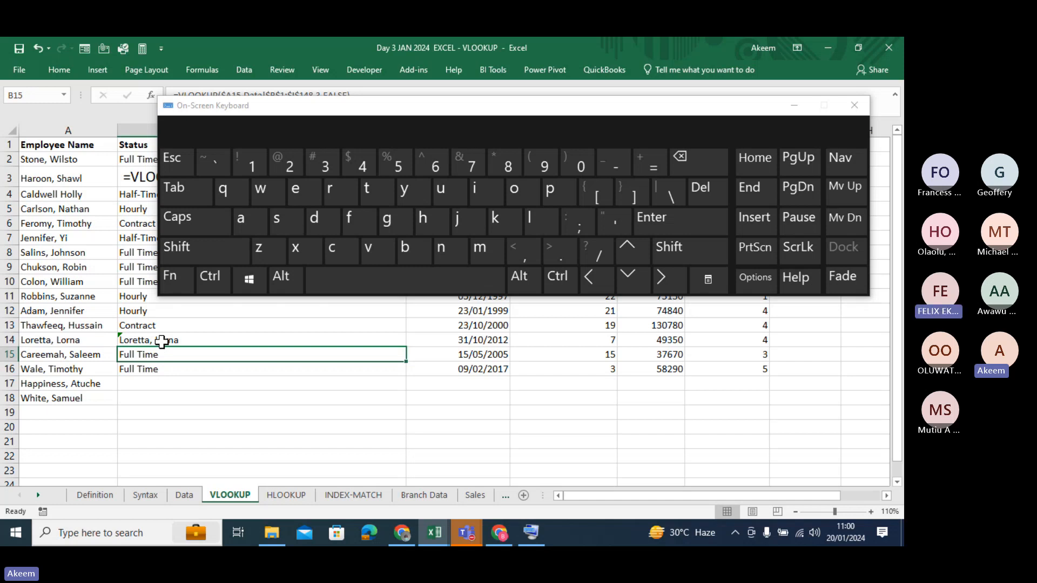
Step: Undo the B14 formula entry and minimize the On-Screen Keyboard
key("ctrl")
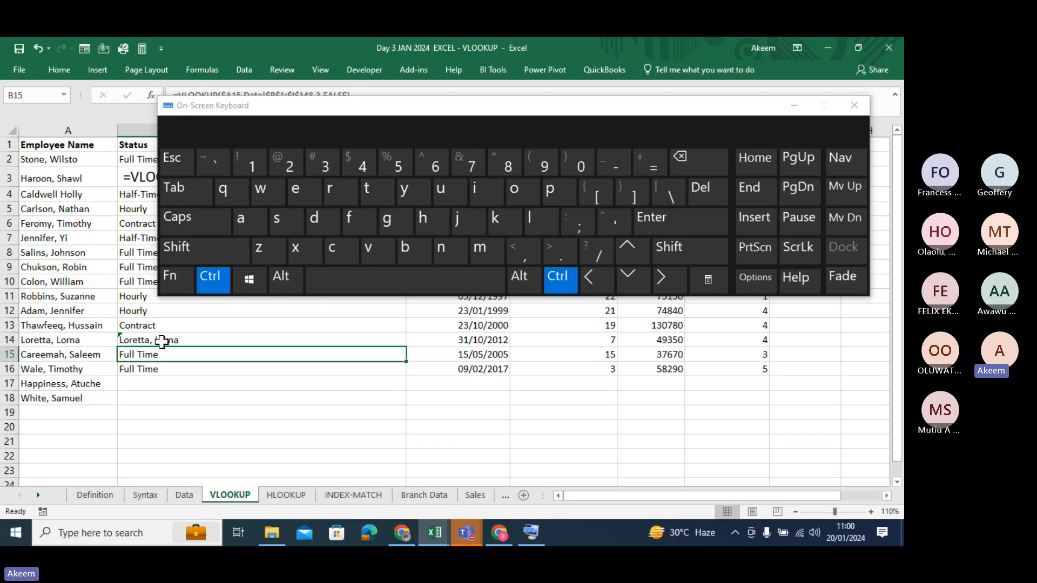
key("ctrl+z")
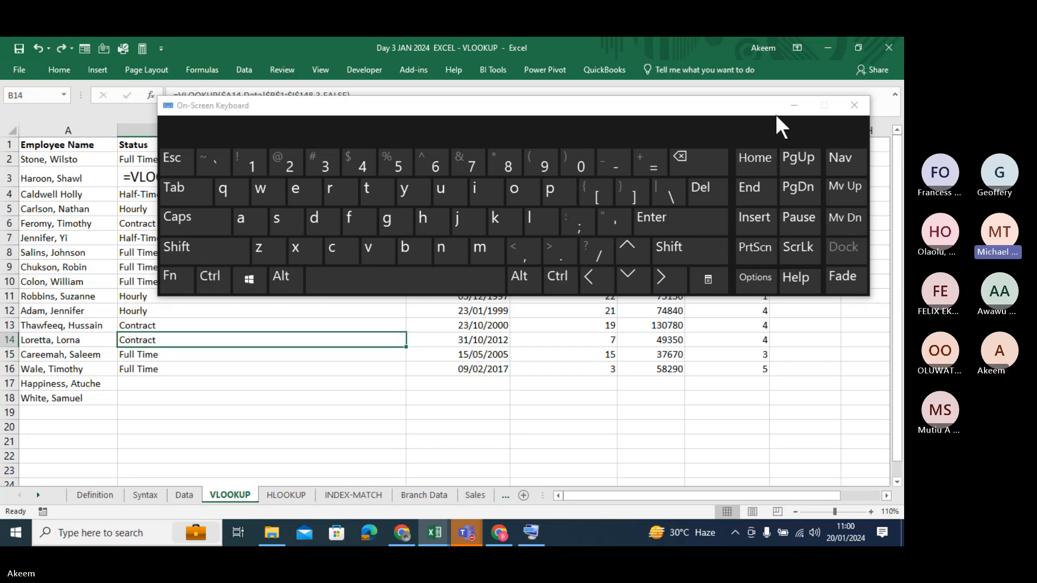
left_click(794, 110)
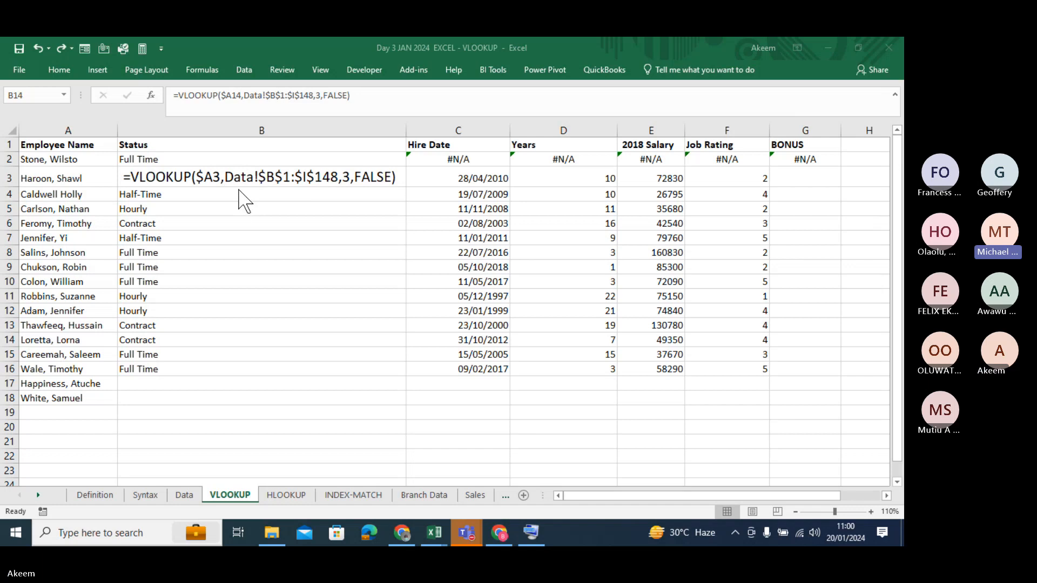
Step: Examine the table array Data!$B$1:$I$148 and the lookup value $A14 in B14's VLOOKUP formula
left_click(316, 95)
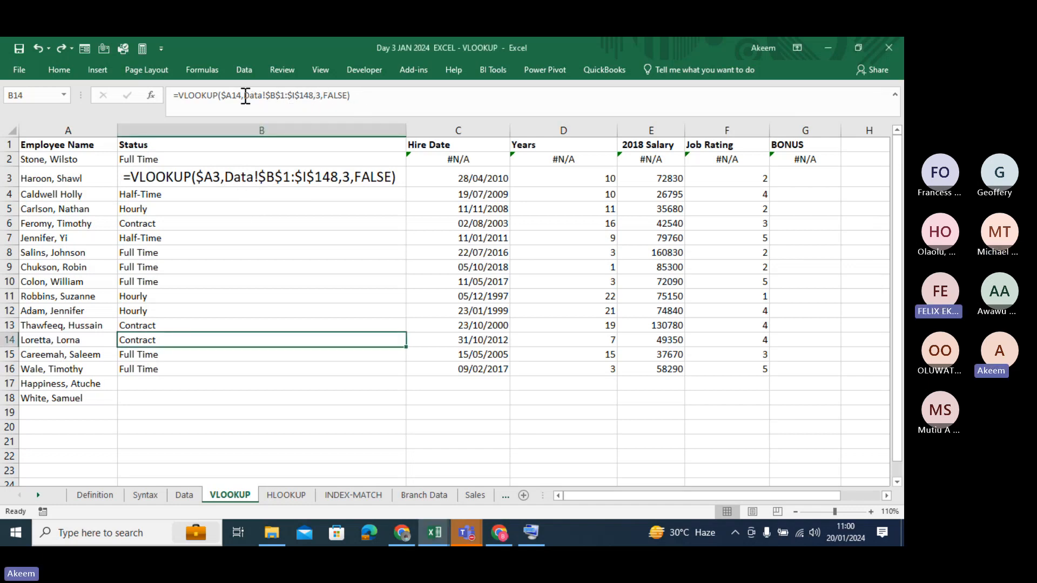
left_click_drag(243, 95, 314, 98)
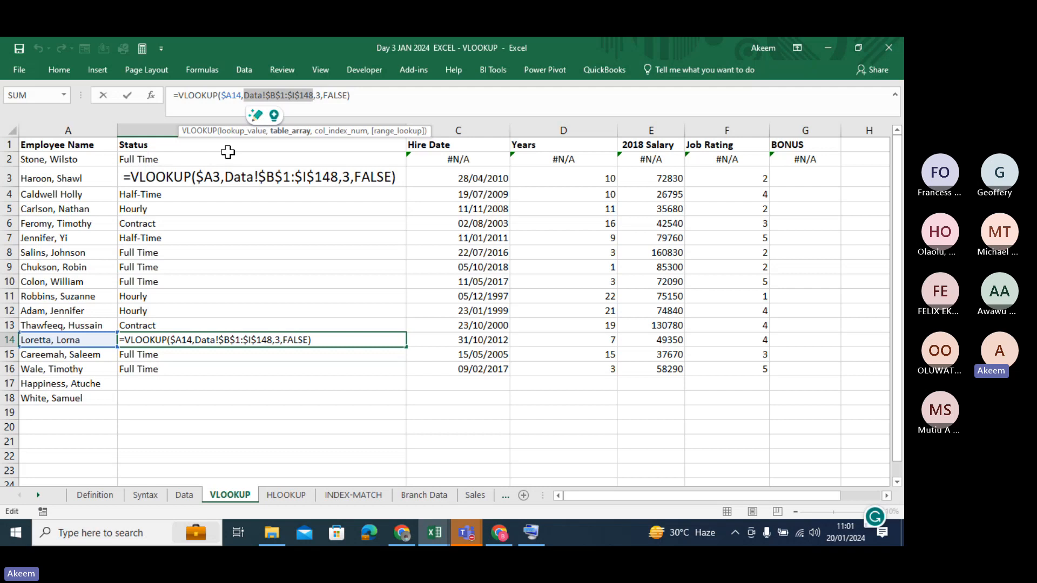
left_click(201, 426)
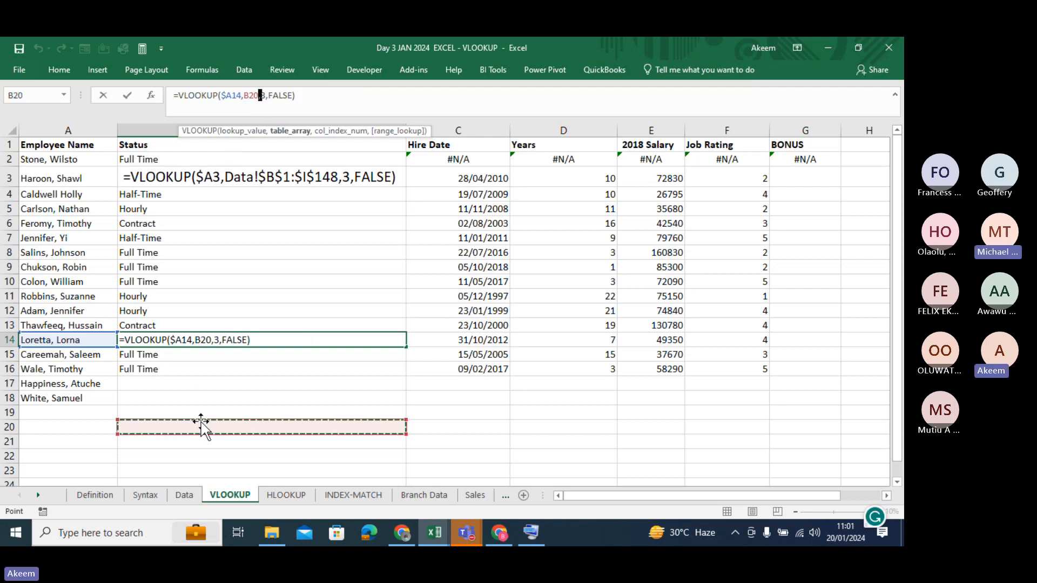
key("ctrl+z")
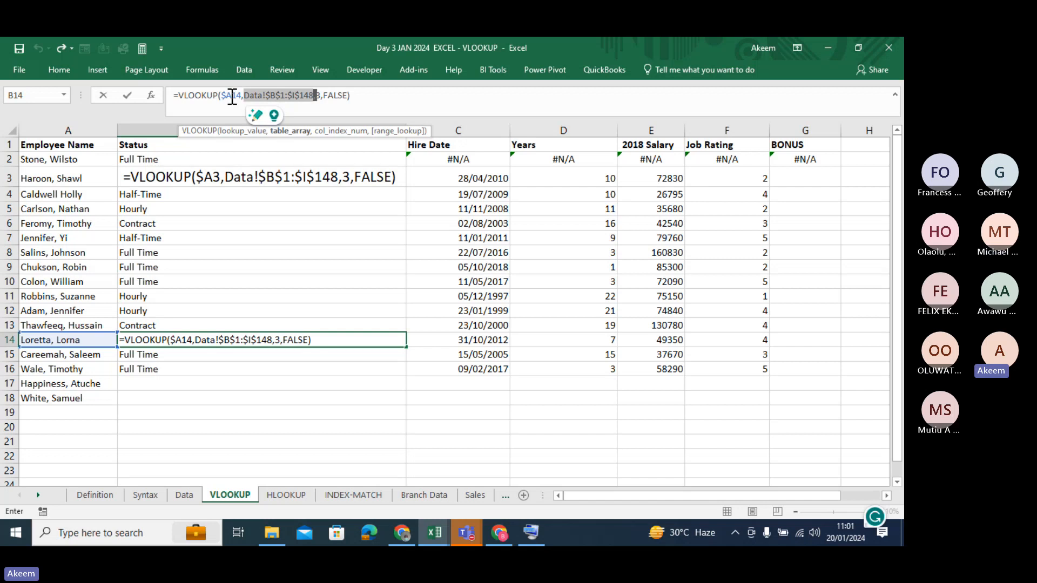
left_click_drag(240, 95, 223, 95)
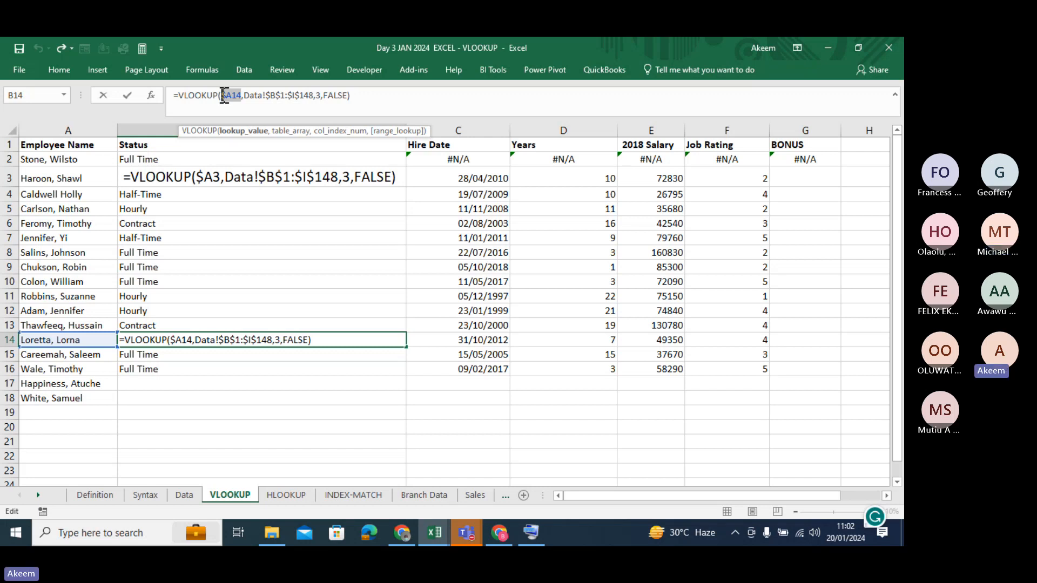
key("Return")
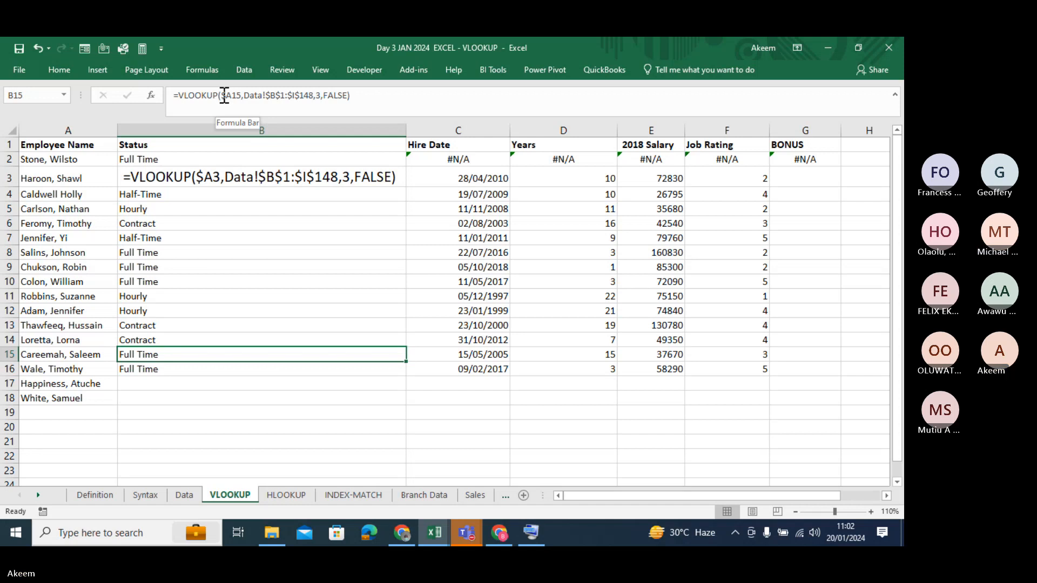
Step: Replace the part after the comma in A13's employee name with a different given name
left_click(182, 328)
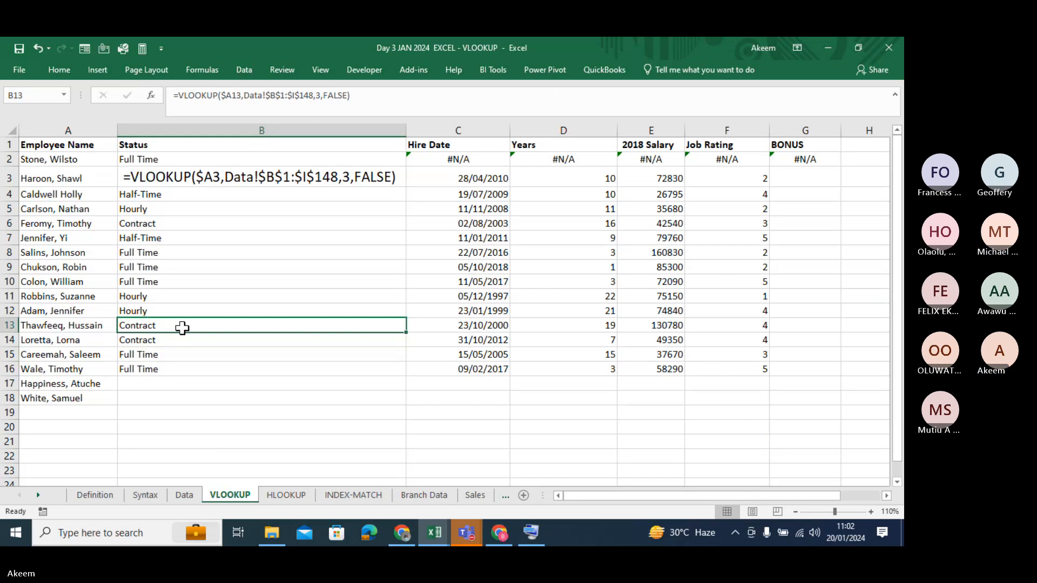
left_click_drag(183, 328, 184, 377)
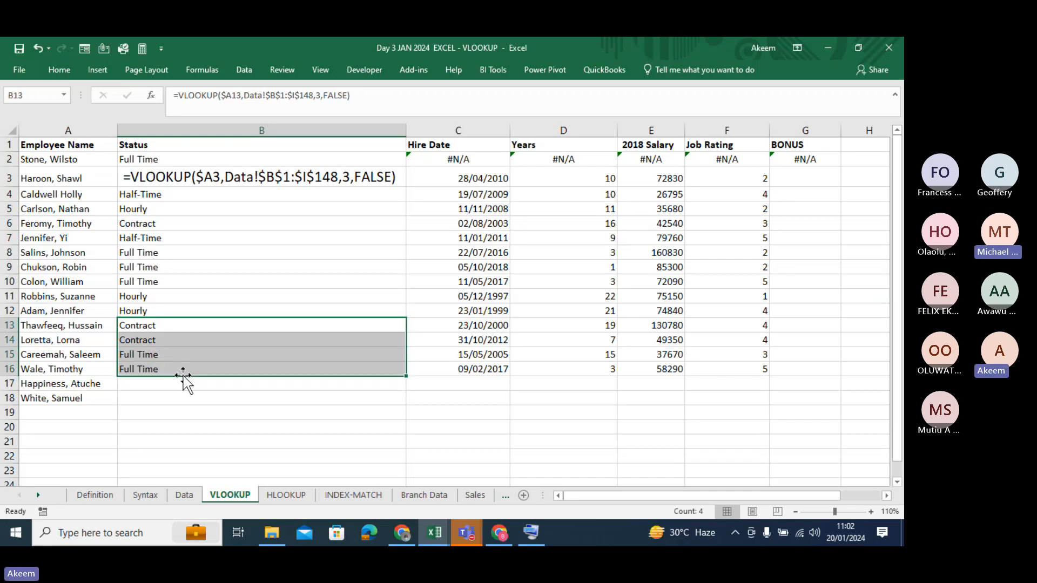
left_click(200, 330)
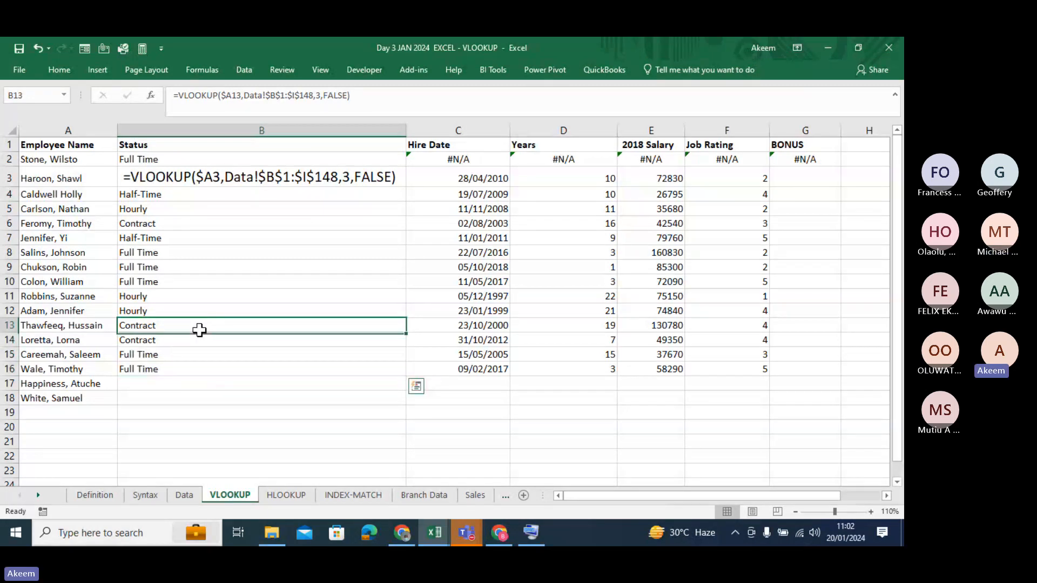
left_click(69, 326)
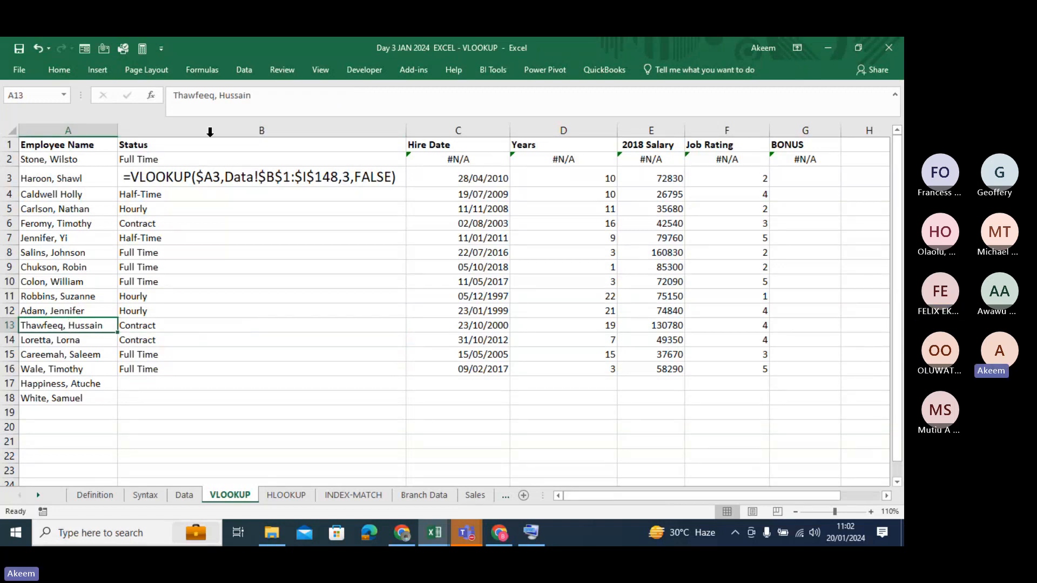
left_click_drag(220, 96, 299, 105)
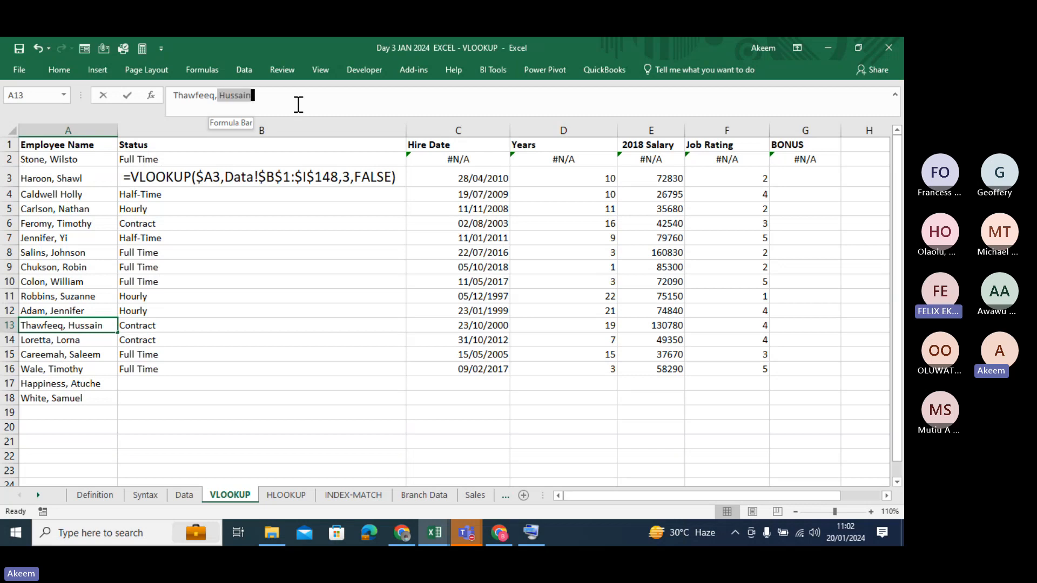
type("akee")
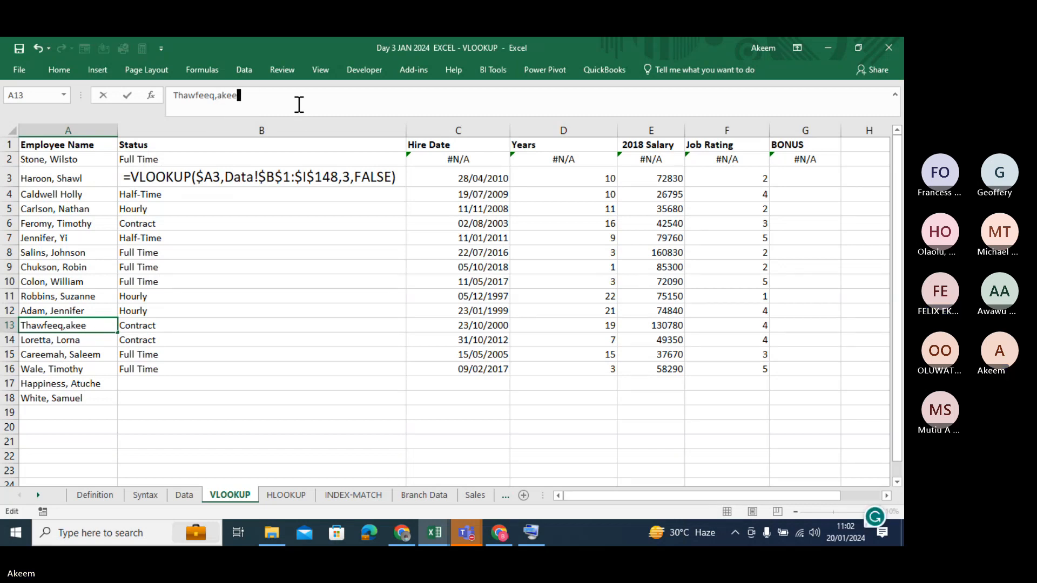
type("m")
key("Return")
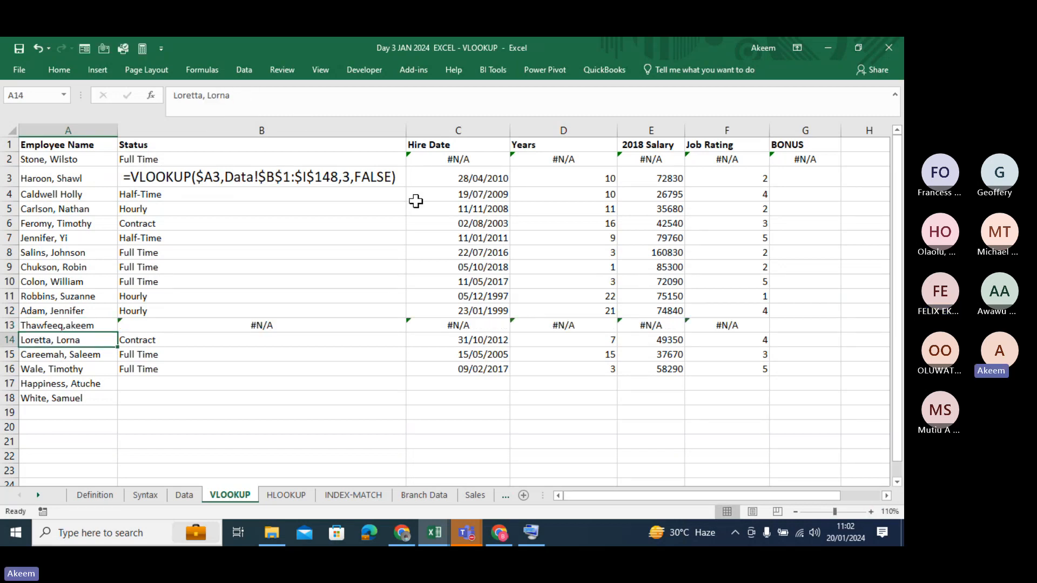
Step: Misspell the employee name in A14 by replacing its last letter with r
left_click(201, 326)
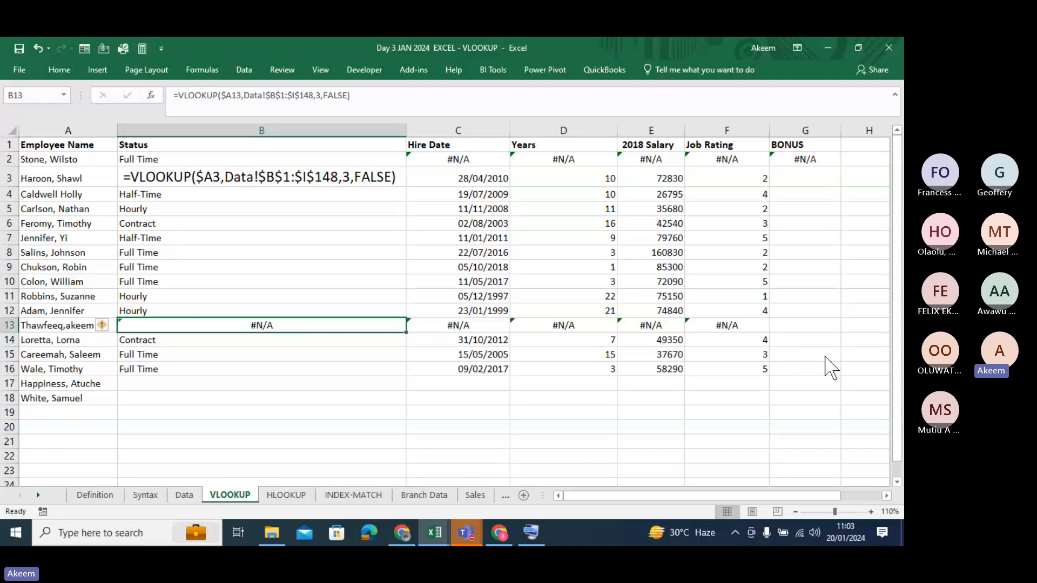
left_click(88, 341)
left_click(247, 102)
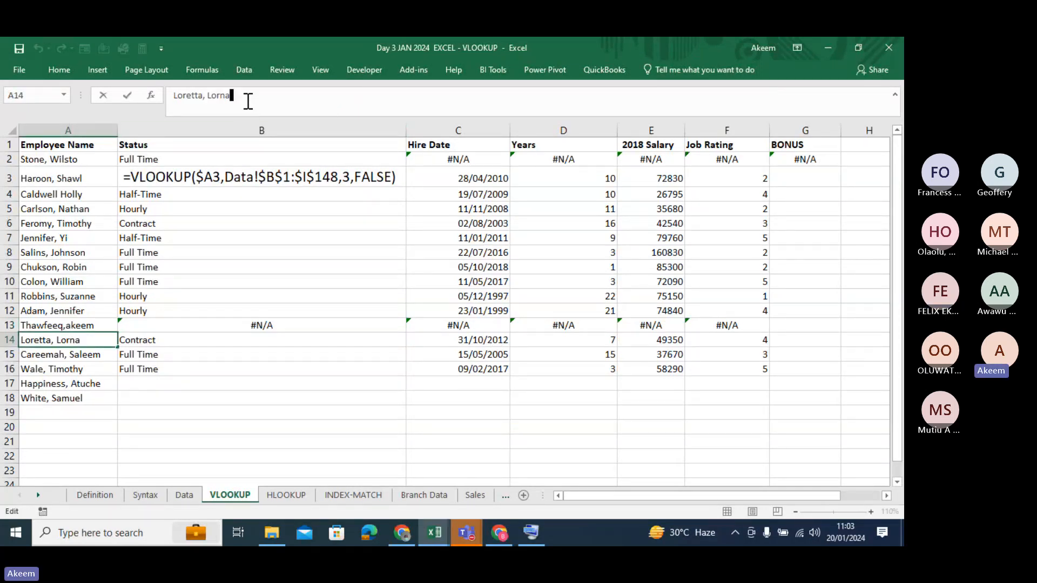
key("BackSpace")
type("r")
key("Return")
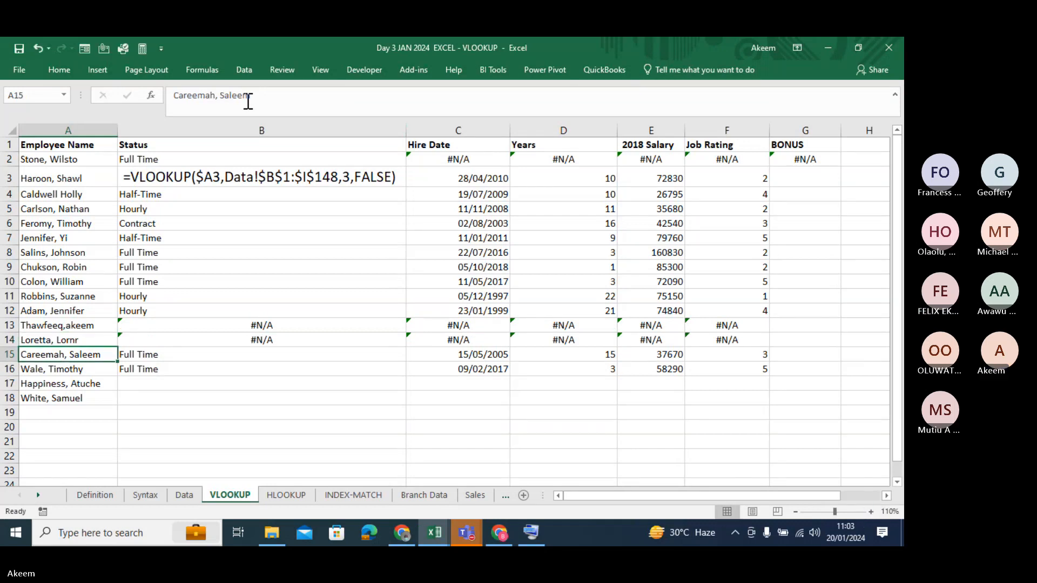
Step: Examine the lookup formulas in row 13 from Status to 2018 Salary, and the Status formula in B14
left_click(315, 324)
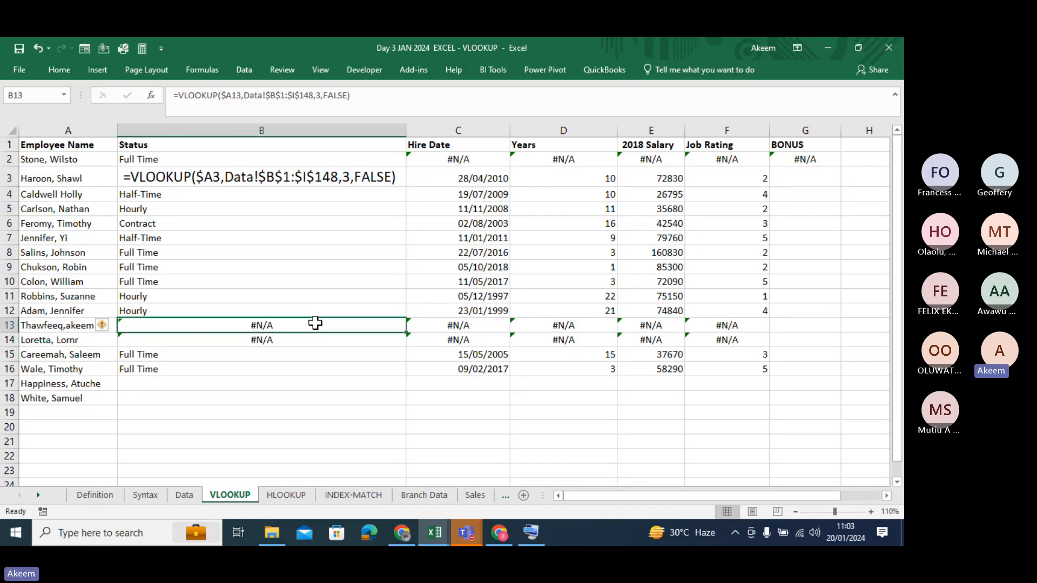
left_click(87, 339)
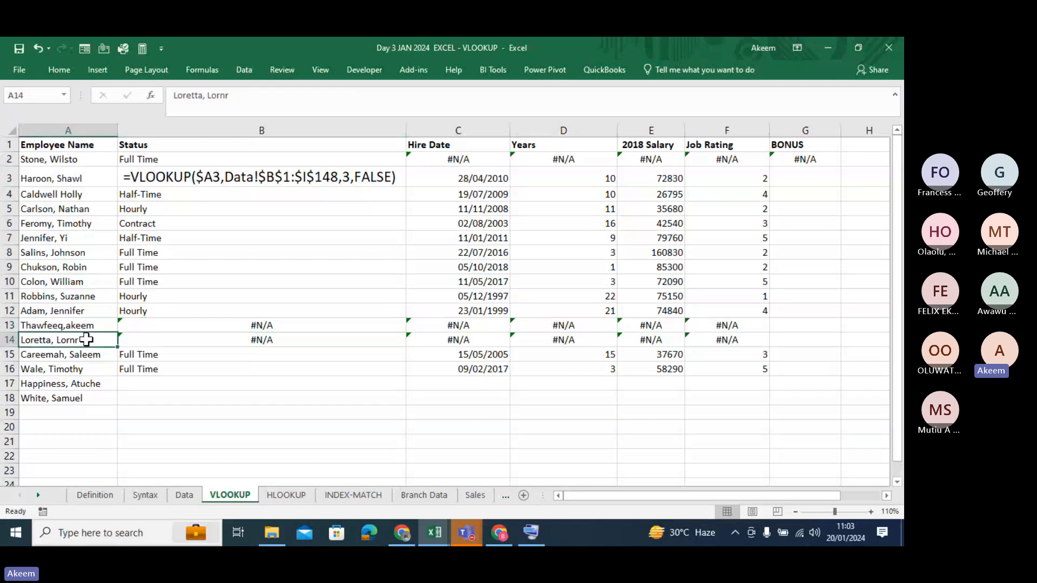
left_click(251, 325)
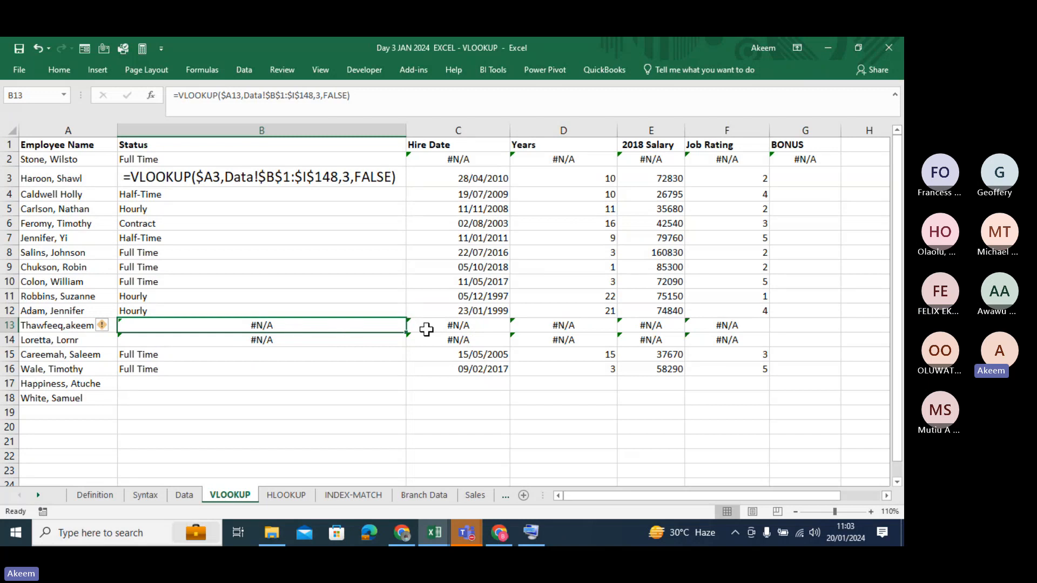
left_click(464, 329)
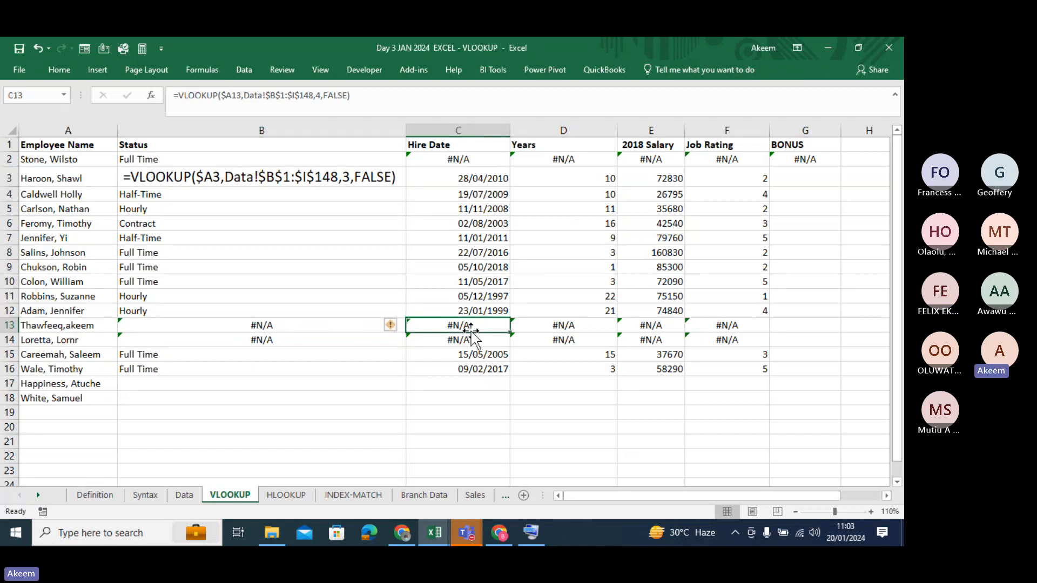
left_click(577, 328)
left_click(675, 326)
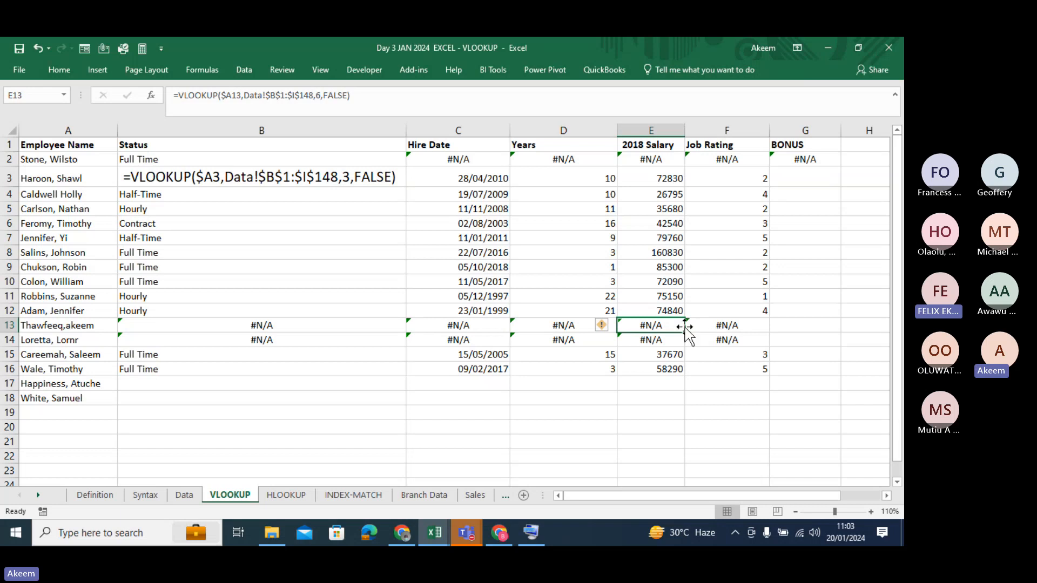
left_click(224, 340)
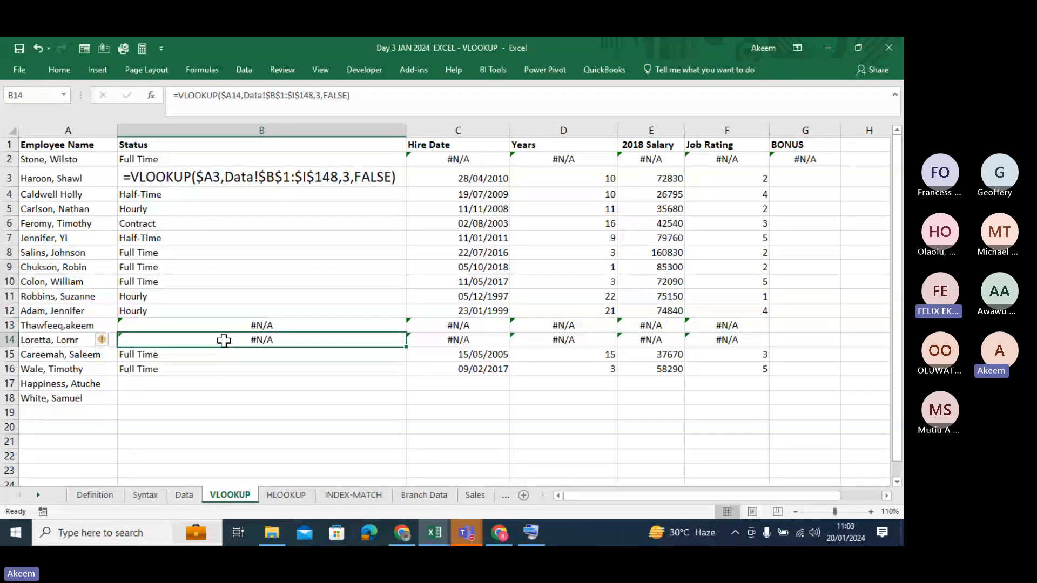
Step: Wrap the Status VLOOKUP in B13 in IFERROR with an empty string "" as the value if error
left_click(187, 325)
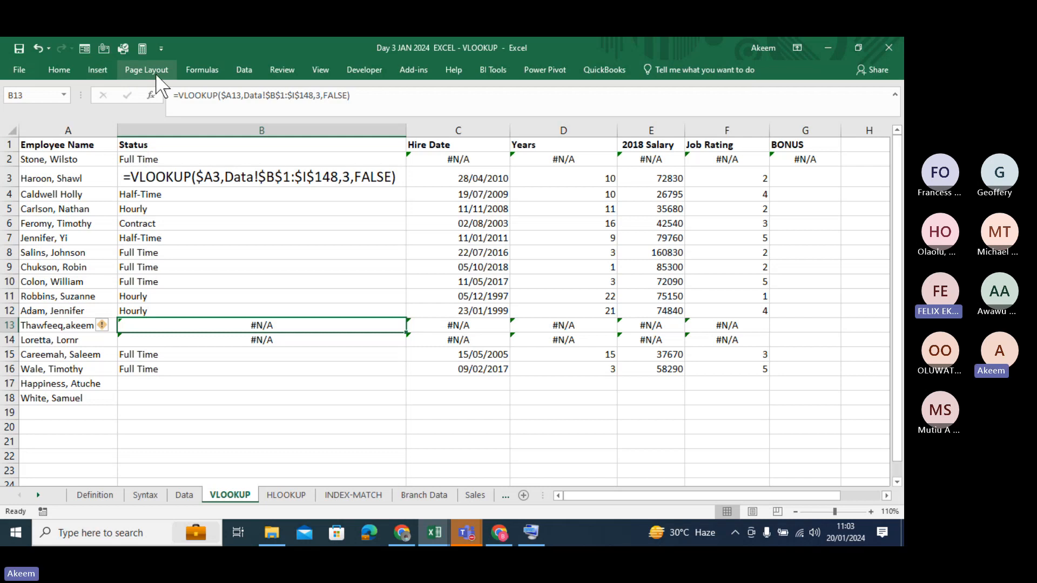
left_click(180, 95)
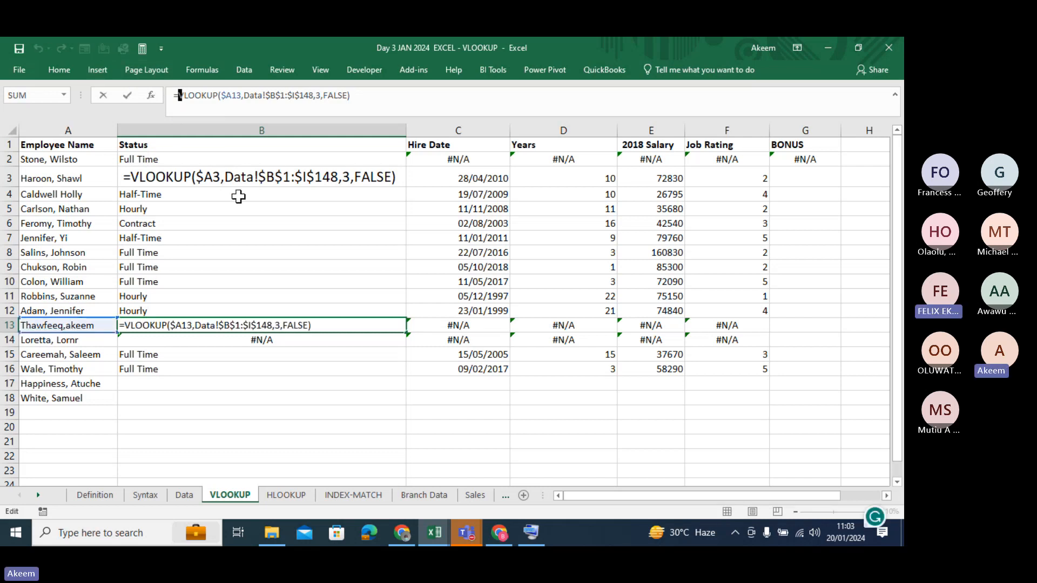
type("iferr")
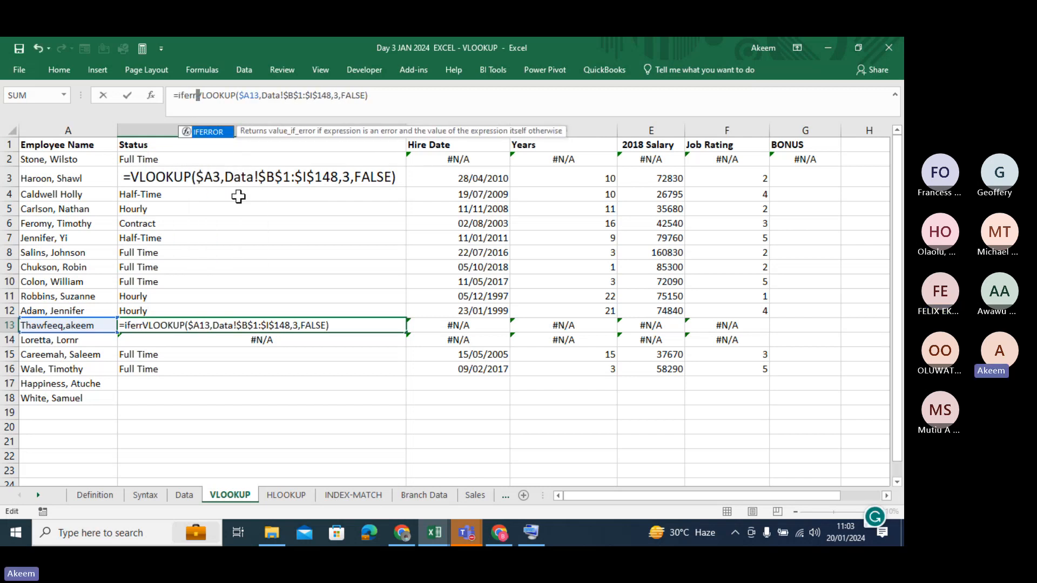
key("Tab")
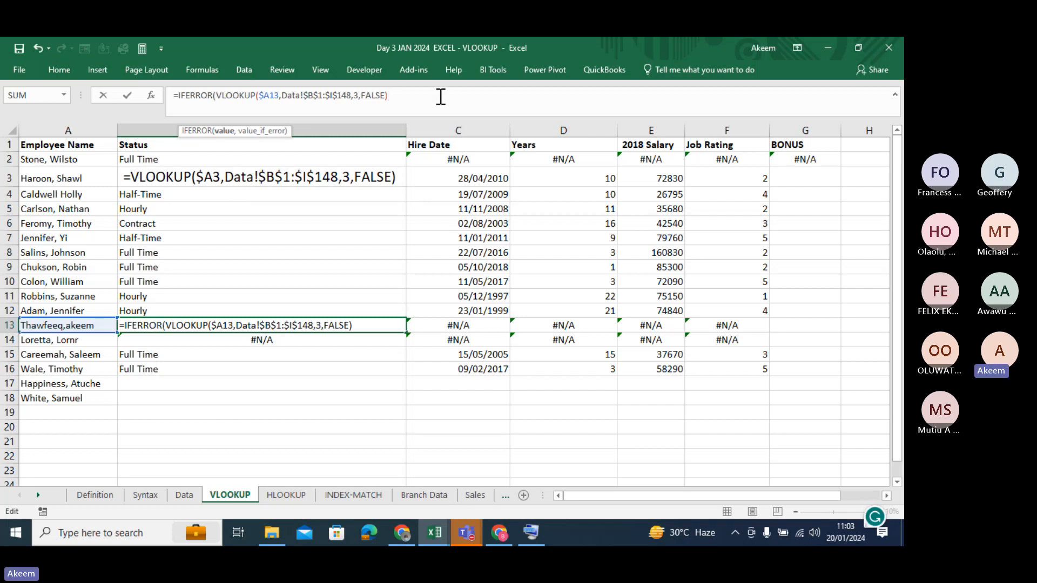
type(",")
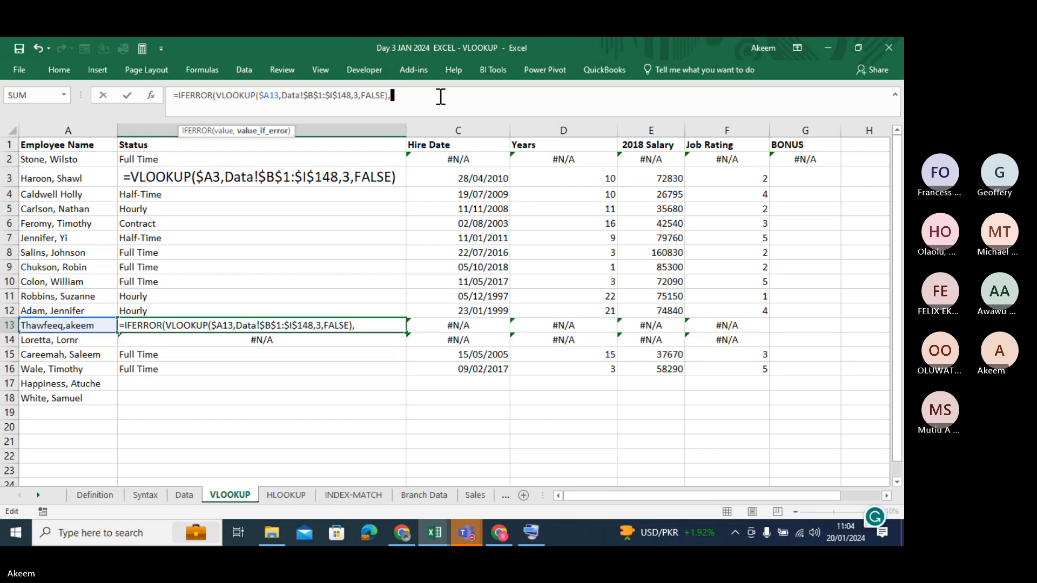
type("\"\"")
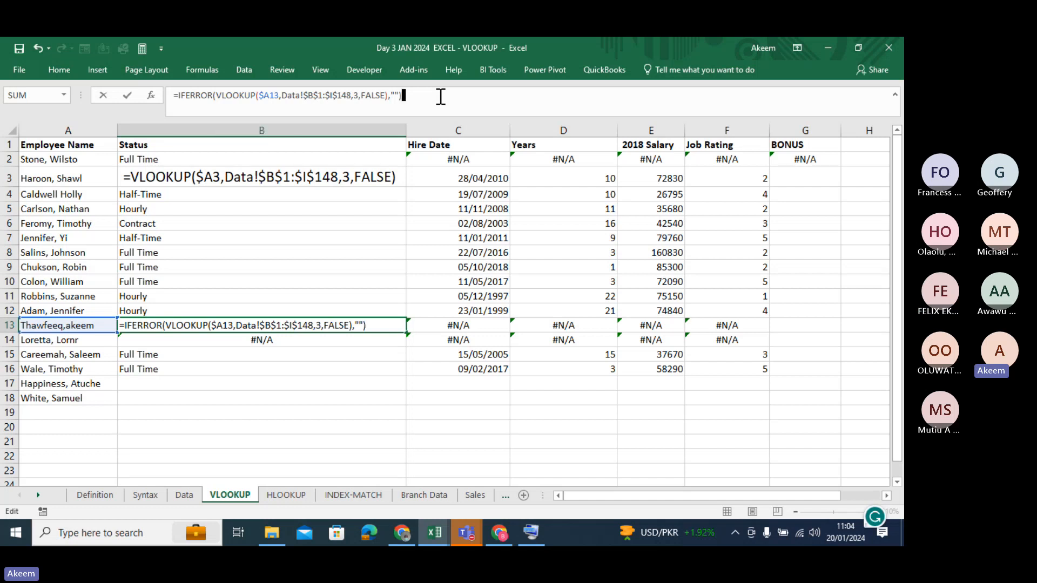
key("Return")
left_click(272, 324)
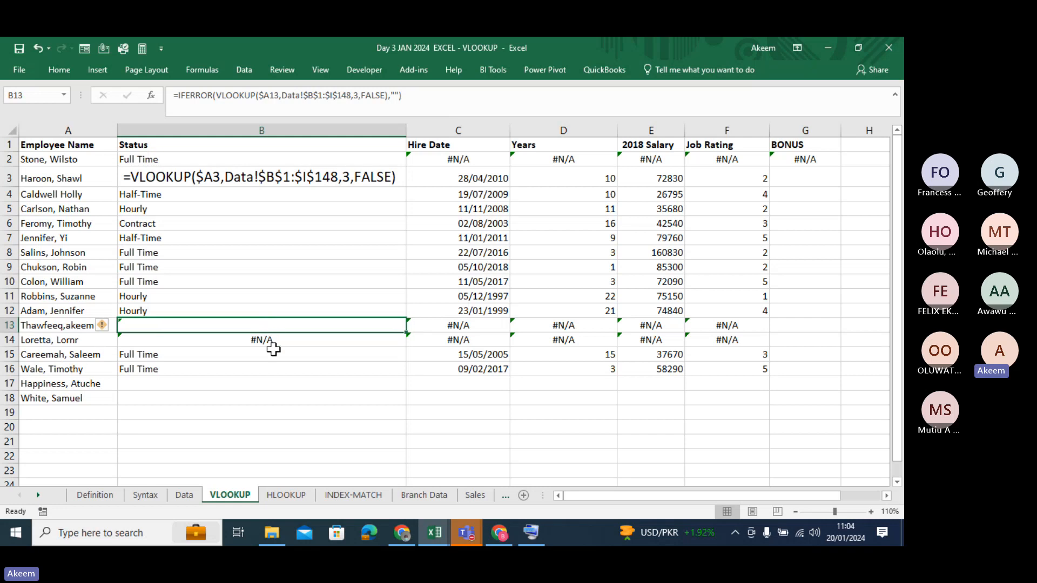
Step: Wrap the Status VLOOKUP in B14 in IFERROR with "Name not Found" as the value if error
left_click(271, 340)
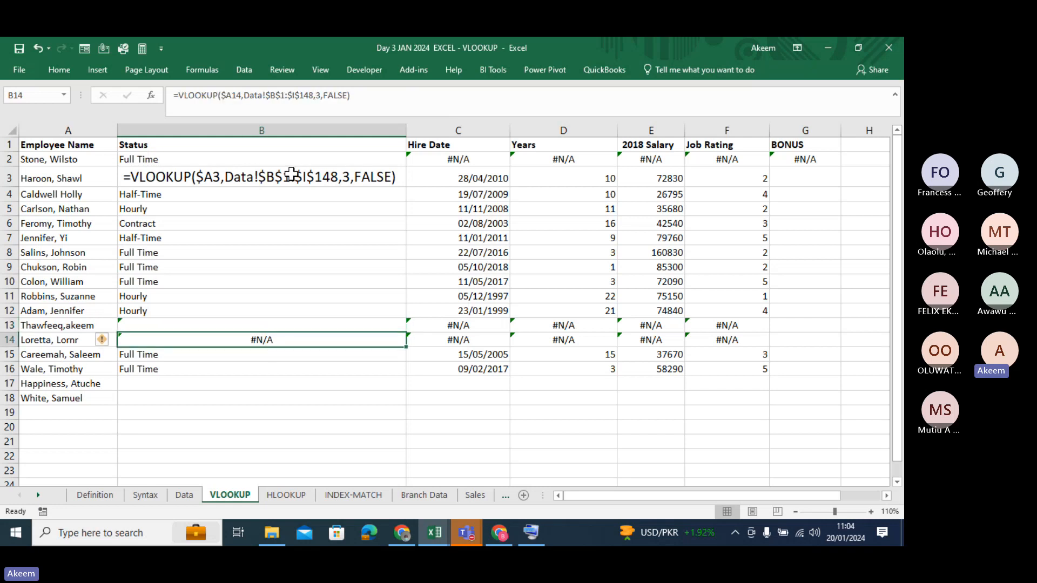
left_click(178, 96)
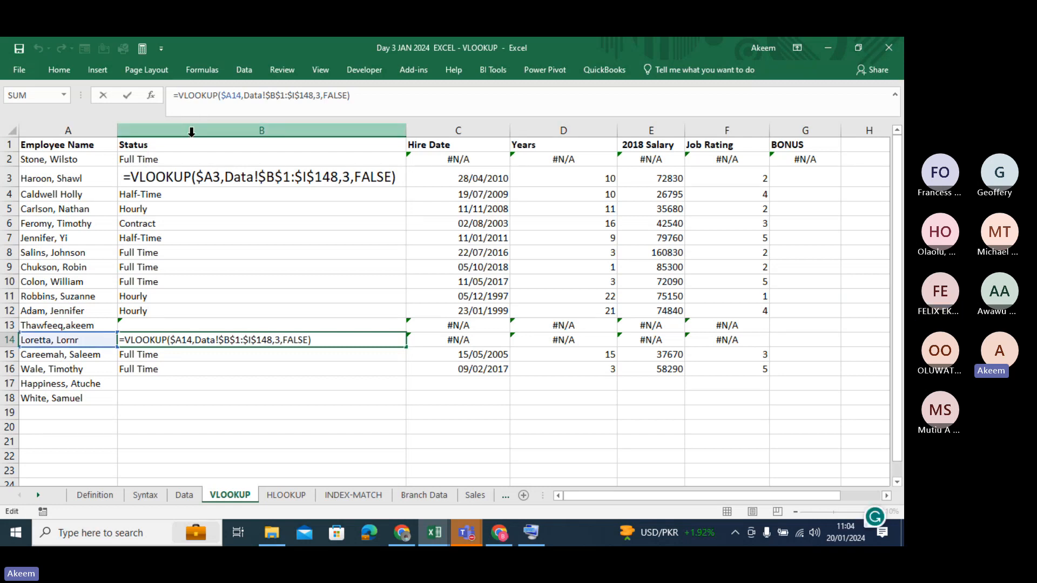
type("ife")
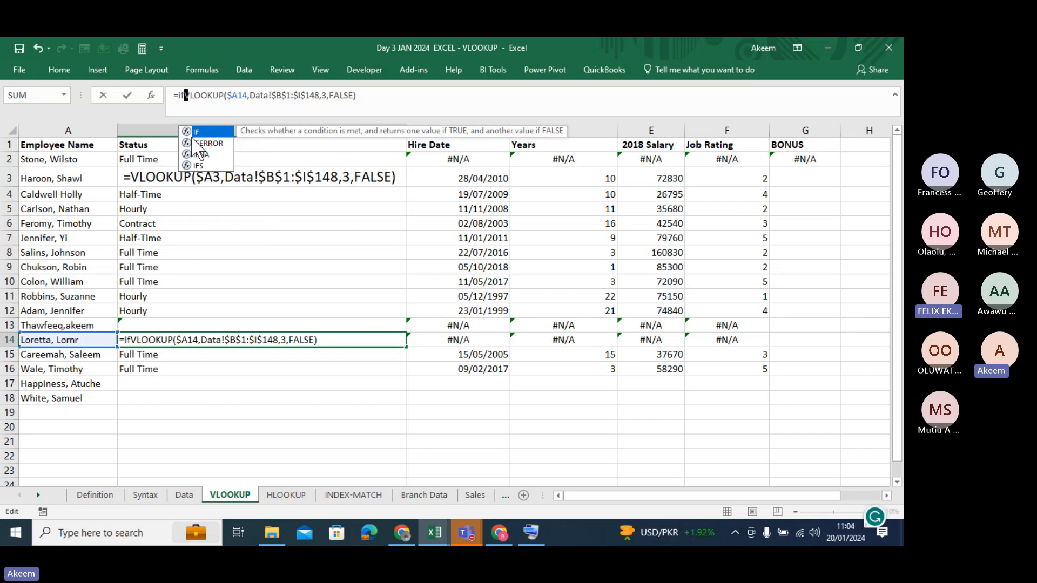
type("rr")
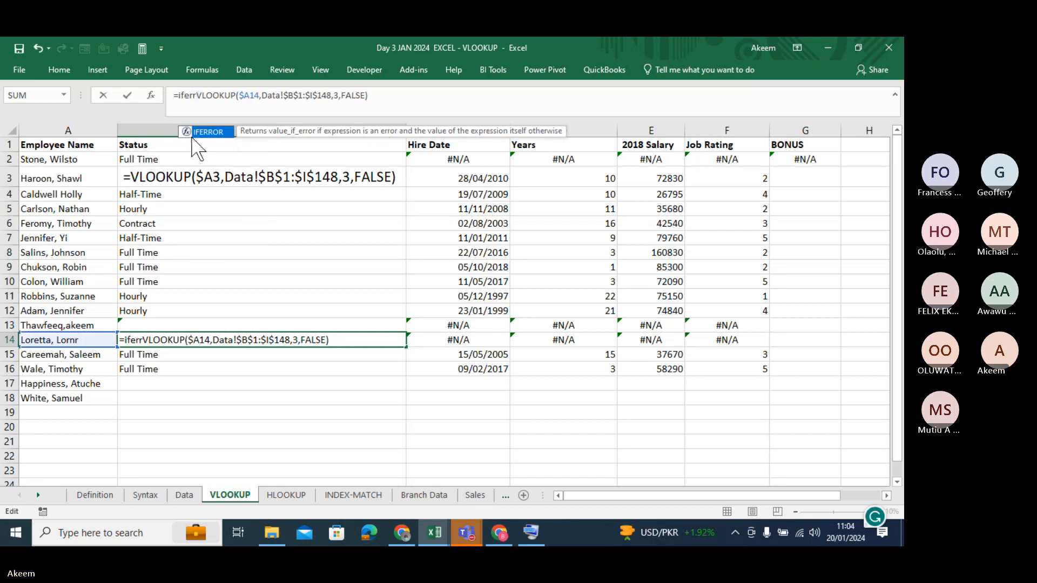
key("Tab")
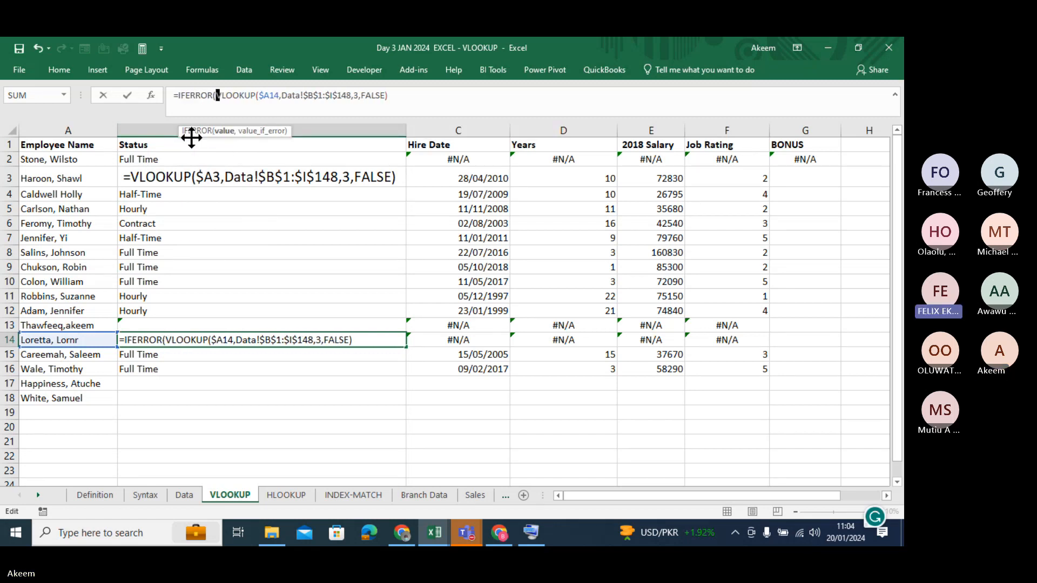
left_click(425, 96)
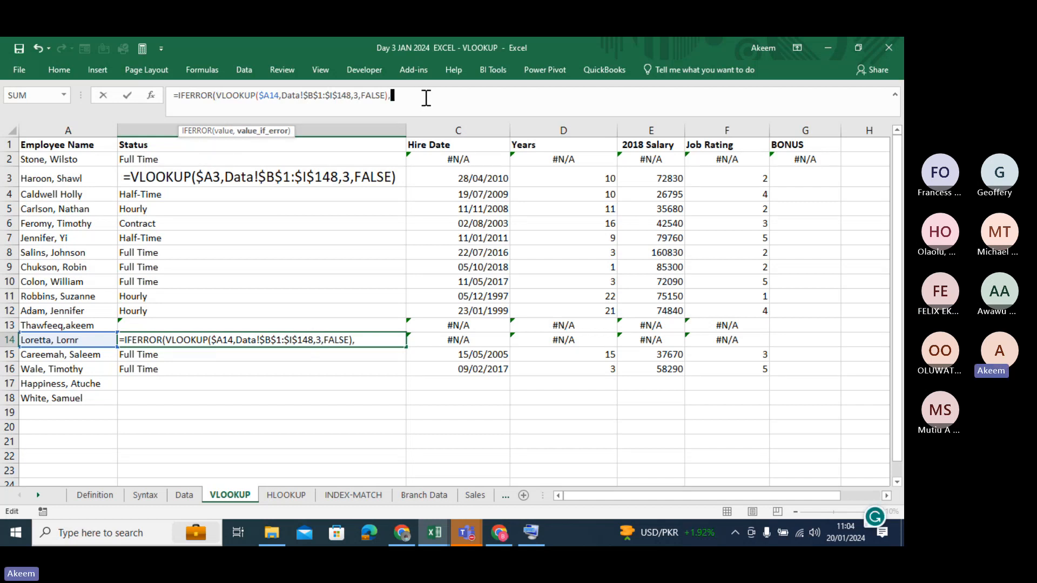
type(",\"")
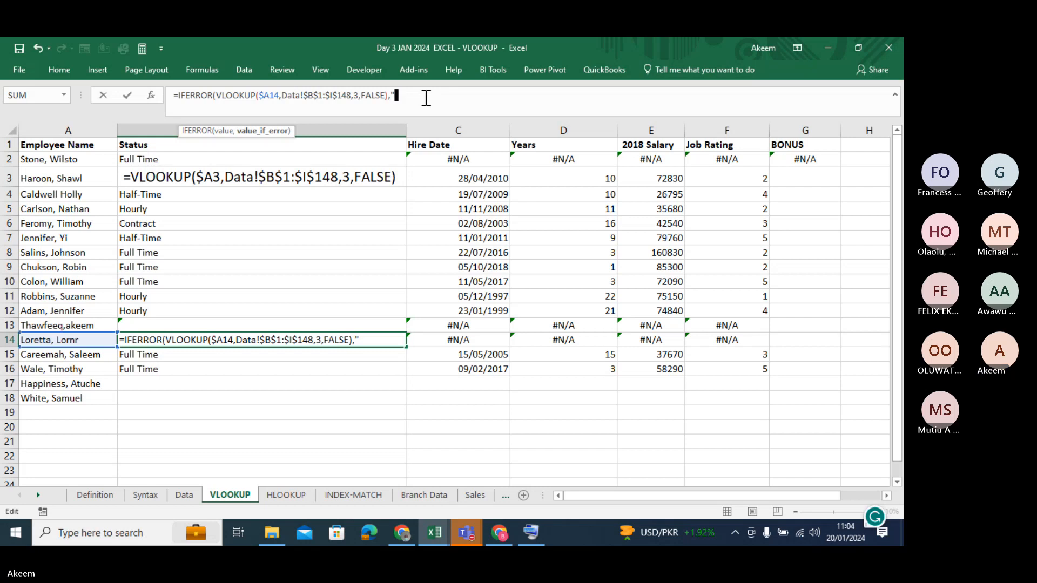
type("Name n")
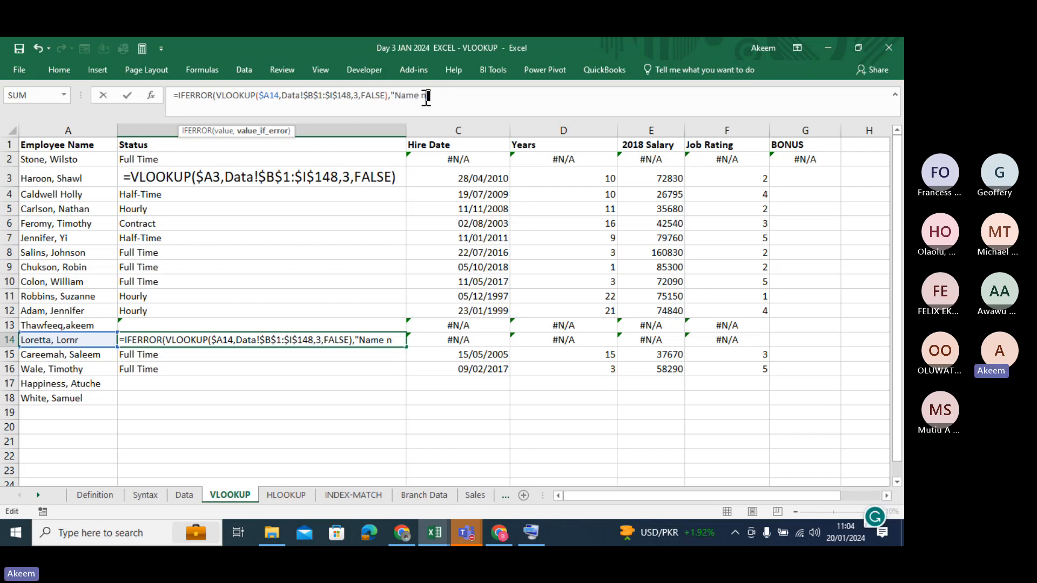
type("ot Fo")
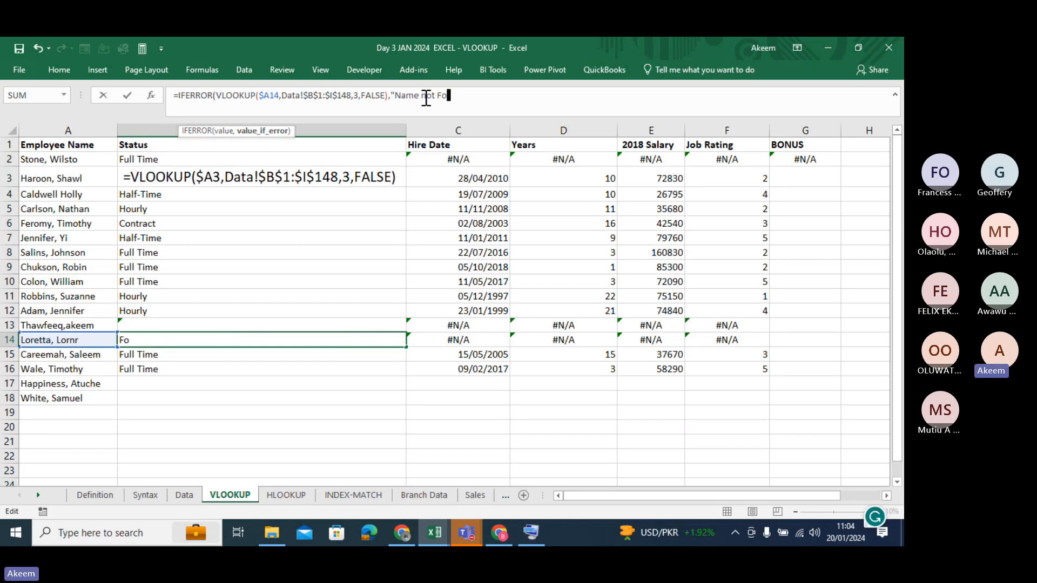
type("und\")")
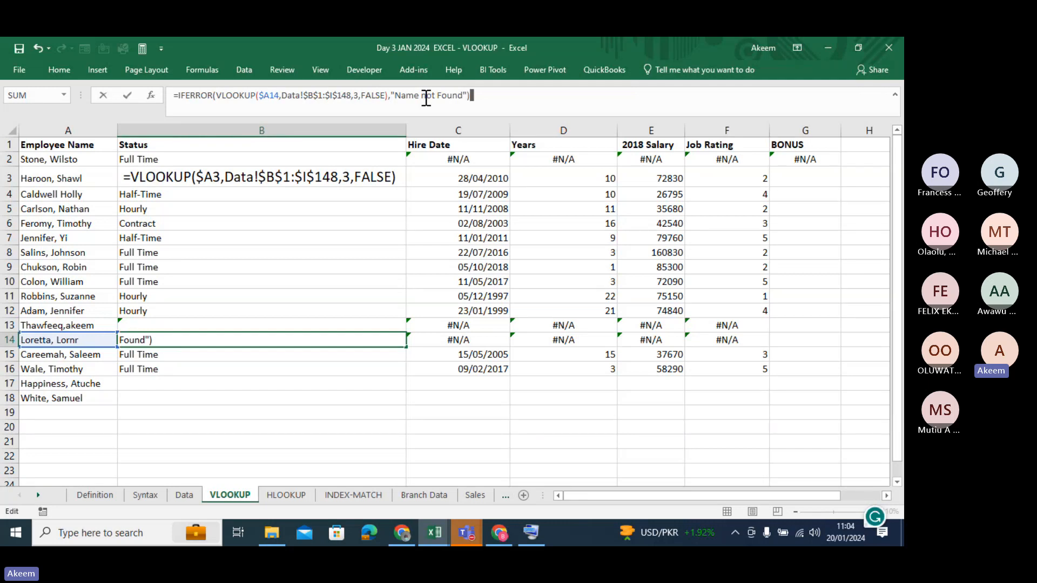
key("Return")
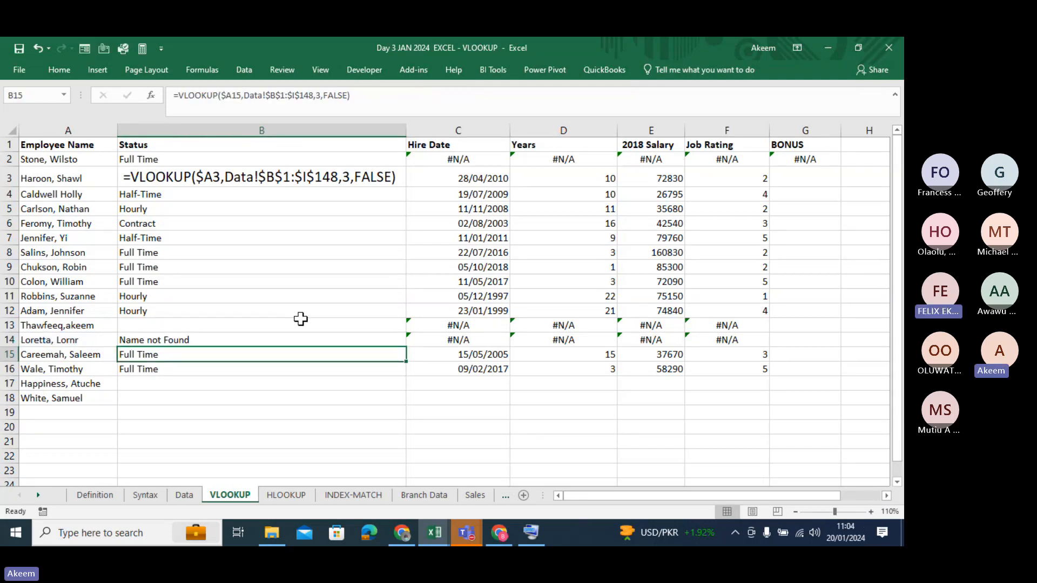
Step: Fill the IFERROR formula from B14 down through B18
left_click(269, 341)
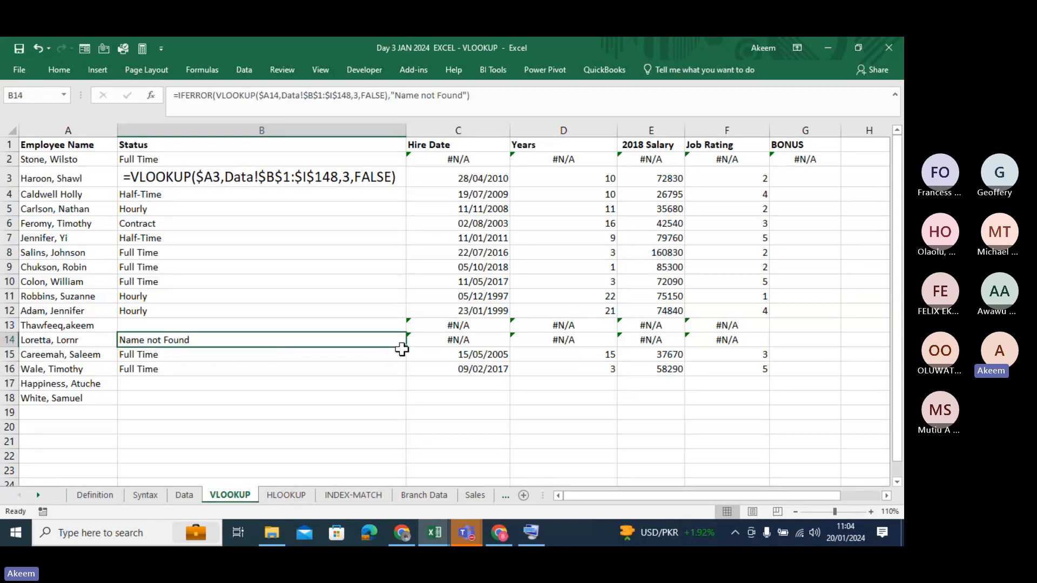
left_click_drag(406, 348, 412, 405)
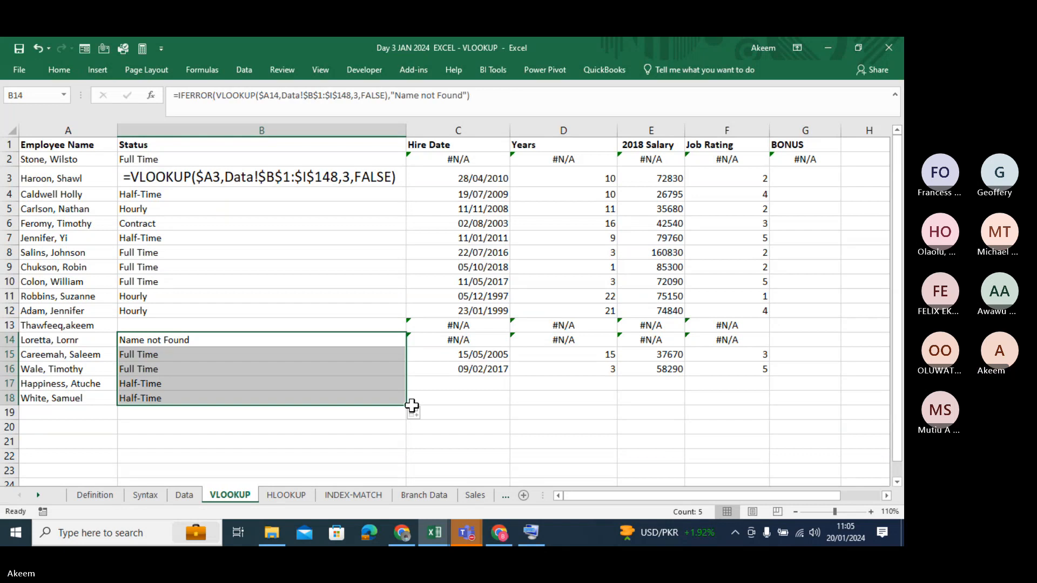
left_click(294, 360)
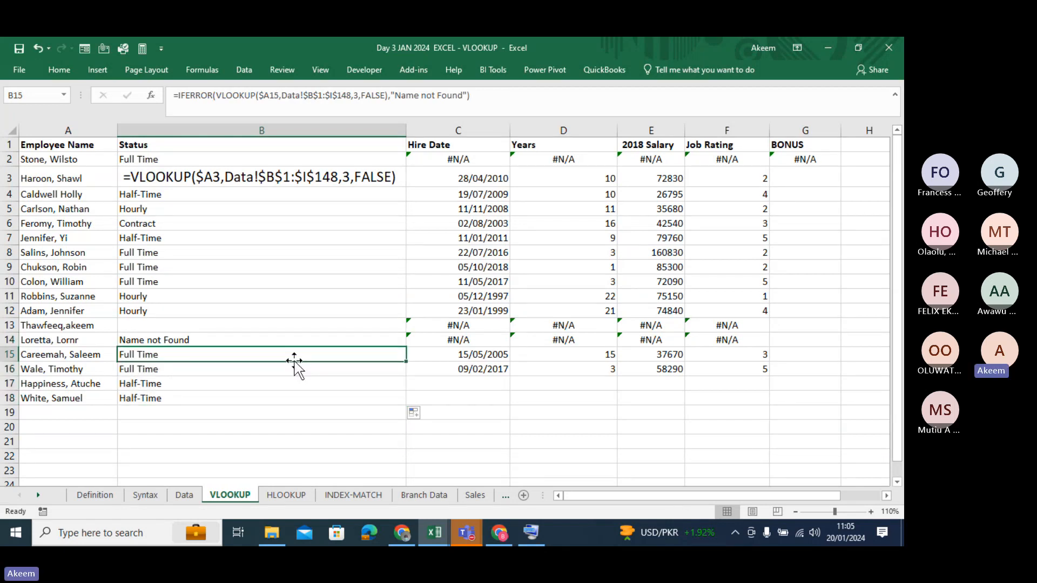
Step: Clear the employee name in A15 and compare the Status formulas in B13 to B16 with the Hire Date formula in C13
left_click(55, 355)
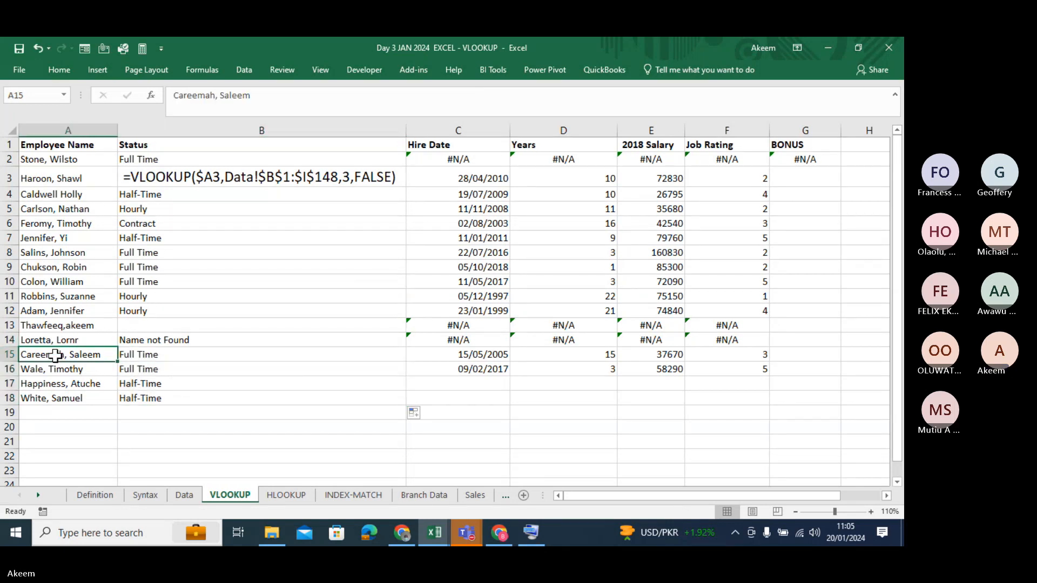
key("Delete")
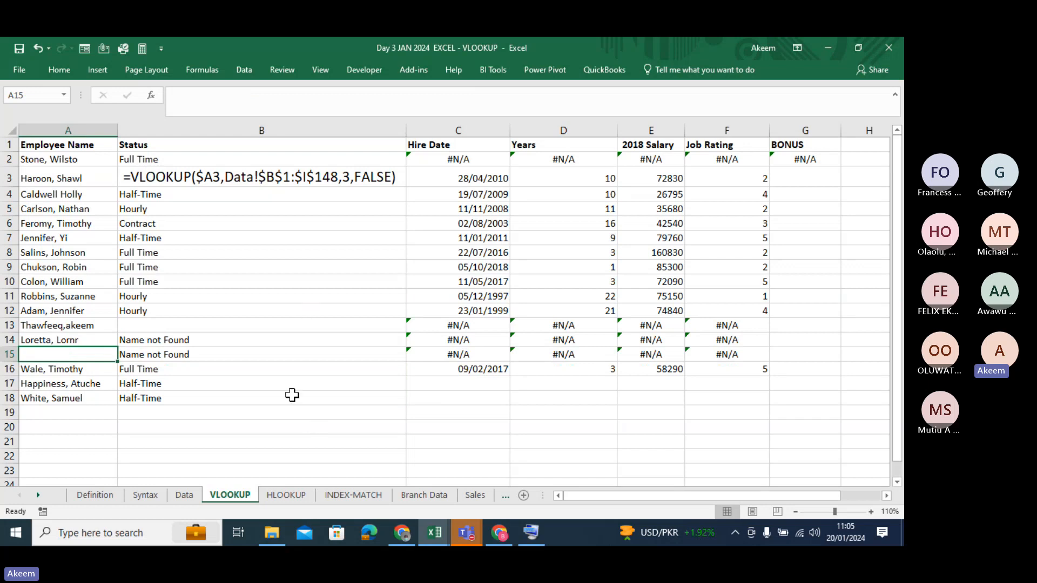
left_click_drag(261, 326, 257, 354)
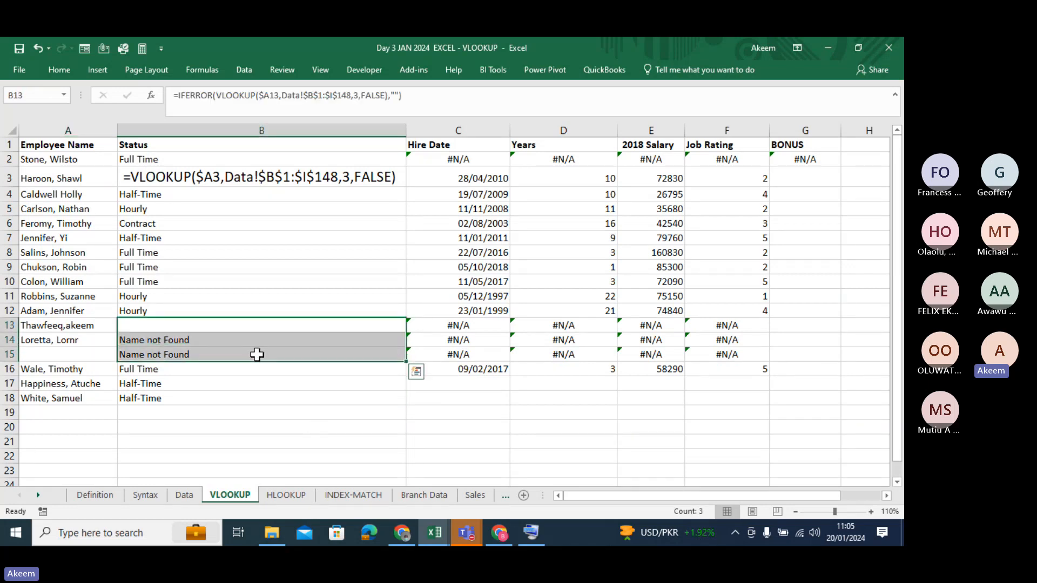
left_click(462, 321)
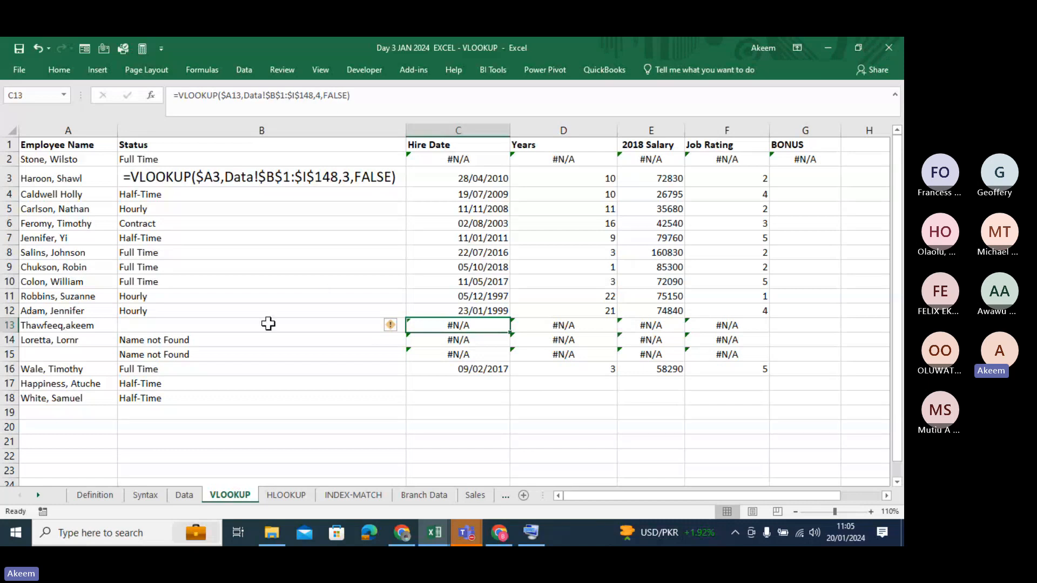
left_click(225, 331)
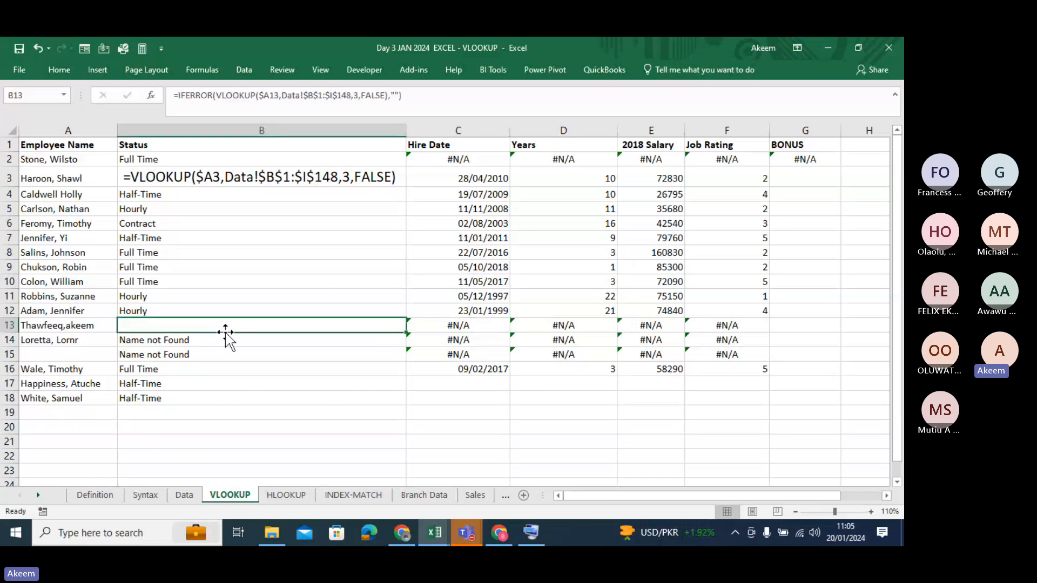
left_click(202, 363)
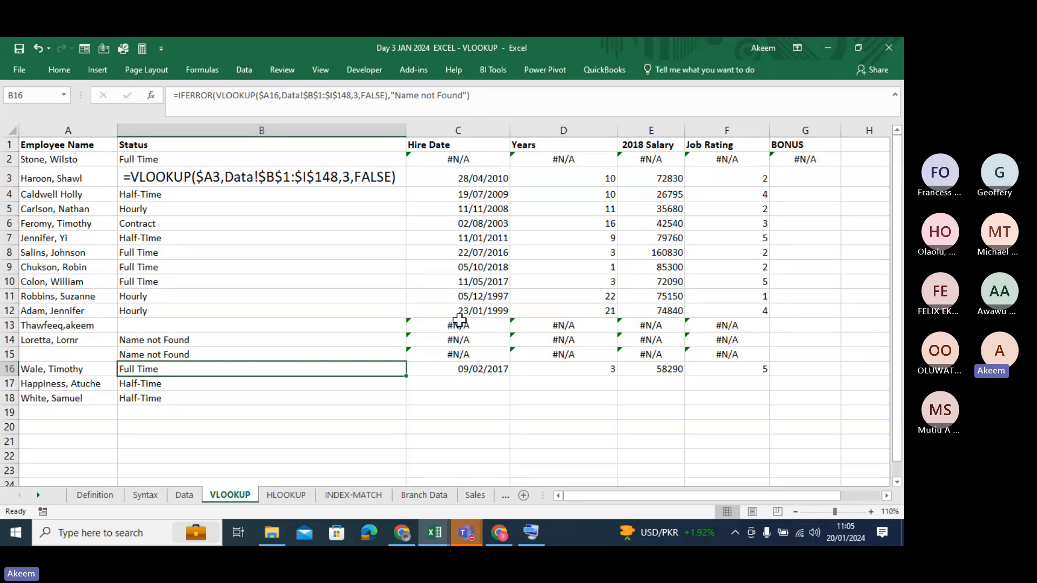
left_click(231, 341)
left_click(235, 327)
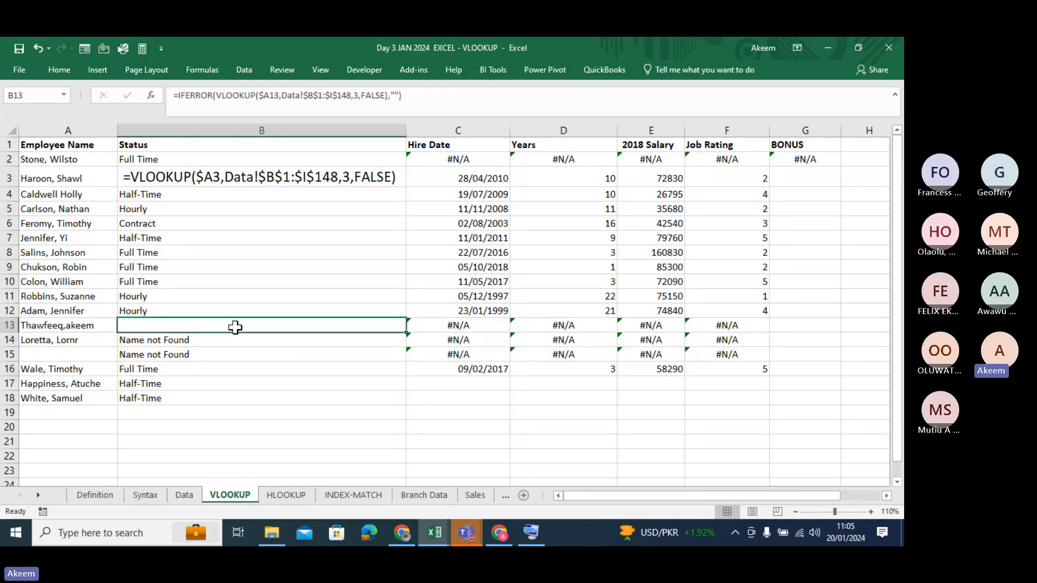
Step: Start an IFERROR formula in the empty cell B22 to review its arguments, and clear the entry
left_click(229, 428)
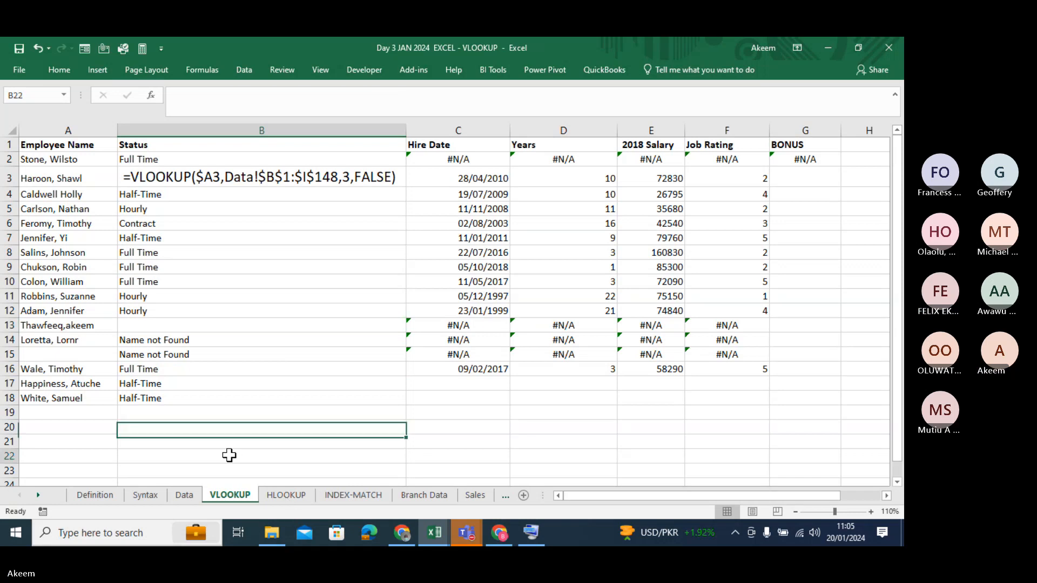
left_click(229, 455)
type("=")
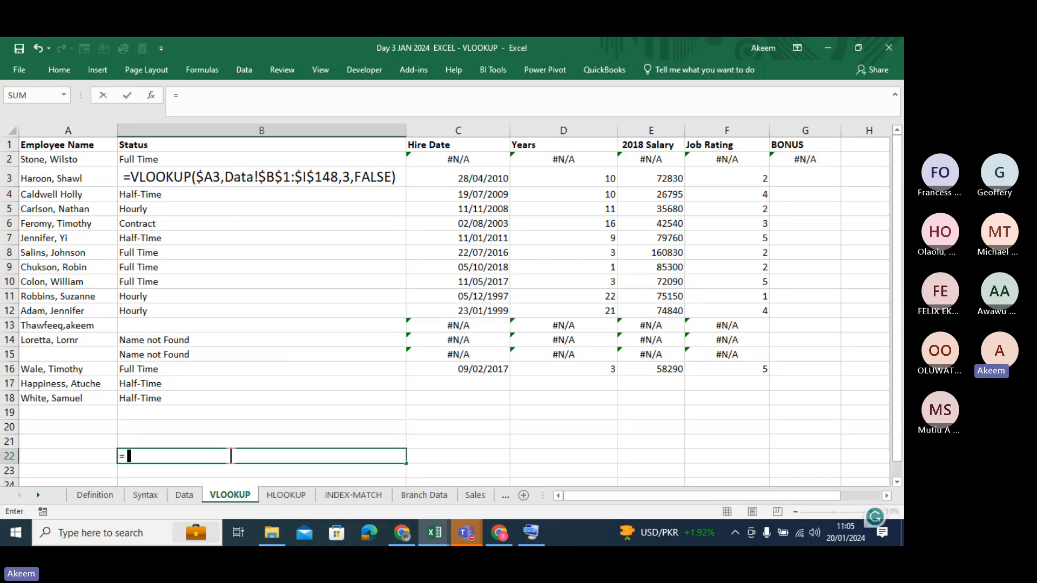
type("ifer")
key("Tab")
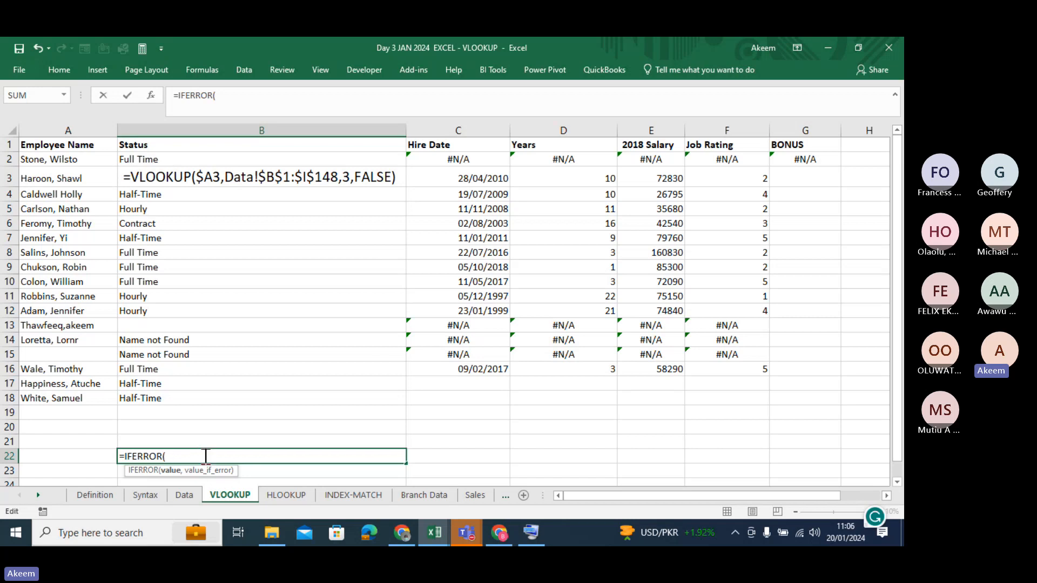
type(",")
key("BackSpace")
key("BackSpace")
key("BackSpace")
key("BackSpace")
key("BackSpace")
key("BackSpace")
key("BackSpace")
key("BackSpace")
key("BackSpace")
key("BackSpace")
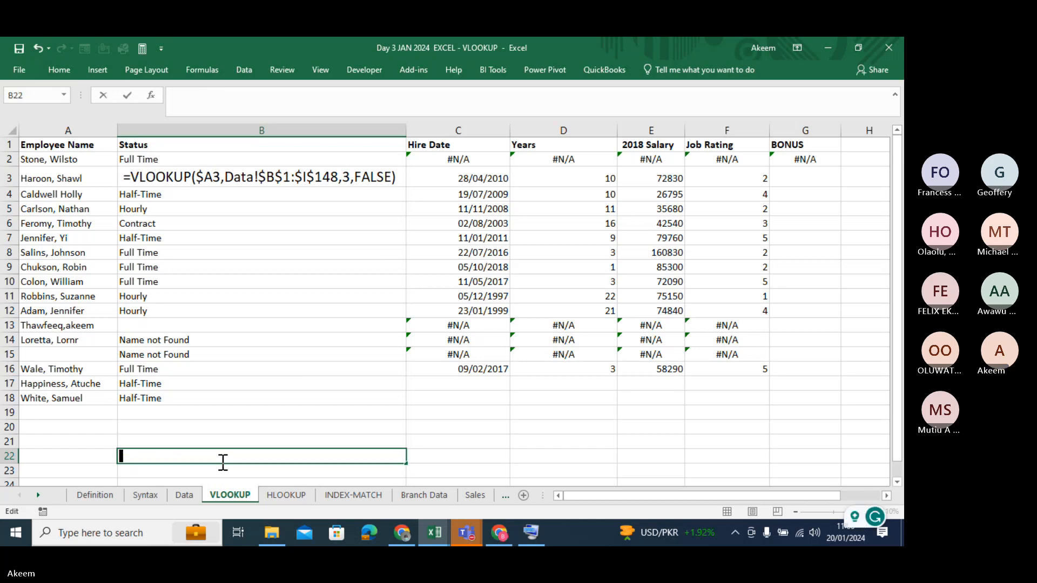
key("Return")
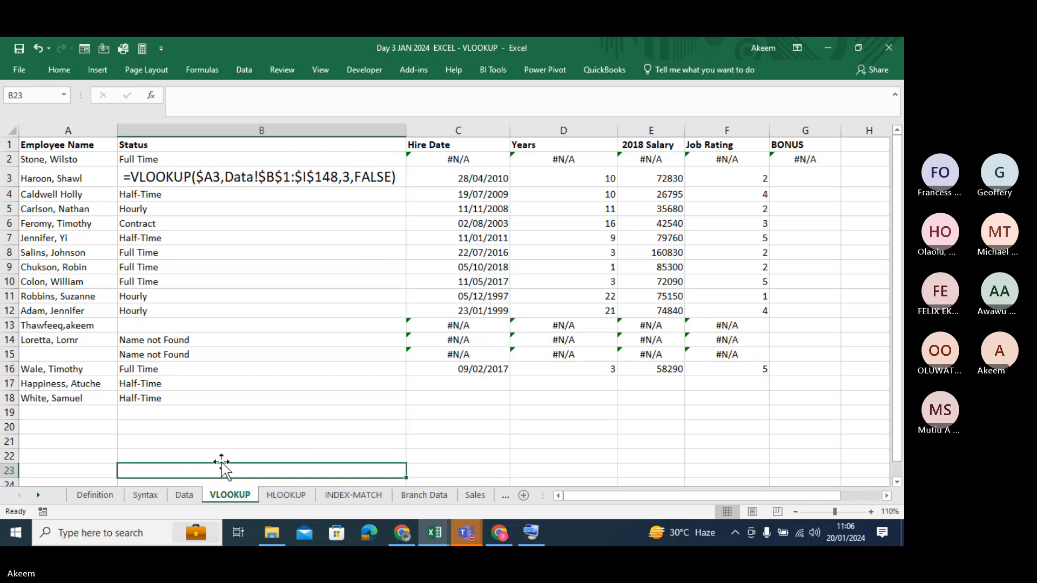
left_click(265, 418)
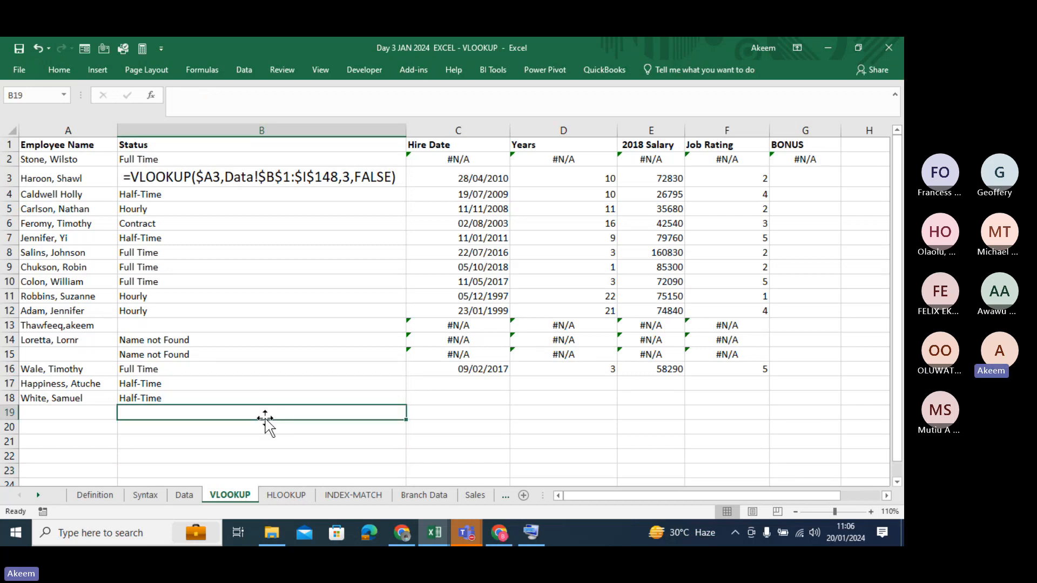
left_click(183, 295)
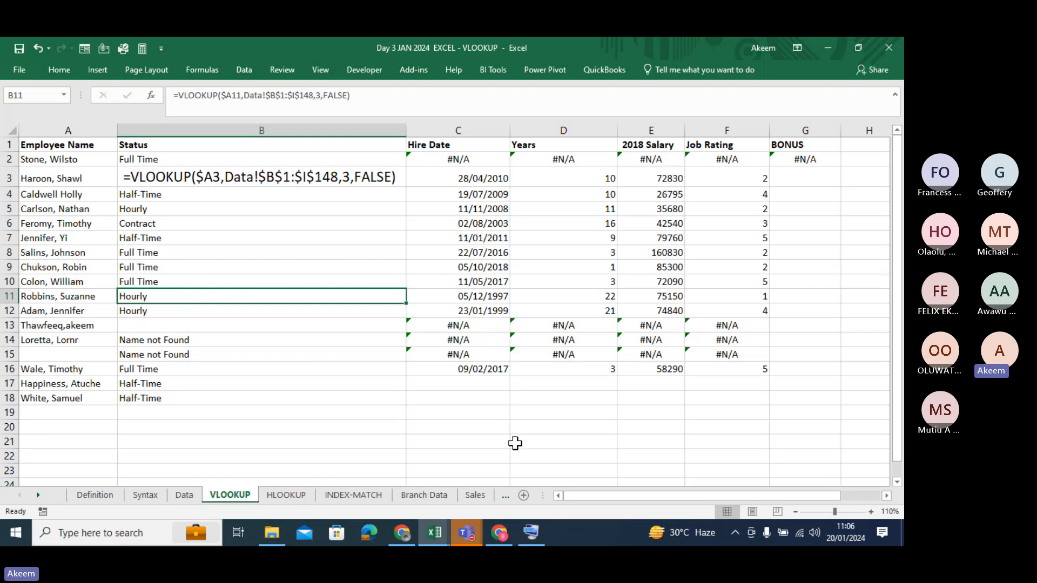
Step: Switch to the Teams meeting to close the enlarged formula screenshot shared in the chat, and return to the workbook
mouse_move(469, 524)
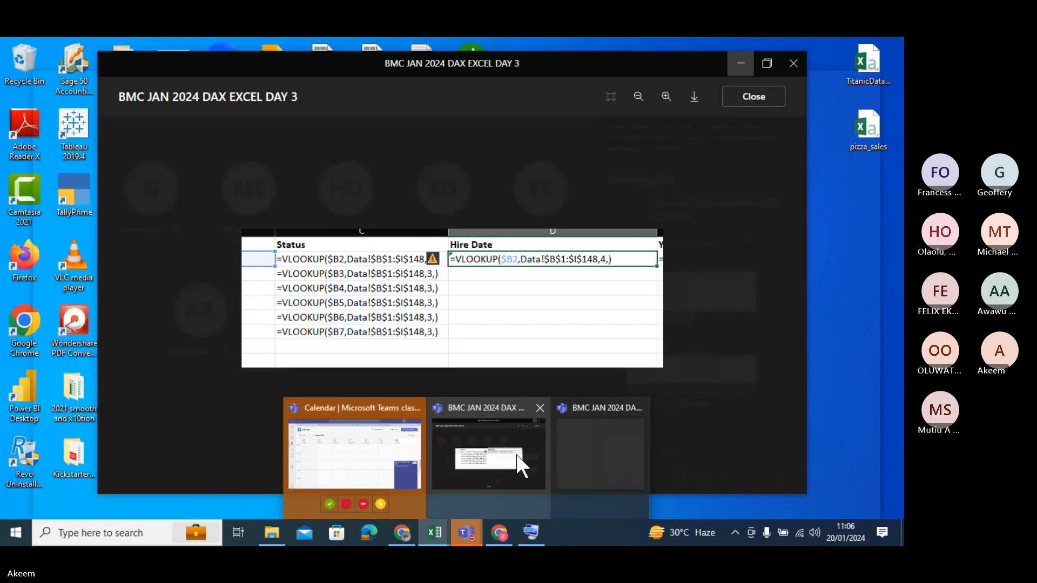
left_click(516, 455)
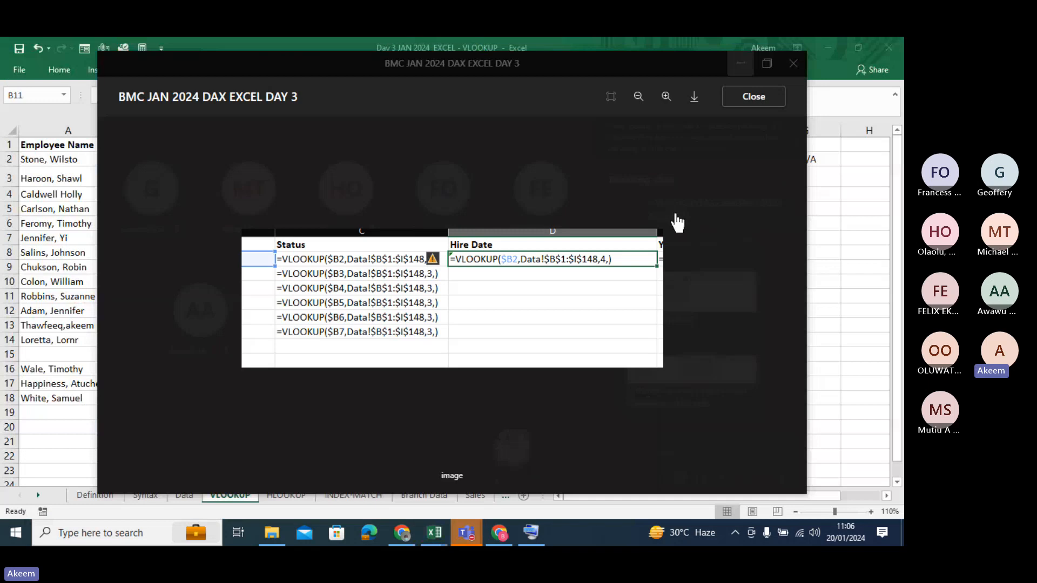
left_click(791, 66)
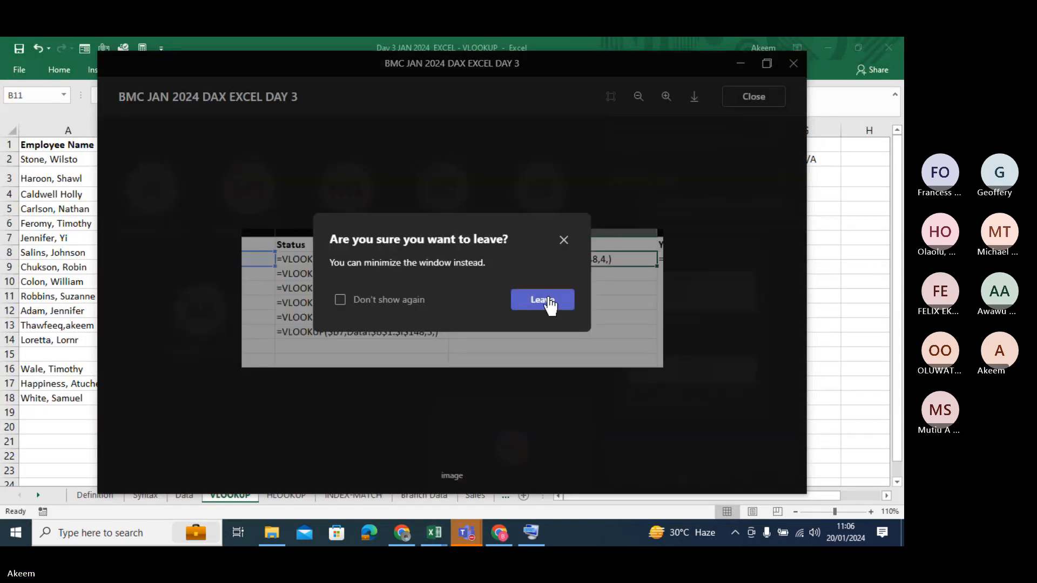
left_click(563, 239)
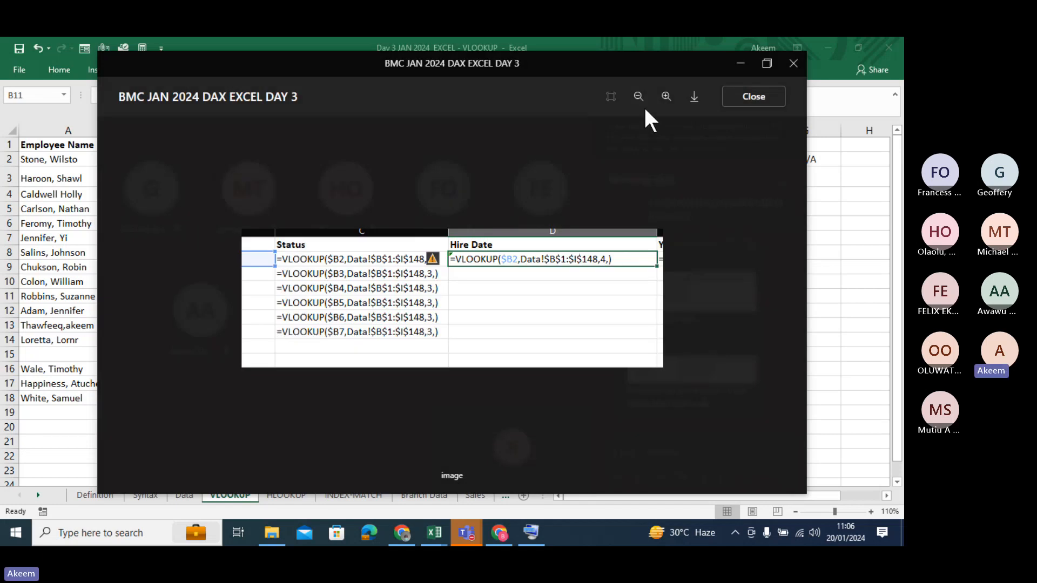
left_click(753, 98)
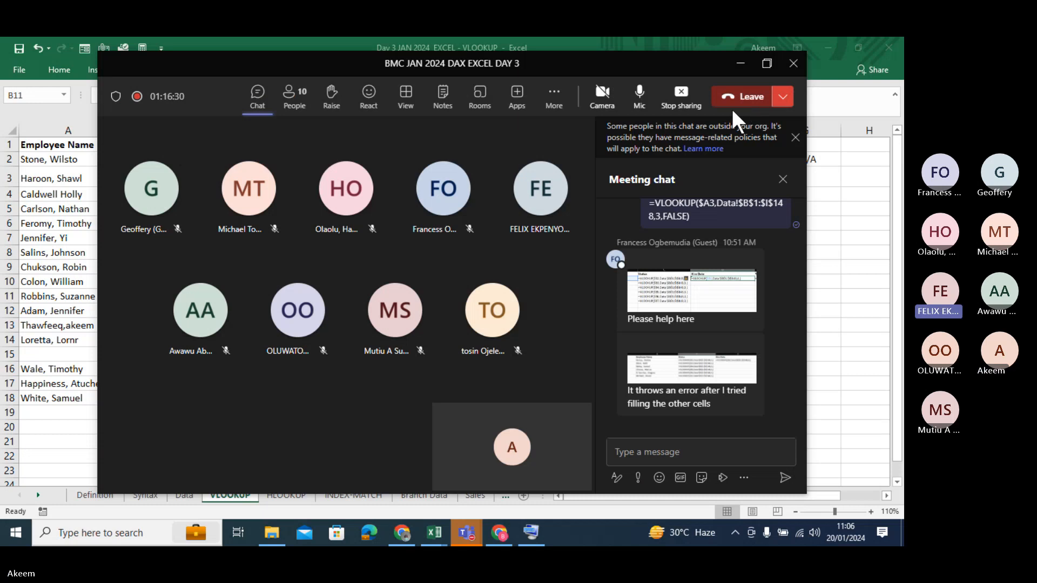
left_click(767, 65)
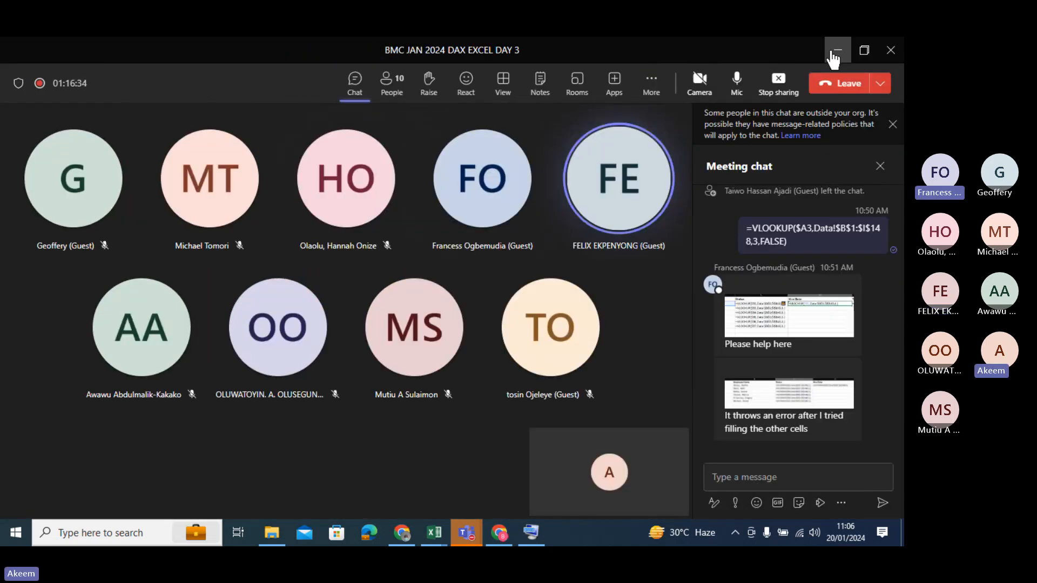
left_click(833, 54)
Step: Review the Status VLOOKUP formulas in B7, B5, B4 and B3
left_click(394, 296)
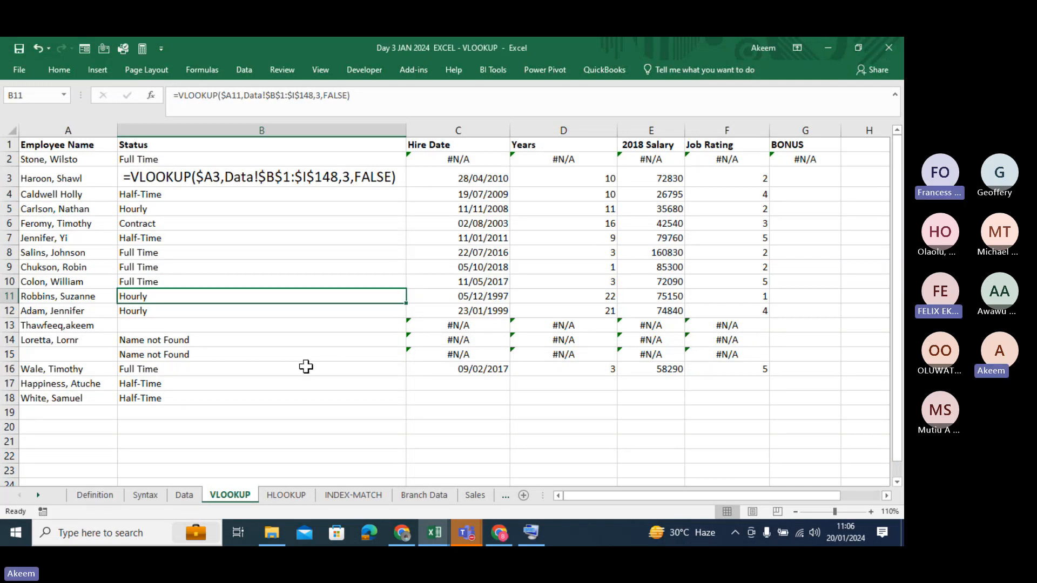
left_click(305, 238)
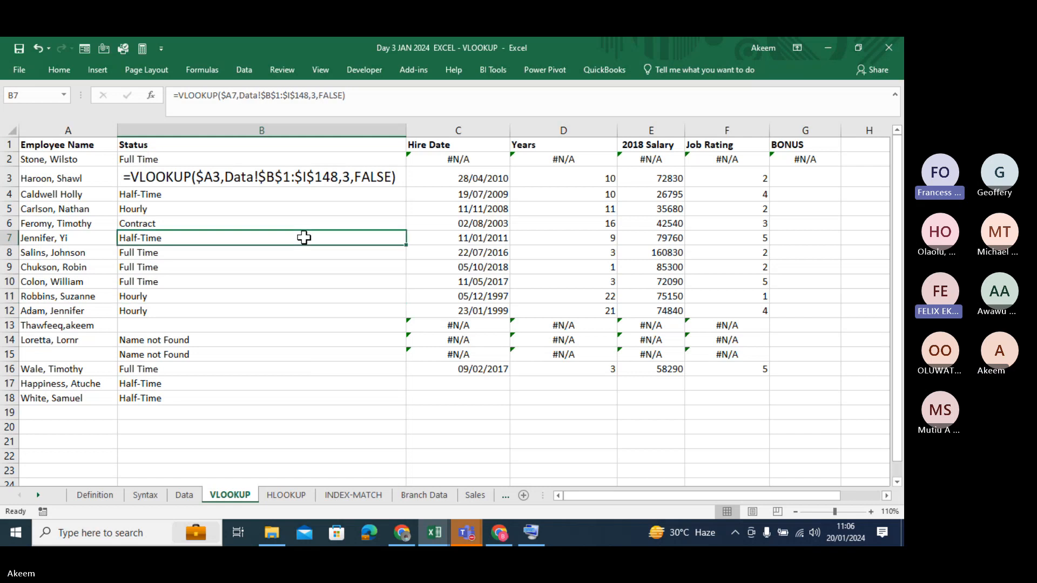
left_click(255, 207)
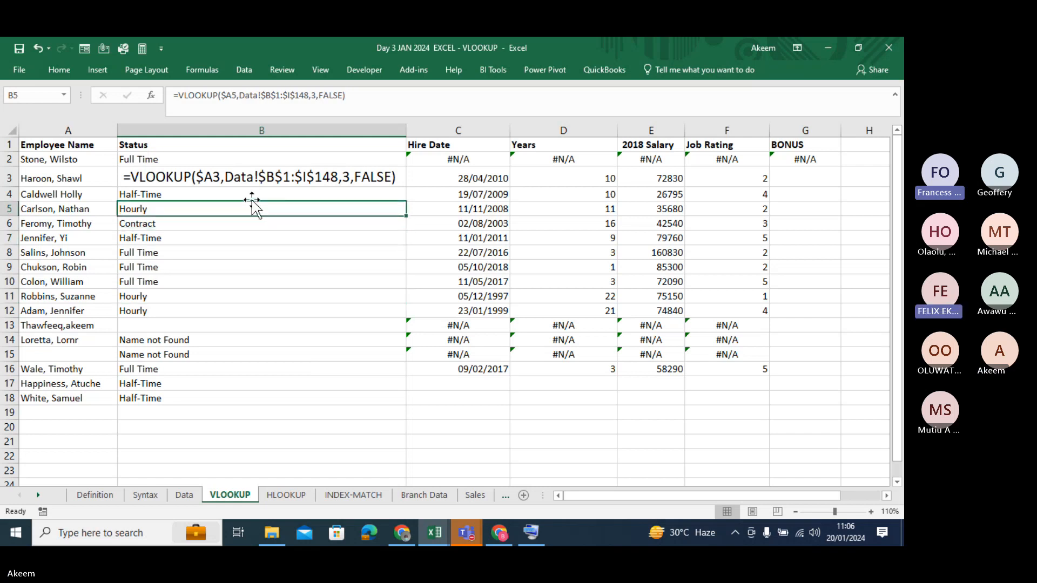
left_click(252, 195)
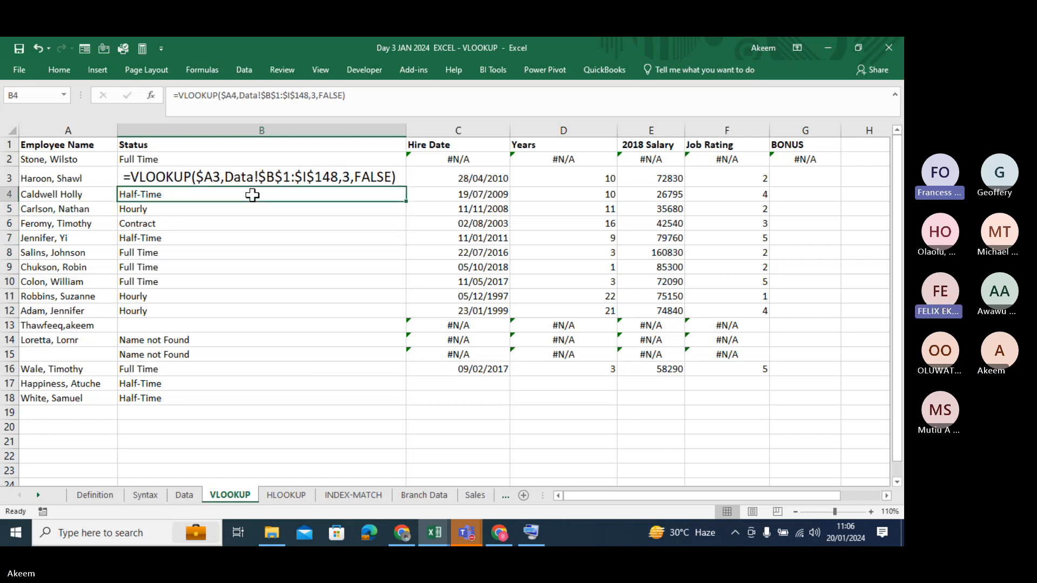
left_click(257, 180)
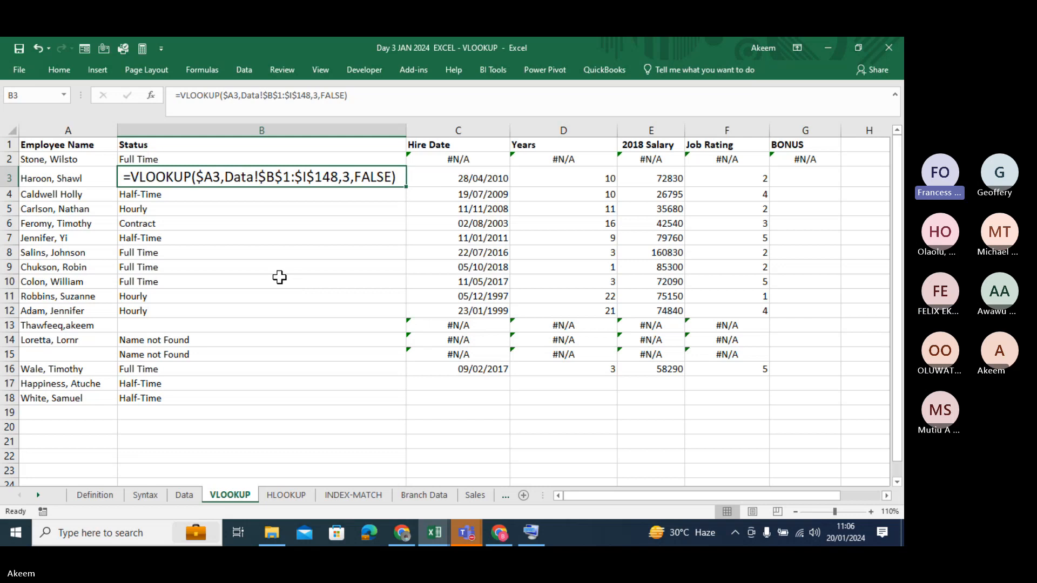
Step: View the latest screenshot posted in the Teams meeting chat to examine its Hire Date results, and return to the workbook
mouse_move(439, 532)
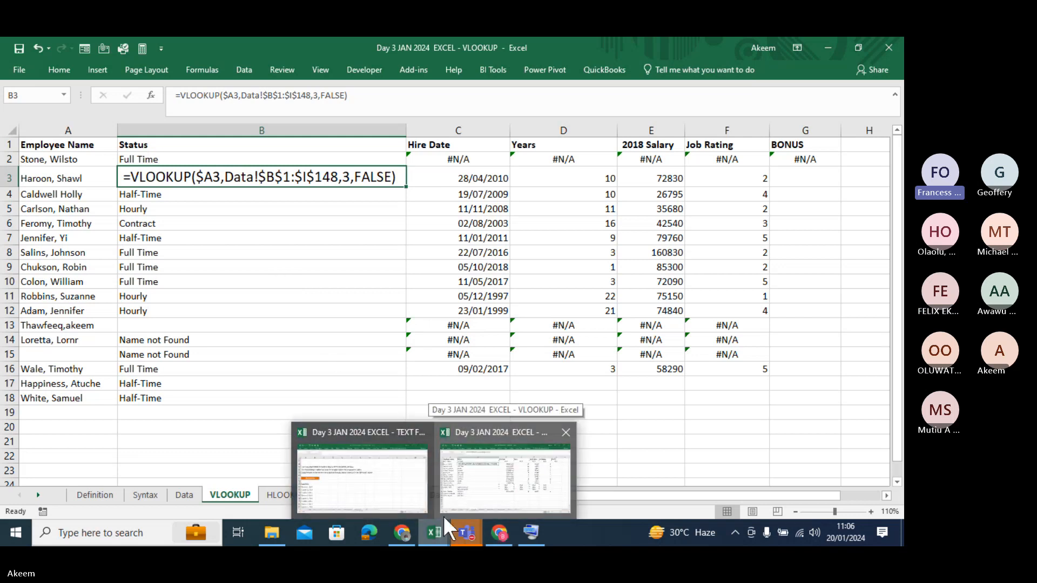
mouse_move(529, 540)
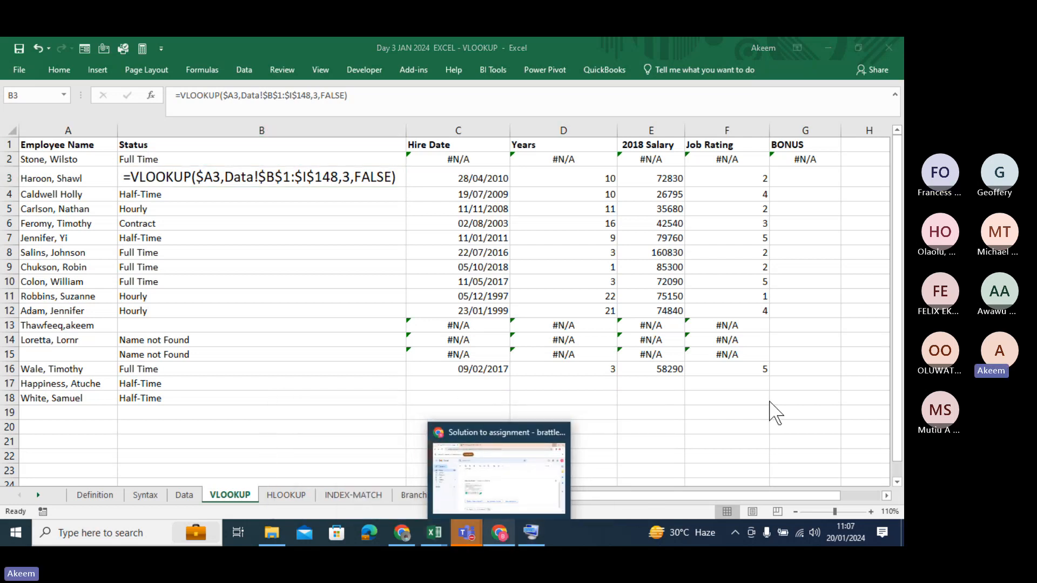
left_click(872, 350)
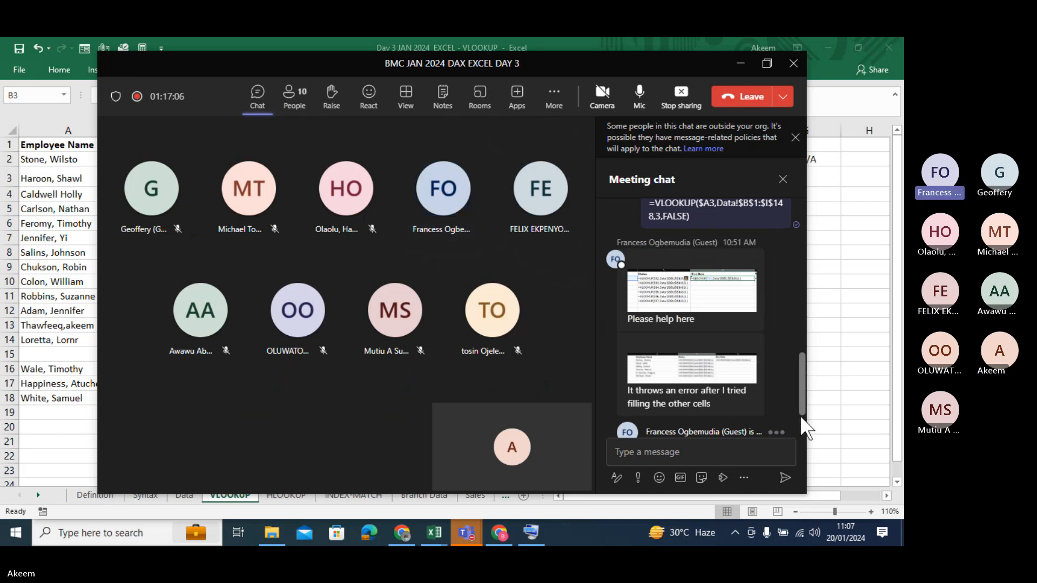
mouse_move(732, 378)
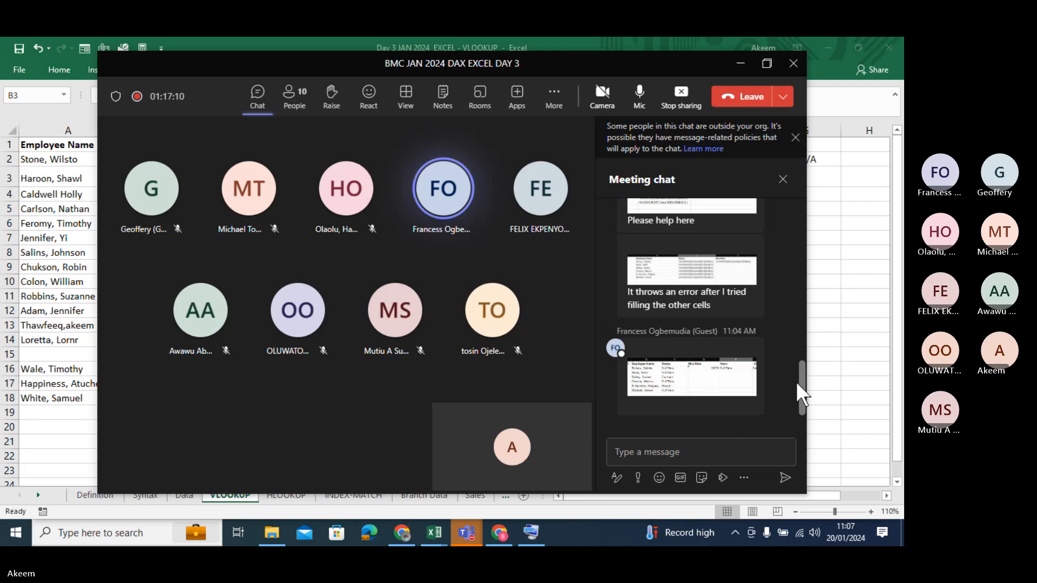
left_click(698, 378)
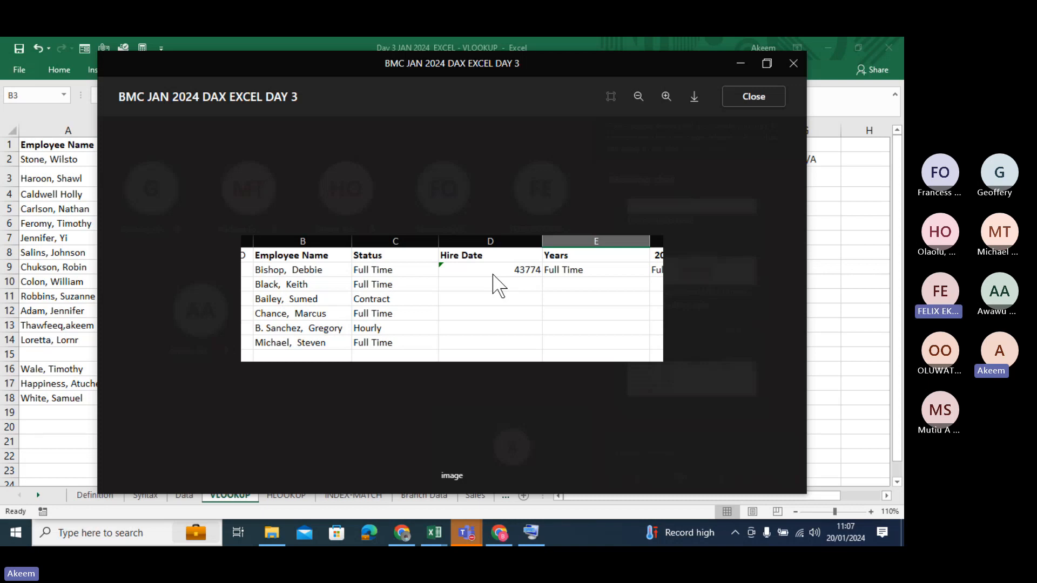
left_click(741, 66)
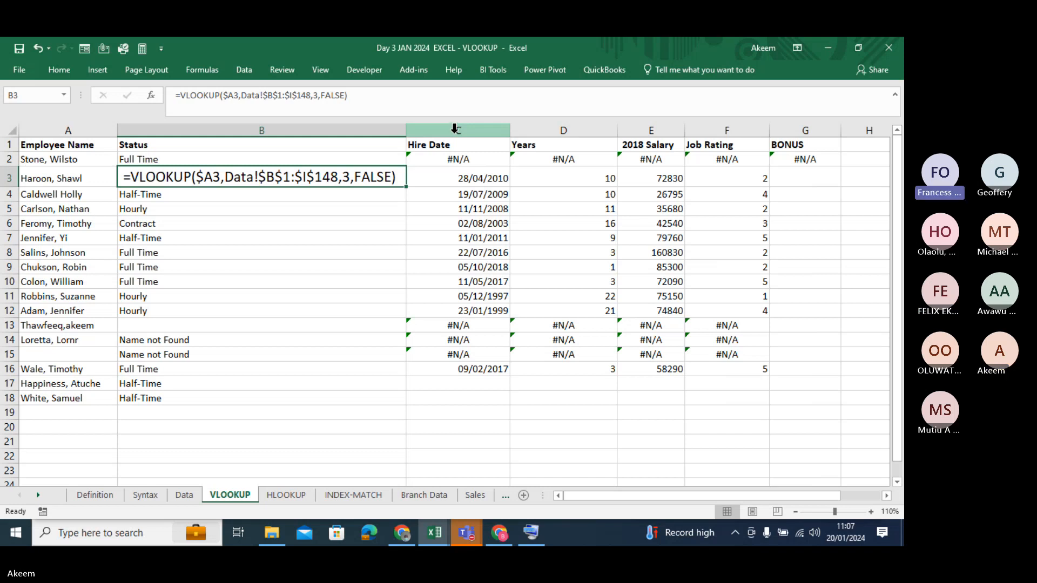
Step: Apply the Short Date number format to the whole Hire Date column
left_click(454, 129)
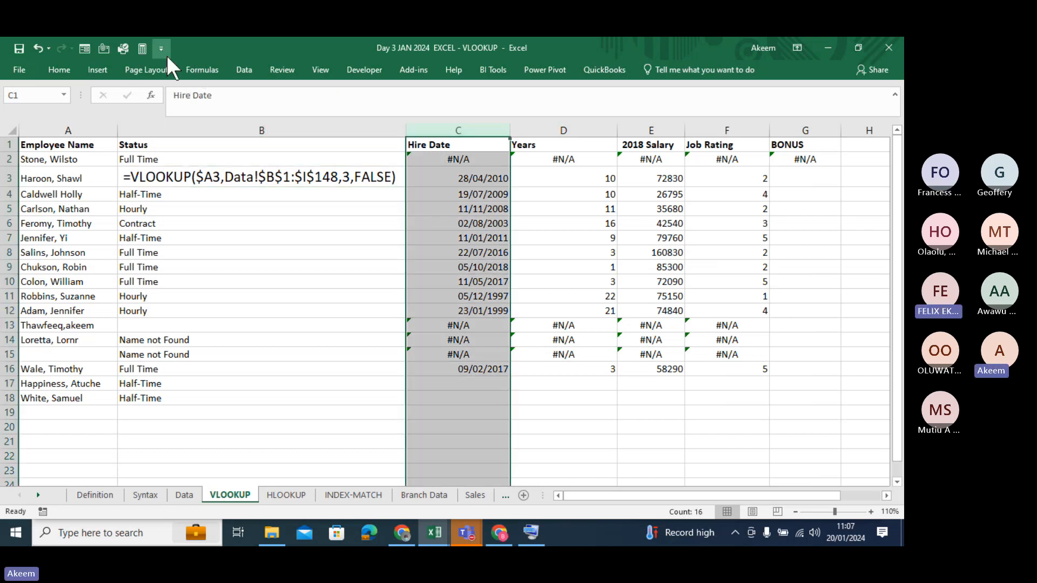
left_click(244, 70)
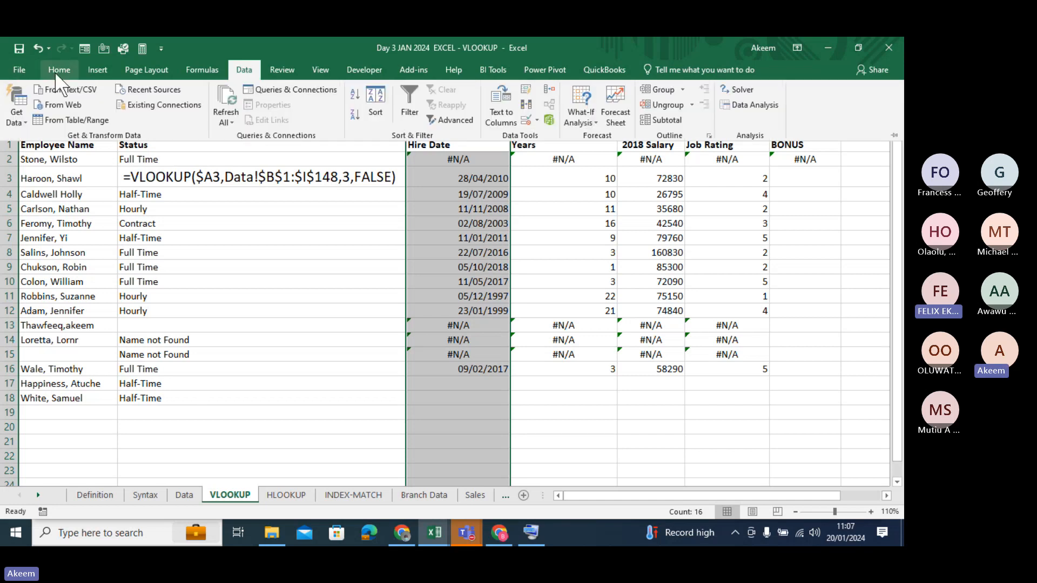
left_click(56, 71)
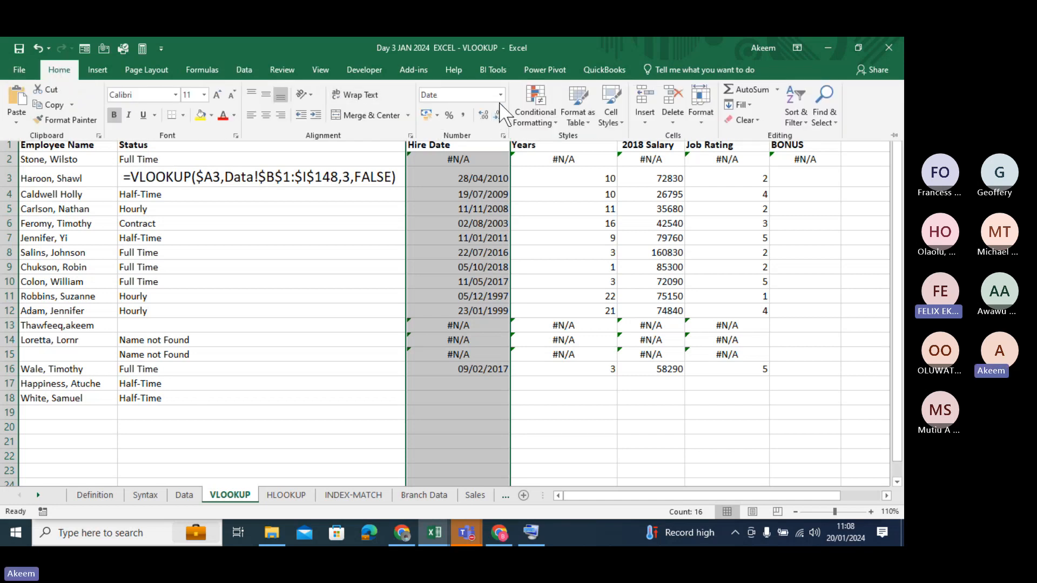
left_click(501, 95)
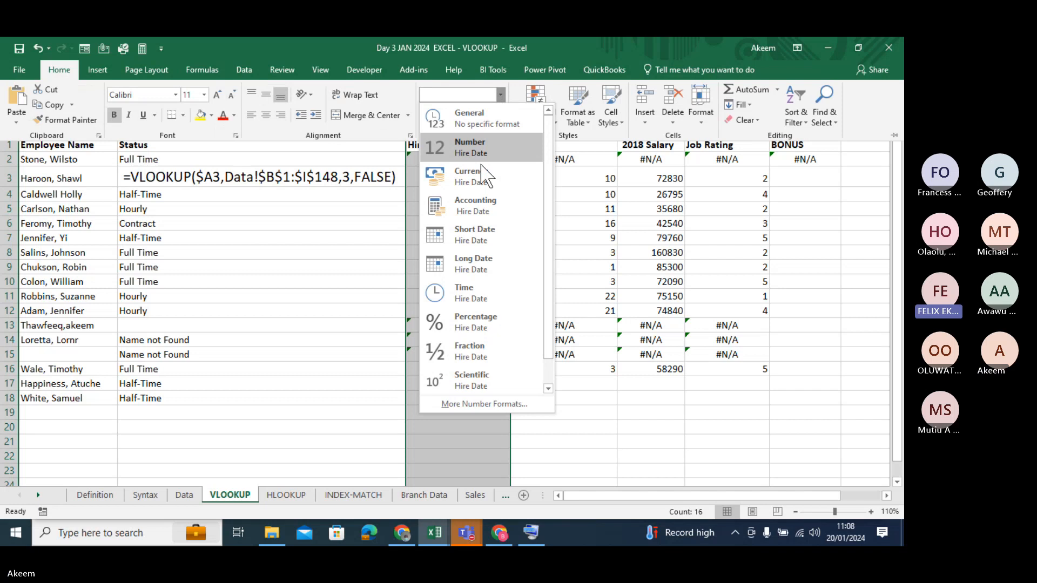
left_click(475, 231)
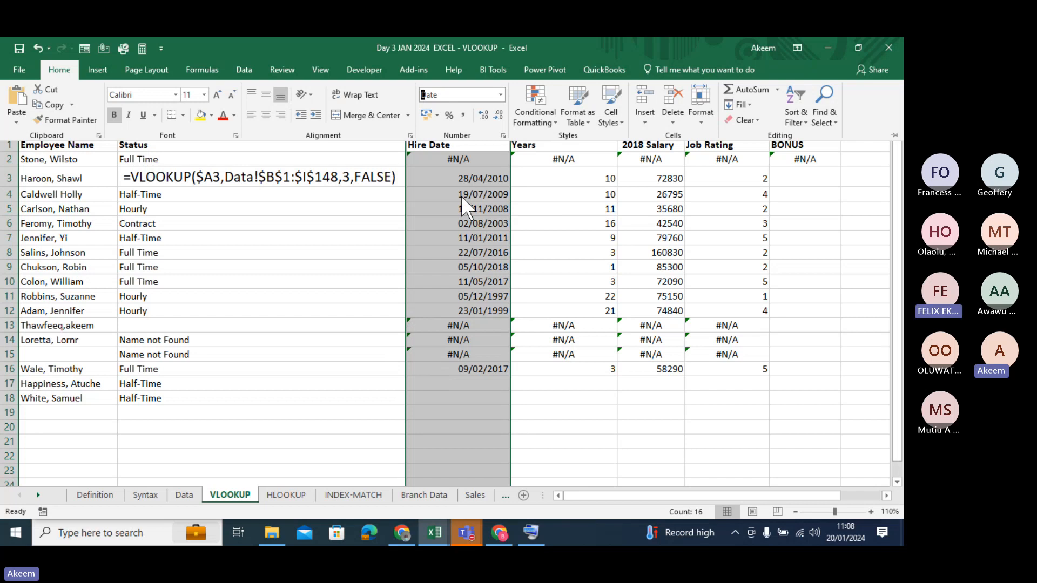
key("Escape")
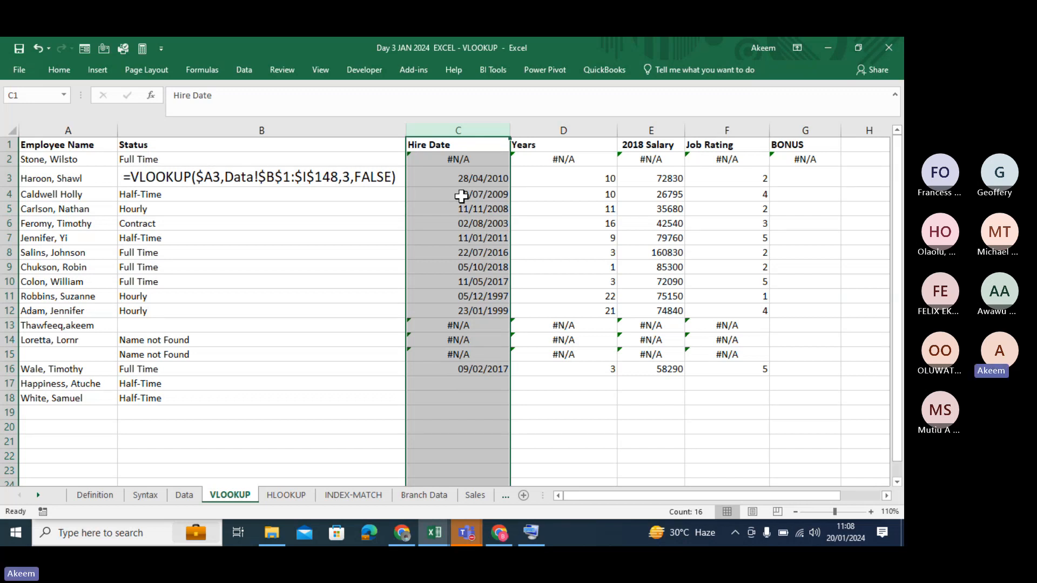
Step: Go to the HLOOKUP sheet and widen column E slightly
left_click(279, 495)
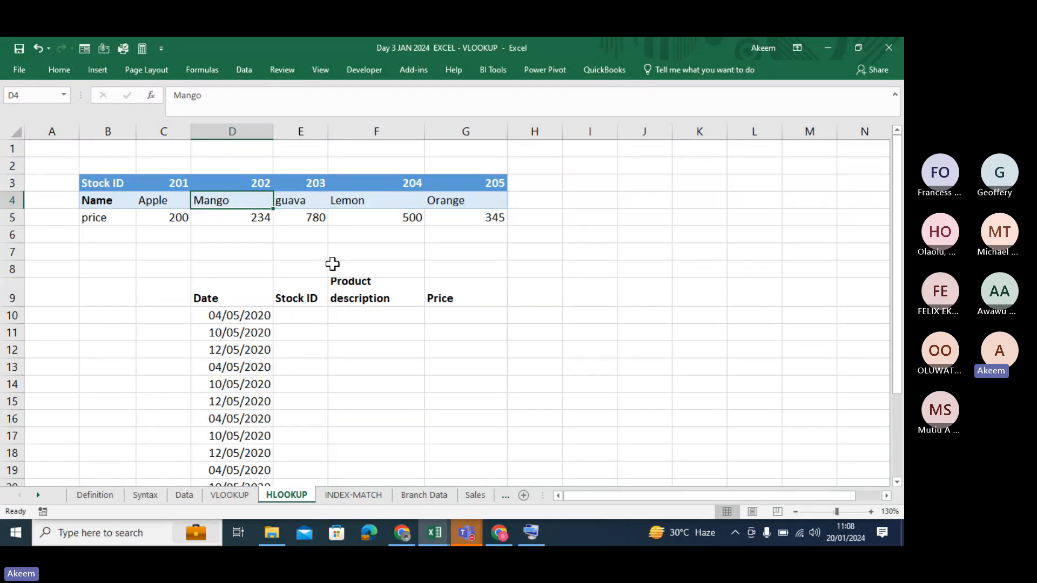
left_click_drag(329, 139, 342, 139)
left_click(304, 316)
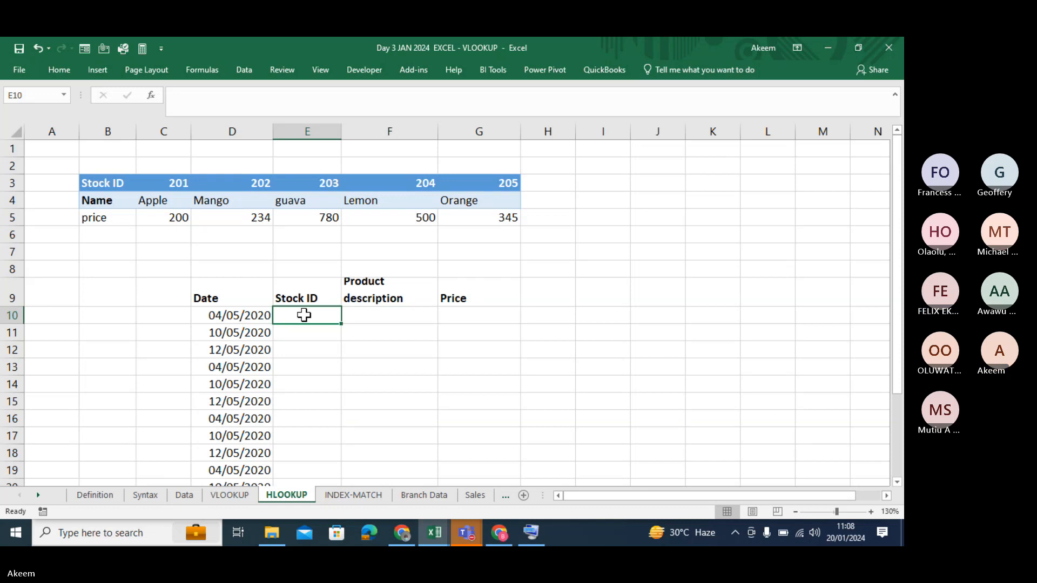
Step: Examine the horizontal stock table and go through the empty Stock ID cells from E10 down to E20
left_click(113, 171)
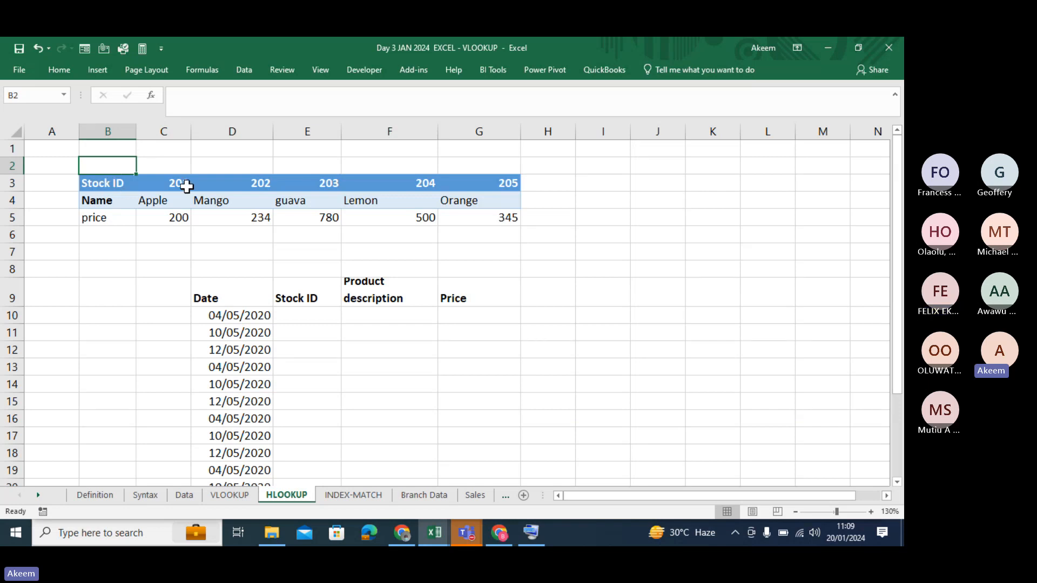
left_click(301, 312)
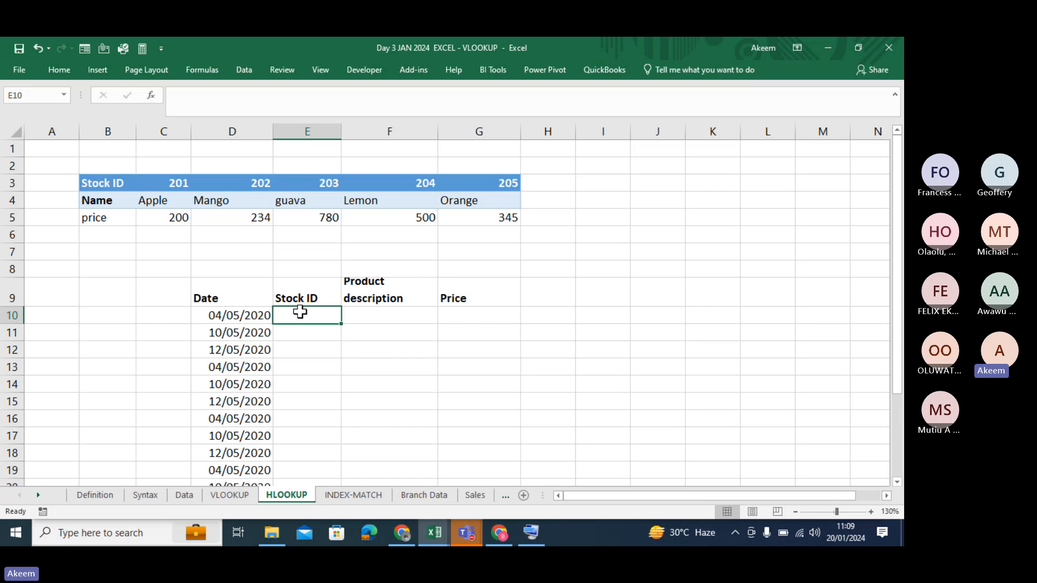
key("Down")
key("Down")
key("Down")
key("Down")
key("Down")
key("Down")
key("Down")
key("Down")
key("Down")
key("Down")
key("Down")
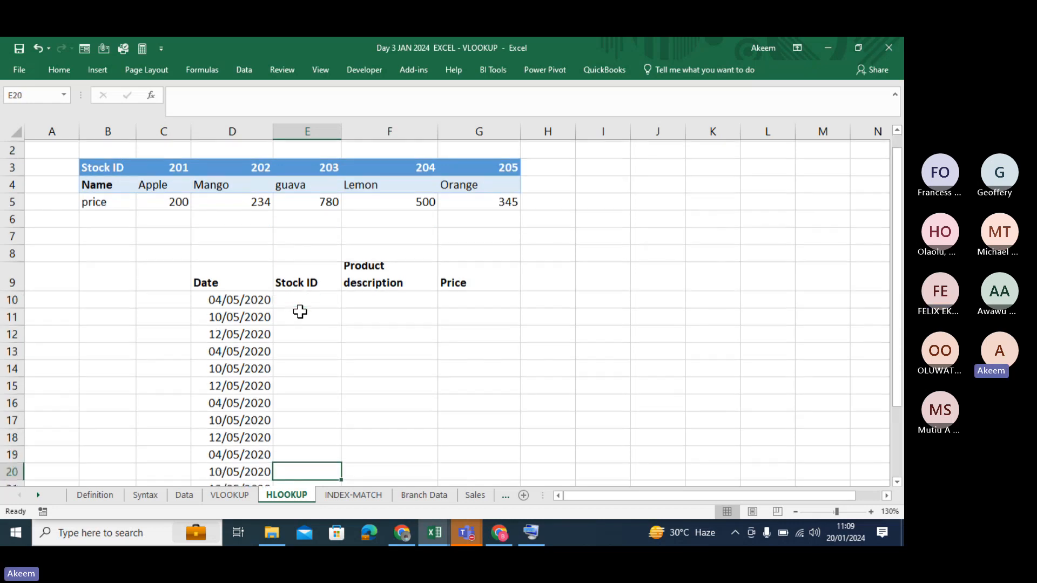
key("Up")
key("Up")
key("Up")
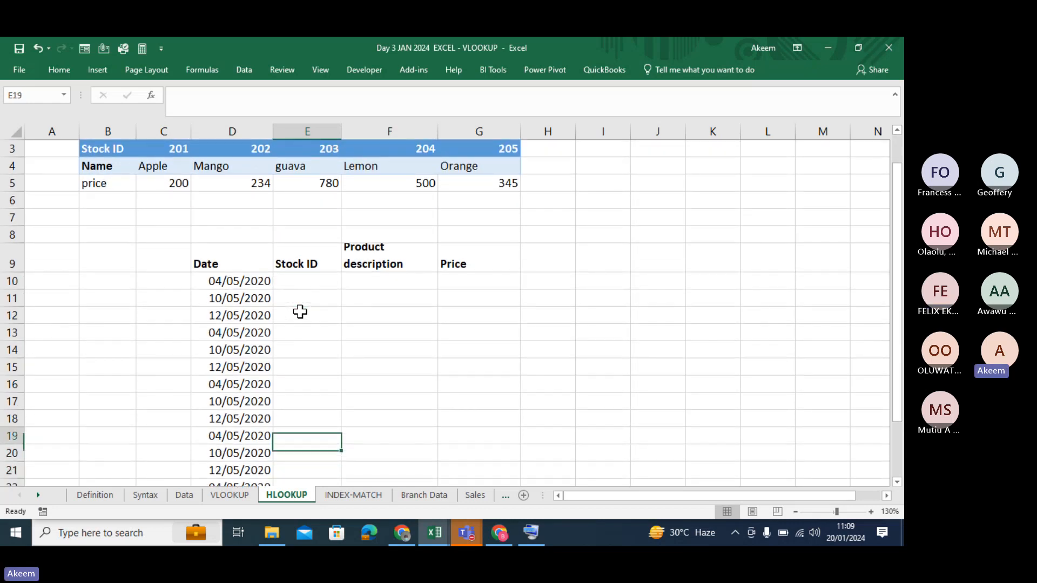
left_click(301, 312)
key("Up")
key("Up")
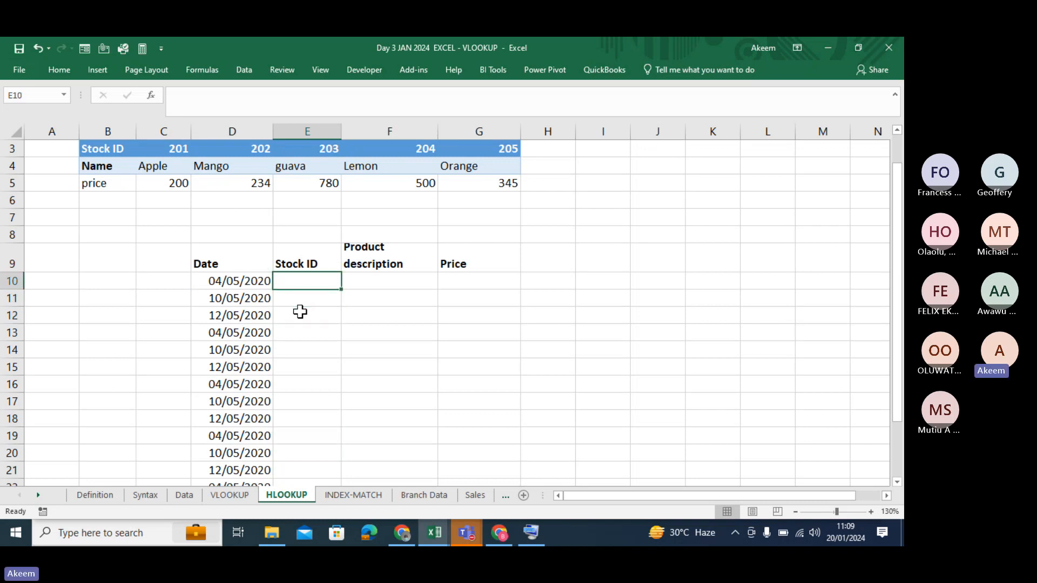
Step: Look over the date, Stock ID, Product description and Price cells of row 10, where the lookup begins
key("Right")
key("Right")
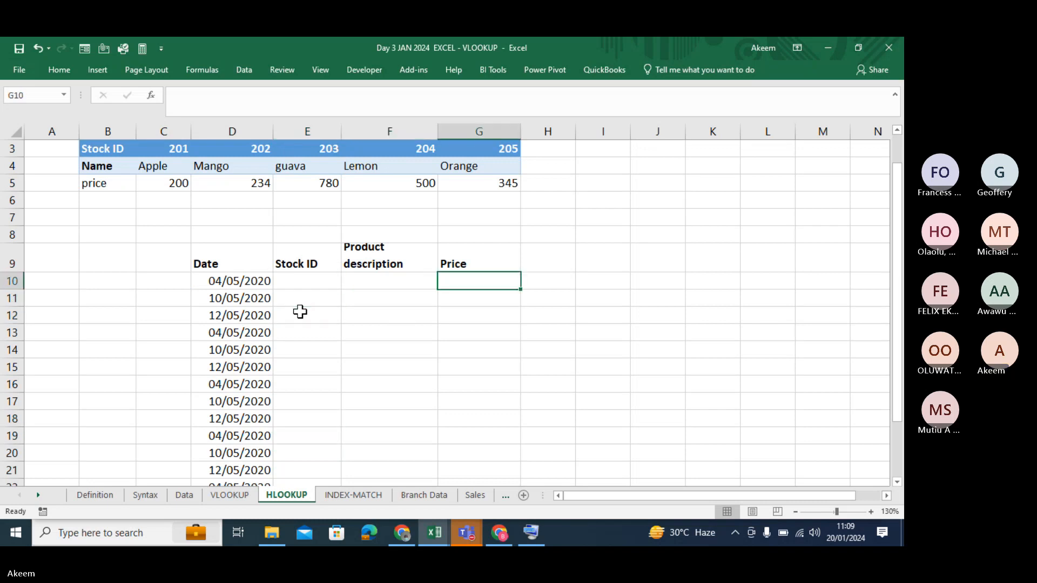
left_click(304, 281)
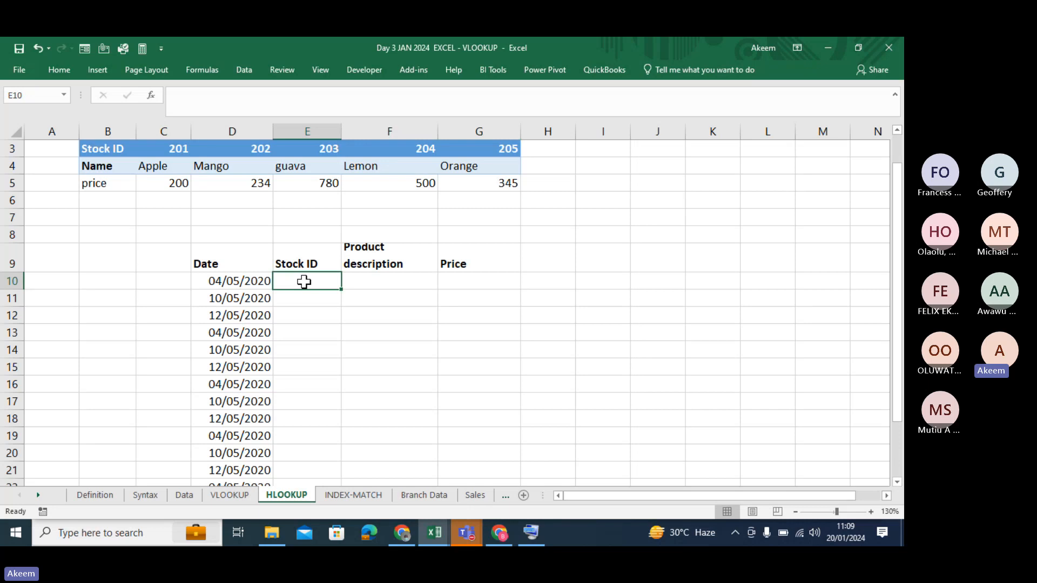
left_click(247, 281)
left_click(301, 281)
left_click(246, 280)
left_click(313, 285)
Step: Add the column headings "qty" in H9 and "value" in I9, beside the Price heading
left_click(546, 260)
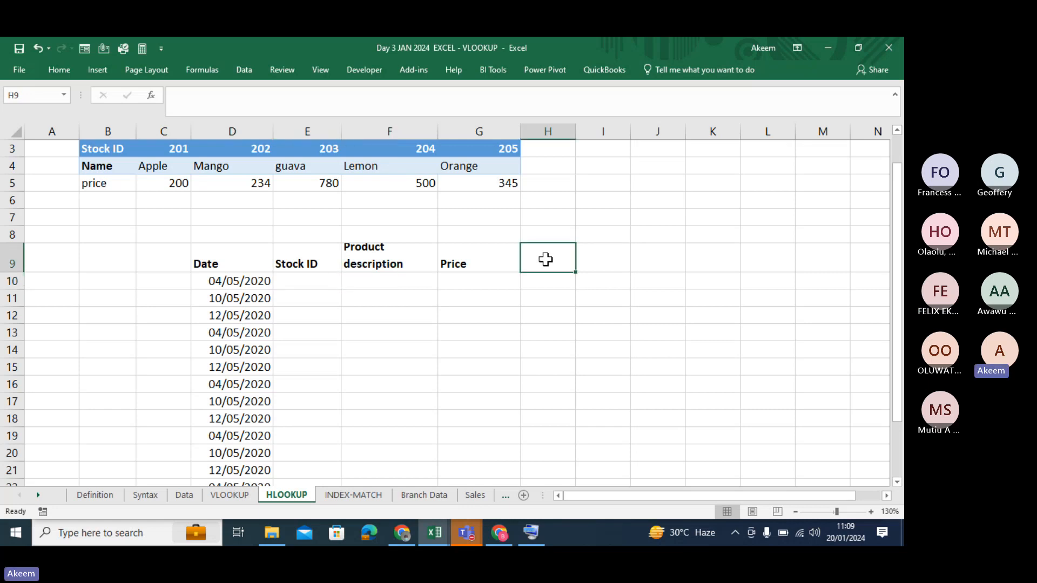
type("qty")
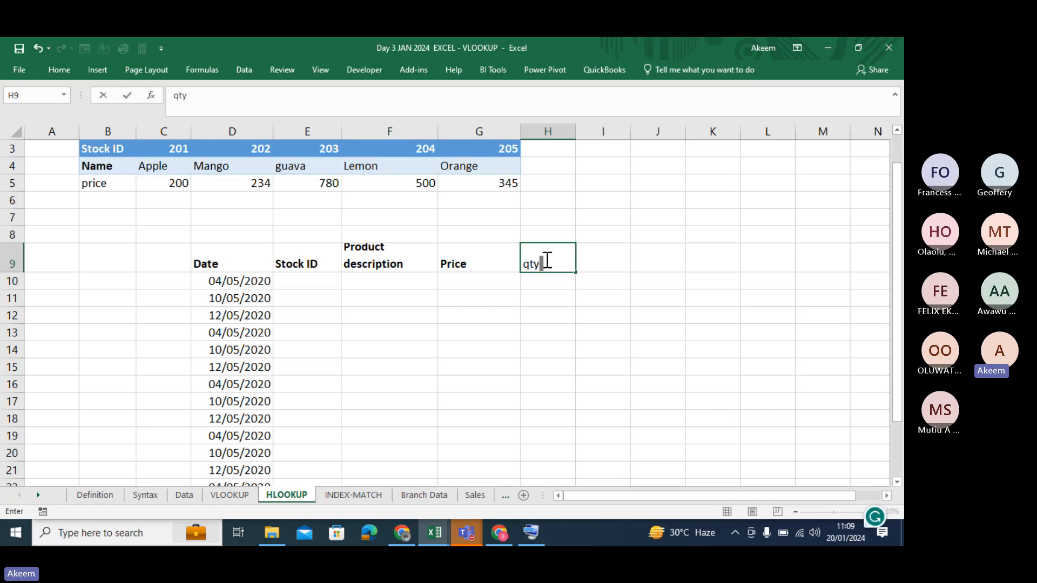
key("Tab")
type("va")
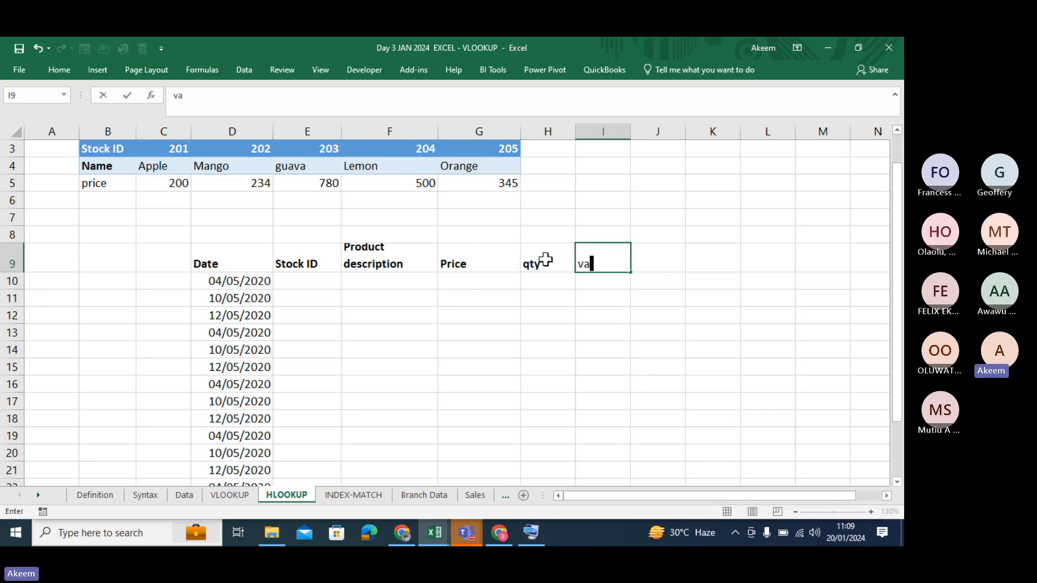
type("lue")
key("Return")
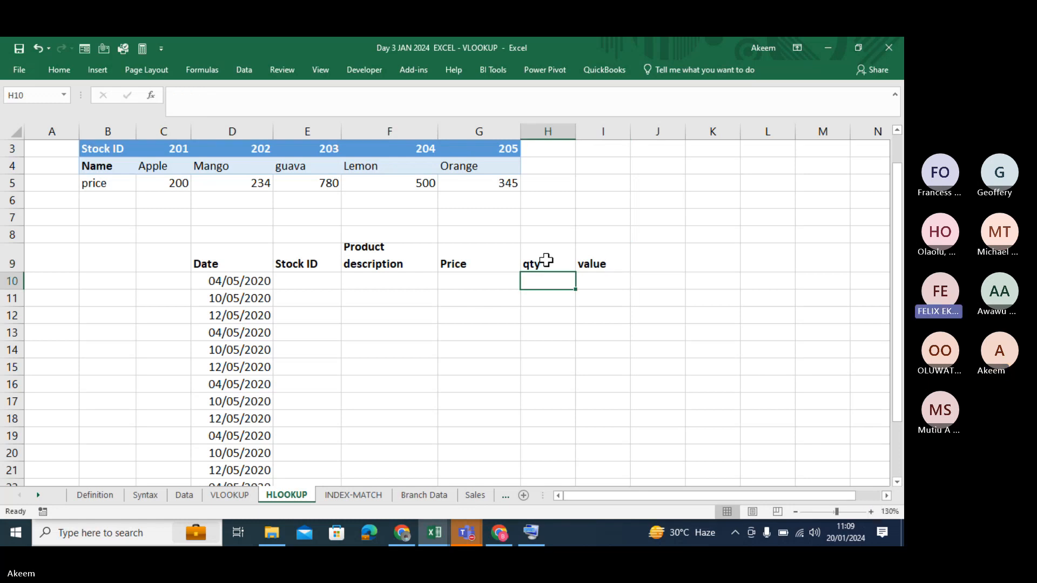
Step: Enter =G10*H10 in I10 to multiply price by quantity, and copy the formula down the value column to I21
left_click(592, 277)
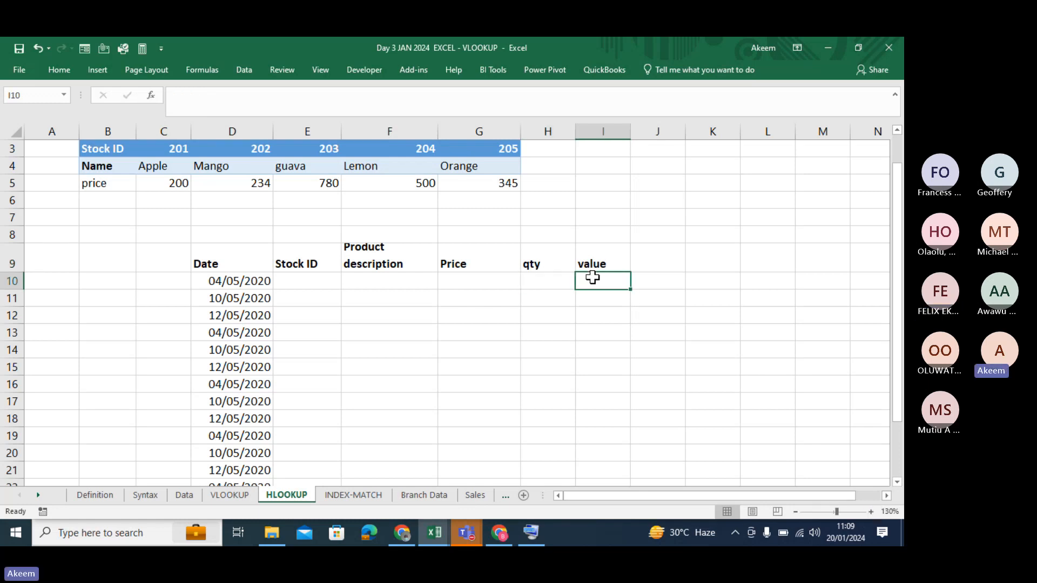
type("=")
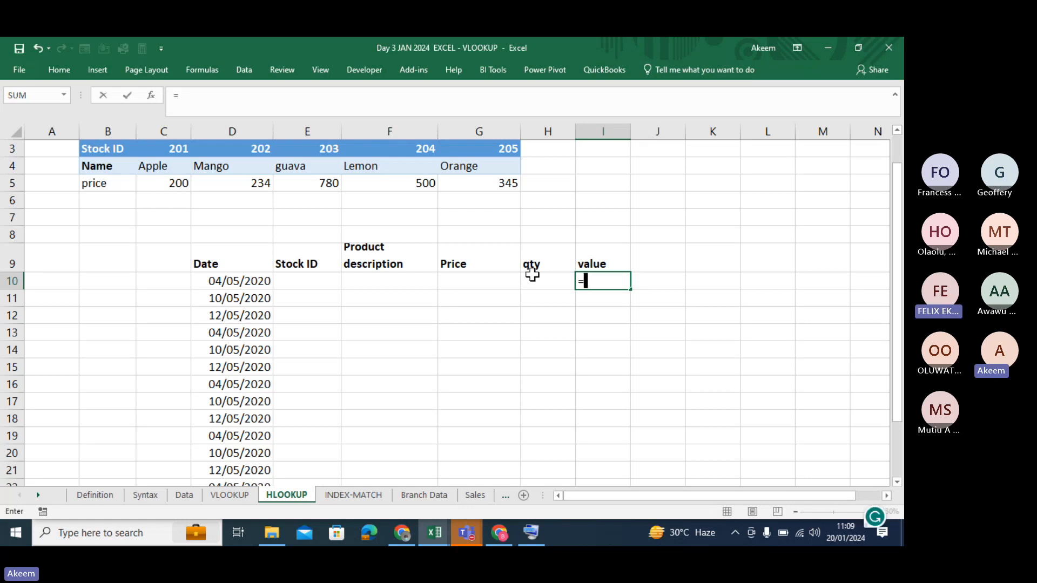
left_click(479, 281)
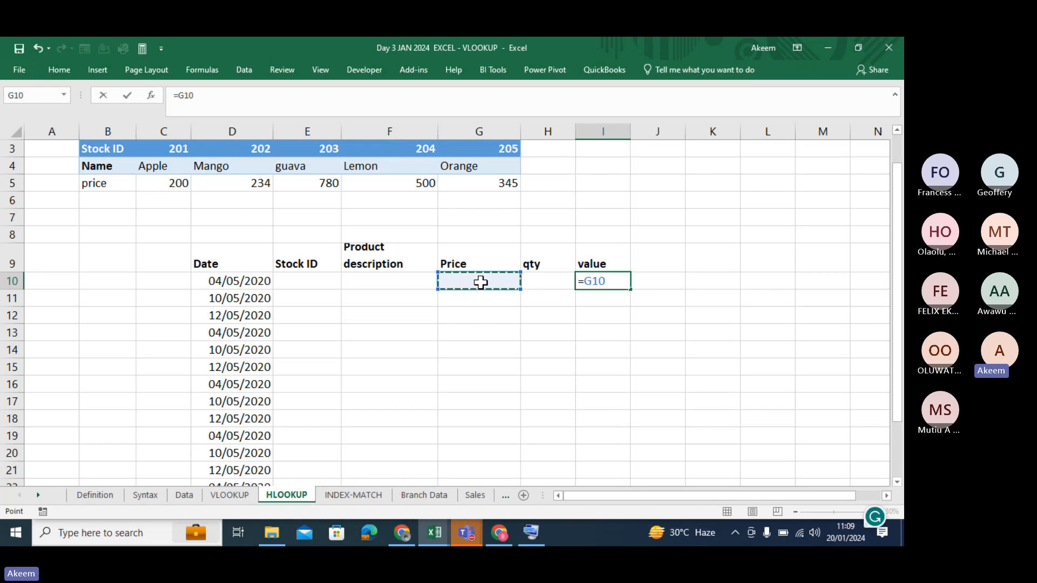
type("*")
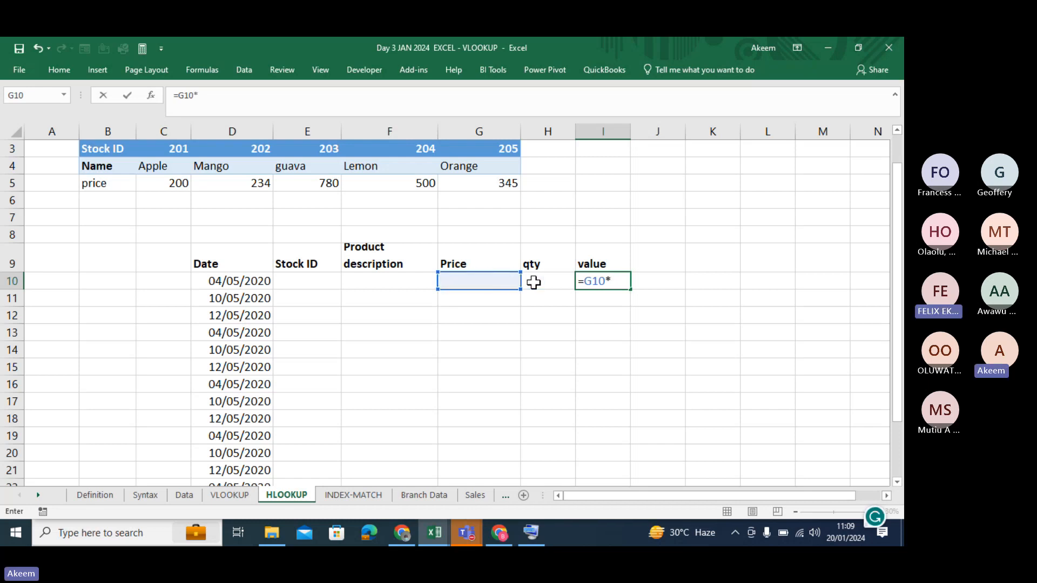
left_click(555, 281)
key("Return")
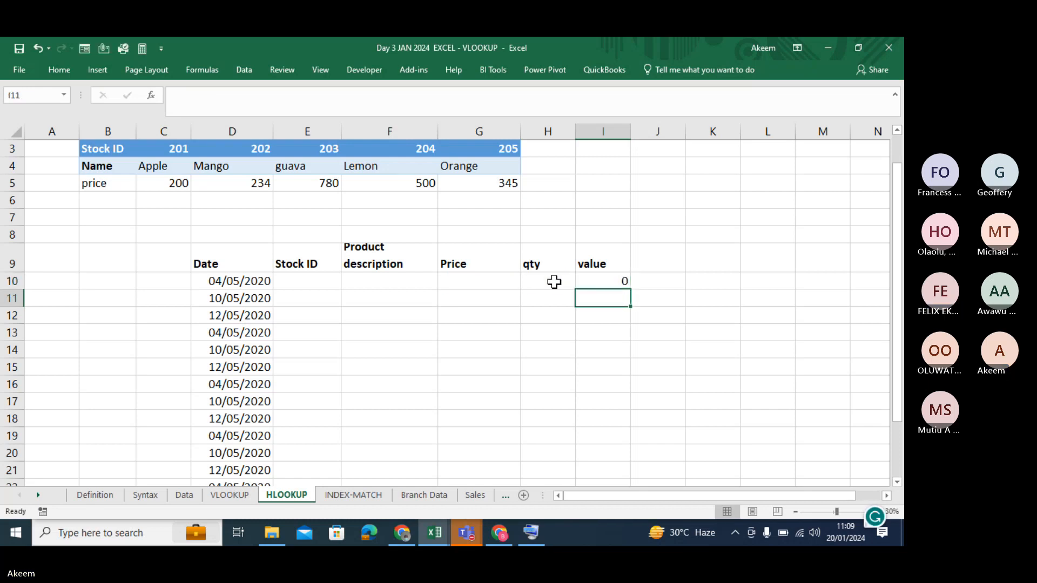
left_click(625, 280)
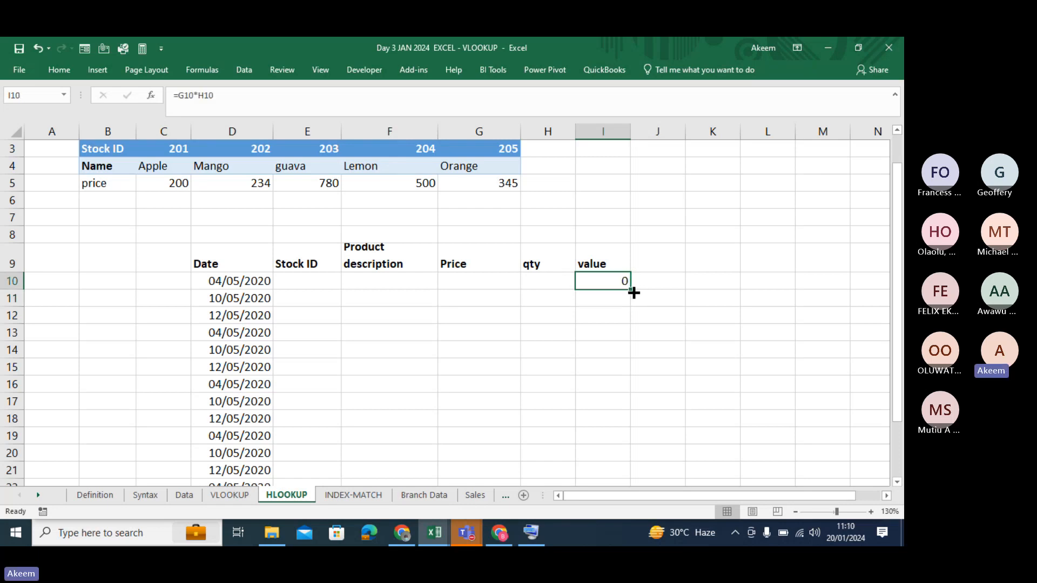
left_click_drag(633, 292, 637, 477)
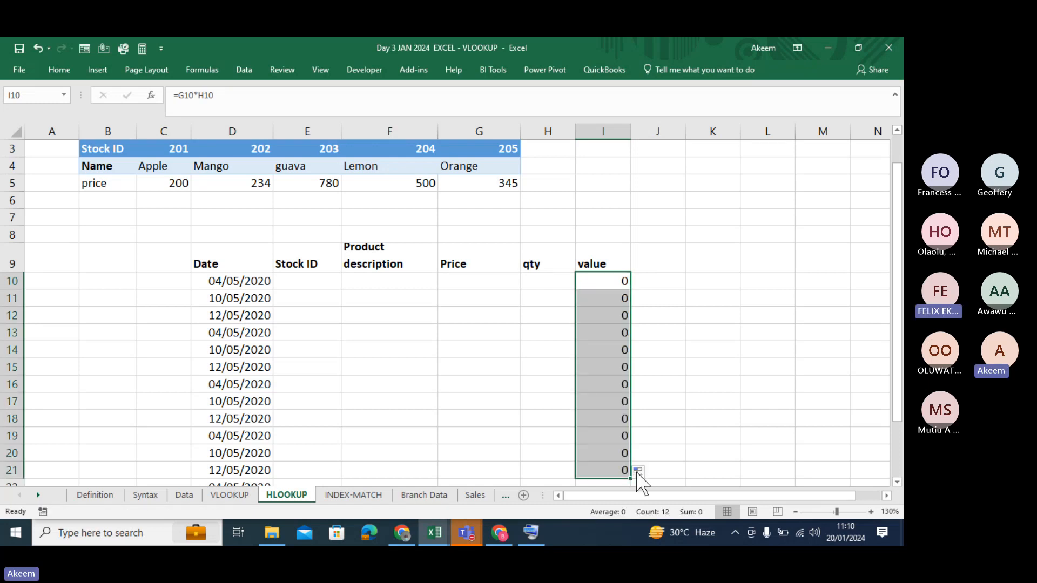
left_click(612, 284)
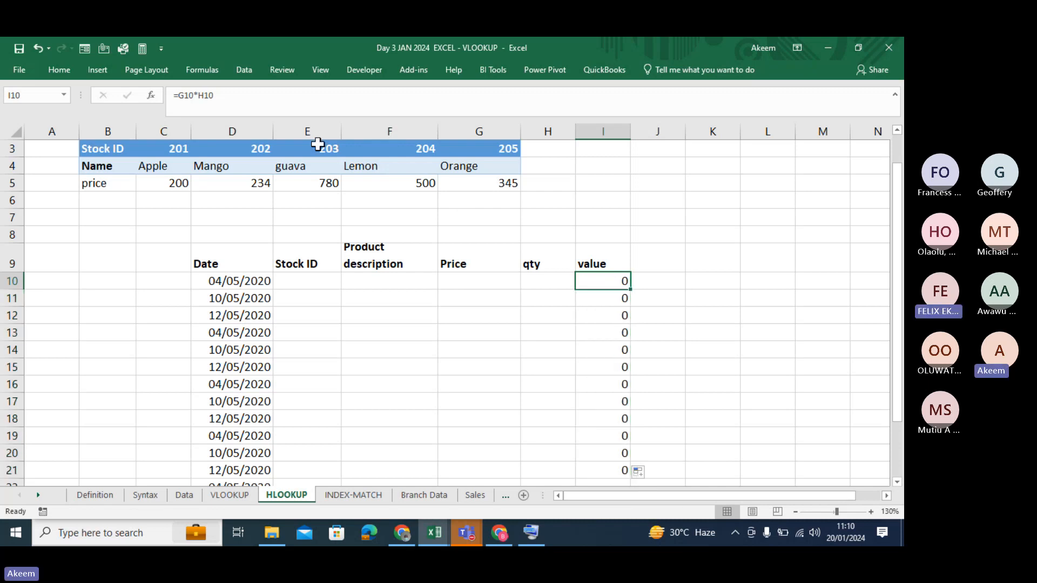
left_click(828, 436)
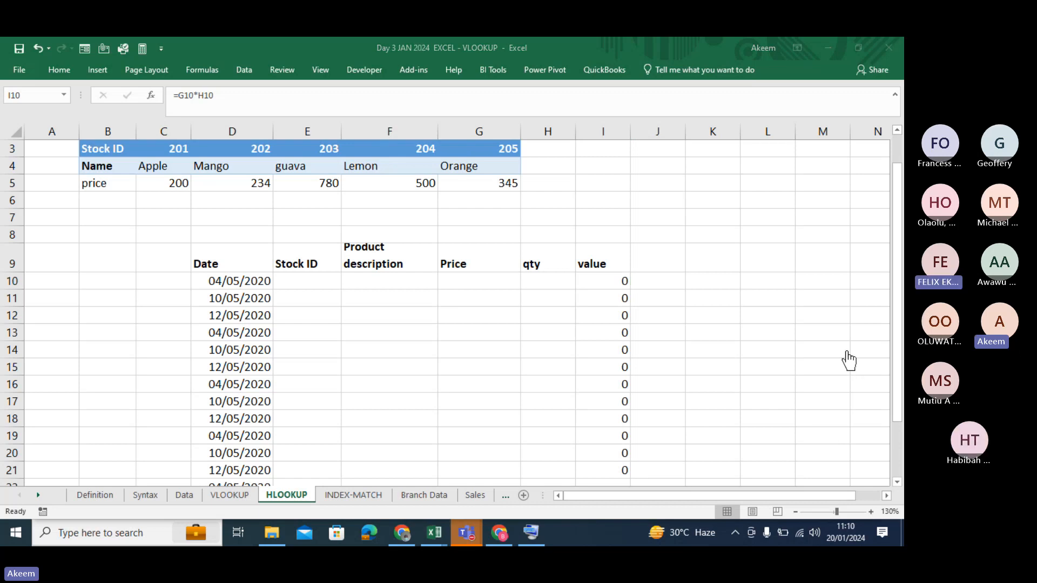
left_click(650, 300)
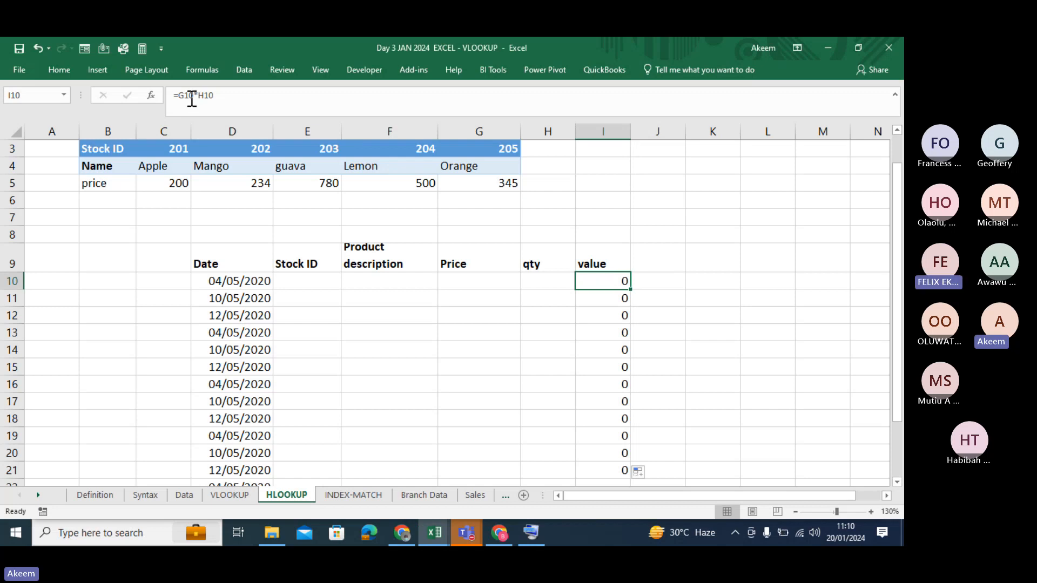
Step: Replace the formula in I10 with an IF that tests H10<1 and returns an empty string "" when true
left_click_drag(175, 95, 336, 104)
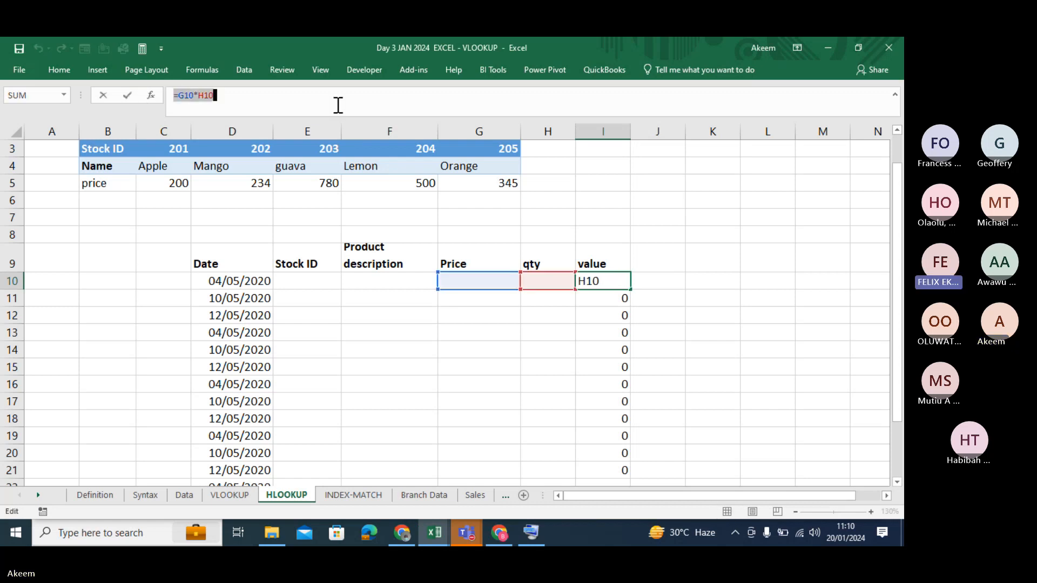
key("BackSpace")
type("=if")
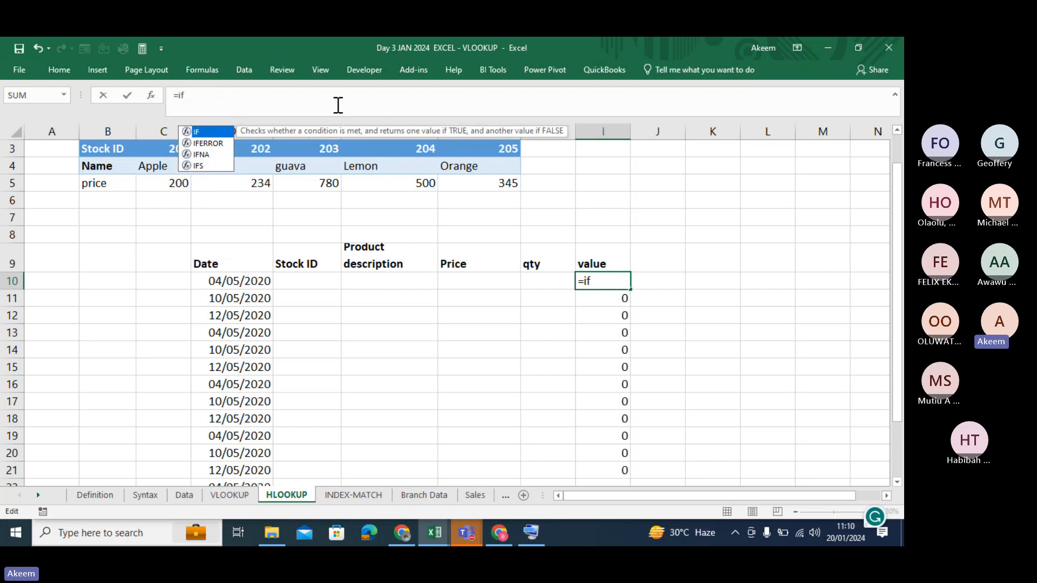
key("Tab")
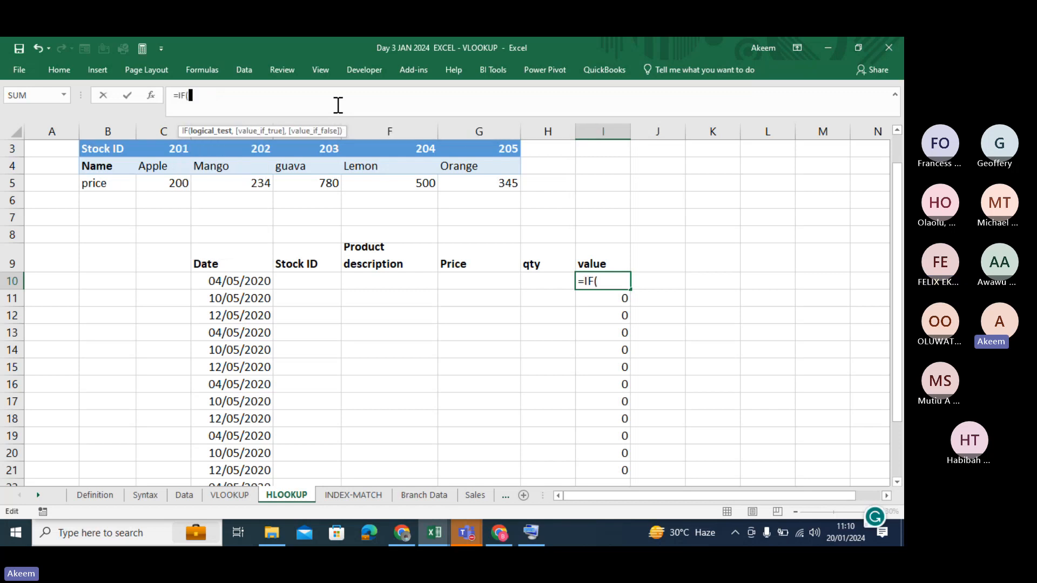
left_click(537, 280)
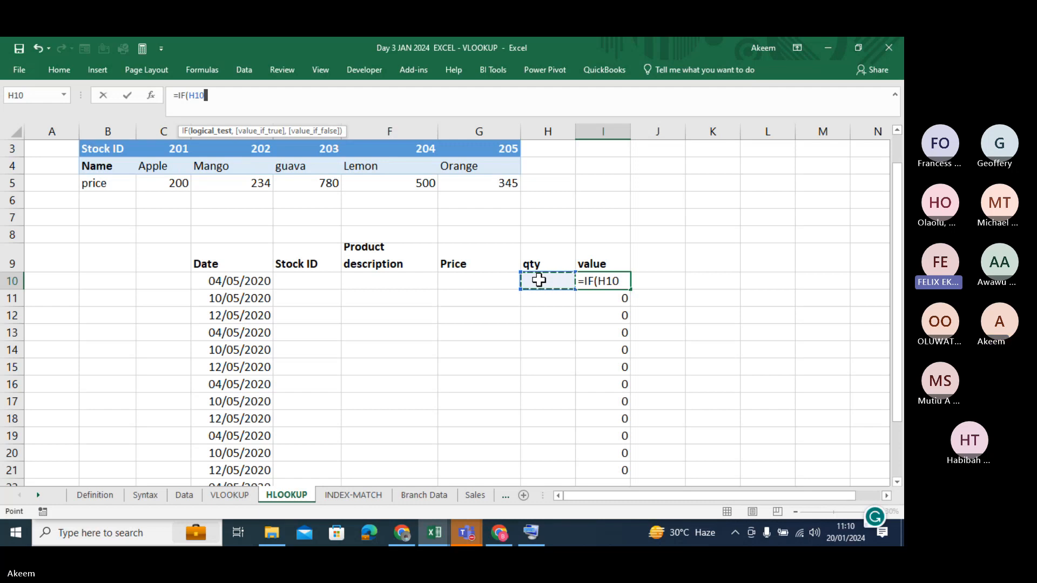
type("<")
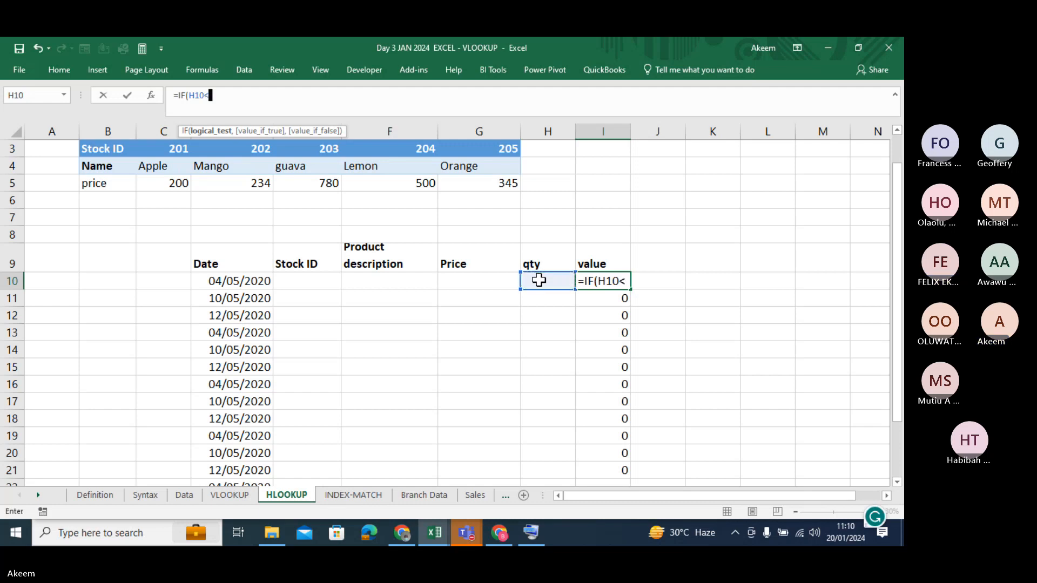
type("1")
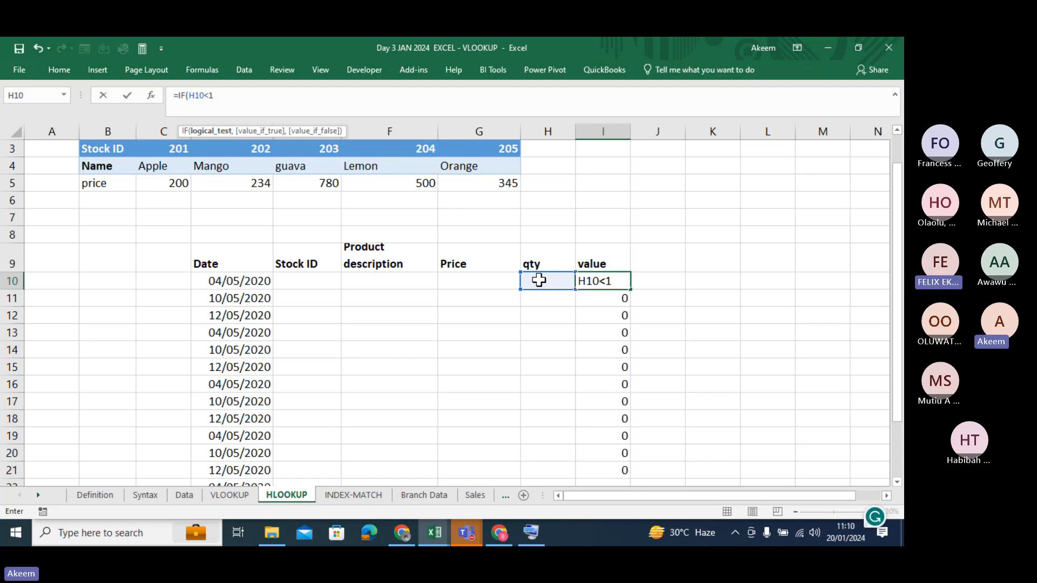
type(",")
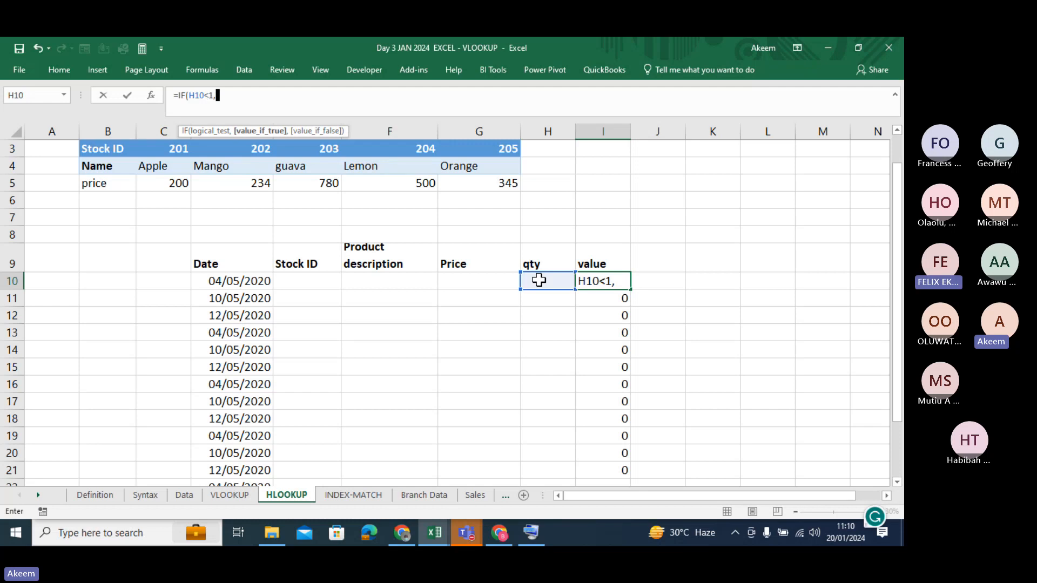
type("\"\"")
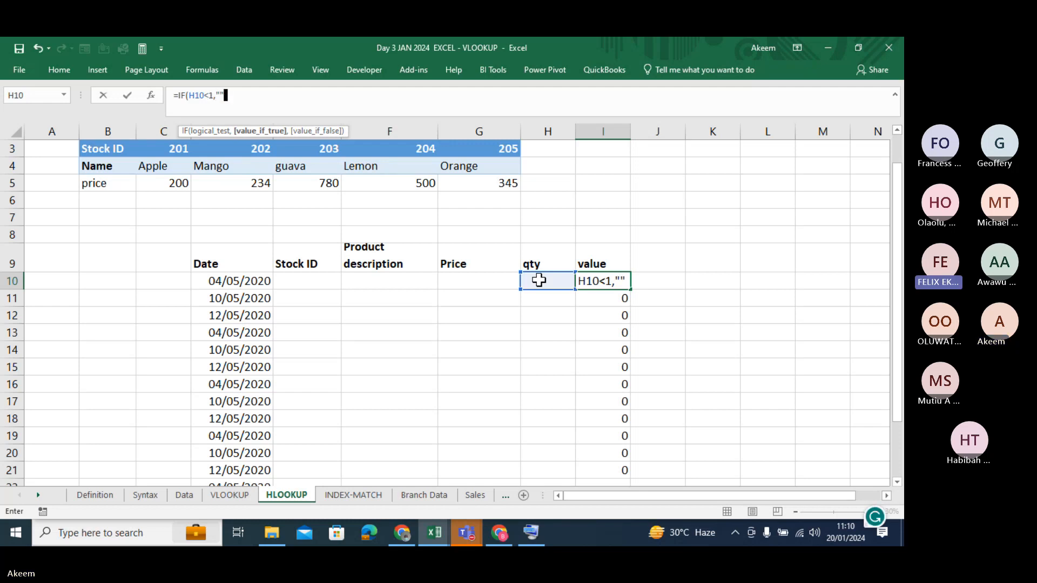
type(",")
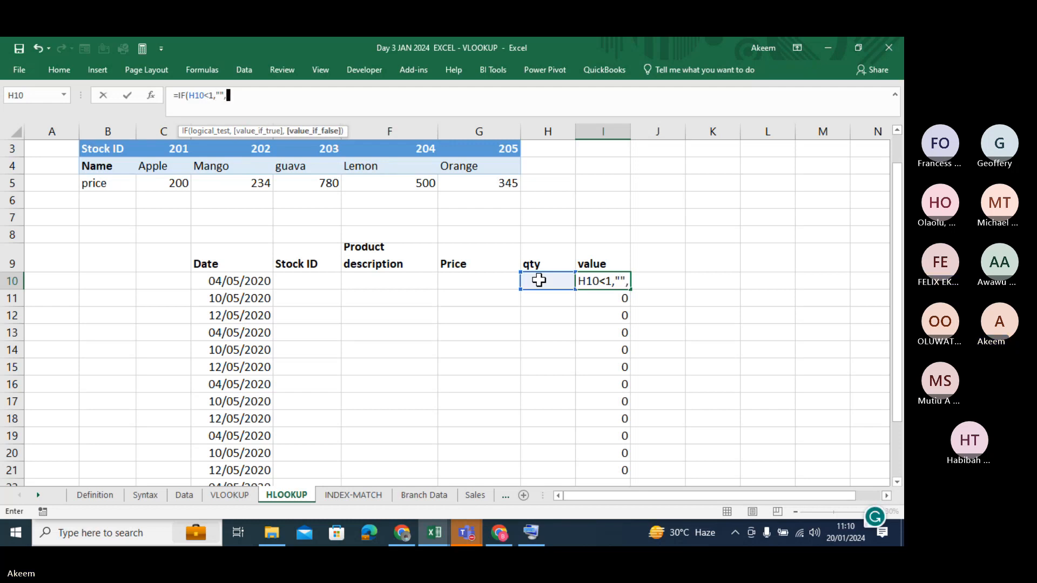
Step: Complete the IF formula in I10 with G10*H10 as its value if false
left_click(489, 282)
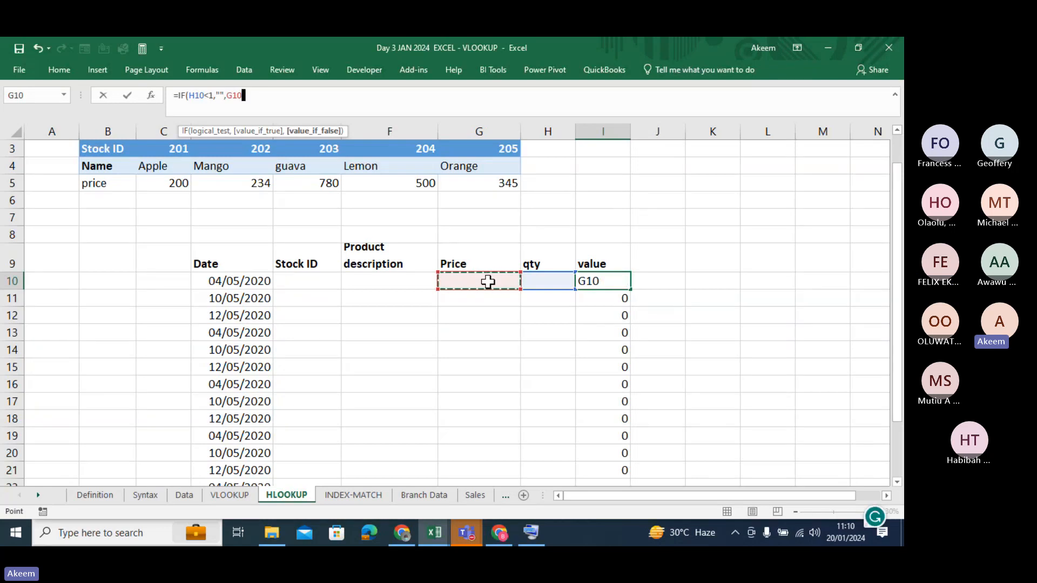
type("*")
left_click(536, 281)
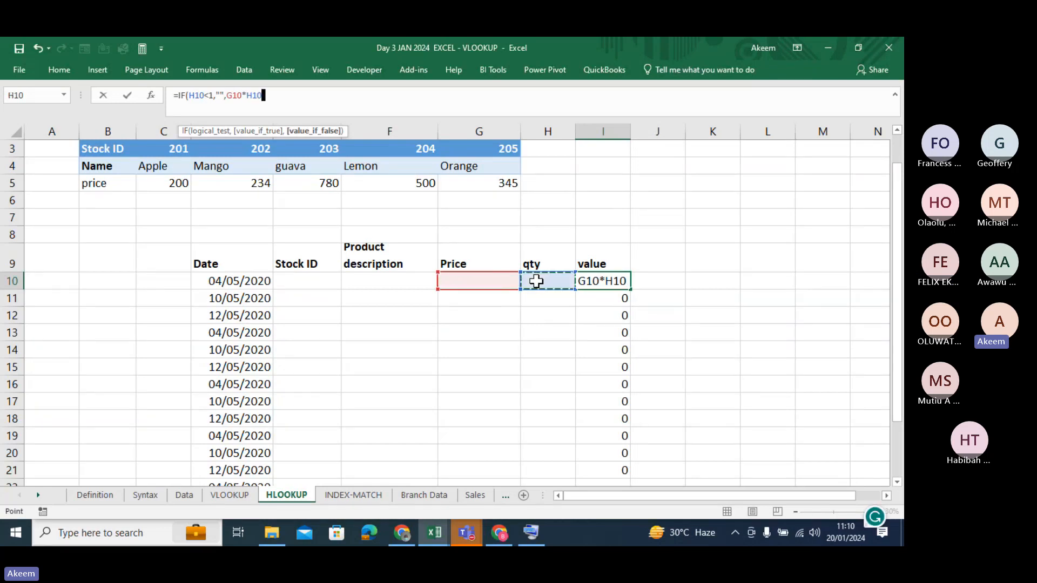
type(")")
key("Return")
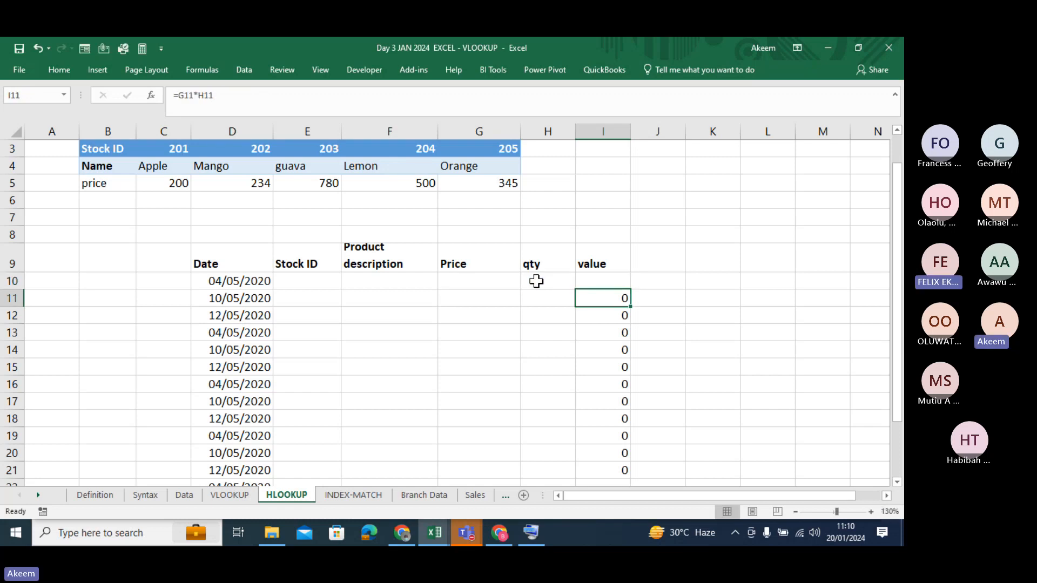
Step: Compare the empty quantity cell H10 with the IF formula in I10
left_click(551, 278)
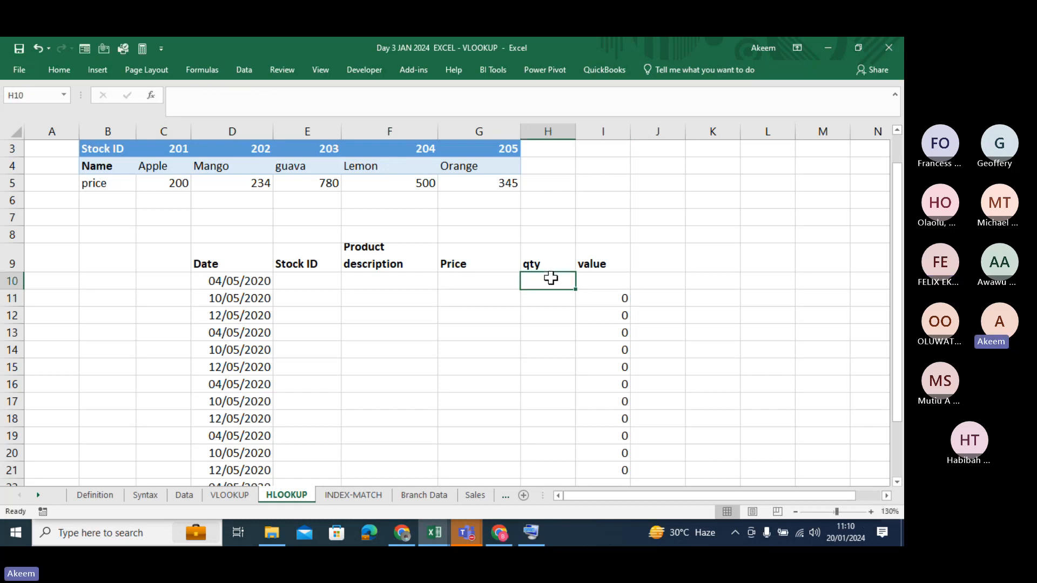
left_click(597, 280)
left_click(537, 281)
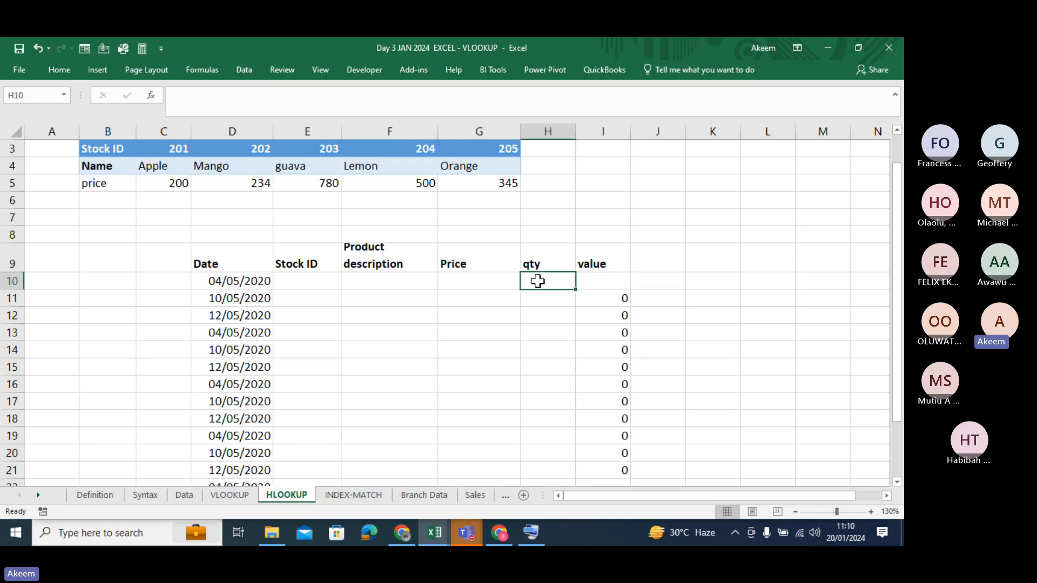
left_click(594, 280)
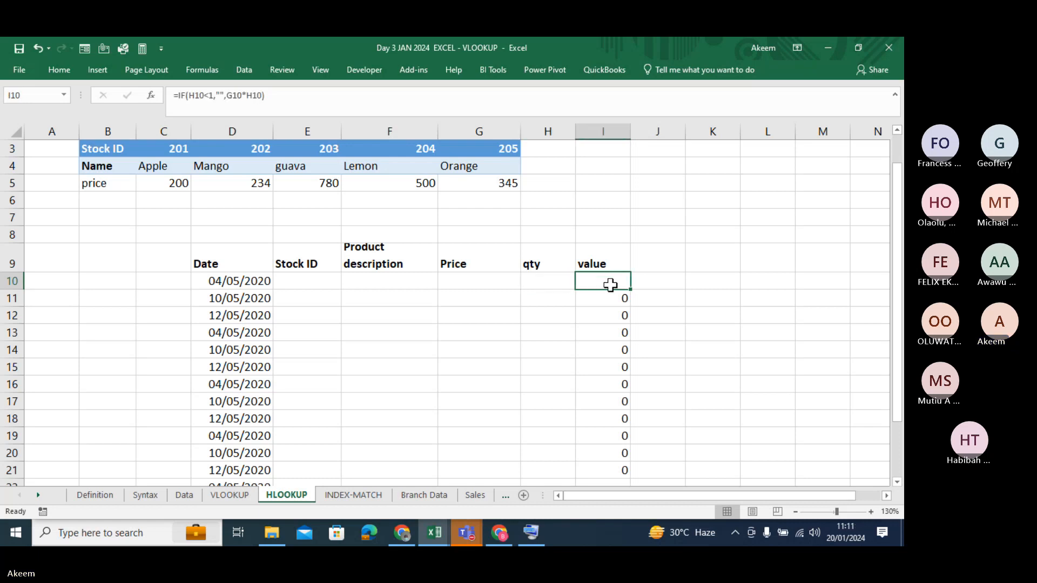
left_click(543, 280)
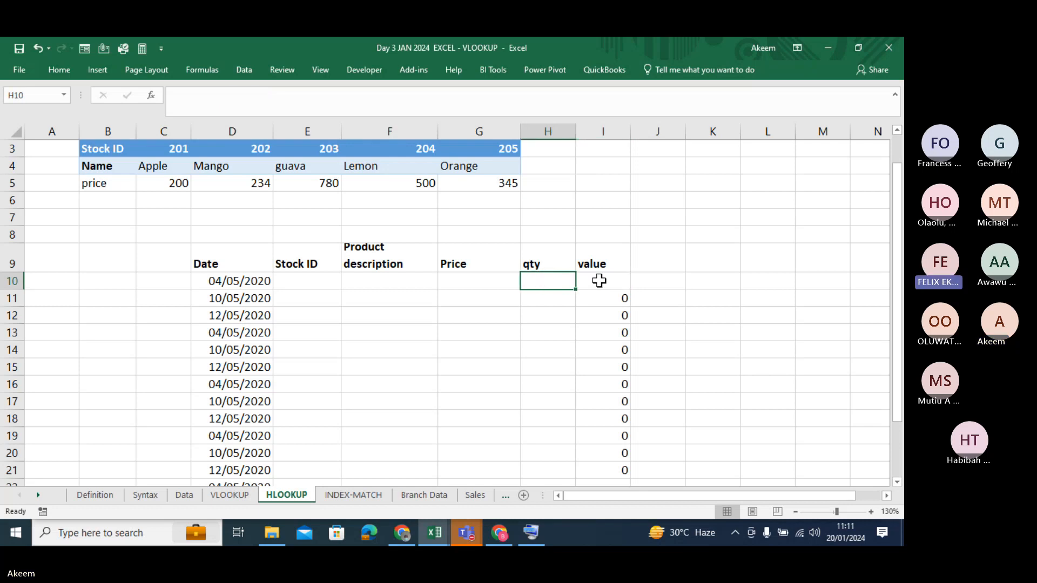
Step: Copy the IF formula from I10 down the value column to I21 and check the formulas in I15 and I10
left_click(598, 280)
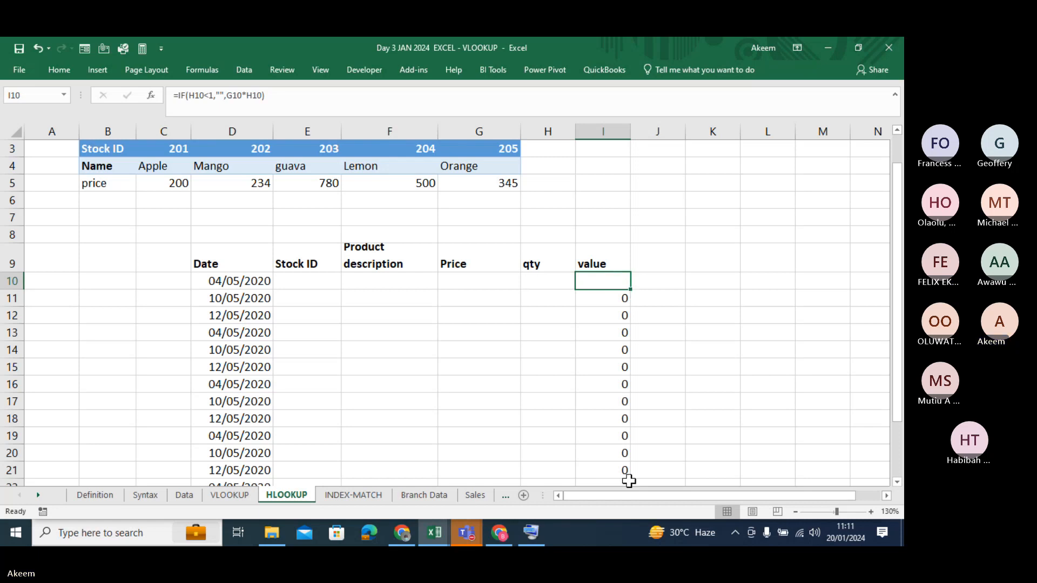
double_click(631, 290)
left_click(615, 365)
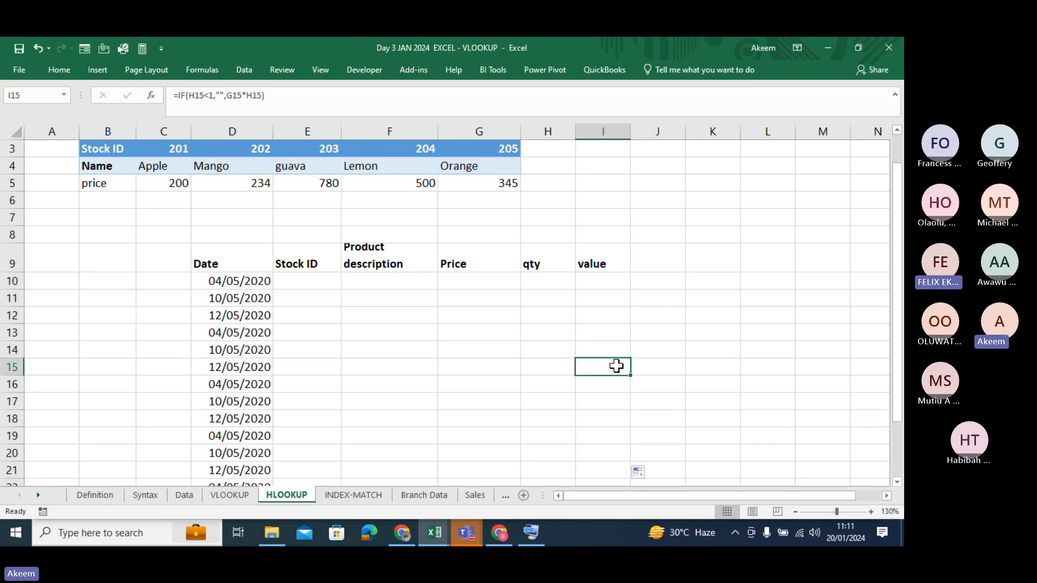
left_click(599, 282)
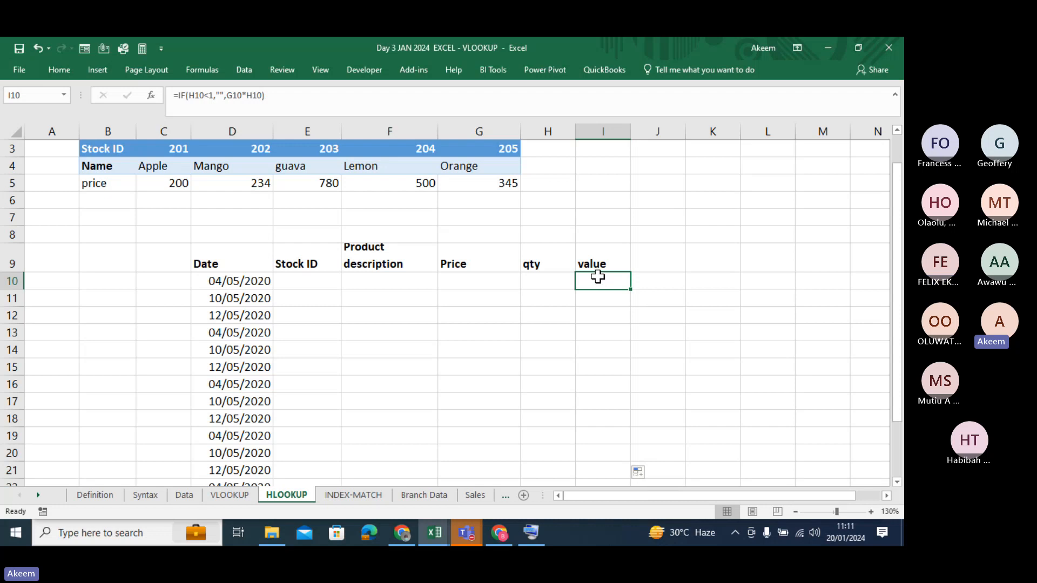
left_click(604, 263)
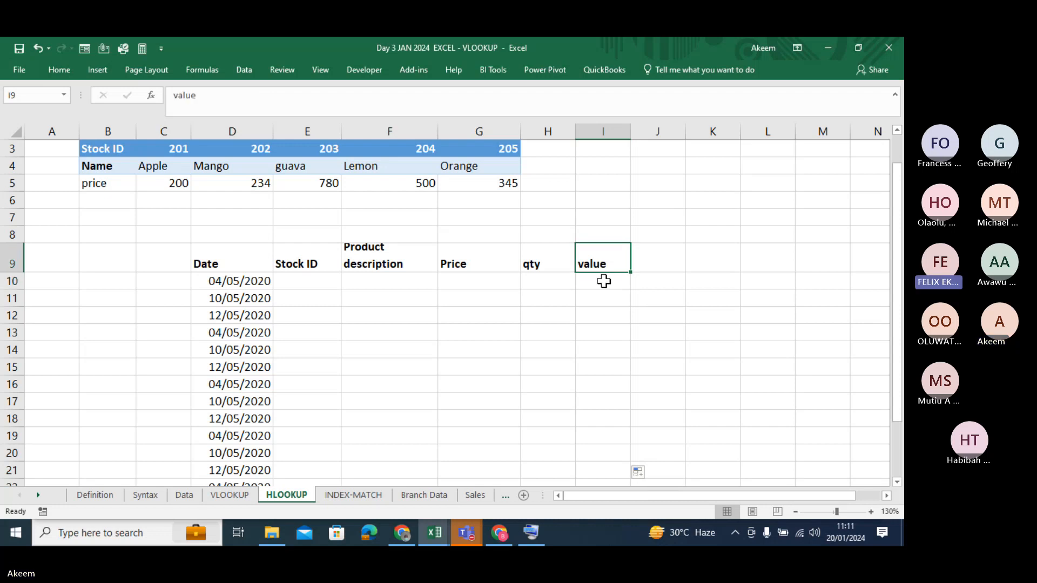
left_click(604, 280)
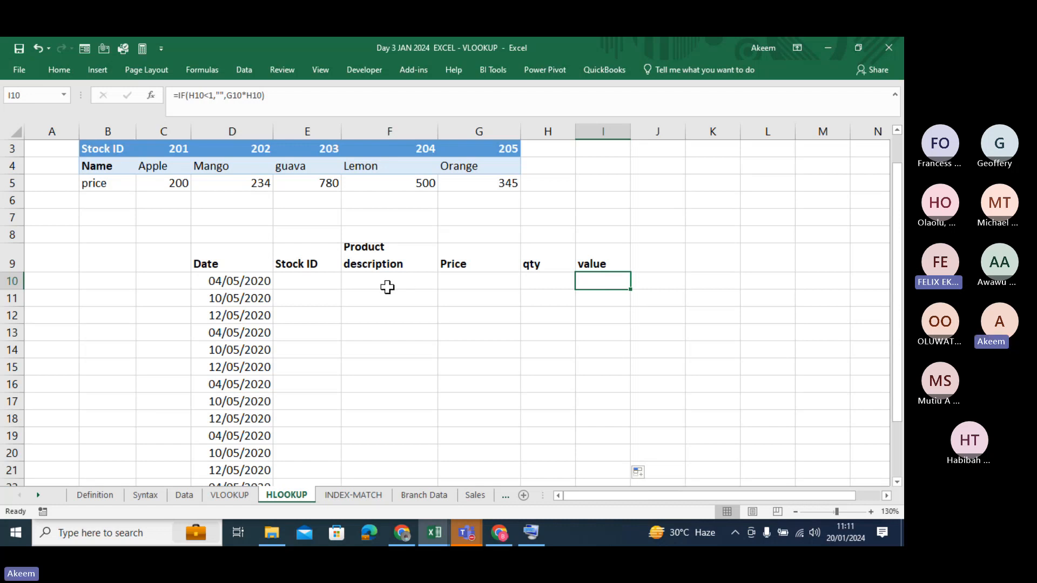
Step: Set up data validation that allows a List on the Stock ID cells from E10 down
left_click(313, 283)
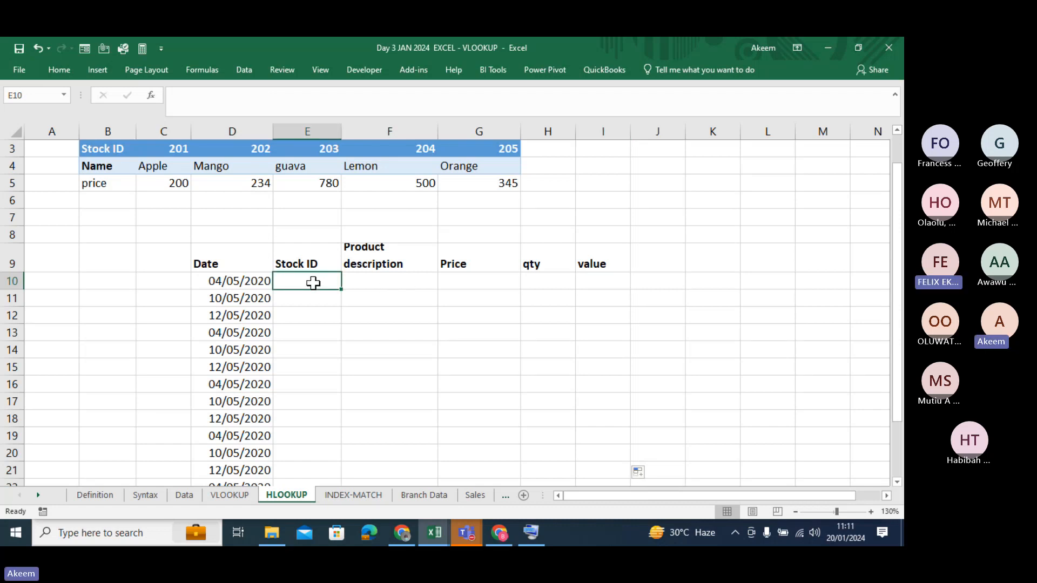
left_click_drag(313, 283, 303, 417)
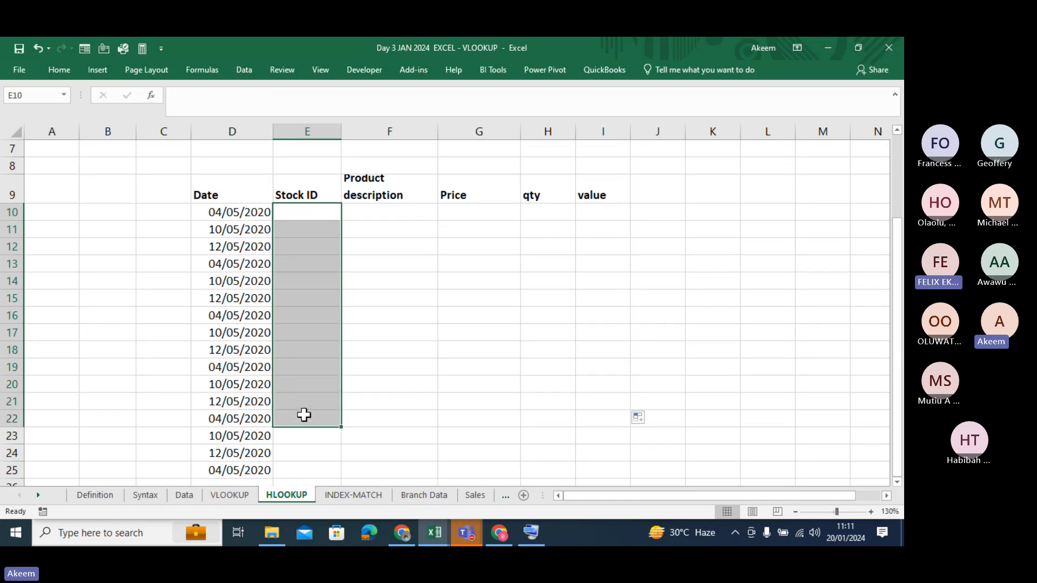
left_click_drag(899, 316, 900, 259)
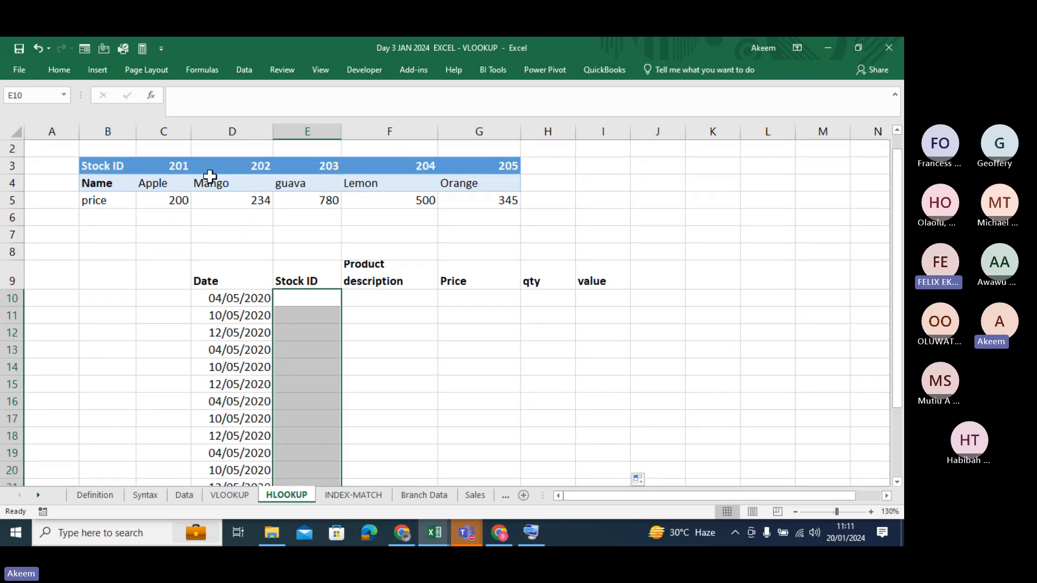
left_click(246, 73)
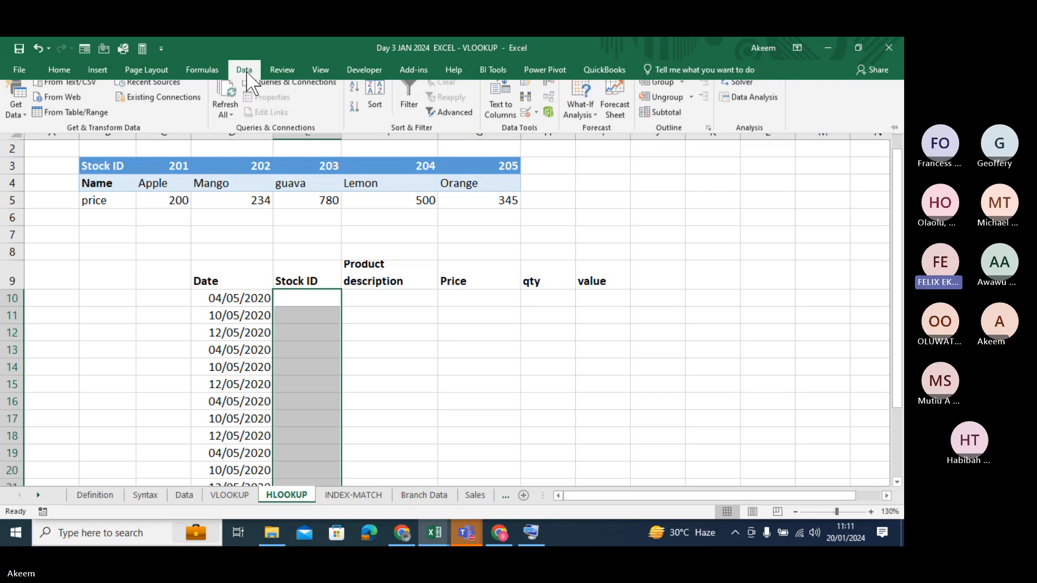
left_click(525, 119)
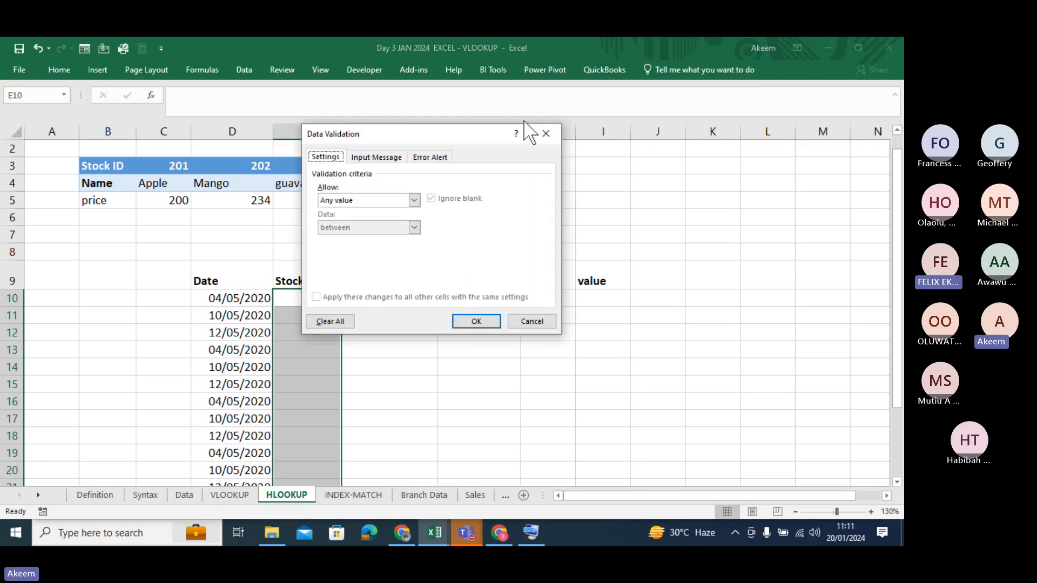
left_click(414, 201)
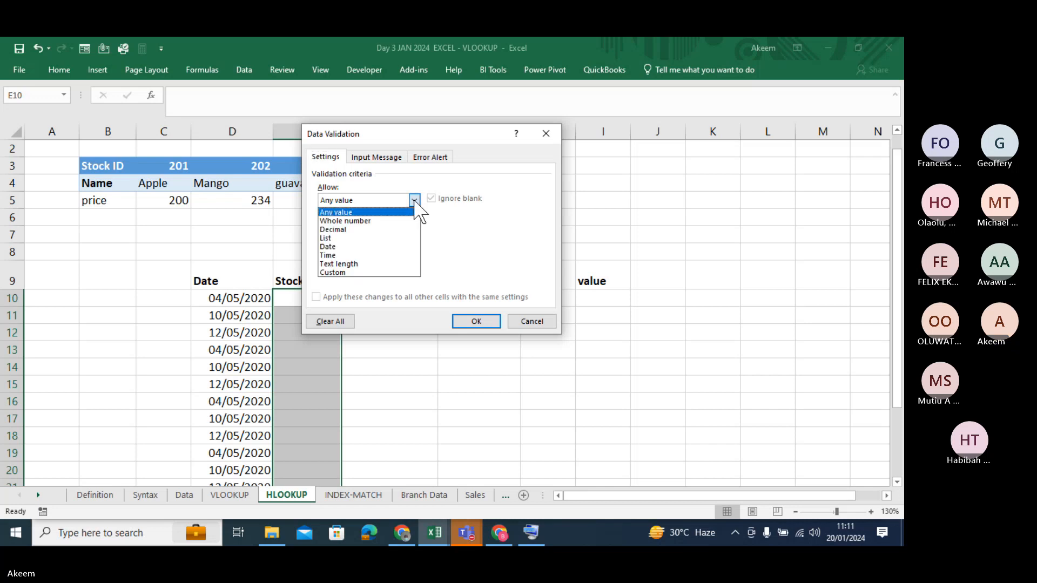
left_click(357, 239)
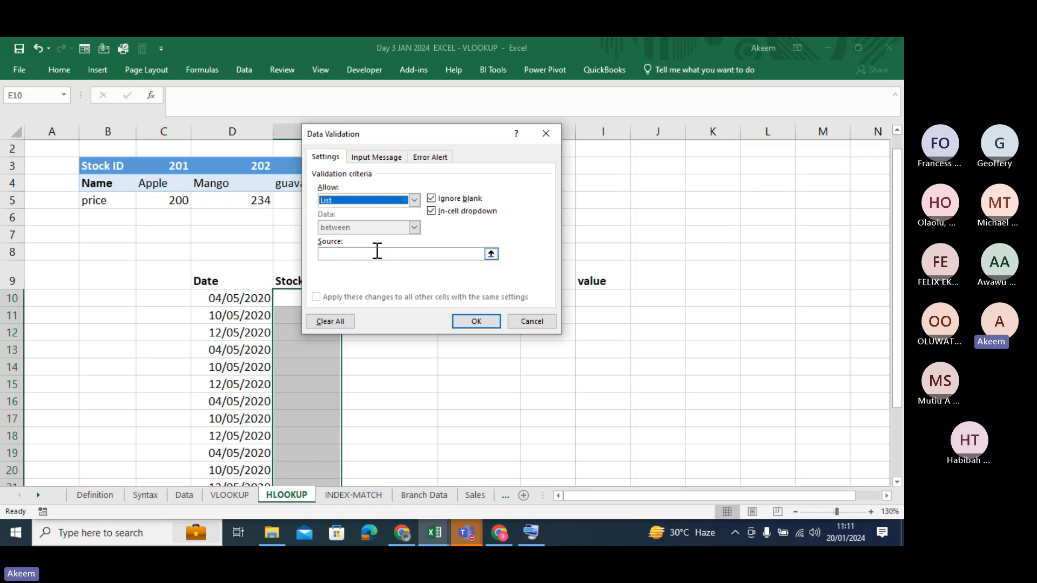
Step: Set the validation list's source to the stock numbers in row 3, =$C$3:$H$3, and apply it
left_click(378, 251)
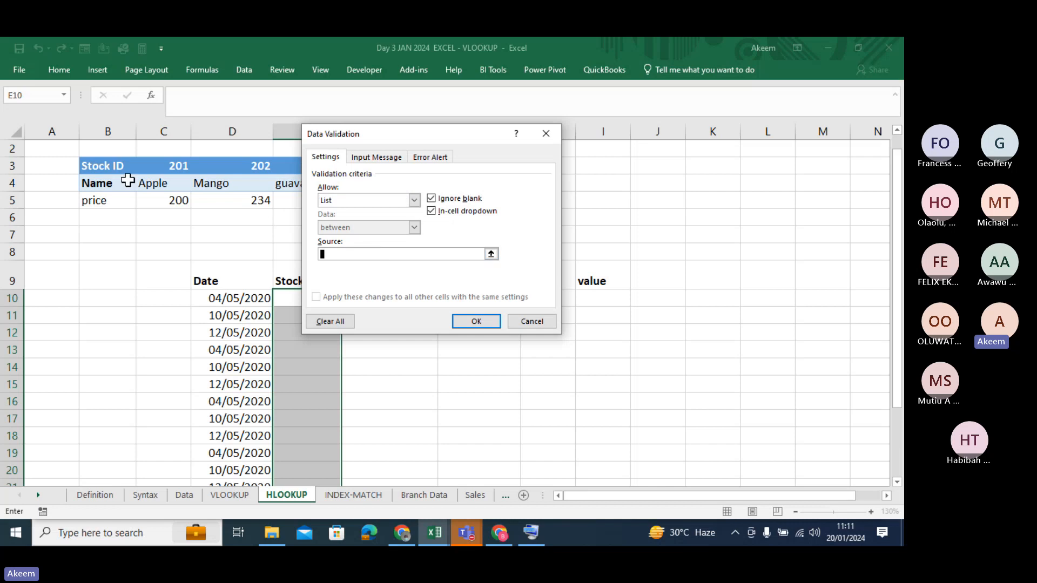
left_click(160, 170)
key("ctrl+shift+Right")
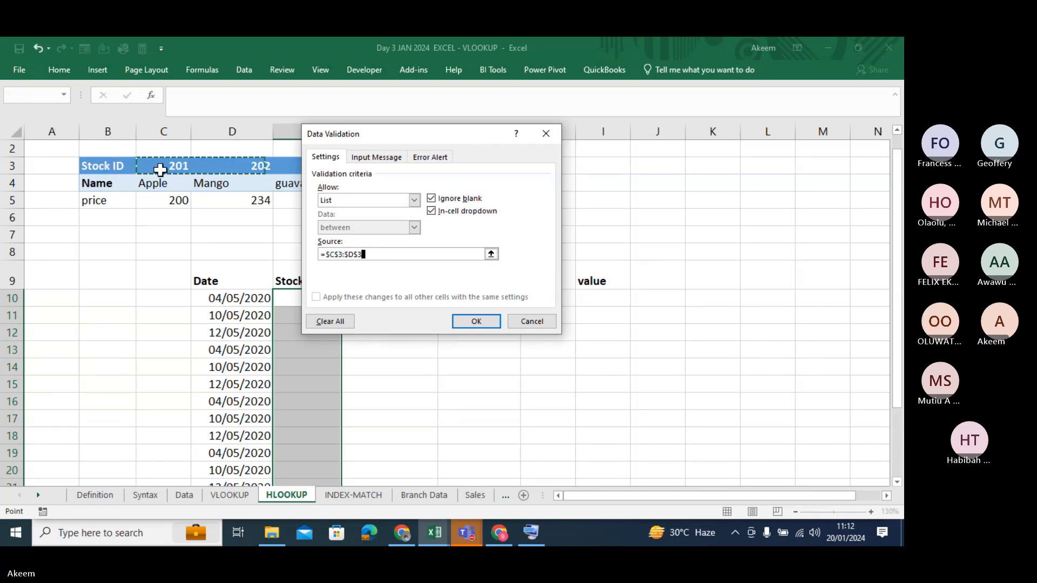
key("shift+Right")
key("shift+Right")
key("shift+Right")
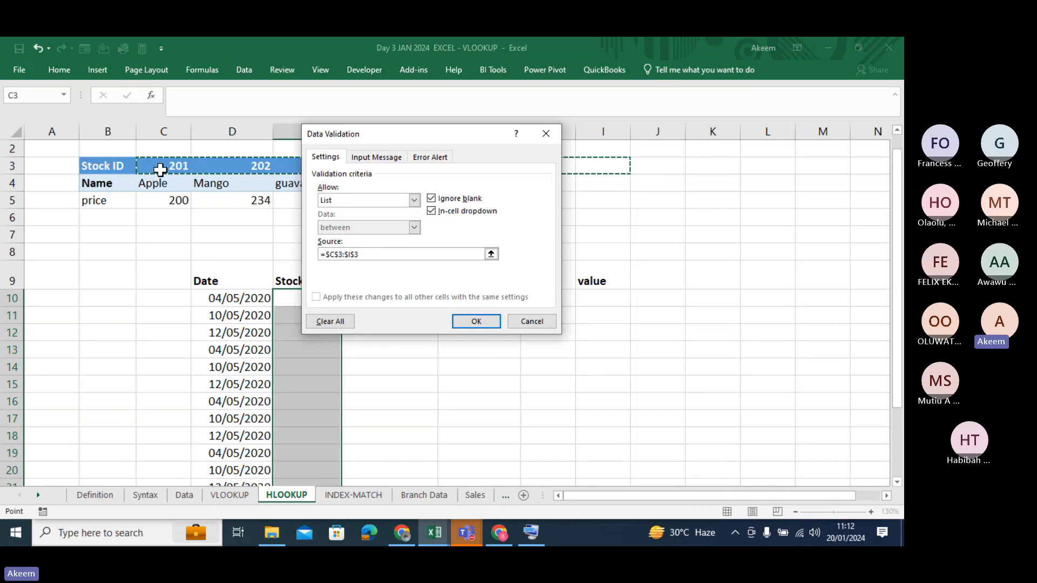
key("shift+Left")
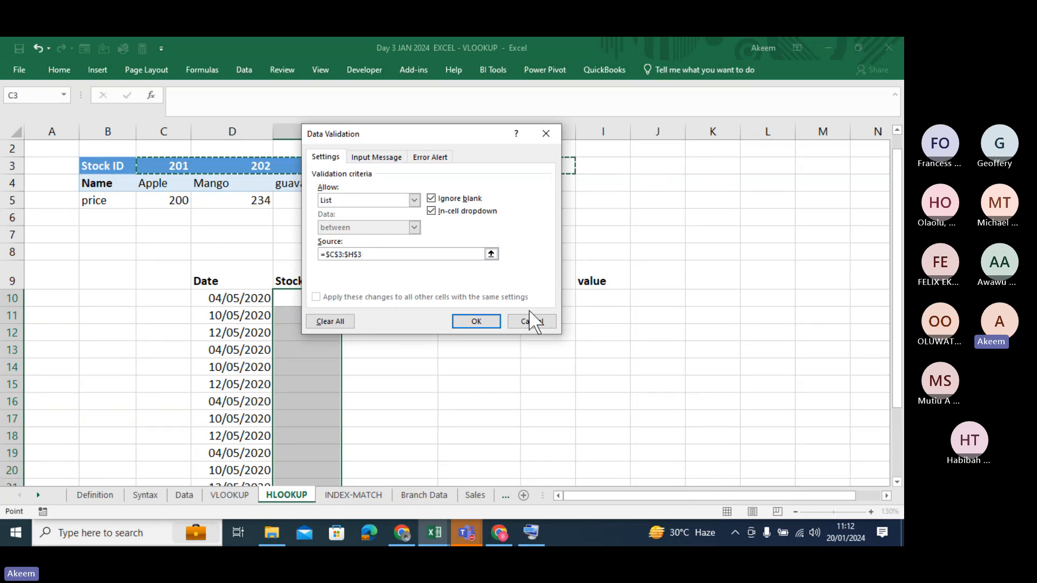
left_click(477, 322)
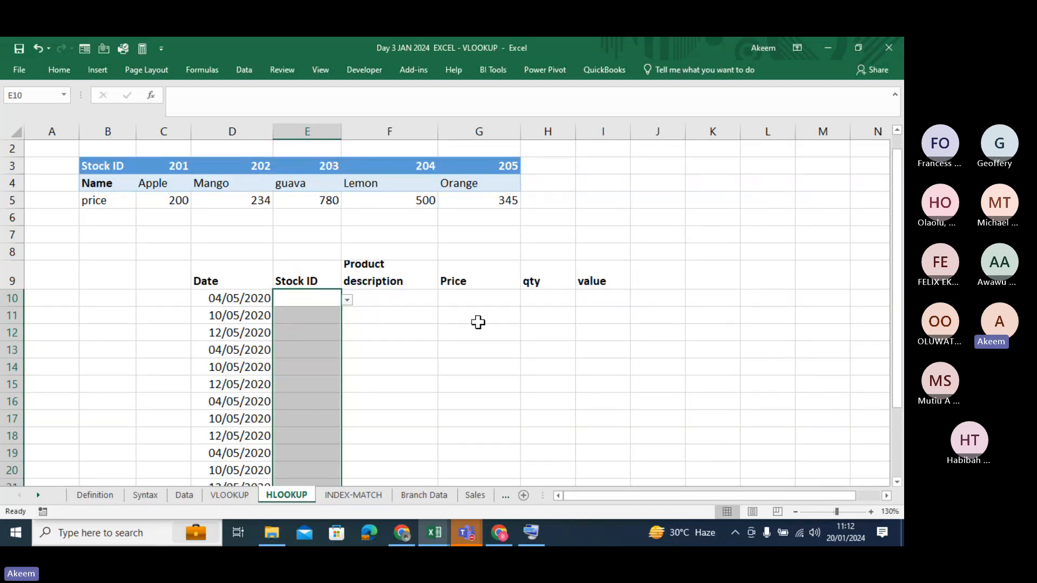
Step: Choose stock ID 202 for E10 from its dropdown and check the choices offered in E11
left_click(347, 300)
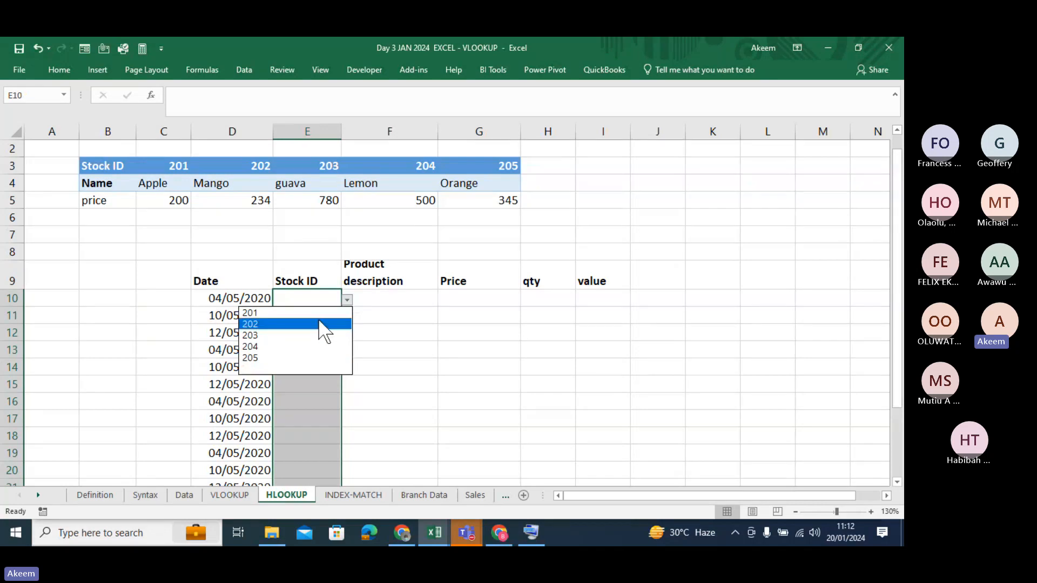
left_click(321, 324)
left_click(329, 317)
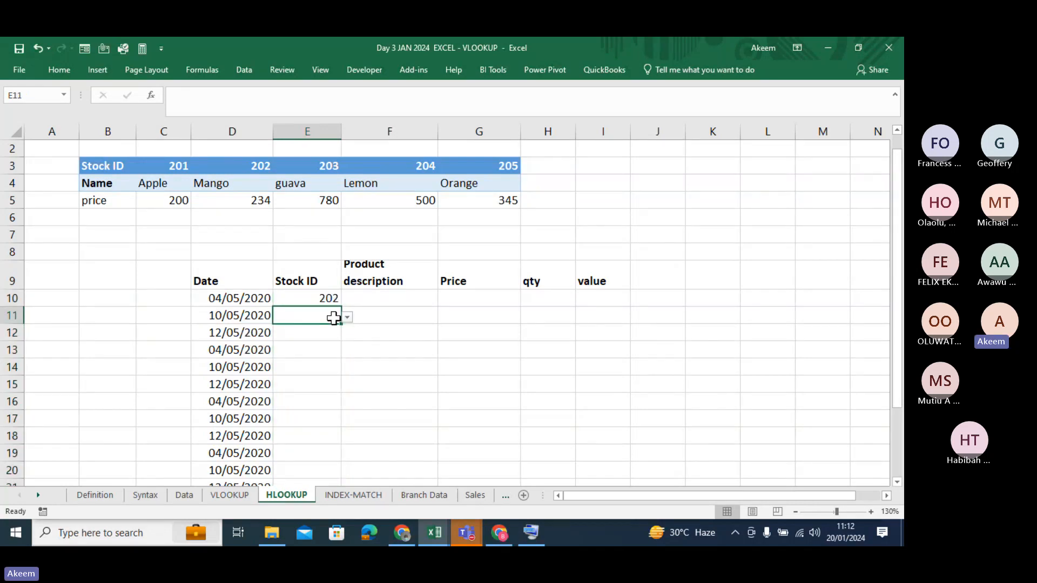
left_click(347, 318)
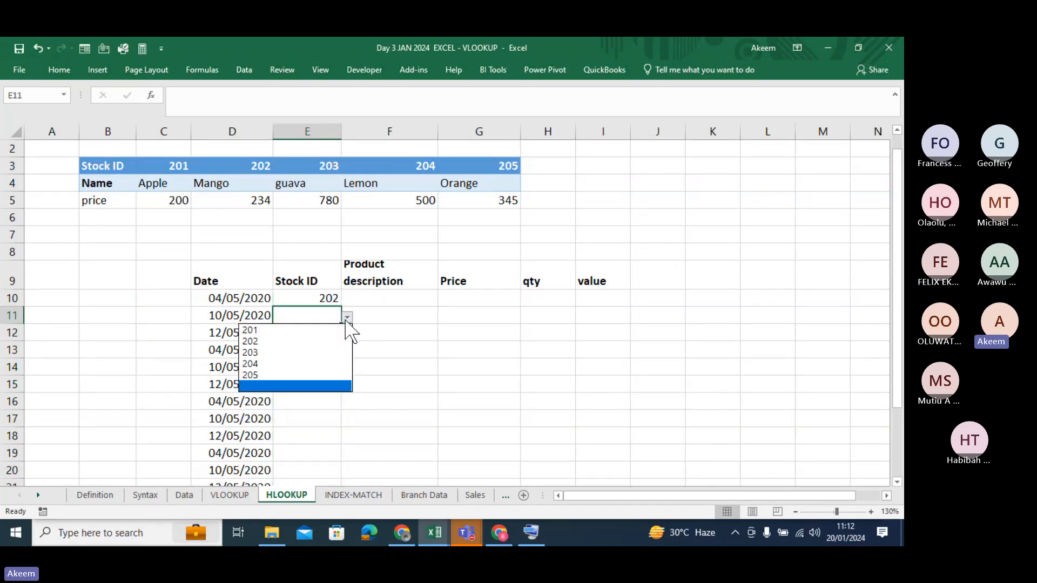
left_click(388, 297)
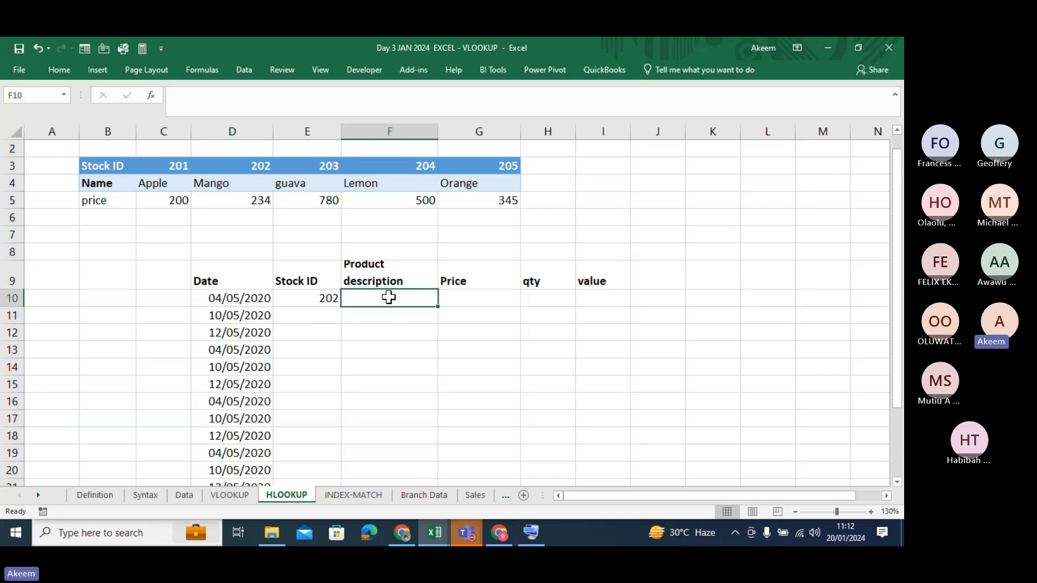
Step: Start an HLOOKUP formula in F10 with the stock ID cell E10 as the lookup value
left_click(482, 295)
left_click(387, 297)
type("=")
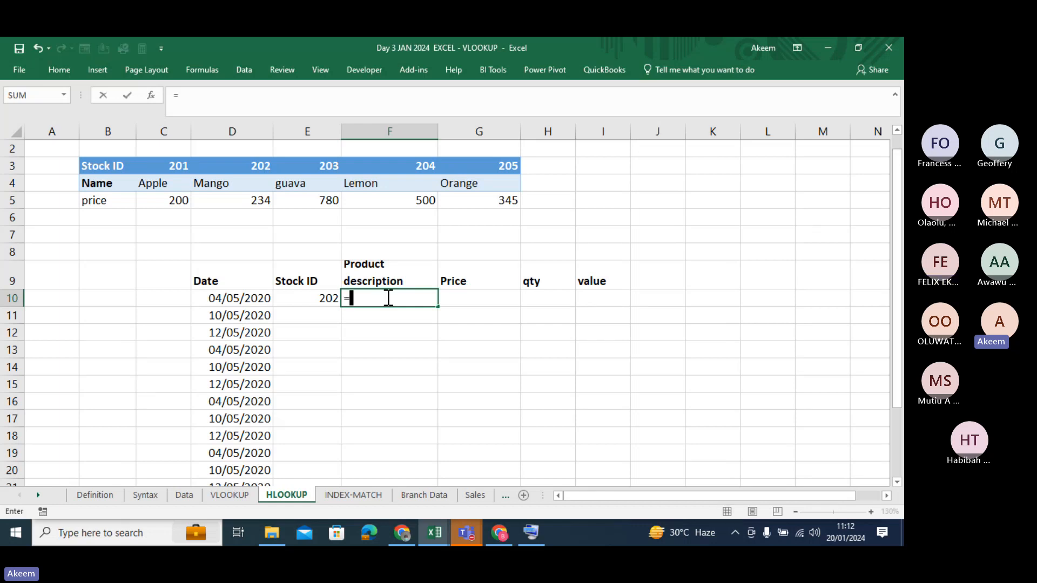
type("hloo")
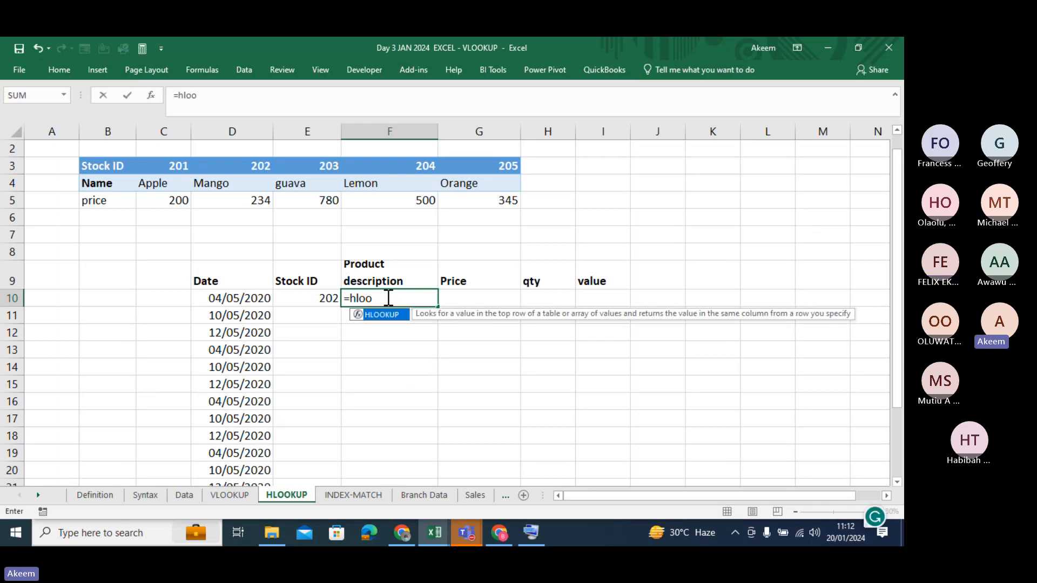
key("Tab")
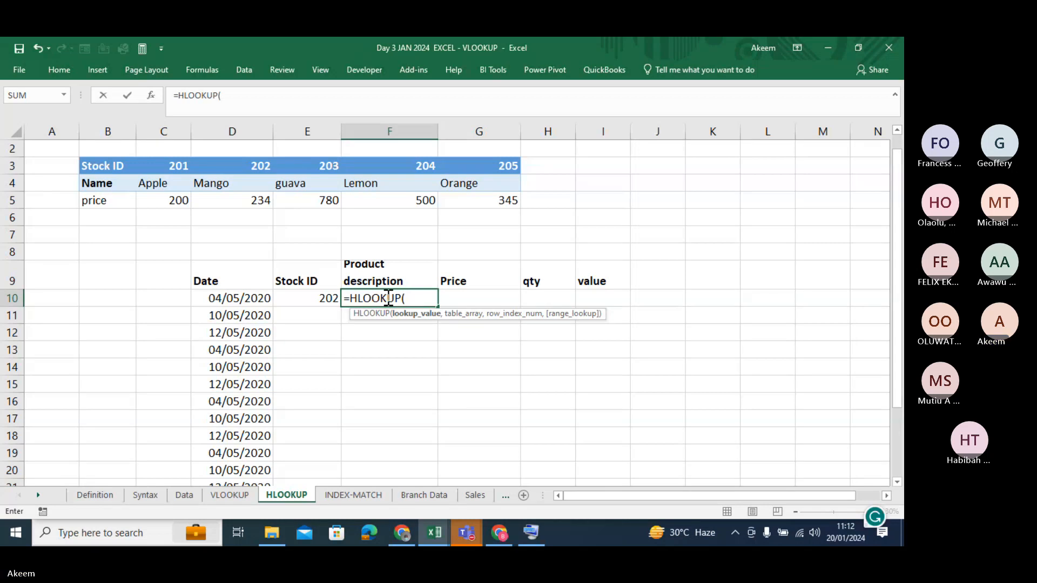
left_click(319, 294)
type(",")
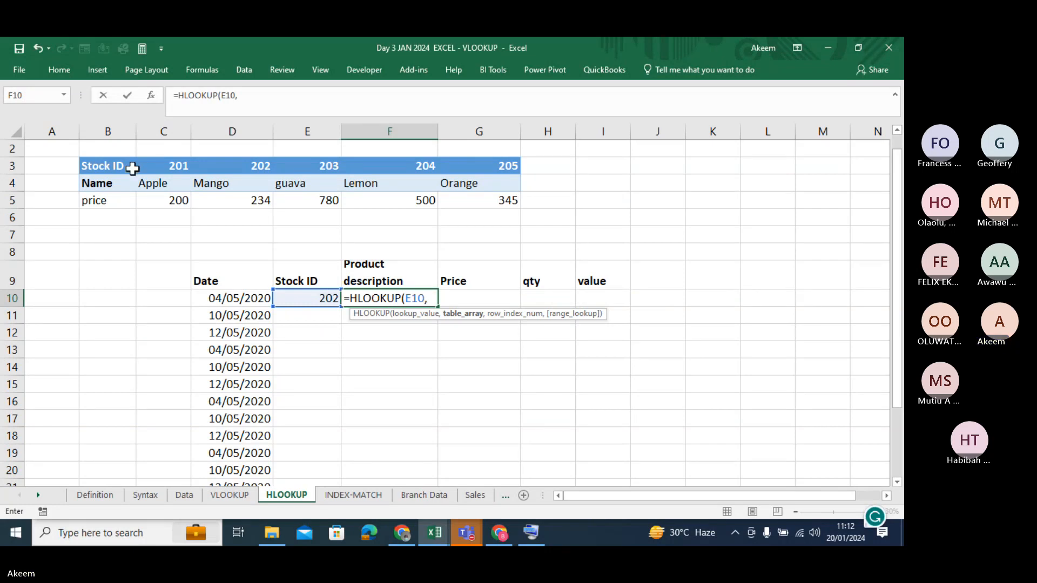
Step: Use the whole stock table B3:G5 as the table array of the HLOOKUP
left_click_drag(132, 168, 115, 193)
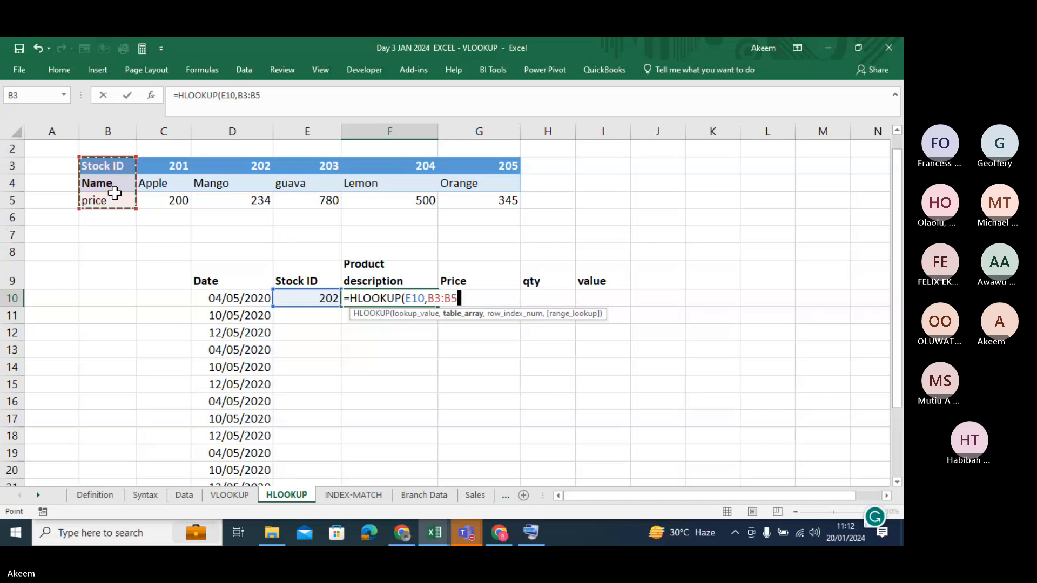
key("shift+Right")
key("shift+Right")
key("shift+Right")
key("shift+Right")
key("shift+Right")
key("shift+Right")
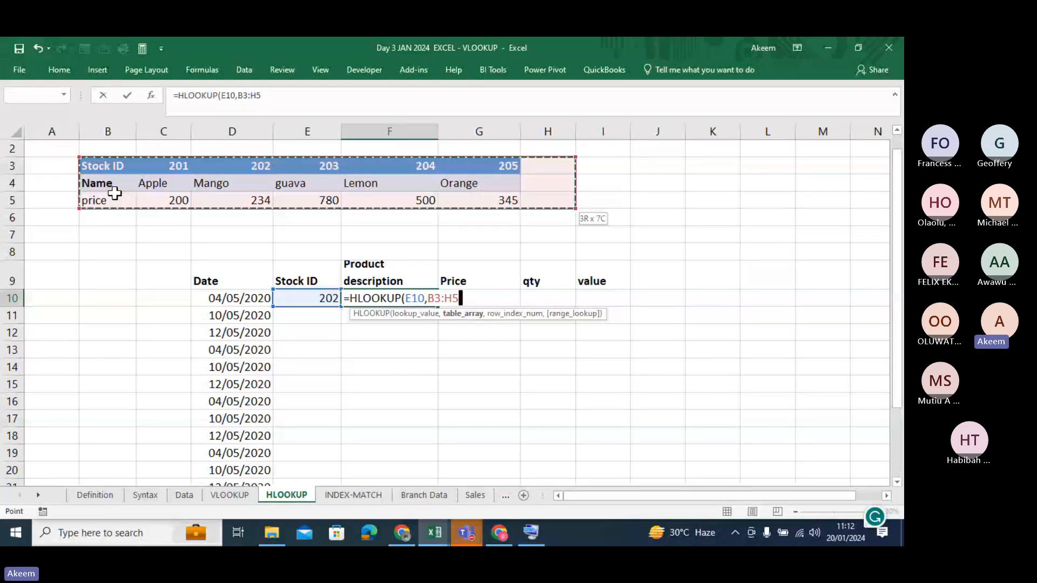
key("shift+Left")
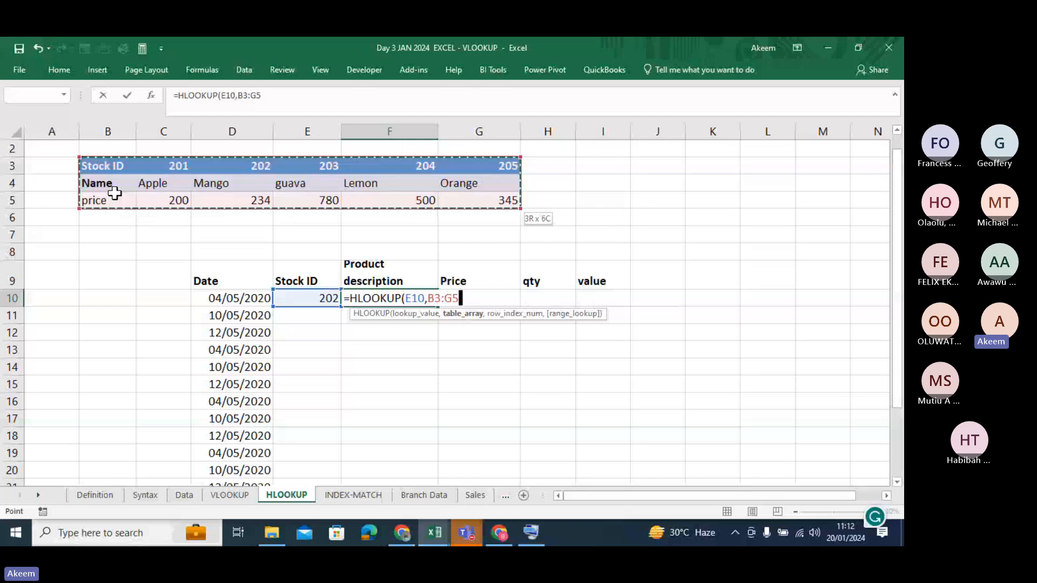
type(",")
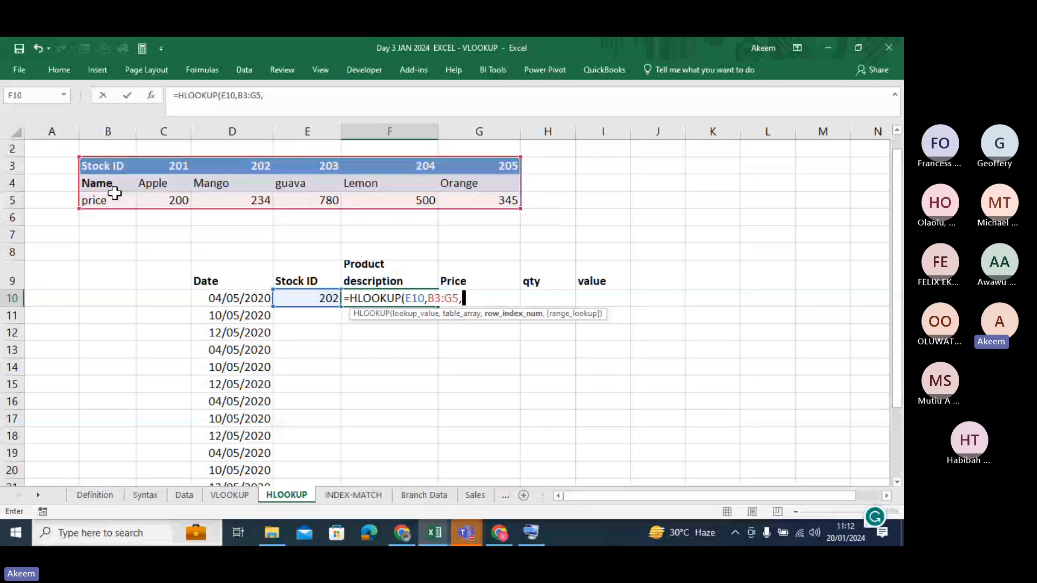
Step: Complete the HLOOKUP in F10 with row index 2 and FALSE for an exact match
type("2,")
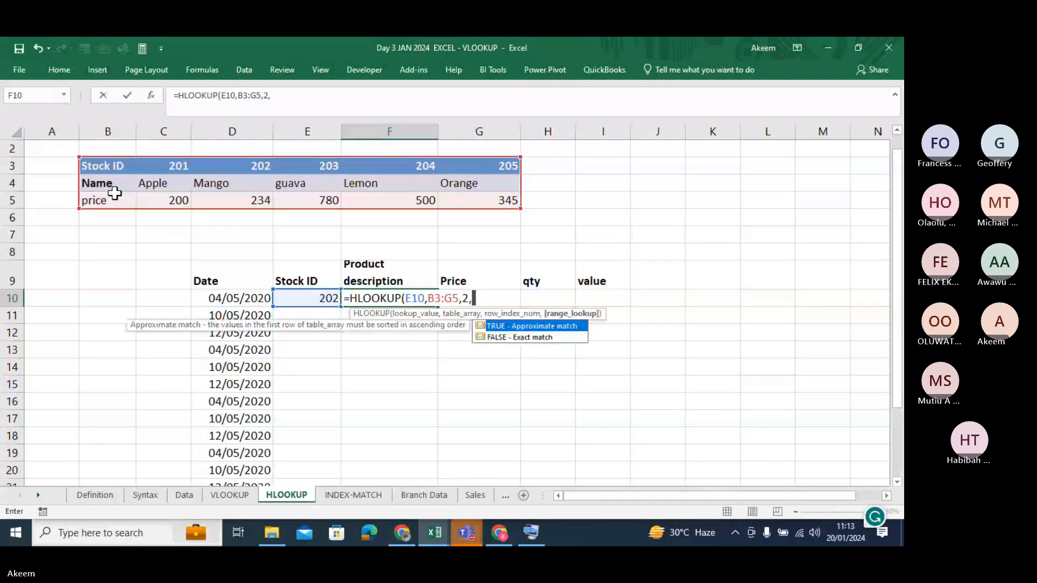
left_click(501, 337)
double_click(501, 337)
type(")")
key("Return")
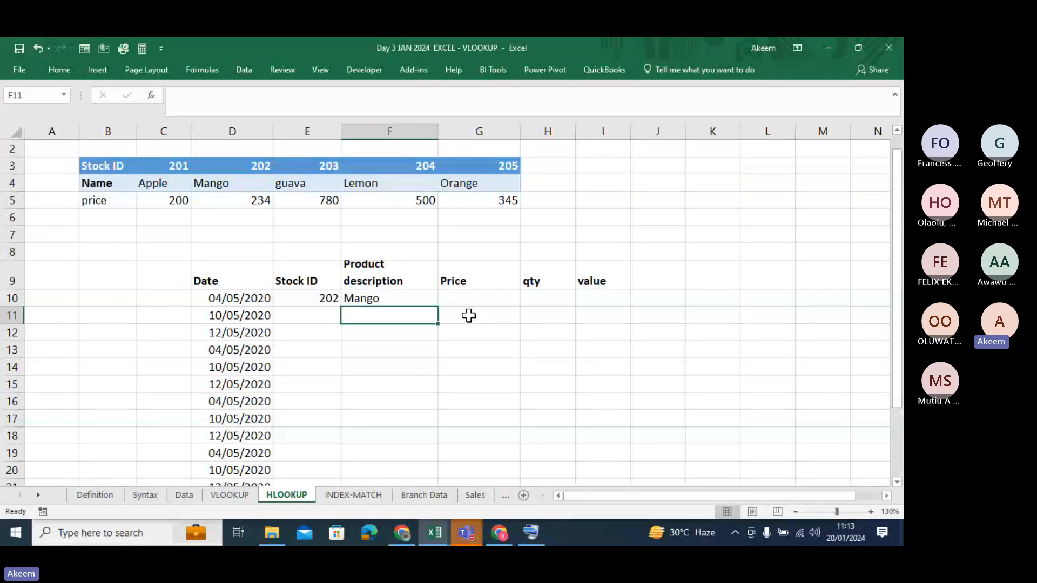
Step: Review the HLOOKUP formula in F10 and overwrite it with a direct reference to E10
left_click(419, 300)
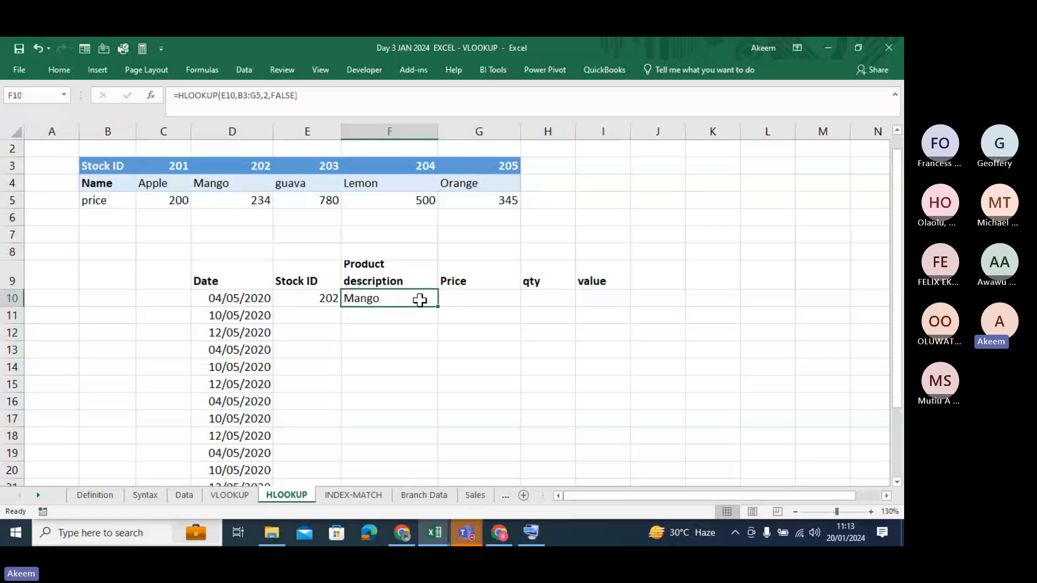
key("Down")
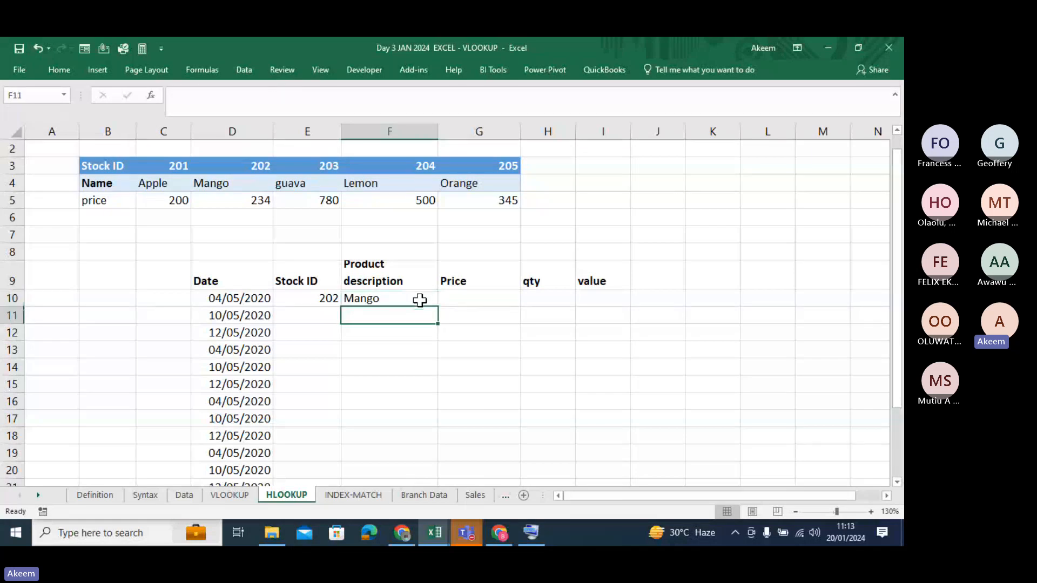
left_click(419, 301)
type("=")
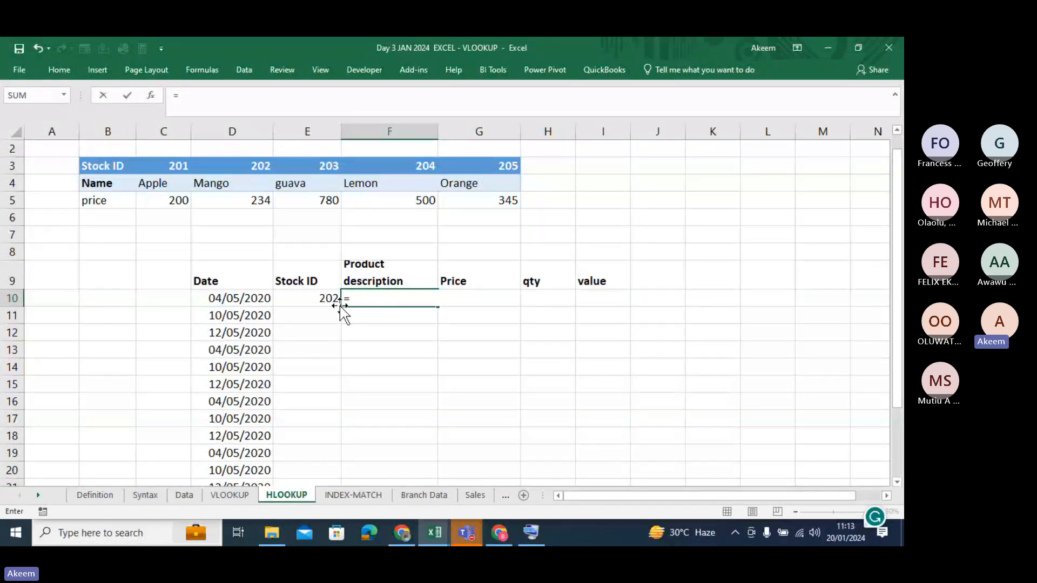
left_click(323, 296)
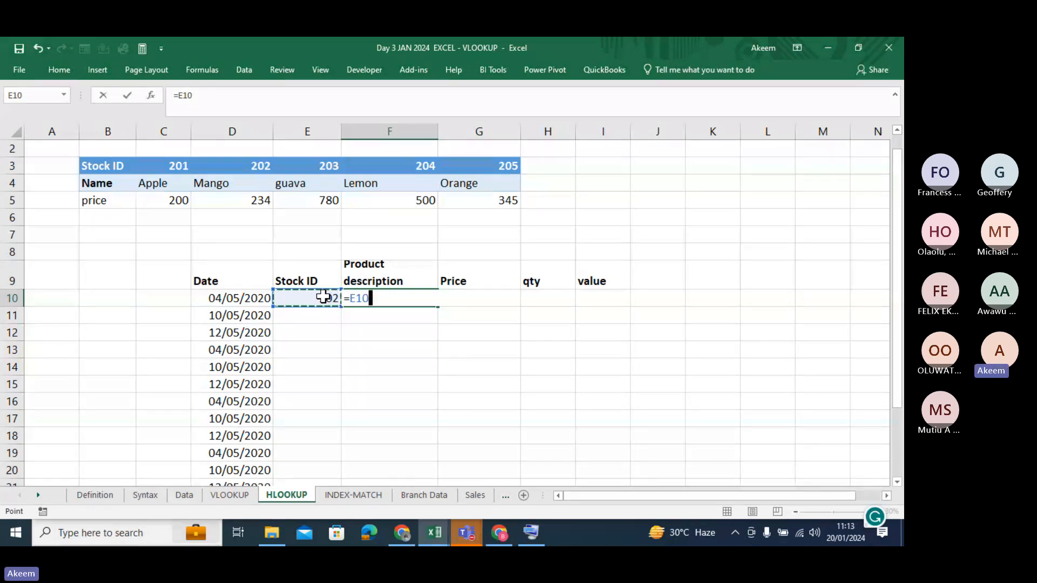
Step: Replace the reference in F10's formula with the whole of column E, all of row 10, and finally cell E10 again
double_click(351, 298)
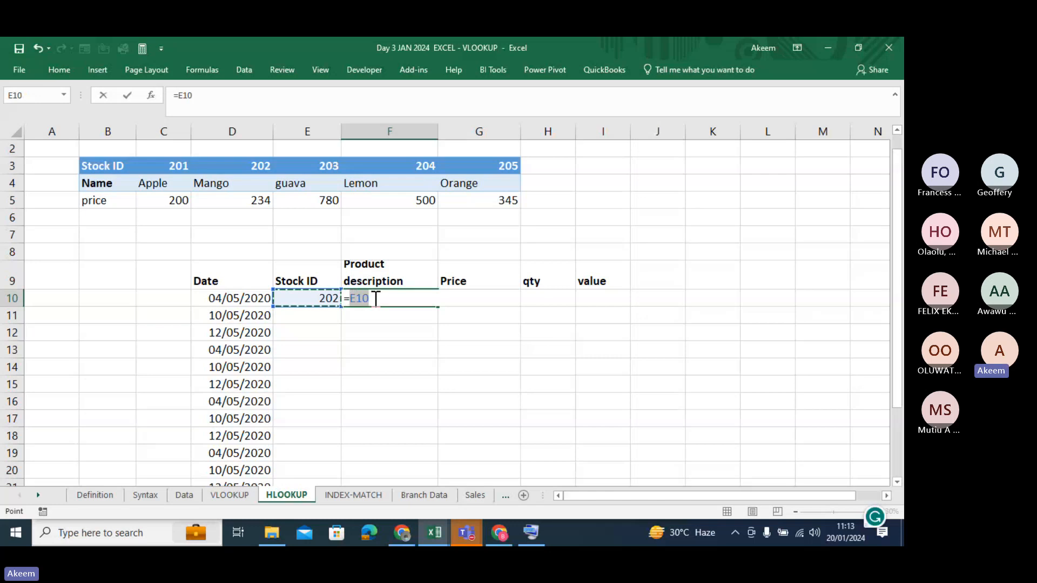
left_click(300, 131)
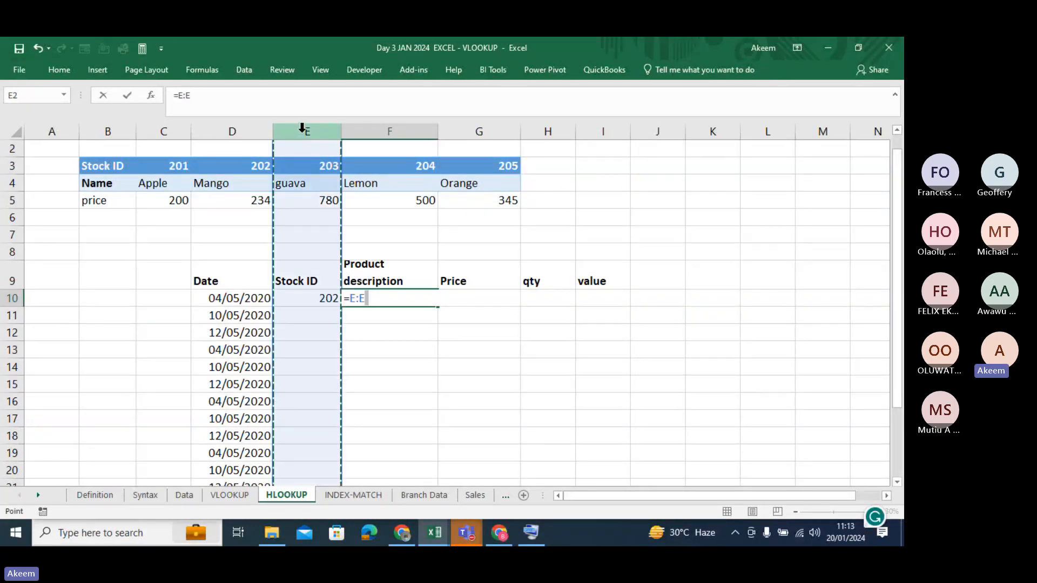
left_click(12, 299)
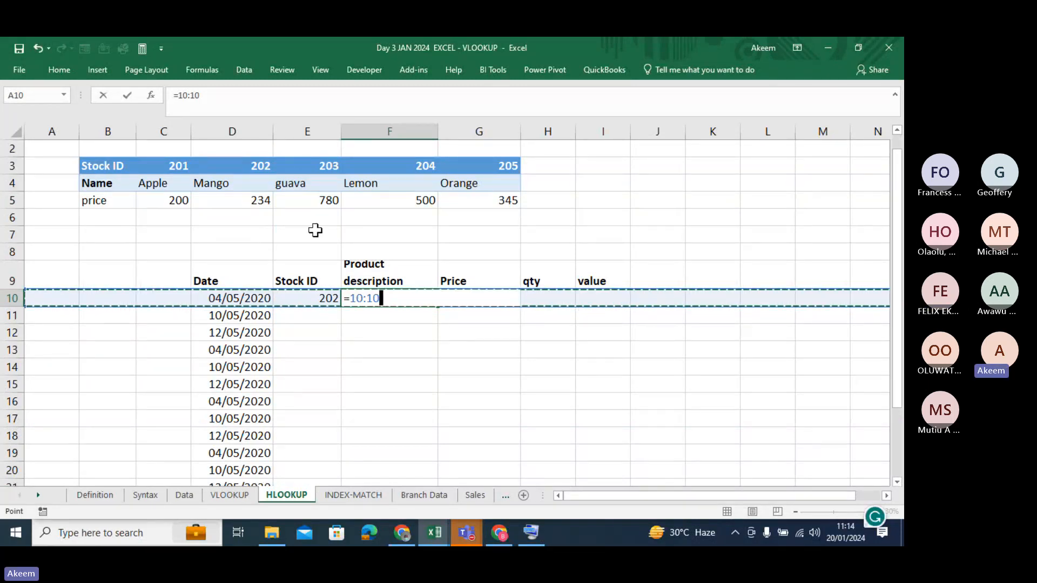
left_click(310, 129)
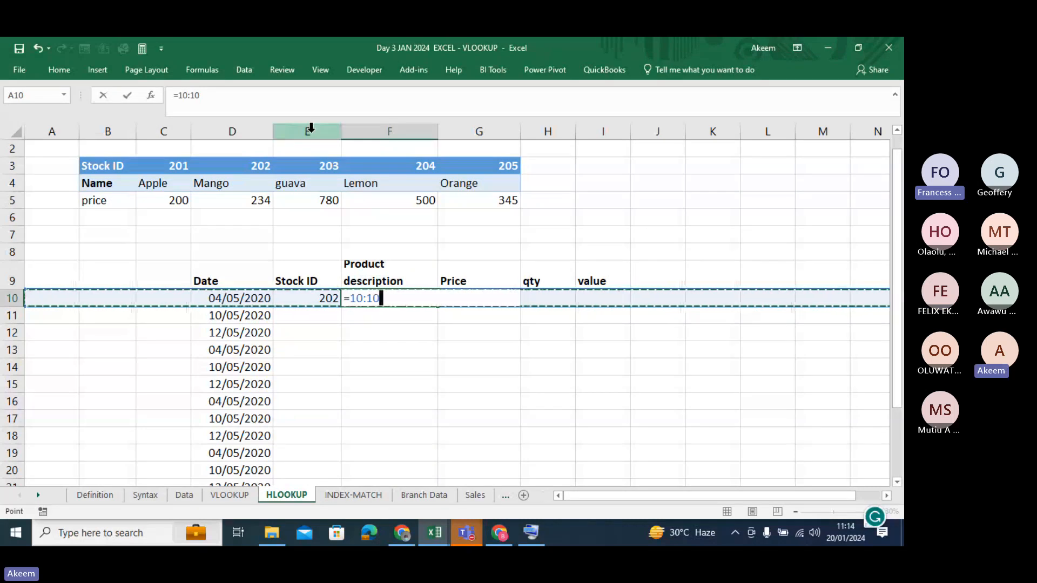
left_click(316, 299)
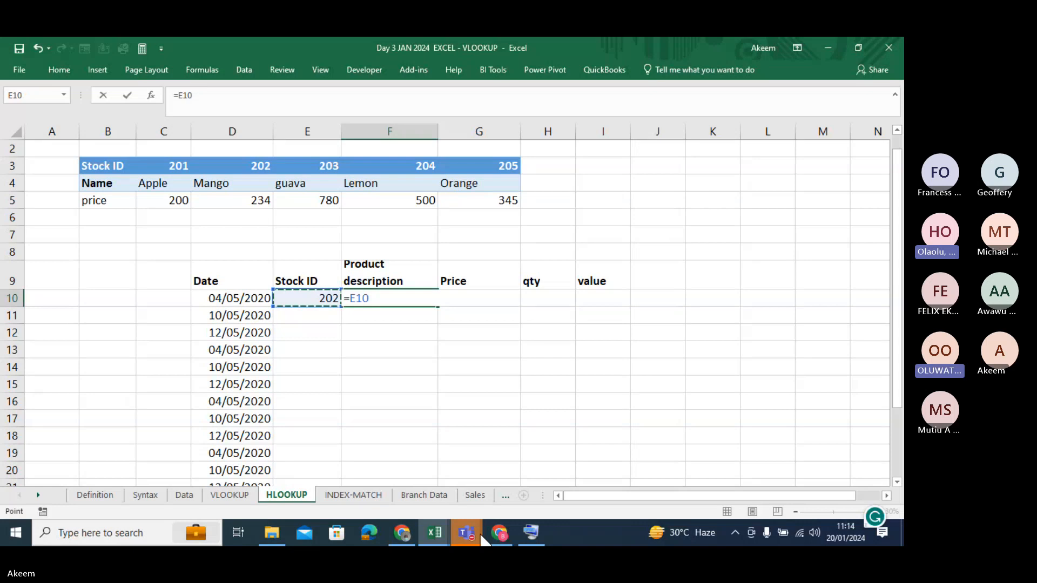
Step: Switch to the Teams meeting, admit the person waiting in the lobby, and check the participant list before returning to the workbook
mouse_move(476, 537)
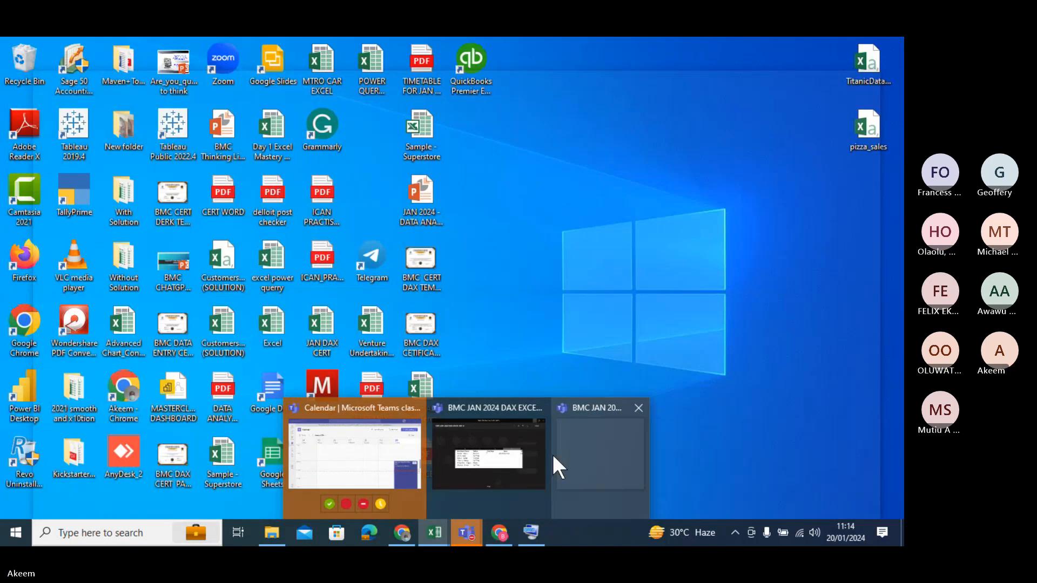
left_click(551, 455)
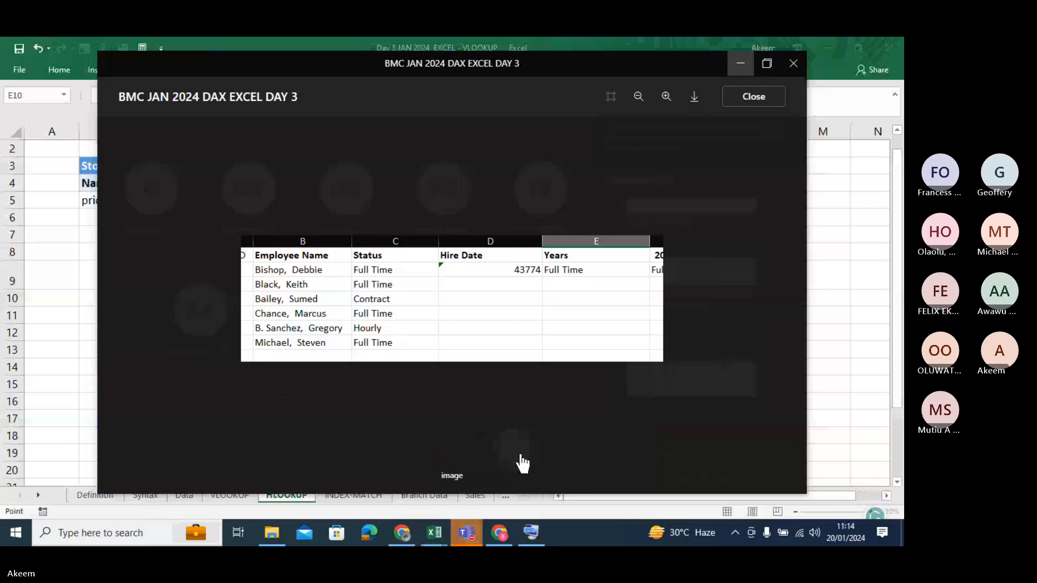
left_click(753, 97)
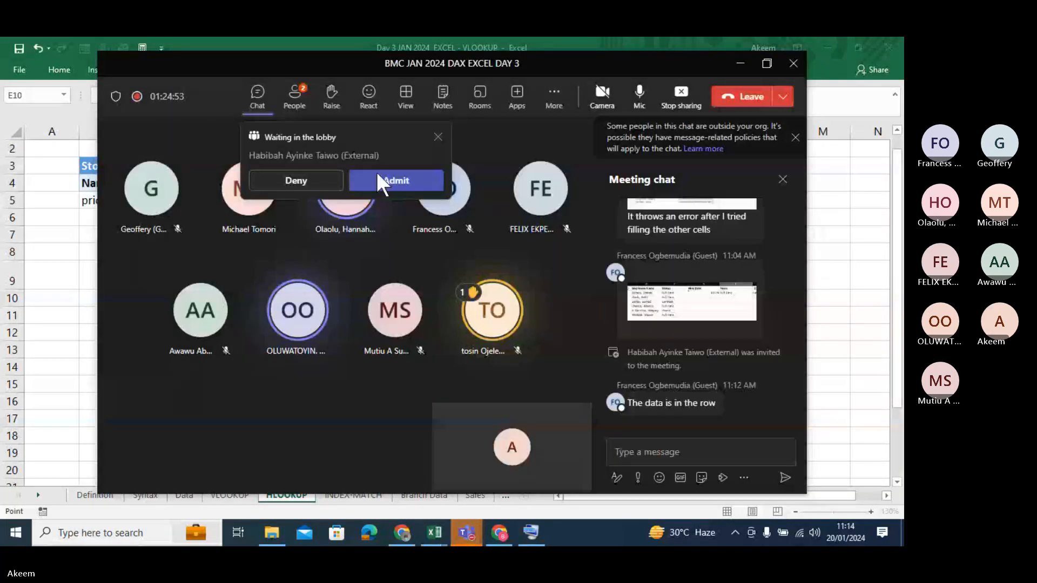
left_click(390, 183)
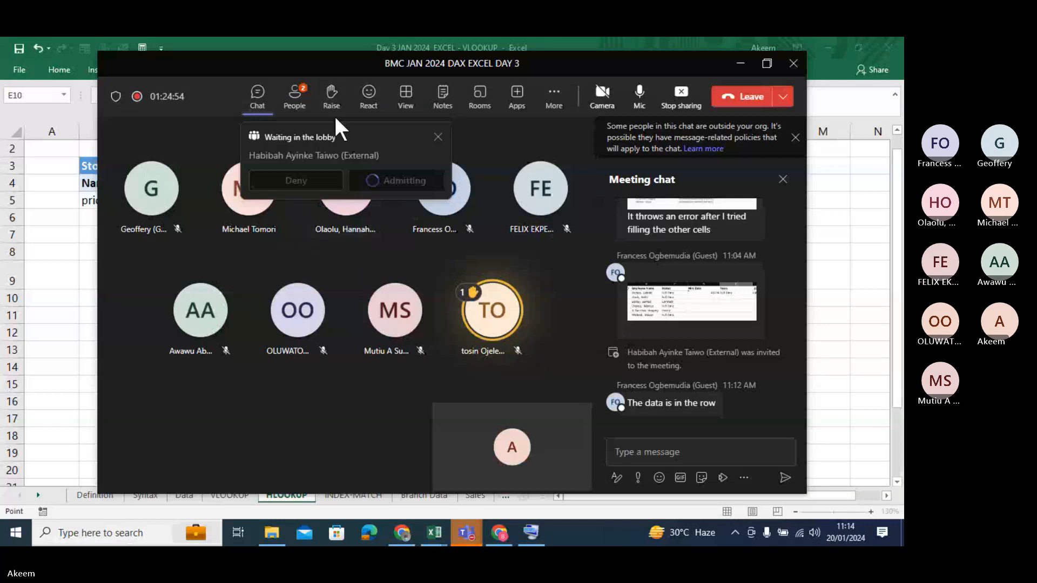
left_click(303, 107)
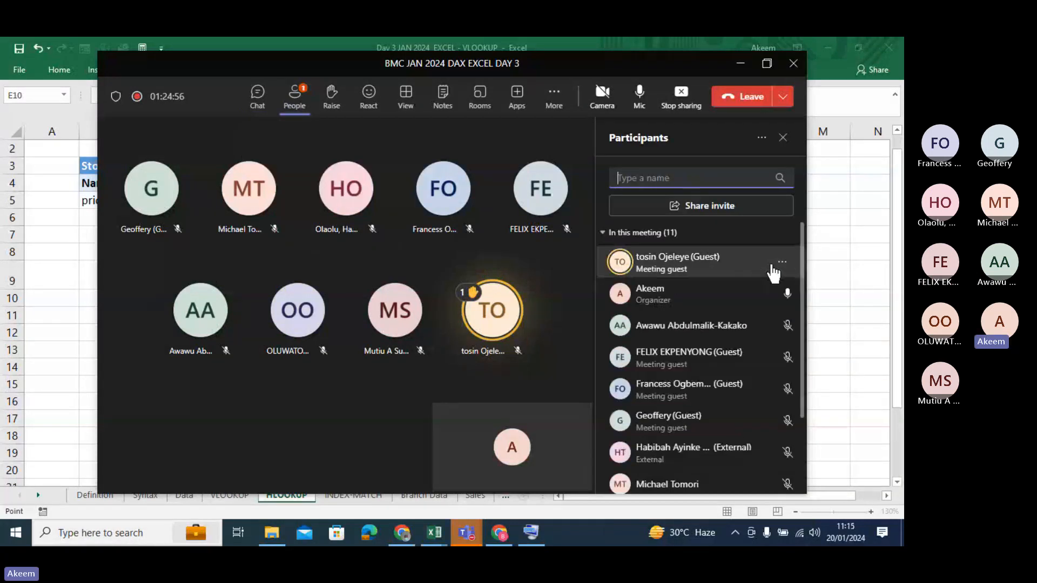
left_click_drag(803, 238, 798, 215)
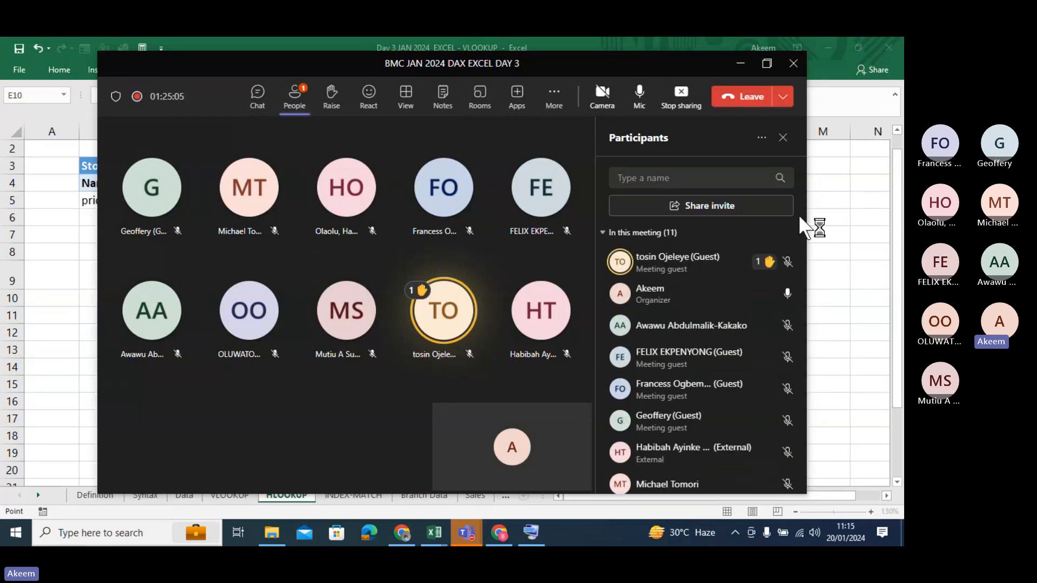
left_click(740, 66)
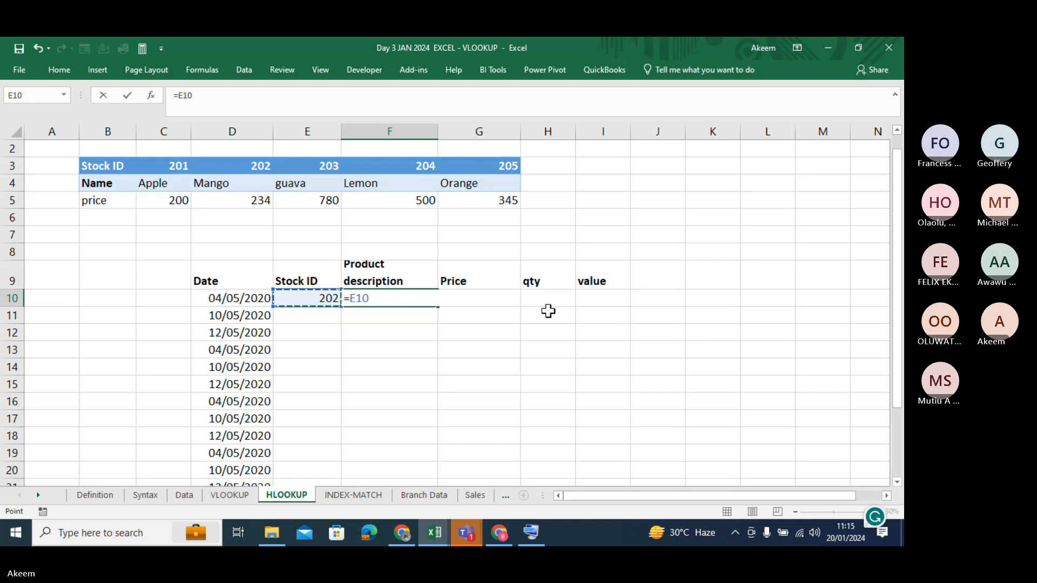
Step: Clear the unfinished cell reference formula from F10
key("BackSpace")
key("BackSpace")
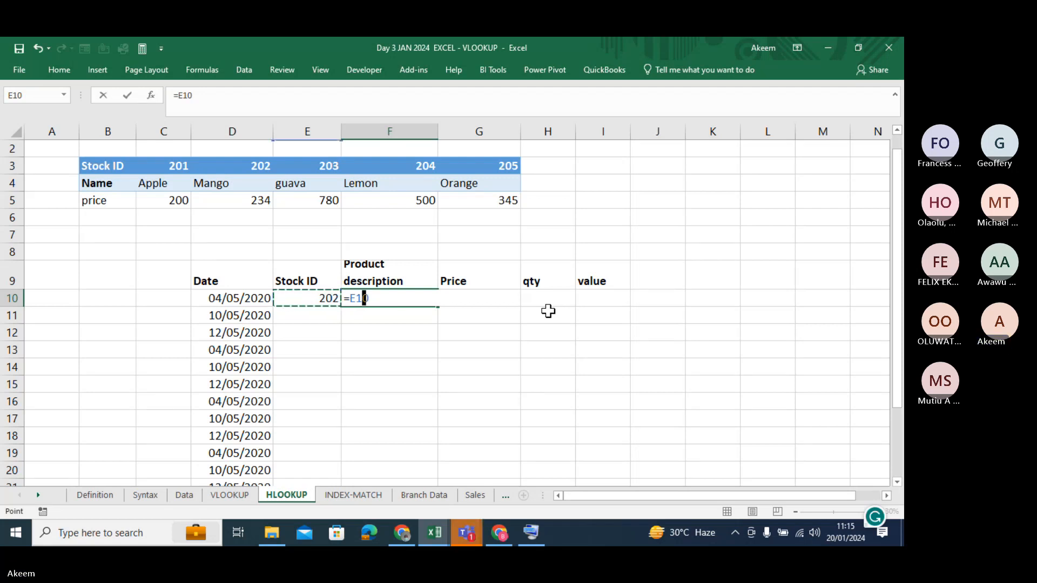
key("BackSpace")
key("BackSpace")
left_click(416, 313)
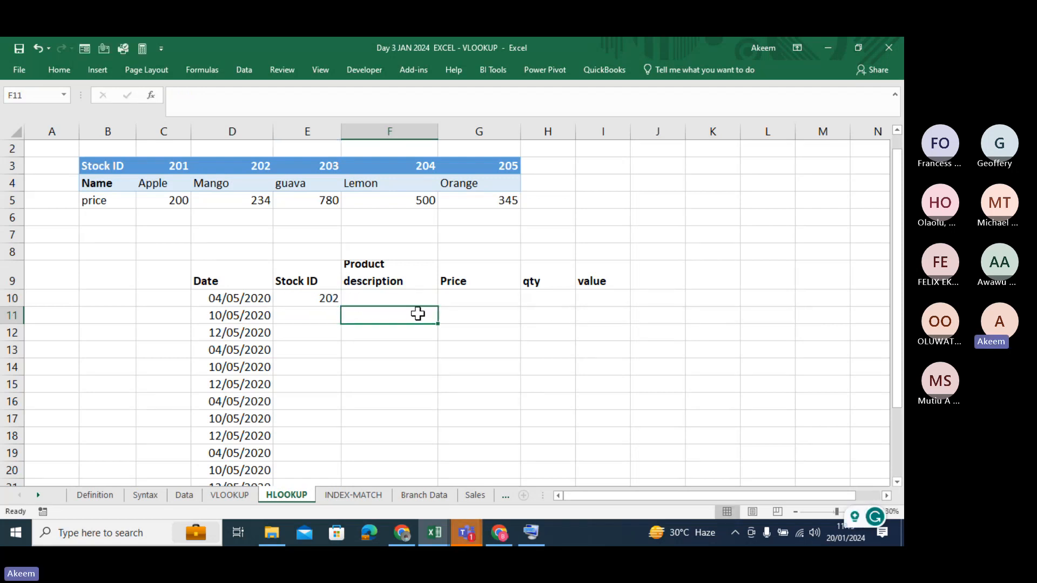
Step: Compare the stock IDs in C3:G3 with the entry in E10 and the dropdown choices offered in E11
left_click(329, 299)
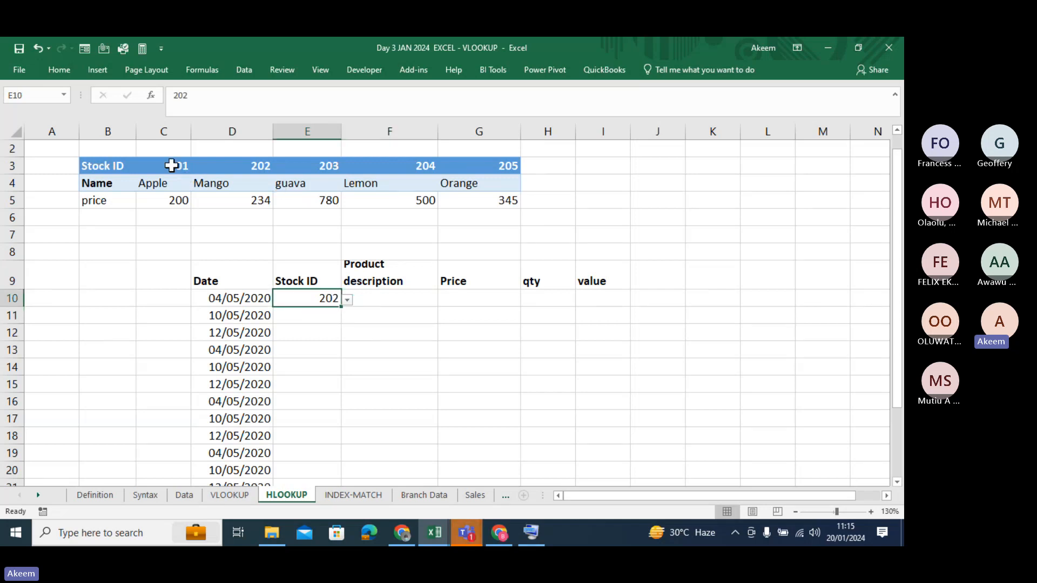
left_click_drag(172, 165, 500, 166)
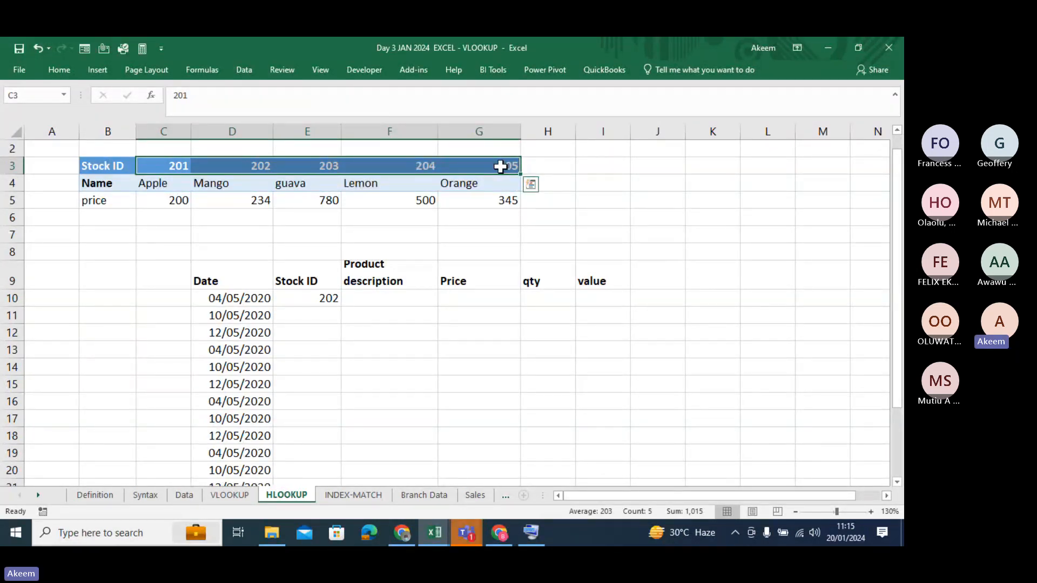
left_click(318, 301)
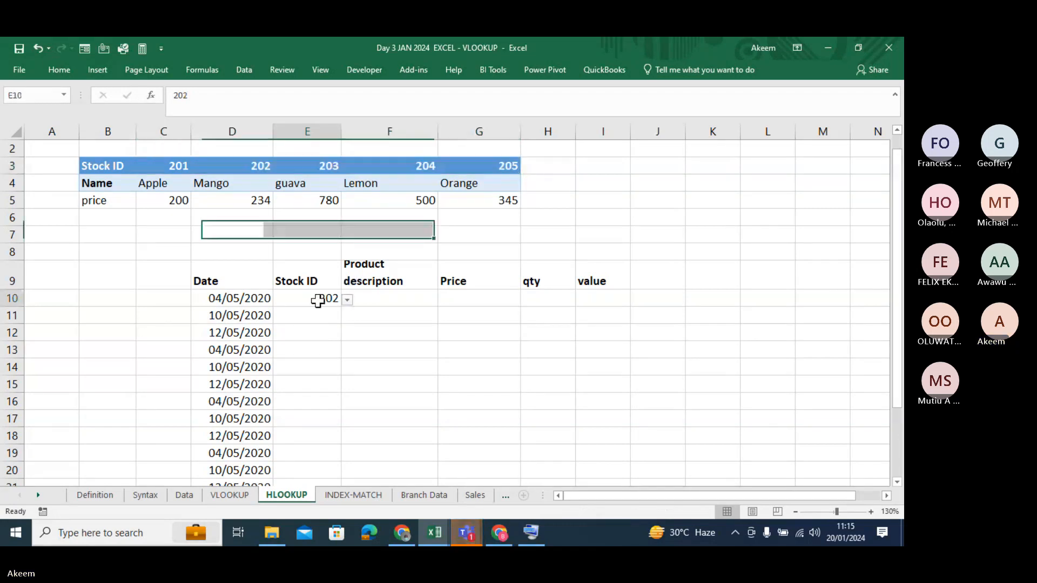
left_click(317, 314)
left_click(347, 318)
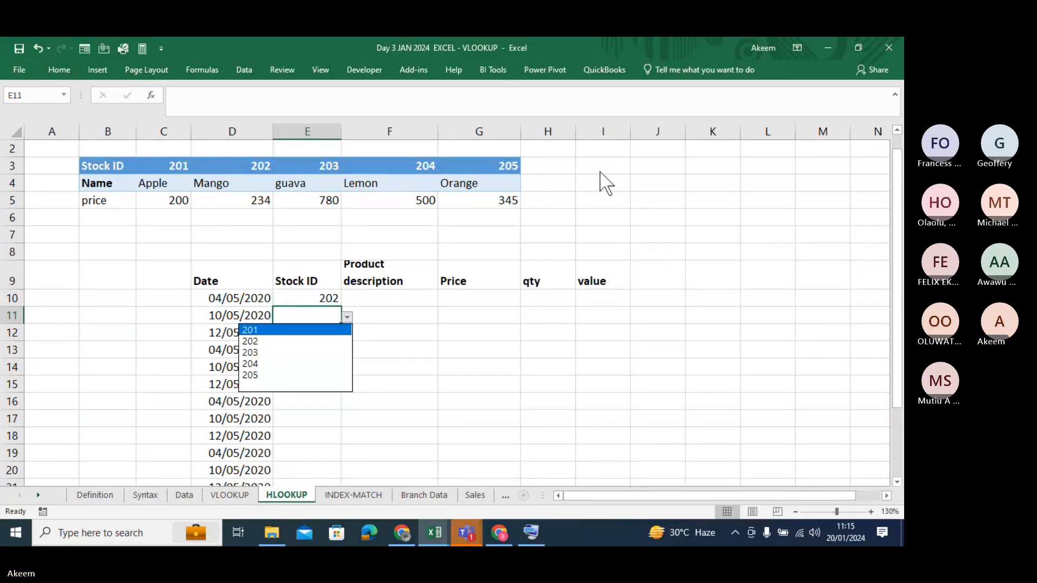
key("Escape")
Step: Start a formula in F10 that refers to the stock ID cell E10
left_click(380, 301)
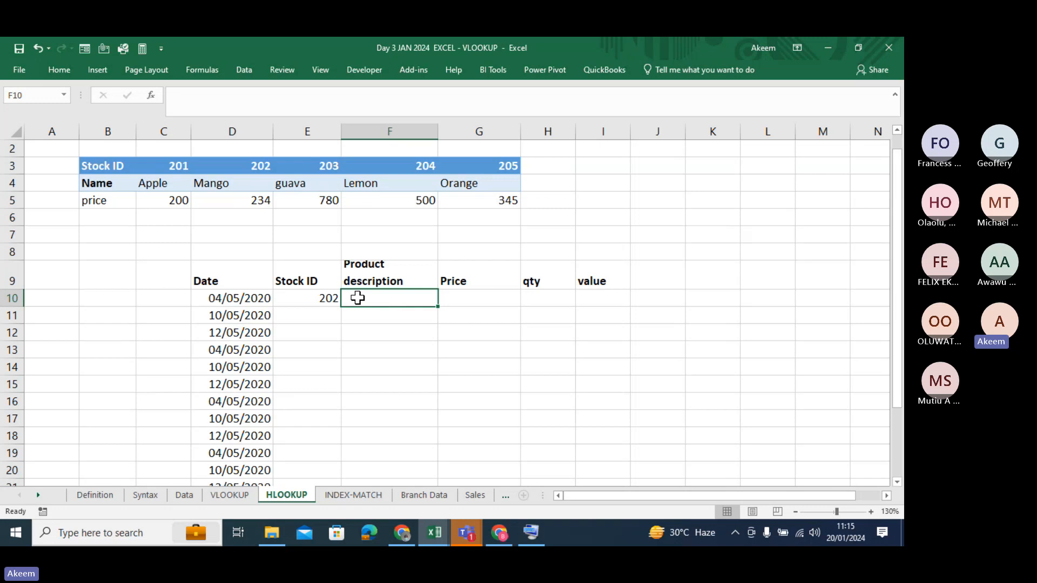
left_click(321, 297)
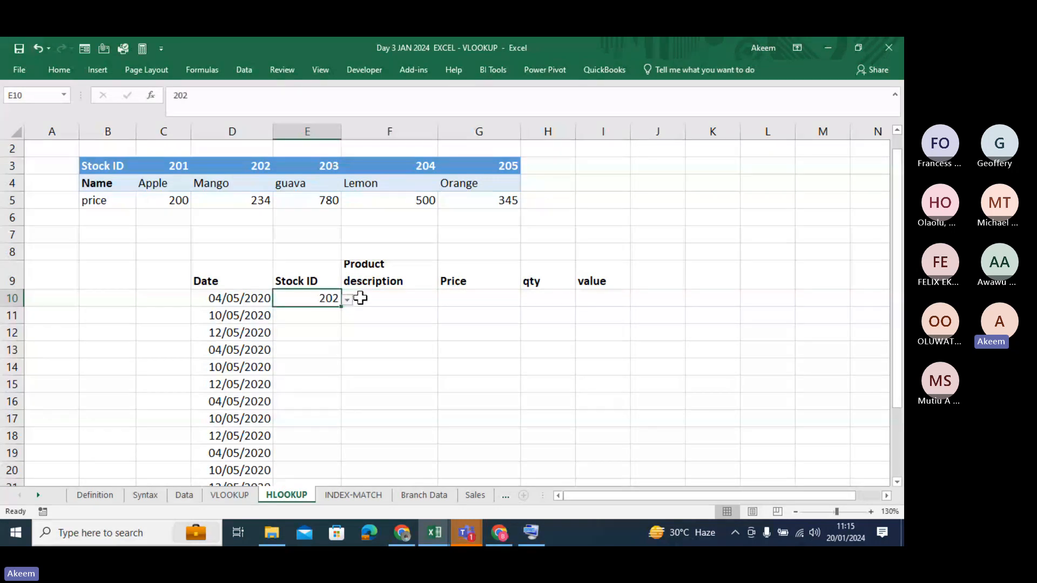
left_click(383, 298)
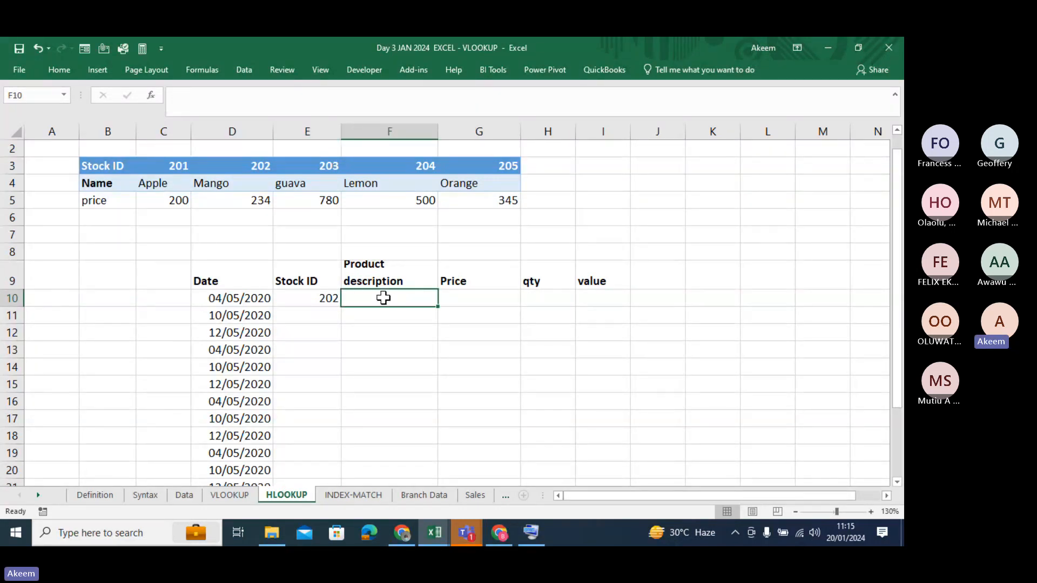
left_click(311, 299)
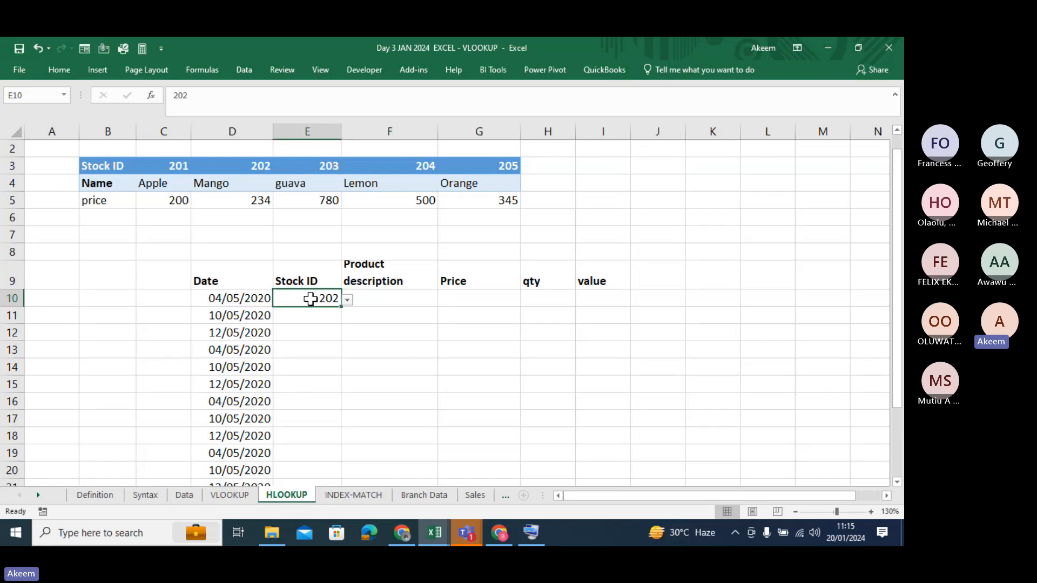
left_click(376, 297)
type("=")
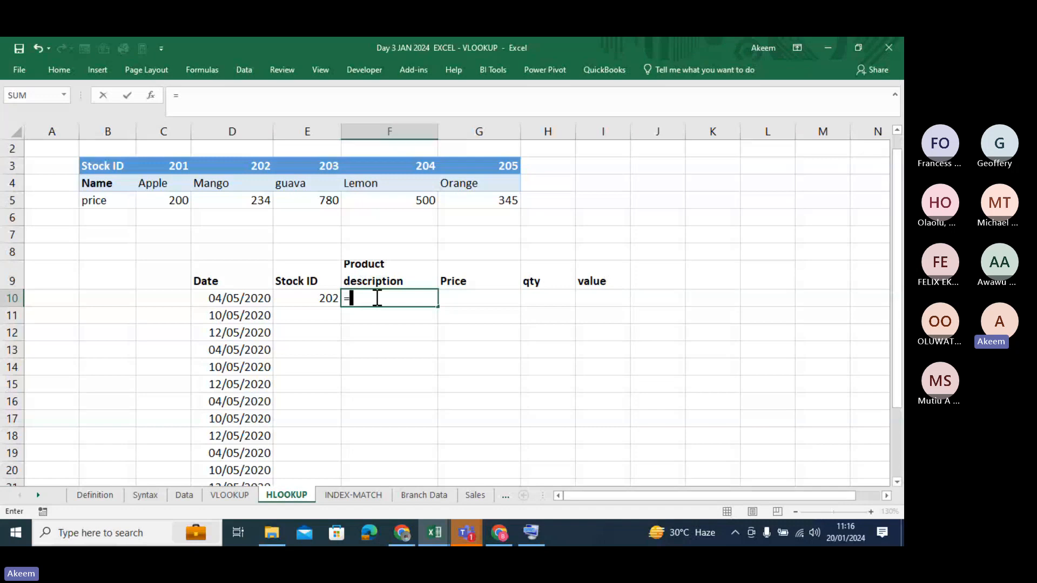
left_click(321, 298)
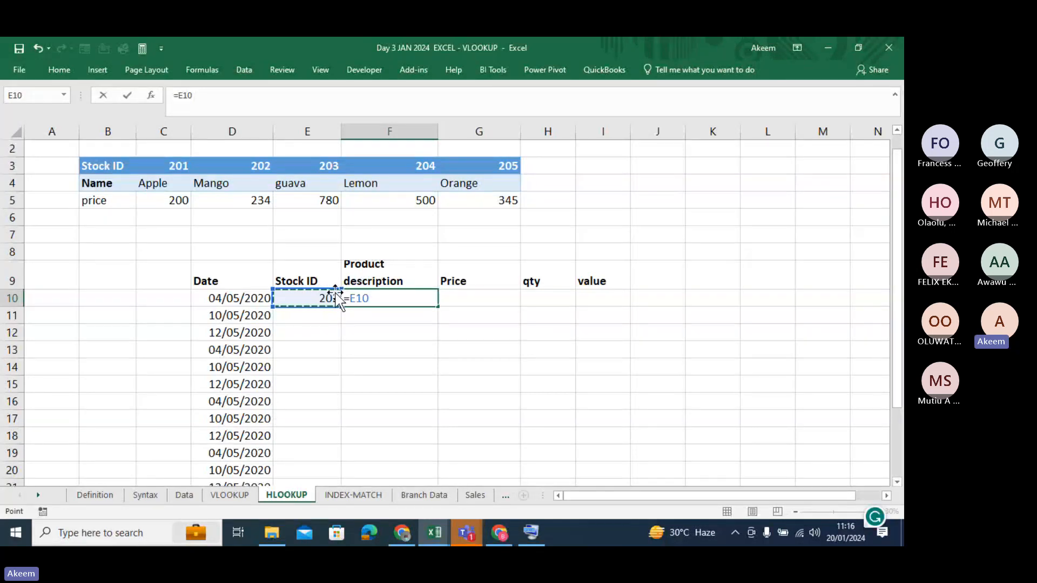
Step: Enter a direct reference to the stock ID in E10 in cell F10
key("Return")
left_click(404, 294)
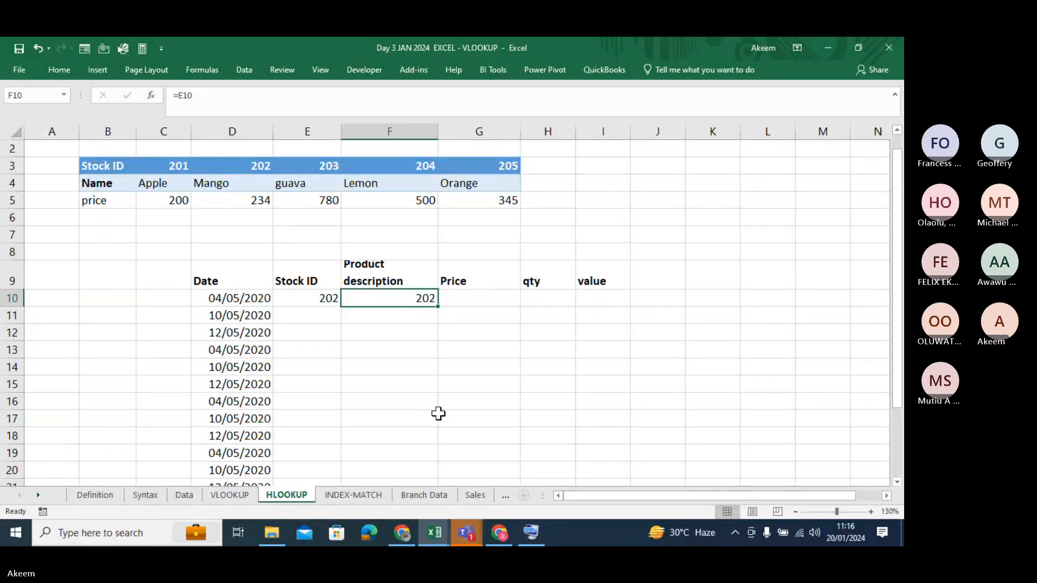
Step: Choose stock ID 203 for cell E11 and 205 for cell E12
left_click(317, 314)
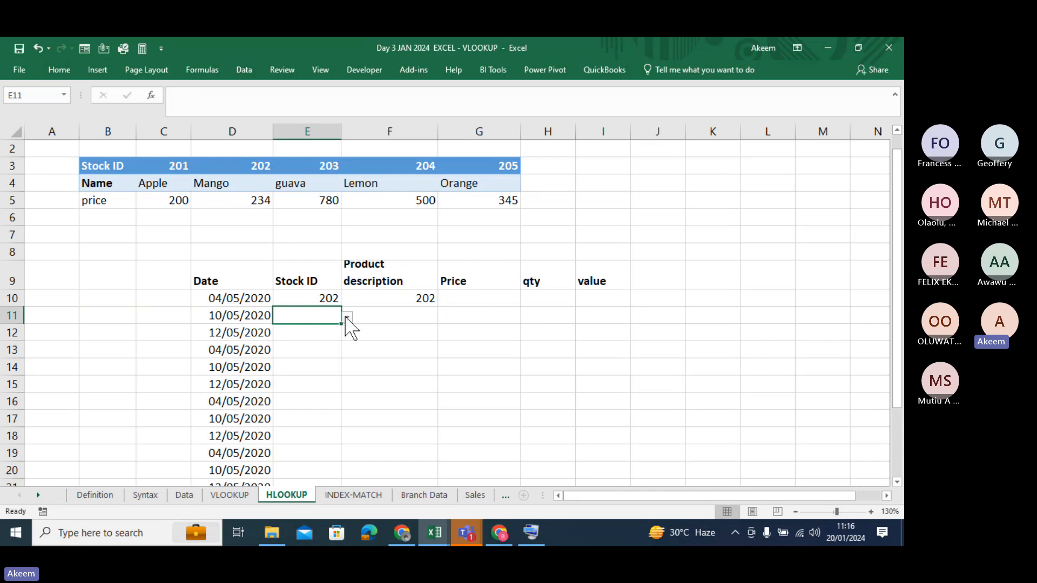
left_click(346, 317)
left_click(303, 354)
left_click(327, 331)
left_click(347, 334)
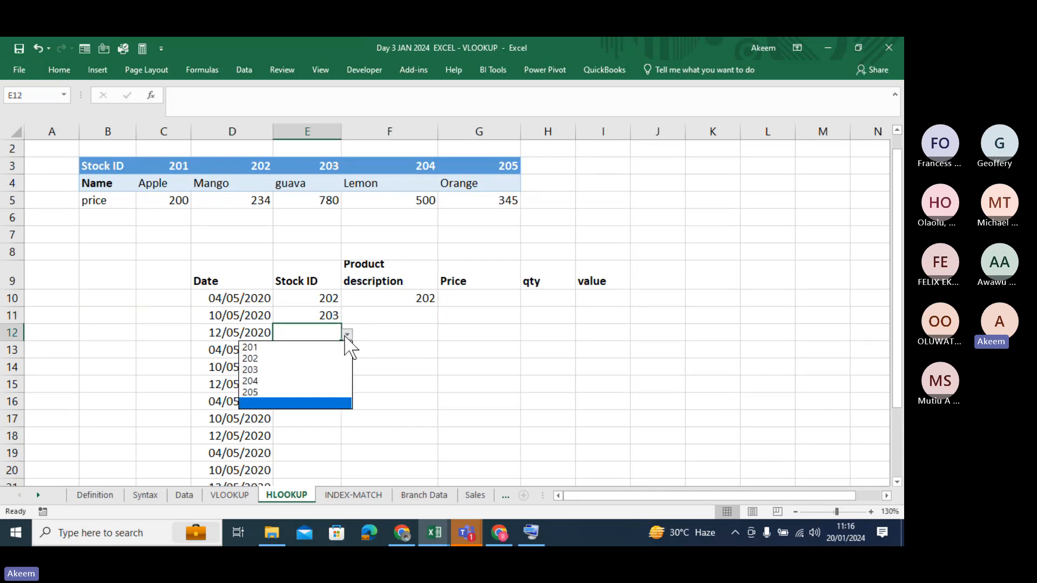
left_click(292, 392)
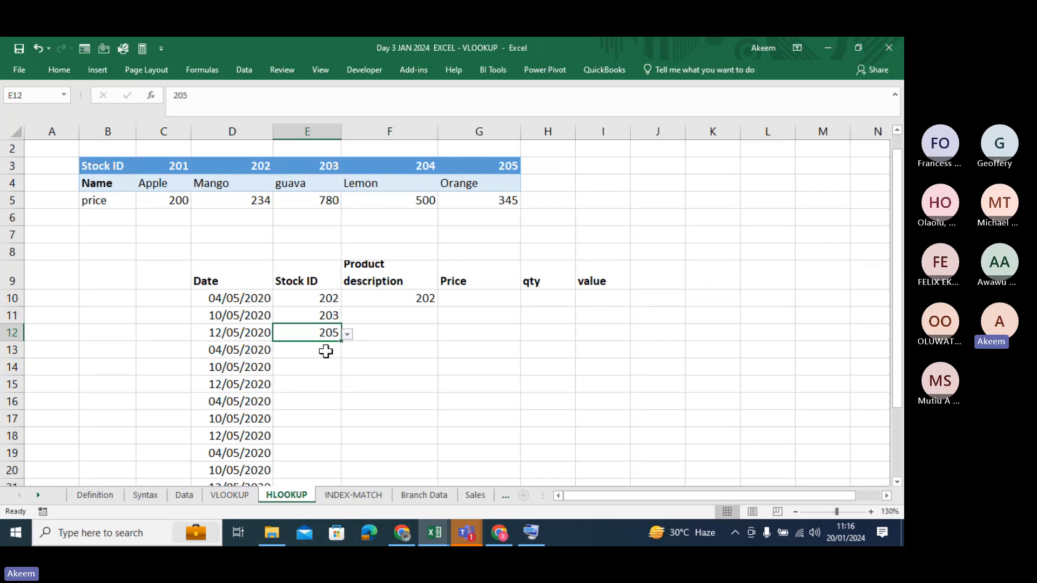
Step: Choose stock ID 201 for cell E13 and replace it with 202
left_click(327, 350)
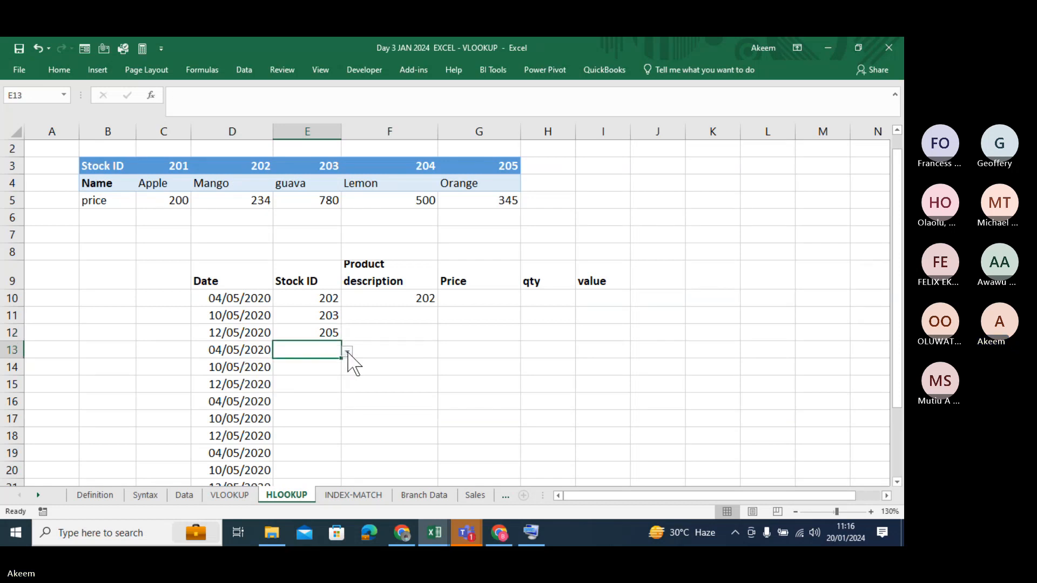
left_click(348, 352)
left_click(288, 365)
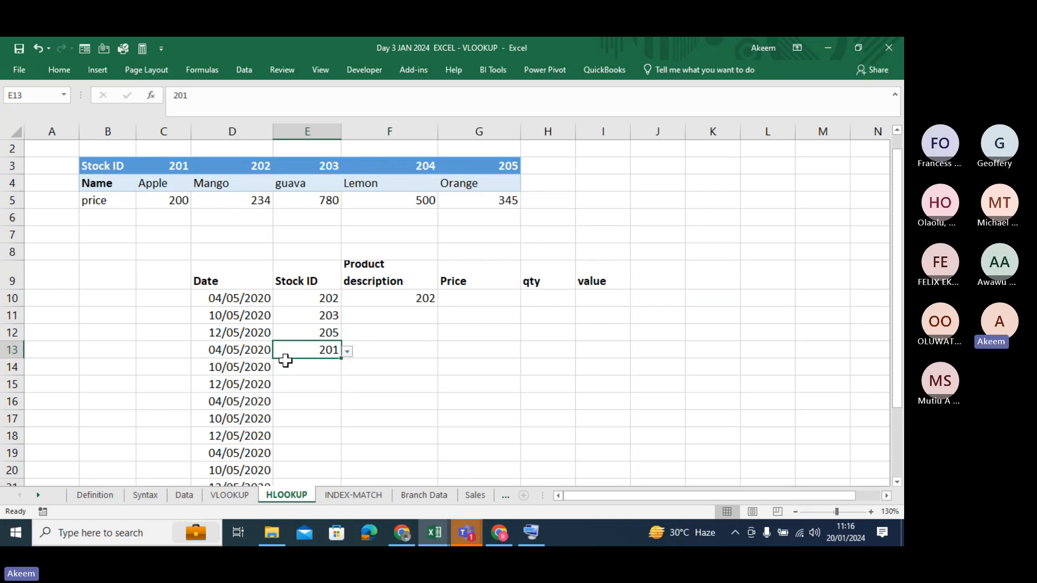
left_click(347, 352)
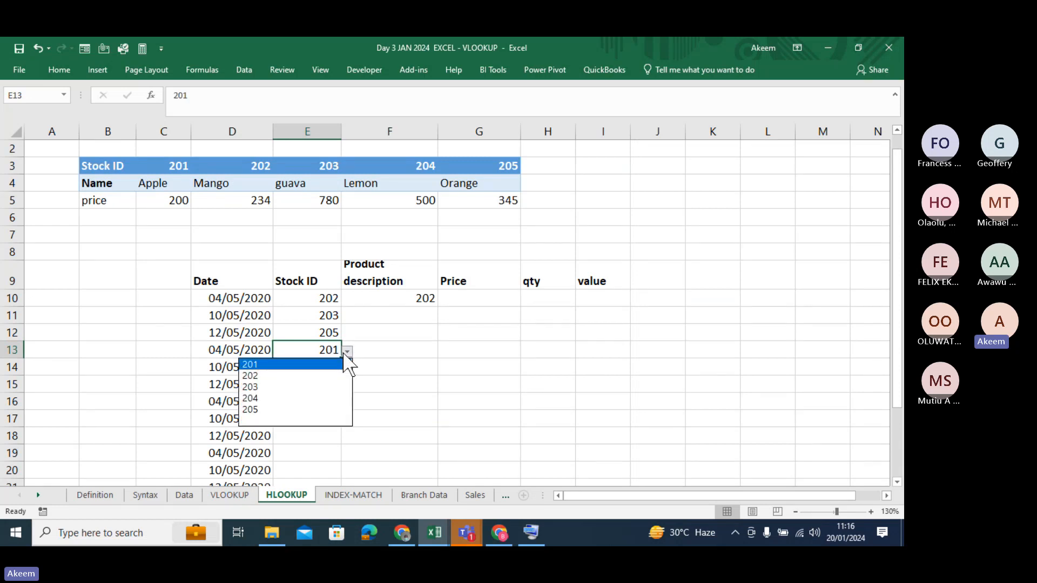
left_click(288, 374)
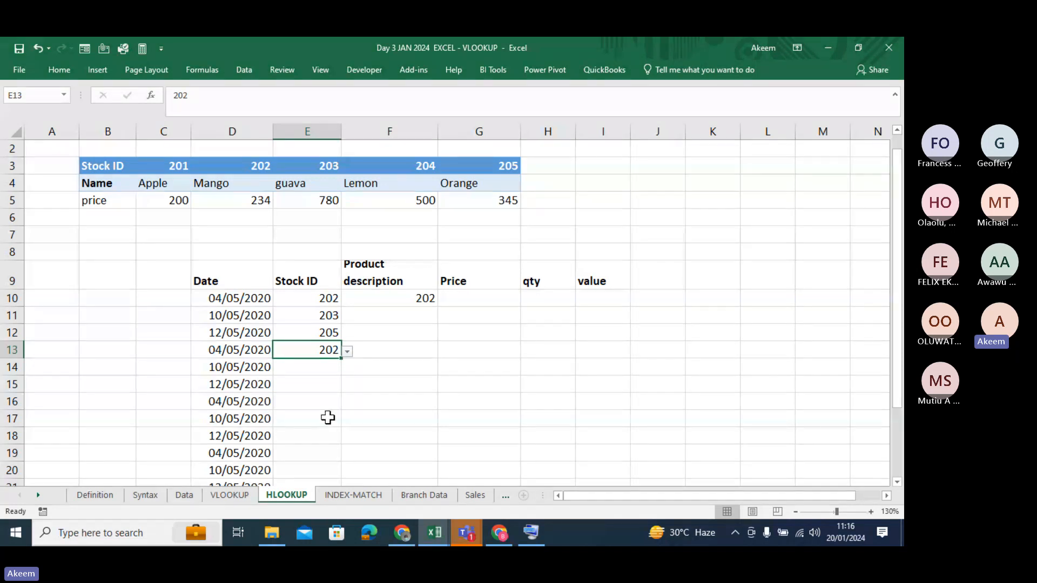
left_click(306, 125)
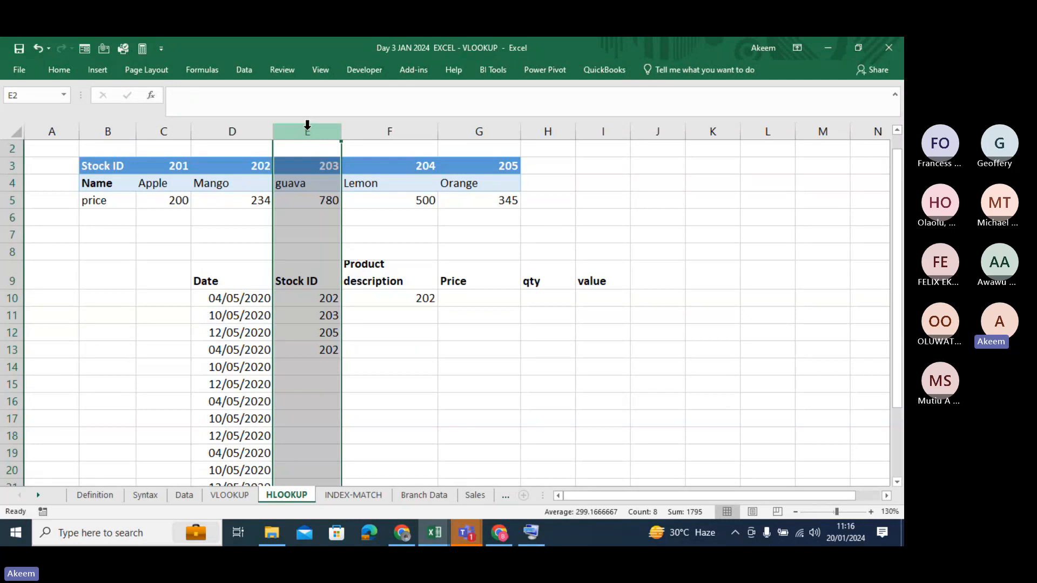
left_click(829, 435)
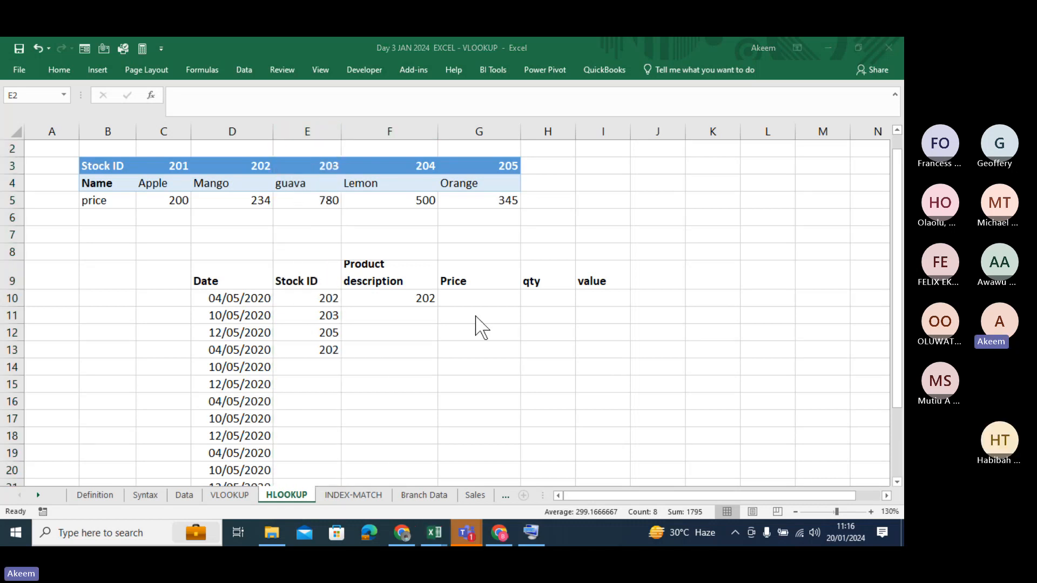
left_click(324, 132)
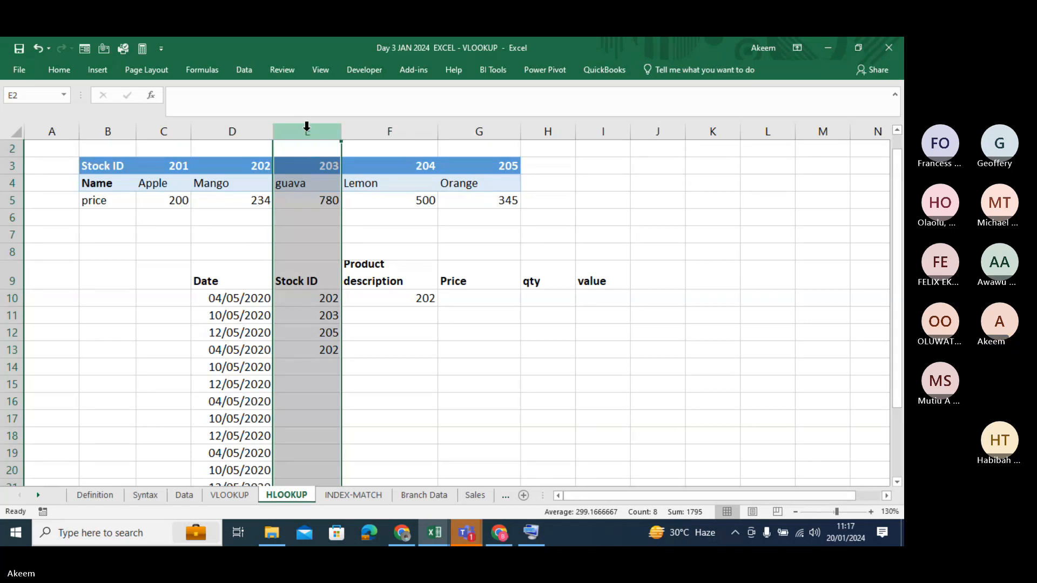
left_click(7, 296)
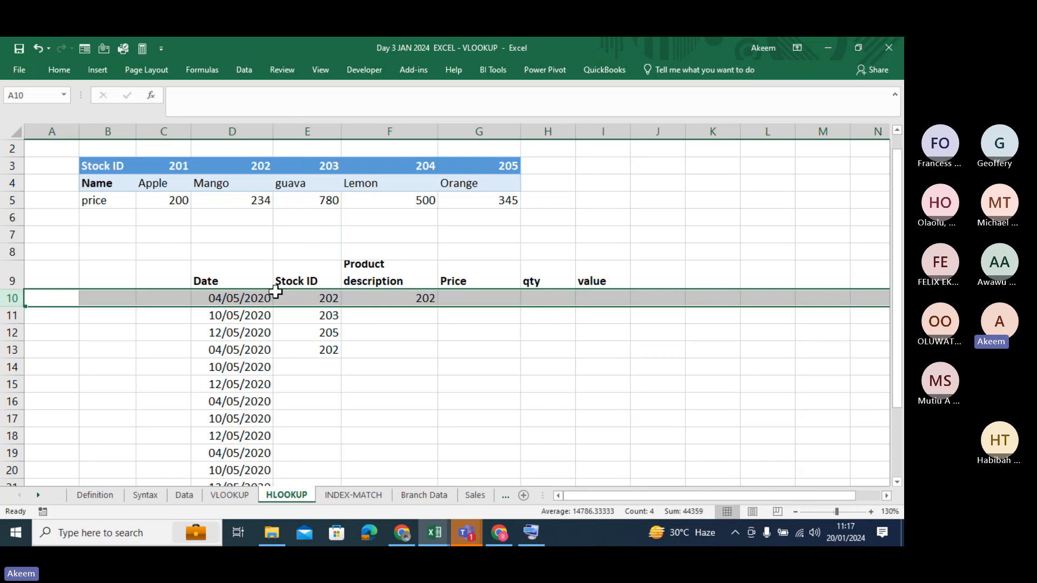
left_click(394, 302)
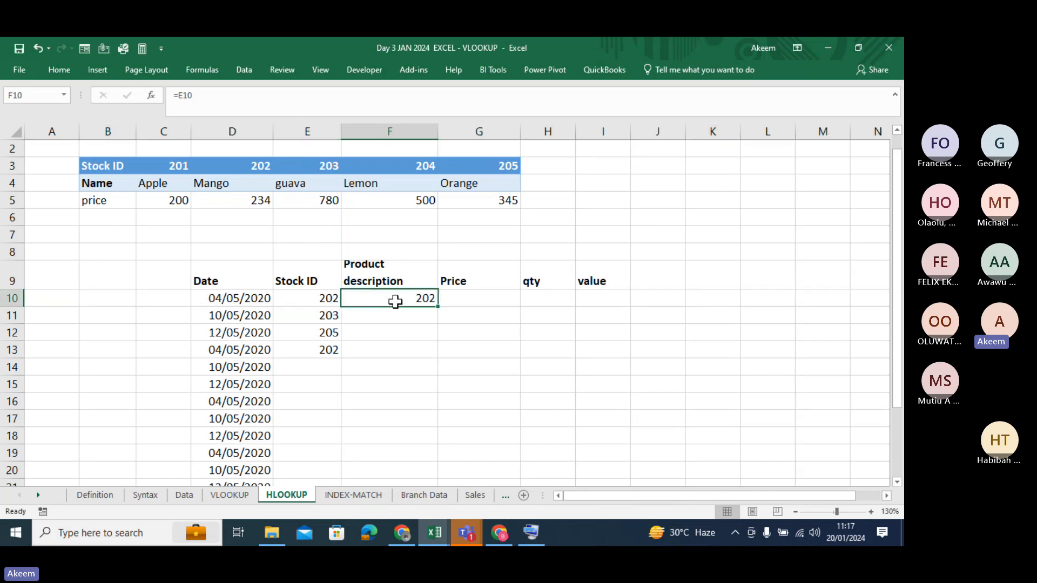
type("=")
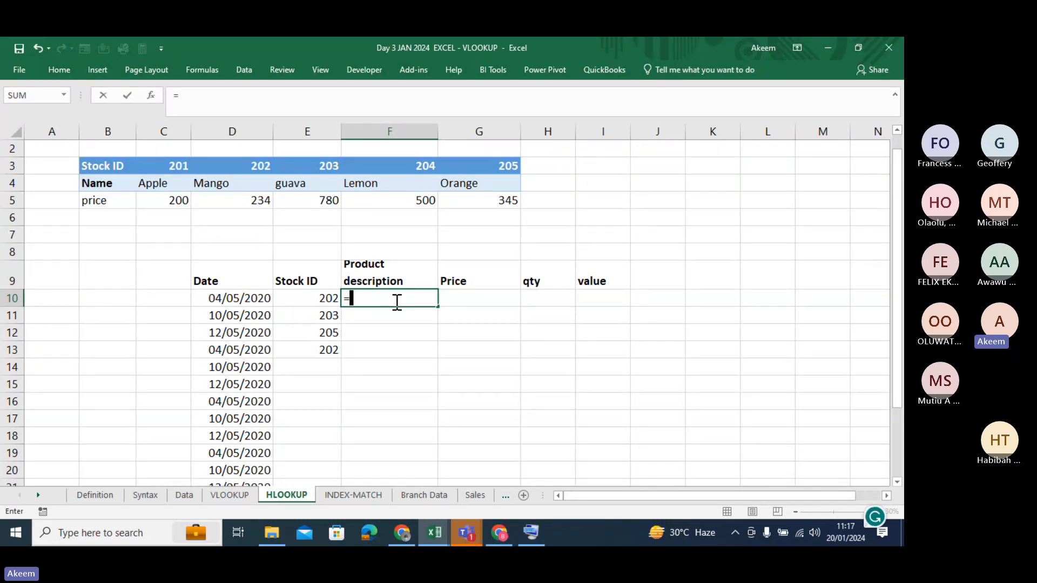
type("vloo")
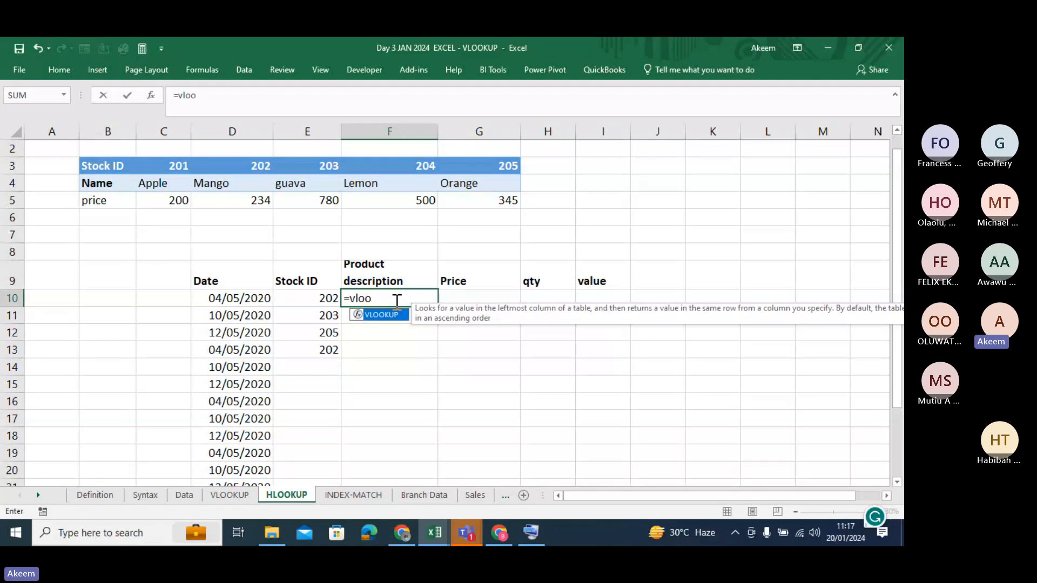
key("Tab")
left_click(316, 300)
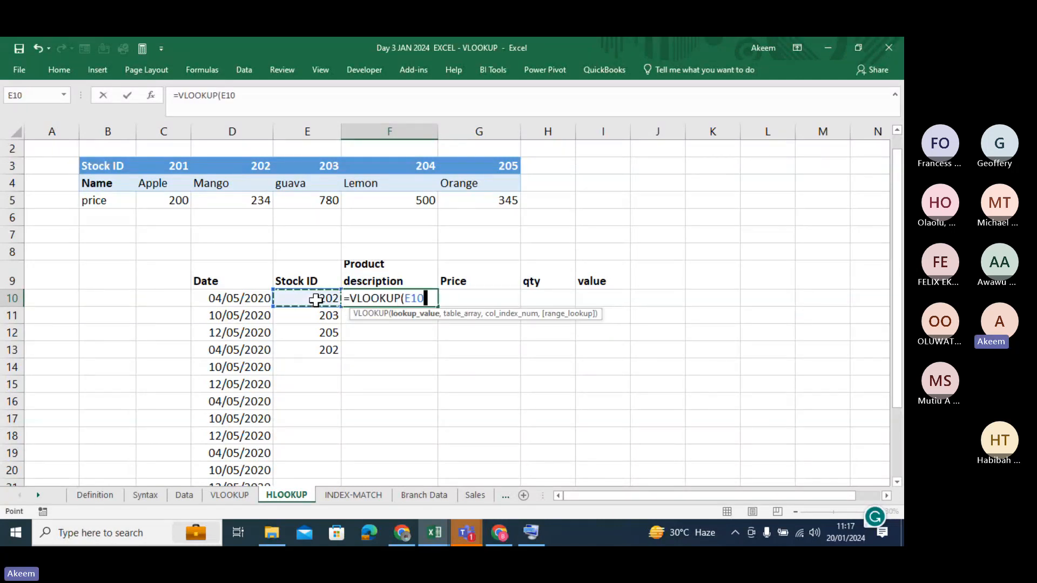
type(",")
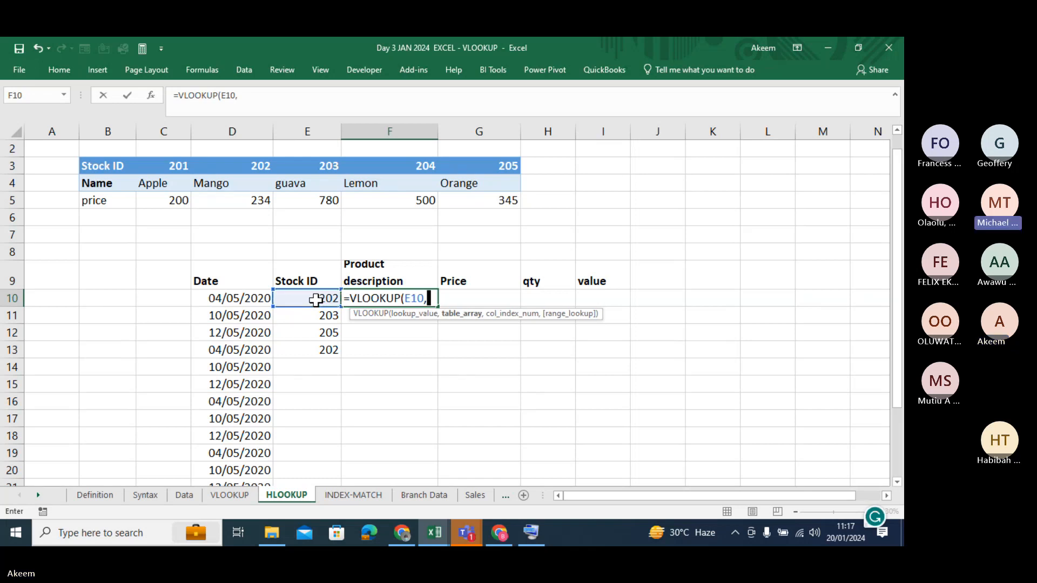
key("BackSpace")
key("BackSpace")
key("BackSpace")
key("BackSpace")
key("BackSpace")
key("BackSpace")
key("BackSpace")
key("BackSpace")
key("BackSpace")
key("BackSpace")
key("BackSpace")
key("BackSpace")
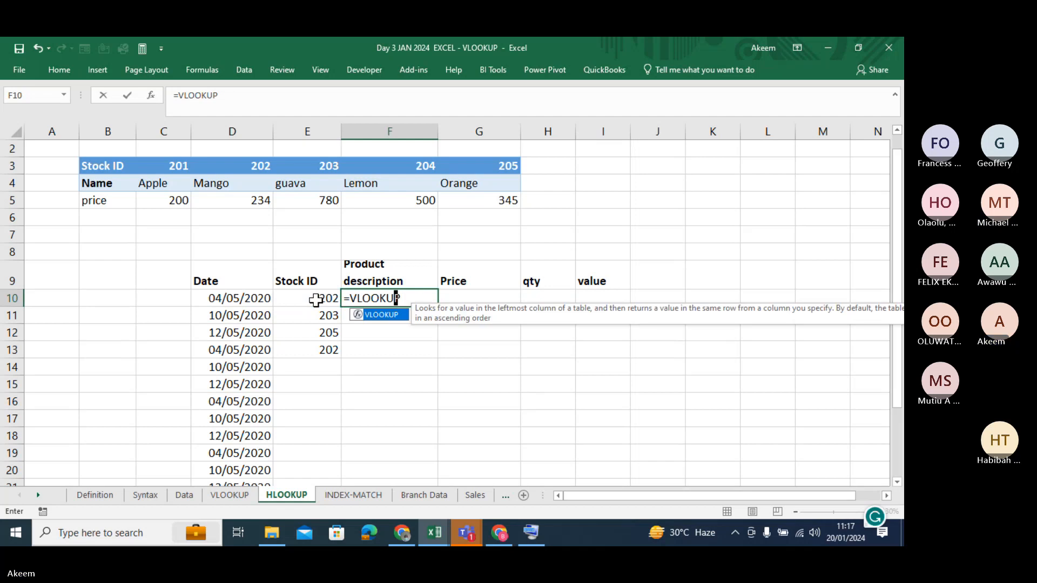
Step: Begin an HLOOKUP formula in F10 with E10 as the lookup value and the absolute range $B$3:$G$5 as the table
type("hlo")
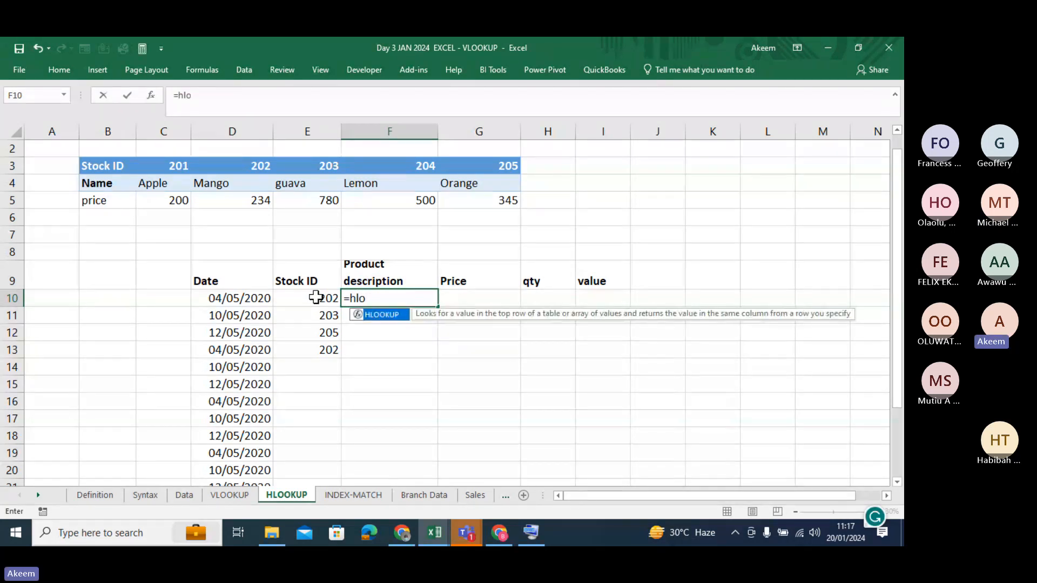
key("Tab")
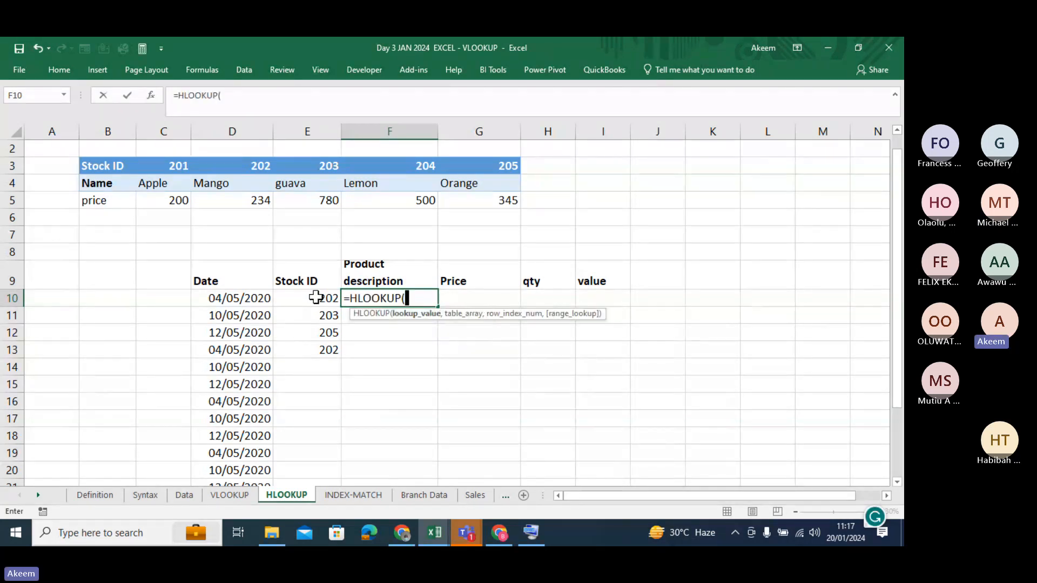
left_click(313, 297)
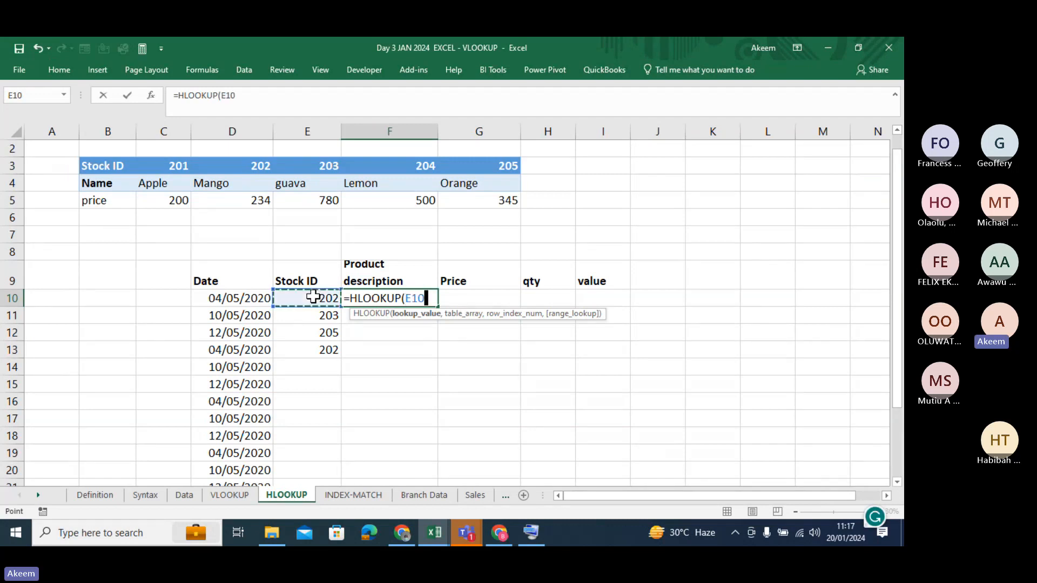
type(",")
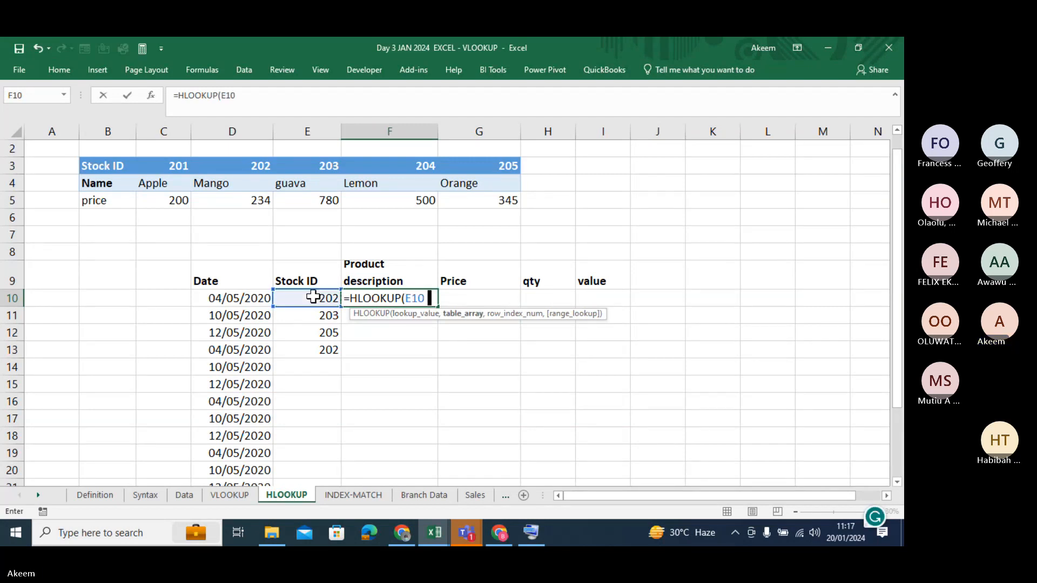
left_click(105, 161)
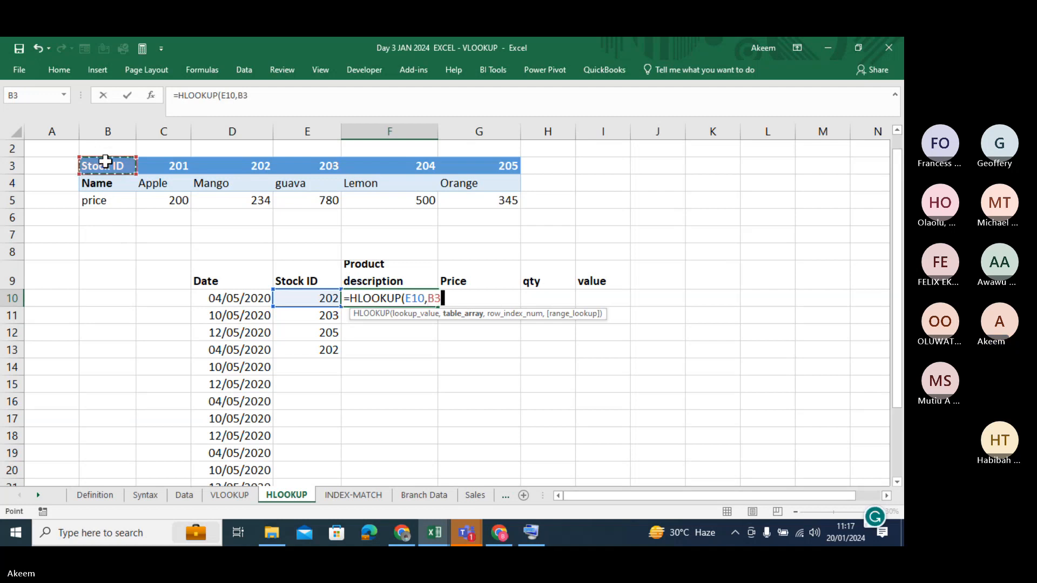
key("ctrl+shift+Right")
key("ctrl+shift+Down")
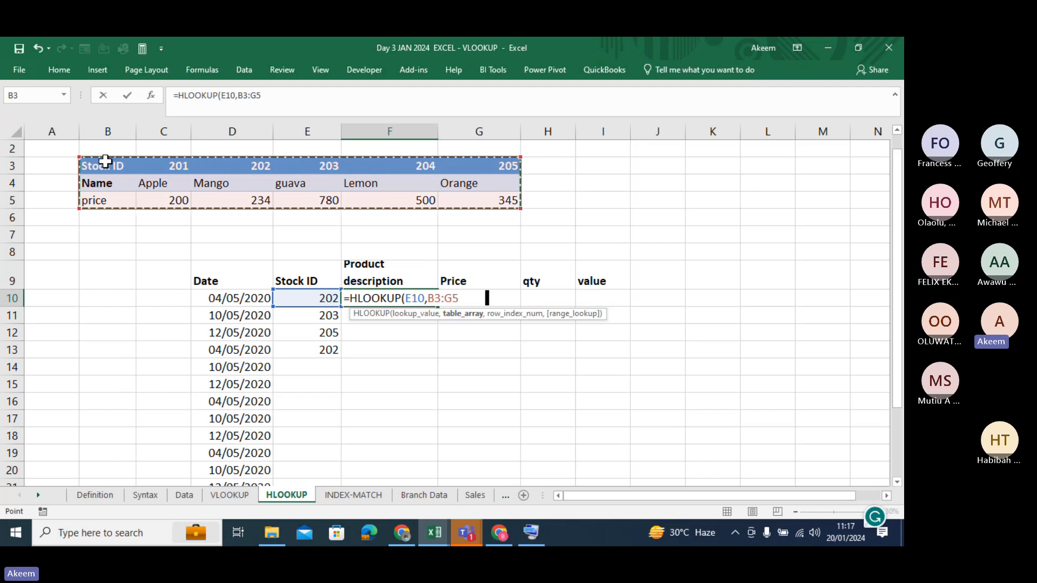
key("F4")
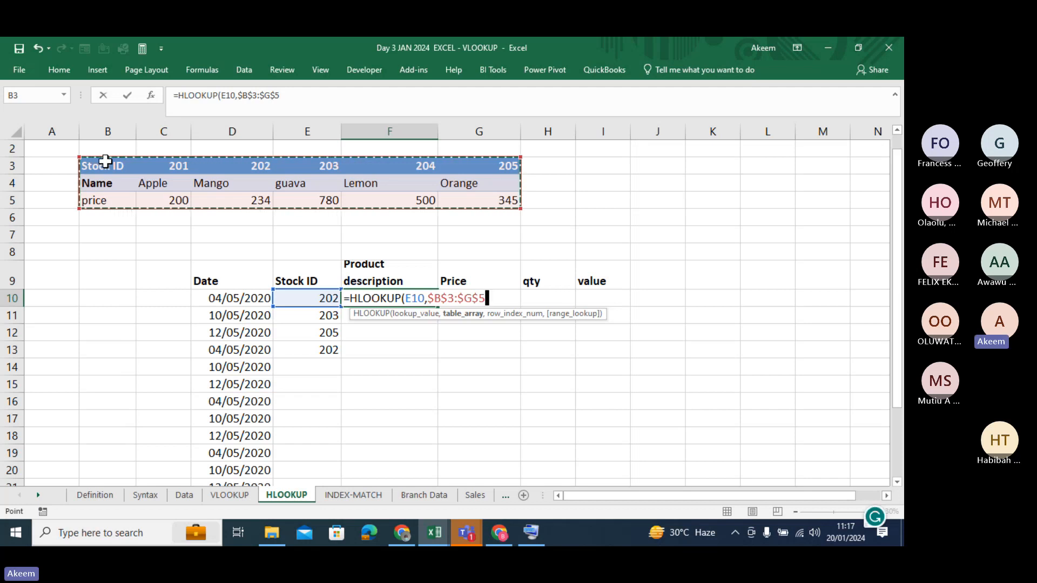
Step: Complete the HLOOKUP in F10 with row index 2 and FALSE for an exact match
type(",")
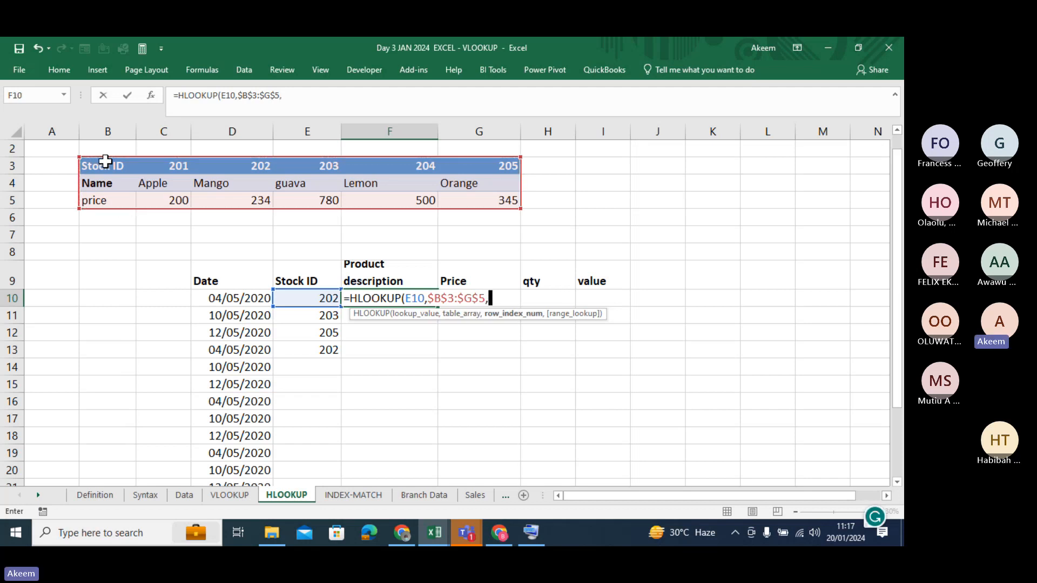
type("2")
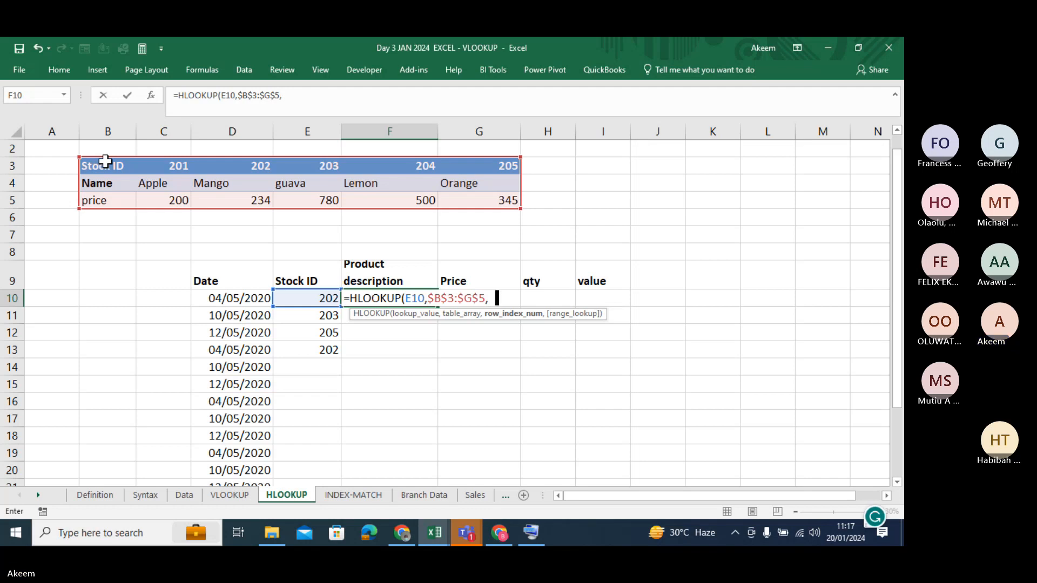
type(",")
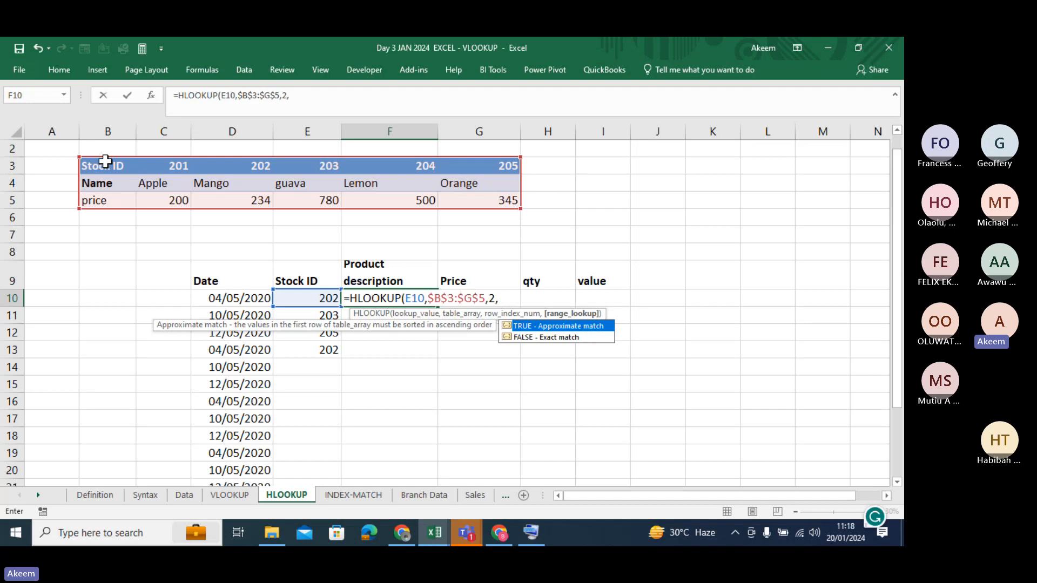
type("f")
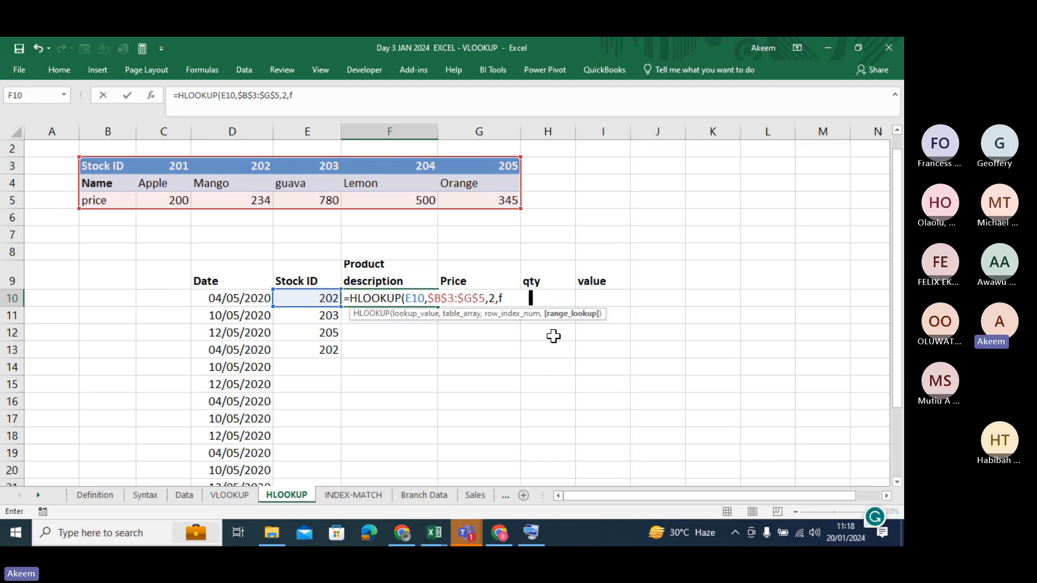
key("Tab")
key("Return")
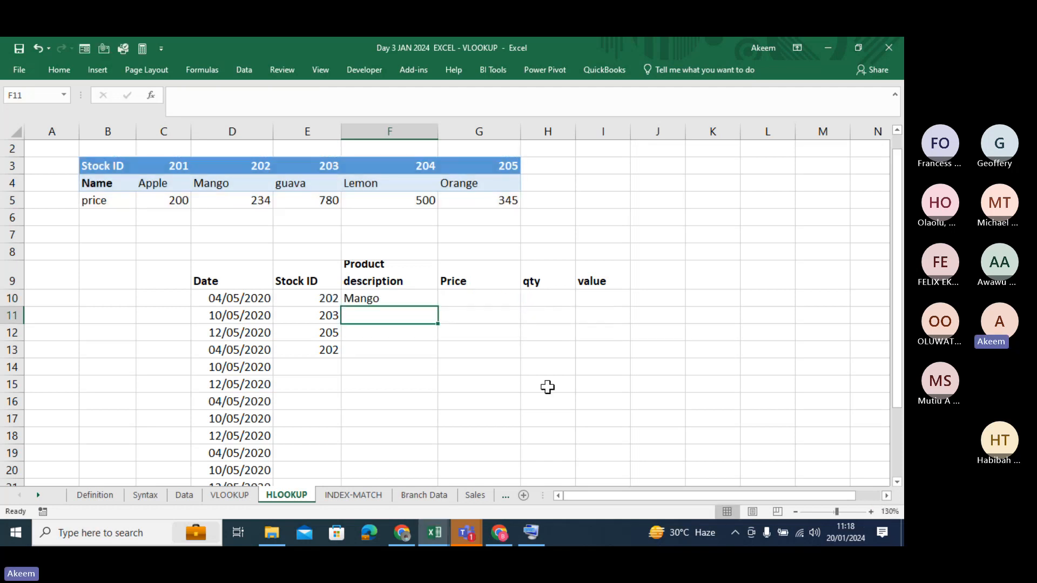
Step: Fill the HLOOKUP formula from F10 down through F15
left_click(417, 297)
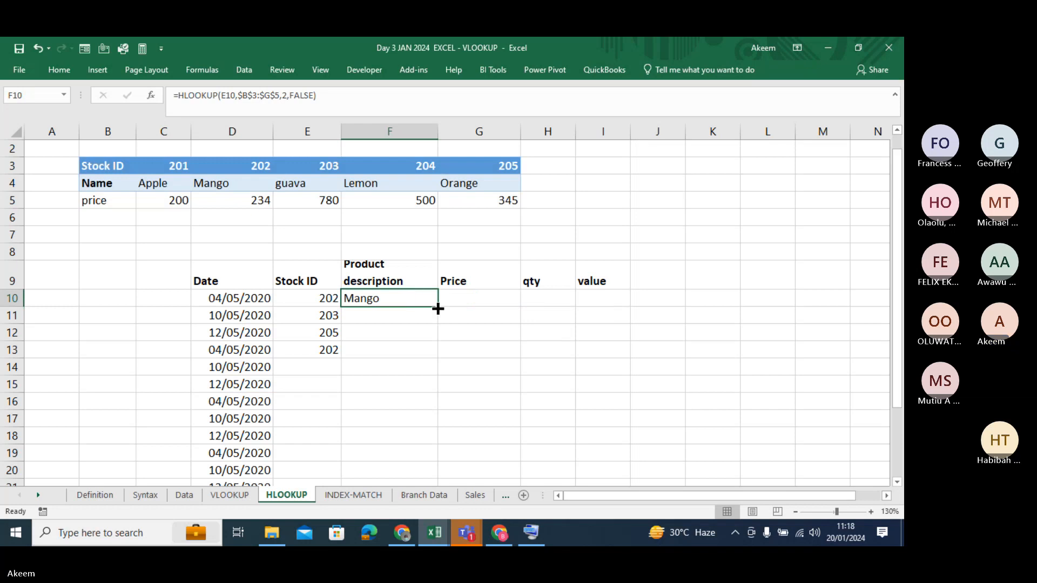
left_click_drag(438, 309, 439, 390)
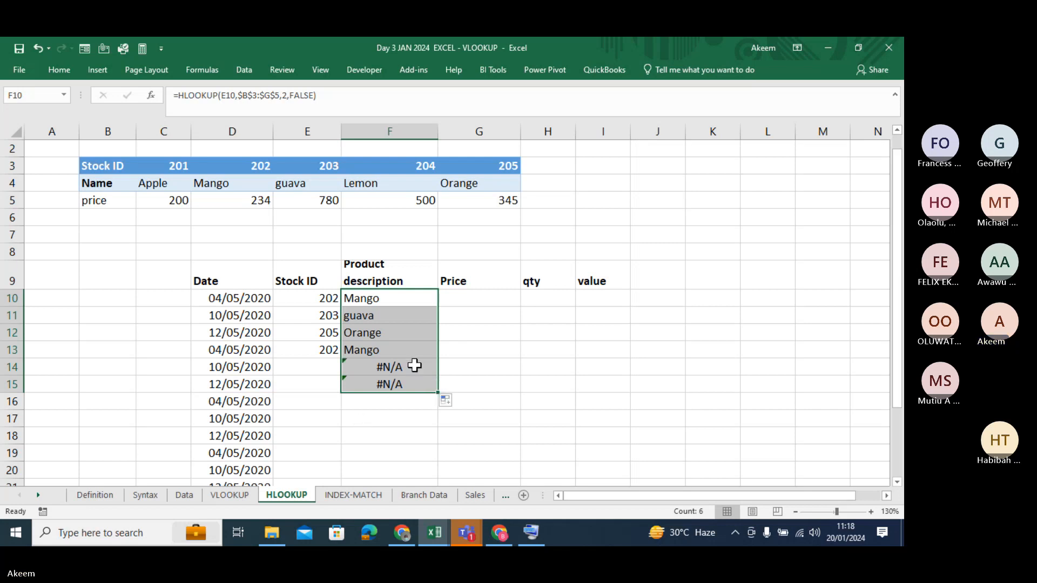
left_click_drag(322, 295, 322, 353)
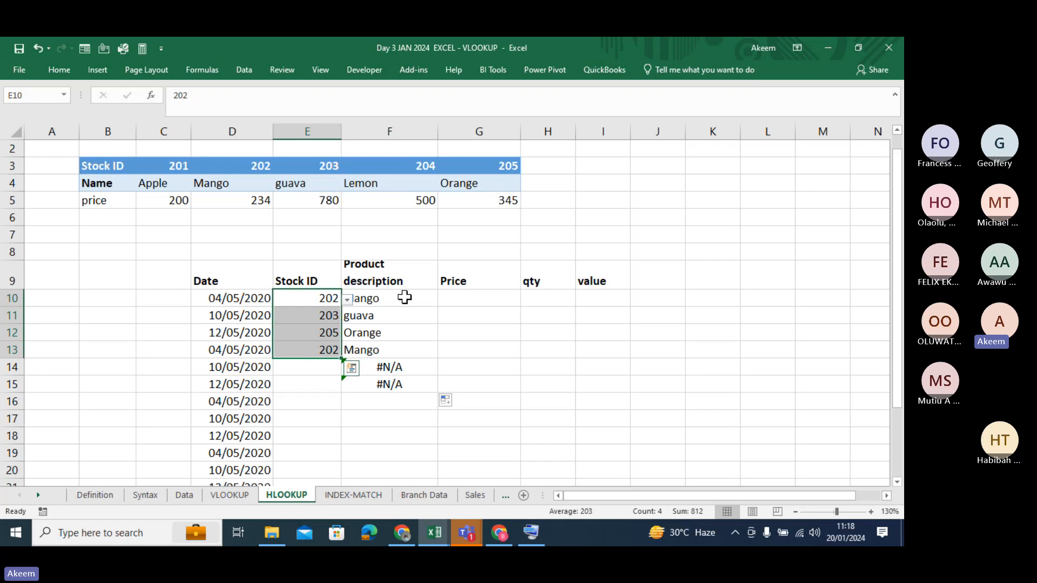
Step: Fill the HLOOKUP formulas from F10:F13 across into G10:G13 and check the lookup cell used in G10
left_click_drag(405, 297, 514, 363)
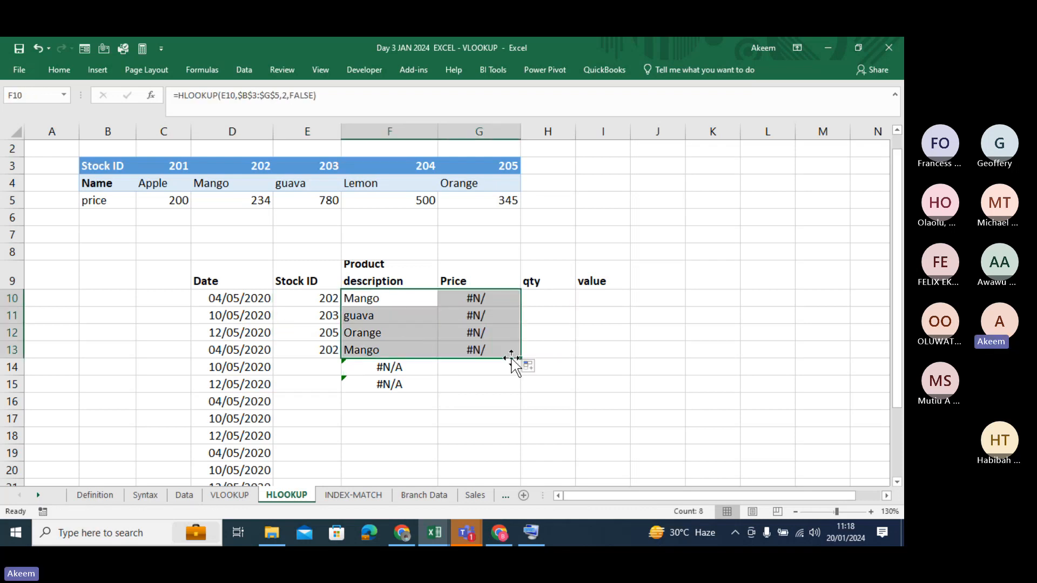
double_click(486, 298)
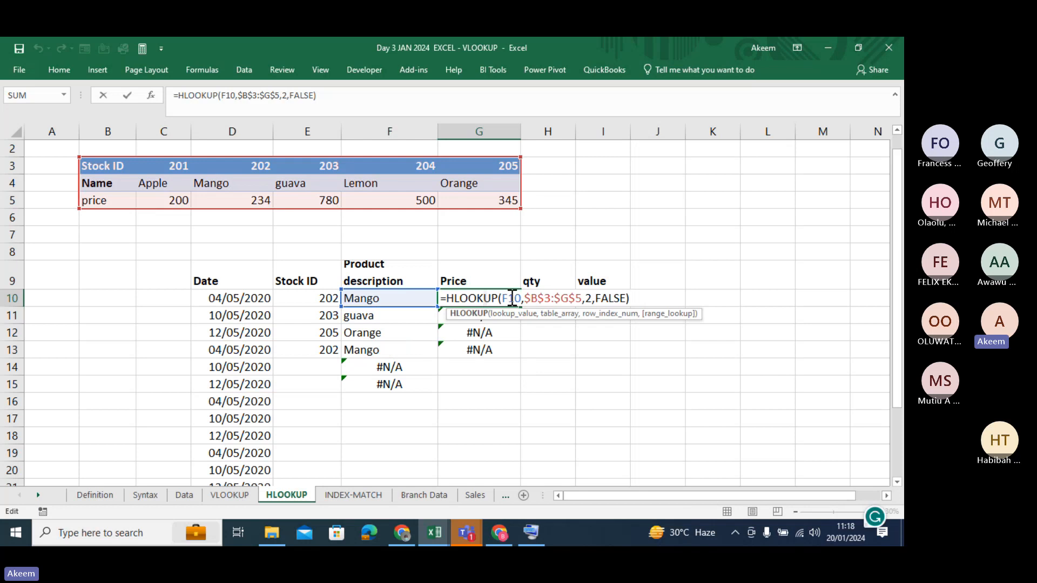
left_click(511, 298)
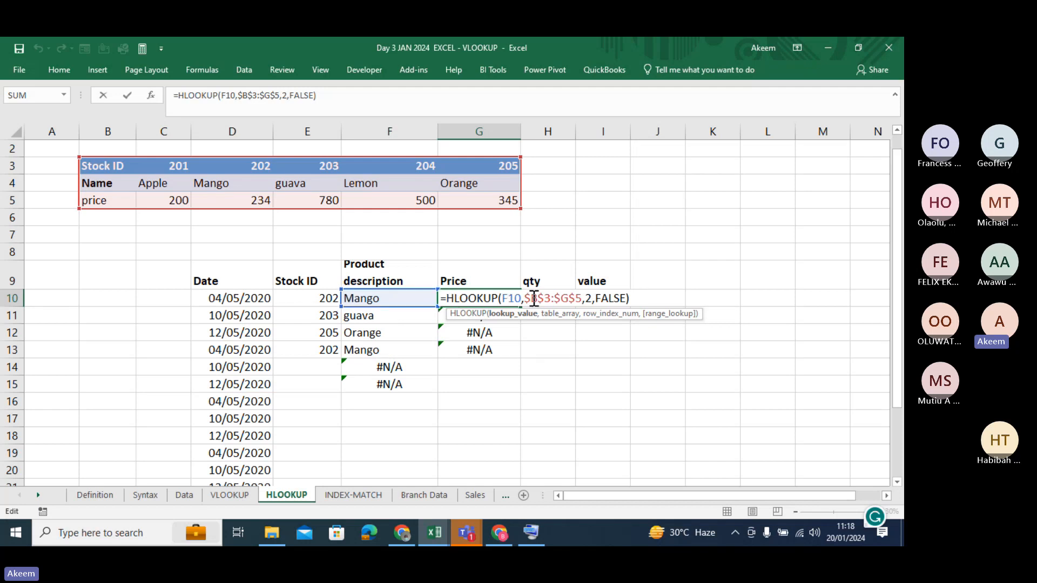
key("Return")
Step: Compare the lookup value references in the HLOOKUP formulas of cells F10 and G10
double_click(366, 298)
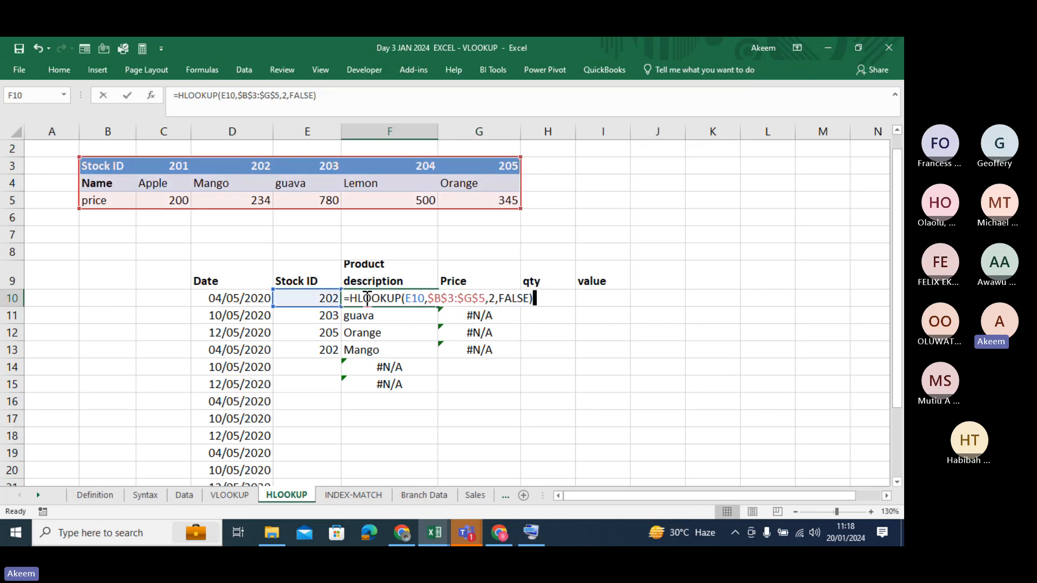
key("Return")
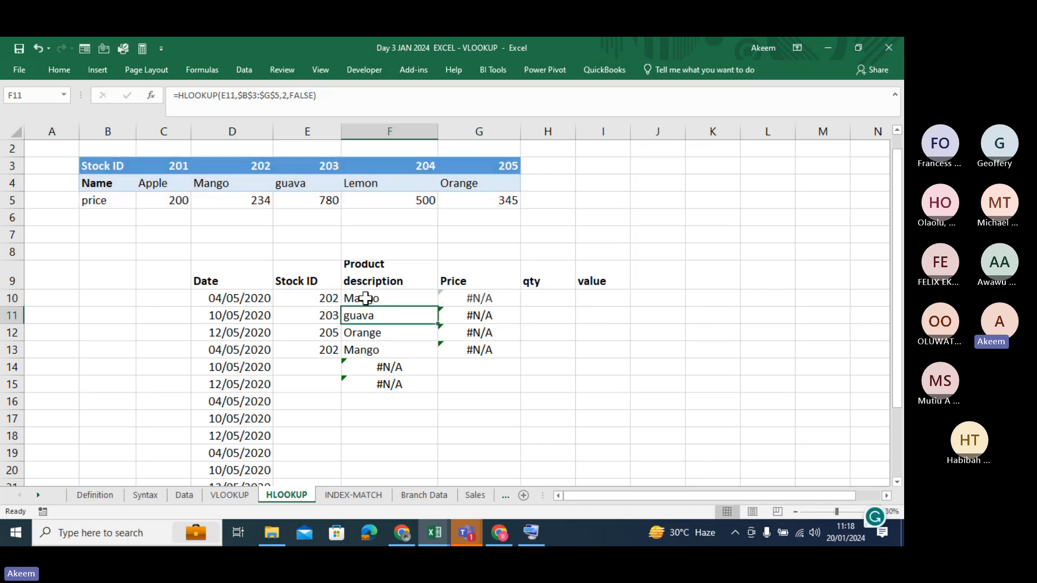
left_click(474, 297)
double_click(479, 298)
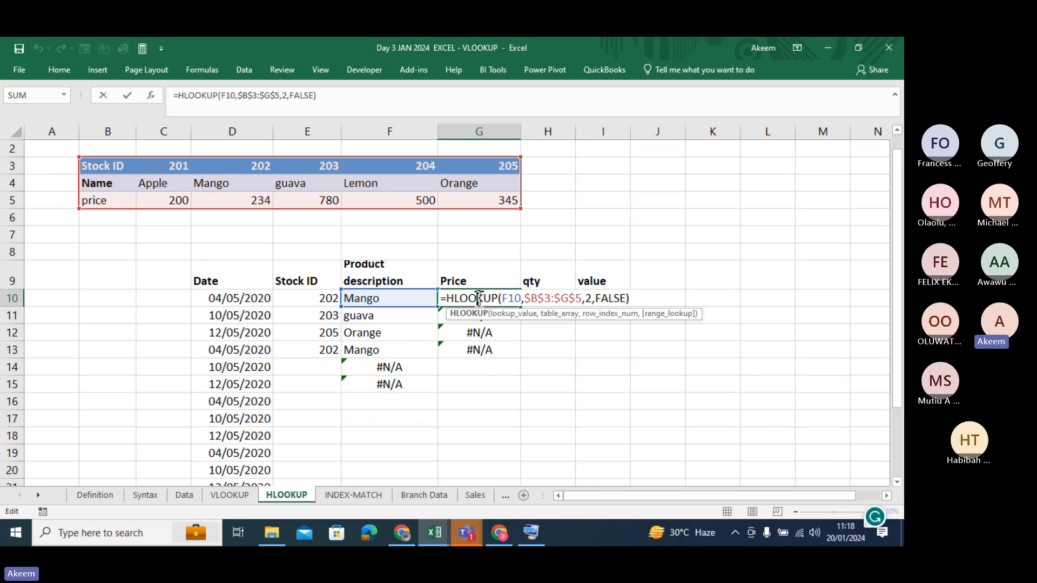
key("Return")
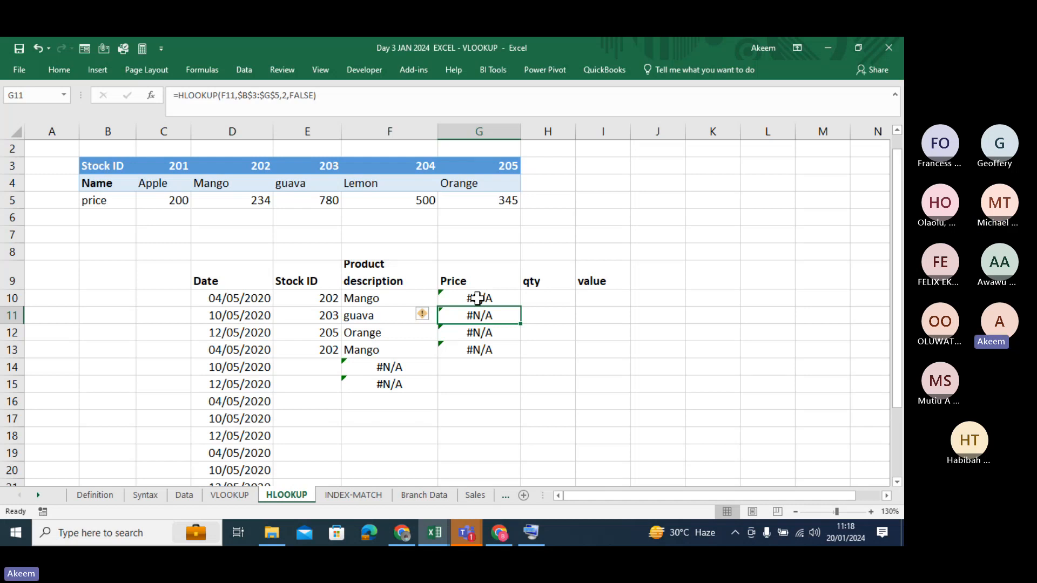
left_click(389, 296)
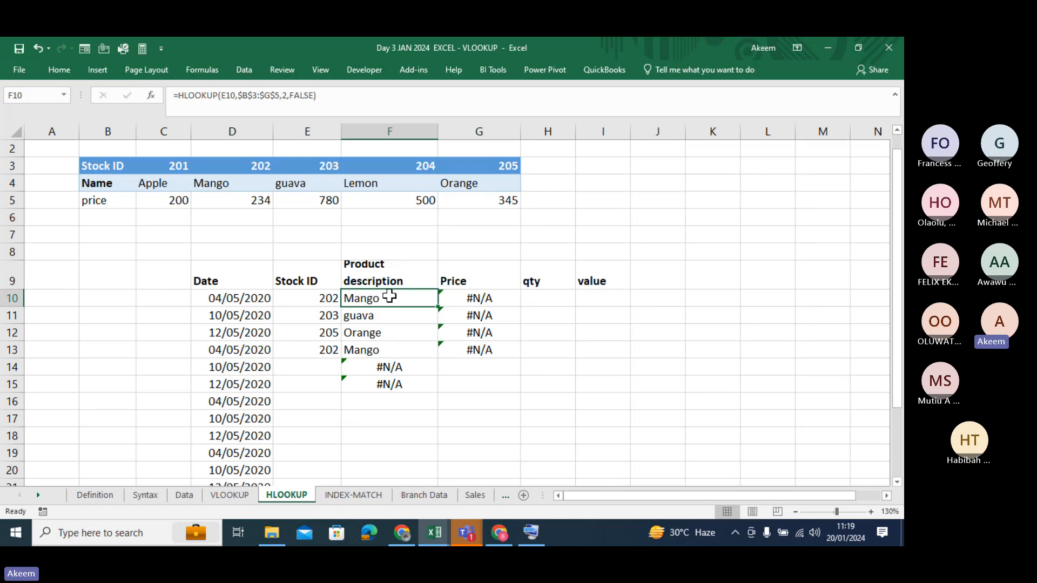
double_click(389, 296)
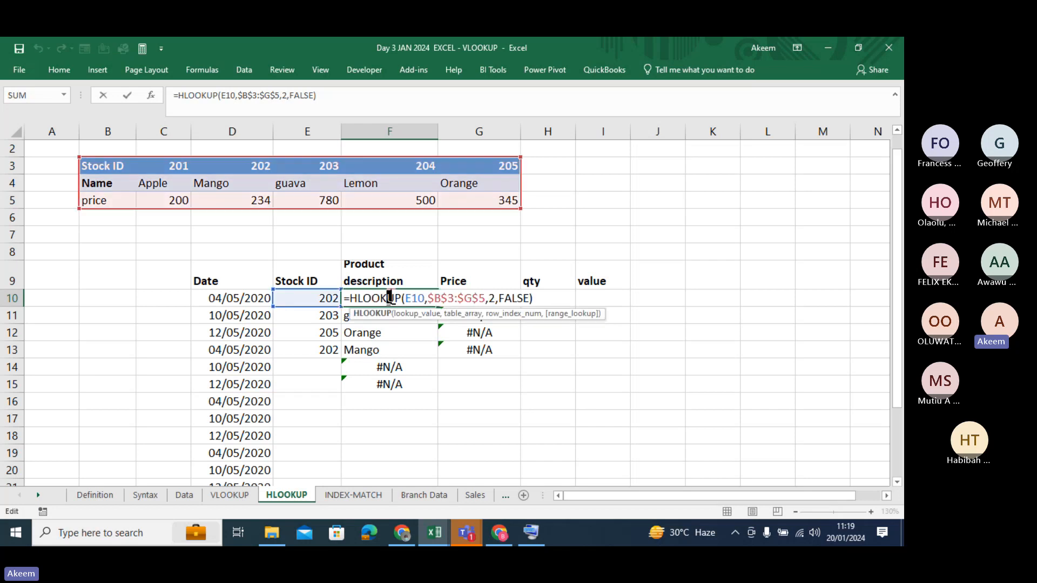
key("Return")
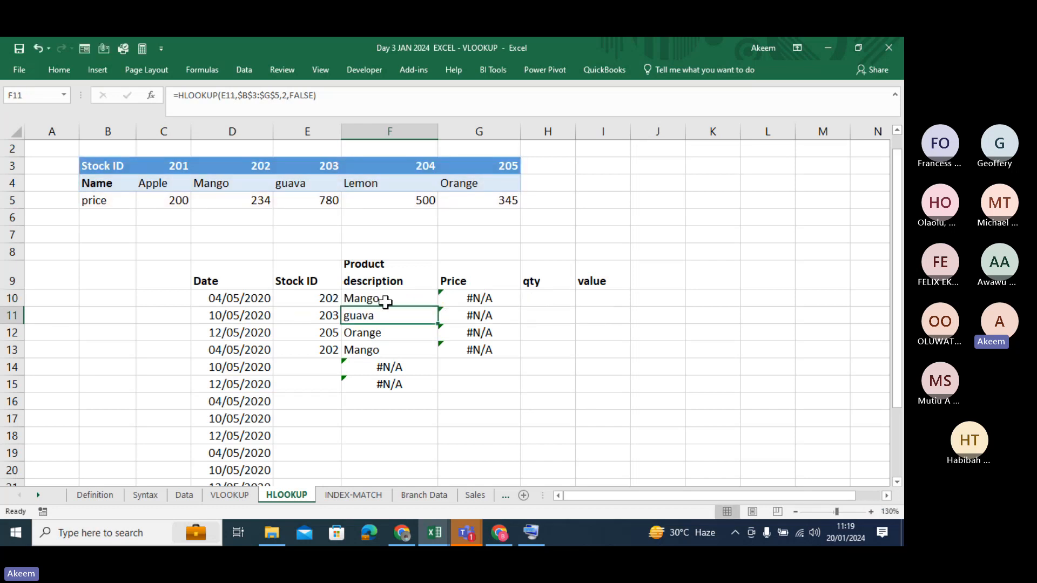
Step: Refill the HLOOKUP formula from F10 down through F15 and check how the lookup reference shifts from F10 to F13
left_click(389, 296)
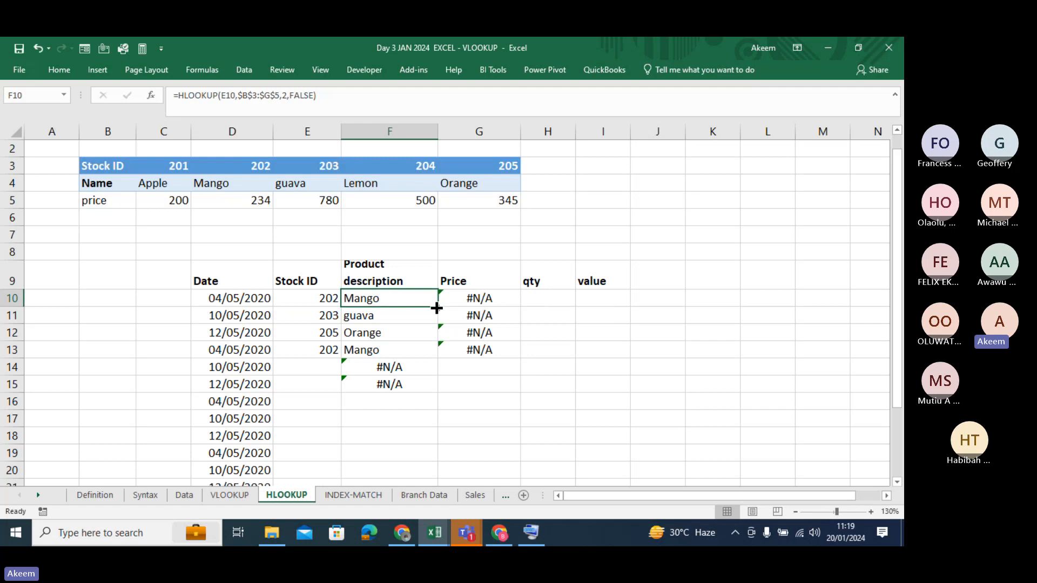
left_click_drag(436, 308, 433, 393)
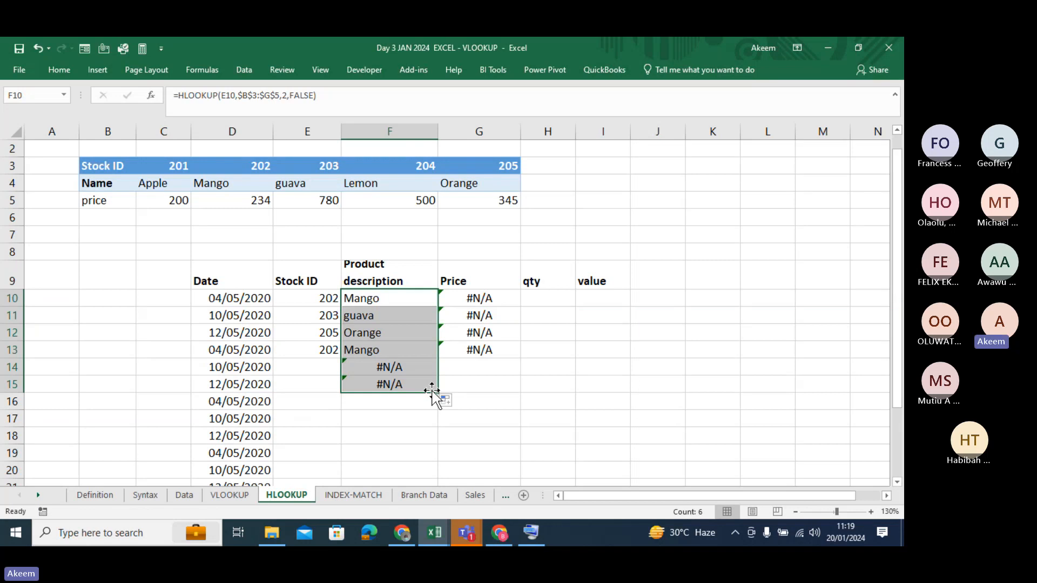
left_click(407, 292)
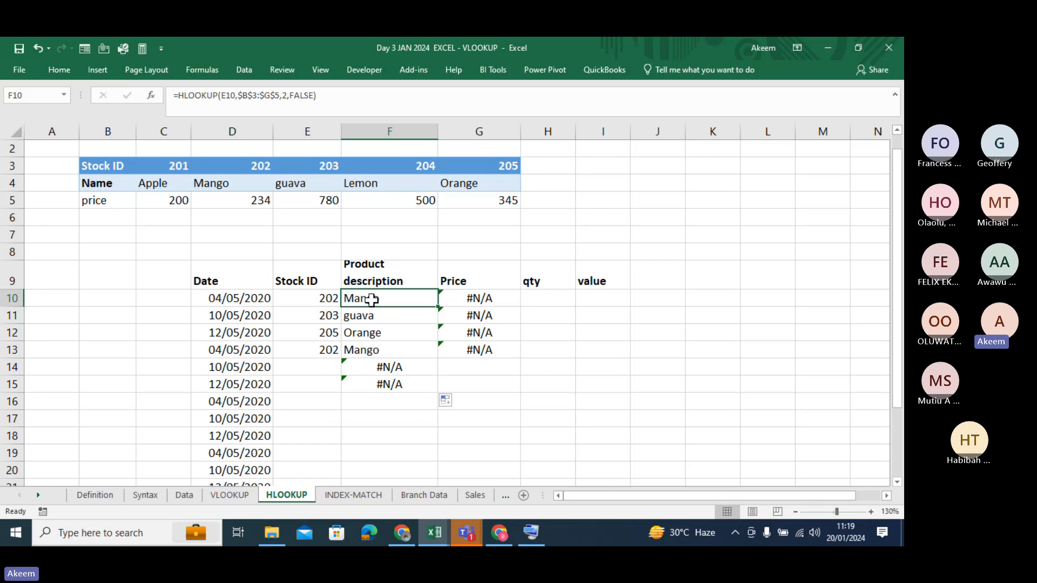
key("Down")
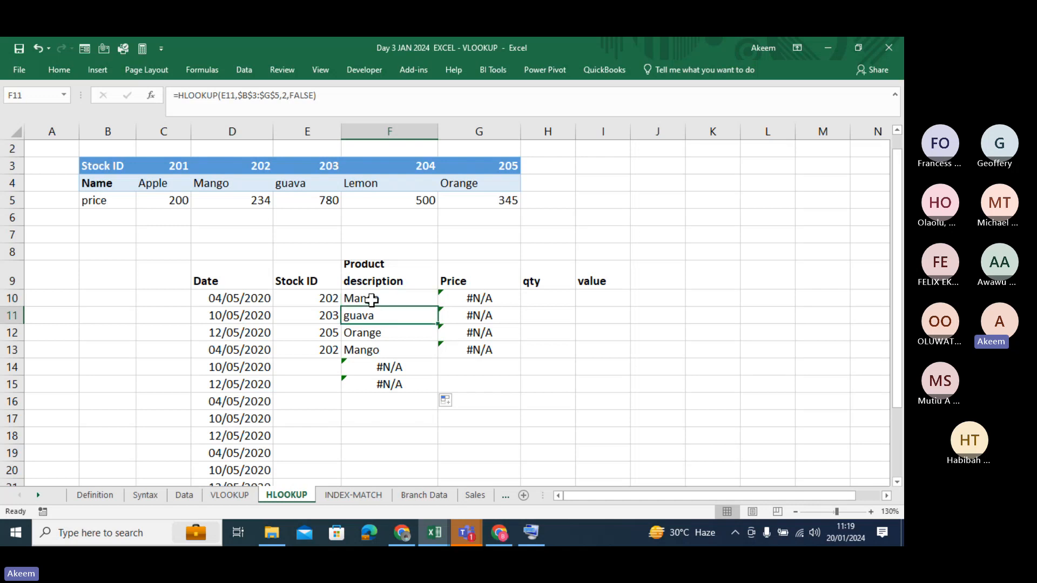
key("Down")
key("Down")
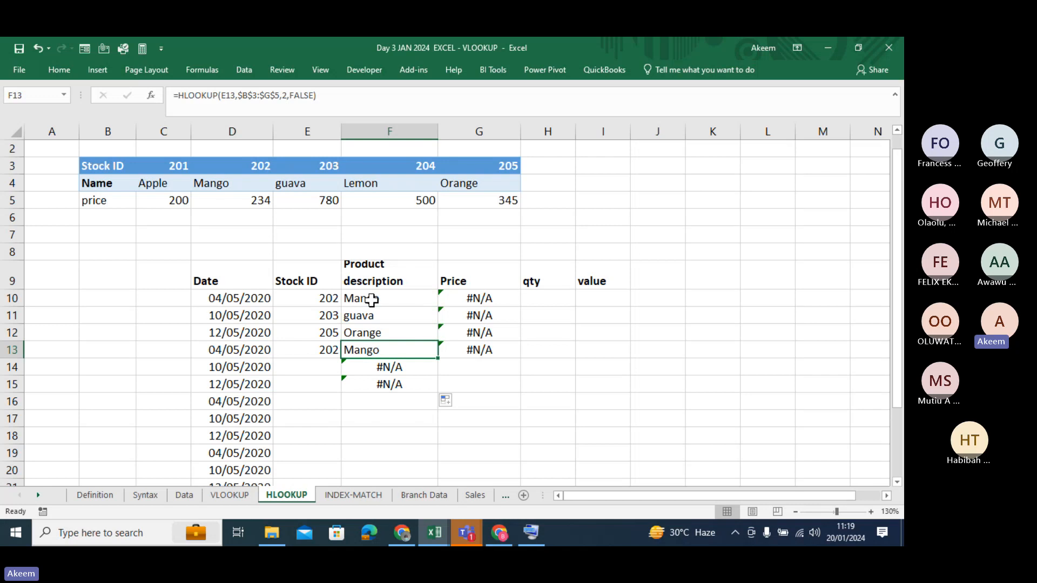
left_click(372, 300)
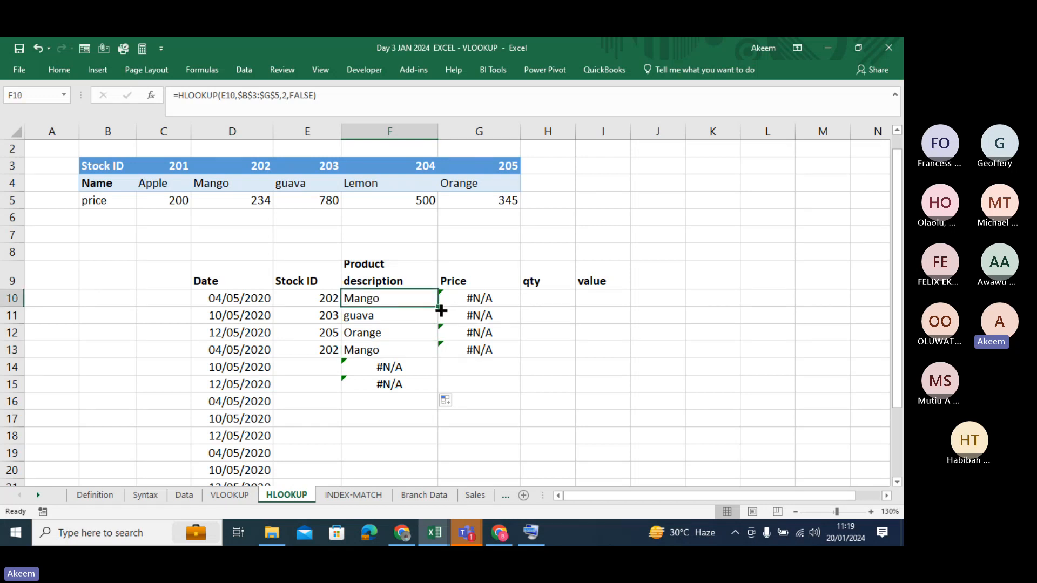
Step: Check which cell the HLOOKUP formula in G10 uses as its lookup value
left_click_drag(441, 307, 486, 300)
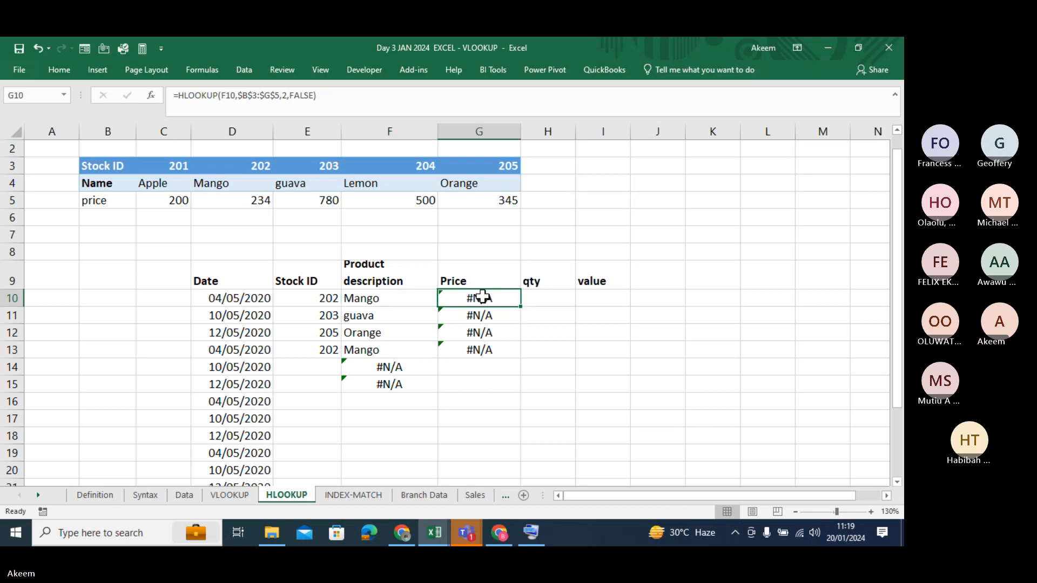
double_click(484, 297)
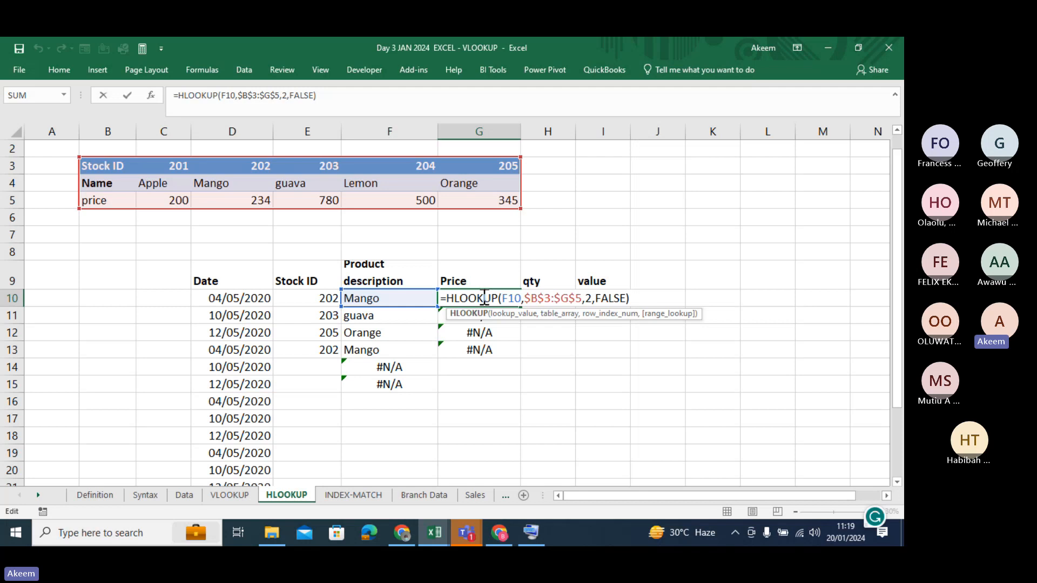
key("Return")
Step: Lock the column of the lookup value in F10's HLOOKUP formula so it reads $E10
left_click(366, 298)
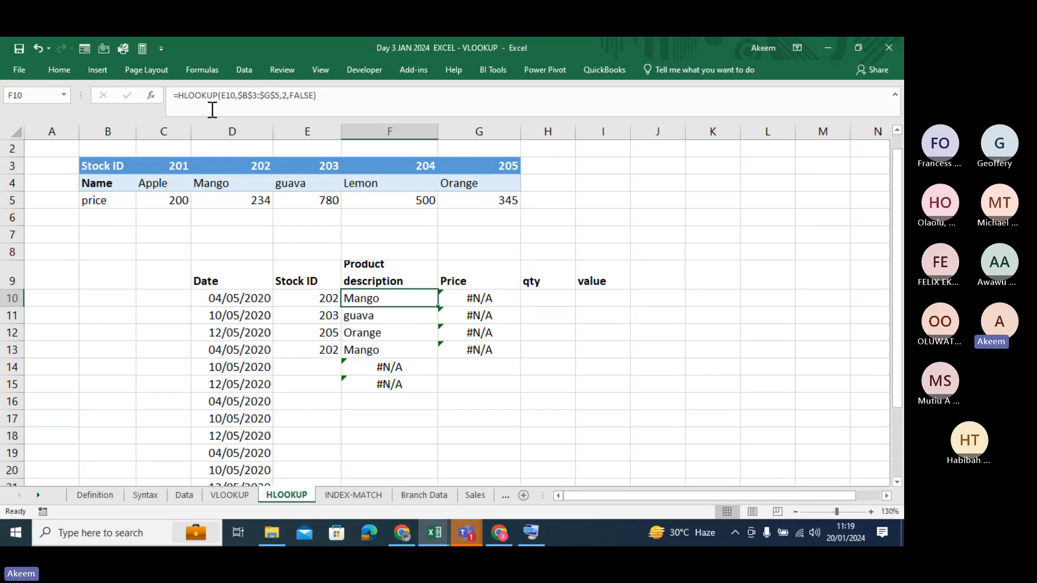
left_click(227, 95)
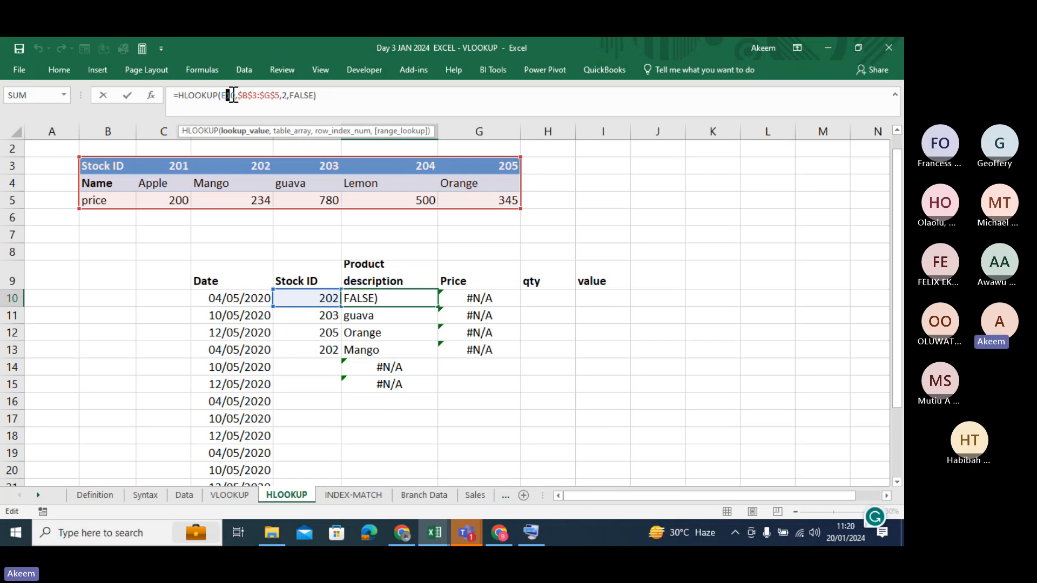
key("F4")
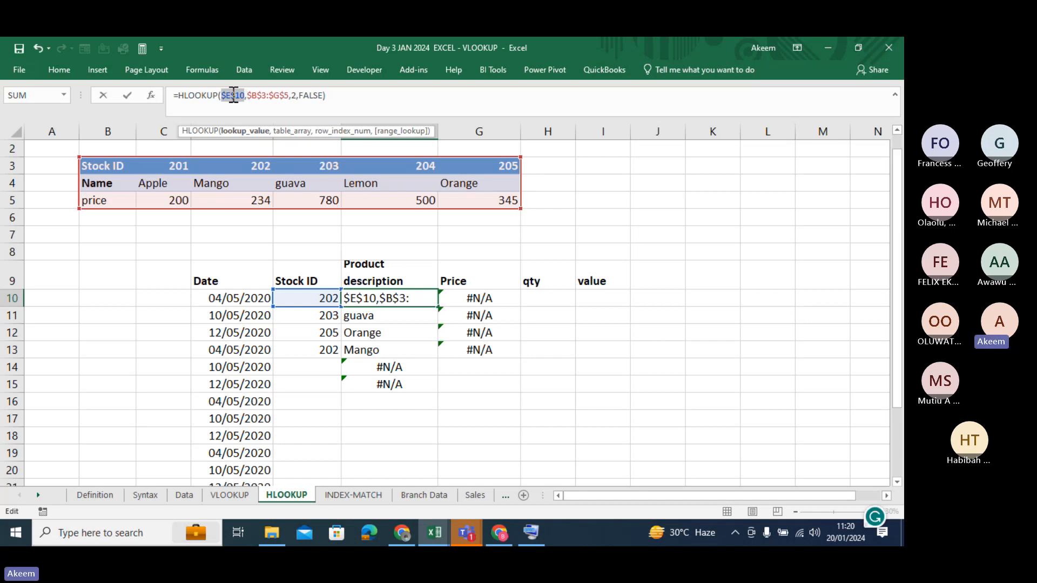
key("F4")
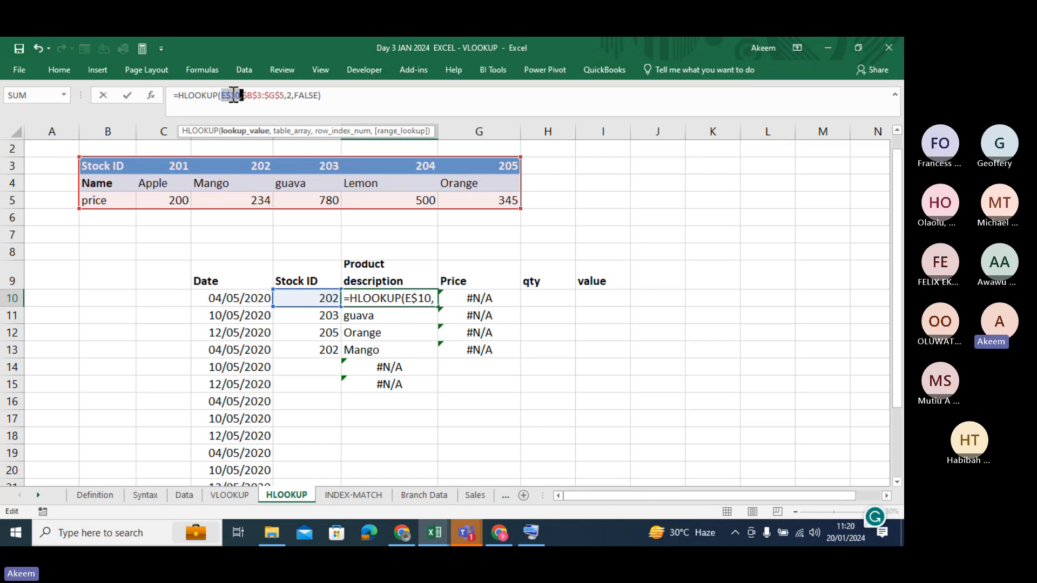
key("F4")
key("Return")
Step: Fill the HLOOKUP formula from F10 across into the Price cell G10
left_click(400, 297)
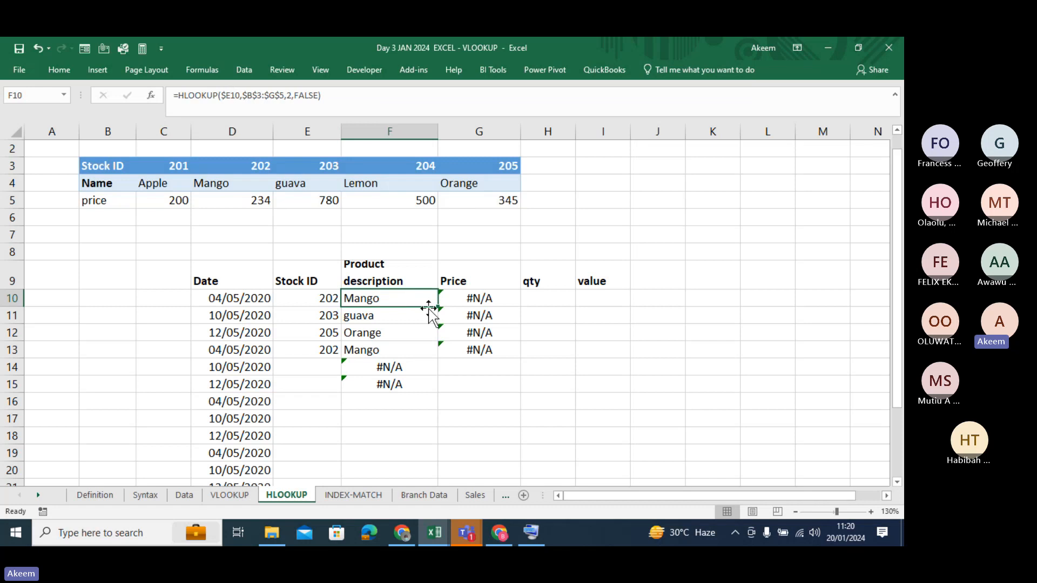
left_click_drag(437, 307, 487, 303)
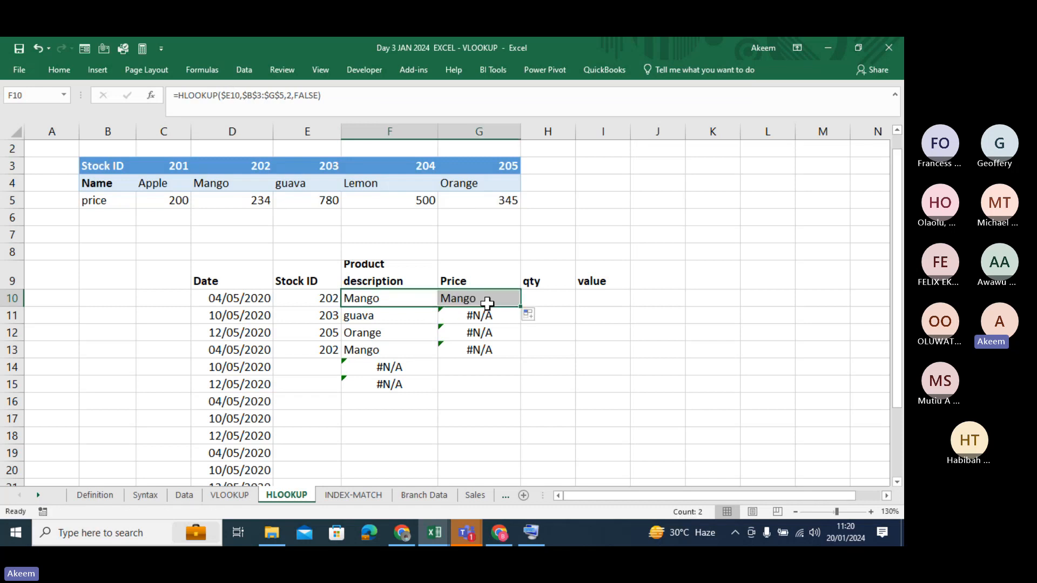
left_click(528, 314)
left_click(495, 296)
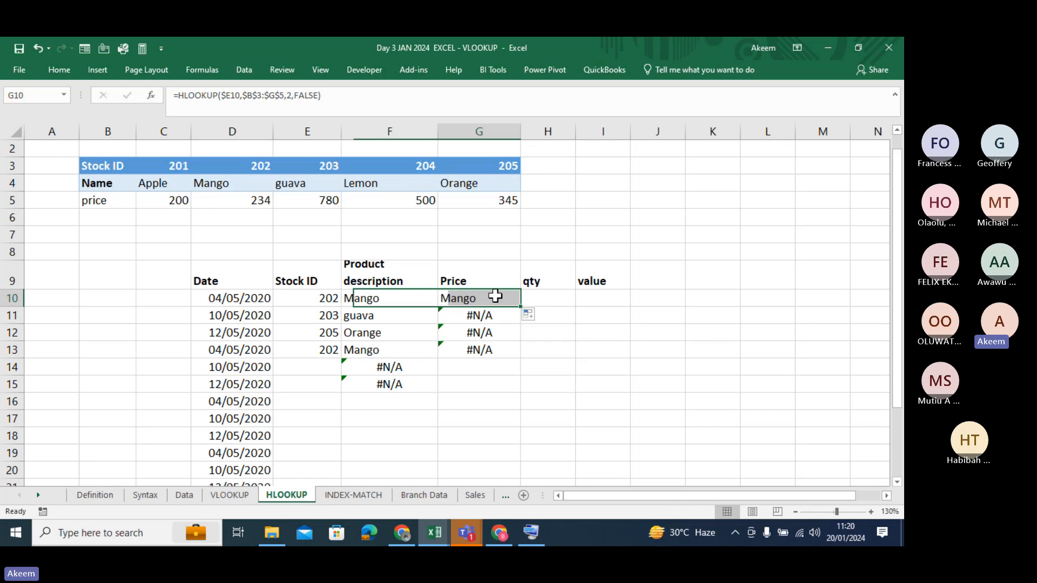
left_click(461, 297)
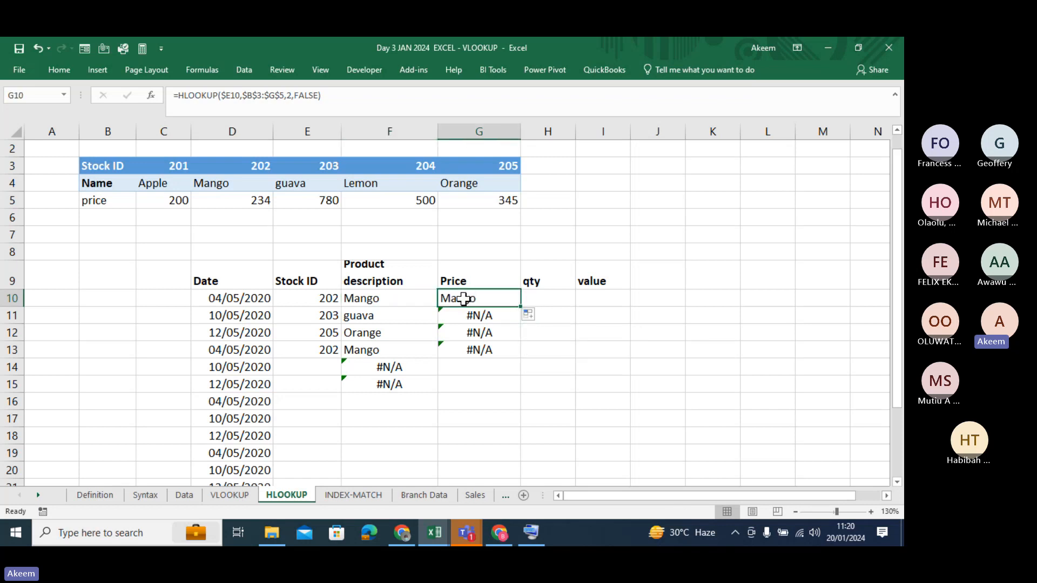
double_click(464, 298)
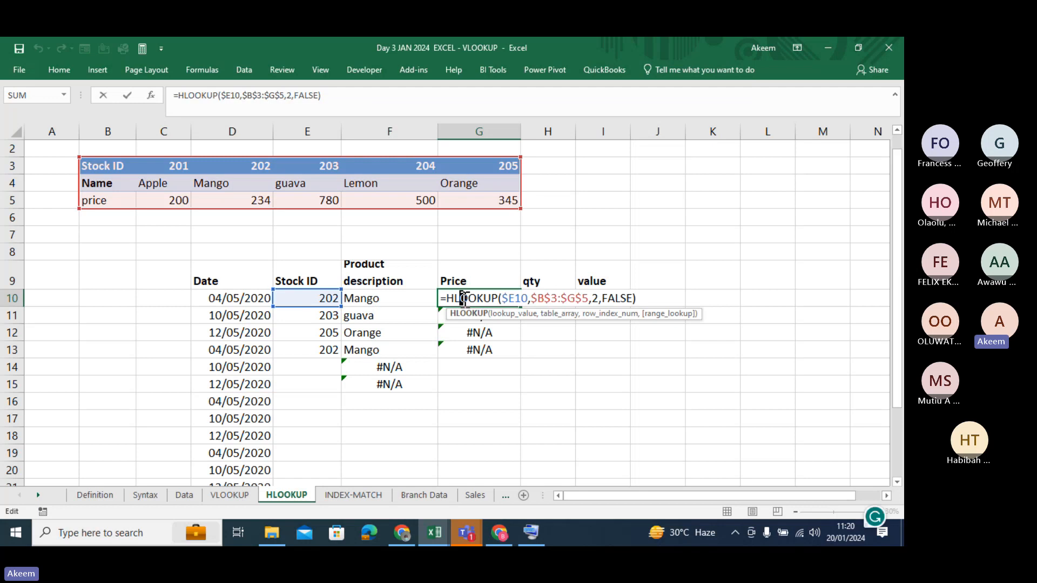
left_click(596, 300)
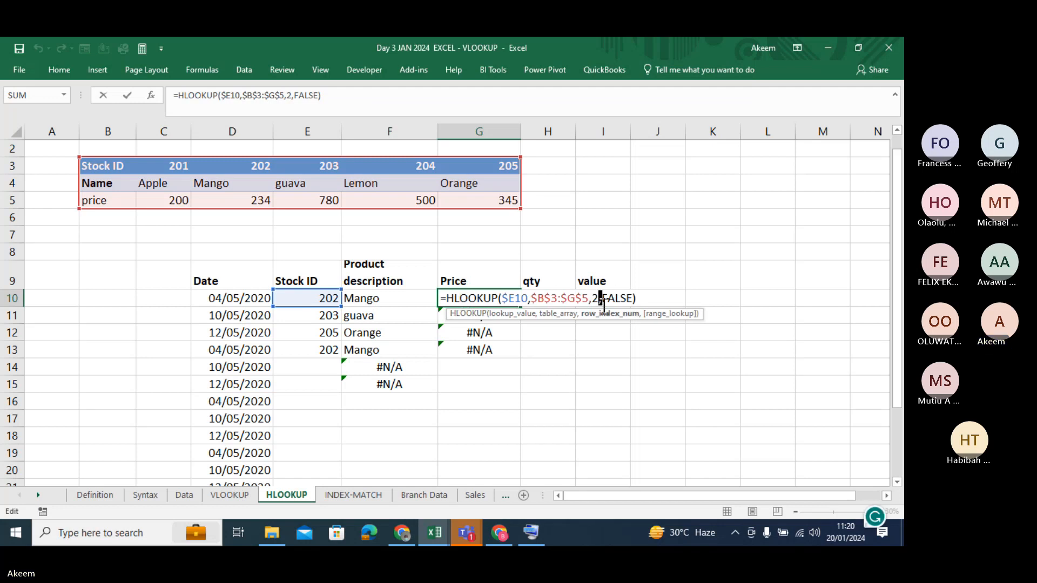
key("Return")
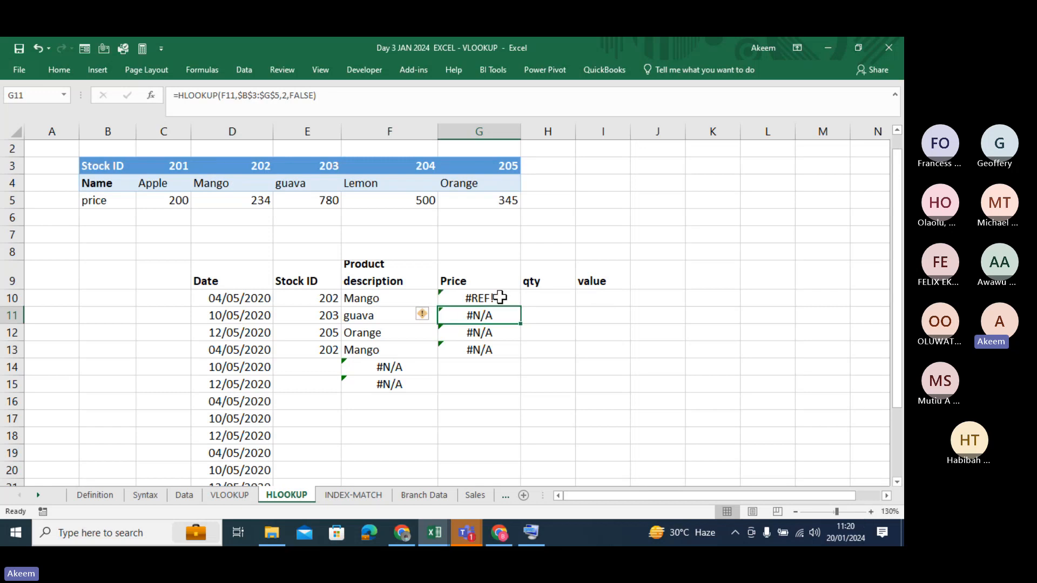
left_click(495, 297)
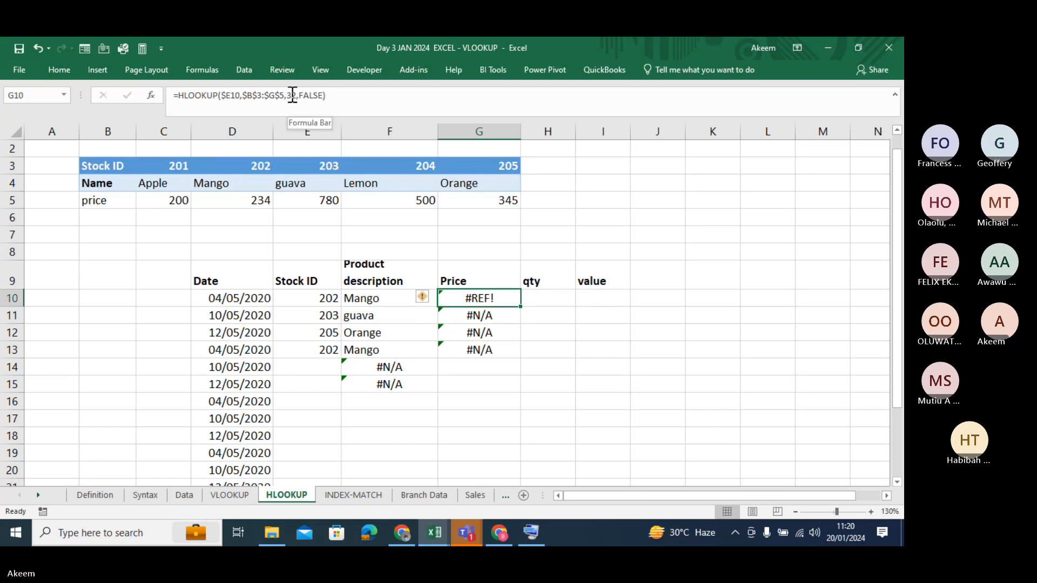
left_click(292, 95)
key("BackSpace")
type("2")
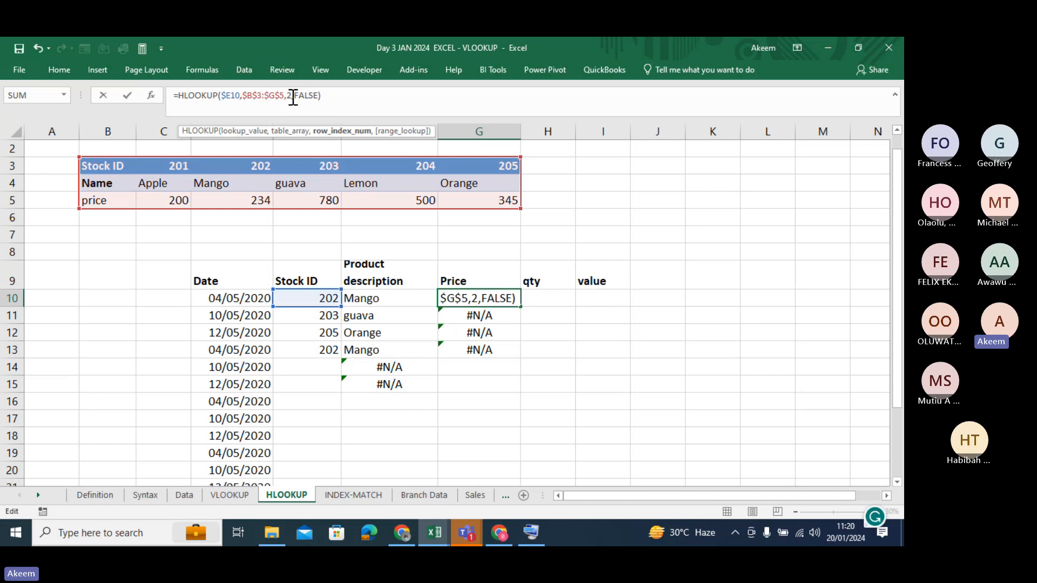
key("Return")
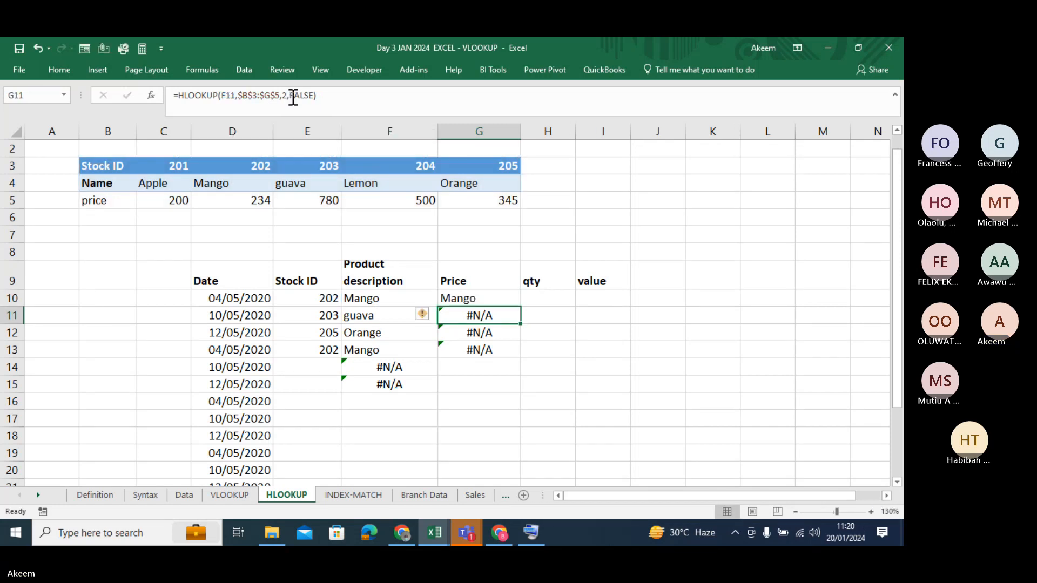
Step: Set the row index in G10's HLOOKUP formula to 3 to return the price
left_click(500, 300)
left_click(292, 95)
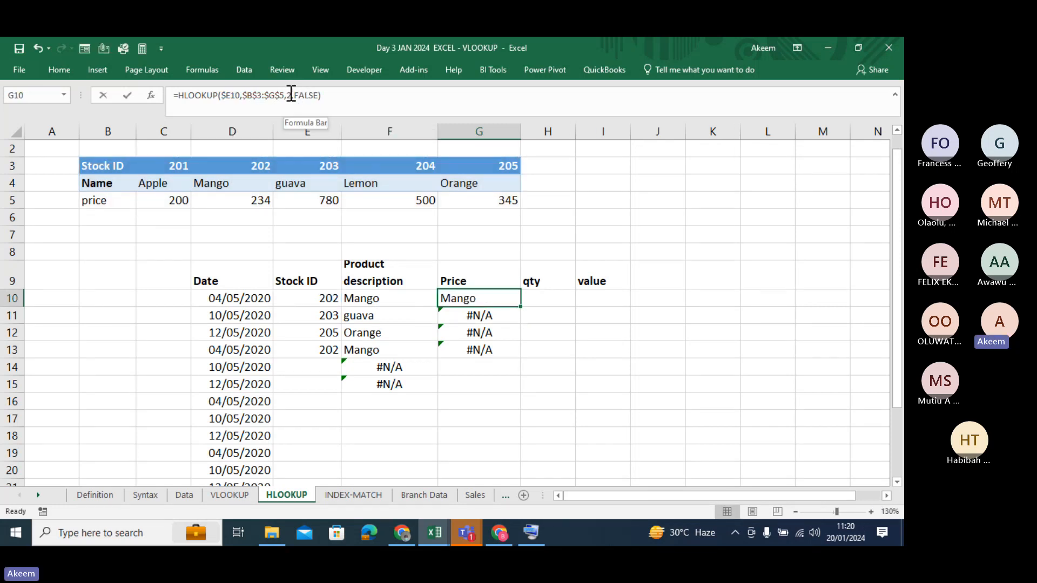
key("BackSpace")
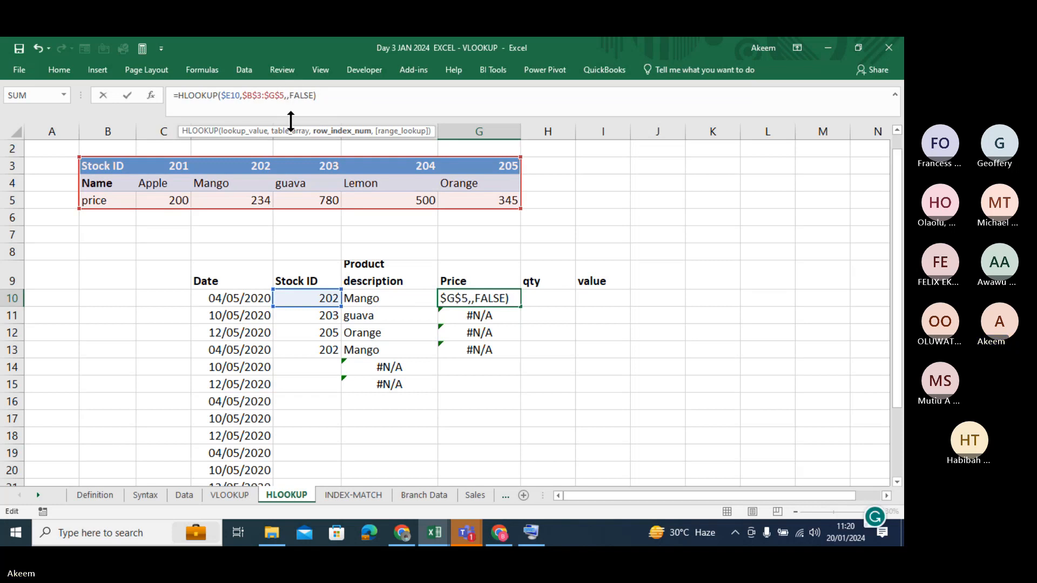
type("3")
key("Return")
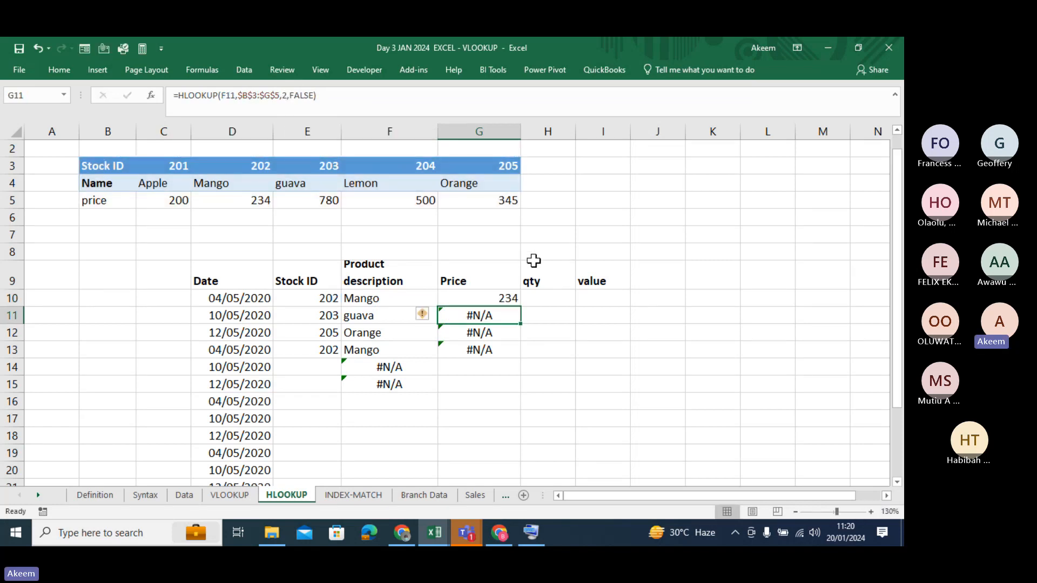
Step: Fill the Price formula from G10 down to G13 and enter quantities 2 and 4 in H10 and H11
left_click(511, 298)
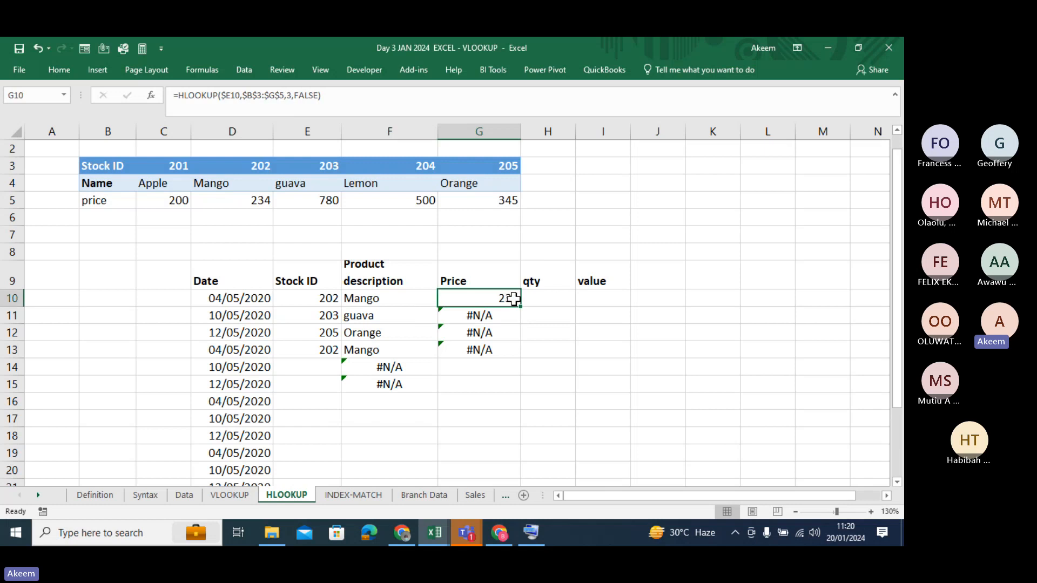
left_click_drag(519, 307, 518, 363)
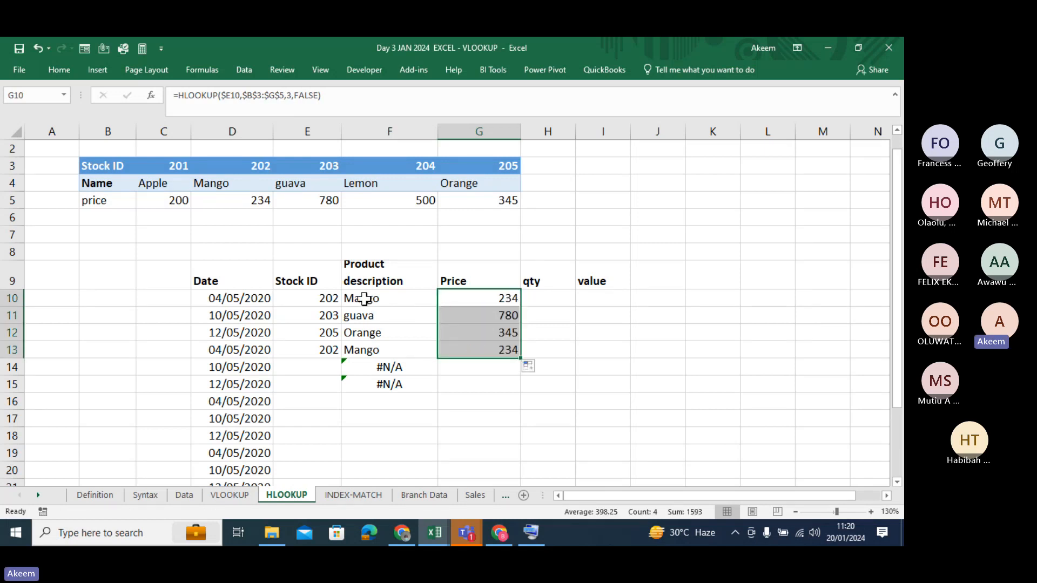
left_click(552, 298)
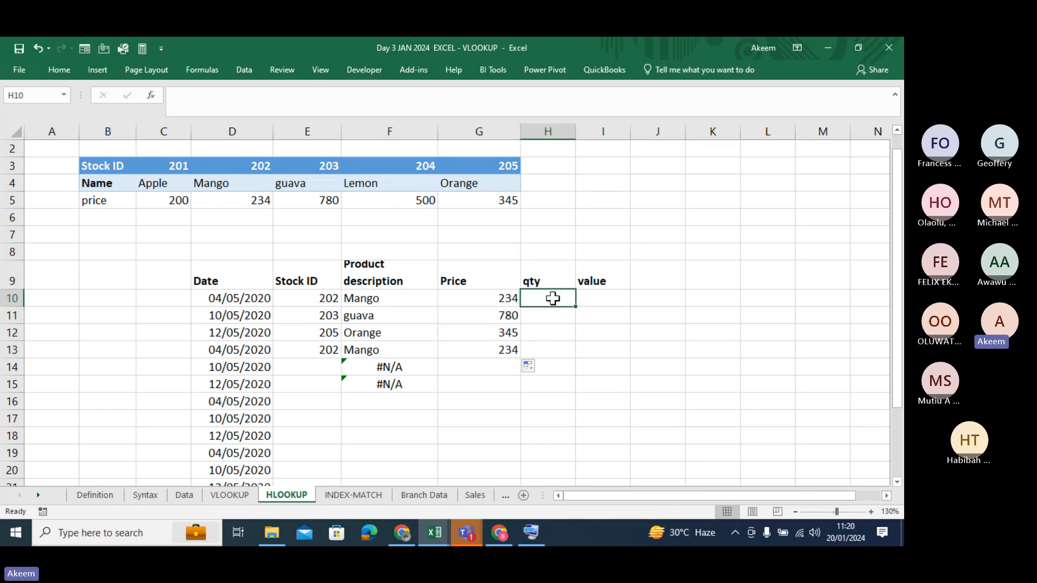
type("2")
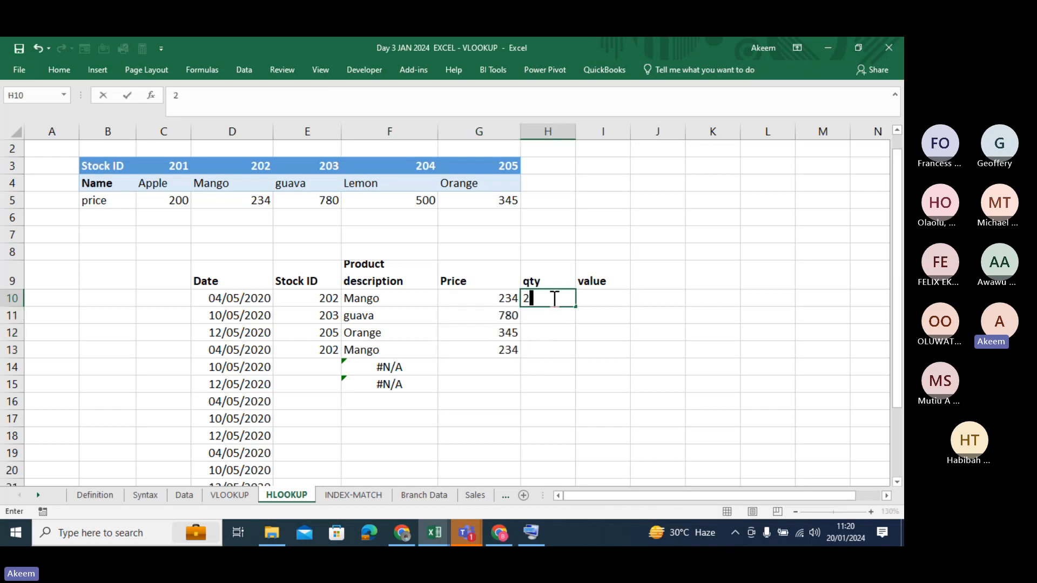
key("Return")
type("4")
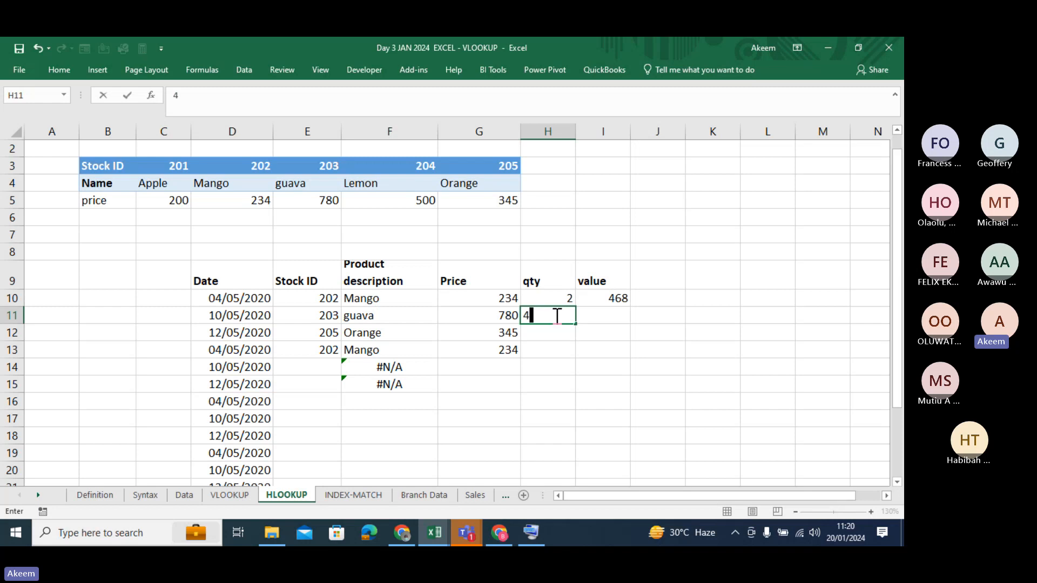
key("Return")
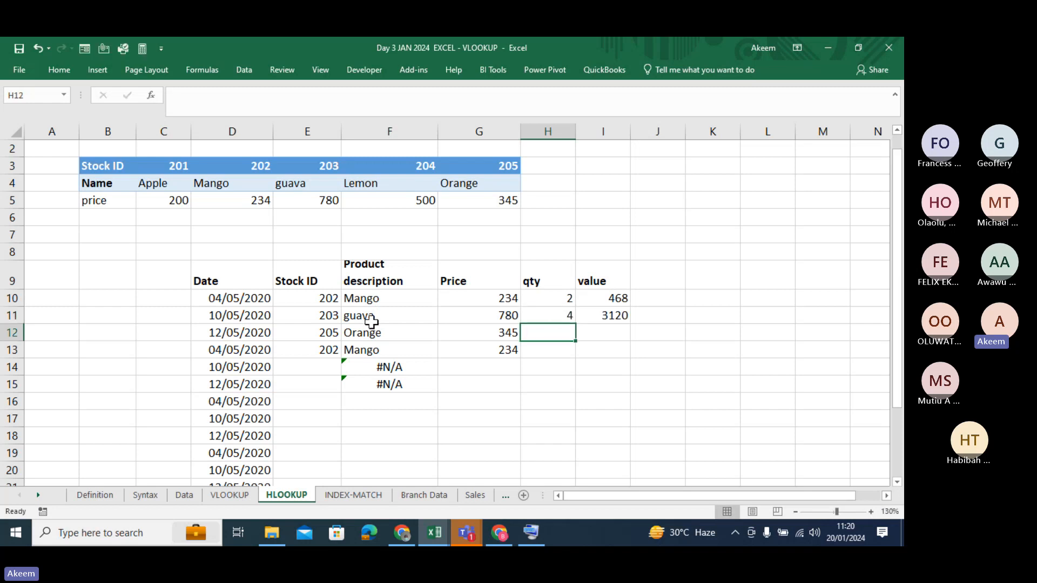
left_click(332, 367)
left_click(347, 368)
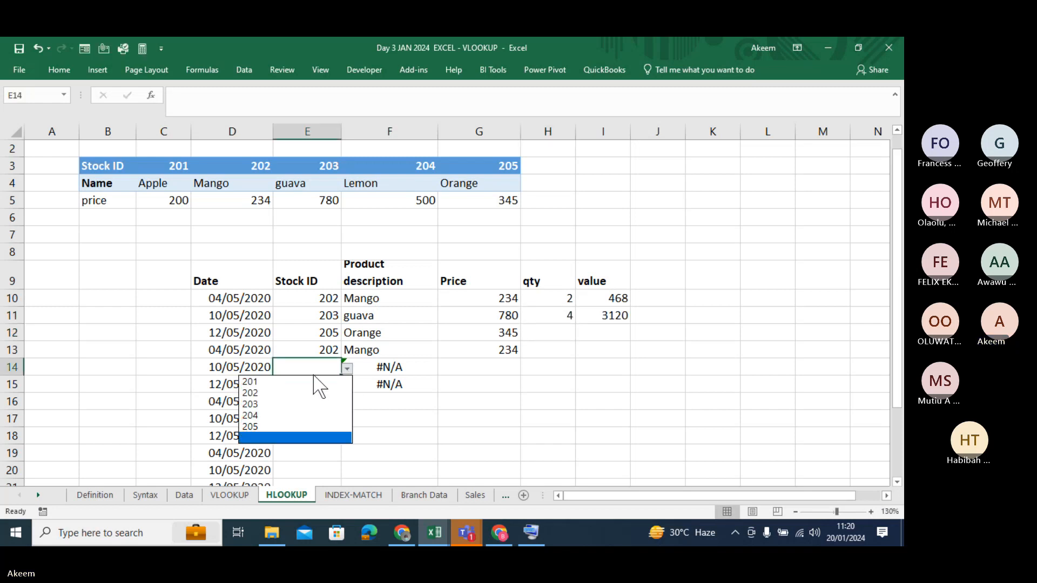
left_click(323, 315)
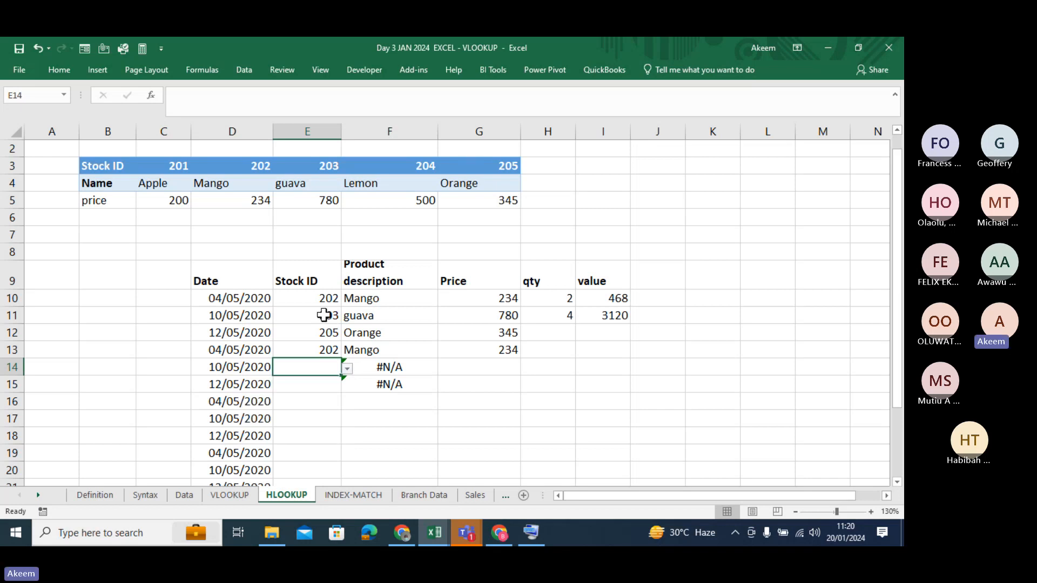
Step: Clear the Stock IDs in E11:E13, and choose Stock ID 202 for E11 and 201 for E12
left_click_drag(324, 315, 327, 348)
key("Delete")
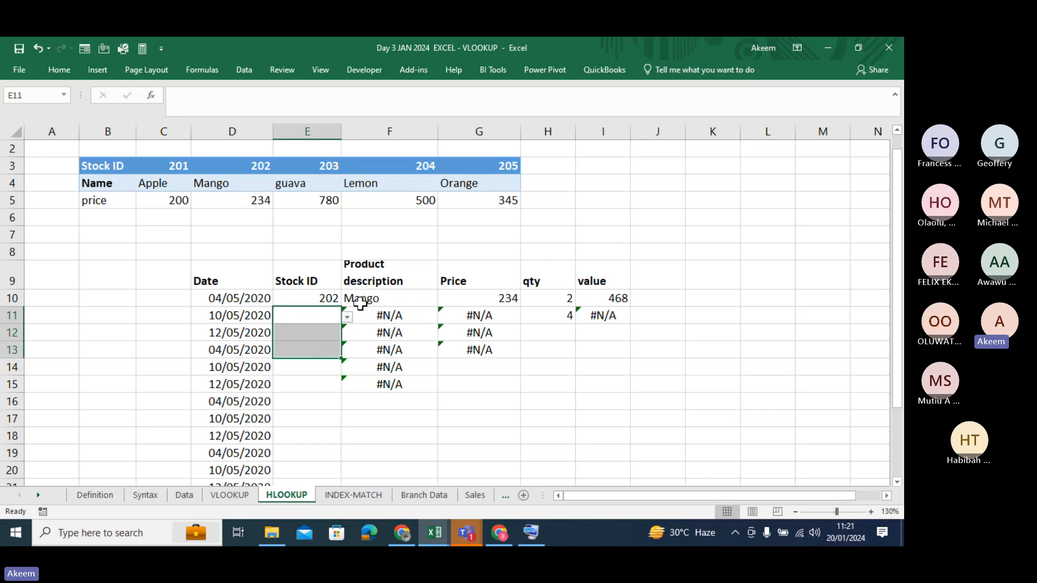
left_click(346, 317)
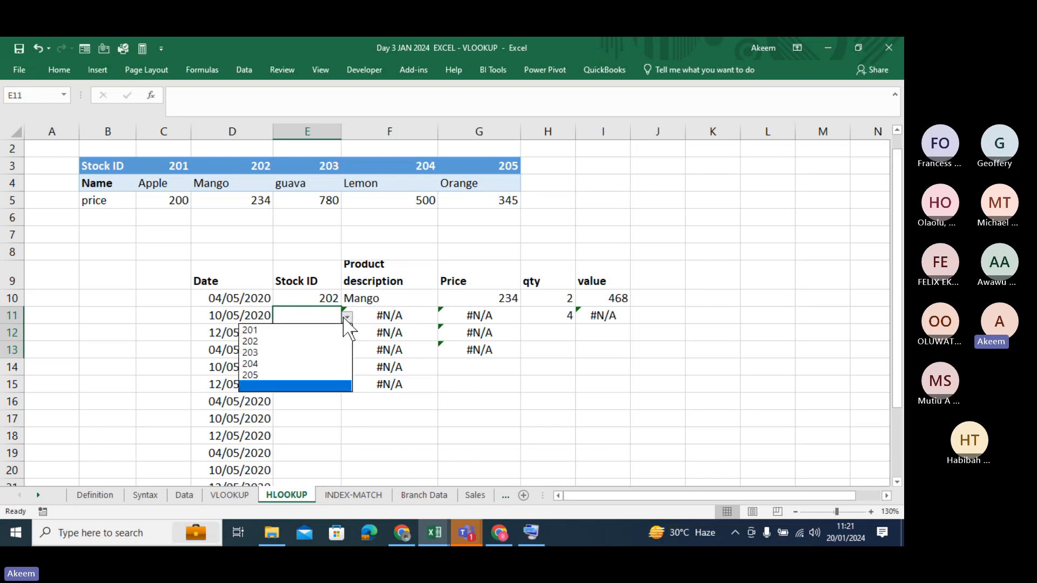
left_click(286, 342)
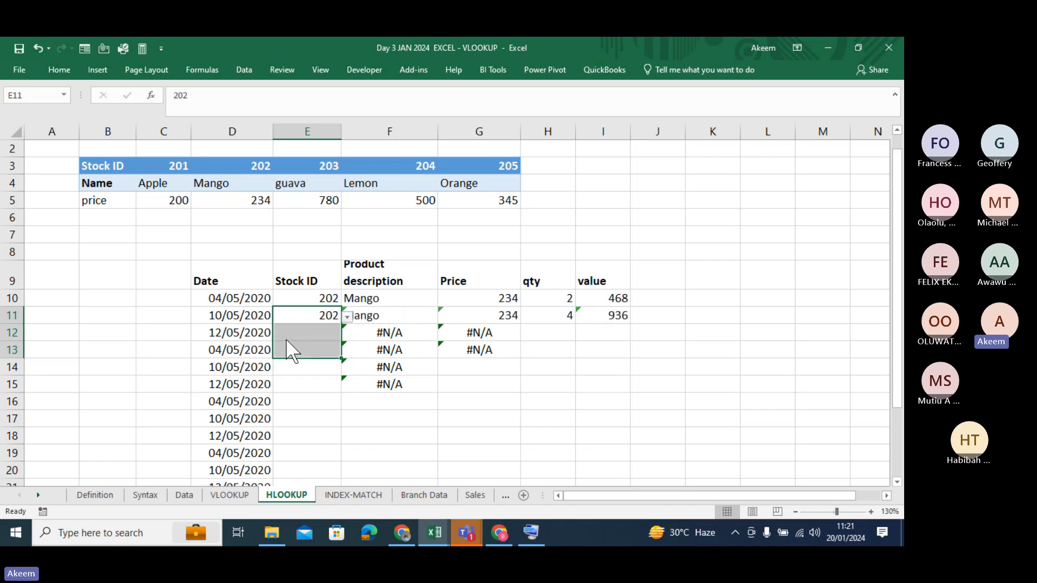
left_click(326, 333)
left_click(347, 334)
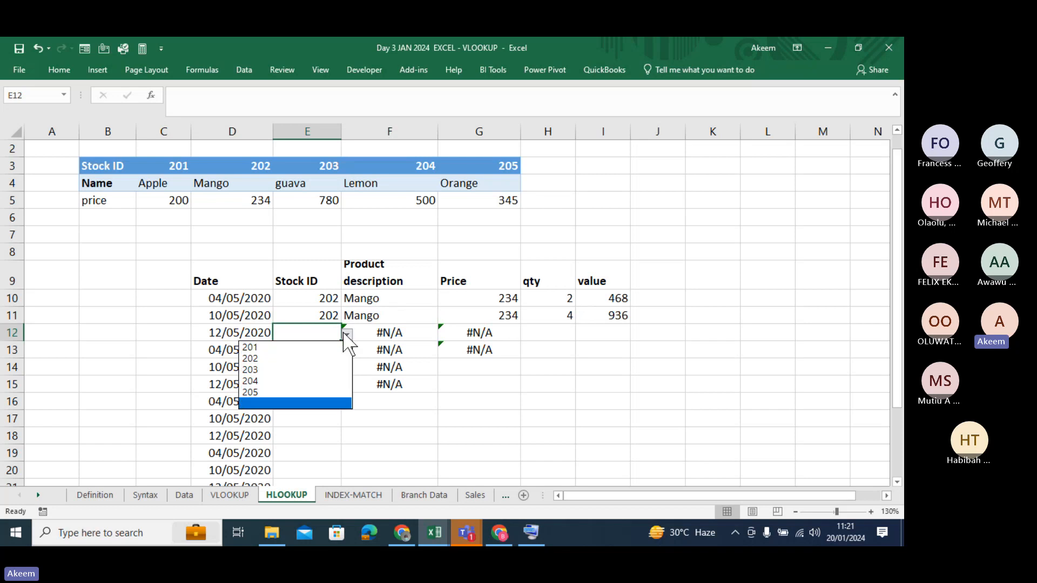
left_click(312, 349)
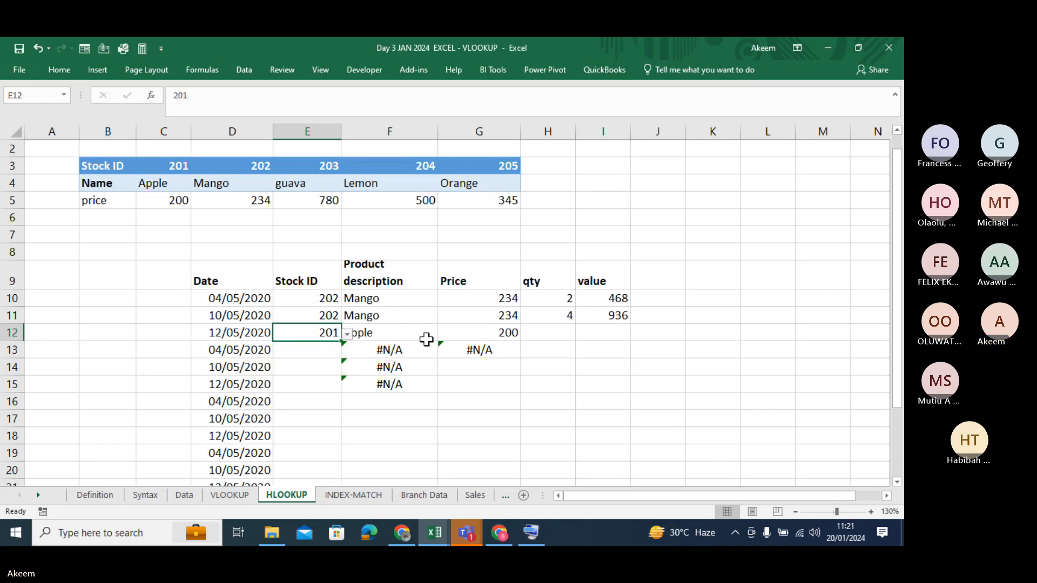
Step: Enter a quantity of 10 for the Apple row in H12
left_click(568, 329)
type("10")
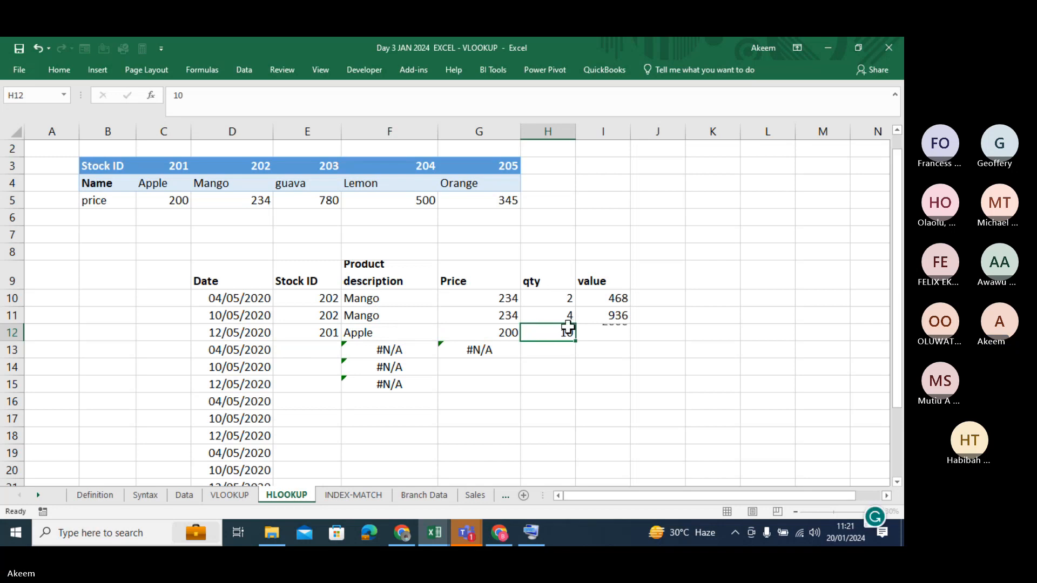
key("Return")
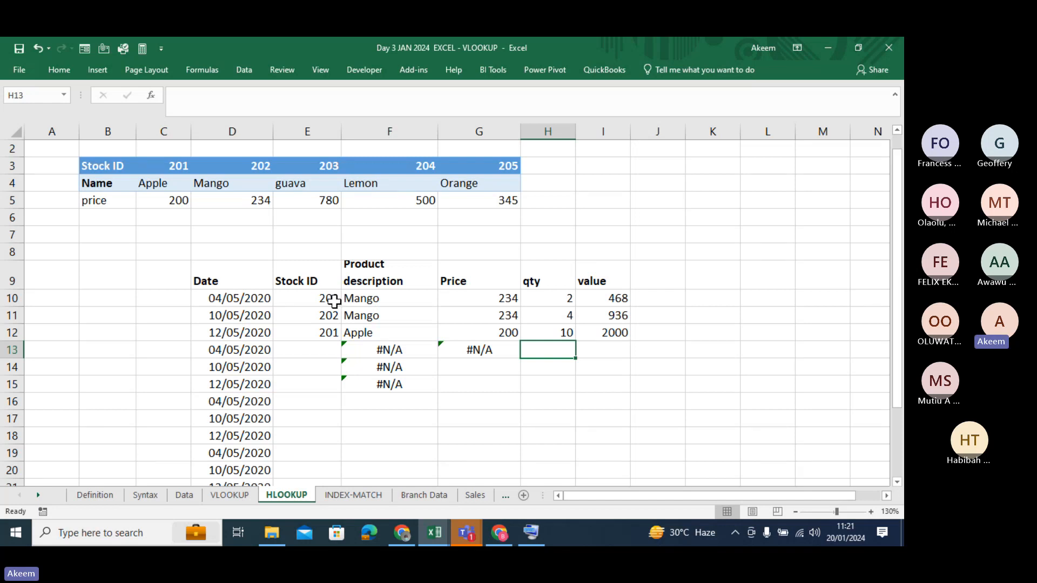
Step: Turn F10's HLOOKUP formula into displayed text and widen column F until the whole formula fits
left_click_drag(334, 301, 664, 319)
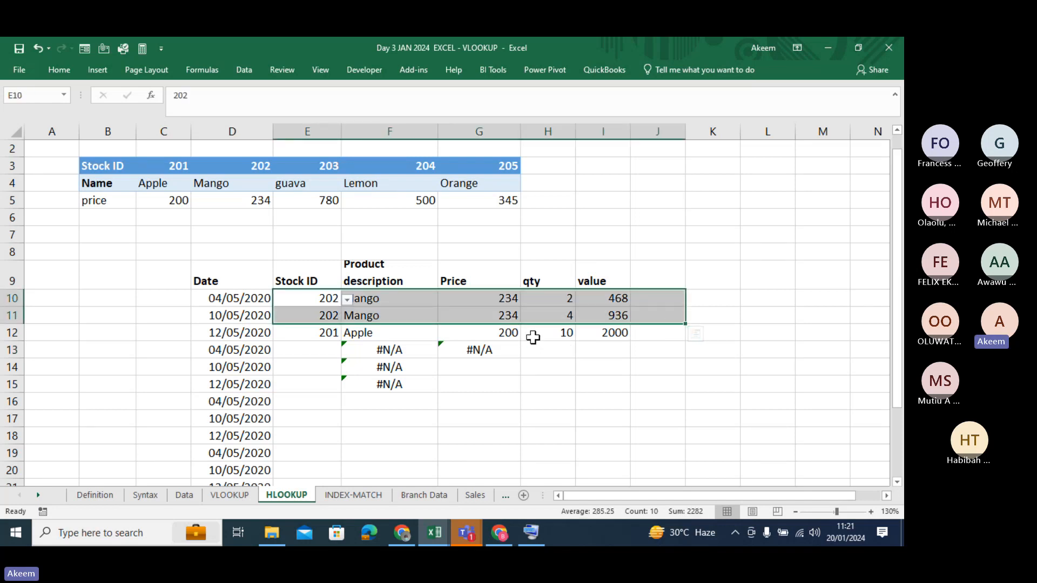
left_click(388, 296)
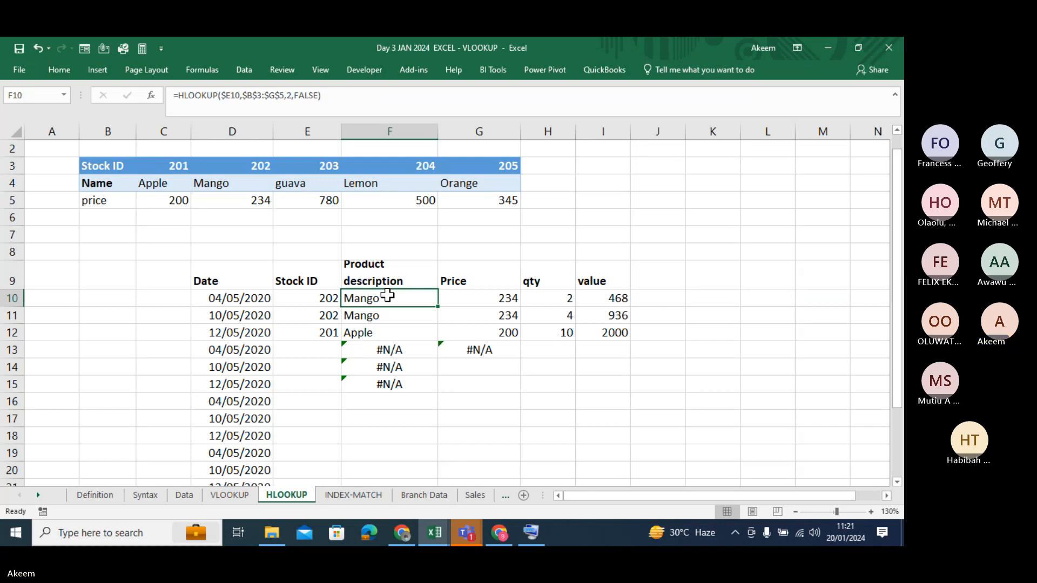
left_click(169, 96)
key("Return")
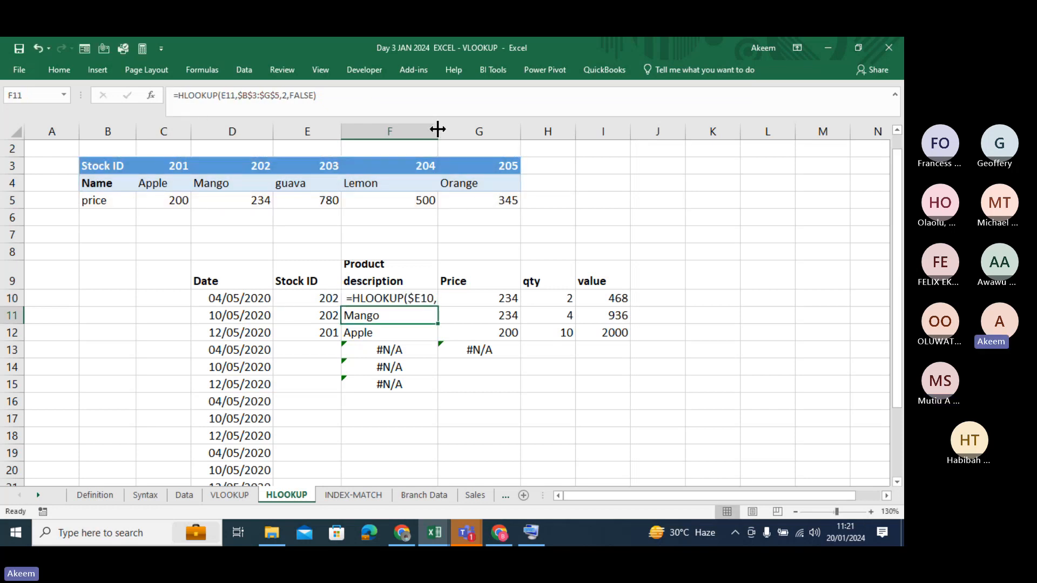
left_click_drag(436, 128, 558, 141)
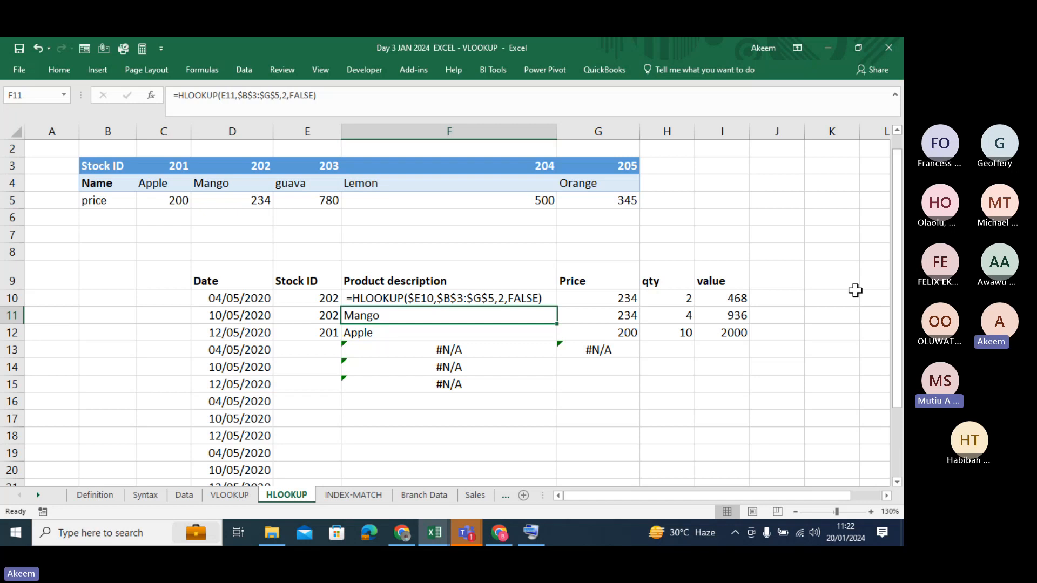
left_click(820, 375)
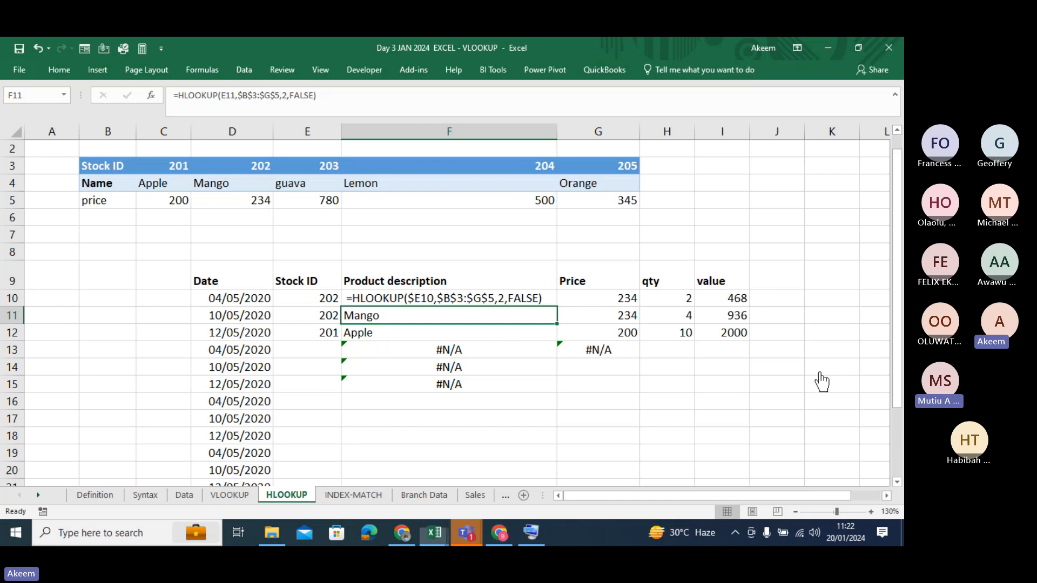
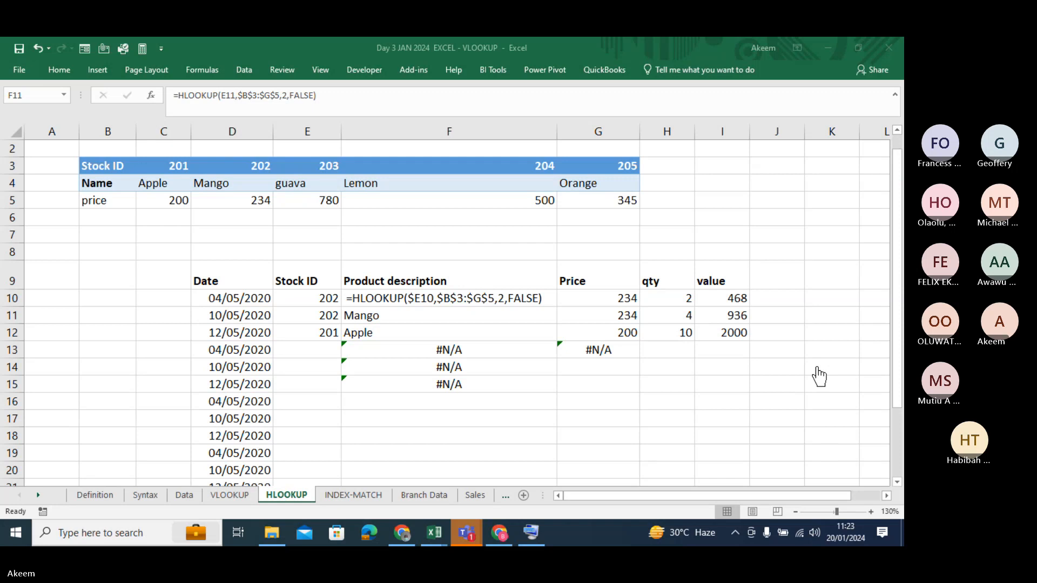
Step: On the Syntax sheet, clear the description and price results in G19:H23 and widen column H slightly
left_click(639, 399)
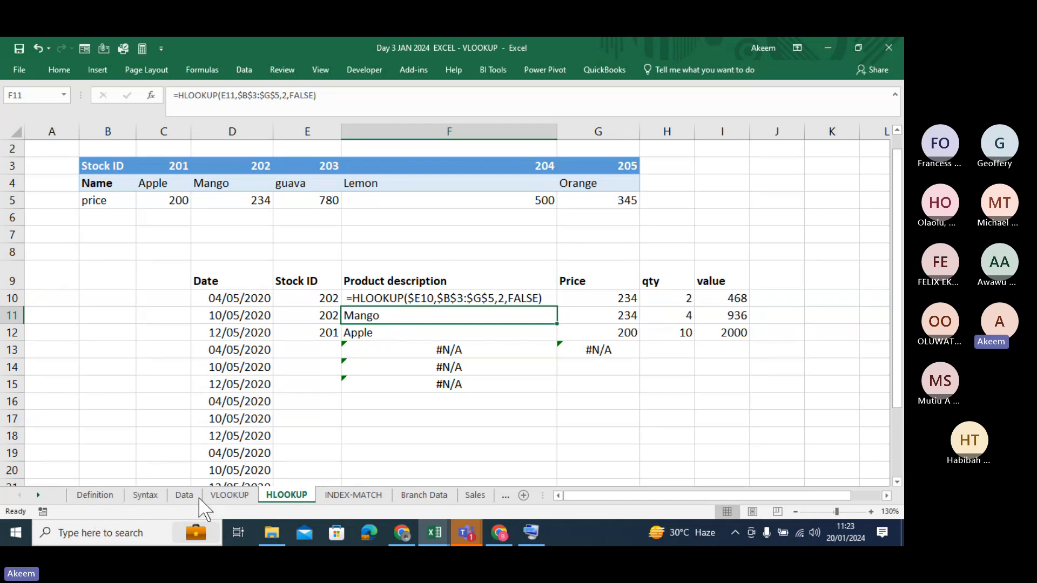
left_click(184, 495)
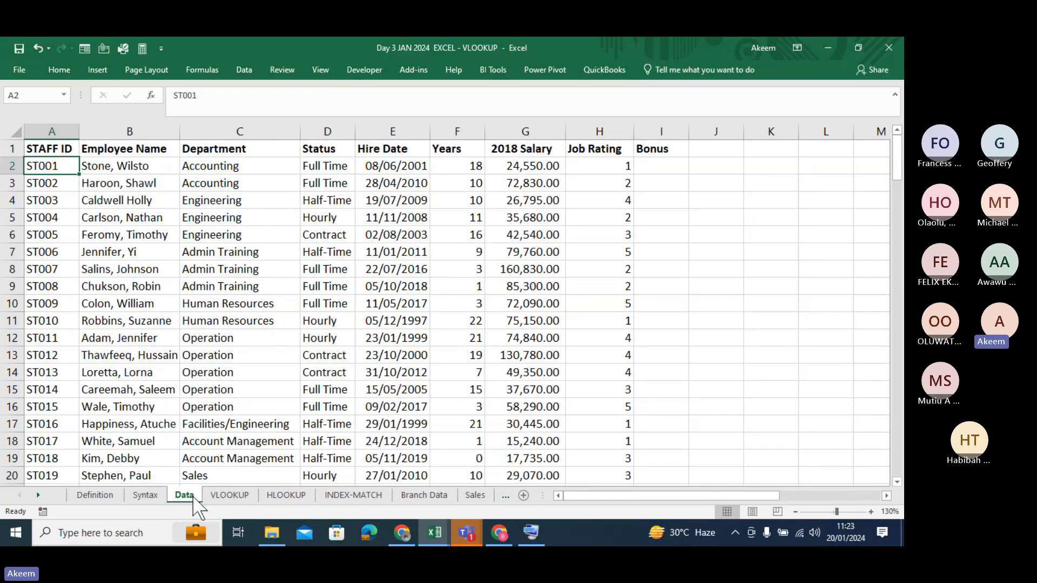
left_click(146, 495)
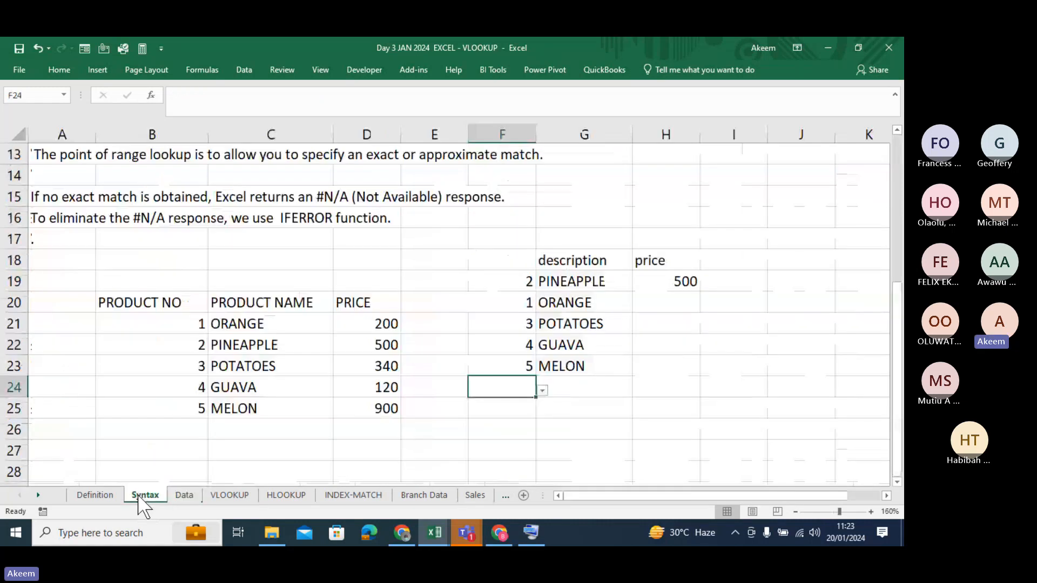
left_click(372, 406)
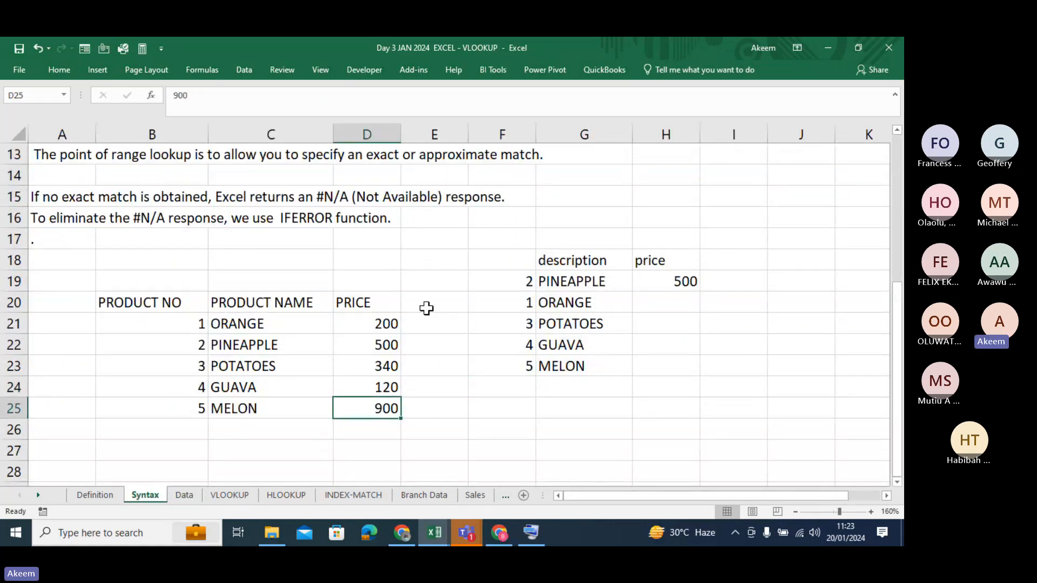
left_click_drag(530, 259, 694, 372)
left_click(594, 262)
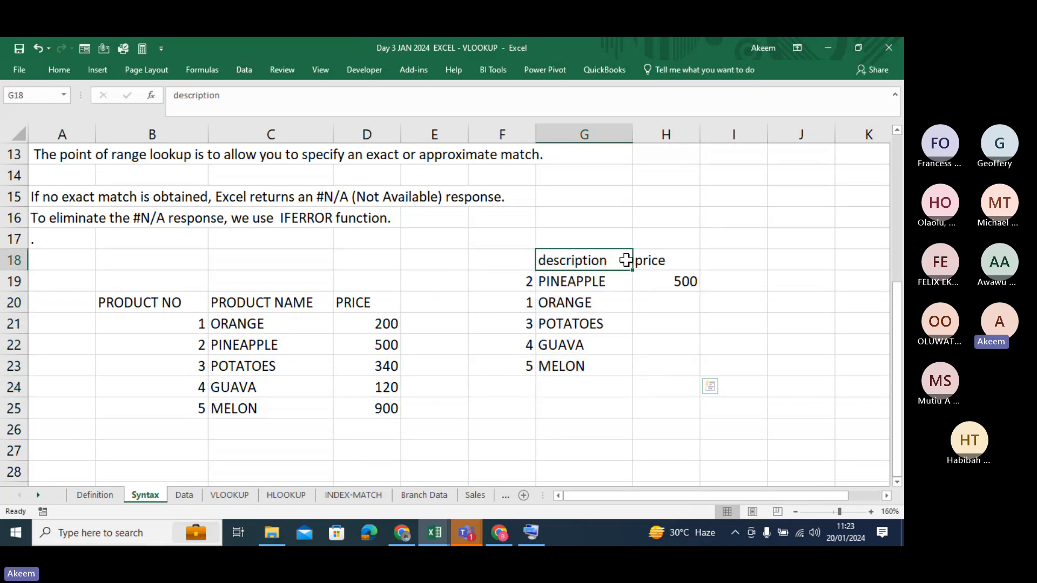
left_click_drag(583, 281, 673, 365)
key("Delete")
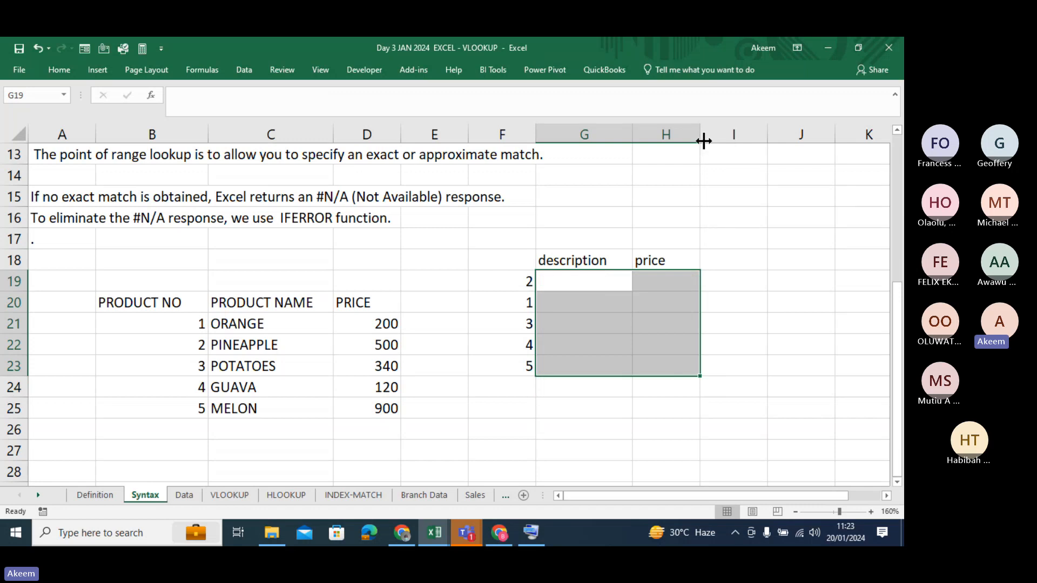
left_click_drag(703, 141, 731, 139)
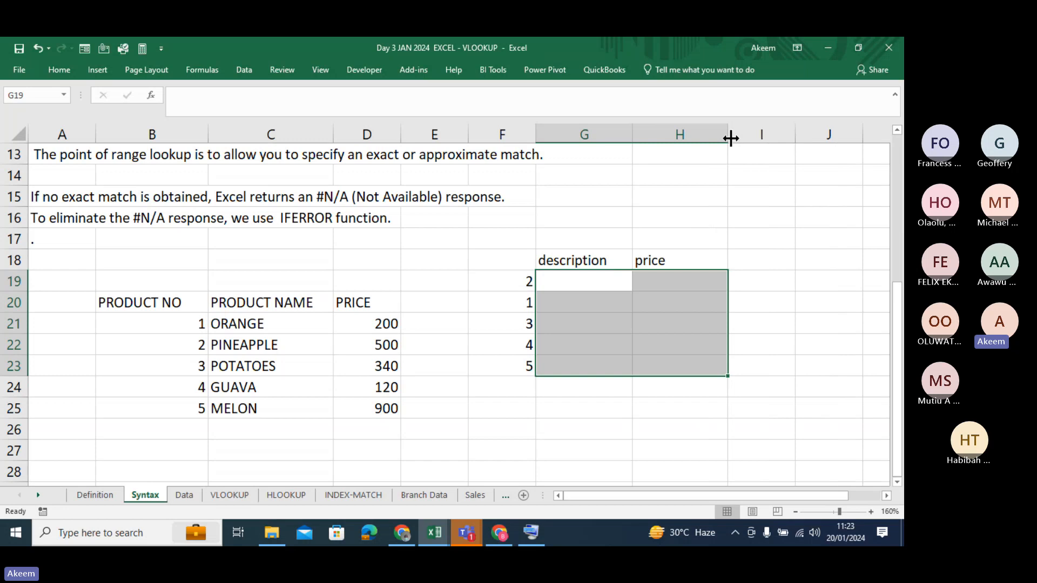
Step: Start a VLOOKUP formula in the first description cell, G19
left_click(578, 282)
type("=")
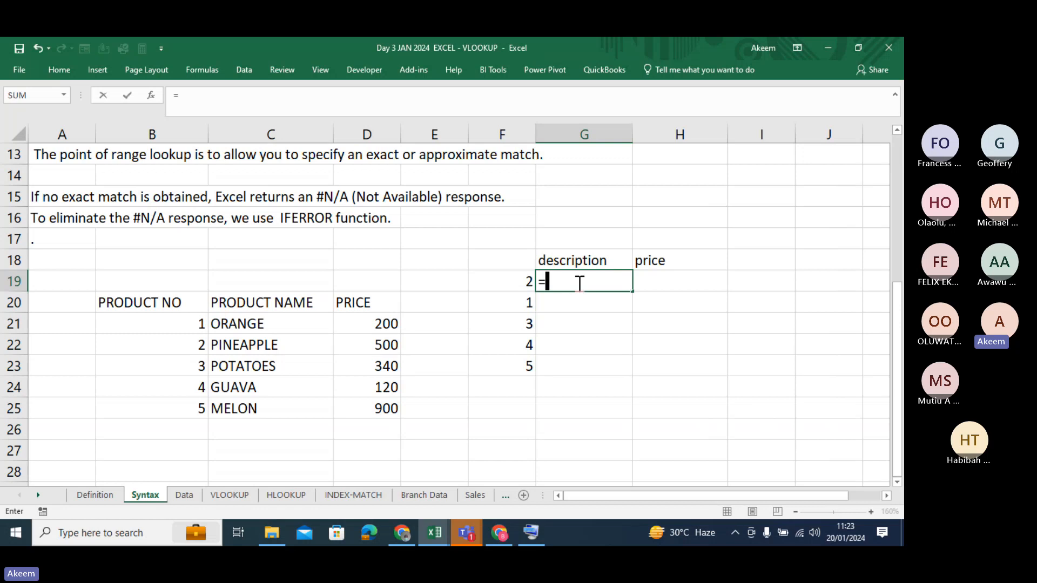
type("vlook")
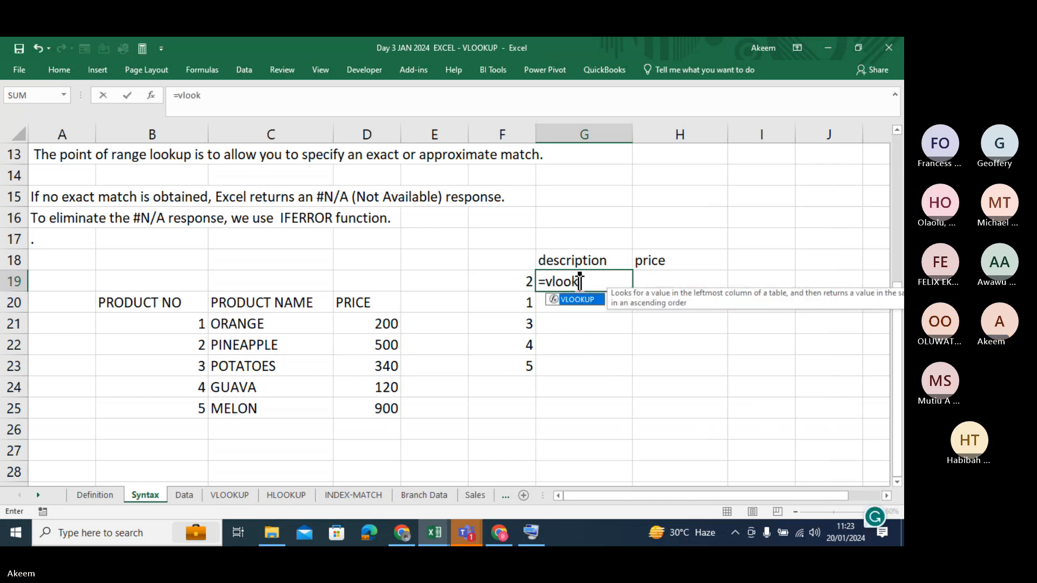
key("Tab")
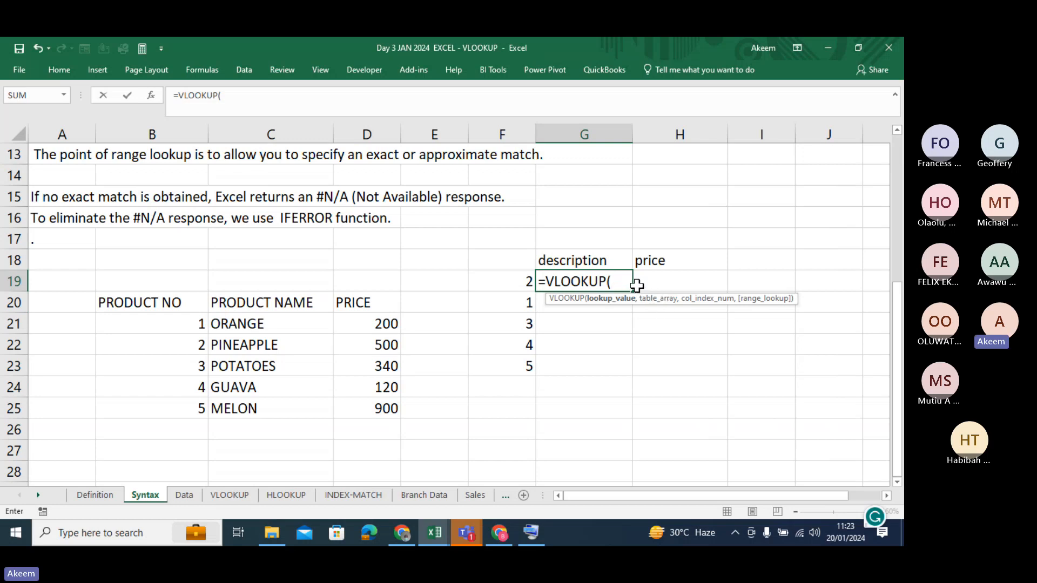
Step: Step through the VLOOKUP arguments up to range_lookup with placeholder commas in G19, and remove the commas
type(",")
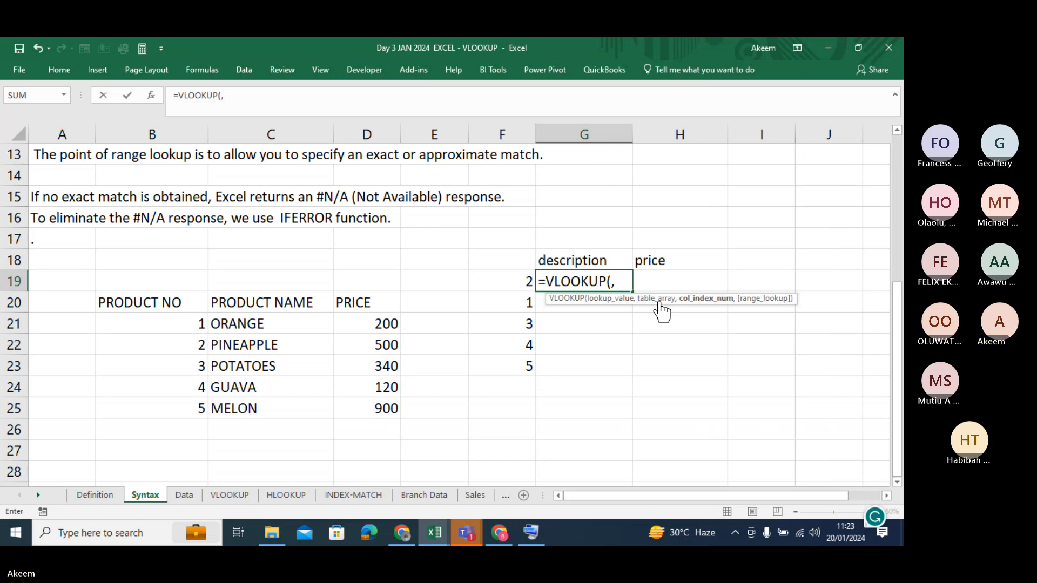
type(",")
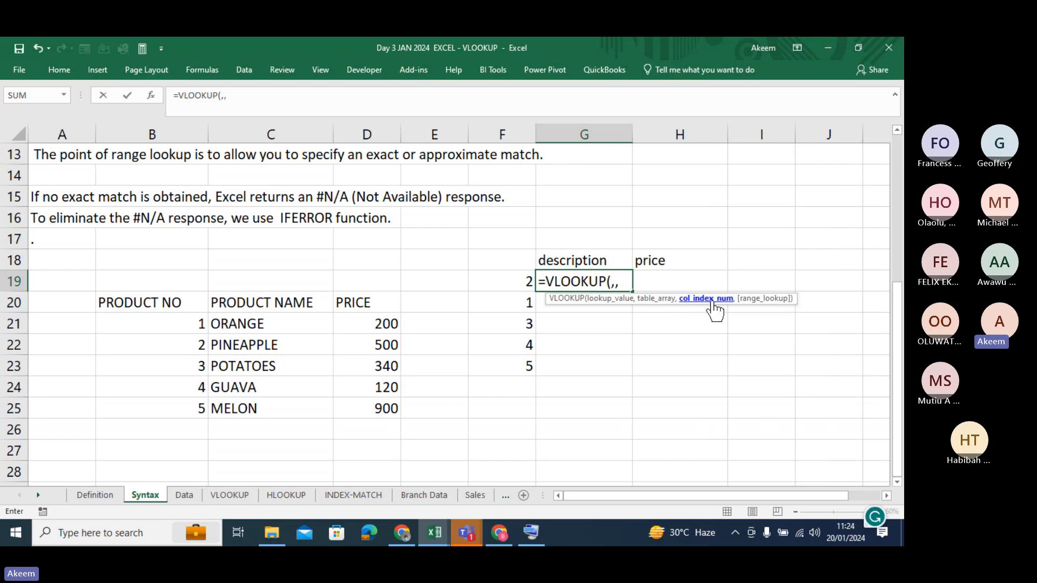
type(",")
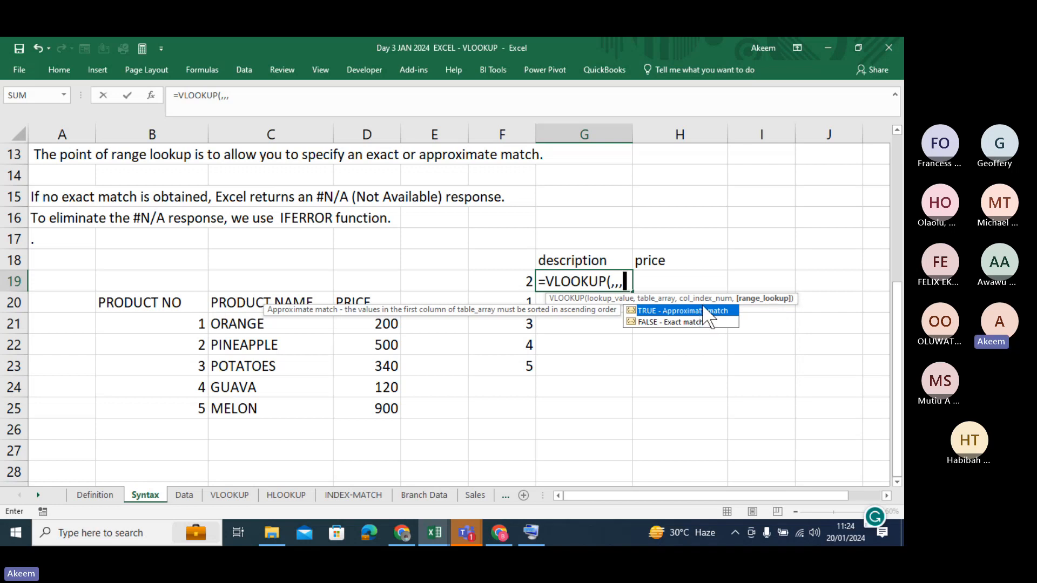
key("BackSpace")
key("BackSpace")
key("BackSpace")
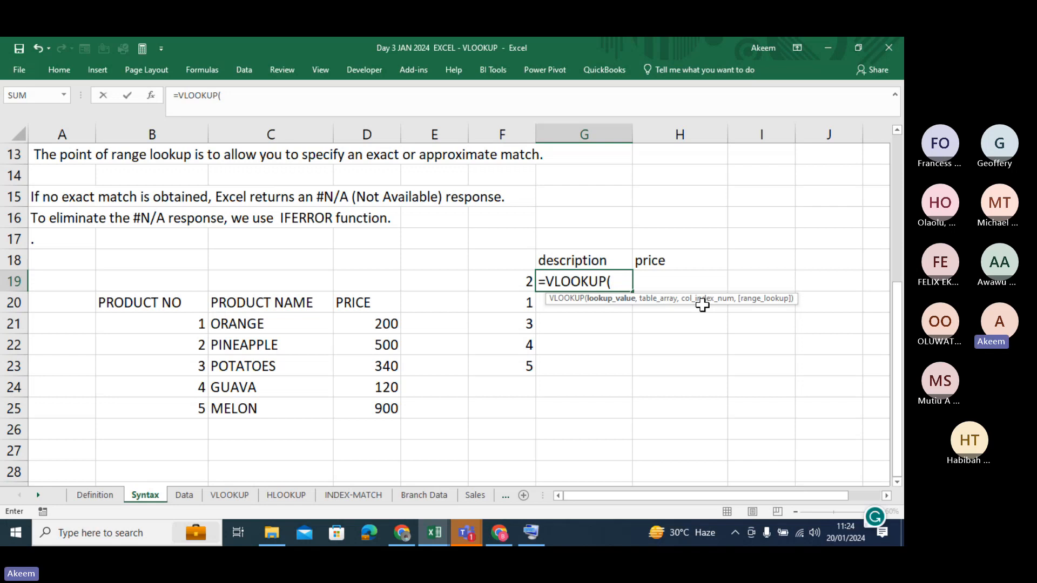
left_click(510, 282)
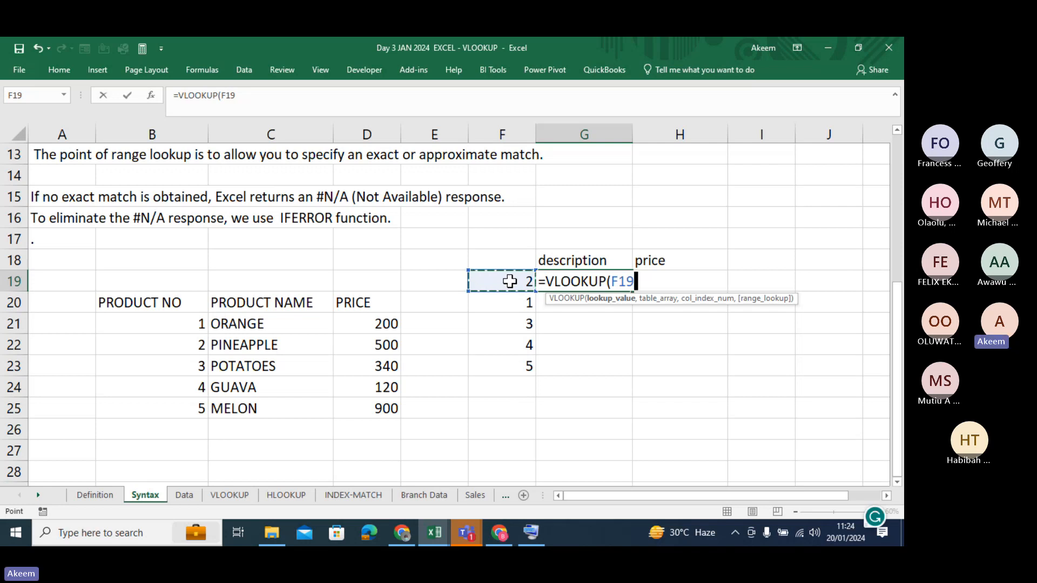
type(",")
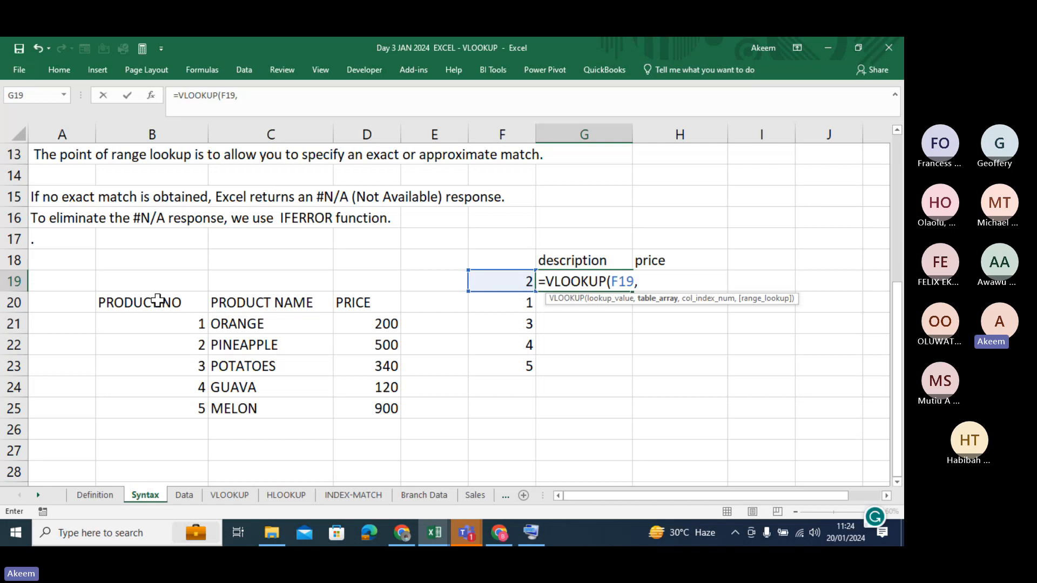
left_click_drag(162, 301, 392, 406)
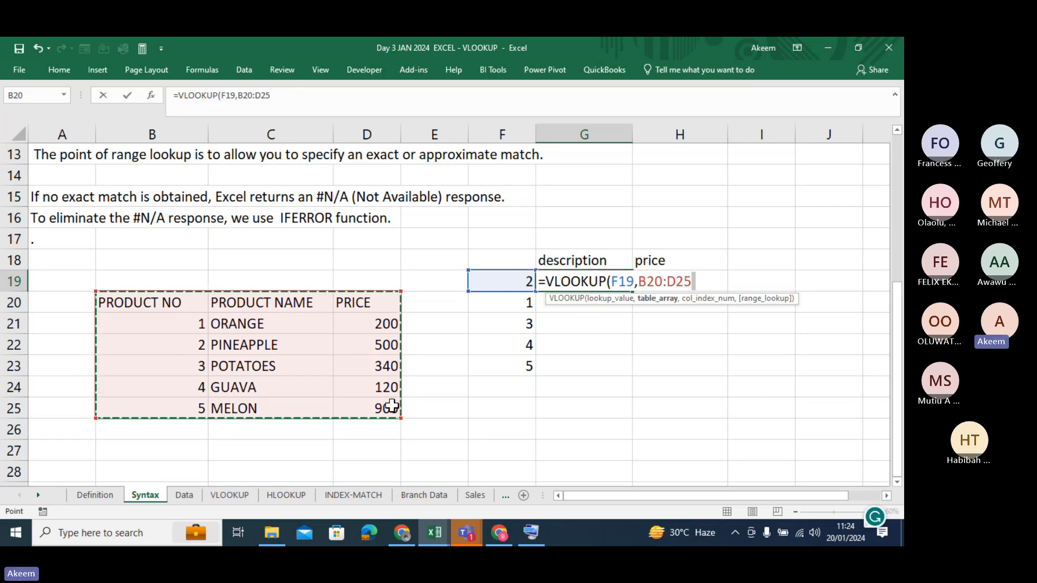
type(",")
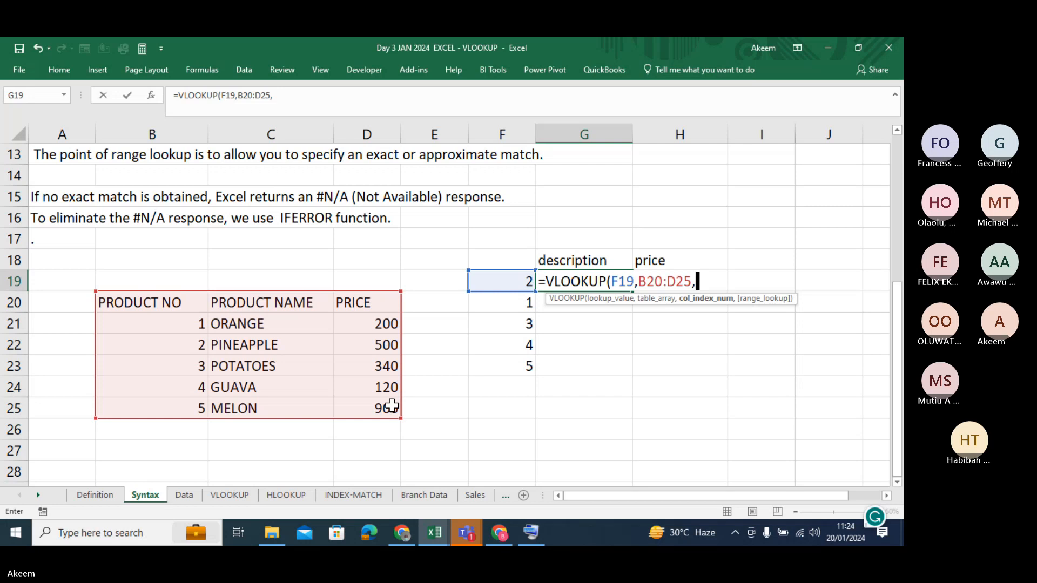
key("BackSpace")
key("Left")
key("Left")
key("Left")
key("Left")
key("Left")
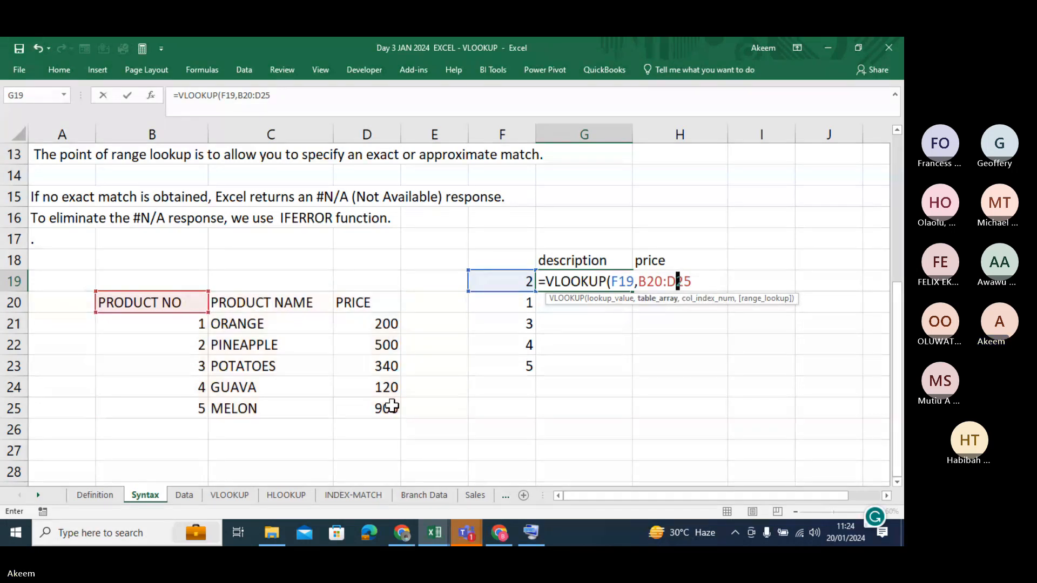
key("BackSpace")
key("BackSpace")
key("BackSpace")
key("BackSpace")
key("BackSpace")
key("BackSpace")
key("BackSpace")
key("BackSpace")
key("BackSpace")
key("BackSpace")
key("BackSpace")
key("BackSpace")
key("BackSpace")
key("BackSpace")
key("BackSpace")
key("BackSpace")
key("BackSpace")
key("BackSpace")
key("BackSpace")
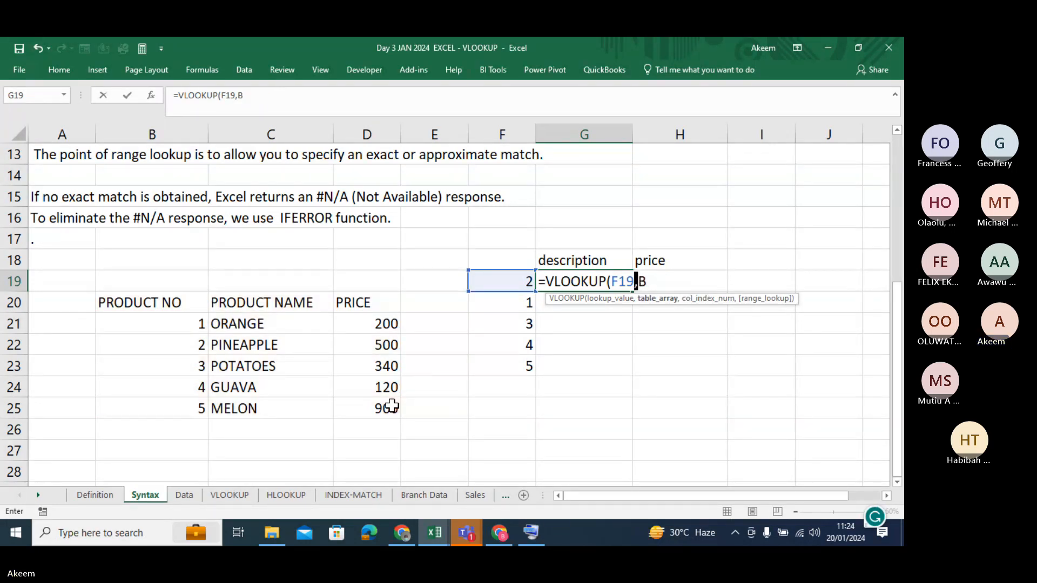
key("BackSpace")
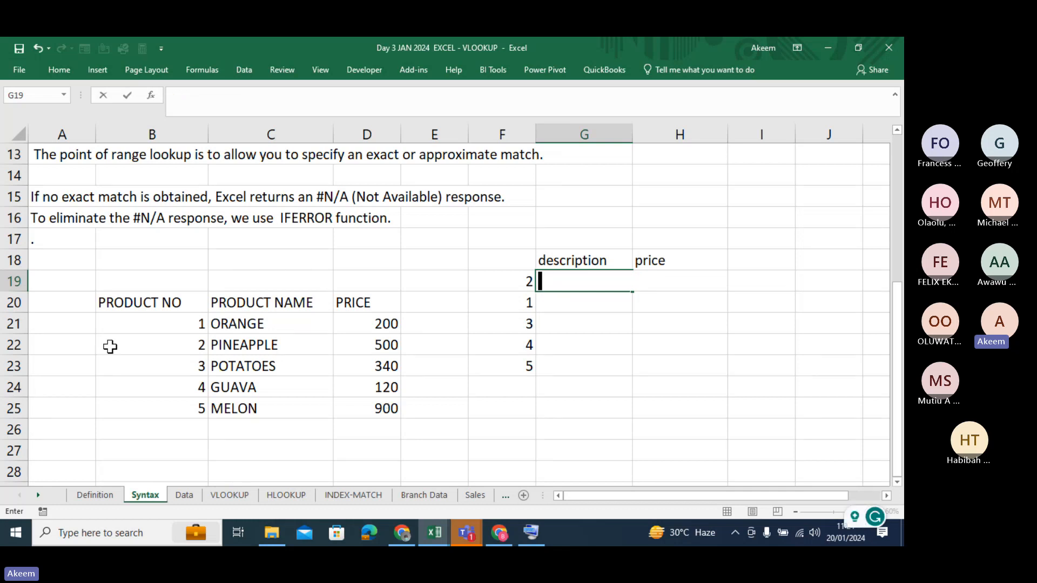
Step: Number the product table's columns 1, 2 and 3 in B19:D19, above the headers
left_click(162, 280)
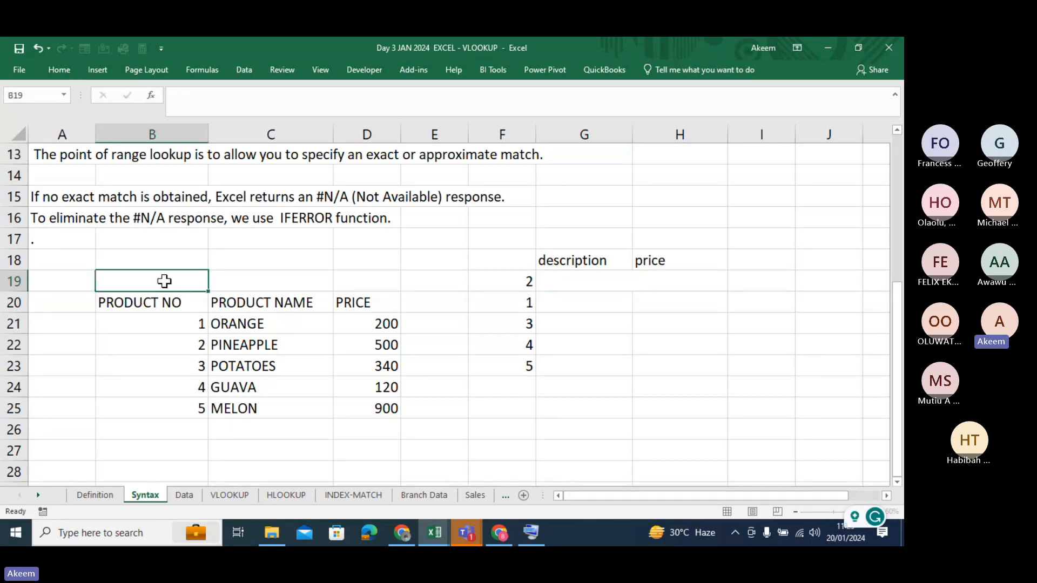
type("1")
left_click(296, 283)
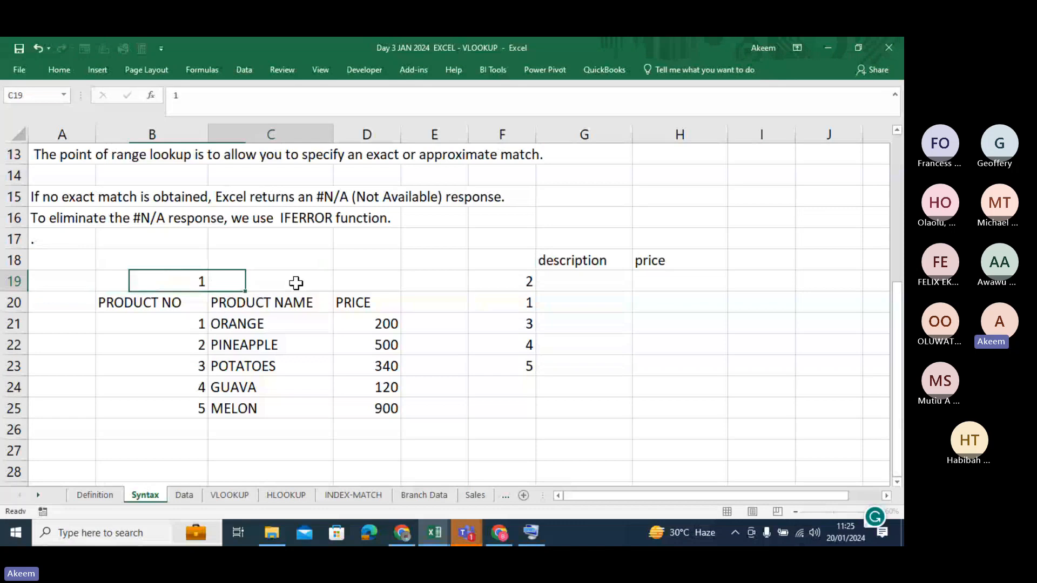
type("2")
left_click(398, 287)
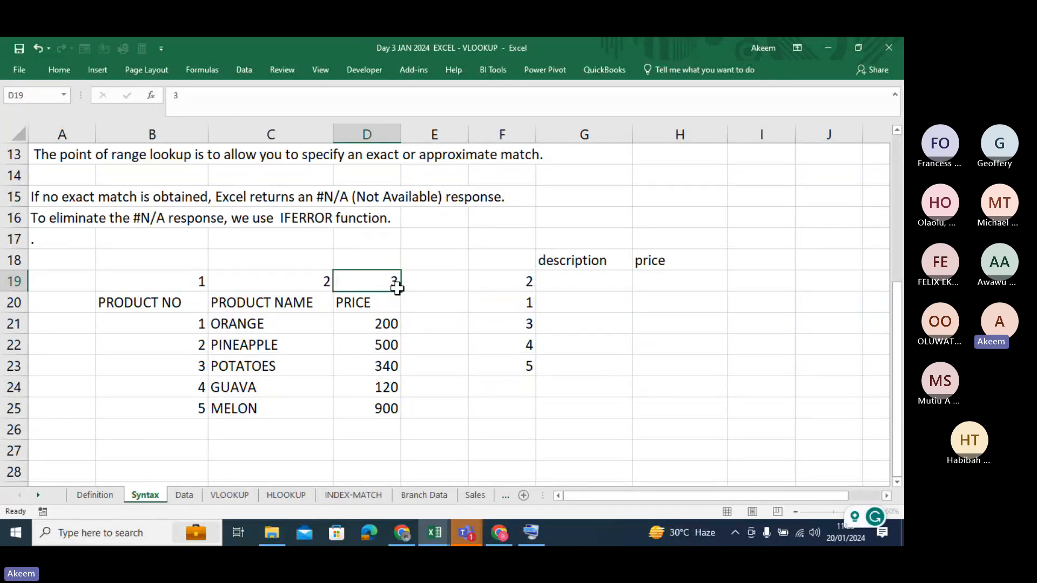
type("3")
key("Return")
Step: Start a VLOOKUP in G19 with F19 as the lookup value and B20:D25 as the table array
left_click(575, 276)
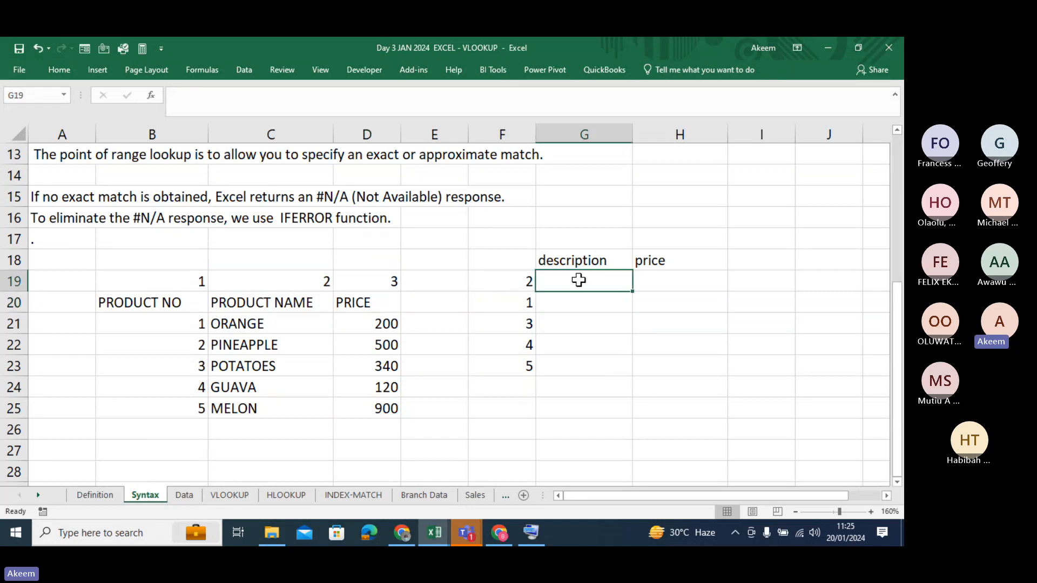
type("=vloo")
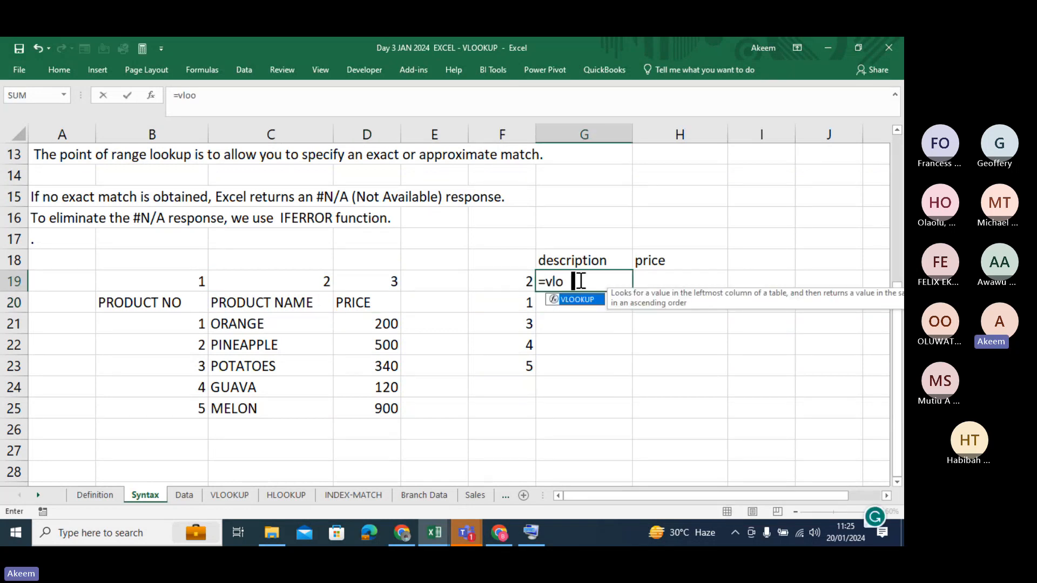
key("Tab")
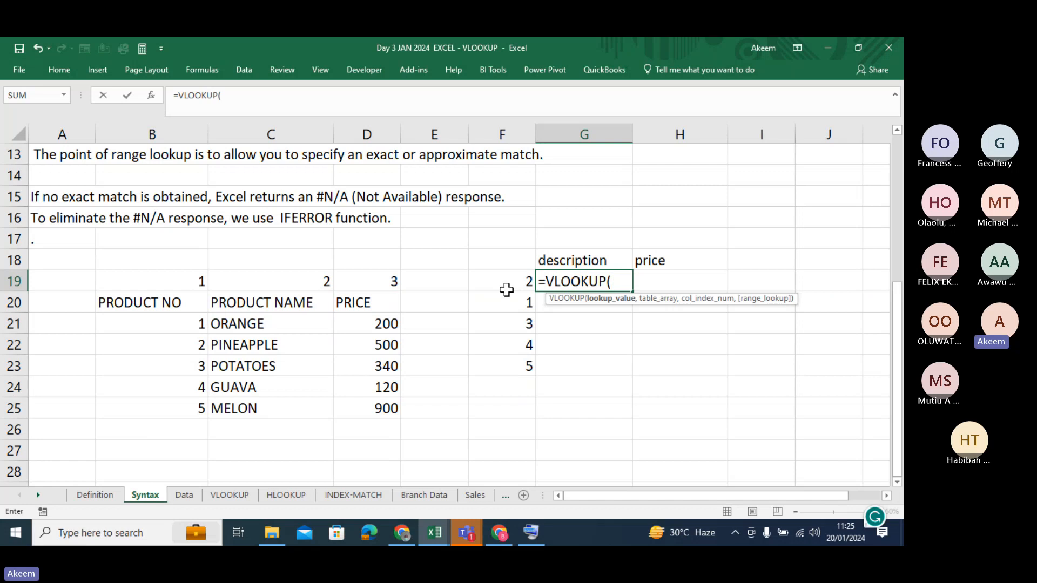
left_click(524, 282)
type(",")
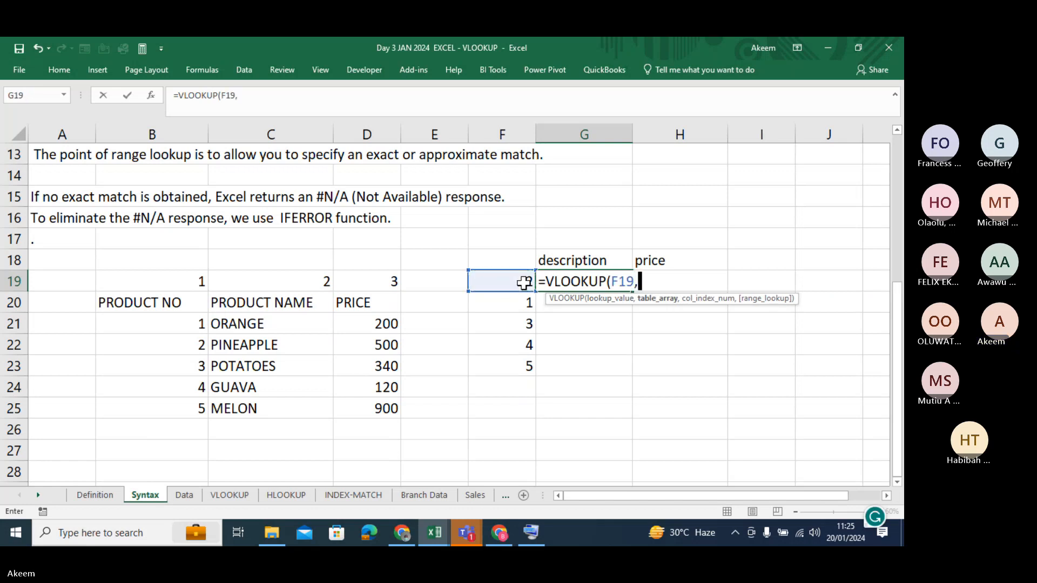
left_click(191, 304)
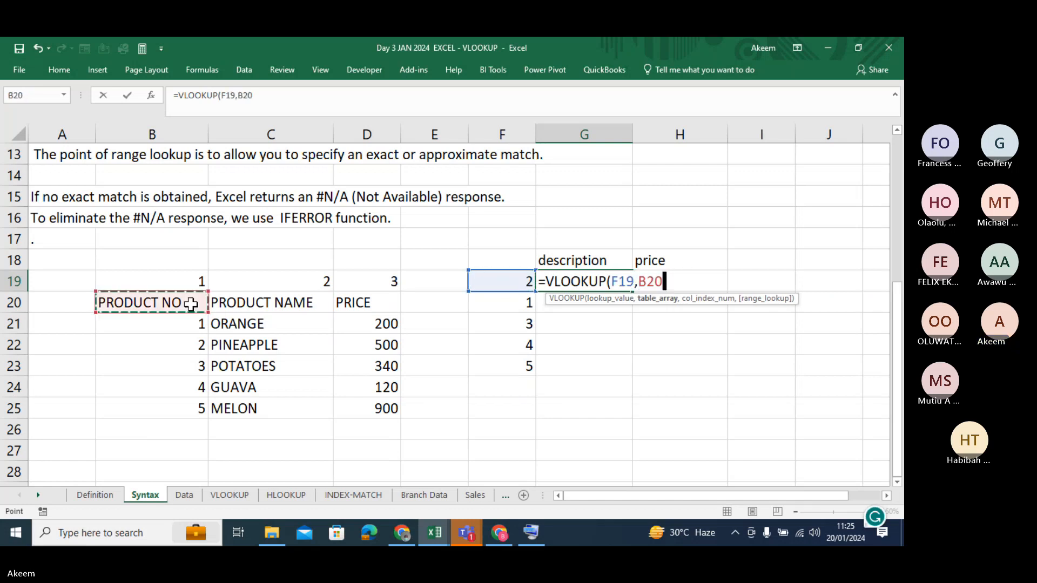
key("shift+Right")
key("shift+Right")
key("ctrl+shift+Down")
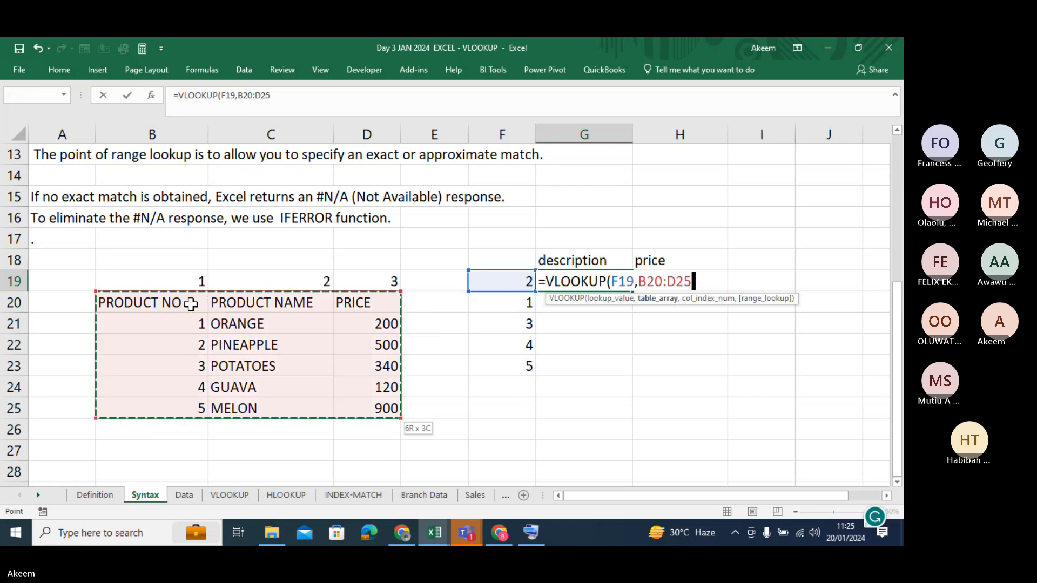
type(",")
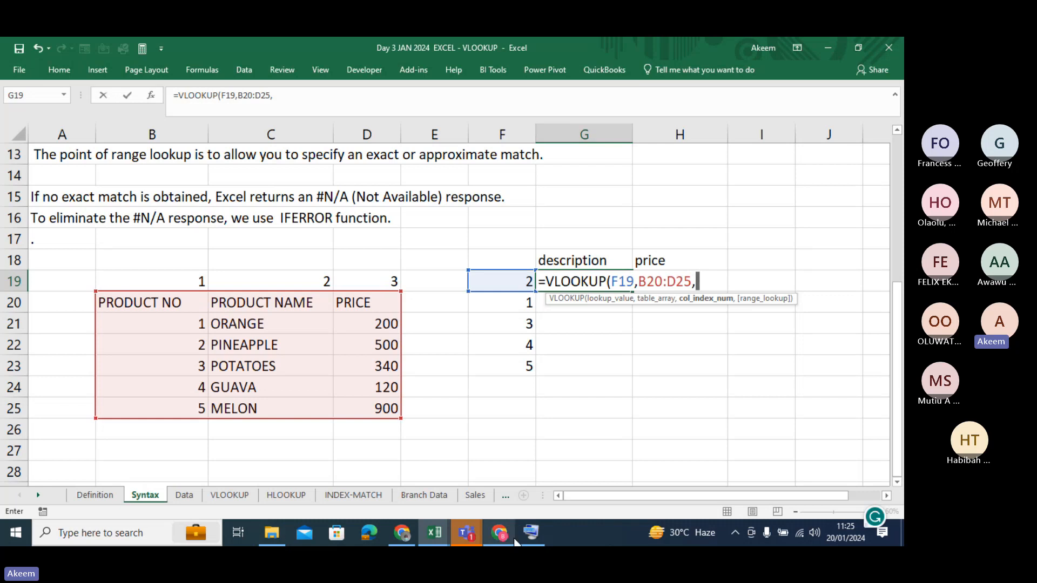
Step: Switch to the Teams meeting window, look through its participant list, and return to the Excel workbook
mouse_move(470, 536)
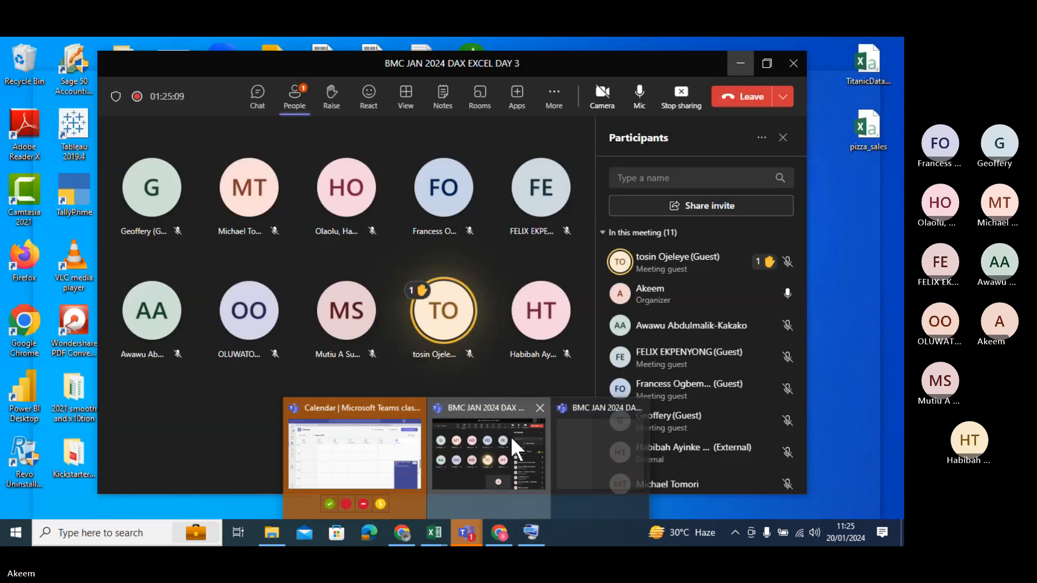
left_click(511, 436)
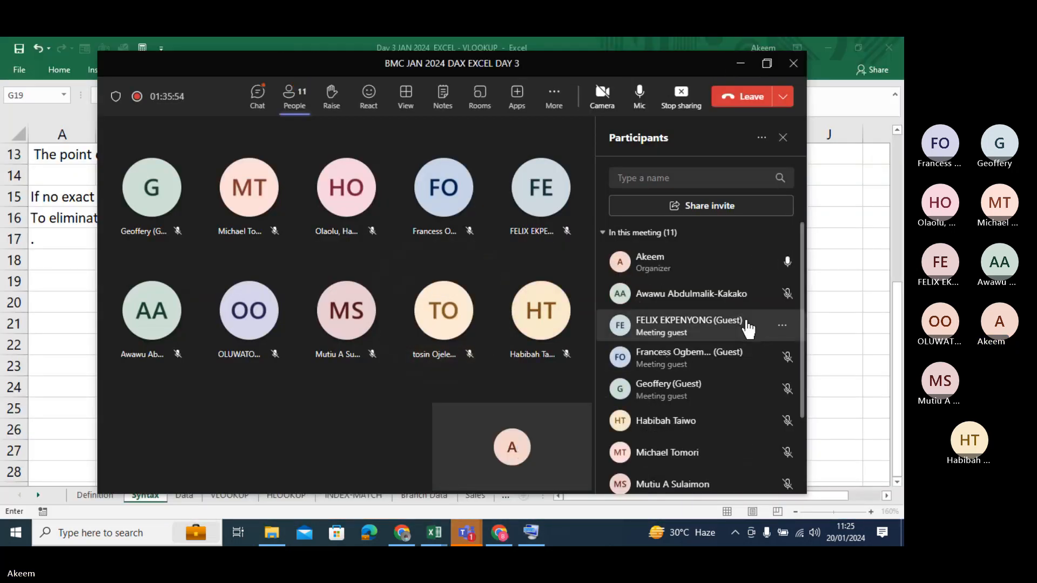
left_click_drag(801, 261, 806, 323)
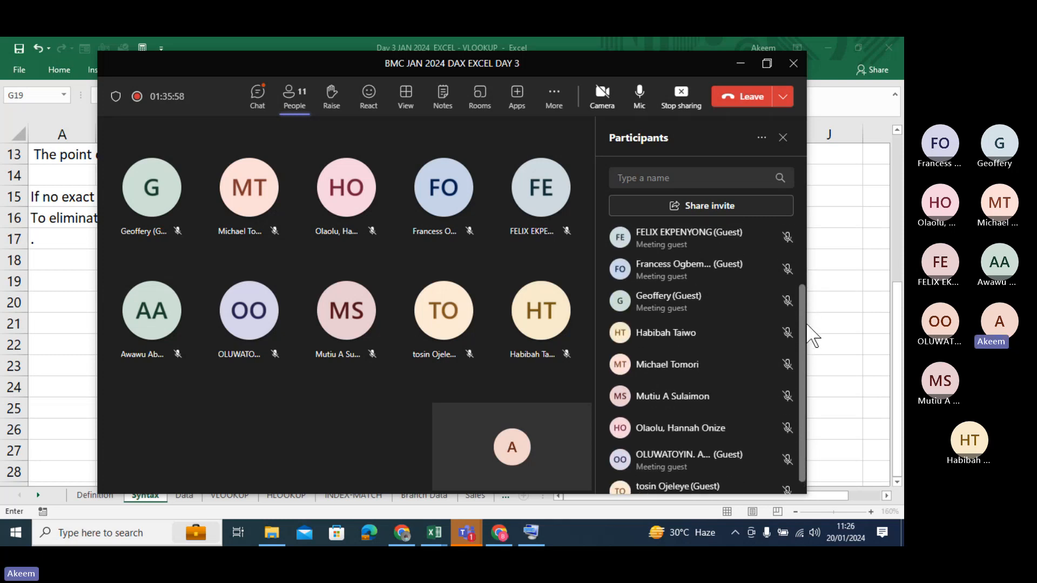
left_click(741, 63)
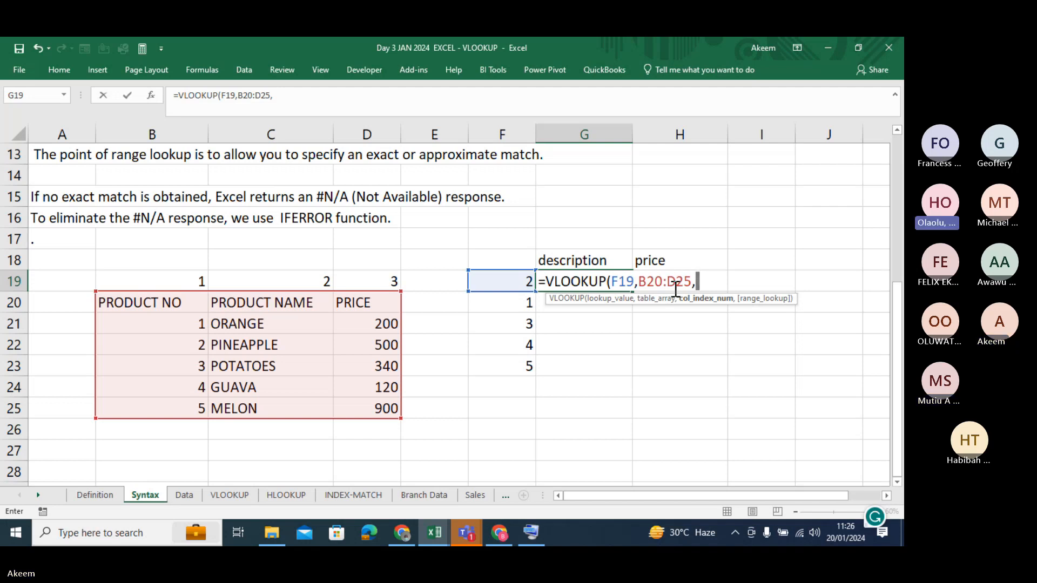
type("2")
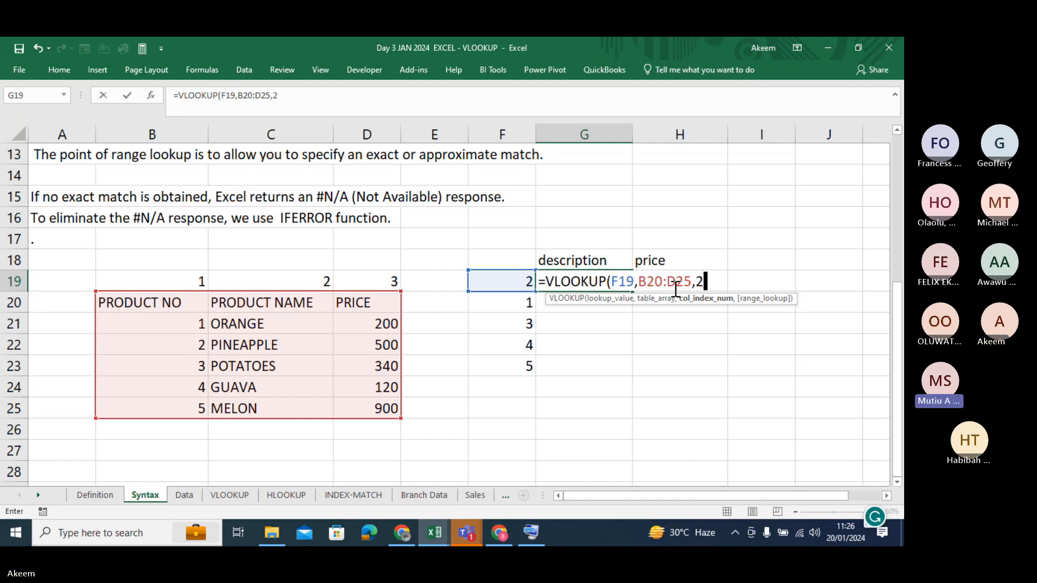
type(",")
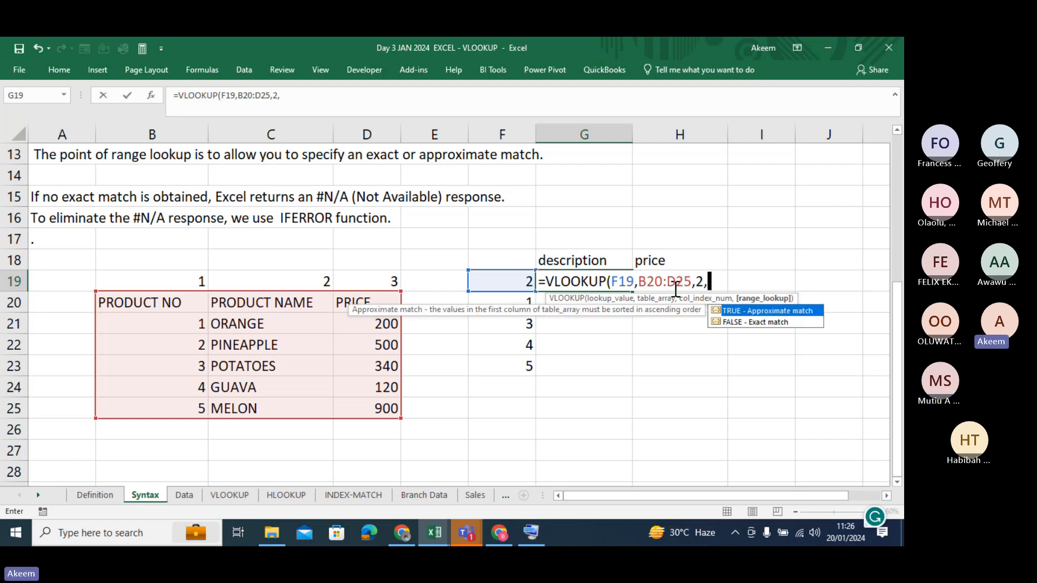
key("BackSpace")
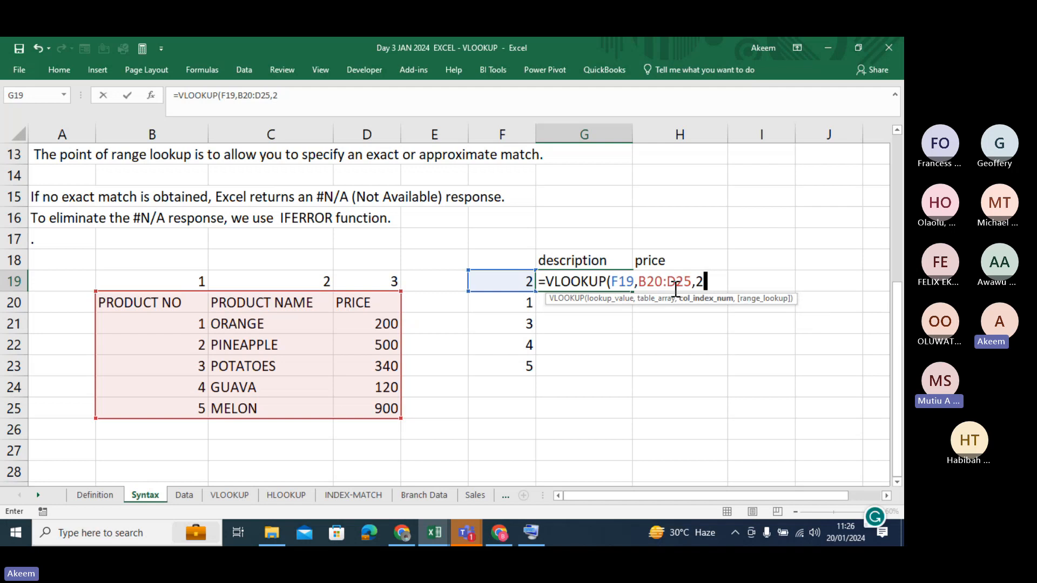
key("BackSpace")
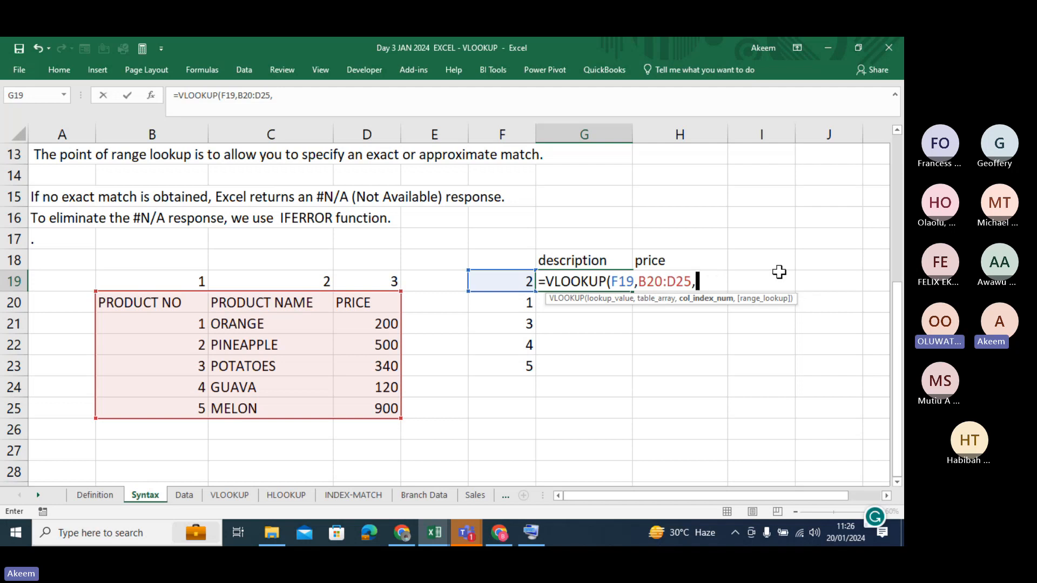
Step: Complete G19's VLOOKUP with column index 2 and FALSE for an exact match
type("2")
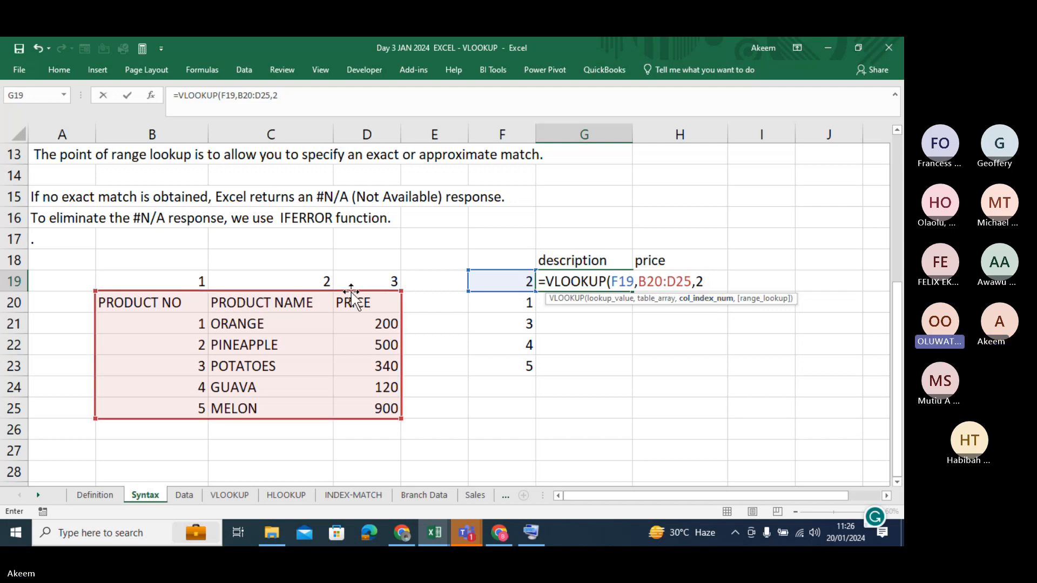
type(",")
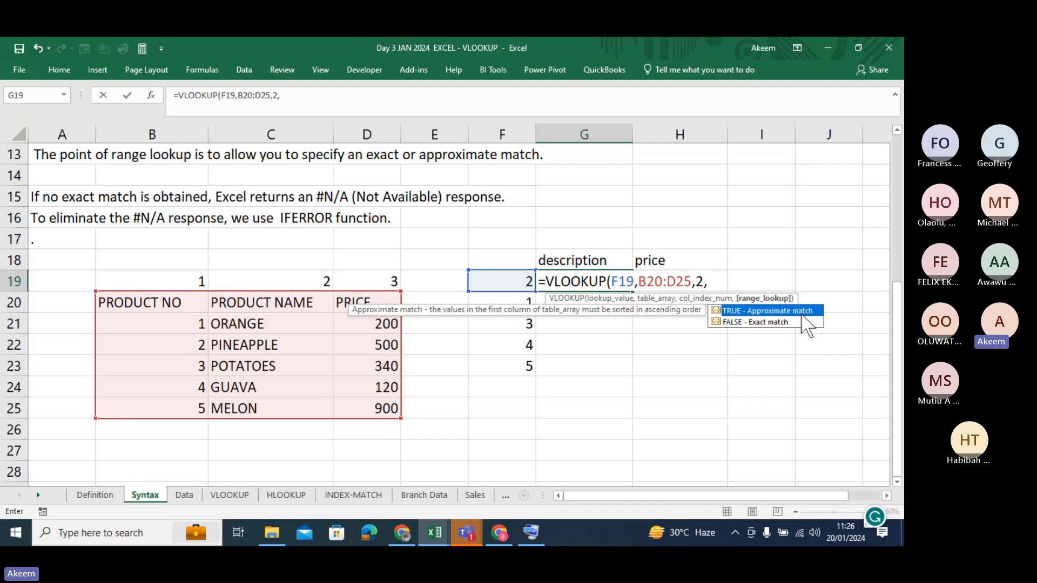
double_click(771, 322)
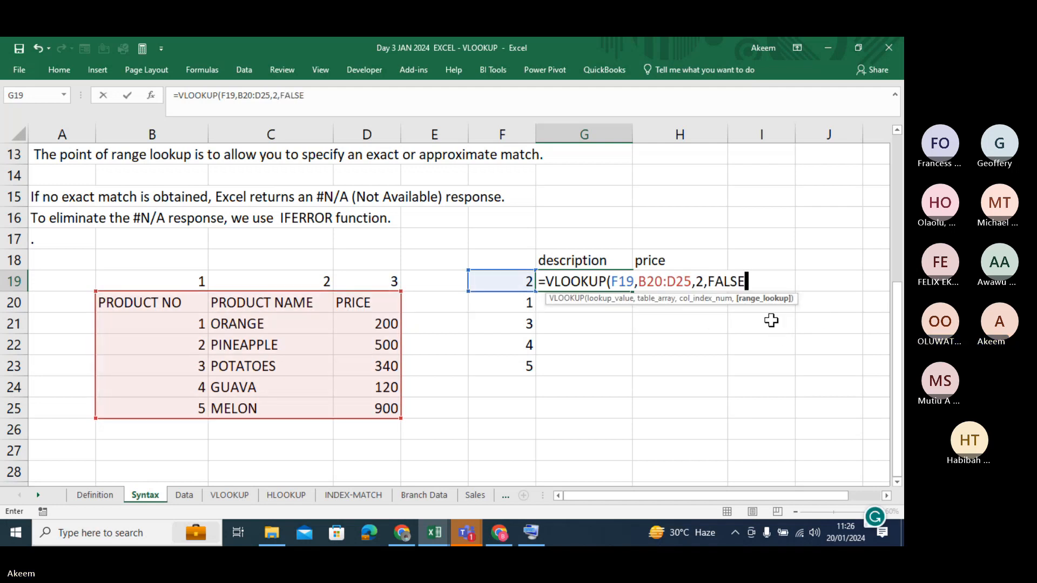
type(")")
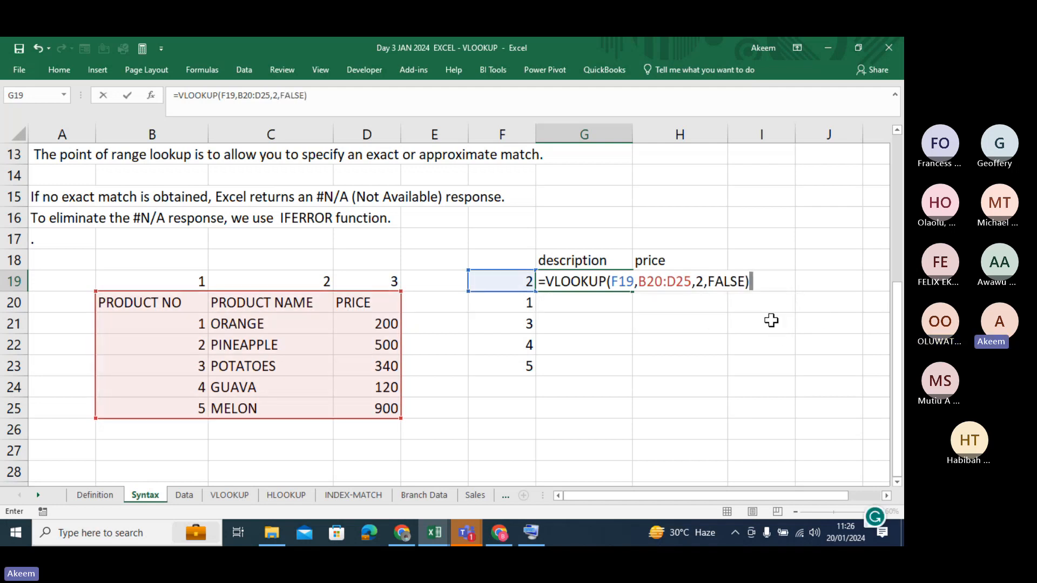
key("Return")
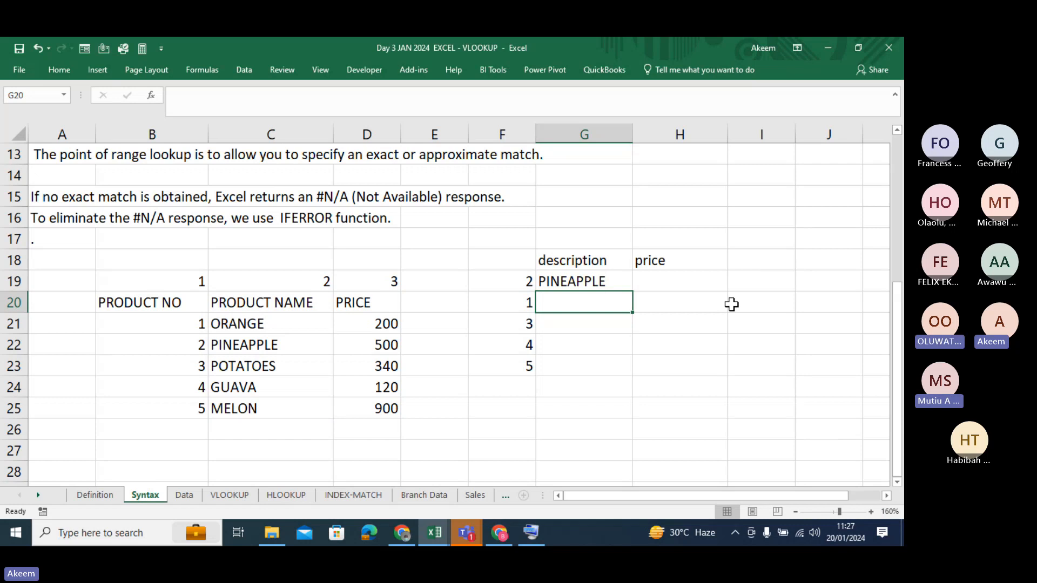
Step: Open the VLOOKUP formula in G19 to review its arguments, and close it without changes
left_click(616, 281)
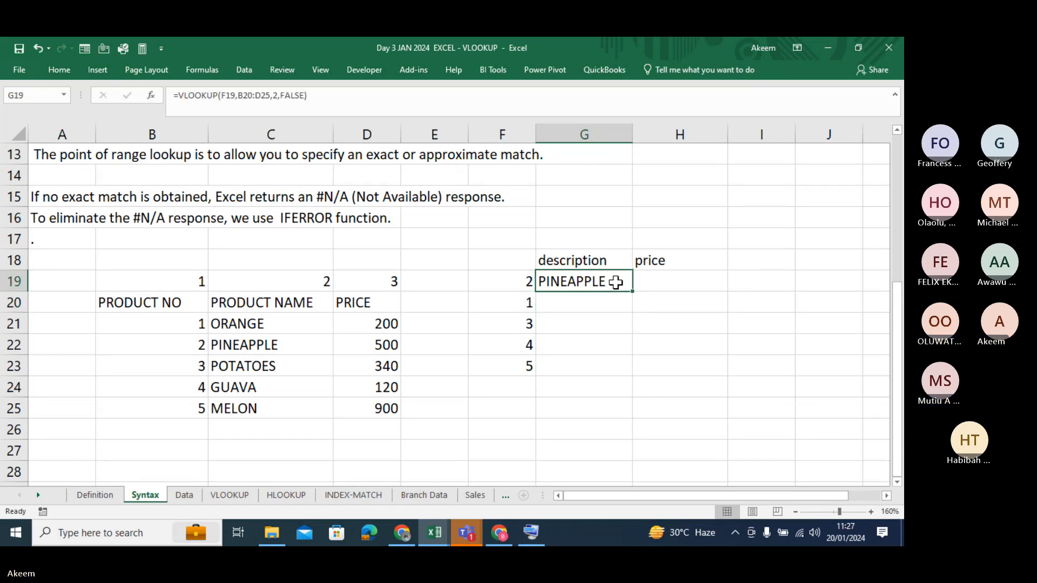
double_click(620, 281)
left_click(356, 107)
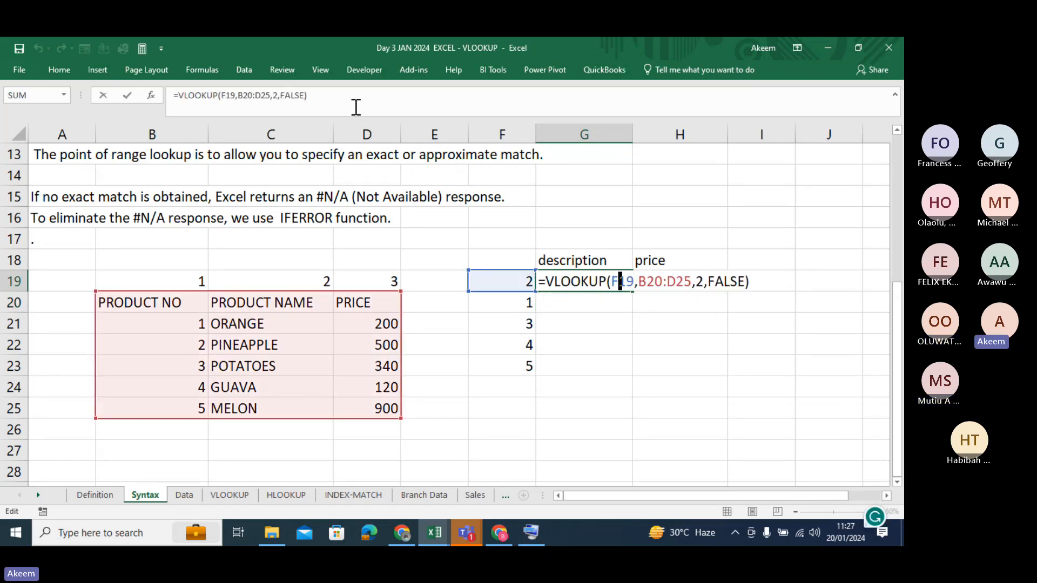
left_click(356, 107)
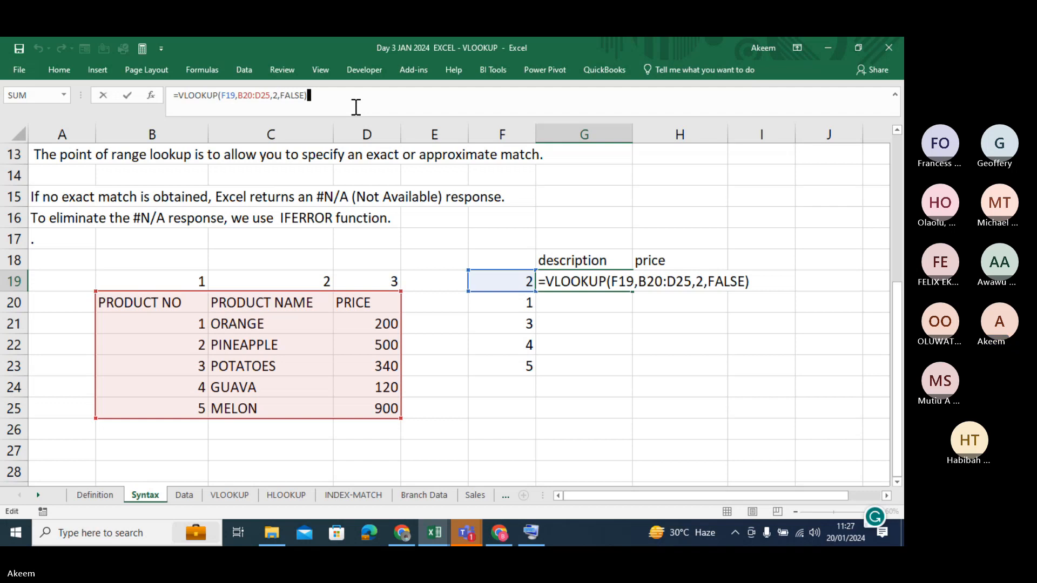
key("Return")
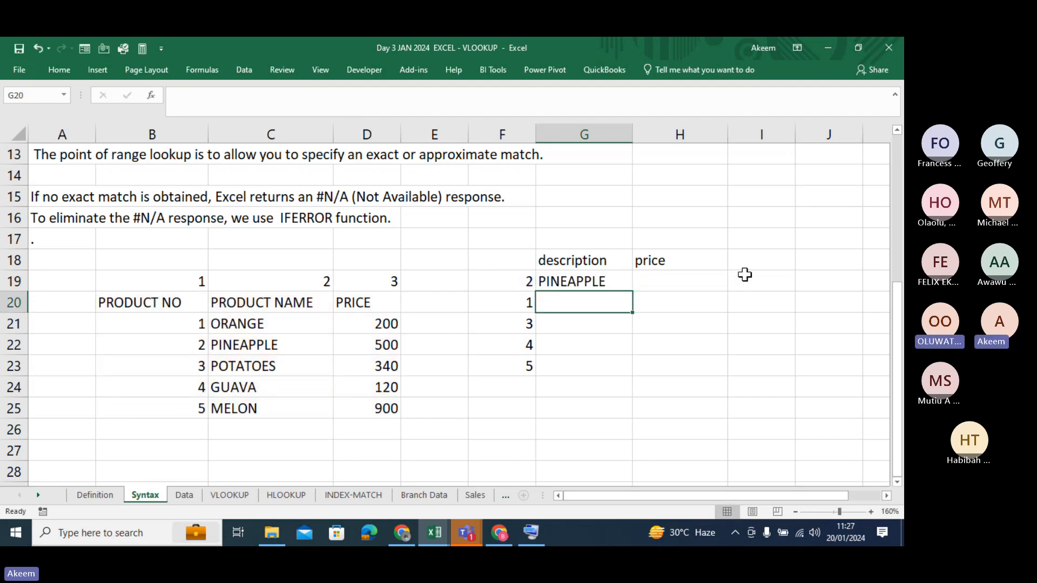
left_click(695, 283)
type("=v")
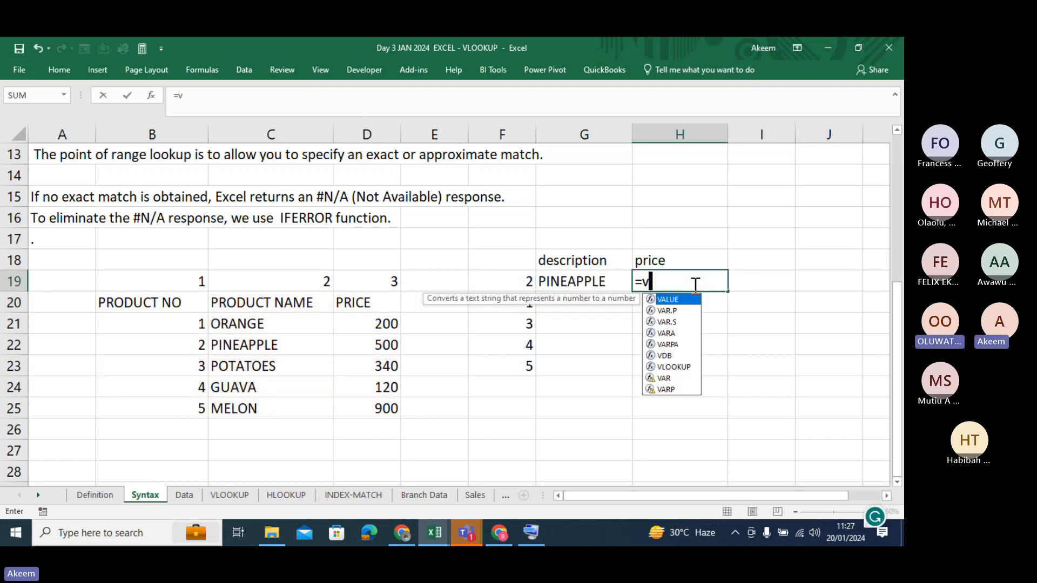
type("loo")
key("Tab")
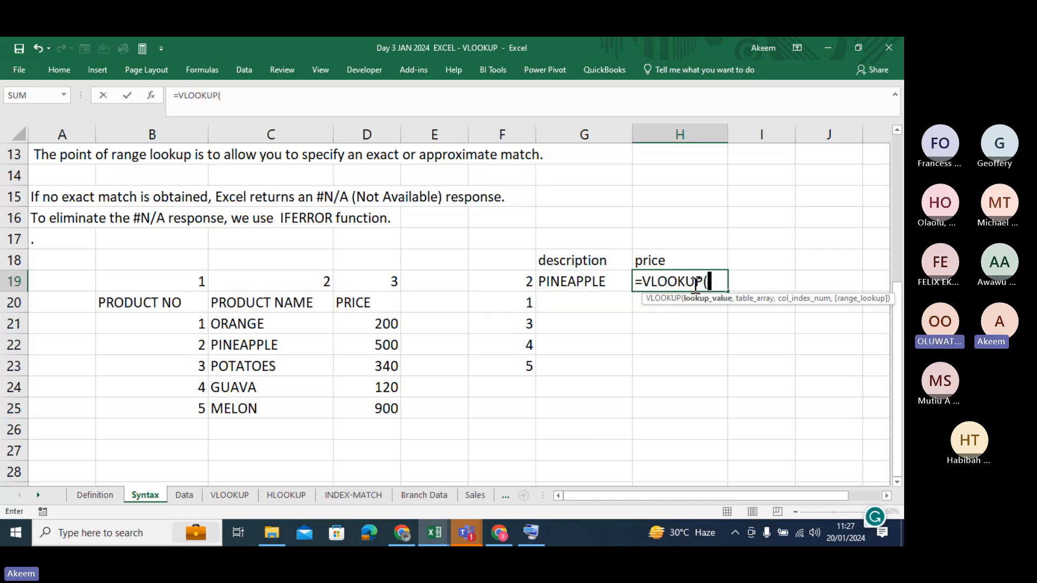
left_click(516, 279)
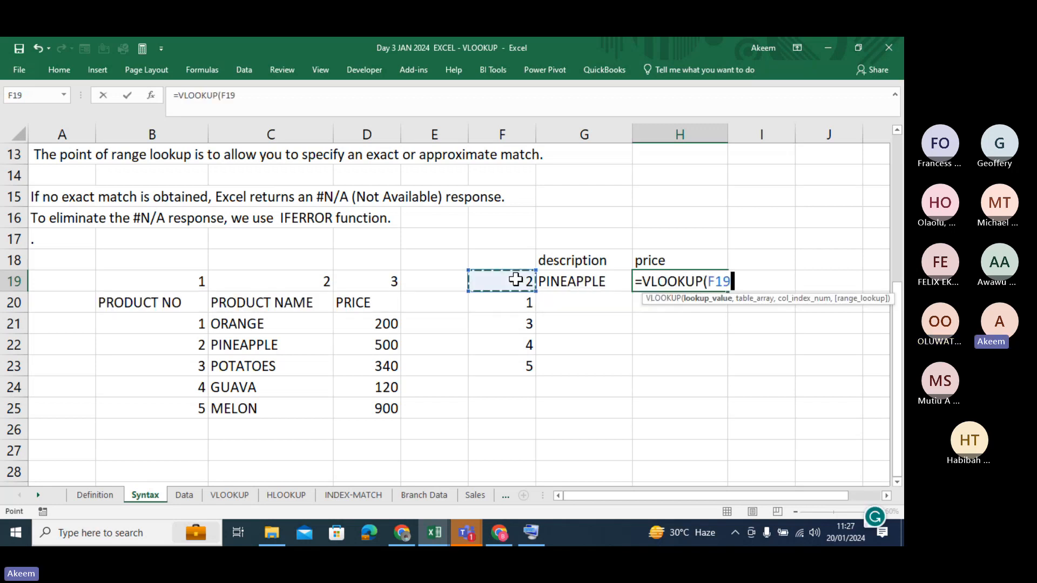
type(",")
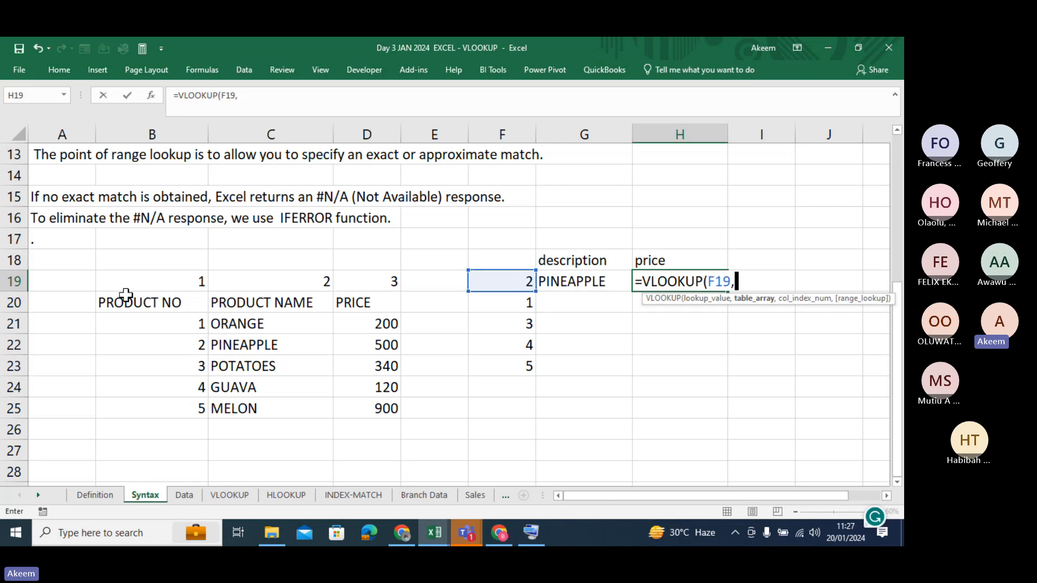
left_click(130, 302)
key("shift+Right")
key("shift+Right")
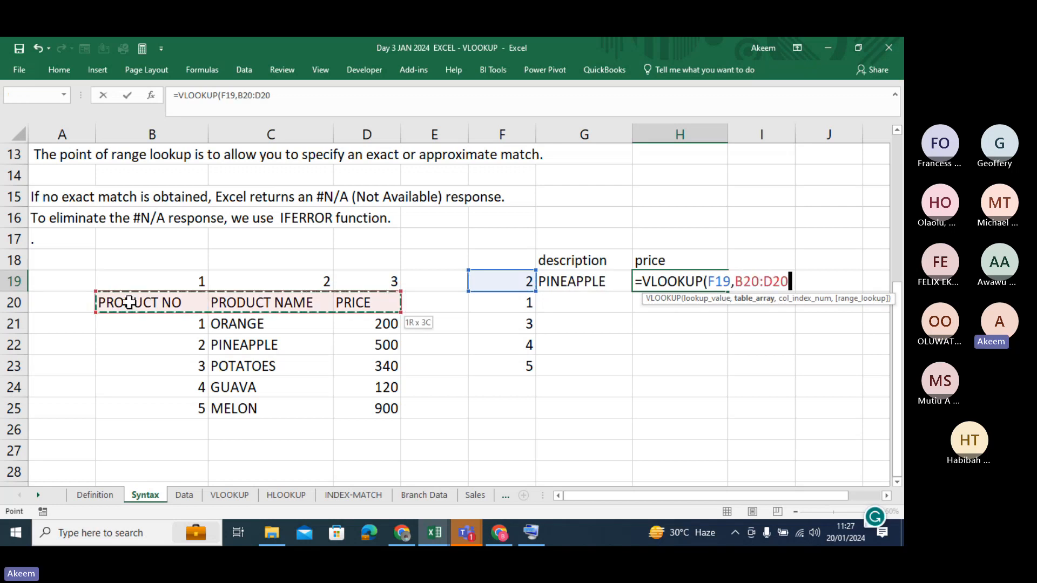
key("ctrl+shift+Down")
key("BackSpace")
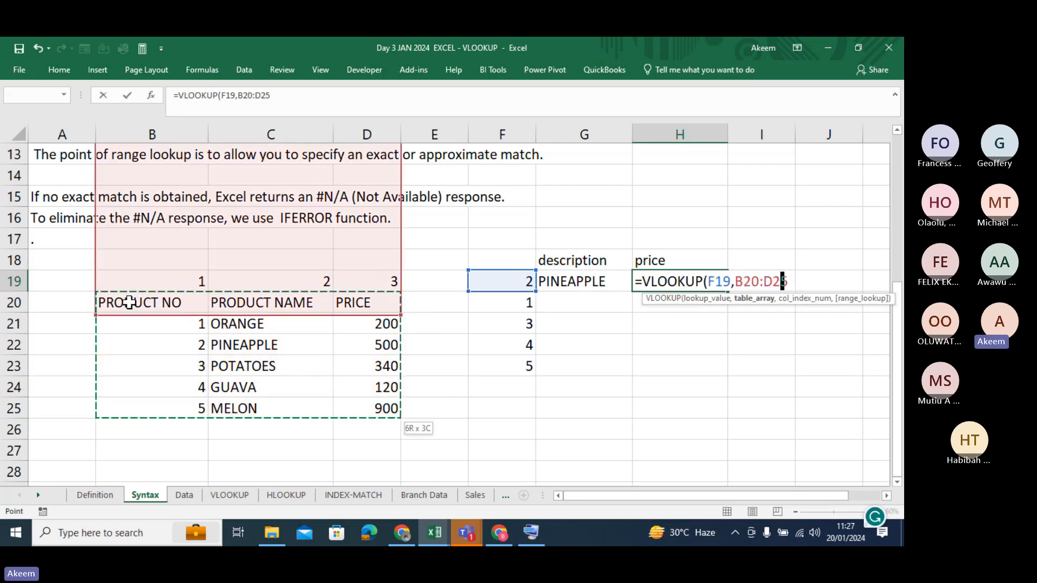
key("BackSpace")
key("BackSpace")
key("BackSpace")
key("BackSpace")
key("BackSpace")
key("BackSpace")
key("BackSpace")
key("BackSpace")
key("BackSpace")
key("BackSpace")
key("BackSpace")
key("BackSpace")
key("BackSpace")
key("BackSpace")
key("BackSpace")
key("BackSpace")
key("BackSpace")
key("BackSpace")
key("BackSpace")
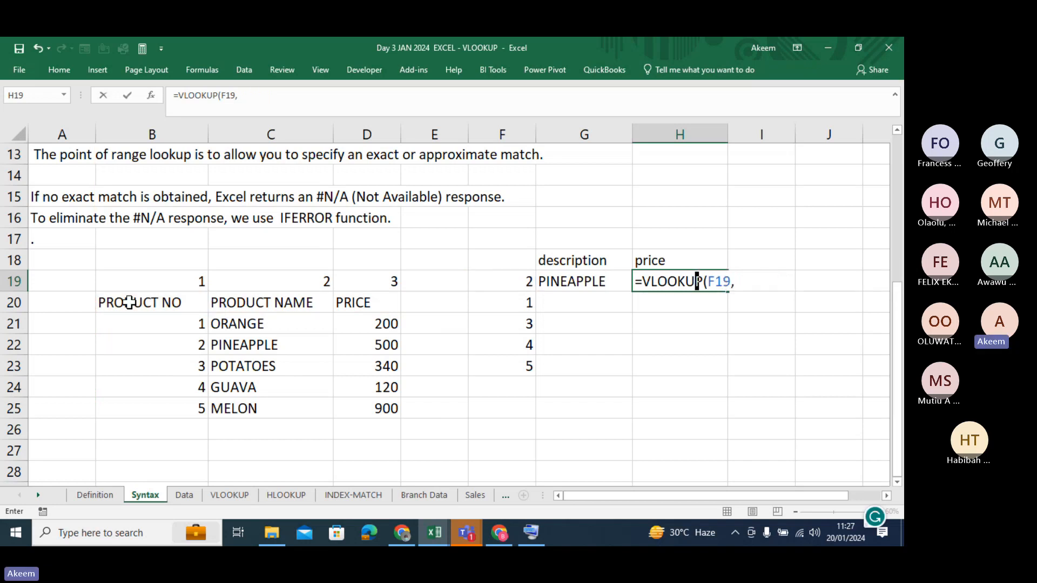
left_click(131, 301)
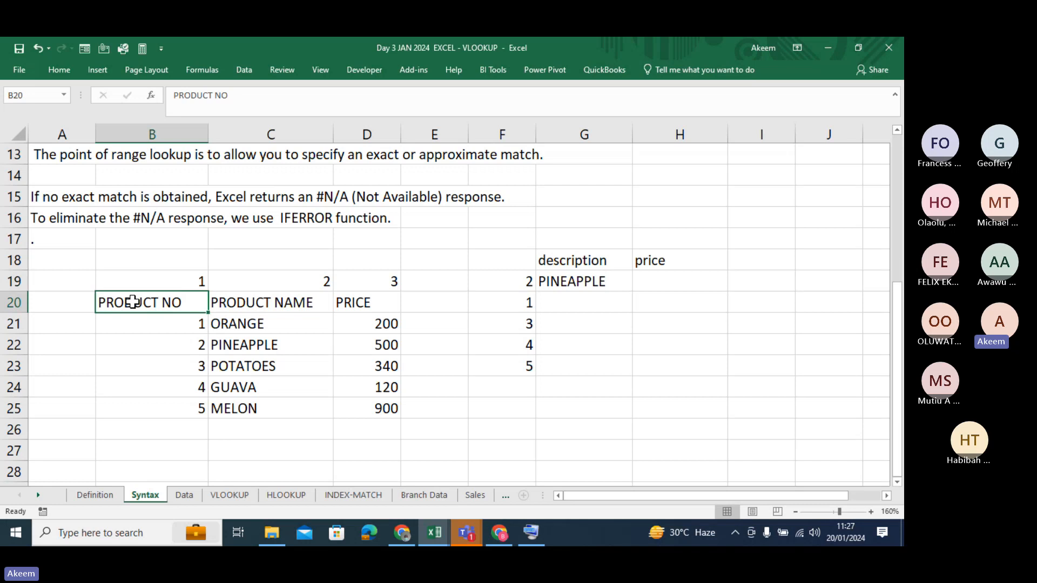
left_click(233, 352)
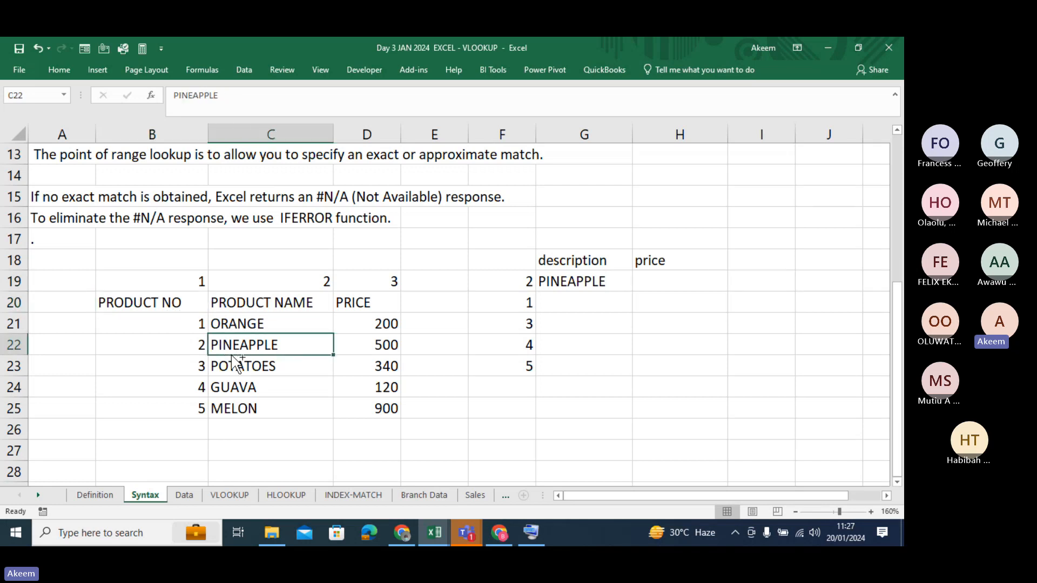
key("ctrl+f")
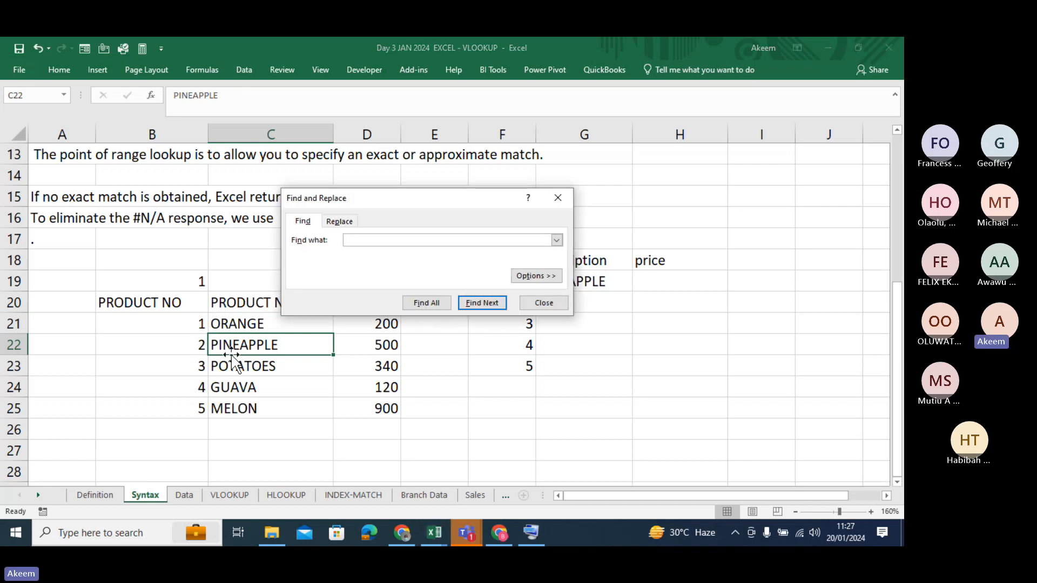
left_click(558, 197)
Step: Convert the product list in B20:D25 into a table with headers and name the table practice
left_click_drag(156, 302, 367, 404)
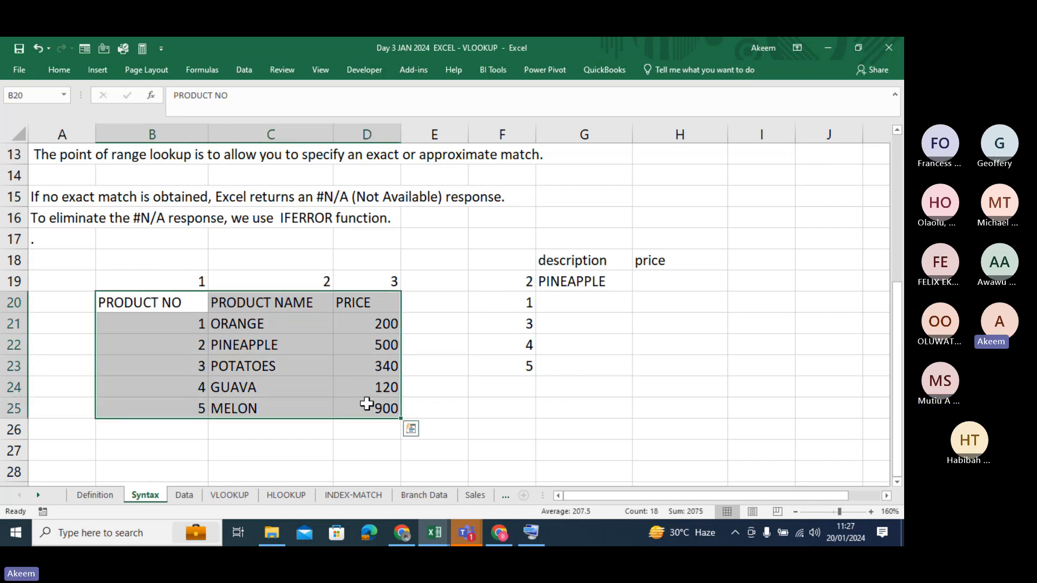
key("ctrl+t")
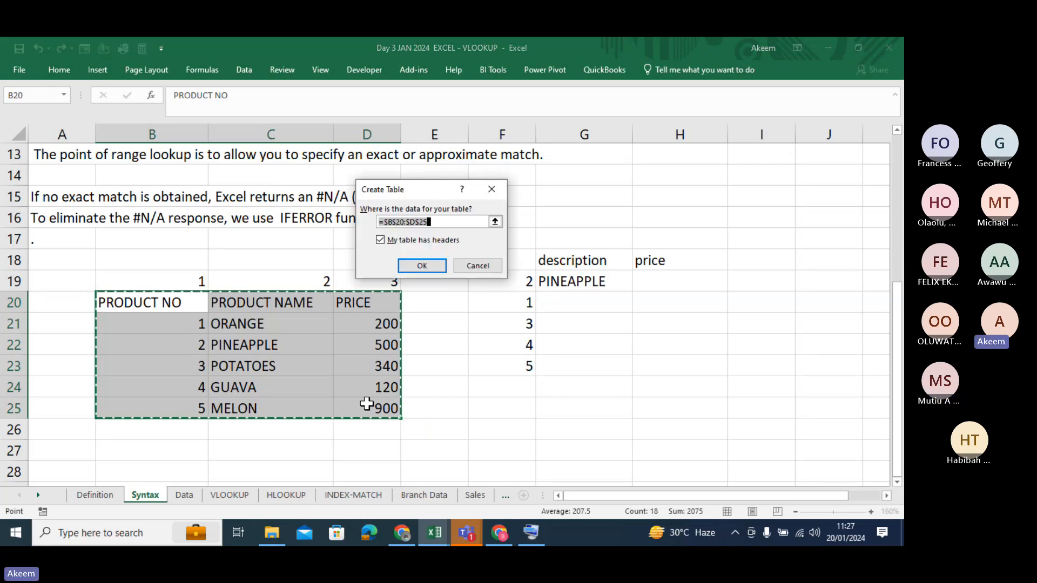
left_click(424, 266)
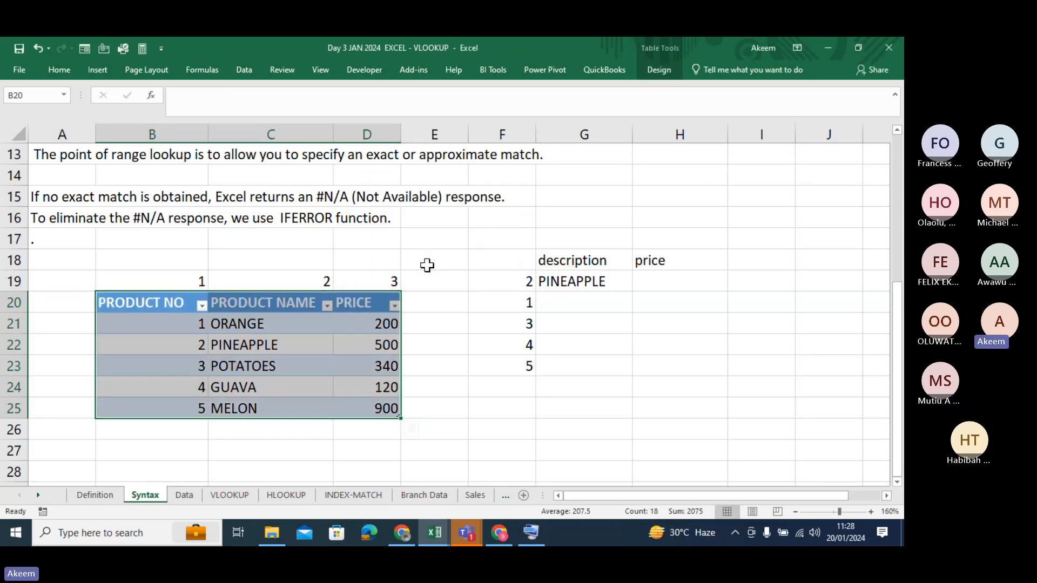
left_click(659, 68)
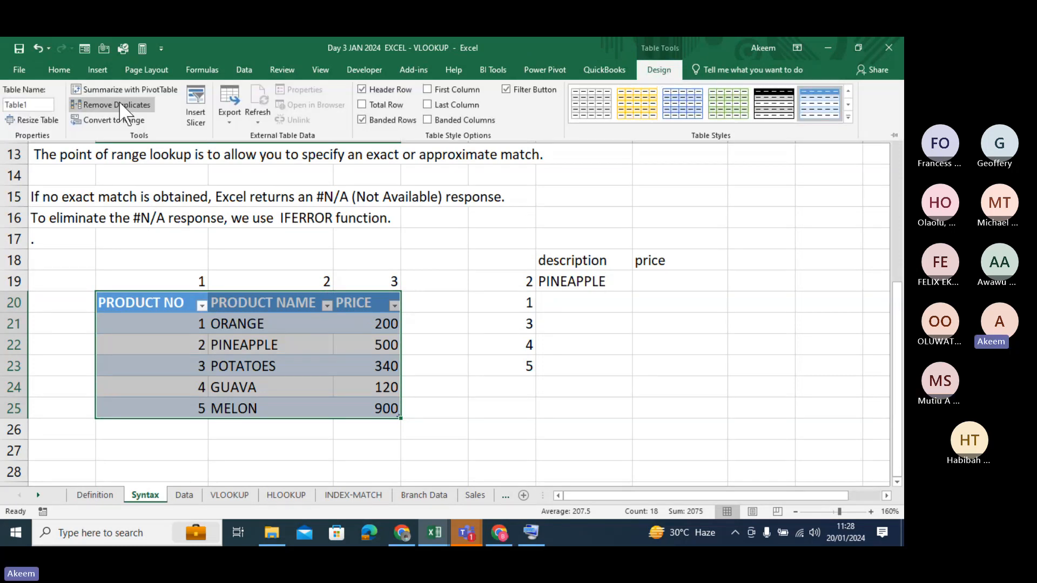
left_click(50, 107)
type("pract")
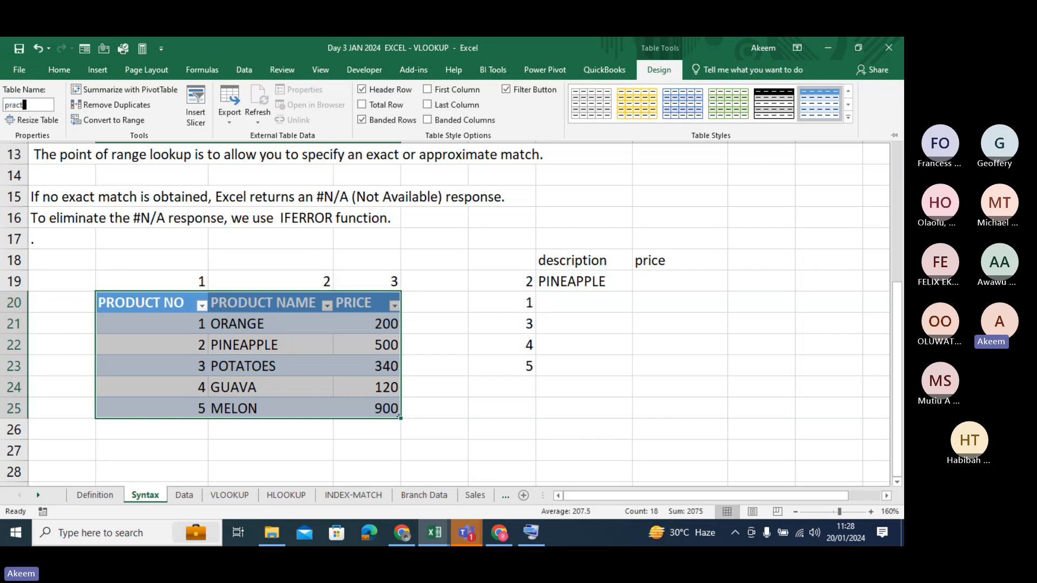
type("ice")
Step: Start a VLOOKUP in H19 with F19 as the lookup value and the practice table as the table array
left_click(648, 285)
type("=")
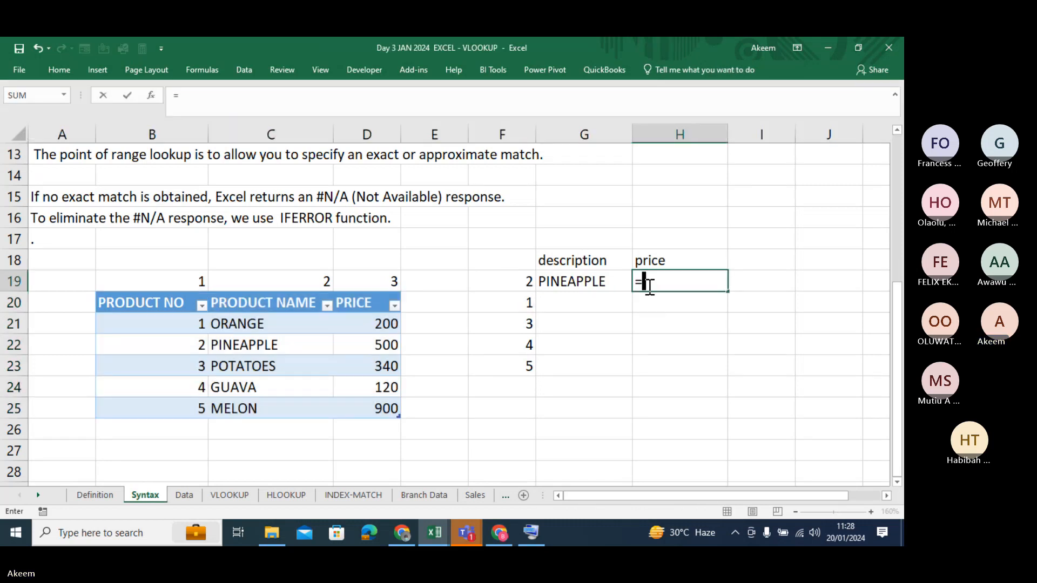
type("vloo")
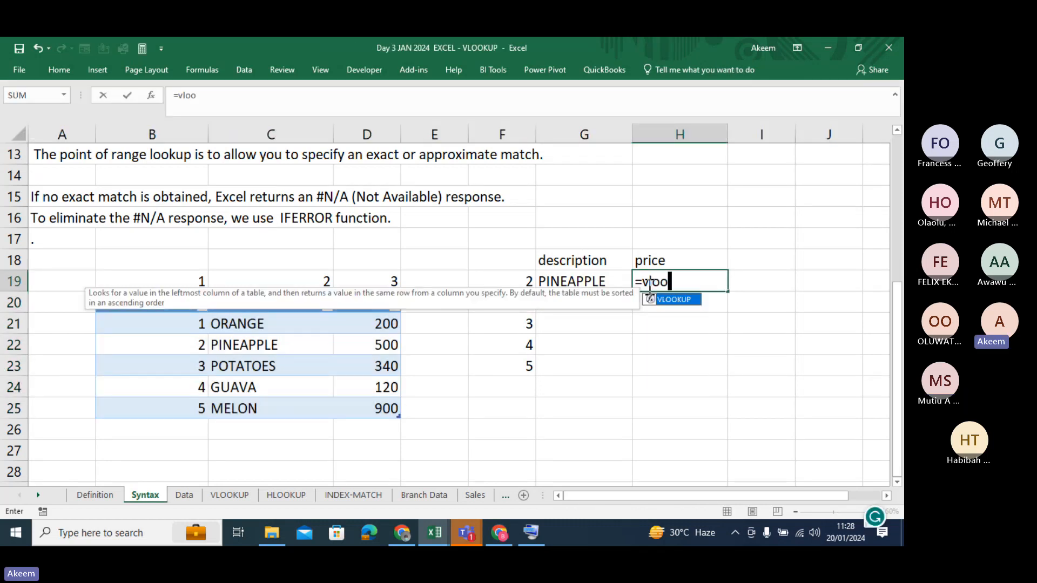
key("Tab")
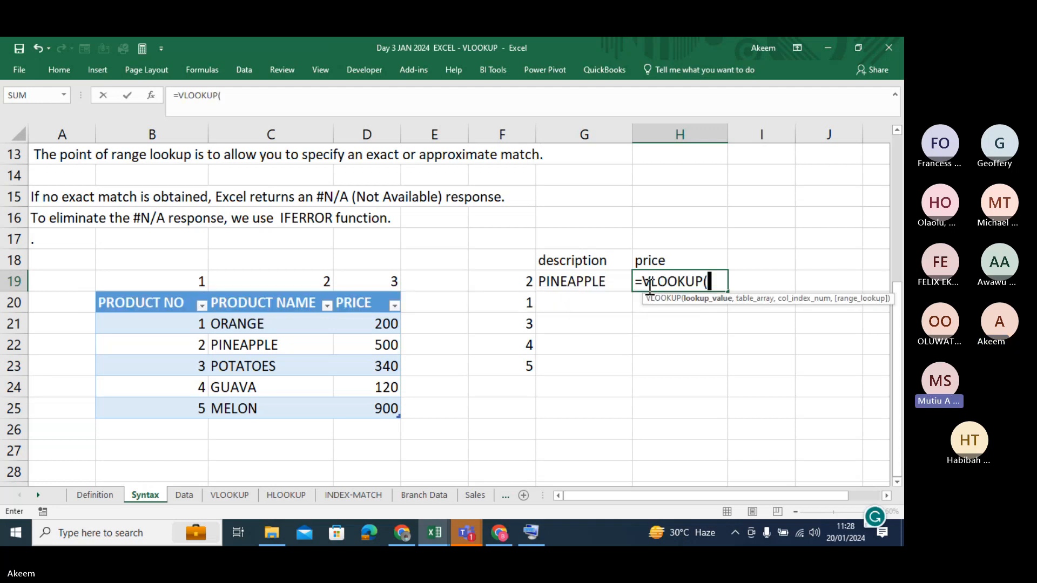
left_click(515, 282)
type(",")
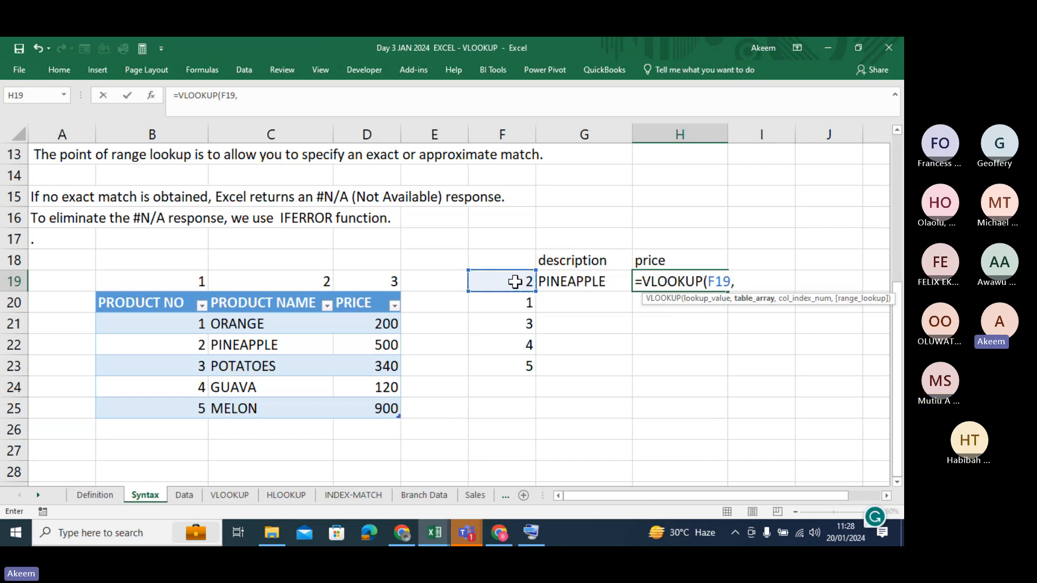
type("pract")
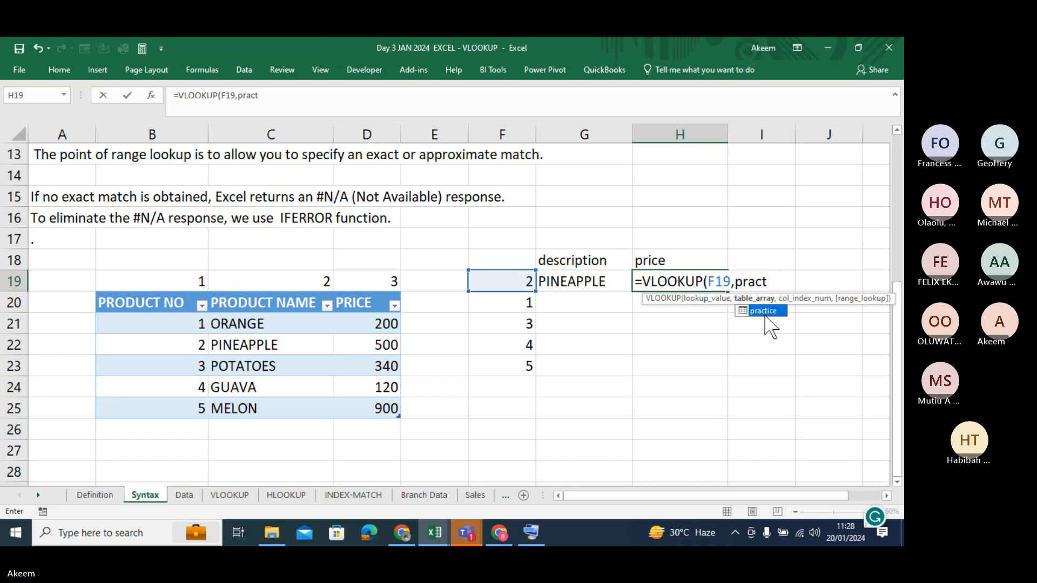
double_click(765, 313)
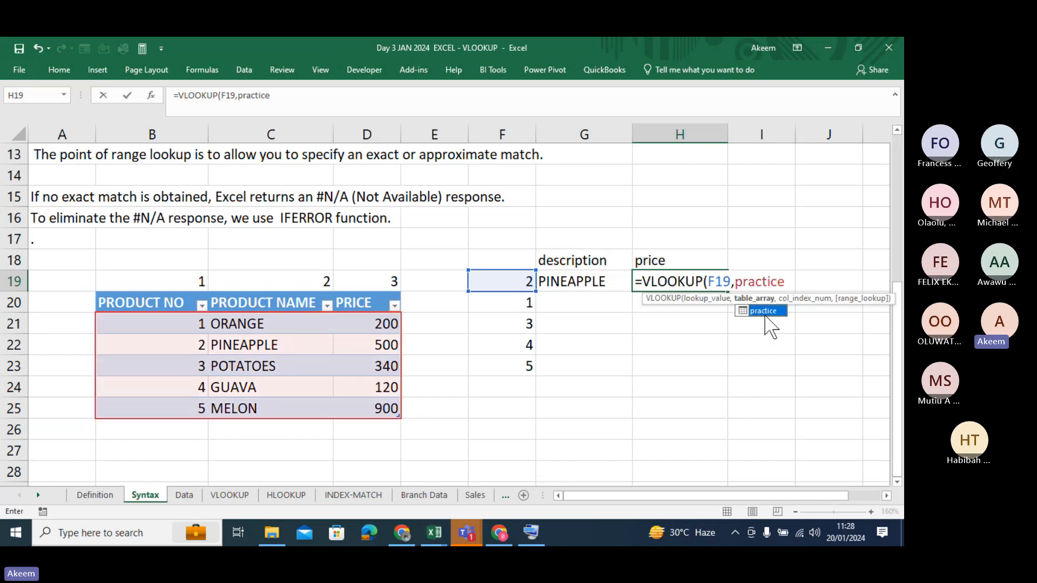
Step: Complete H19's VLOOKUP with column index 3 and FALSE for an exact match
type(",")
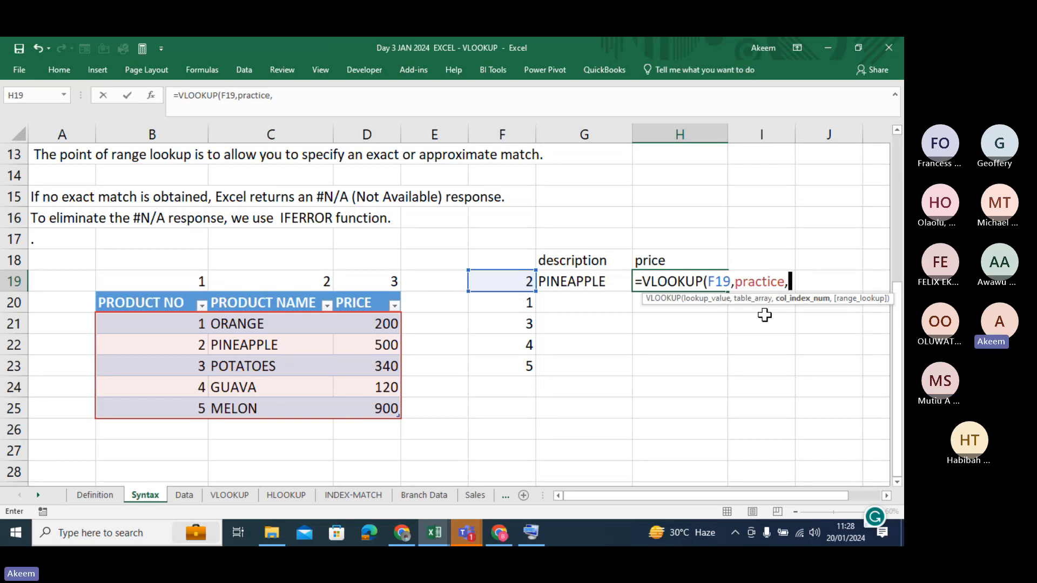
type("3")
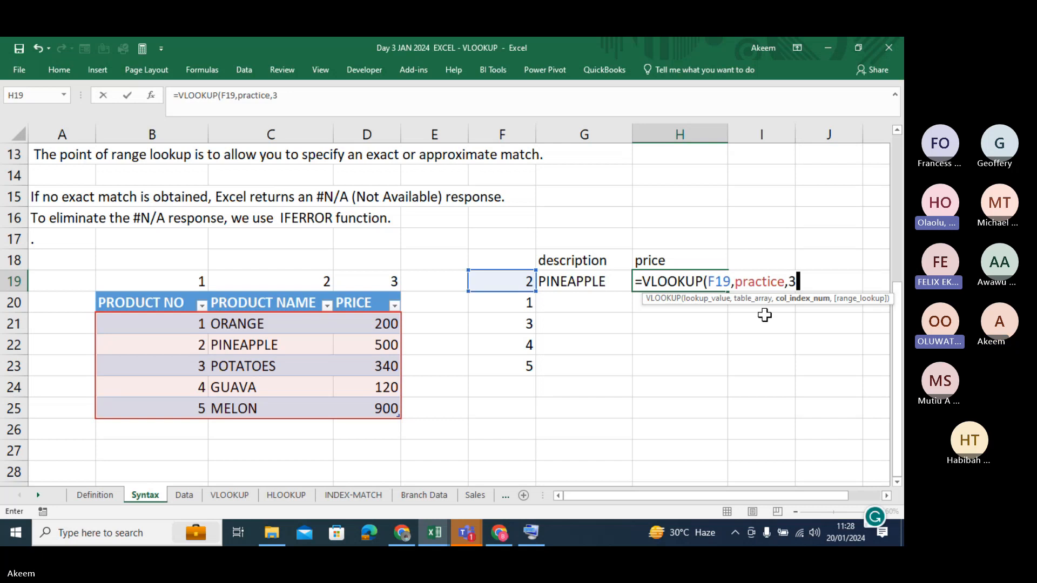
type(",")
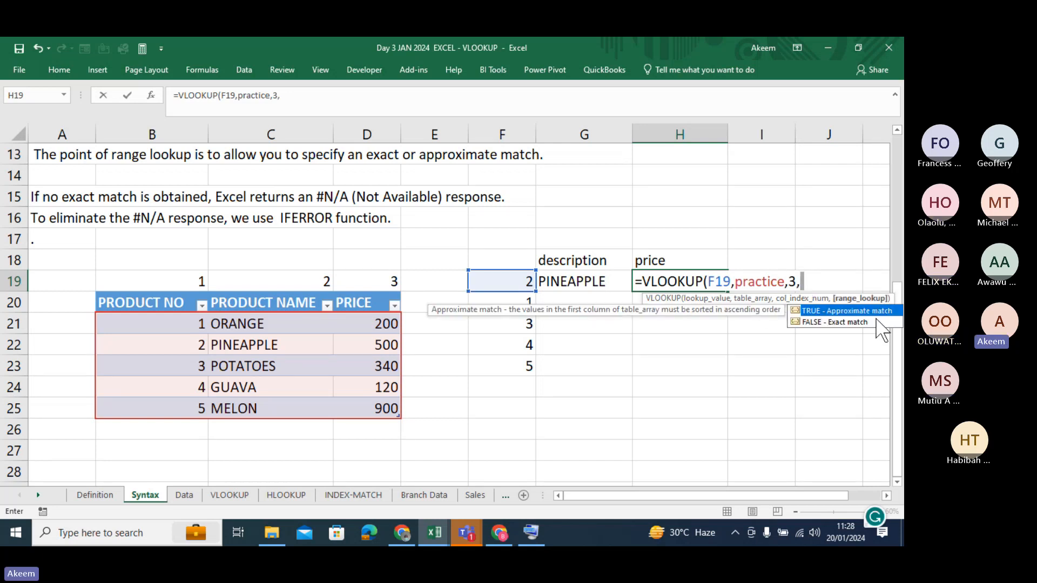
left_click(853, 324)
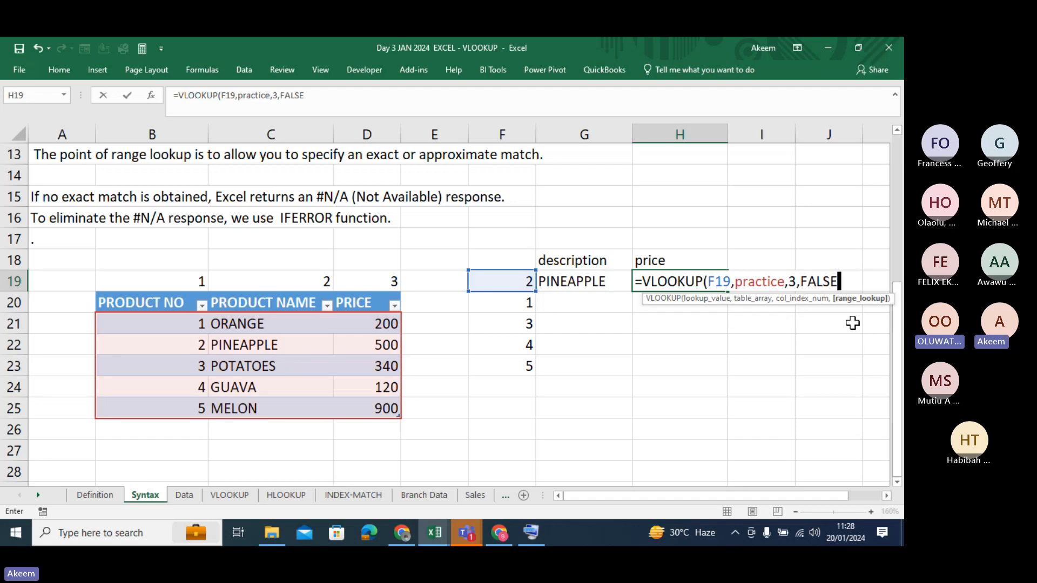
type(")")
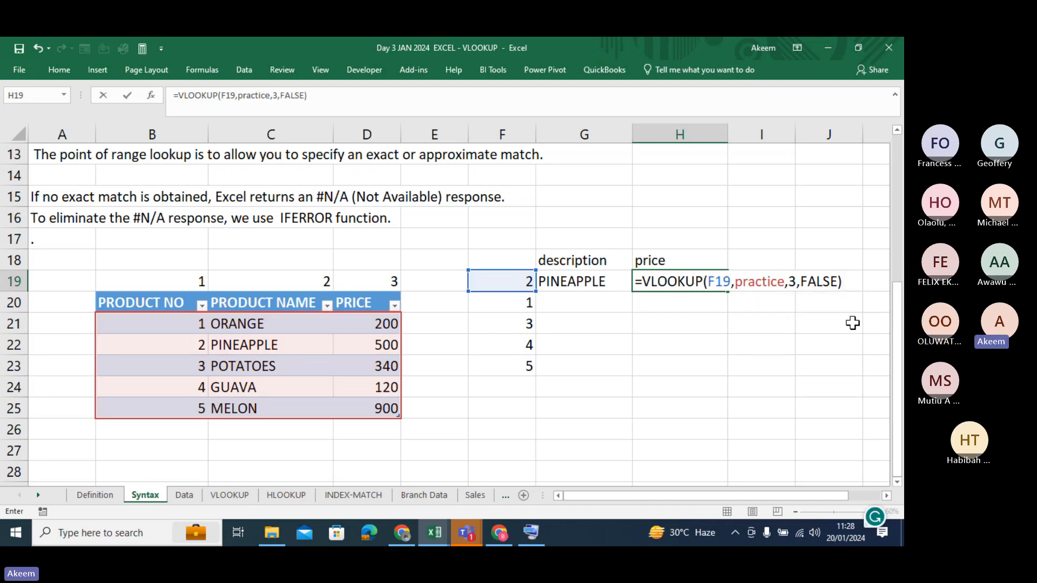
key("Return")
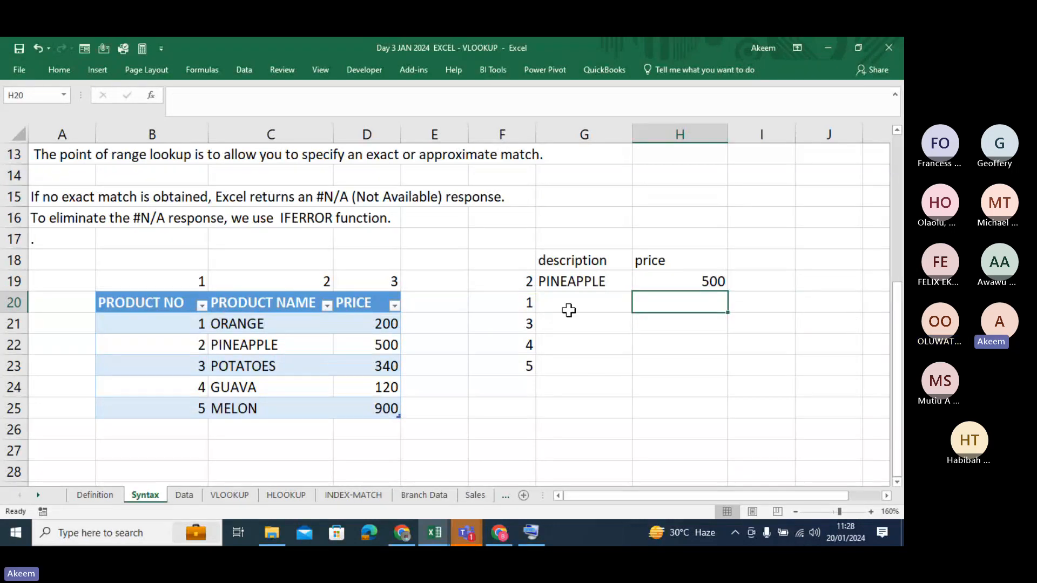
Step: Test the description and price lookups by entering product number 1 and then 5 in F19
left_click(511, 278)
type("1")
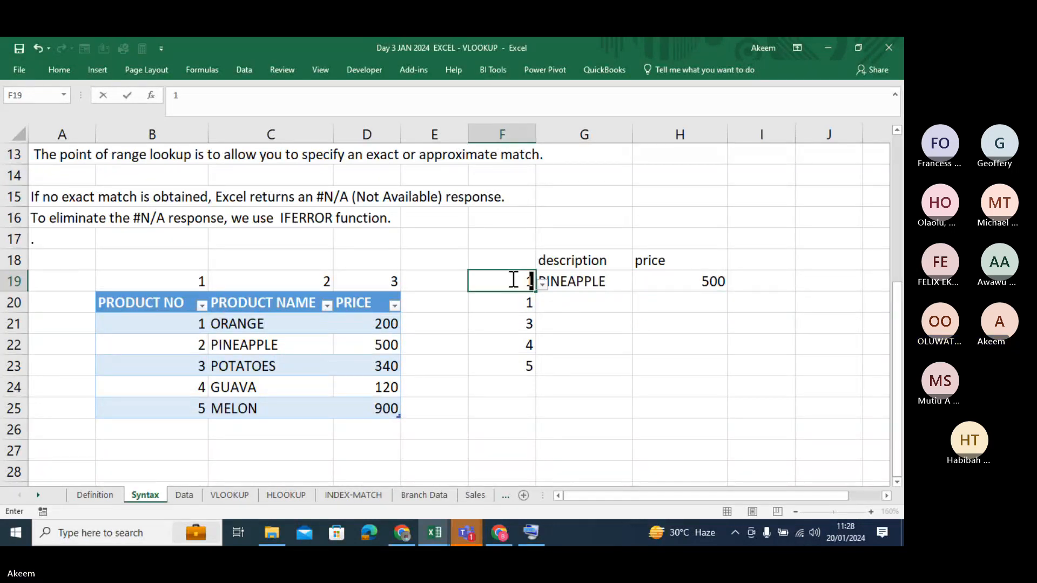
key("Return")
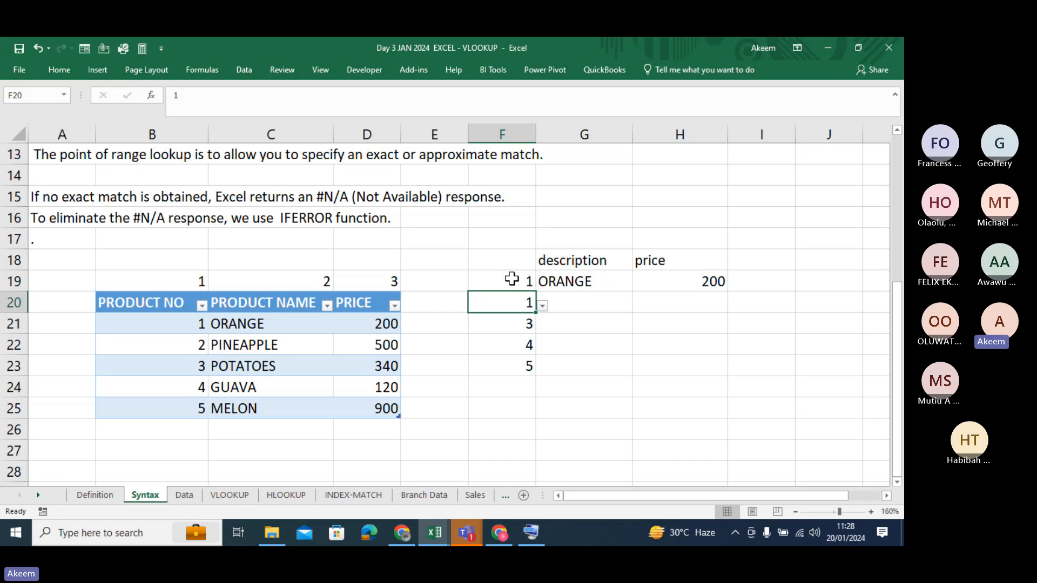
left_click(517, 282)
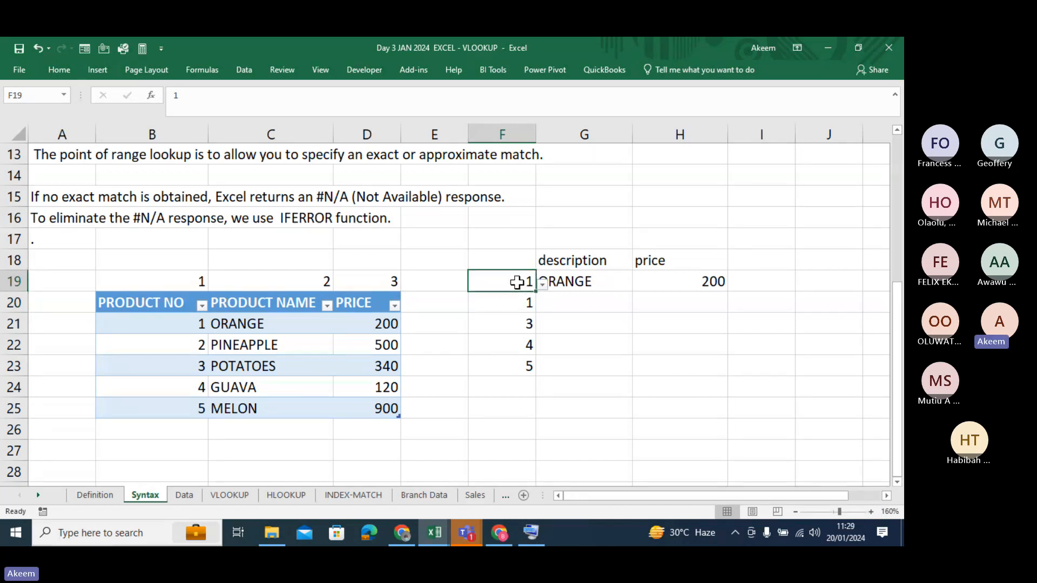
type("5")
key("Return")
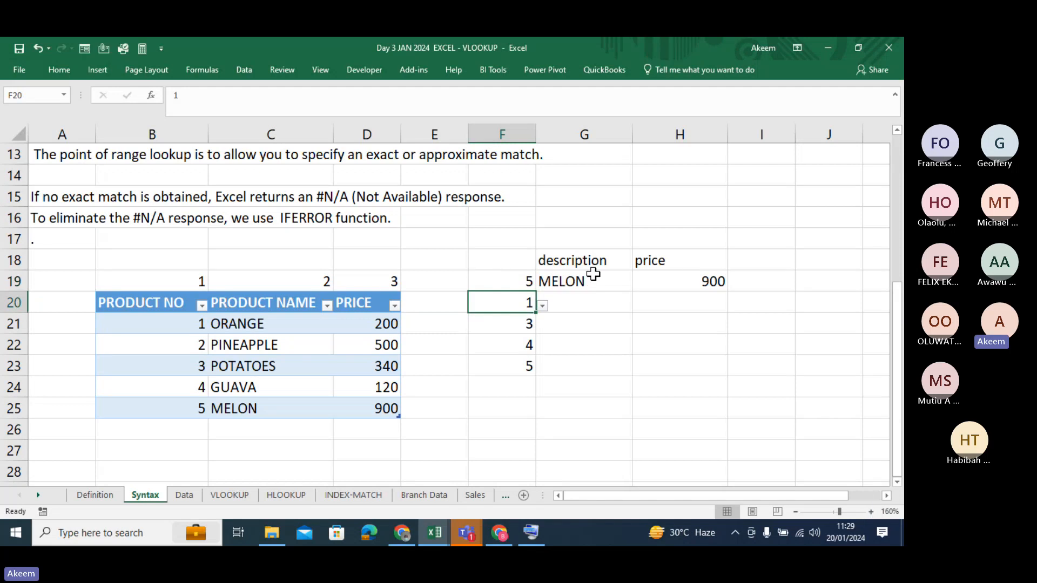
Step: Fill the formulas in G19:H19 down to row 23 and check the table array references in the copied description formulas
left_click(594, 275)
left_click_drag(594, 275, 731, 376)
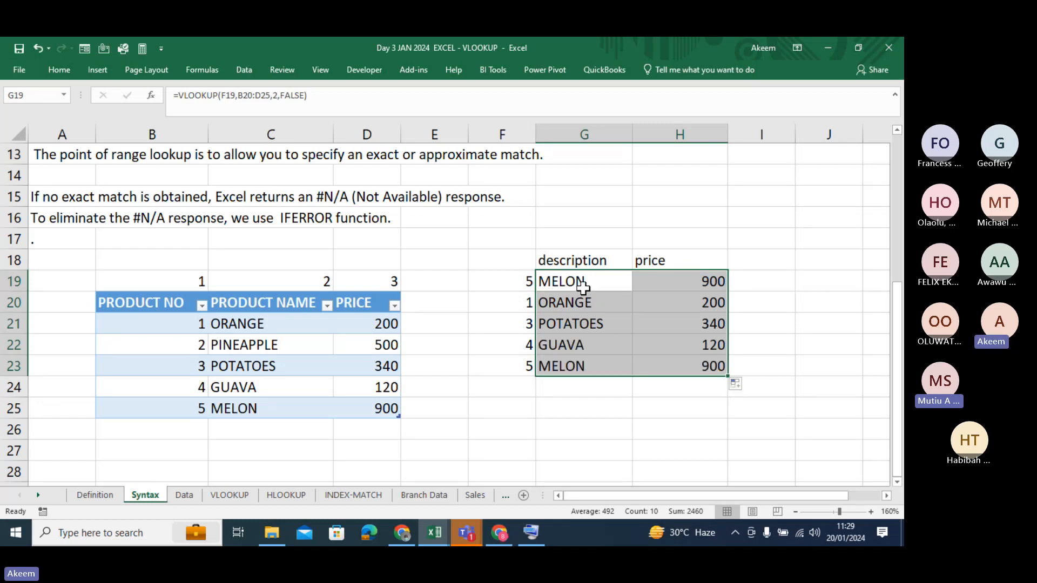
left_click(582, 286)
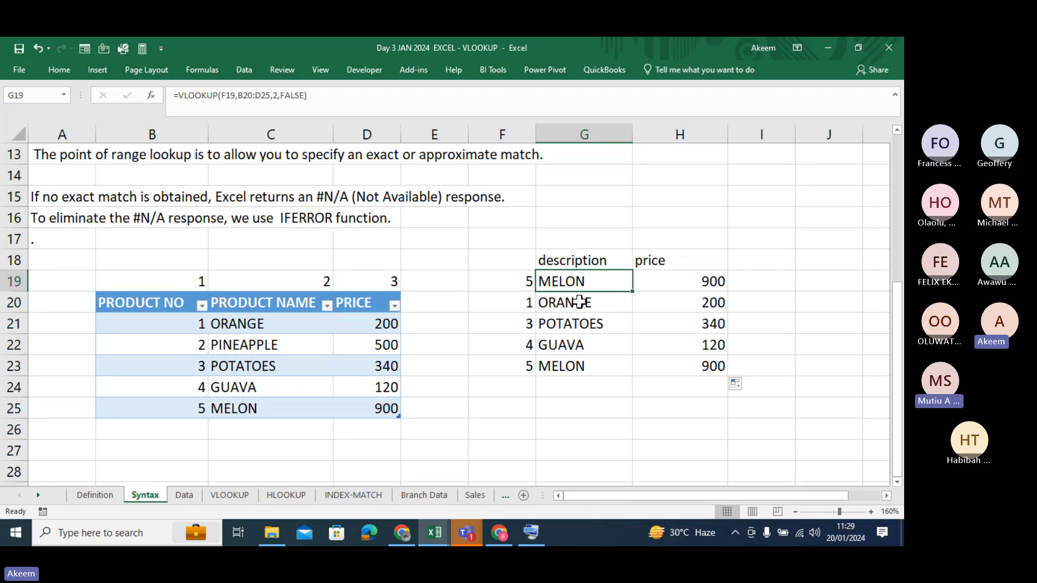
left_click(580, 303)
double_click(581, 302)
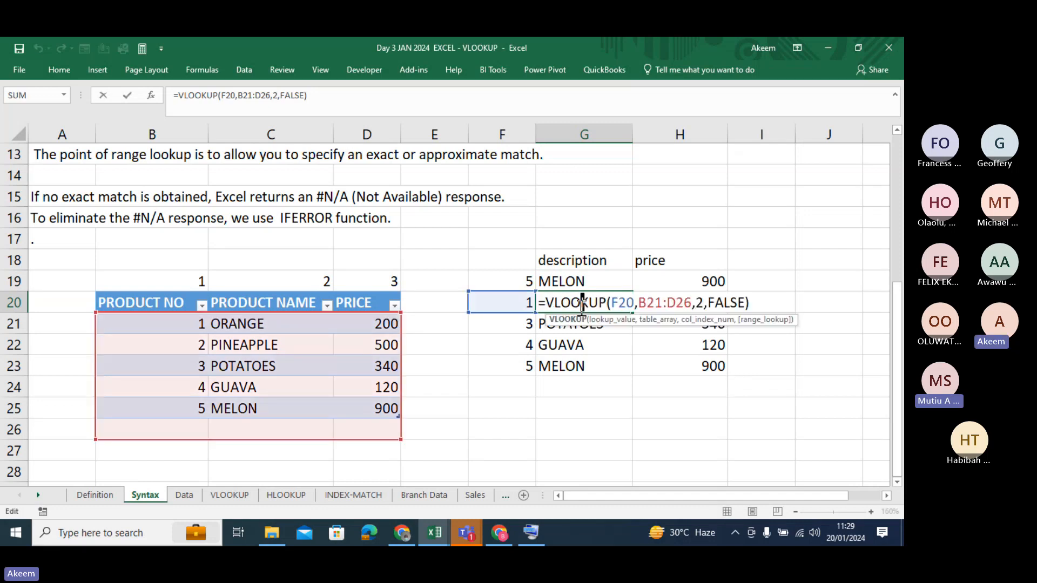
left_click(582, 324)
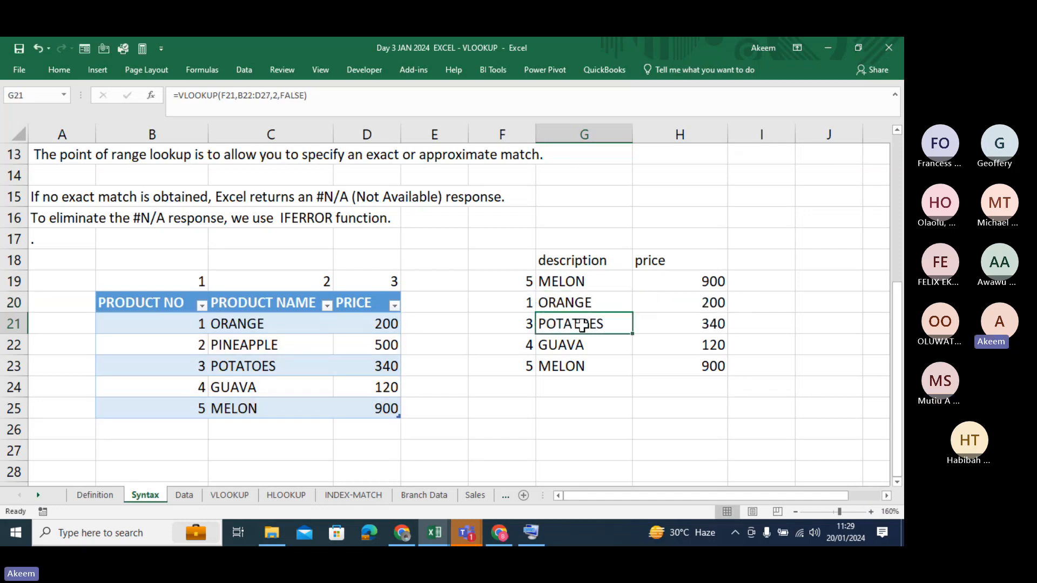
Step: Inspect the VLOOKUP formulas in G21 and G22 to see which table array range each copied description formula uses
double_click(581, 324)
key("Return")
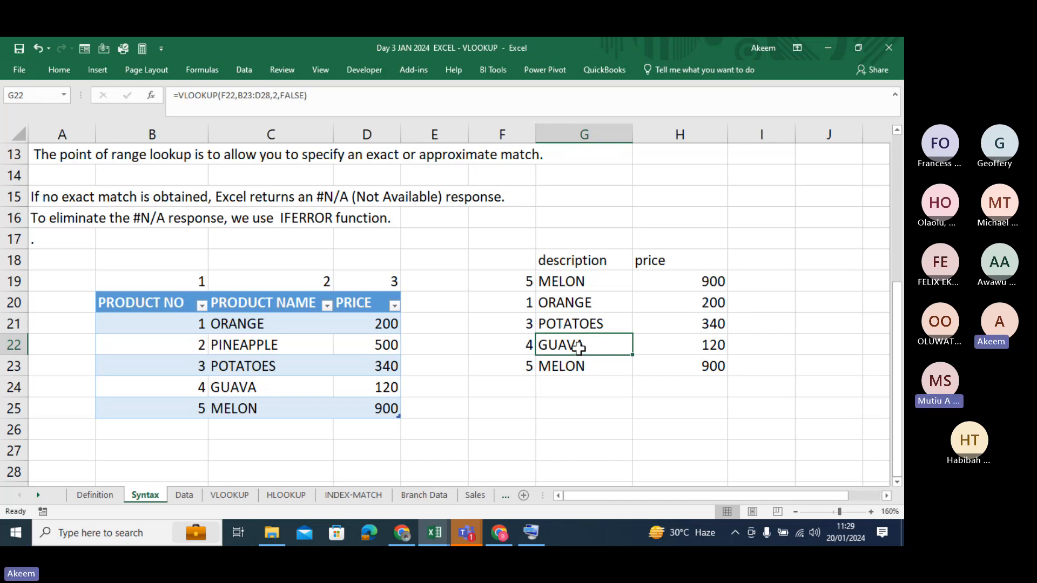
double_click(578, 348)
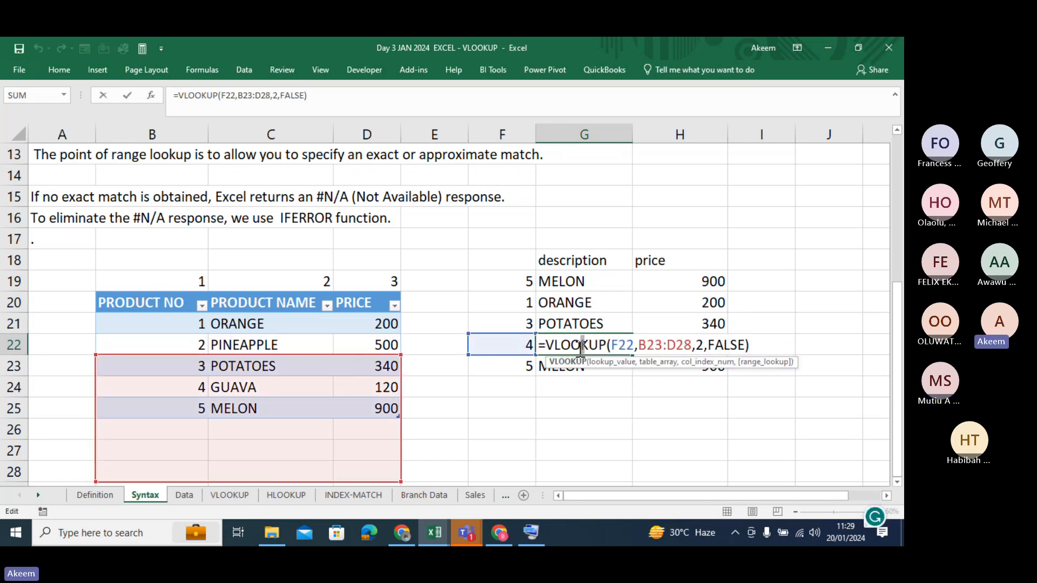
key("Return")
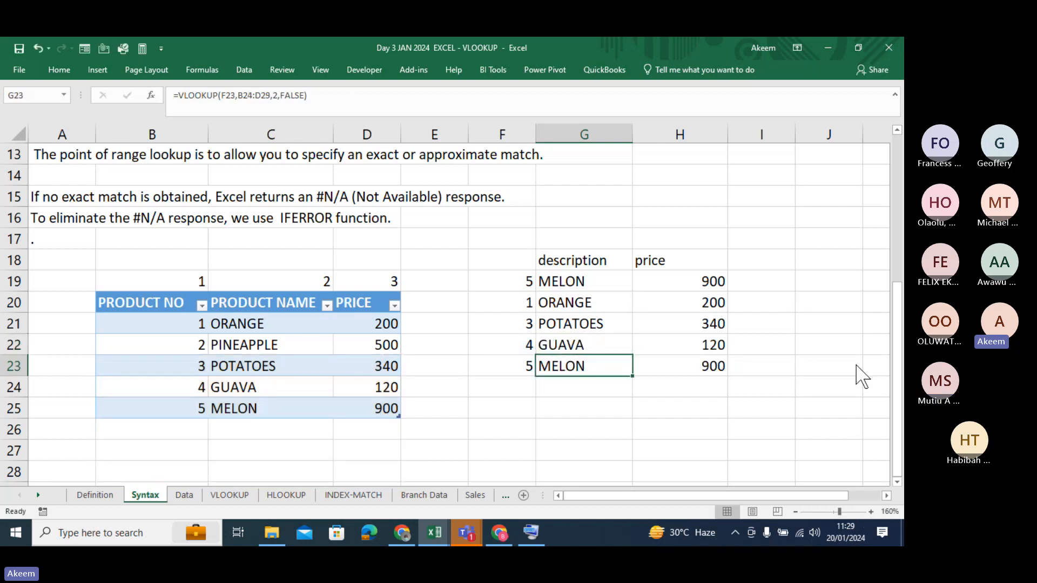
Step: Inspect the price formulas in H19:H23 one by one to check their lookup values and the practice table reference
double_click(704, 281)
key("Return")
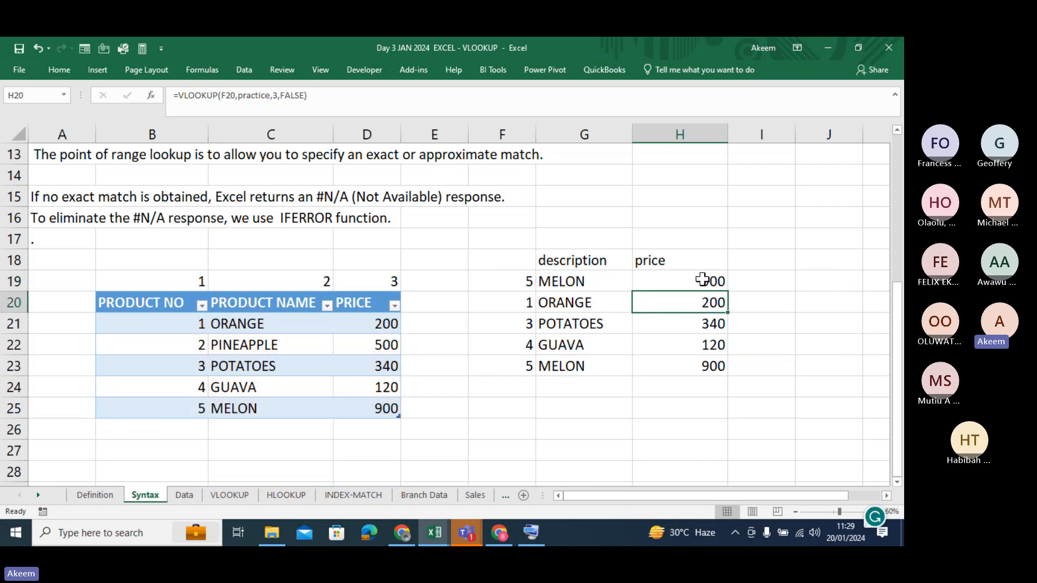
double_click(707, 298)
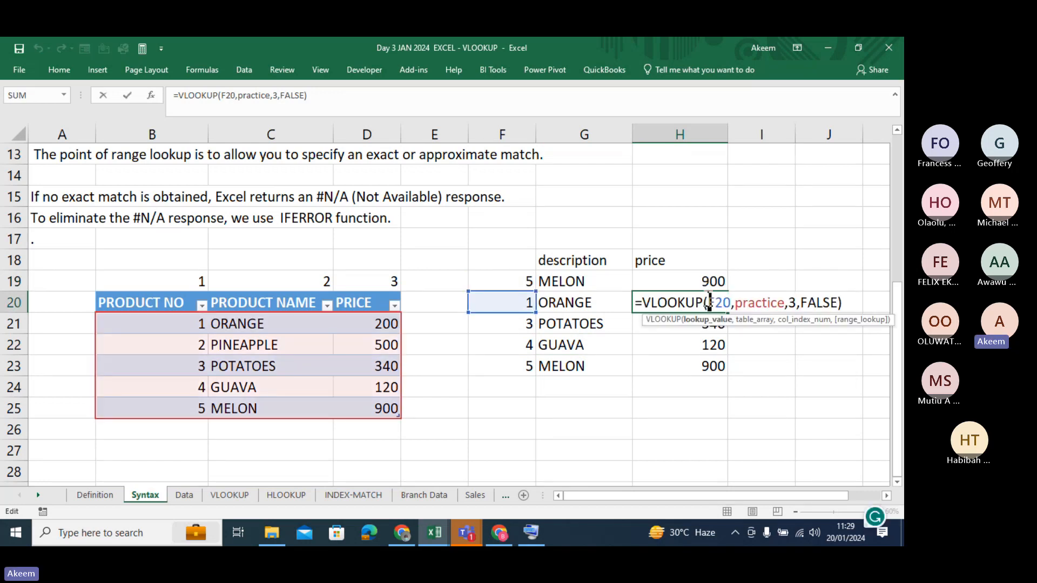
key("Escape")
left_click(698, 324)
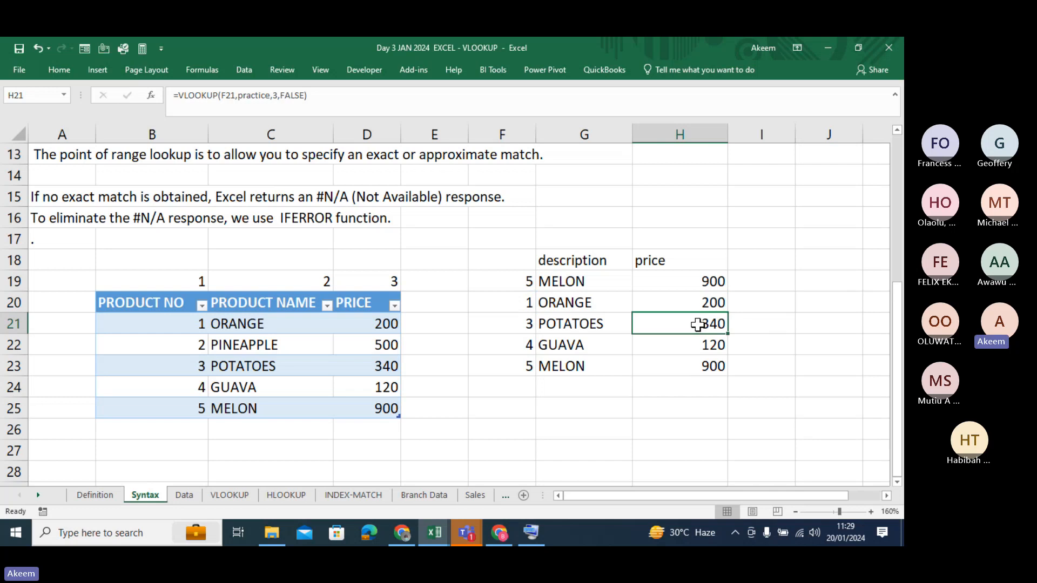
double_click(698, 324)
left_click(699, 346)
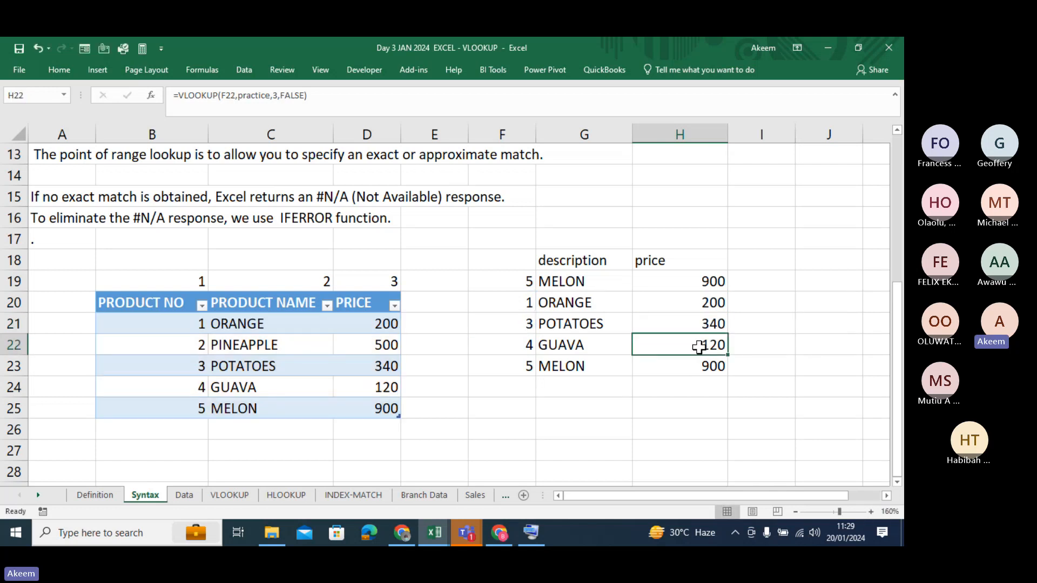
double_click(699, 347)
key("Return")
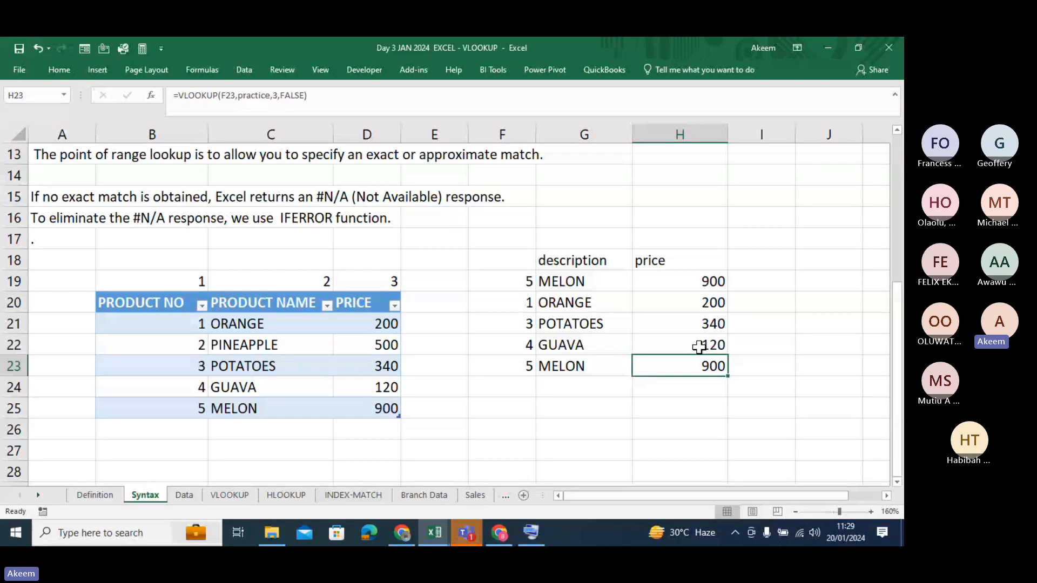
left_click(699, 346)
double_click(699, 346)
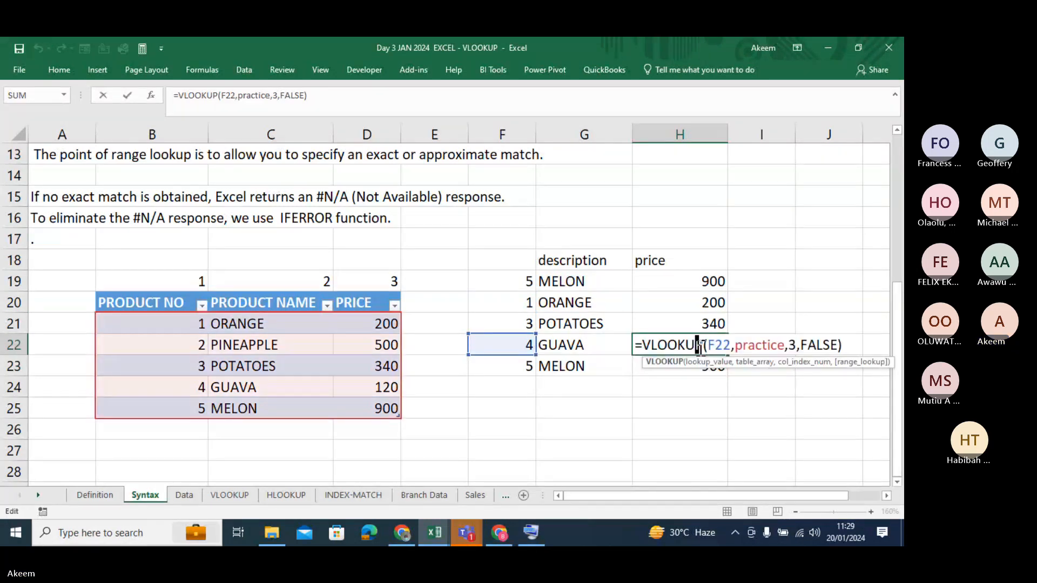
key("Return")
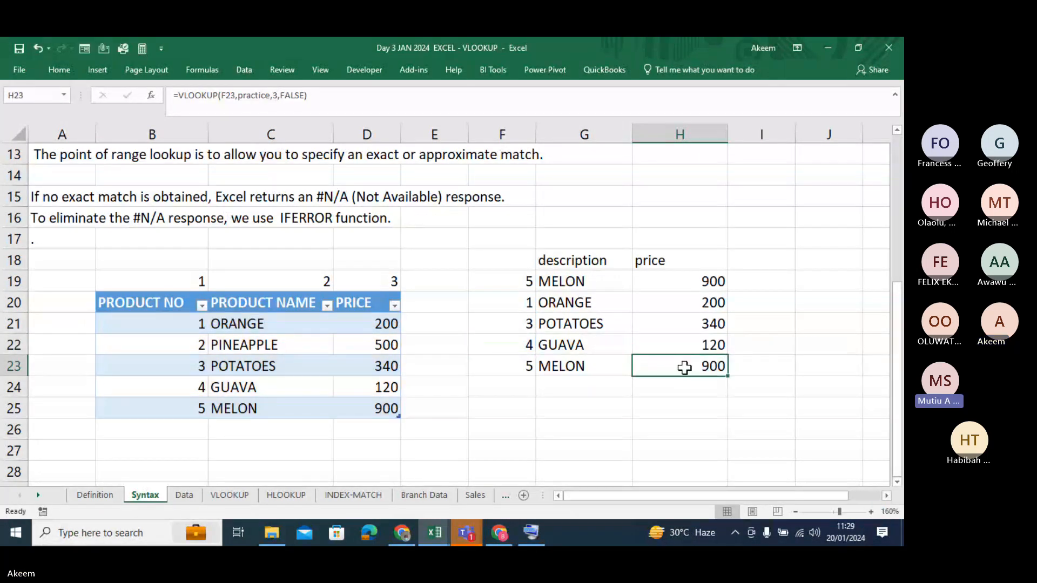
double_click(684, 367)
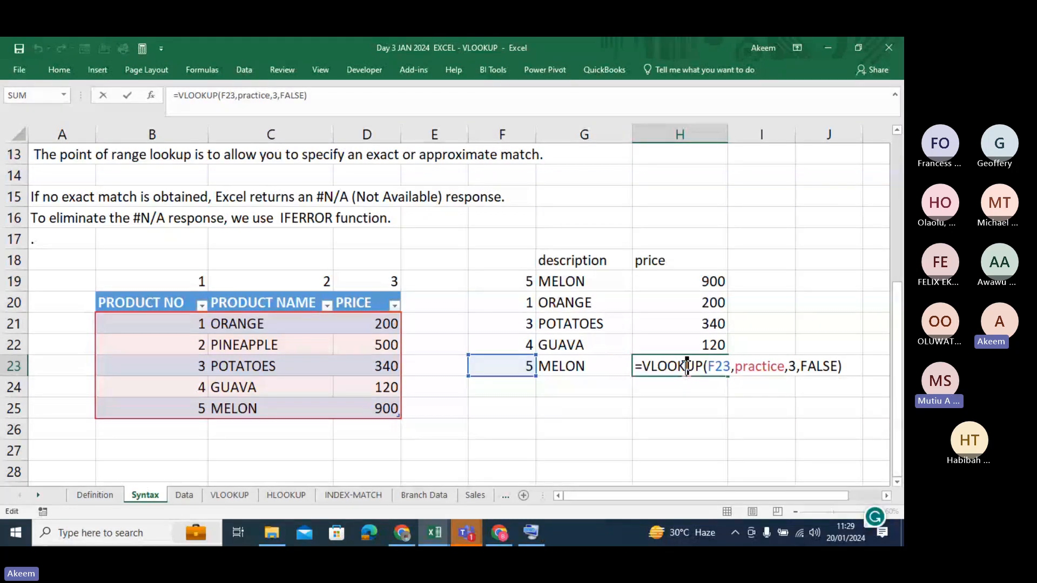
key("Return")
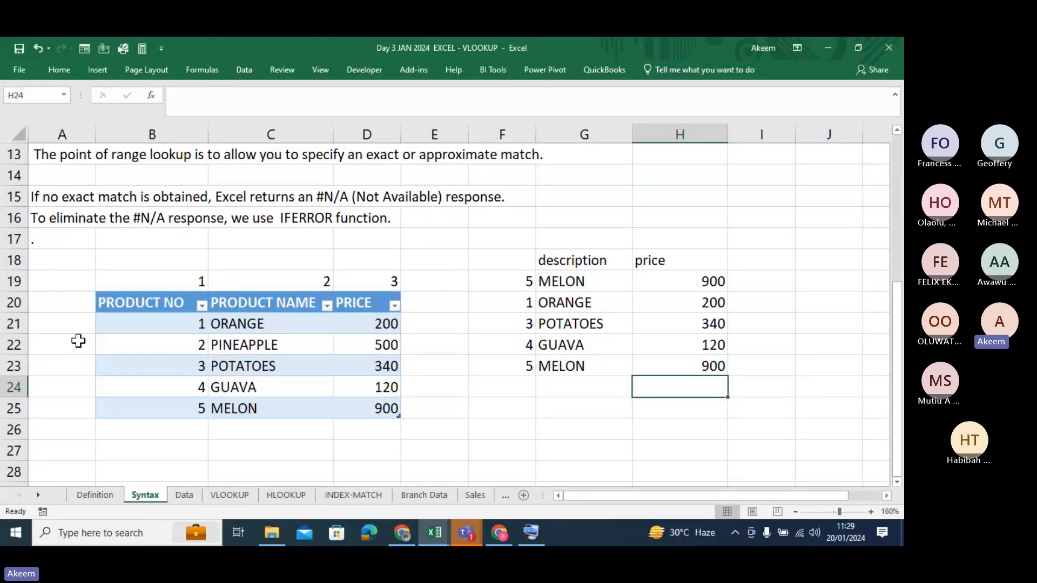
left_click(522, 281)
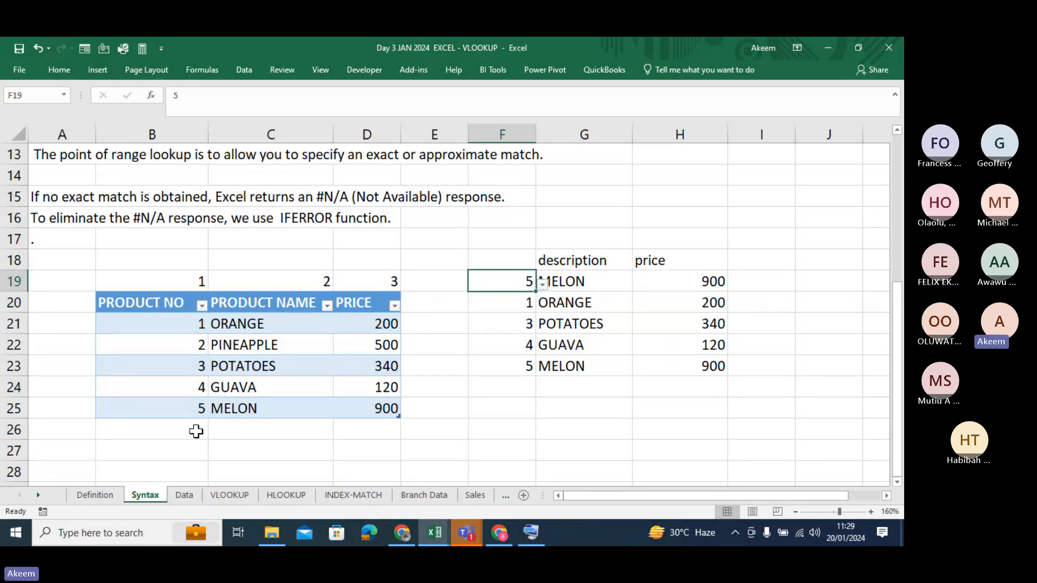
left_click(707, 281)
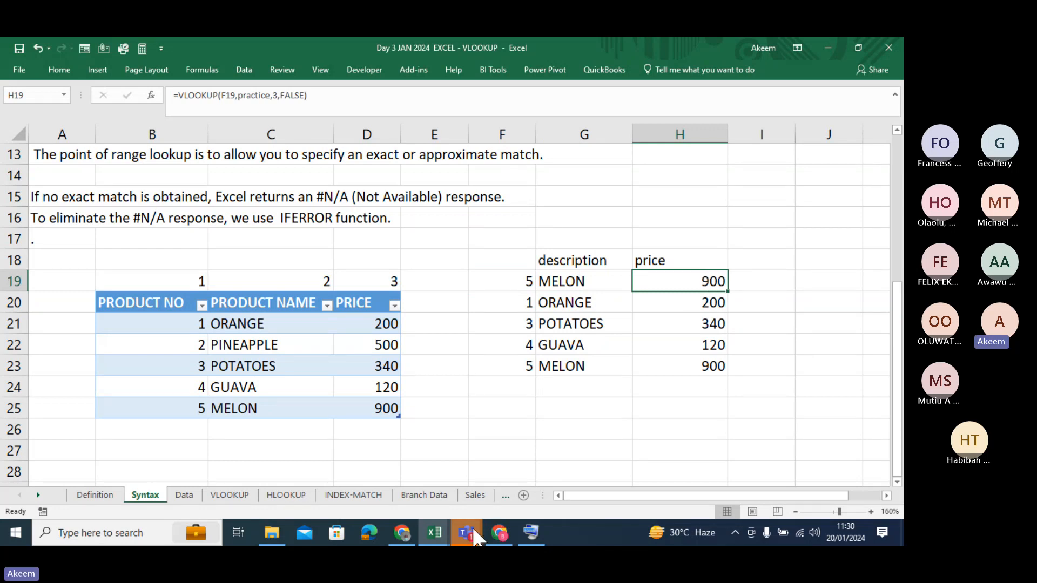
Step: Switch to the Teams meeting window, check the meeting chat, and return to the Syntax sheet in Excel
mouse_move(471, 525)
left_click(484, 478)
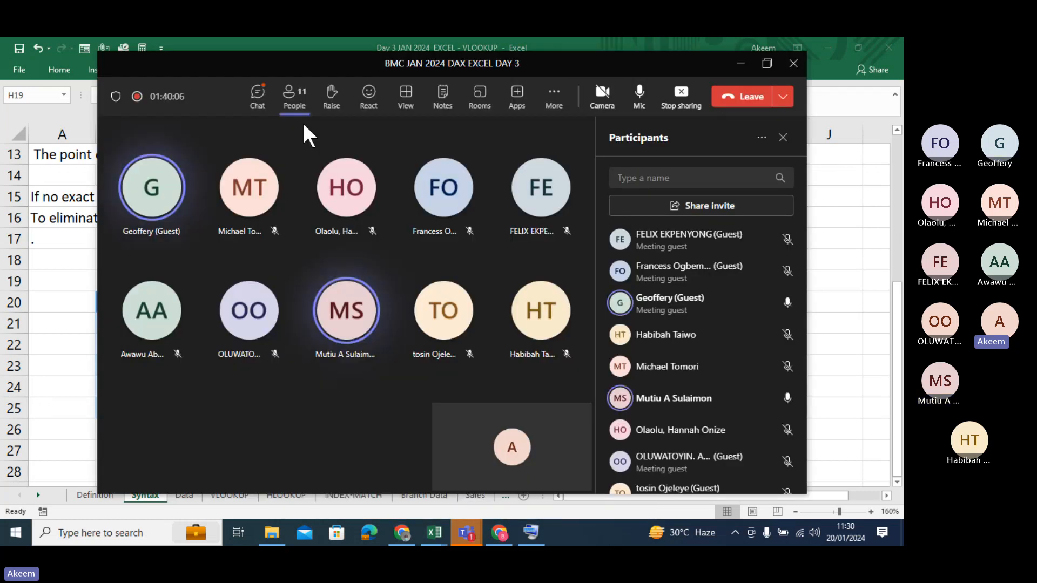
left_click(258, 99)
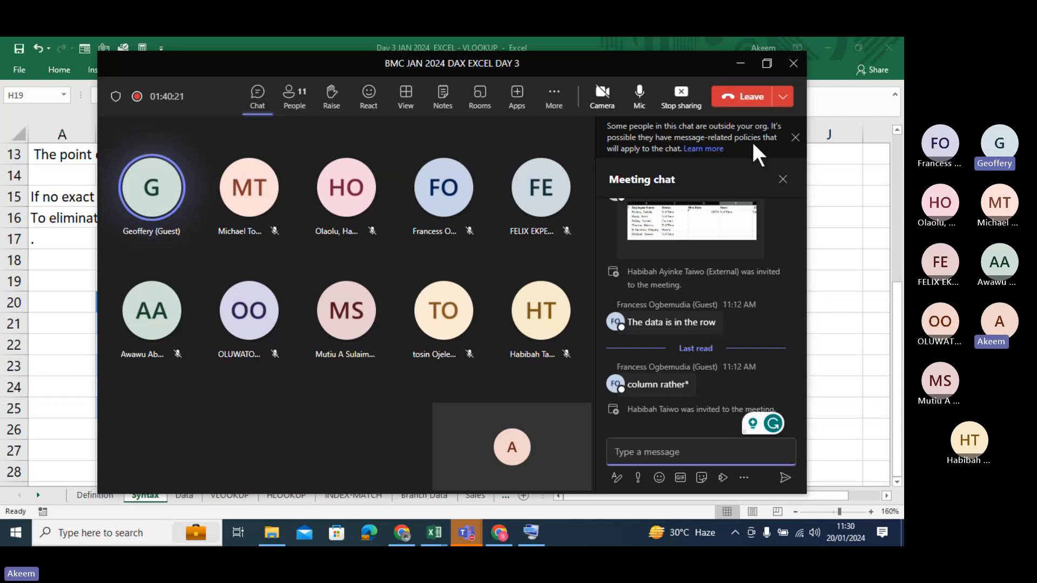
left_click(741, 65)
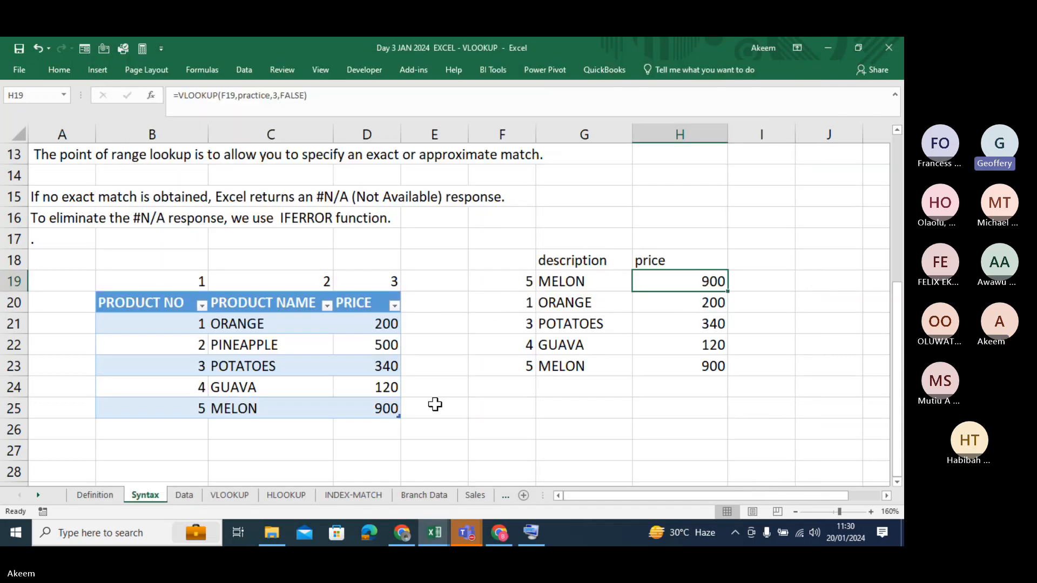
left_click(435, 405)
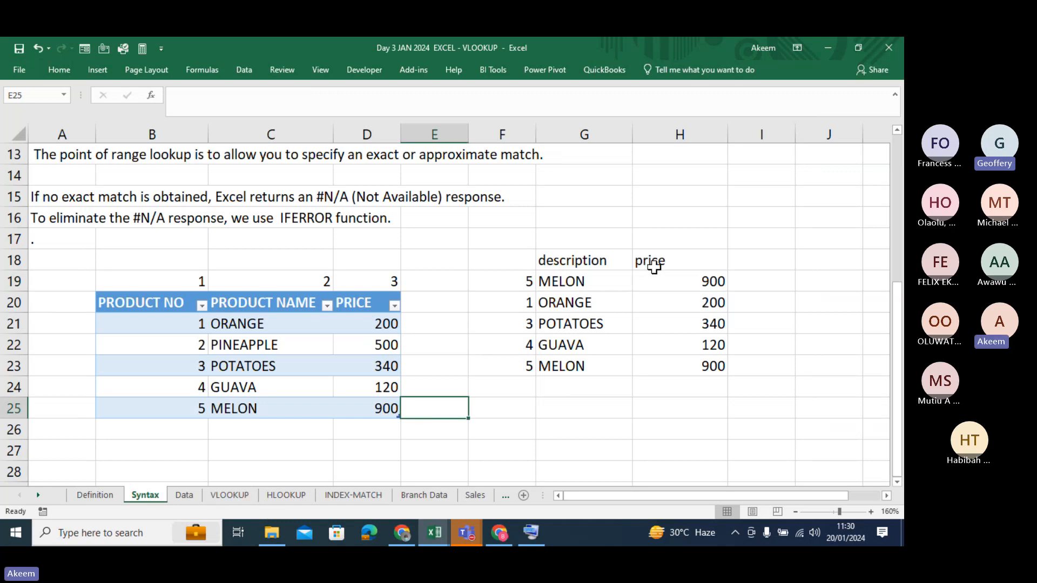
Step: Try filling the H19 price formula across to I19:J19 and inspect the arguments of the copy in J19
left_click(666, 283)
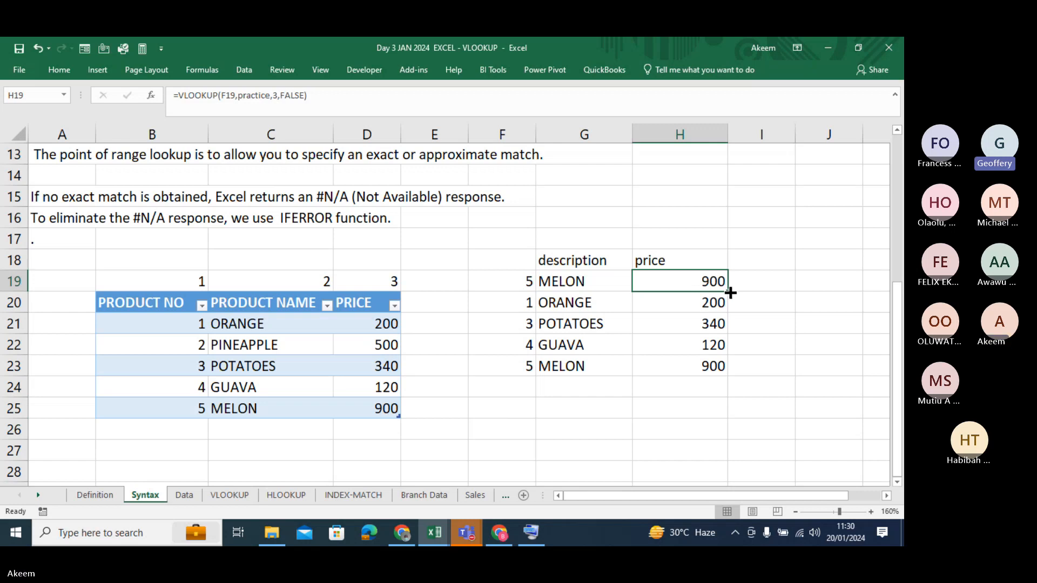
left_click_drag(730, 291, 880, 284)
double_click(835, 281)
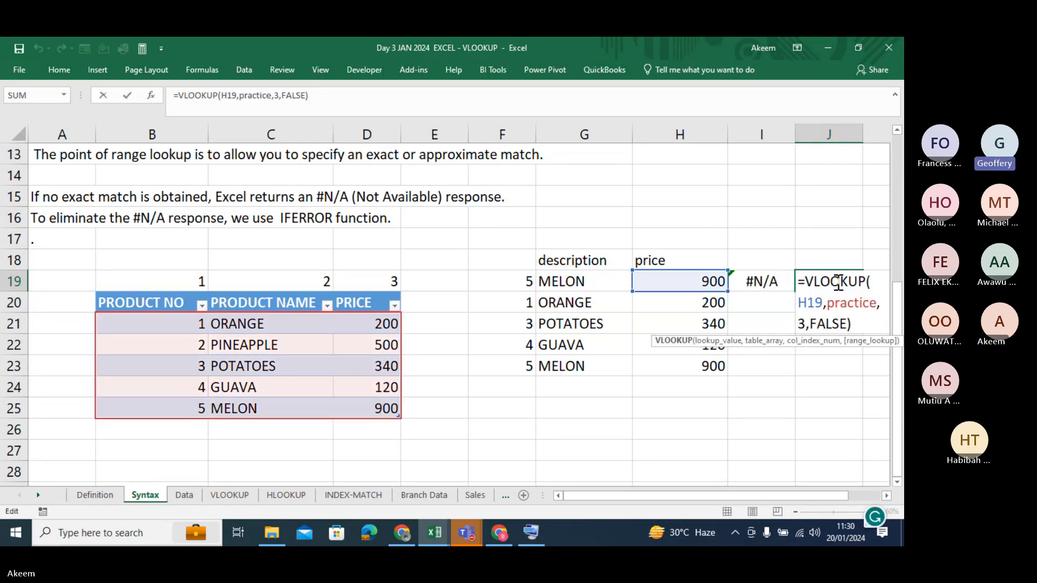
key("Return")
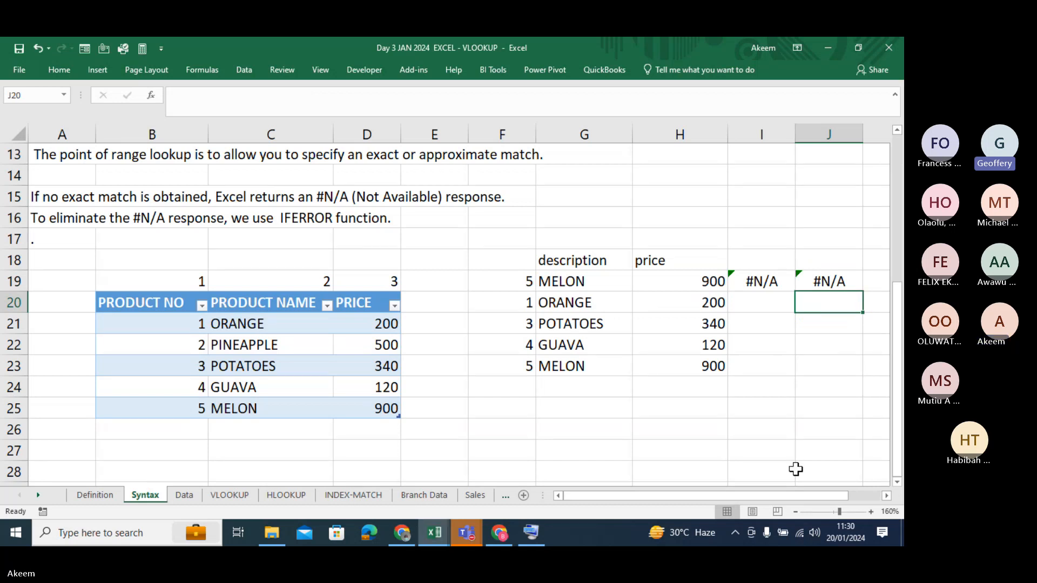
Step: Delete the copied formulas from I19:J19
left_click(759, 283)
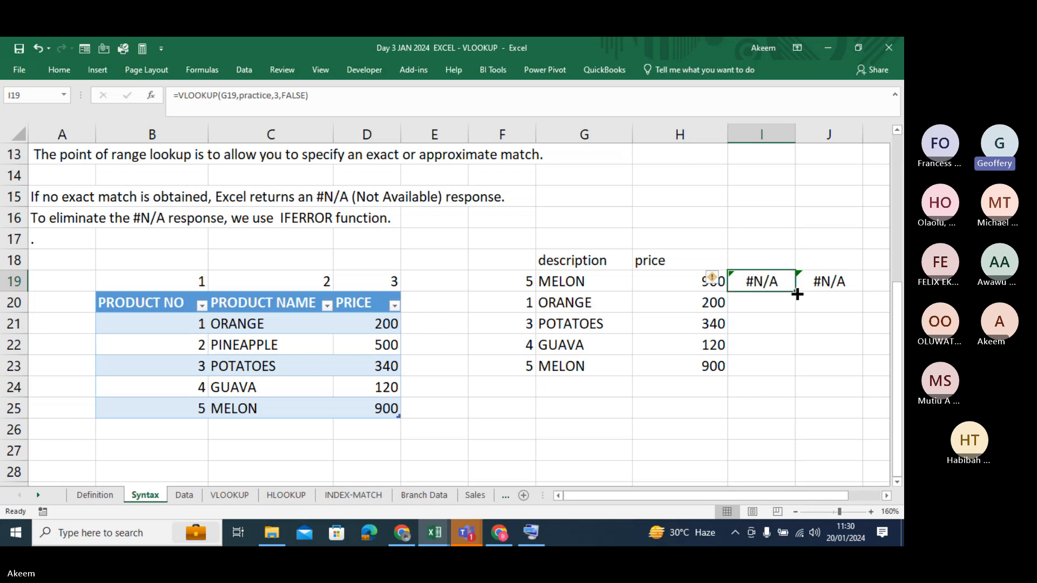
left_click_drag(764, 281, 827, 281)
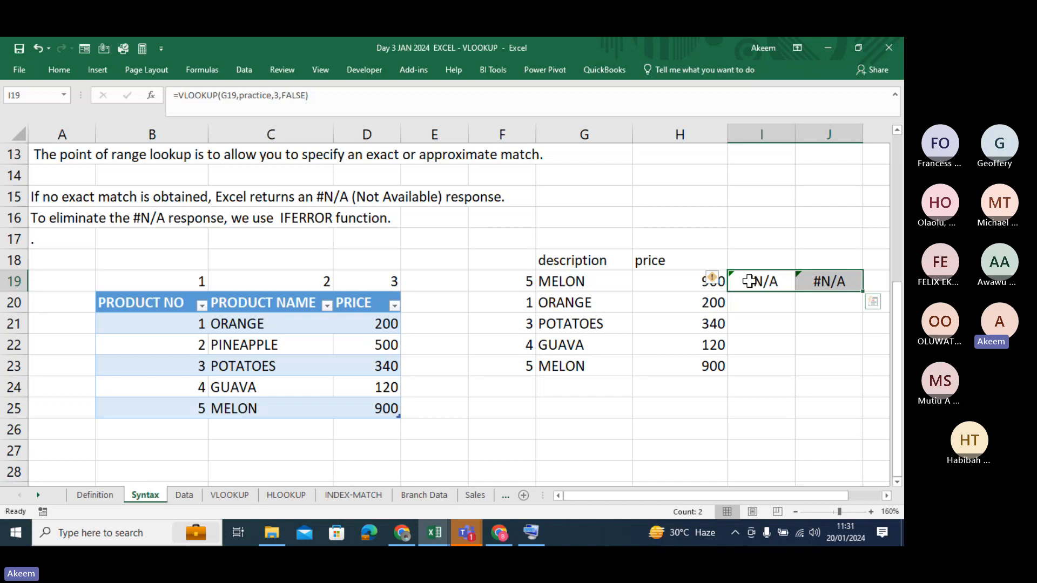
key("Delete")
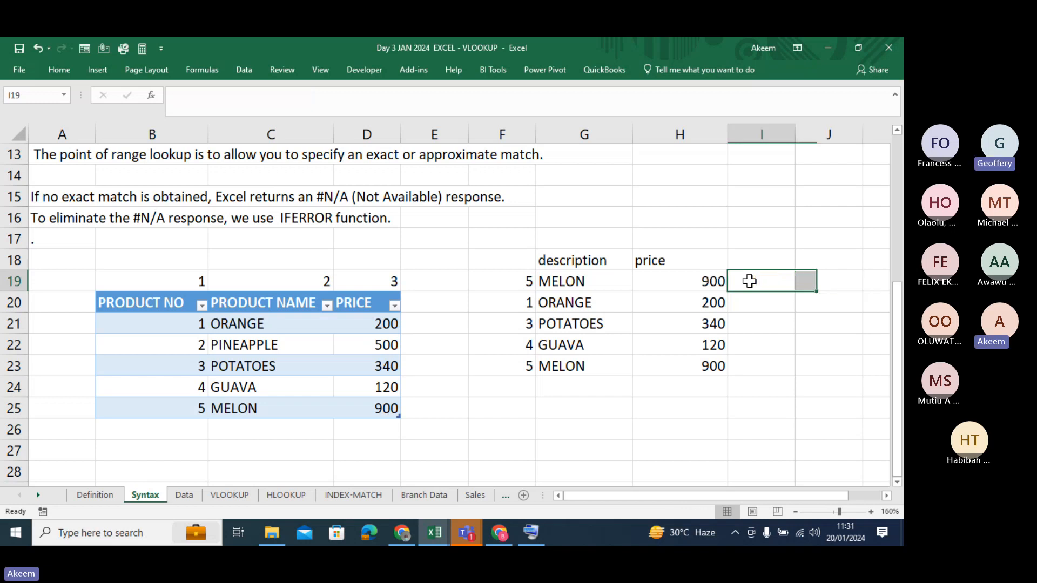
Step: Compare the table array arguments of the price formula in H19 and the description formula in G19
left_click(749, 281)
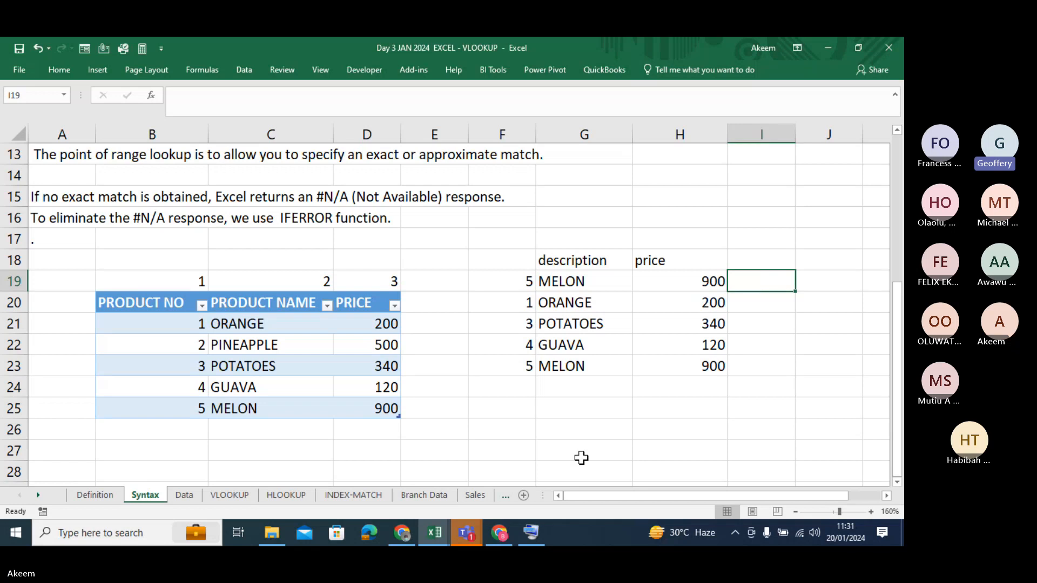
left_click(687, 288)
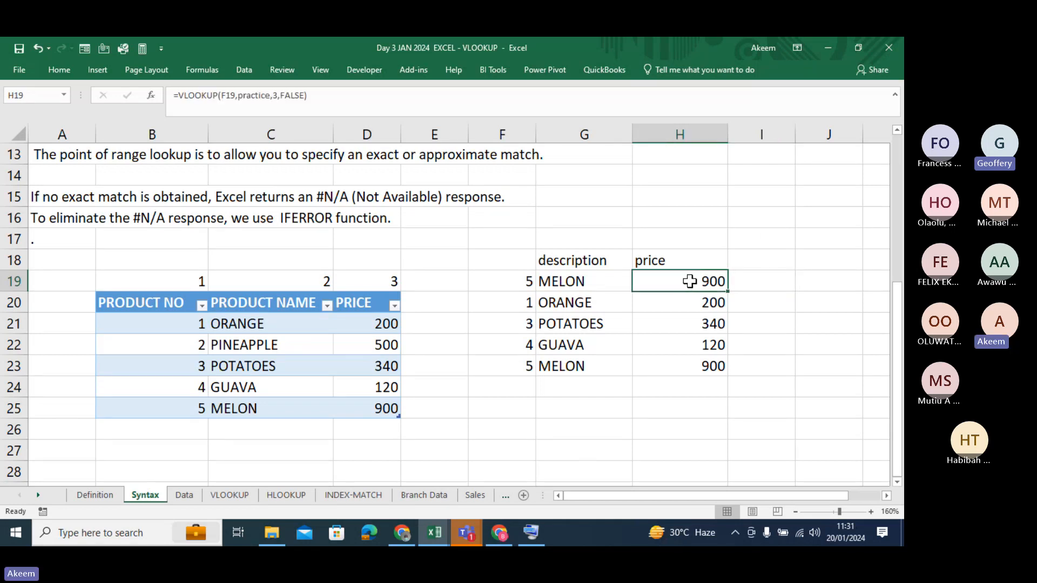
left_click(564, 280)
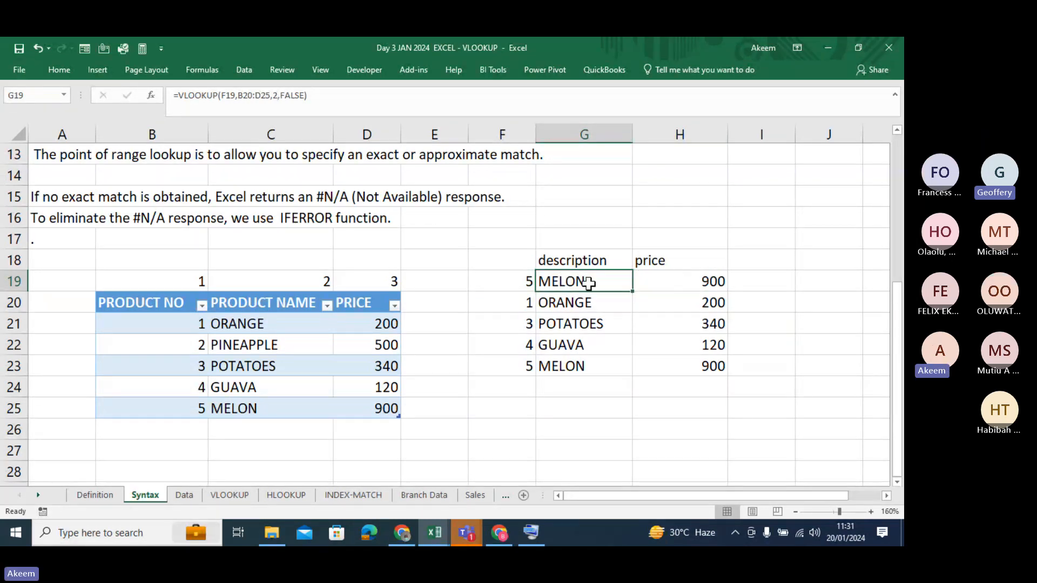
Step: Go to the HLOOKUP sheet and examine the formulas for product description, price and value in row 10 against the Stock ID table
left_click(238, 497)
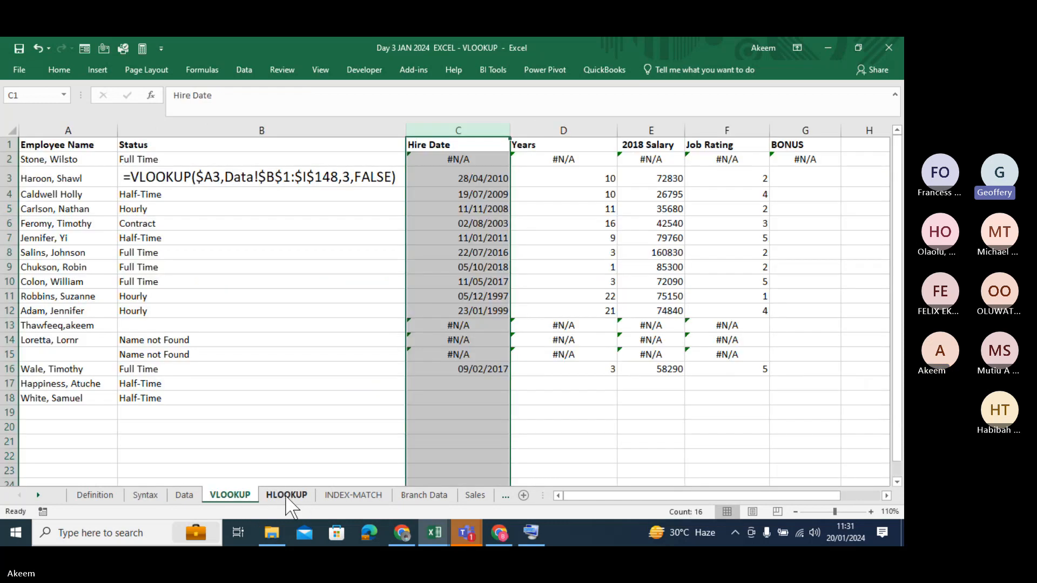
left_click(286, 497)
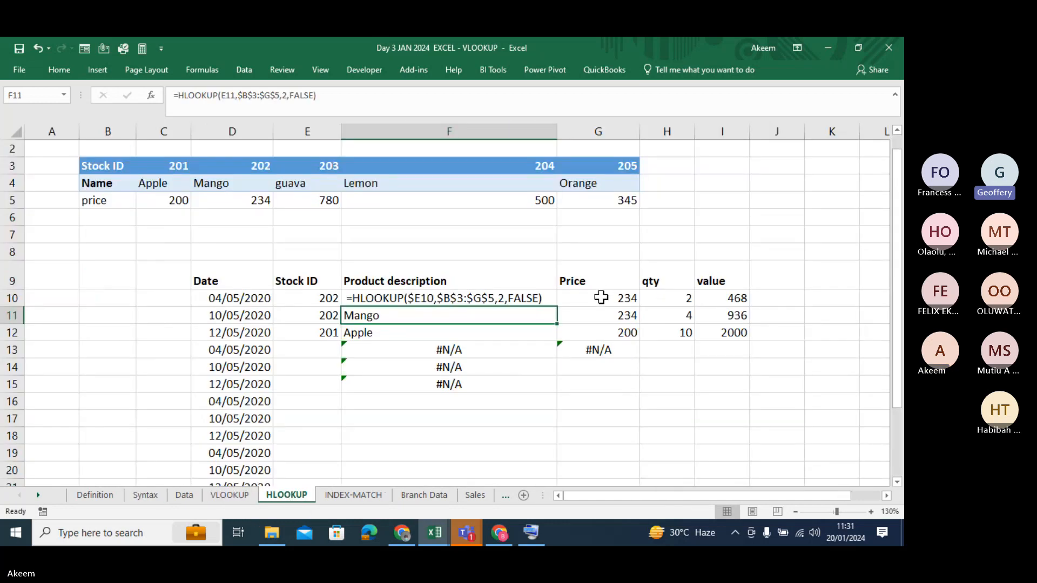
left_click(601, 298)
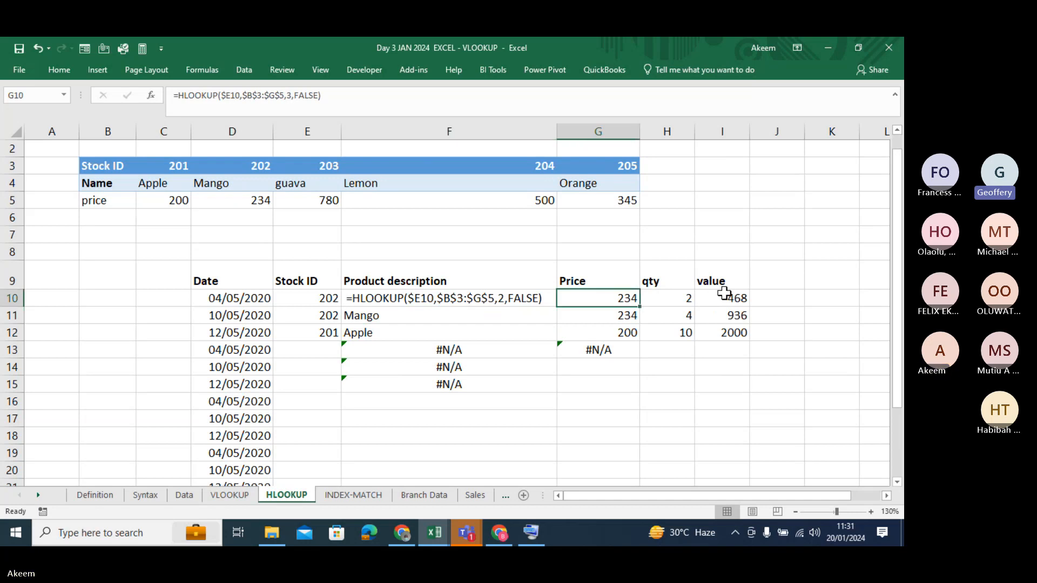
left_click(724, 293)
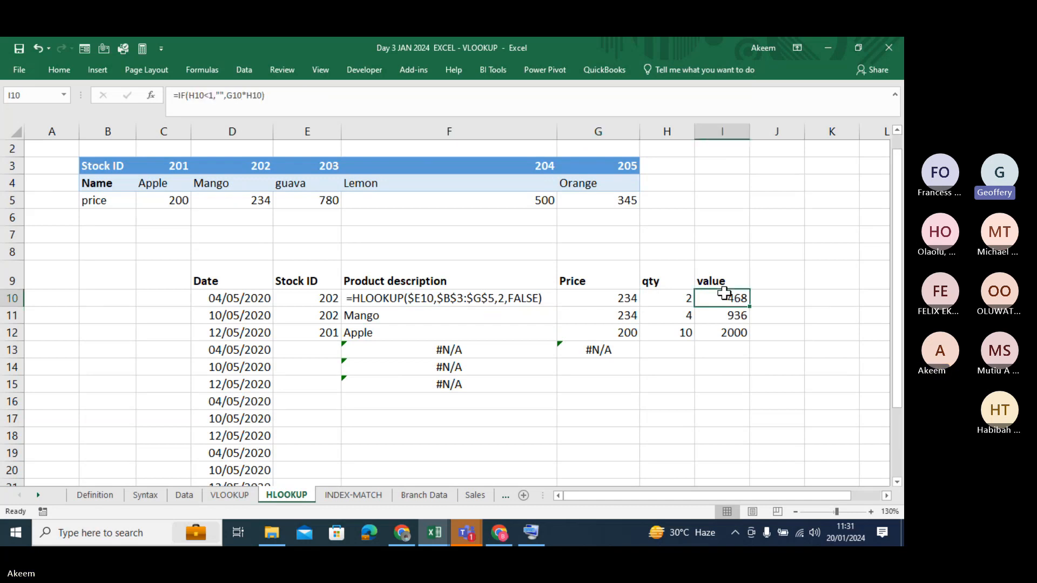
left_click(599, 298)
left_click(493, 300)
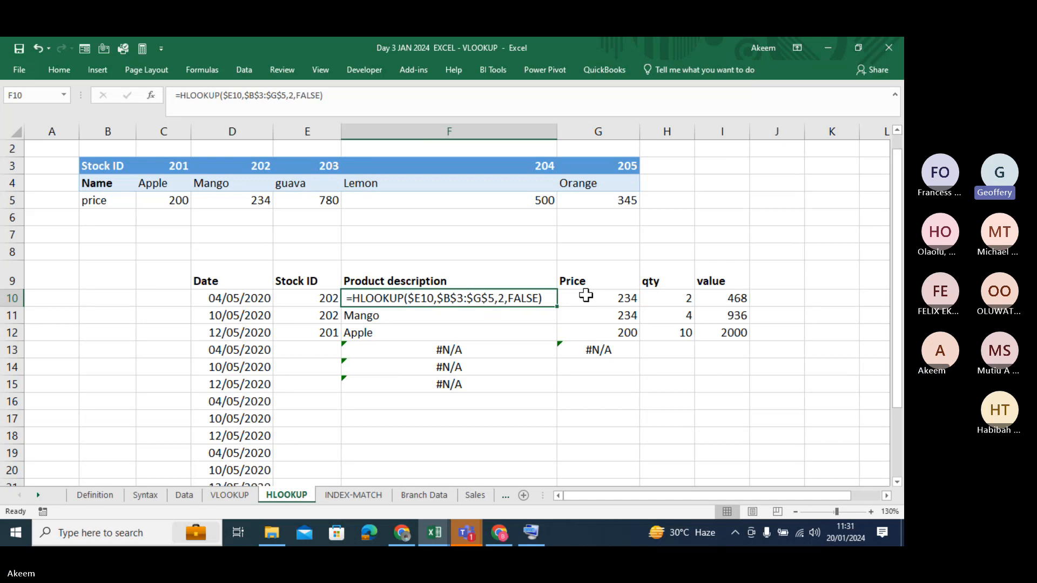
left_click(604, 298)
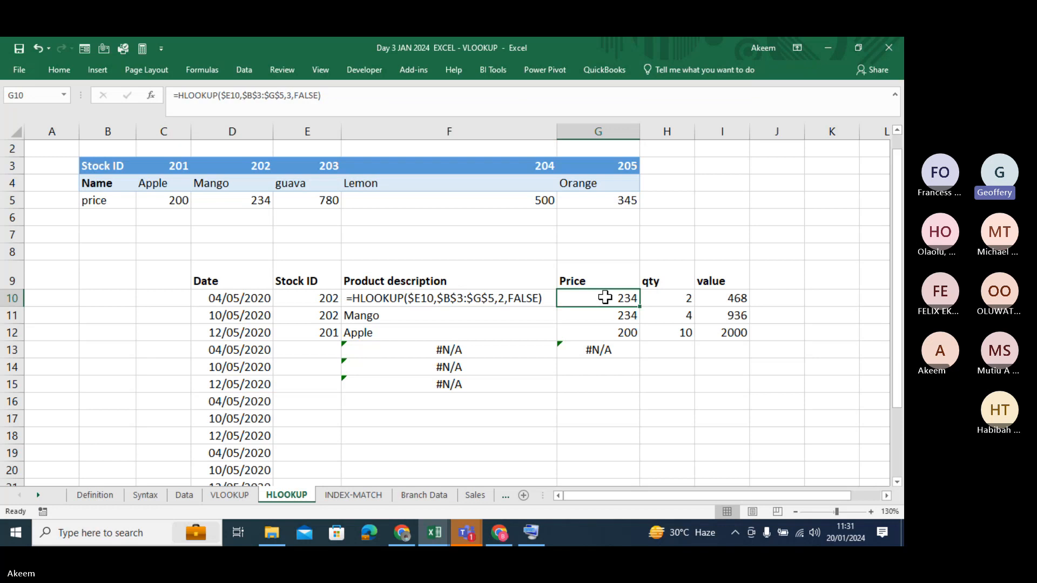
left_click(518, 298)
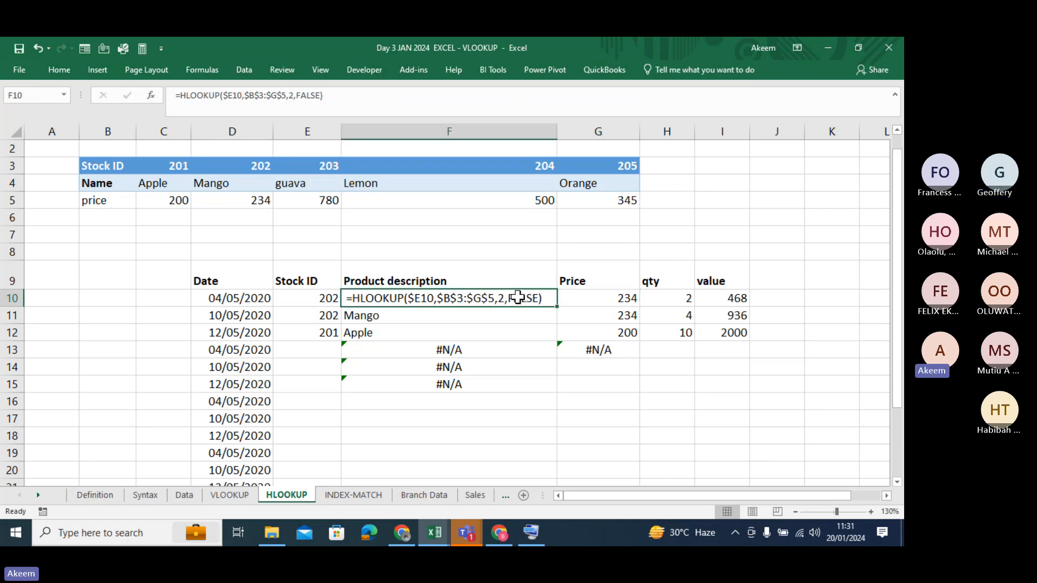
left_click(279, 167)
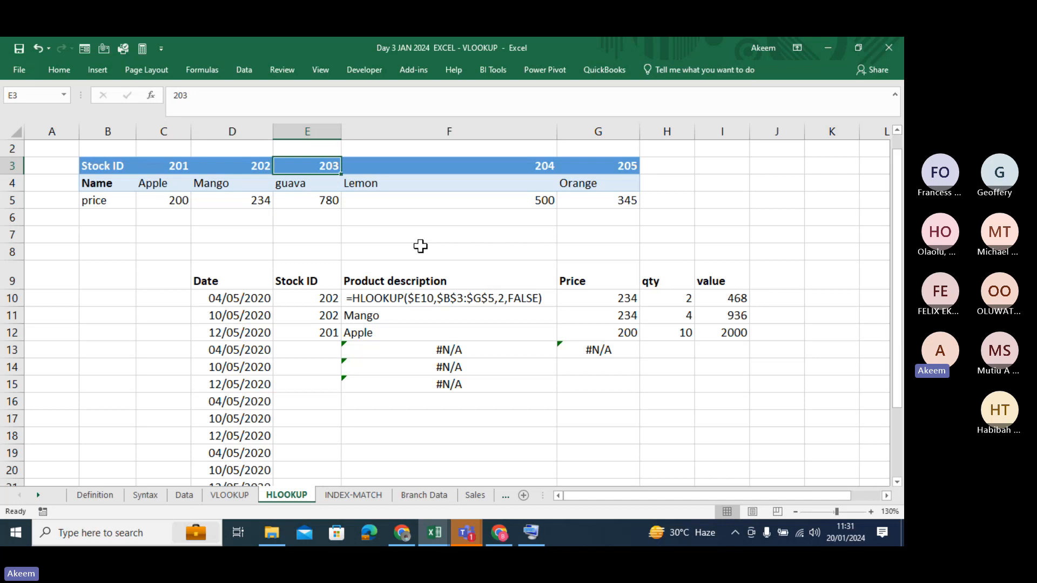
Step: Examine the table array argument $B$3:$G$5 in the HLOOKUP product description formula in F10
left_click(387, 298)
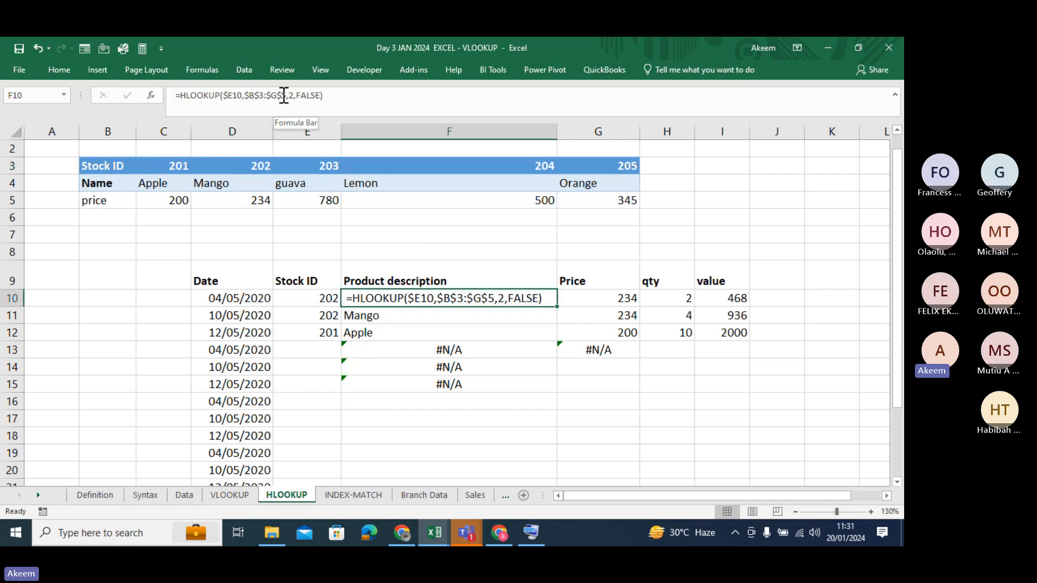
left_click_drag(285, 95, 246, 91)
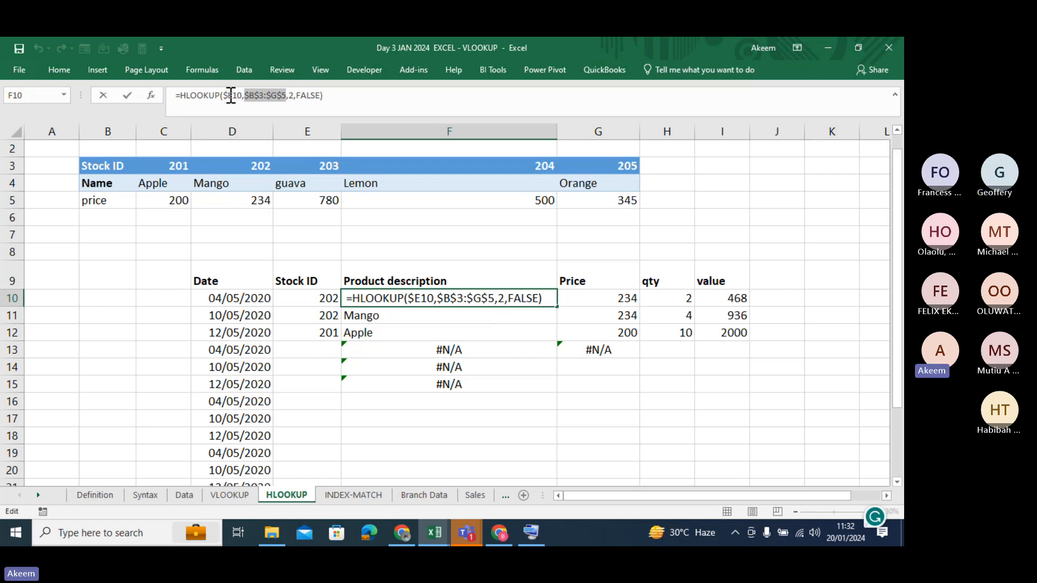
left_click_drag(286, 96, 246, 93)
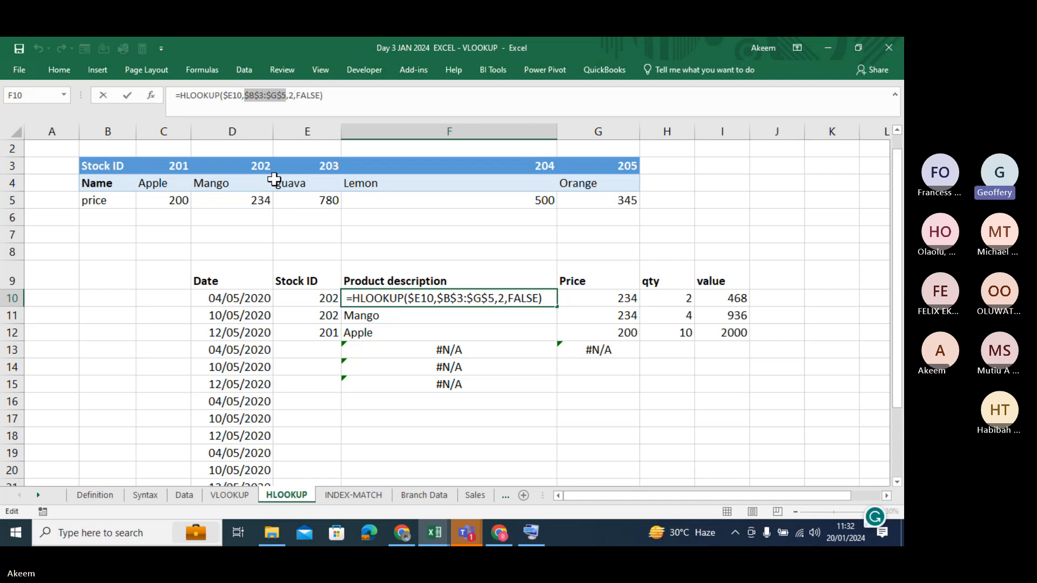
key("Return")
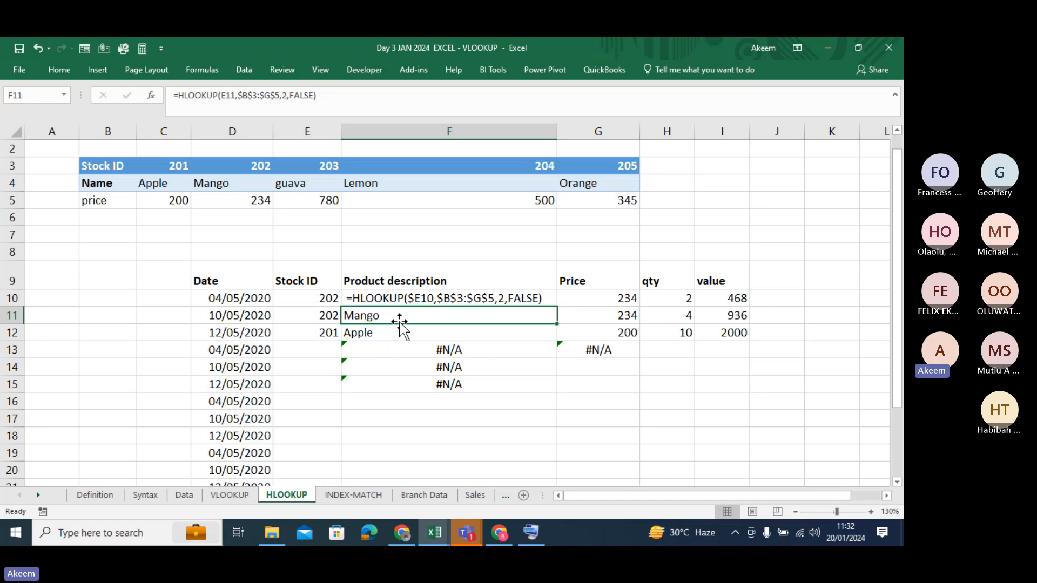
Step: Go to the Data sheet and move along the header row to the Salary Range and Rate table in columns Q to S
left_click(231, 495)
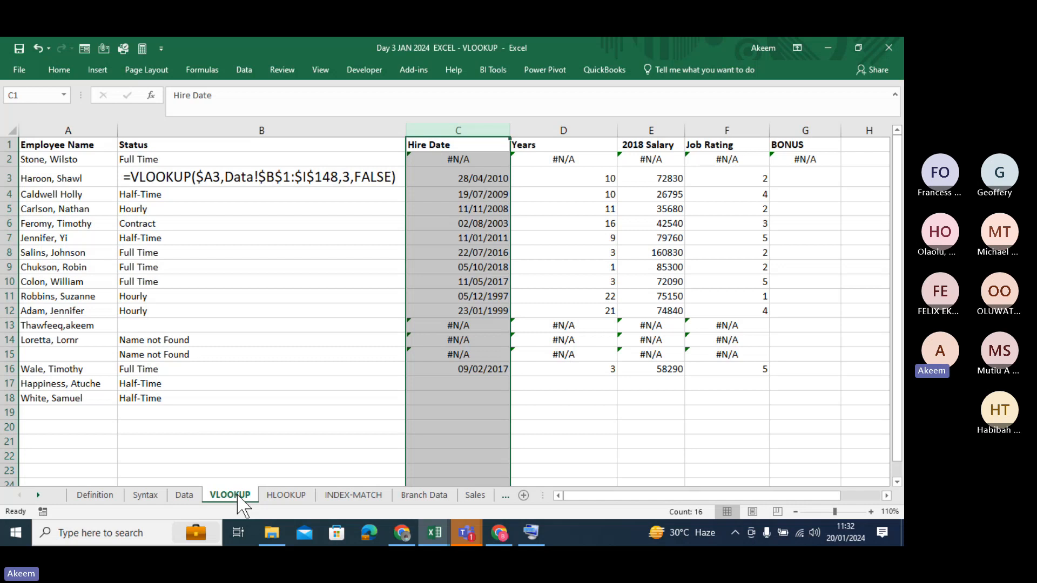
left_click(185, 497)
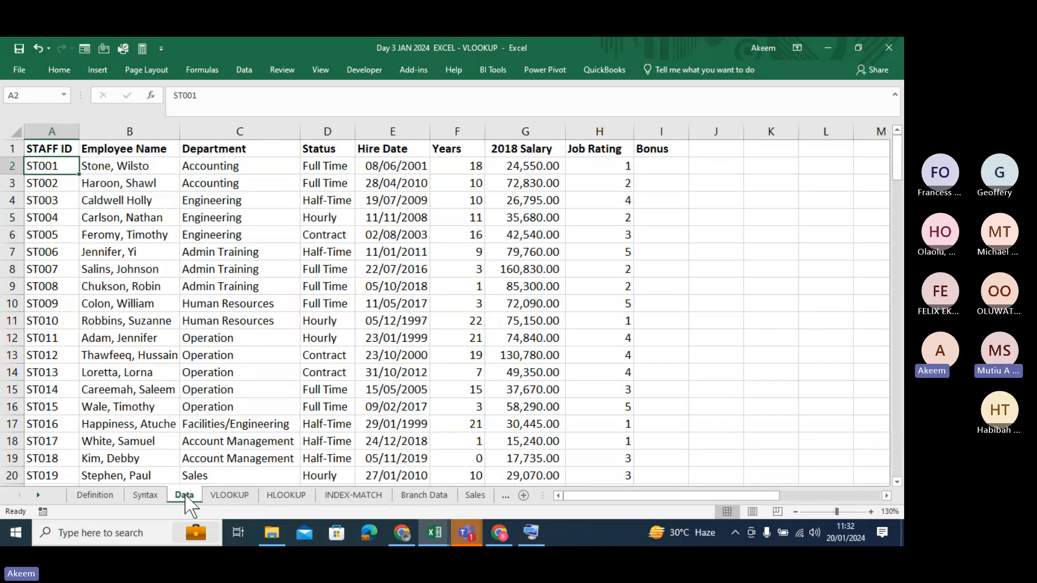
key("Up")
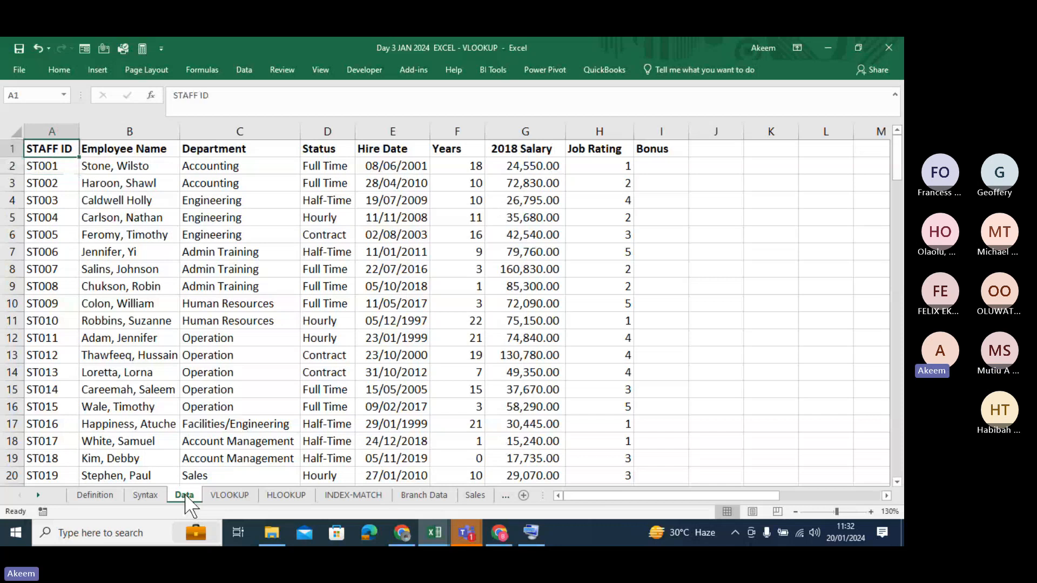
key("Right")
key("Right")
key("Right")
key("Right")
key("Right")
key("Right")
key("Right")
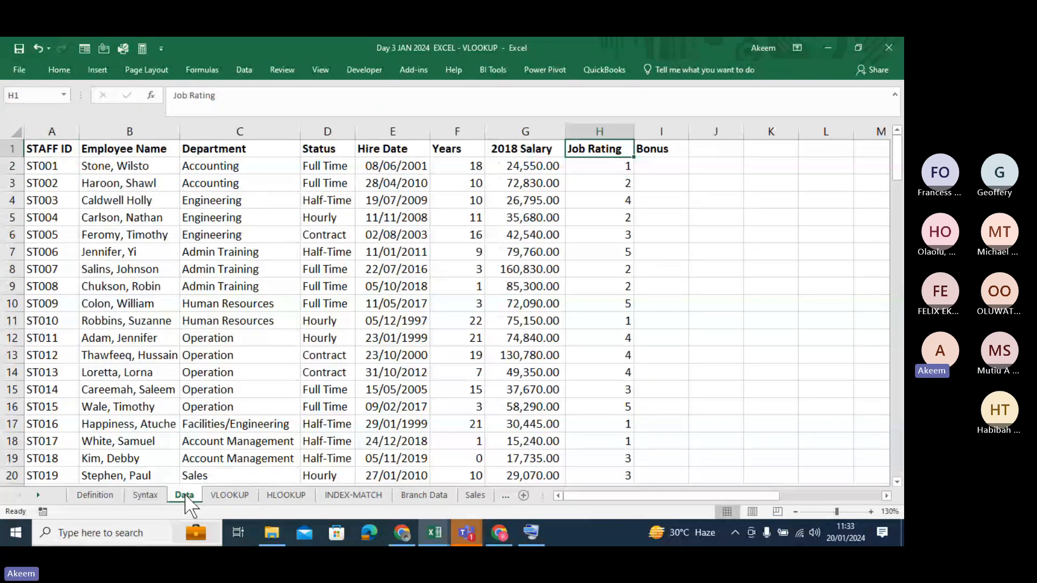
key("Right")
key("Right")
key("Right")
key("Right")
key("Right")
key("Right")
key("Right")
key("Right")
key("Right")
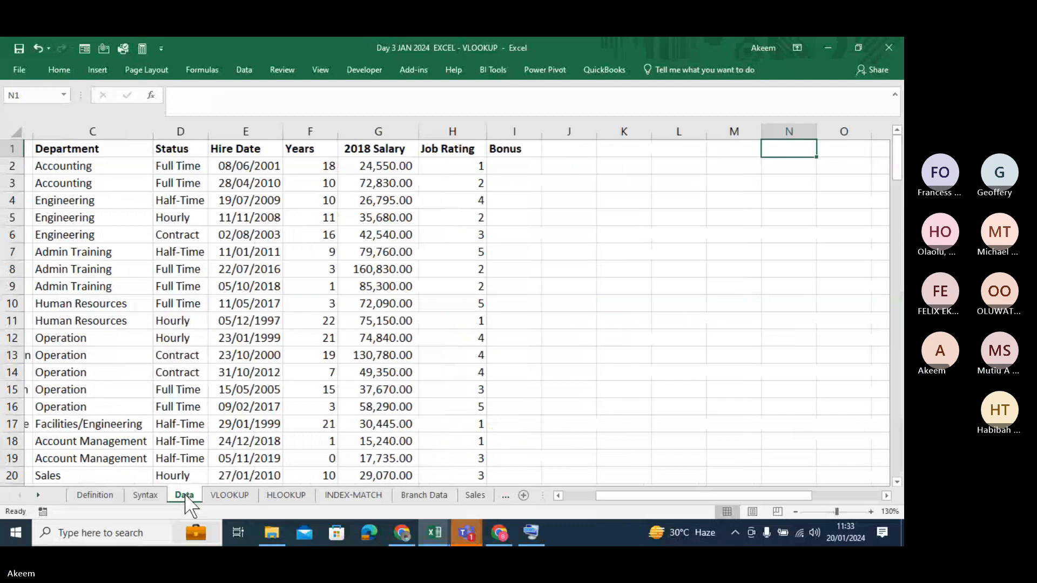
key("Right")
key("Right")
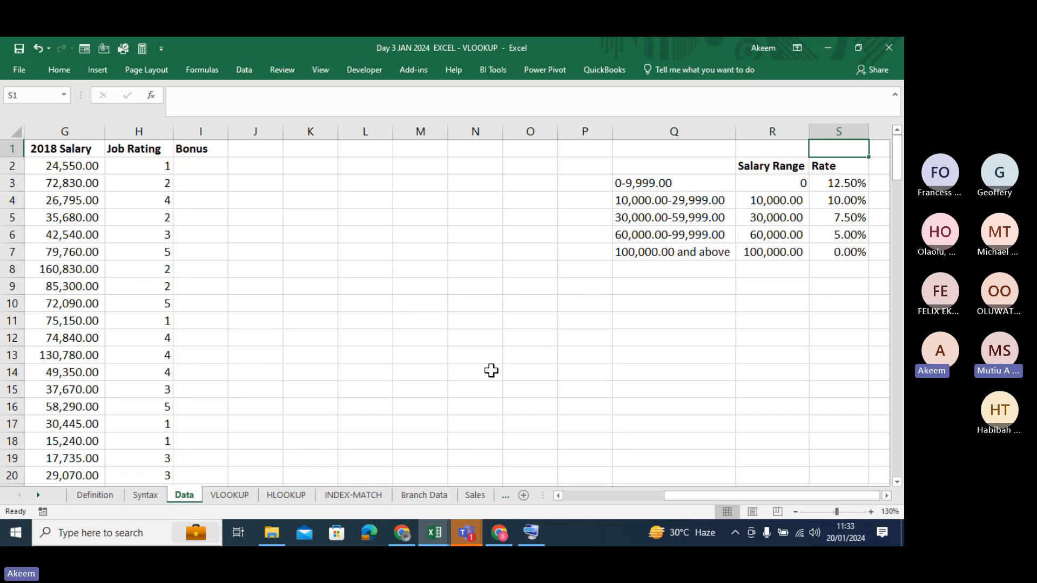
Step: Switch to the Teams meeting, admit the participant waiting in the lobby, check the meeting chat and return to the Excel workbook
mouse_move(467, 533)
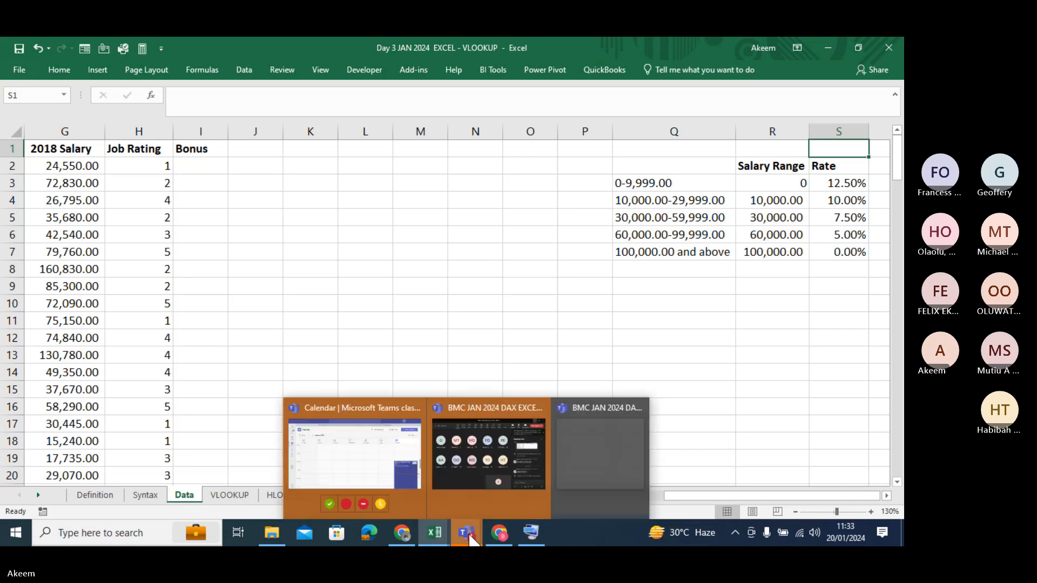
left_click(515, 473)
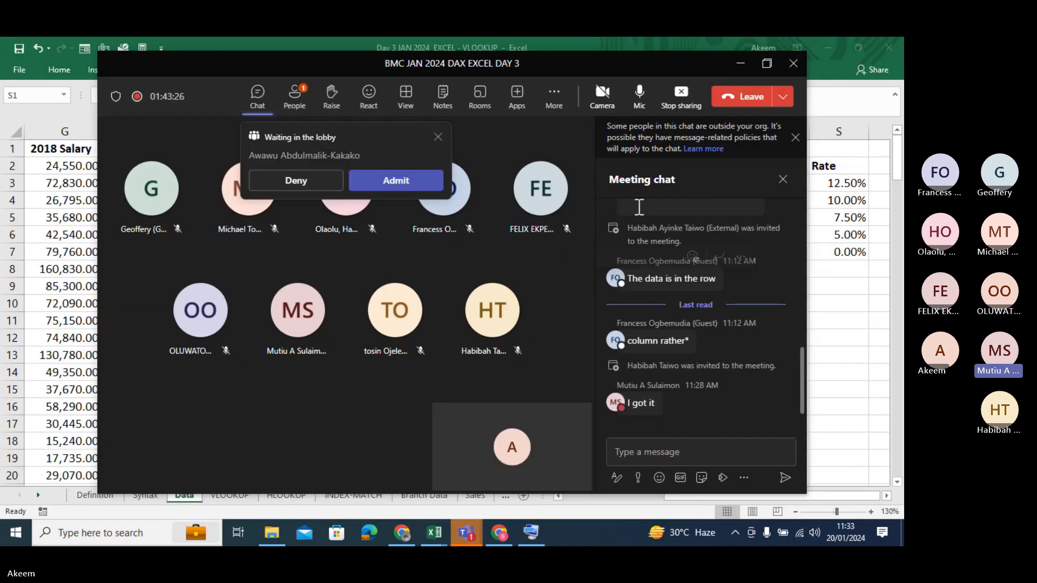
left_click(384, 180)
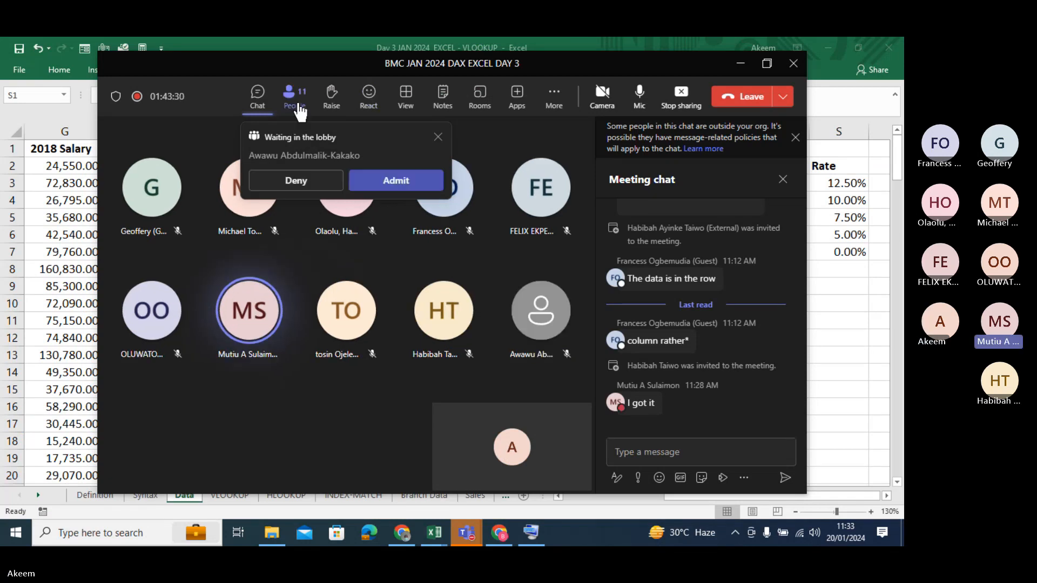
left_click(256, 108)
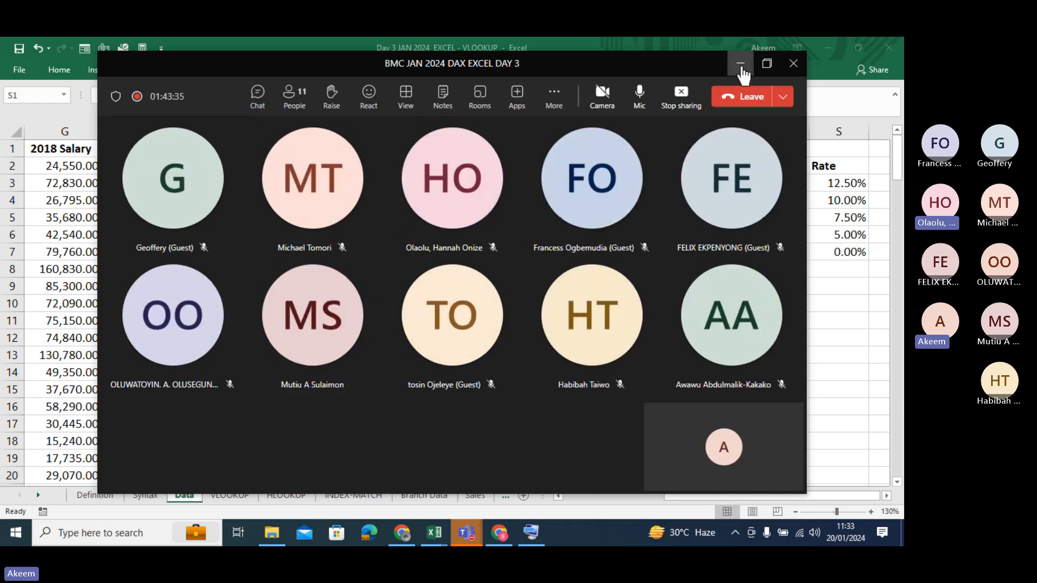
left_click(259, 104)
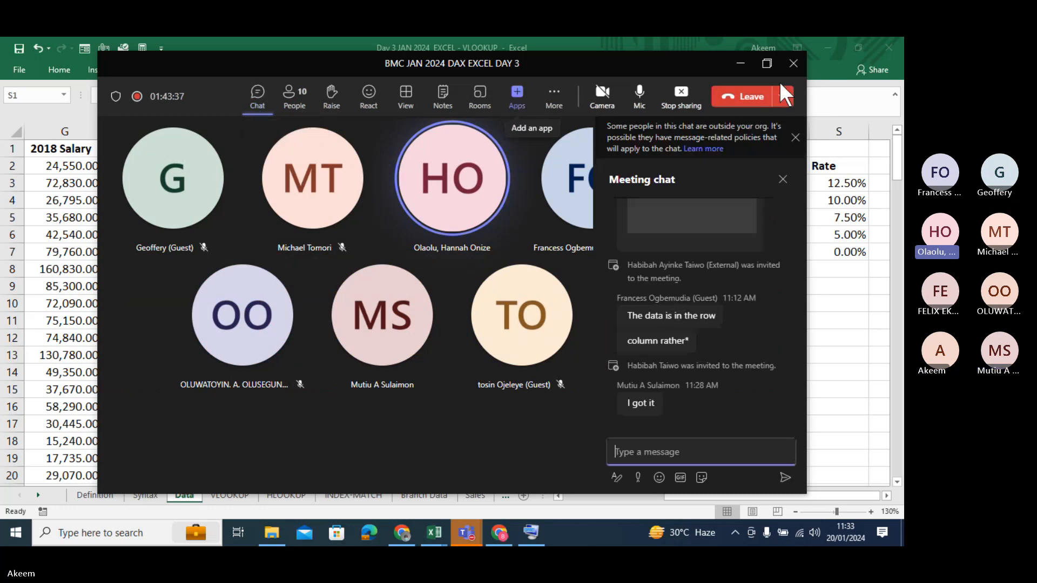
left_click(745, 66)
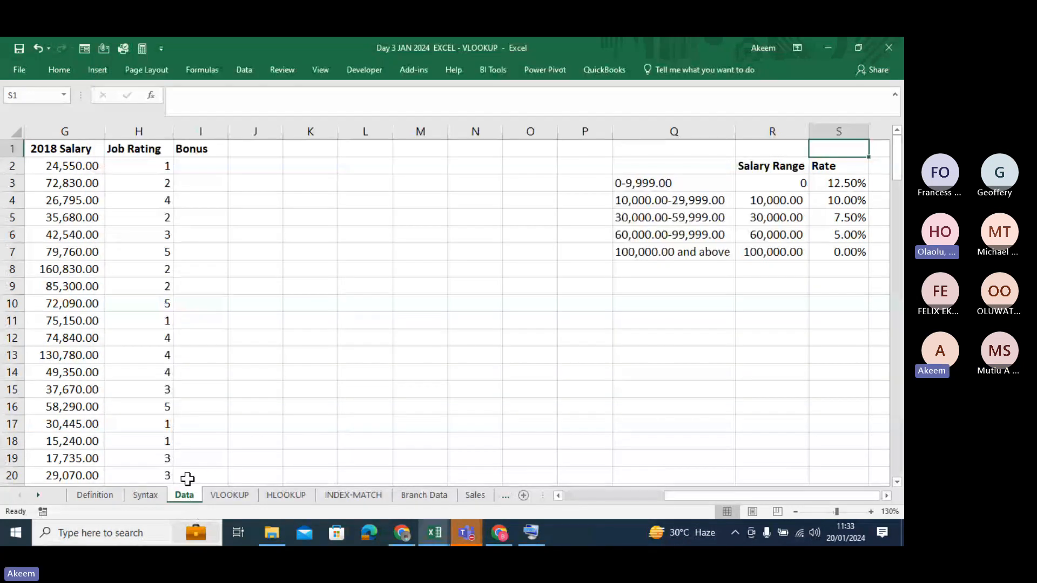
Step: Examine the salary bands in column Q against the Salary Range lower limits and the Rate values in R3:S7
left_click(459, 180)
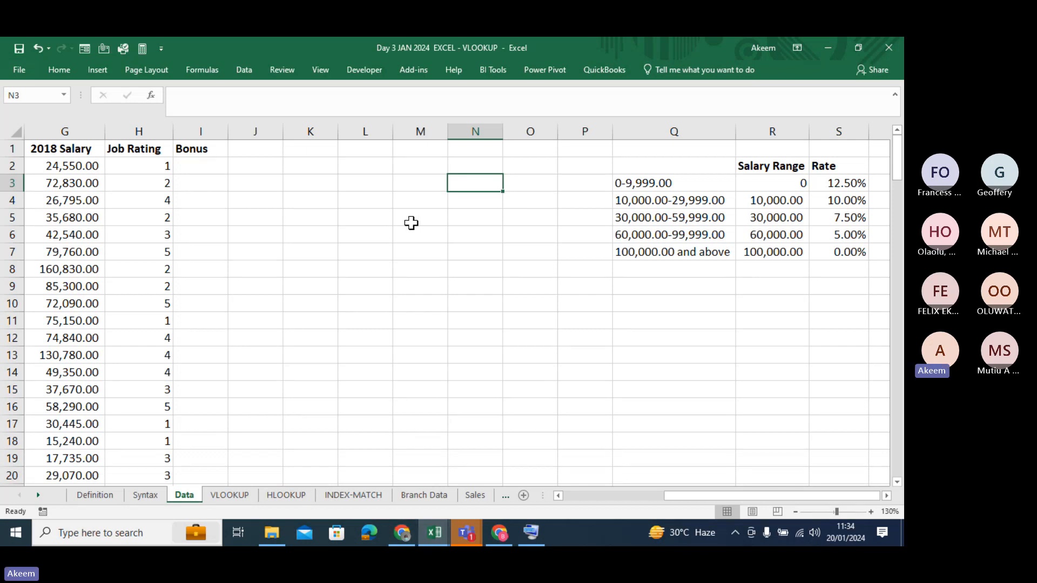
left_click(654, 131)
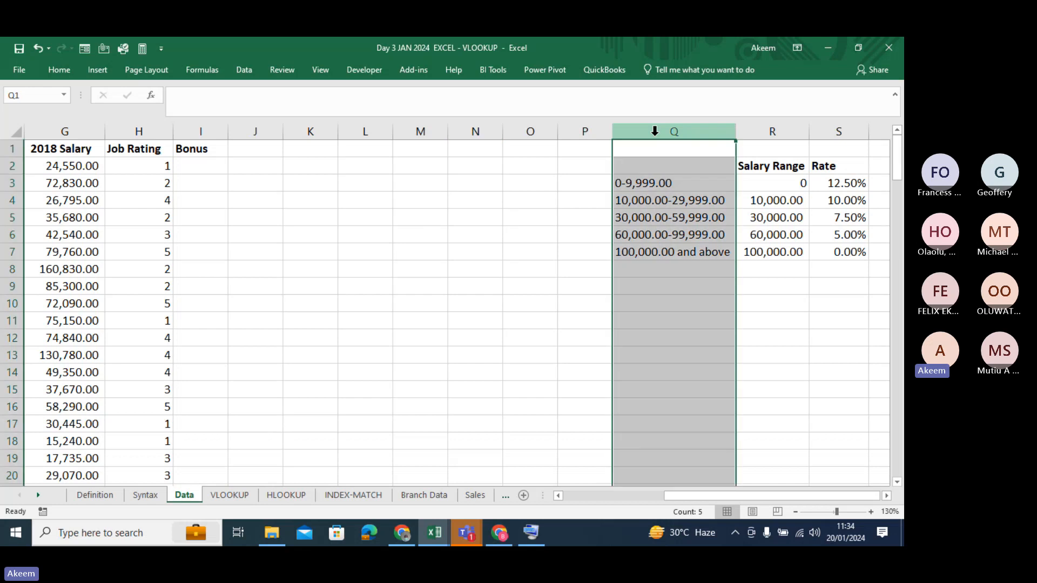
left_click(656, 169)
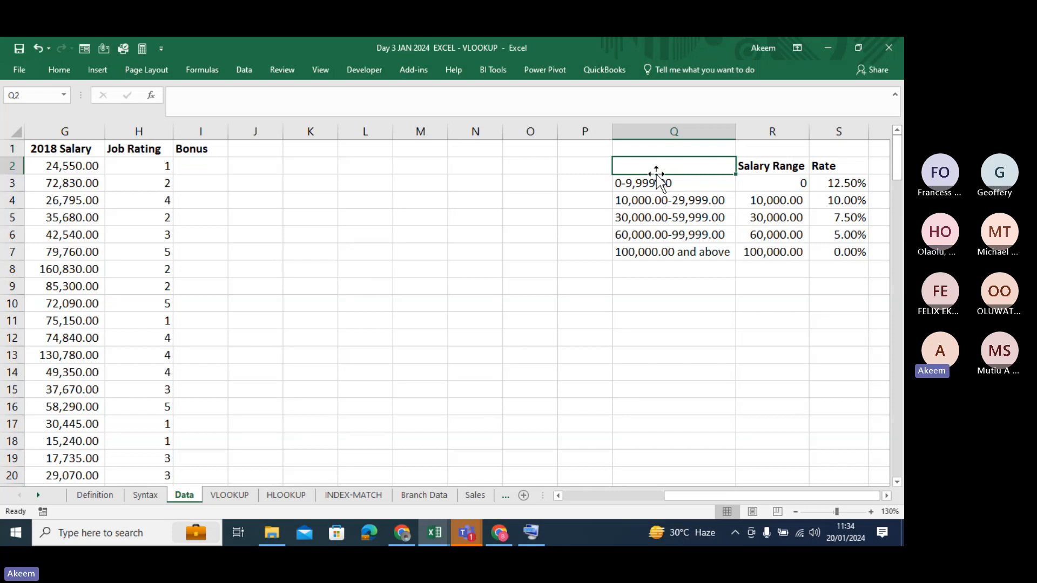
left_click(847, 437)
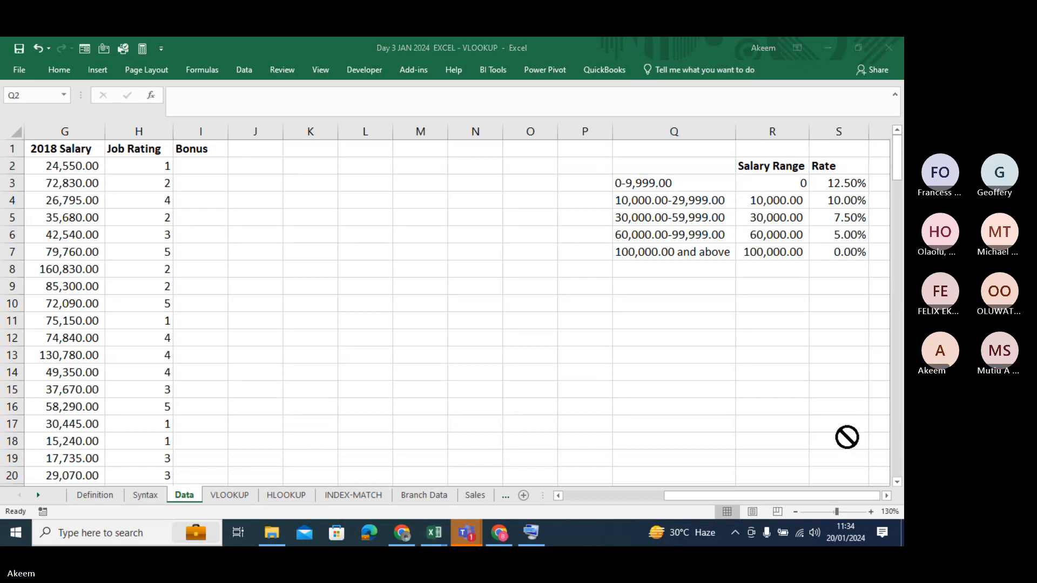
left_click(562, 334)
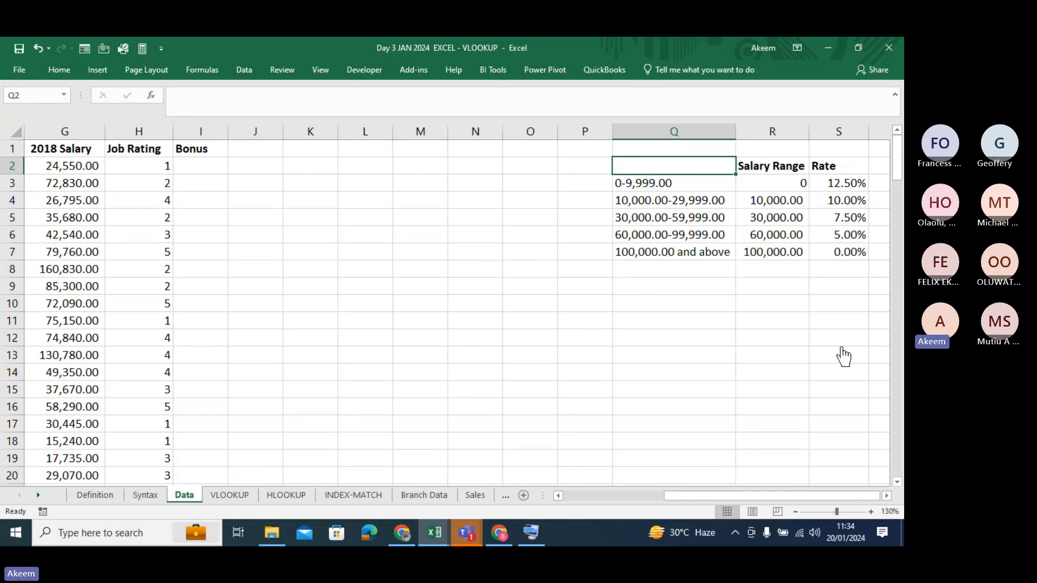
left_click(776, 179)
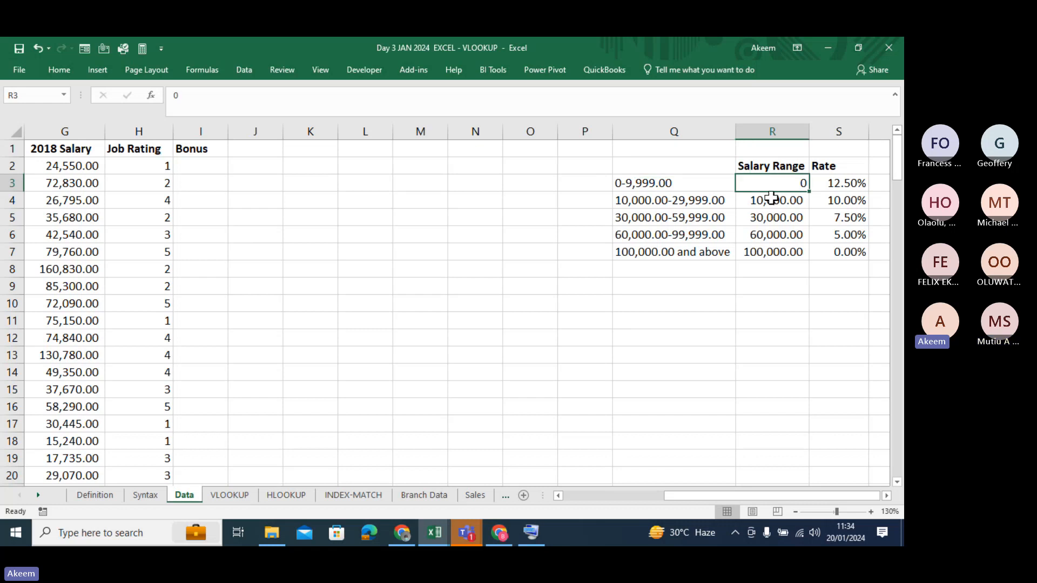
left_click(771, 198)
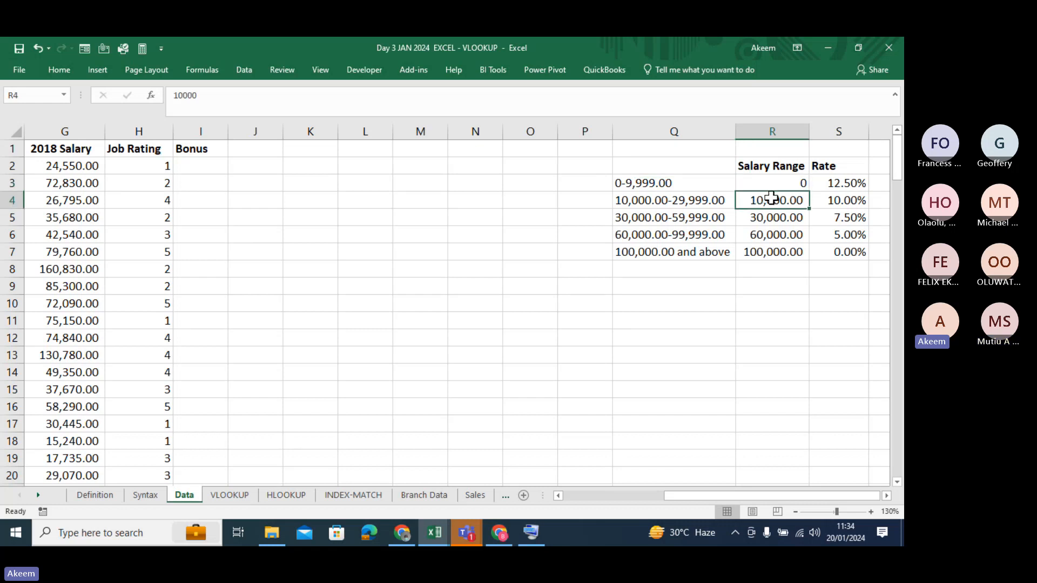
left_click(852, 183)
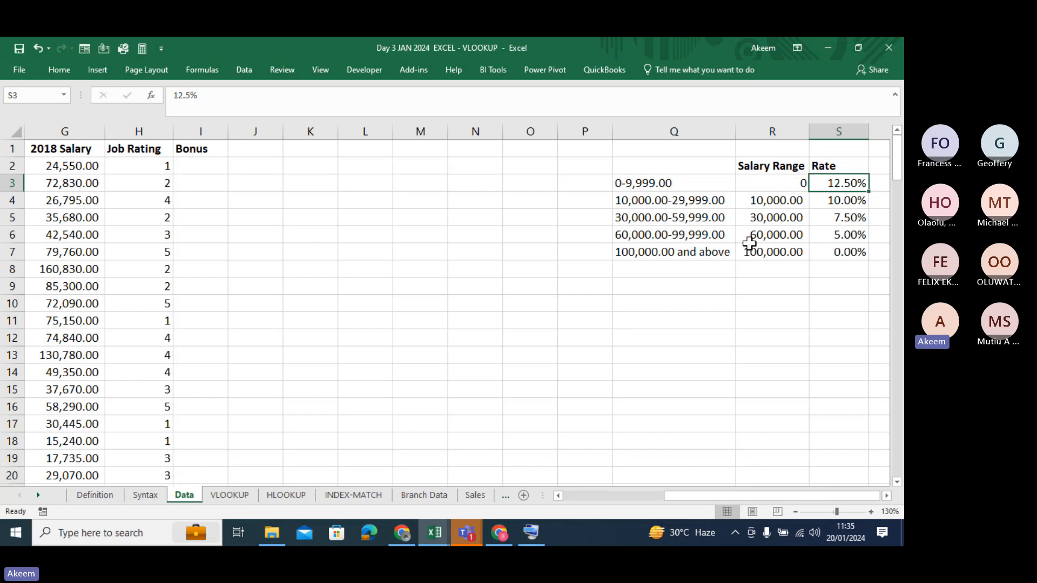
left_click(774, 216)
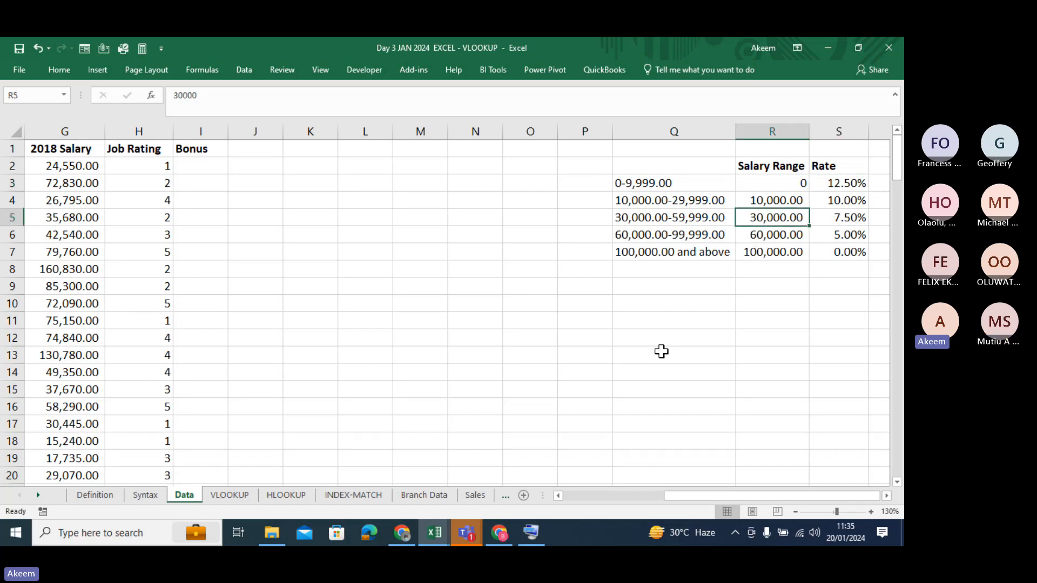
Step: Start an IF formula in Q11 that tests whether $G$2 is less than R4 and returns S3 when true
left_click(660, 322)
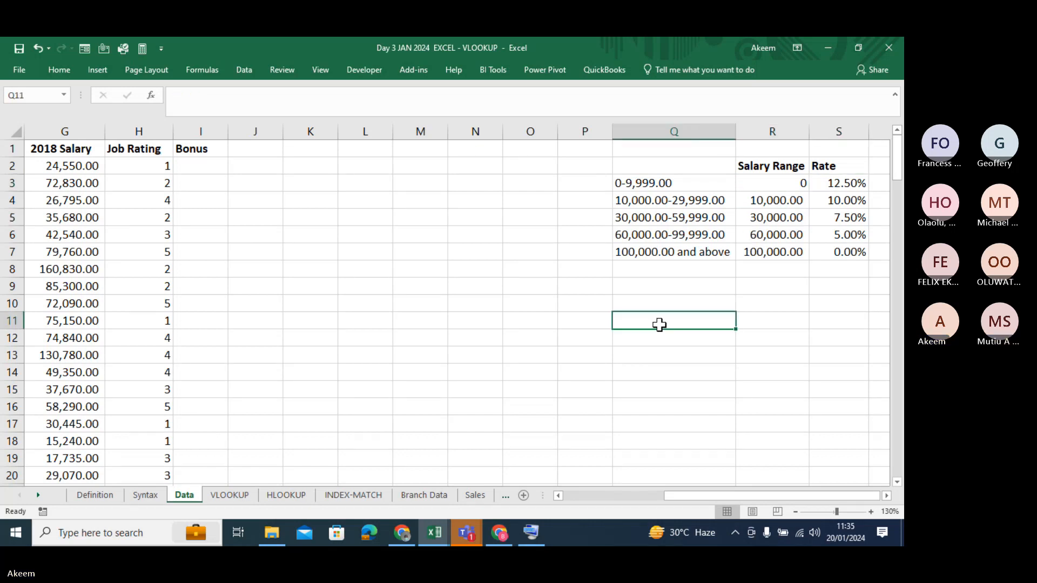
type("=if")
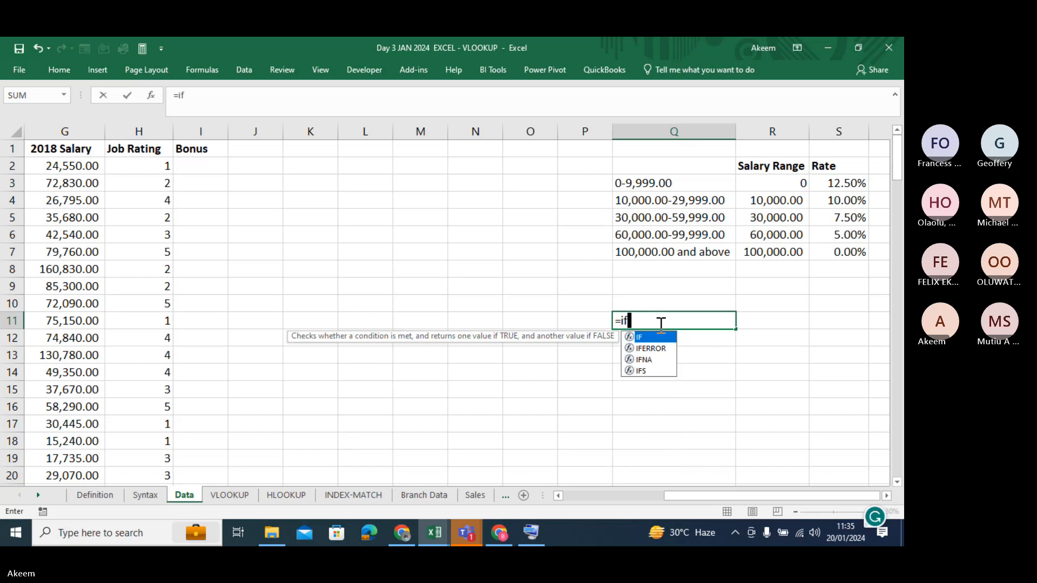
key("Tab")
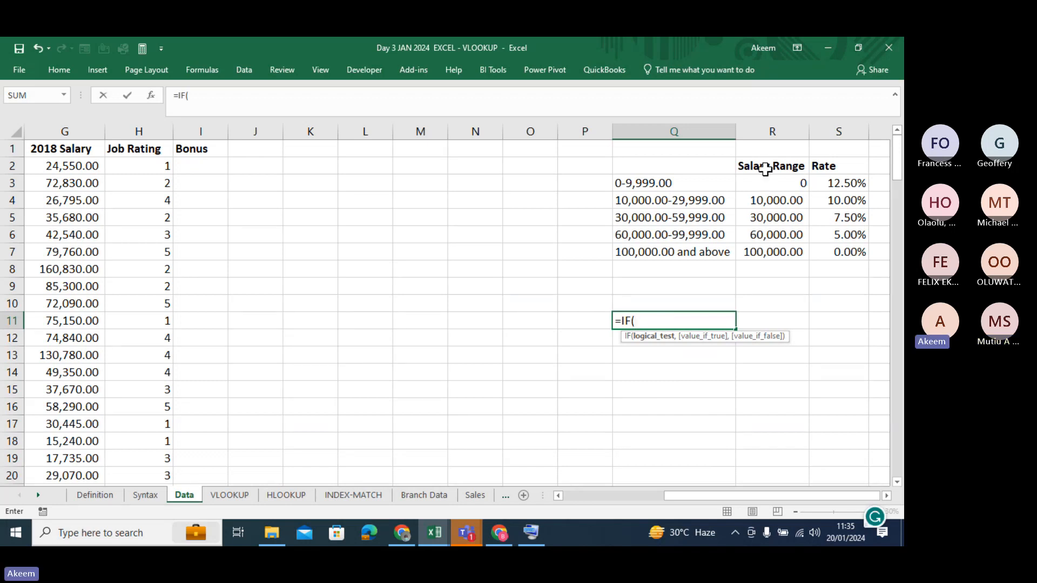
left_click(66, 164)
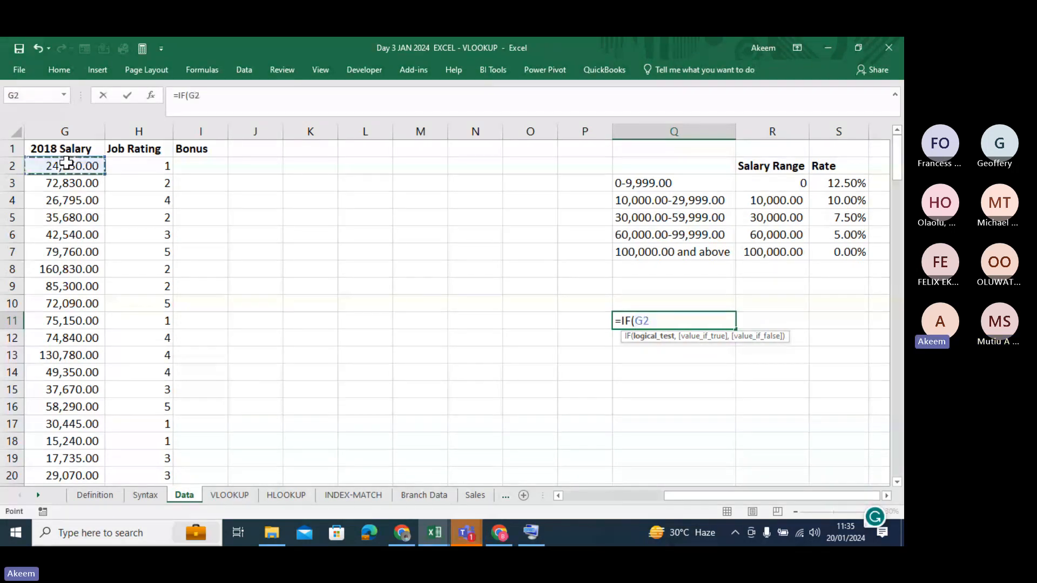
key("F4")
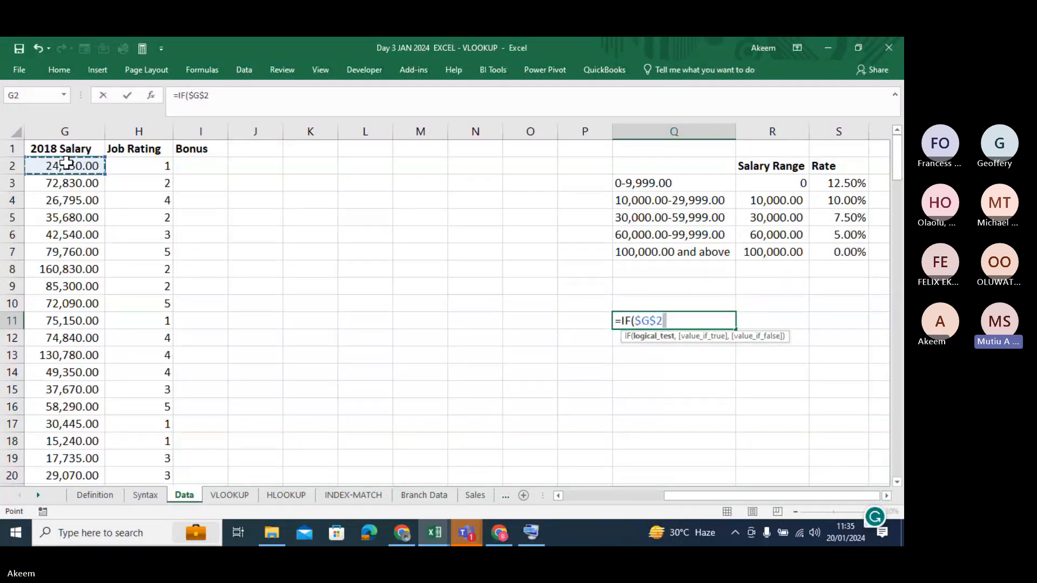
type("<")
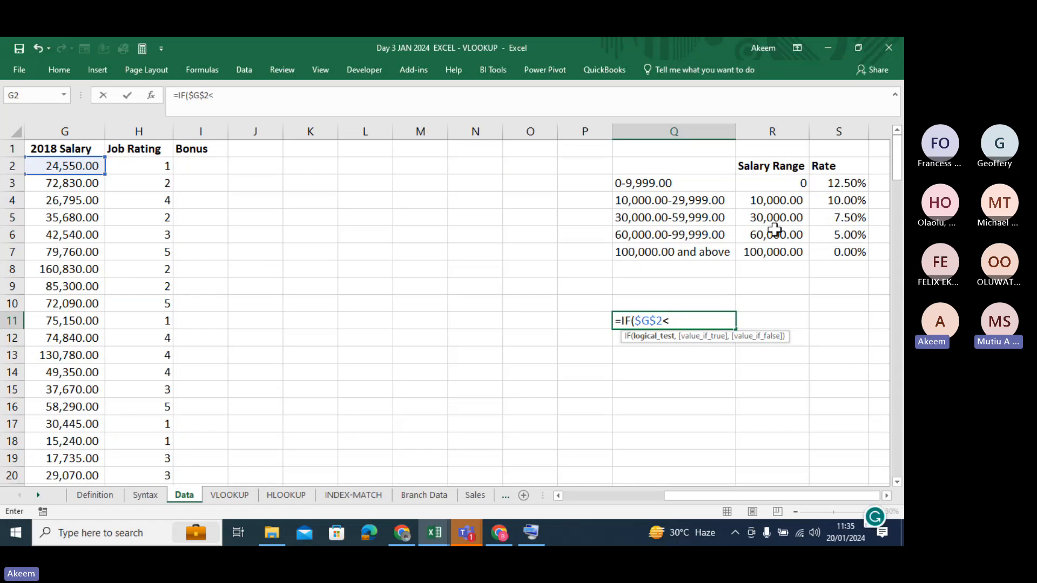
left_click(778, 201)
type(",")
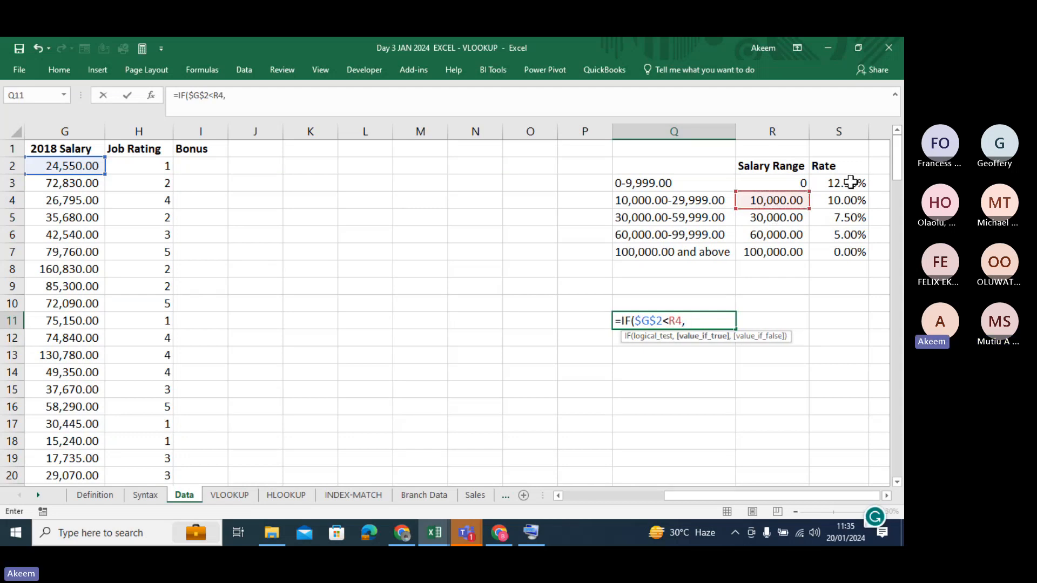
left_click(851, 183)
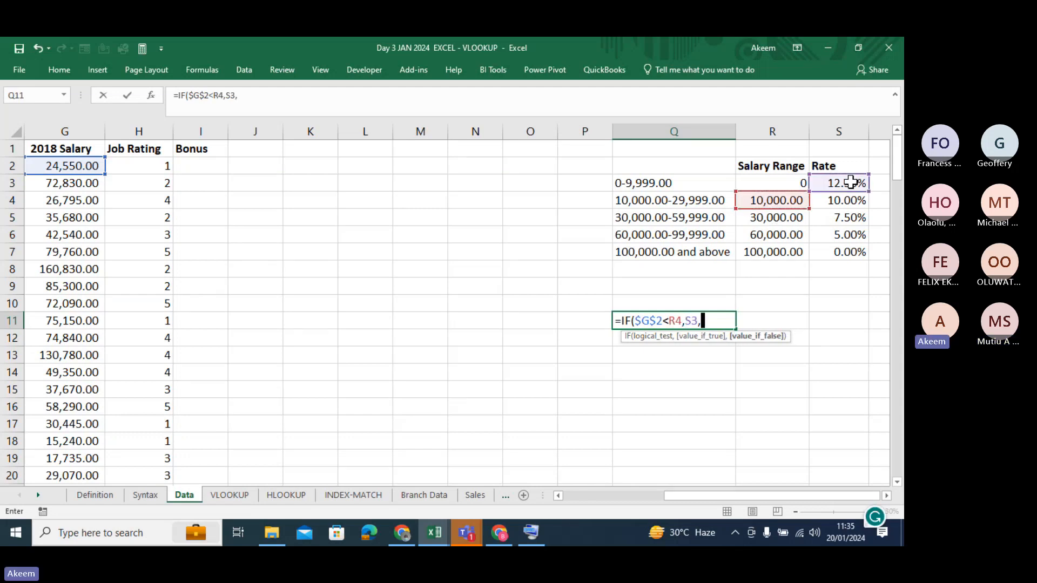
Step: Nest a second IF as the false argument, testing G2<R5 and returning the rate in S4
type(",if")
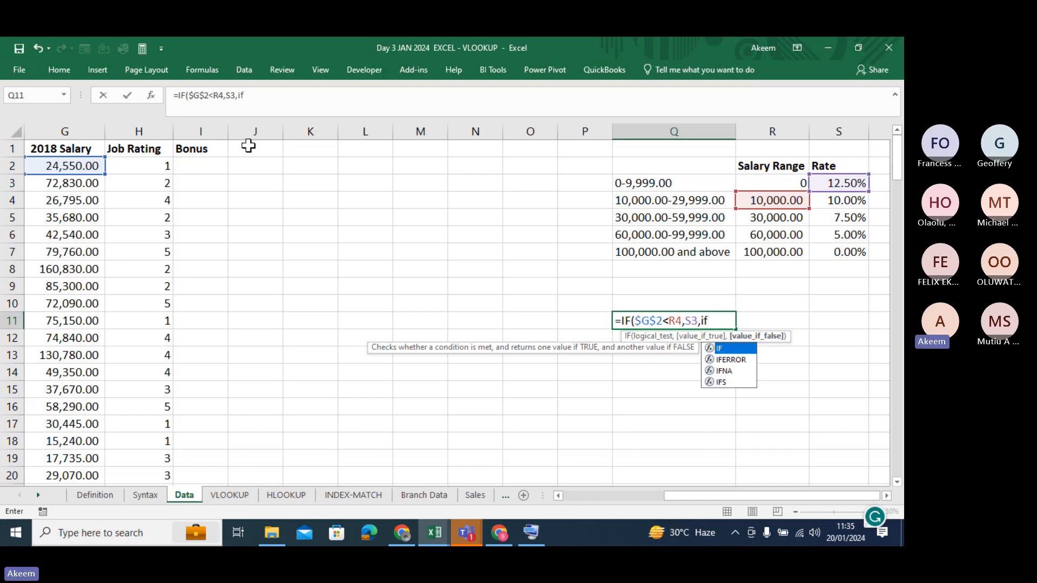
key("Tab")
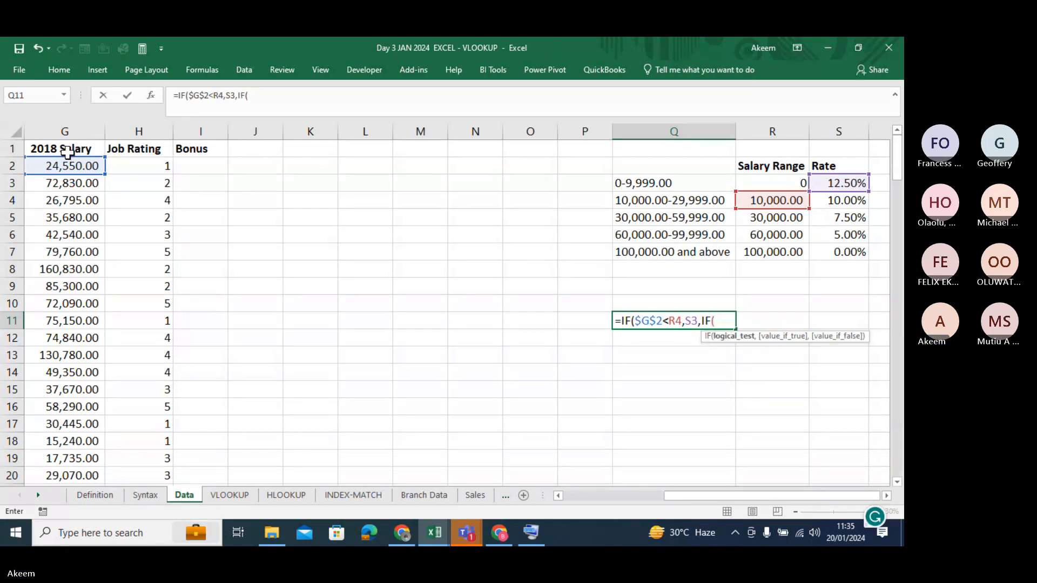
left_click(69, 163)
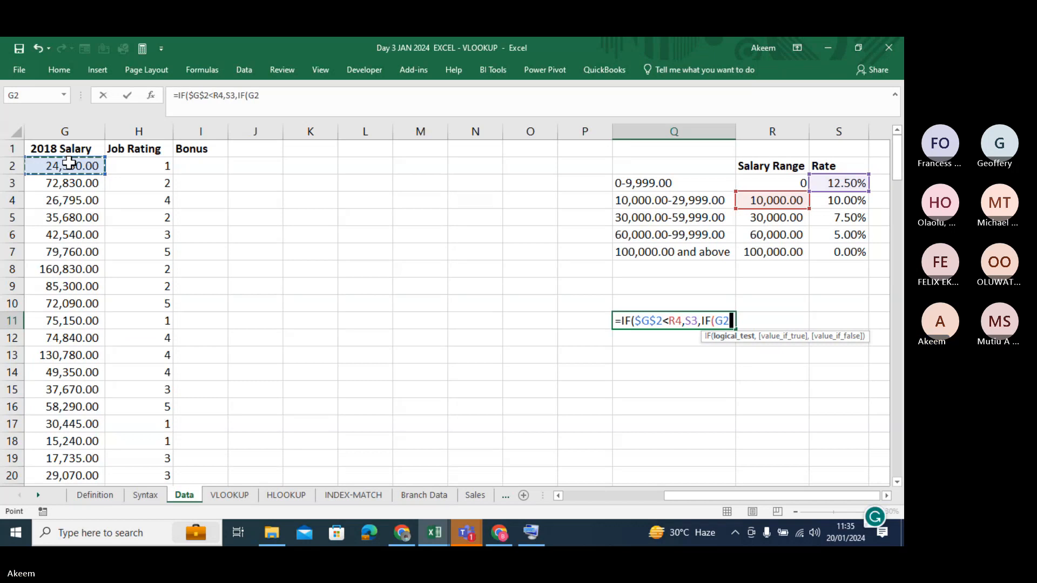
type("<")
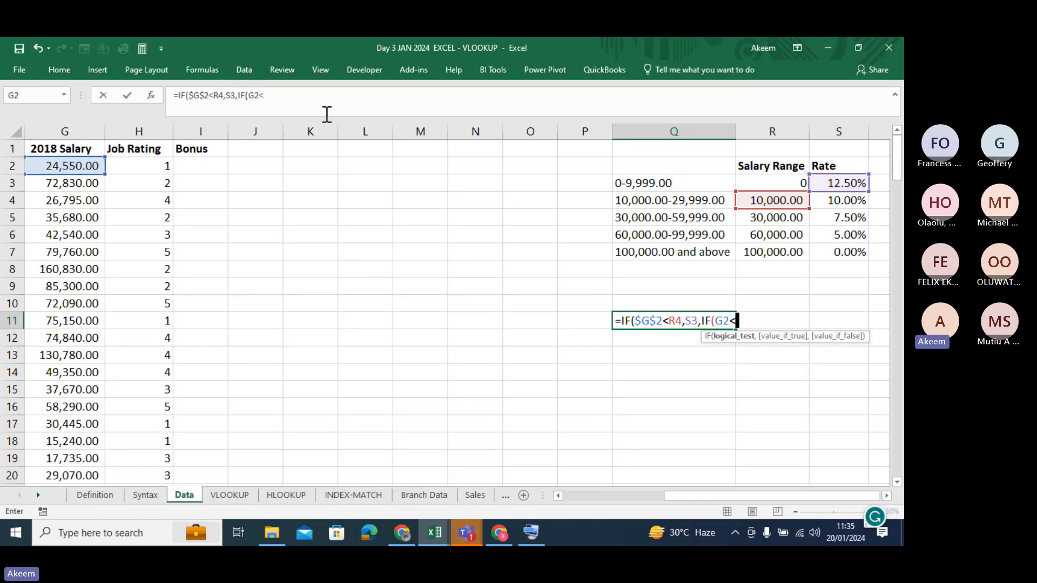
left_click(764, 218)
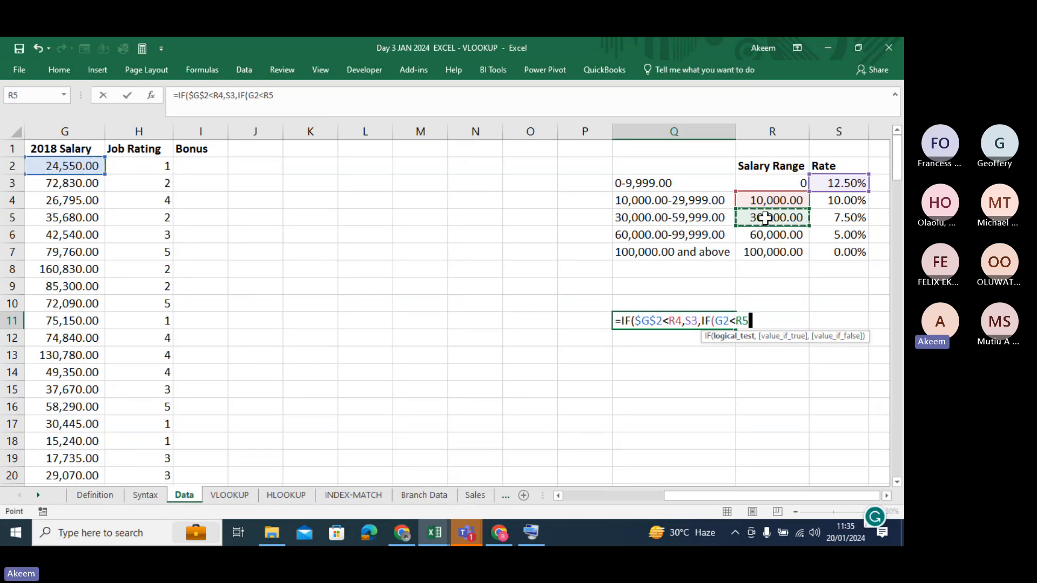
type(",")
left_click(838, 200)
Step: Nest a third IF as the next false argument, testing G2<R6 and returning the rate in S5
type(",")
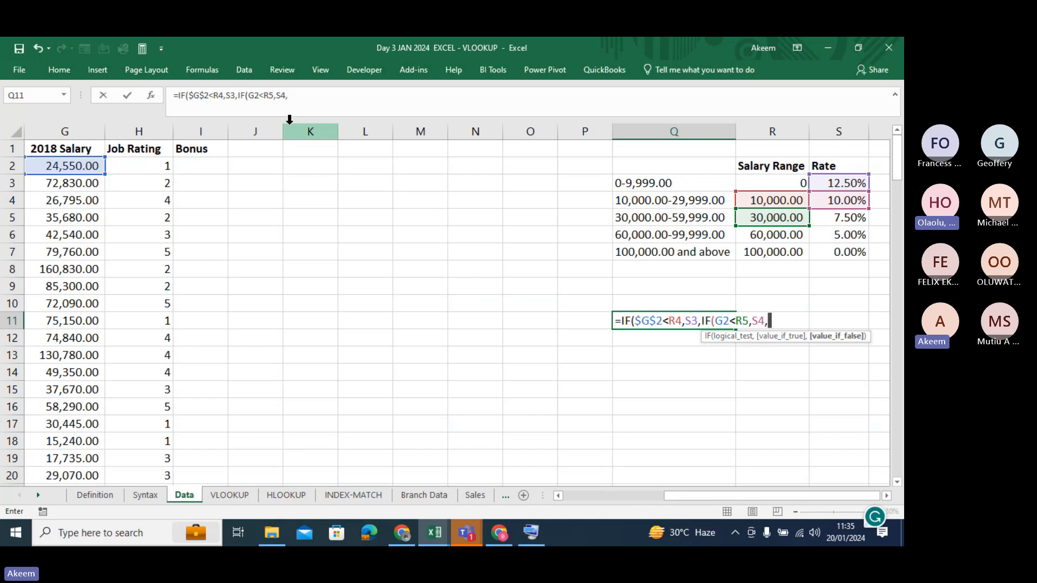
type("IF(")
left_click(71, 163)
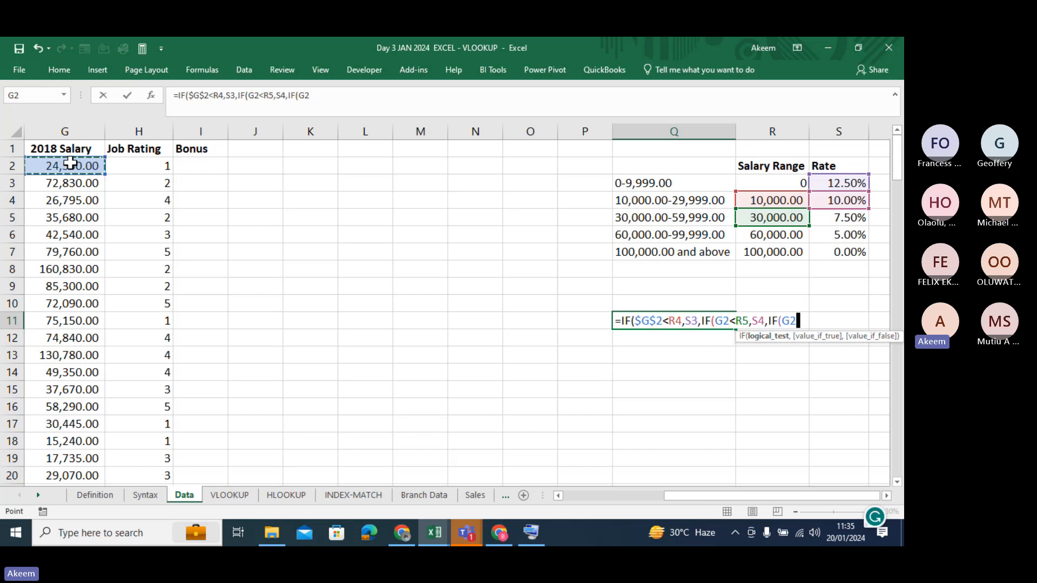
type("<")
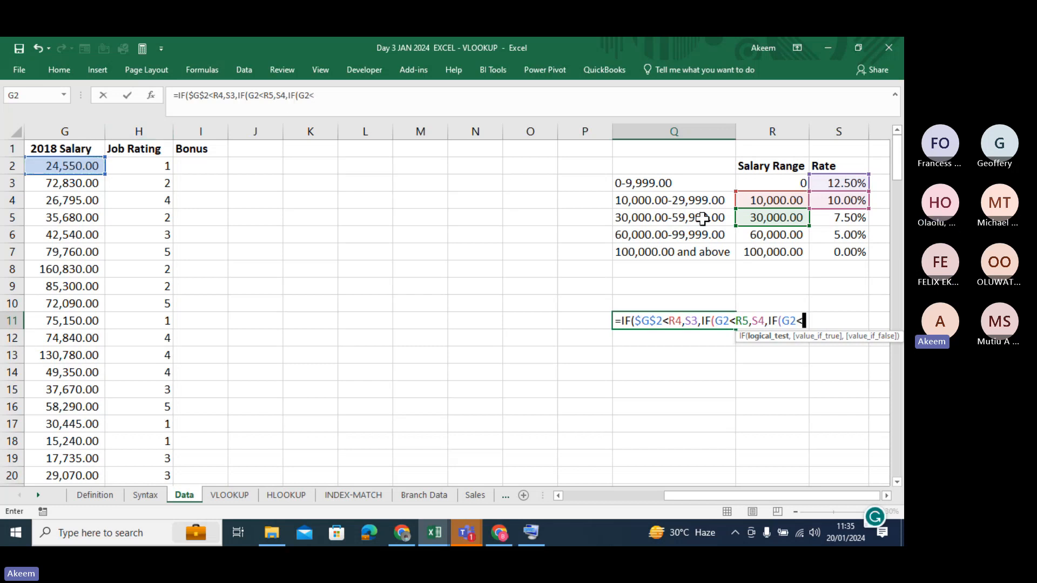
left_click(783, 236)
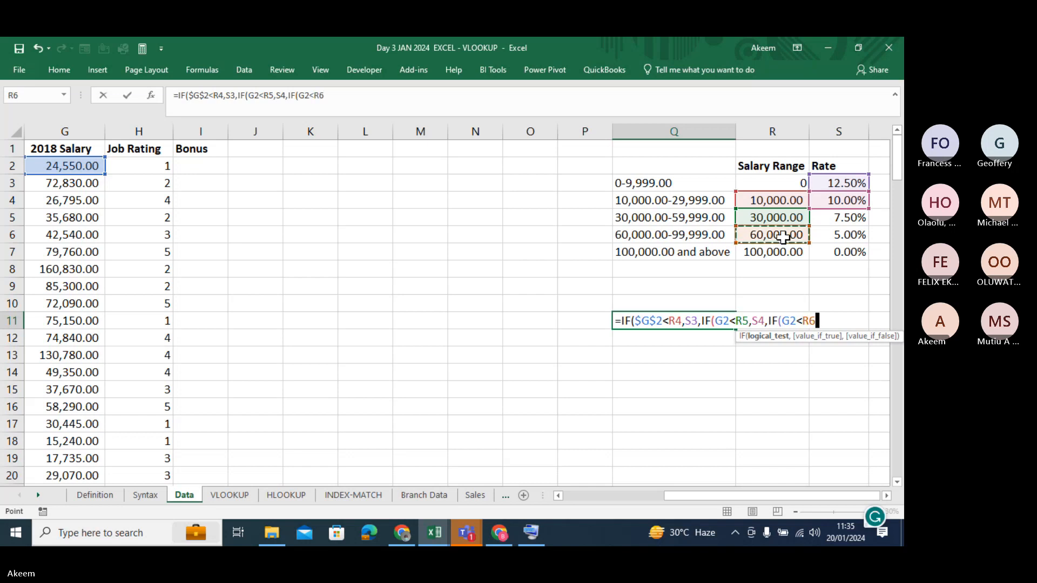
type(",")
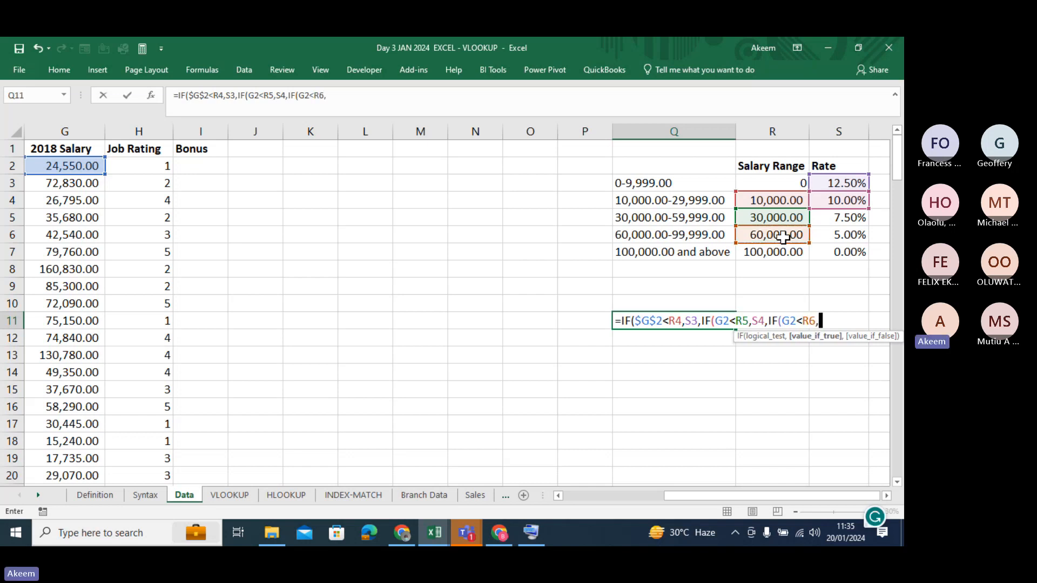
left_click(842, 218)
Step: Nest a fourth IF as the next false argument, testing G2<R7 and returning the rate in S6
type(",")
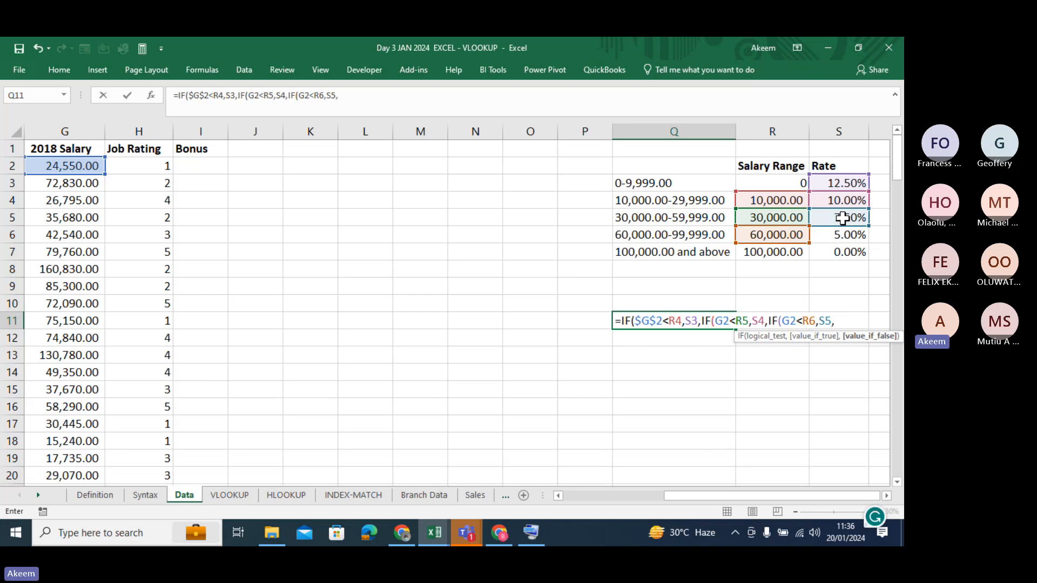
type("if")
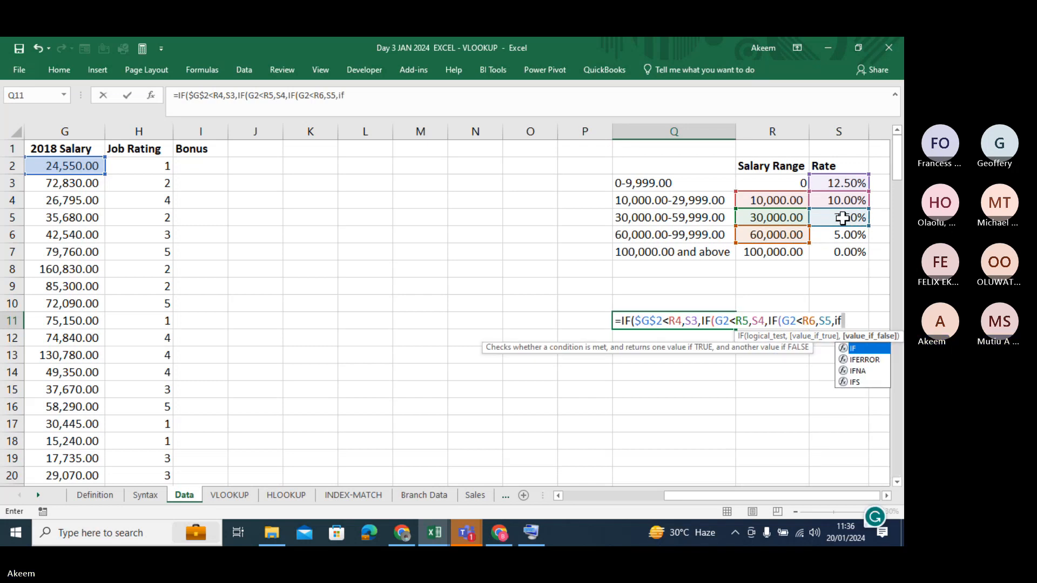
key("Tab")
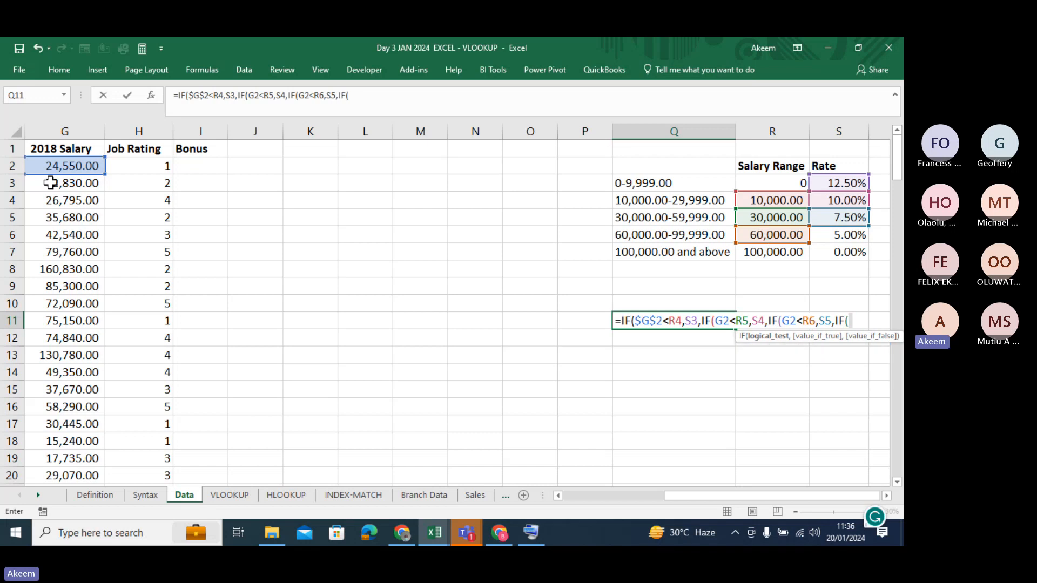
left_click(64, 167)
type("<")
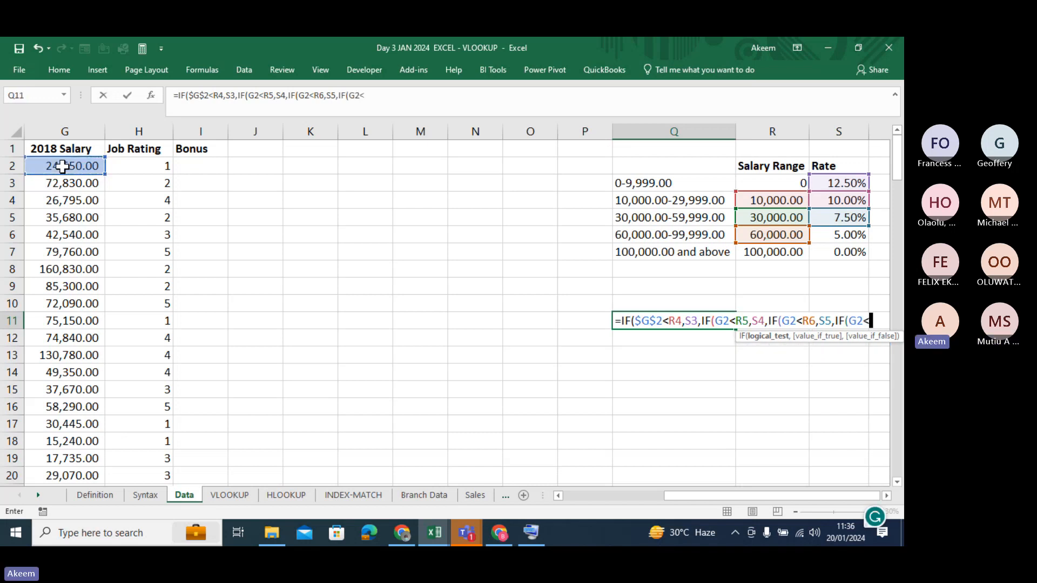
left_click(785, 254)
type(",")
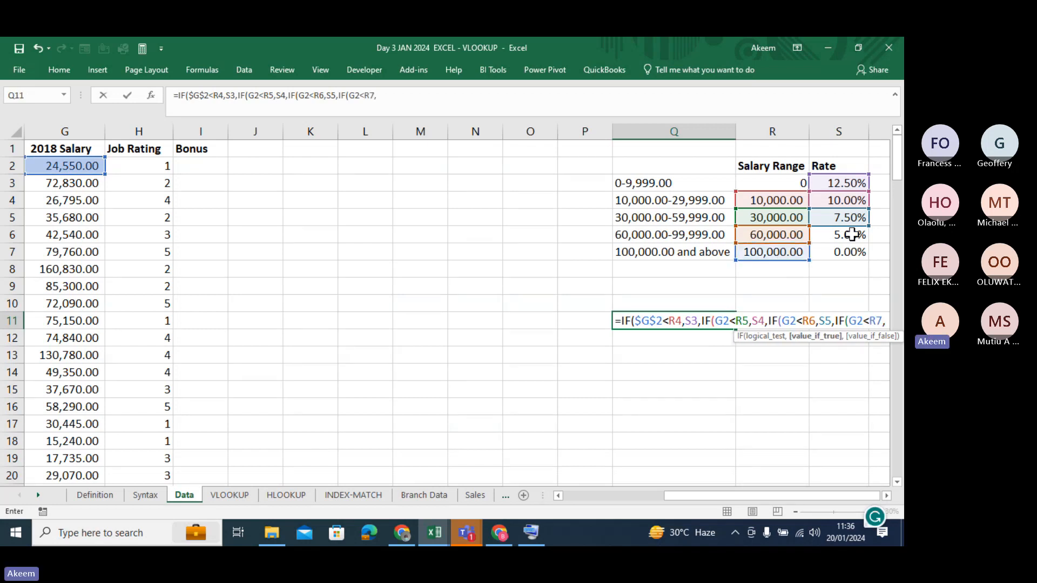
left_click(832, 236)
Step: Use S7 as the final false value, enter the formula and accept the suggested correction of the closing parentheses
type(",")
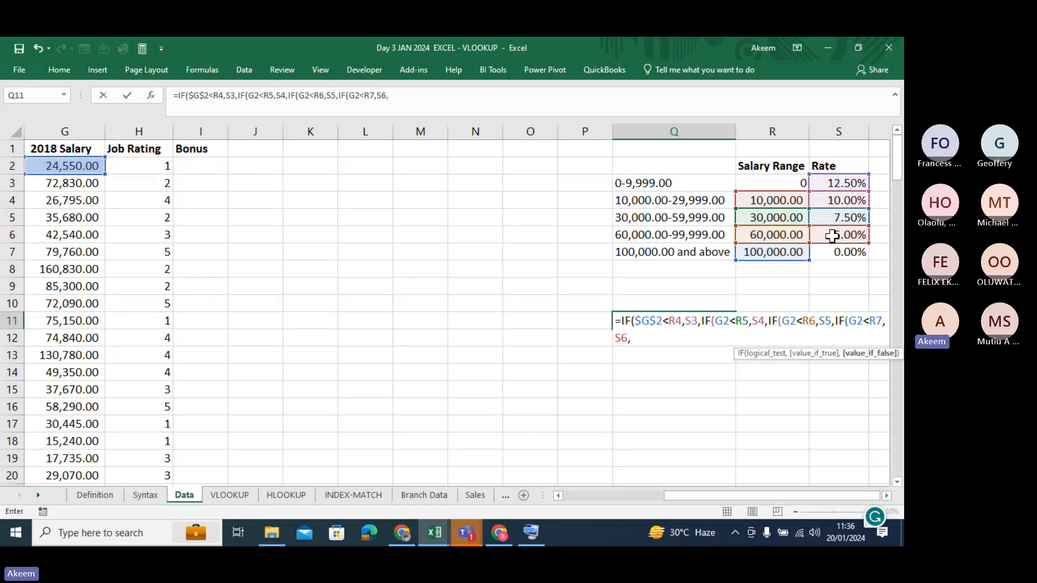
left_click(842, 254)
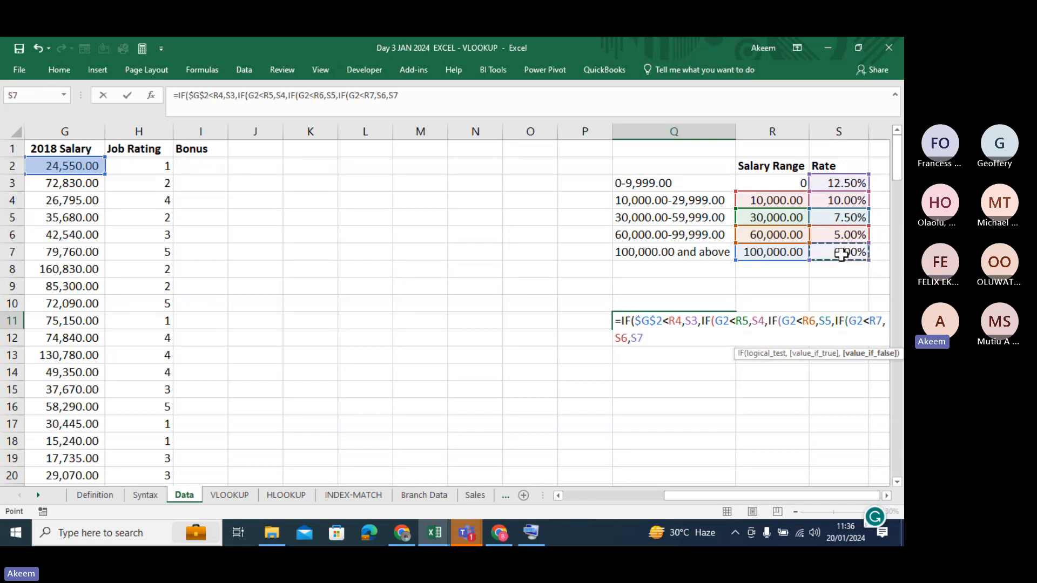
type(")")
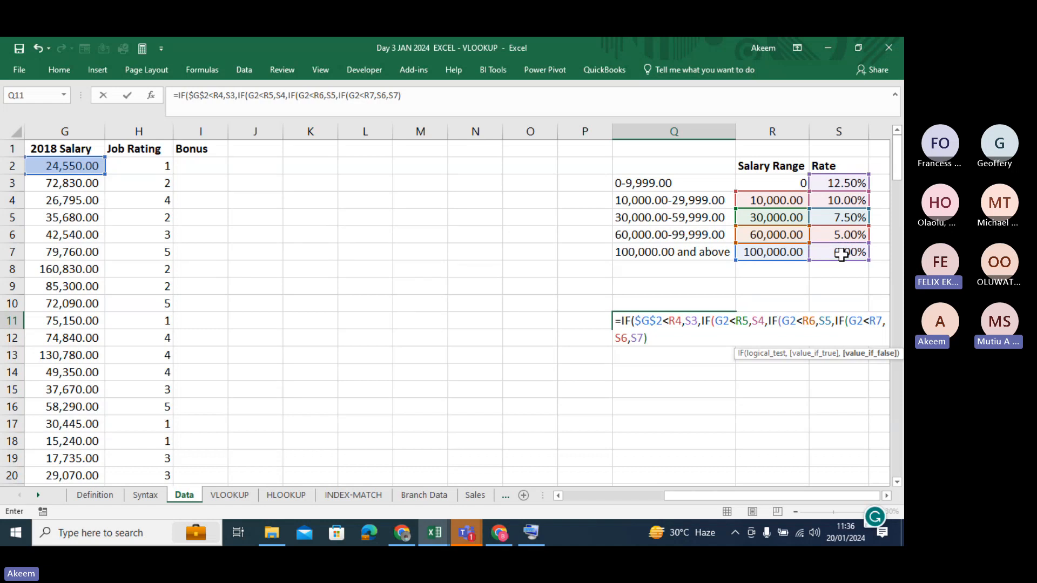
key("Return")
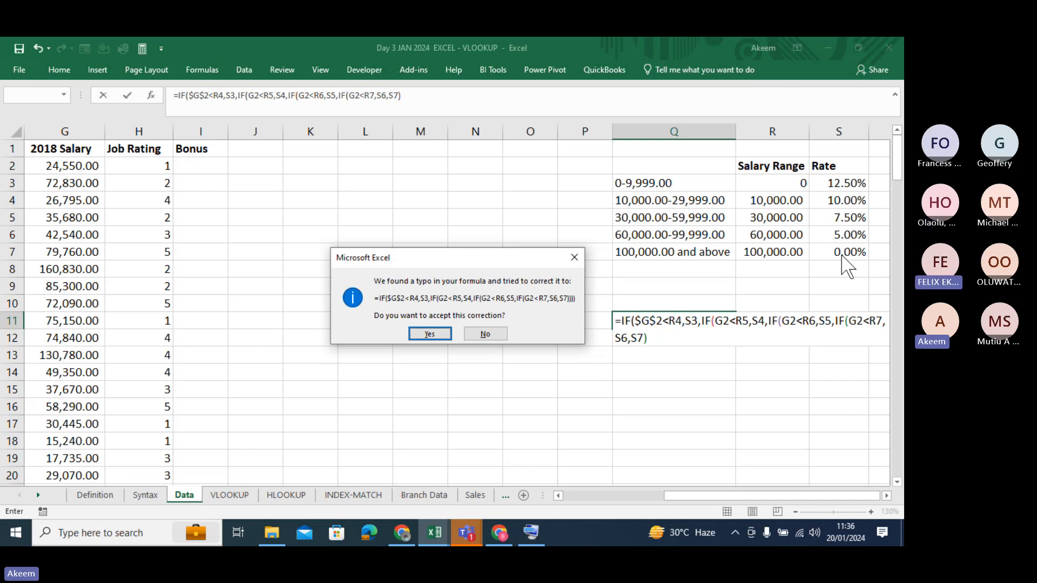
left_click(436, 335)
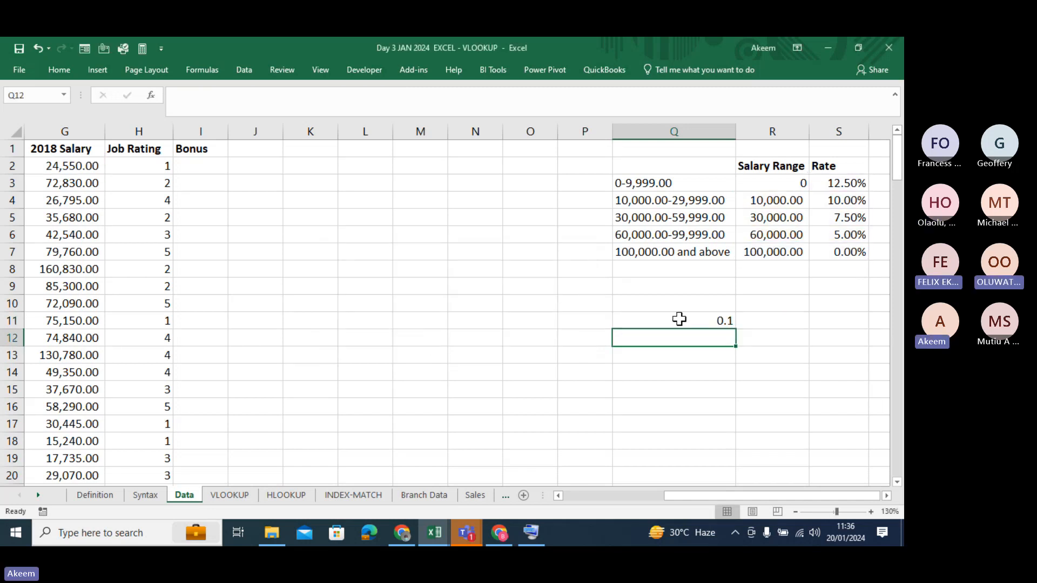
Step: Examine the completed nested IF formula in Q11 and its cell references
left_click(679, 319)
left_click(434, 92)
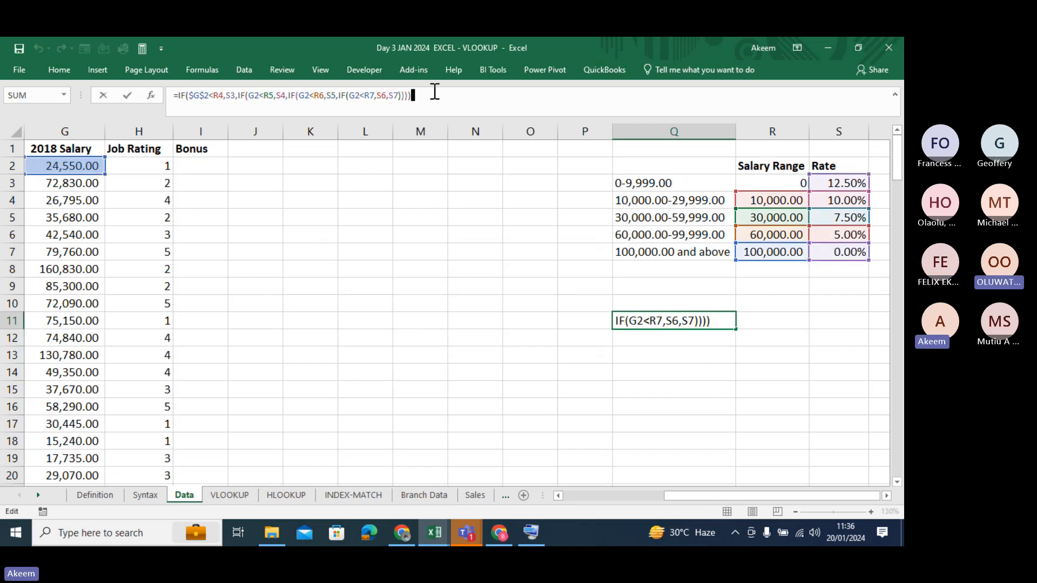
key("Return")
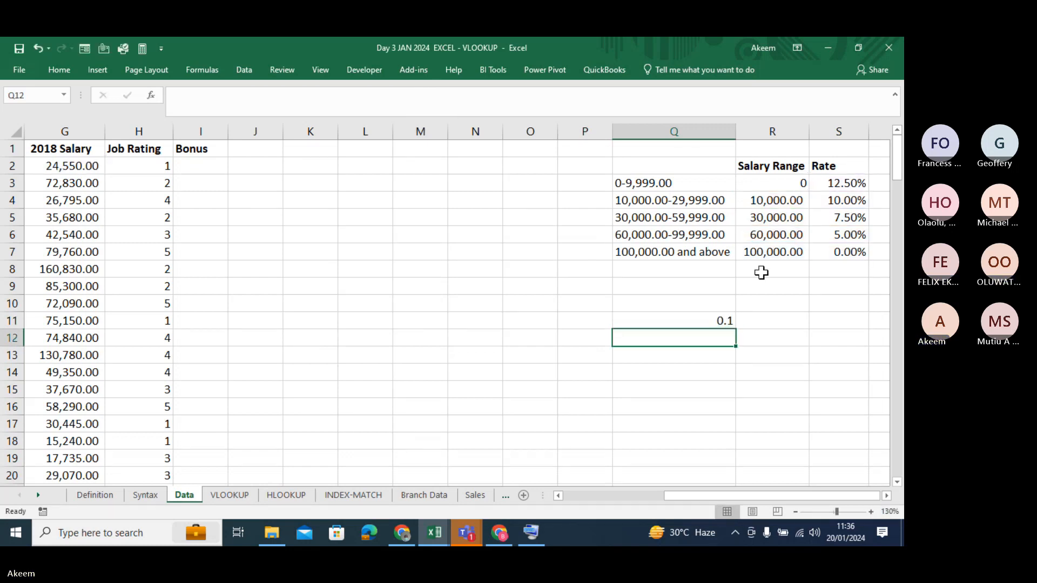
left_click(707, 318)
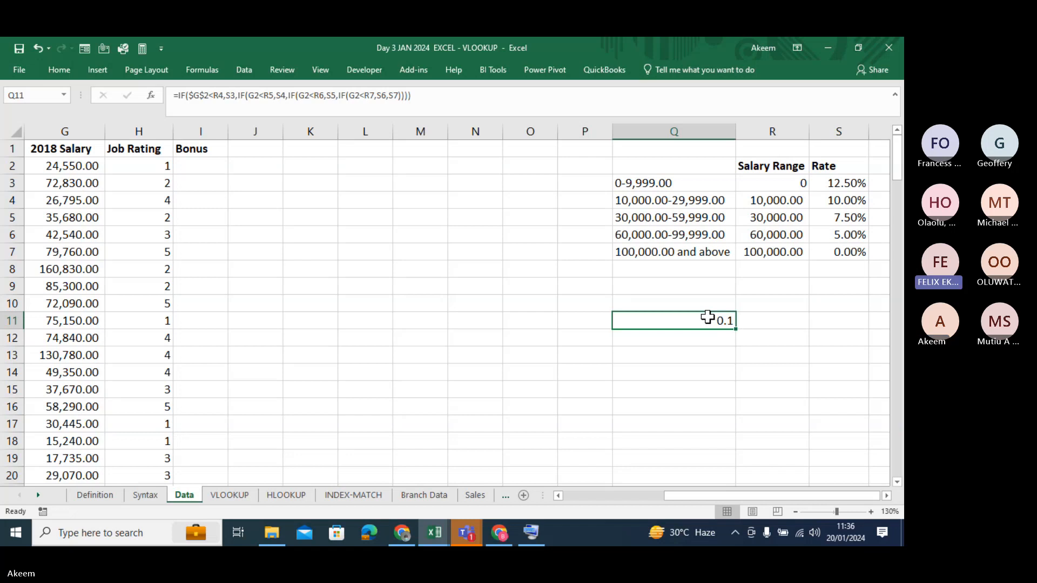
Step: Enter the note "graduated list" in Q9 and select the first Bonus cell, I2
left_click(688, 292)
type("grad")
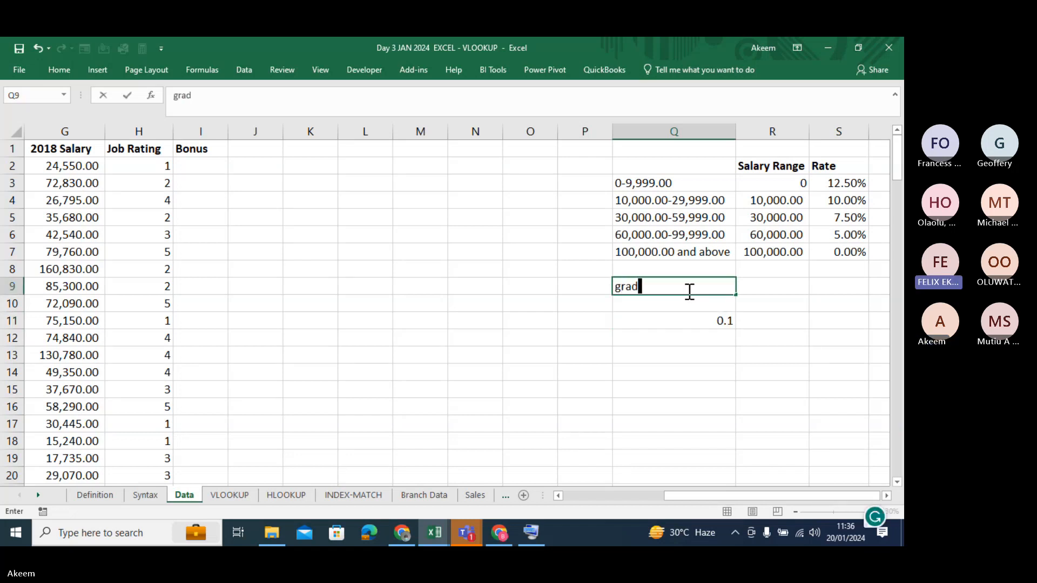
type("uated ")
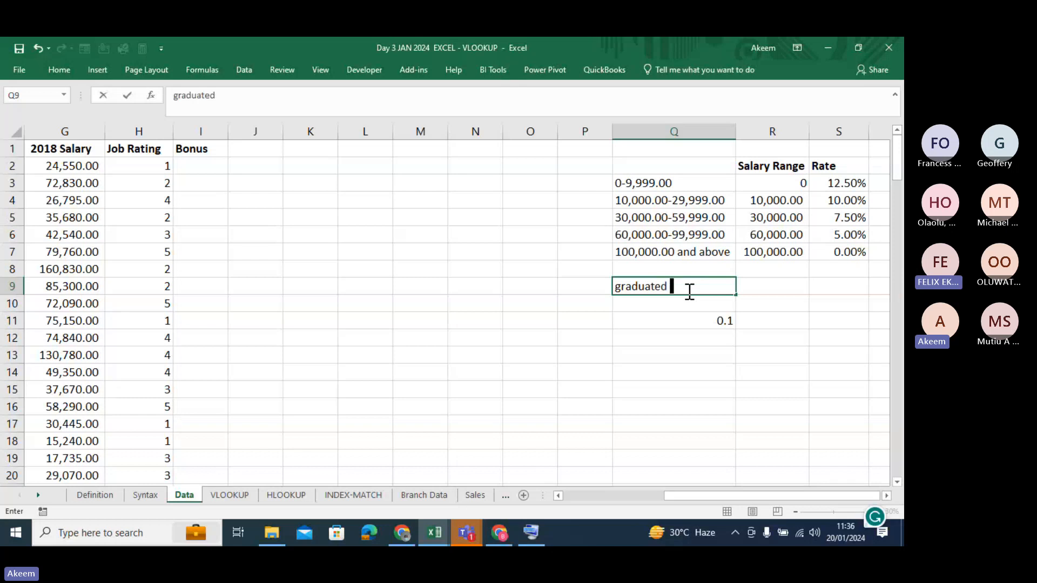
type("list")
key("Return")
left_click(724, 335)
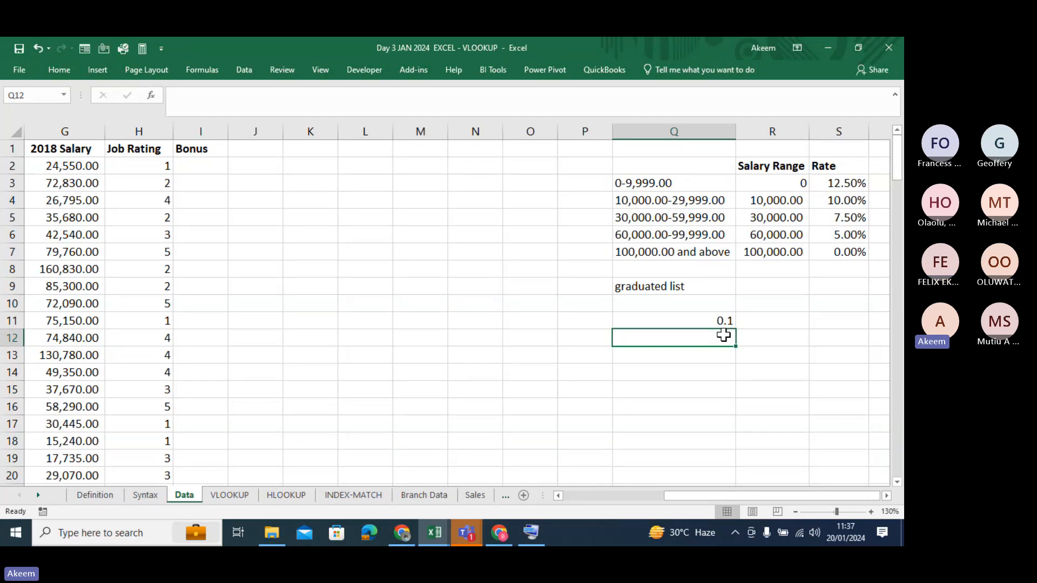
left_click(212, 164)
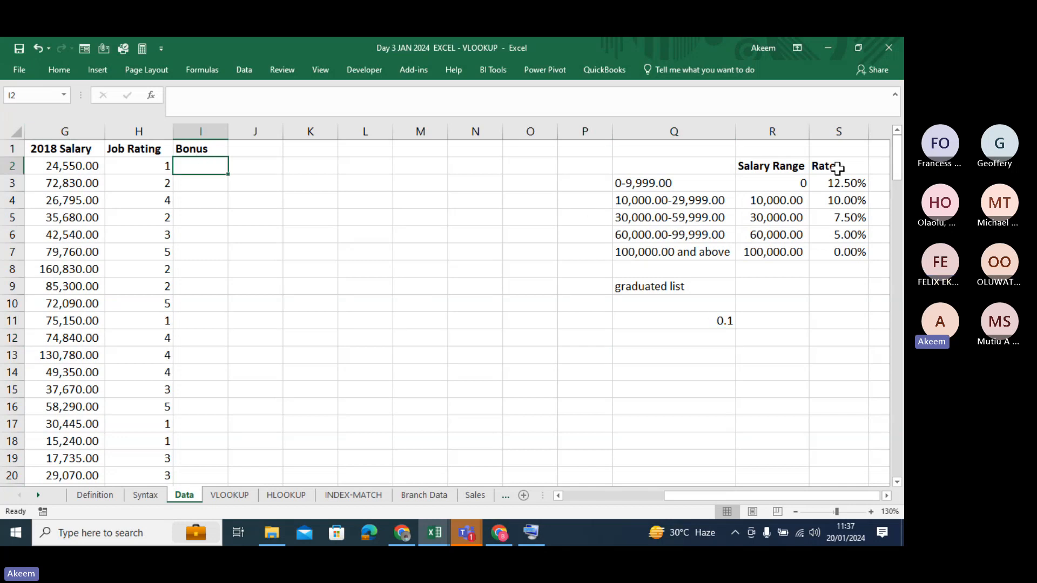
Step: Examine the 2018 Salary column and the Salary Range and Rate table, and return to the first Bonus cell, I2
left_click(72, 130)
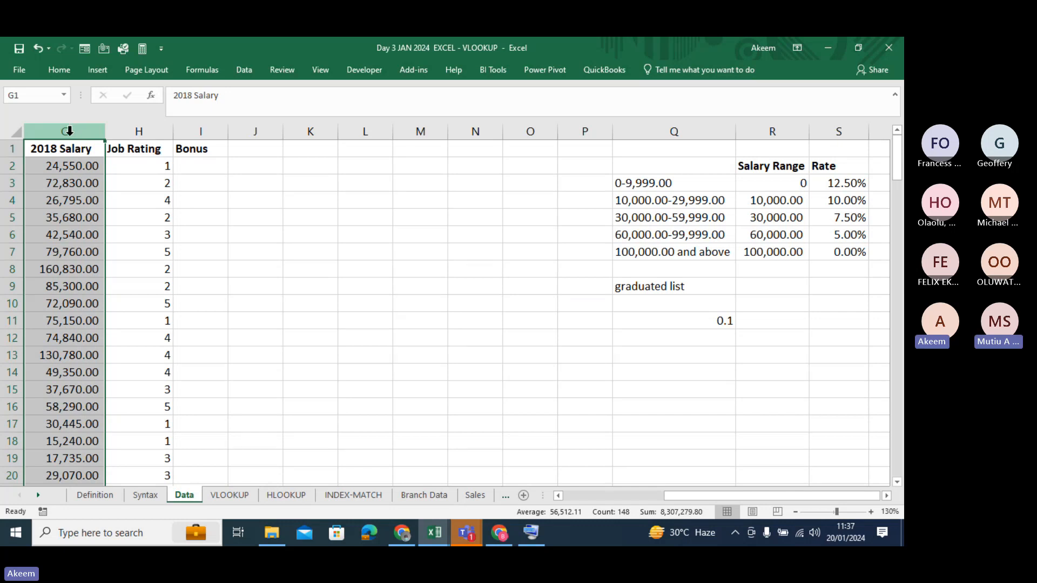
left_click(67, 169)
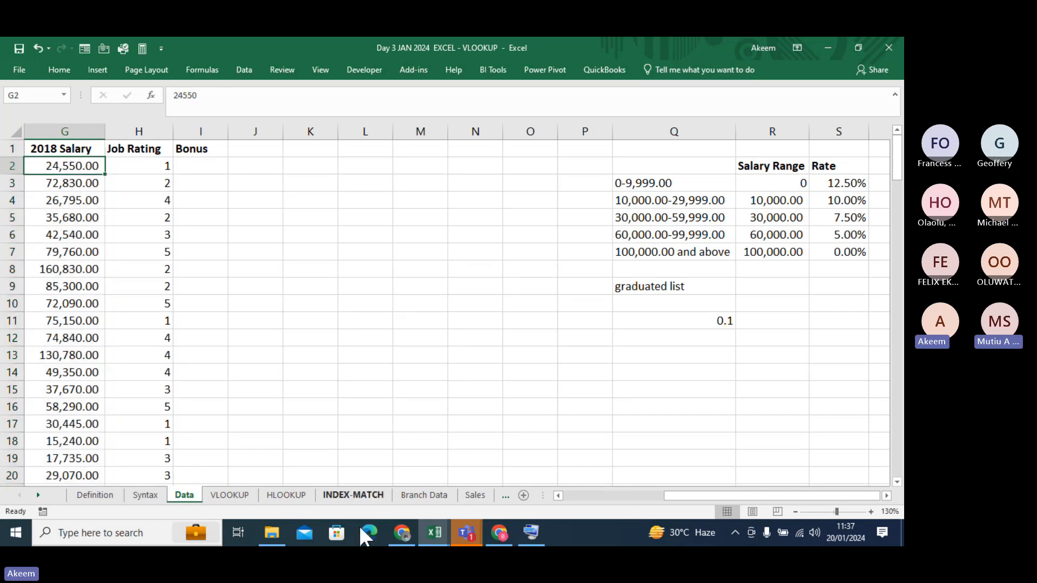
mouse_move(467, 532)
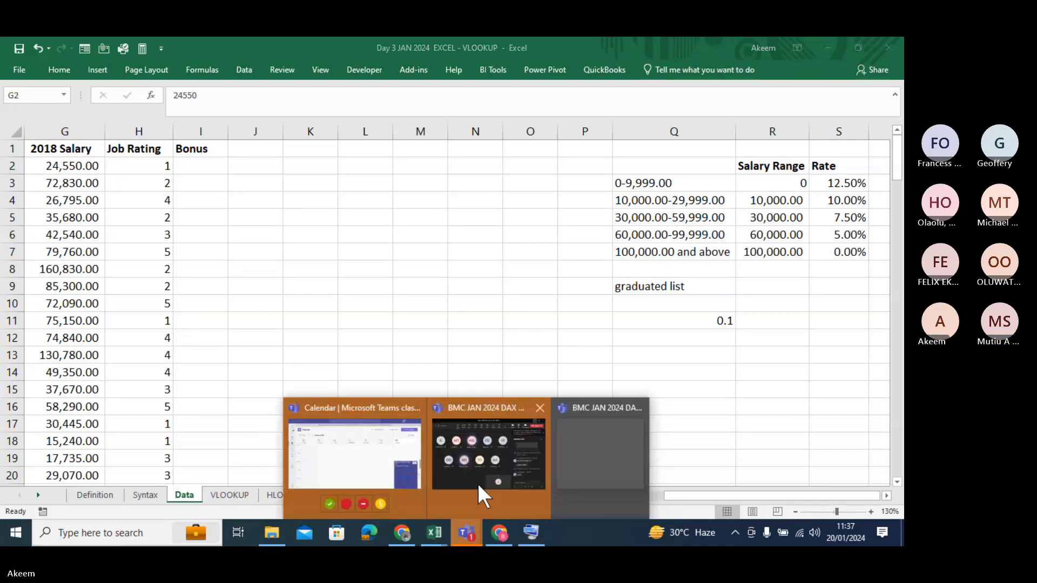
mouse_move(486, 458)
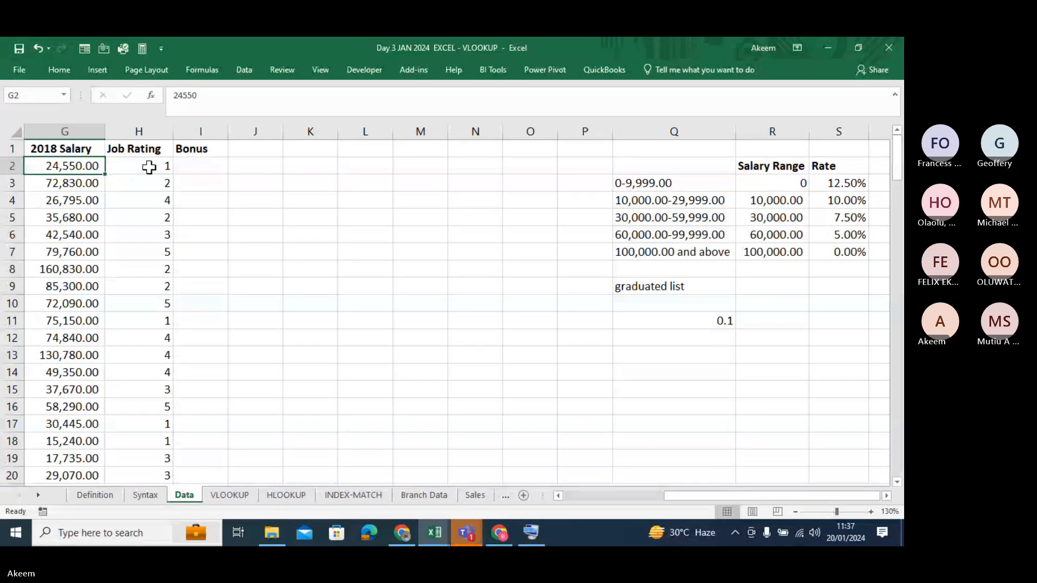
left_click(474, 539)
left_click(605, 476)
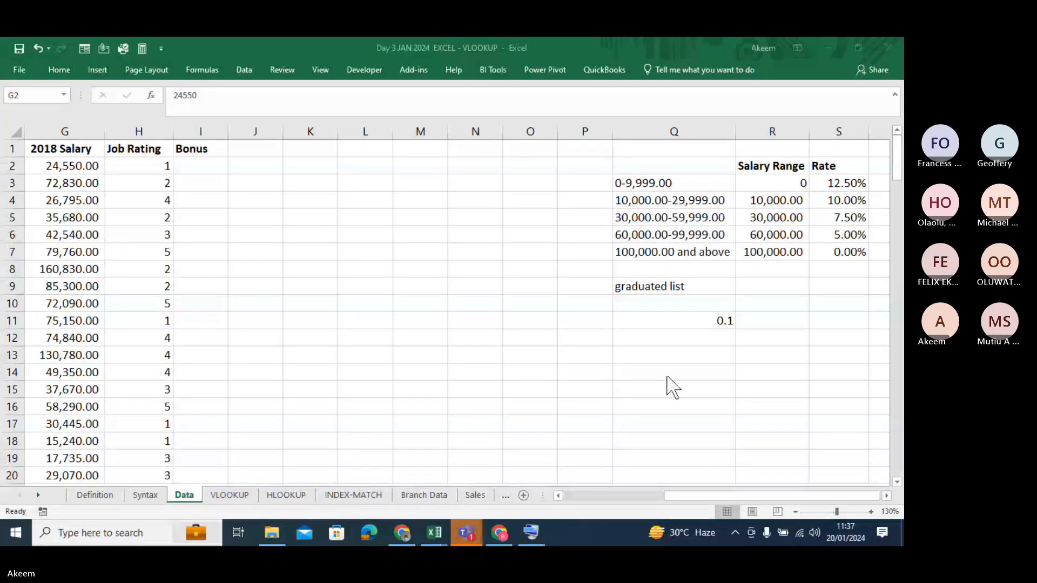
left_click(197, 174)
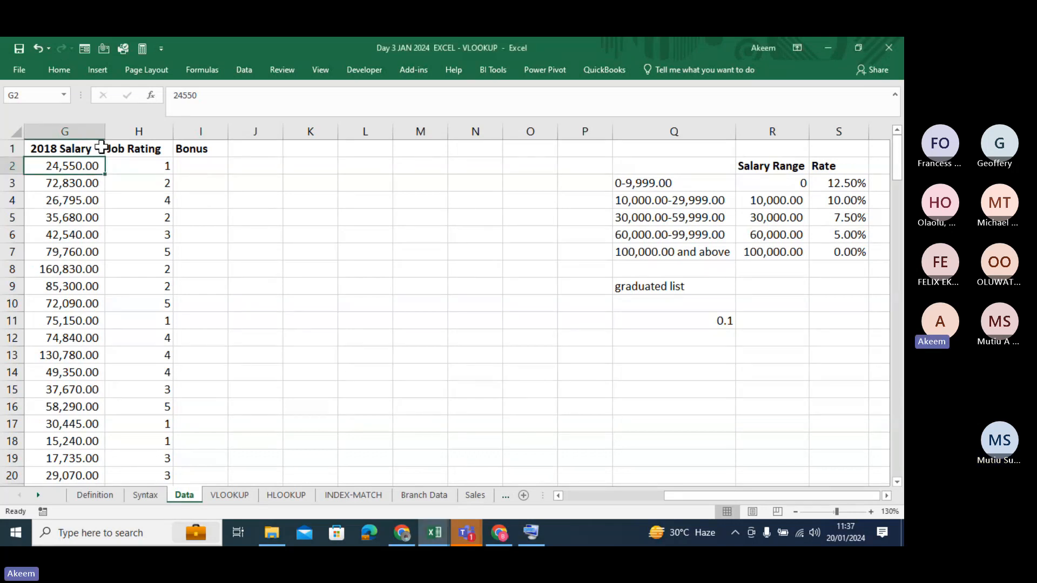
left_click(80, 133)
left_click(77, 163)
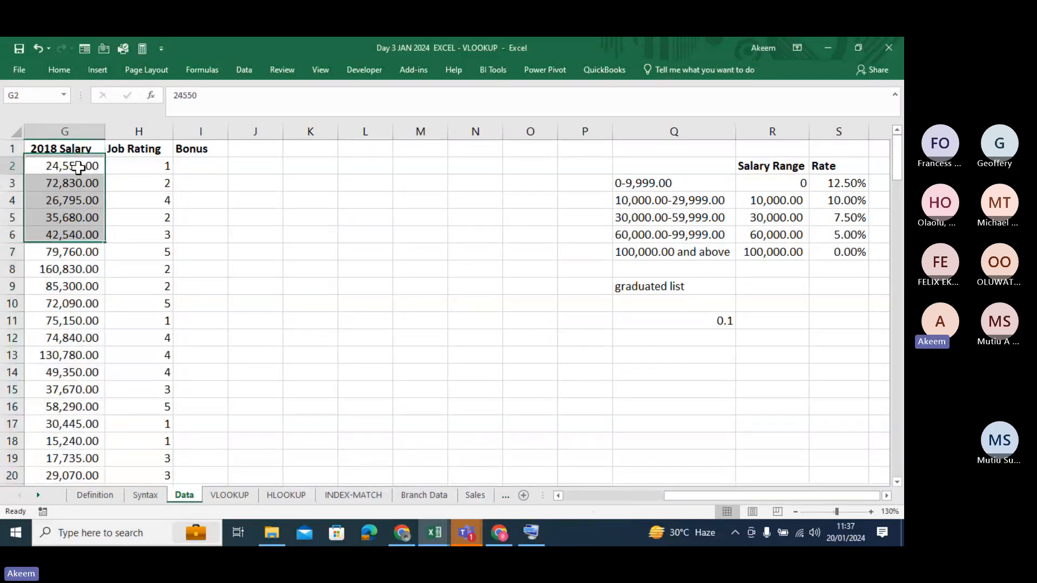
left_click_drag(772, 166, 845, 250)
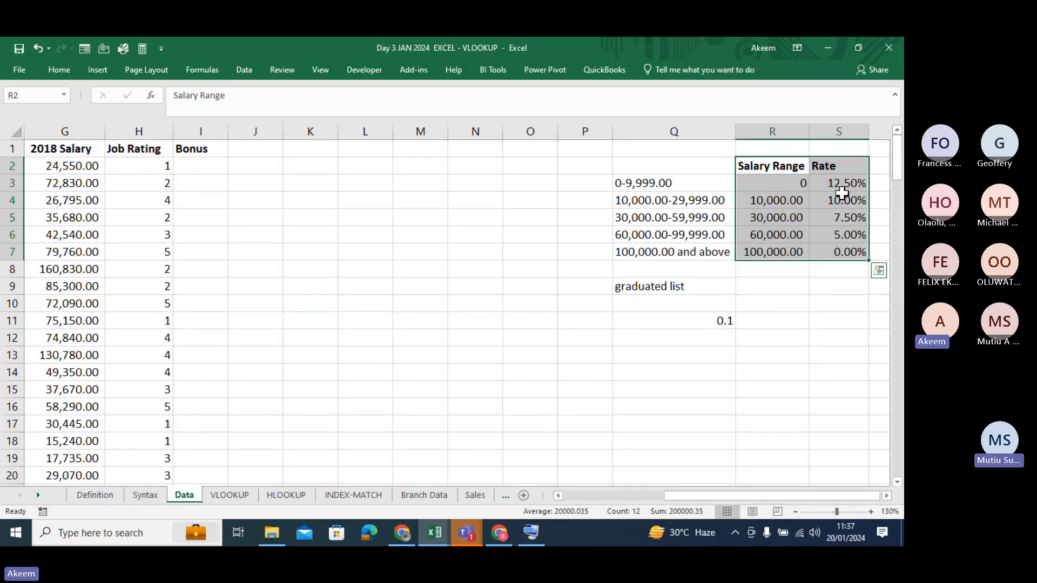
left_click(199, 171)
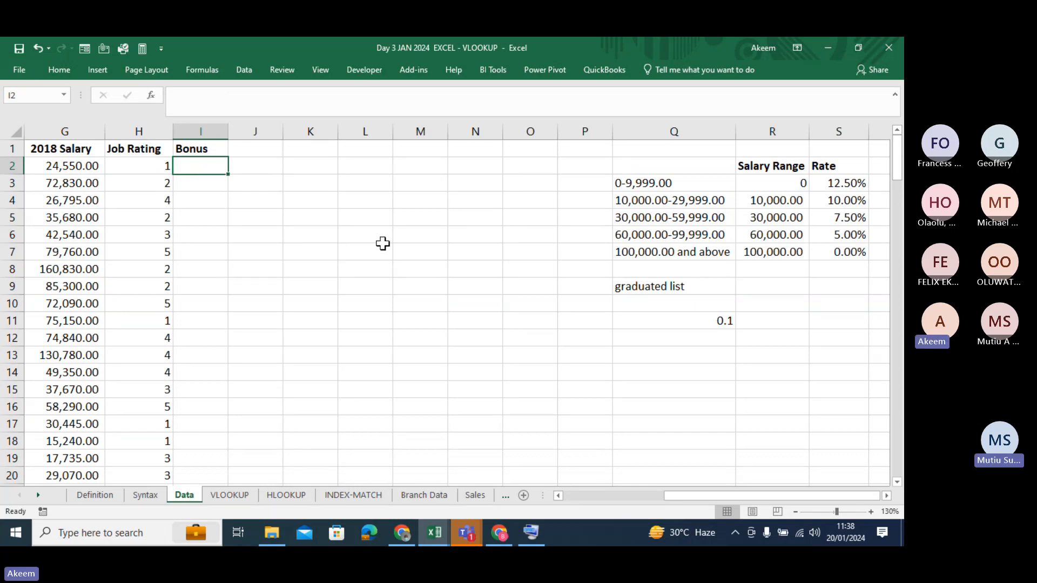
Step: Switch to the Teams meeting, mute all participants and minimize the meeting window
left_click(468, 536)
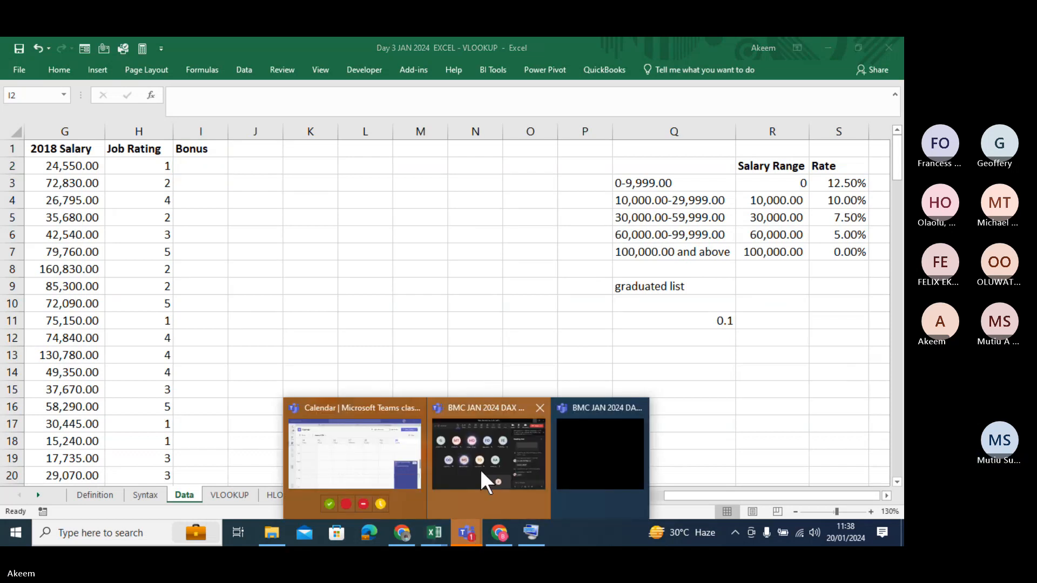
left_click(481, 469)
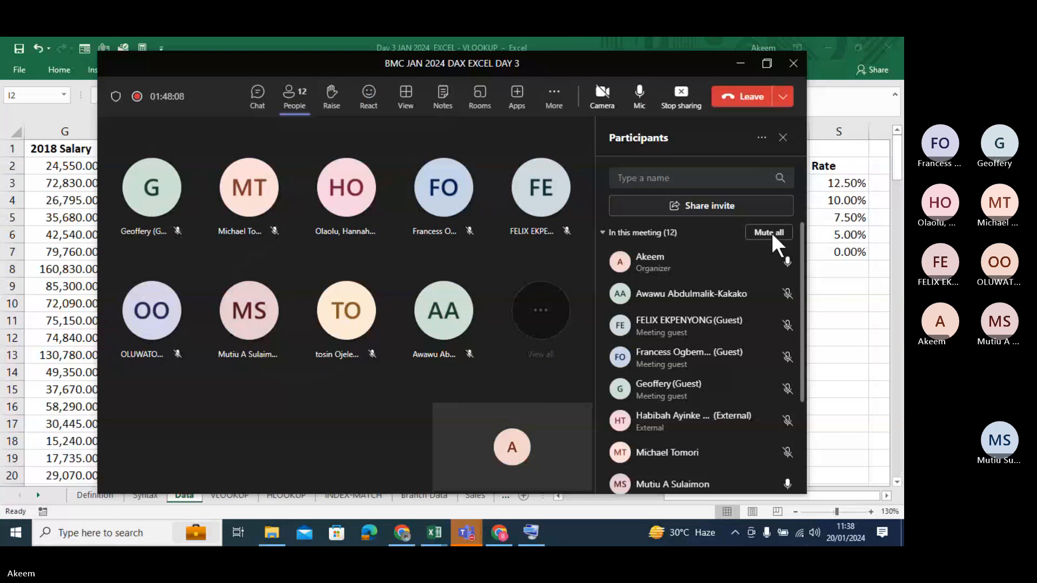
left_click(771, 232)
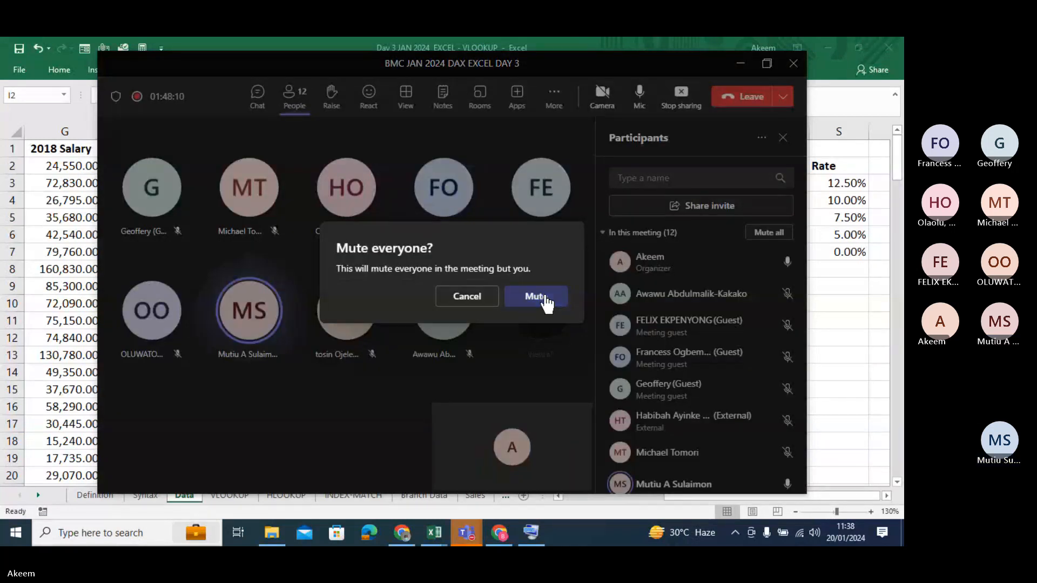
left_click(543, 298)
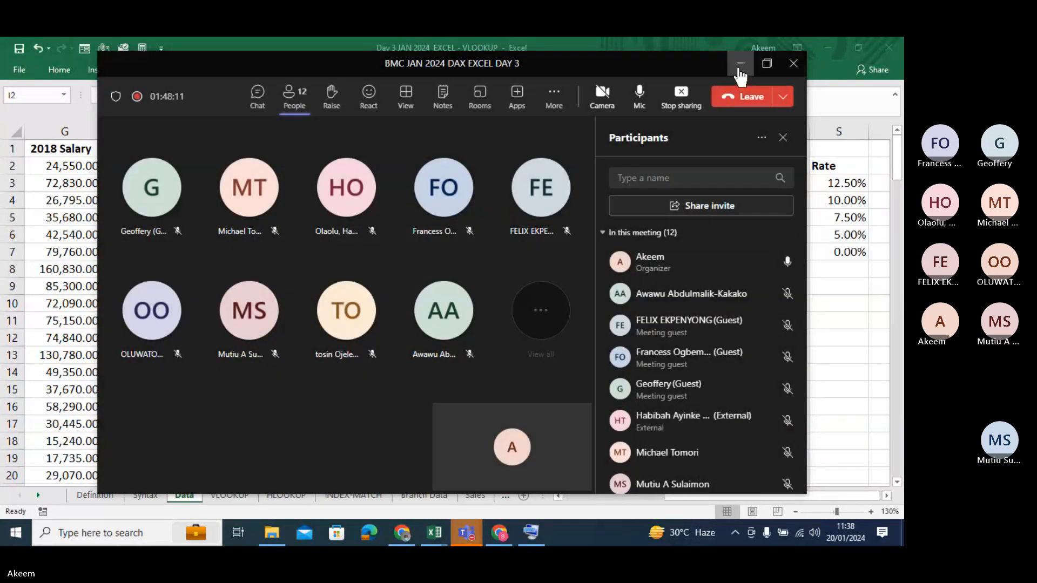
left_click(740, 64)
Step: Start a VLOOKUP in I2 with G2 as the lookup value and the absolute range $R$2:$S$7 as the table array
type("=vloo")
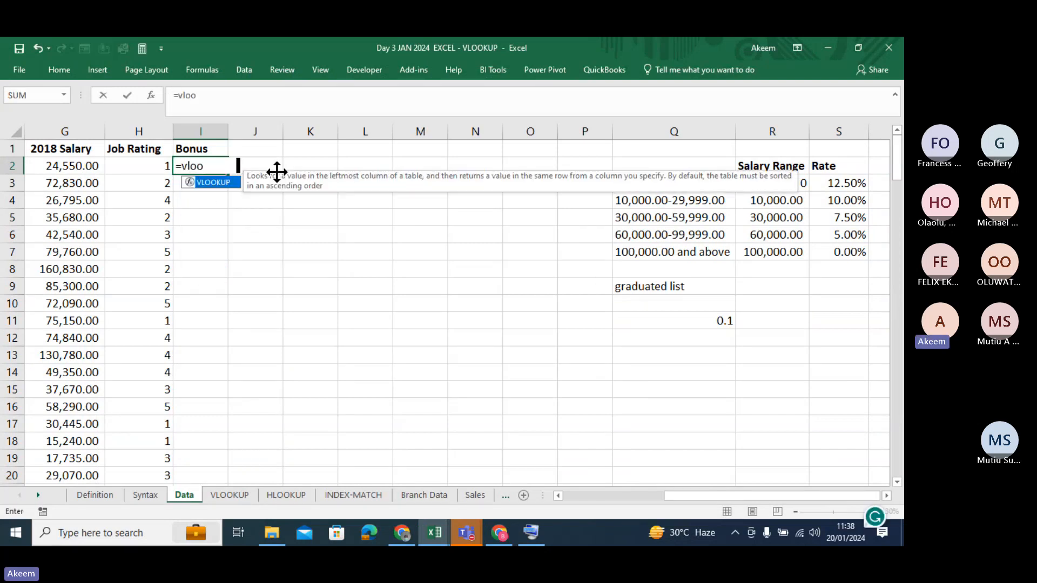
key("Tab")
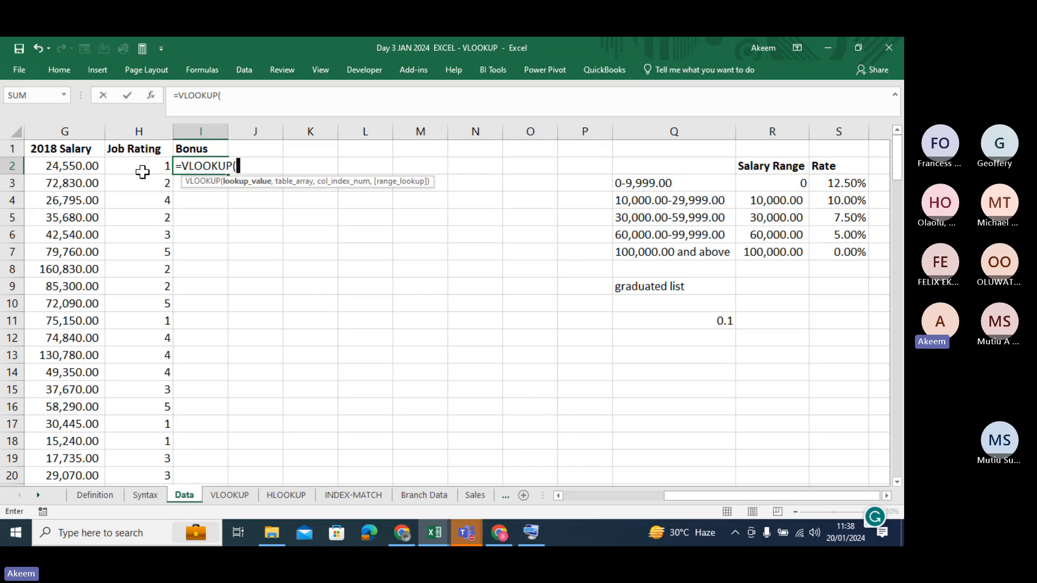
left_click(78, 165)
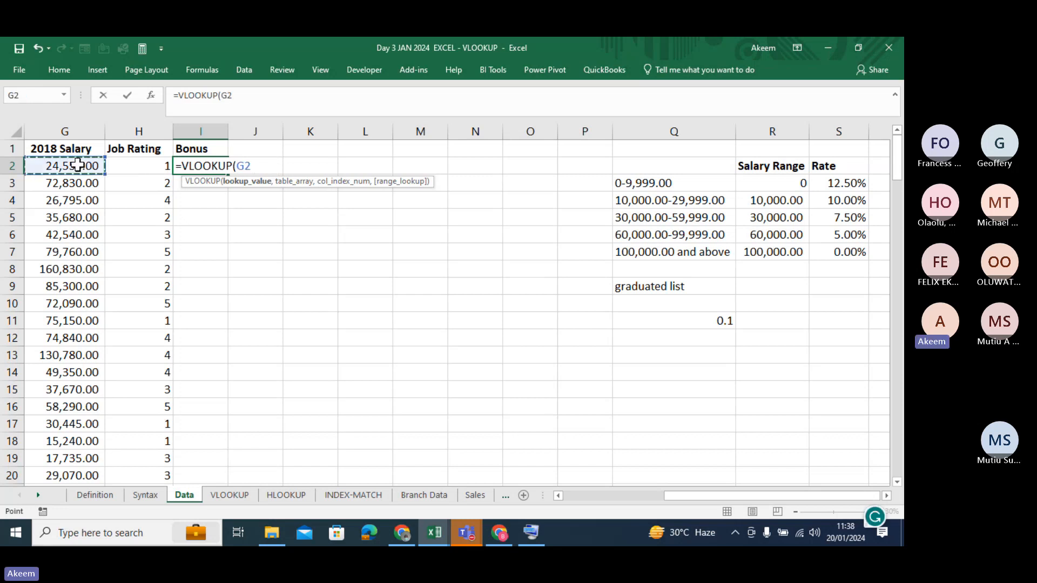
type(",")
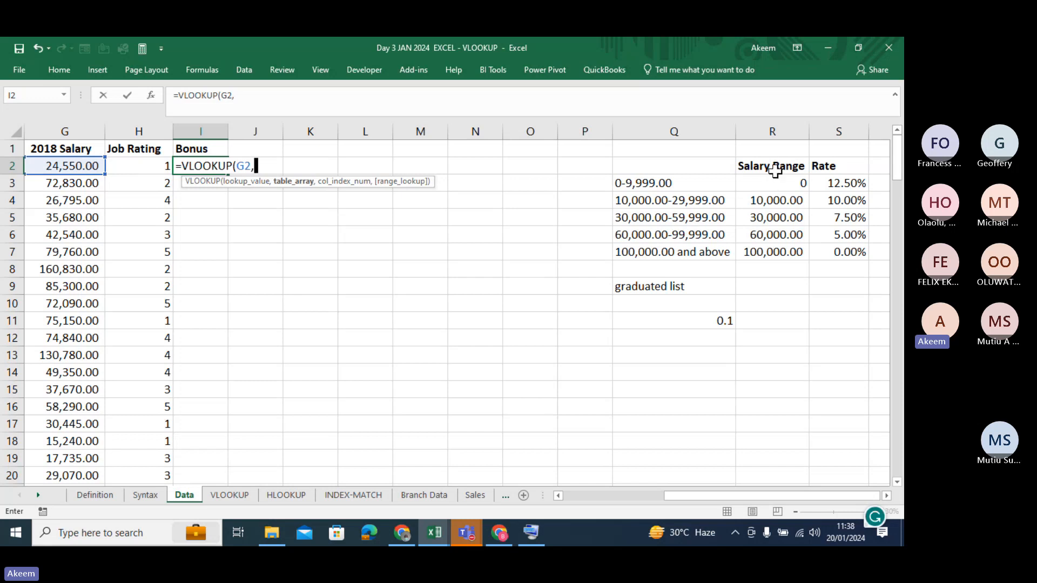
left_click_drag(776, 171, 846, 251)
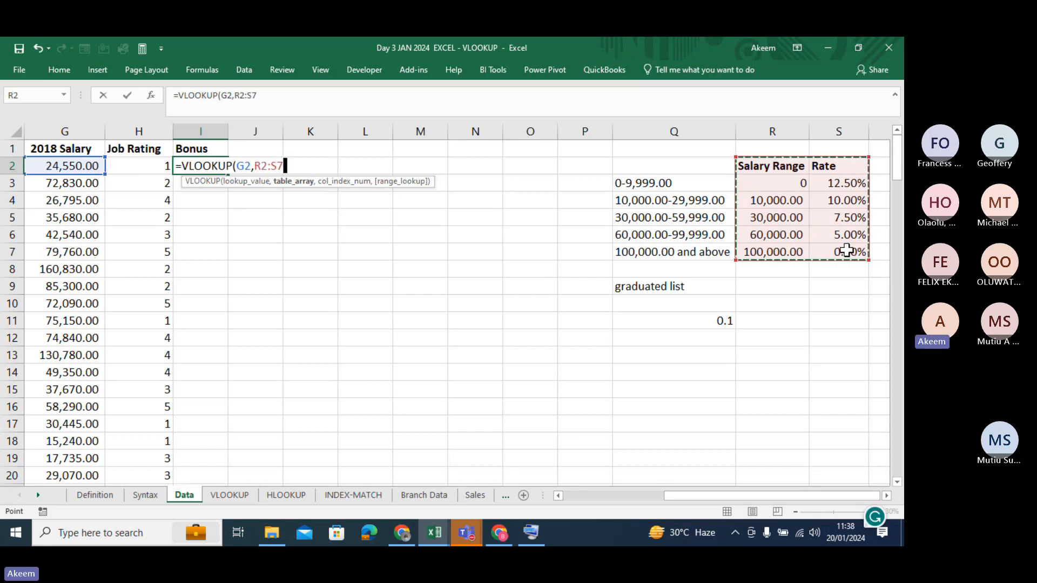
key("F4")
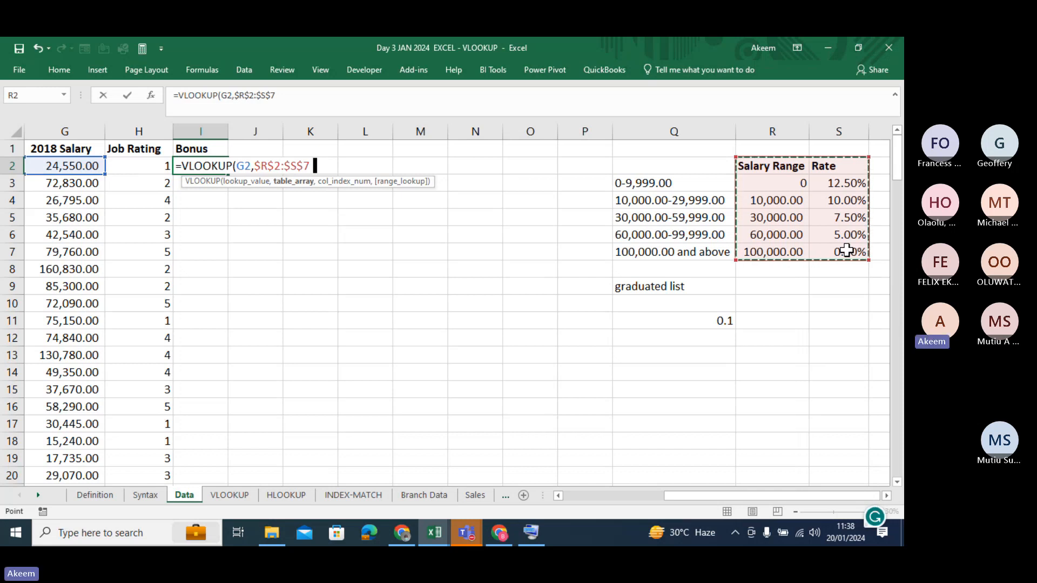
type(",")
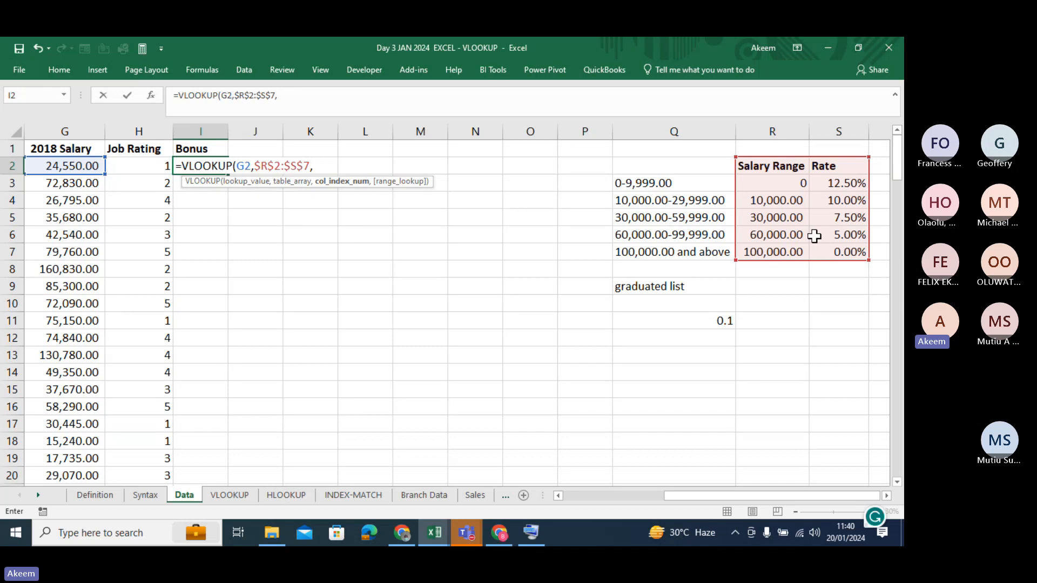
Step: Complete the VLOOKUP in I2 with column index 2 and TRUE for an approximate match, and enter it
type("2,")
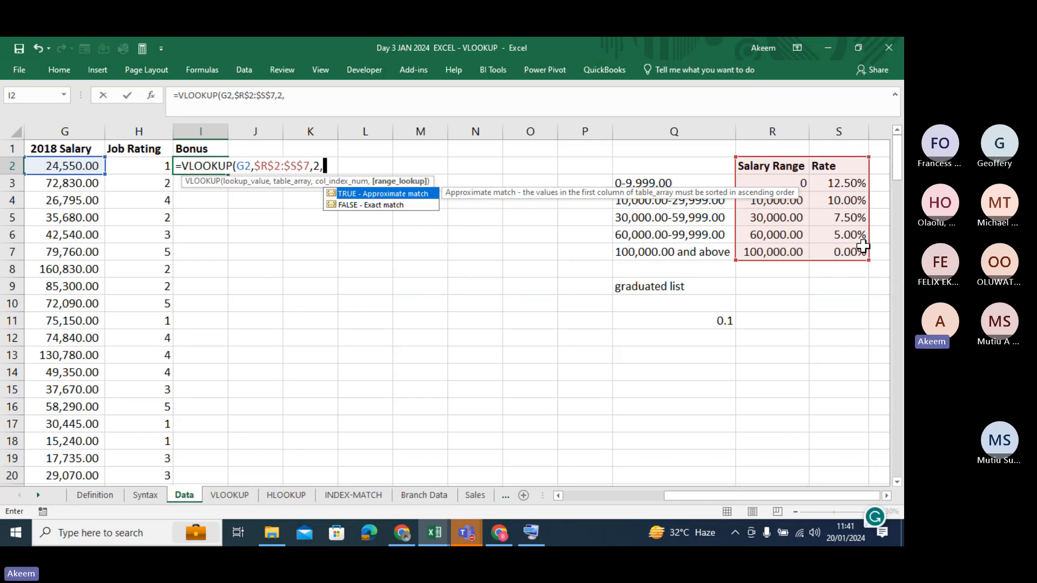
double_click(369, 193)
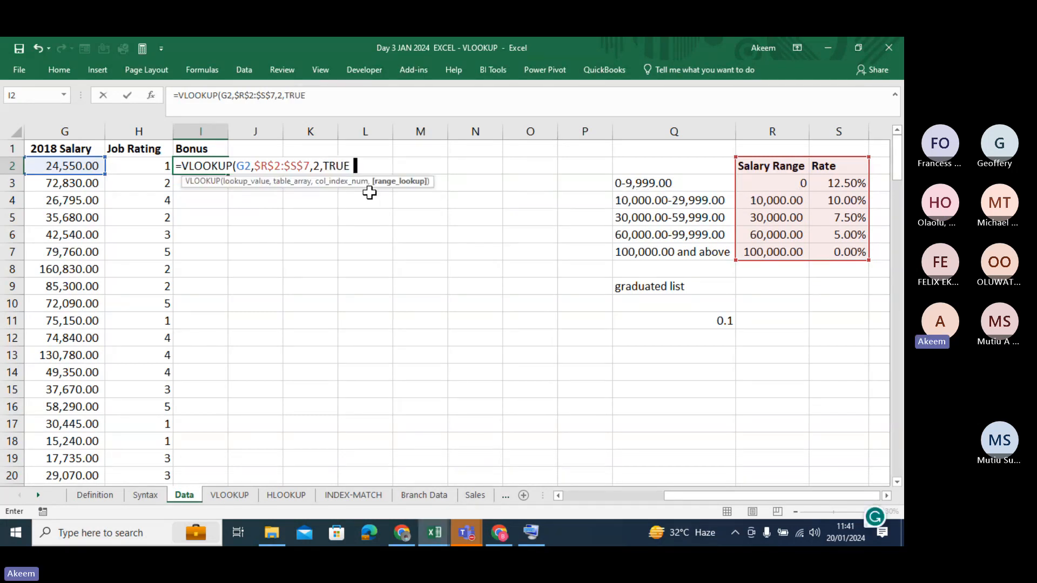
key("BackSpace")
type(")")
key("Return")
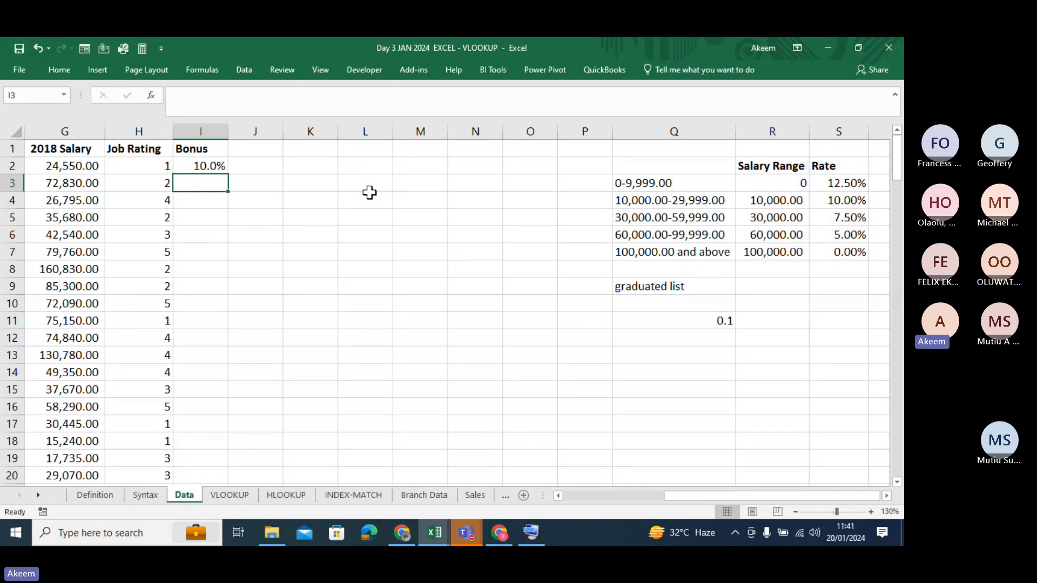
Step: Check the first bonus against its salary range and rate, and copy the I2 formula down to I6
left_click(97, 166)
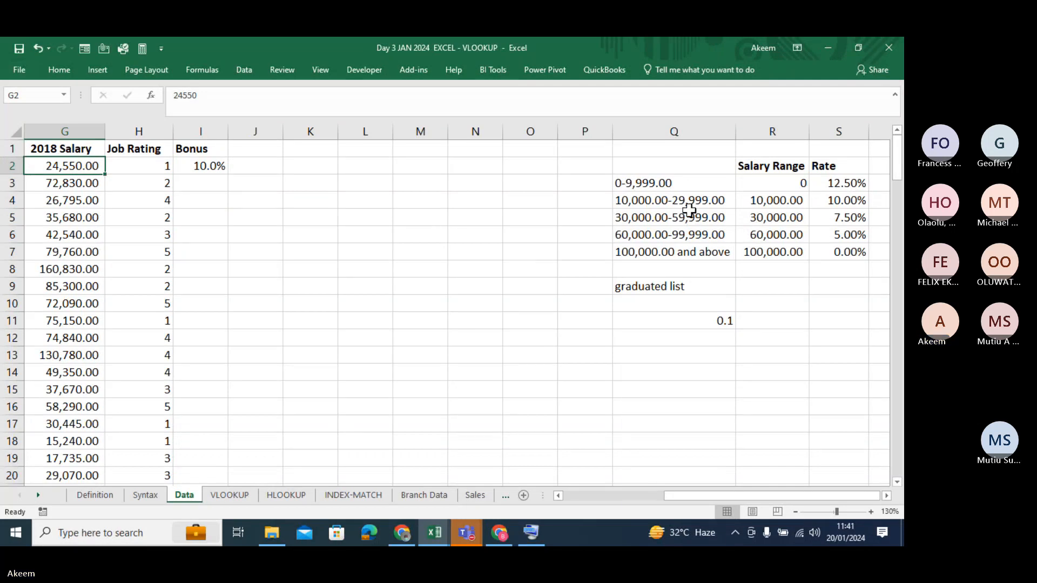
left_click(670, 202)
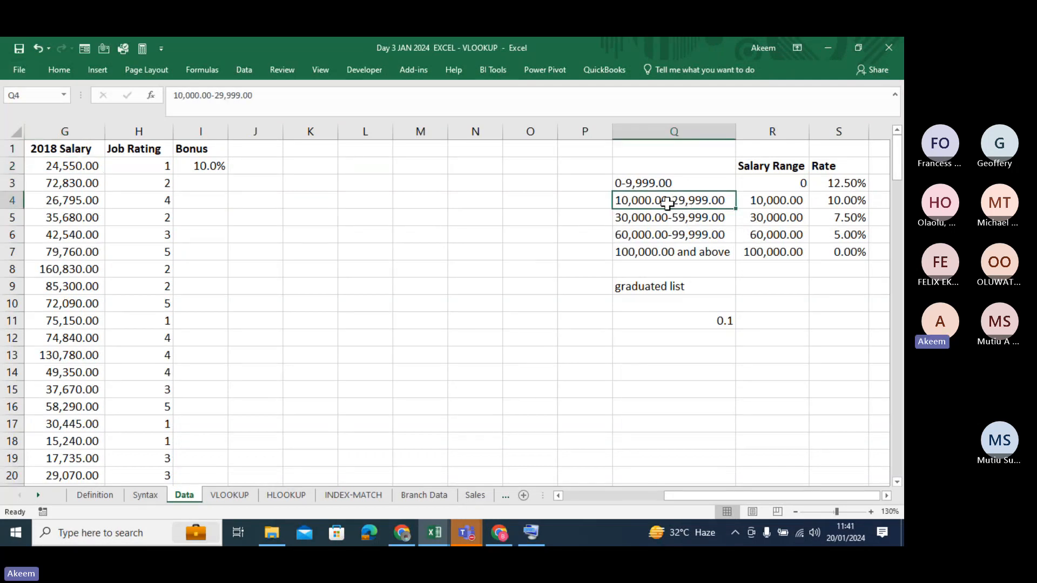
left_click(845, 200)
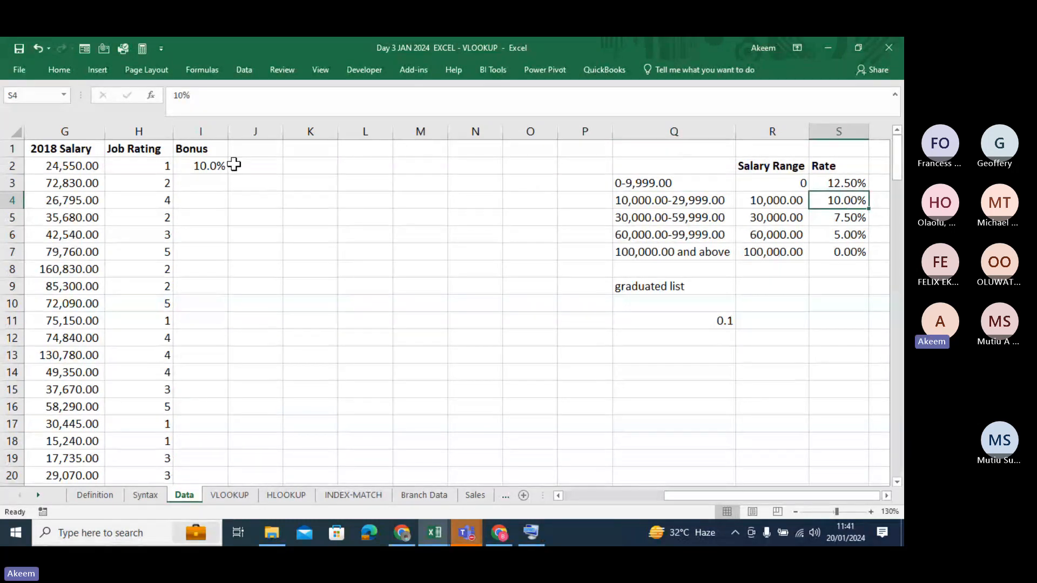
left_click(216, 165)
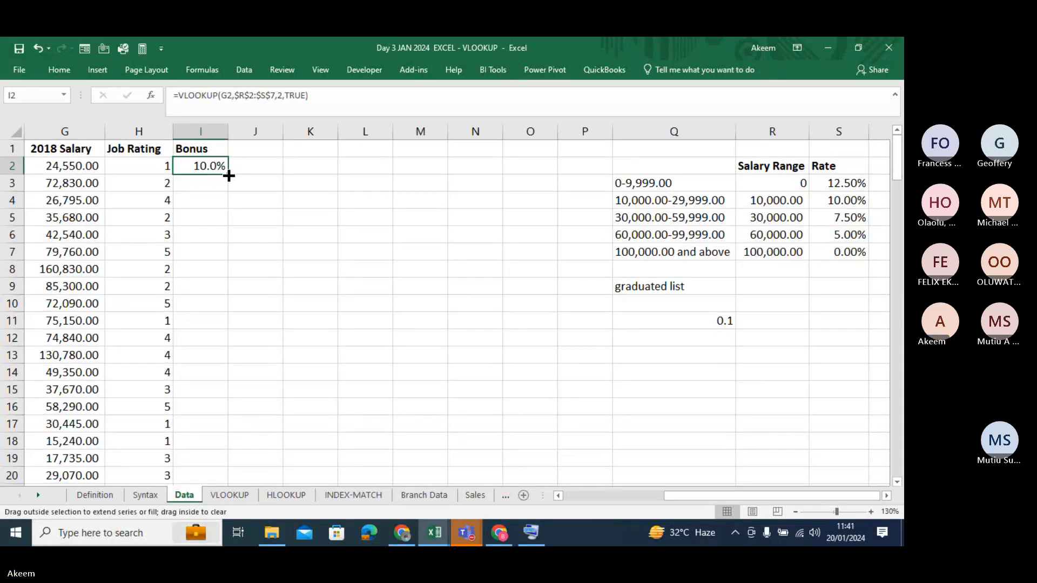
left_click_drag(229, 176, 231, 243)
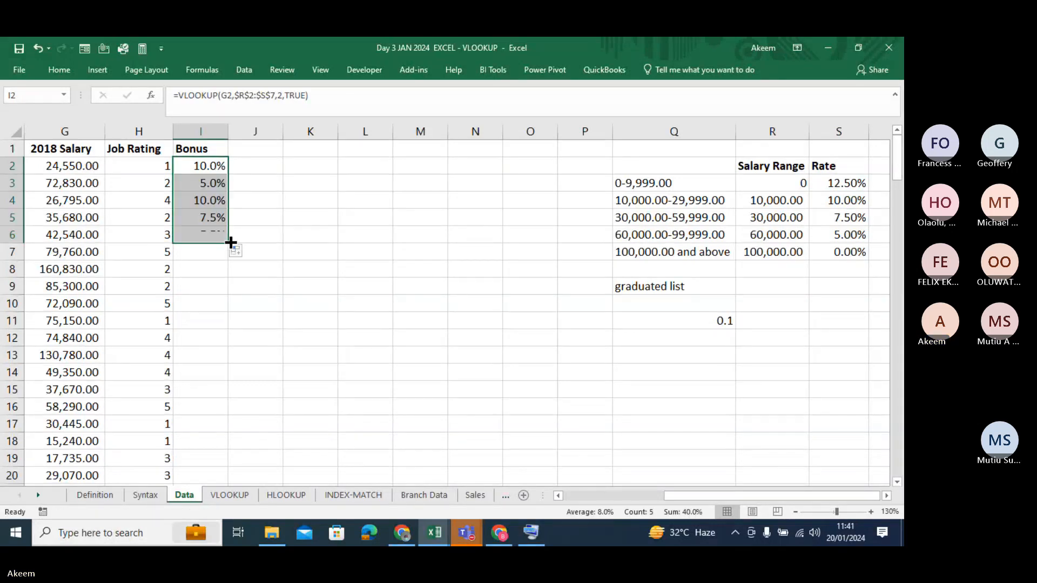
Step: Examine the copied VLOOKUP in I5 and compare the nested IF formula in Q11 with the VLOOKUP in I2
double_click(209, 218)
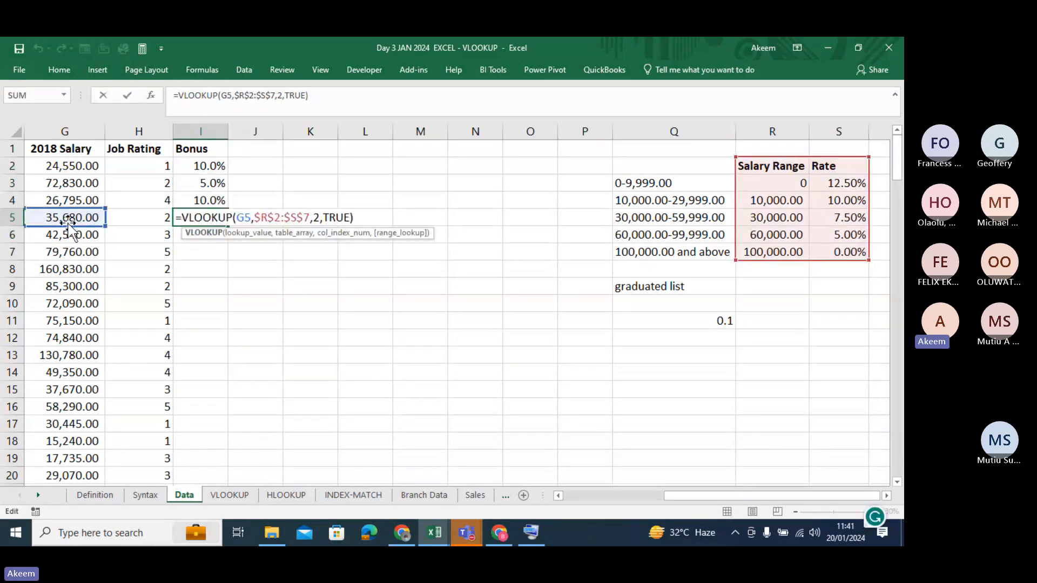
key("ctrl+Return")
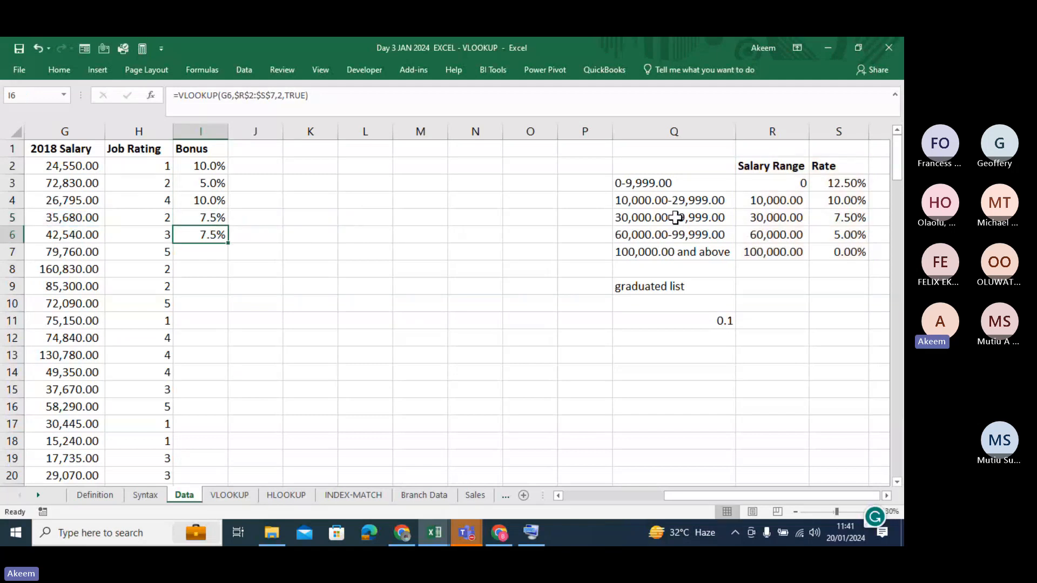
left_click(690, 323)
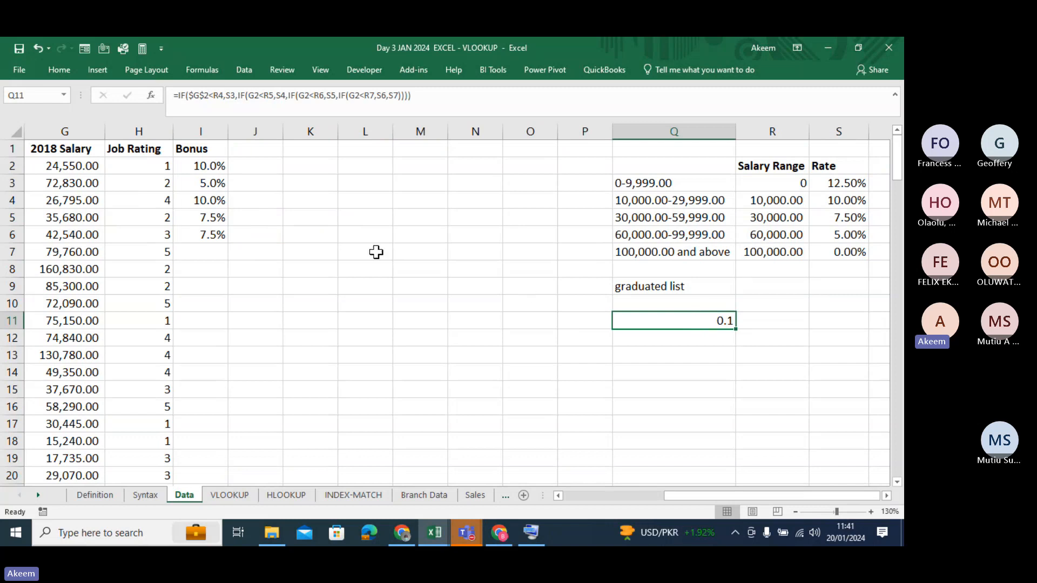
left_click(200, 168)
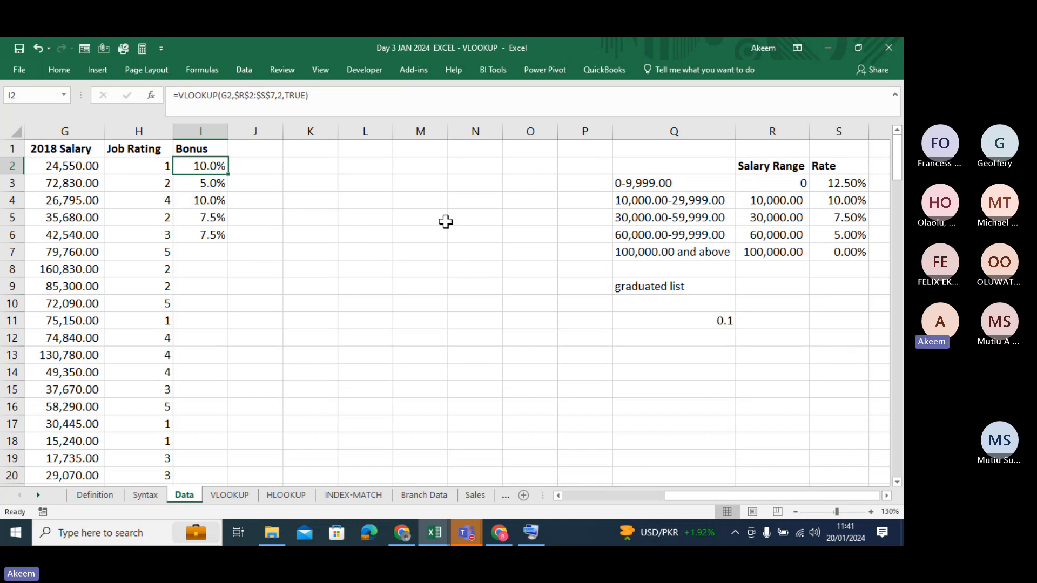
Step: Clear the bonus formulas from I2:I6 and select cell I2
left_click_drag(199, 164, 208, 233)
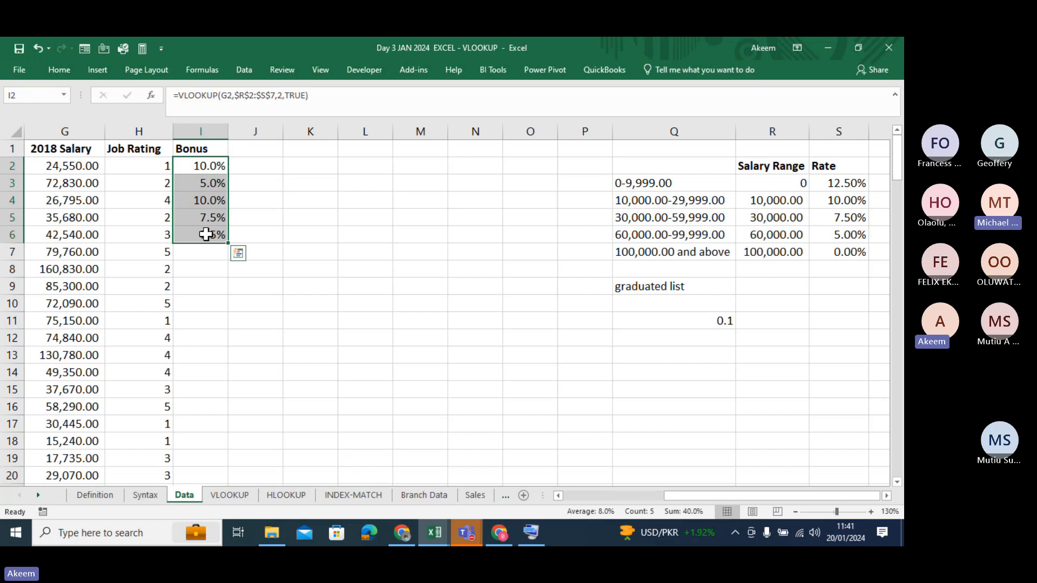
key("Delete")
left_click(211, 166)
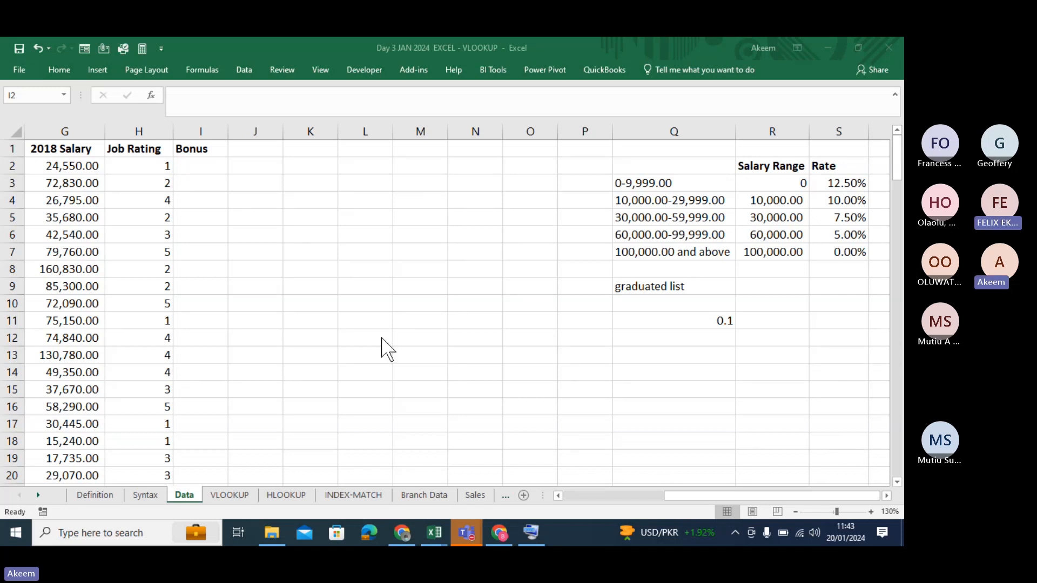
left_click(188, 168)
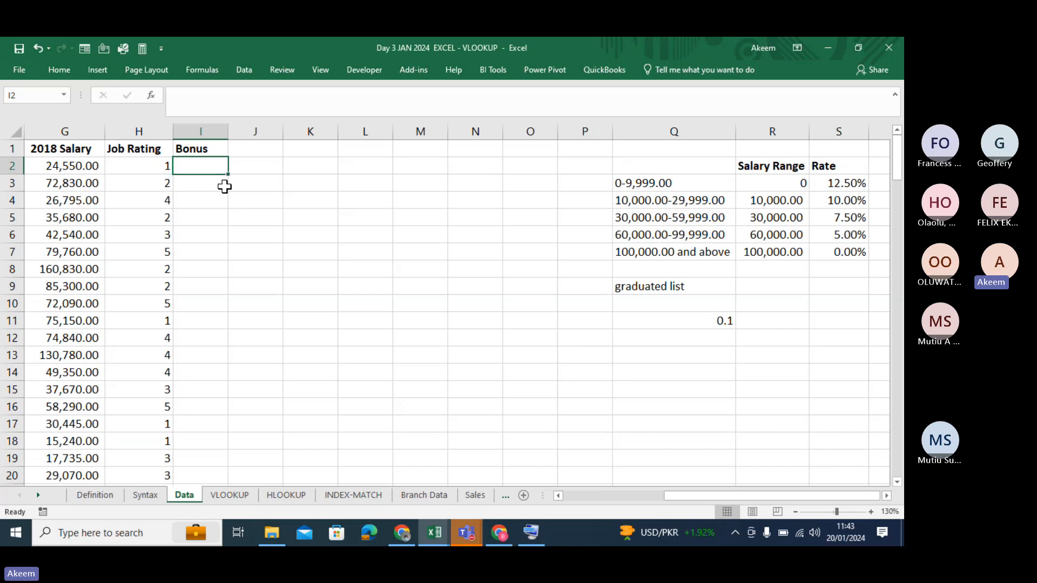
Step: Start a VLOOKUP formula in I2 with the 2018 salary in G2 as the lookup value
left_click(222, 185)
left_click(214, 166)
type("=vl")
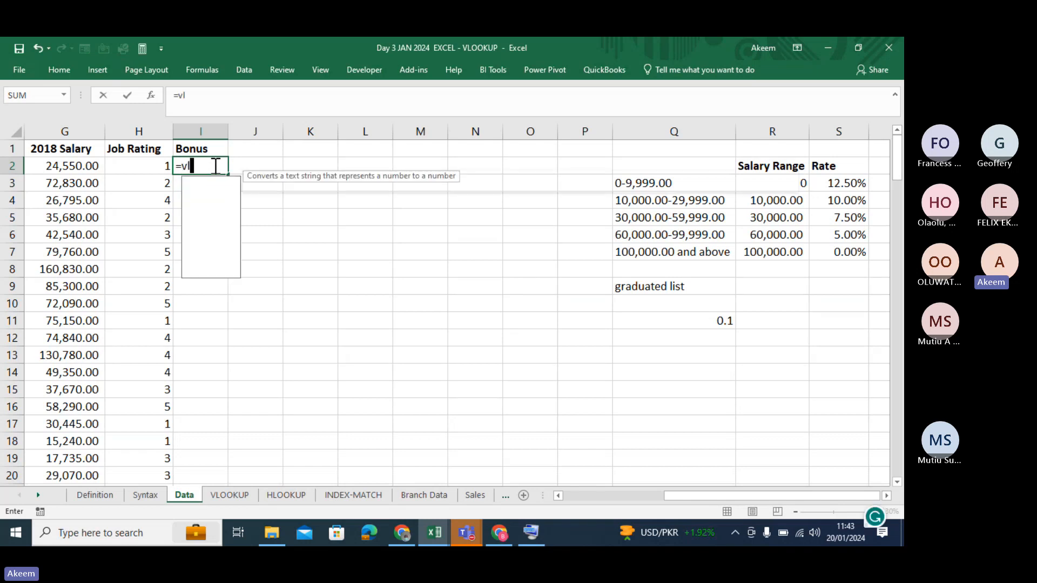
type("ookup")
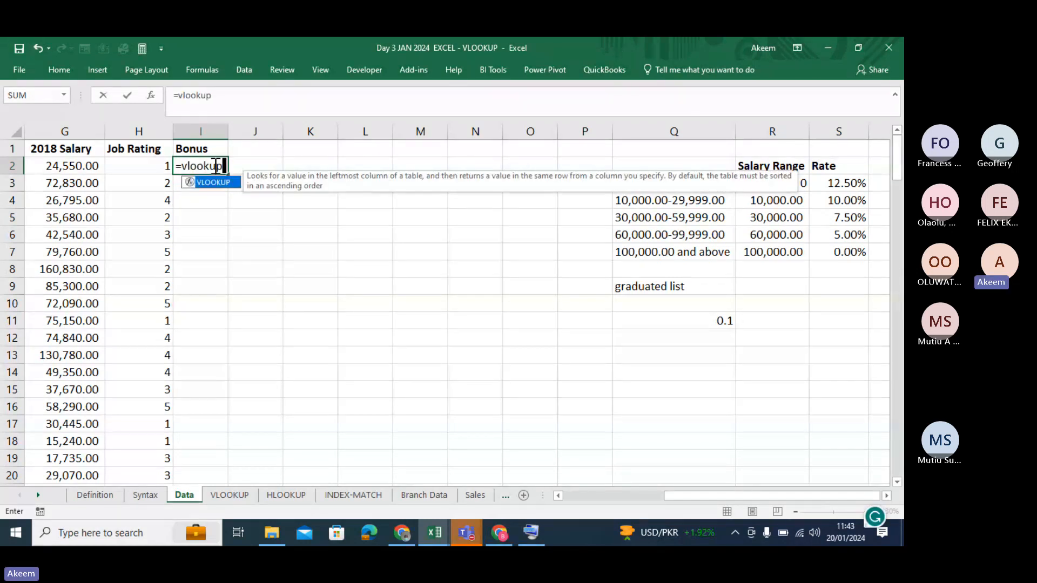
key("Tab")
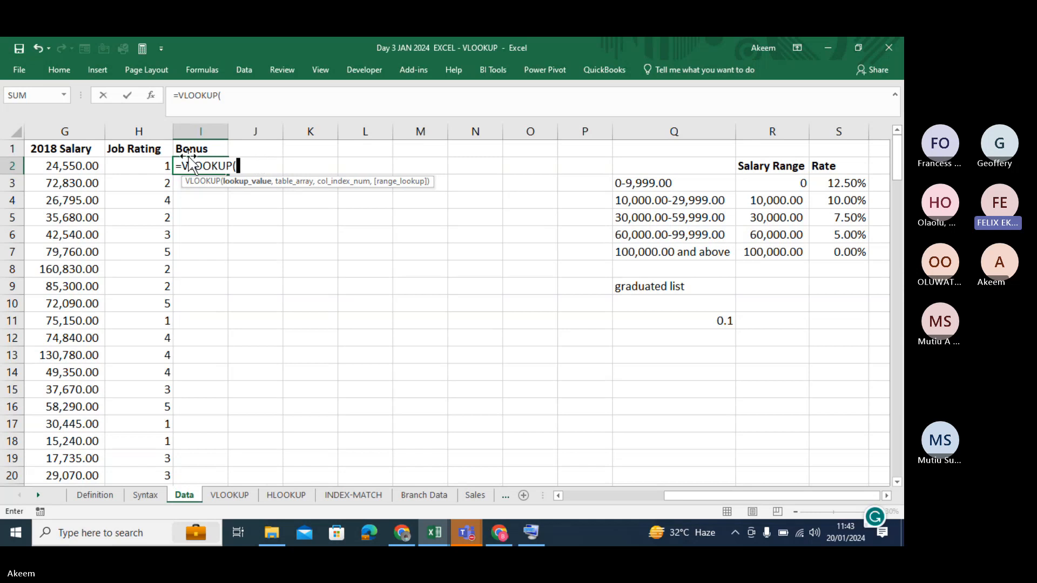
left_click(79, 165)
type(",")
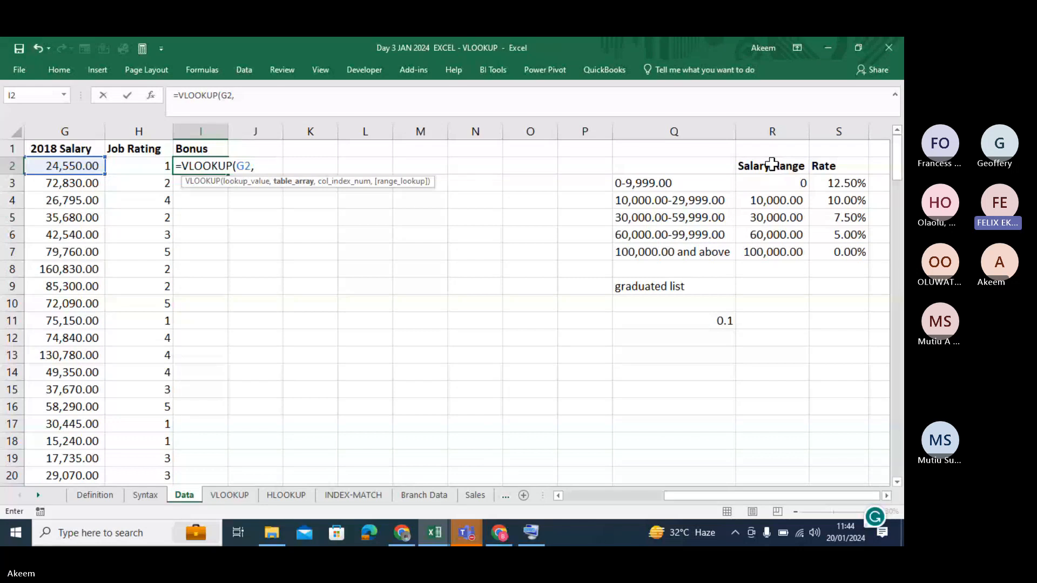
Step: Set the I2 formula's table array to the salary range and rate table, locked as $R$2:$S$7
left_click_drag(774, 166, 853, 255)
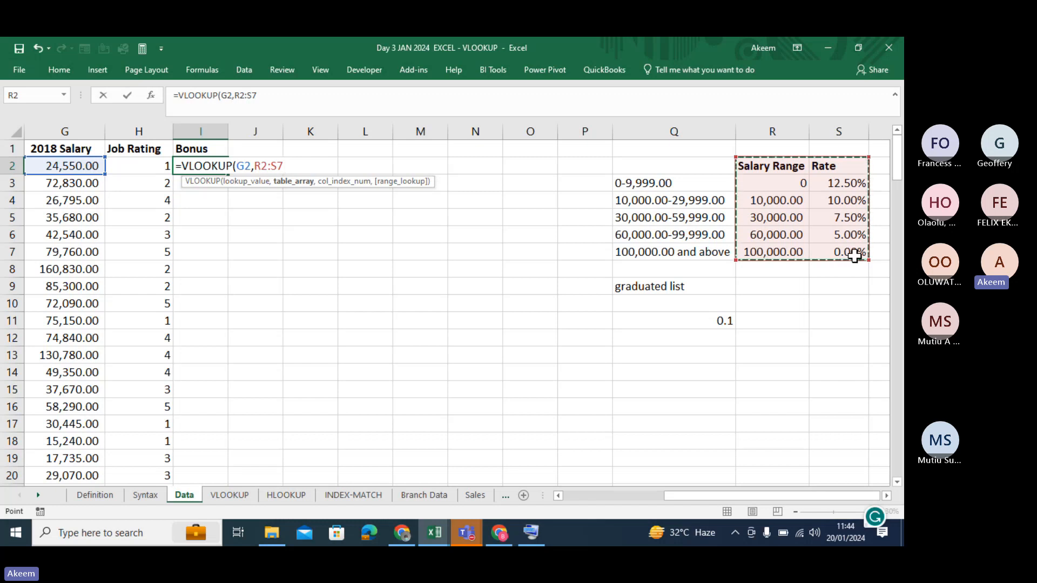
key("F5")
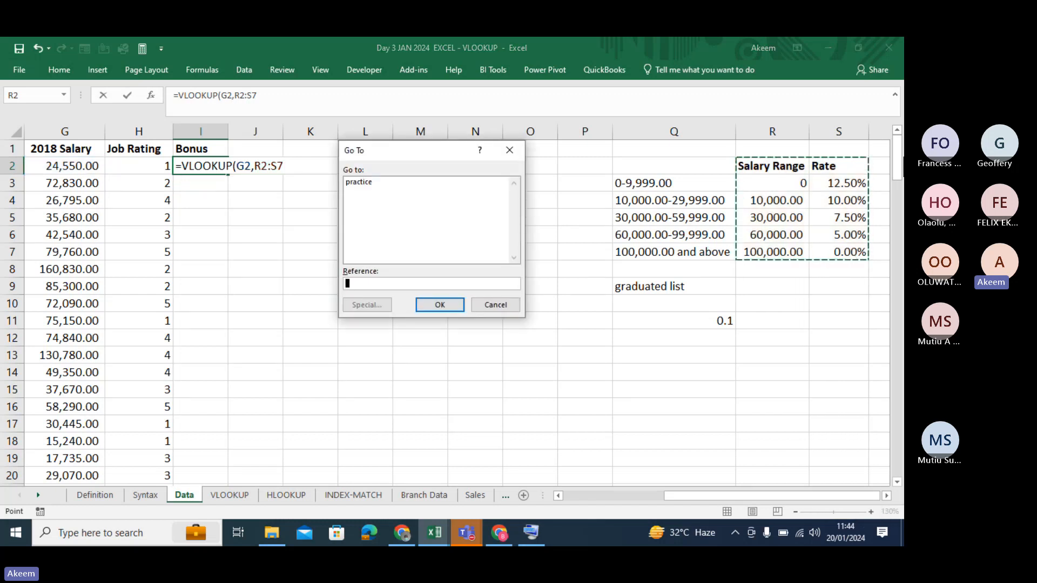
left_click(512, 149)
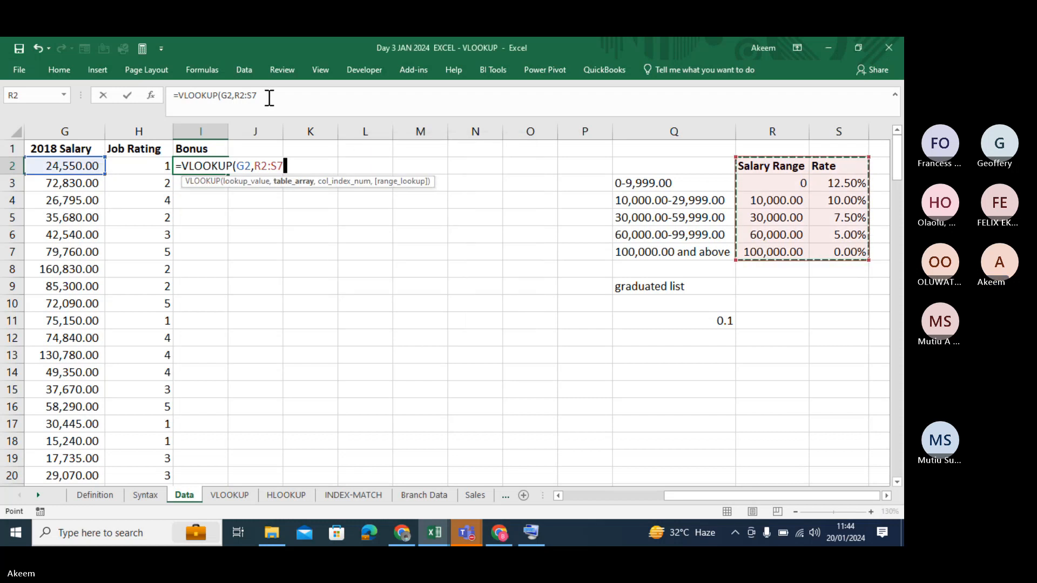
left_click(249, 96)
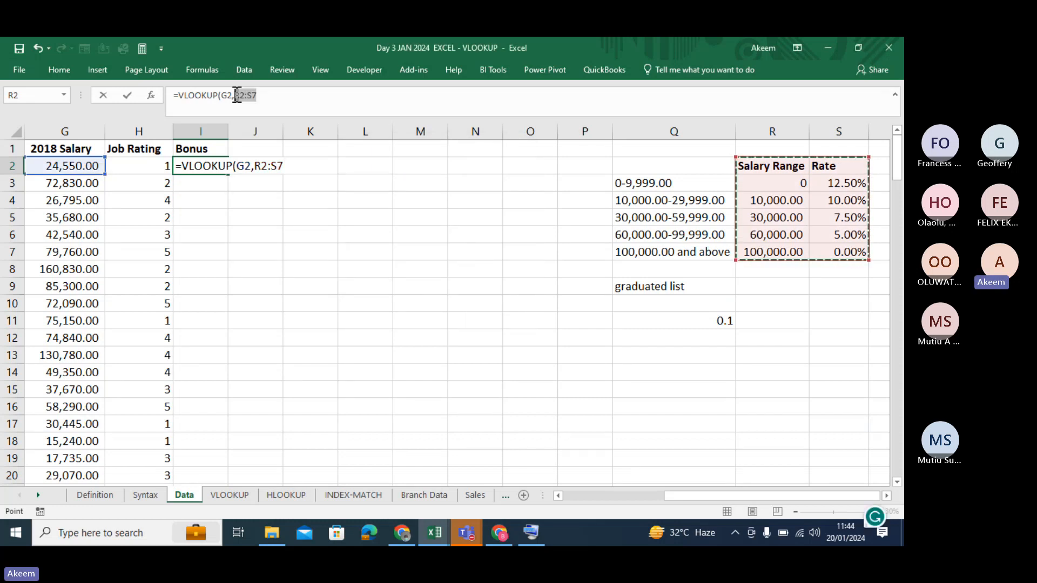
key("F4")
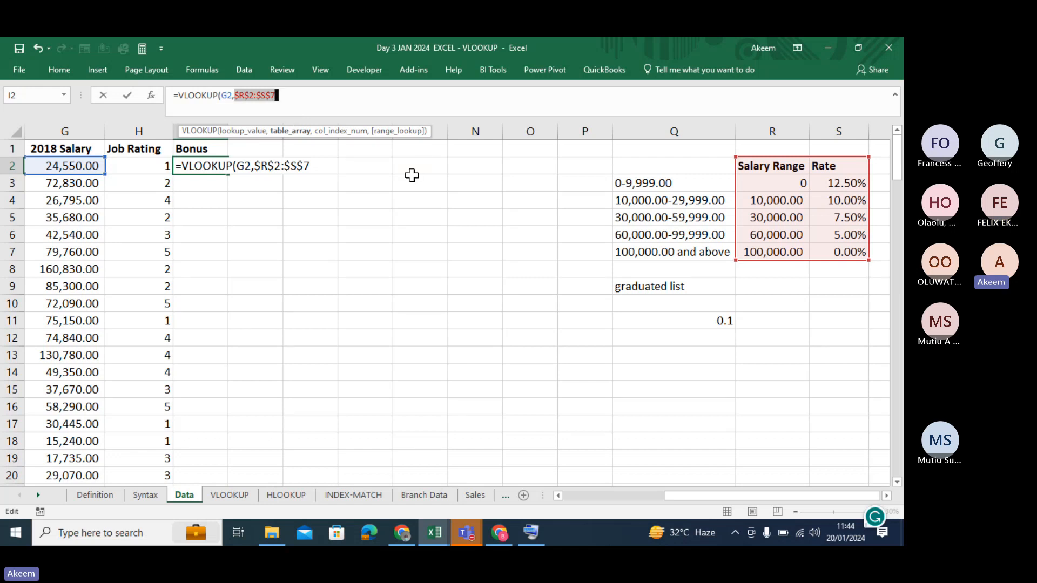
left_click(375, 97)
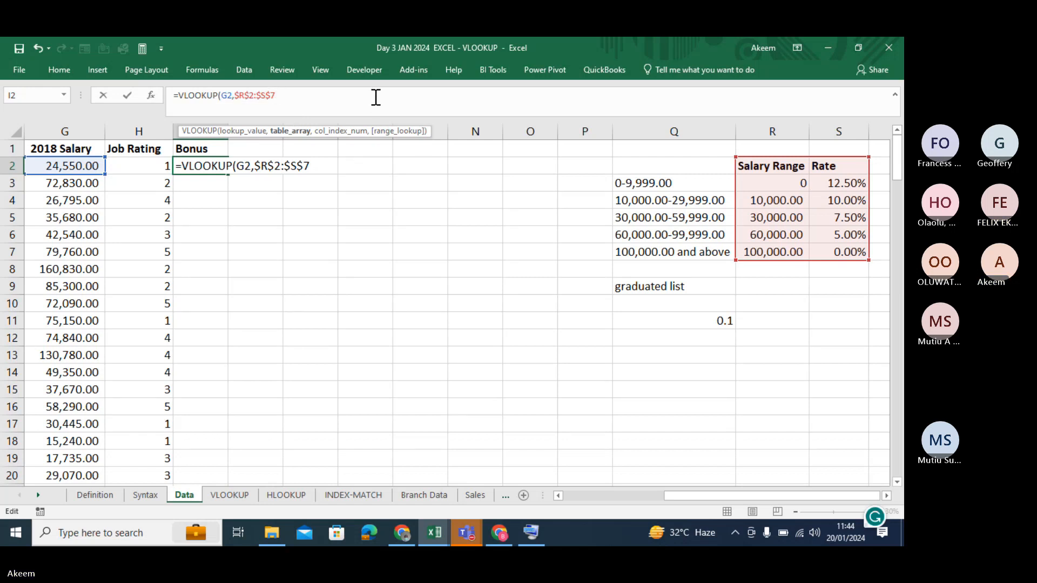
Step: Finish the VLOOKUP in I2 with column index 2 and TRUE for an approximate match, and enter it
type(",")
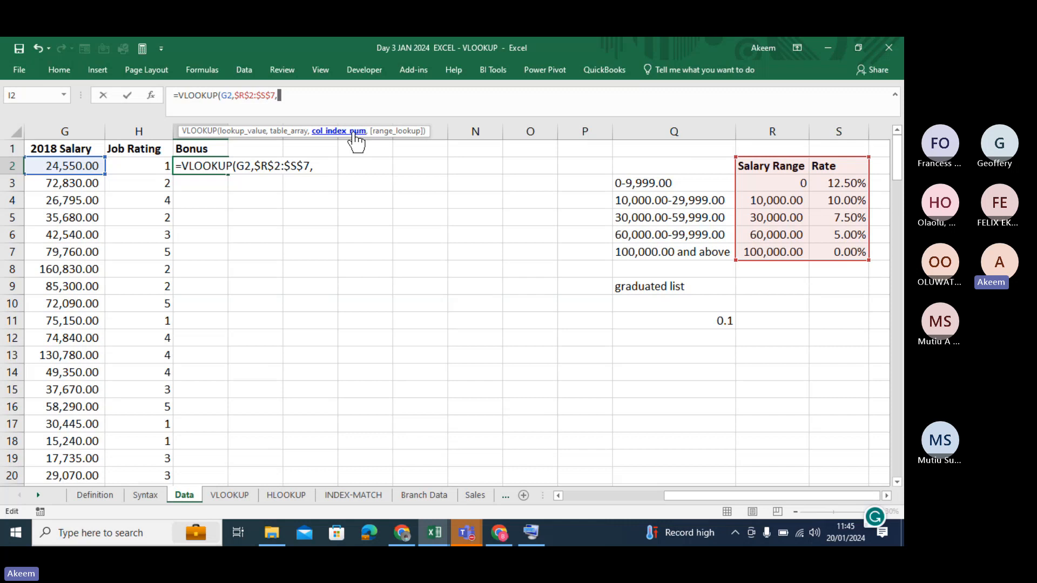
type("2")
type(",")
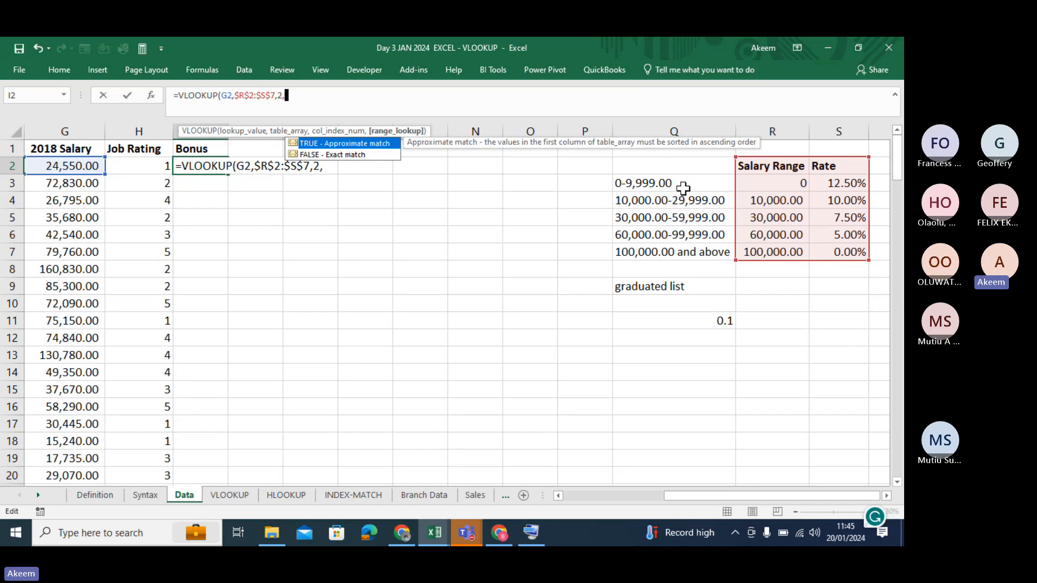
double_click(340, 143)
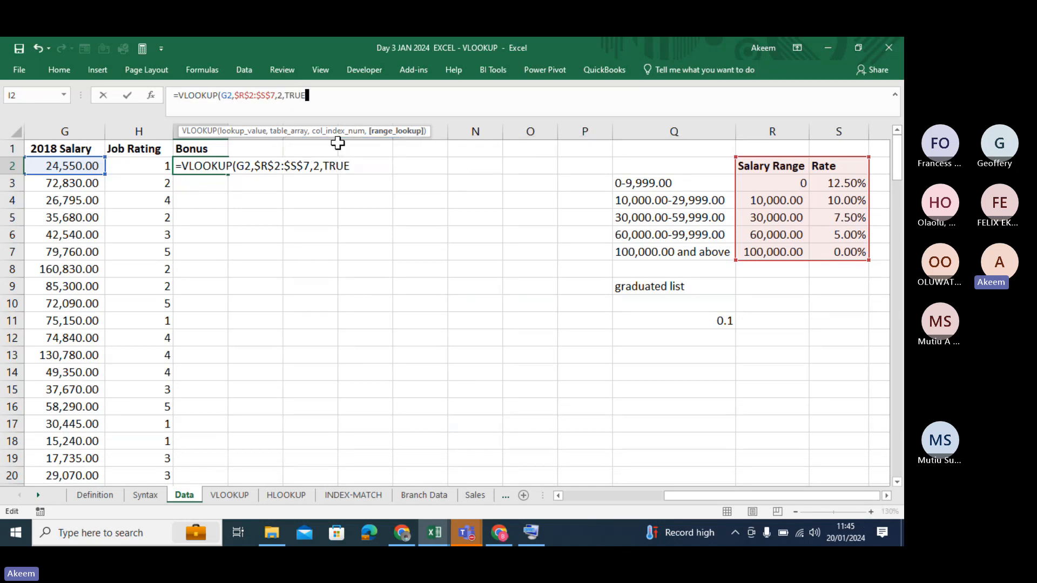
type(")")
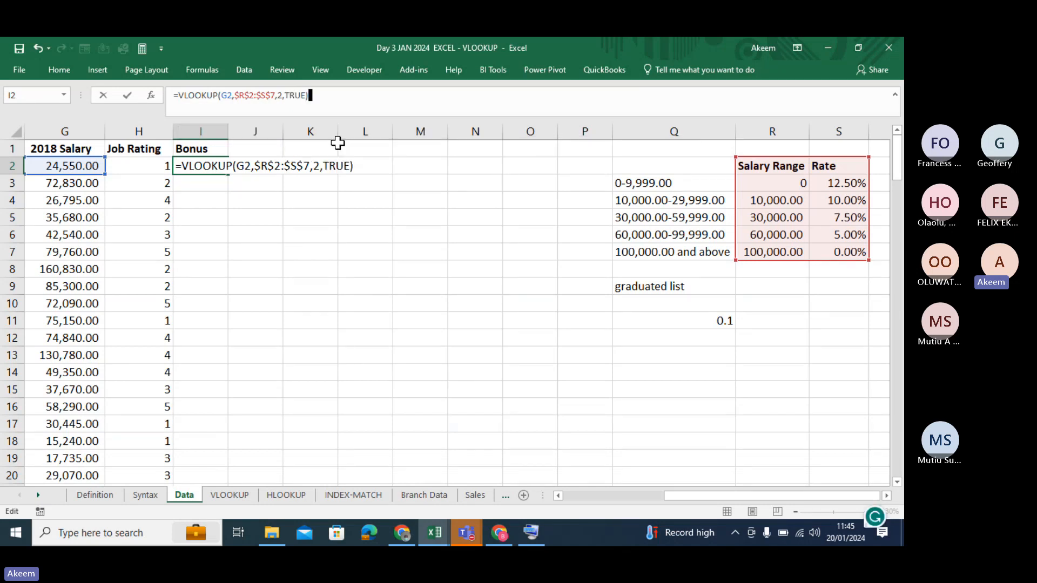
key("Return")
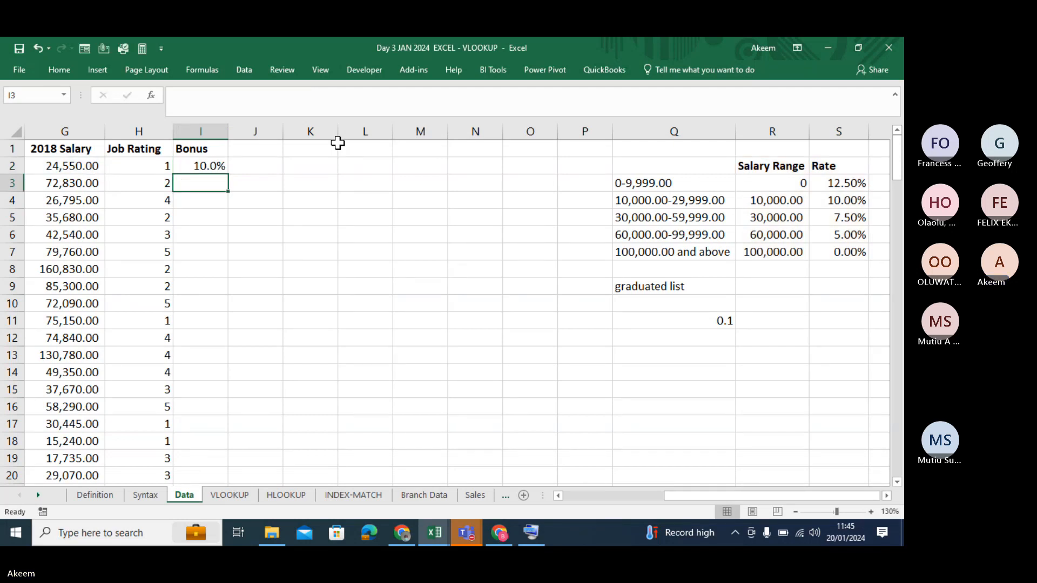
Step: Show the I2 formula as text by inserting a space before its equals sign
left_click(221, 163)
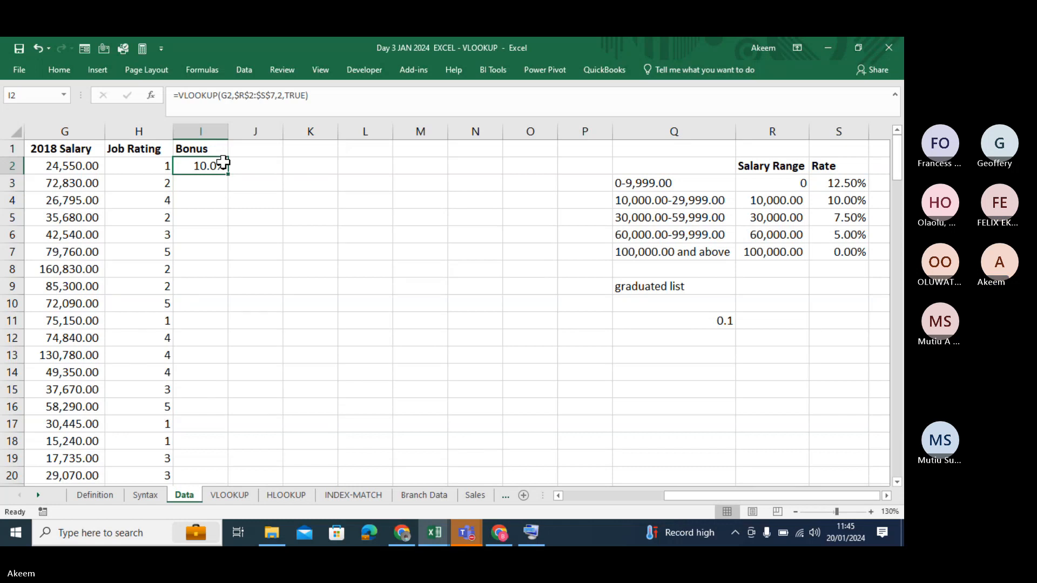
left_click(172, 94)
key("Return")
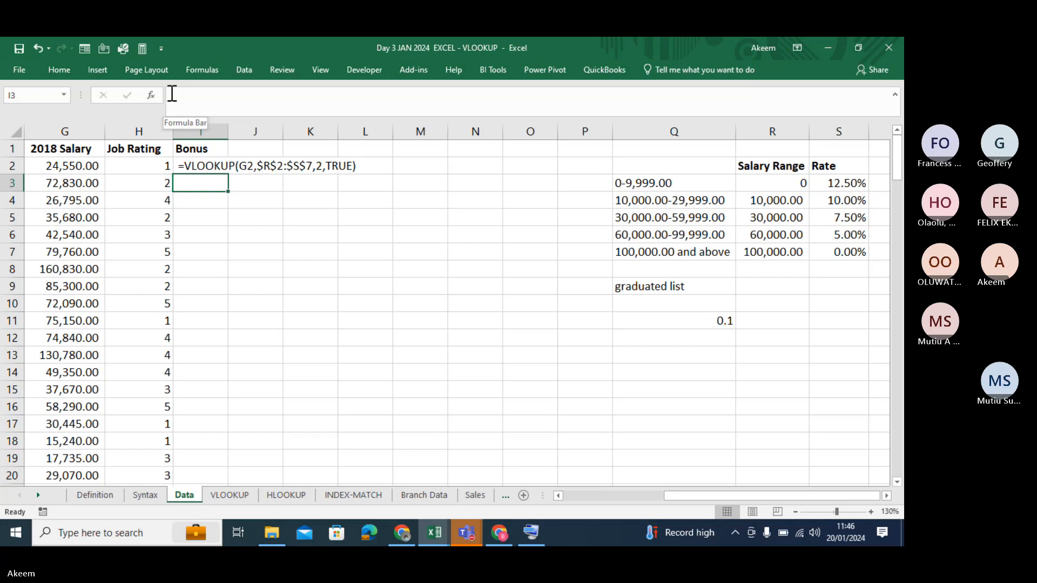
Step: Review the VLOOKUP text in I2, including the start of the entry before the equals sign
left_click(823, 445)
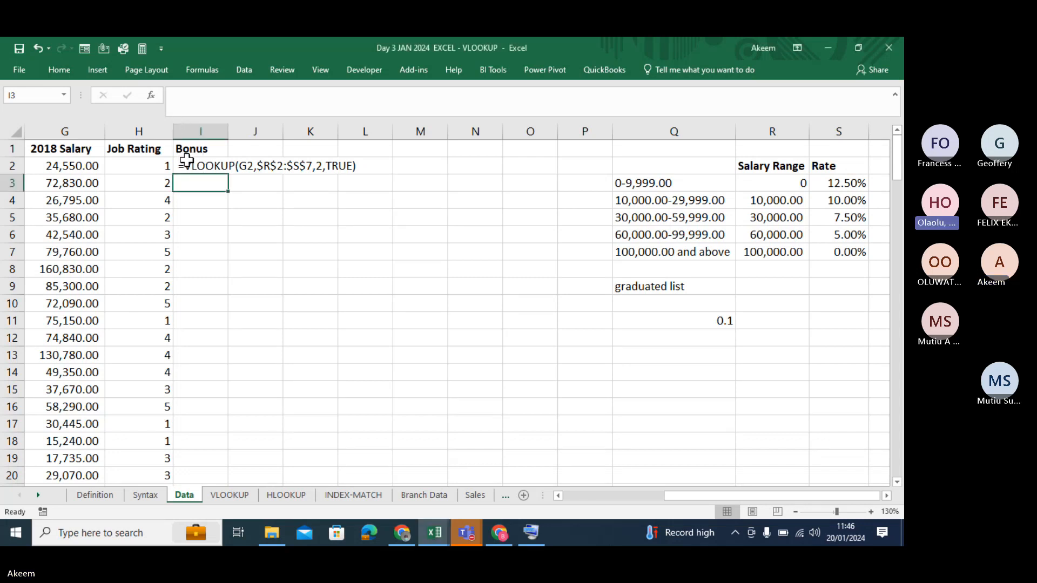
left_click(186, 161)
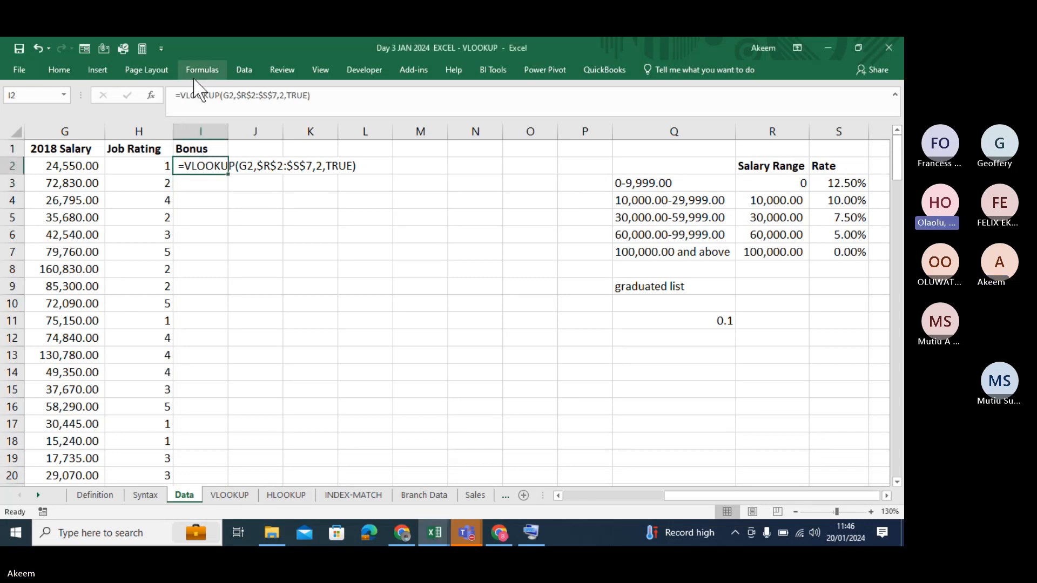
left_click(175, 96)
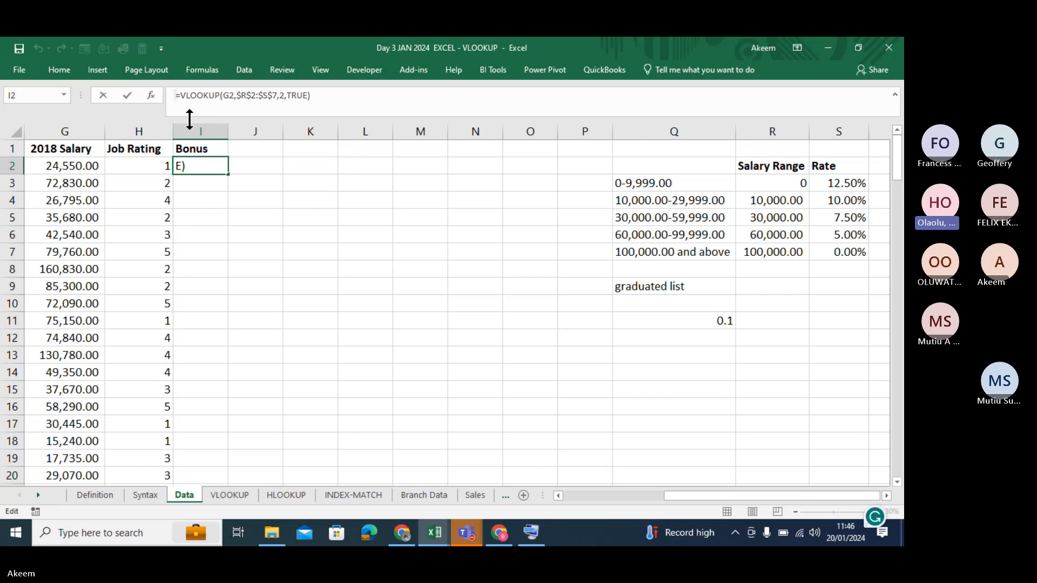
key("Return")
left_click(200, 167)
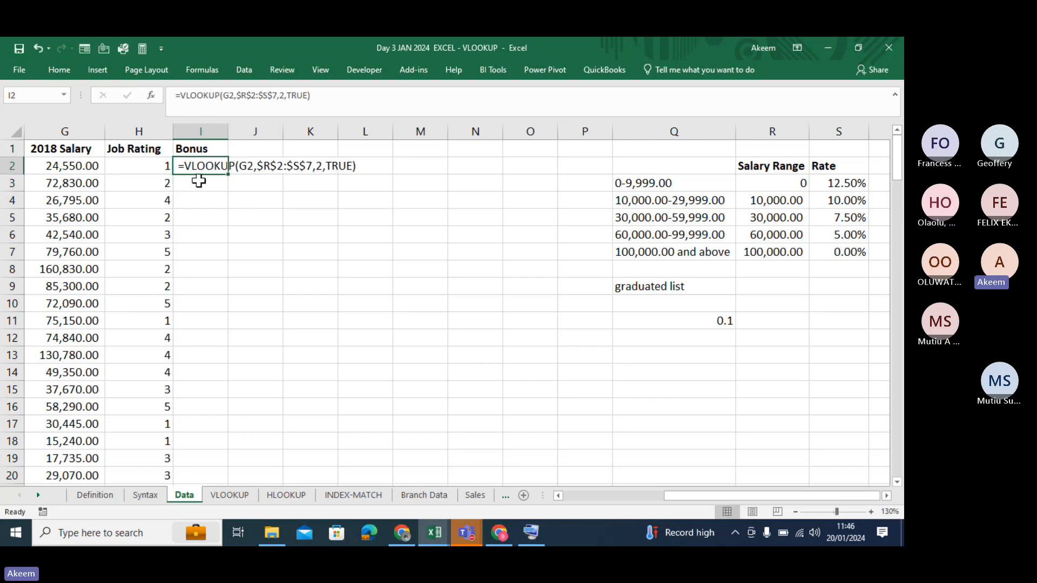
Step: Start a VLOOKUP formula in I5 with the salary in G5 as the lookup value
left_click(204, 219)
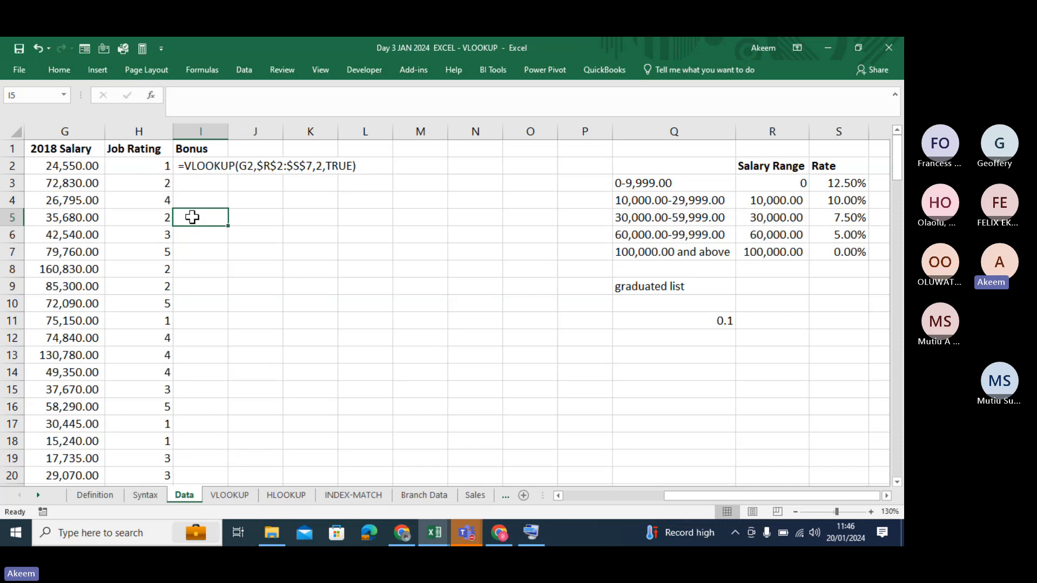
type("=")
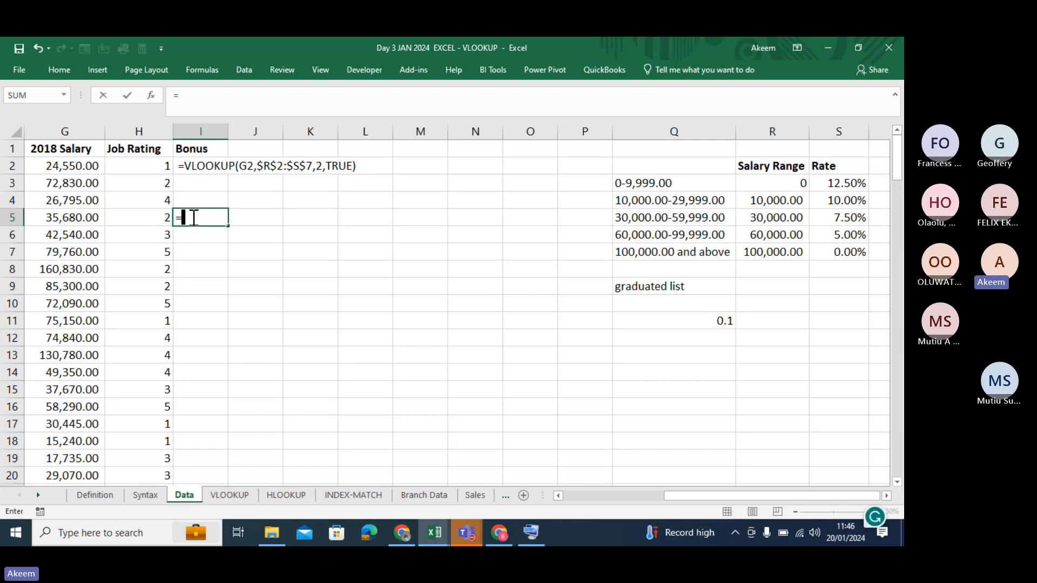
type("vlo")
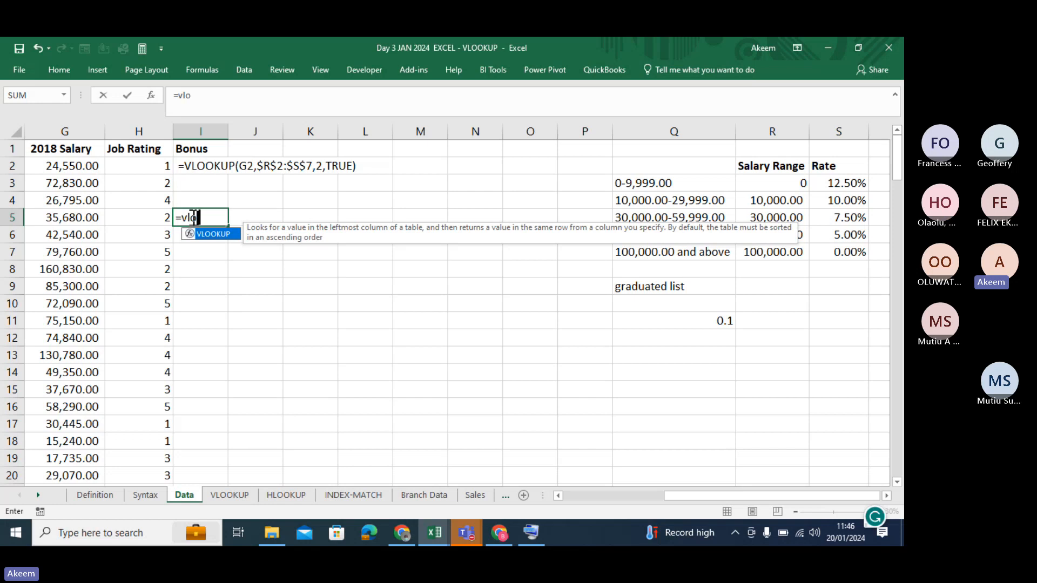
key("Tab")
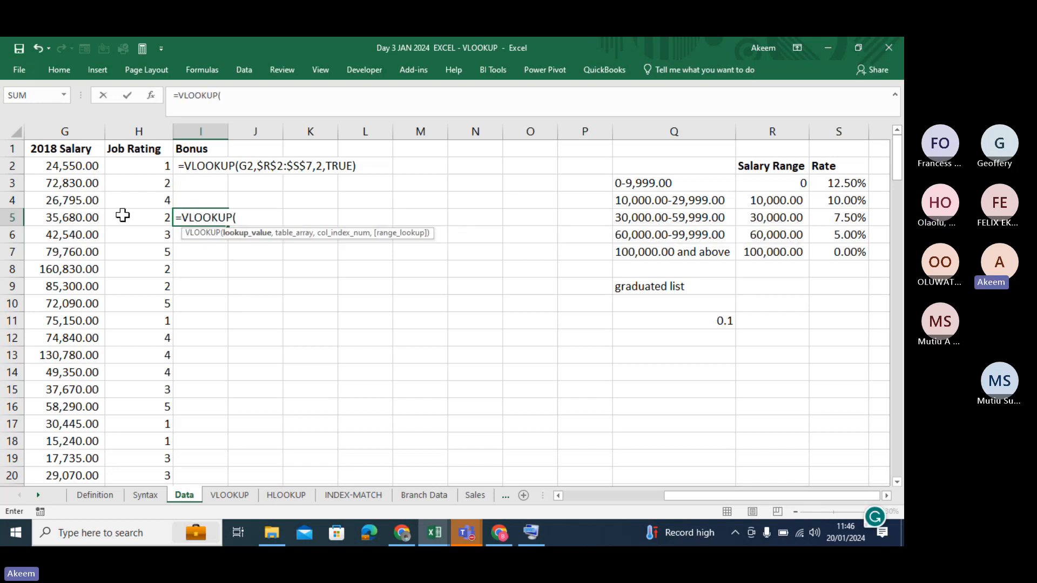
left_click(86, 217)
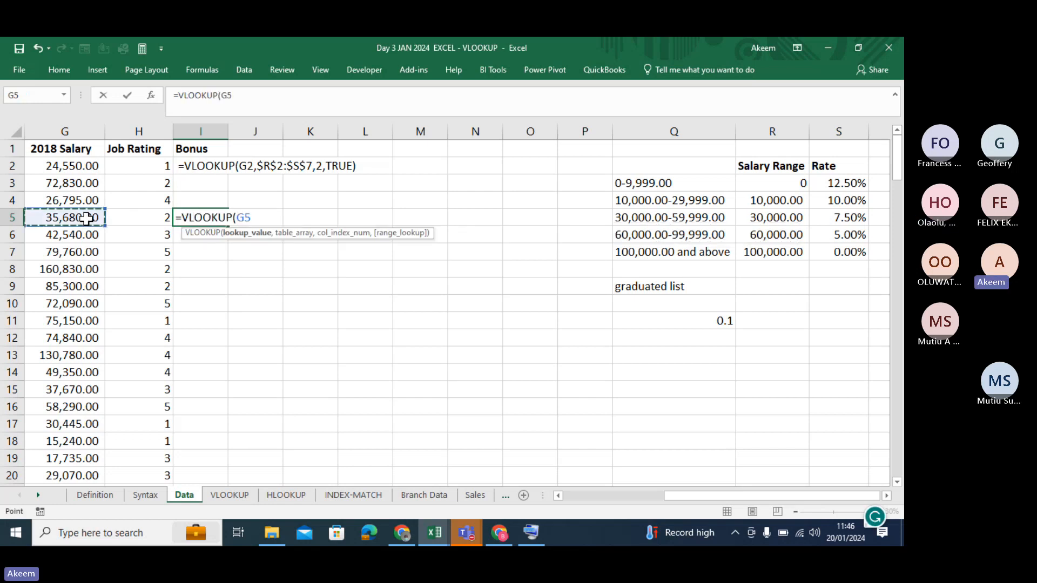
type(",")
Step: Complete the I5 VLOOKUP with the locked table array $R$2:$S$7, column index 2 and TRUE, and enter it
left_click_drag(767, 165, 859, 265)
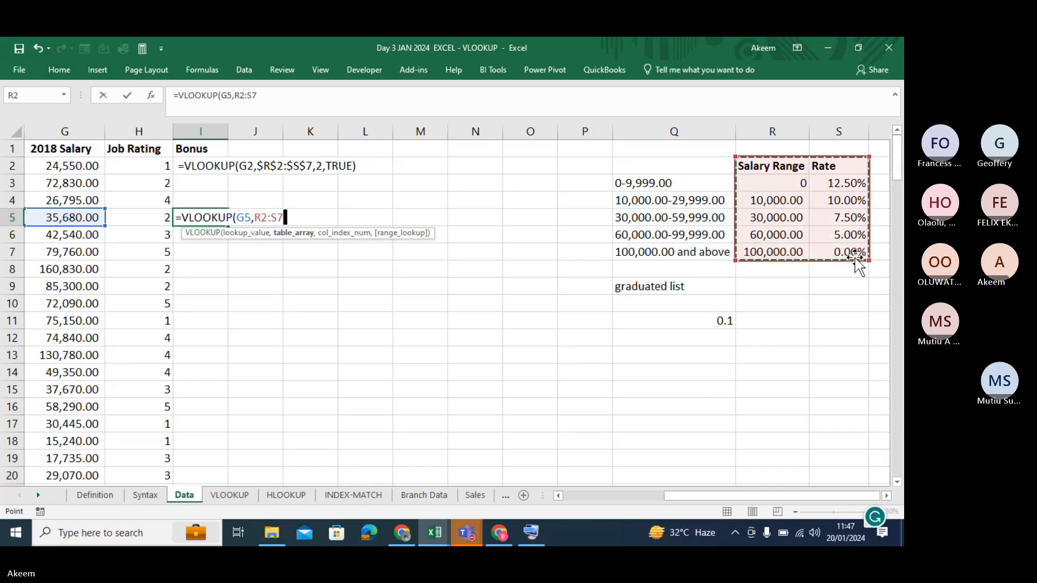
key("F4")
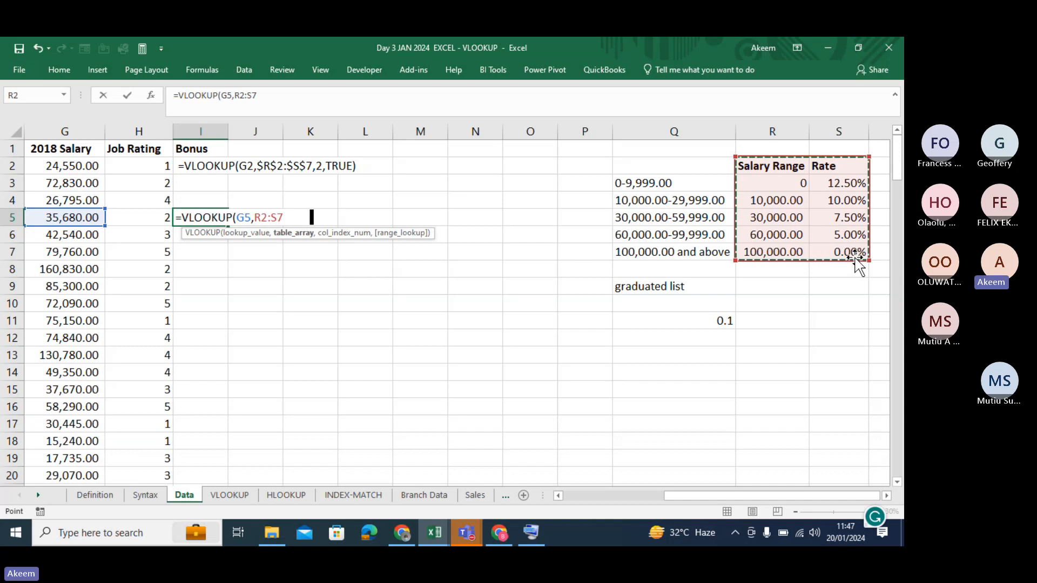
type(",")
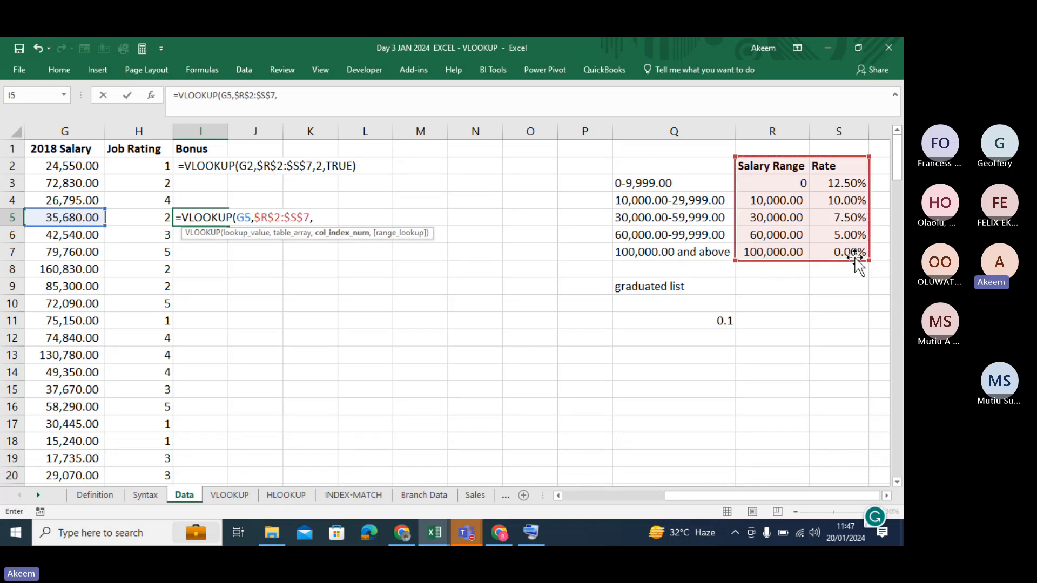
type("2,")
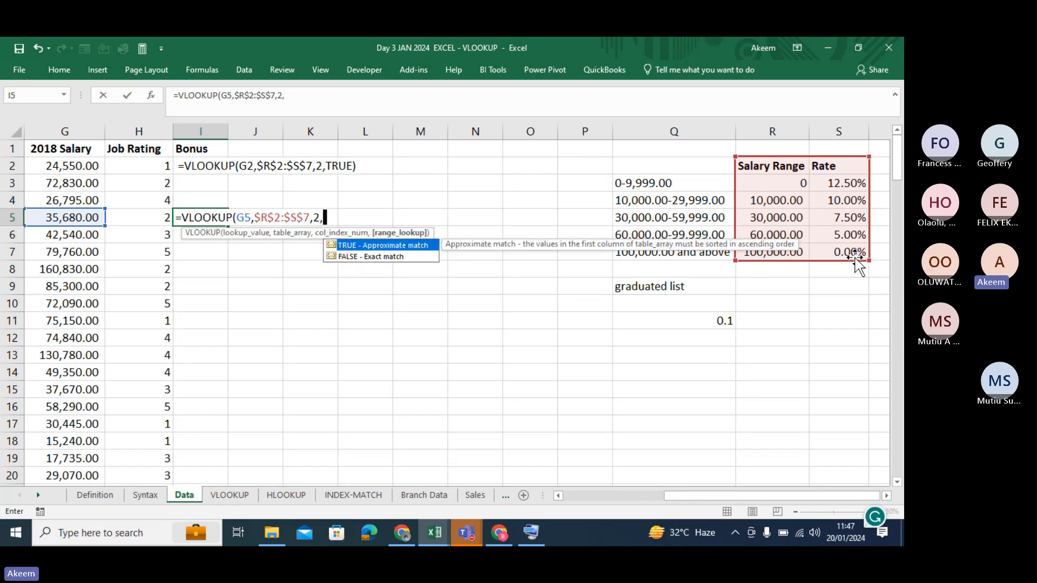
double_click(413, 247)
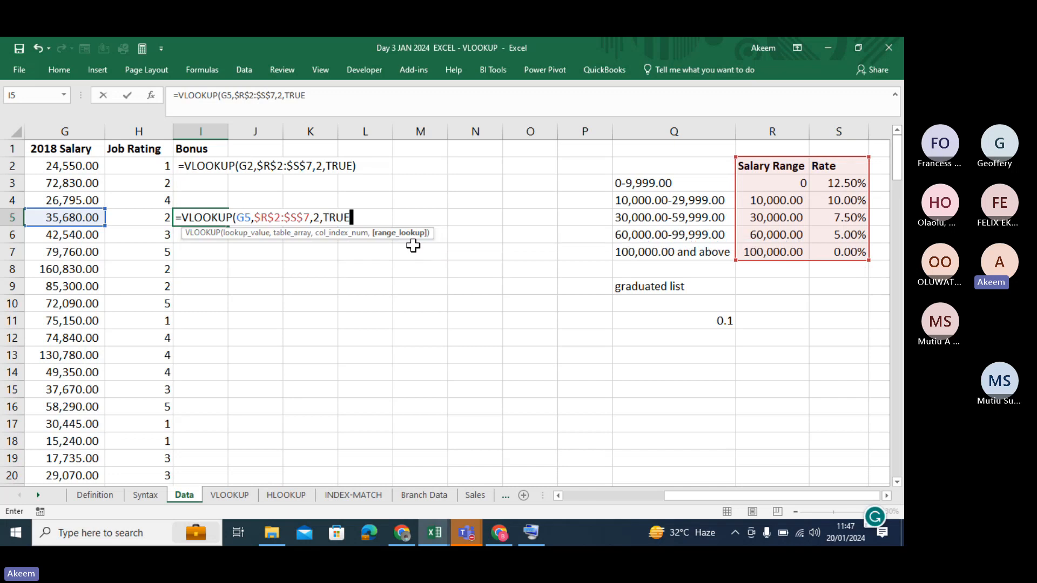
type(")")
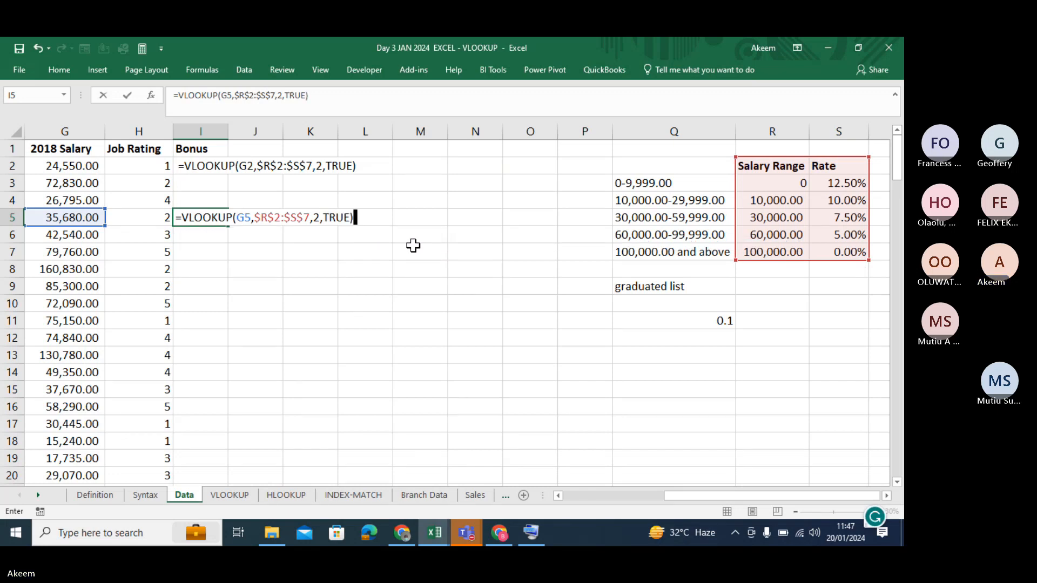
key("Return")
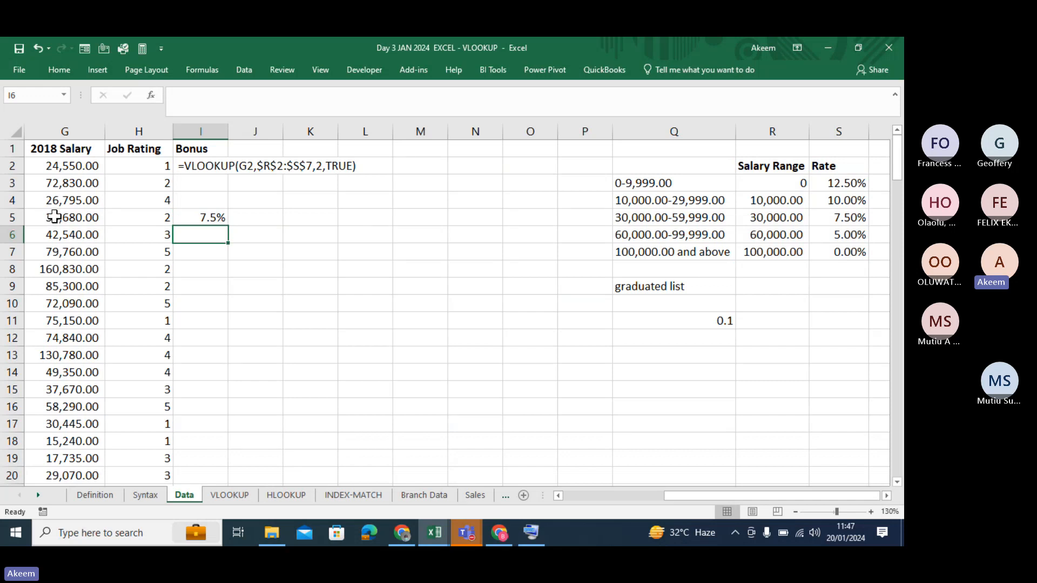
Step: Review the arguments of the VLOOKUP formula in I5 and reselect the cell
double_click(197, 218)
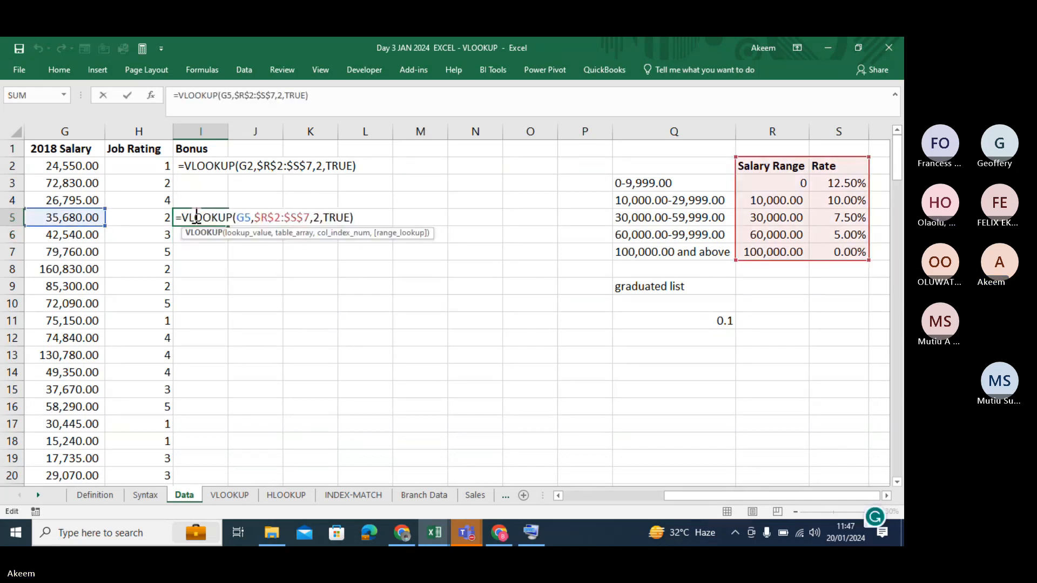
key("Return")
left_click(222, 217)
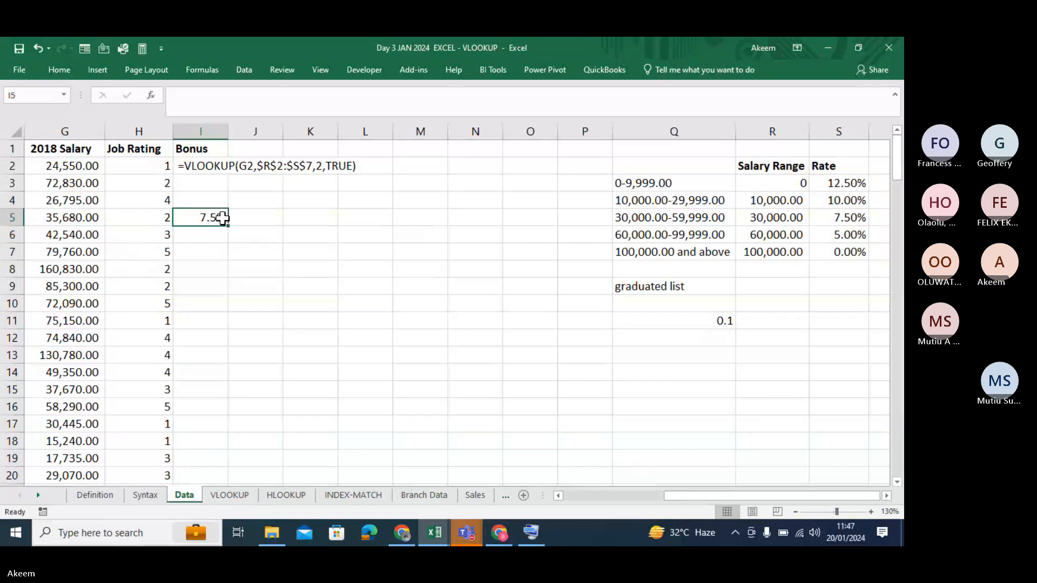
Step: Fill the VLOOKUP formula from I5 down to I13 and inspect the references in the I8 and I11 copies
left_click_drag(227, 224, 231, 357)
left_click(207, 272)
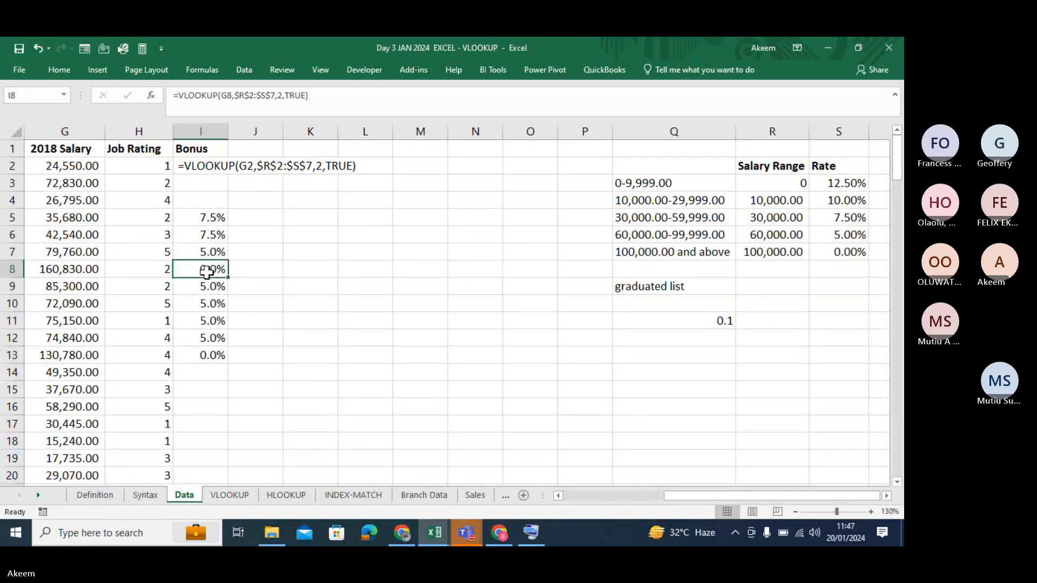
double_click(207, 271)
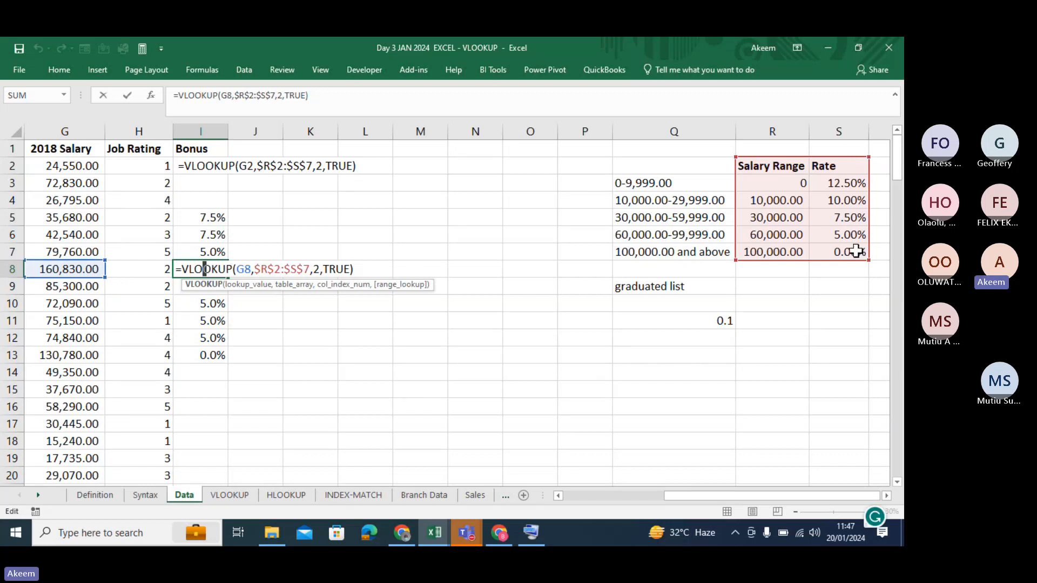
key("Return")
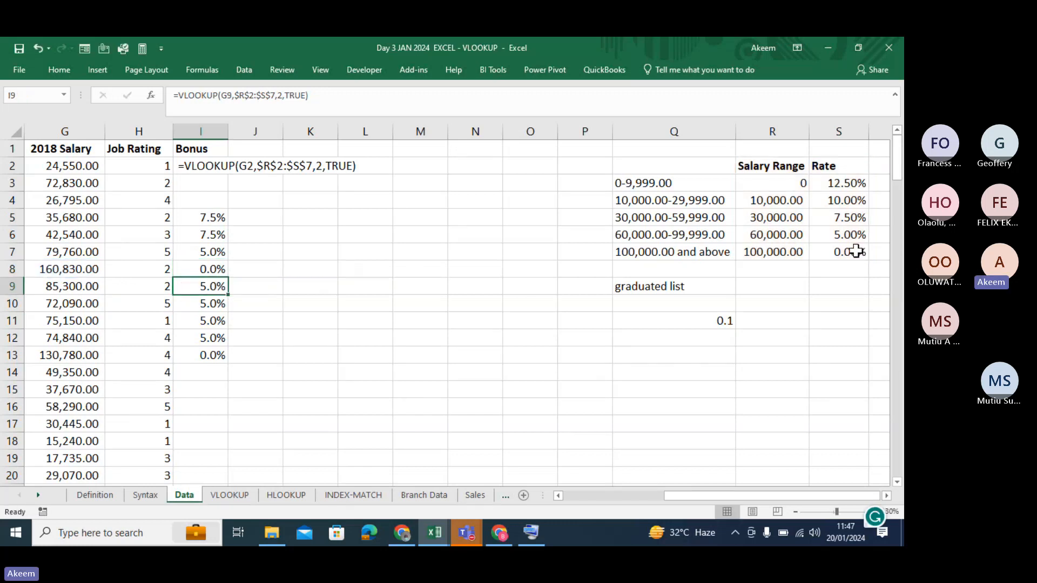
double_click(205, 323)
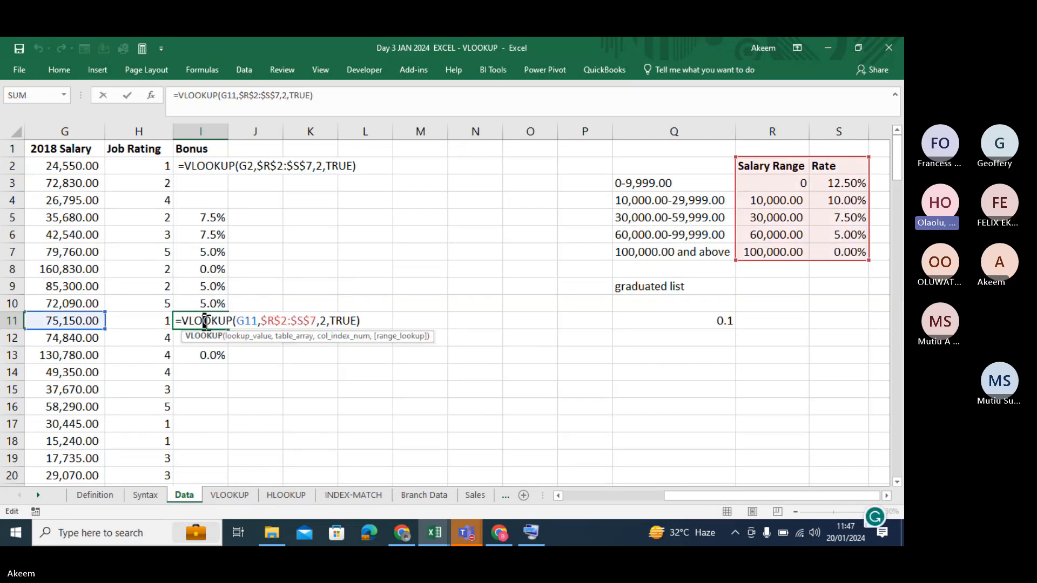
key("Return")
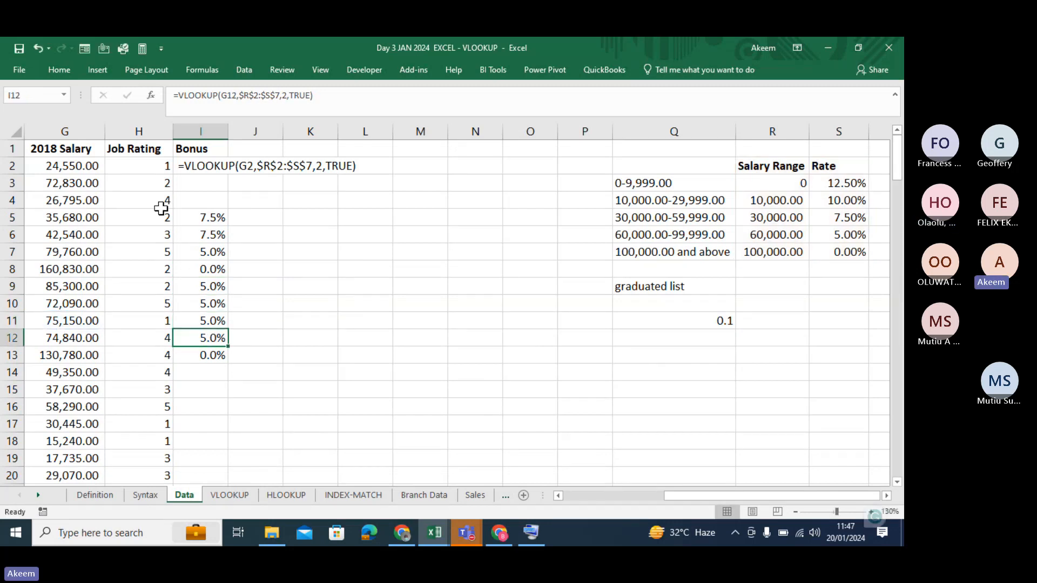
Step: Fill the VLOOKUP formula from I5 up to I3 and inspect the locked table array $R$2:$S$7 in I3
left_click_drag(192, 221, 227, 184)
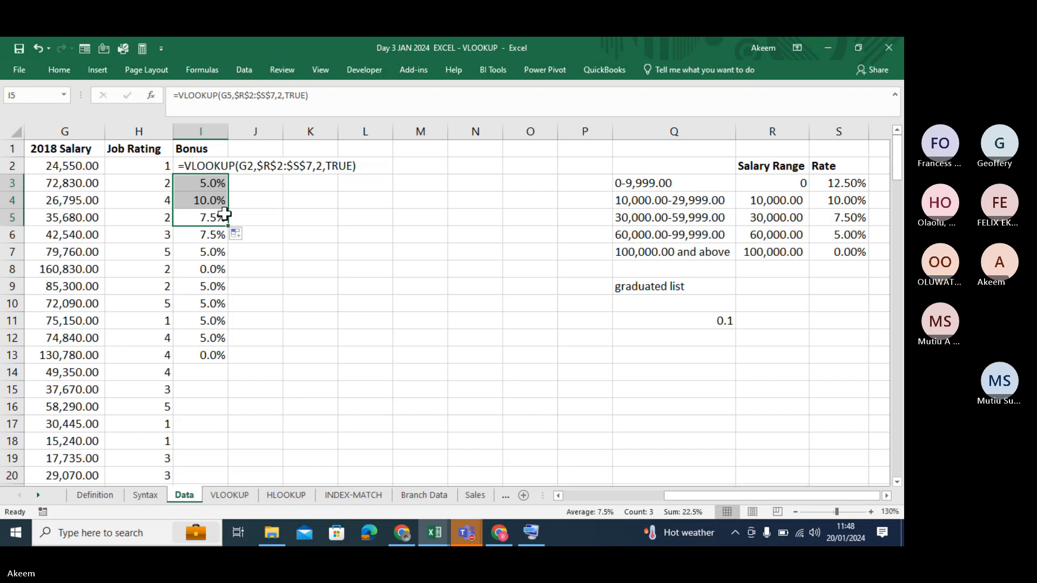
left_click(209, 182)
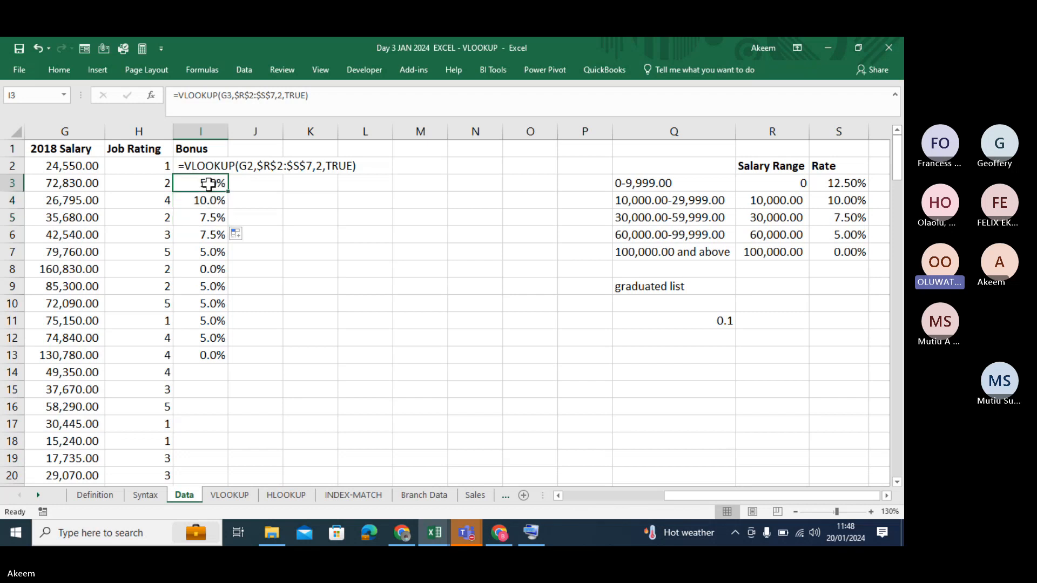
left_click(276, 96)
left_click_drag(275, 96, 234, 96)
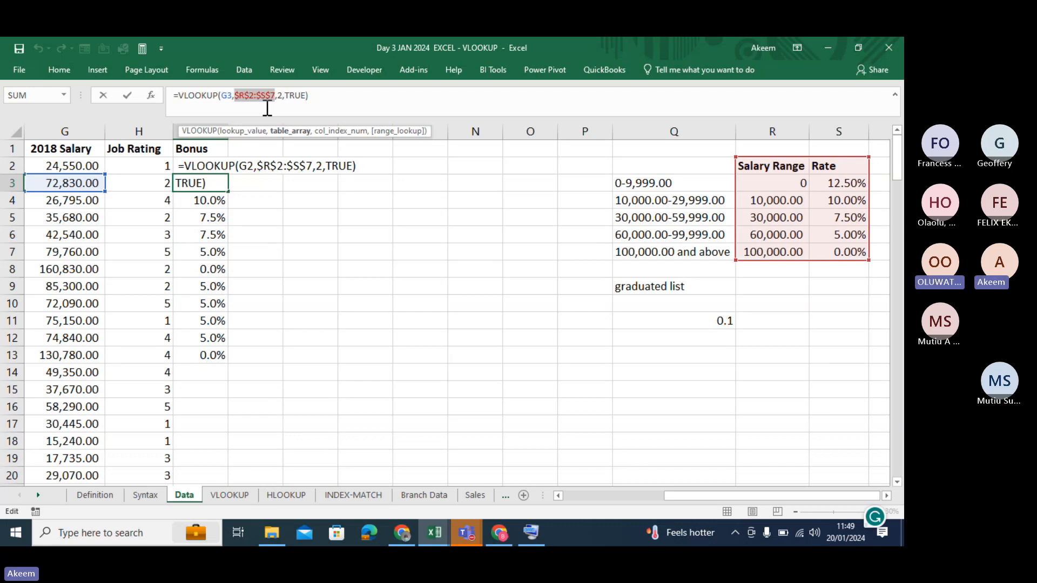
key("Return")
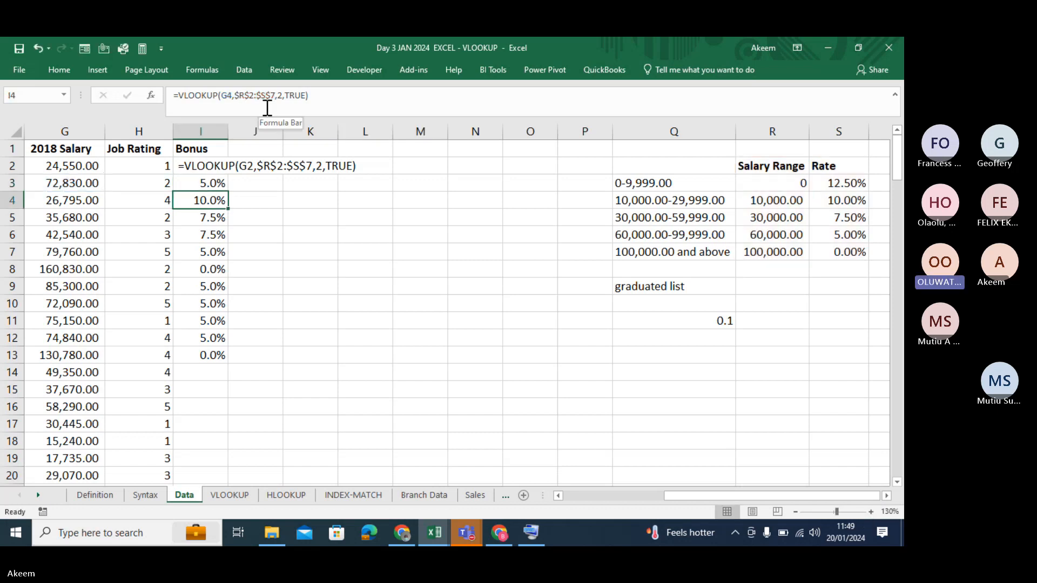
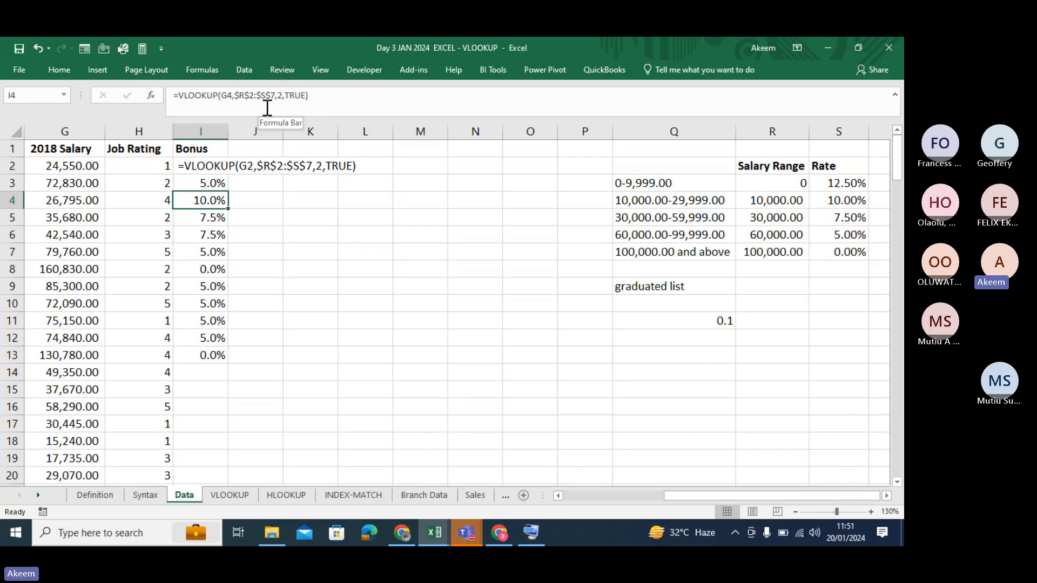
Step: Start a formula in J15 that references H15 and place the cursor inside that reference for editing
left_click(275, 253)
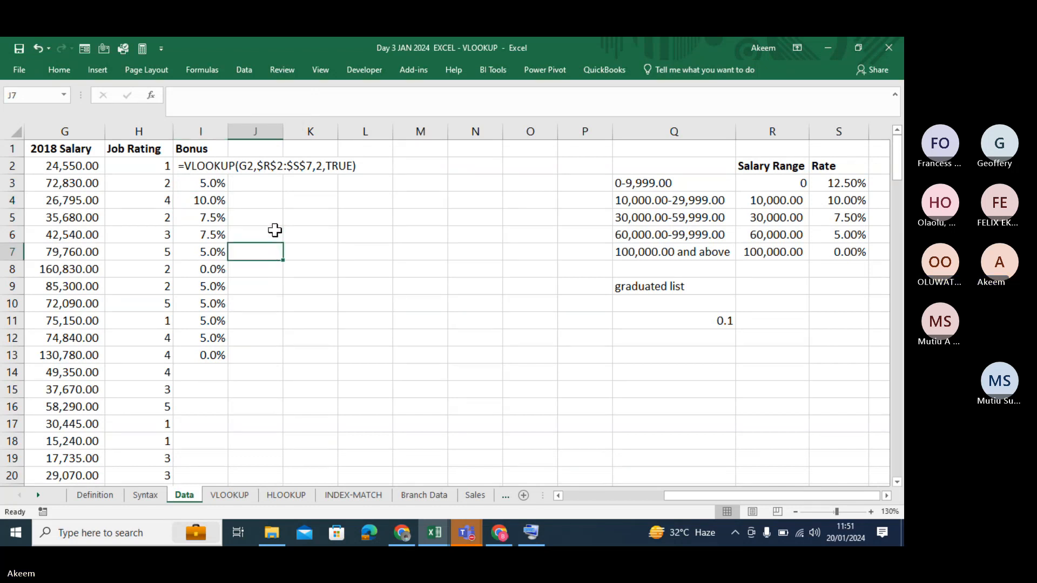
left_click(263, 184)
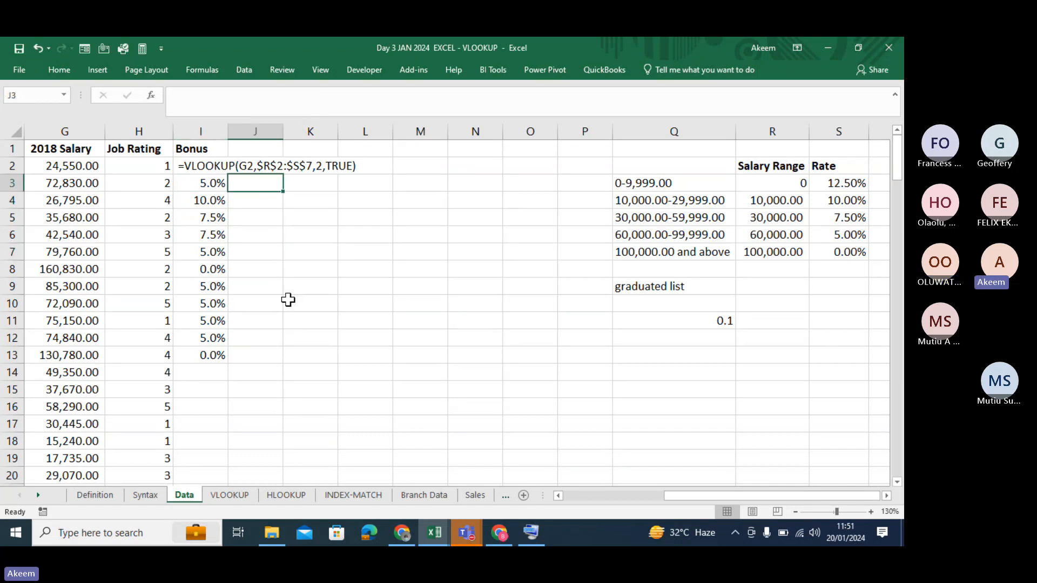
left_click(271, 385)
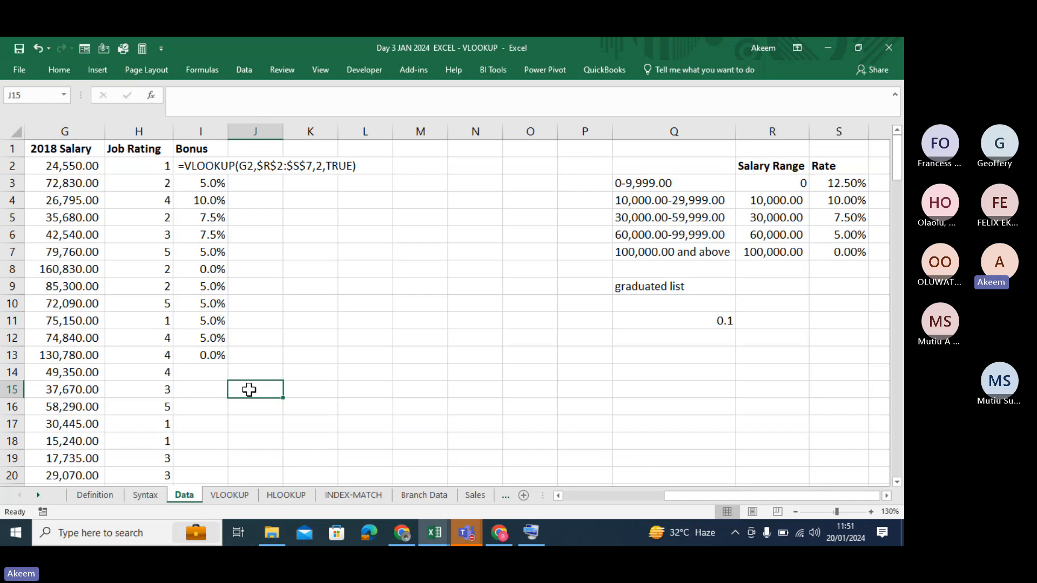
type("=")
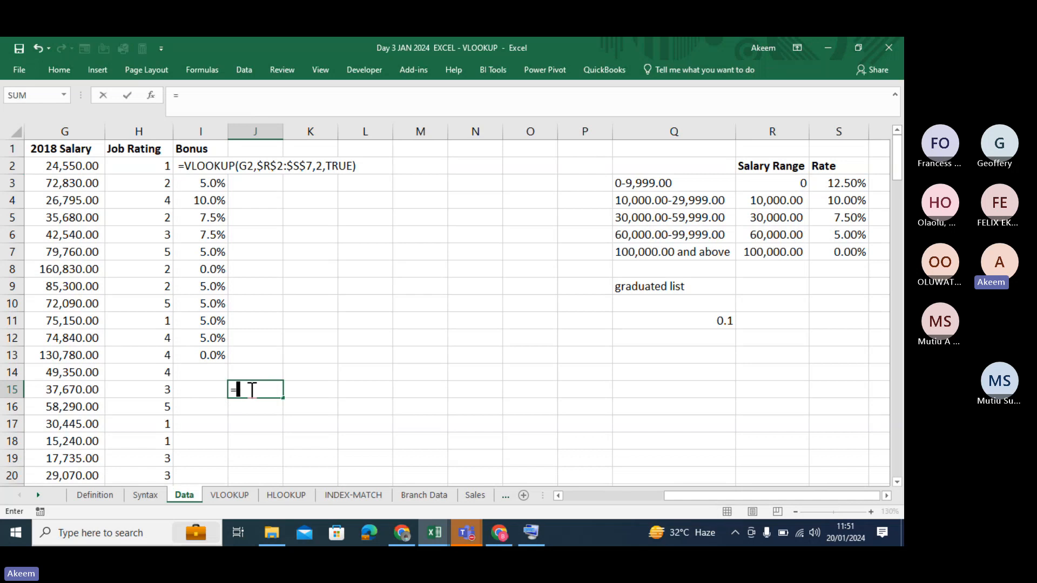
left_click(142, 394)
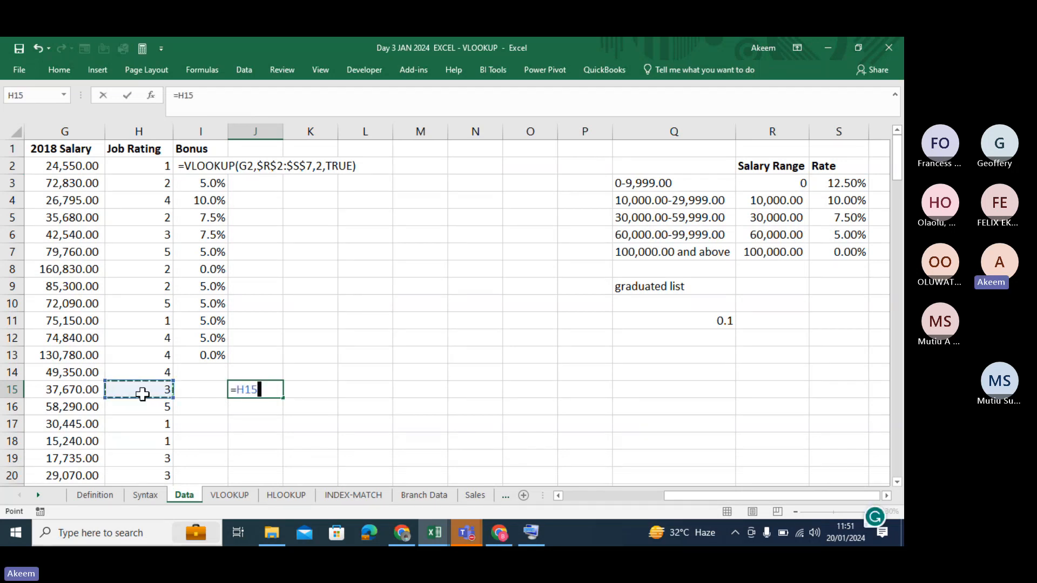
left_click(246, 390)
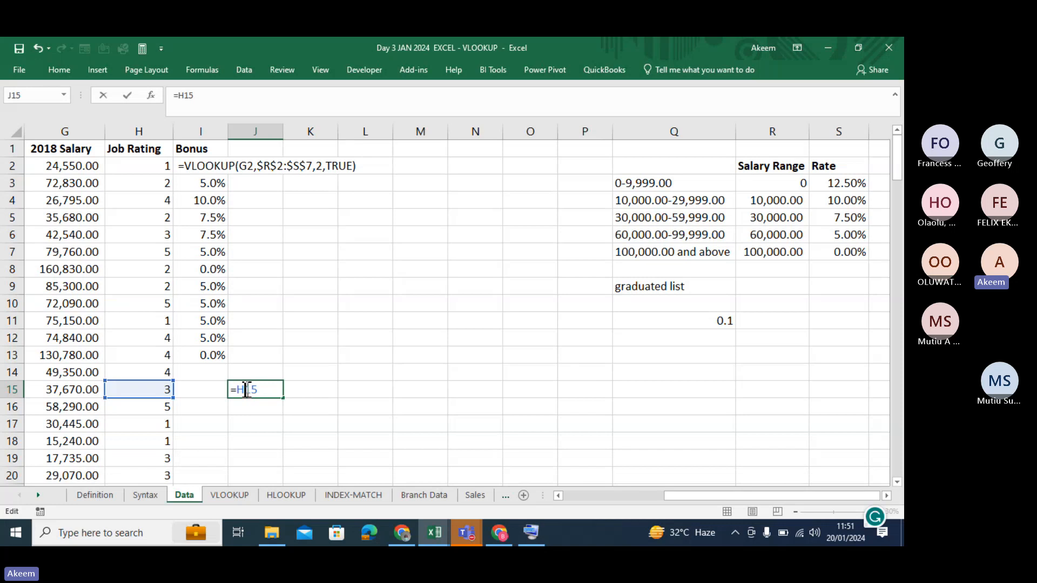
Step: Make the H15 reference in cell J15 fully absolute as =$H$15 and reselect the cell
key("F4")
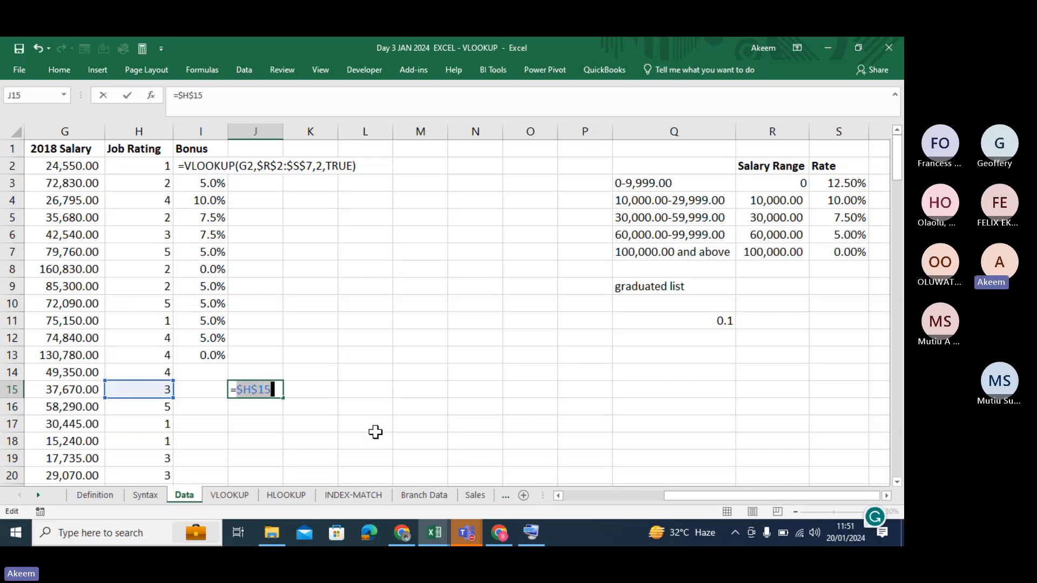
left_click(303, 396)
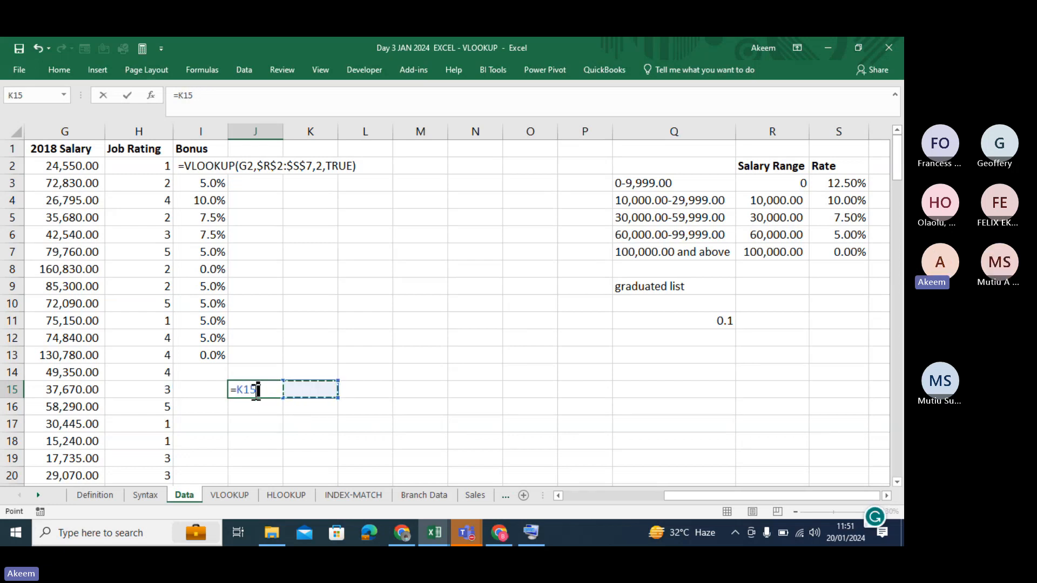
key("ctrl+z")
key("Return")
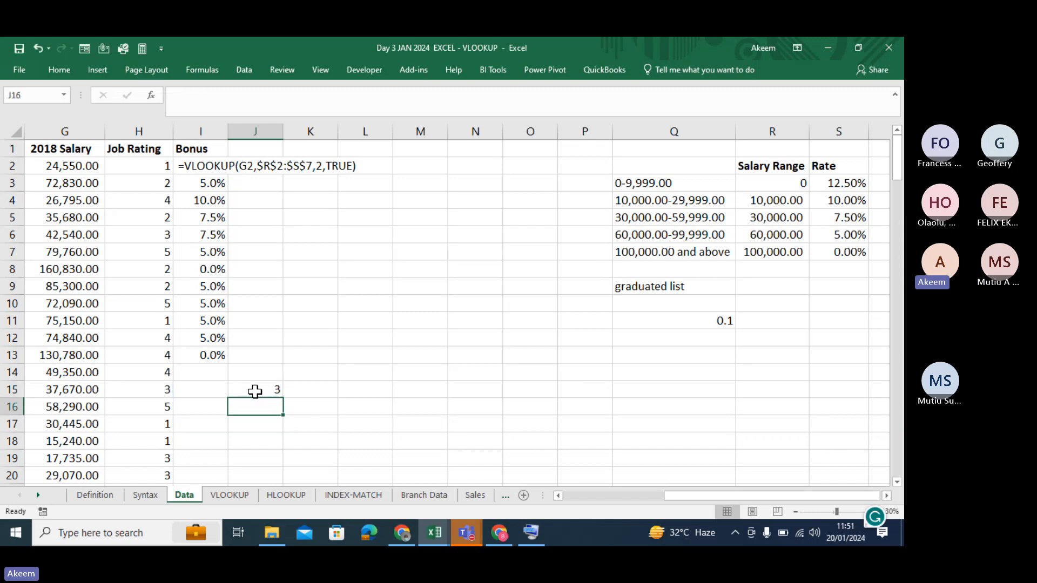
left_click(261, 386)
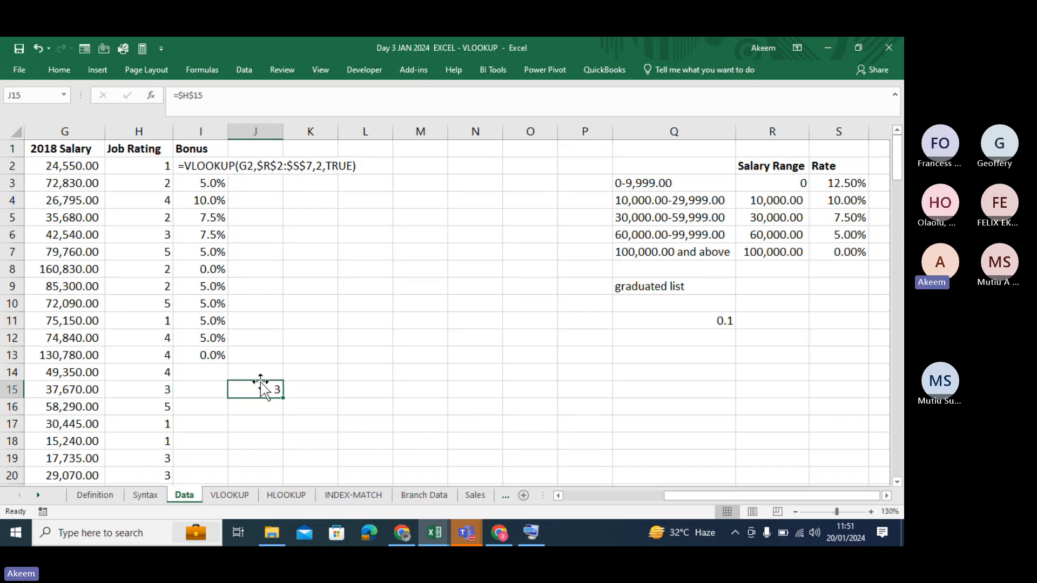
Step: Change the reference in J15 to lock only the column, as =$H15, and reselect the cell
left_click(188, 95)
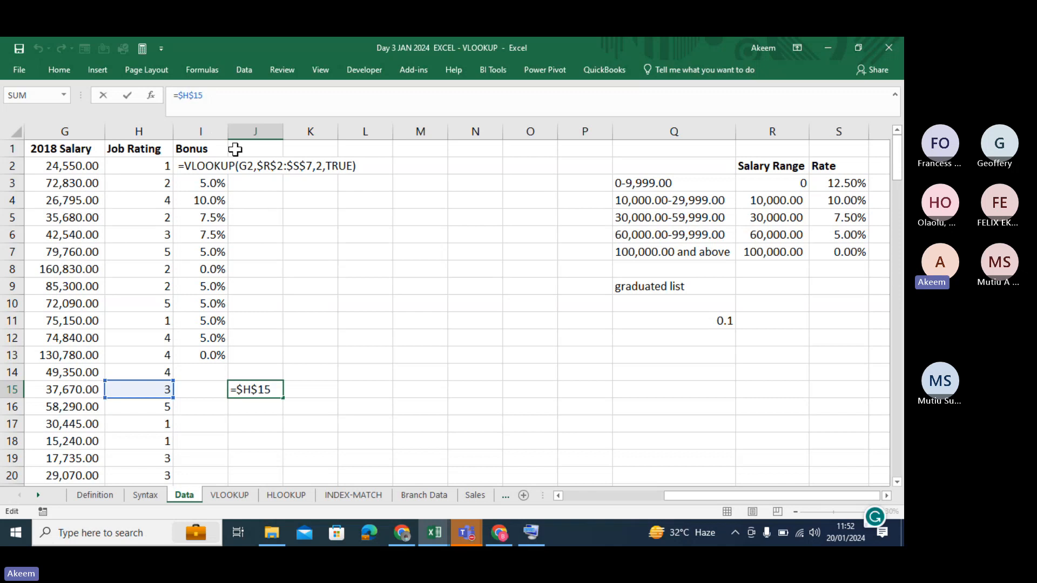
key("F4")
key("F4")
key("Return")
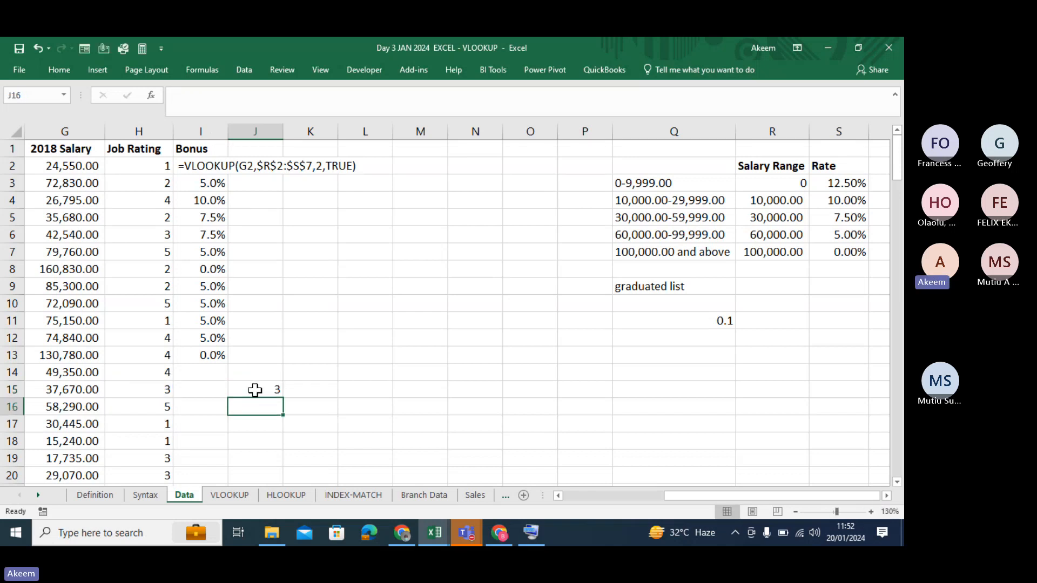
left_click(255, 390)
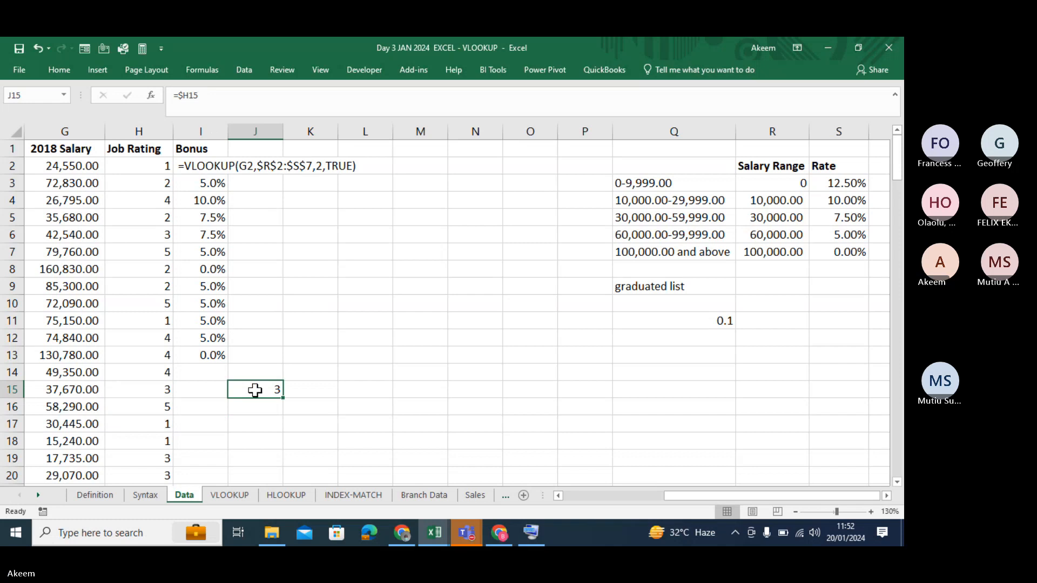
Step: Try to remove the dollar sign from the column reference in J15 to make it relative
left_click(190, 95)
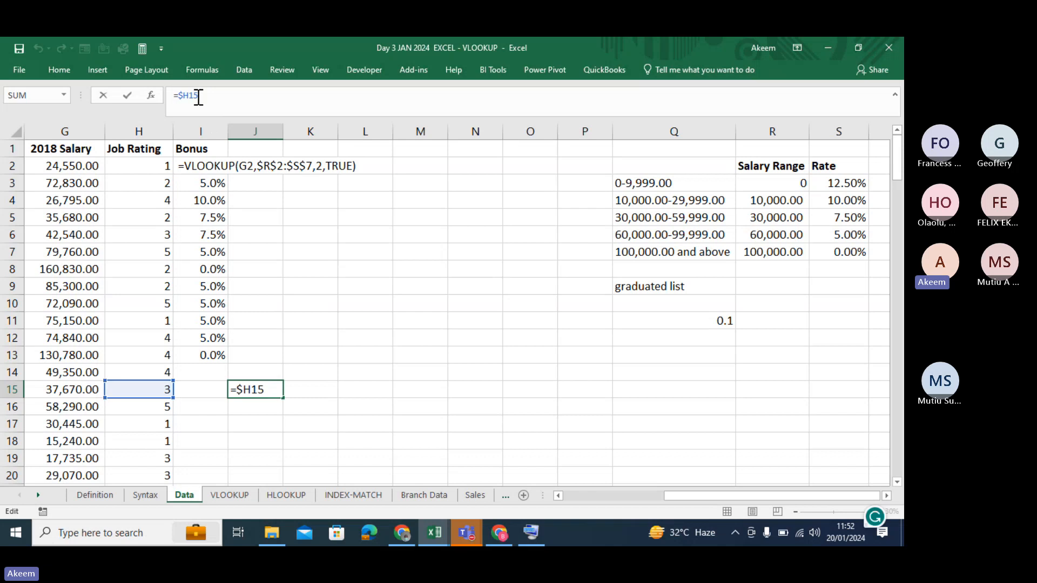
left_click(183, 95)
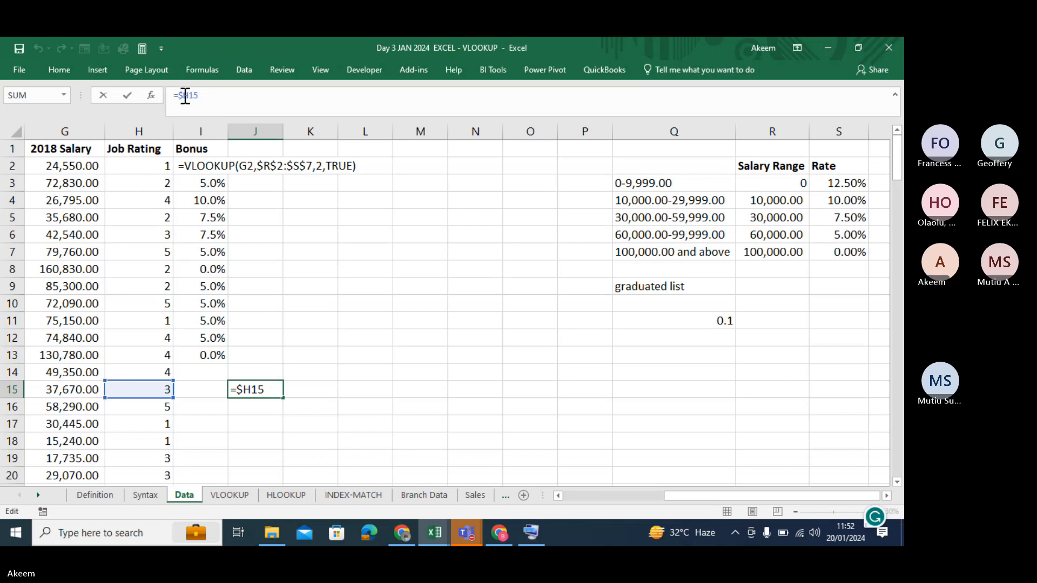
key("BackSpace")
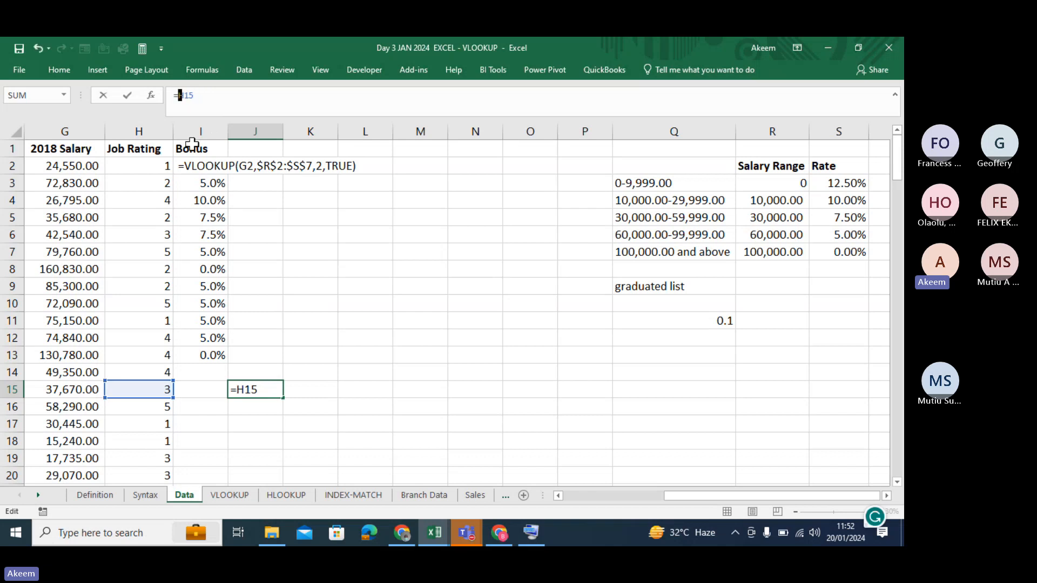
left_click(192, 145)
key("Return")
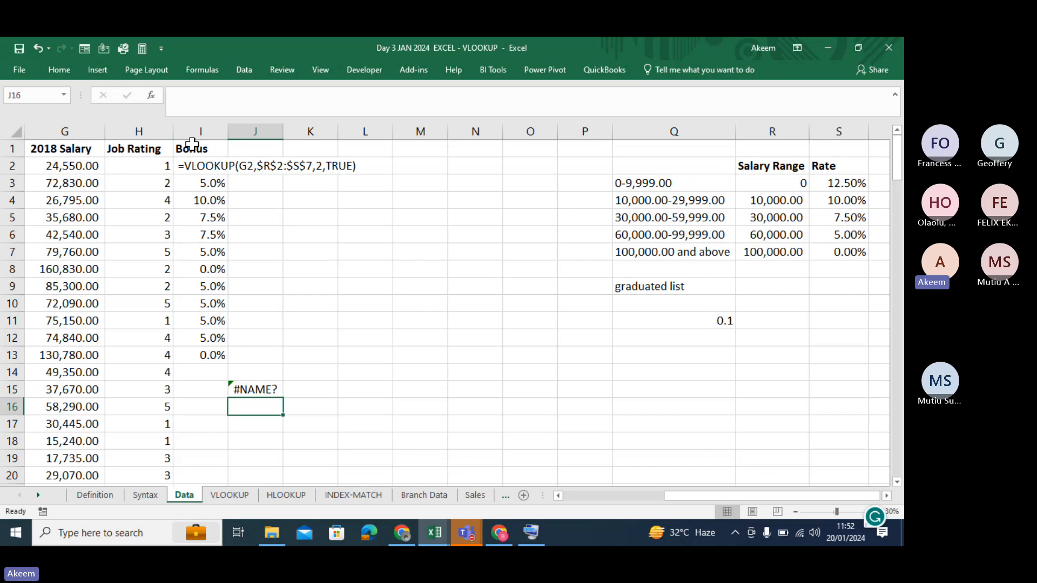
Step: Clear the formula in J15 and start a new one that references cell H15
left_click(250, 391)
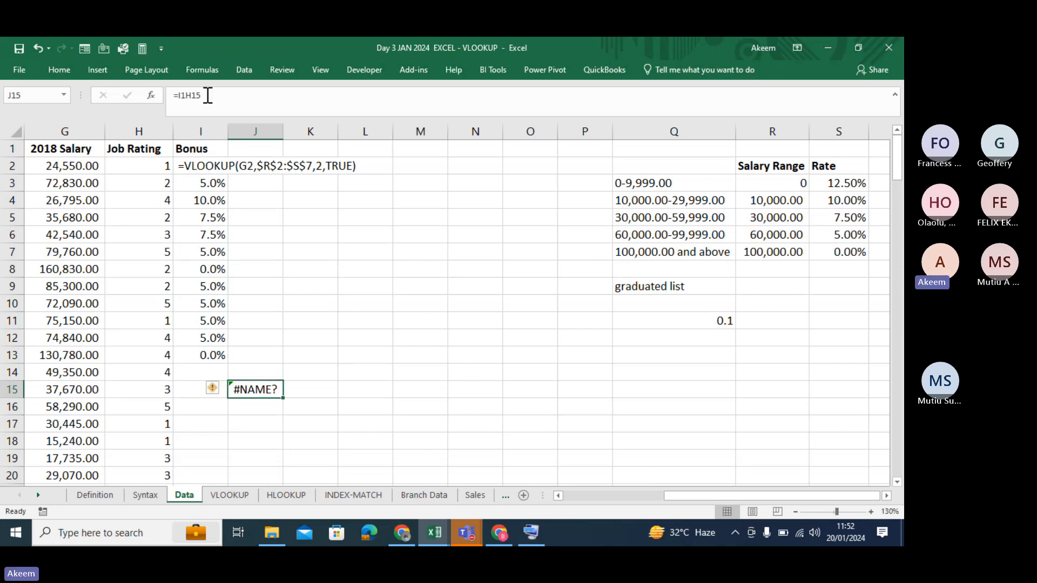
left_click_drag(208, 95, 152, 97)
key("BackSpace")
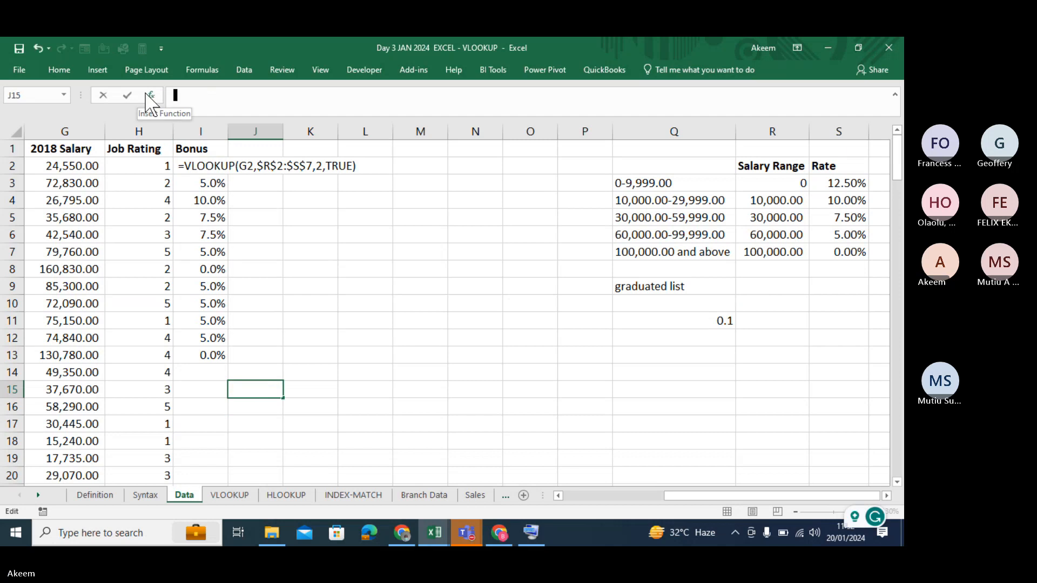
type("=")
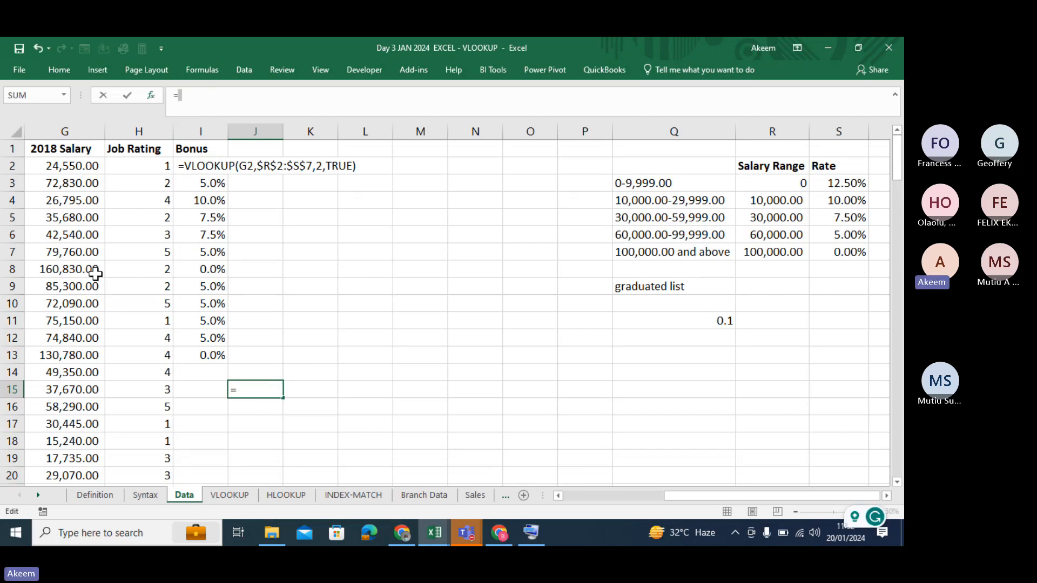
left_click(143, 400)
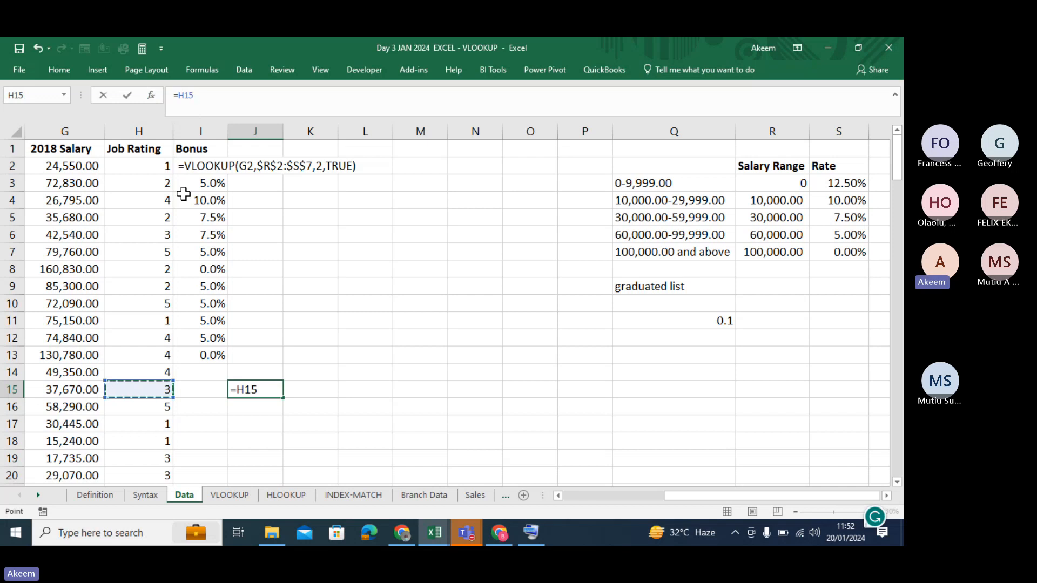
Step: Cycle the H15 reference repeatedly through its relative, absolute and mixed forms, and commit the formula in J15 as =H$15
key("F4")
key("F4")
key("F4")
key("F4")
key("F4")
key("F4")
key("F4")
key("F4")
key("F4")
key("F4")
key("F4")
key("F4")
key("F4")
key("F4")
key("F4")
key("F4")
key("F4")
key("F4")
key("F4")
key("F4")
key("F4")
key("F4")
key("F4")
key("F4")
key("F4")
key("F4")
key("F4")
key("F4")
key("F4")
key("F4")
key("F4")
key("F4")
key("F4")
key("F4")
key("F4")
key("F4")
key("F4")
key("F4")
key("F4")
key("F4")
key("F4")
key("F4")
key("F4")
key("F4")
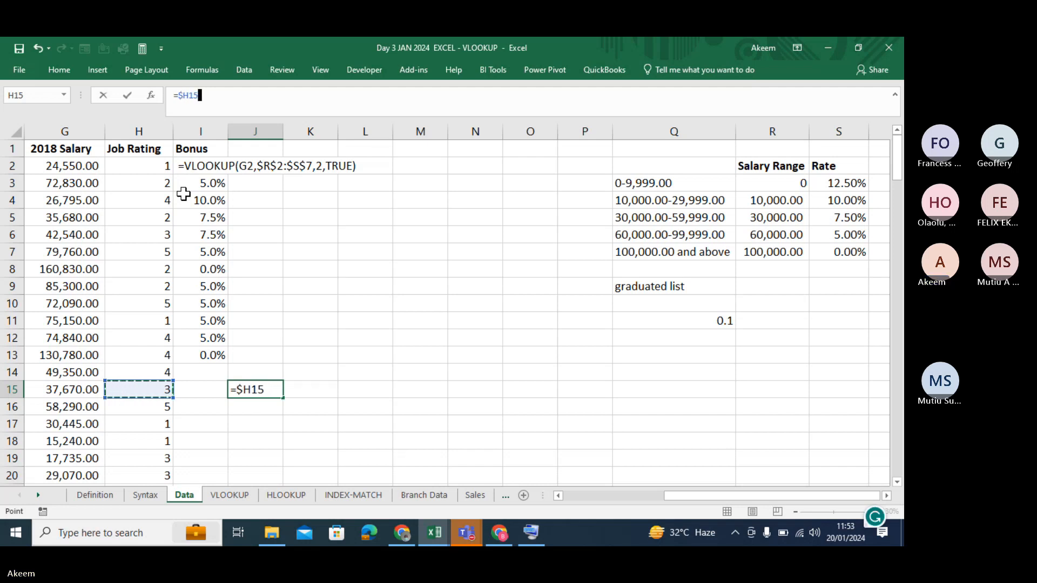
key("F4")
key("F4")
key("F4")
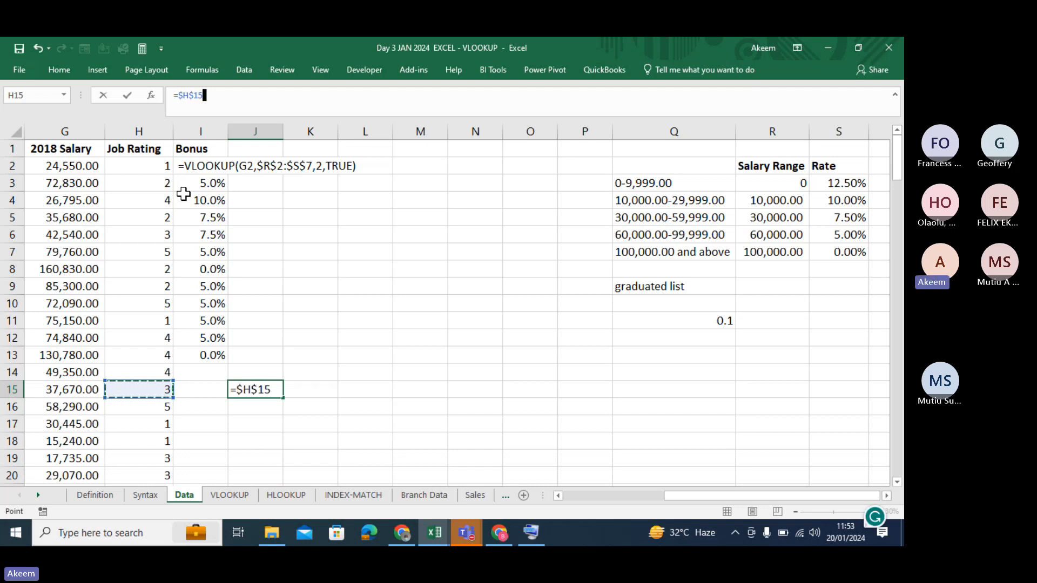
key("Return")
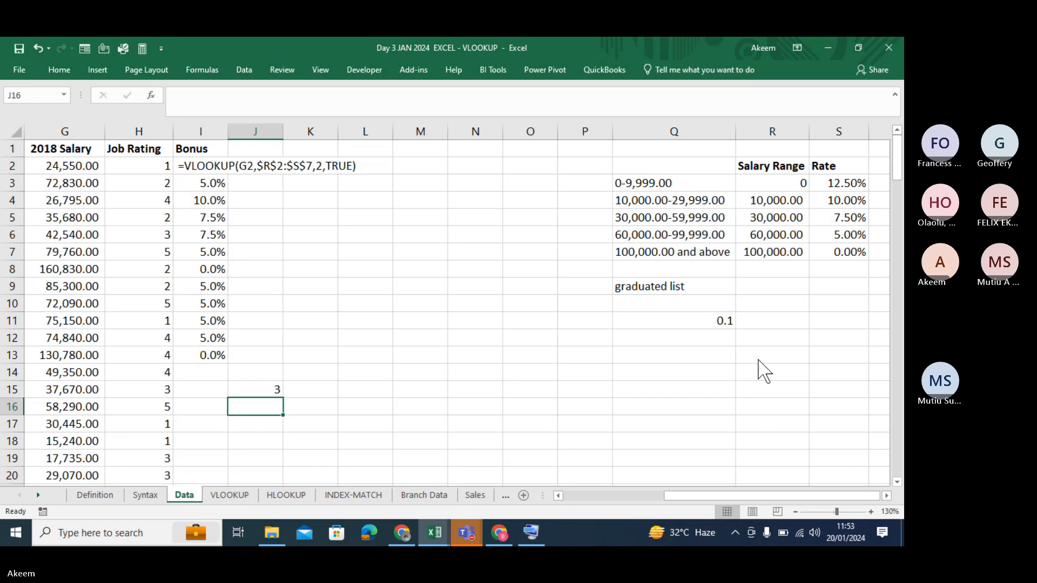
Step: Check the formula stored in cell J15
left_click(852, 440)
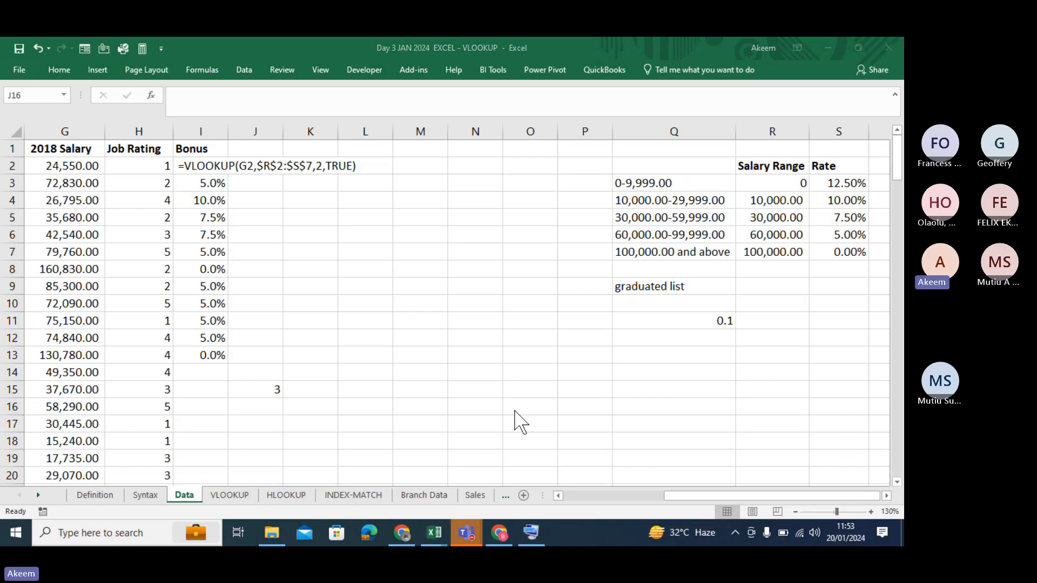
left_click(254, 386)
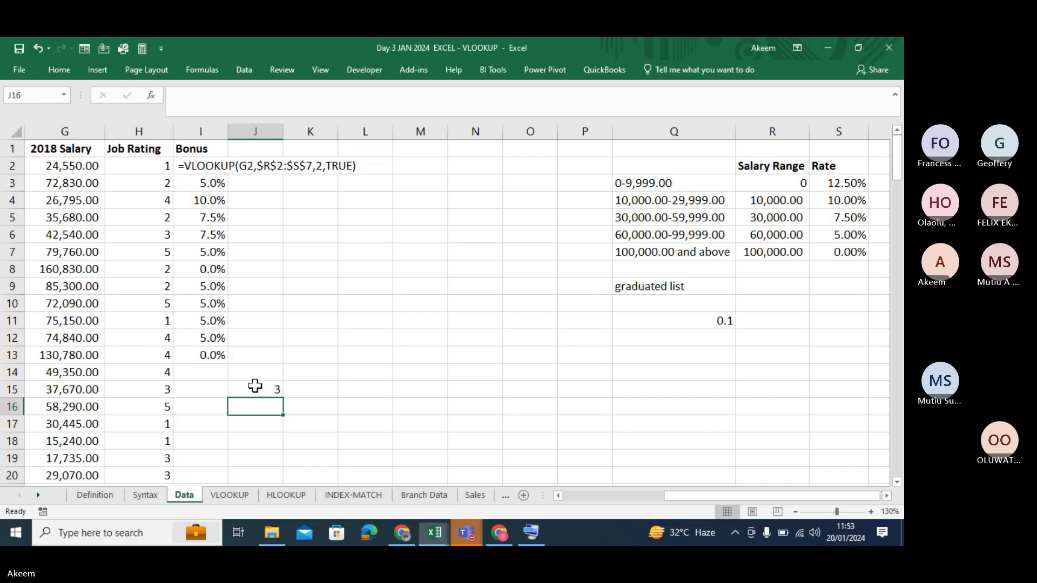
left_click(255, 386)
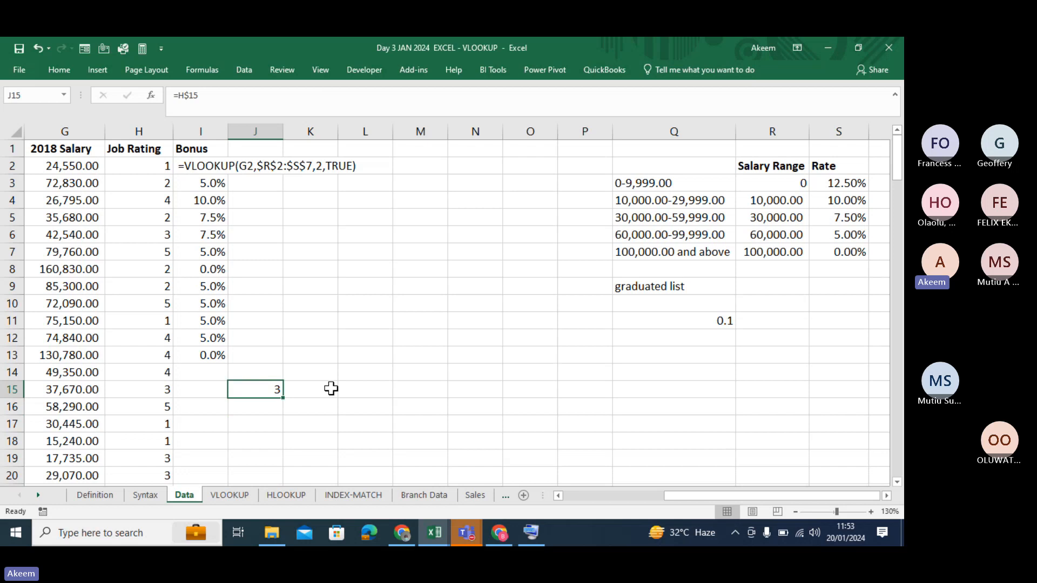
Step: Look through the INDEX-MATCH, HLOOKUP and VLOOKUP sheets, and return to the Data sheet
left_click(398, 336)
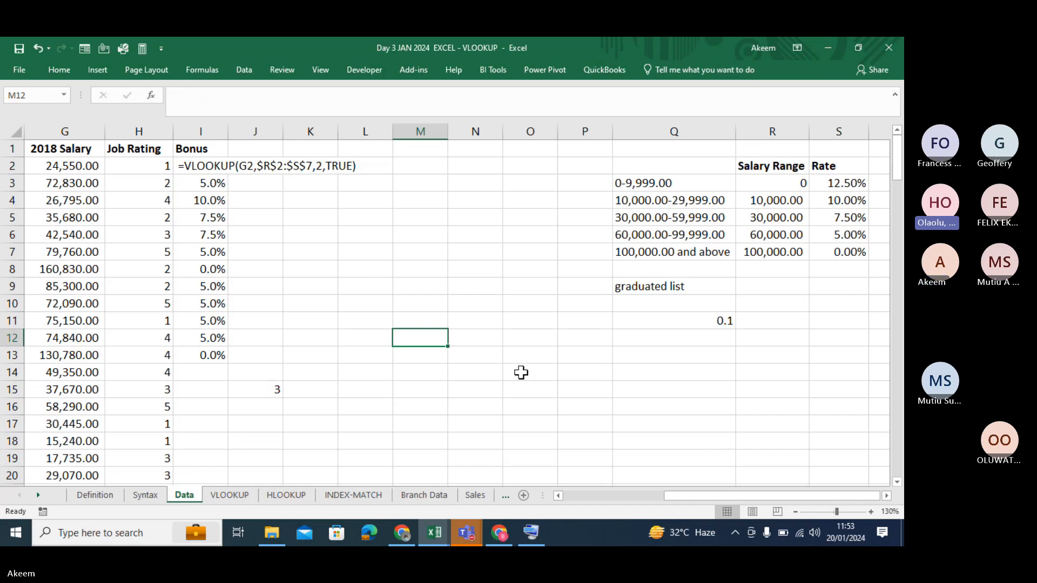
left_click(351, 493)
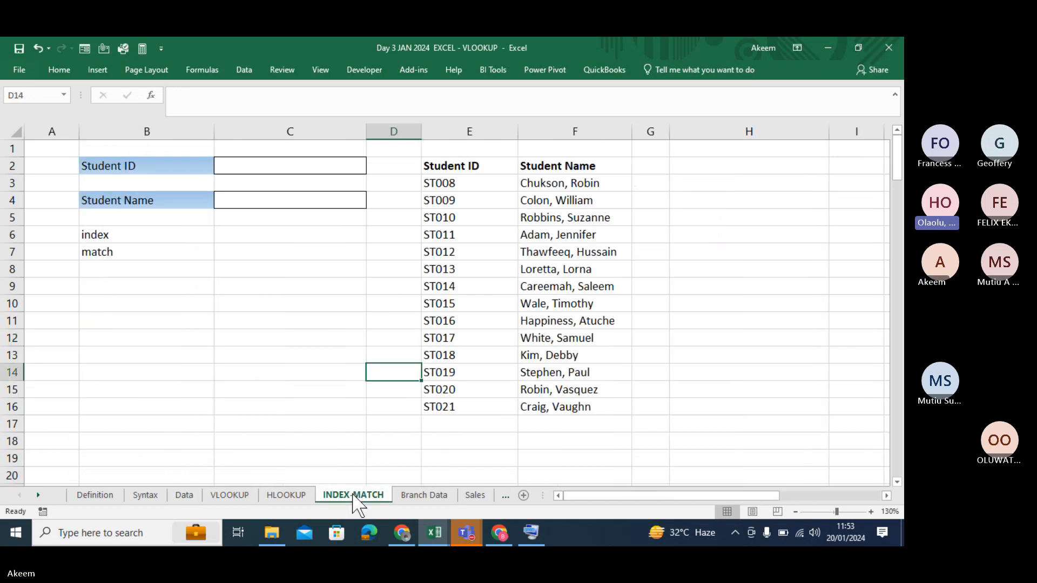
left_click(300, 320)
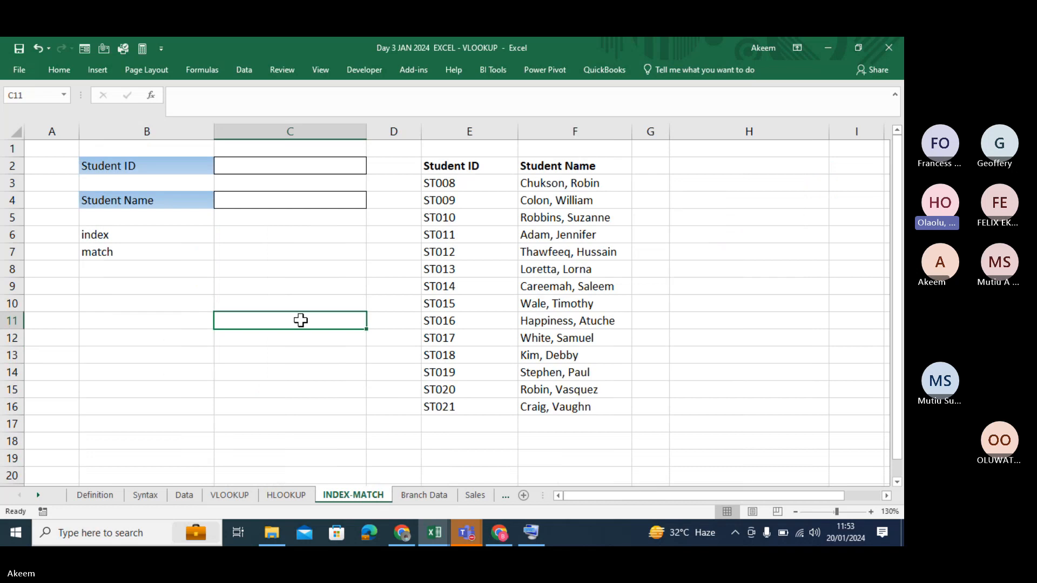
left_click(286, 495)
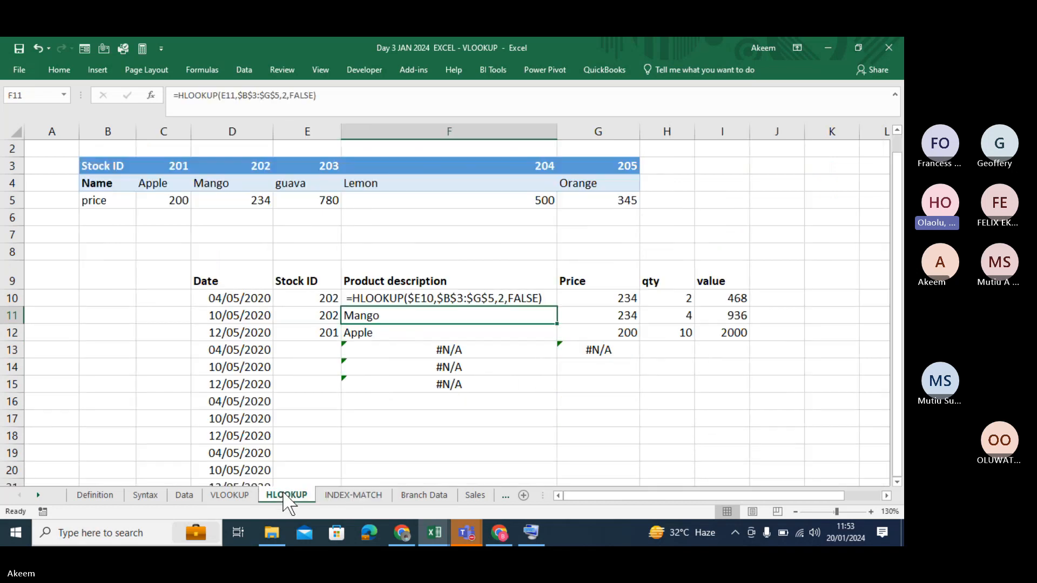
left_click(241, 492)
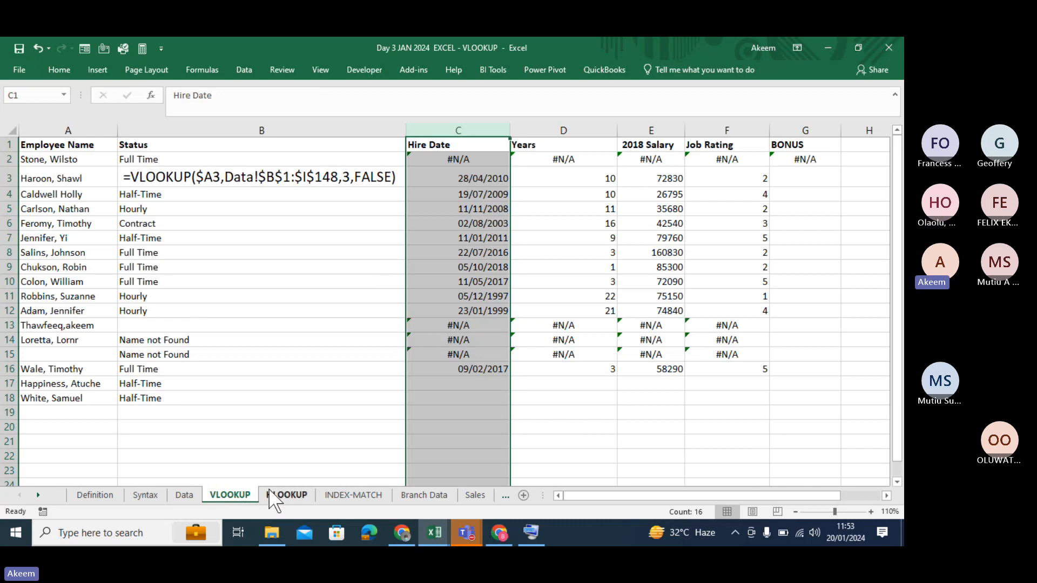
left_click(186, 494)
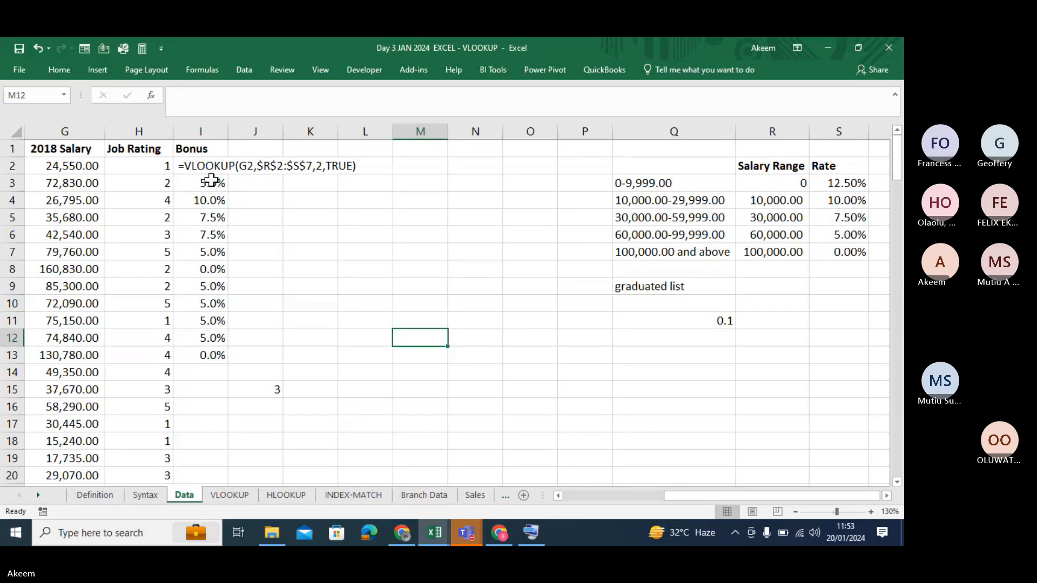
Step: Open the Bonus formula in I3 and highlight its table array $R$2:$S$7 to examine the lookup range
left_click(211, 180)
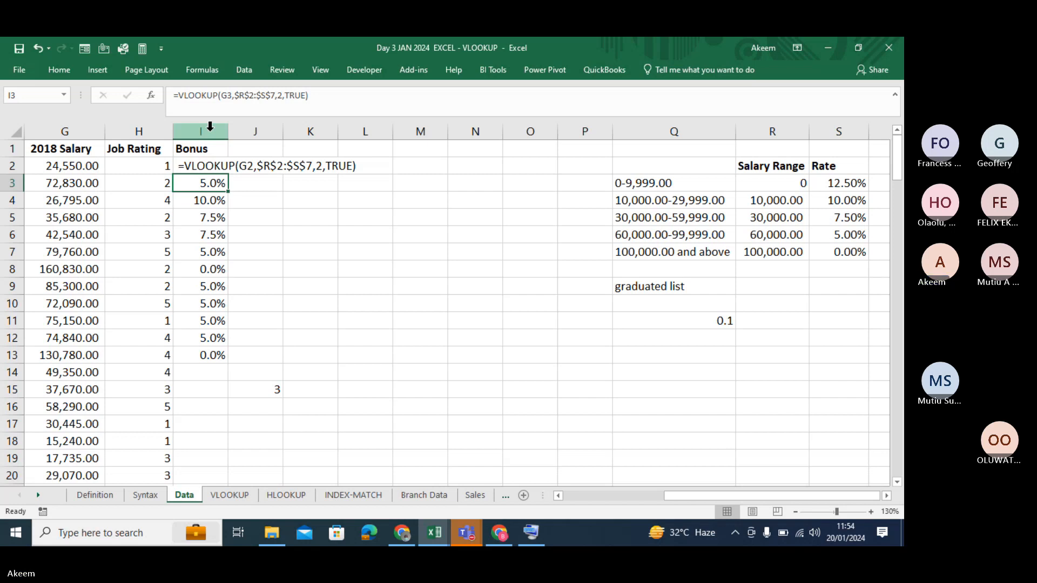
left_click(210, 126)
left_click(210, 182)
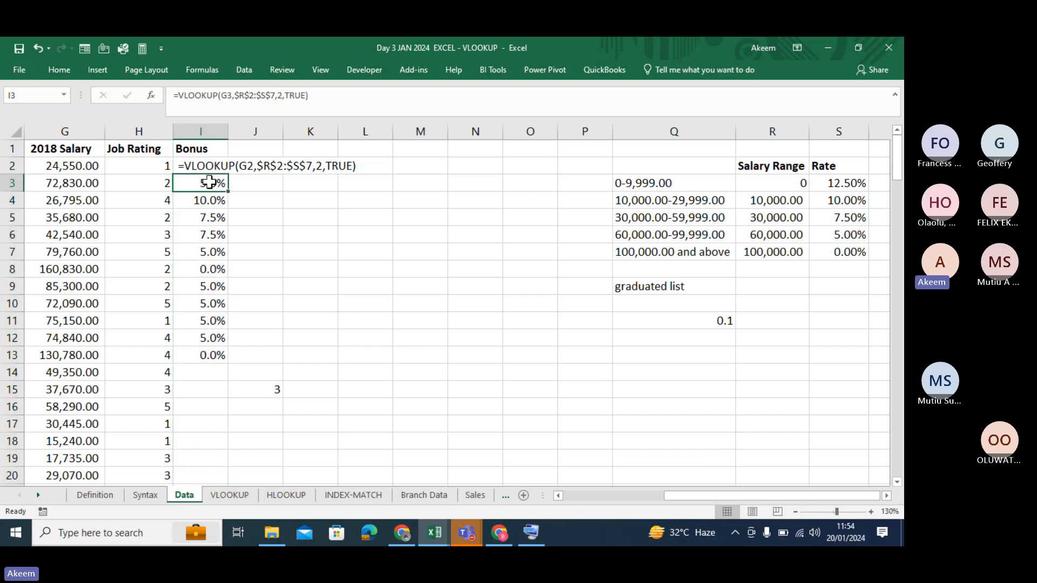
double_click(209, 183)
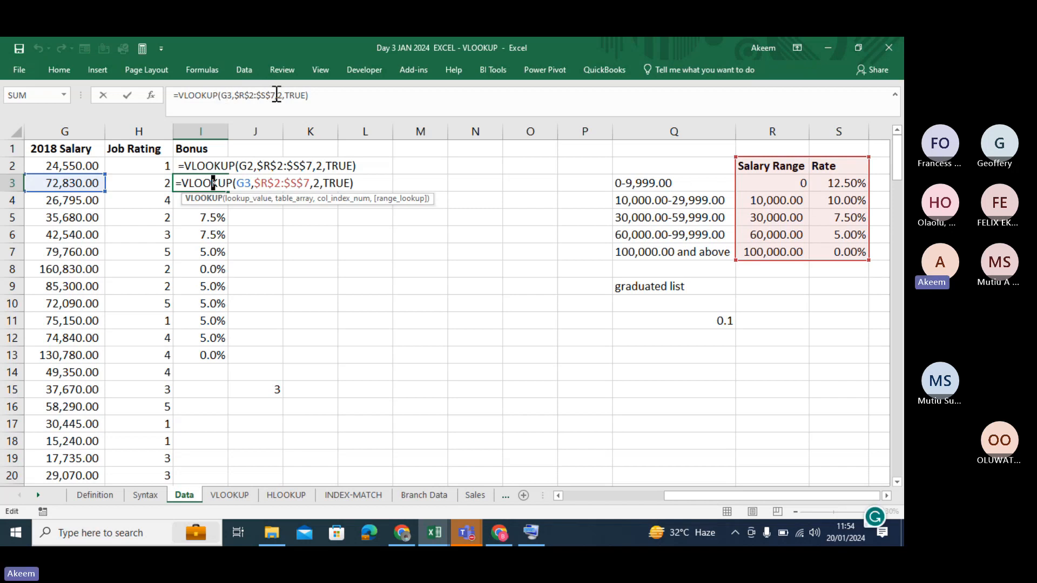
left_click_drag(276, 95, 237, 94)
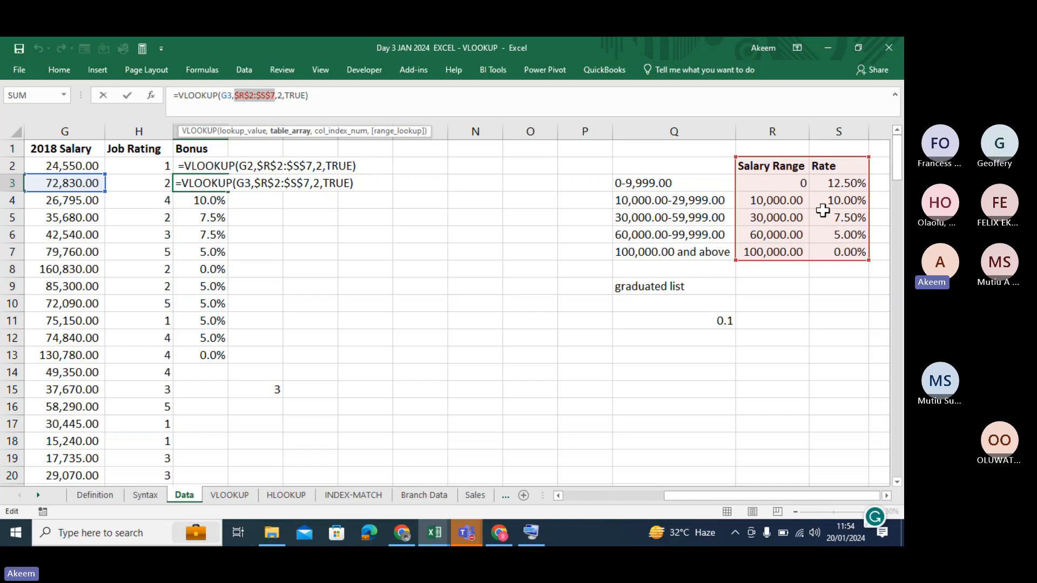
Step: View the last salary records on the Data sheet, down to row 148, with the I3 formula still open
left_click_drag(897, 160, 899, 489)
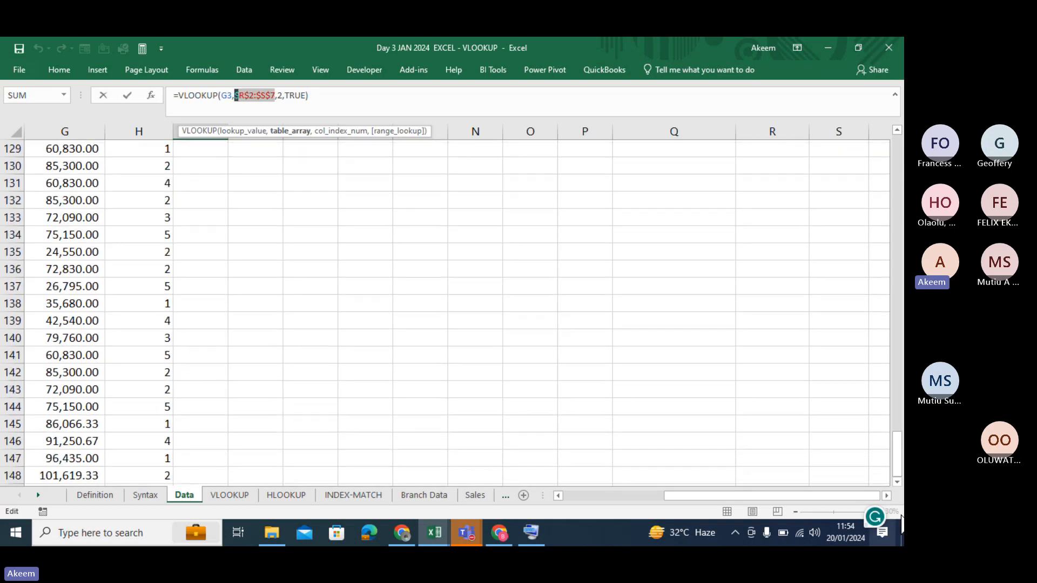
left_click(897, 481)
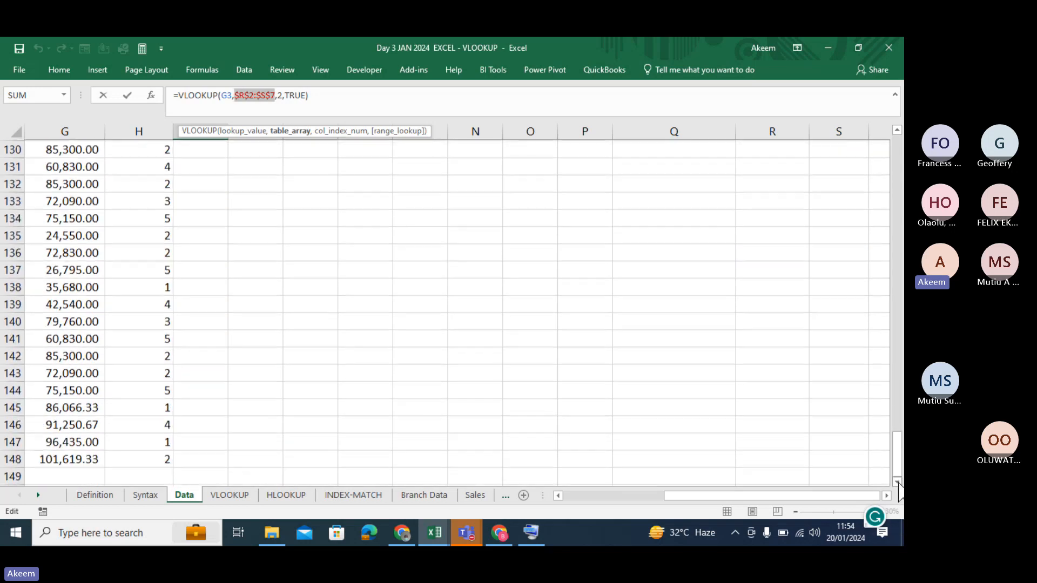
left_click(897, 482)
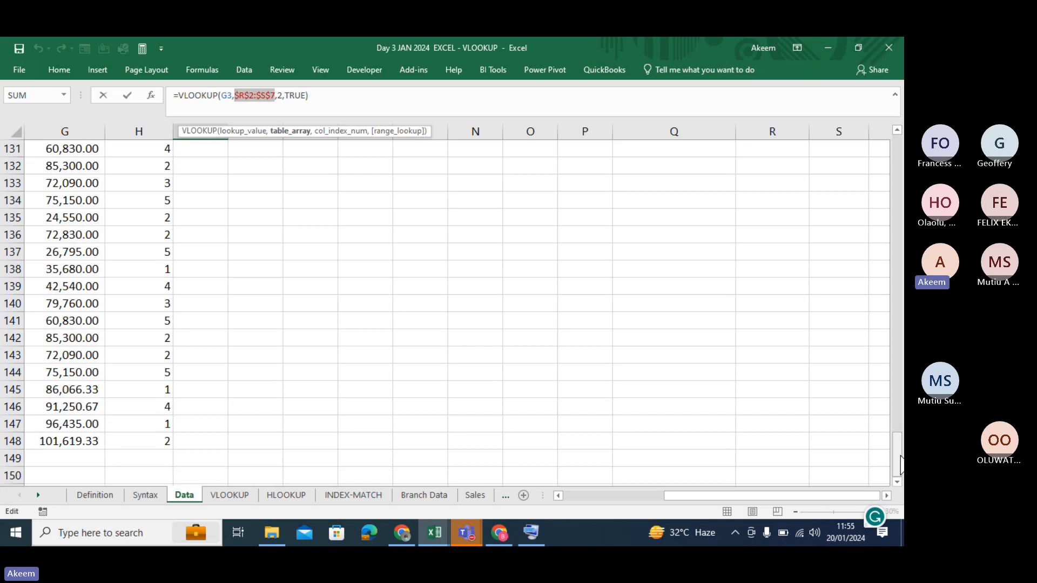
mouse_move(900, 462)
left_mouse_down()
mouse_move(902, 189)
mouse_move(901, 467)
left_mouse_up()
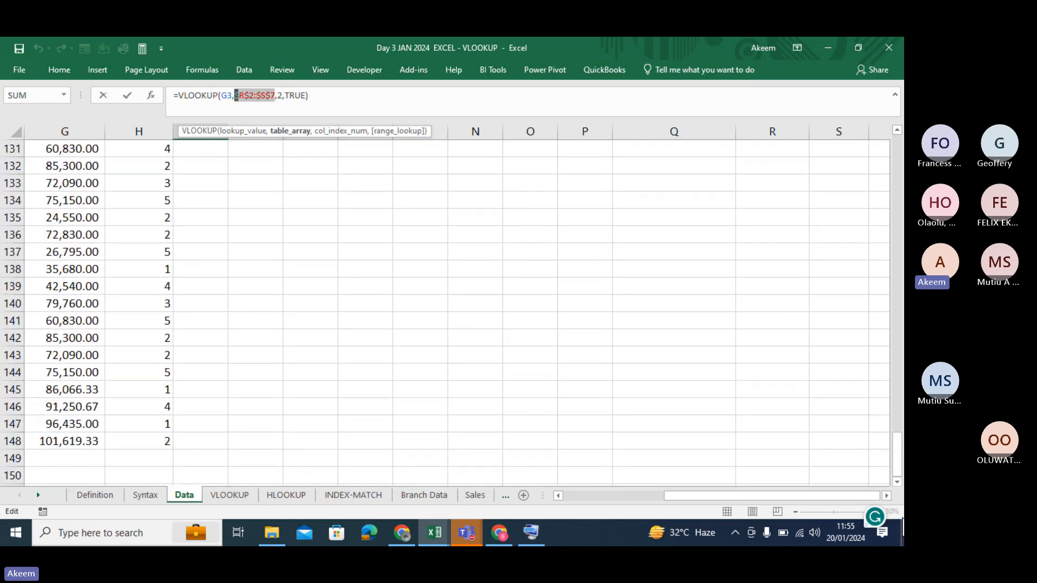
Step: Undo the accidental change to the table array in the I3 Bonus formula and commit the formula
left_click(201, 448)
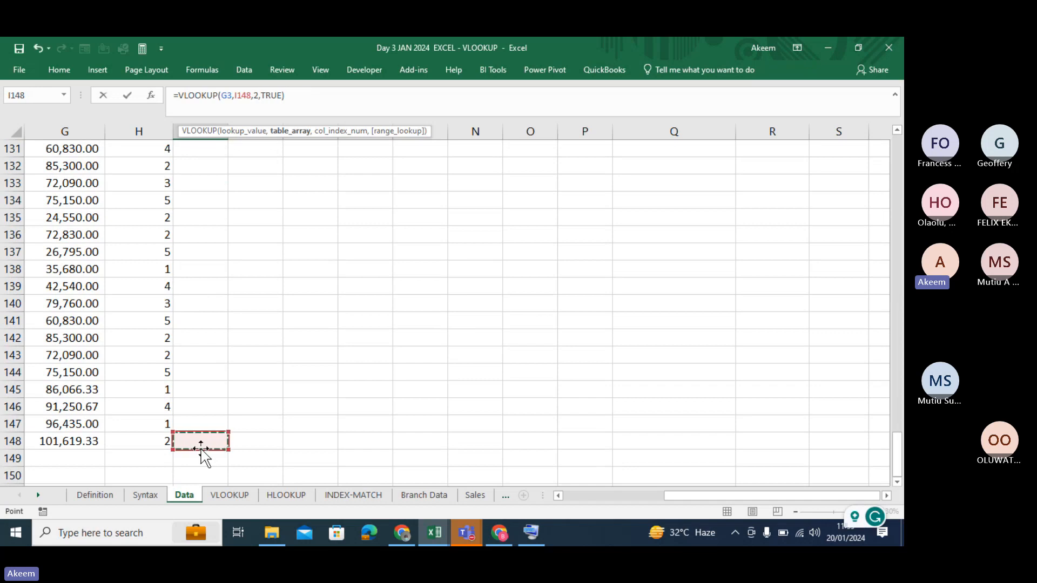
key("ctrl+z")
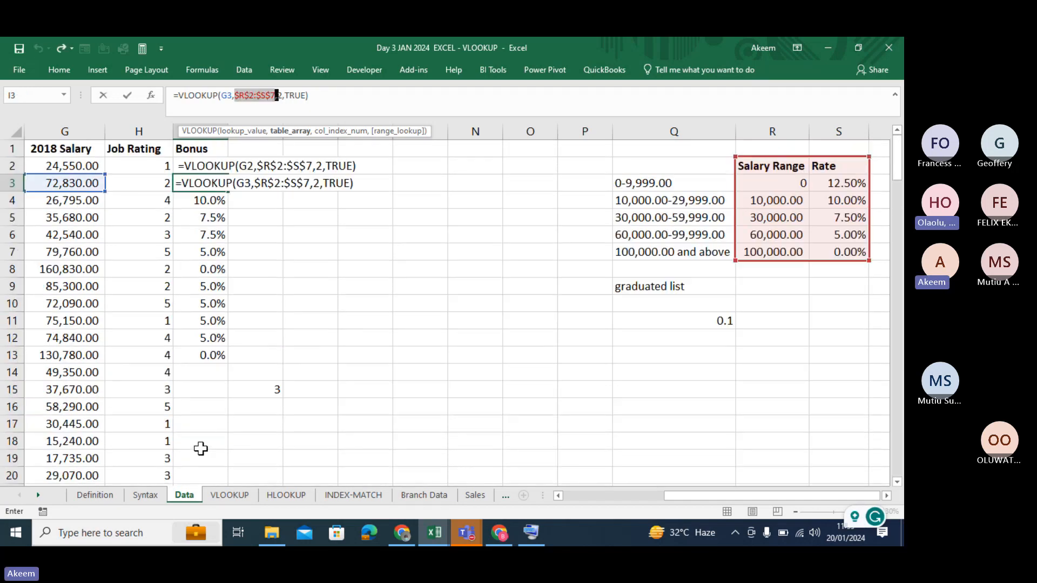
key("Return")
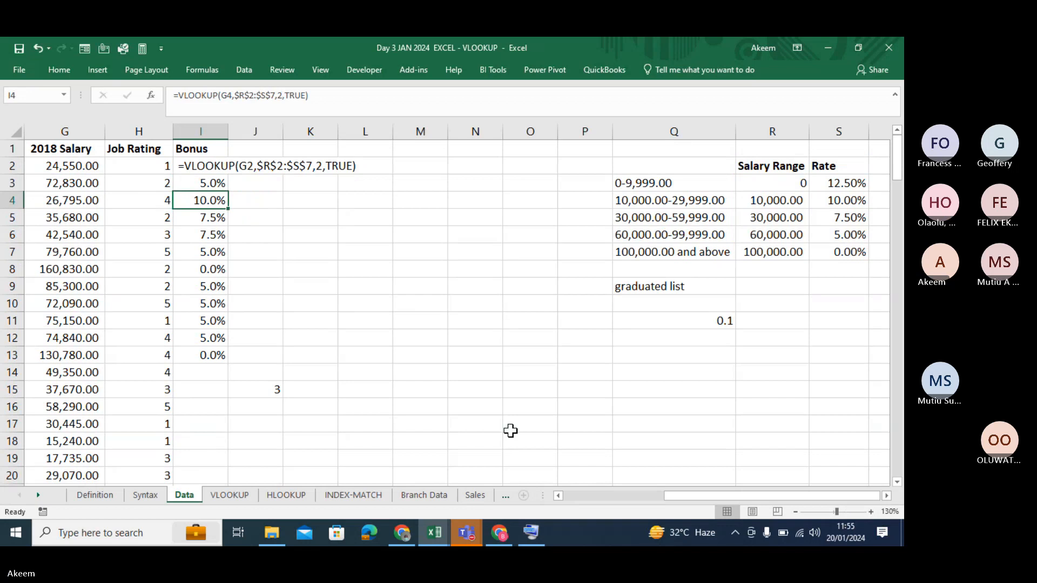
Step: Look through the Branch Data, INDEX-MATCH and VLOOKUP sheets, and highlight the Employee Name column on the VLOOKUP sheet
left_click(432, 495)
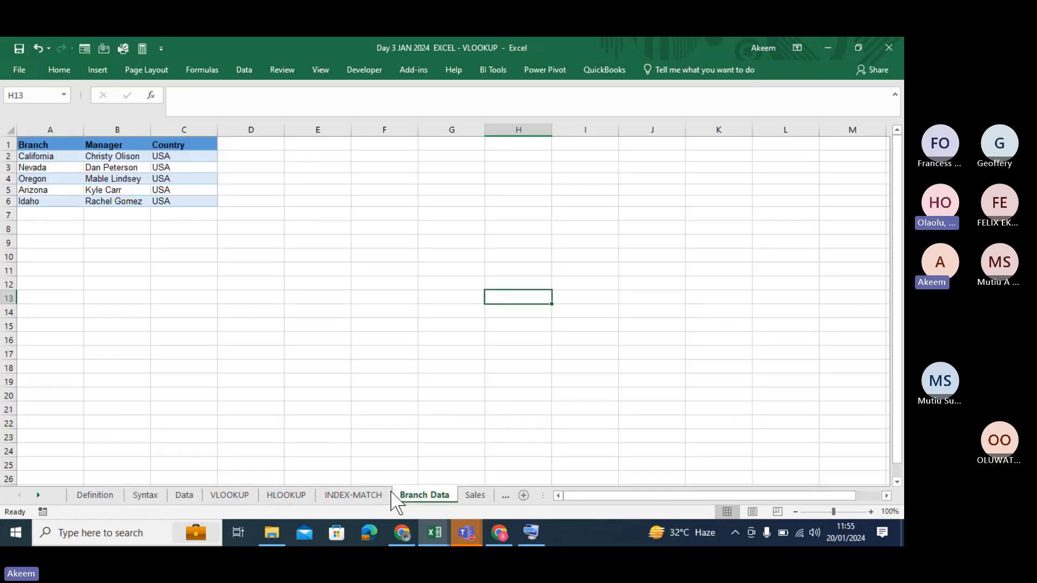
left_click(354, 495)
left_click(295, 309)
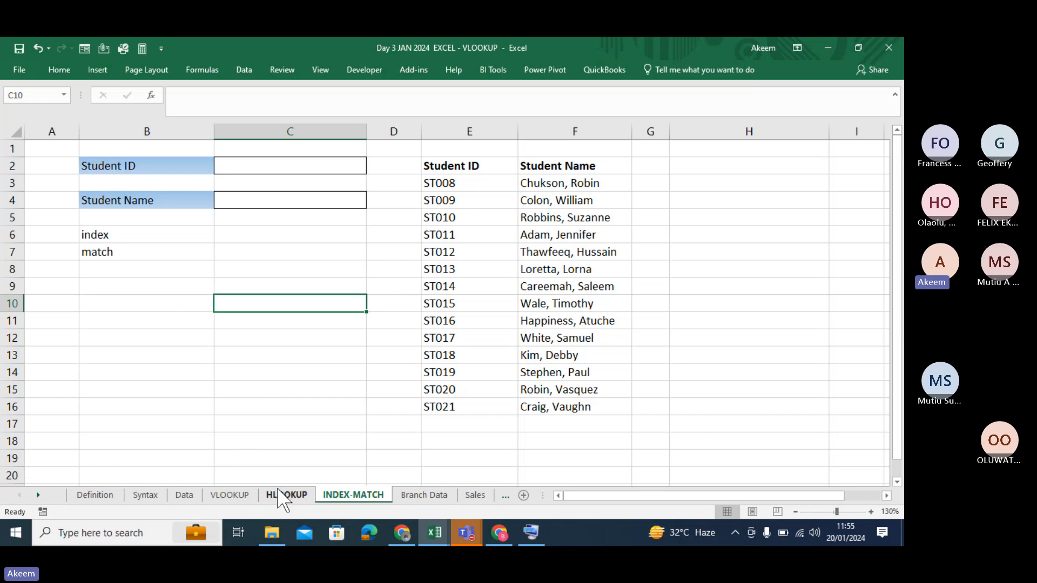
left_click(240, 493)
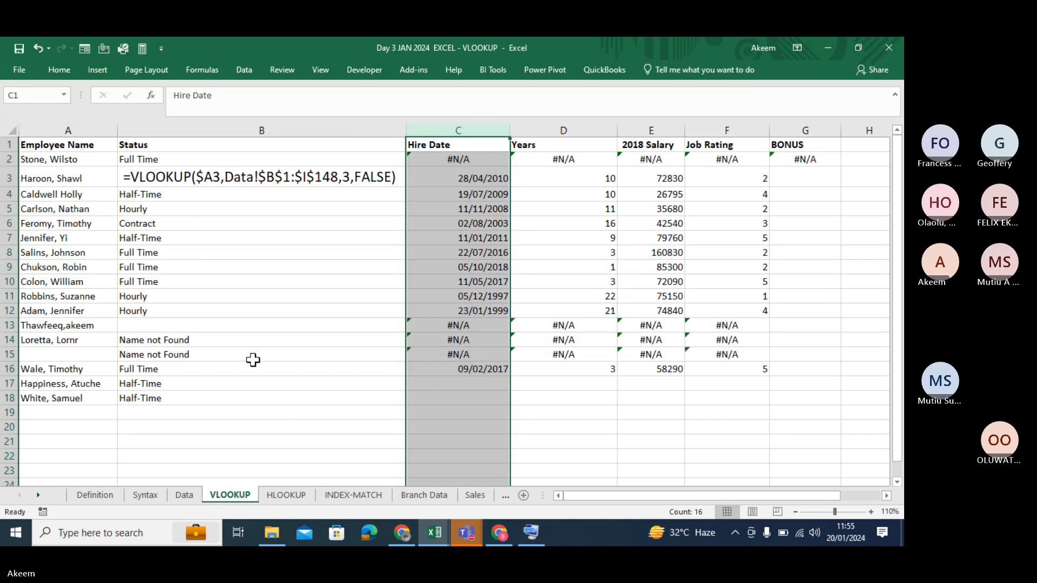
left_click(72, 125)
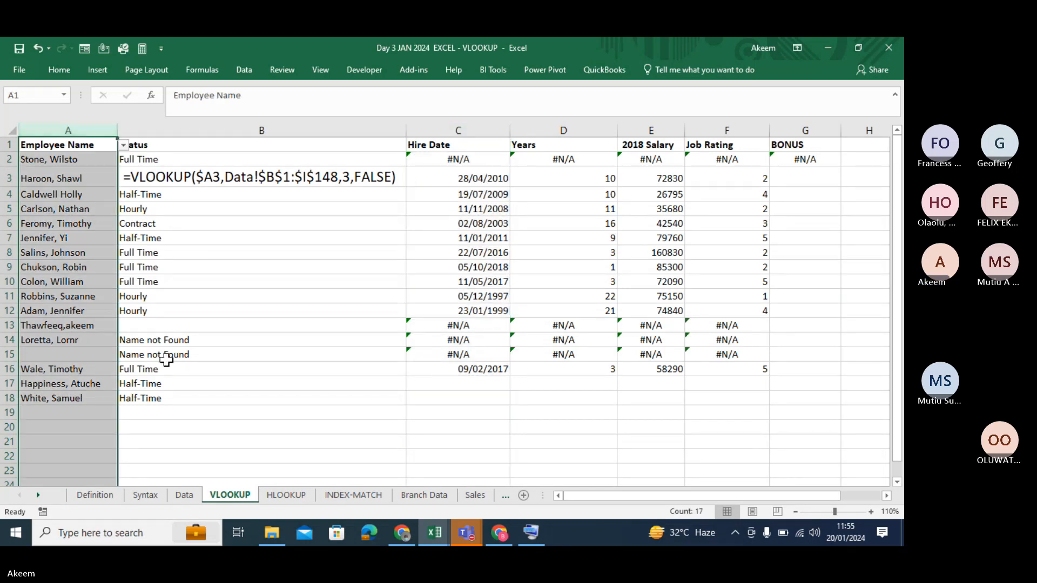
Step: Examine the STAFF ID, Employee Name, Department and Status columns on the Data sheet as lookup columns
left_click(185, 496)
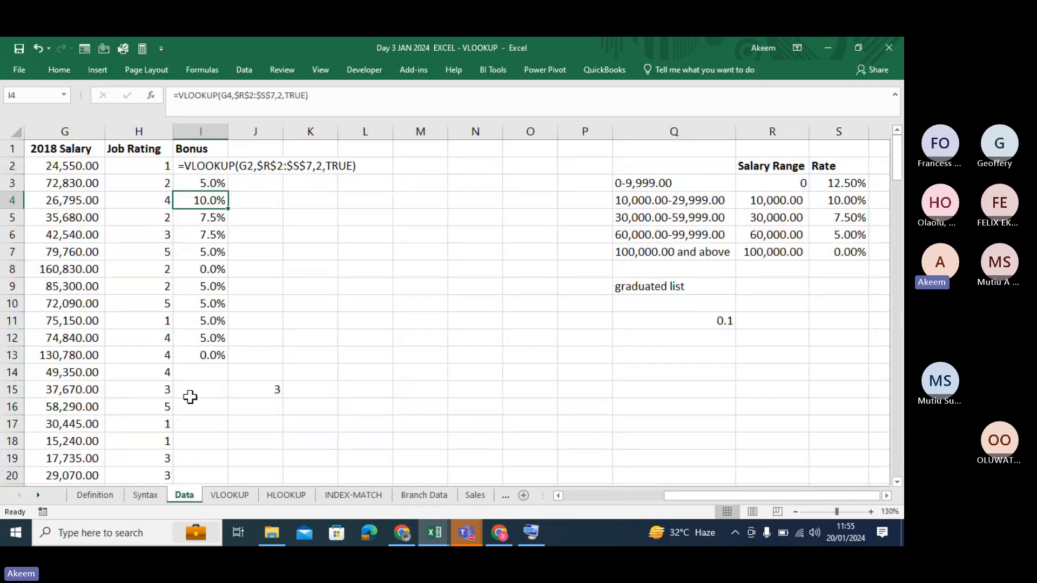
left_click(252, 324)
key("Home")
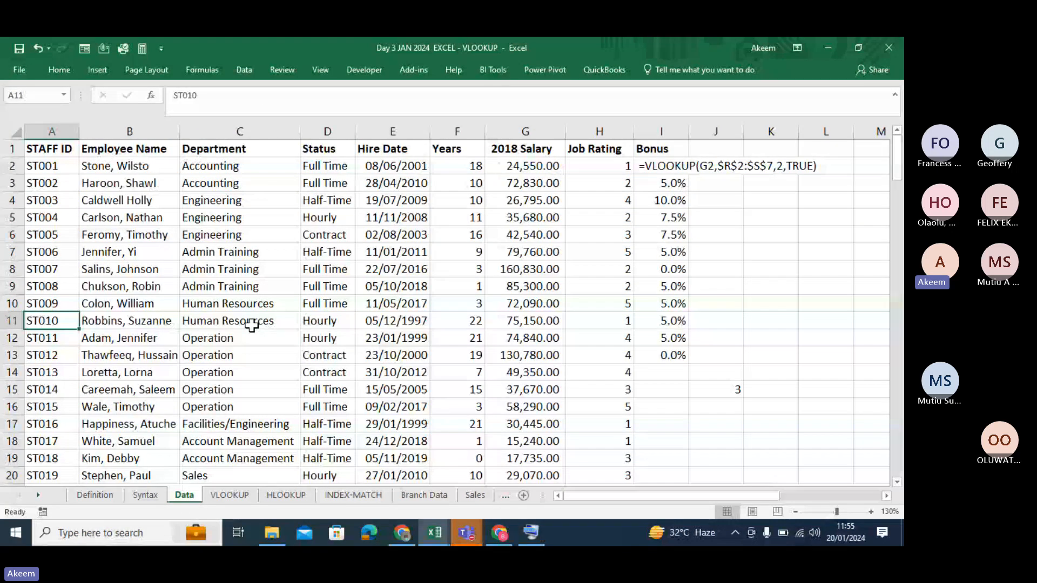
left_click(146, 131)
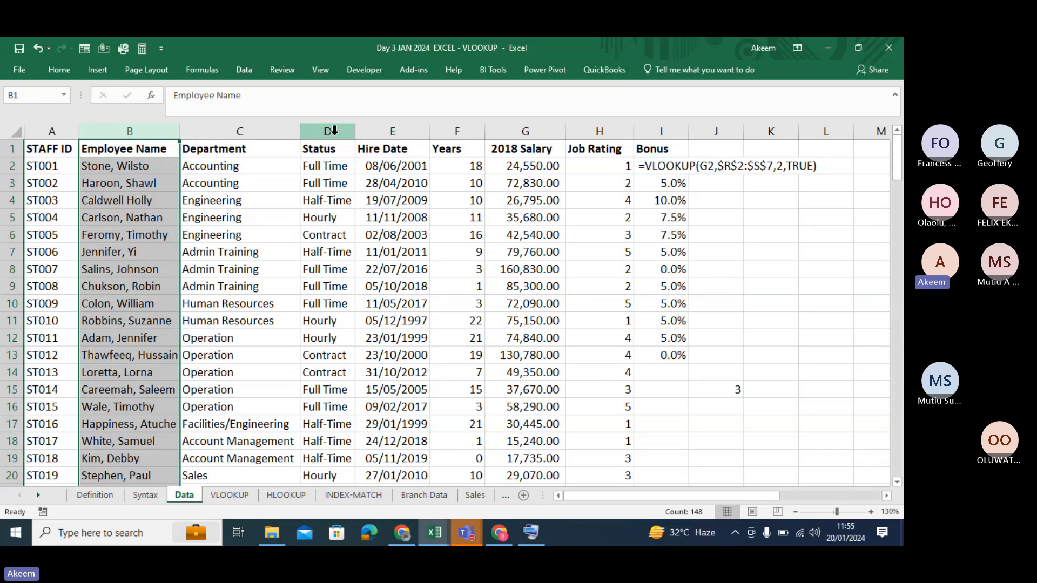
double_click(322, 183)
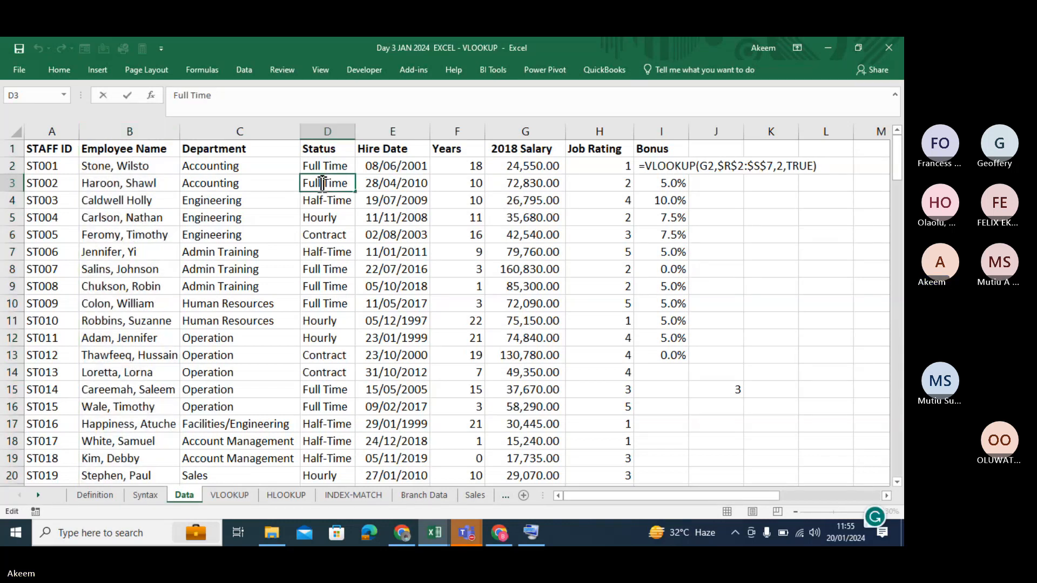
left_click(173, 217)
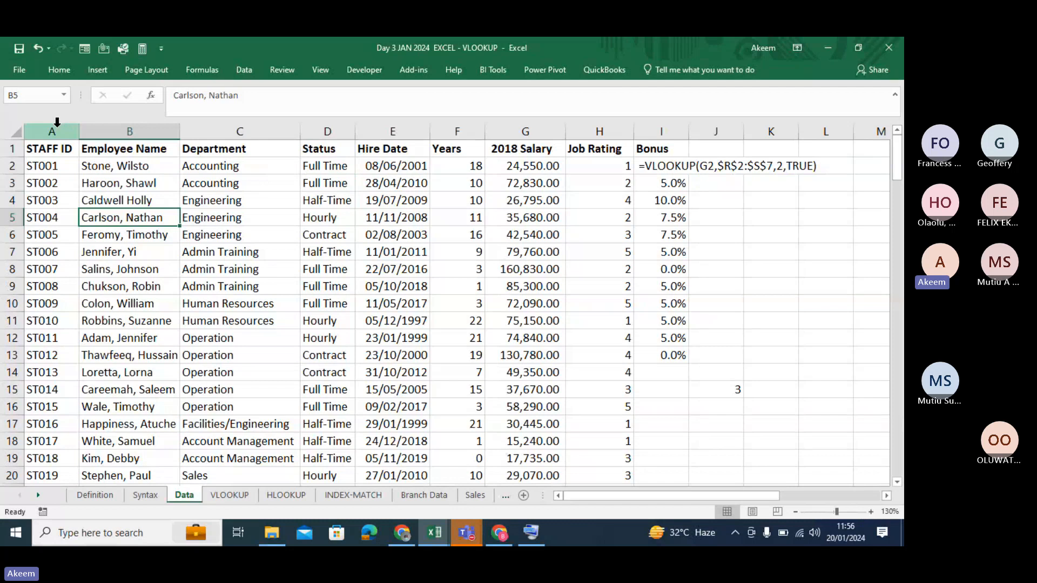
left_click_drag(57, 122, 111, 130)
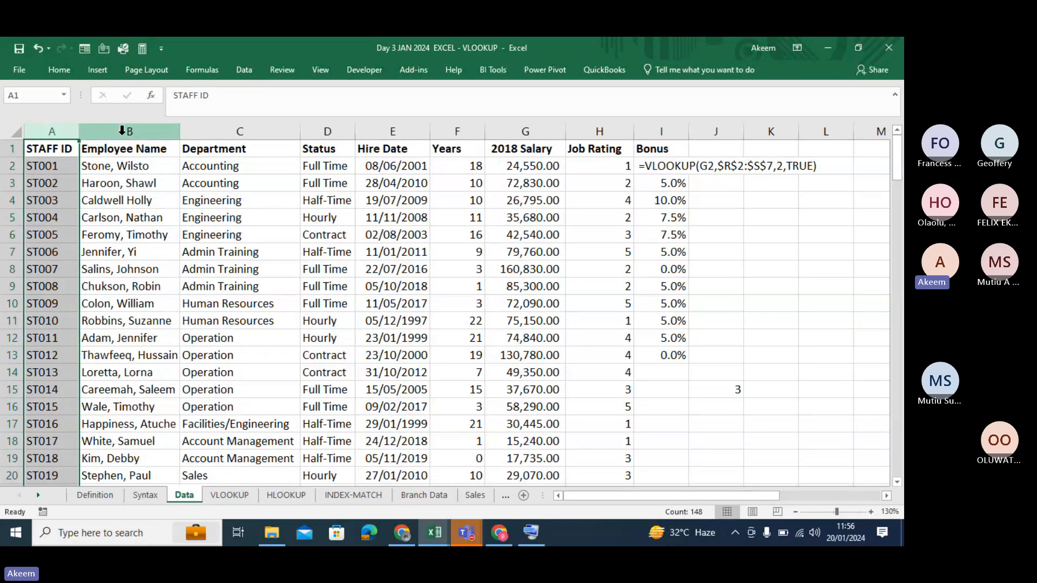
left_click(113, 131)
left_click(247, 132)
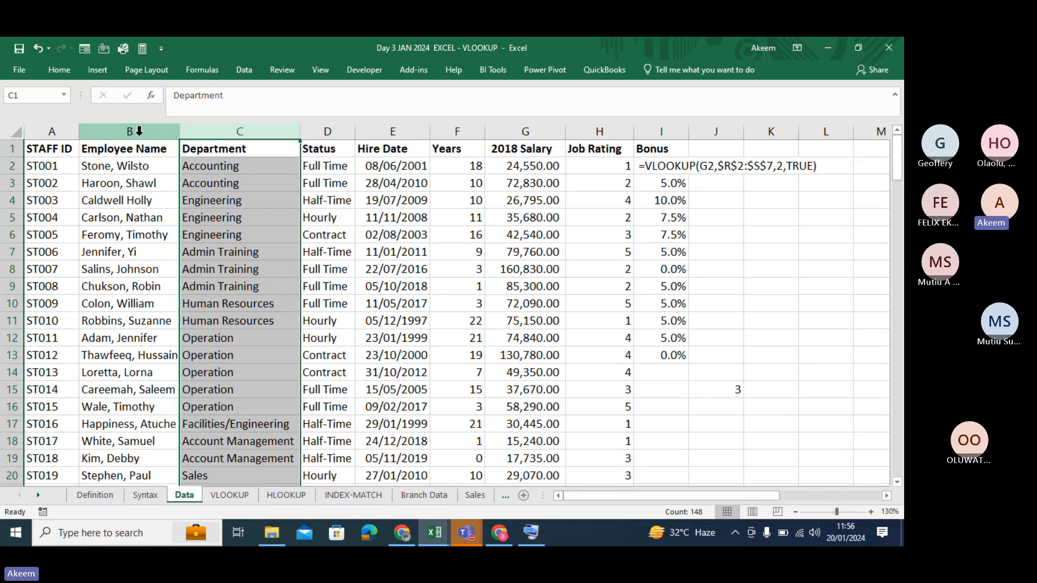
Step: Look over the INDEX-MATCH sheet's Student ID, Student Name, index and match rows, ending on cell C6
left_click(373, 495)
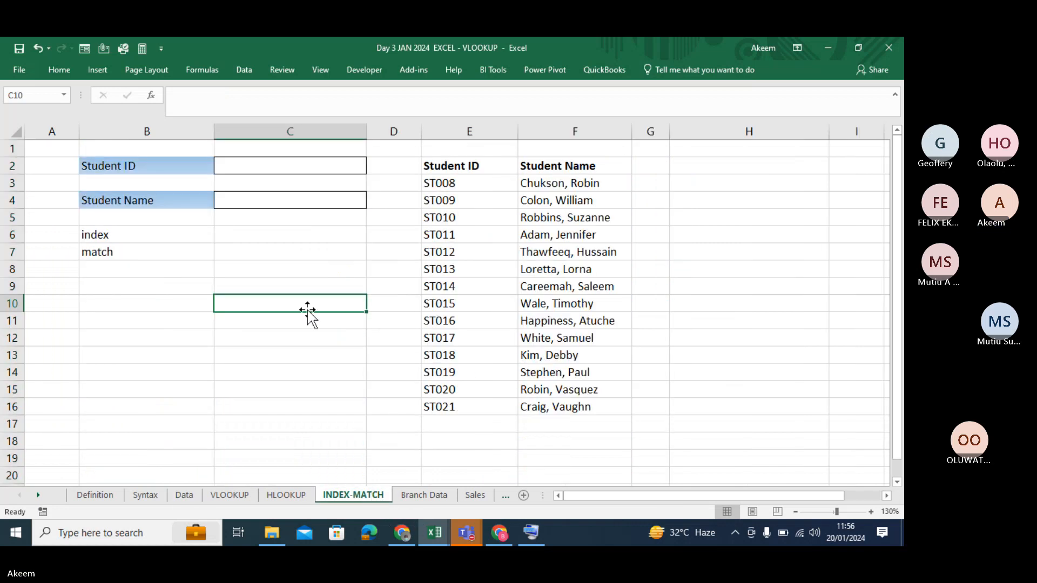
left_click(295, 255)
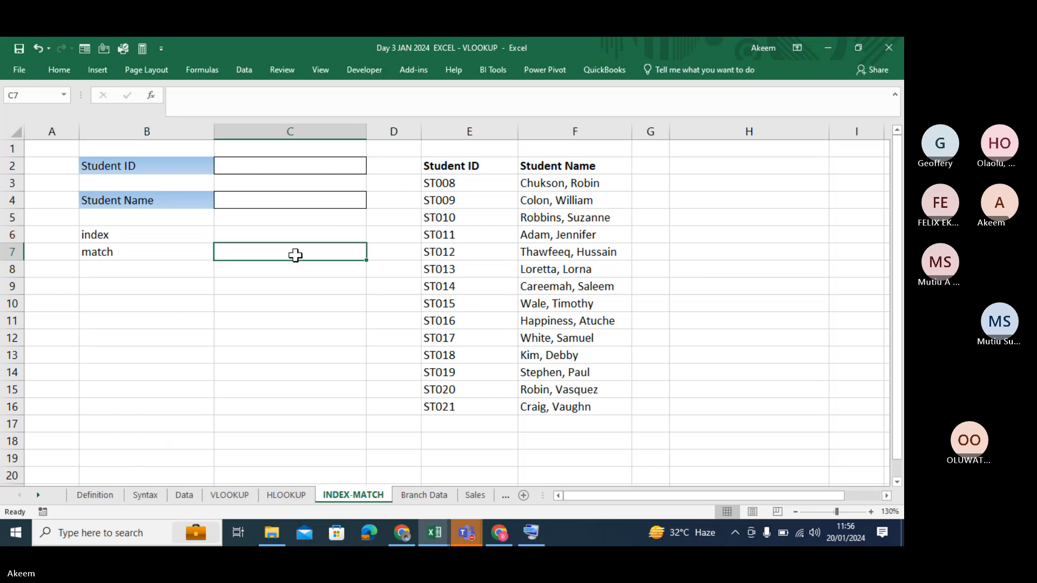
key("Up")
key("Up")
key("Up")
key("Up")
key("Up")
key("Up")
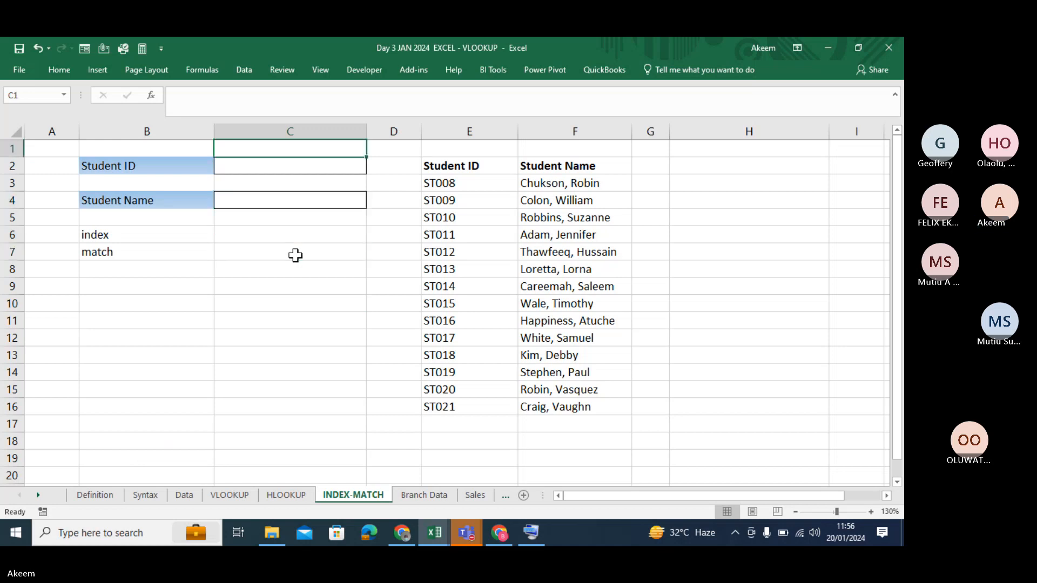
key("Down")
key("Down")
key("Down")
key("Down")
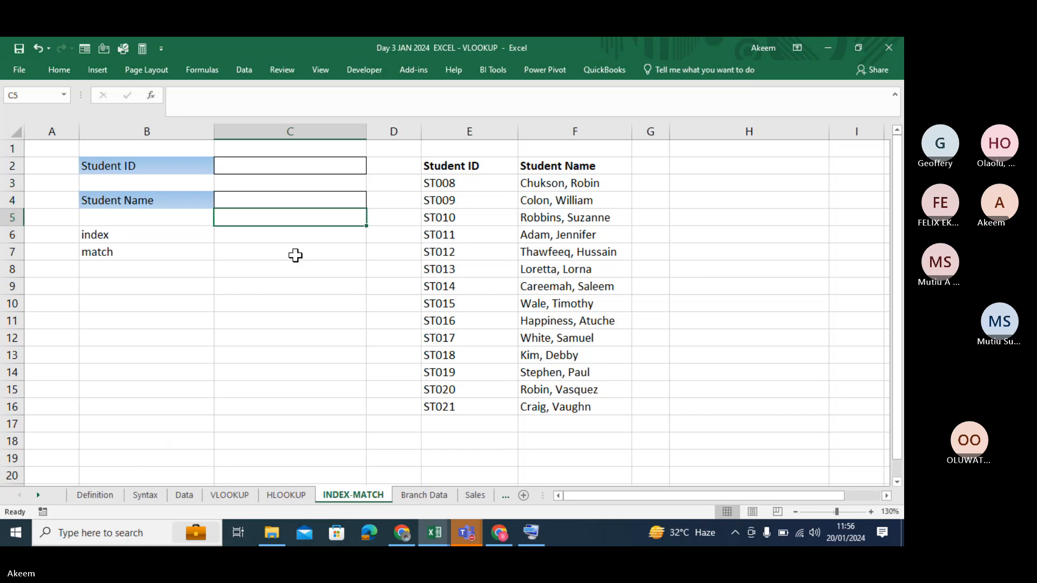
key("Down")
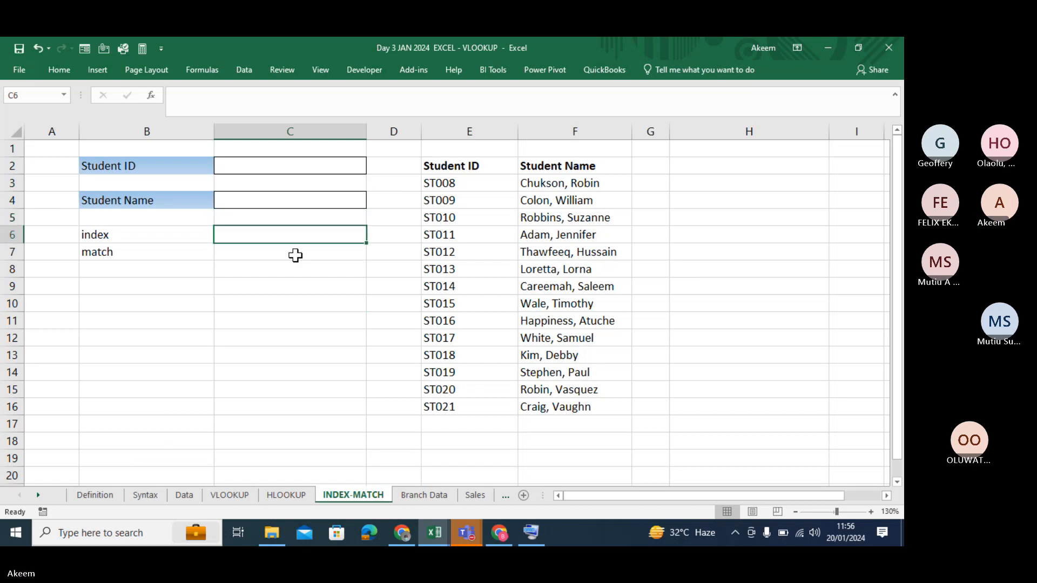
Step: Switch to the Microsoft Teams meeting, admit the guest waiting in the lobby, and check the meeting chat before returning to Excel
left_click(475, 533)
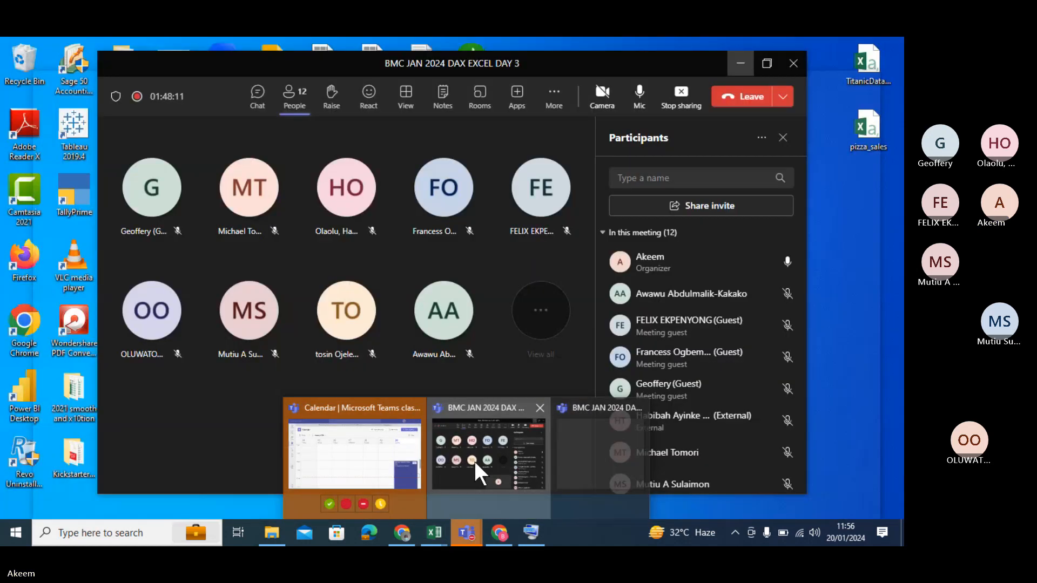
left_click(474, 461)
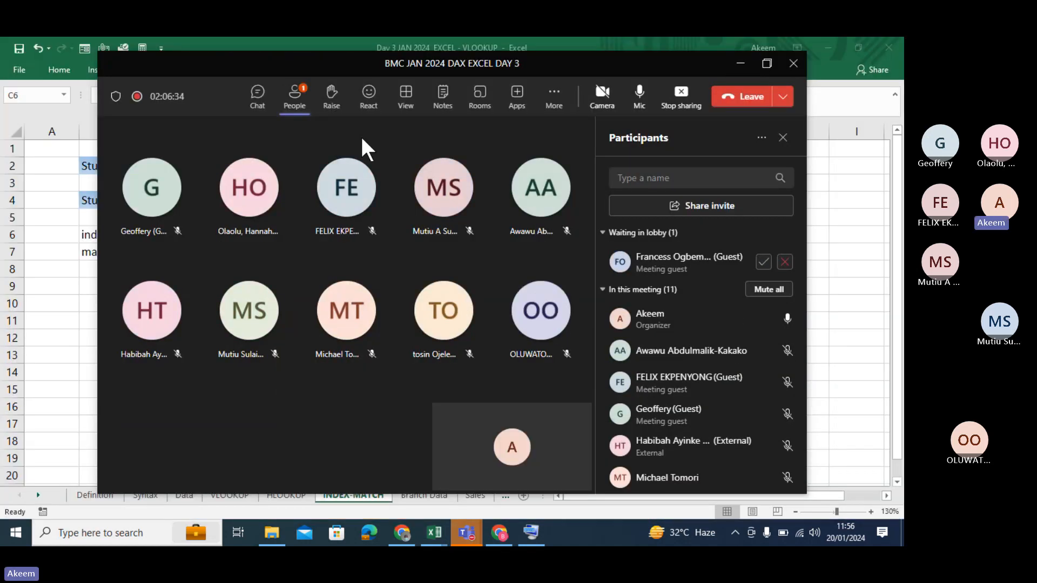
left_click(301, 103)
left_click(521, 189)
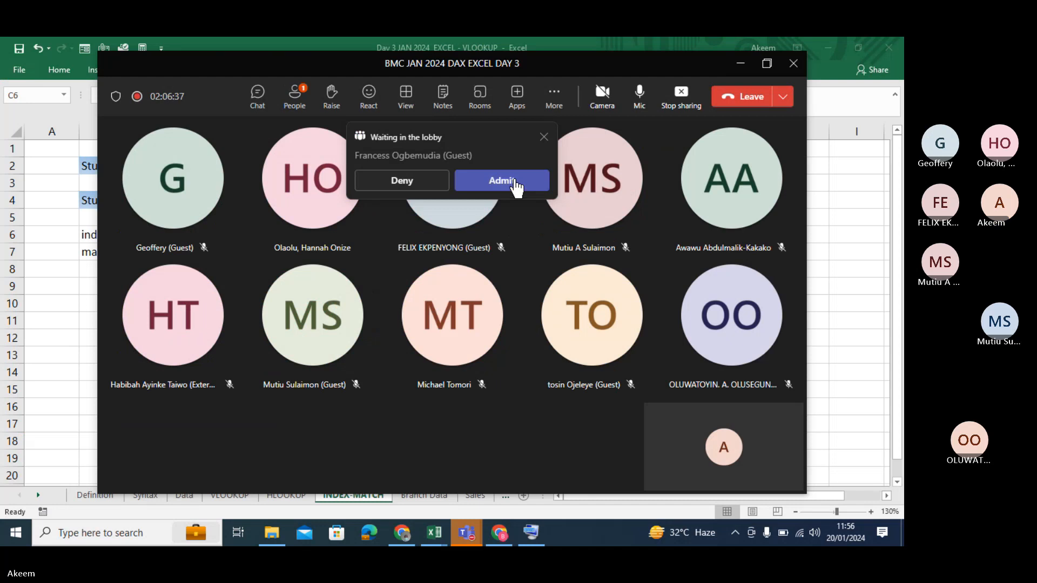
left_click(258, 97)
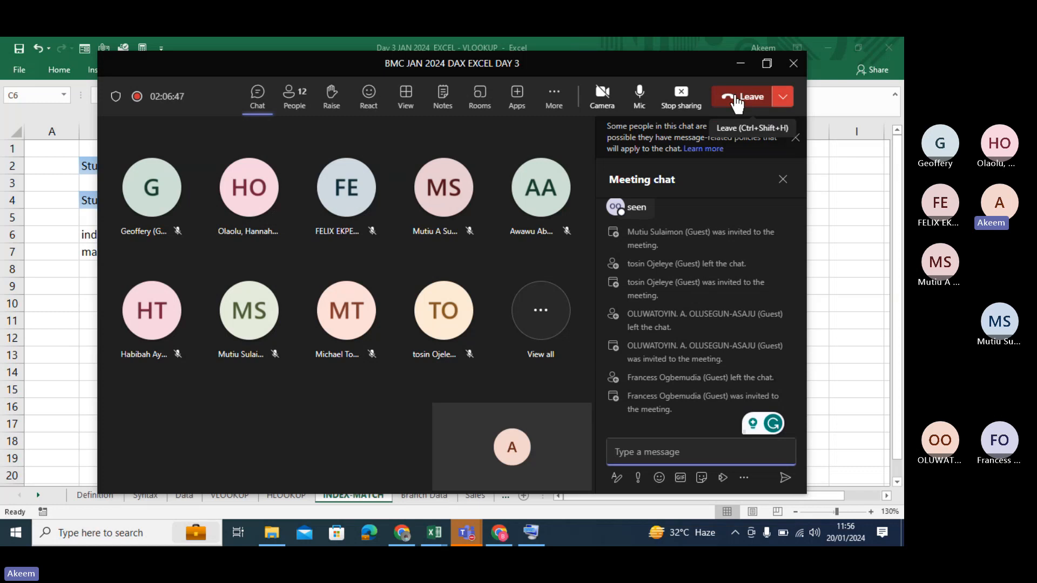
left_click(741, 65)
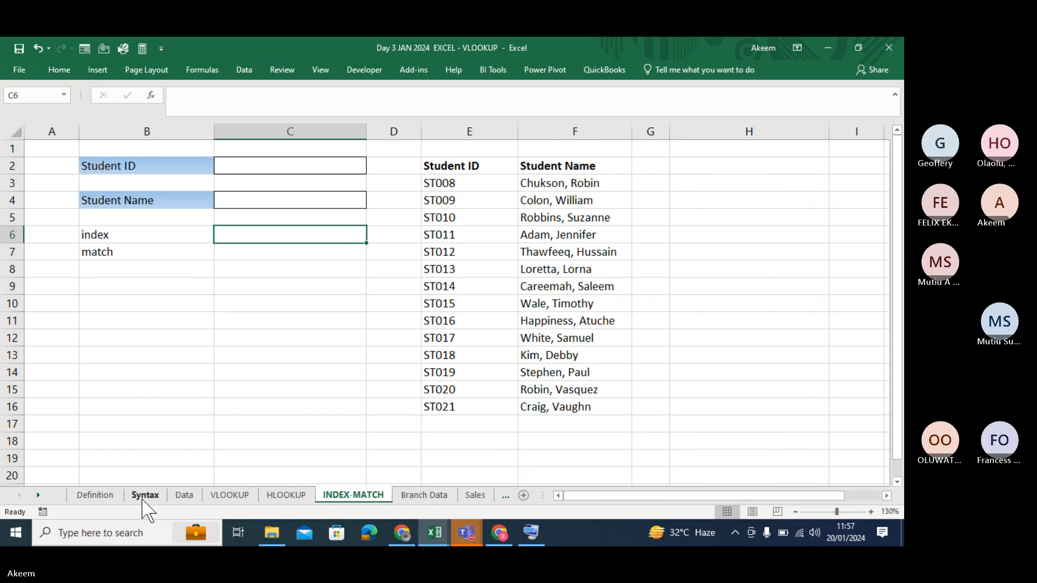
Step: Compare the Data sheet's Employee Name column with the INDEX-MATCH sheet, highlighting the index and match labels in B6:B7
left_click(178, 497)
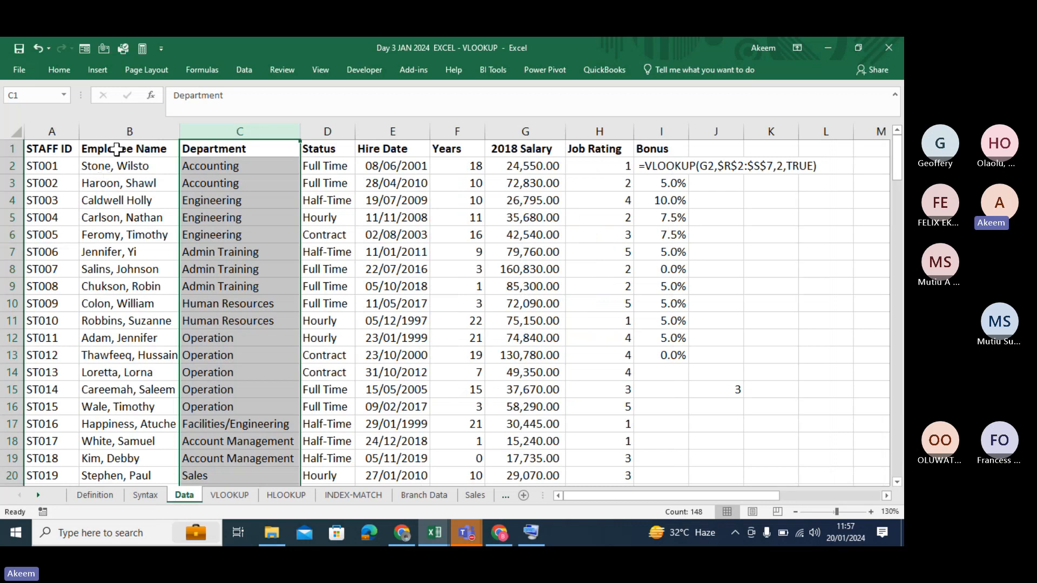
left_click(126, 130)
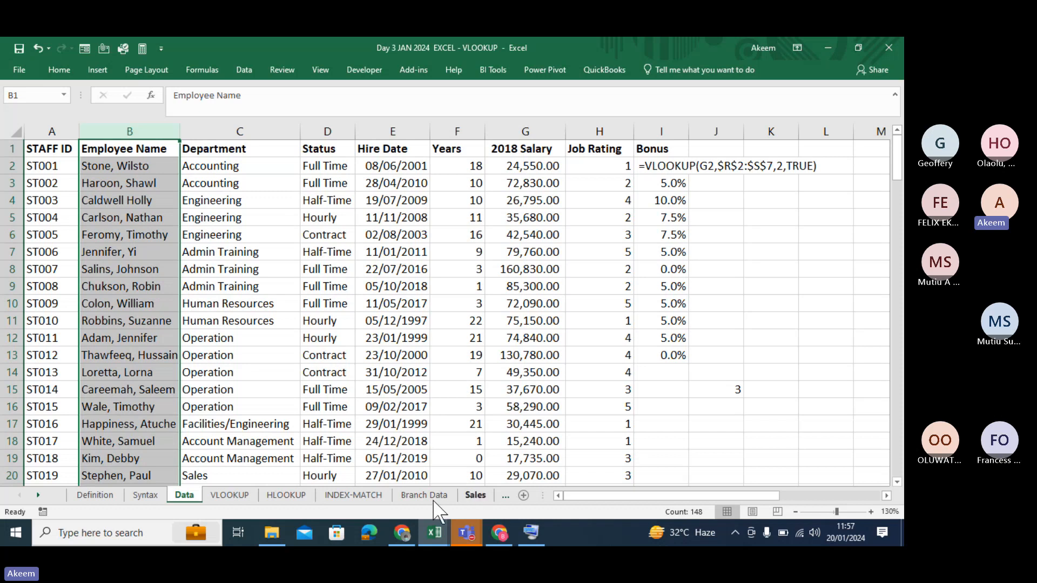
left_click(354, 495)
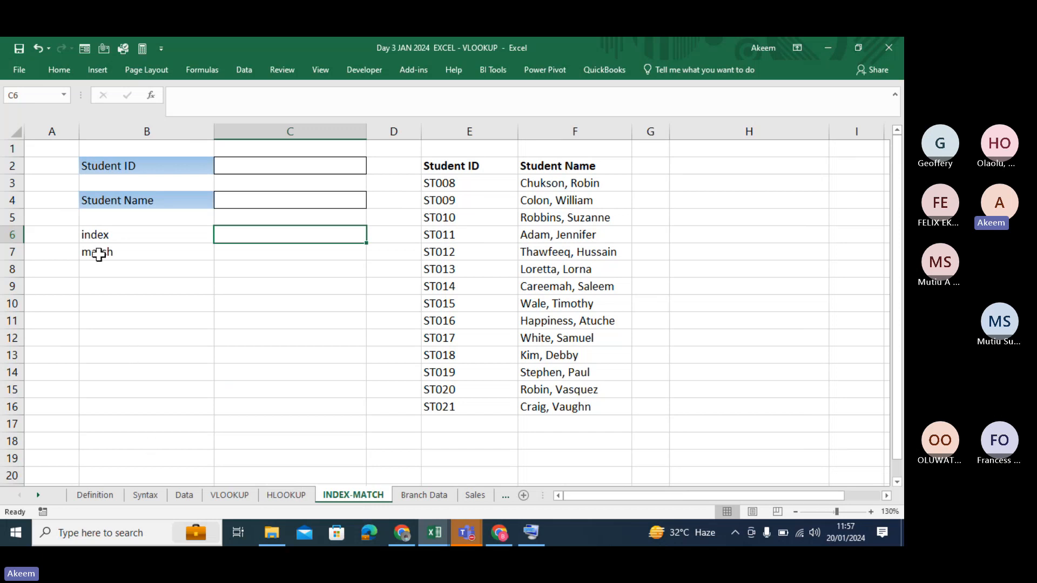
left_click_drag(105, 239, 111, 247)
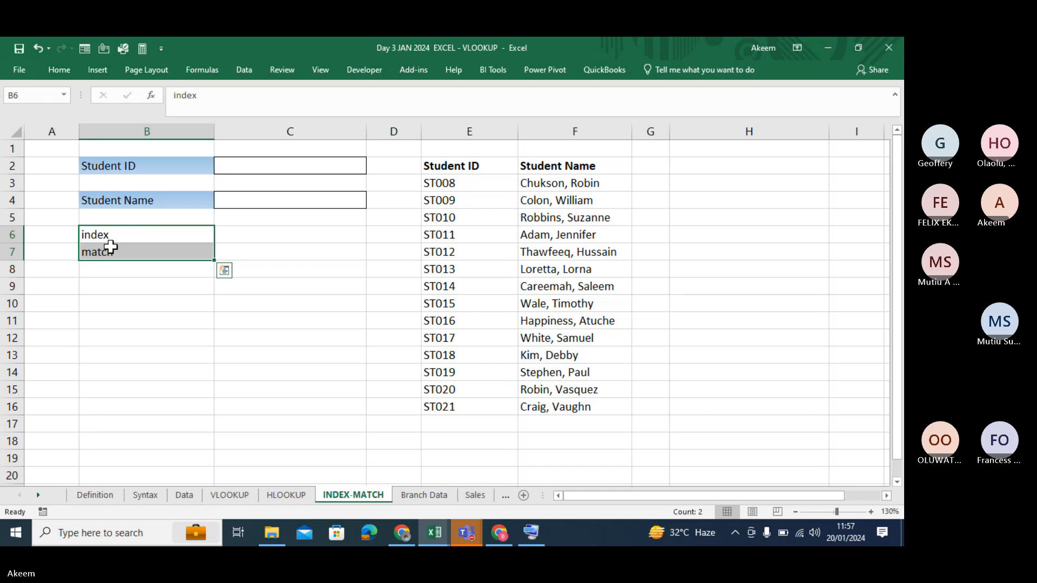
left_click(273, 235)
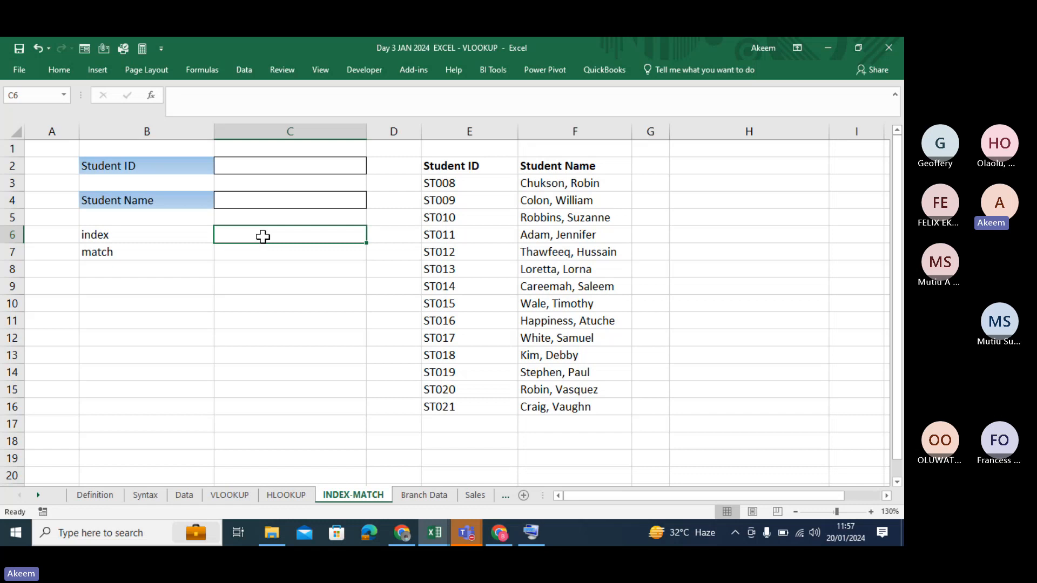
Step: Copy the Data sheet's Department cells C1:C15 to G2 on the INDEX-MATCH sheet and widen column G
left_click(185, 496)
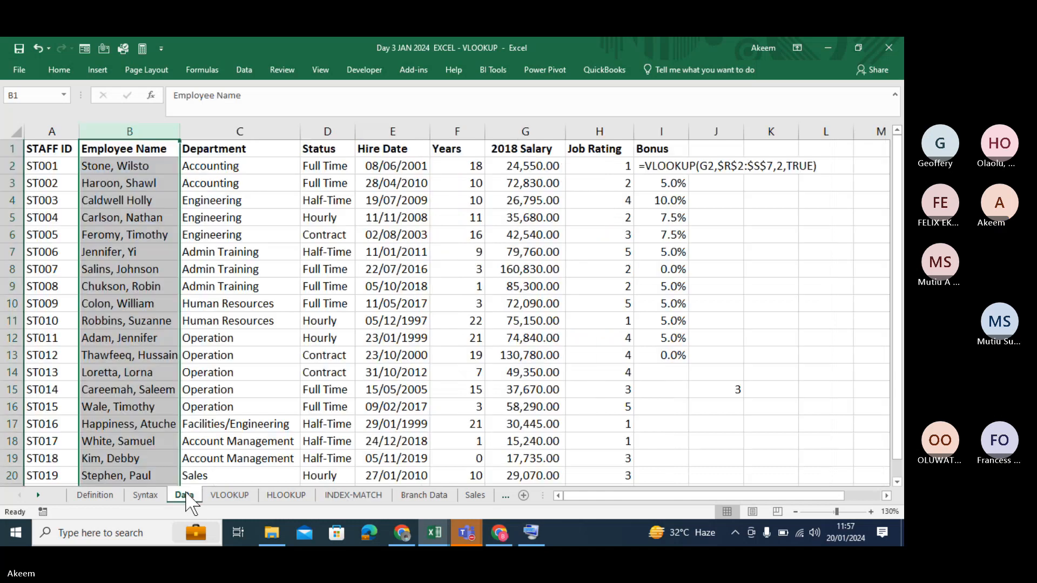
left_click(519, 151)
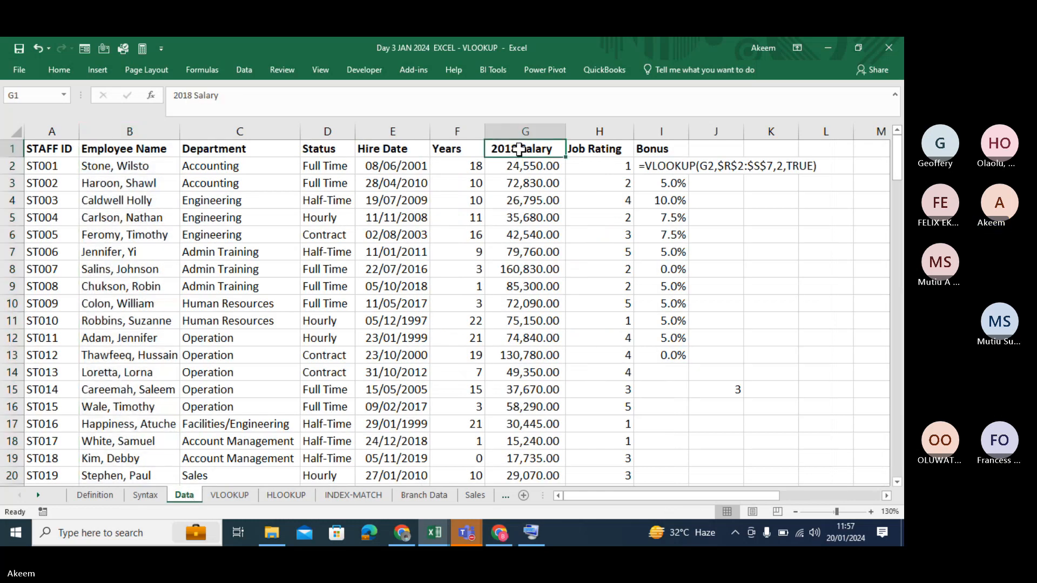
left_click_drag(238, 155, 244, 388)
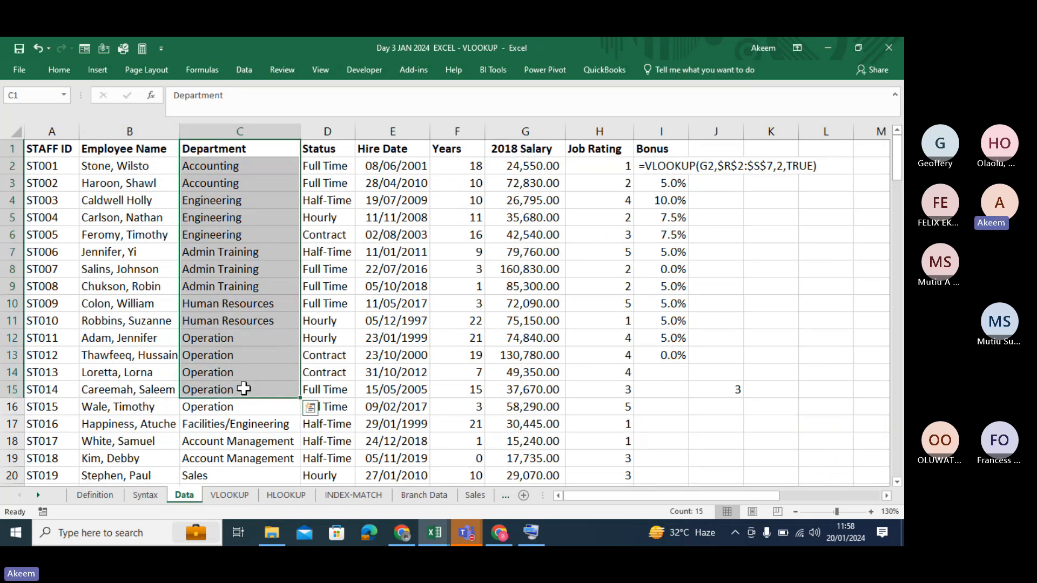
key("ctrl+c")
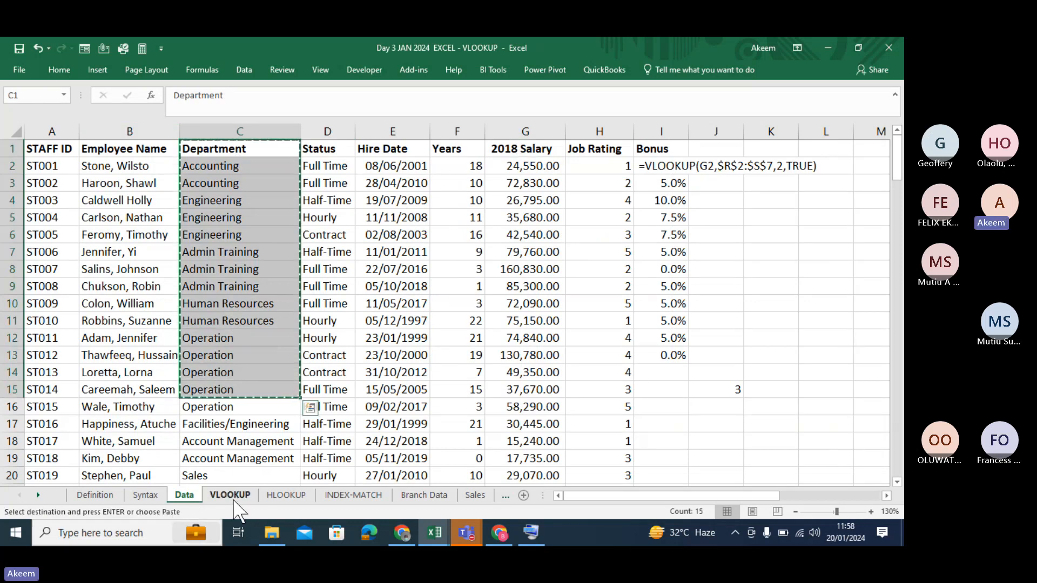
left_click(338, 495)
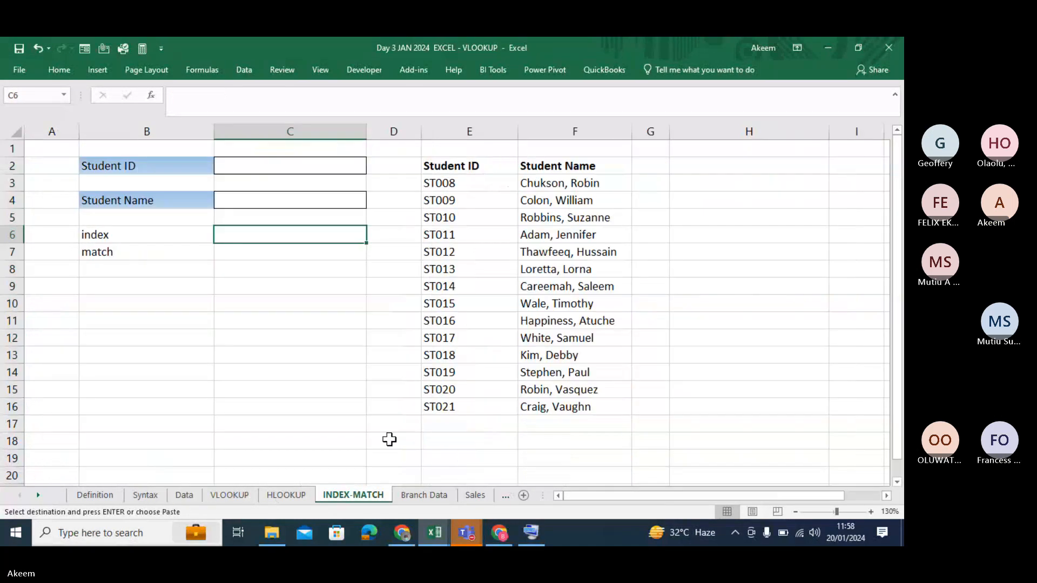
left_click(654, 165)
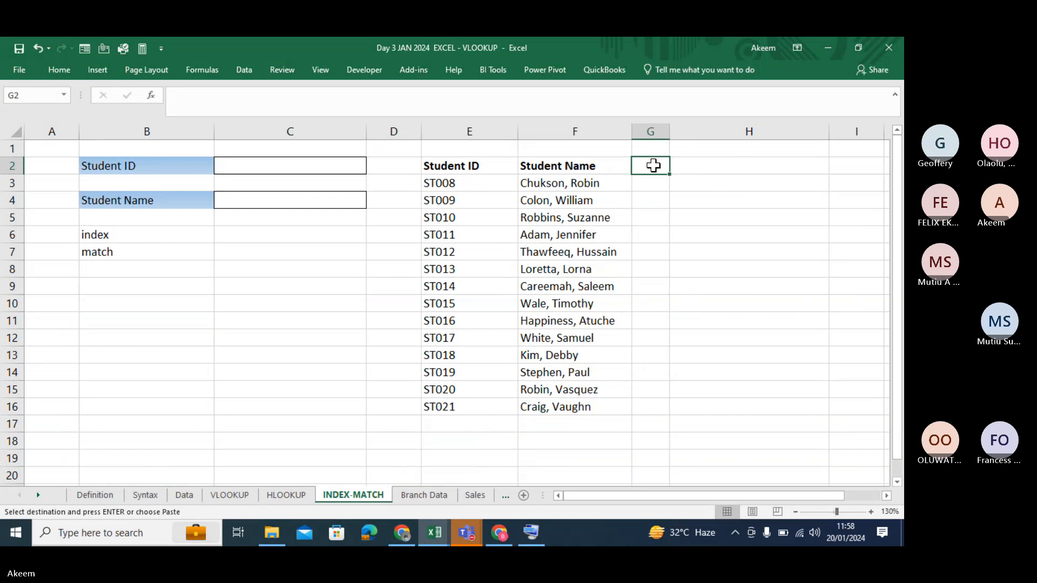
key("ctrl+v")
left_click_drag(670, 131, 709, 125)
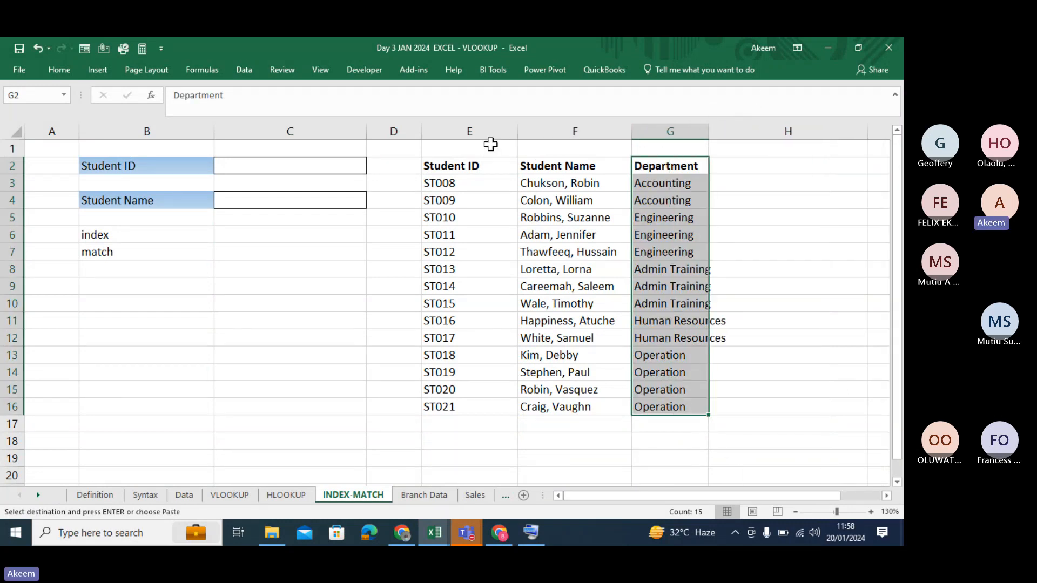
mouse_move(481, 146)
left_mouse_down()
mouse_move(631, 132)
mouse_move(479, 146)
left_mouse_up()
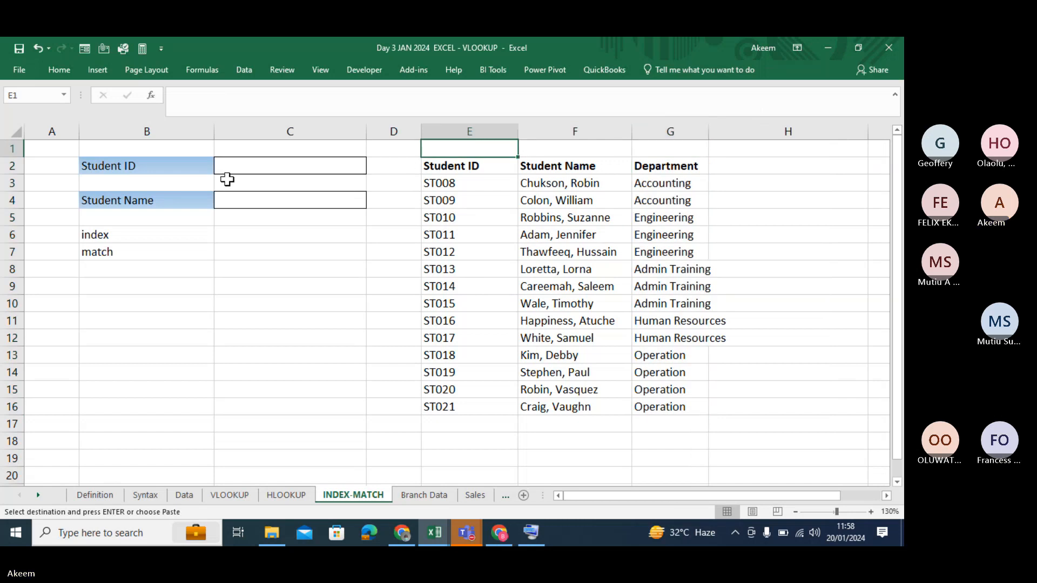
Step: Start an INDEX formula in C6 beside the index label, using E2:G16 as the array
left_click(257, 241)
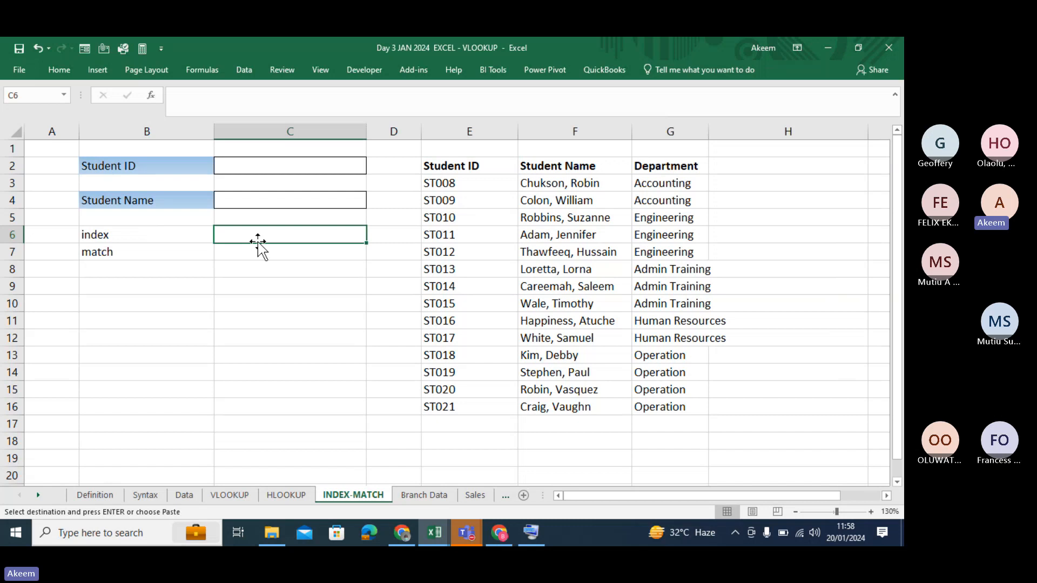
type("=")
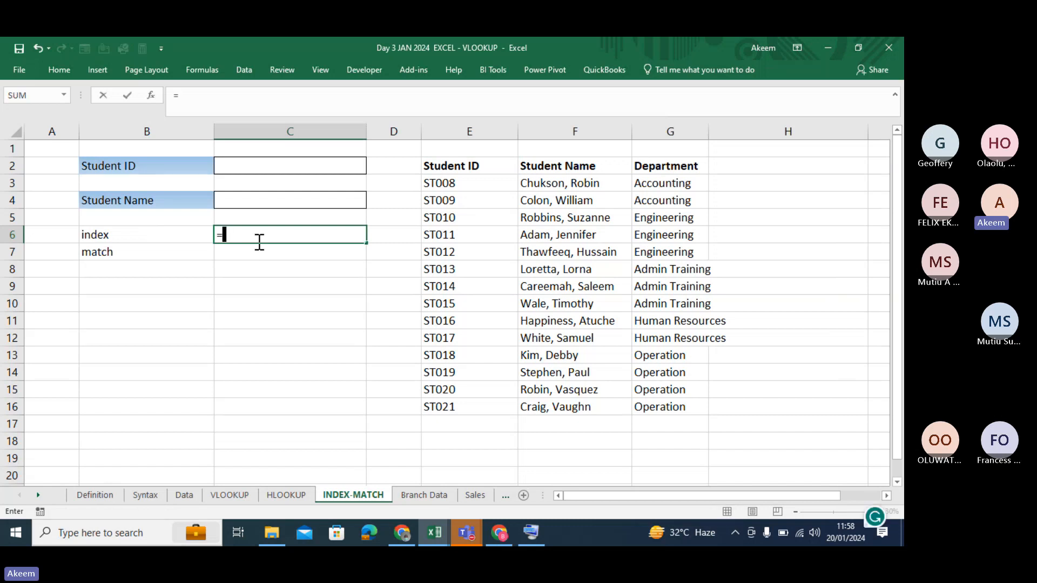
type("index")
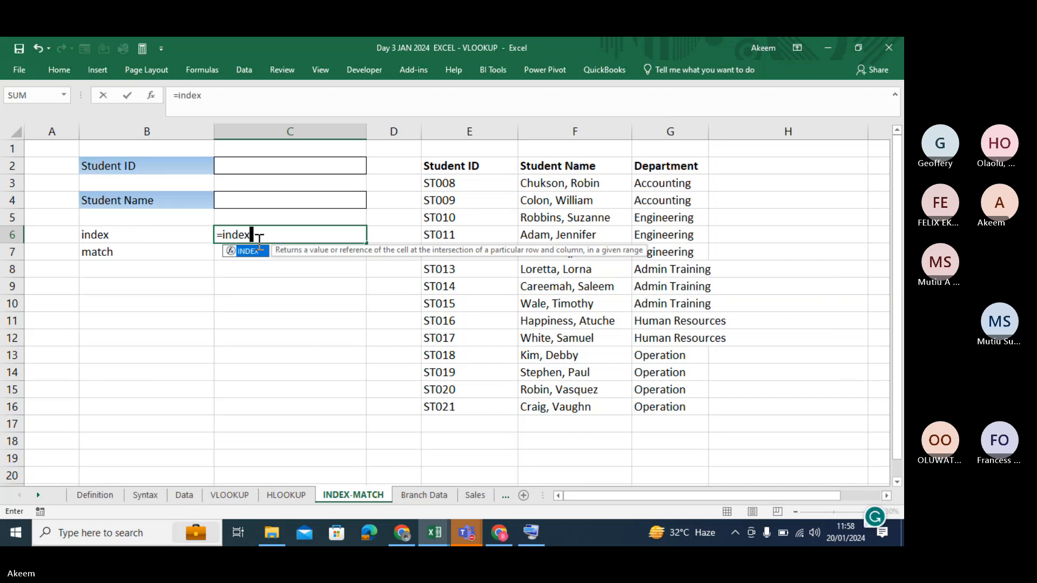
key("Tab")
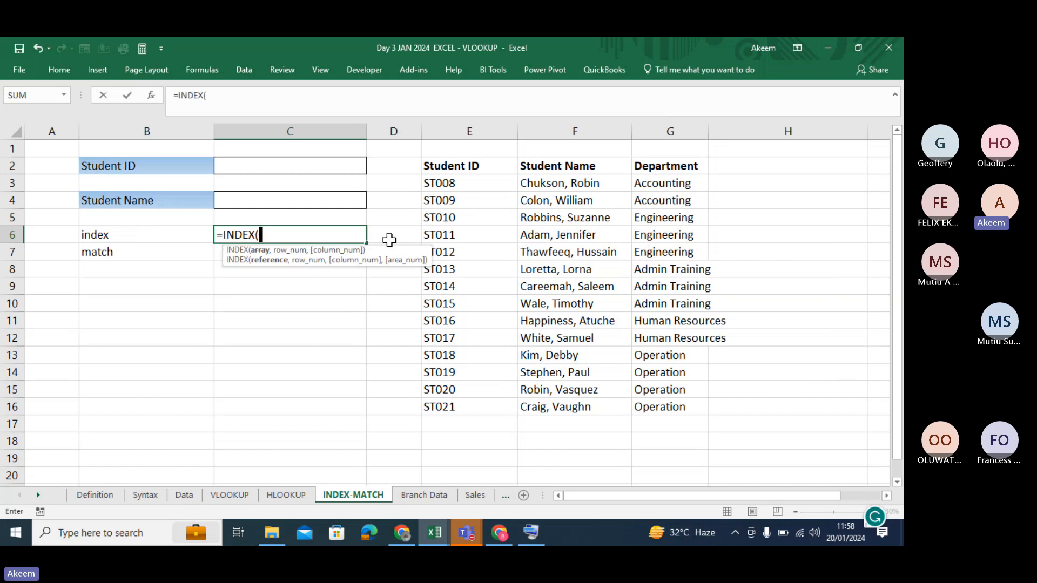
left_click(458, 164)
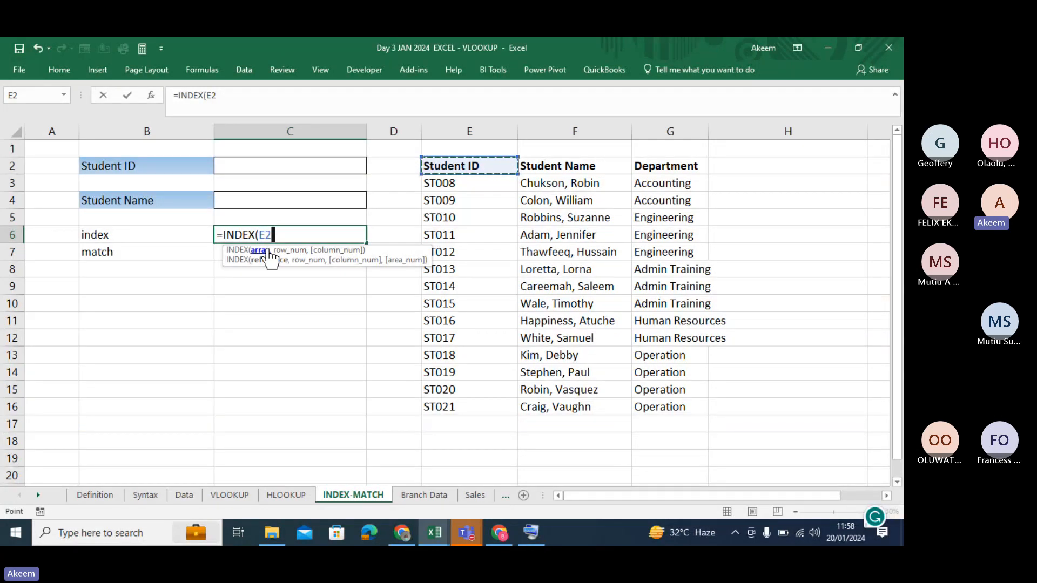
key("ctrl+shift+Right")
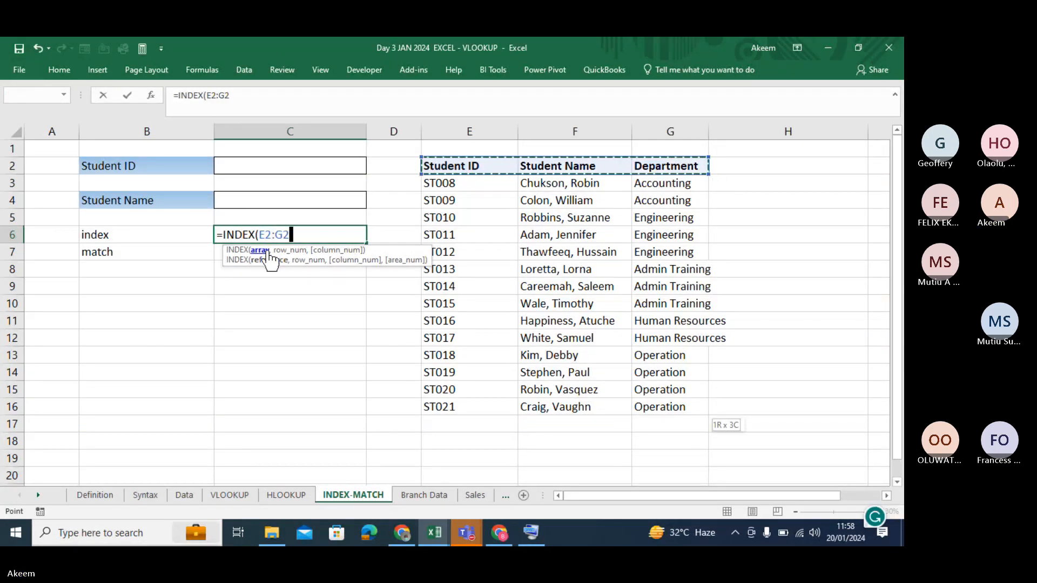
key("ctrl+shift+Down")
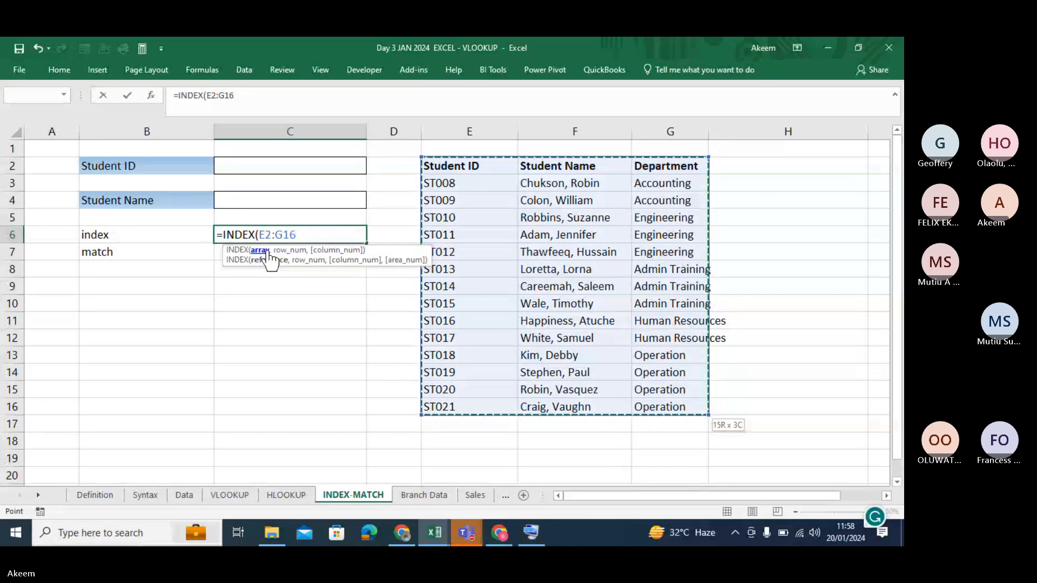
Step: Complete C6's INDEX formula with row number 5 and column number 3
type(",")
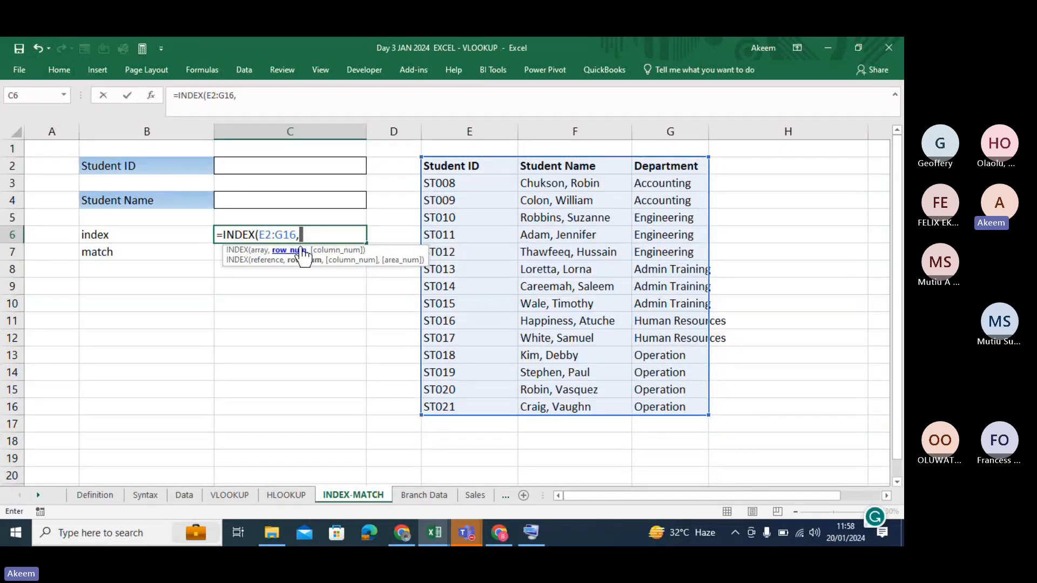
type("53")
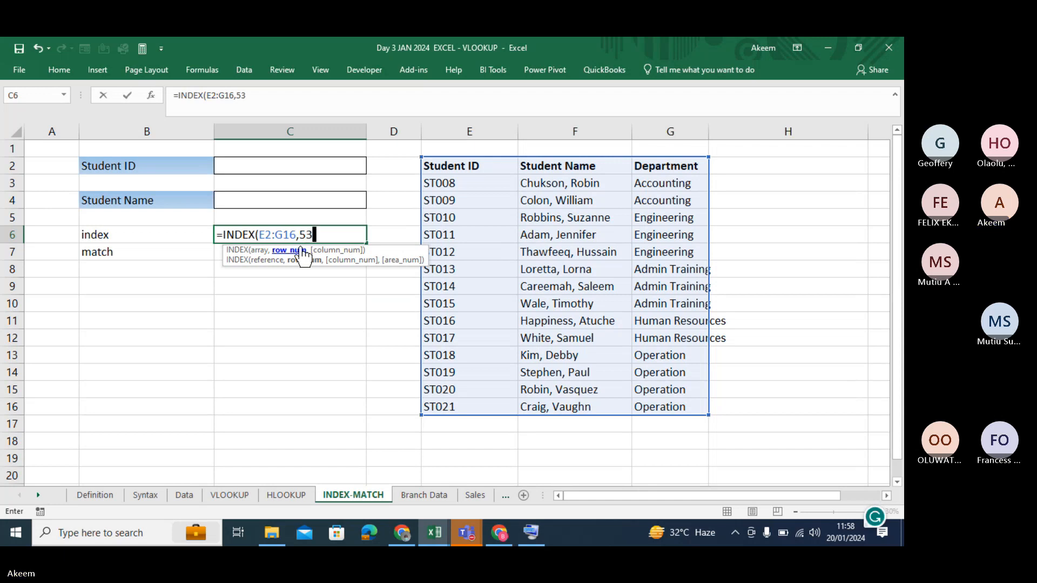
key("BackSpace")
type(",")
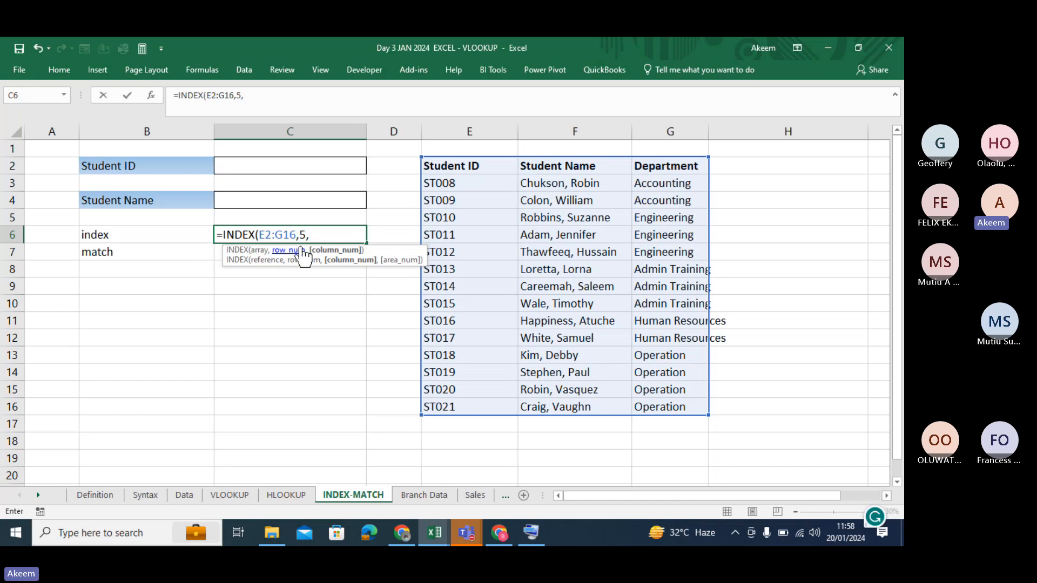
type("3)")
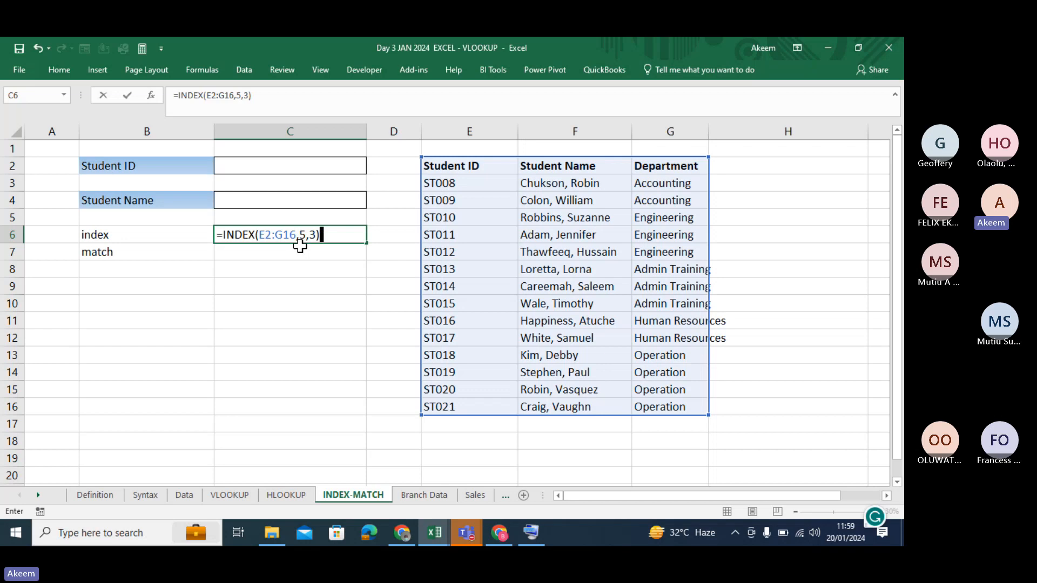
key("Return")
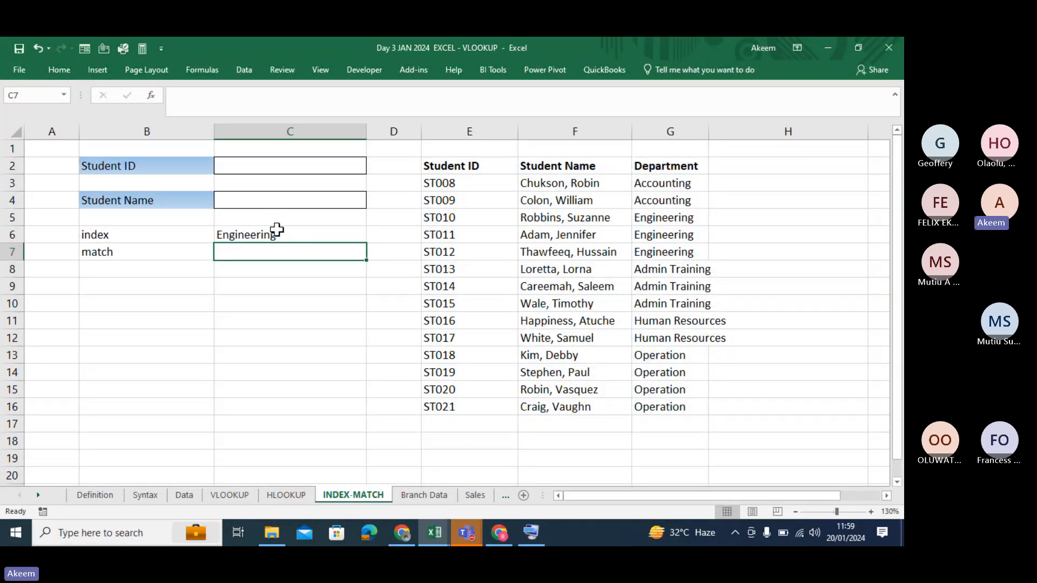
double_click(277, 233)
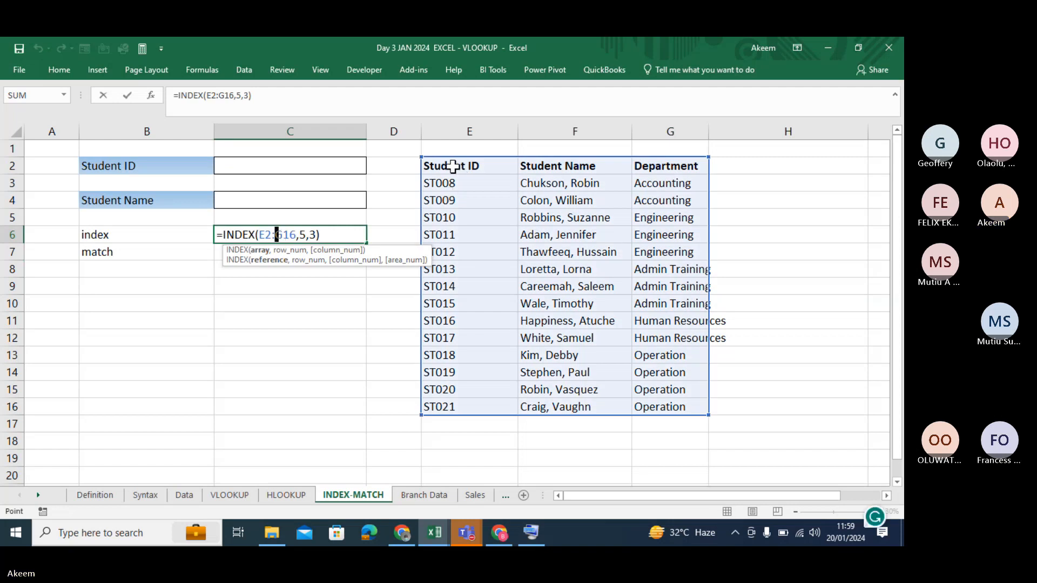
left_click(452, 166)
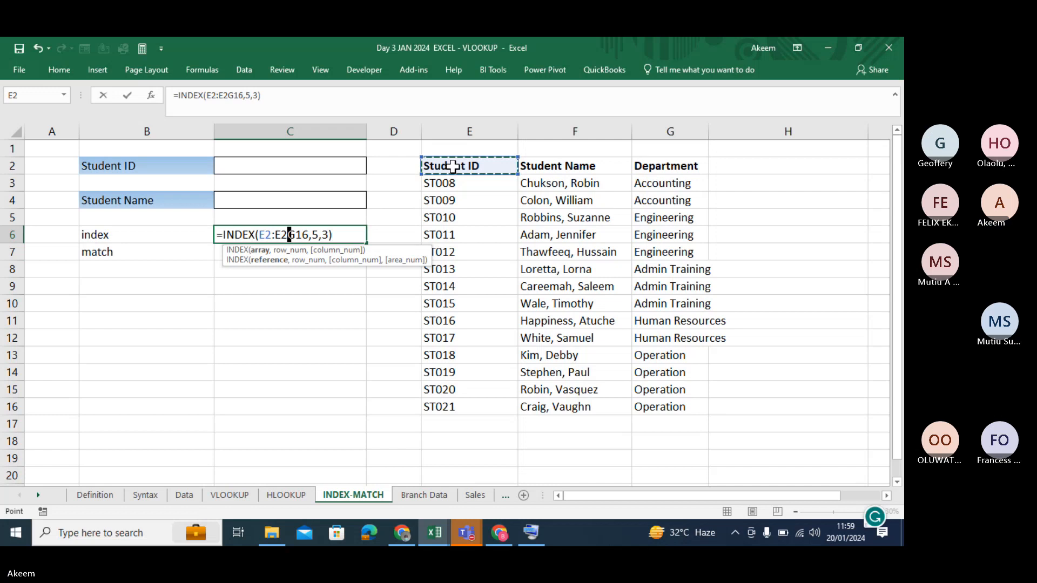
key("ctrl+z")
key("Escape")
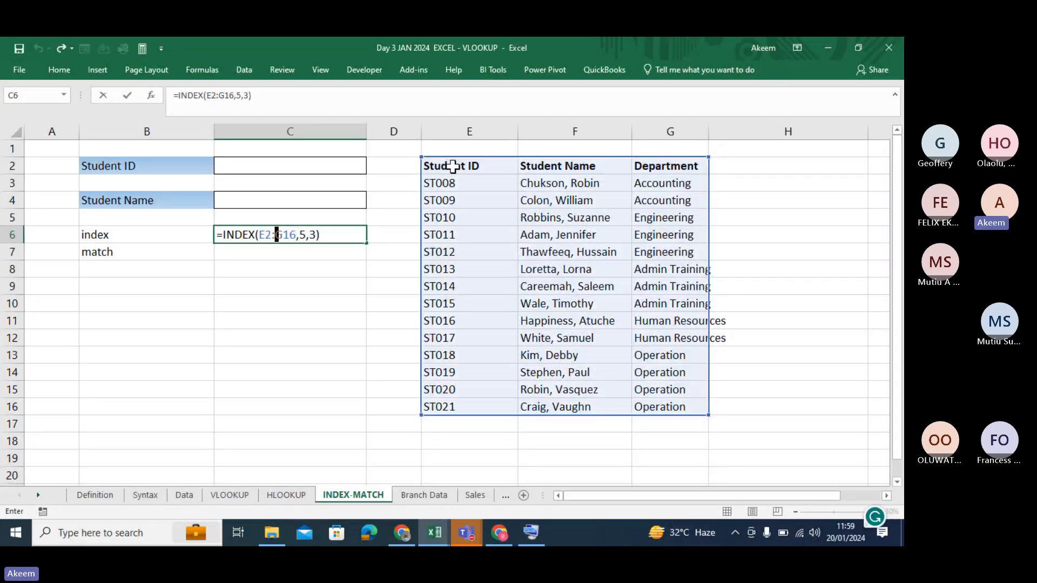
Step: Trace the INDEX position from the Student ID header down to the table's fifth row and across to its third column, cell G6
left_click(452, 166)
key("Down")
key("Down")
key("Down")
key("Down")
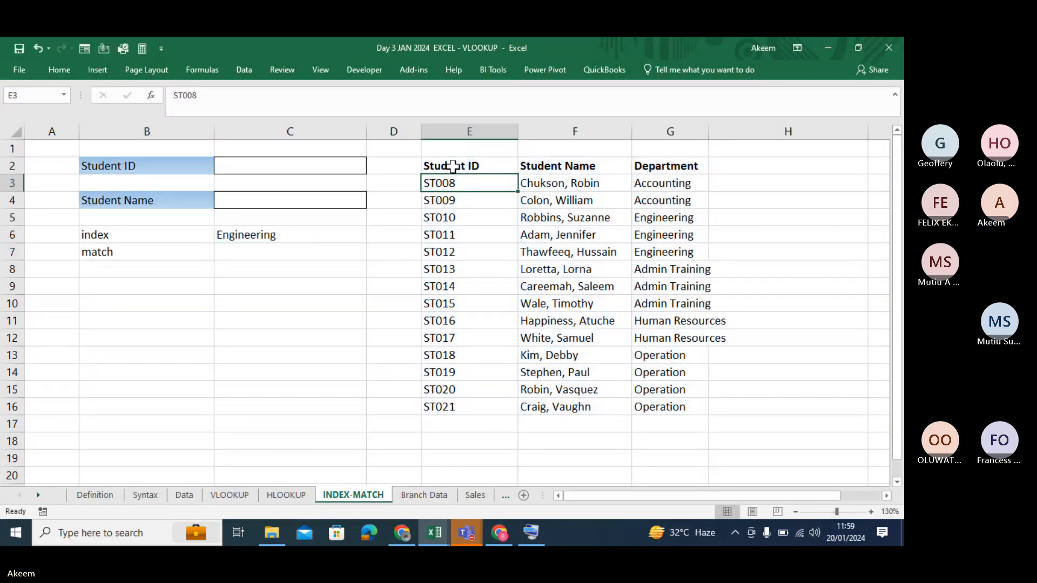
key("Up")
key("Up")
key("Up")
key("Up")
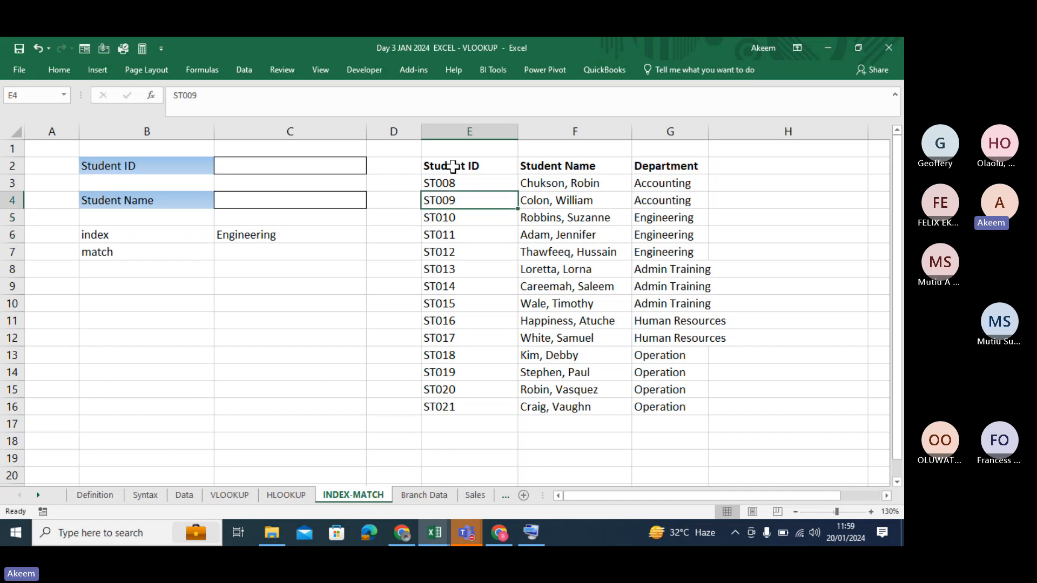
key("Down")
key("Down")
key("Down")
key("Down")
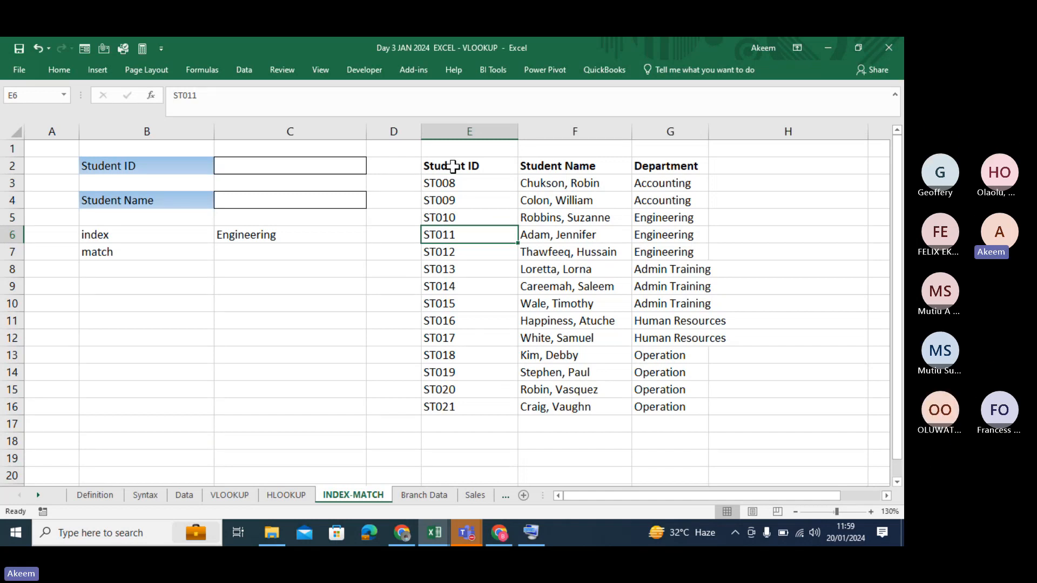
key("Right")
key("Right")
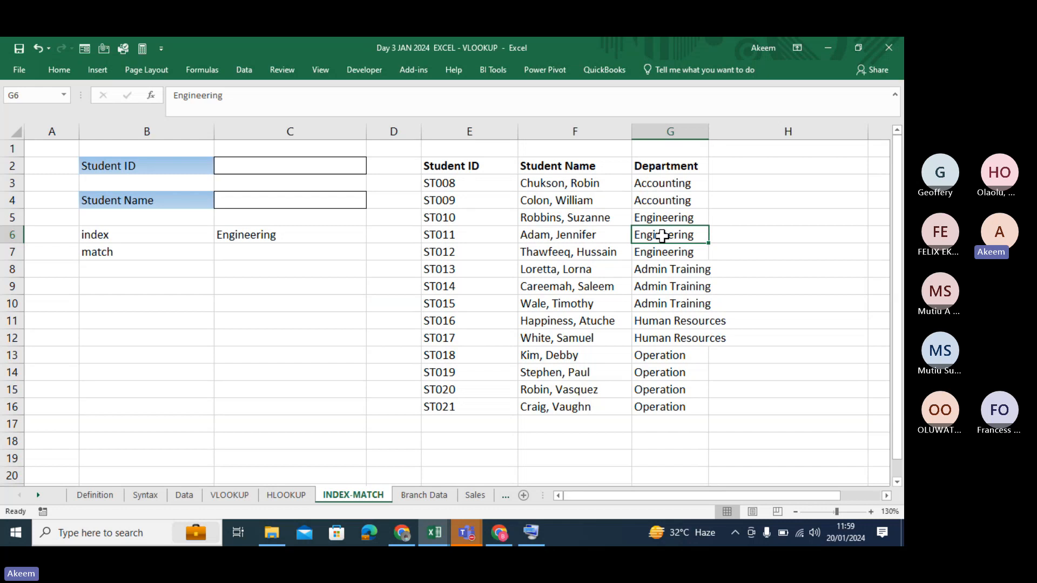
Step: Switch to the Microsoft Teams meeting, admit everyone waiting in the lobby, and return to Excel
left_click(846, 441)
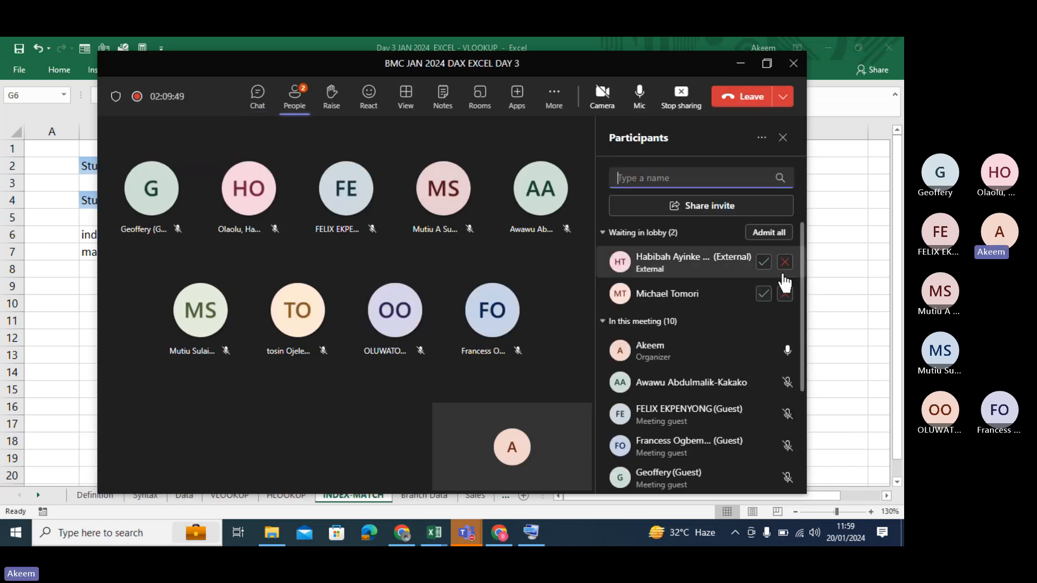
left_click(769, 232)
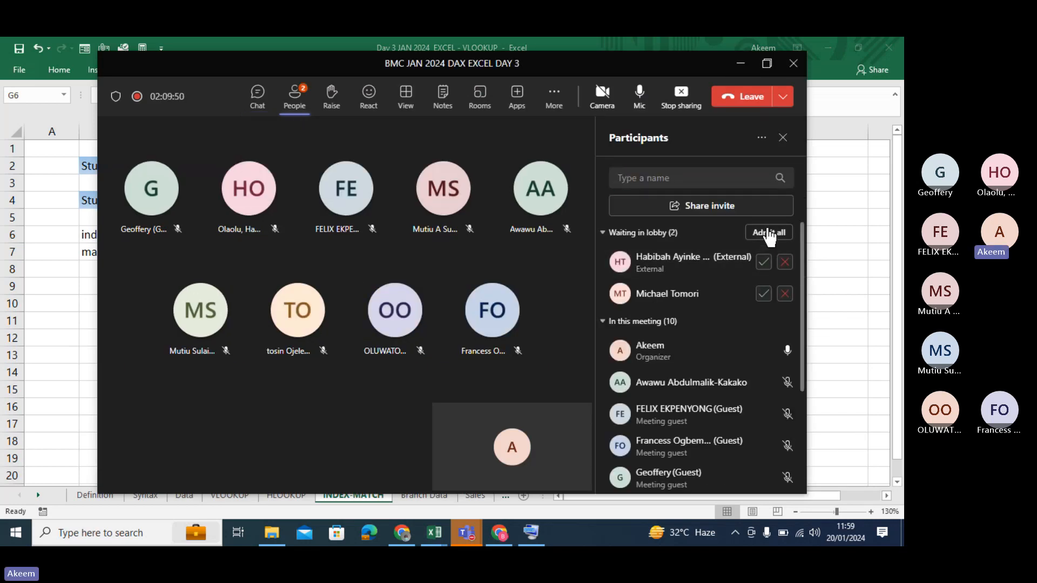
left_click(746, 65)
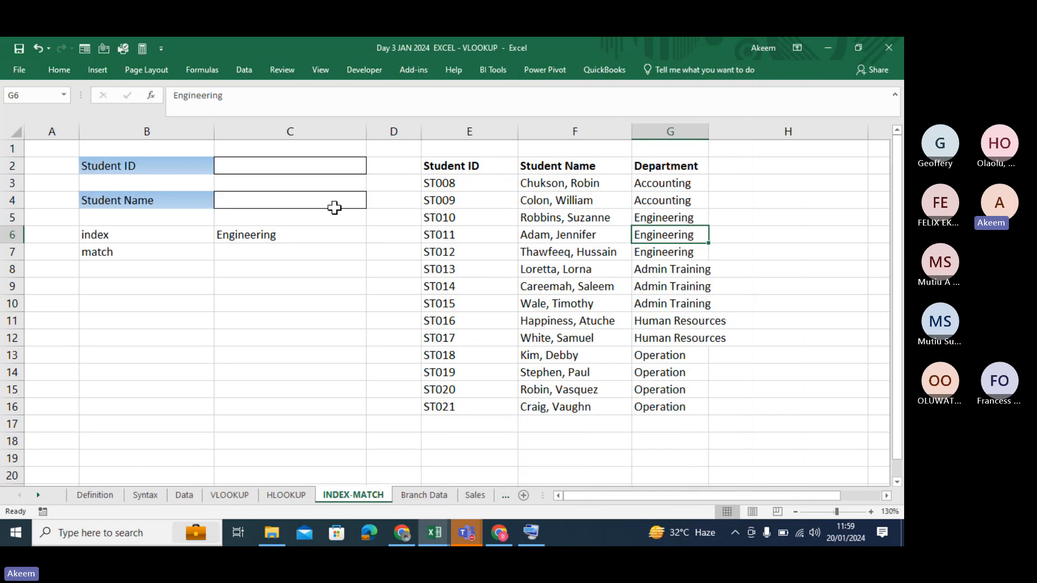
Step: Review C6's INDEX formula, and restart it as a new INDEX formula using E2:G16 as the array
left_click(270, 233)
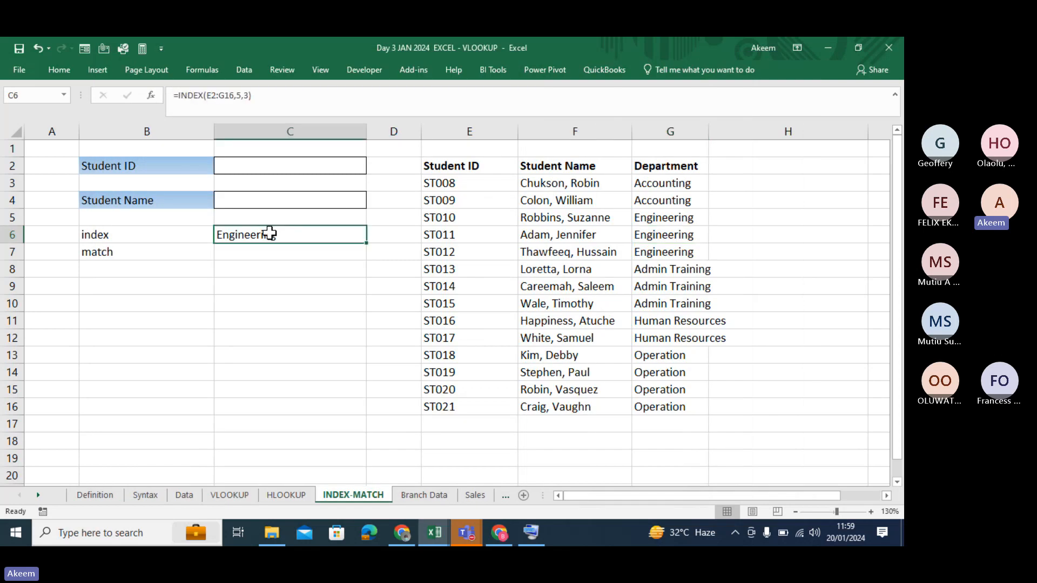
double_click(270, 233)
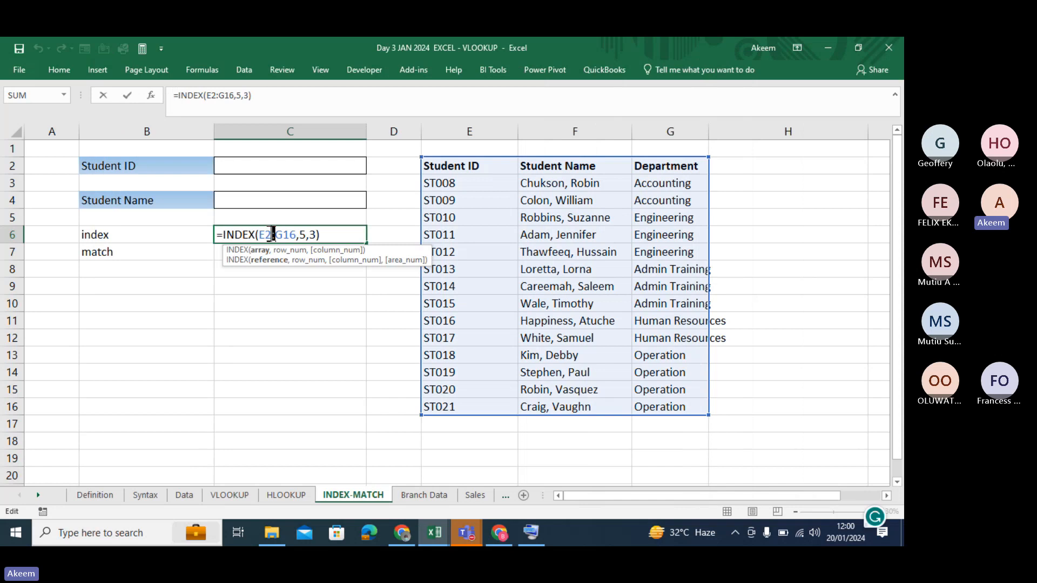
key("Return")
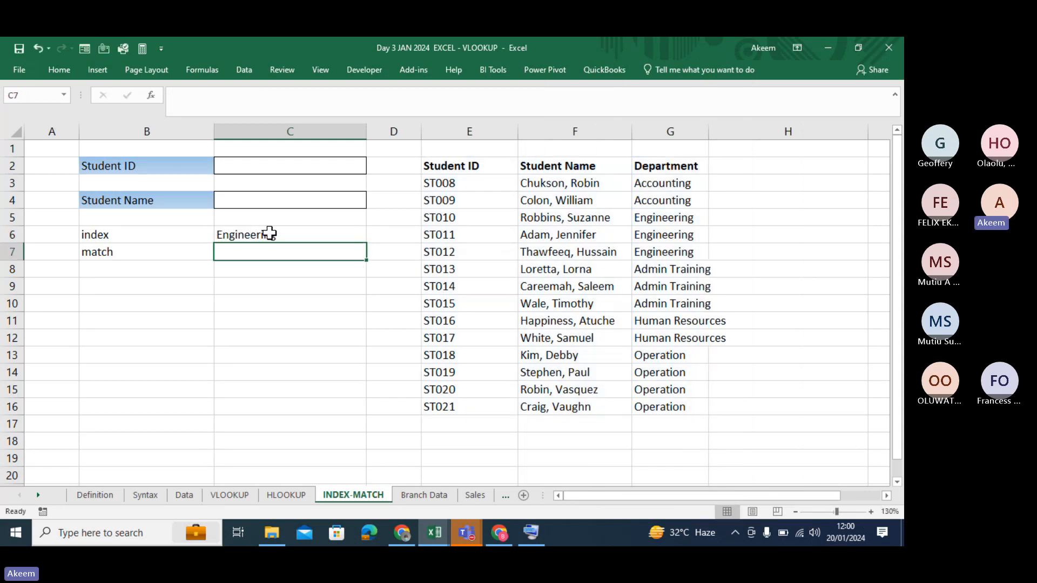
left_click(270, 233)
type("=i")
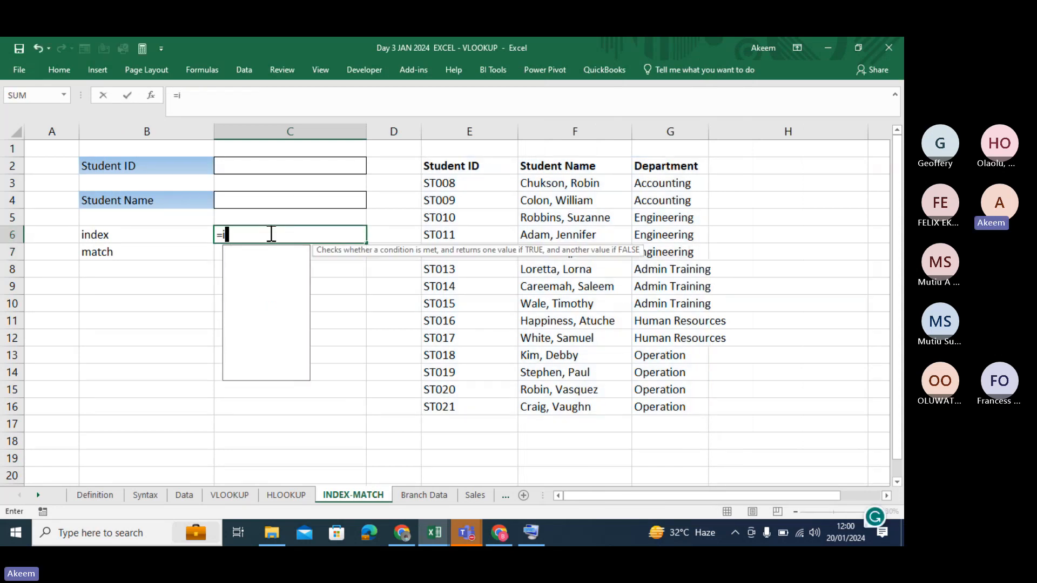
type("ndex")
key("Tab")
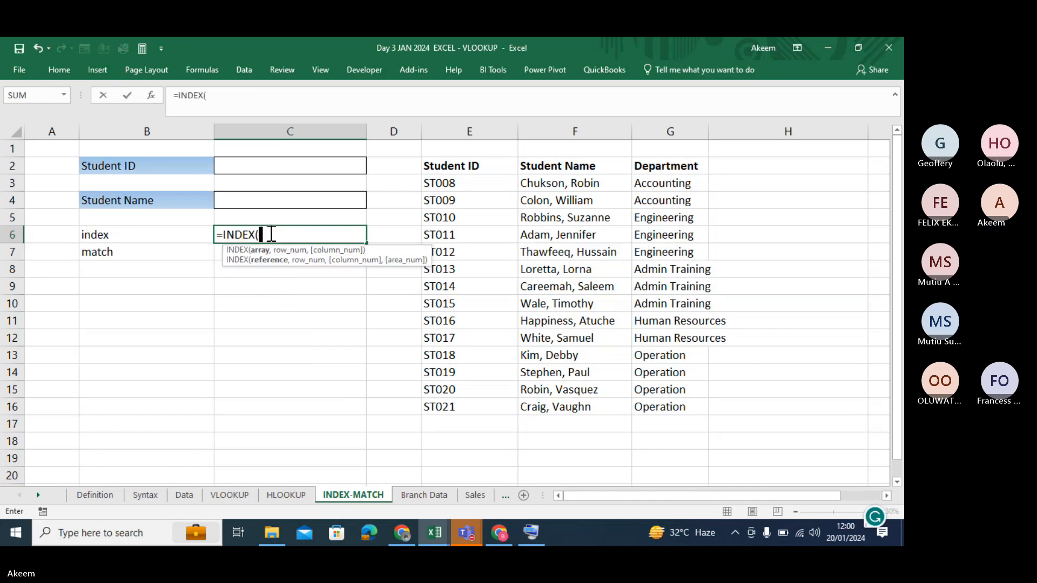
left_click(465, 166)
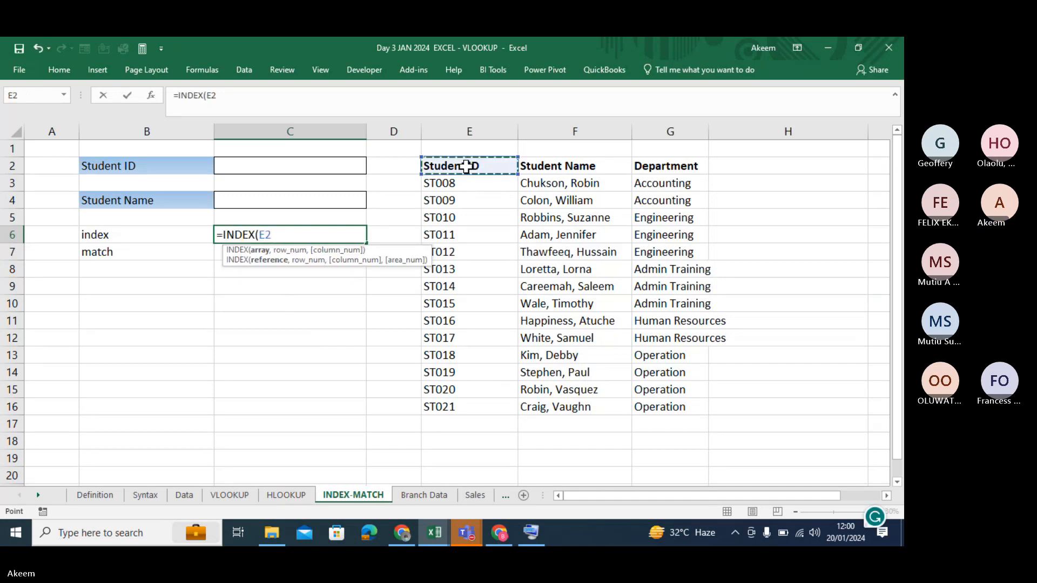
key("shift+Right")
key("shift+Right")
key("ctrl+shift+Down")
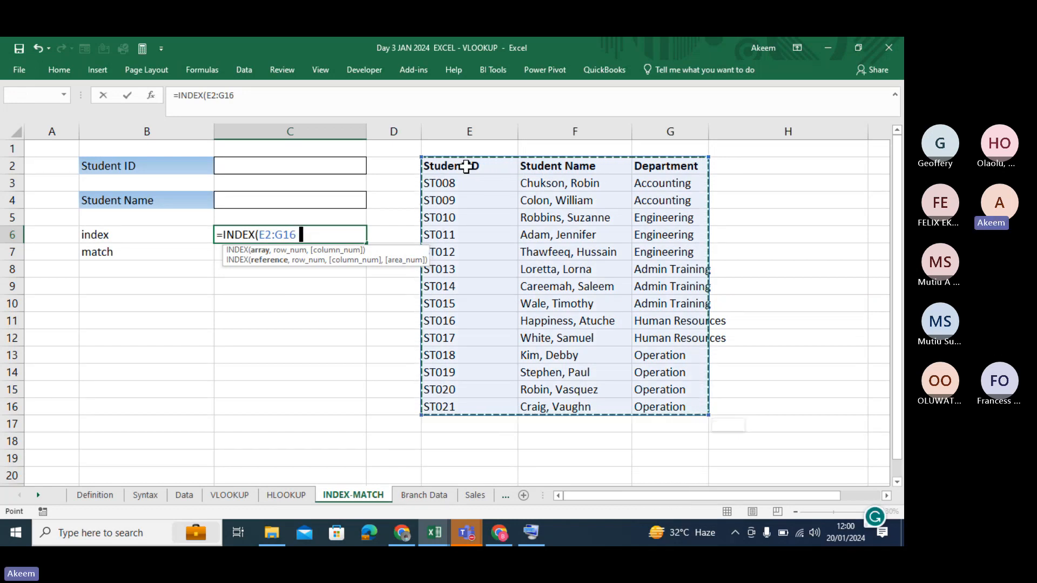
Step: Give C6's INDEX formula row number 10 and column number 2, and close its parenthesis
type(",")
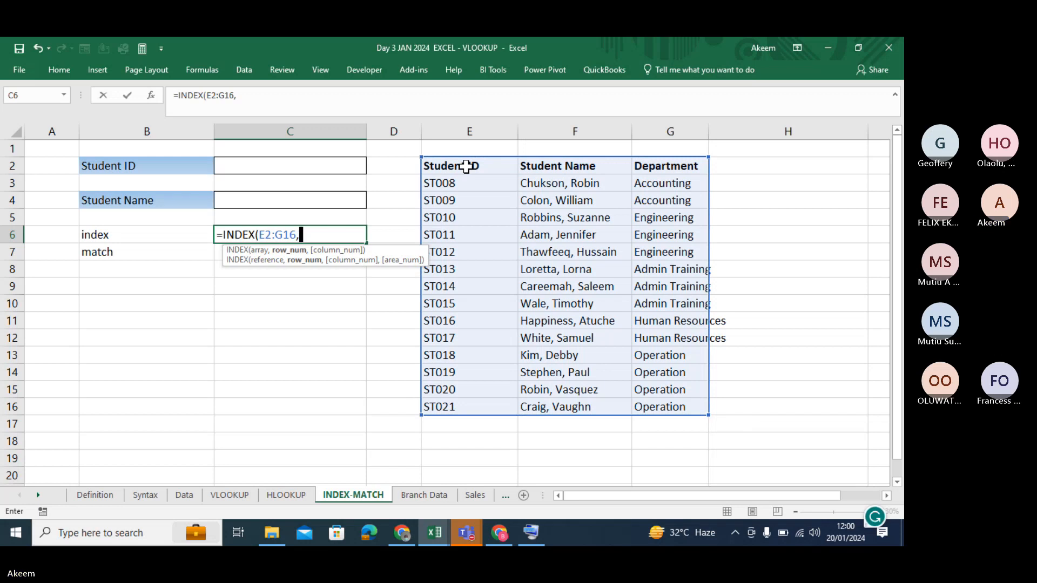
type("10")
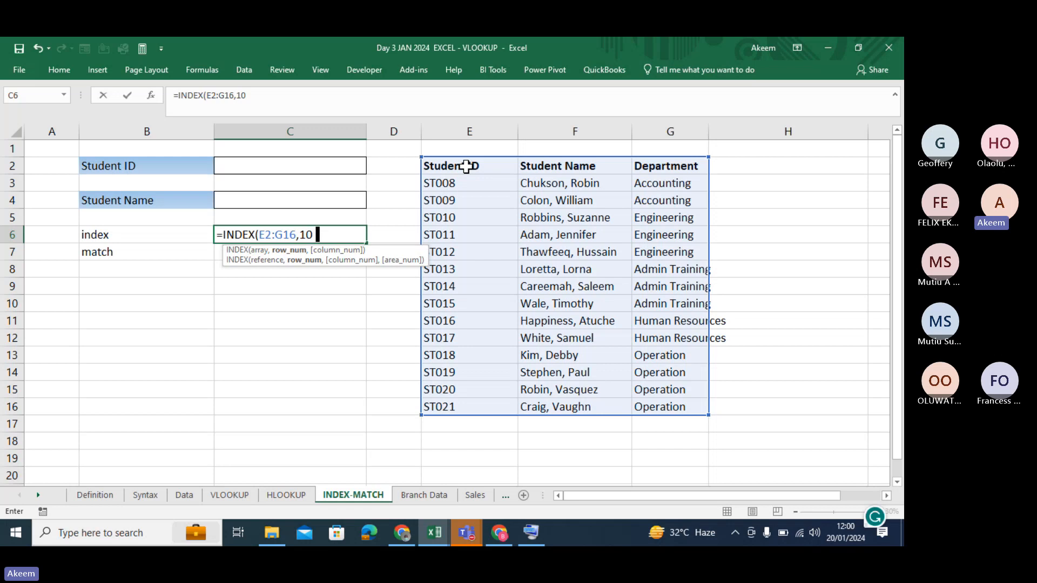
type(" , ")
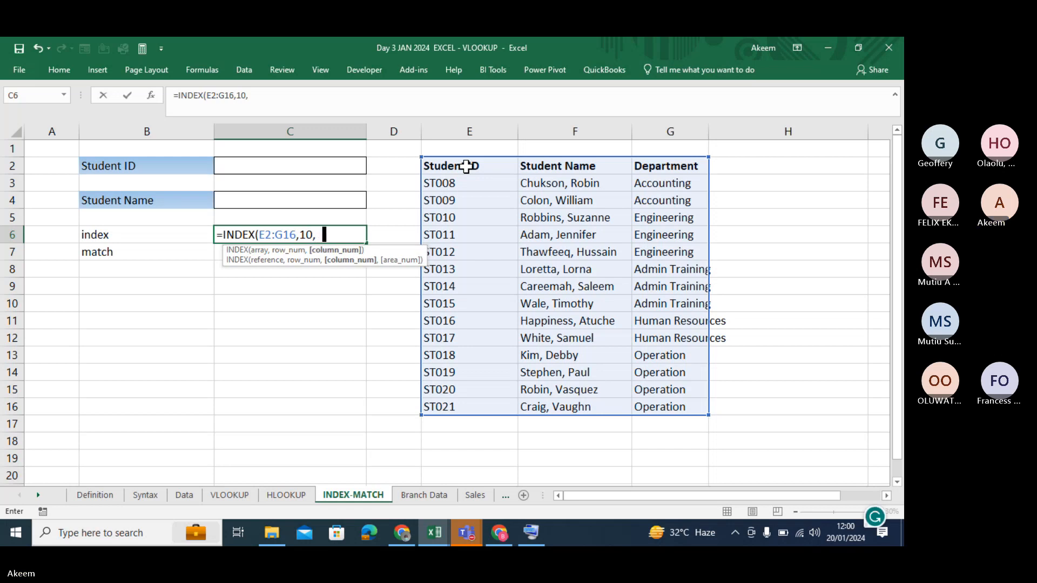
type("2")
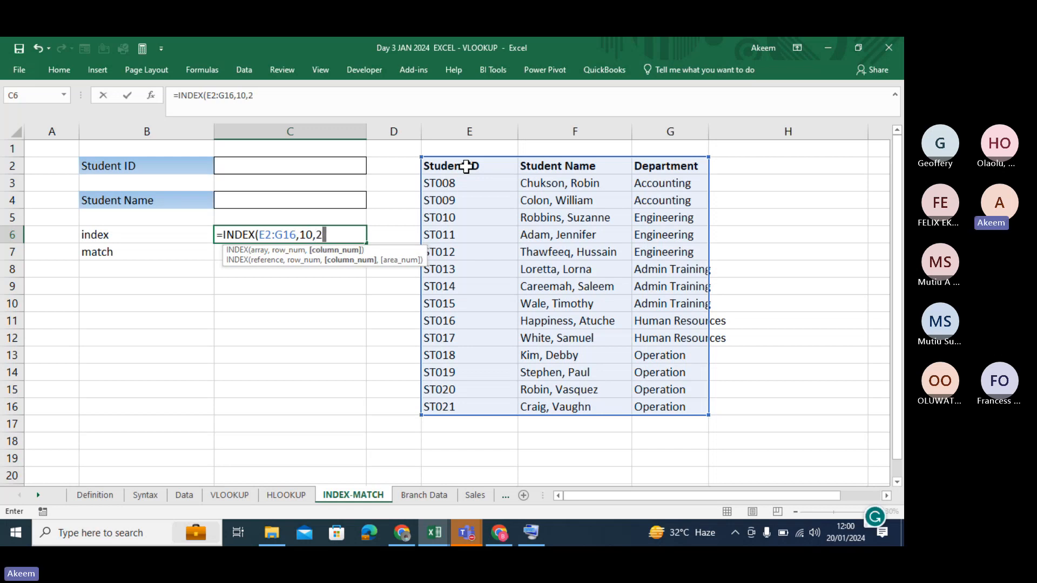
type(")")
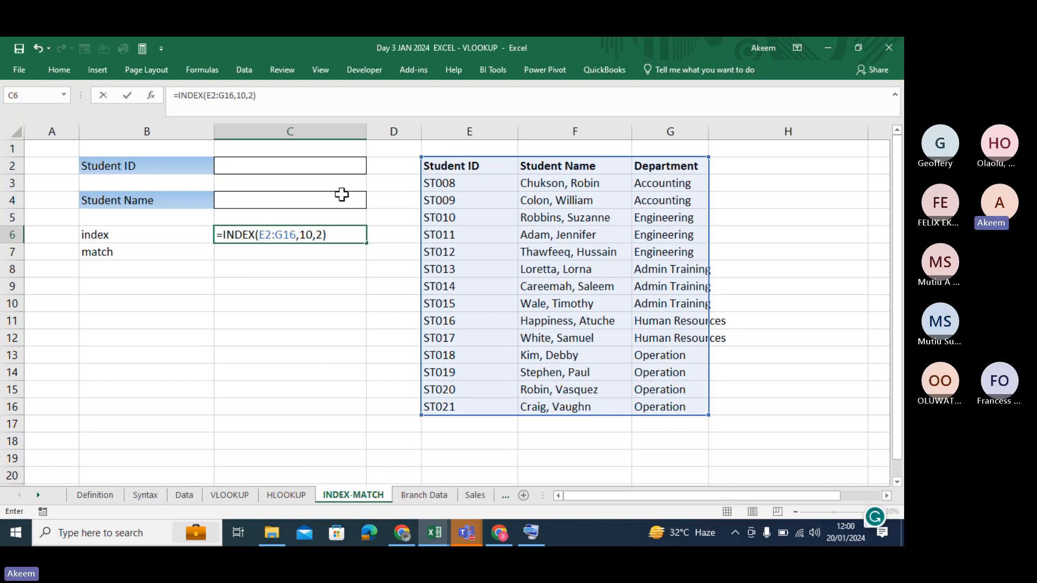
Step: Replace the INDEX arguments after E2:G16 with row number 9 and column number 3, and enter the formula in C6
left_click(317, 233)
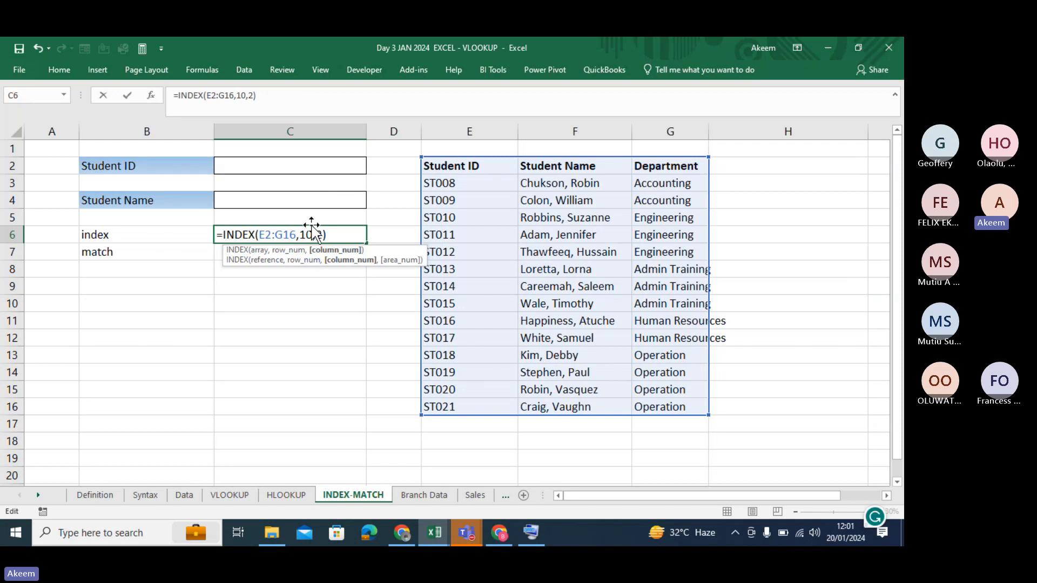
left_click_drag(314, 234, 323, 233)
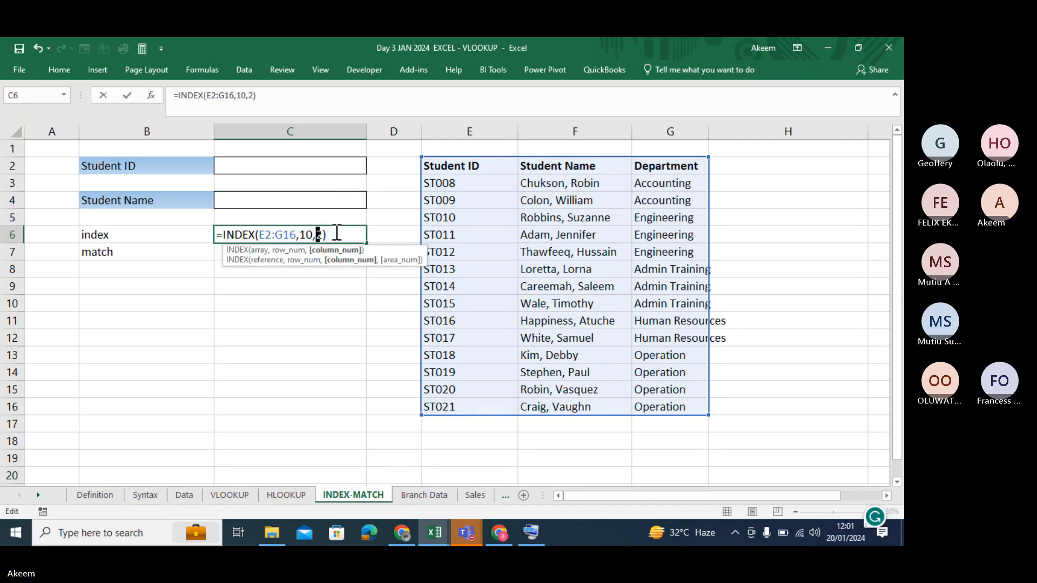
left_click(335, 234)
key("BackSpace")
key("BackSpace")
key("BackSpace")
key("BackSpace")
key("BackSpace")
key("BackSpace")
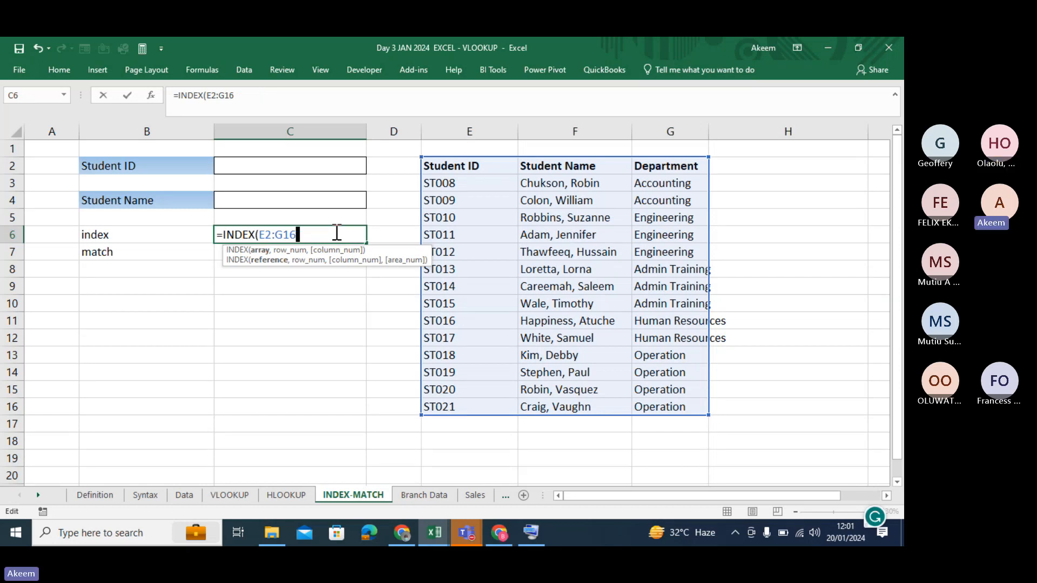
type(",")
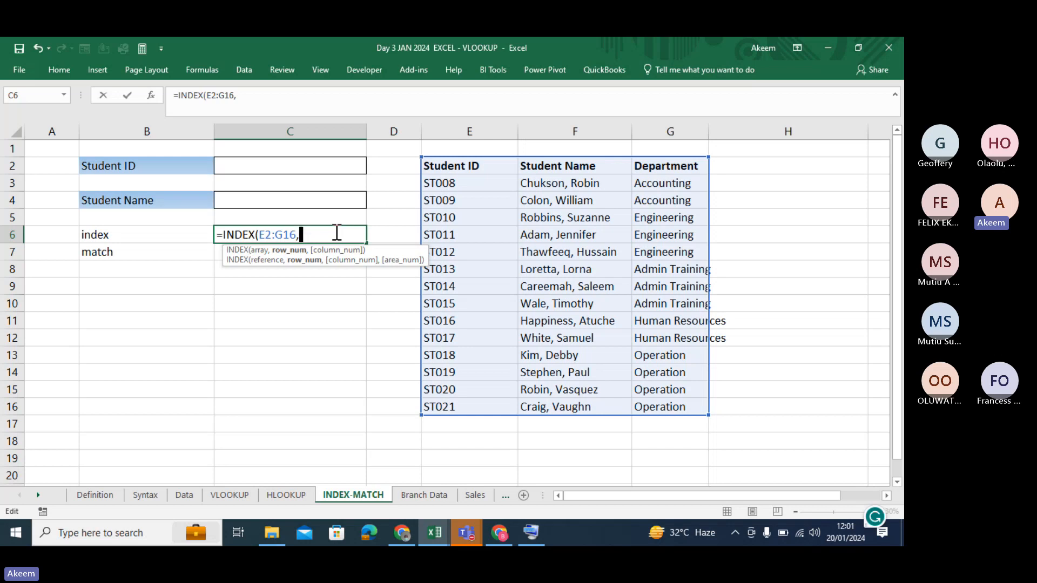
type("9")
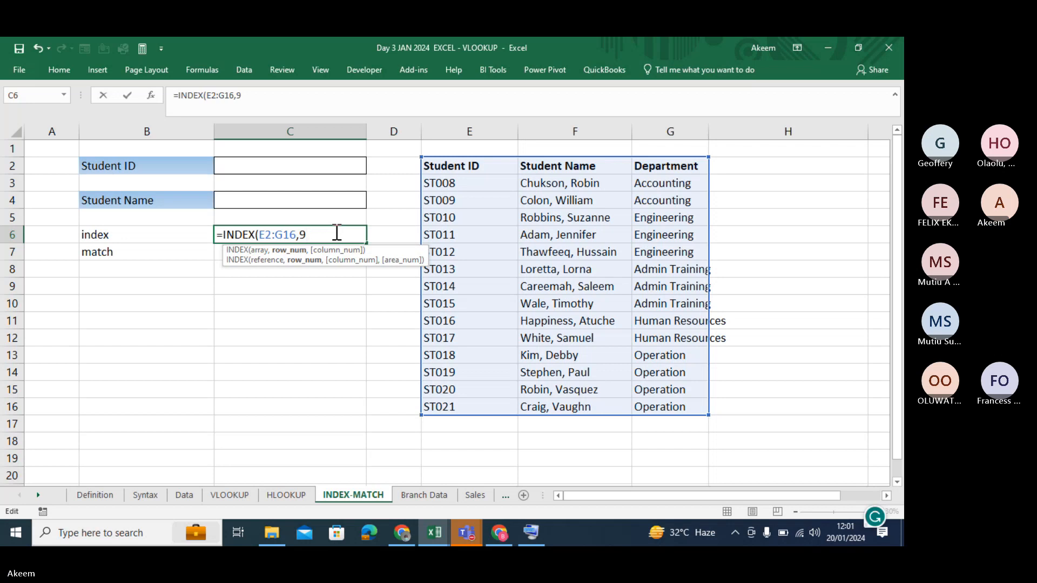
type(",")
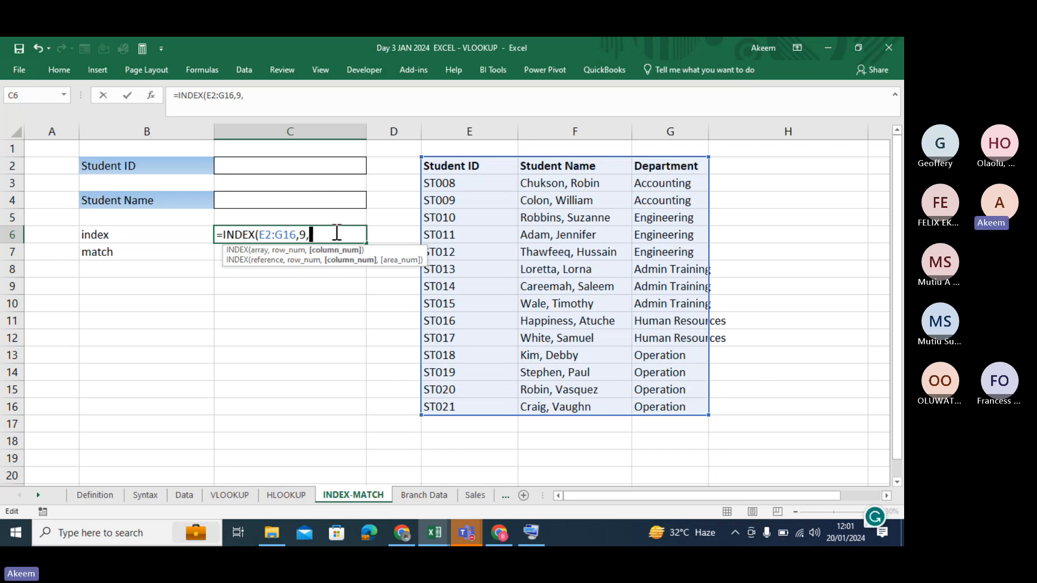
type("3")
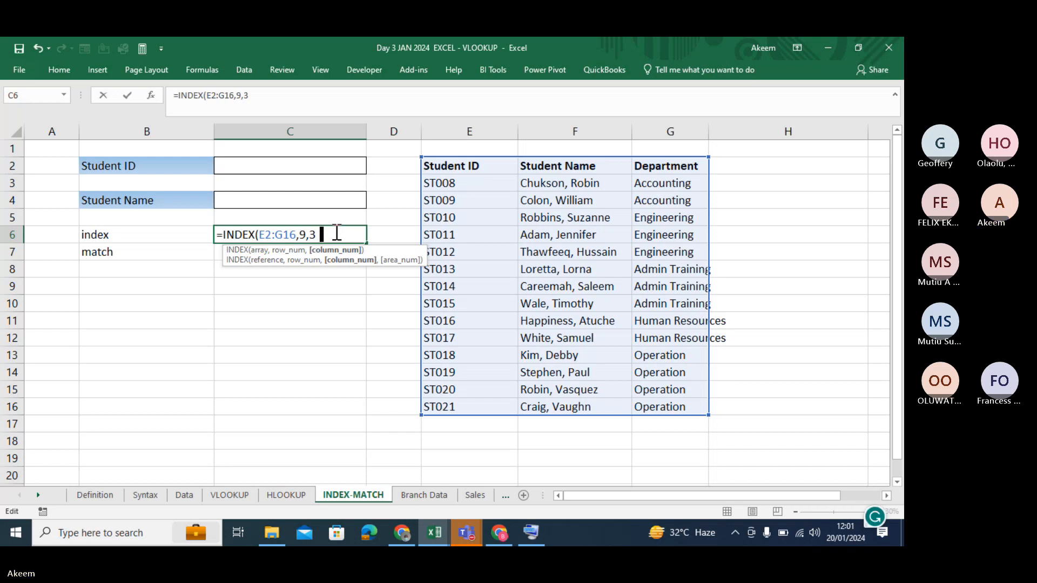
type(")")
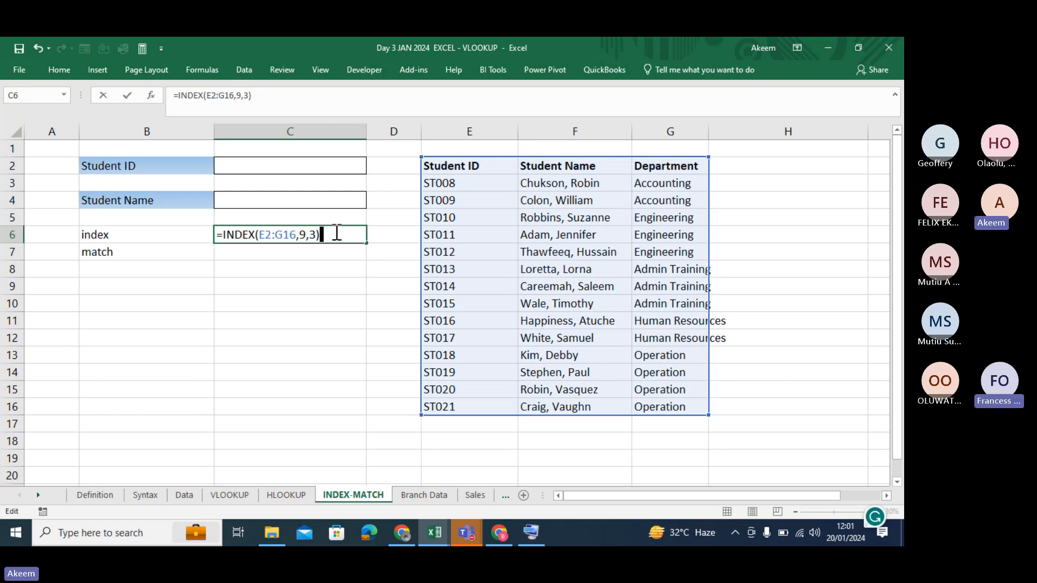
key("Return")
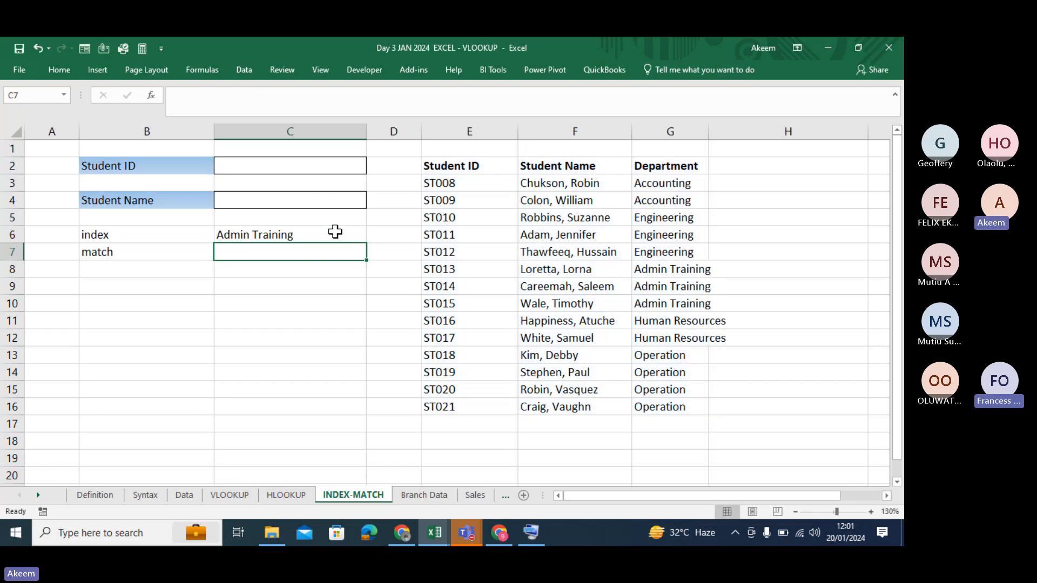
Step: Trace the INDEX position from the Student ID header to cell G10, and review the array, row and column arguments in C6
left_click(461, 166)
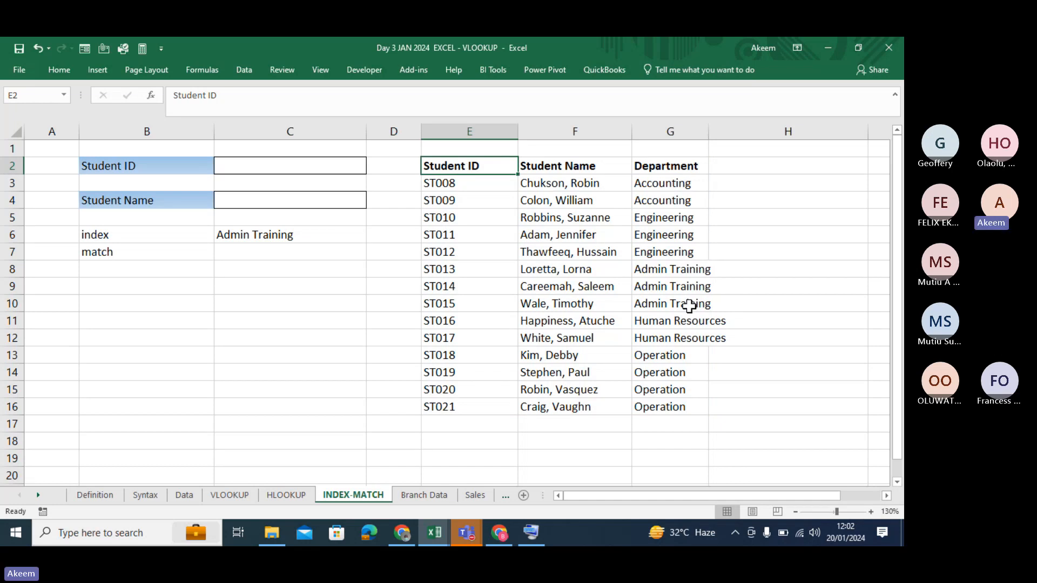
left_click(293, 238)
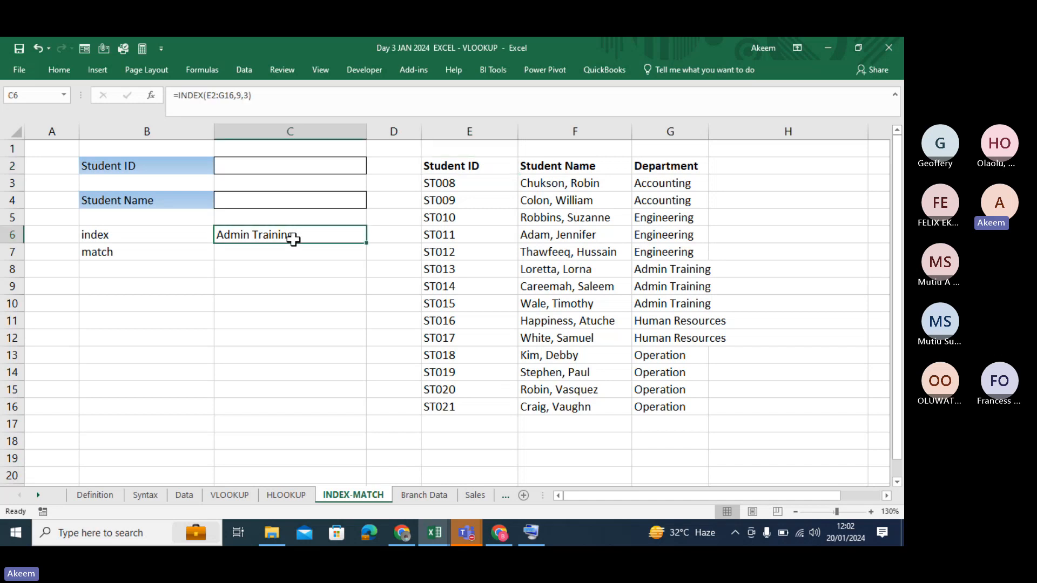
double_click(295, 237)
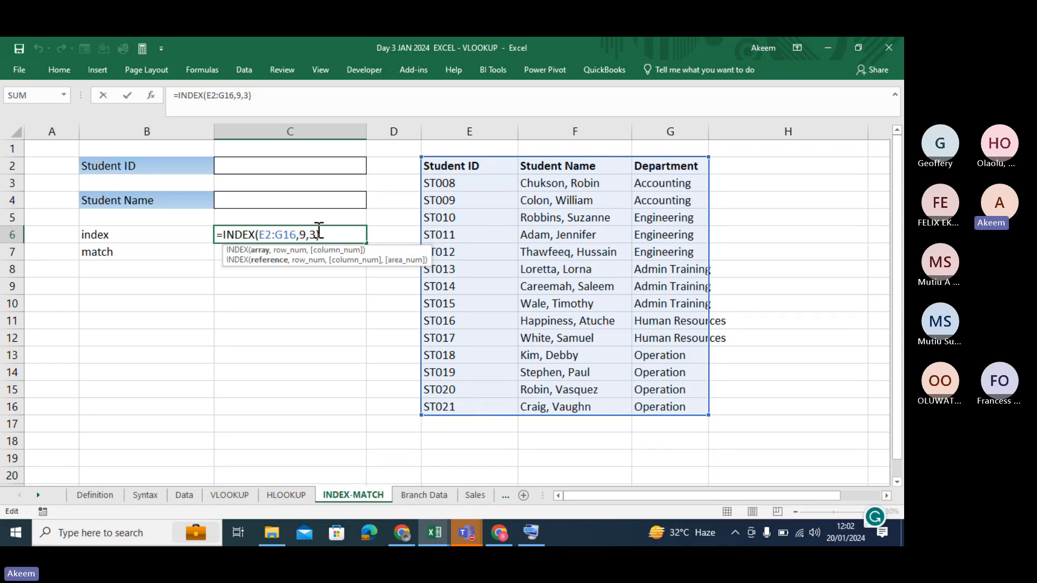
key("Return")
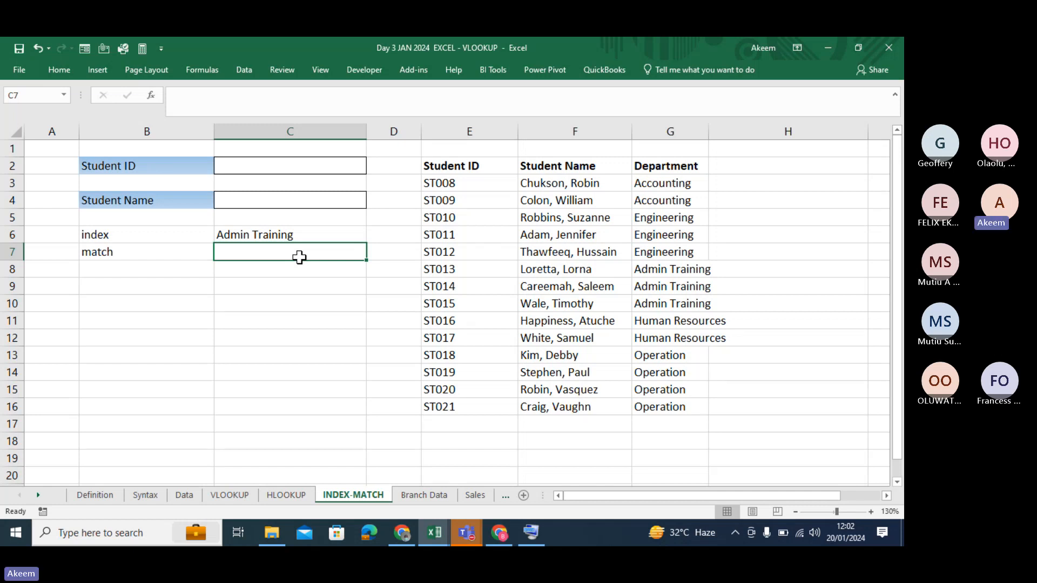
left_click(284, 233)
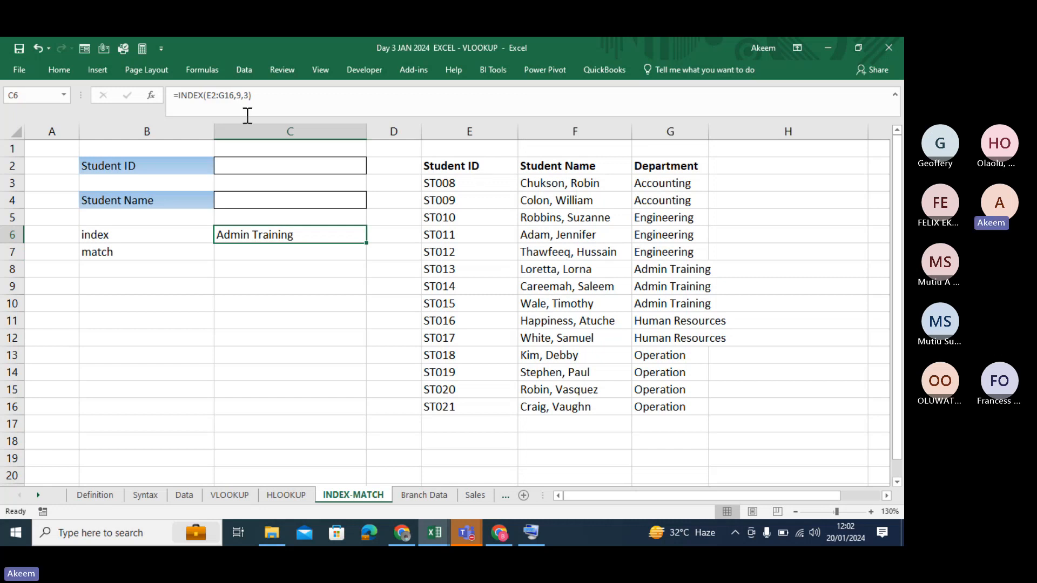
left_click(235, 95)
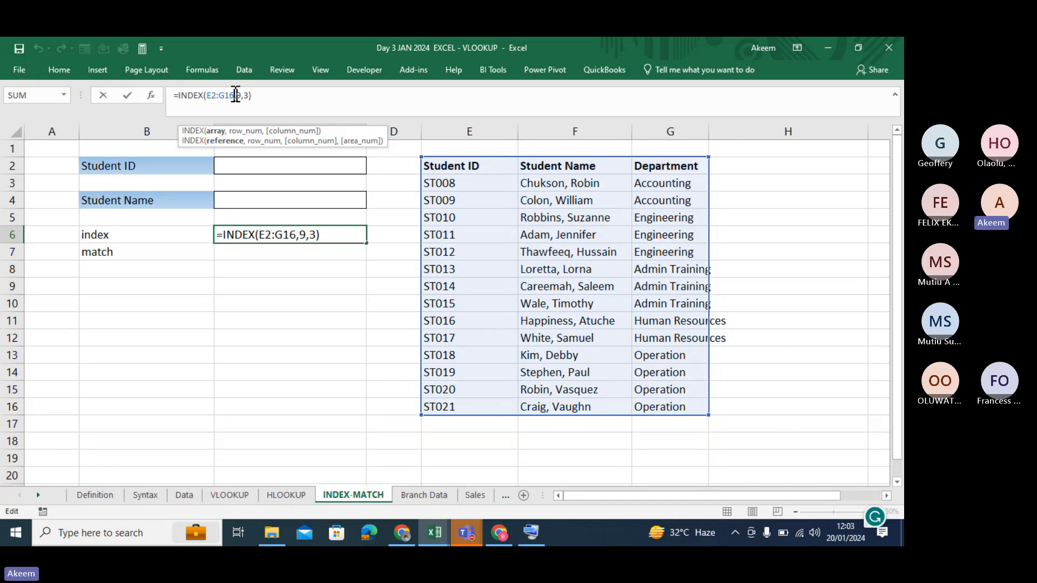
key("Return")
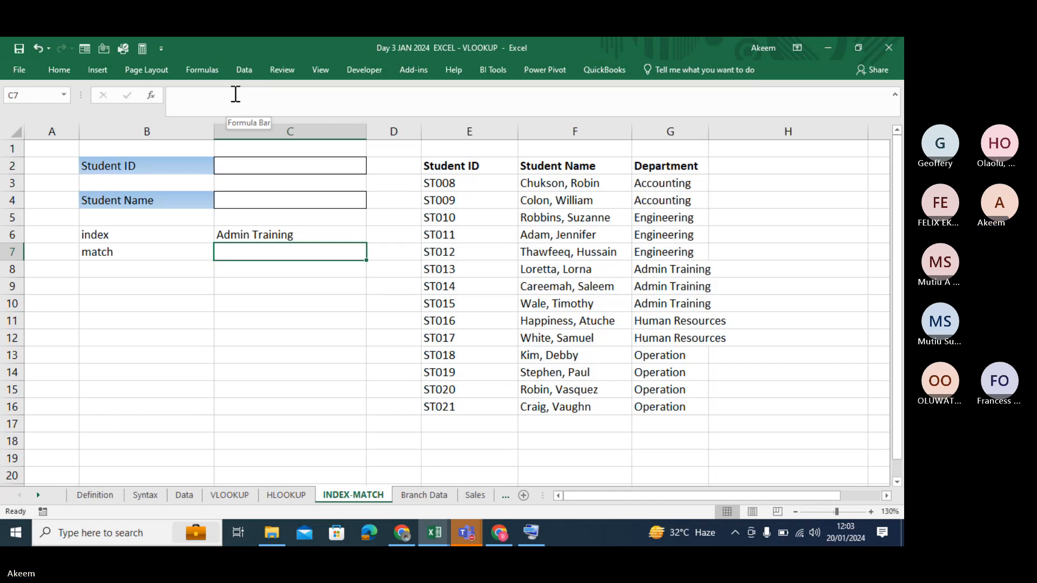
Step: Choose the third student ID offered for C2, the one listed in E5
left_click(284, 164)
left_click(372, 169)
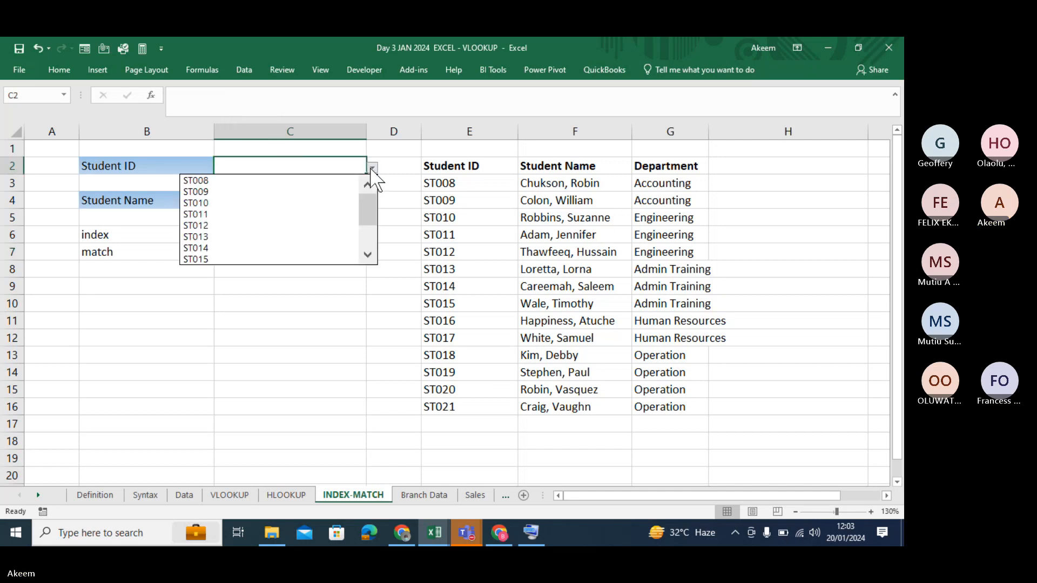
left_click(228, 203)
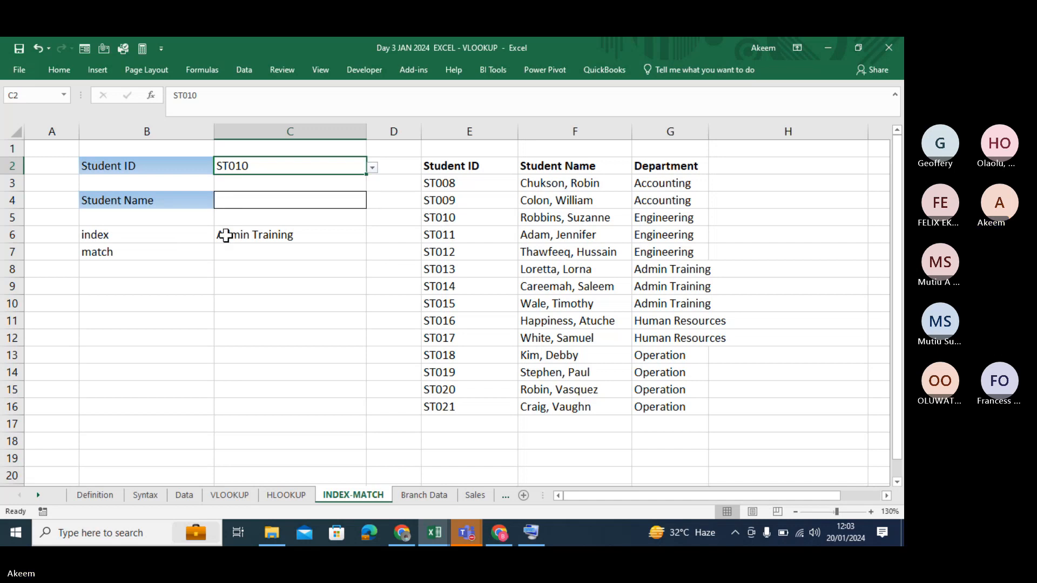
Step: Start a MATCH formula in C7 with C2 as the lookup value
left_click(240, 253)
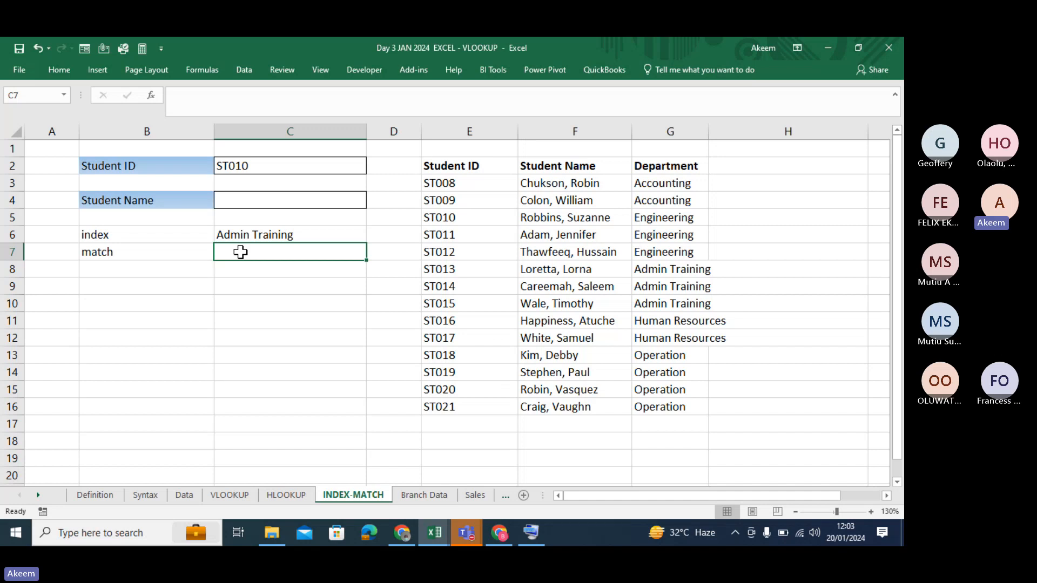
type("=")
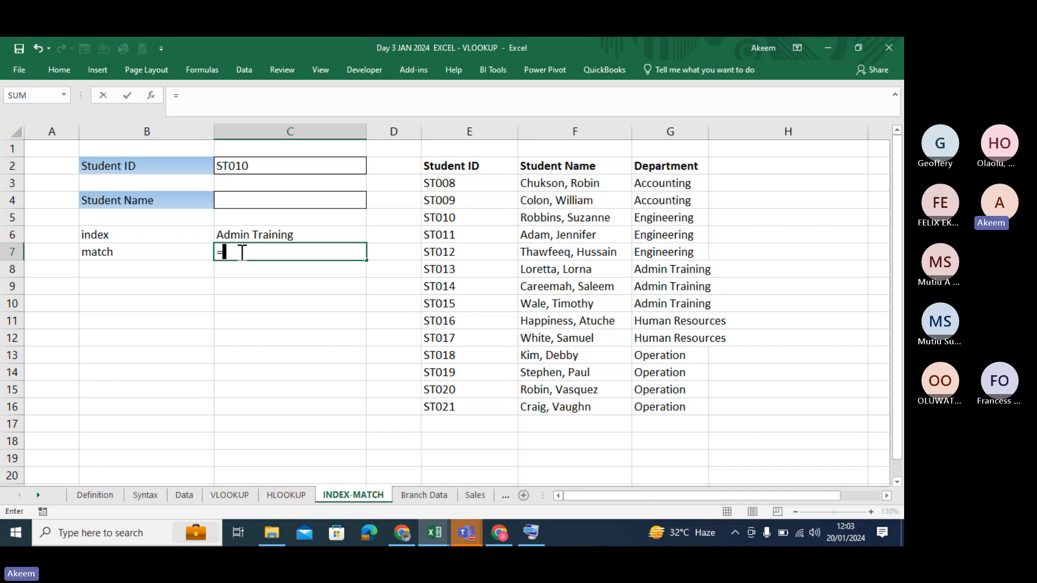
type("mat")
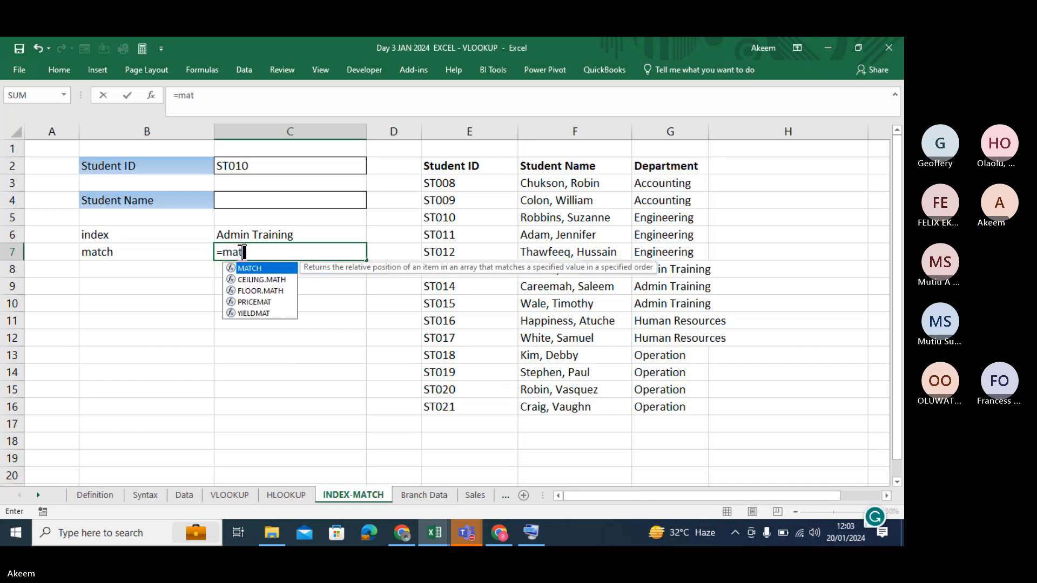
type("ch")
key("Tab")
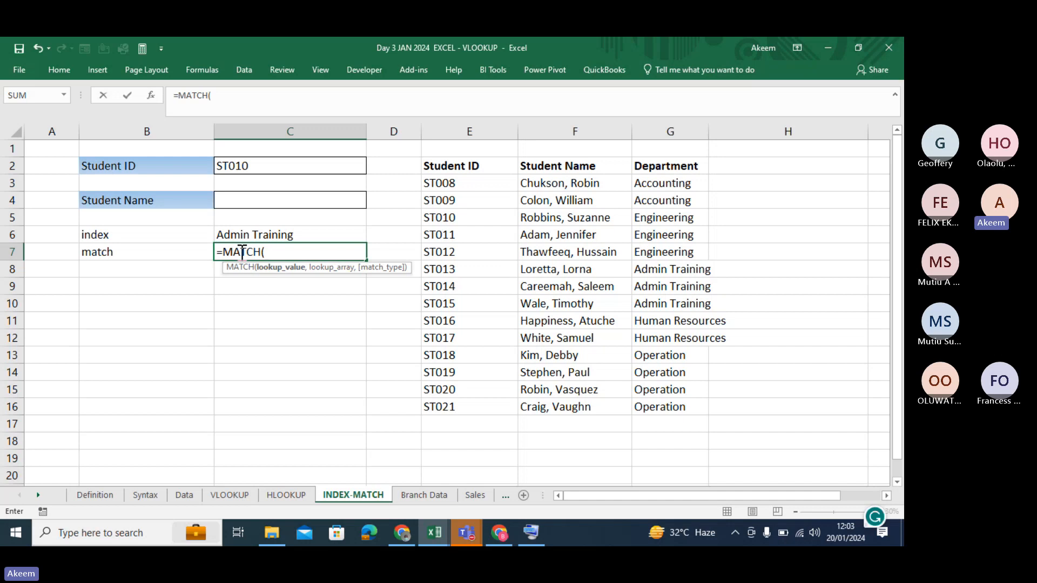
left_click(251, 169)
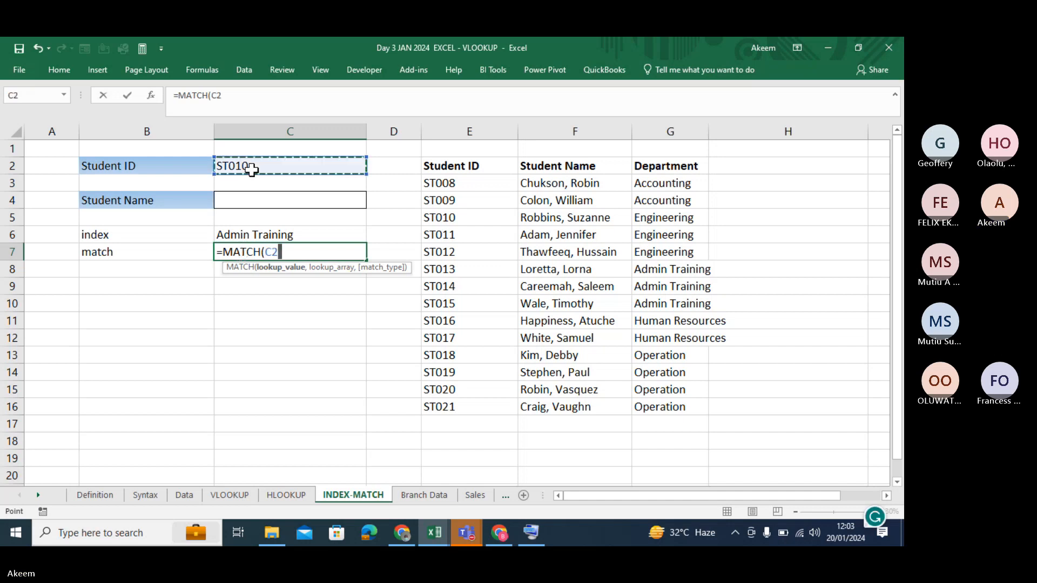
type(",")
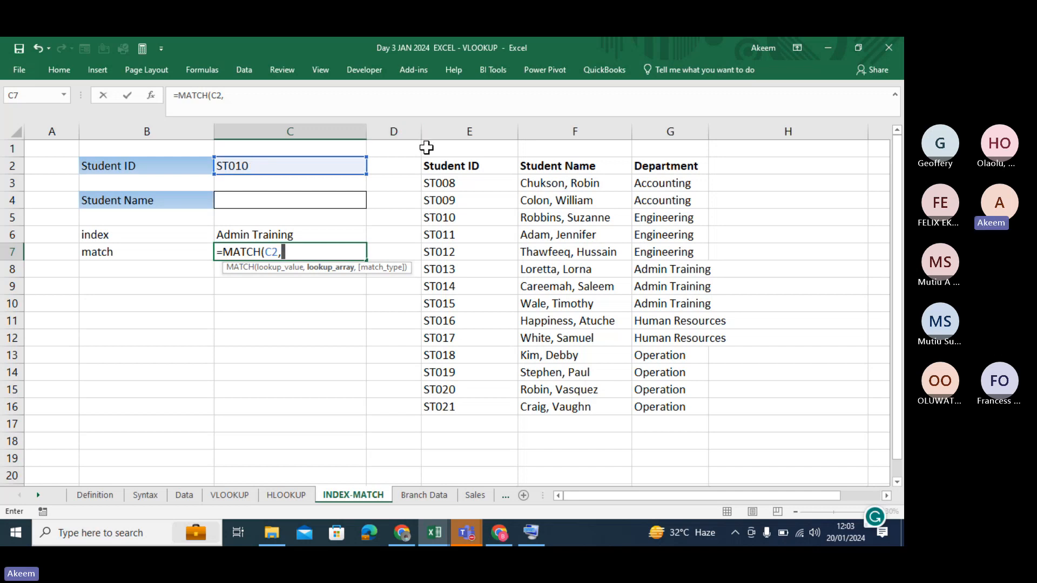
Step: Give C7's MATCH formula the lookup array E2:E16 and exact match type 0, and enter it
left_click(449, 165)
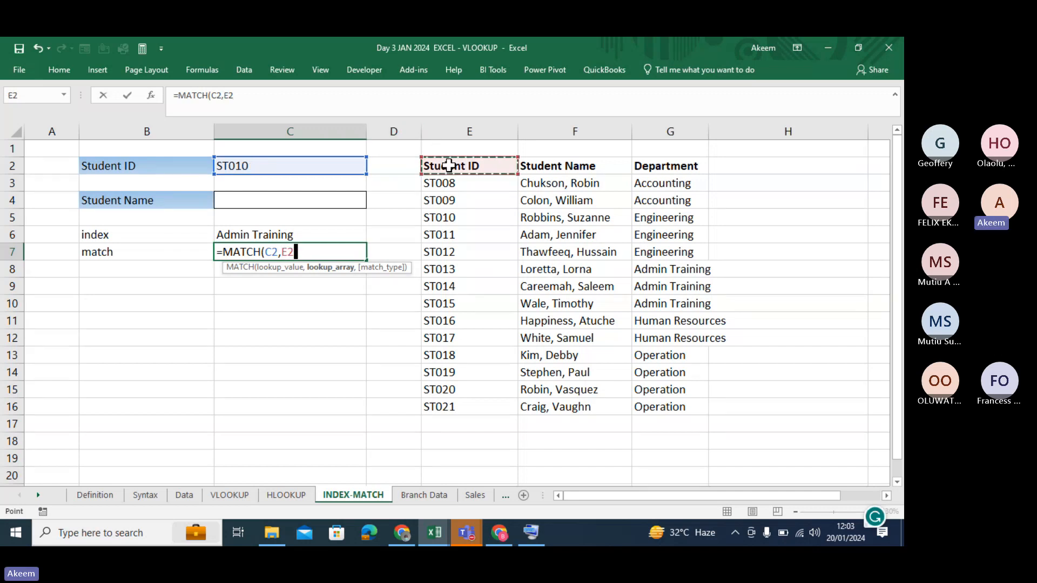
key("ctrl+shift+Down")
key("ctrl+shift+Down")
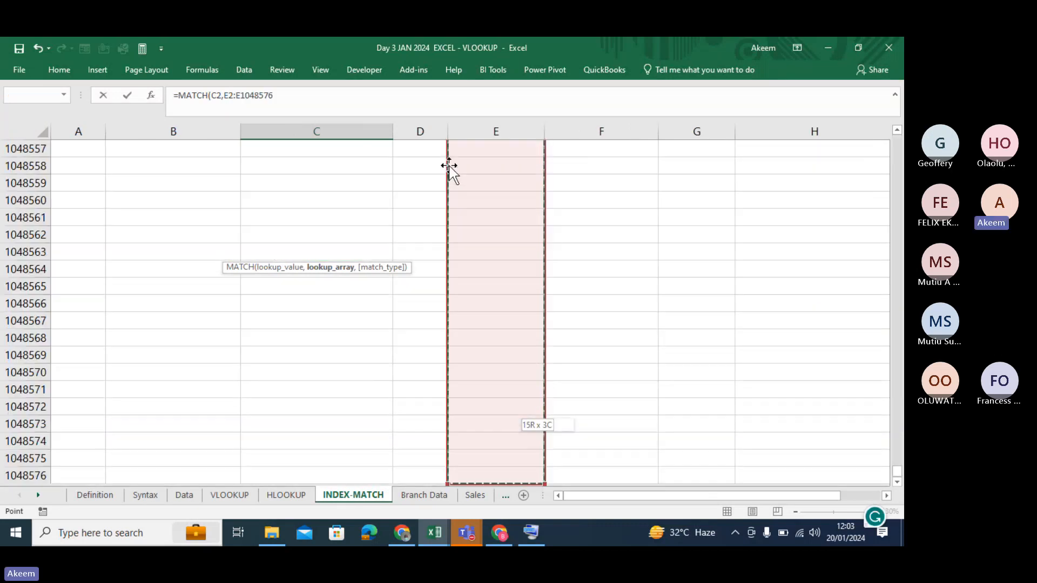
key("ctrl+shift+Up")
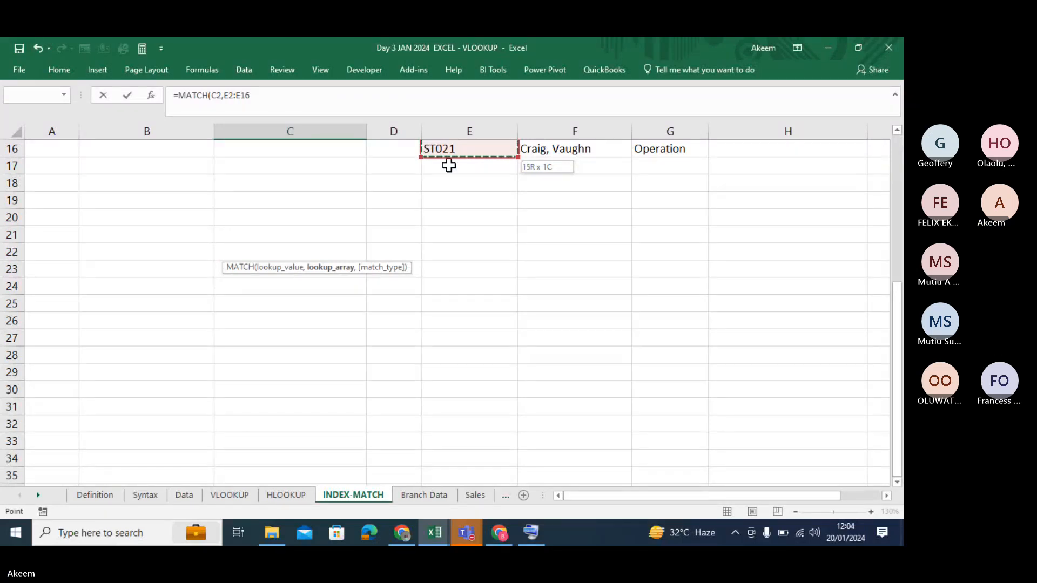
type(",")
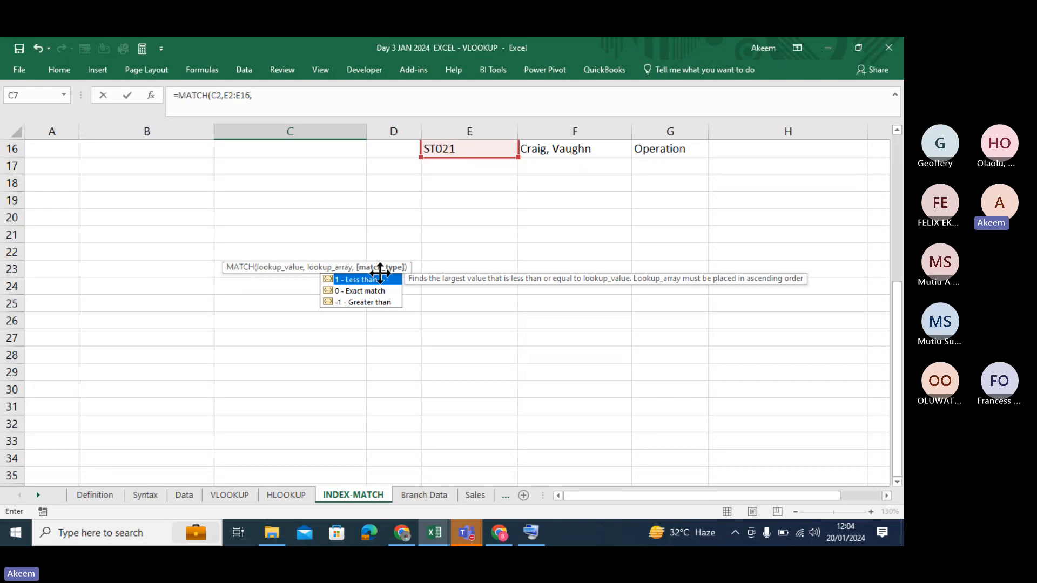
double_click(368, 292)
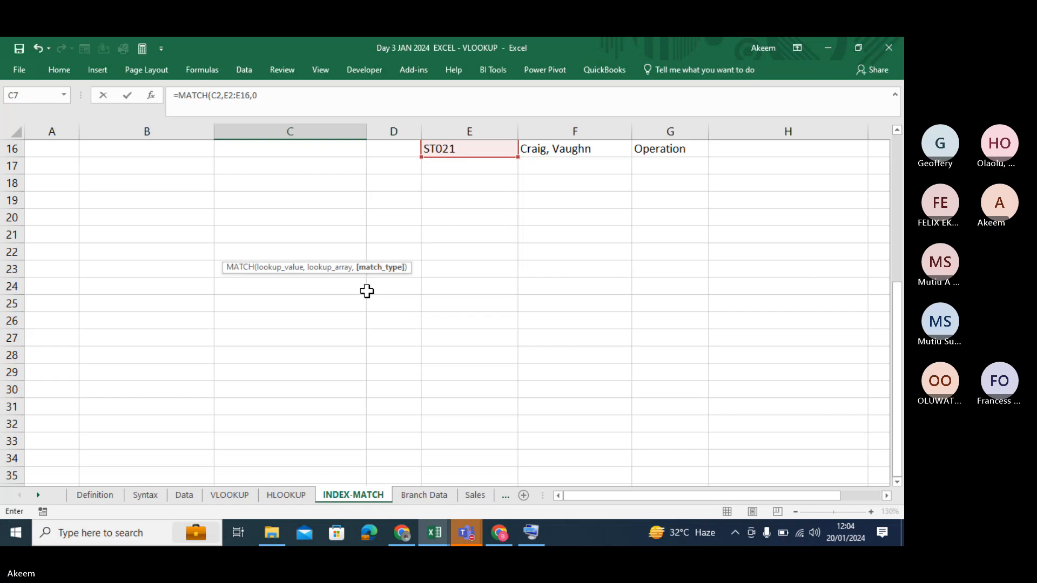
type(")")
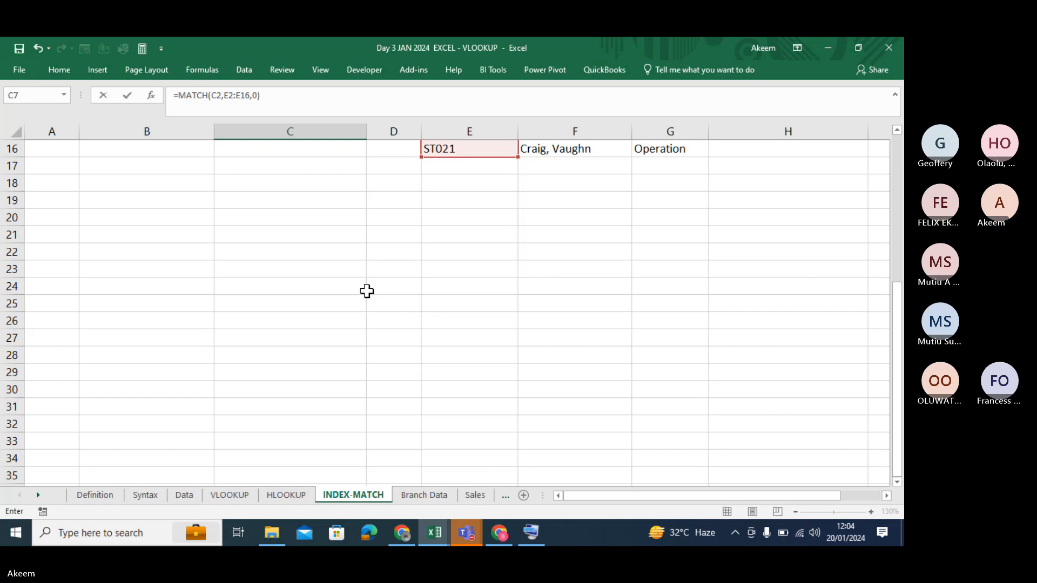
key("Return")
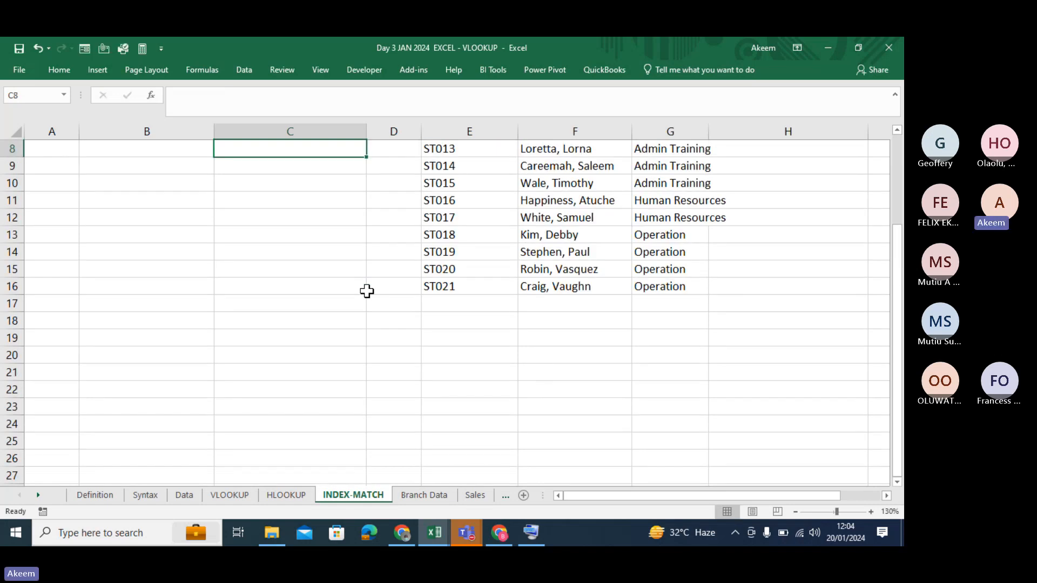
Step: Compare the MATCH result in C7 with the student ID chosen in C2
key("Up")
key("Up")
scroll(366, 291, "up", 2)
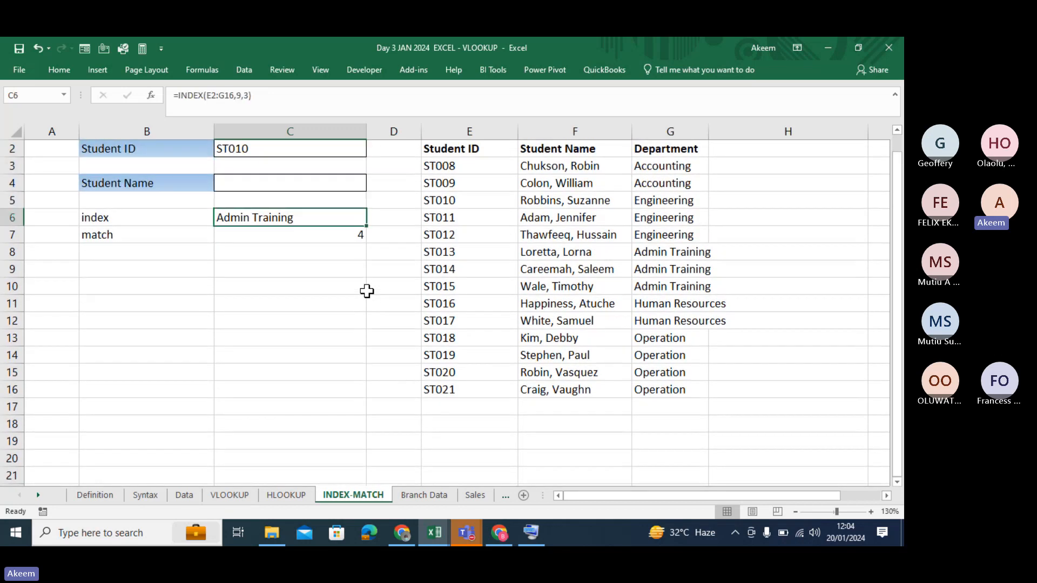
key("Down")
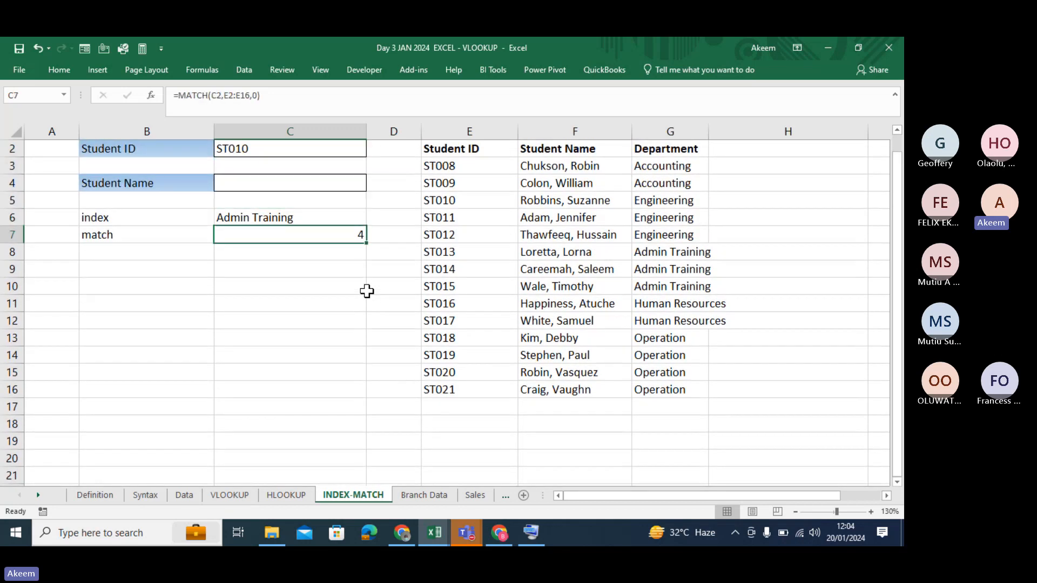
key("Up")
key("Up")
key("Up")
key("Up")
key("Up")
key("Up")
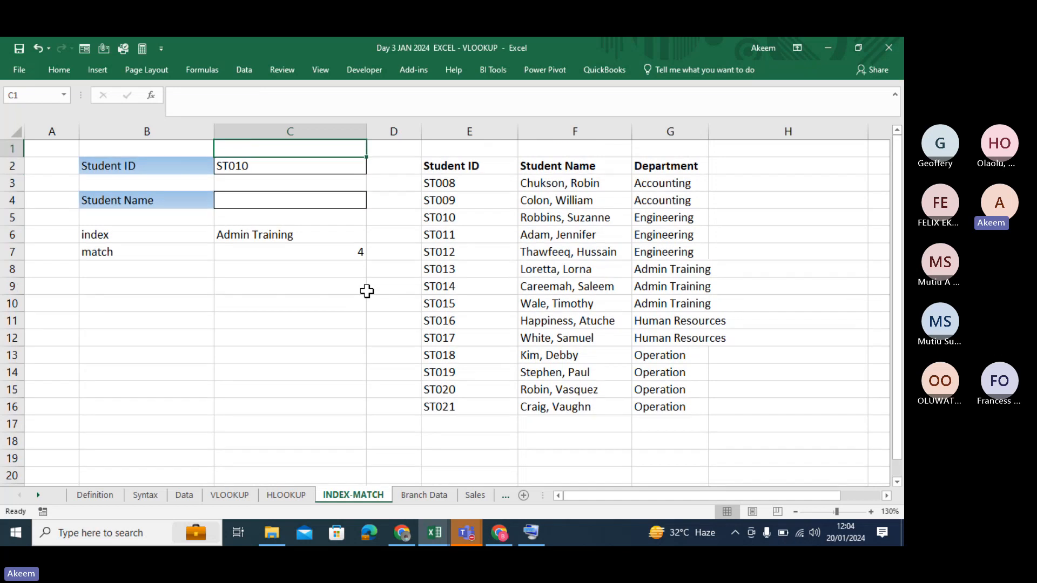
key("Down")
key("Down")
Step: Trace the matched position from the Student ID header down to cell E5
left_click(489, 164)
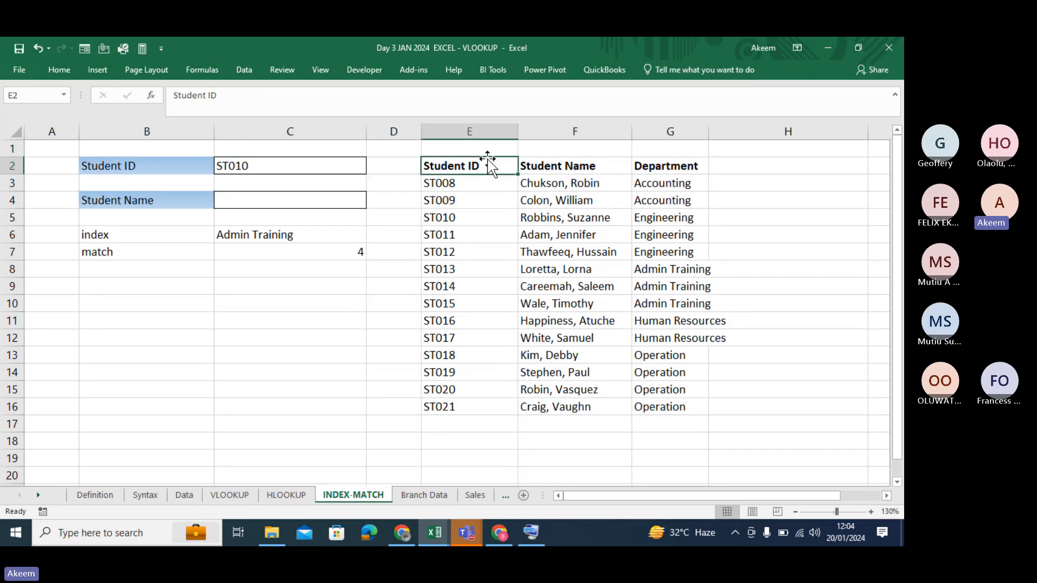
key("Down")
key("Down")
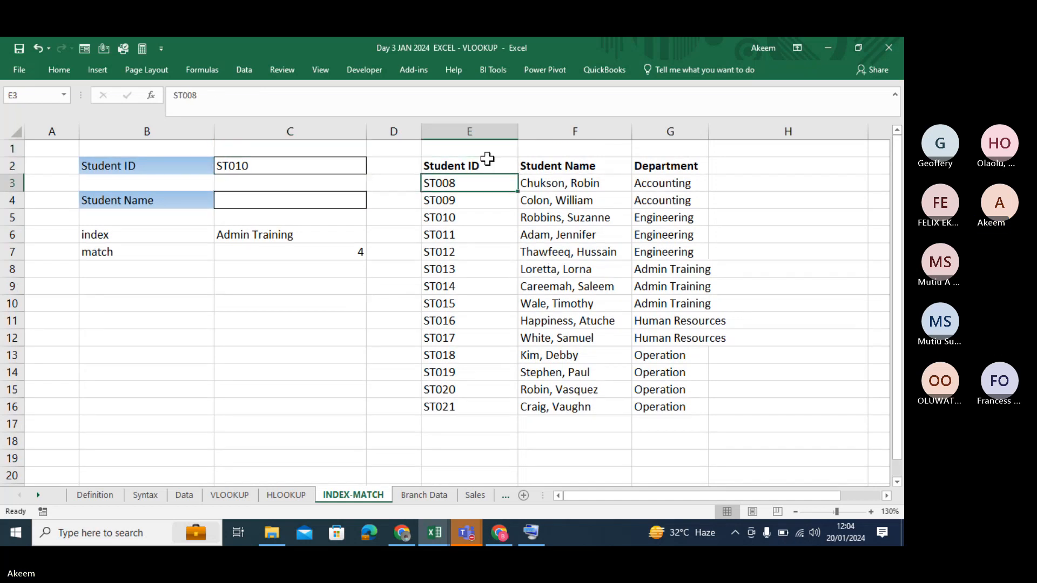
key("Down")
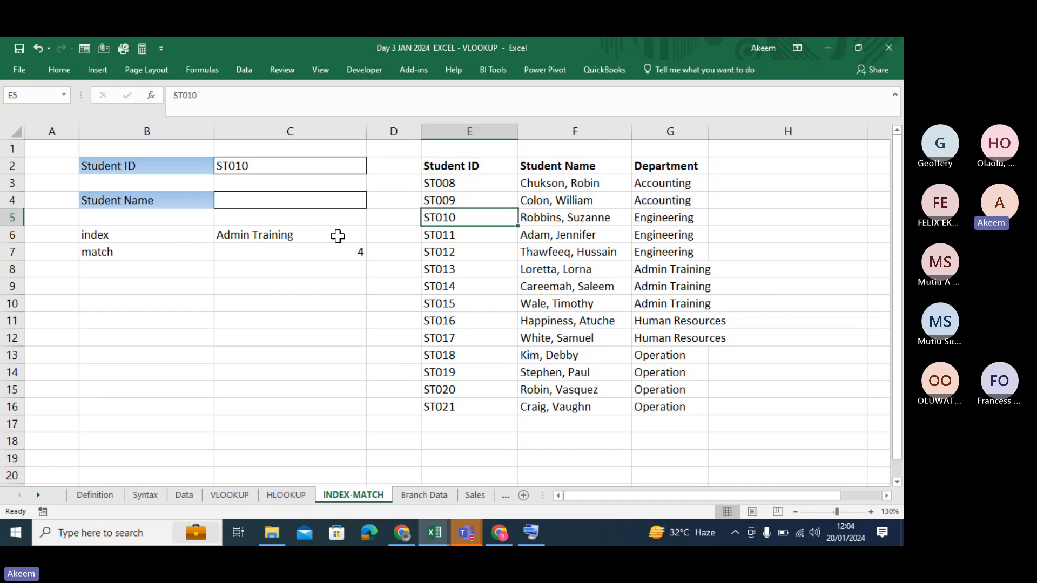
Step: Review the MATCH arguments in C7 and clear the formula from the cell
double_click(339, 252)
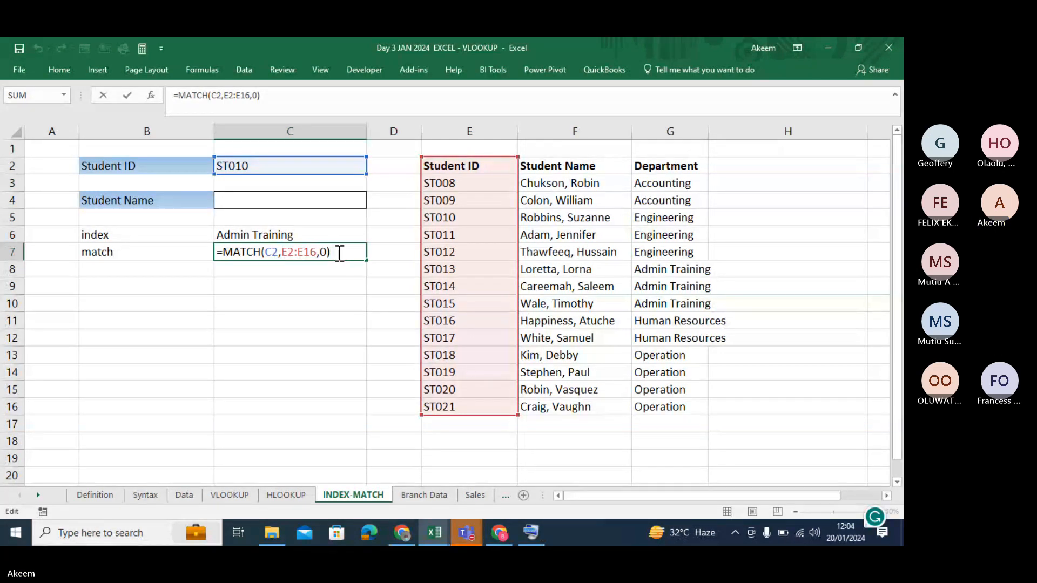
key("Return")
left_click(337, 252)
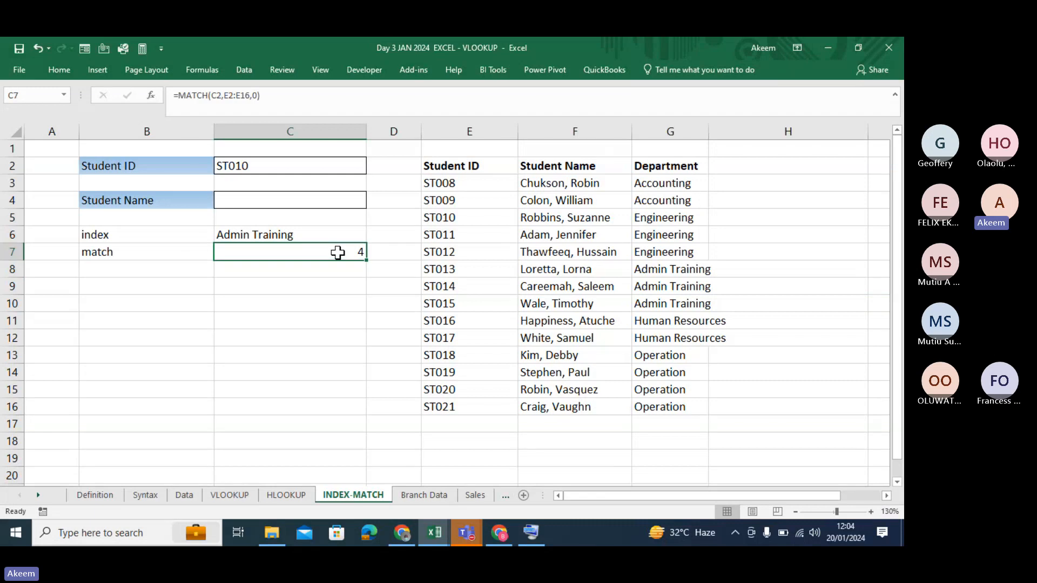
key("Delete")
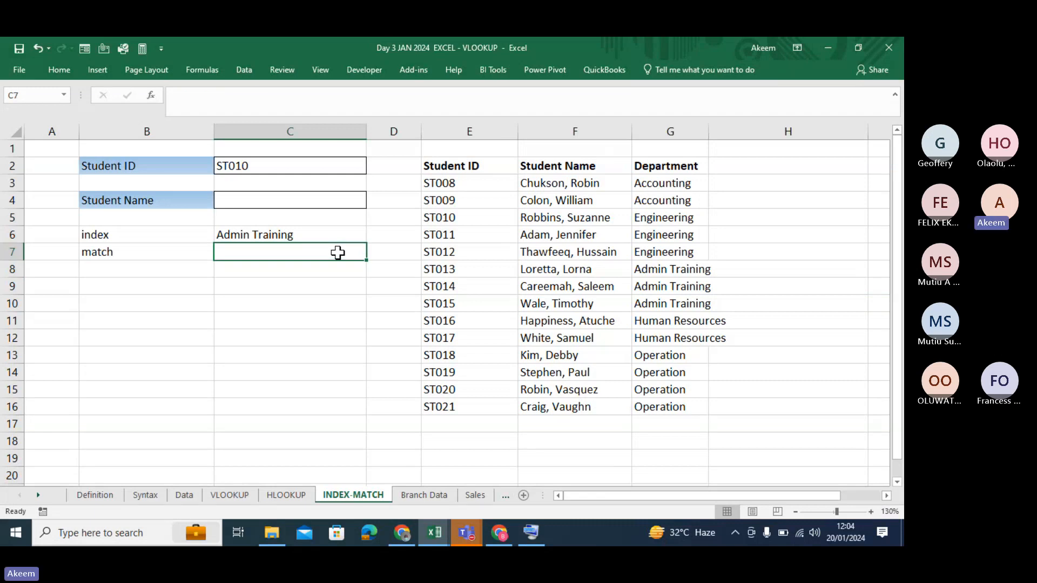
Step: Review the row and column arguments of the INDEX formula in C6
left_click(320, 230)
double_click(238, 96)
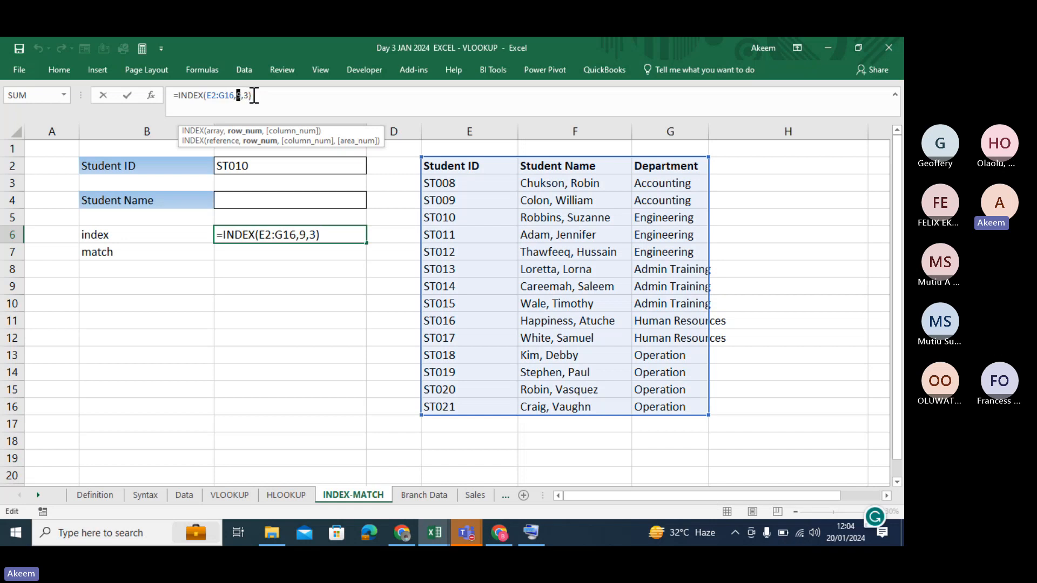
left_click(252, 95)
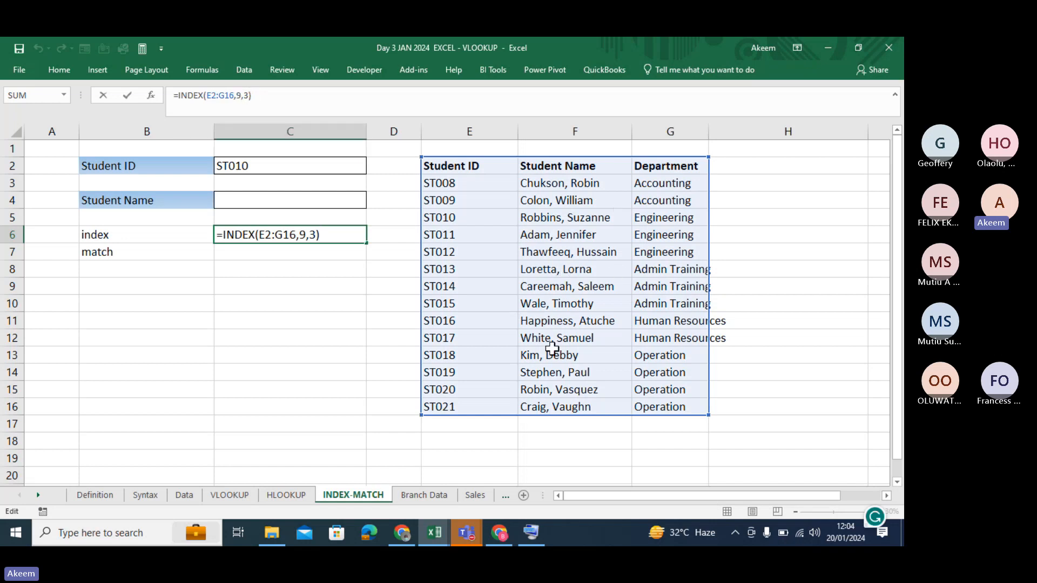
key("Return")
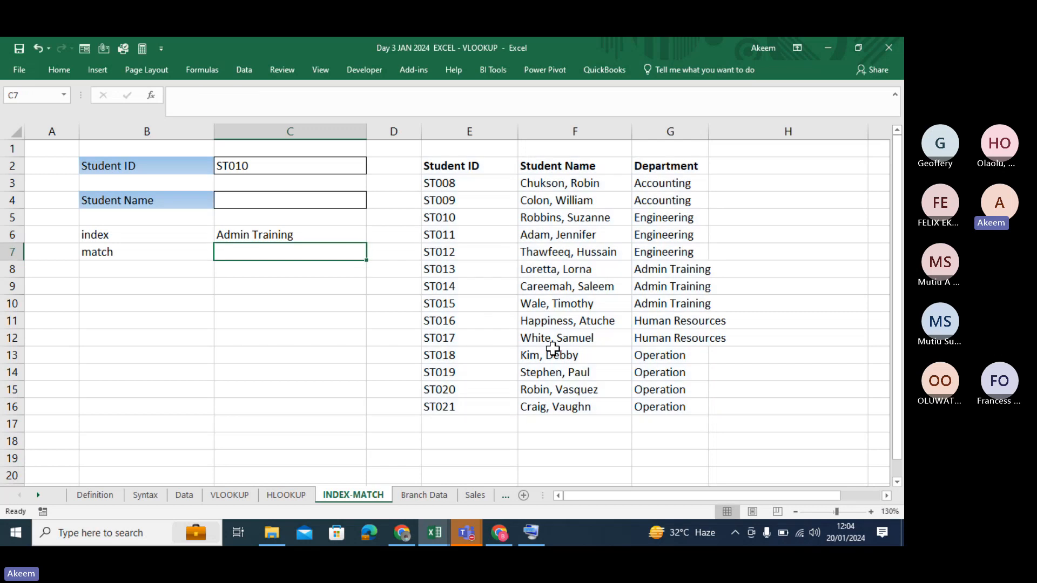
Step: Examine the employee names on the VLOOKUP sheet and their source on the Data sheet, and return to INDEX-MATCH
left_click(225, 496)
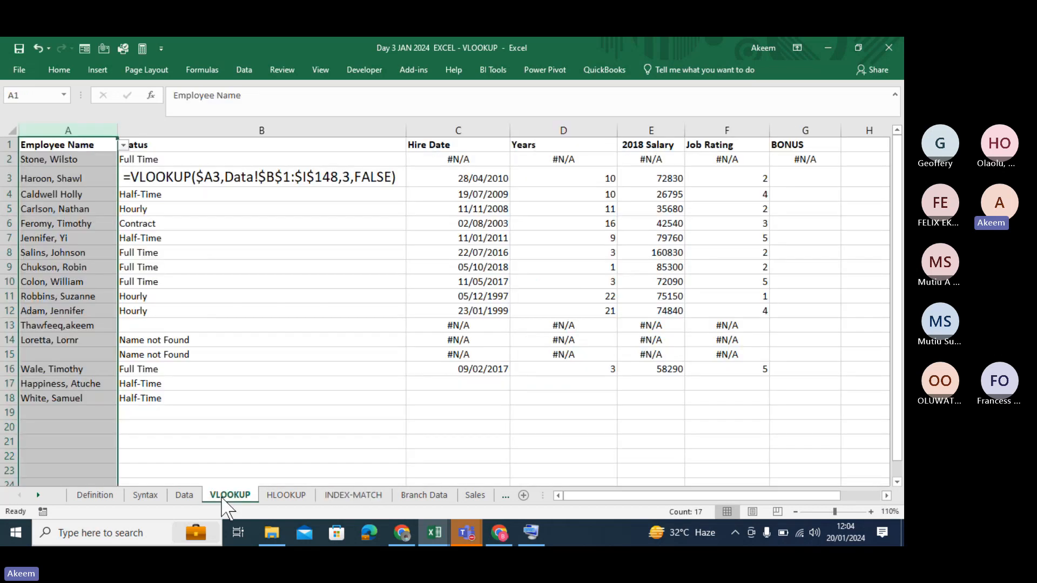
left_click(60, 208)
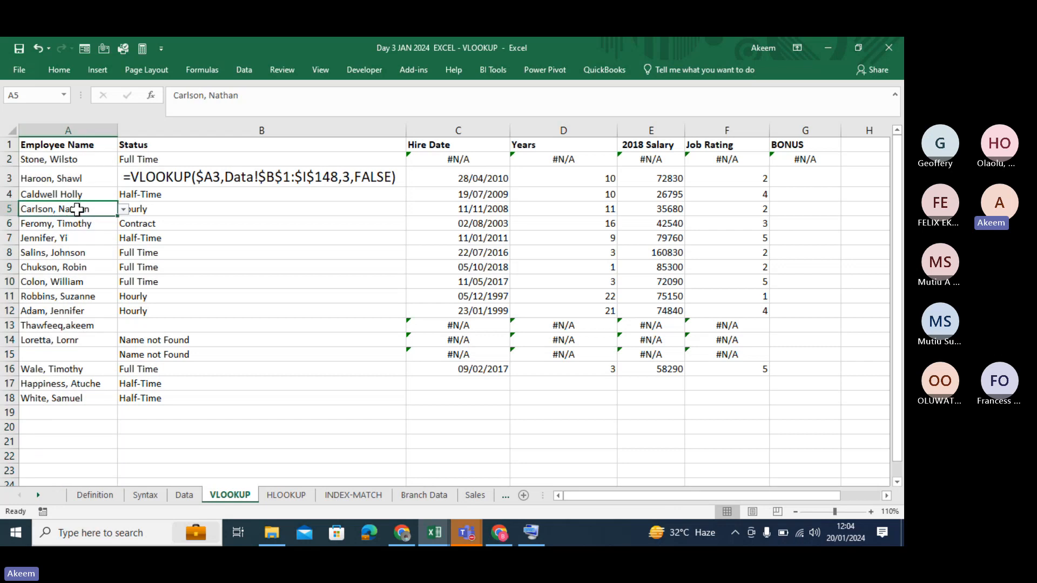
left_click(184, 497)
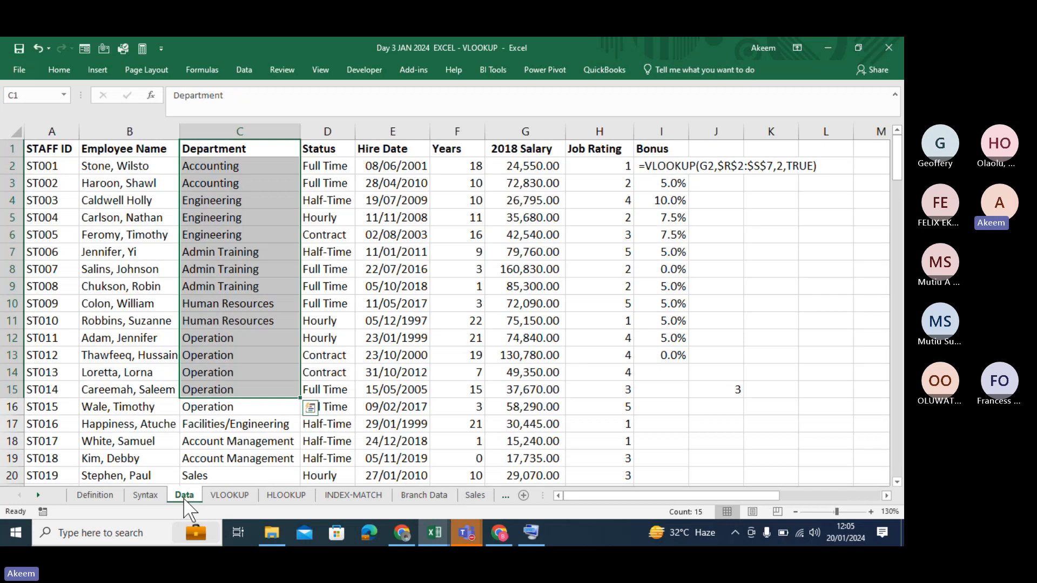
left_click(229, 495)
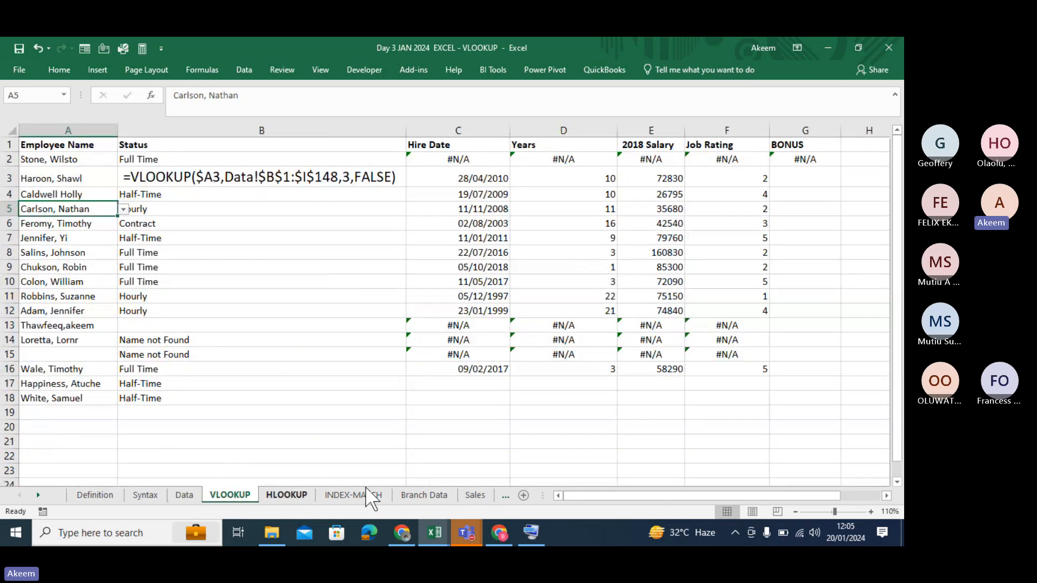
left_click(351, 498)
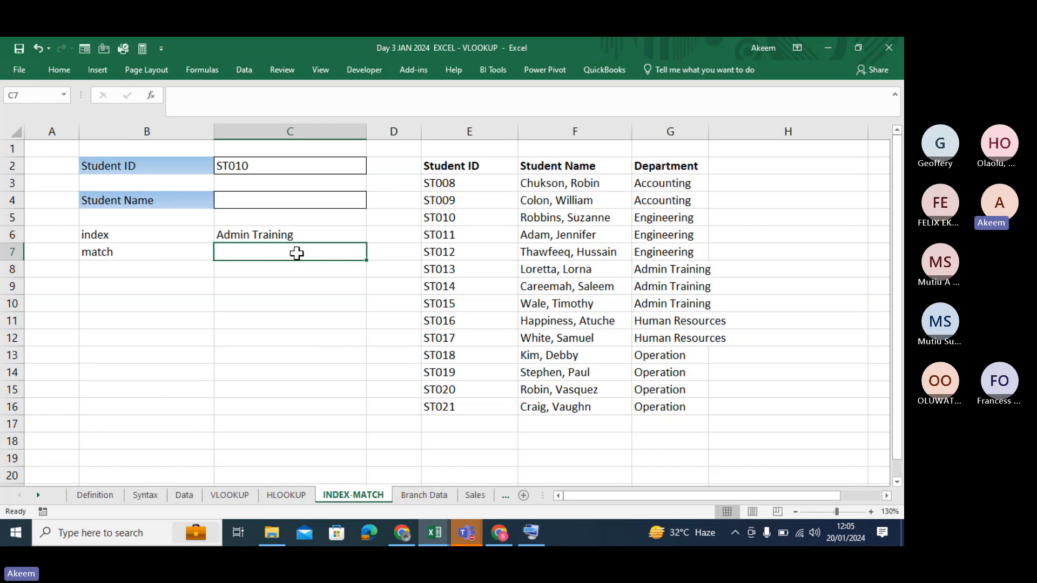
Step: Enter =MATCH(C2,E2:E16,0) in C7 to find the student ID's row position with an exact match
type("=mat")
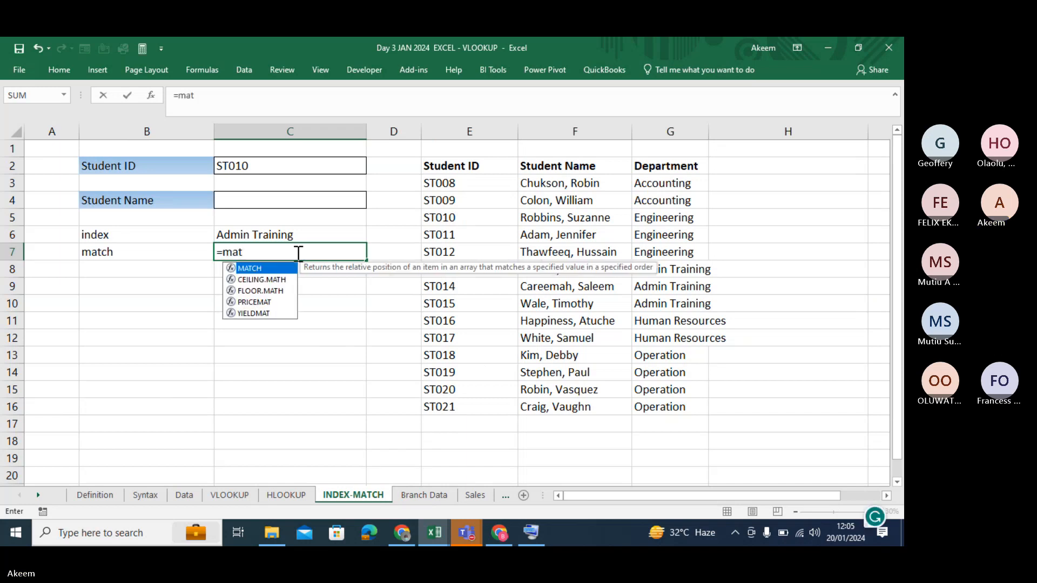
type("ch")
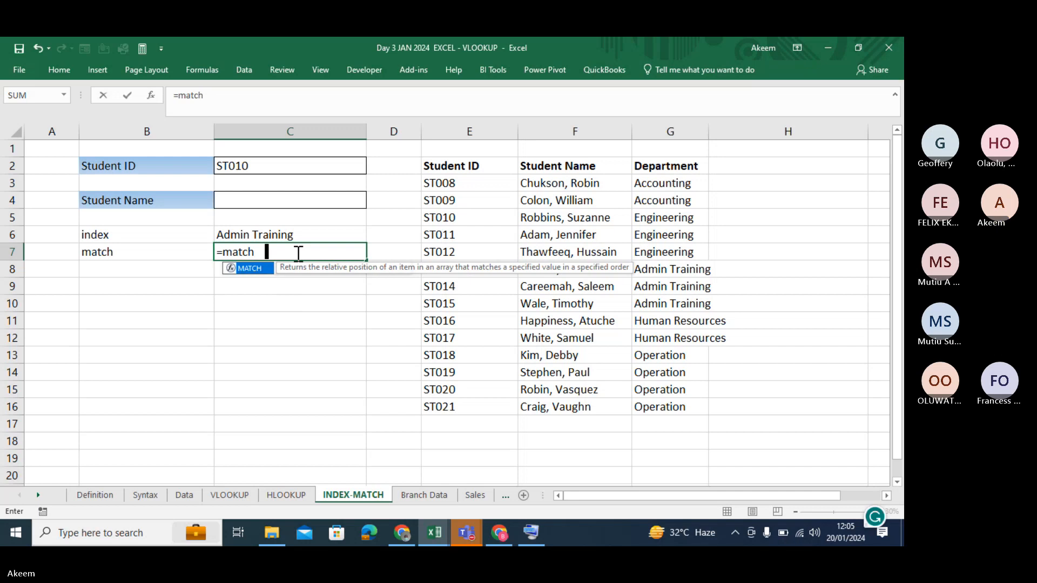
key("Tab")
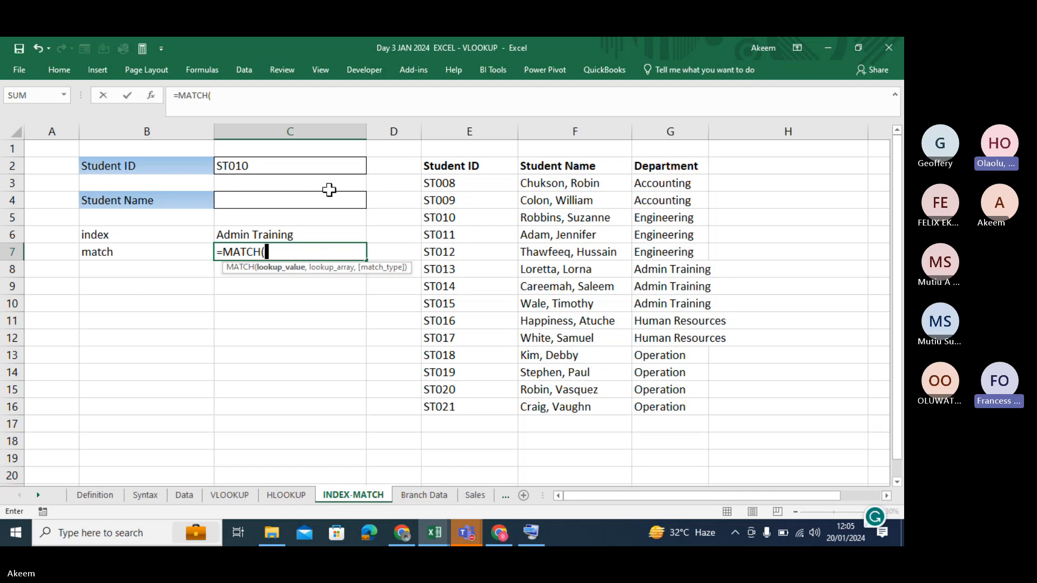
left_click(286, 162)
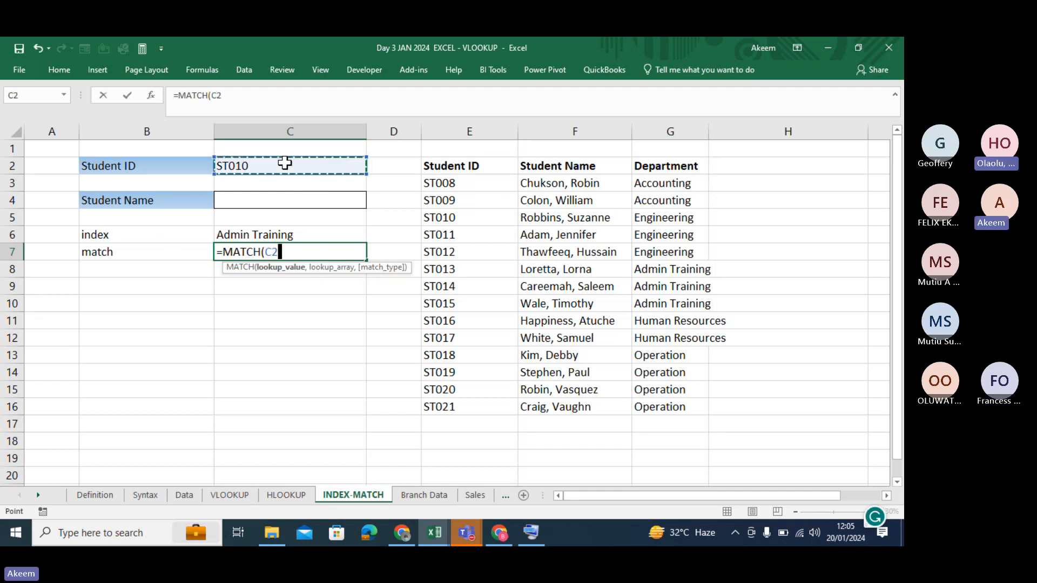
type(",")
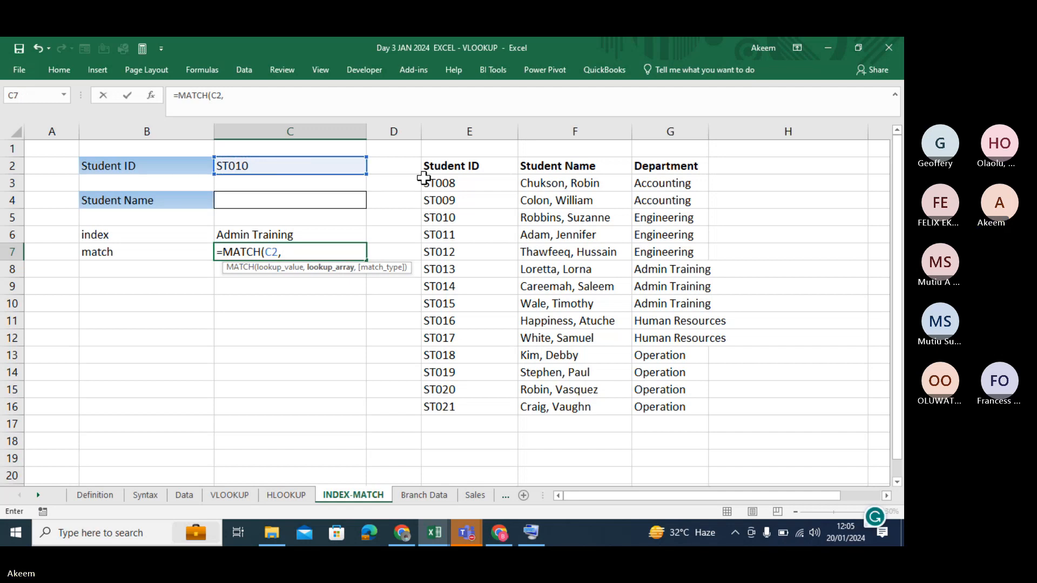
left_click(462, 166)
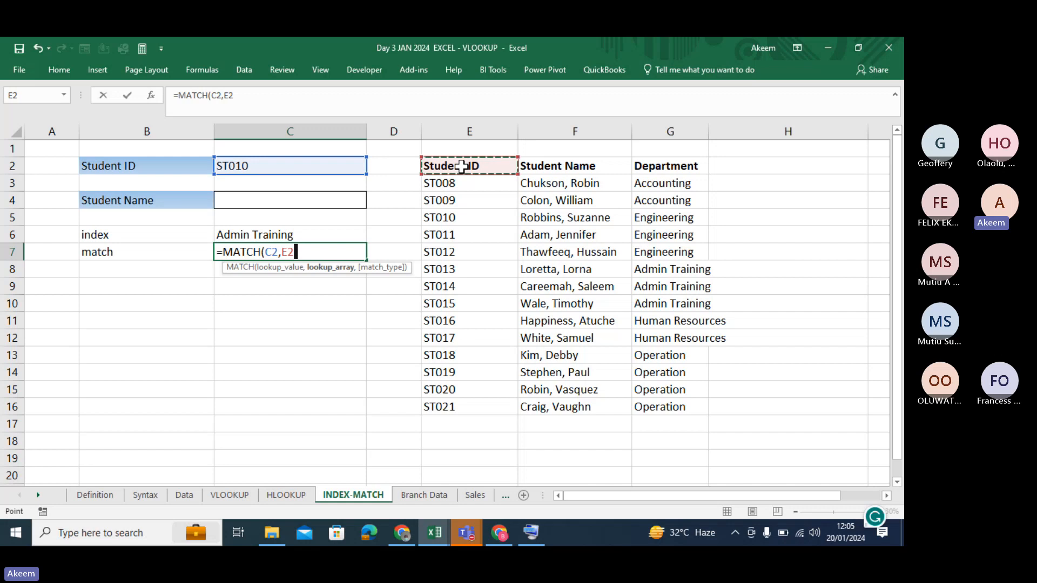
key("ctrl+shift+Down")
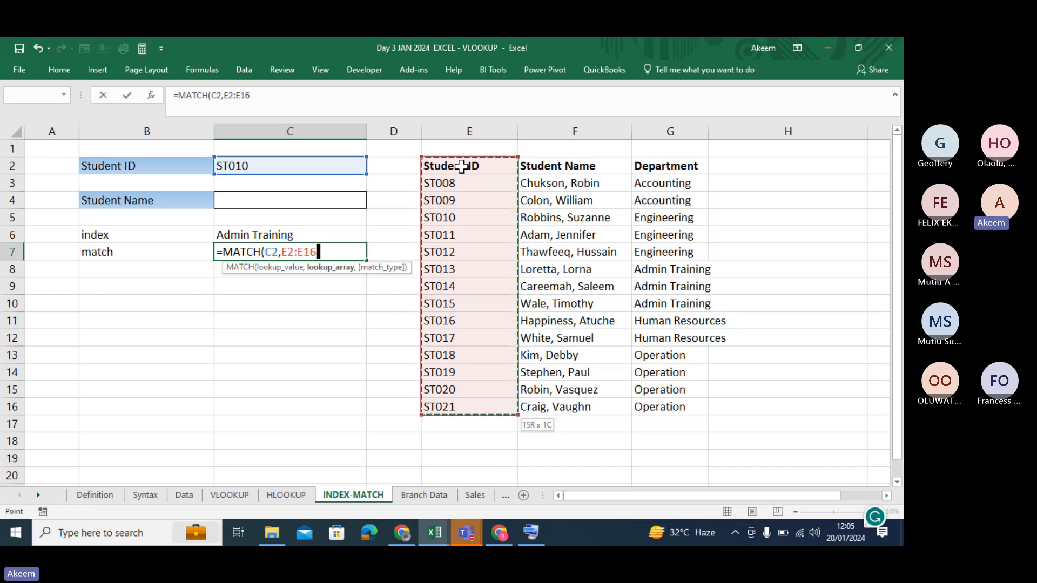
type(",")
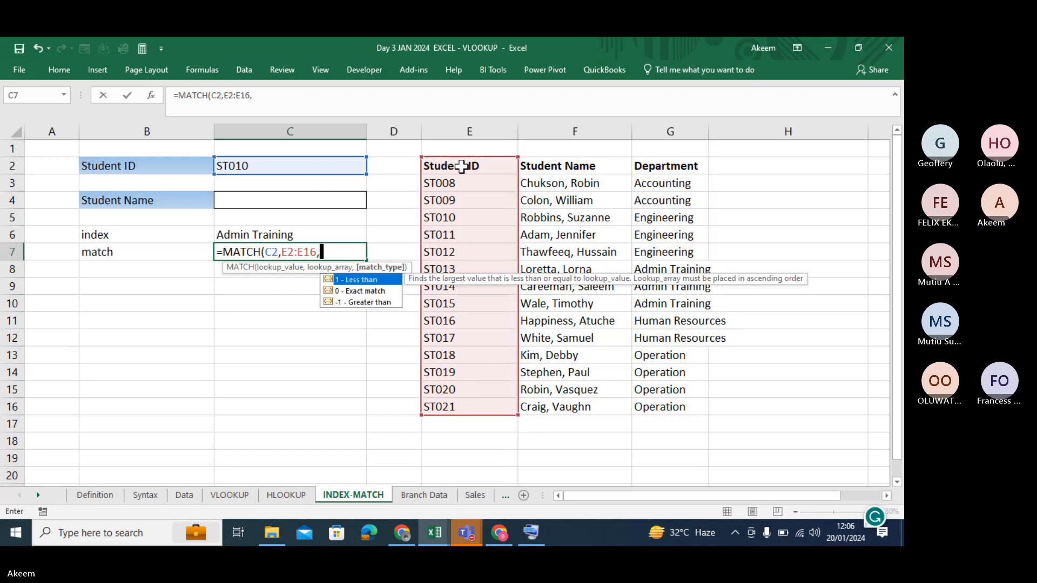
double_click(368, 291)
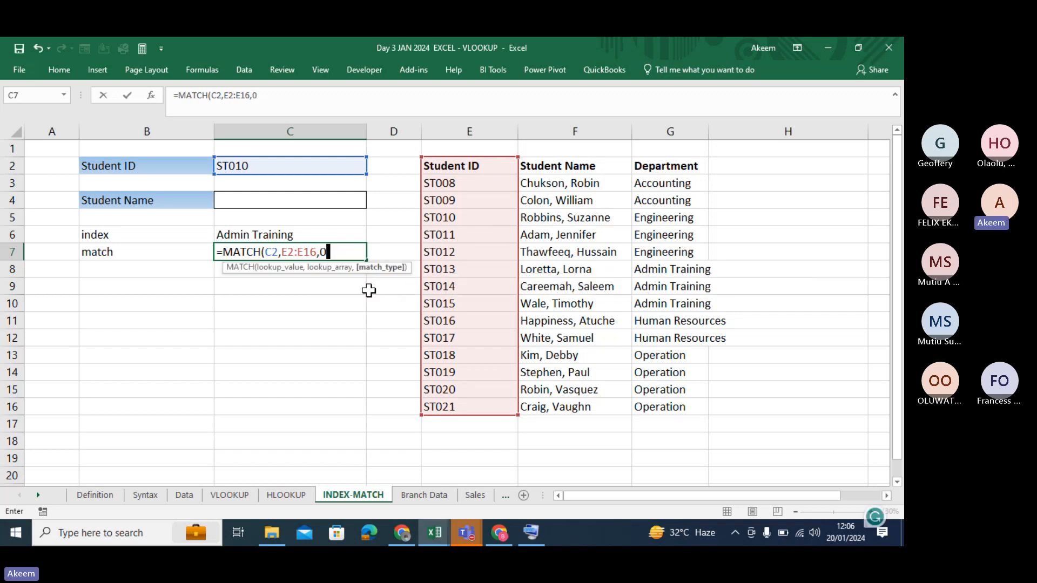
key("Return")
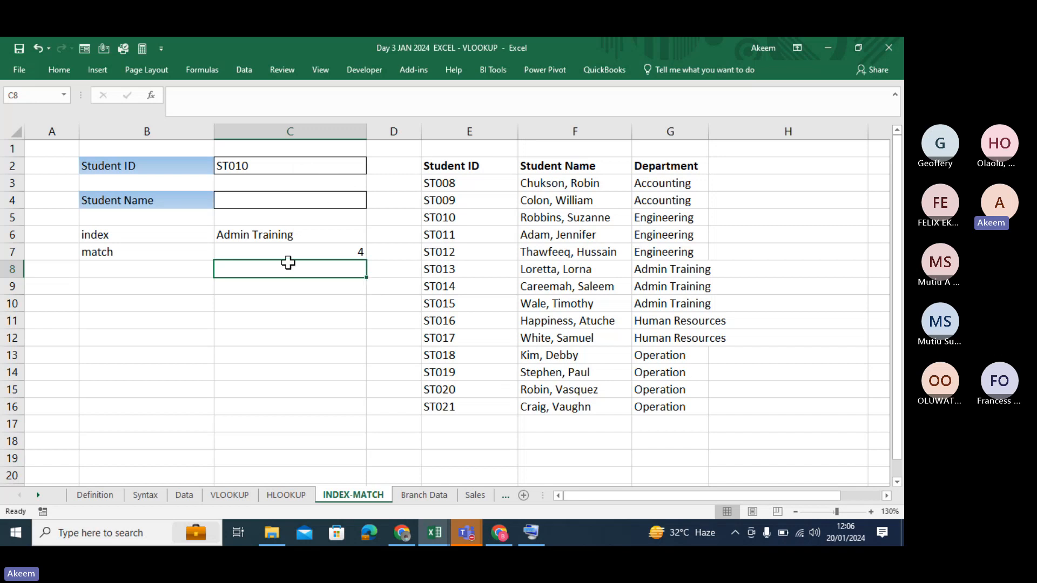
Step: Compare the Student ID header in E2 with the label in B2 and review the MATCH formula in C7
left_click(461, 163)
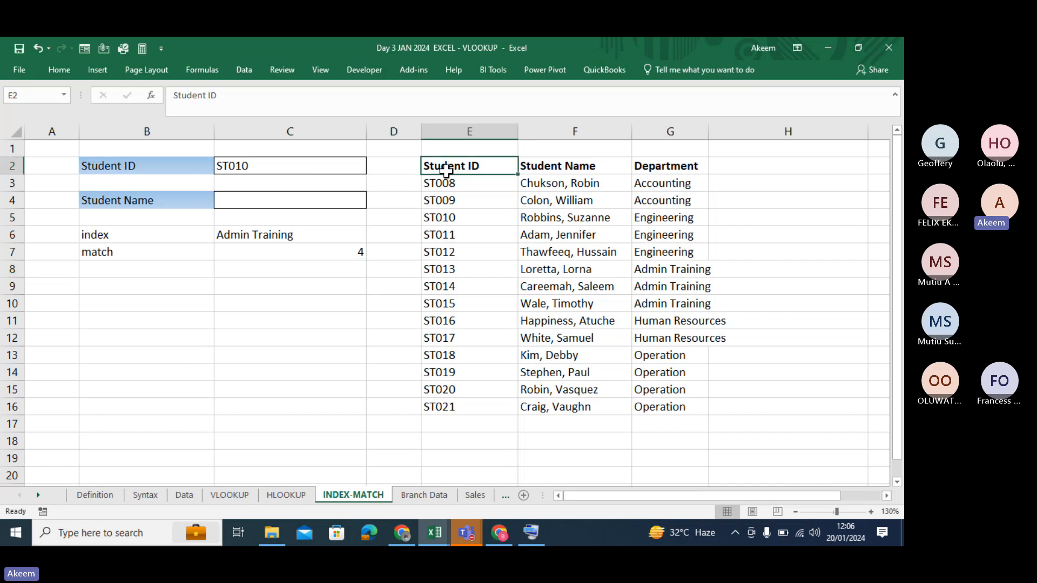
left_click(161, 167)
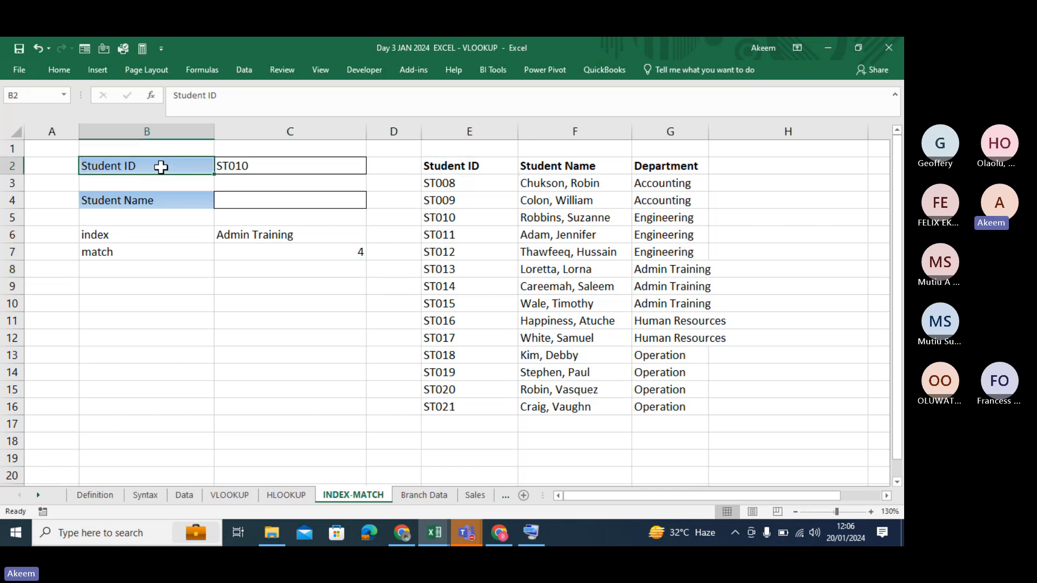
left_click(316, 258)
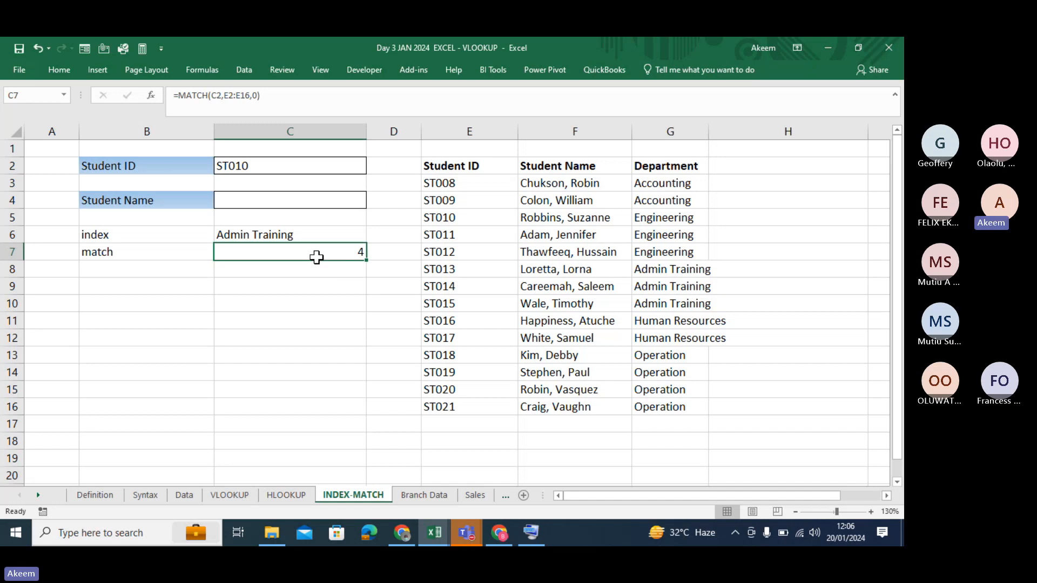
Step: Enter =MATCH(B2,E2:G2,0) in C8 to find the column position of the Student ID header
left_click(317, 273)
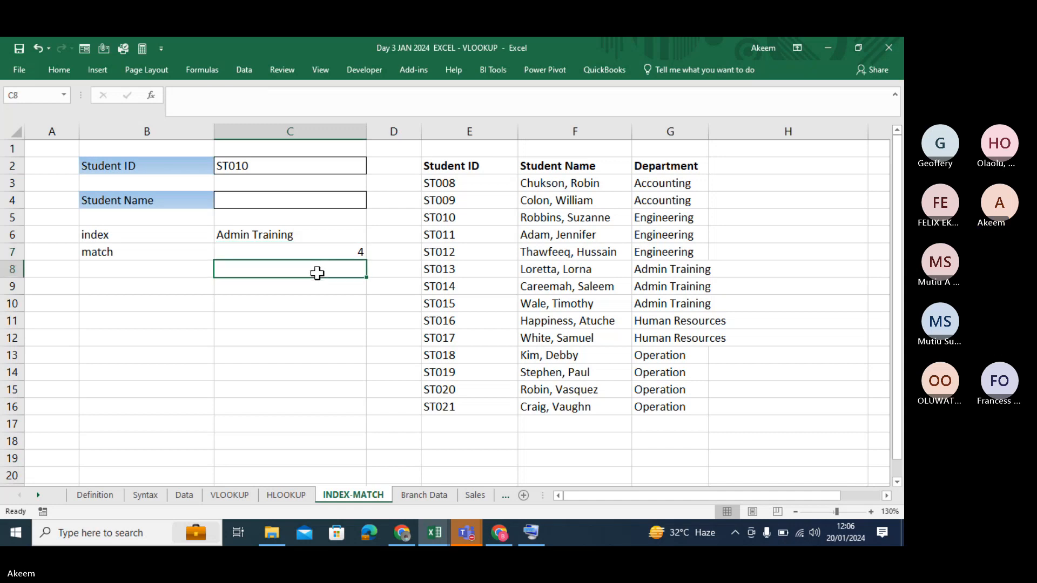
type("=")
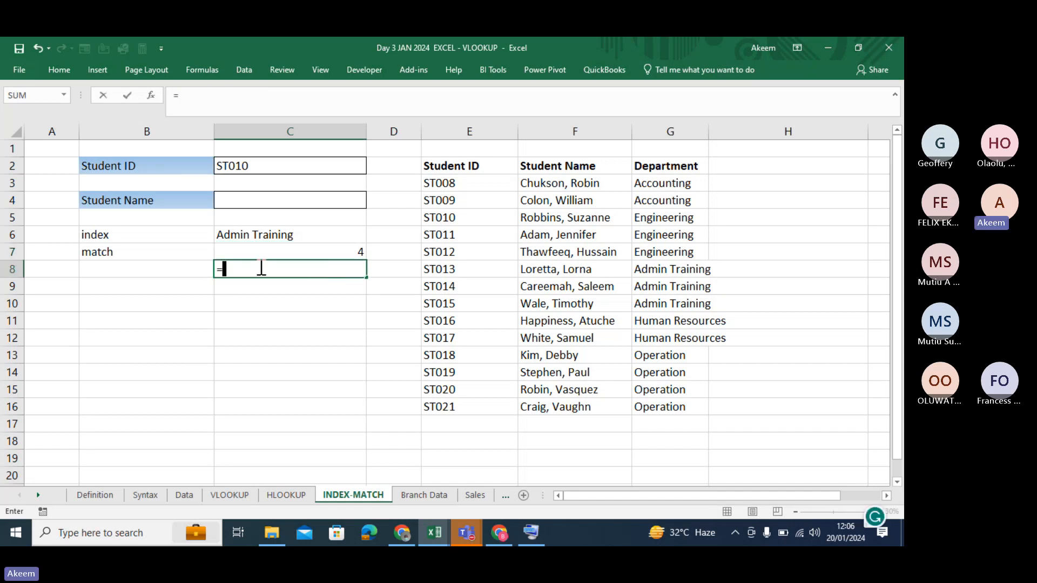
type("match")
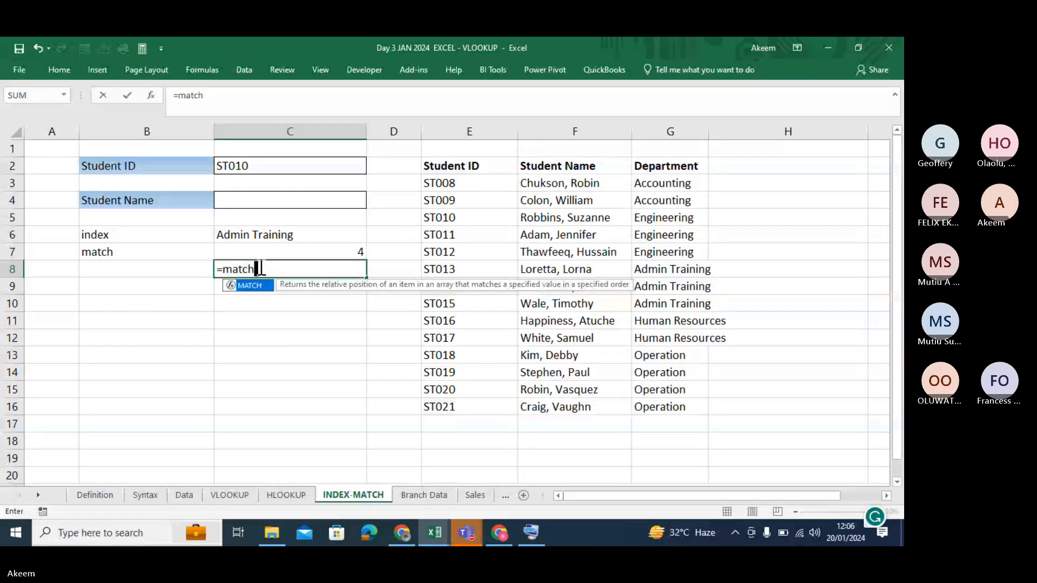
key("Tab")
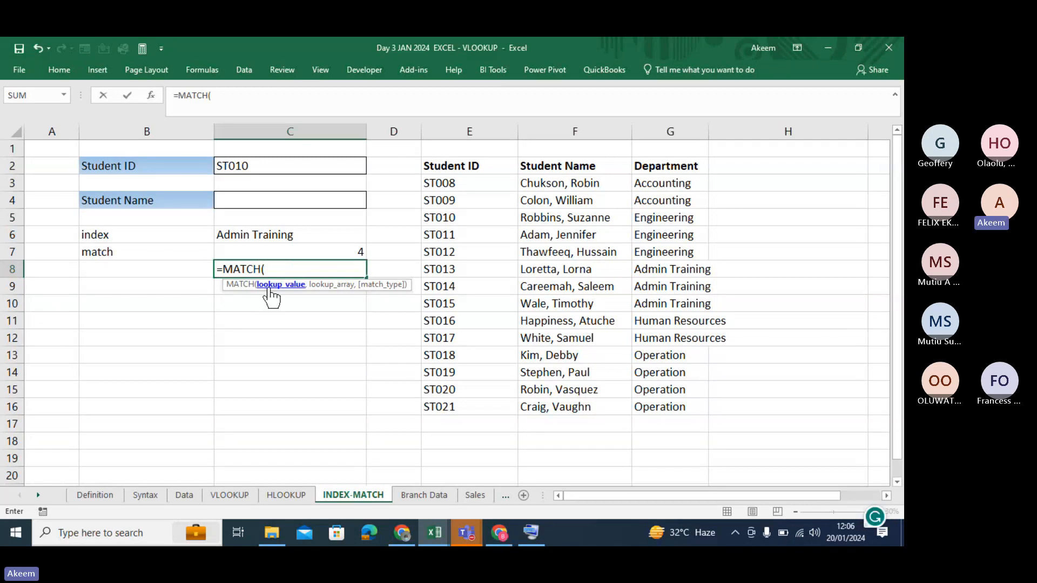
left_click(159, 166)
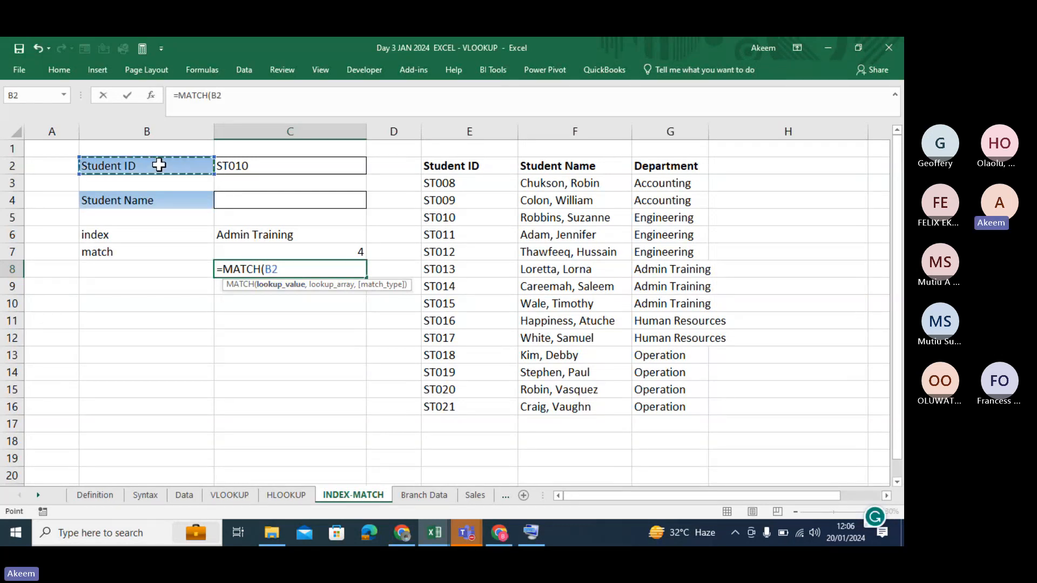
type(",")
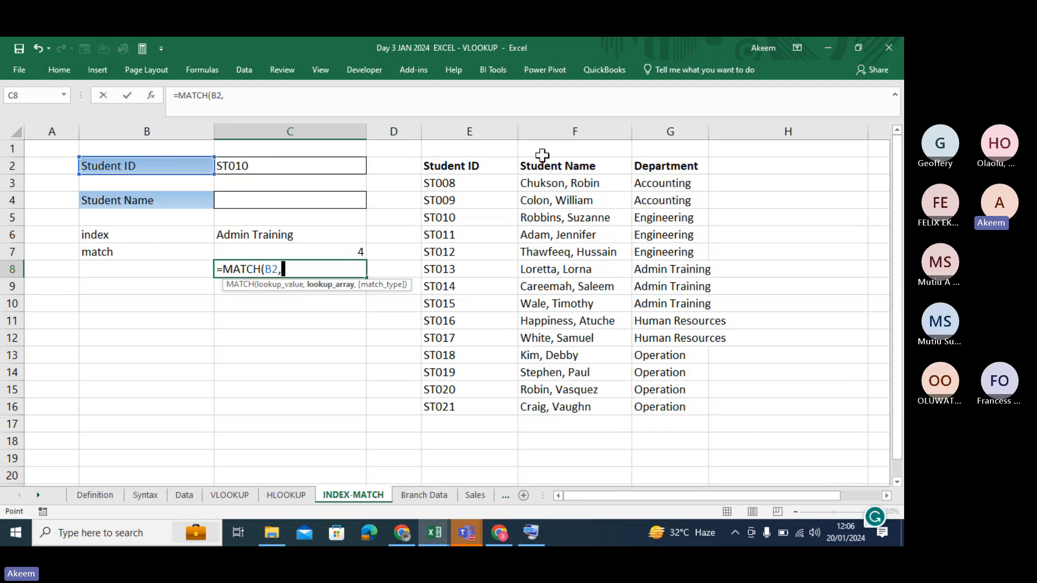
left_click(486, 165)
key("ctrl+shift+Down")
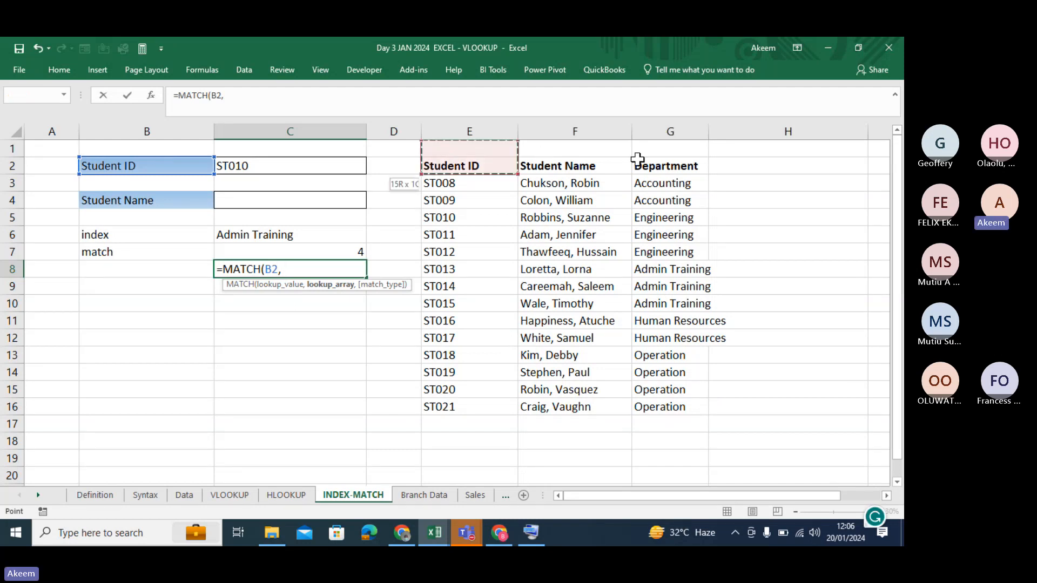
left_click_drag(638, 158, 646, 166)
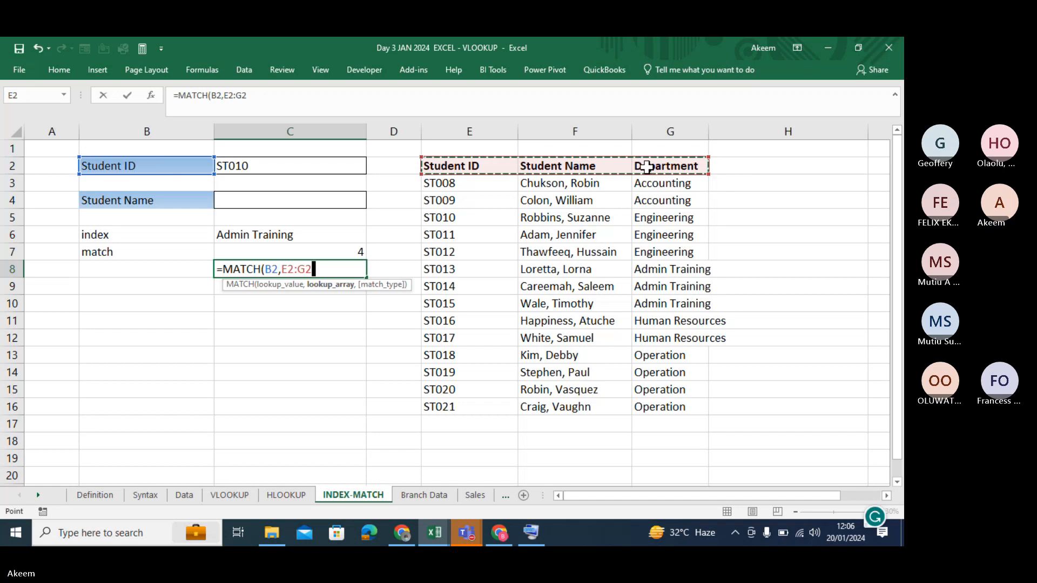
type(",")
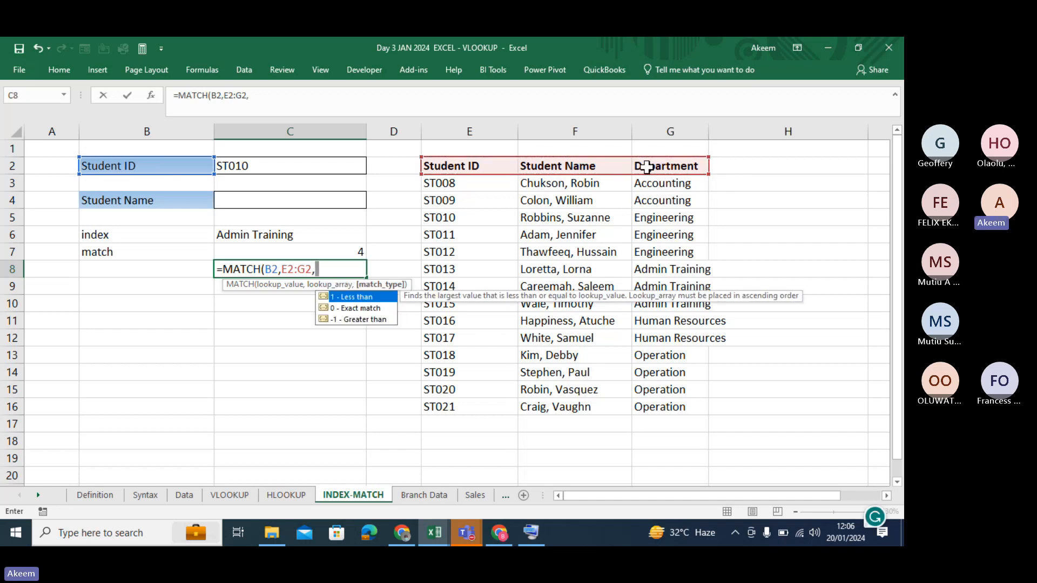
left_click(357, 310)
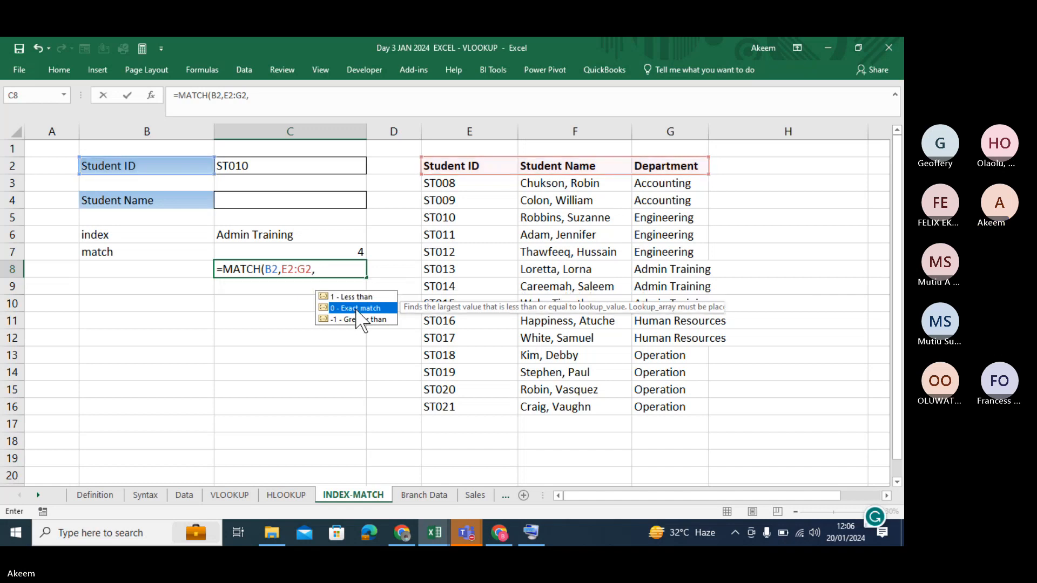
double_click(357, 308)
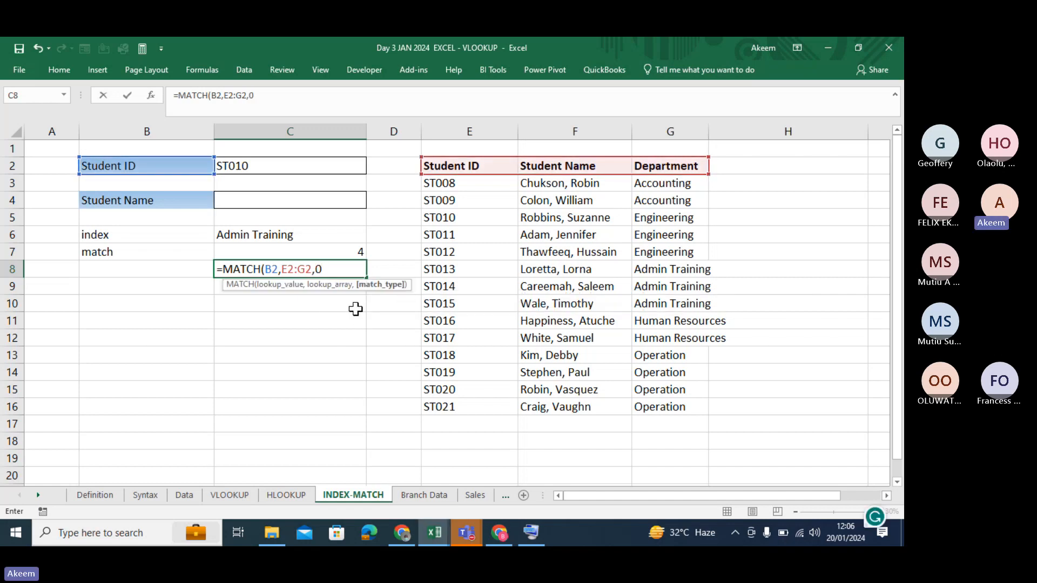
type(")")
key("Return")
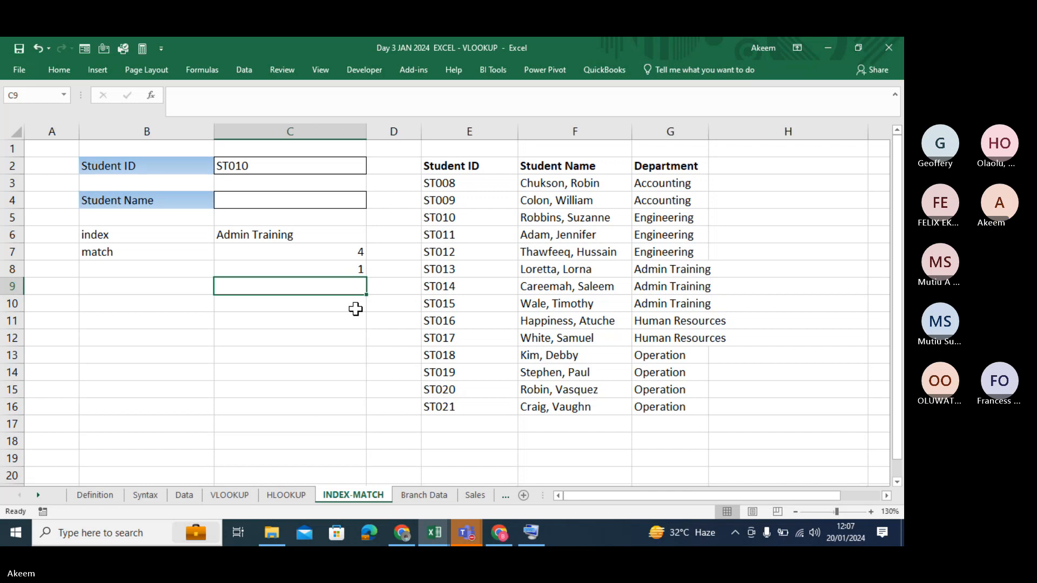
Step: Turn the formulas in C6 and C7 into visible text with a leading space, and clear the formula from C8
left_click(322, 252)
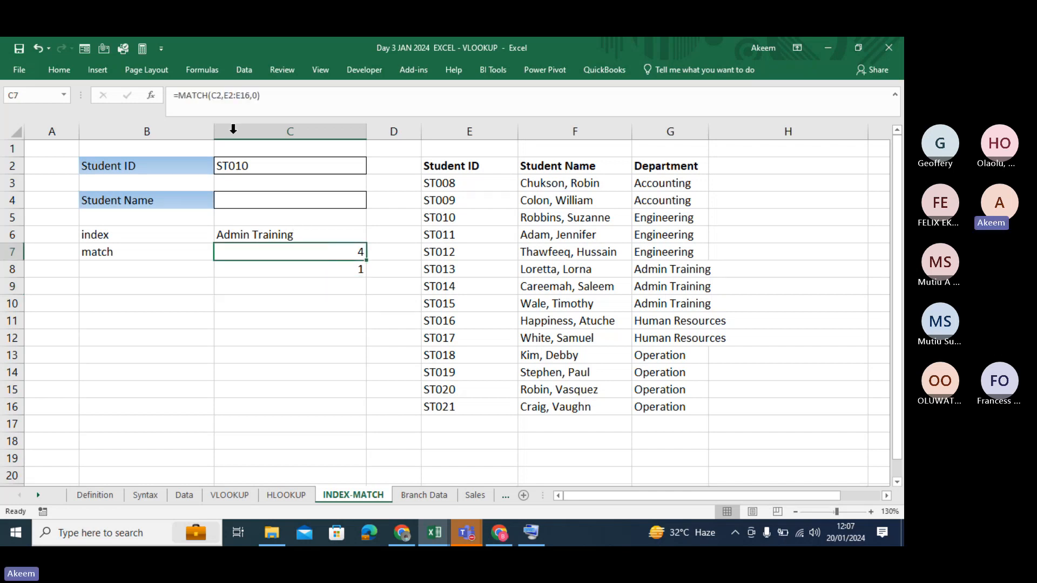
left_click(253, 236)
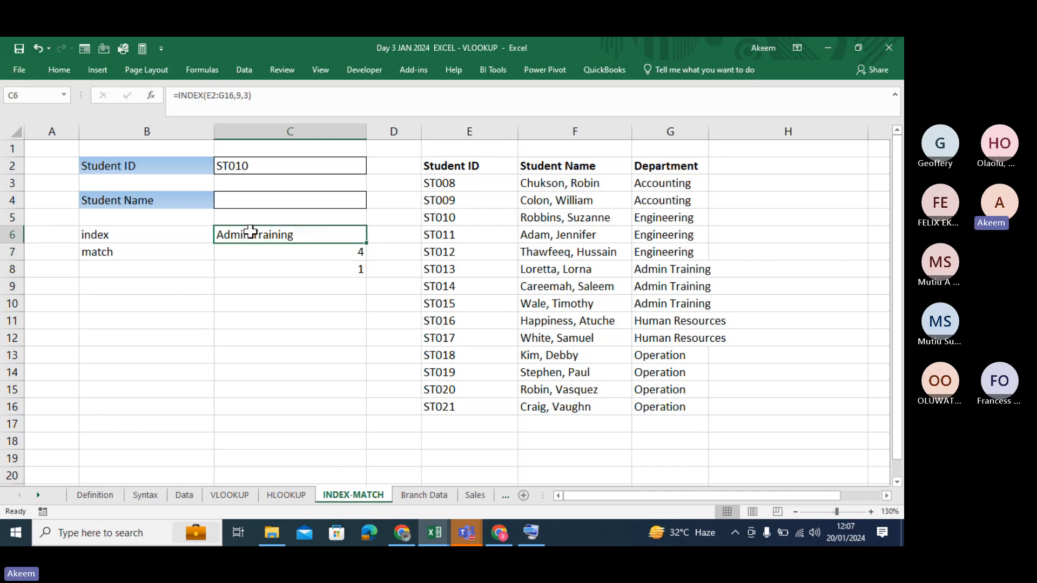
left_click(174, 91)
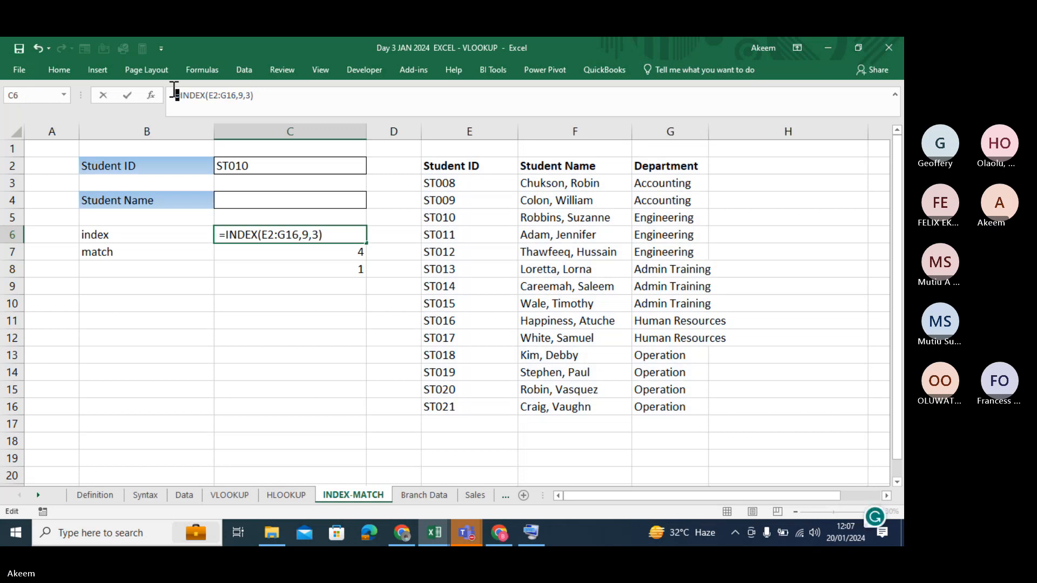
key("Return")
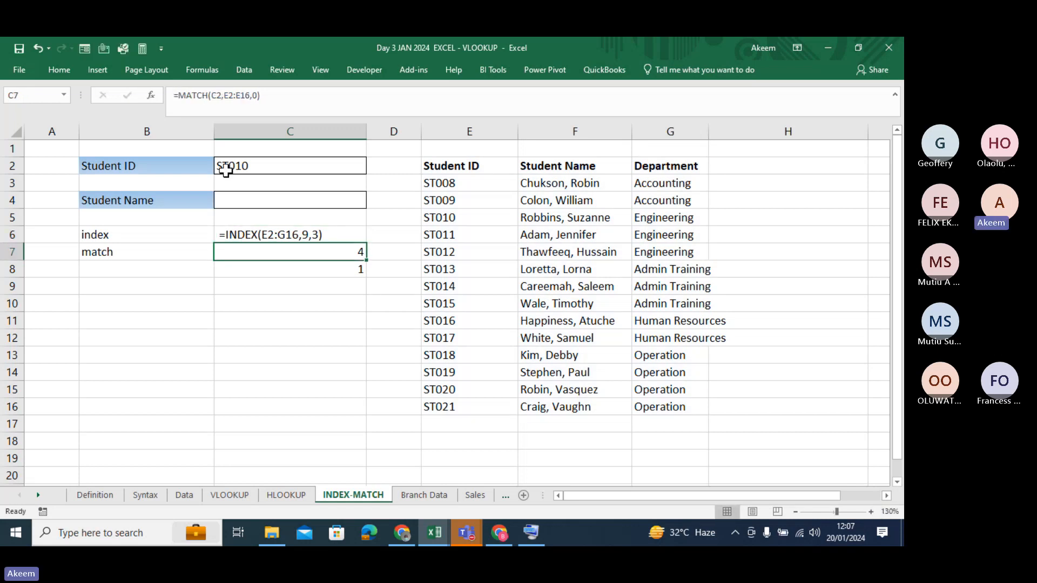
left_click(174, 92)
key("Return")
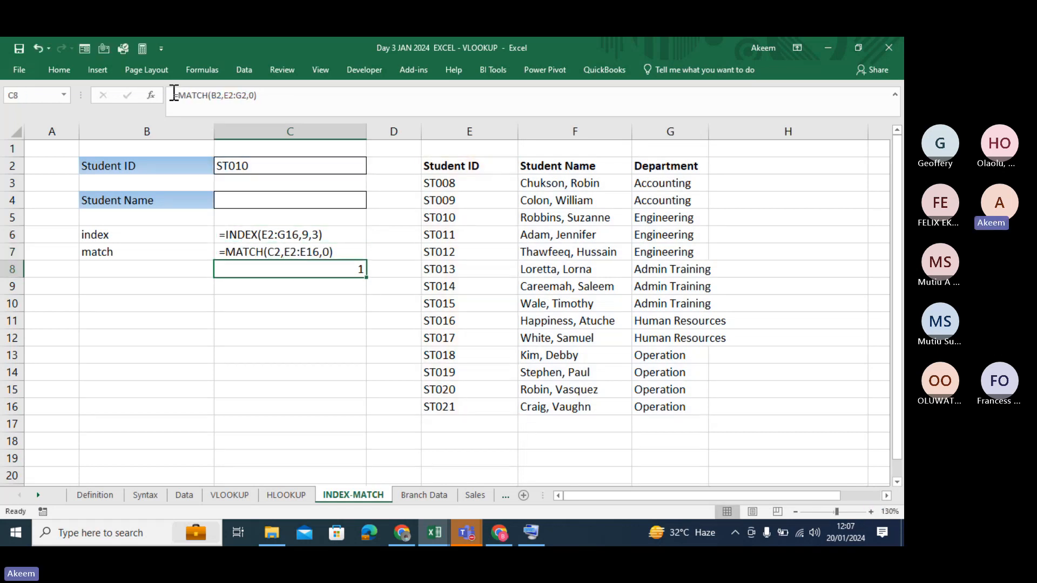
key("Delete")
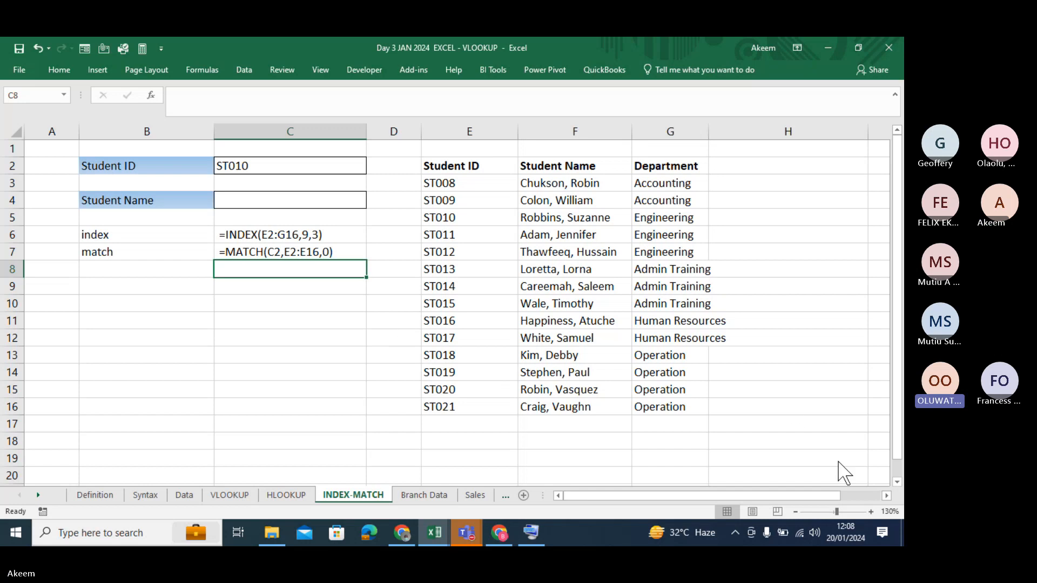
Step: Remove the leading space from C6 so that =INDEX(E2:G16,9,3) calculates as a formula again
left_click(276, 234)
left_click(187, 111)
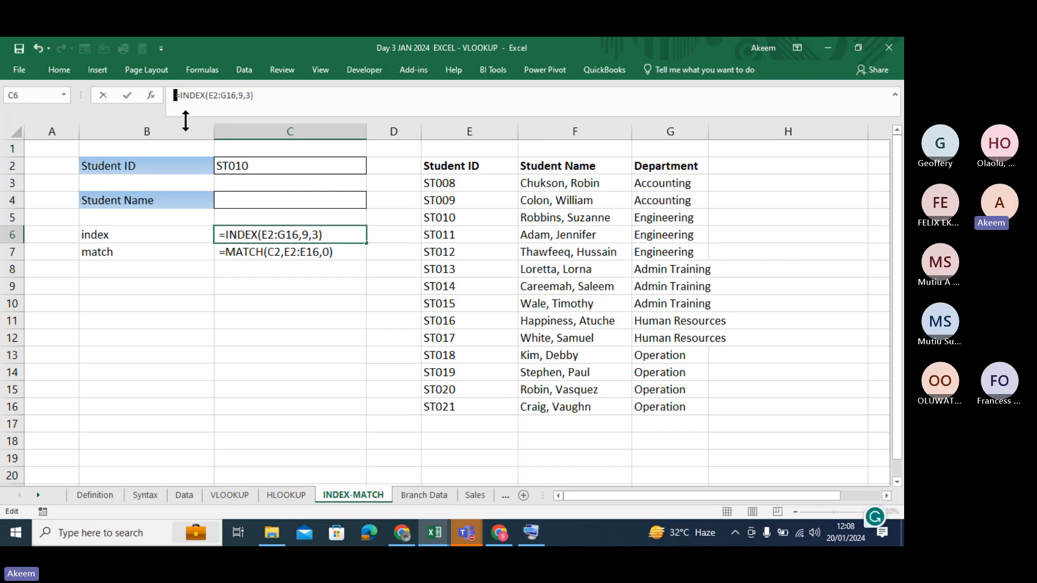
key("Return")
left_click(267, 236)
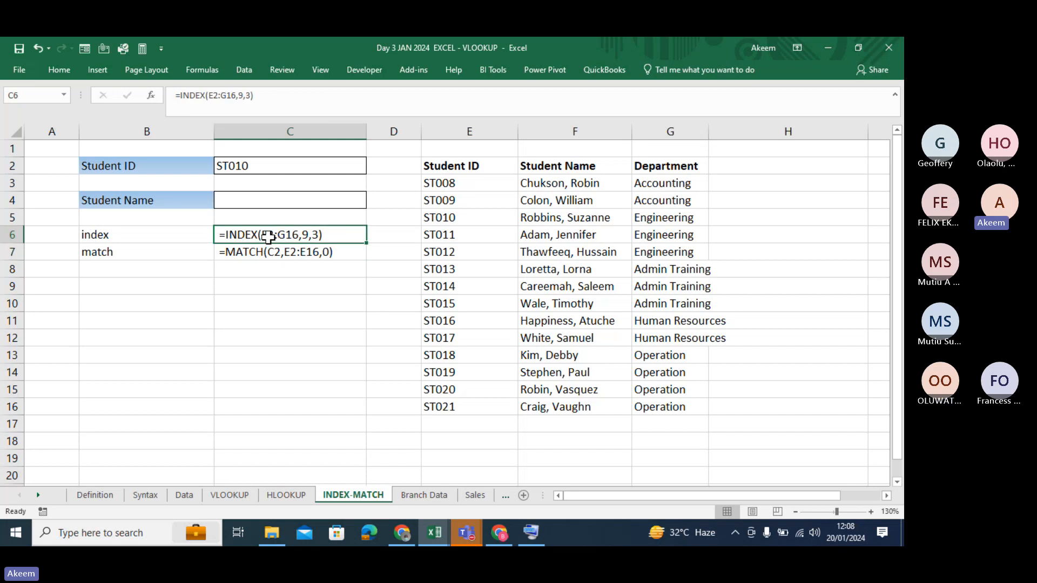
left_click(178, 96)
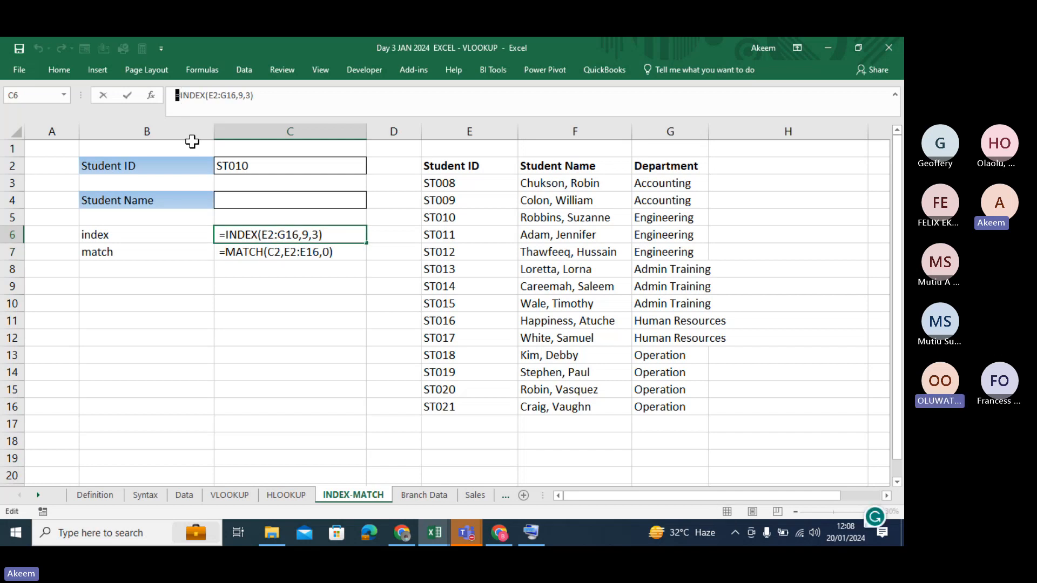
key("Return")
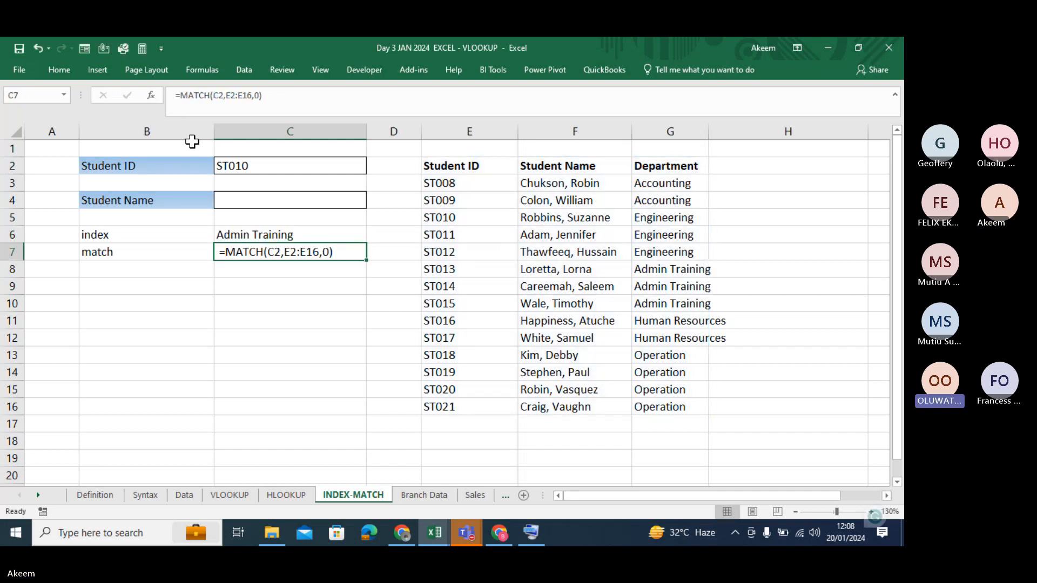
Step: Show the formula of C6 as text by entering =FORMULATEXT(C6) in C9
left_click(277, 287)
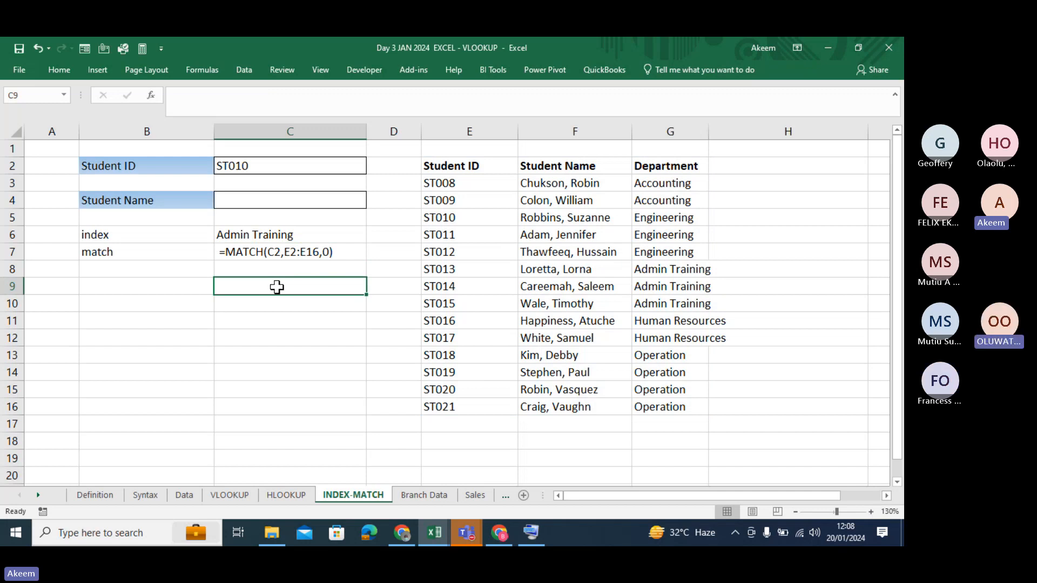
type("=formul")
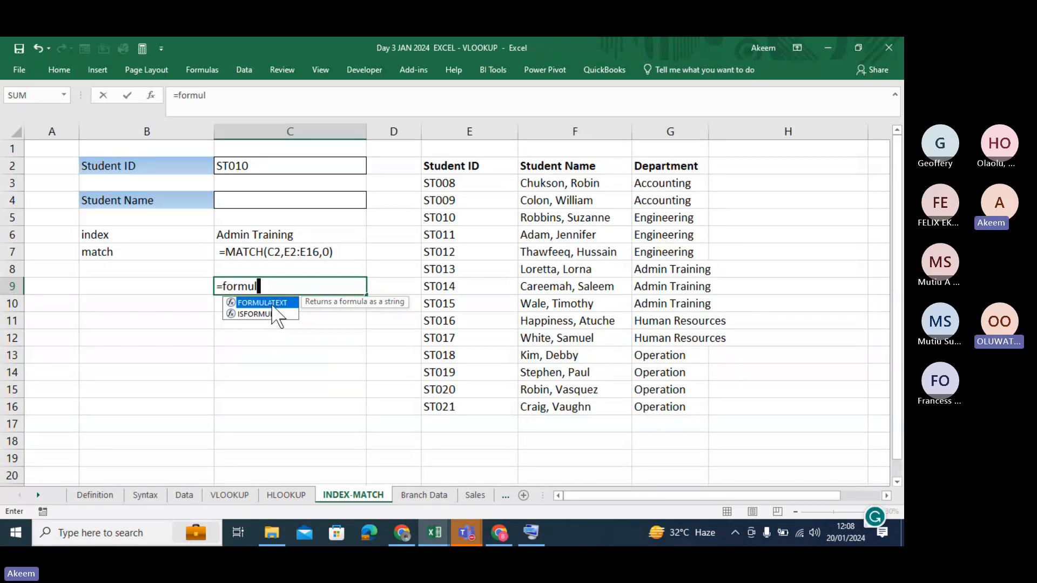
double_click(272, 305)
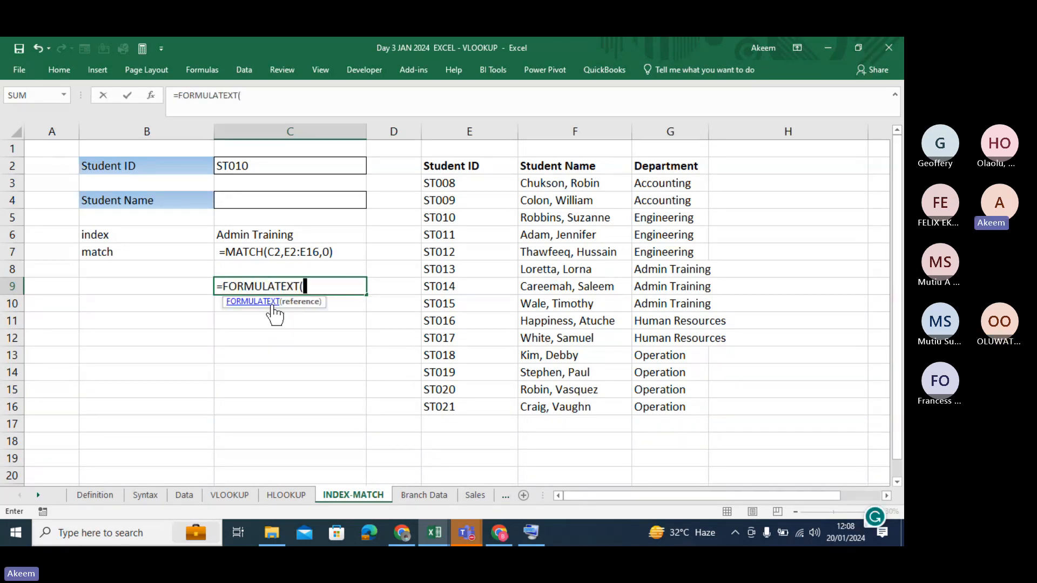
left_click(250, 236)
type(")")
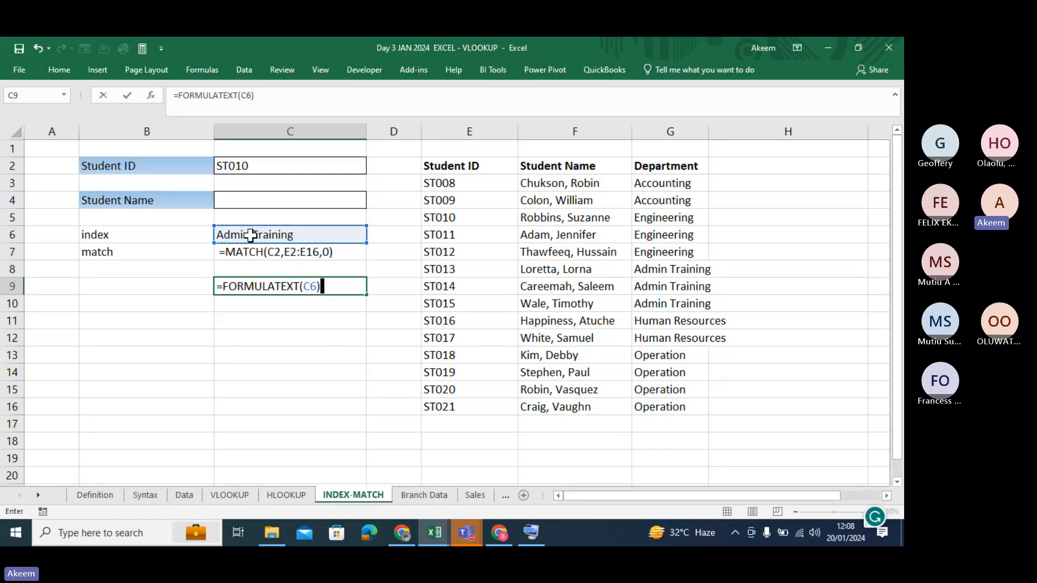
key("Return")
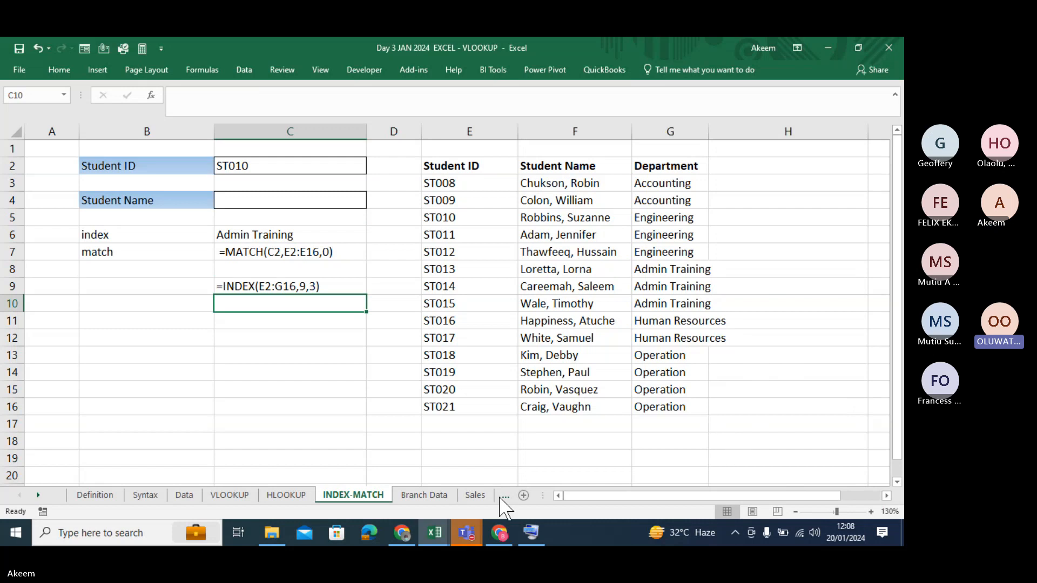
Step: Review the FORMULATEXT formula in C9 and its reference to C6
left_click(841, 438)
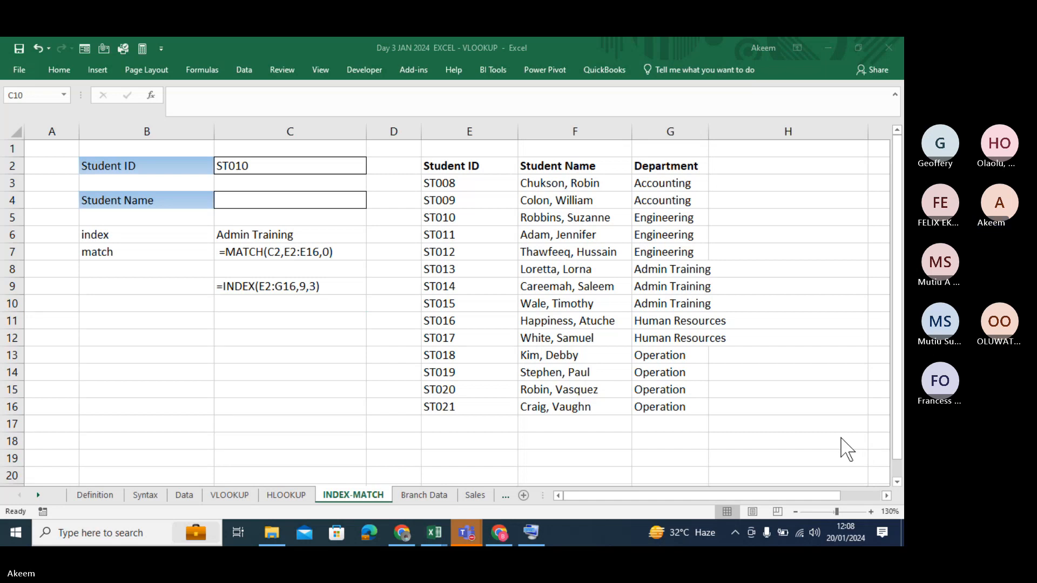
left_click(342, 287)
left_click(343, 289)
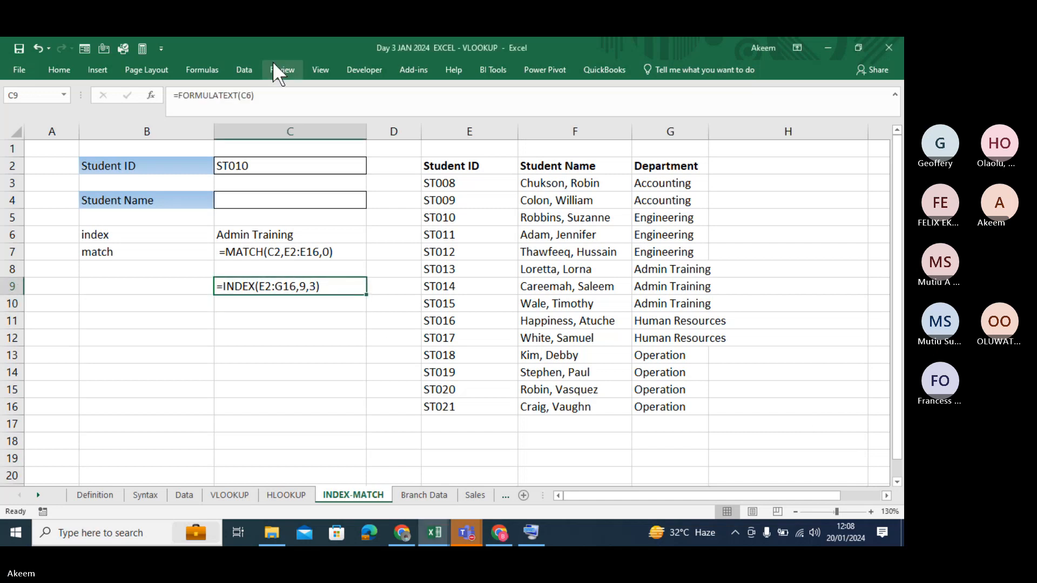
left_click(178, 95)
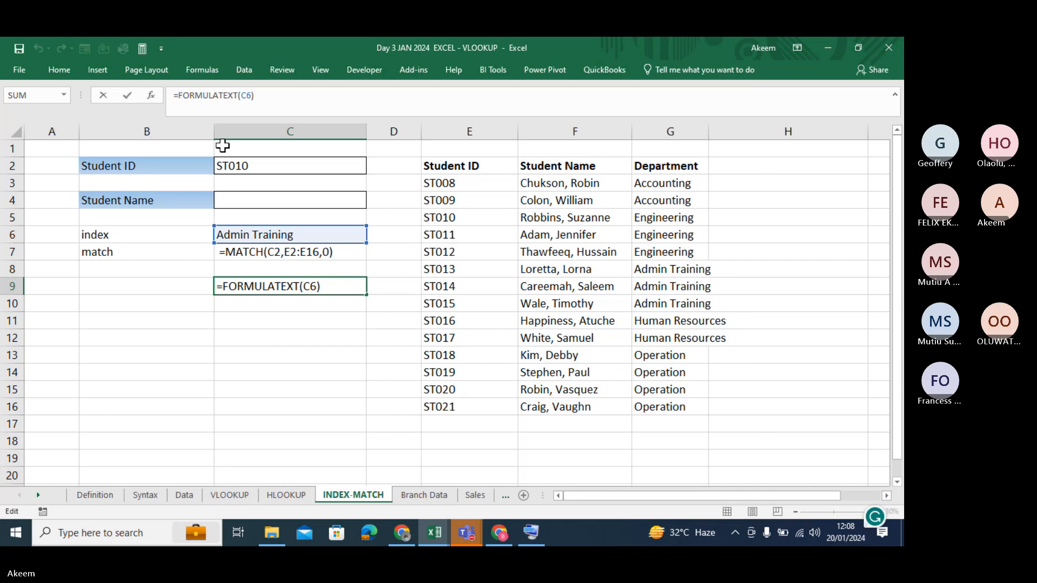
key("shift+Left")
key("Return")
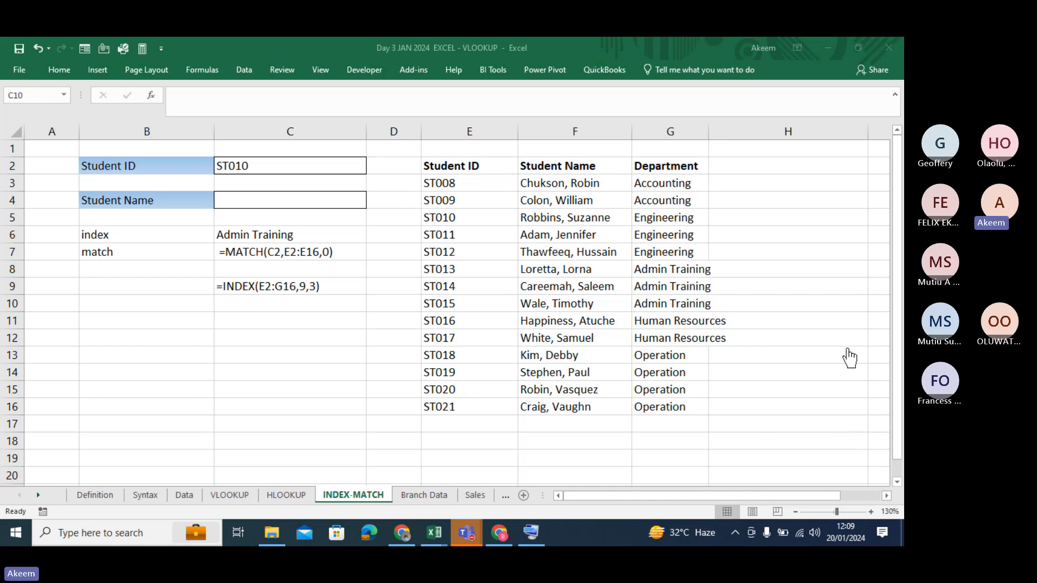
Step: Remove the leading space from C7 so that =MATCH(C2,E2:E16,0) calculates as a formula again
left_click(266, 254)
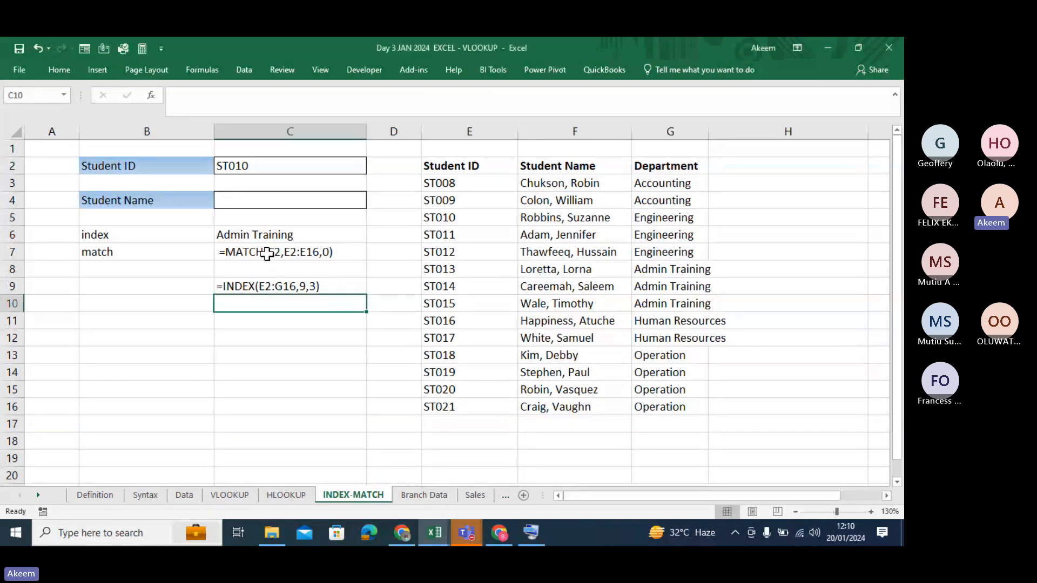
left_click(275, 235)
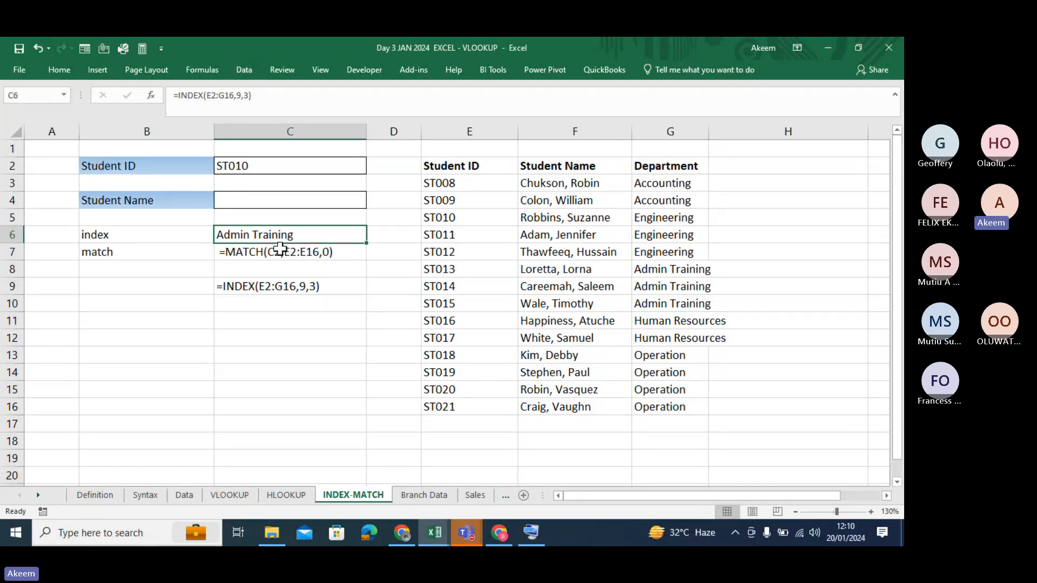
left_click(284, 265)
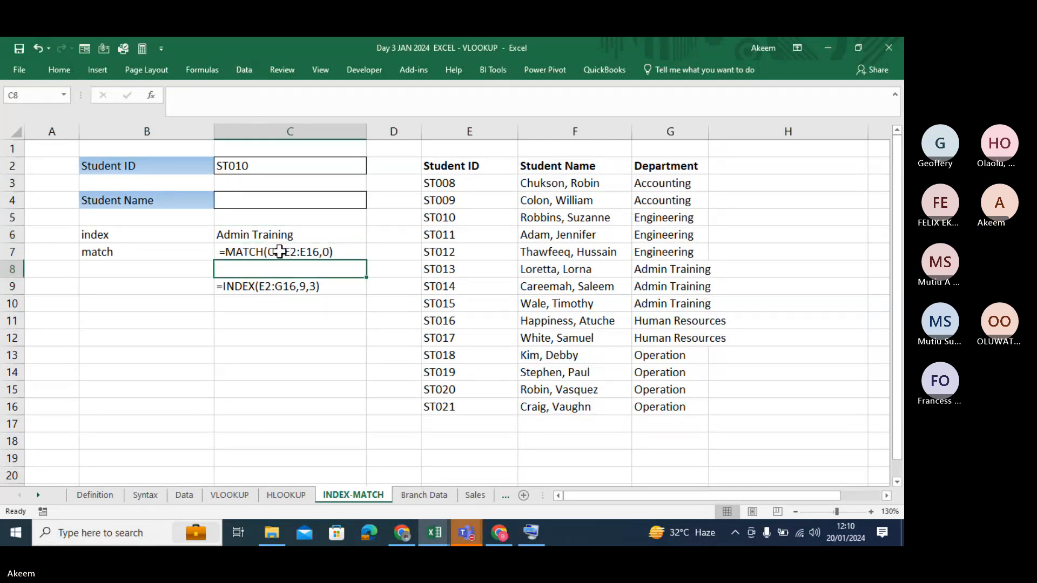
left_click(280, 250)
left_click(177, 96)
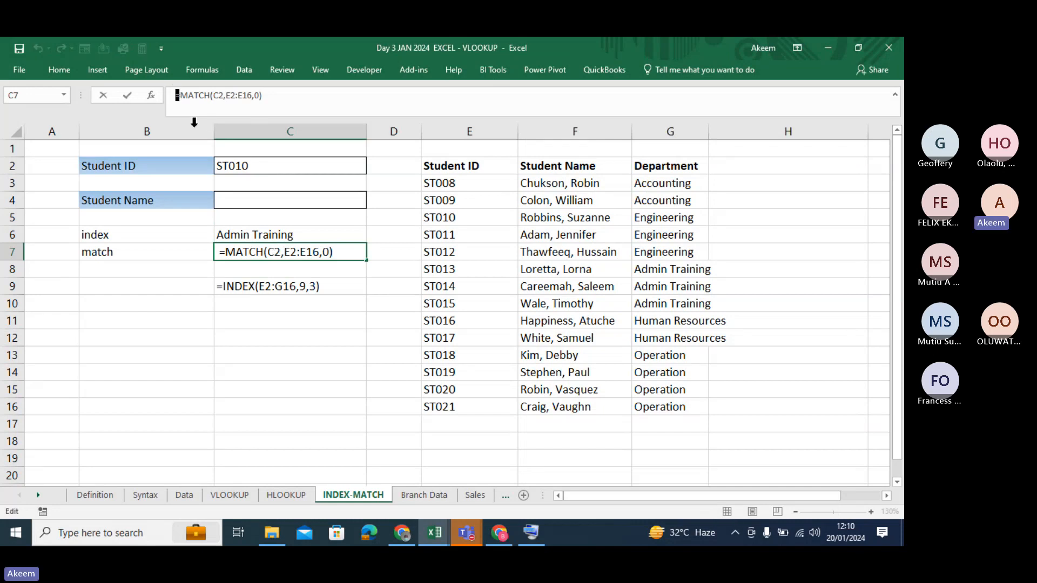
key("Return")
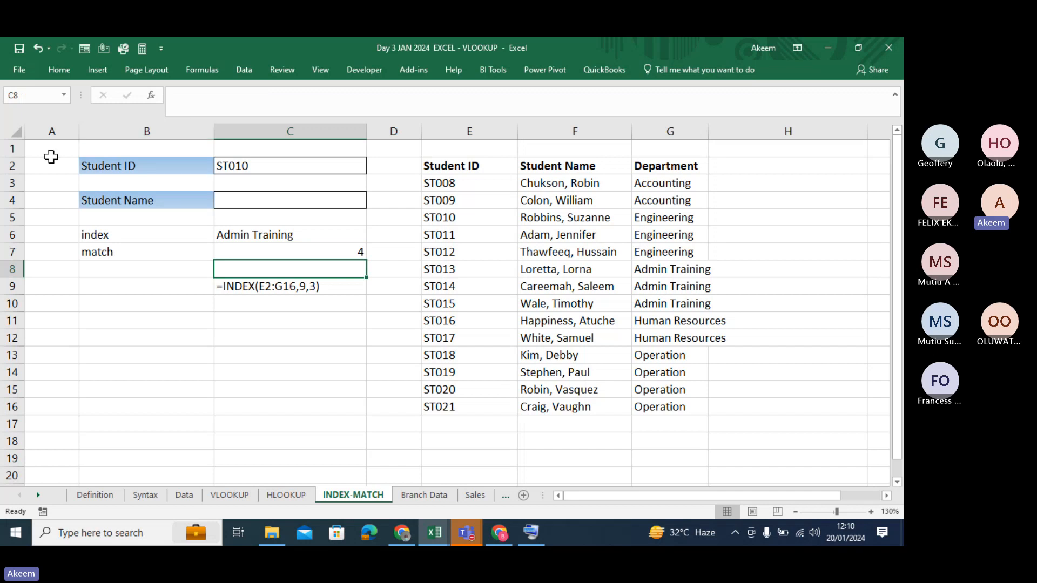
Step: Compare the index and match labels in B6:B7 with their formulas in C6 and C7
left_click_drag(141, 234, 147, 256)
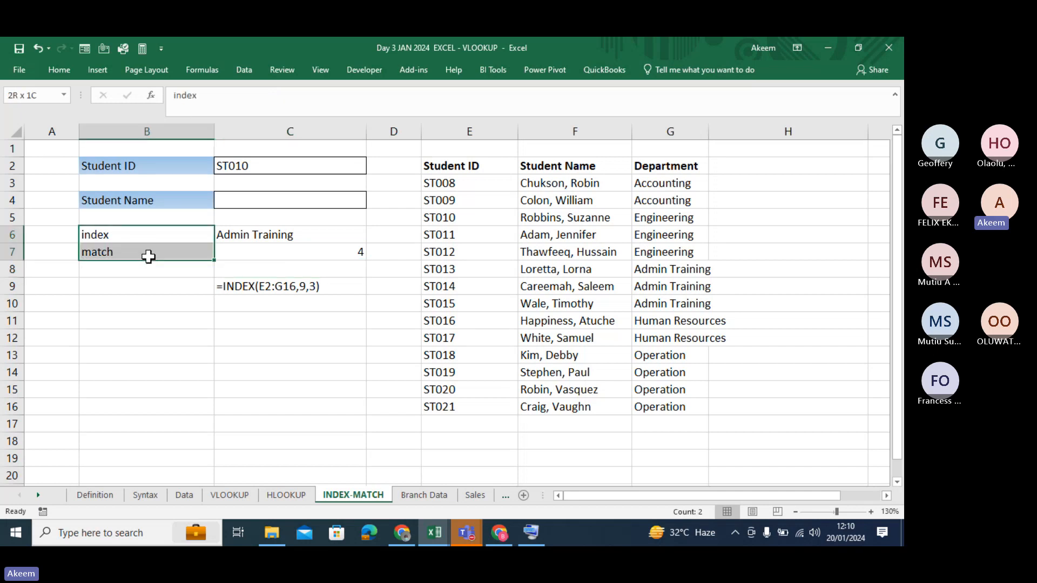
left_click_drag(297, 237, 299, 249)
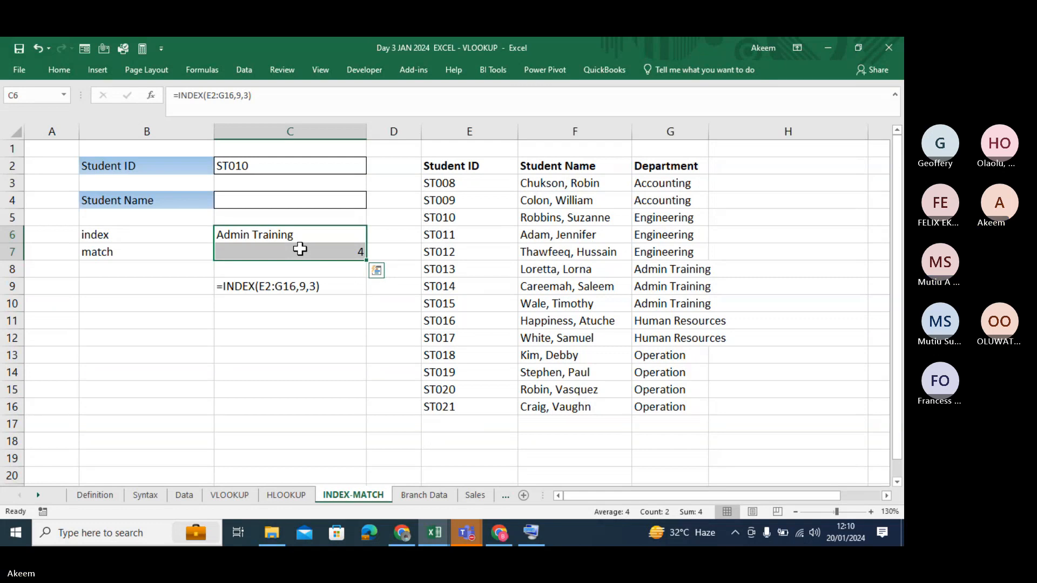
left_click(301, 252)
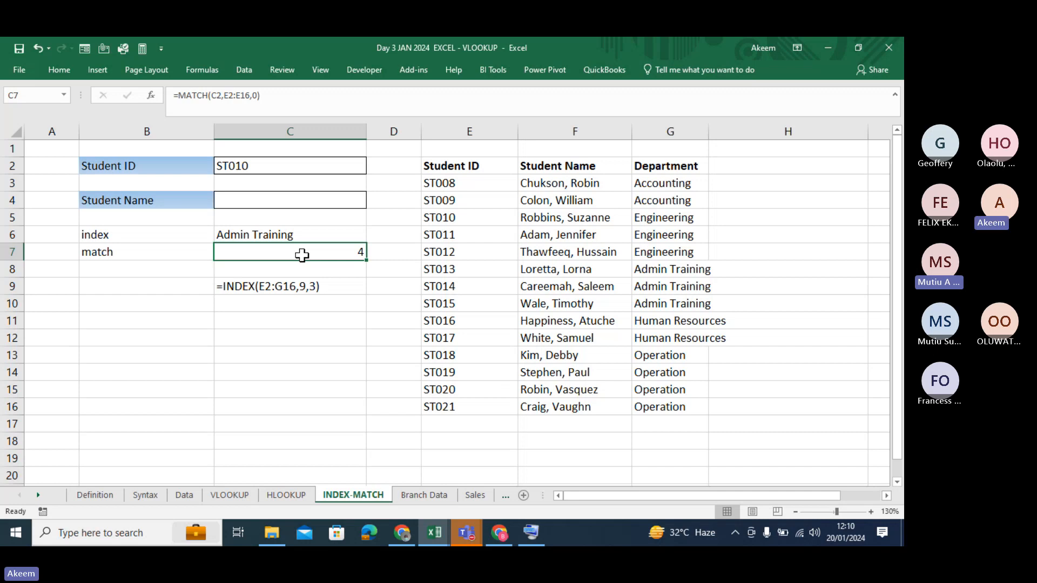
key("Up")
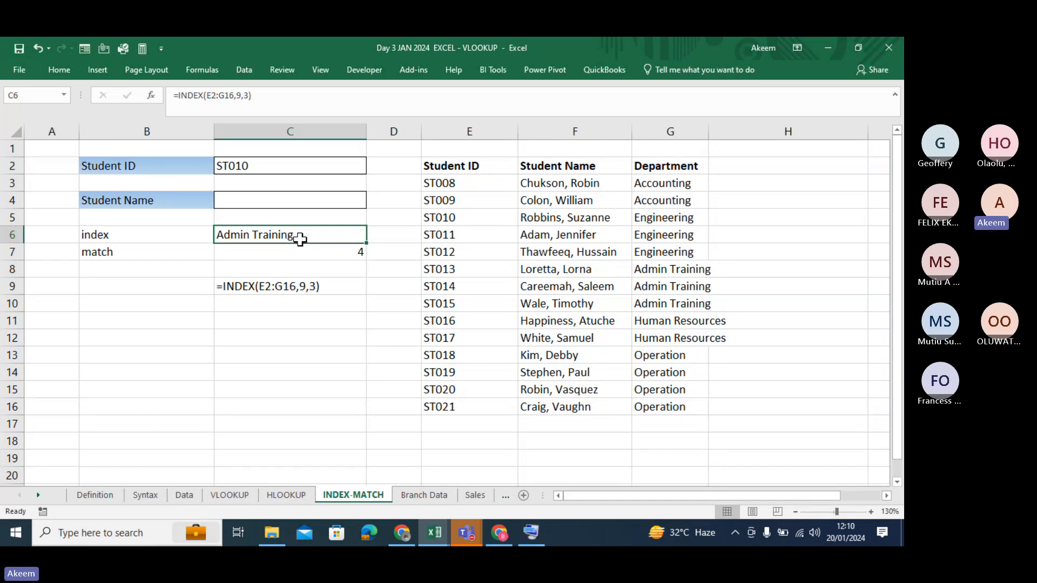
Step: Start a new INDEX formula in C6 with the absolute range $E$2:$G$16 as its array
double_click(299, 238)
key("Escape")
type("=")
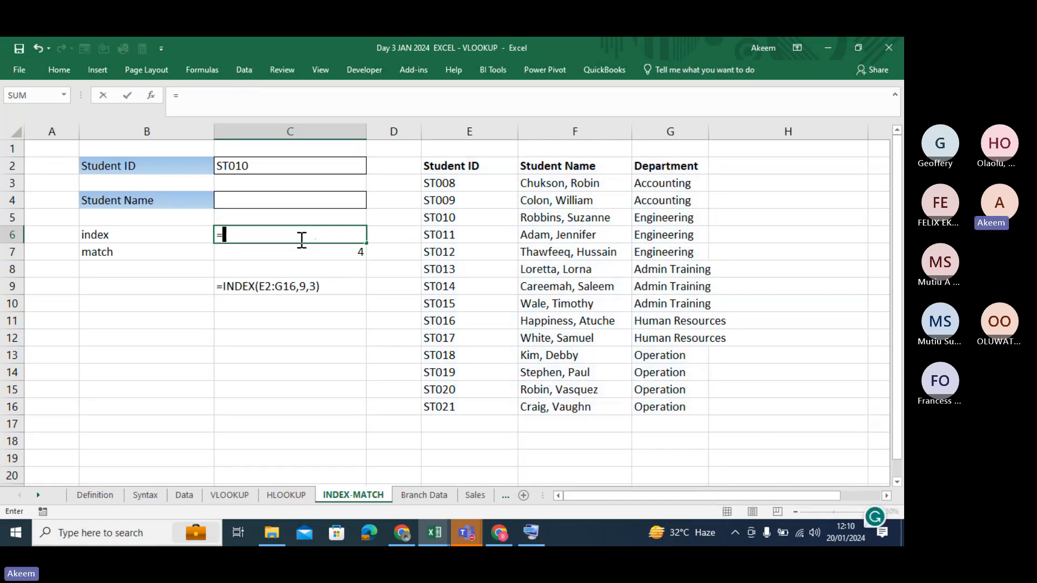
type("index")
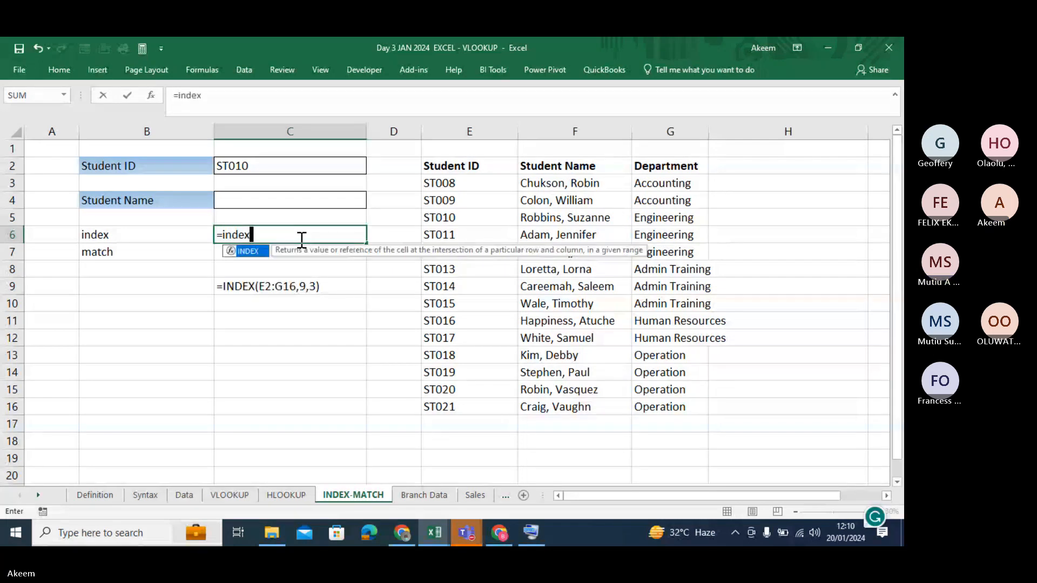
key("Tab")
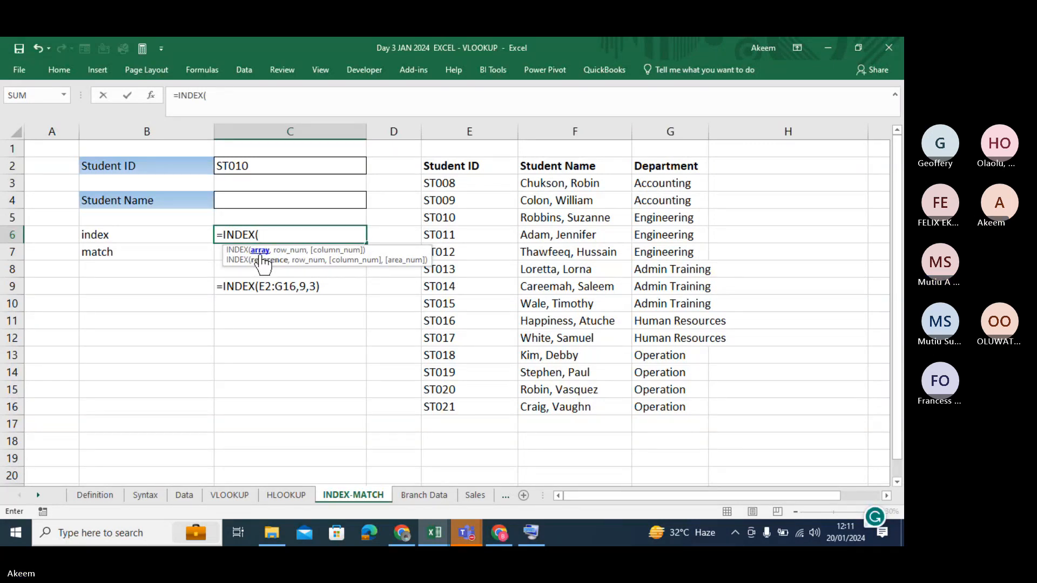
left_click(463, 169)
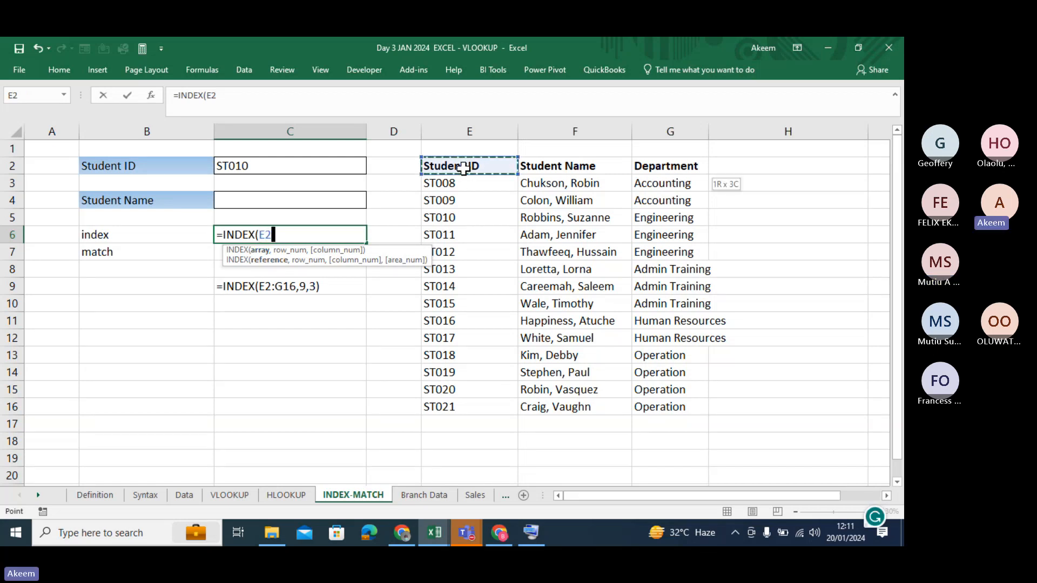
key("ctrl+shift+Right")
key("ctrl+shift+Down")
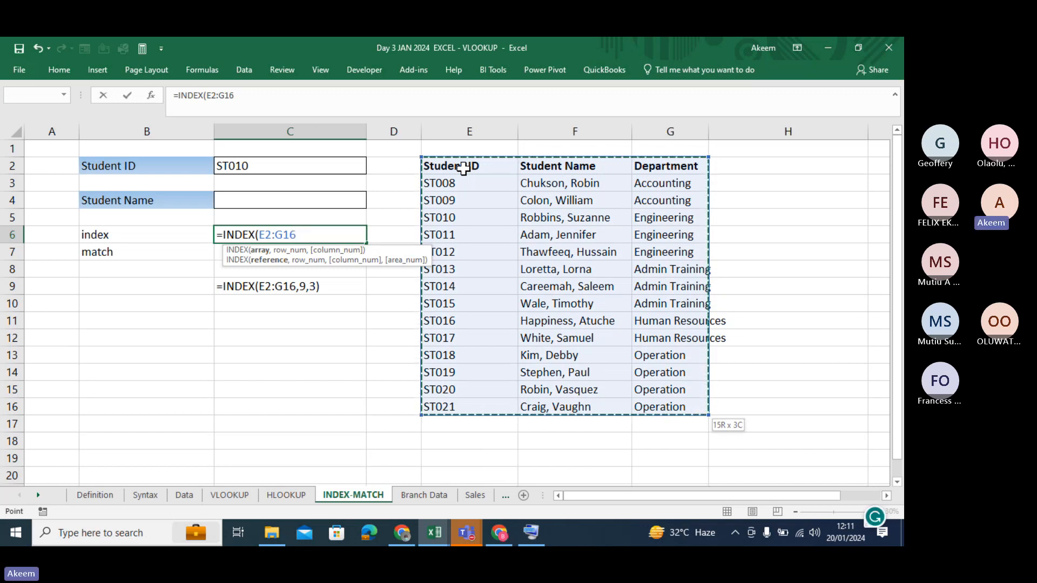
key("F4")
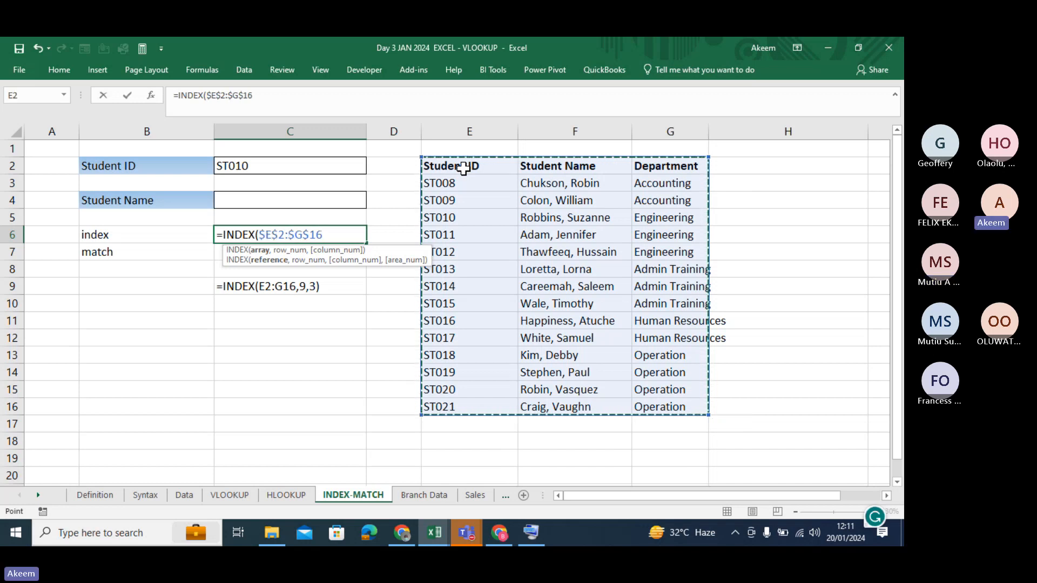
type(",")
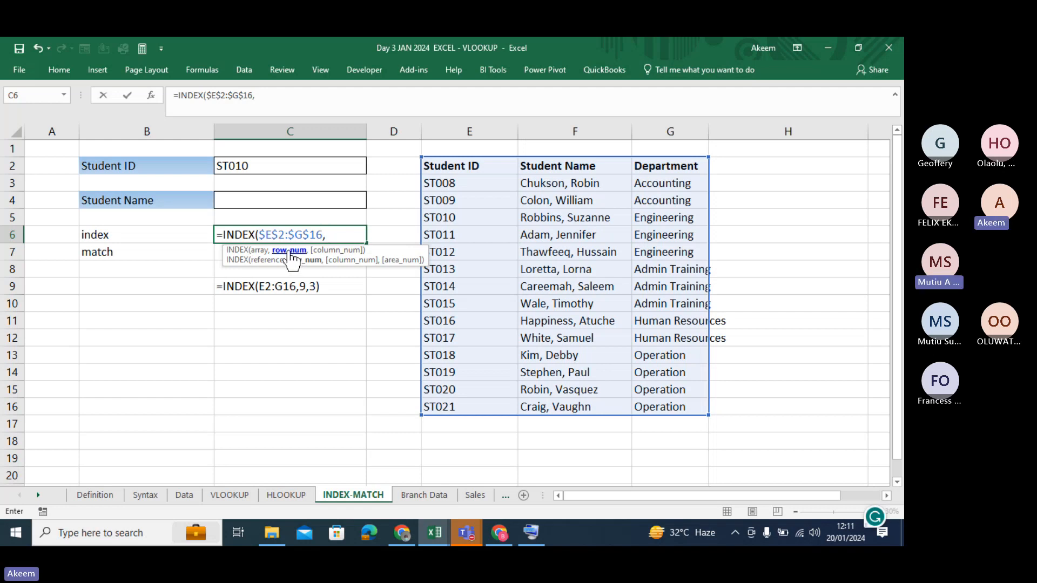
Step: Complete the INDEX formula in C6 with row number 8 and column number 2, and check its result
type("8")
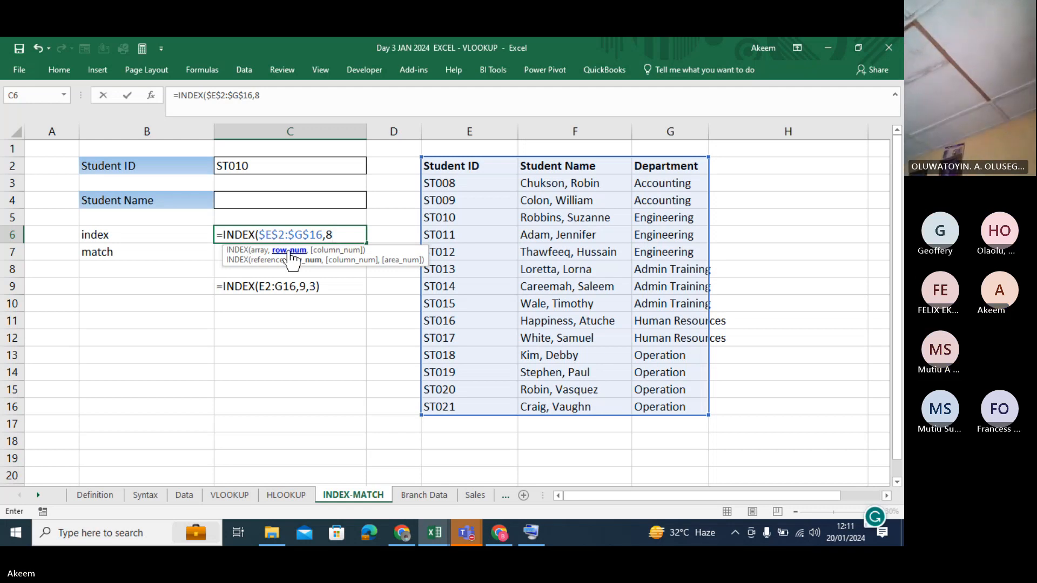
type(" ,")
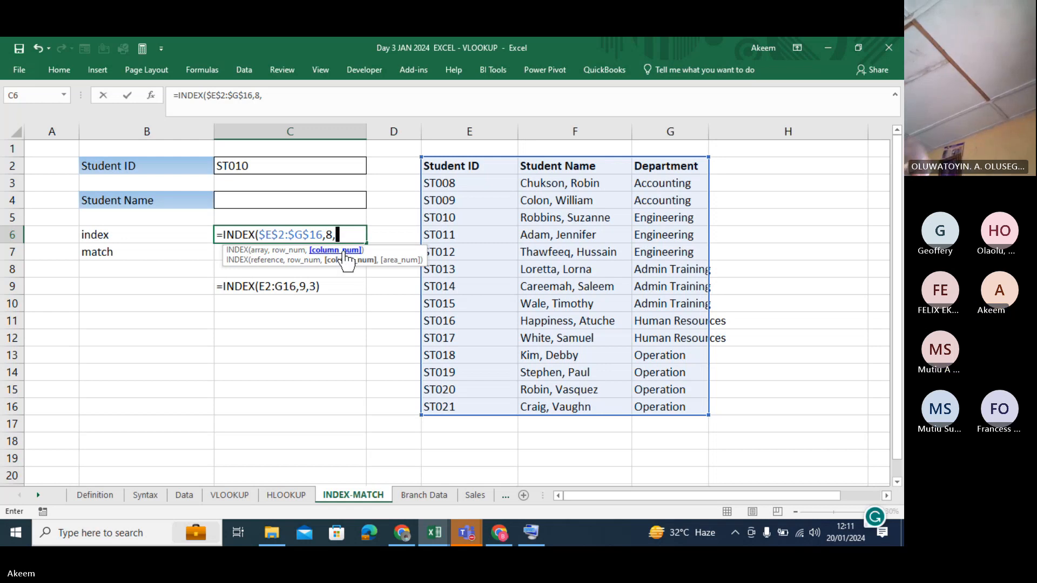
type("2")
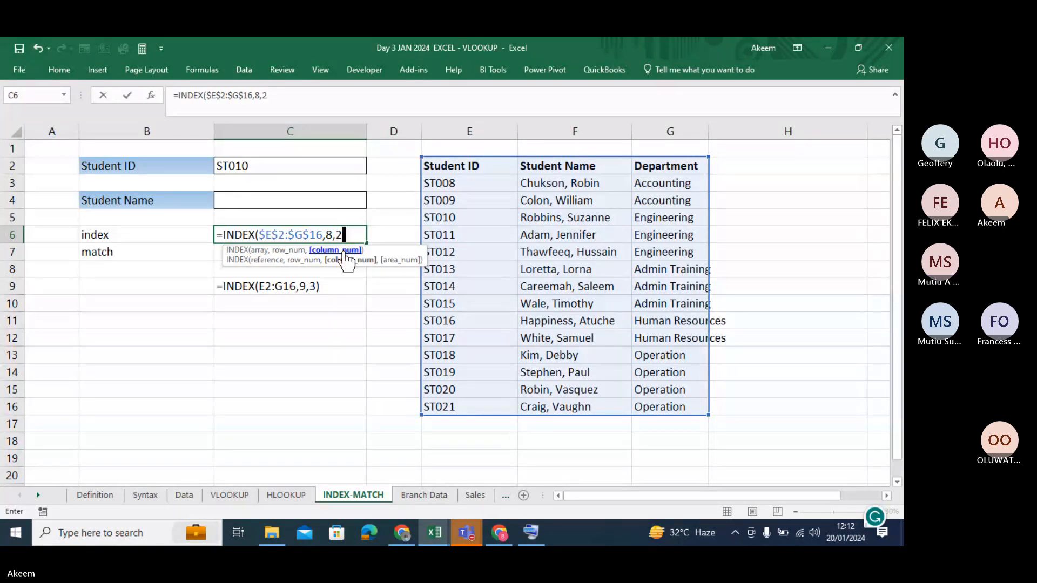
type(")")
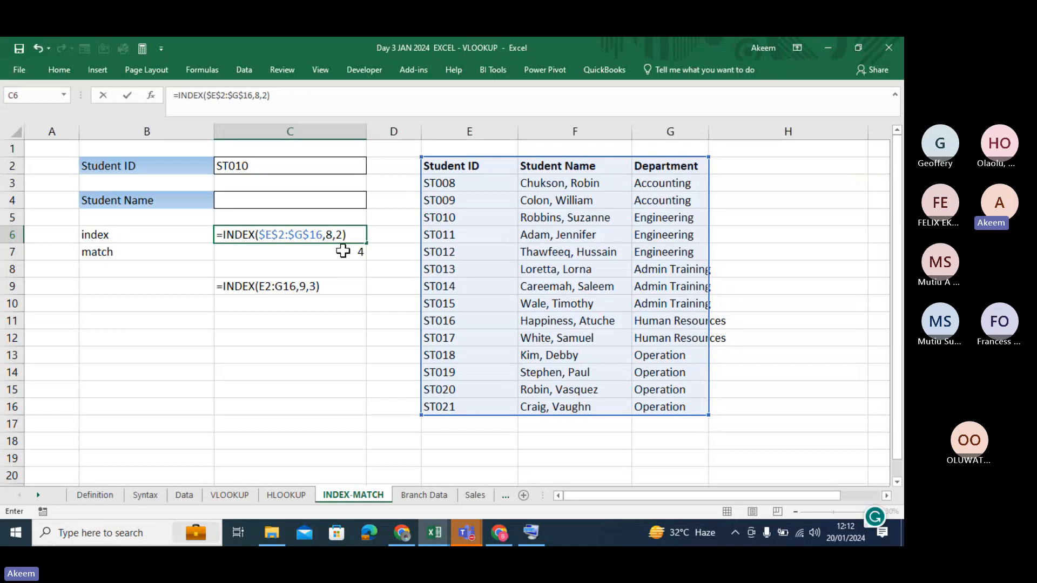
key("Return")
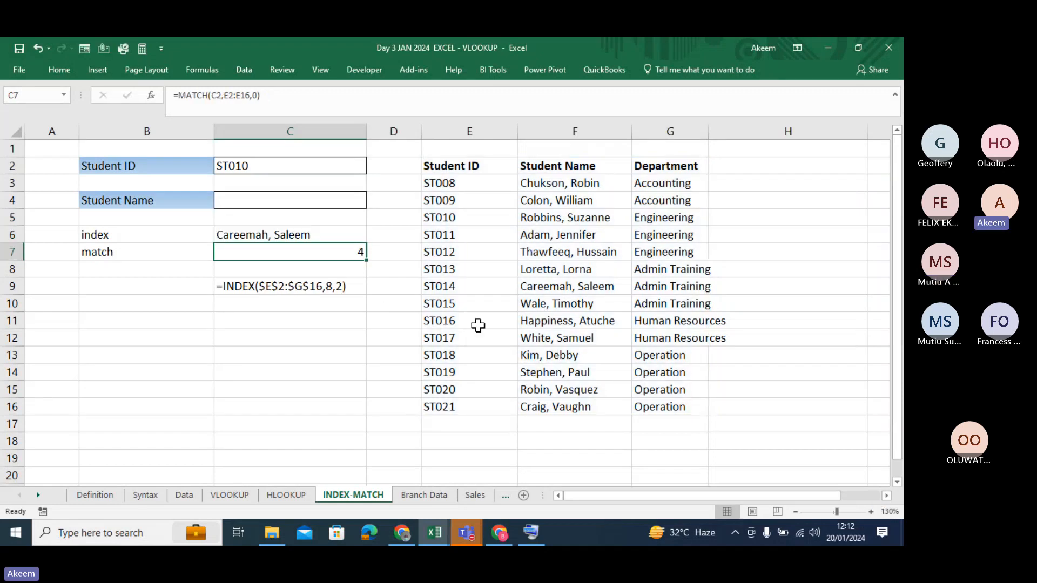
left_click(577, 353)
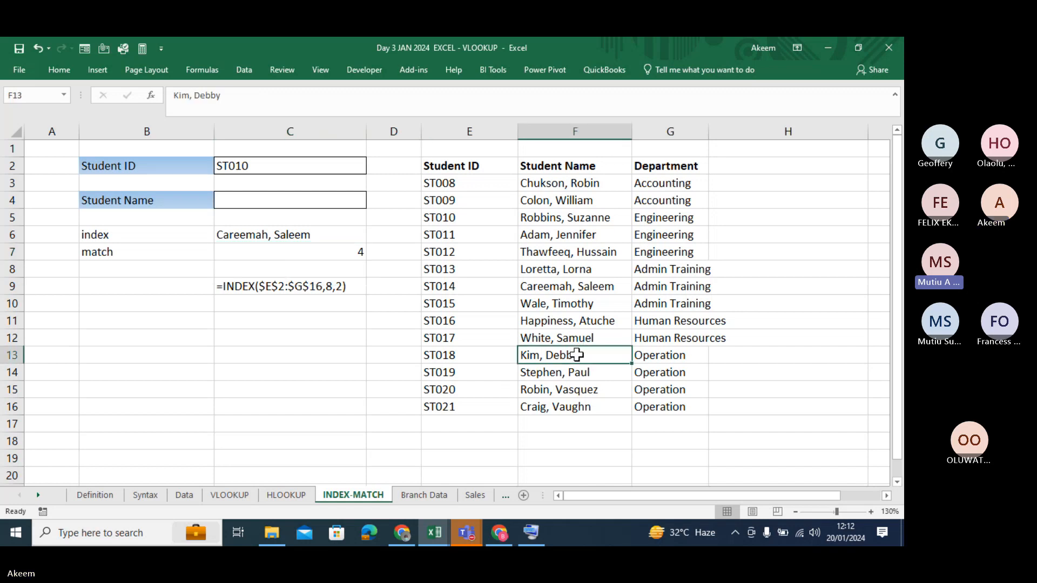
left_click(312, 240)
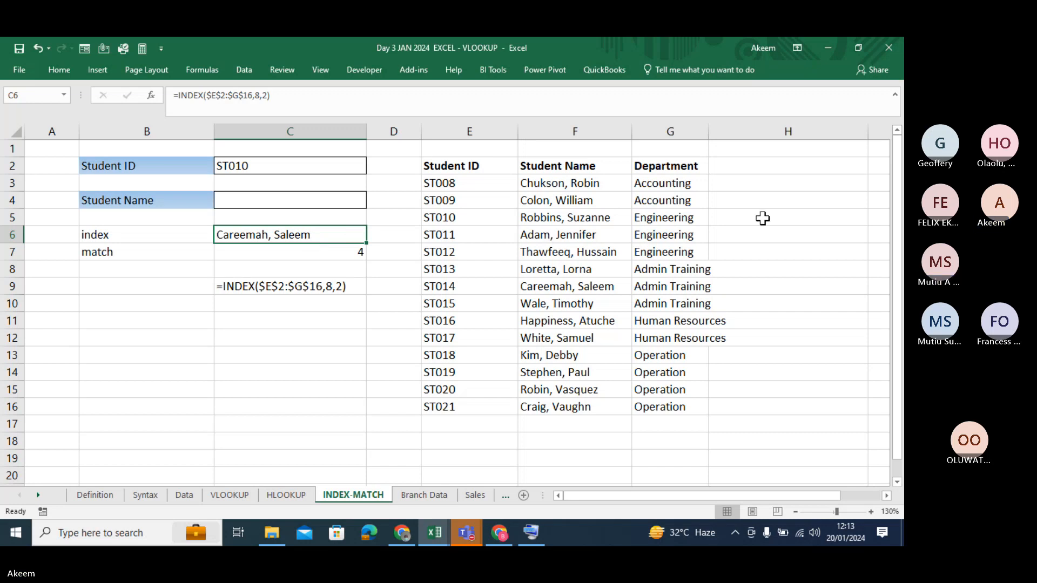
Step: Clear the Department column, including its header, from G2:G16
left_click(679, 166)
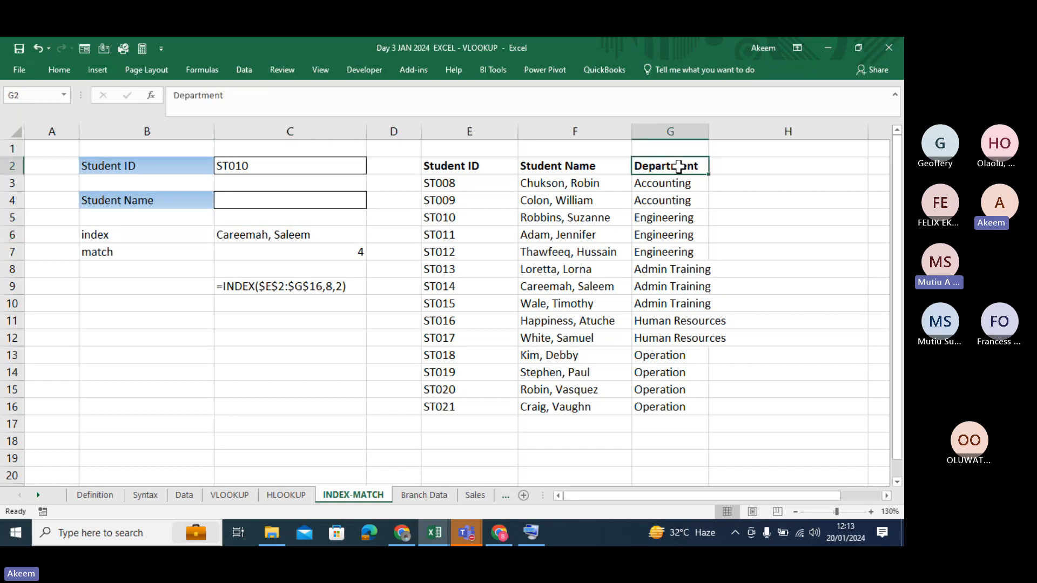
key("ctrl+shift+Down")
key("Delete")
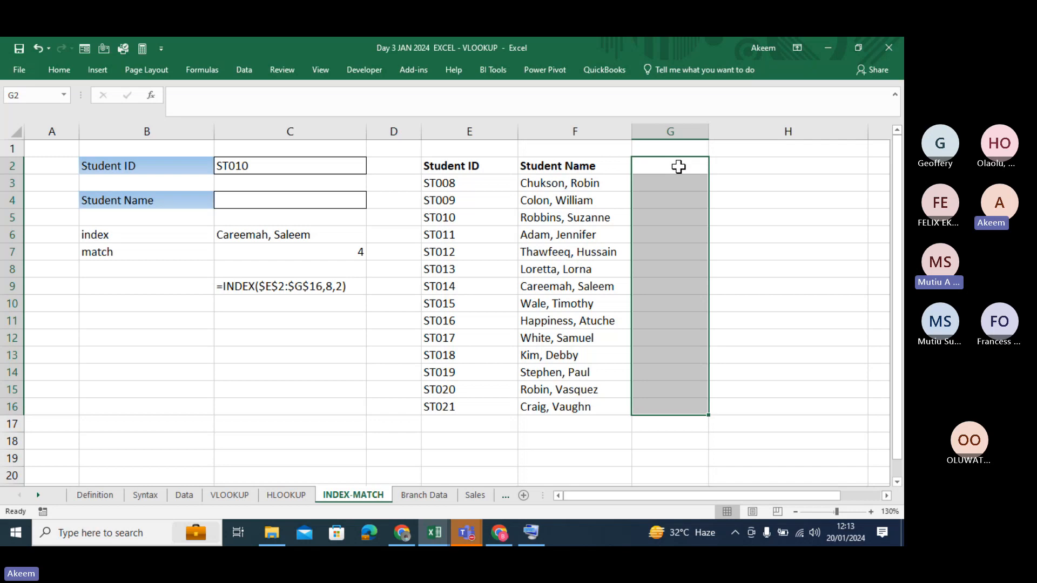
key("Return")
left_click(595, 202)
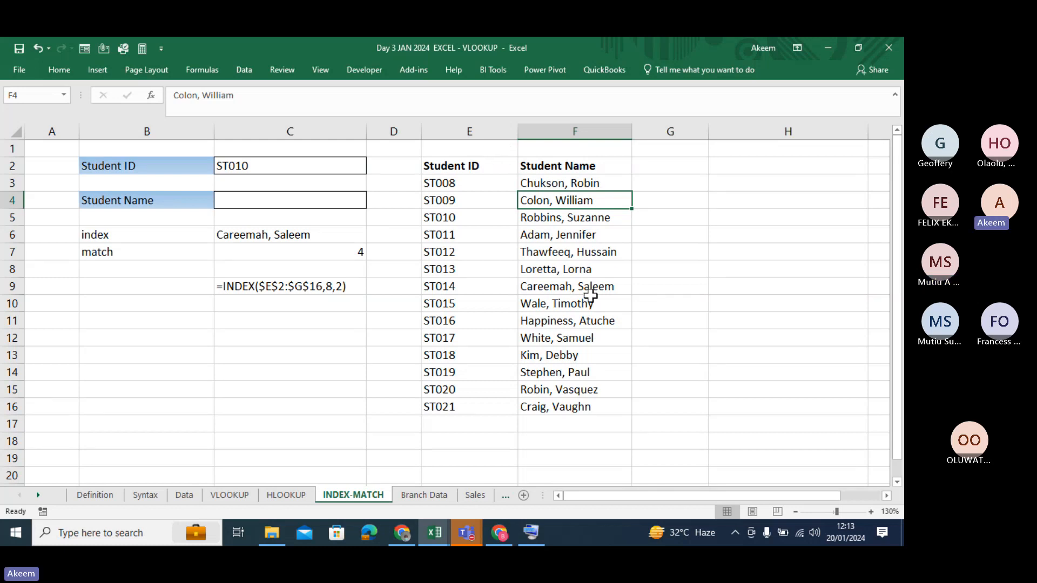
Step: Review the FORMULATEXT formula in C9, the INDEX formula in C6 and the arguments of the MATCH formula in C7
left_click(666, 165)
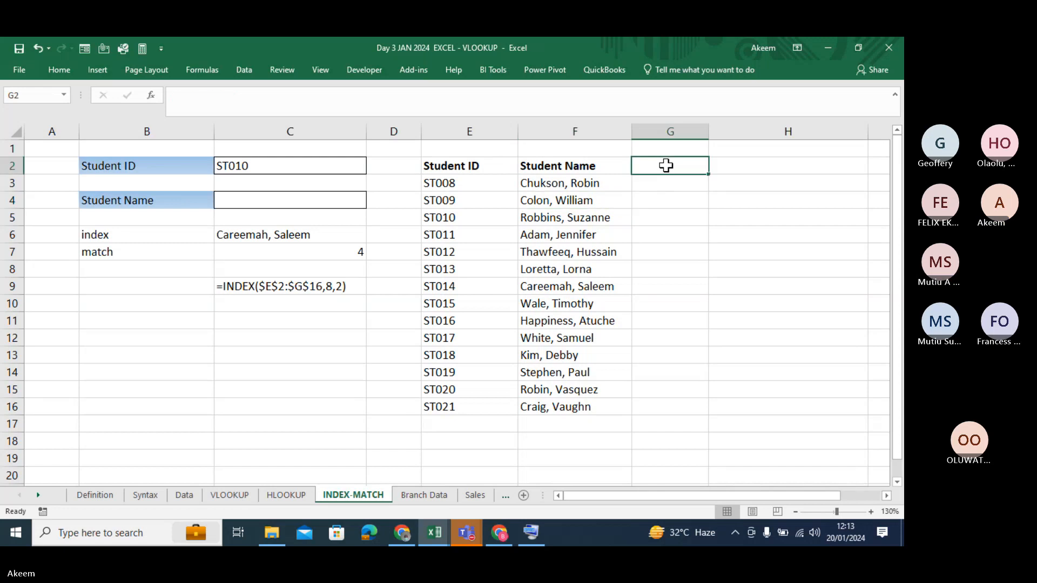
left_click(291, 287)
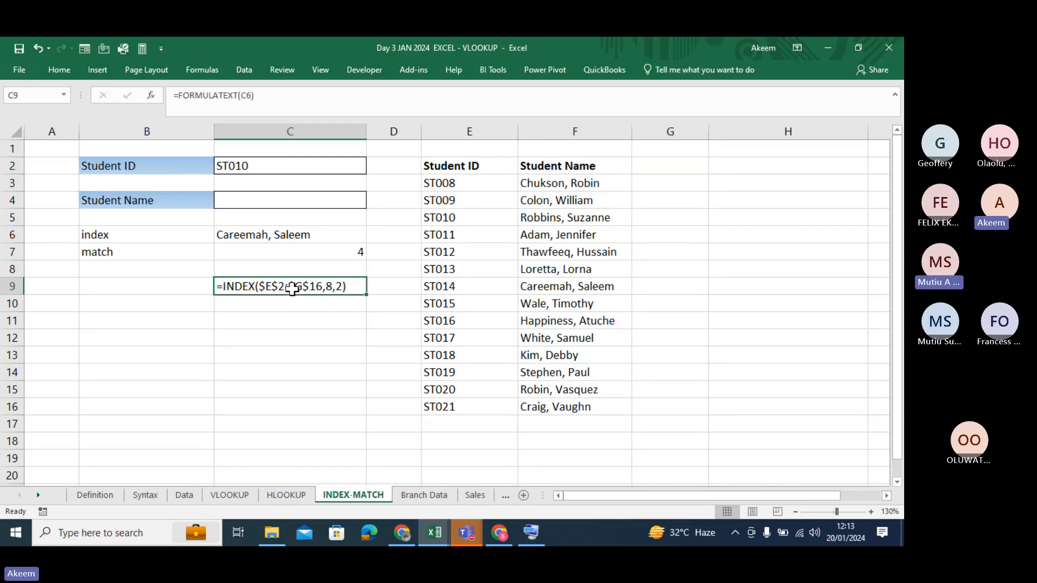
left_click(297, 231)
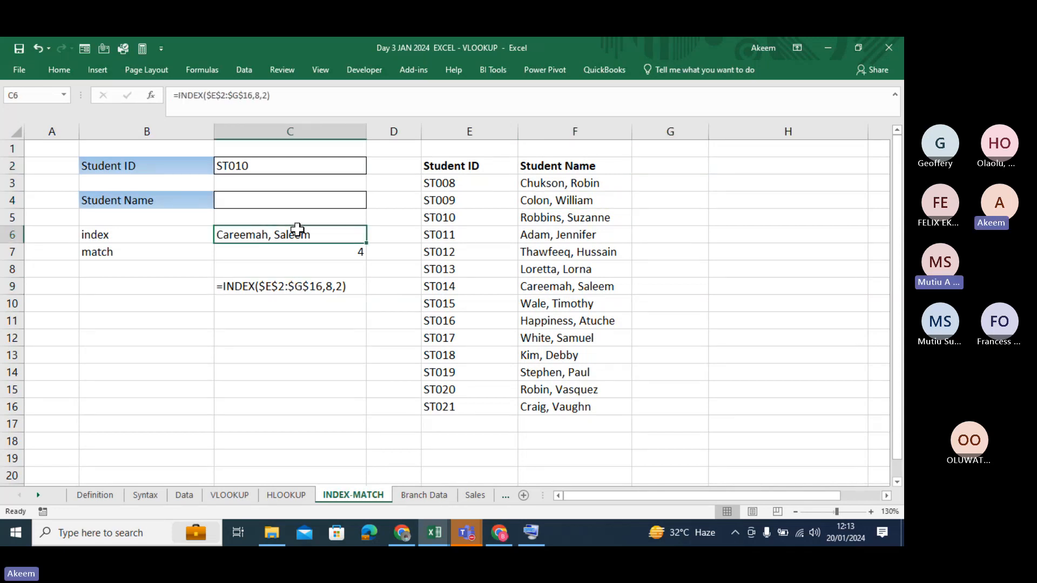
left_click(319, 252)
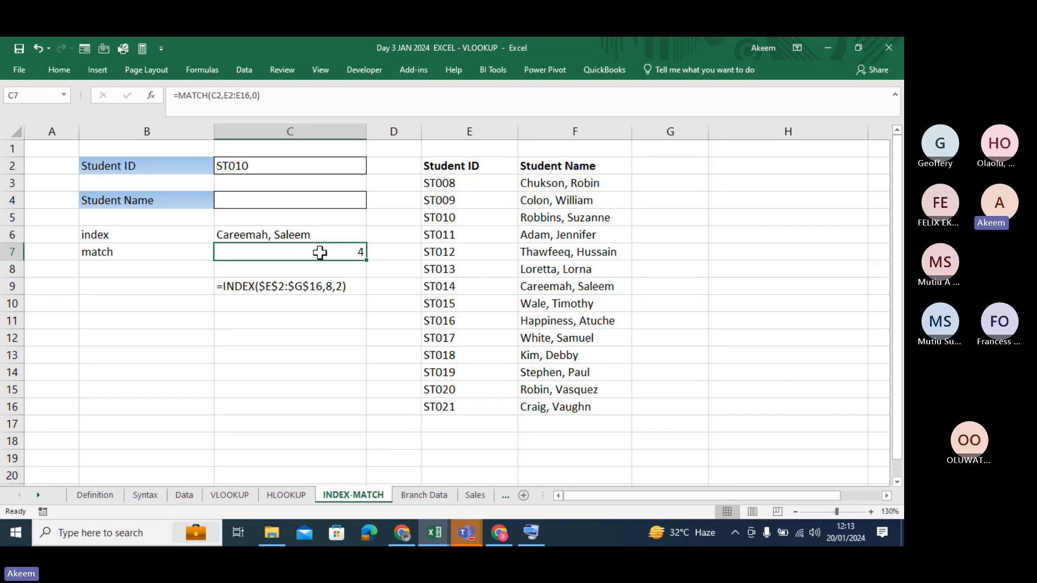
left_click(188, 98)
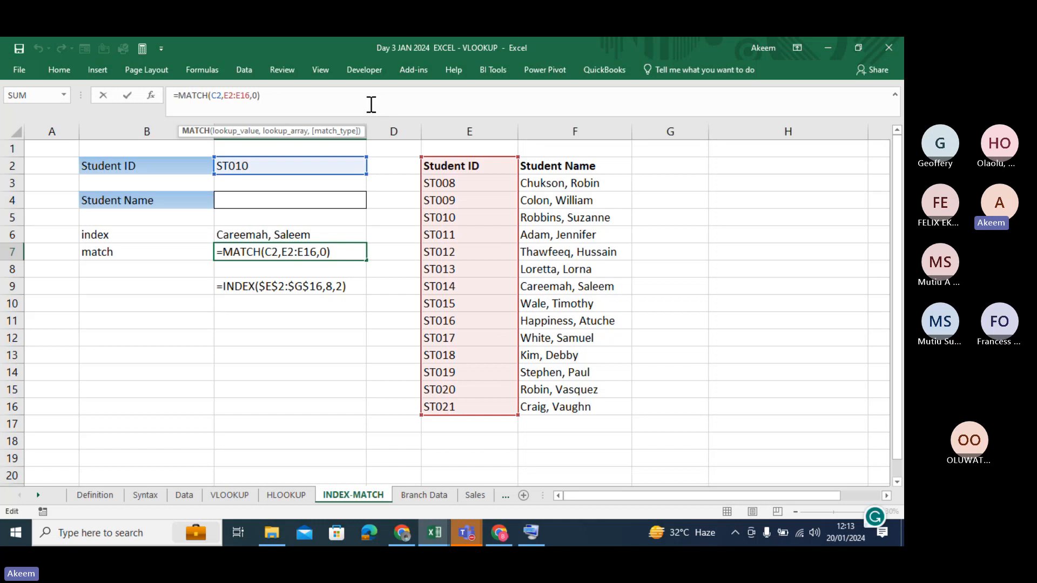
key("Return")
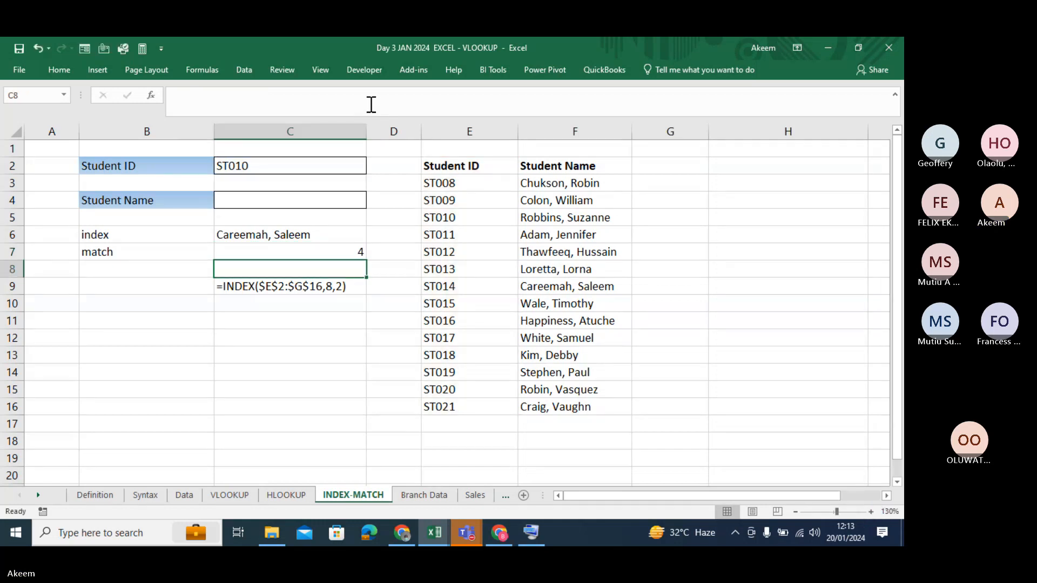
key("Up")
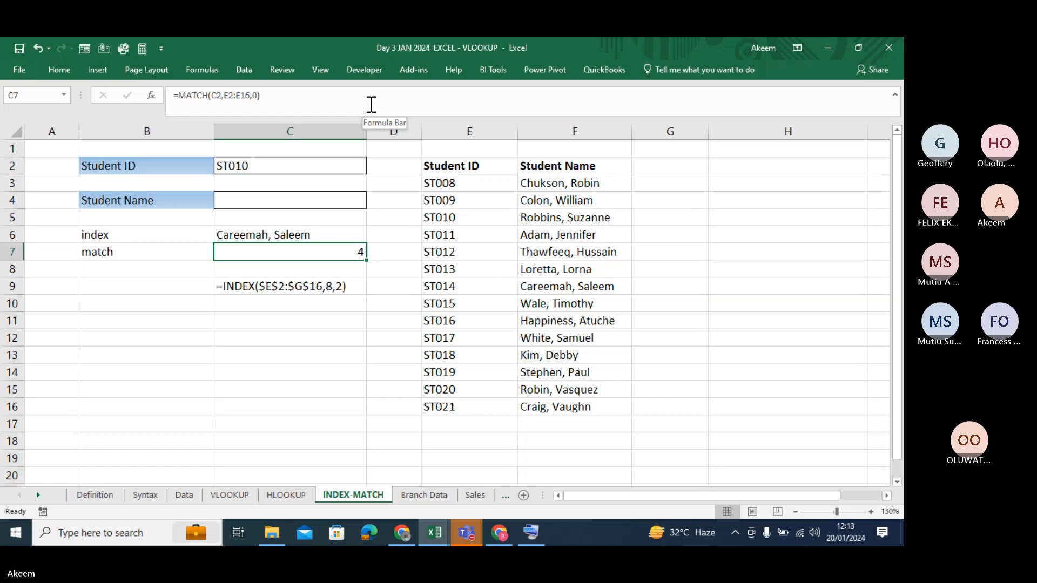
Step: Switch to the Teams meeting, admit the participant waiting in the lobby, and return to the Excel workbook
left_click(465, 527)
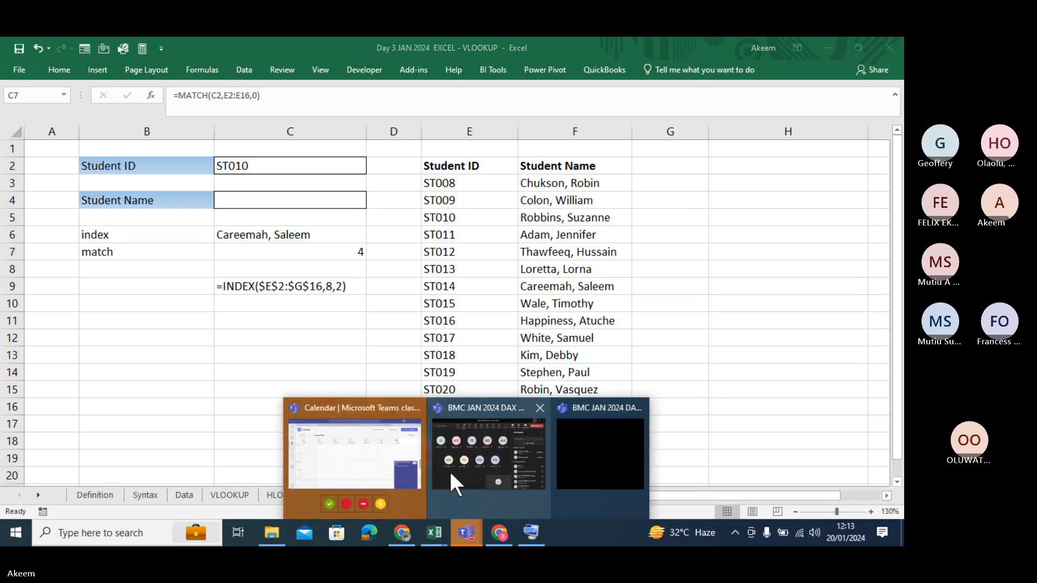
left_click(453, 483)
left_click(257, 97)
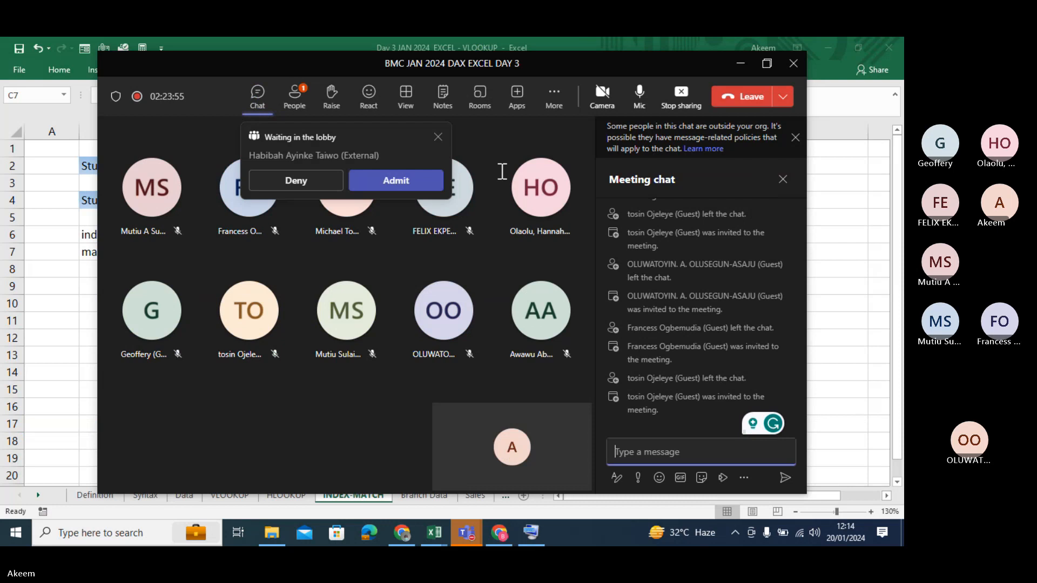
left_click(406, 181)
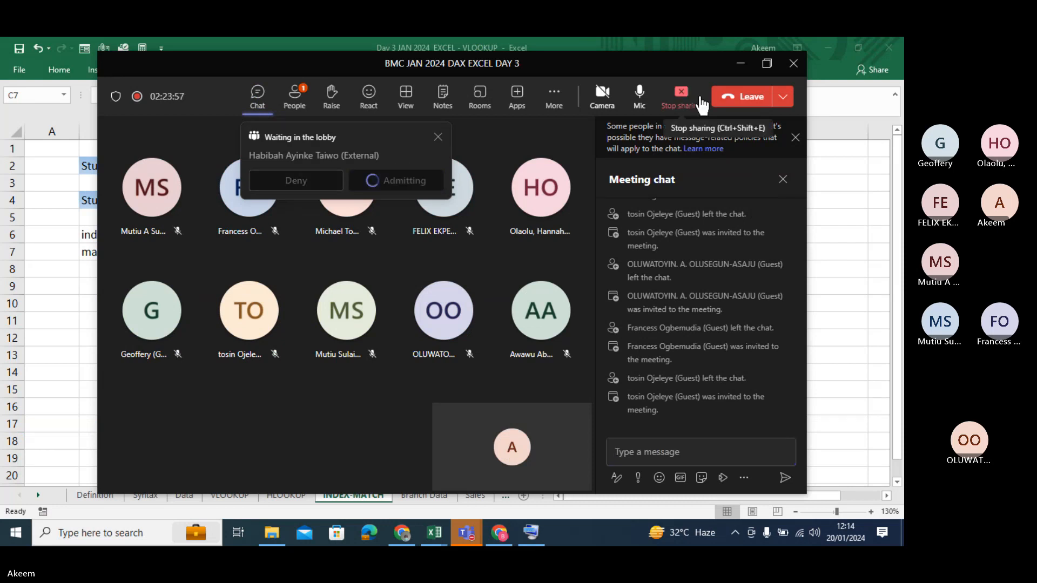
left_click(741, 64)
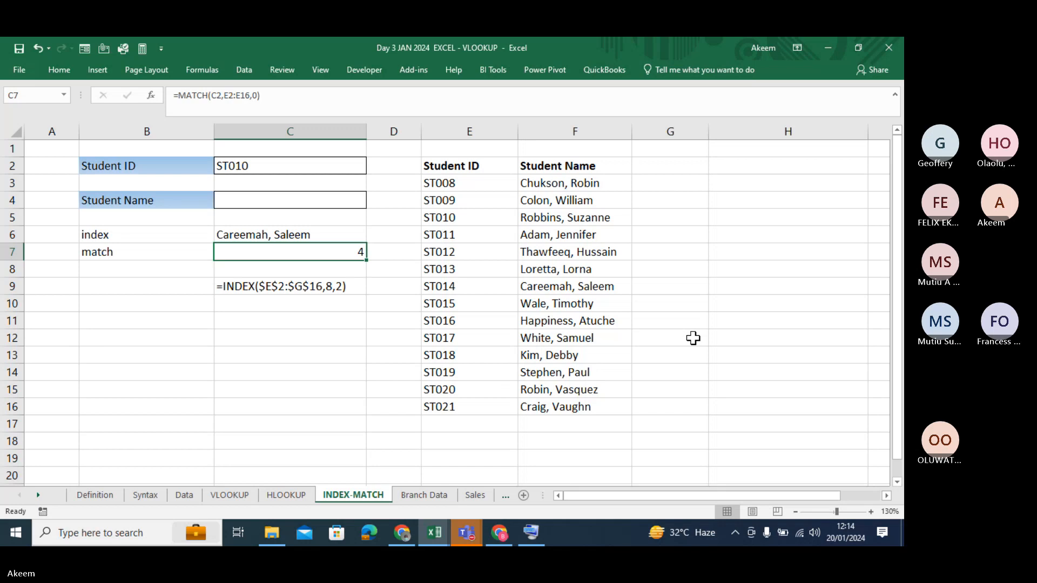
Step: Compare the array range of the INDEX formula in C6 with the lookup arguments of the MATCH formula in C7
key("Return")
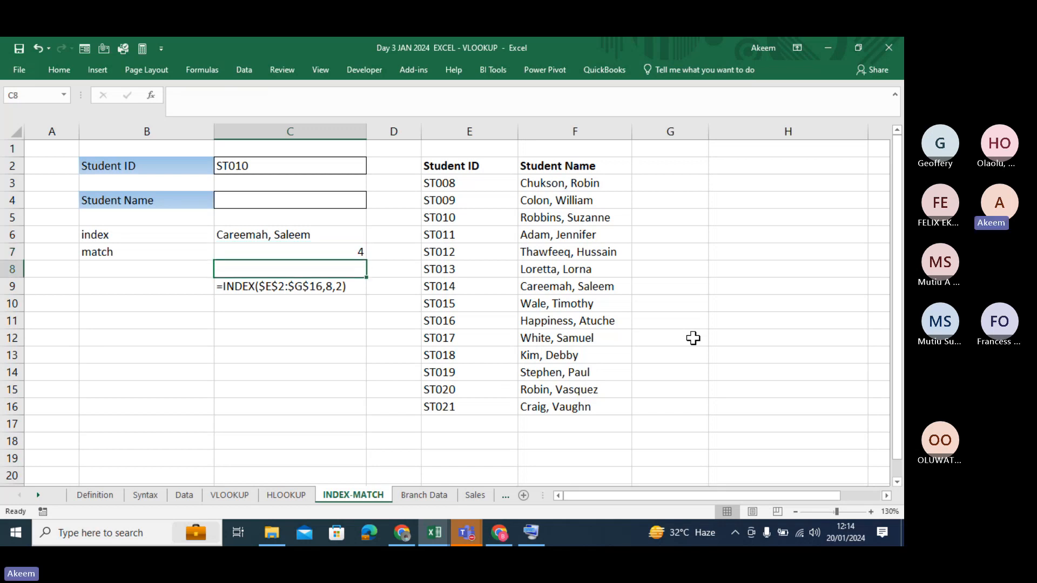
double_click(291, 233)
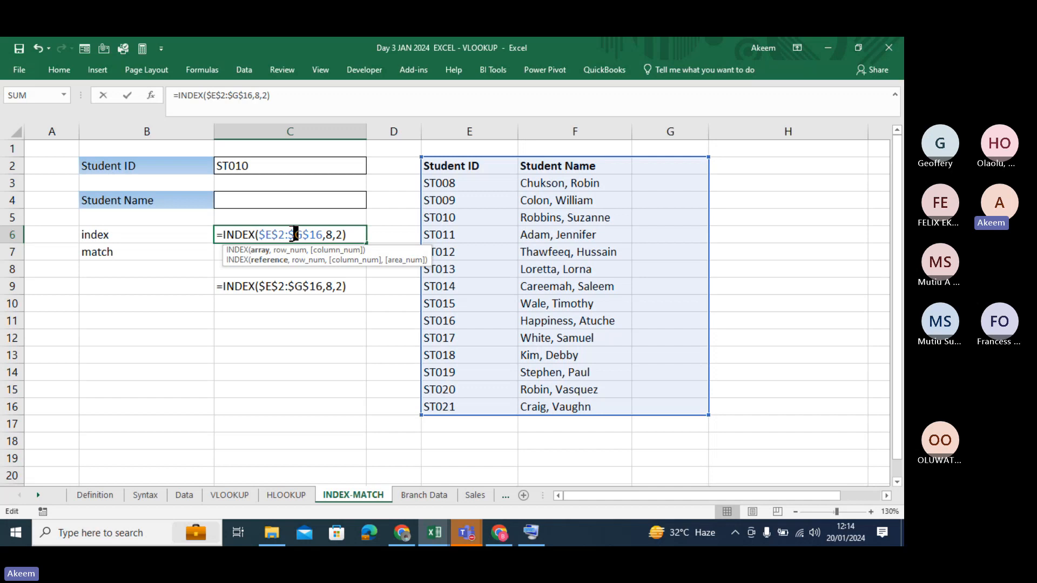
left_click(279, 95)
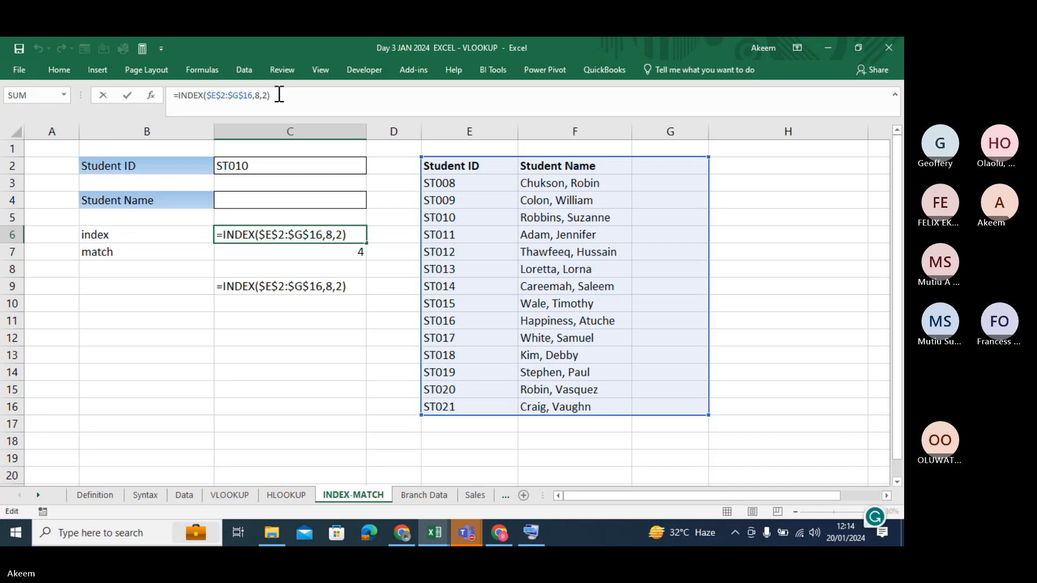
key("Return")
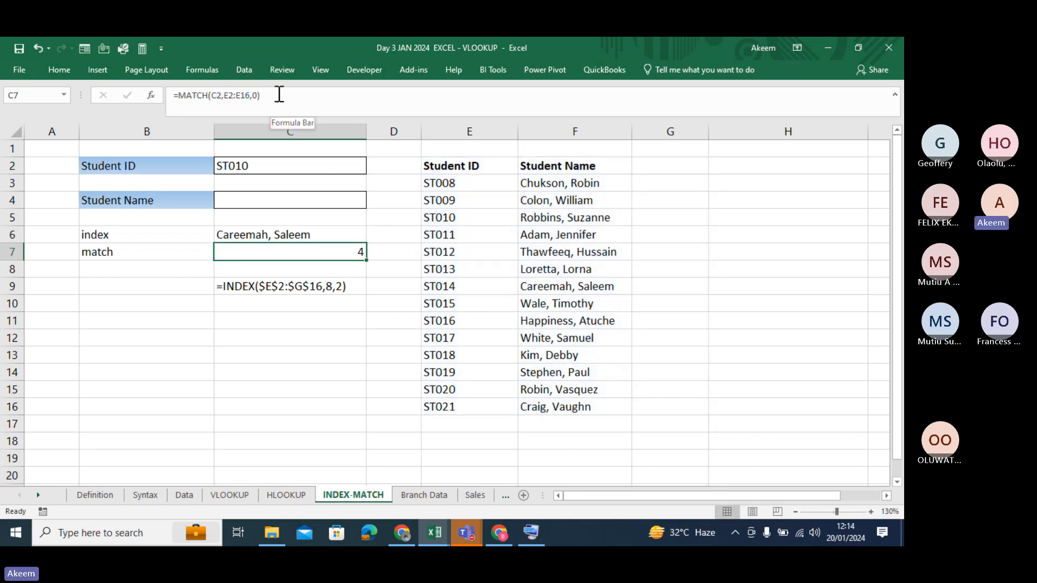
left_click(176, 95)
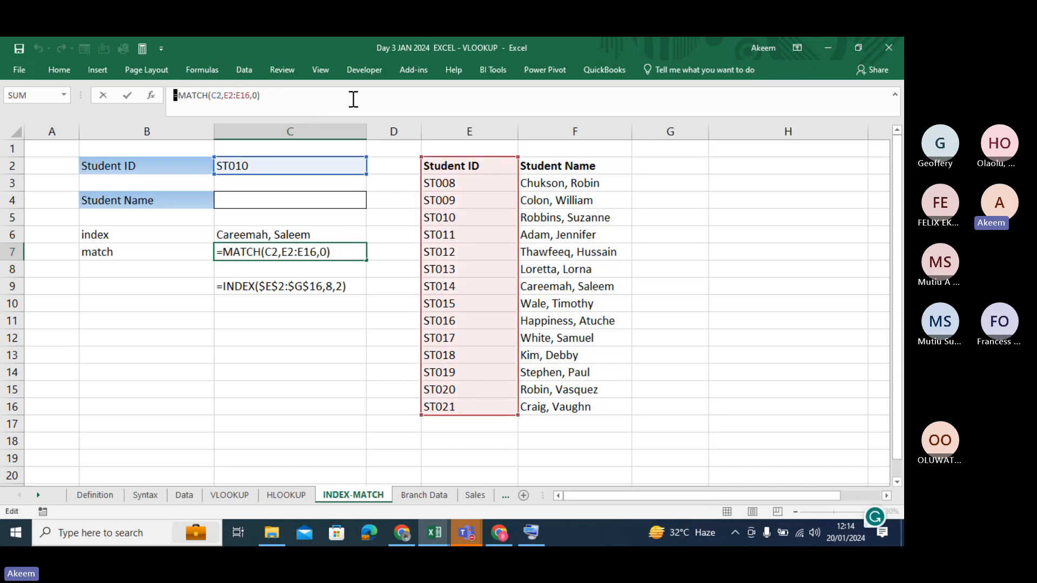
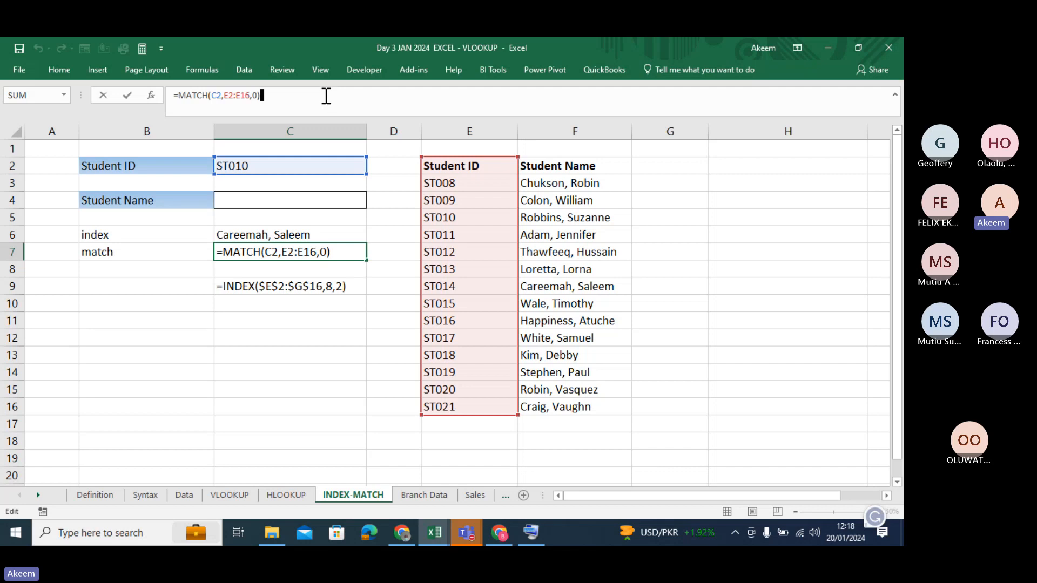
Step: Bring the Teams meeting up again, admit the person requesting entry from the lobby, and minimize the meeting window
mouse_move(468, 535)
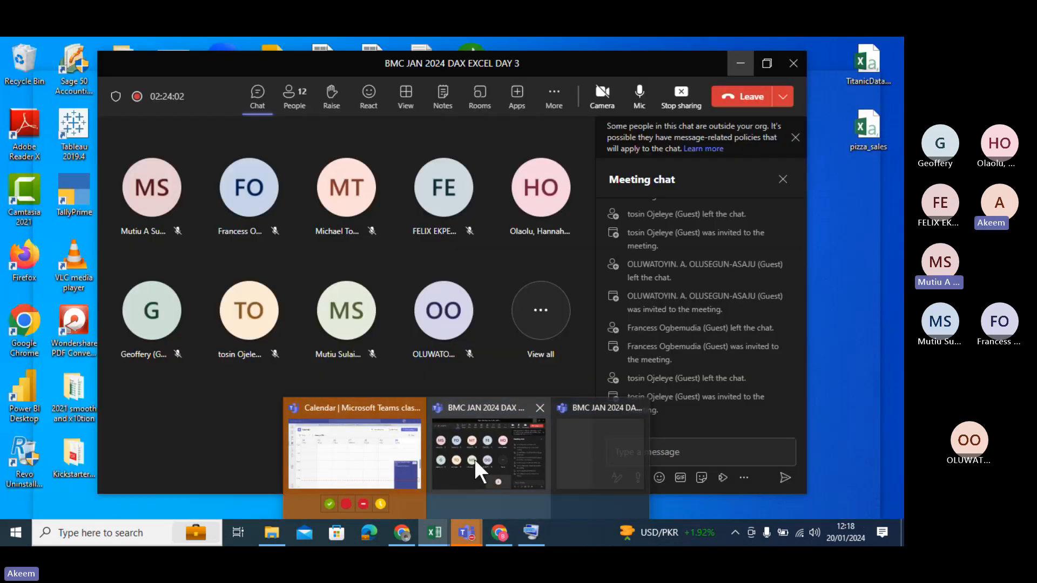
left_click(474, 459)
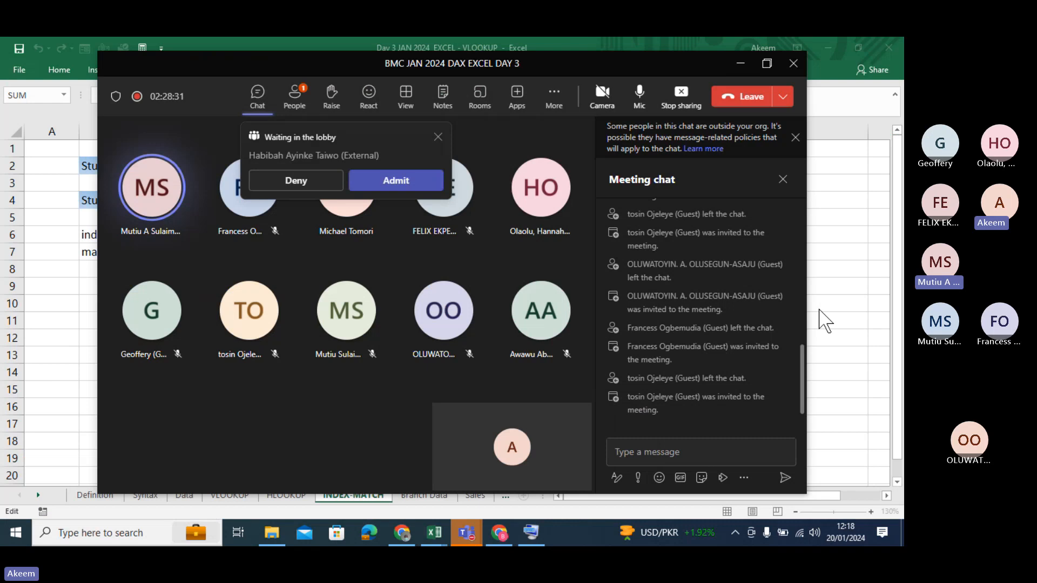
left_click(384, 180)
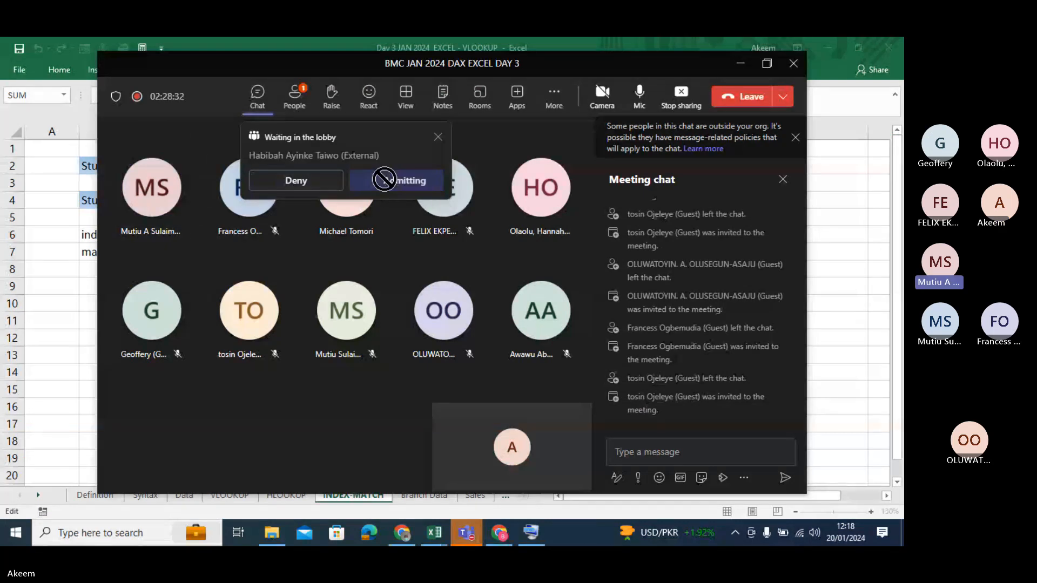
left_click(741, 63)
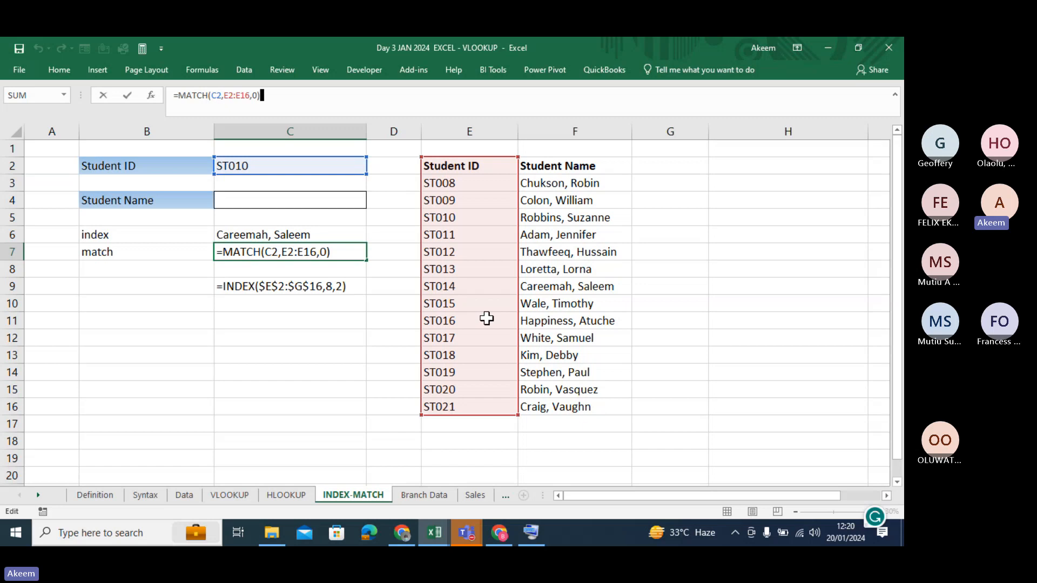
Step: Clear the MATCH formula from C7, leaving the cell beside the match label empty
left_click(311, 338)
left_click(266, 253)
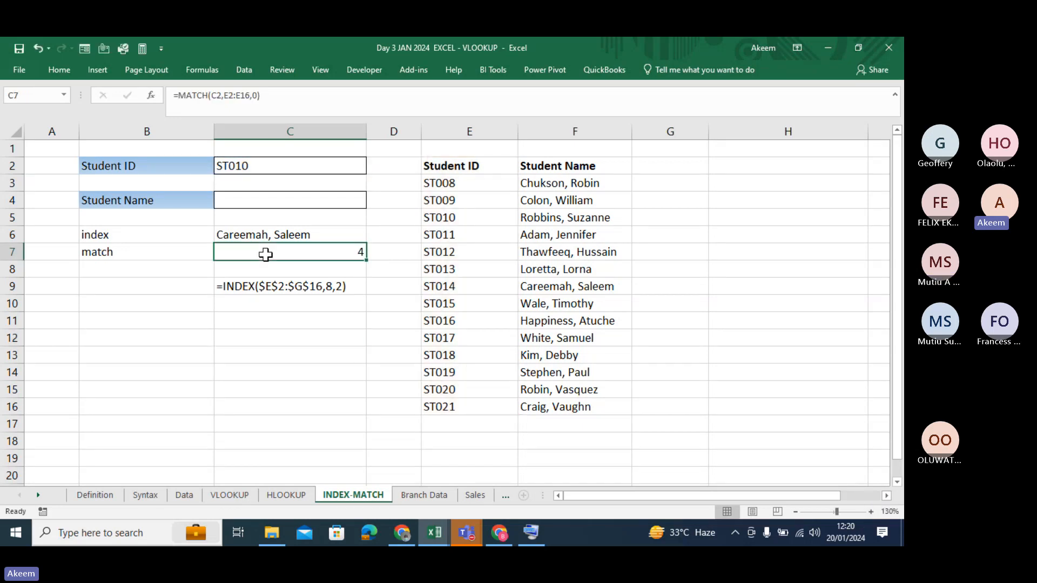
key("BackSpace")
type("=")
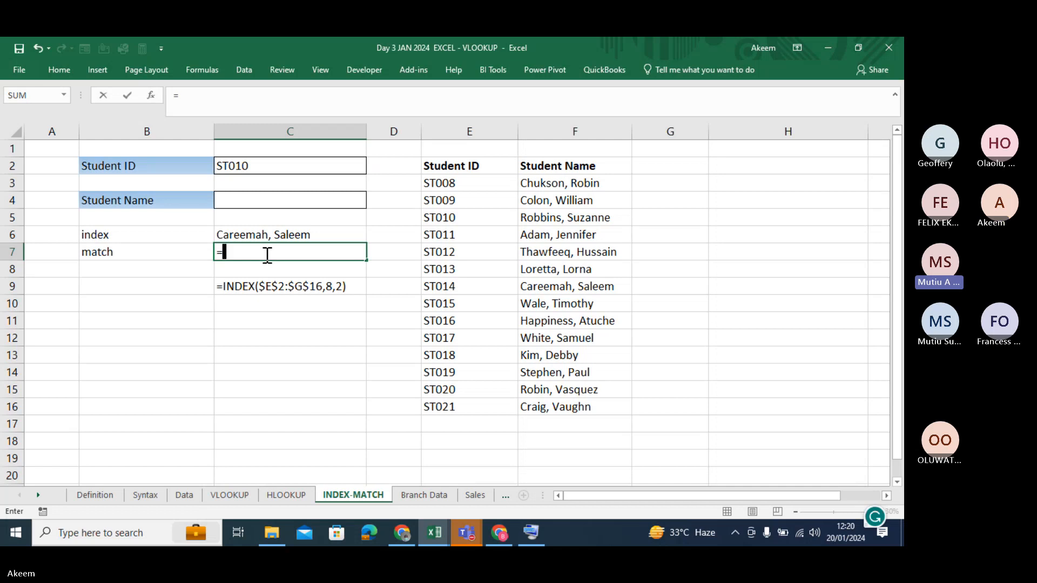
key("BackSpace")
left_click(446, 302)
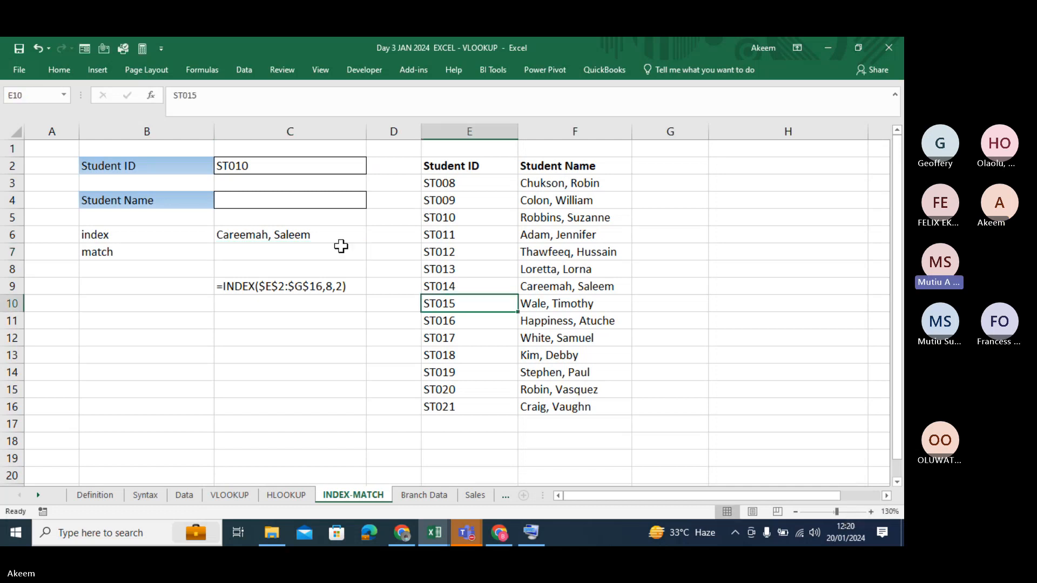
Step: Examine the array and row number arguments of the INDEX formula in C6 against the student table
left_click(330, 238)
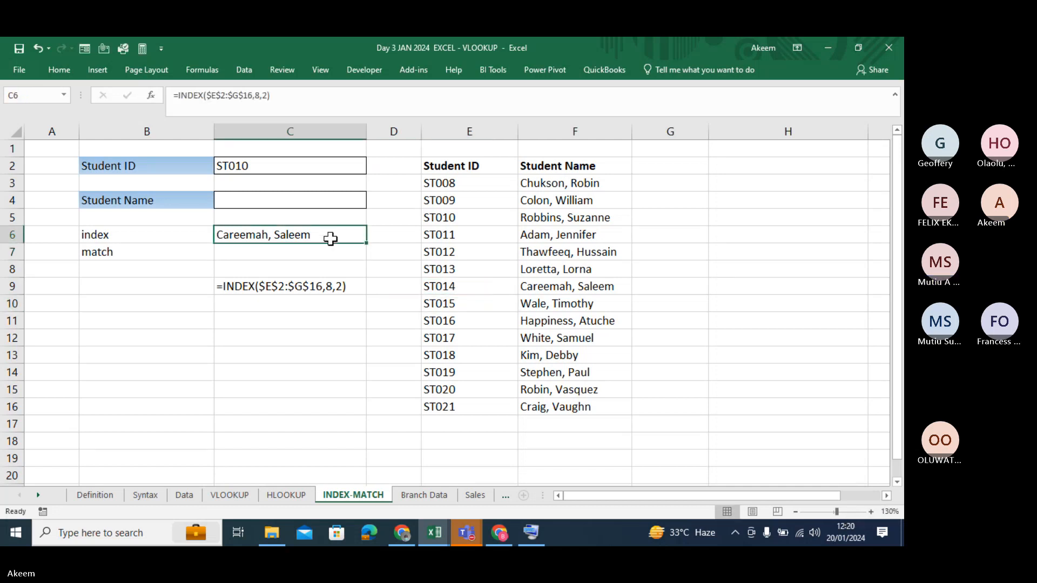
left_click(258, 95)
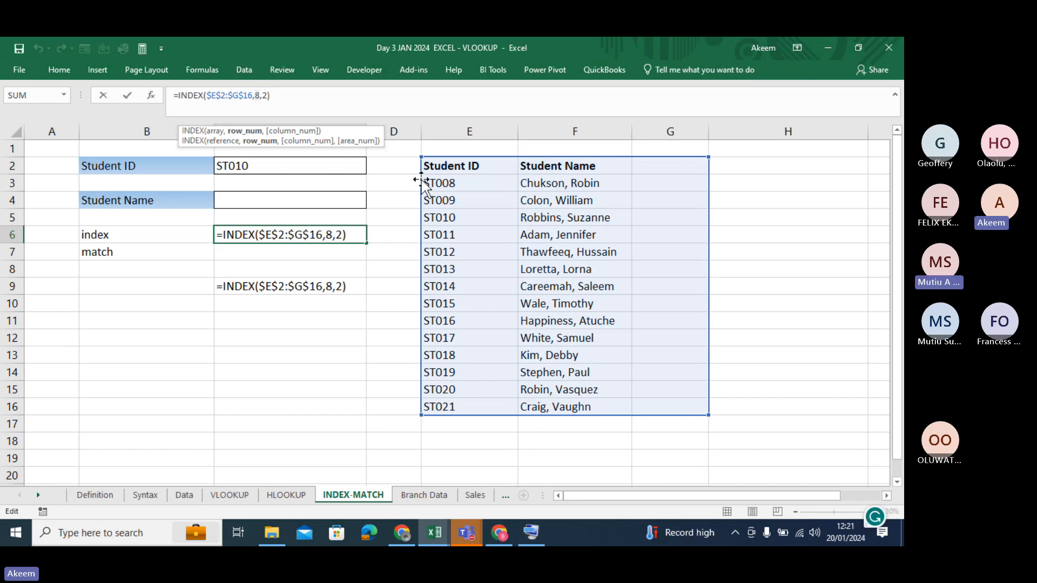
key("Return")
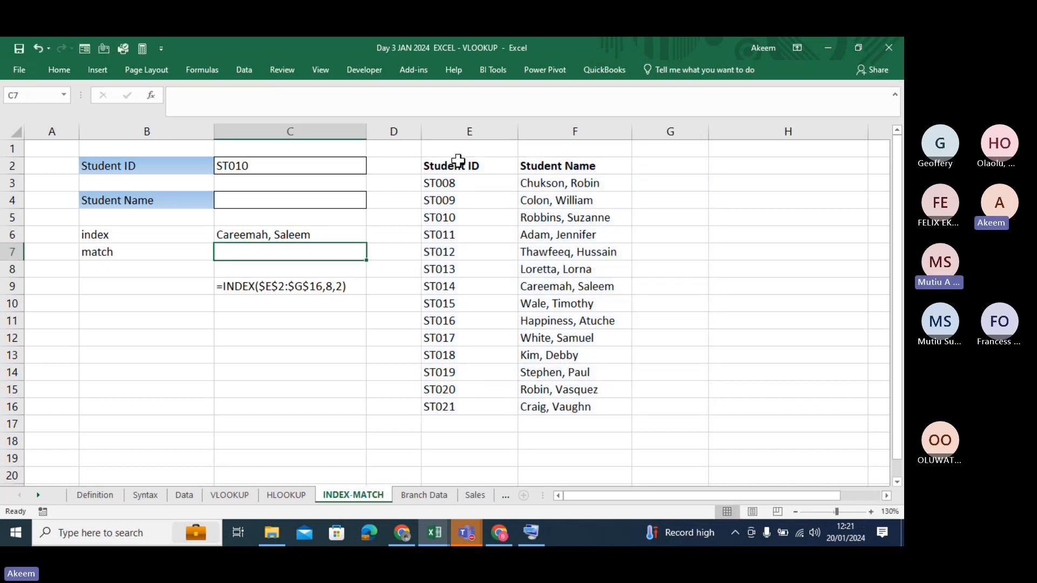
Step: Trace the student table's row positions from the Student ID header in E2 down to E12 and across to the name in F12
left_click(458, 158)
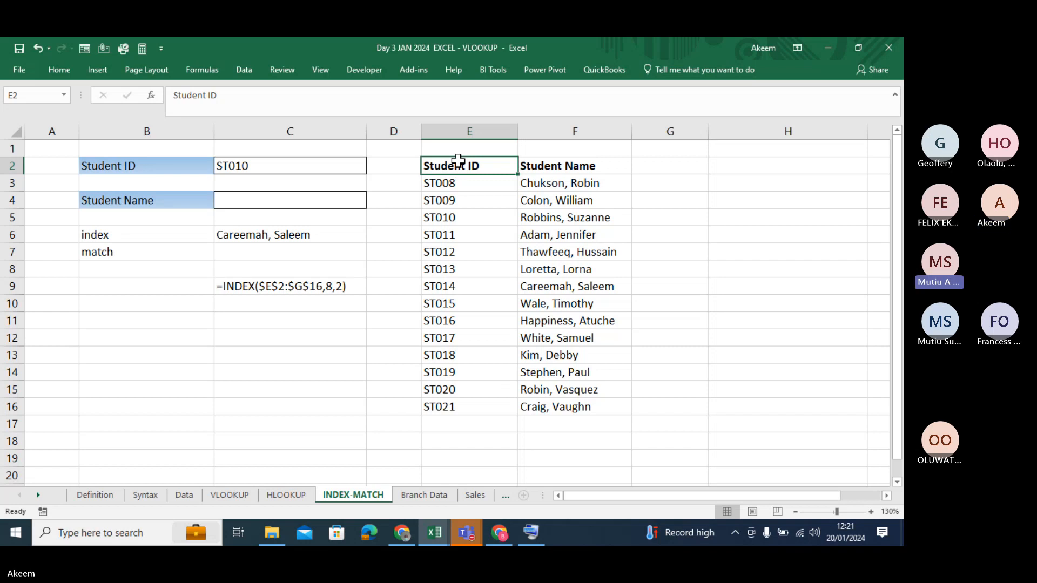
key("Down")
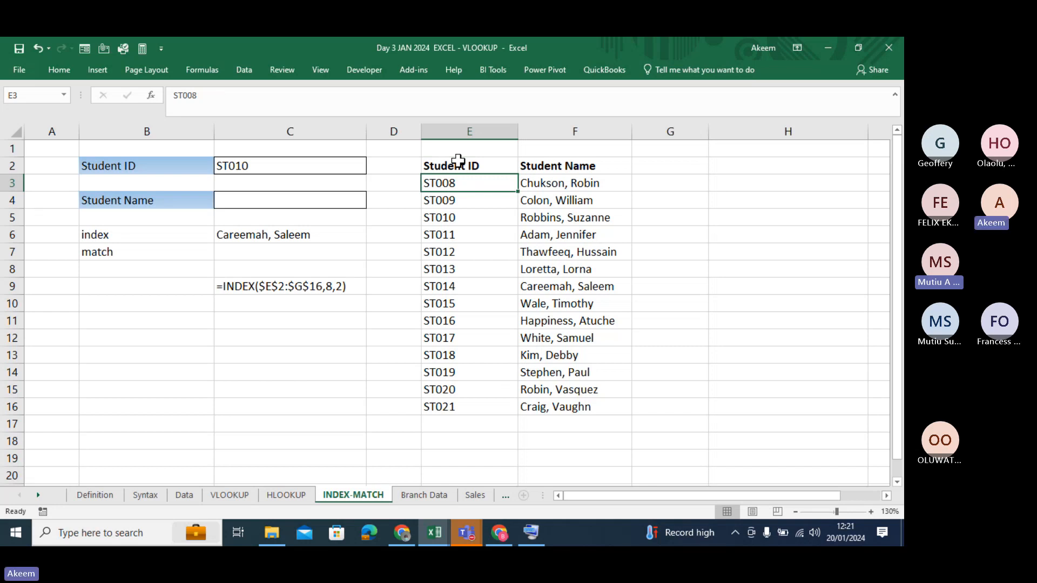
left_click(458, 161)
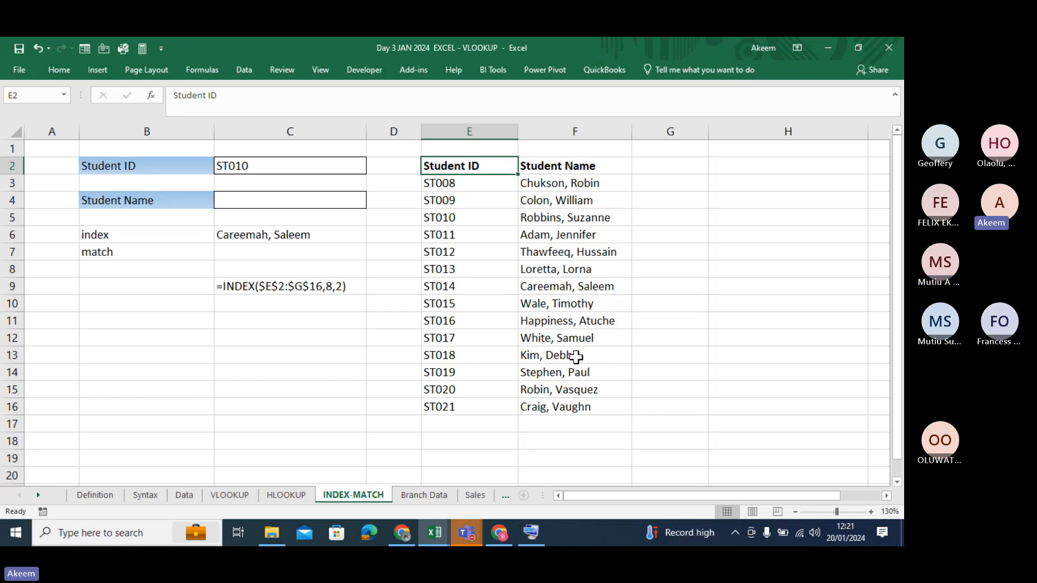
left_click(573, 337)
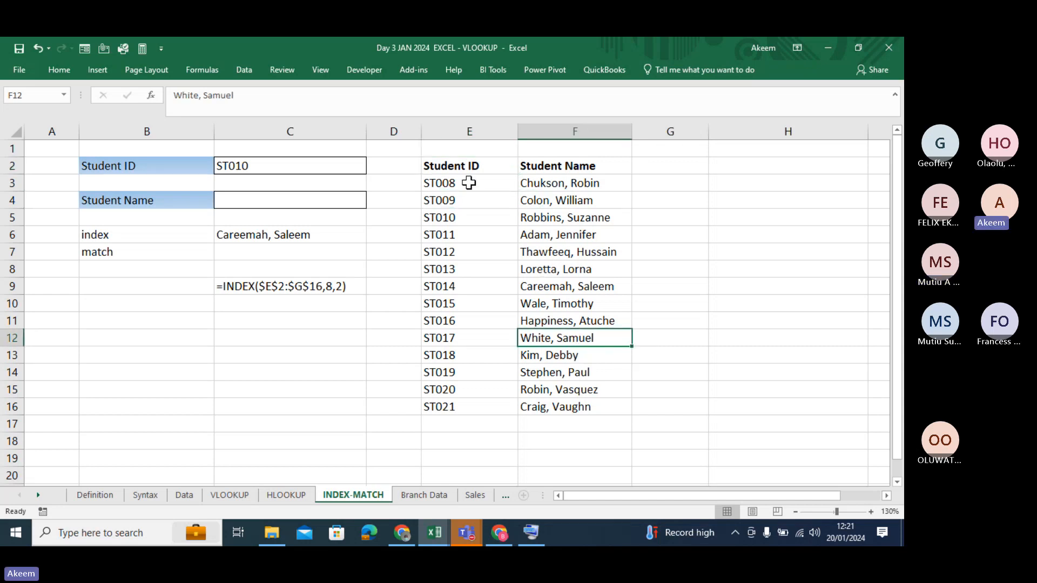
left_click(462, 167)
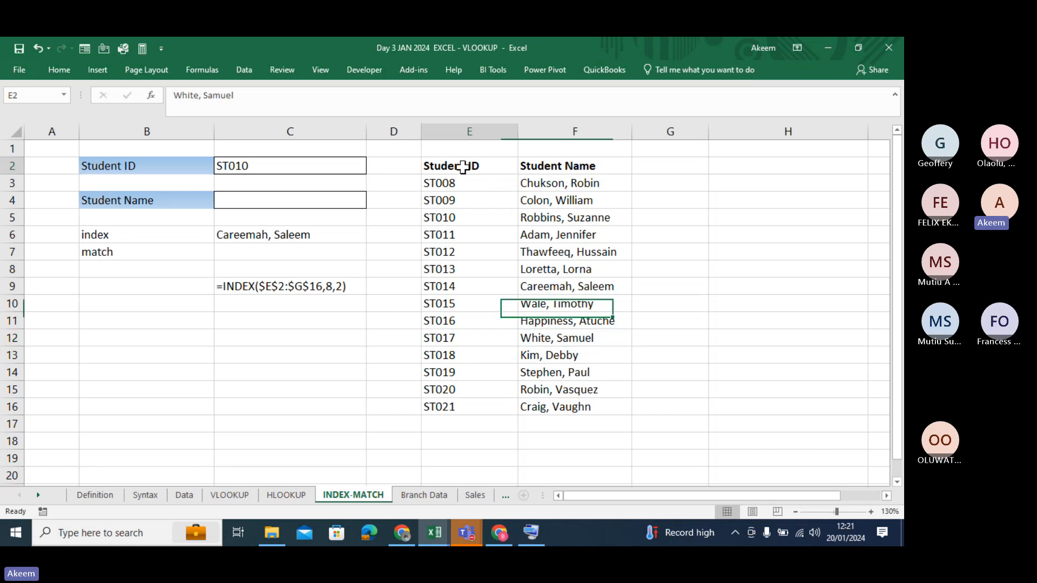
key("Down")
key("Down")
key("Down")
key("Down")
key("Down")
key("Down")
key("Down")
key("Down")
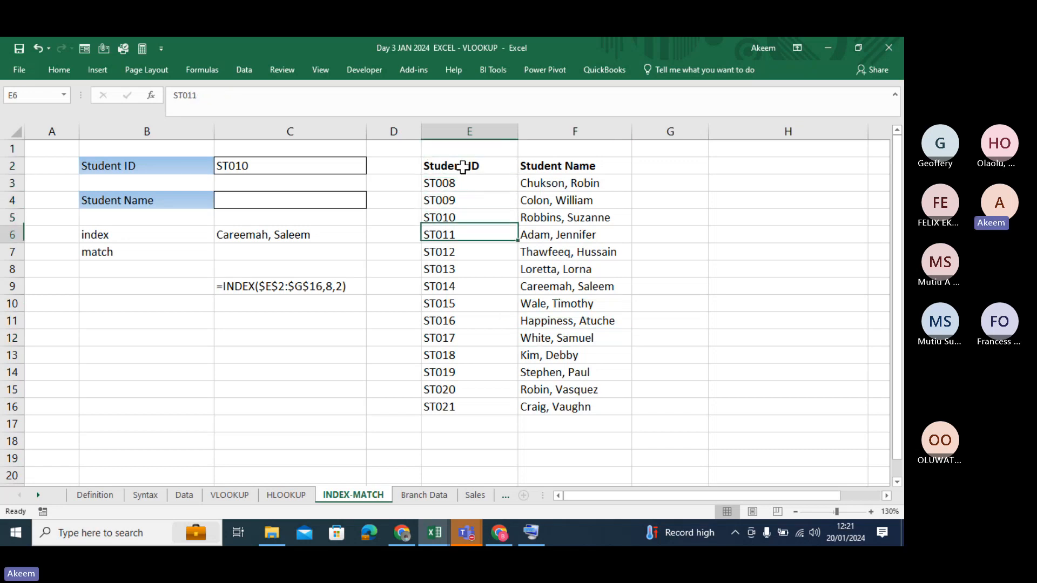
key("Down")
key("Down")
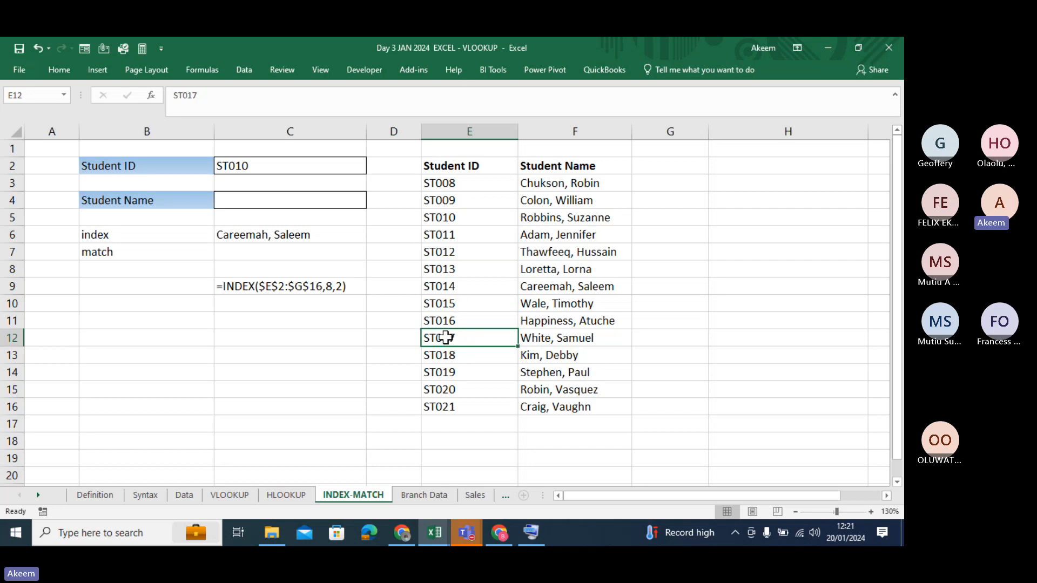
key("Right")
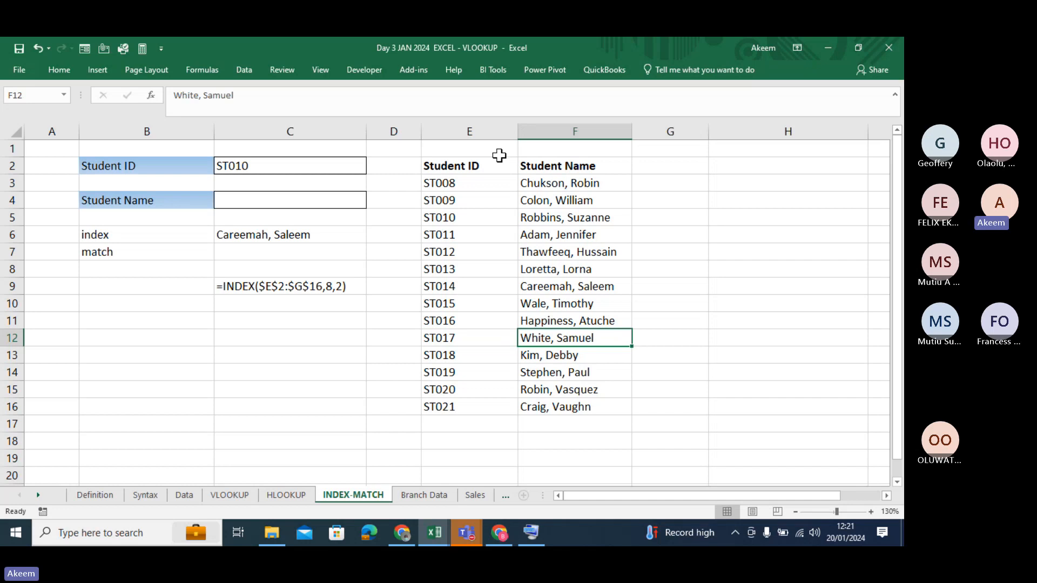
left_click(398, 167)
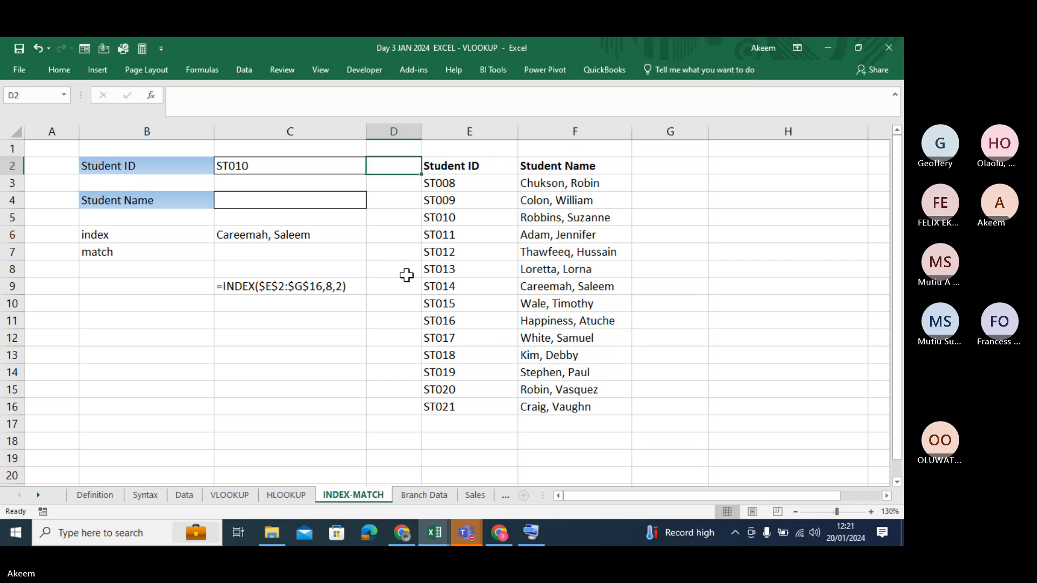
left_click(389, 334)
left_click(581, 146)
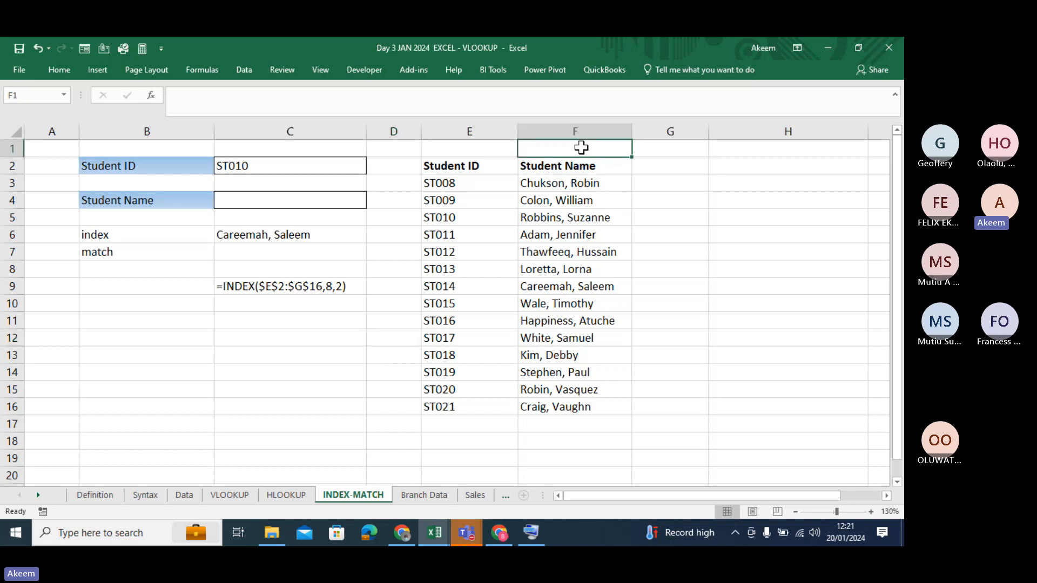
left_click(581, 359)
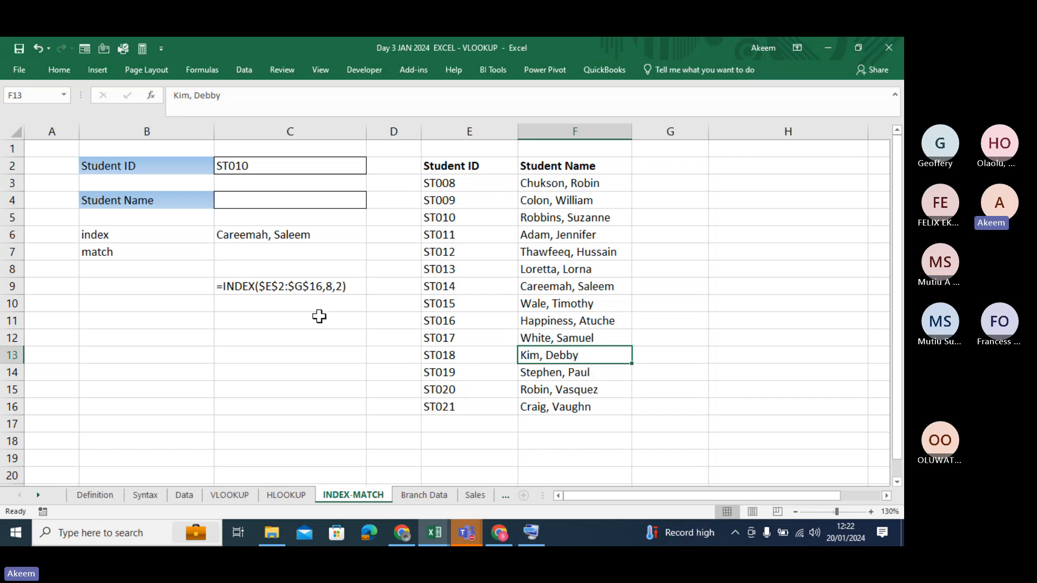
left_click(305, 292)
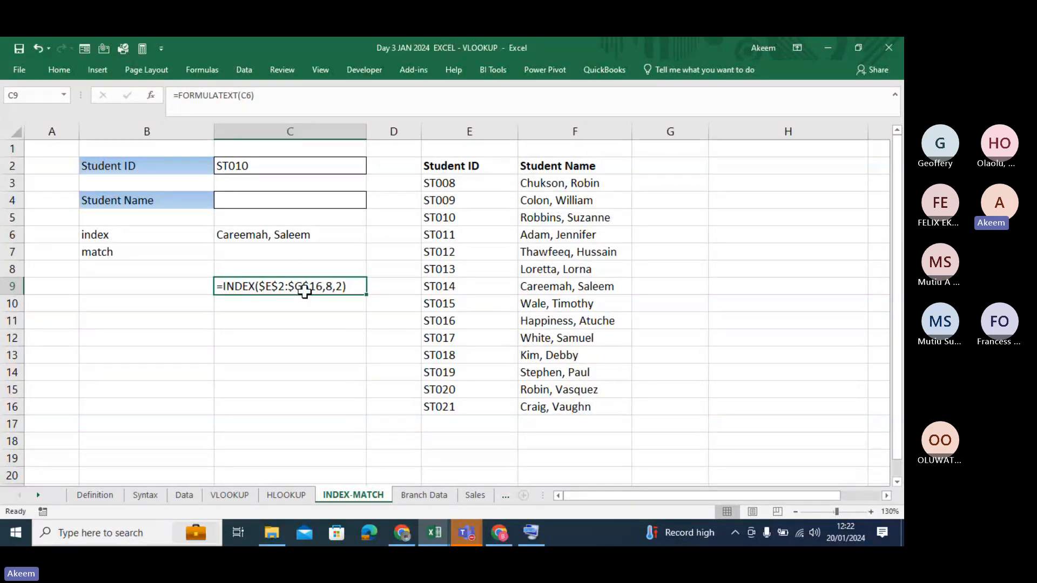
Step: Change the Student ID in C2 to the ID listed in E13 and locate that ID in the student table
left_click(290, 167)
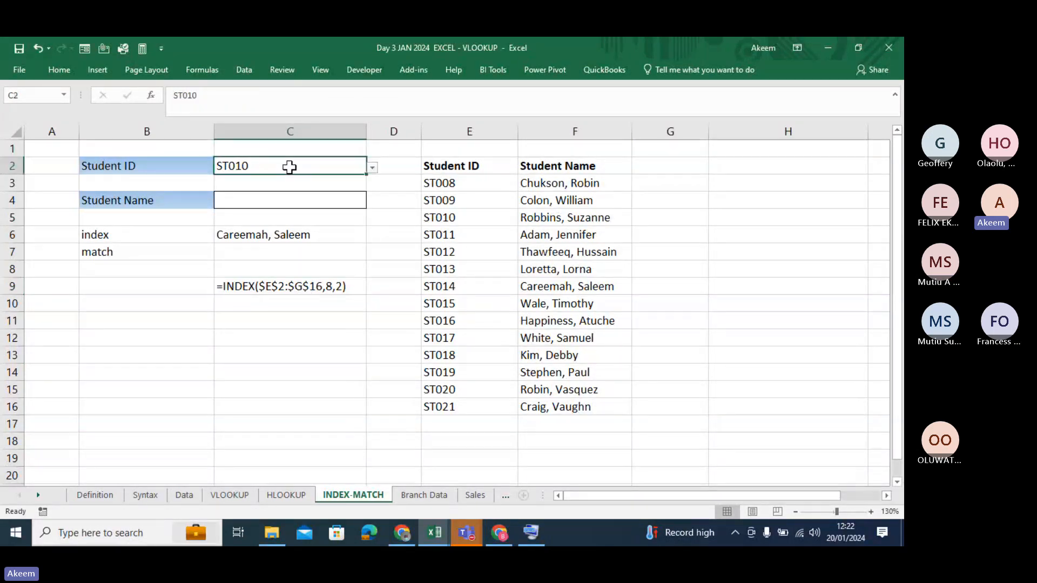
left_click(232, 102)
key("BackSpace")
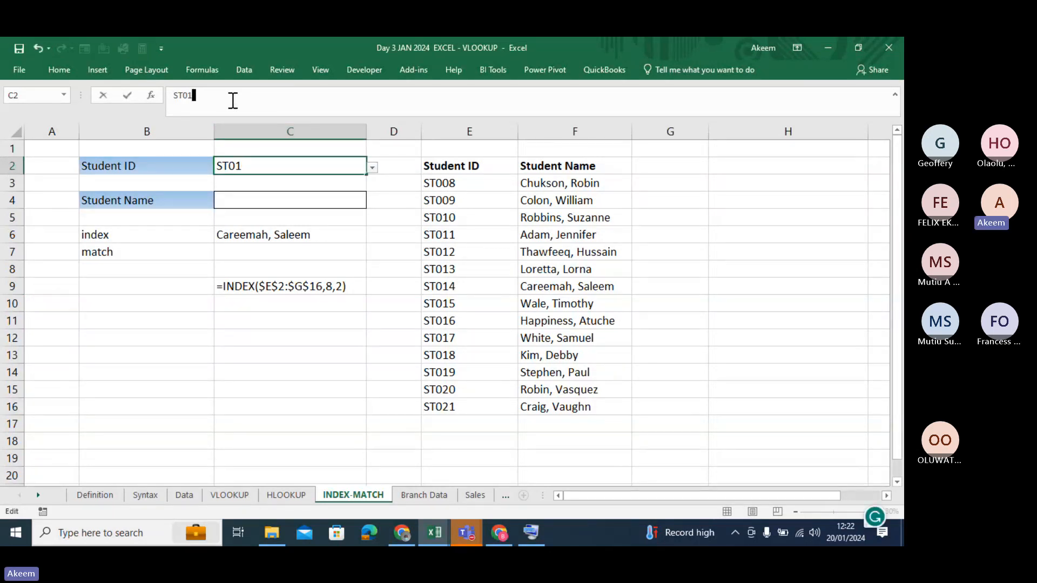
type("8")
key("Return")
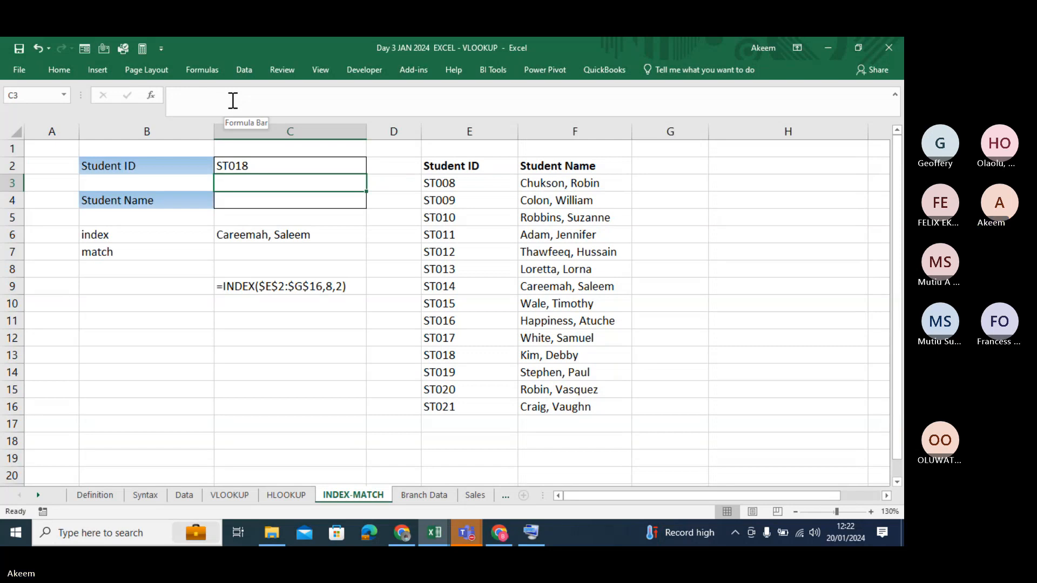
left_click(453, 353)
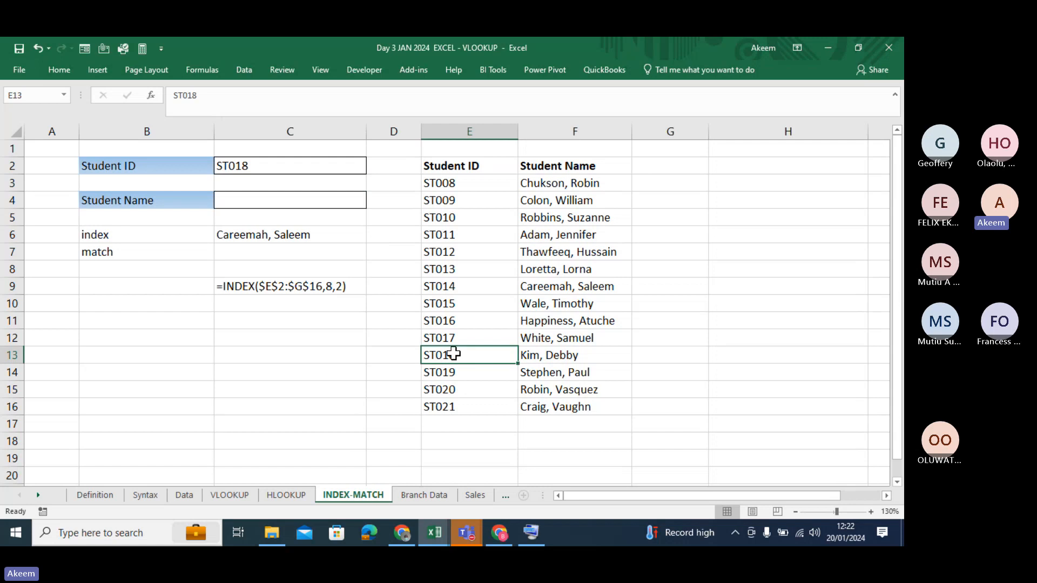
Step: Set the row number argument of the INDEX formula in C6 to 12, keeping the array and column number
left_click(311, 202)
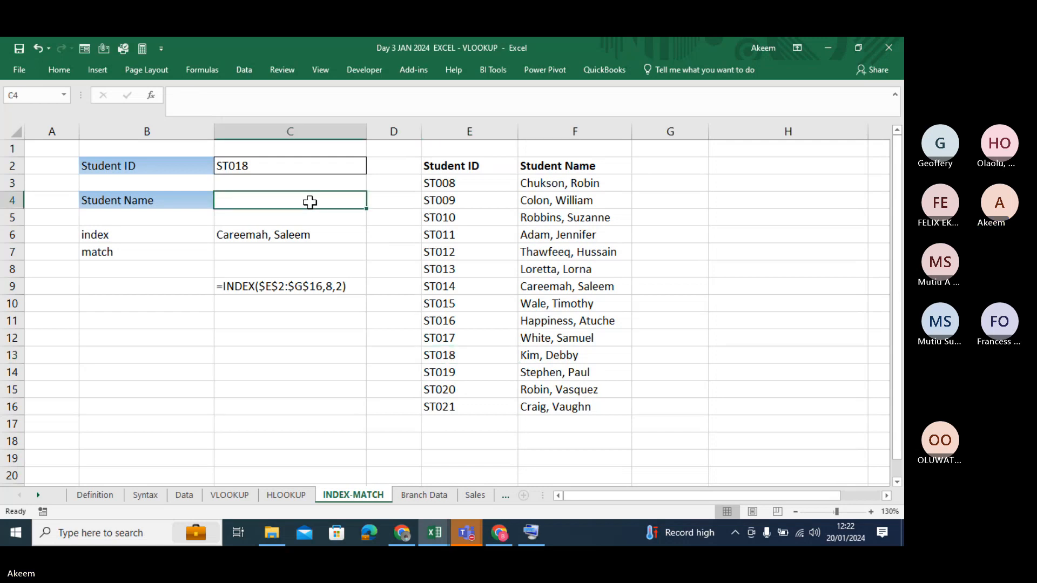
left_click(299, 248)
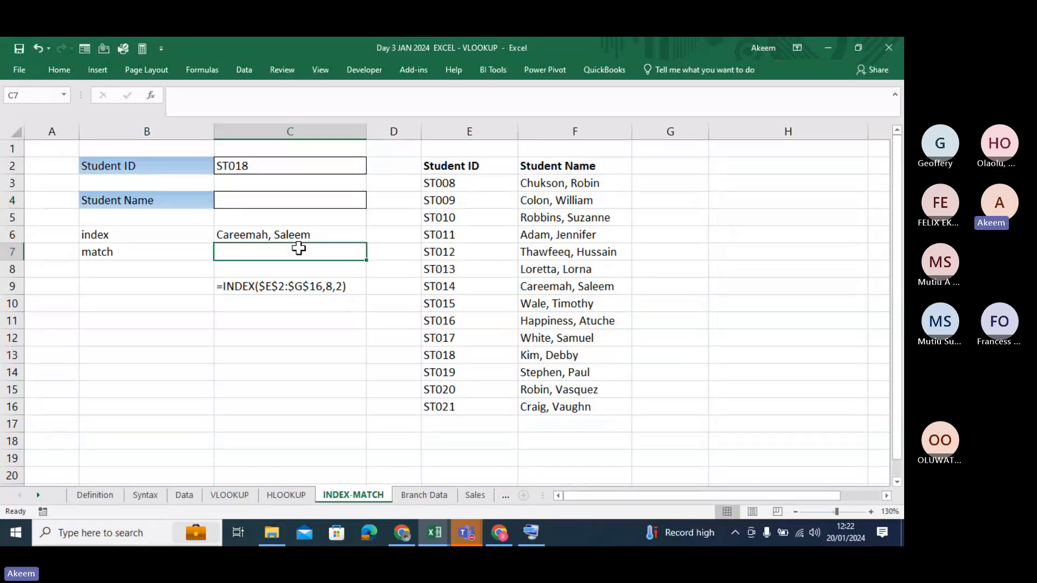
left_click(273, 229)
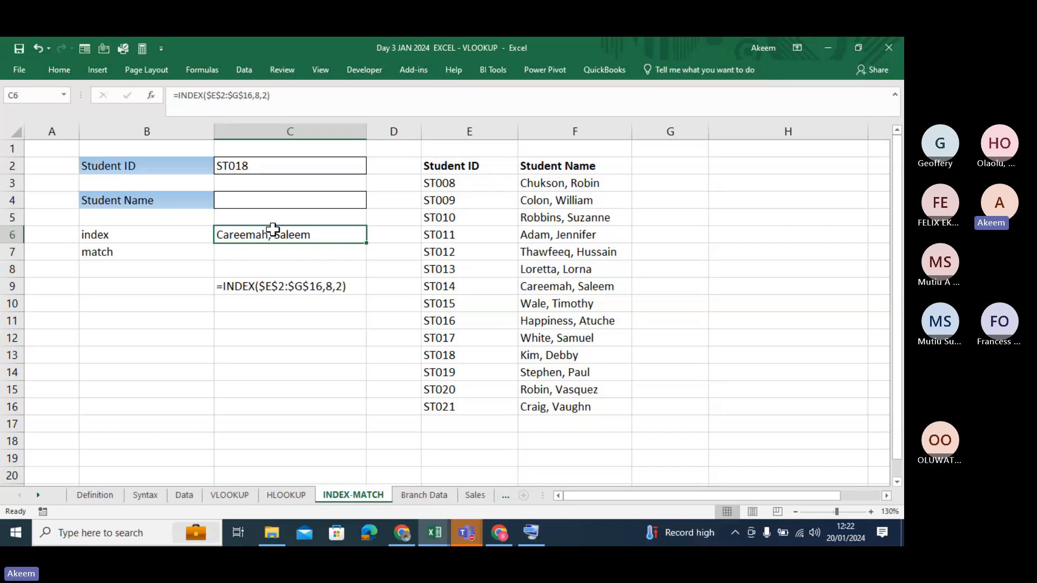
left_click(260, 95)
key("BackSpace")
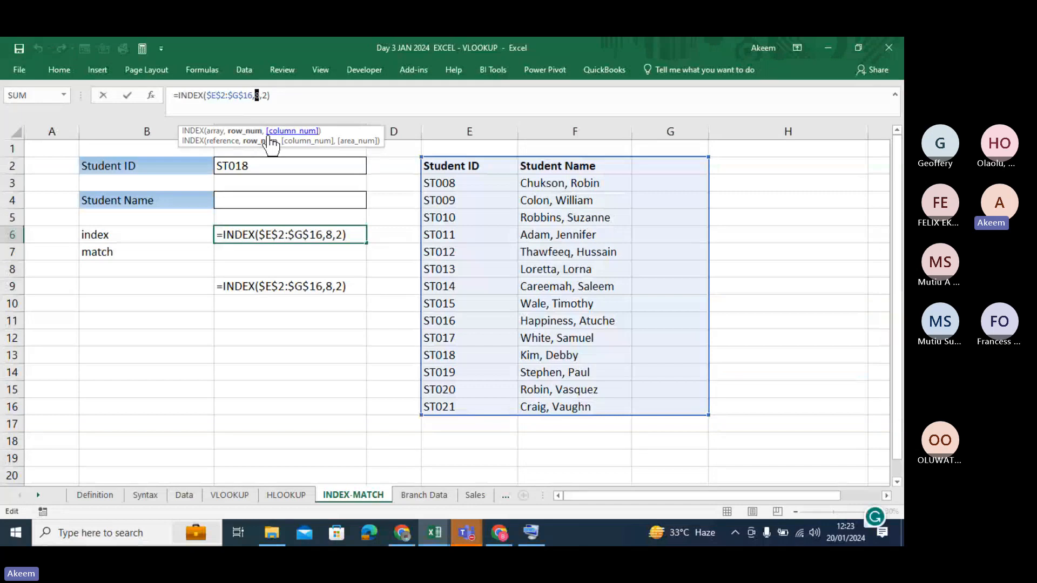
type("12")
key("Return")
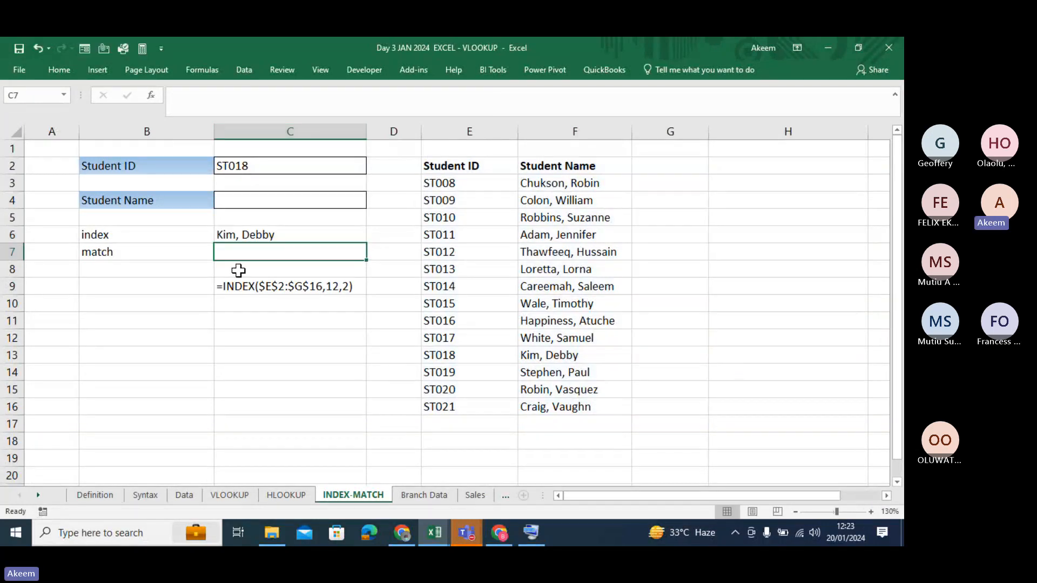
left_click(272, 234)
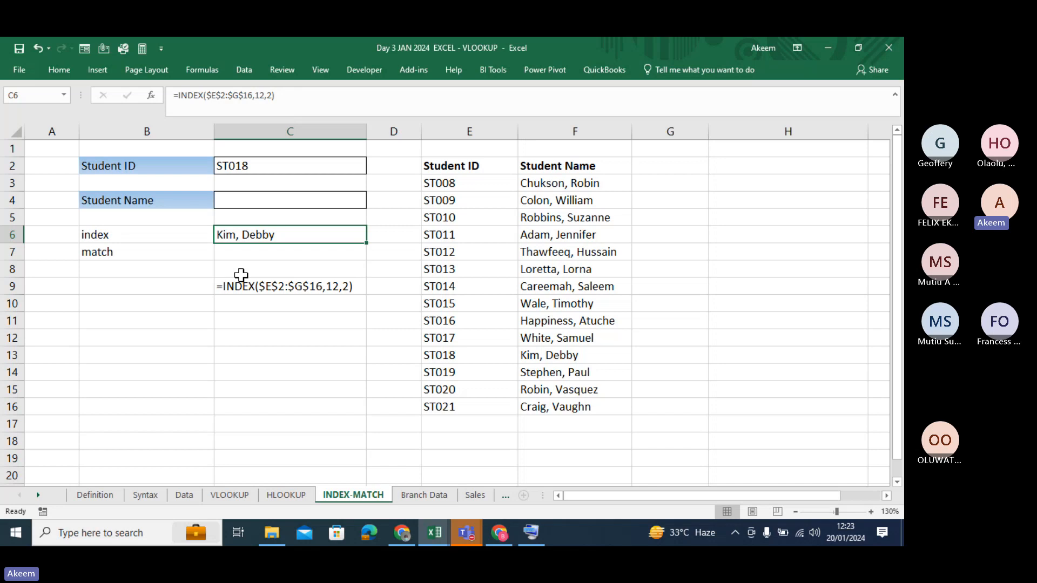
Step: Enter =MATCH(E13,E2:E16,0) in C7 to find the student ID's row position with an exact match
key("Down")
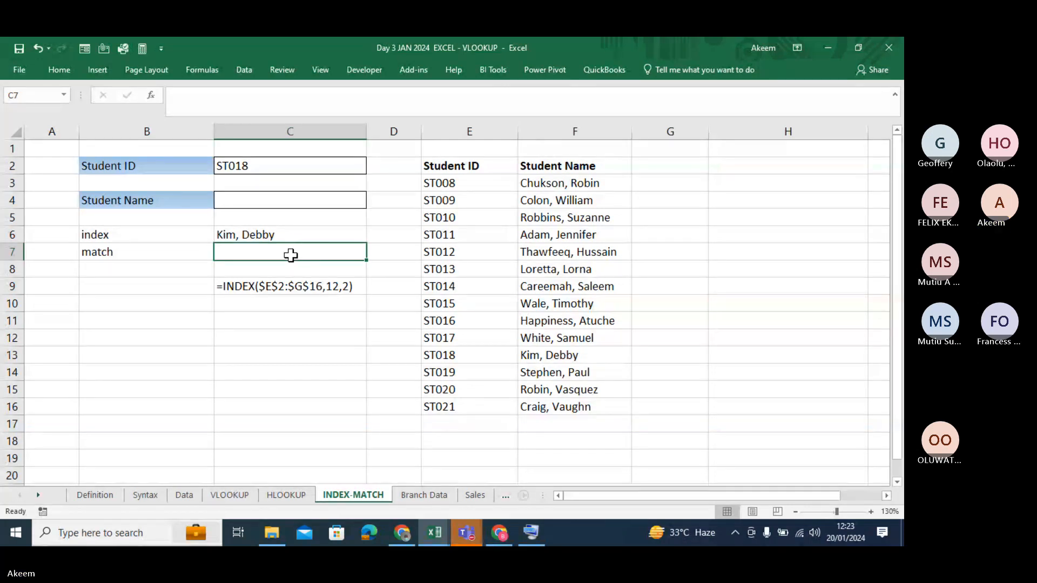
type("=")
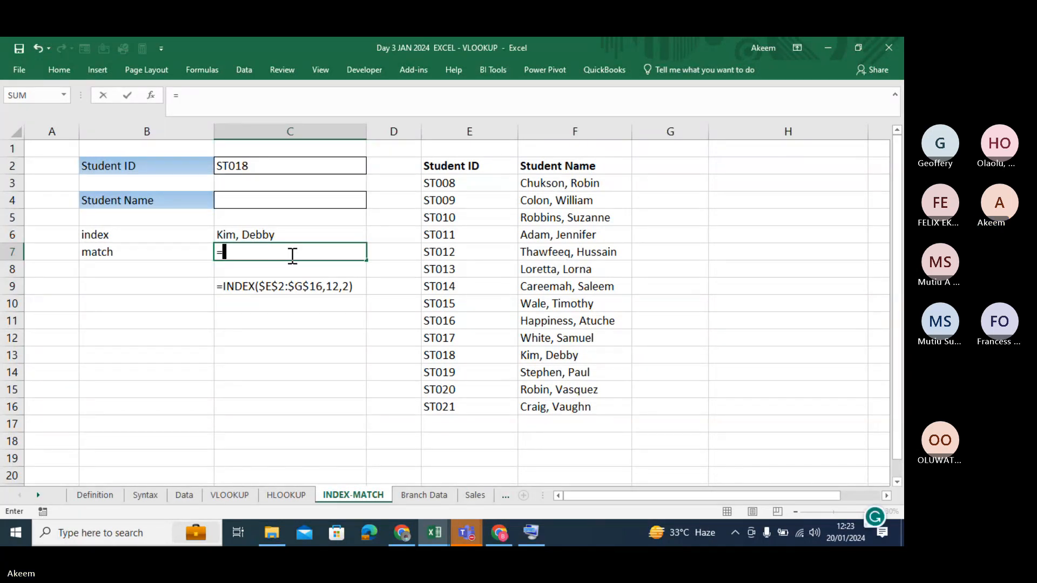
type("mat")
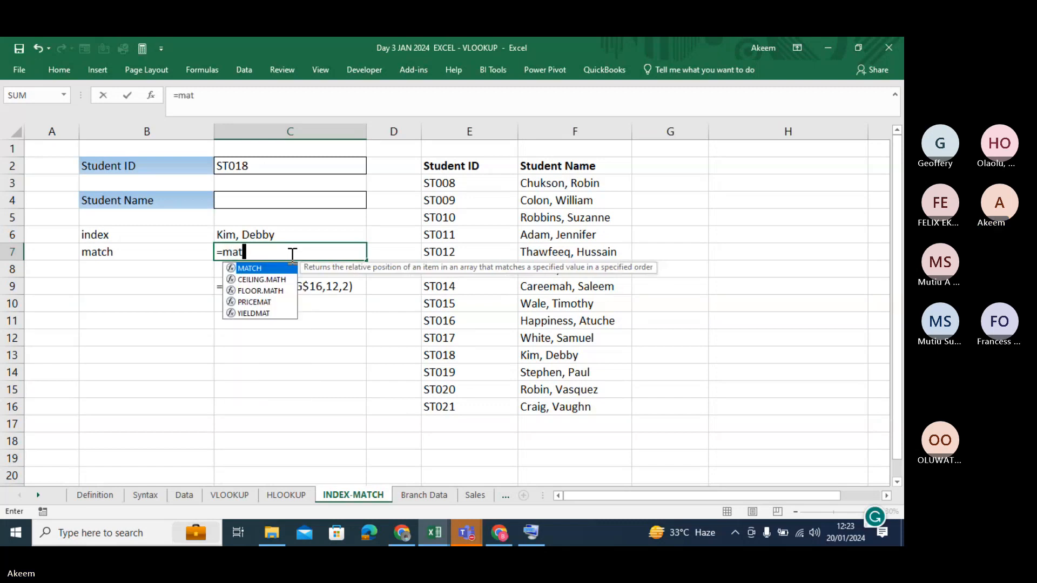
type("ch")
key("Tab")
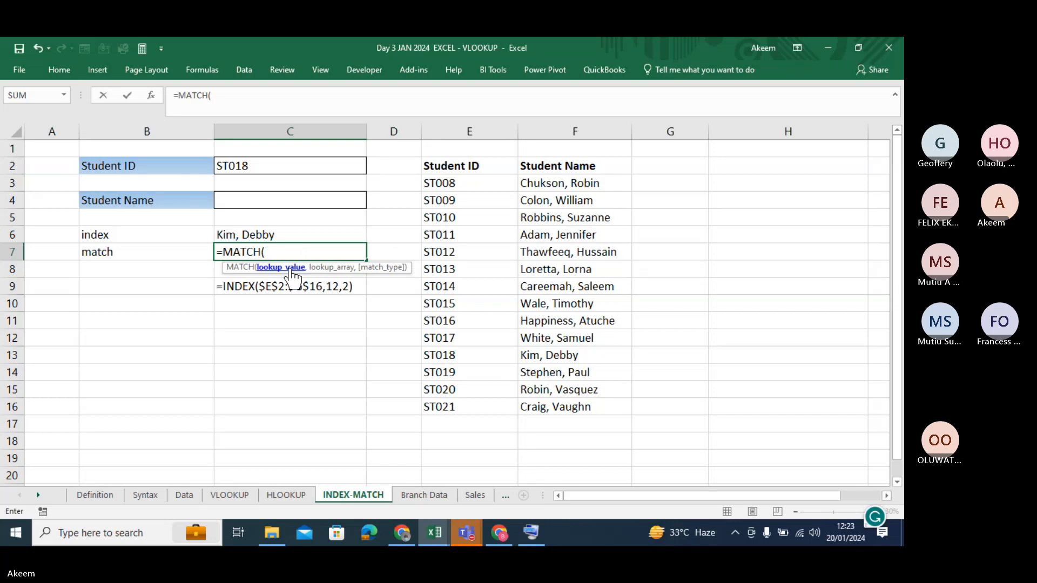
left_click(556, 354)
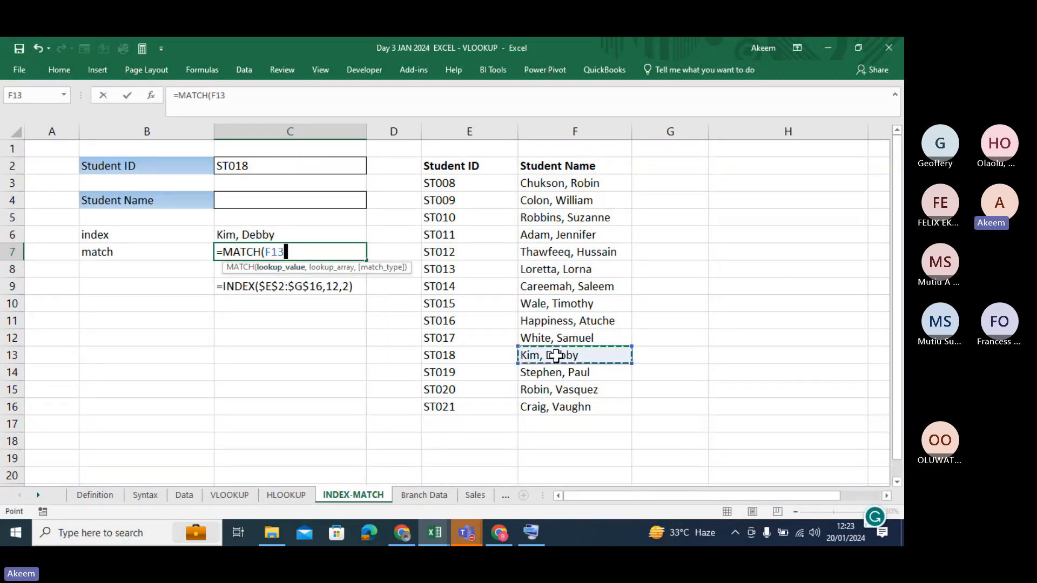
left_click(456, 355)
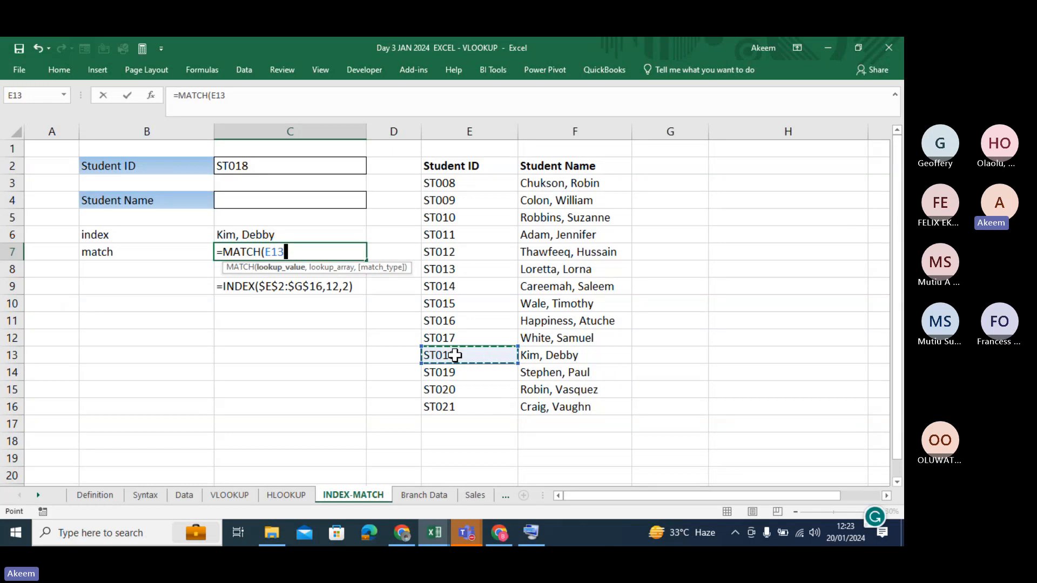
type(",")
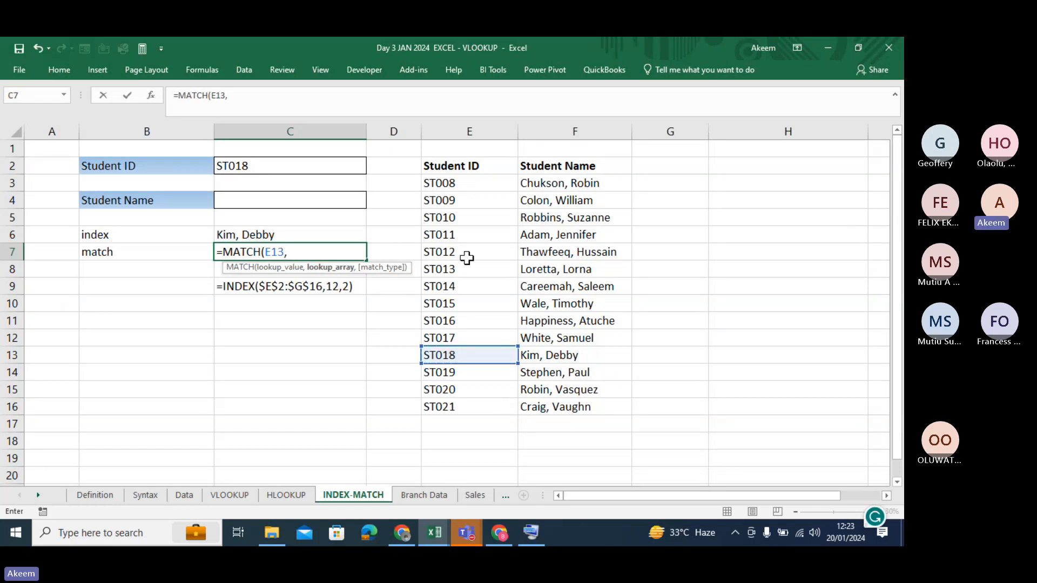
left_click_drag(455, 167, 456, 408)
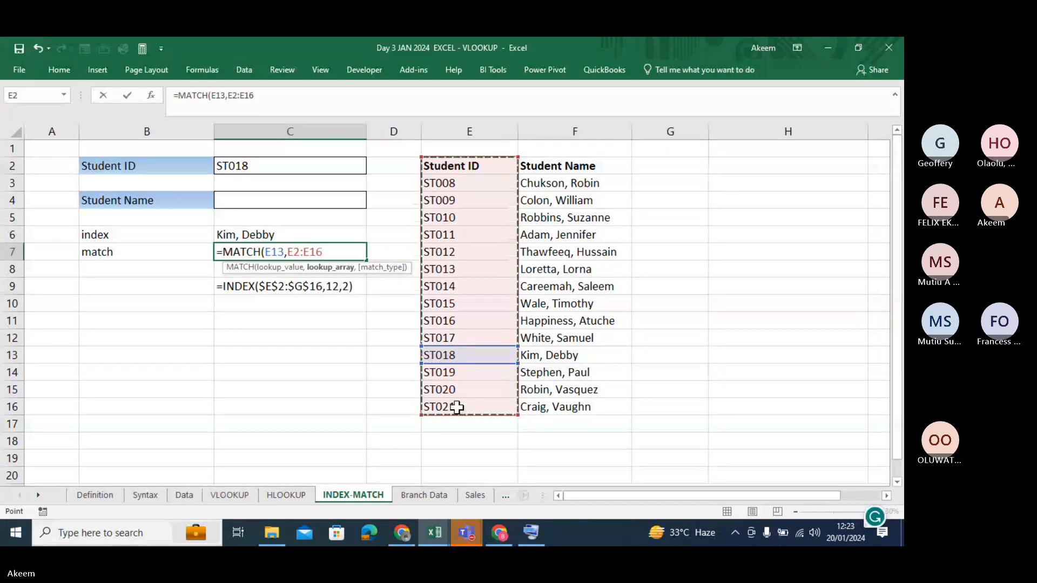
type(",")
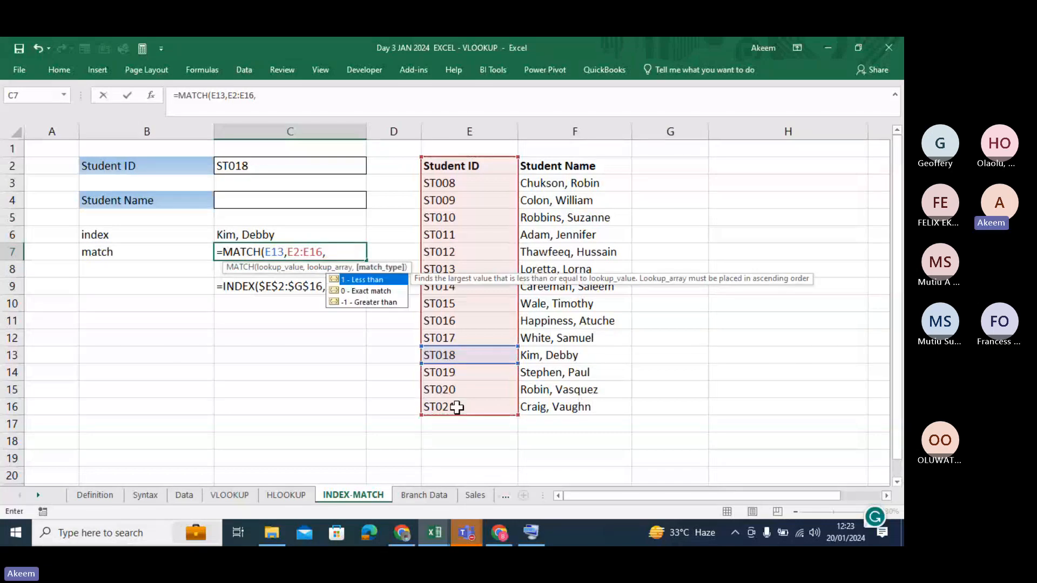
double_click(377, 291)
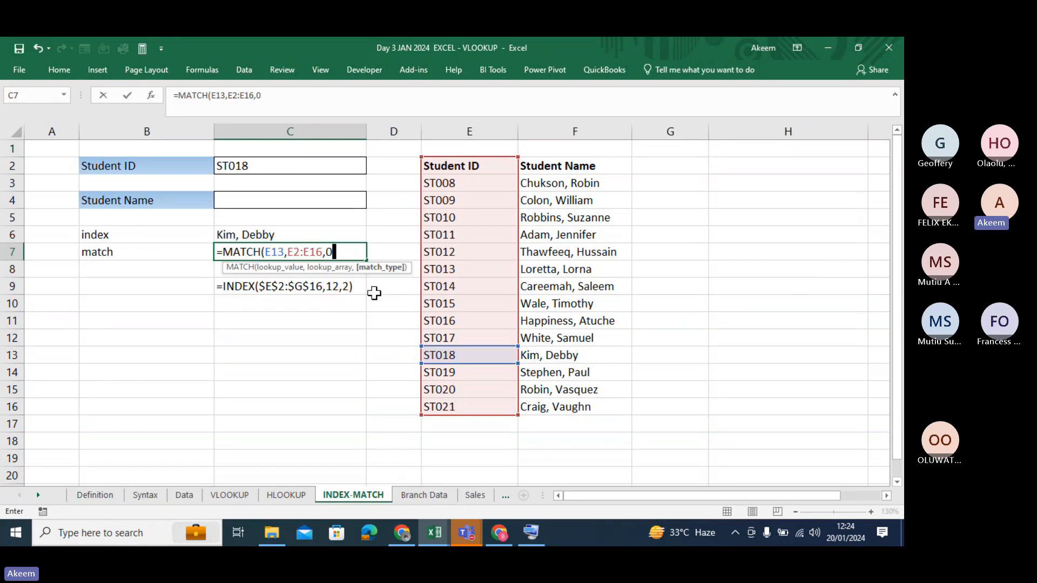
type(")")
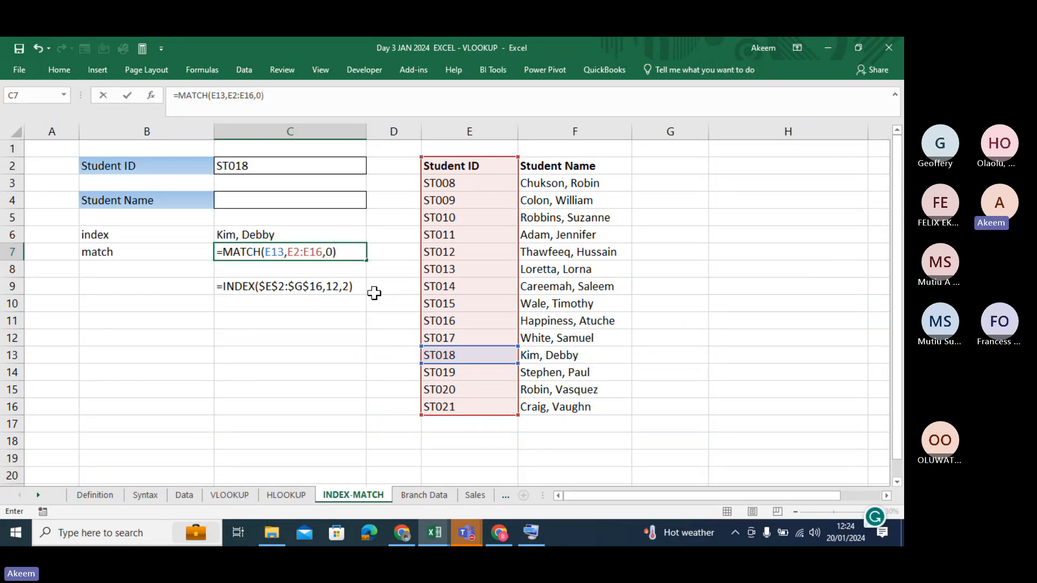
key("Return")
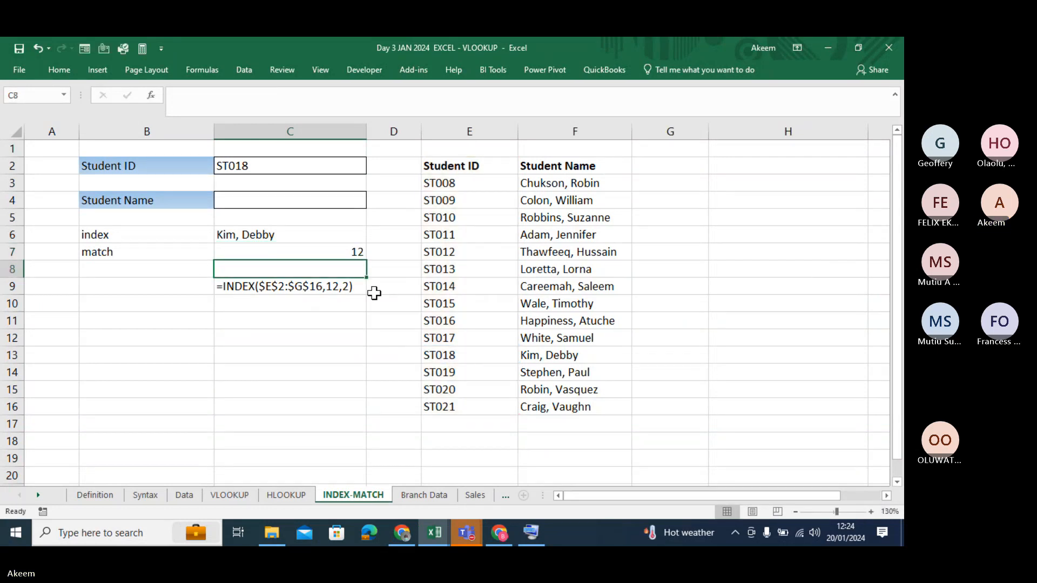
Step: Enter =MATCH(F13,F2:F16,0) in C8 to find the student name's row position with an exact match
type("=")
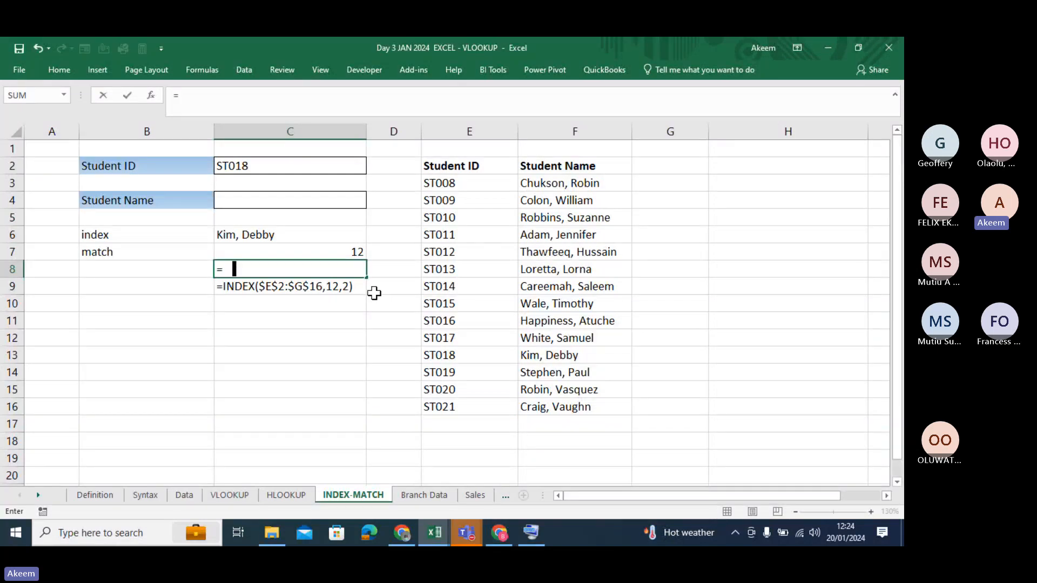
type("matc")
key("Tab")
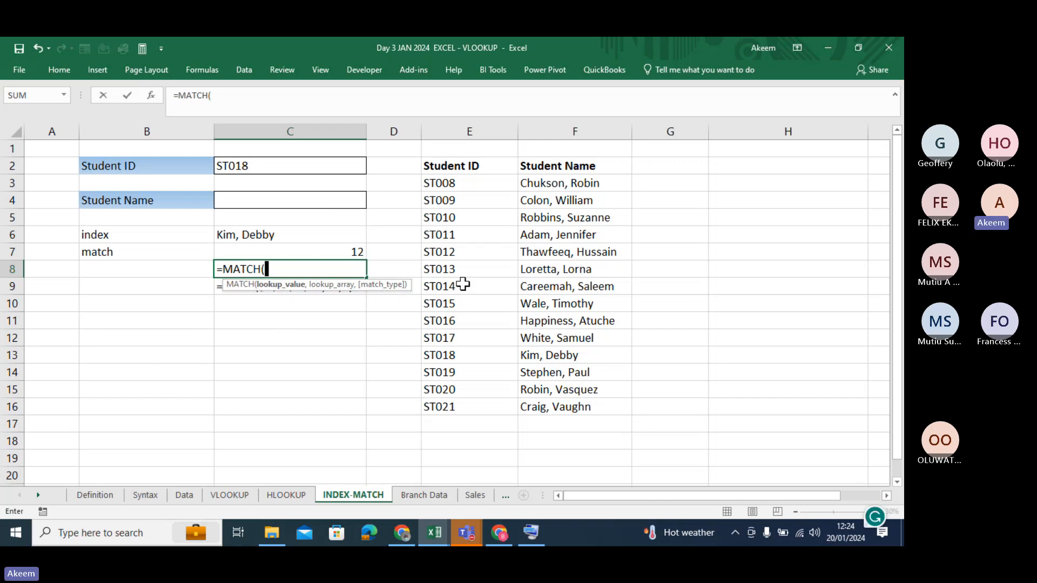
left_click(564, 355)
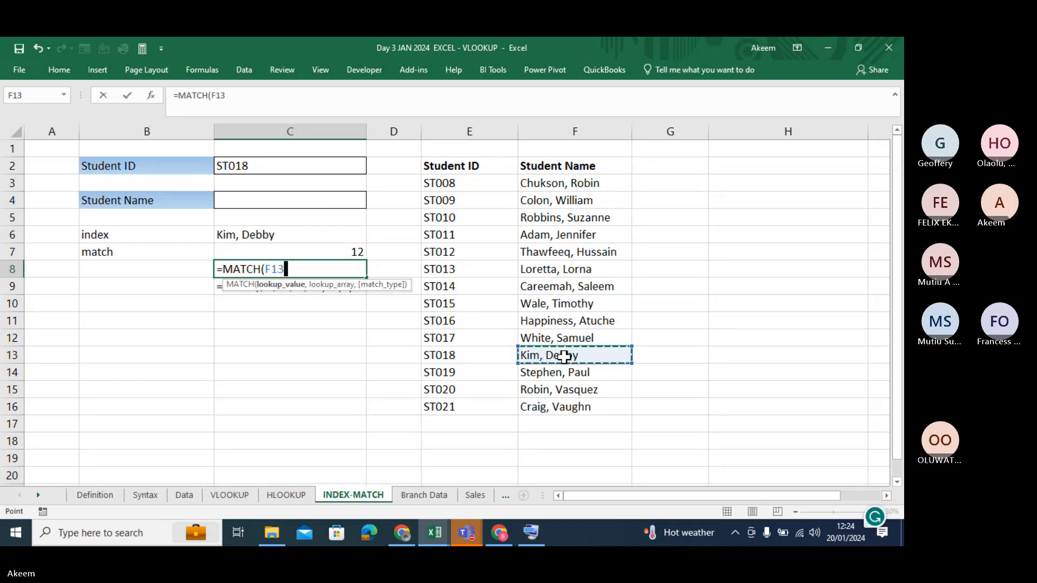
type(",")
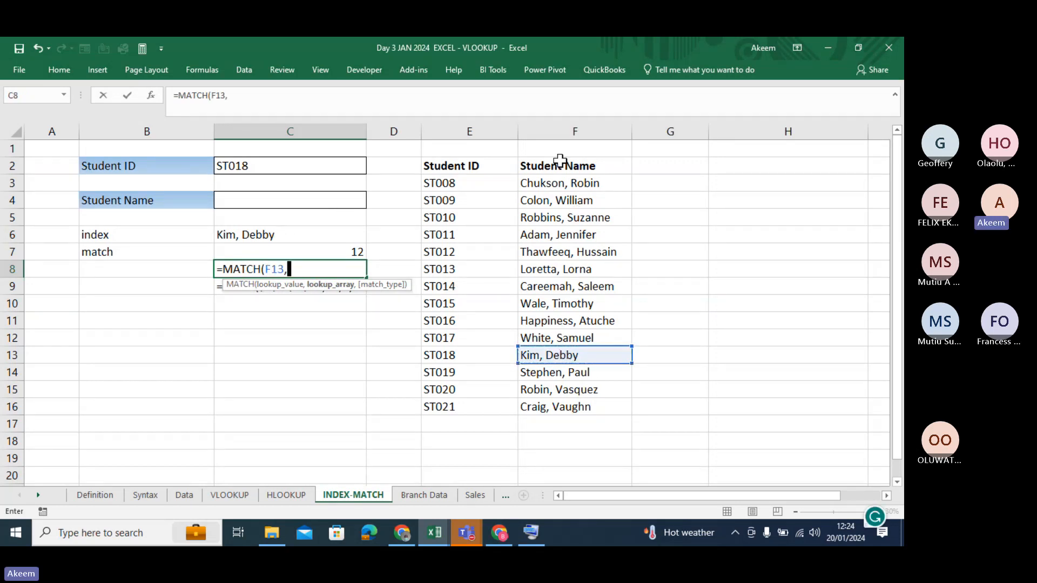
left_click_drag(559, 161, 578, 338)
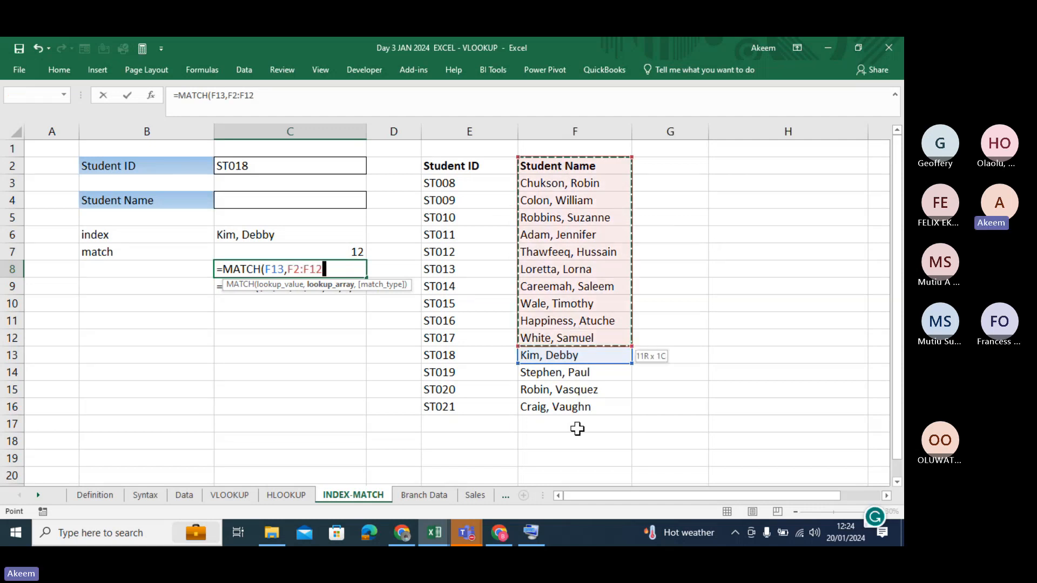
left_click_drag(577, 429, 574, 404)
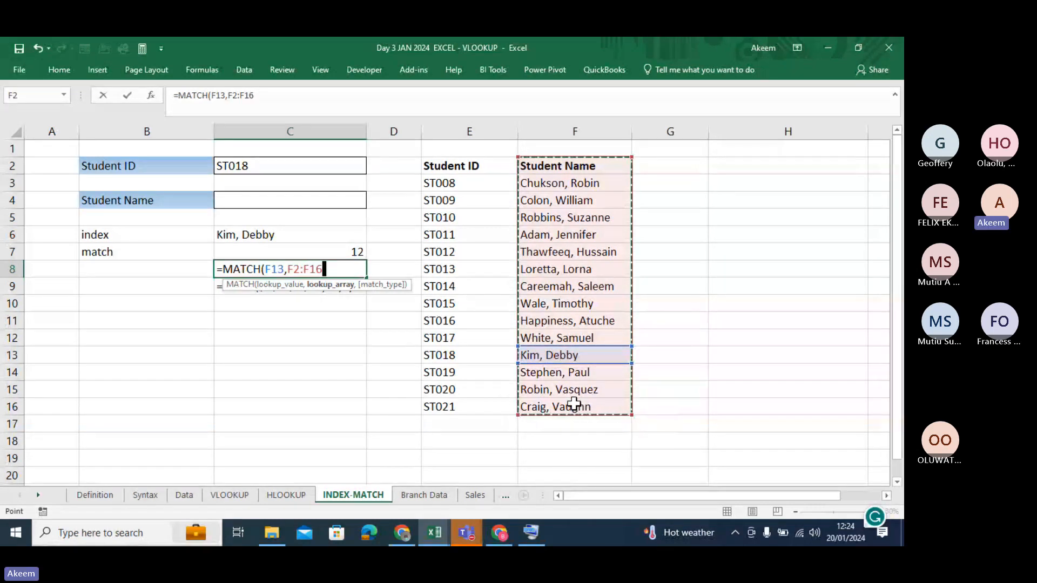
type(",")
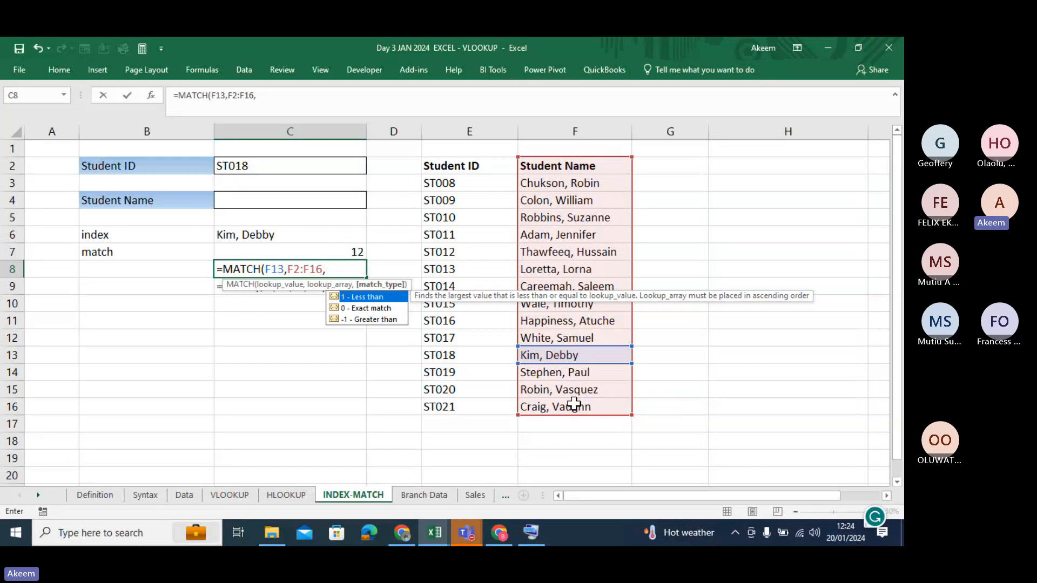
double_click(380, 307)
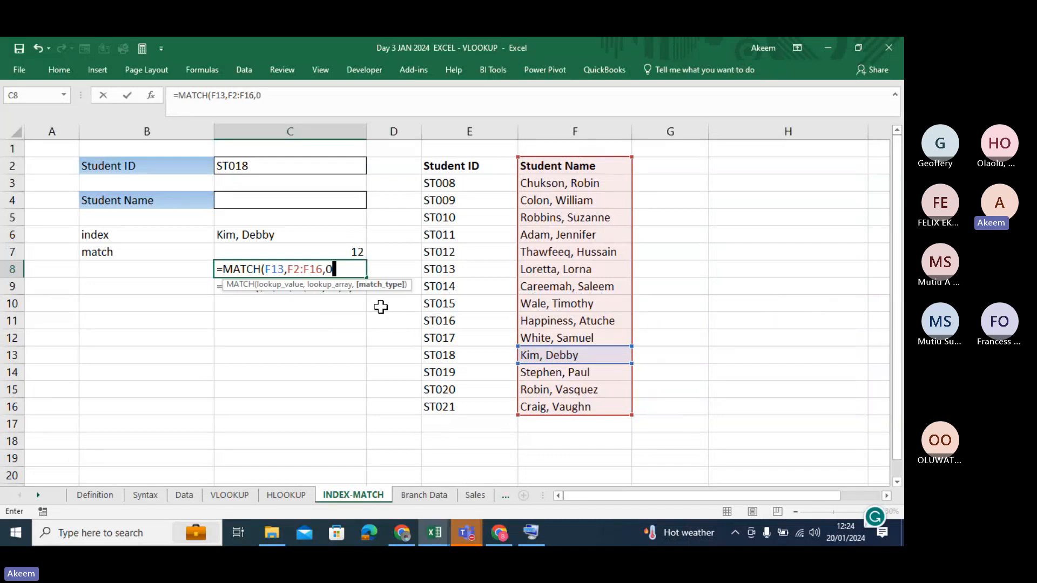
type(")")
key("Return")
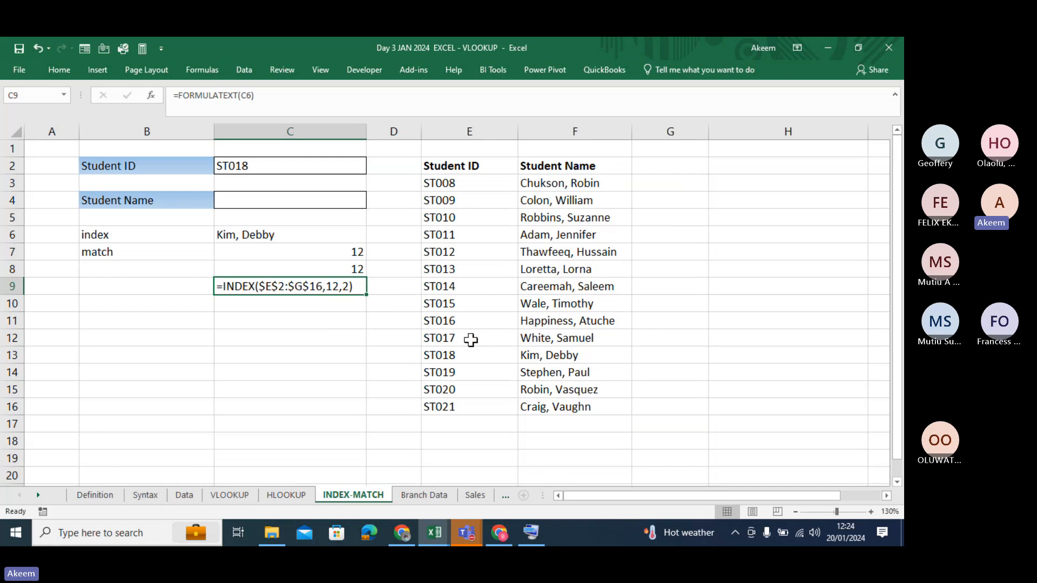
Step: Delete the name-based MATCH formula in C8 and check the arguments of the MATCH formula in C7
left_click(344, 269)
key("Delete")
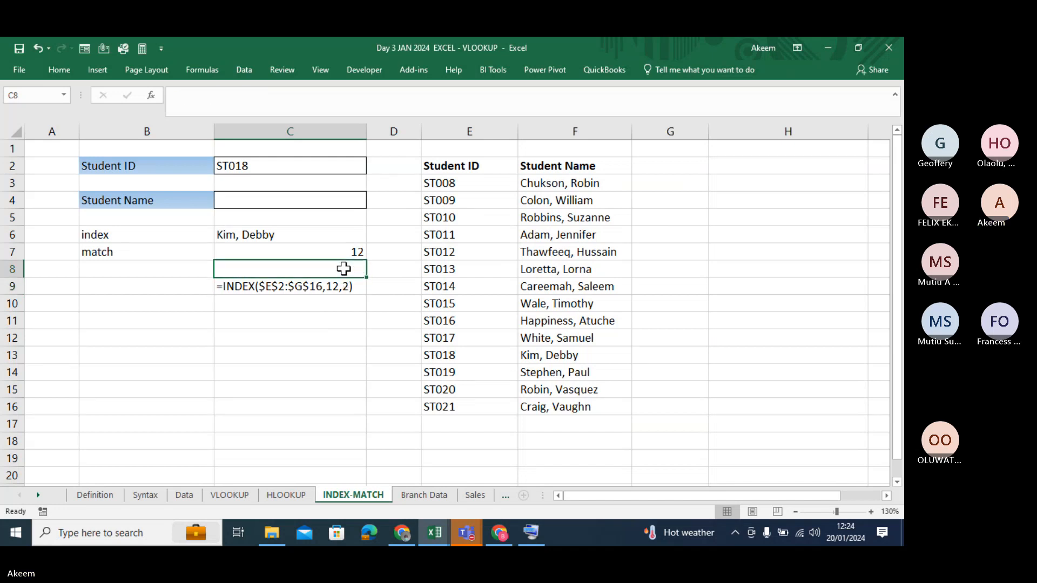
double_click(347, 252)
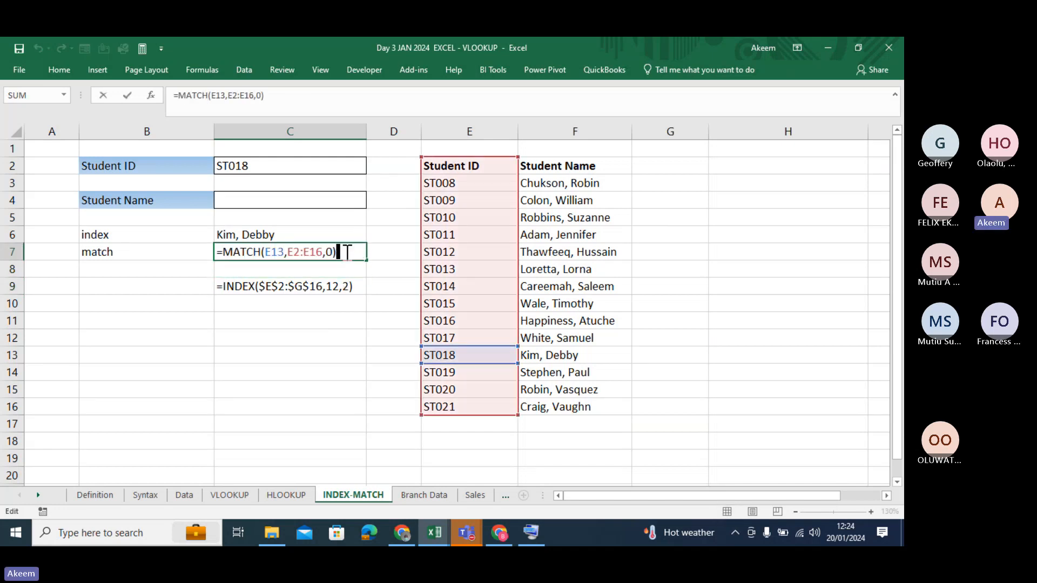
key("Return")
Step: Replace the formula in C7 with =MATCH(C2,E2:E16,0) so the lookup value comes from the Student ID cell
left_click(343, 255)
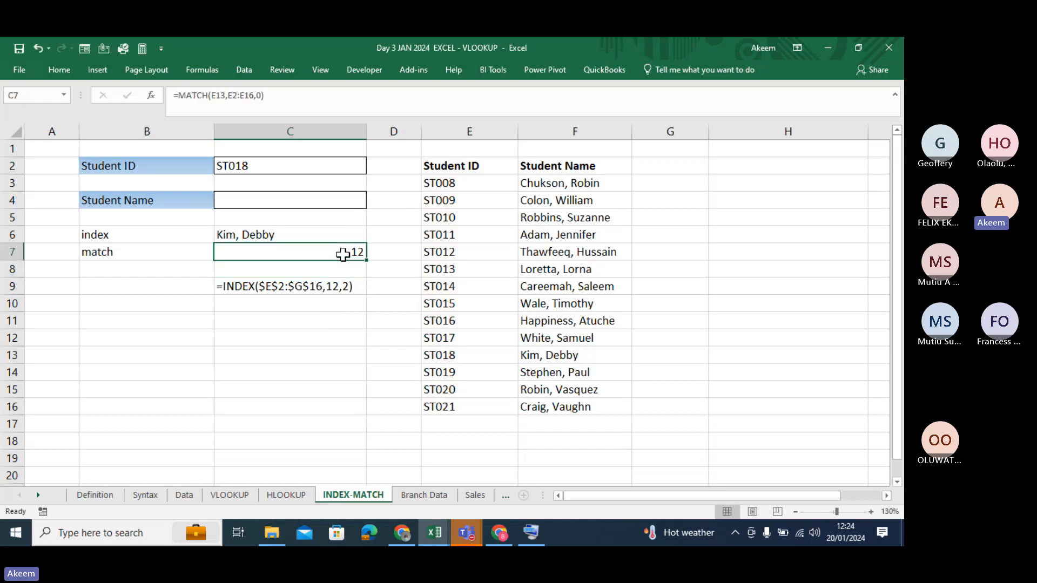
type("=m")
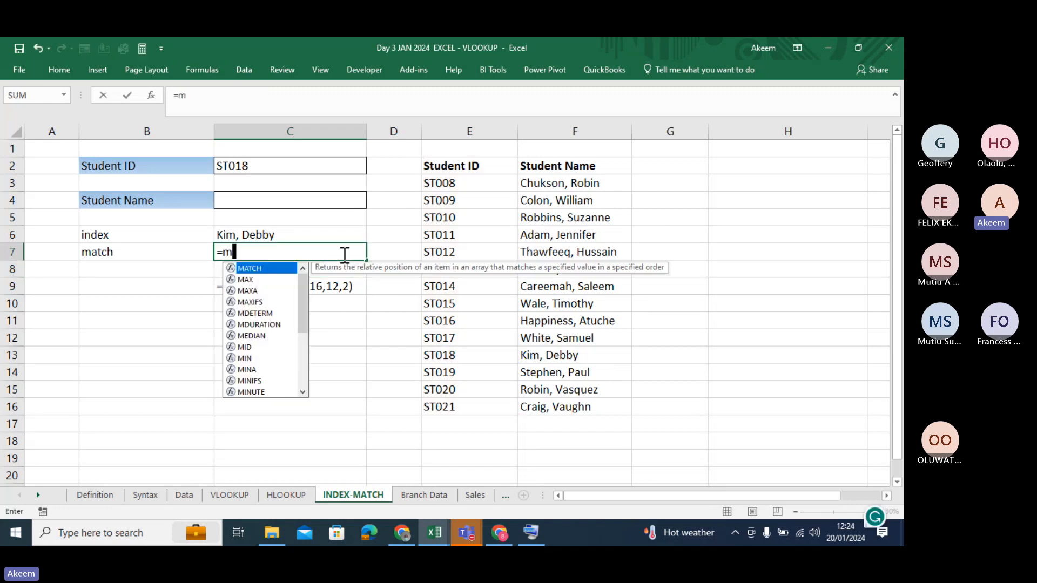
type("atch")
key("Tab")
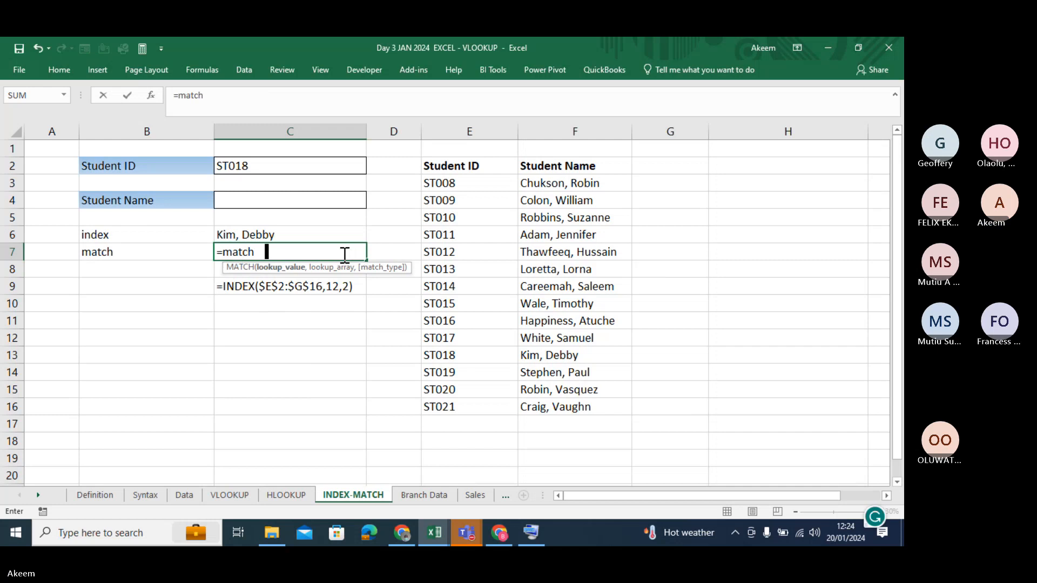
left_click(280, 165)
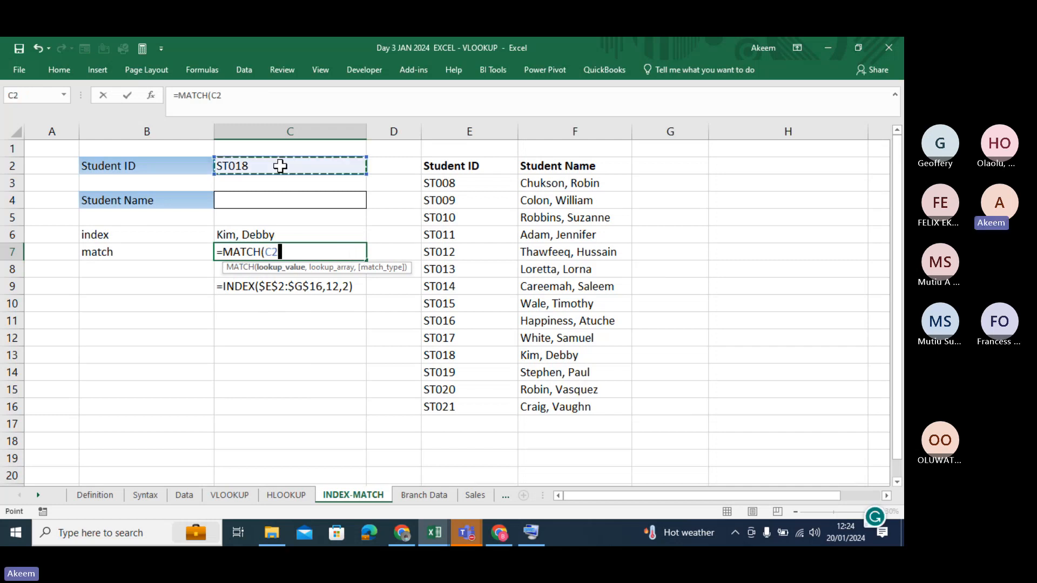
type(",")
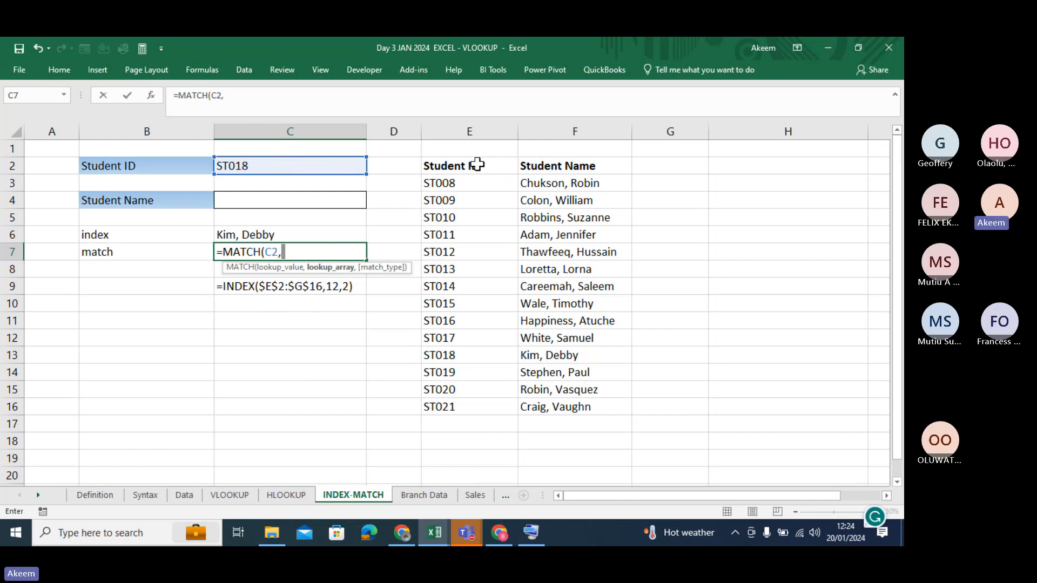
left_click_drag(474, 163, 465, 399)
type(",")
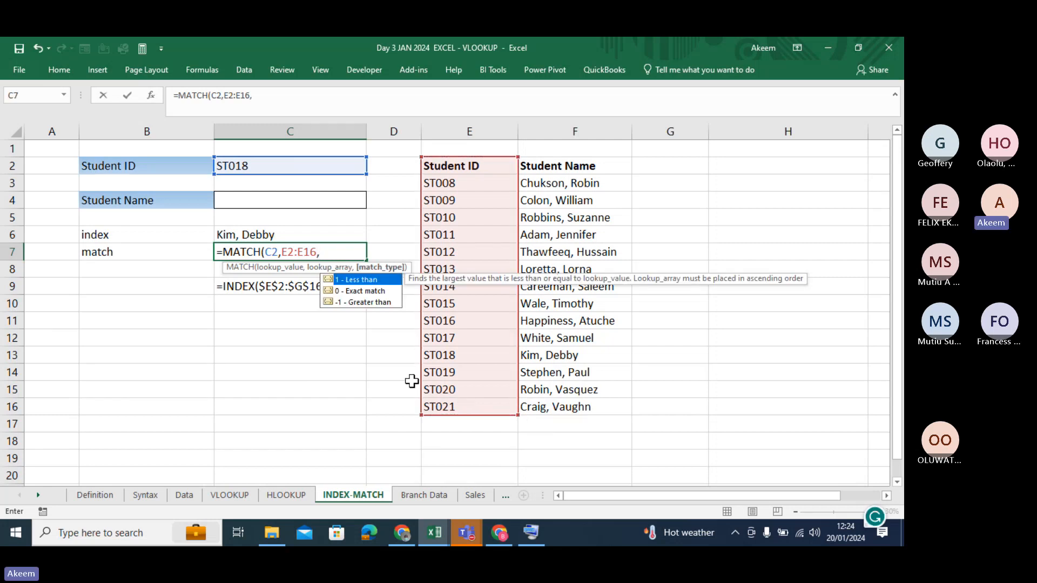
type("0")
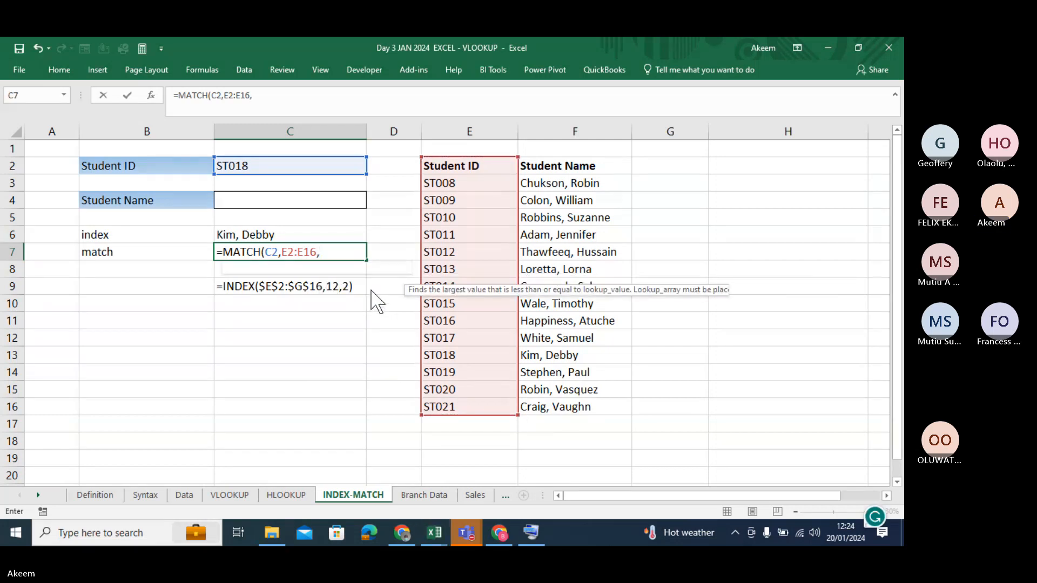
type(")")
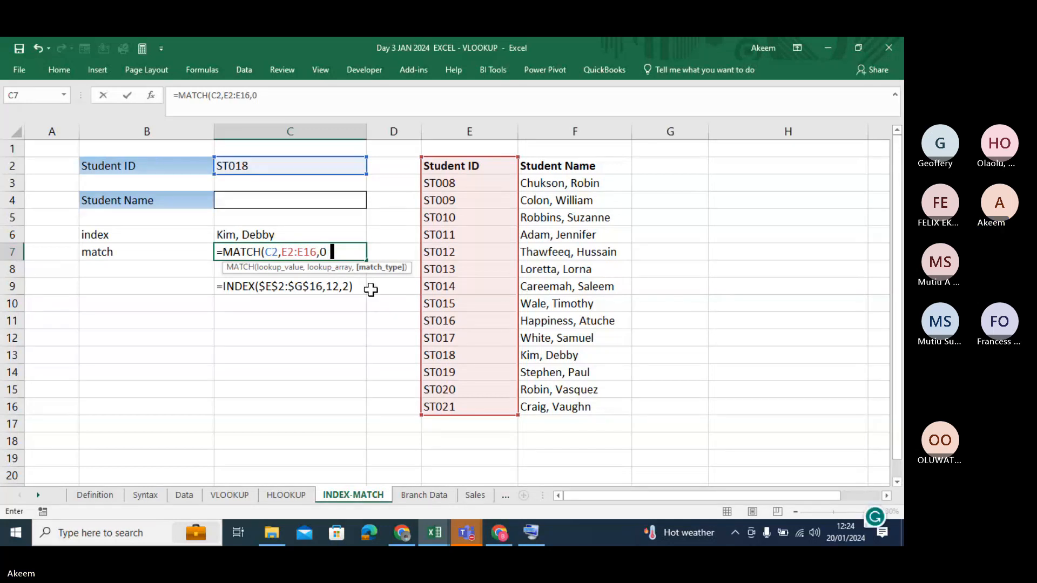
key("Return")
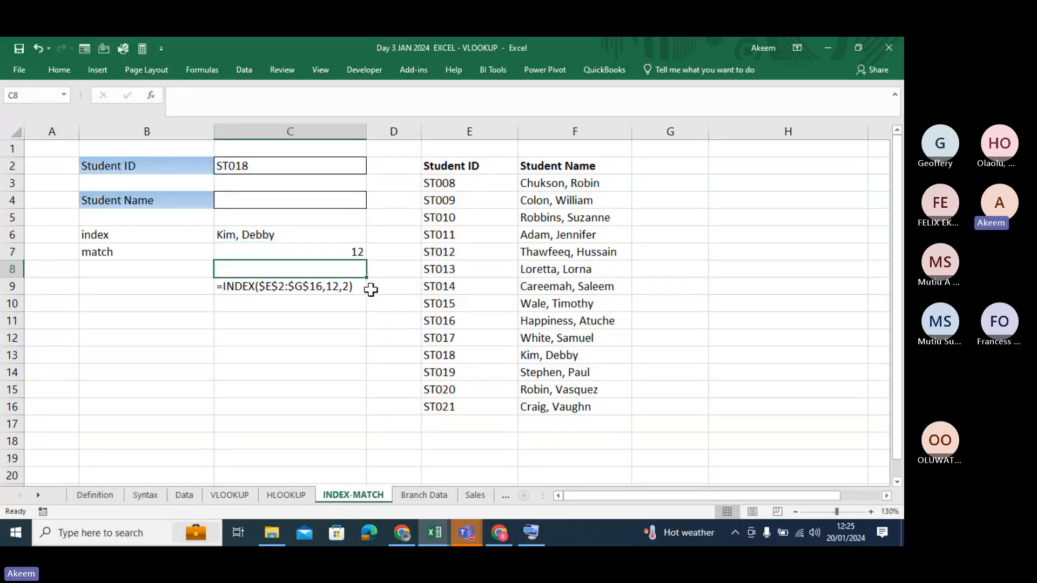
Step: Review the MATCH formula in C7, examining its lookup value, lookup array and match type argument
left_click(343, 250)
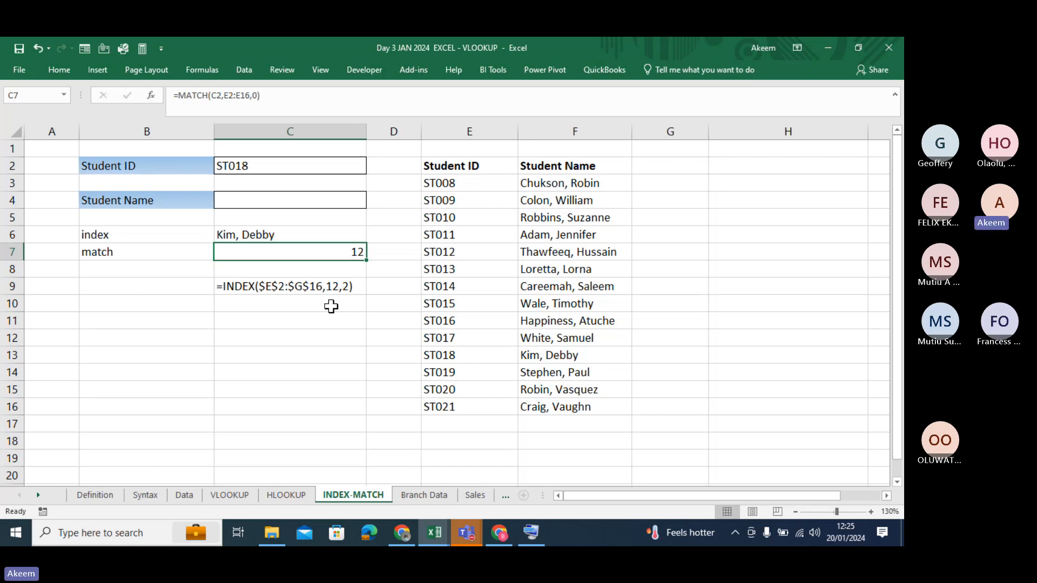
double_click(324, 254)
double_click(323, 252)
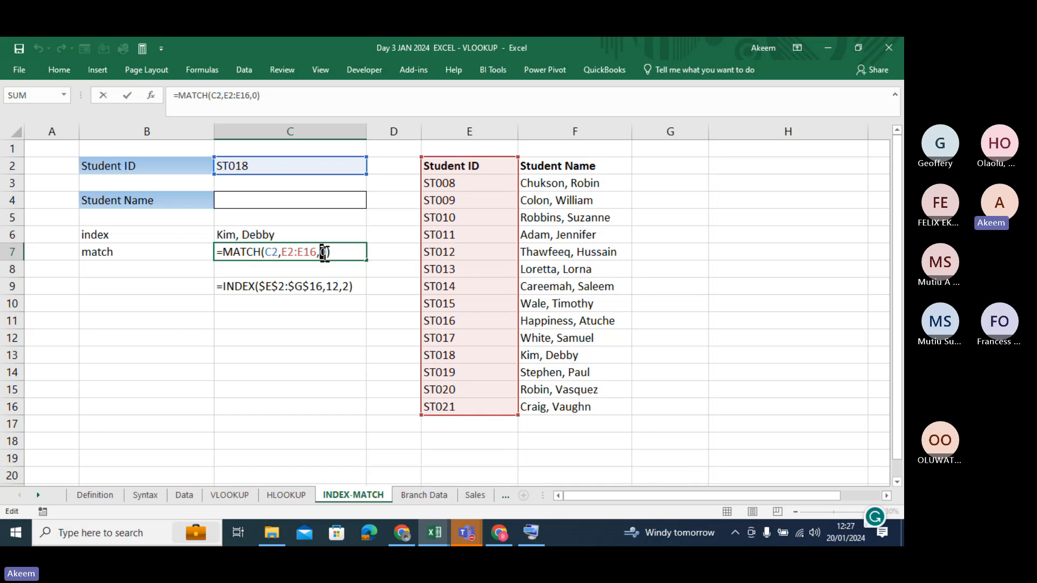
key("Return")
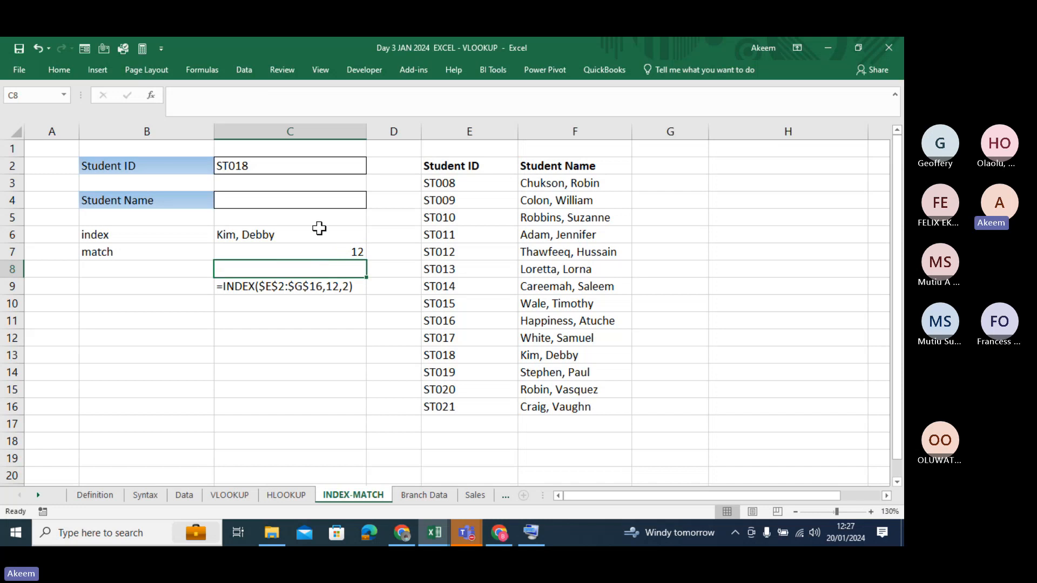
Step: Replace the fixed row number in the INDEX formula in C6 with a reference to the MATCH result in C7
left_click(271, 201)
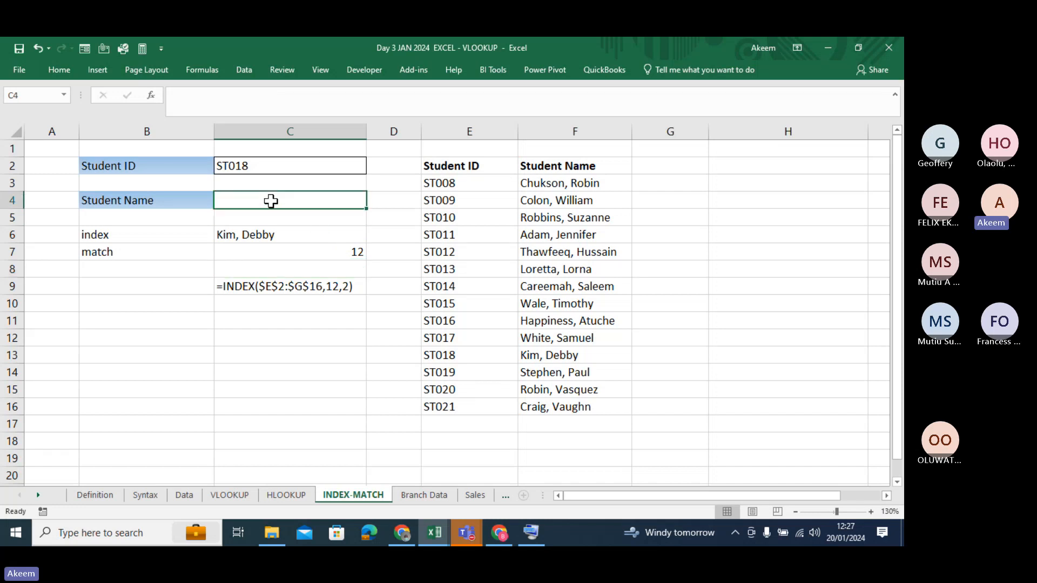
left_click(271, 234)
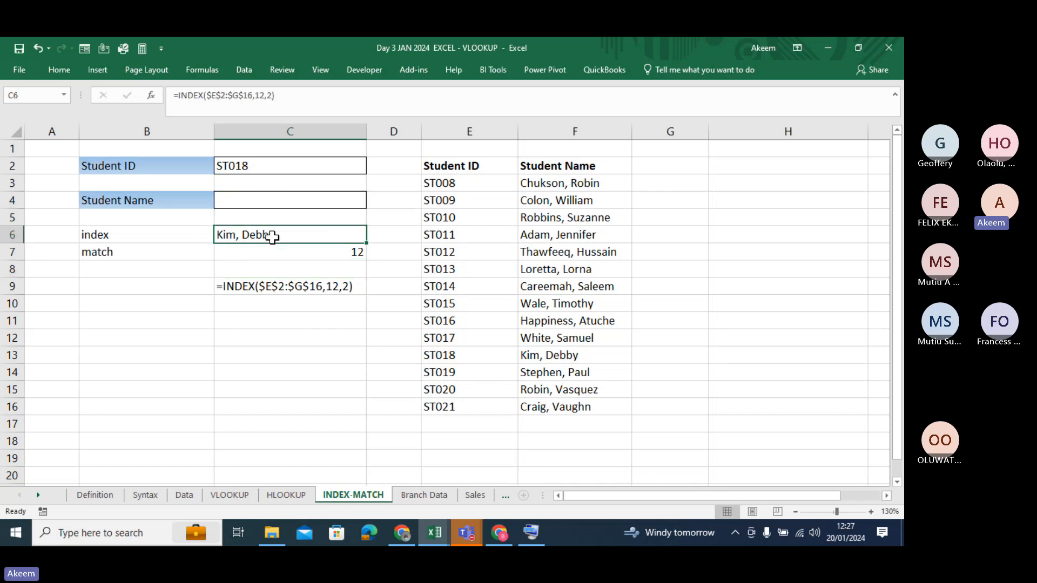
left_click(264, 95)
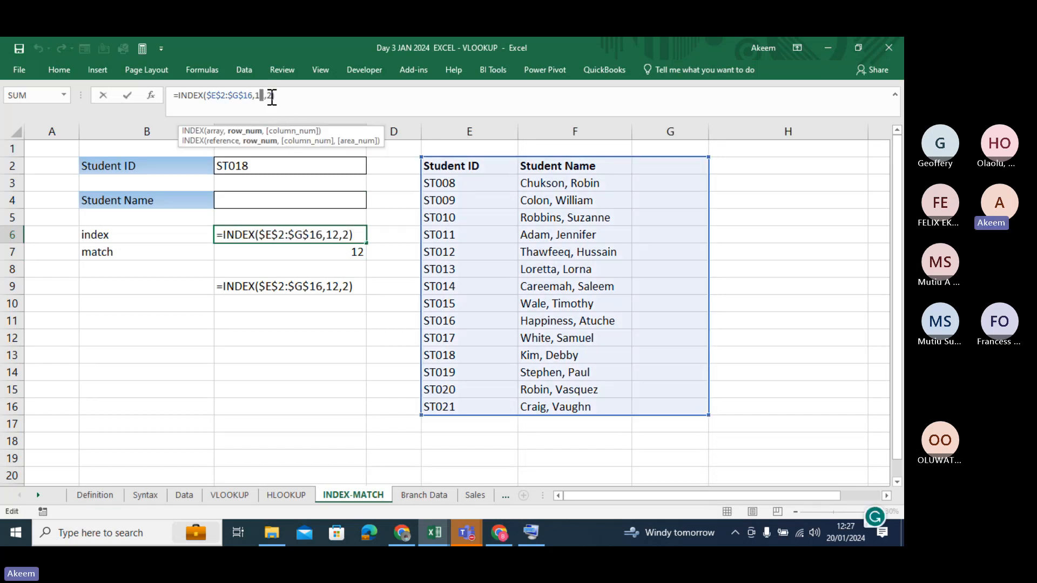
left_click_drag(268, 96, 263, 95)
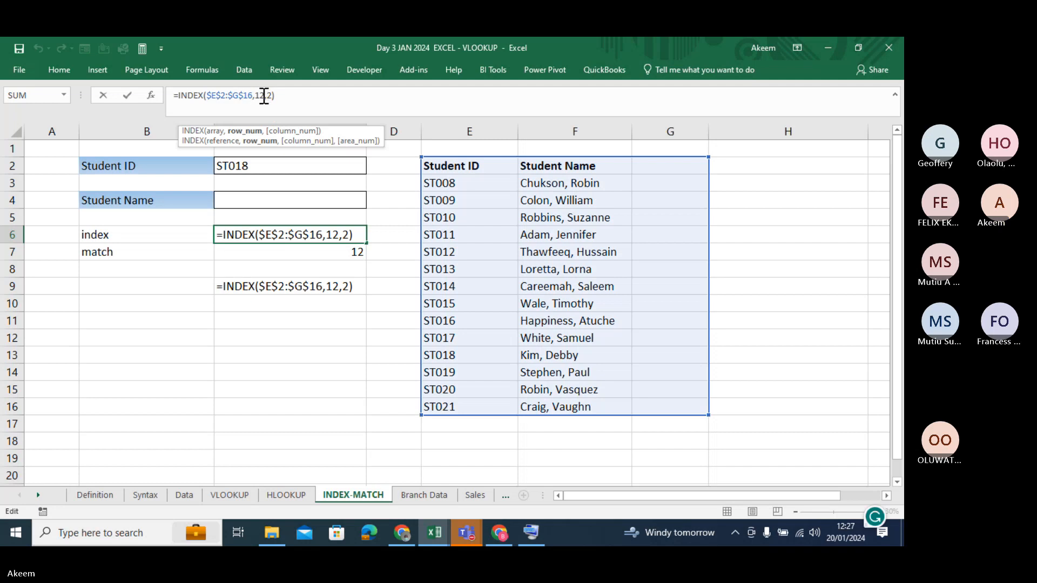
key("BackSpace")
key("BackSpace")
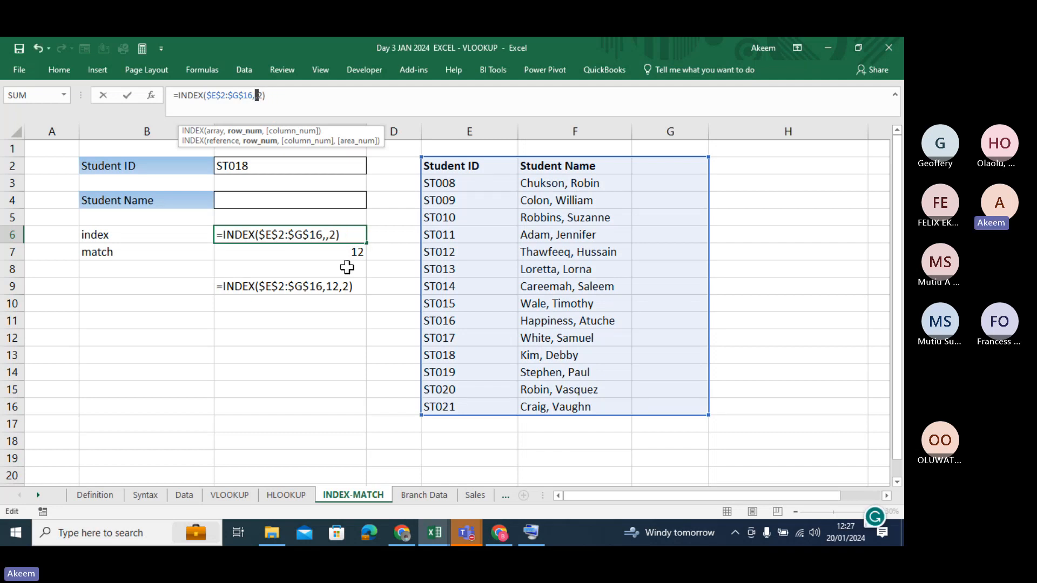
left_click(325, 252)
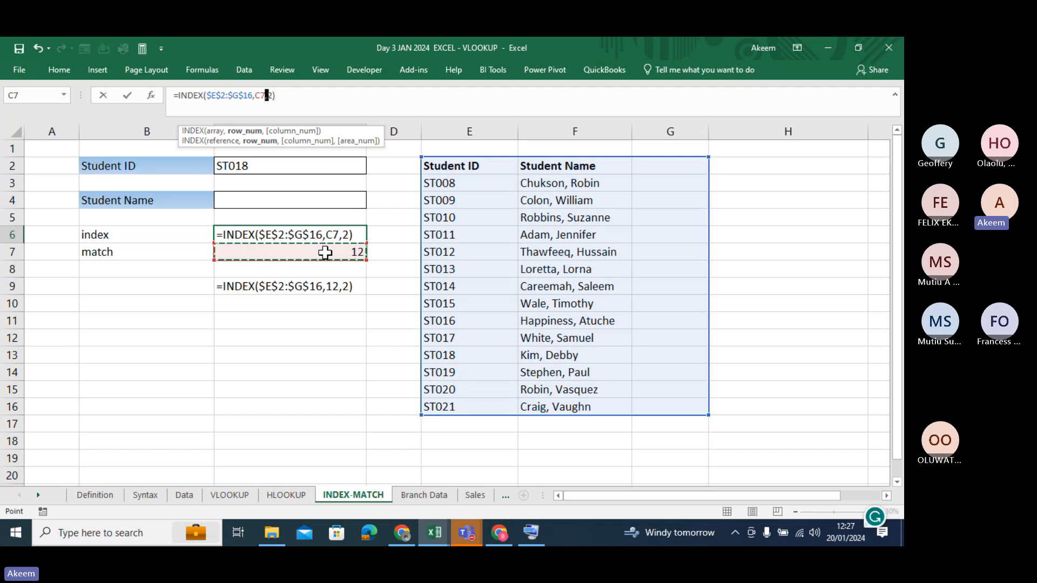
key("Return")
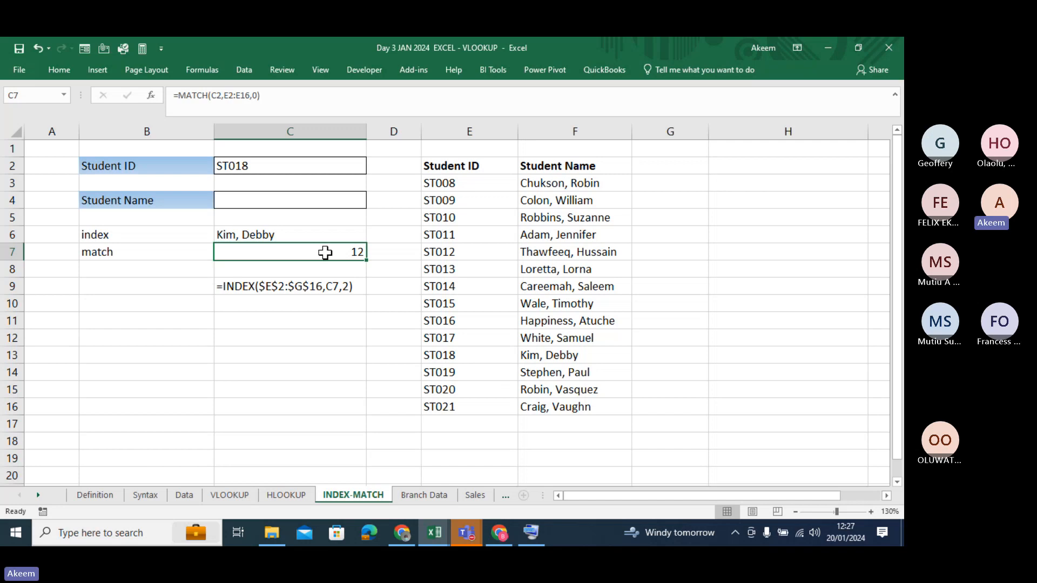
Step: Examine the INDEX formula in C6, focusing on how its row number argument refers to C7
double_click(311, 234)
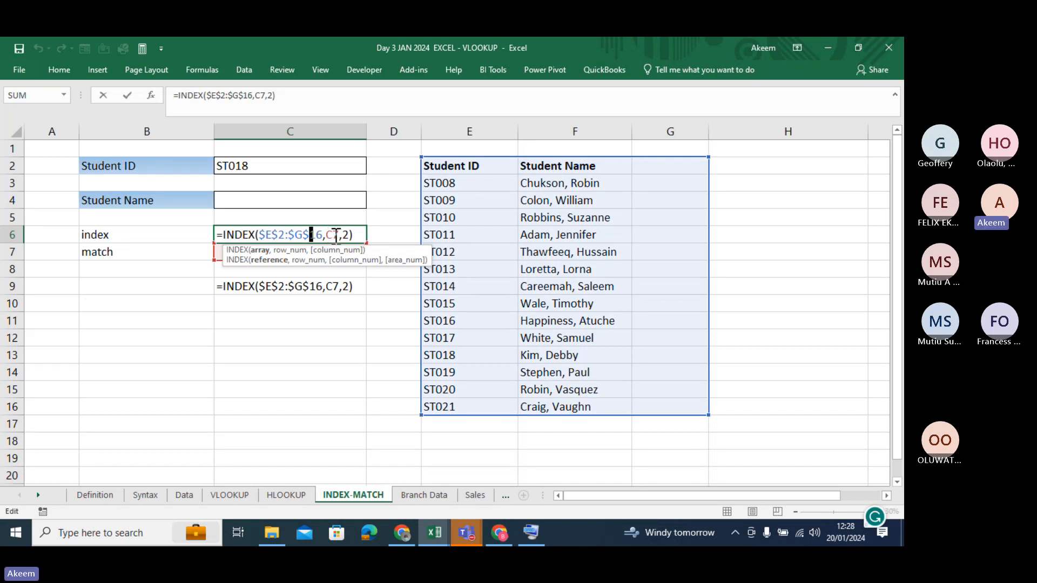
left_click(334, 236)
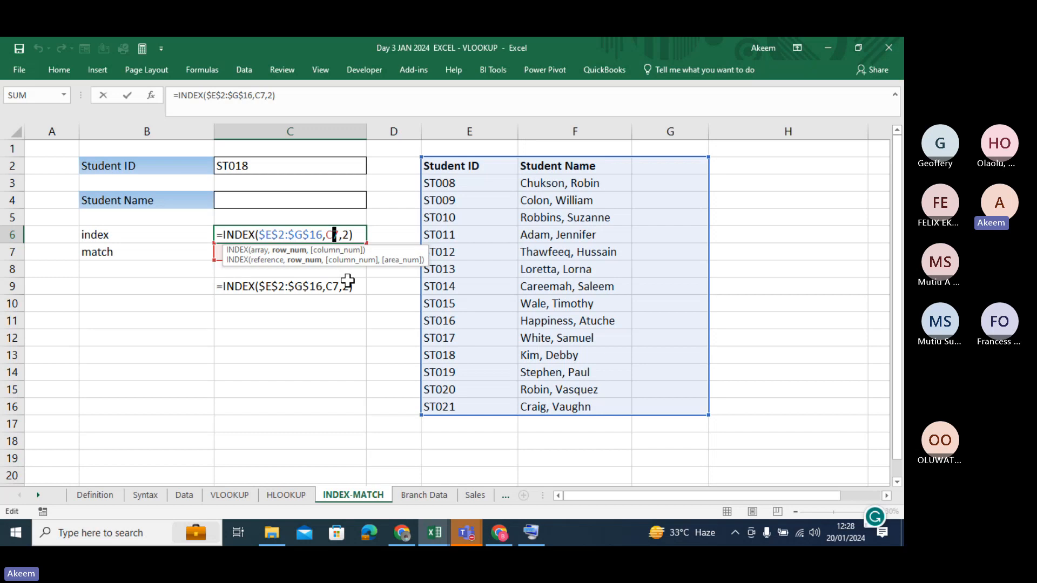
key("Return")
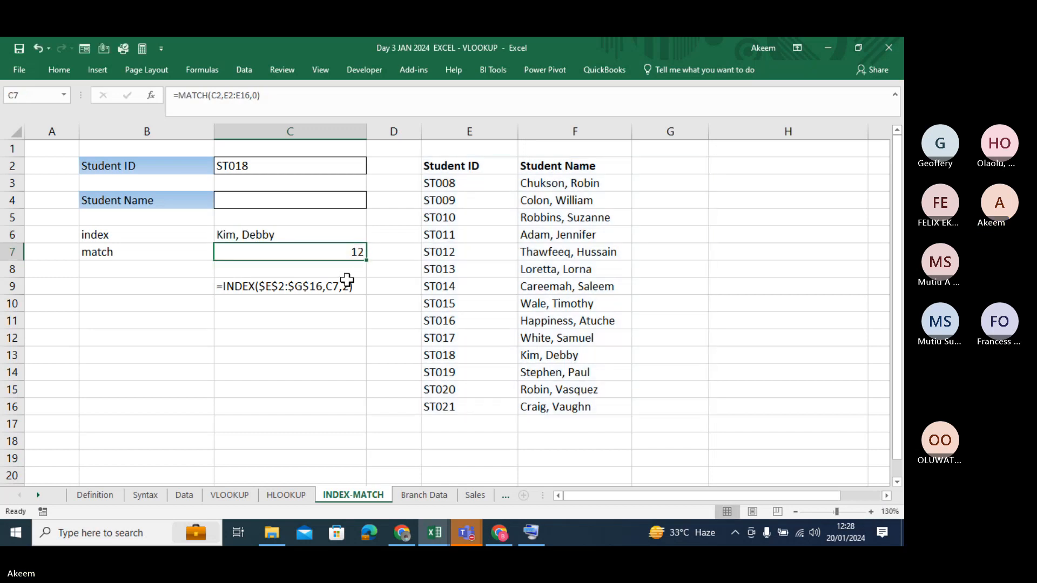
left_click(313, 236)
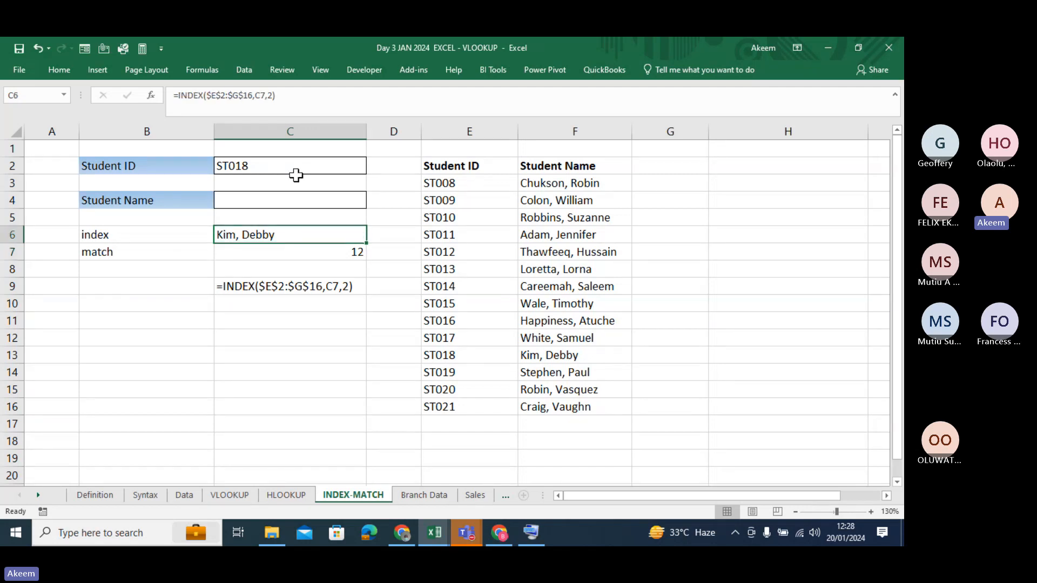
double_click(299, 233)
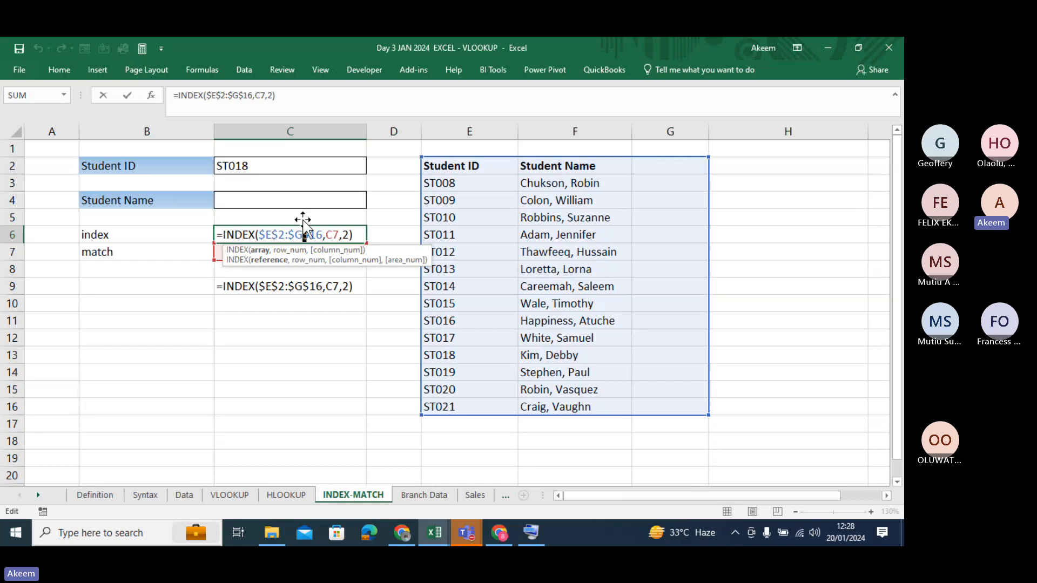
left_click(335, 233)
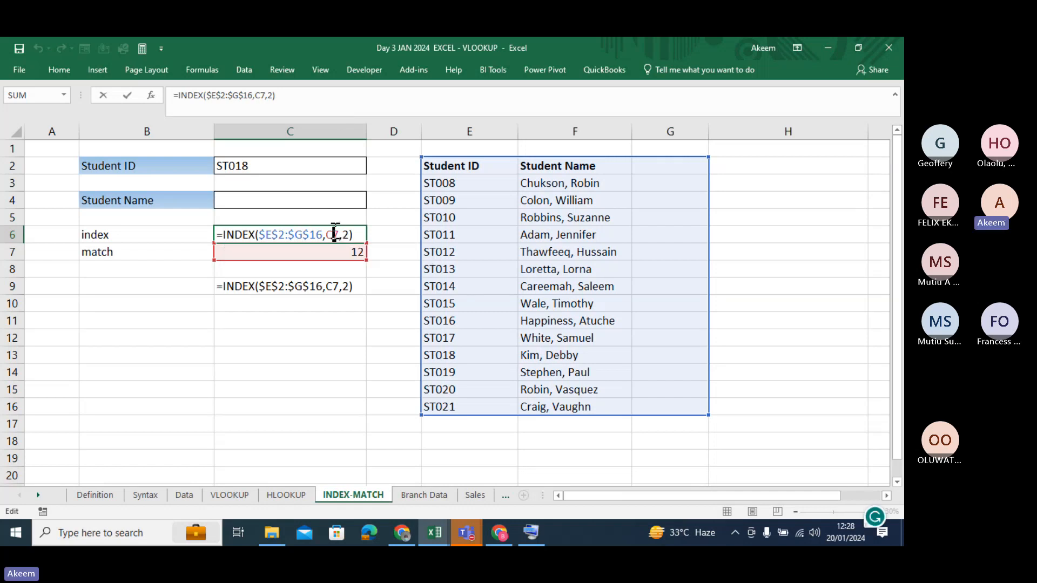
key("Return")
left_click(332, 233)
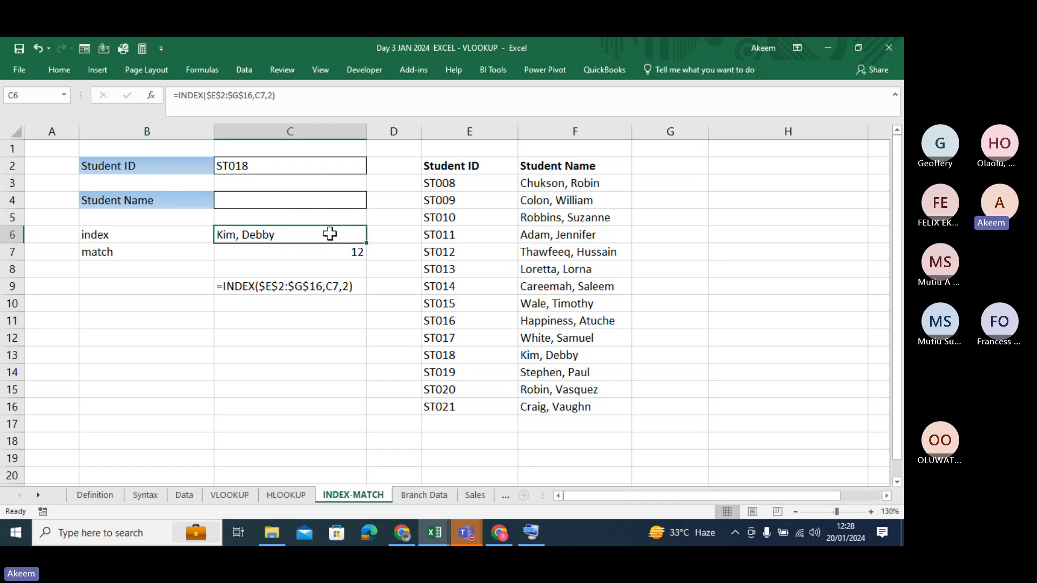
double_click(333, 235)
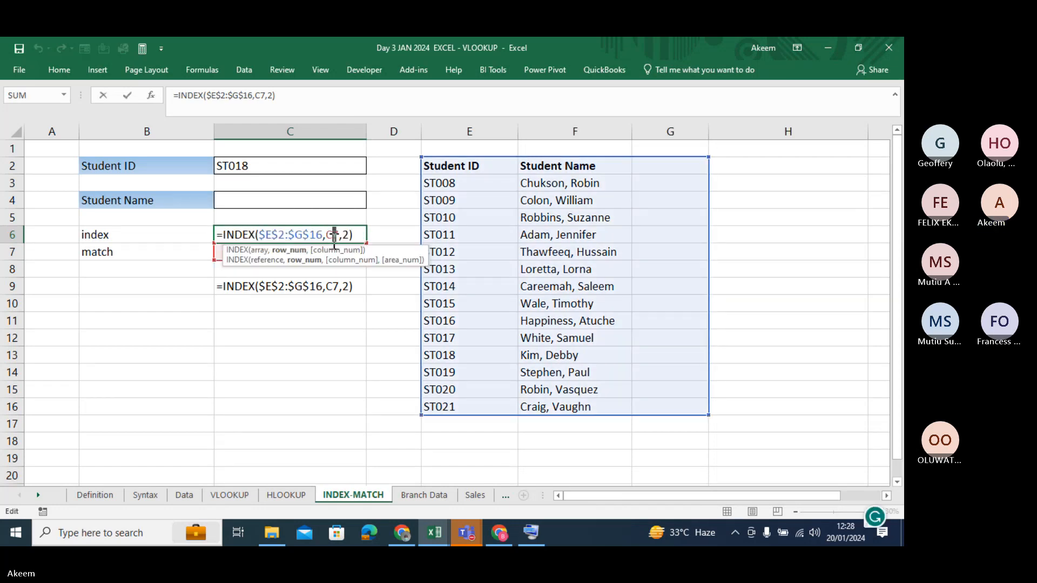
key("Return")
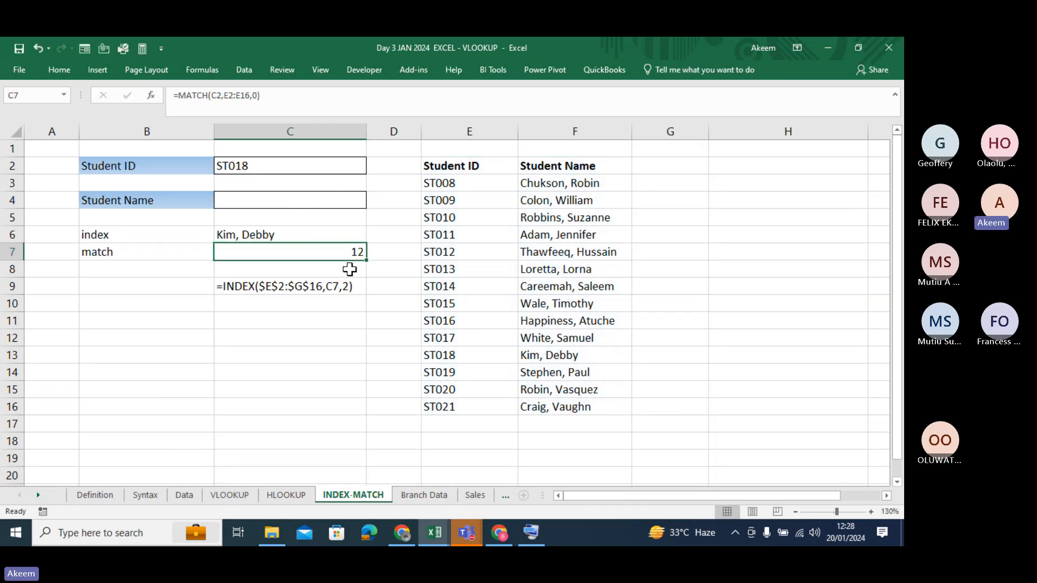
Step: Change the Student ID in C2 to the ID listed in E9 to test the linked INDEX and MATCH formulas
left_click(322, 171)
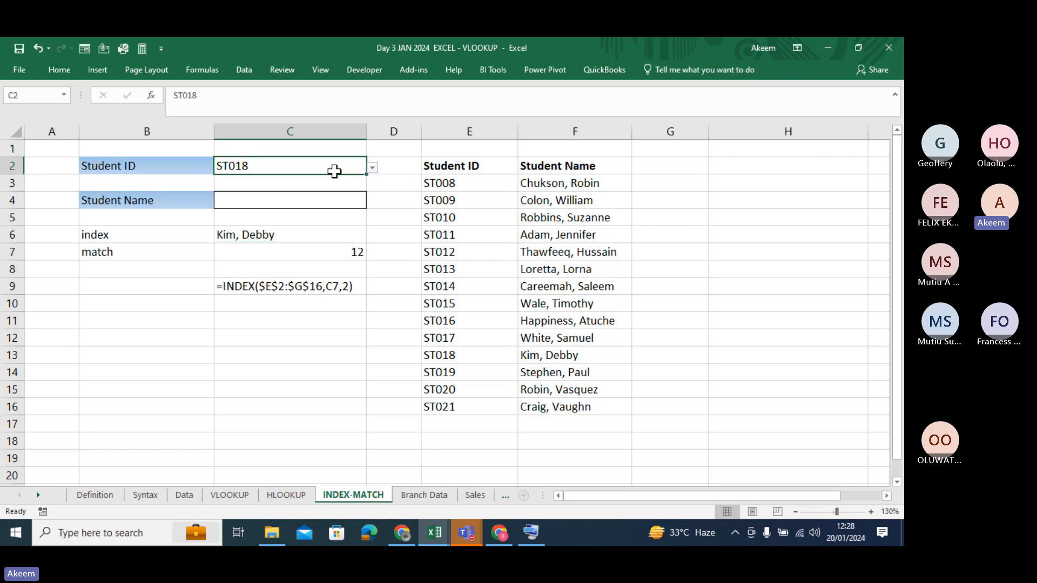
left_click(374, 170)
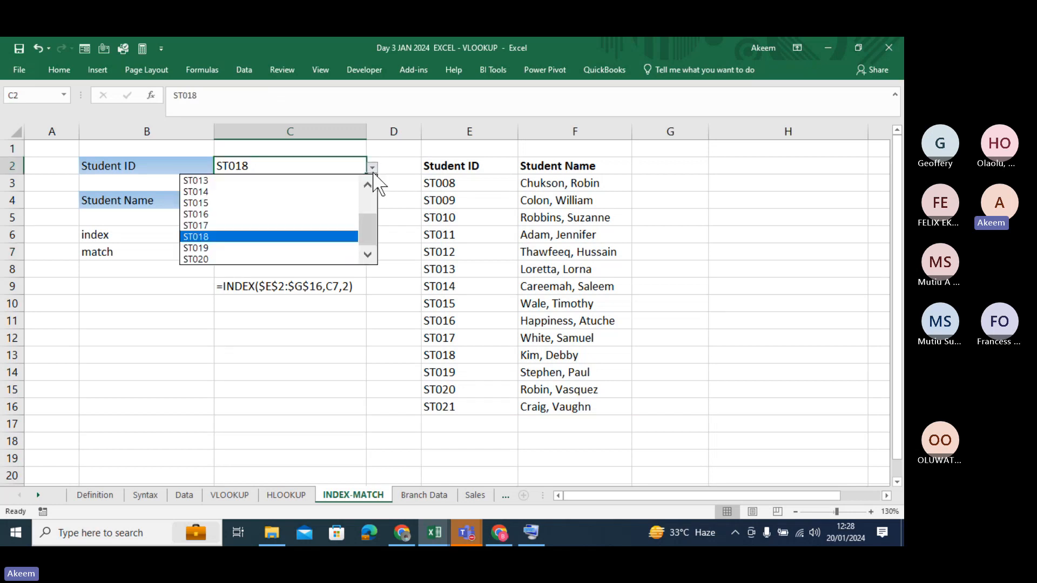
left_click(277, 193)
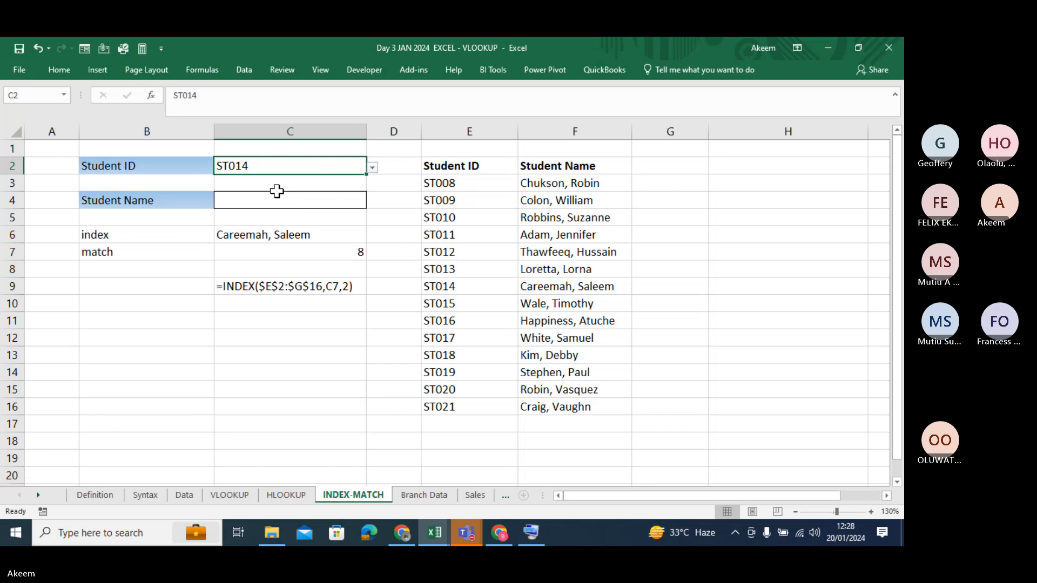
Step: Test the linked formulas by switching the Student ID in C2 to the ID listed in E4, followed by the one in E15
left_click(372, 169)
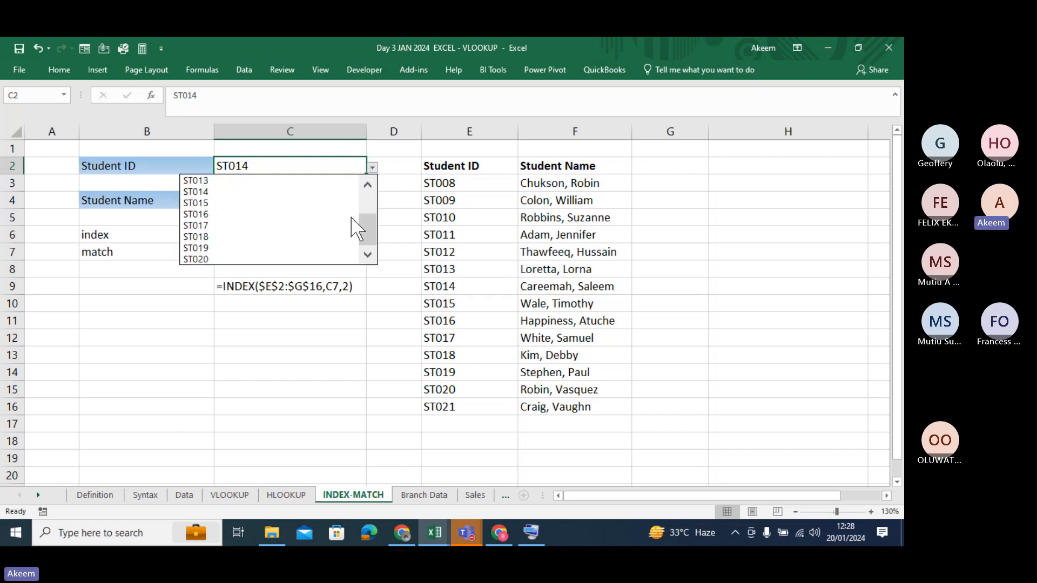
left_click_drag(369, 237, 369, 197)
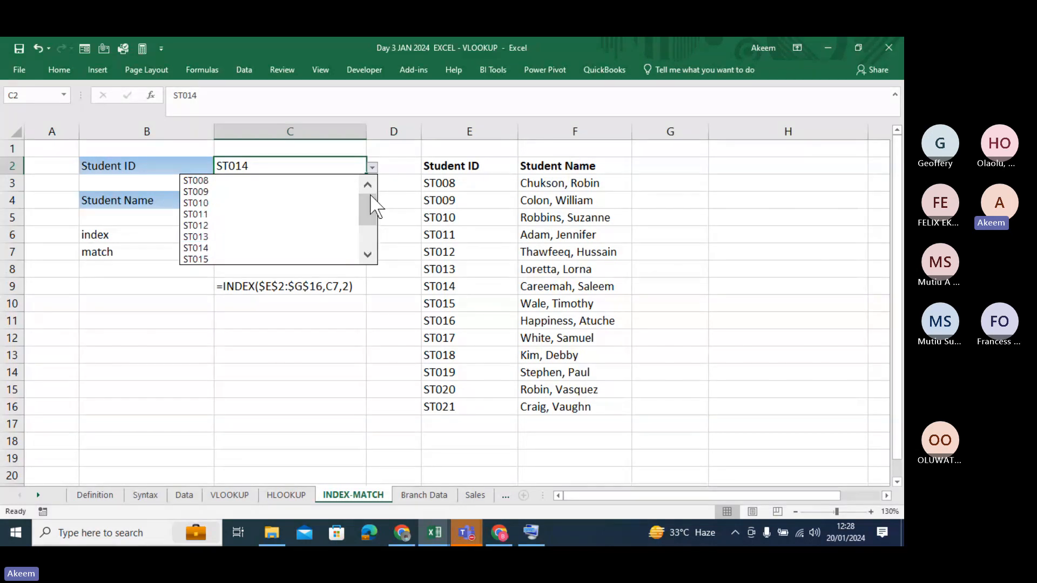
left_click(224, 193)
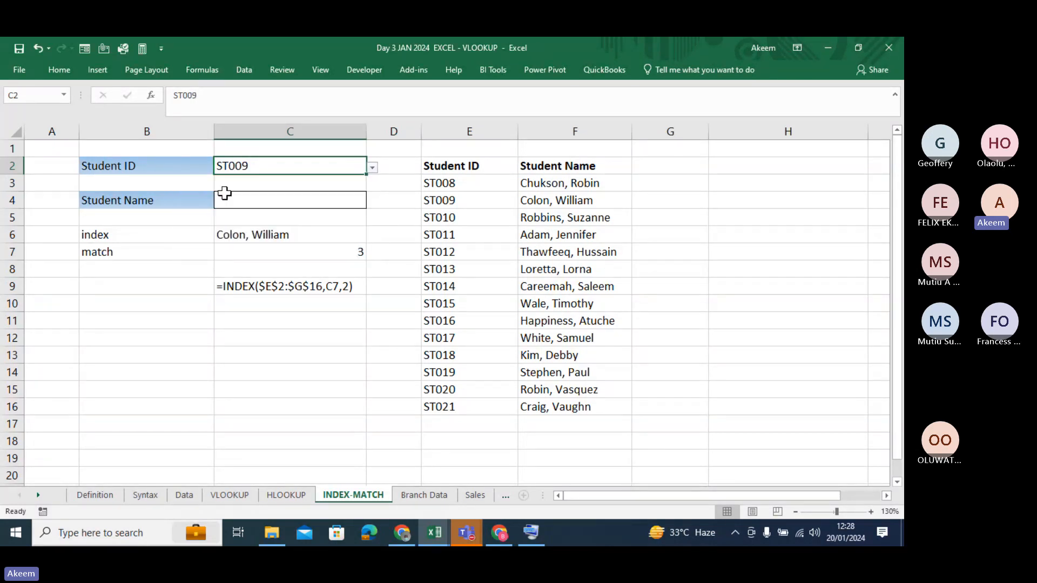
left_click(373, 169)
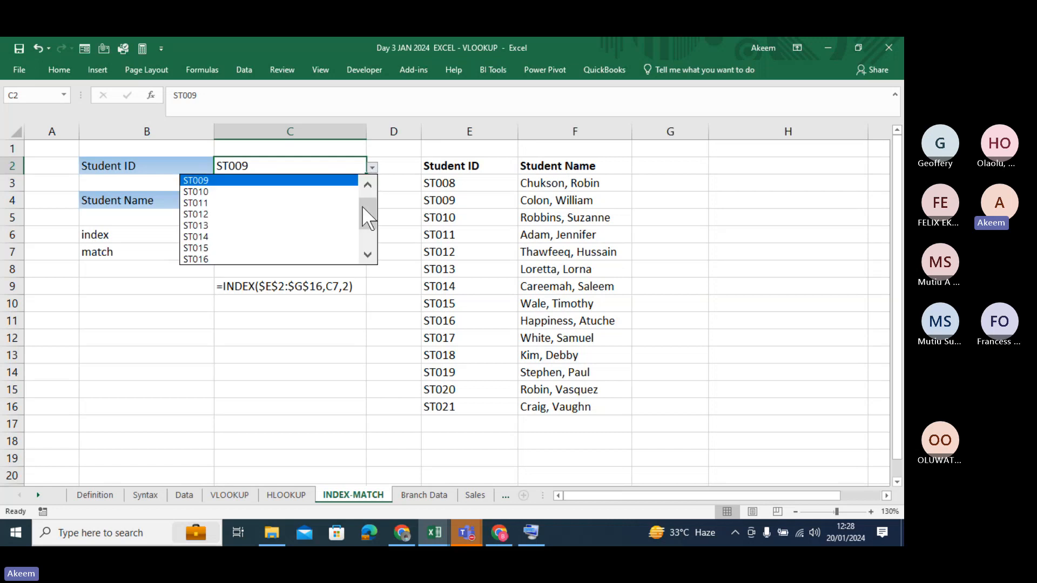
scroll(368, 217, "down", 2)
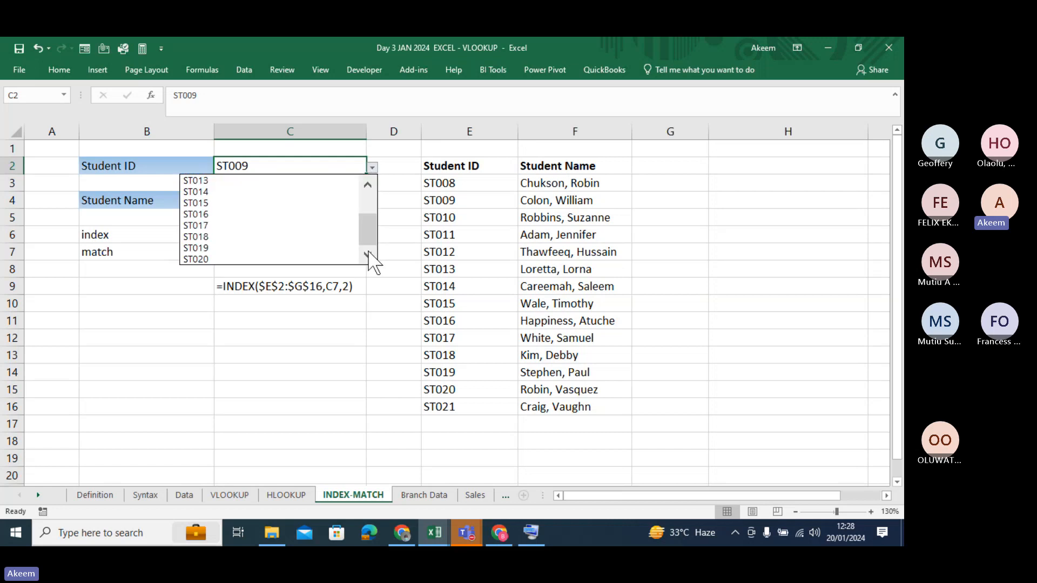
left_click(243, 260)
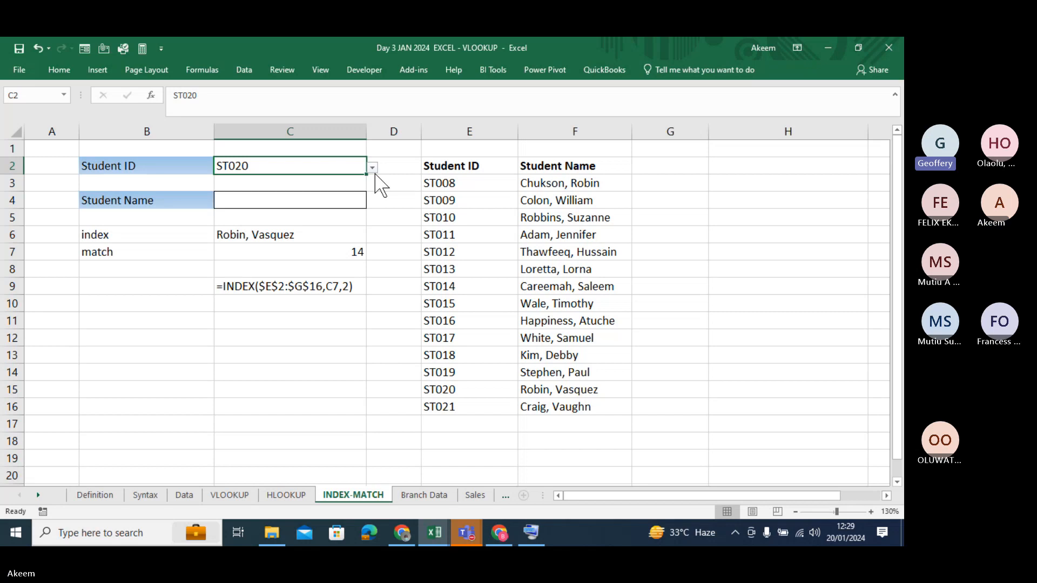
Step: Replace the C7 reference in the INDEX formula in C6 with the fixed row number 12
left_click(316, 235)
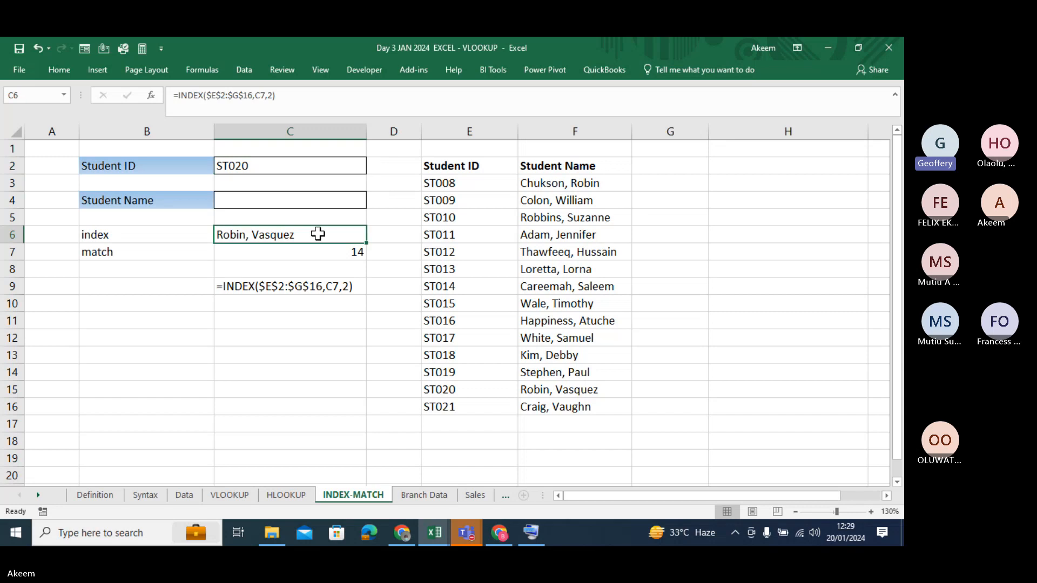
left_click(263, 97)
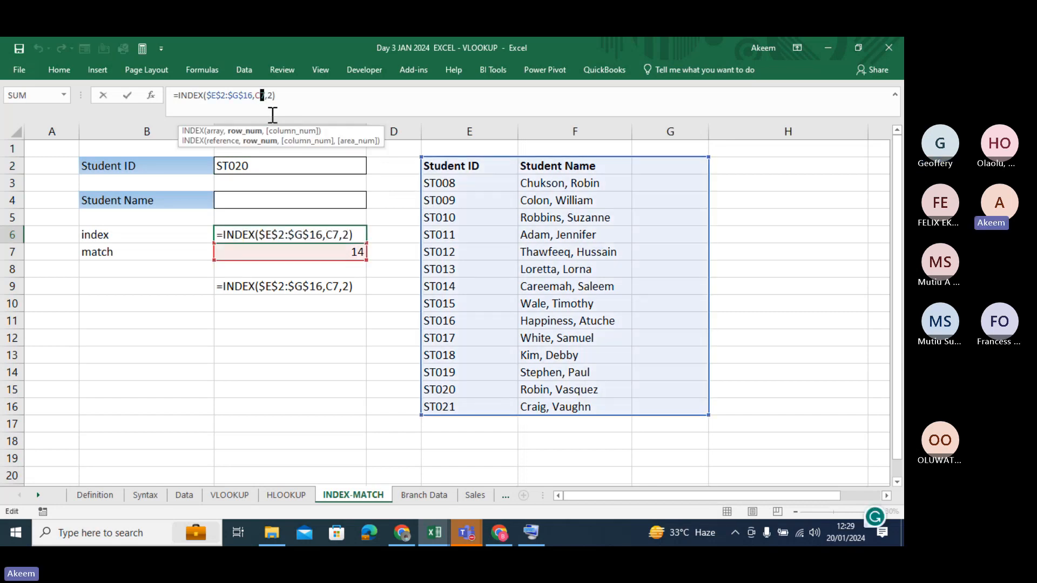
key("Delete")
key("BackSpace")
type("12")
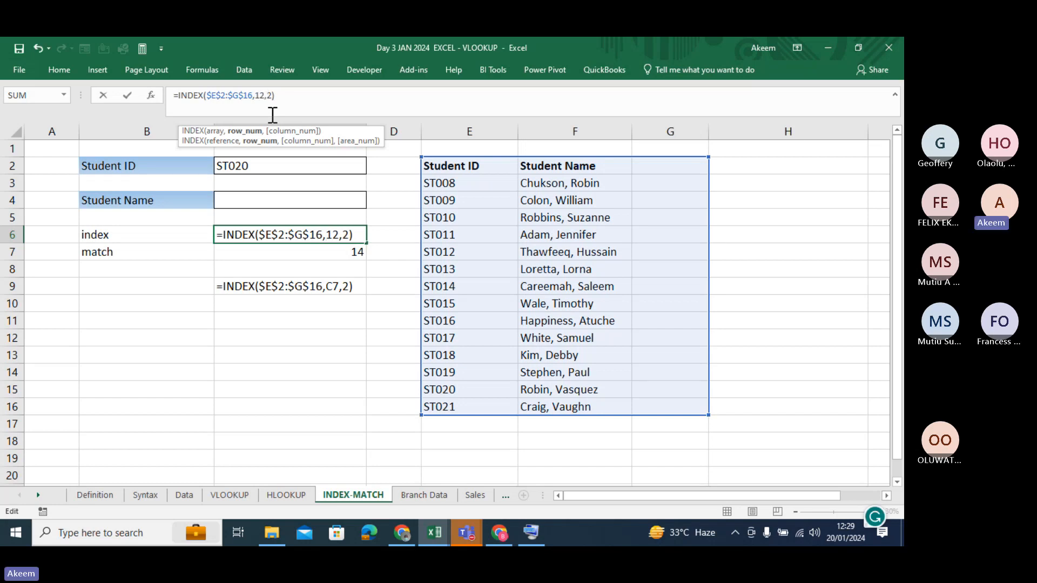
key("Return")
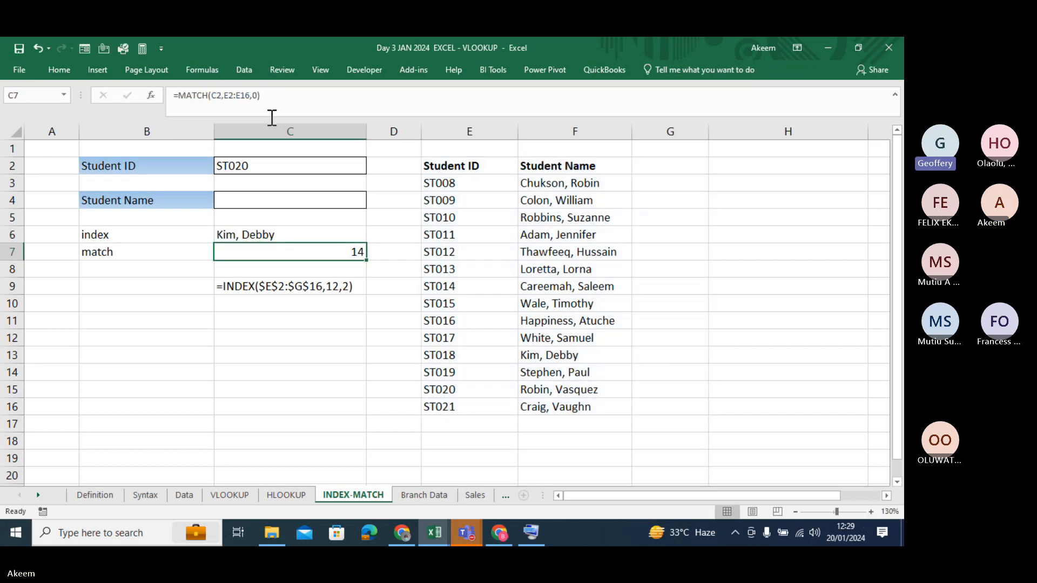
Step: Replace the fixed row number in the INDEX formula in C6 with a reference to C7, giving =INDEX($E$2:$G$16,C7,2)
left_click(313, 233)
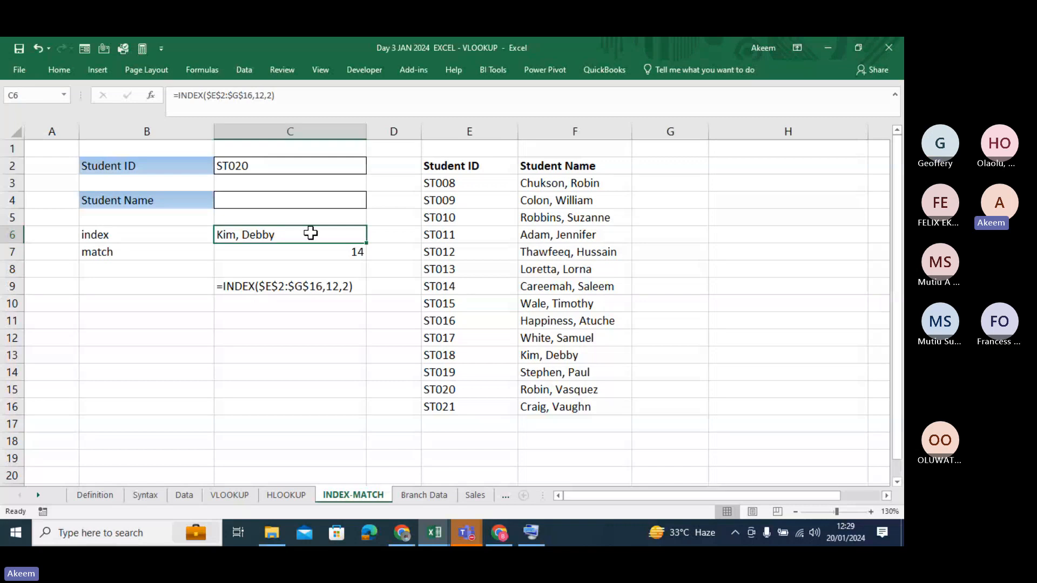
key("Down")
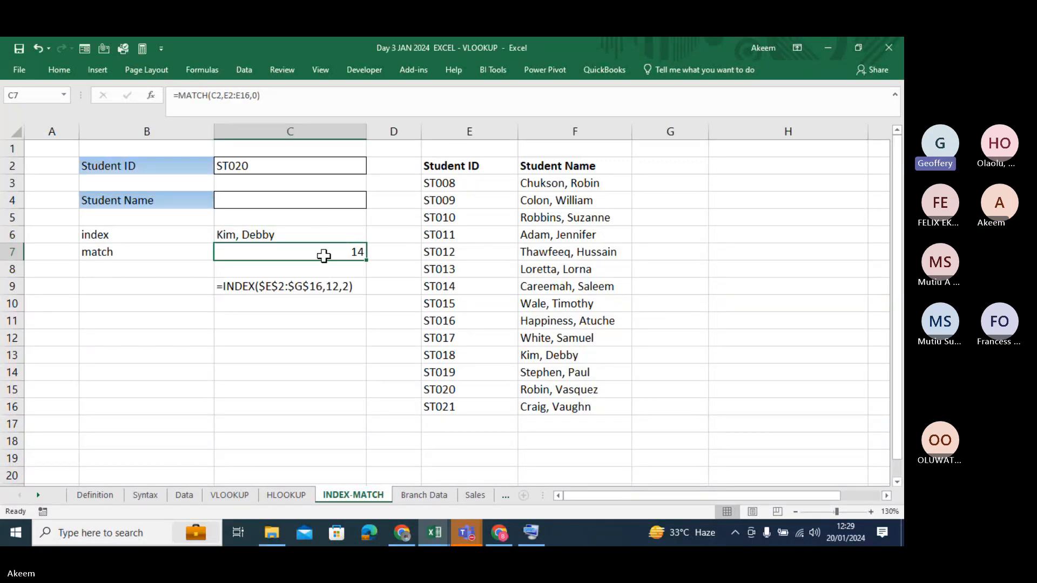
left_click(314, 234)
left_click(258, 95)
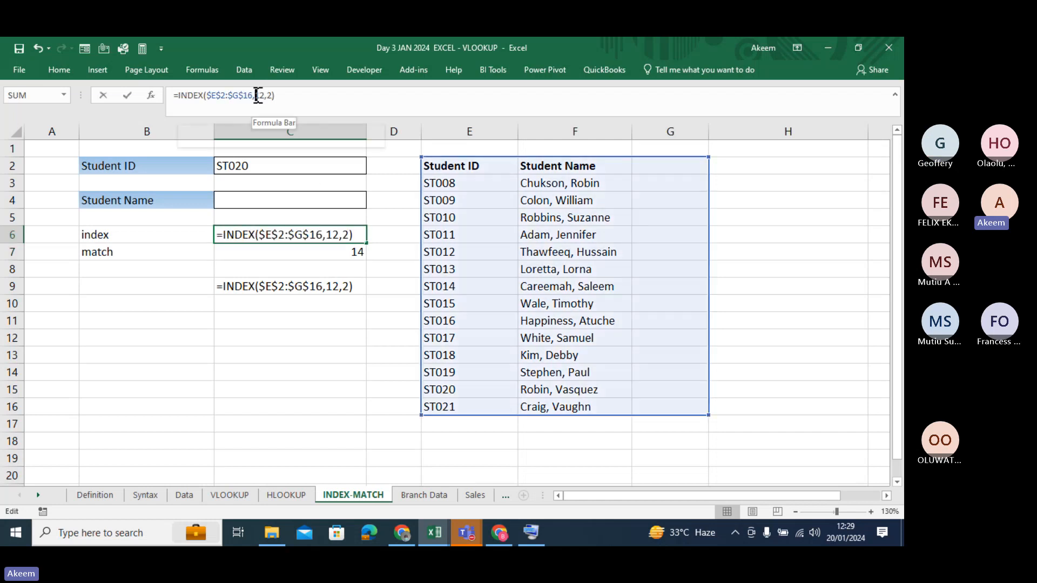
key("shift+Right")
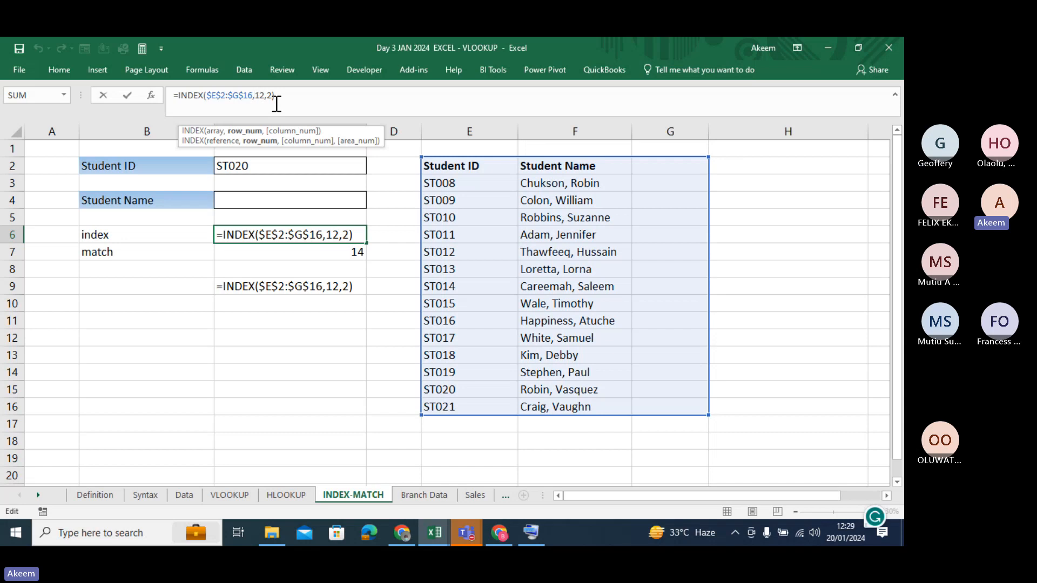
key("Delete")
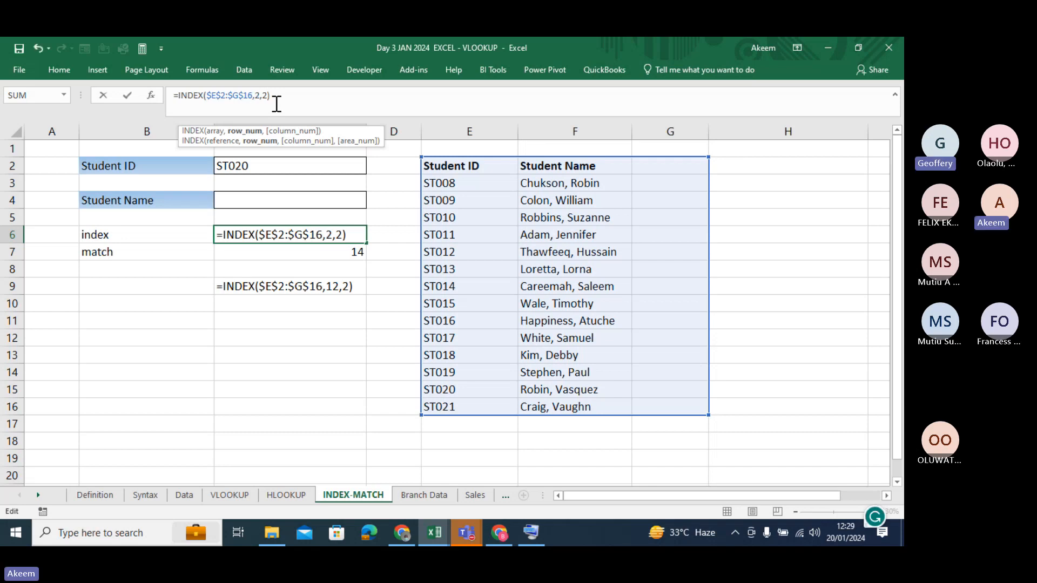
key("Delete")
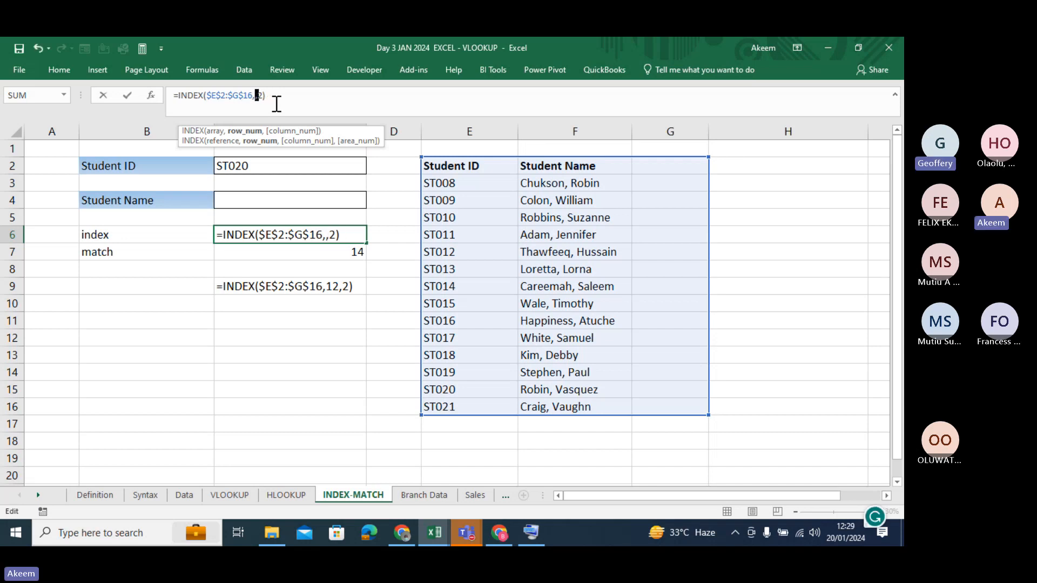
left_click(308, 252)
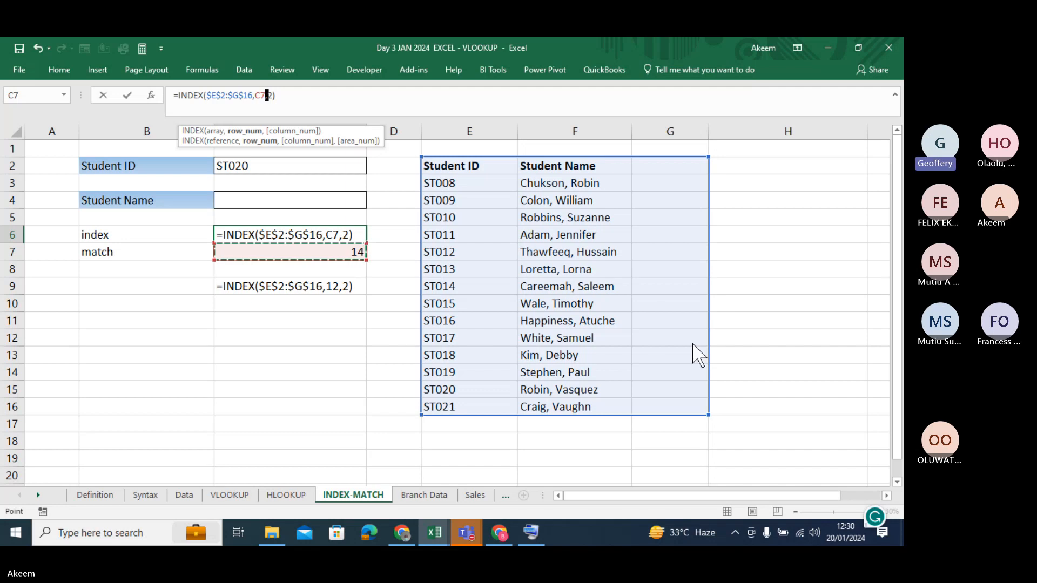
key("Return")
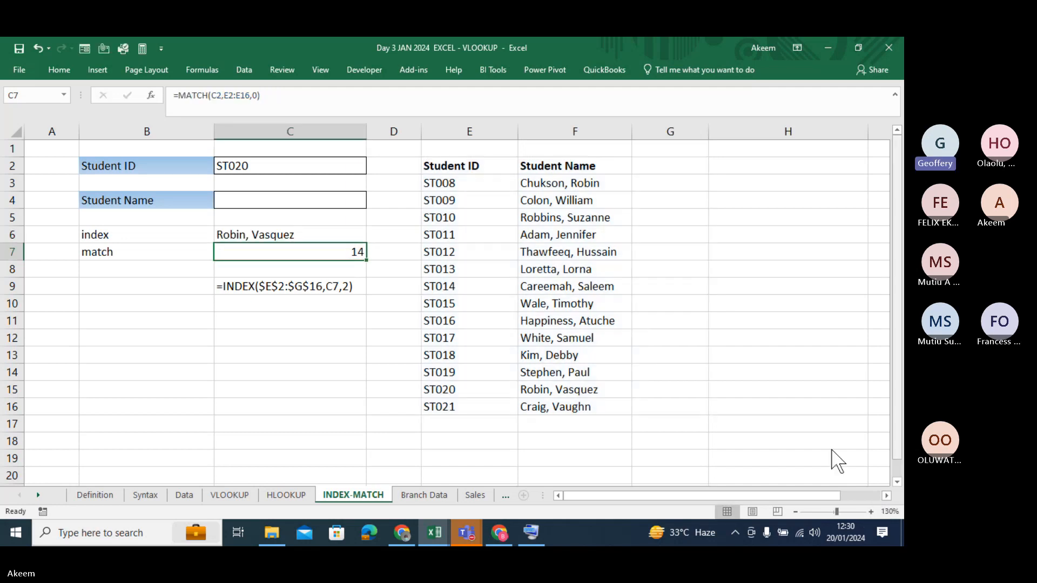
Step: Enlarge the sheet to 170% and examine the row number argument of the INDEX formula in C6
left_click(324, 234)
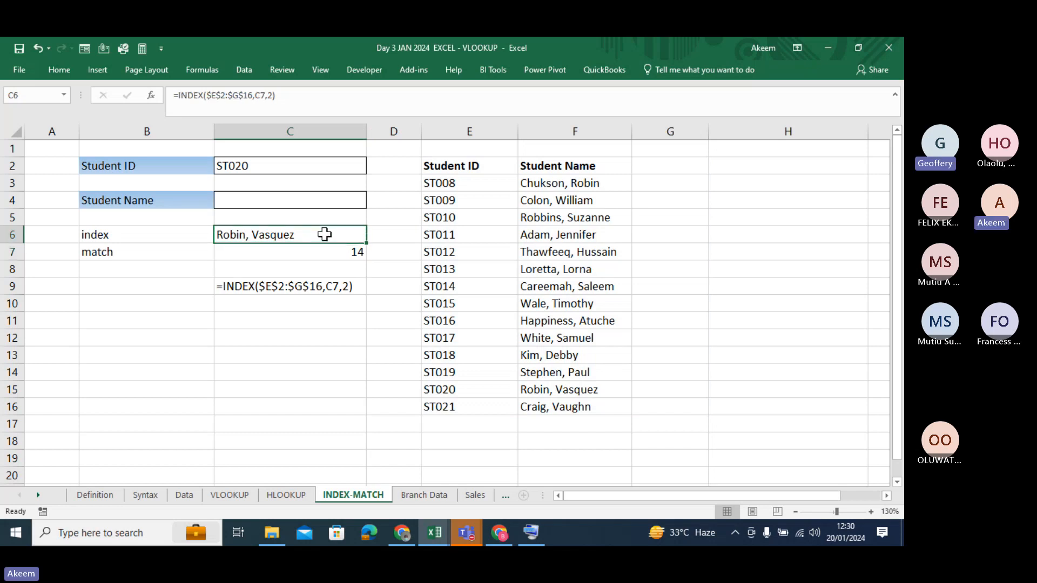
left_click(870, 511)
left_click(870, 511)
left_click(870, 511)
left_click(870, 511)
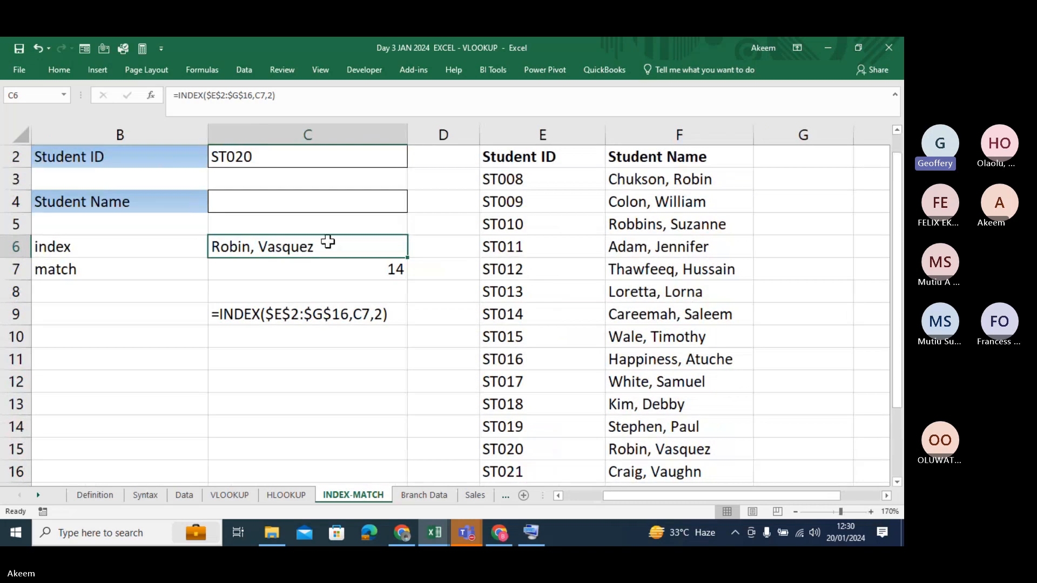
left_click(260, 95)
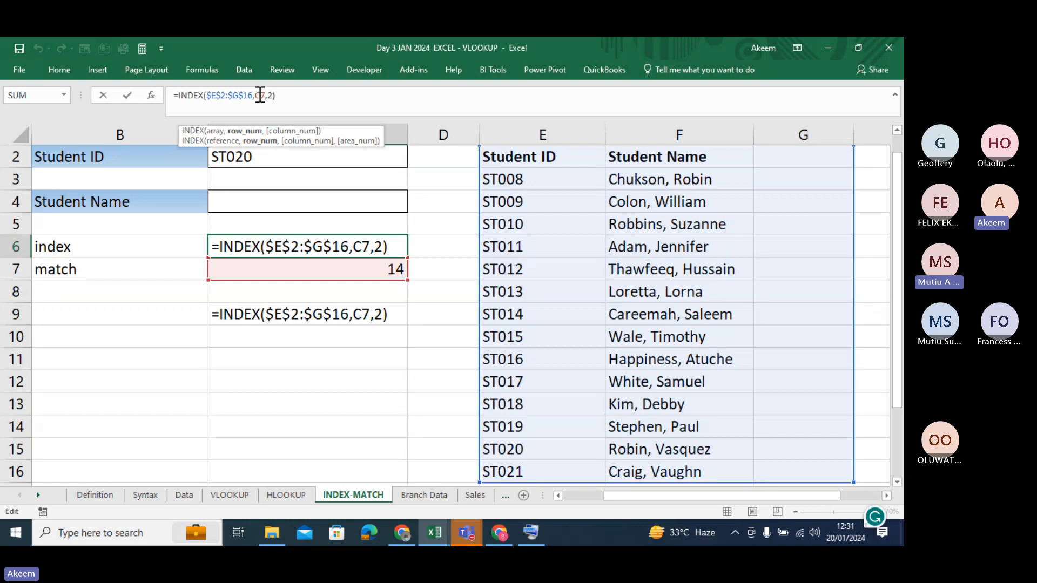
key("Return")
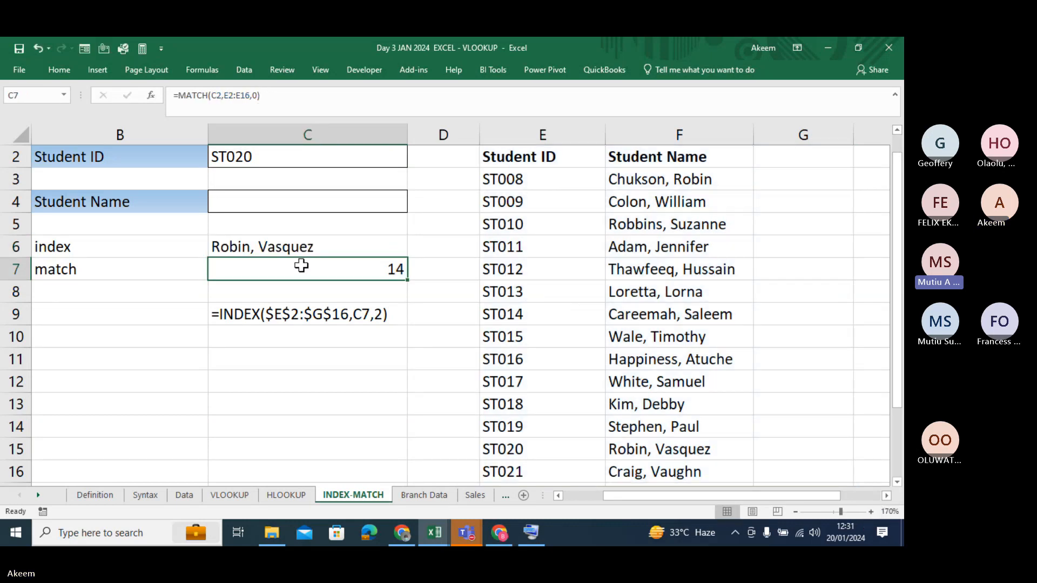
Step: Examine the MATCH formula in C7 and trace its lookup value to the Student ID cell C2
double_click(301, 265)
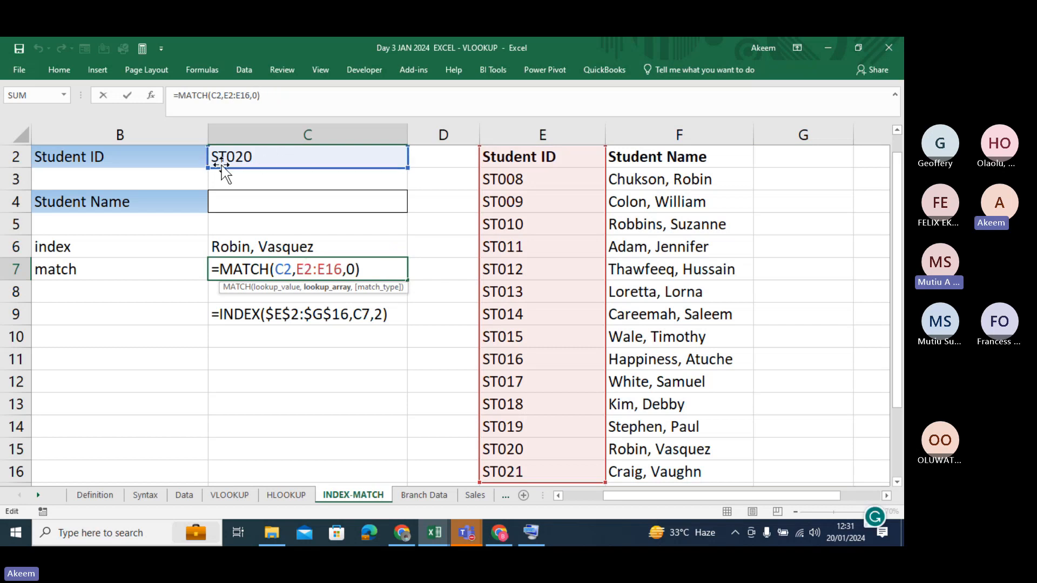
key("Return")
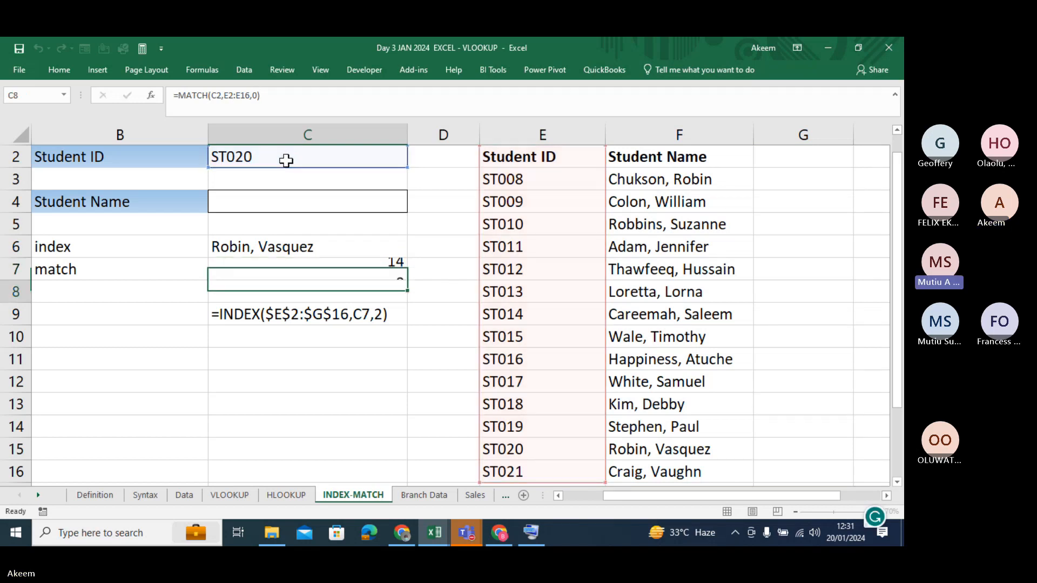
left_click(305, 158)
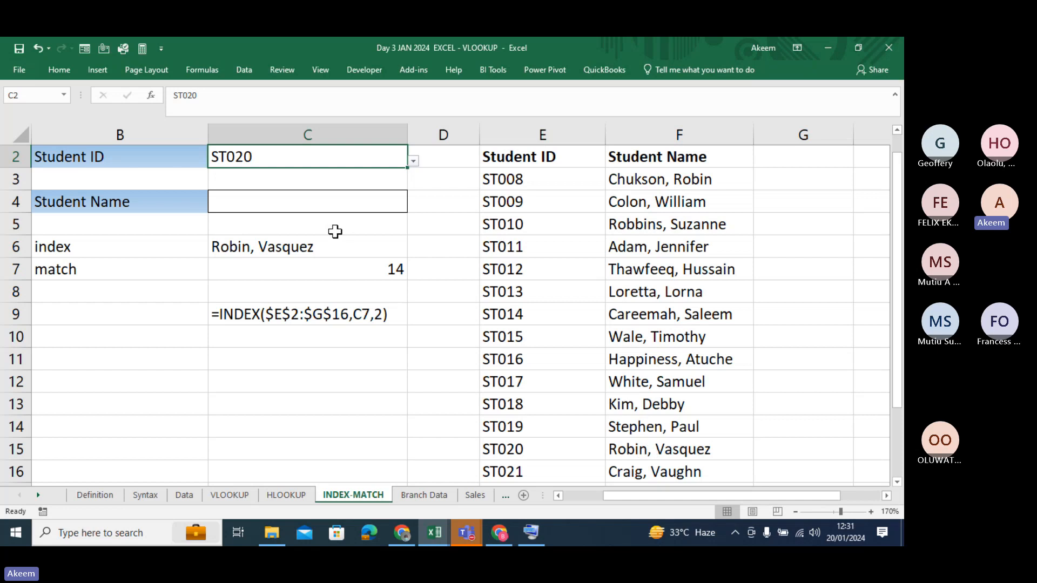
Step: Choose ST013 as the Student ID in C2 and check the INDEX formula in C6 against that student's row in the list
left_click(413, 161)
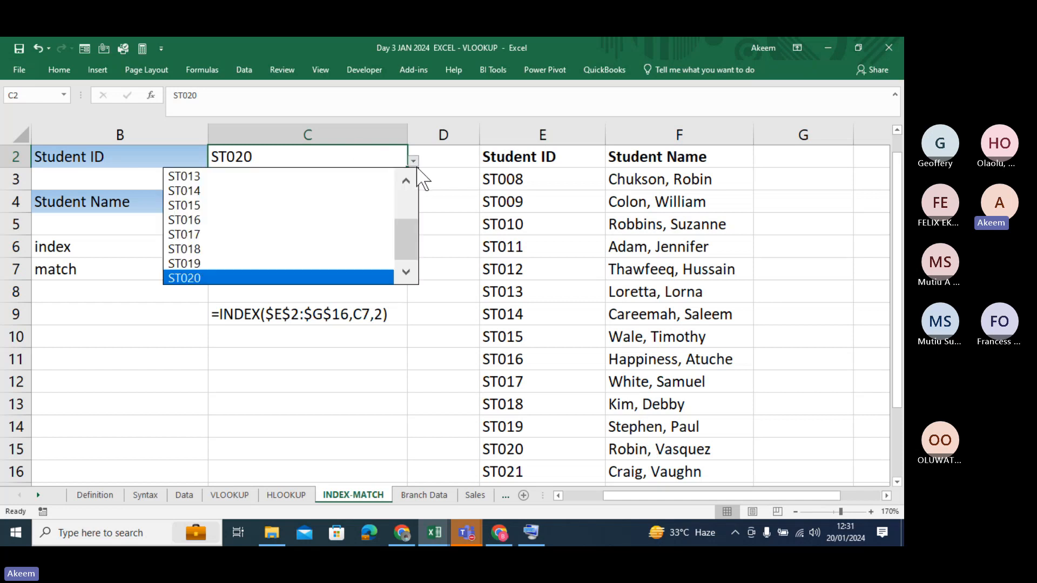
left_click(295, 176)
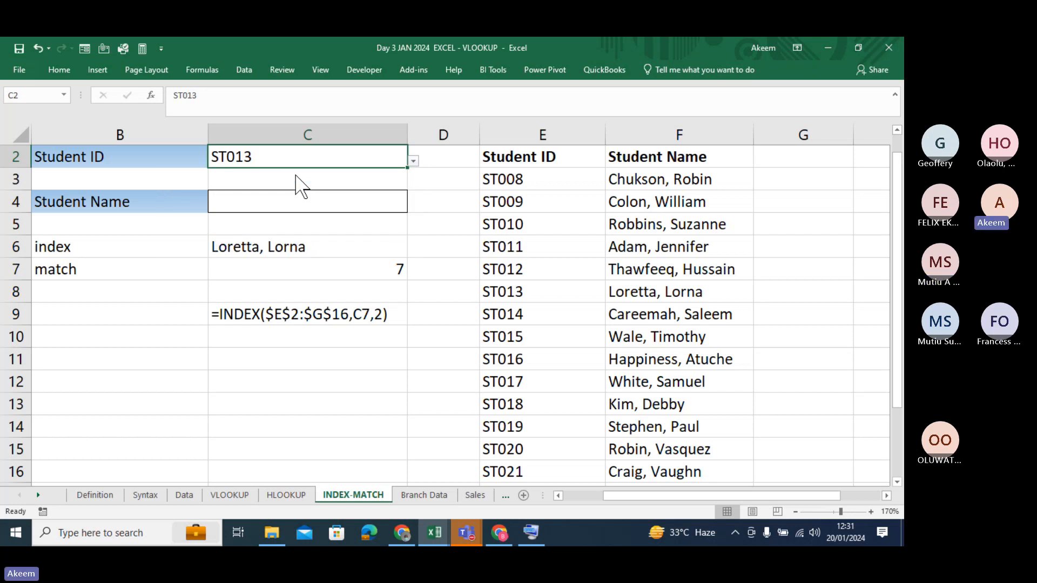
left_click(291, 269)
left_click(290, 247)
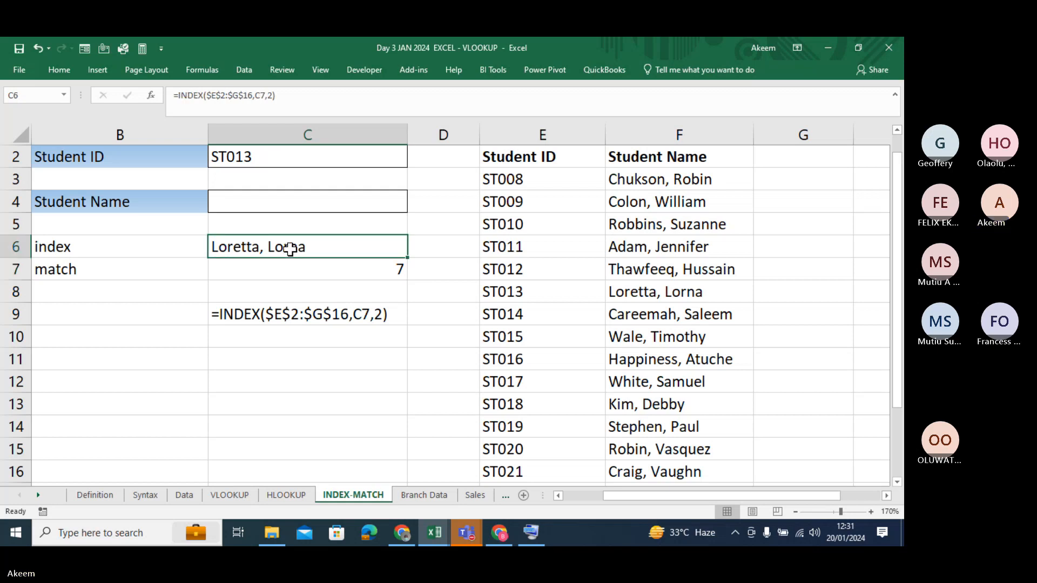
double_click(291, 247)
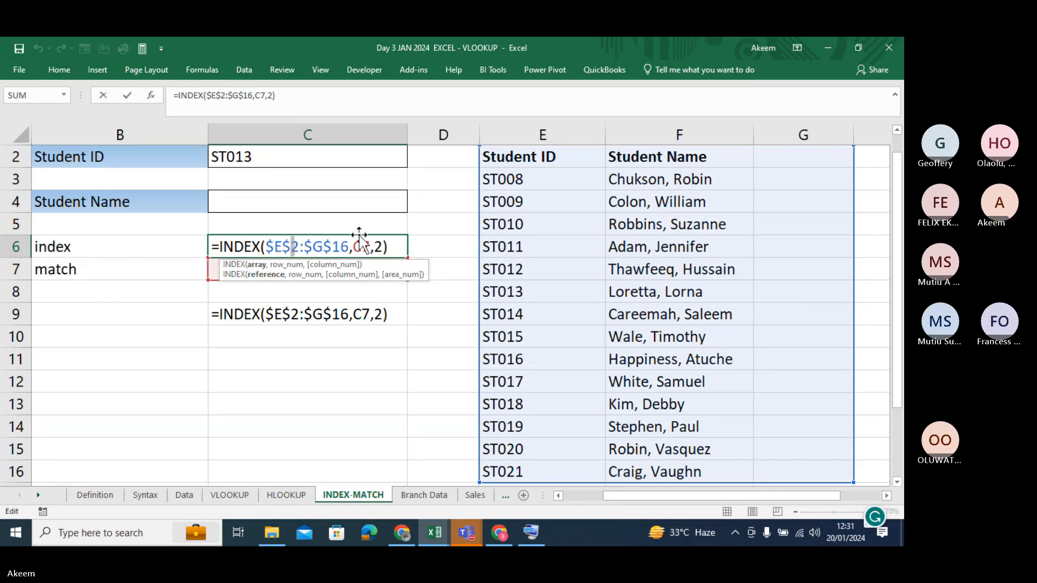
key("Return")
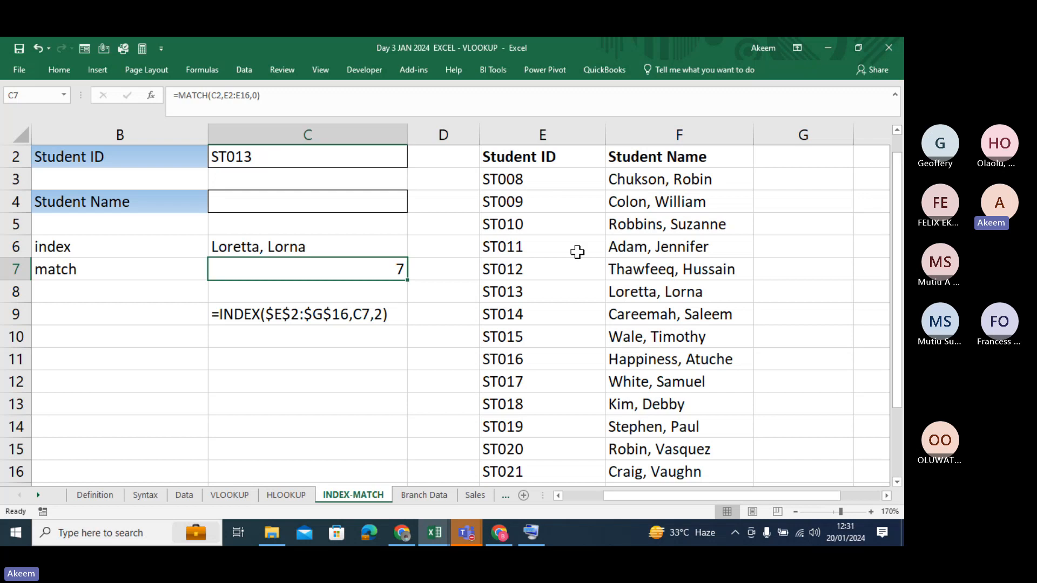
left_click(534, 295)
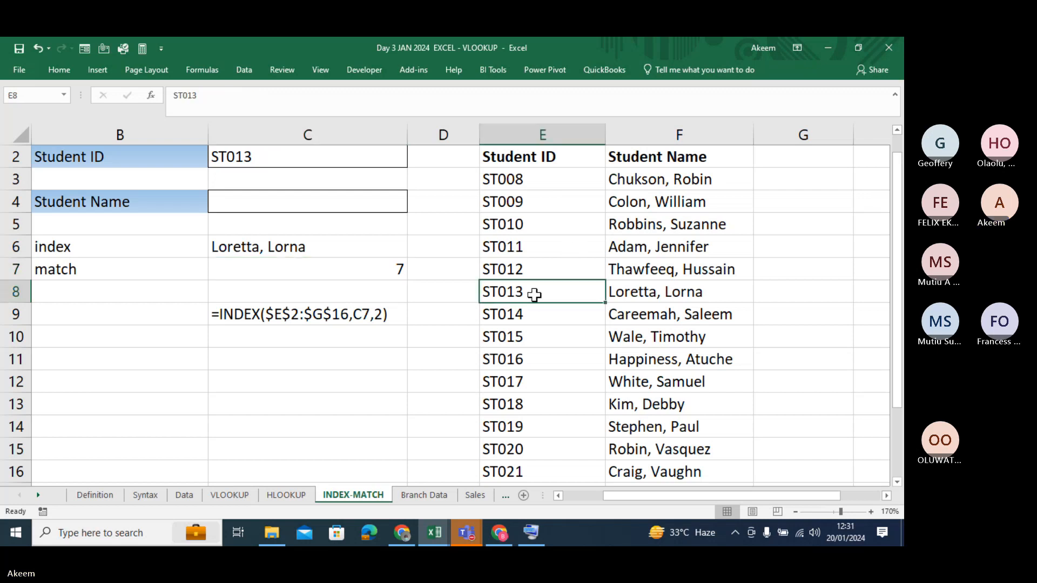
Step: Set the Student ID in C2 to ST008 from its list of IDs
left_click(388, 158)
left_click(413, 162)
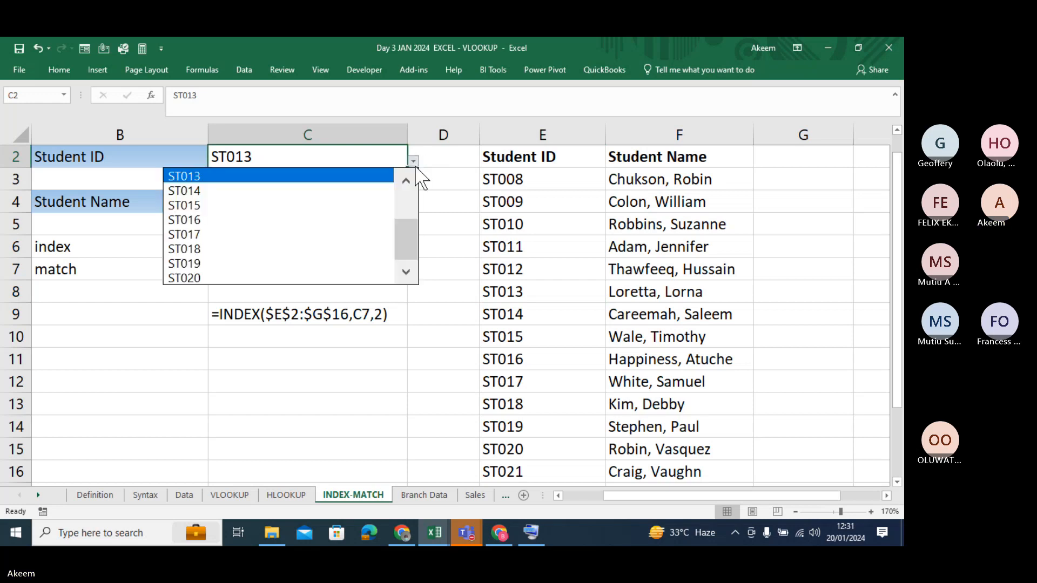
left_click_drag(403, 238, 403, 206)
left_click(309, 174)
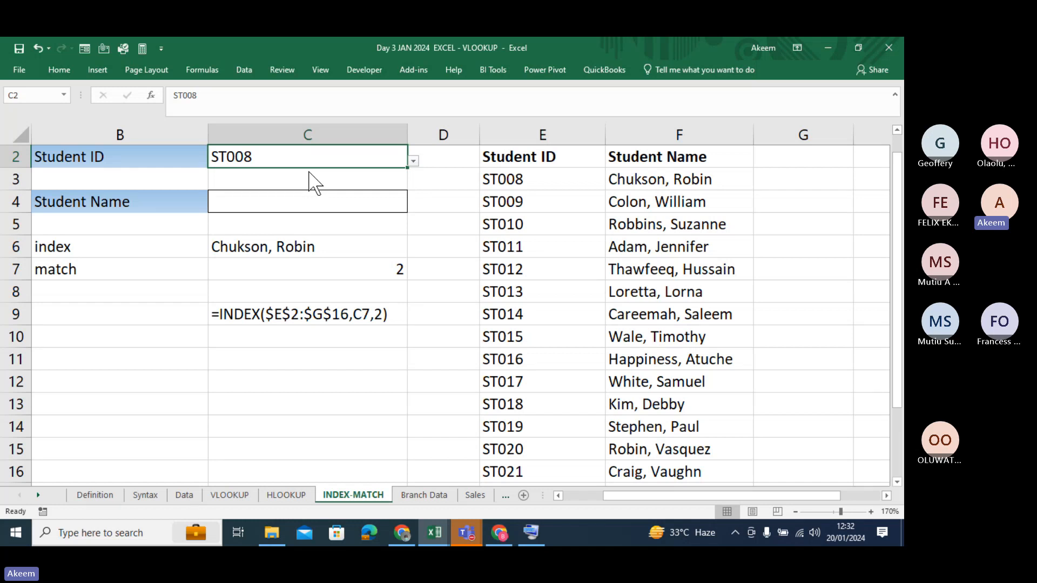
left_click(250, 209)
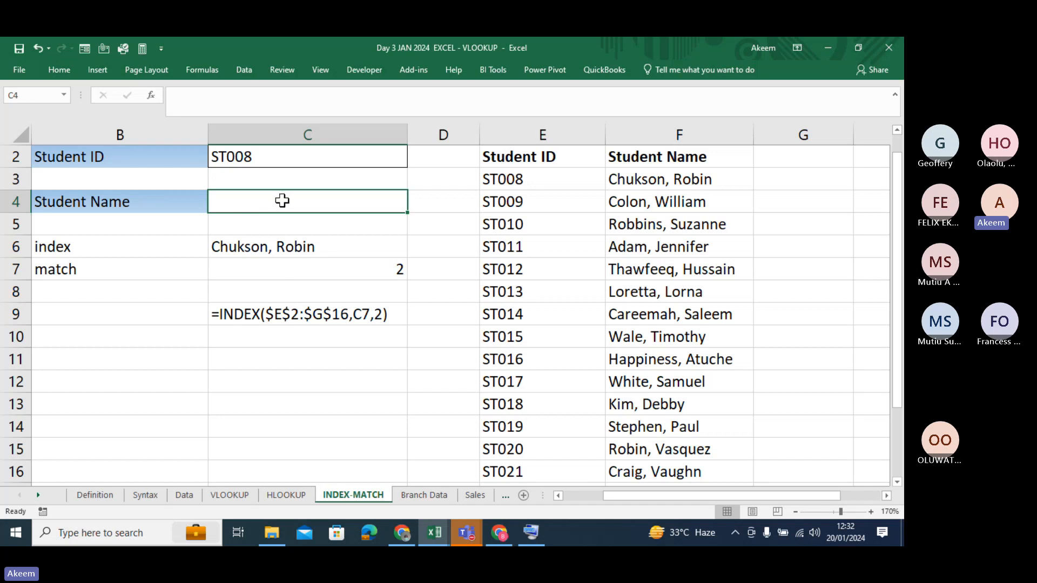
type("=ide")
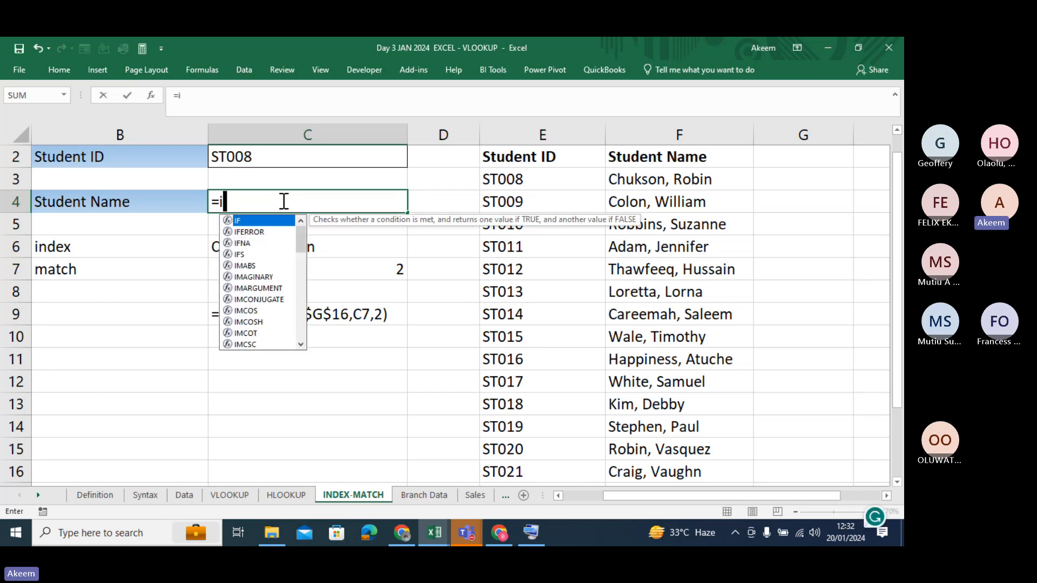
key("BackSpace")
key("BackSpace")
type("ndex")
key("Return")
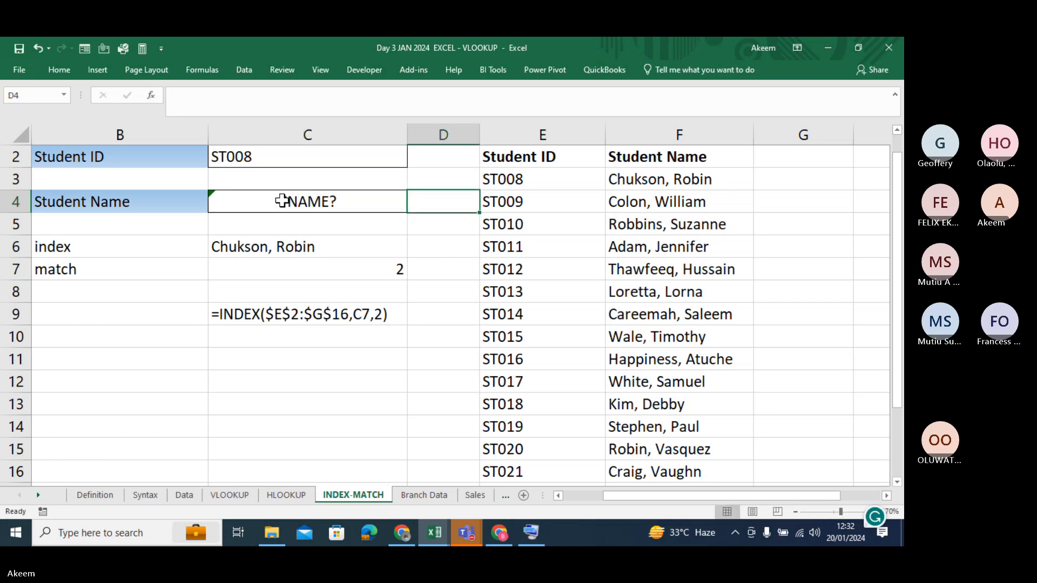
Step: Begin an INDEX formula in the Student Name cell C4 with E2:F16 as the array
type("=")
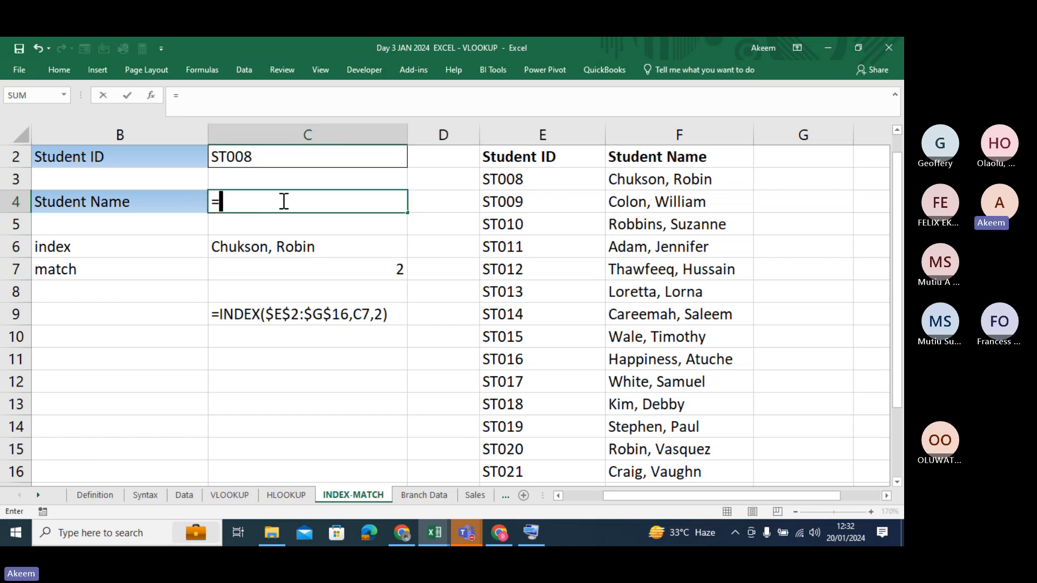
type("inde")
key("Tab")
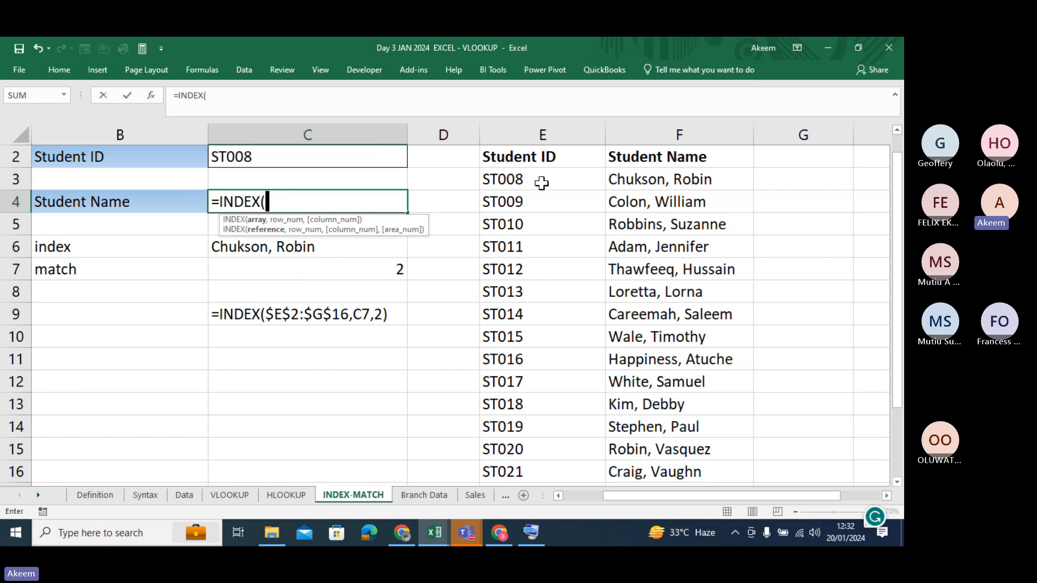
left_click(531, 156)
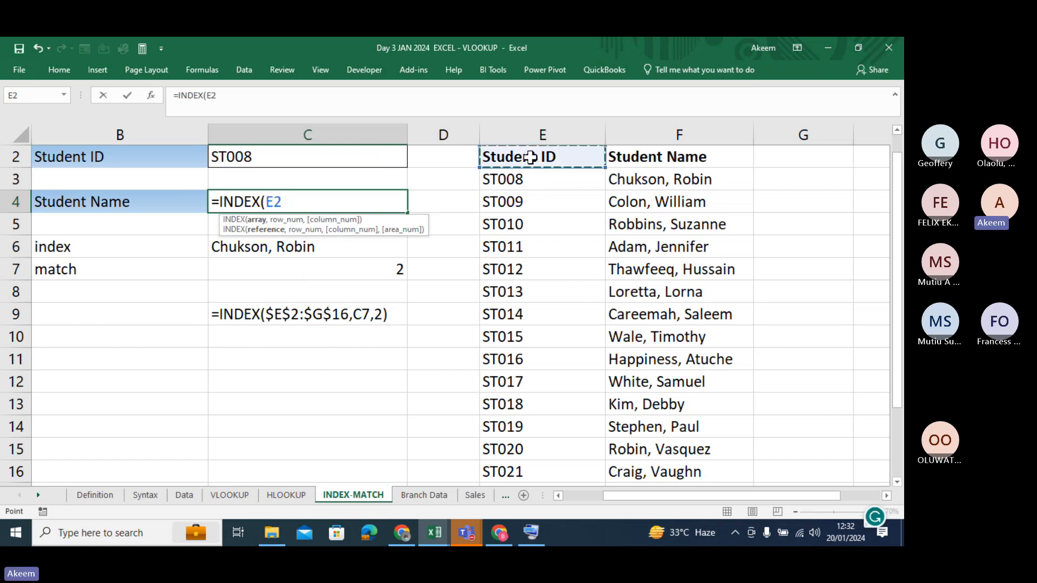
key("shift+Right")
key("ctrl+shift+Down")
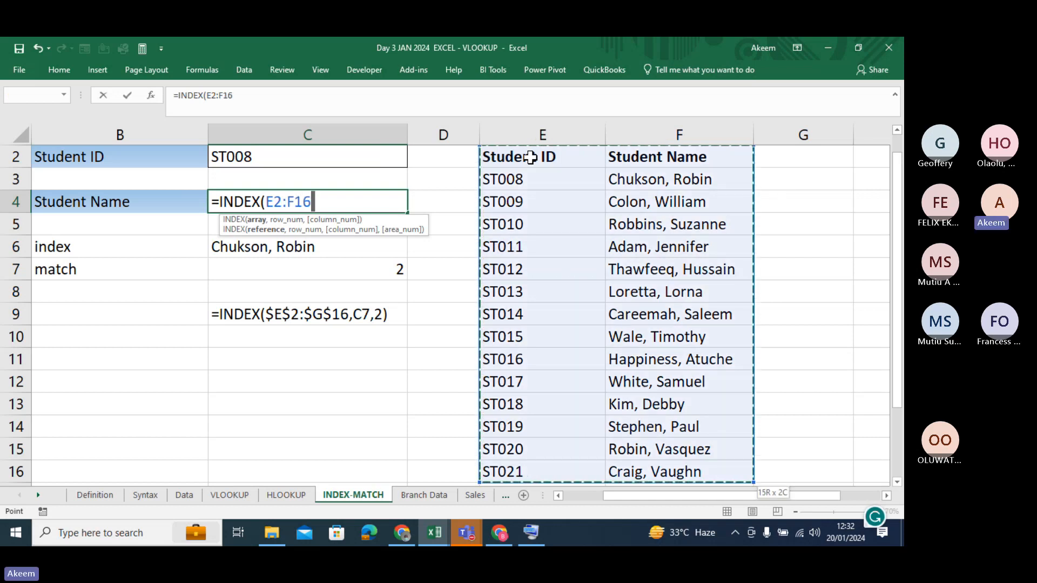
type(",")
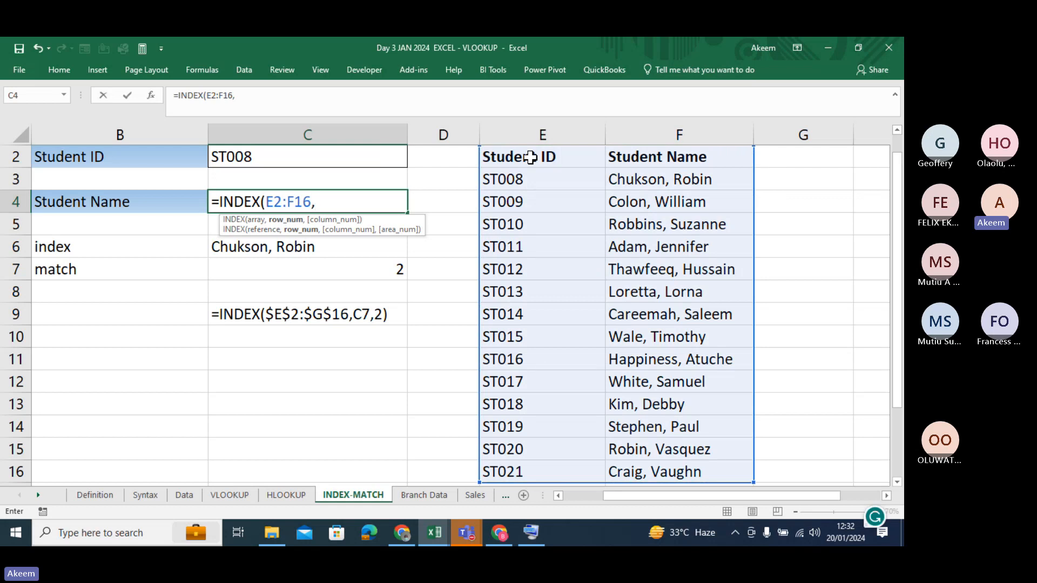
Step: Nest a MATCH function as the row number of the C4 formula, with C2 as its lookup value
type("m")
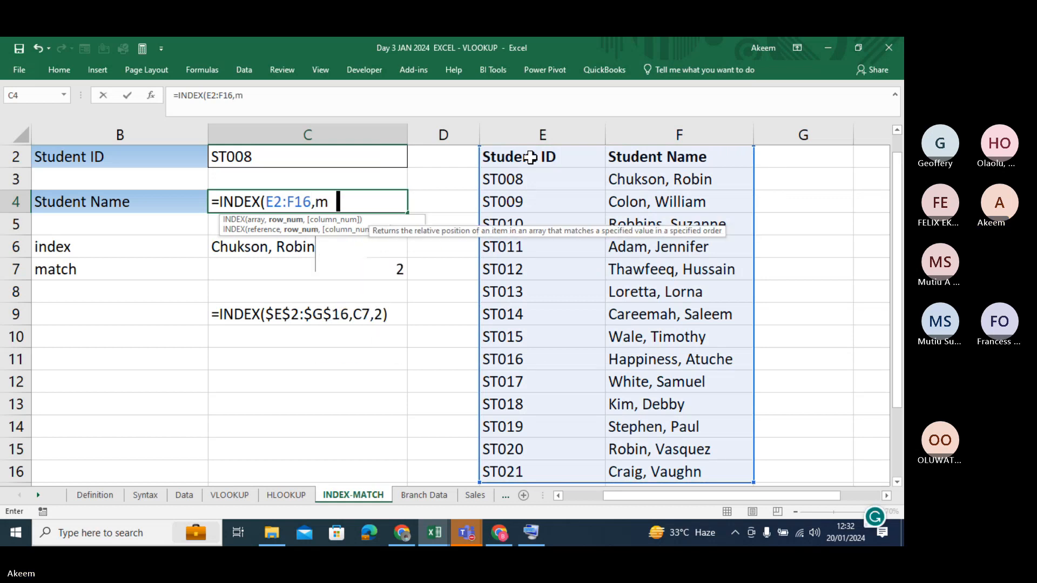
type("atch")
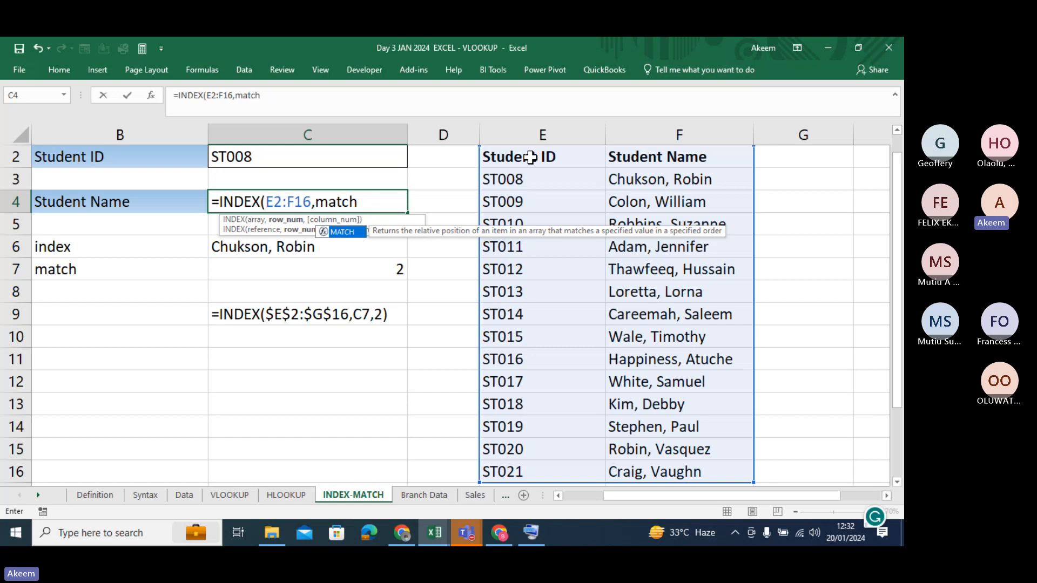
key("Tab")
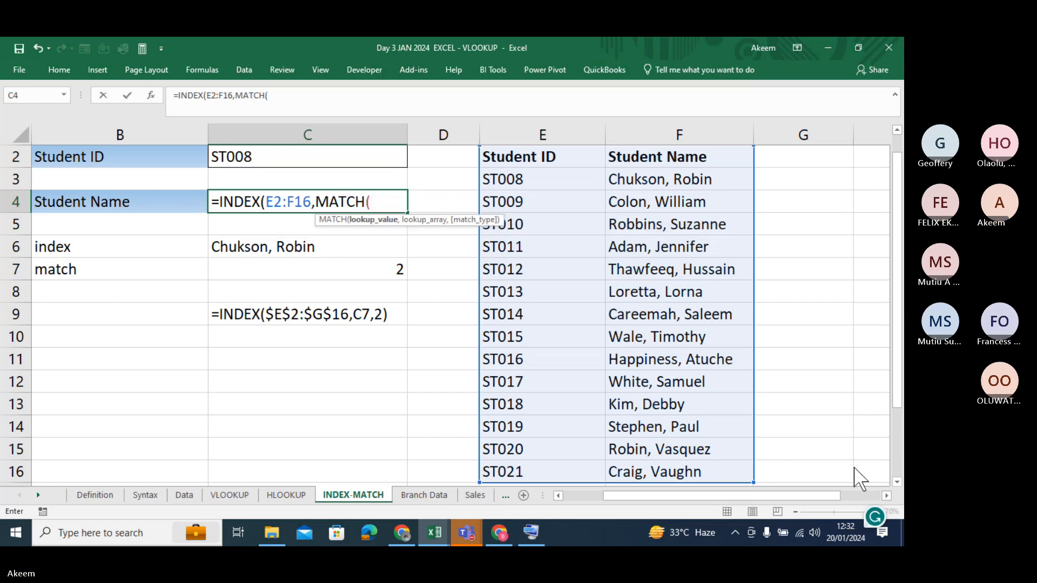
left_click(834, 430)
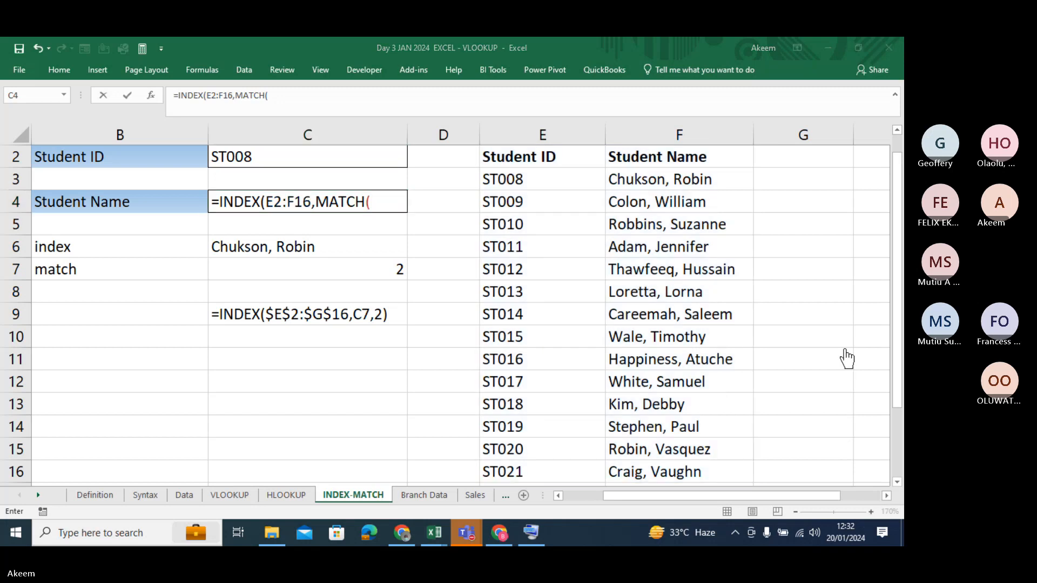
left_click(297, 97)
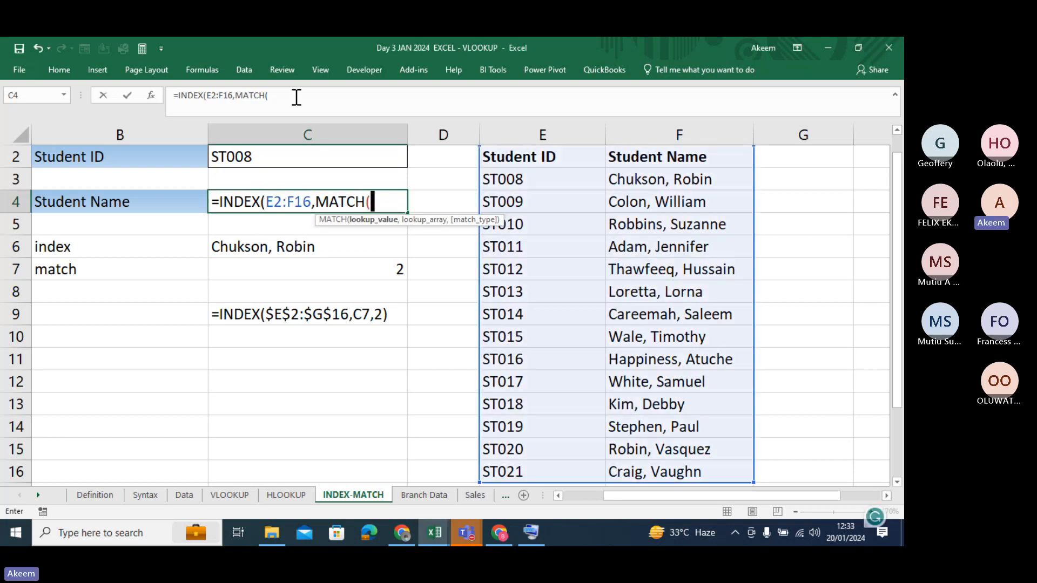
left_click(296, 97)
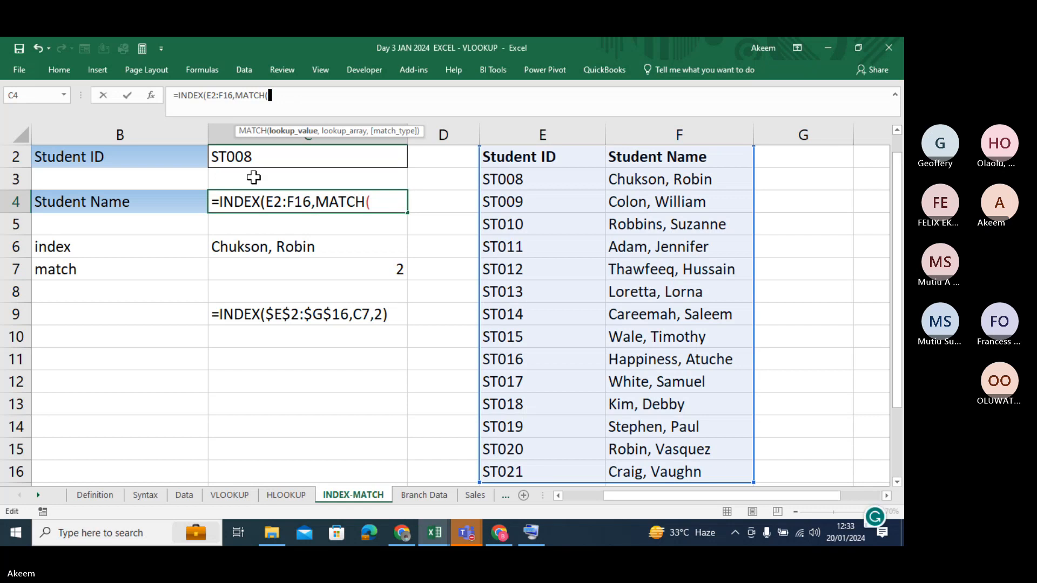
left_click(267, 156)
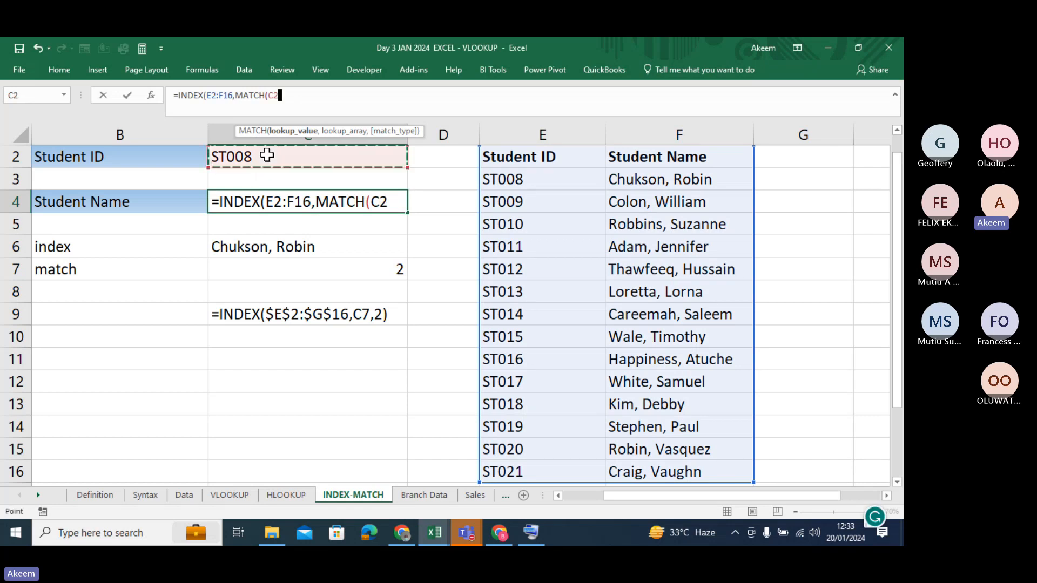
type(",")
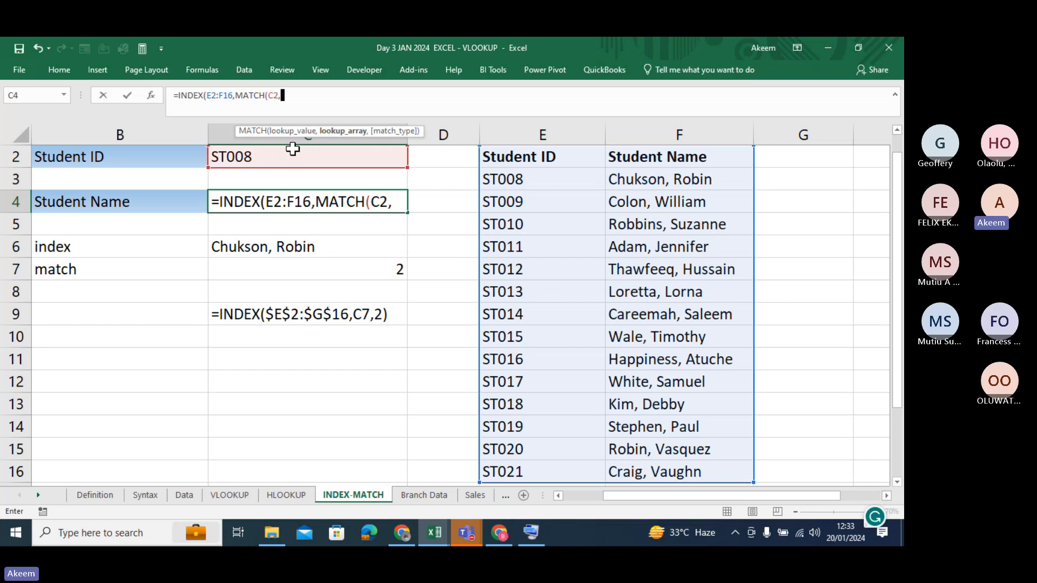
Step: Give the MATCH function E2:E16 as its lookup array and 0 for exact match, and close its bracket
left_click(554, 158)
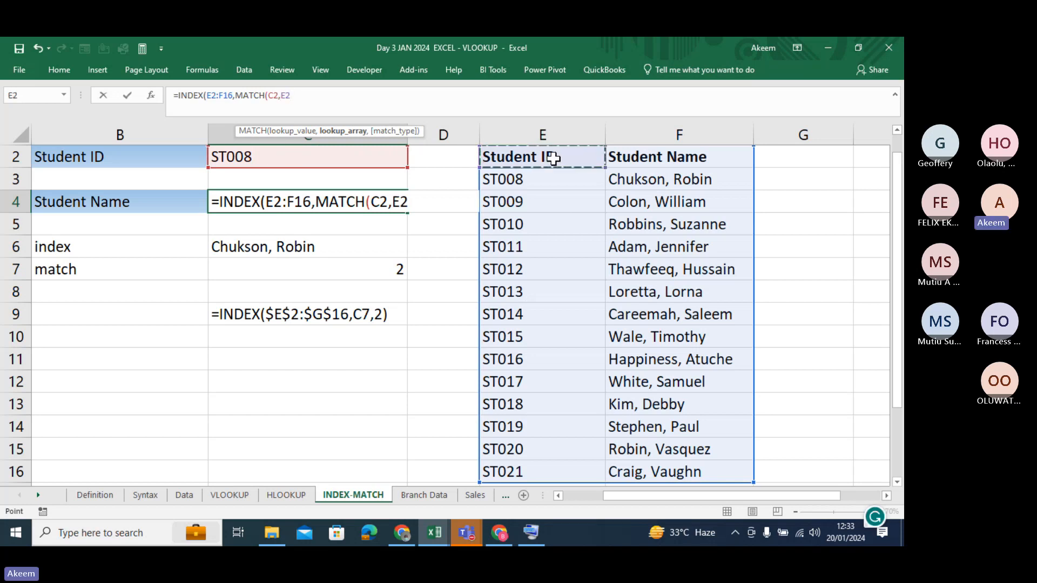
key("ctrl+shift+Down")
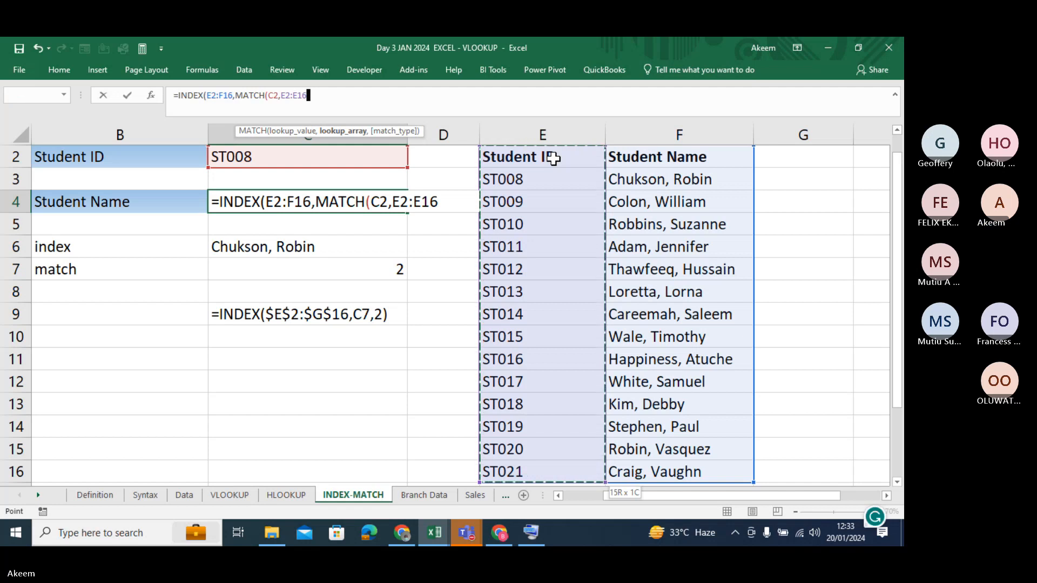
type(",")
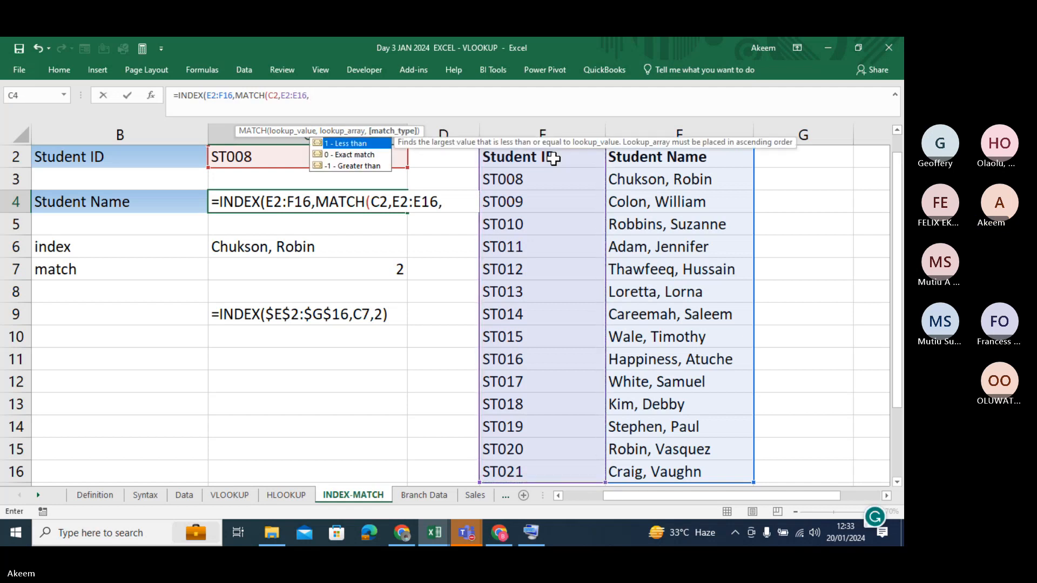
double_click(370, 155)
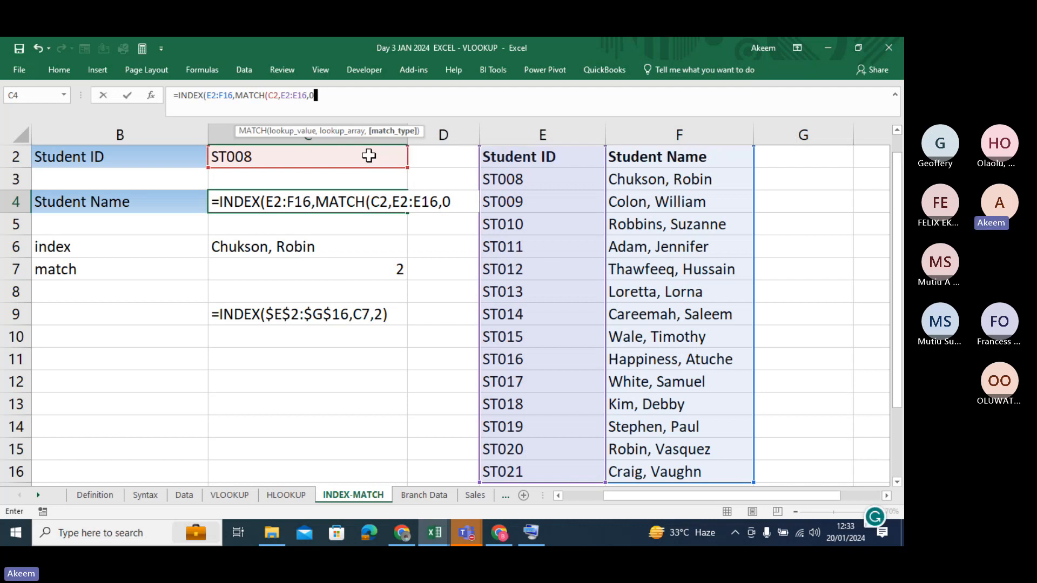
type(")")
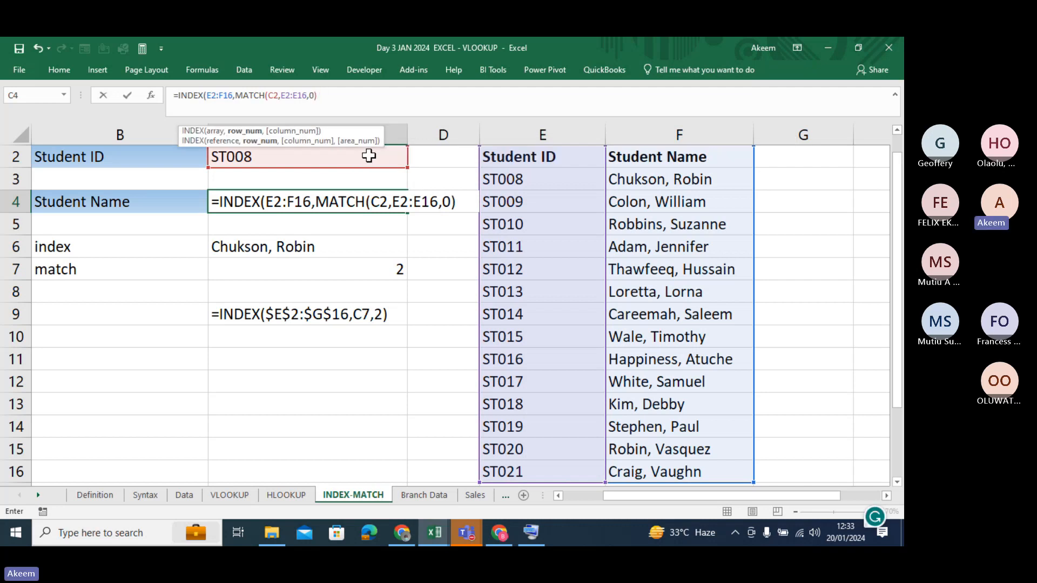
Step: Complete the C4 formula as =INDEX(E2:F16,MATCH(C2,E2:E16,0).2) and accept the suggested formula correction
type(".")
left_click_drag(328, 97, 238, 95)
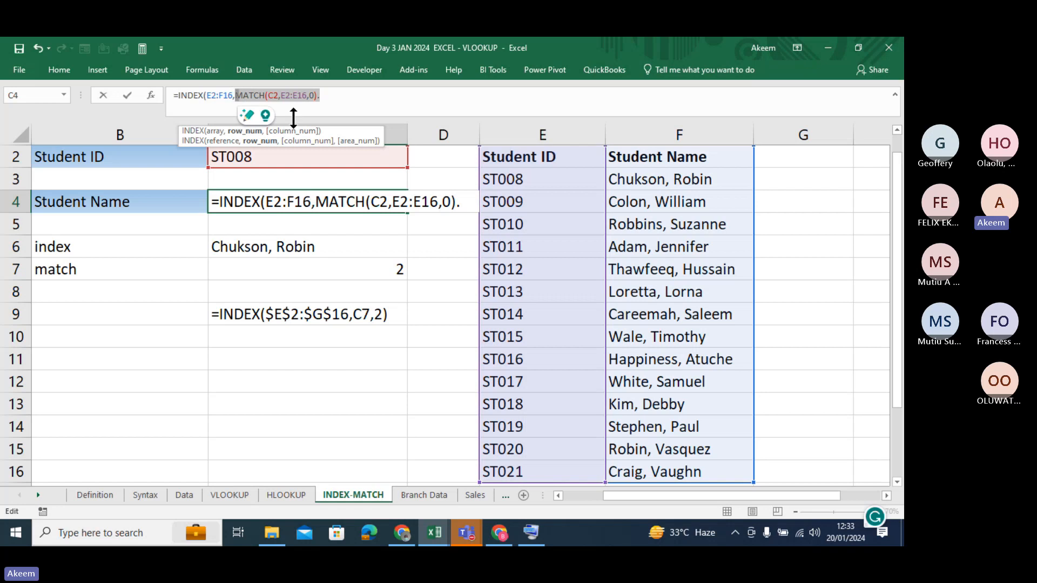
left_click(324, 97)
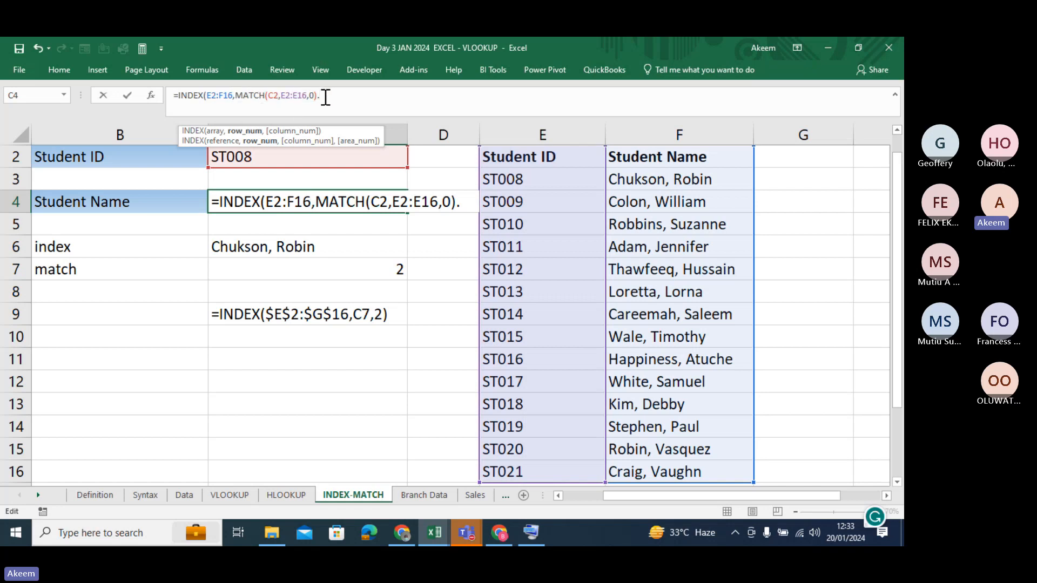
type("2)")
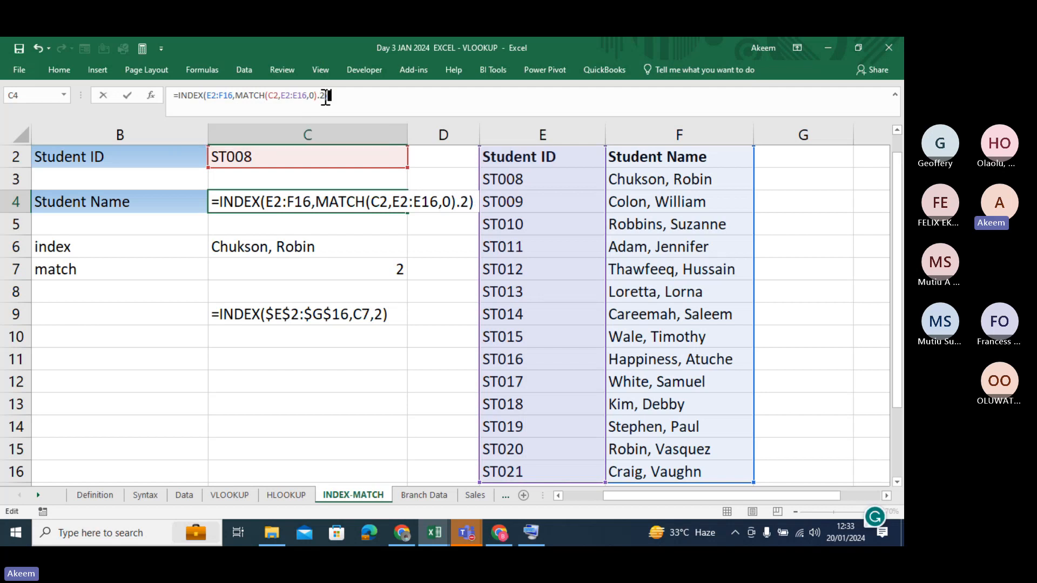
key("Return")
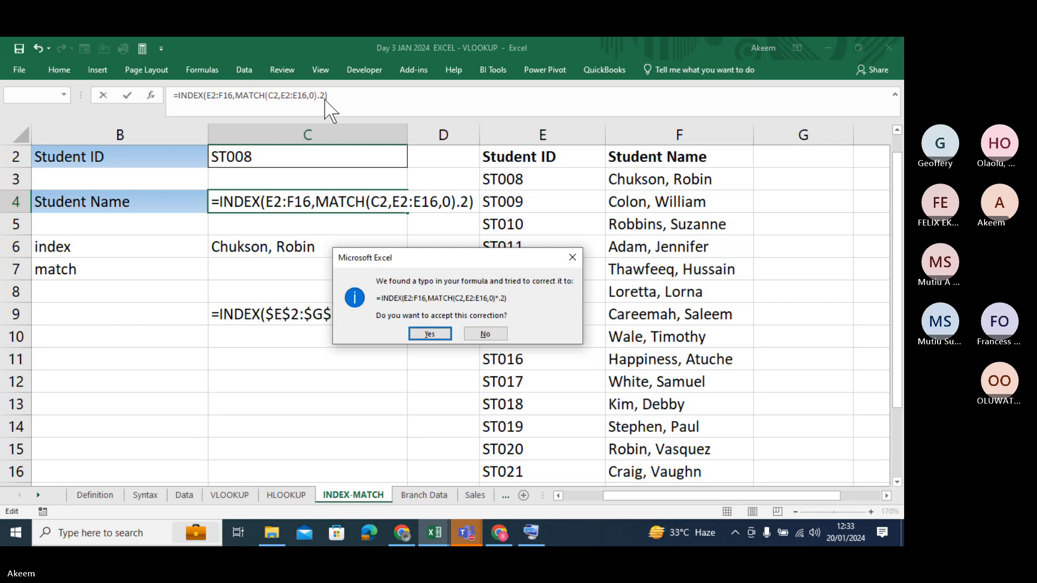
left_click(430, 335)
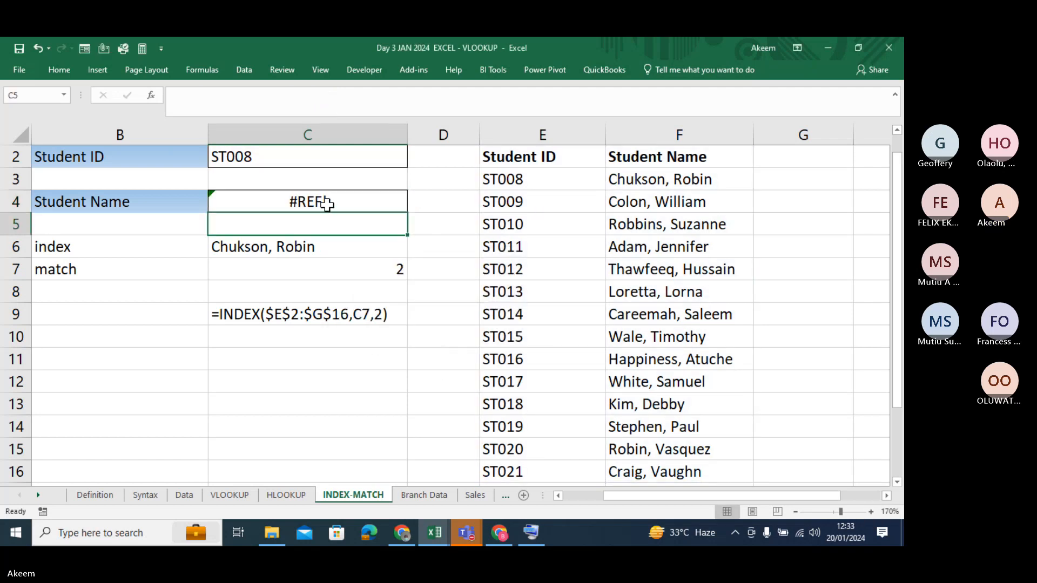
Step: Correct the C4 formula to =INDEX(E2:F16,MATCH(C2,E2:E16,0),2), replacing the faulty *0.2 ending, and accept the suggested bracket correction
left_click(326, 203)
double_click(326, 202)
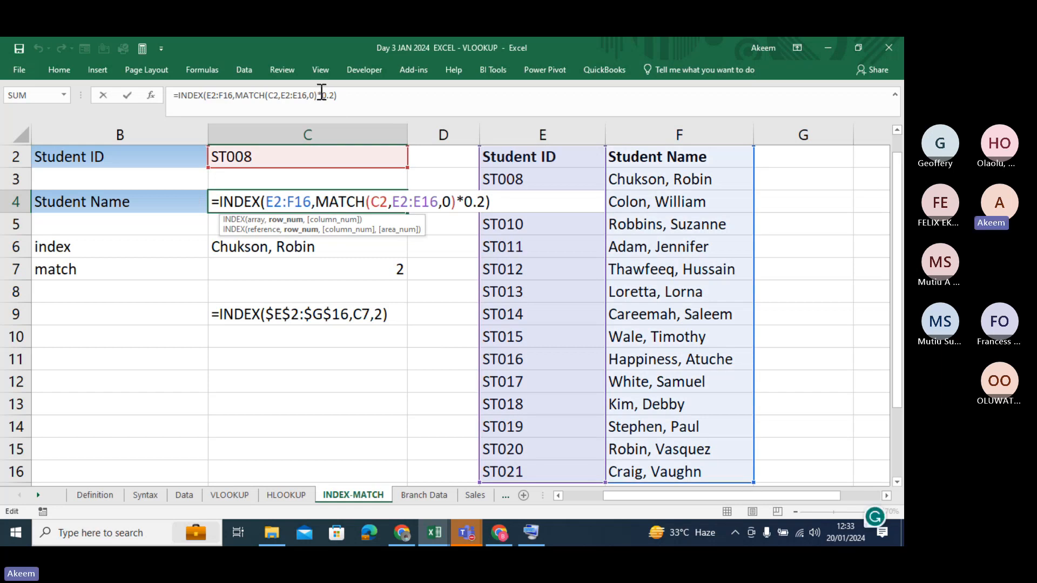
left_click(330, 102)
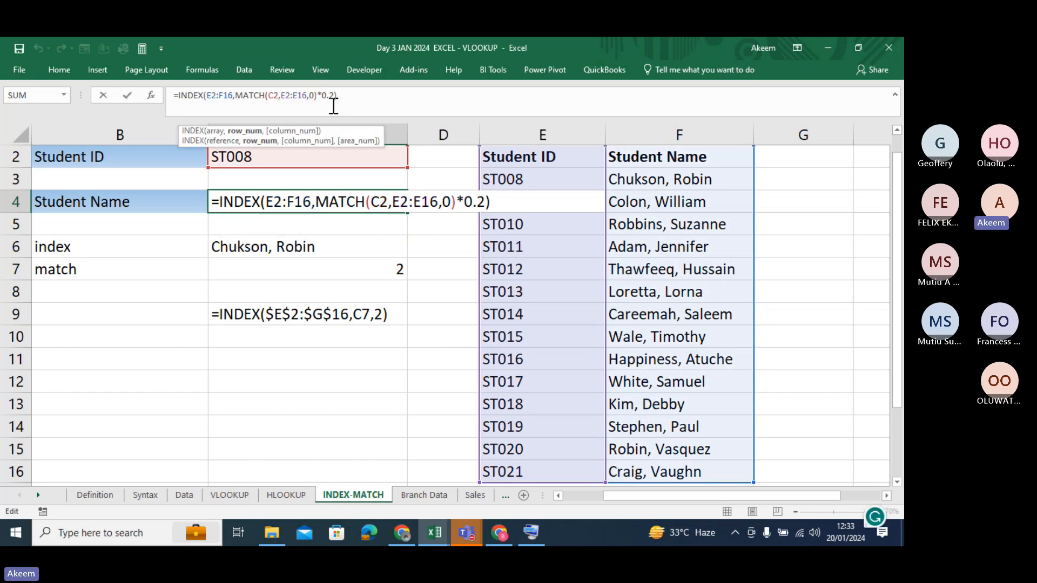
key("BackSpace")
key("BackSpace")
key("BackSpace")
key("BackSpace")
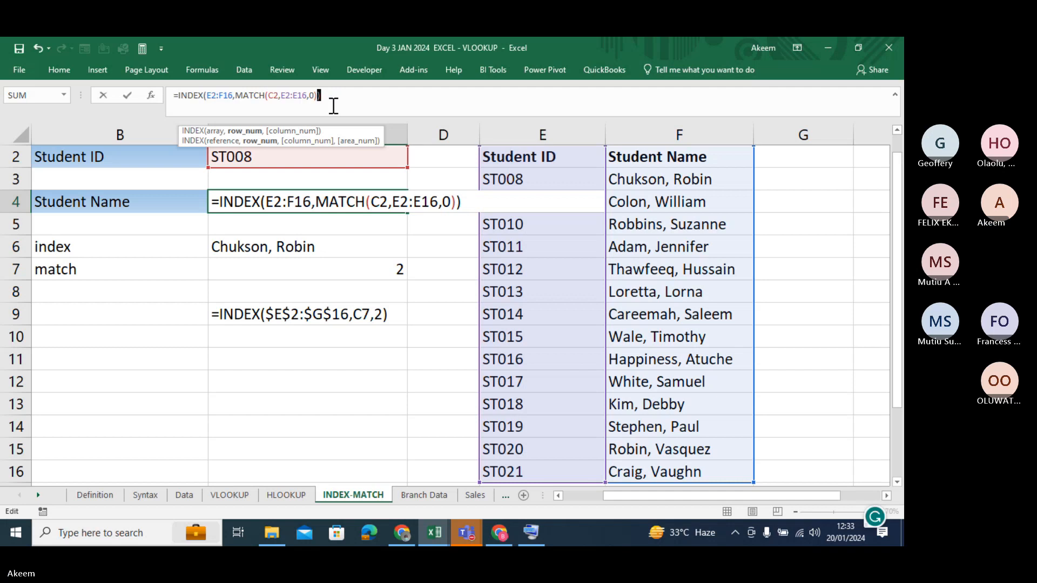
type(",")
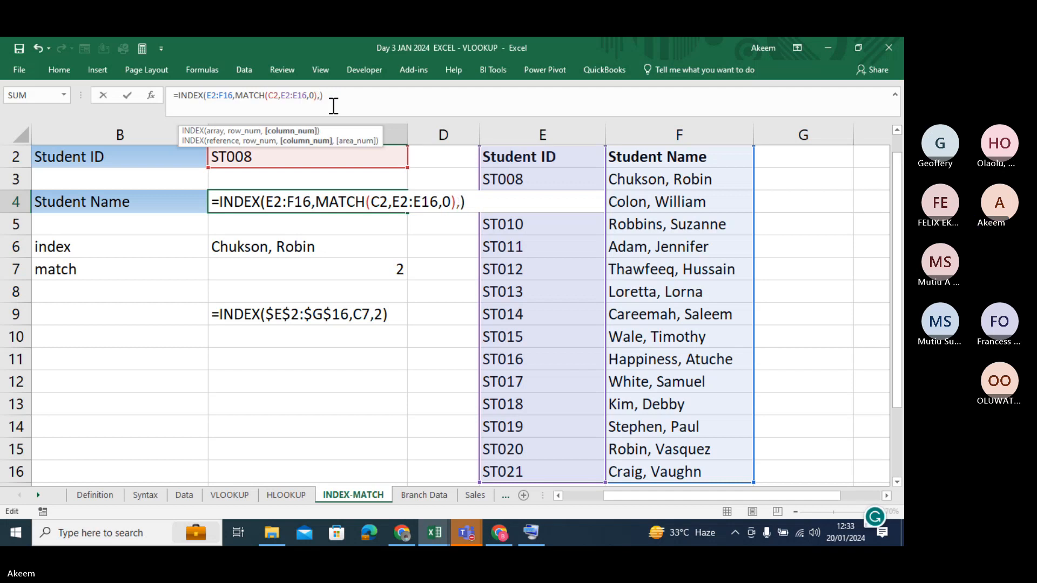
type("2)")
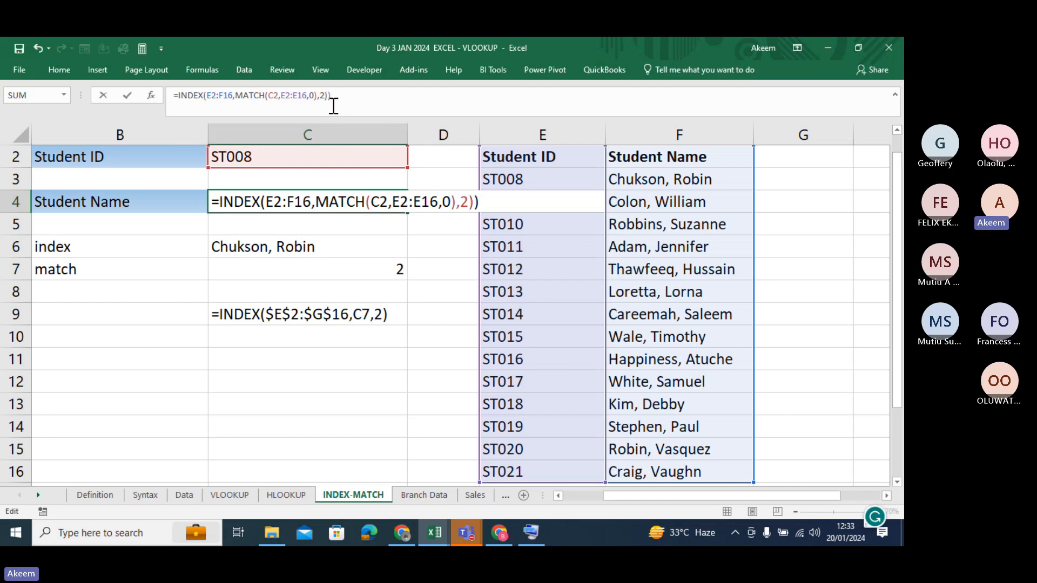
key("Return")
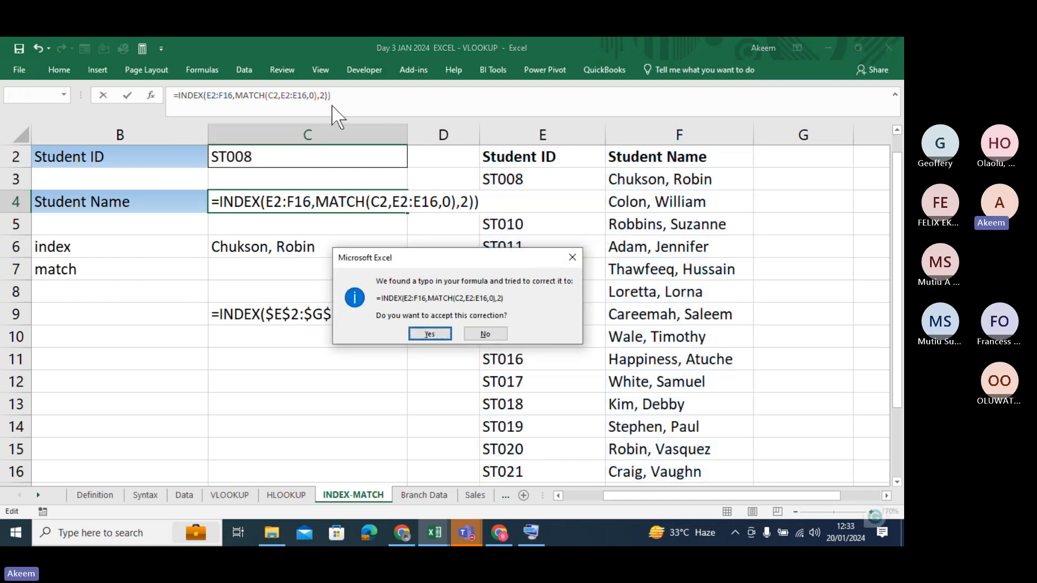
left_click(429, 335)
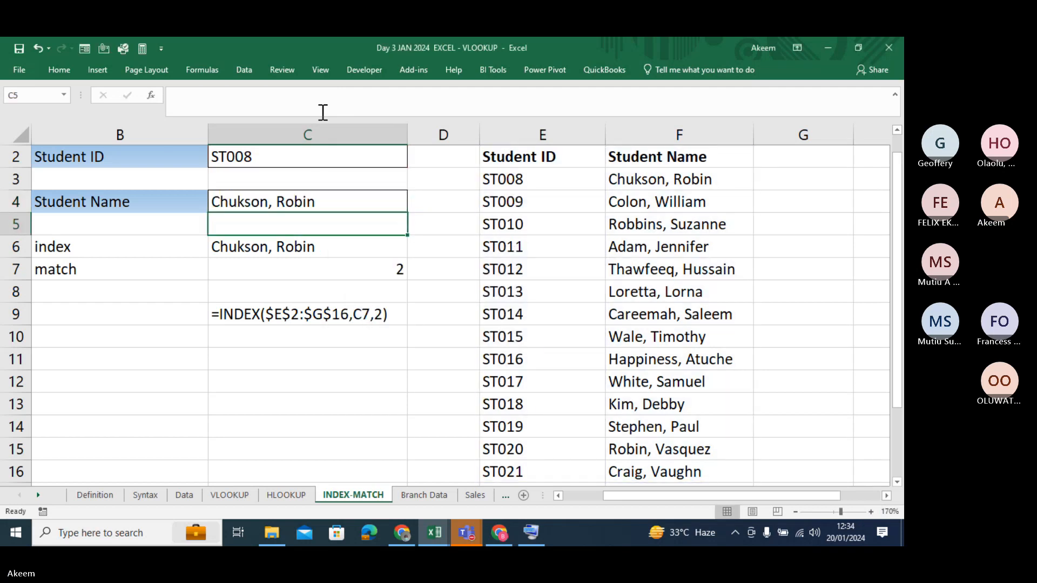
Step: Examine the array, nested MATCH and column number arguments of the INDEX-MATCH formula in C4, leaving the formula as it is
left_click(312, 200)
double_click(311, 201)
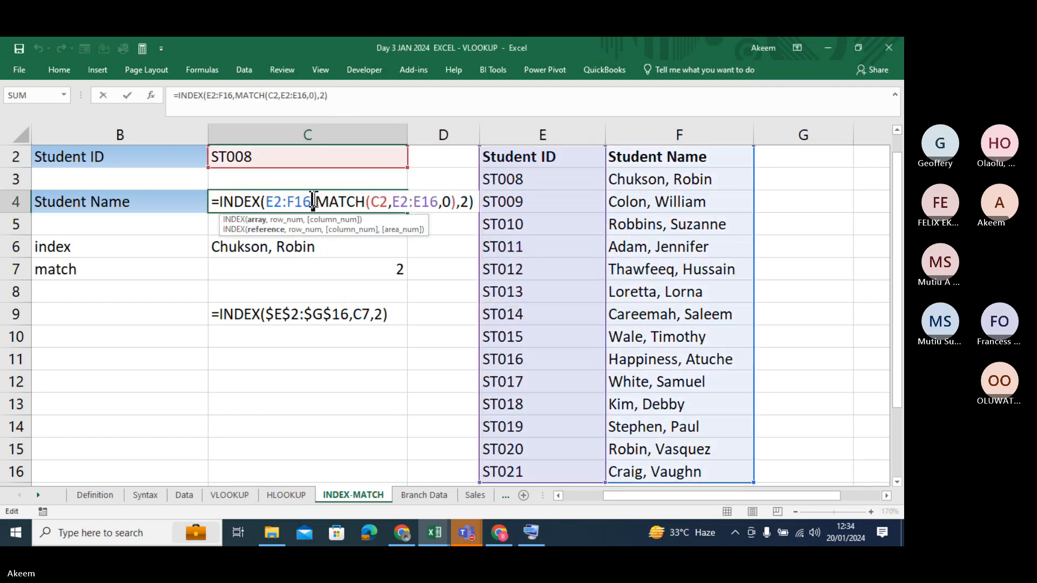
left_click(333, 96)
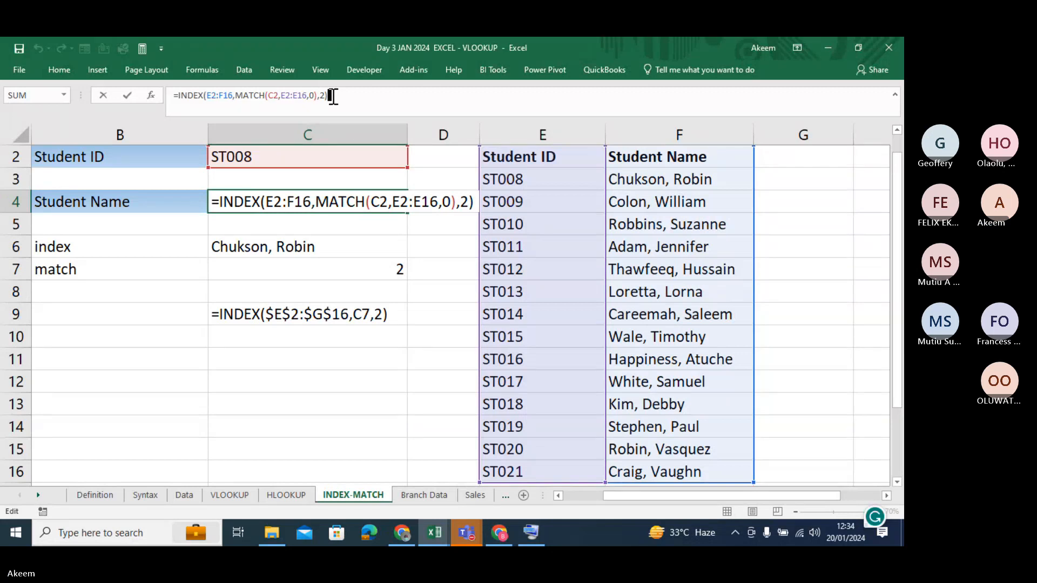
key("Return")
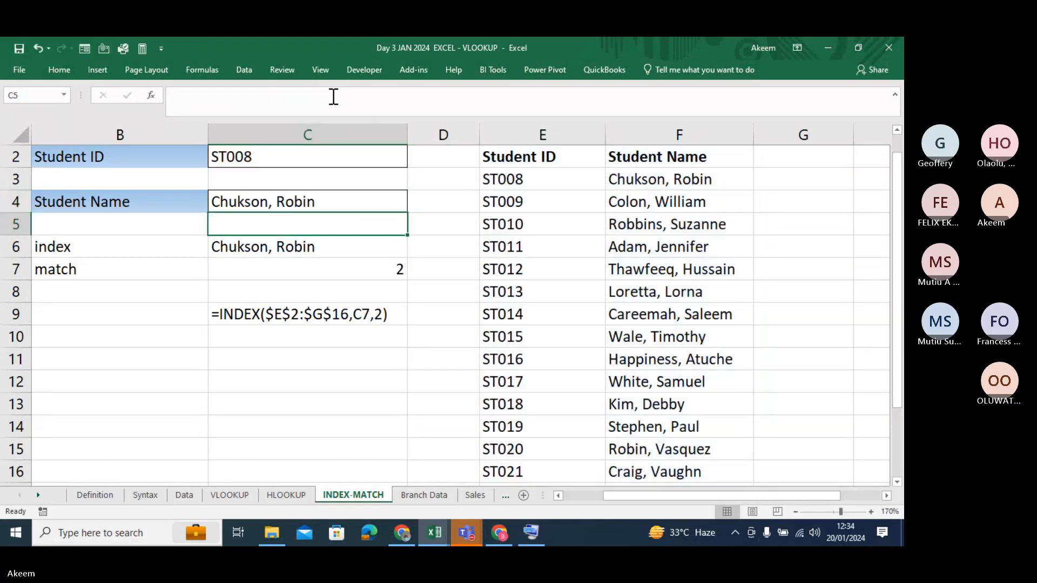
key("Up")
left_click(334, 96)
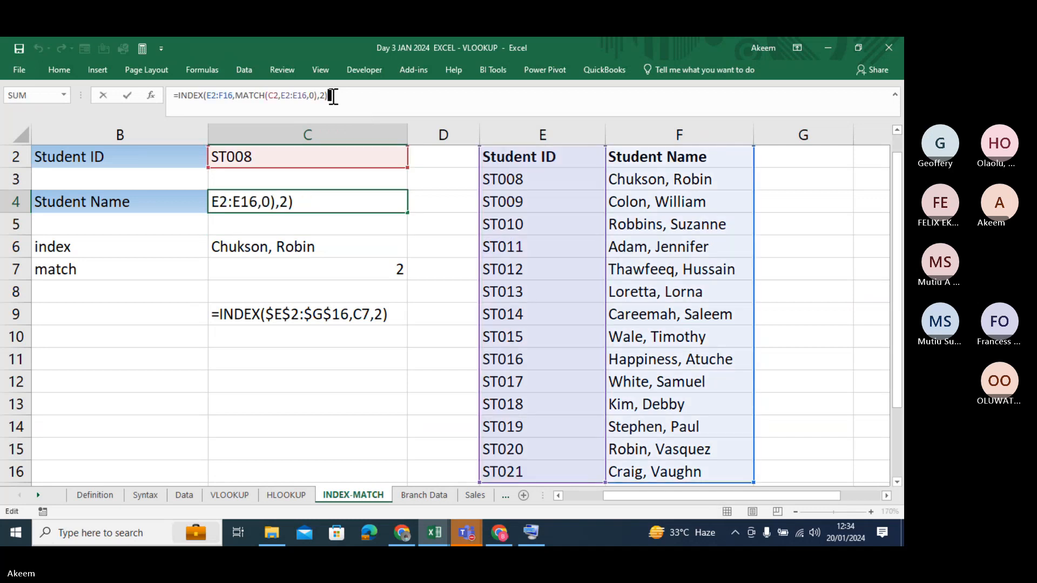
key("Return")
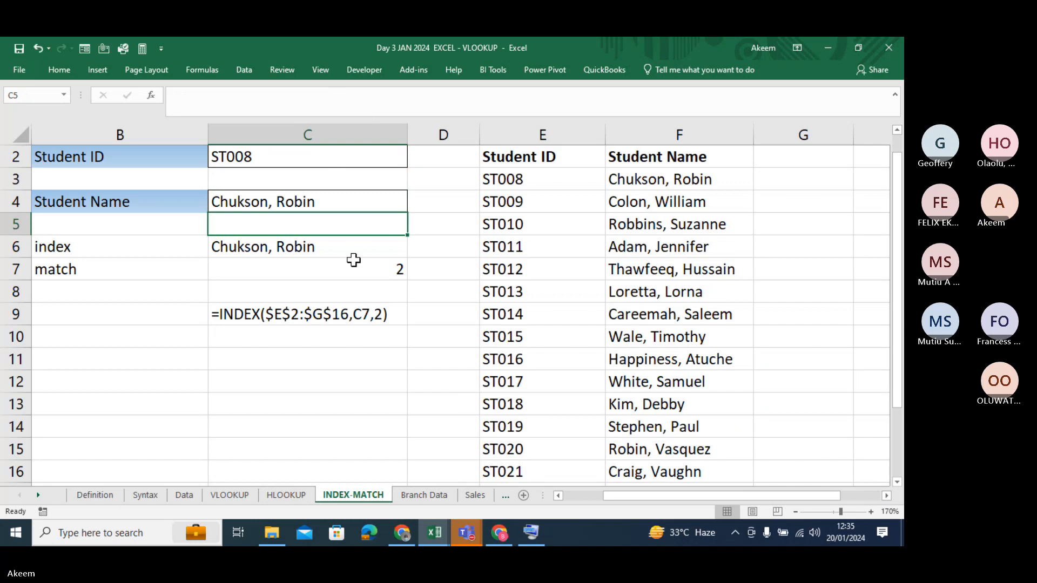
left_click(327, 207)
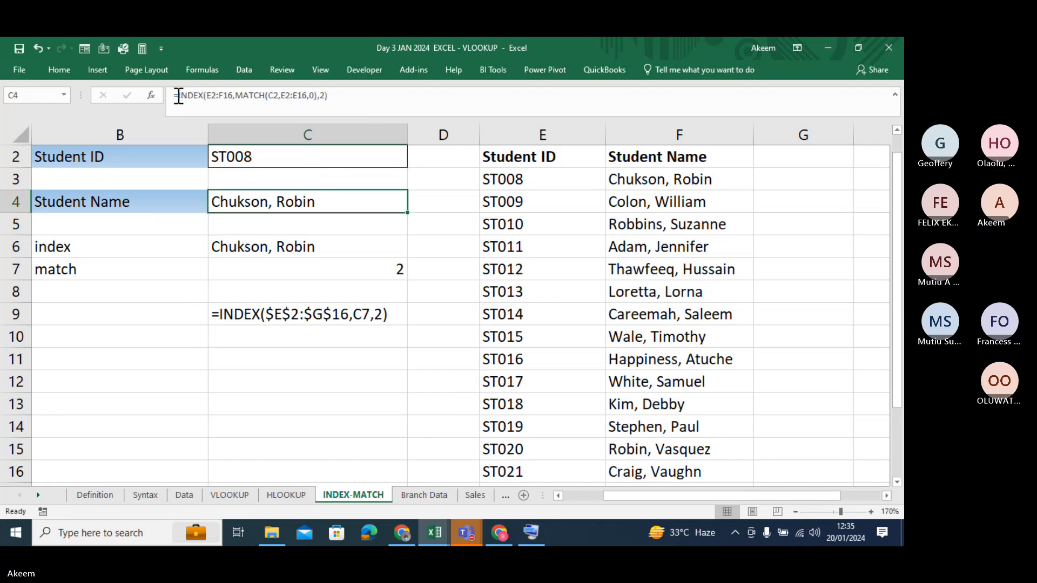
left_click(286, 97)
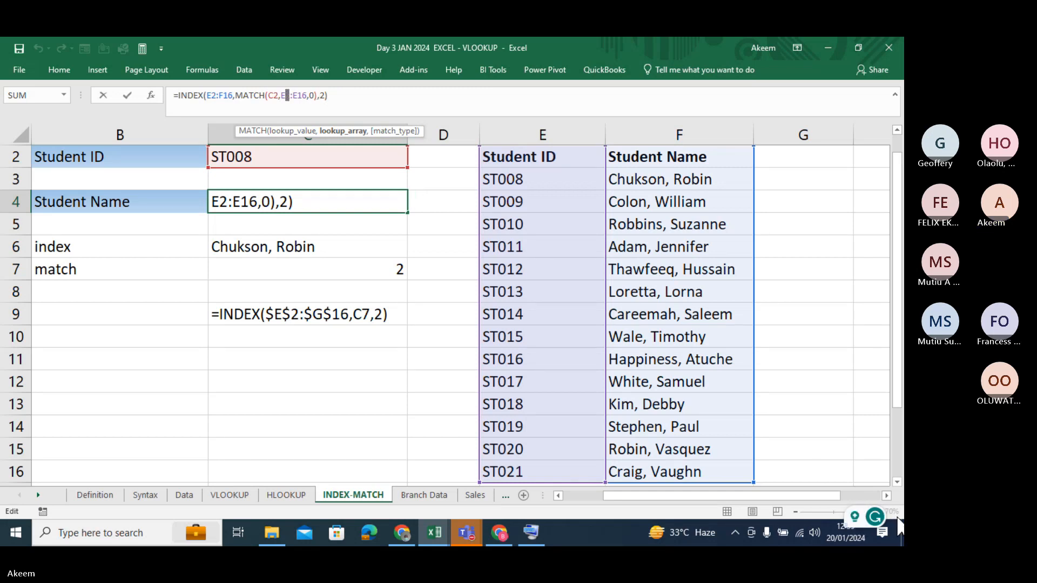
left_click(232, 341)
left_click(268, 200)
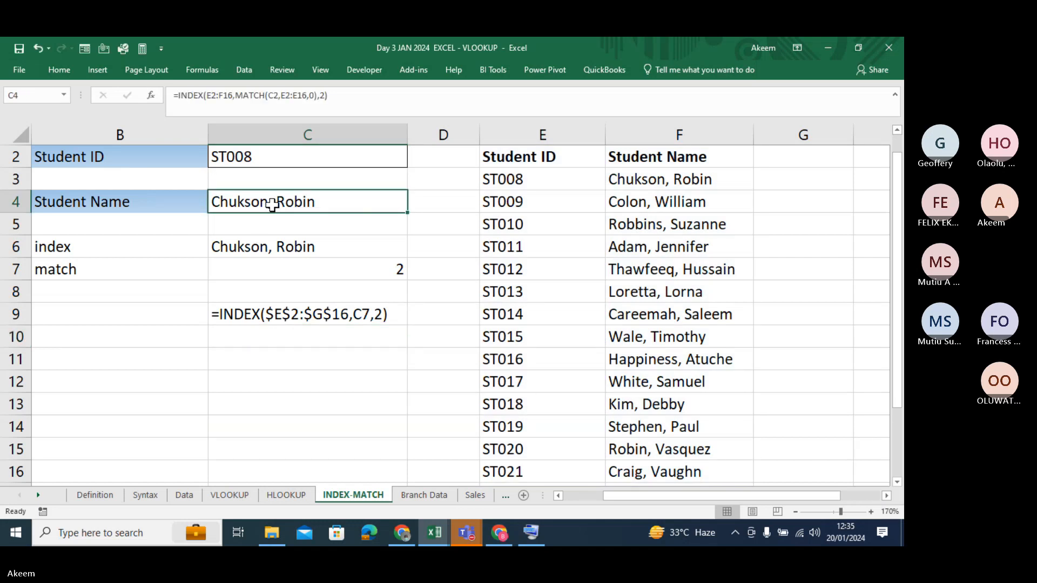
Step: Turn the C4 formula into displayed text by adding a leading space before the equals sign, and widen column D to make room
left_click(870, 511)
left_click(871, 512)
left_click(871, 511)
left_click(871, 512)
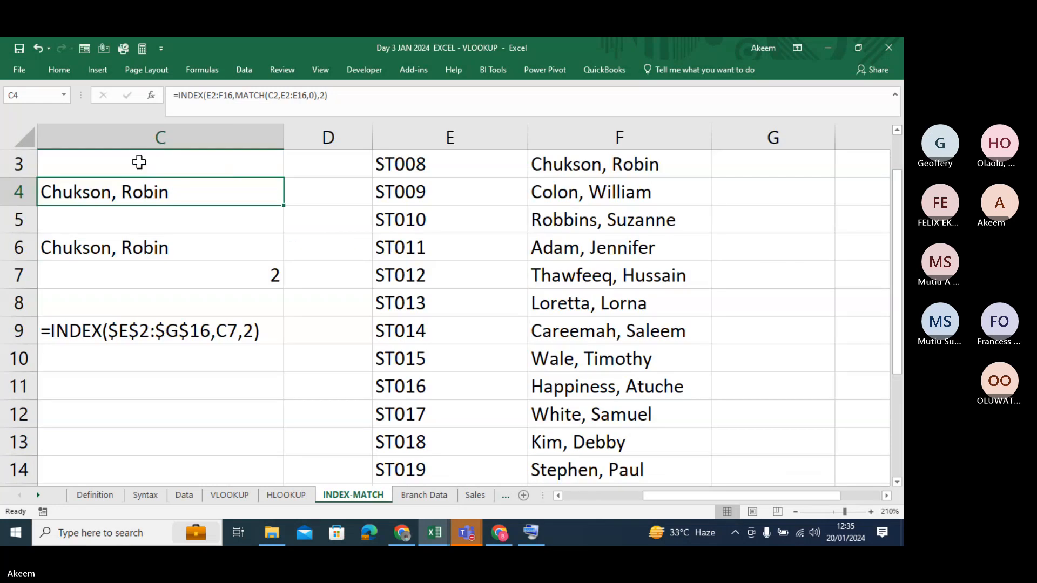
left_click(172, 95)
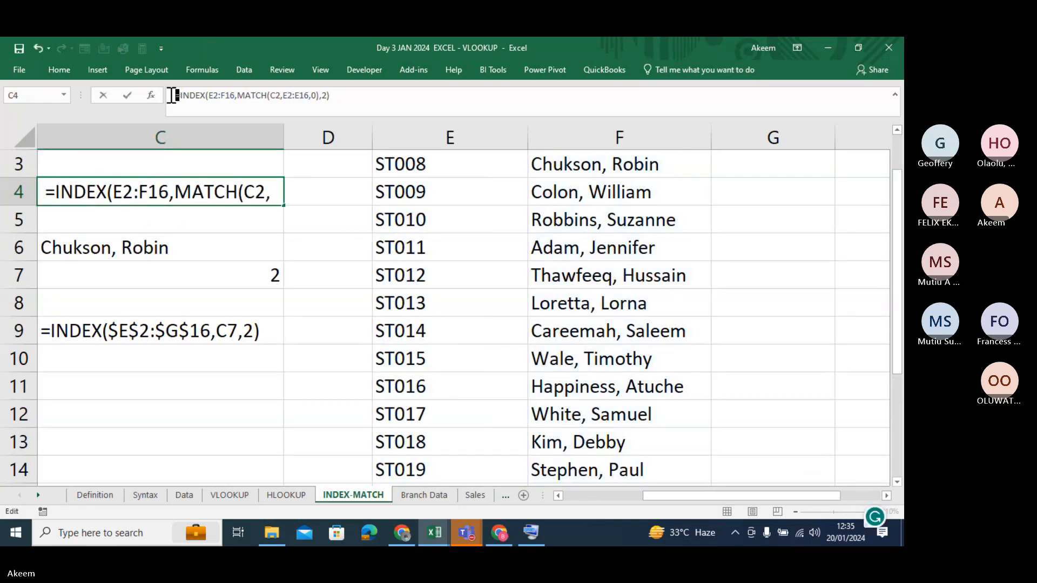
key("Return")
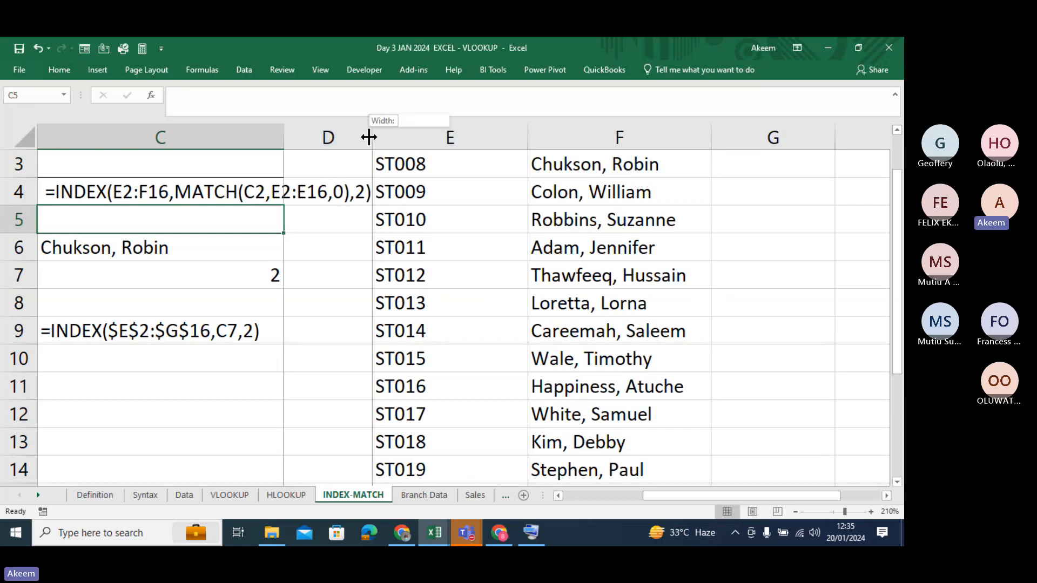
left_click_drag(372, 136, 438, 137)
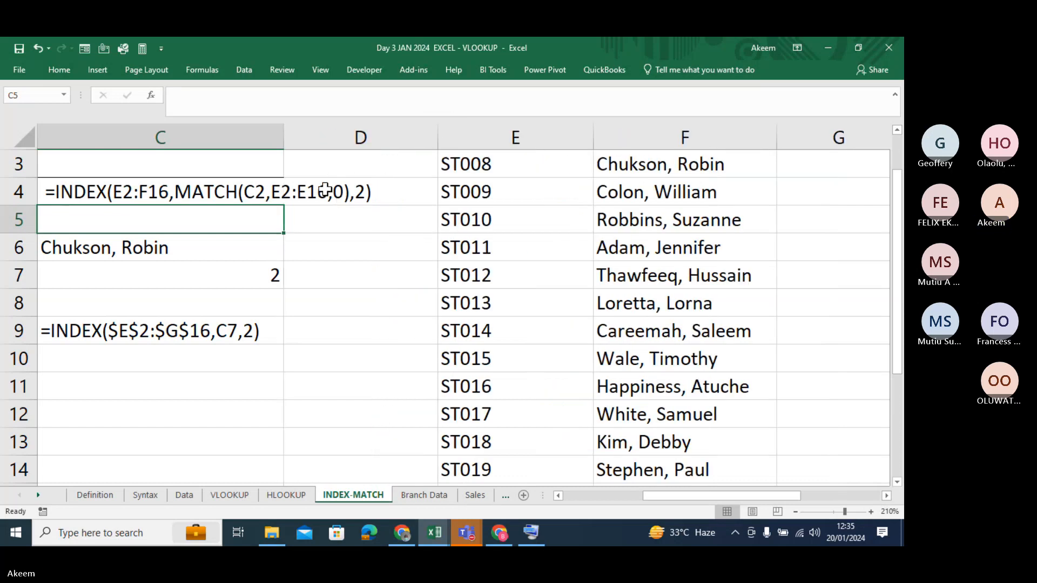
Step: Highlight the nested MATCH(C2,E2:E16,0) part of the C4 formula text and compare it with the separate index and match results
left_click(191, 187)
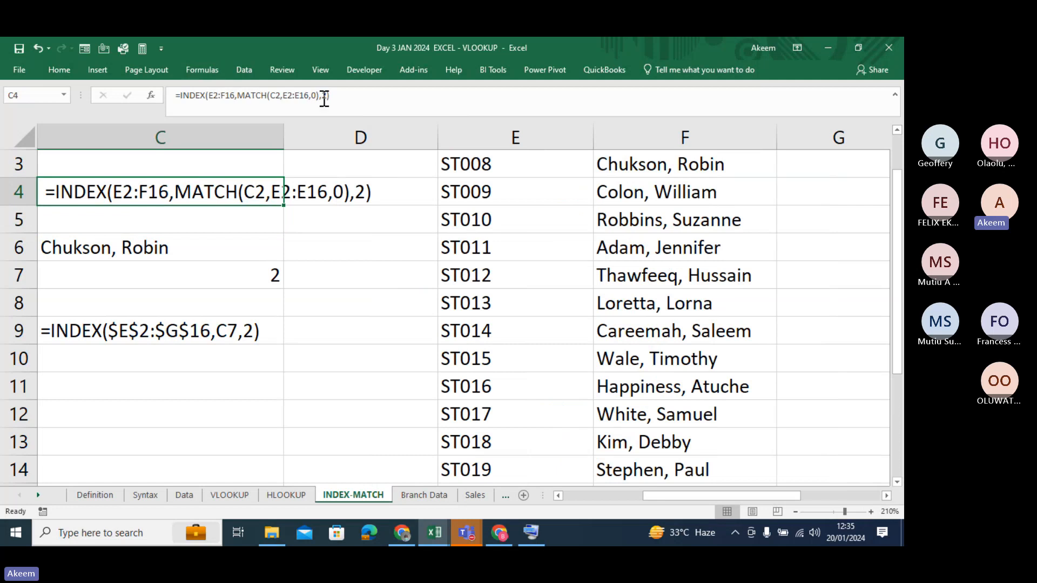
left_click_drag(323, 95, 239, 95)
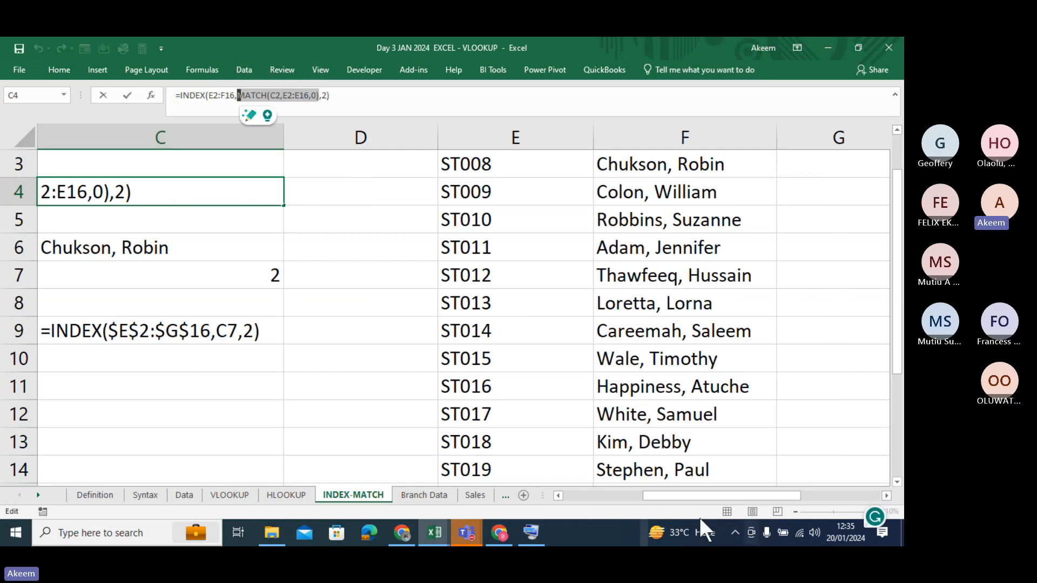
left_click_drag(667, 495, 627, 495)
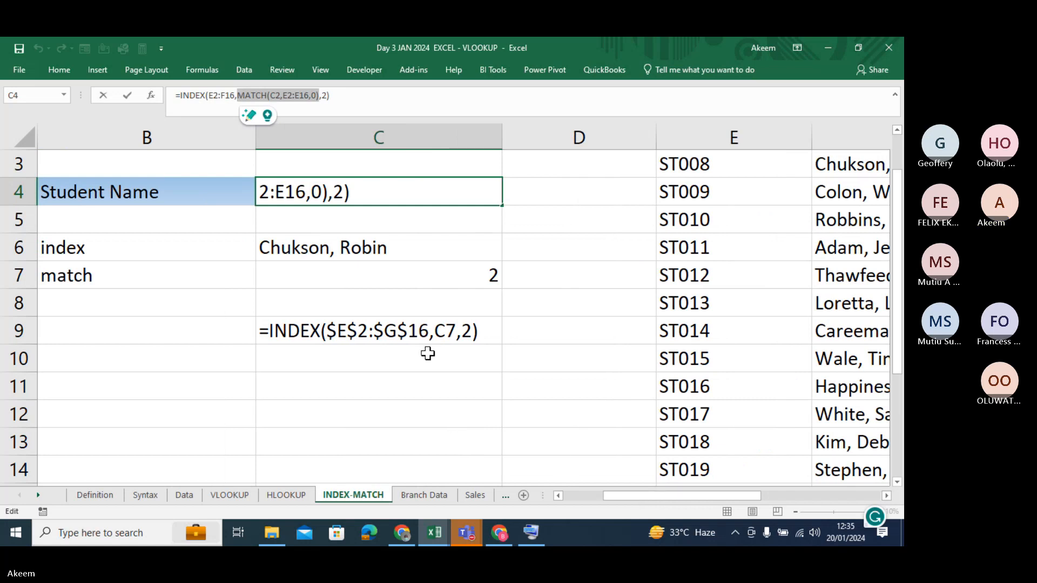
key("Return")
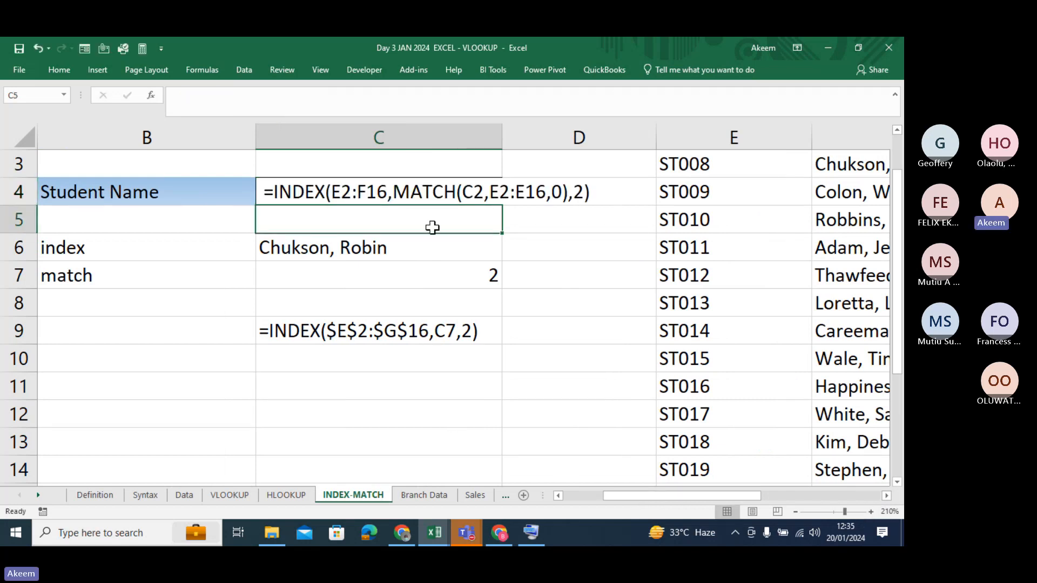
Step: Make the ",MATCH(C2,E2:E16,0" part of the C4 text bold and several font sizes larger, and widen column D to fit it
left_click(429, 195)
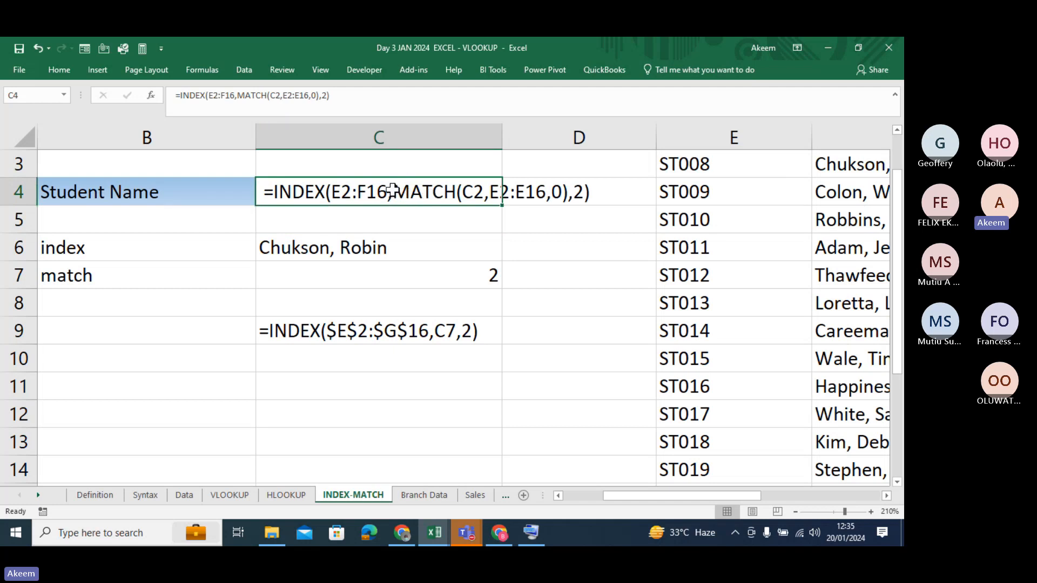
left_click(238, 96)
left_click_drag(238, 96, 316, 96)
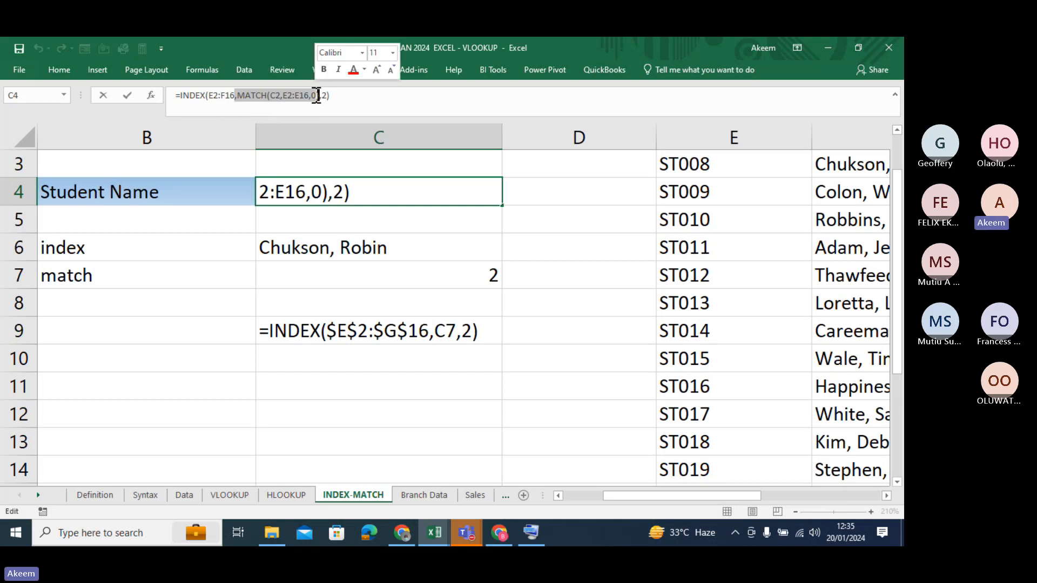
left_click(324, 70)
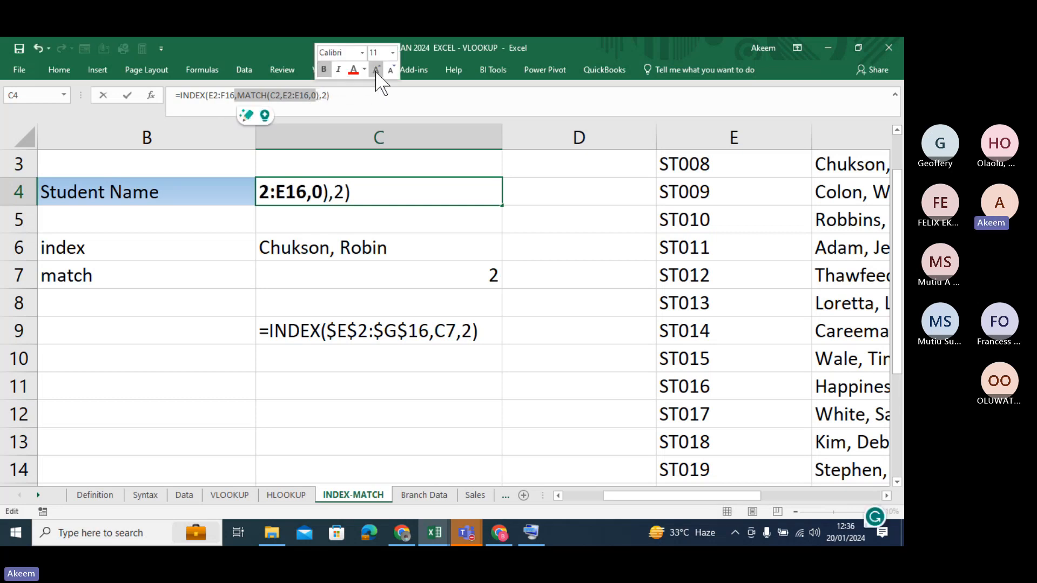
left_click(376, 70)
left_click(376, 70)
left_click(377, 70)
key("Return")
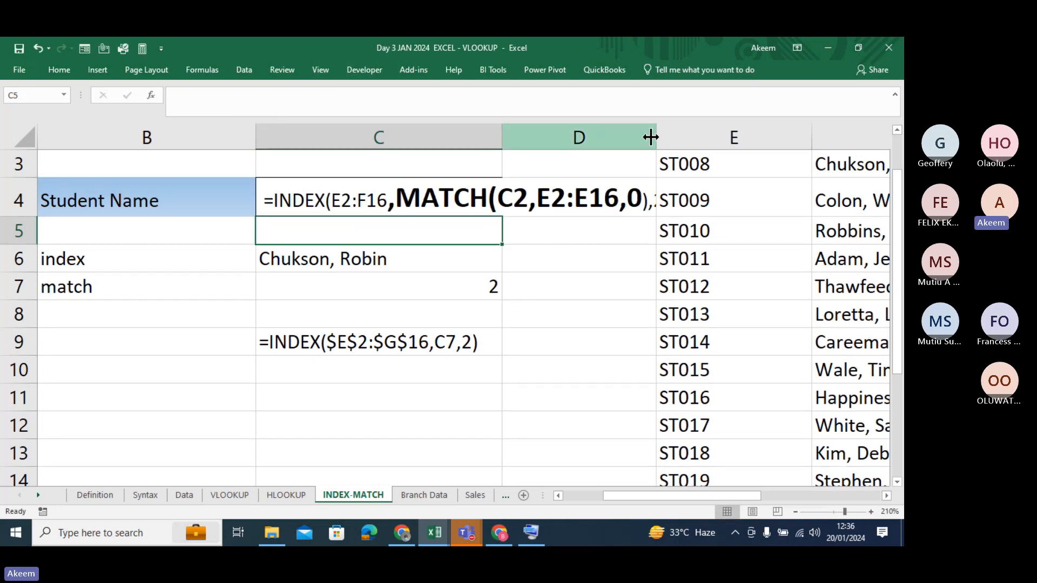
left_click_drag(659, 136, 708, 139)
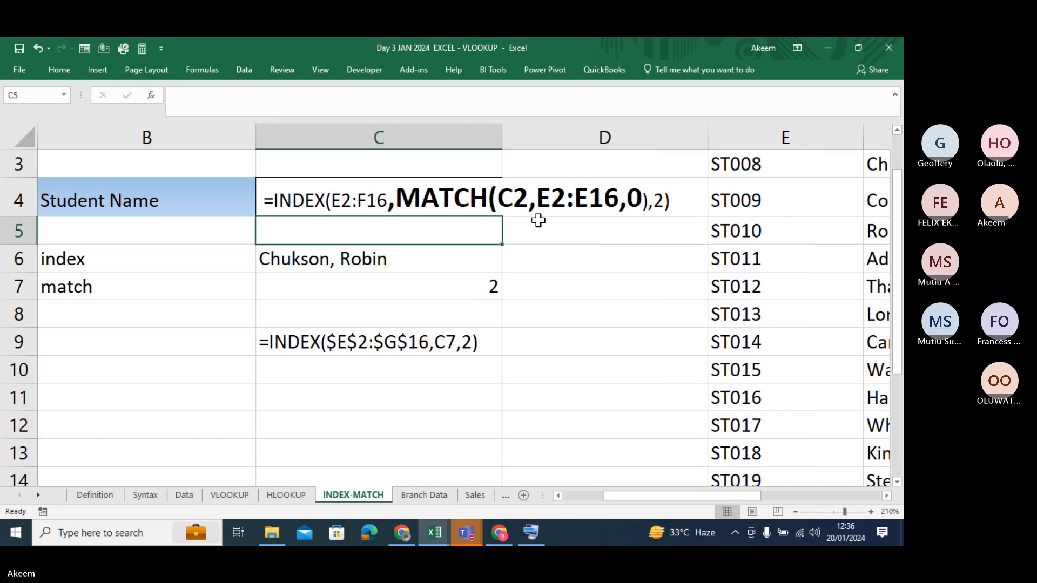
Step: Examine the MATCH part of the C4 formula text alongside the Student ID lookup cell C2 that it refers to
left_click(664, 200)
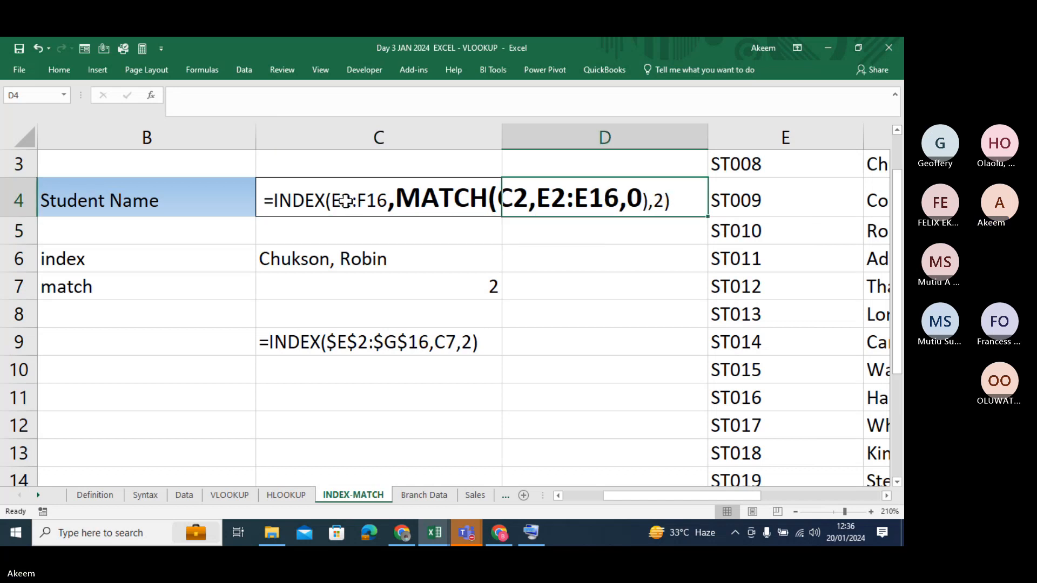
left_click(280, 197)
left_click(236, 97)
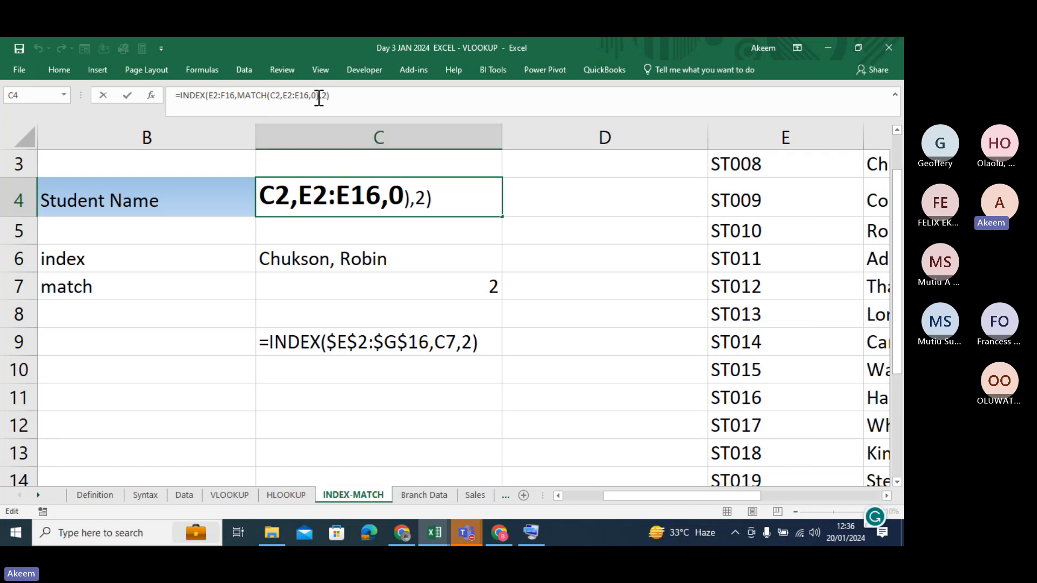
left_click_drag(319, 97, 240, 95)
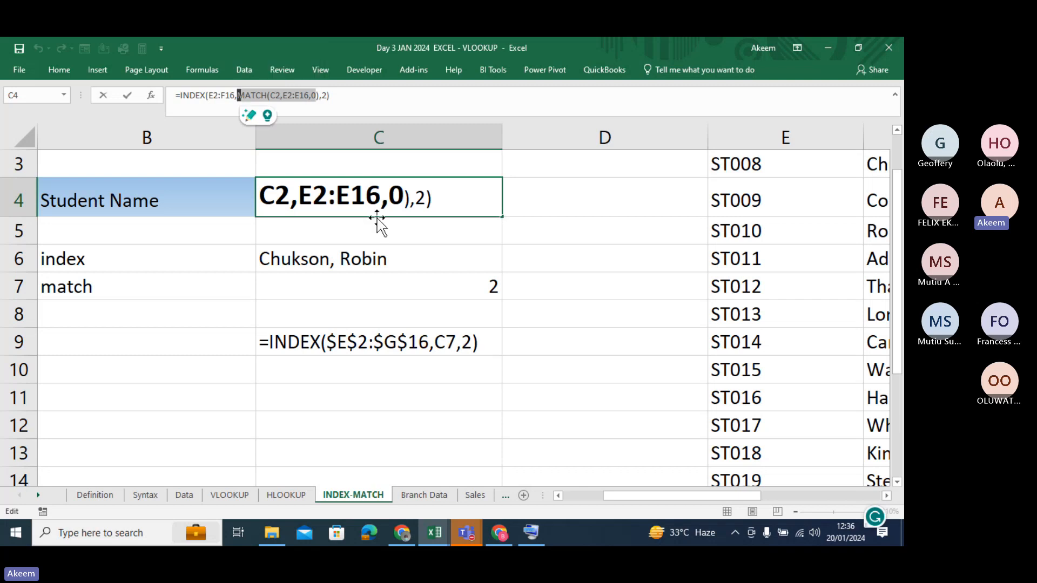
mouse_move(529, 533)
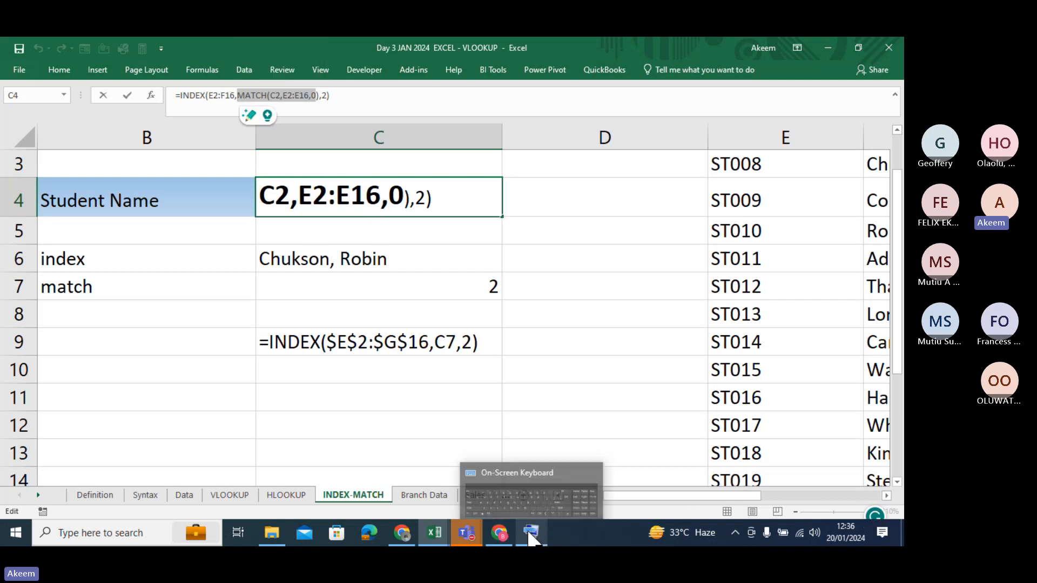
left_click_drag(648, 496, 577, 499)
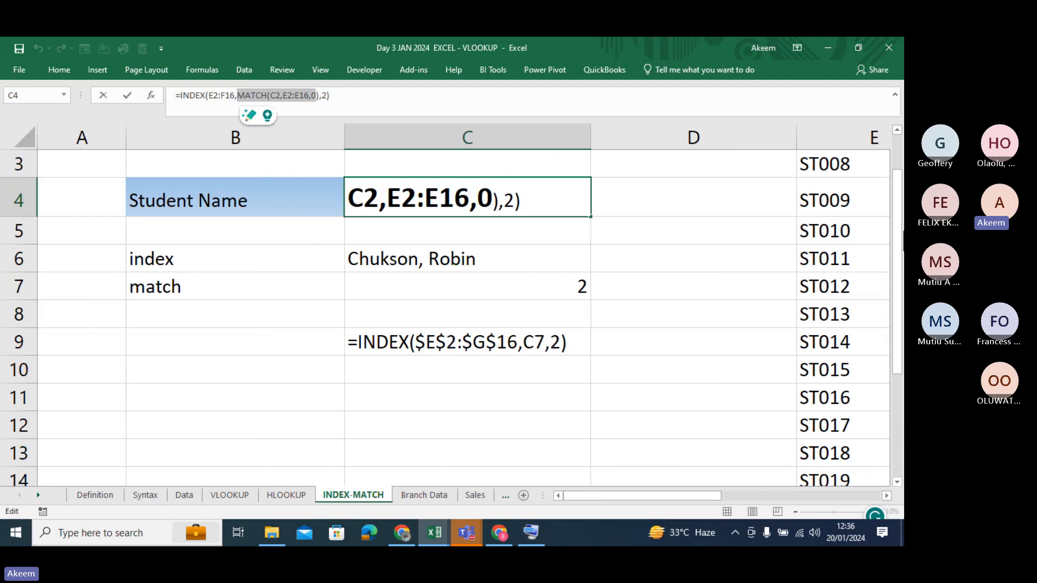
left_click_drag(897, 229, 897, 192)
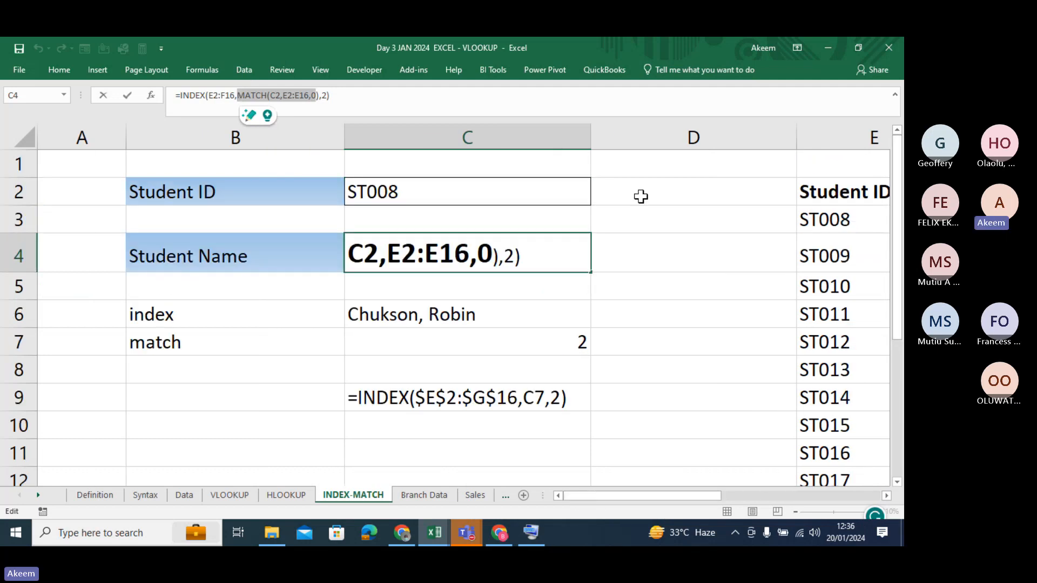
left_click(522, 192)
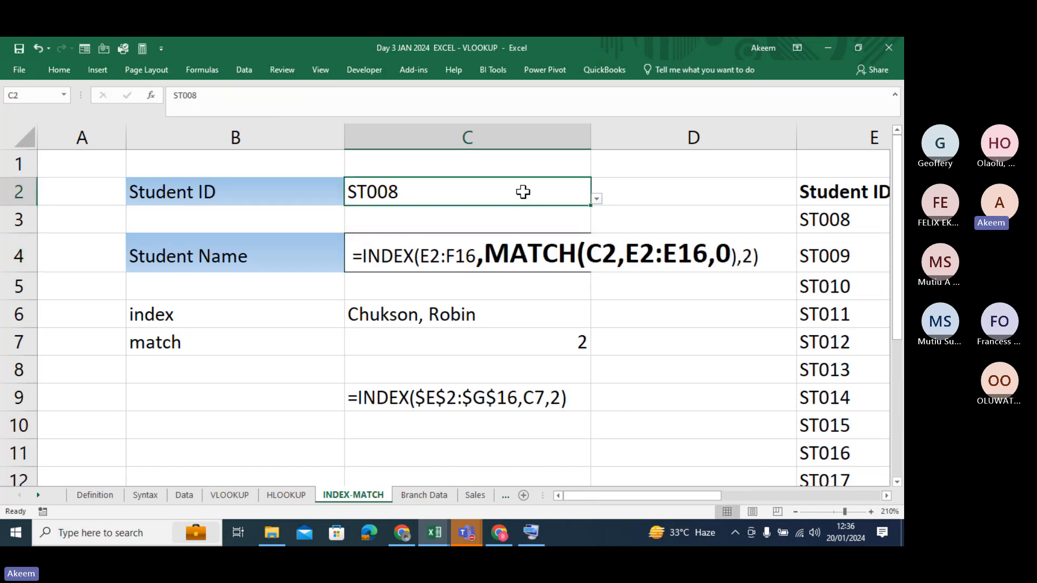
Step: Change the Student ID in C2 to ST010 and again to ST015 to test the separate index and match results
left_click(596, 198)
key("Escape")
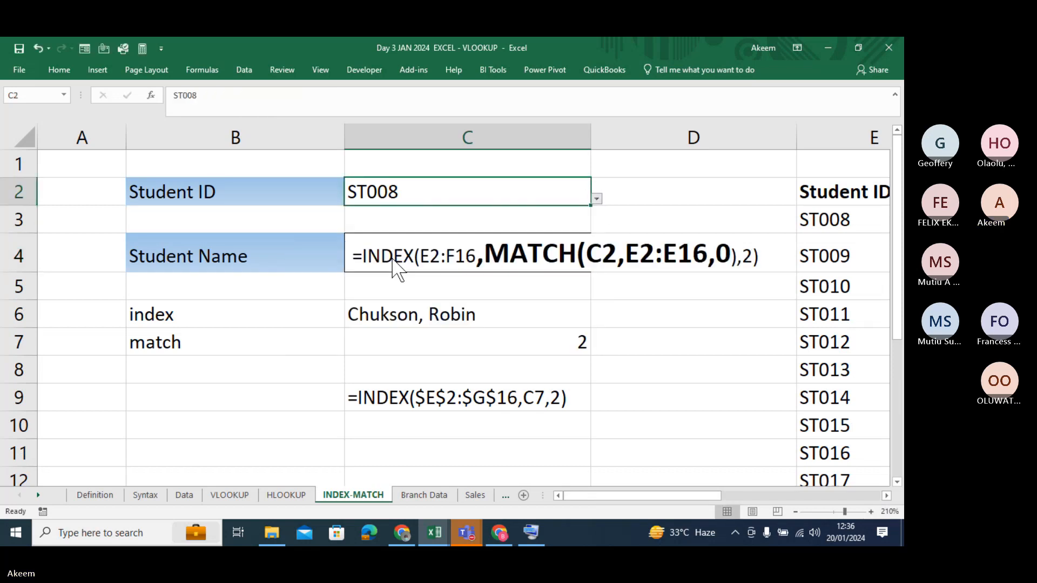
left_click(393, 260)
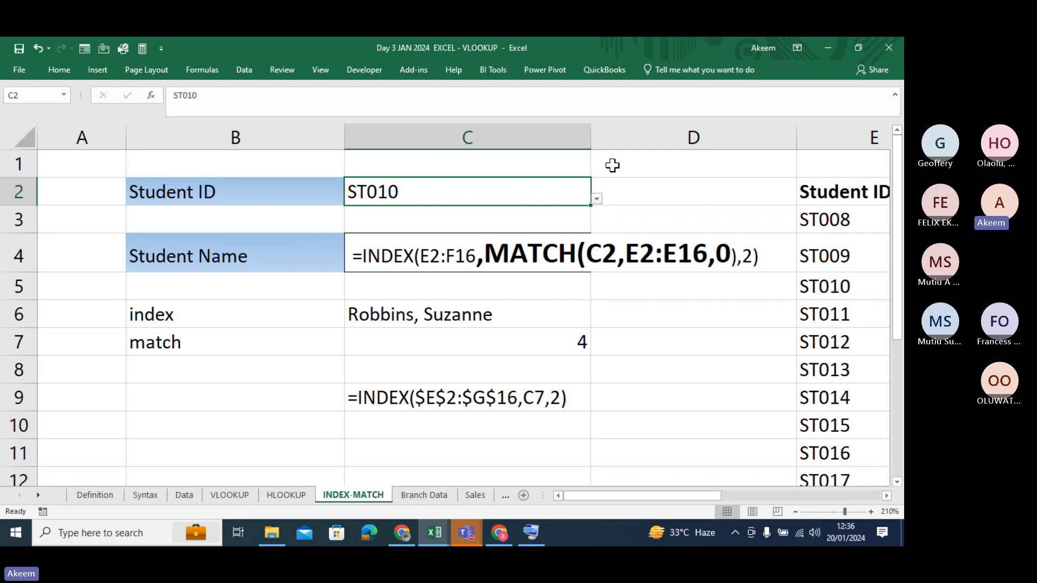
left_click(596, 199)
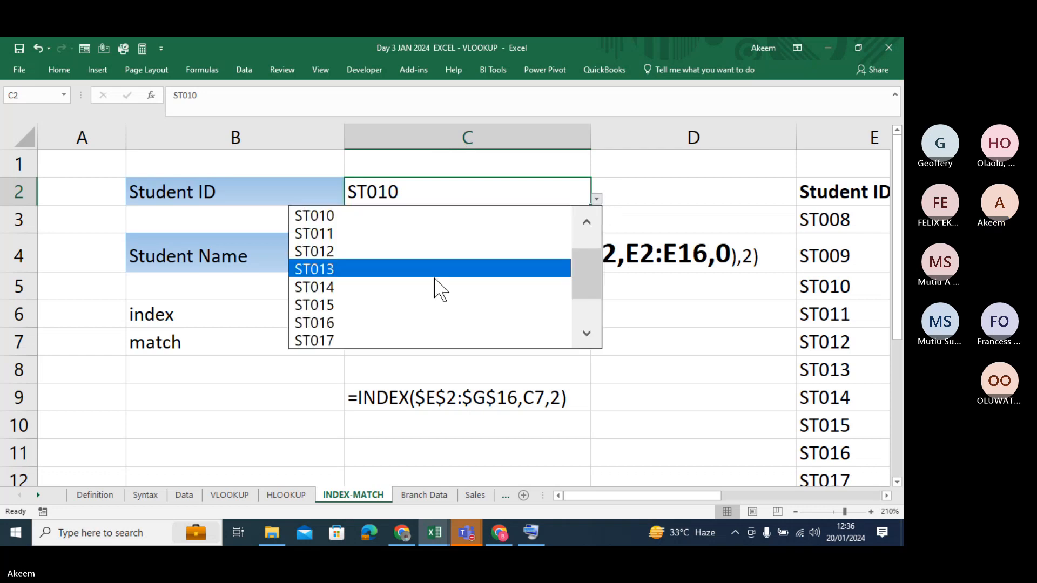
left_click(426, 299)
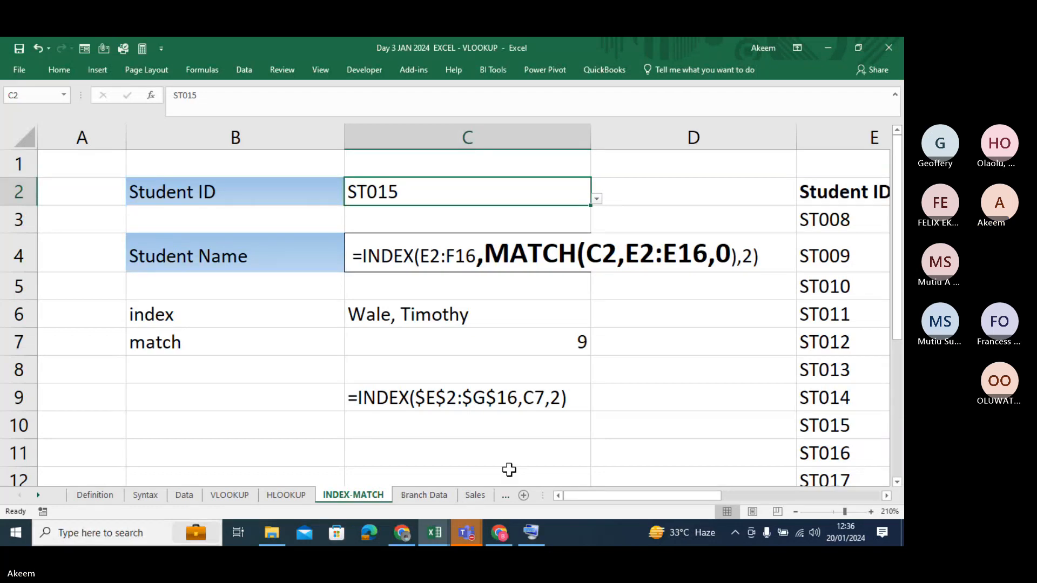
Step: Look through the Branch Data, Sales, Product Details and Data Model sheets, returning to the Sales records
left_click(440, 499)
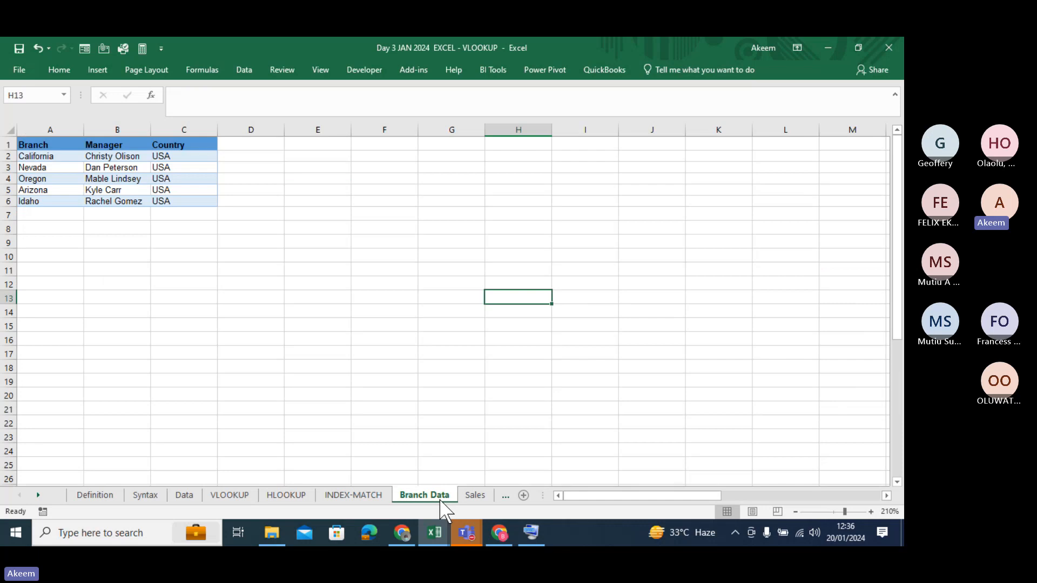
left_click(472, 497)
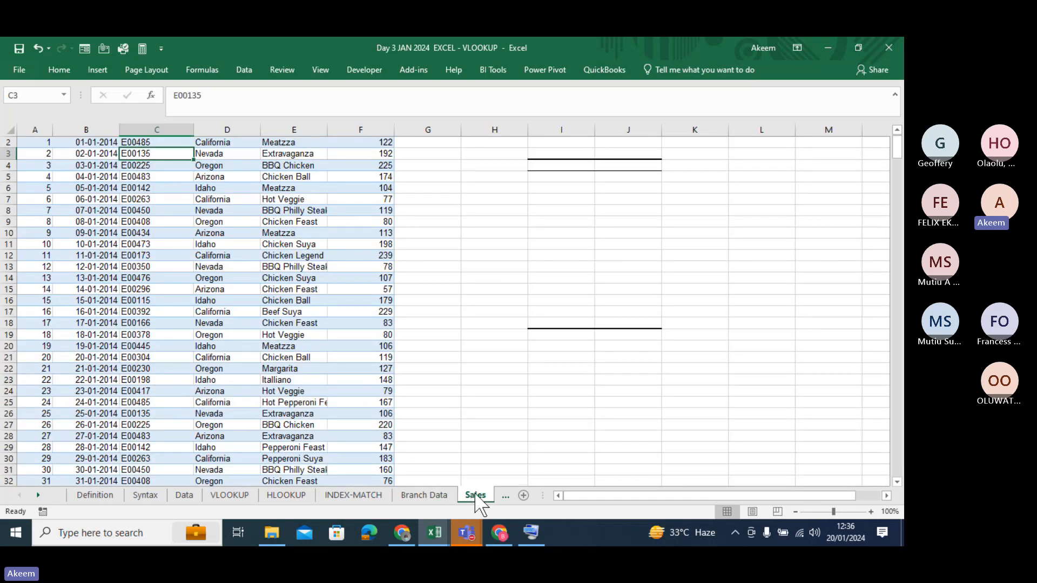
left_click(504, 498)
left_click(500, 498)
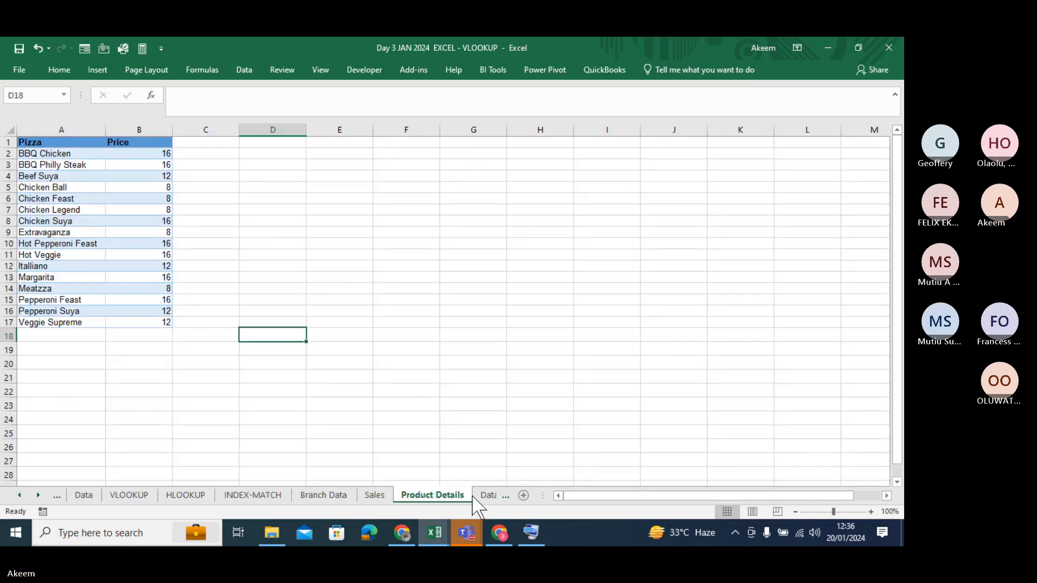
left_click(489, 500)
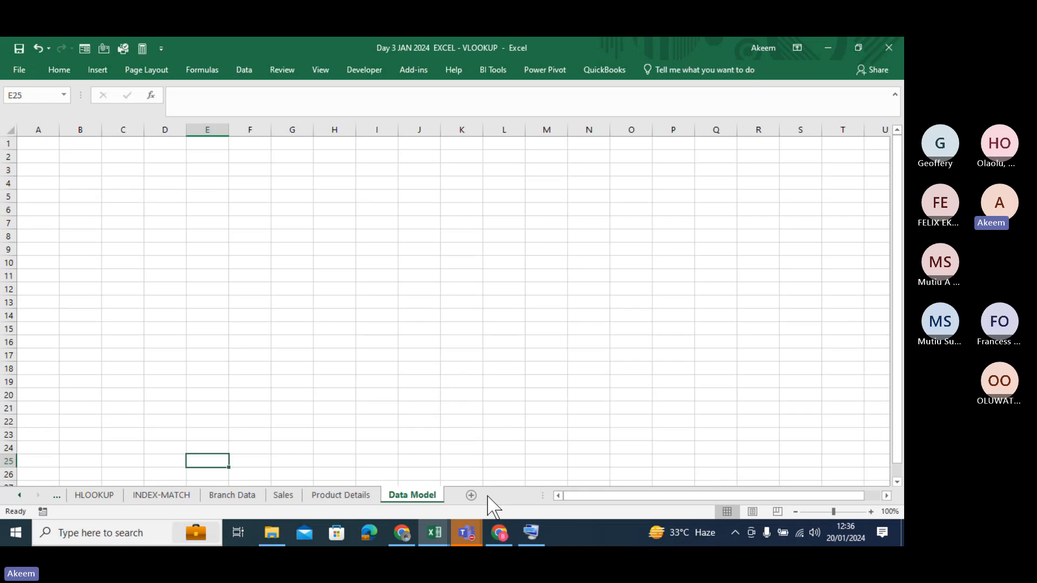
left_click(284, 496)
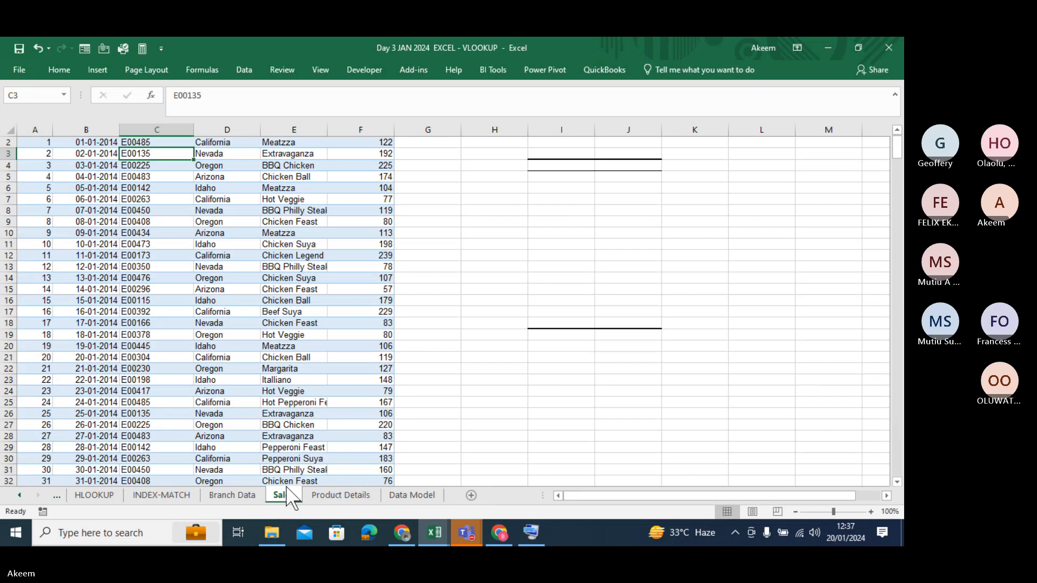
left_click(287, 414)
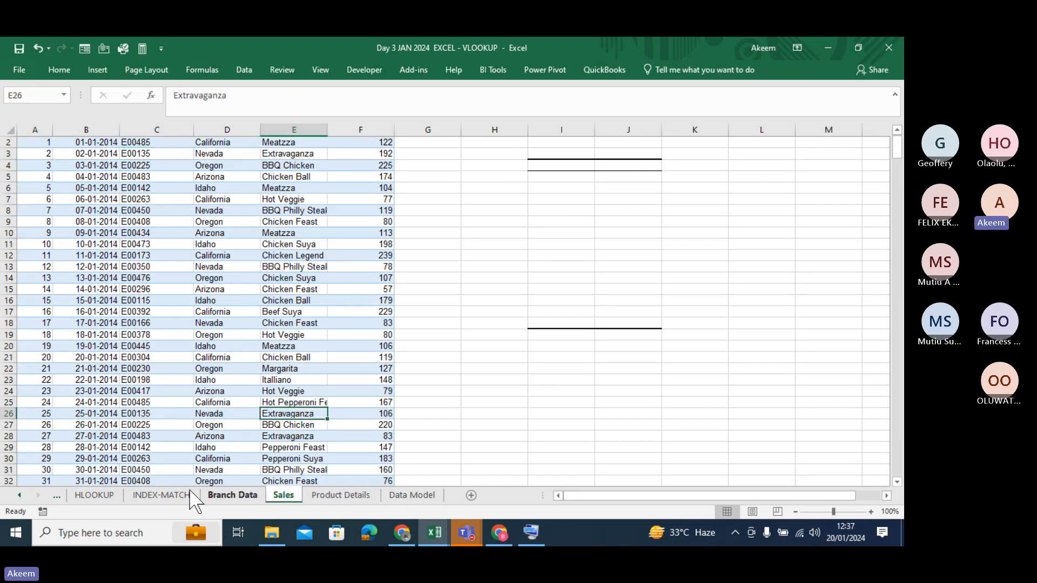
Step: Compare the columns of the Branch Data, Sales and Product Details sheets, ending on the Data Model sheet
left_click(234, 496)
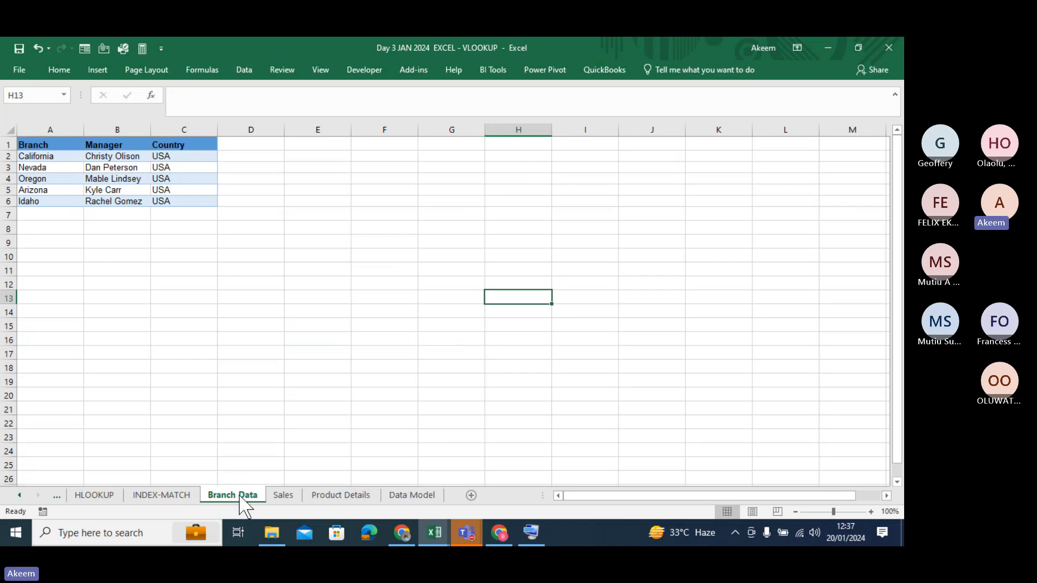
left_click(288, 495)
left_click(332, 495)
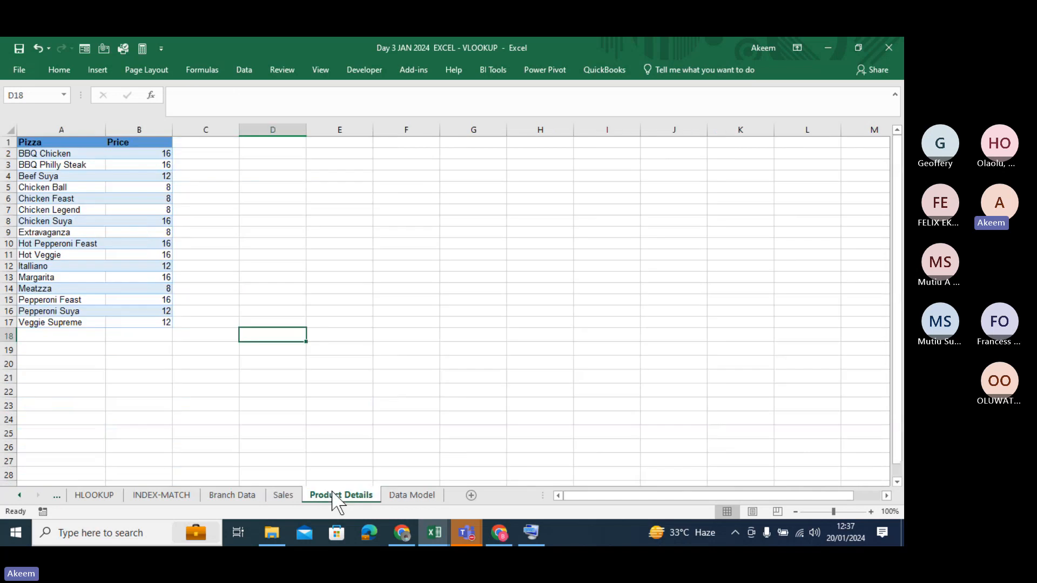
left_click(230, 495)
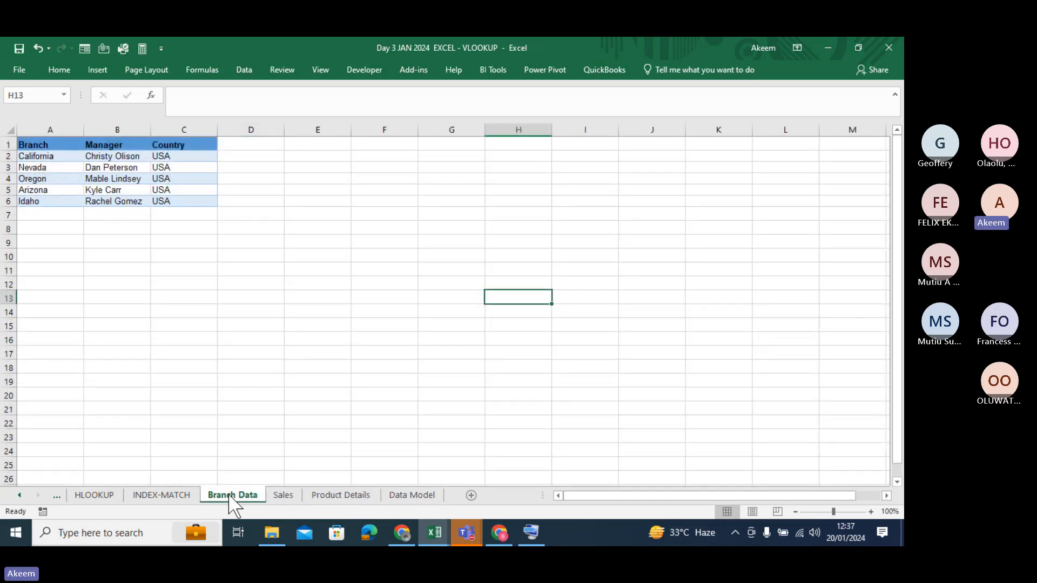
left_click(286, 494)
left_click(344, 495)
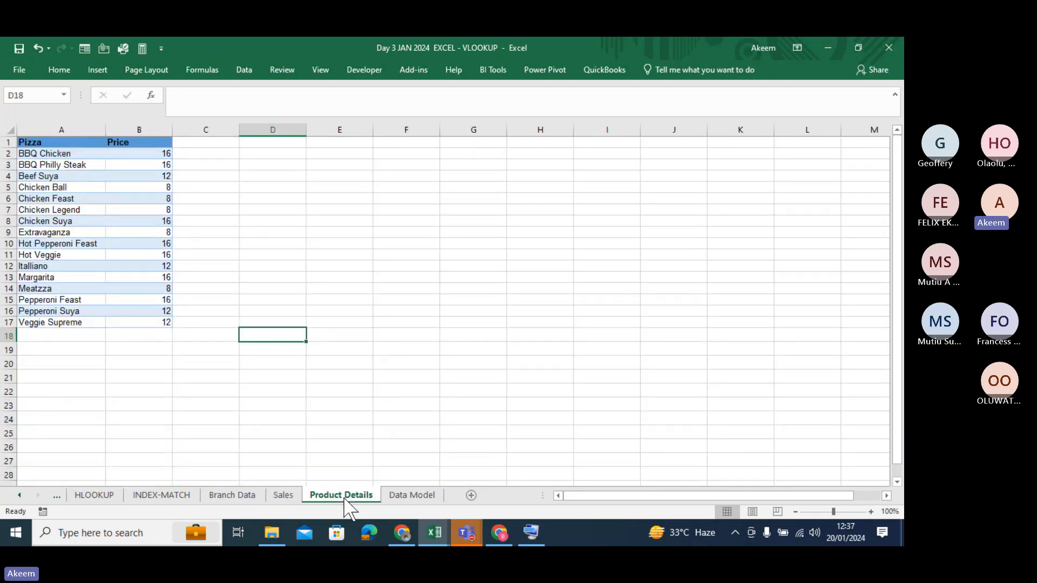
left_click(400, 496)
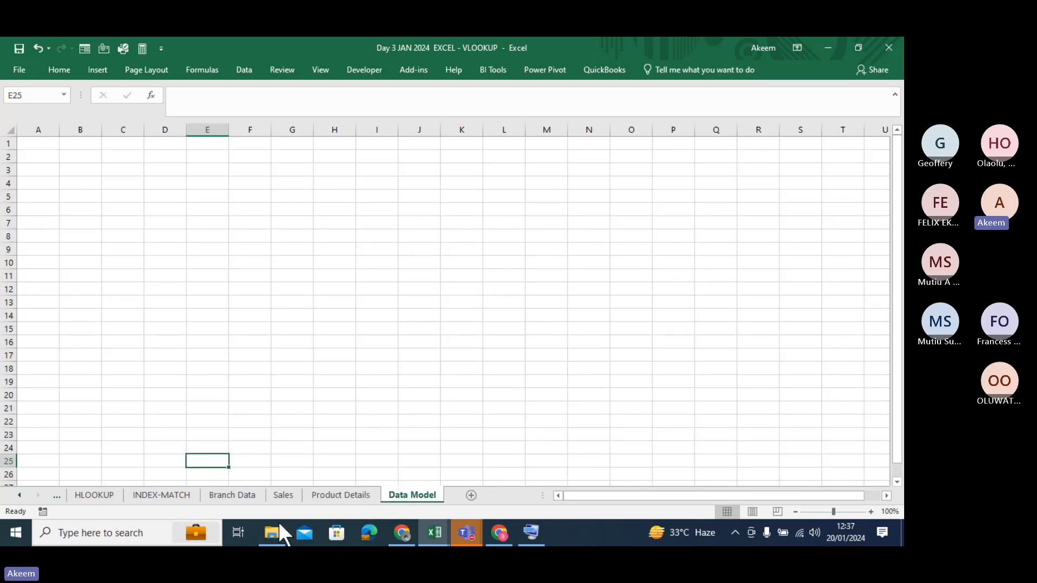
Step: Review how the Branch Data, Sales and Product Details tables relate as sources for the Data Model sheet
left_click(244, 505)
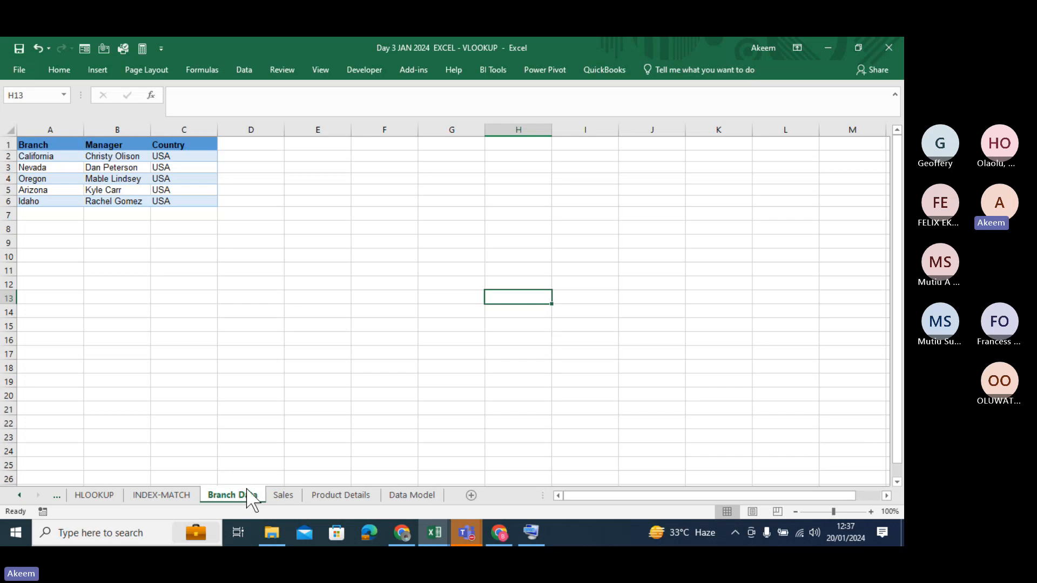
left_click(283, 495)
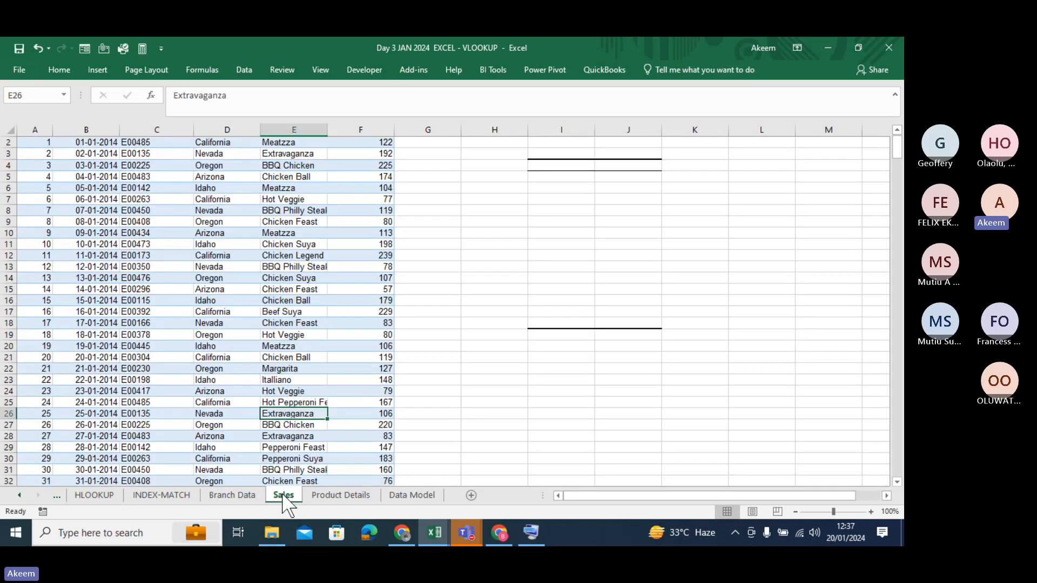
left_click(353, 496)
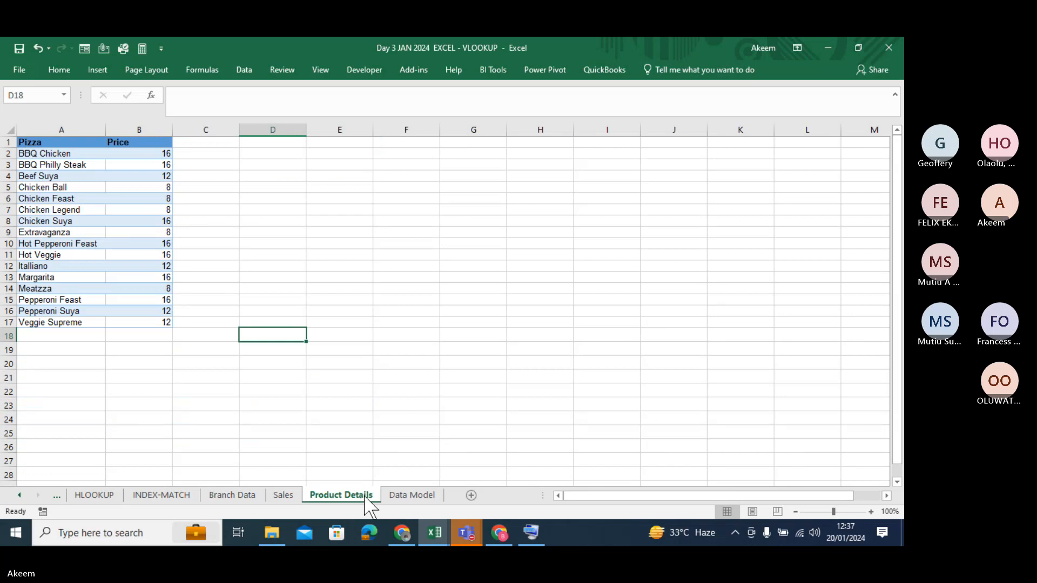
left_click(231, 498)
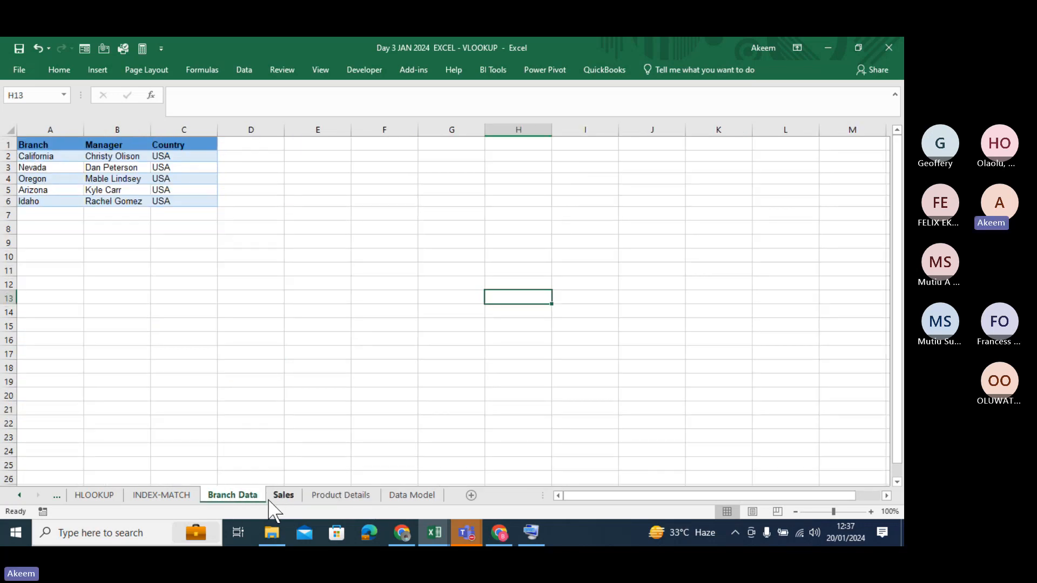
left_click(282, 496)
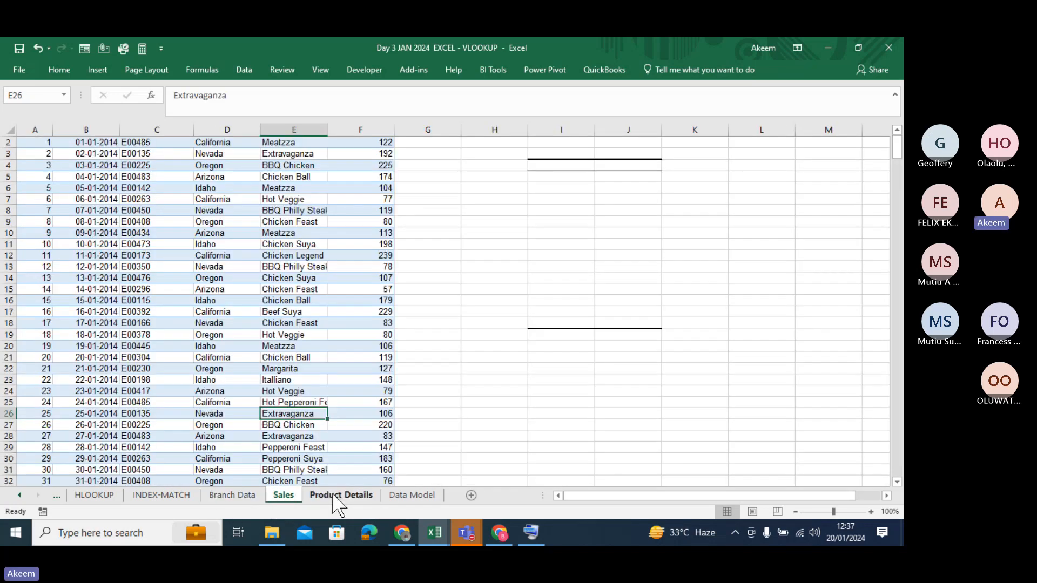
left_click(317, 497)
left_click(237, 496)
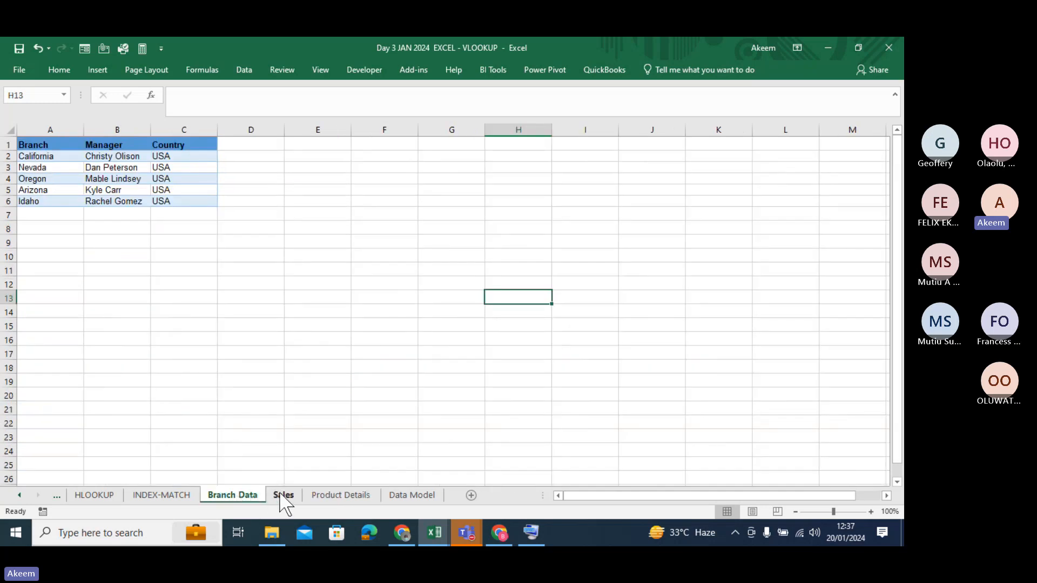
left_click(282, 497)
left_click(337, 498)
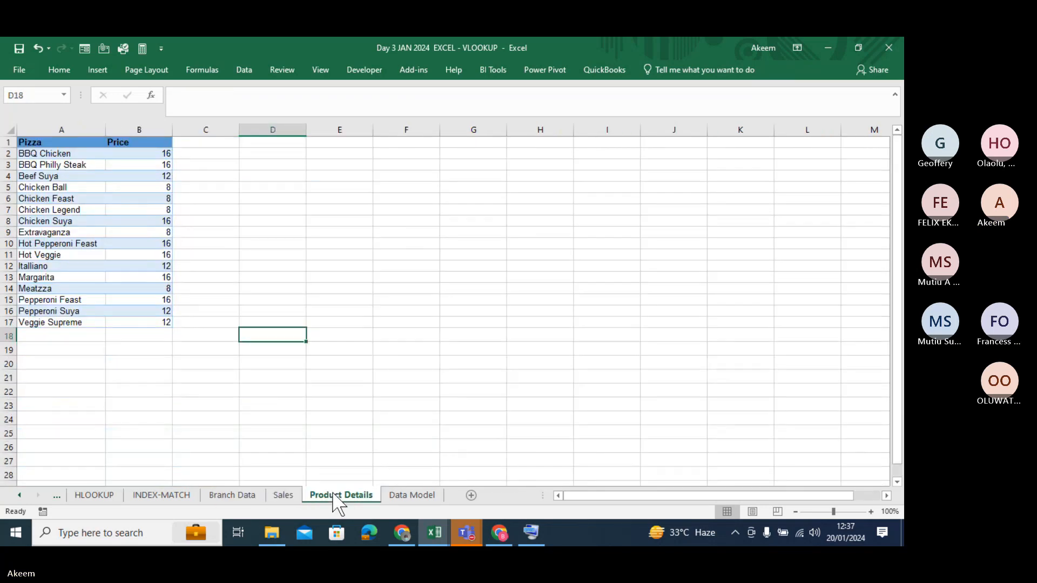
left_click(410, 493)
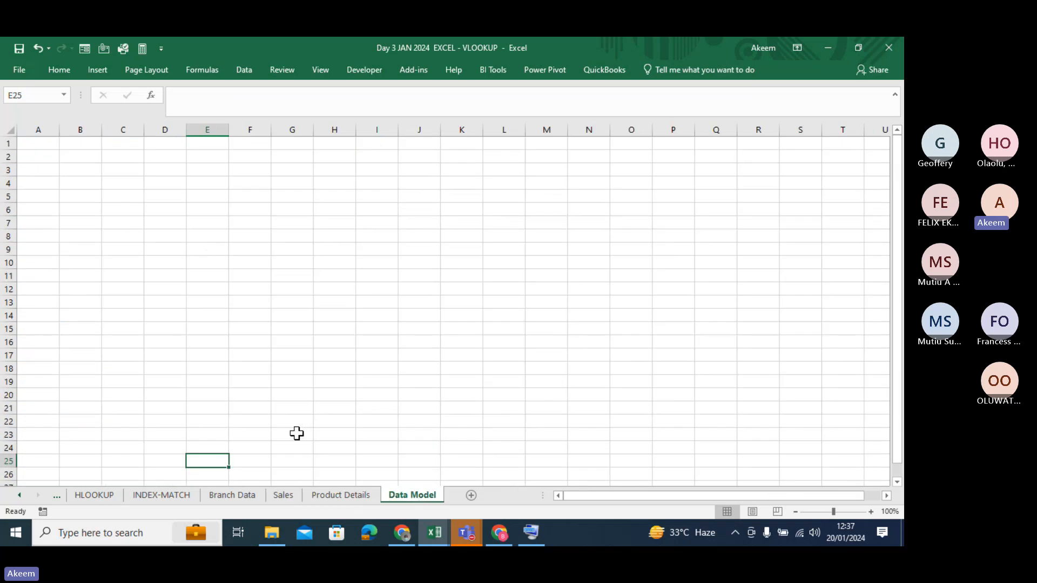
Step: Copy columns A to F of the Sales sheet into the Data Model sheet, starting at cell A1
left_click(284, 496)
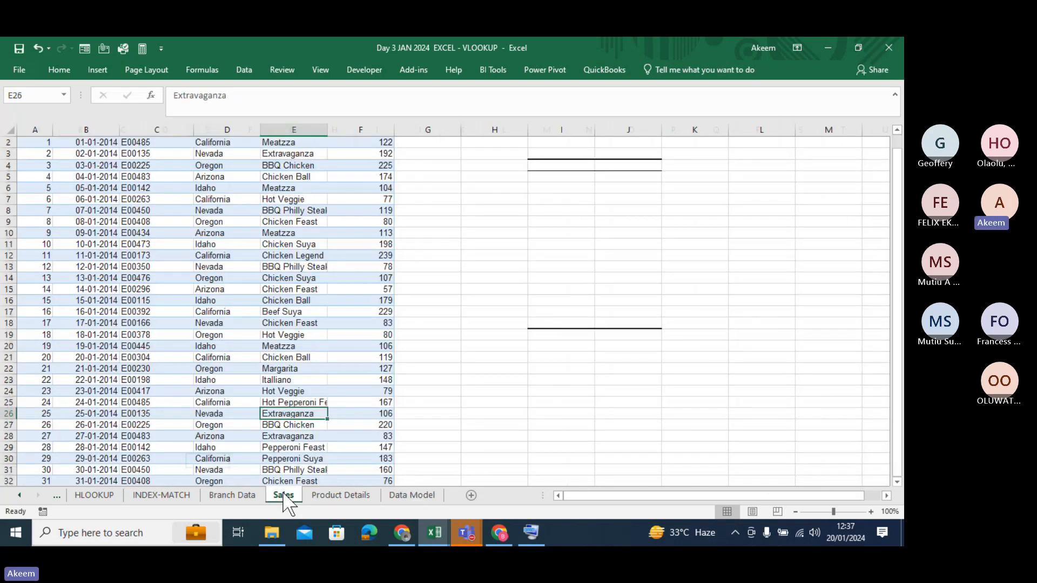
left_click(12, 131)
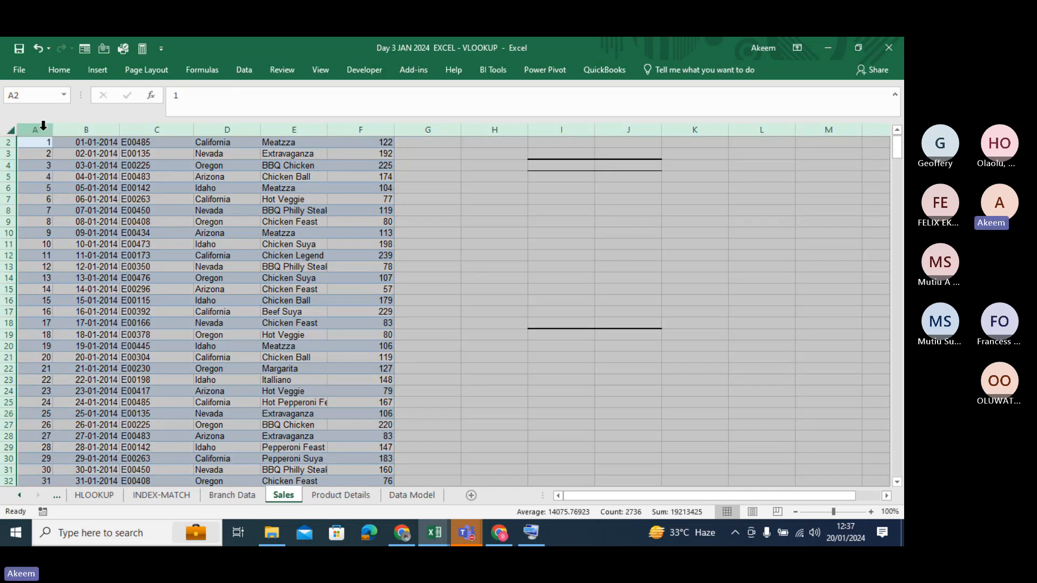
left_click_drag(39, 130, 374, 121)
key("ctrl+c")
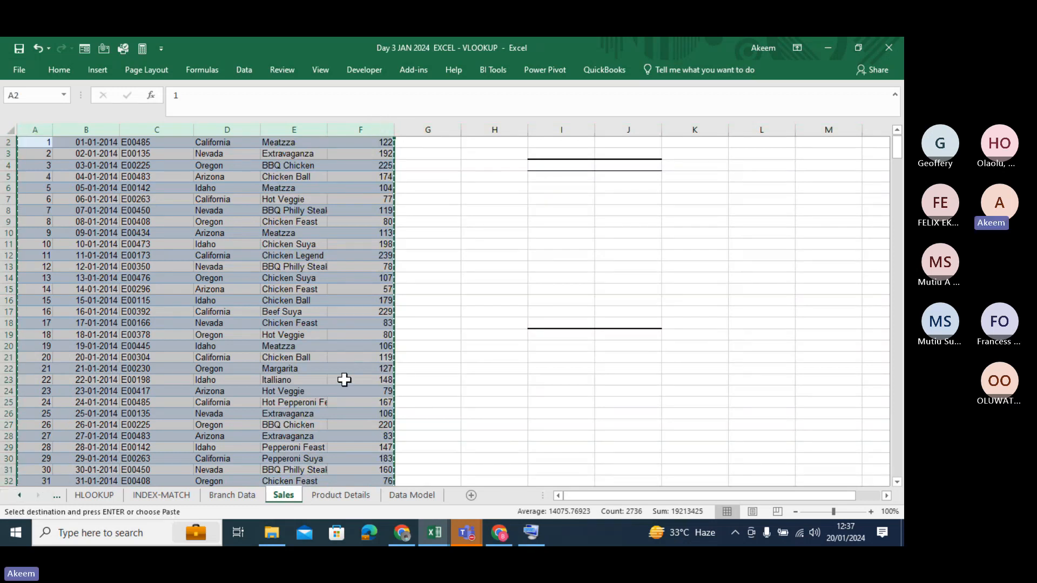
left_click(399, 494)
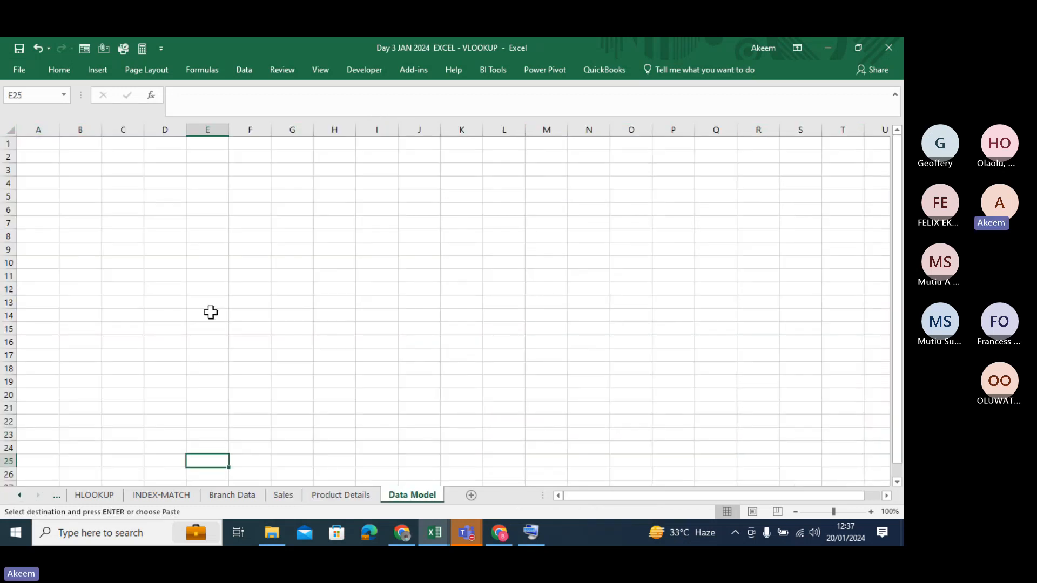
left_click(30, 142)
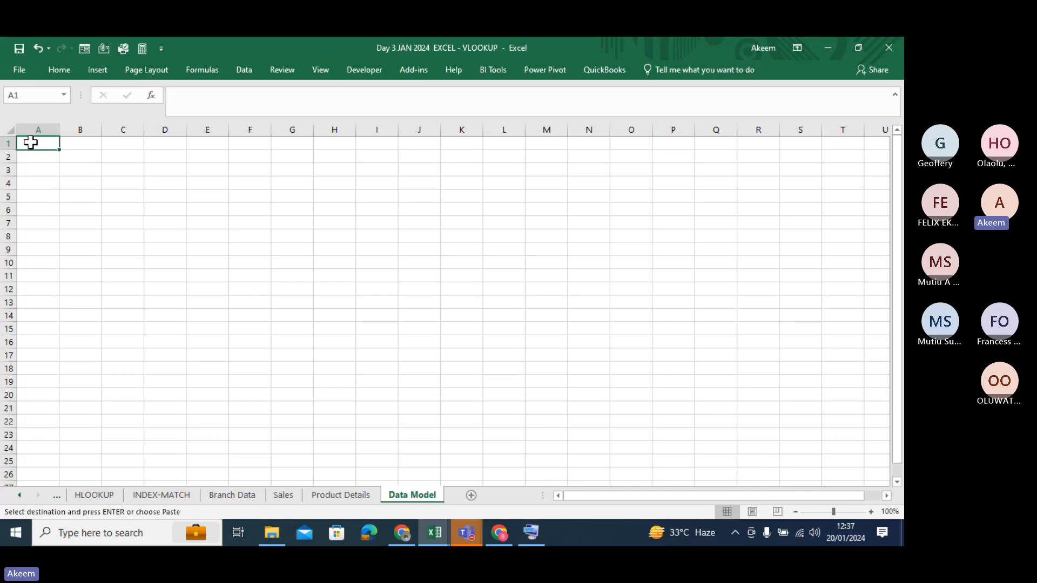
key("ctrl+v")
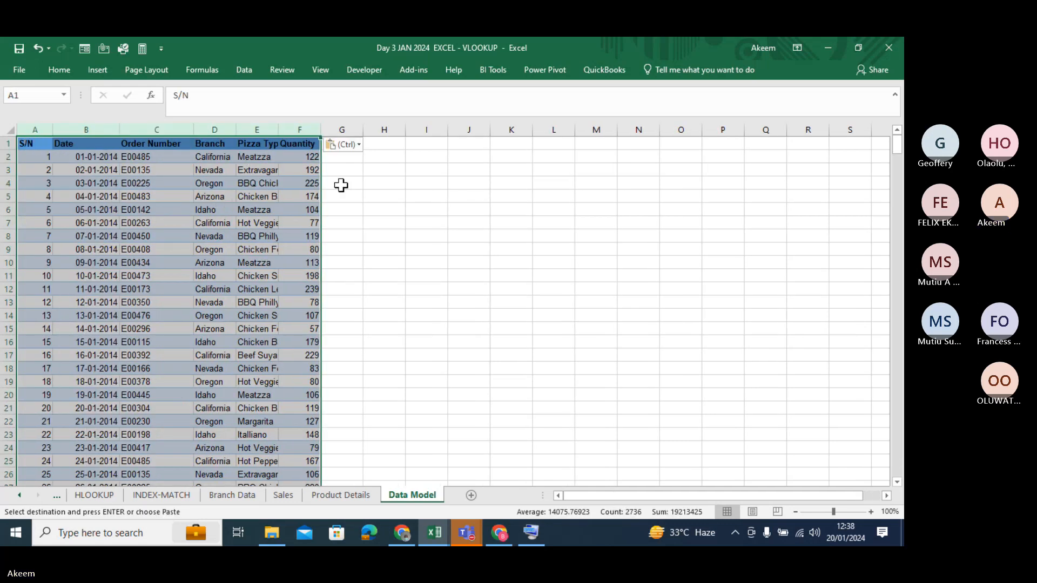
left_click(389, 169)
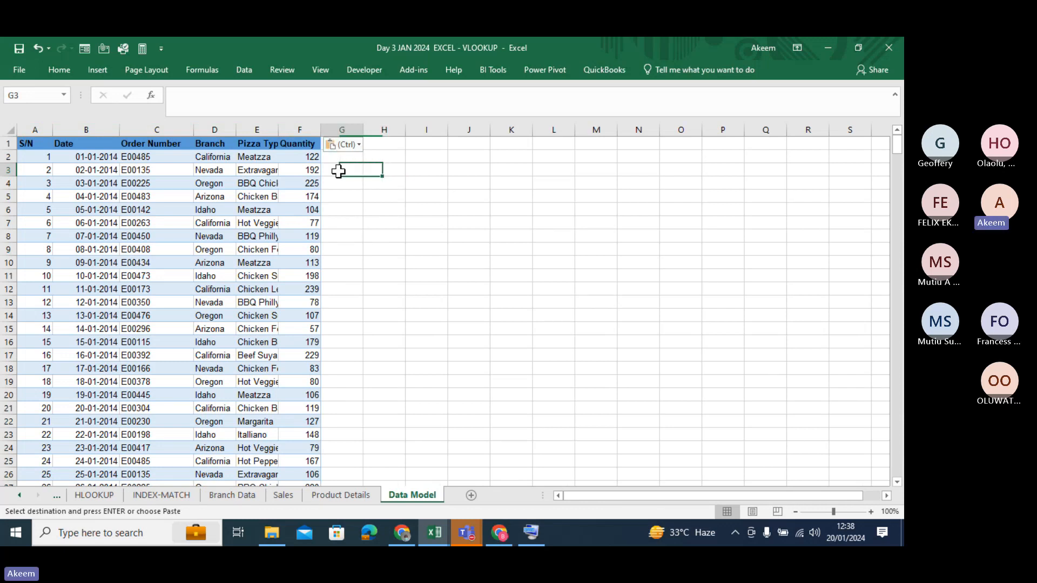
Step: Add the column heading "Pizza Prices" in G1, beside the Quantity heading on the Data Model sheet
left_click(289, 145)
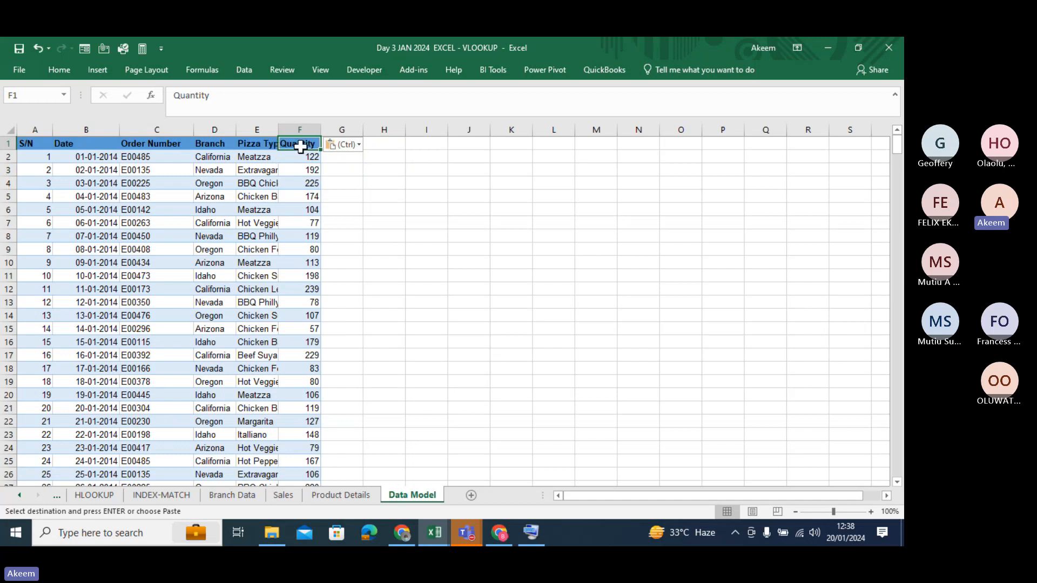
key("Right")
type("Pi")
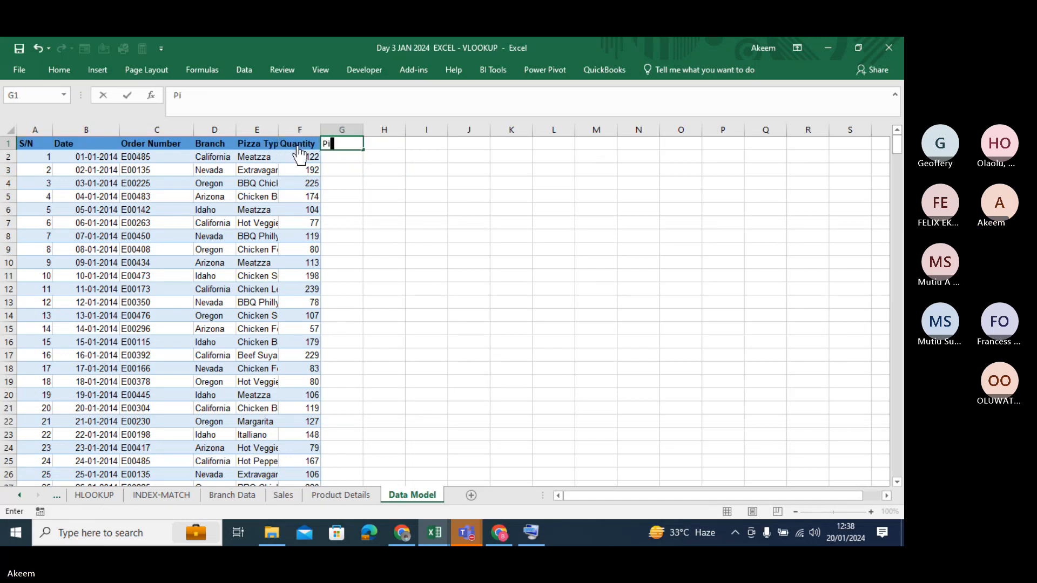
type("zza Prices")
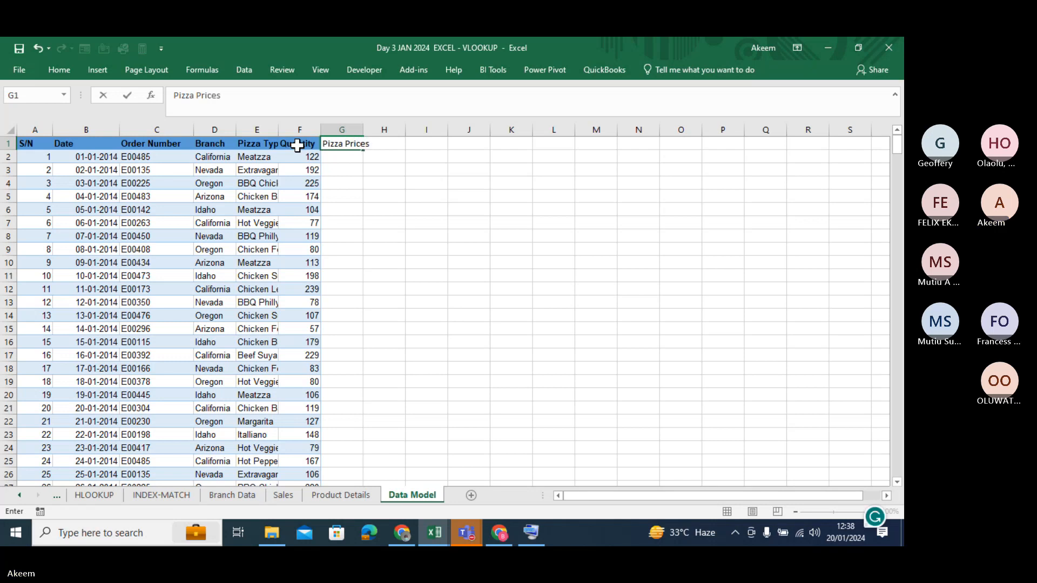
key("Right")
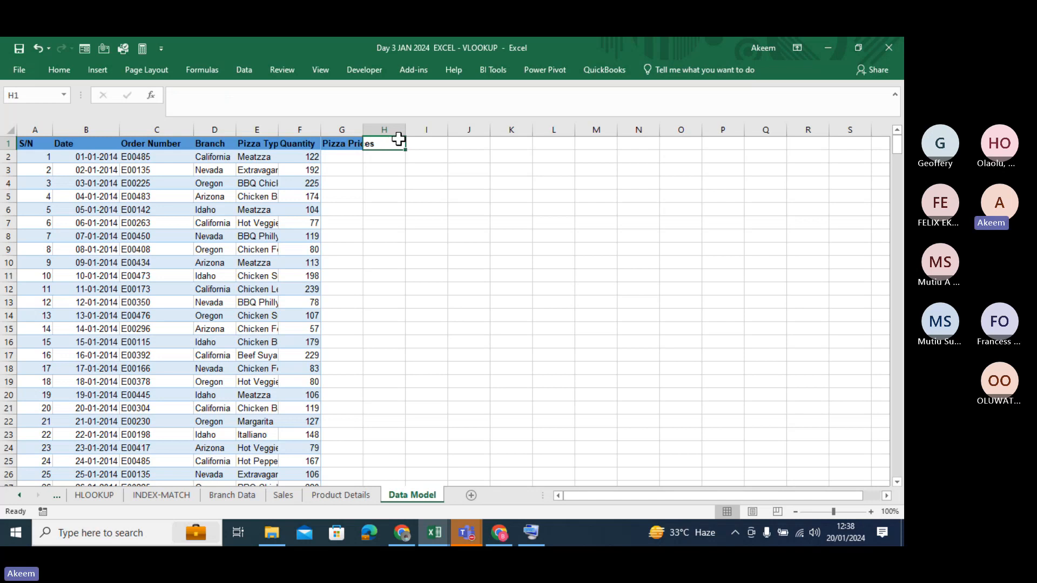
type("M")
key("BackSpace")
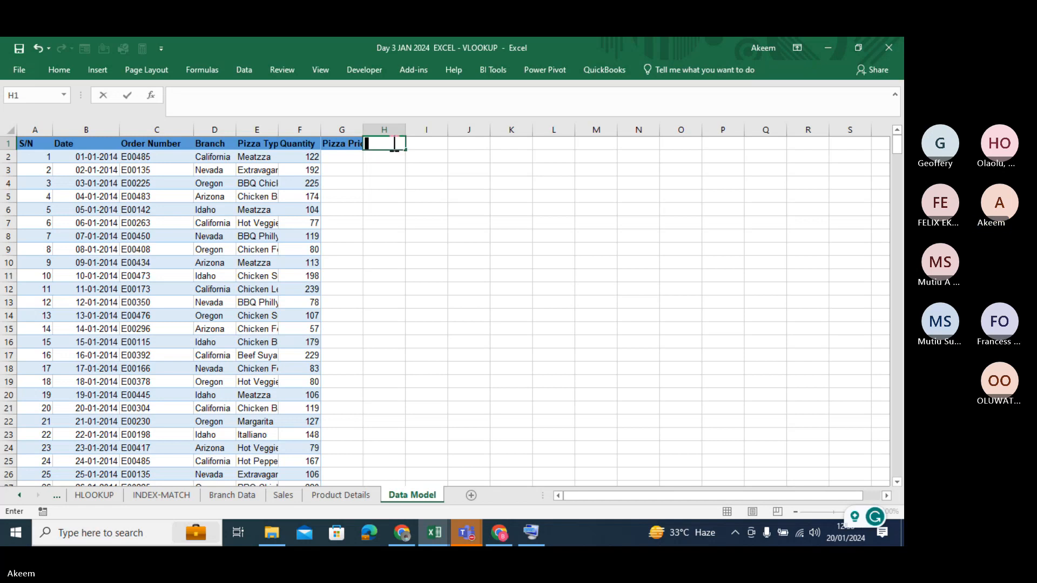
left_click(416, 196)
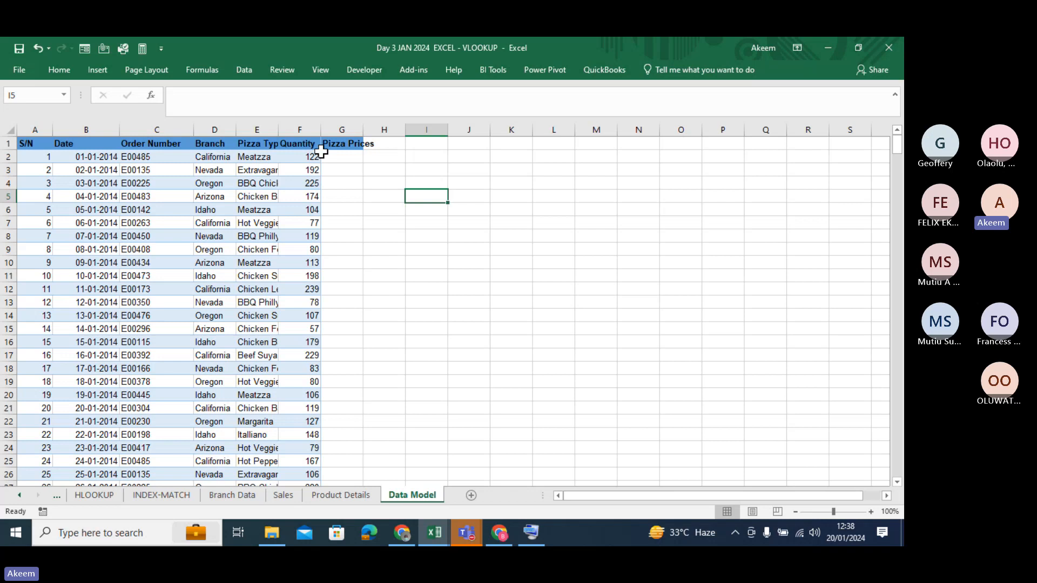
Step: Insert a blank column E between Branch and Pizza Type on the Data Model sheet and fill it yellow
left_click(248, 131)
right_click(248, 132)
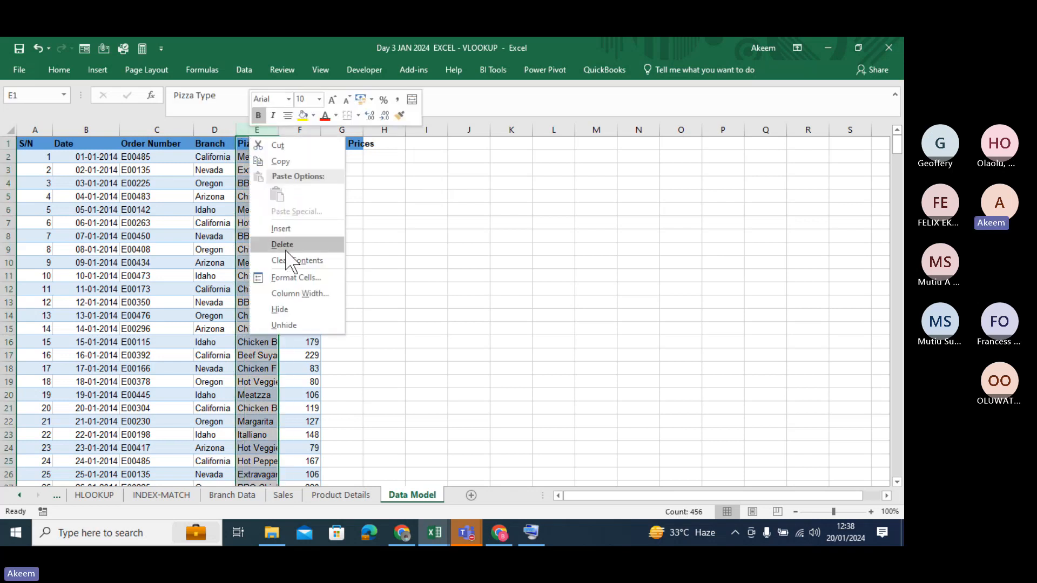
left_click(289, 231)
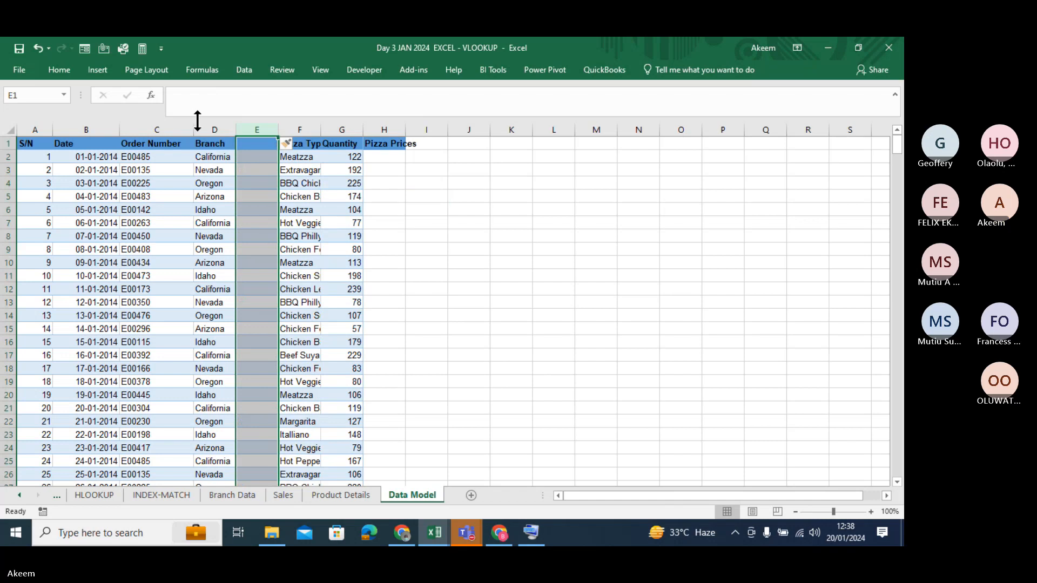
left_click(64, 73)
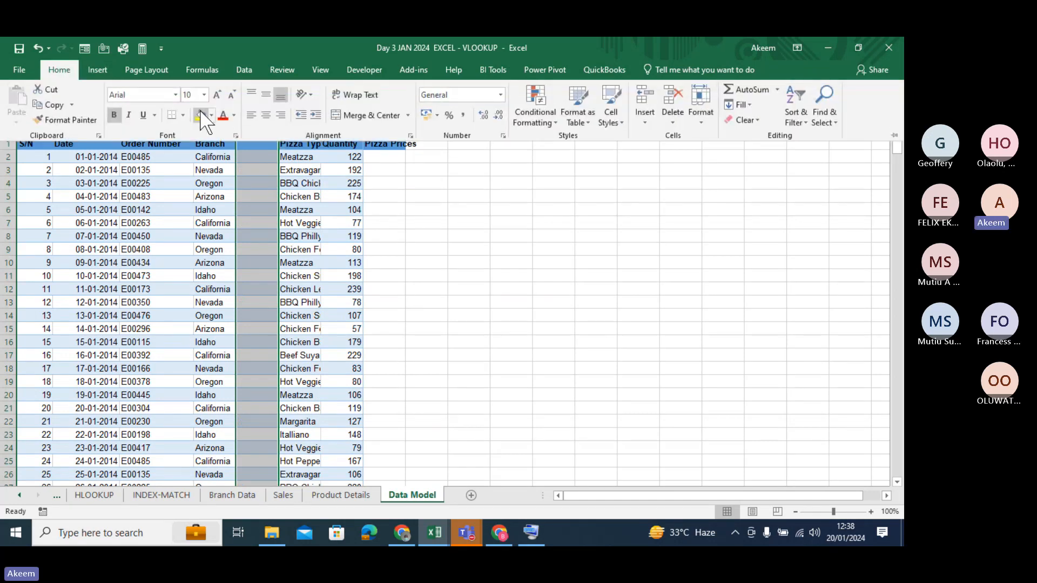
left_click(201, 115)
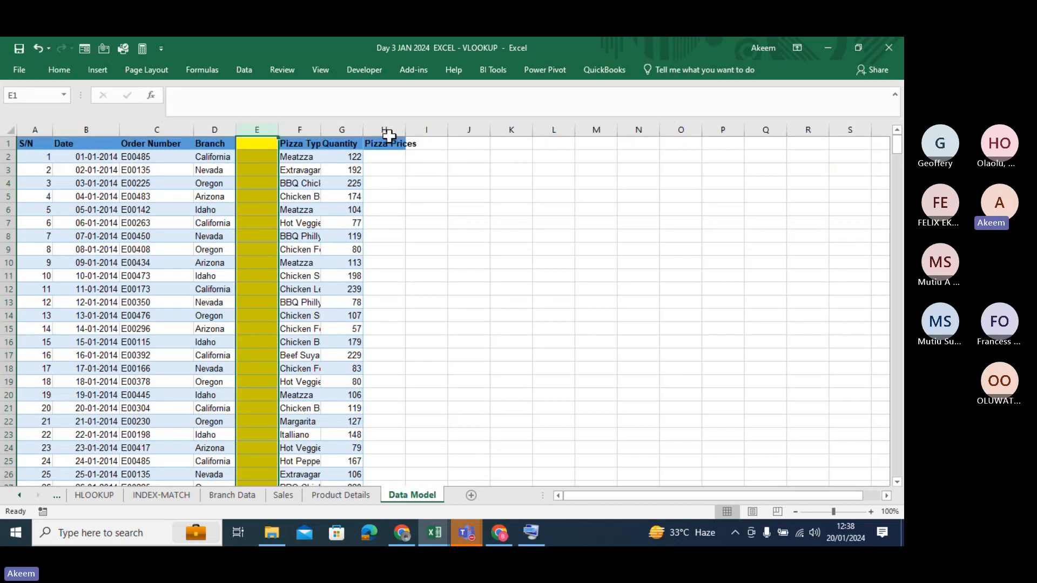
Step: Fill the Pizza Prices column H and the empty column I beside it with yellow
left_click(385, 131)
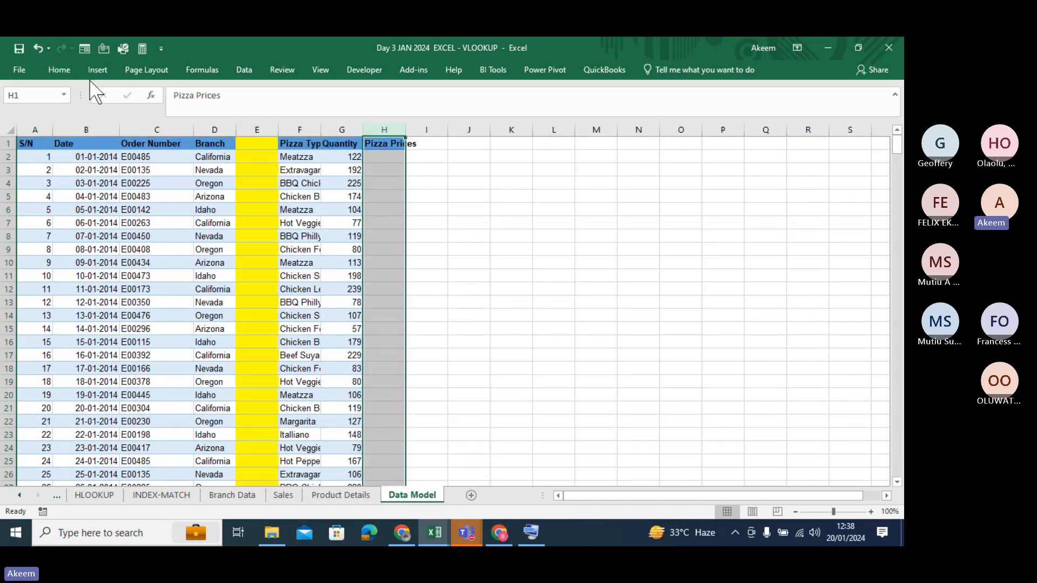
left_click(66, 69)
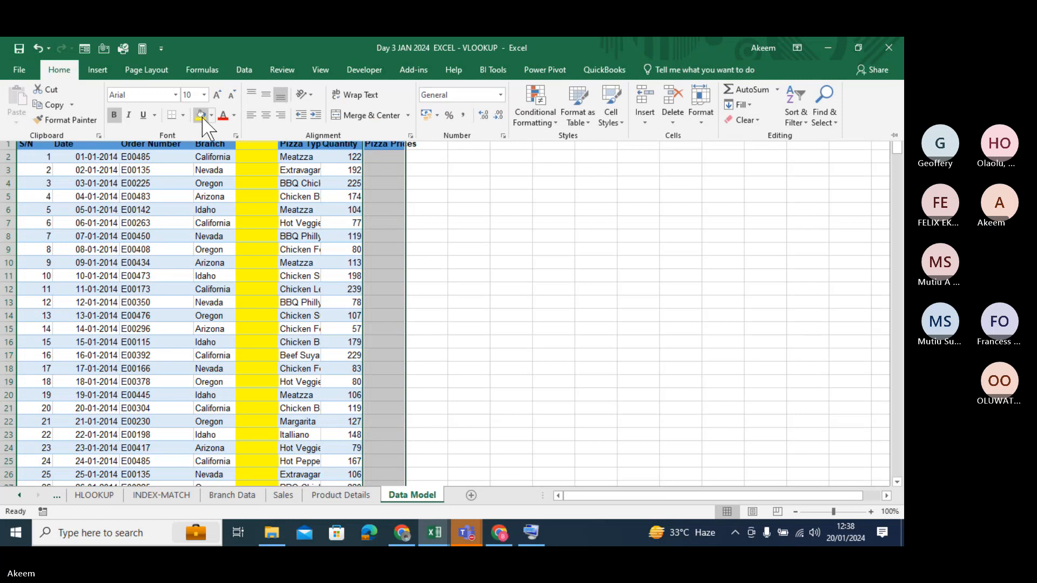
left_click(202, 115)
left_click(426, 138)
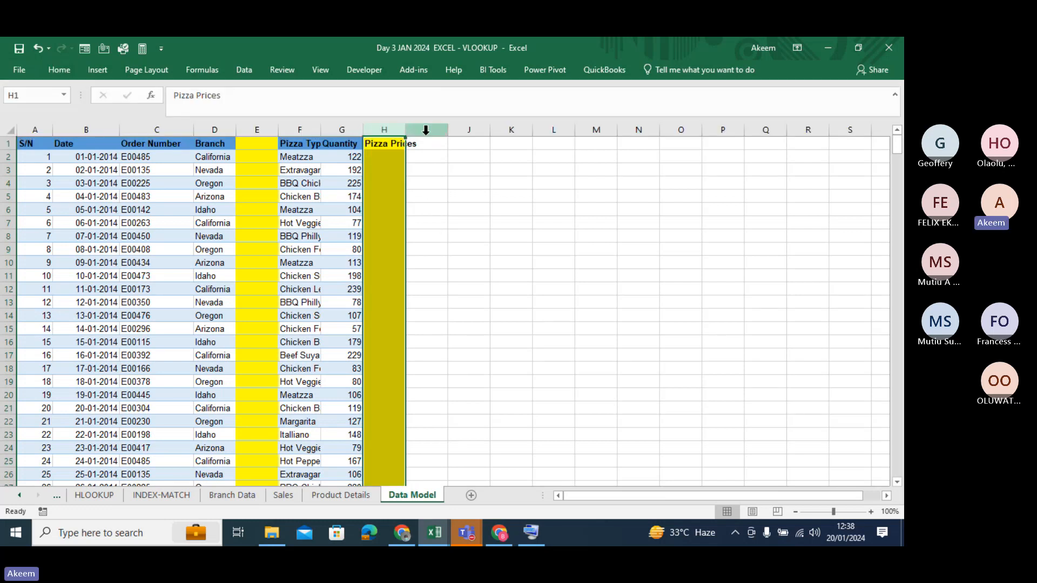
left_click(426, 132)
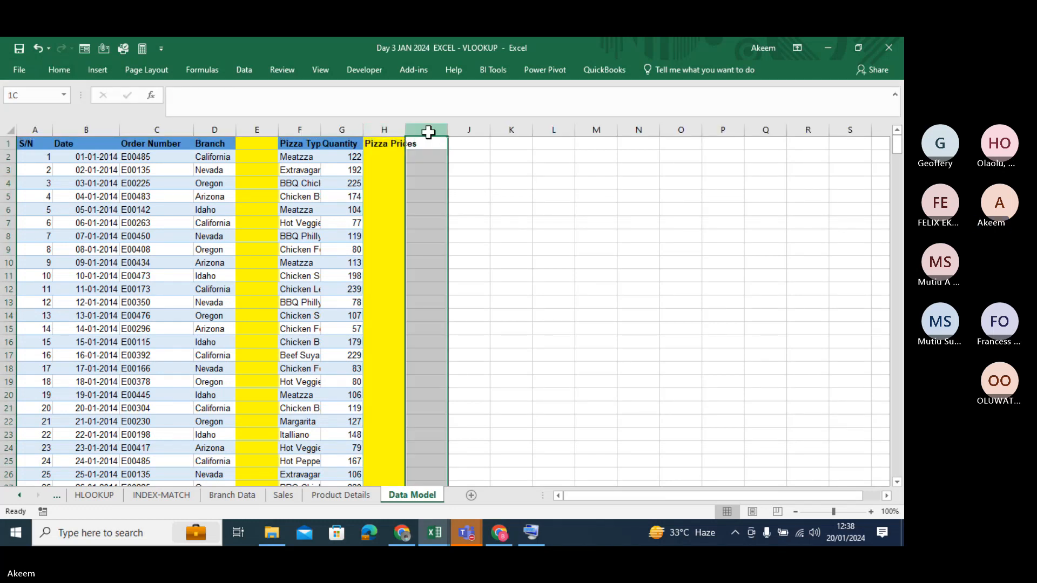
left_click(65, 70)
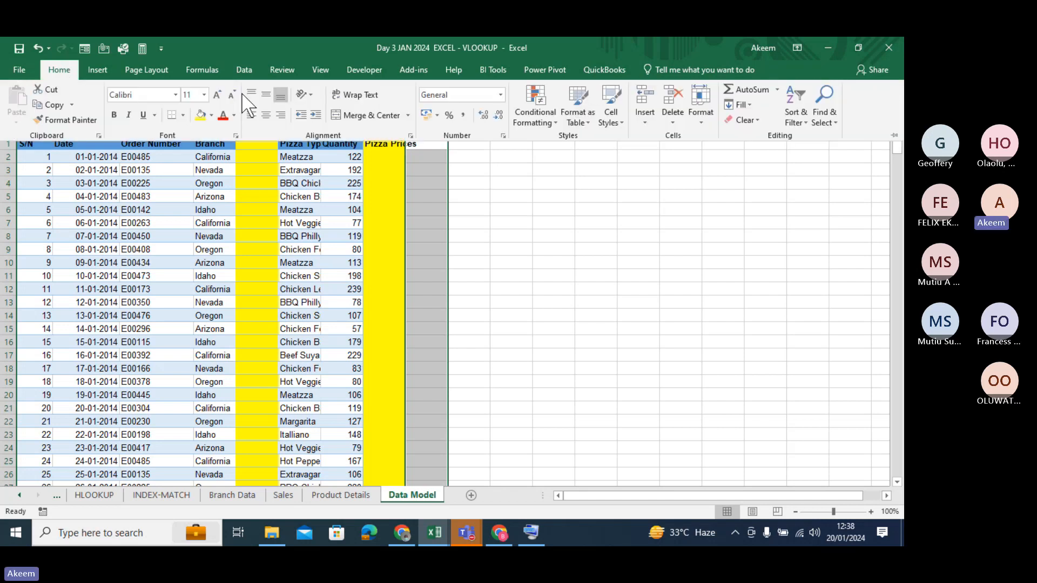
left_click(202, 115)
left_click(442, 199)
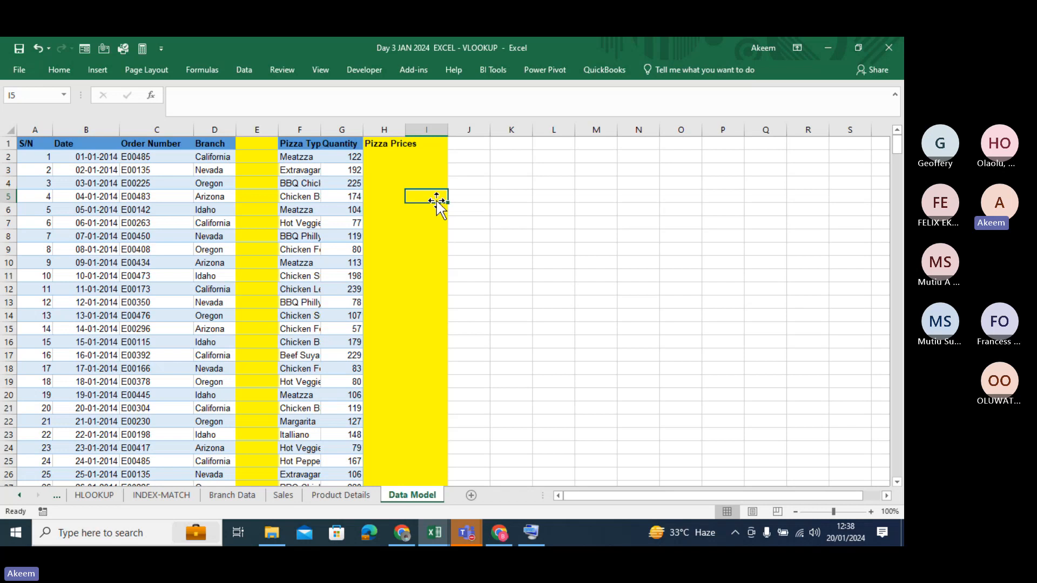
Step: Enter the column heading "manager" in E1, between Branch and Pizza Type
left_click(271, 139)
type("manage")
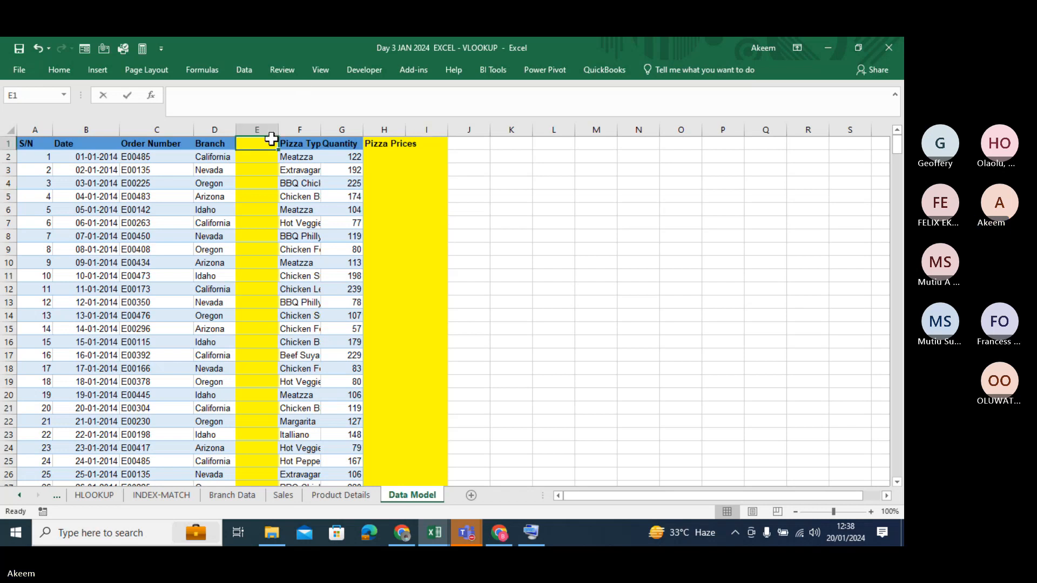
type("r")
Step: Enter the column heading "total sales" in I1 and widen columns H and I to fit their headings
key("Right")
key("Right")
key("Right")
key("Right")
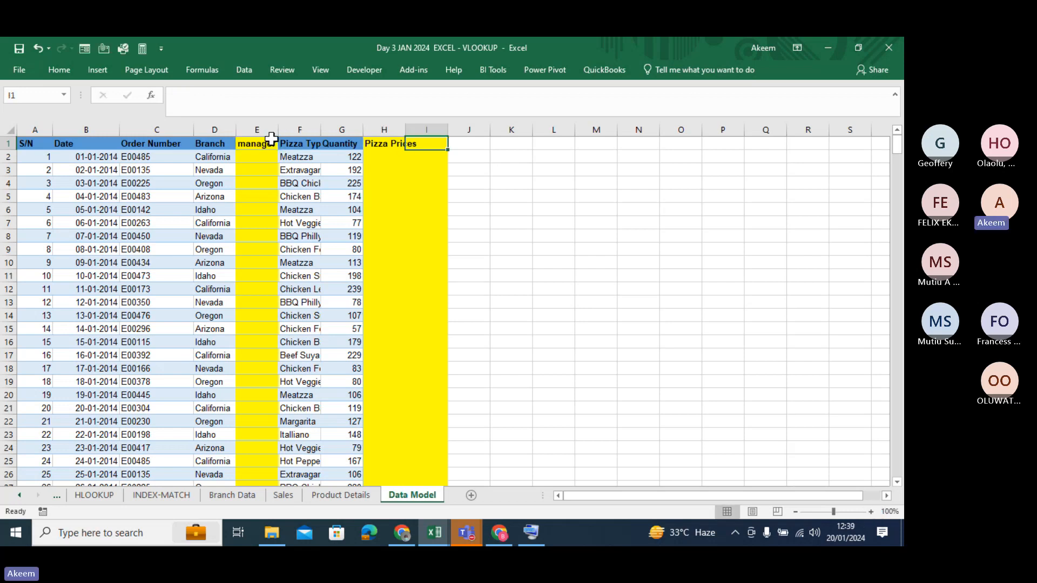
type("total")
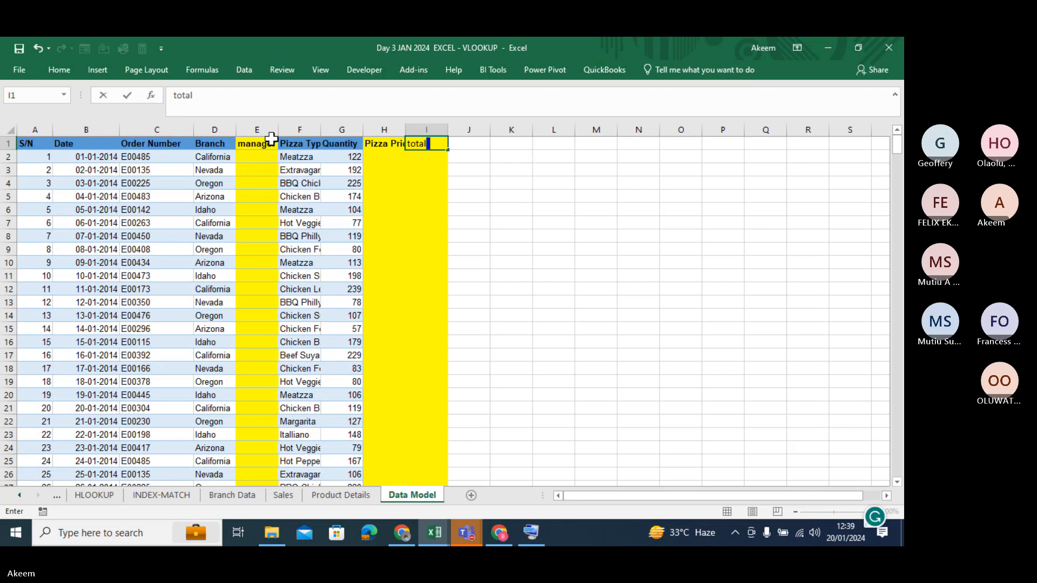
type(" sales")
key("Return")
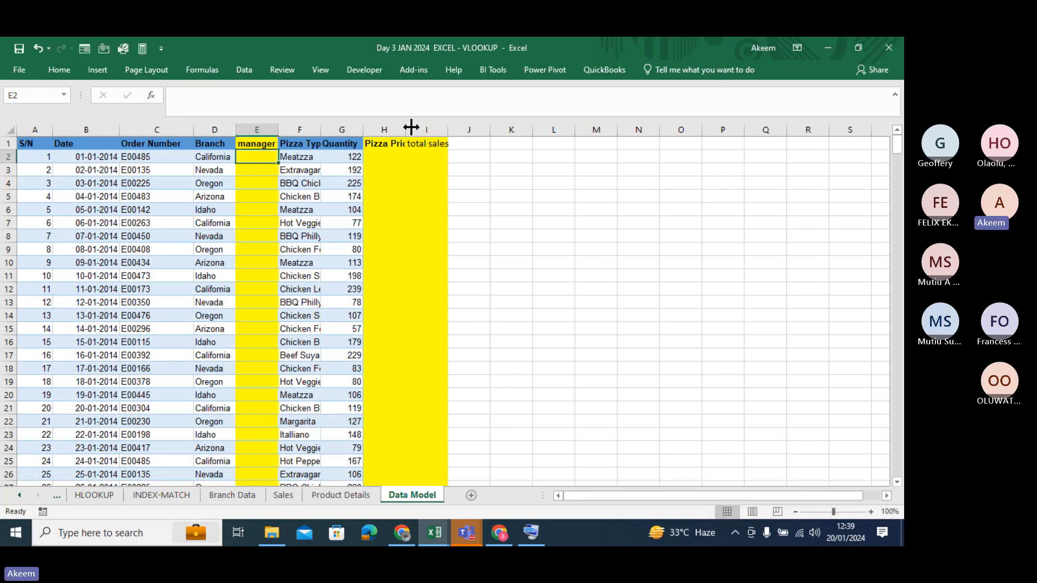
left_click_drag(411, 128, 486, 132)
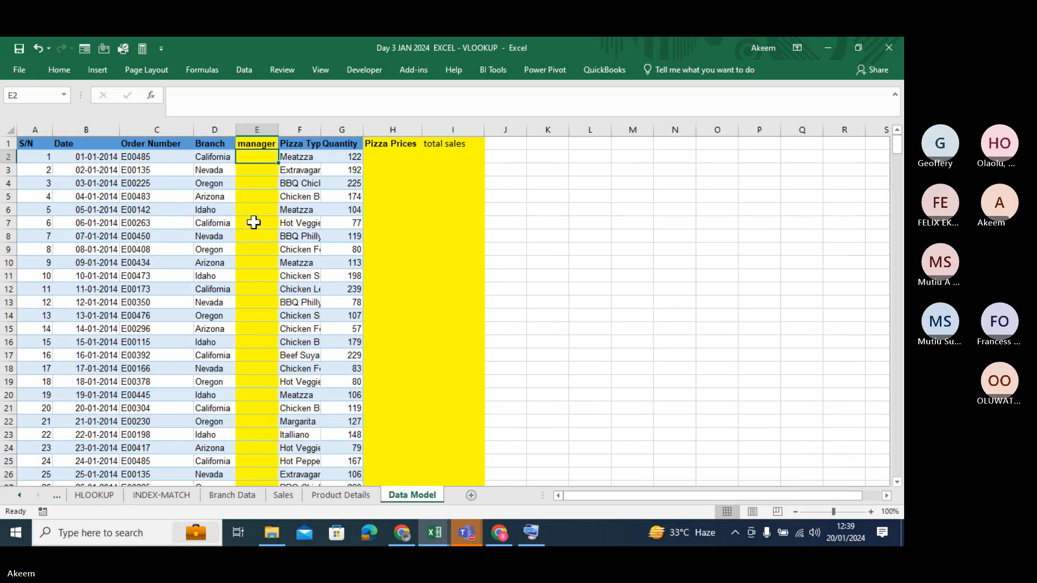
Step: Compare the Branch Data, Sales and Product Details sheets with the Data Model sheet to identify the sources for its manager and Pizza Prices columns
left_click(238, 495)
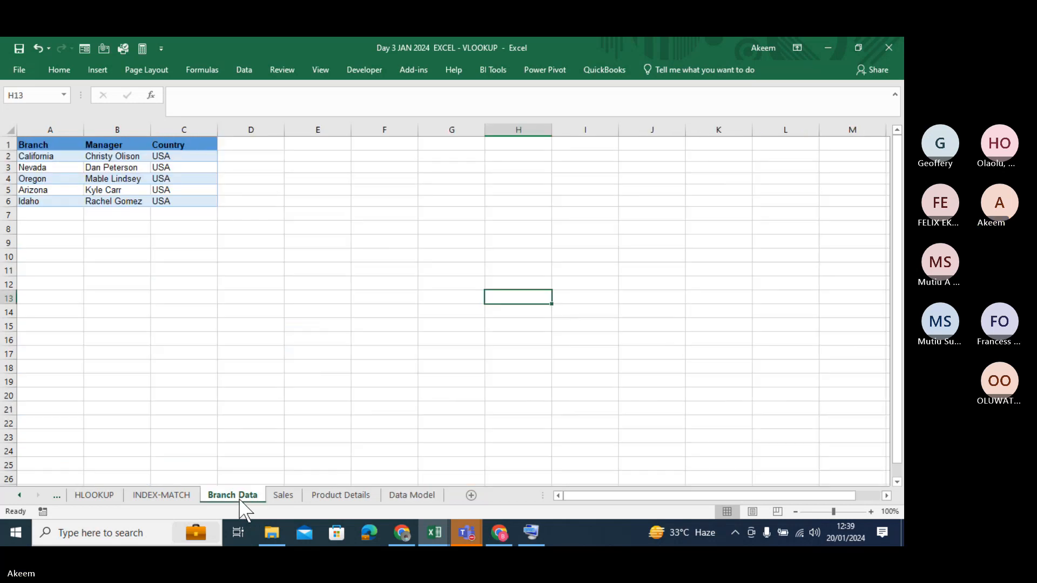
left_click(340, 495)
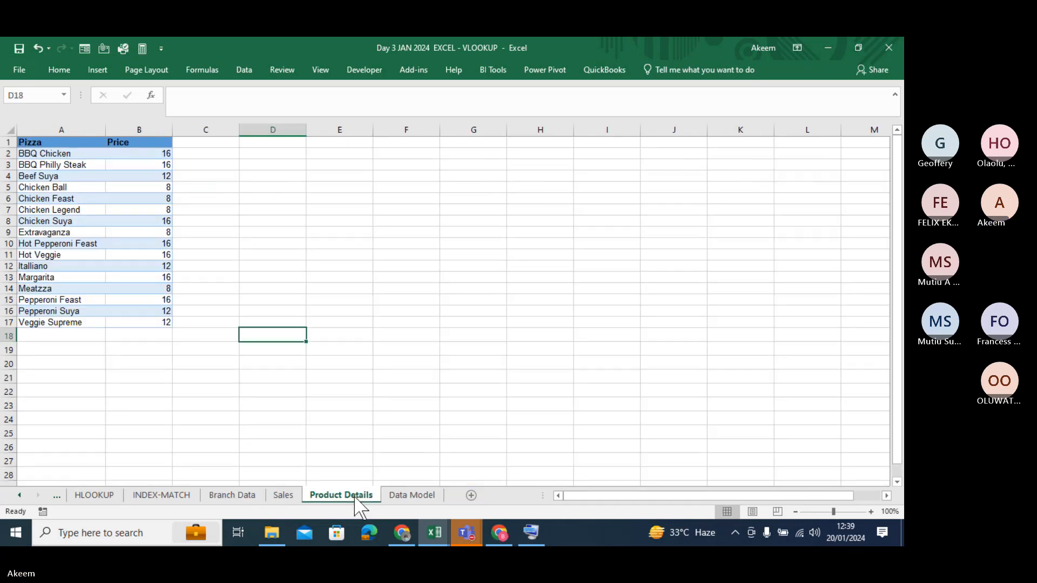
left_click(288, 497)
left_click(243, 497)
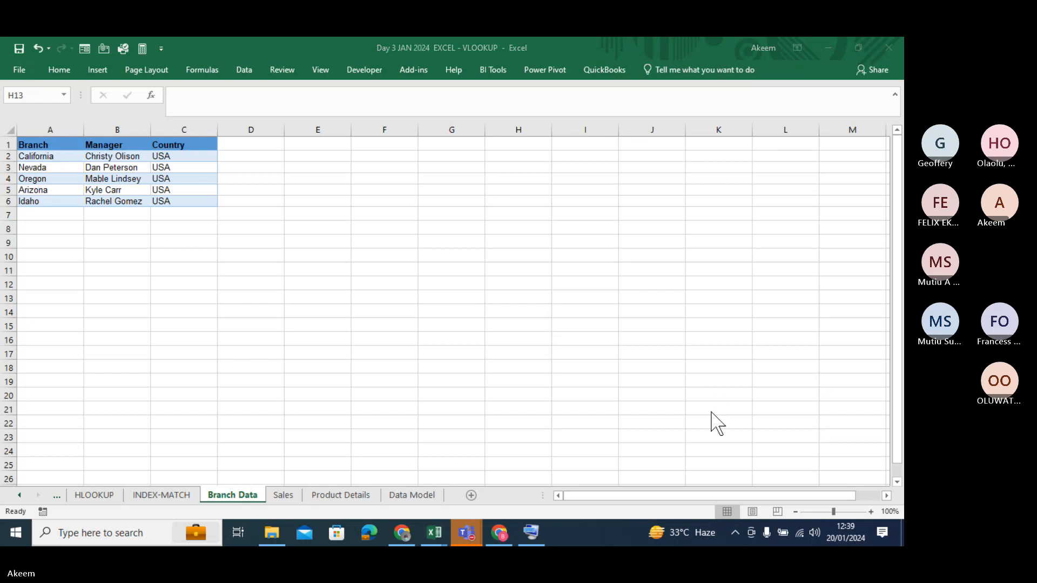
left_click(286, 498)
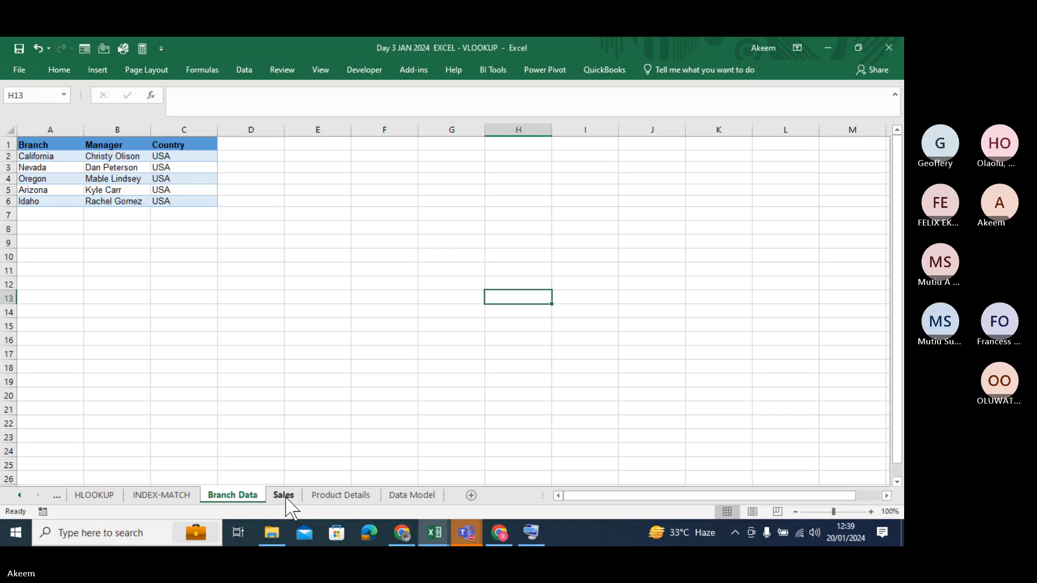
left_click(284, 496)
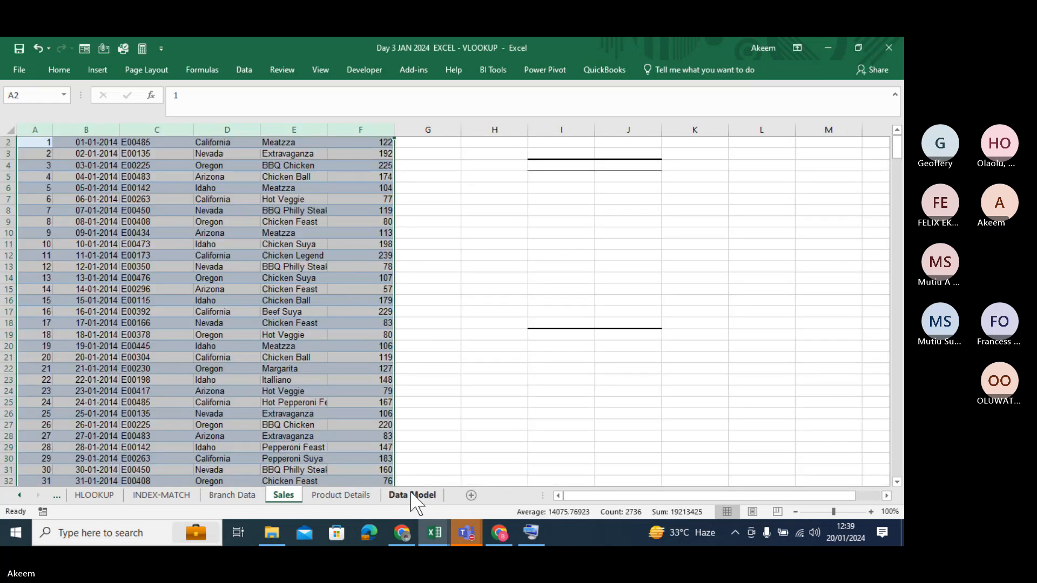
left_click(413, 495)
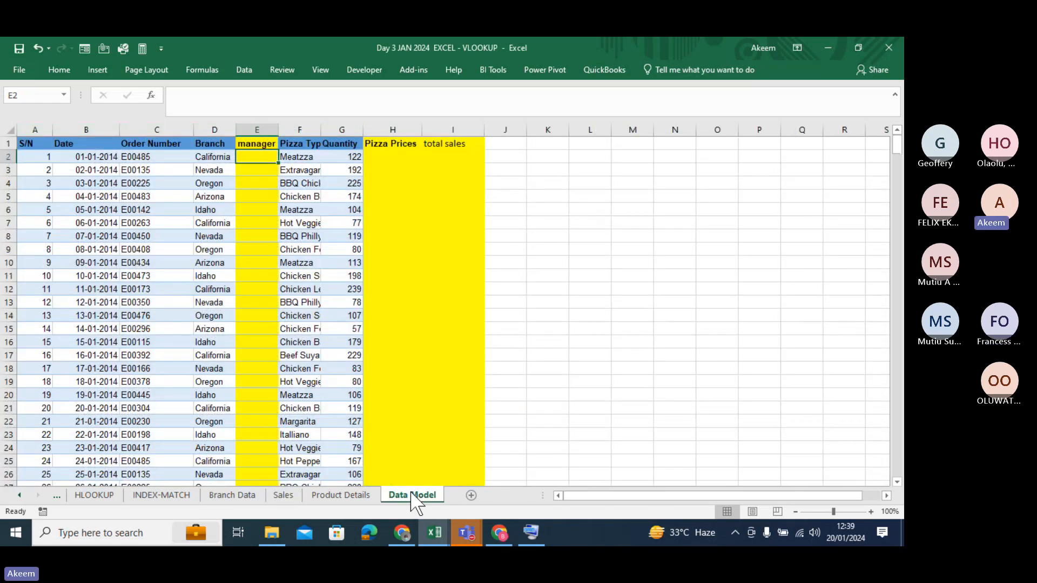
left_click(250, 496)
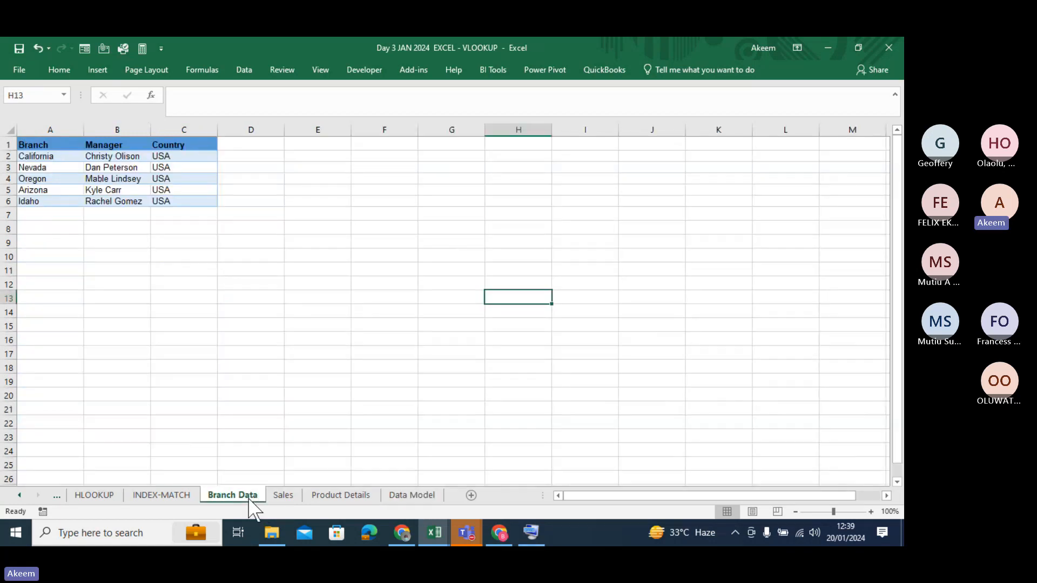
left_click(282, 499)
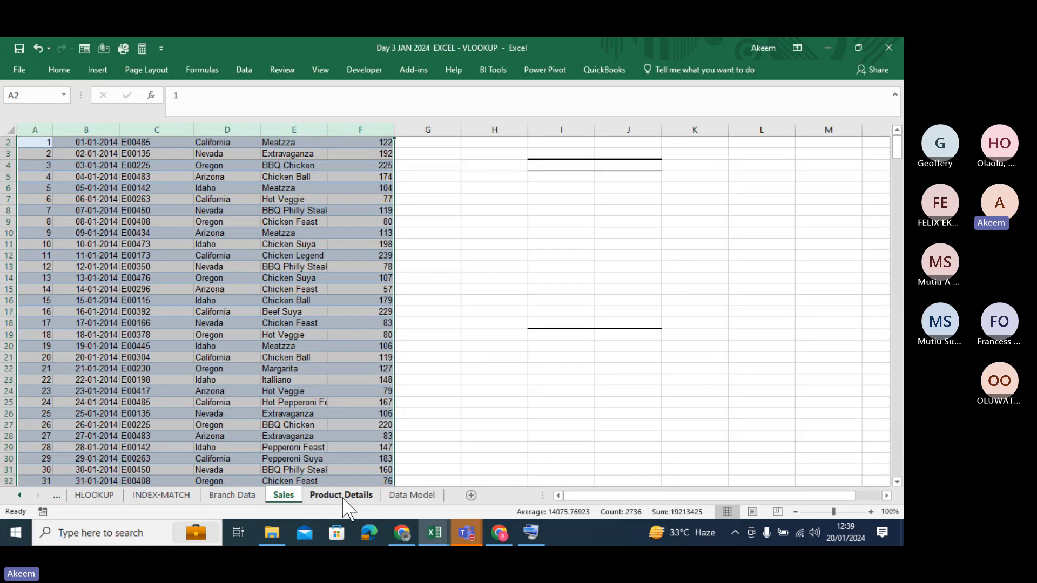
left_click(344, 497)
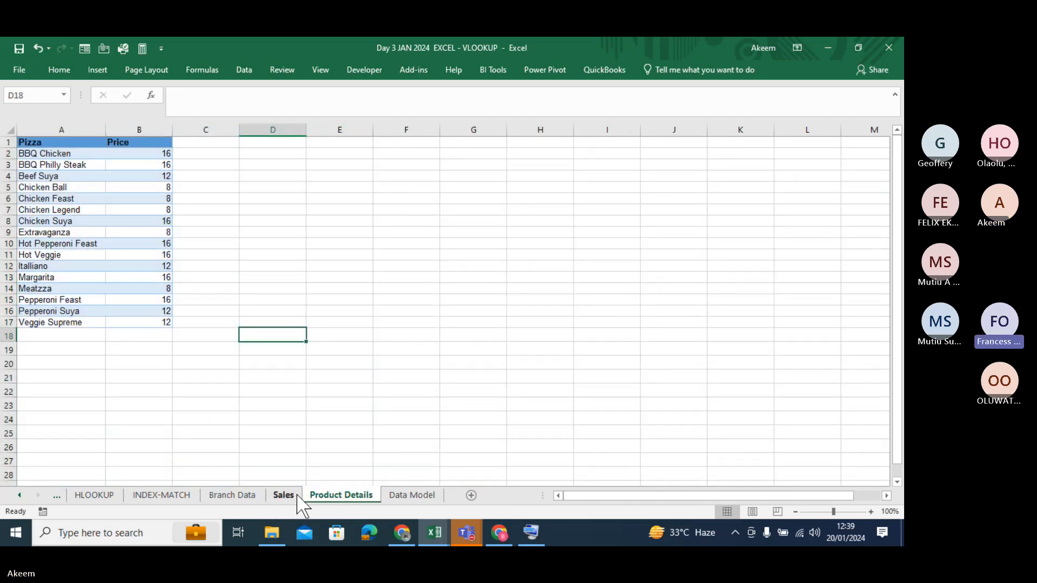
left_click(400, 497)
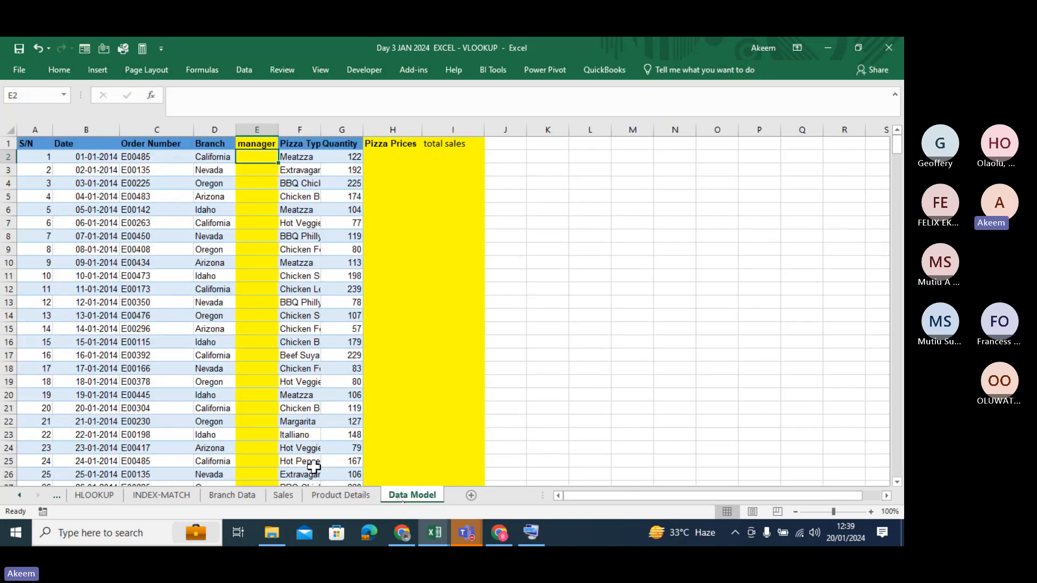
left_click(246, 497)
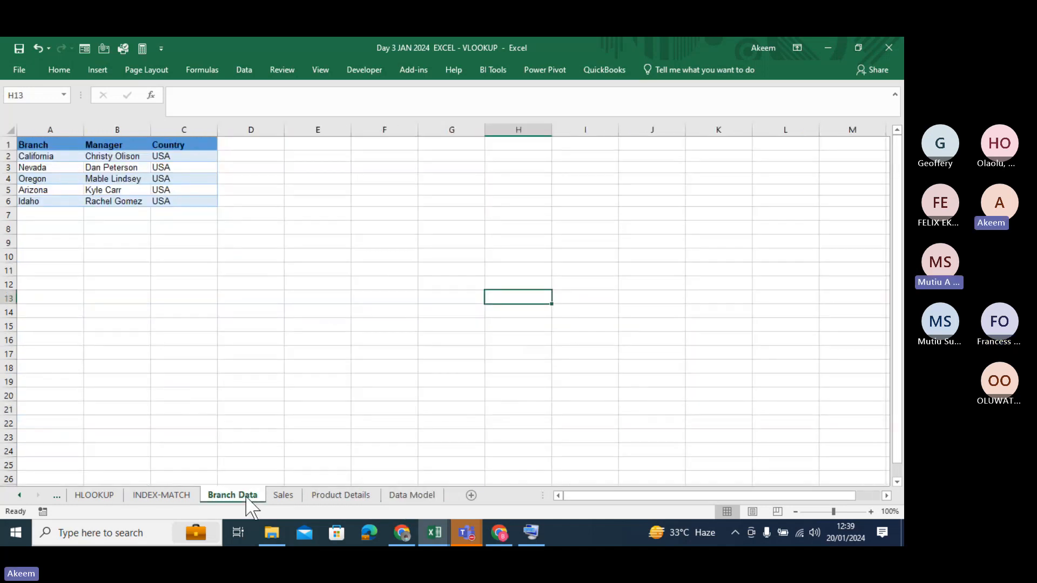
left_click(421, 495)
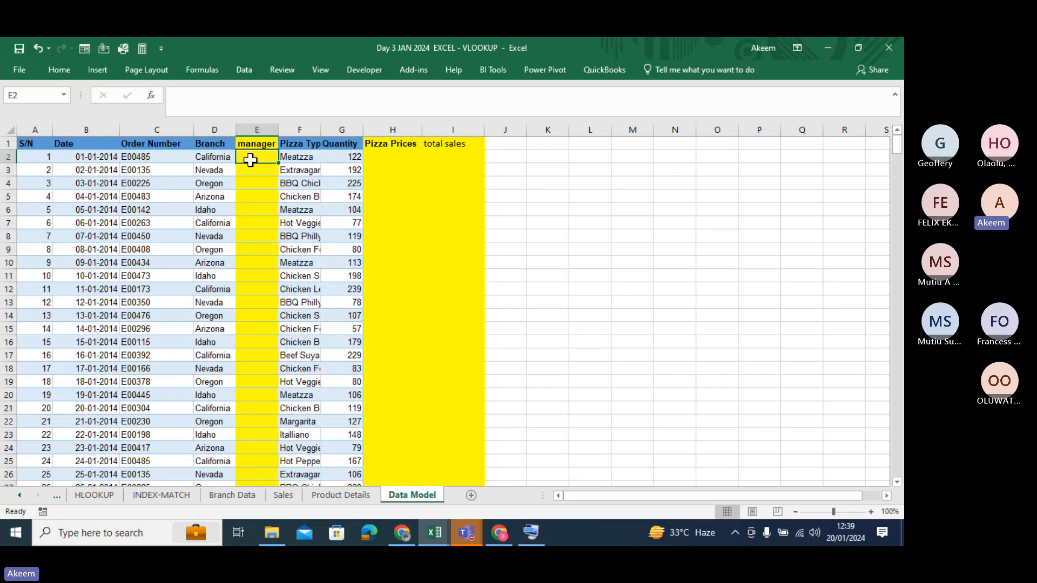
Step: Enter =VLOOKUP(D2,'Branch Data'!$A$1:$C$6,2,FALSE) in E2 to look up the manager for the row's branch
type("=")
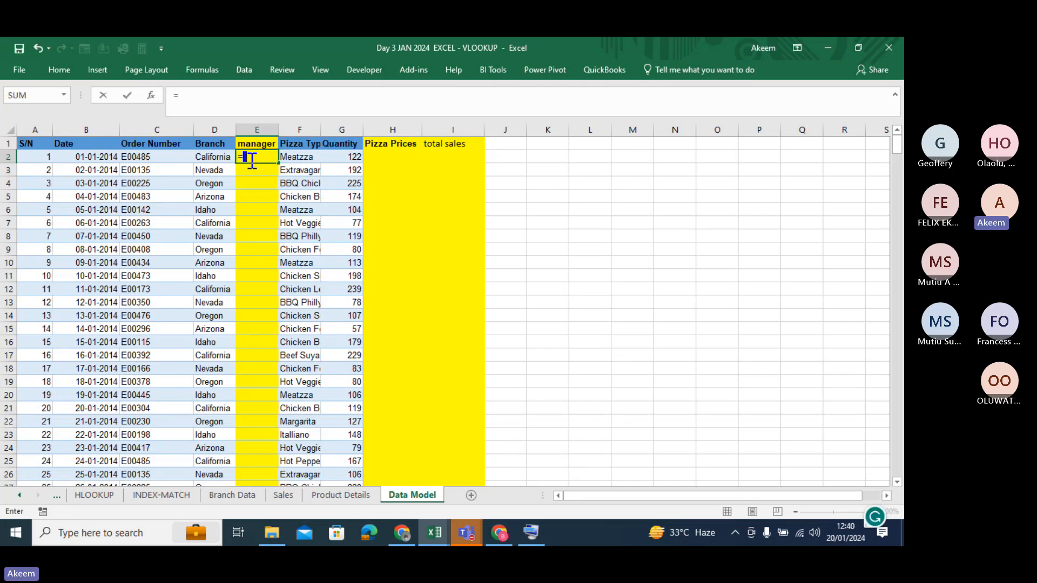
type("vlookup")
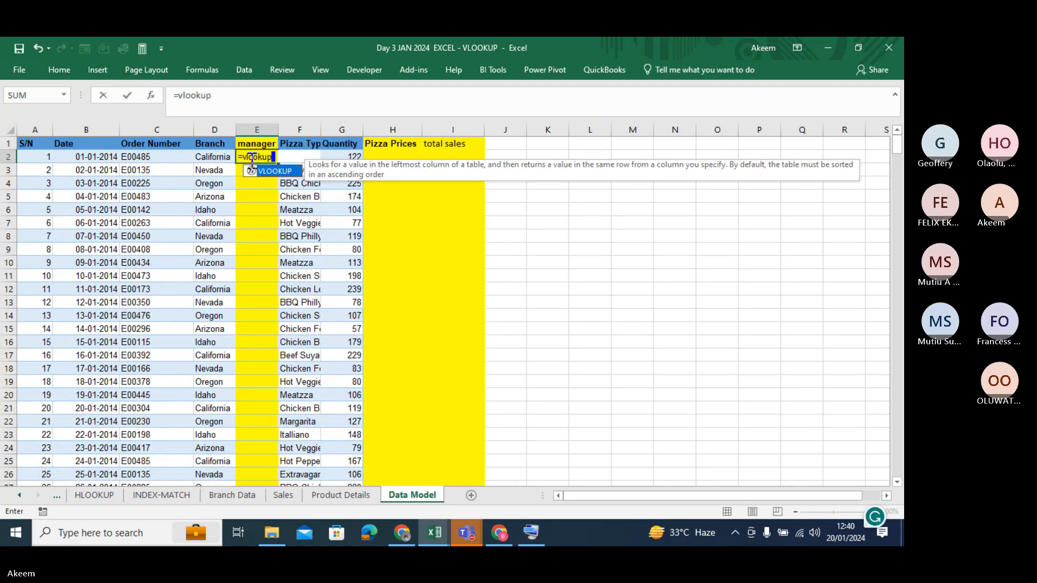
key("Tab")
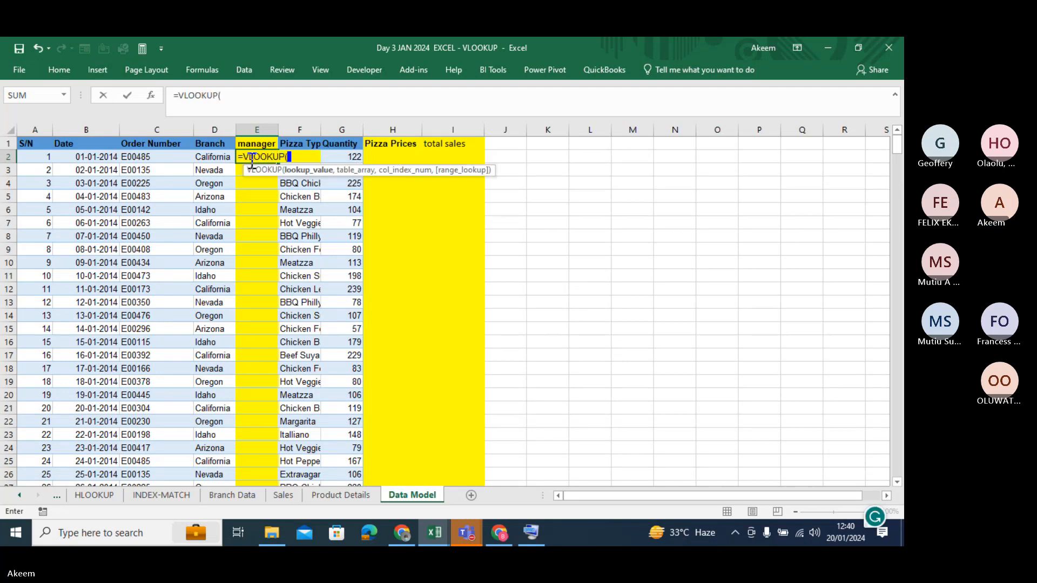
left_click(211, 158)
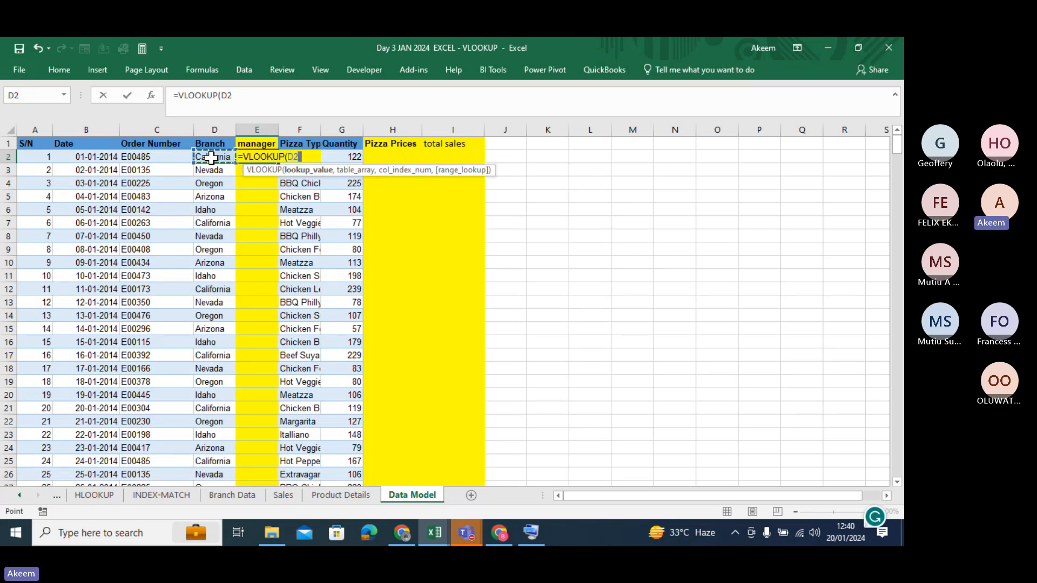
type(",")
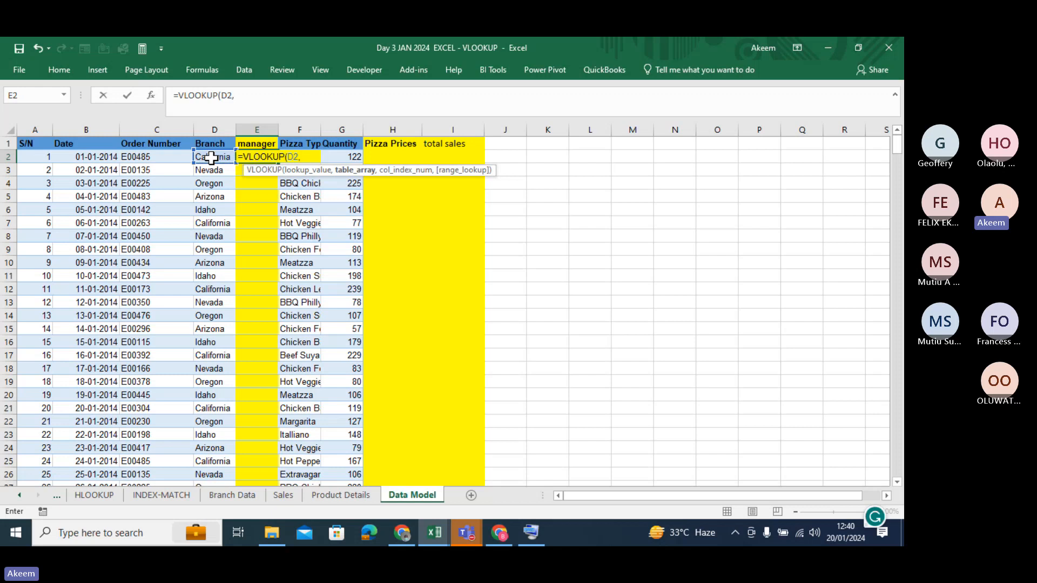
left_click(246, 496)
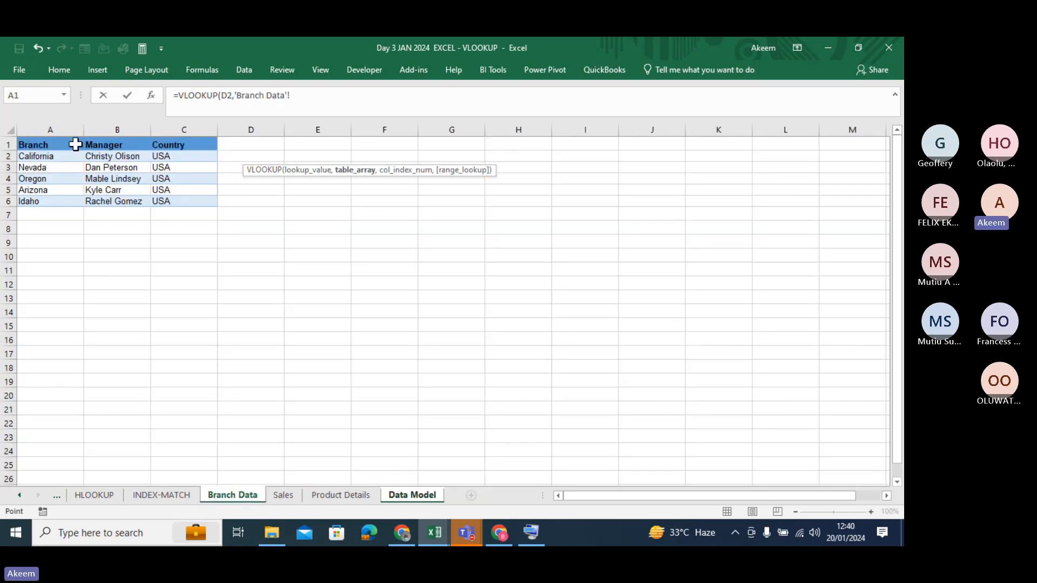
left_click_drag(47, 141, 191, 199)
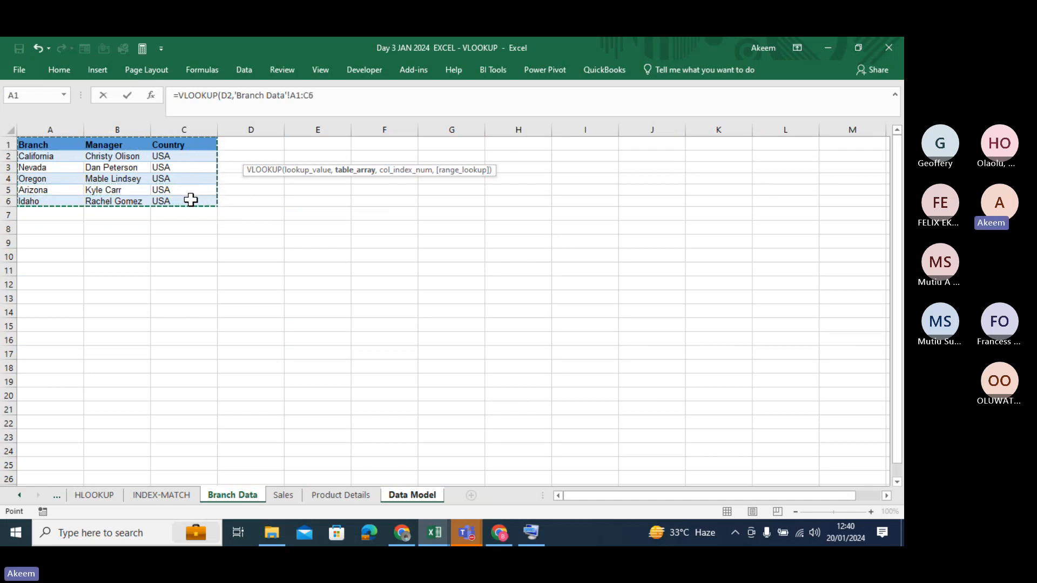
key("F4")
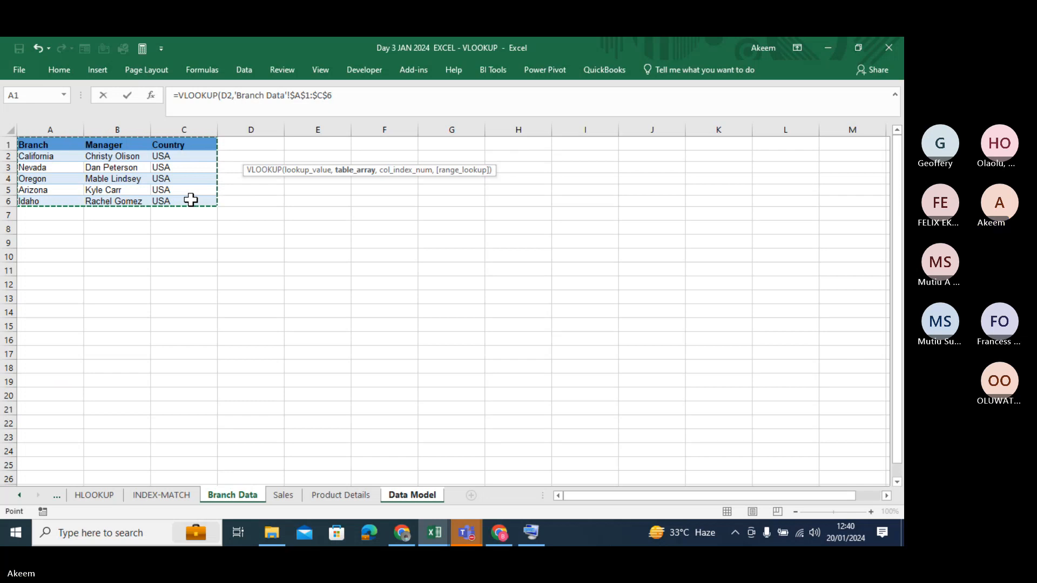
type(",2")
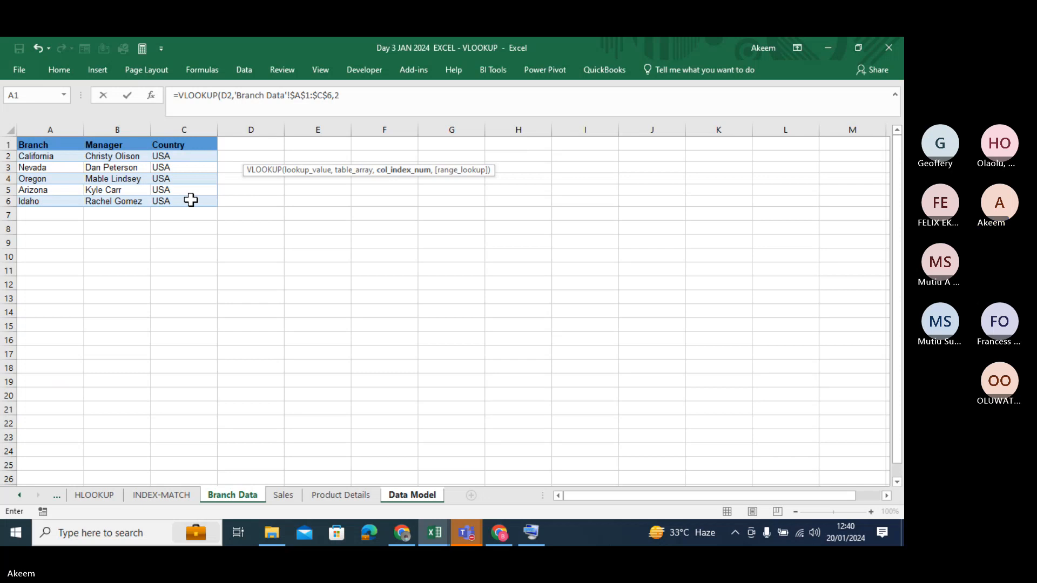
type(",")
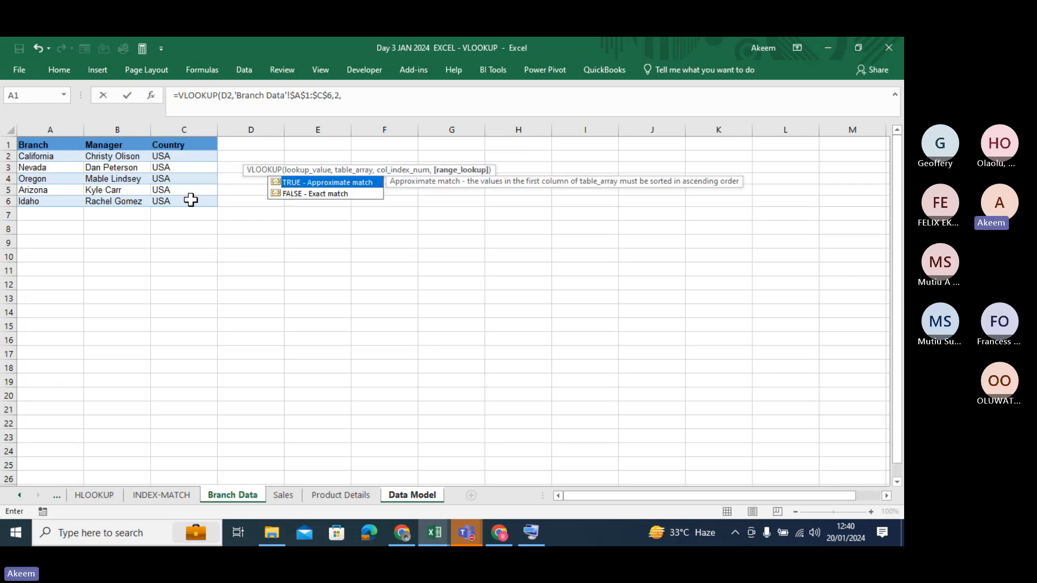
double_click(300, 194)
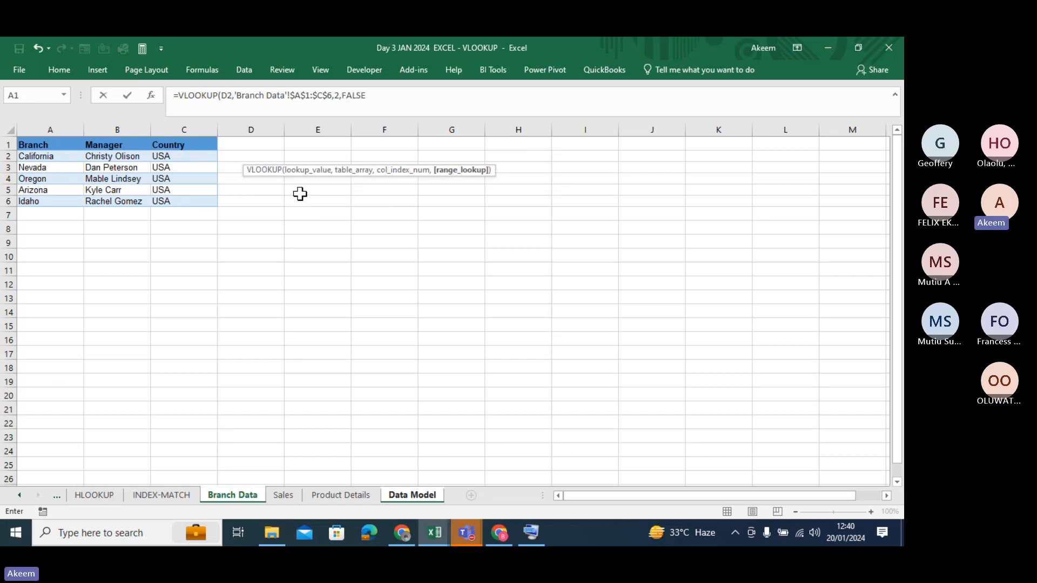
type(")")
key("Return")
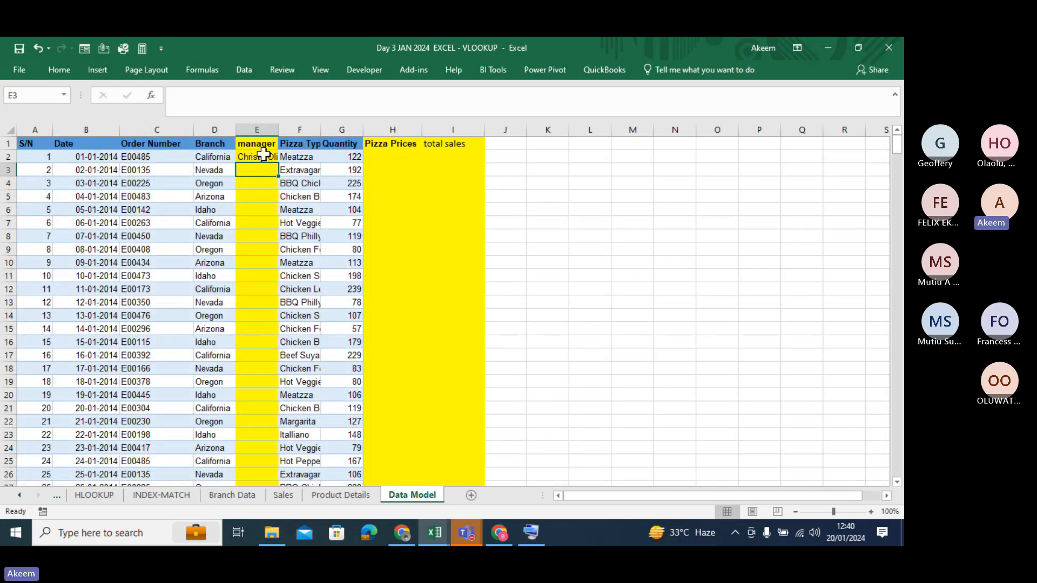
Step: Widen the manager column E to fit full names and copy the E2 lookup down to the last data row
left_click_drag(279, 130, 293, 131)
left_click(269, 156)
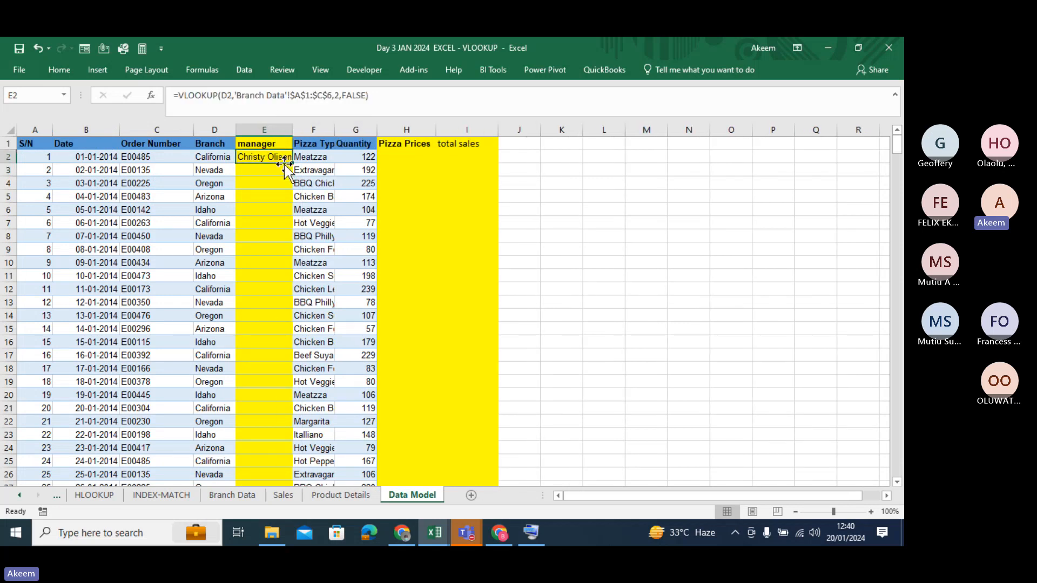
left_click_drag(288, 130, 311, 130)
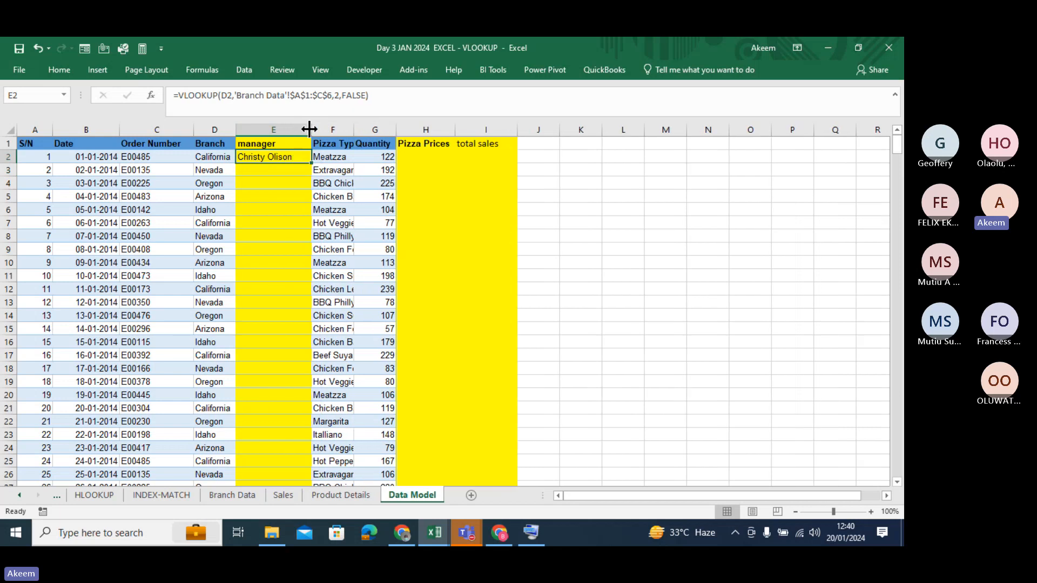
double_click(314, 165)
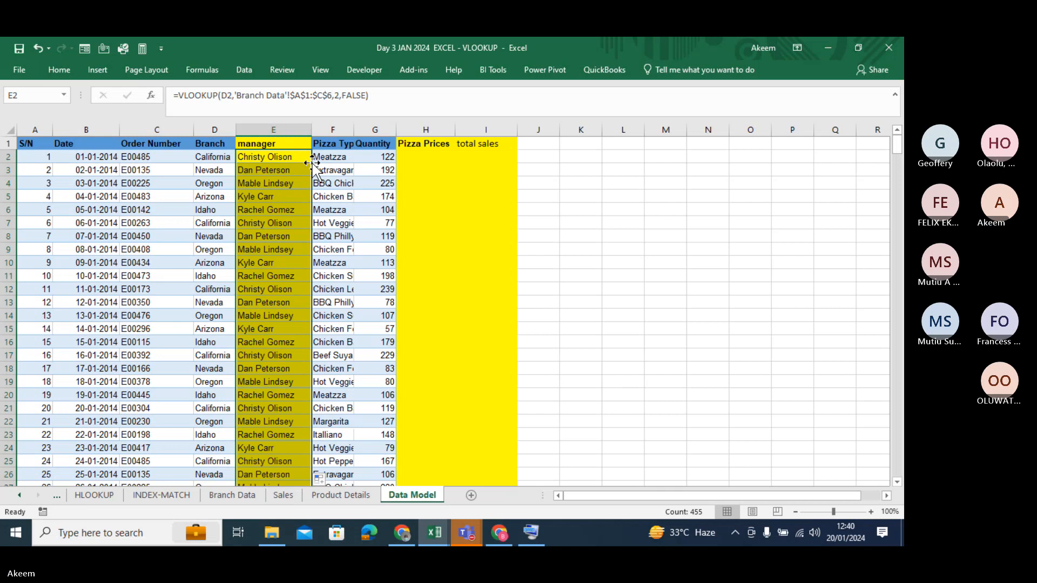
Step: Check the lookups down the manager column, comparing the Idaho entry in row 20 with the Branch Data sheet
left_click(288, 194)
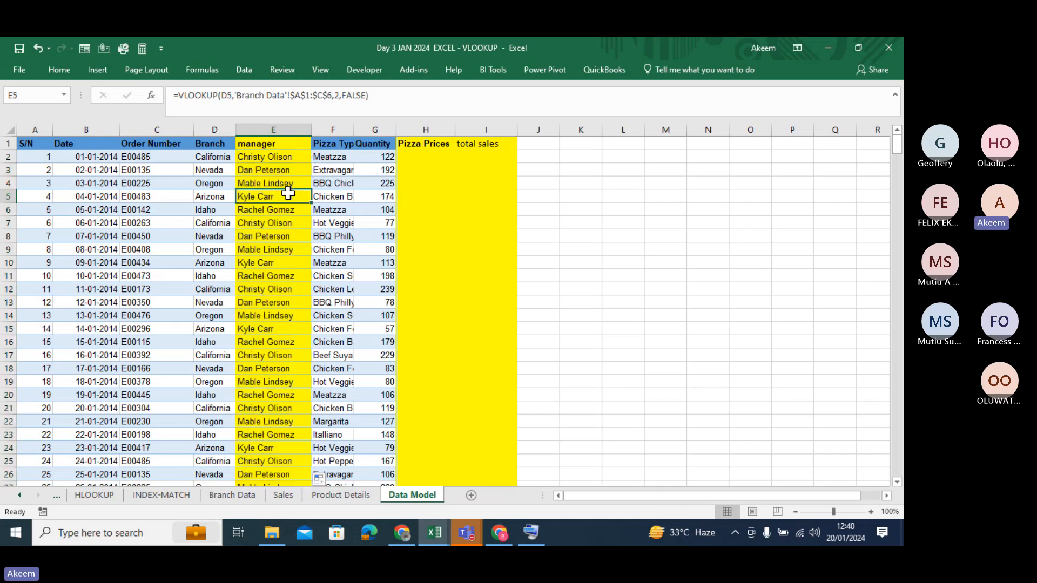
key("Down")
key("Down")
key("Down")
key("Down")
key("Down")
key("Down")
key("Down")
key("Down")
key("Down")
key("Down")
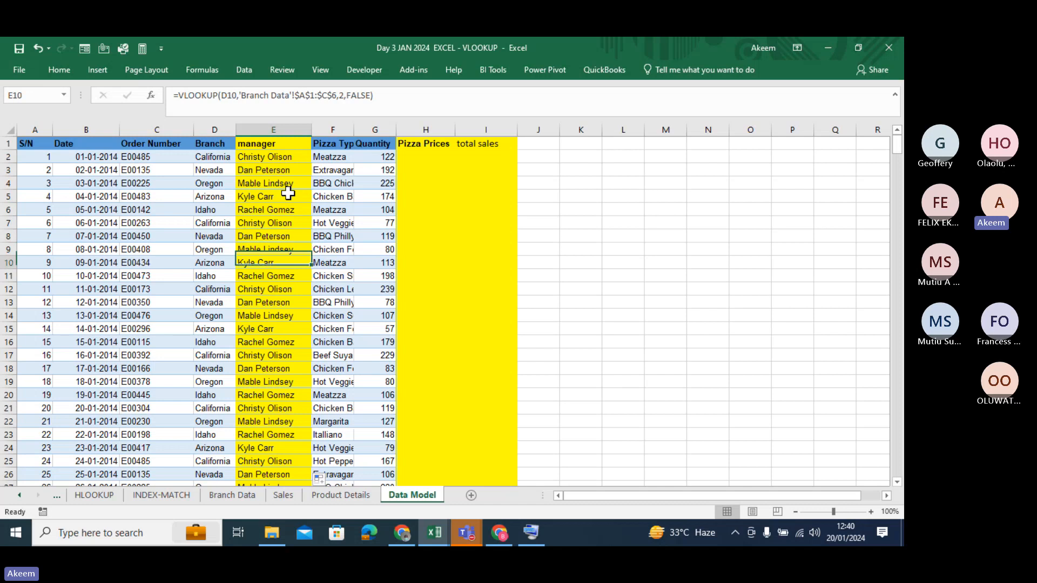
key("Down")
key("Down")
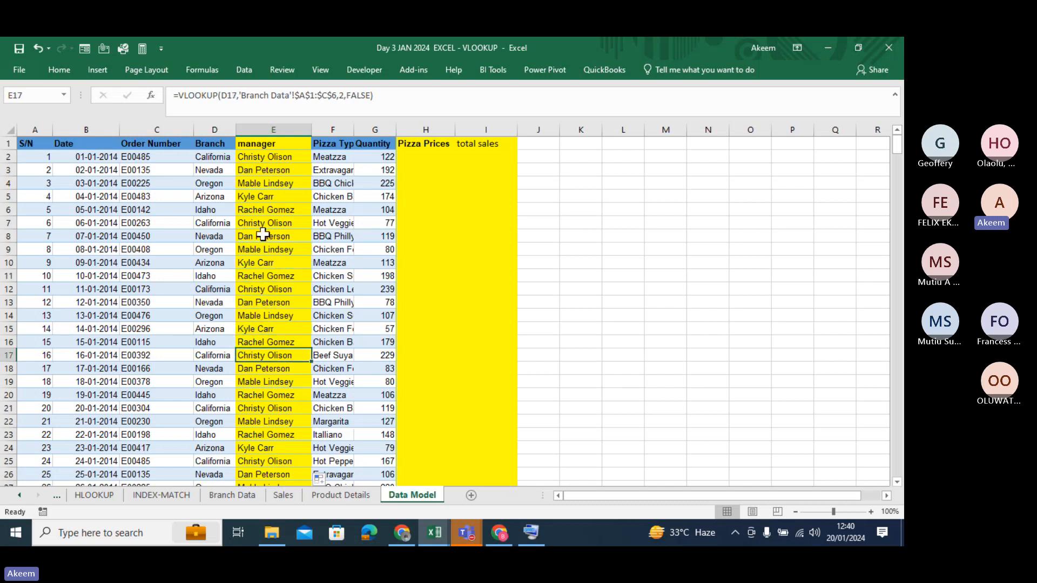
left_click_drag(209, 397, 278, 394)
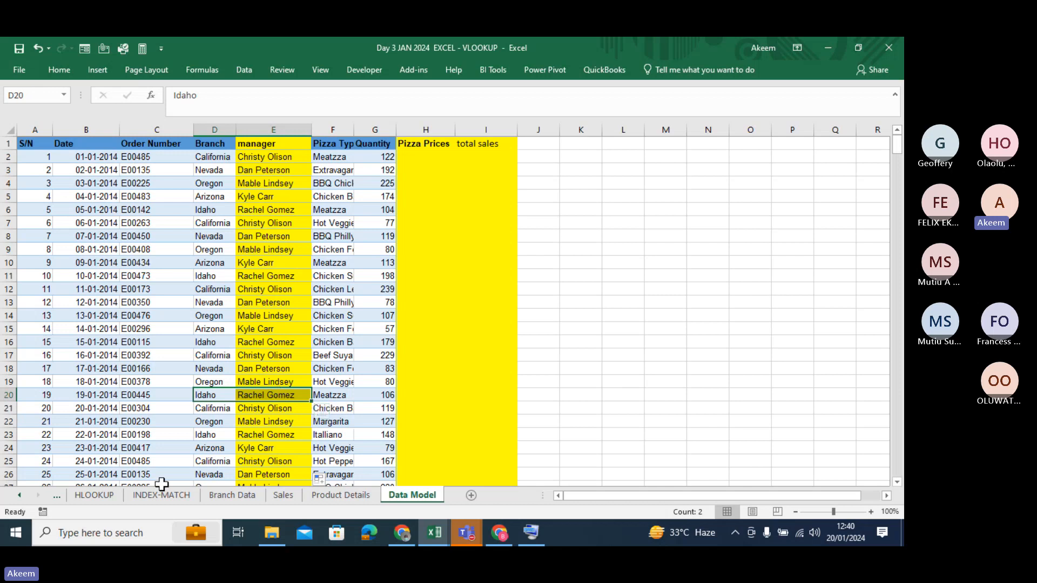
left_click(257, 496)
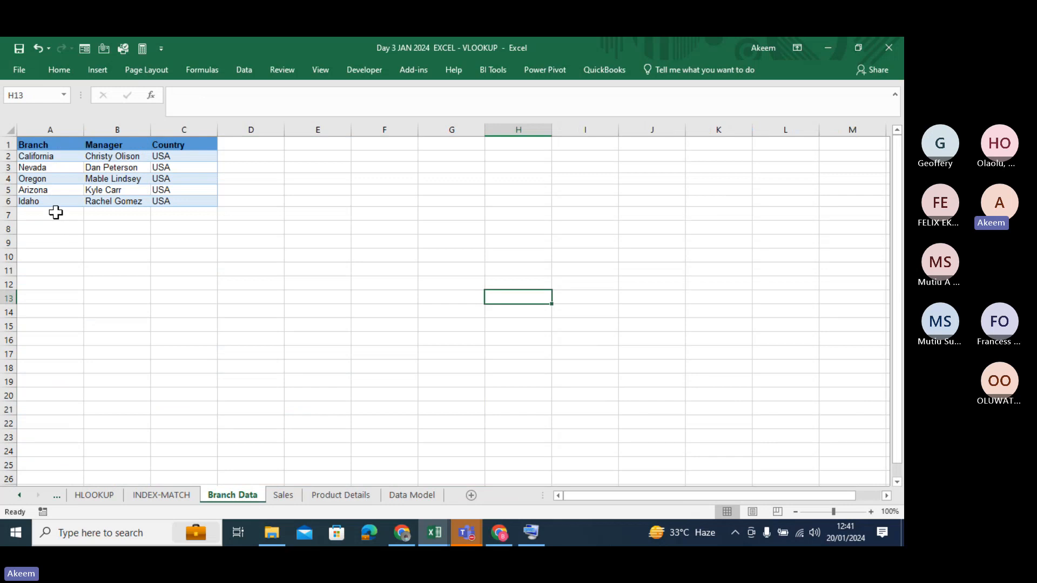
left_click(115, 202)
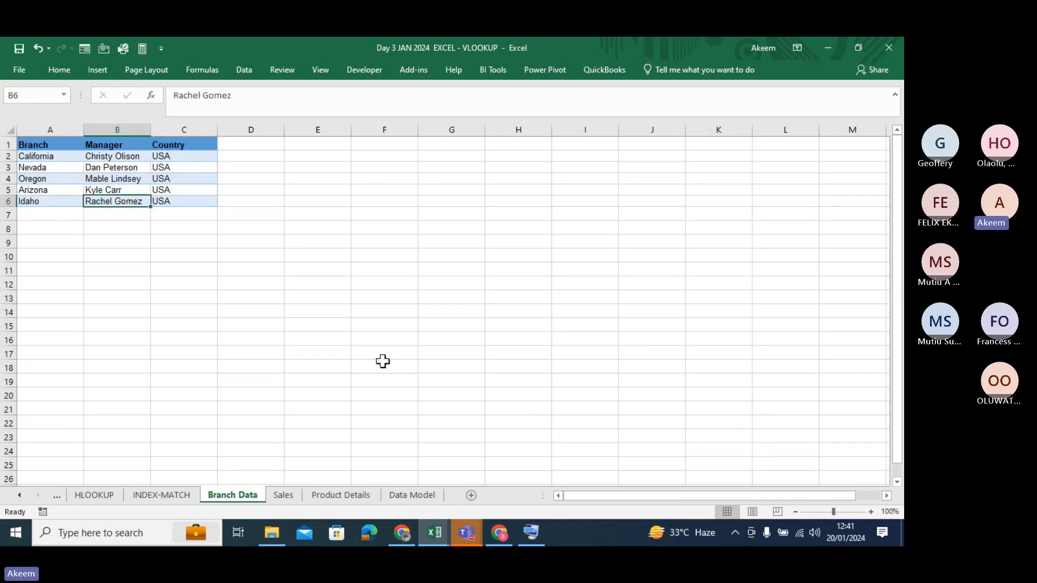
left_click(420, 497)
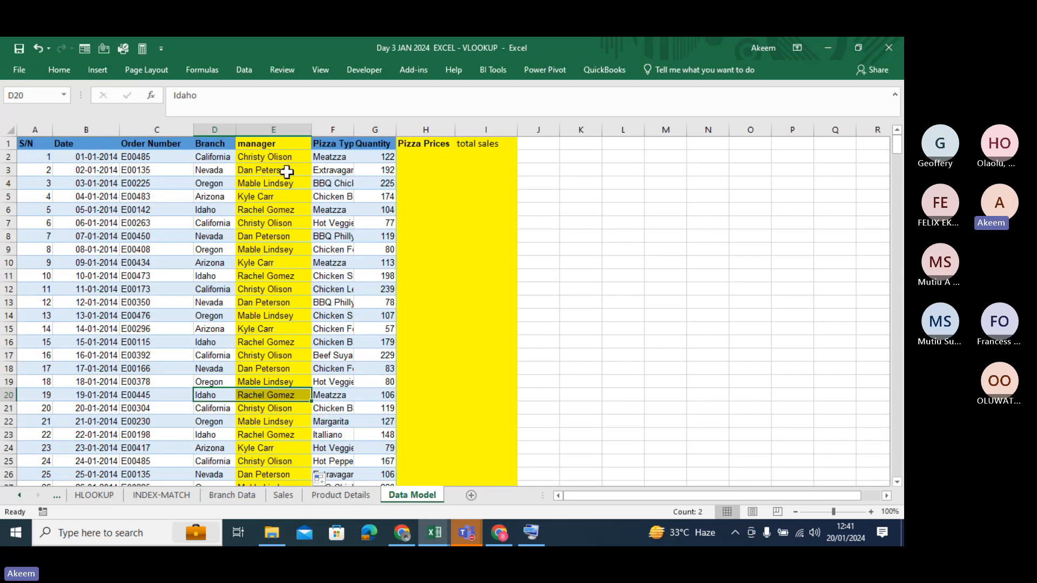
left_click(422, 154)
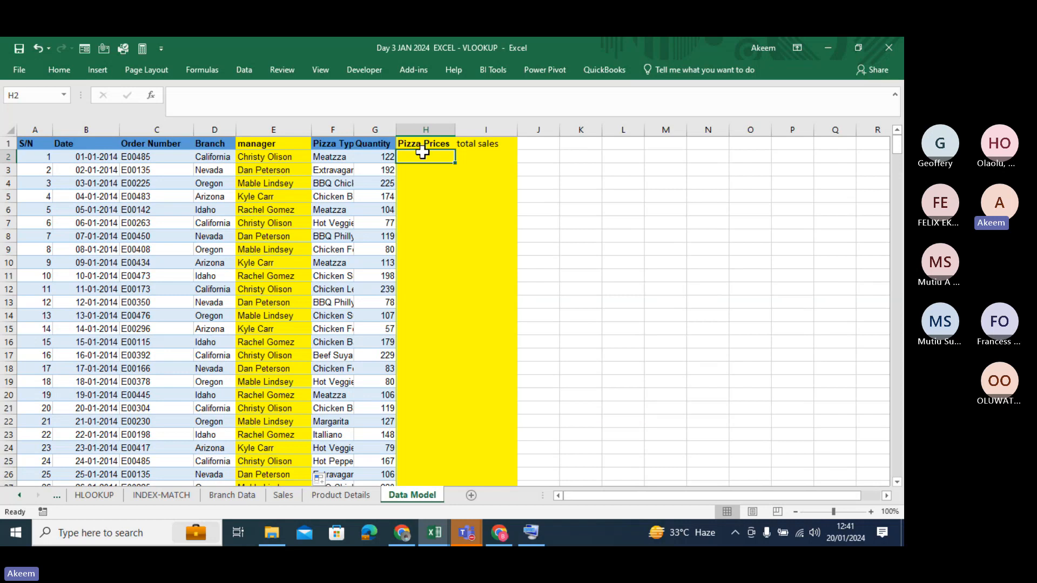
type("=")
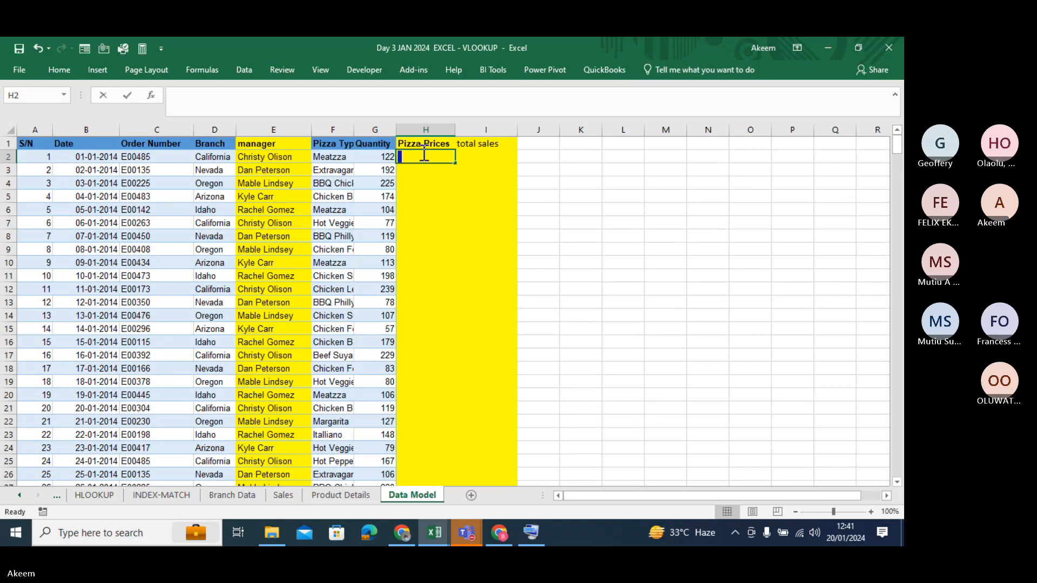
type("INDEX(")
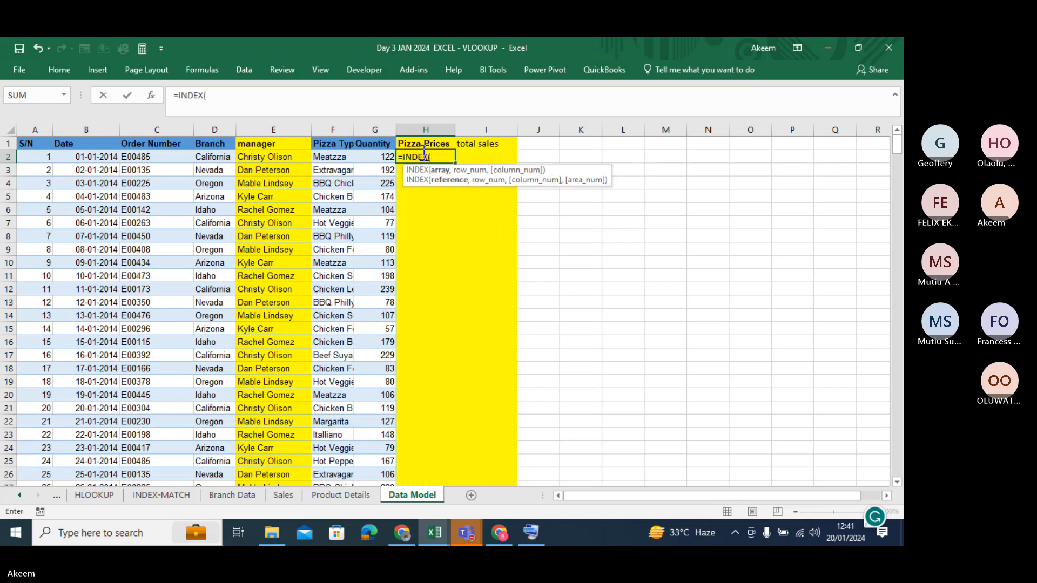
key("BackSpace")
key("BackSpace")
key("BackSpace")
key("BackSpace")
key("BackSpace")
key("BackSpace")
key("BackSpace")
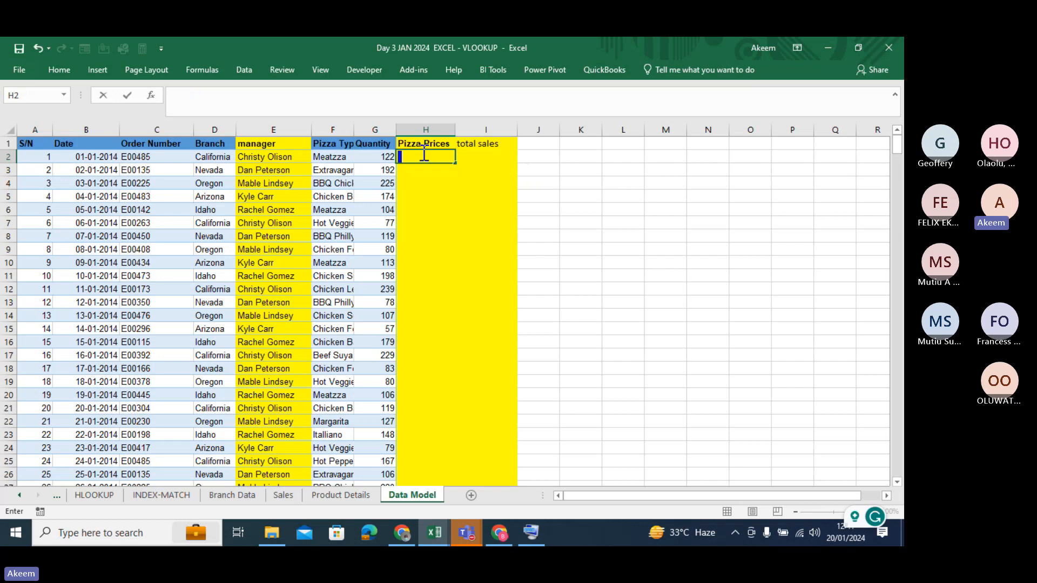
left_click(422, 169)
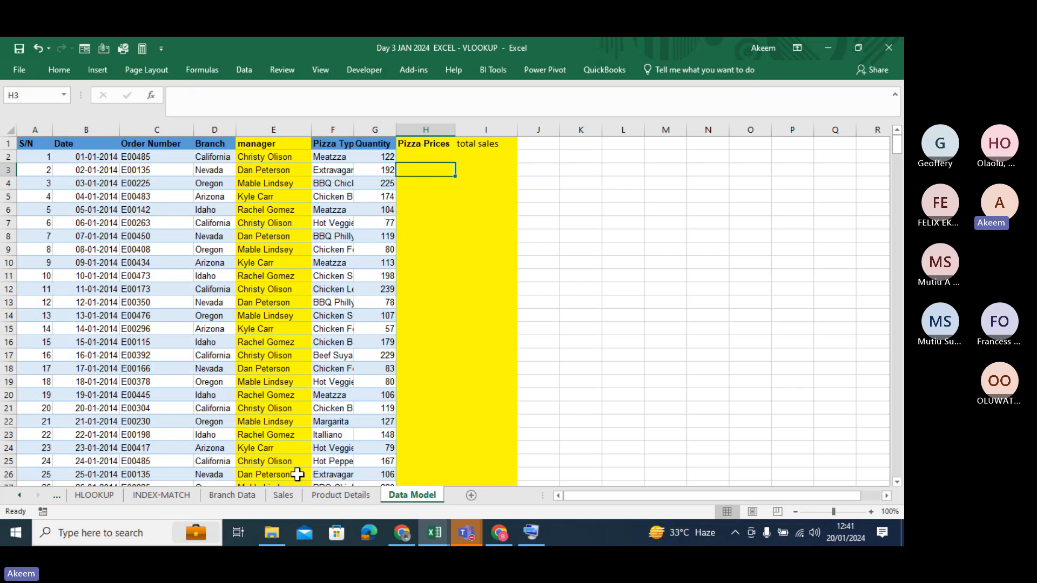
Step: Review the Product Details, Sales and Branch Data sheets and return to the first Pizza Prices cell, H2, on Data Model
left_click(344, 496)
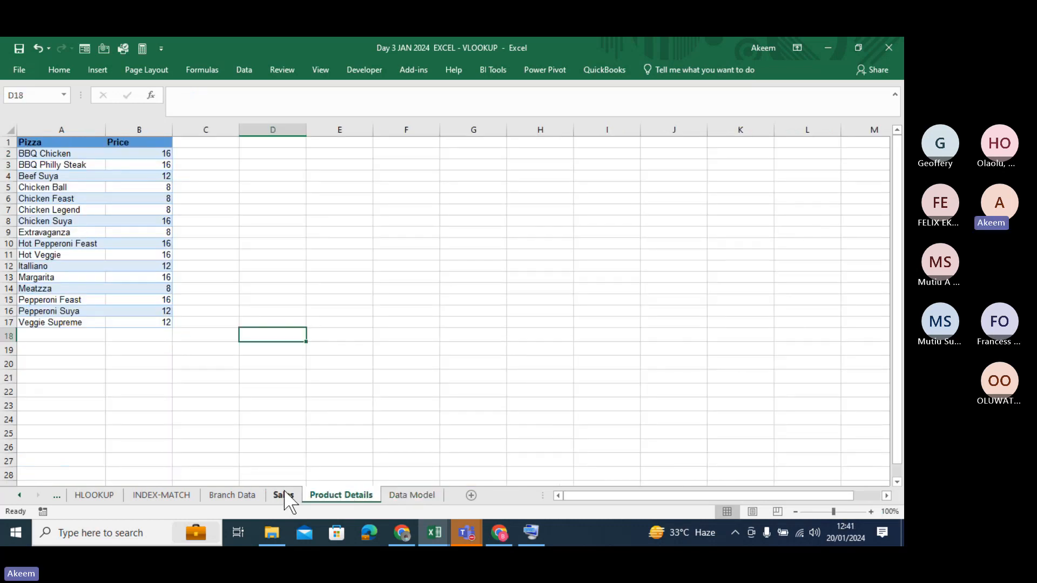
left_click(284, 493)
left_click(246, 494)
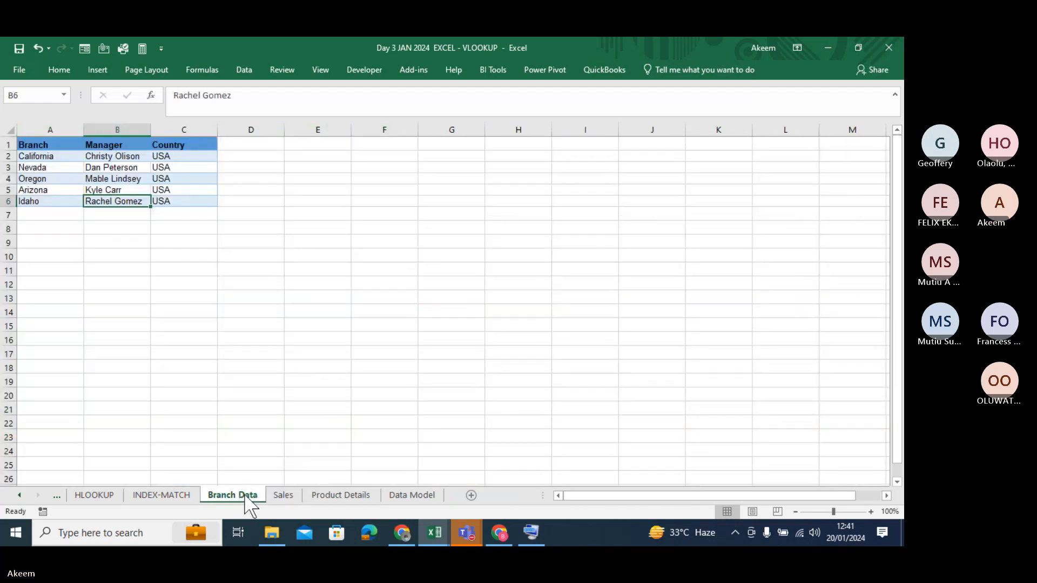
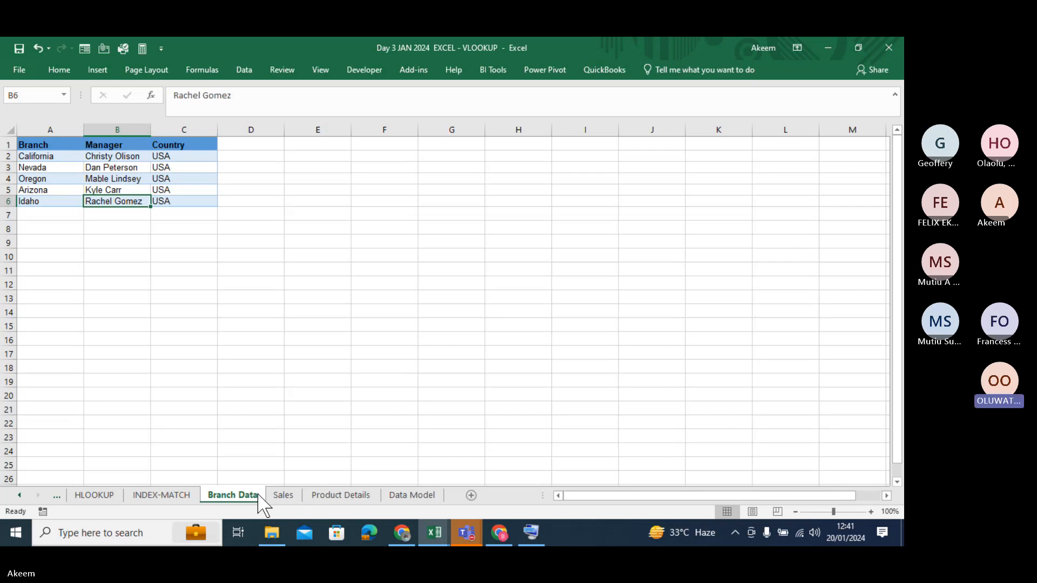
left_click(282, 496)
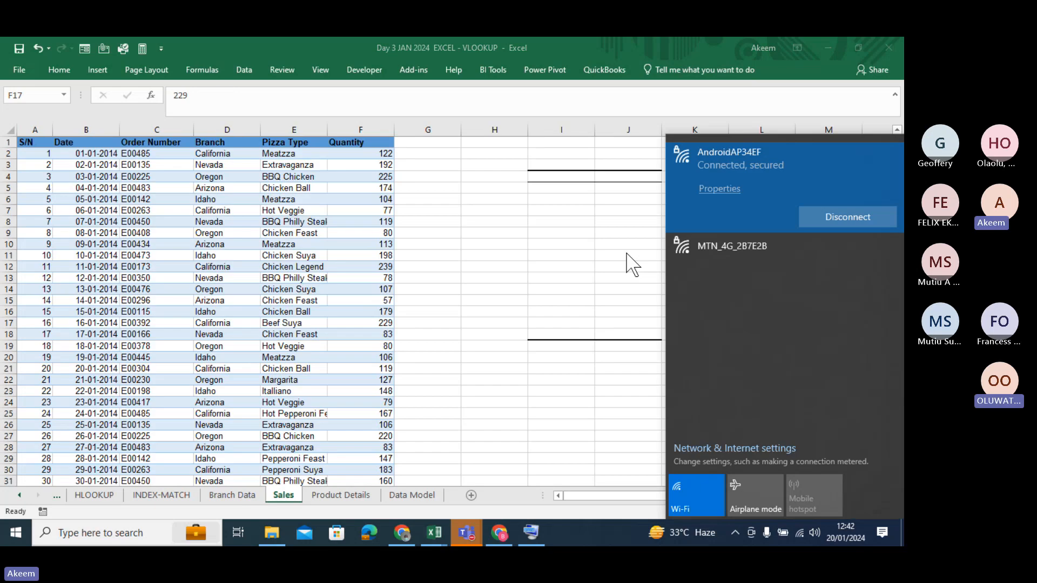
left_click(538, 192)
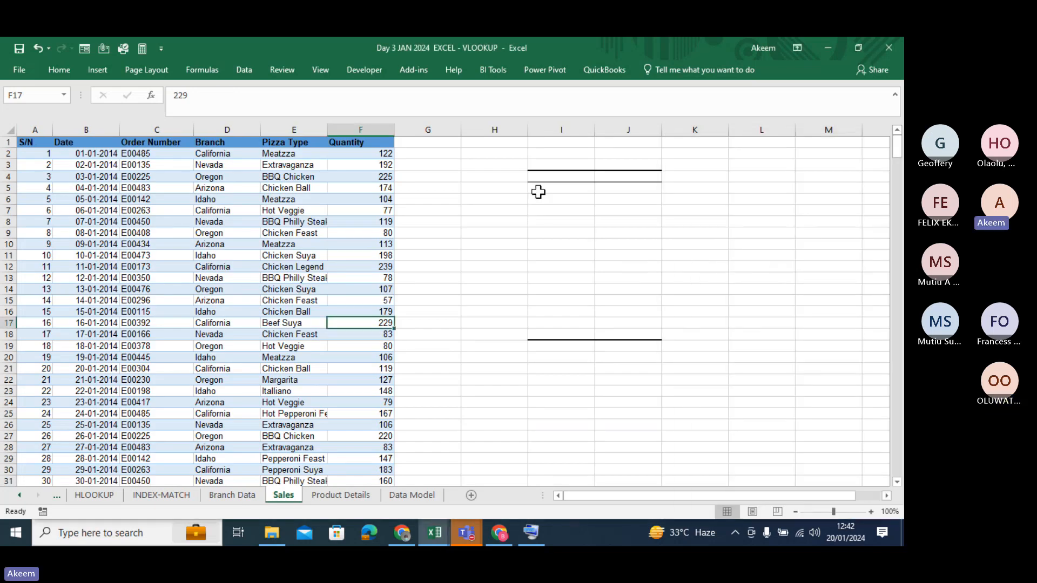
left_click(538, 192)
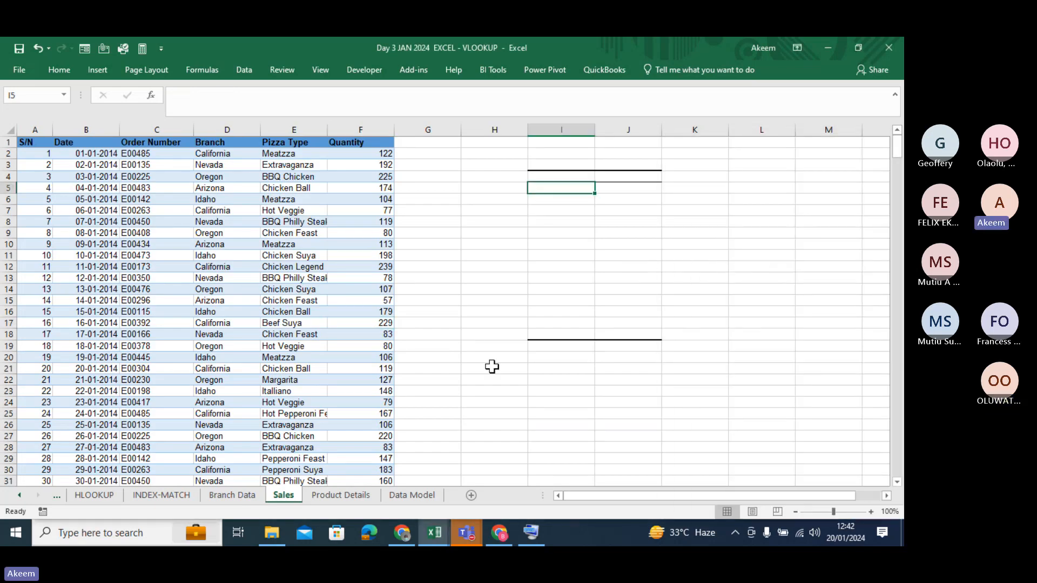
left_click(413, 495)
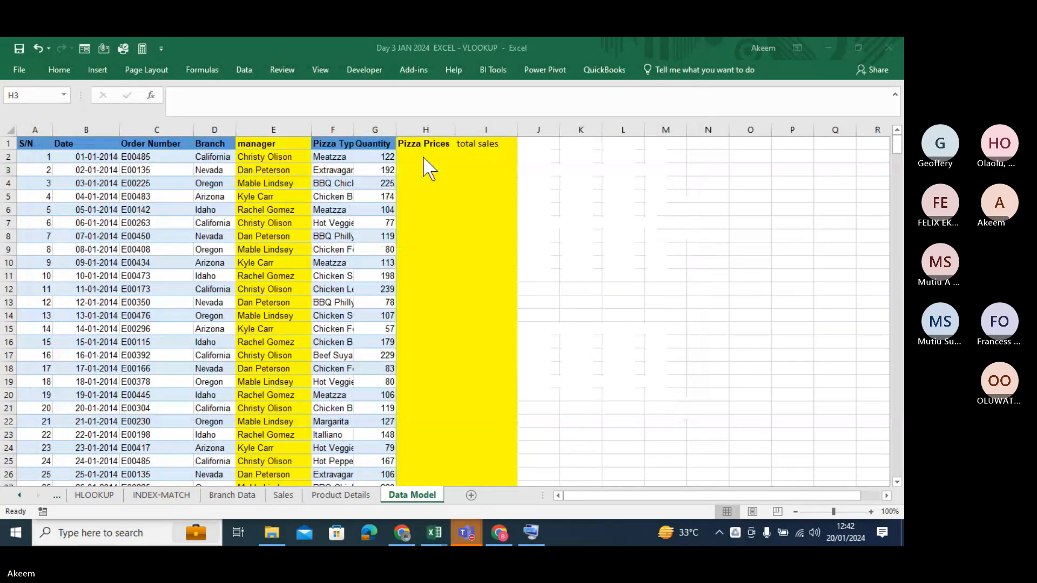
left_click(423, 156)
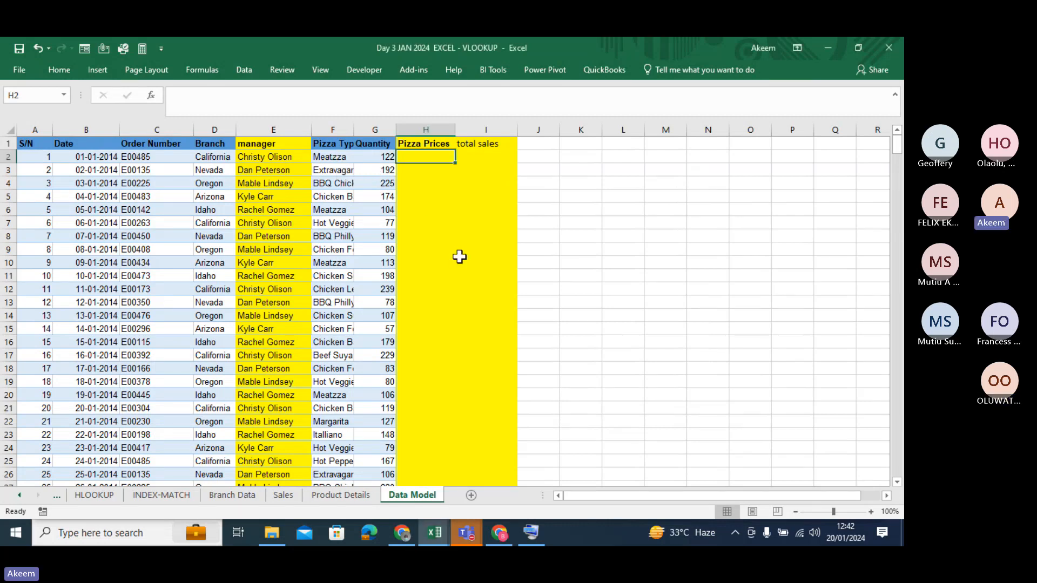
Step: Widen the Pizza Type column F and the Branch column D on the Data Model sheet so their entries fit
left_click(340, 495)
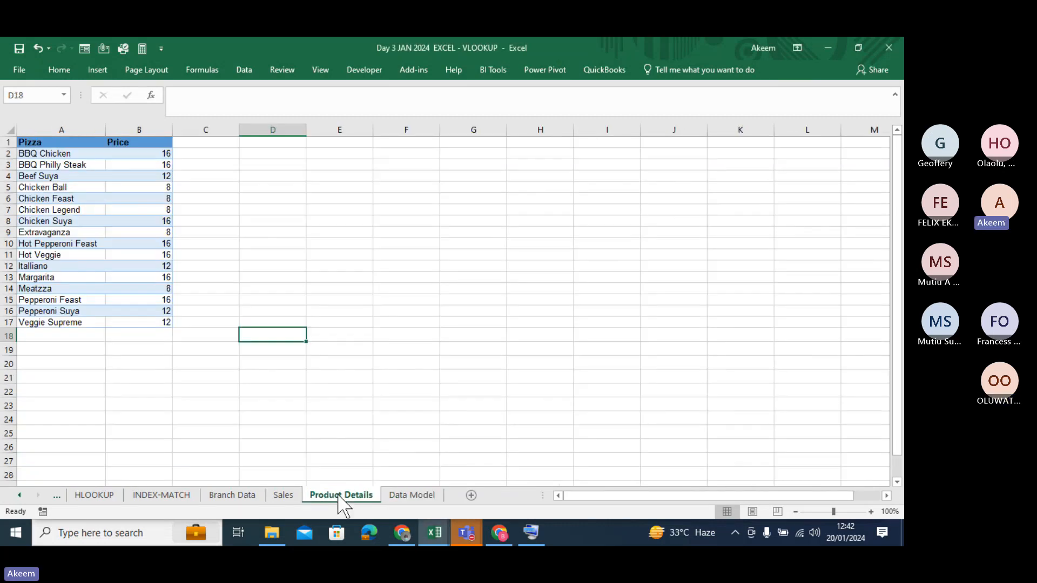
left_click(412, 495)
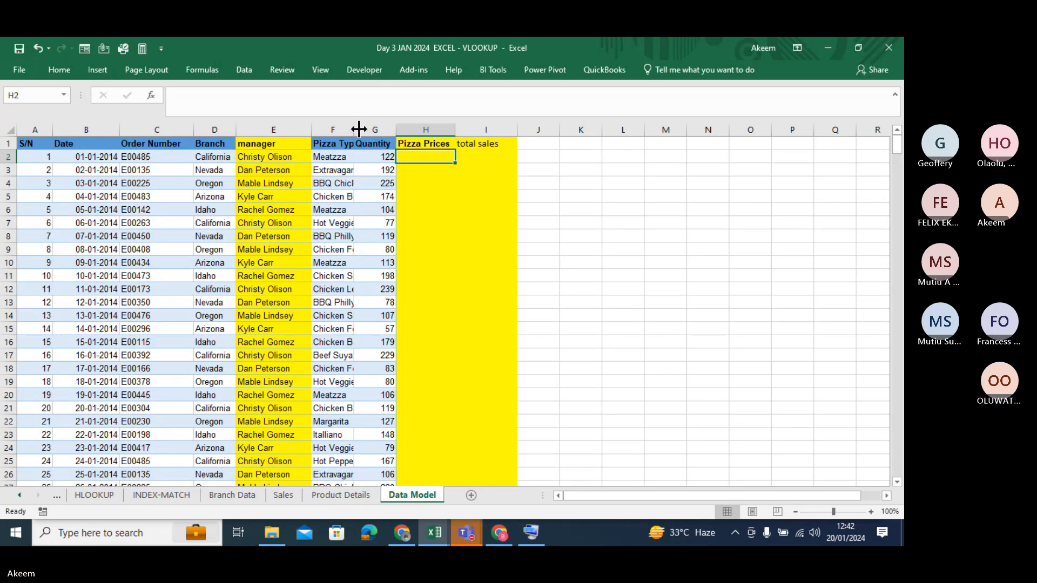
left_click_drag(359, 129, 401, 132)
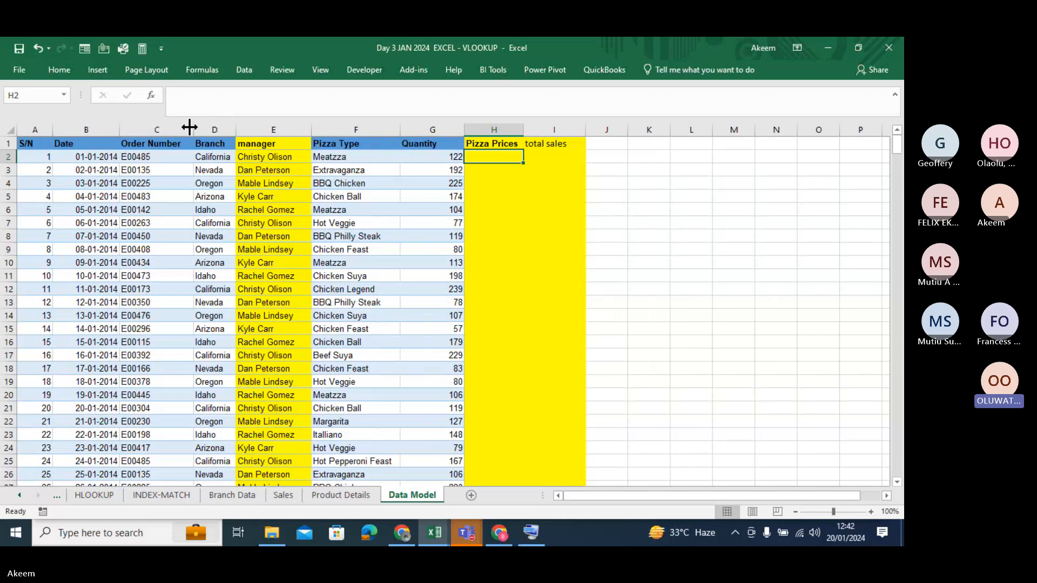
left_click_drag(236, 132, 260, 133)
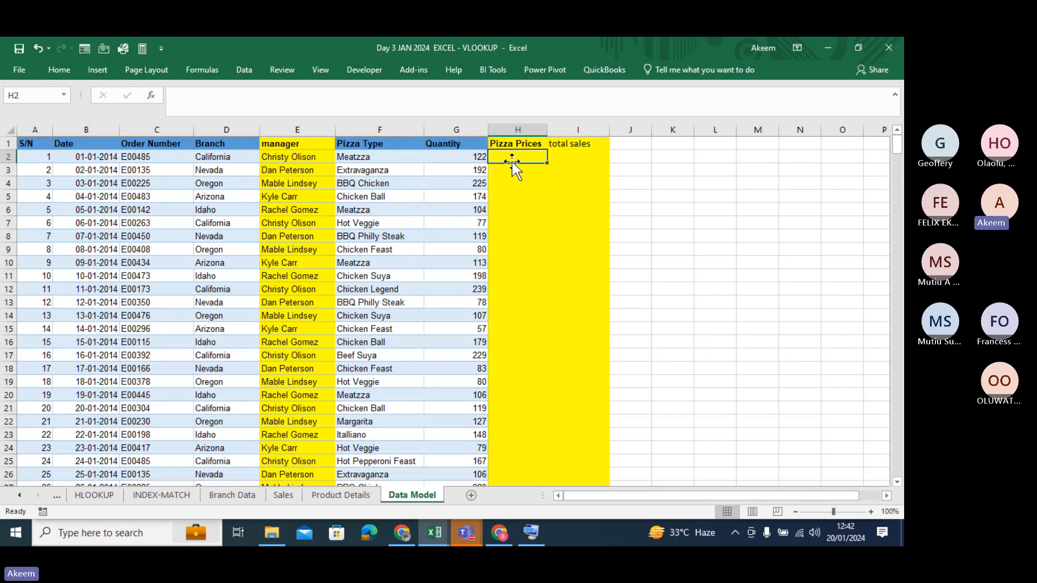
Step: Start an INDEX formula in H2 with the absolute range 'Product Details'!$A$1:$B$17 as its array
left_click(344, 496)
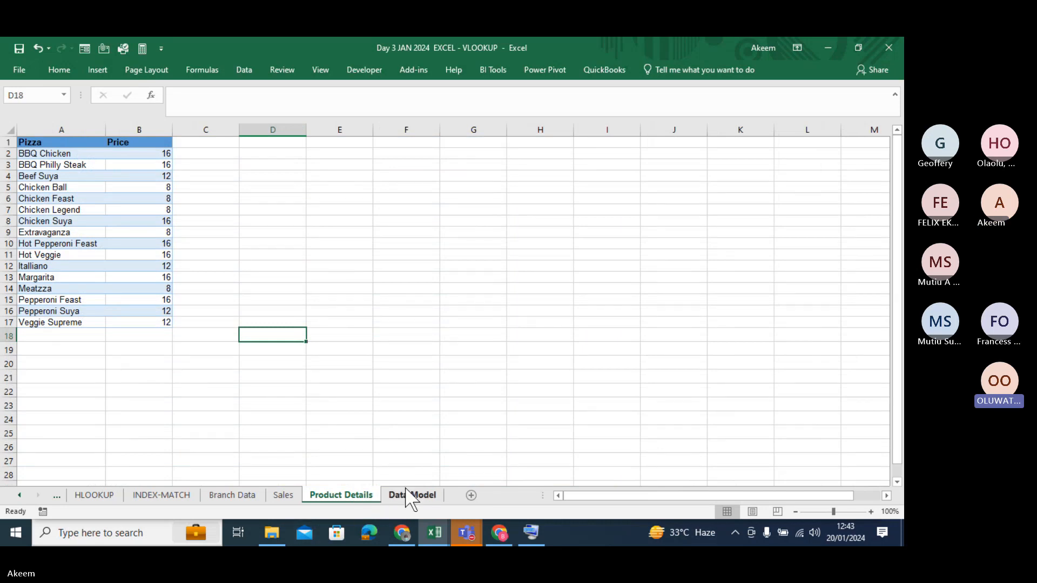
left_click(412, 495)
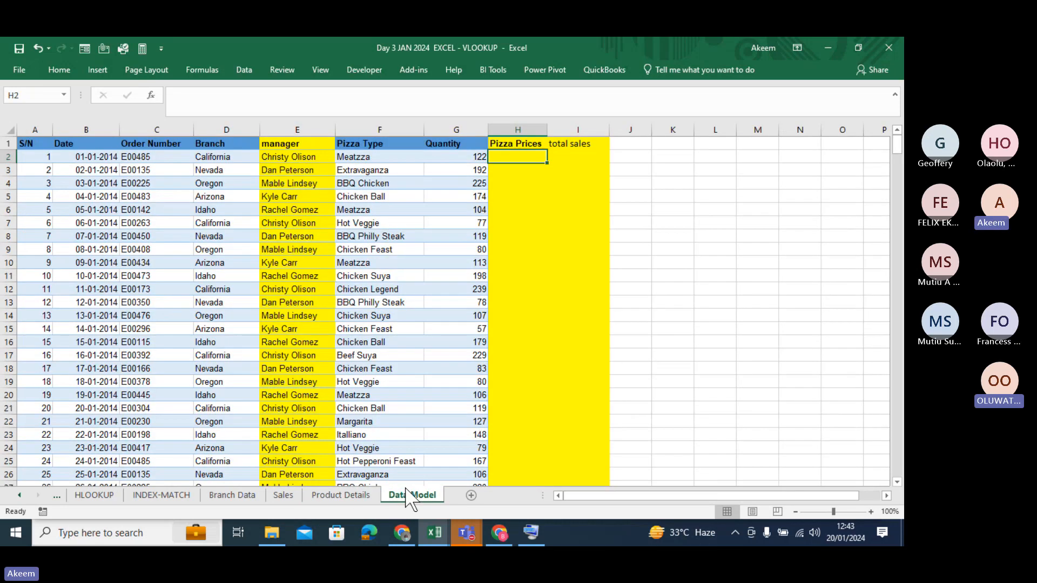
left_click(390, 157)
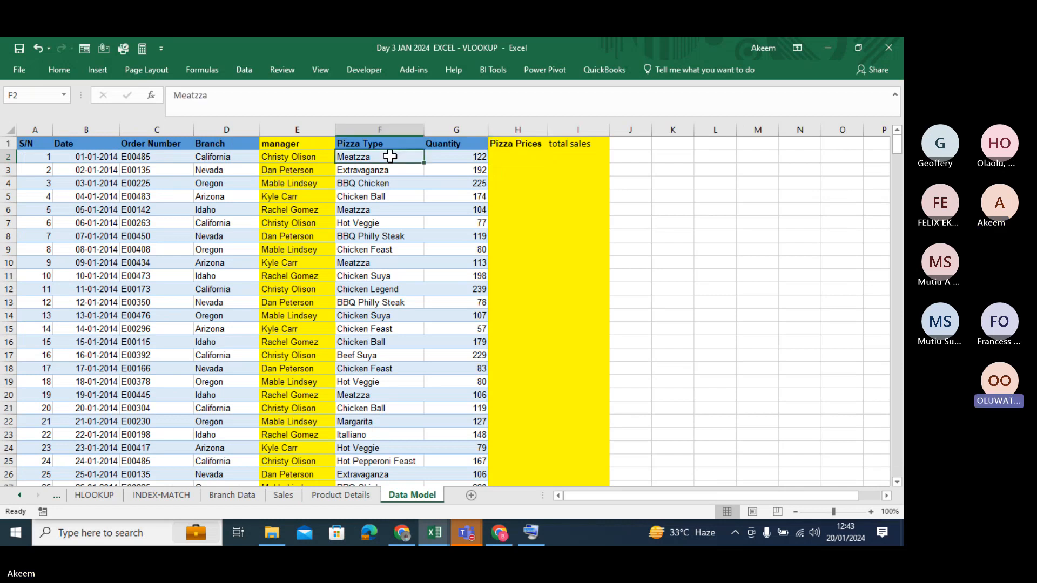
left_click(464, 156)
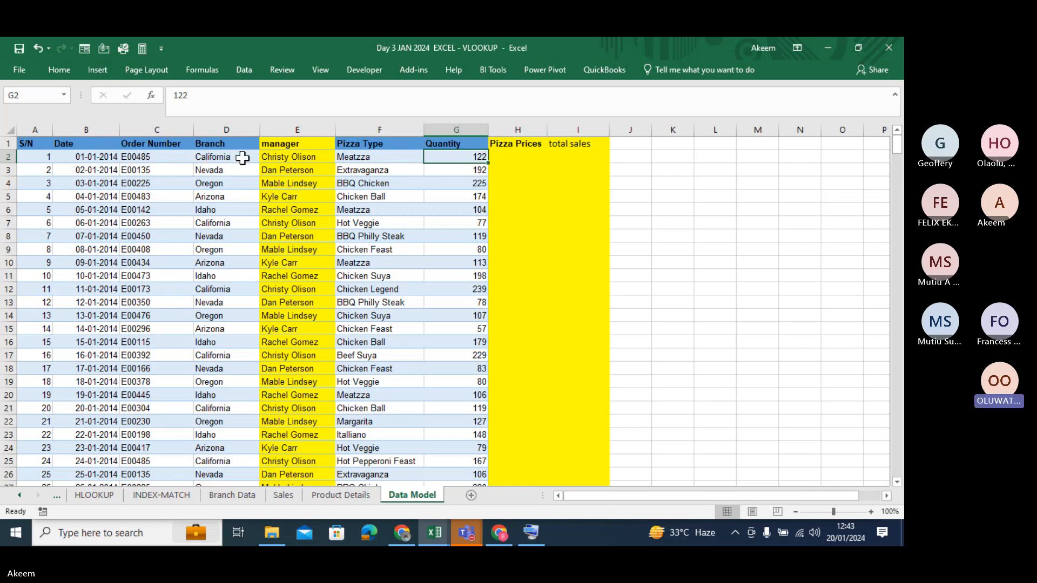
left_click(510, 155)
type("=")
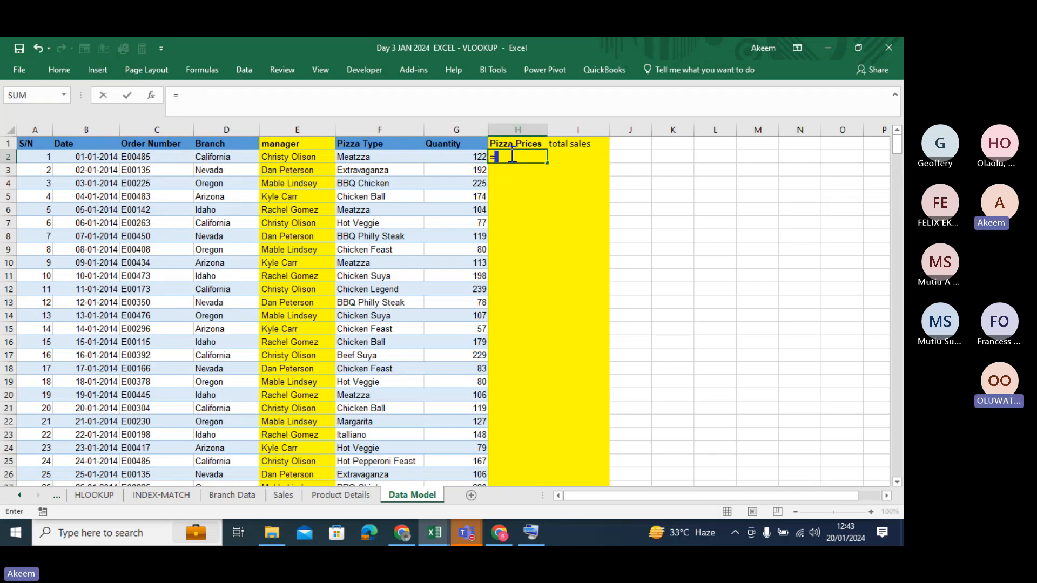
type("inde")
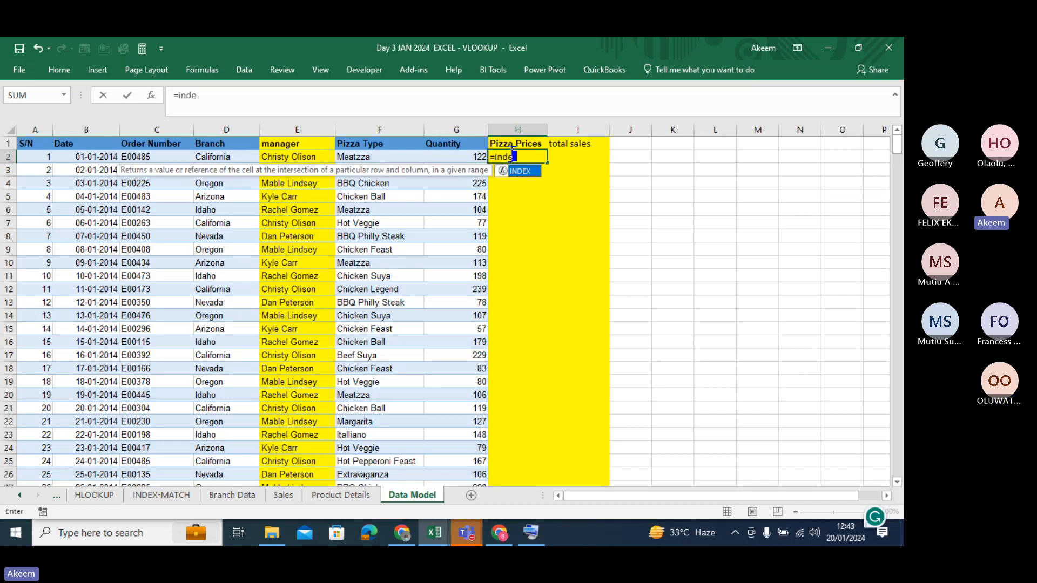
key("Tab")
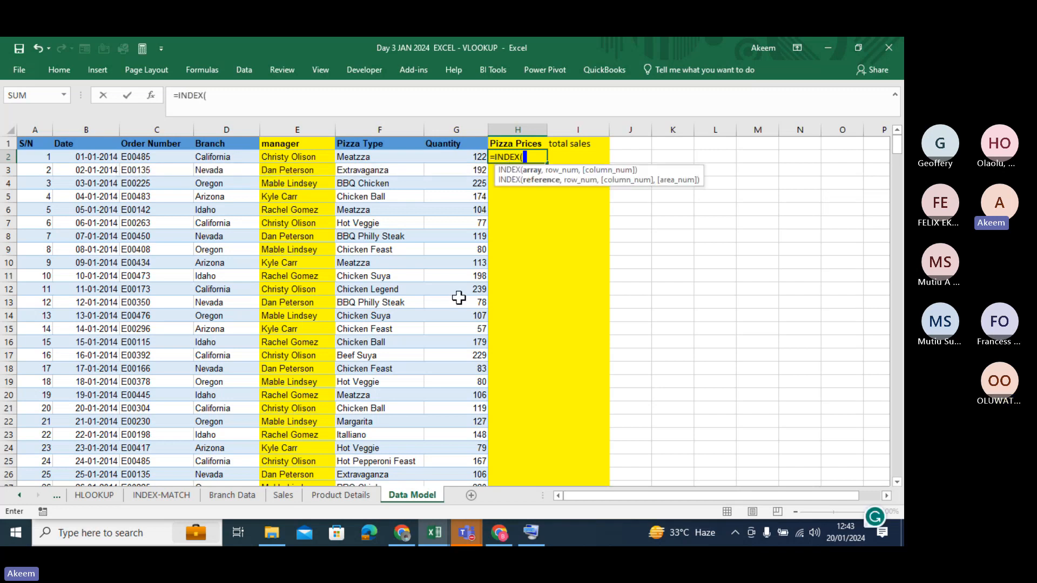
left_click(330, 497)
left_click(34, 141)
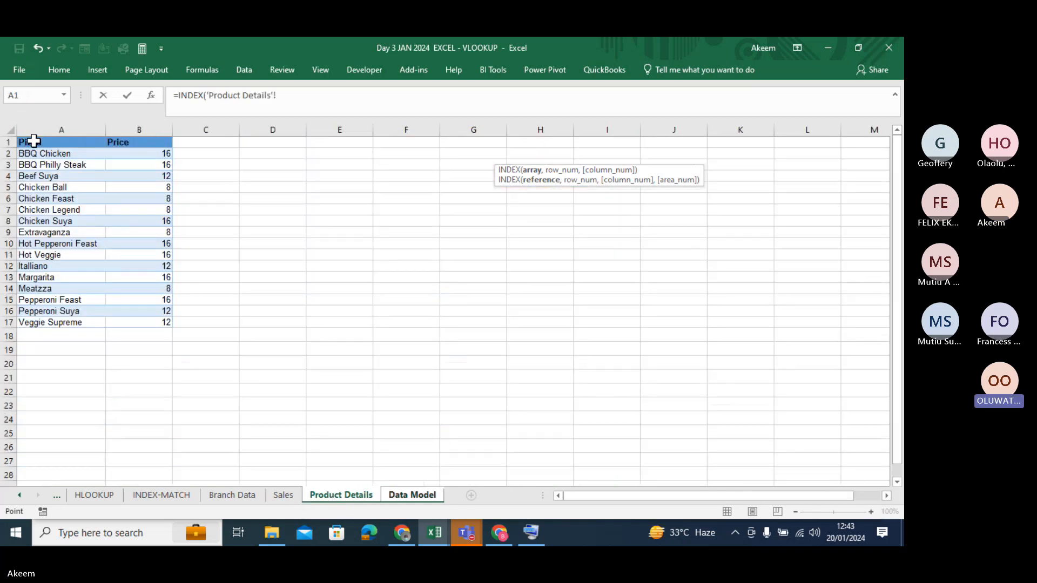
key("ctrl+shift+Right")
key("ctrl+shift+Down")
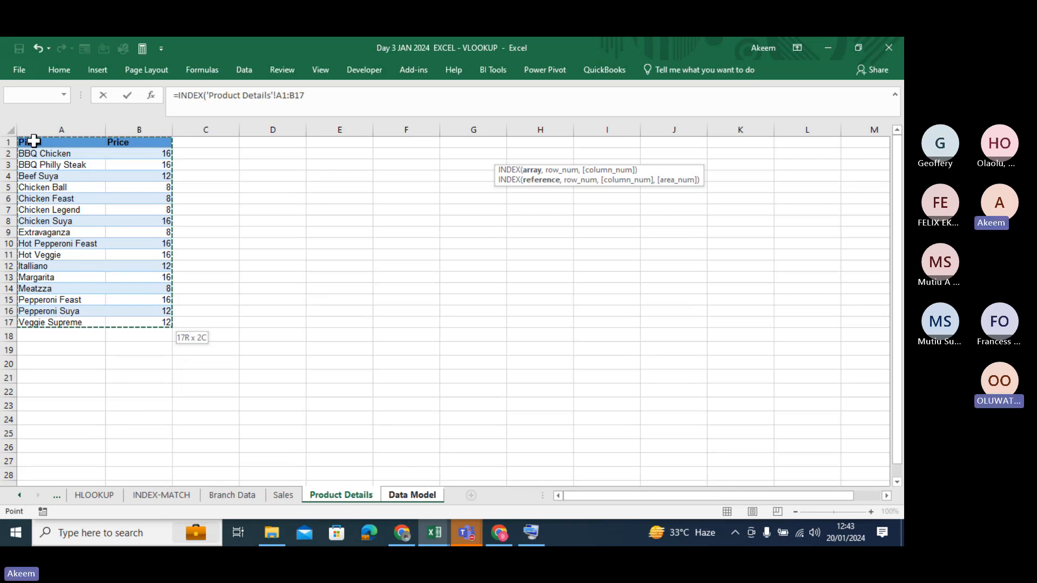
key("F4")
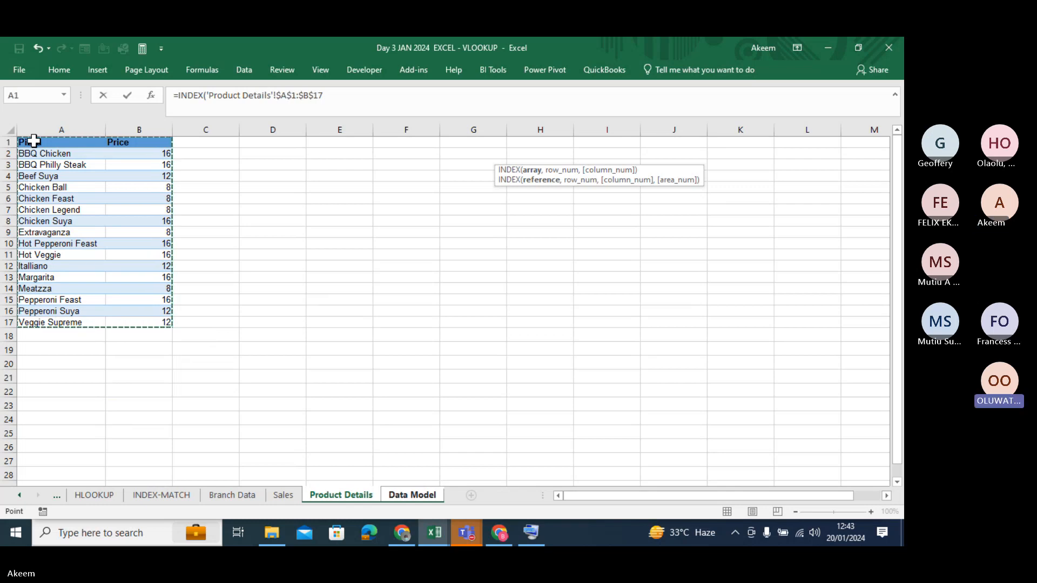
type(",")
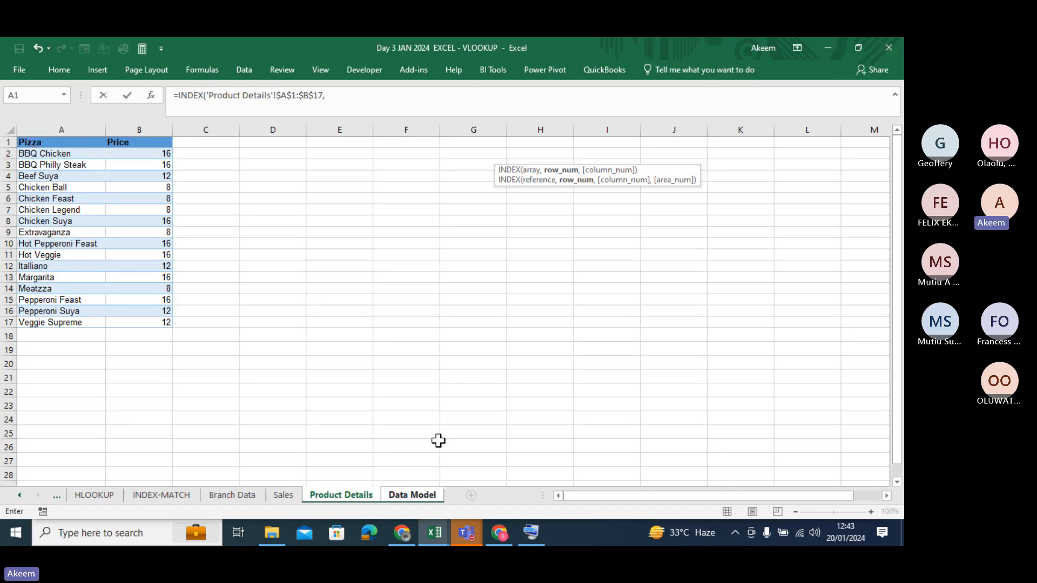
Step: Nest a MATCH function as the INDEX row number, using the pizza type in 'Data Model'!F2 as the lookup value
left_click(417, 495)
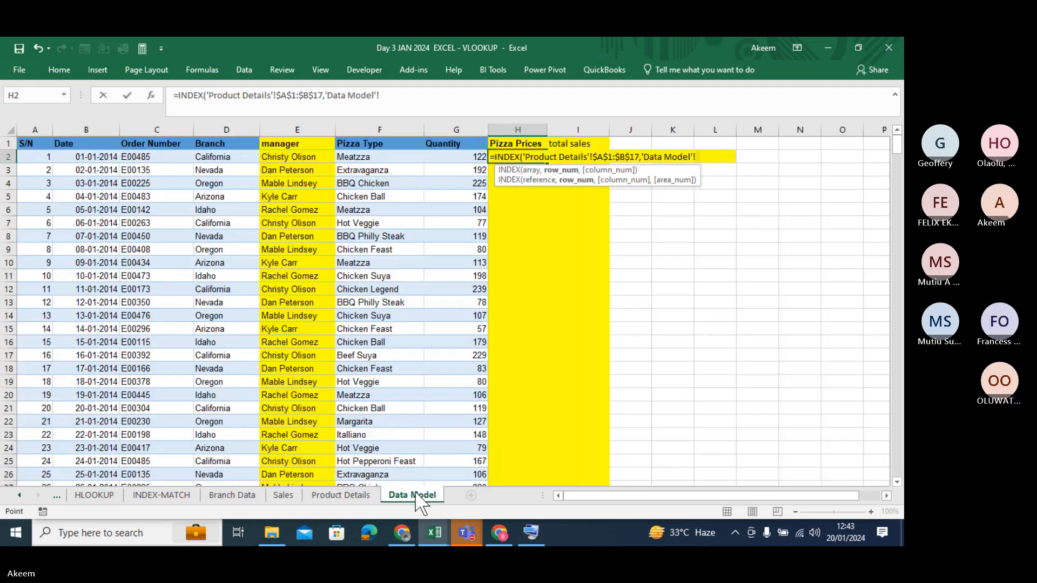
left_click(398, 93)
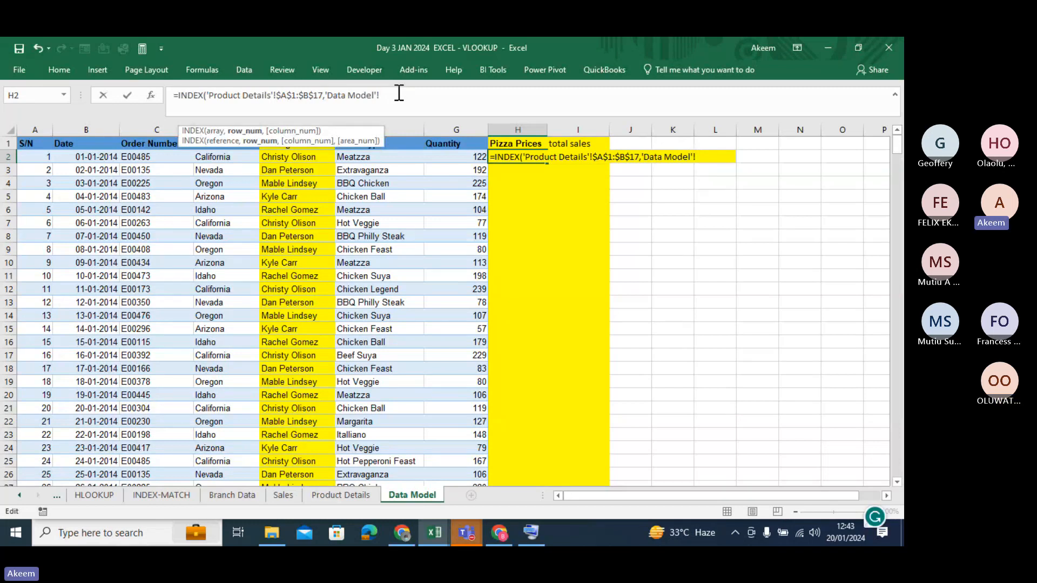
key("BackSpace")
key("BackSpace")
key("BackSpace")
key("BackSpace")
key("BackSpace")
key("BackSpace")
key("BackSpace")
key("BackSpace")
key("BackSpace")
key("BackSpace")
key("BackSpace")
key("BackSpace")
key("BackSpace")
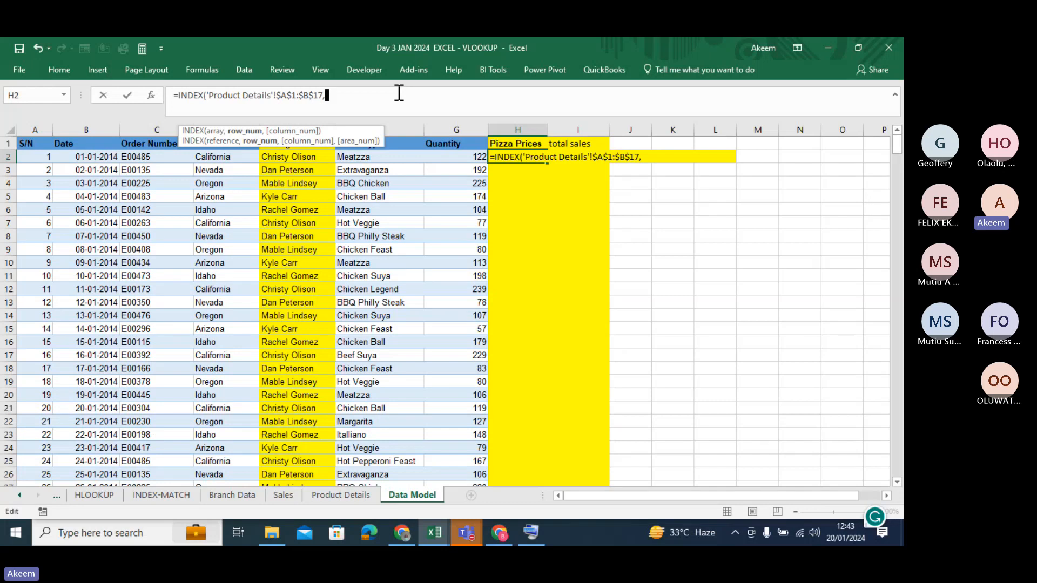
type("mat")
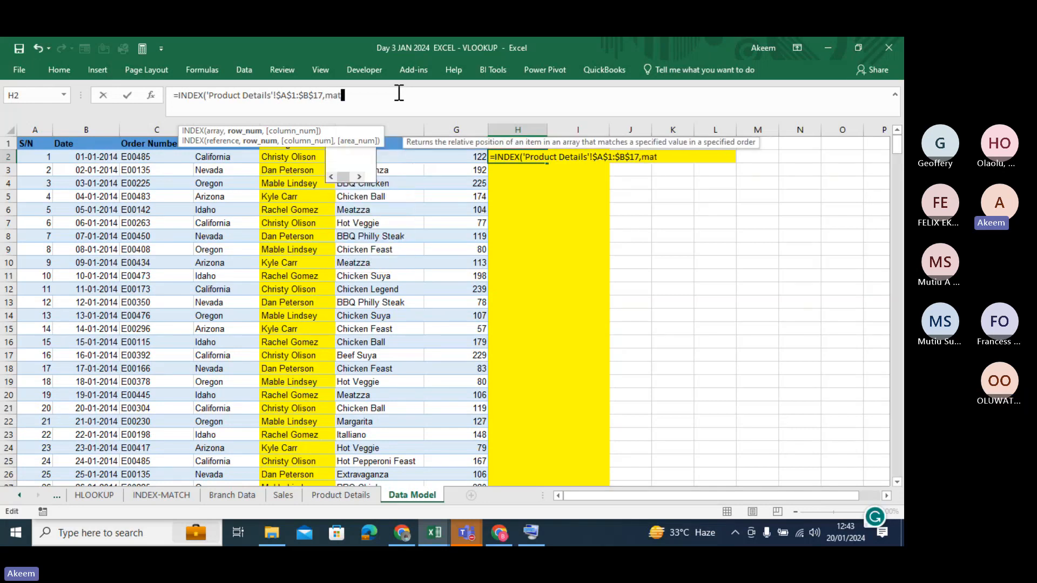
key("Tab")
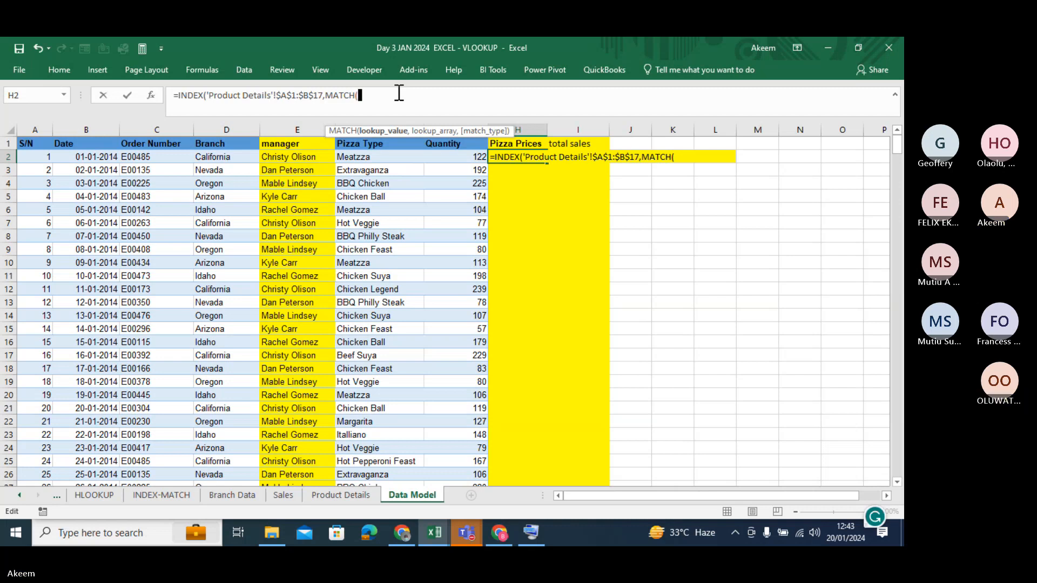
left_click(371, 159)
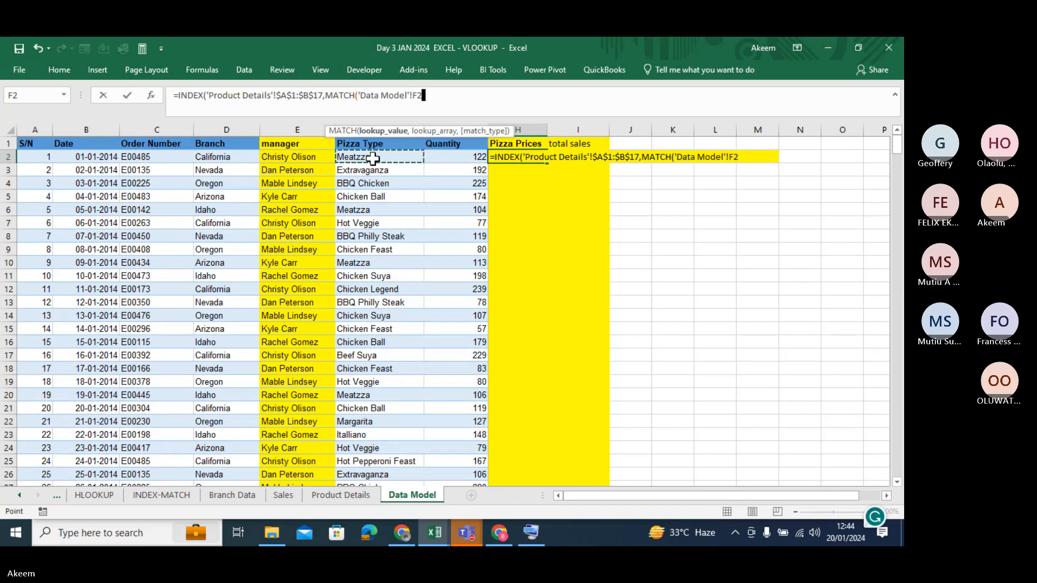
type(",")
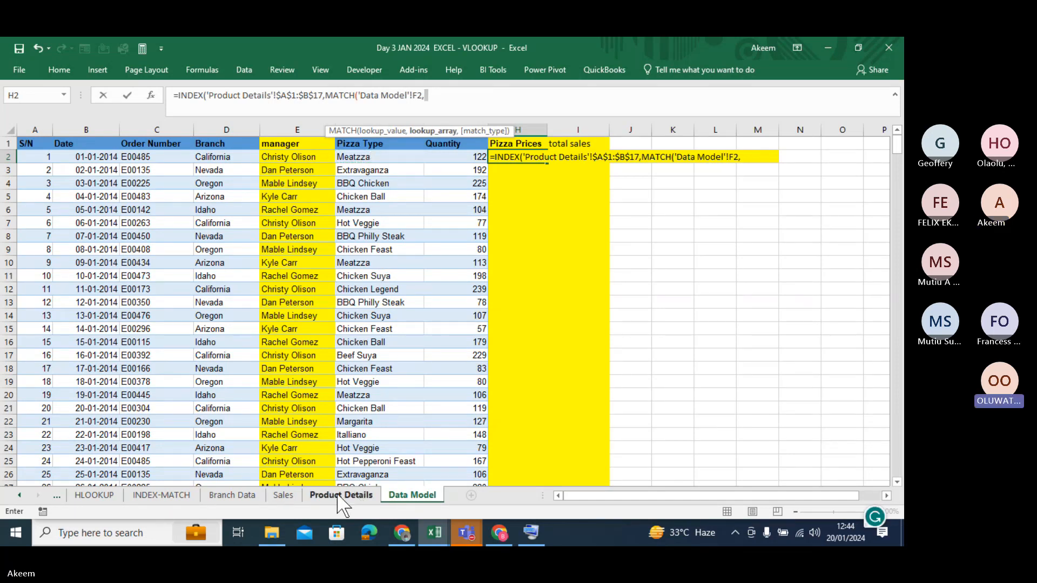
Step: Complete the H2 formula with lookup array 'Product Details'!$A$1:$A$17, exact match 0 and column number 2
left_click(352, 494)
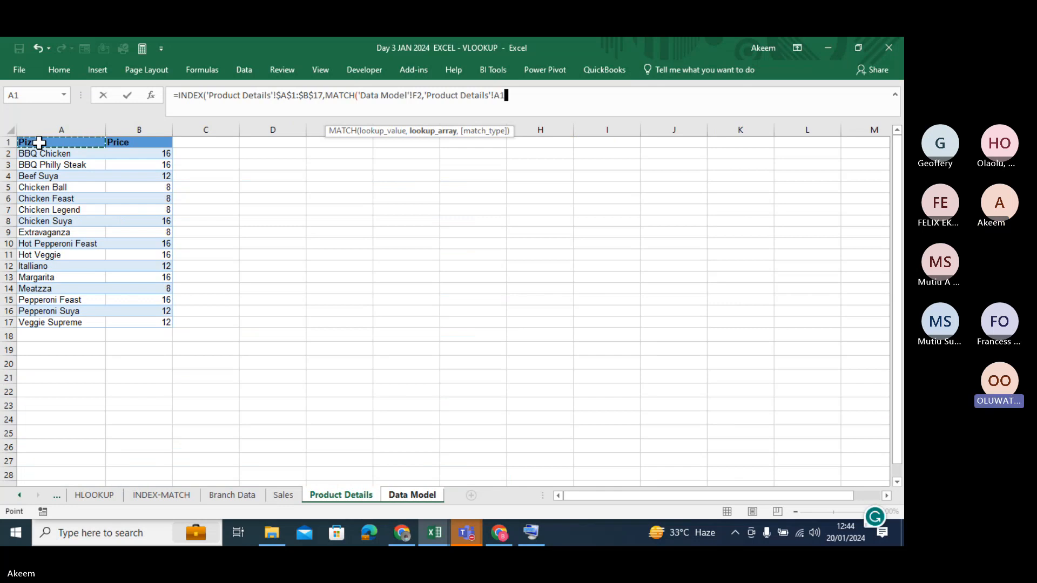
left_click_drag(39, 142, 62, 318)
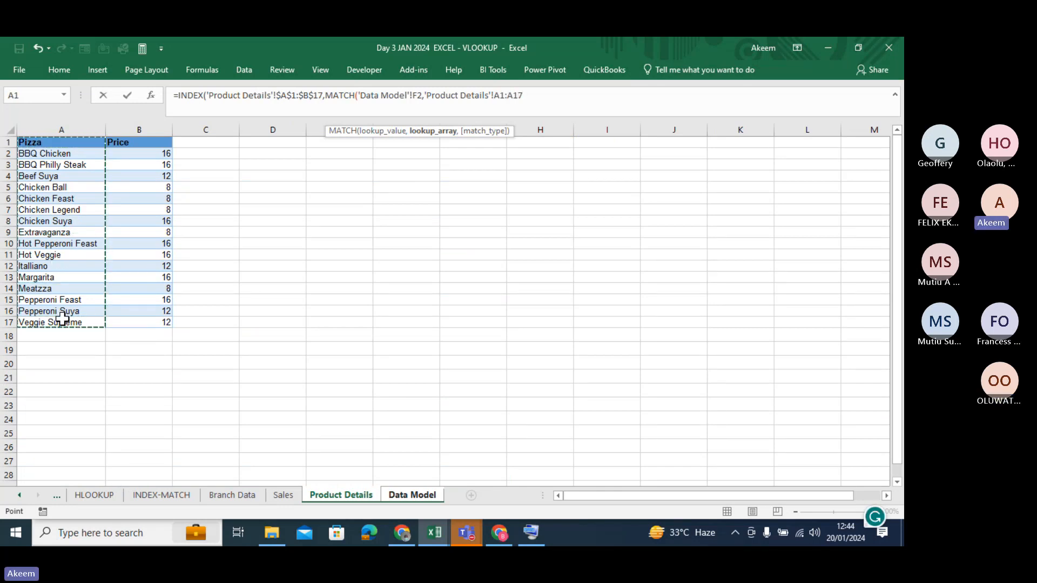
key("F4")
type(",")
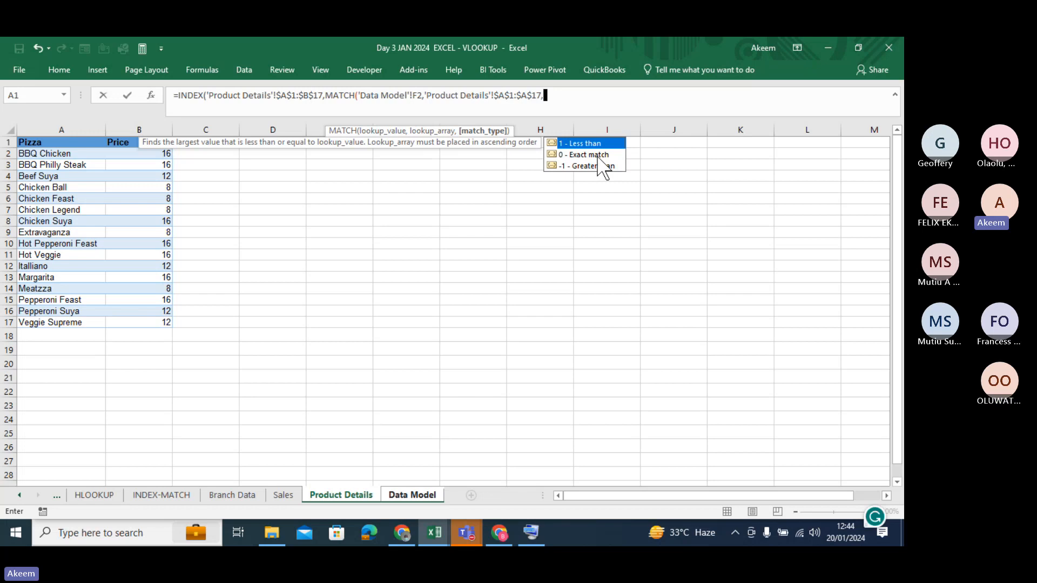
double_click(596, 155)
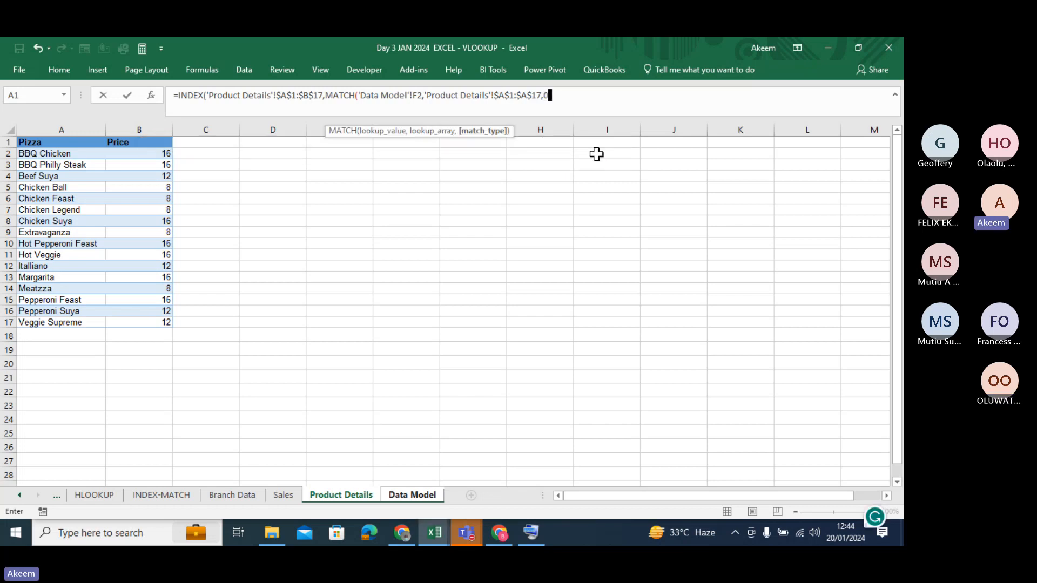
type("),")
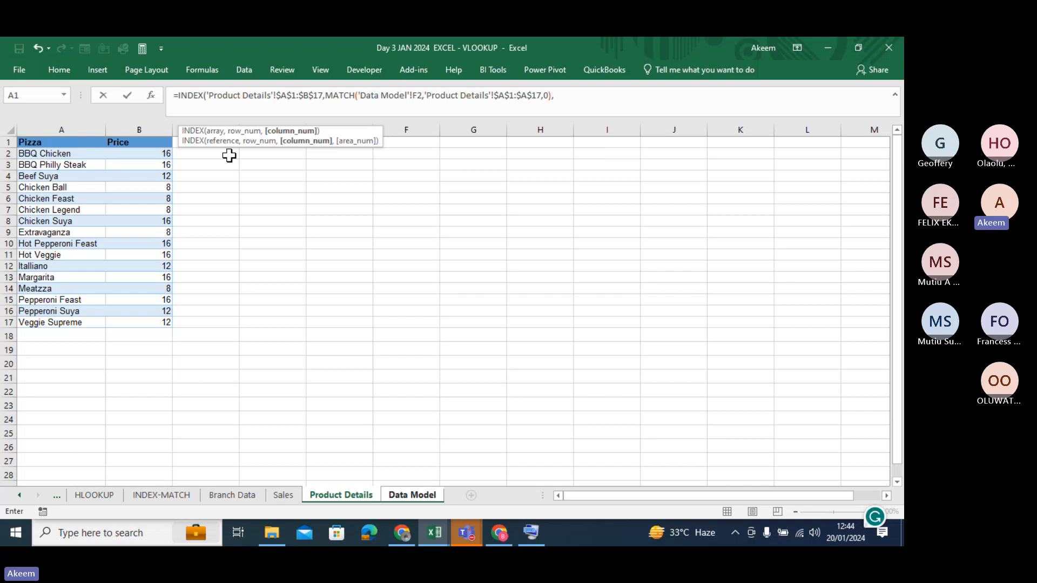
type("2)")
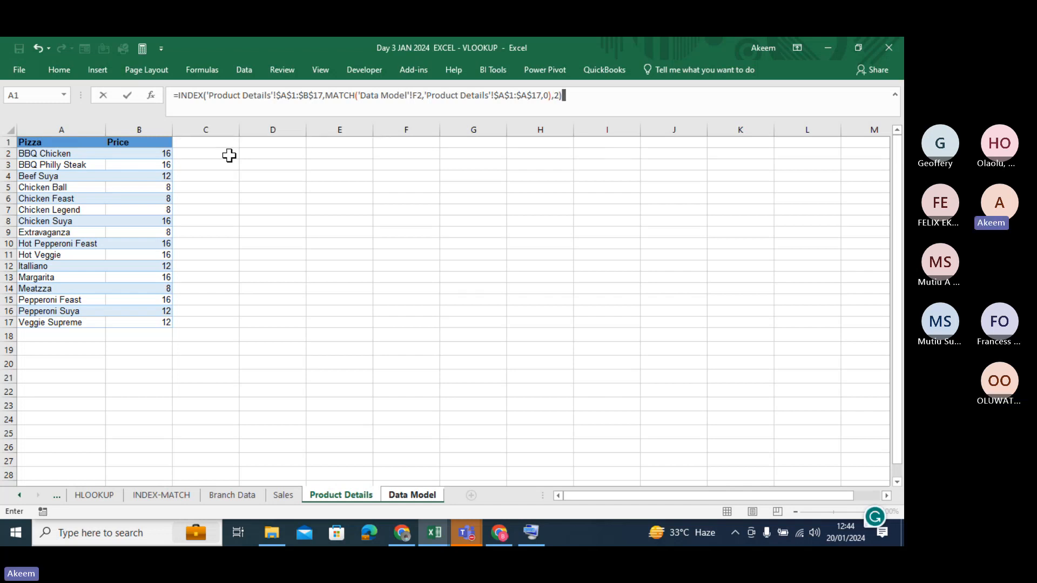
key("Return")
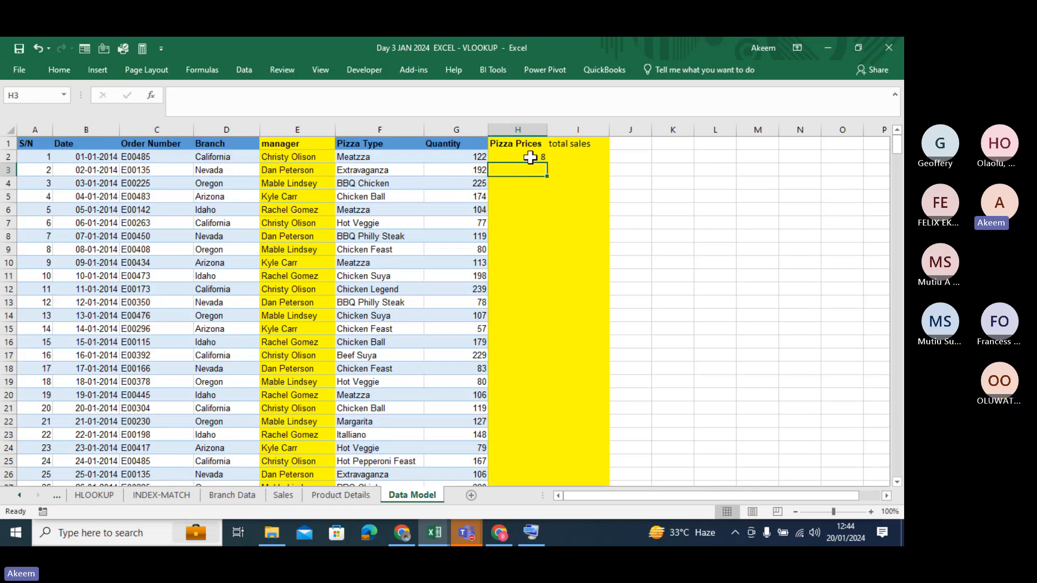
Step: Copy the H2 price lookup down to the last data row and format the Pizza Prices with two decimals
left_click(531, 157)
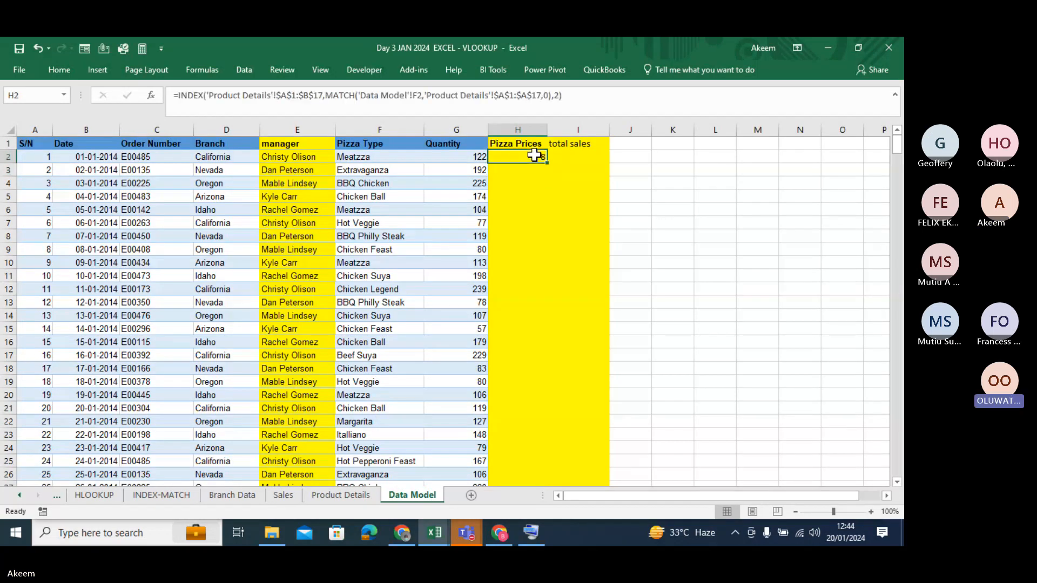
double_click(545, 162)
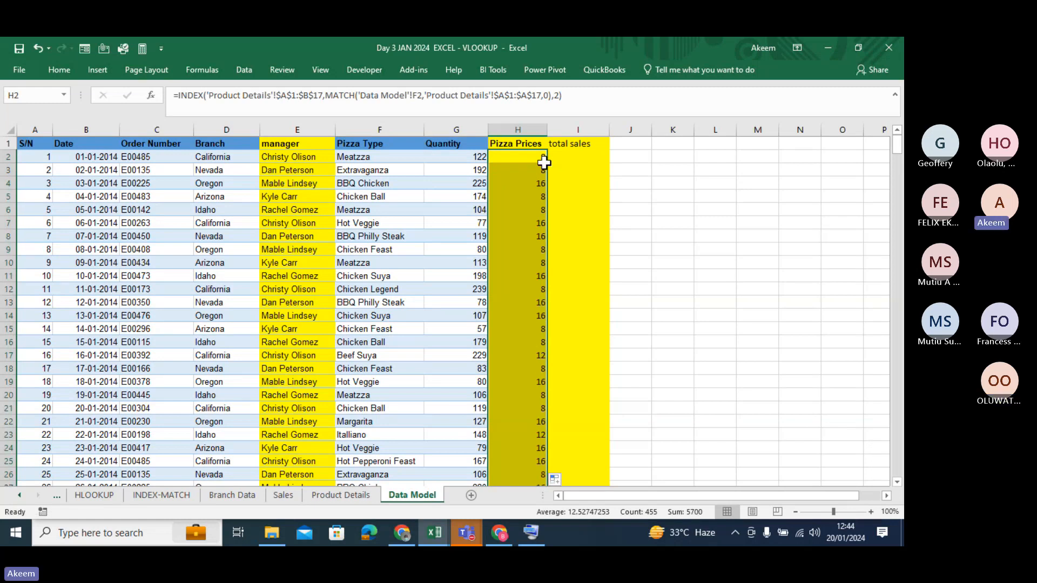
key("ctrl+shift+1")
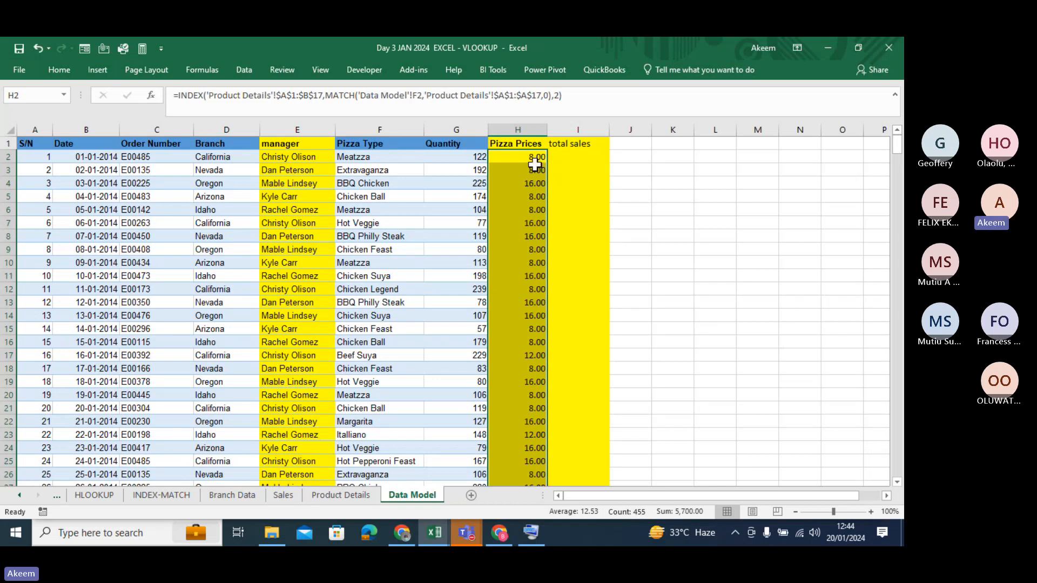
left_click(535, 167)
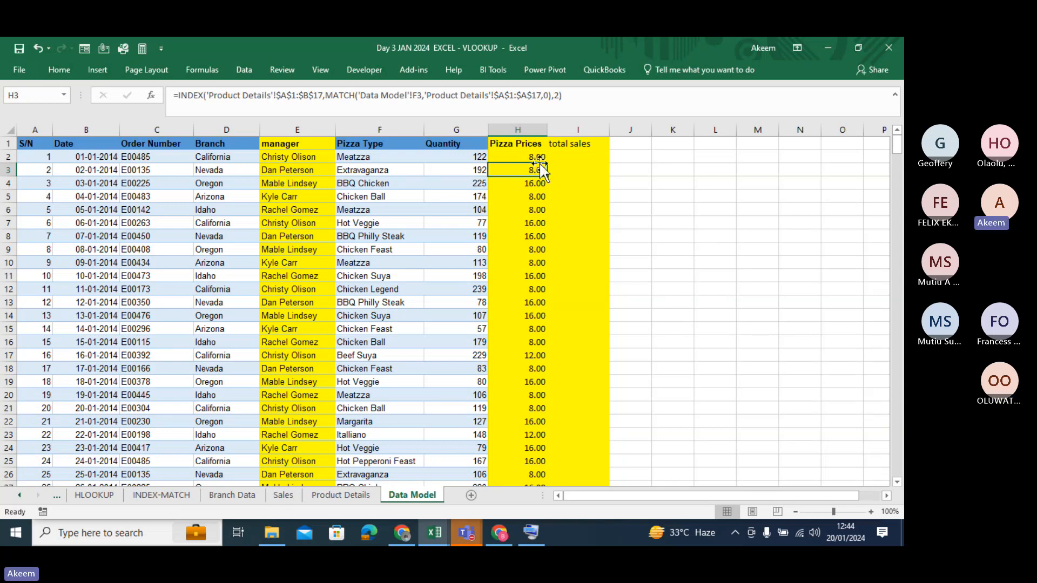
Step: Calculate total sales in I2 as G2*H2, copy it down to the last data row and format with thousands separators and two decimals
left_click(586, 155)
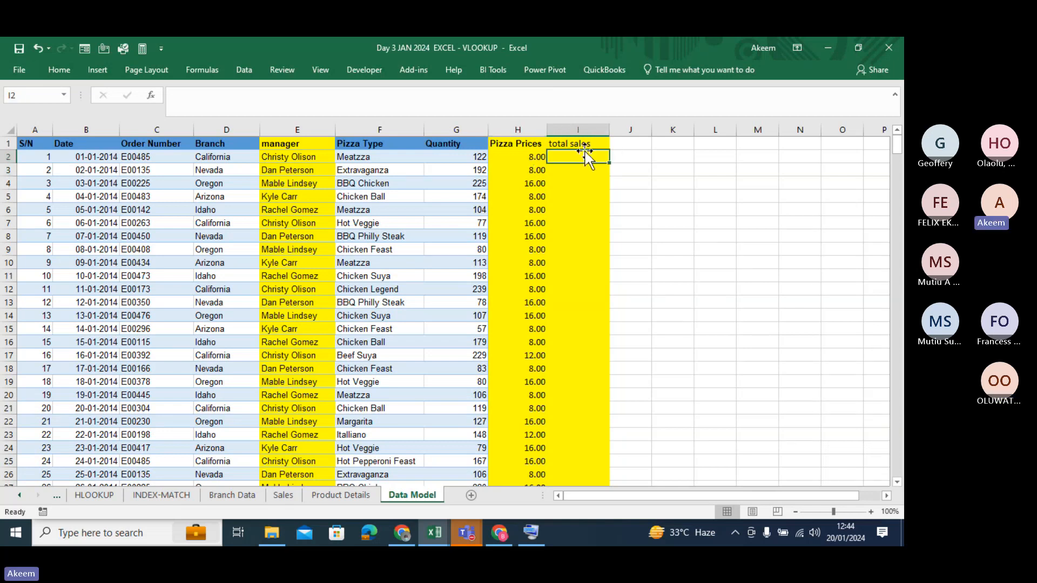
type("=")
left_click(469, 156)
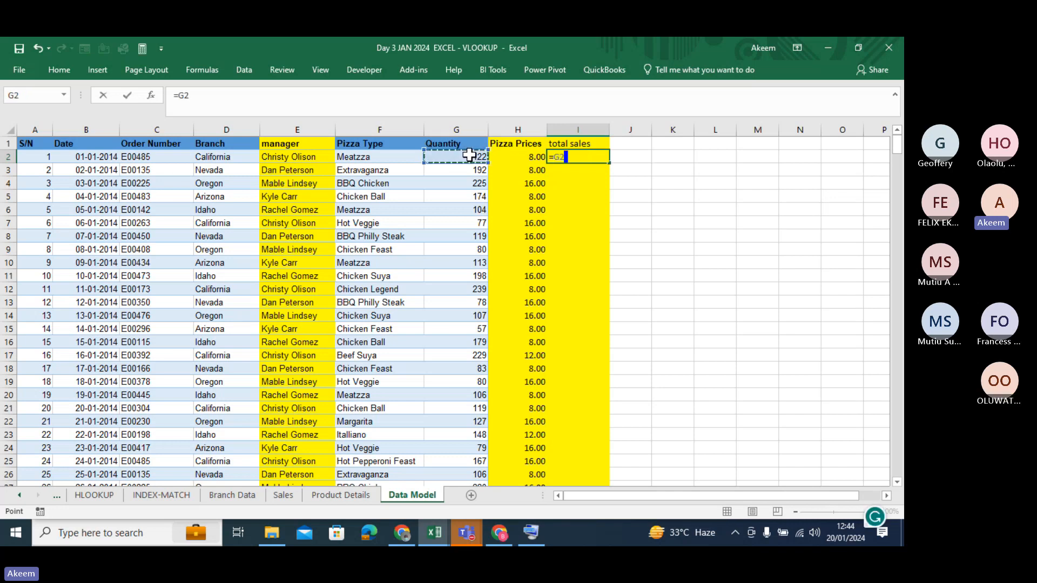
type("*")
left_click(521, 156)
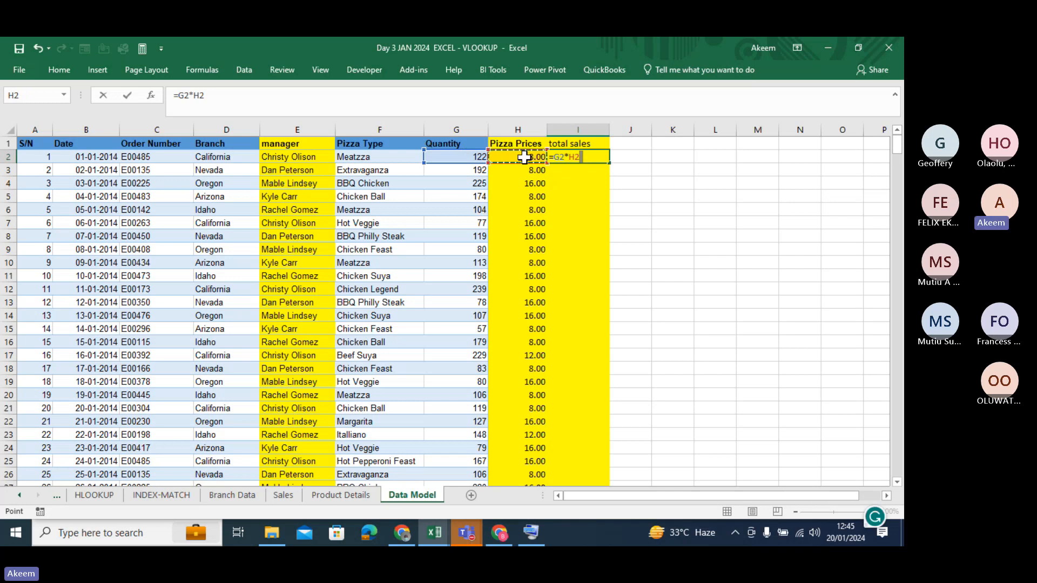
key("ctrl+Return")
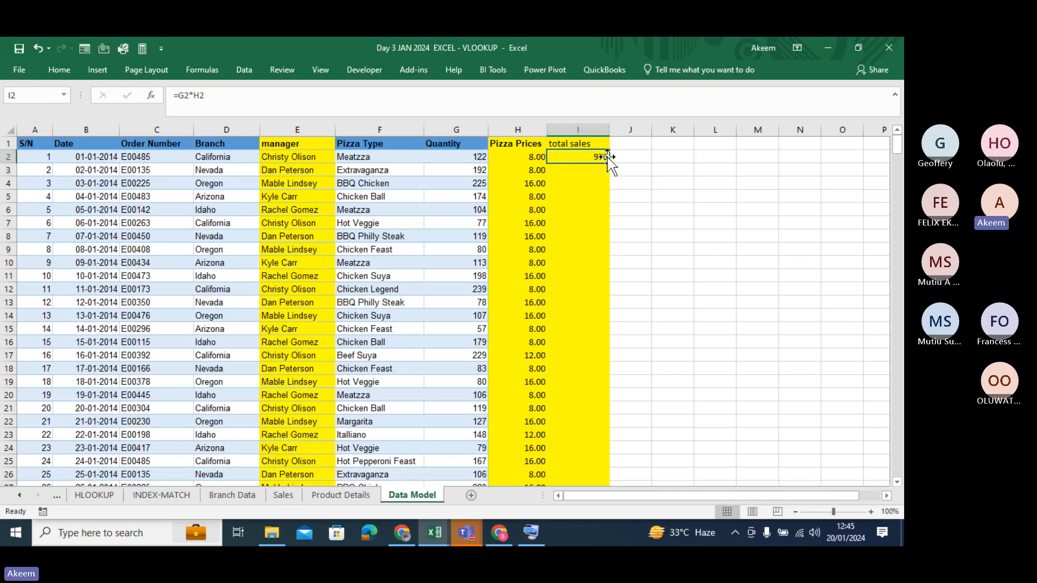
double_click(608, 162)
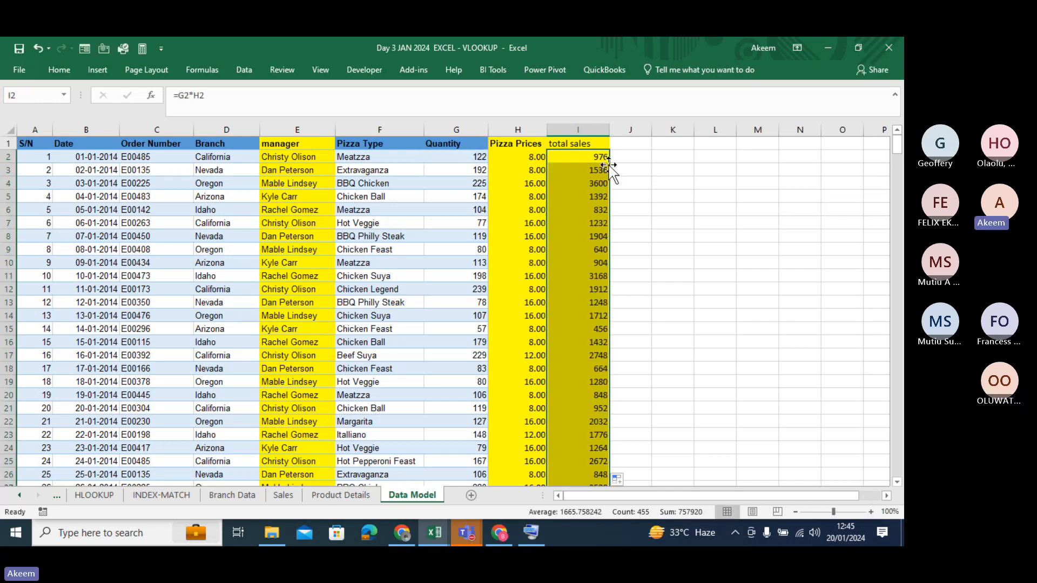
key("ctrl+shift+1")
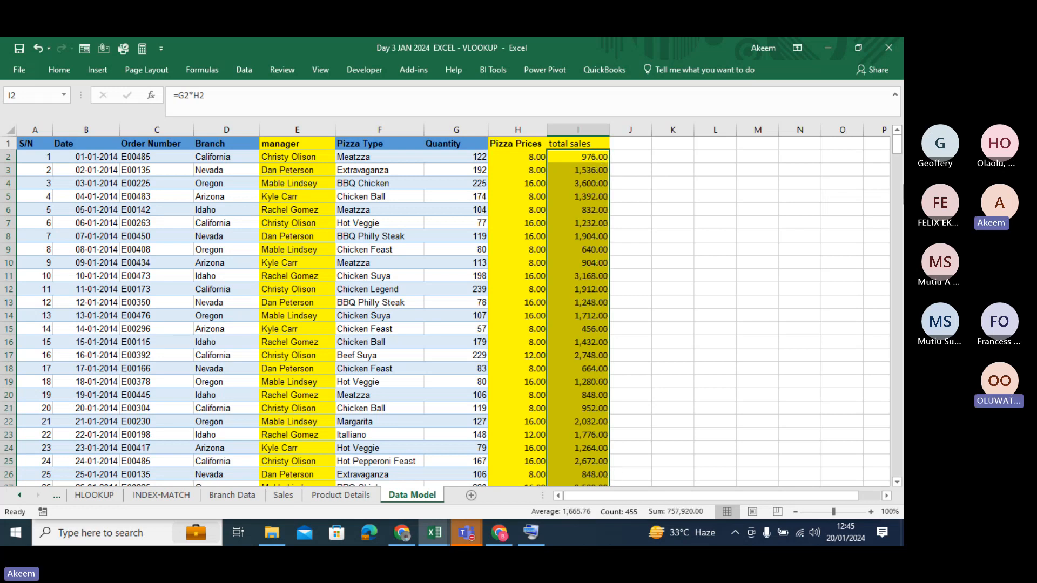
Step: Examine the total sales figures down to the last data row and return to the top of the sheet
left_click_drag(897, 147, 901, 503)
left_click(900, 483)
left_click(900, 483)
left_click(900, 483)
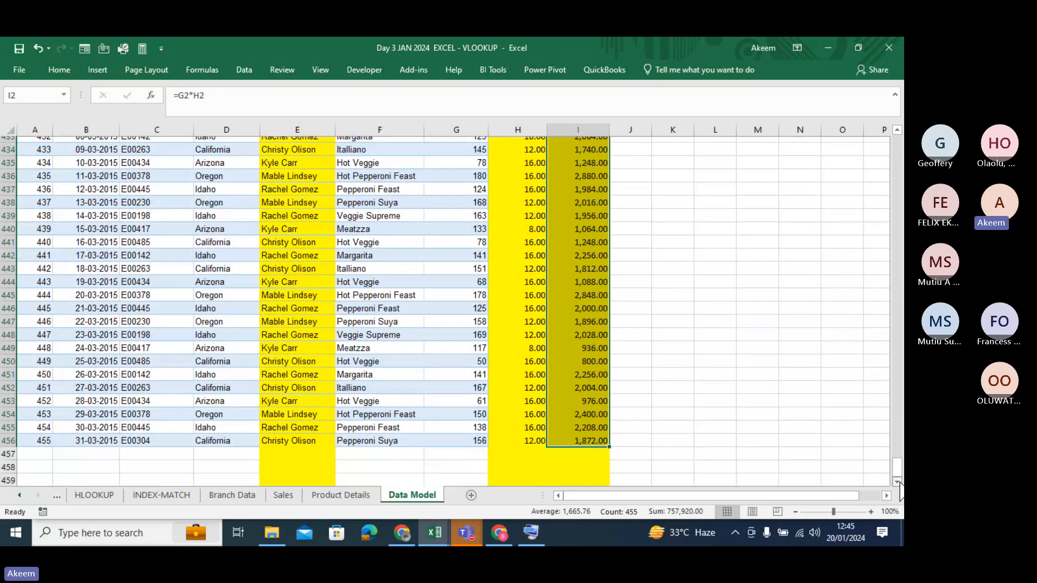
left_click(900, 483)
left_click(900, 483)
left_click(900, 483)
left_click(900, 482)
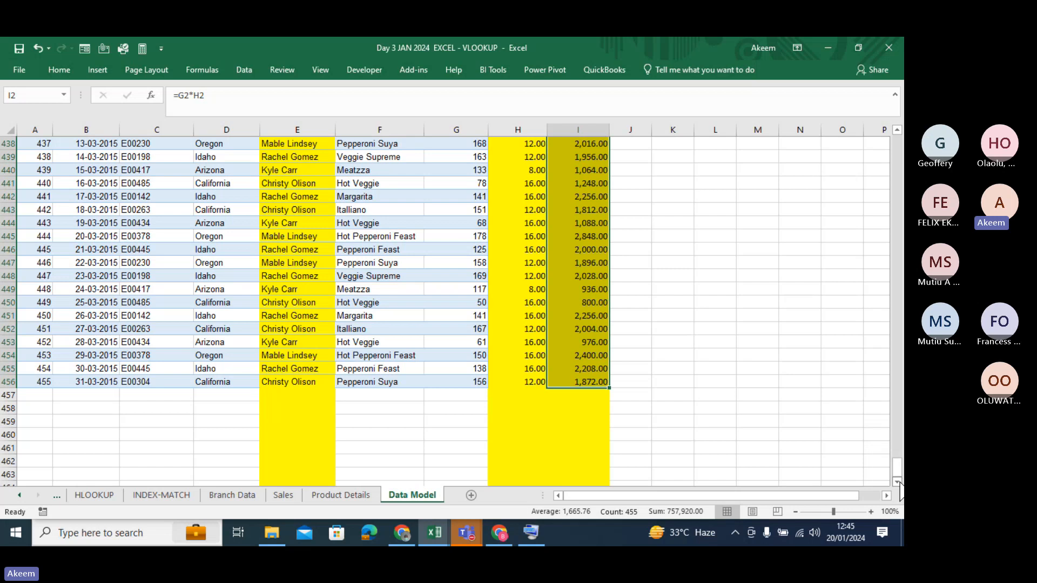
left_click(432, 449)
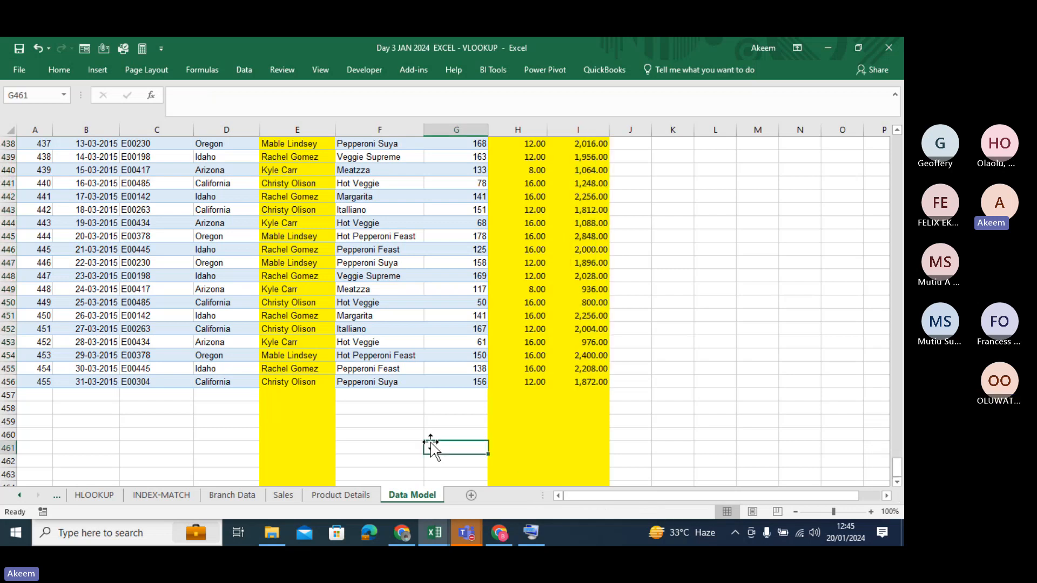
left_click(371, 424)
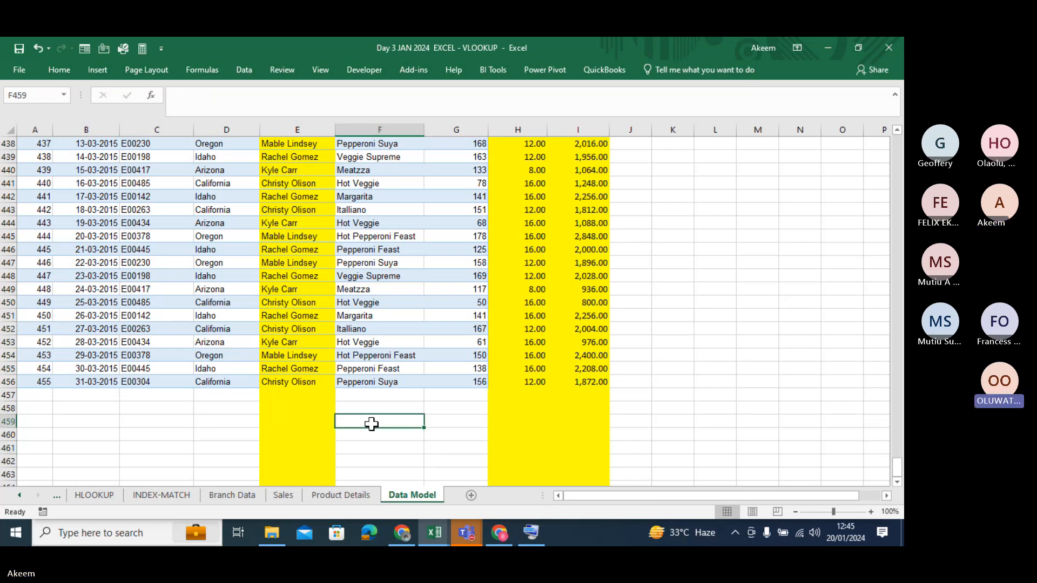
key("Right")
key("Right")
key("Right")
key("Right")
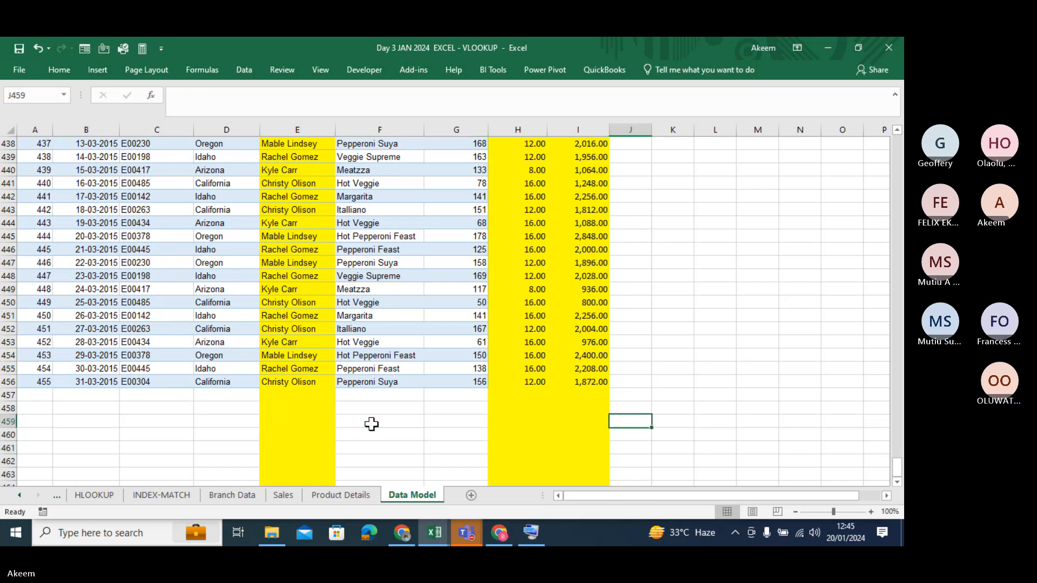
key("ctrl+Up")
key("Right")
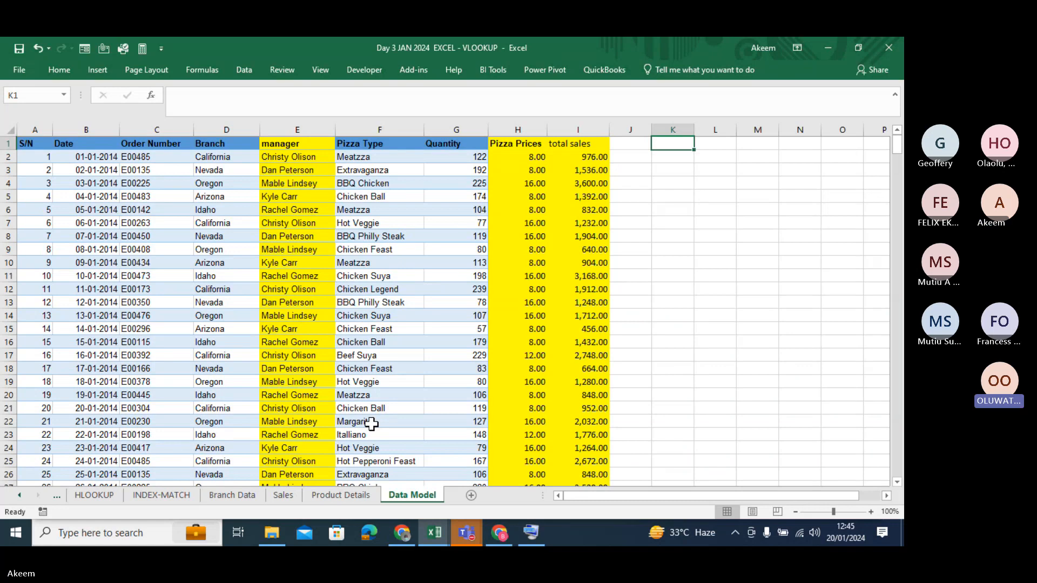
key("Down")
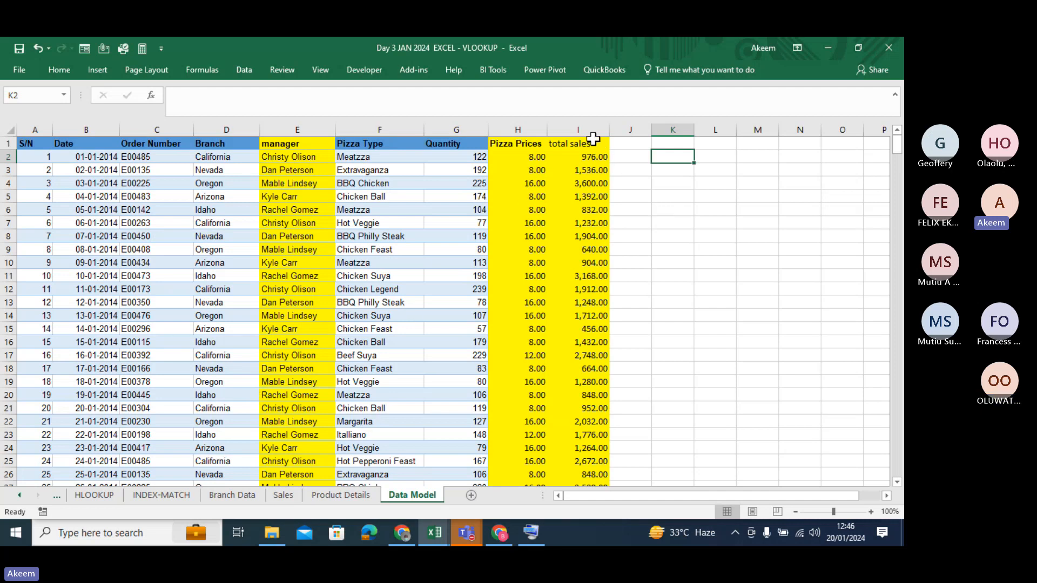
Step: Delete the entire total sales column from the Data Model sheet
left_click(584, 128)
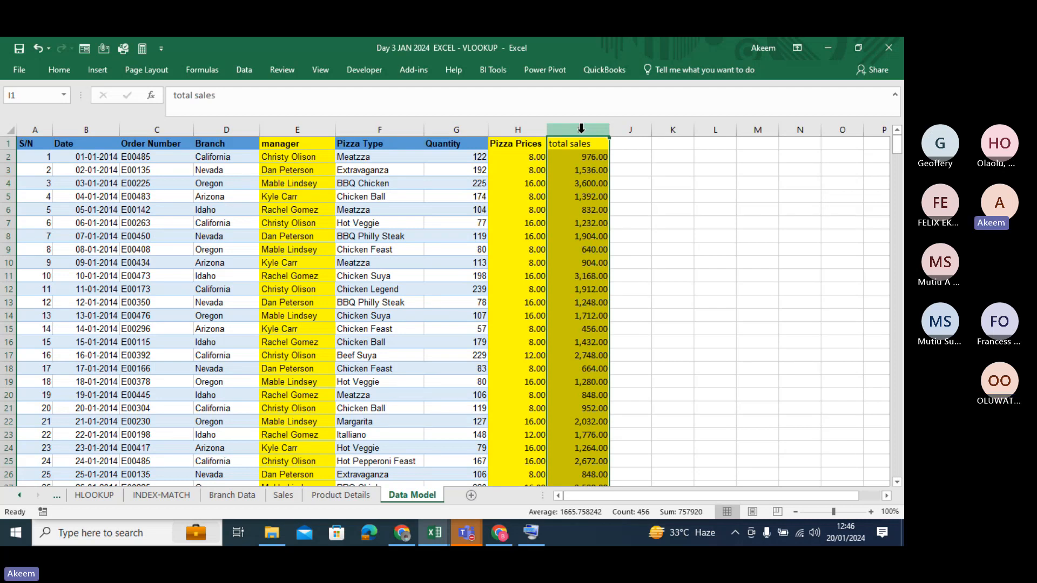
right_click(581, 129)
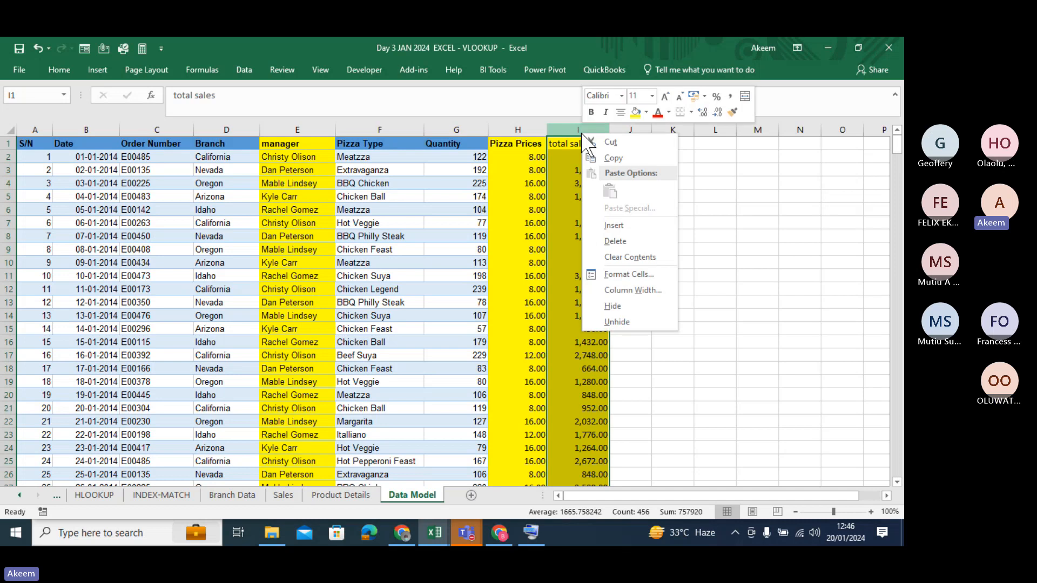
left_click(621, 240)
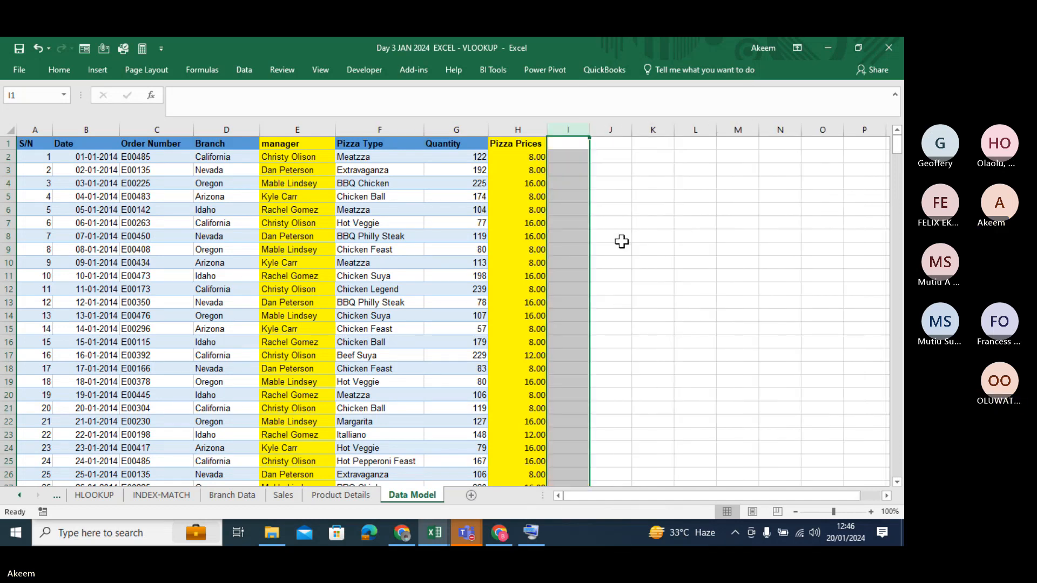
Step: Start a SUMPRODUCT formula in J2 with the quantities G2:G456 as its first array
left_click(456, 127)
left_click(520, 130)
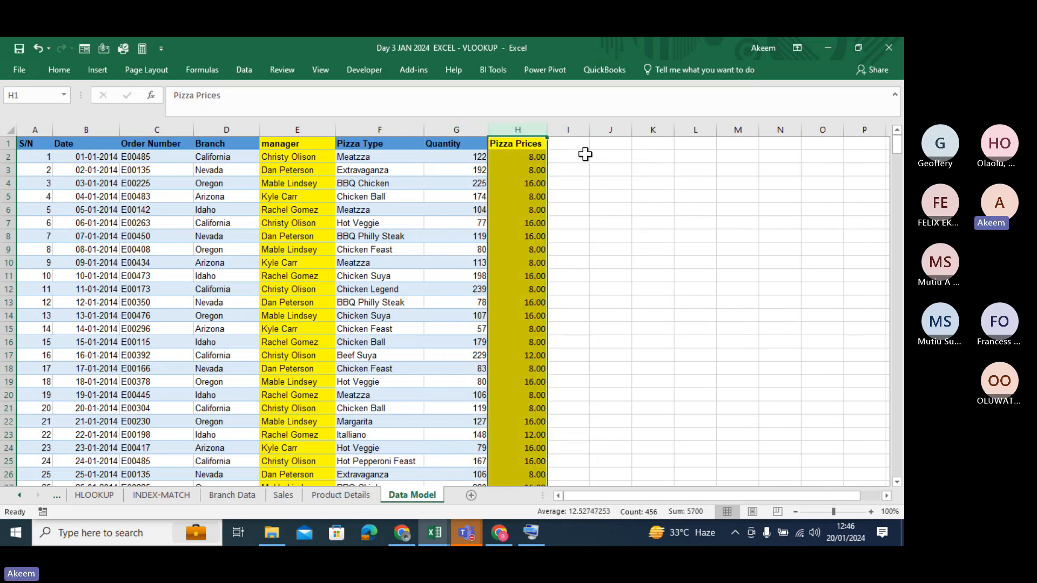
left_click(611, 159)
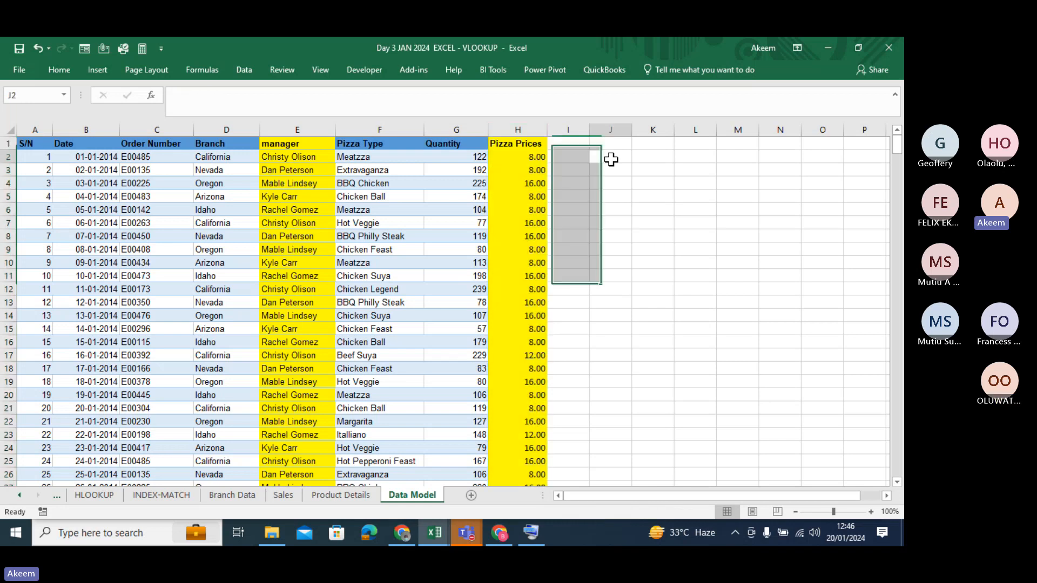
type("=sum")
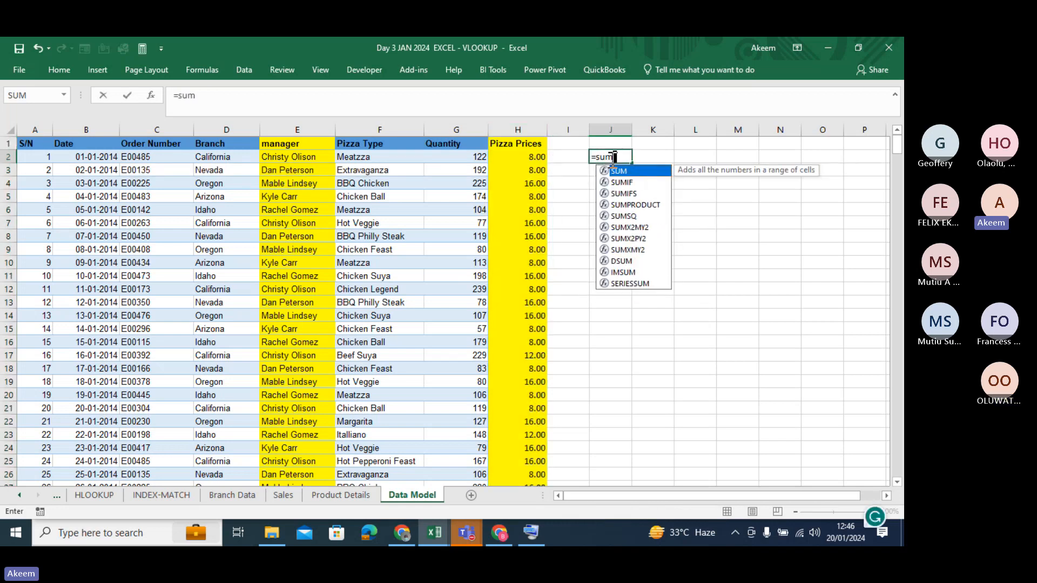
type("product")
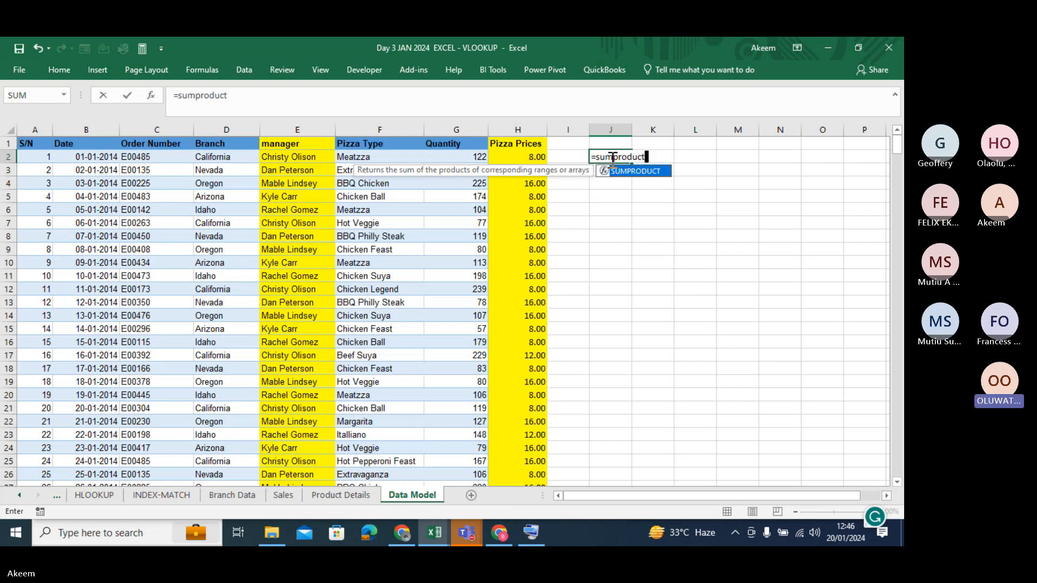
key("Tab")
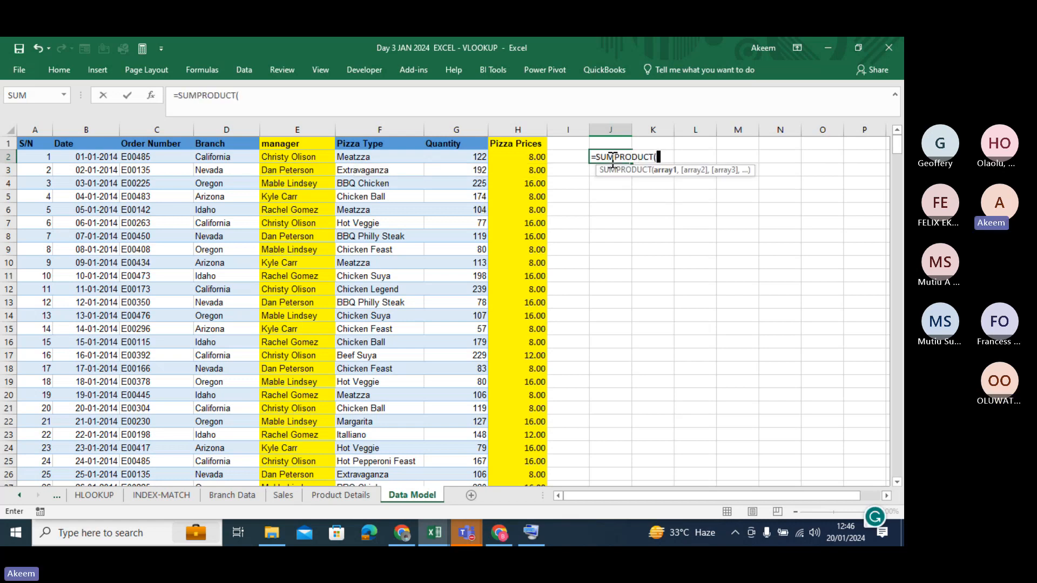
left_click(462, 156)
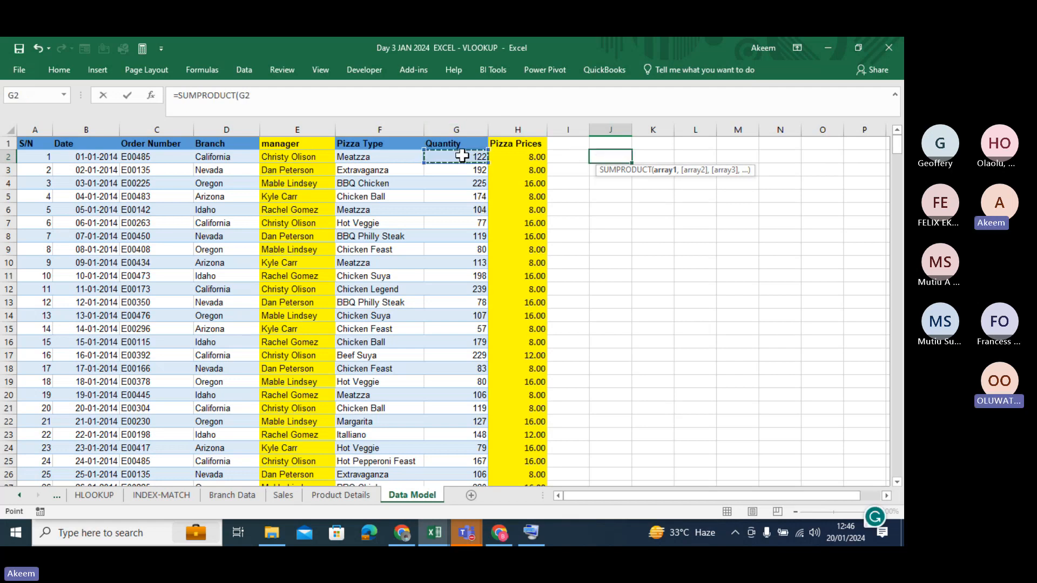
key("ctrl+shift+Down")
type(",")
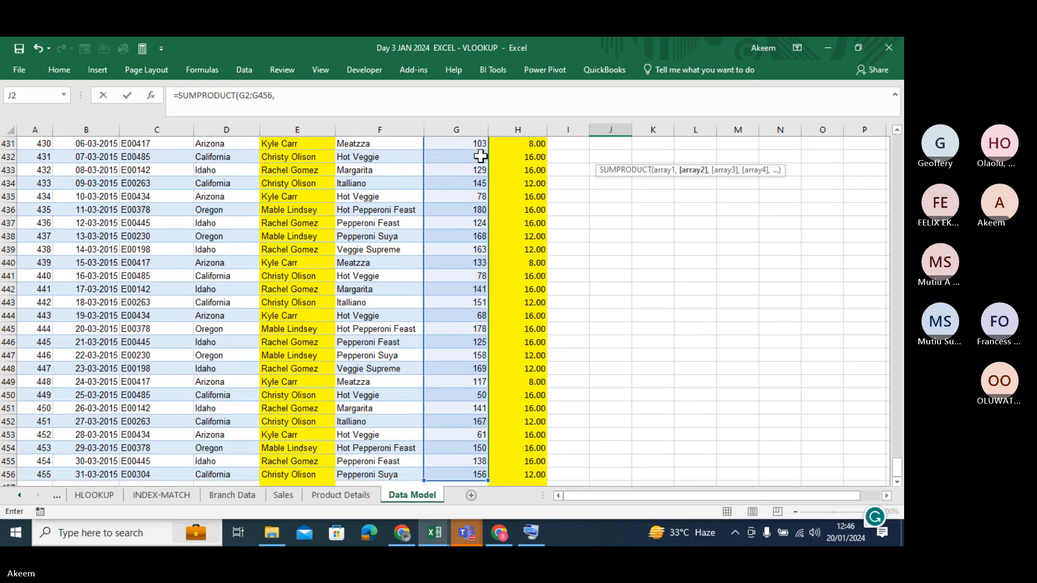
Step: Complete the J2 SUMPRODUCT formula with the pizza prices H2:H456 as its second array
left_click(512, 475)
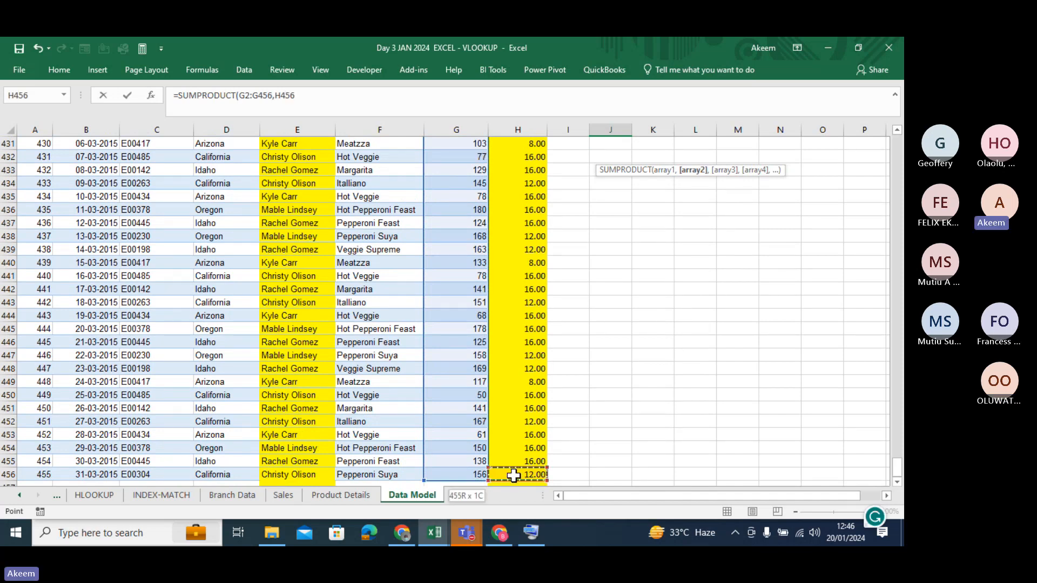
key("ctrl+shift+Up")
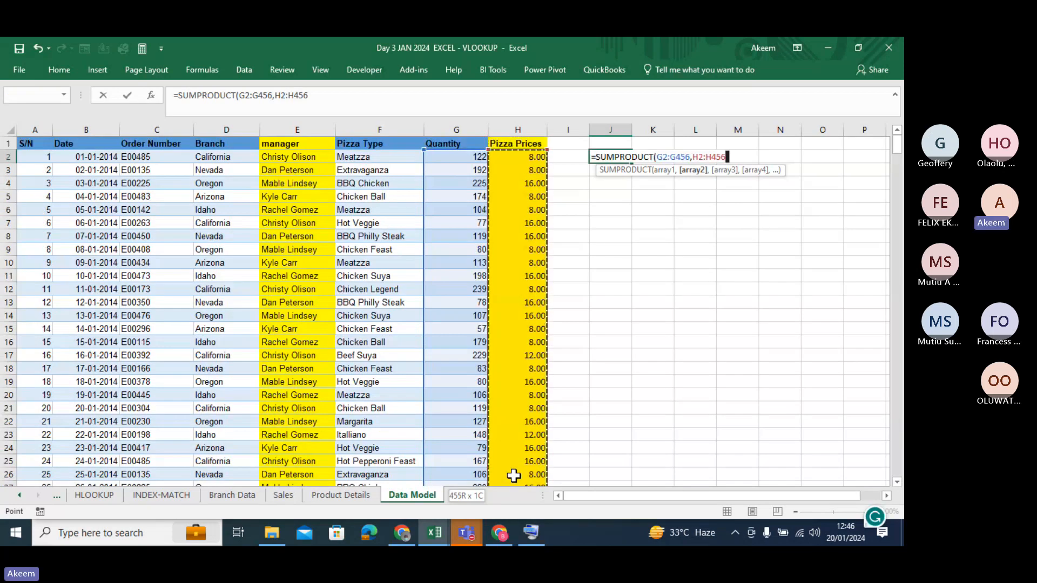
type(")")
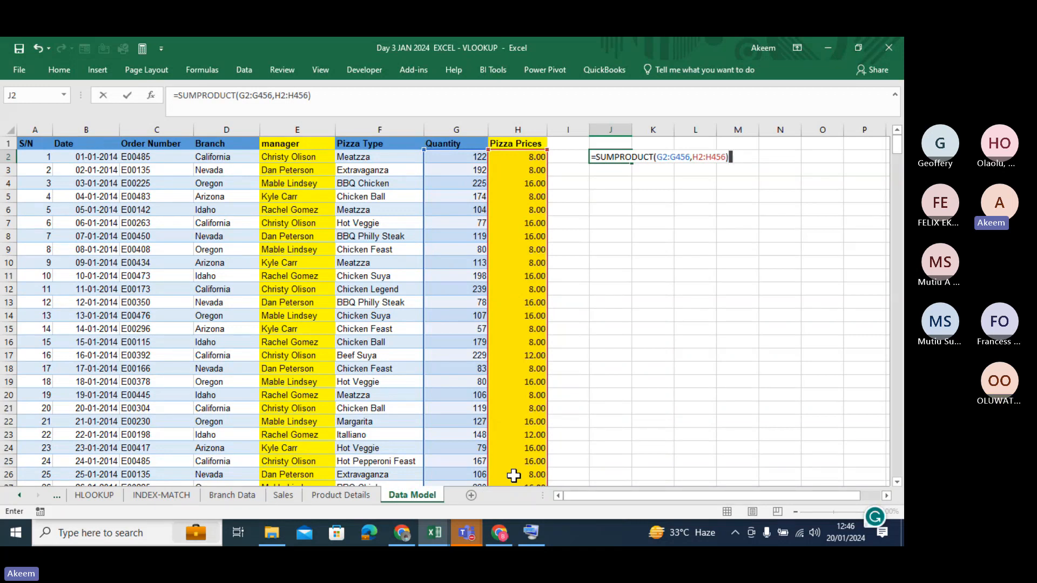
key("Return")
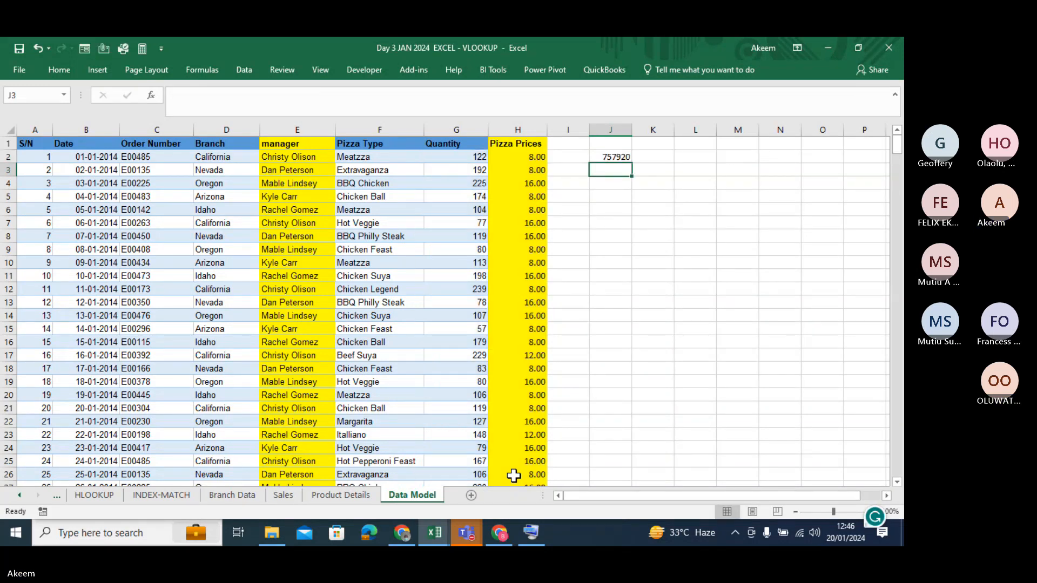
Step: Format the J2 total with a thousands separator and two decimals, and widen column J to fit it
left_click(616, 156)
double_click(632, 130)
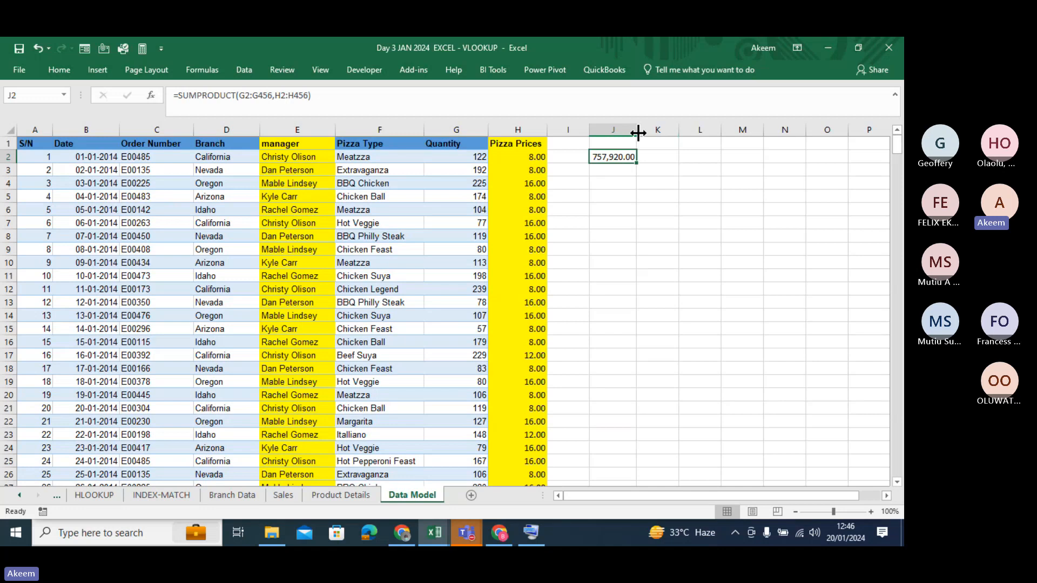
left_click_drag(638, 132, 646, 134)
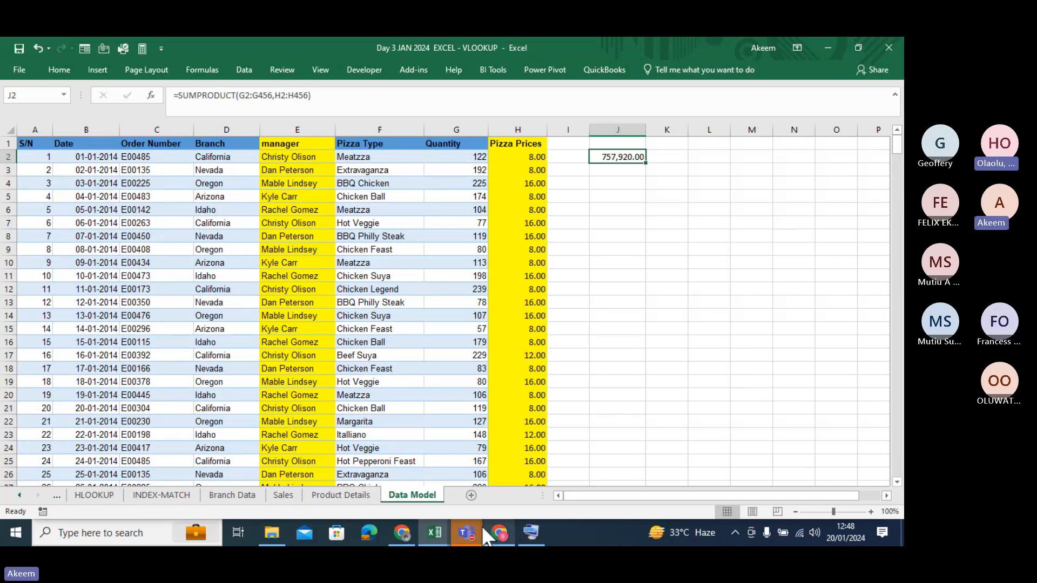
Step: Switch to the Teams meeting window to check the participants and chat, and return to the Excel workbook
mouse_move(482, 526)
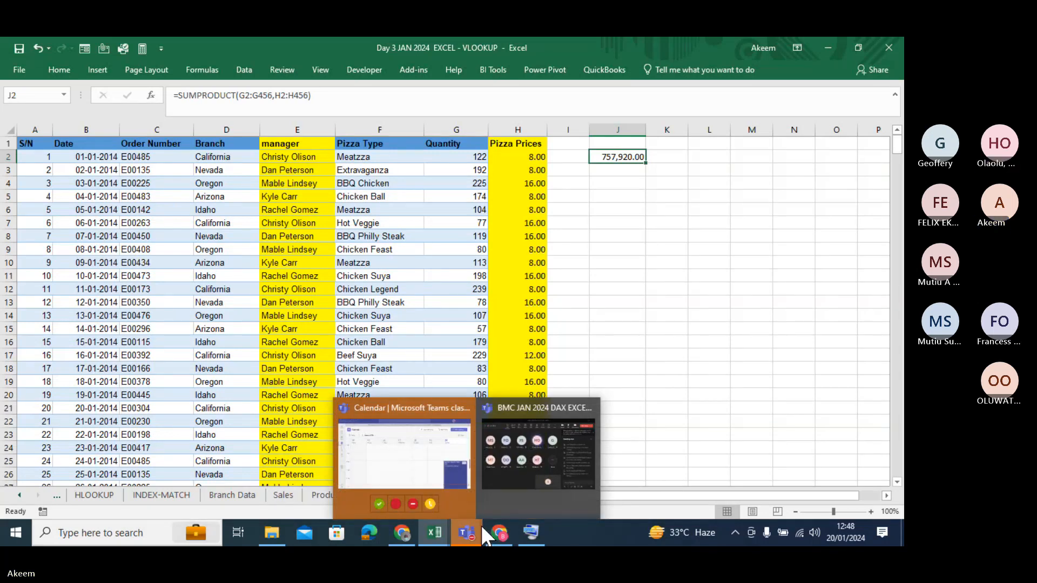
left_click(522, 475)
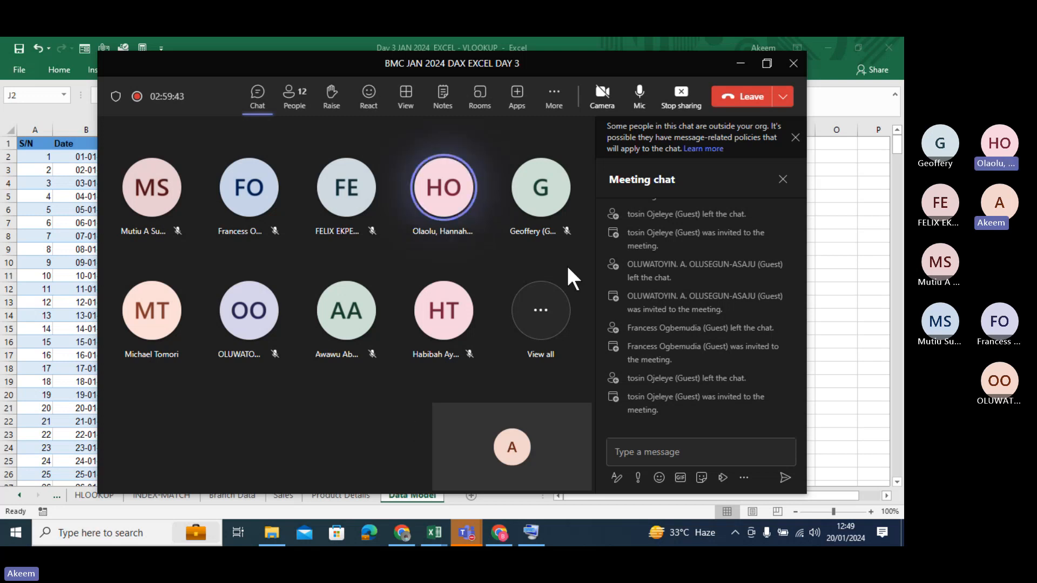
left_click(740, 64)
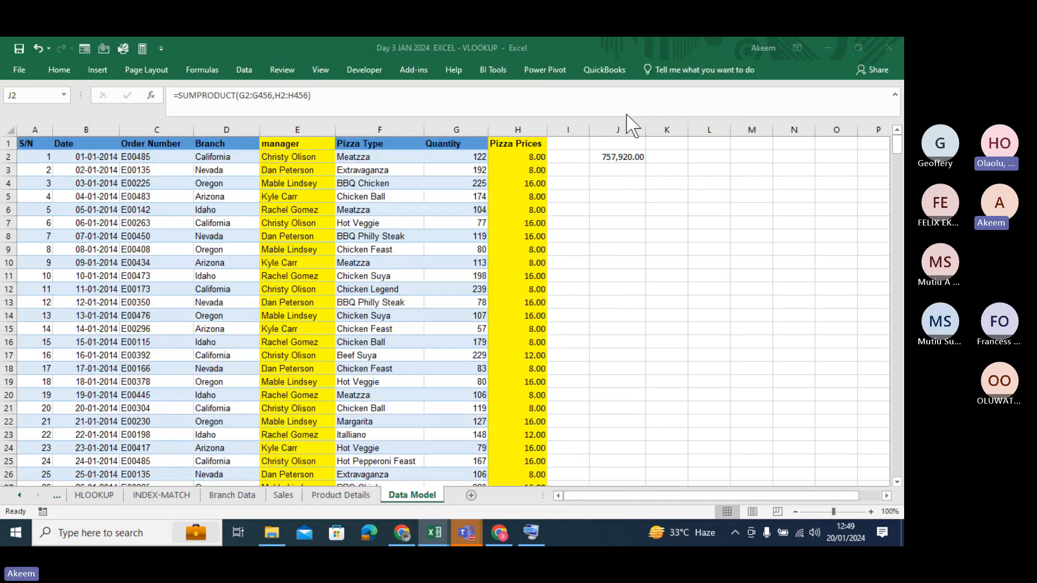
Step: Show the formulas instead of their results in the Data Model sheet
left_click(290, 69)
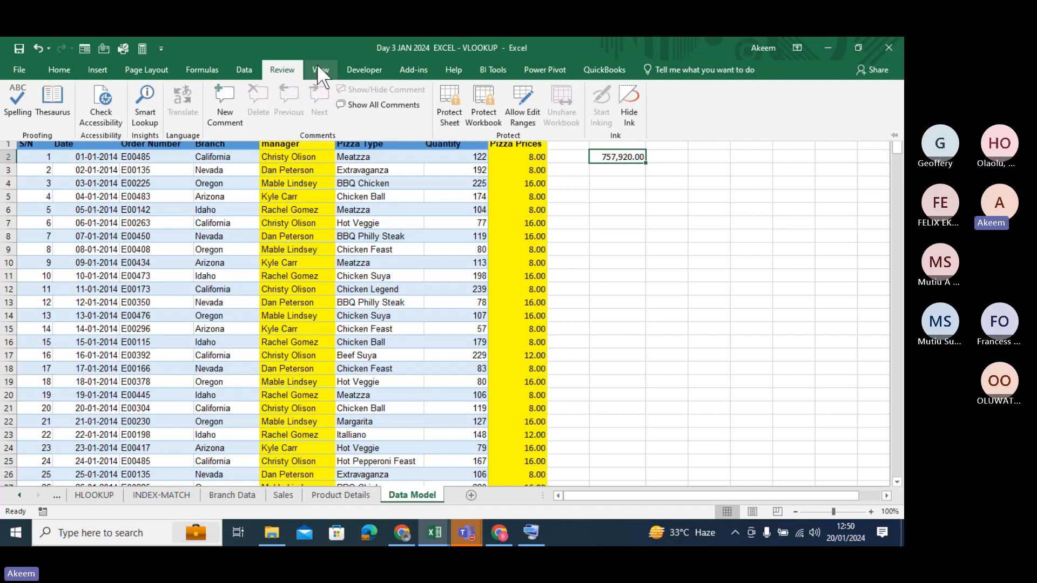
left_click(204, 70)
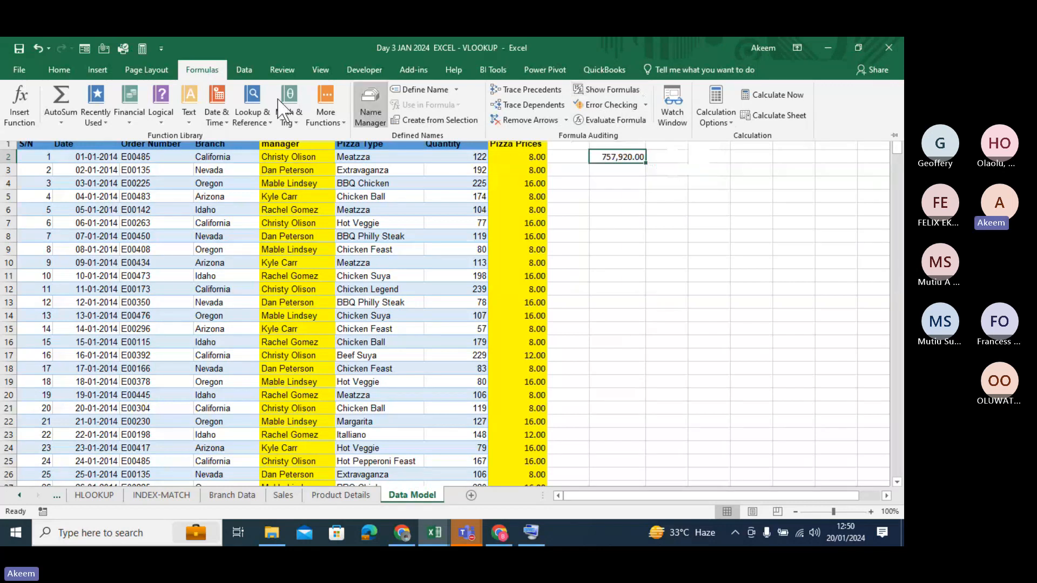
left_click(614, 88)
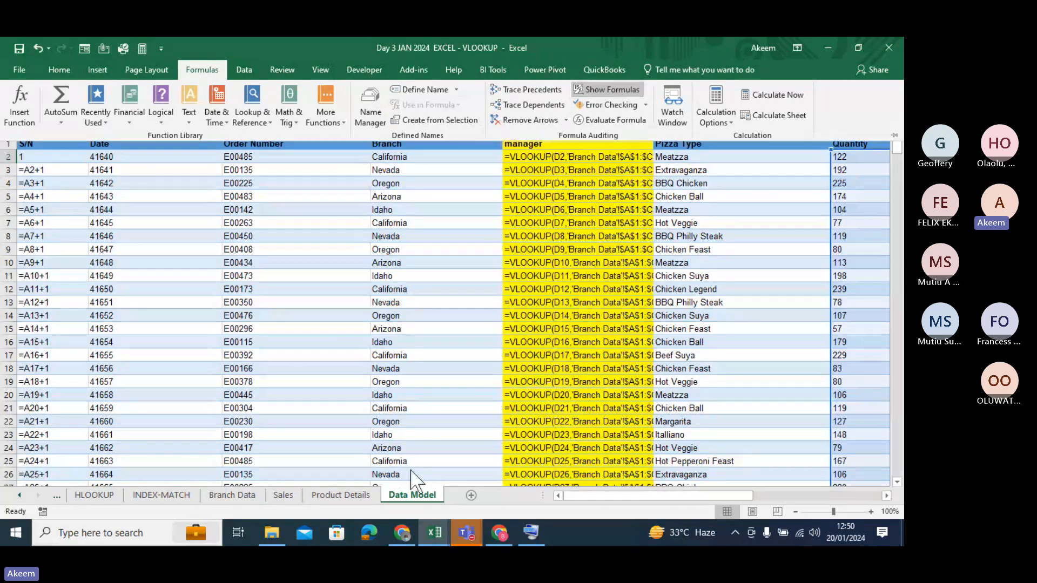
Step: Widen the Pizza Prices column and inspect the VLOOKUP formula in E4 and the INDEX-MATCH formula in H7
left_click_drag(604, 496, 702, 504)
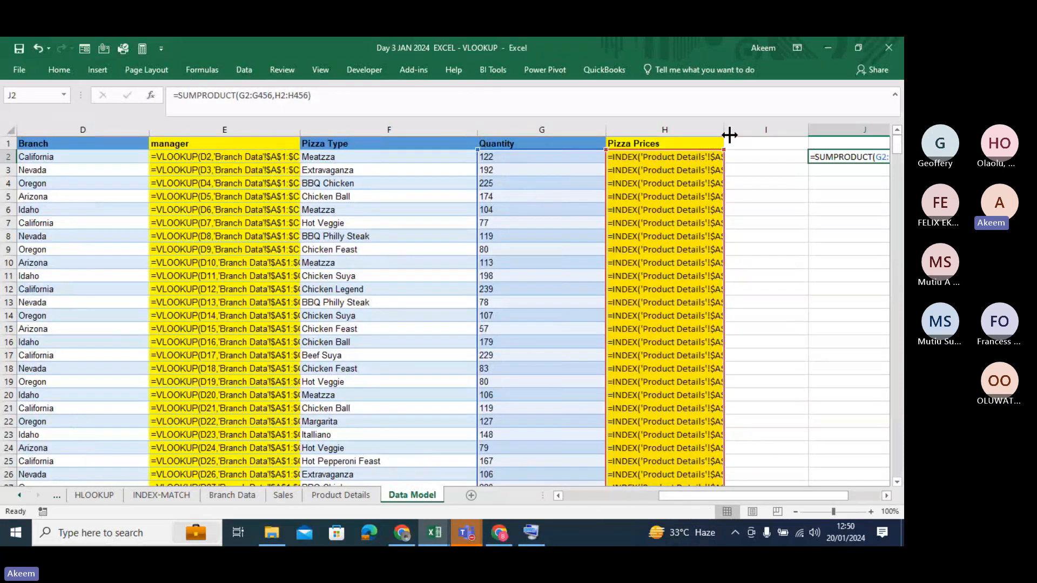
left_click_drag(726, 134, 771, 135)
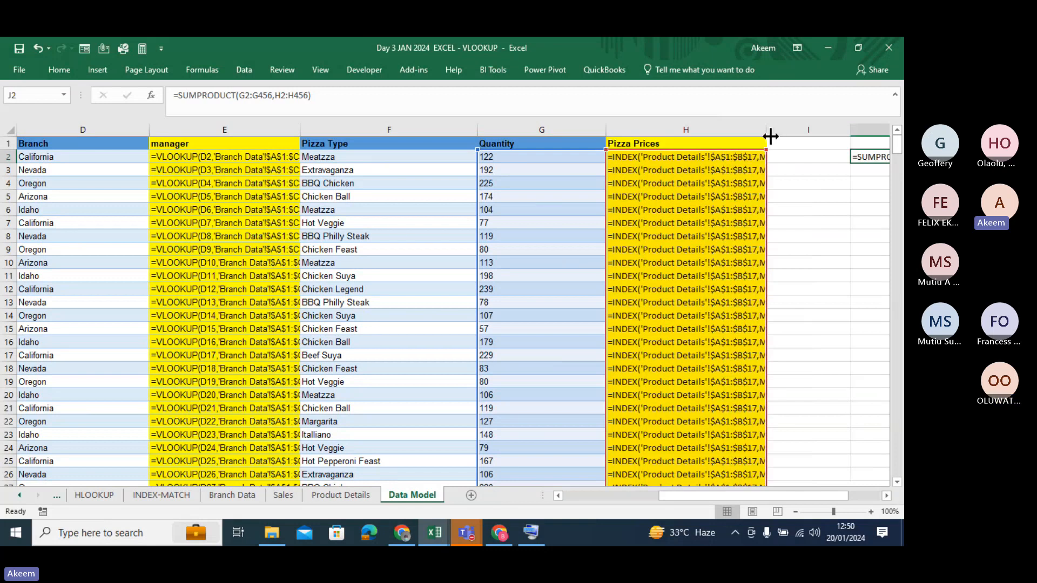
left_click(277, 136)
left_click(267, 183)
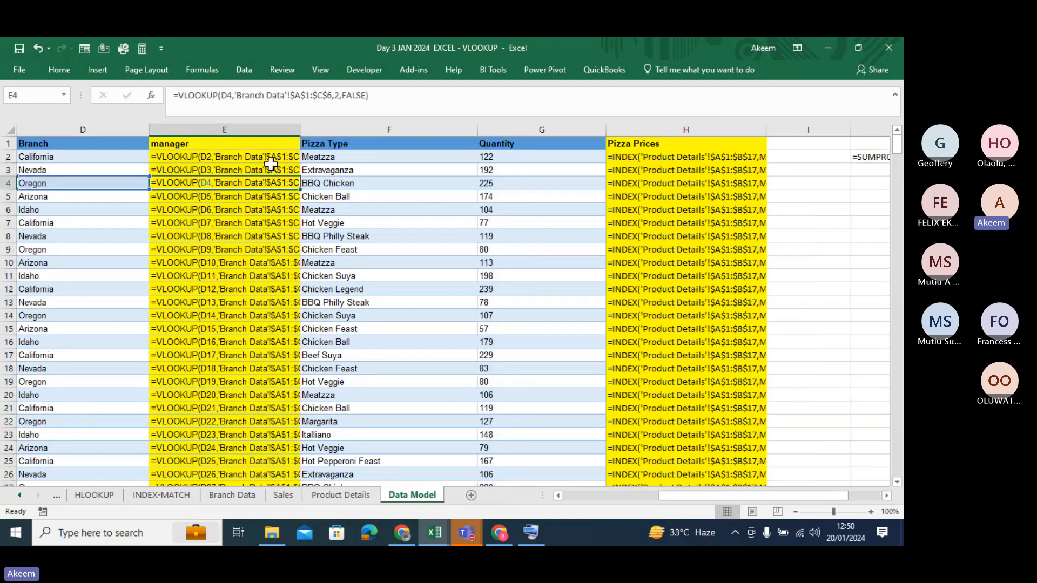
left_click(662, 224)
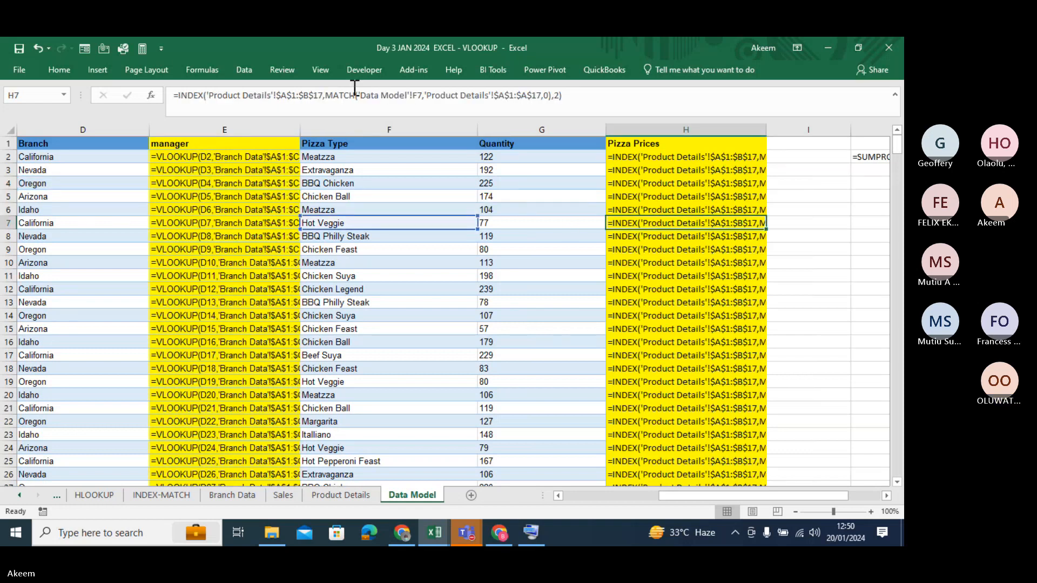
Step: Display the results instead of the formulas in the Data Model sheet
left_click(253, 70)
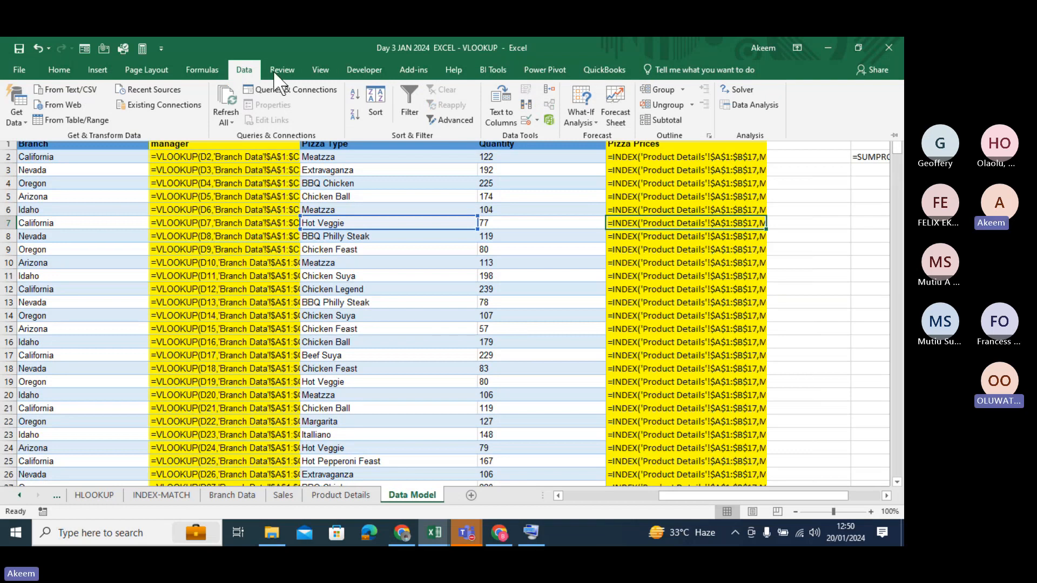
left_click(202, 70)
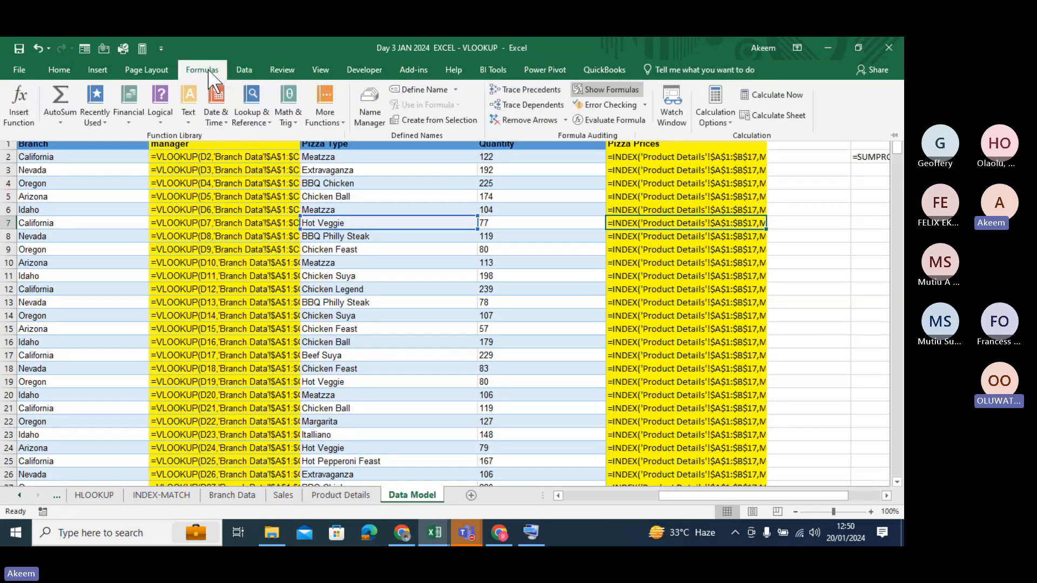
left_click(609, 87)
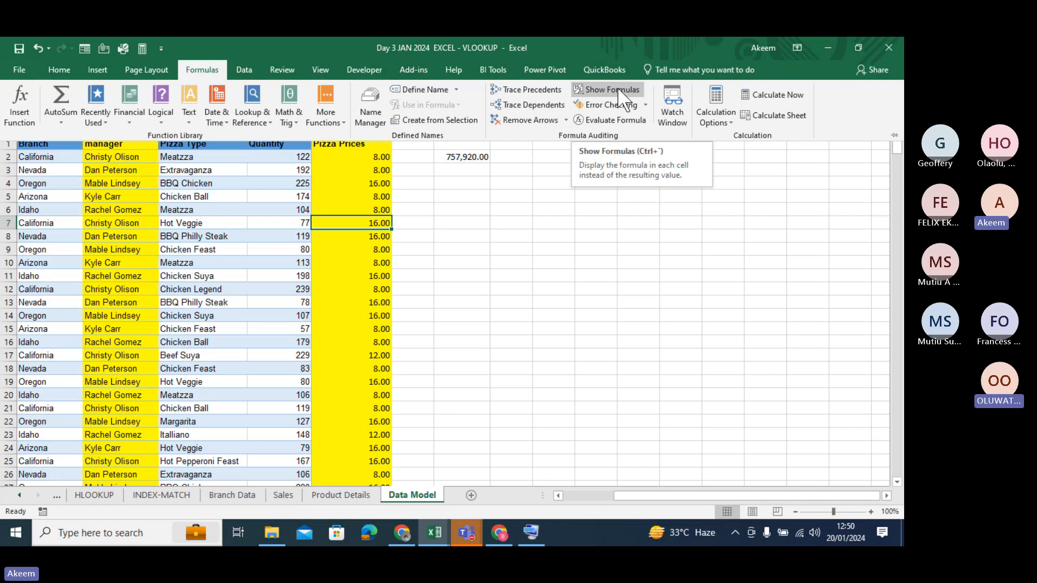
left_click(650, 299)
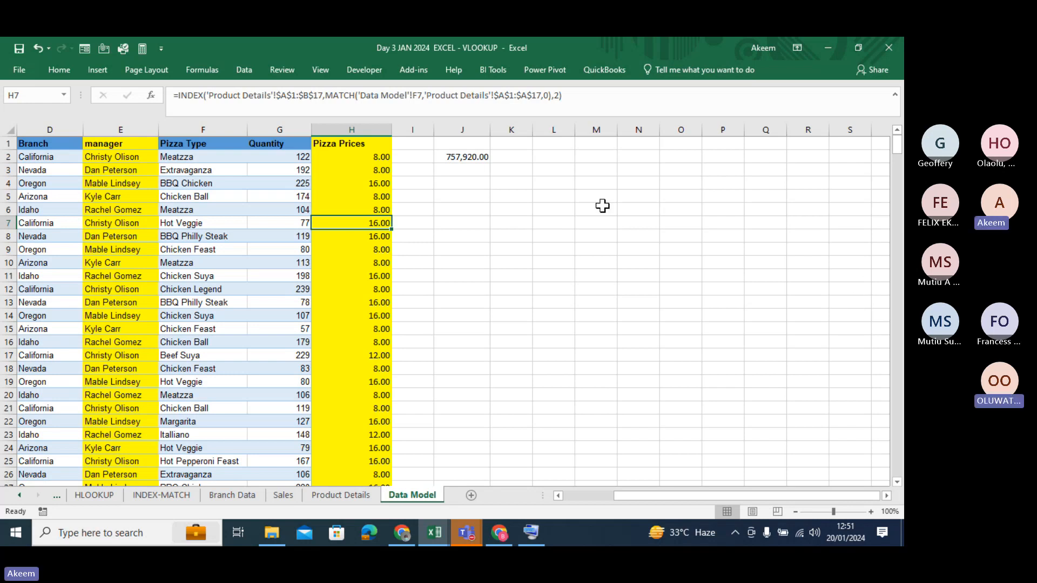
Step: Compare the INDEX-MATCH formula in H2 with the VLOOKUP formula in E2
left_click(355, 157)
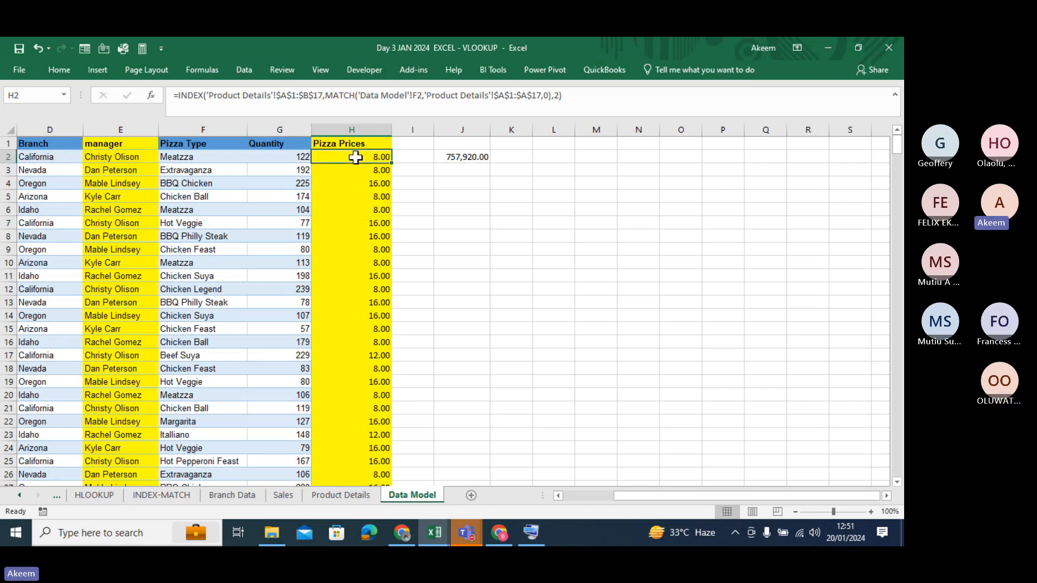
left_click(98, 156)
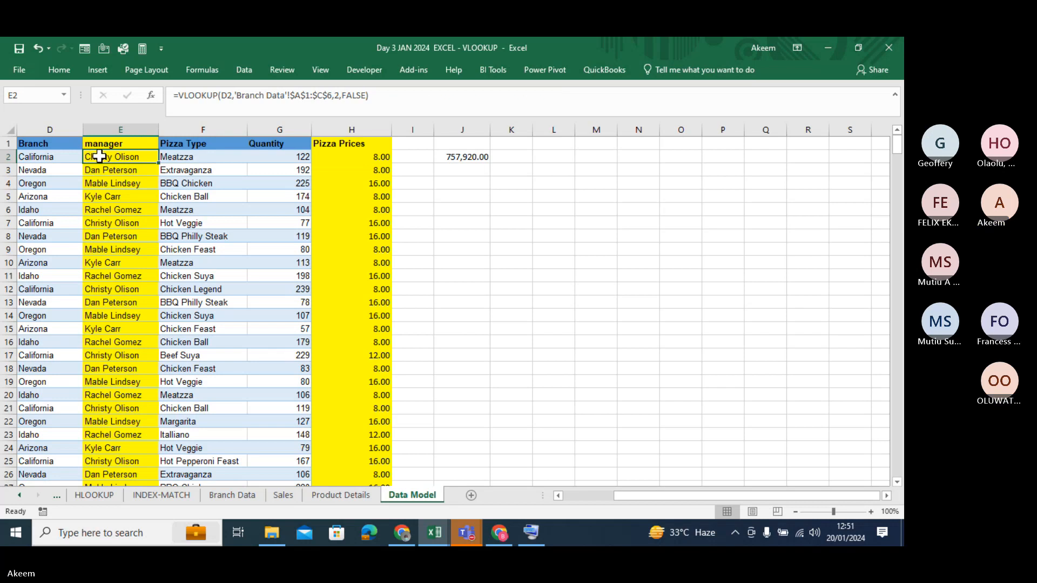
left_click(338, 158)
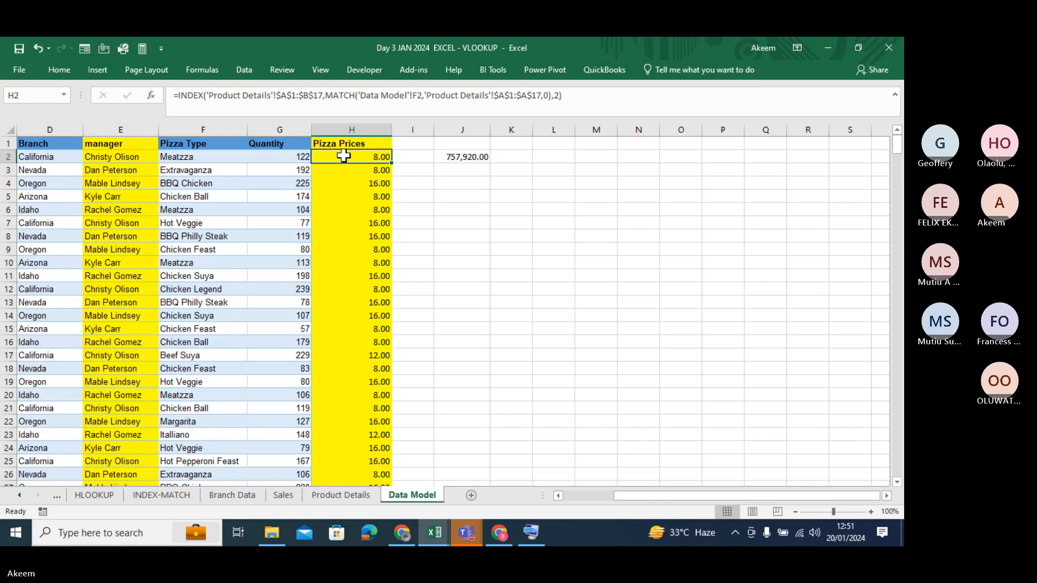
Step: Open the Sales sheet and look over its data in columns A to F
left_click(284, 496)
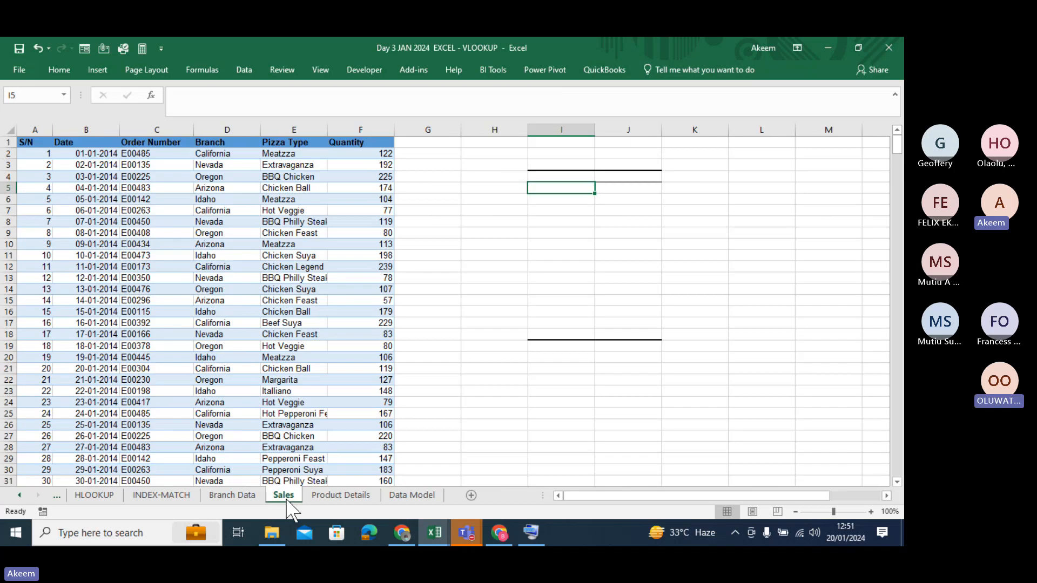
left_click_drag(34, 129, 332, 154)
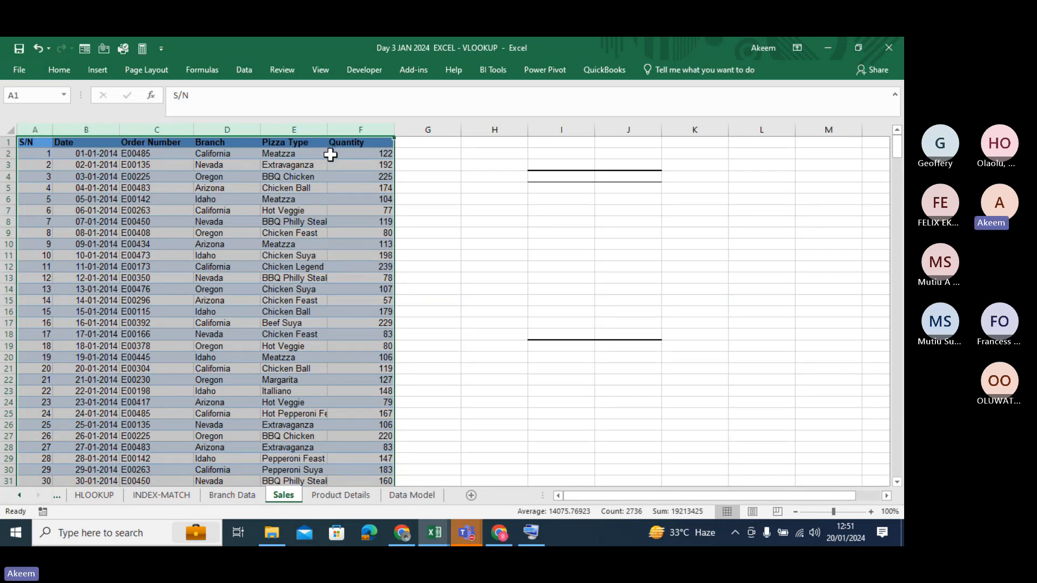
left_click(329, 167)
left_click(269, 142)
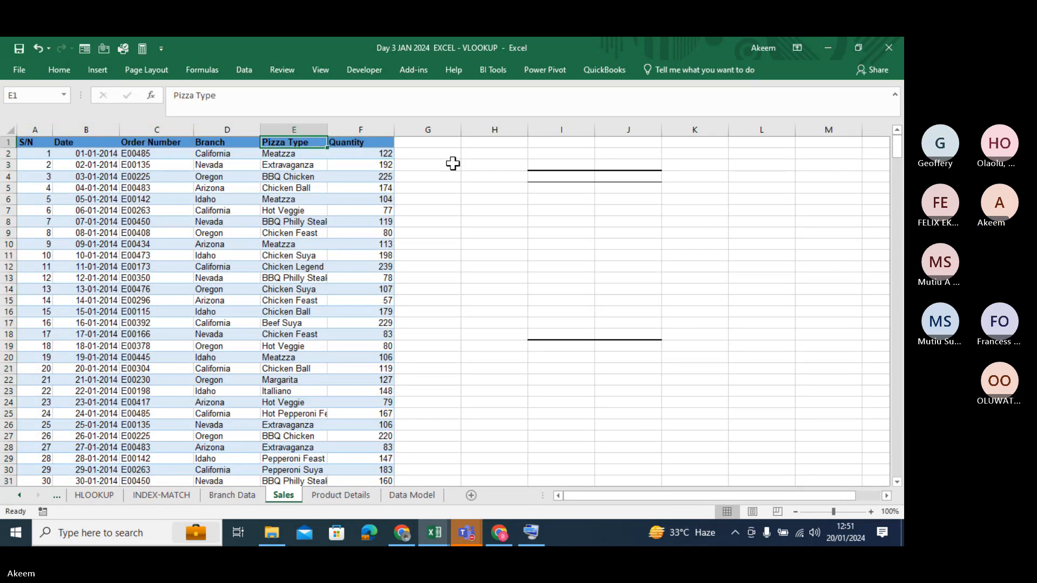
left_click(453, 163)
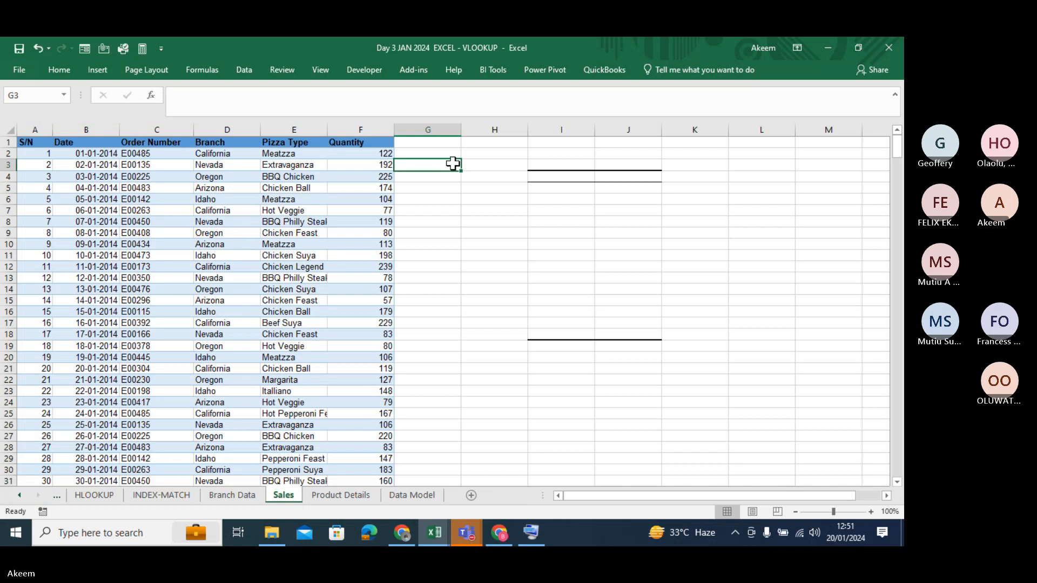
Step: Copy columns A to F of the Sales sheet and paste them starting at cell I1
left_click(26, 130)
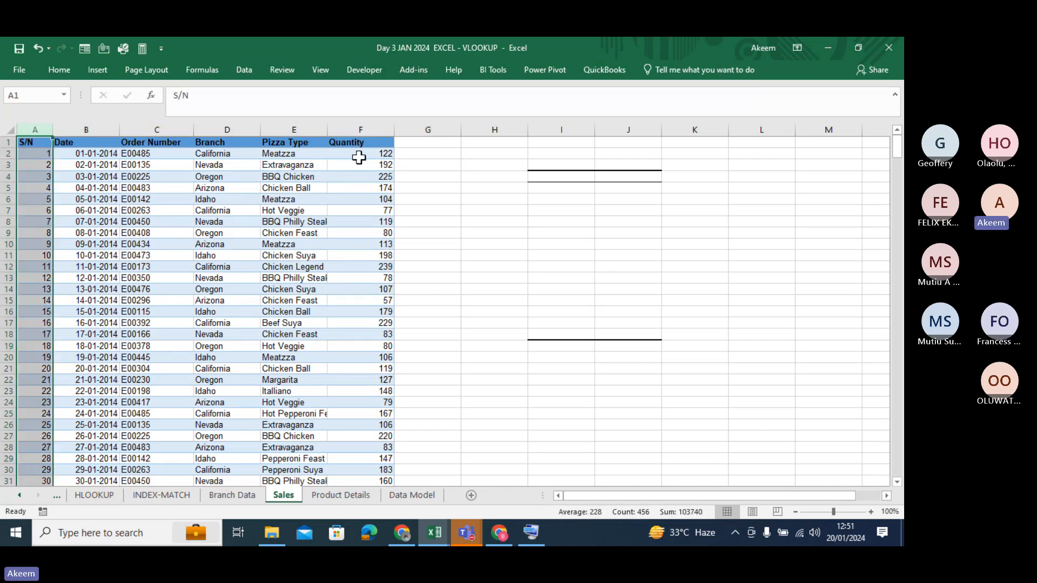
key("shift+Right")
key("shift+Right")
key("shift+Right")
key("shift+Right")
key("shift+Right")
key("shift+Right")
key("shift+Right")
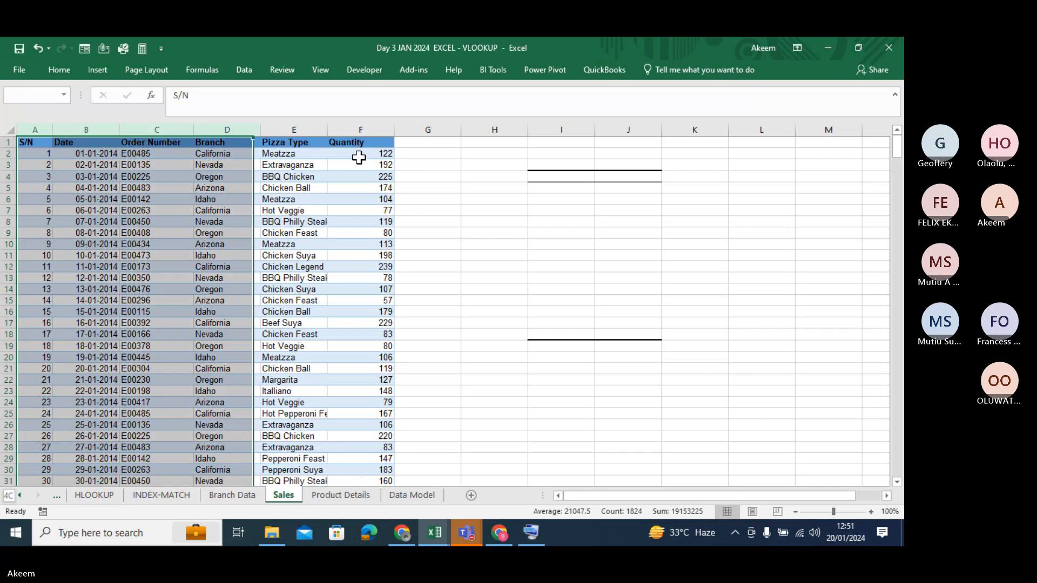
key("shift+Left")
key("shift+Left")
key("ctrl+c")
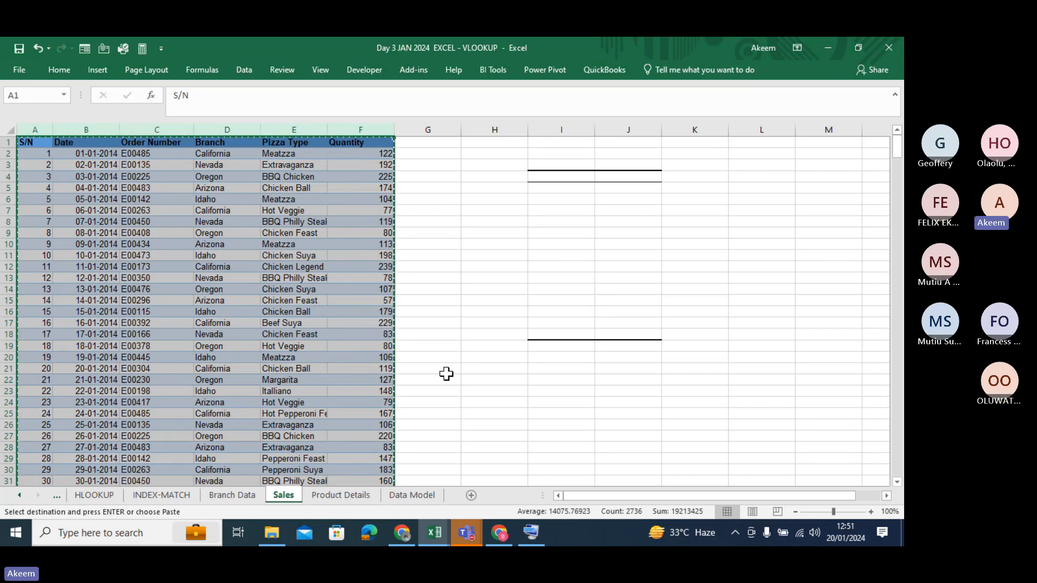
left_click(561, 152)
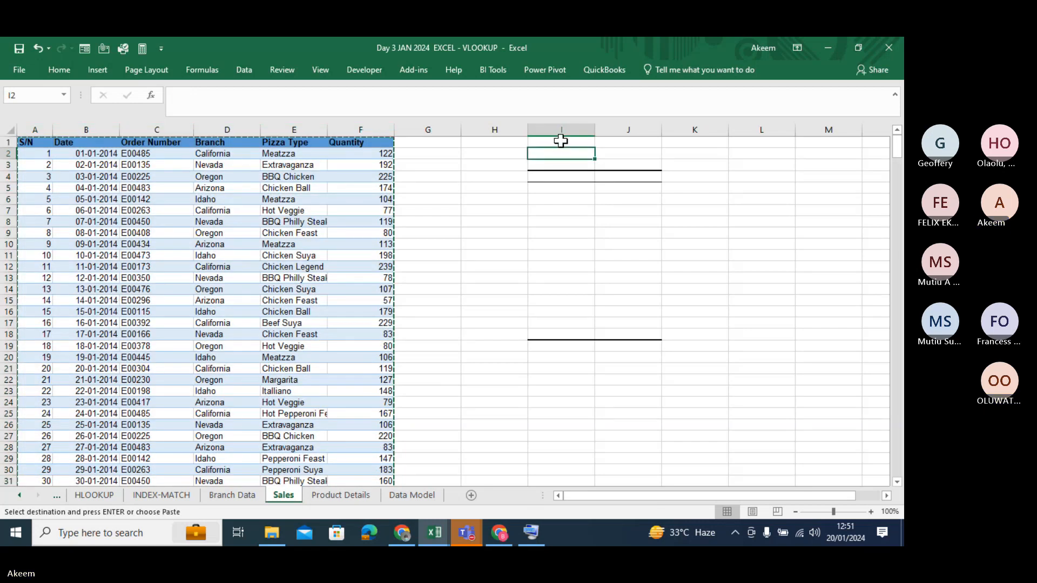
left_click(561, 142)
key("ctrl+v")
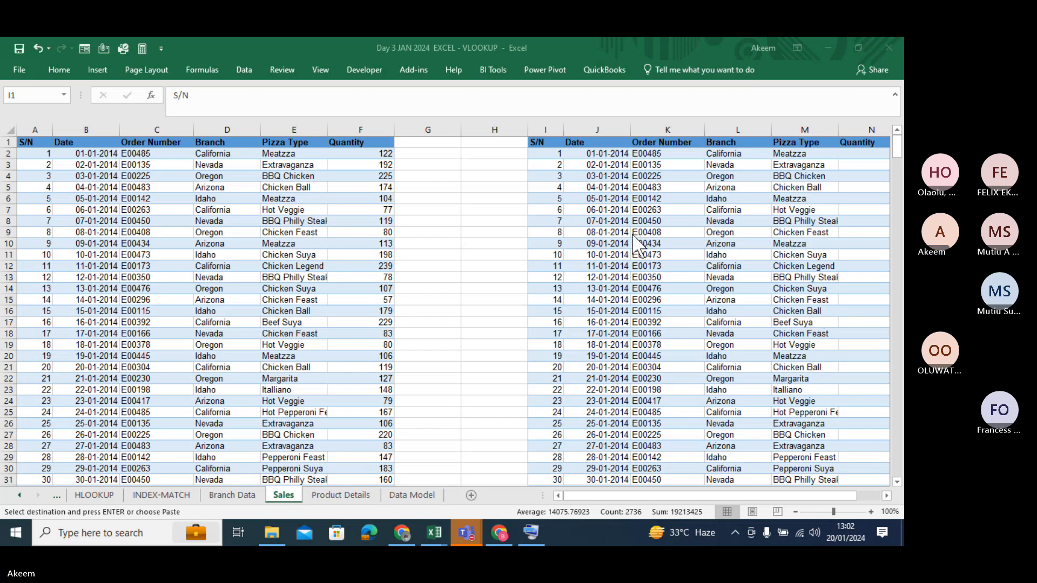
Step: Minimize the VLOOKUP workbook to bring forward the SUBSTITUTE sheet of the TEXT FUNCTION workbook
left_click(828, 48)
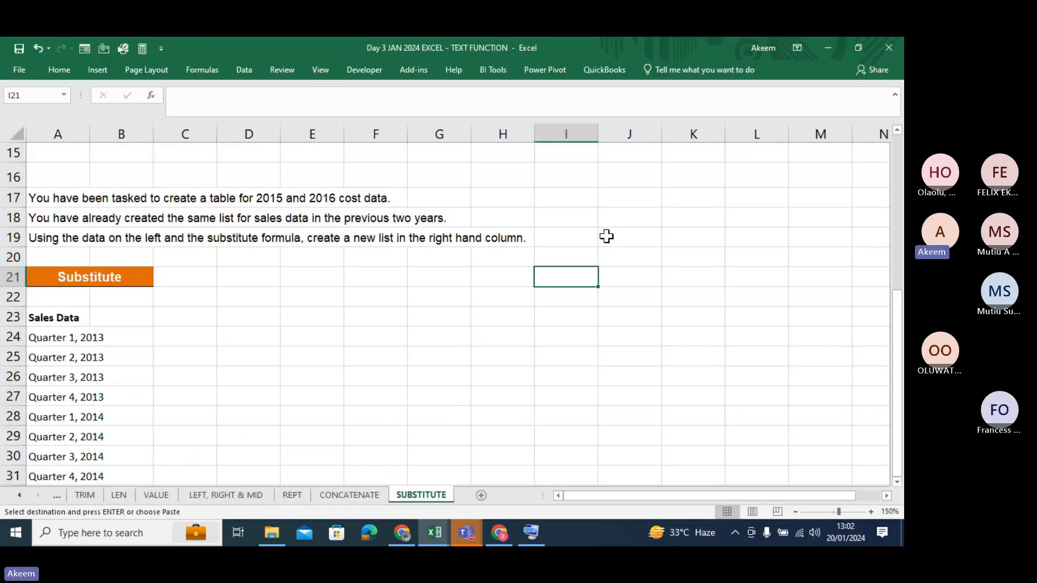
left_click(607, 236)
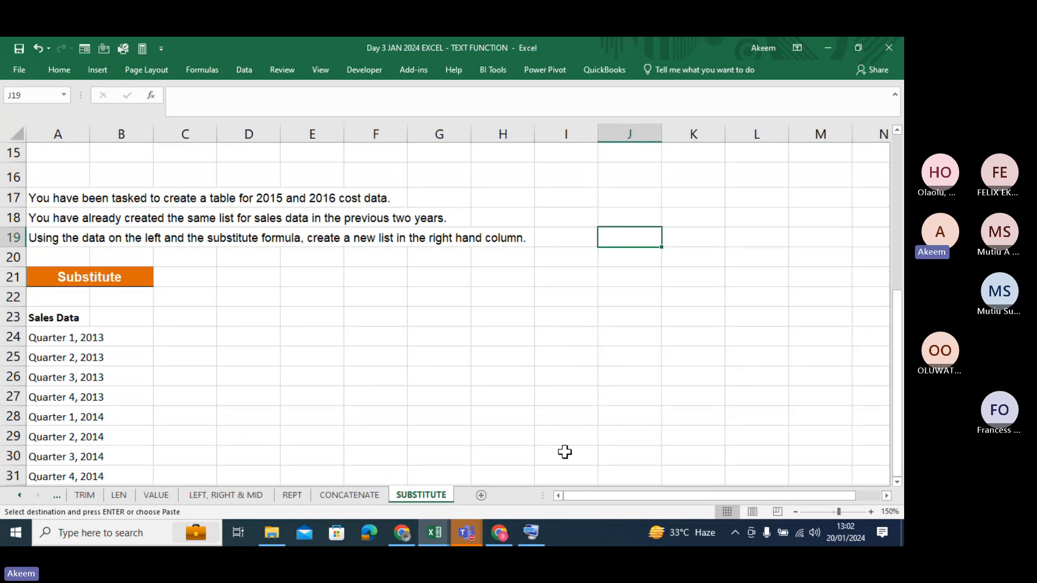
Step: Switch to the Teams meeting window and send the message "back" in the meeting chat
left_click(876, 348)
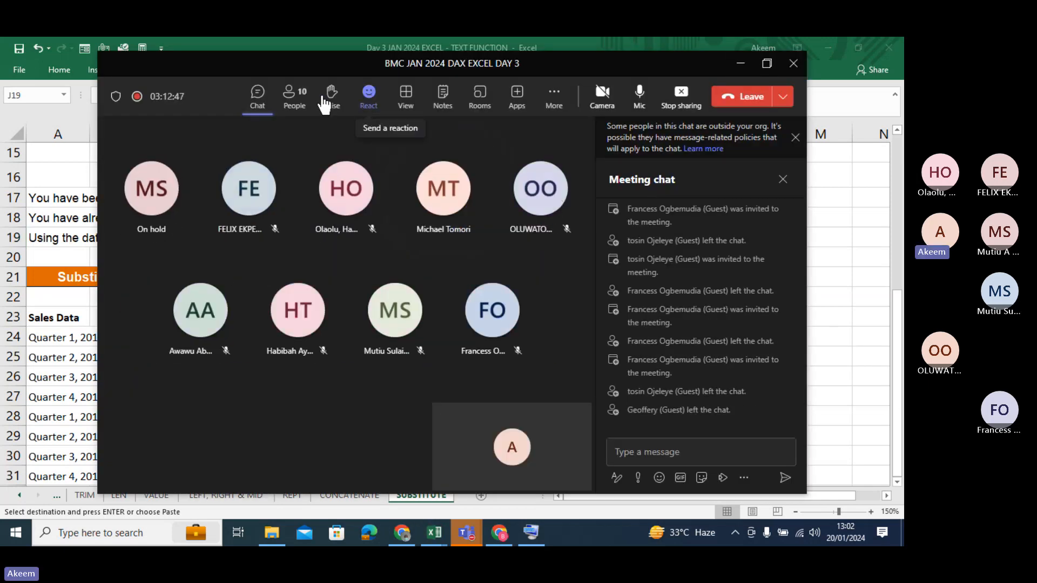
left_click(257, 99)
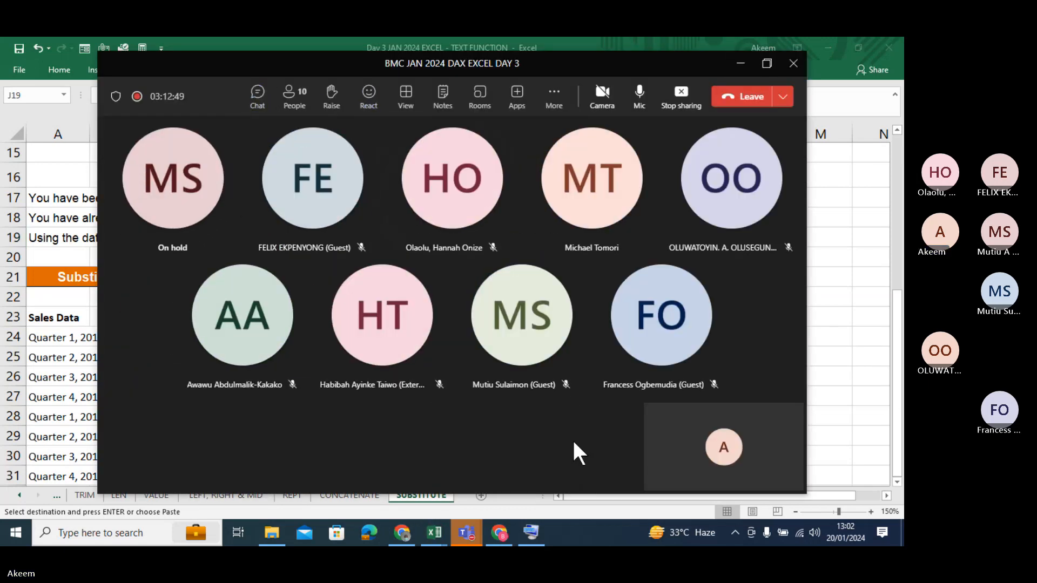
left_click(258, 97)
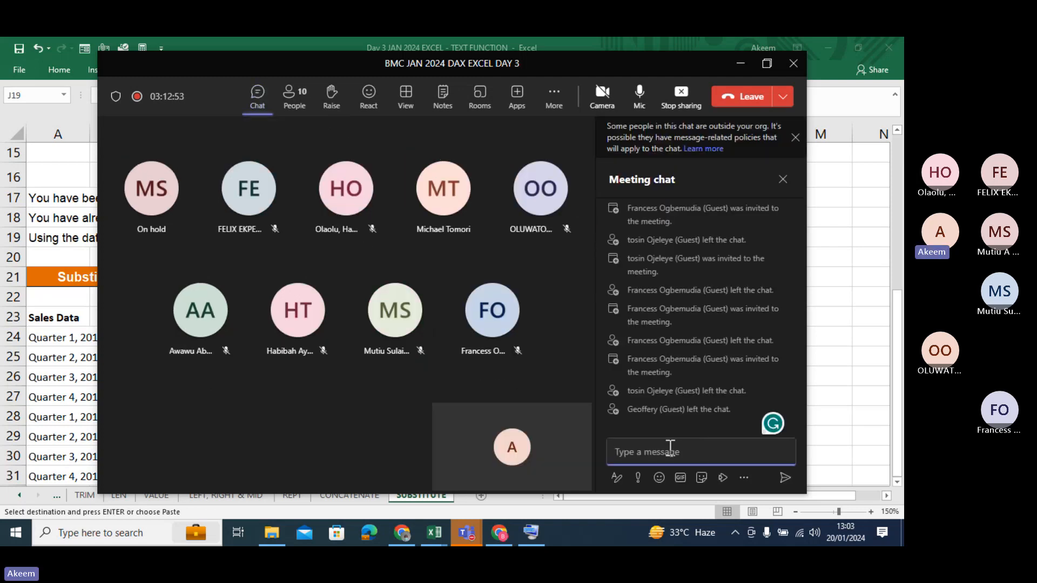
type("back")
key("Return")
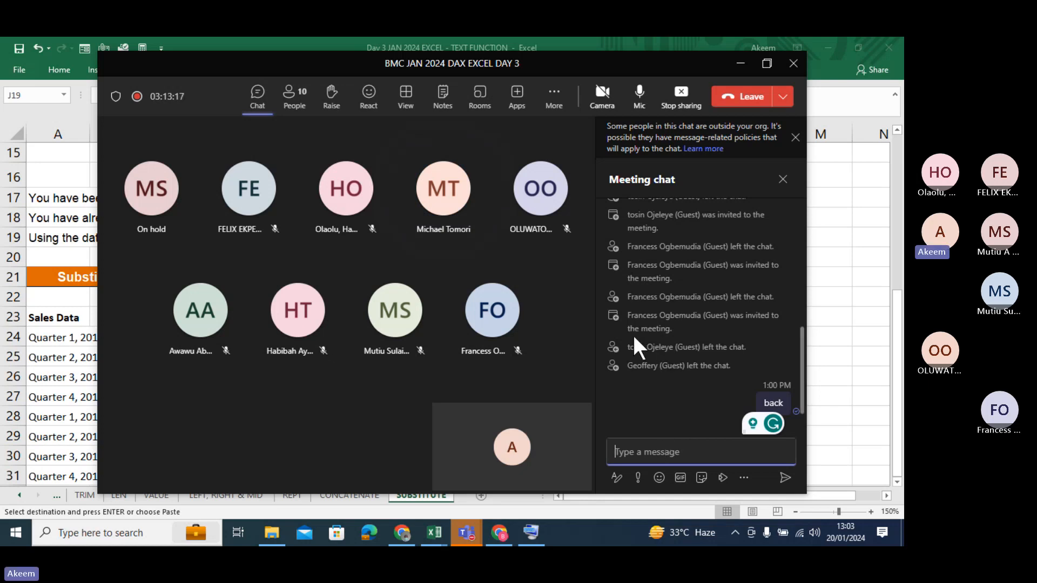
Step: Maximize the meeting window, check two attendees' profile cards and review the list of participants in the meeting
left_click(765, 64)
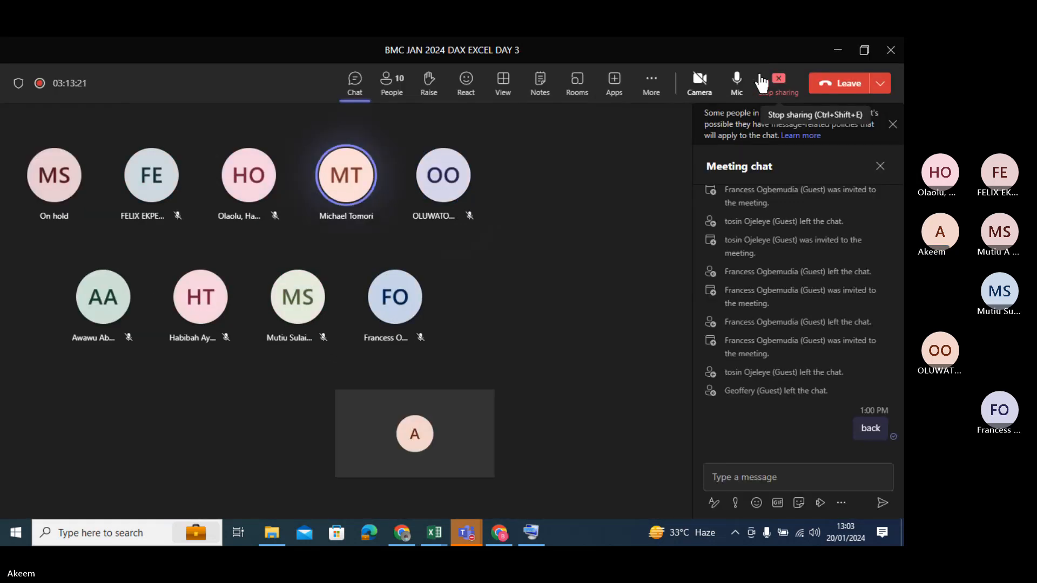
mouse_move(443, 318)
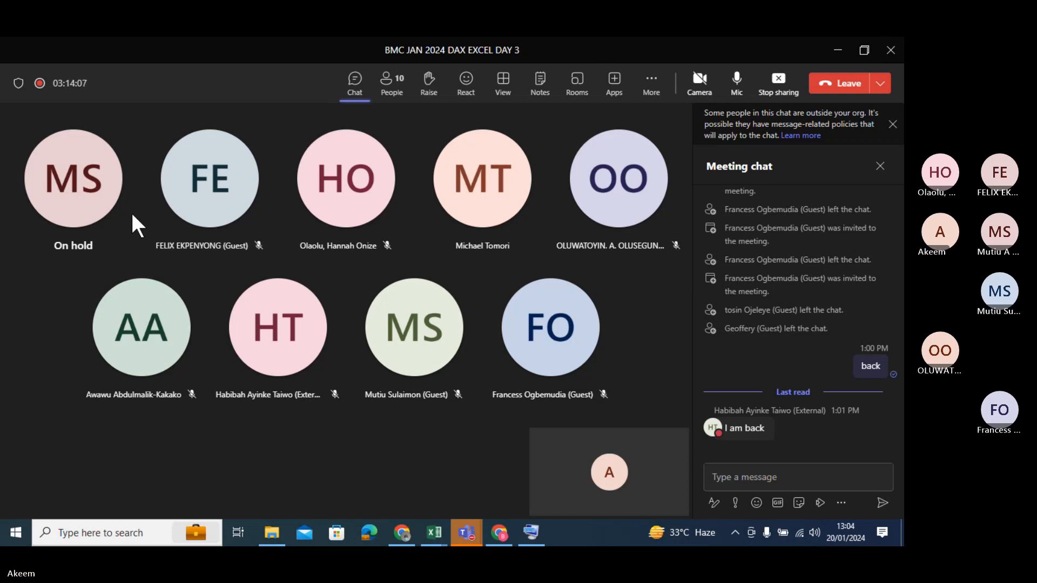
left_click(221, 196)
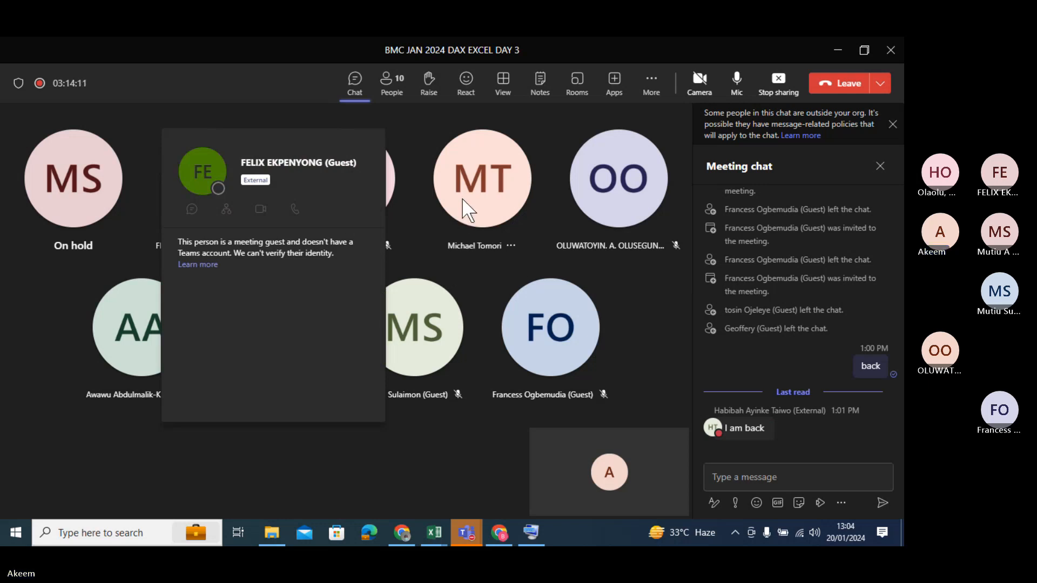
left_click(642, 310)
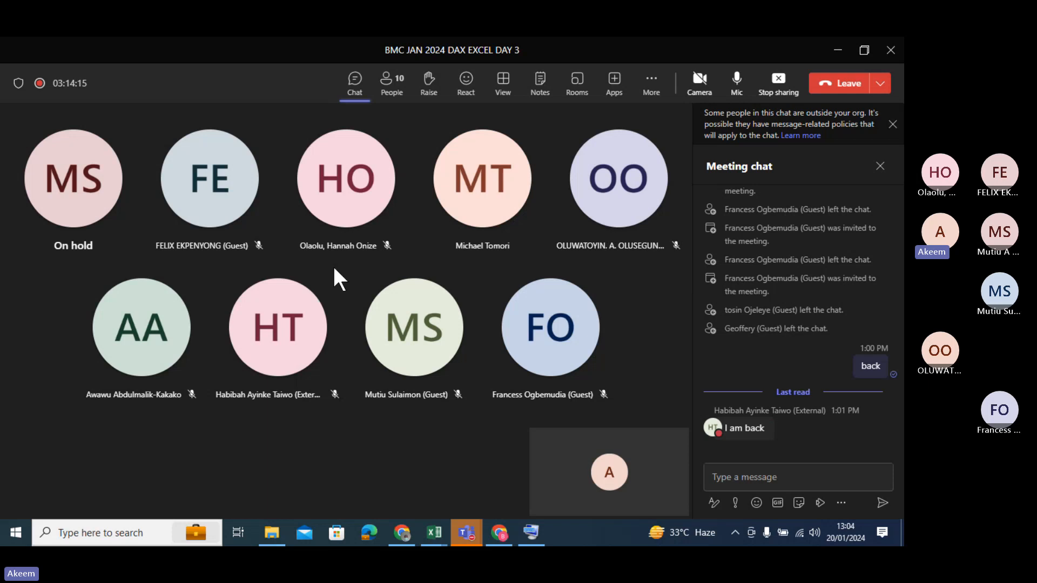
left_click(157, 336)
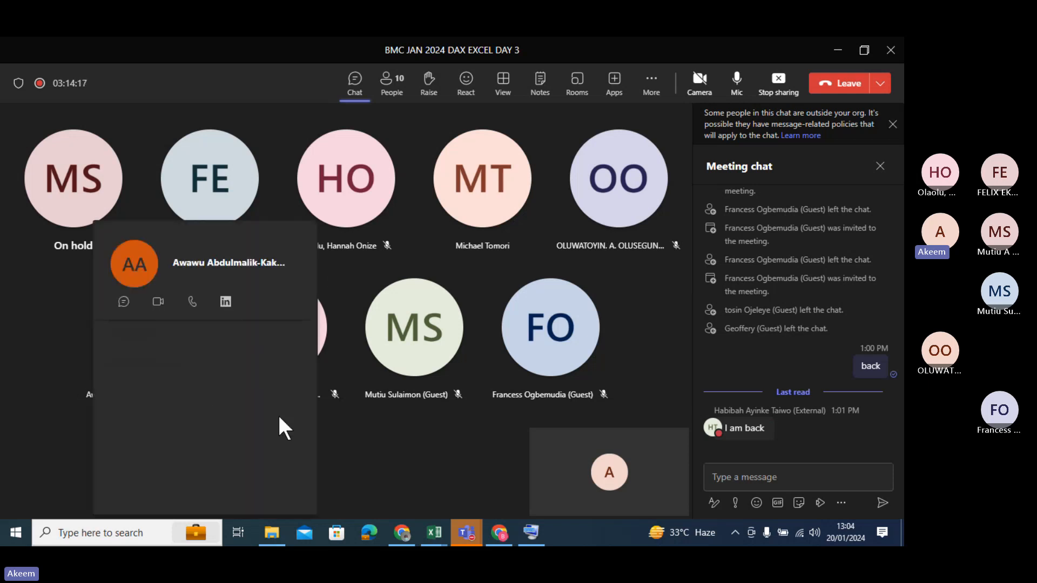
left_click(398, 476)
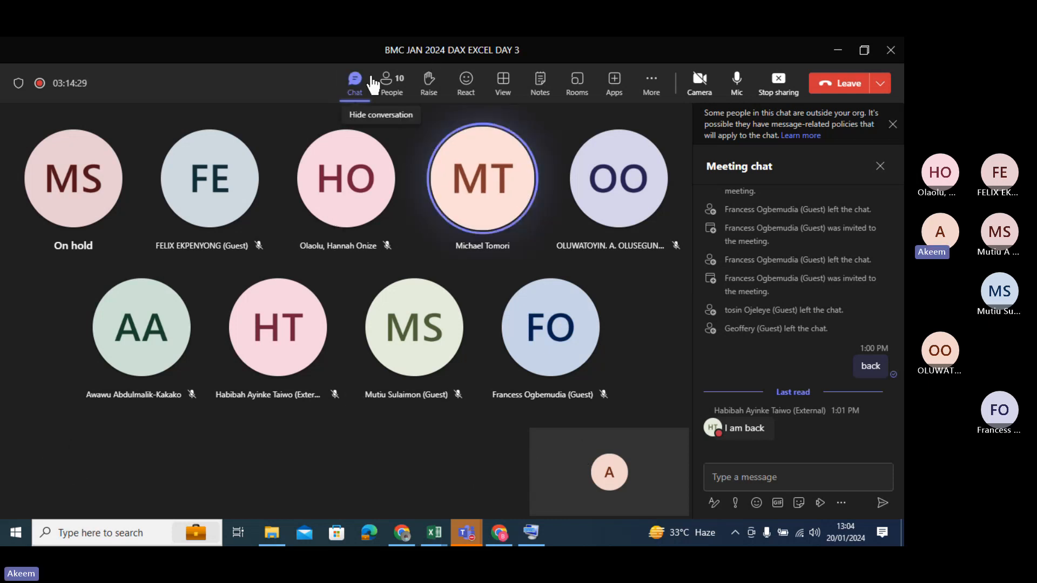
left_click(392, 91)
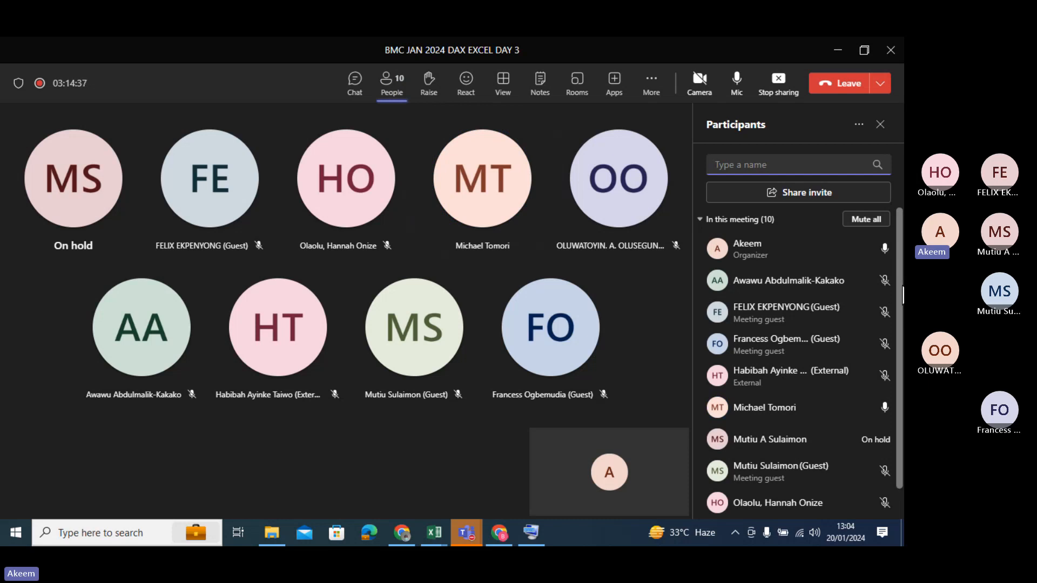
scroll(800, 361, "down", 1)
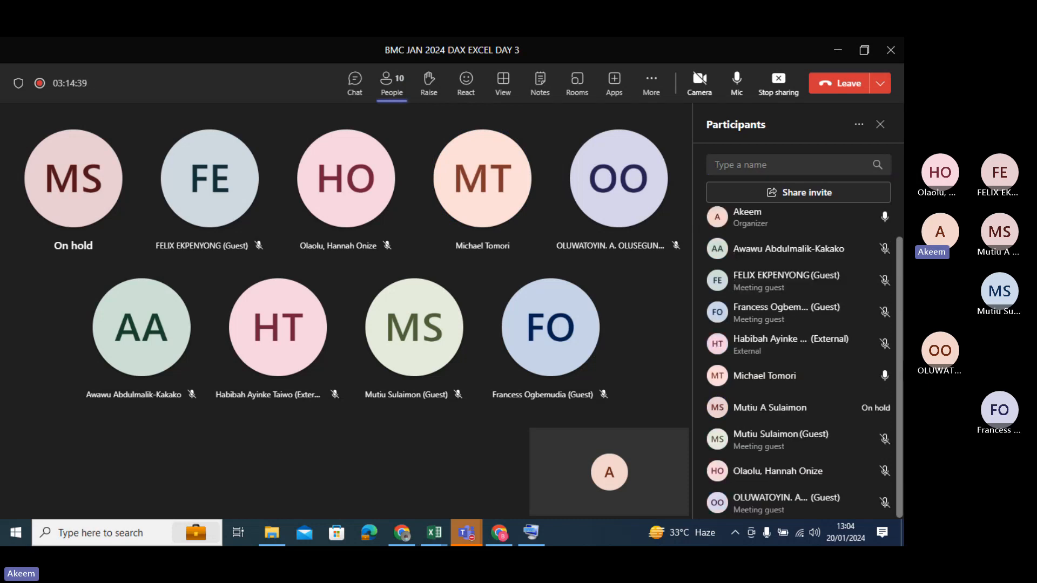
scroll(900, 284, "up", 1)
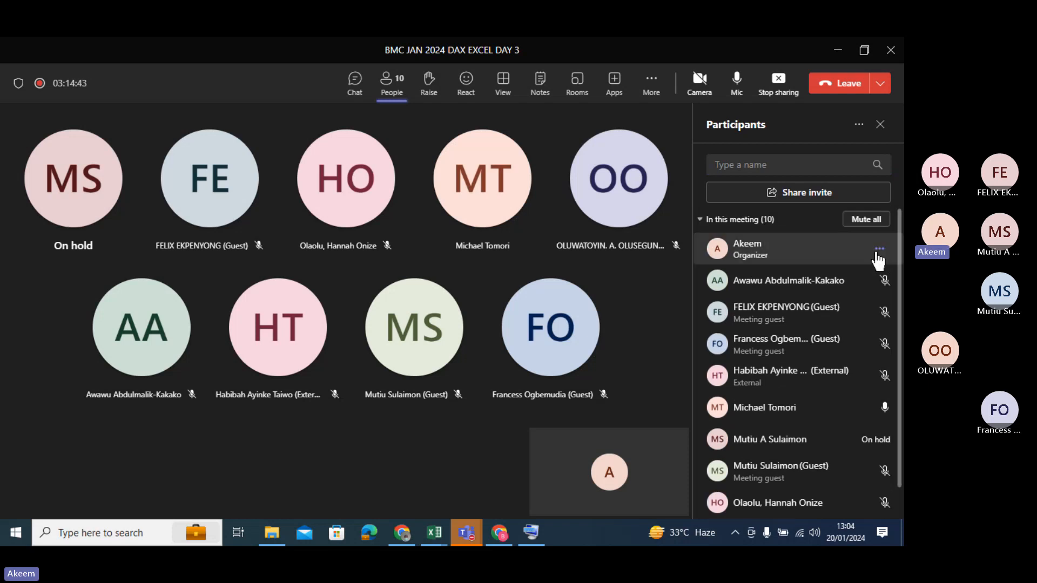
Step: Read the replies in the meeting chat and minimize the meeting window to return to the TEXT FUNCTION workbook
left_click(354, 89)
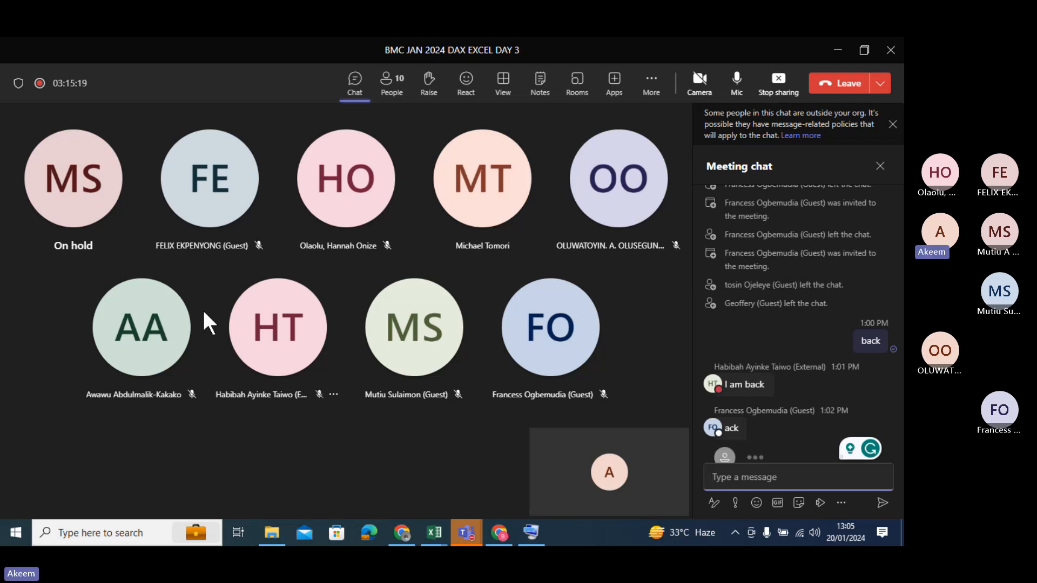
mouse_move(102, 208)
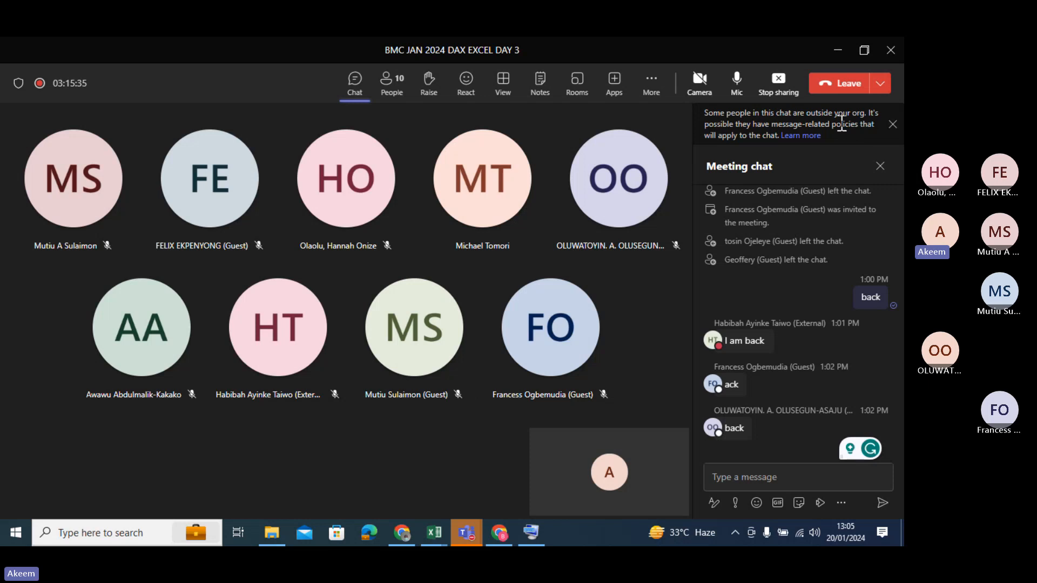
left_click(837, 51)
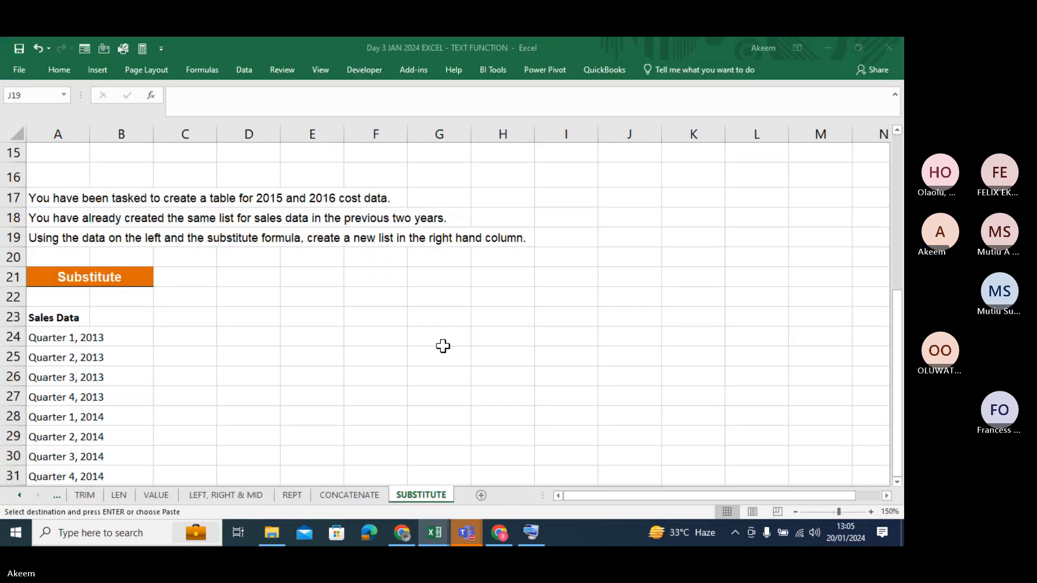
Step: Switch from the SUBSTITUTE sheet to the UPPER LOWER & PROPER sheet and select its title in cell A1
left_click(440, 339)
left_click(359, 279)
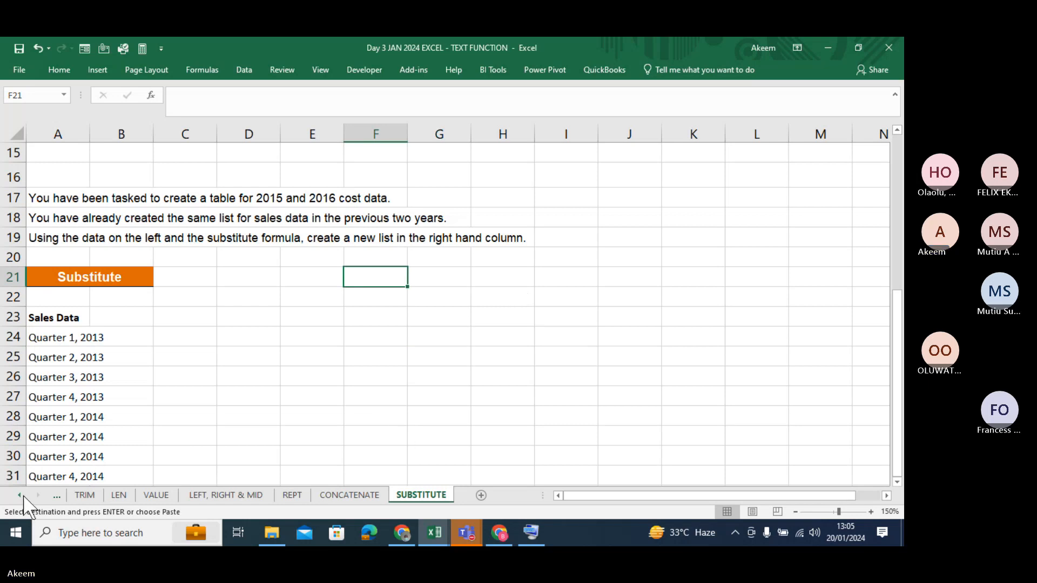
left_click(54, 493)
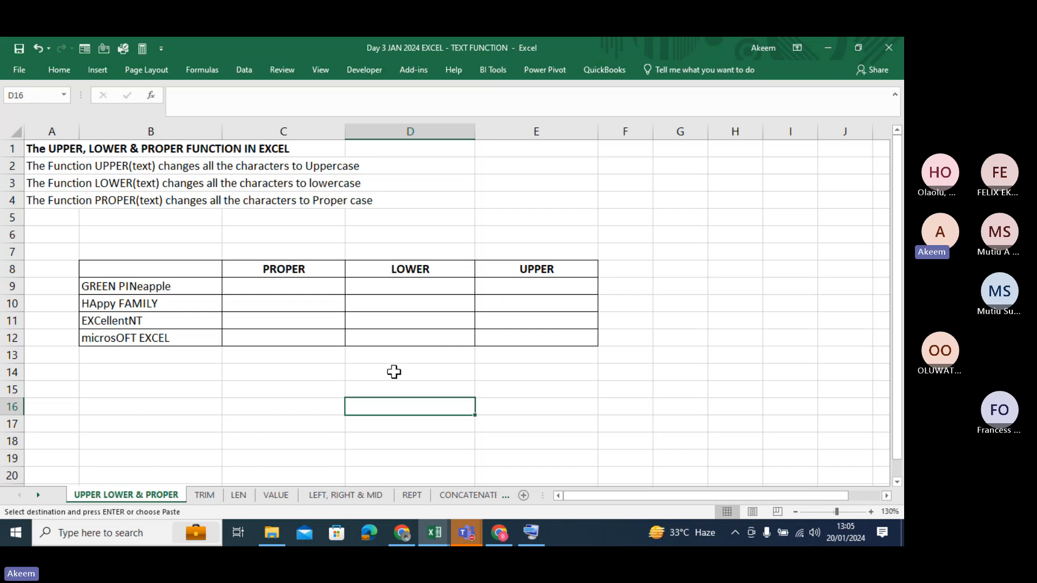
left_click(61, 159)
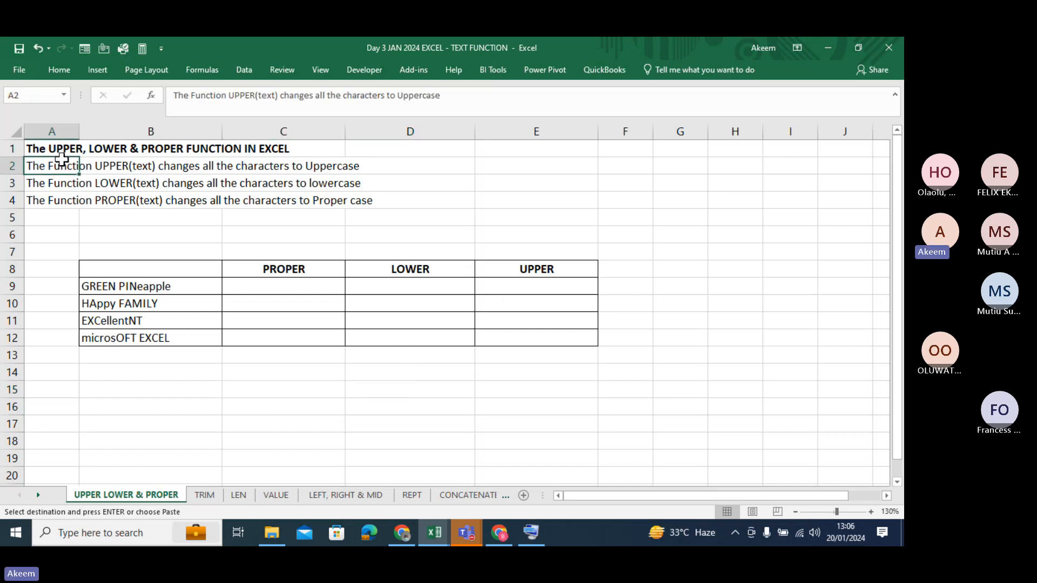
left_click(57, 147)
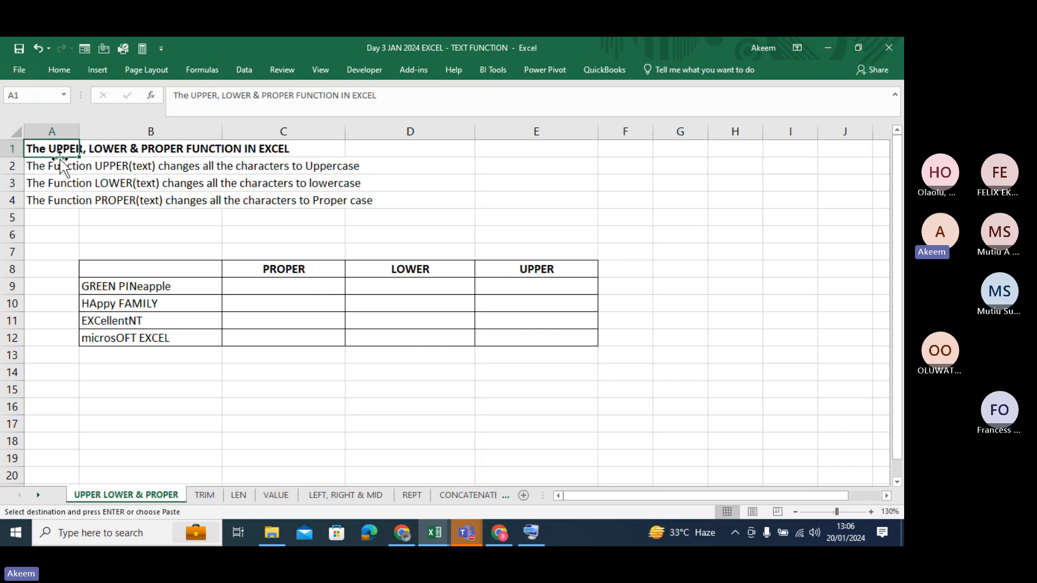
Step: Examine the mixed-case sample texts in cells B9 to B12 and admit the attendee waiting to join the meeting
left_click(115, 317)
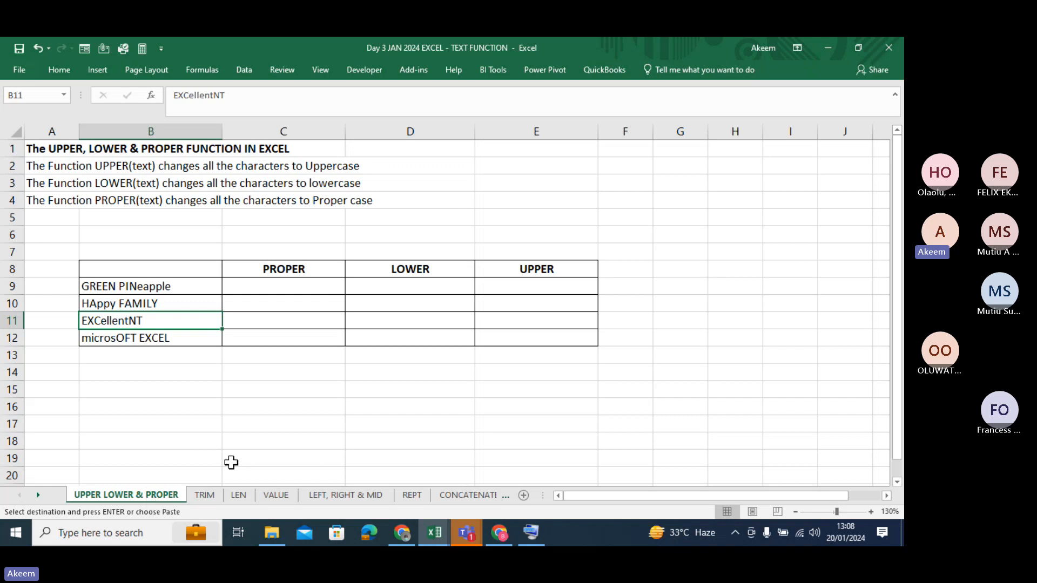
left_click(246, 390)
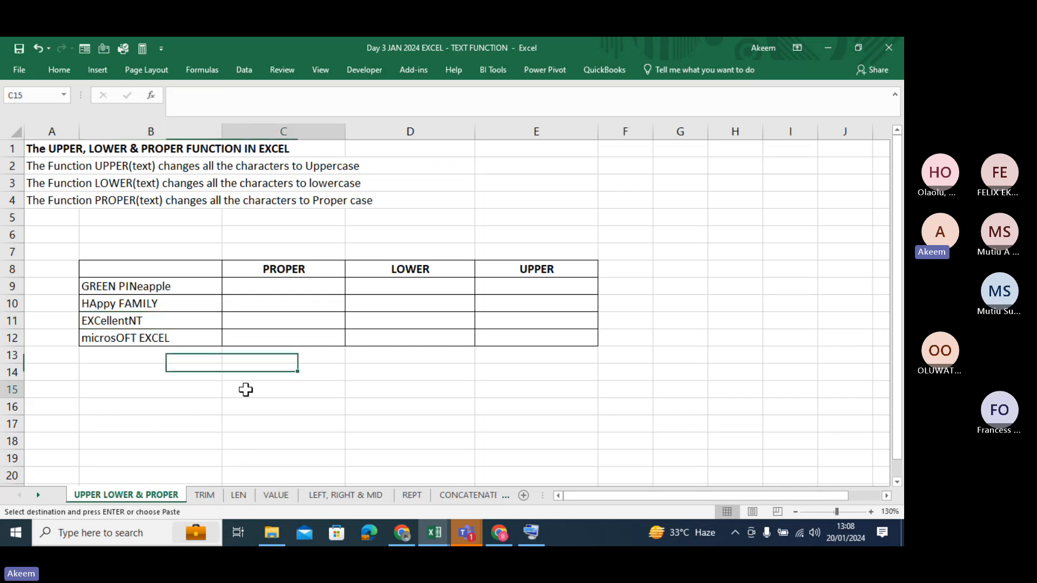
left_click(153, 300)
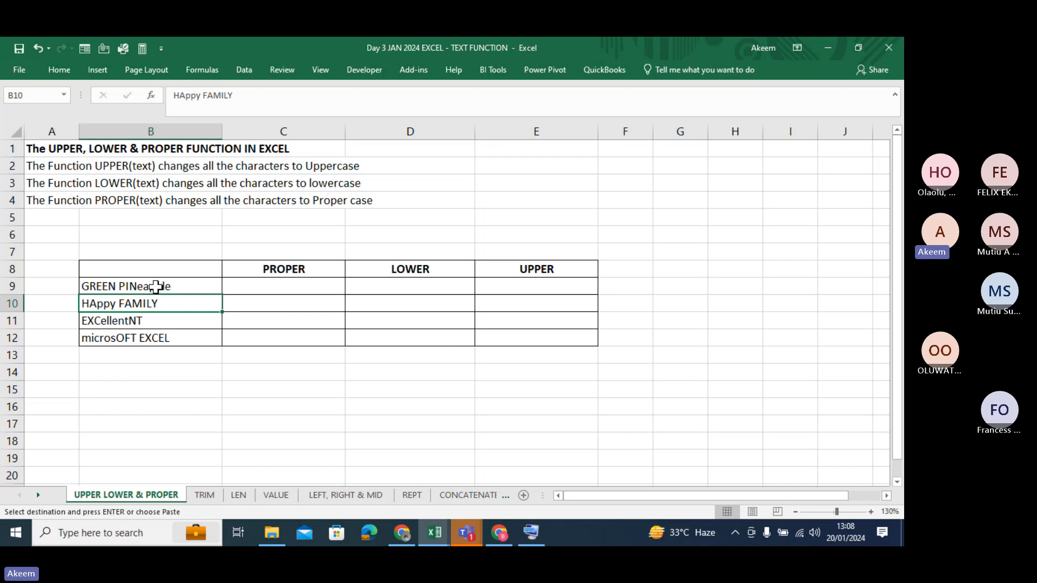
left_click(156, 286)
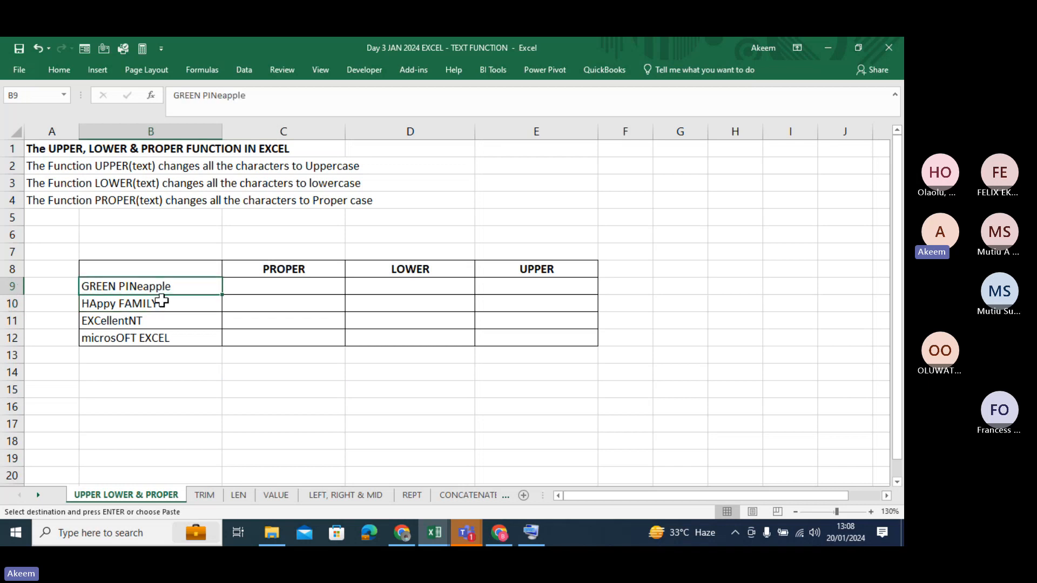
mouse_move(141, 285)
left_mouse_down()
mouse_move(144, 338)
mouse_move(152, 289)
mouse_move(146, 297)
mouse_move(144, 285)
left_mouse_up()
left_click(146, 312)
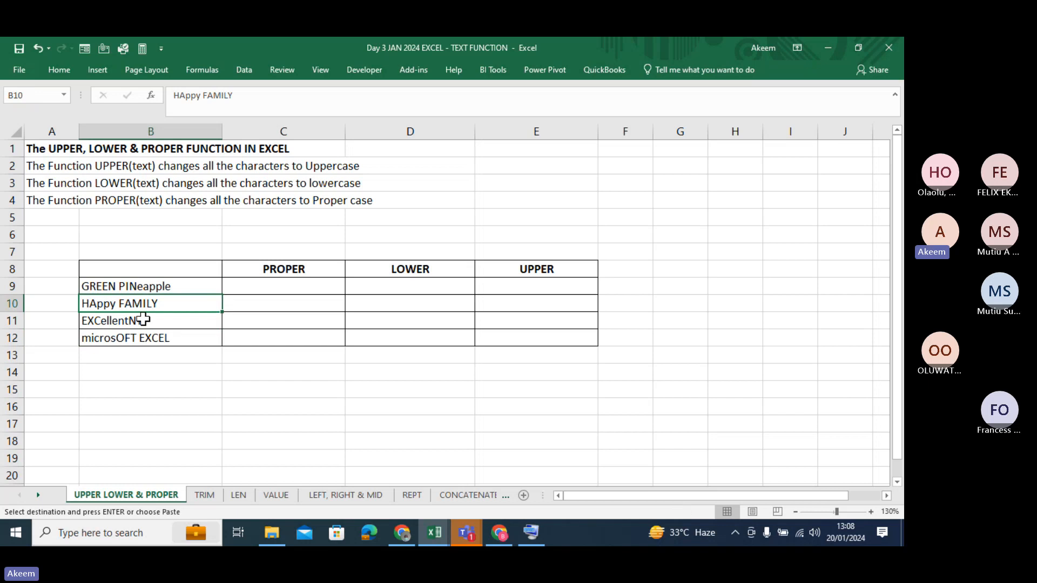
left_click(143, 320)
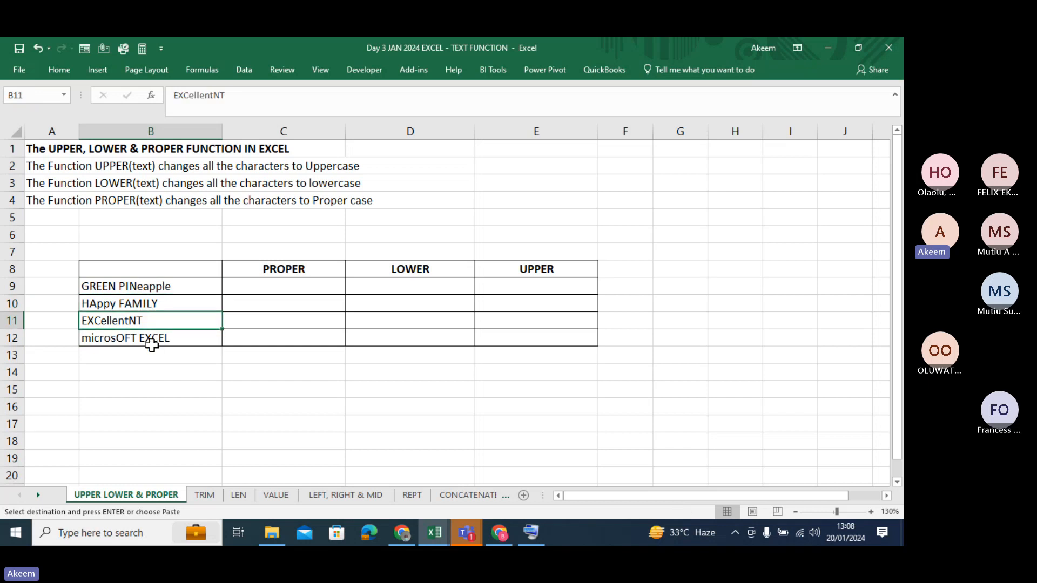
left_click(294, 286)
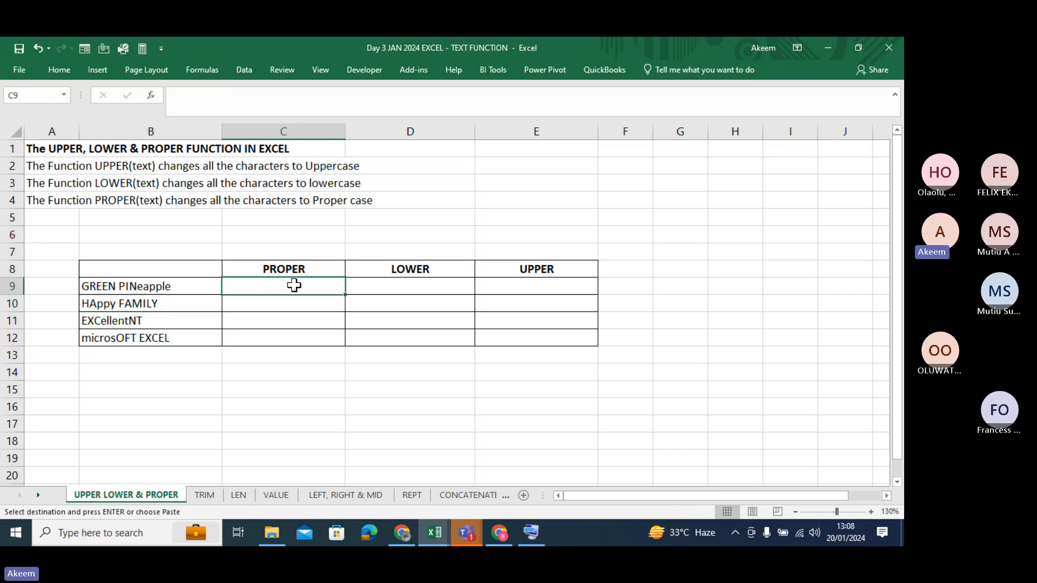
left_click(146, 300)
left_click(145, 288)
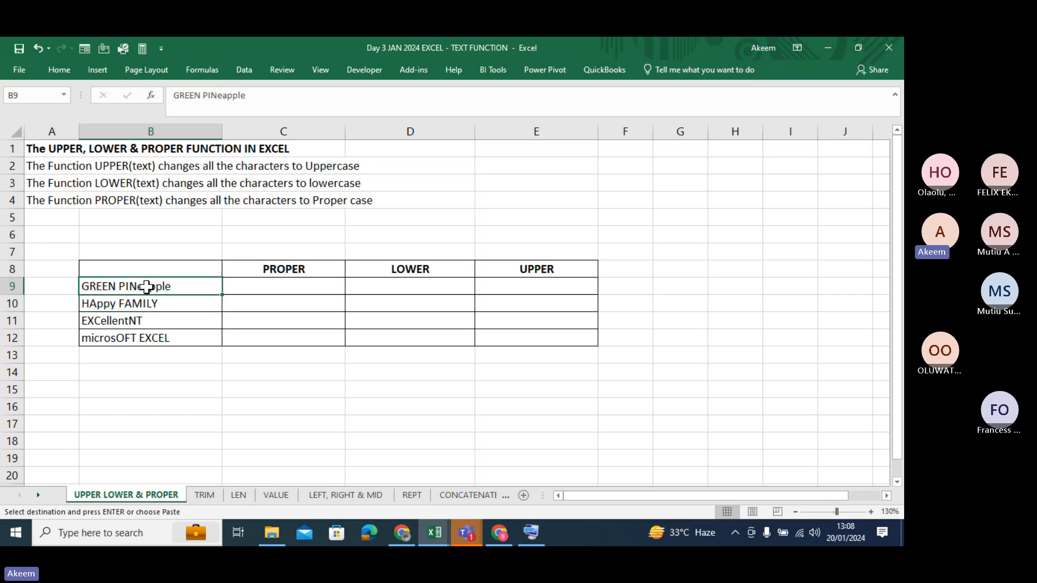
left_click(838, 444)
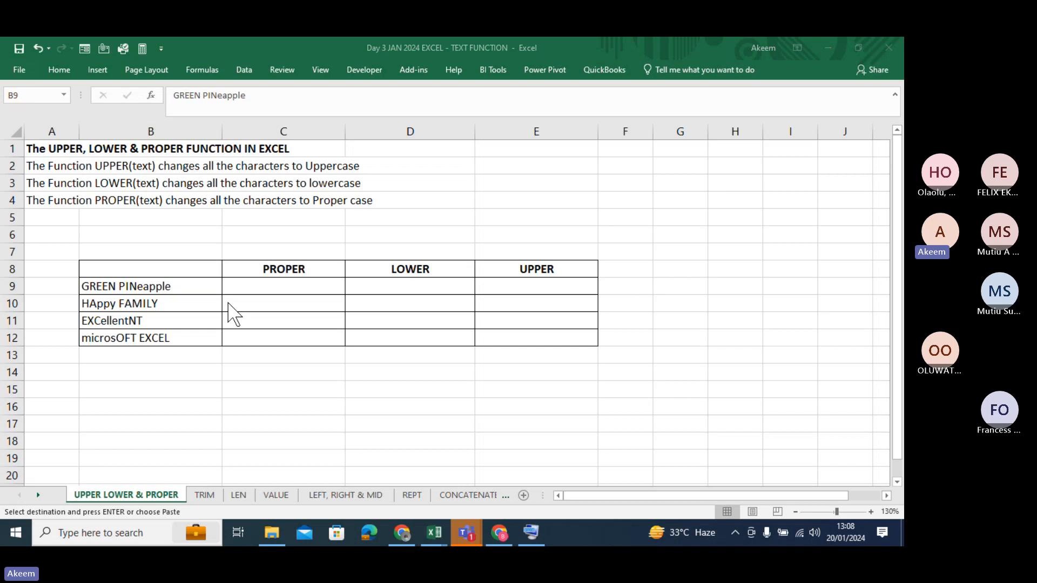
Step: Enter the formula =PROPER(B9) in cell C9 to convert the first sample text to proper case
left_click(156, 287)
left_click(252, 288)
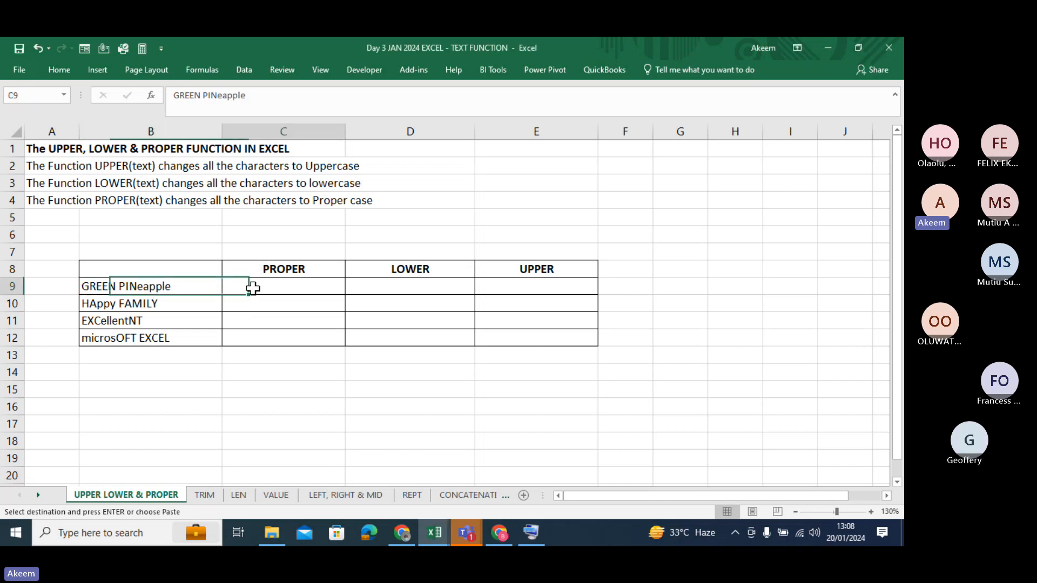
left_click(170, 287)
left_click(258, 286)
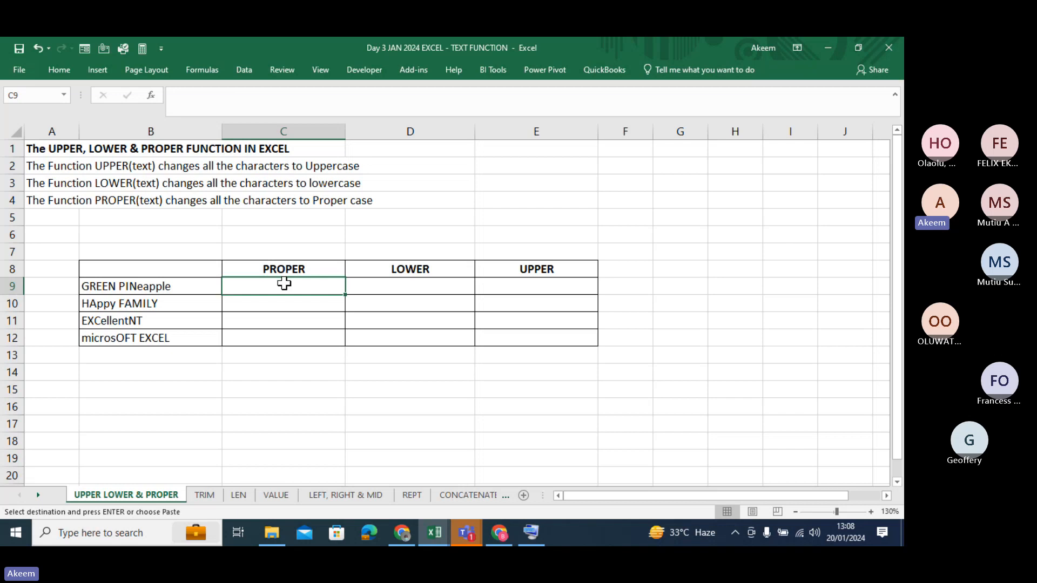
type("=p")
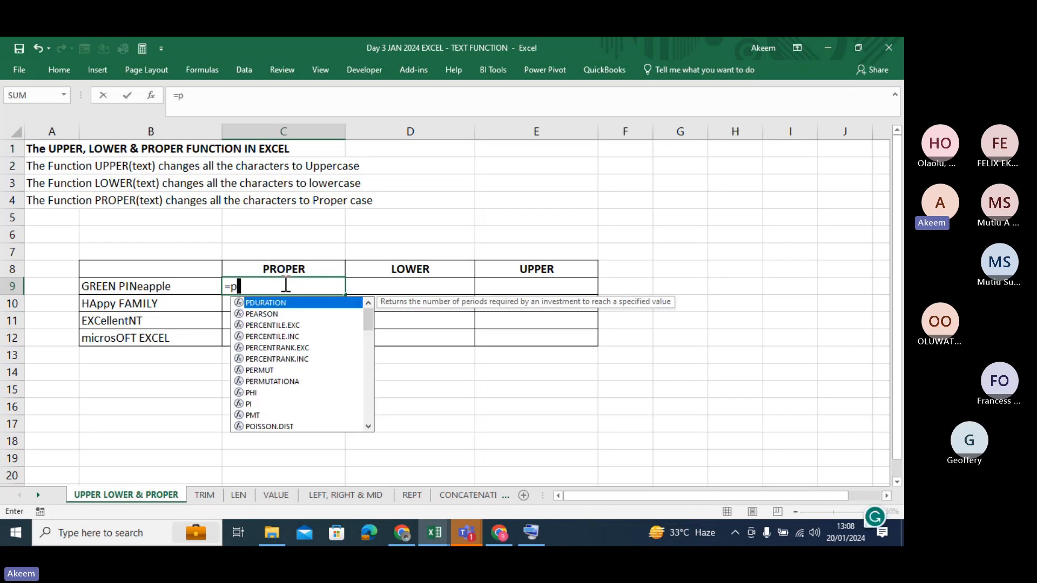
type("rop")
key("Tab")
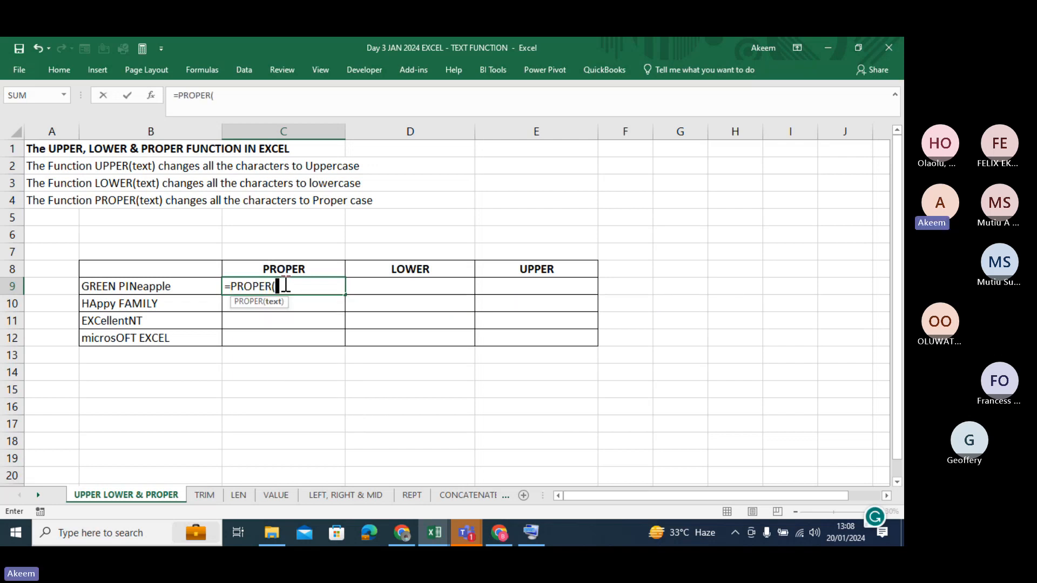
left_click(162, 288)
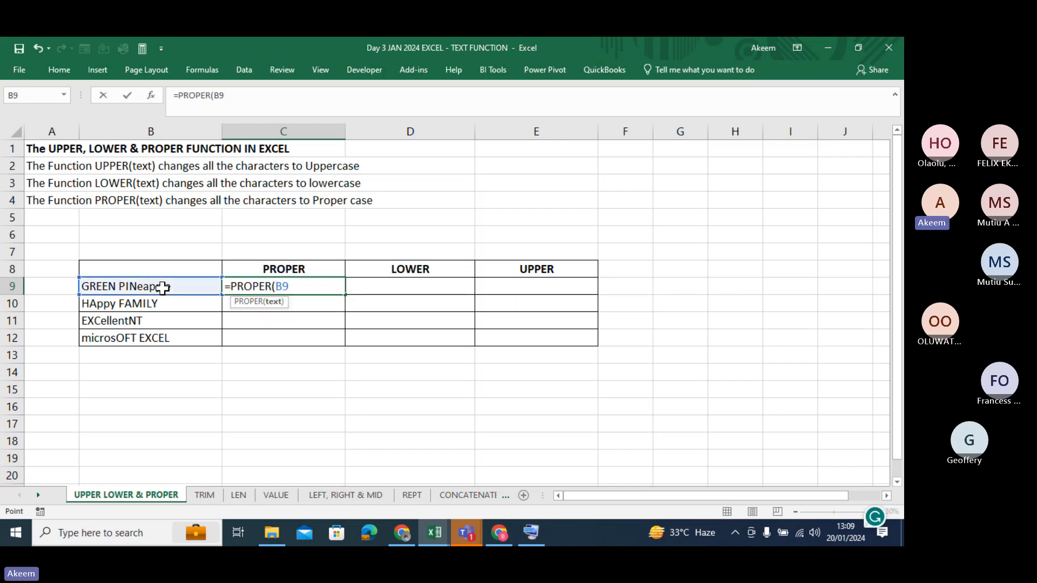
key("Return")
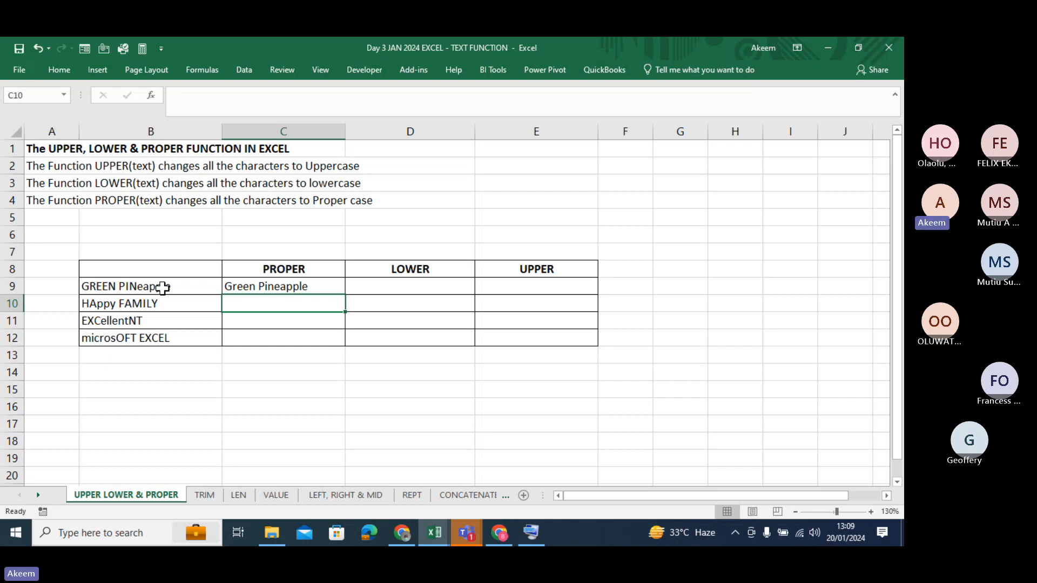
Step: Check the PROPER formula in cell C9 and fill it down to C12
left_click(316, 282)
double_click(315, 282)
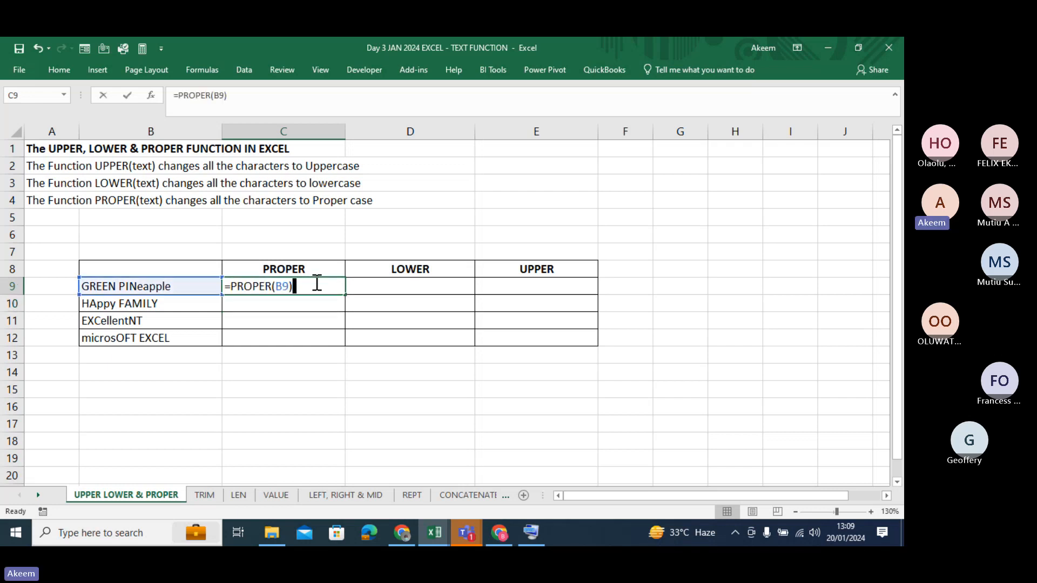
key("Return")
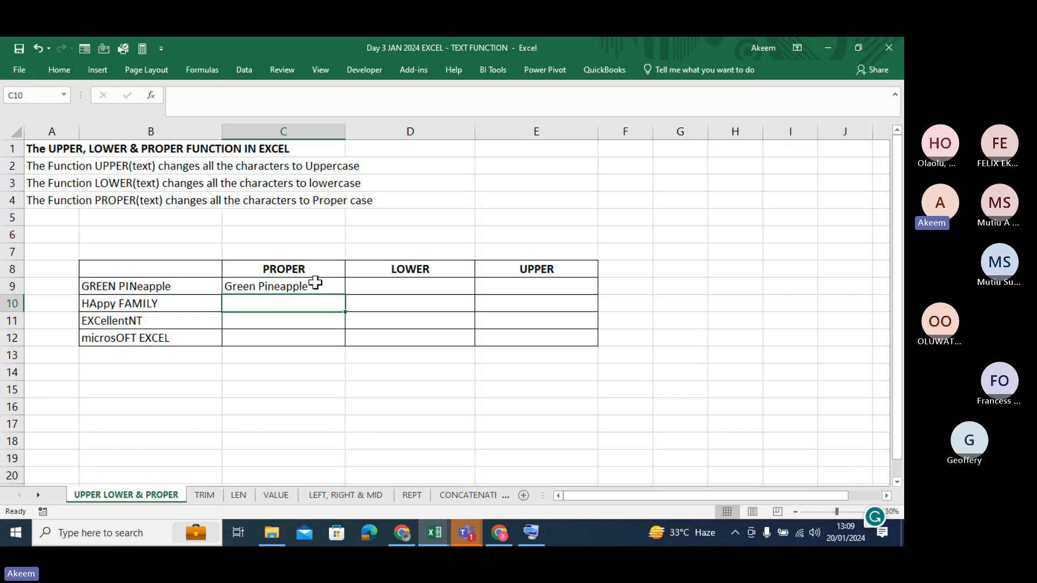
left_click(317, 283)
left_click_drag(346, 297, 353, 353)
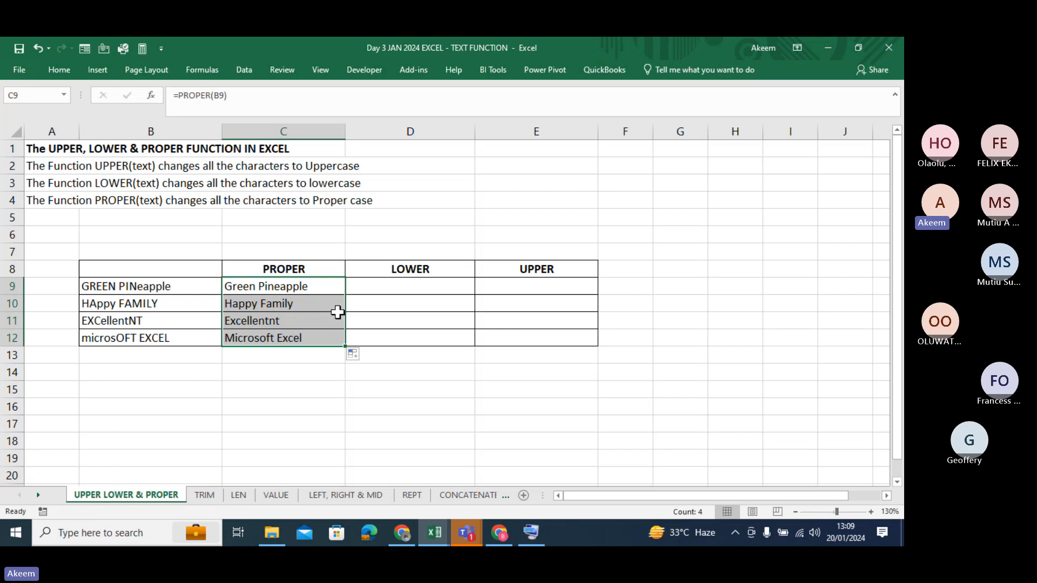
Step: Enter the formula =LOWER(B9) in cell D9 and fill it down to D13
left_click(425, 281)
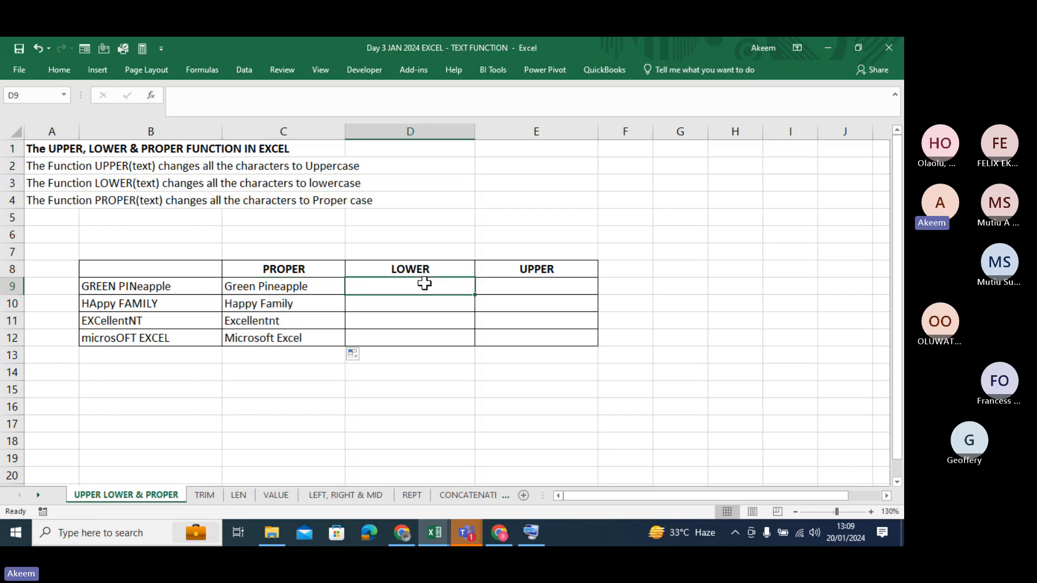
type("=lower")
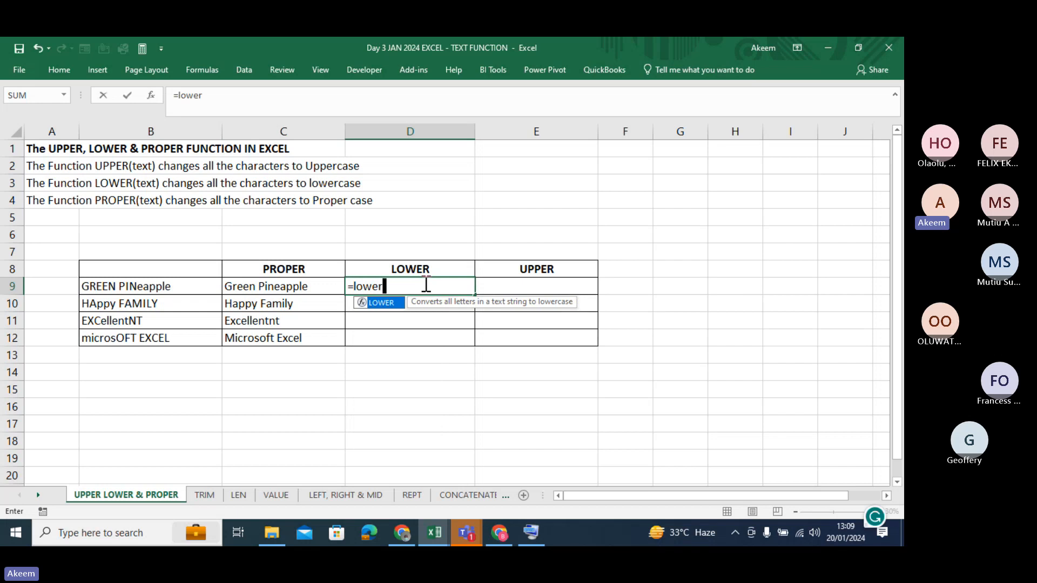
key("Tab")
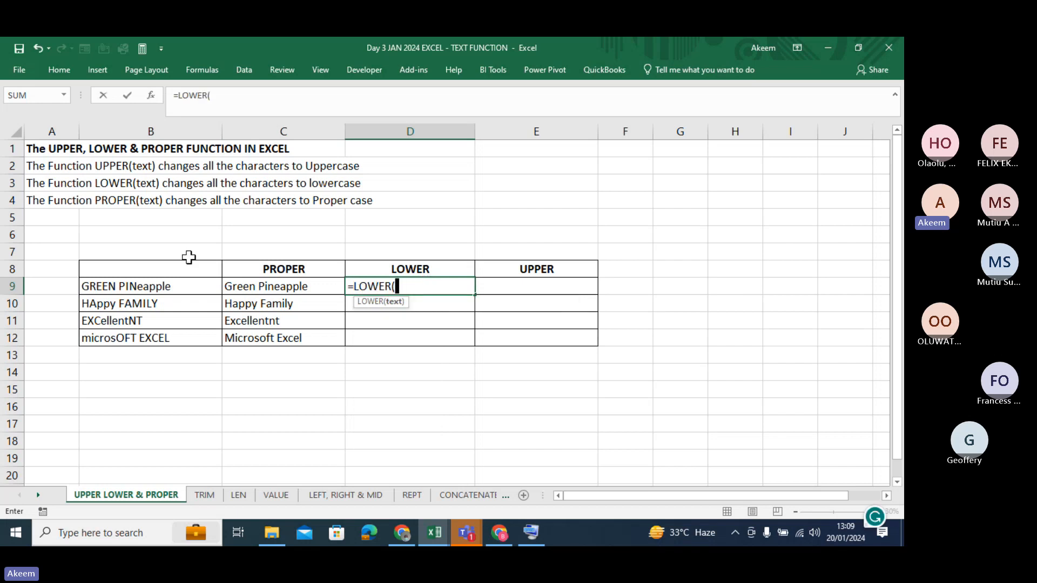
left_click(162, 285)
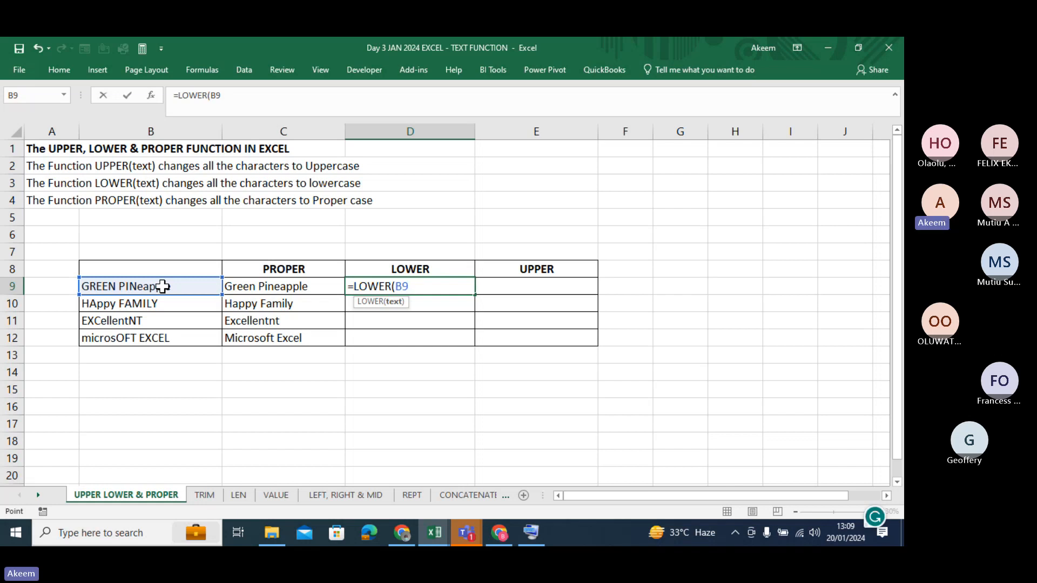
type(")")
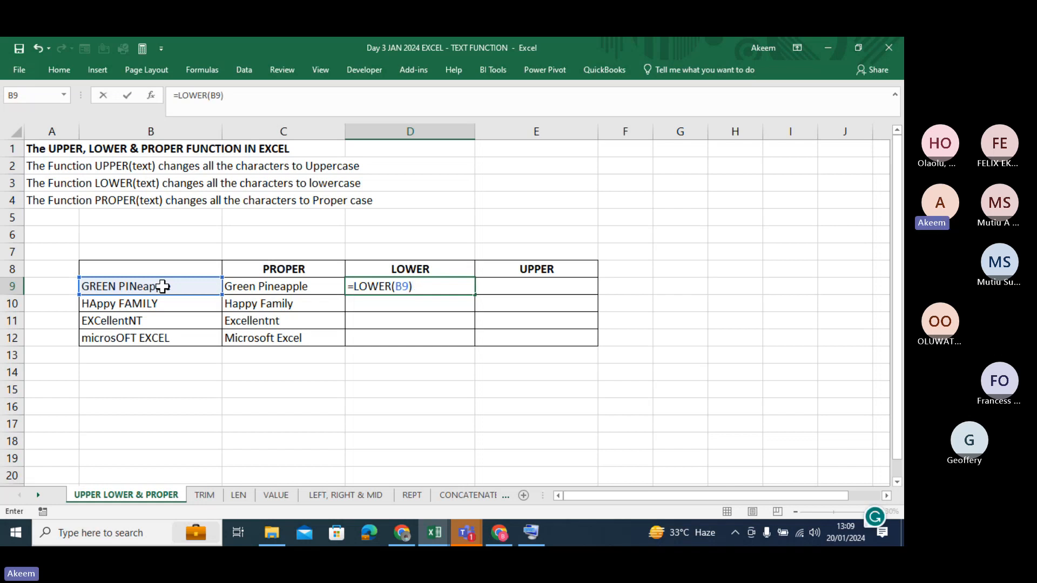
key("Return")
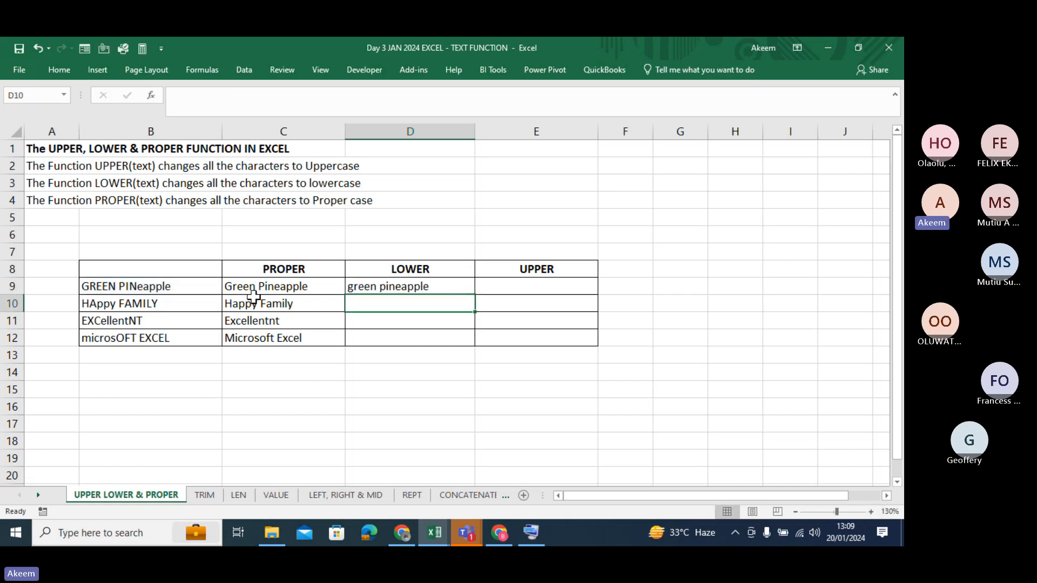
left_click(367, 285)
left_click_drag(474, 298, 476, 358)
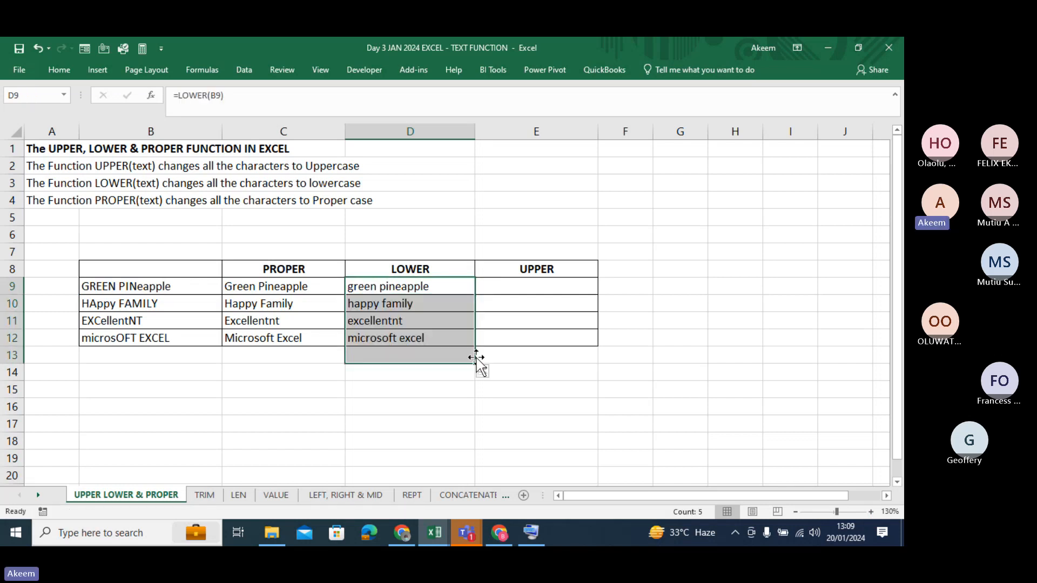
Step: Enter the formula =UPPER(B9) in cell E9 and fill it down to E13
left_click(529, 284)
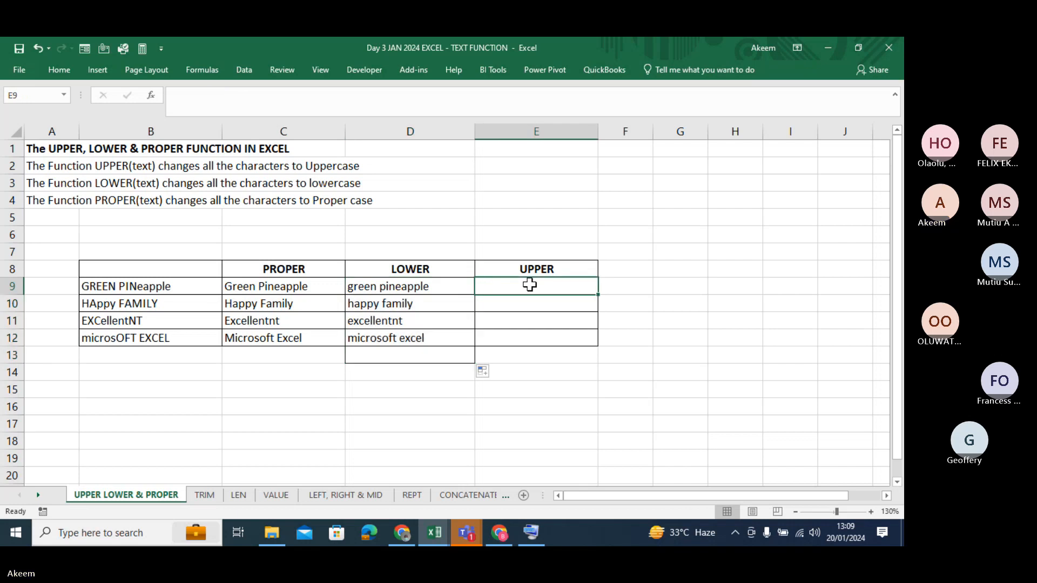
type("=upper")
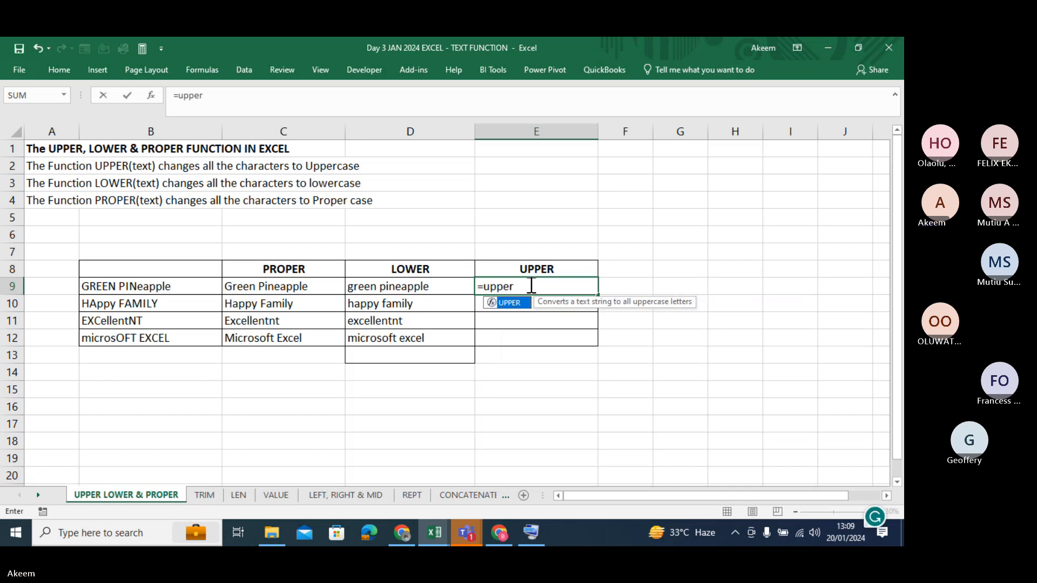
key("Tab")
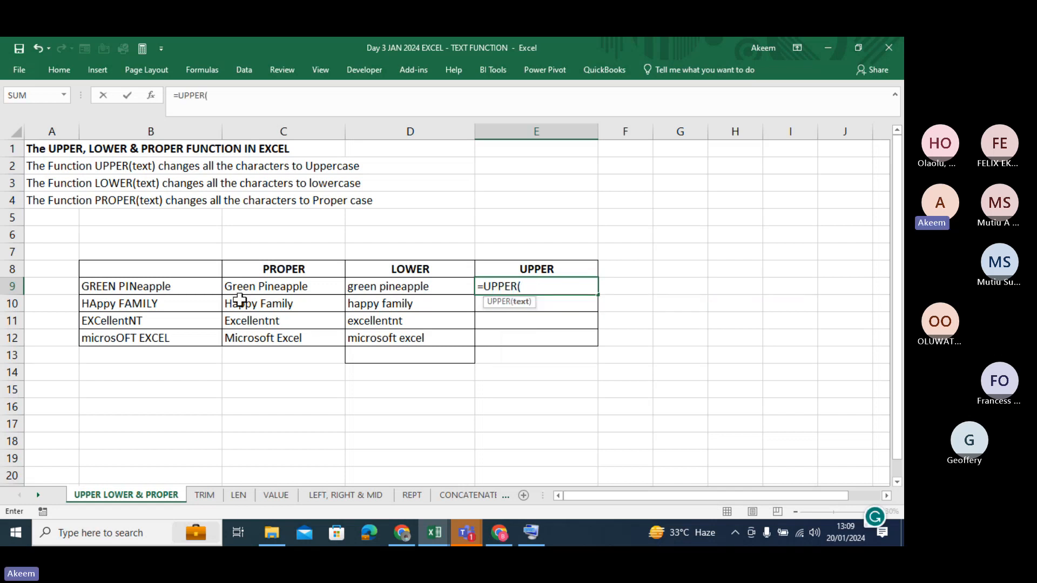
left_click(190, 289)
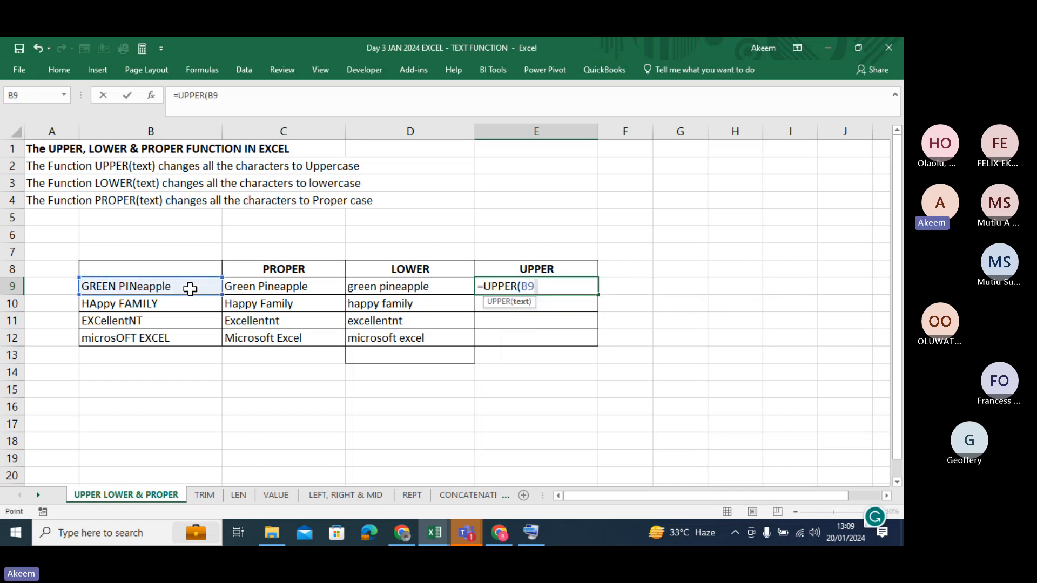
type(")")
key("Return")
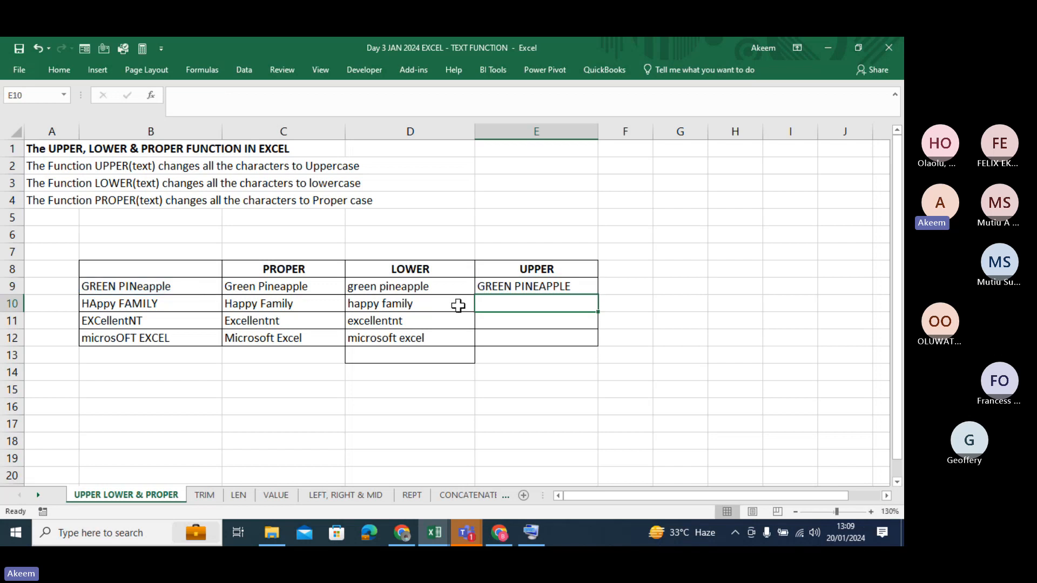
left_click(527, 287)
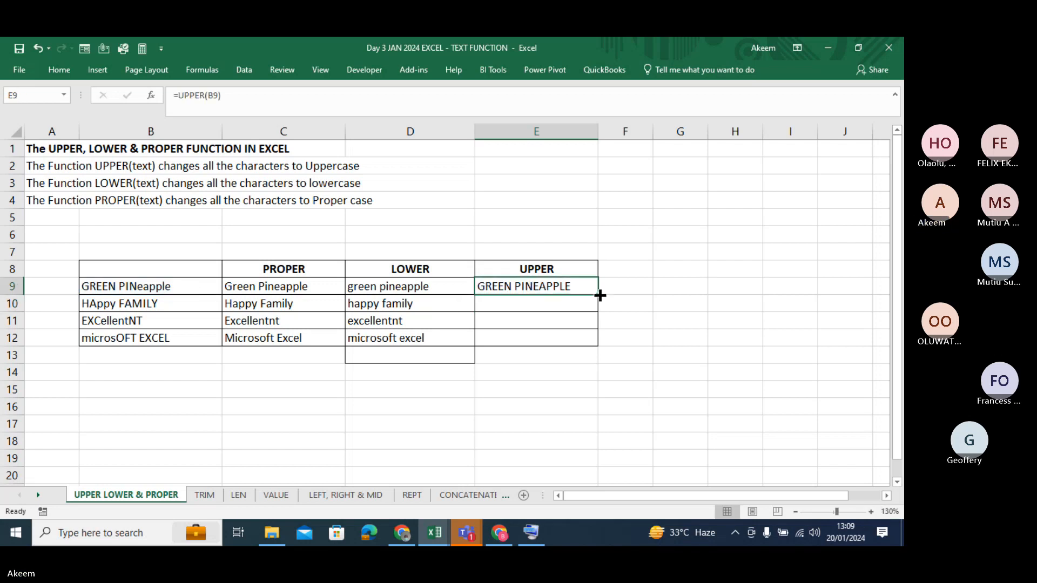
left_click_drag(600, 296, 605, 364)
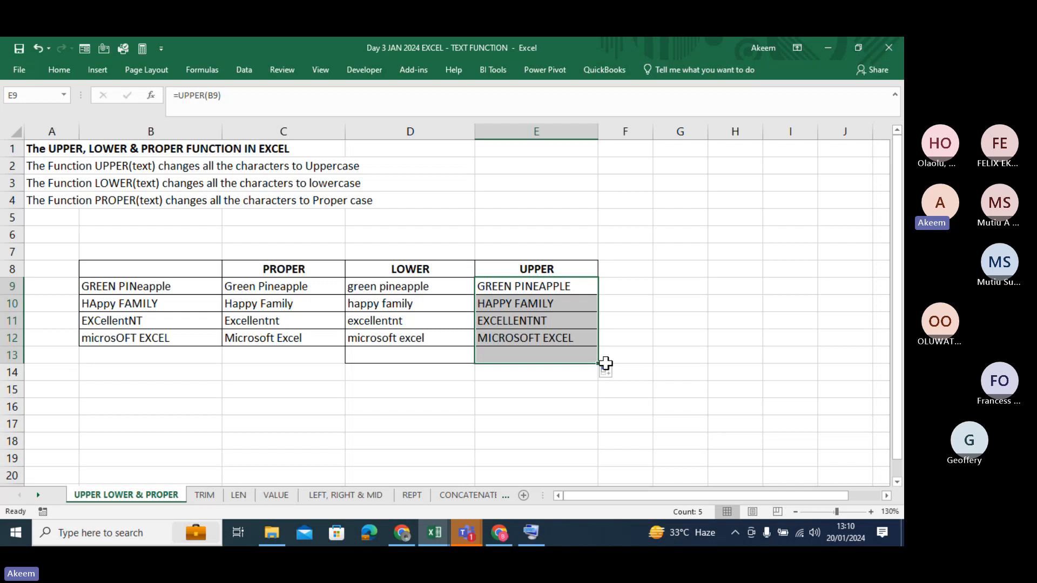
Step: Compare the PROPER, LOWER and UPPER formulas in row 9 and their column headings in row 8
left_click(271, 285)
left_click(278, 303)
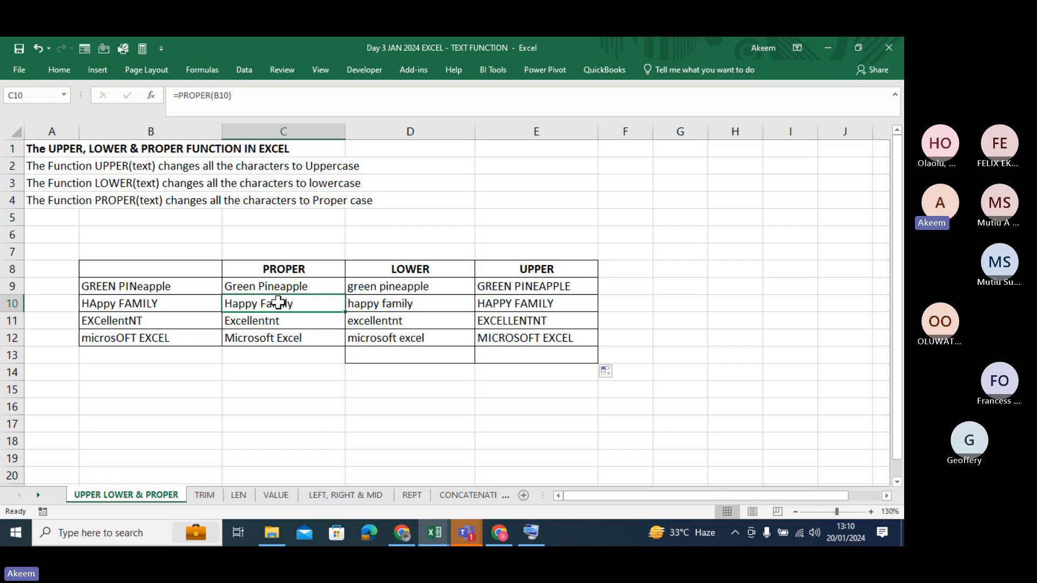
left_click(409, 290)
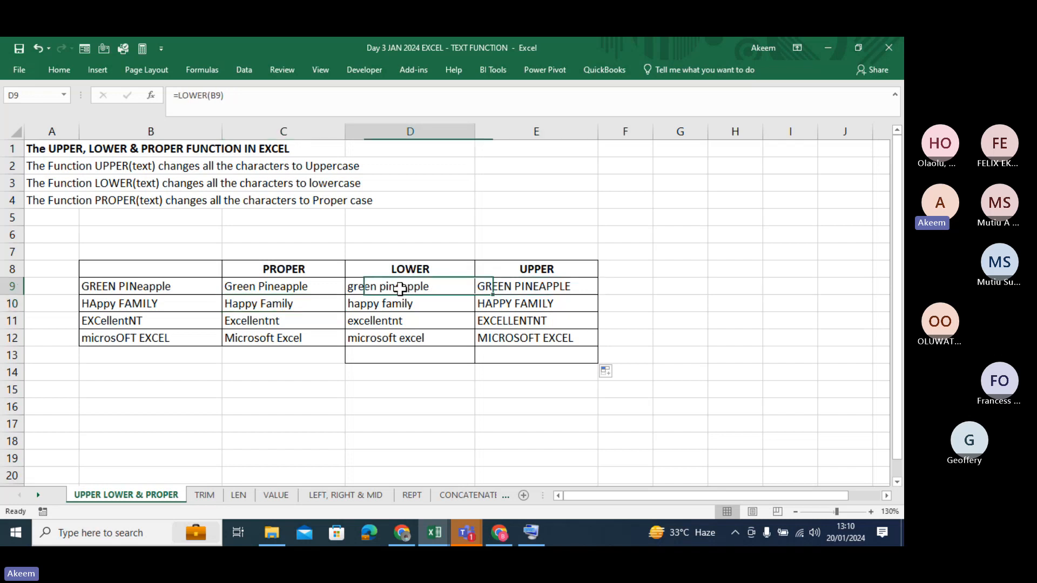
left_click(287, 292)
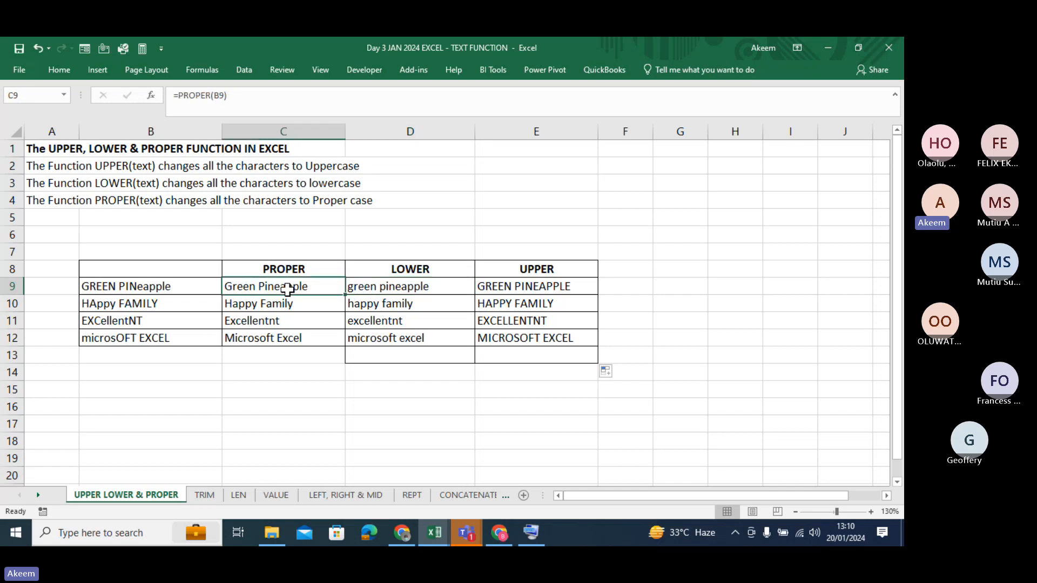
left_click(430, 287)
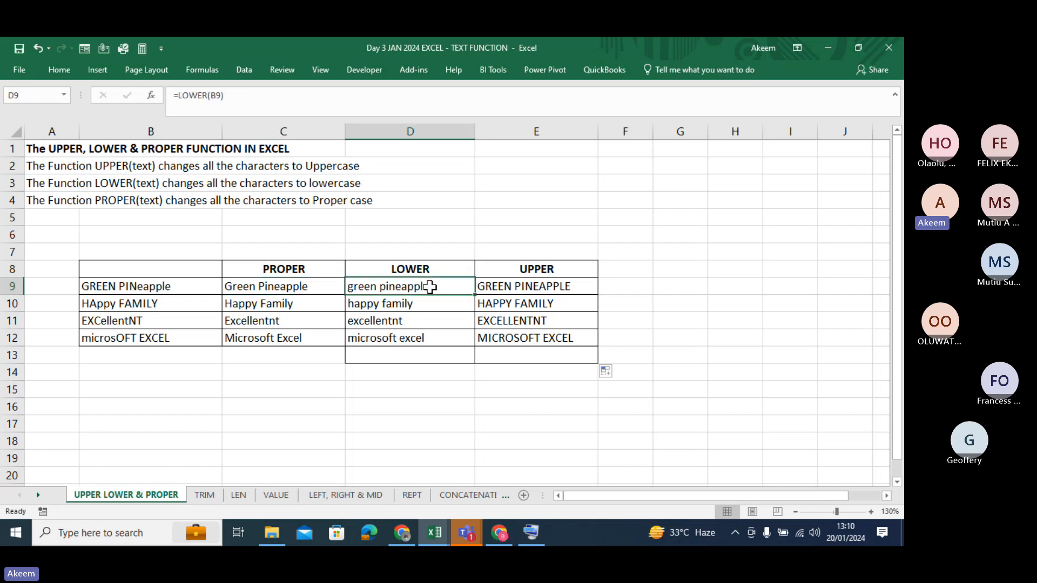
left_click(518, 286)
left_click(318, 290)
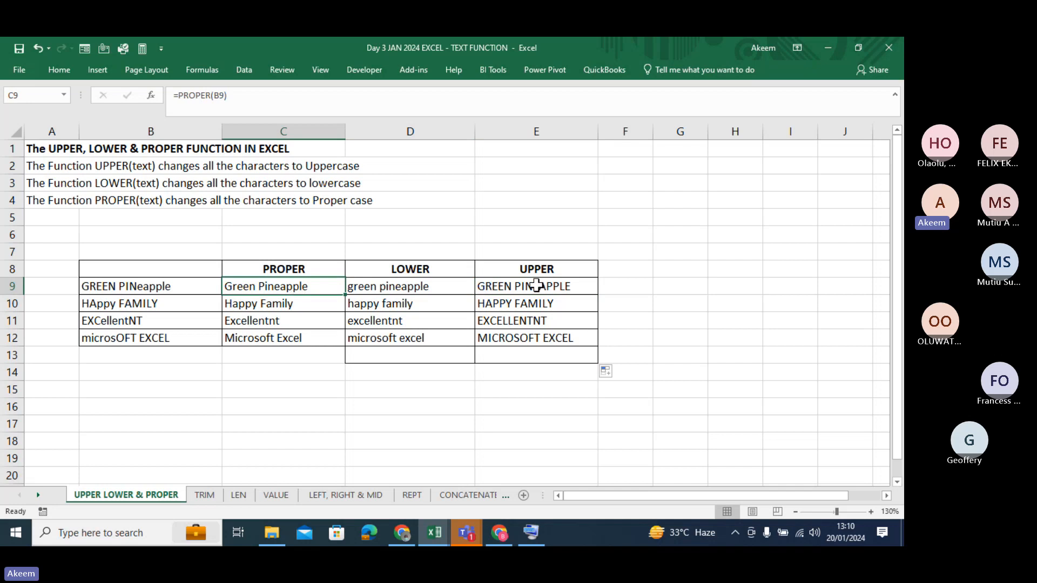
left_click(414, 291)
left_click(304, 269)
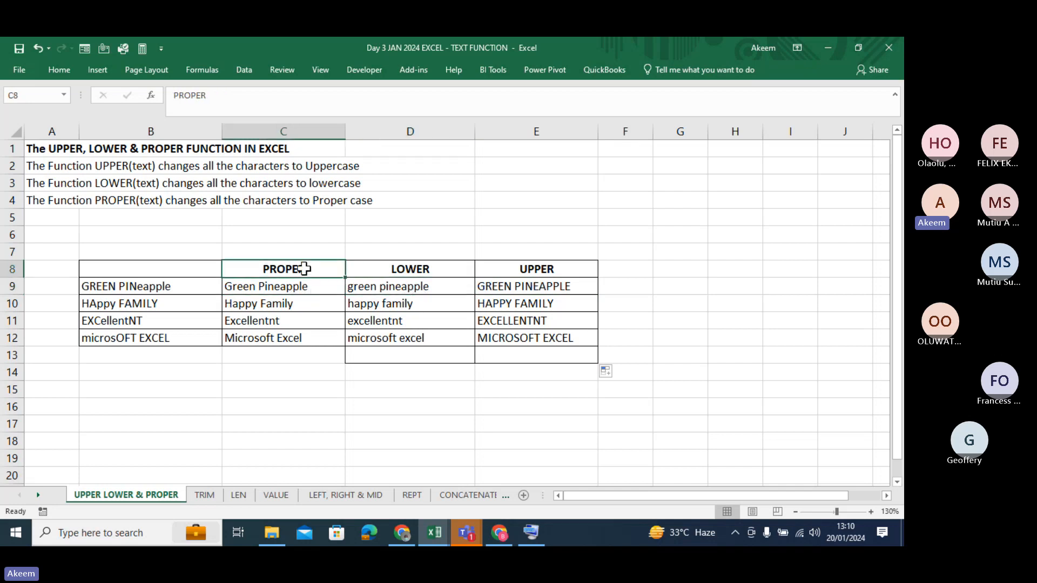
left_click(426, 265)
left_click(535, 269)
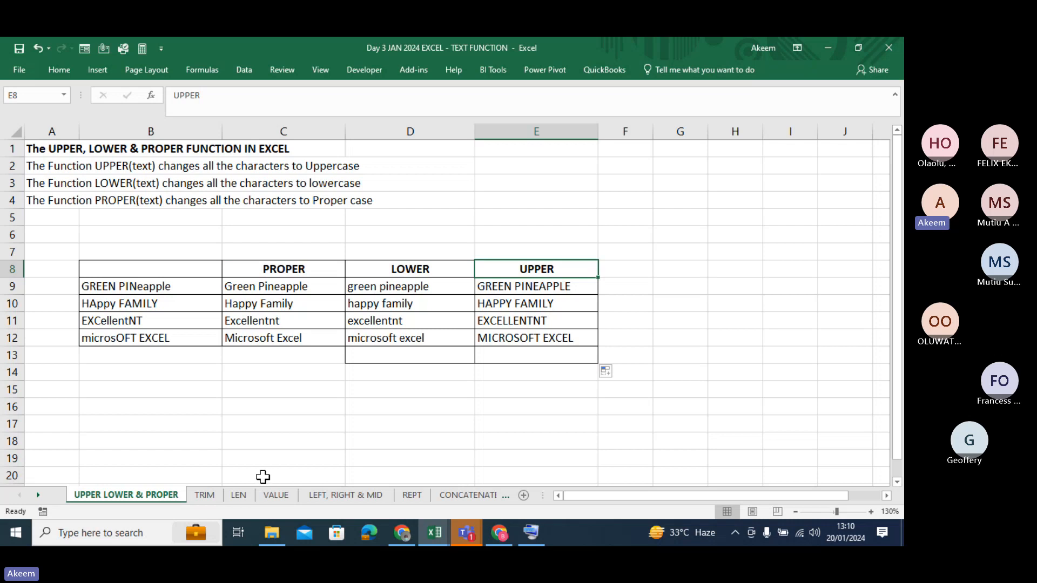
Step: Open the TRIM sheet and examine the extra spaces in the sample texts in cells A8 to A12
left_click(204, 495)
left_click(204, 363)
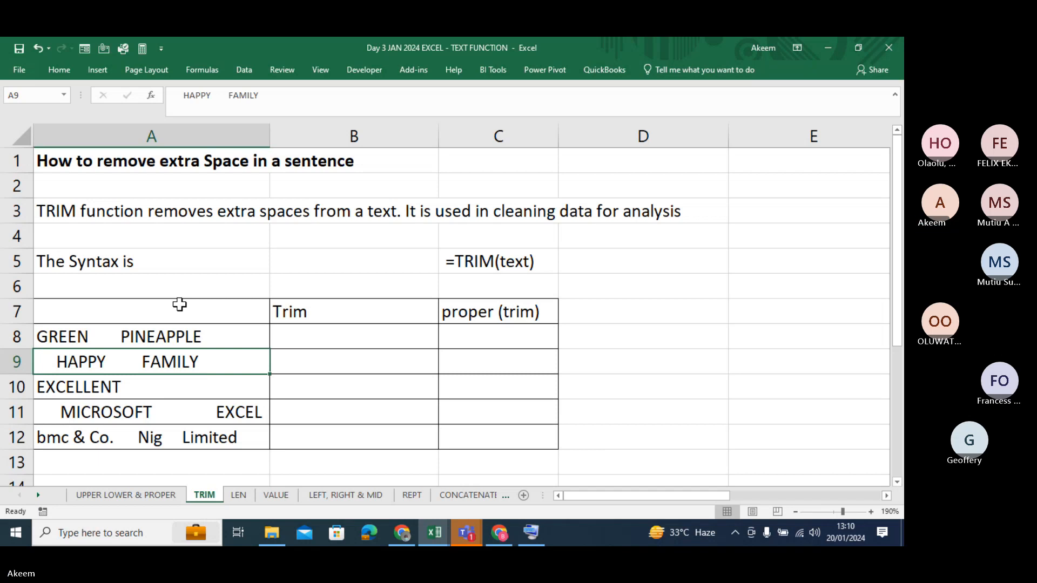
left_click_drag(165, 336, 182, 432)
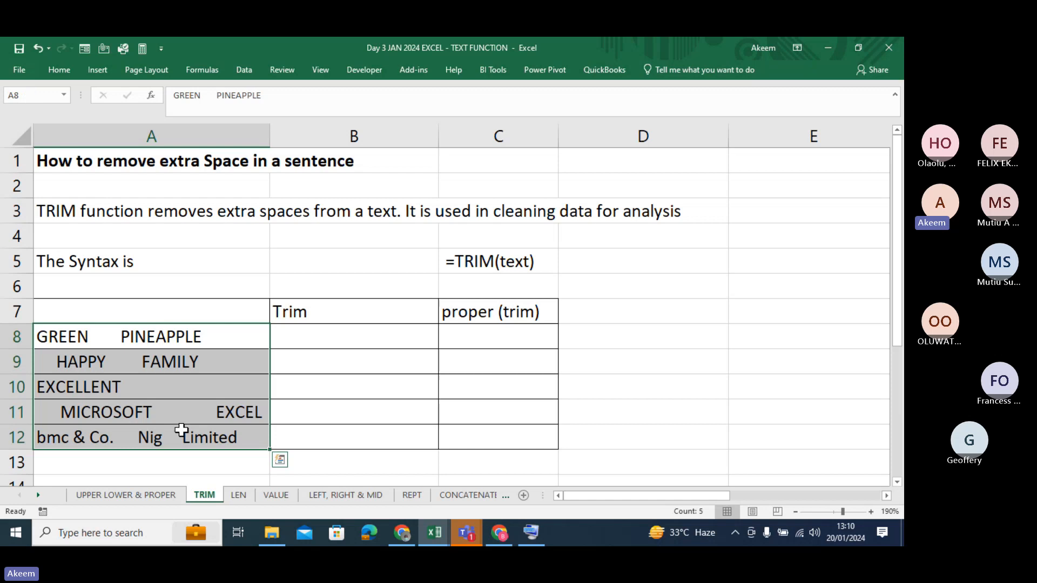
left_click(189, 336)
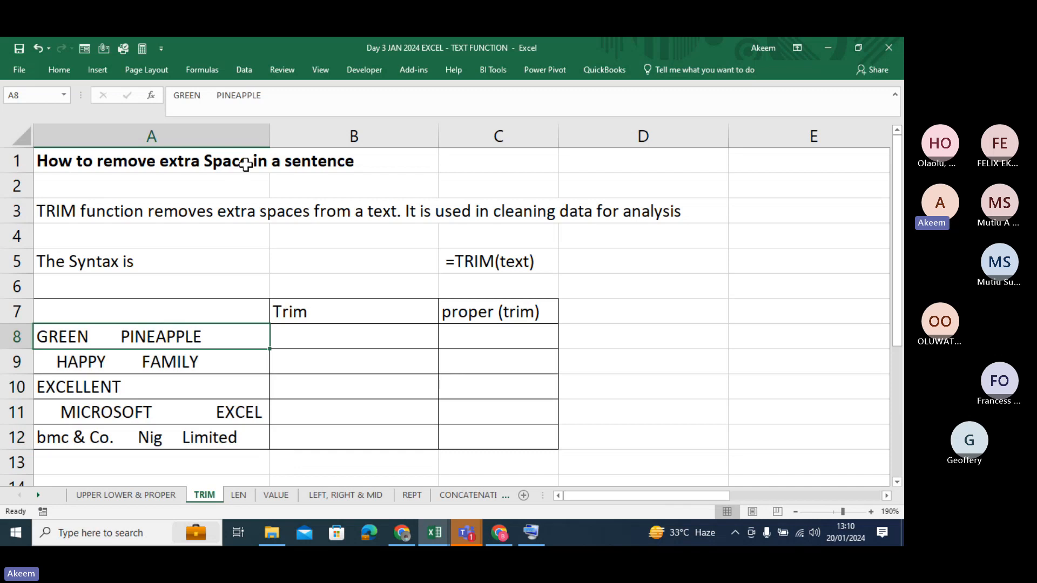
left_click(214, 95)
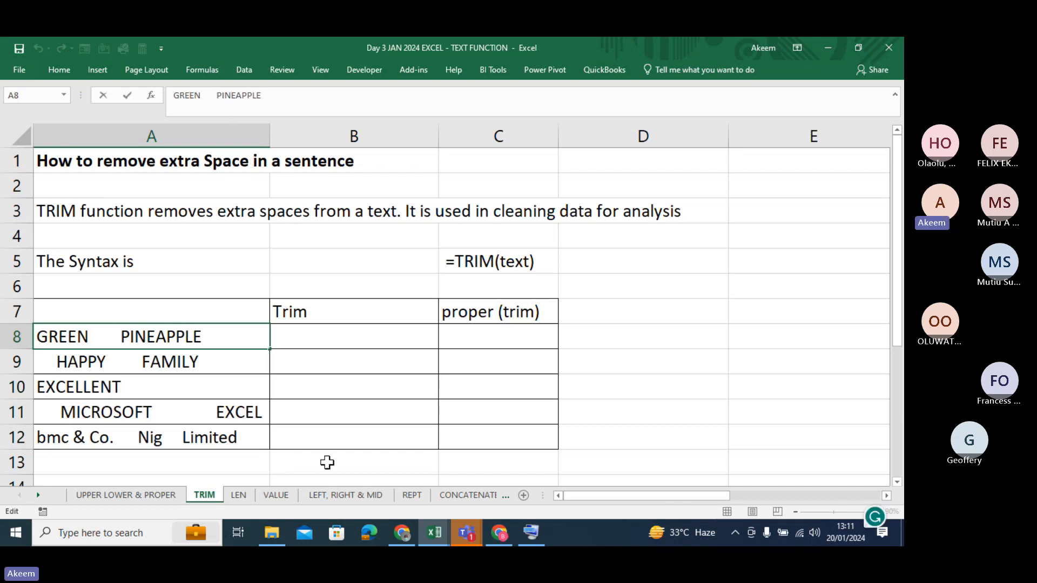
left_click(219, 459)
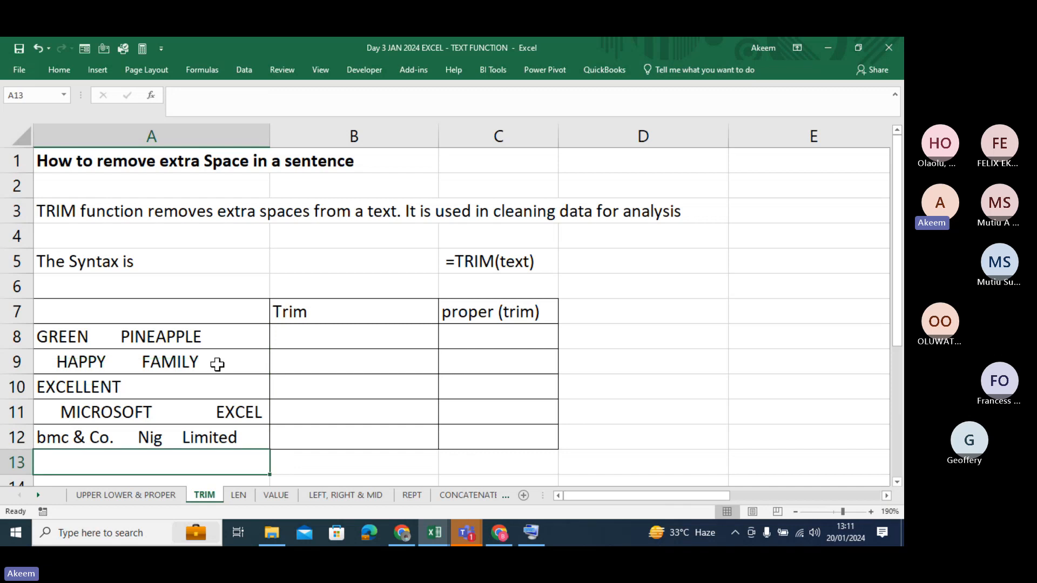
left_click(215, 344)
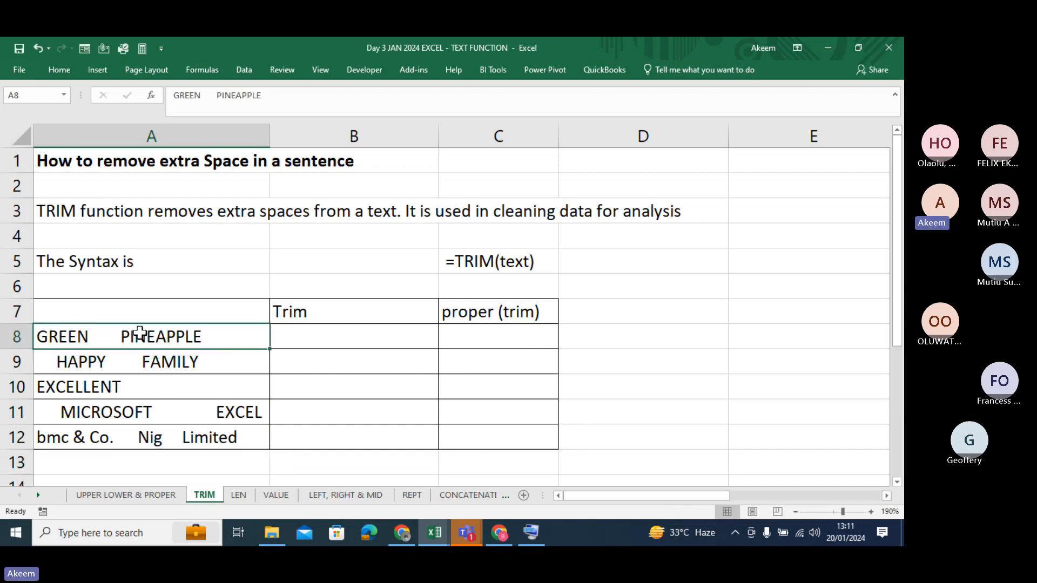
Step: Remove trailing spaces after EXCELLENT in cell A10
left_click(196, 387)
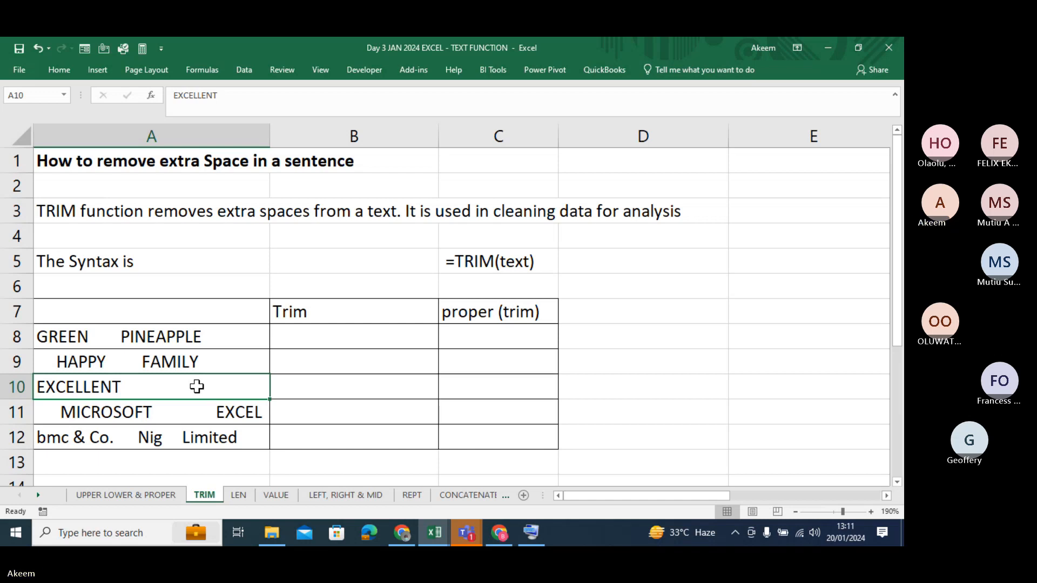
left_click(264, 96)
key("BackSpace")
key("BackSpace")
key("BackSpace")
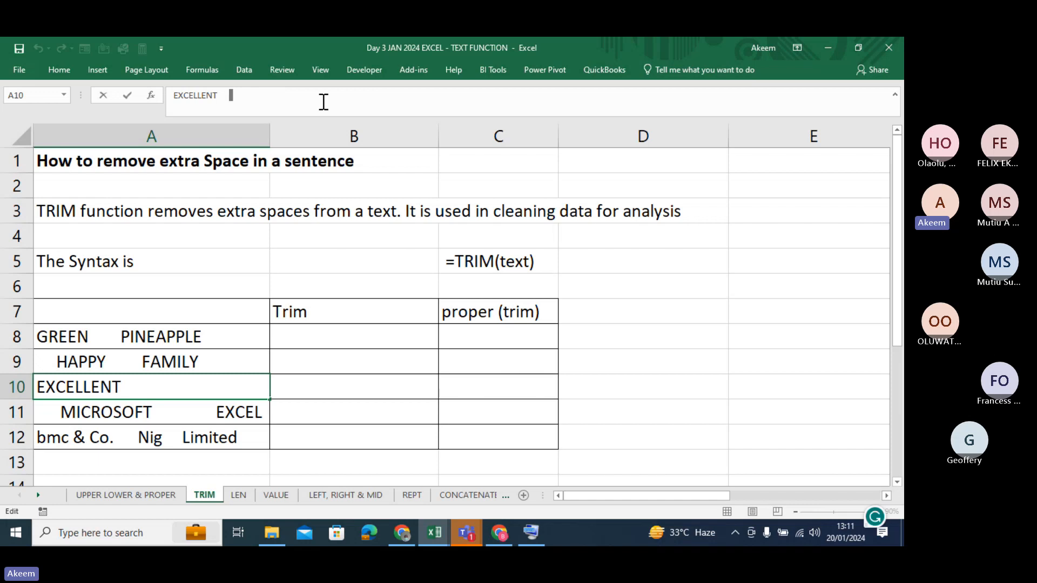
key("BackSpace")
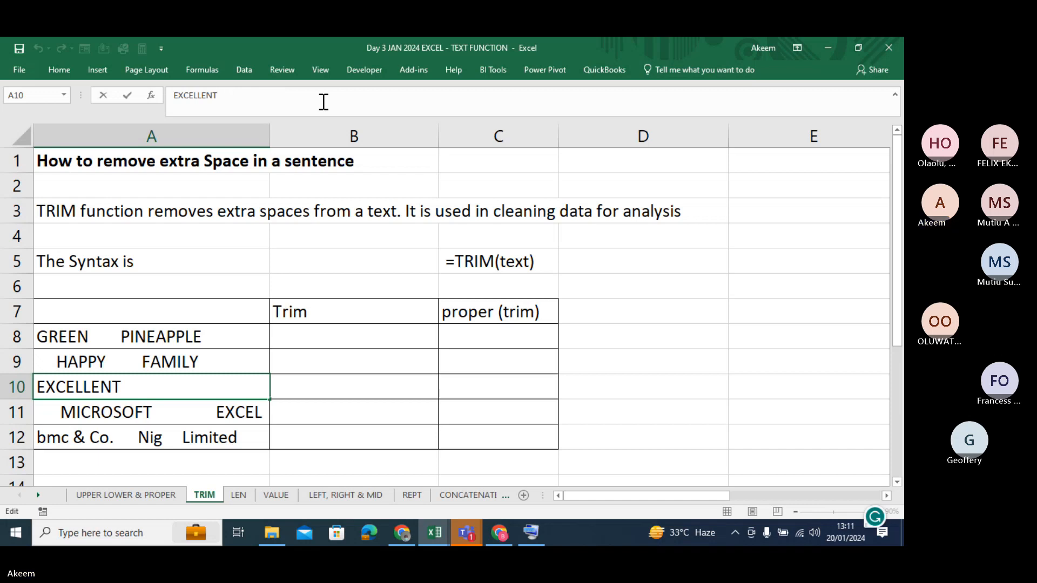
key("Return")
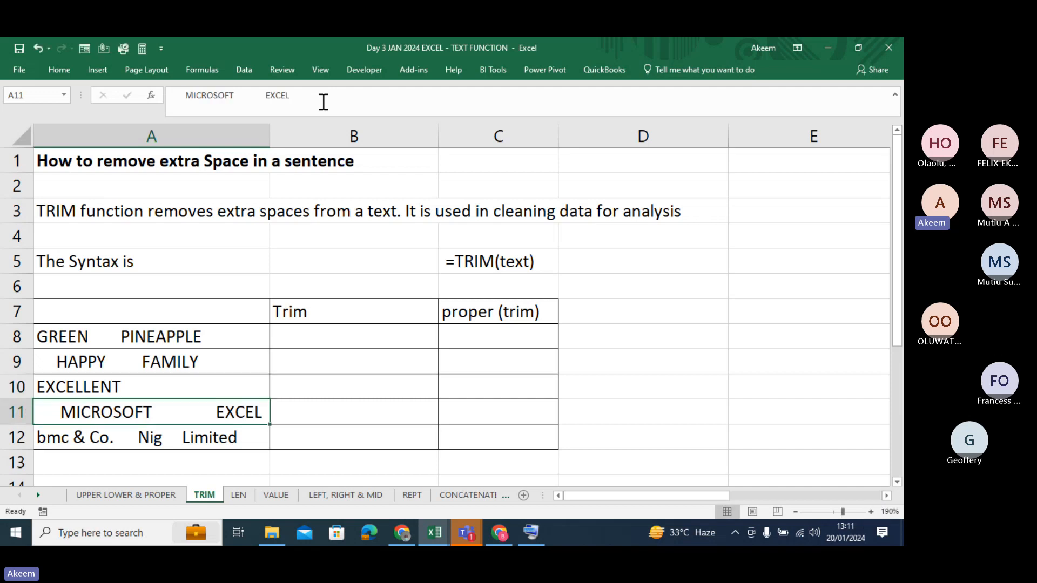
Step: Enter the formula =TRIM(A8) in cell B8 and fill it down to B12
left_click(349, 338)
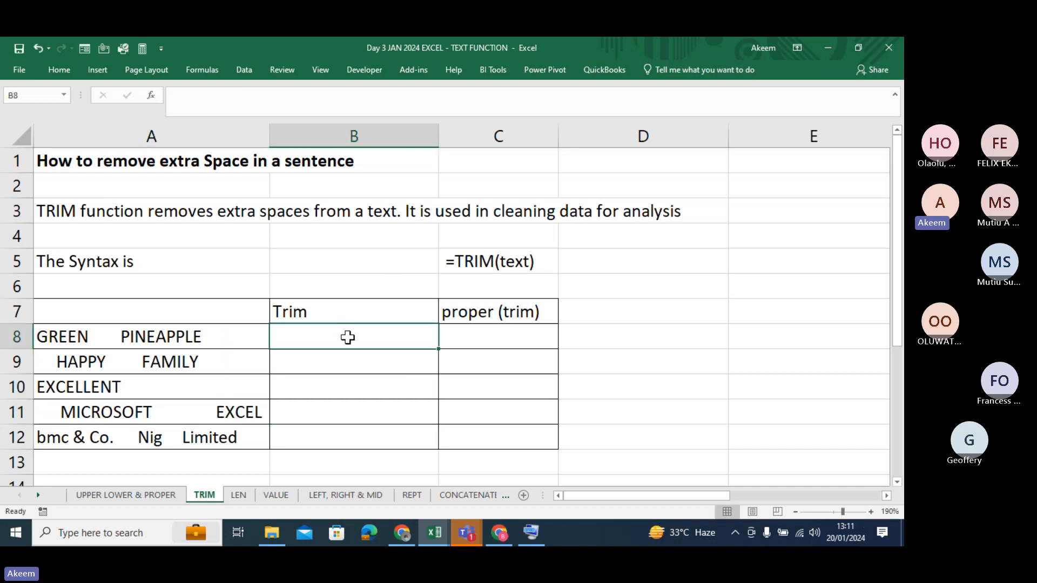
type("=tr")
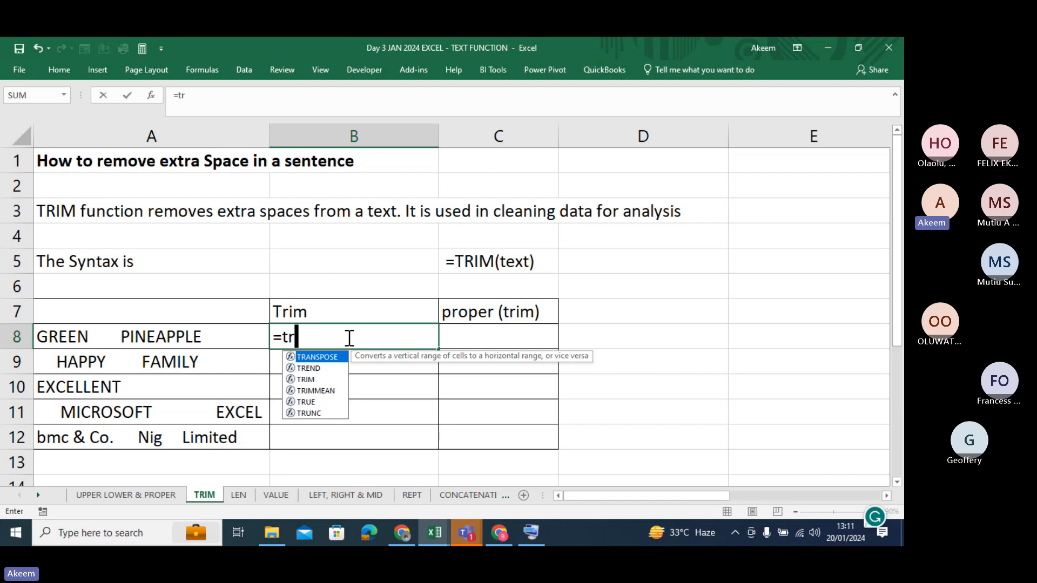
type("im(")
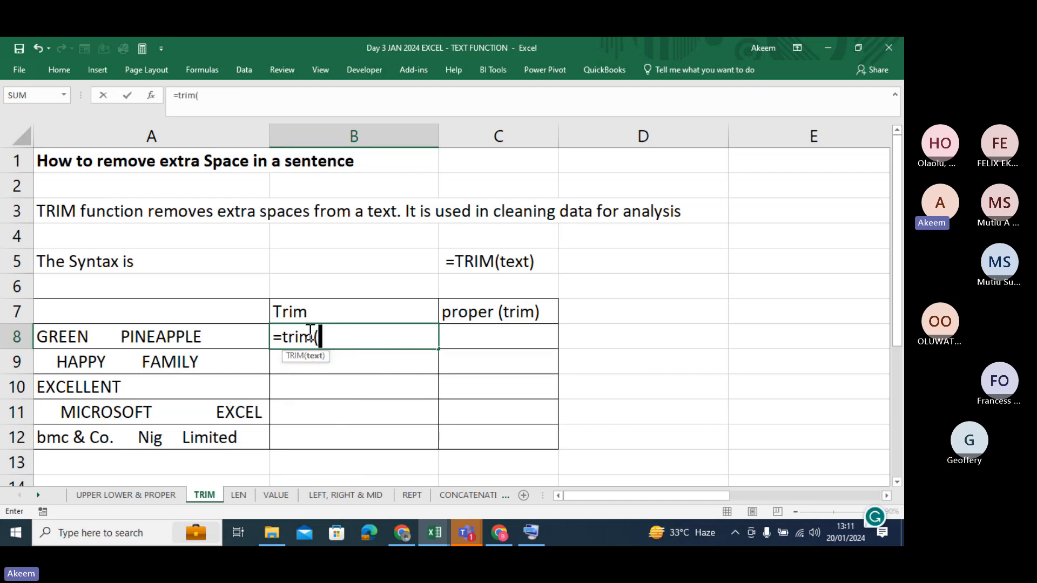
left_click(125, 335)
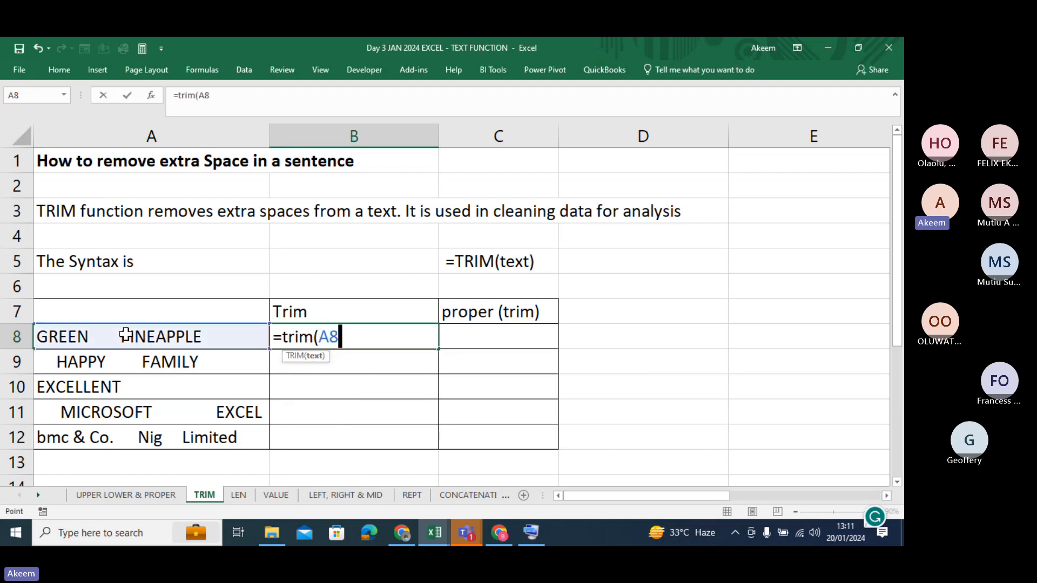
type(")")
key("Return")
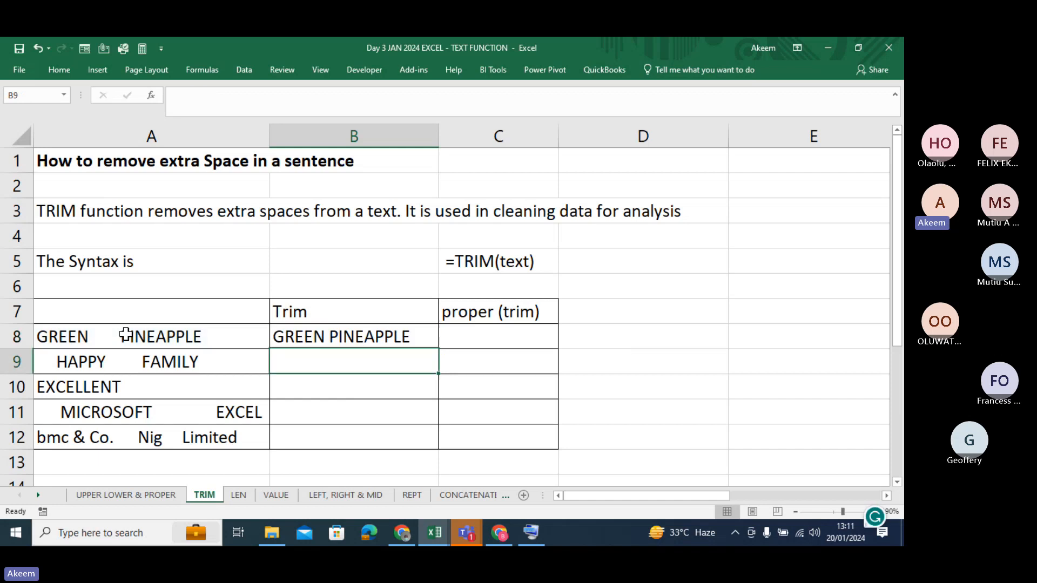
left_click(342, 333)
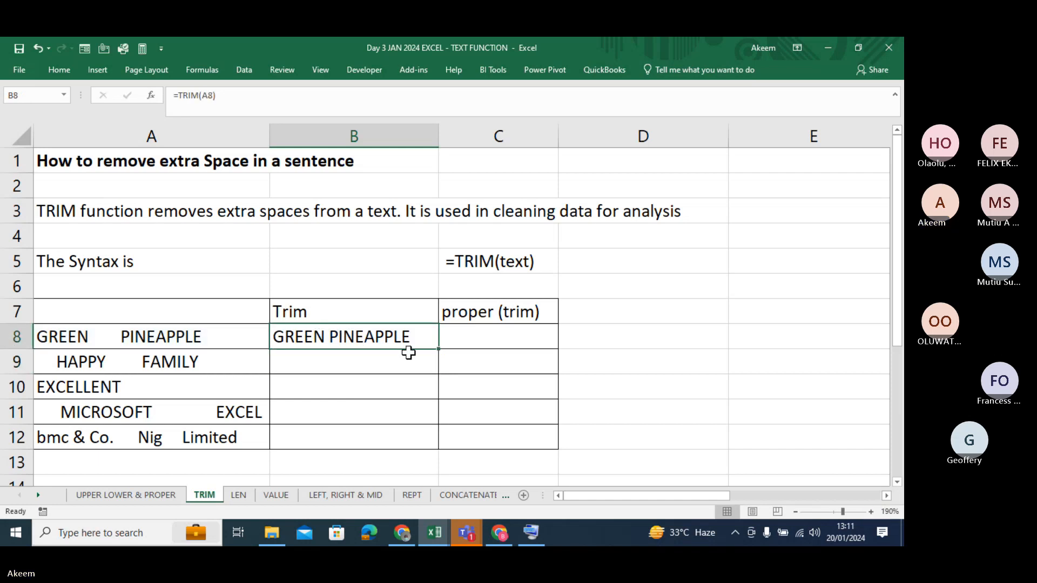
double_click(439, 350)
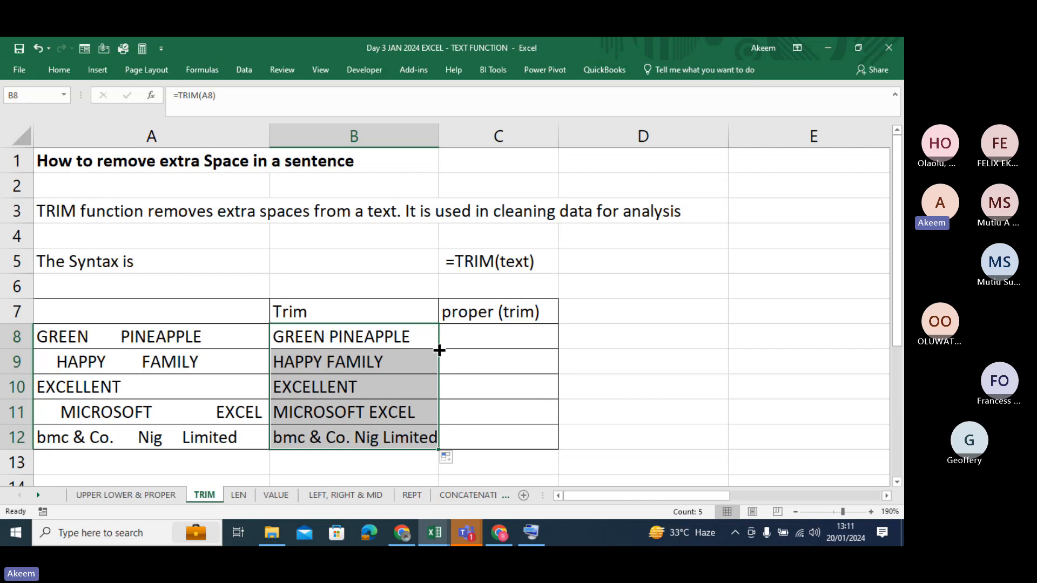
Step: Check the TRIM formulas and the cleaned texts in cells B8 to B12
left_click(379, 381)
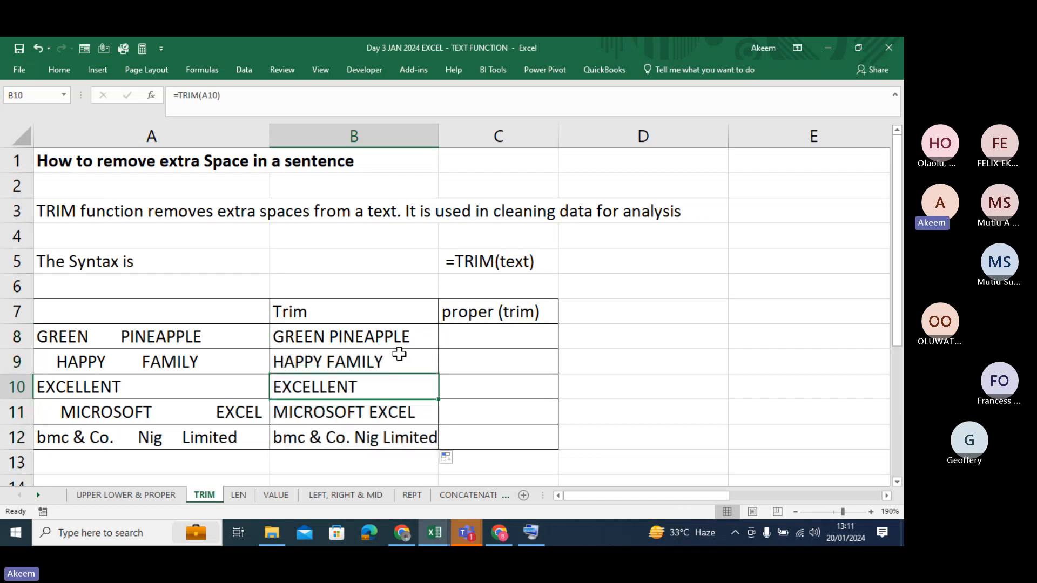
left_click(399, 353)
left_click(394, 338)
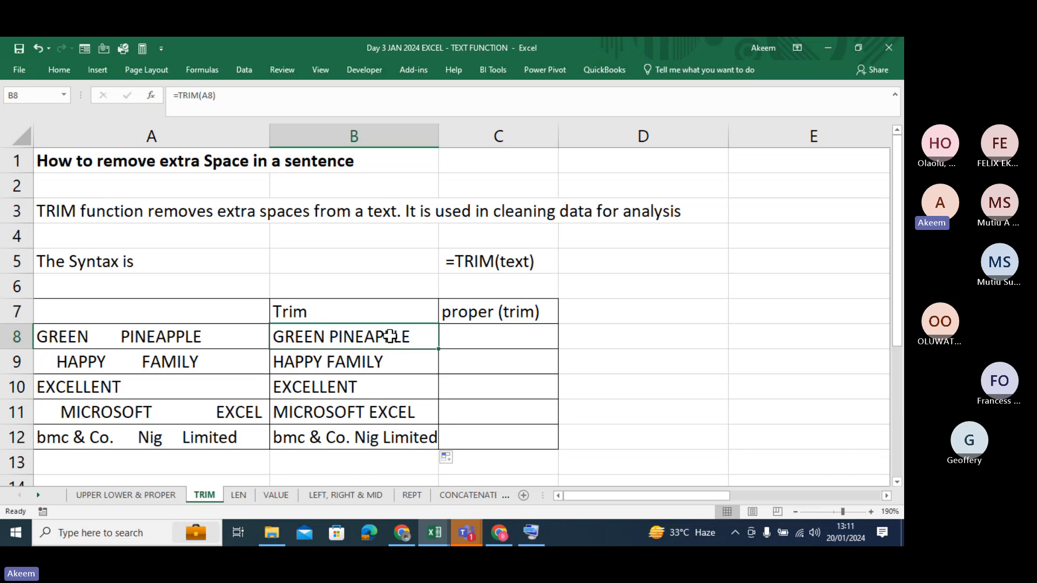
left_click(393, 367)
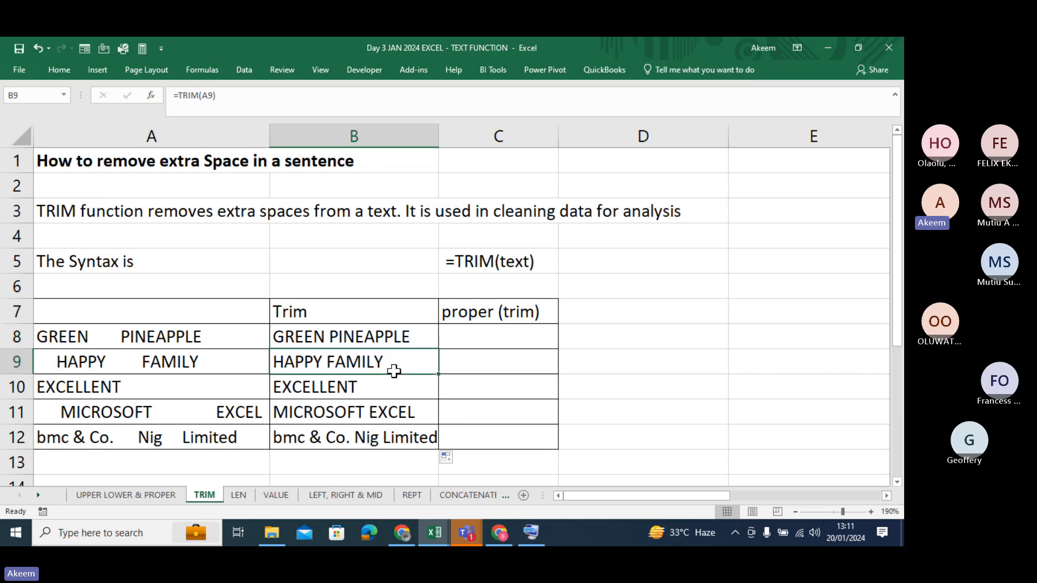
left_click(401, 402)
left_click(410, 429)
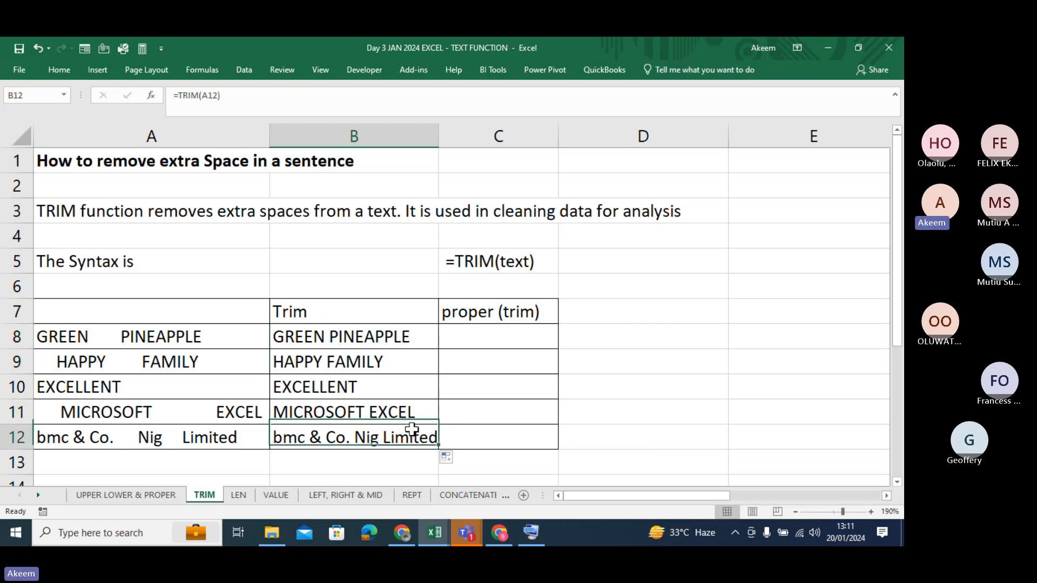
Step: Enter the formula =LOWER(TRIM(A8)) in cell C8 and fill it down to C12
left_click(346, 314)
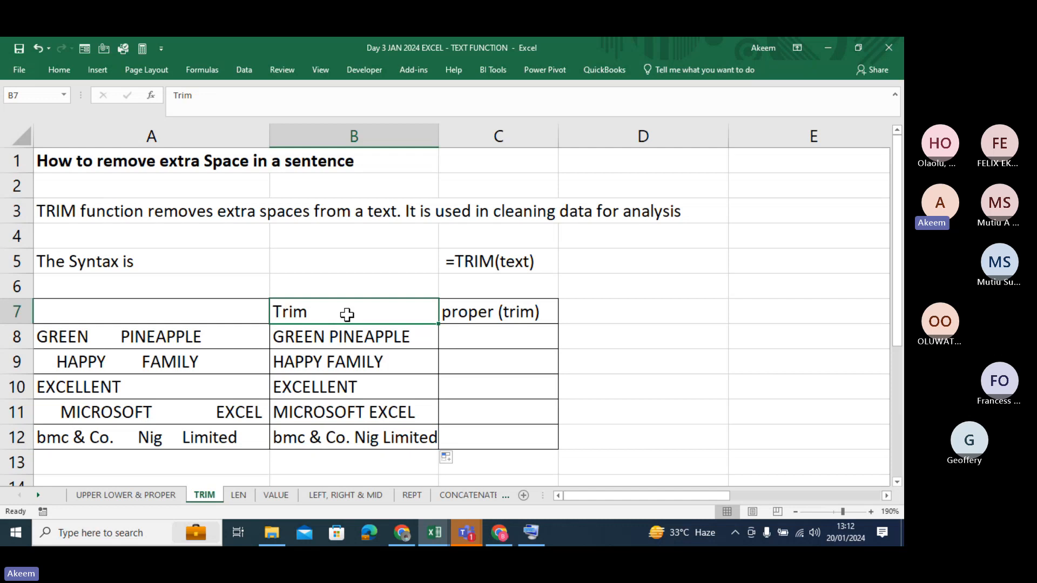
left_click(515, 331)
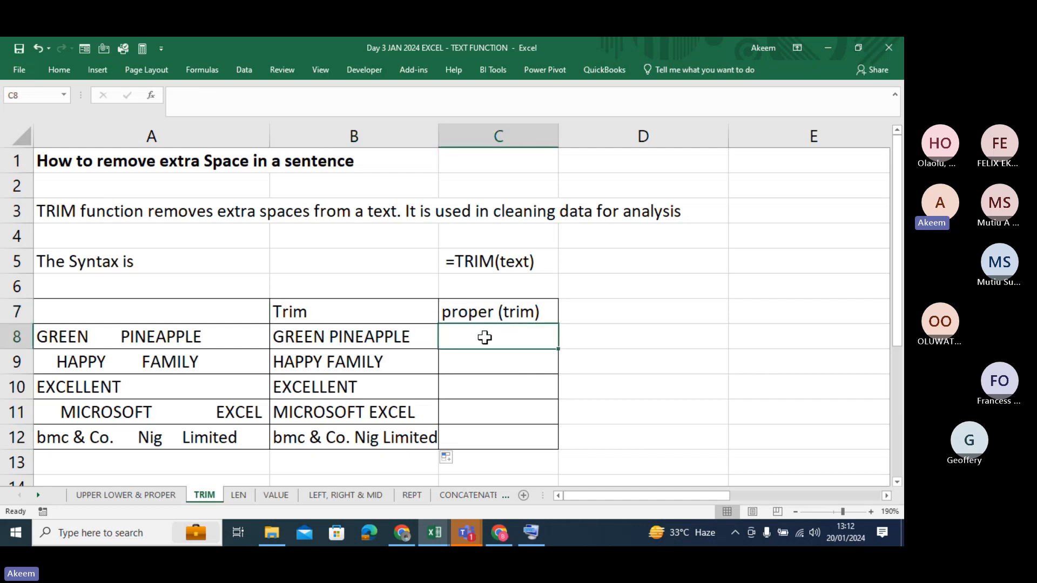
type("=lower")
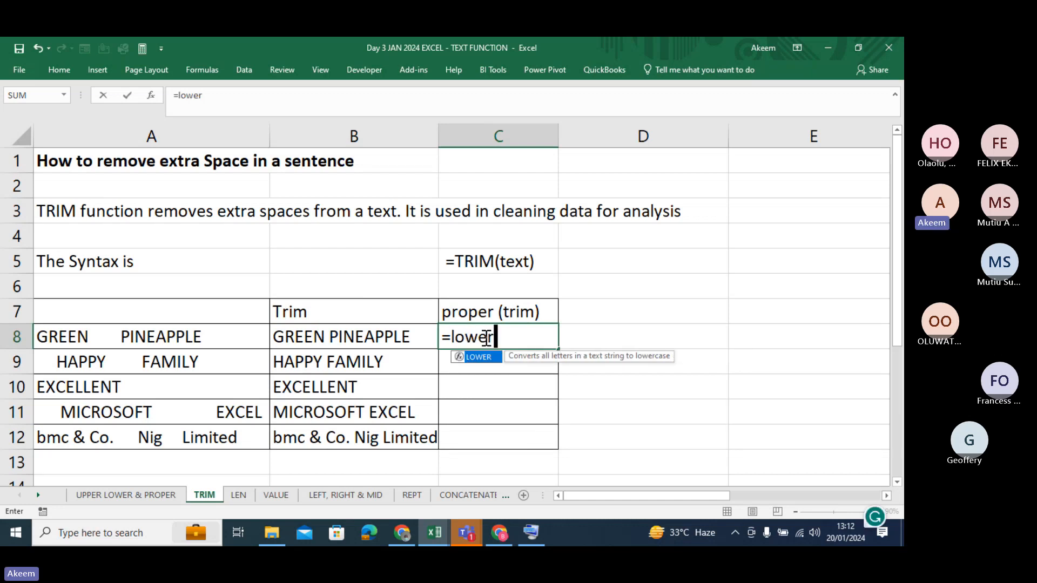
type("(trim(")
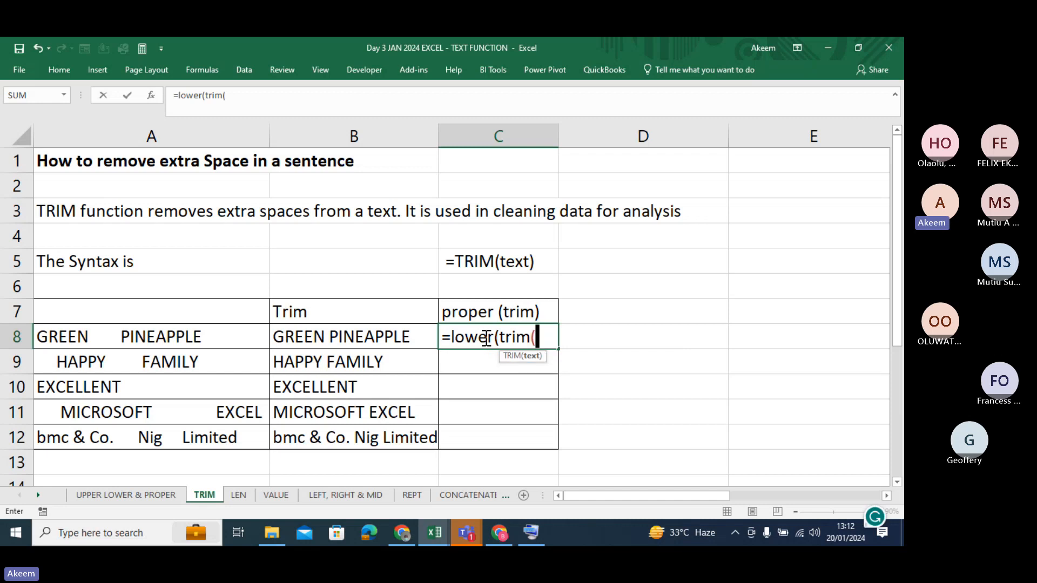
left_click(215, 337)
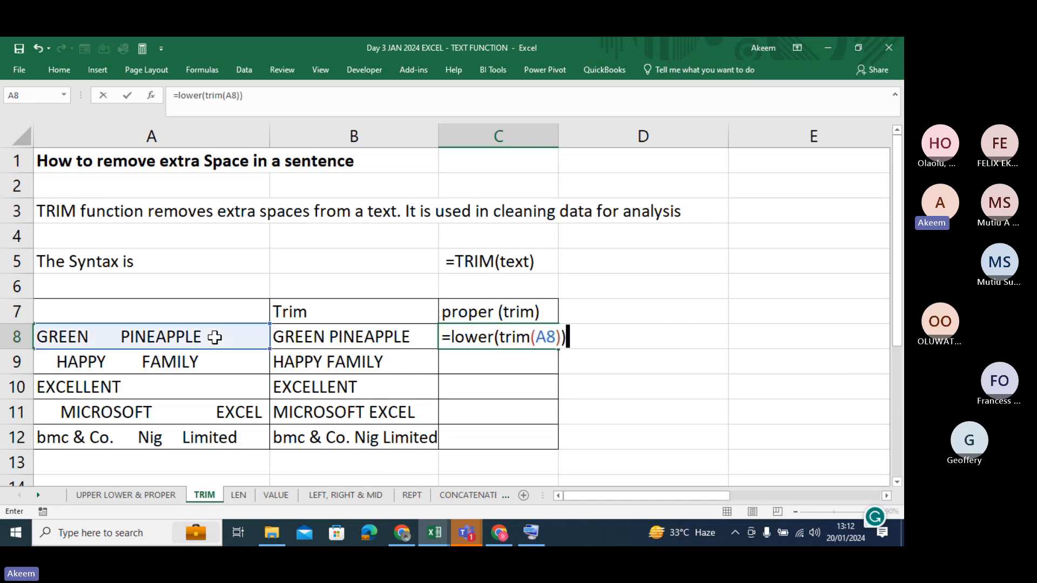
key("Return")
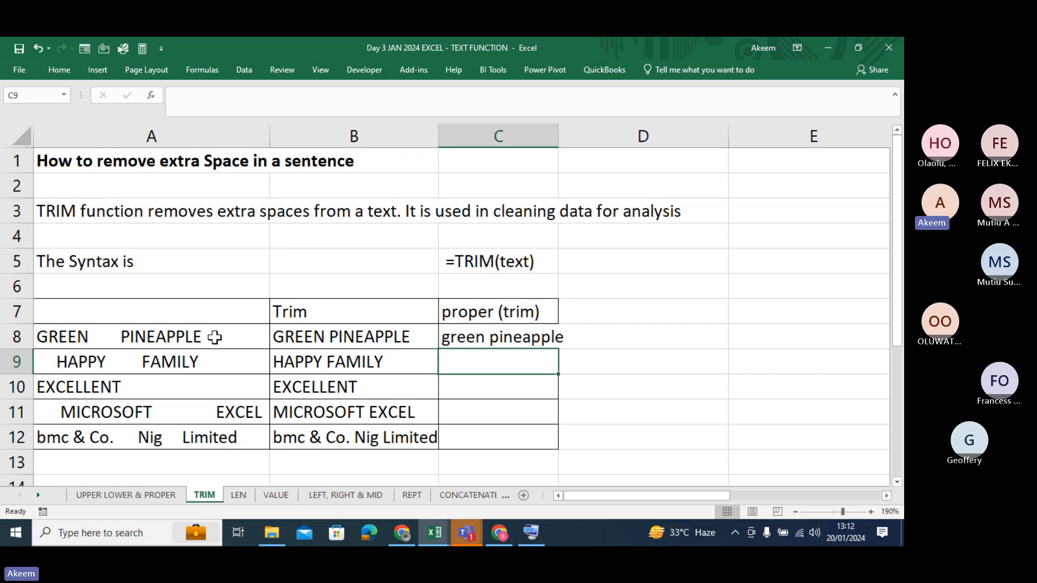
left_click(513, 339)
double_click(558, 351)
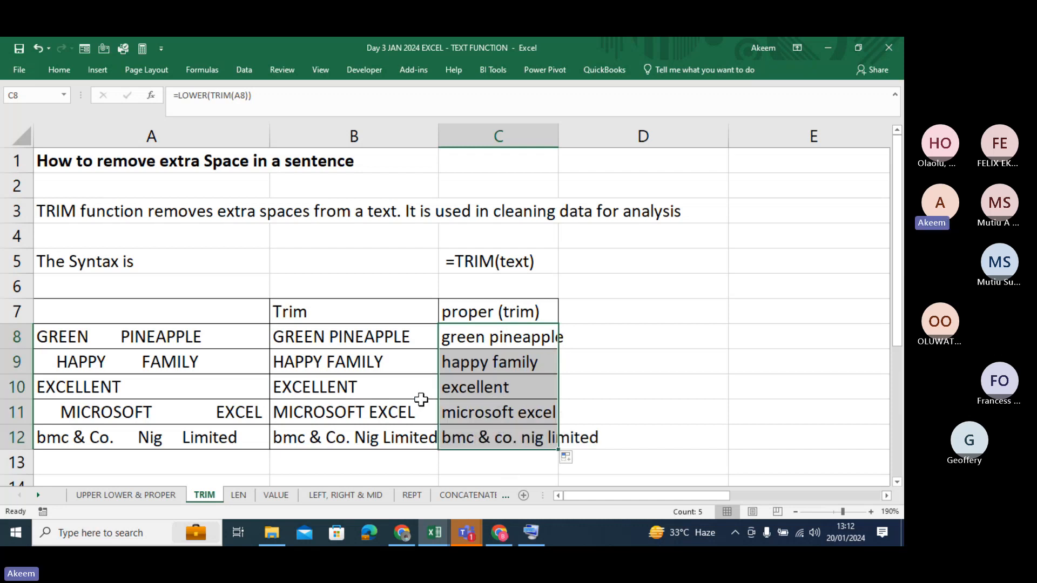
left_click(495, 333)
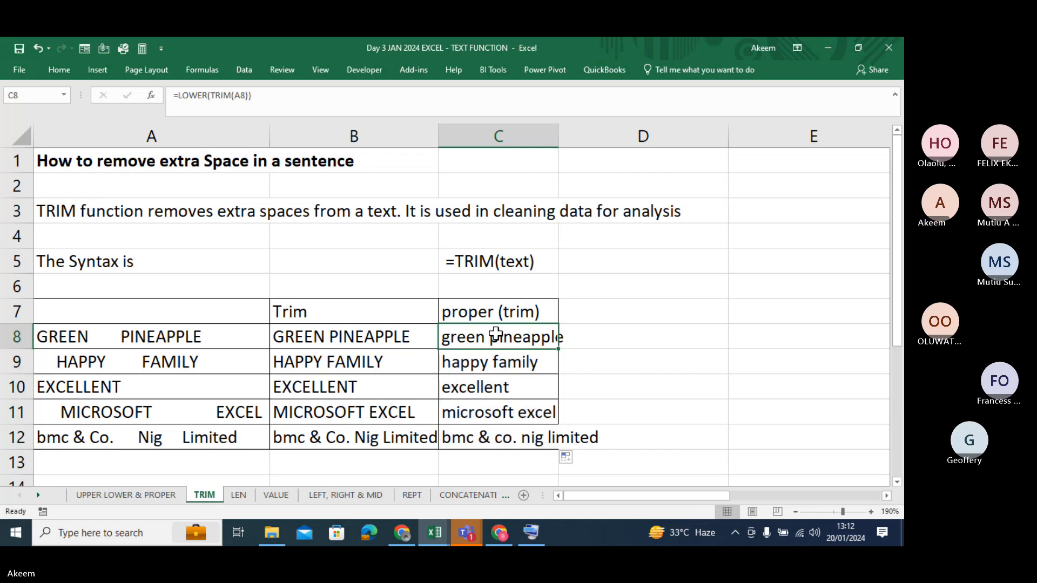
left_click_drag(495, 333, 525, 427)
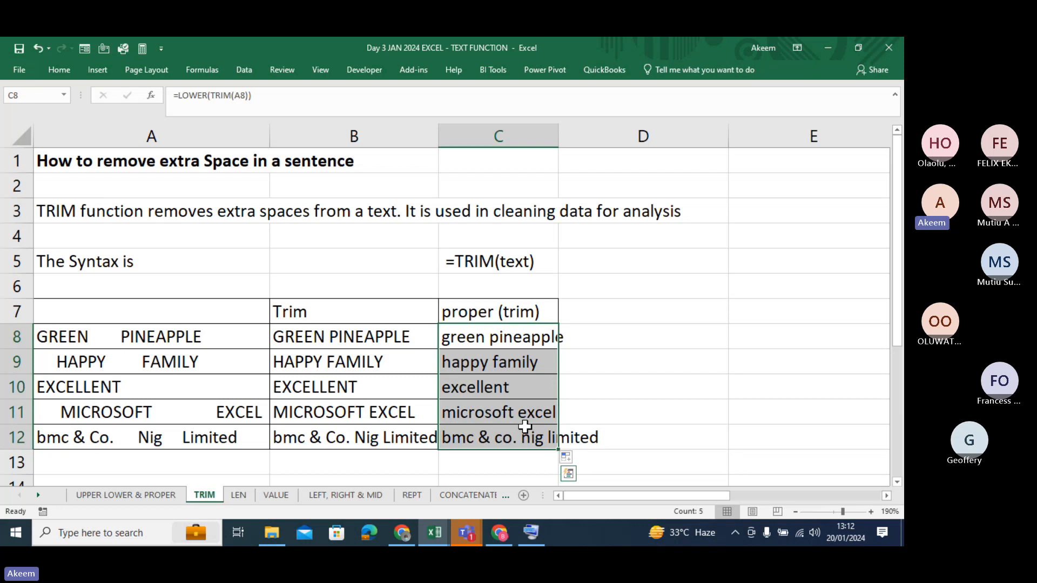
Step: Open the LEN sheet and examine the sample text GREEN PINEAPPLE in cell A5
left_click(238, 496)
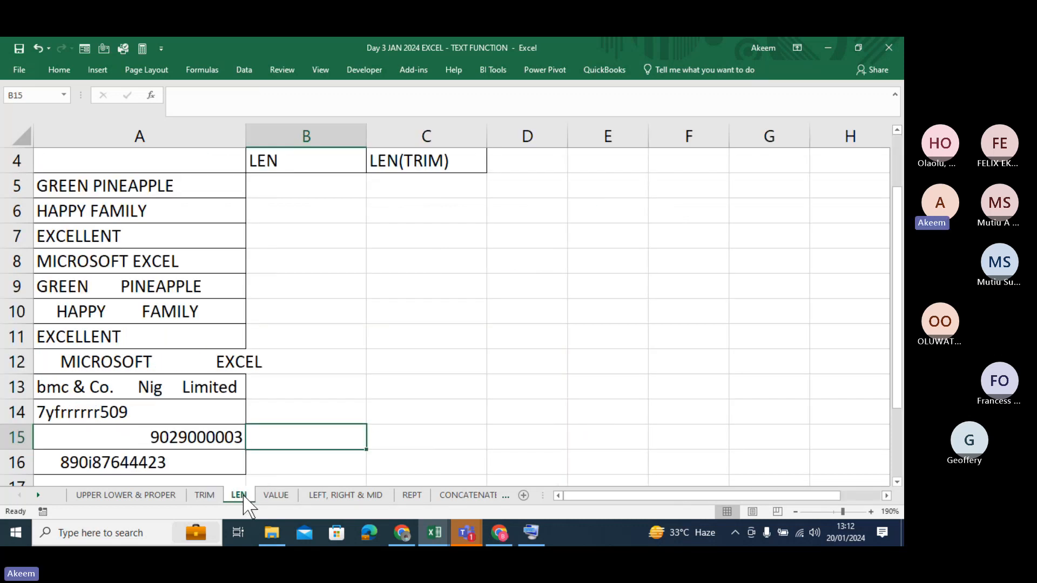
left_click(295, 194)
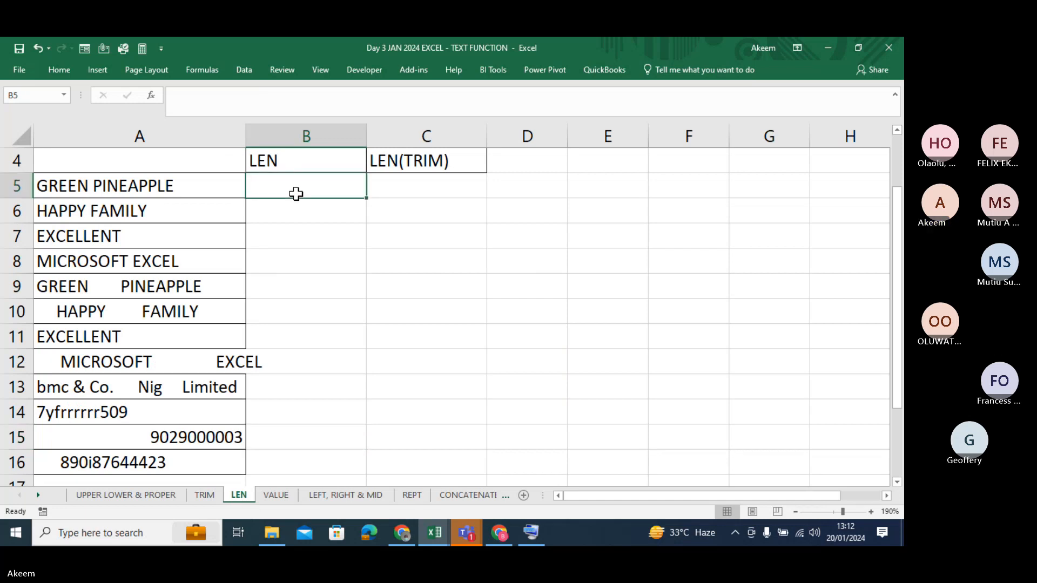
left_click(174, 184)
left_click(173, 96)
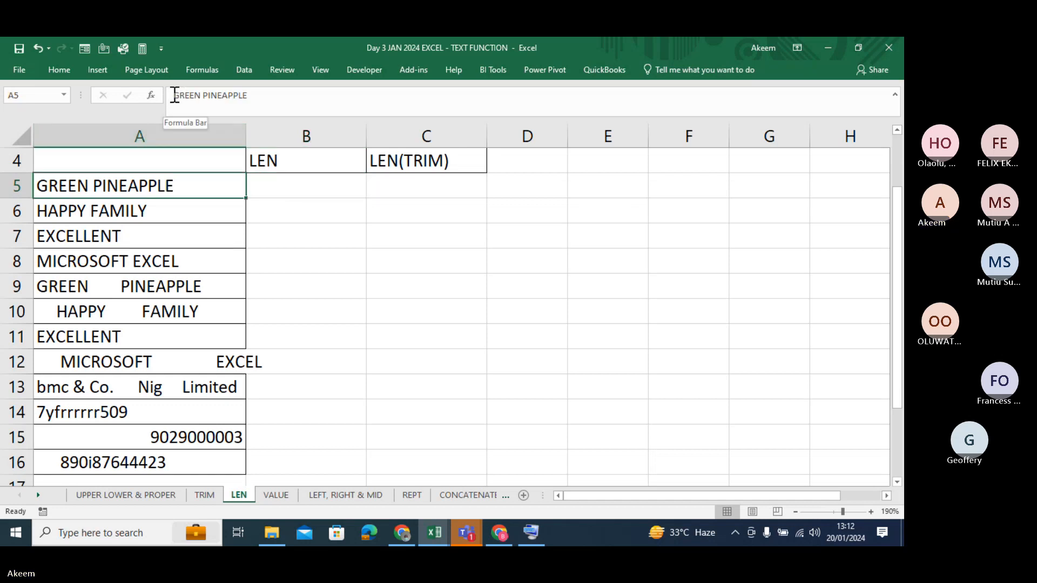
key("Return")
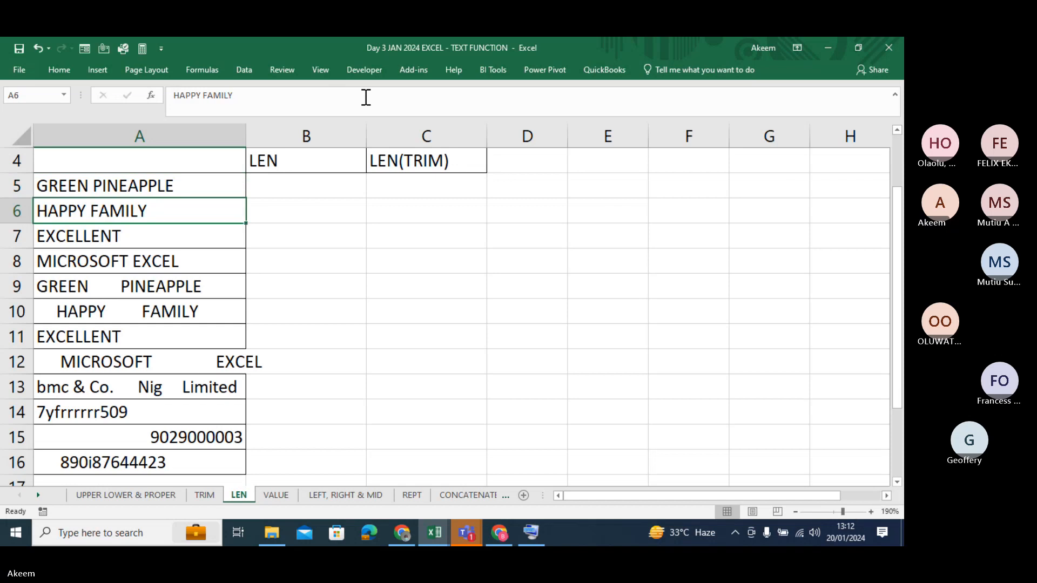
Step: Enter the formula =LEN(A5) in cell B5 to count the characters of the sample text
left_click(345, 189)
type("=len")
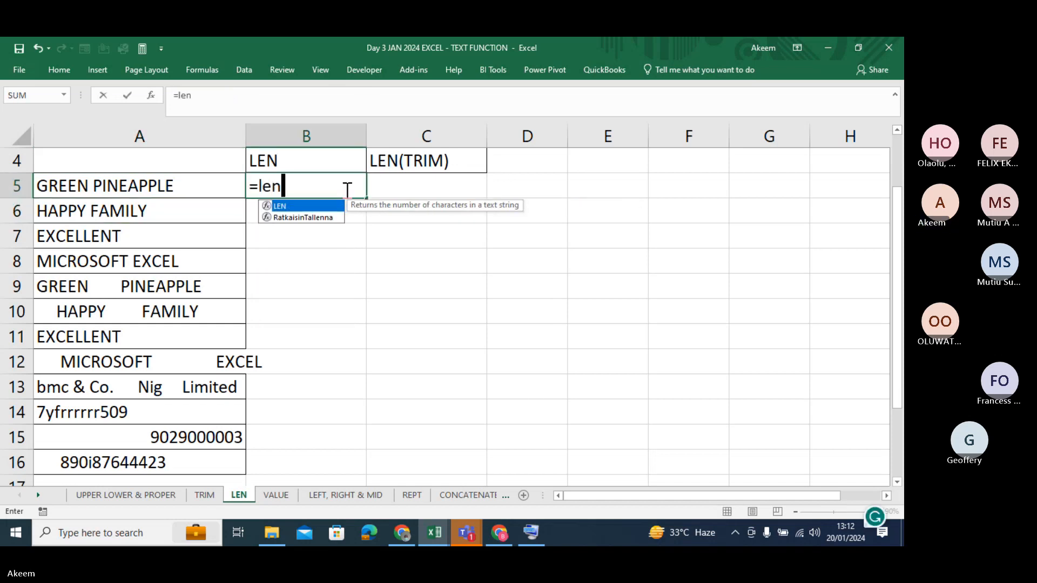
key("Tab")
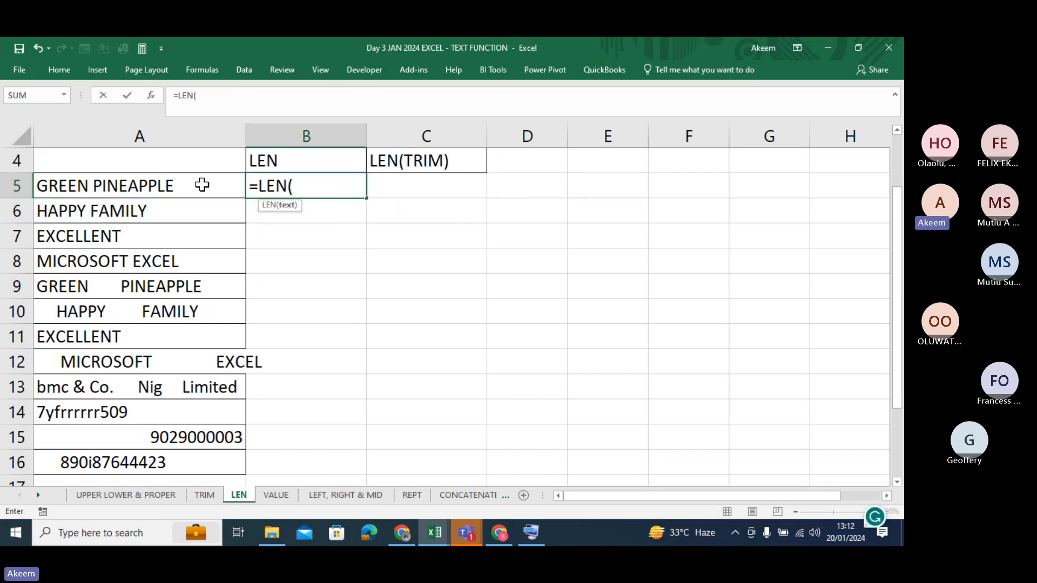
left_click(173, 186)
type(")")
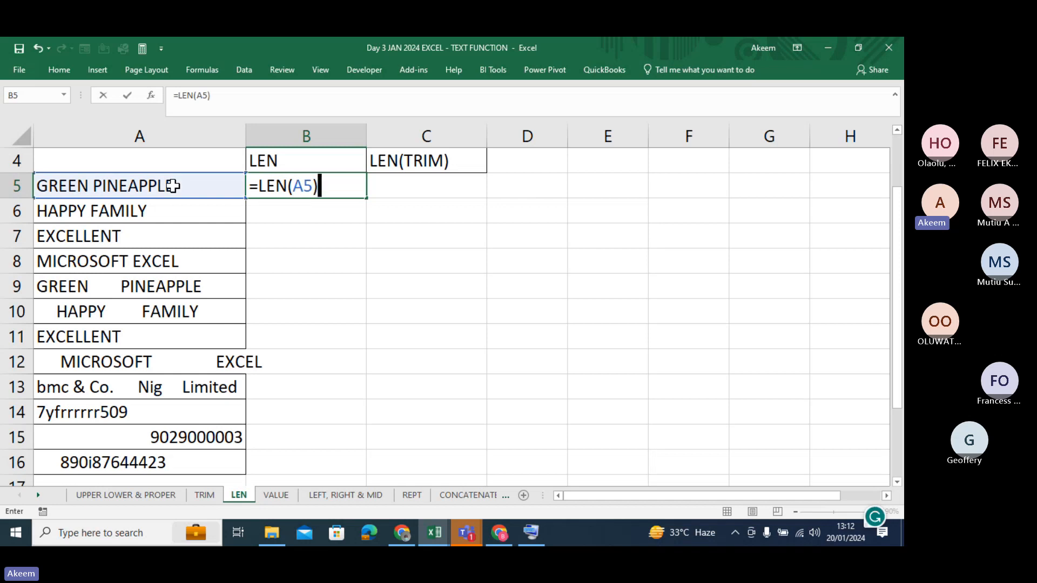
Step: Enter the formula =LEN(A5) in B5 and examine the characters of both words in A5
key("Return")
left_click(147, 190)
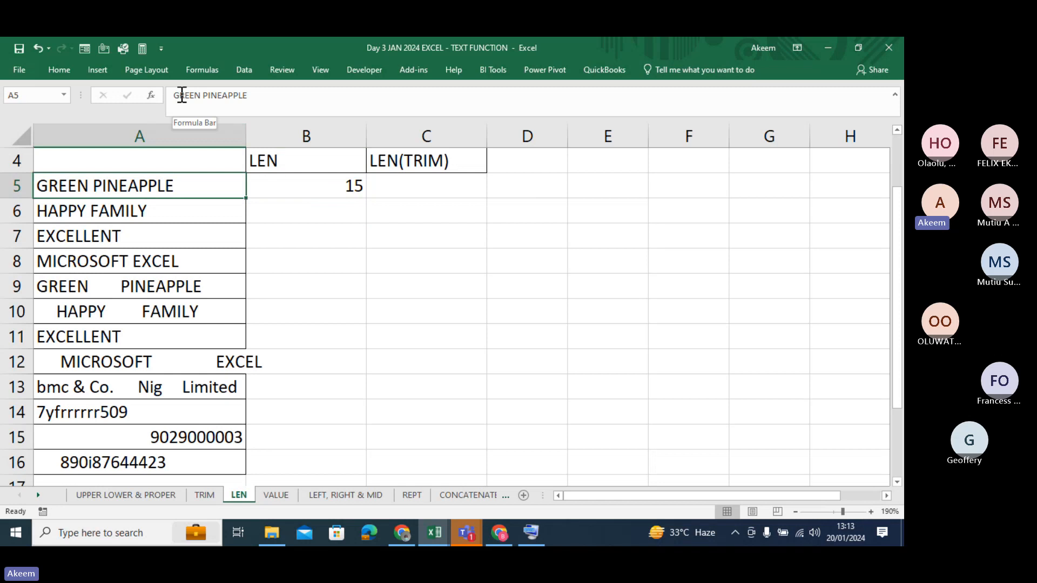
left_click(204, 95)
left_click(204, 95)
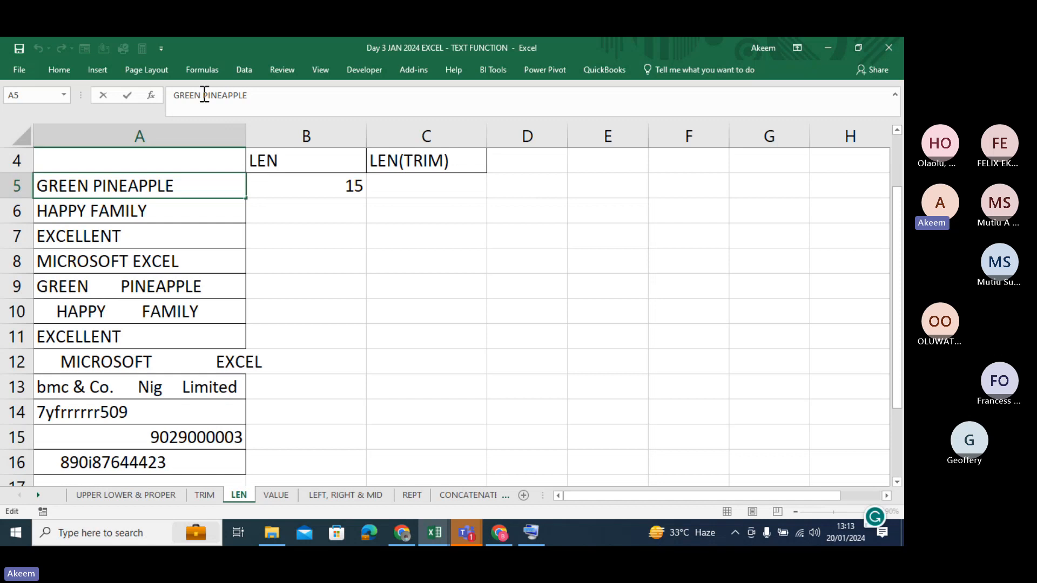
left_click_drag(204, 95, 259, 96)
left_click_drag(176, 95, 193, 95)
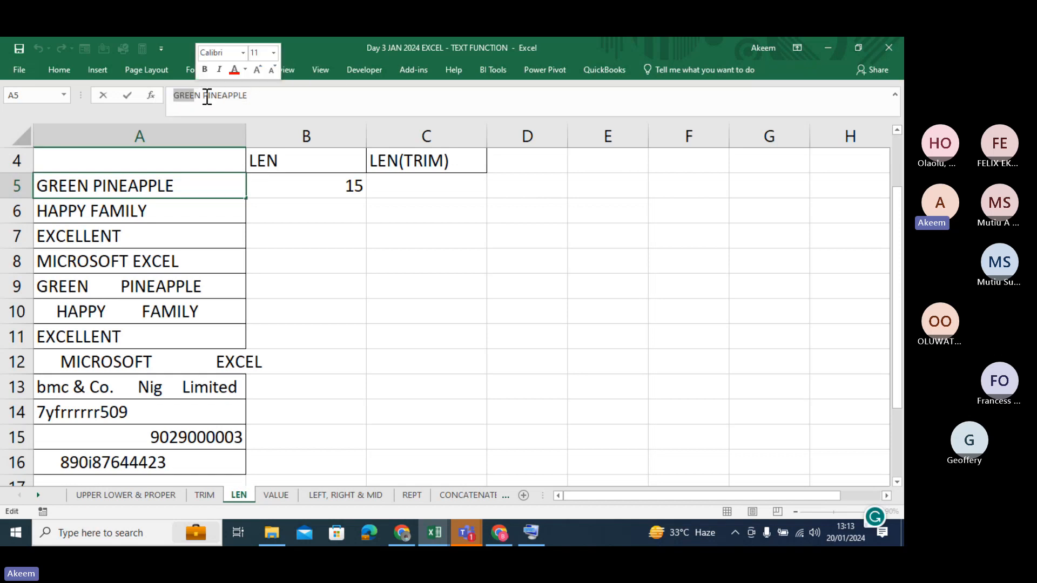
left_click(205, 96)
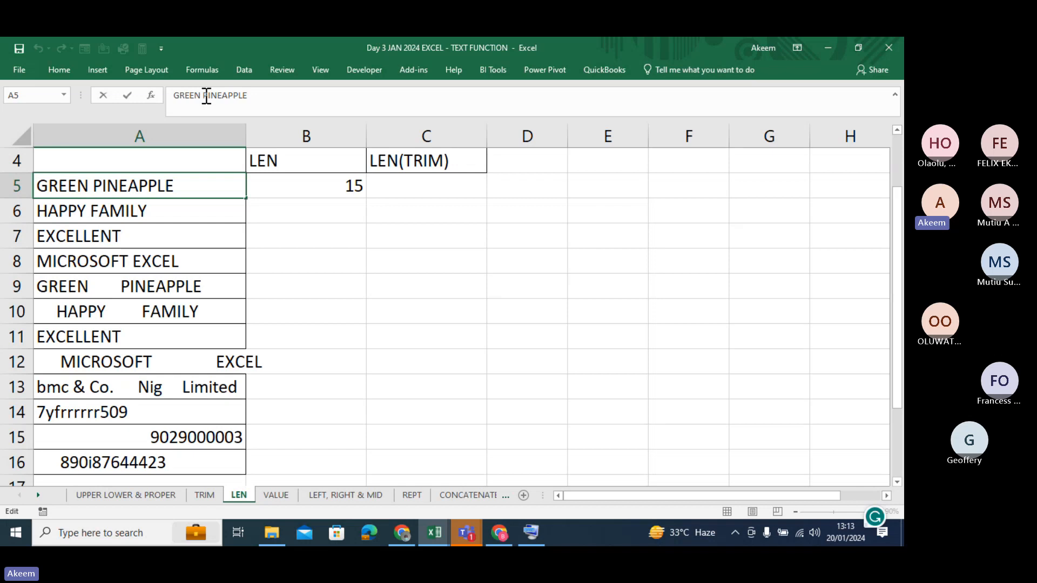
left_click_drag(206, 96, 252, 98)
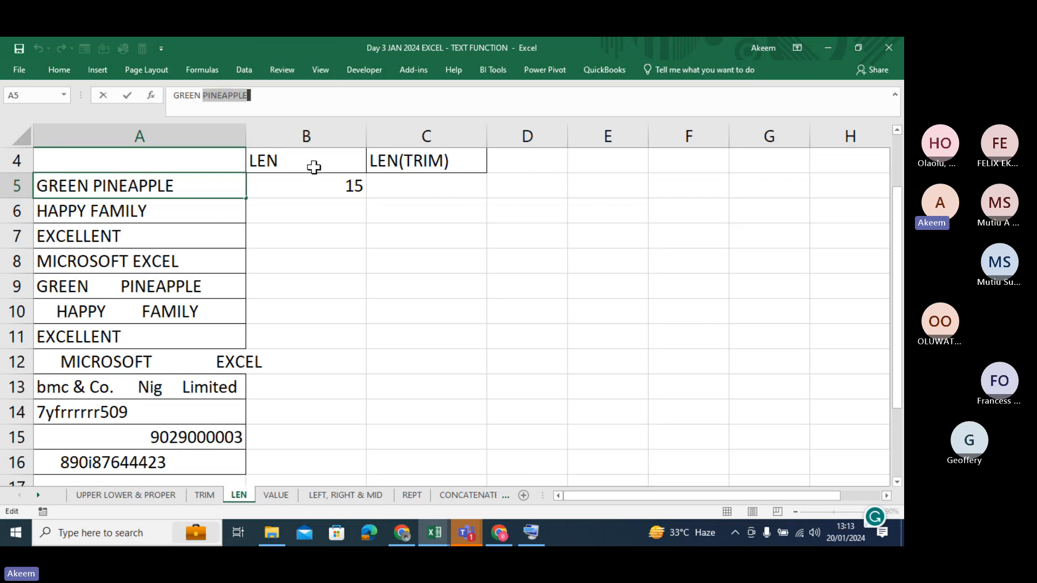
Step: Copy the LEN formula from B5 down to B16 and inspect the entries in rows 14 to 16
left_click(325, 190)
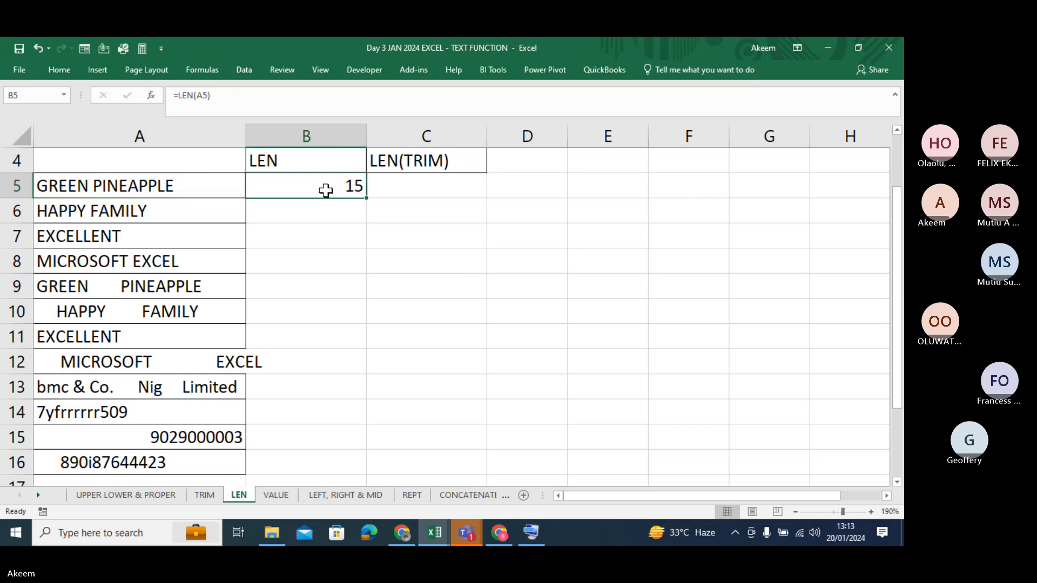
double_click(369, 202)
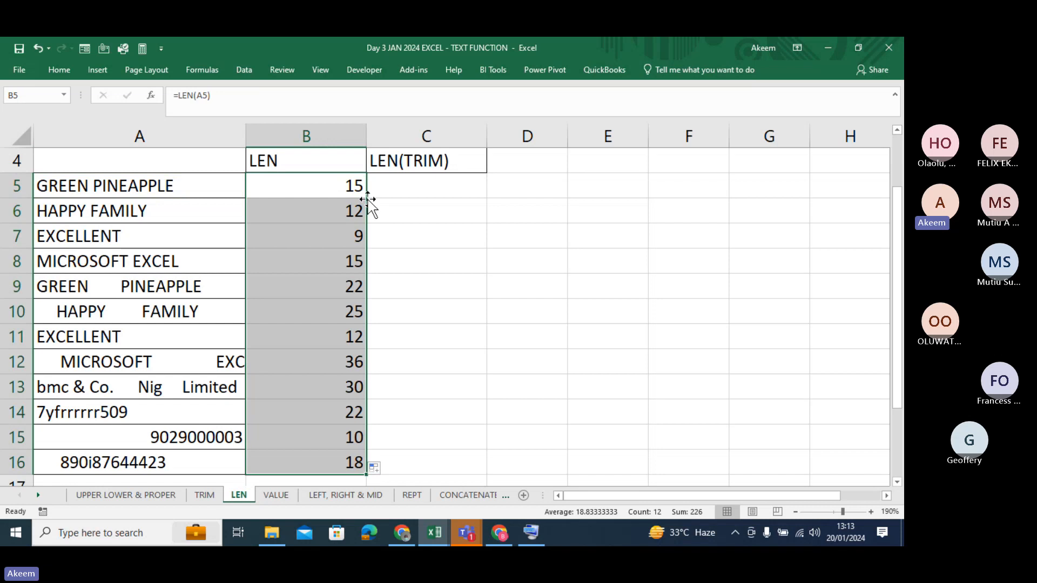
left_click(320, 460)
left_click(324, 435)
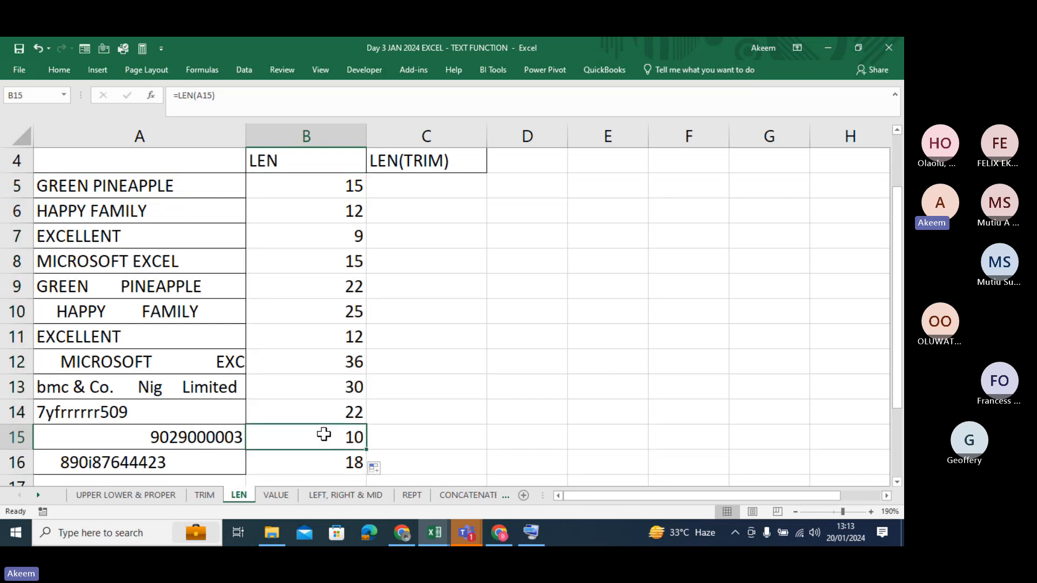
left_click(324, 413)
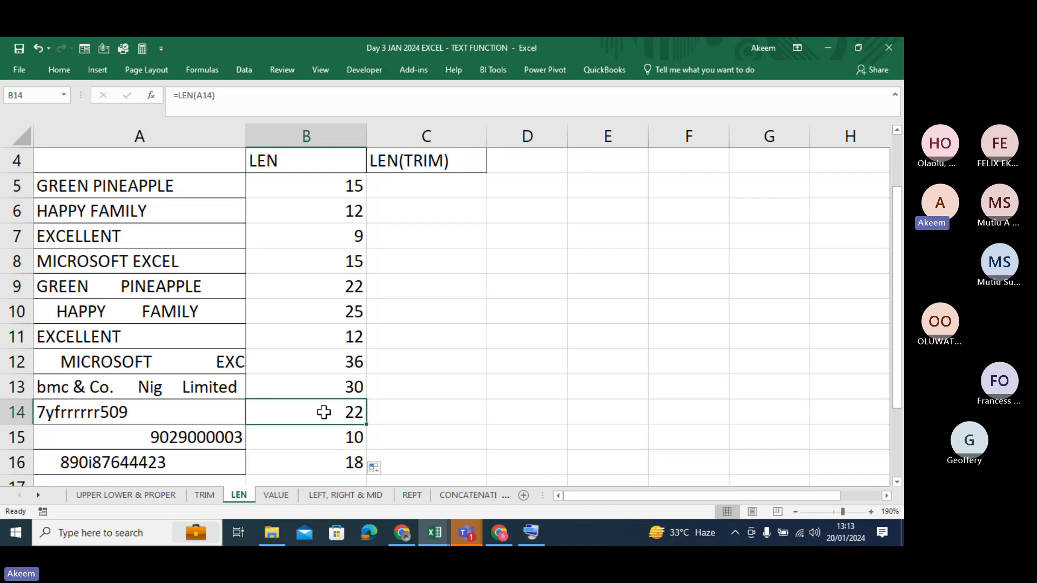
left_click(135, 419)
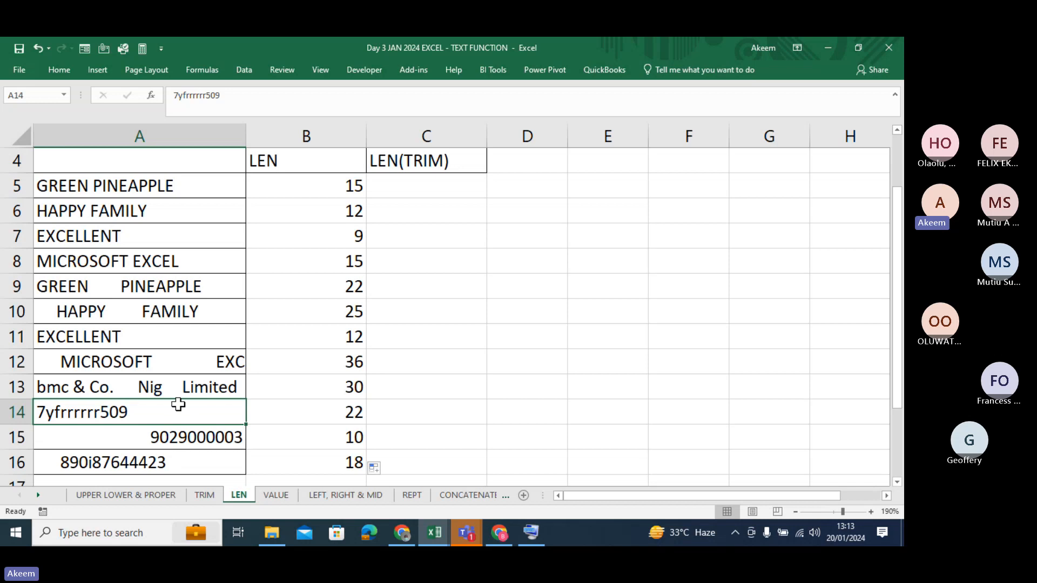
Step: Enter =TRIM(A5) in C5 and copy the formula down to C16
left_click(444, 188)
type("=")
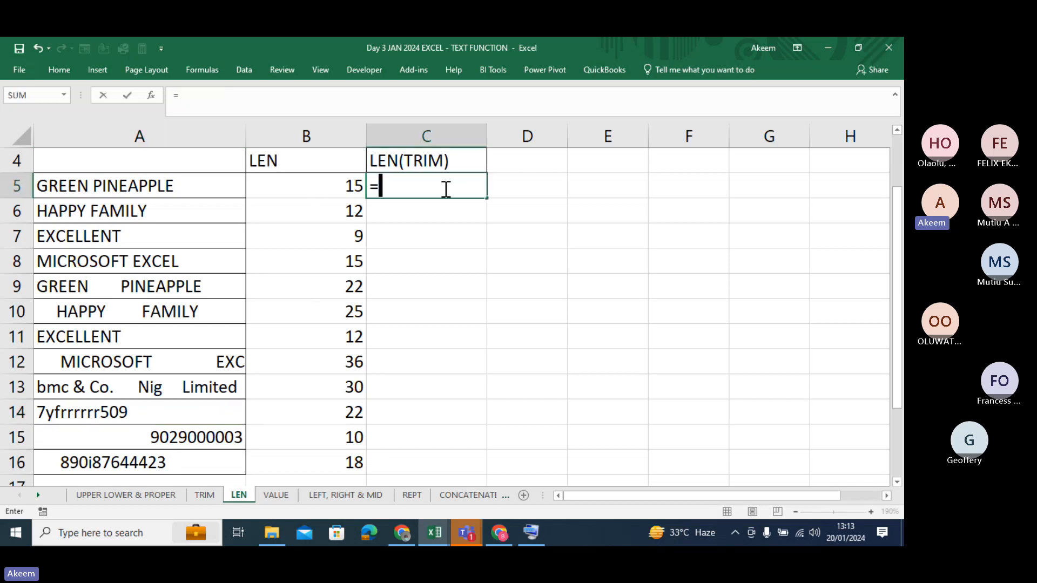
type("trim")
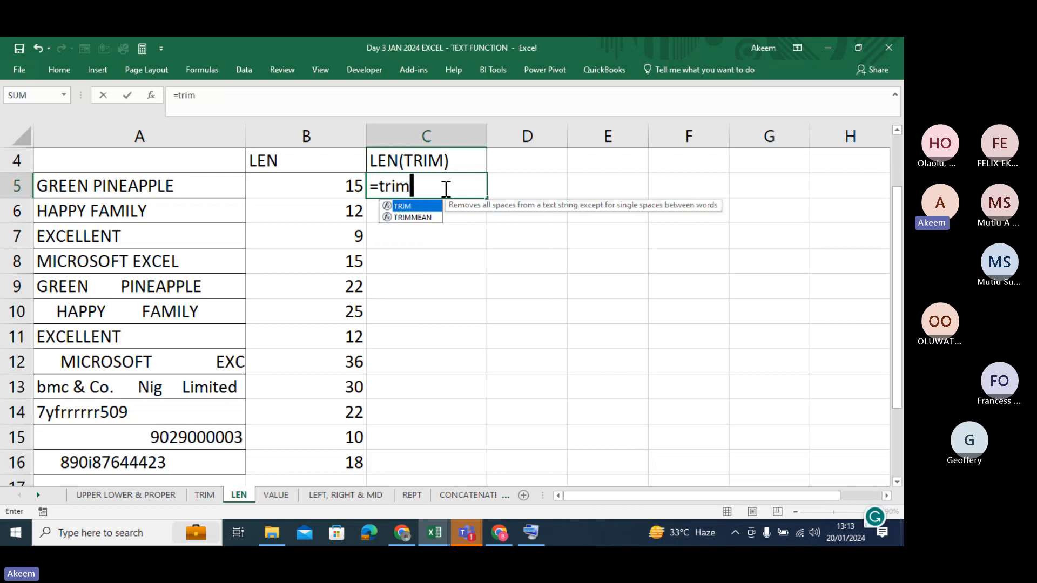
type("(")
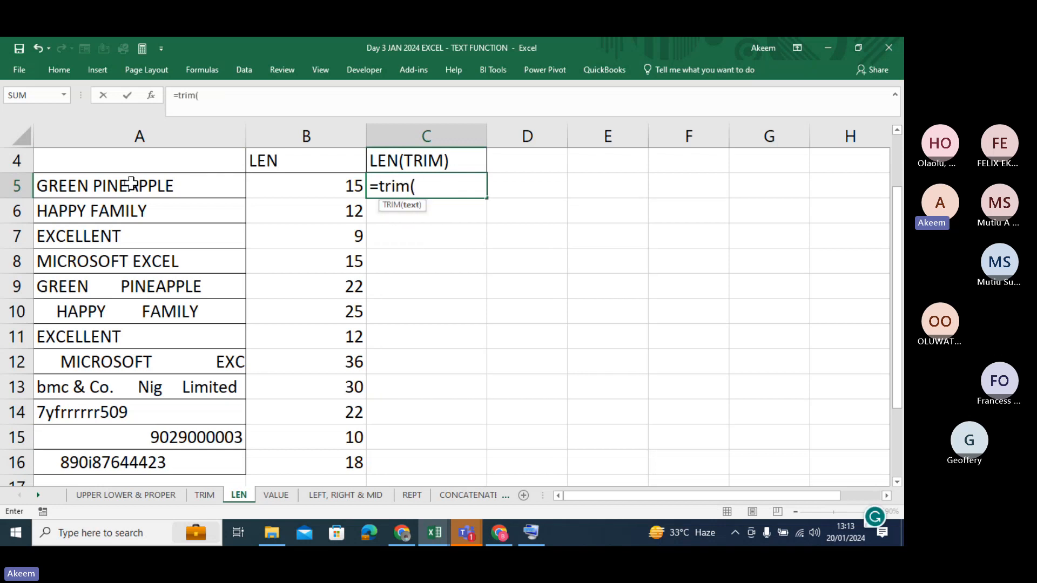
left_click(133, 184)
type(")")
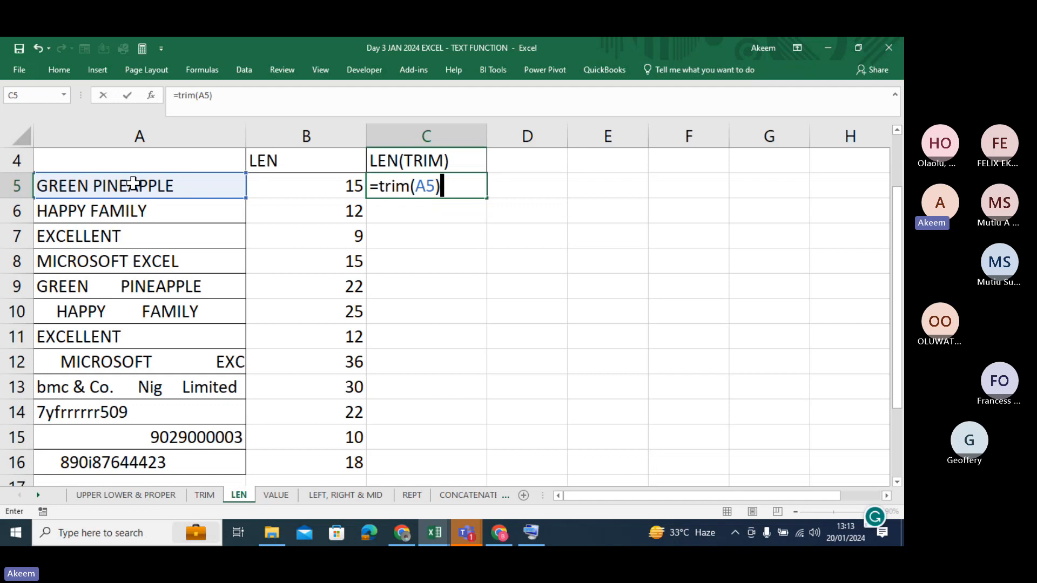
key("Return")
left_click(463, 187)
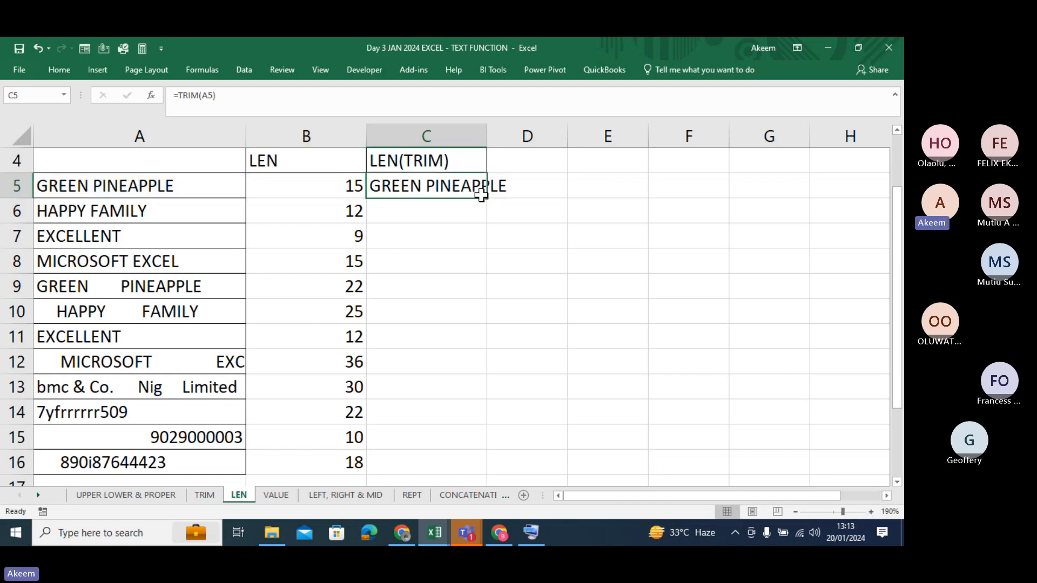
double_click(488, 200)
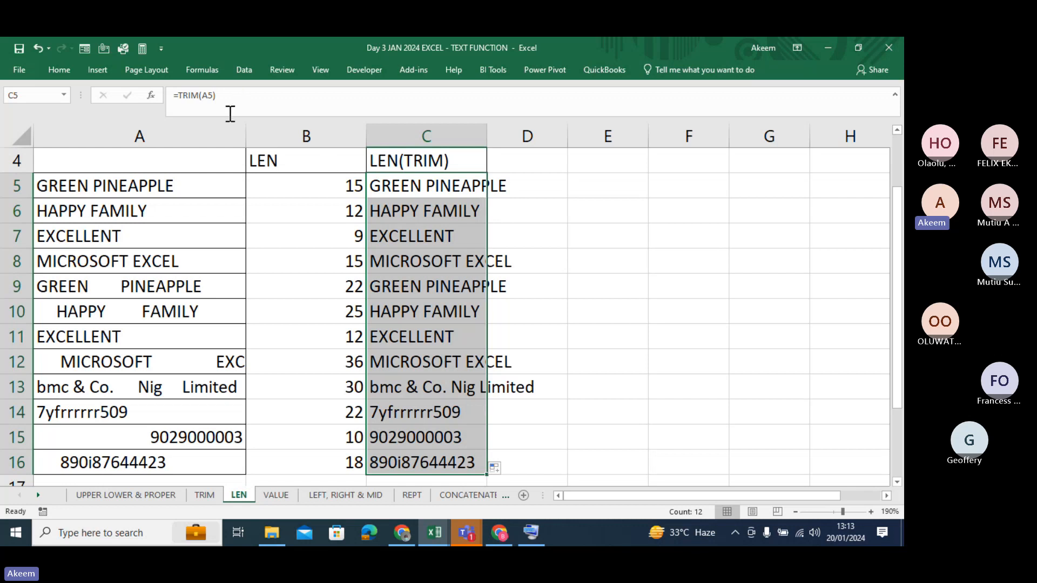
Step: Nest the TRIM formula in C5 inside LEN as =LEN(TRIM(A5)) and copy it down to C16
left_click(179, 96)
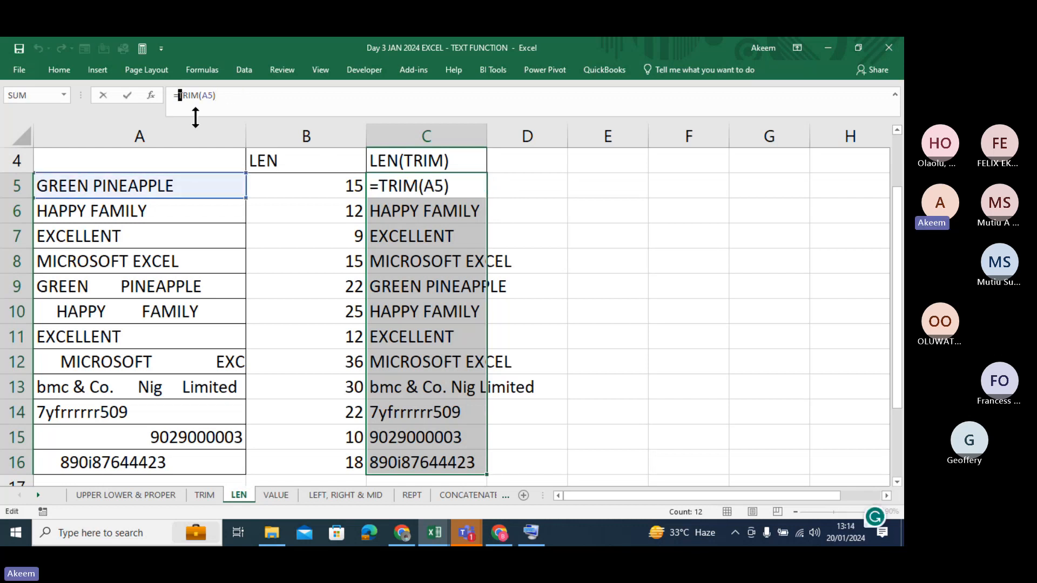
type("len(")
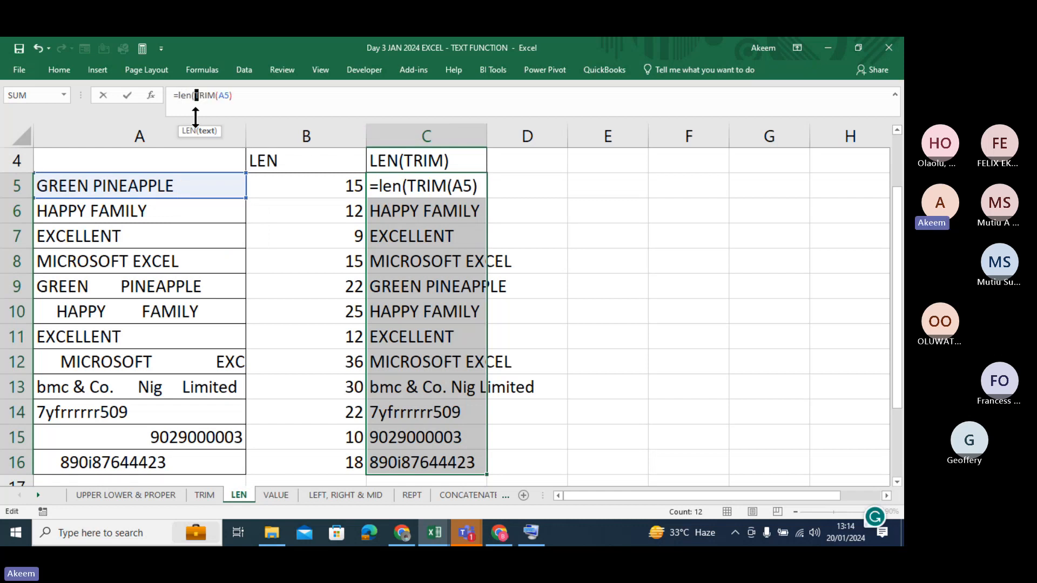
left_click(258, 101)
type(")")
key("Return")
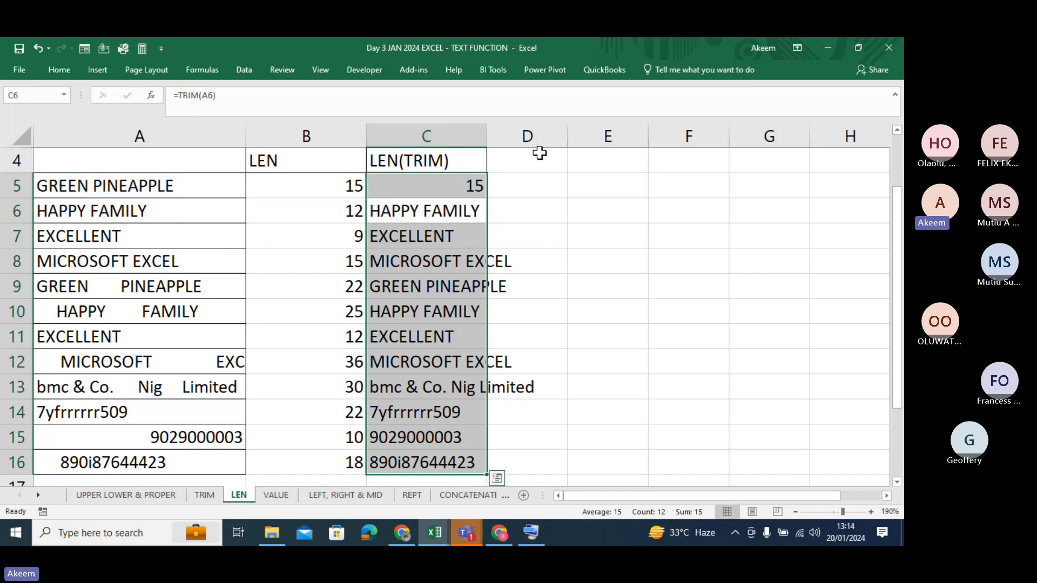
left_click(476, 184)
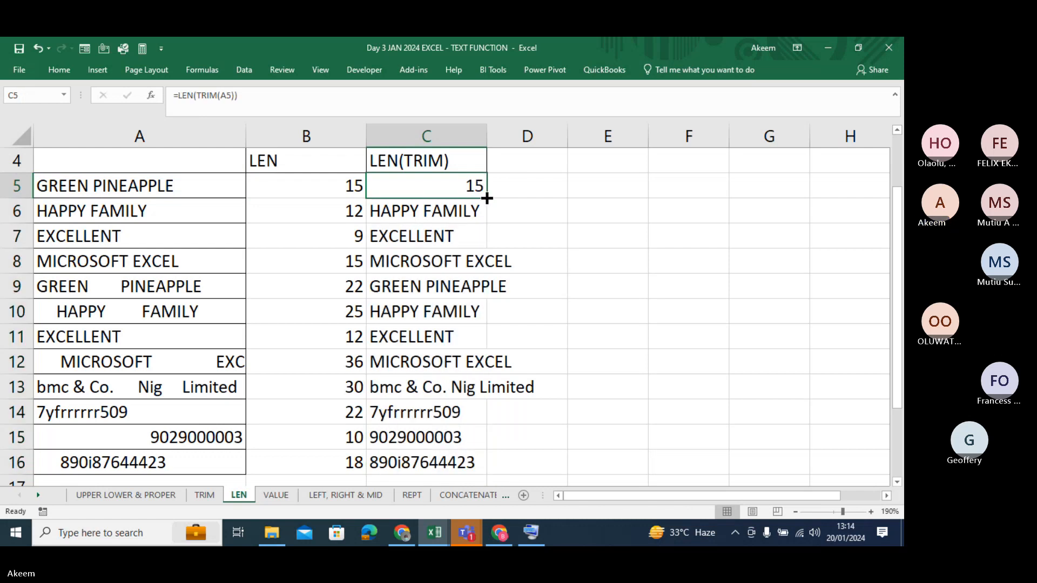
key("ctrl+shift+Down")
key("ctrl+d")
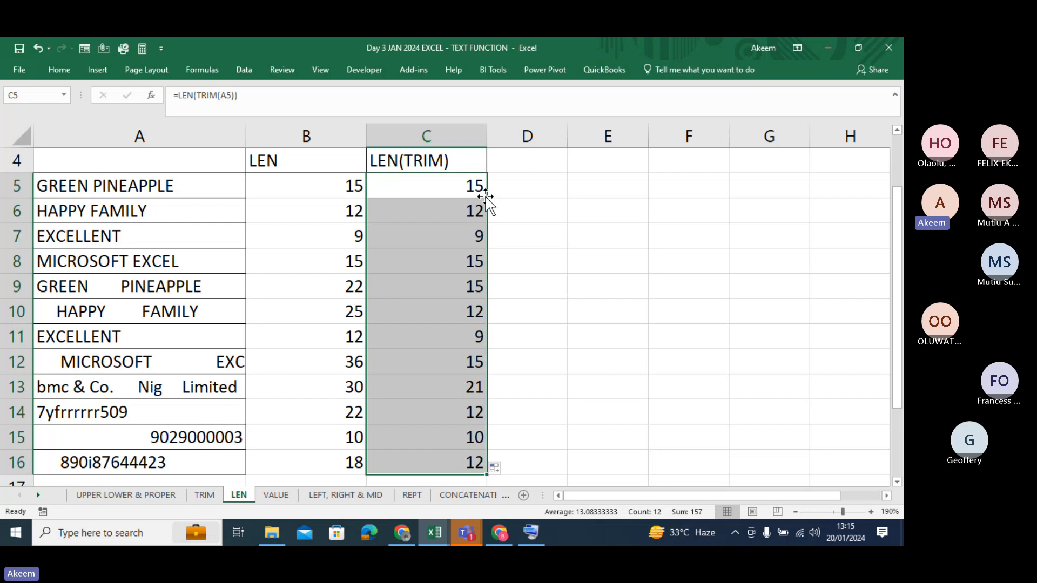
Step: Switch to the VALUE sheet and examine the entry in B5 and the SUM formula in B13
left_click(276, 495)
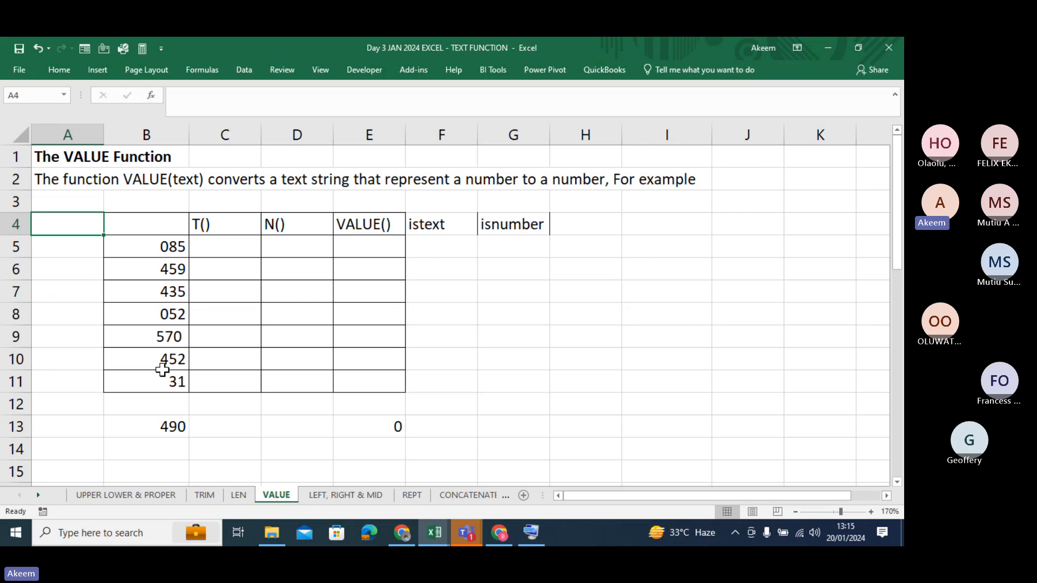
left_click(157, 246)
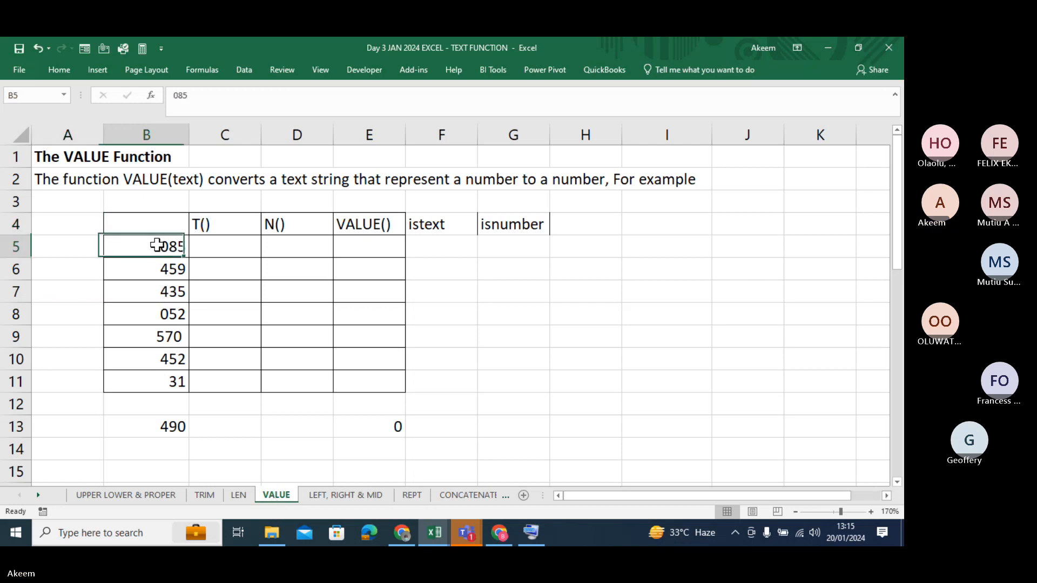
left_click(162, 427)
double_click(162, 426)
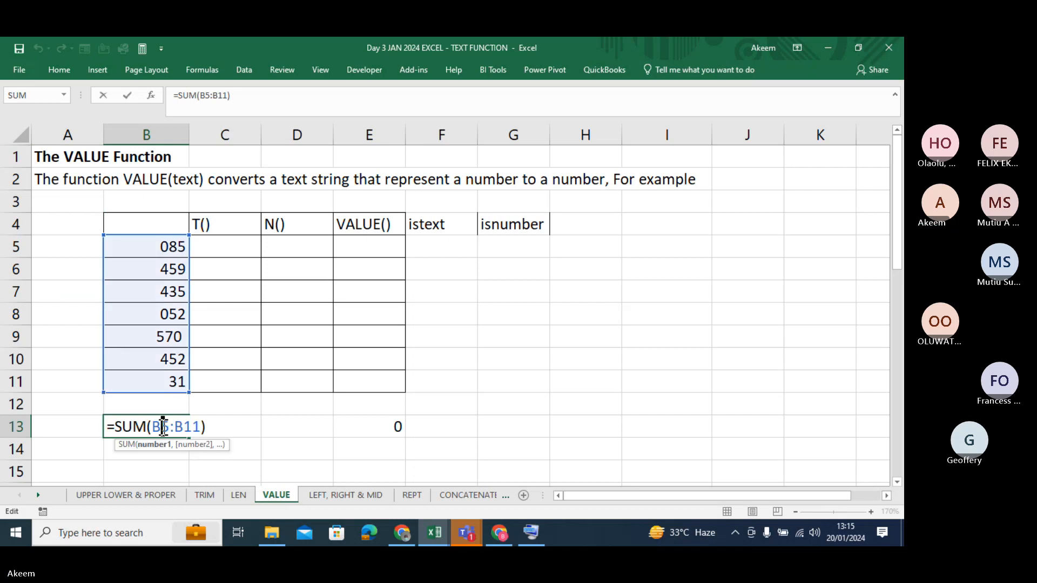
key("Return")
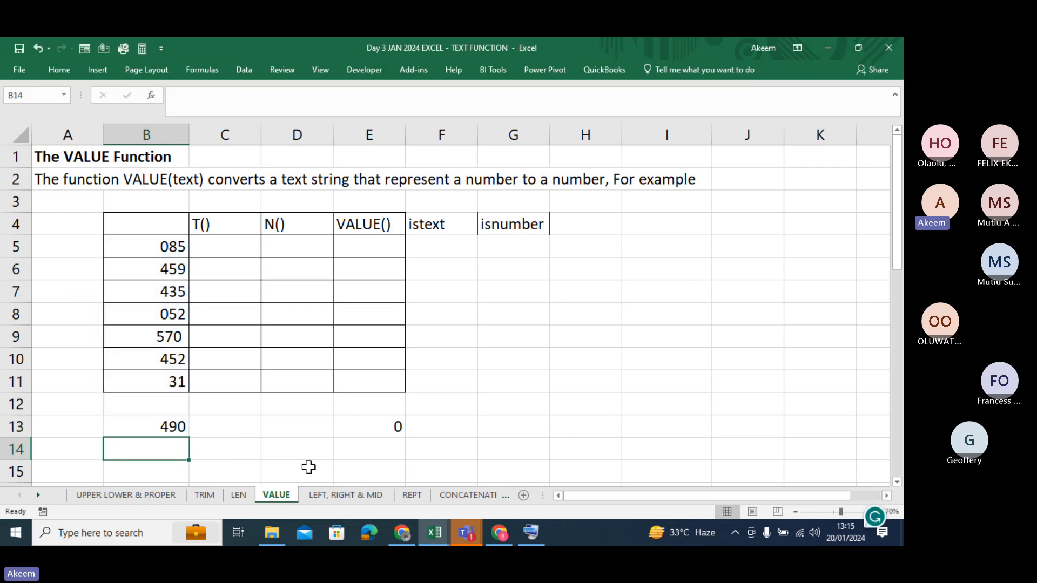
double_click(154, 427)
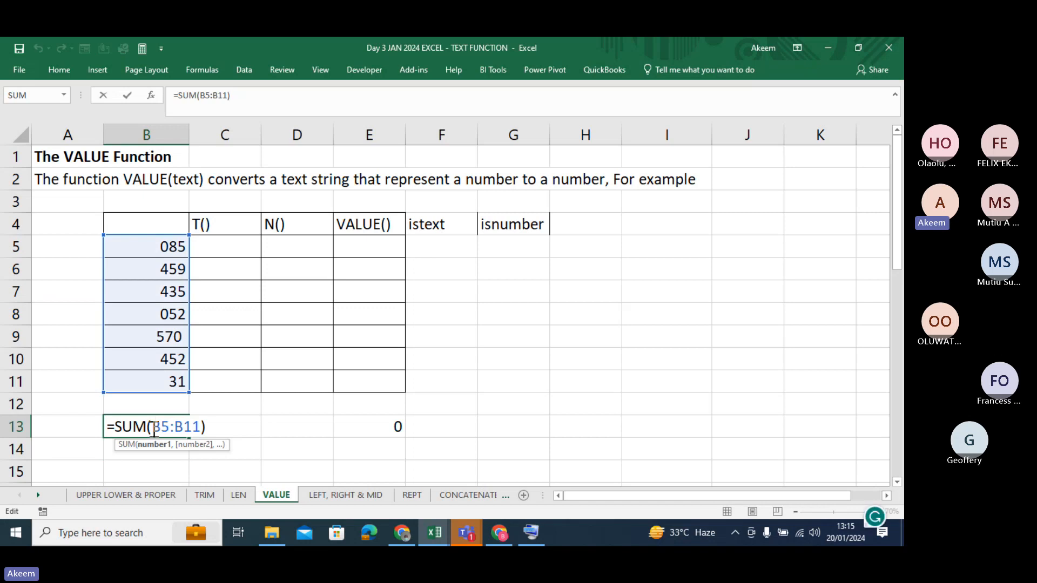
key("Return")
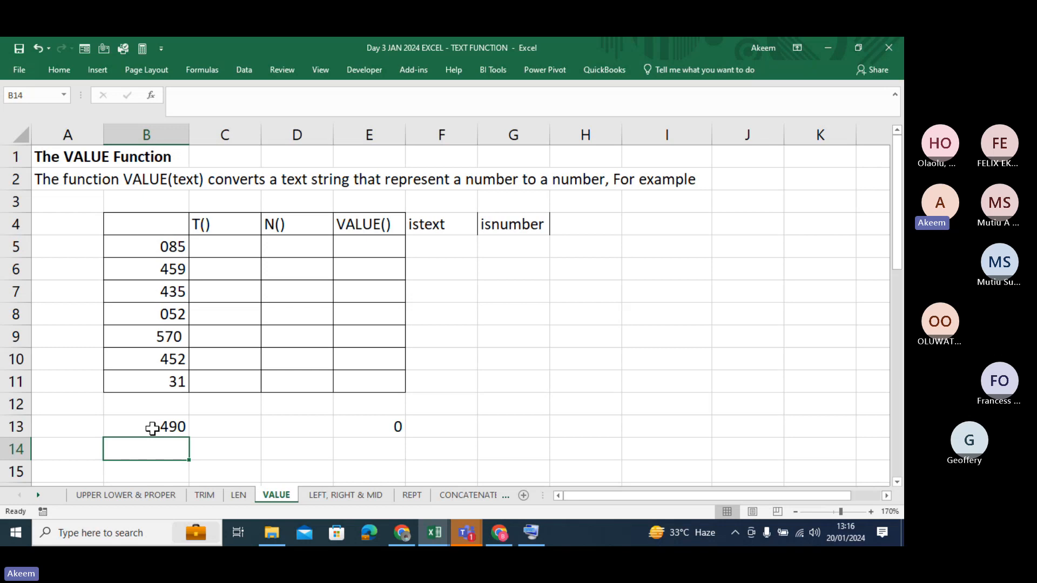
left_click(153, 244)
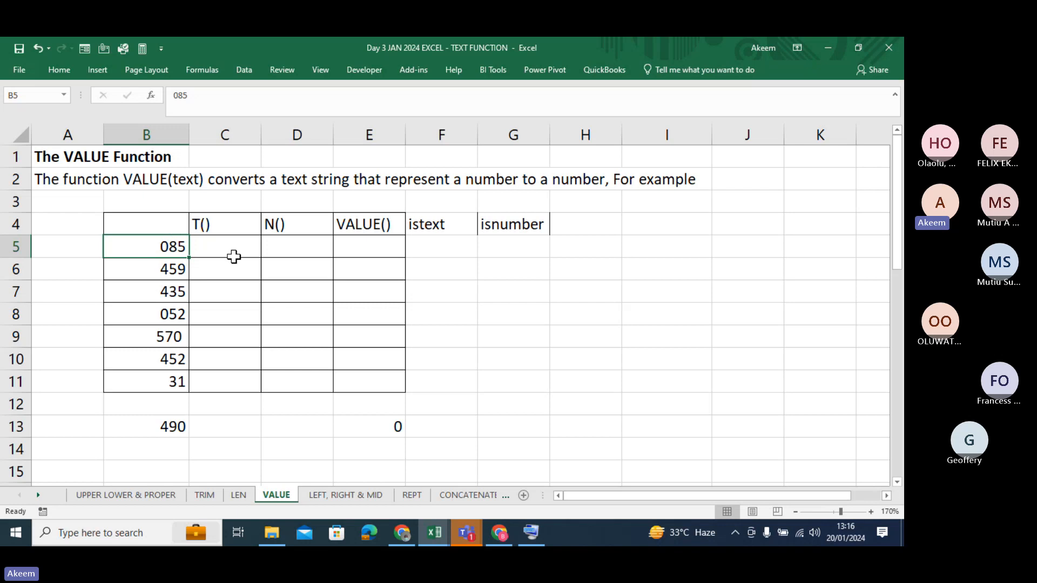
Step: Add the column headers "add zero" in H4 and "multiply by 1" in I4
double_click(603, 231)
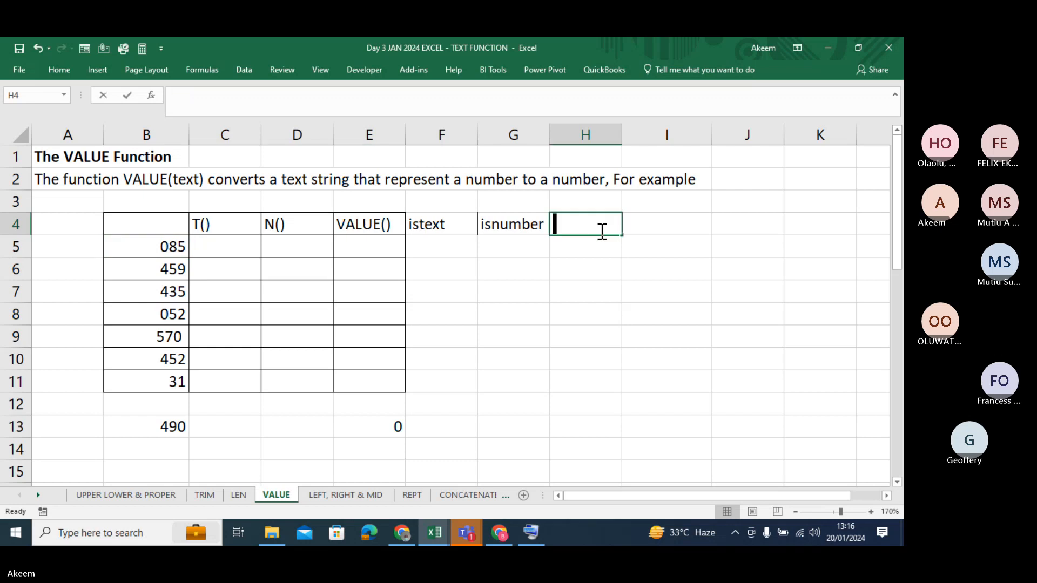
type("add ze")
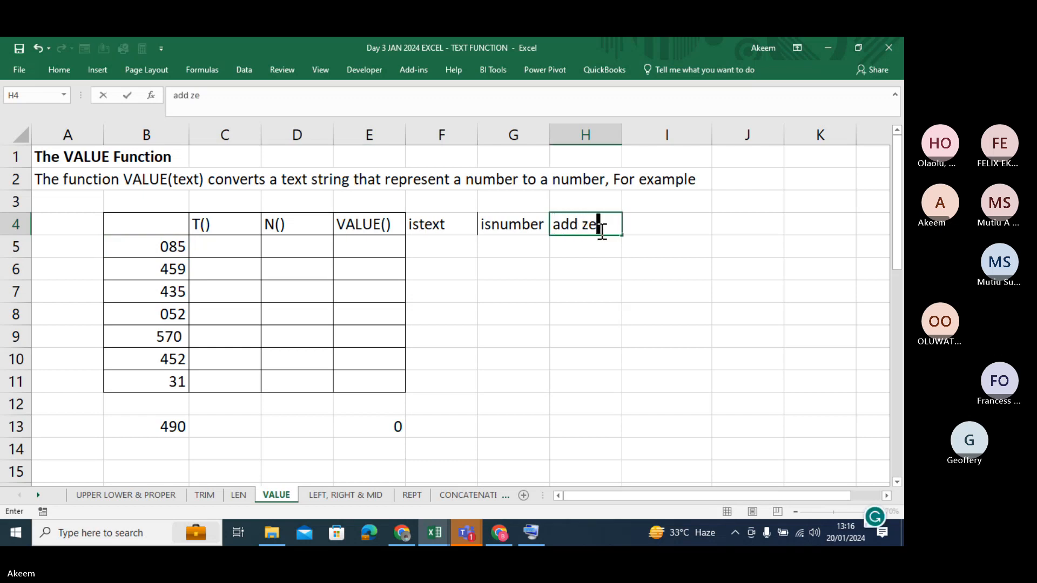
type("ro")
key("Return")
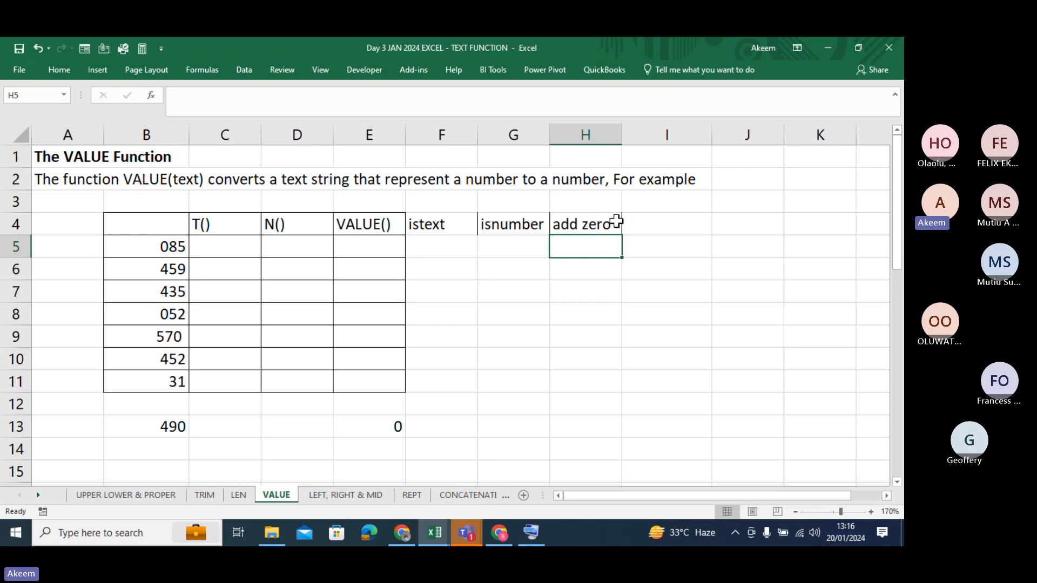
left_click(651, 222)
type("mul")
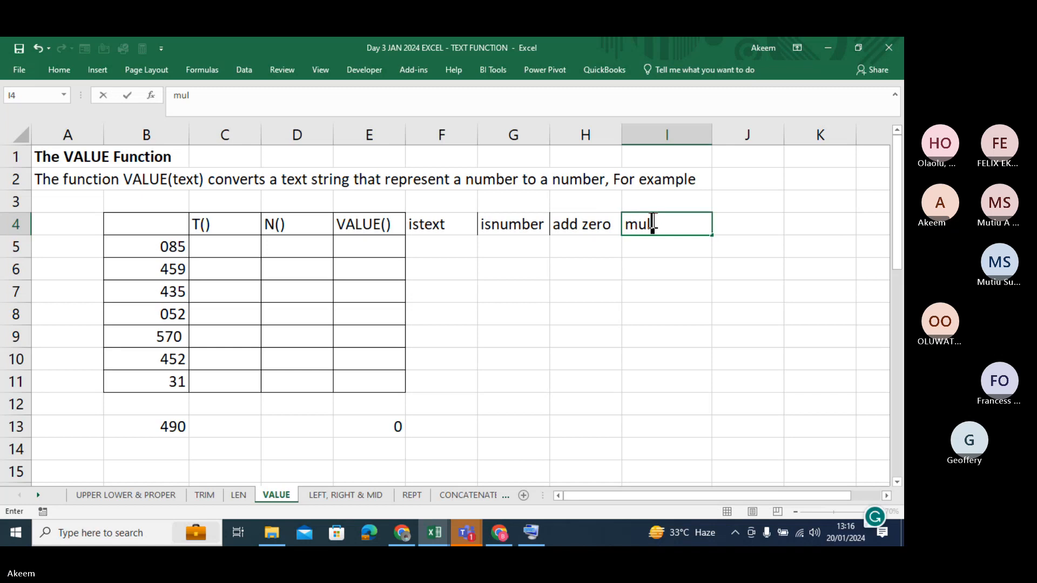
type("tiply by 1")
key("Return")
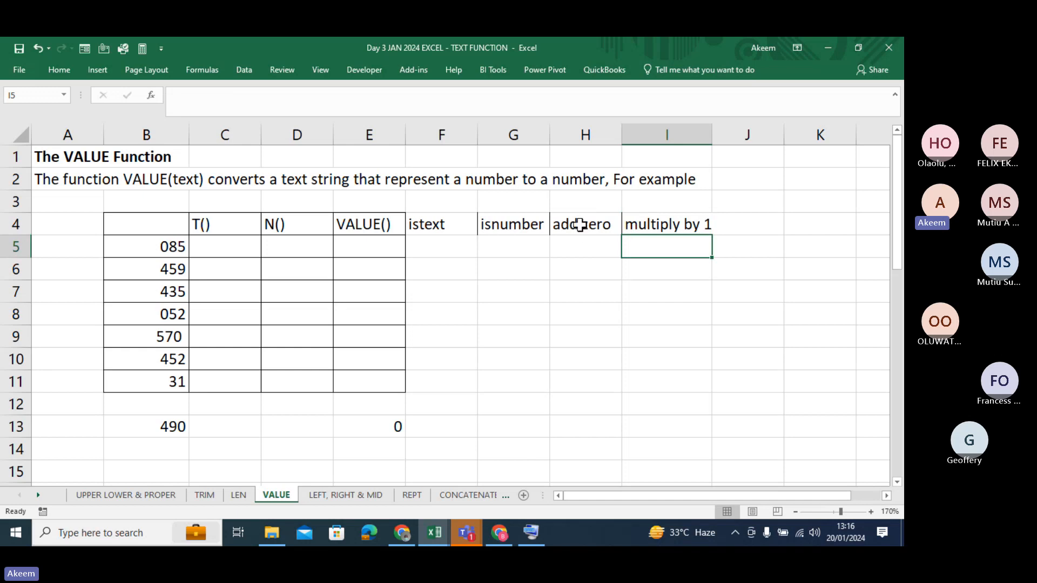
Step: Fill the "add zero" and "multiply by 1" header cells H4:I4 with yellow
left_click_drag(581, 225, 664, 221)
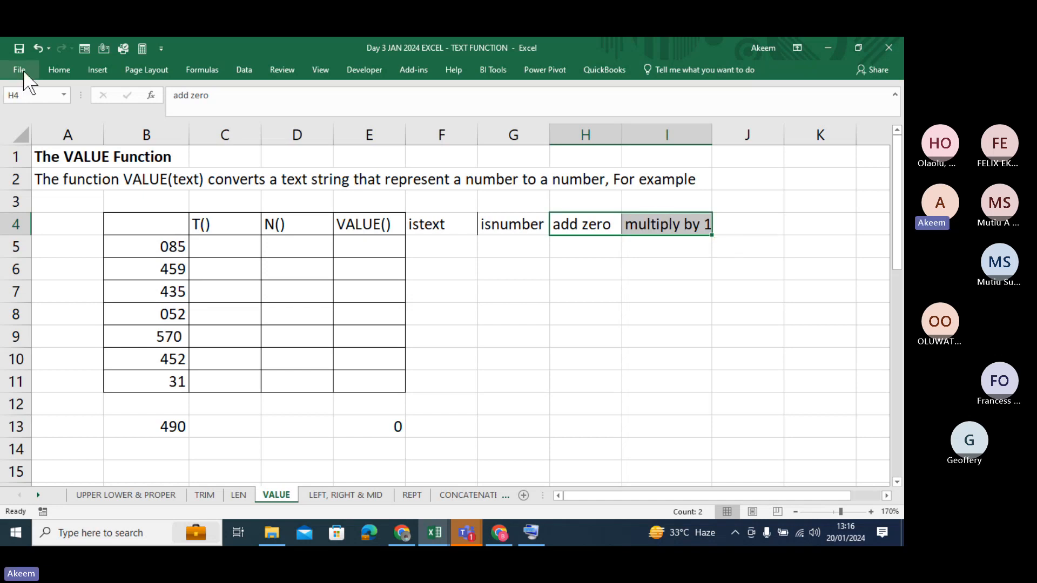
left_click(59, 69)
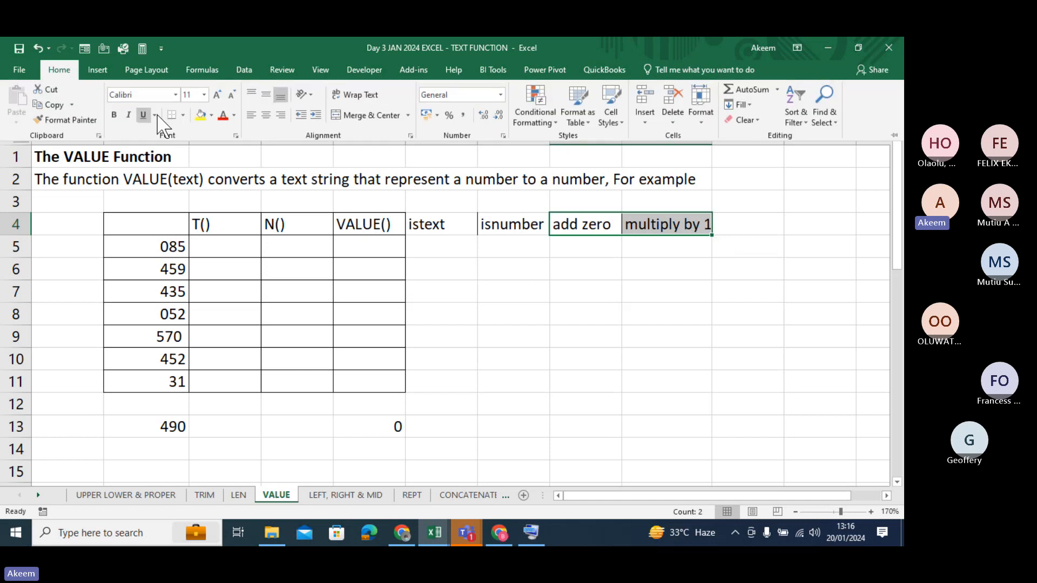
left_click(201, 115)
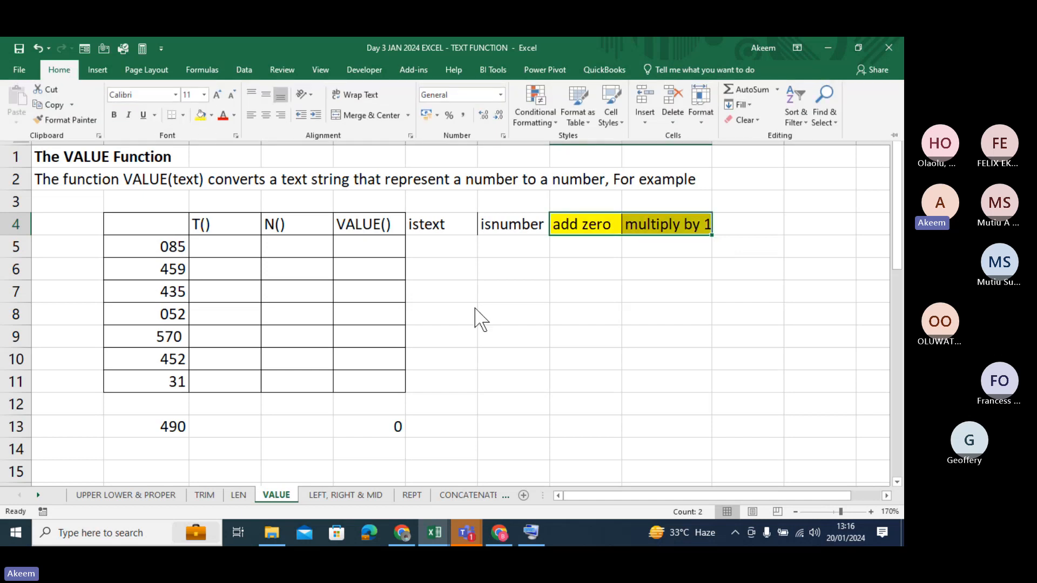
Step: Enter 0900000 as apostrophe-prefixed text in C15, below the table
left_click(207, 246)
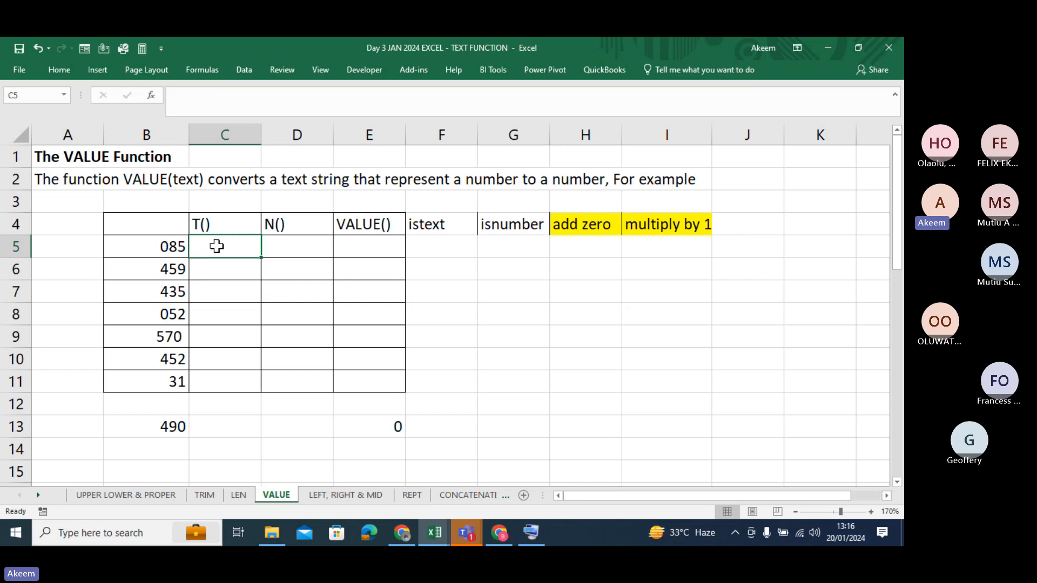
left_click(154, 254)
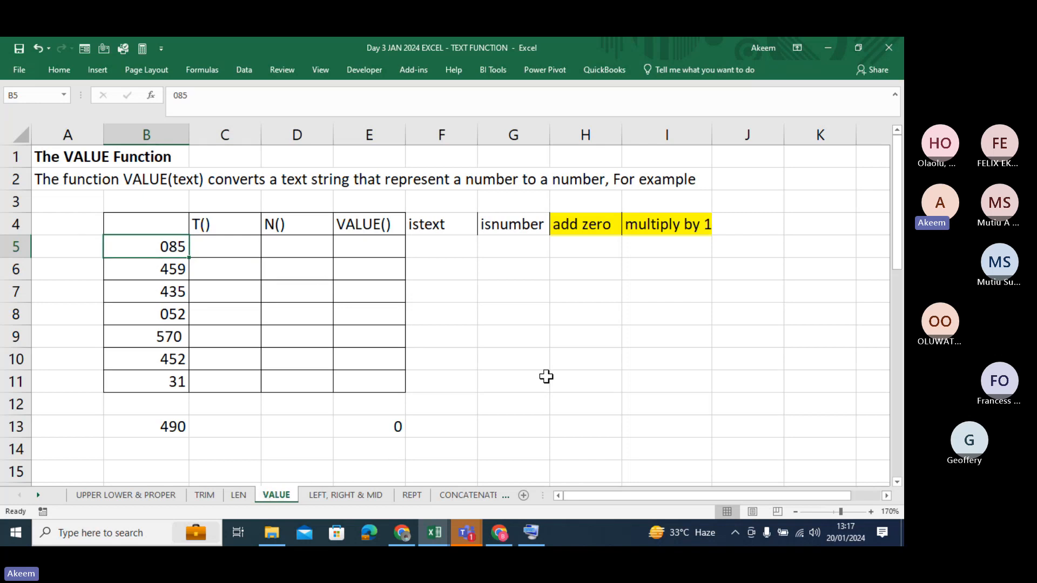
left_click(263, 468)
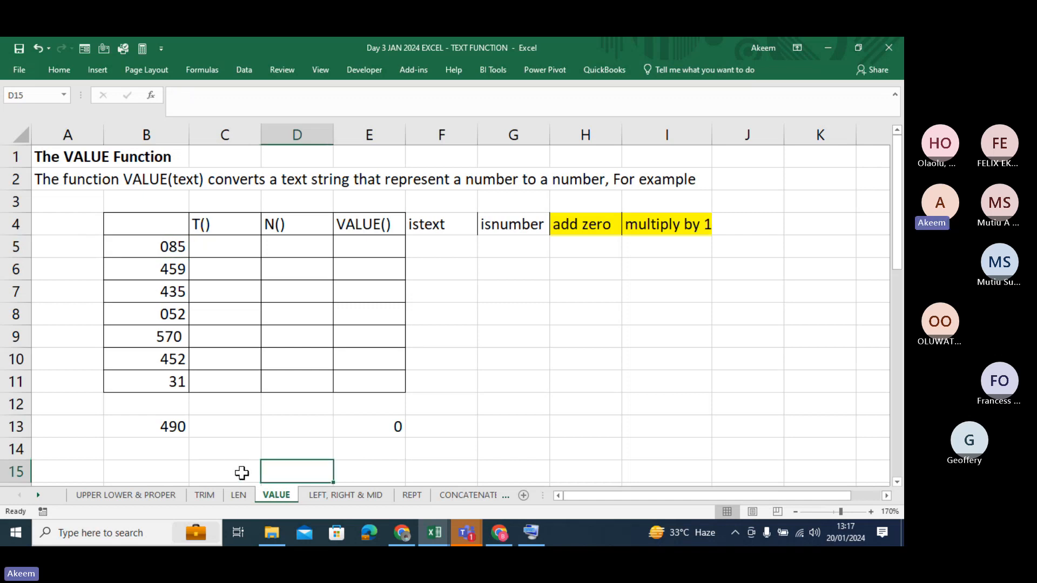
left_click(242, 473)
type("'0900000")
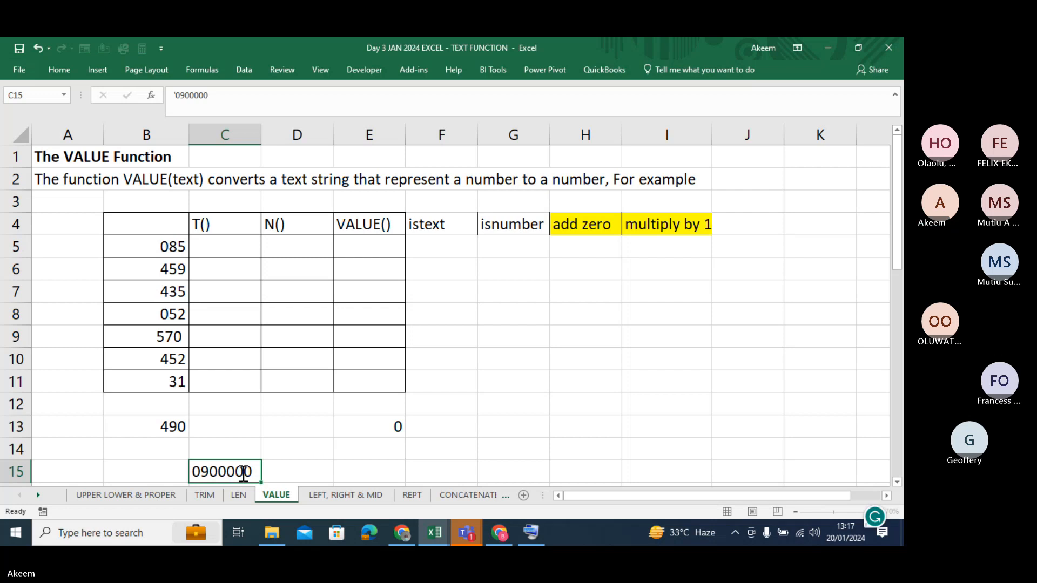
key("Return")
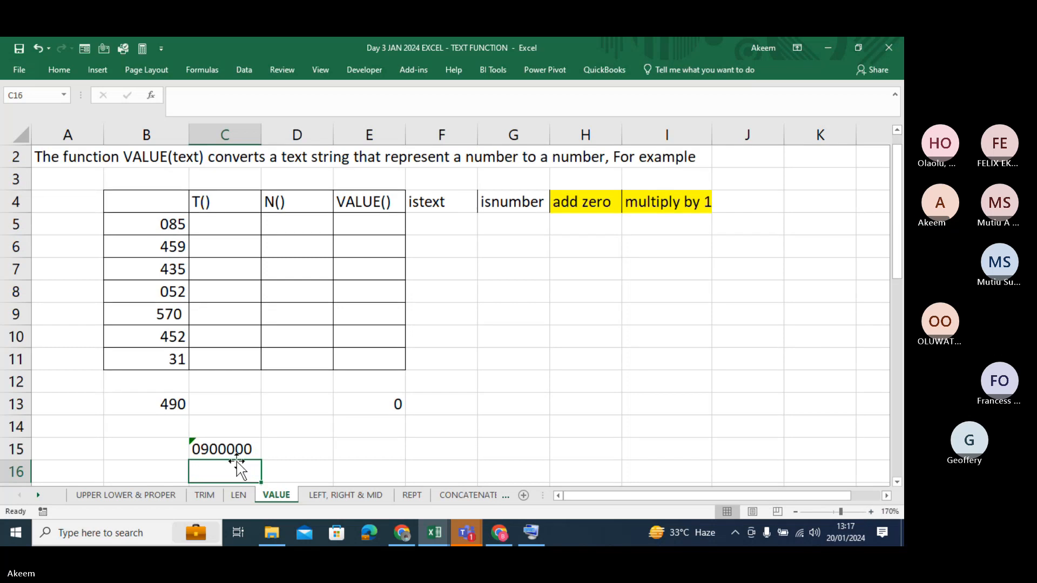
Step: Convert the text entry in C15 to a number using its error-checking option, and clear the cell
left_click(191, 446)
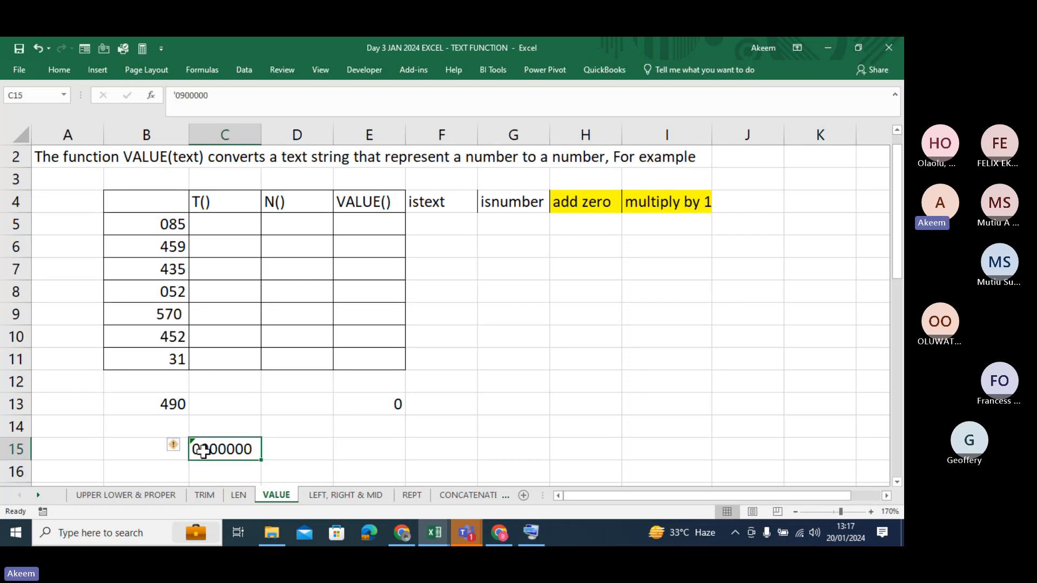
left_click(177, 449)
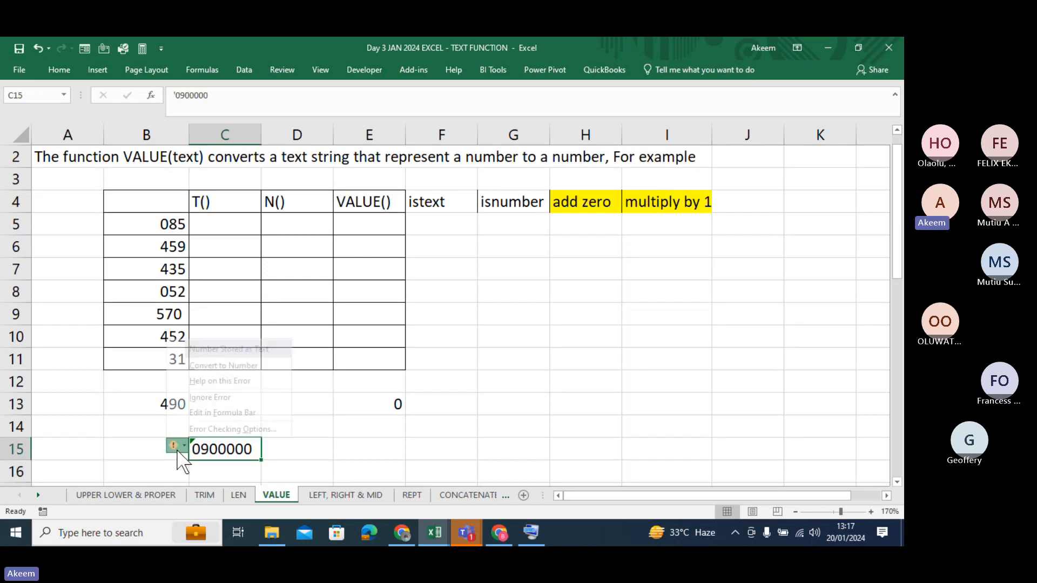
left_click(224, 366)
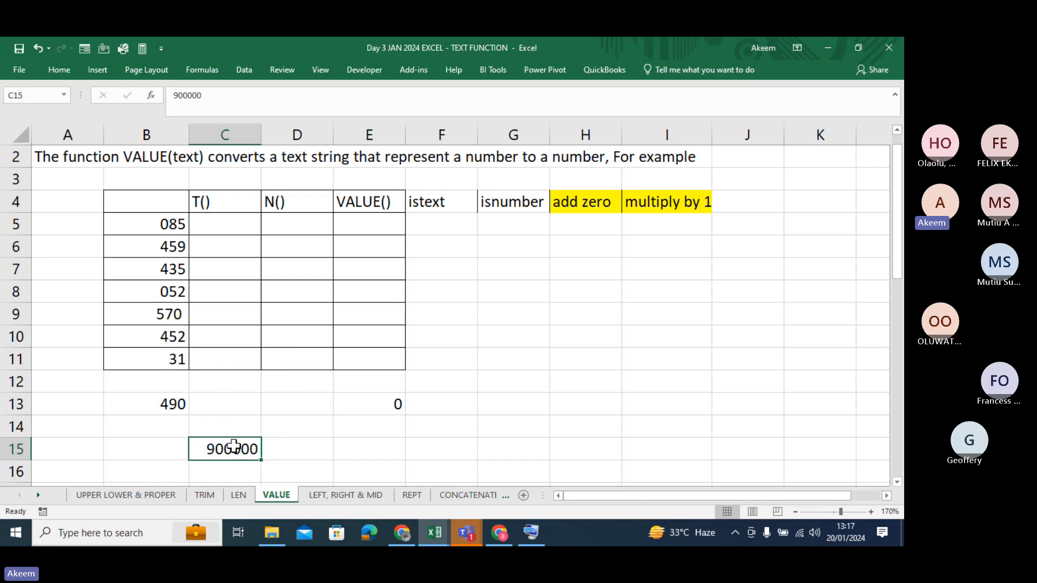
key("Delete")
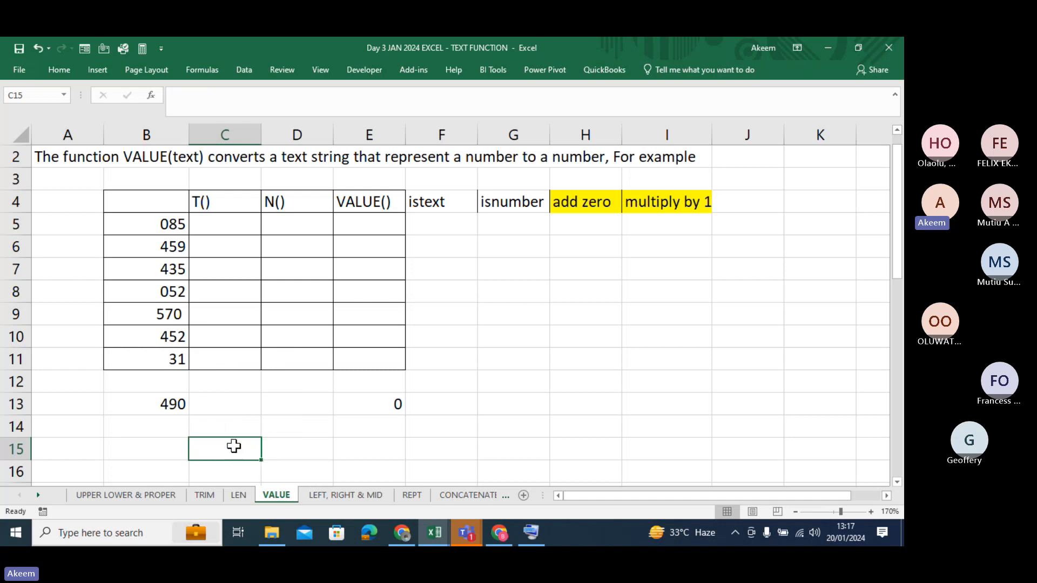
Step: Review the entry in B5 and the T(), N(), istext and isnumber column headers
left_click(156, 226)
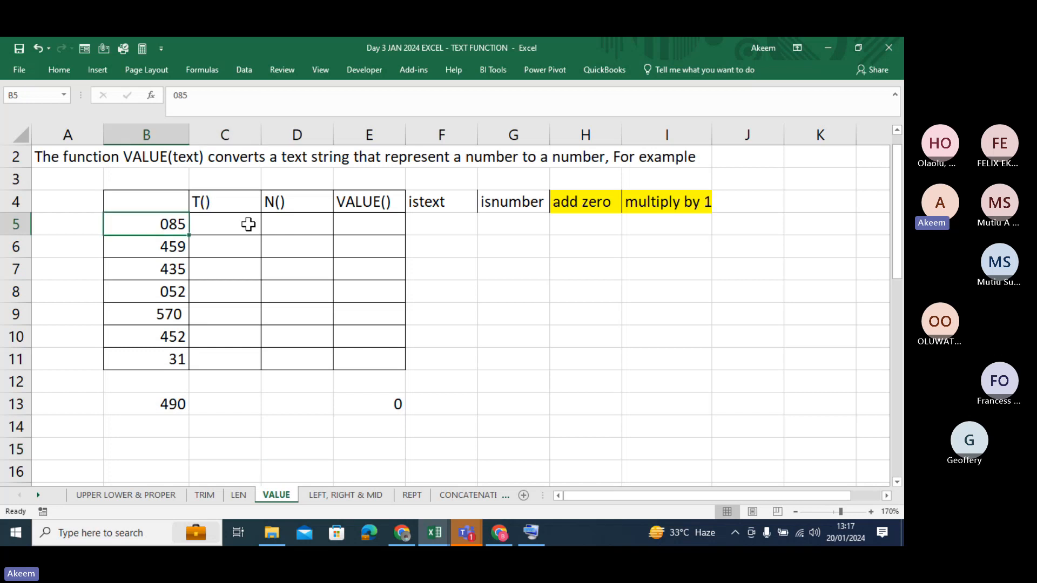
left_click(210, 228)
left_click(213, 201)
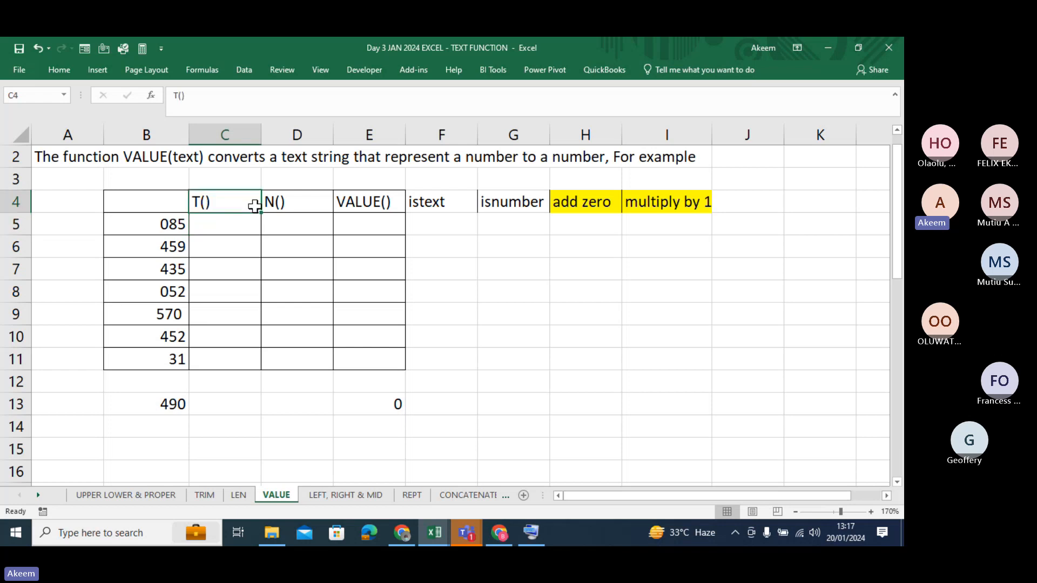
left_click(275, 203)
left_click(452, 204)
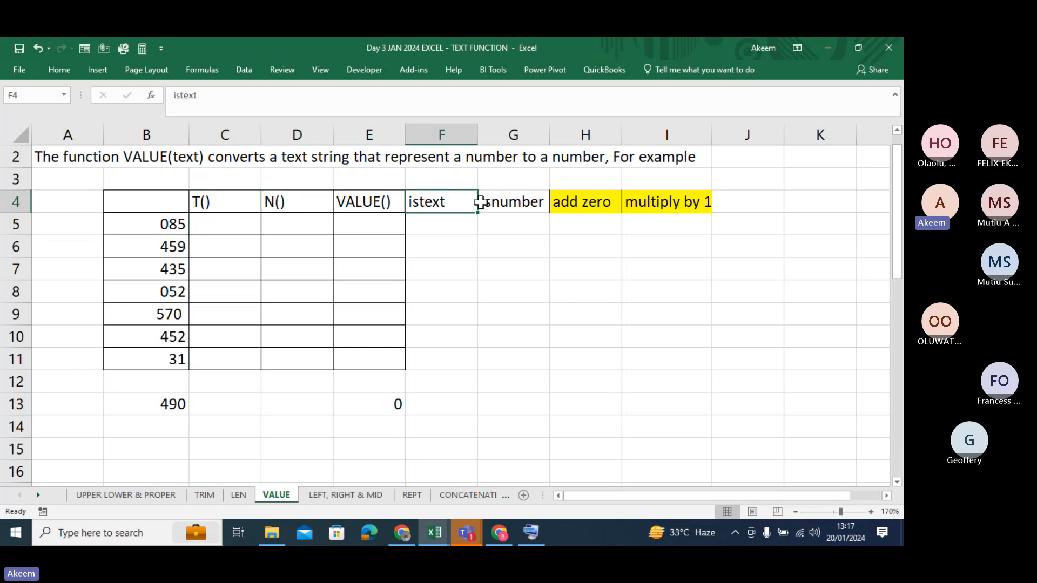
left_click(501, 204)
Step: Enter =T(B5) in C5 and copy the formula down to C11
left_click(208, 224)
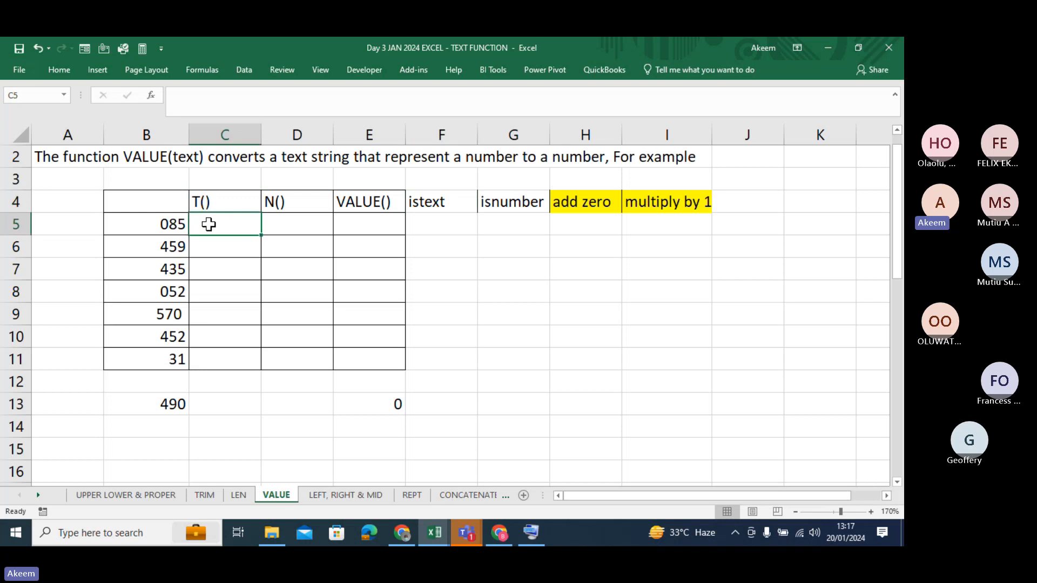
type("=t")
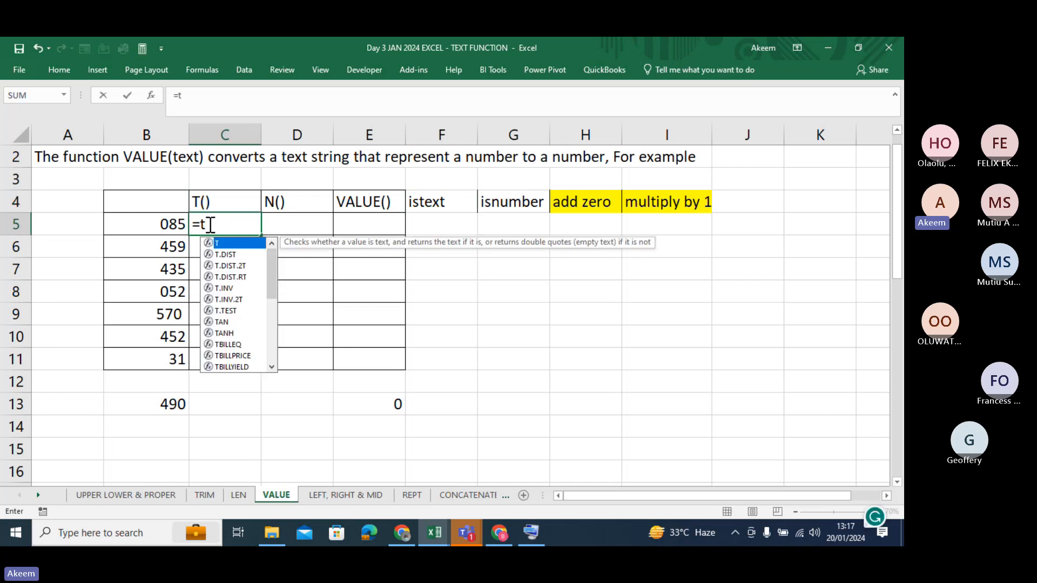
type("(")
left_click(171, 224)
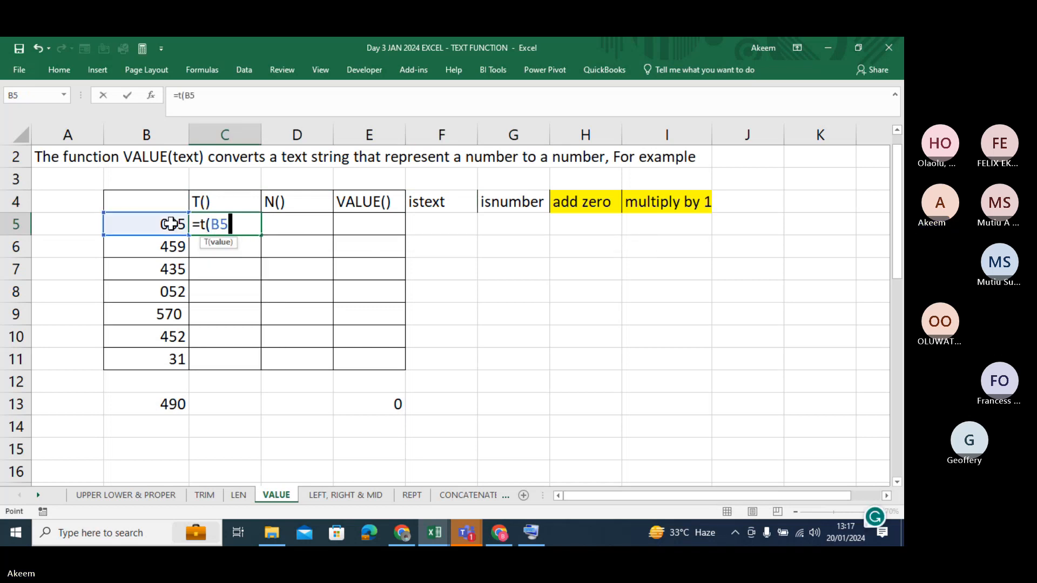
type(")")
key("Return")
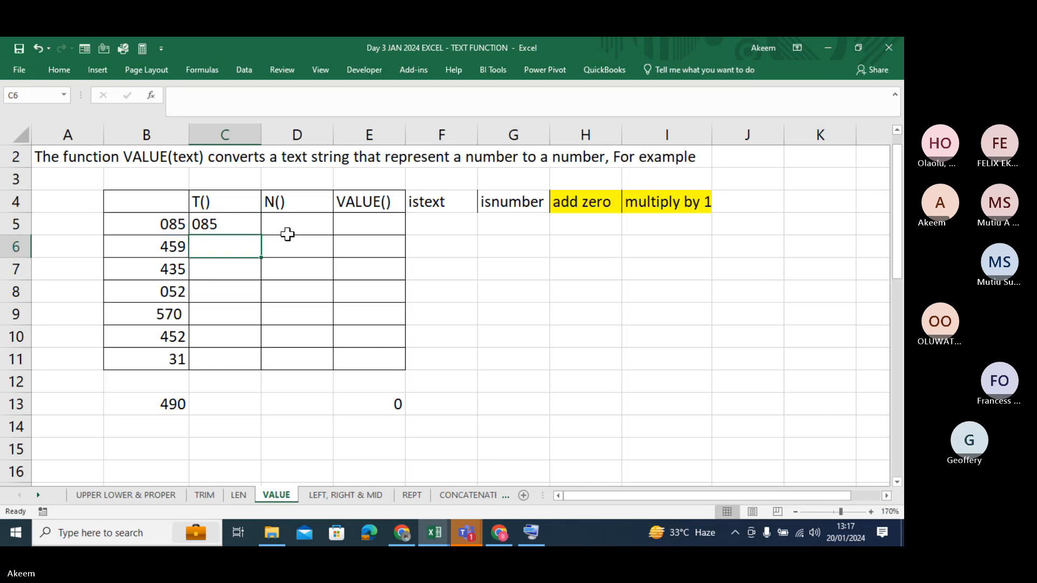
left_click(252, 227)
double_click(262, 238)
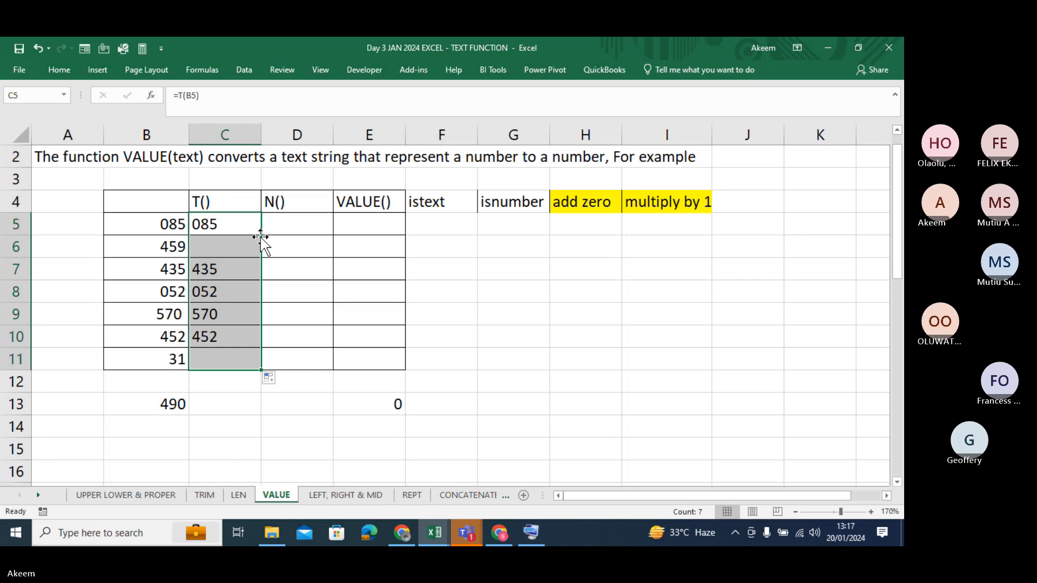
Step: Examine the copied T formulas and their results down column C, from C5 to C10
left_click(232, 226)
key("Down")
key("Down")
key("Down")
key("Down")
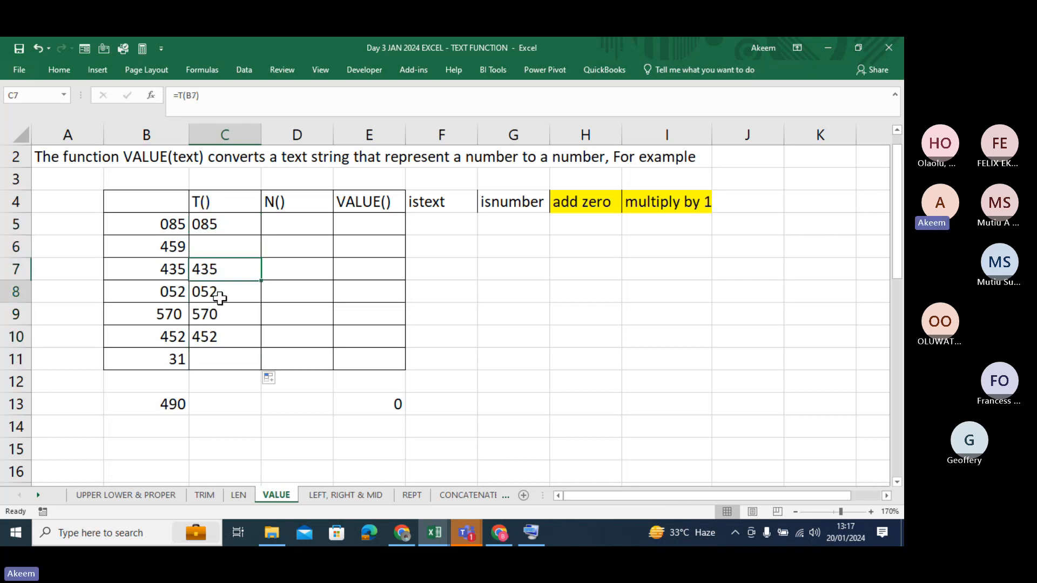
key("Down")
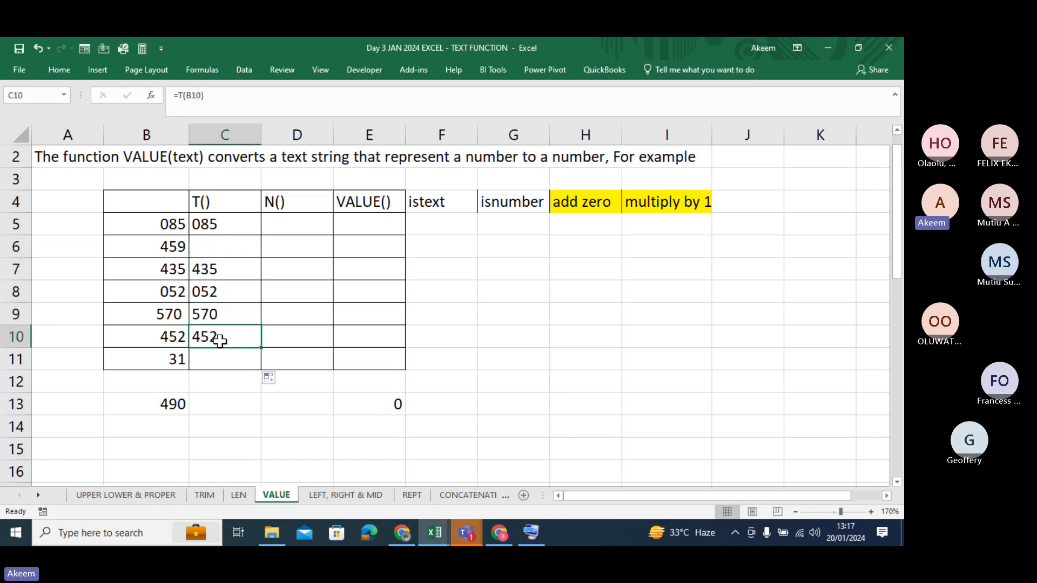
Step: Enter =N(B5) in D5 and copy the formula down to D11
left_click(287, 222)
type("=n(")
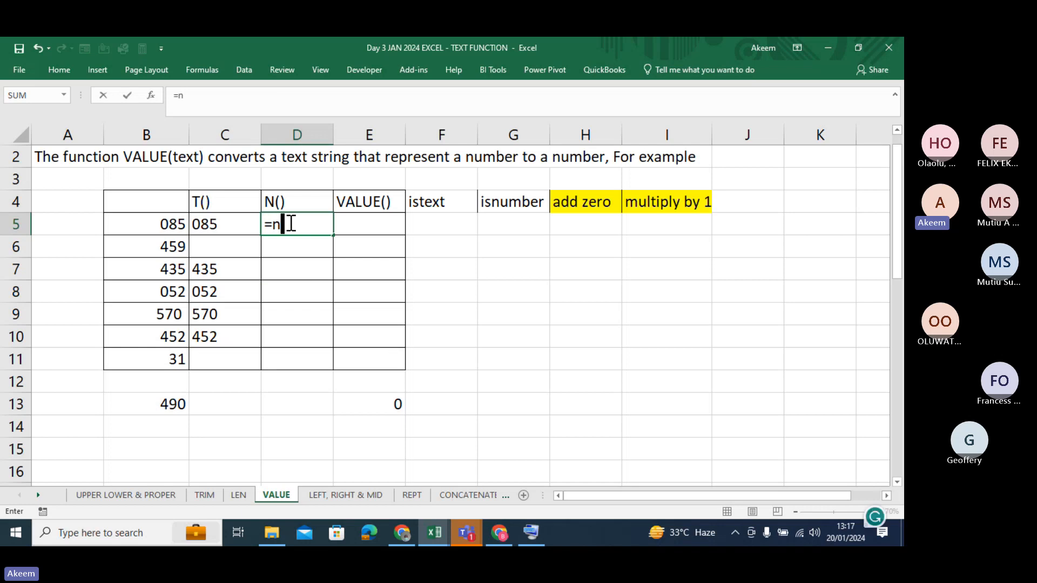
left_click(157, 224)
type(")")
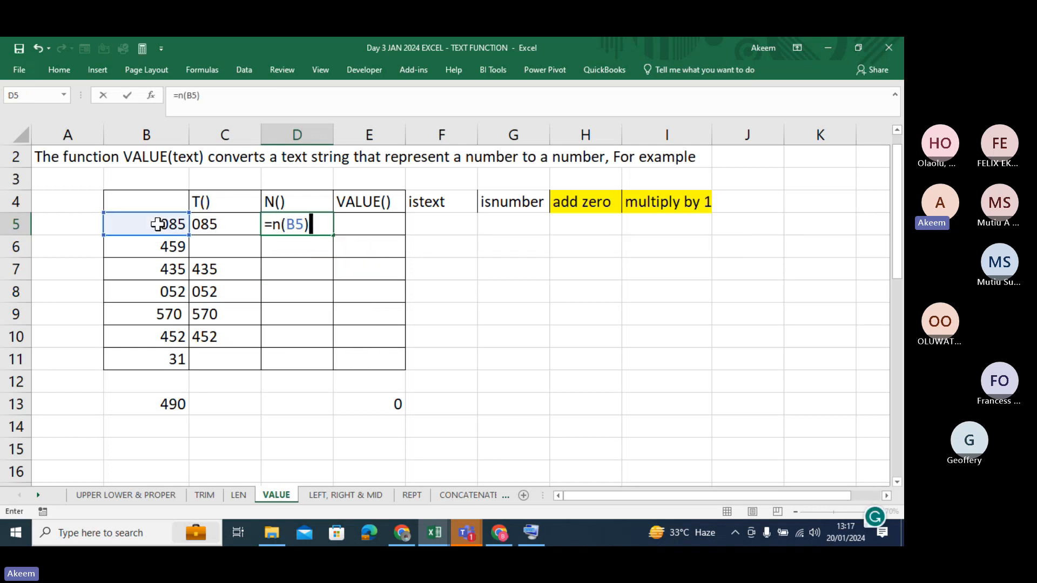
key("Return")
left_click(320, 224)
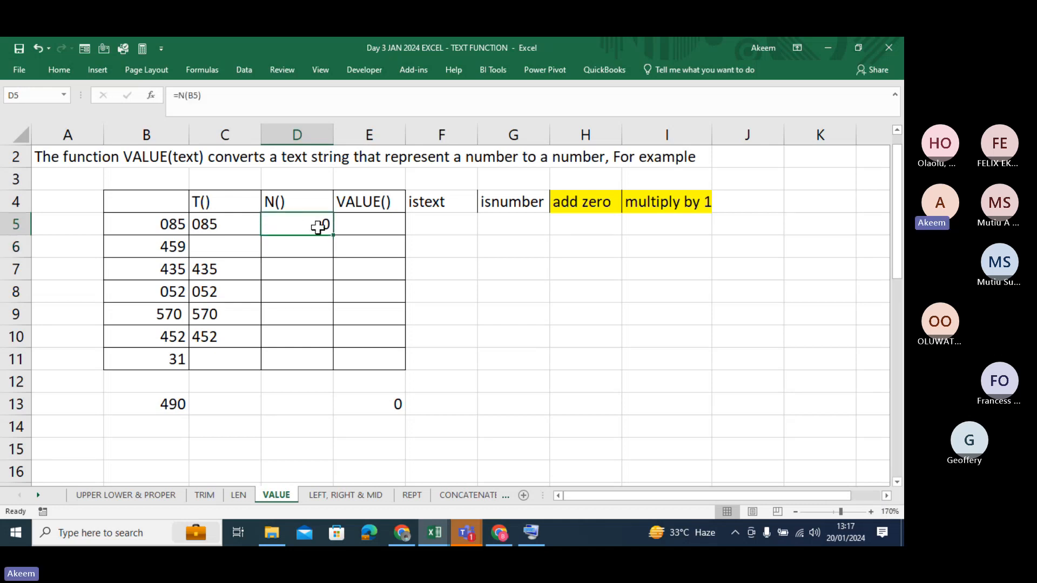
double_click(333, 234)
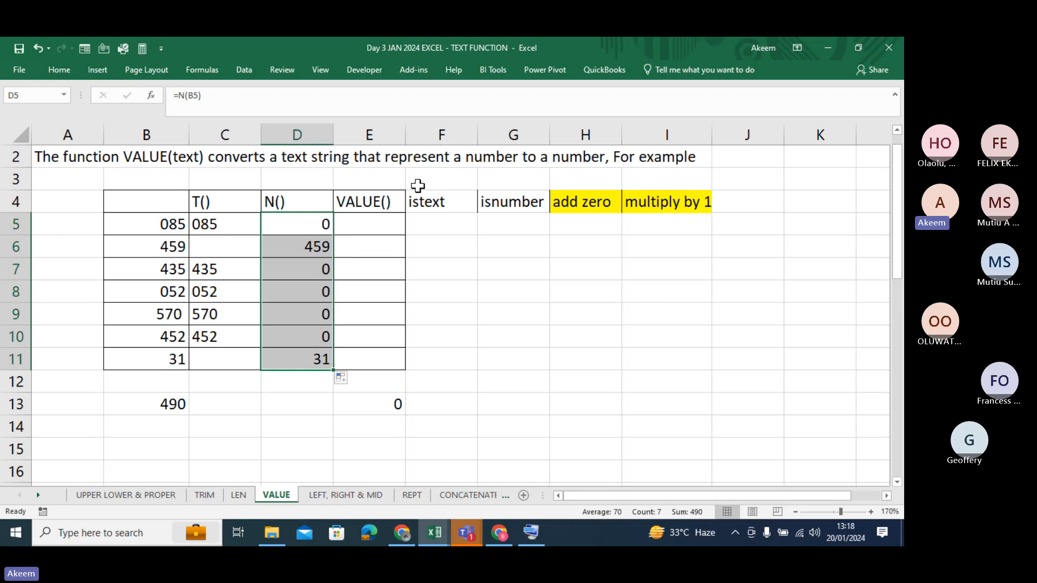
Step: Enter an ISTEXT formula in F5 that checks whether B5 is text
left_click(461, 218)
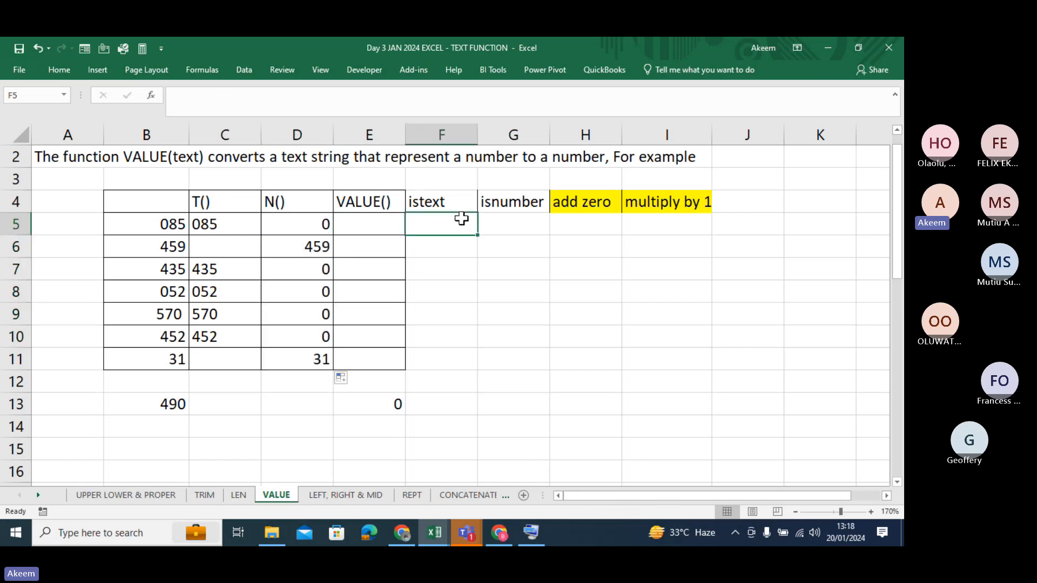
type("=i")
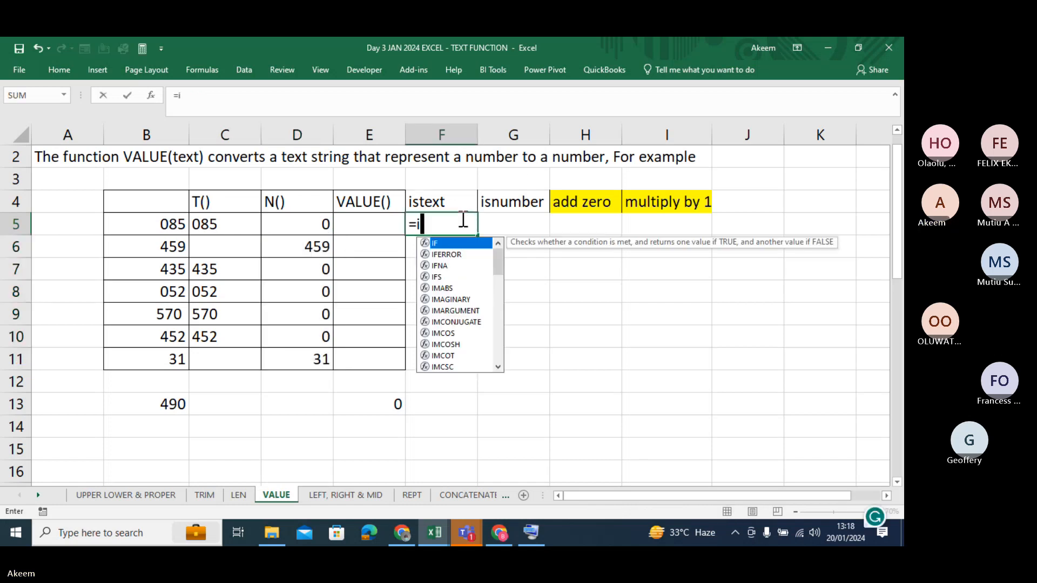
type("stext")
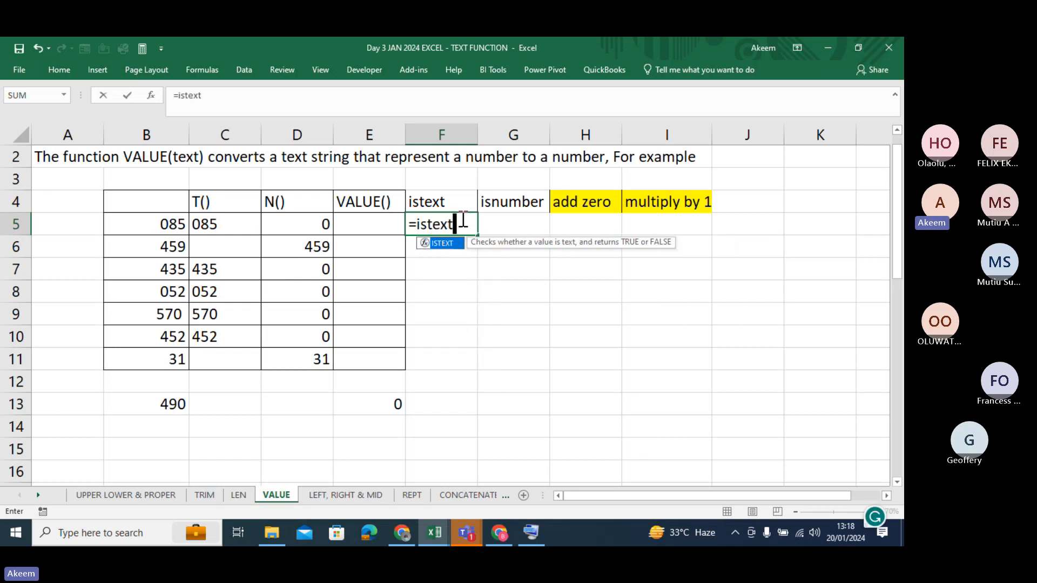
key("Tab")
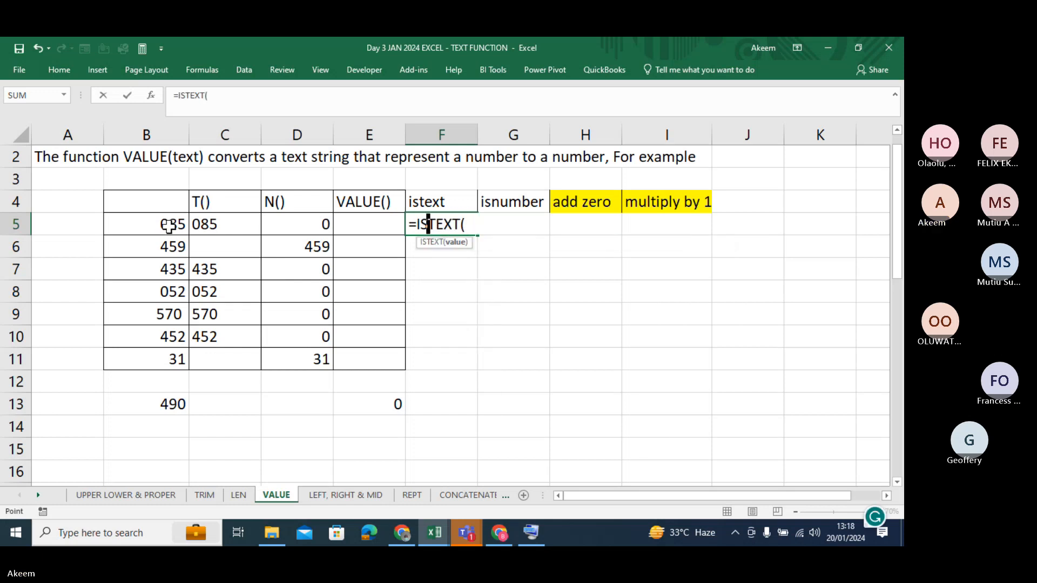
left_click(170, 227)
key("Return")
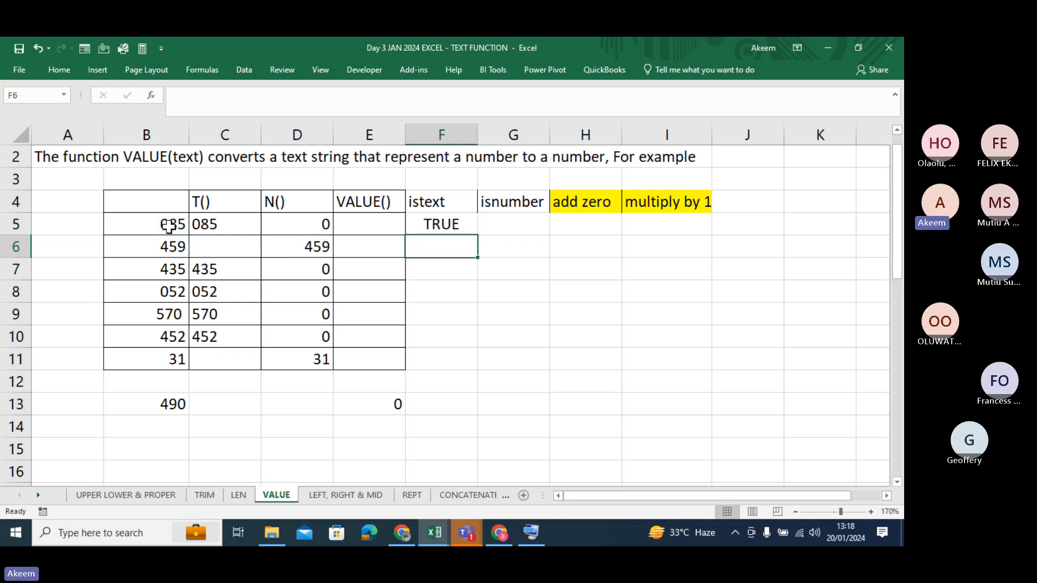
Step: Enter =ISNUMBER(B5) in G5, and copy the formulas in F5:G5 down to row 11
double_click(517, 229)
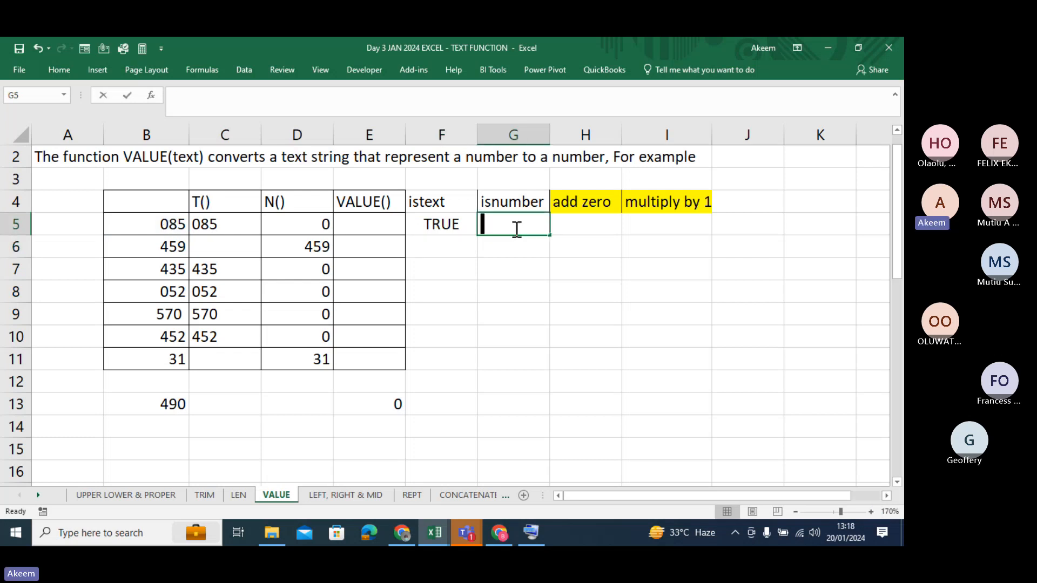
type("=if")
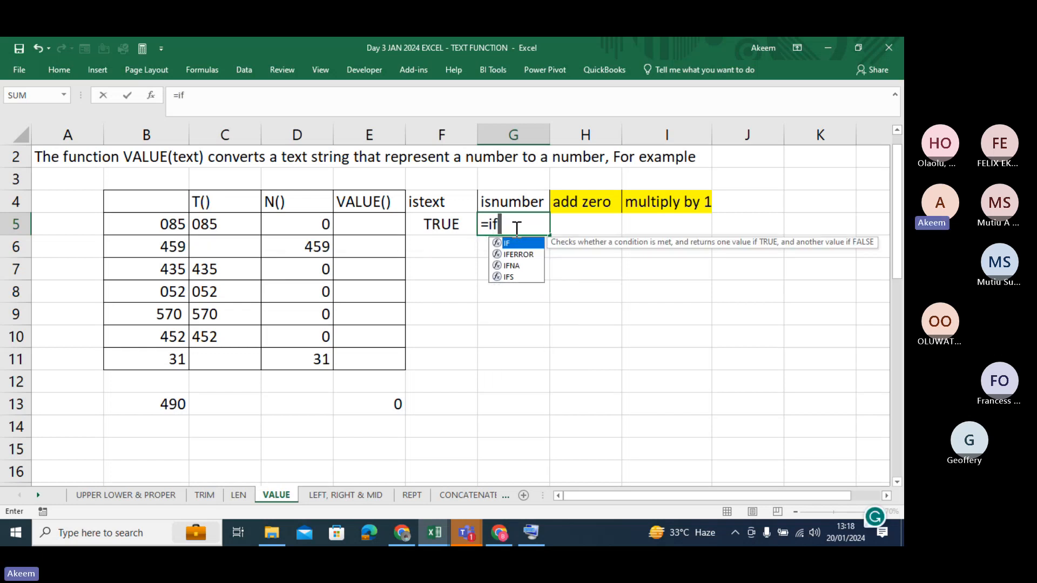
key("BackSpace")
type("snum")
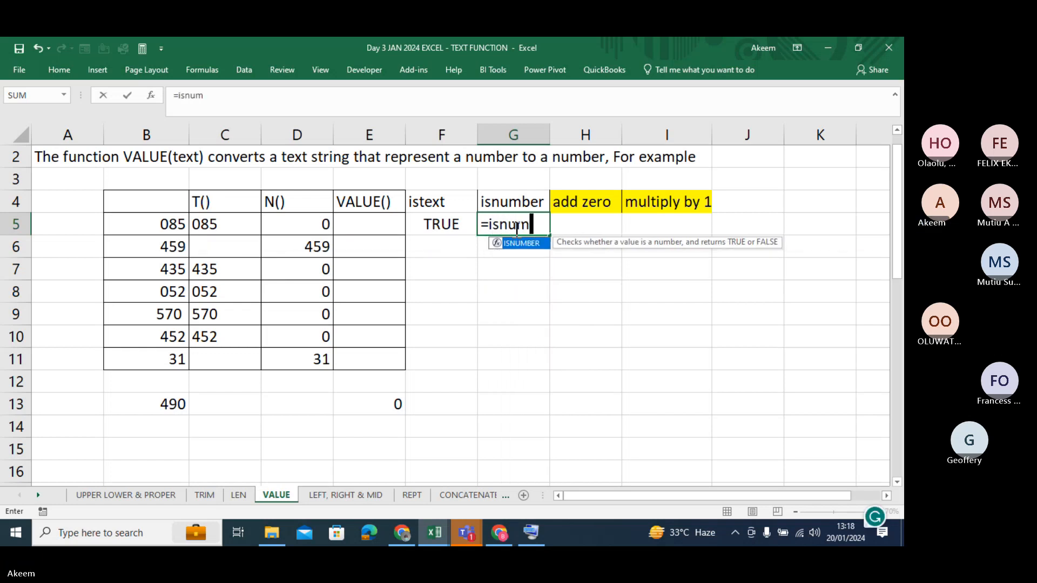
key("Tab")
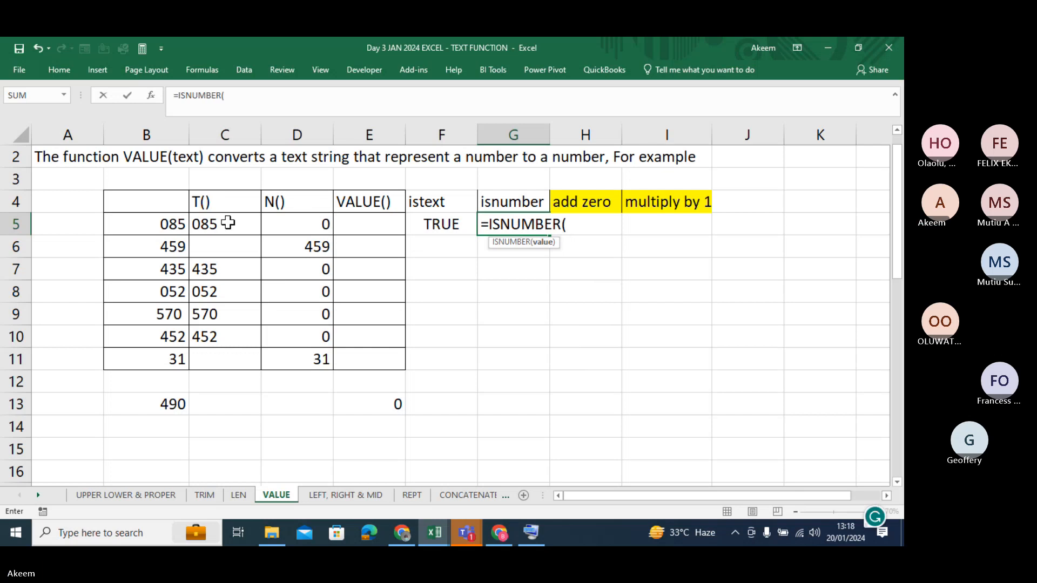
left_click(173, 221)
type(")")
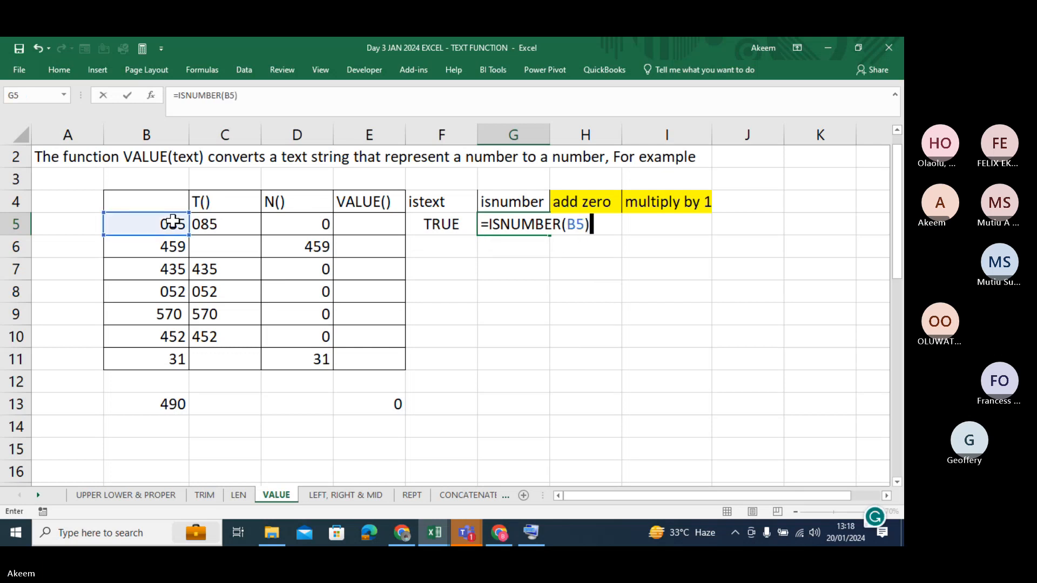
key("Return")
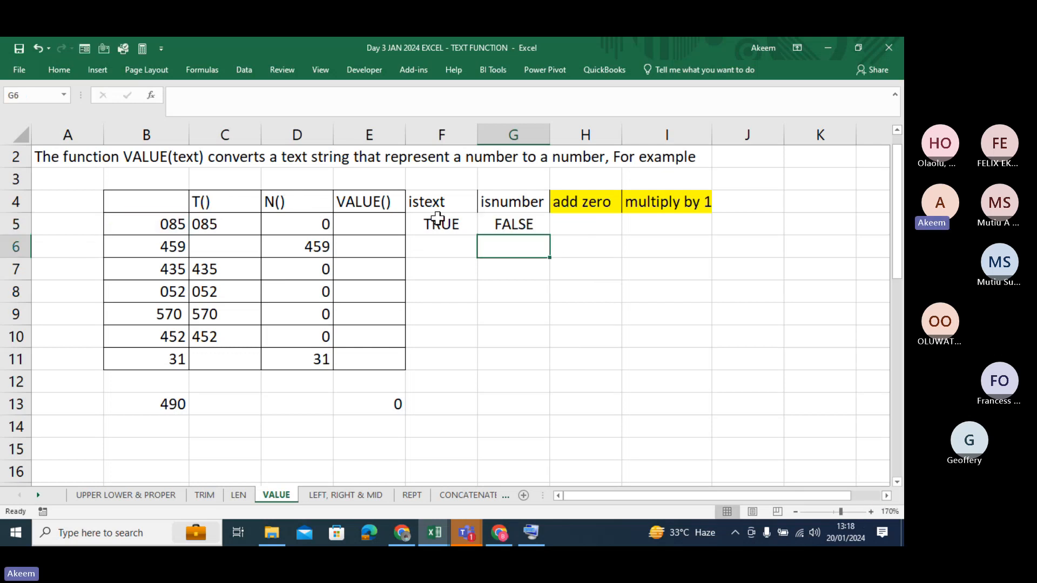
left_click_drag(437, 219, 490, 222)
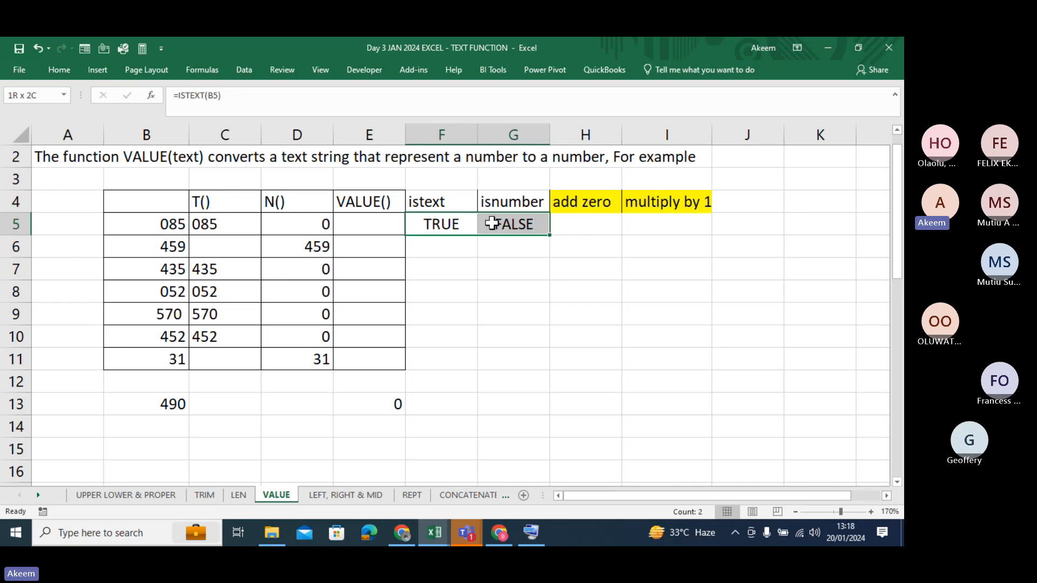
double_click(550, 236)
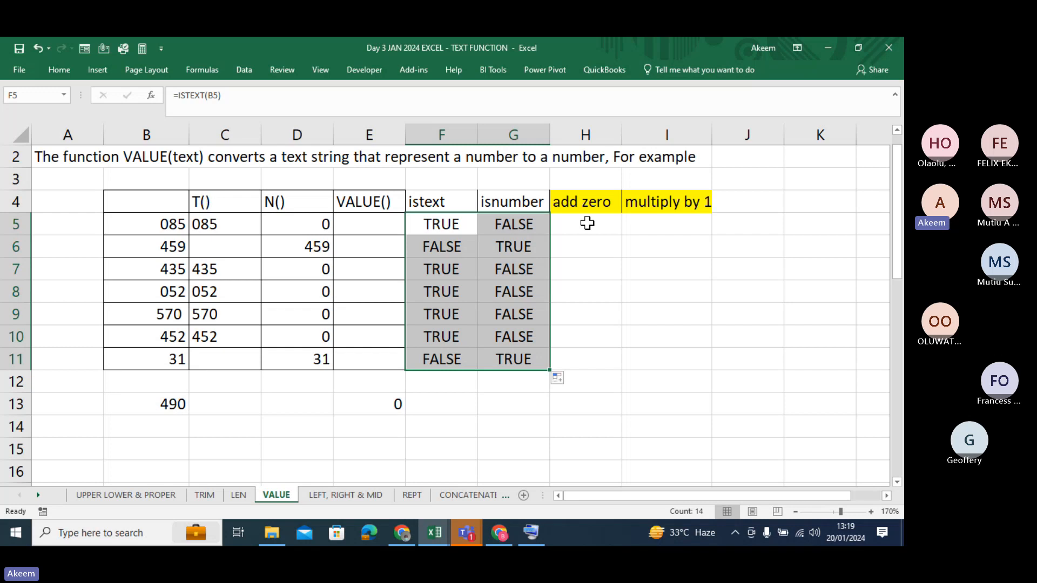
Step: Change the F5 formula to =IF(ISTEXT(B5),B5,"") and copy it down to F11
left_click(451, 229)
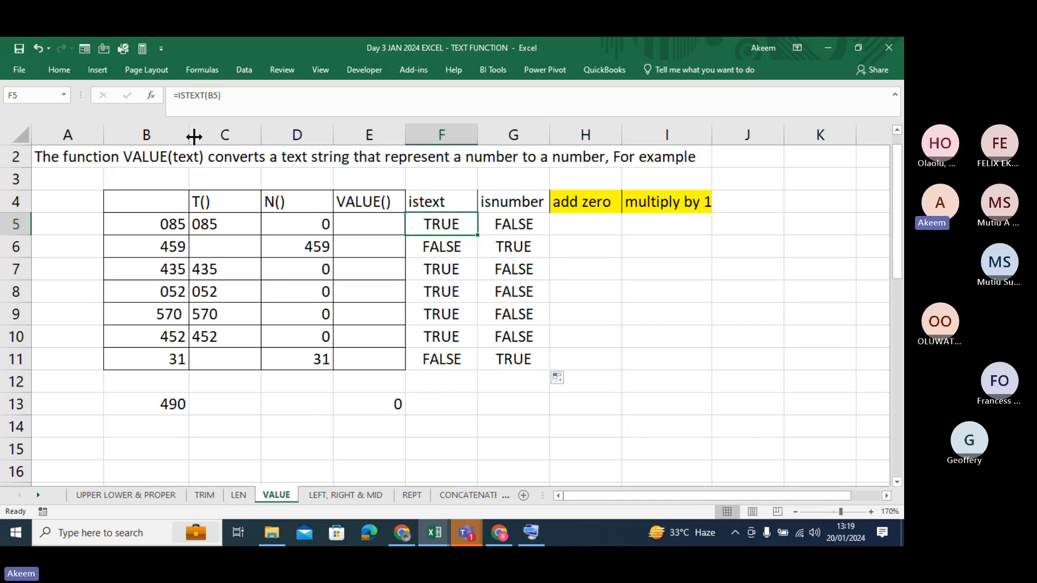
left_click(180, 103)
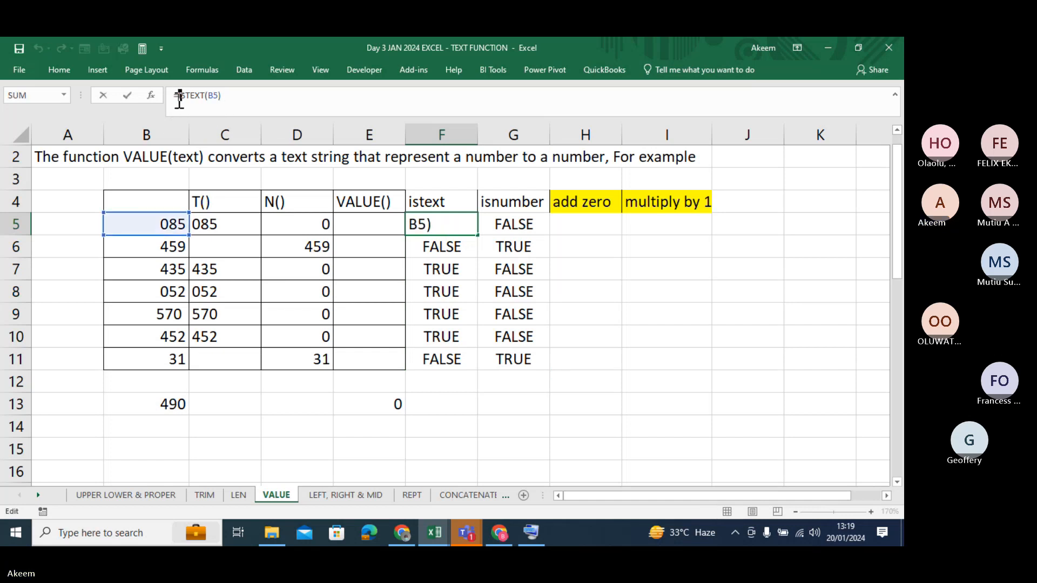
type("if")
key("Tab")
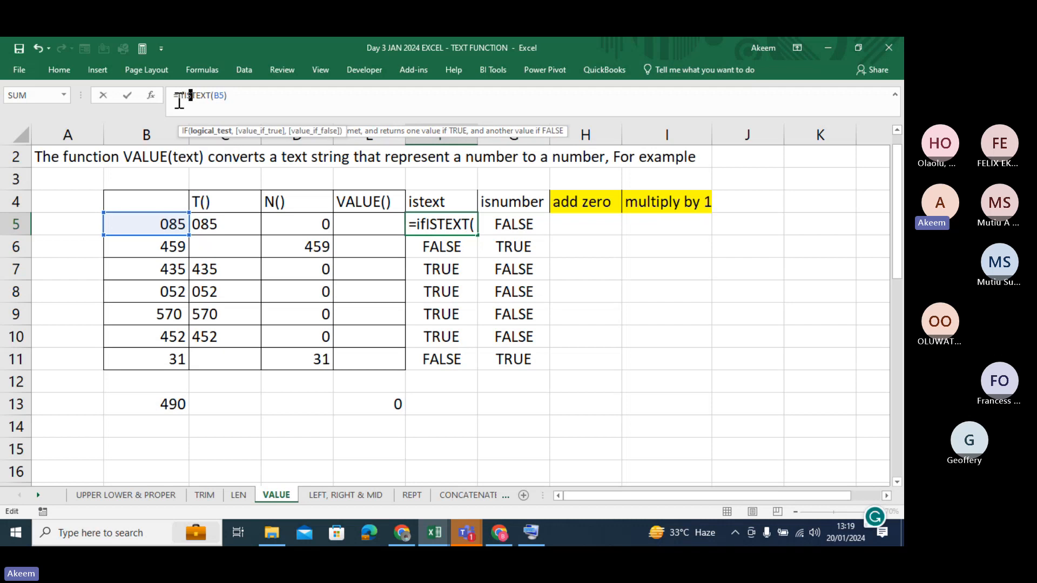
left_click(264, 95)
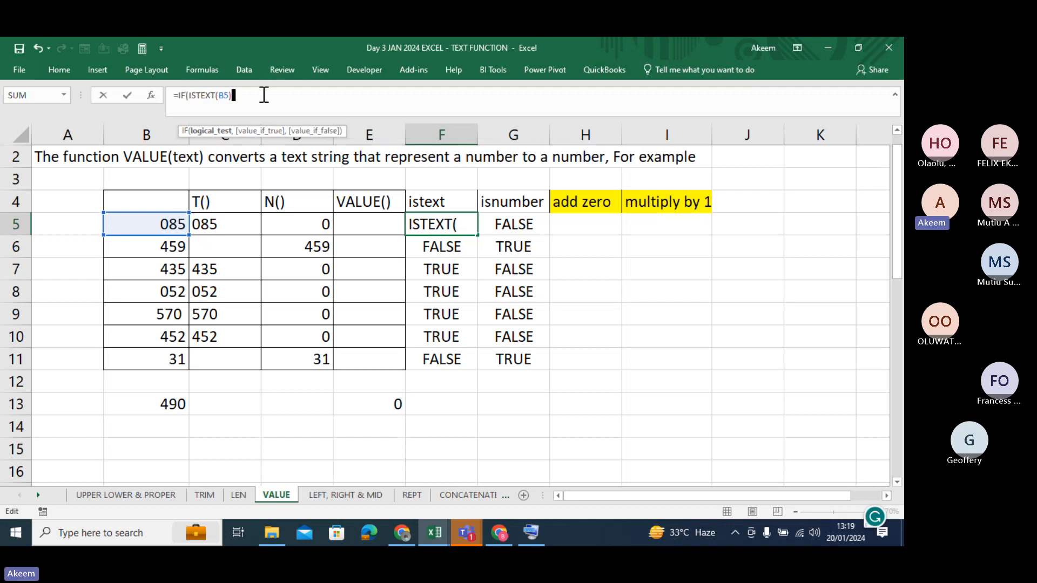
type("),")
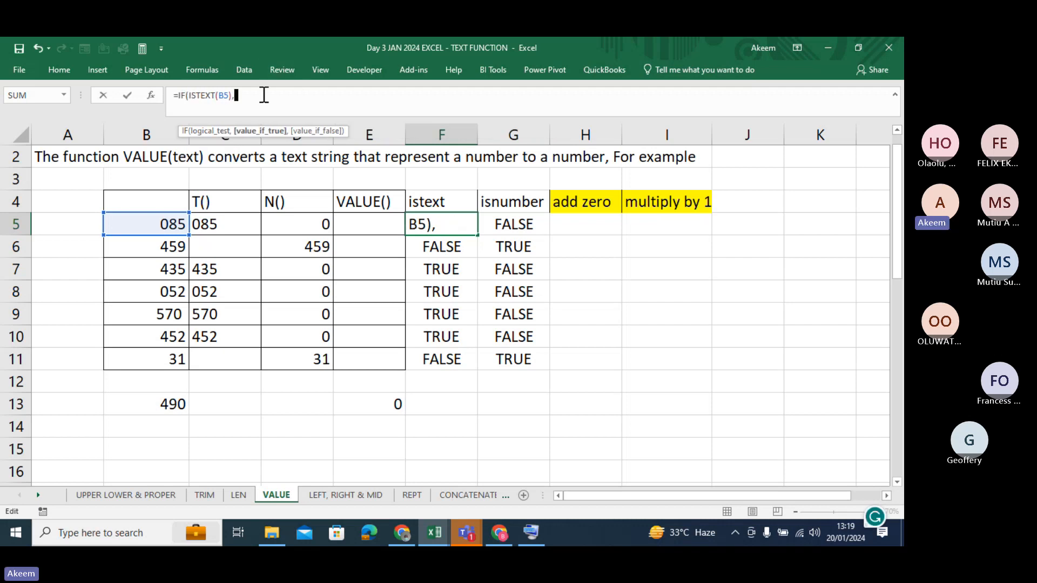
left_click(168, 224)
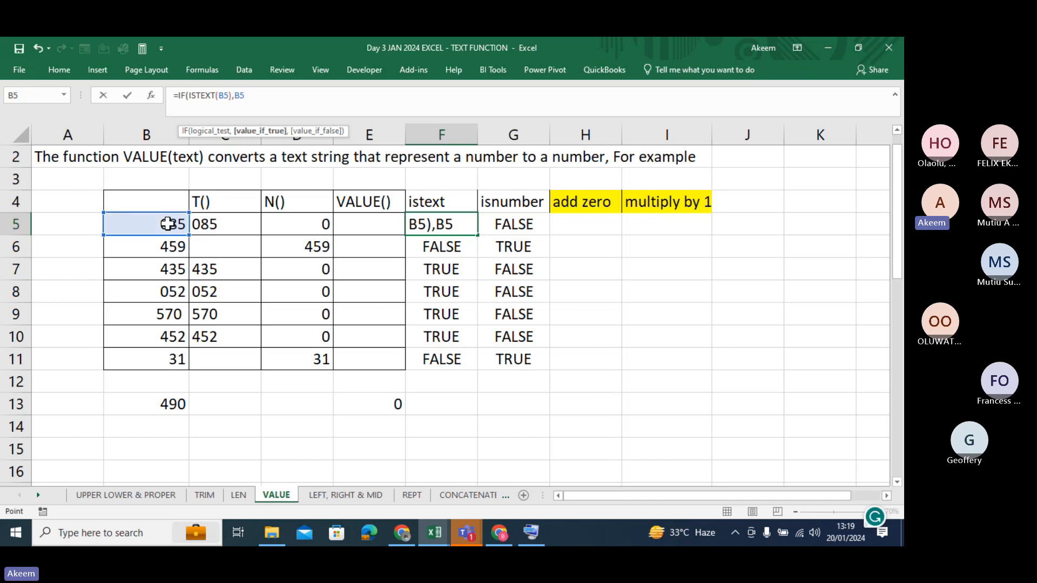
type(",\"\"")
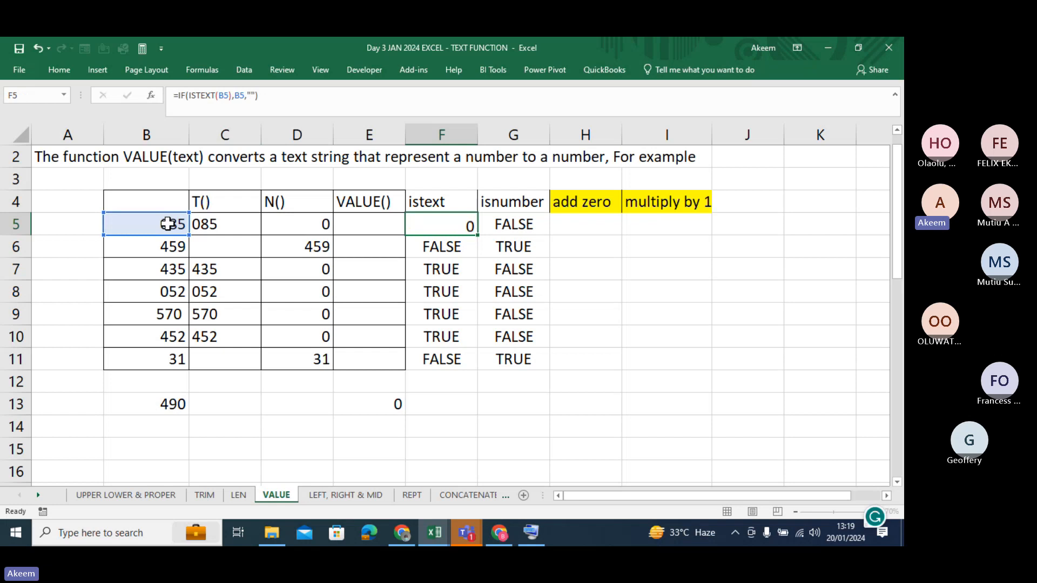
key("Return")
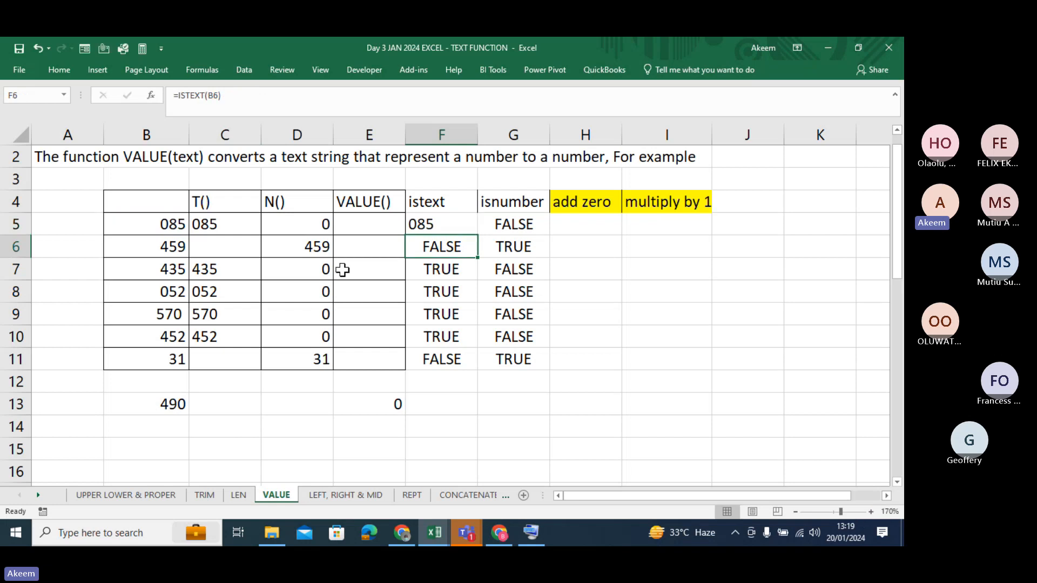
left_click(464, 228)
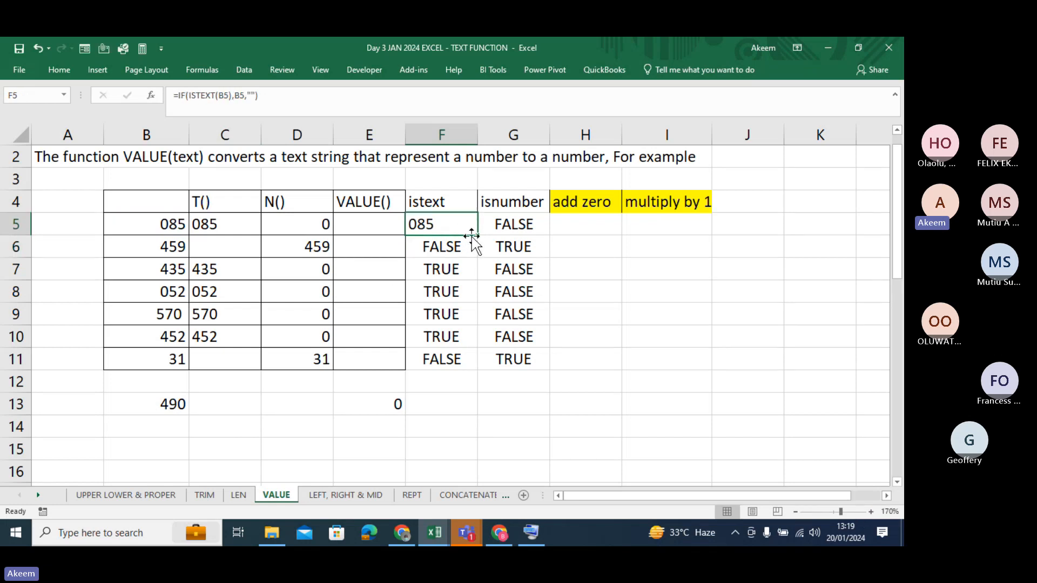
double_click(478, 235)
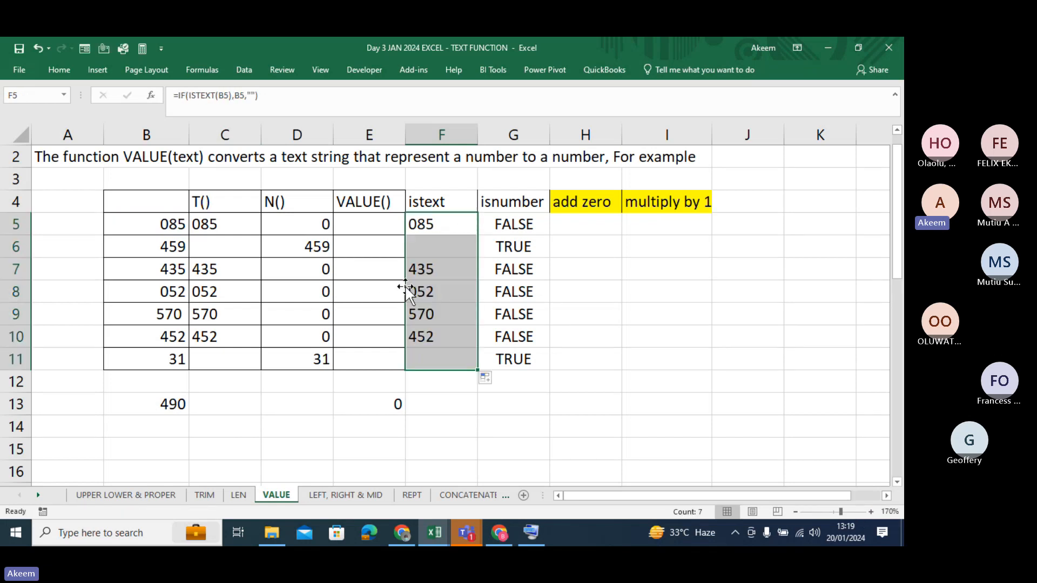
left_click(438, 294)
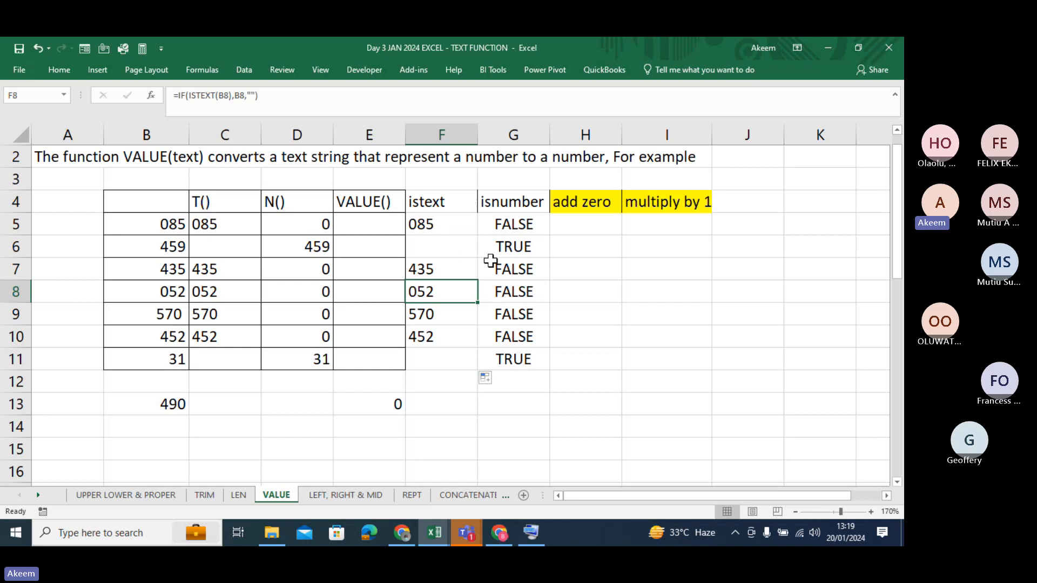
Step: Enter =VALUE(B5) in E5 and copy the formula down to E11
left_click(368, 221)
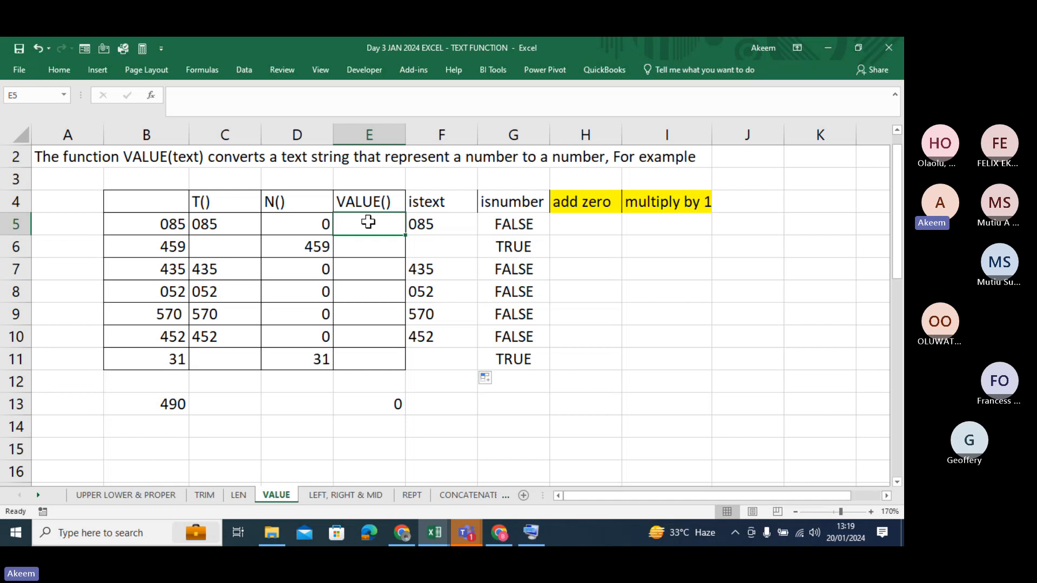
type("=v")
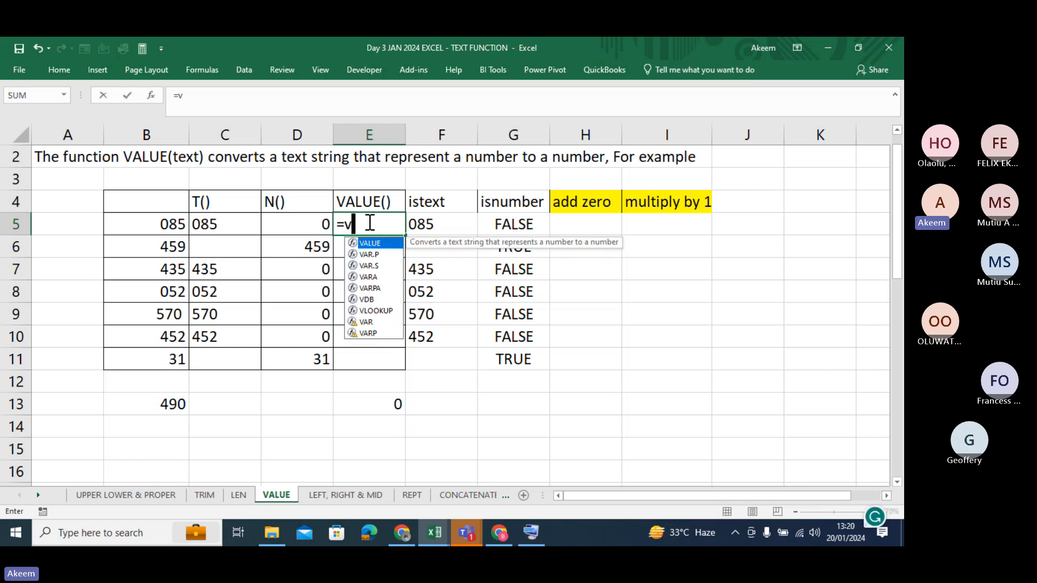
type("alue")
key("Tab")
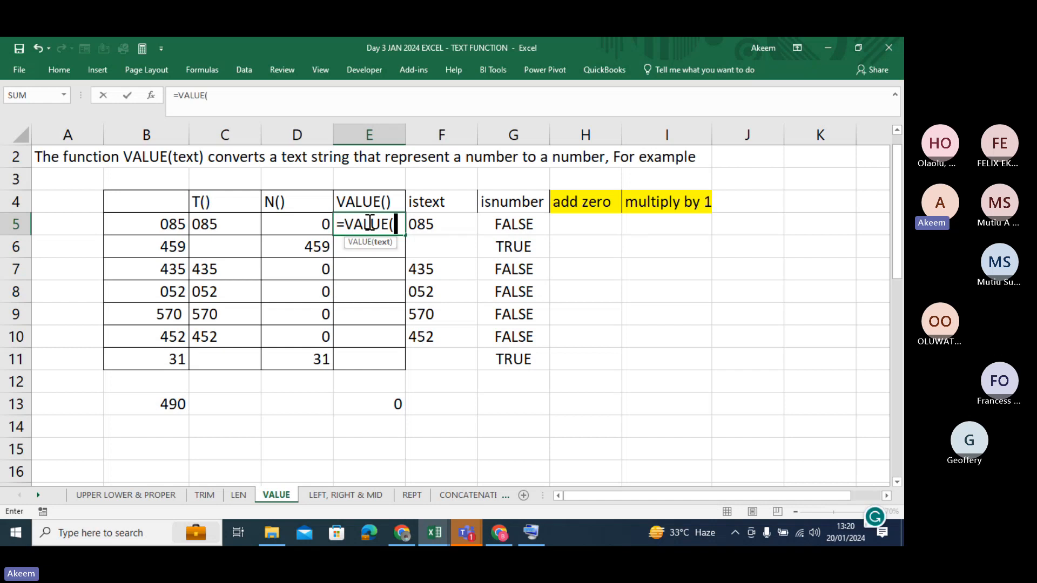
left_click(178, 221)
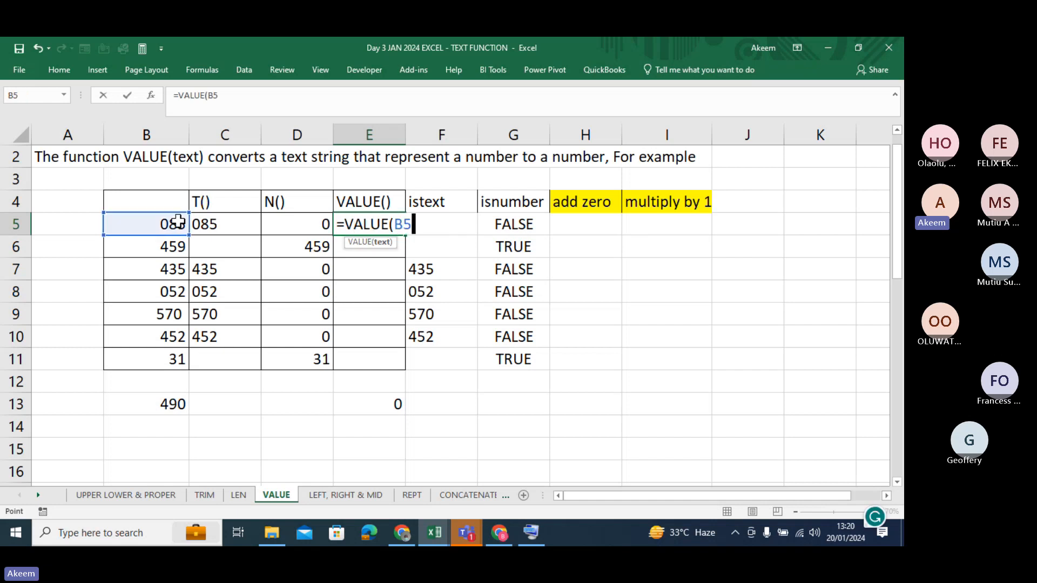
type(")")
key("Return")
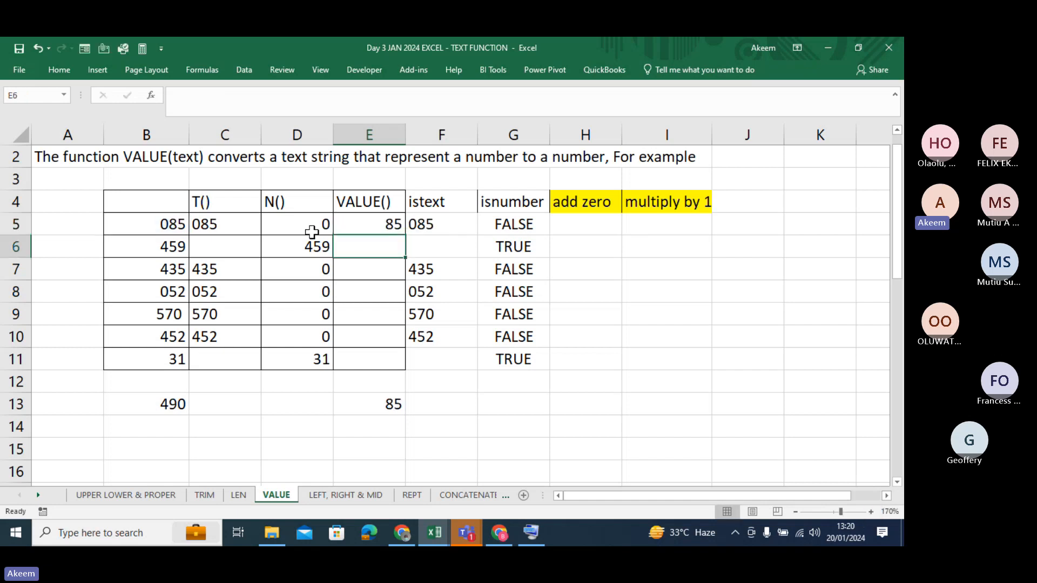
left_click(390, 222)
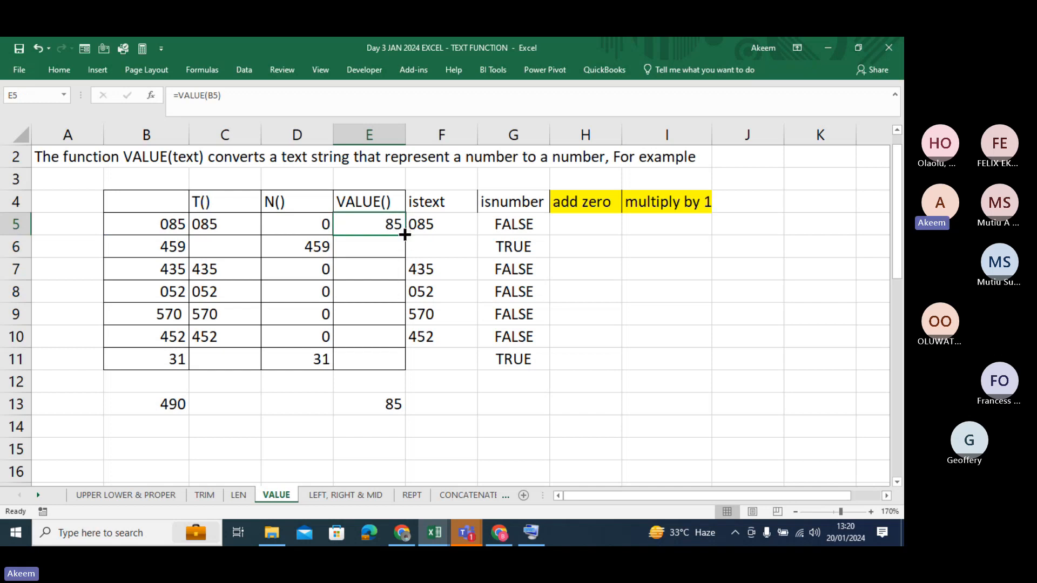
double_click(405, 235)
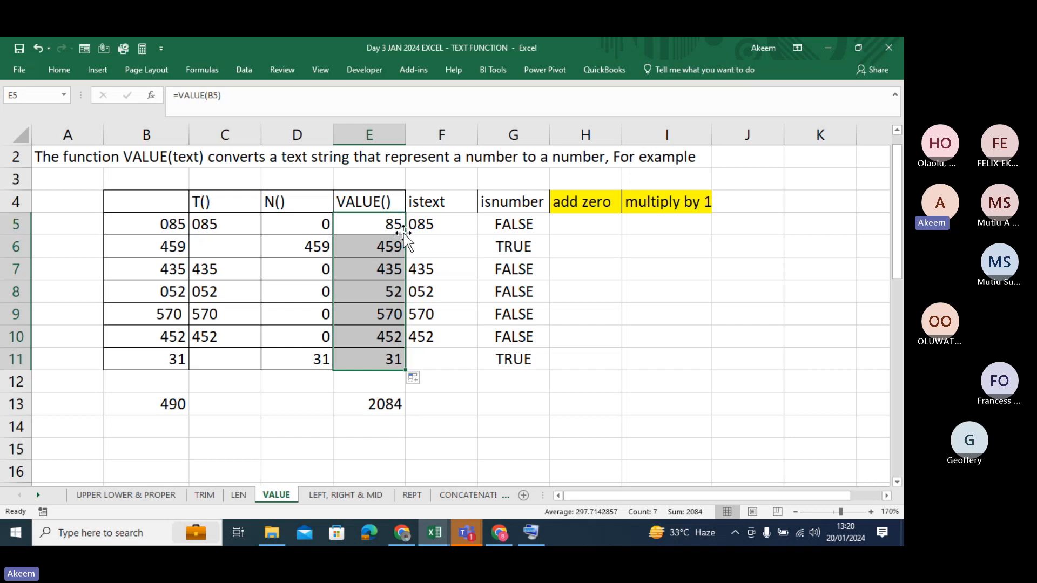
Step: Compare the source values in B5:B11 with the N, ISTEXT and VALUE formulas in D6, F5 and E5
left_click_drag(134, 222, 162, 359)
key("ctrl+c")
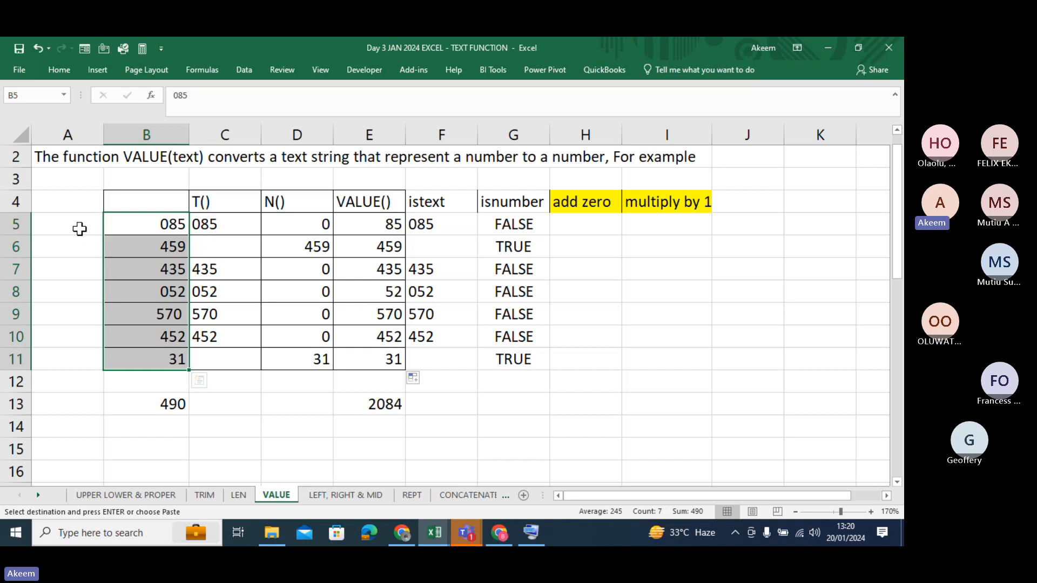
left_click(128, 224)
left_click_drag(128, 224, 140, 354)
left_click(273, 252)
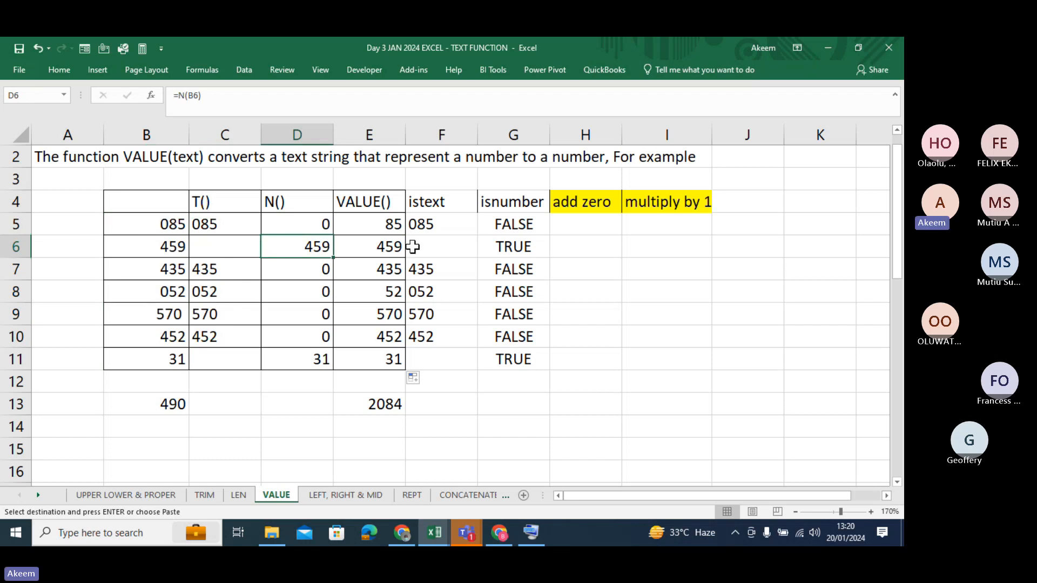
left_click(446, 224)
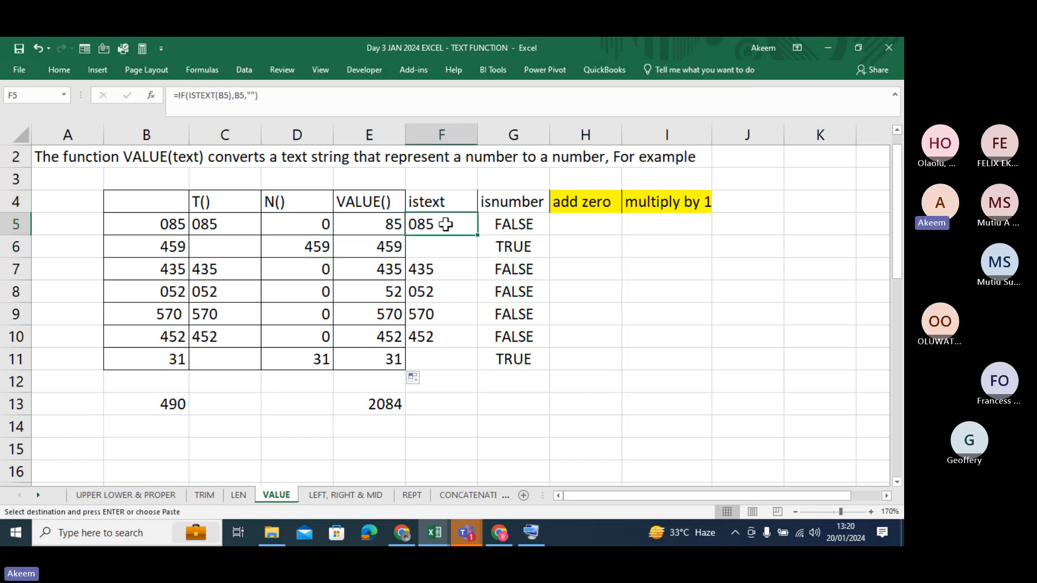
left_click(376, 224)
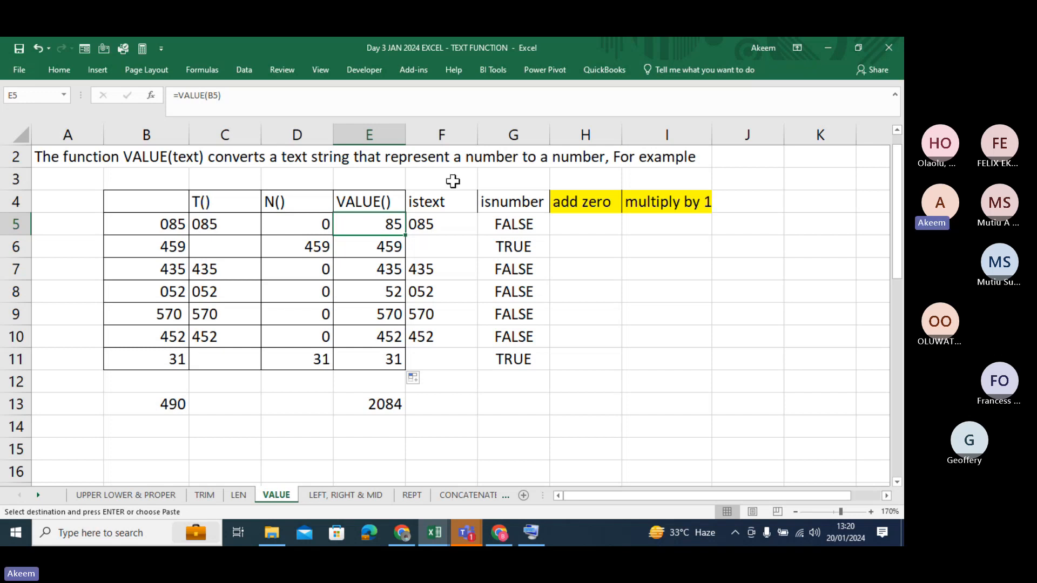
Step: Copy the source values in B5:B11 and paste them into the add zero column starting at H5
left_click(597, 227)
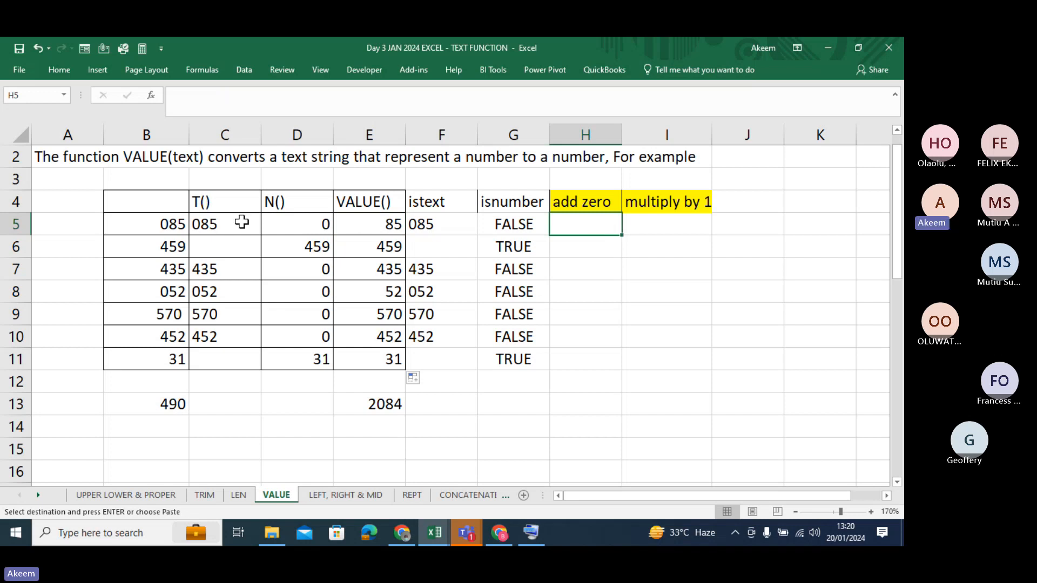
left_click_drag(162, 225, 154, 365)
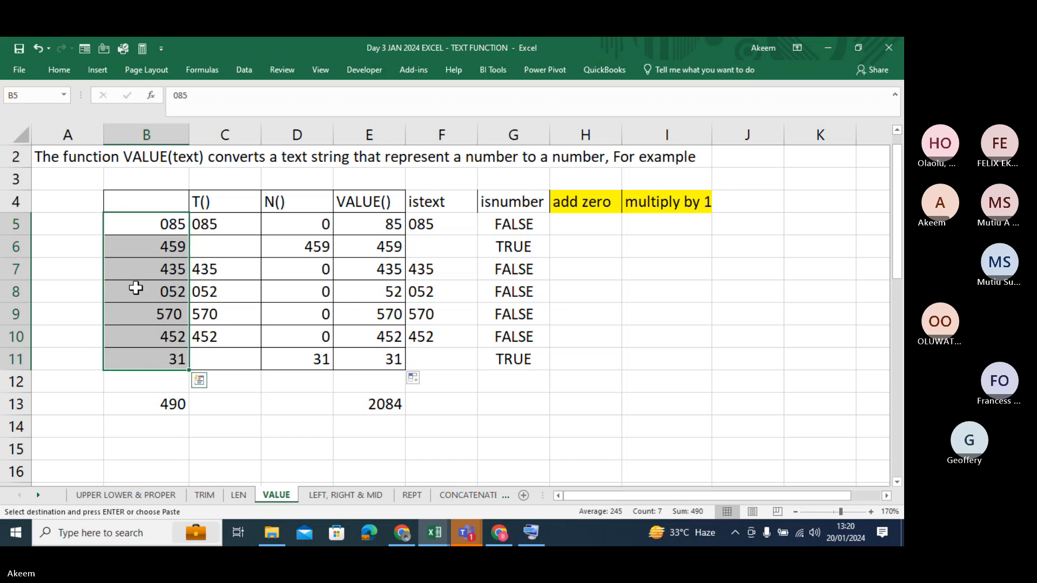
right_click(152, 219)
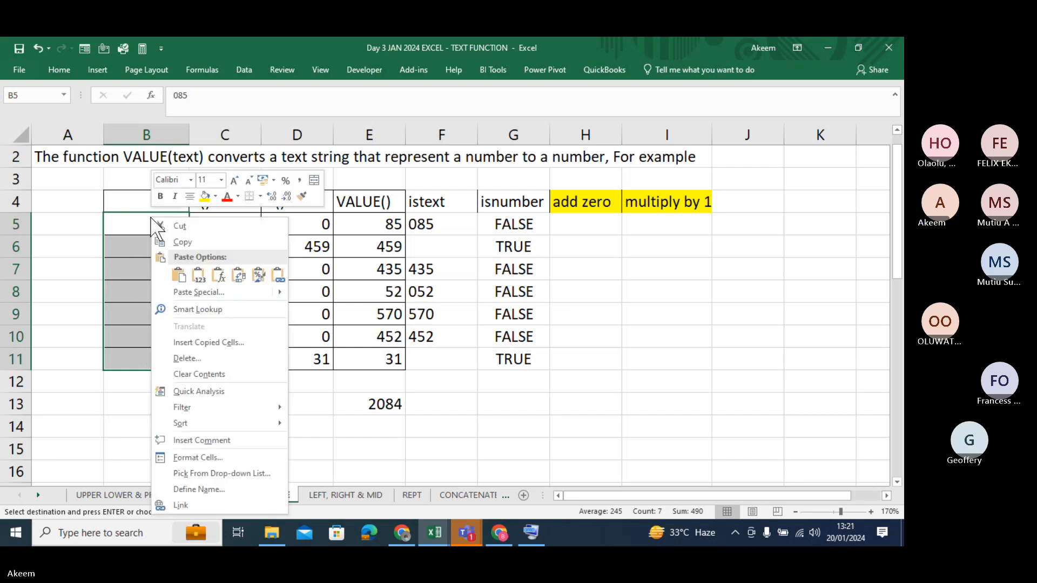
left_click(183, 242)
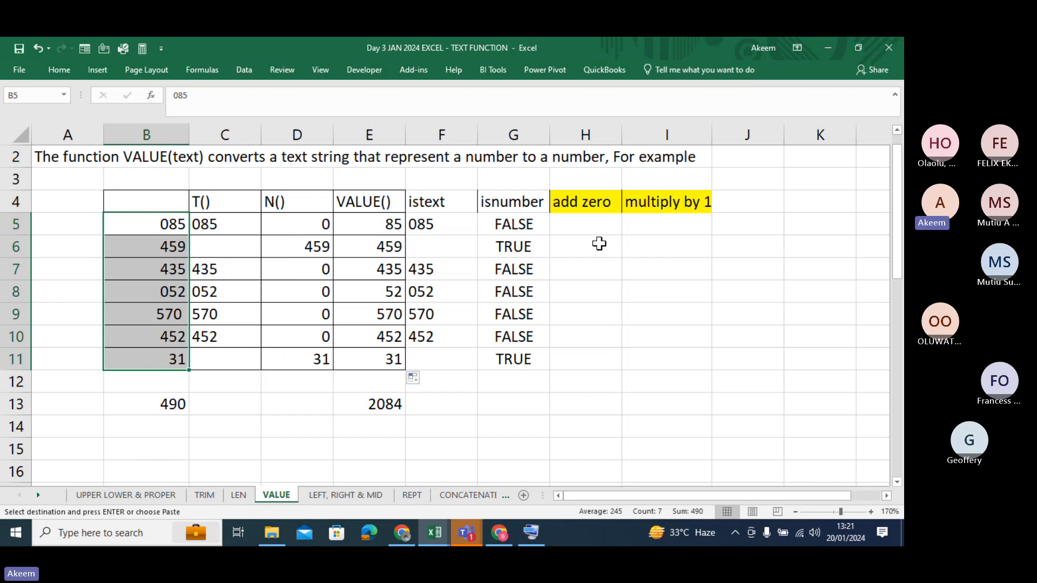
left_click(597, 227)
key("ctrl+v")
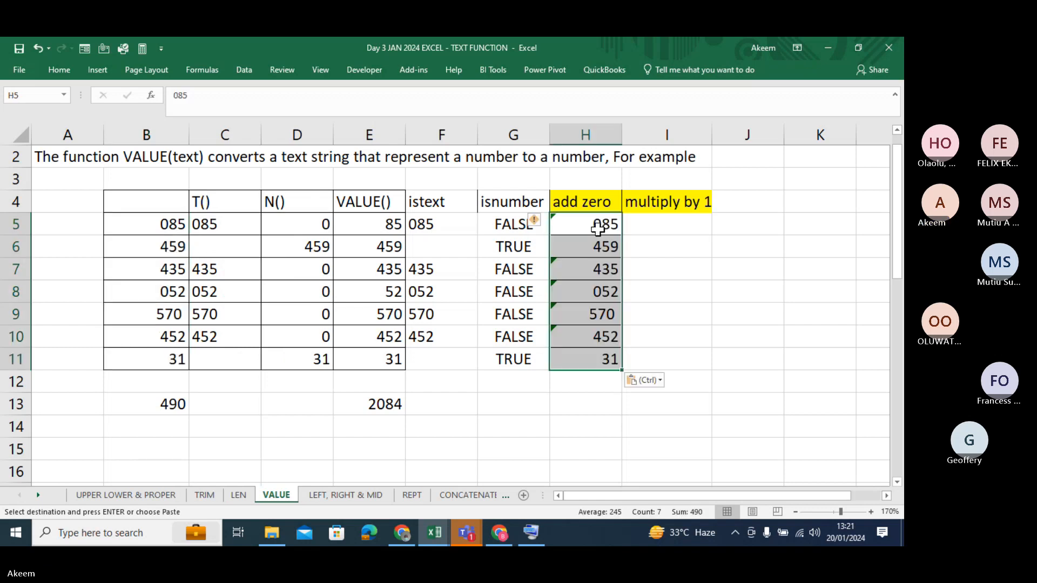
Step: Enter 0 in the blank cell J3 and copy that cell
left_click(705, 288)
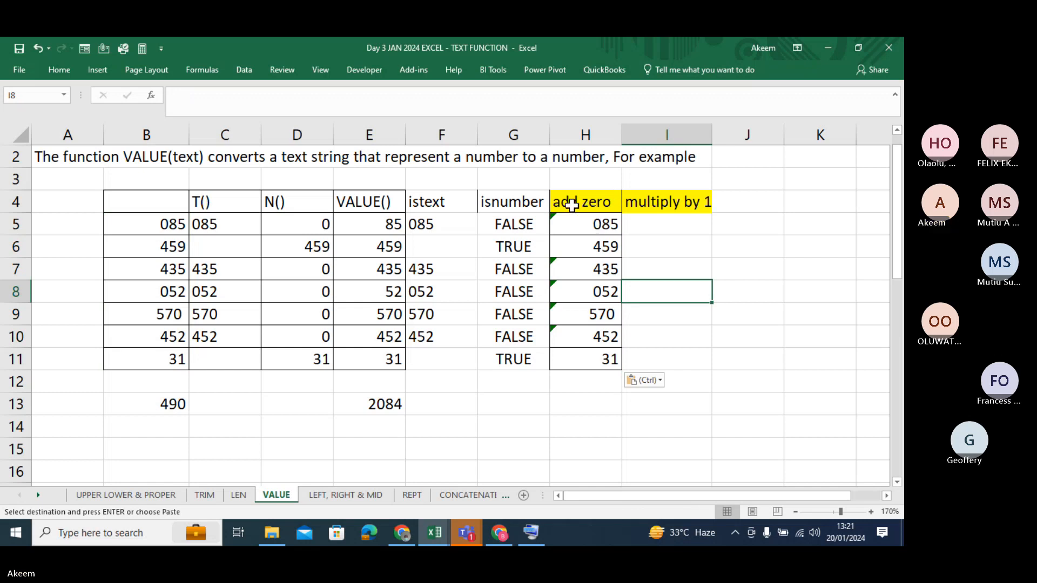
left_click(751, 176)
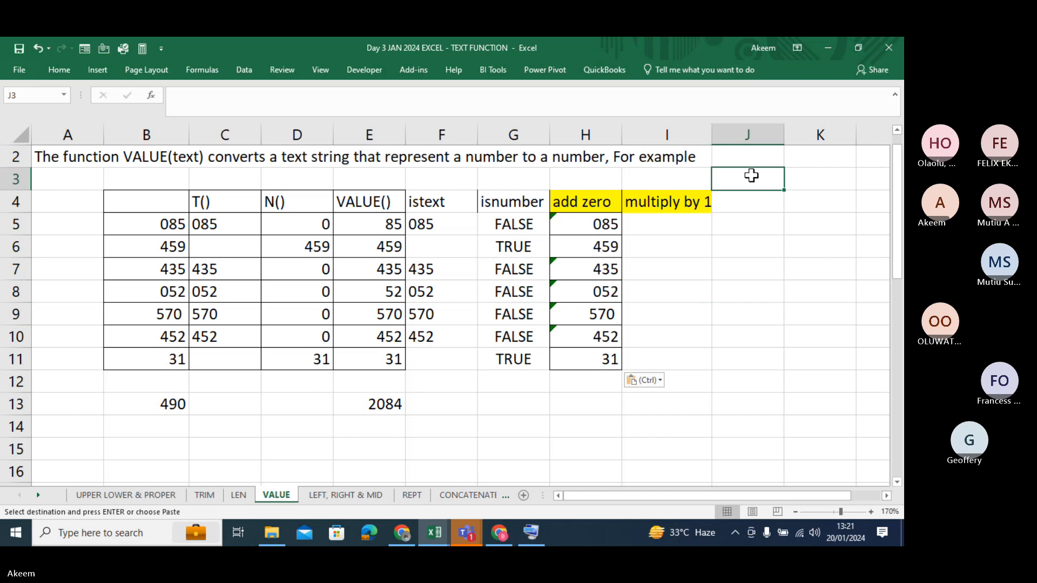
type("0")
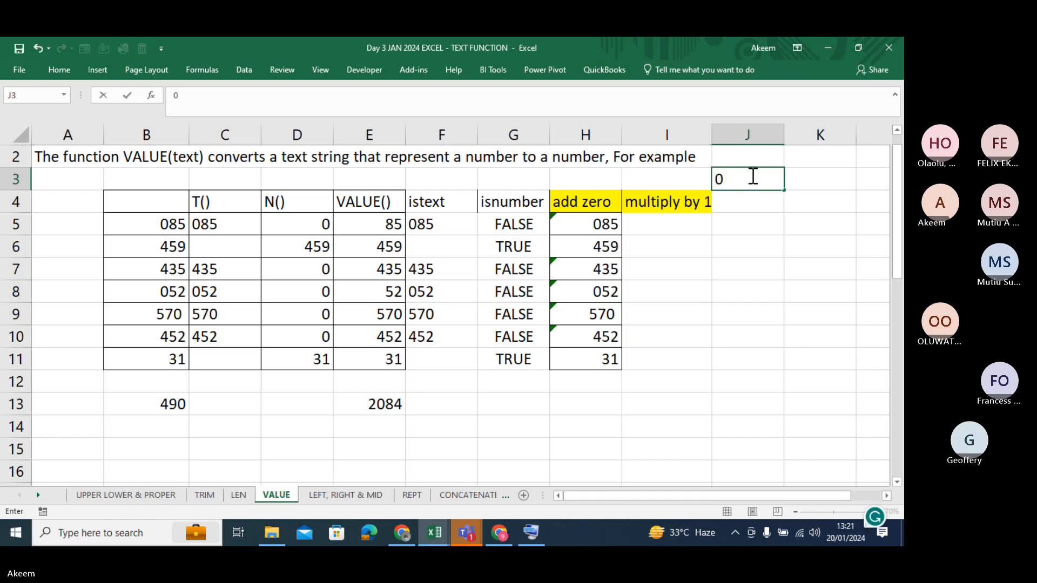
key("Return")
left_click(751, 176)
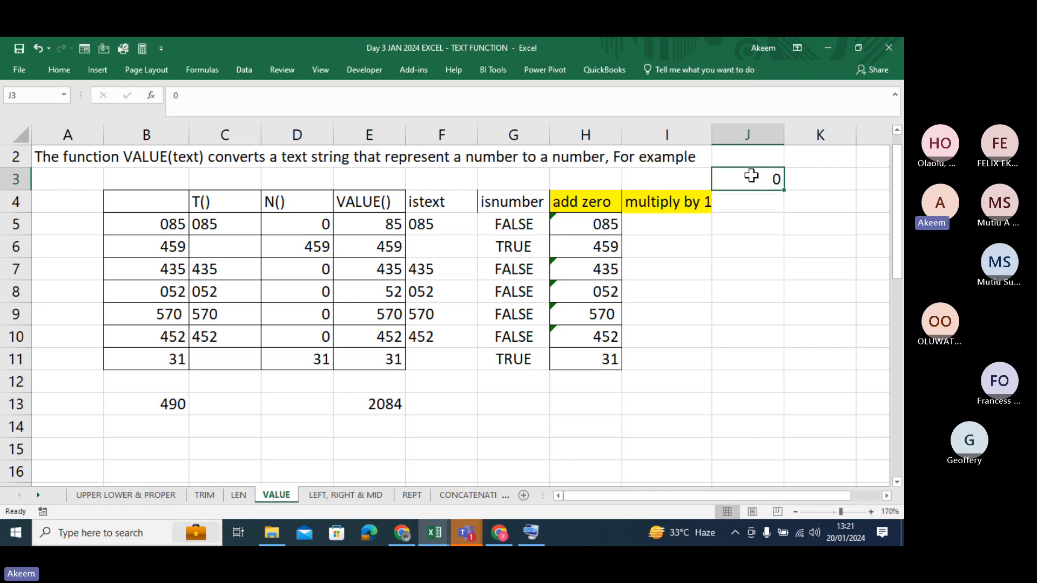
key("ctrl+c")
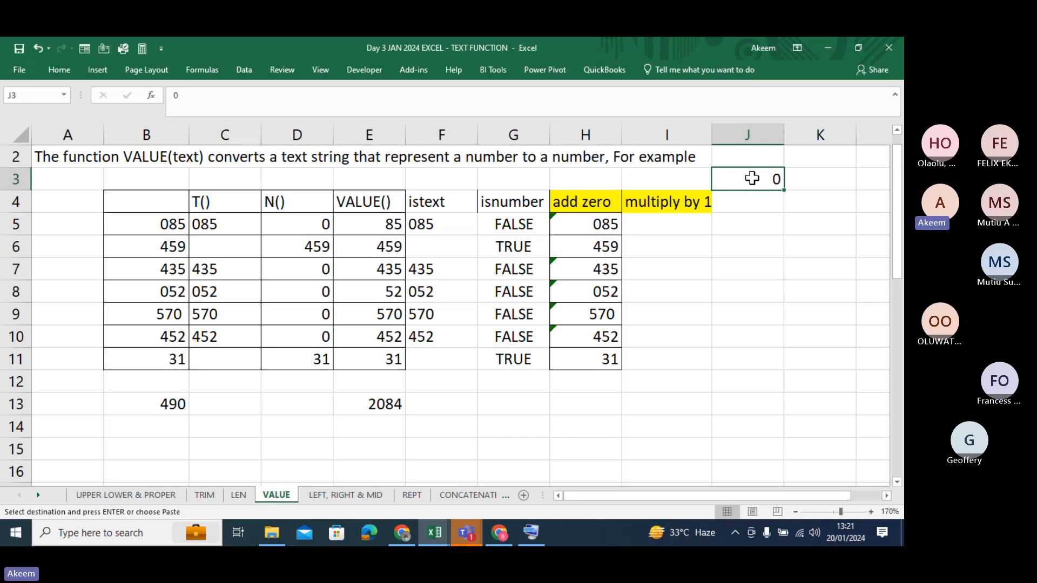
right_click(752, 178)
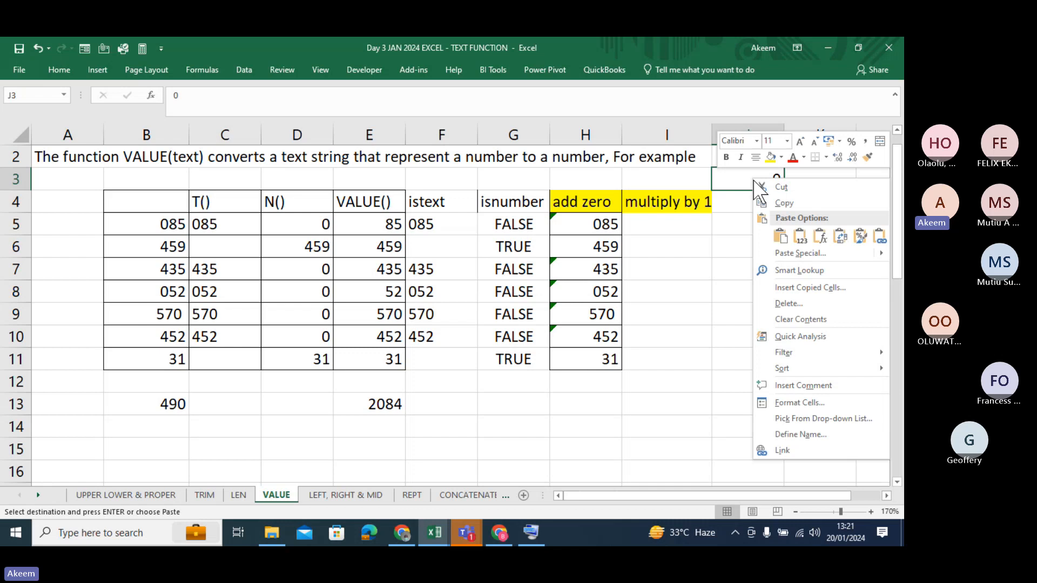
left_click(776, 202)
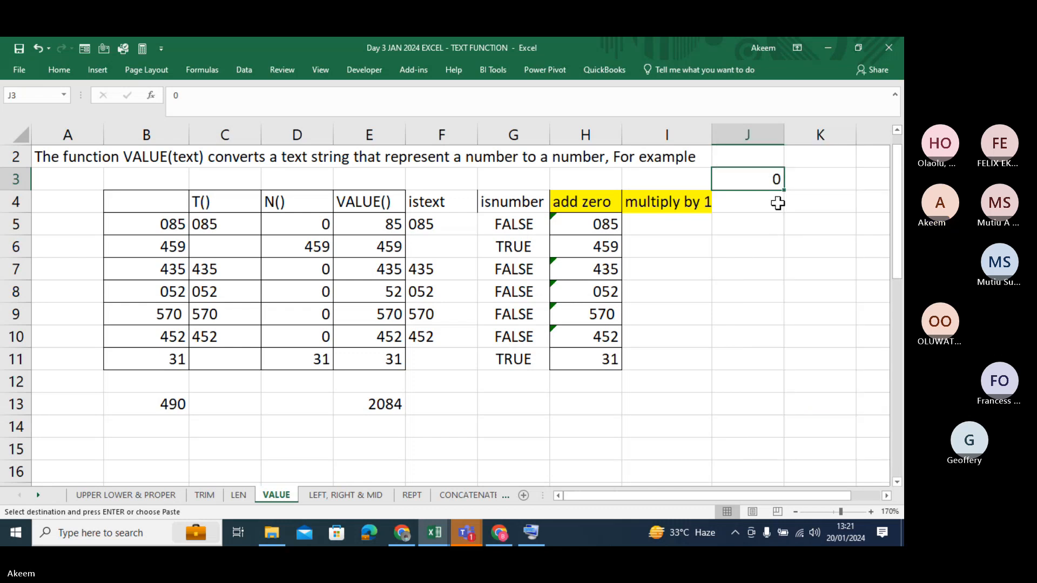
left_click(52, 72)
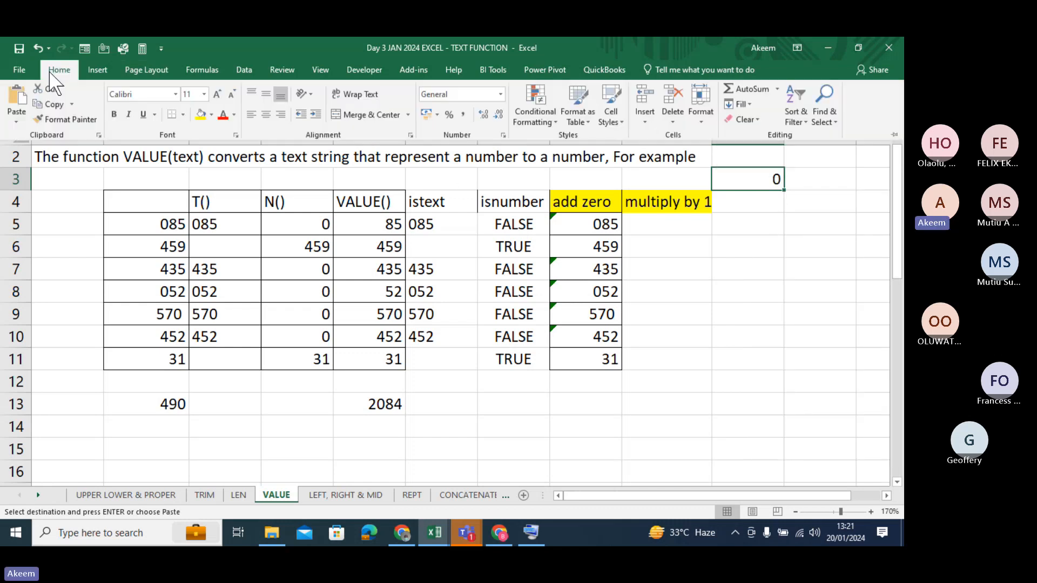
left_click(16, 122)
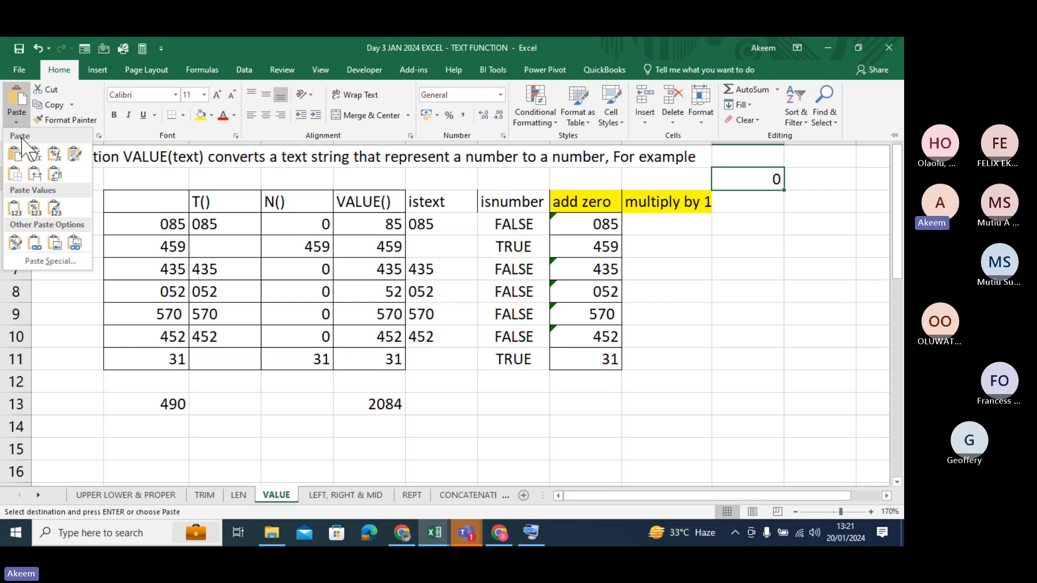
left_click(53, 260)
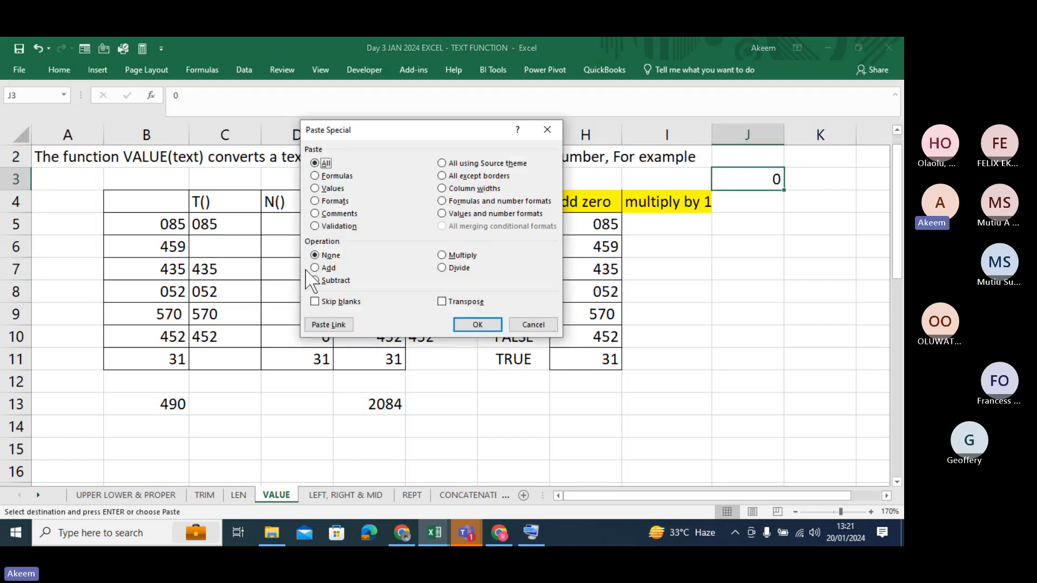
left_click(326, 268)
left_click(548, 130)
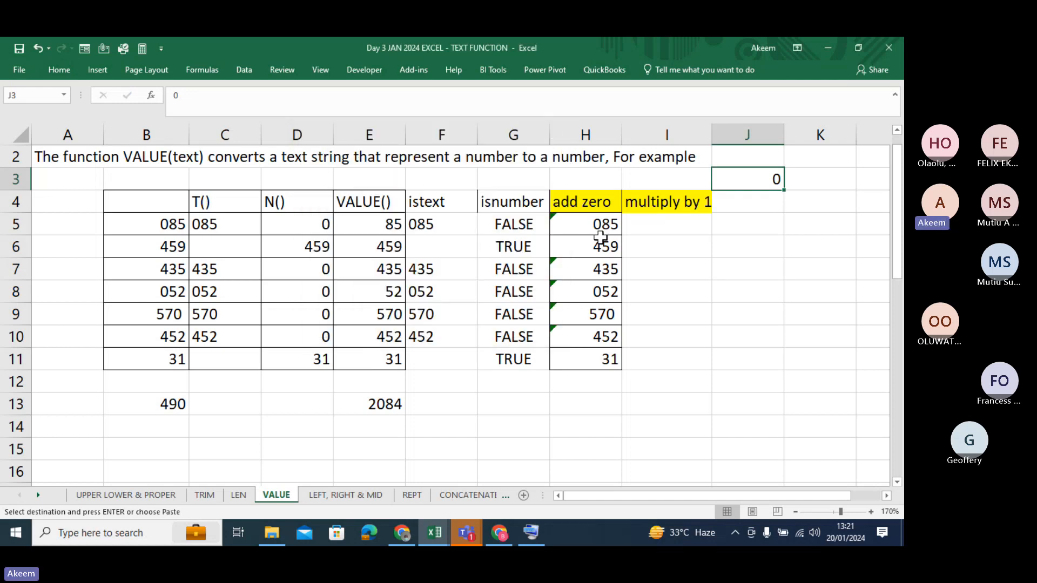
Step: Try to apply the copied 0 with Paste Special's Add operation while J3 is the selected cell
left_click(585, 217)
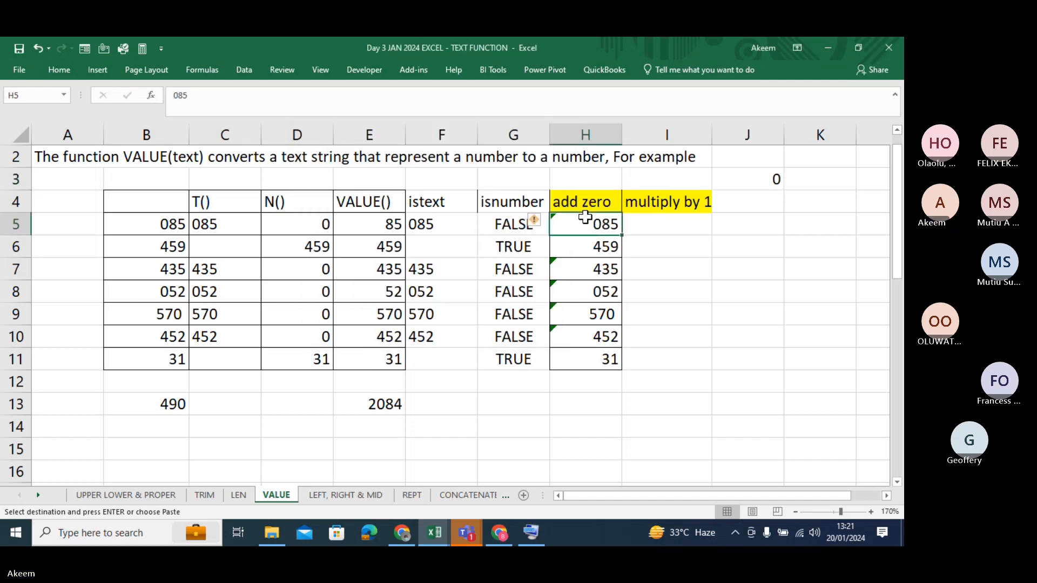
left_click_drag(585, 217, 590, 359)
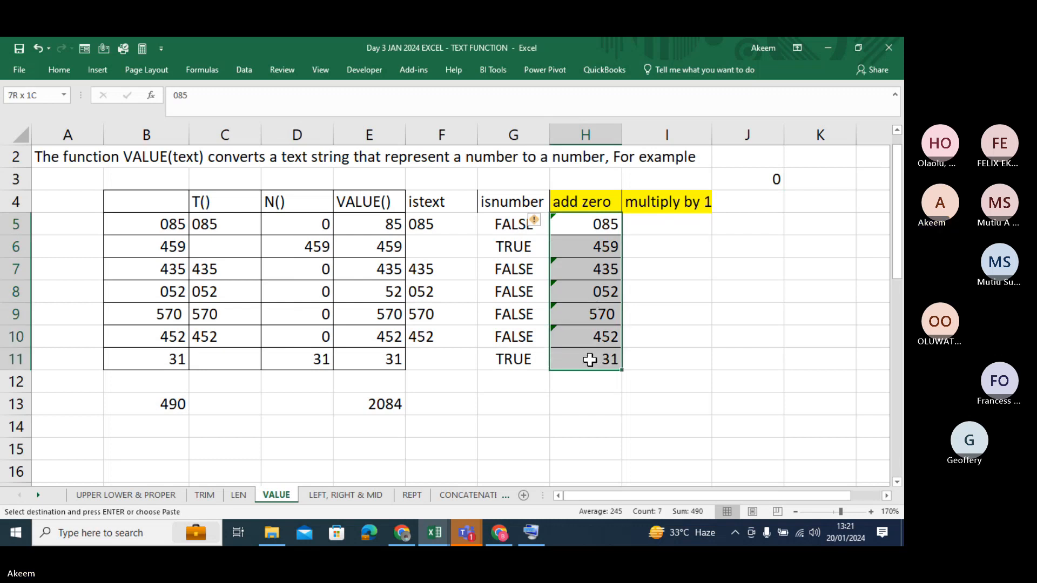
left_click(773, 179)
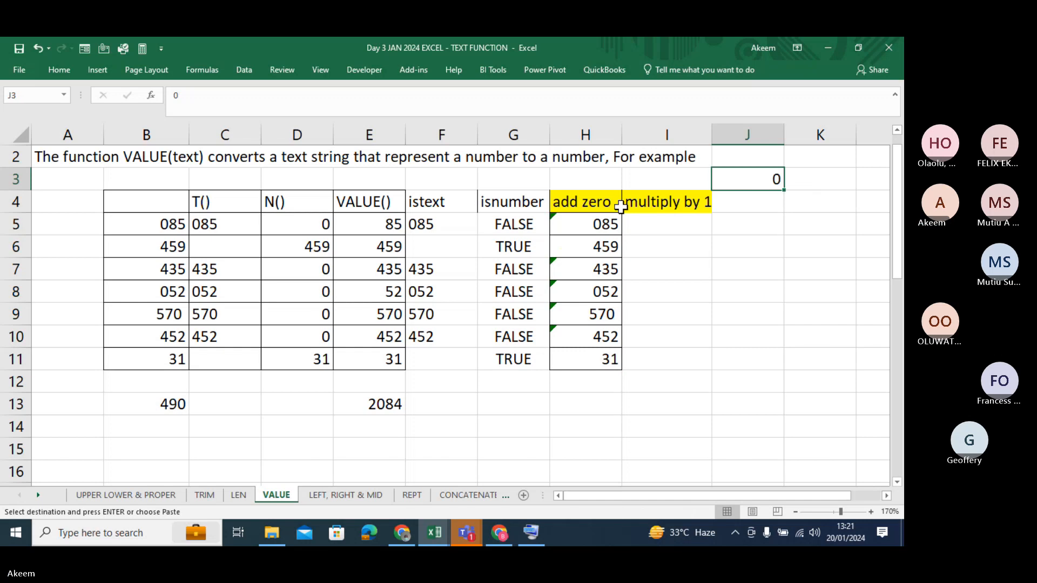
left_click_drag(599, 224, 598, 349)
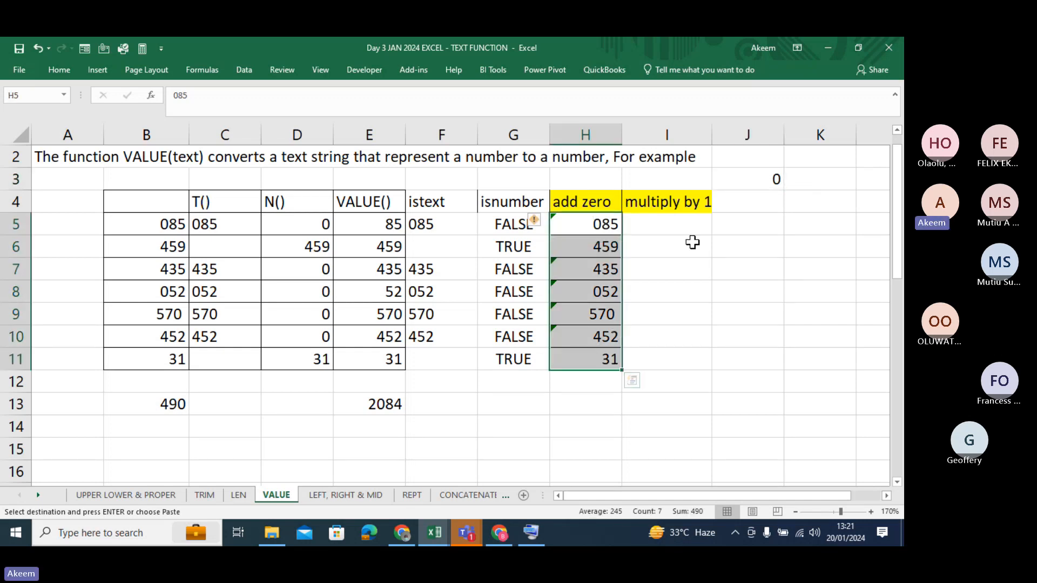
left_click(763, 183)
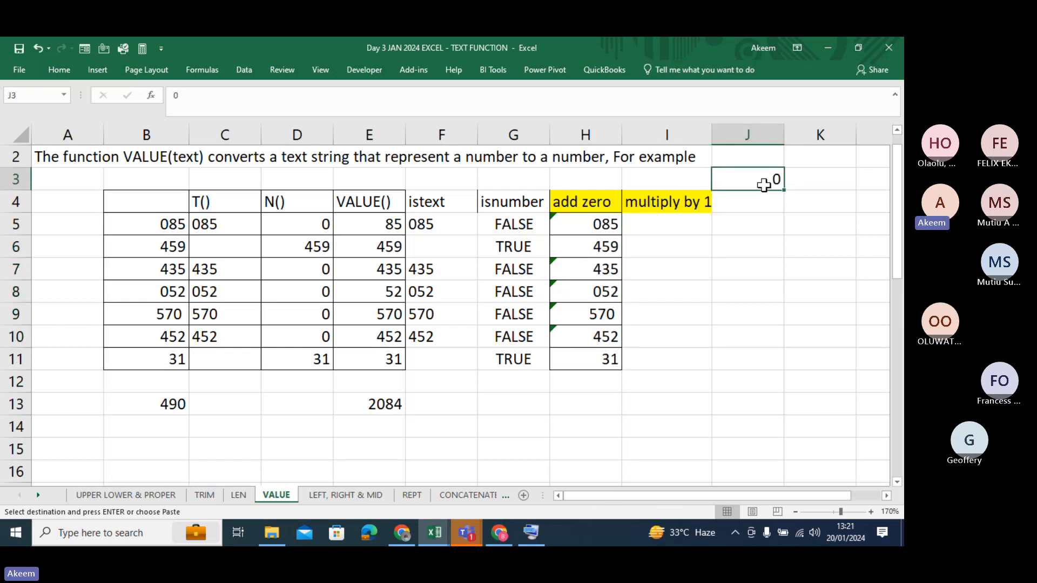
left_click(54, 76)
left_click(16, 116)
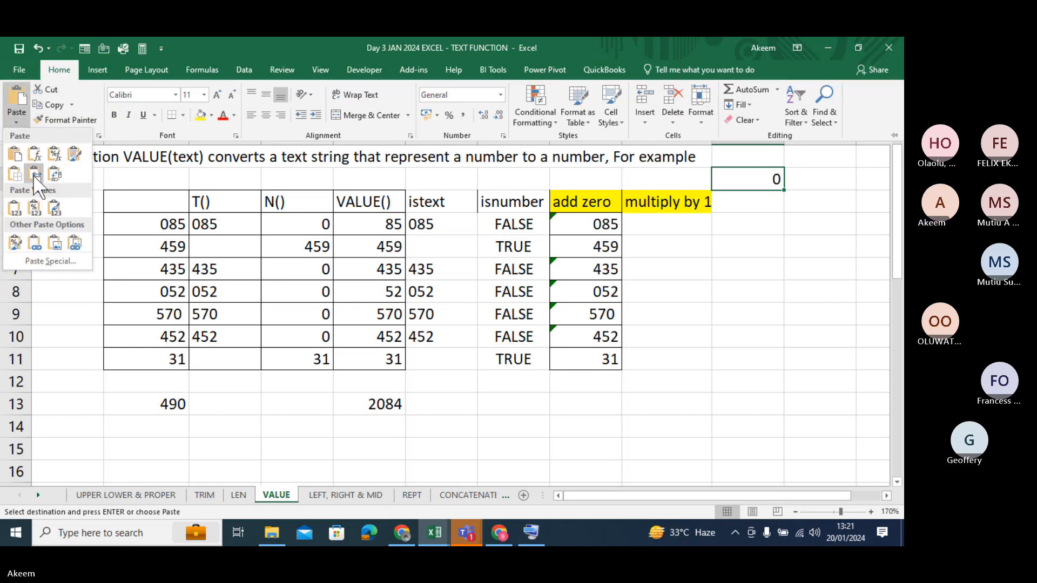
left_click(52, 261)
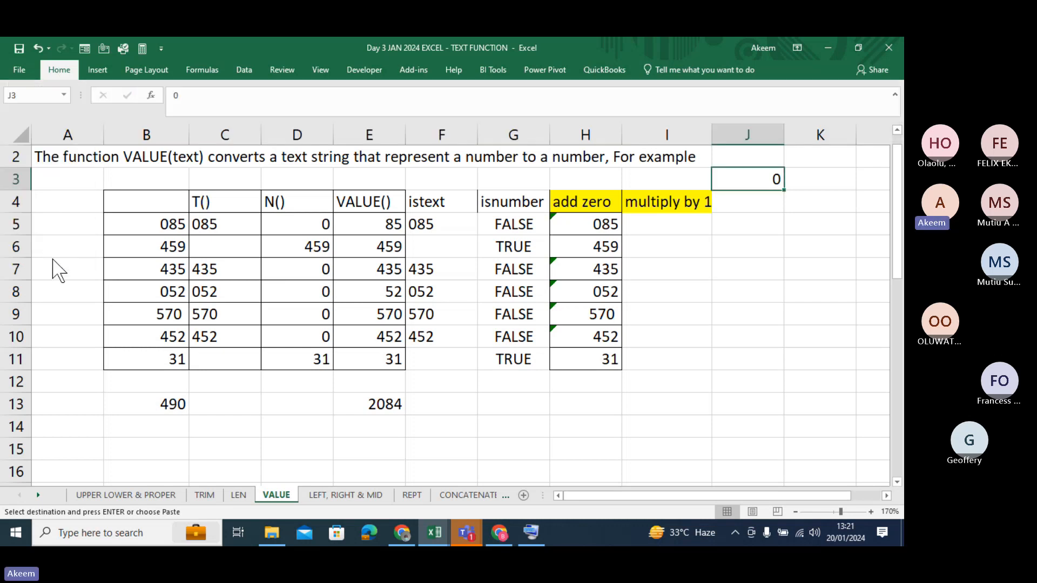
left_click(324, 268)
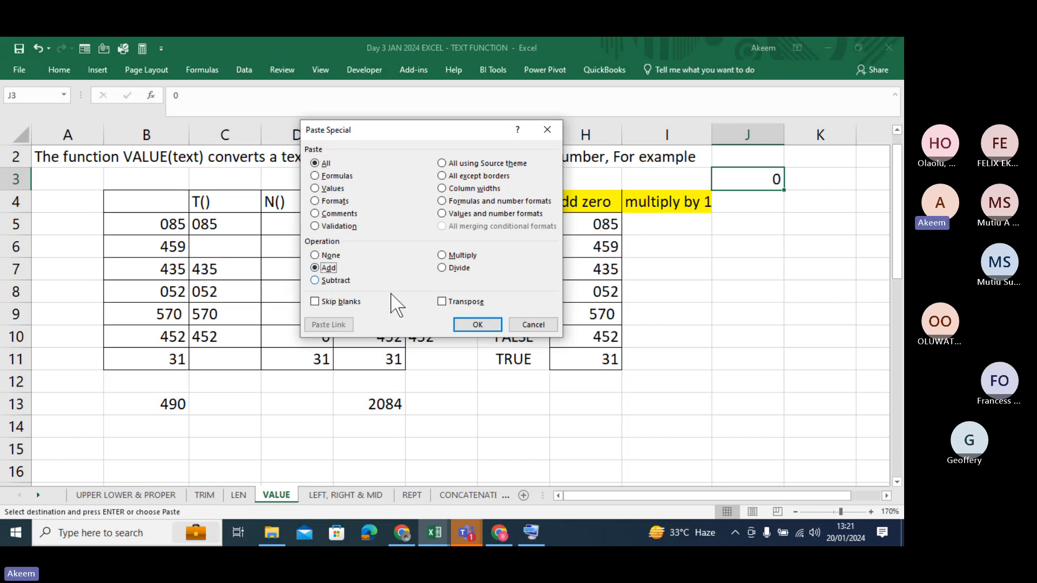
left_click(477, 325)
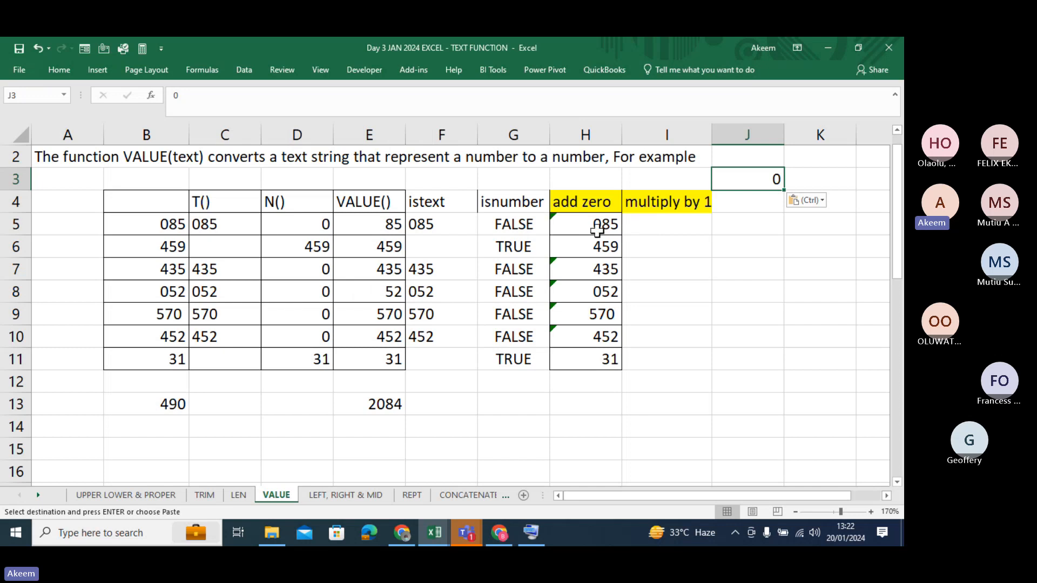
Step: Cancel the pending copy and re-enter 0 in J3
left_click_drag(597, 231, 604, 361)
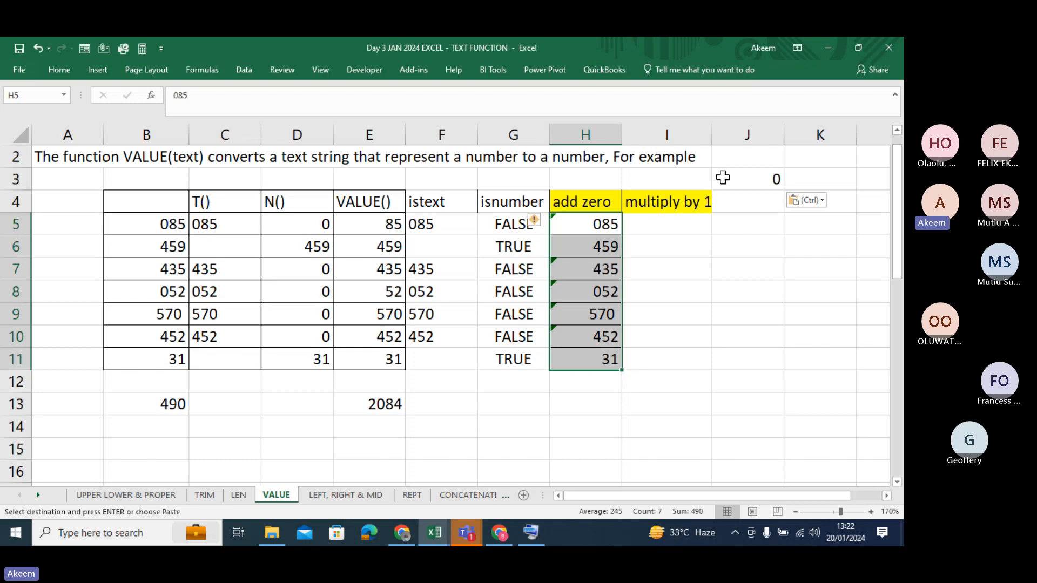
left_click(758, 174)
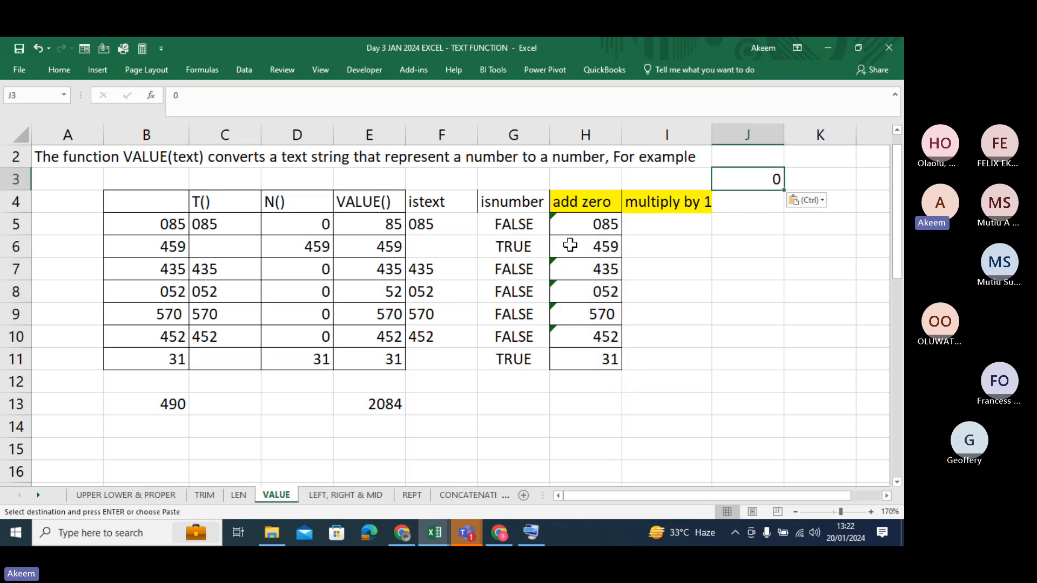
key("Escape")
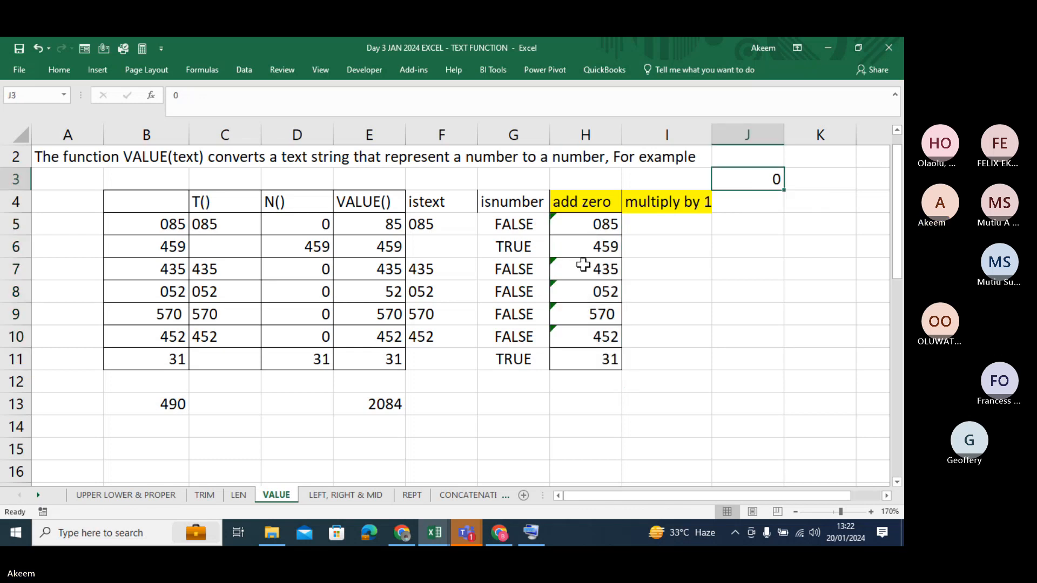
left_click_drag(599, 227, 608, 354)
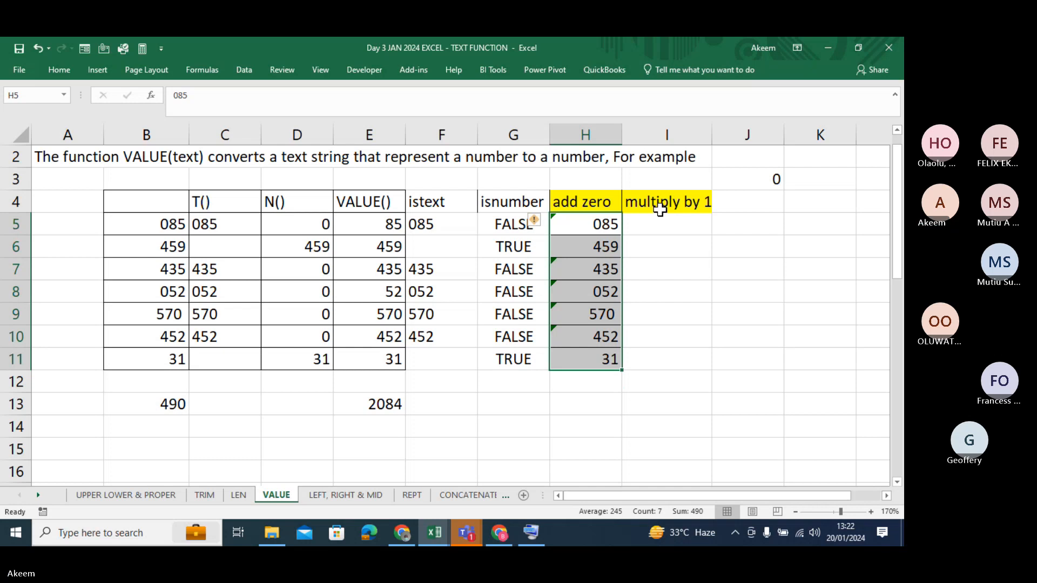
left_click(770, 178)
type("0")
key("ctrl+Return")
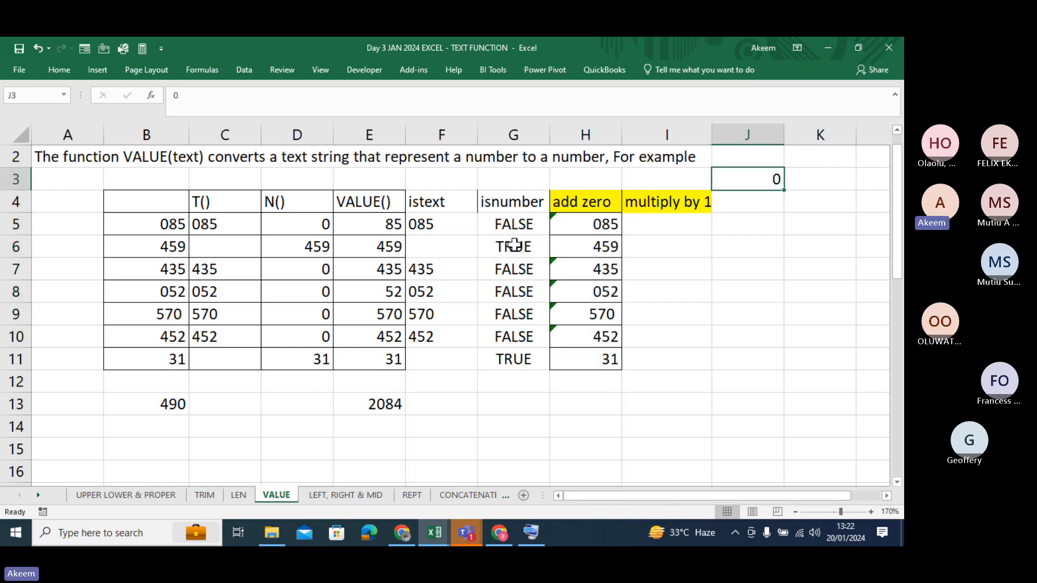
Step: Copy the 0 in J3 to the clipboard
right_click(748, 186)
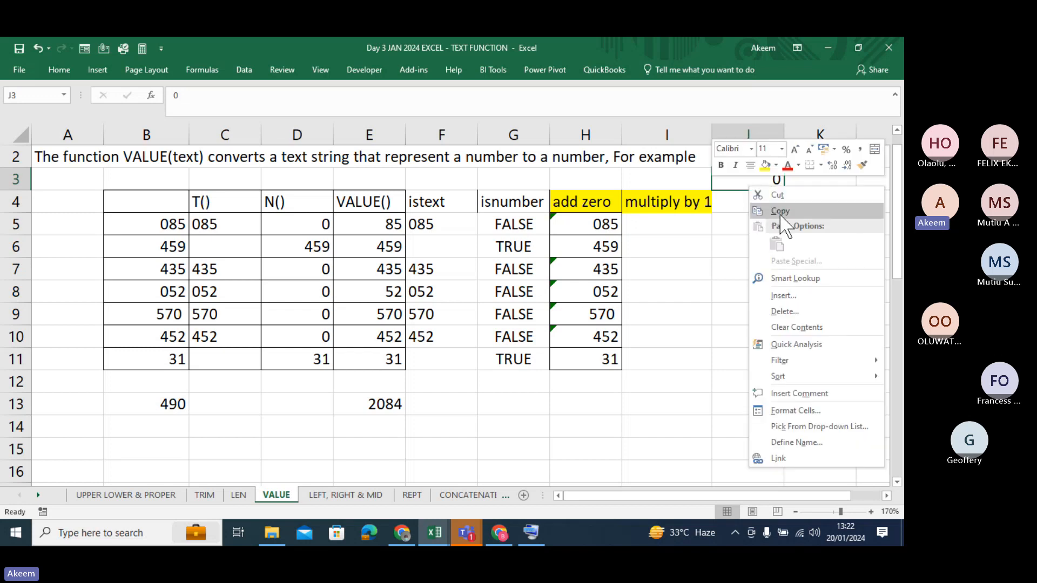
left_click(779, 212)
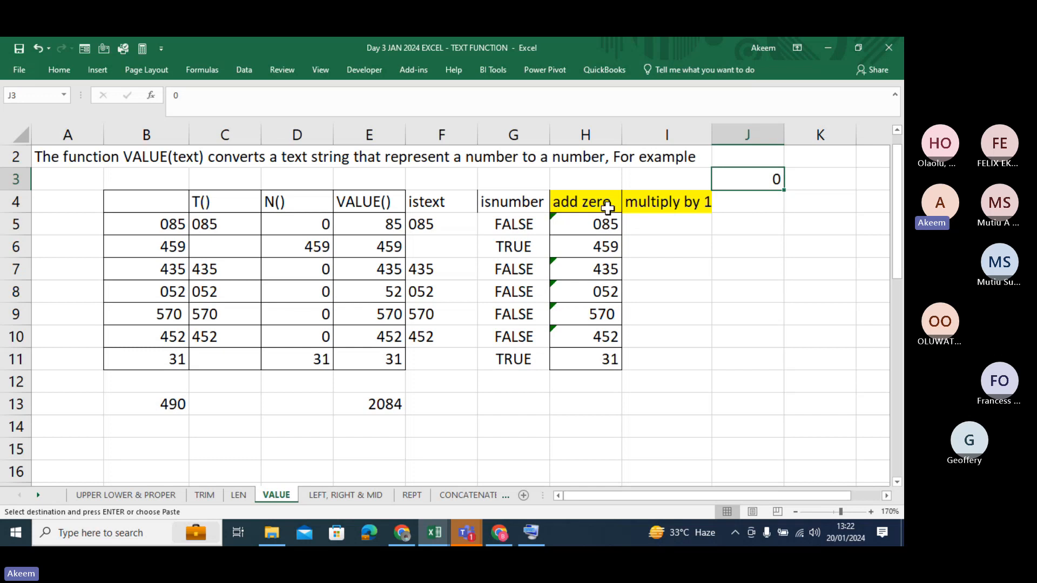
left_click(598, 229)
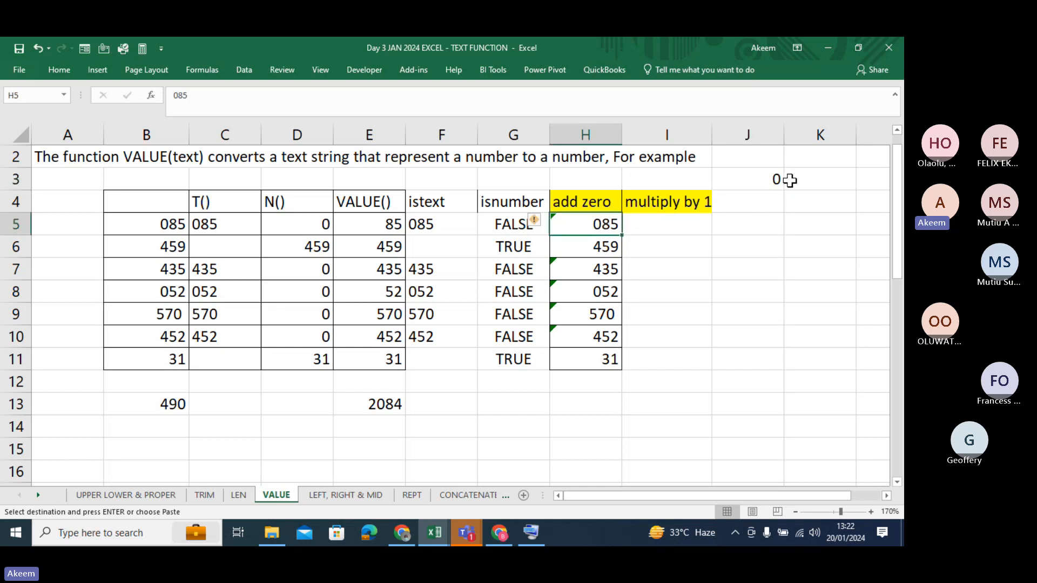
left_click(771, 179)
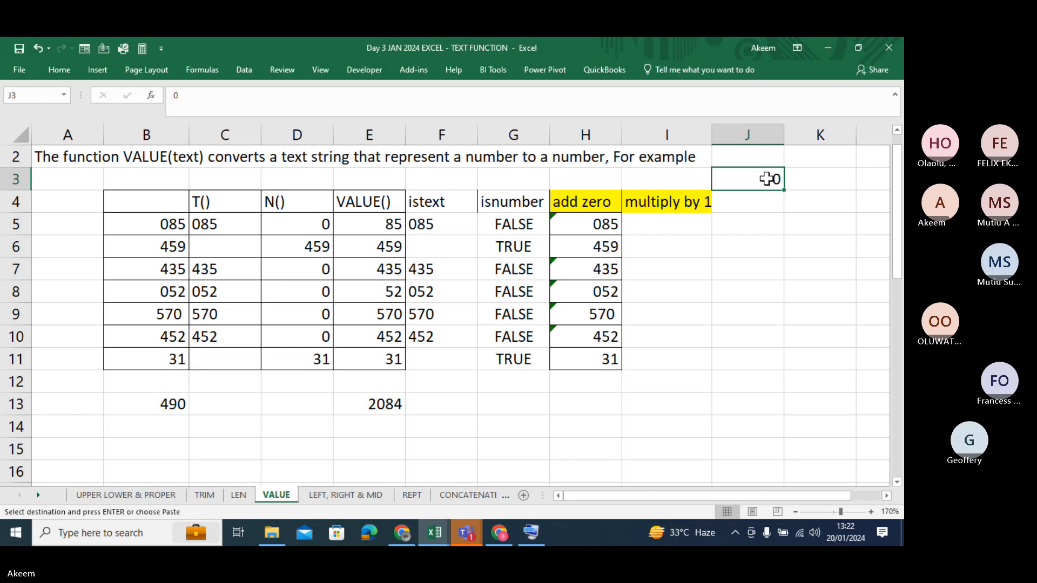
left_click(737, 197)
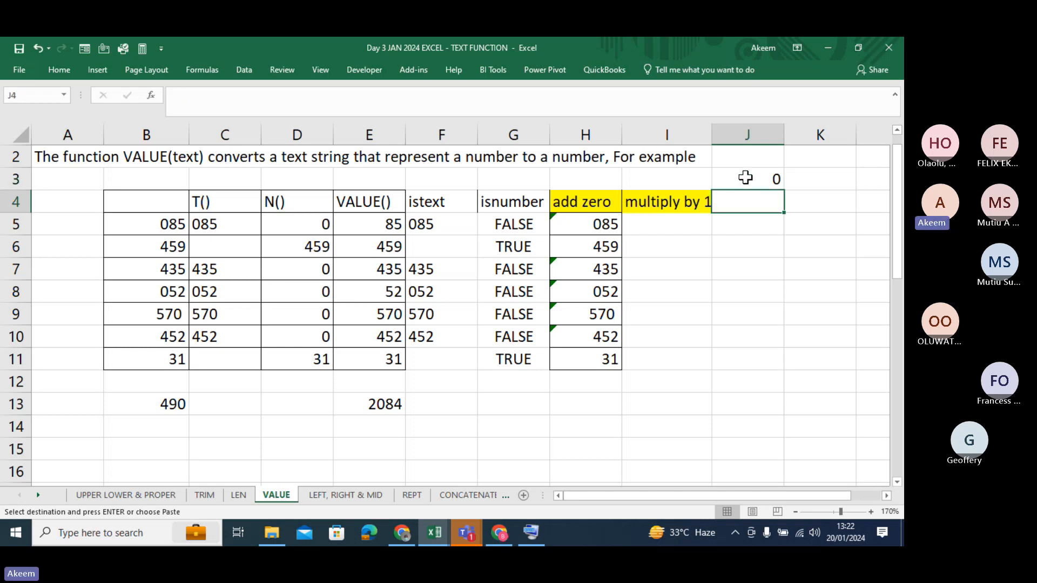
right_click(745, 180)
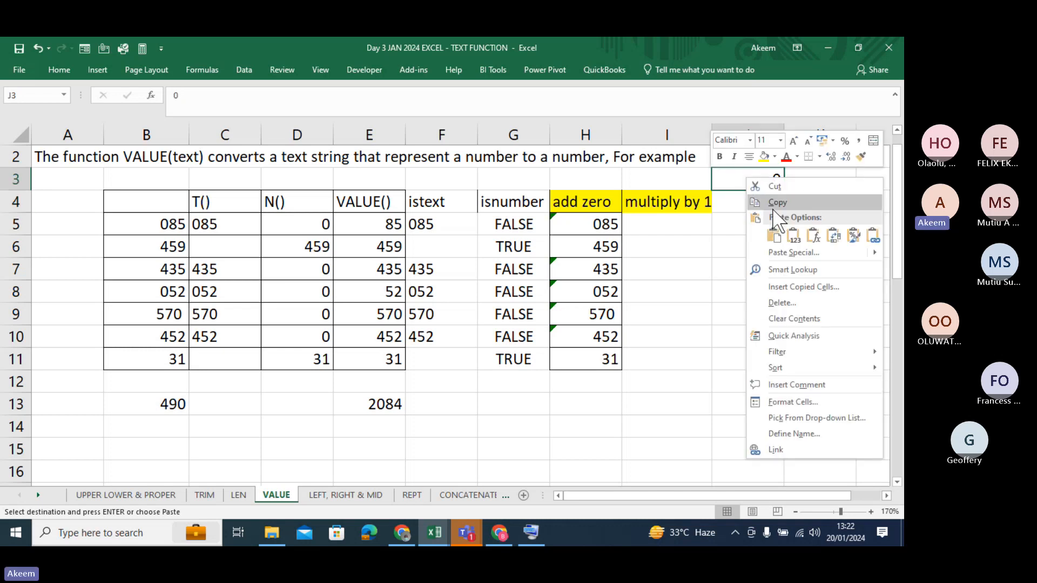
left_click(774, 206)
Step: Add the copied 0 to the text values in H5:H11 using Paste Special's Add operation
left_click_drag(599, 221, 587, 364)
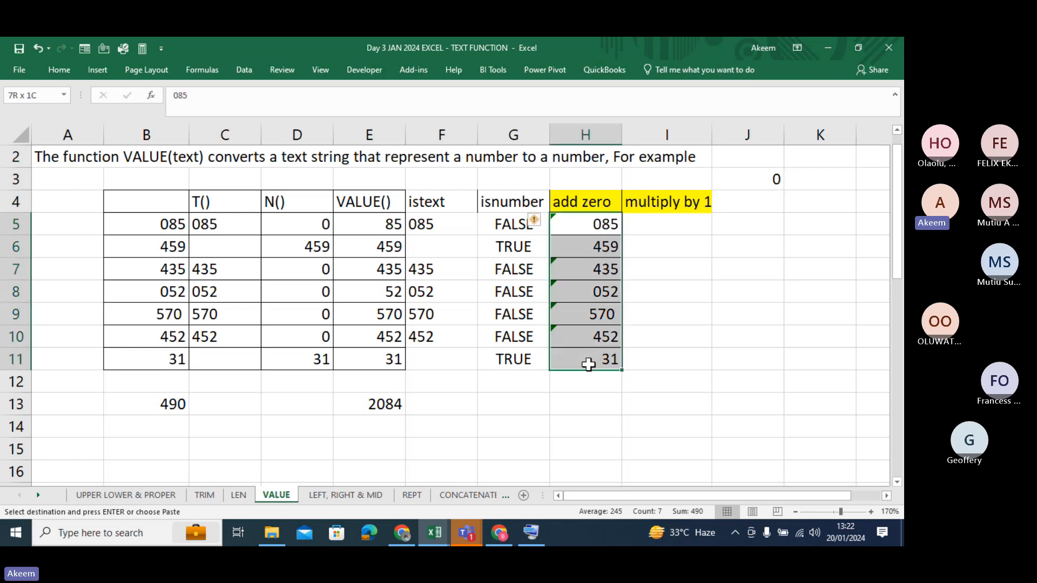
left_click_drag(588, 364, 589, 363)
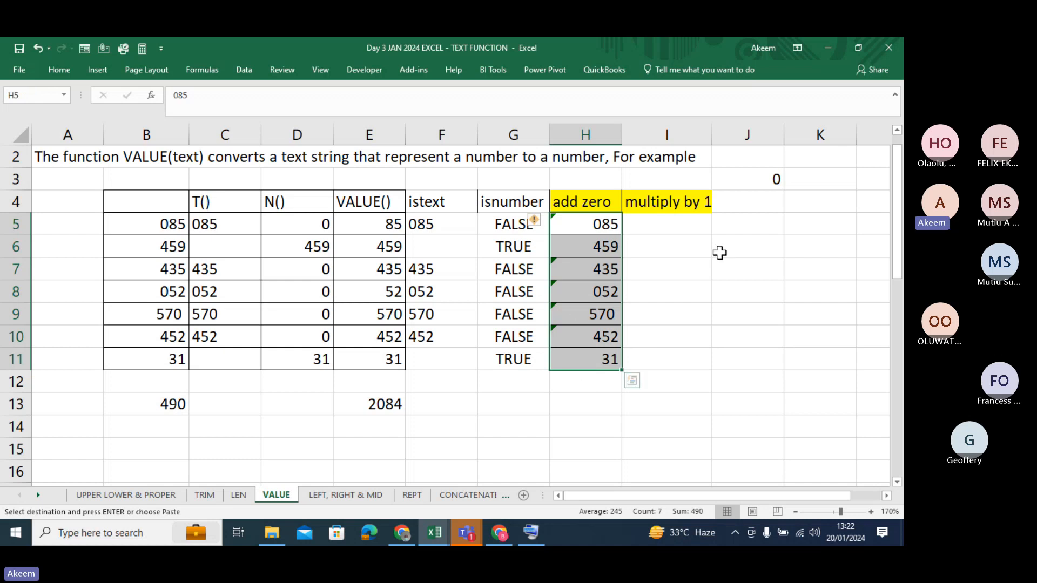
left_click(54, 69)
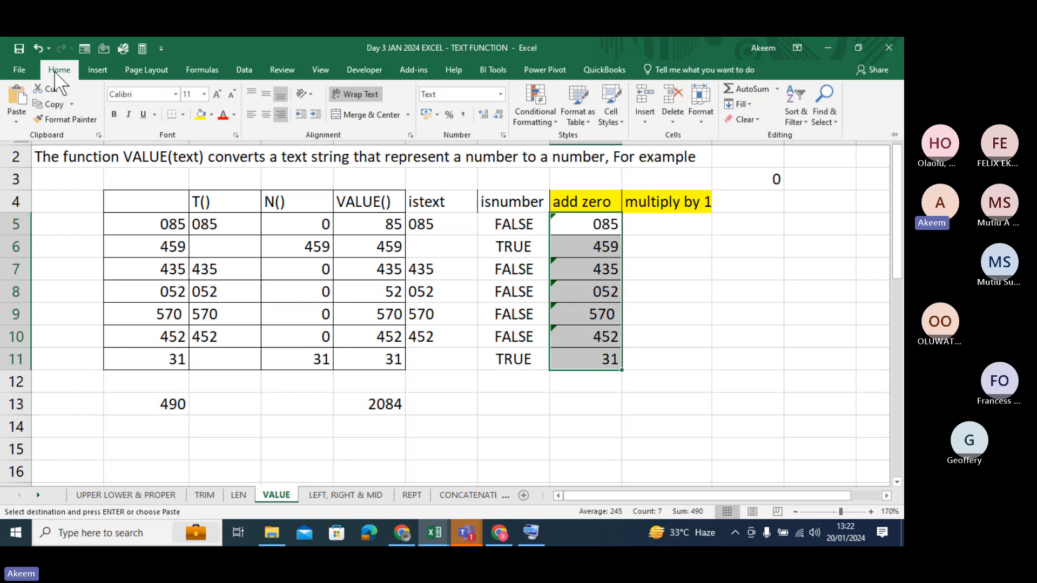
left_click(24, 122)
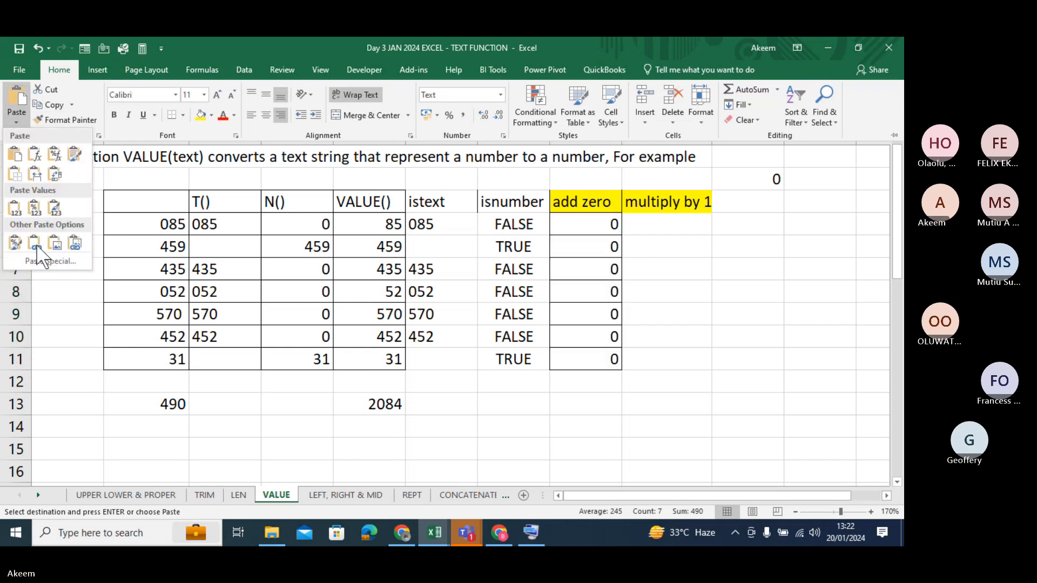
left_click(43, 261)
left_click(317, 268)
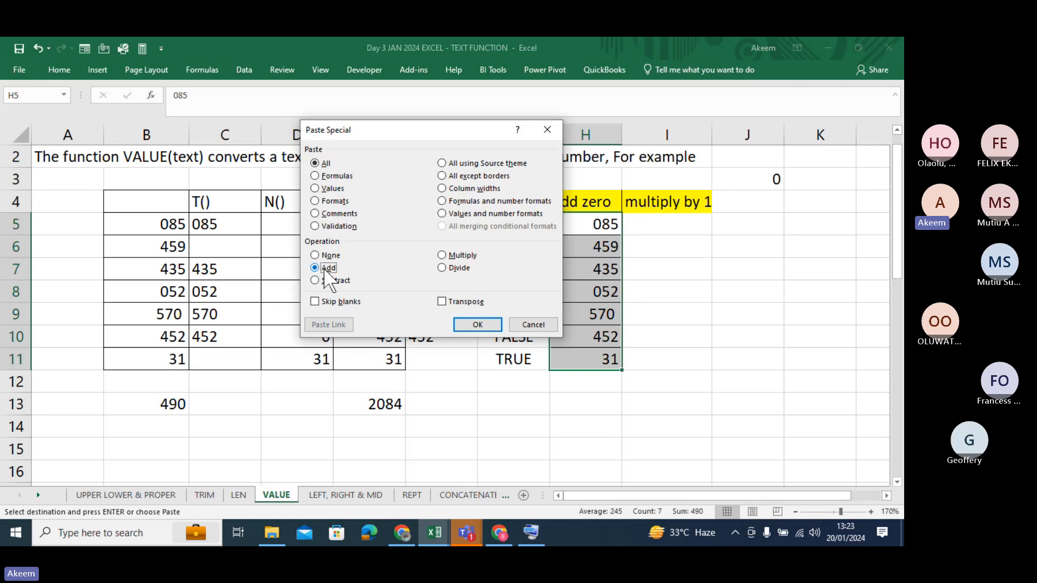
left_click(464, 325)
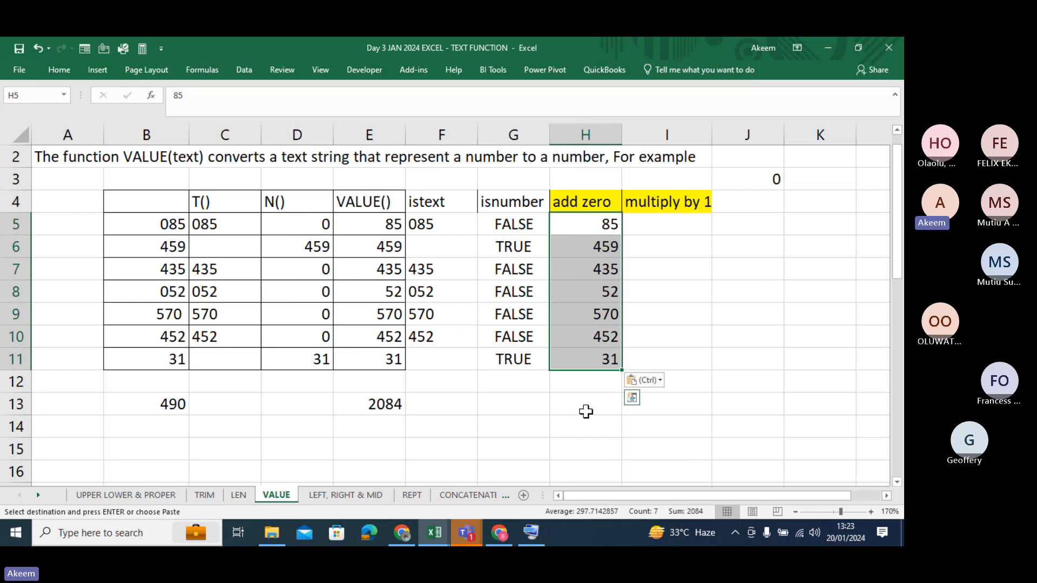
Step: Copy the SUM formula from E13 into H13 so it totals H5:H11
left_click(370, 408)
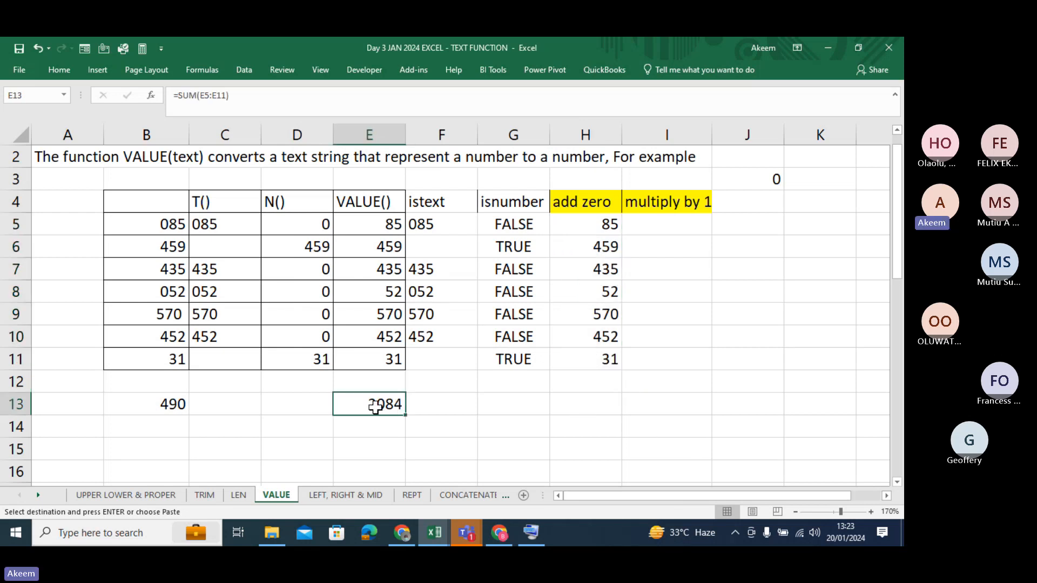
left_click(582, 404)
key("ctrl+v")
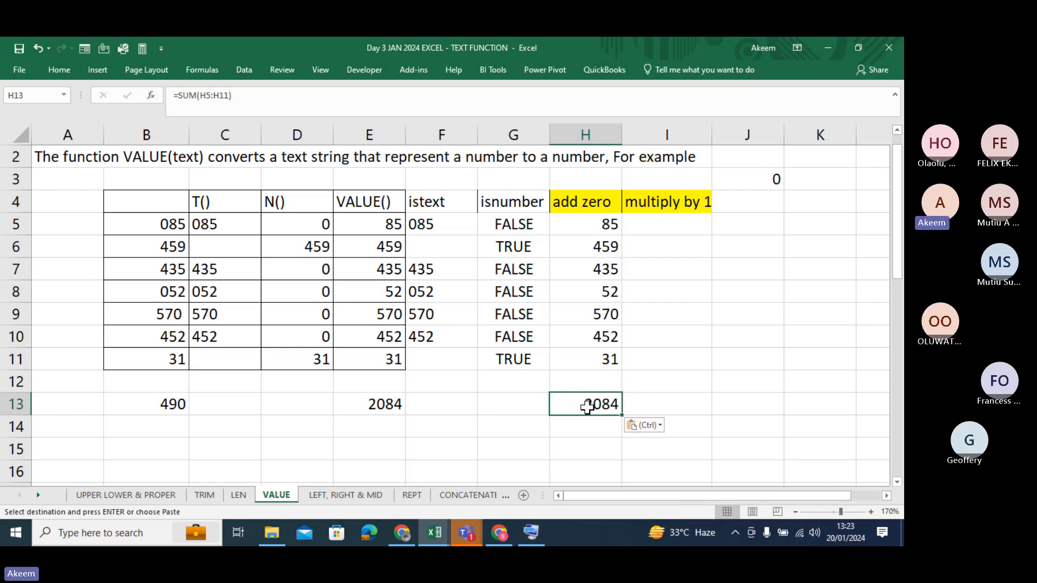
double_click(588, 406)
key("Return")
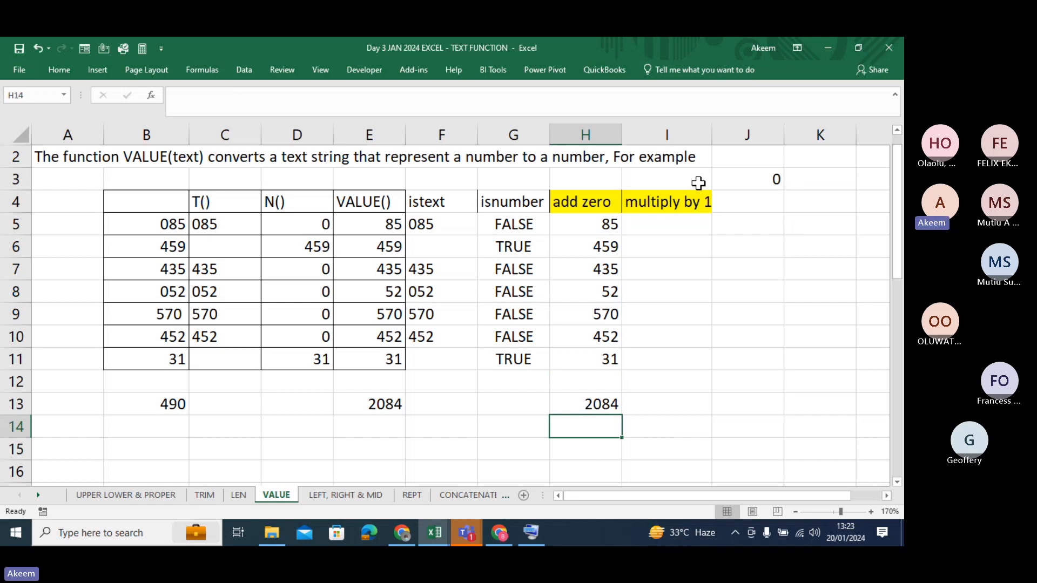
Step: Copy the original values in B5:B11 into the "multiply by 1" column starting at I5
left_click(665, 180)
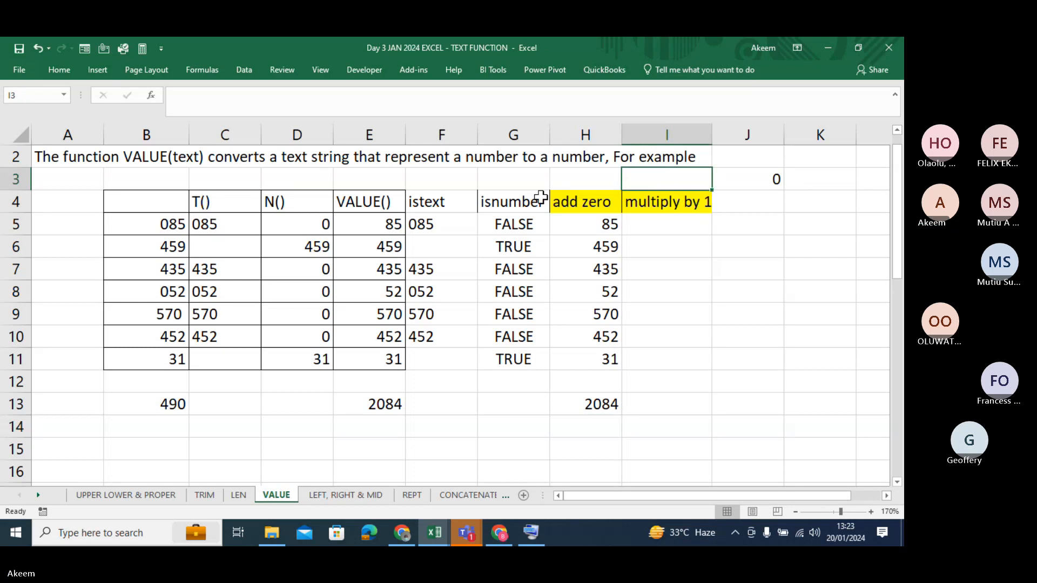
left_click_drag(164, 226, 170, 357)
key("ctrl+c")
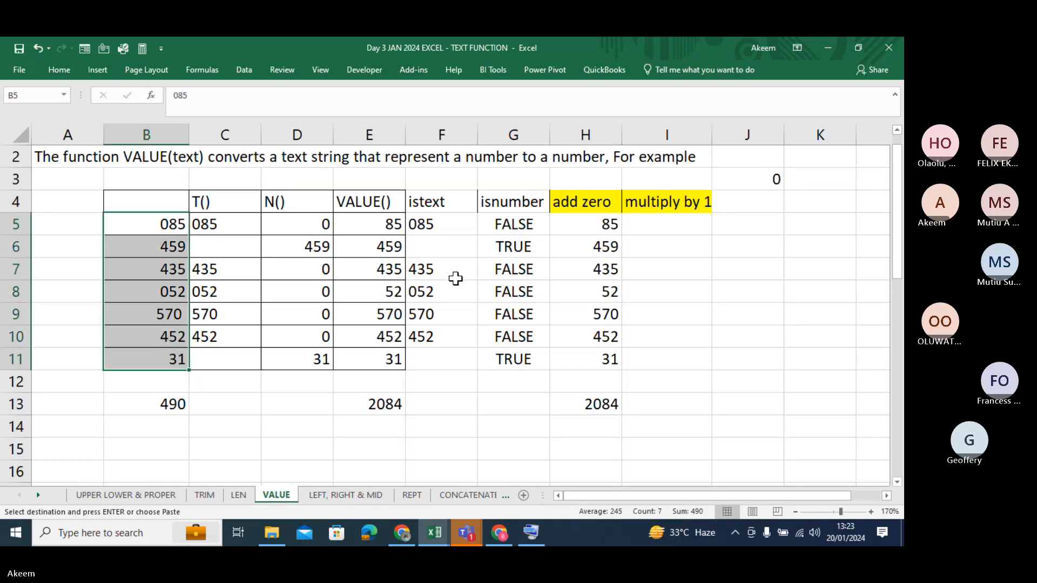
left_click(656, 229)
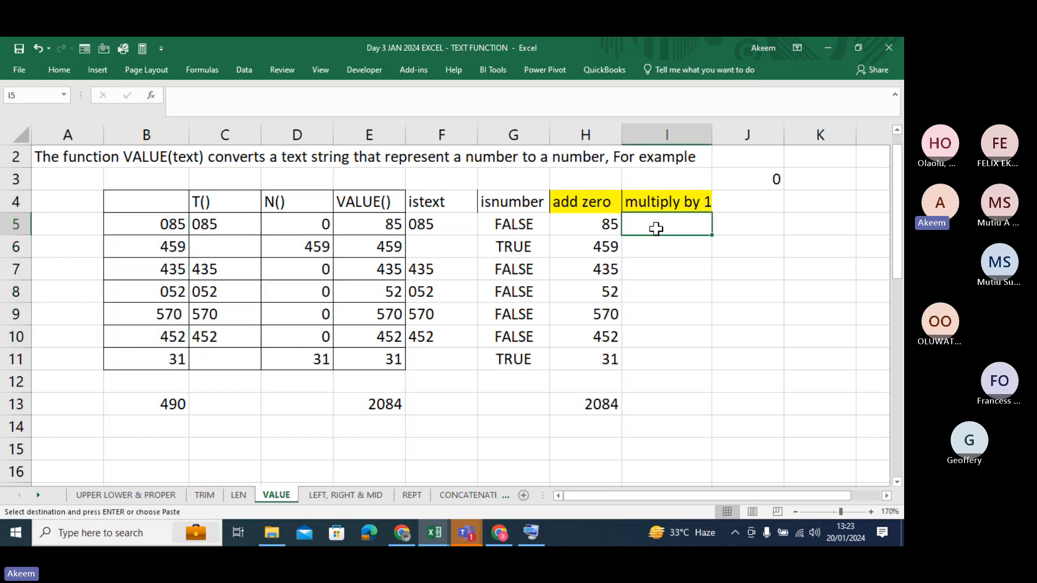
key("ctrl+v")
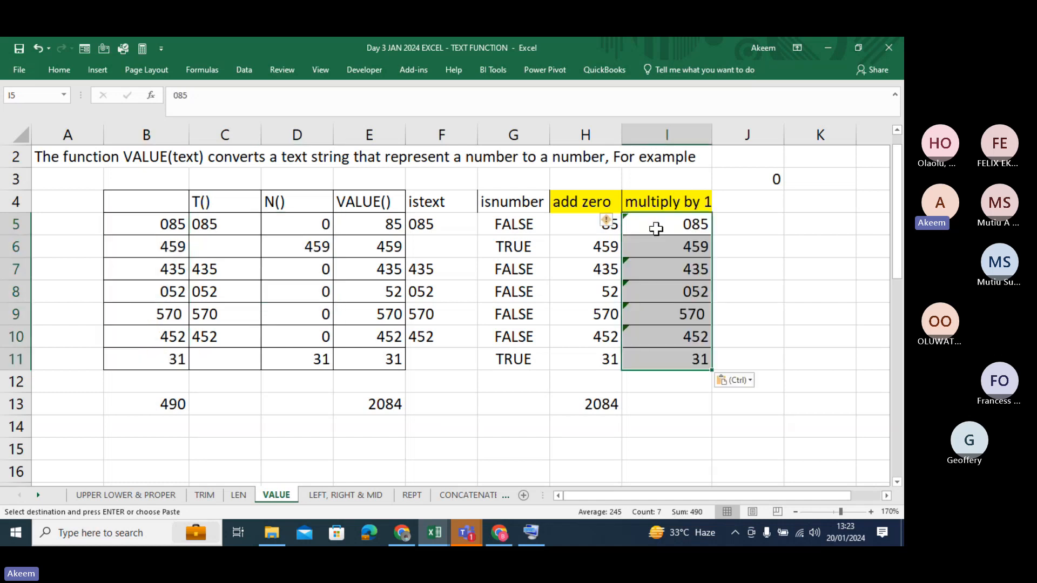
Step: Enter 1 in cell I3 above the "multiply by 1" heading and copy that cell
left_click(666, 177)
type("1")
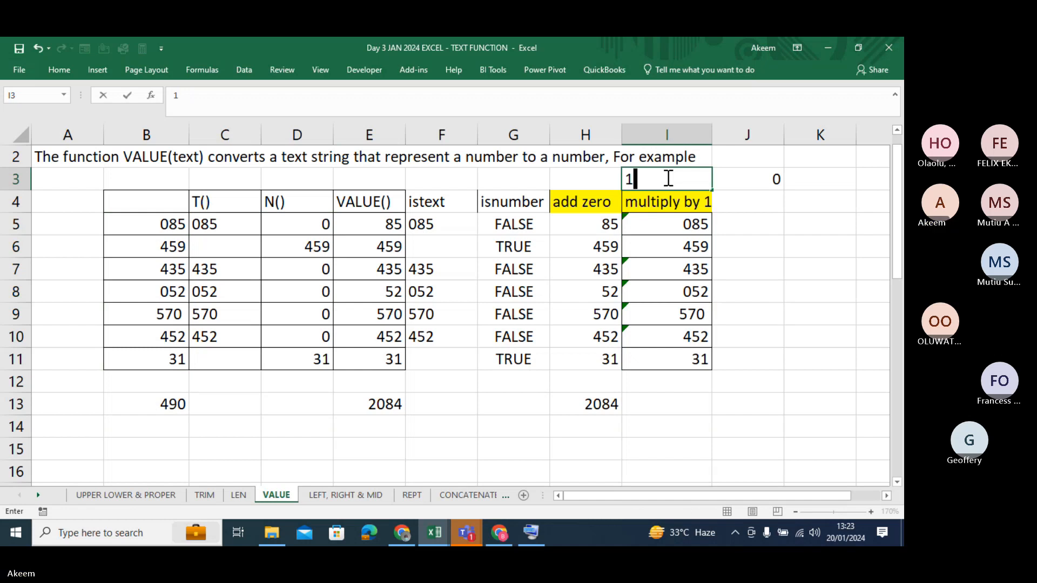
key("Return")
left_click(666, 177)
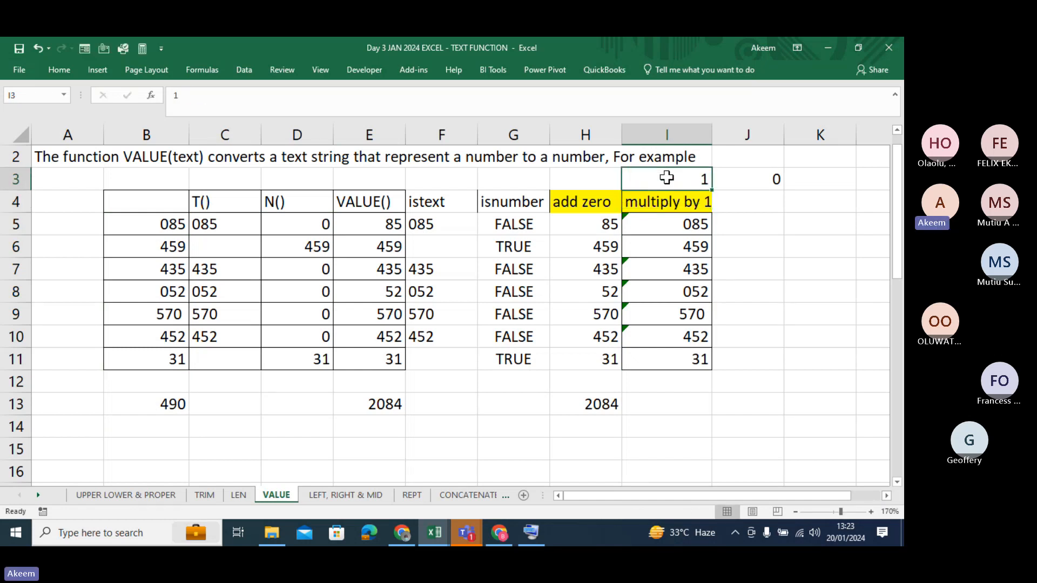
key("ctrl+c")
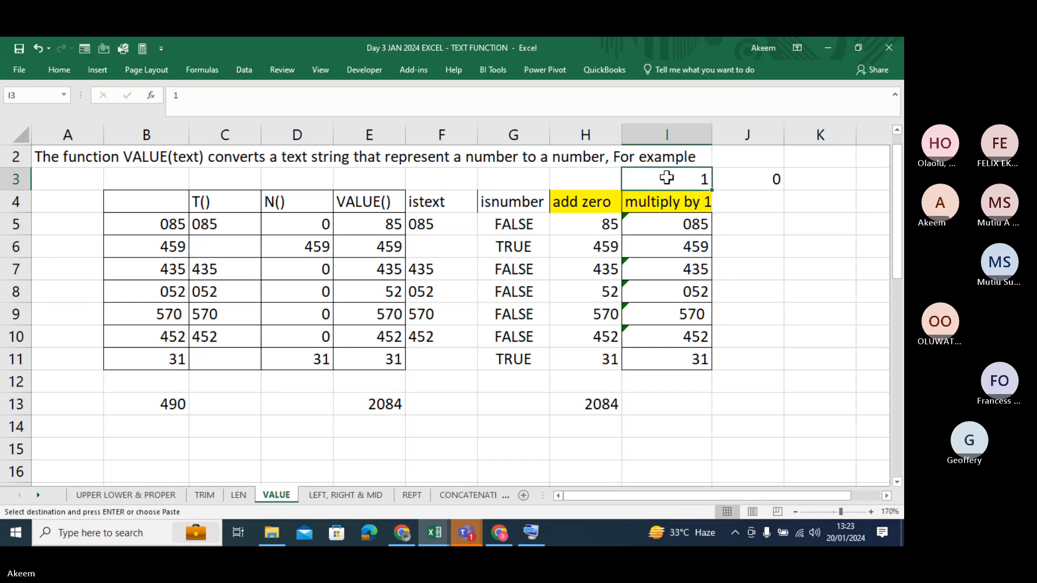
Step: Multiply the values in I5:I11 by the copied 1 using Paste Special's Multiply operation
left_click_drag(671, 226, 670, 354)
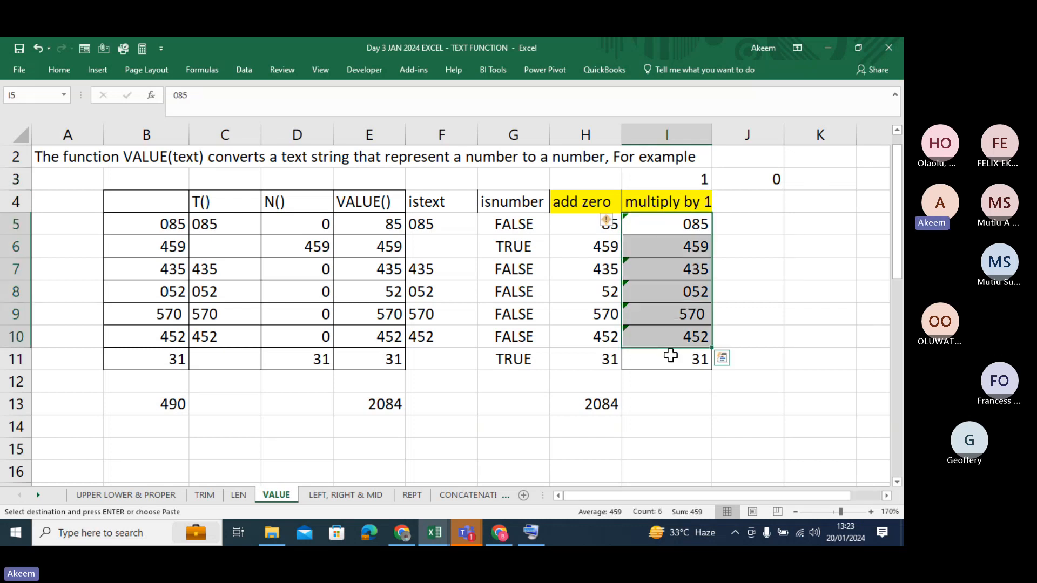
left_click(670, 355, "shift")
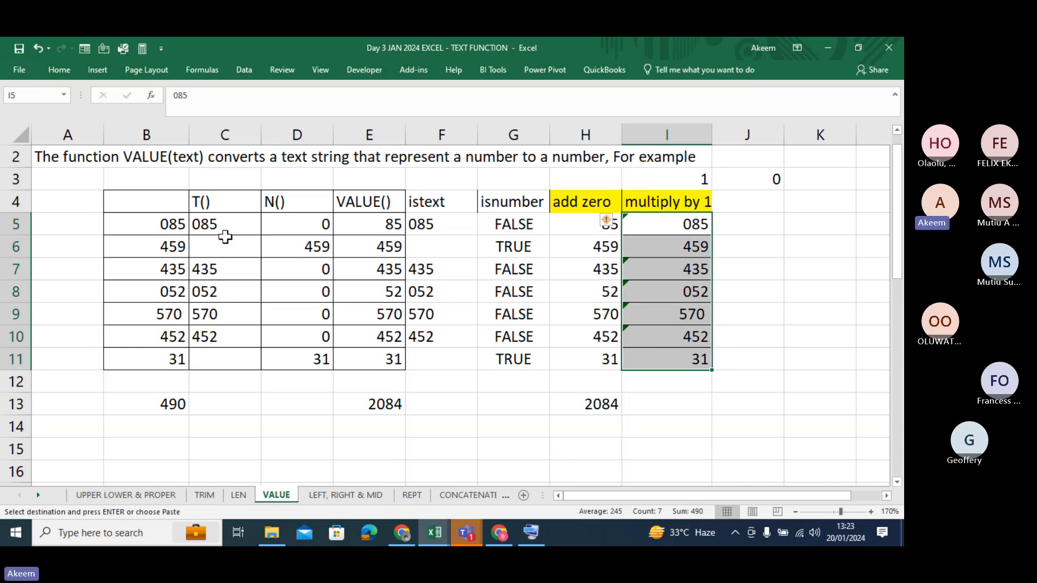
left_click(59, 69)
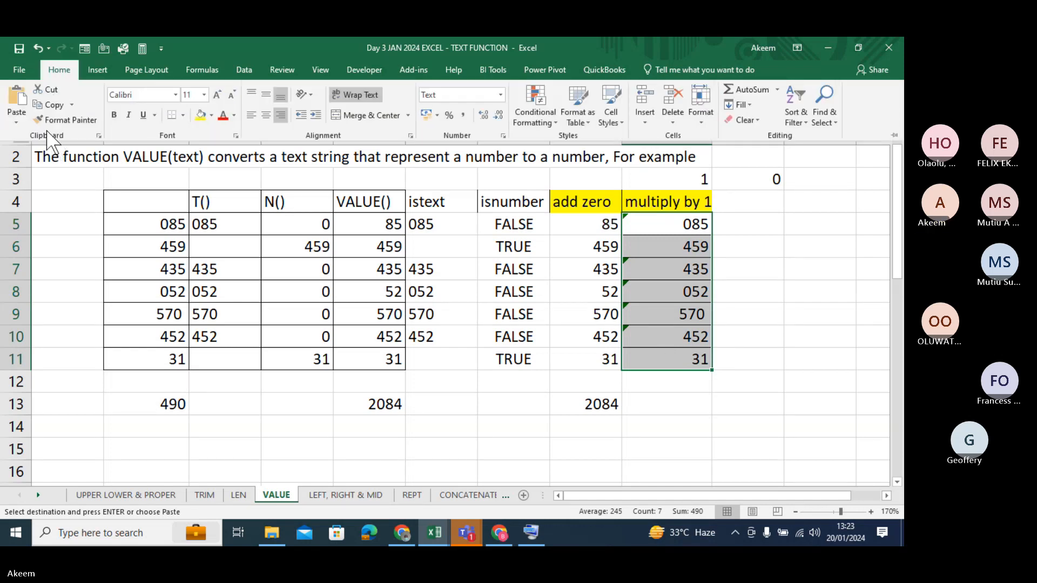
left_click(17, 123)
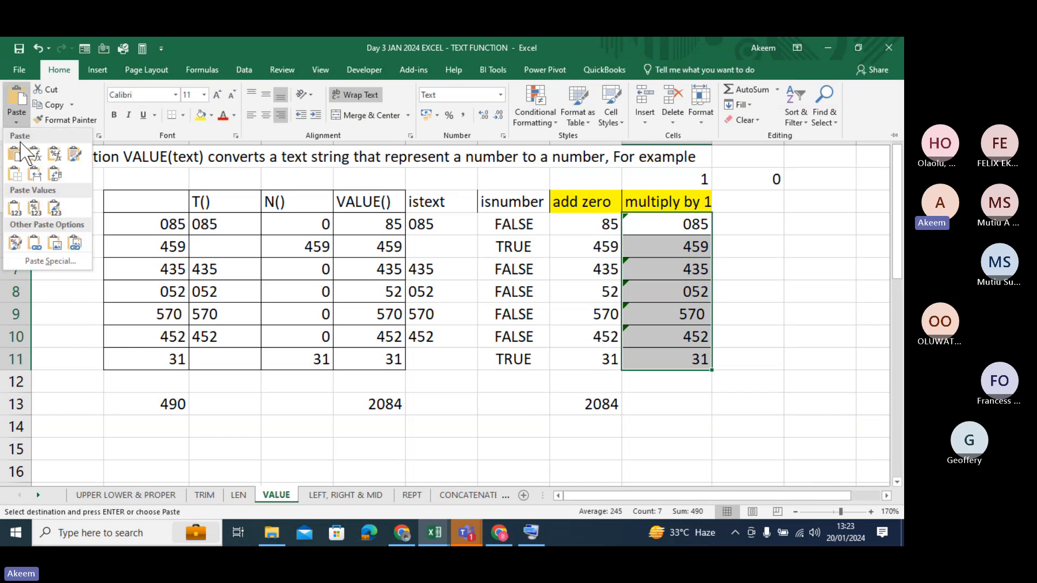
left_click(48, 260)
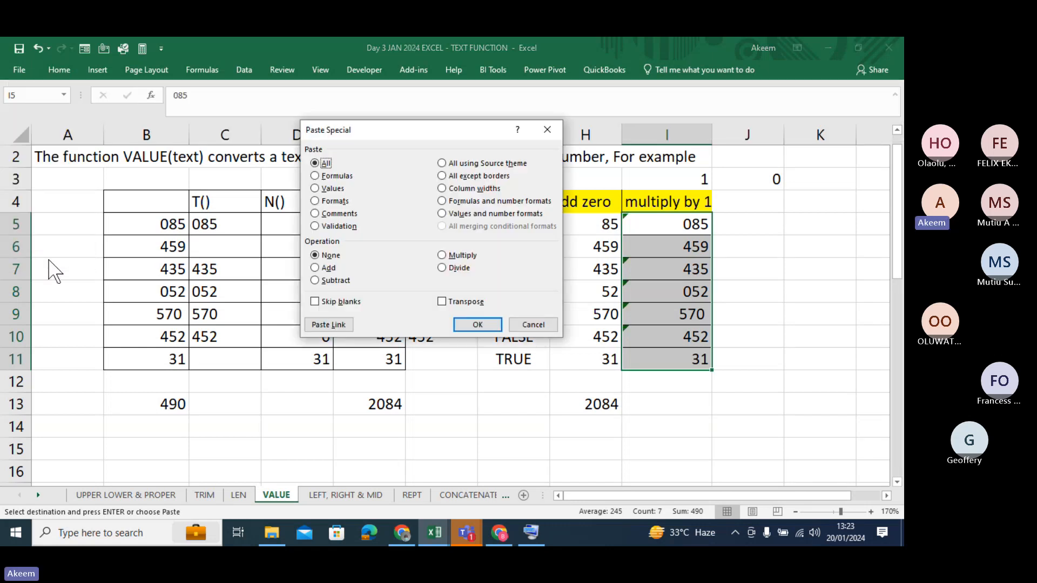
left_click(448, 257)
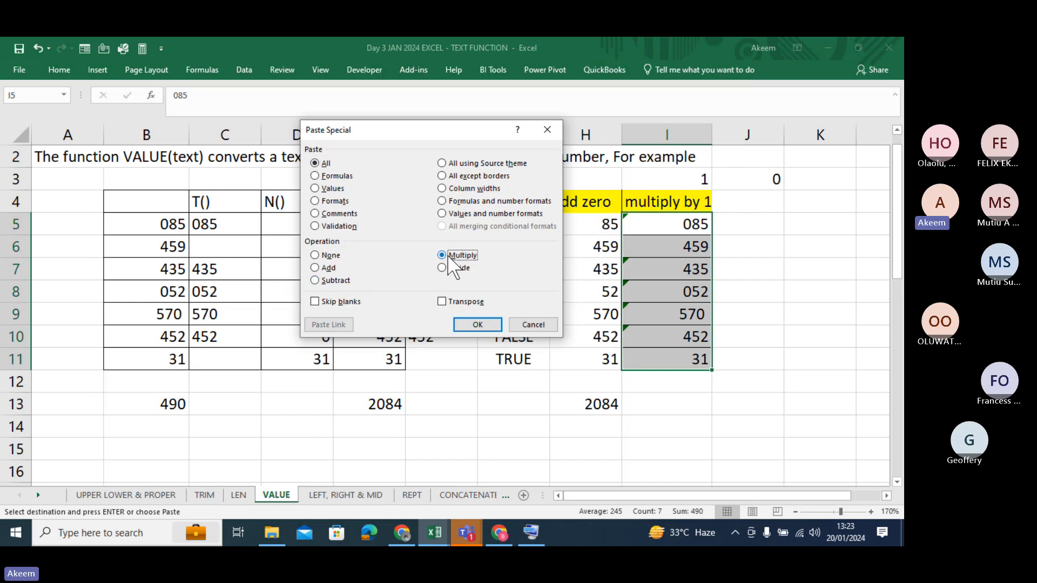
left_click(478, 325)
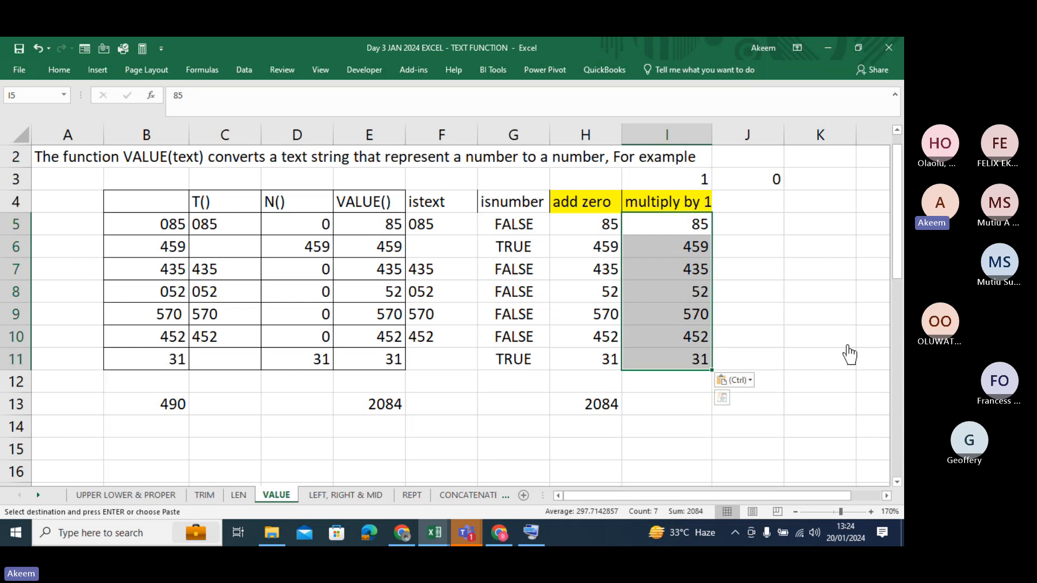
left_click(582, 233)
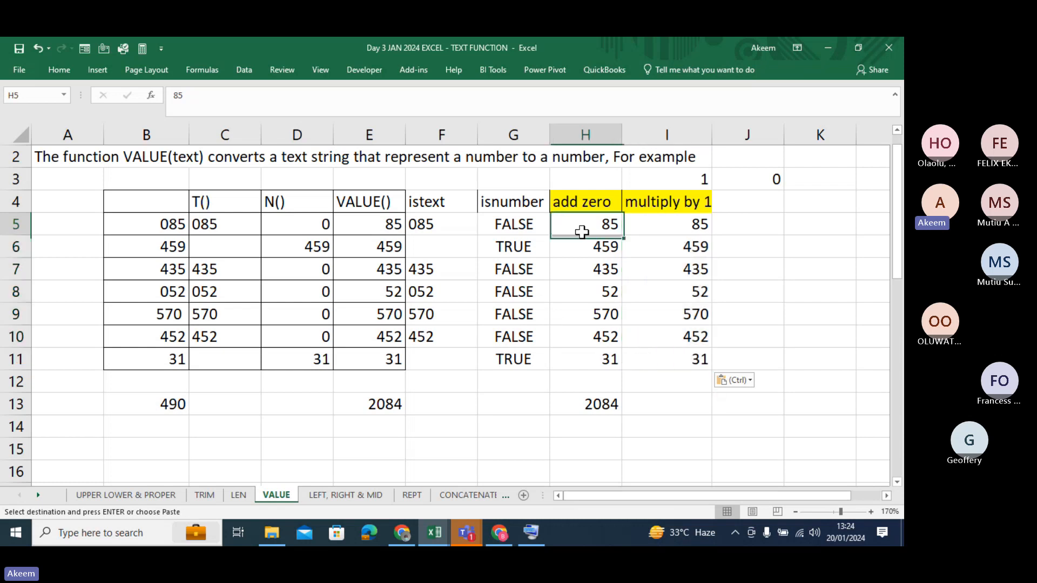
left_click_drag(581, 232, 586, 365)
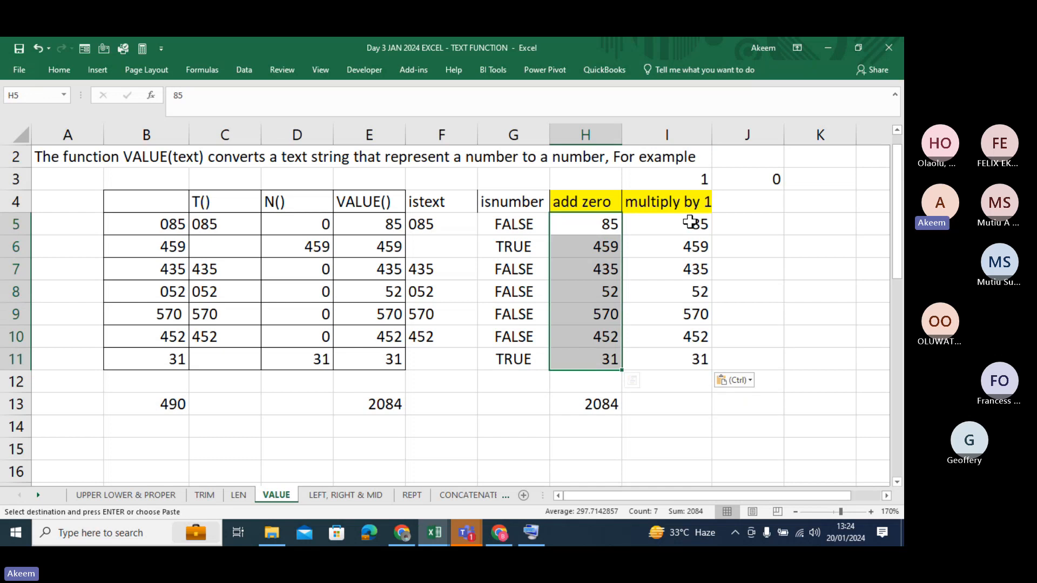
left_click_drag(690, 222, 689, 363)
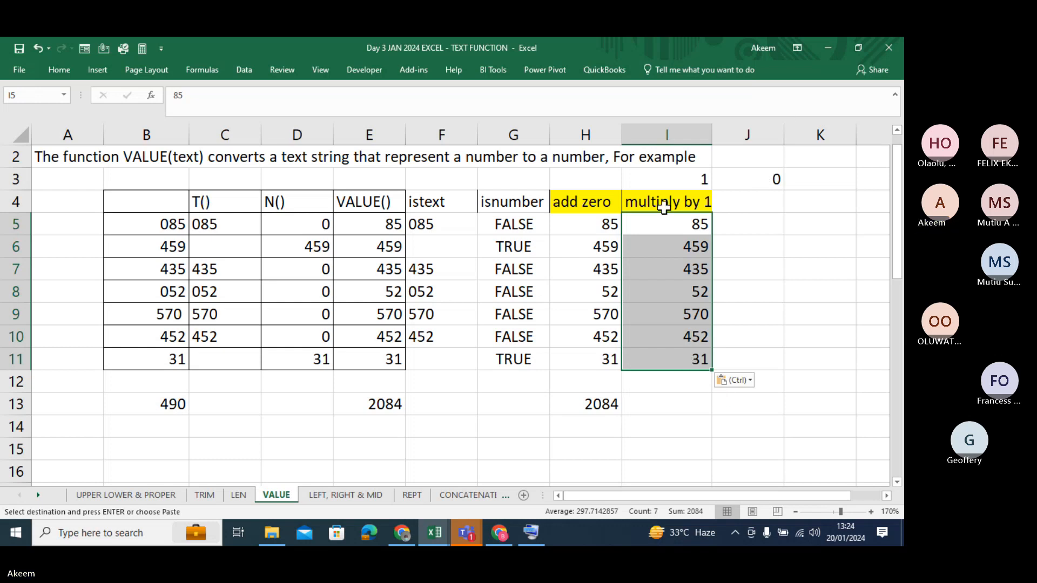
left_click(600, 227)
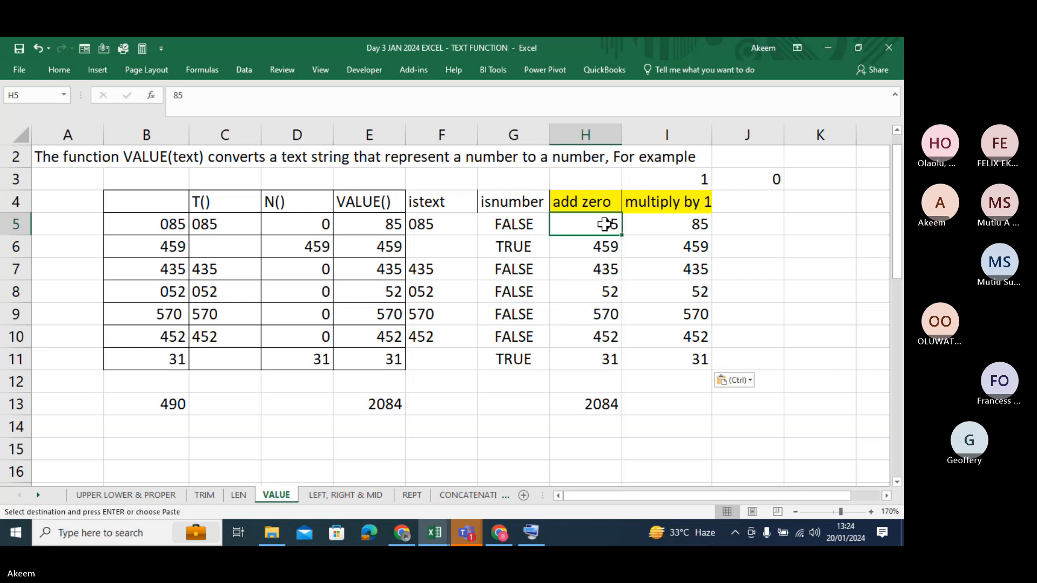
left_click_drag(598, 219, 605, 356)
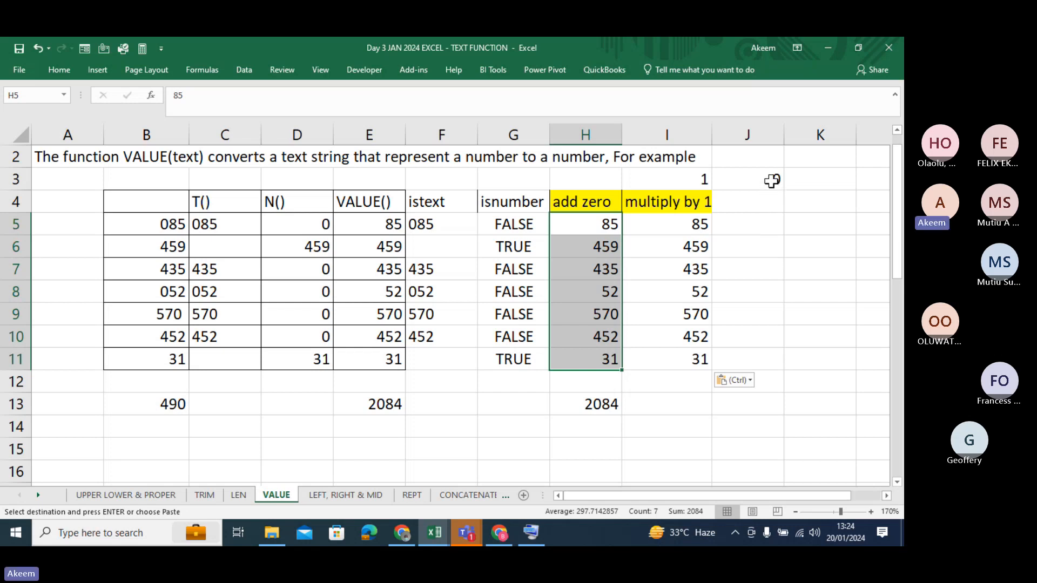
Step: Copy the 0 in J3 and add it to all values in H5:I11 using Paste Special's Add operation
left_click(771, 180)
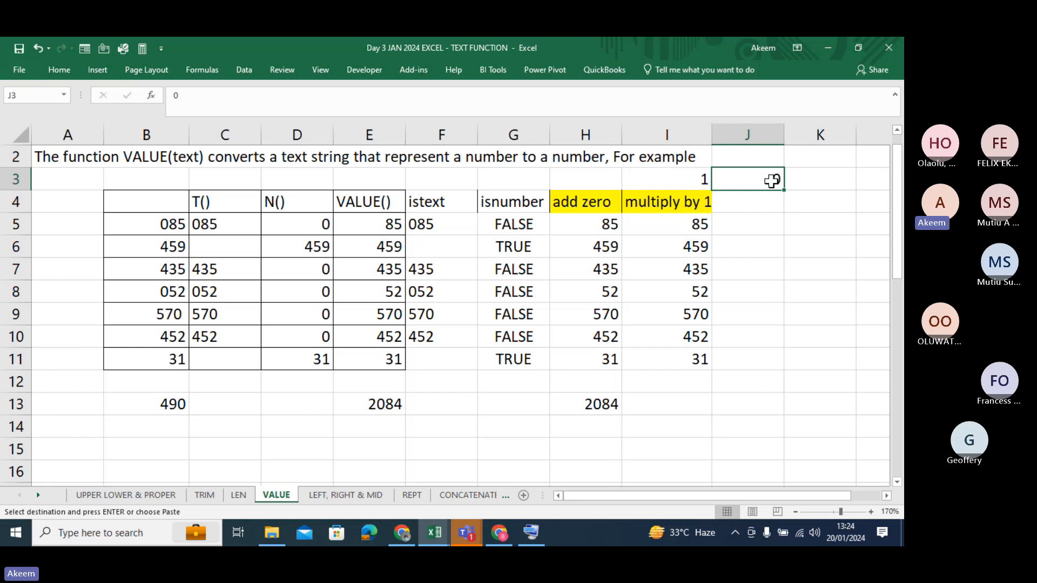
left_click_drag(594, 224, 591, 348)
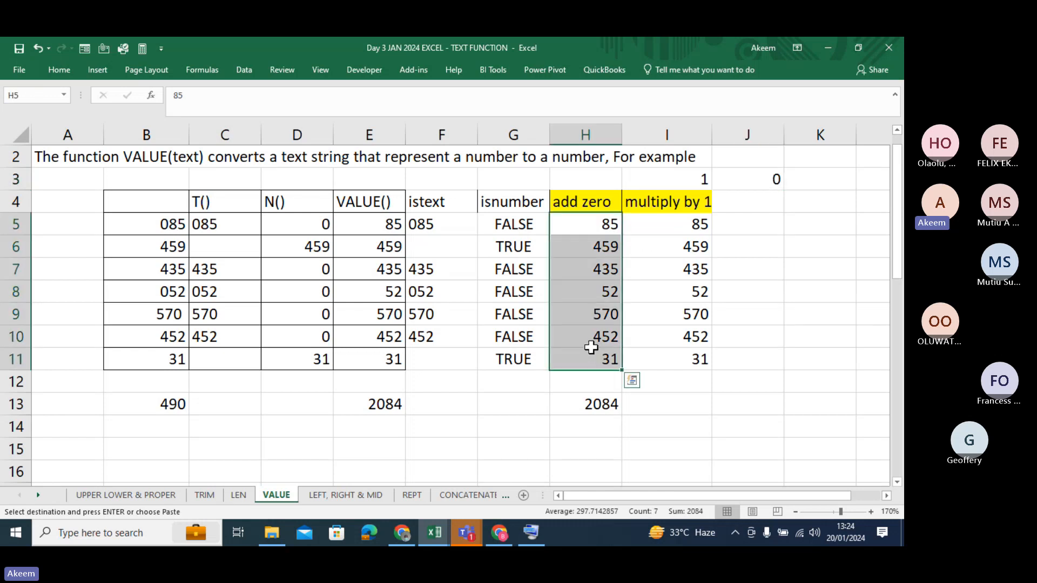
left_click(587, 224)
left_click_drag(678, 238, 704, 366)
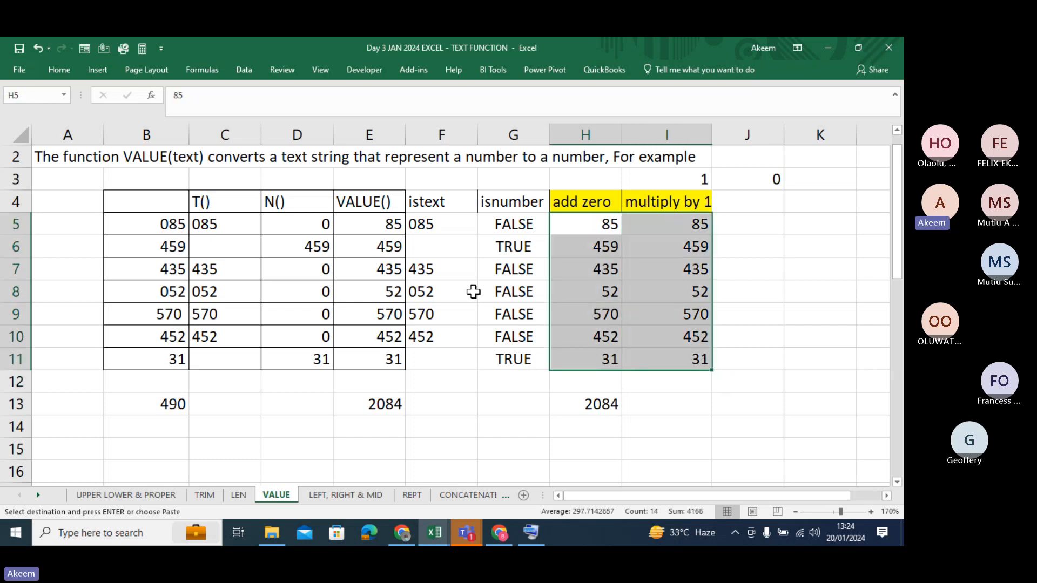
left_click(61, 76)
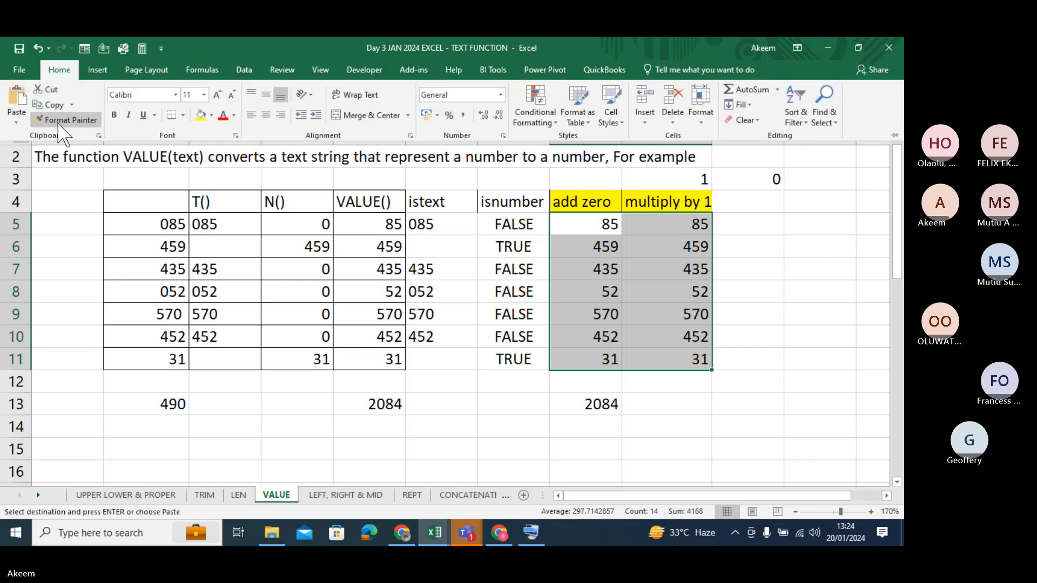
left_click(17, 124)
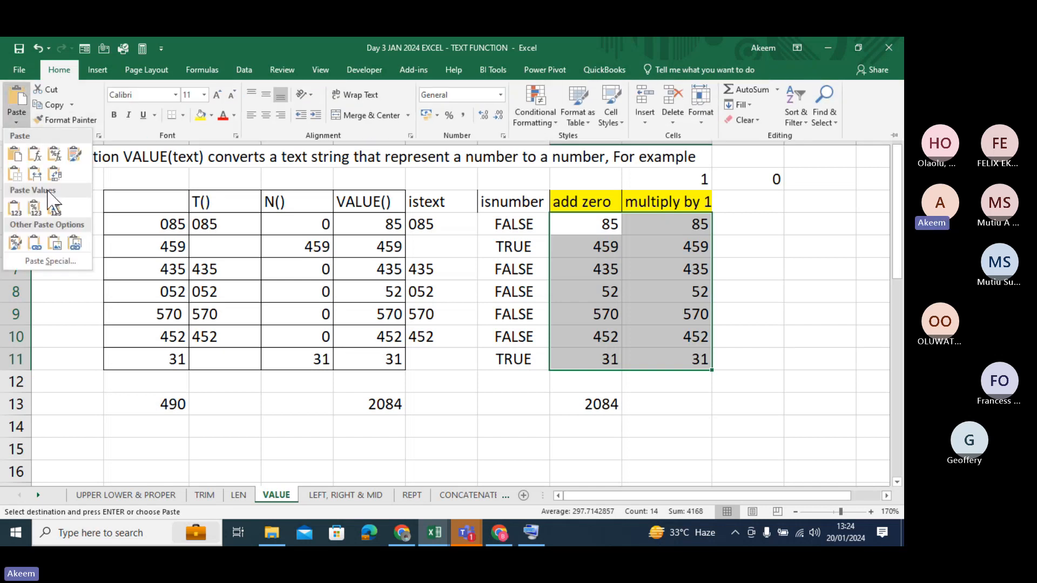
left_click(47, 261)
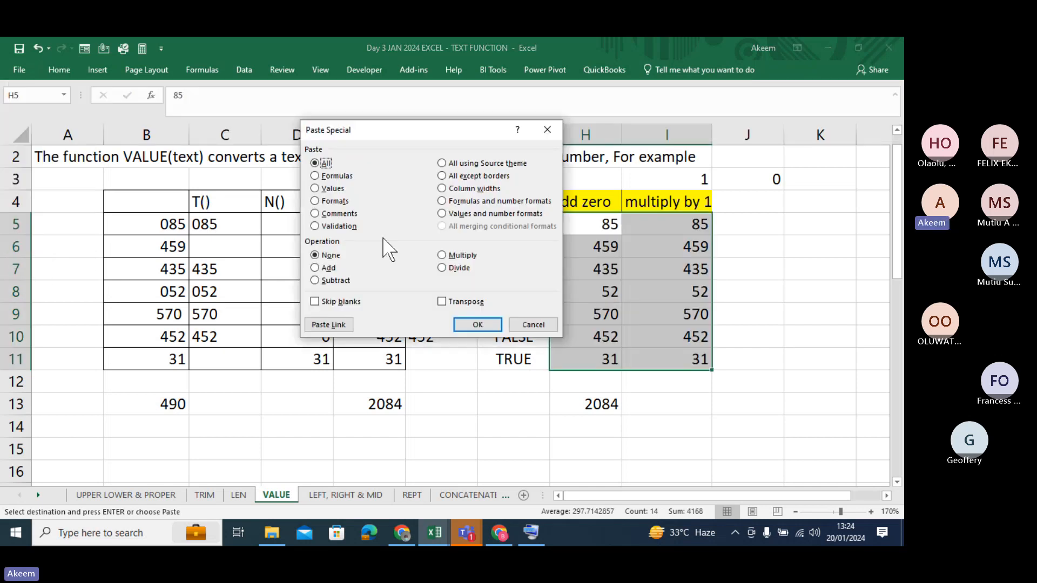
left_click(332, 268)
left_click(478, 326)
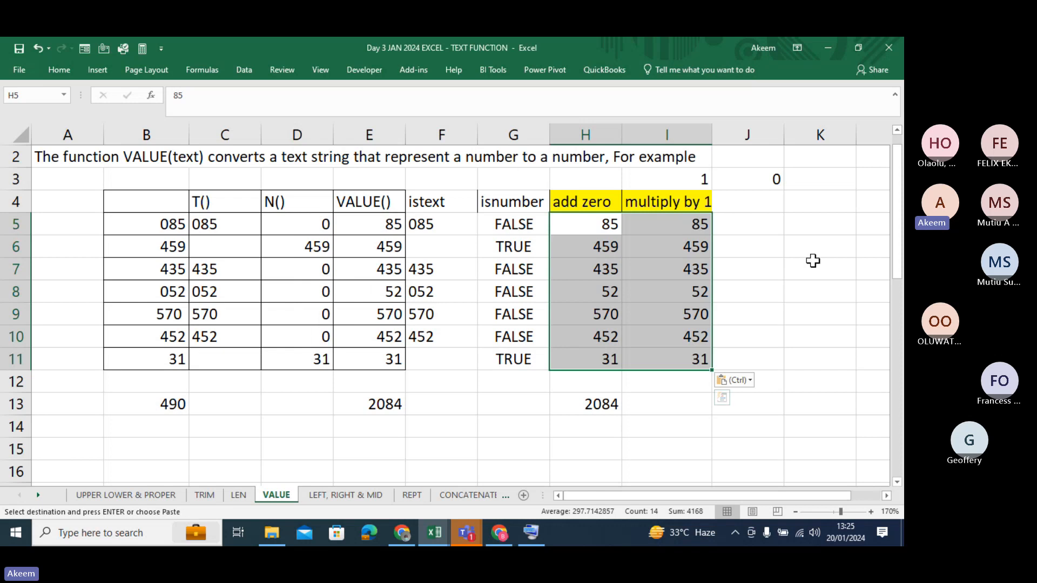
Step: Open the LEFT, RIGHT & MID sheet and look through its explanations, syntax and sample data for the three functions
left_click(705, 311)
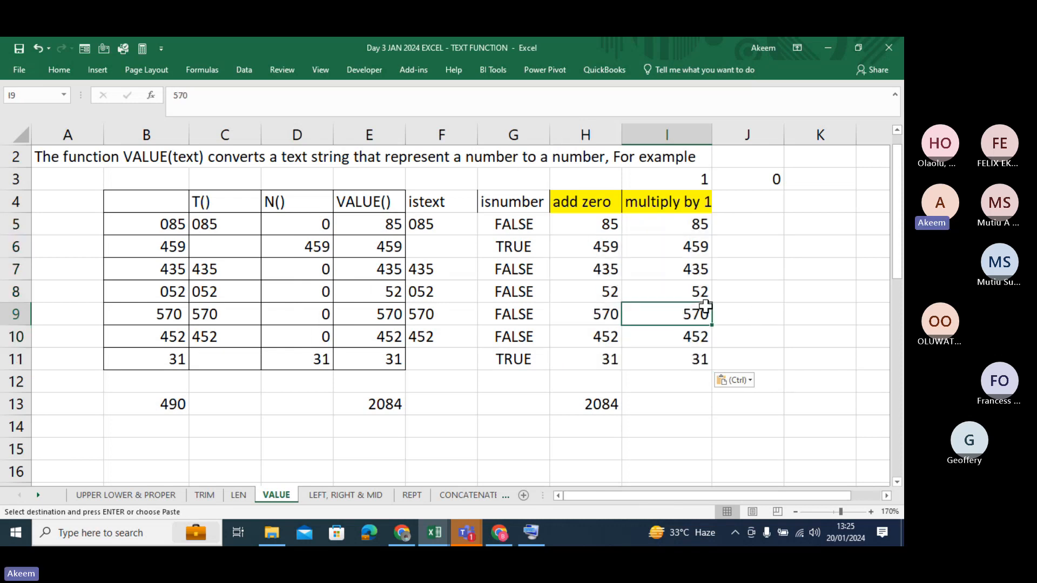
left_click(352, 496)
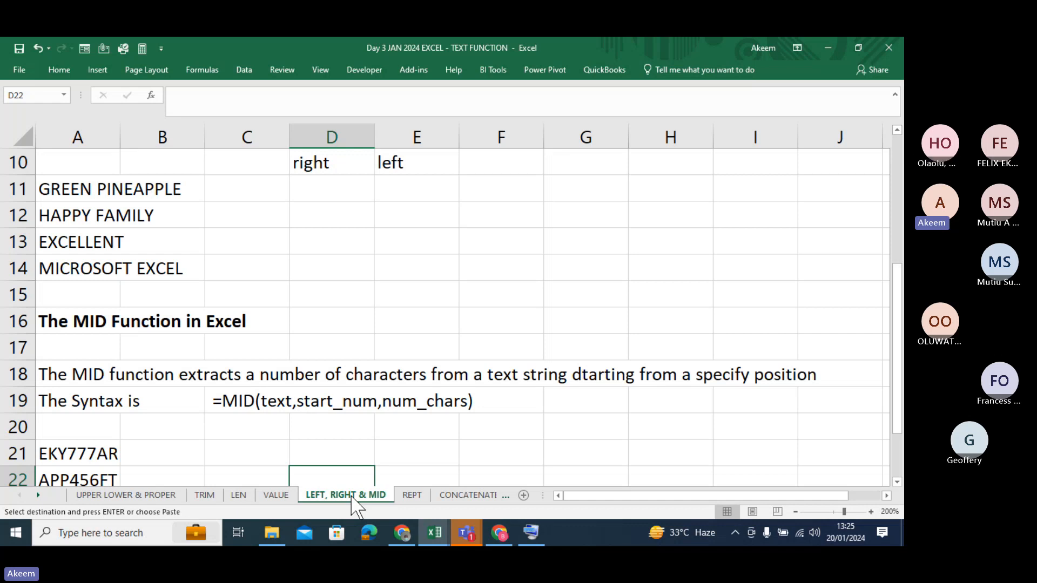
key("Up")
key("Up")
key("Up")
key("Up")
key("Up")
key("Up")
key("Up")
key("Up")
key("Up")
key("Up")
key("Up")
key("Up")
key("Up")
key("Up")
key("Up")
key("Up")
key("Up")
key("Up")
key("Up")
key("Up")
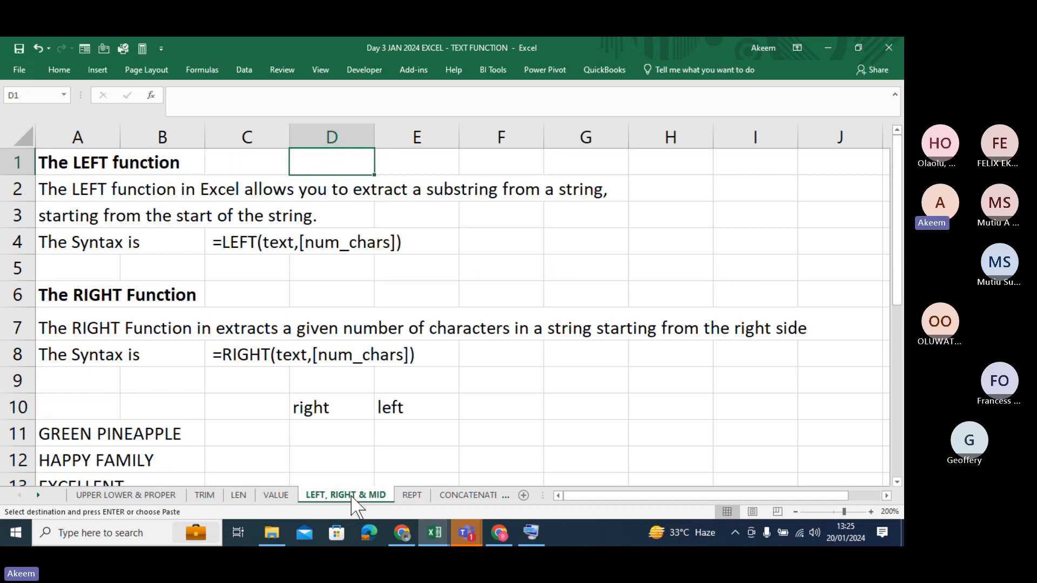
key("Down")
key("Down")
key("Down")
key("Down")
key("Down")
key("Down")
key("Down")
key("Down")
key("Down")
key("Down")
key("Down")
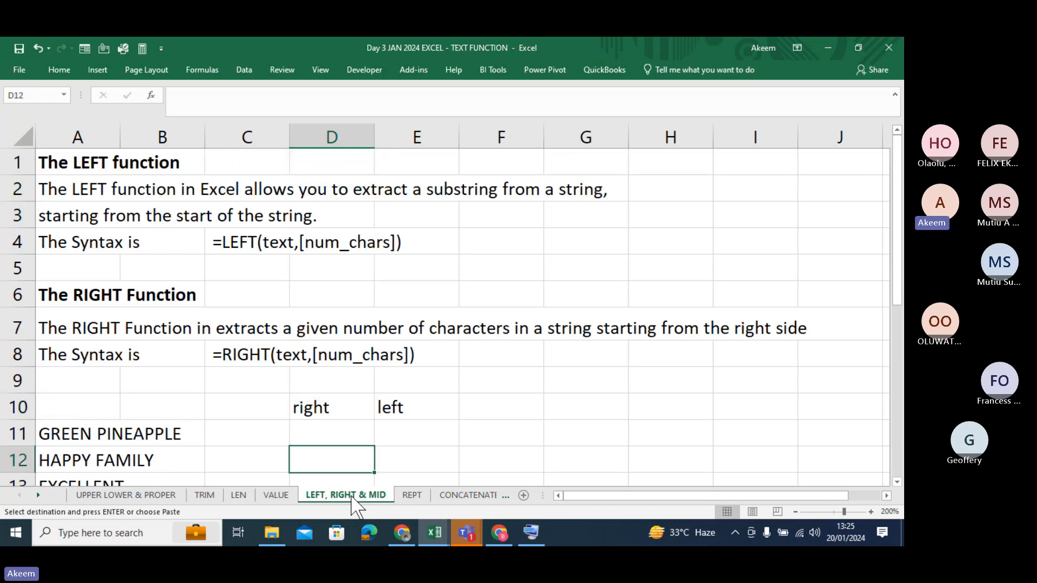
key("Down")
key("Down")
key("Down")
key("Down")
key("Down")
key("Down")
key("Down")
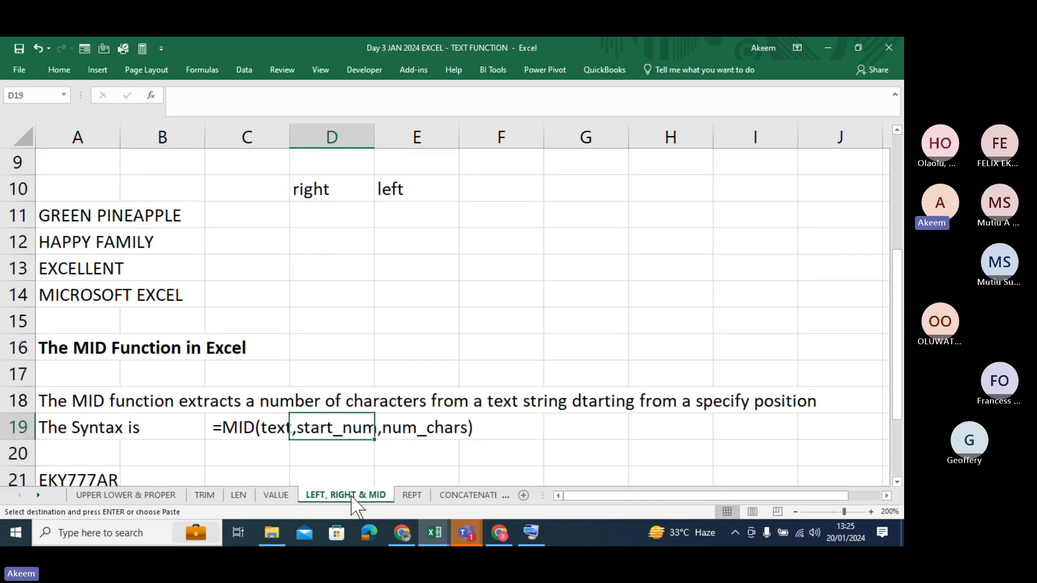
key("Up")
key("Up")
key("Up")
key("Up")
key("Up")
key("Up")
key("Up")
key("Up")
key("Up")
key("Up")
key("Up")
key("Up")
key("Up")
key("Up")
key("Up")
key("Up")
key("Up")
key("Up")
key("Down")
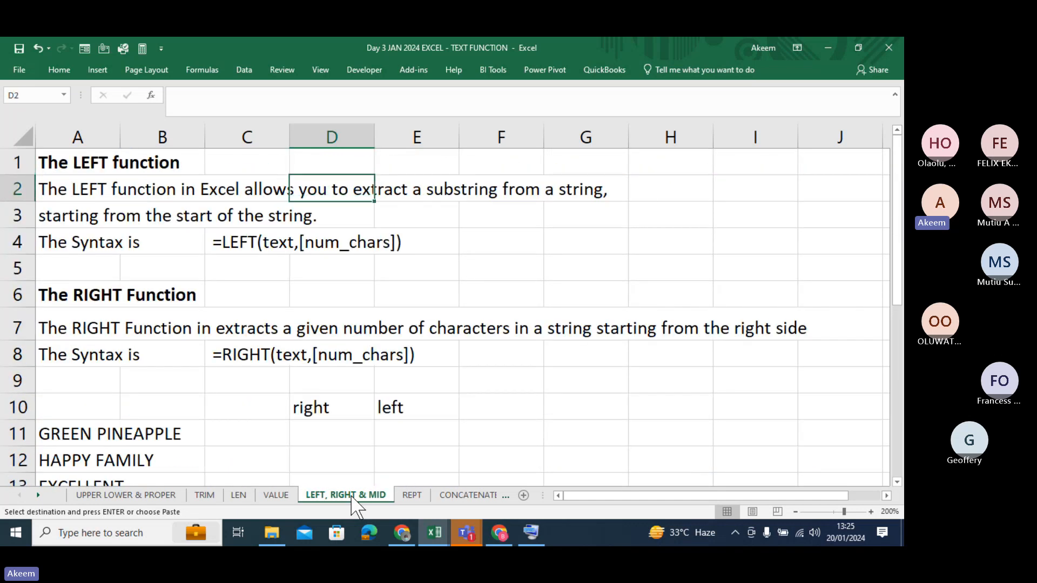
key("Down")
key("Down")
key("Down")
key("Down")
key("Down")
key("Down")
key("Down")
key("Down")
key("Down")
key("Down")
key("Down")
key("Down")
key("Down")
key("Down")
key("Down")
key("Down")
key("Down")
key("Down")
key("Down")
key("Down")
key("Up")
key("Up")
key("Up")
key("Up")
key("Up")
key("Up")
key("Up")
key("Up")
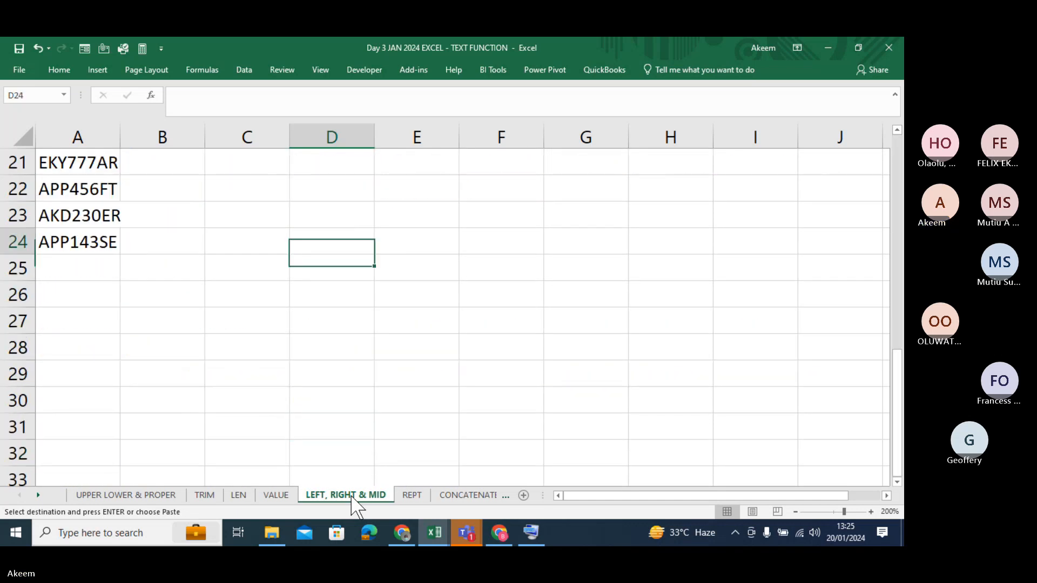
key("Up")
key("Up")
key("Up")
key("Up")
key("Up")
key("Up")
key("Up")
key("Up")
key("Up")
key("Up")
key("Up")
key("Up")
key("Up")
key("Up")
key("Up")
key("Up")
key("Up")
key("Up")
key("Up")
key("Up")
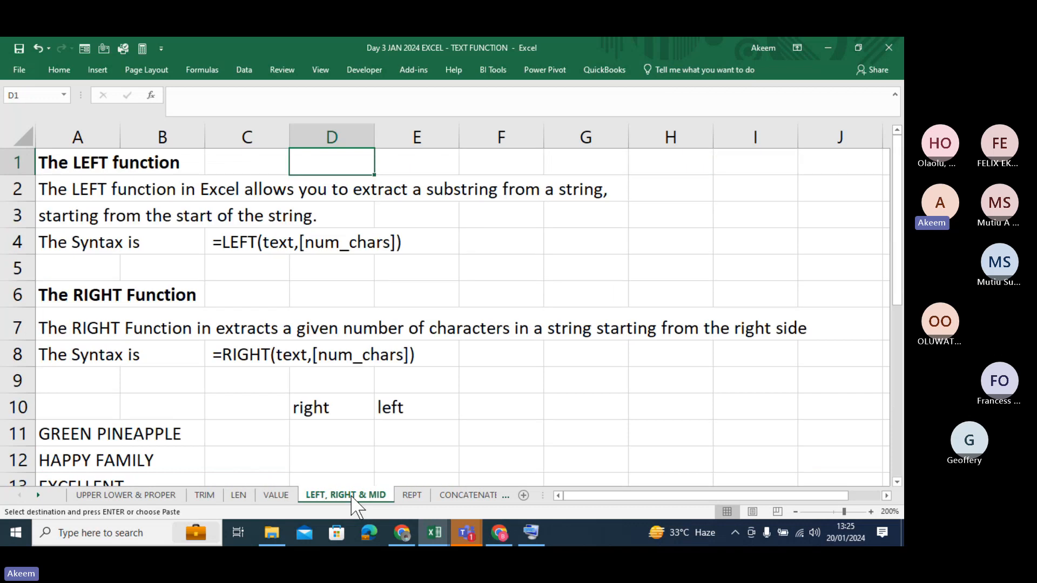
Step: Widen column A and enter =RIGHT(A11,5) in D11 under the "right" heading to extract the last five characters
key("Down")
key("Down")
key("Down")
key("Down")
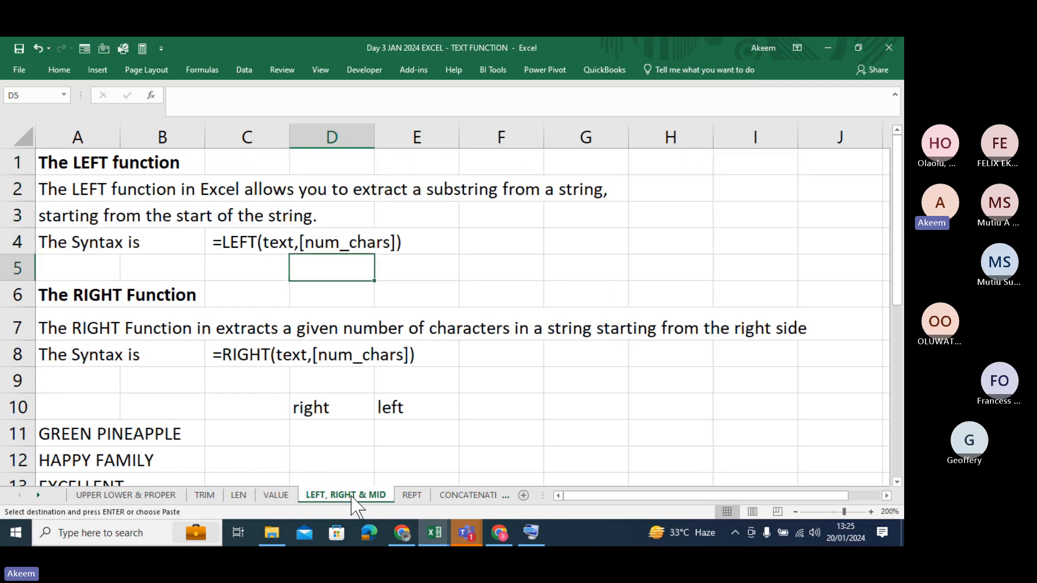
key("Down")
key("Down")
key("Down")
key("Down")
key("Down")
key("Down")
key("Down")
key("Down")
key("Down")
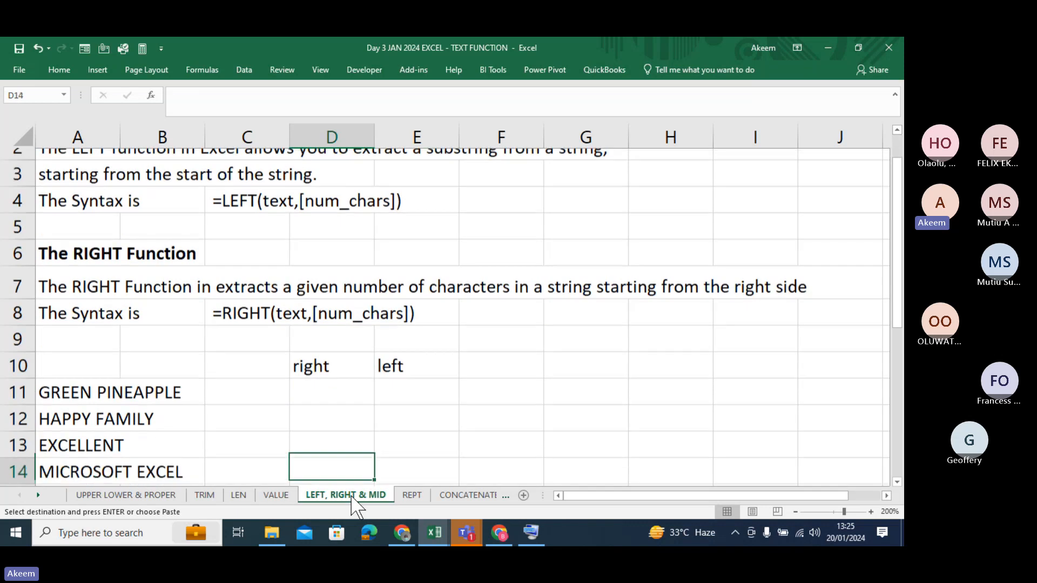
key("Down")
key("Up")
key("Up")
key("Up")
key("Up")
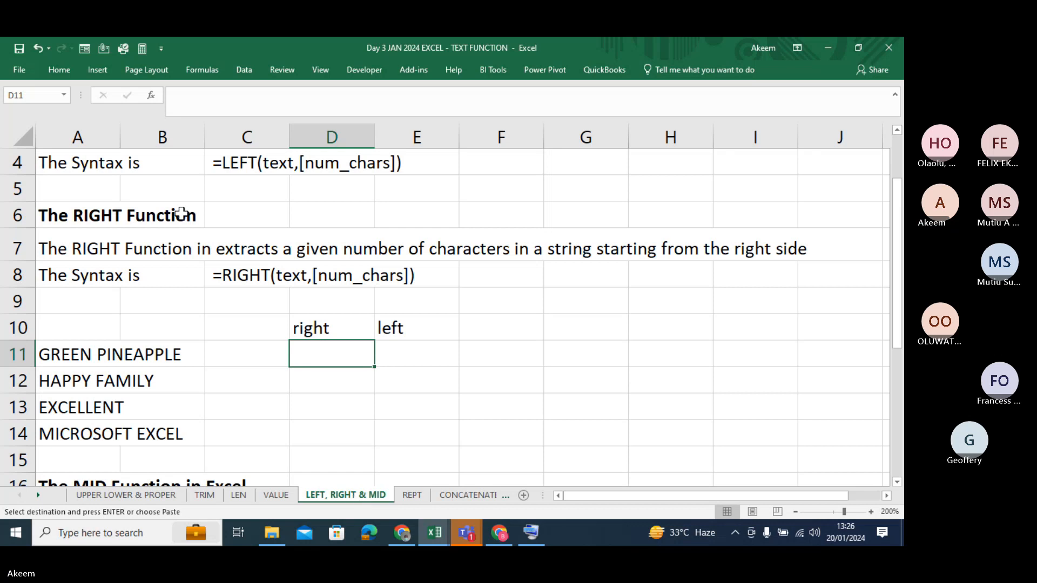
left_click_drag(121, 134, 178, 134)
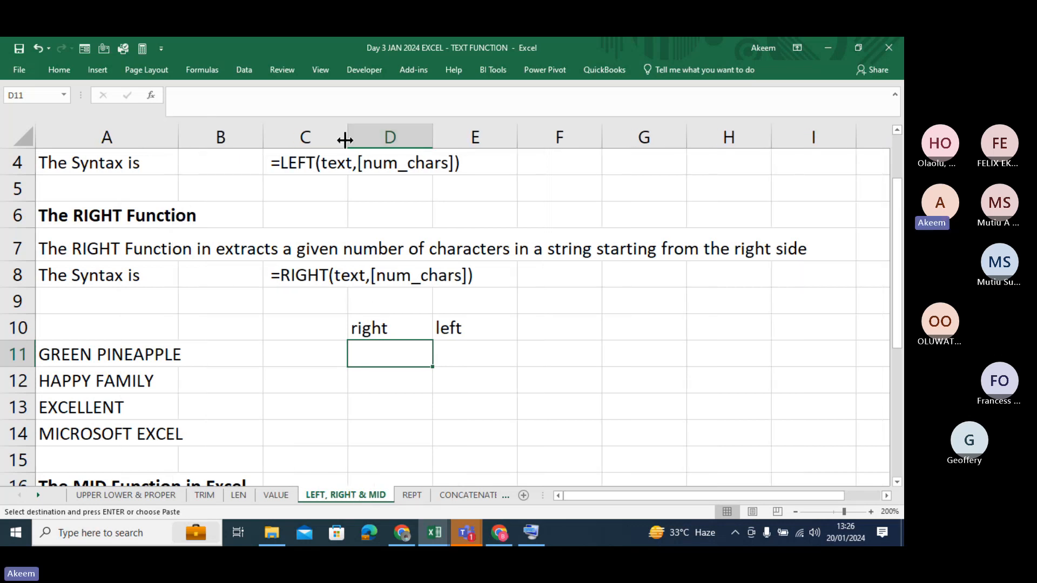
type("=")
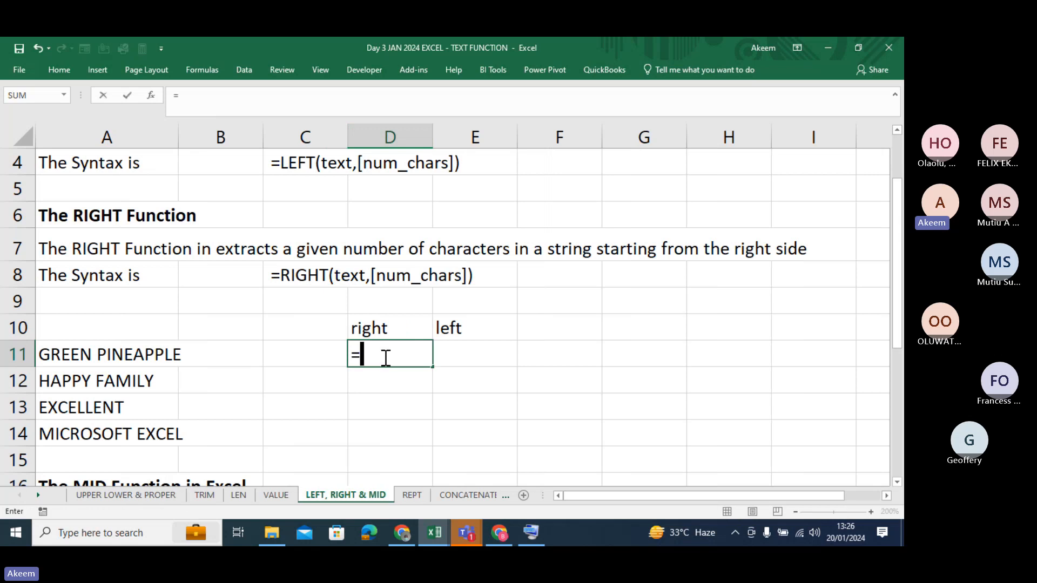
type("right")
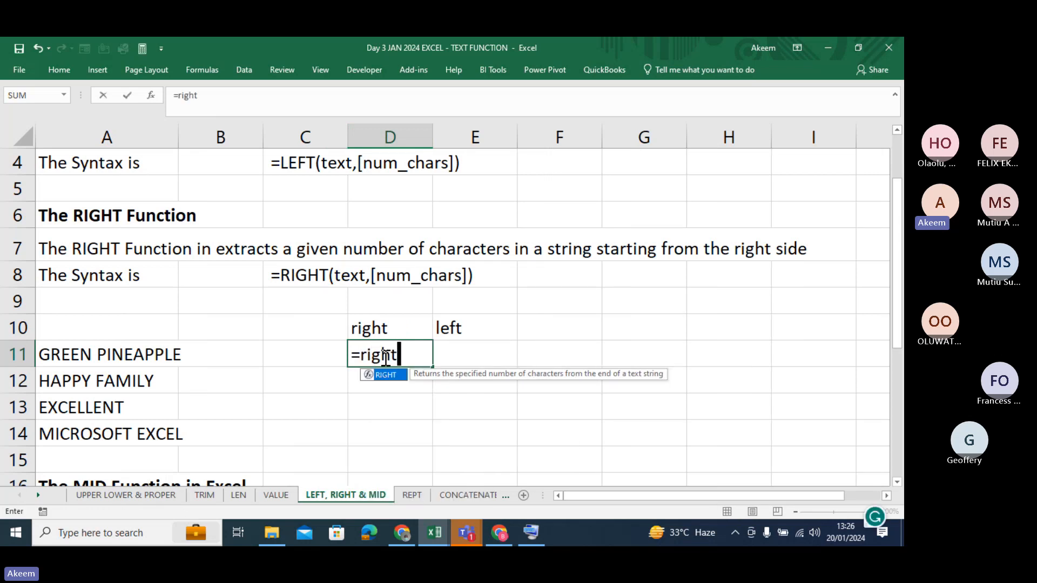
key("Tab")
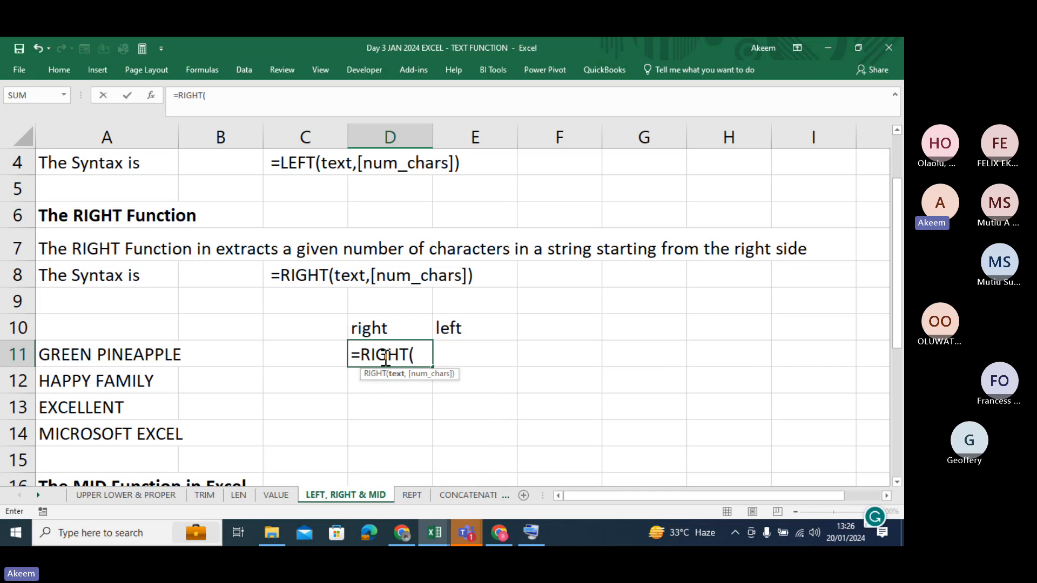
left_click(102, 356)
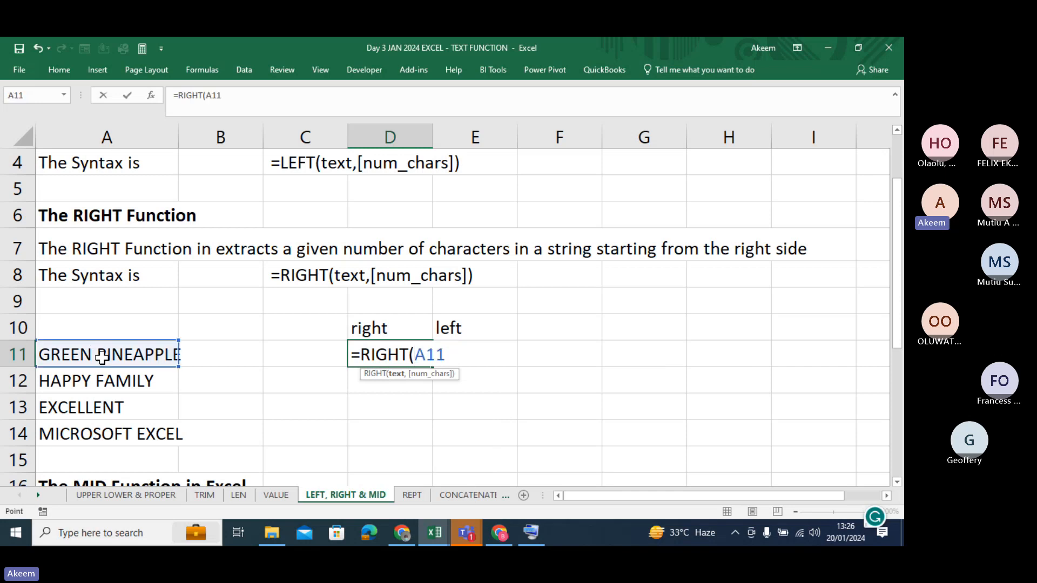
type(",")
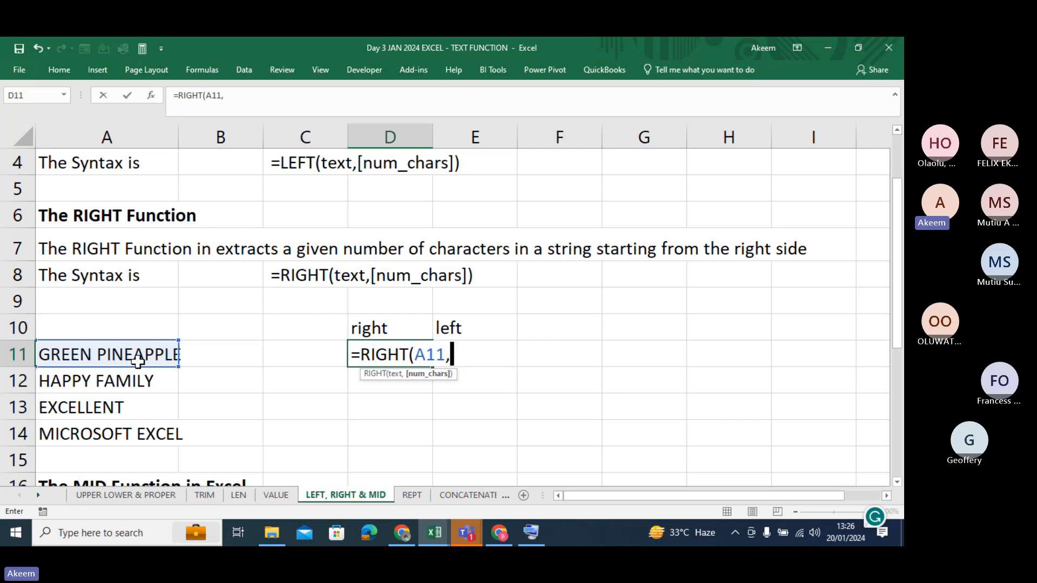
type("5")
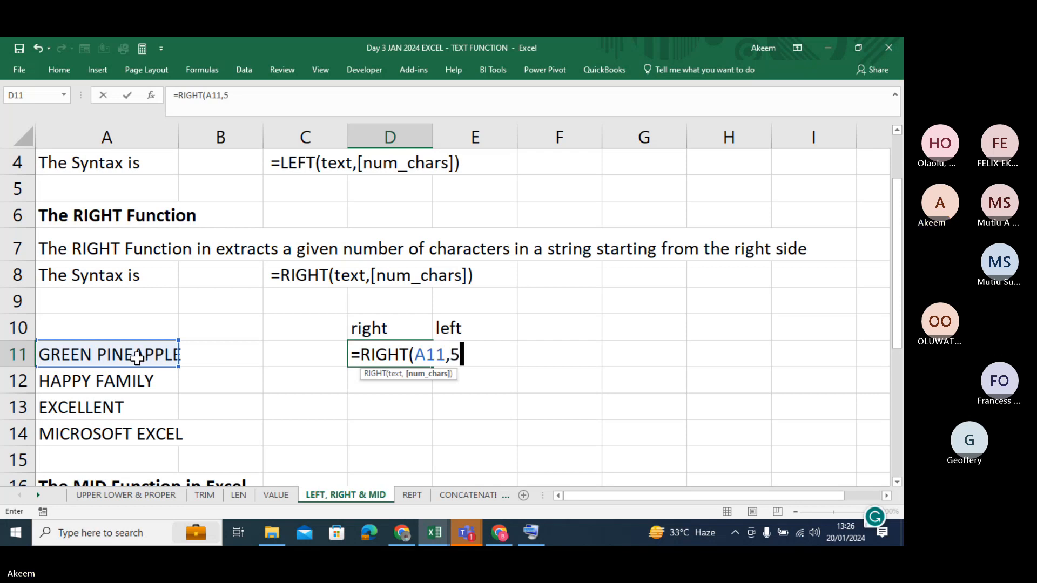
type(")")
key("Return")
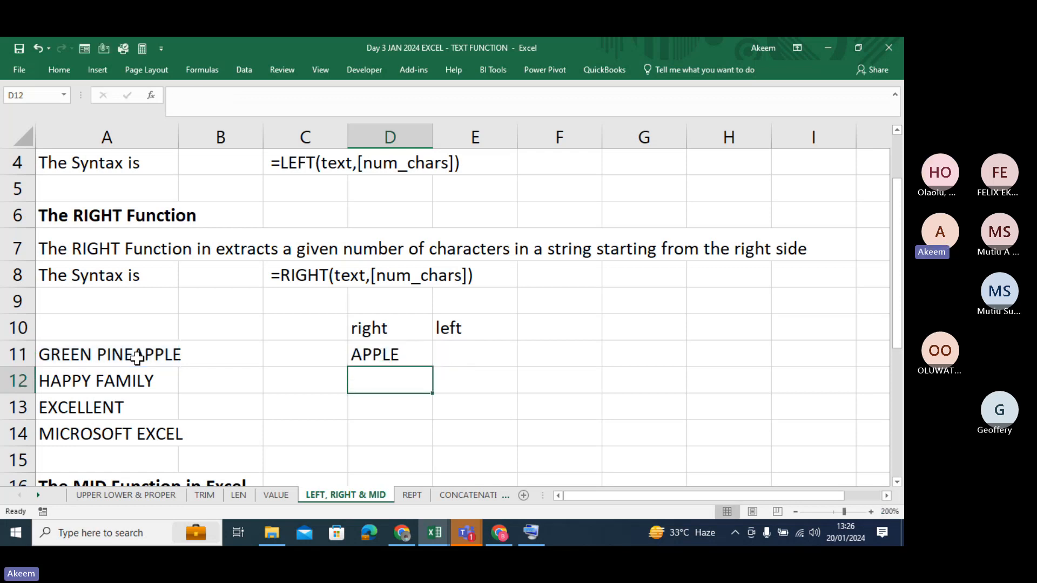
Step: Fill the RIGHT formula from D11 down to D14 and check the formulas in the filled cells
left_click(378, 361)
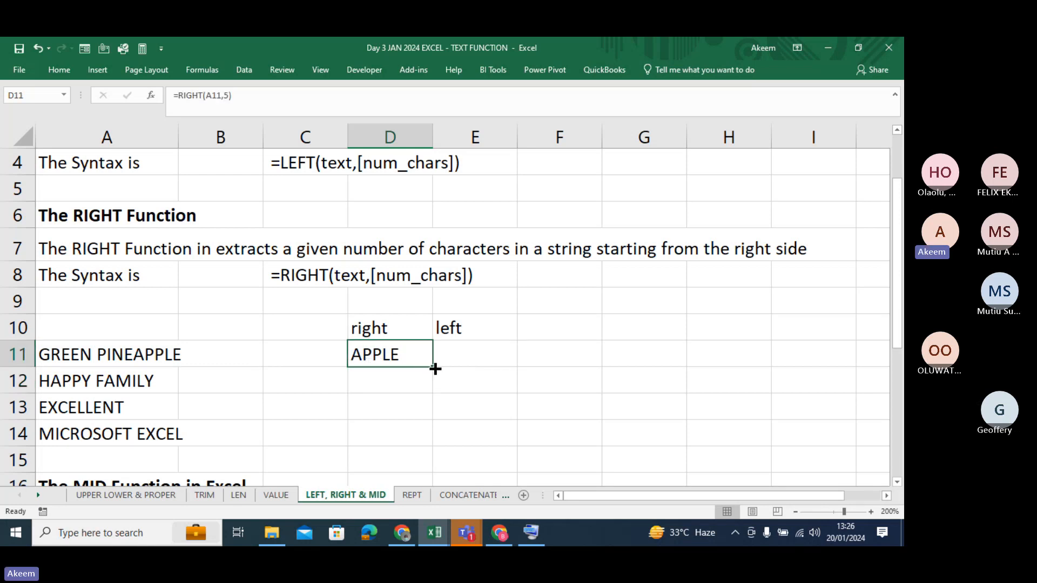
left_click_drag(436, 369, 437, 445)
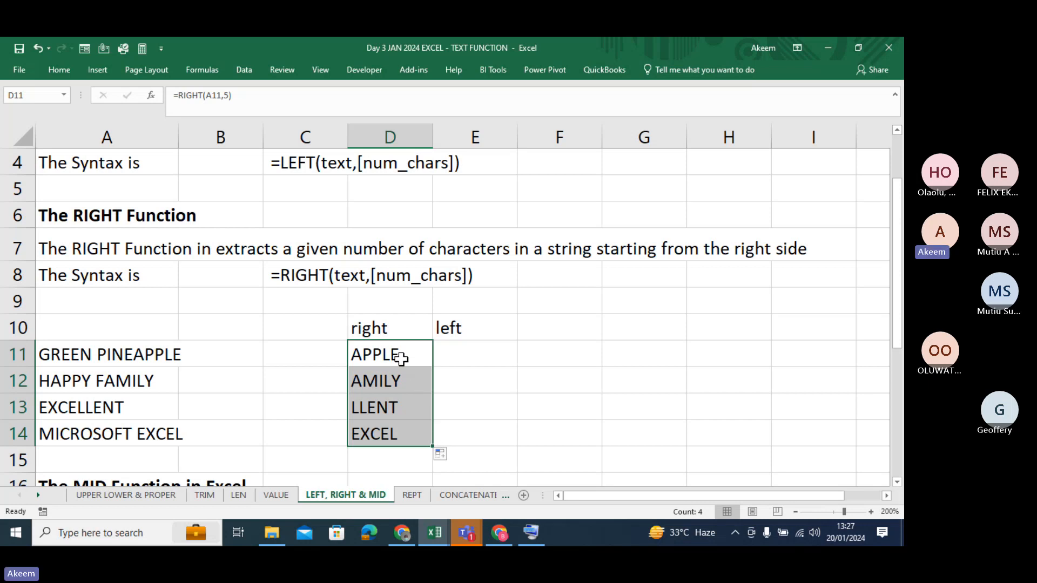
left_click(398, 386)
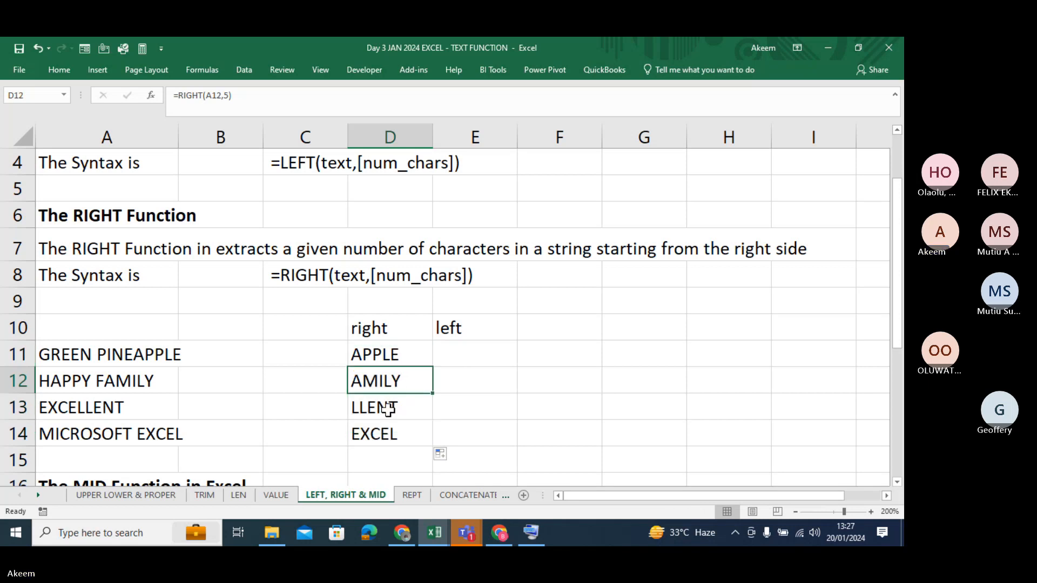
left_click(389, 409)
left_click(387, 430)
Step: Replace the RIGHT formulas in D11:D14 with their values using Paste Special's Values option and check the cell contents
left_click(386, 362)
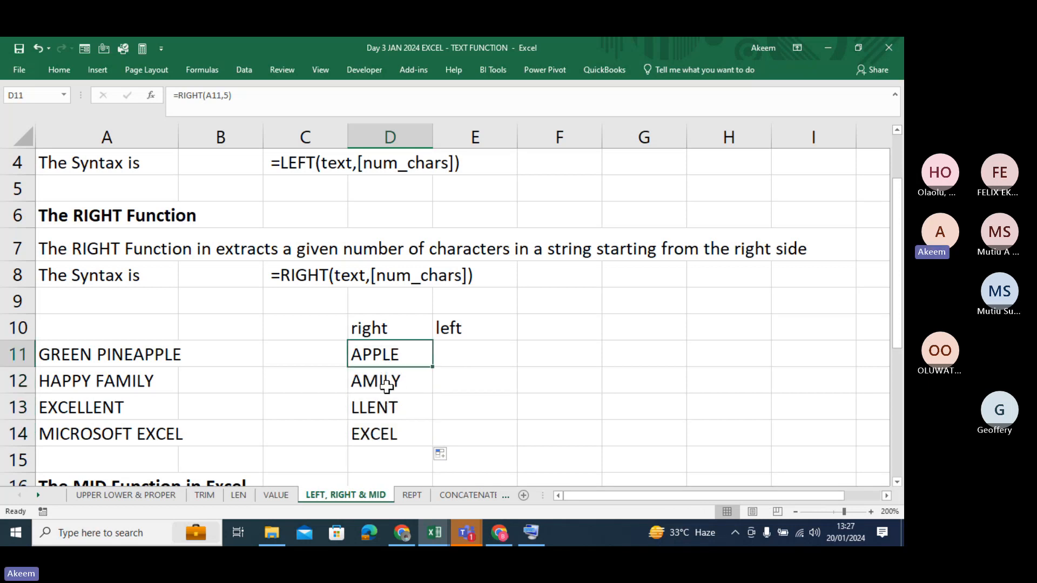
left_click_drag(386, 385, 388, 430)
key("ctrl+c")
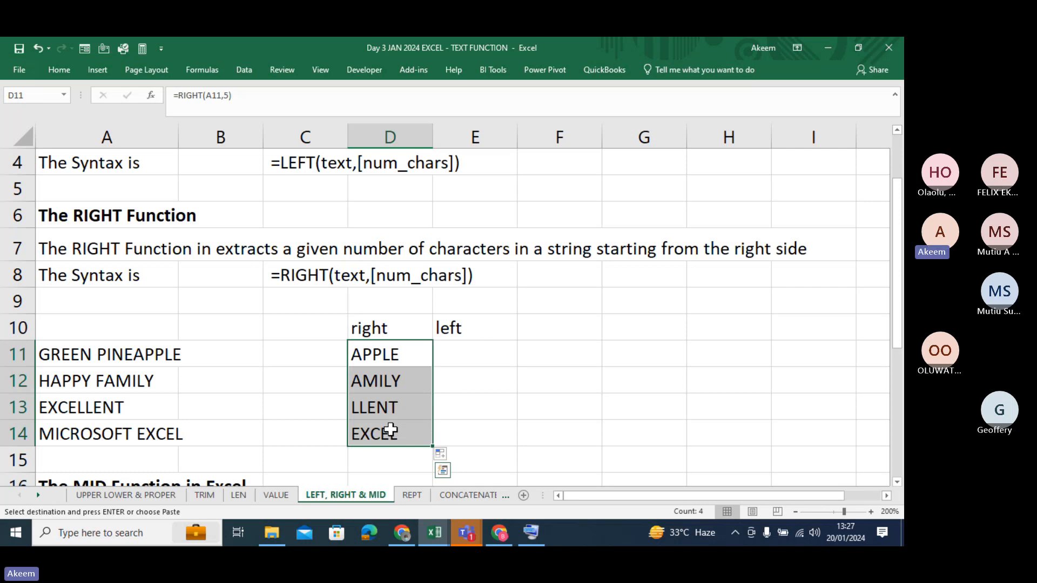
key("alt")
key("h")
key("v")
key("s")
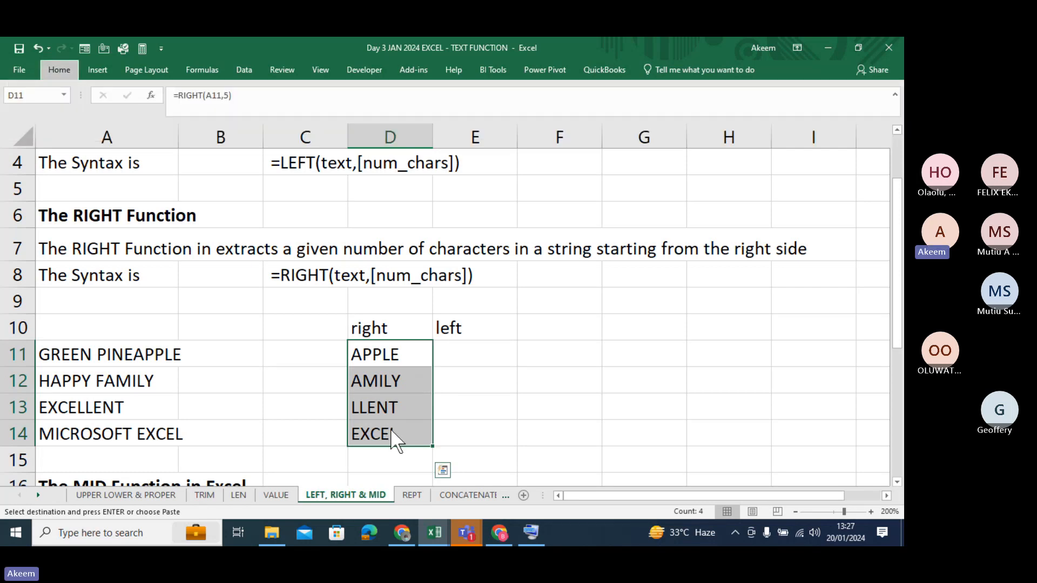
key("v")
left_click(390, 355)
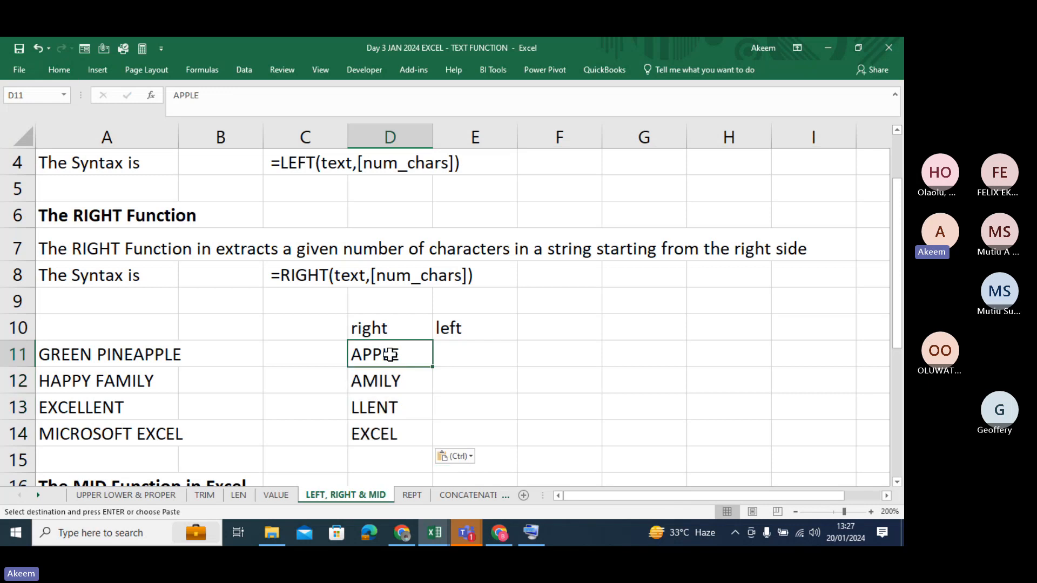
key("Down")
key("Down")
key("Down")
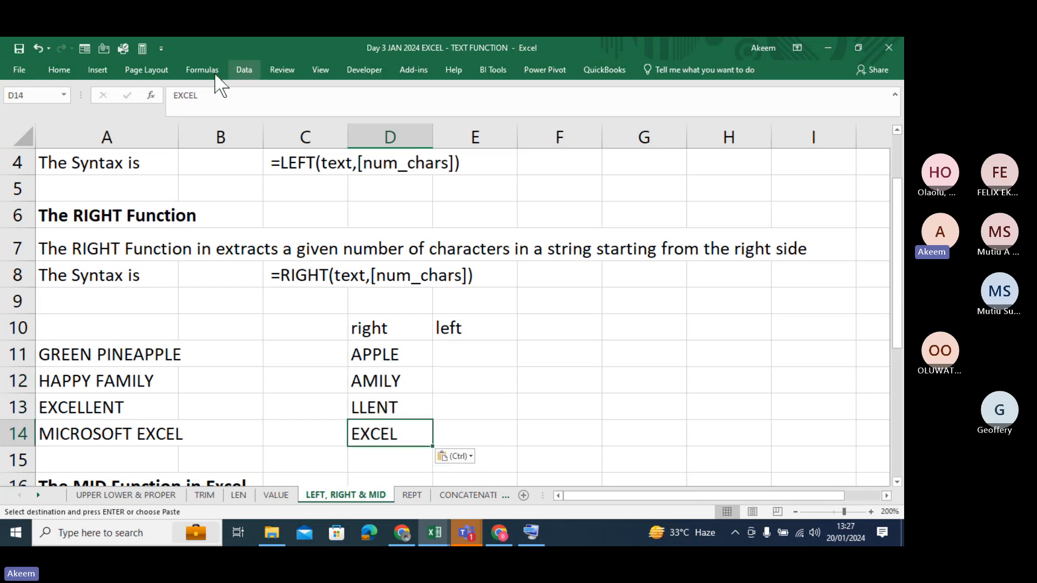
key("Up")
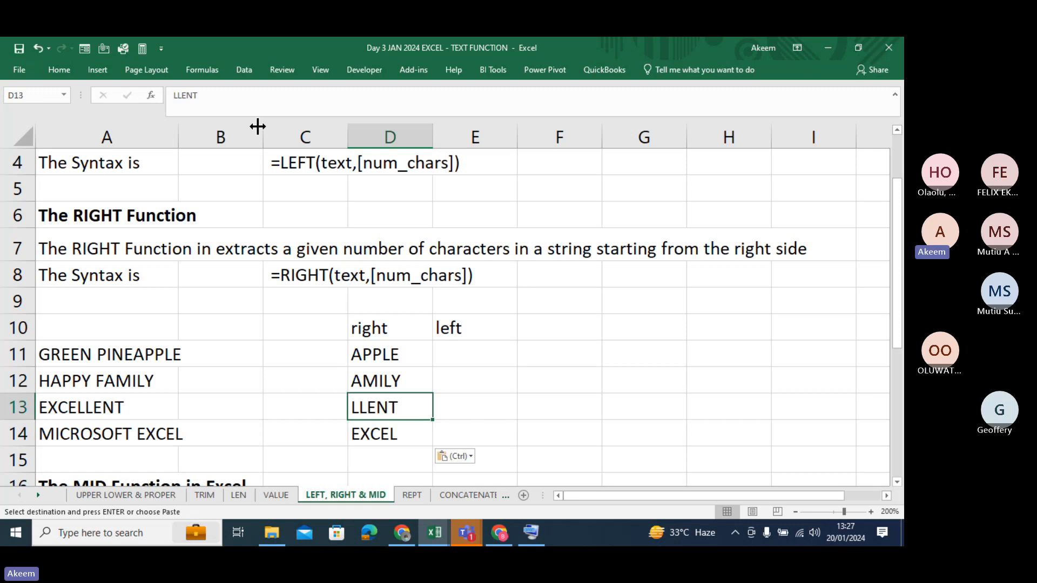
Step: Check the contents of the pasted cells D11:D14 under the "right" heading
key("Up")
key("Up")
key("Up")
key("Down")
key("Down")
key("Down")
key("Down")
key("Up")
key("Up")
key("Up")
key("Up")
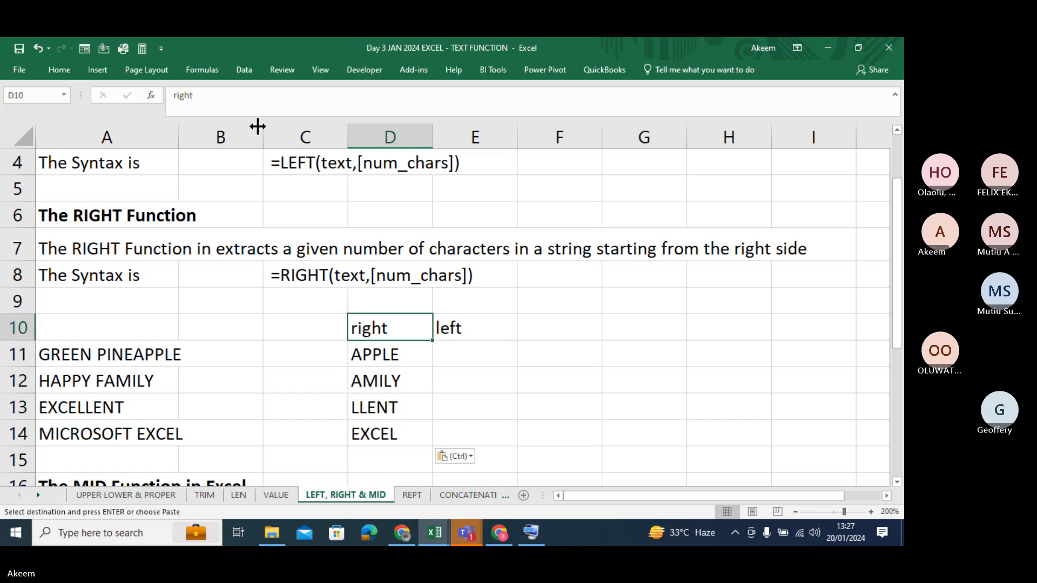
key("Down")
key("Down")
key("Down")
key("Down")
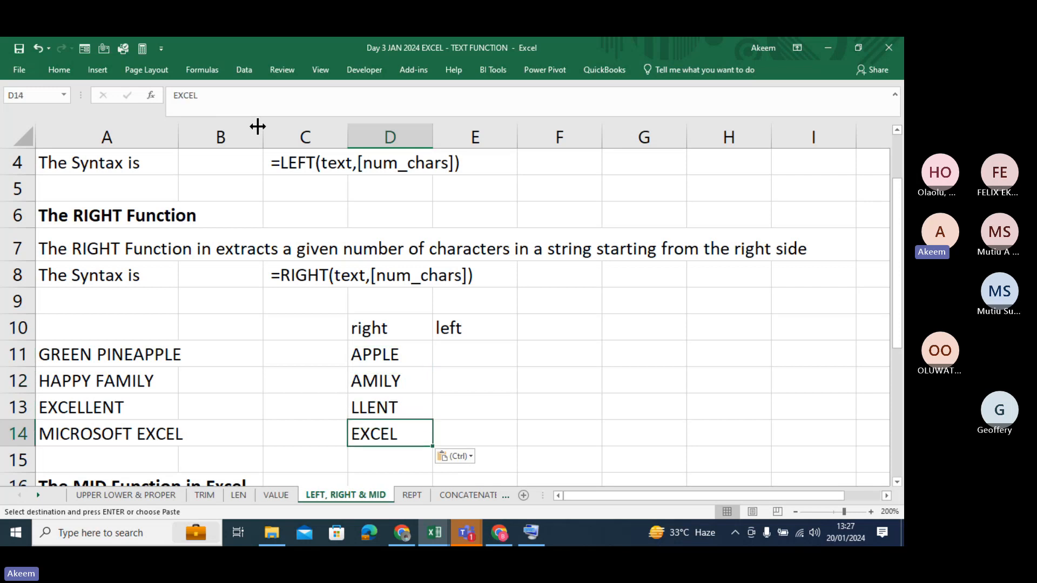
key("ctrl")
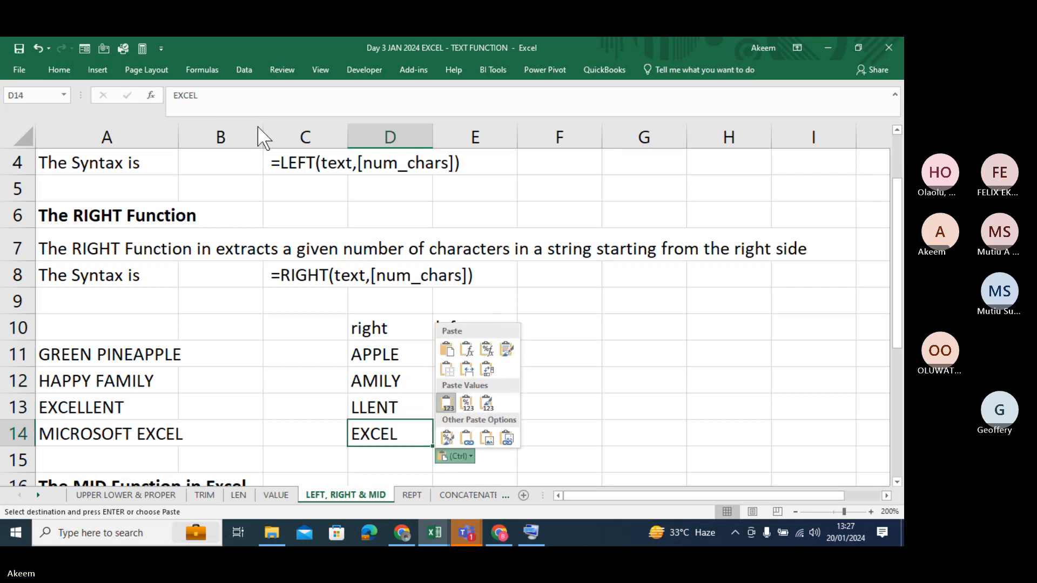
key("Escape")
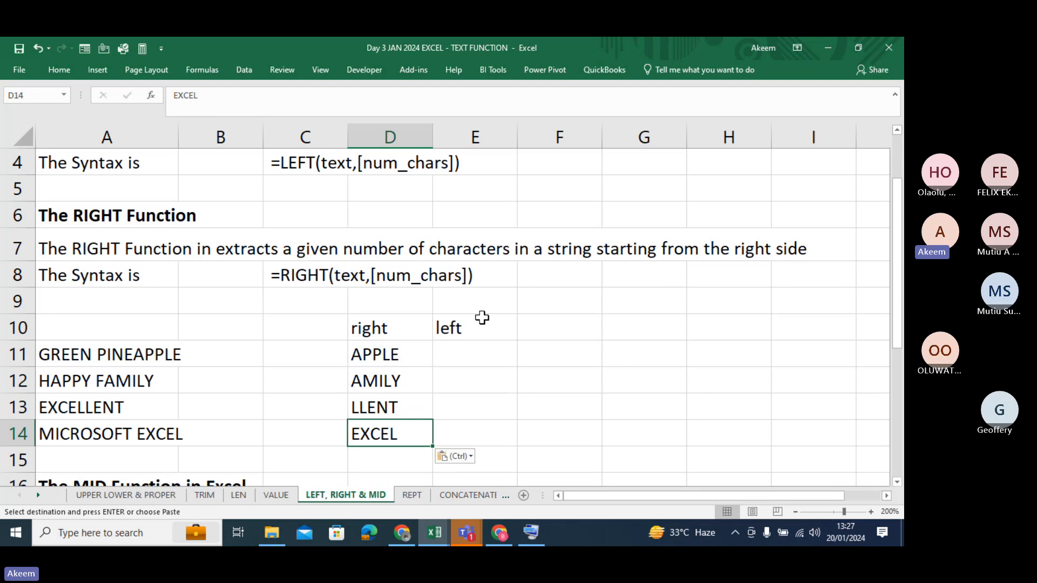
Step: Enter =LEFT(A11,5) in E11 under the "left" heading and fill the formula down to E14
left_click(465, 349)
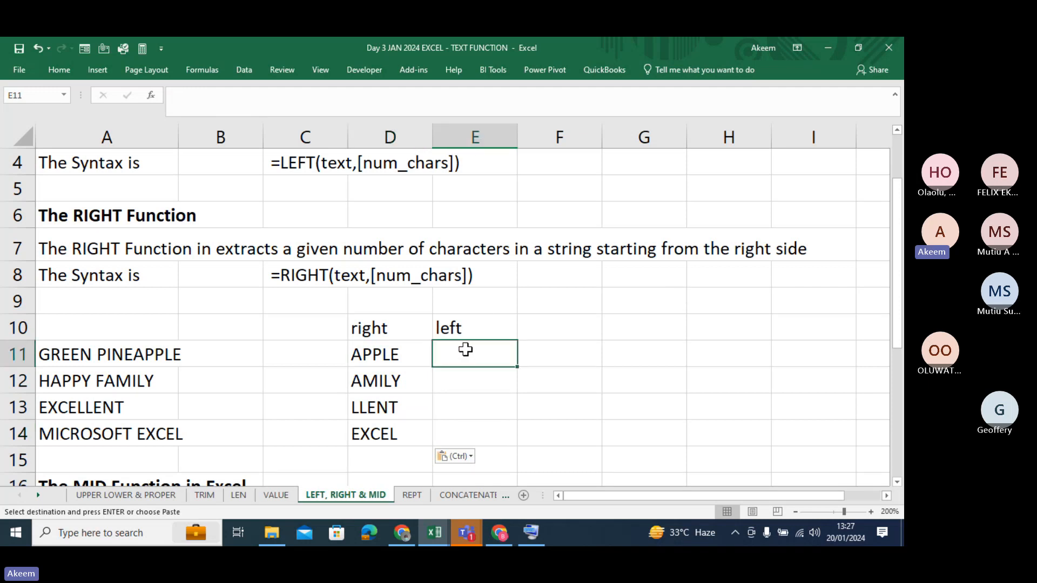
type("=le")
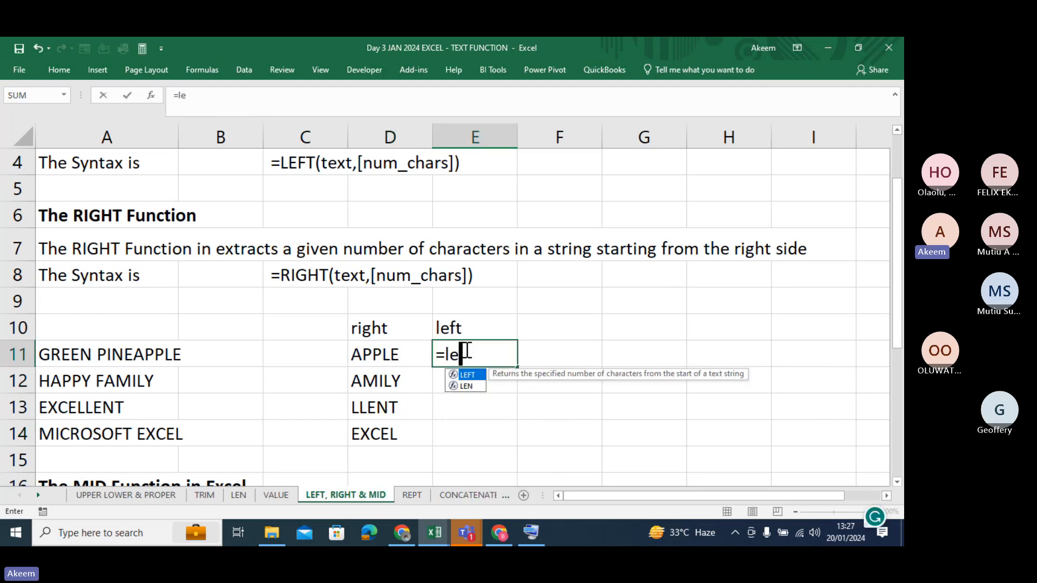
type("ft")
key("Tab")
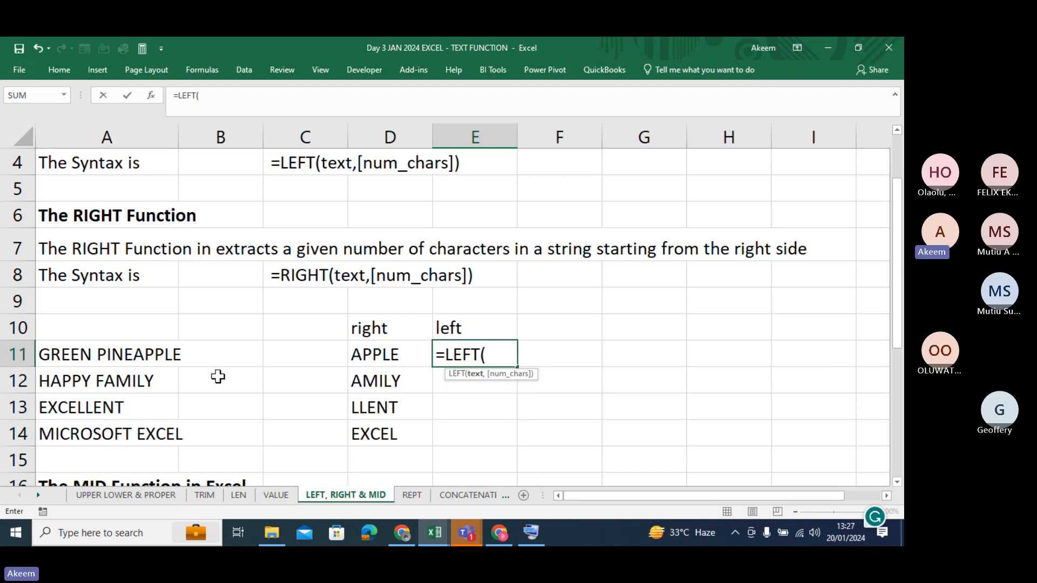
left_click(124, 356)
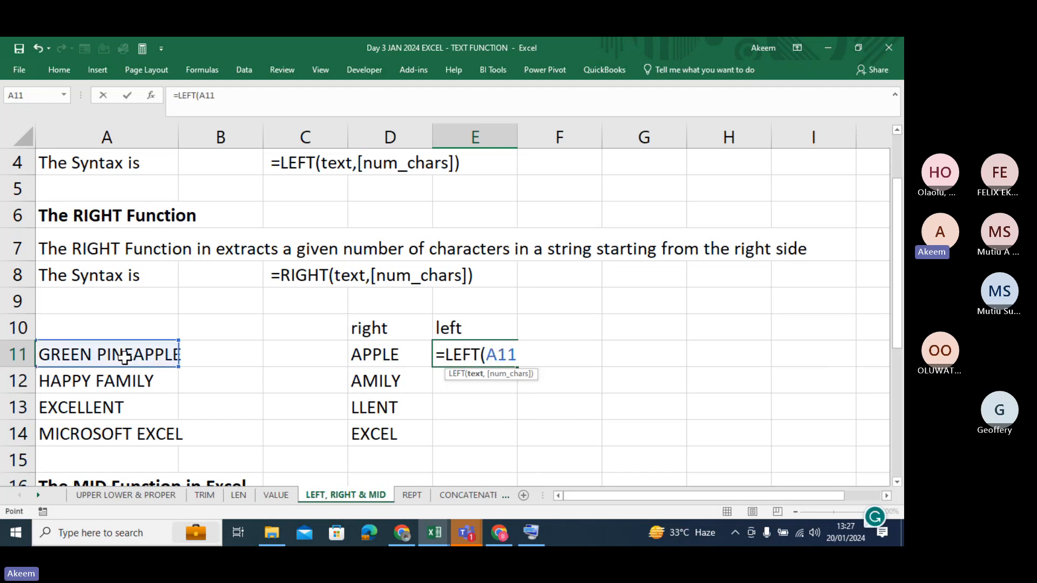
type(",")
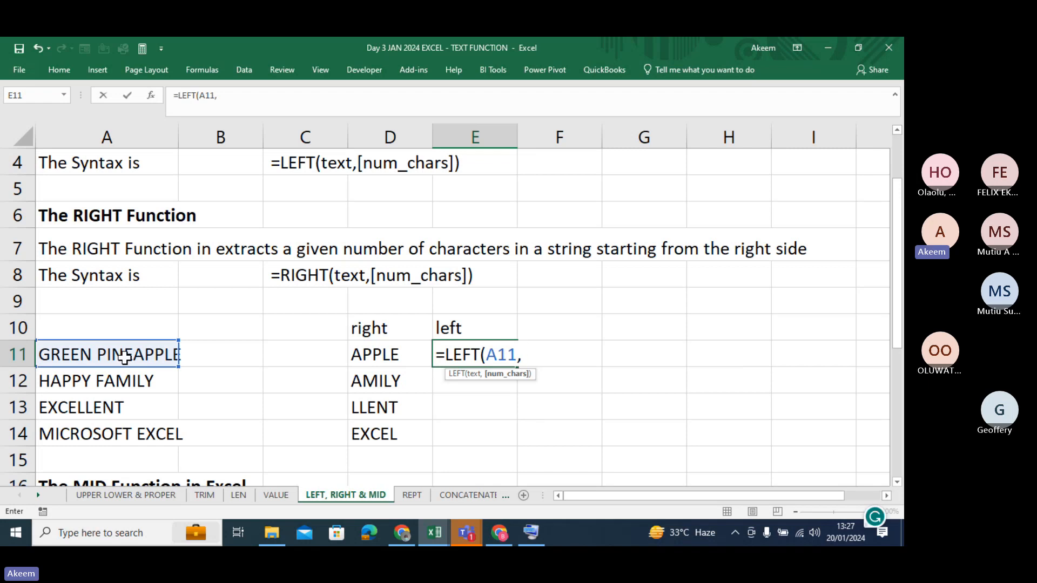
type("5)")
key("Return")
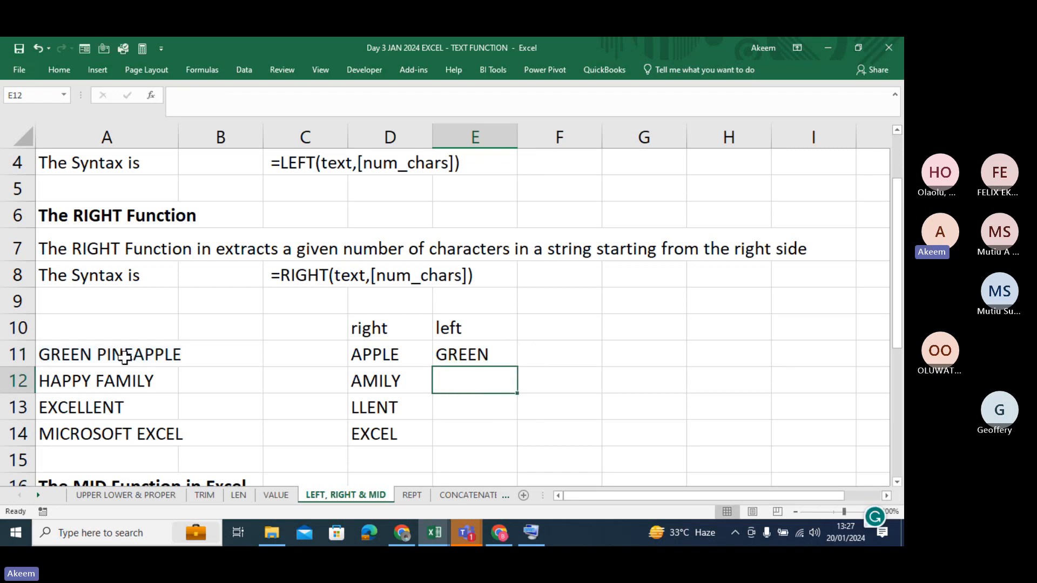
left_click(484, 352)
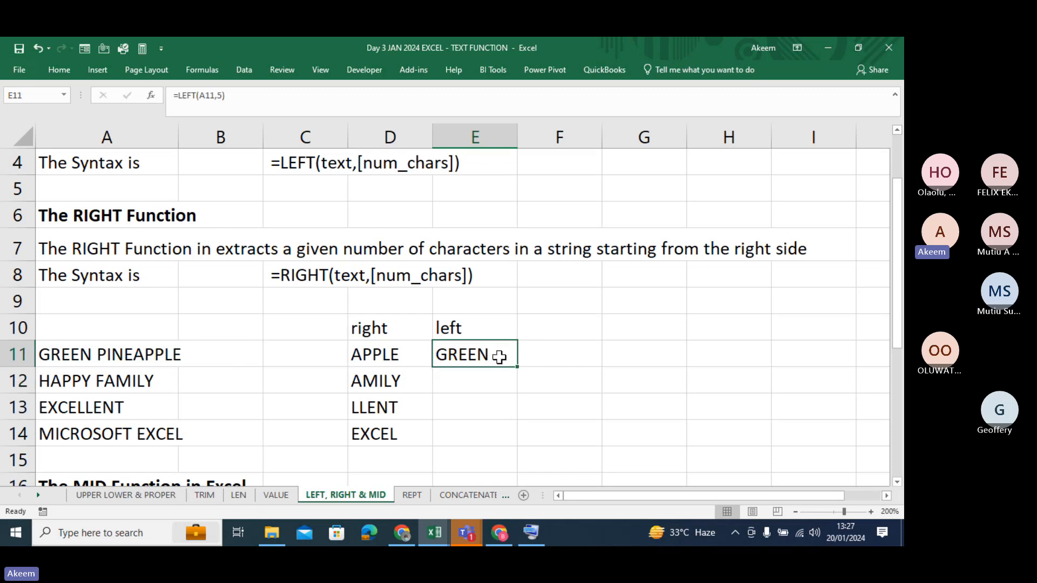
double_click(517, 367)
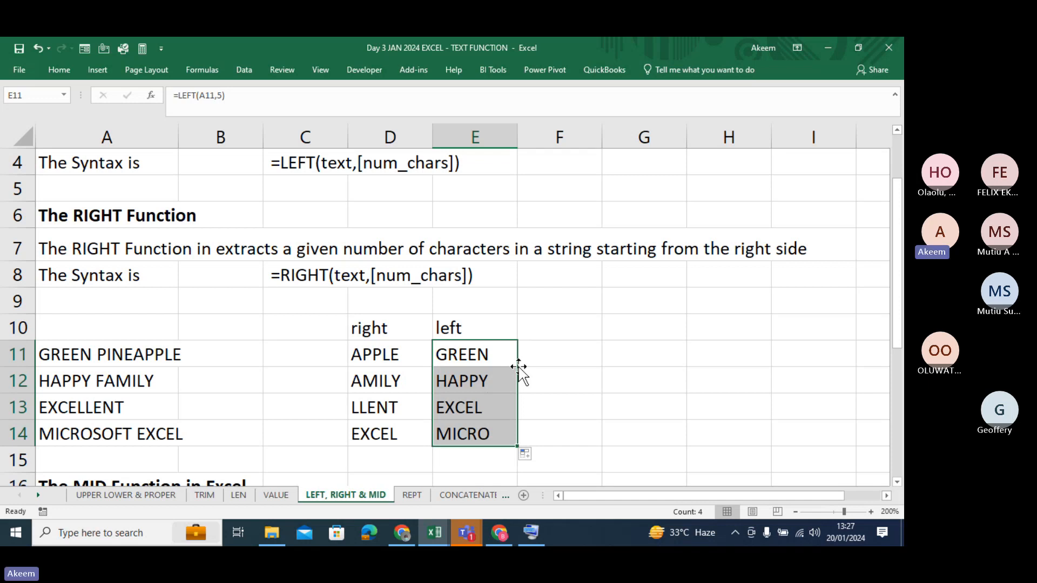
Step: Replace the LEFT formulas in E11:E14 with their values using the Values paste option
key("ctrl+c")
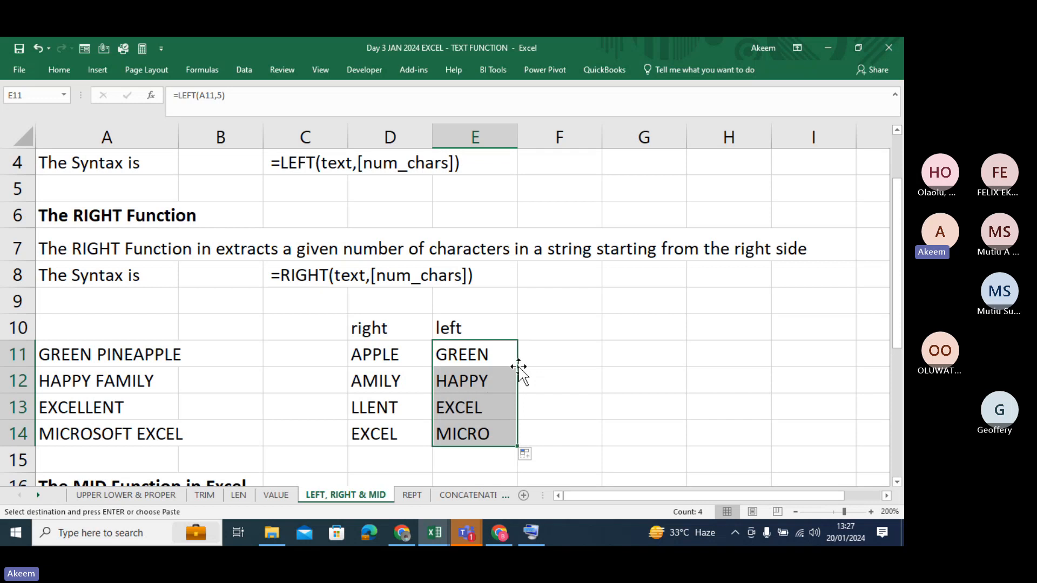
right_click(483, 369)
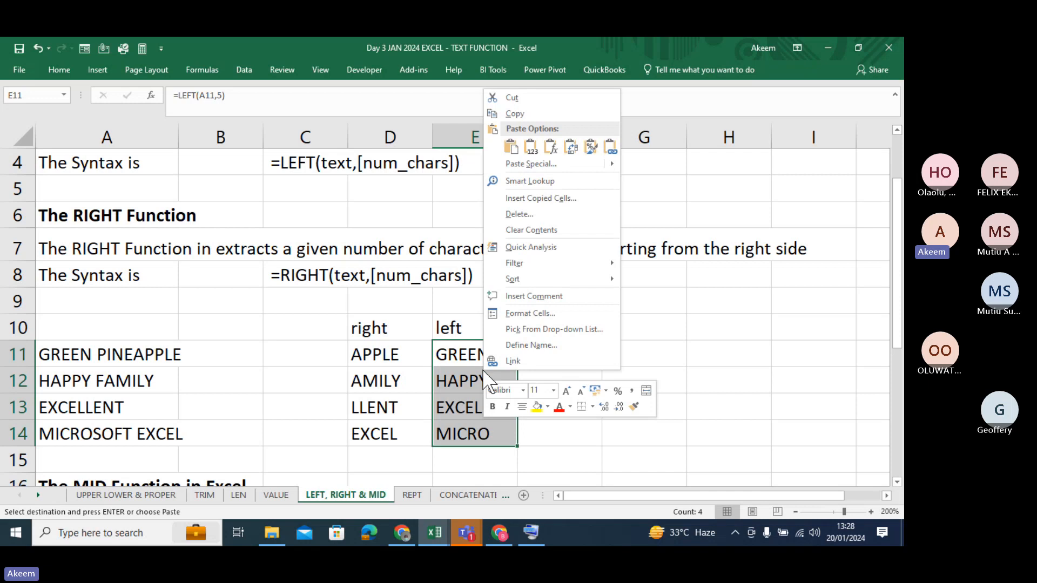
left_click(531, 146)
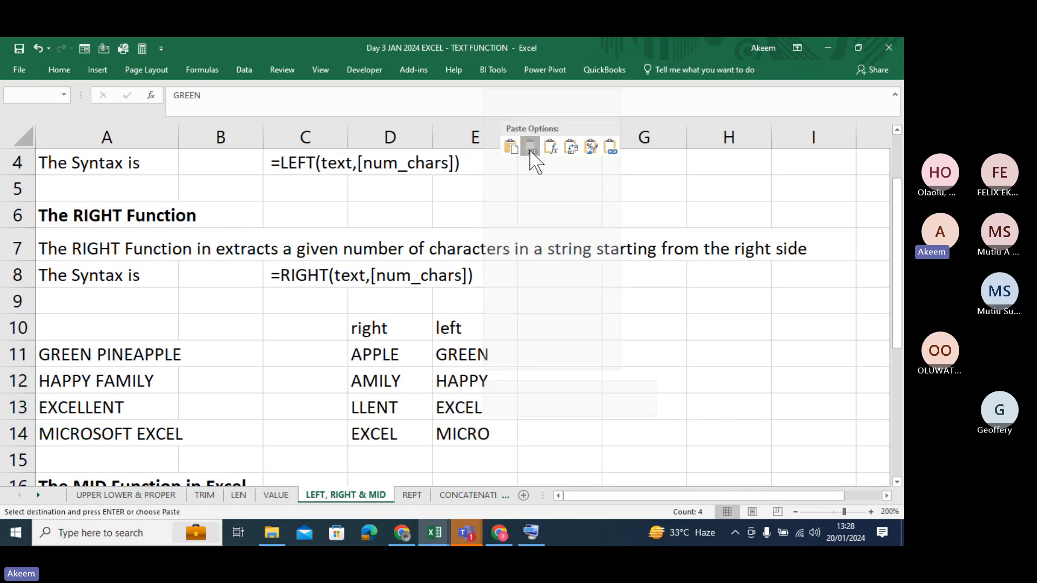
Step: Check the contents of cells E11:E14 under the "left" heading to see whether they hold values or formulas
left_click(494, 354)
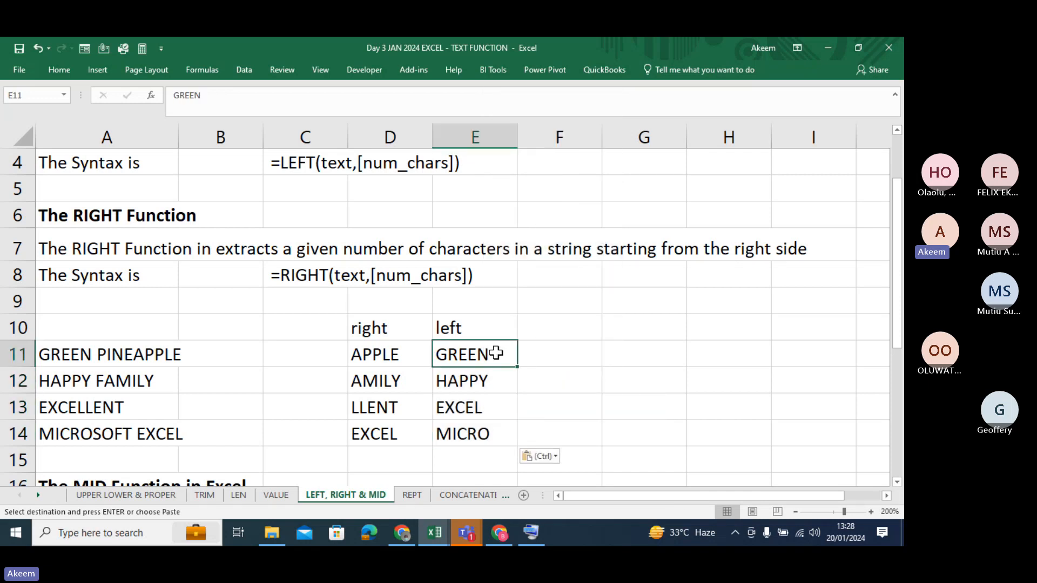
key("Down")
key("Down")
key("Down")
key("Down")
key("Up")
key("Up")
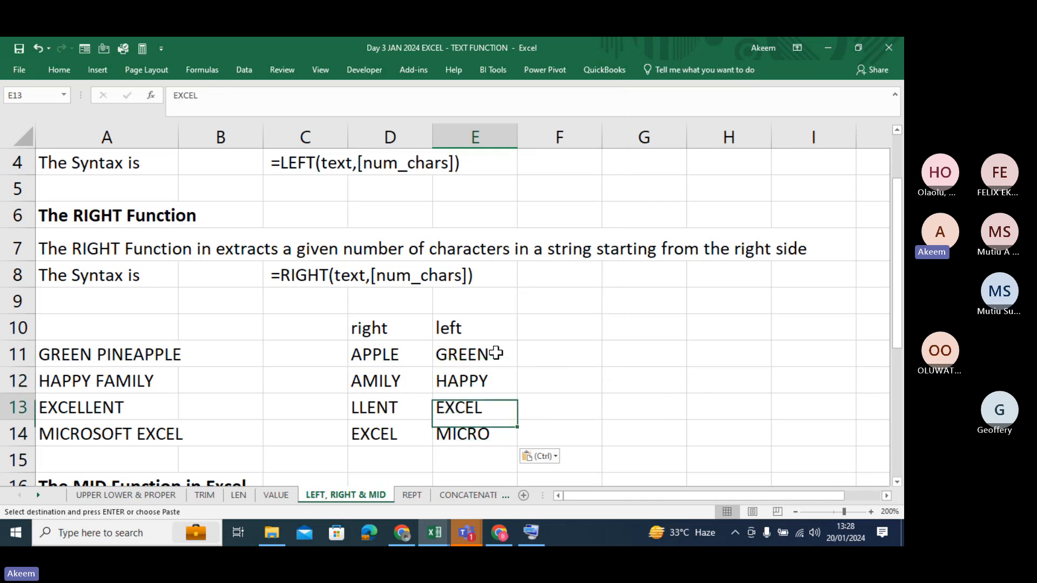
key("Up")
key("Up")
key("Down")
key("Down")
key("Down")
key("Down")
key("Down")
key("Down")
key("Down")
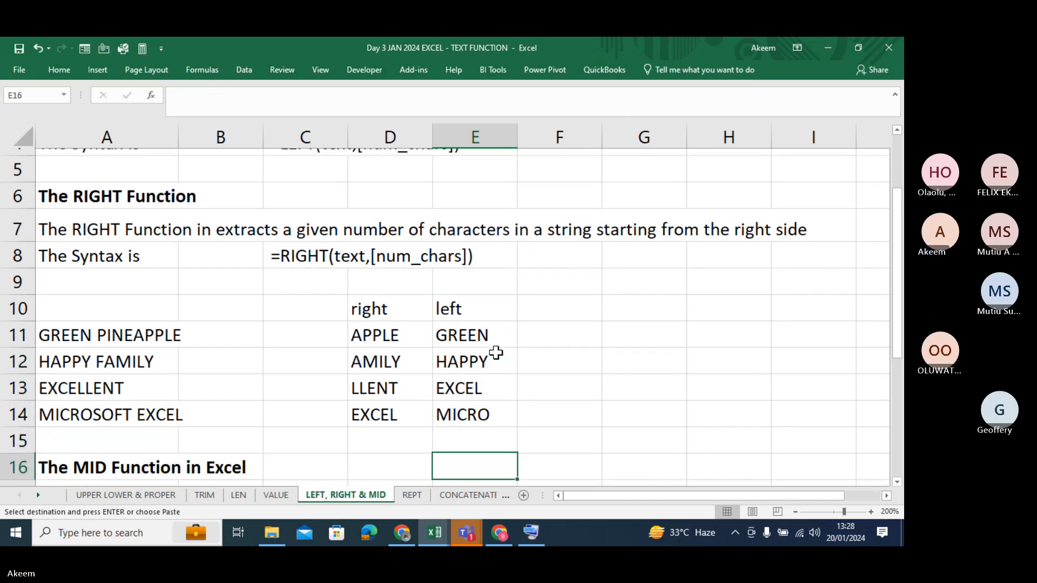
key("Up")
key("Up")
key("Up")
key("Up")
key("Up")
key("Up")
key("Up")
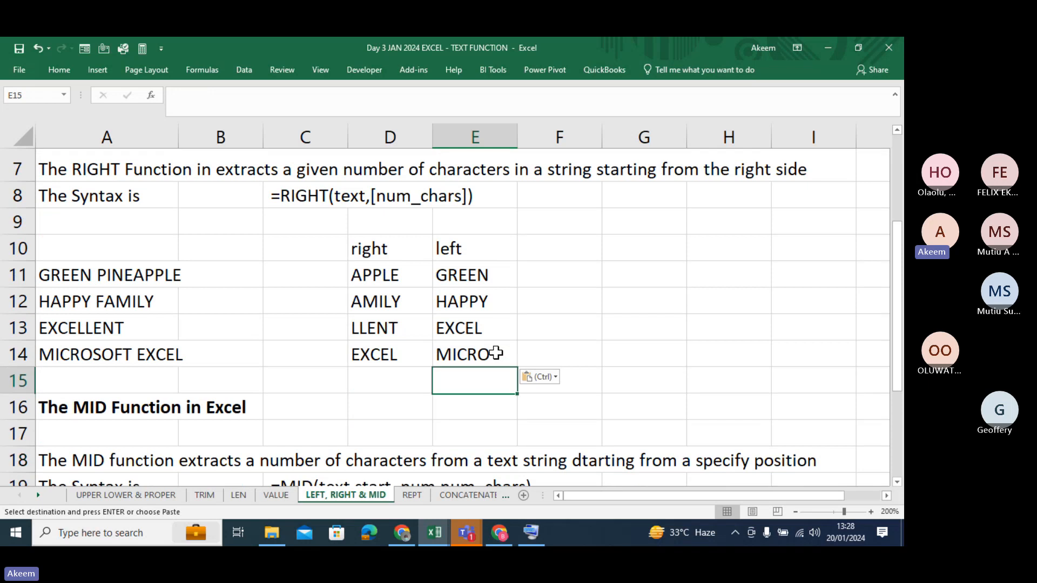
Step: Go to the MID function section and review its explanation, syntax and the sample codes in A21:A24
key("Down")
key("Down")
key("Down")
key("Down")
key("Down")
key("Down")
key("Down")
key("Down")
key("Down")
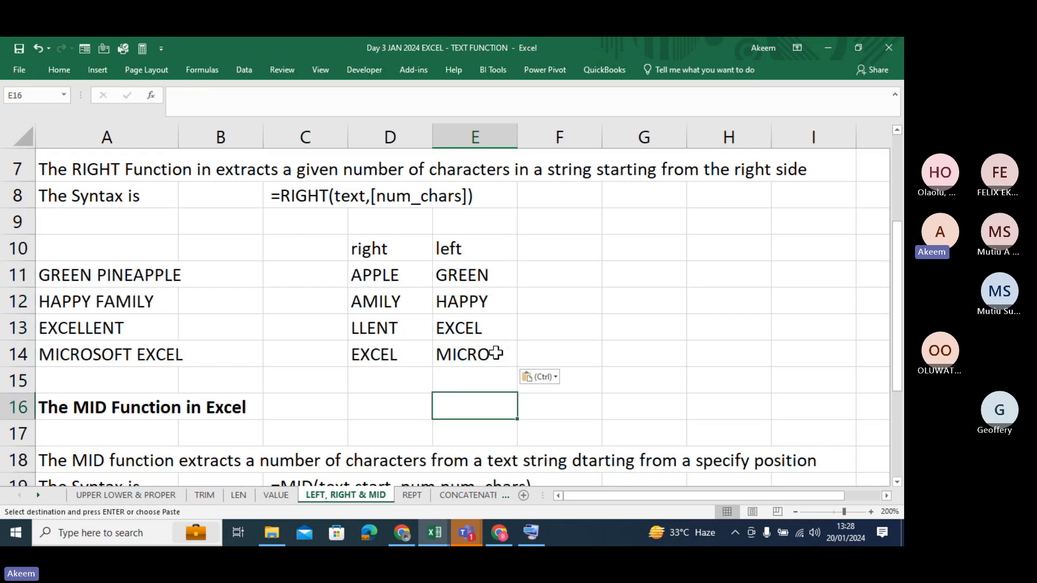
key("Down")
key("Down")
key("Down")
key("Down")
key("Down")
key("Down")
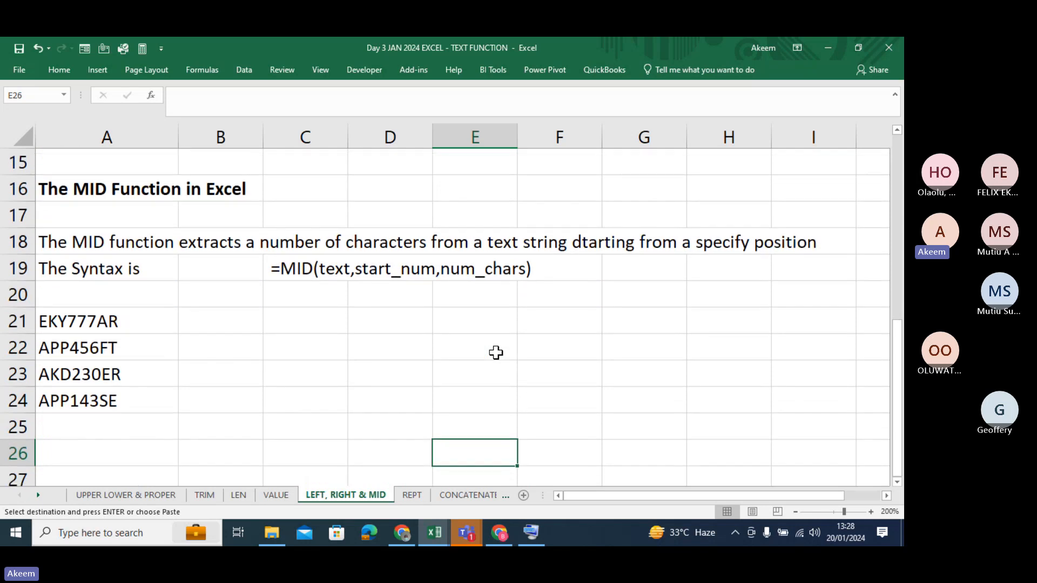
left_click(108, 318)
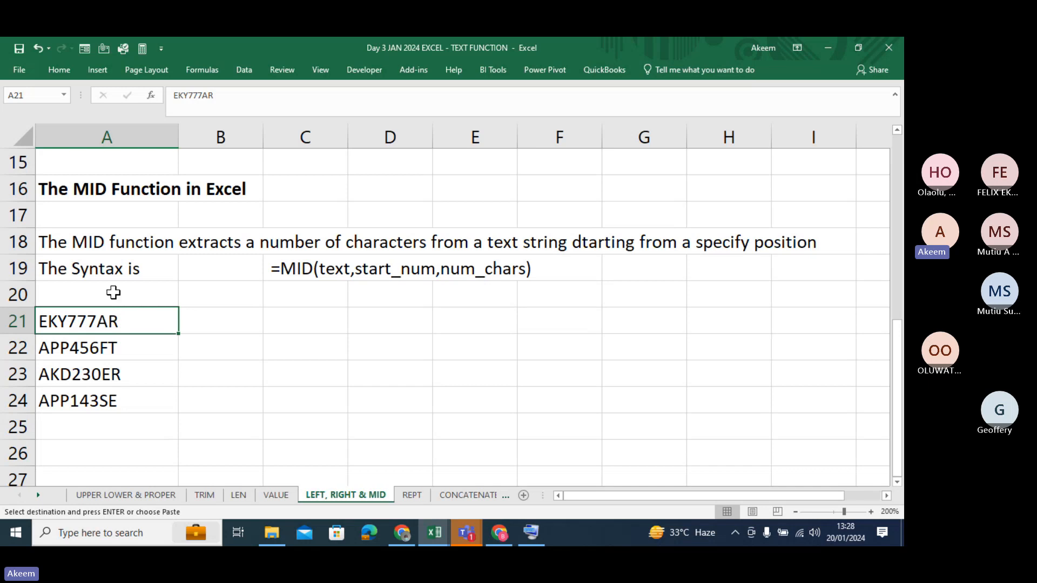
Step: Enter =MID(A21,4,3) in C21 to extract three characters starting from the fourth
left_click(307, 310)
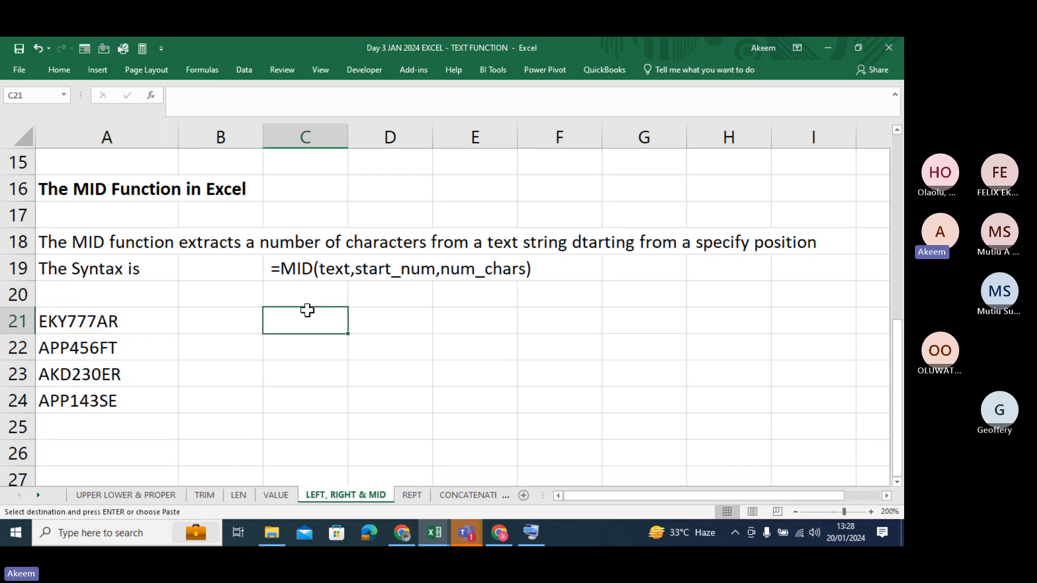
type("=mid")
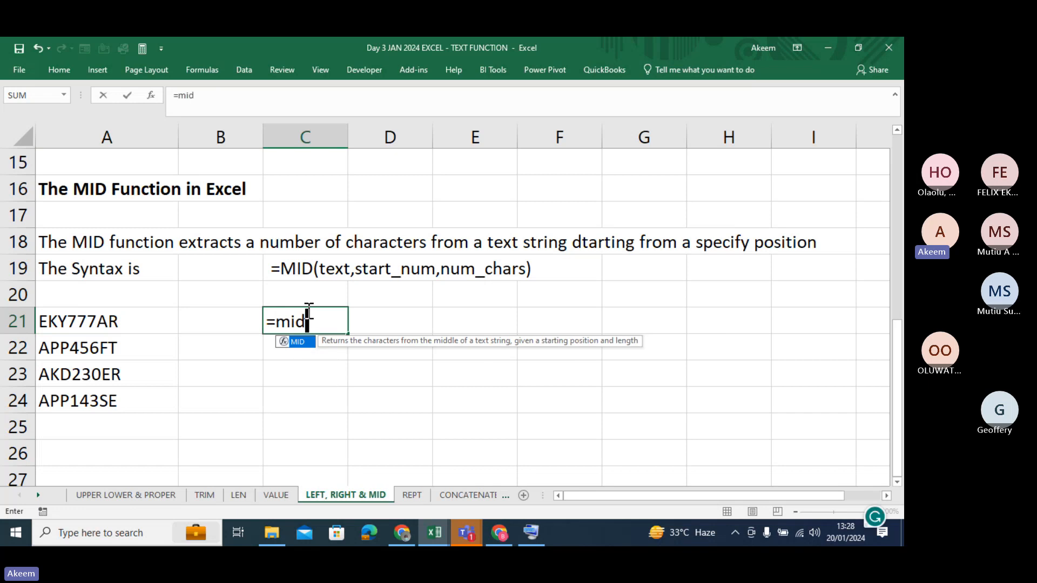
key("Tab")
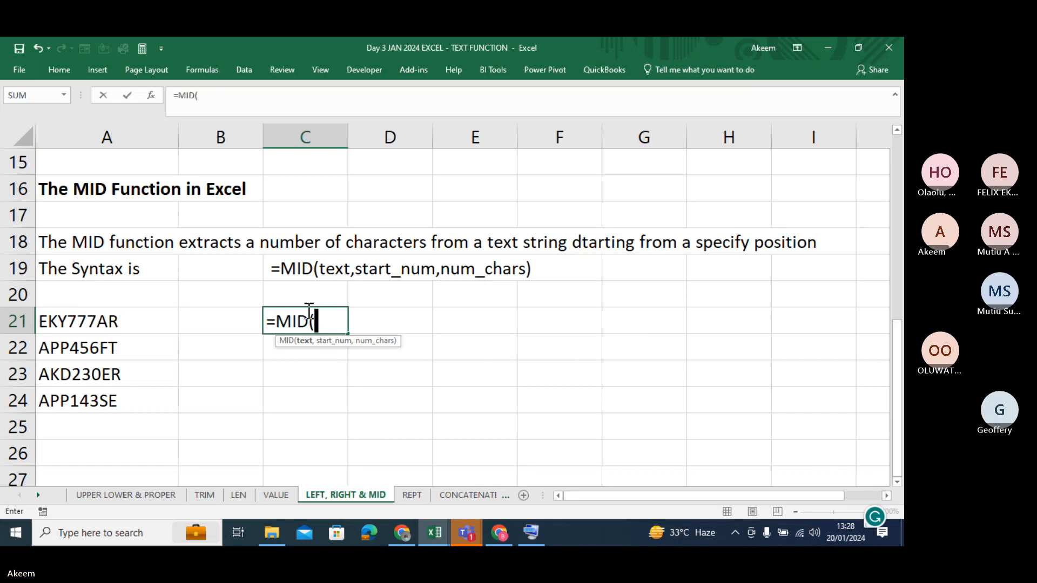
left_click(150, 324)
type(",")
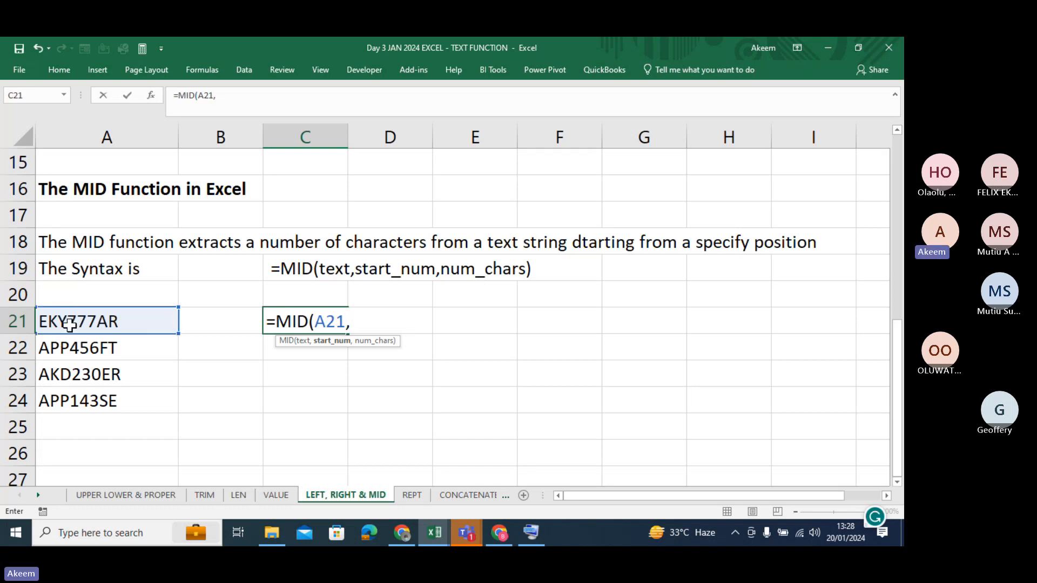
type("4,")
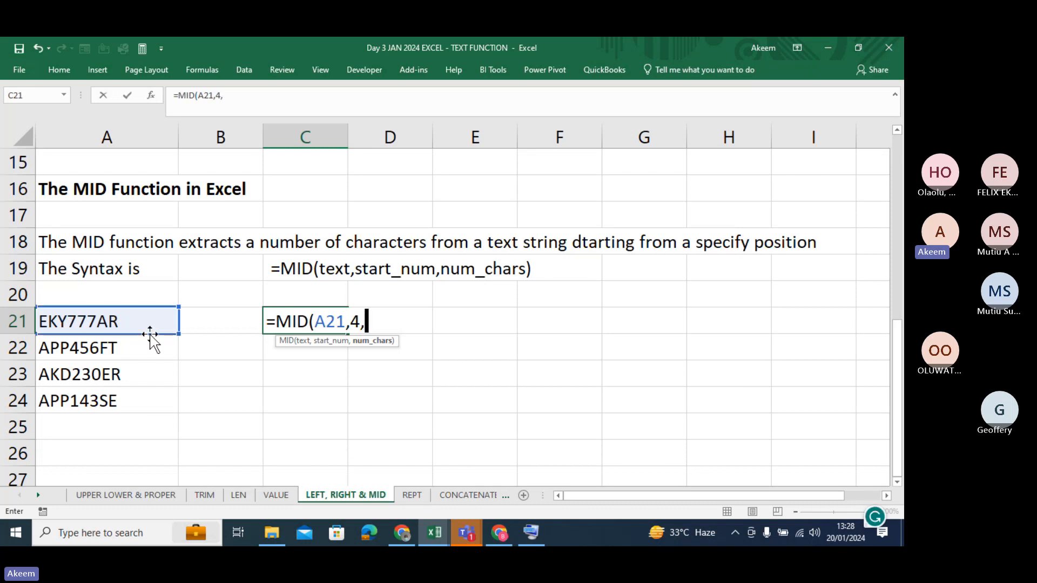
type("3)")
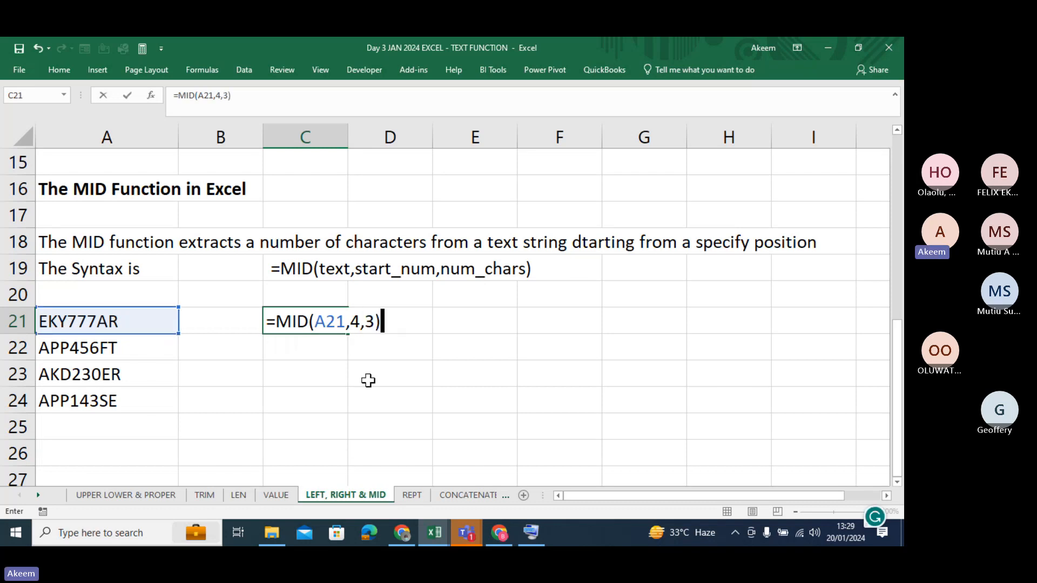
key("Return")
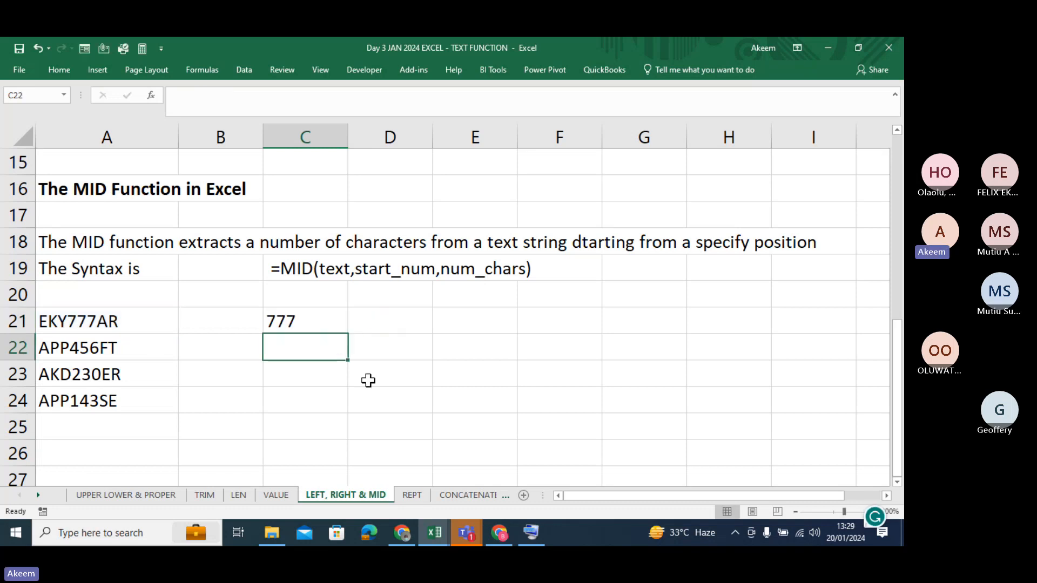
Step: Fill the MID formula from C21 down to C24
left_click(315, 322)
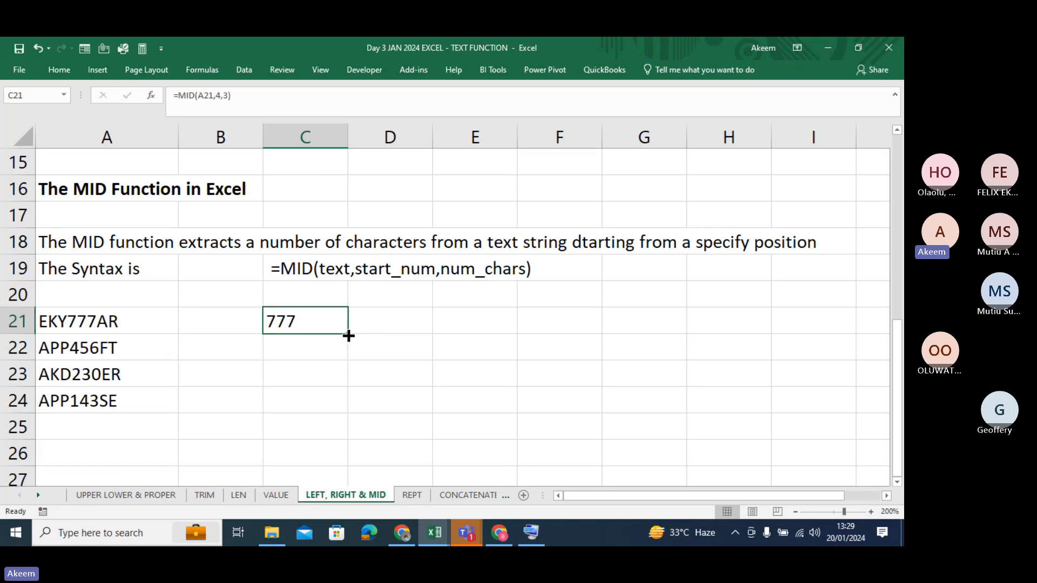
left_click_drag(348, 337, 348, 404)
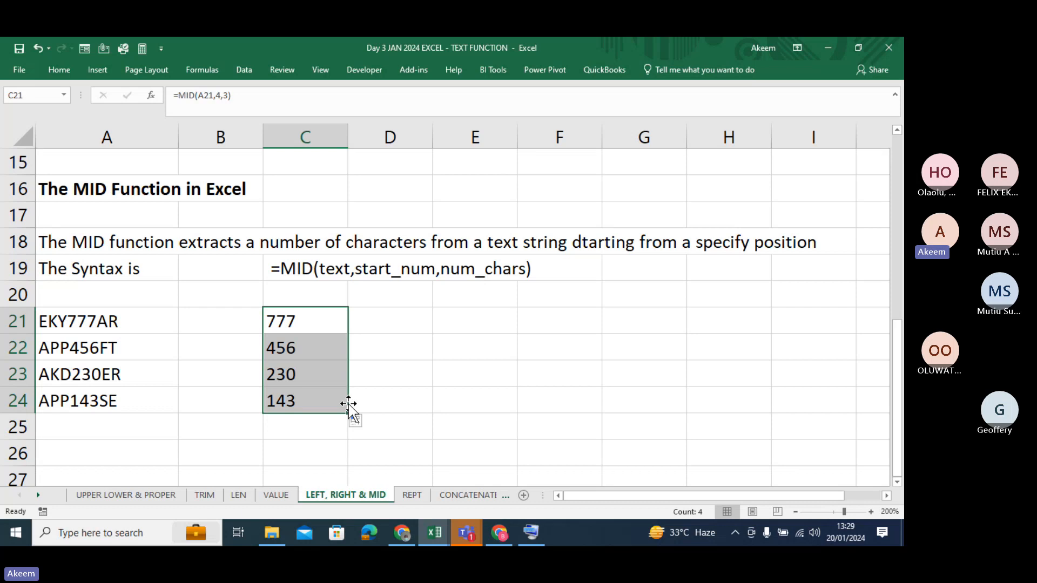
left_click(347, 404)
key("Down")
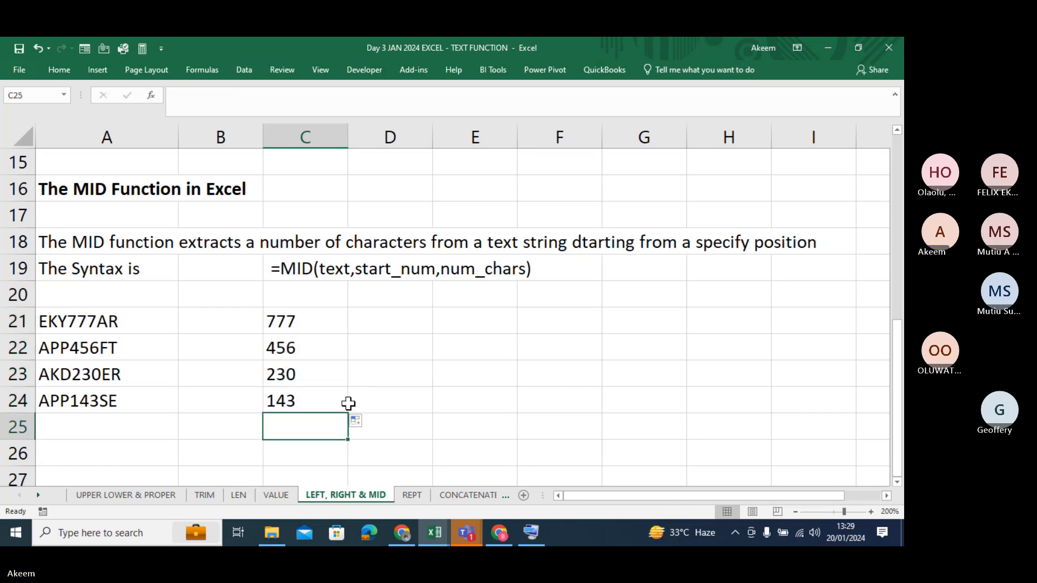
Step: Enter the sample code asd1234 in A27, below the MID examples
key("Down")
scroll(347, 403, "down", 3)
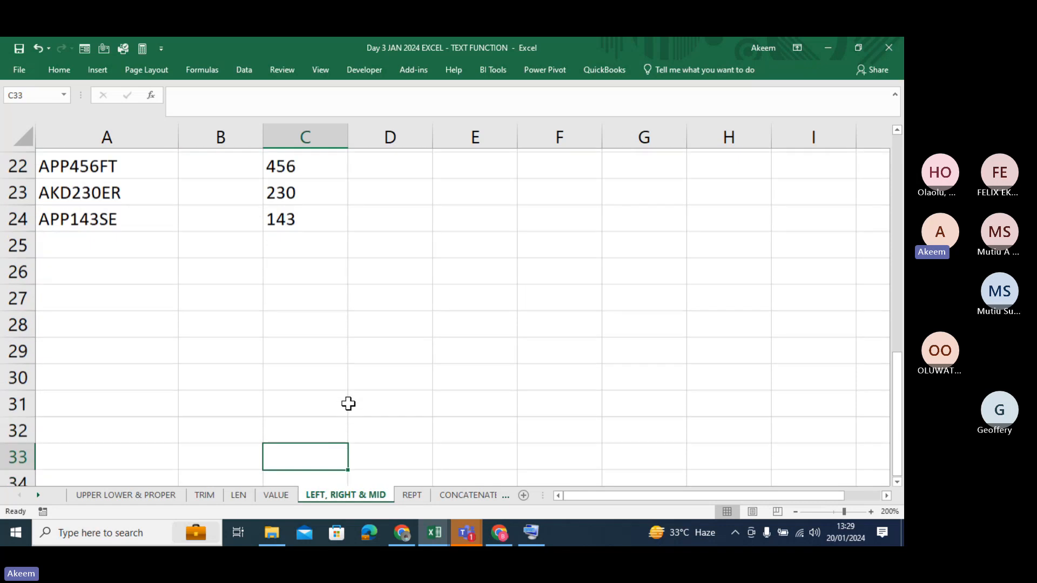
left_click(75, 292)
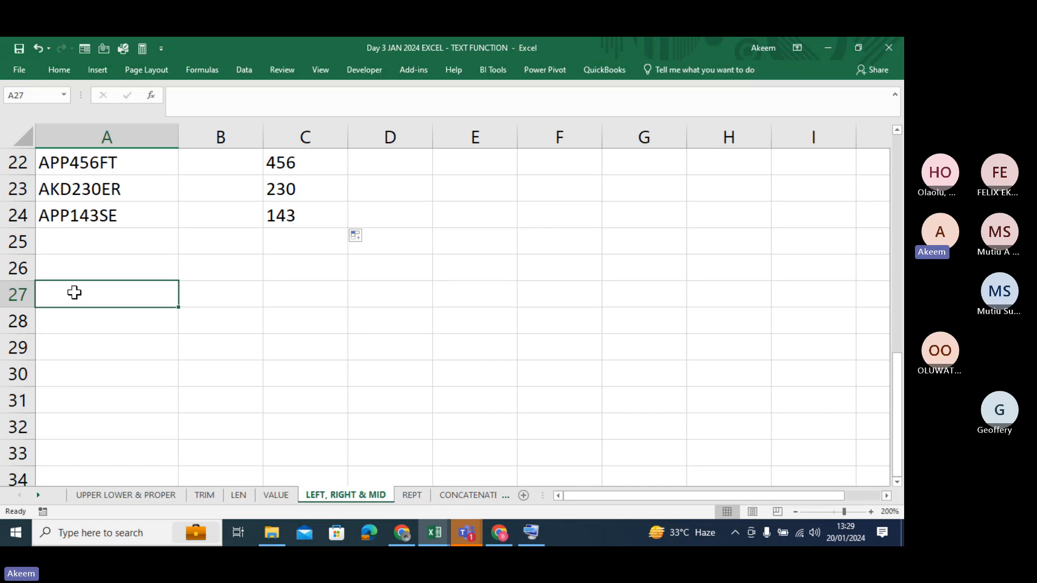
type("12")
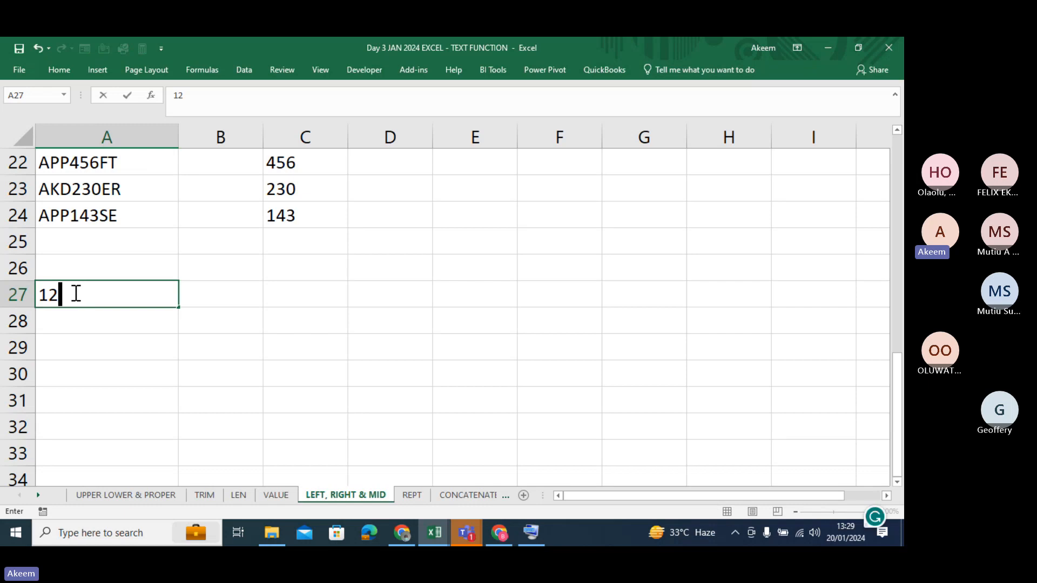
key("BackSpace")
key("BackSpace")
type("asd")
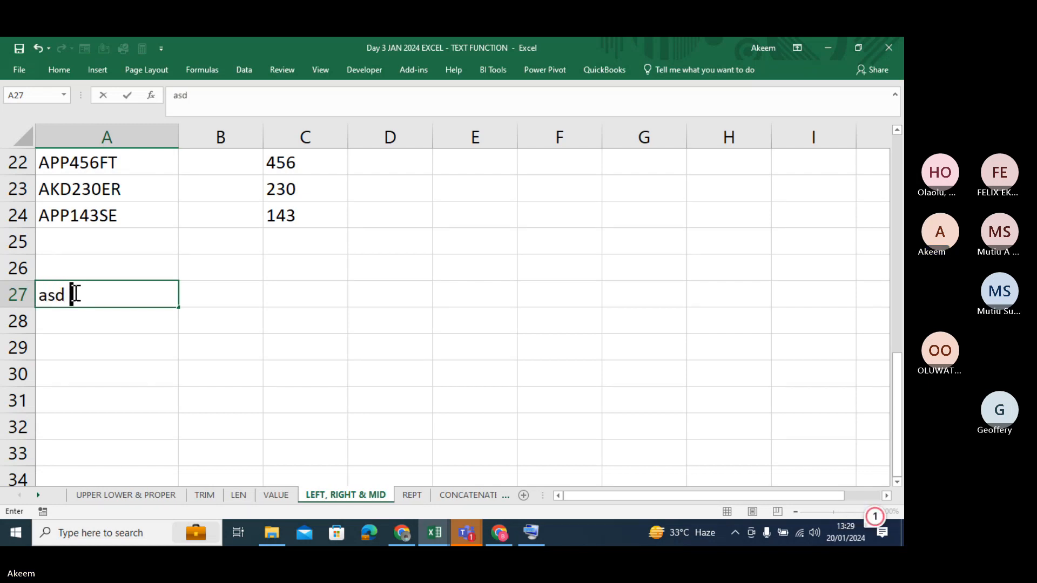
key("BackSpace")
type("1234")
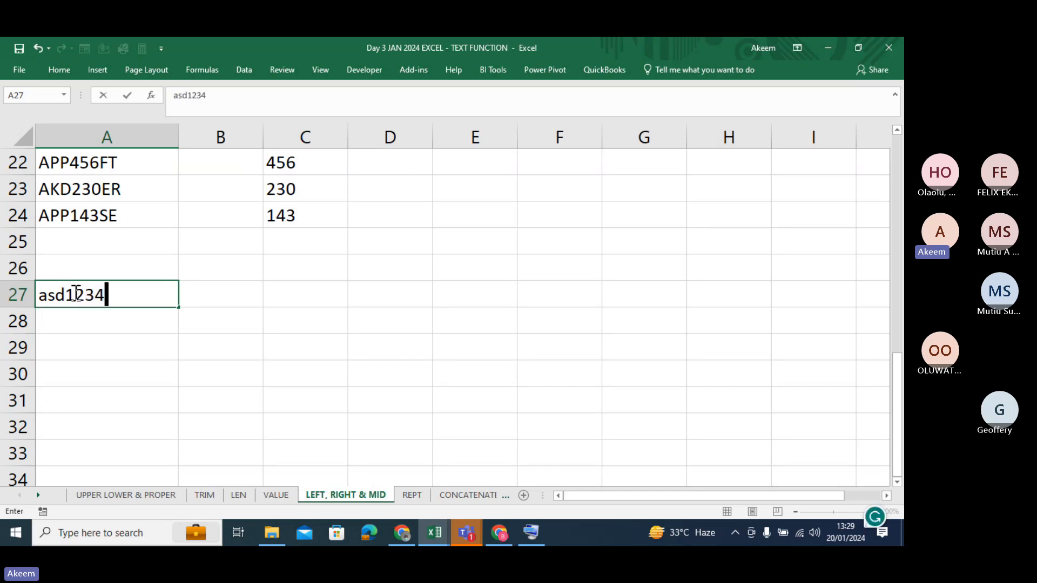
key("Return")
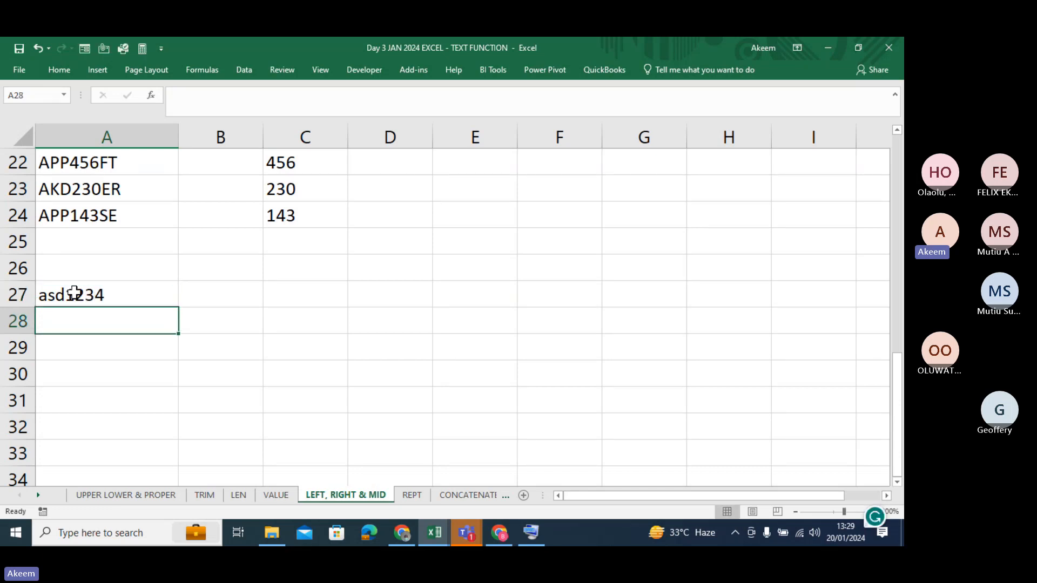
Step: Enter a sample first name followed by two spaces and 123 in A28, and change A27 to asd 1234
type("ade")
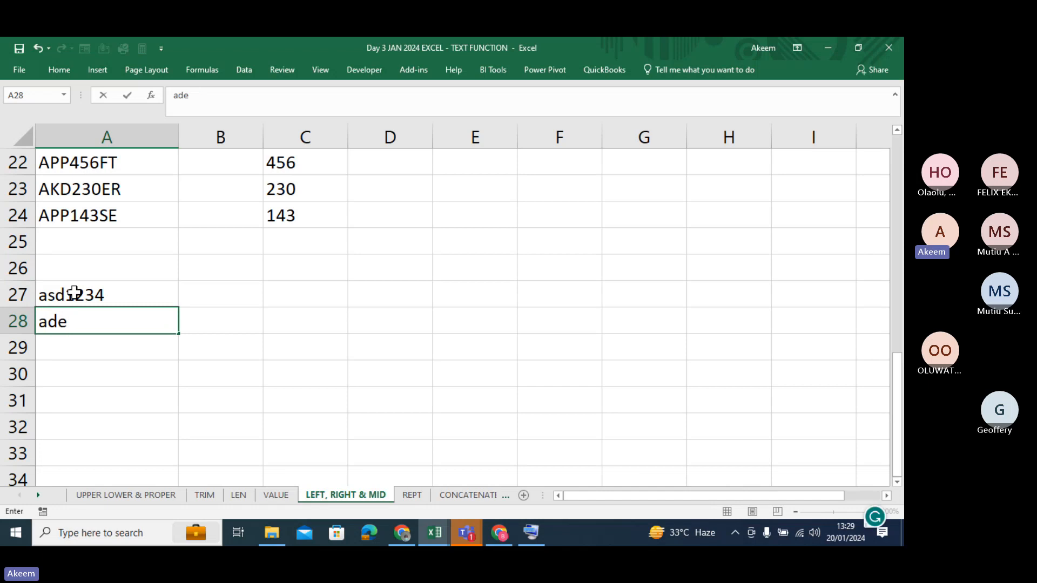
type("olu  123")
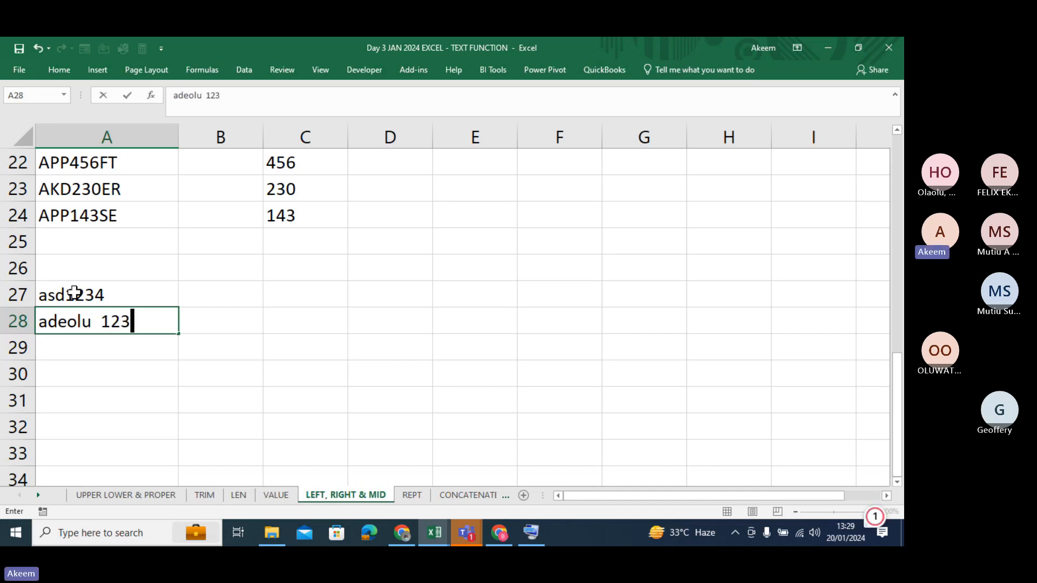
left_click(75, 292)
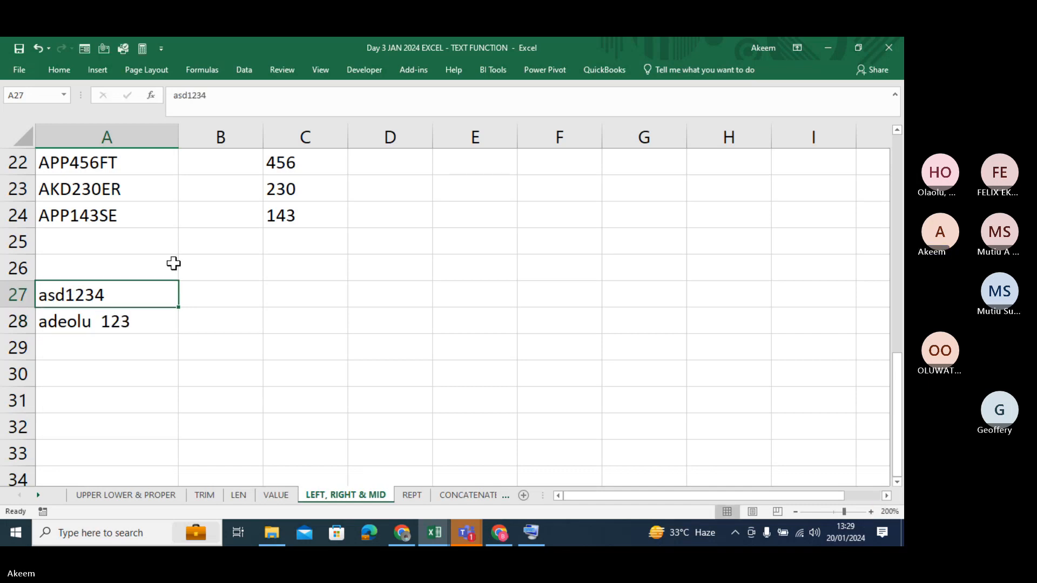
left_click(191, 97)
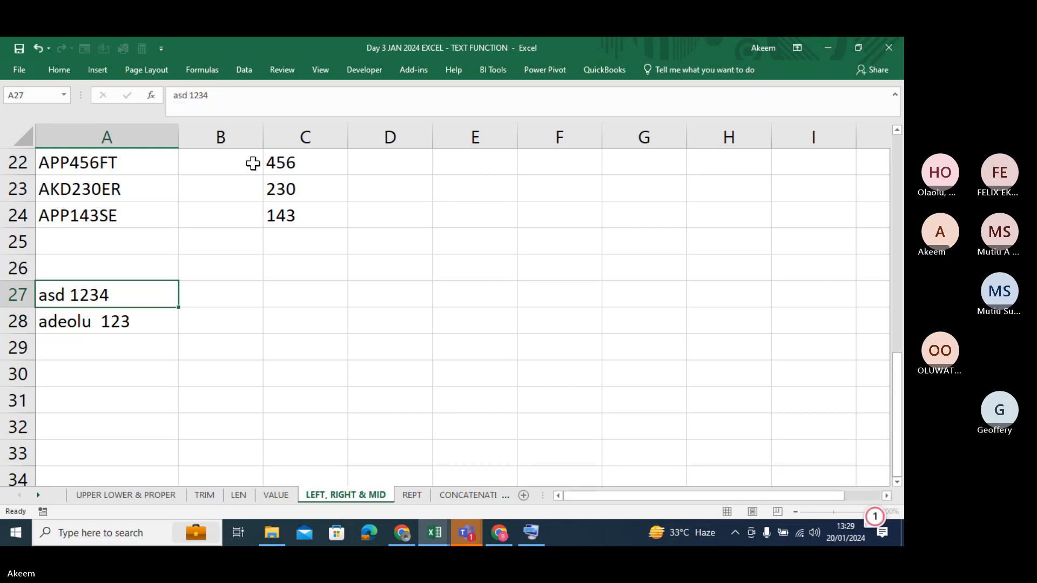
key("Return")
Step: Enter another sample name followed by a space and 013 in A29
left_click(127, 346)
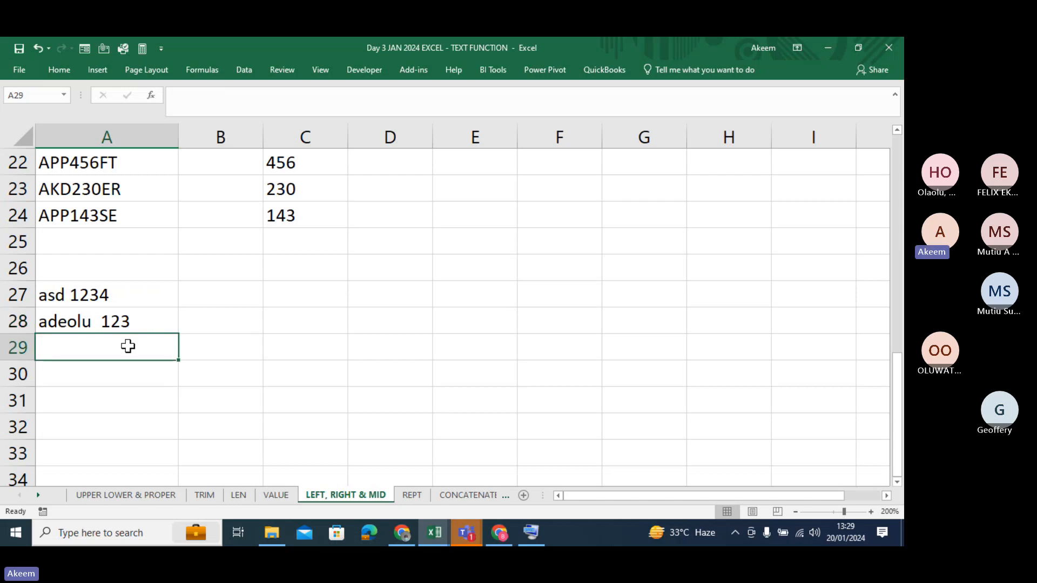
type("debr")
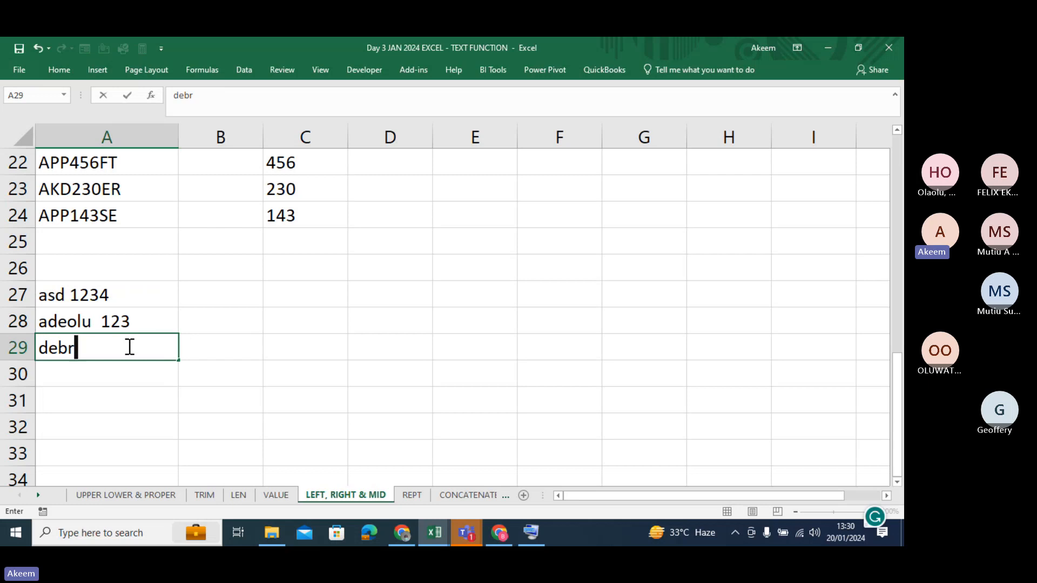
type("y 00")
key("BackSpace")
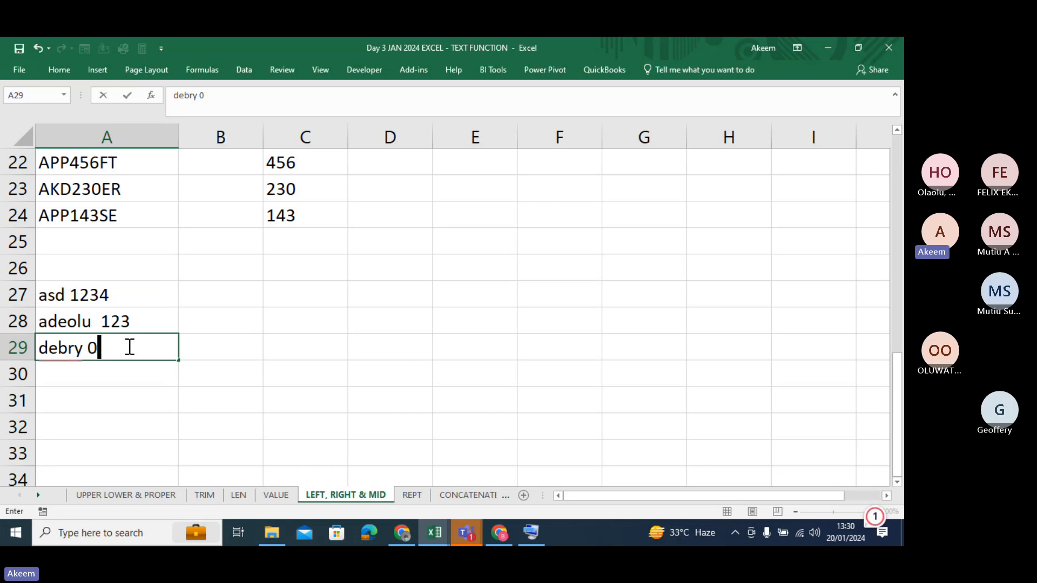
type("13")
Step: Enter the sample text geog 9 in A30
left_click(106, 367)
type("g")
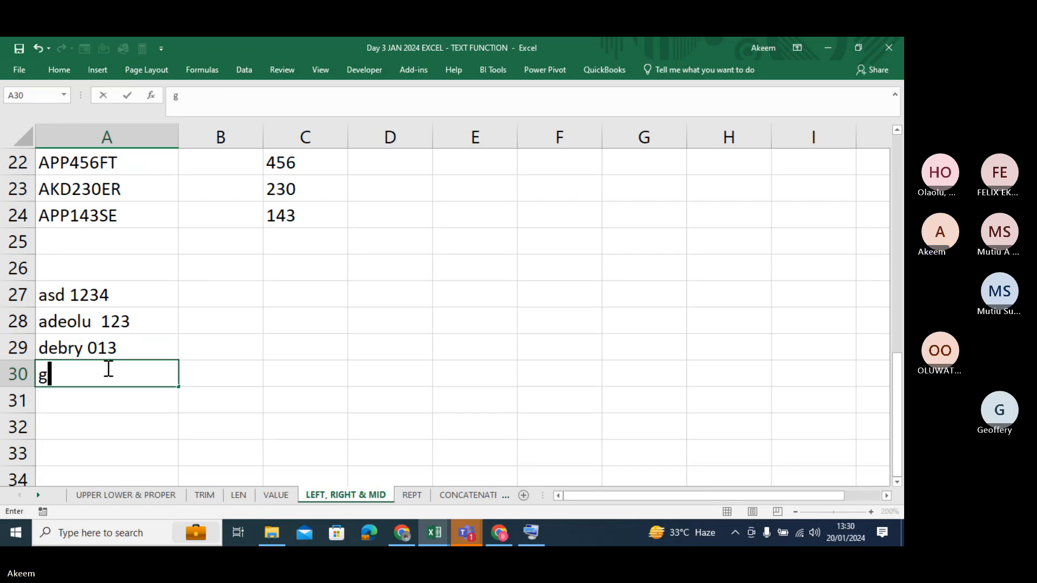
type("eog")
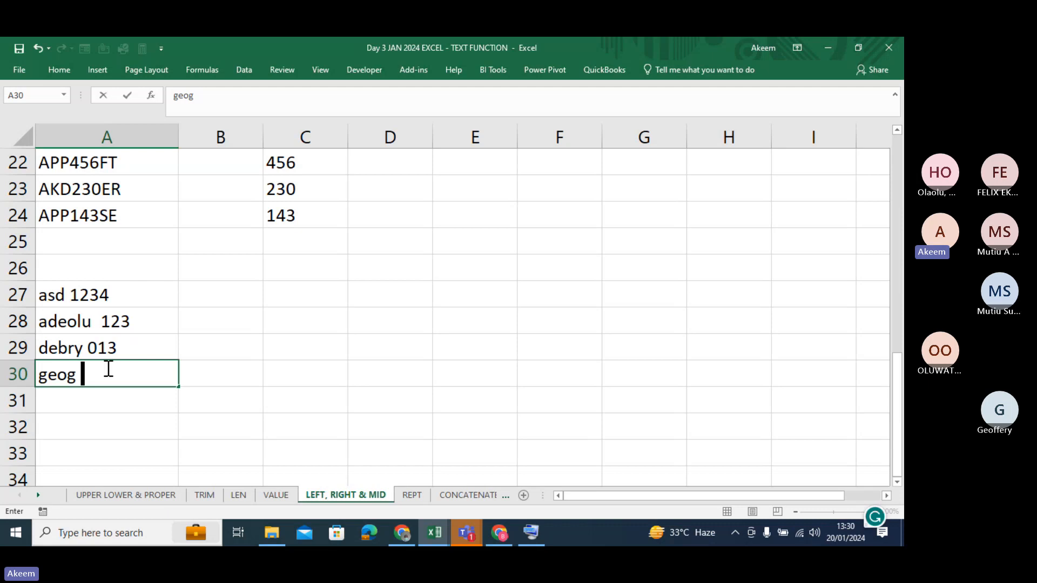
type(" 9")
key("Return")
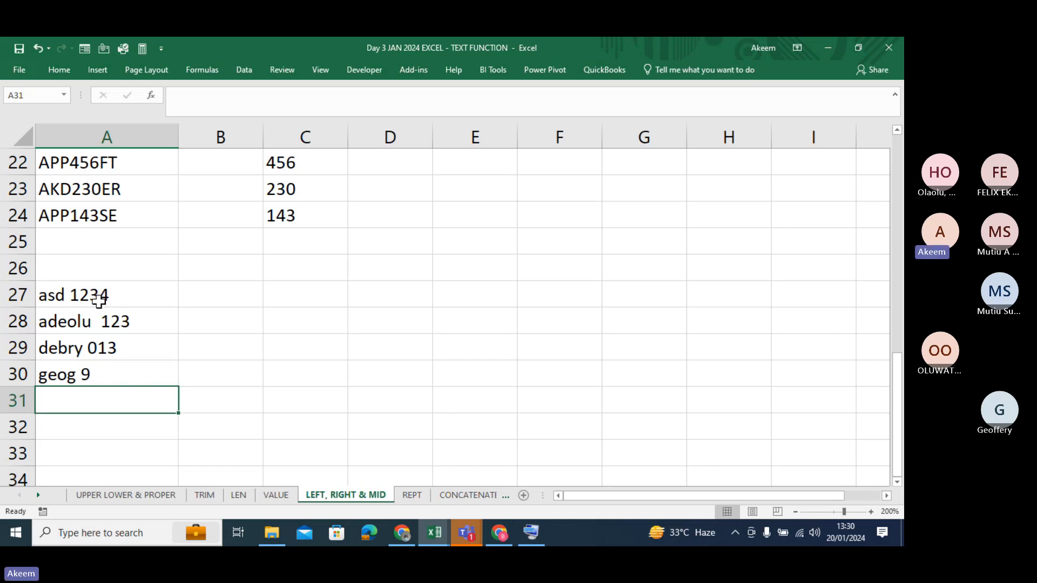
left_click_drag(100, 296, 95, 372)
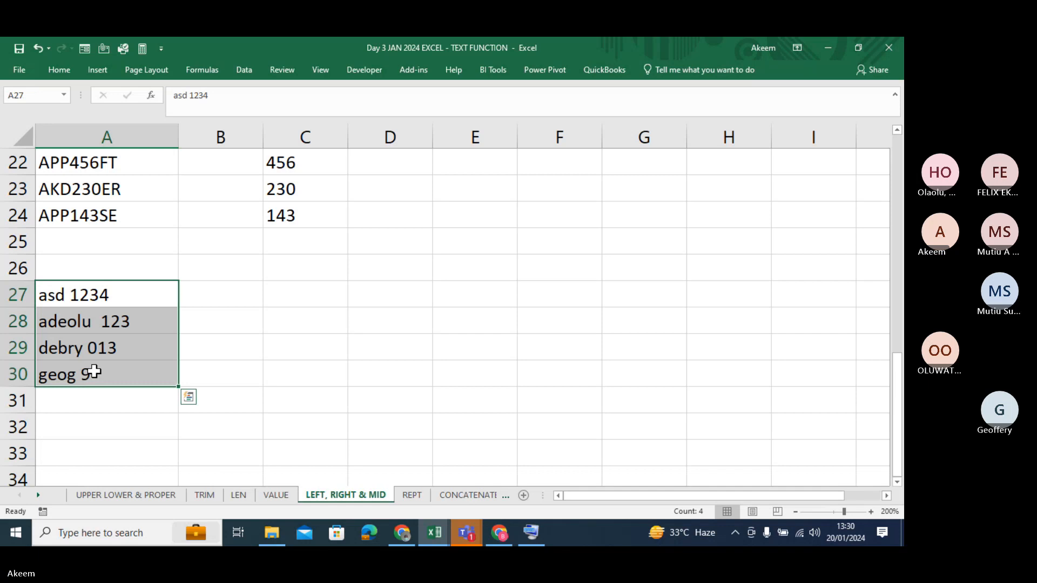
left_click(294, 293)
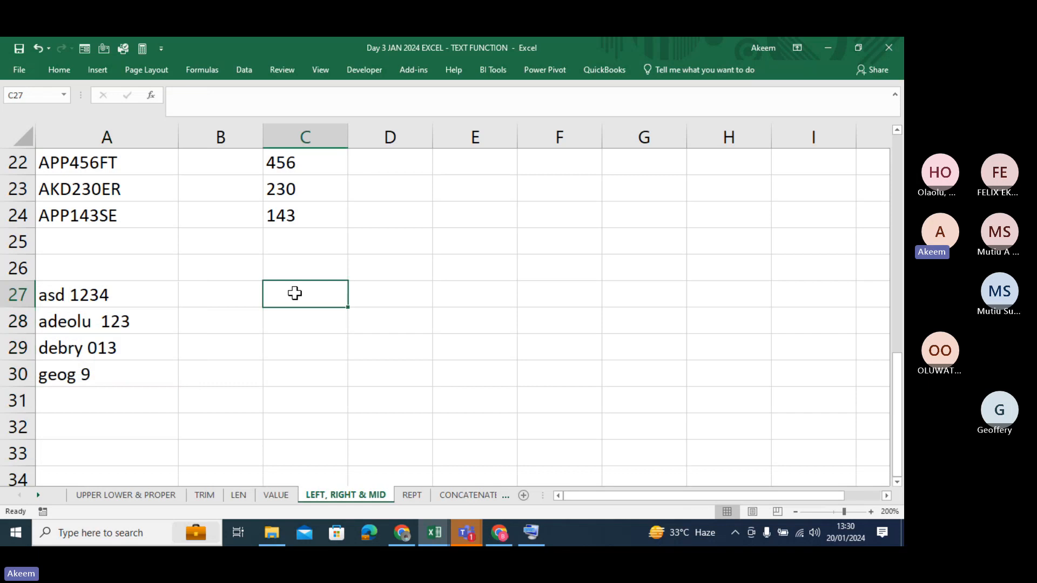
type("=ri")
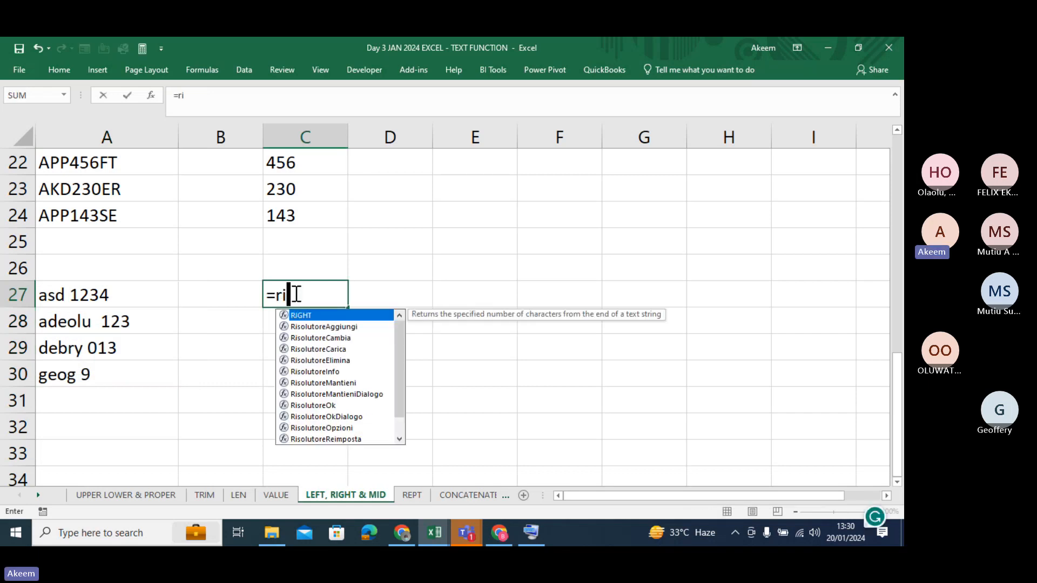
key("BackSpace")
key("BackSpace")
key("BackSpace")
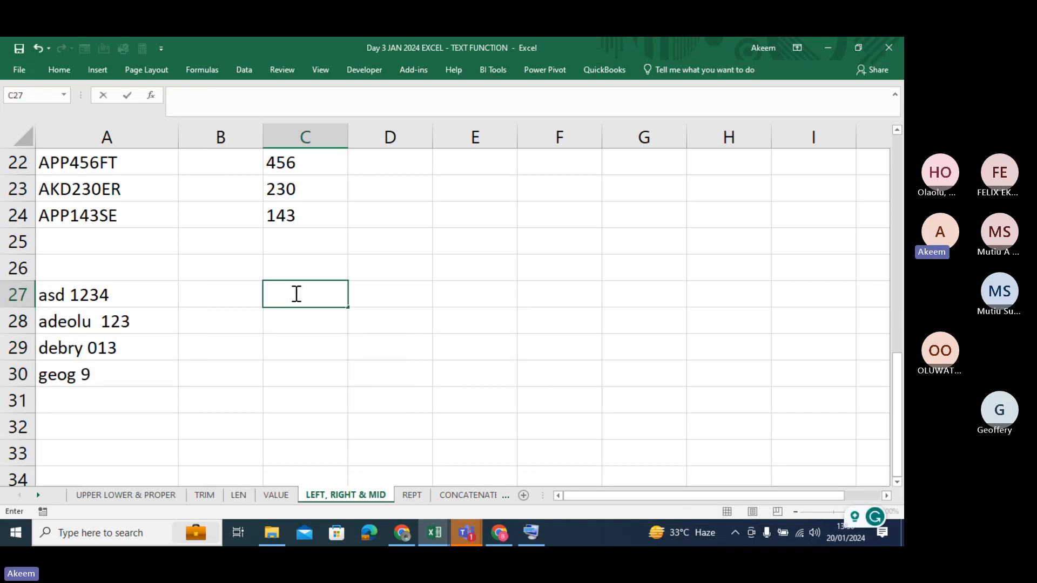
left_click(334, 374)
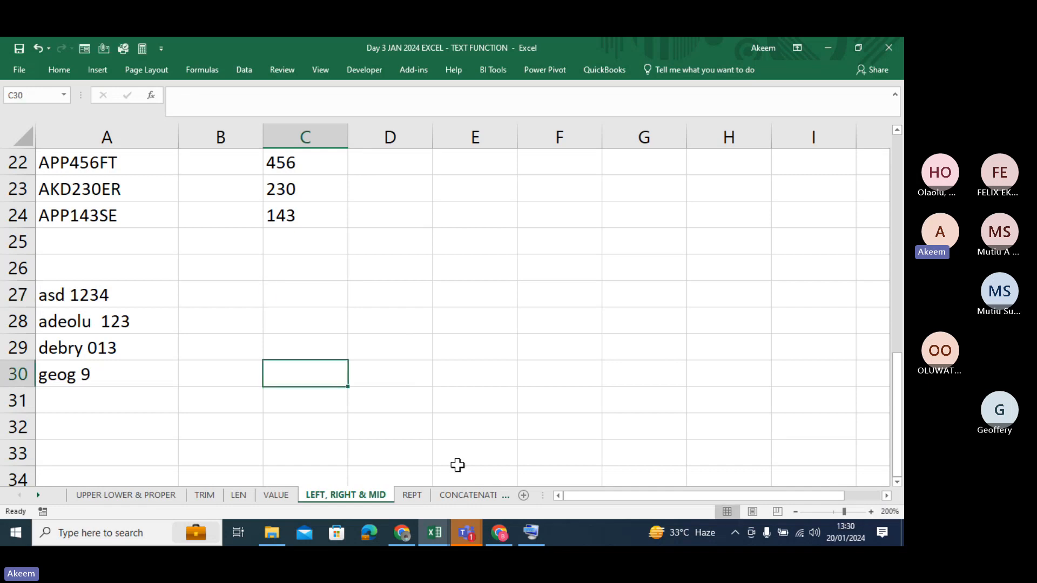
Step: Look through the CONCATENATE, SUBSTITUTE and VALUE sheets and return to the LEFT, RIGHT & MID sheet
left_click(463, 497)
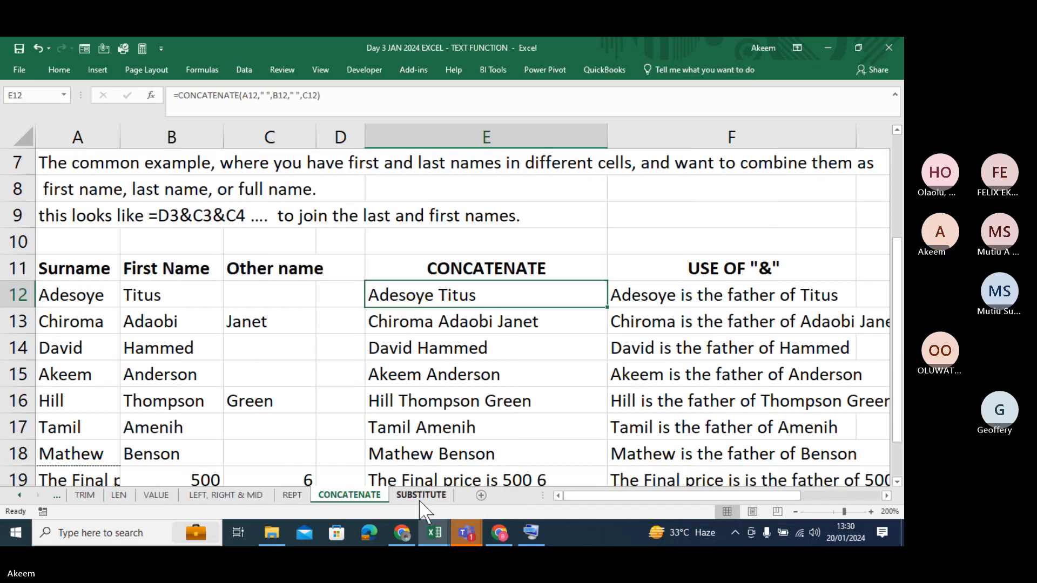
left_click(420, 497)
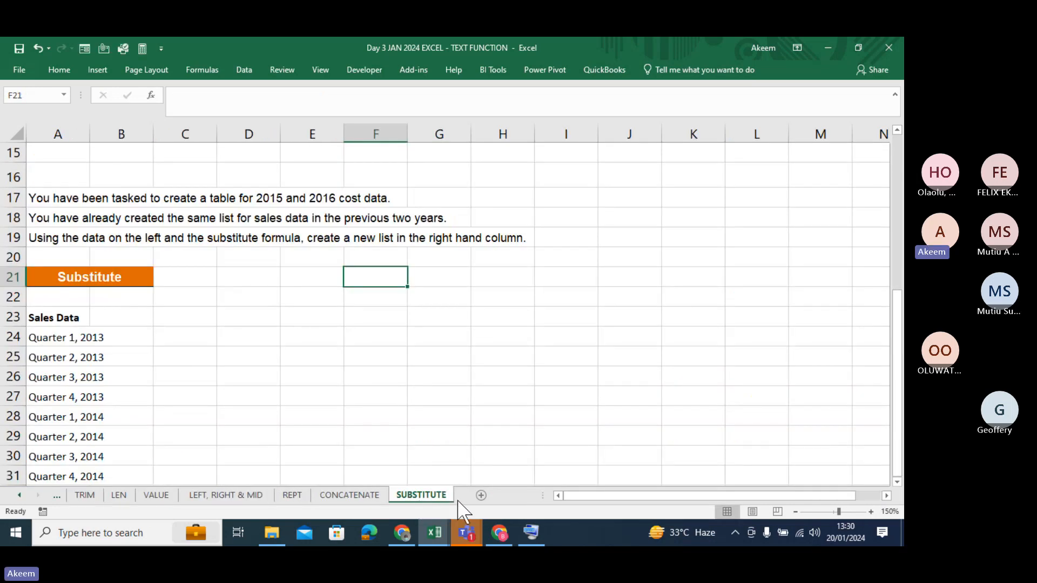
left_click(340, 497)
left_click(253, 496)
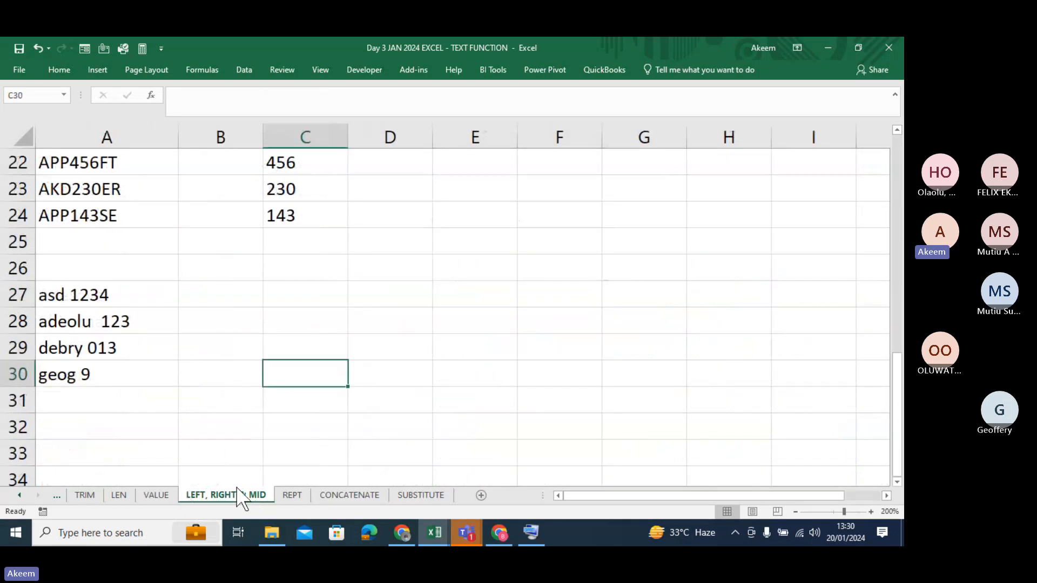
left_click(348, 496)
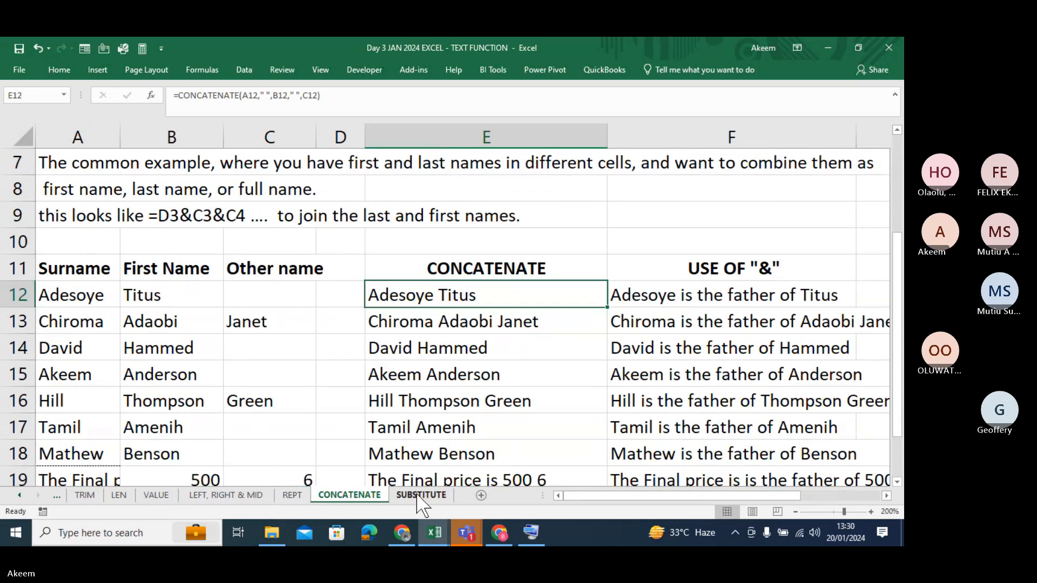
left_click(420, 495)
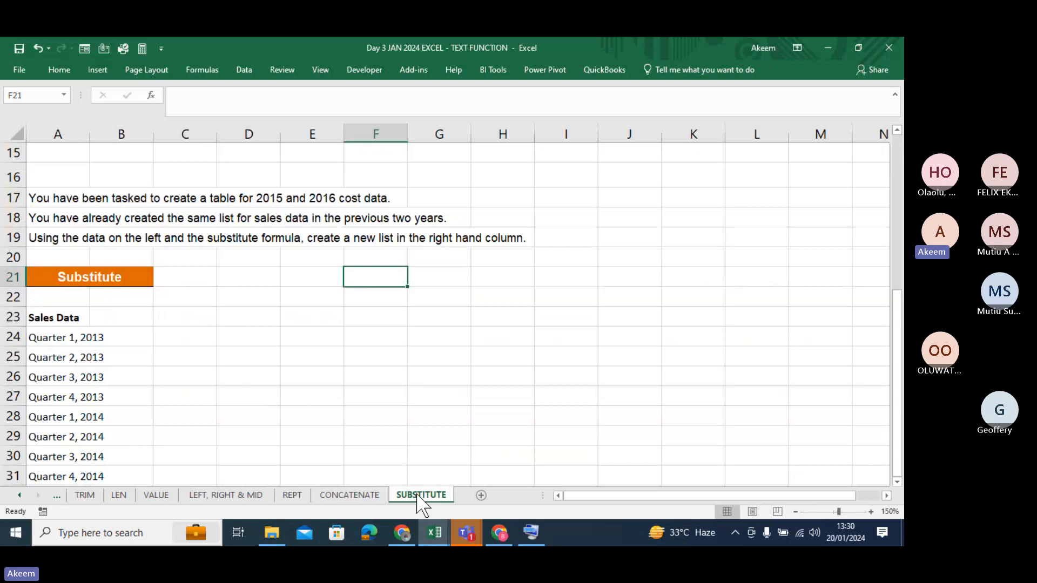
left_click(232, 496)
left_click(156, 495)
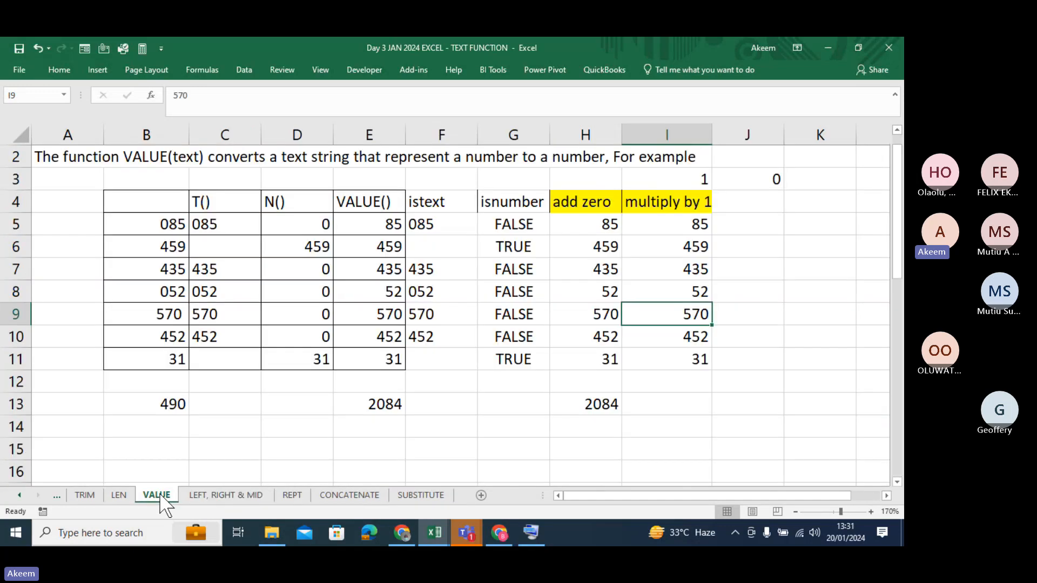
left_click(226, 496)
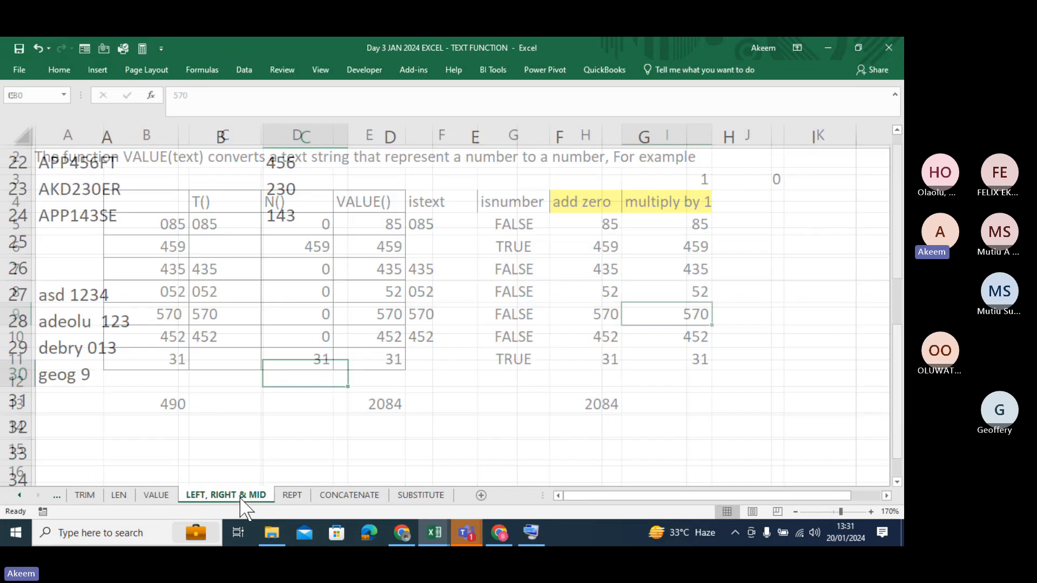
Step: Enter =RIGHT(A27,4) in B27 to extract the last four characters of A27
left_click(267, 297)
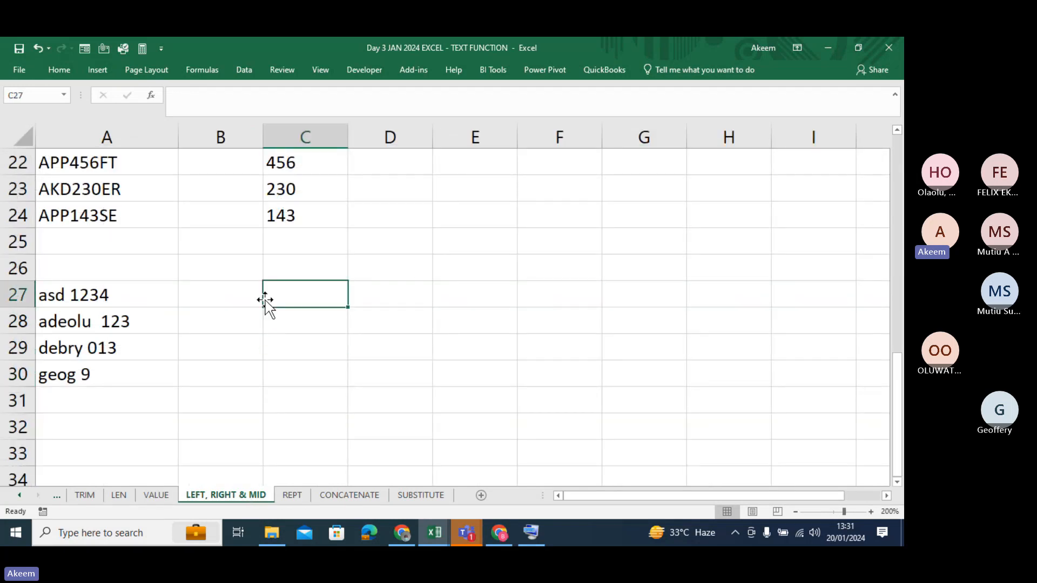
left_click(234, 295)
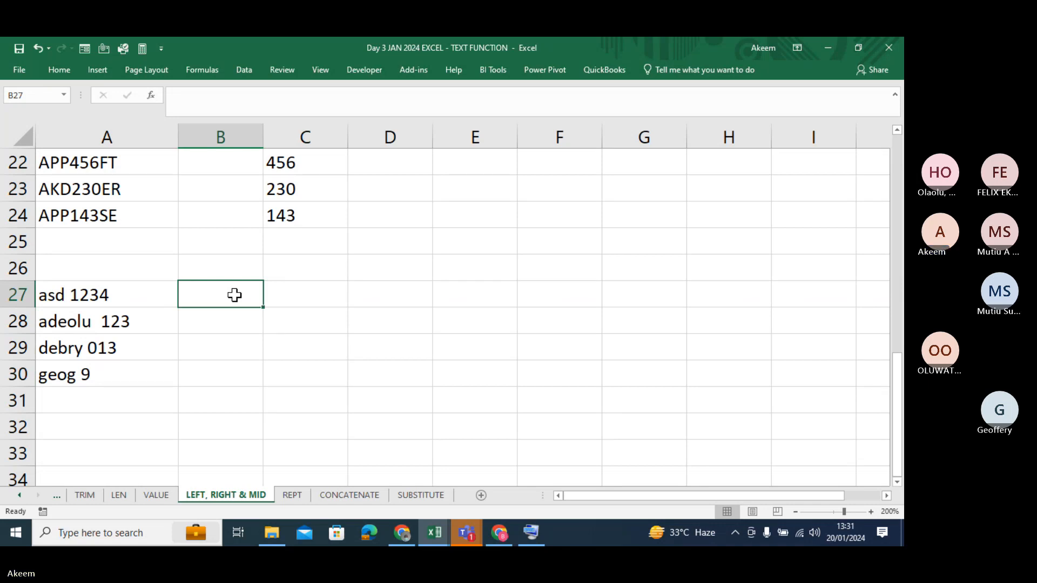
type("=")
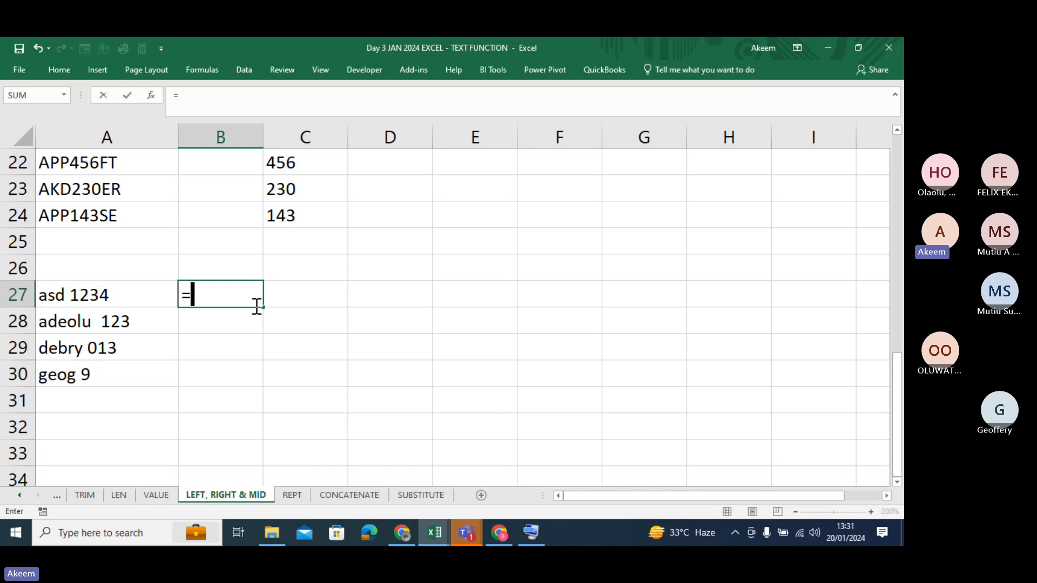
type("right")
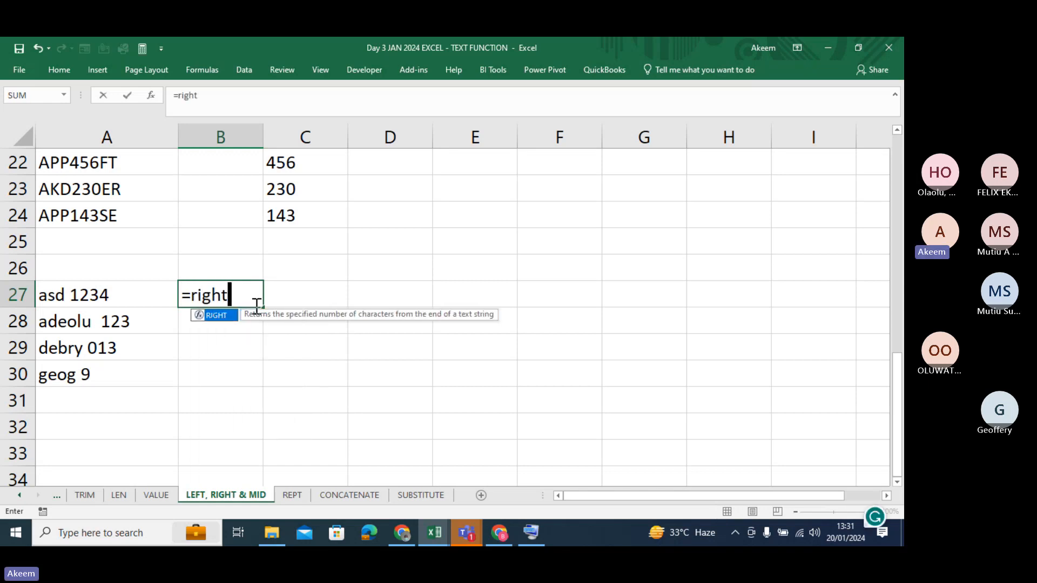
key("Tab")
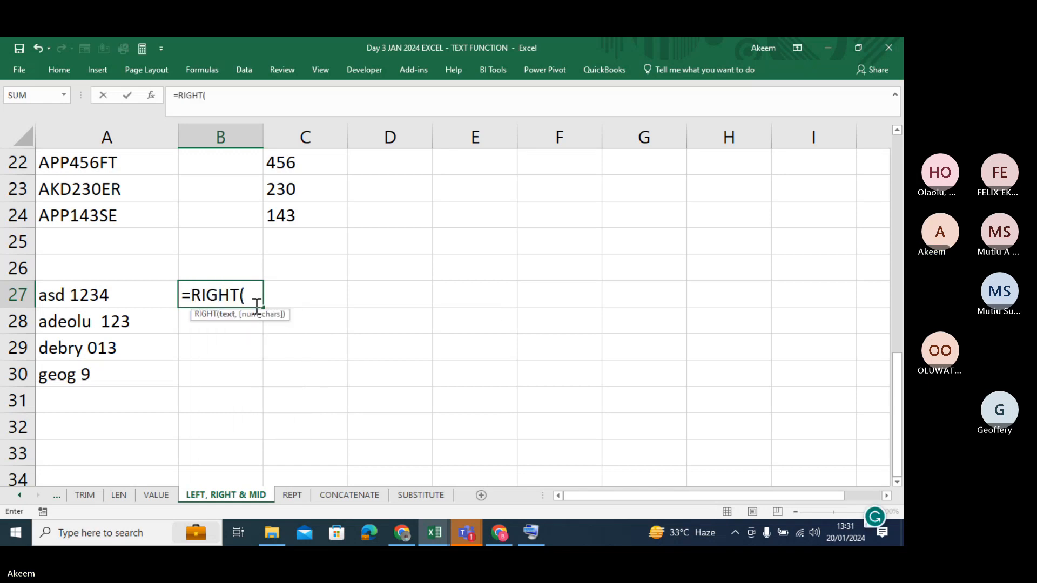
left_click(137, 297)
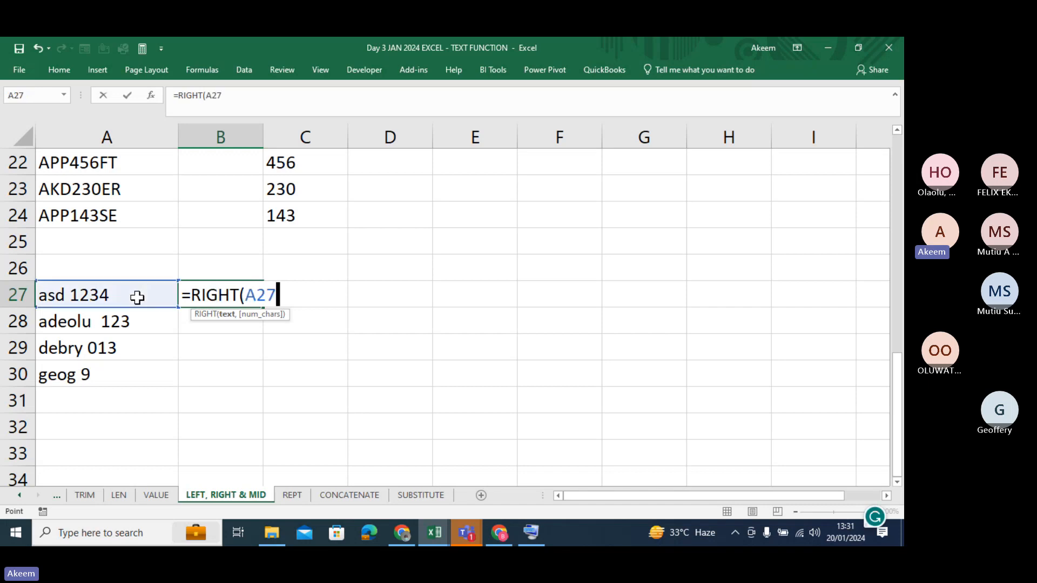
type(",4")
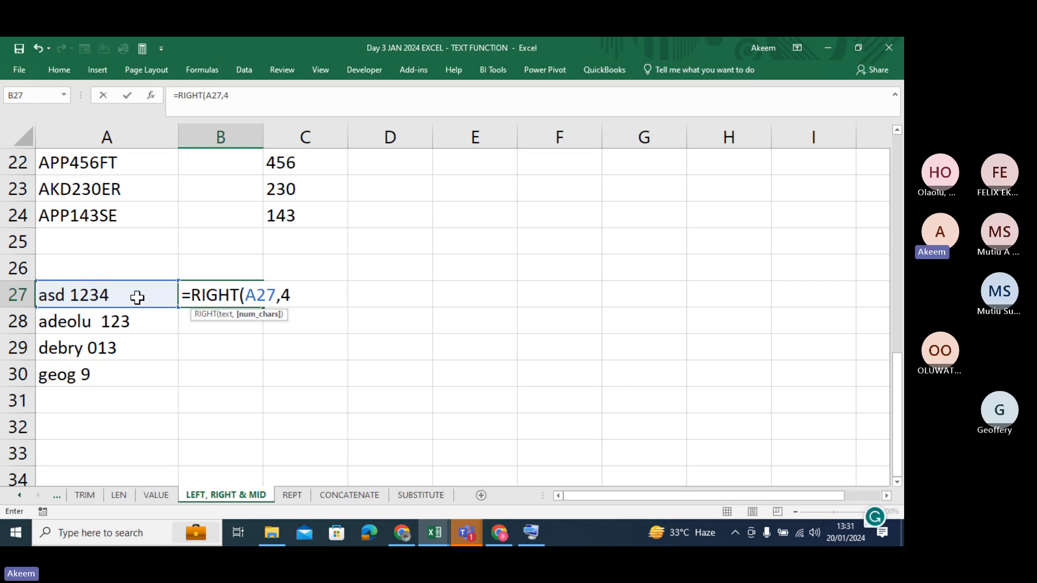
type(")")
key("Return")
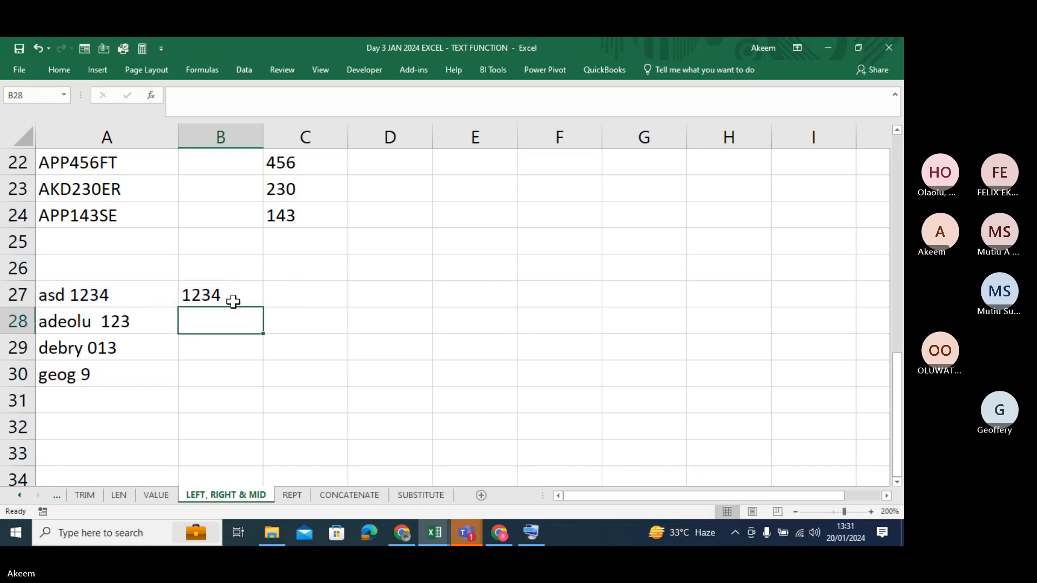
Step: Copy the RIGHT formula from B27 down to B30, and clear B27:B30 again
left_click(232, 300)
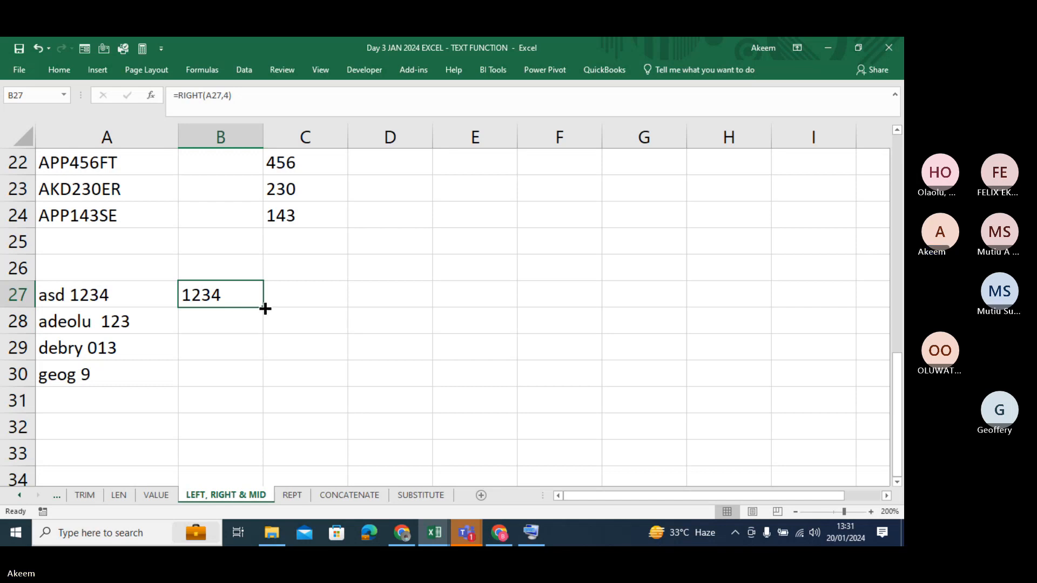
left_click_drag(264, 309, 265, 384)
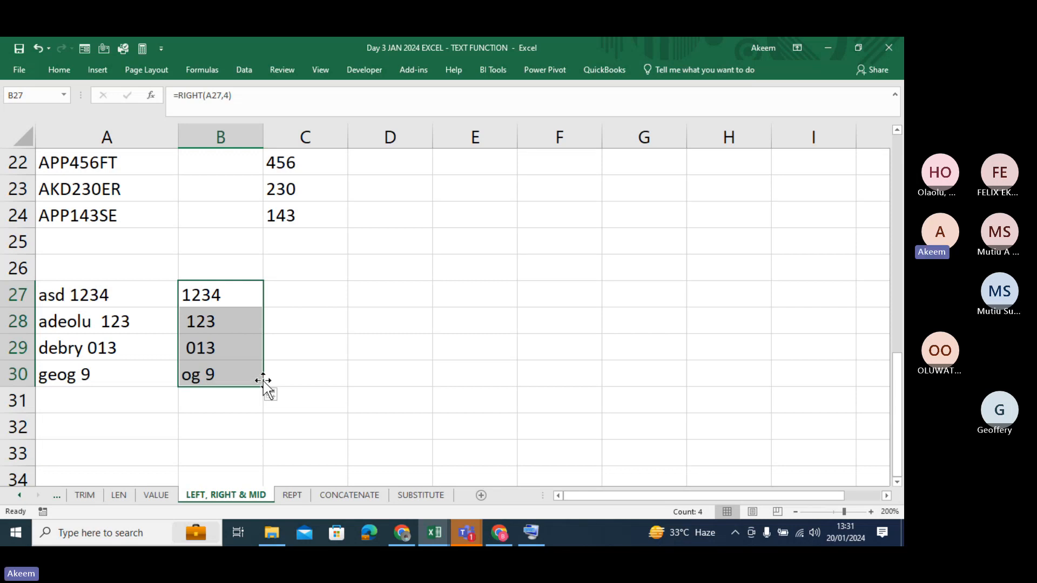
key("Delete")
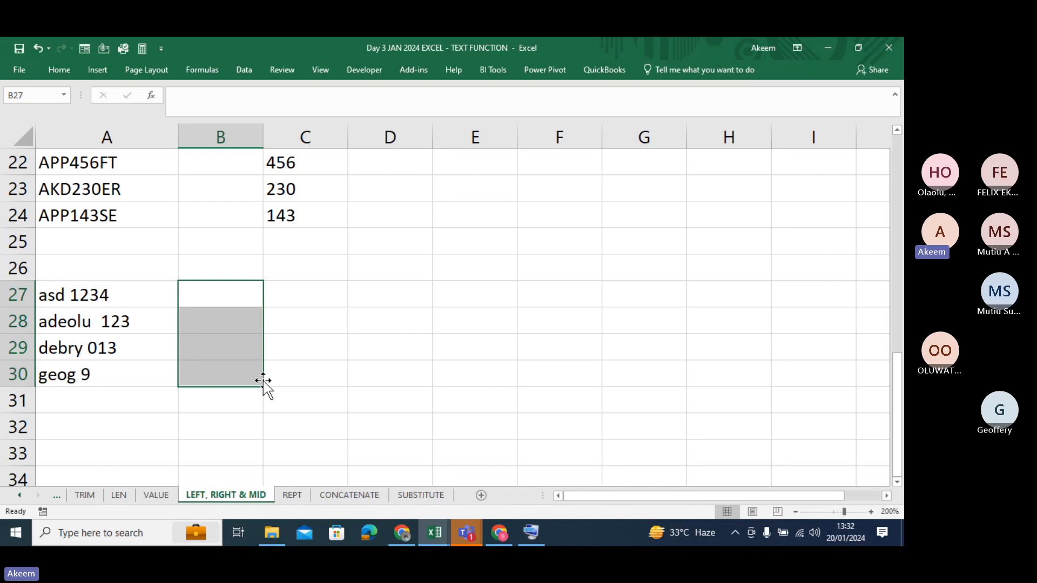
Step: Enter the column heading length in B26
left_click(227, 272)
type("le")
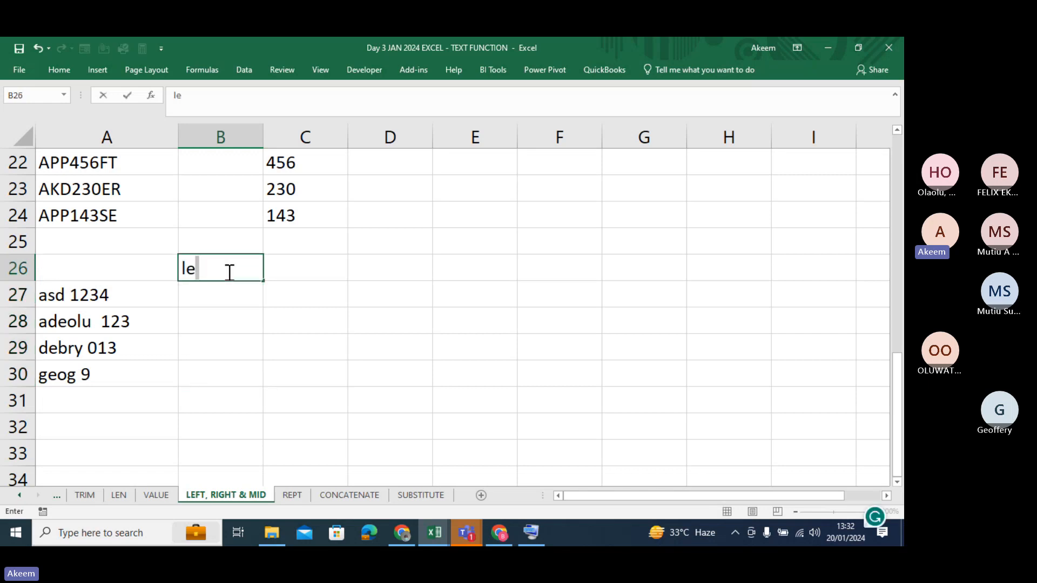
type("nght")
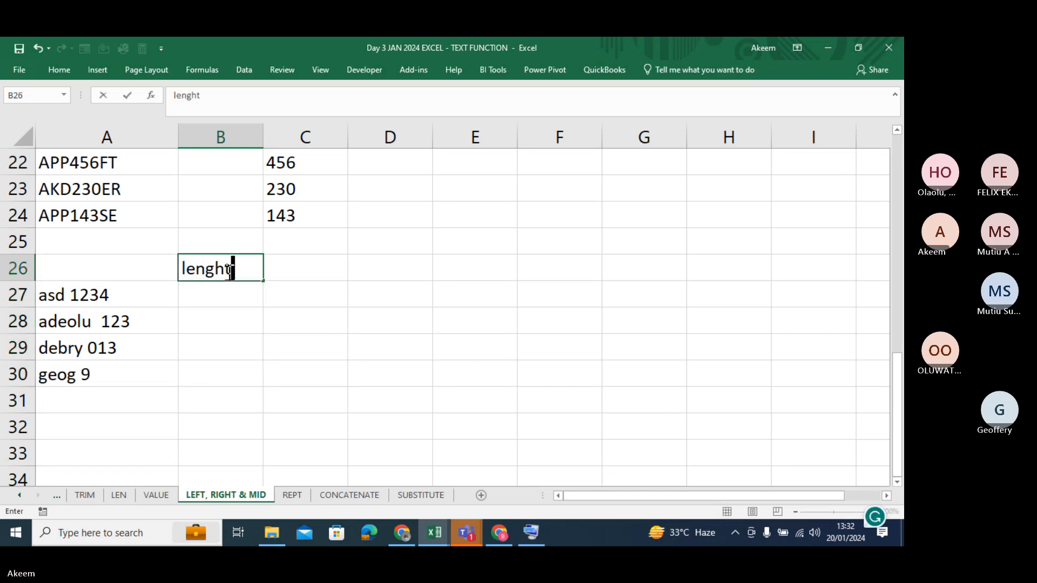
key("Return")
Step: Enter =LEN(A27) in B27 and copy the formula down to B30
type("=")
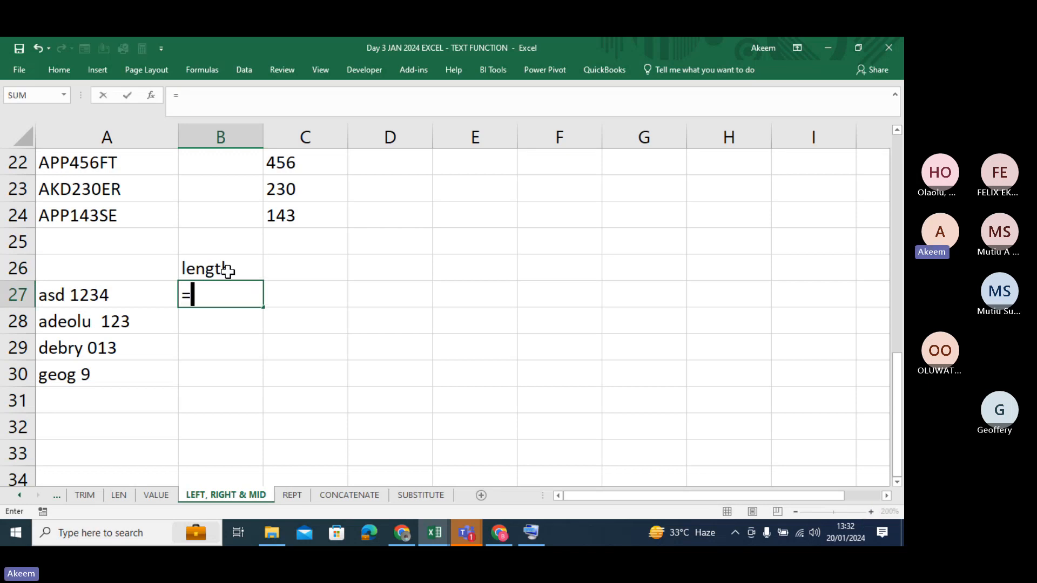
type("le")
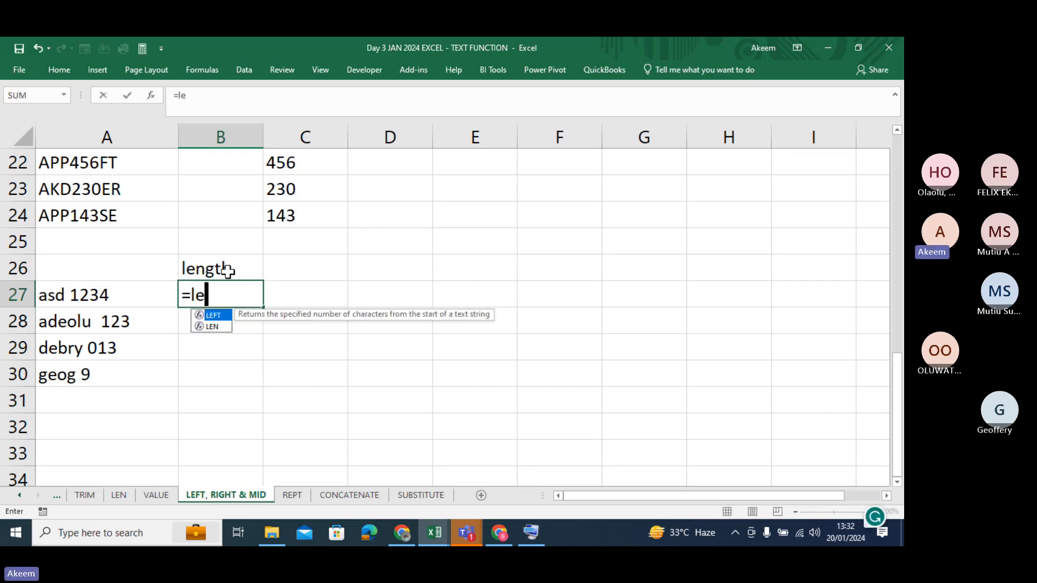
type("n")
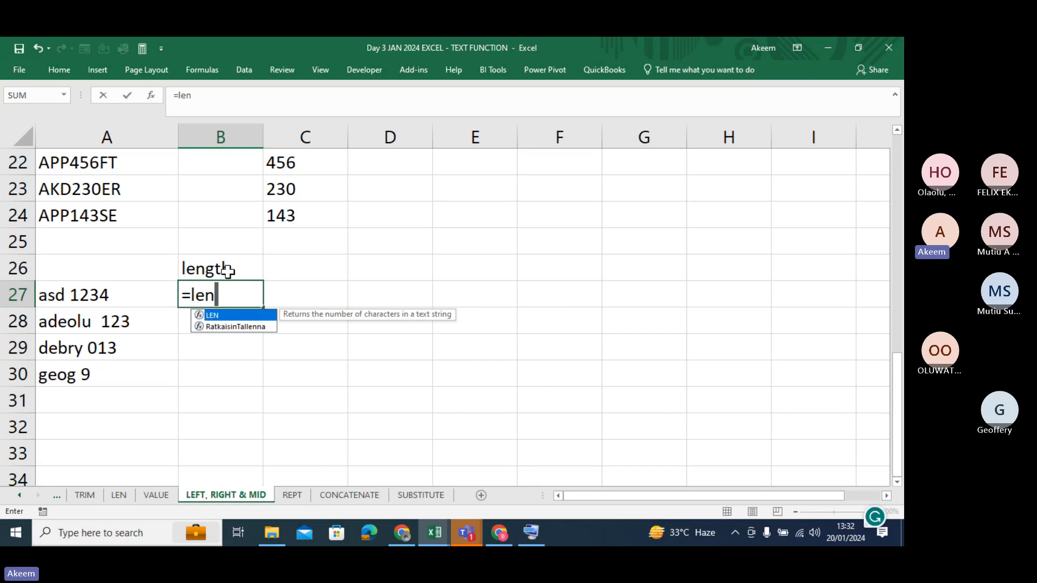
key("Tab")
left_click(122, 295)
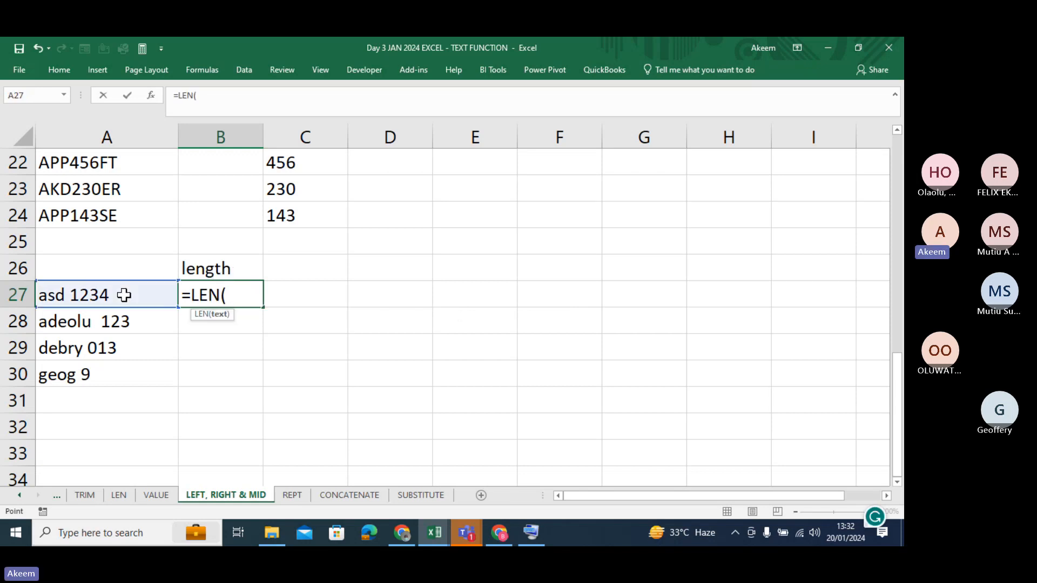
type(")")
key("Return")
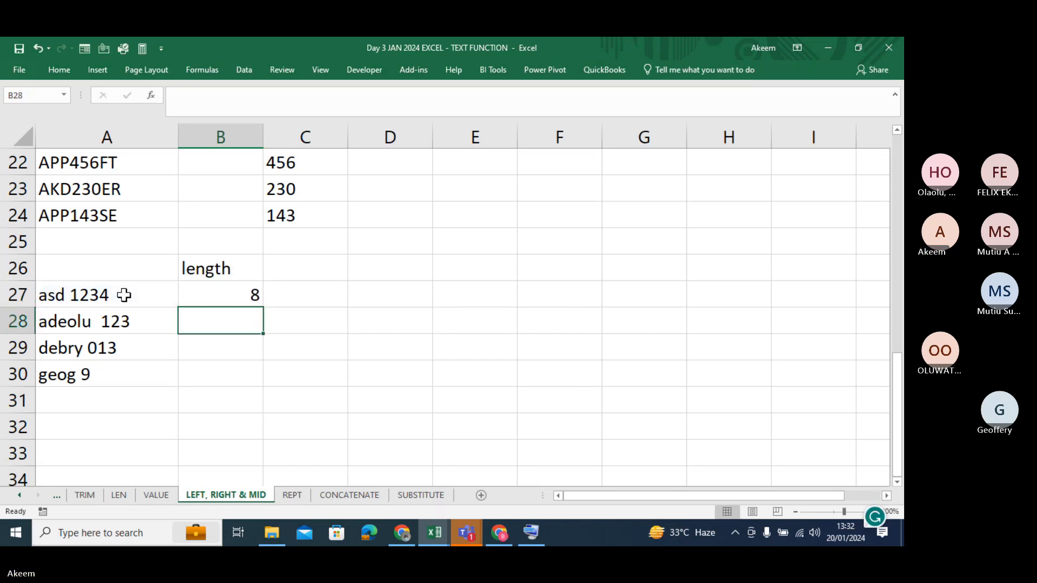
left_click(232, 292)
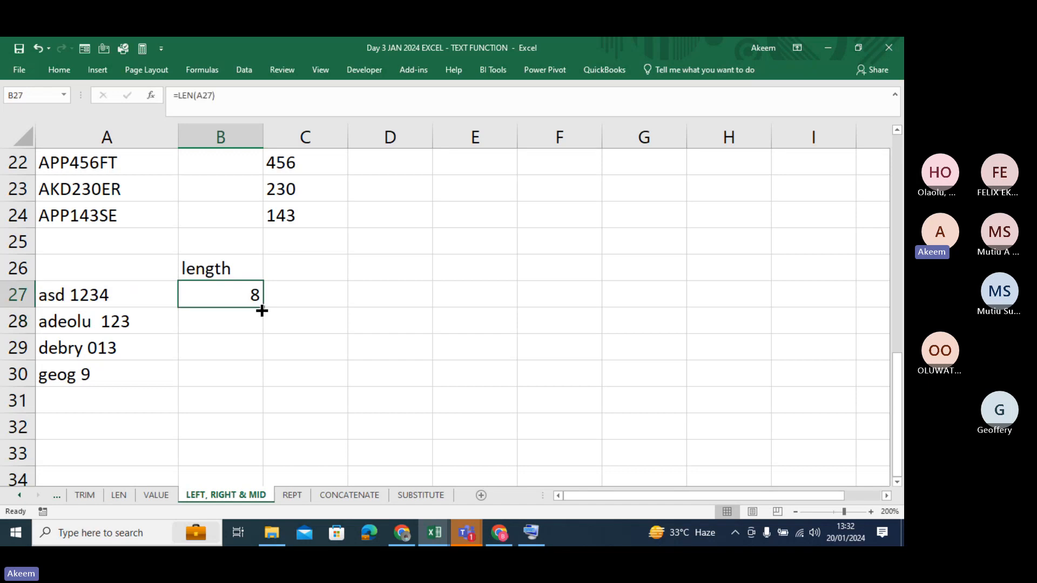
left_click_drag(263, 311, 256, 392)
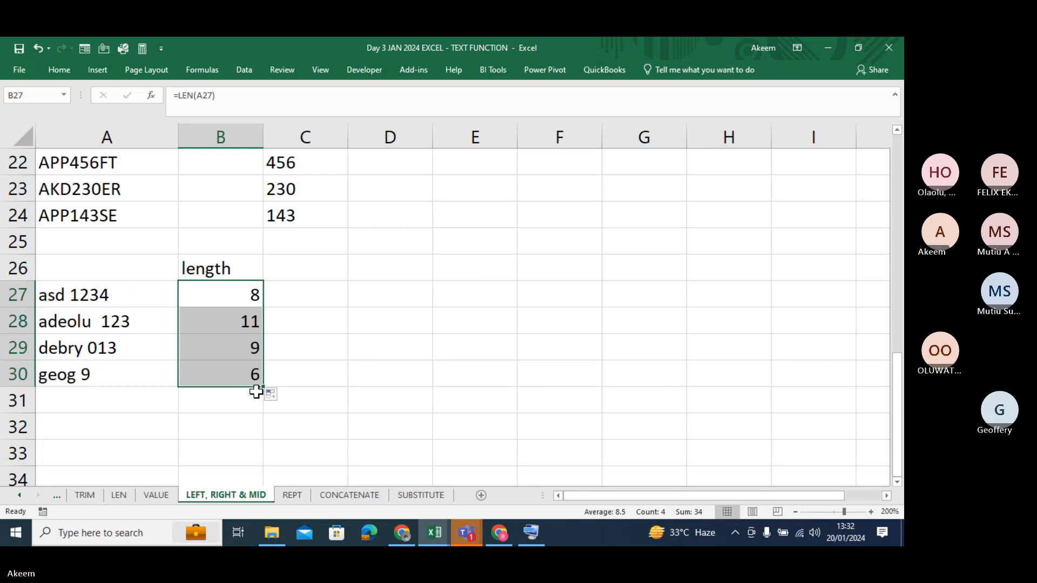
Step: Enter the column heading find space in C26
left_click(303, 268)
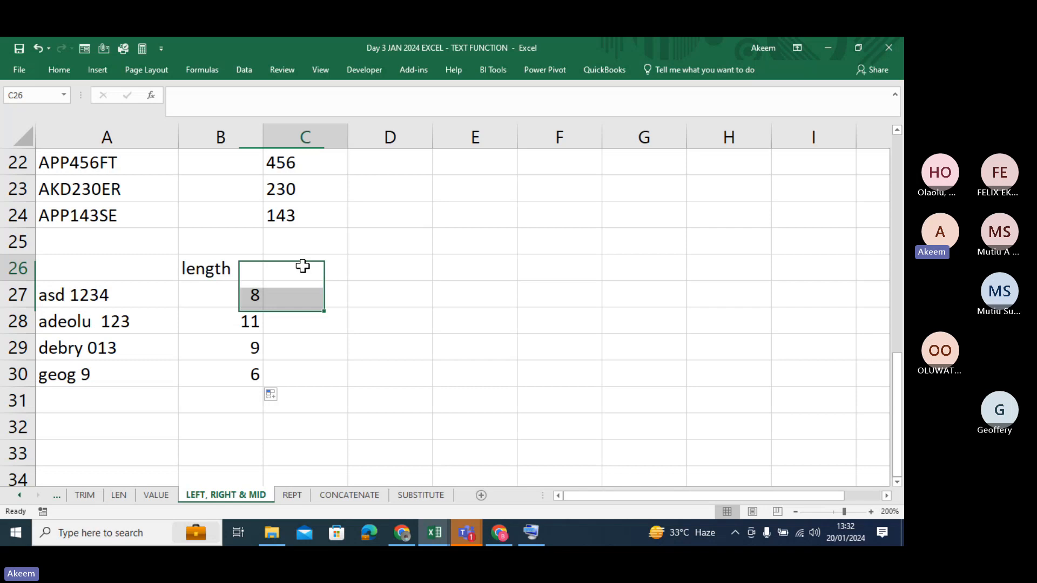
left_click(80, 297)
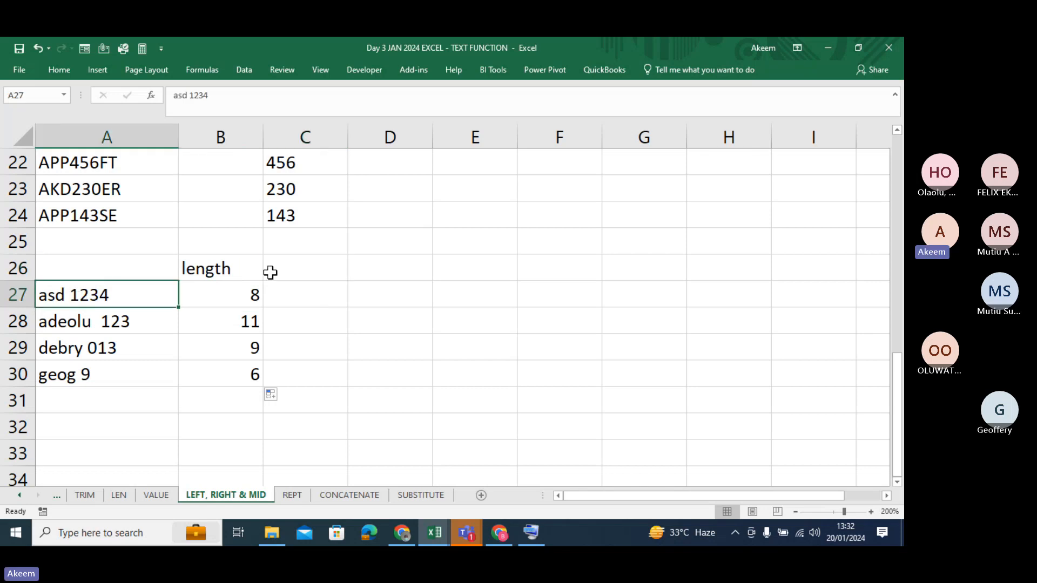
double_click(299, 272)
type("fi")
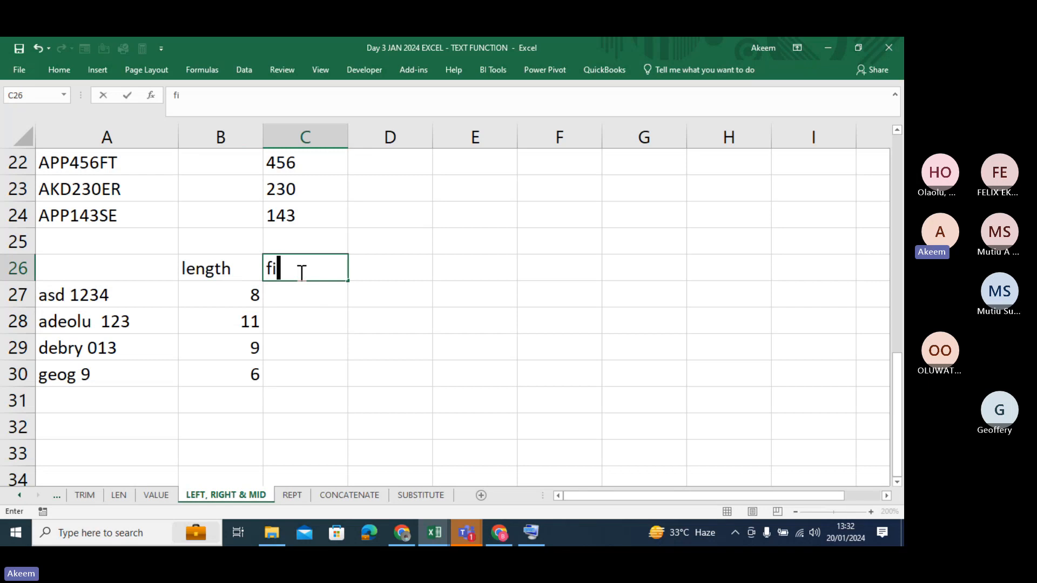
type("nd space")
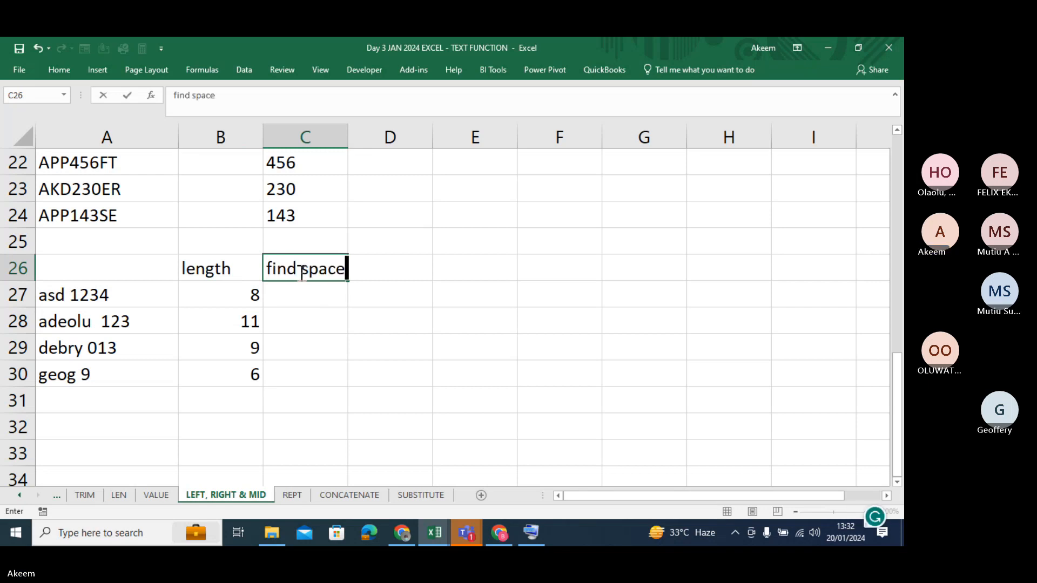
key("Return")
Step: Enter =FIND(" ",A27) in C27 to locate the space within the text of A27
type("=")
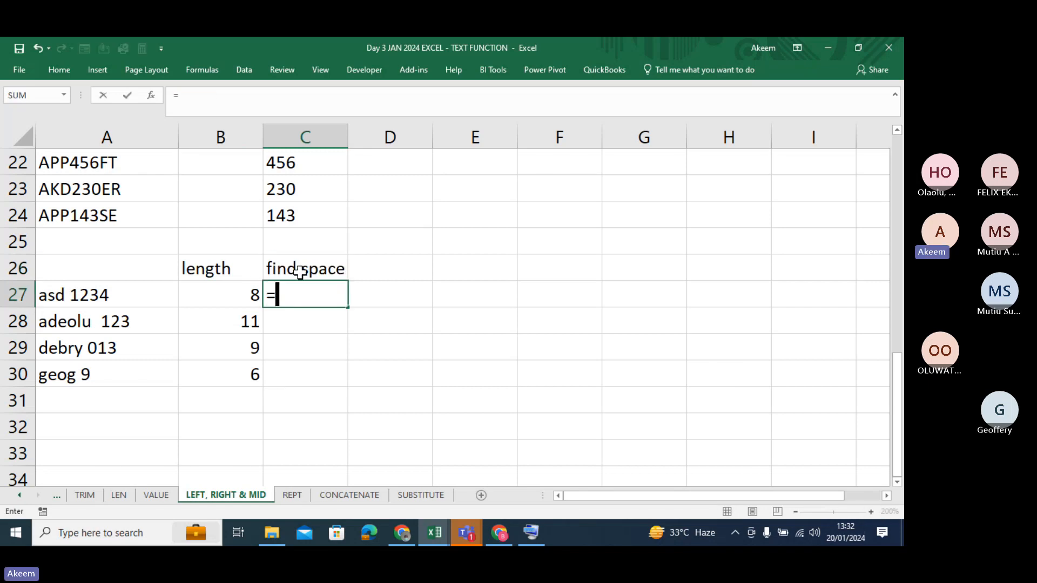
type("find")
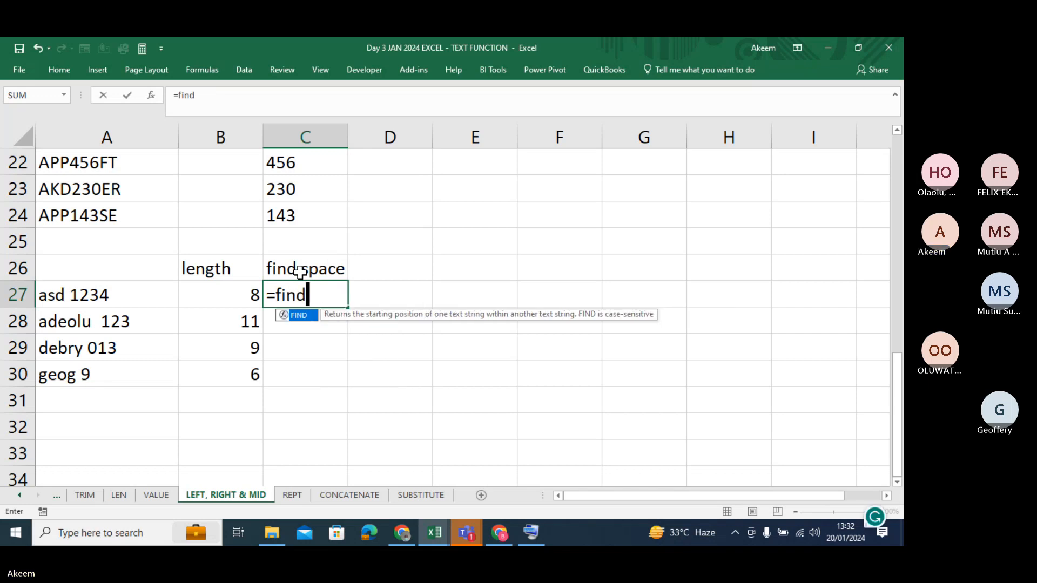
key("Tab")
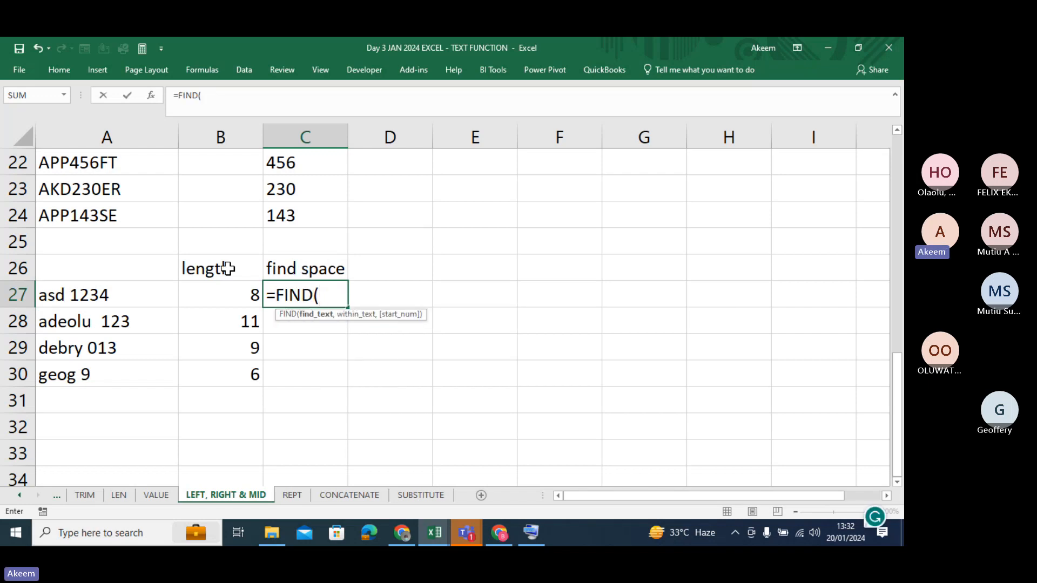
left_click(145, 288)
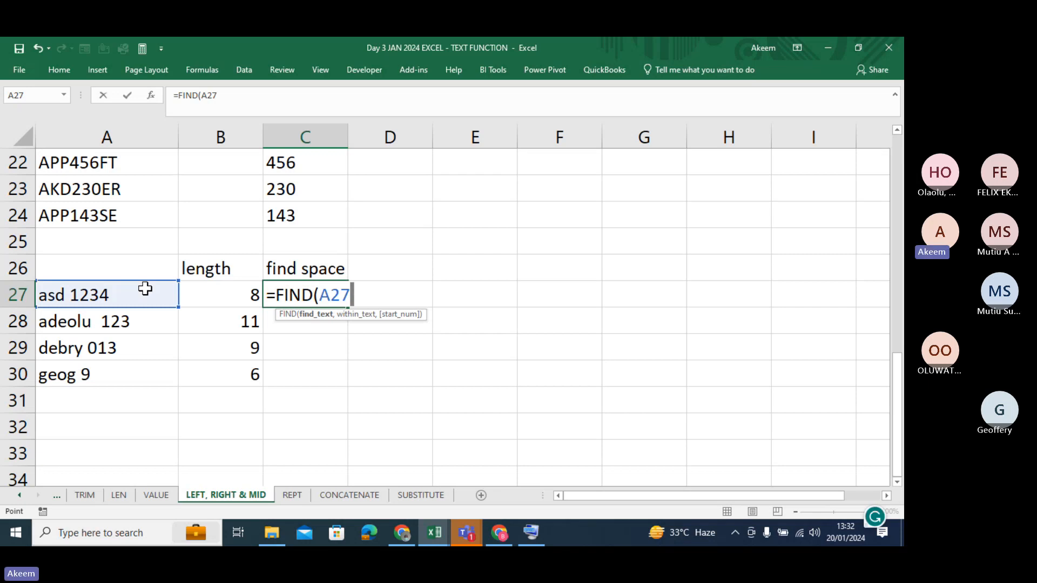
key("BackSpace")
key("BackSpace")
key("BackSpace")
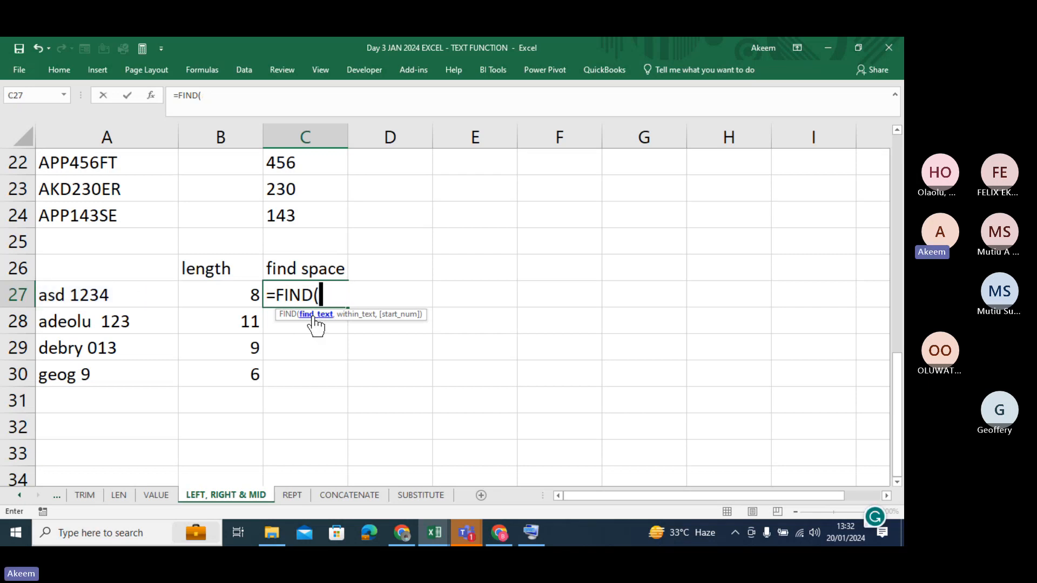
type("\" ")
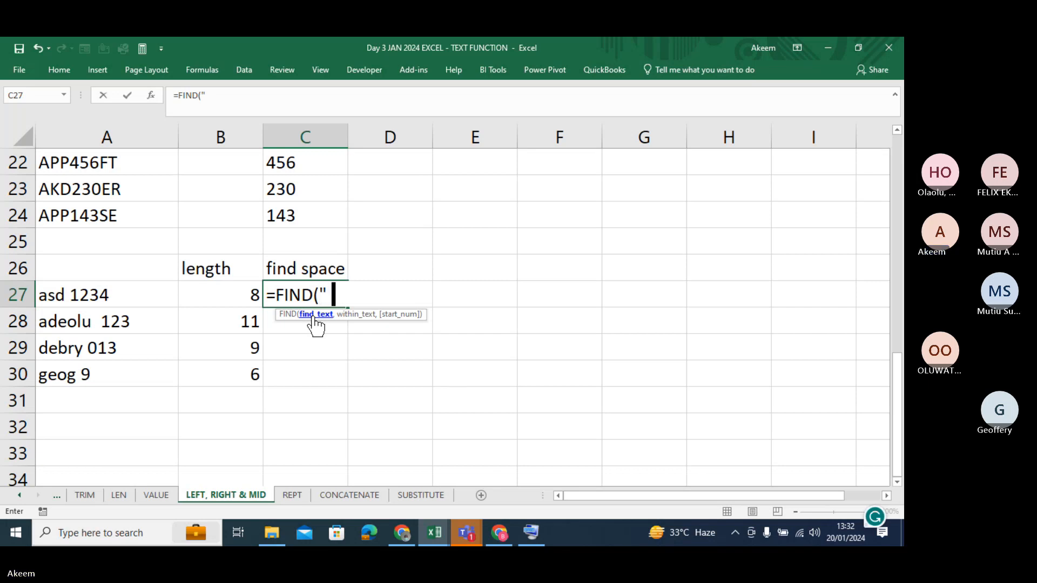
type("\"")
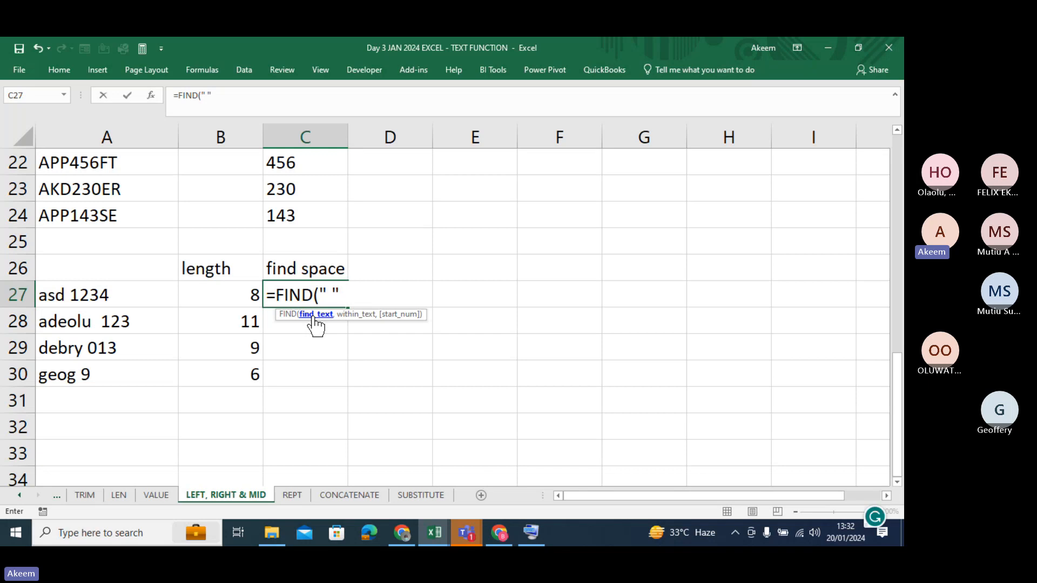
type(",")
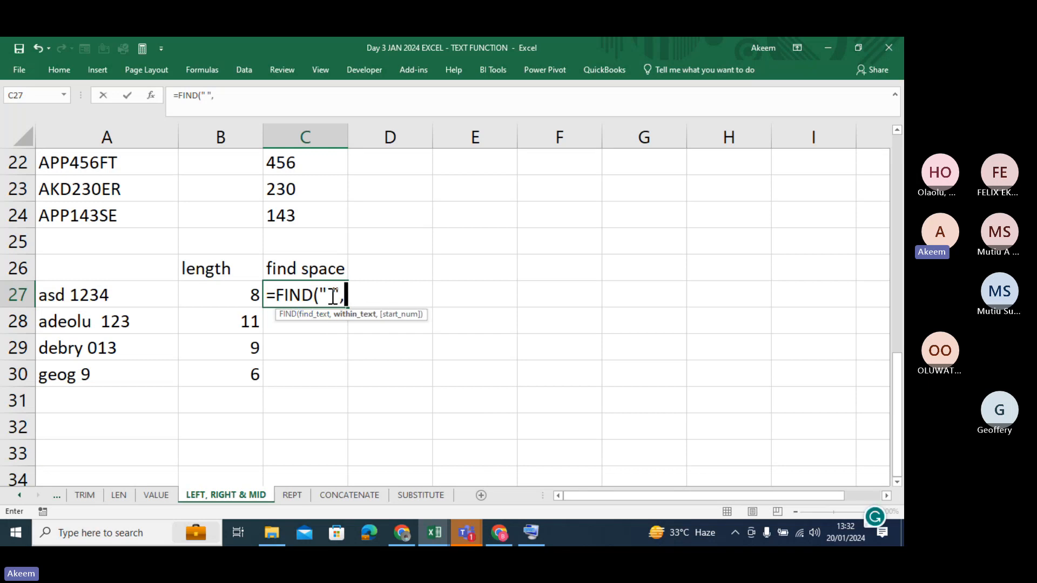
left_click(81, 295)
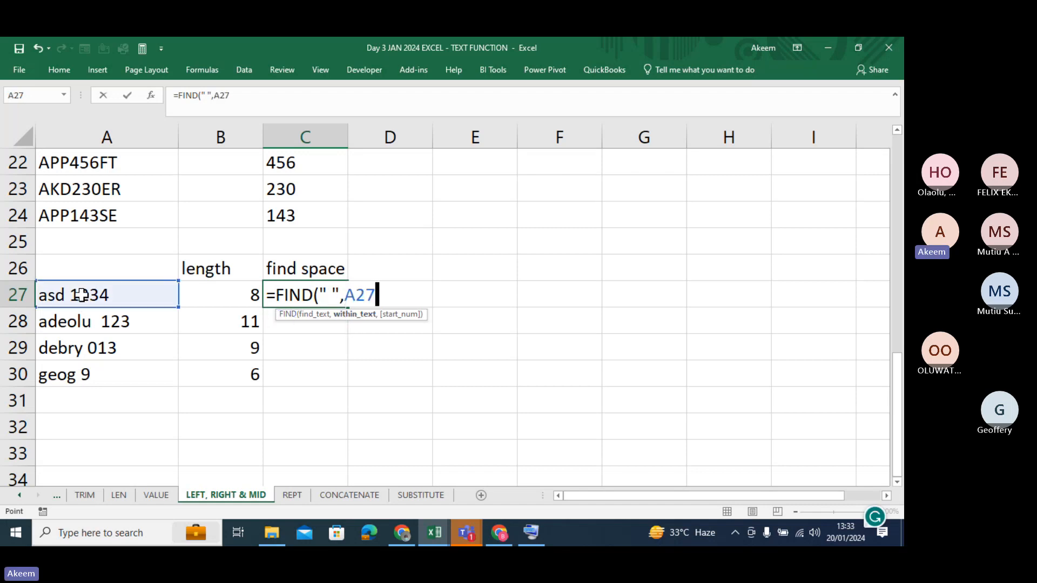
key("Return")
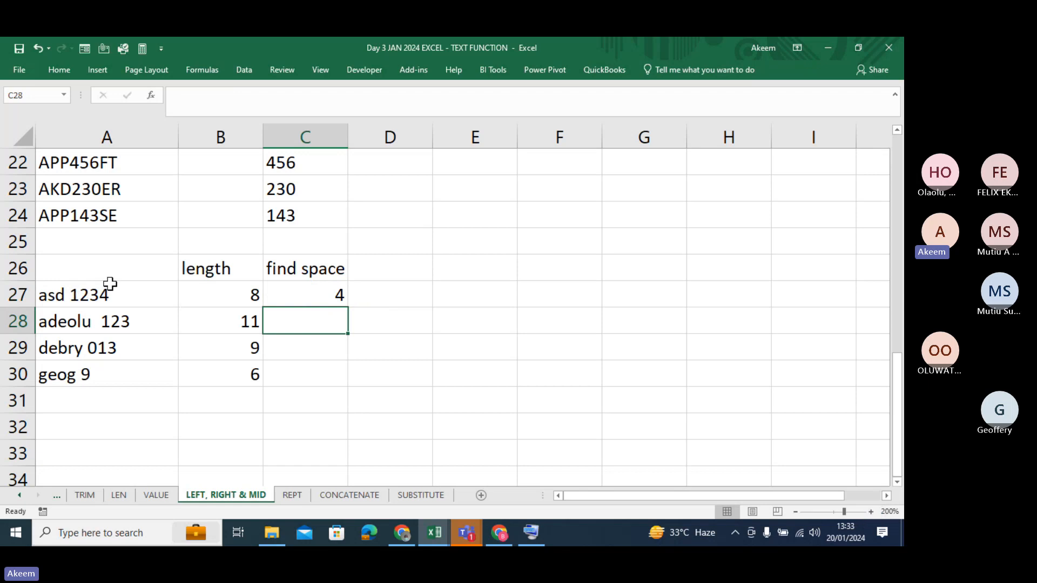
Step: Copy the FIND formula in C27 down through C30
left_click(337, 294)
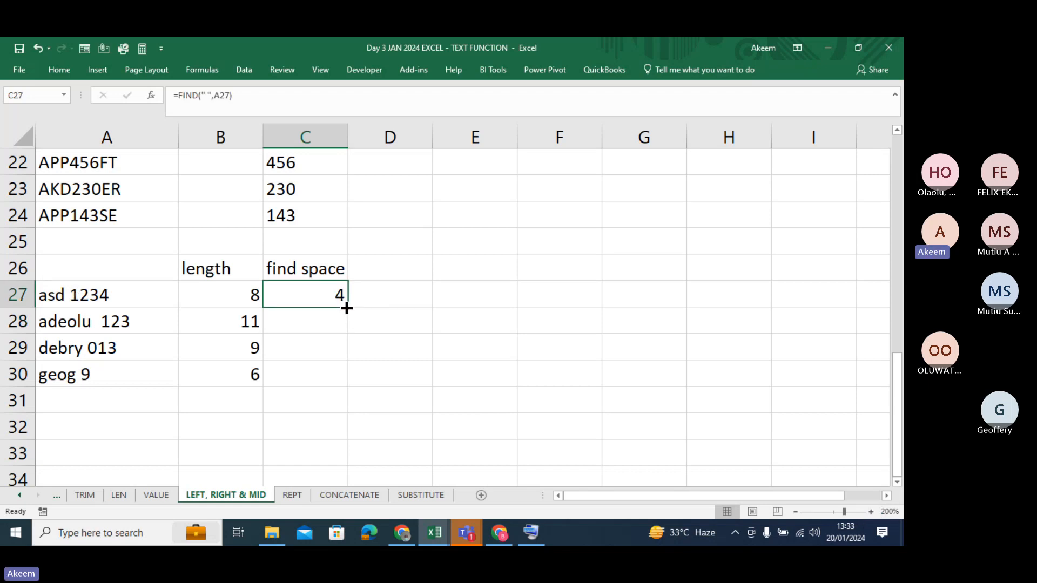
double_click(347, 307)
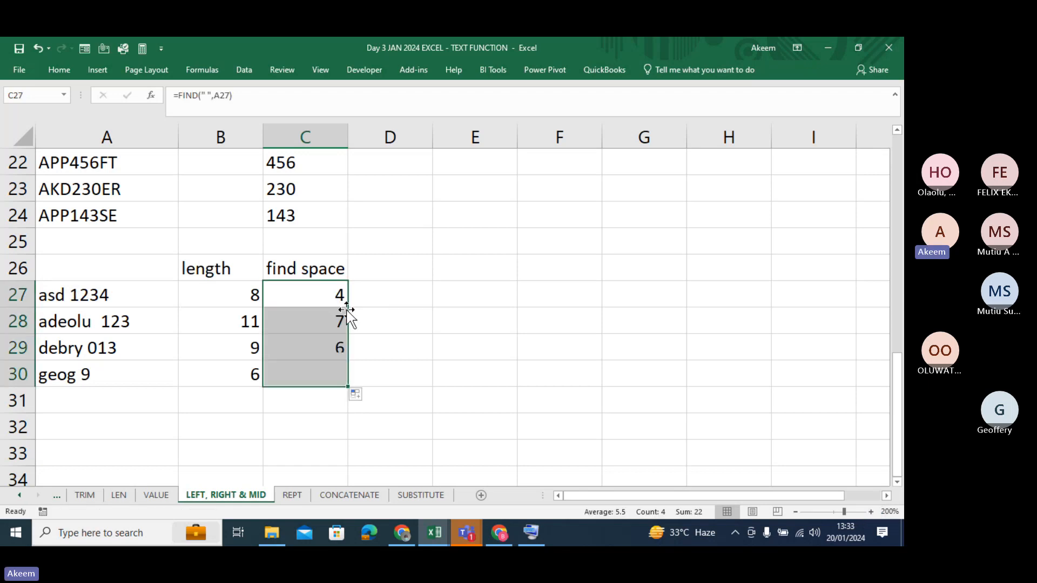
left_click(324, 288)
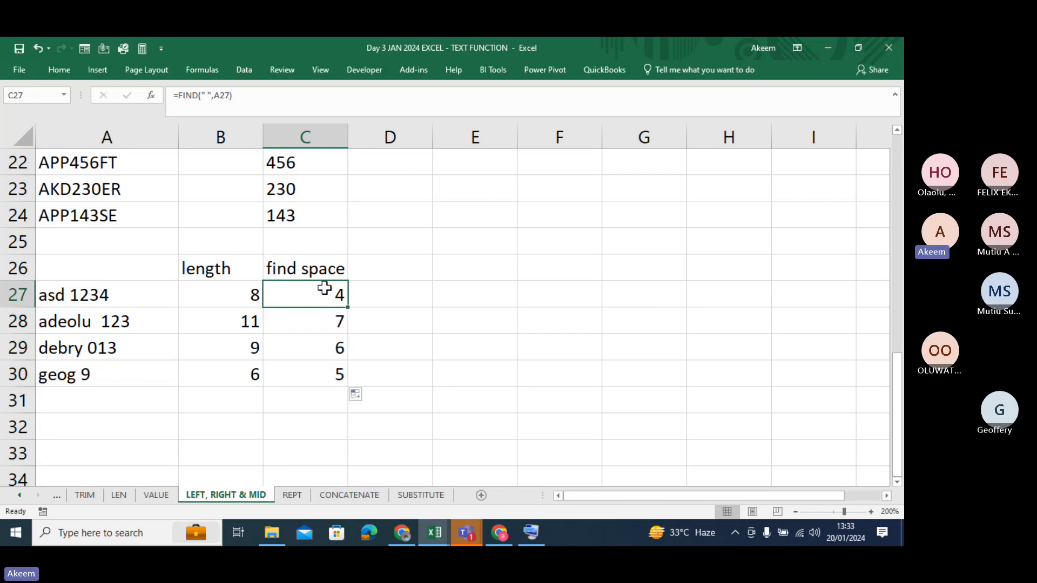
Step: Enter =B27-C27 in D27 to subtract the space position from the length, and copy the formula down to D30
left_click(407, 295)
type("=")
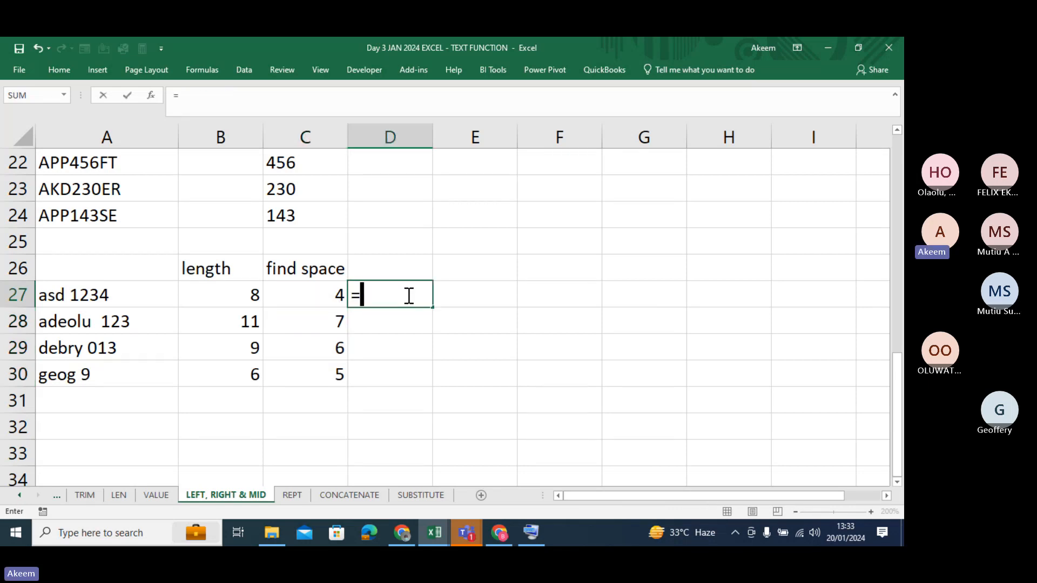
left_click(228, 290)
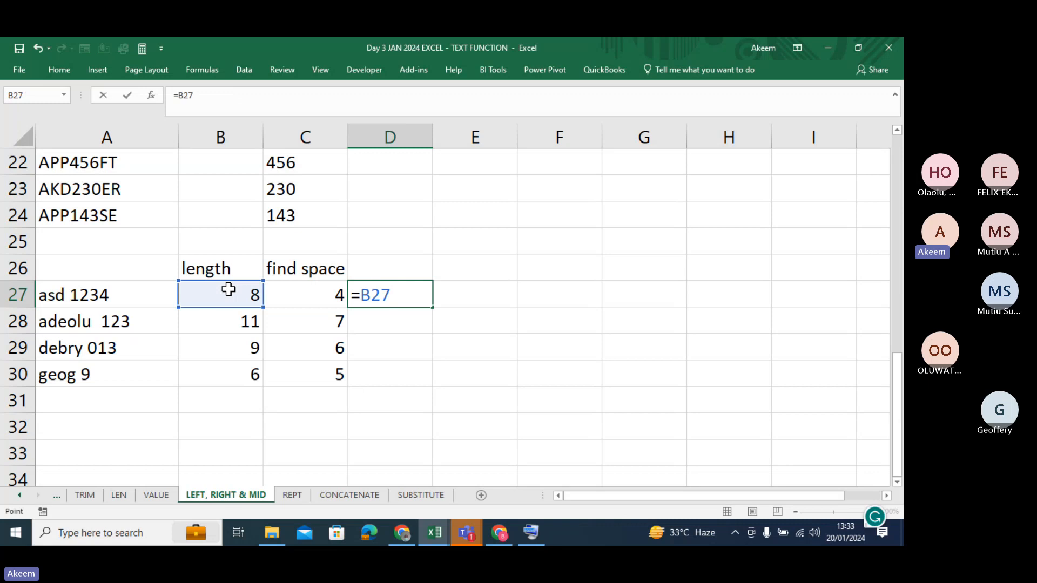
type("-")
left_click(325, 297)
key("Return")
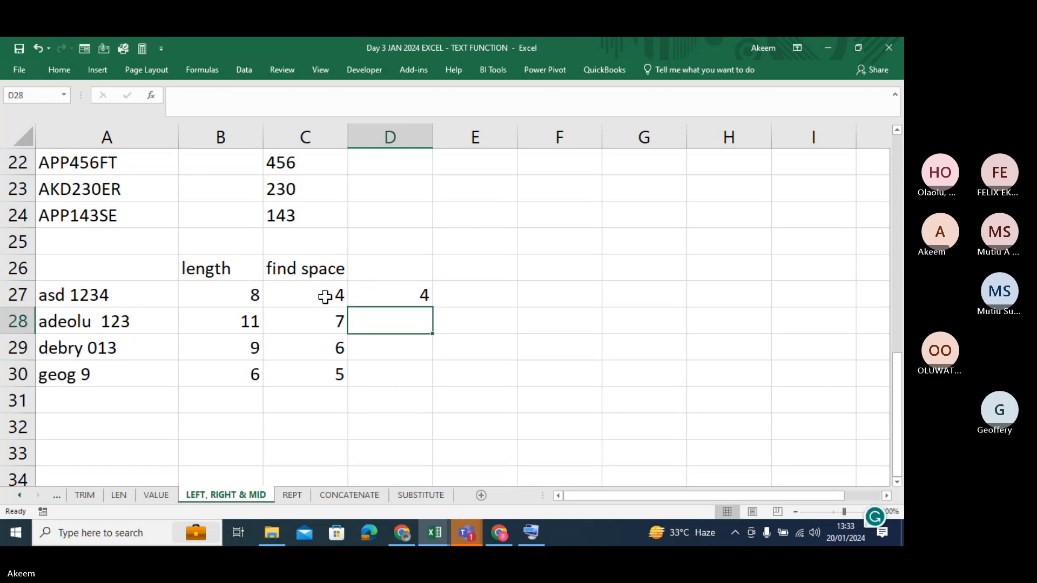
left_click(424, 295)
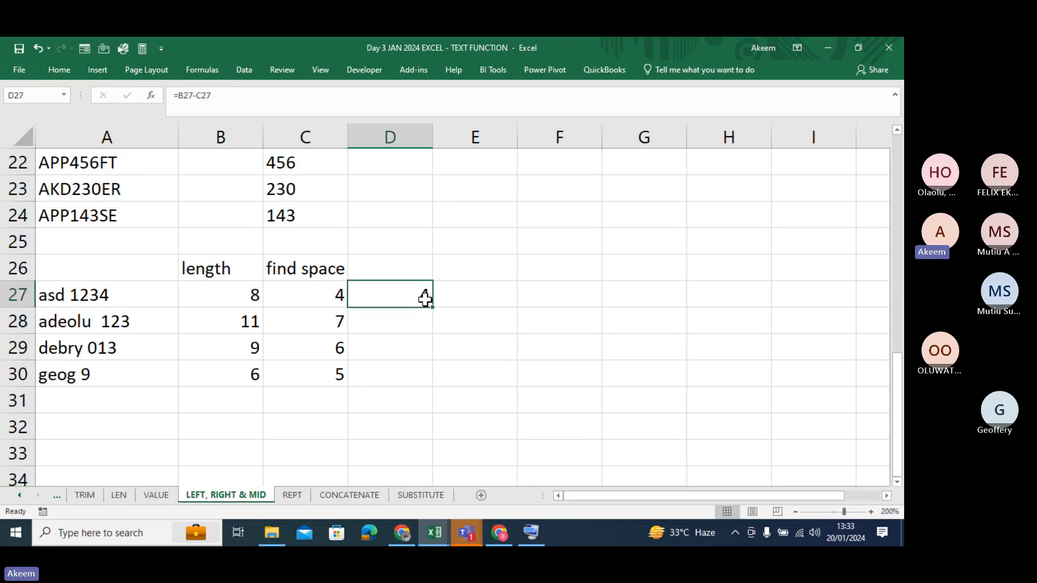
double_click(433, 310)
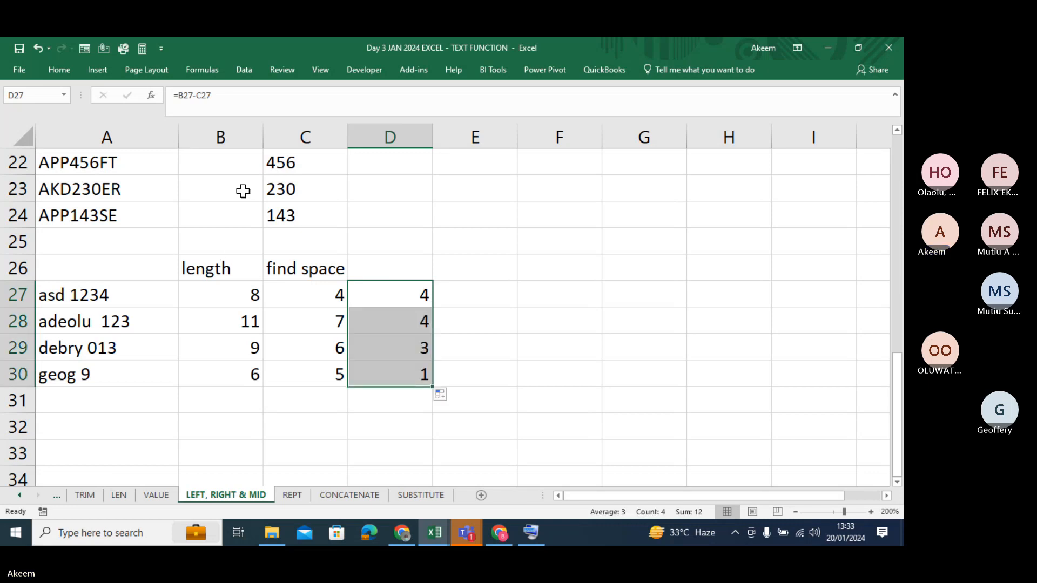
left_click(490, 268)
left_click(496, 293)
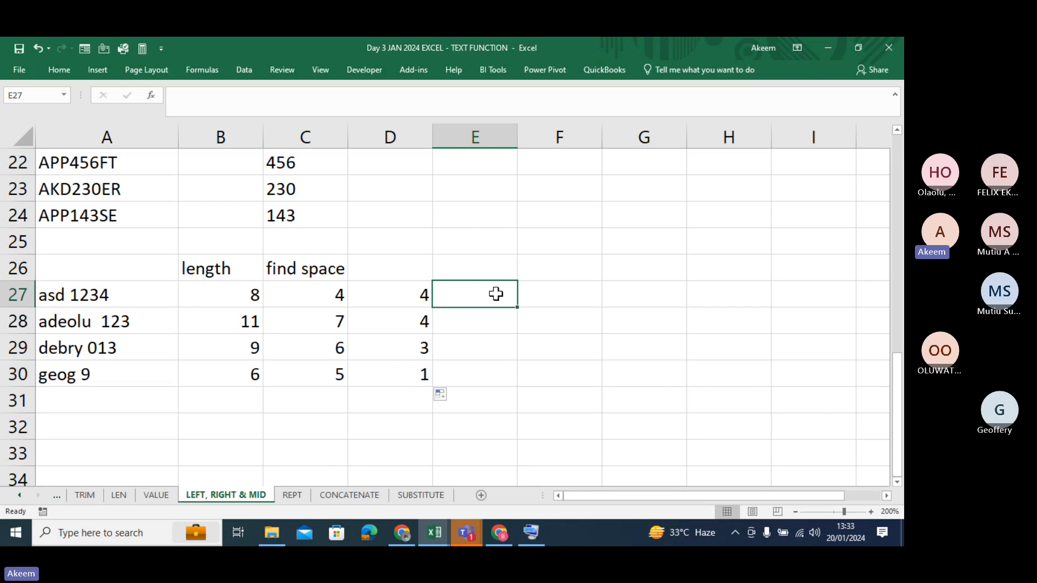
type("=")
left_click(100, 301)
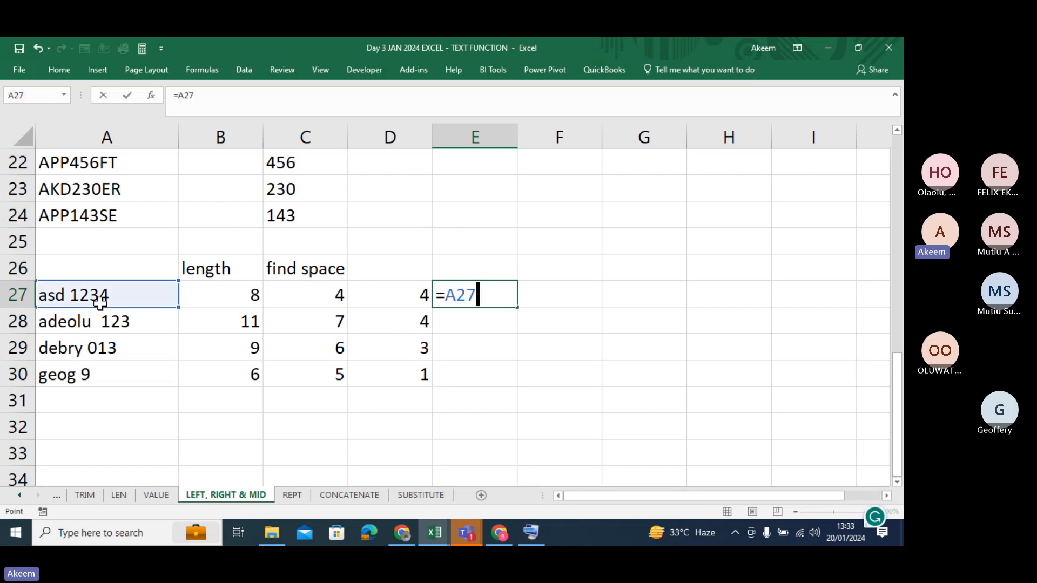
type("right")
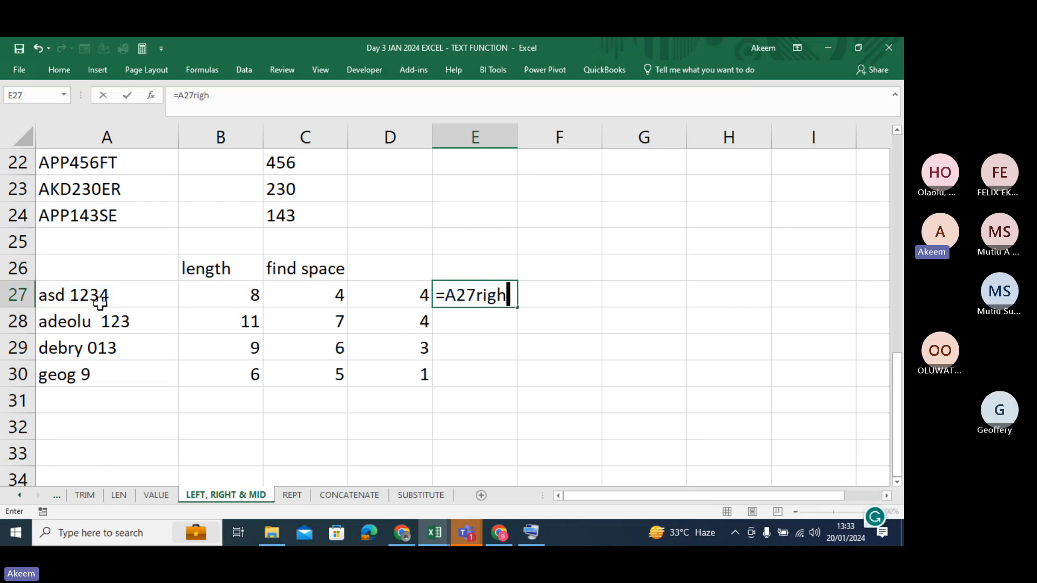
key("Tab")
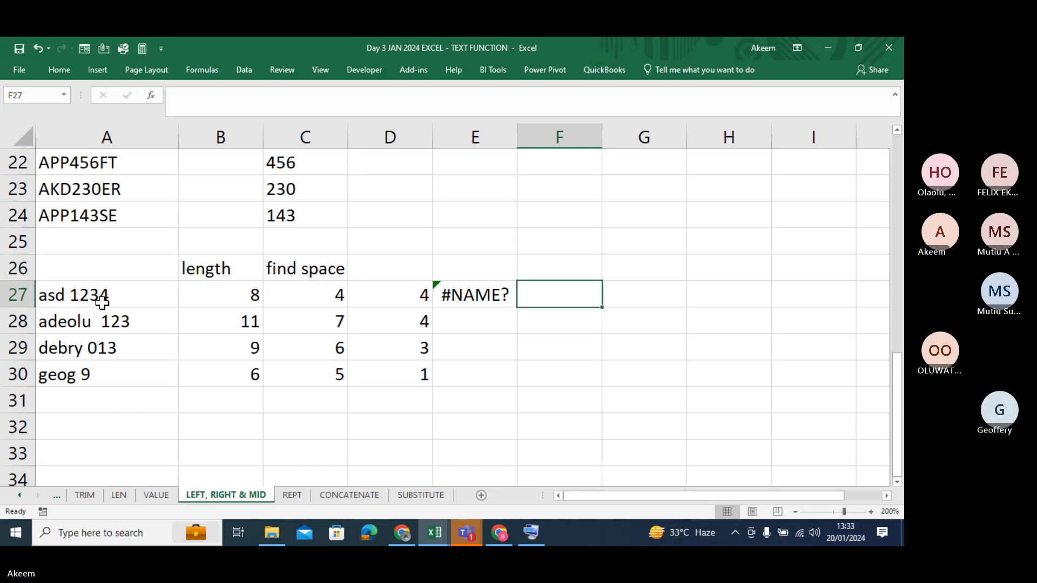
Step: Enter =RIGHT(A27,D27) in E27 to extract the number after the space, and copy the formula down to E30
left_click(471, 296)
type("=")
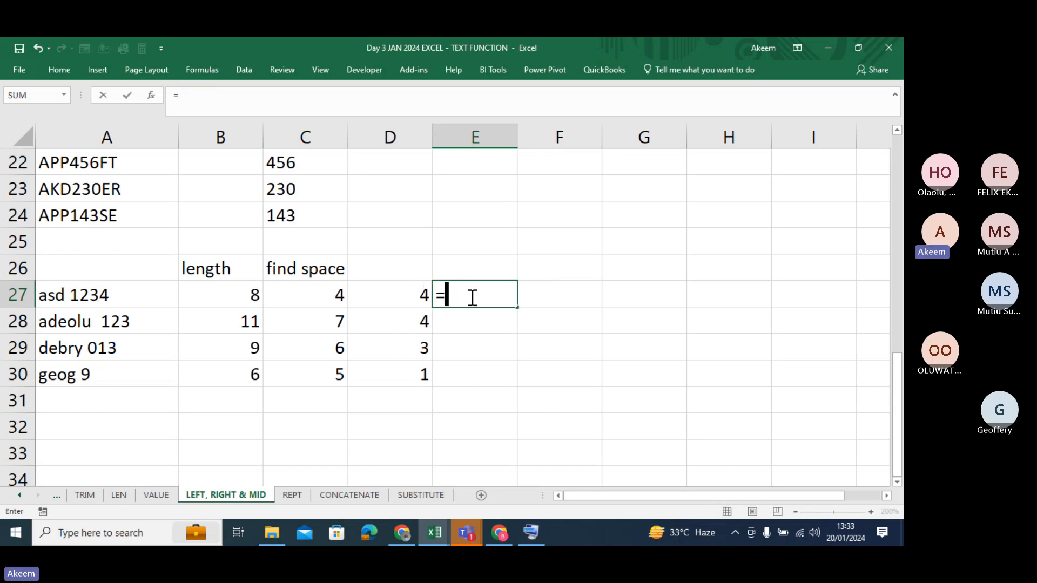
type("right(")
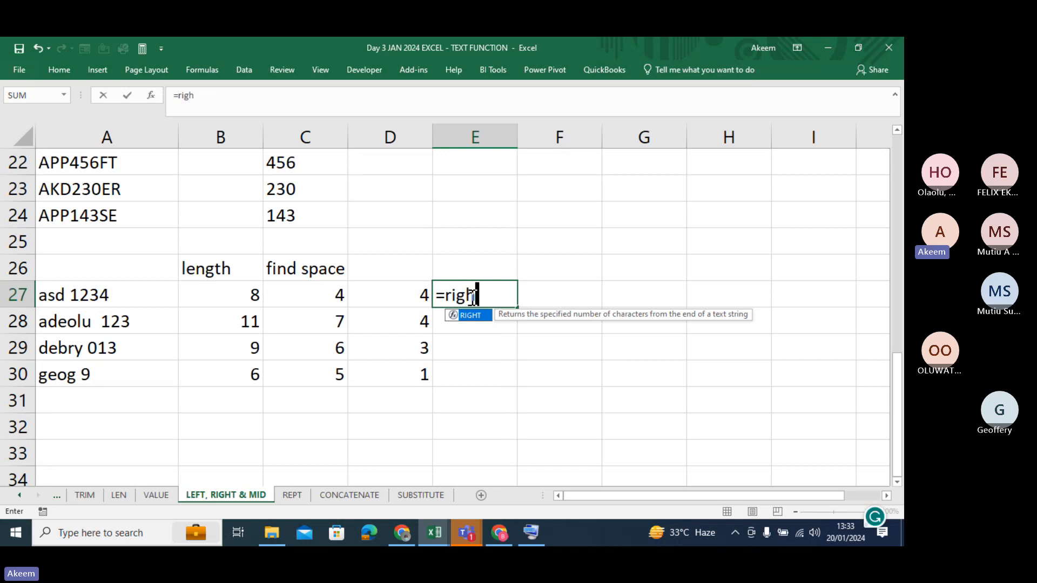
left_click(139, 295)
type(",")
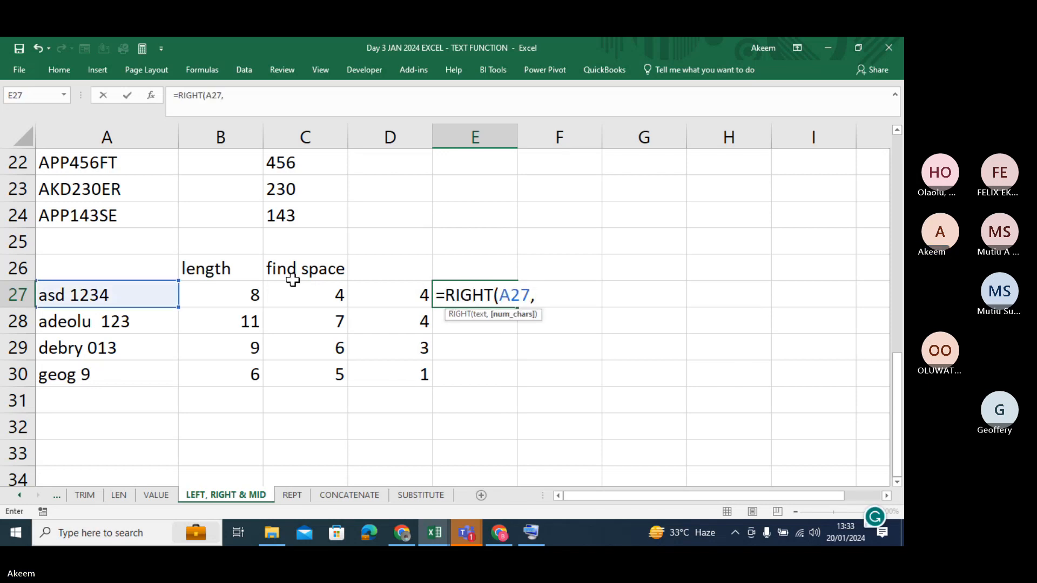
left_click(382, 290)
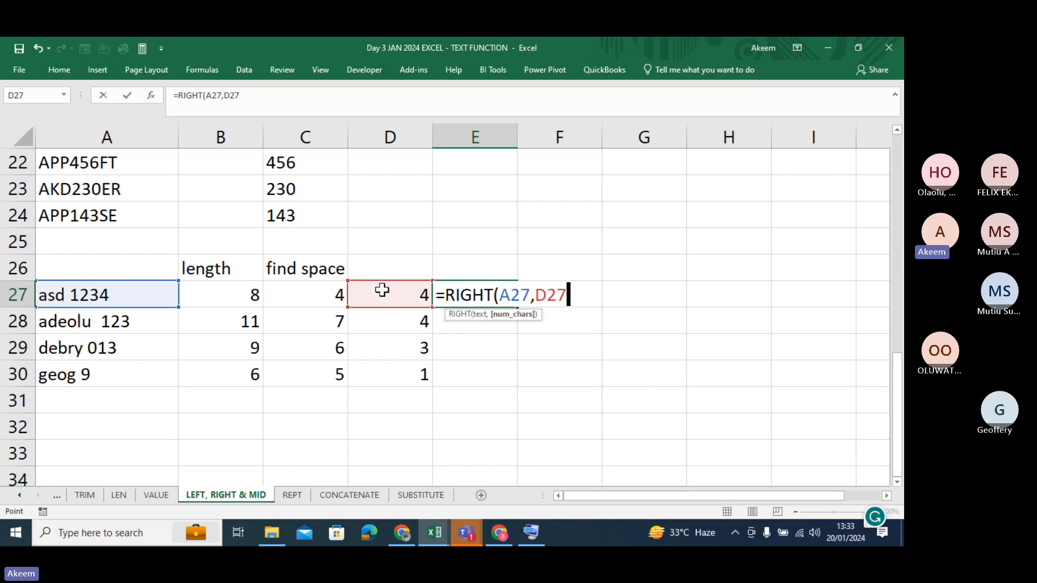
type(")")
key("Return")
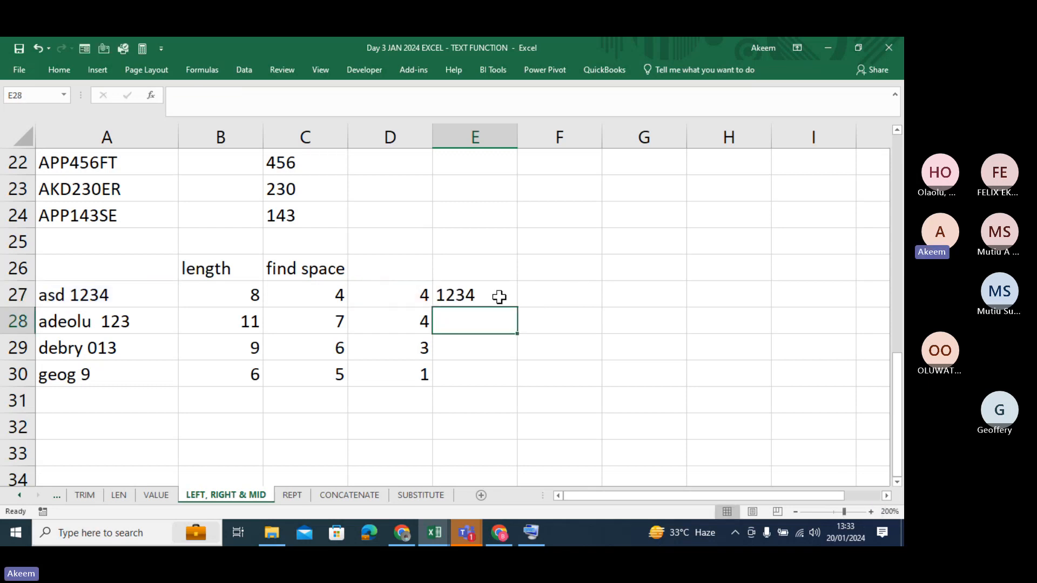
left_click(503, 297)
left_click_drag(517, 309, 506, 381)
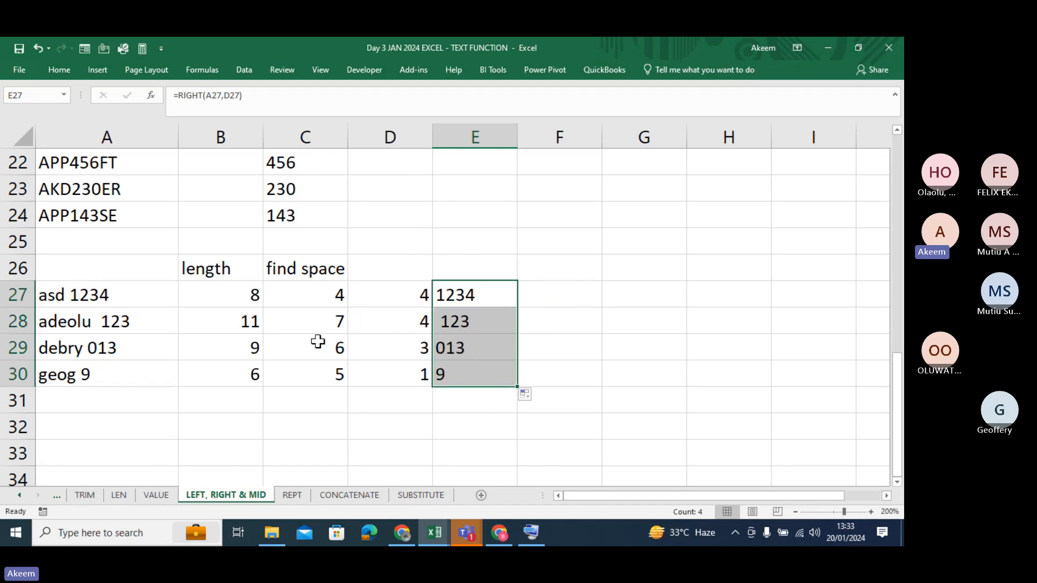
Step: Remove the extra space before the number in the text of A28, leaving a single space
left_click(133, 323)
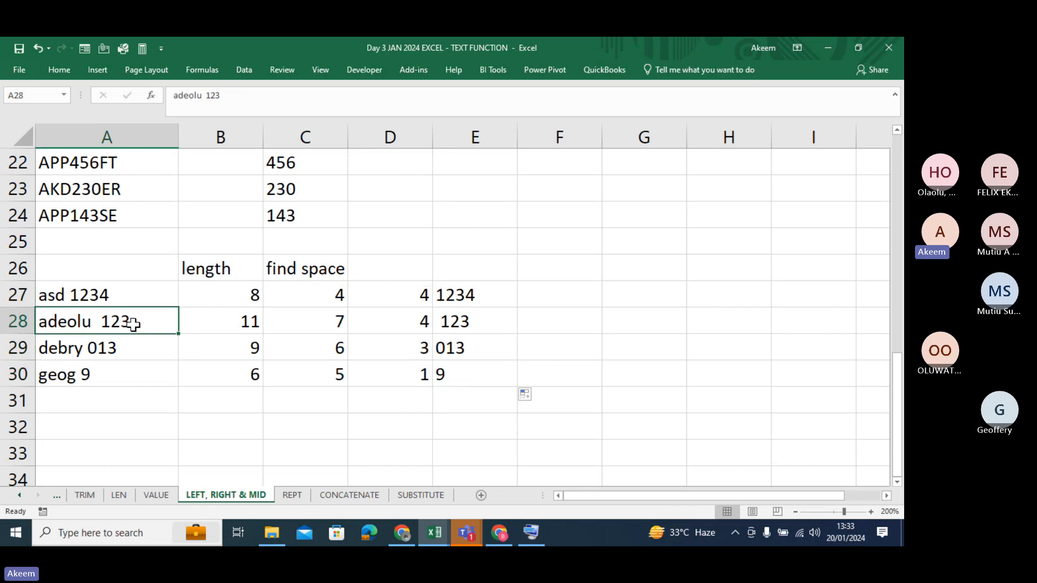
left_click(205, 97)
key("BackSpace")
key("Return")
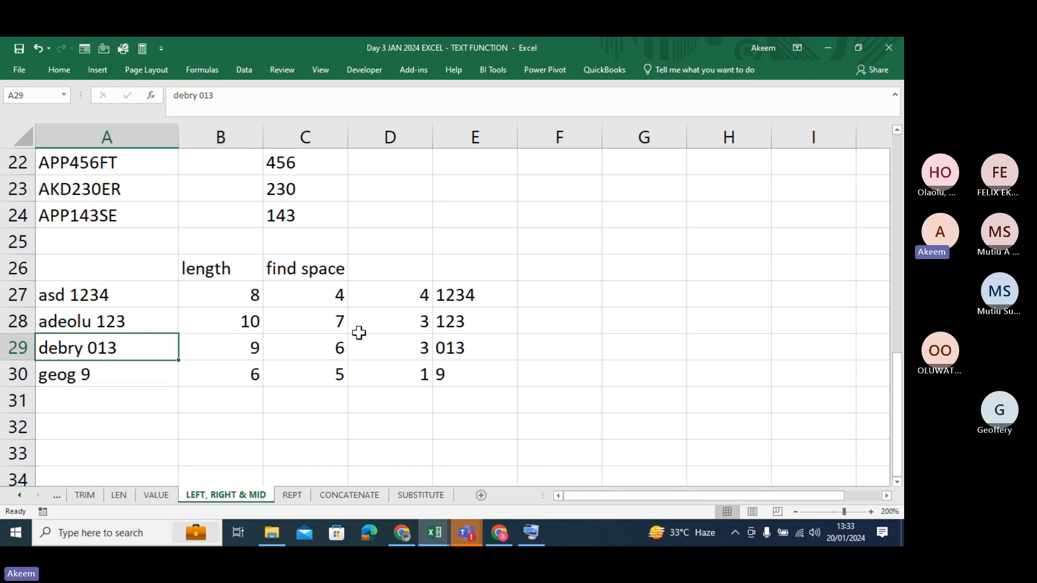
Step: Examine the find_text and within_text arguments of the FIND formula in C27
left_click(317, 295)
double_click(321, 294)
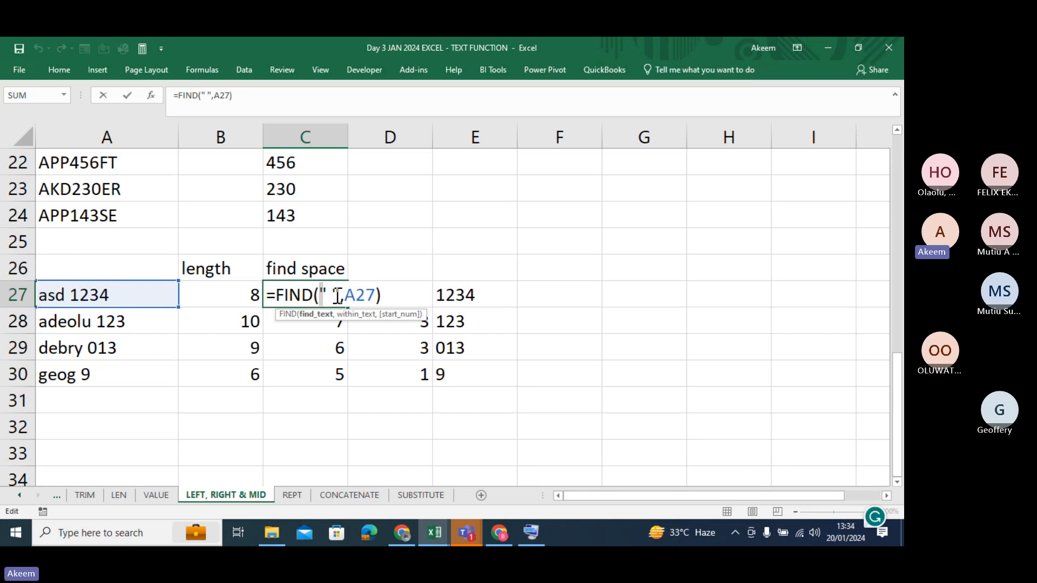
left_click(367, 296)
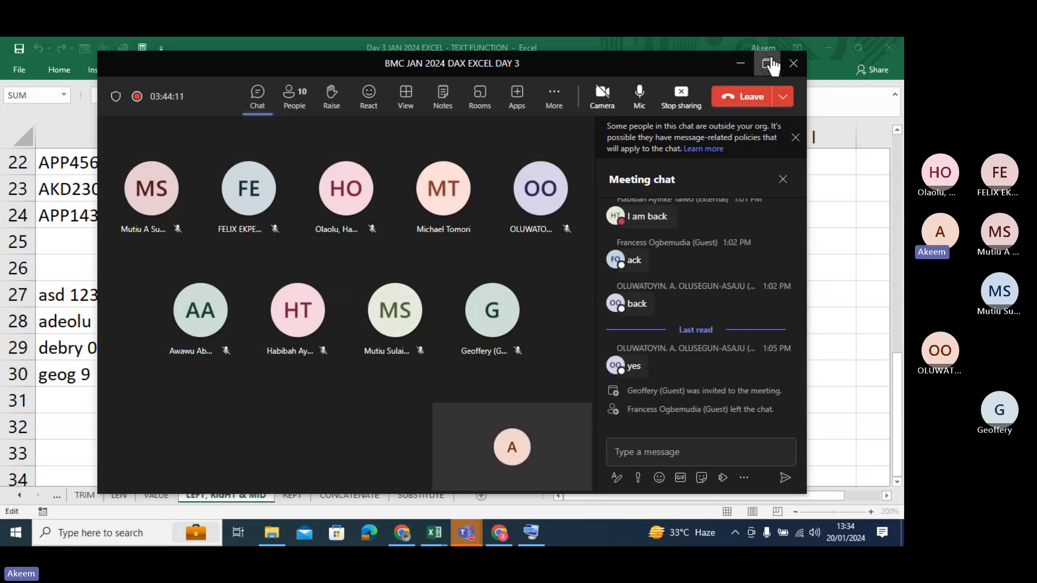
left_click(741, 64)
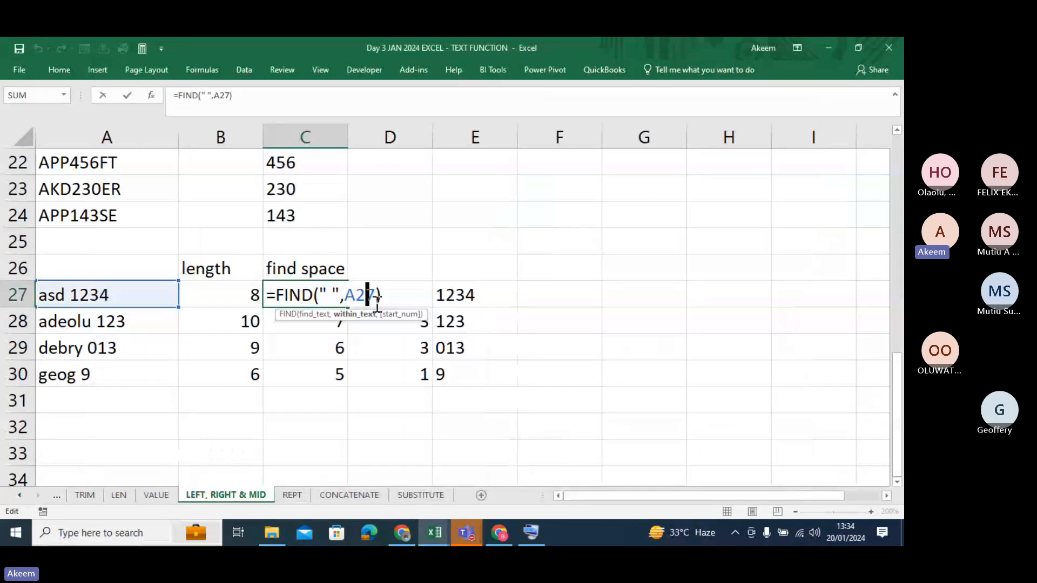
key("Return")
Step: Re-enter the formula =FIND(" ",A27) in C27, leaving out the optional start_num argument
left_click(317, 294)
type("=fin")
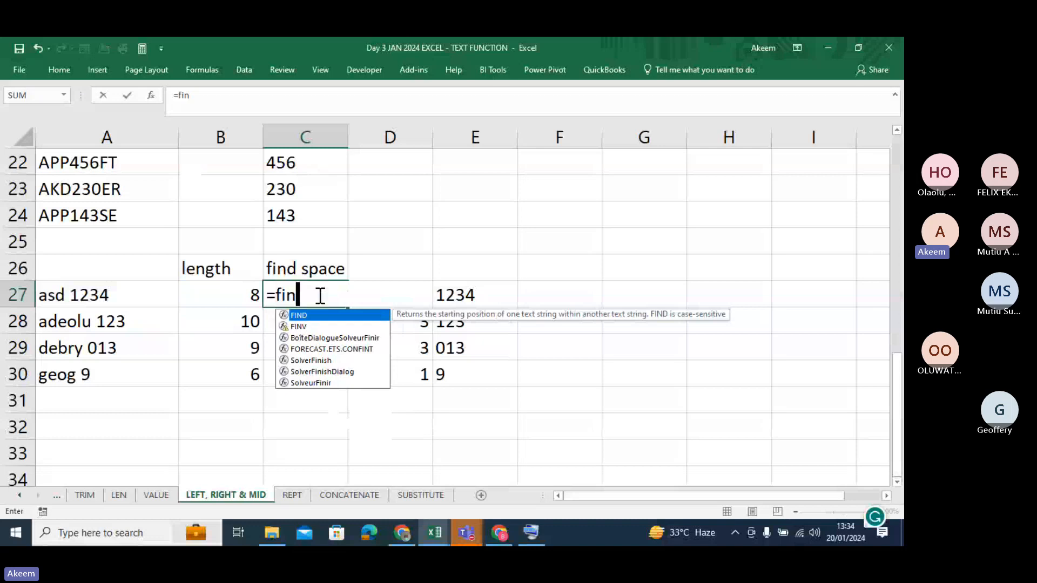
key("Tab")
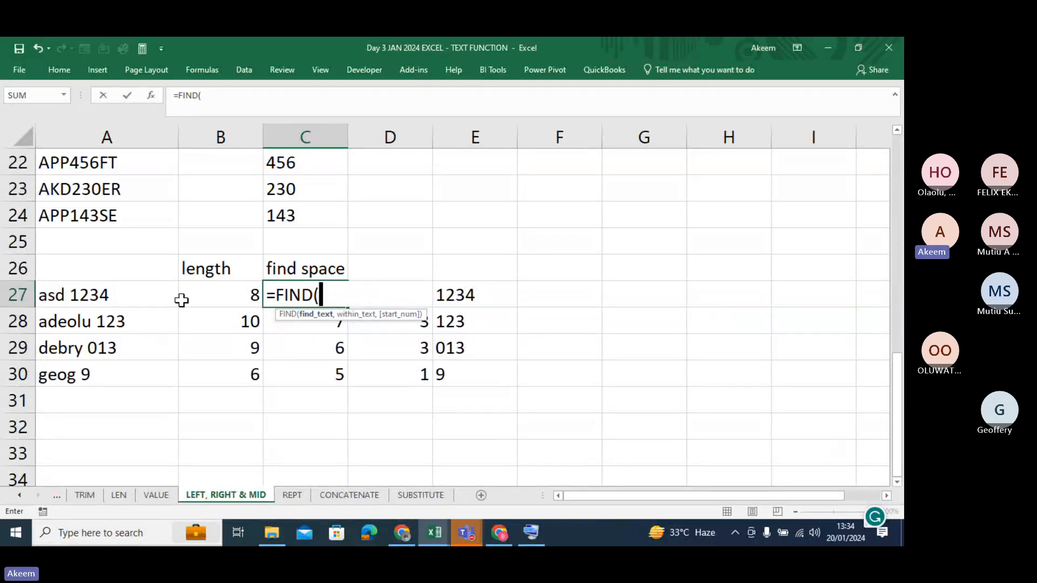
type("\" \",")
left_click(126, 295)
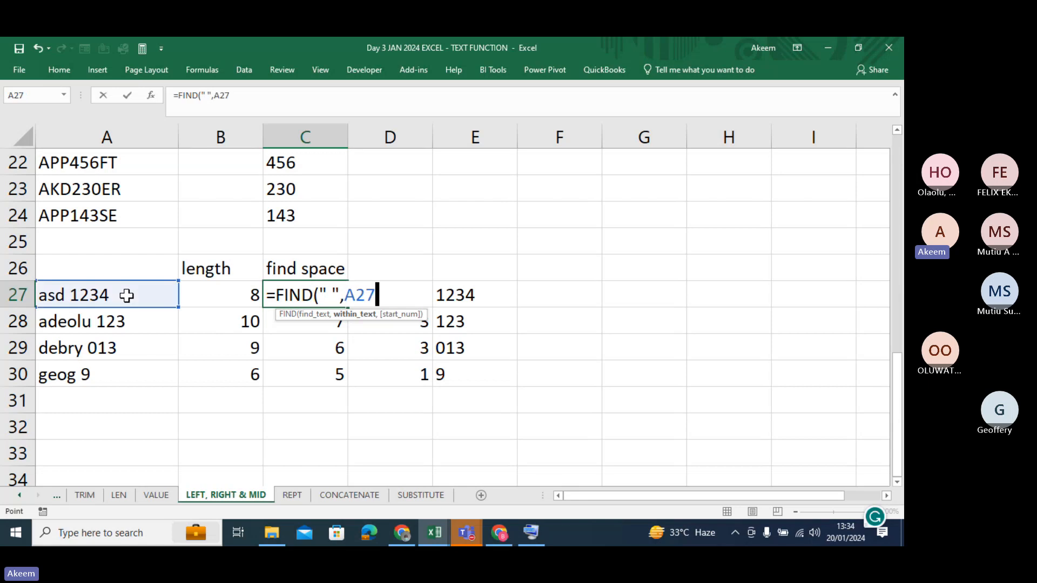
type(",")
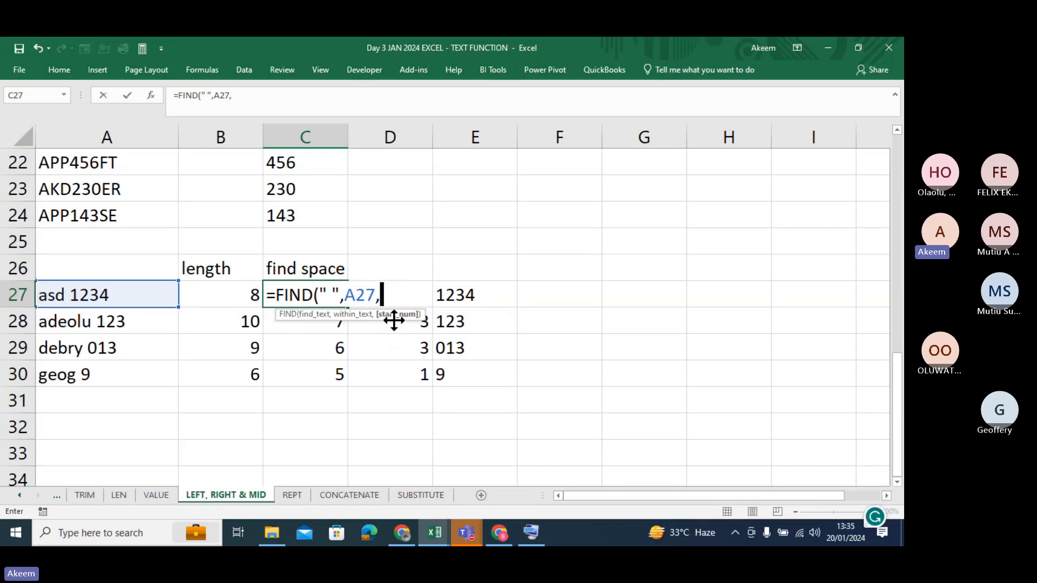
key("BackSpace")
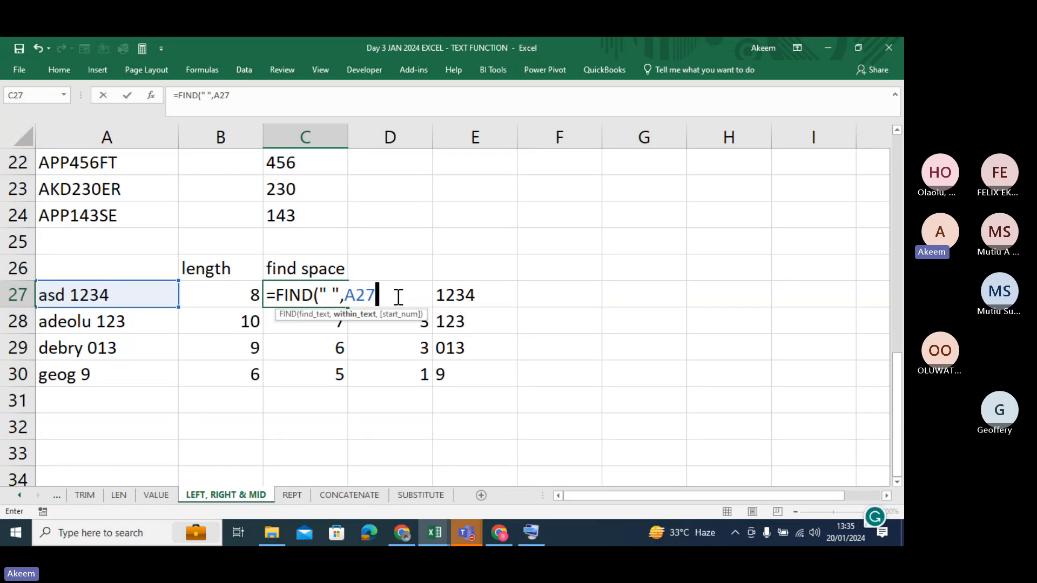
key("Return")
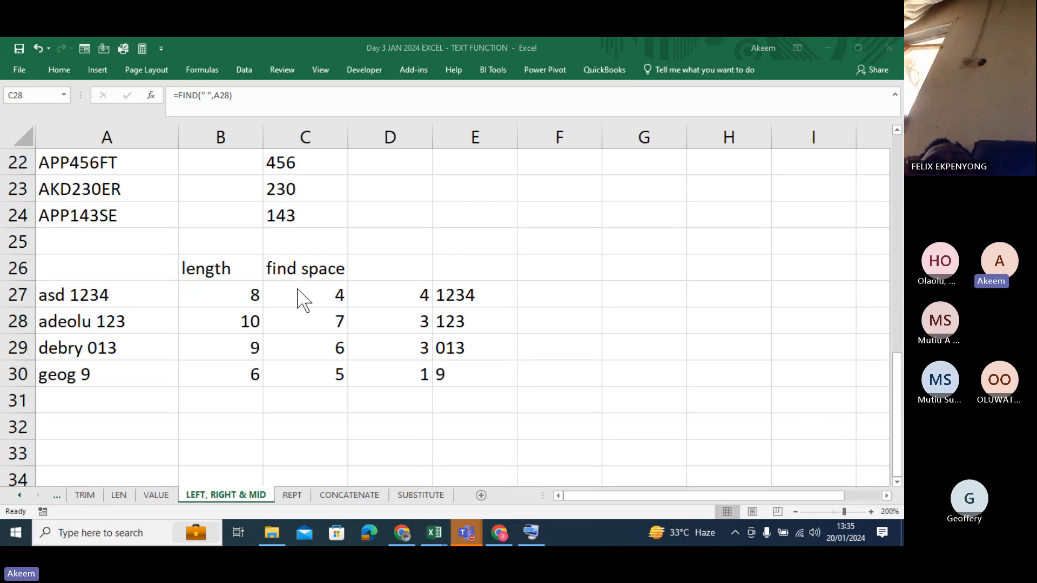
Step: Review the length and find space headings and the source texts in A27:A30
left_click(231, 264)
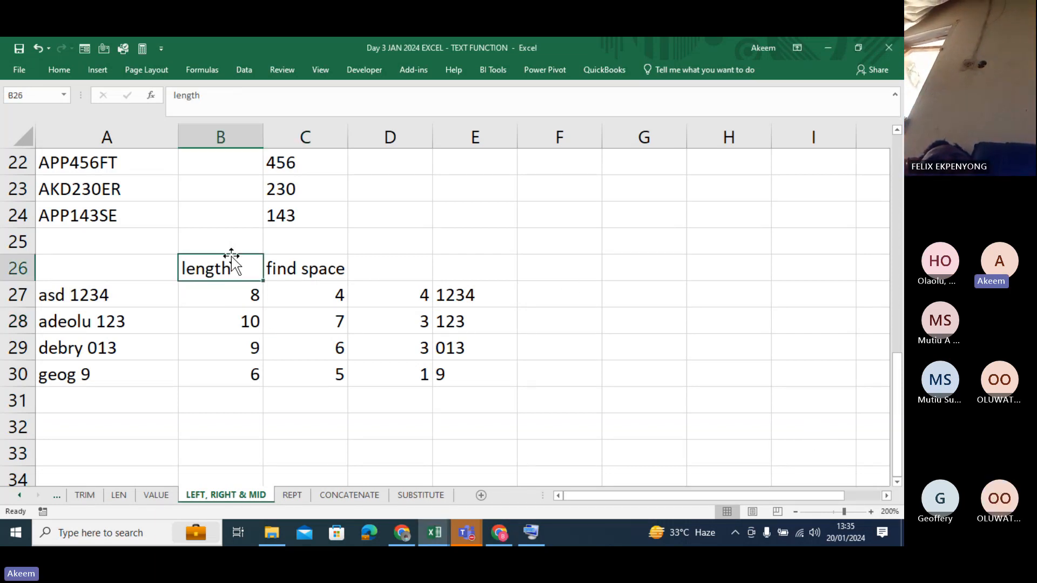
left_click(274, 268)
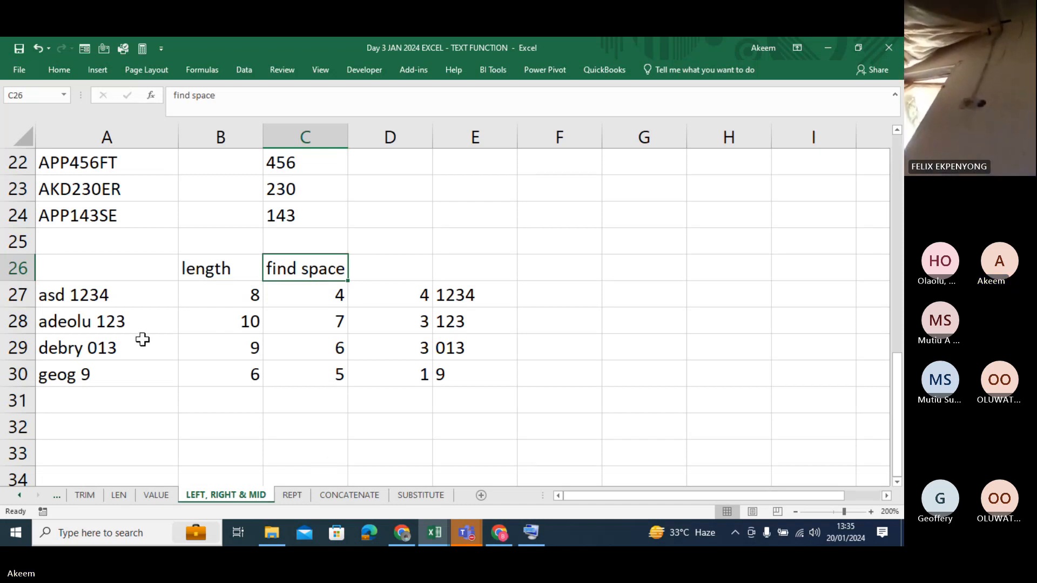
left_click(100, 300)
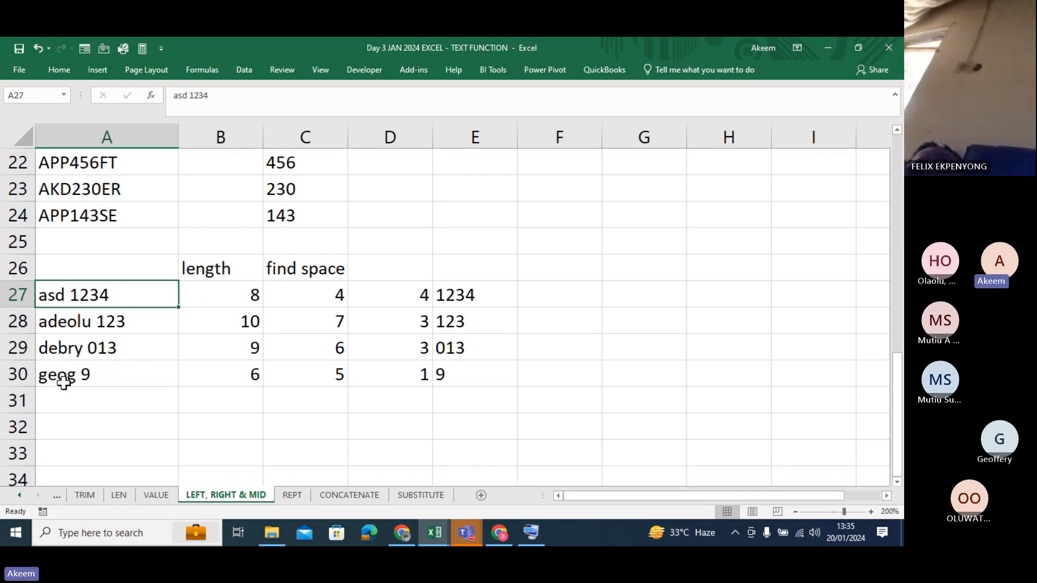
left_click_drag(76, 294, 83, 370)
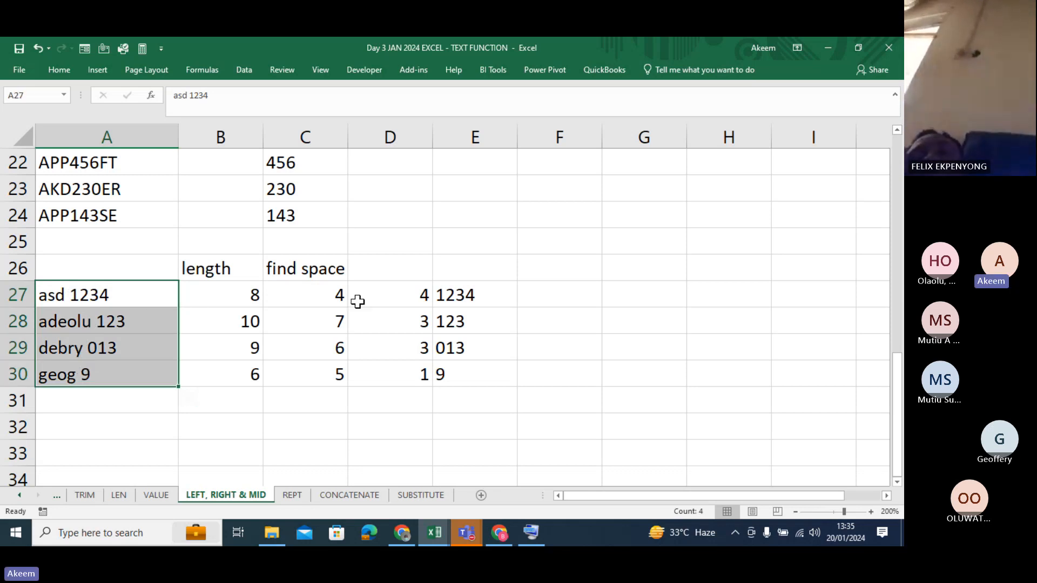
Step: Change the formula in C27 to =FIND(" ",A27)-1 and fill it down to C30
left_click(309, 292)
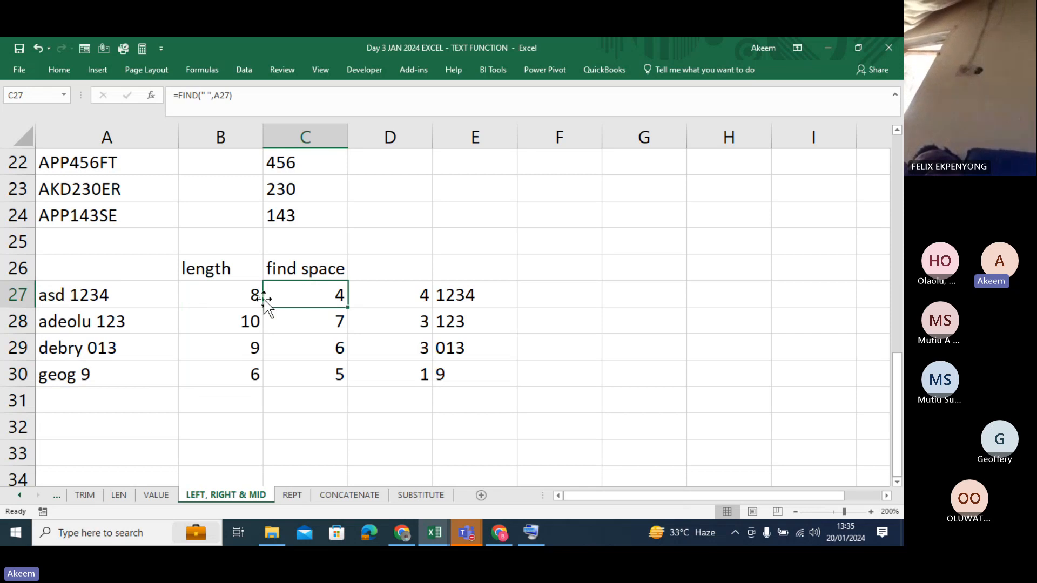
left_click(255, 101)
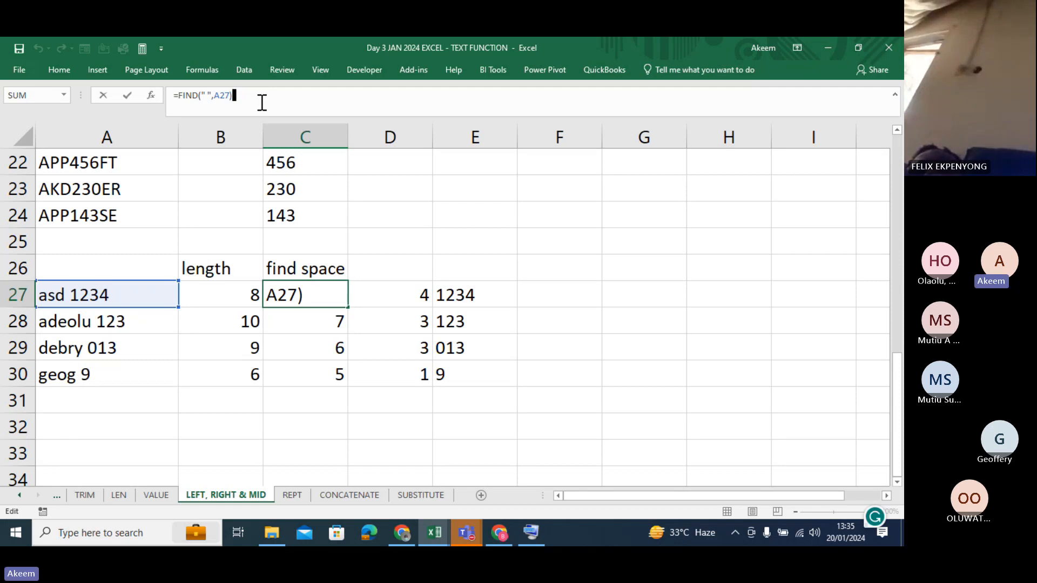
type("-1")
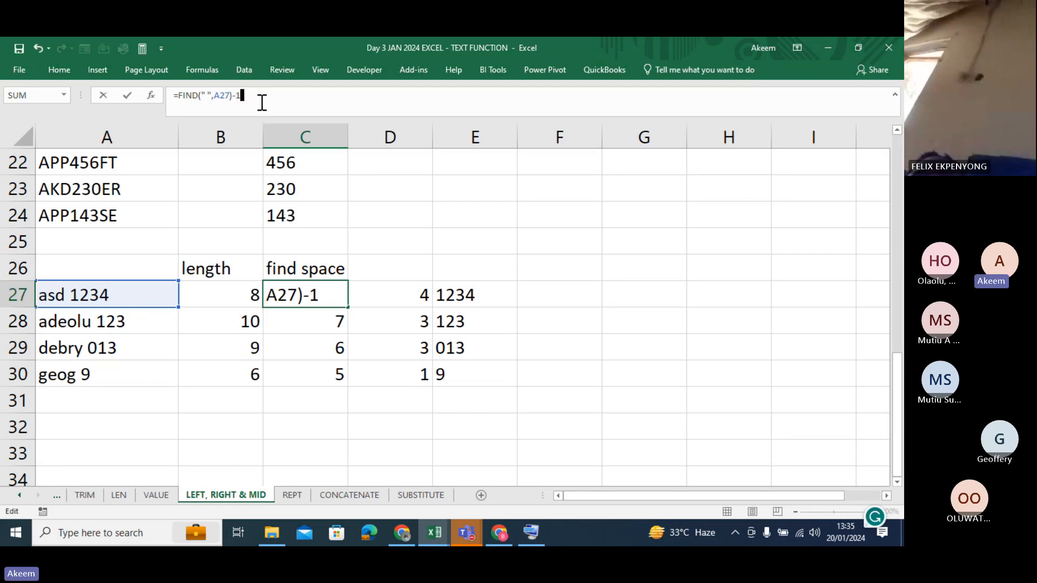
key("Return")
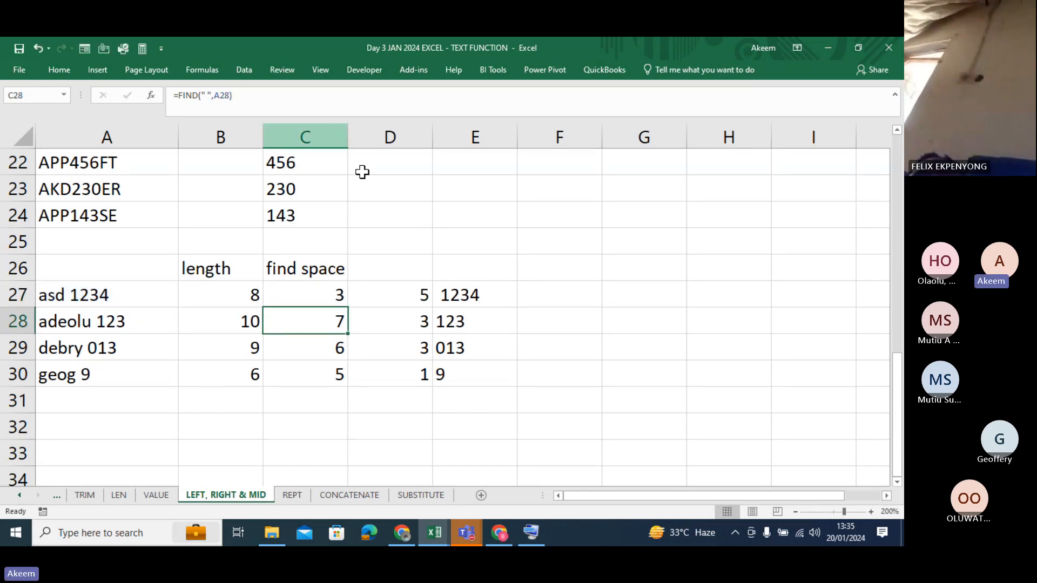
left_click(336, 297)
left_click_drag(351, 311, 359, 390)
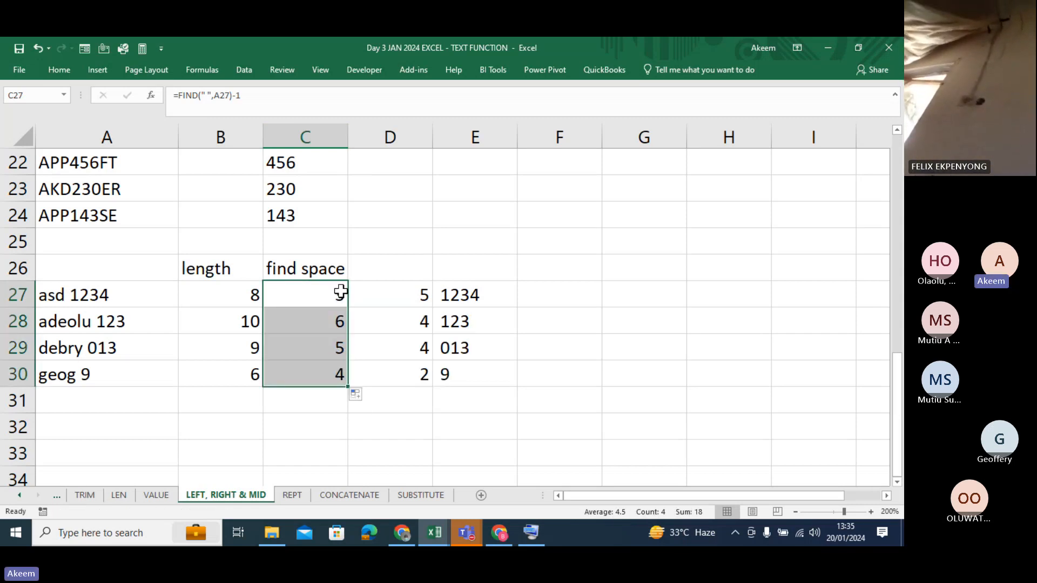
Step: Clear the subtraction formulas from D27:D30 and enter =LEFT(A27,C27) in D27
left_click_drag(421, 284, 426, 382)
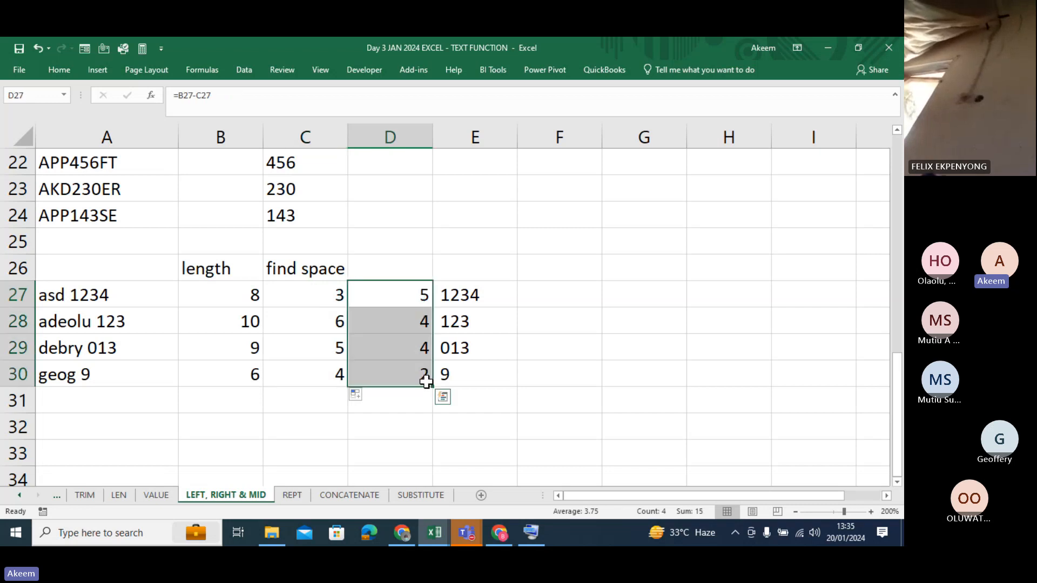
key("Delete")
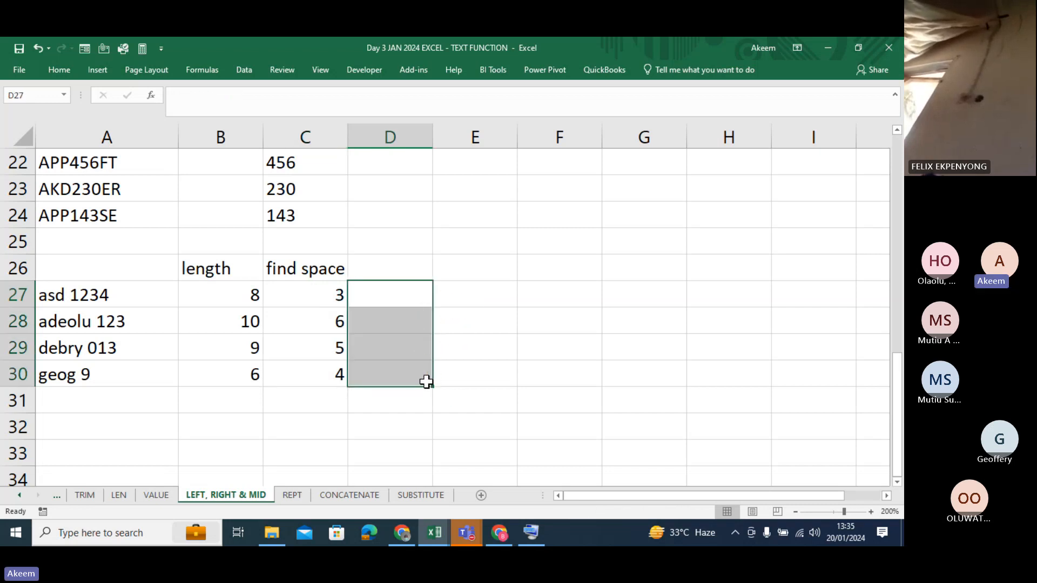
left_click(408, 299)
type("=le")
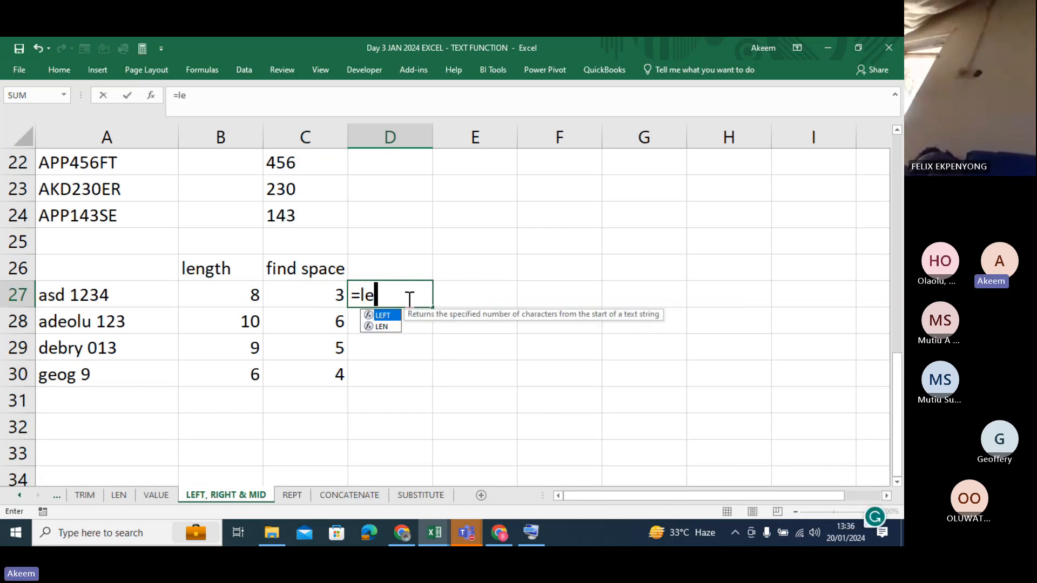
key("Tab")
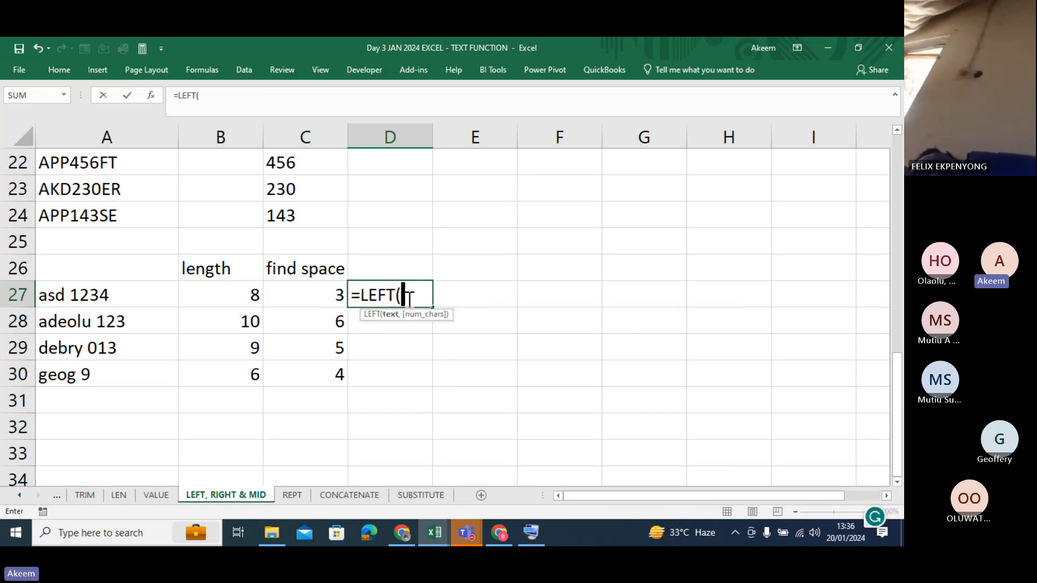
left_click(131, 301)
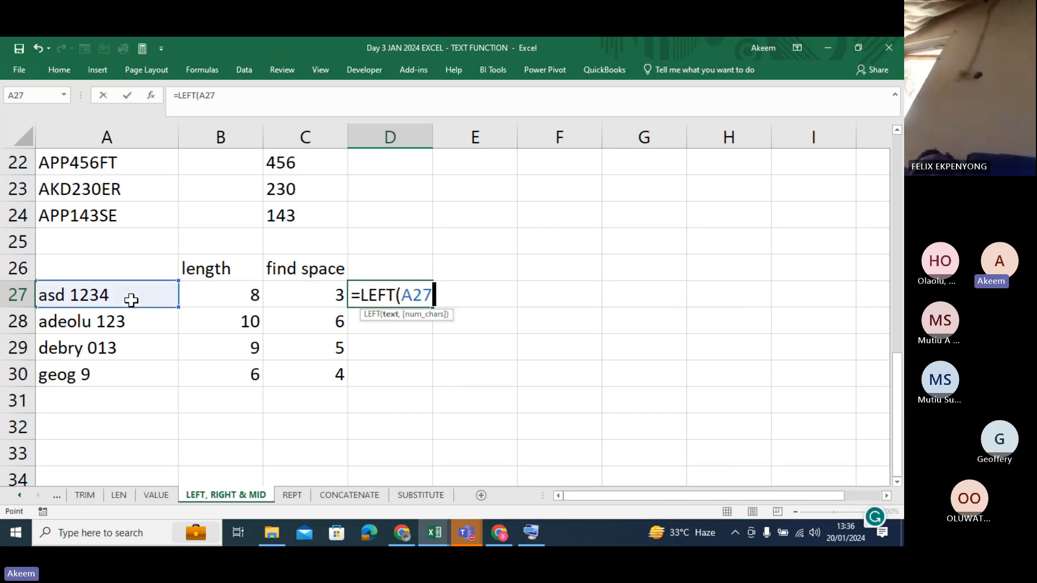
type(",")
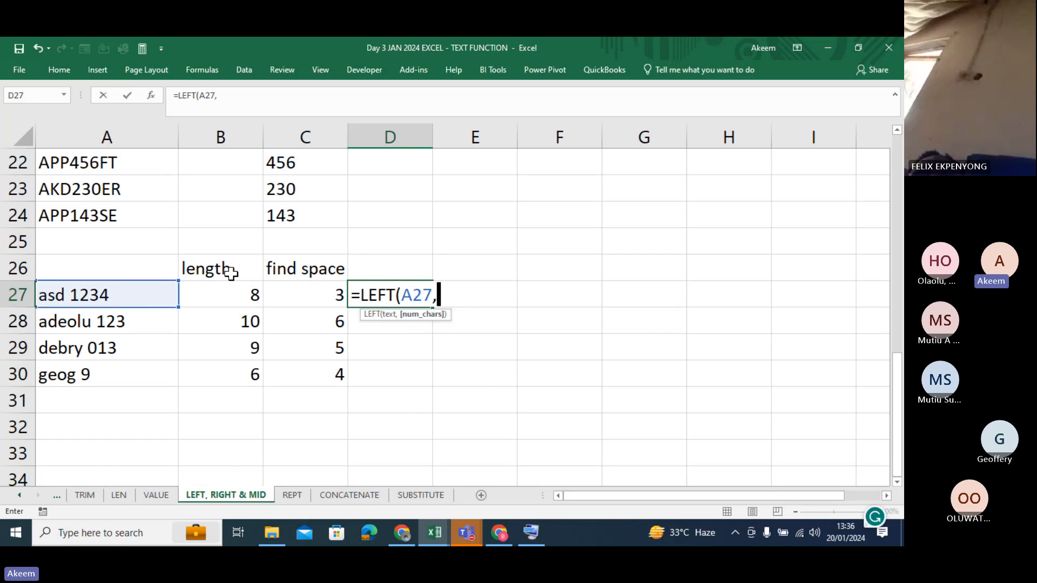
left_click(293, 291)
type(")")
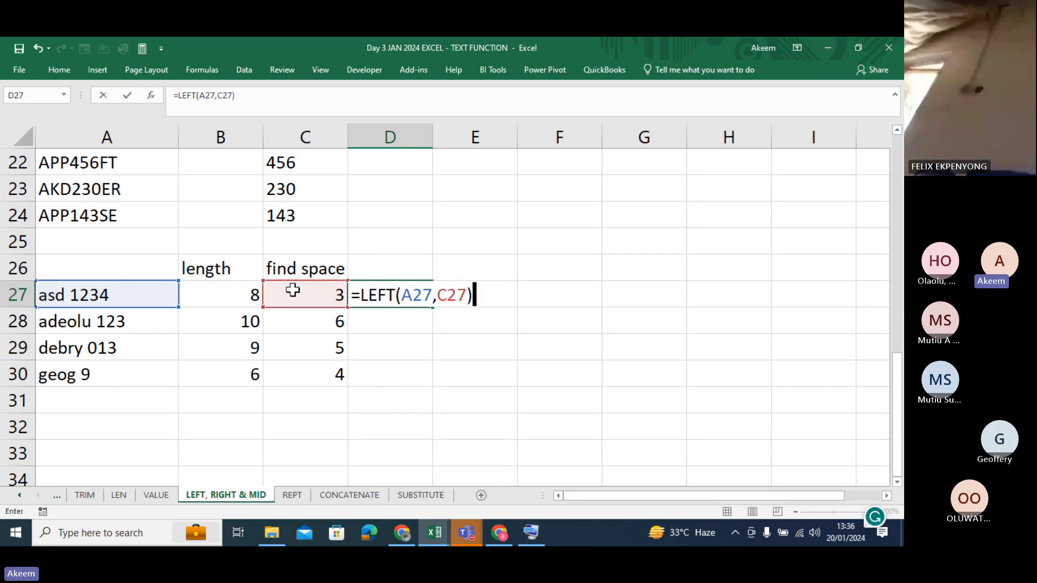
key("Return")
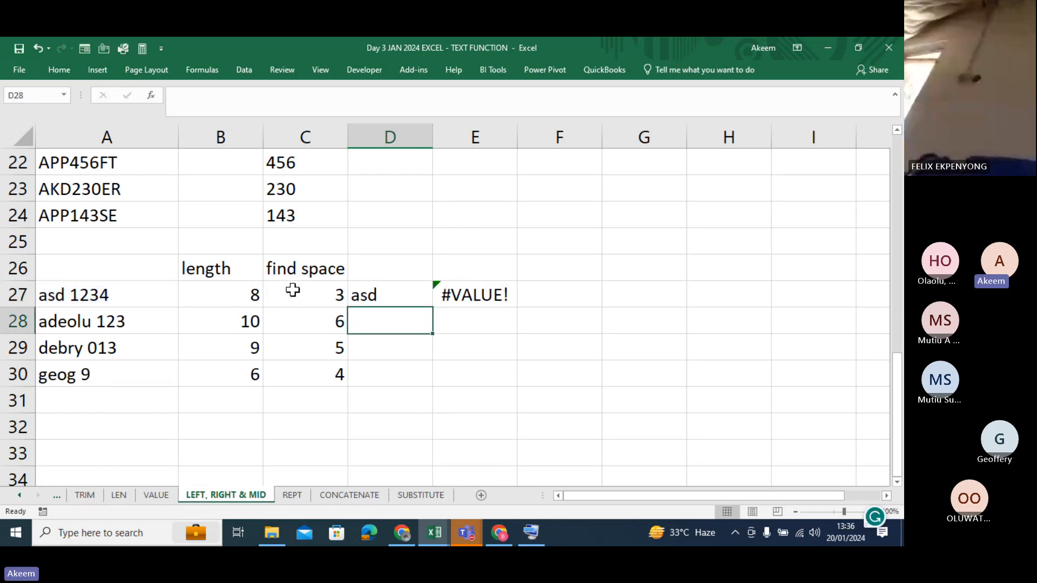
Step: Fill the LEFT formula from D27 down to D30 and clear the old RIGHT formulas from E27:E30
left_click(403, 292)
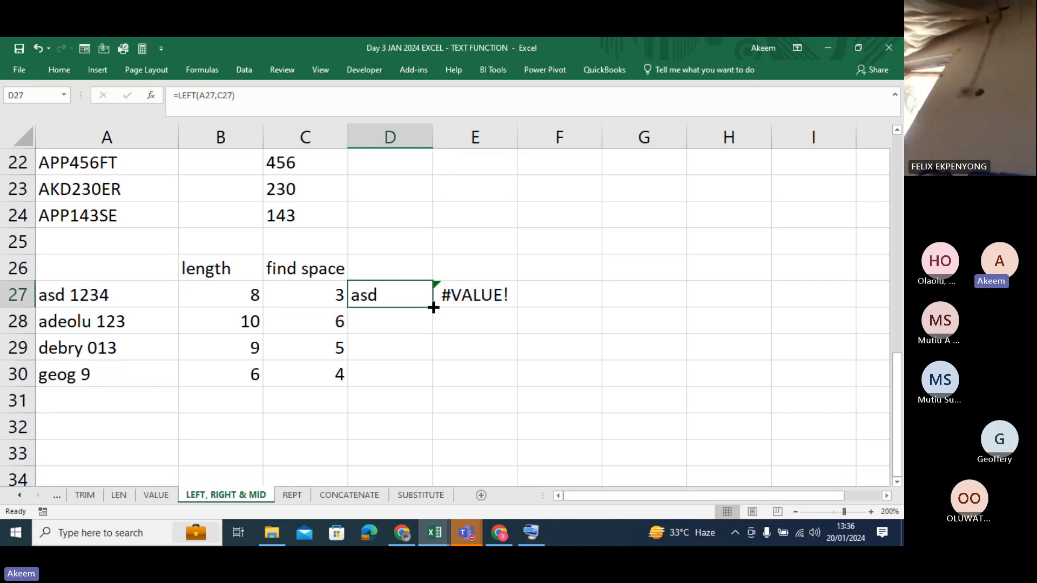
left_click_drag(432, 307, 435, 389)
left_click_drag(475, 294, 474, 382)
key("Delete")
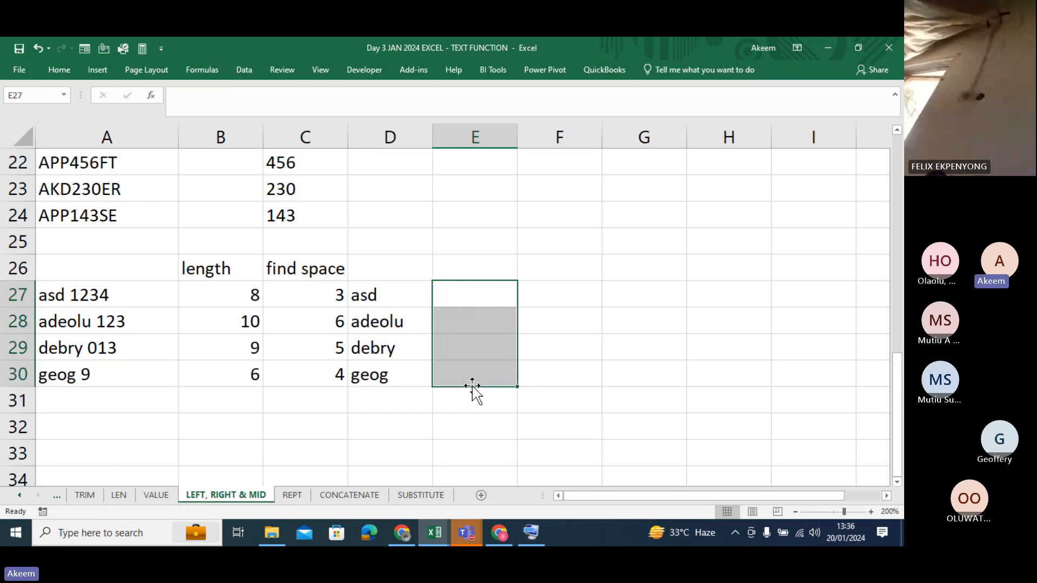
Step: Examine the LEFT formula in D27 and the FIND formula with its minus 1 in C27
left_click(394, 300)
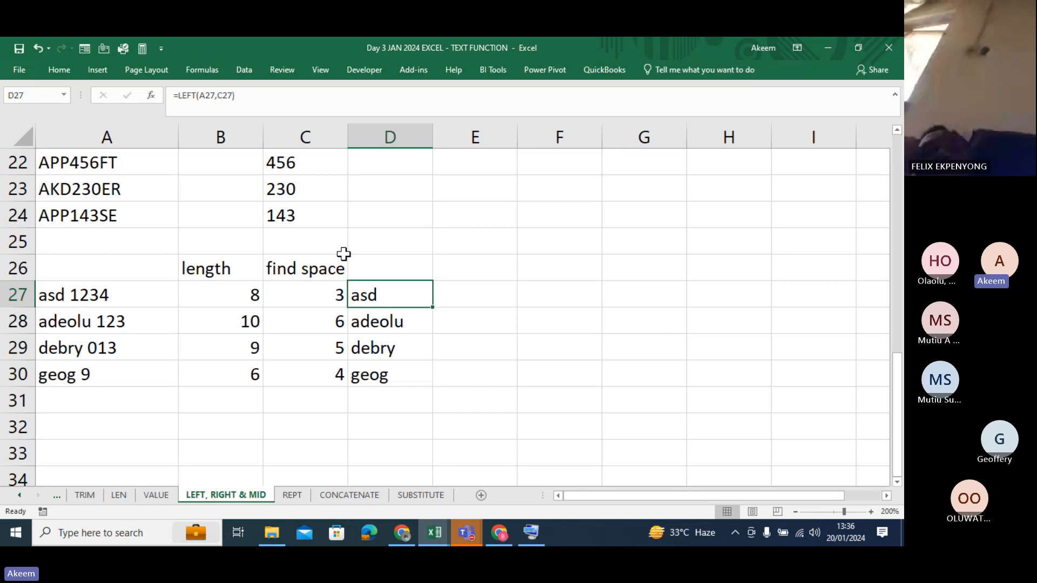
left_click(332, 295)
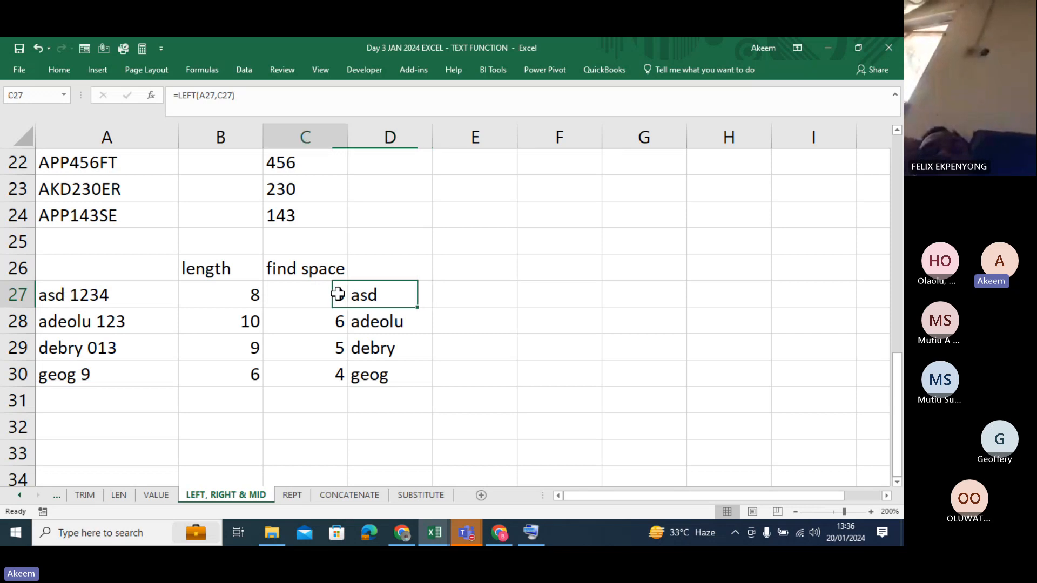
left_click(245, 101)
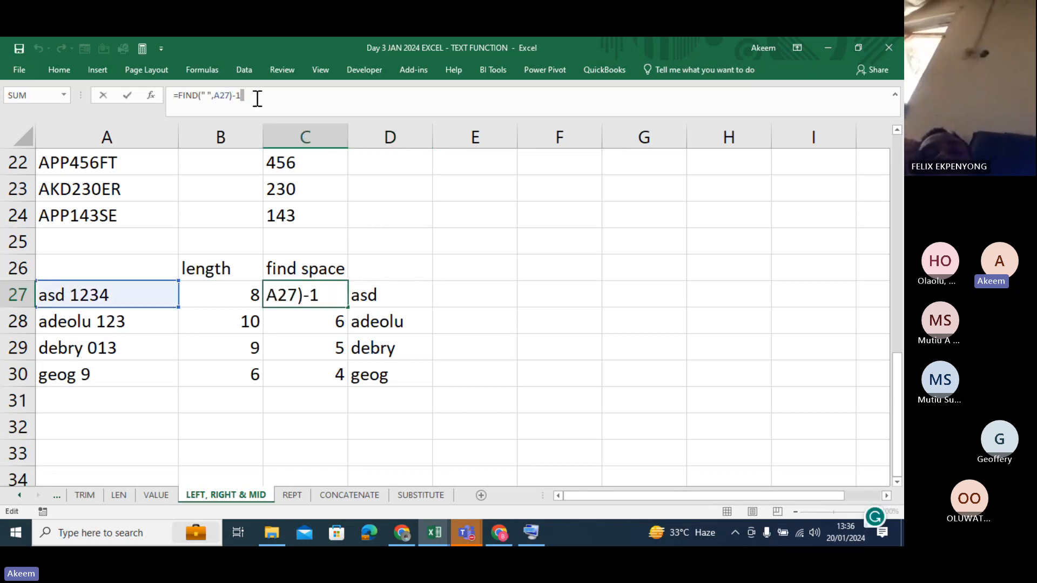
key("Return")
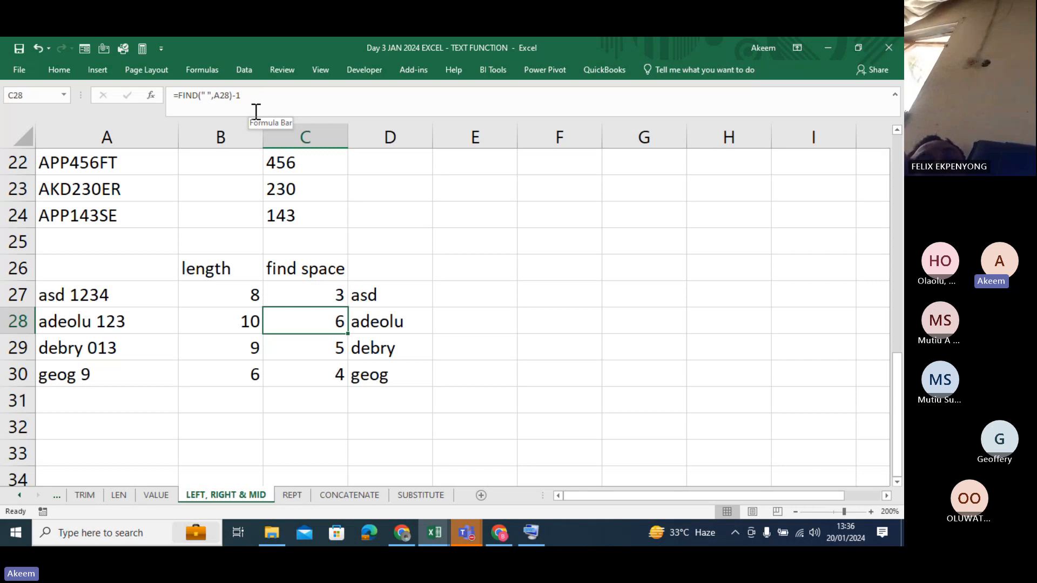
Step: Open the REPT sheet and review the function's description and syntax at its top
left_click(292, 495)
left_click(293, 360)
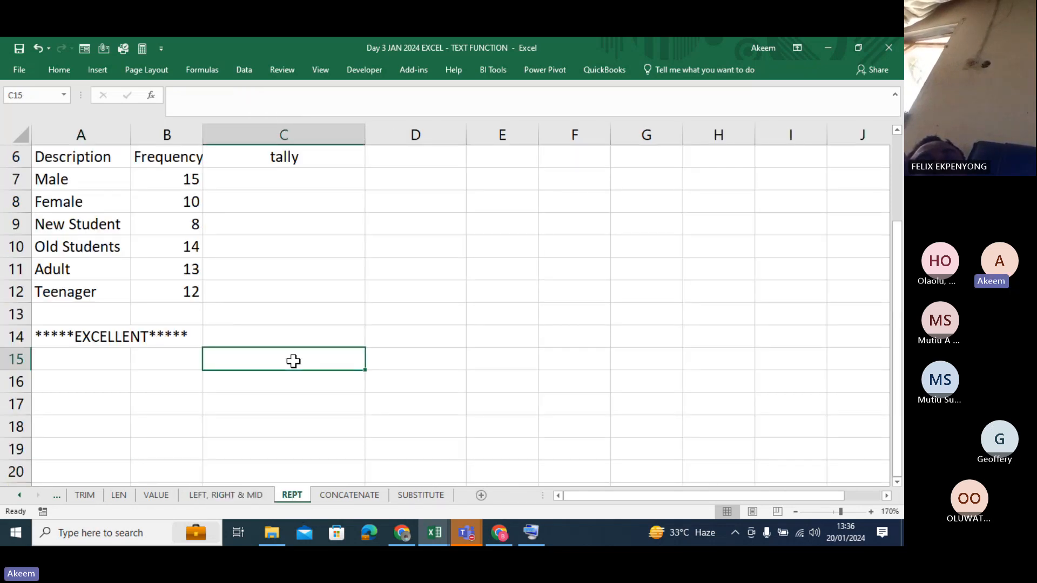
key("Up")
key("Up")
key("Up")
key("Up")
key("Up")
key("Up")
key("Up")
key("Up")
key("Up")
key("Up")
key("Up")
key("Up")
key("Up")
key("Up")
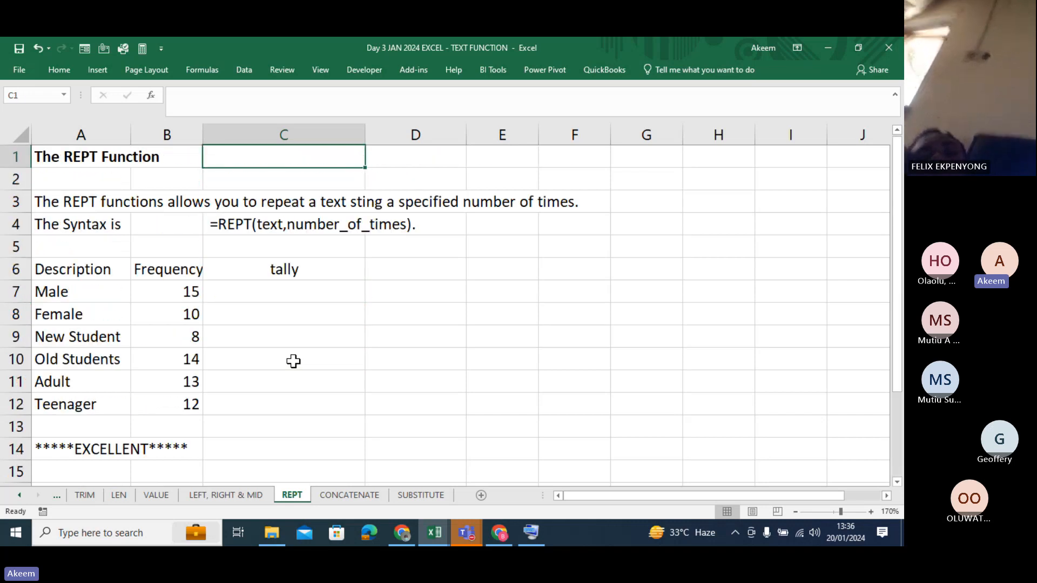
Step: Enter =REPT("a",10) in C7, the tally cell for Male
key("Down")
key("Down")
key("Down")
key("Down")
key("Down")
key("Down")
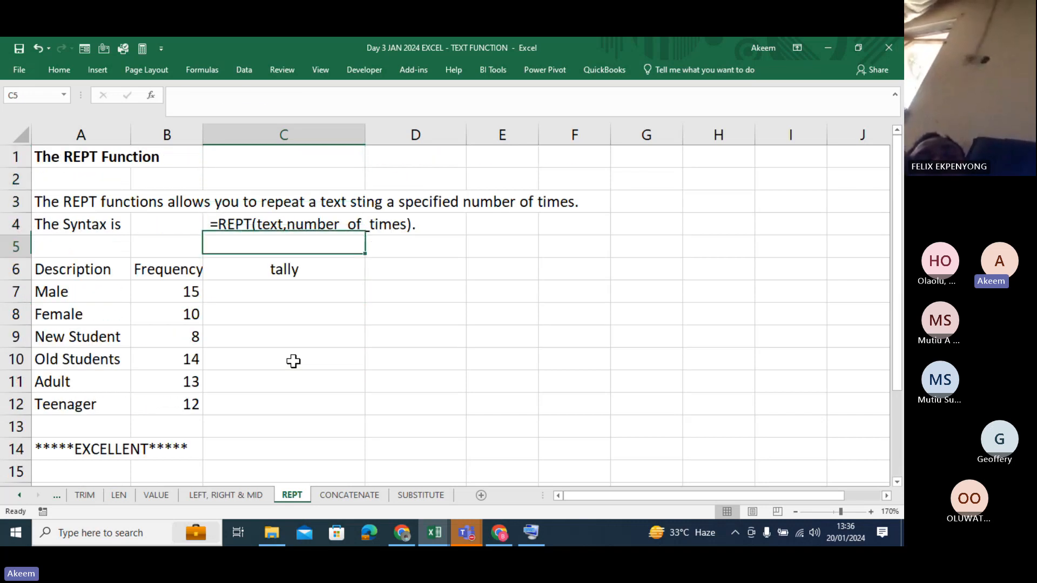
key("Up")
key("Down")
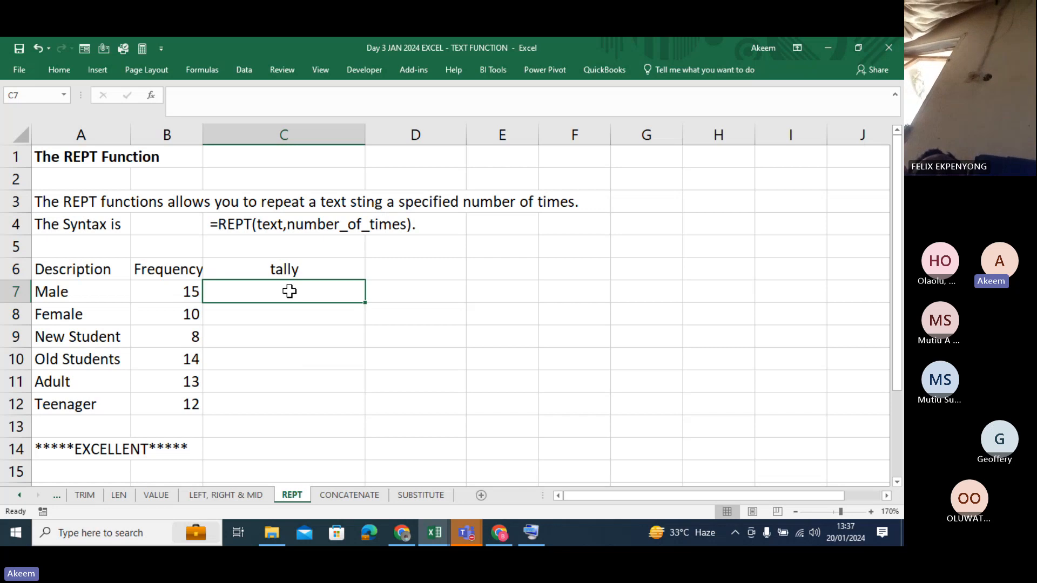
type("=rept")
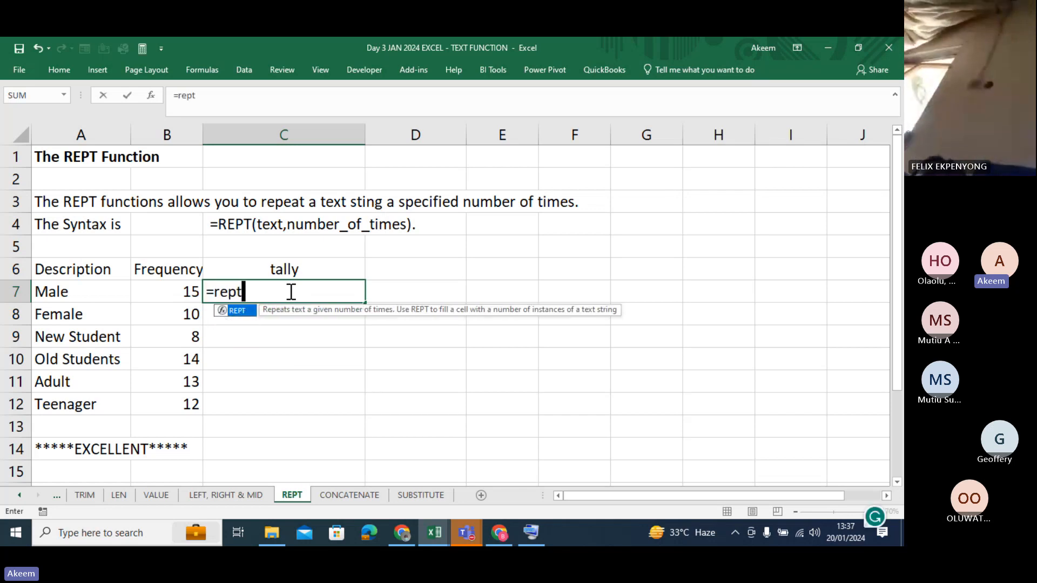
key("Tab")
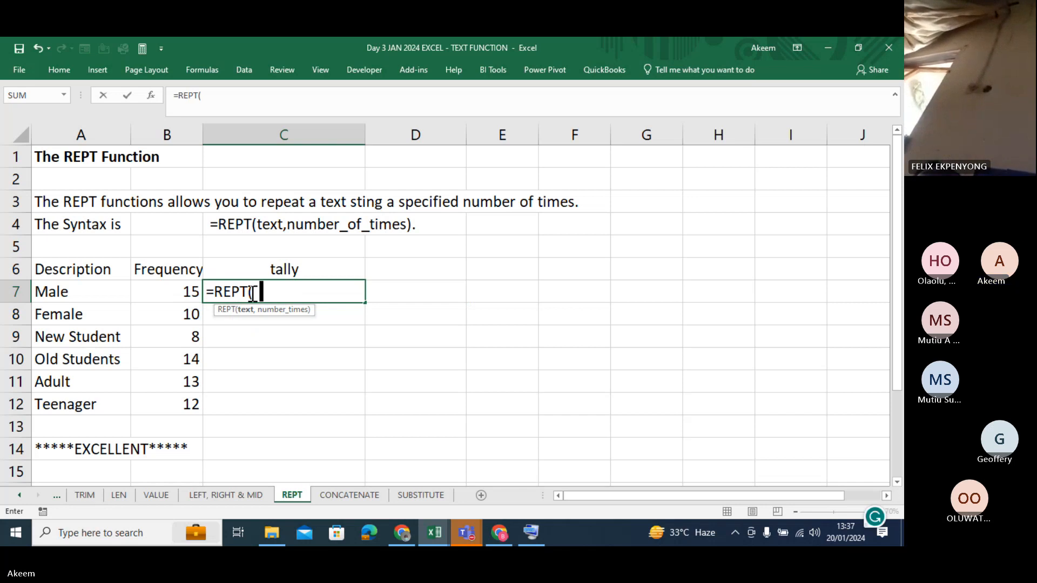
type("\"a")
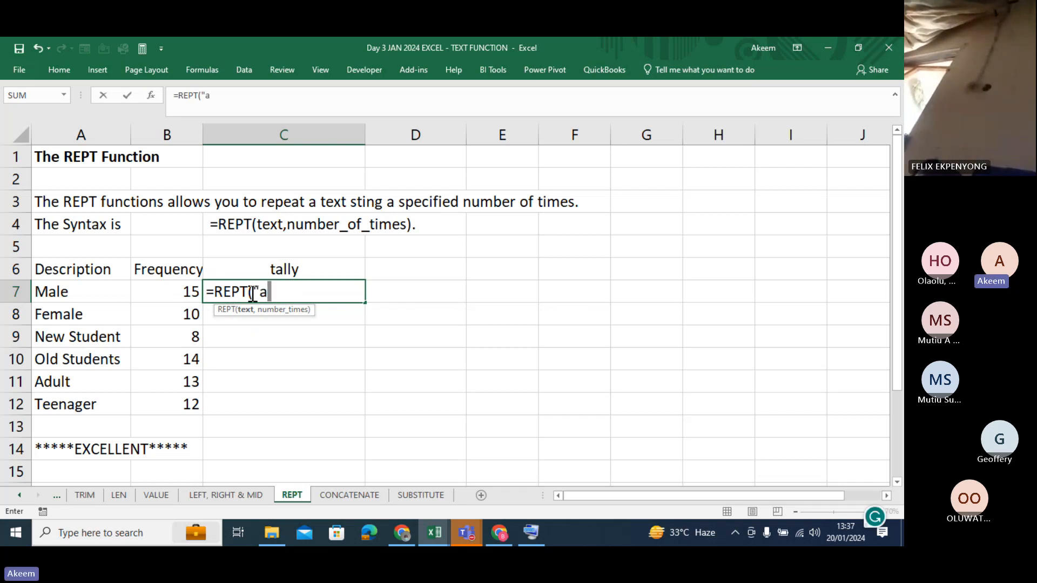
type("\"")
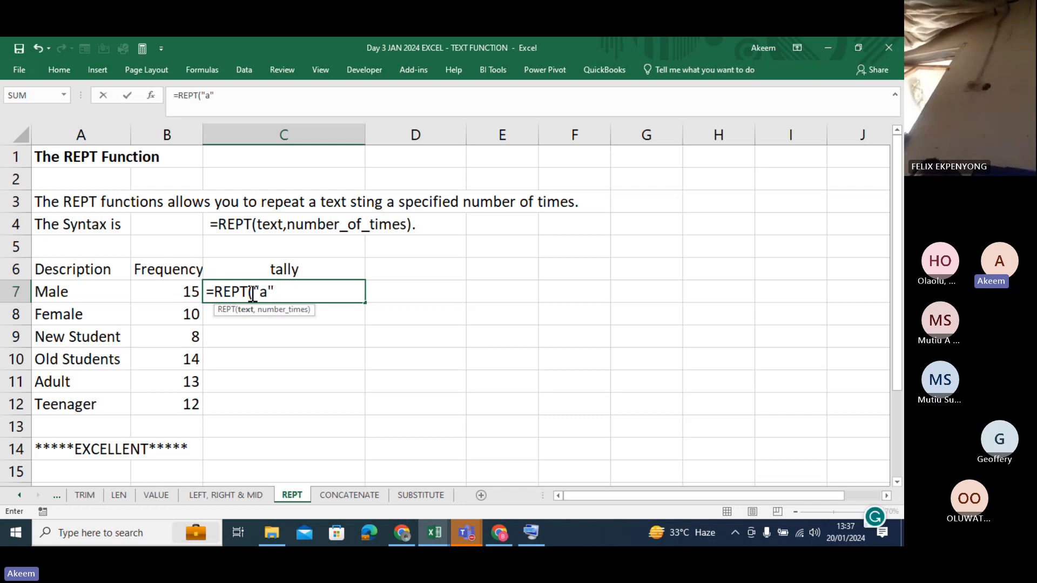
type(",10")
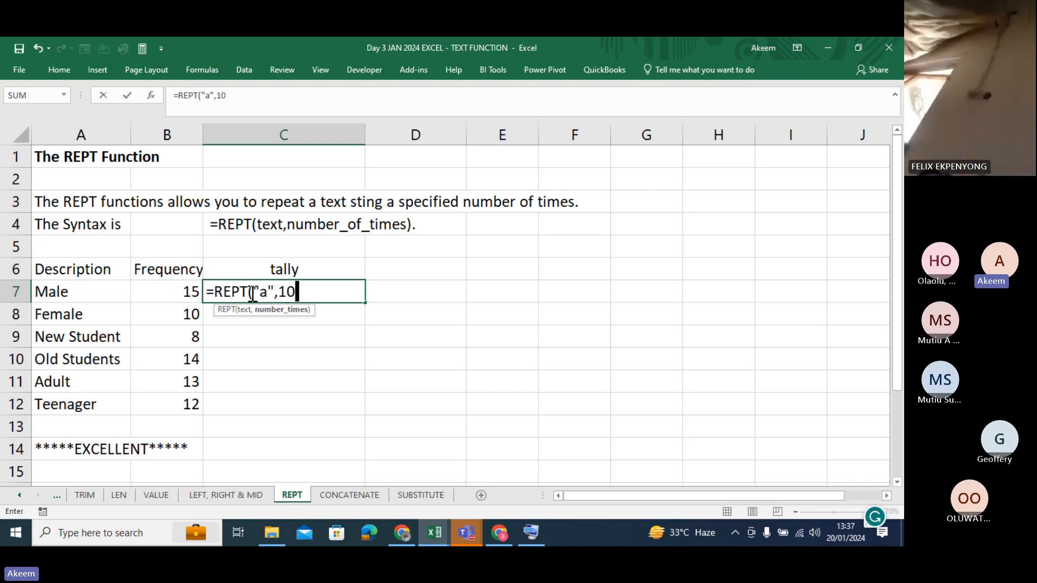
key("Return")
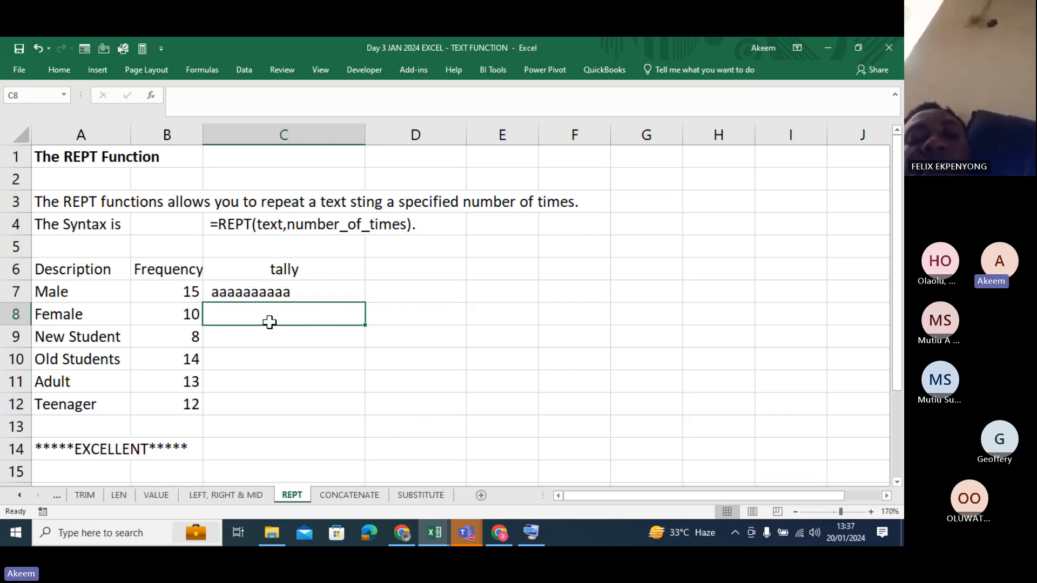
Step: Replace the formula in C7 with a REPT formula that uses a backslash as the repeated text
left_click(285, 296)
type("=")
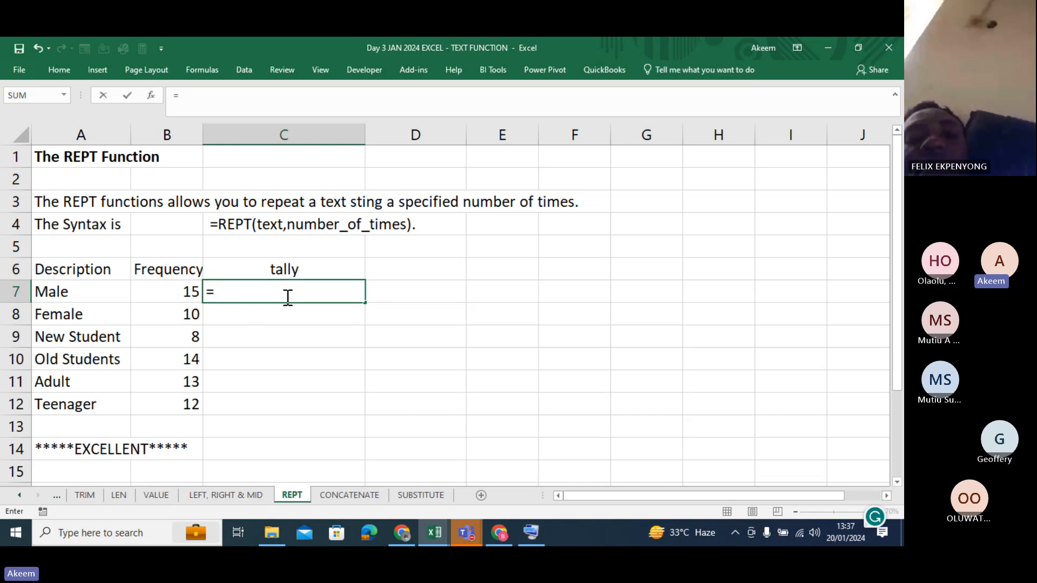
type("rep")
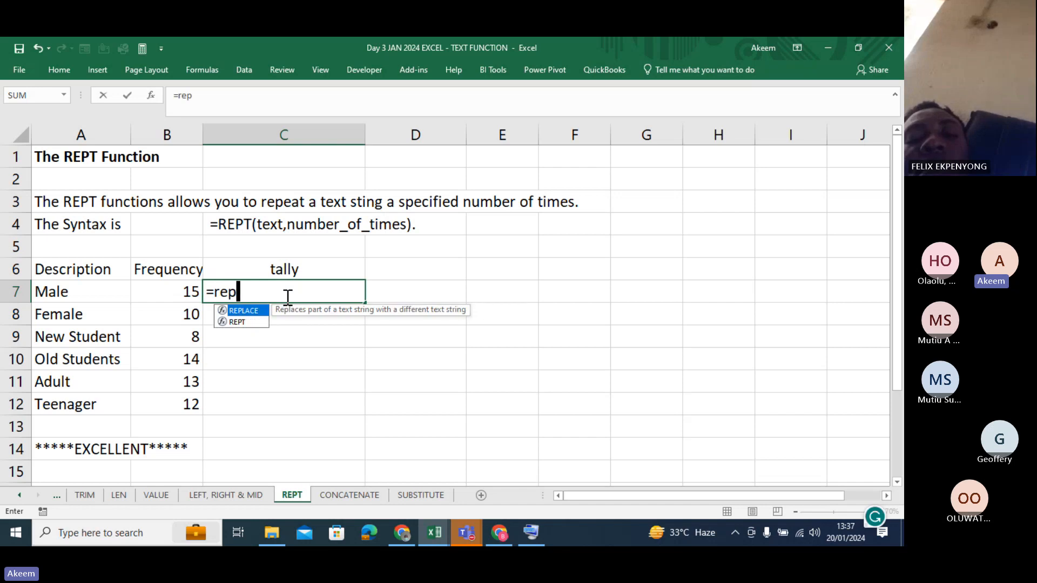
type("t")
key("Tab")
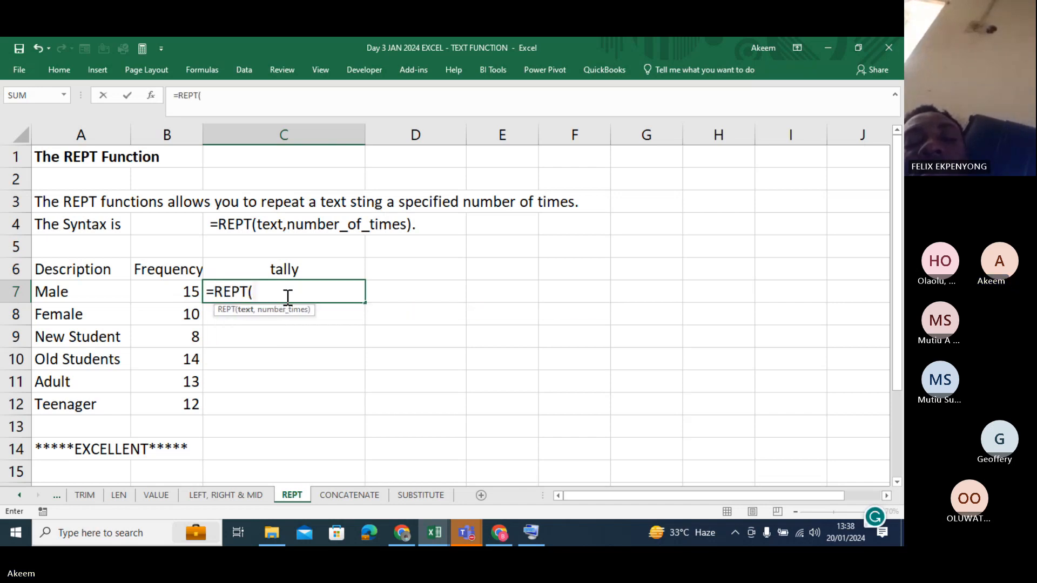
type("\"\\")
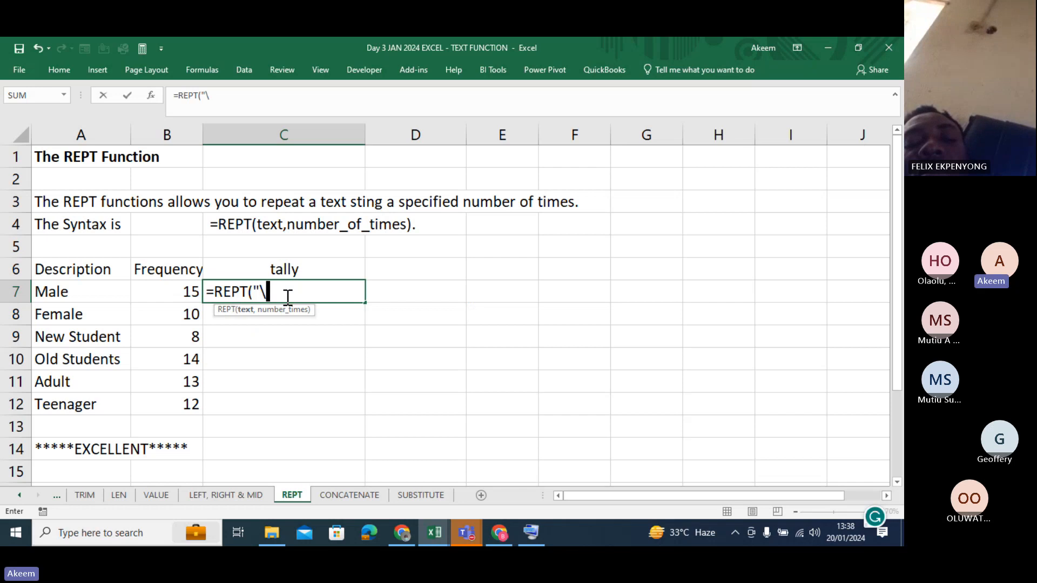
Step: Complete the REPT formula in C7 as =REPT("|",B7) to draw tally marks for the Male frequency
key("Left")
type("|")
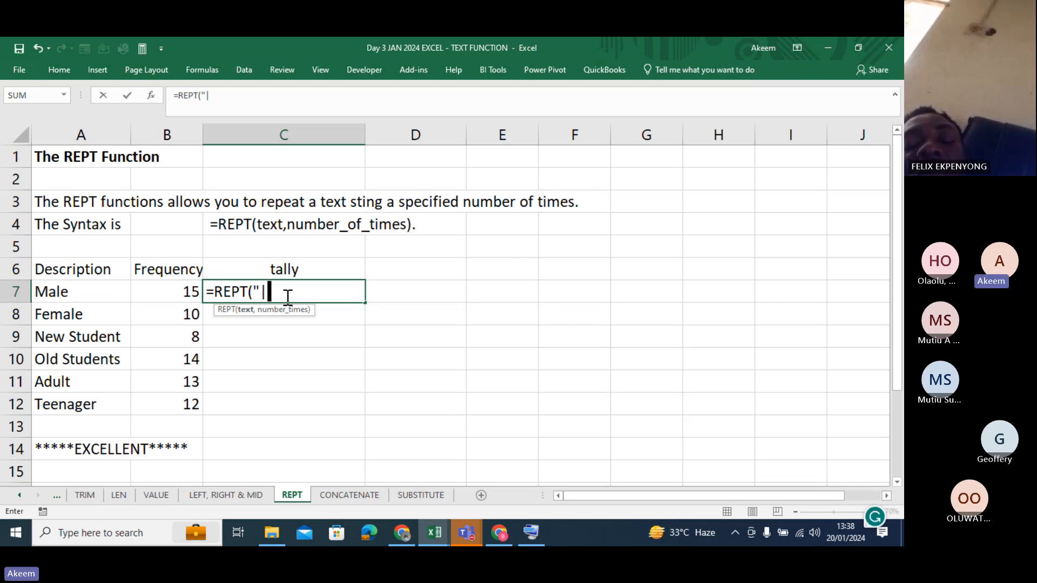
type("\"")
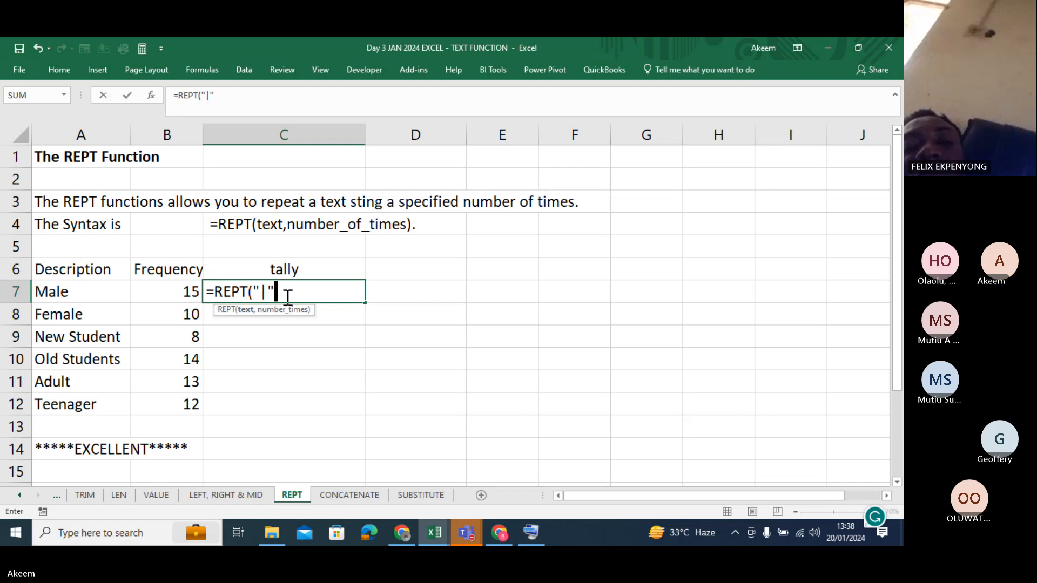
type(",")
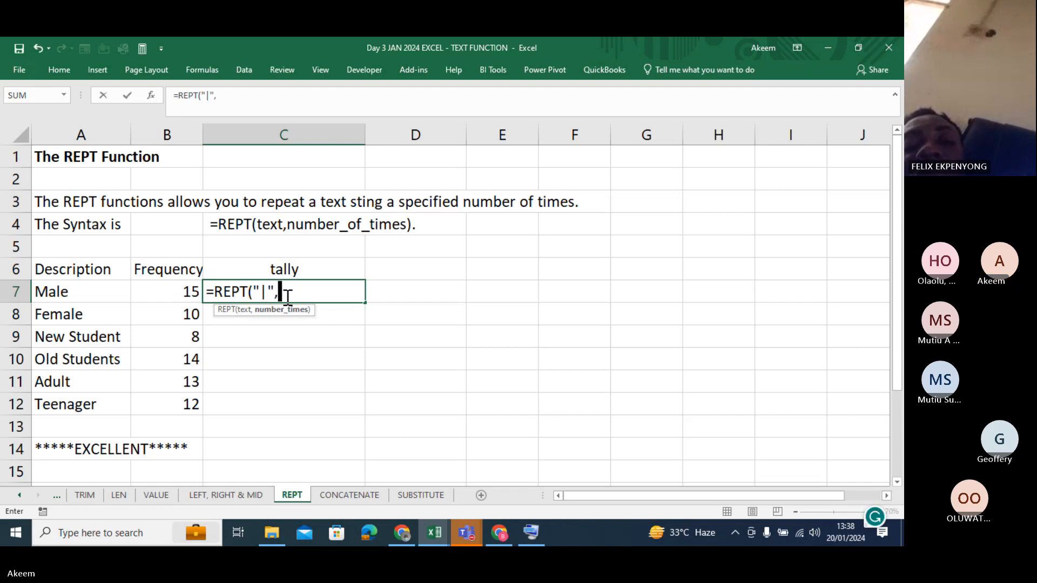
left_click(173, 287)
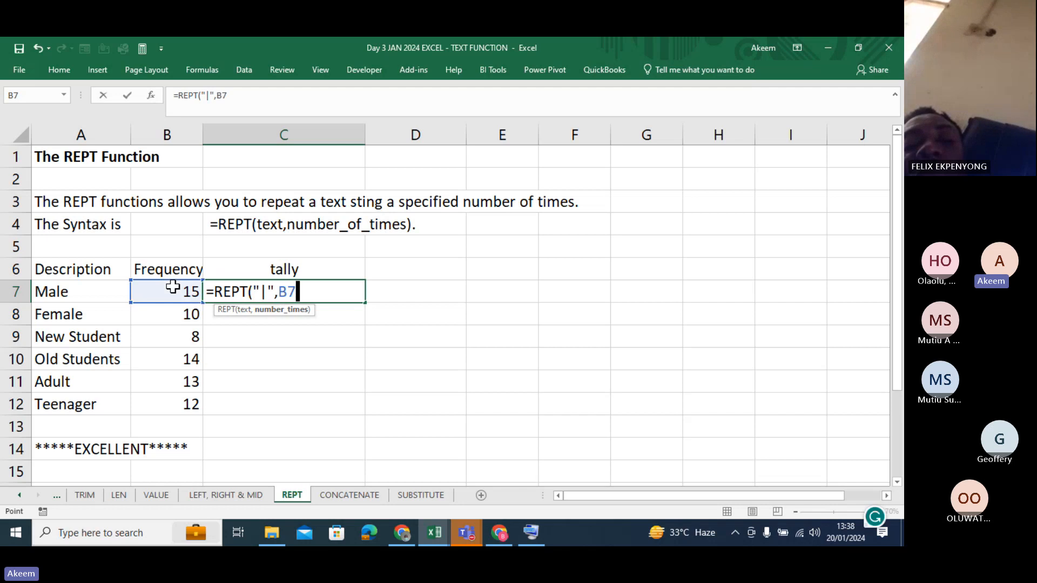
key("BackSpace")
type(")")
key("Return")
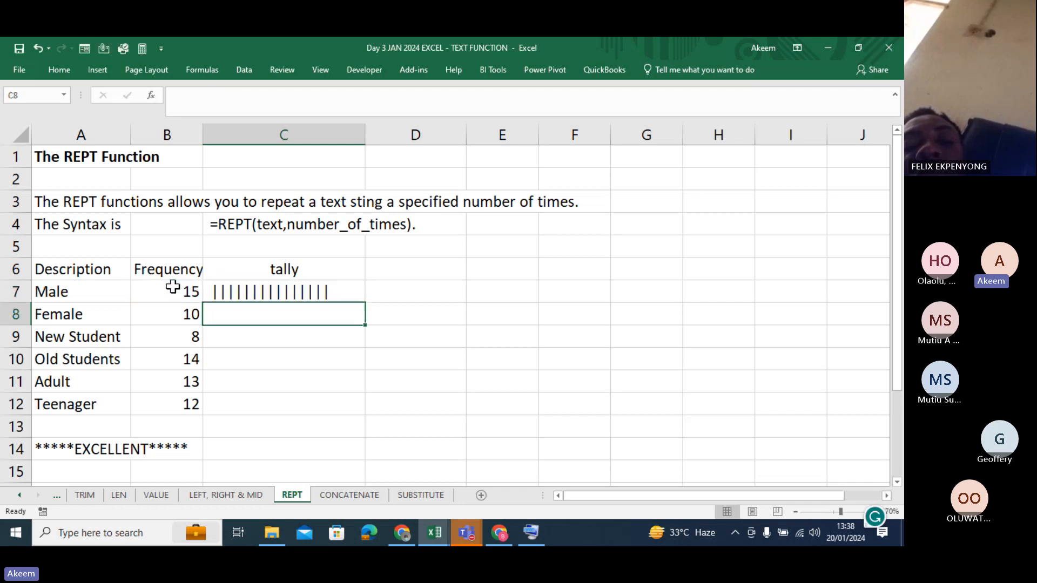
Step: Fill the C7 tally formula down through C12 for the remaining descriptions
left_click(312, 296)
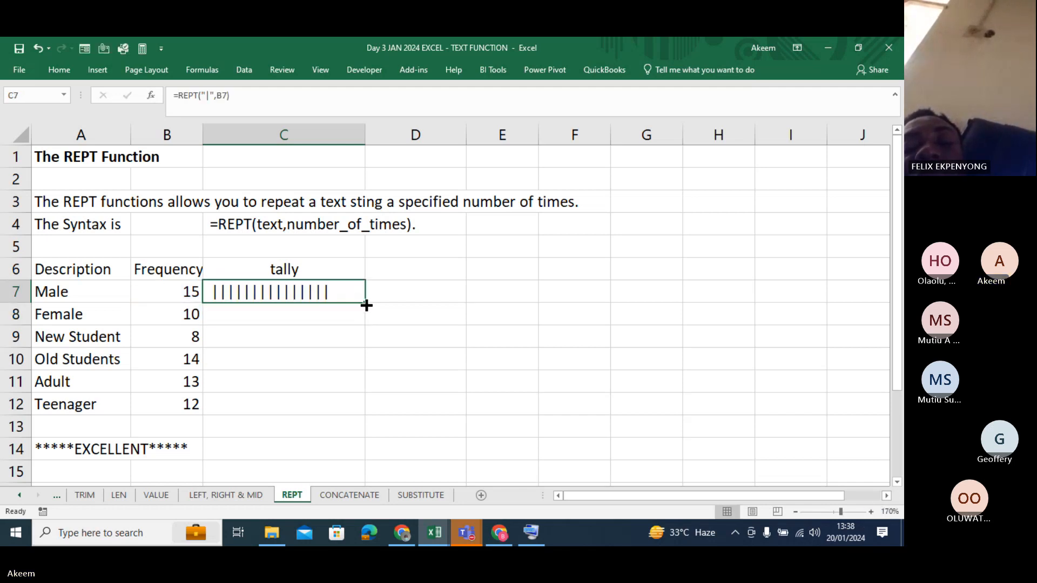
left_click_drag(364, 304, 359, 422)
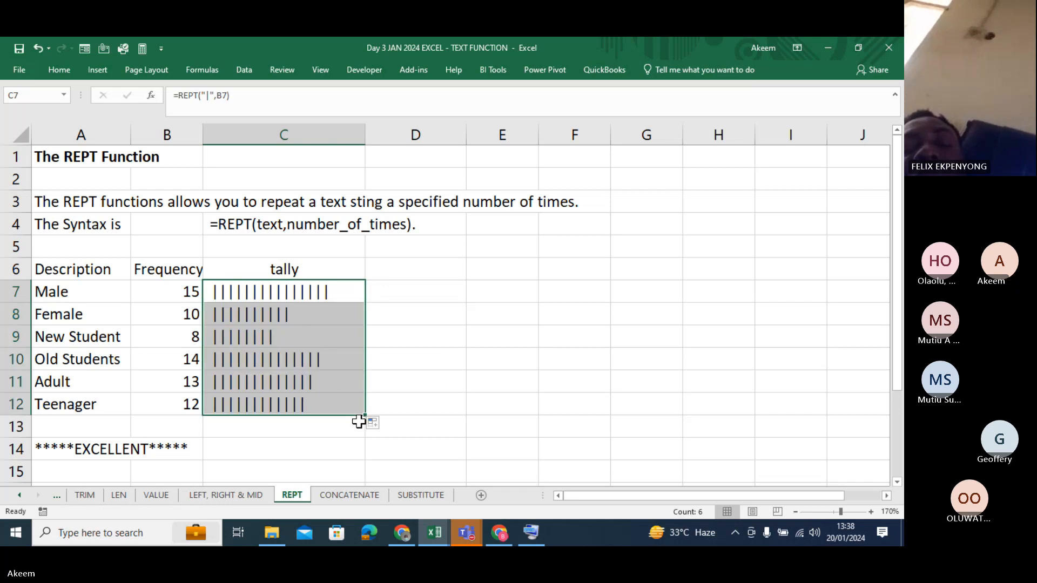
left_click(467, 360)
Step: Examine the REPT formulas in tally cells C7 to C12 and compare their cell references row by row
left_click(309, 306)
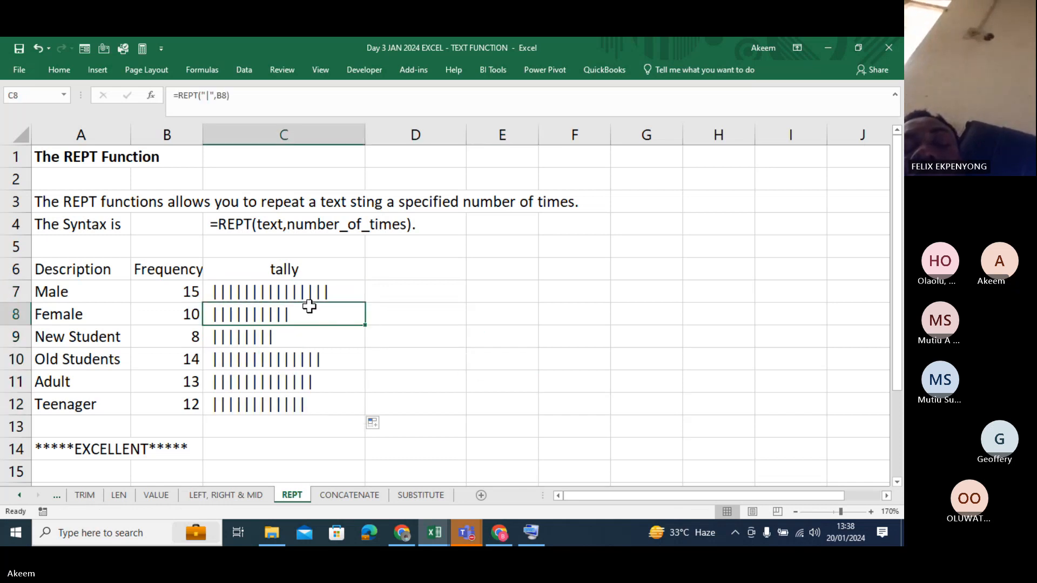
left_click(307, 293)
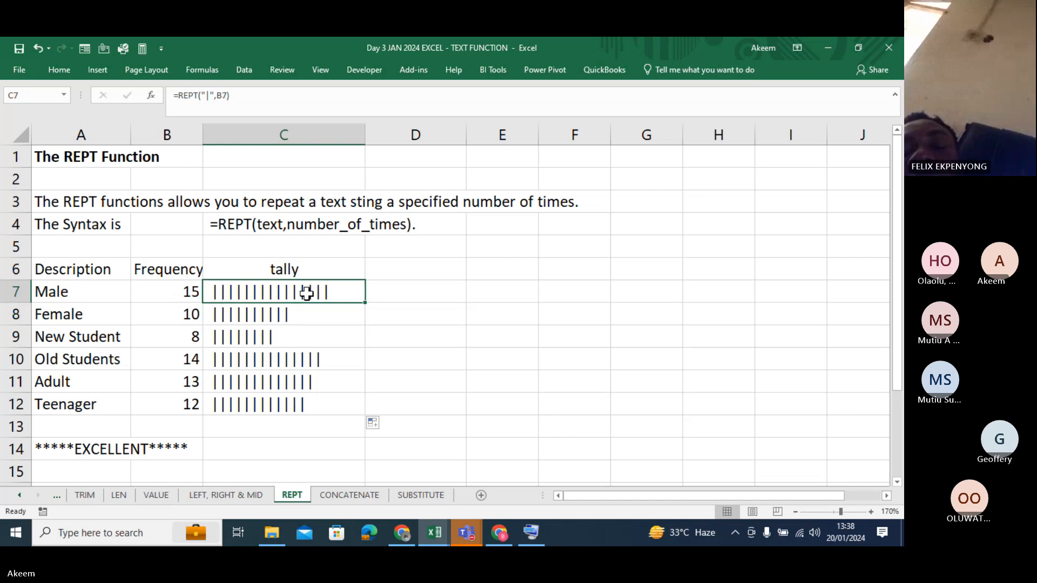
key("Down")
key("Down")
key("Down")
key("Down")
key("Down")
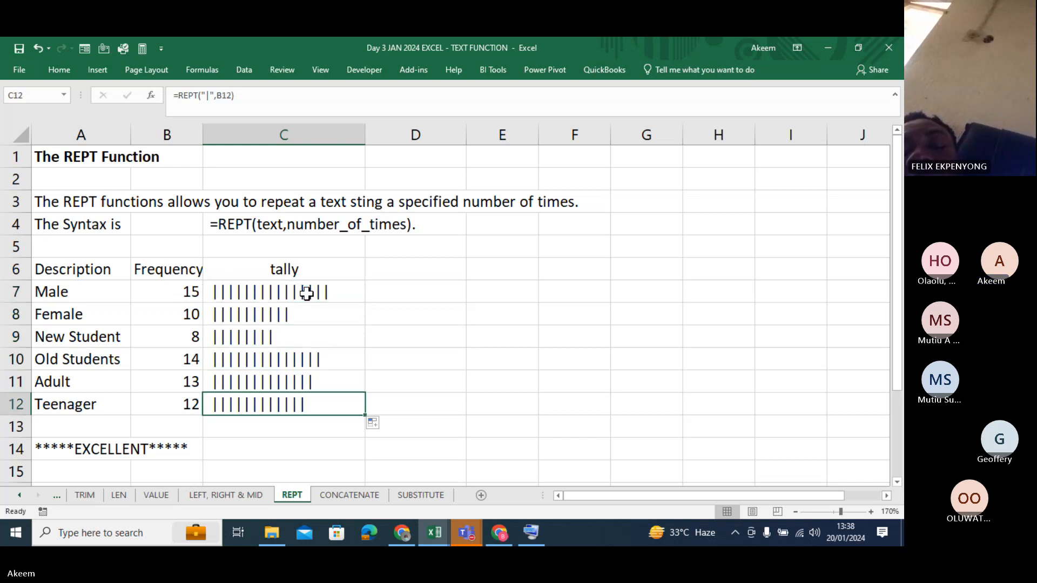
key("Up")
key("Up")
key("Up")
key("Up")
key("Up")
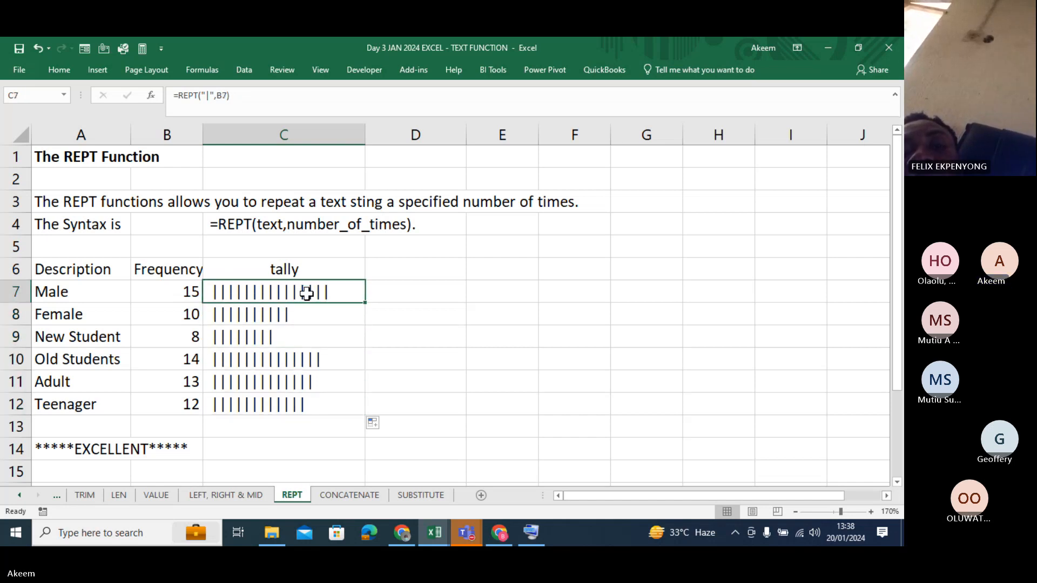
key("Down")
key("Down")
key("Down")
key("Down")
key("Down")
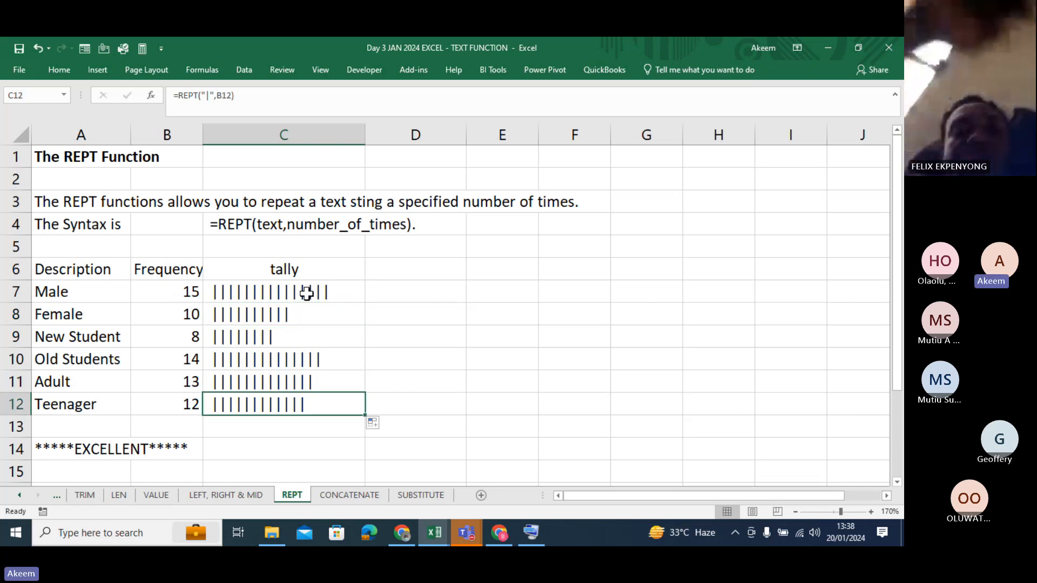
left_click(307, 293)
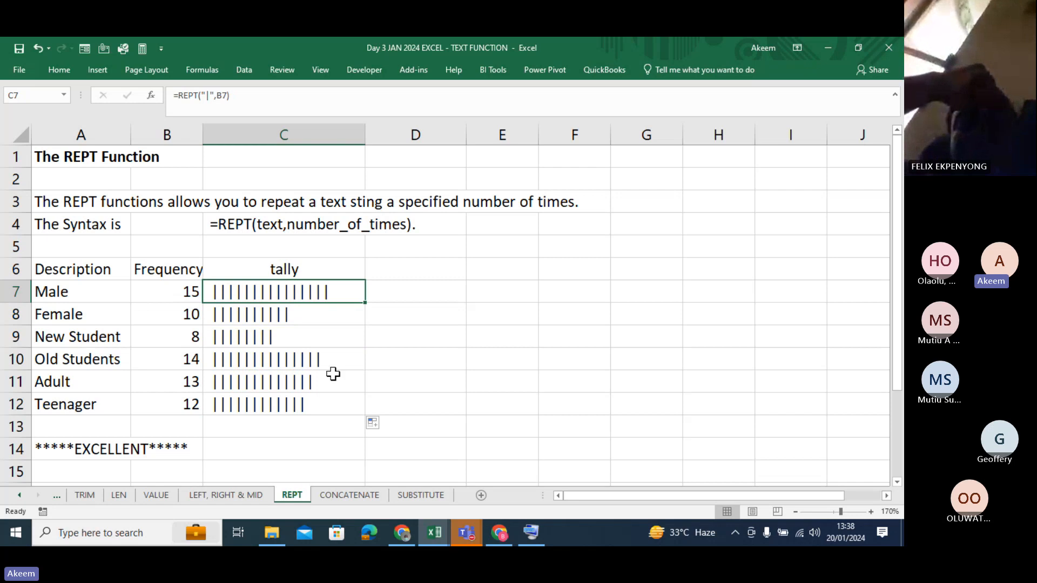
left_click(272, 360)
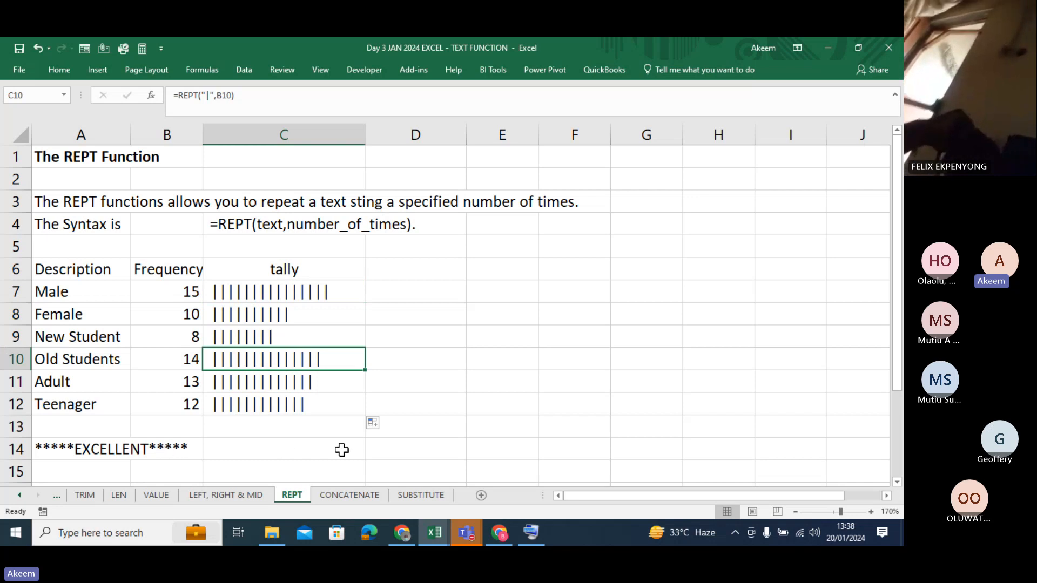
Step: Switch to the CONCATENATE sheet and clear the existing results in E12:F19 under CONCATENATE and USE OF "&"
left_click(349, 496)
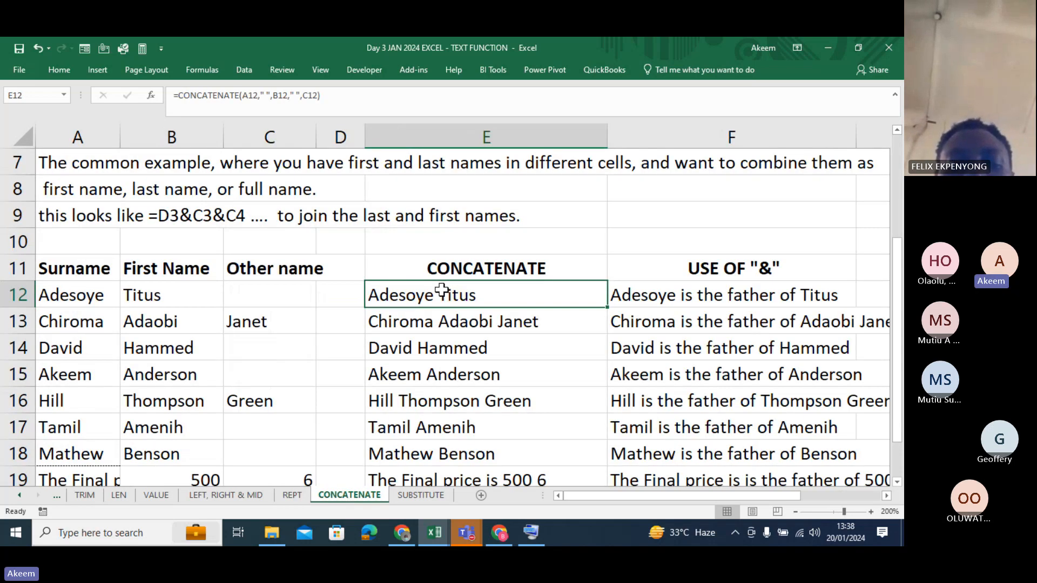
key("shift+Right")
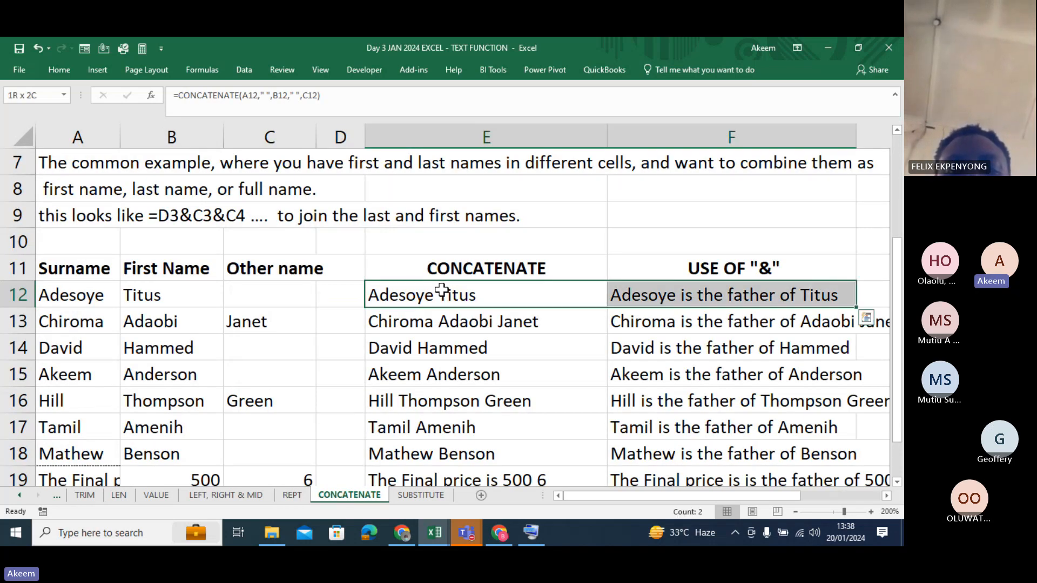
key("shift+Down")
key("shift+Down")
key("shift+Down")
key("shift+Down")
key("shift+Down")
key("shift+Down")
key("shift+Down")
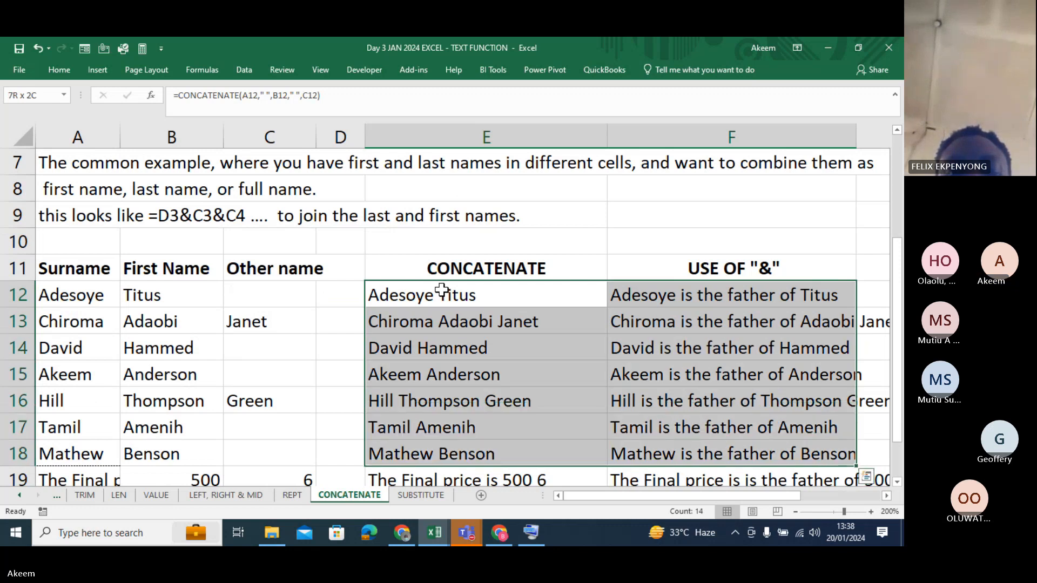
scroll(442, 290, "down", 1)
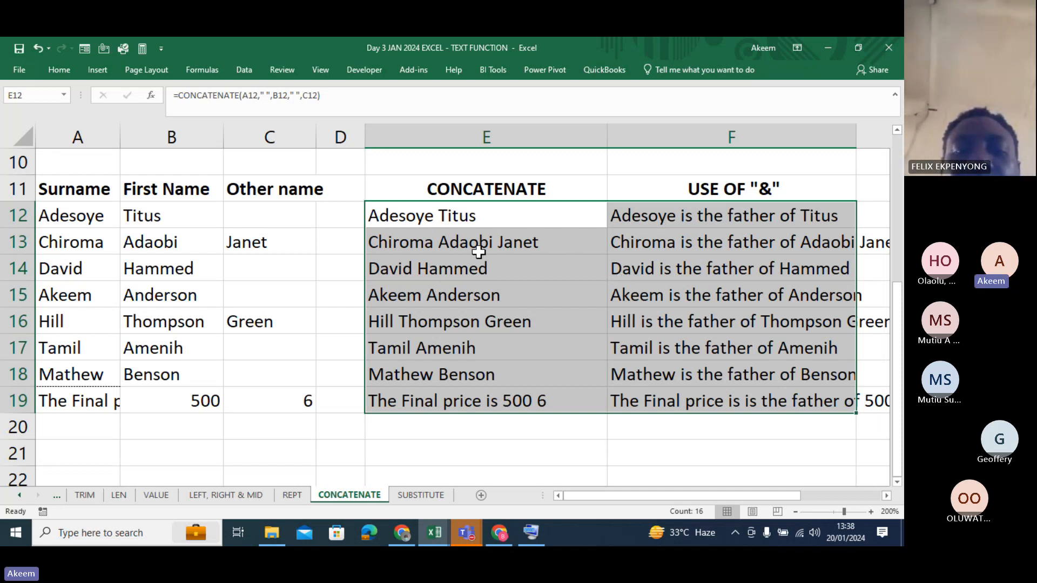
key("Delete")
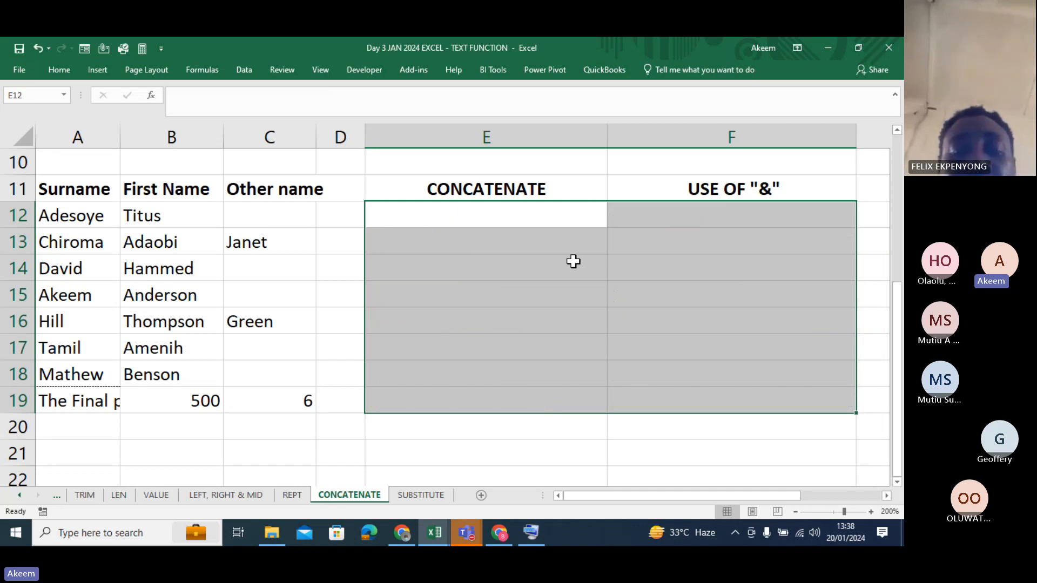
Step: Enter =CONCATENATE(A12,B12,C12) in E12 to join the surname, first name and other name
left_click(559, 216)
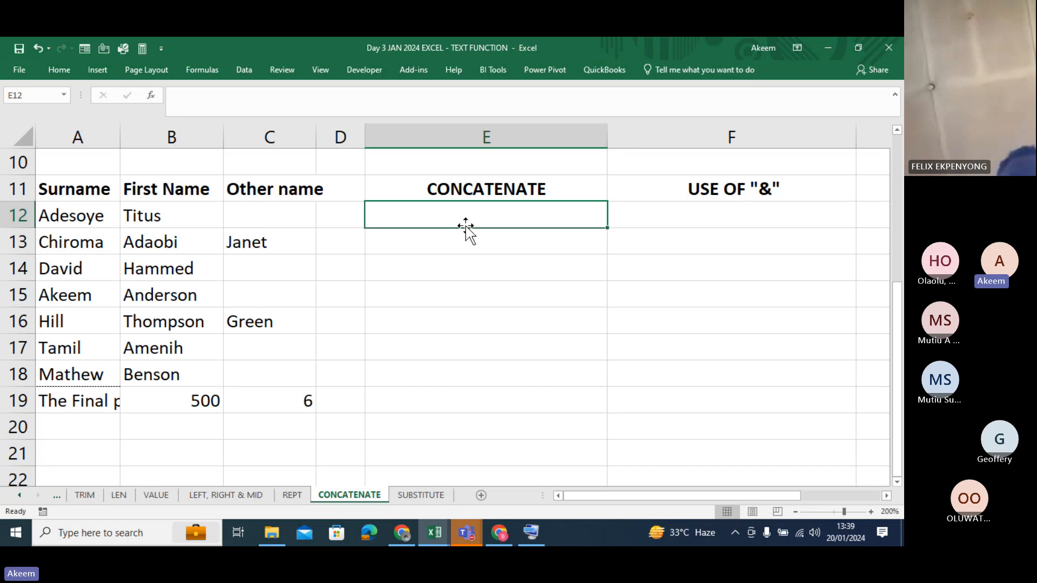
type("=")
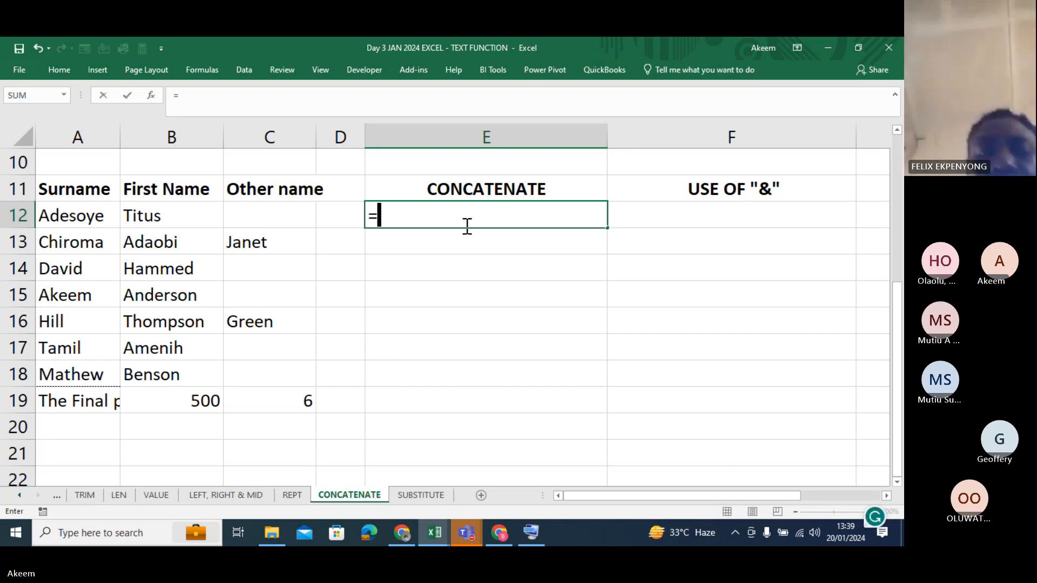
type("conc")
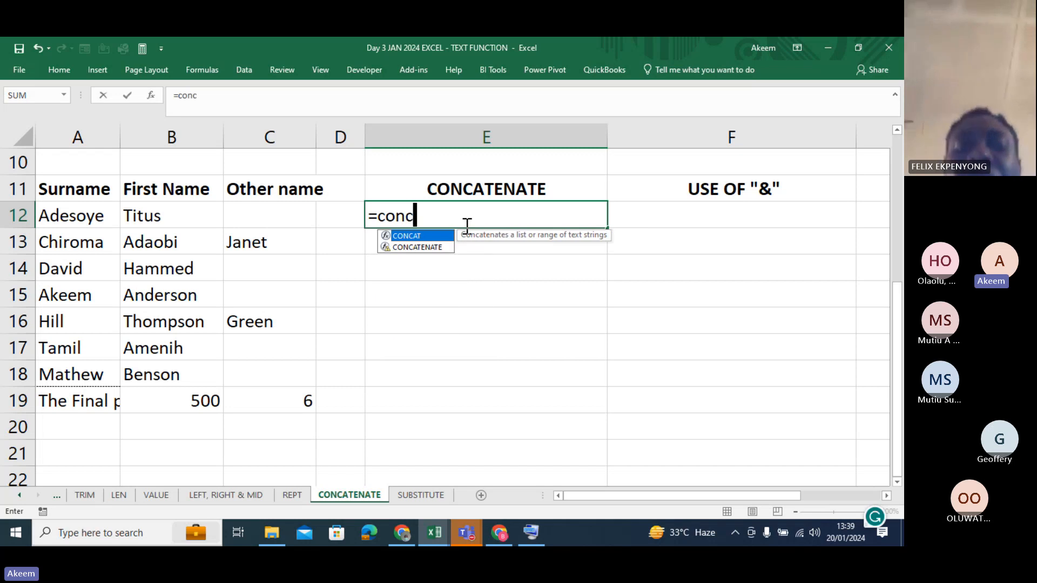
type("ate")
key("Tab")
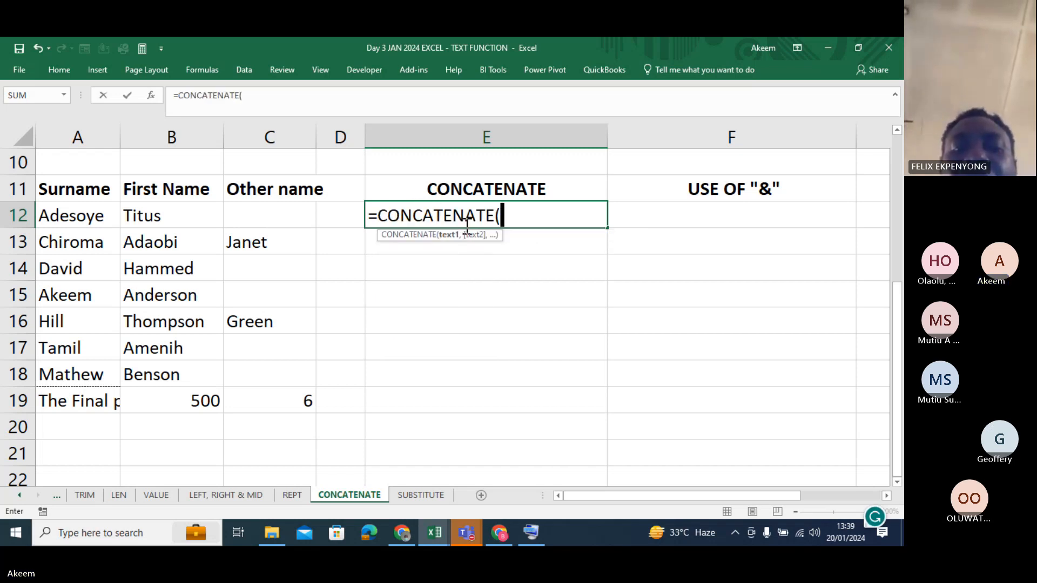
left_click(89, 217)
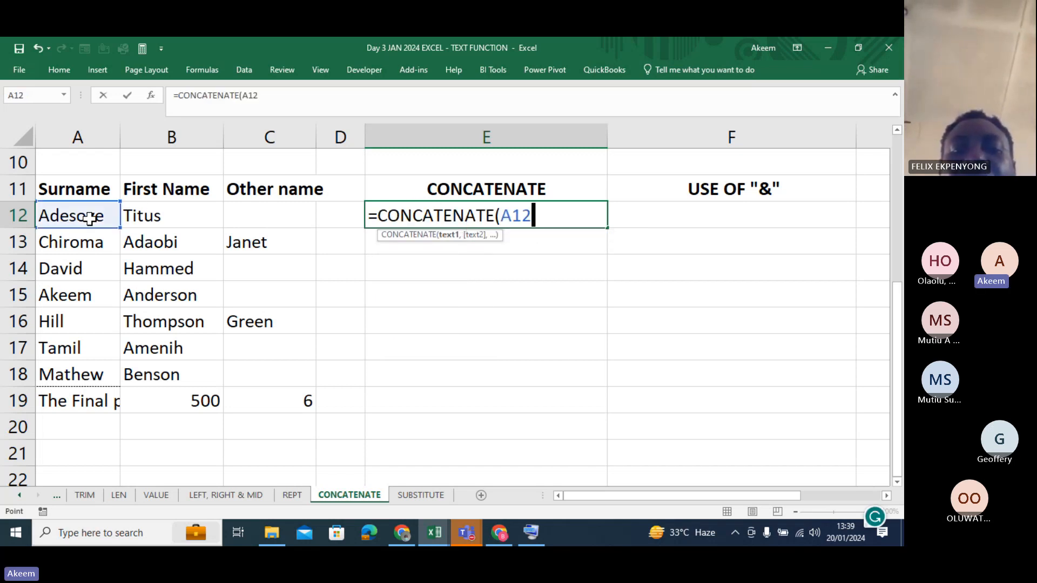
type(",")
left_click(169, 216)
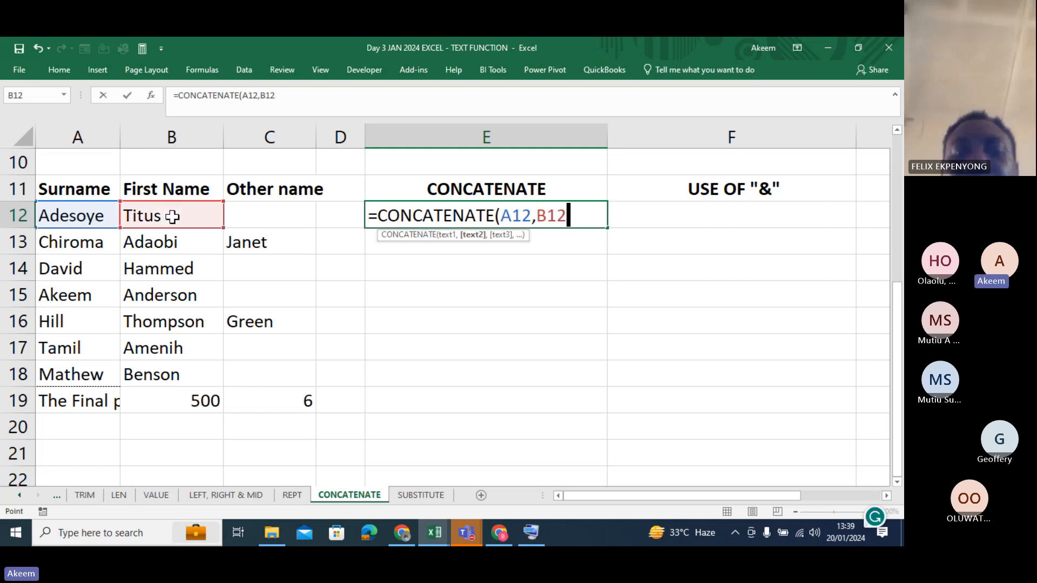
type(",")
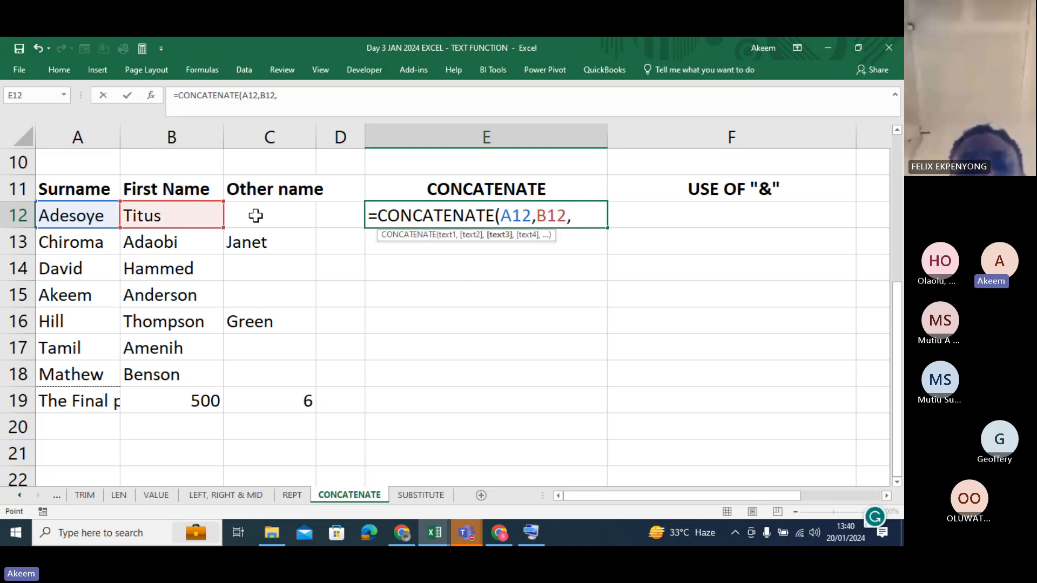
left_click(256, 216)
key("Return")
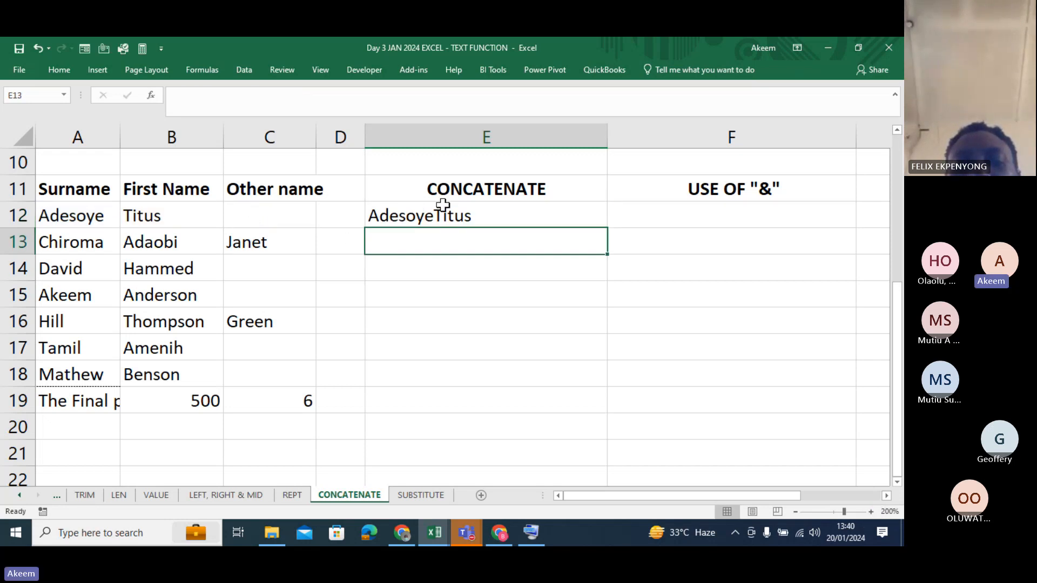
Step: Review the CONCATENATE formula in E12 and fill it down through E19
left_click(443, 207)
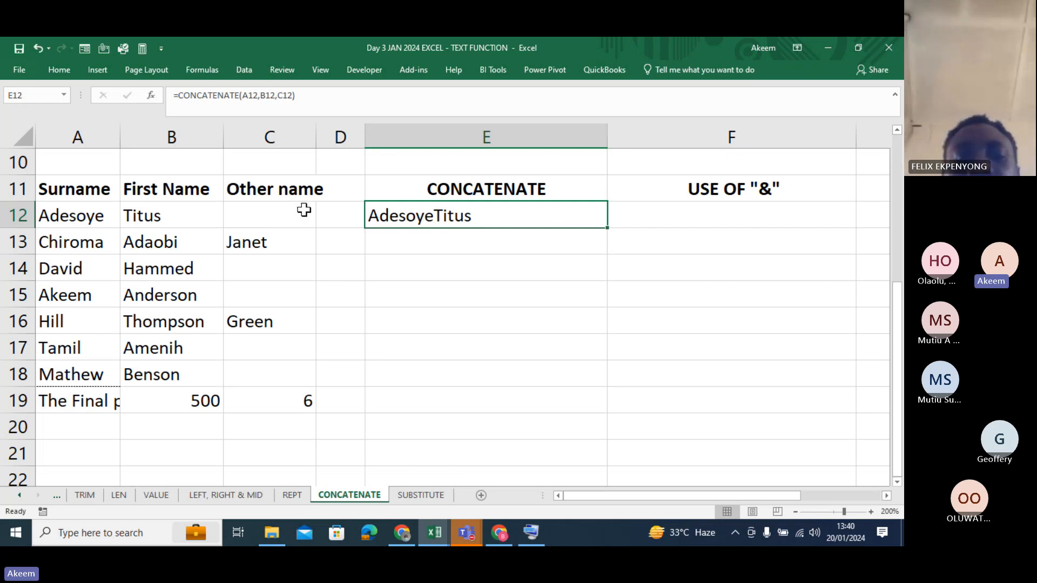
key("Return")
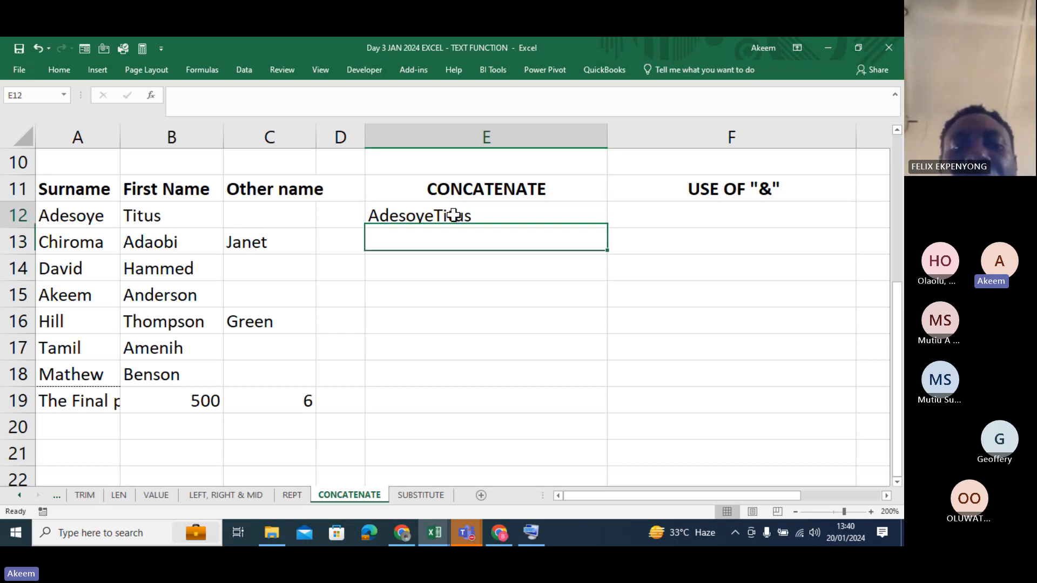
double_click(455, 216)
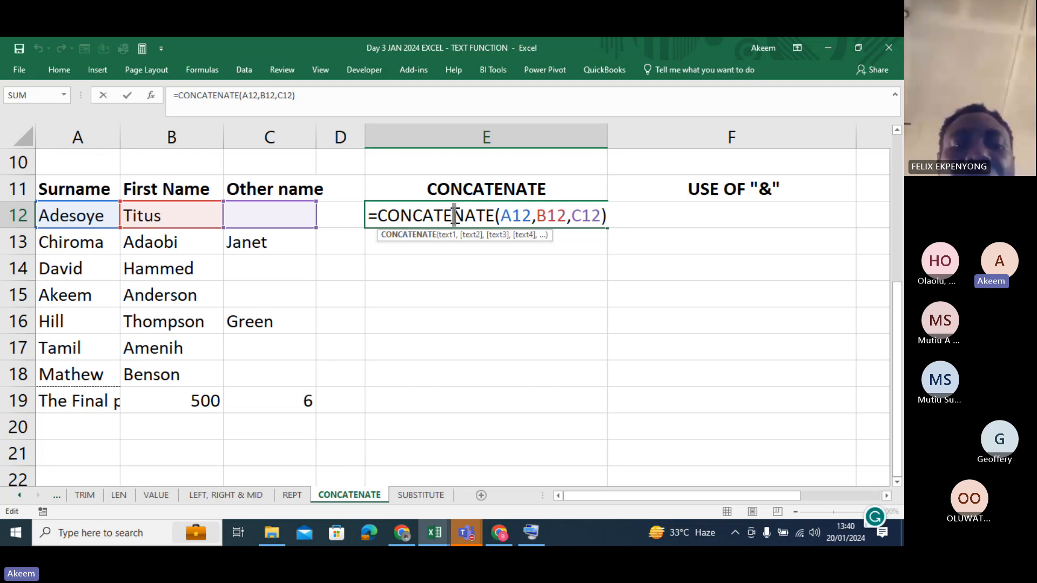
key("Return")
left_click(454, 216)
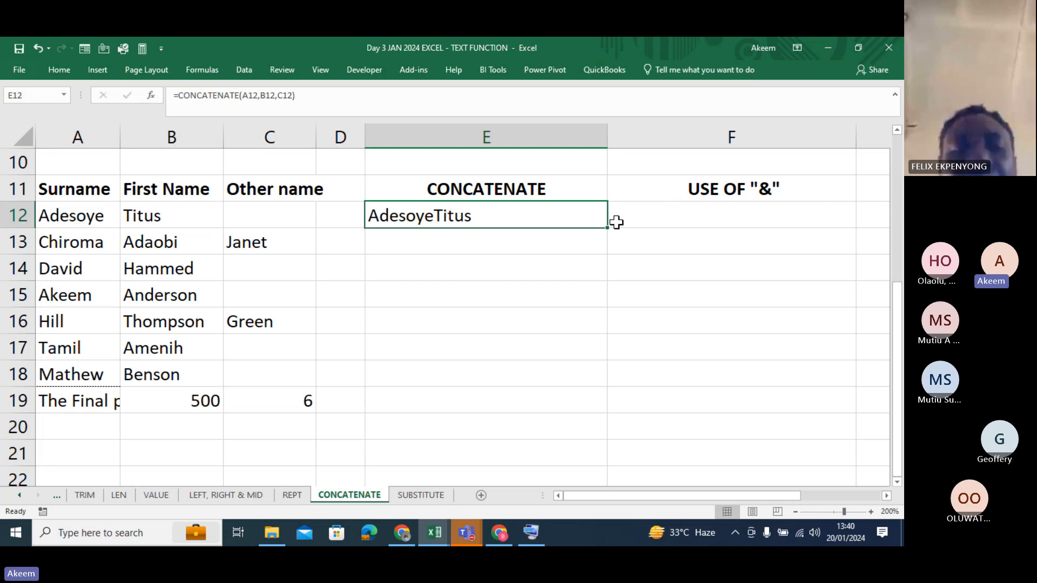
left_click_drag(608, 228, 601, 407)
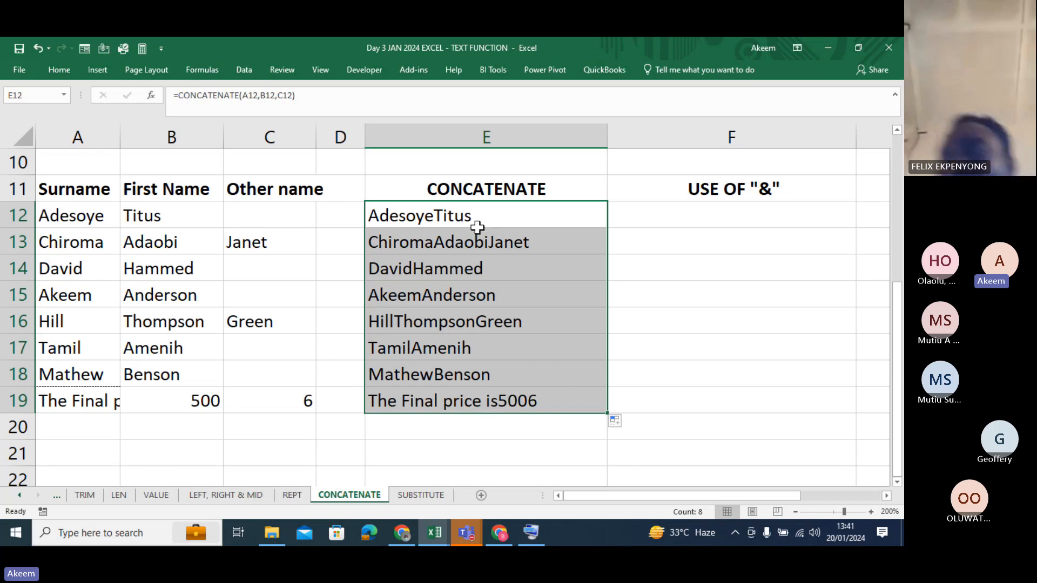
Step: Cut E12's CONCATENATE formula back to the A12 argument and add a quoted space " " as the second argument
left_click(432, 207)
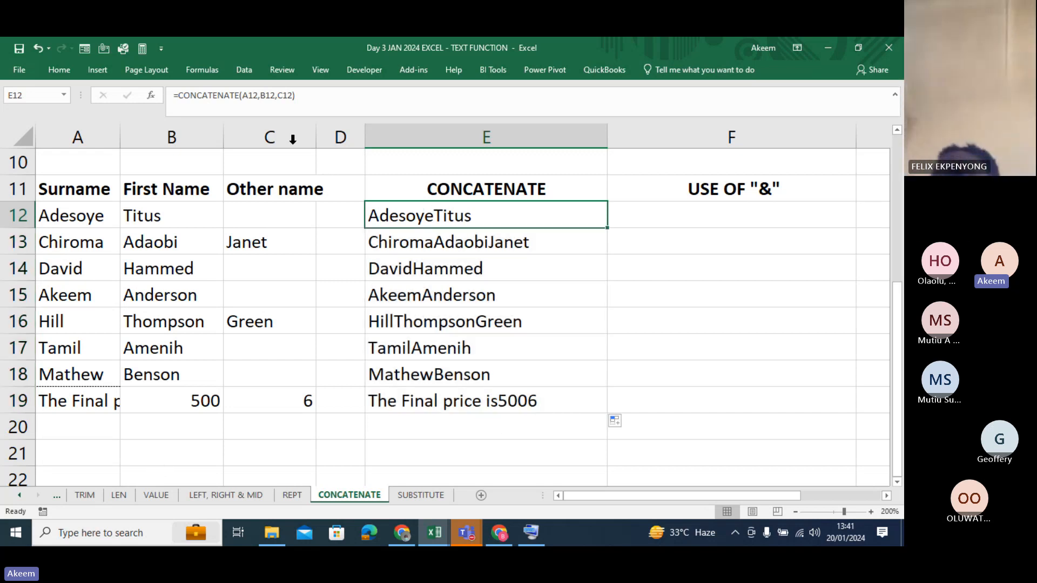
left_click(342, 96)
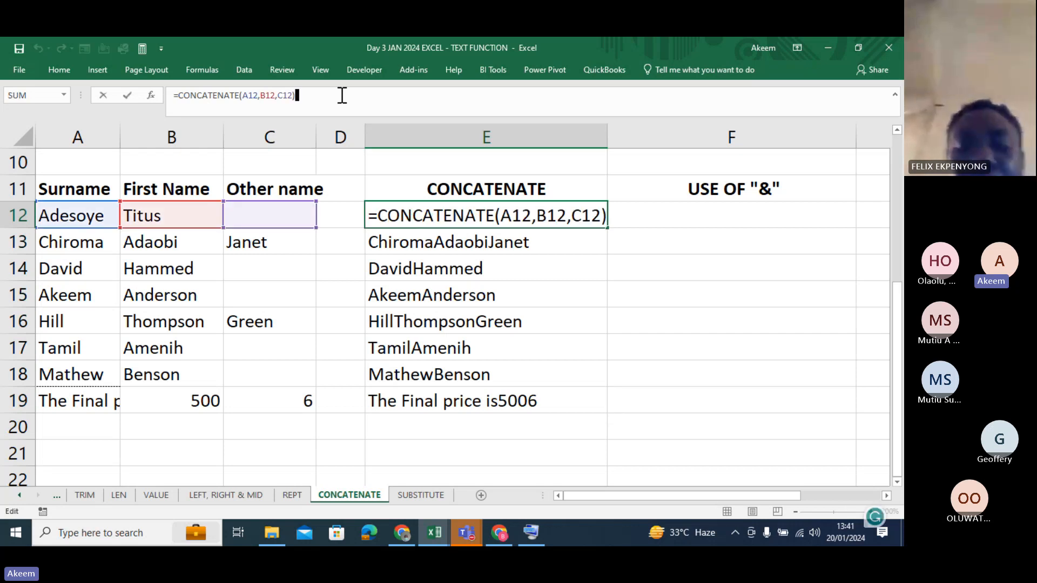
key("BackSpace")
key("BackSpace")
key("BackSpace")
key("BackSpace")
key("BackSpace")
key("BackSpace")
key("BackSpace")
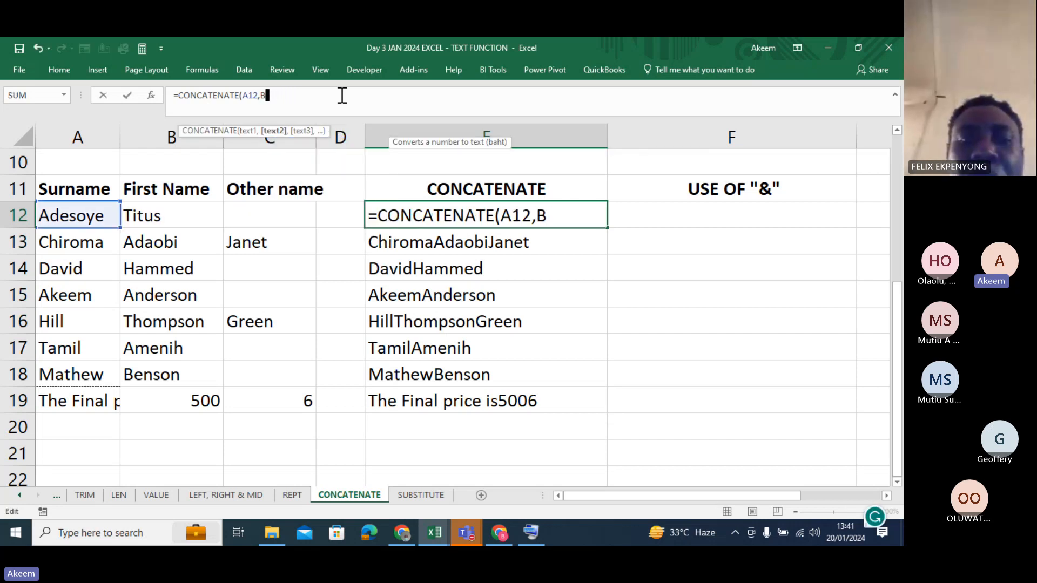
key("BackSpace")
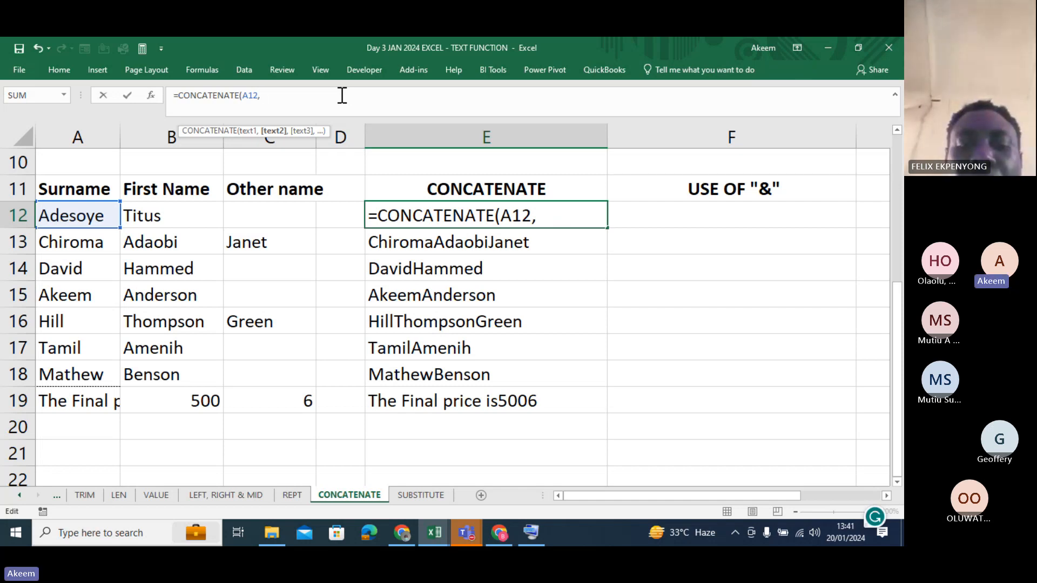
type("\"")
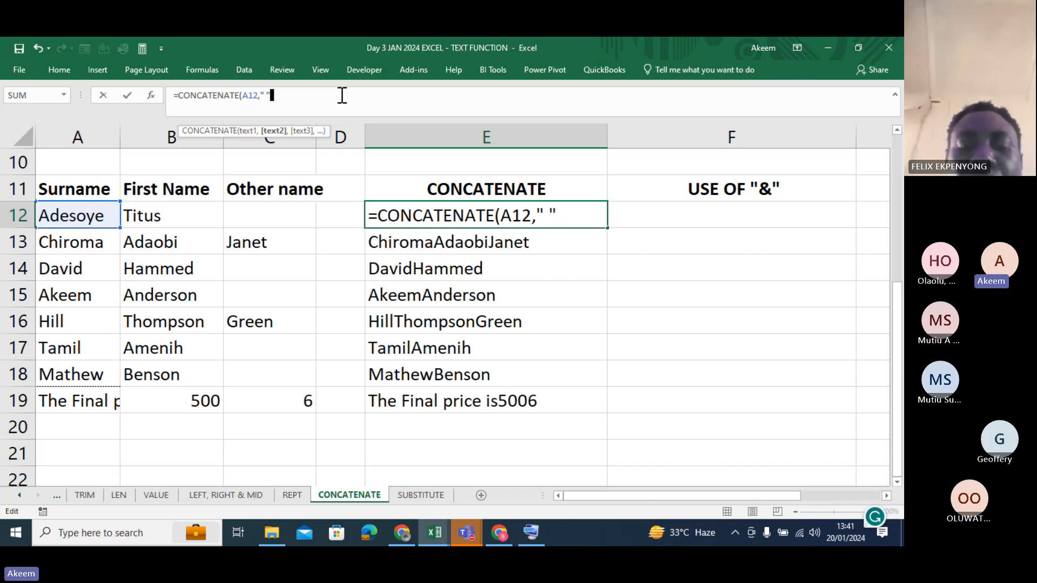
type(" \",")
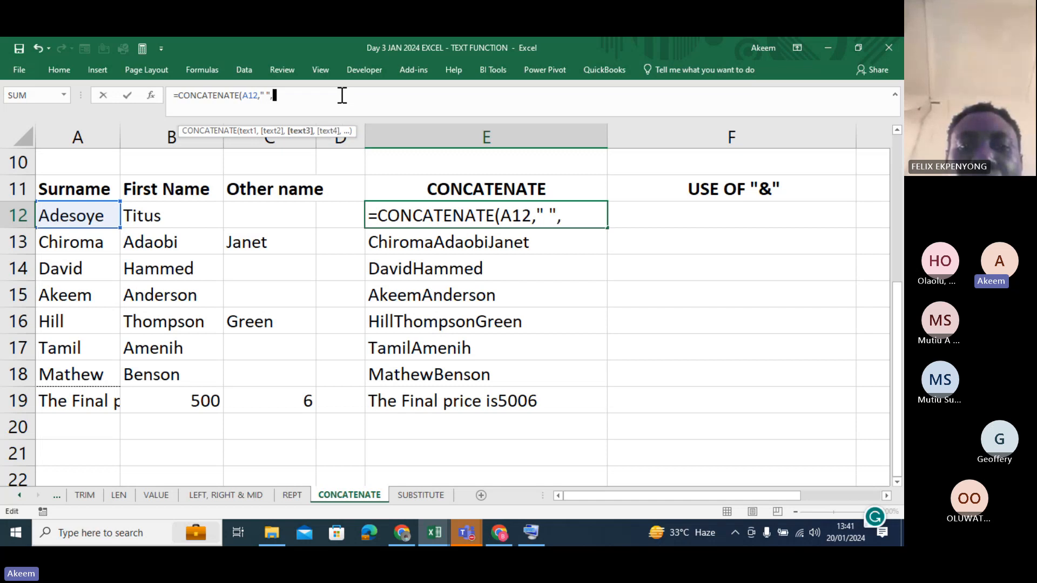
Step: Insert a comma before the space inside E12's second argument so that the separator reads ", "
left_click(551, 215)
left_click(582, 214)
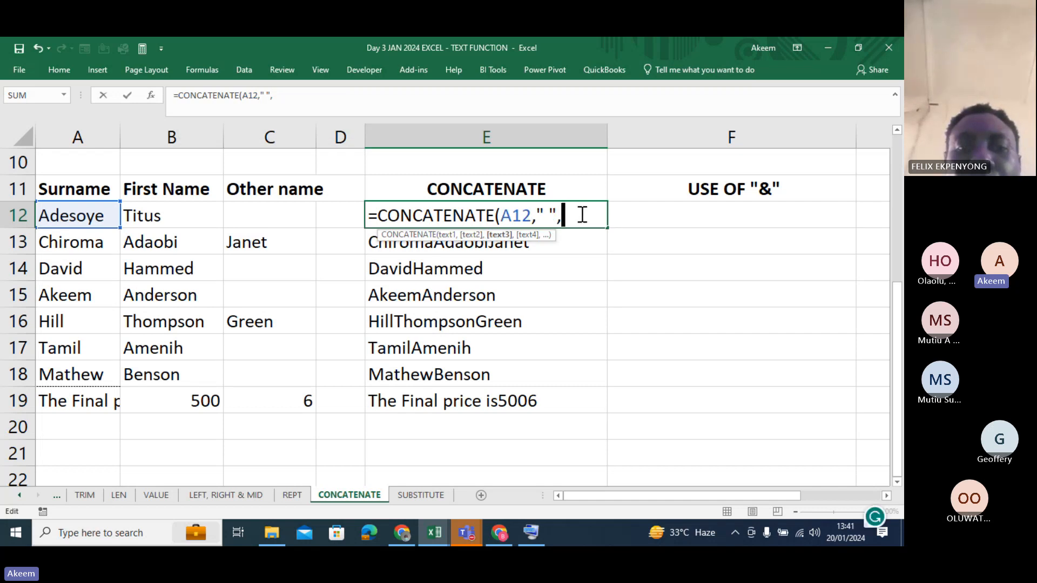
left_click(545, 213)
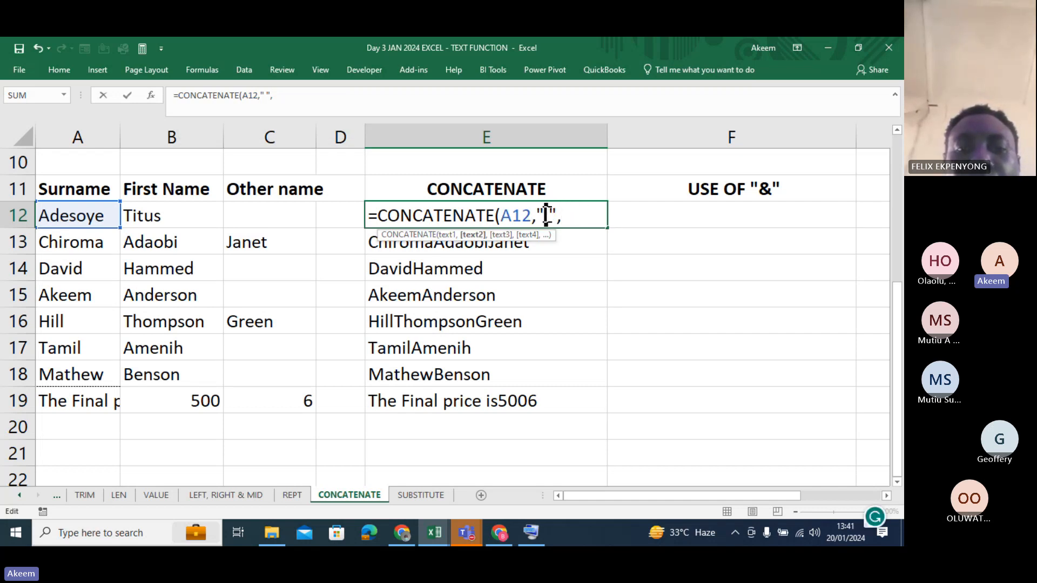
key("BackSpace")
type(",")
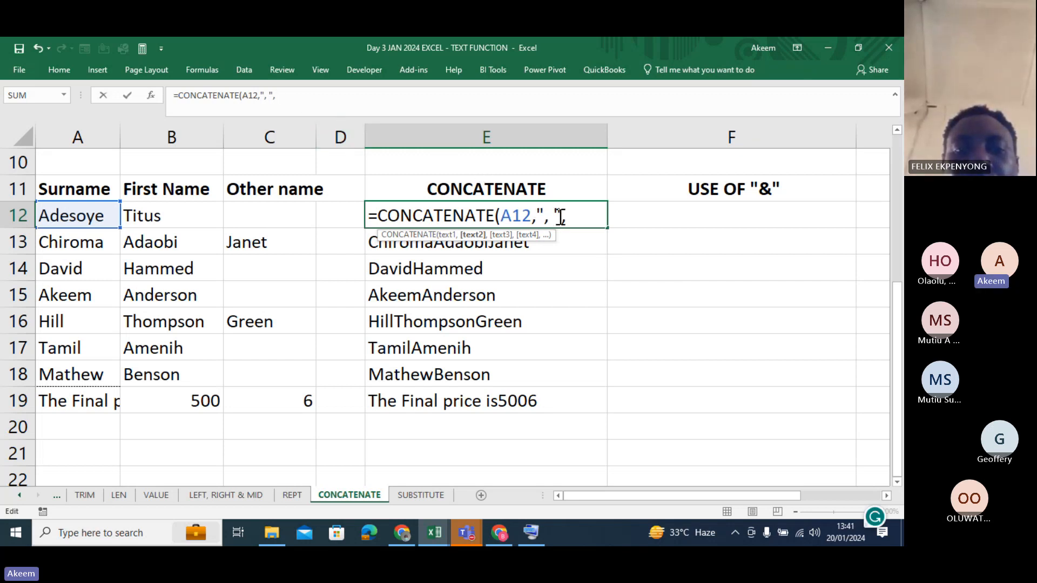
left_click_drag(562, 215, 538, 221)
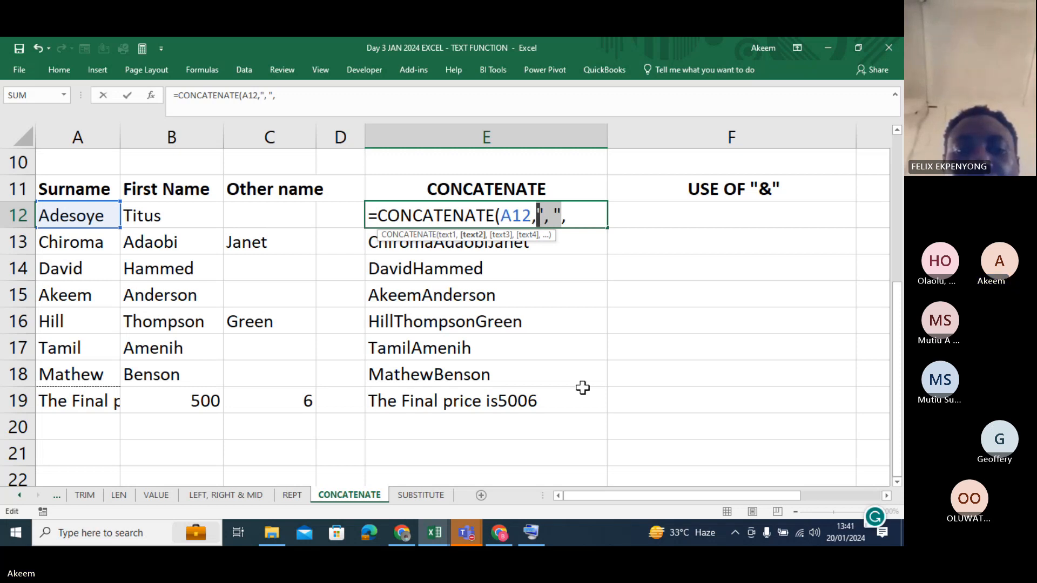
Step: Complete E12 as =CONCATENATE(A12,", ",B12," ",C12) and fill the formula down through E19
left_click(354, 100)
left_click(161, 215)
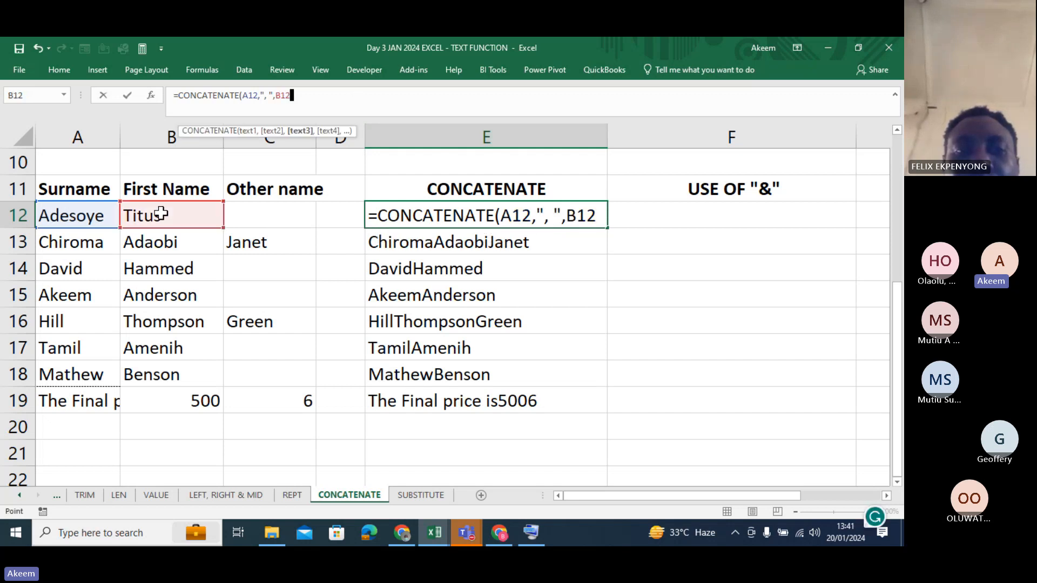
type(",")
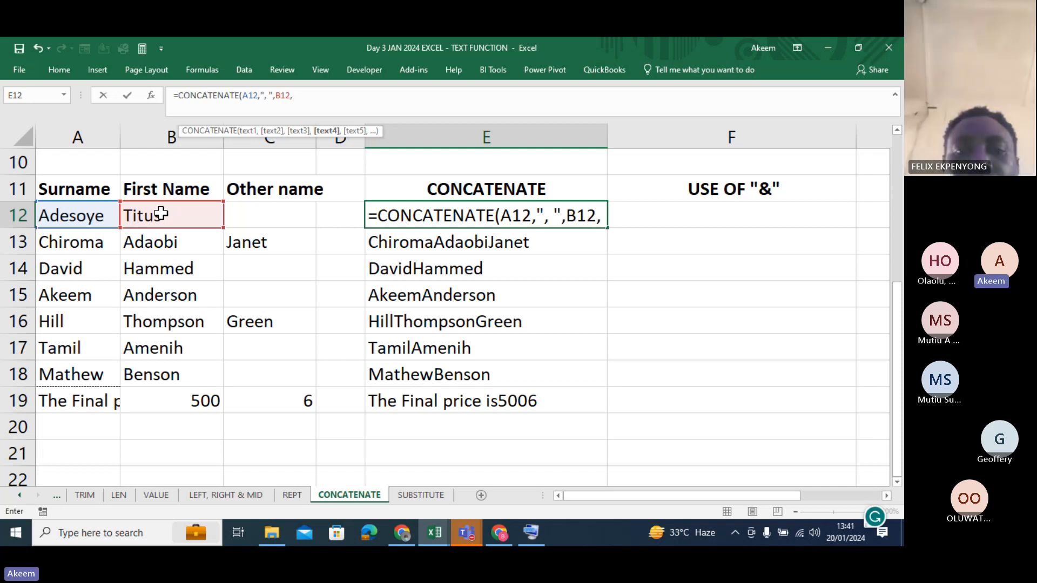
type("\" ")
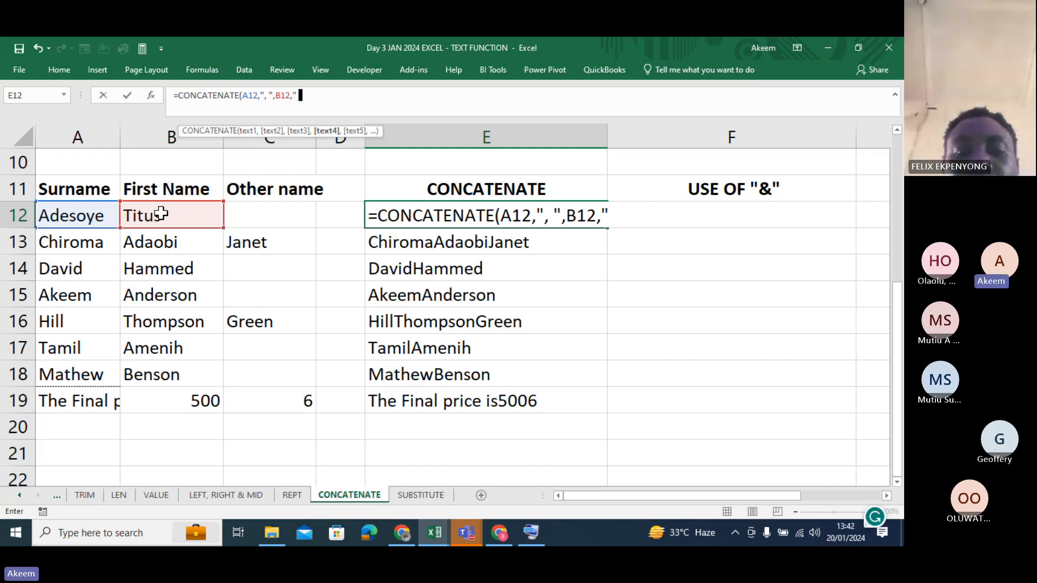
type("\",")
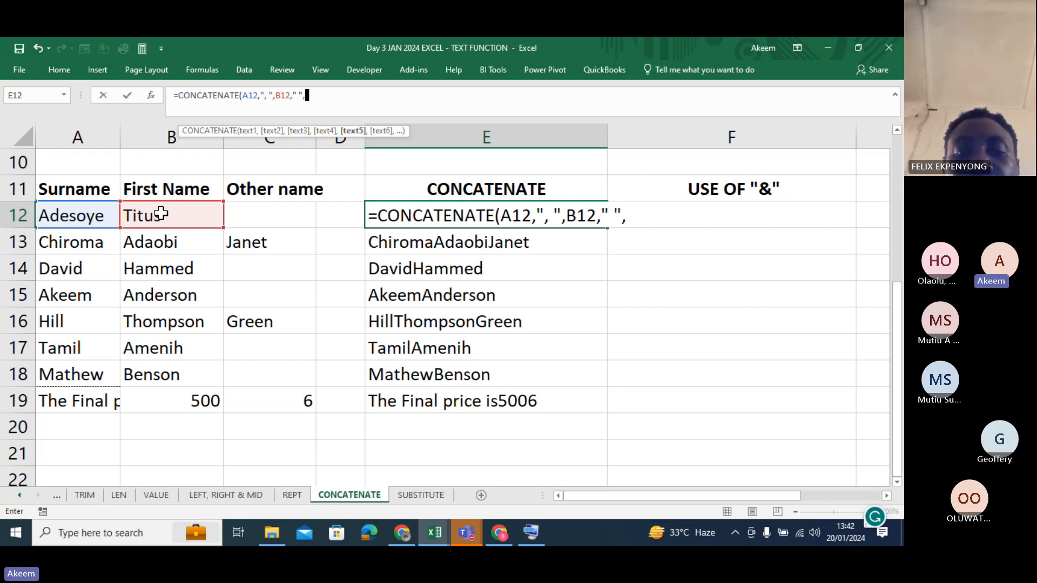
left_click(243, 218)
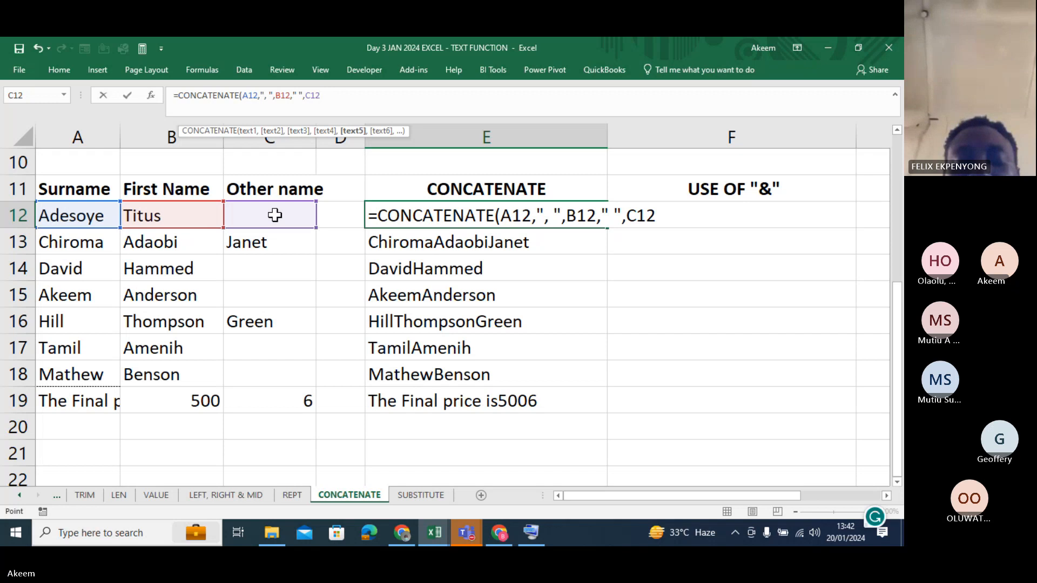
type(")")
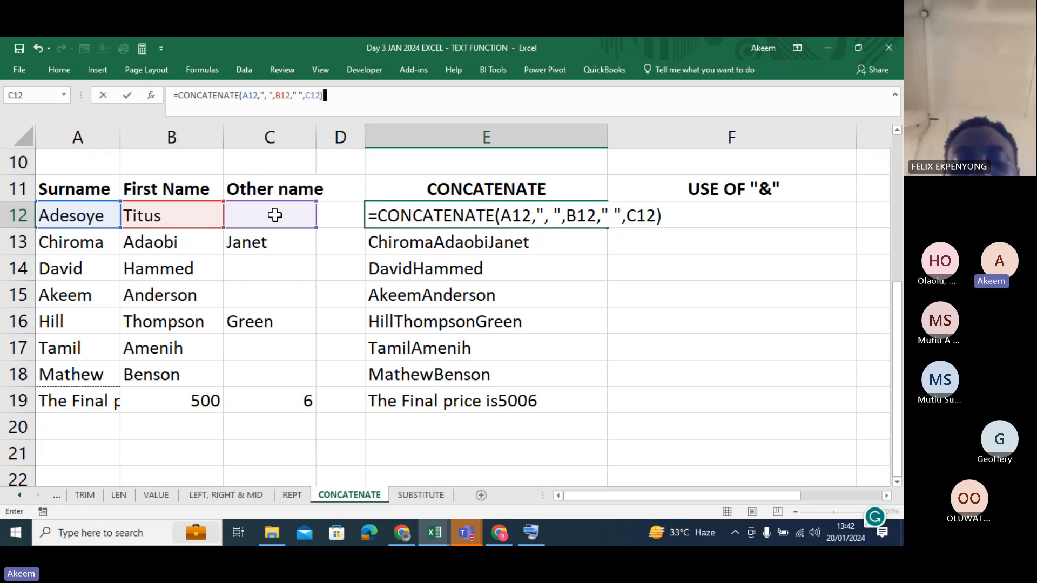
key("Return")
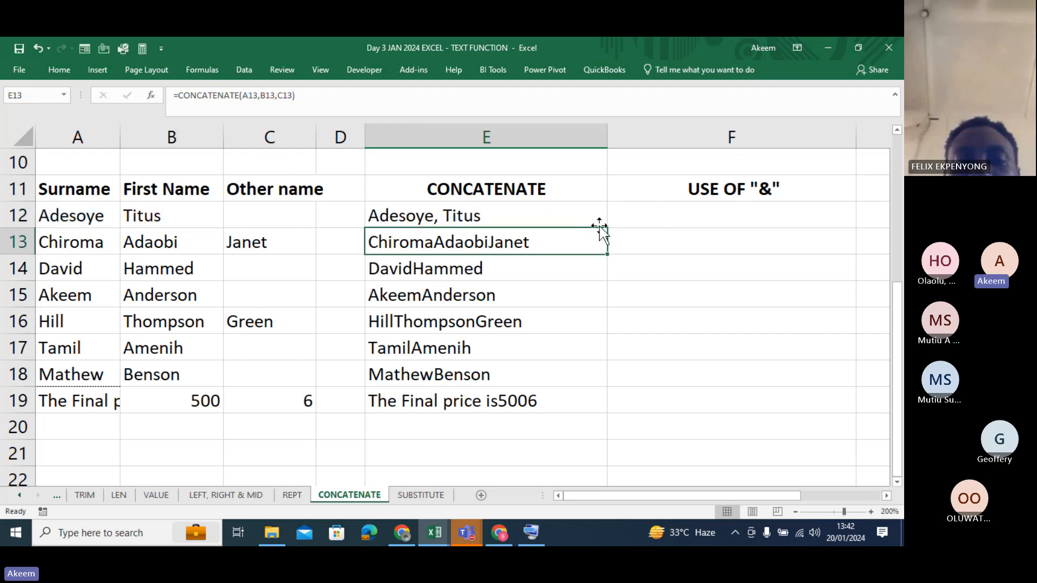
left_click(561, 215)
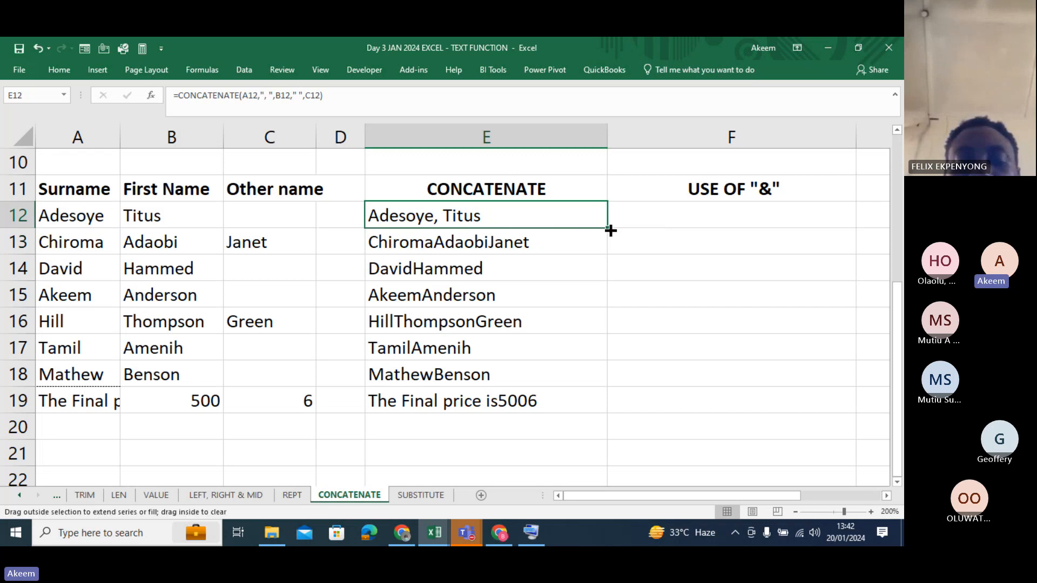
double_click(607, 228)
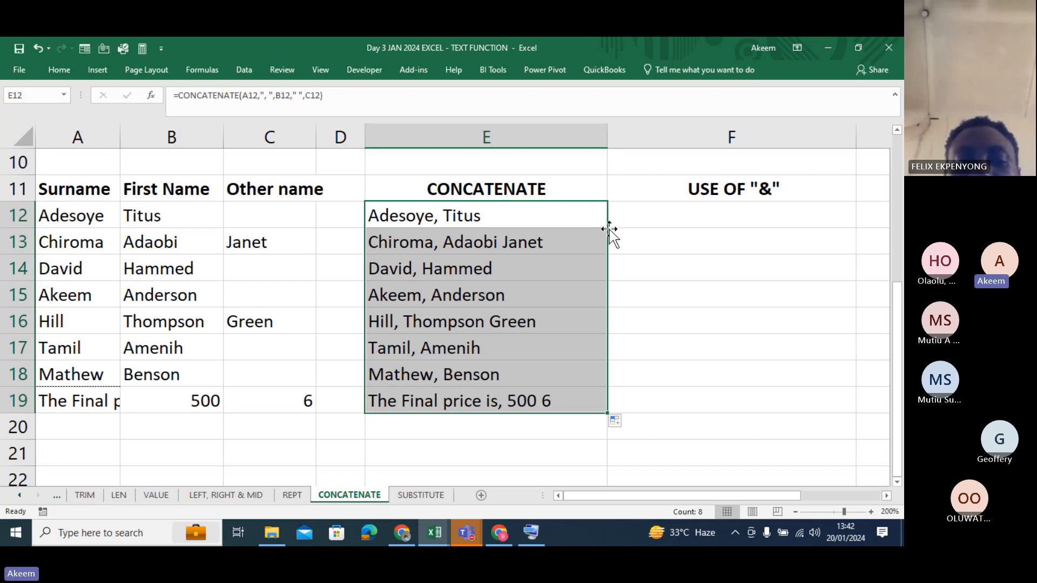
Step: Examine the CONCATENATE formula in E12, focusing on the quoted comma-and-space separator between A12 and B12
left_click(542, 222)
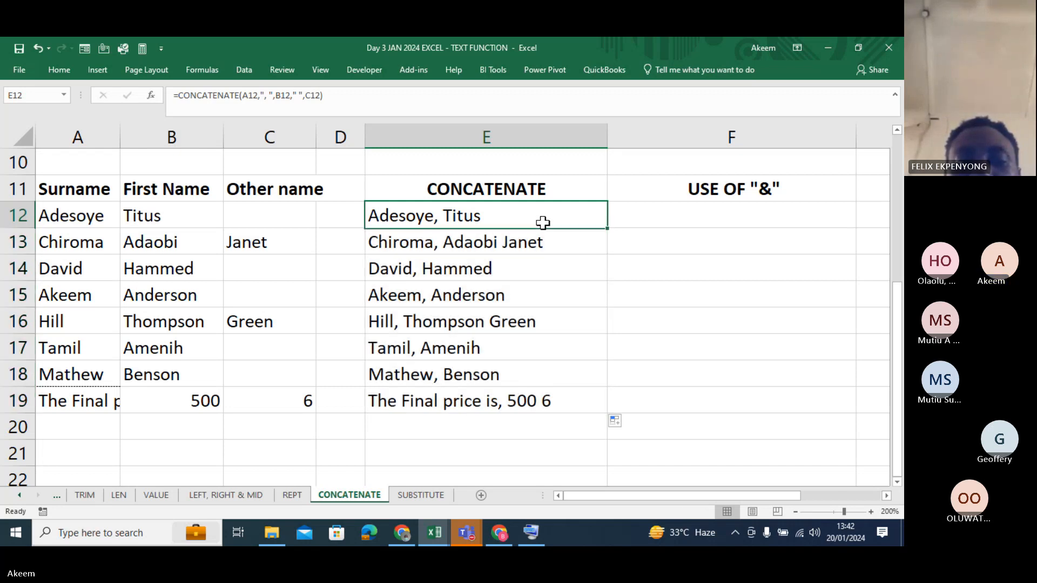
double_click(545, 216)
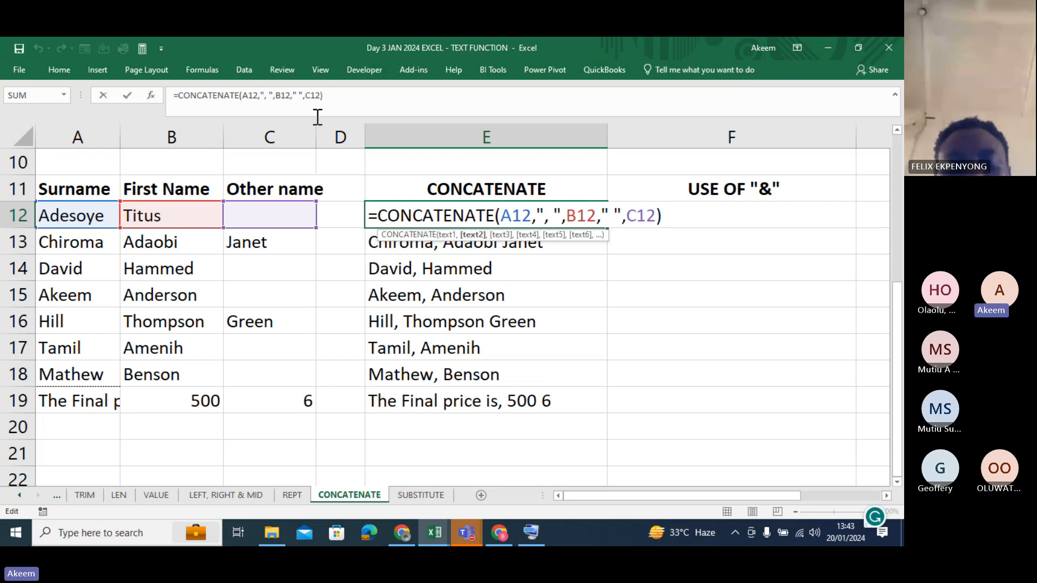
left_click(263, 95)
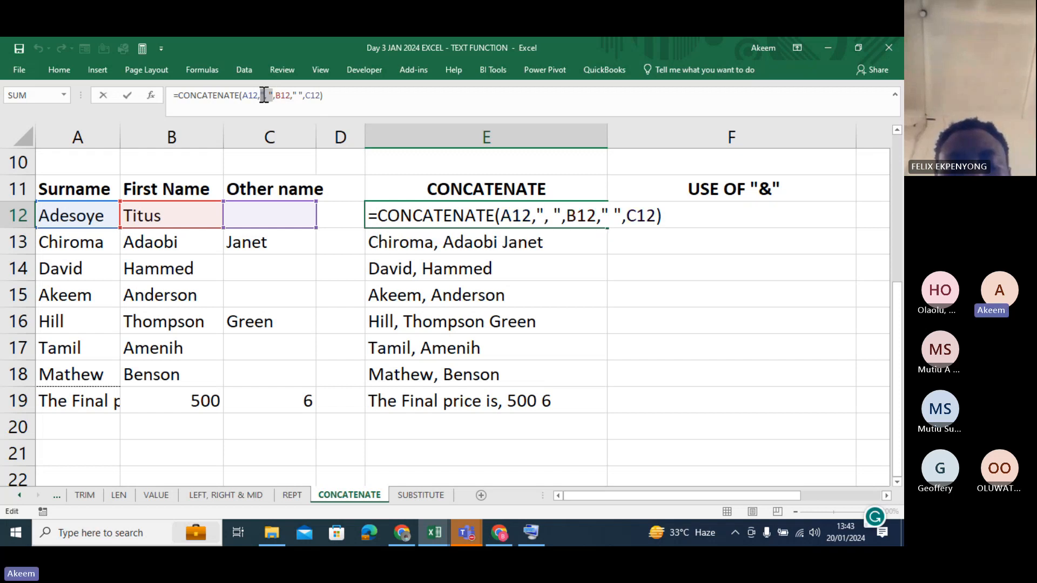
left_click_drag(263, 94, 261, 95)
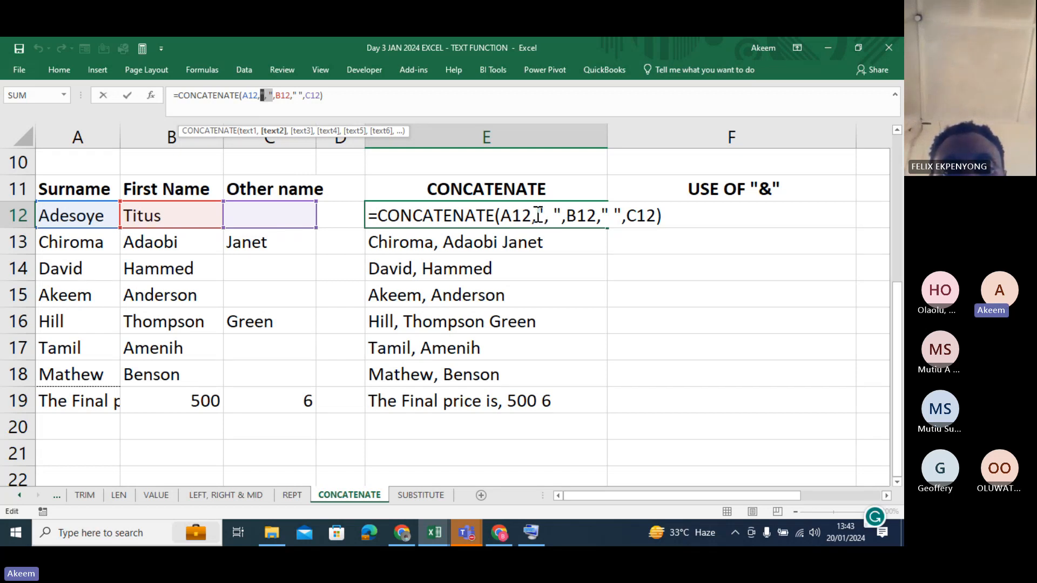
left_click_drag(538, 216, 555, 216)
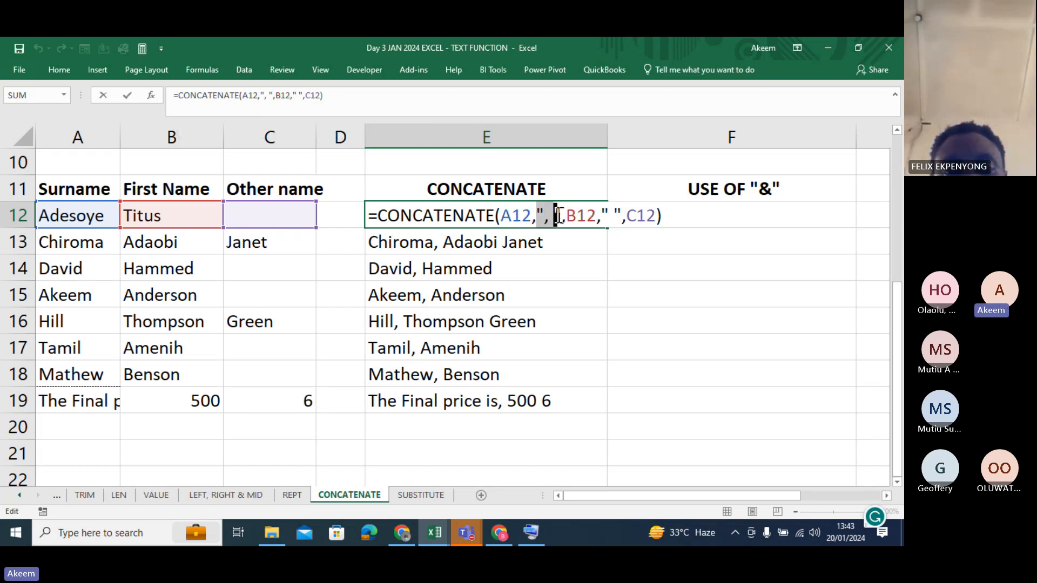
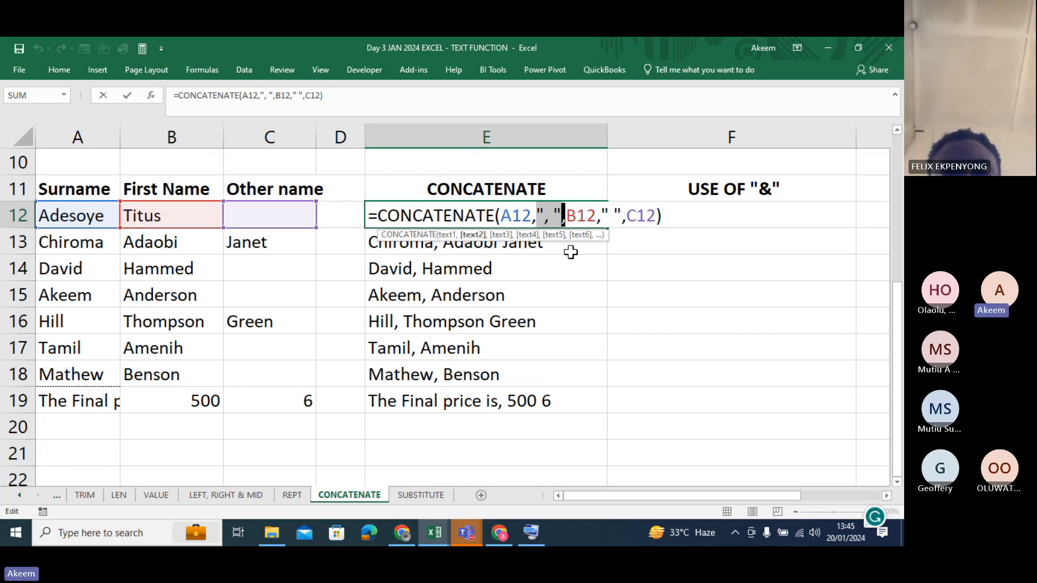
key("Return")
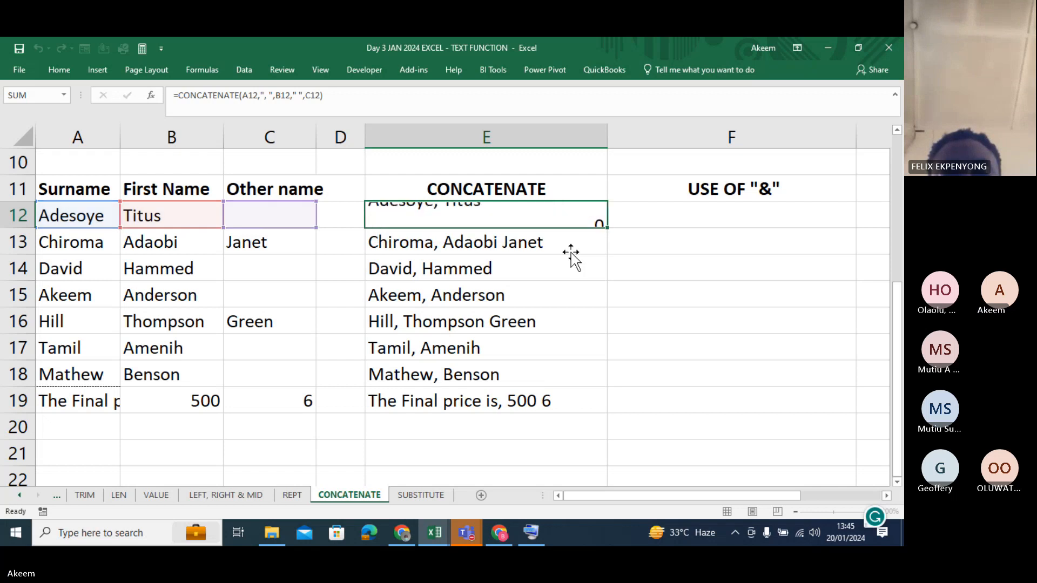
left_click(536, 218)
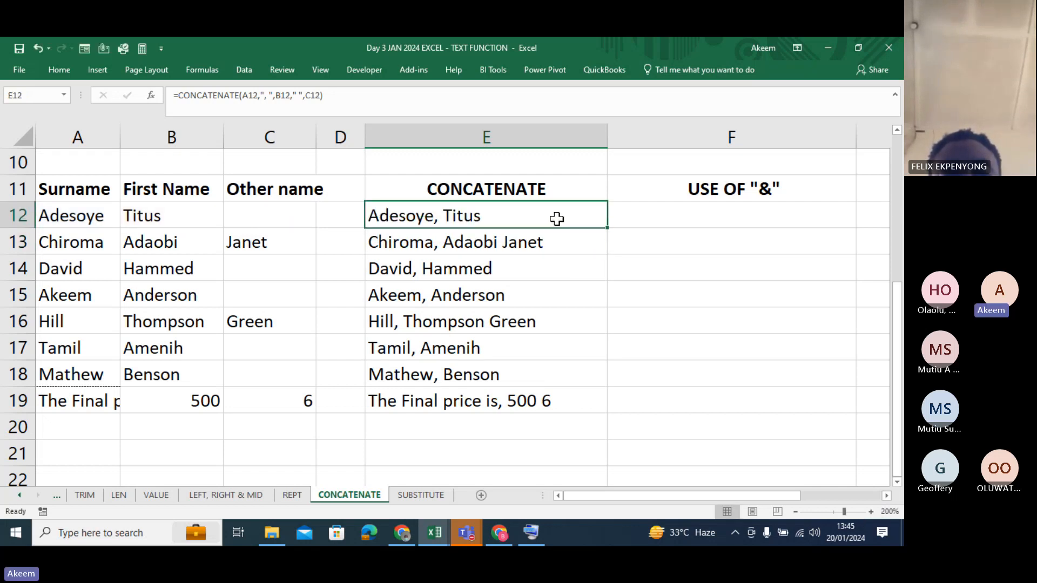
Step: Enter =A12&B12&C12 in F12 under USE OF "&" and fill the formula down through F19
left_click(691, 213)
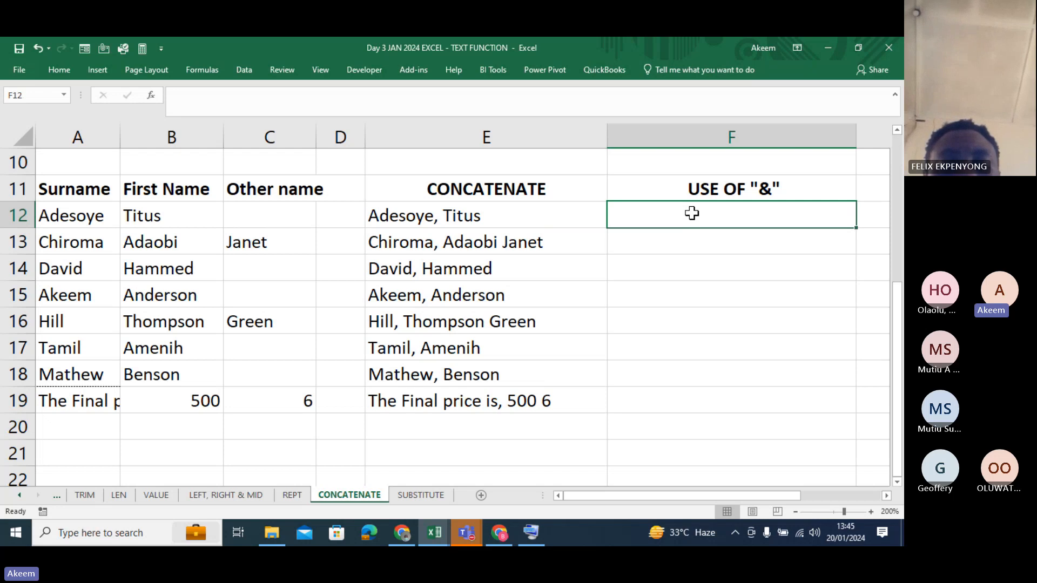
type("=")
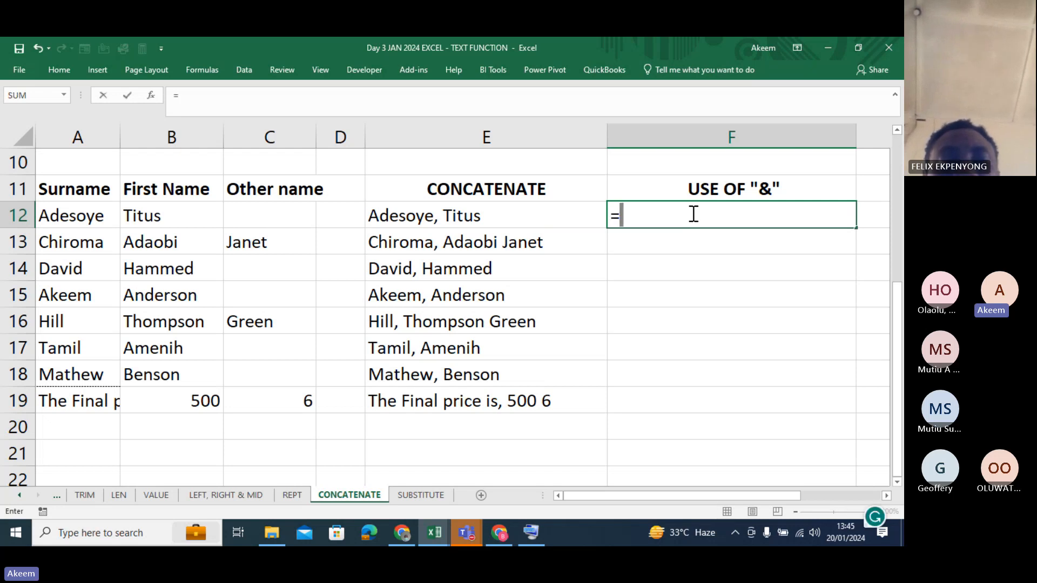
left_click(109, 220)
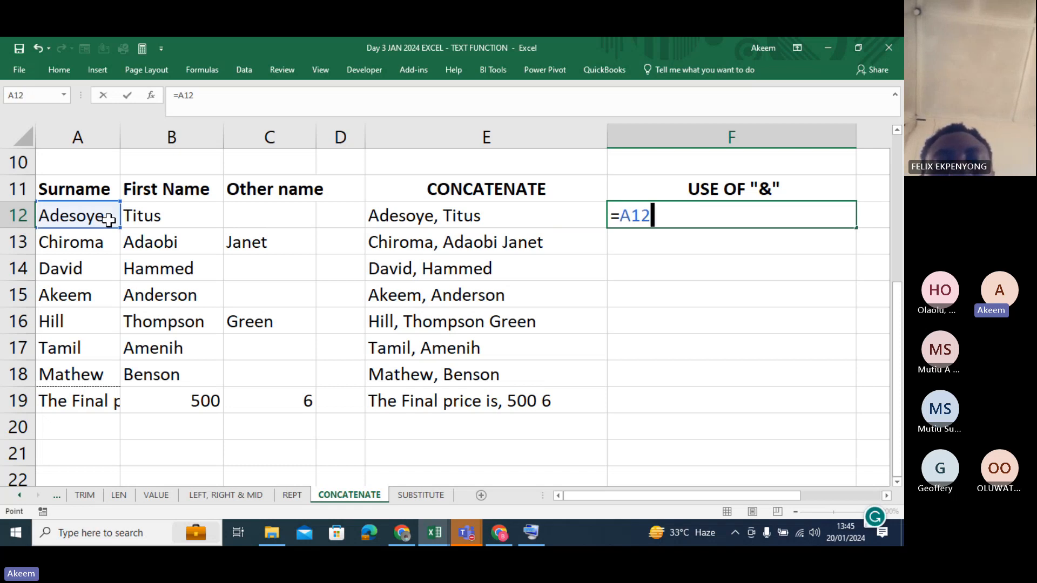
type("&")
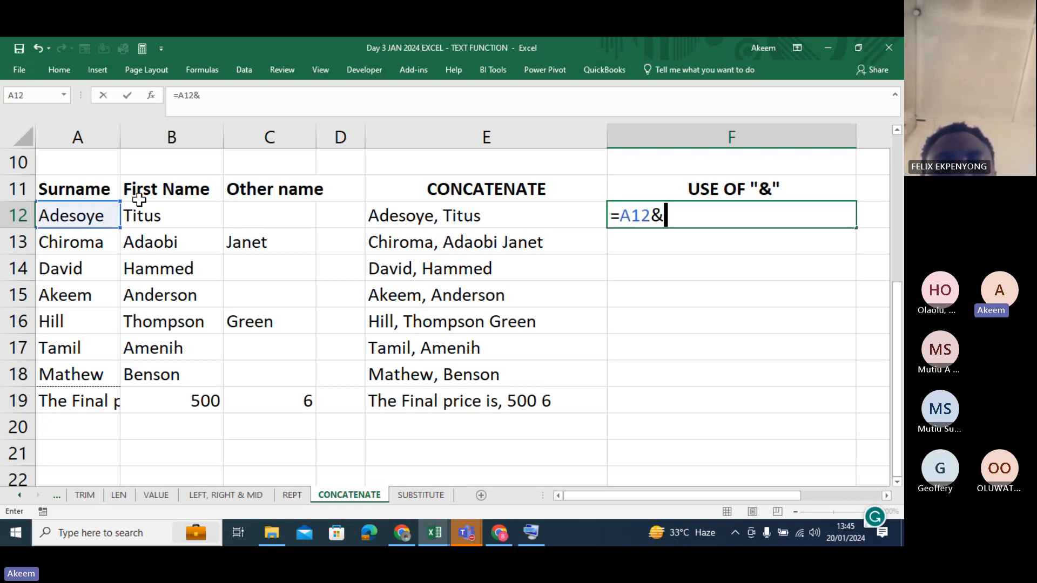
left_click(163, 216)
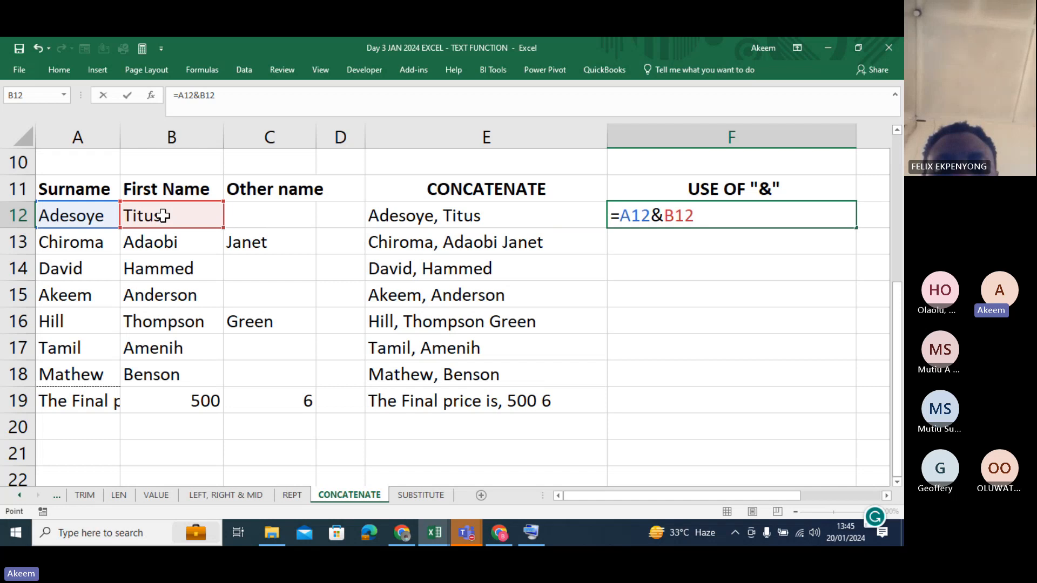
type("&")
left_click(263, 216)
key("Return")
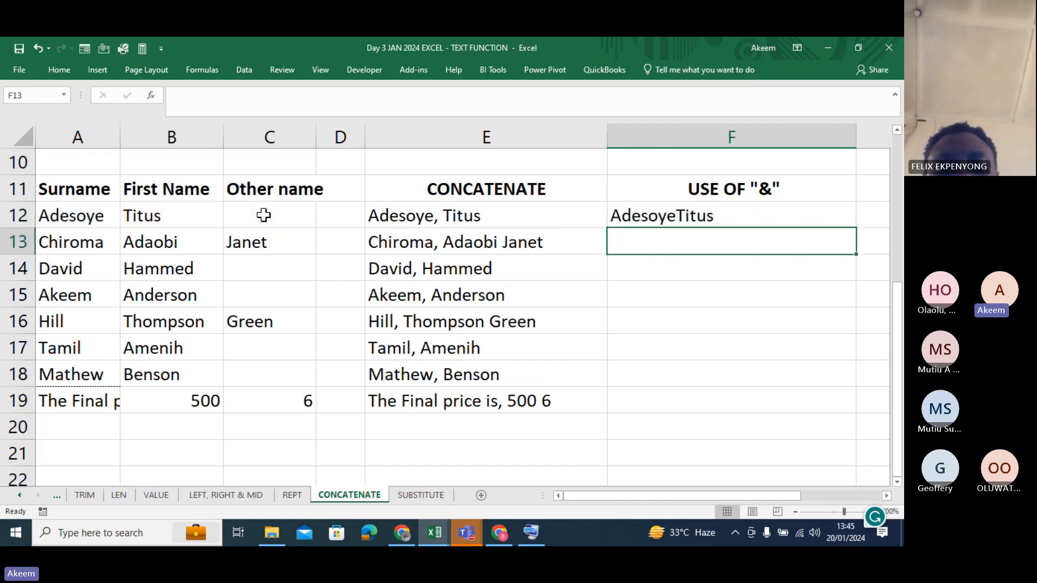
left_click(783, 219)
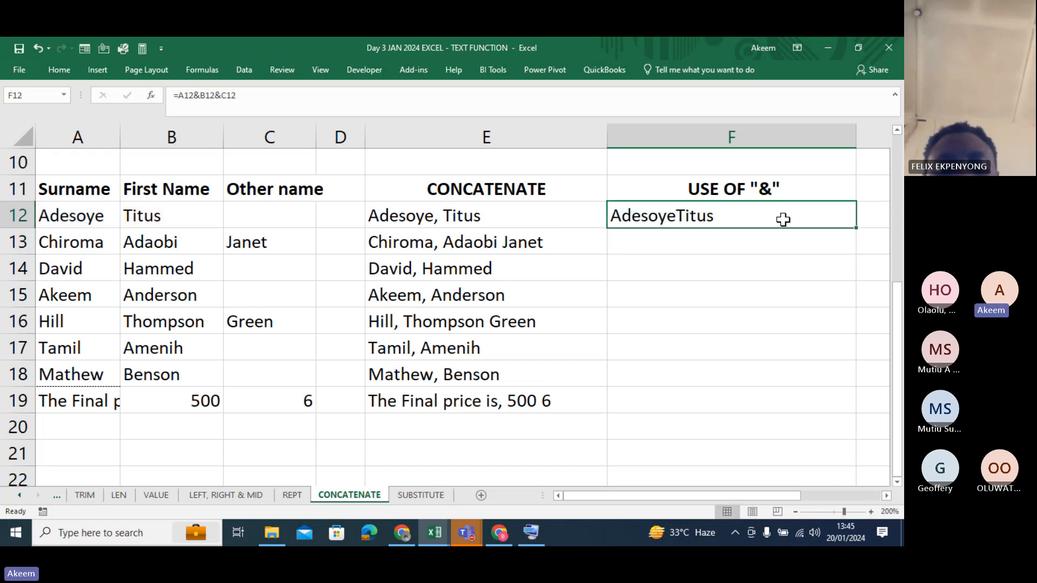
double_click(856, 229)
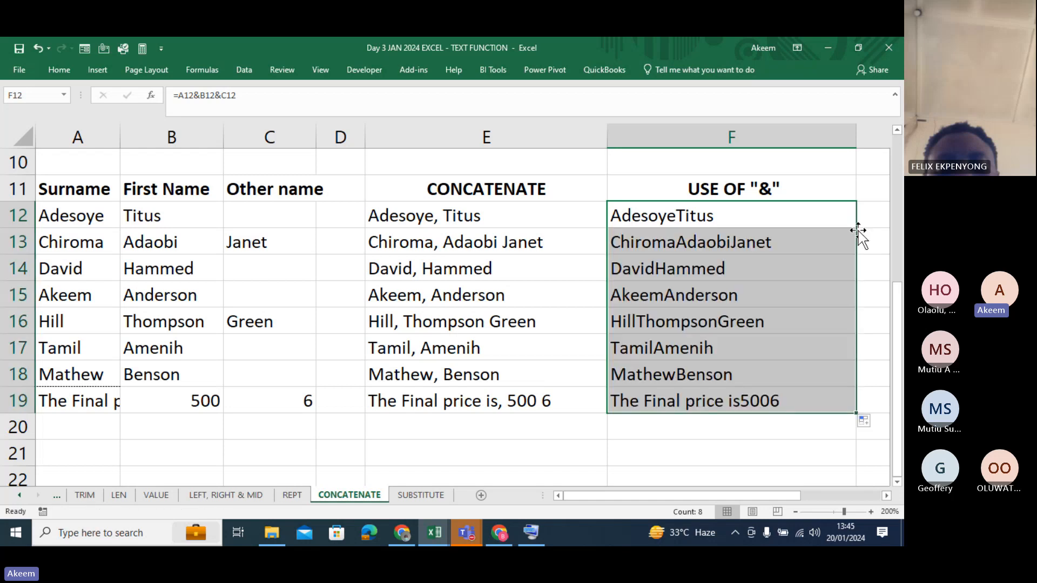
Step: Strip the existing formula in F12 back to its equals sign
left_click(791, 208)
double_click(785, 210)
key("BackSpace")
key("BackSpace")
key("BackSpace")
key("BackSpace")
key("BackSpace")
key("BackSpace")
key("BackSpace")
key("BackSpace")
key("BackSpace")
key("BackSpace")
key("BackSpace")
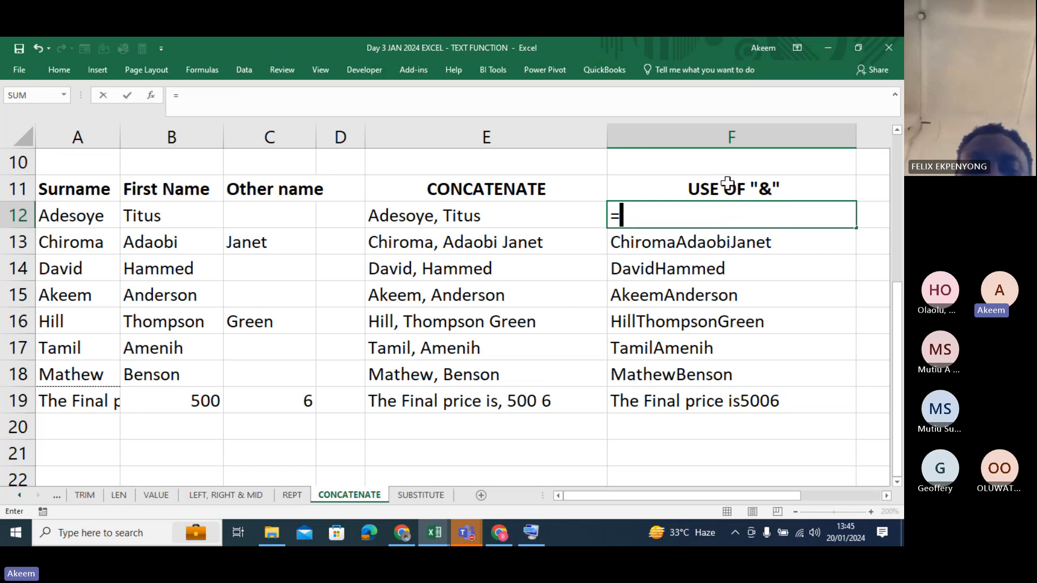
Step: Complete F12 as =A12&" "&B12&" "&C12 and fill the formula down through F19
left_click(87, 216)
type("&")
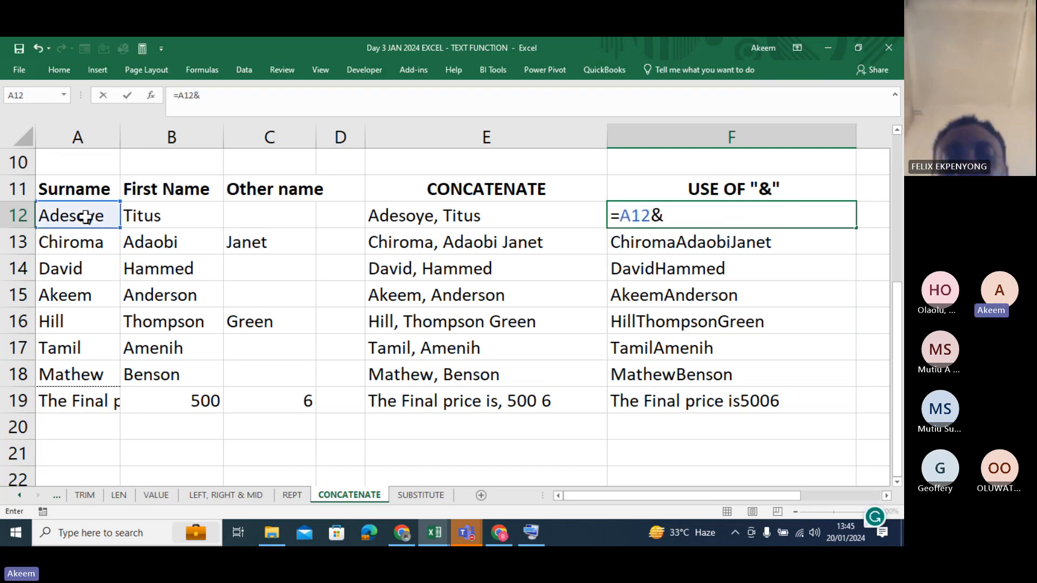
type("\" ")
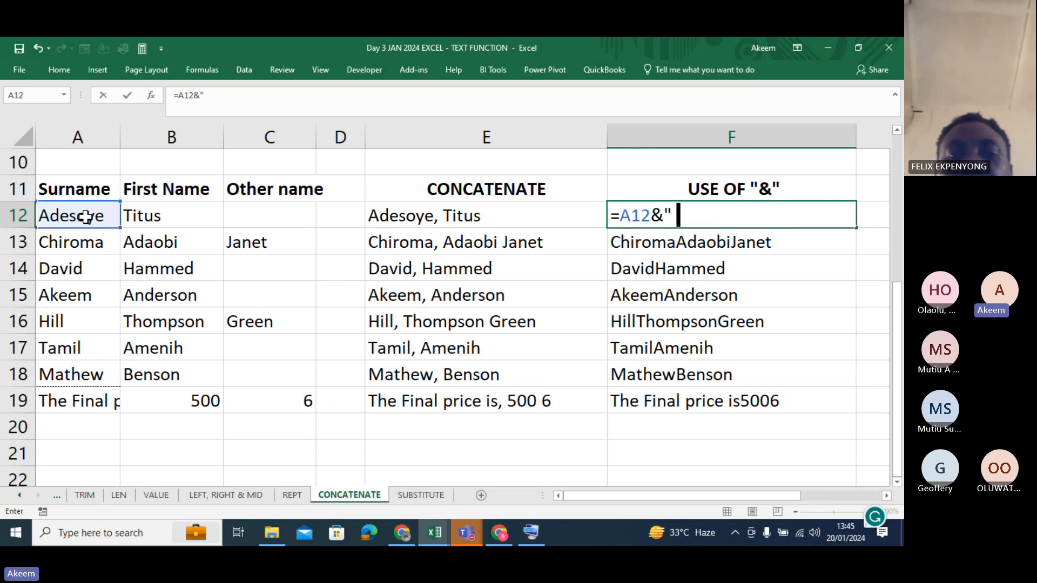
type("\"")
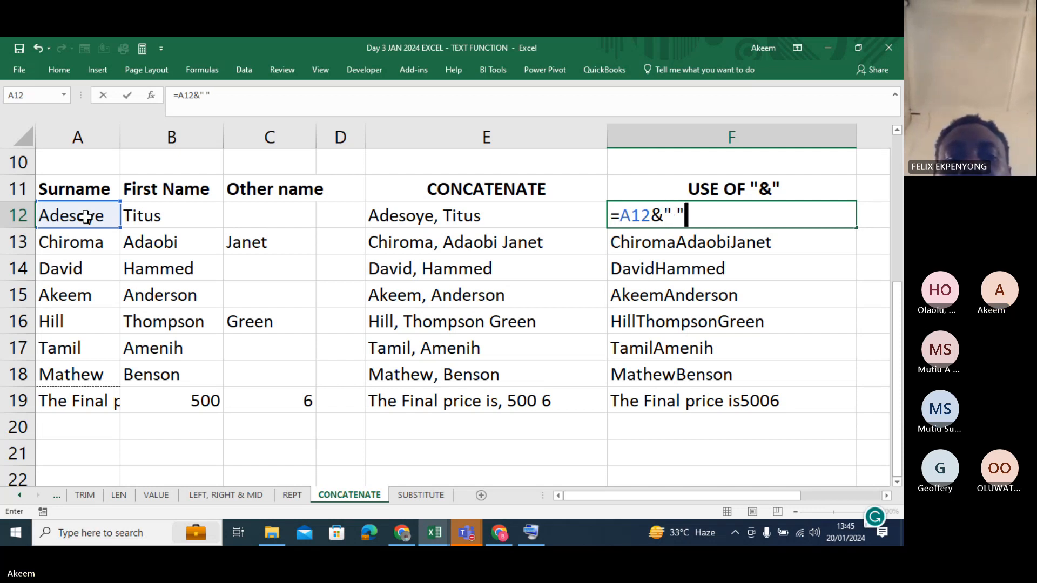
type("&")
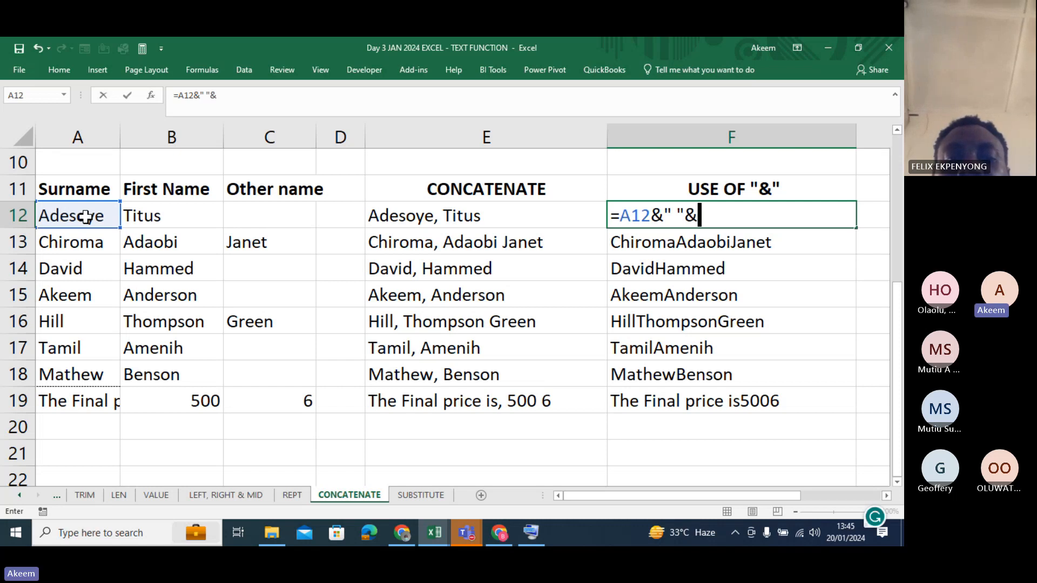
left_click(182, 212)
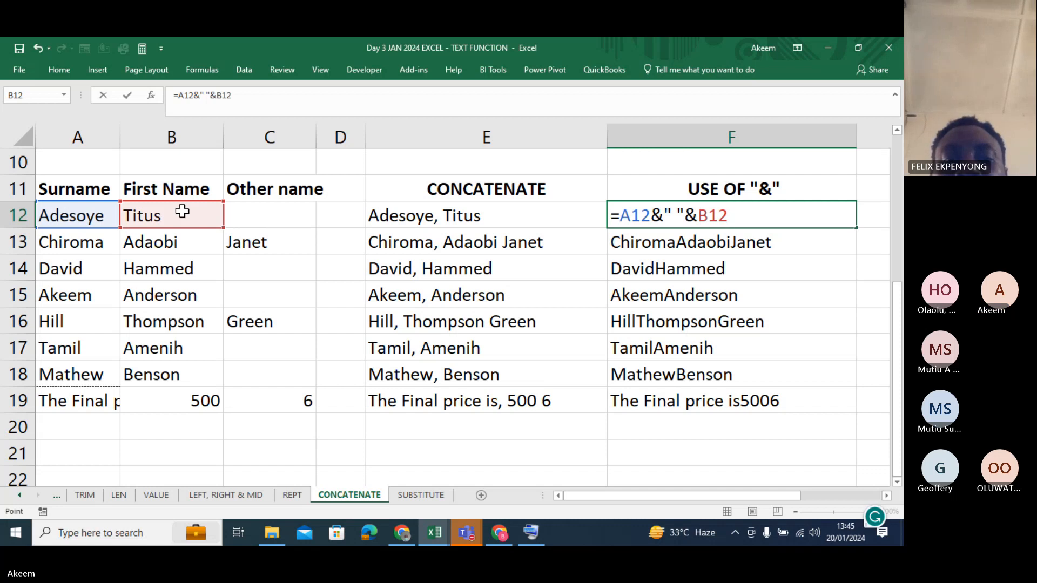
type("&")
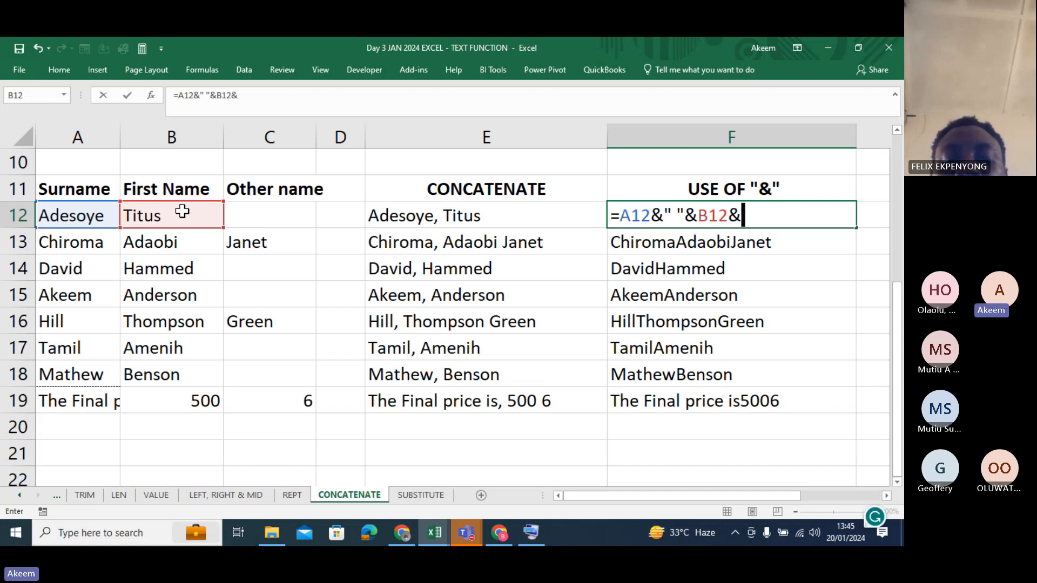
type("\"")
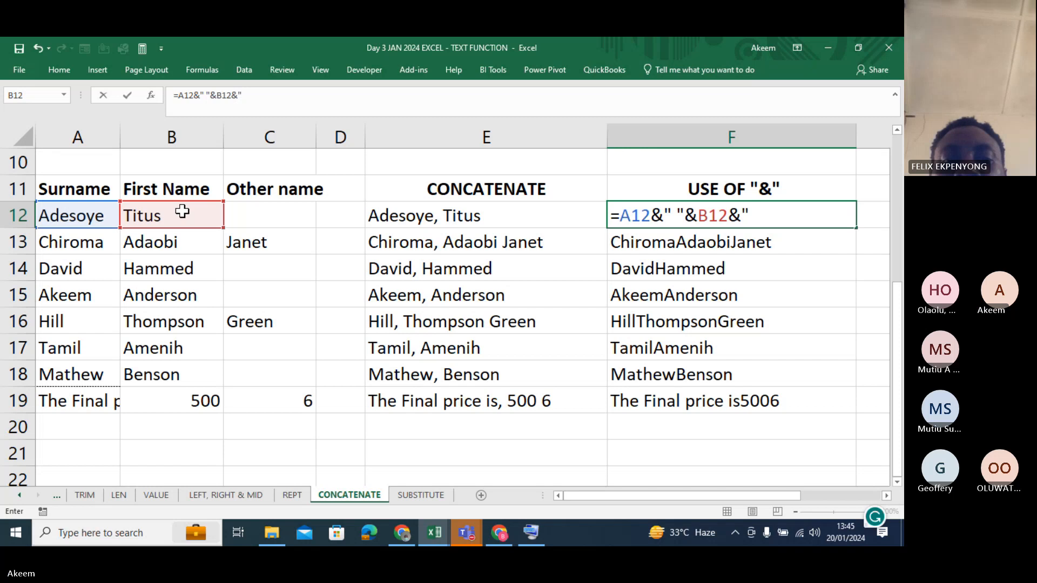
type(" \"")
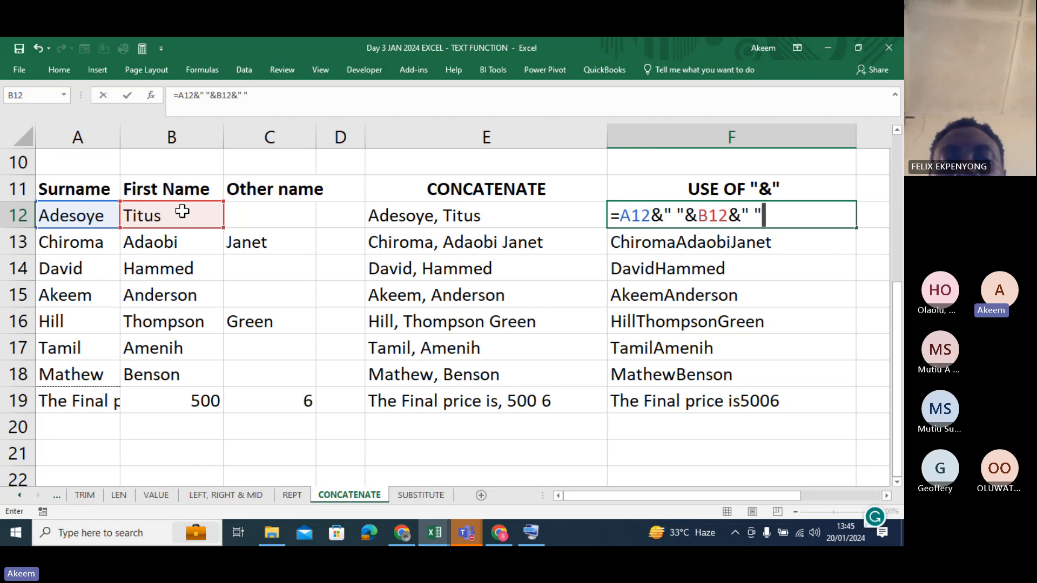
type("&")
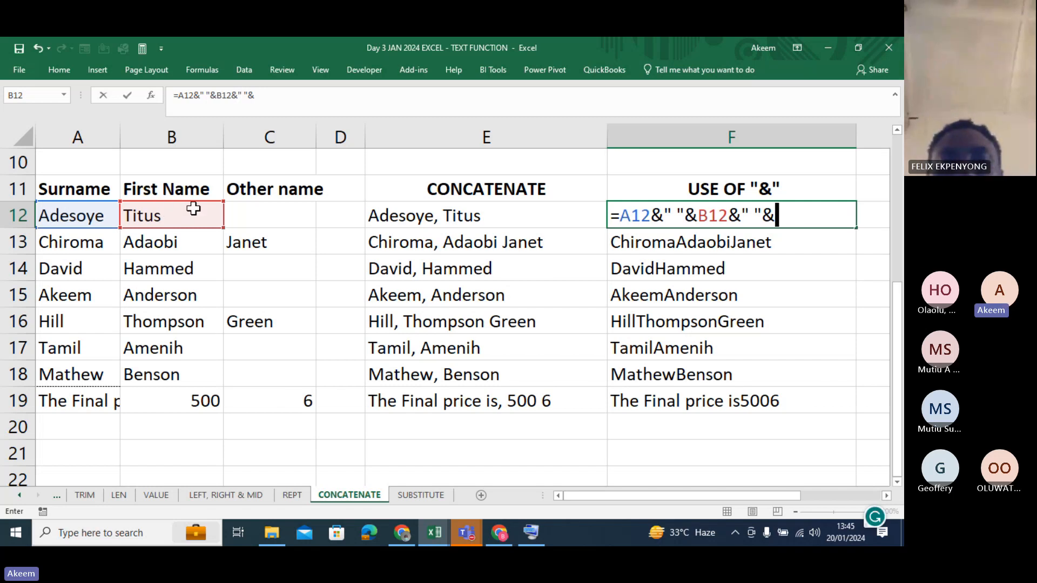
left_click(270, 220)
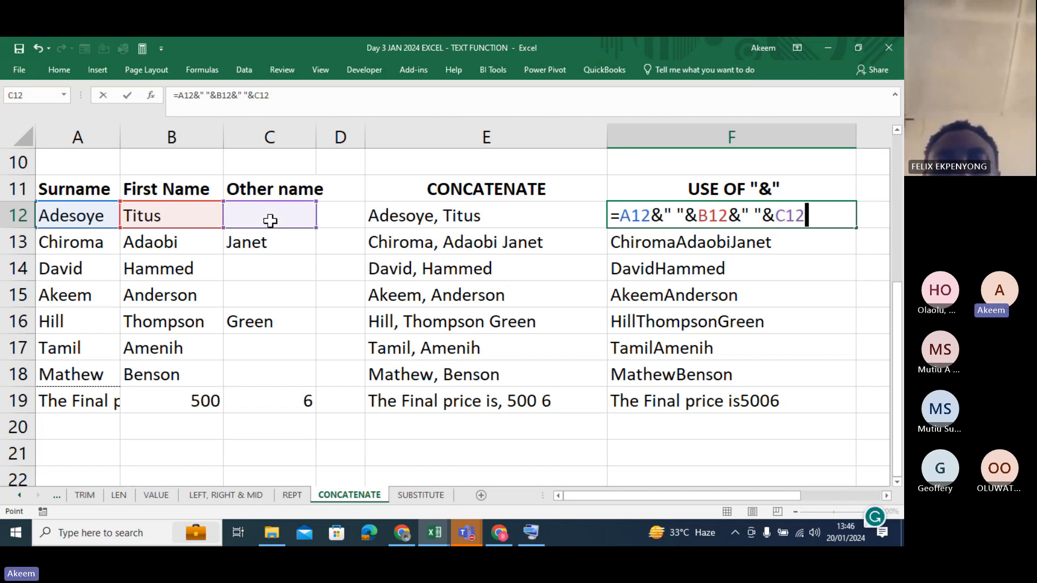
key("Return")
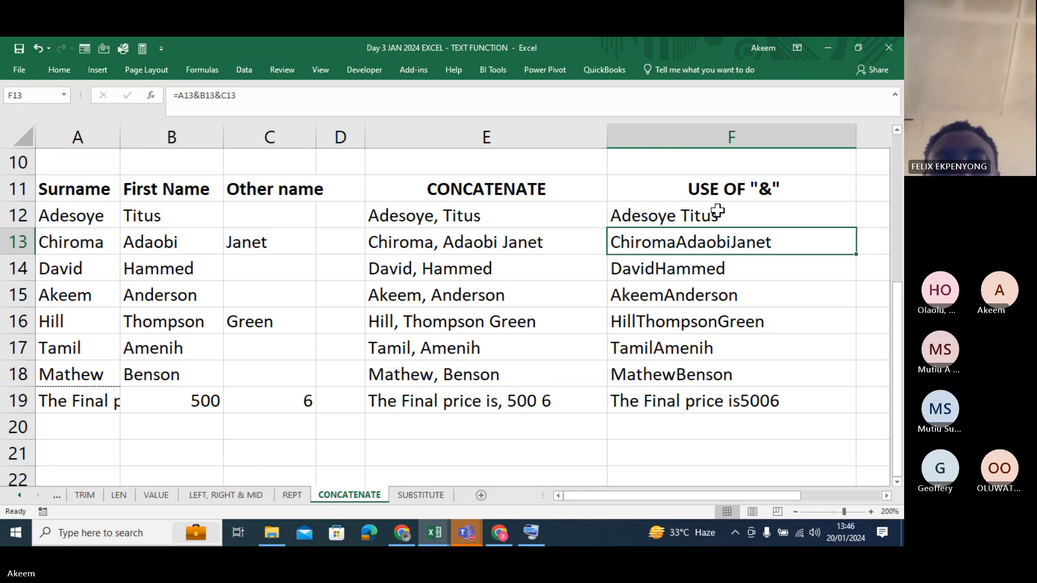
left_click(788, 218)
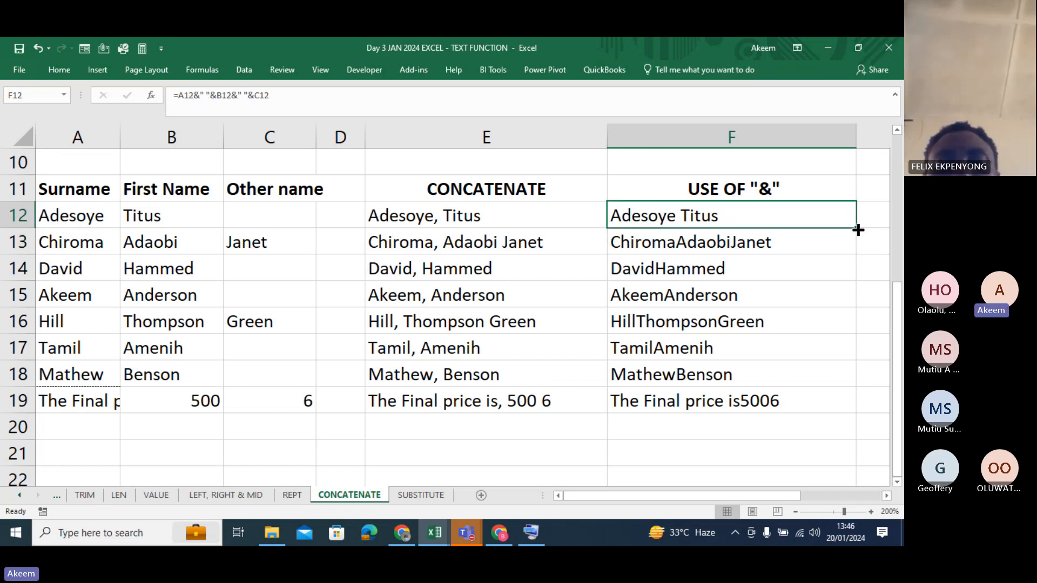
double_click(858, 230)
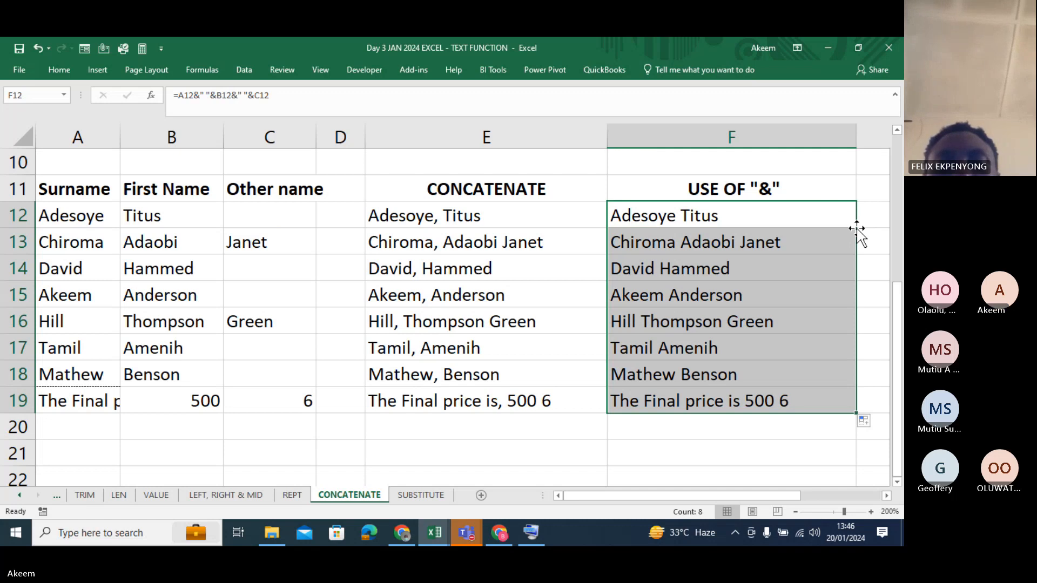
Step: Insert a comma before the space in F12's first separator, making it ", ", and fill the formula down through F19
left_click(797, 217)
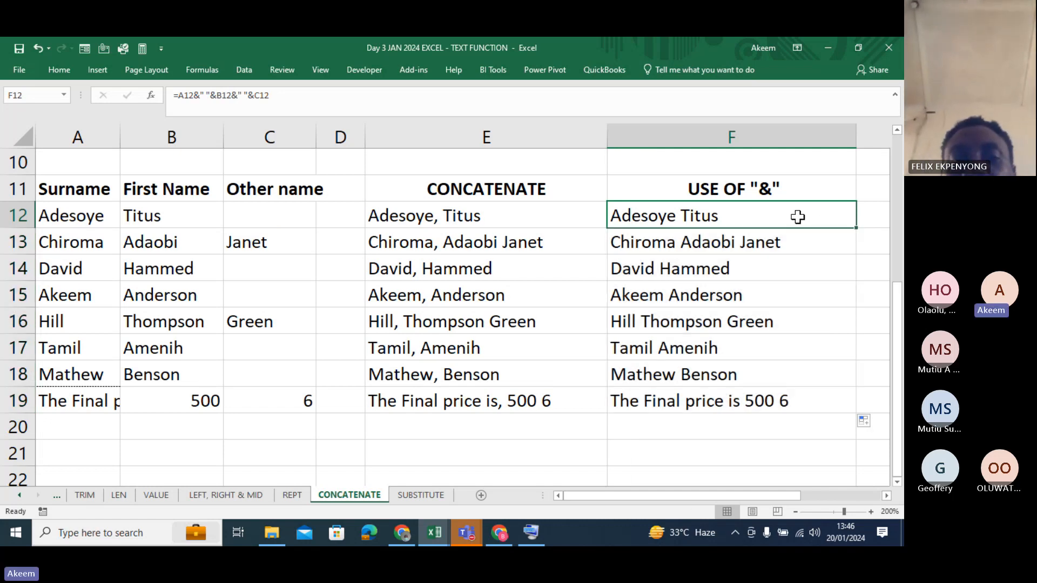
left_click(206, 95)
type(",")
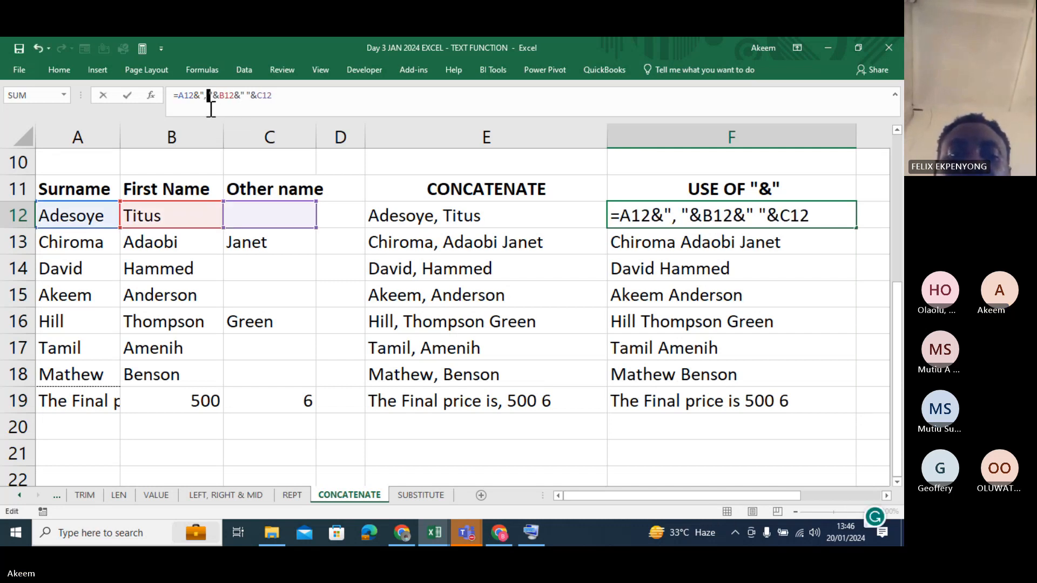
key("Return")
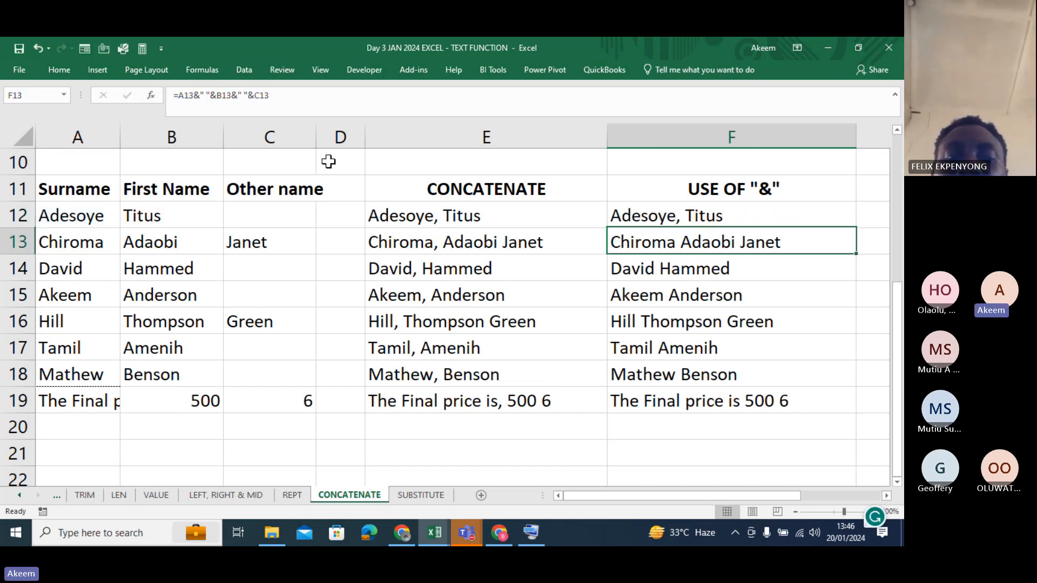
left_click(639, 215)
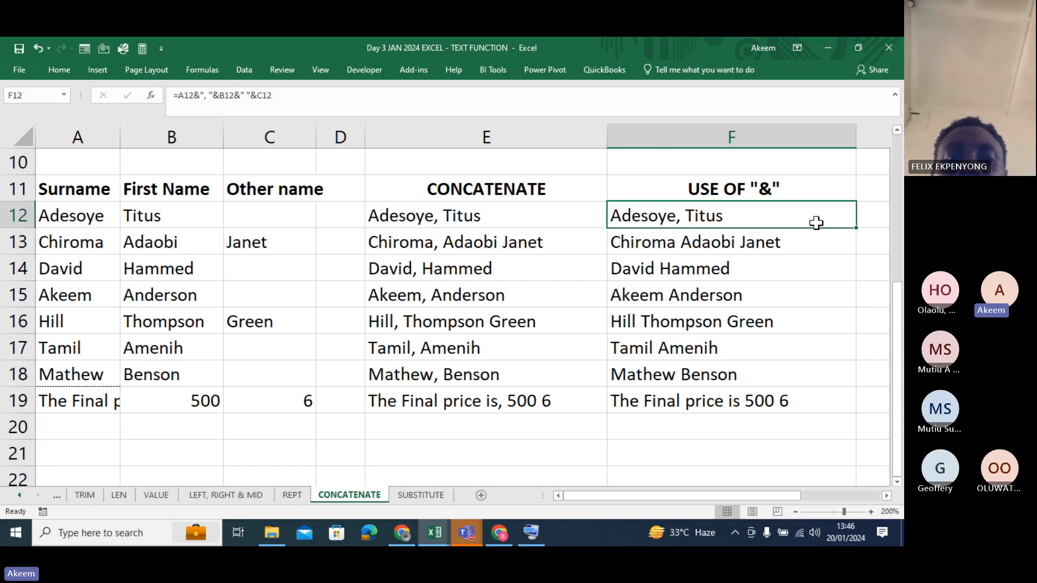
double_click(855, 228)
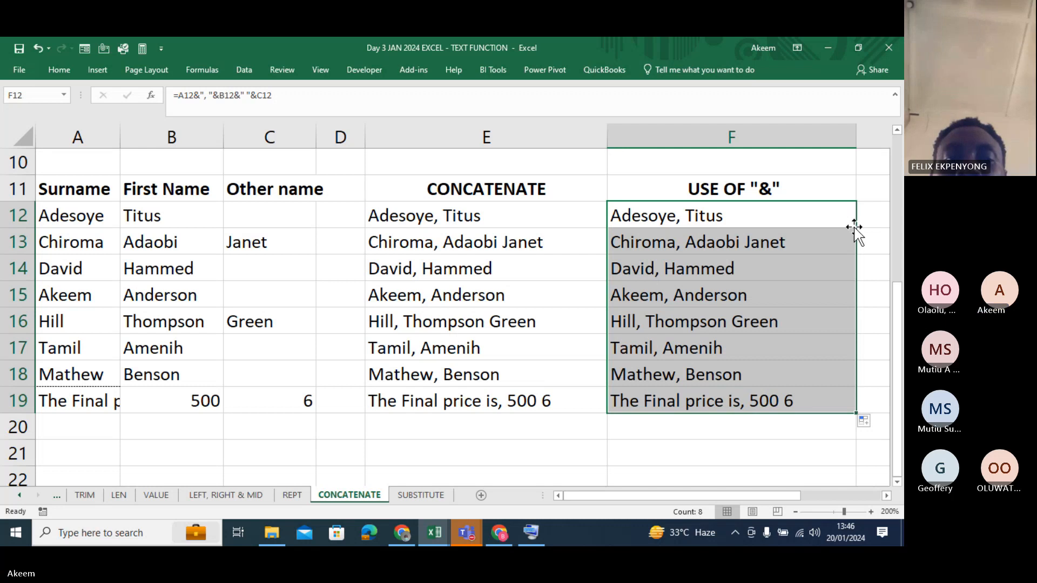
Step: Append &" is the best Students" to the end of F12's formula, after C12
left_click(817, 215)
left_click(309, 94)
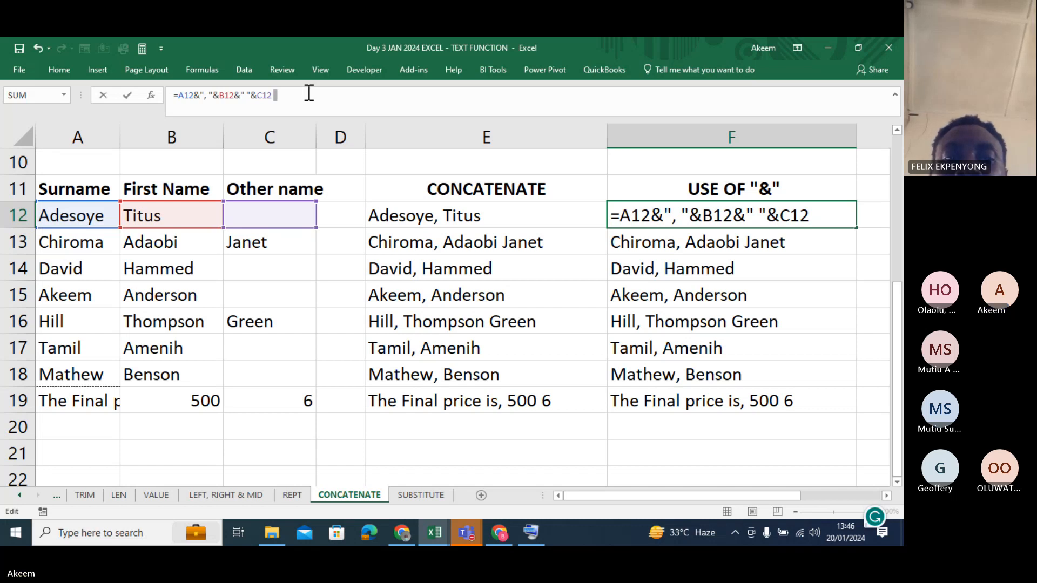
type("&")
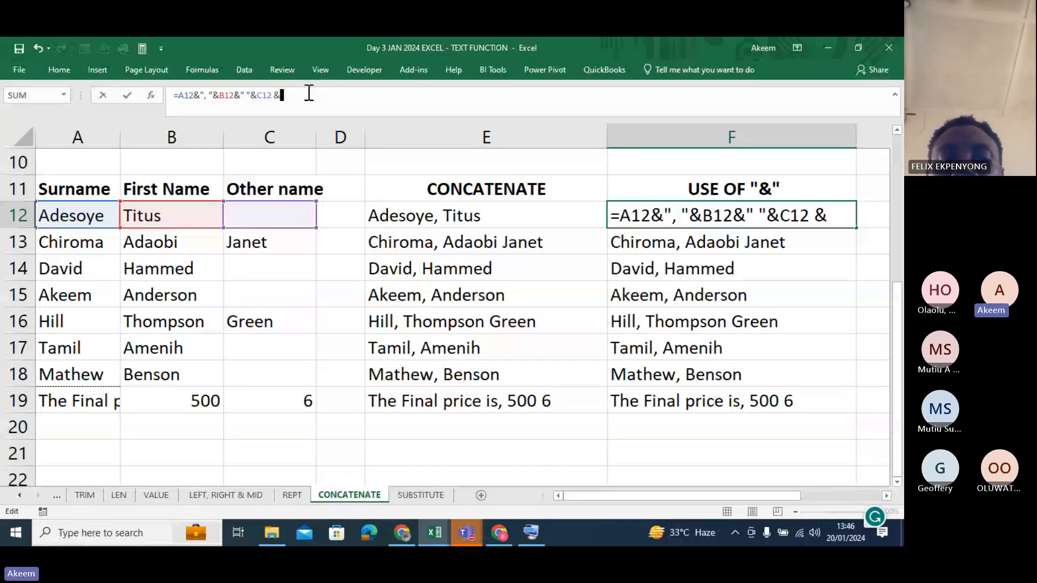
type("\"")
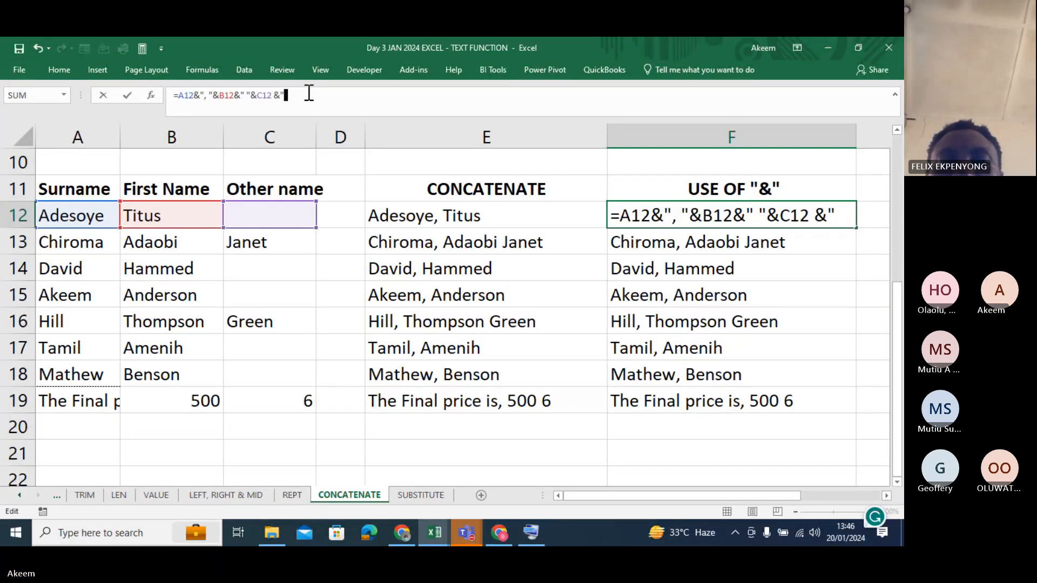
type(" i")
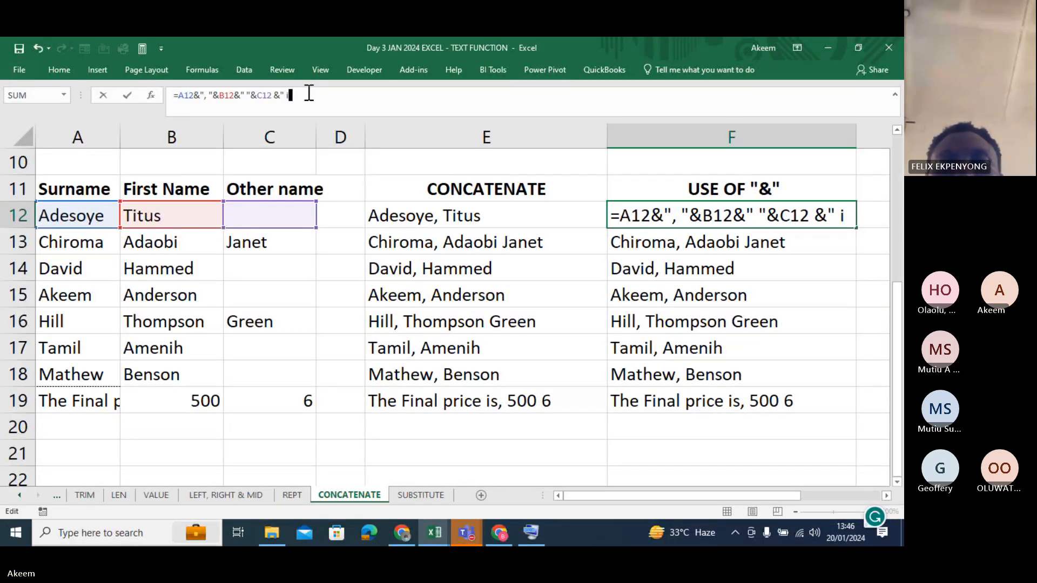
type("s the best")
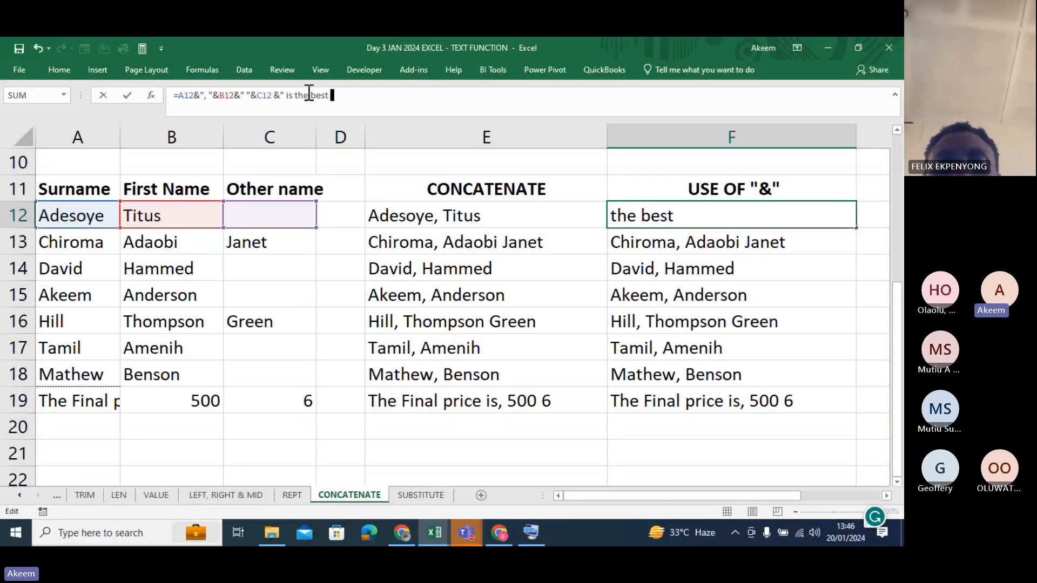
type(" Studen")
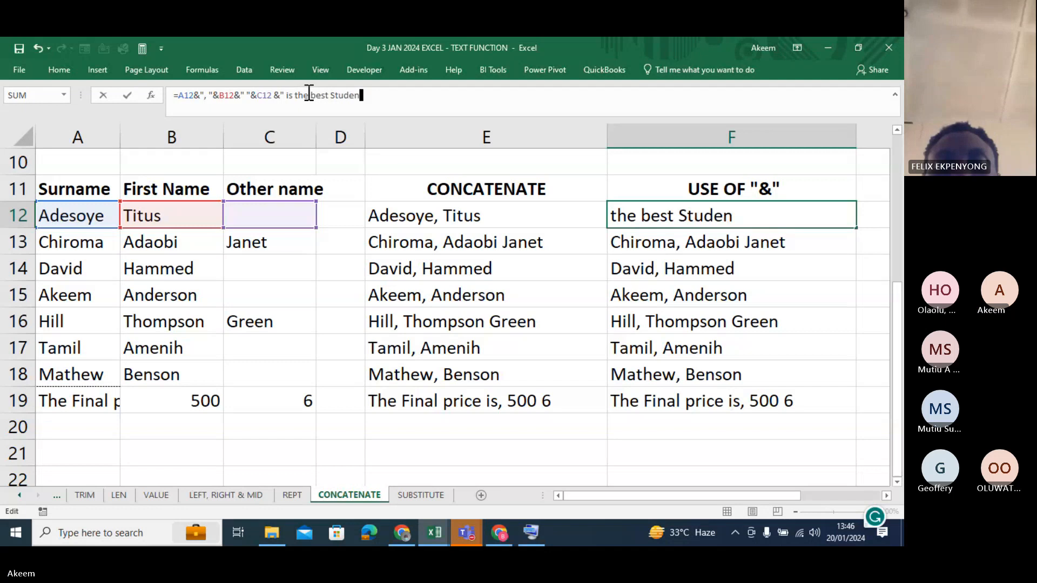
type("ts\"")
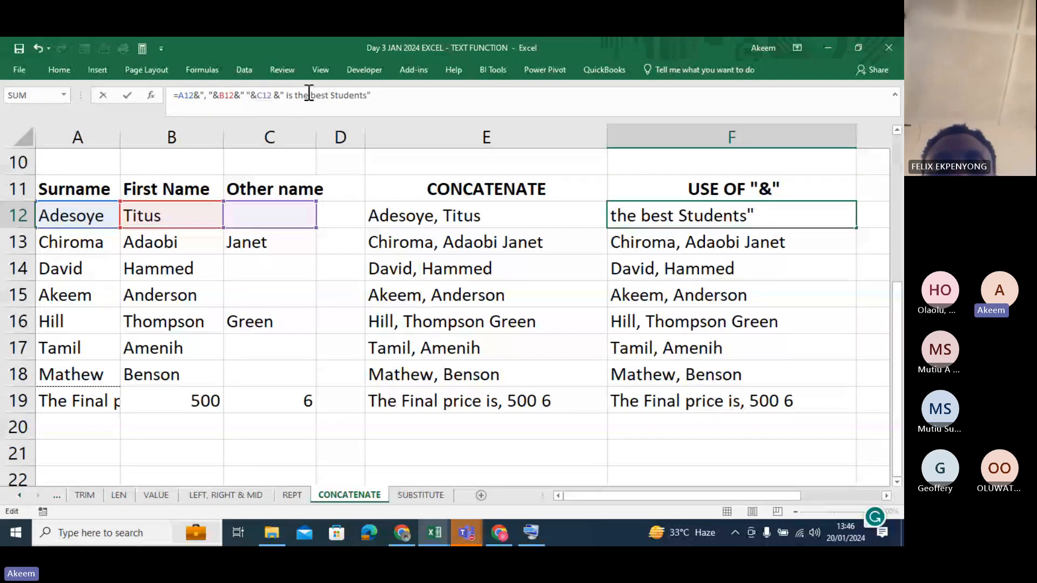
key("Return")
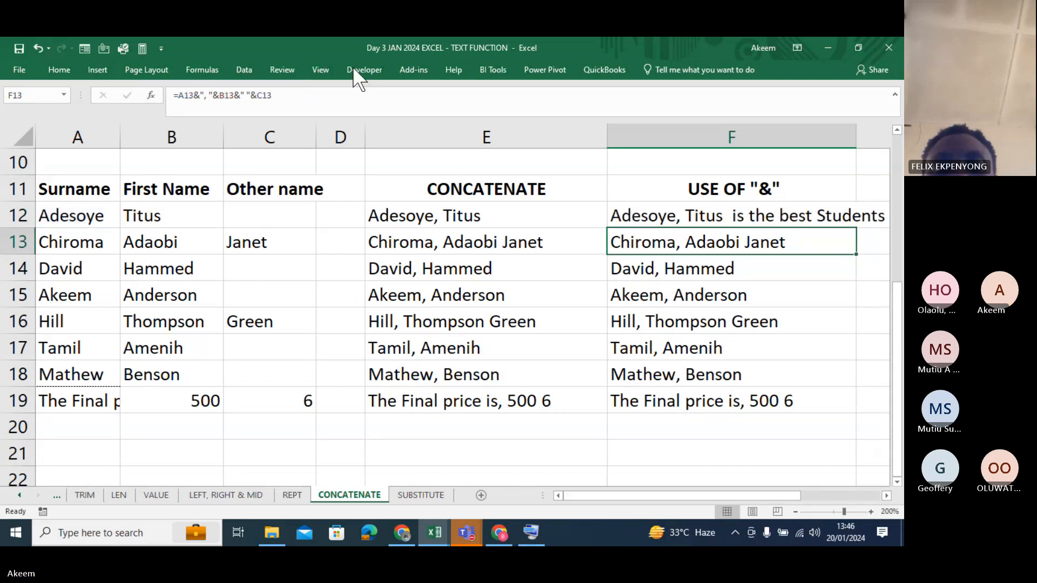
left_click(724, 221)
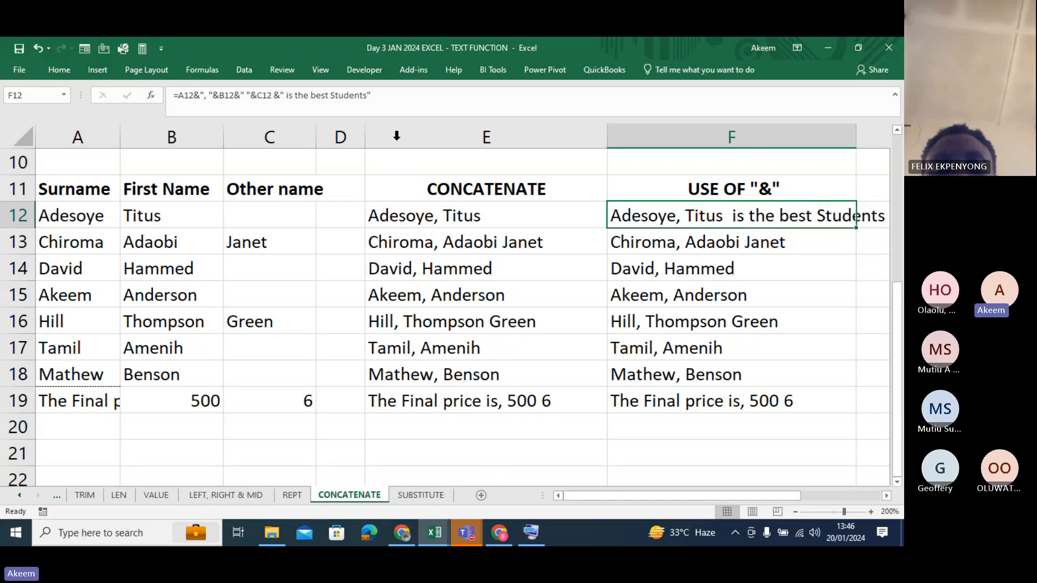
left_click(473, 532)
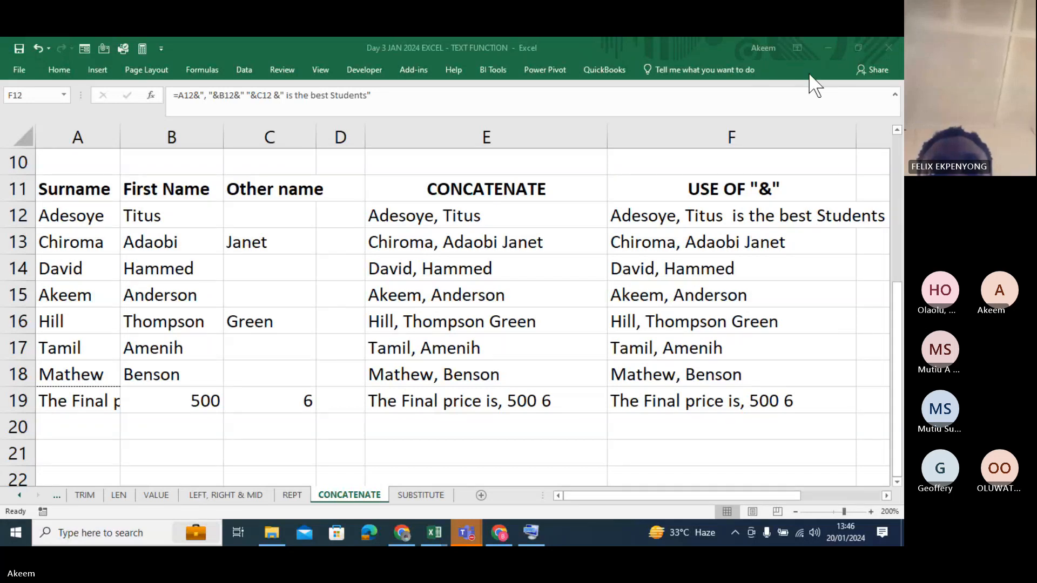
left_click(733, 216)
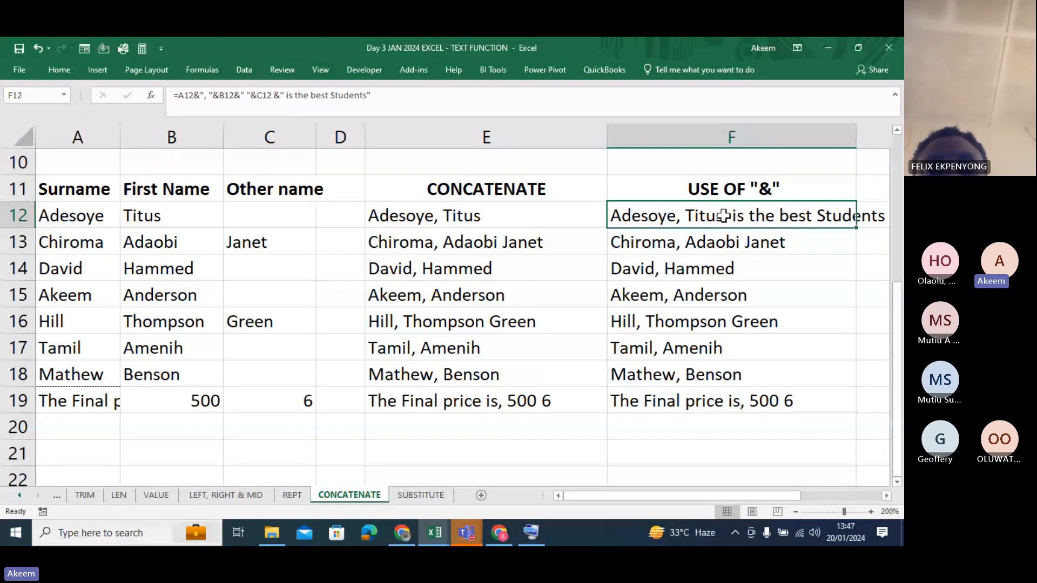
Step: Open the SUBSTITUTE sheet and select cell C24 beside the first sales label
left_click(422, 496)
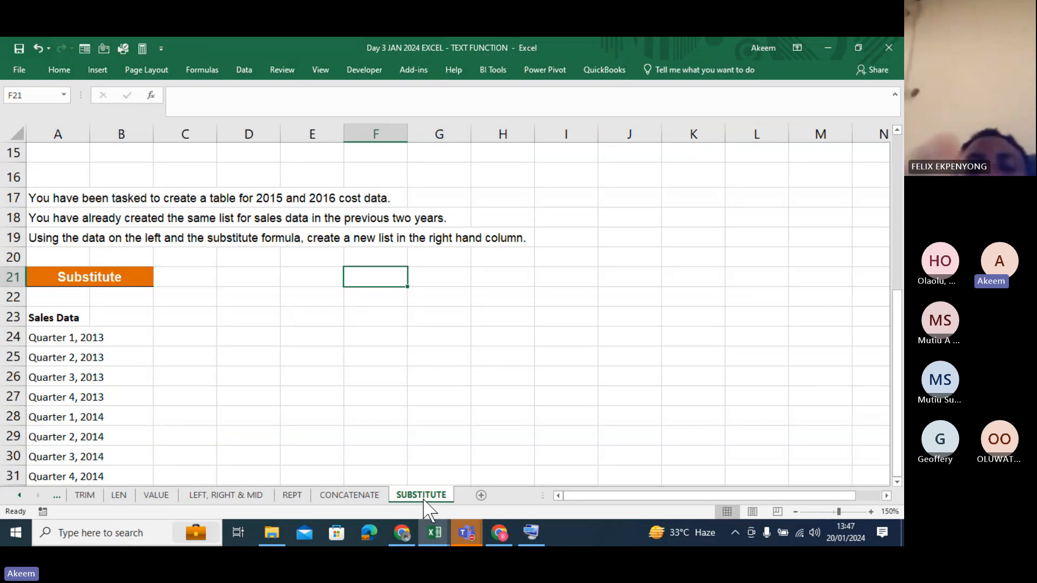
key("Down")
key("Down")
key("Down")
key("Left")
key("Left")
key("Left")
key("Left")
key("Left")
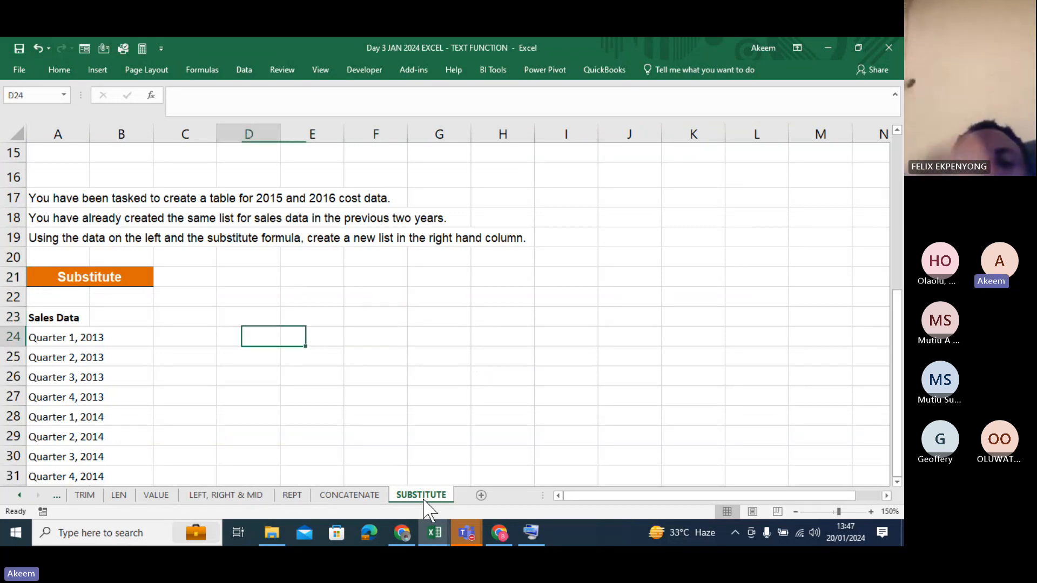
key("Right")
key("Down")
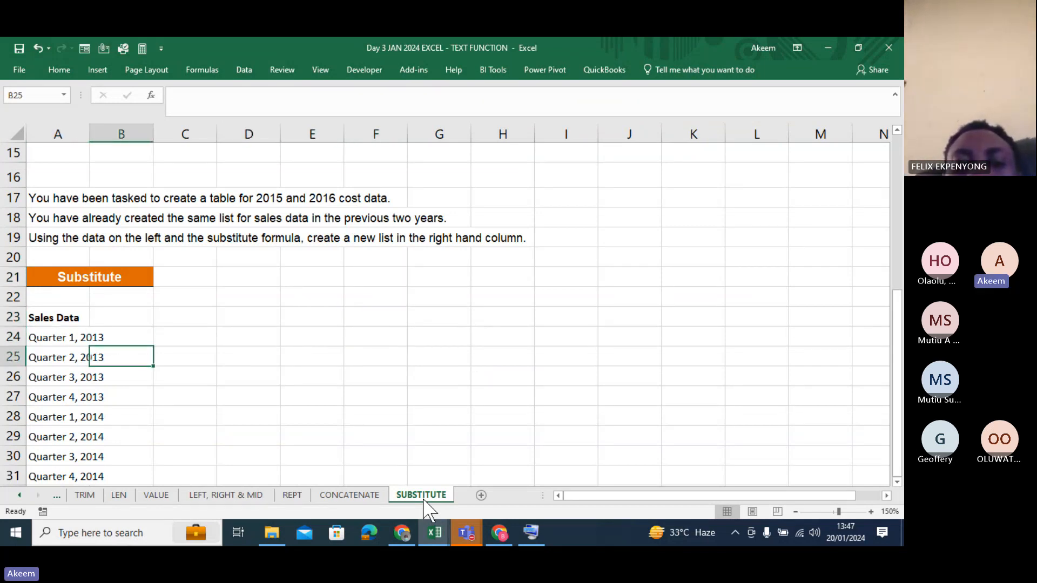
key("Up")
key("Right")
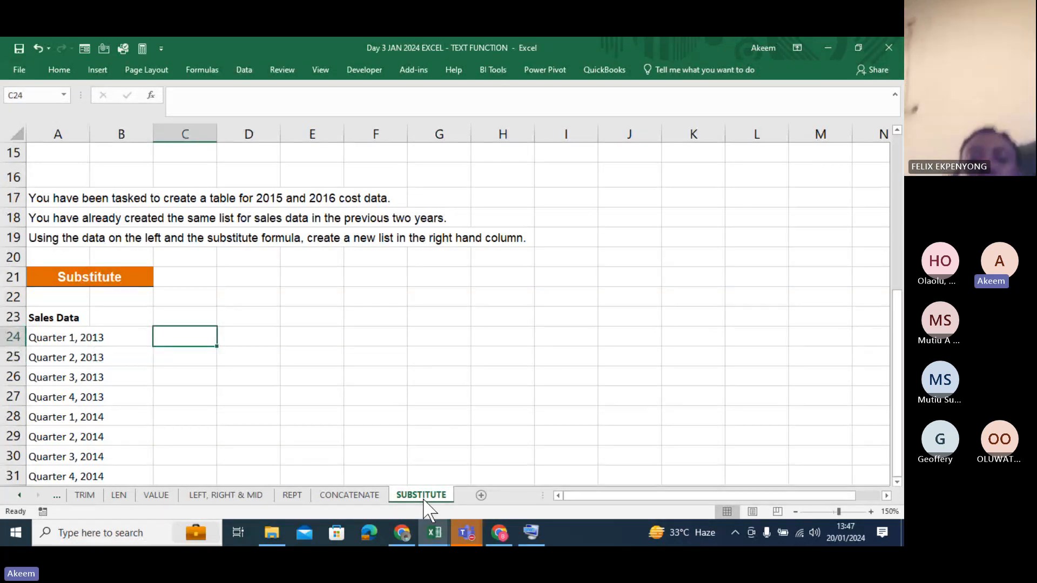
type("=")
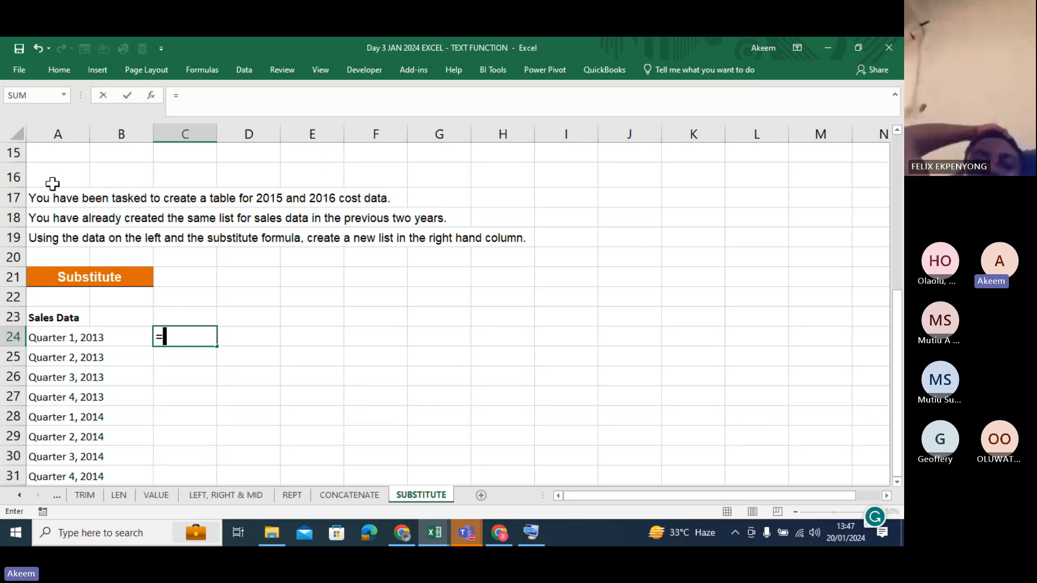
left_click(104, 184)
key("Up")
key("Up")
key("BackSpace")
key("BackSpace")
key("BackSpace")
key("BackSpace")
Step: Examine the SUBSTITUTE function's description, syntax, optional-argument note and example sentences above the exercise
key("Up")
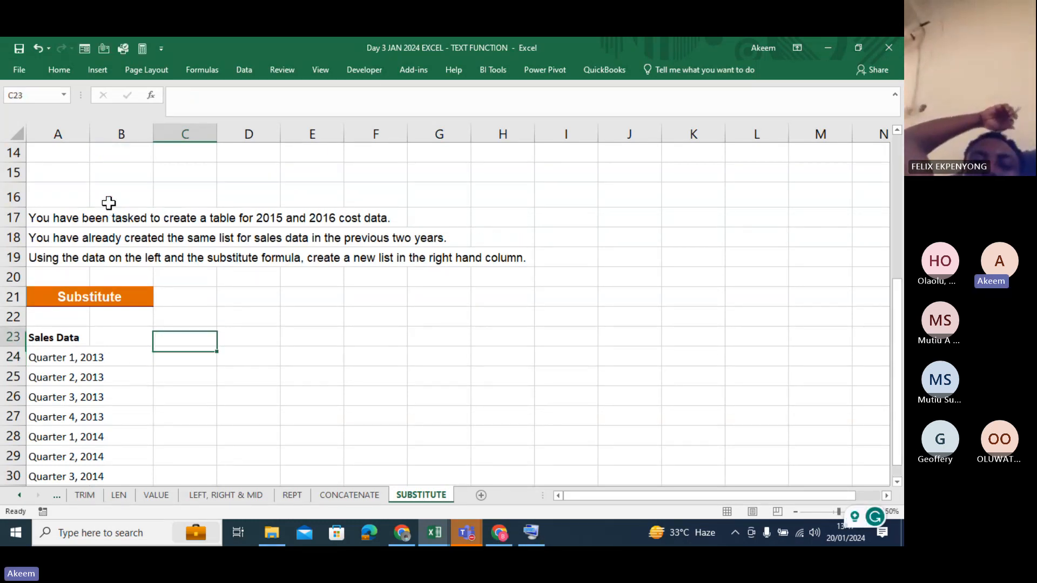
key("Up")
key("Up")
key("Up")
key("Up")
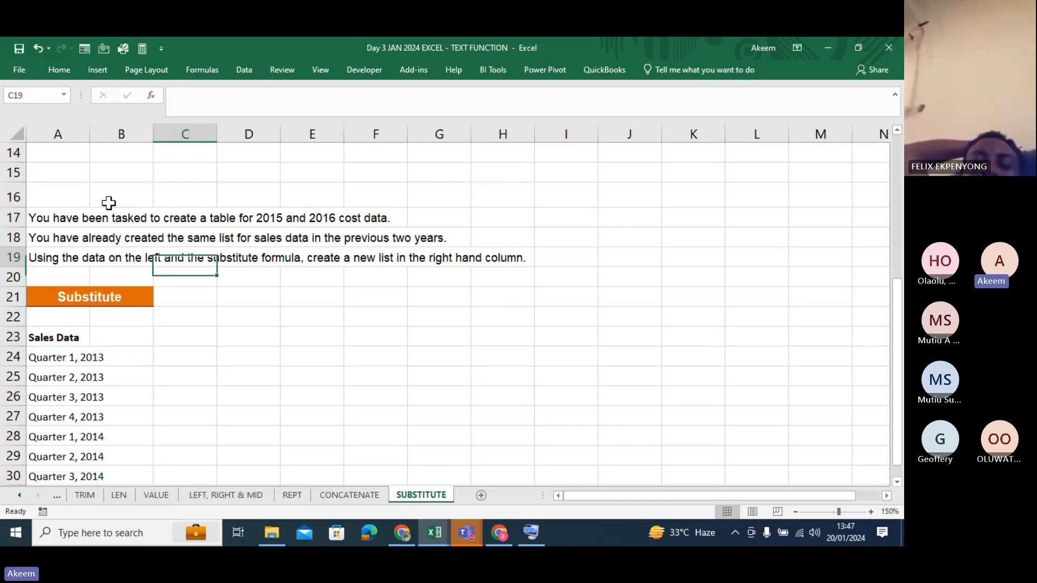
key("Up")
key("Up")
key("Up")
key("Up")
key("Up")
key("Up")
key("Up")
key("Up")
key("Up")
key("Up")
key("Up")
key("Up")
key("Up")
key("Up")
key("Up")
key("Up")
key("Up")
key("Down")
key("Down")
key("Down")
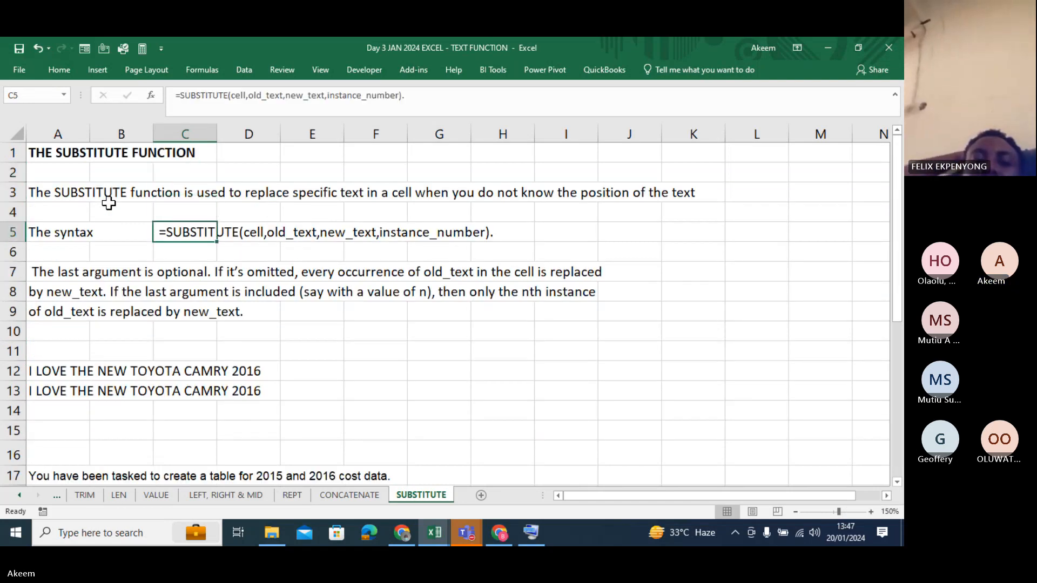
key("Down")
key("Down")
key("Down")
key("Down")
key("Down")
key("Down")
key("Down")
key("Down")
key("Down")
key("Down")
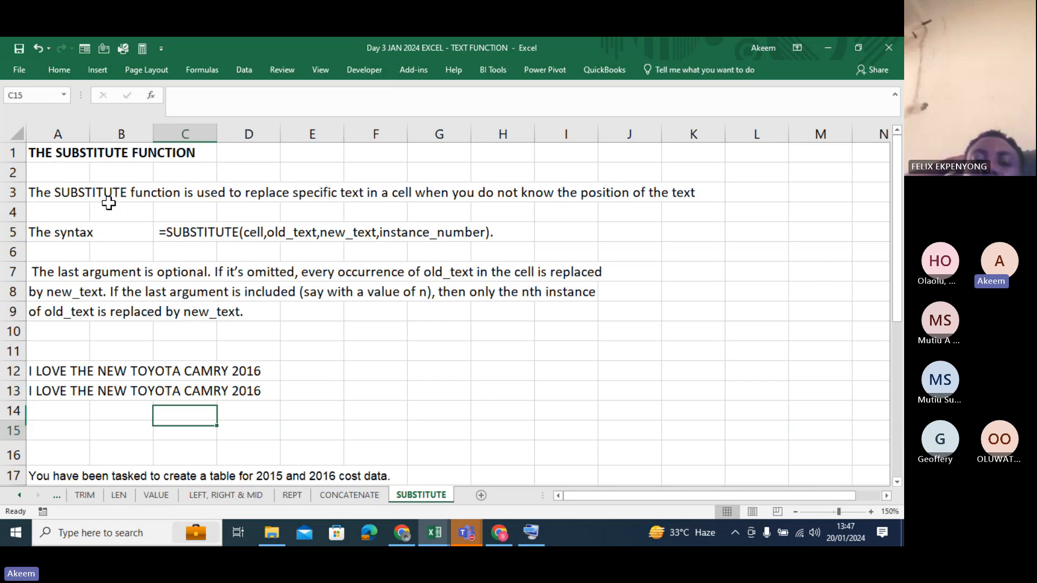
key("Down")
key("Down")
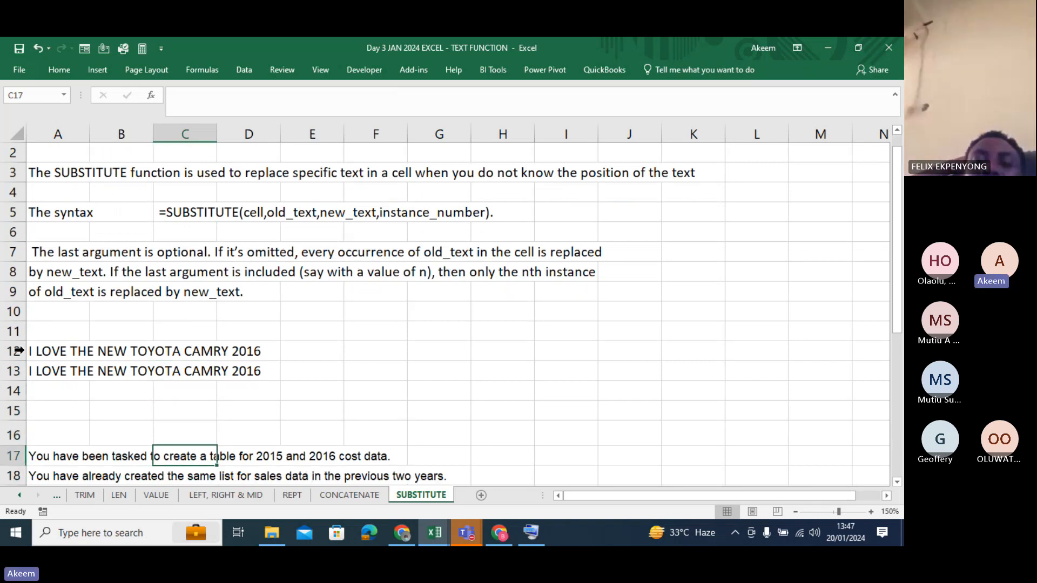
Step: Replace every "o" with "a" across the sheet using Find and Replace
left_click(36, 353)
left_click(339, 350)
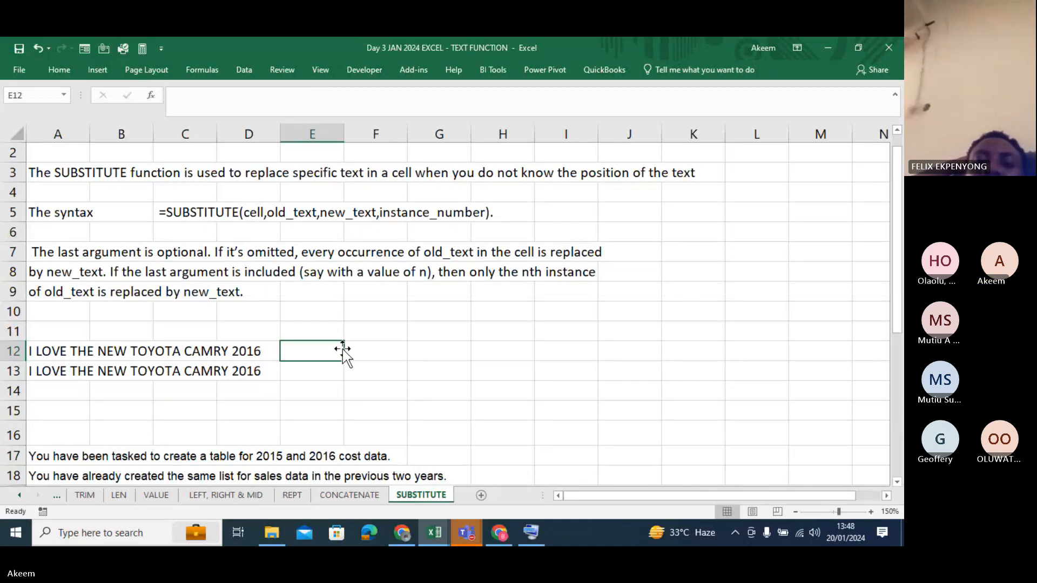
key("ctrl+h")
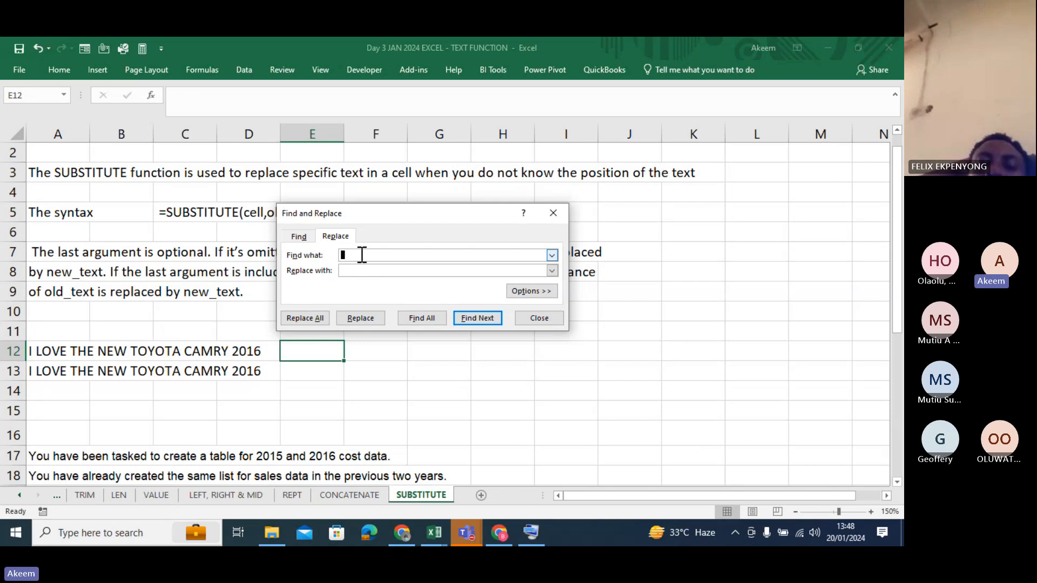
type("o")
left_click(354, 275)
left_click(313, 318)
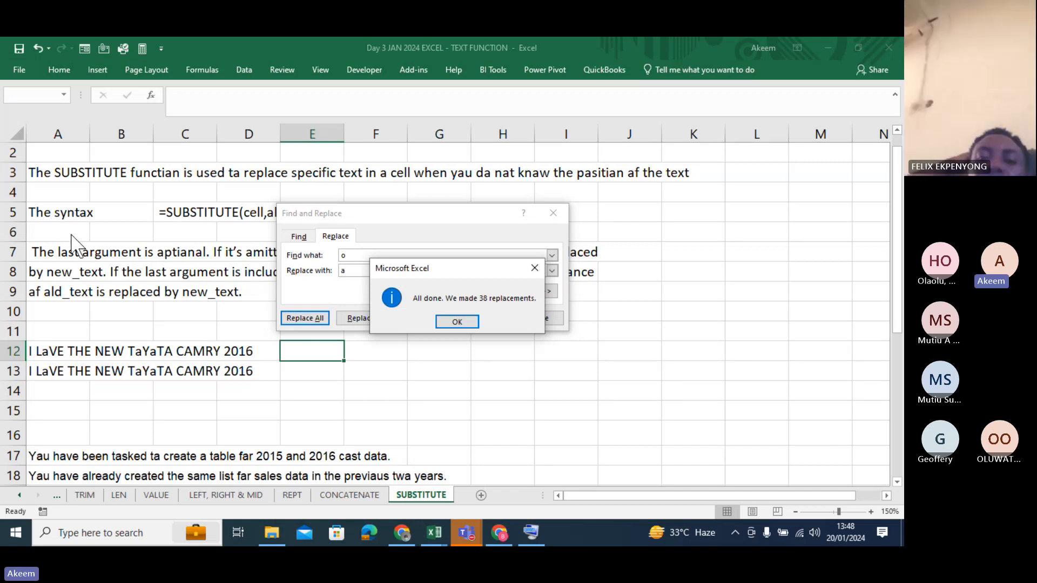
left_click(463, 322)
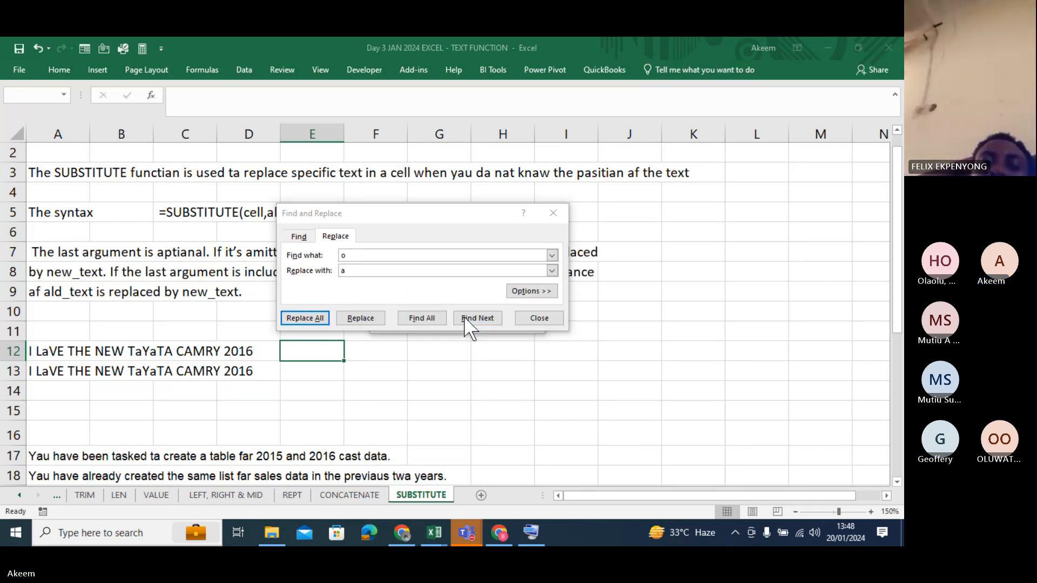
Step: Close Find and Replace and undo the sheet-wide replacement
left_click(552, 215)
key("ctrl+z")
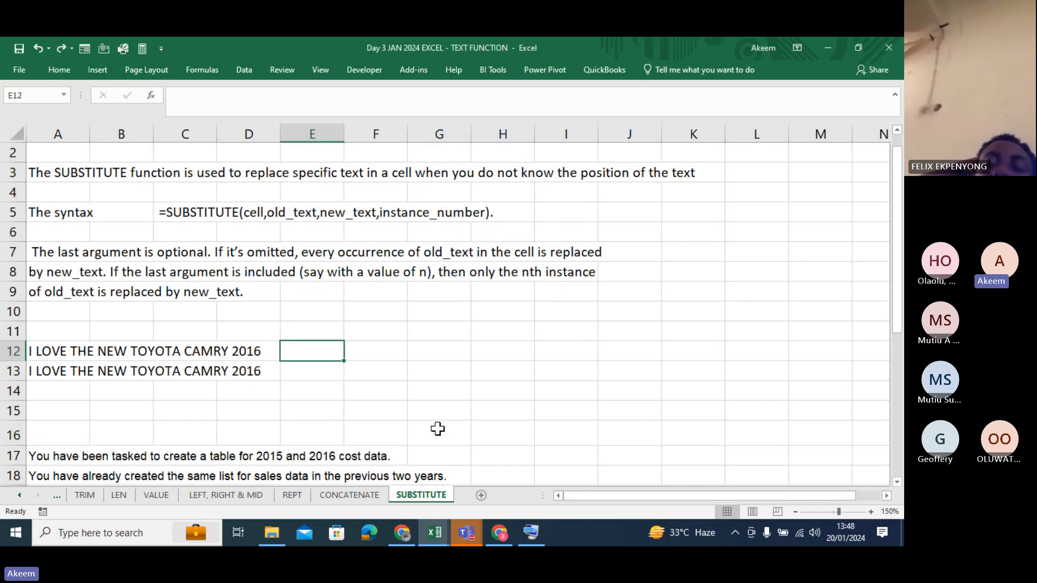
left_click(267, 386)
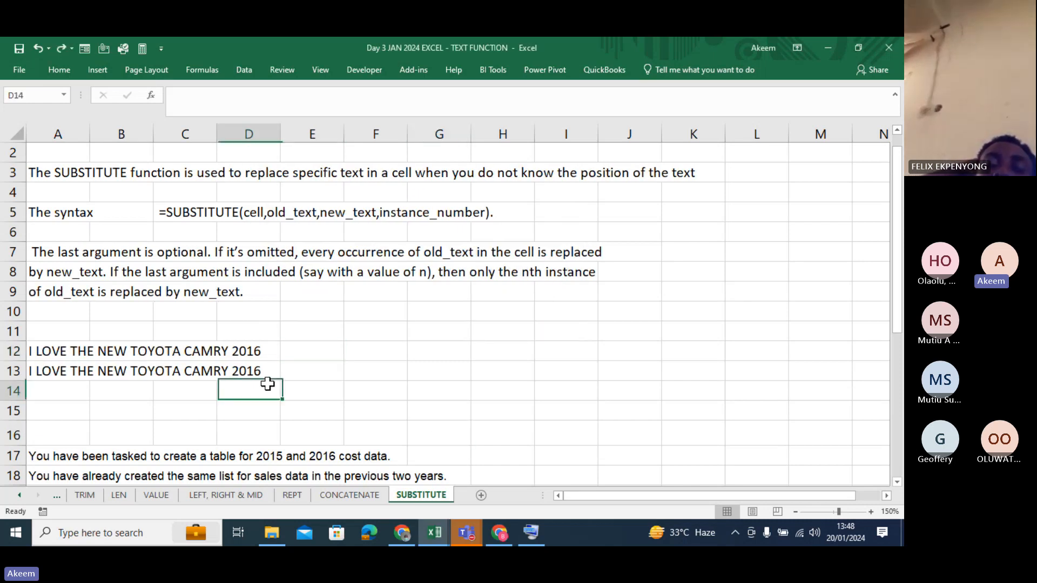
left_click(35, 353)
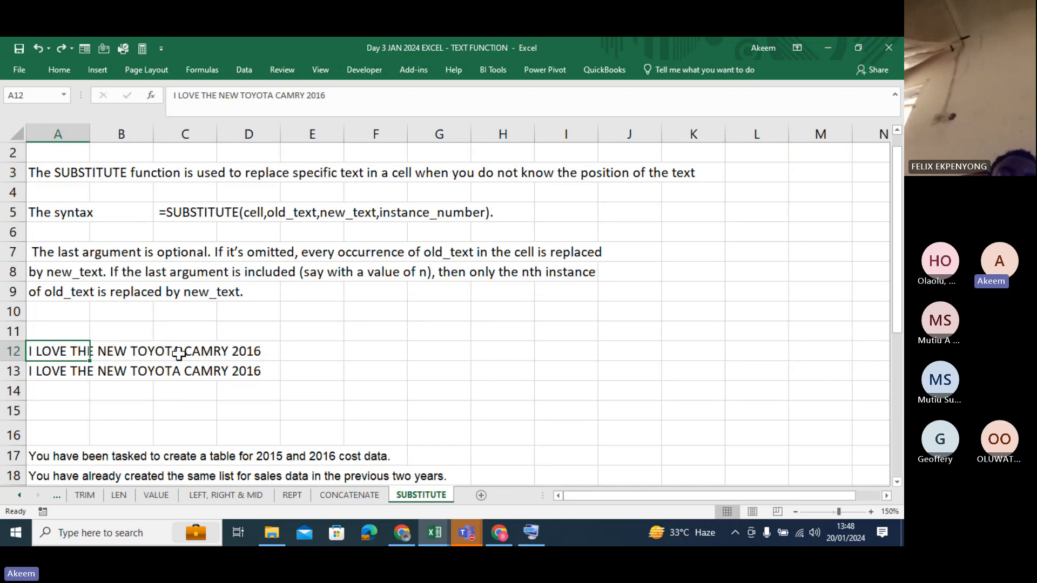
left_click(364, 353)
left_click(48, 351)
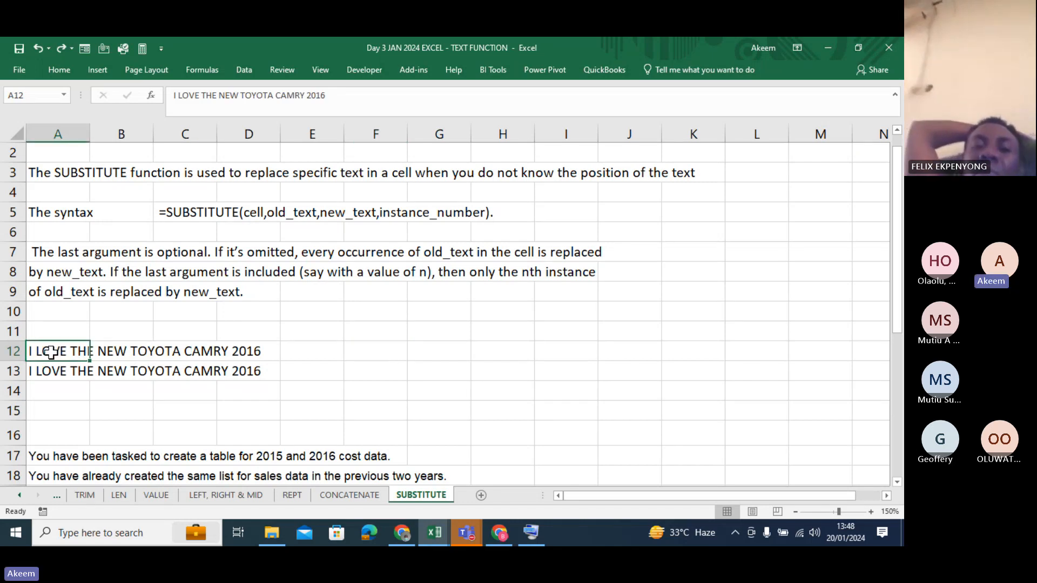
left_click(369, 358)
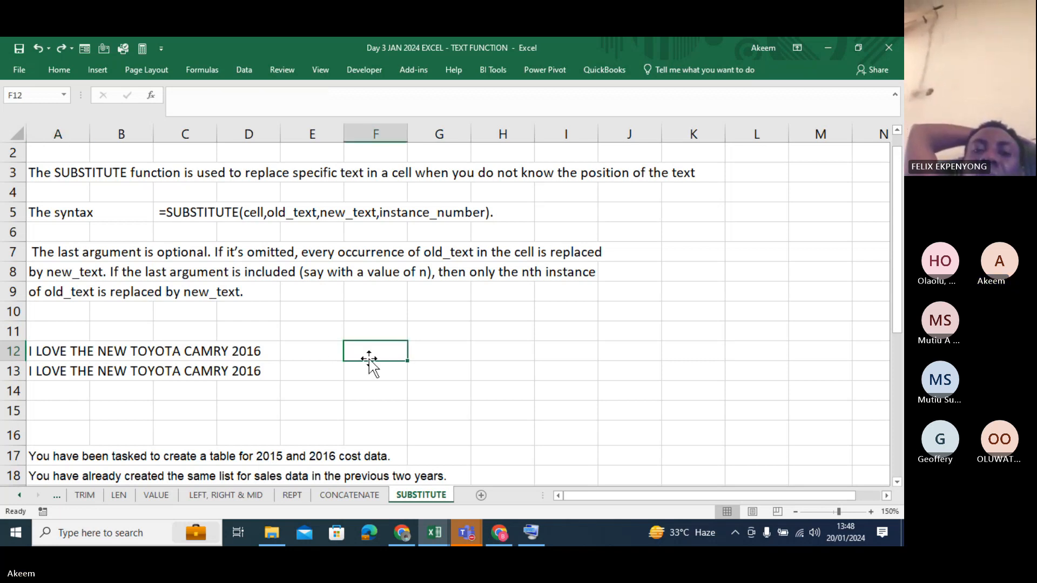
left_click(47, 348)
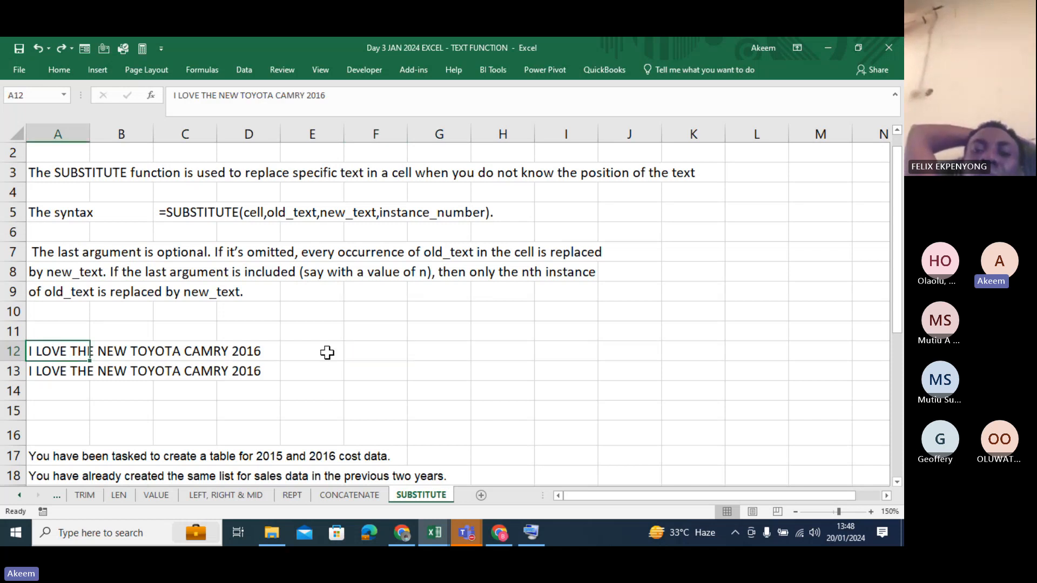
Step: Enter =SUBSTITUTE(A12," ","_") in F12 to swap the spaces in the first example sentence for underscores
left_click(380, 352)
type("=")
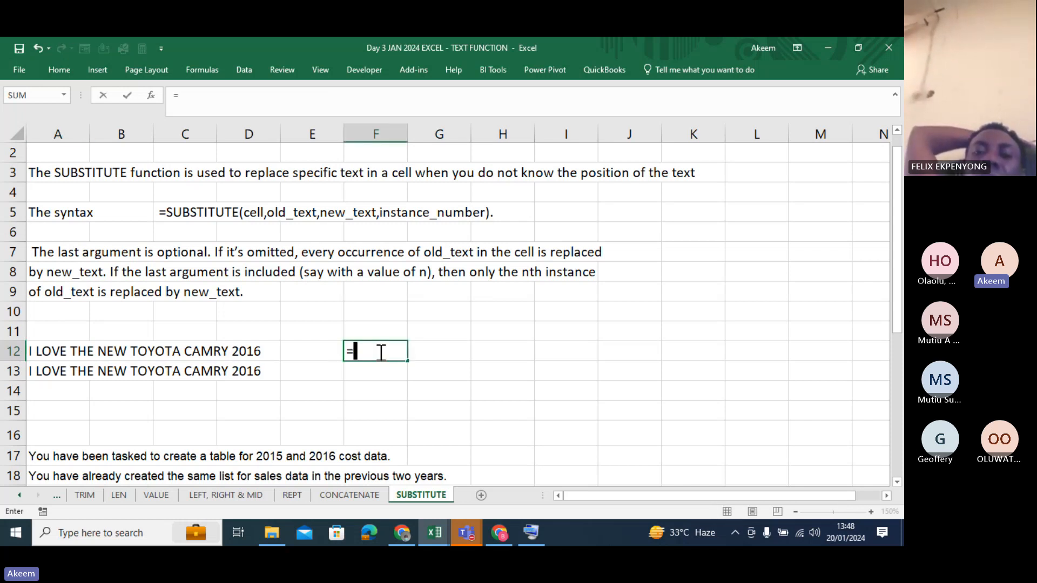
type("subti")
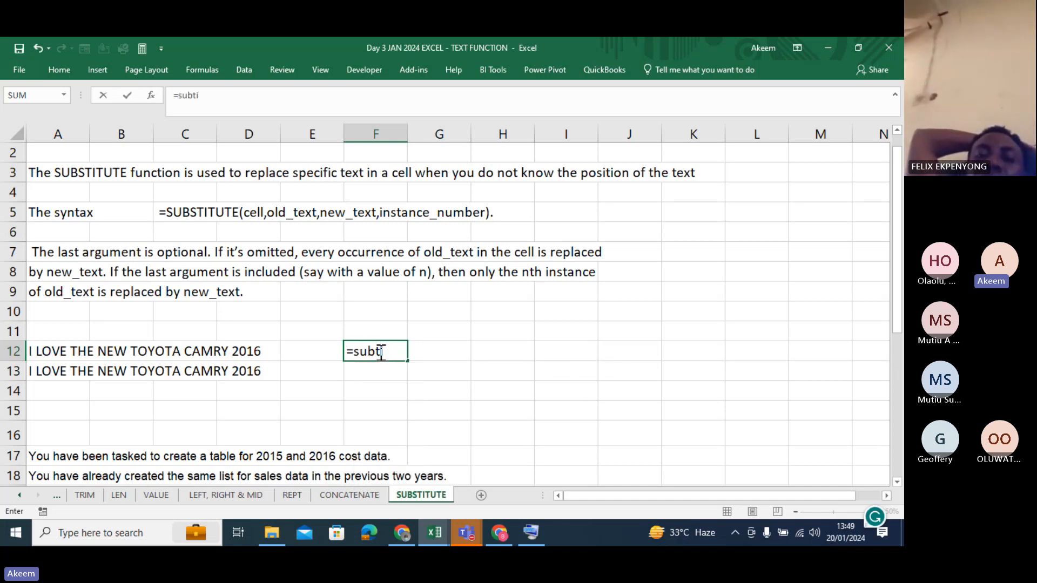
key("BackSpace")
key("BackSpace")
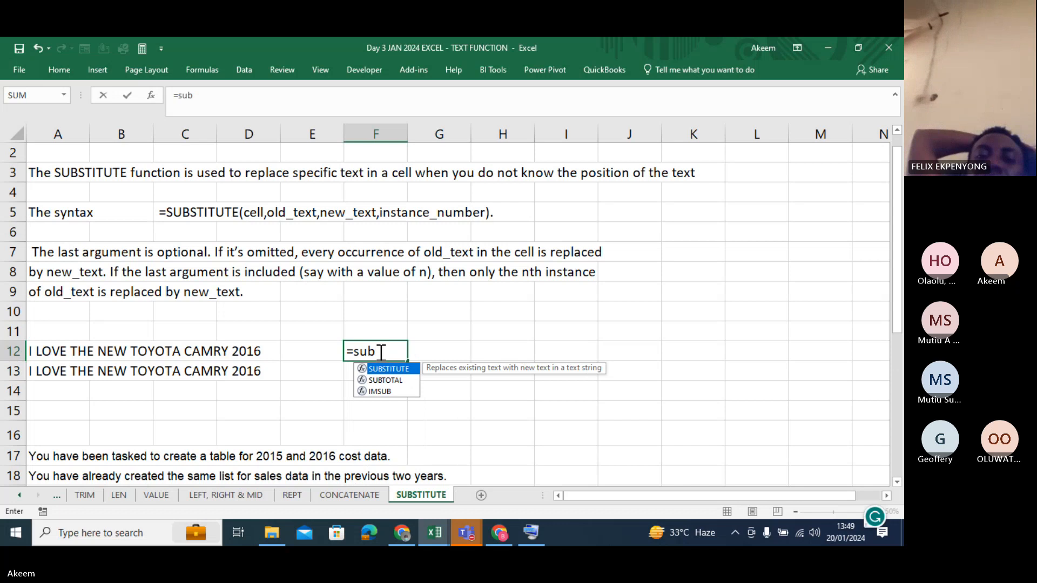
key("Tab")
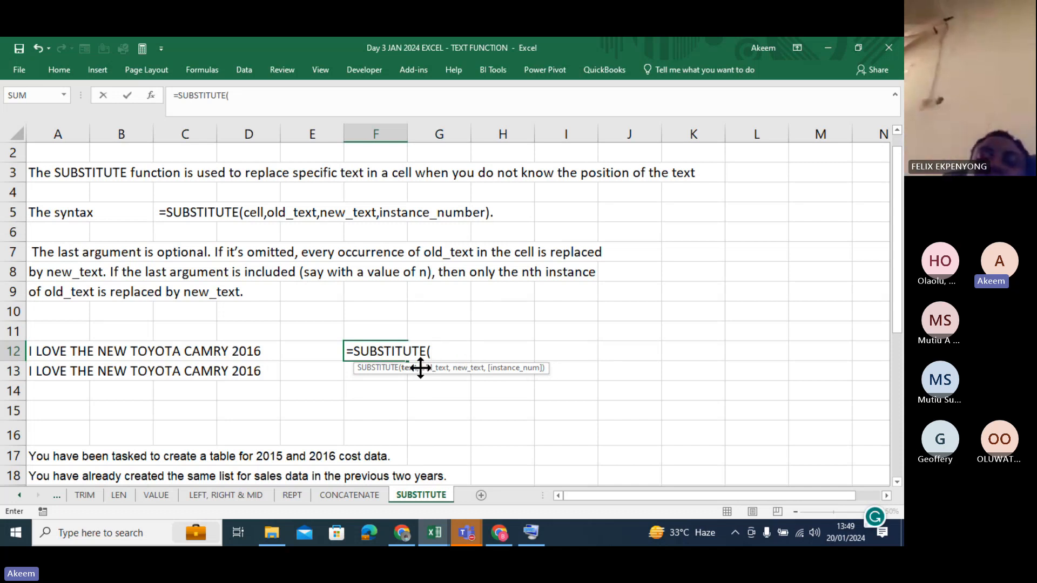
left_click(53, 352)
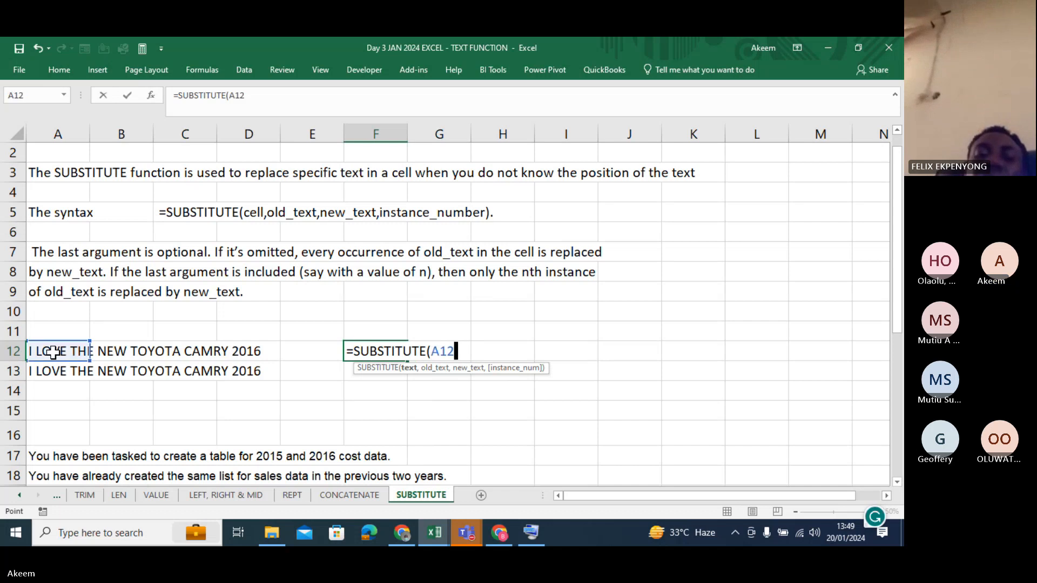
type(",")
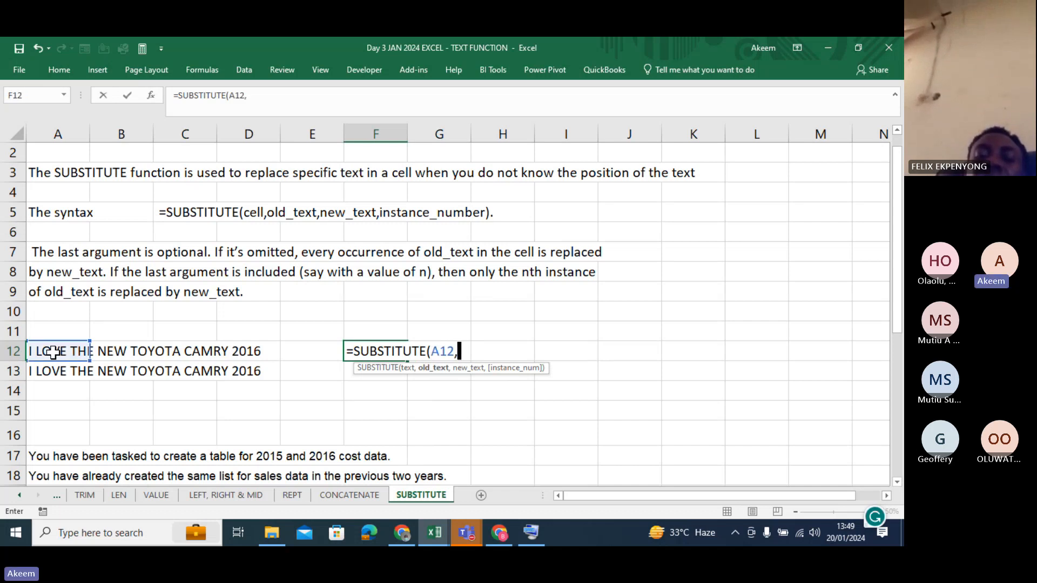
type("\"")
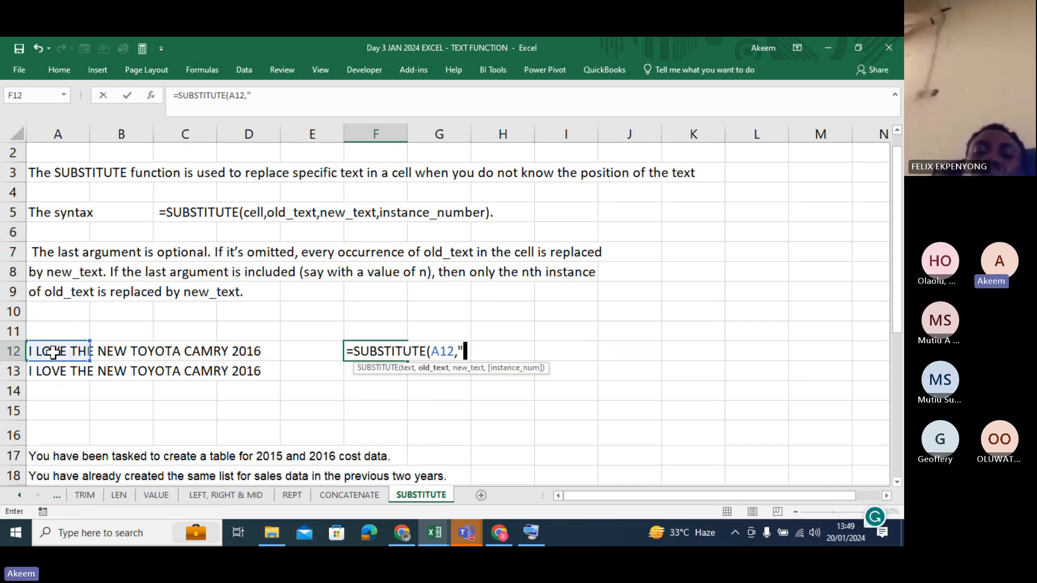
type(" \"")
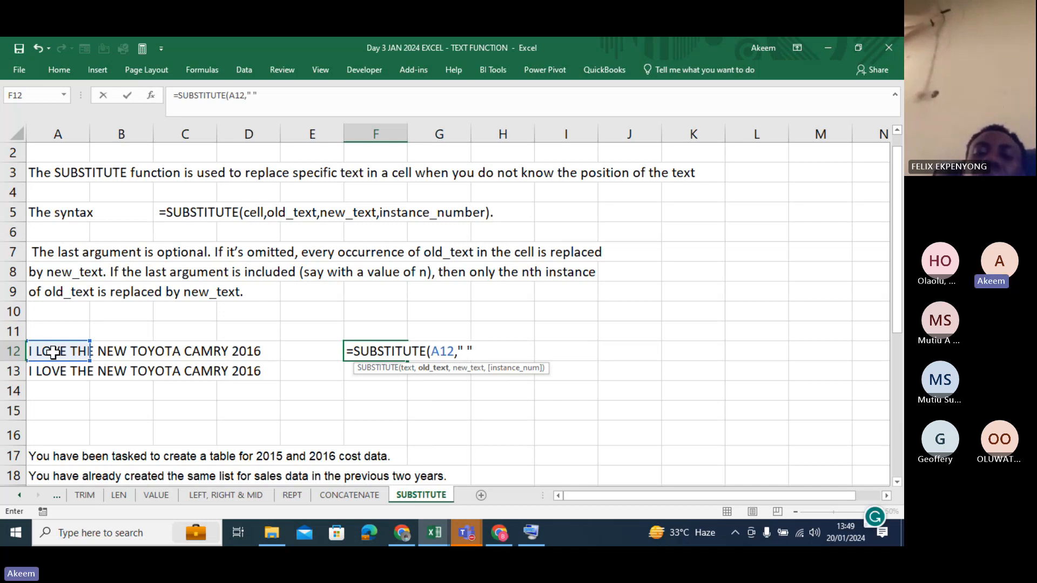
type(",")
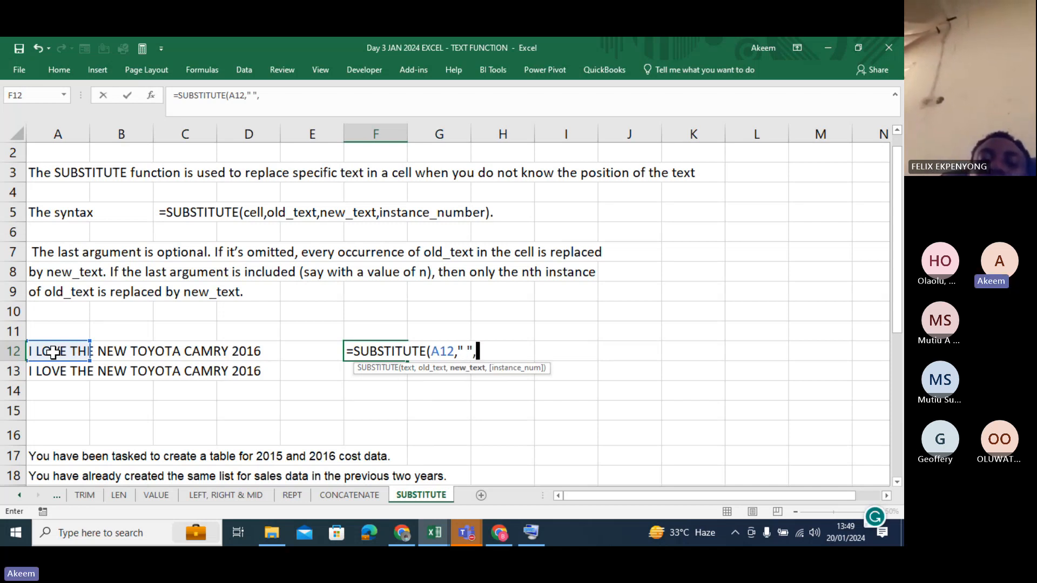
type("\"_\"")
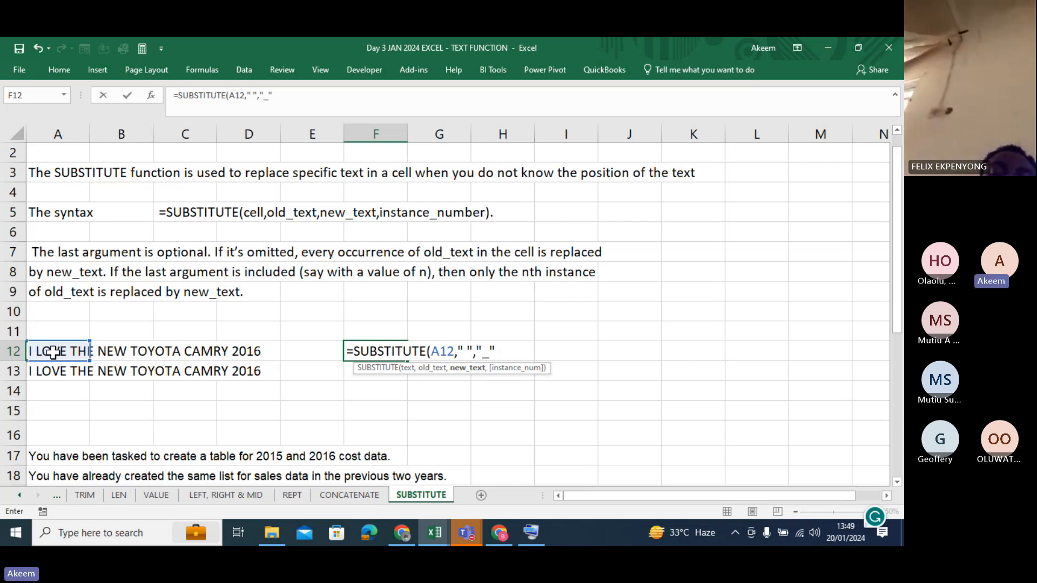
type(")")
key("Return")
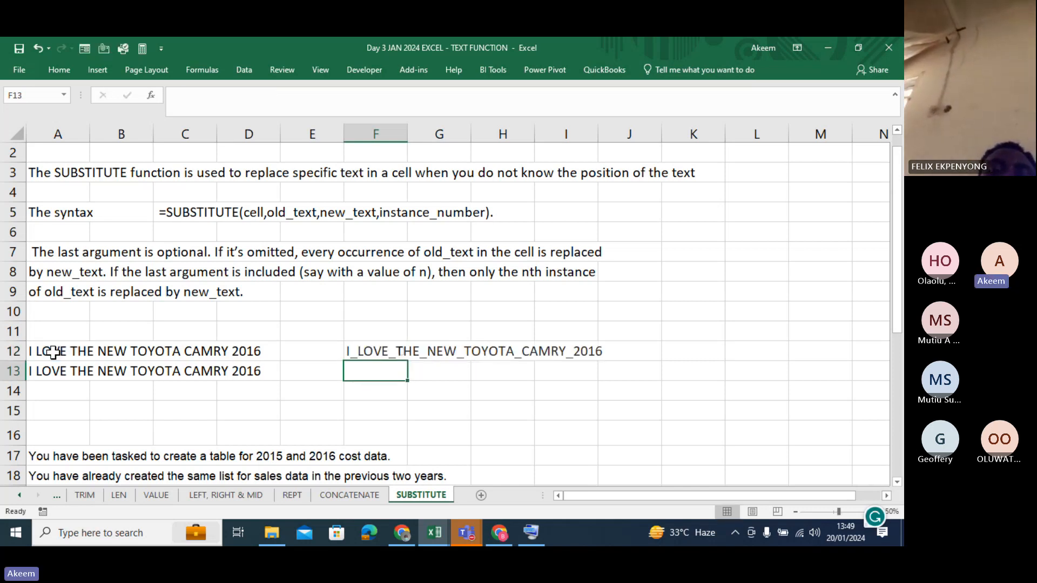
left_click(373, 350)
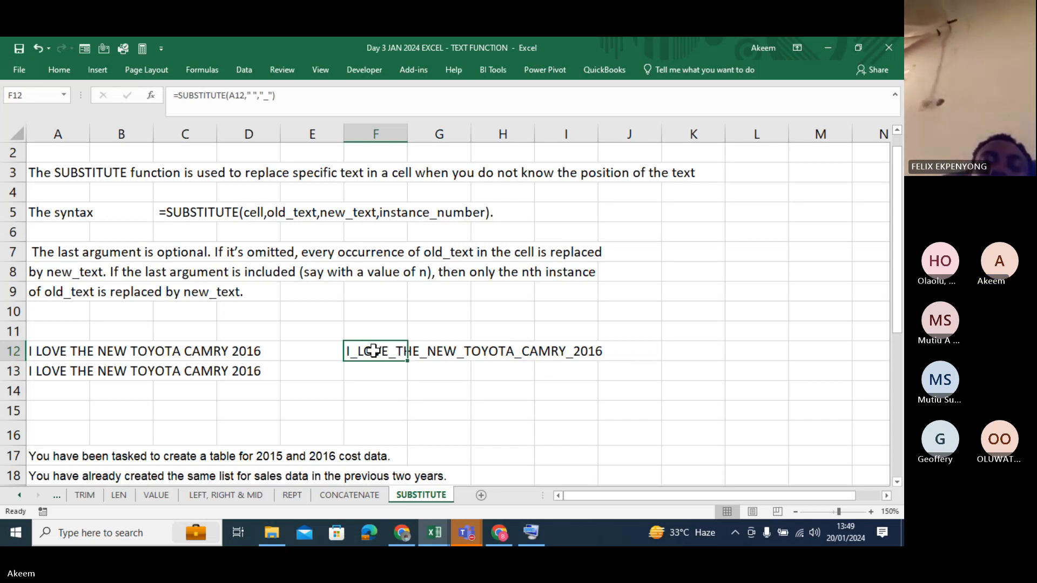
Step: Enter =SUBSTITUTE(A13," ","*",5) in F13 to replace only the fifth space in the second example sentence with an asterisk
left_click(370, 373)
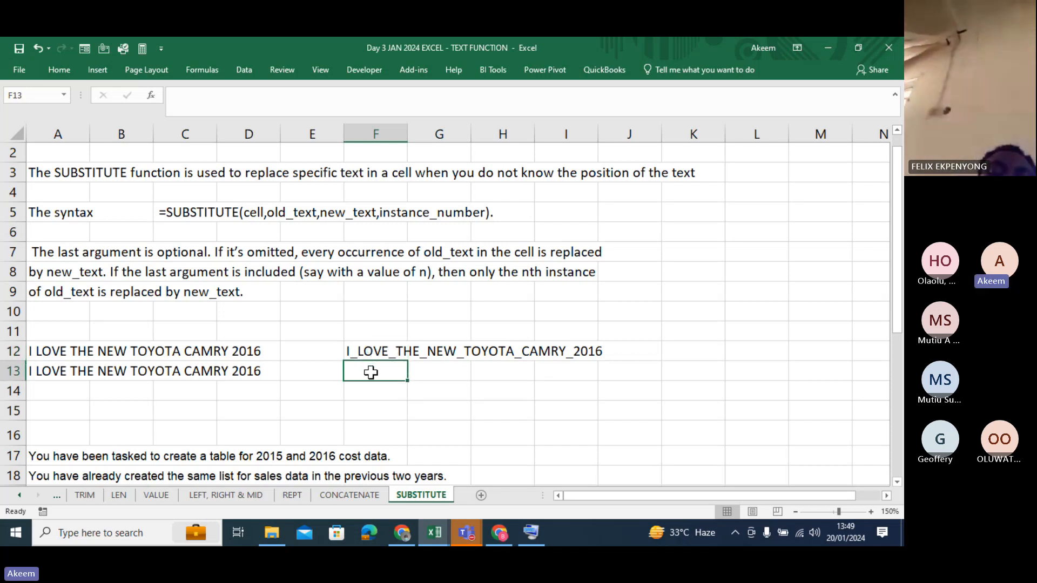
type("=s")
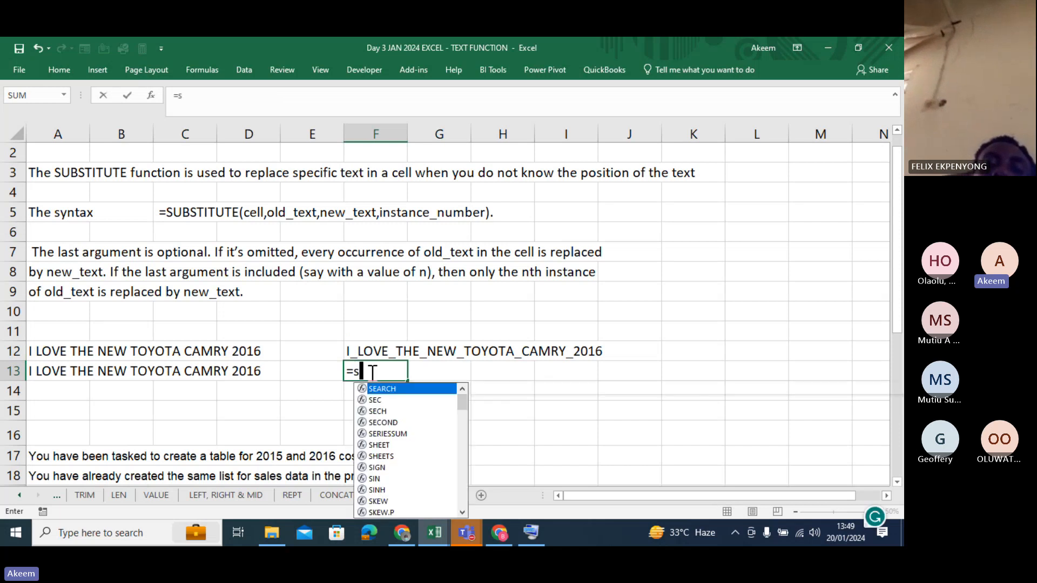
type("ubsti")
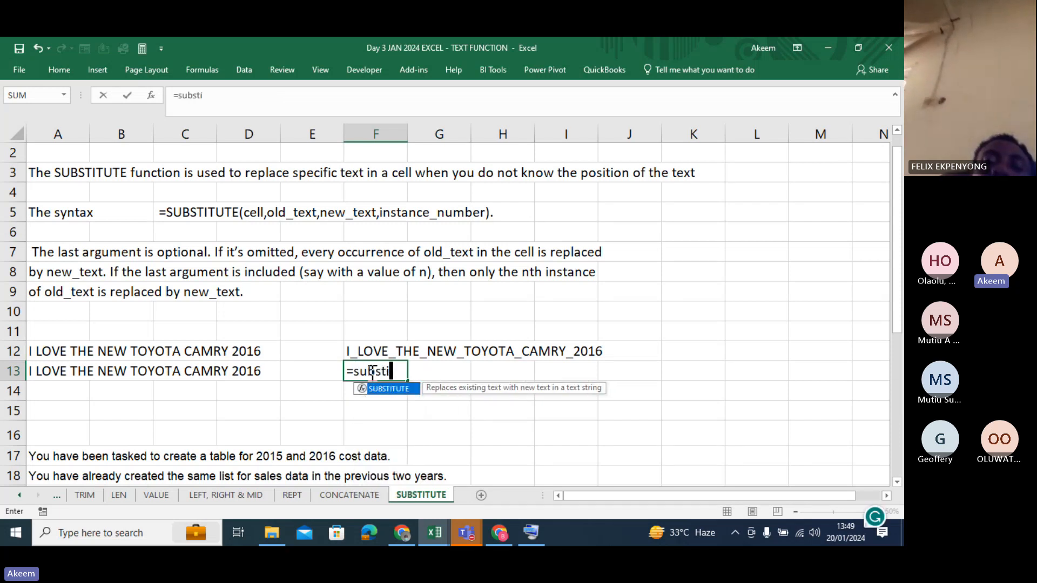
key("Tab")
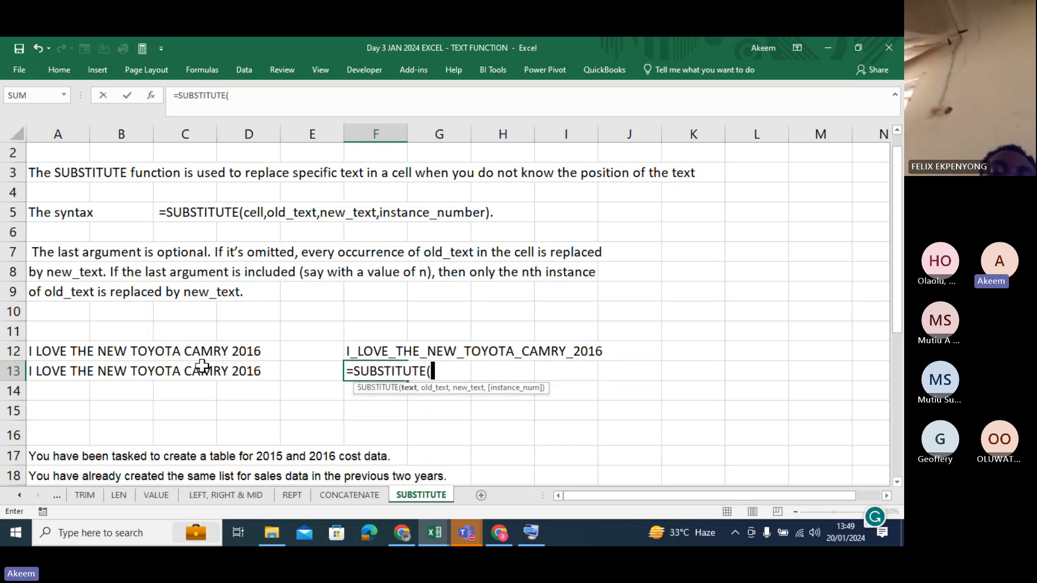
left_click(50, 370)
type(",")
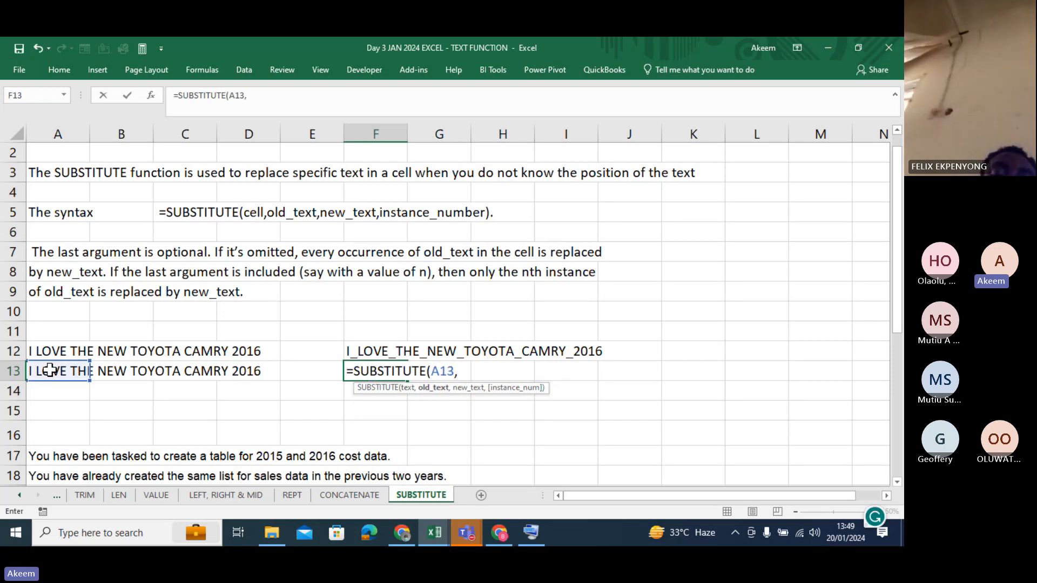
type("\" ")
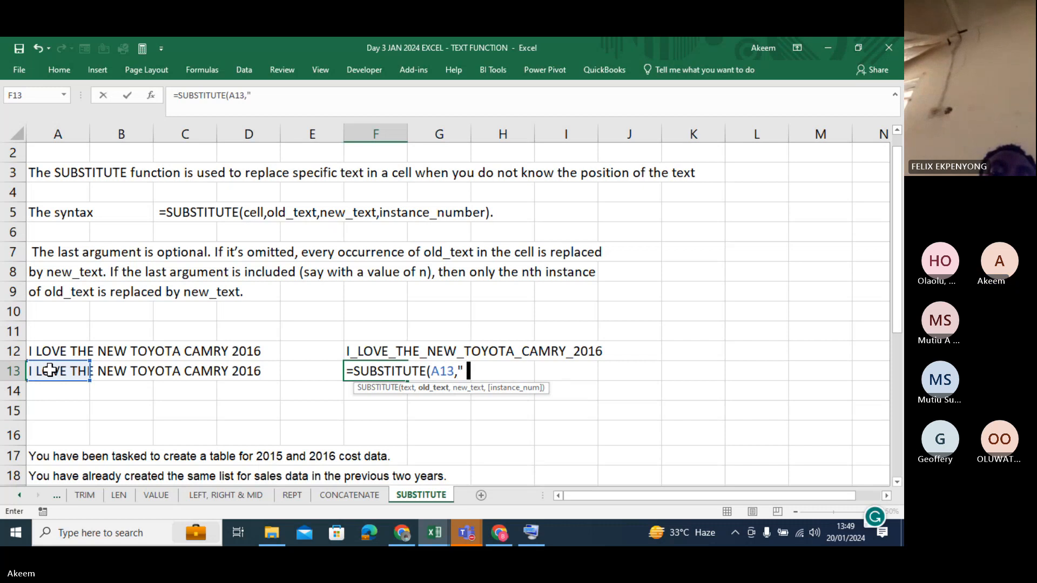
type("\",\"*")
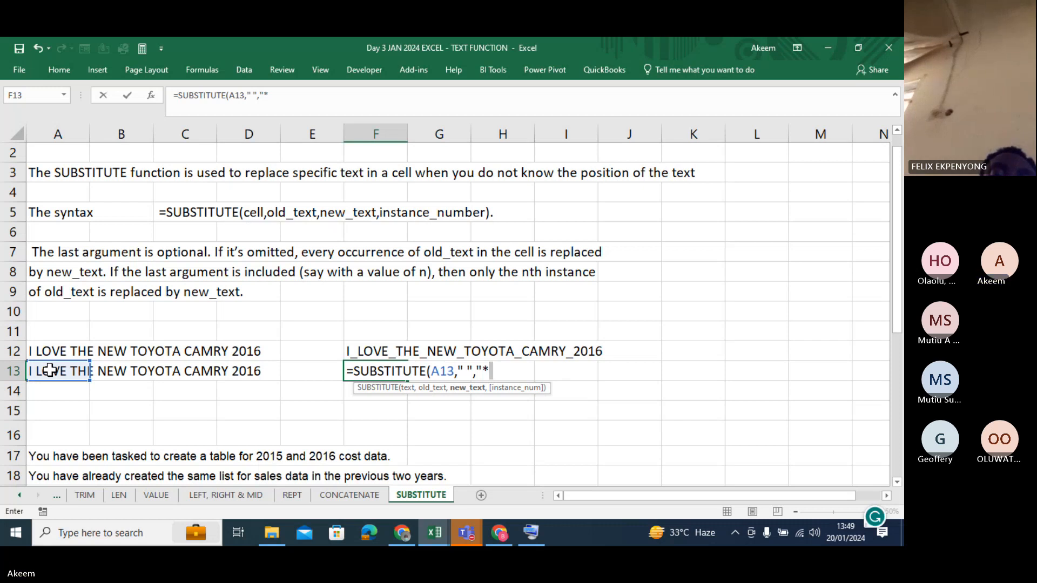
type("\",")
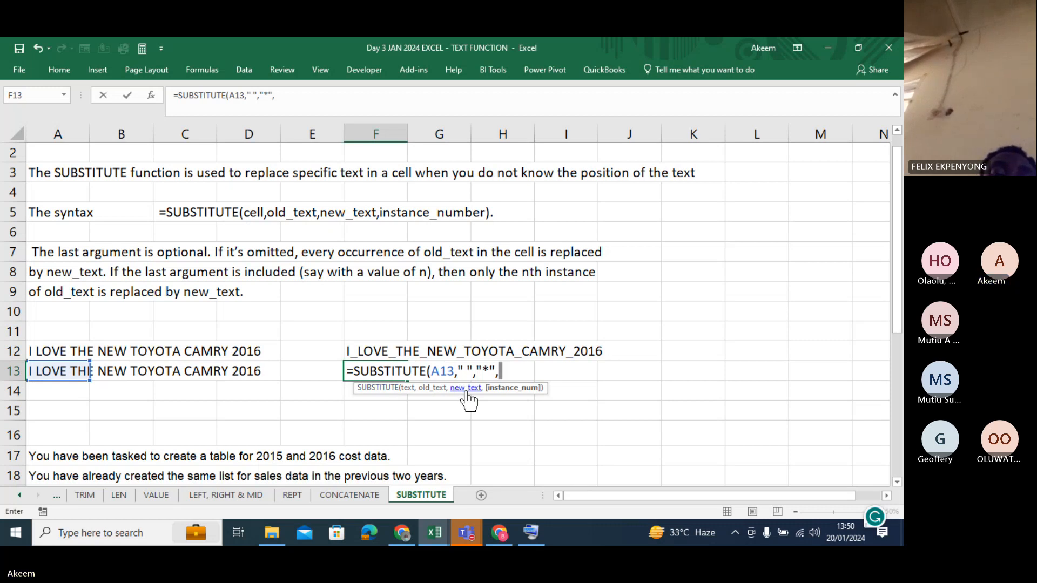
type("9")
key("BackSpace")
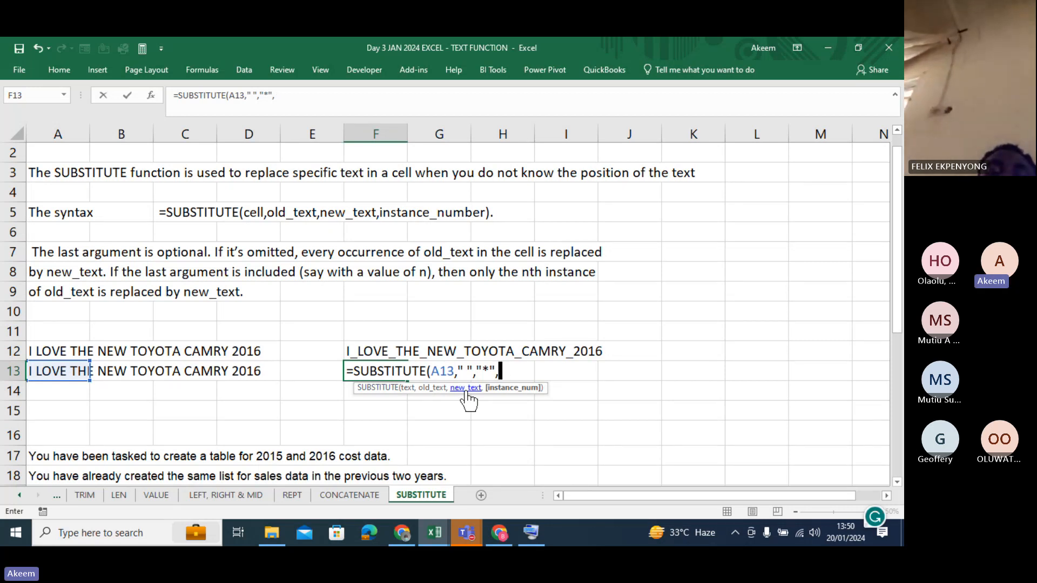
type("5")
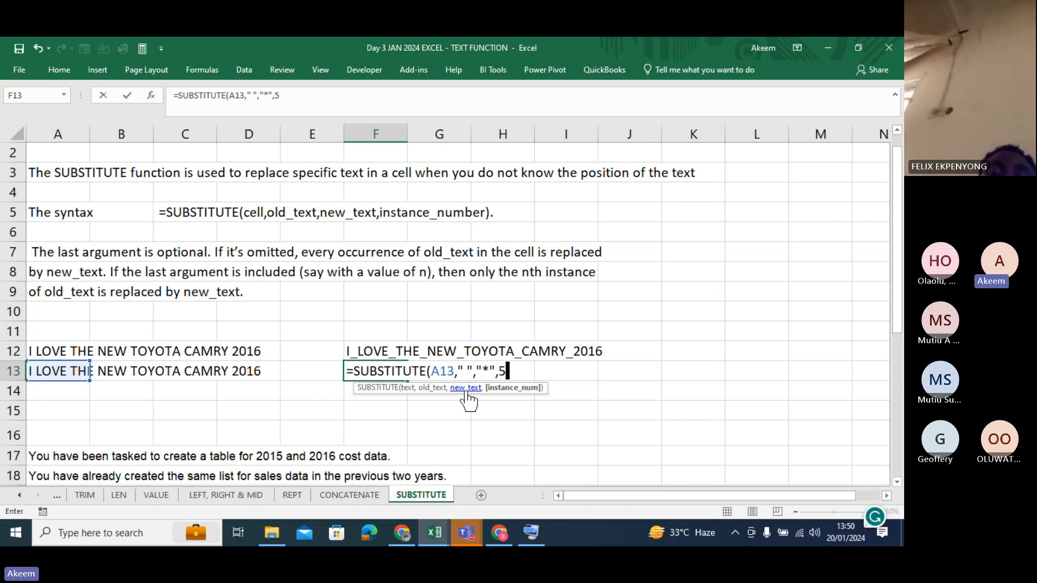
type(")")
key("Return")
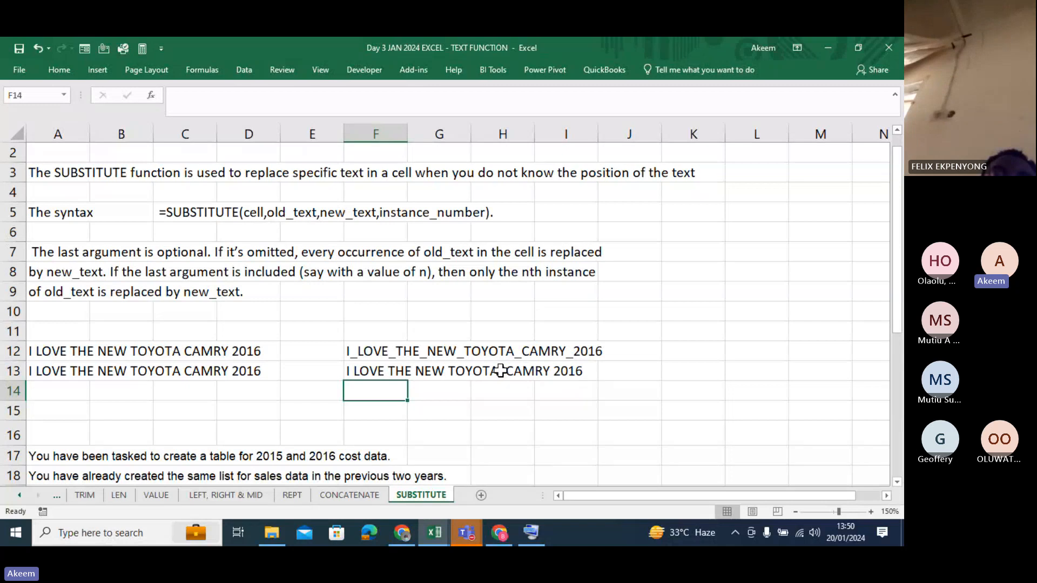
left_click(381, 373)
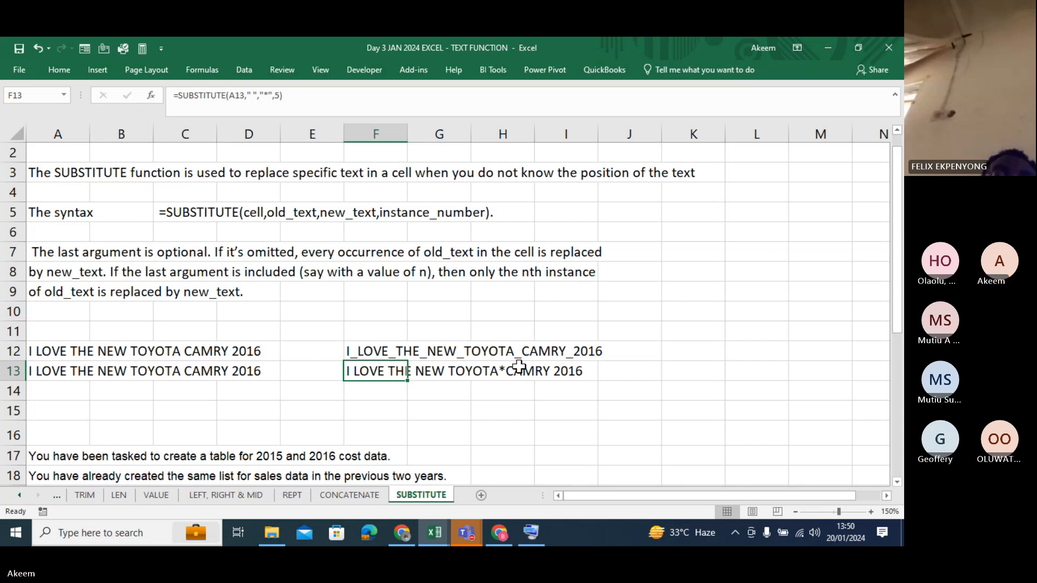
Step: Examine the cost data exercise instructions and the quarterly Sales Data list below the example sentences
key("Down")
key("Down")
key("Down")
key("Down")
key("Down")
key("Down")
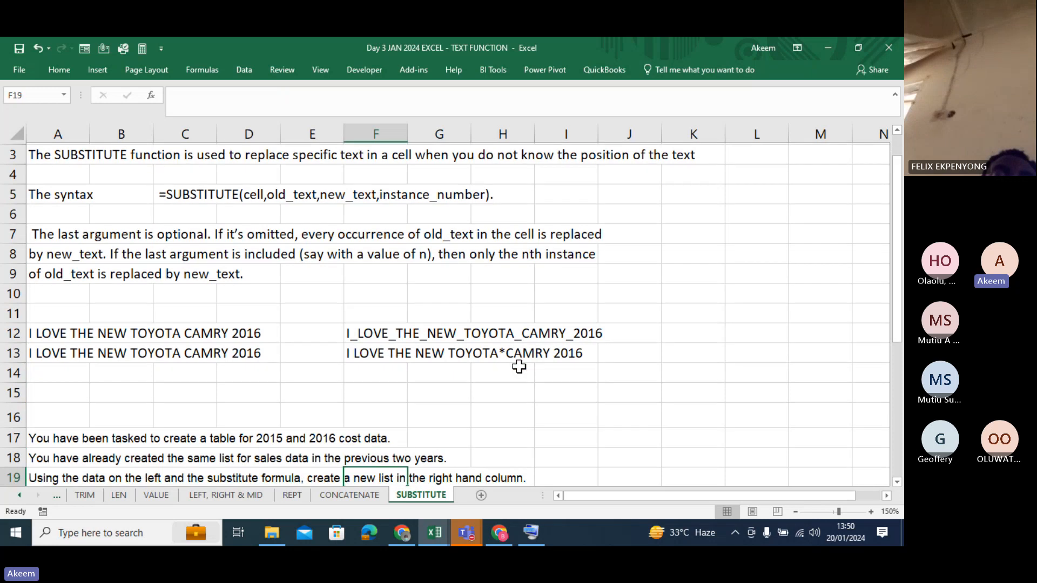
key("Down")
key("Down")
key("Down")
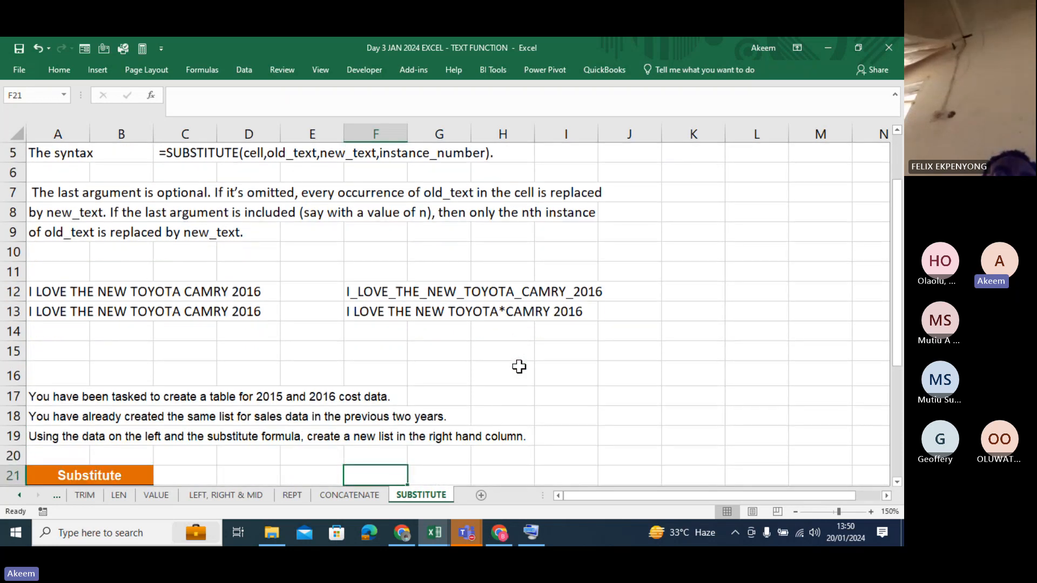
key("Down")
key("Down")
key("Down")
key("Down")
key("Down")
key("Down")
key("Down")
key("Down")
key("Down")
key("Down")
key("Down")
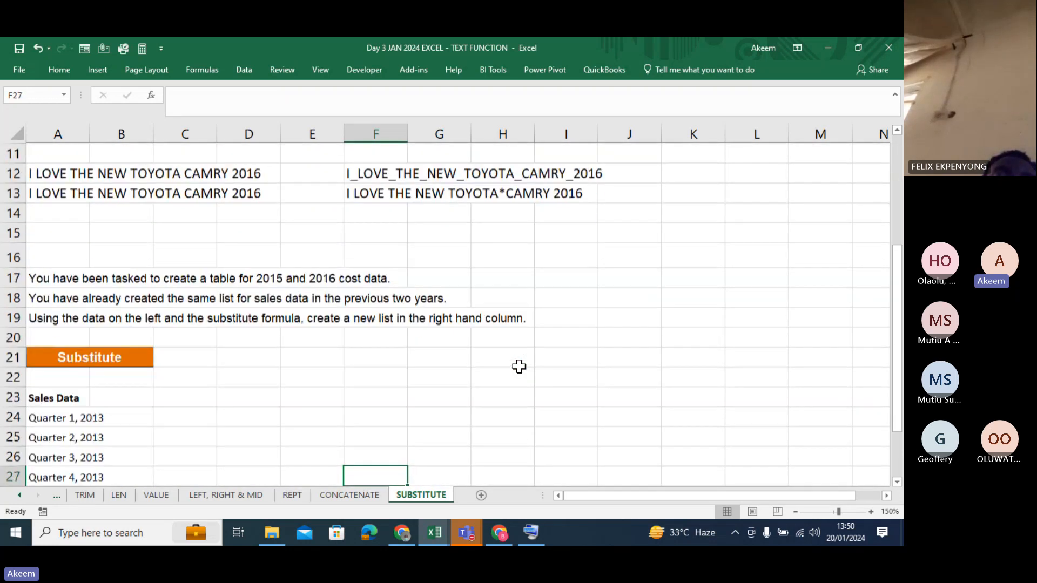
key("Up")
key("Up")
key("Up")
key("Up")
key("Up")
key("Up")
key("Up")
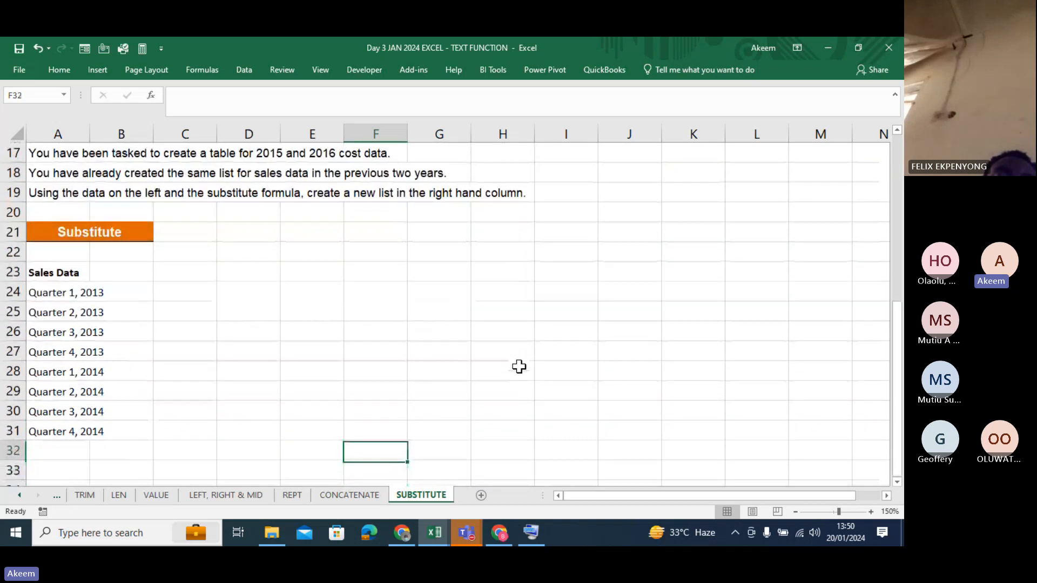
key("Up")
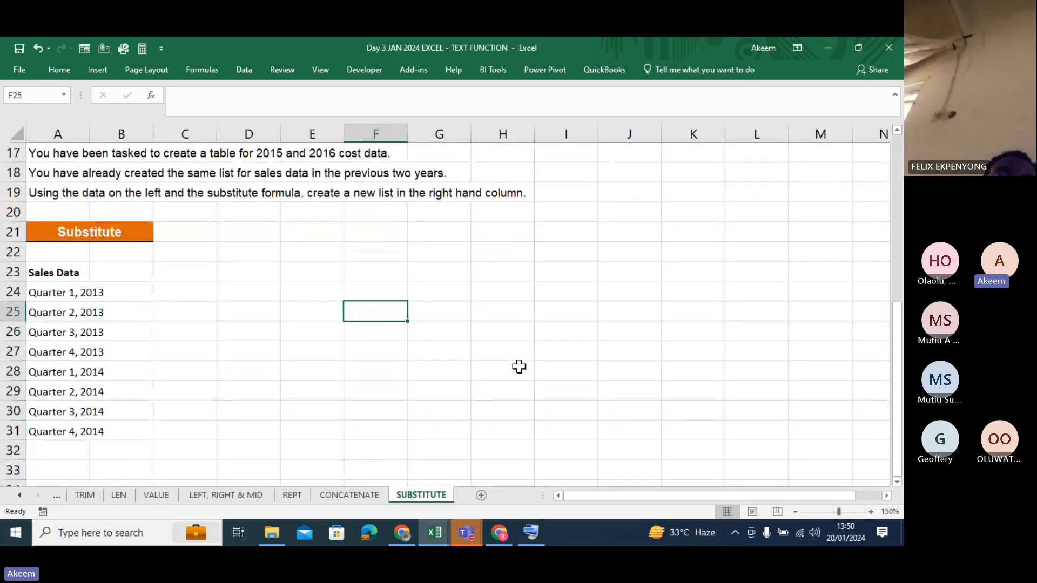
key("Up")
key("Up")
key("Up")
key("Up")
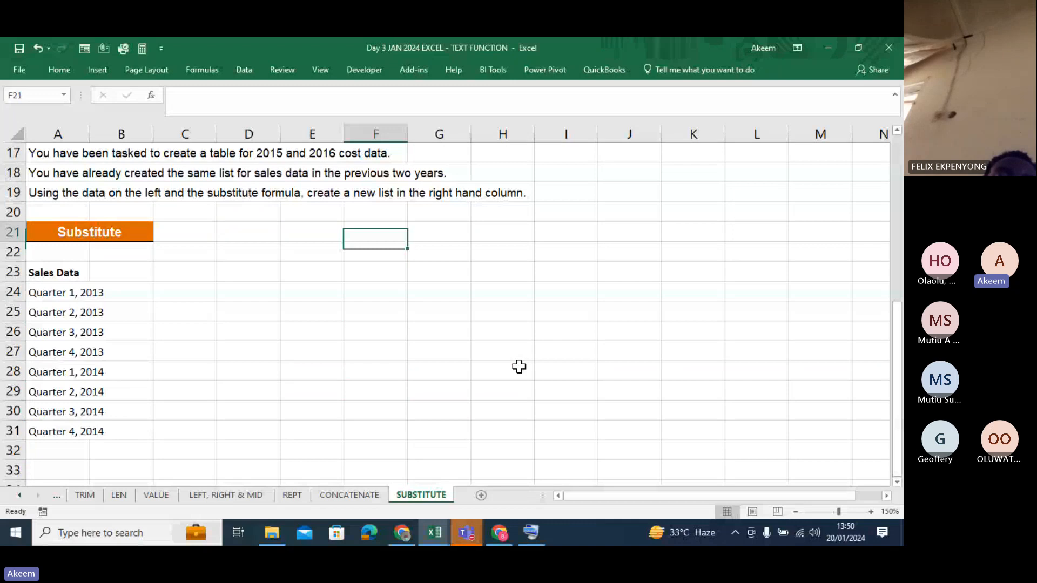
key("Up")
key("Up")
key("Up")
key("Up")
key("Up")
key("Down")
key("Down")
key("Down")
key("Down")
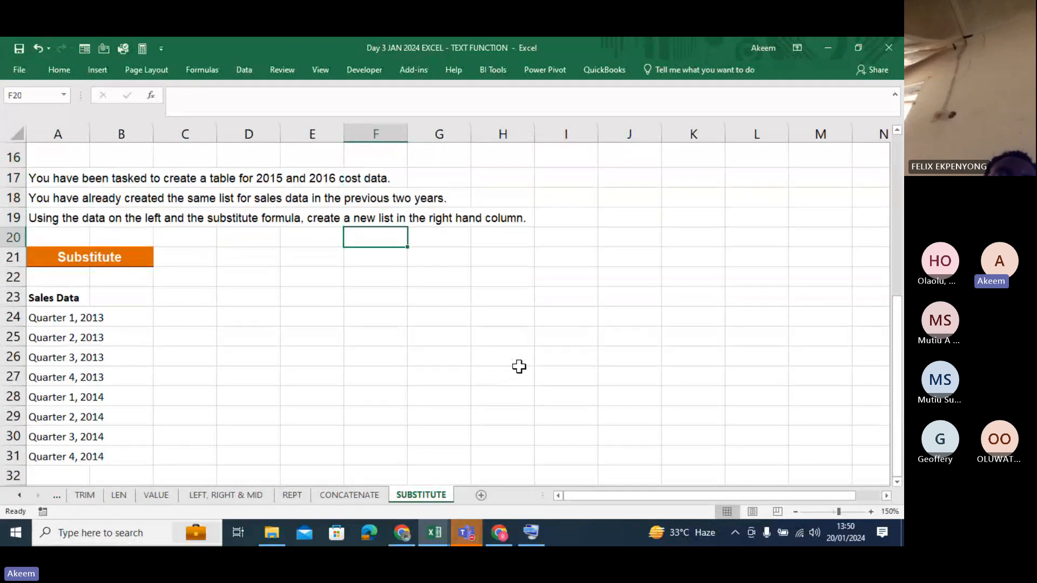
key("Down")
key("Down")
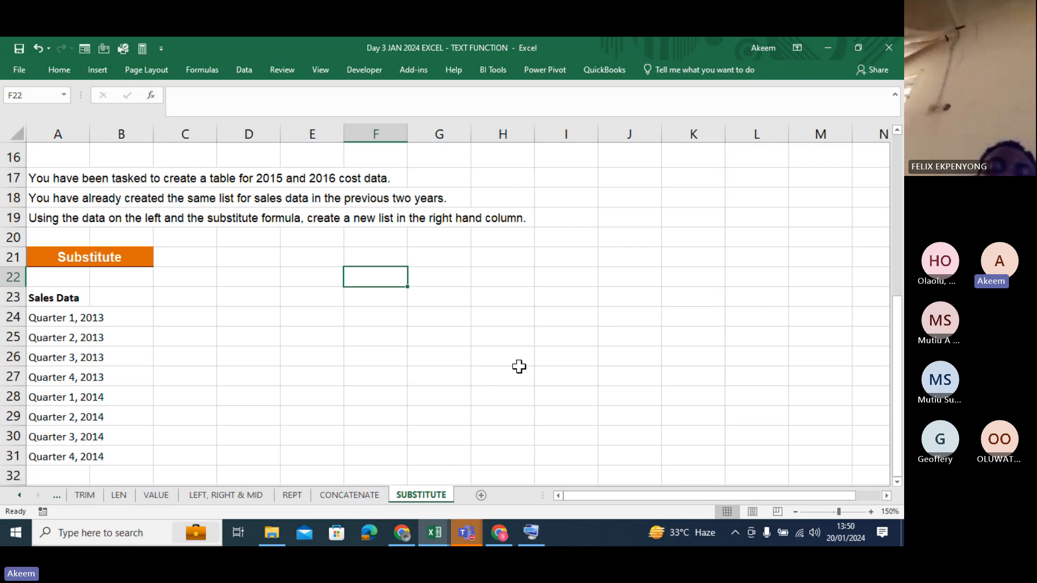
Step: Enter =SUBSTITUTE(A24,2013,2015) in C24 to change the year in the first quarterly sales label
left_click(234, 323)
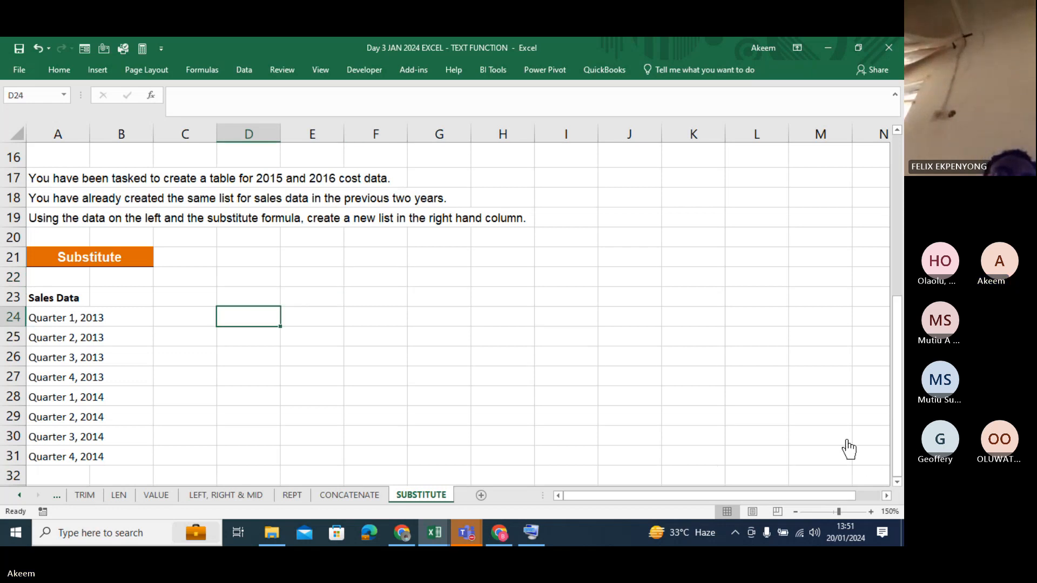
left_click(222, 312)
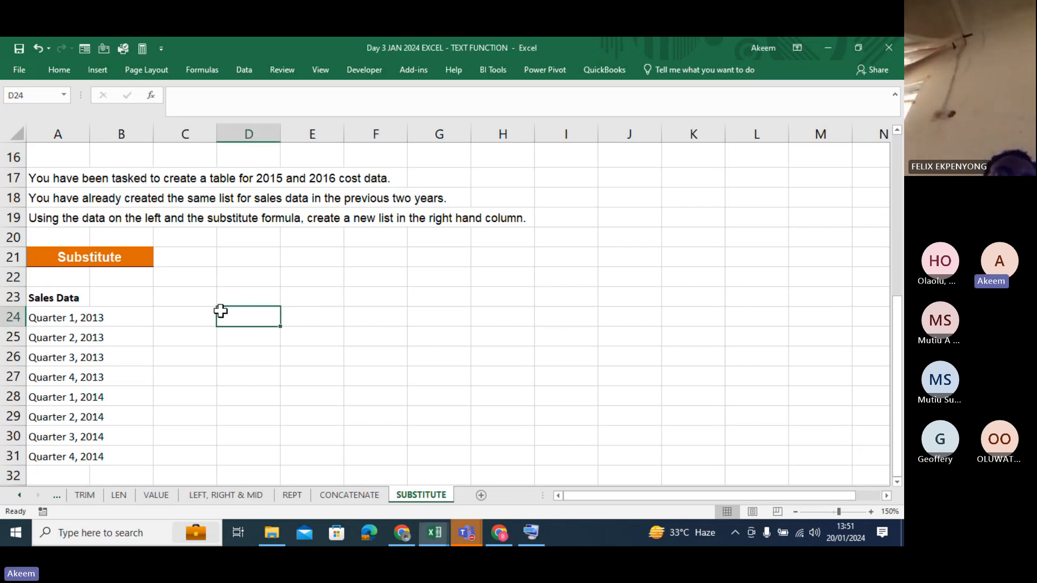
left_click(190, 317)
type("=")
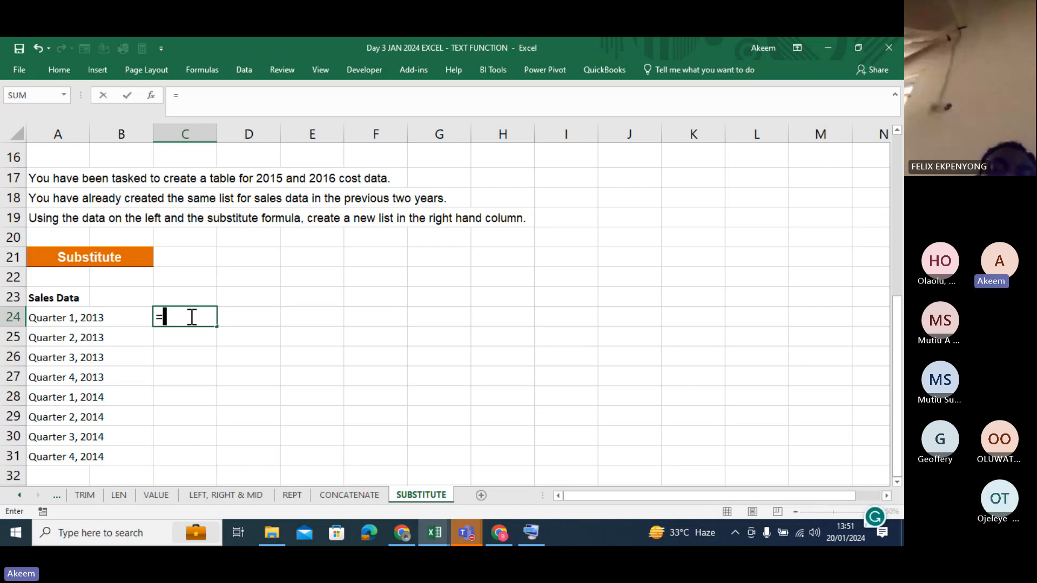
type("subs")
key("Tab")
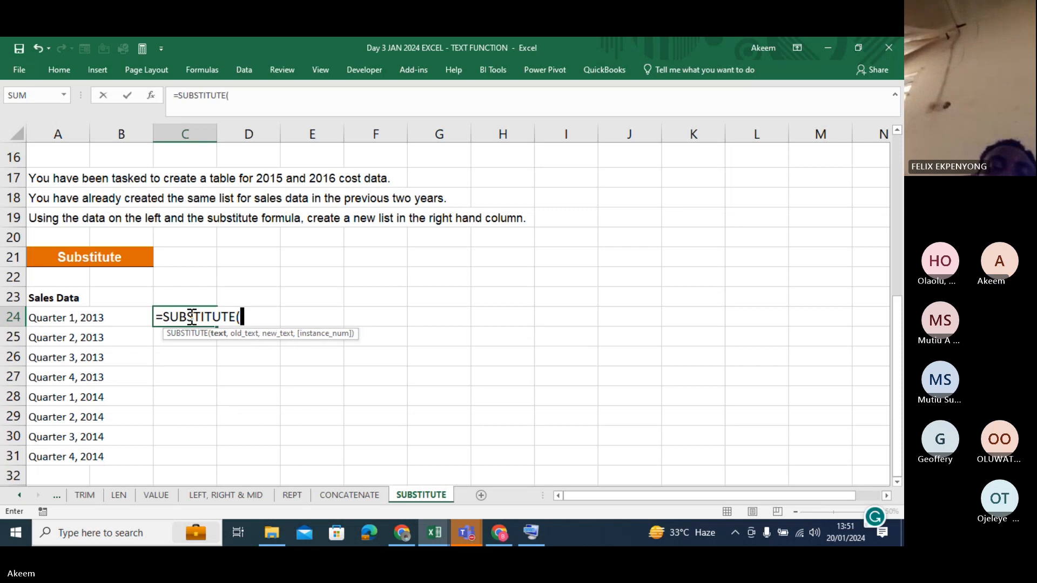
left_click(40, 318)
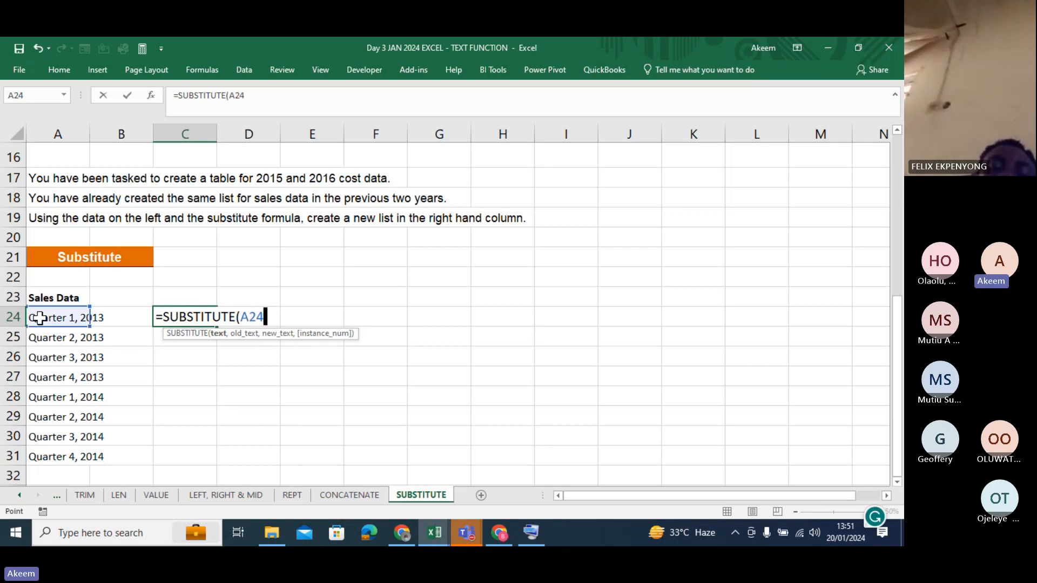
type(",")
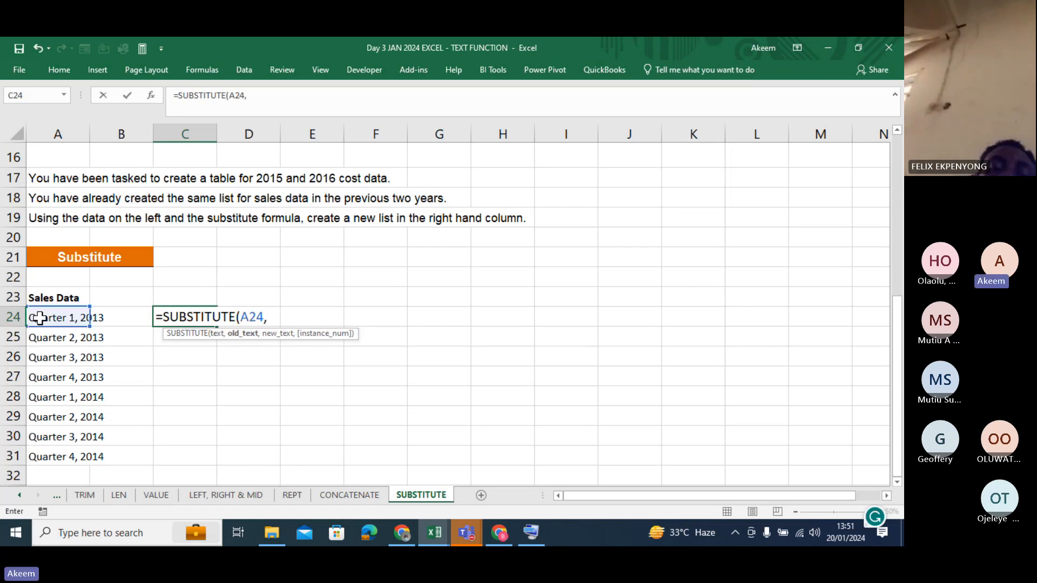
type("2013")
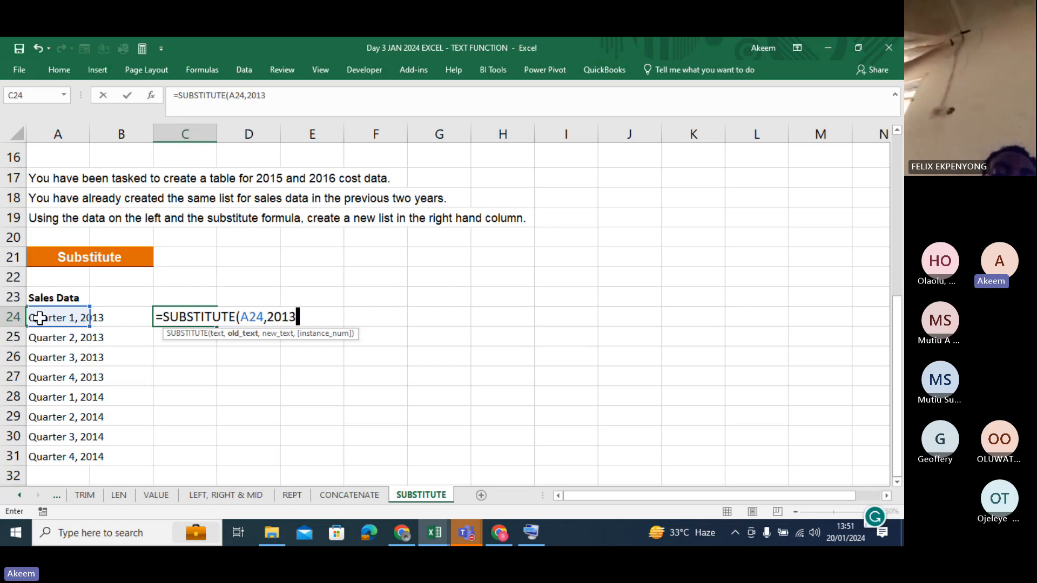
type(",2015")
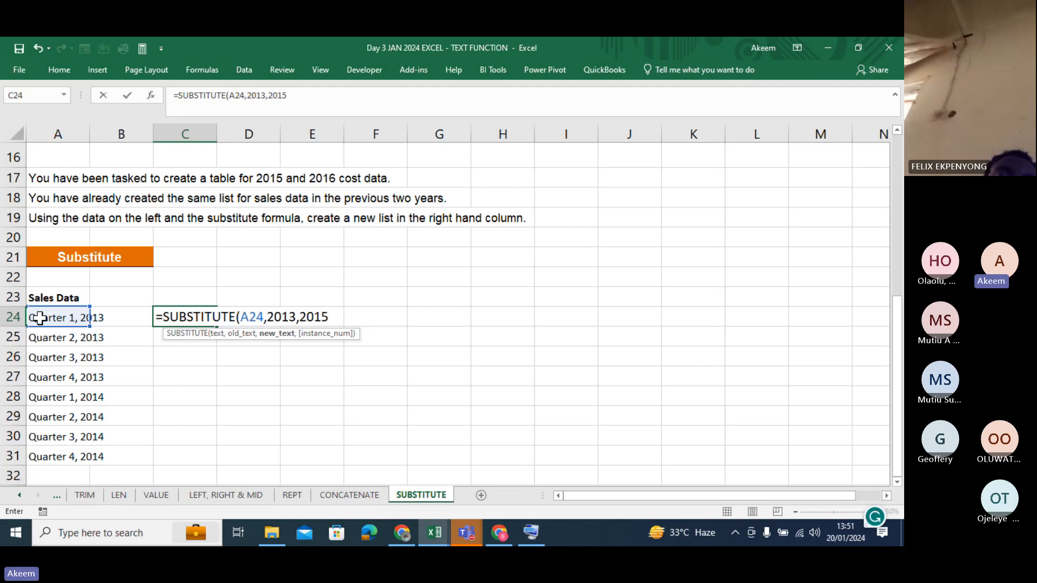
type(")")
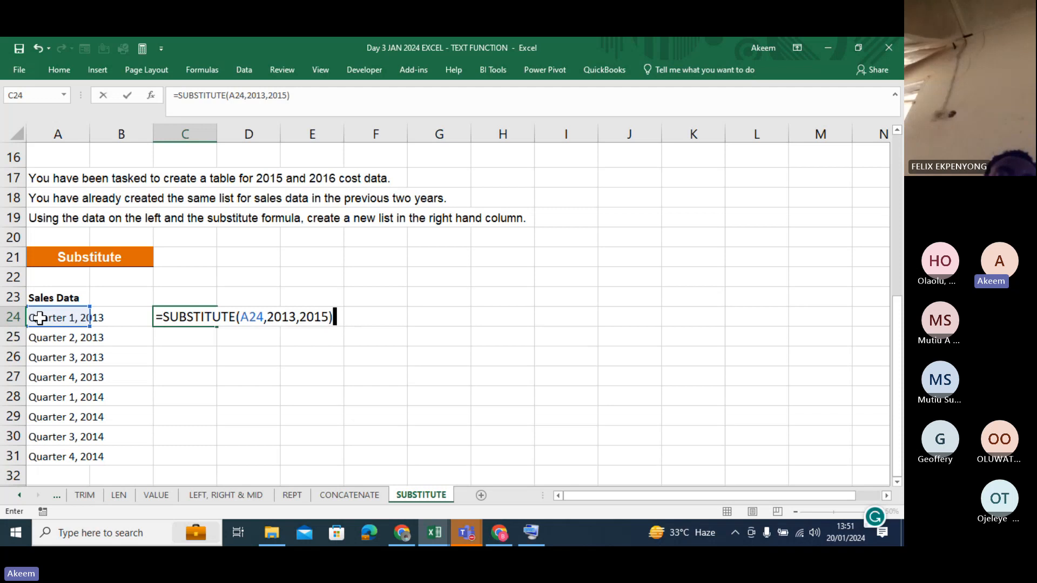
key("Return")
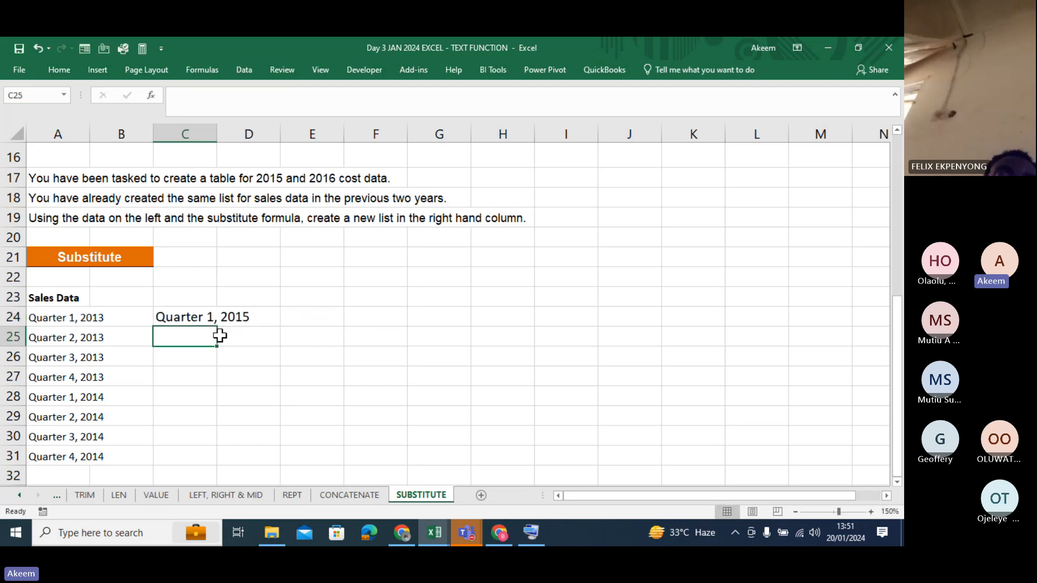
Step: Fill the SUBSTITUTE formula from C24 down to C31 and check the rows for the 2014 quarters
left_click(203, 315)
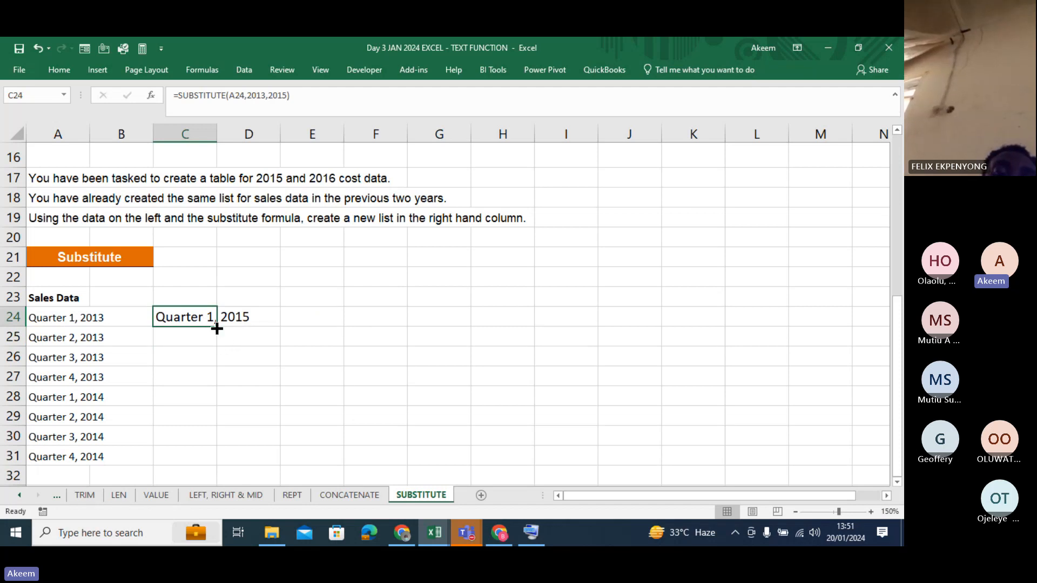
left_click_drag(216, 328, 219, 466)
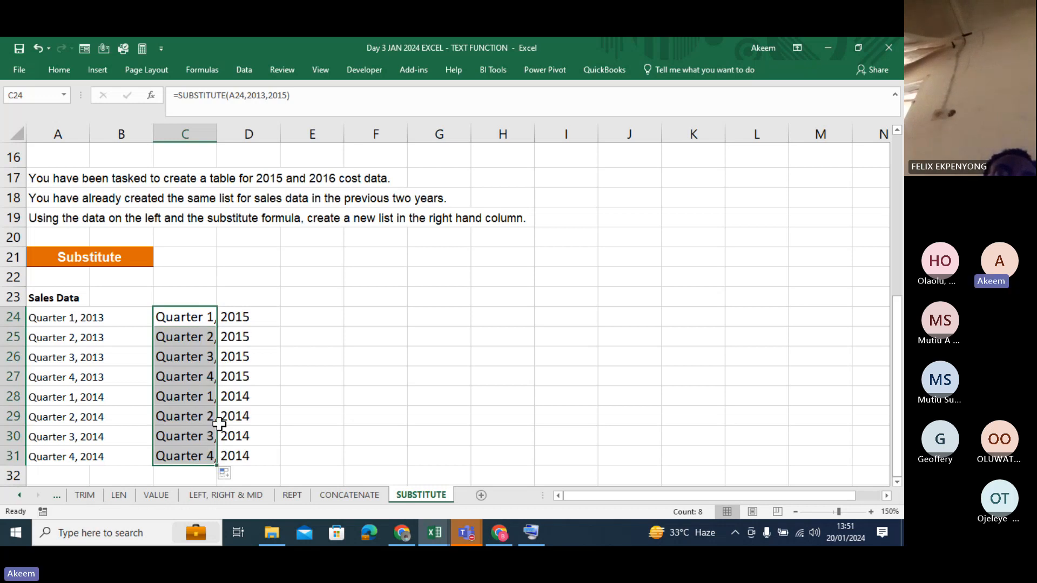
left_click(182, 400)
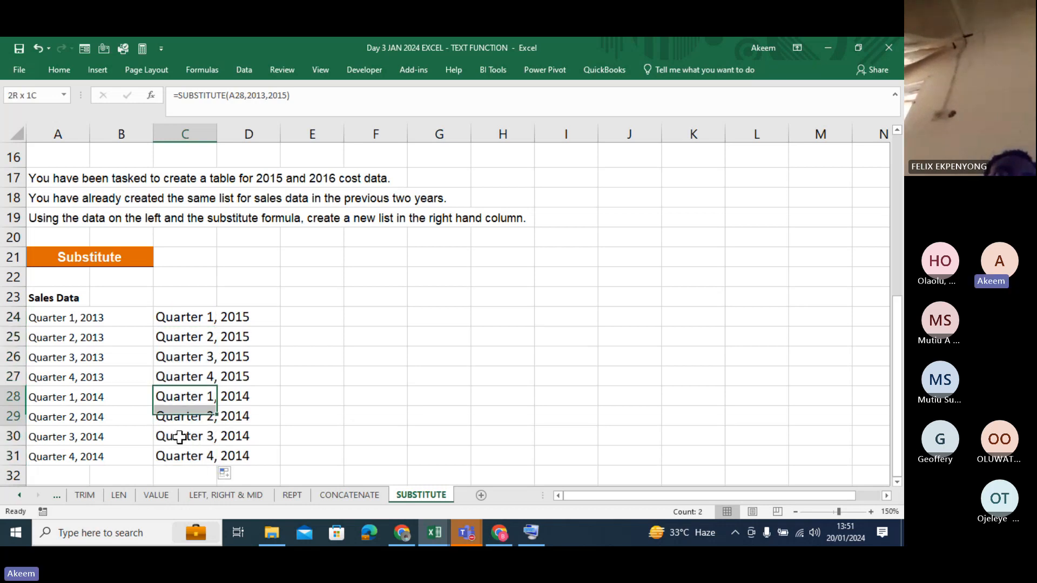
left_click(179, 450, "shift")
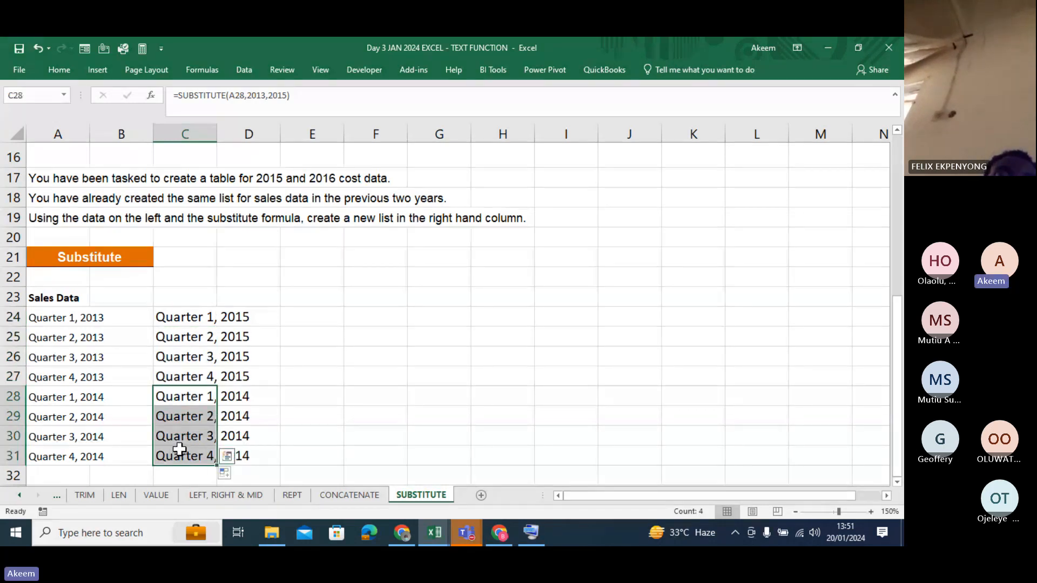
left_click(191, 313)
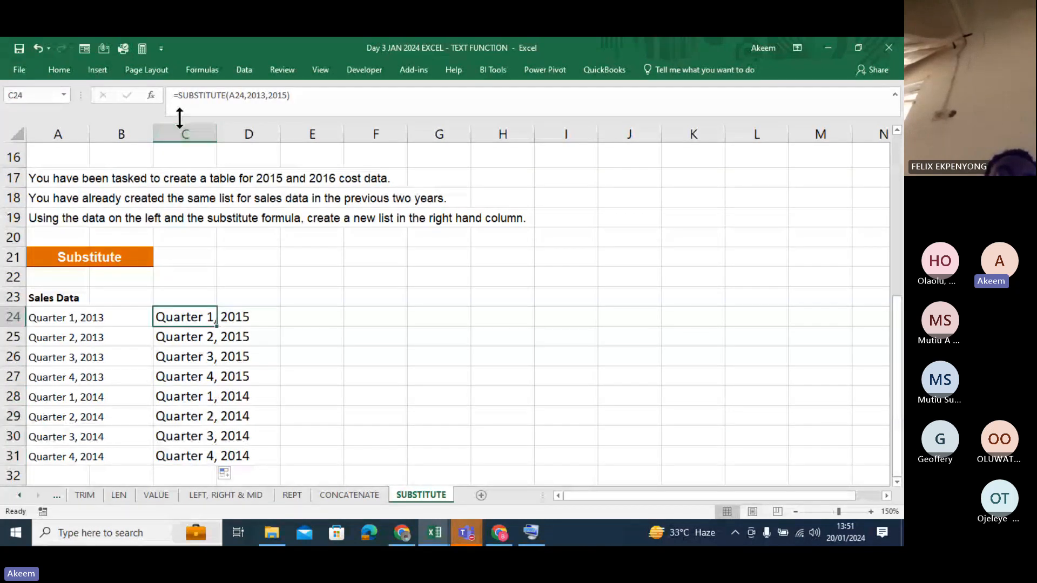
Step: Extend the C24 formula to =SUBSTITUTE(SUBSTITUTE(A24,2013,2015),2014,2016) so both years in the sales labels are replaced
key("F2")
left_click(179, 96)
type("su")
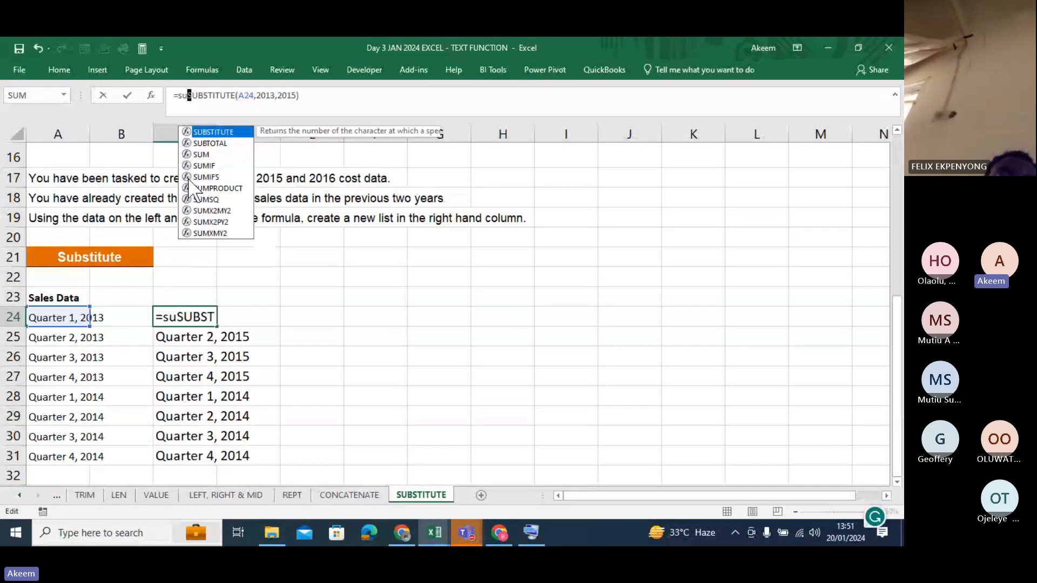
type("bstitut")
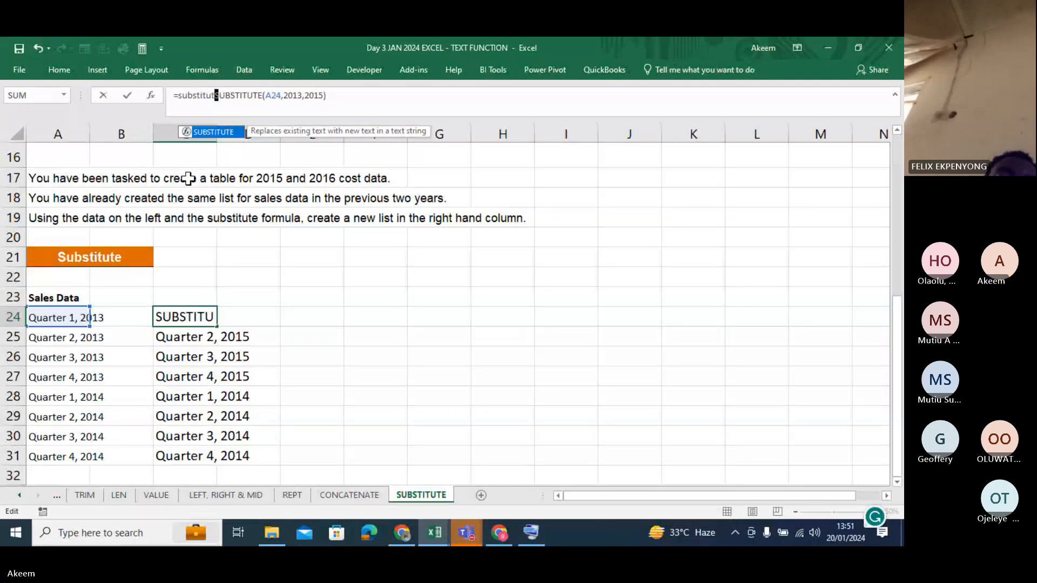
key("Tab")
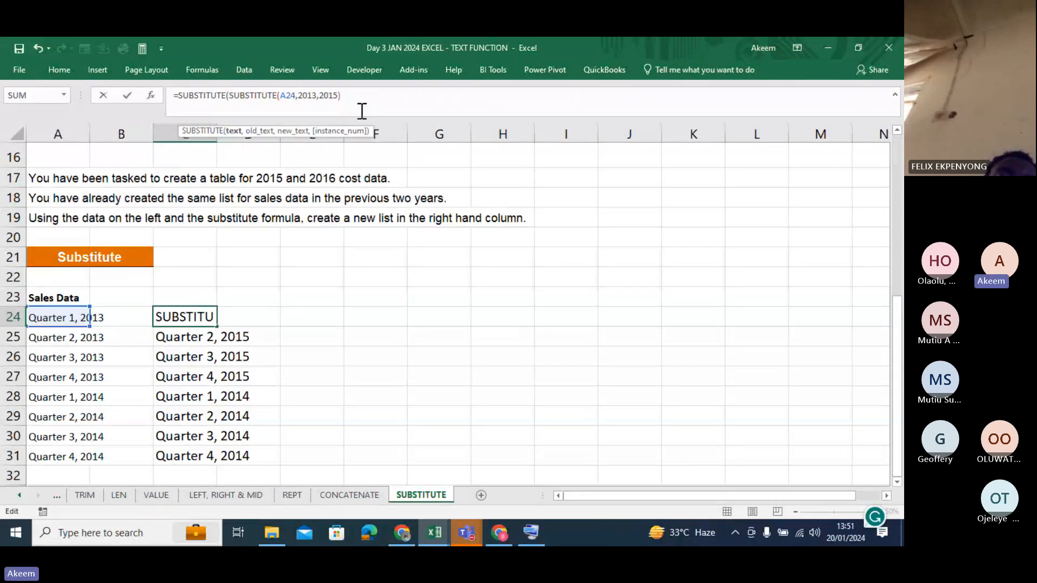
left_click(361, 103)
type(",")
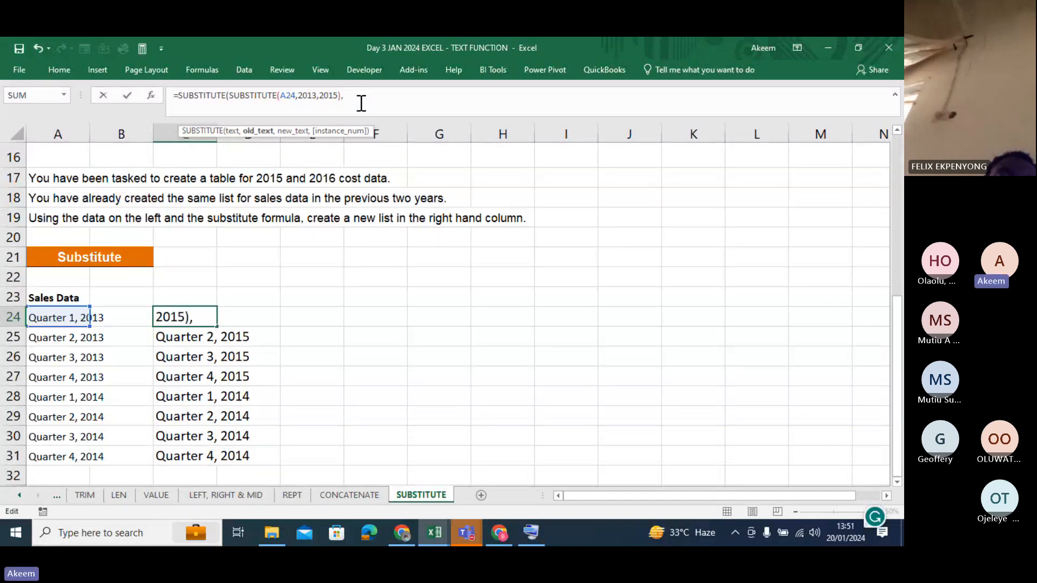
type("2014,2016")
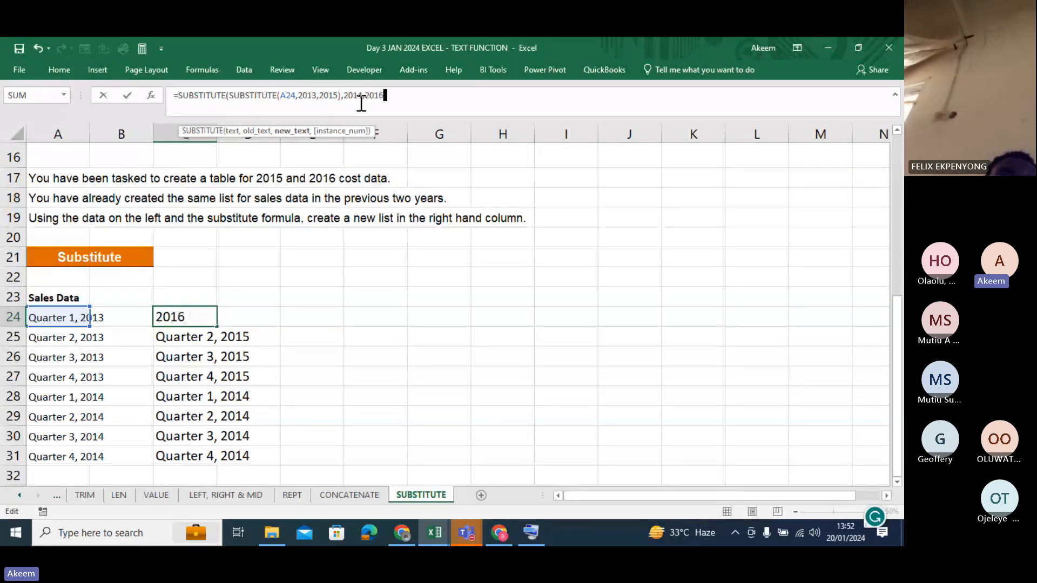
type(")")
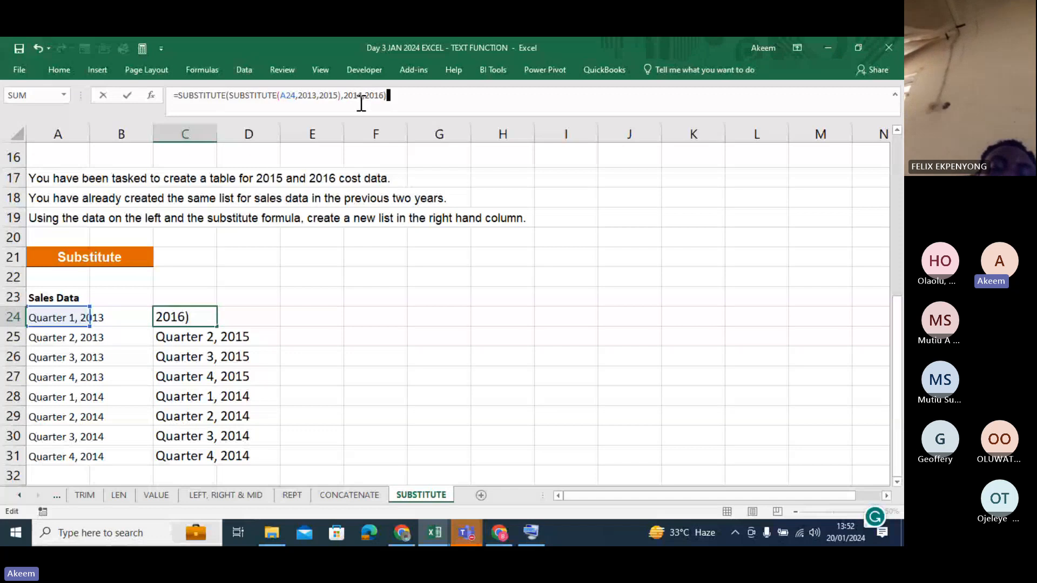
key("Return")
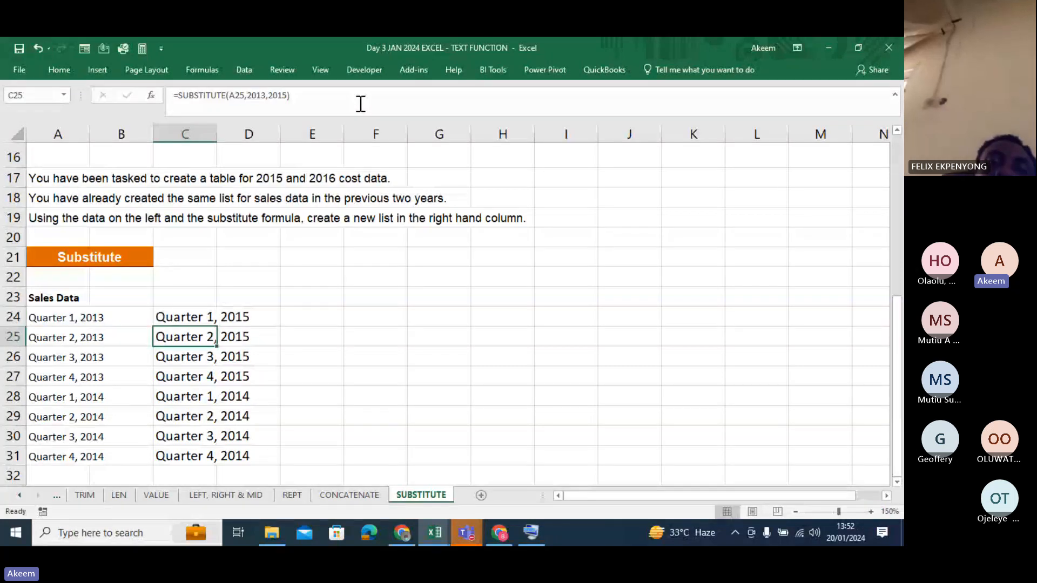
Step: Fill the nested SUBSTITUTE formula from C24 down to C31 and review its inner and outer arguments
left_click(194, 316)
left_click_drag(218, 329, 211, 458)
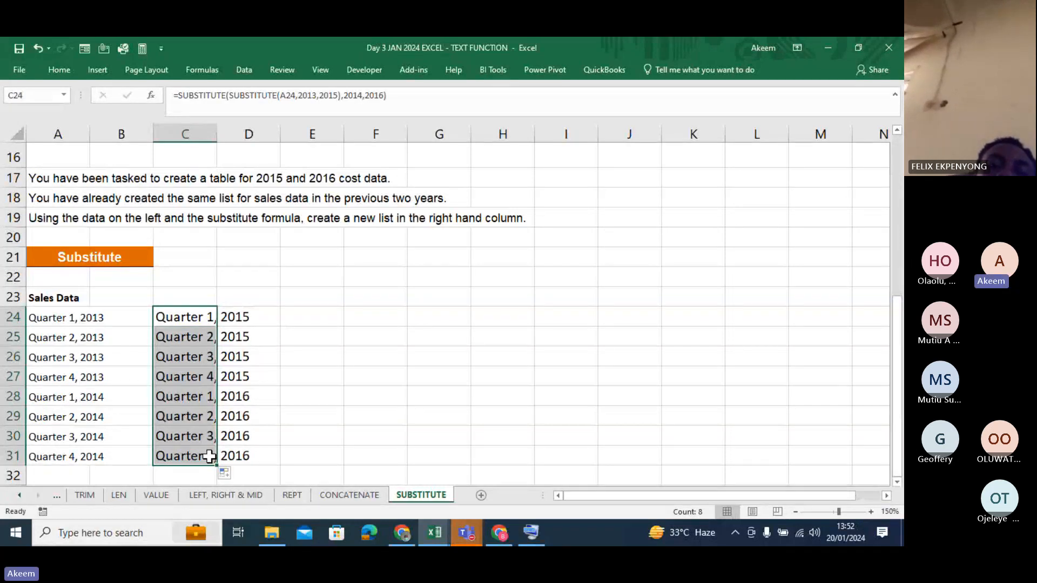
left_click(306, 100)
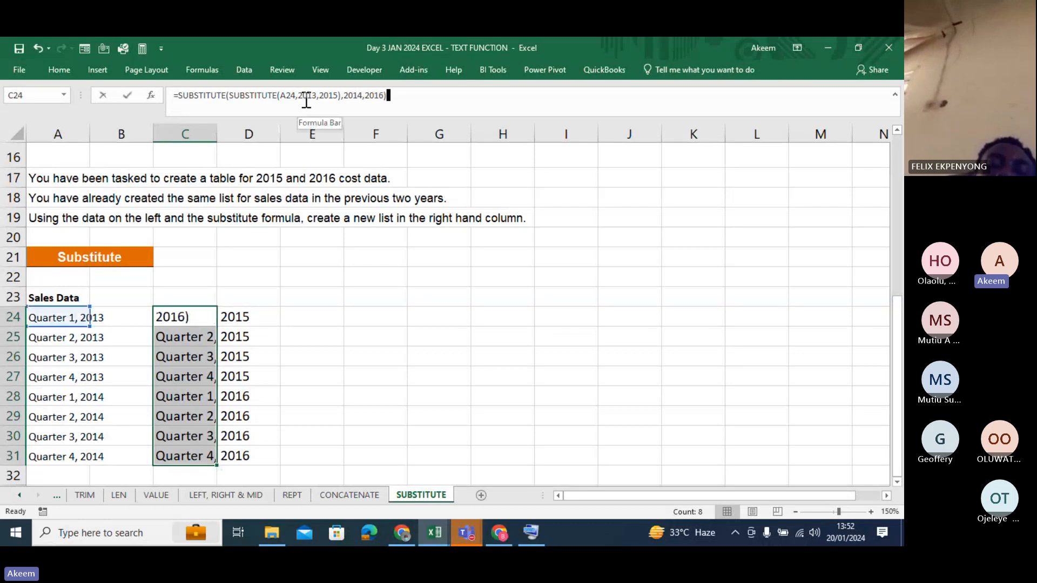
left_click(360, 103)
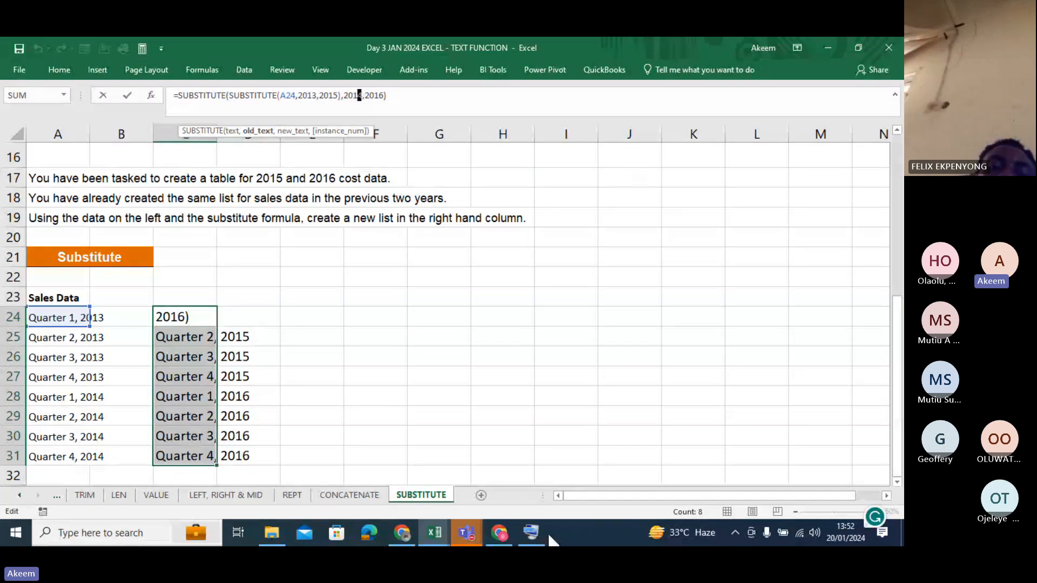
Step: Leave the formula edit, switch to the Day 3 JAN 2024 EXCEL - VLOOKUP workbook and delete the duplicate table in columns I to N of the Sales sheet
mouse_move(437, 539)
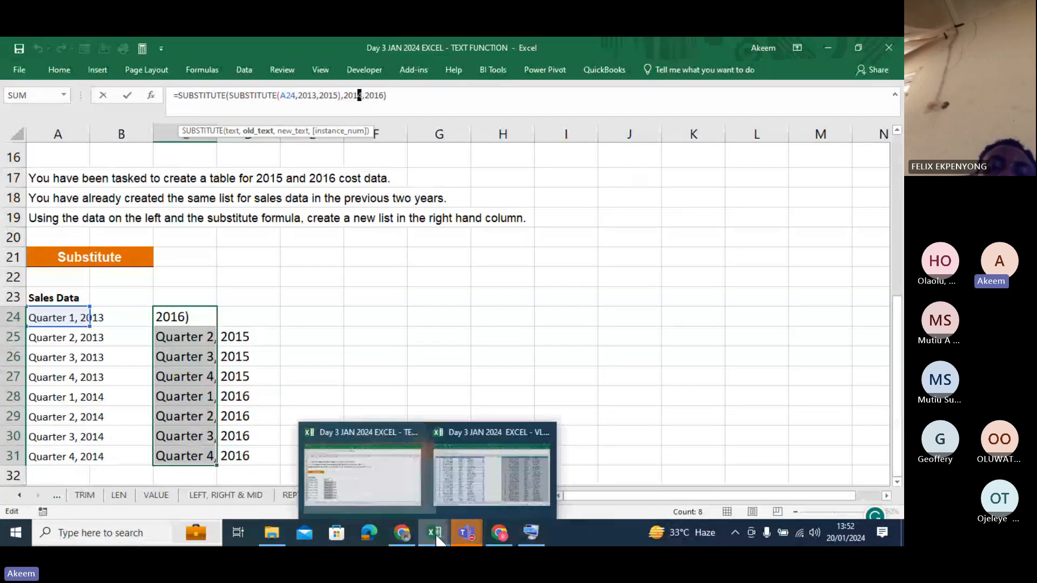
left_click(476, 483)
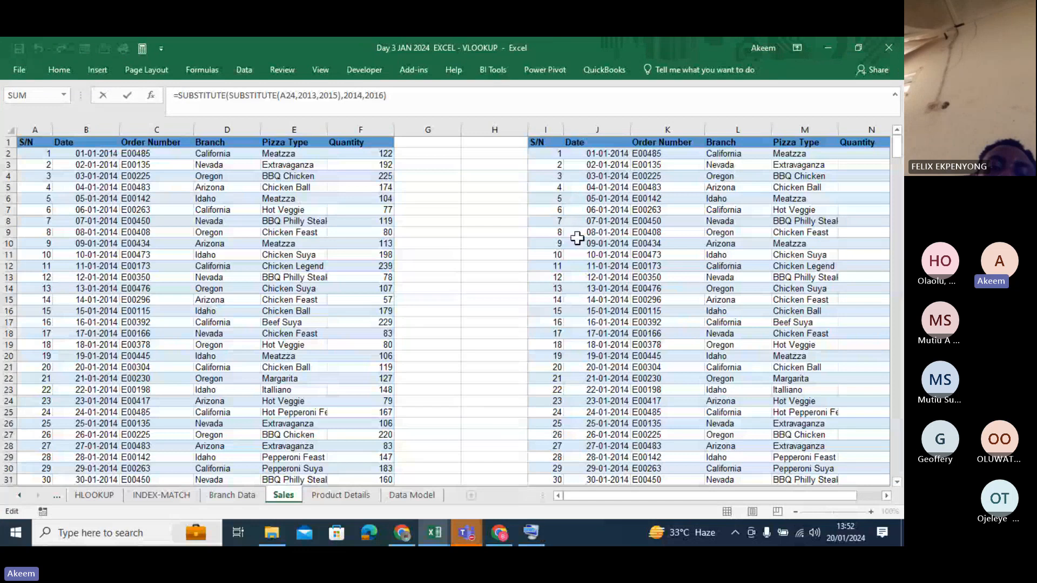
key("Escape")
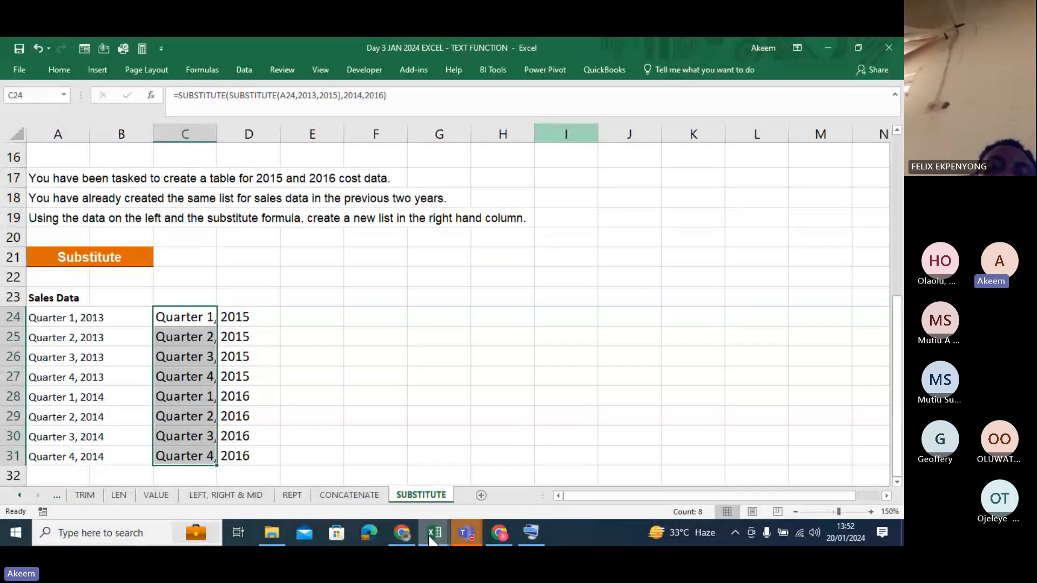
mouse_move(432, 540)
left_click(512, 474)
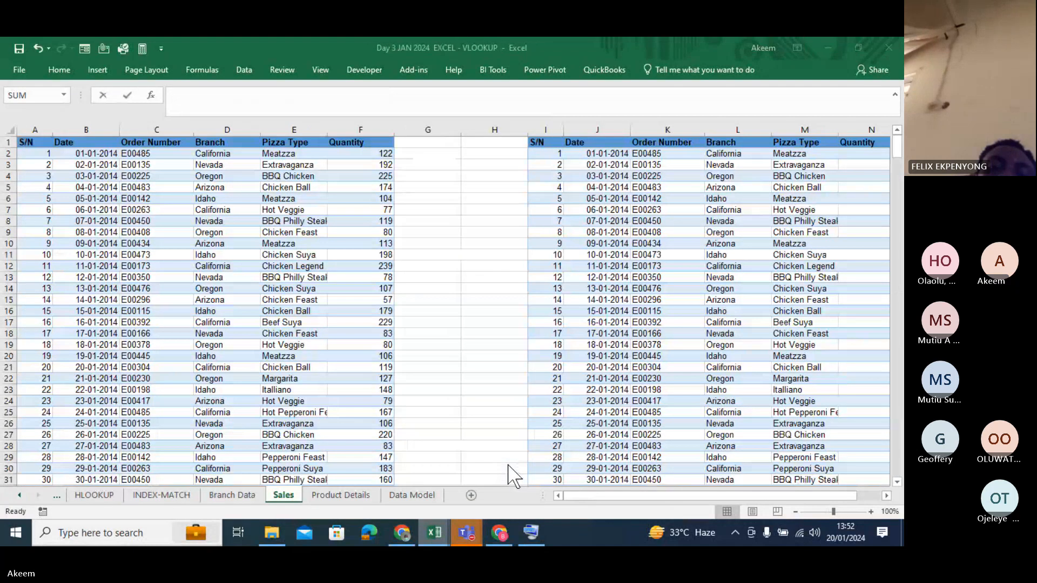
left_click(549, 126)
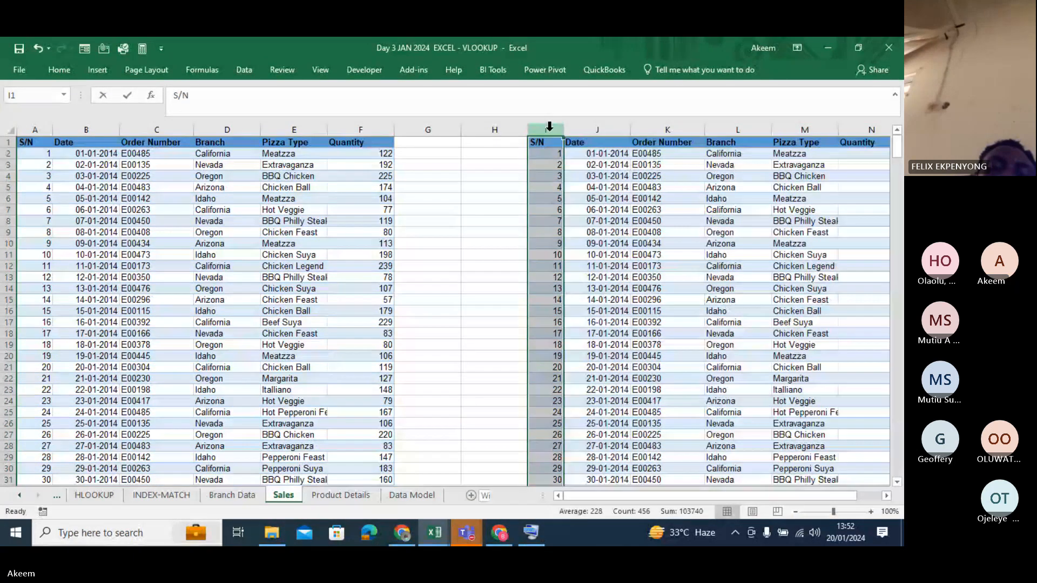
key("ctrl+shift+Right")
right_click(550, 126)
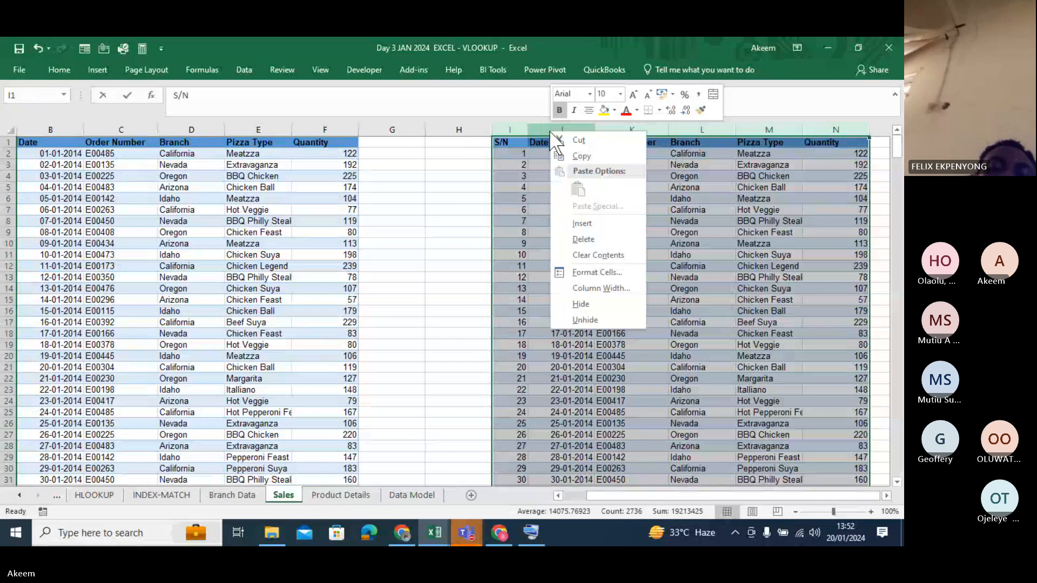
left_click(590, 244)
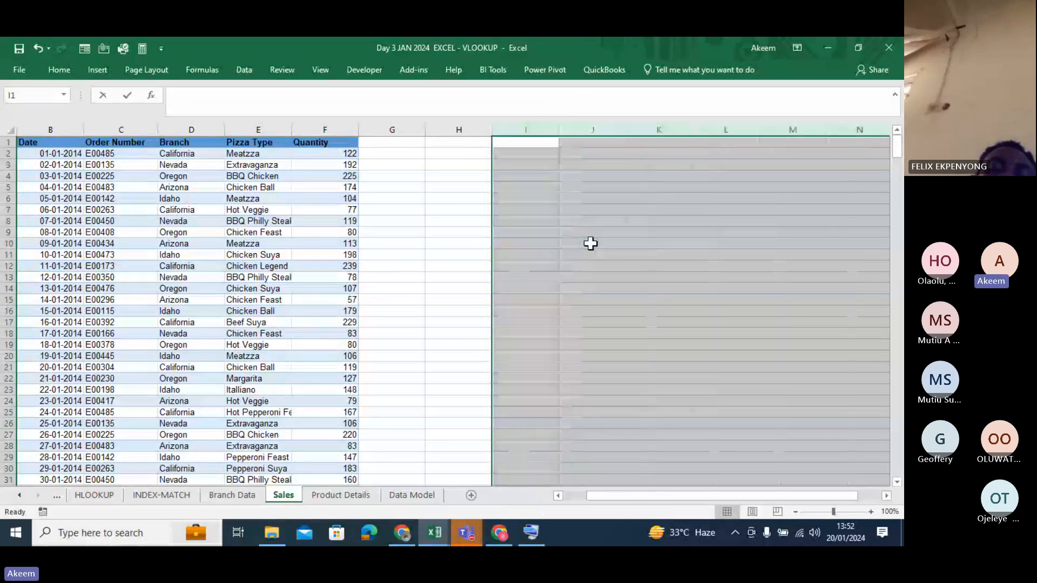
left_click(403, 171)
key("Up")
key("Up")
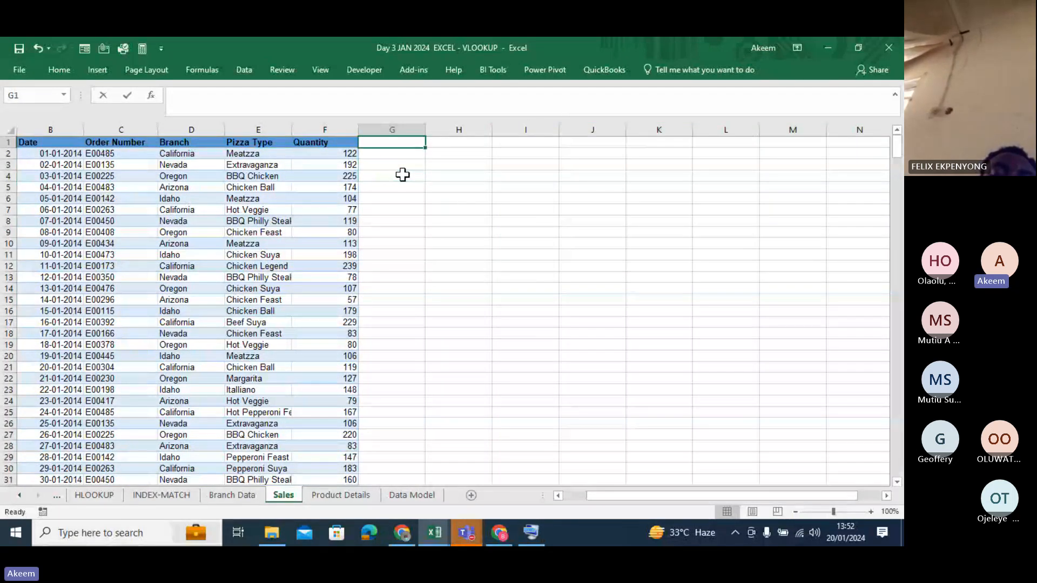
key("Down")
key("Right")
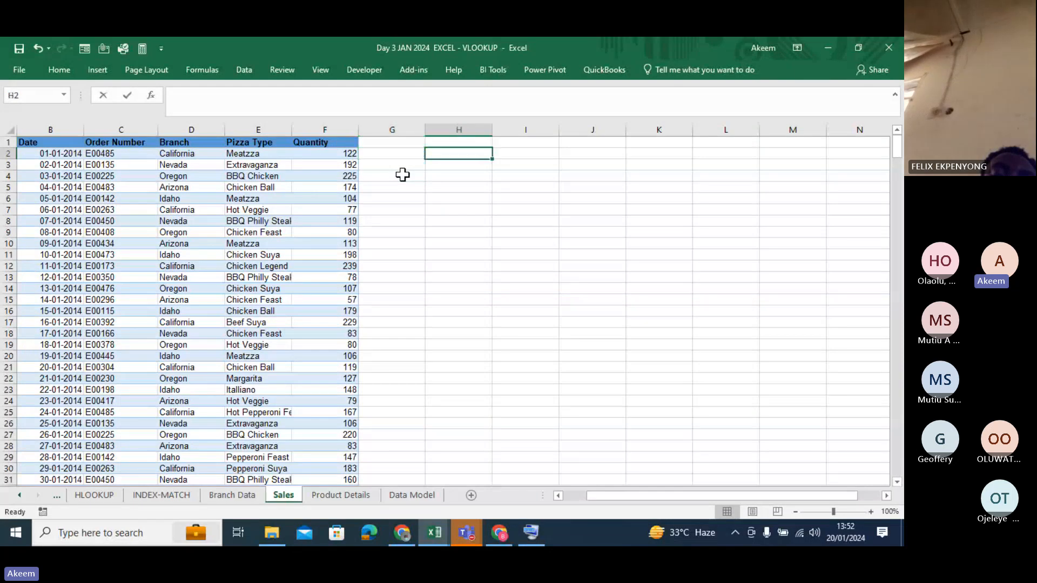
key("Up")
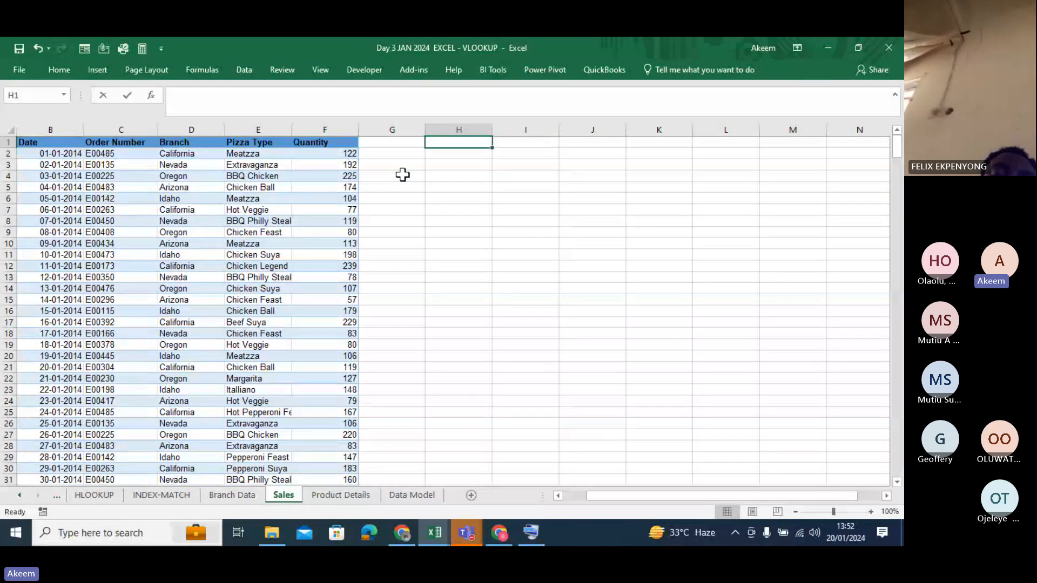
key("Return")
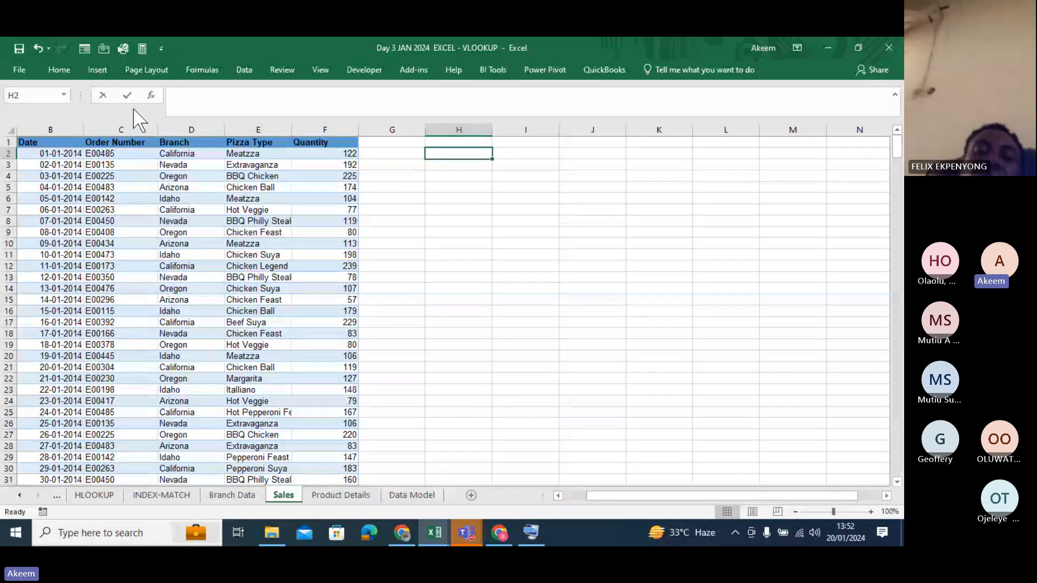
left_click(52, 154)
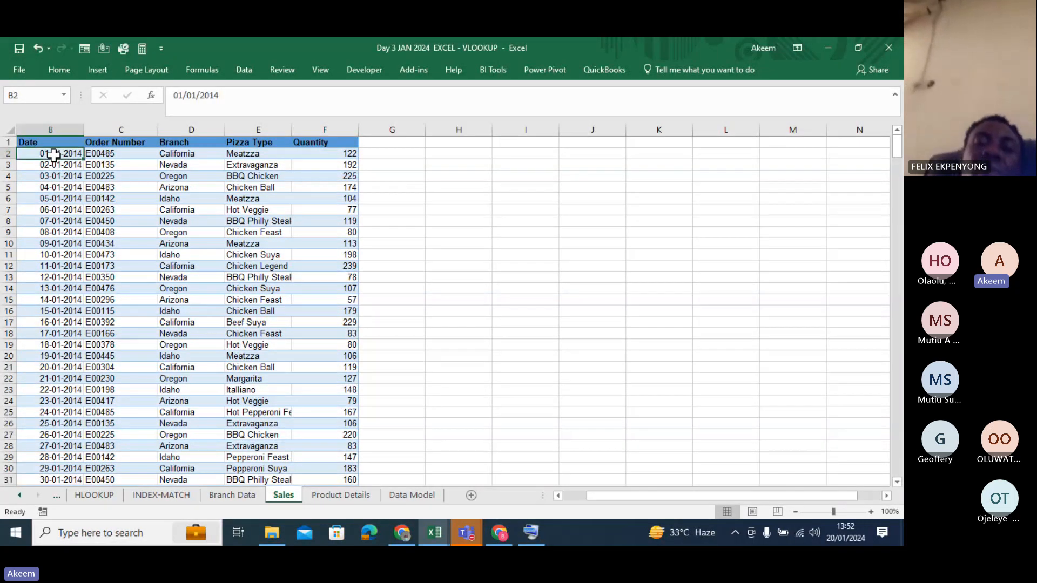
left_click(448, 158)
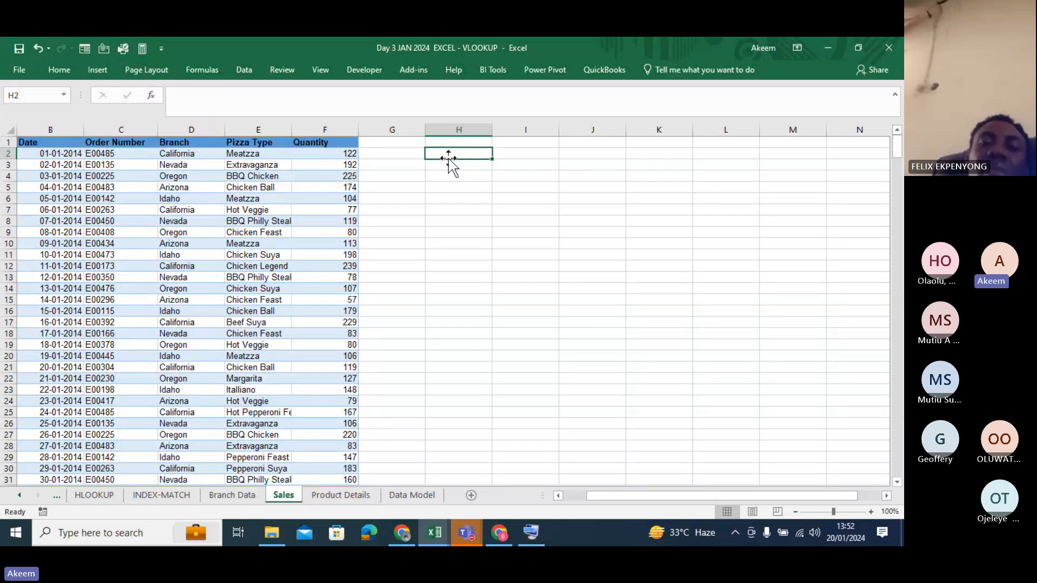
Step: Enter the headers month, day and year in cells H1, I1 and J1 of the Sales sheet
left_click(452, 142)
type("mon")
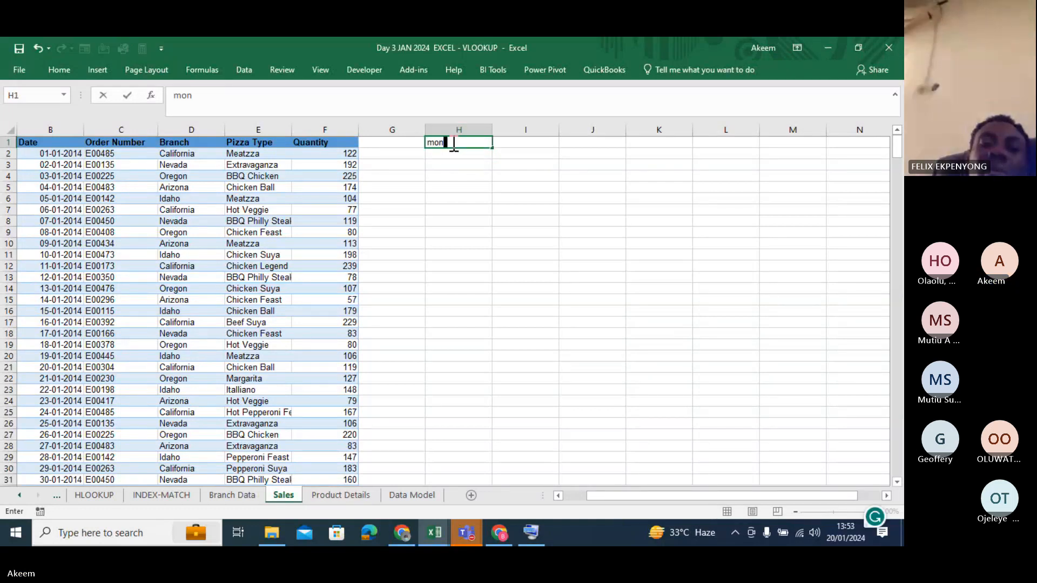
type("th")
key("Tab")
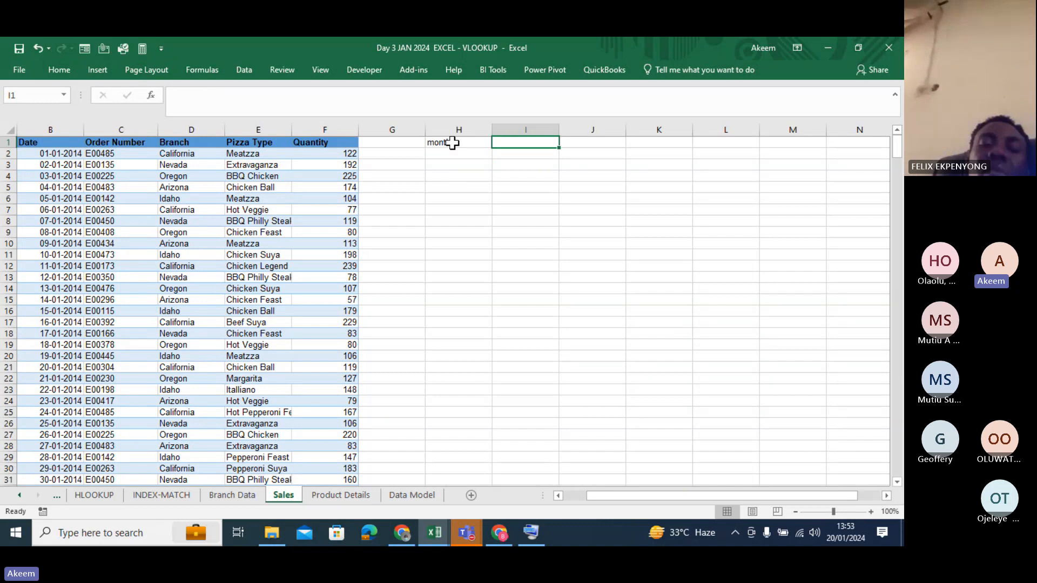
type("day")
key("Tab")
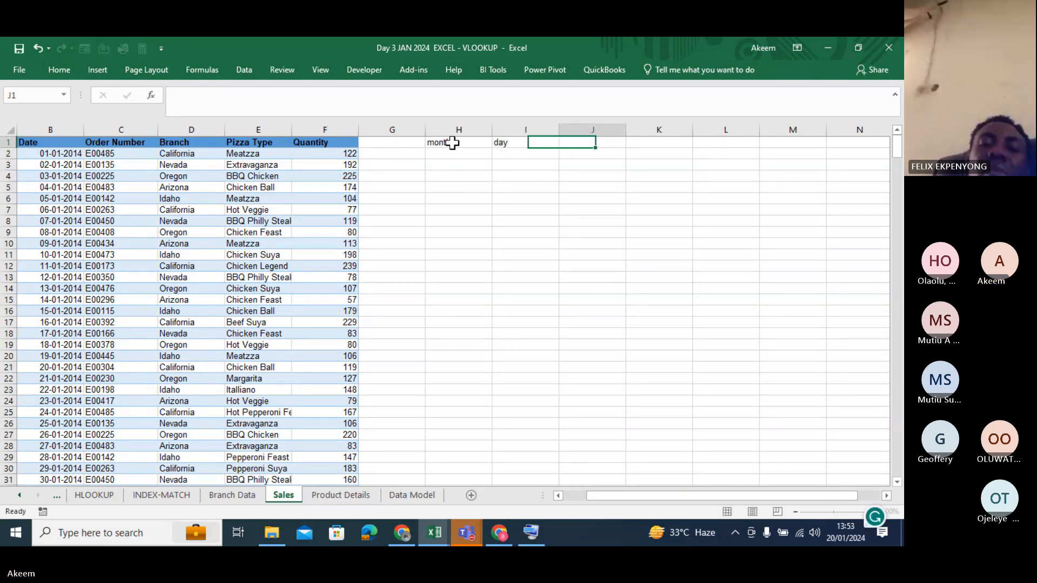
type("year")
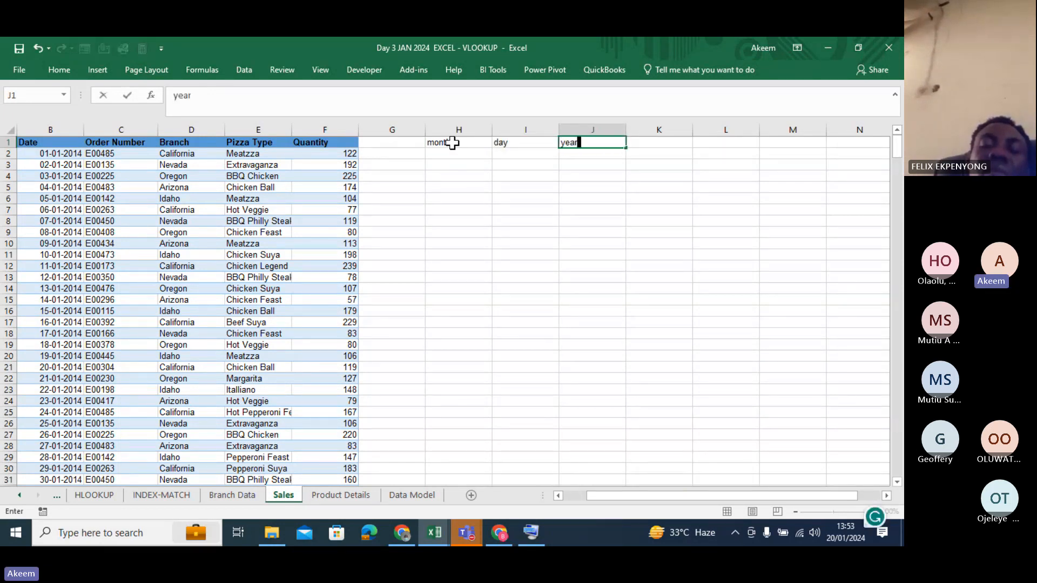
key("Return")
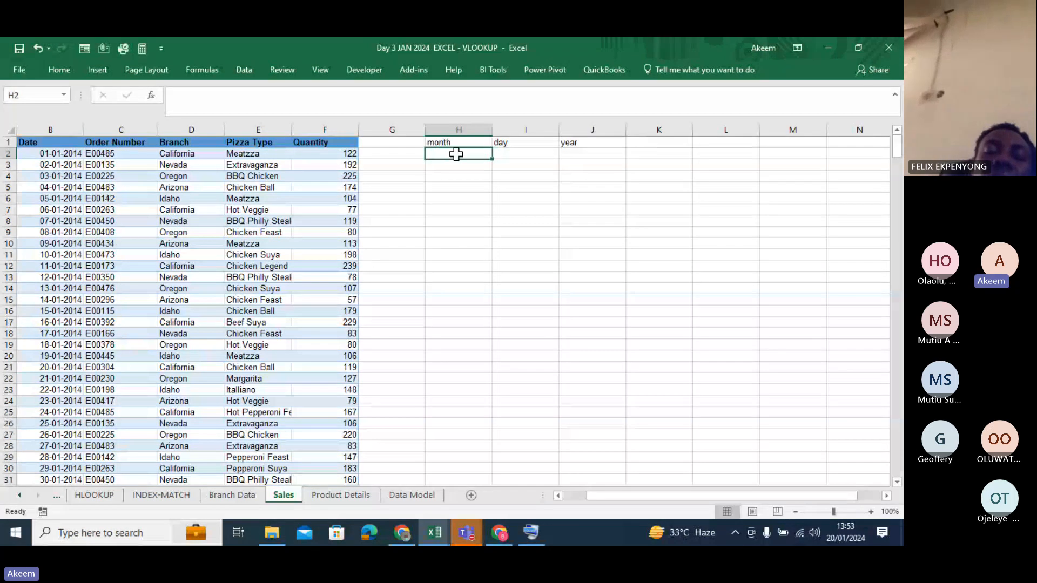
Step: Enter =MONTH(B2) in H2 to extract the month from the first sales date
type("=")
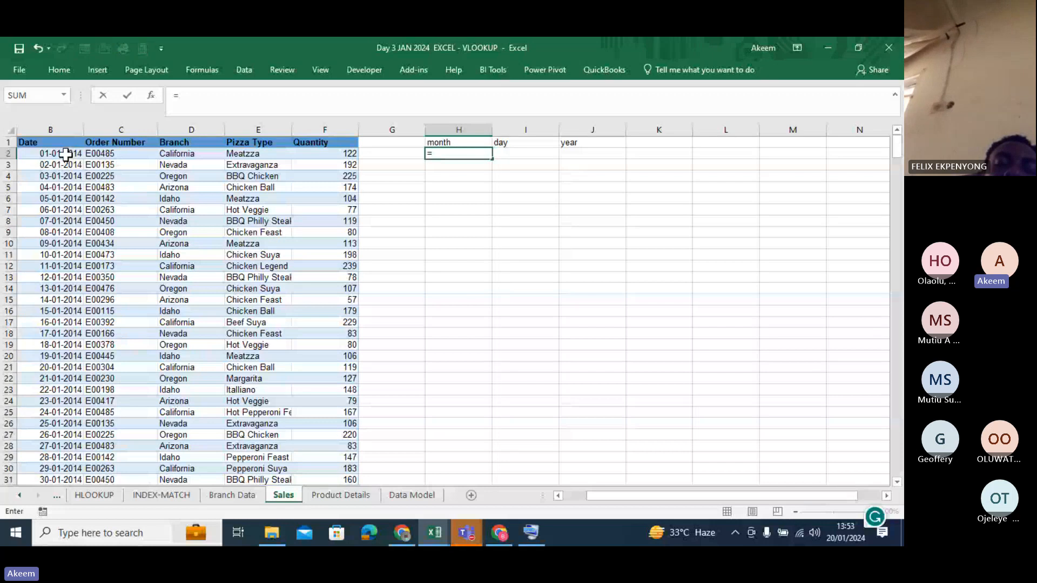
type("MONTH(")
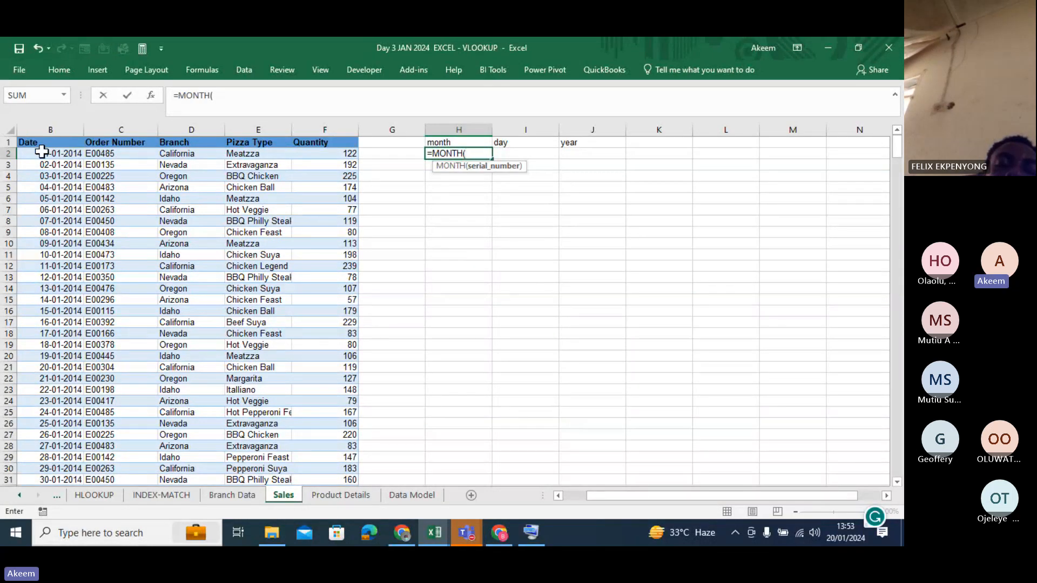
left_click(42, 151)
type(")")
key("Return")
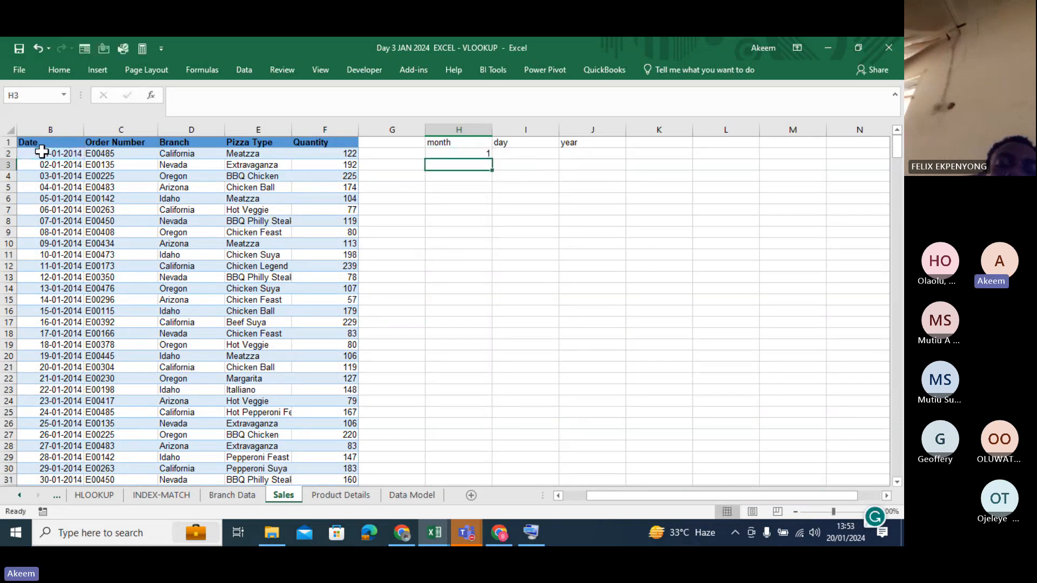
Step: Delete the empty column G beside Quantity and fill the MONTH formula from G2 down all the sales records
left_click(478, 156)
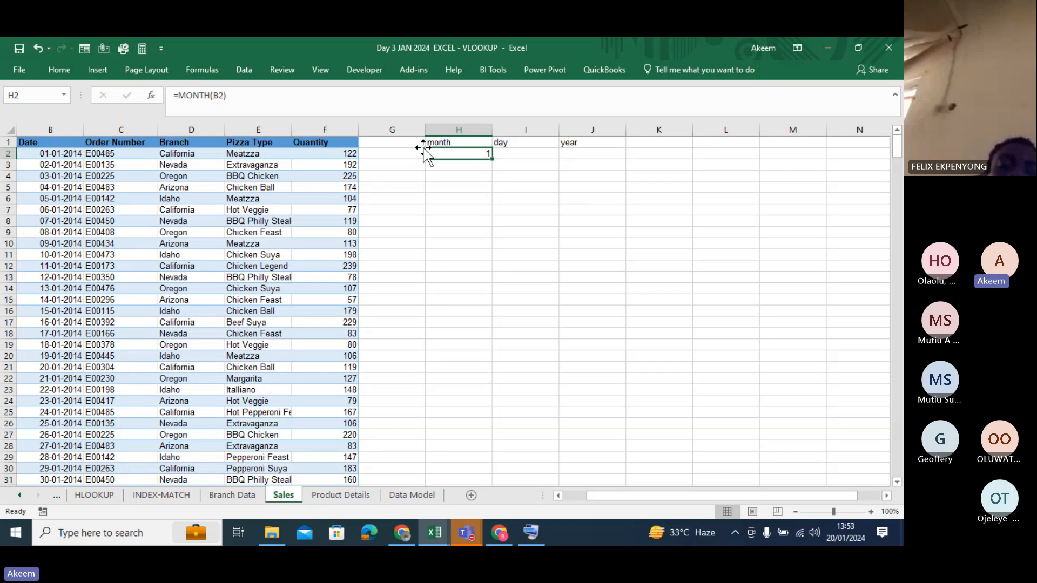
right_click(401, 131)
left_click(434, 238)
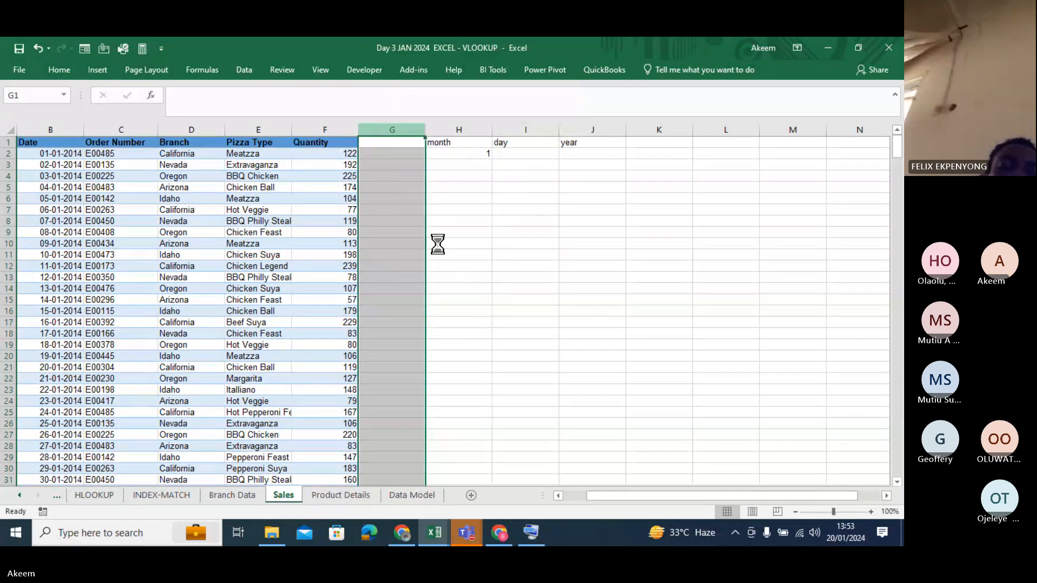
left_click(414, 152)
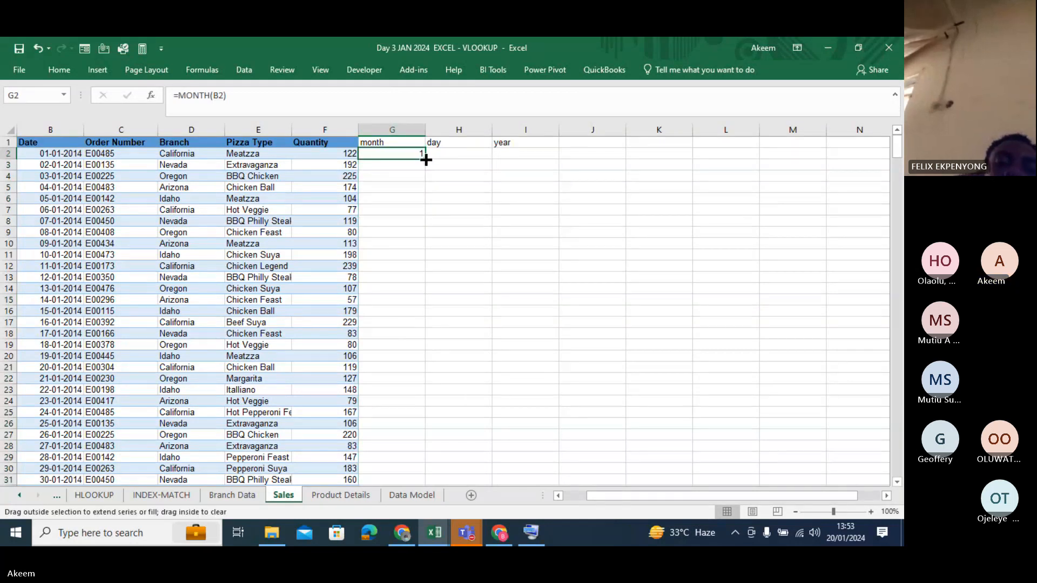
double_click(424, 159)
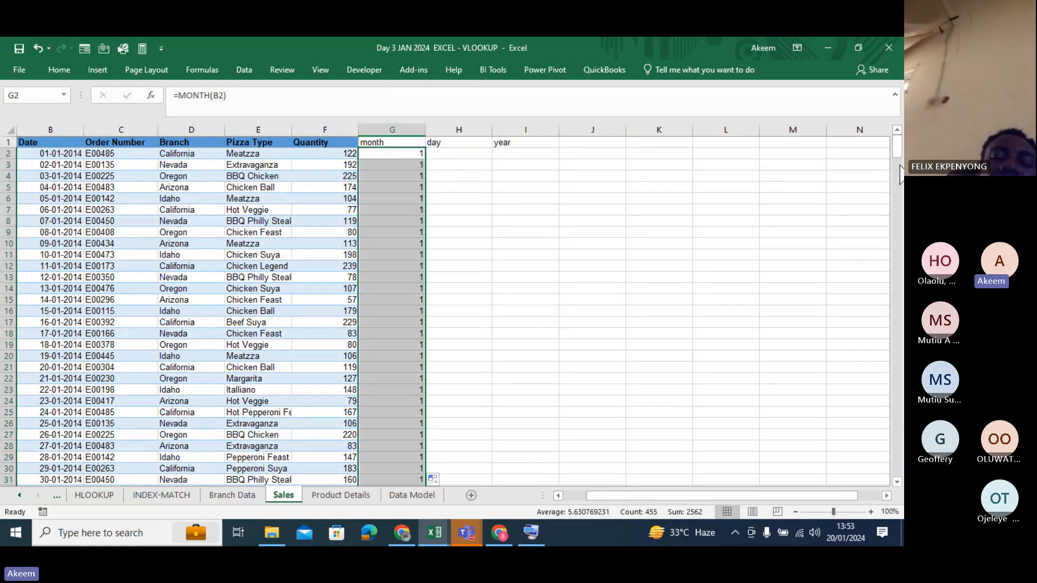
Step: Enter =DAY(B2) in H2 to extract the day and fill it down all the sales records
left_click_drag(897, 147, 897, 308)
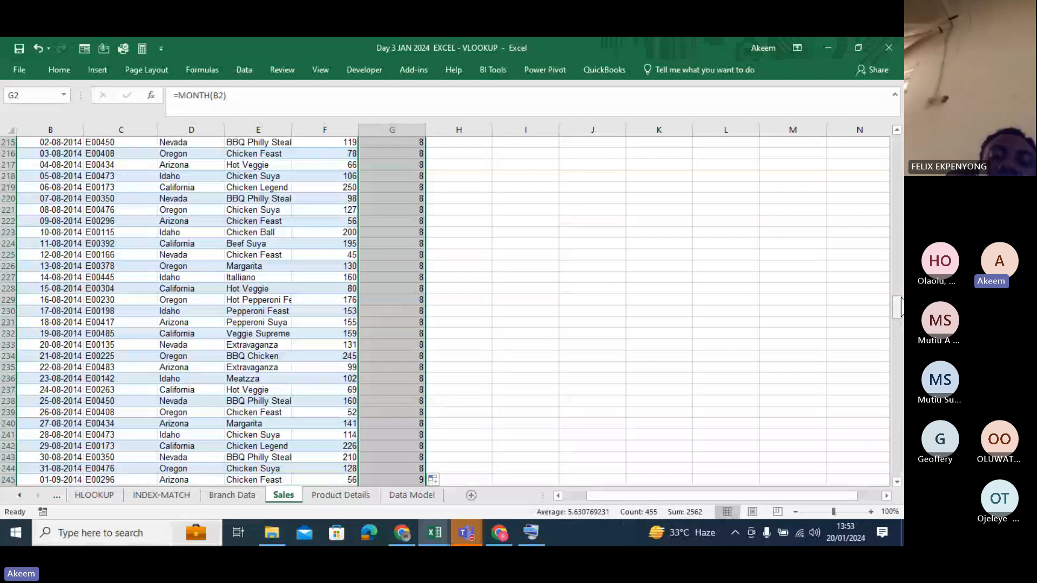
left_click_drag(900, 305, 899, 333)
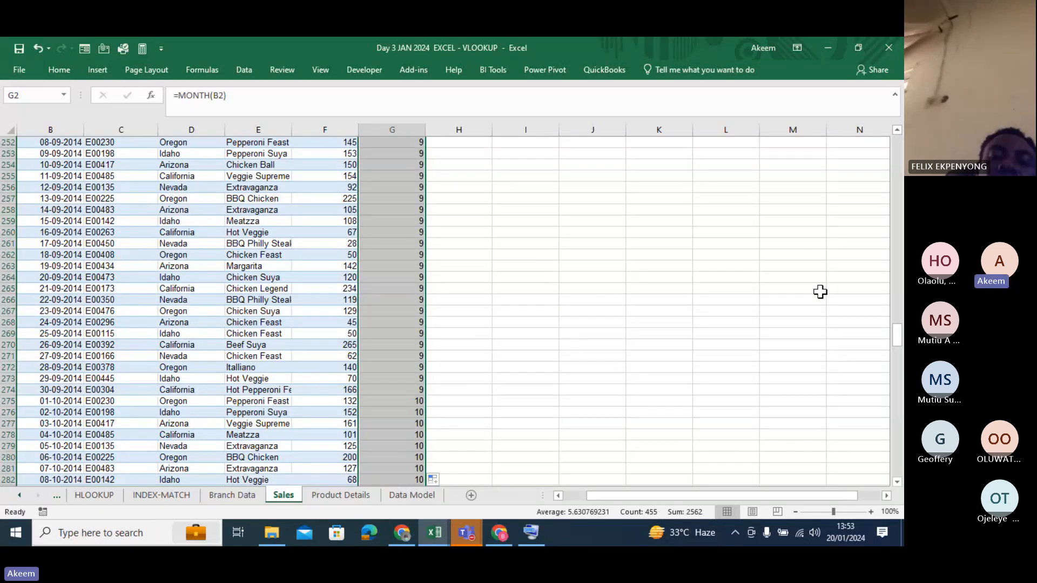
left_click_drag(897, 345, 898, 140)
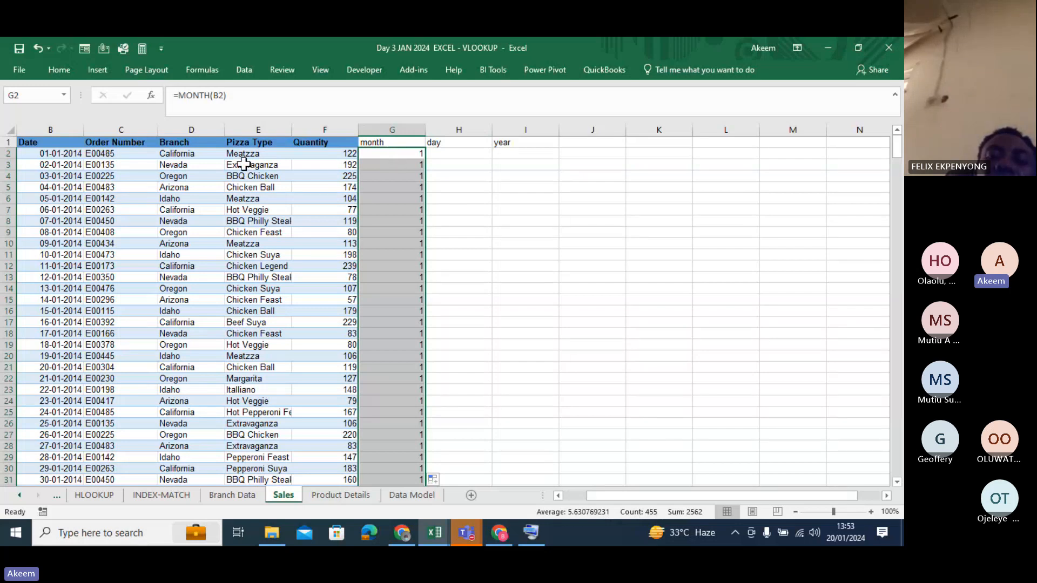
left_click(477, 156)
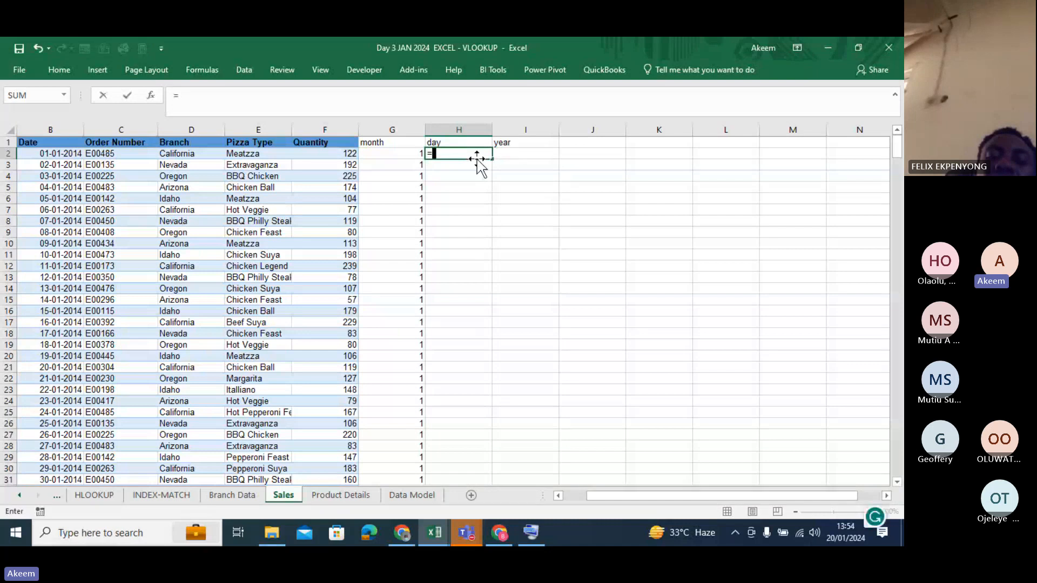
type("=day")
key("Tab")
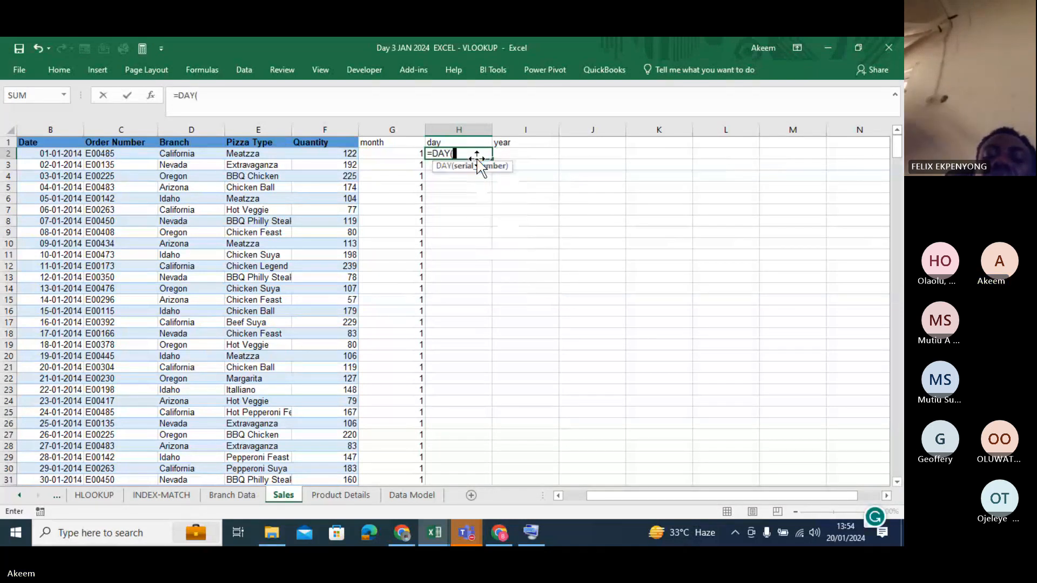
left_click(43, 154)
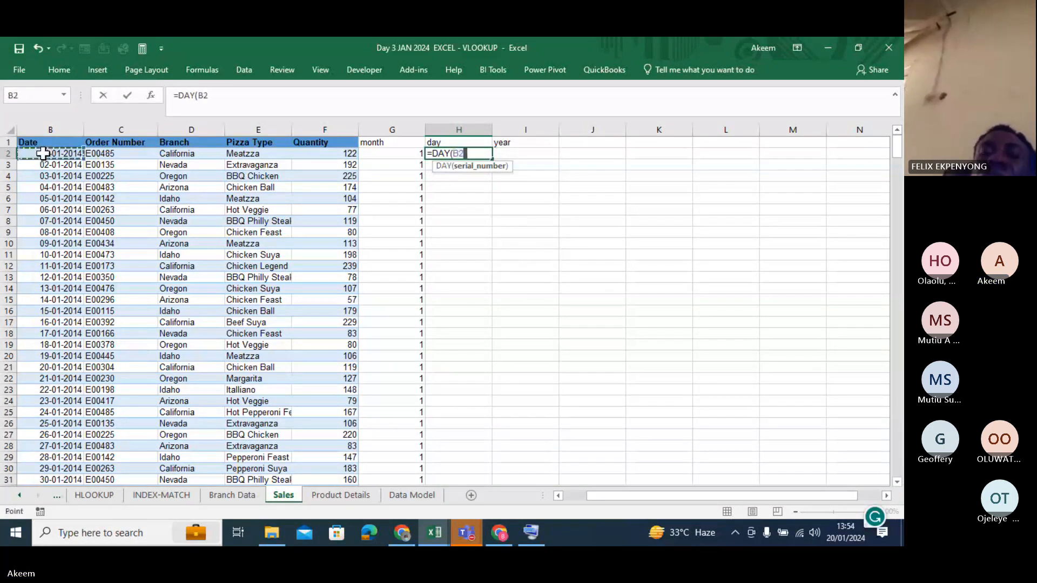
key("Return")
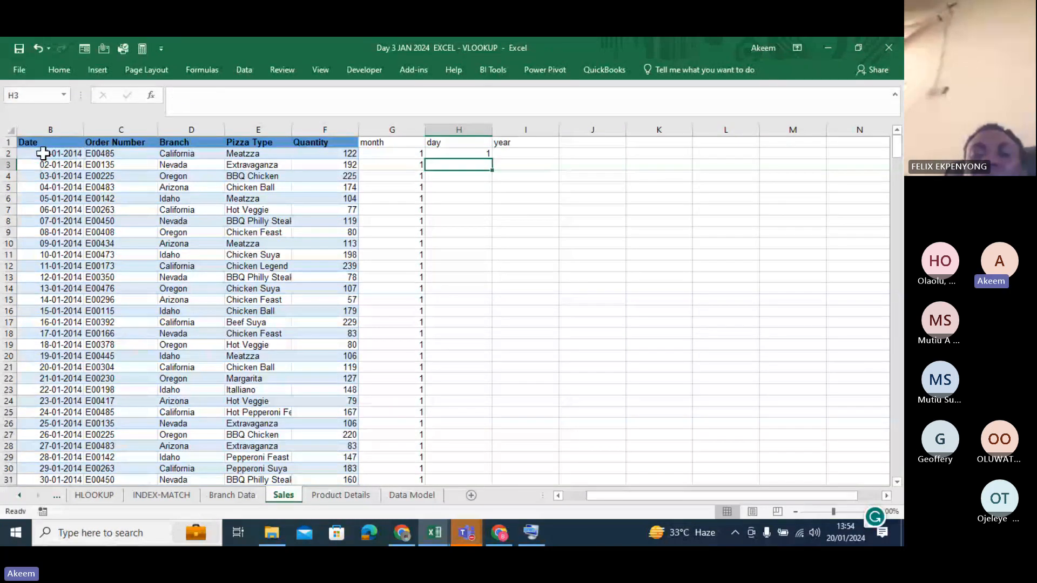
left_click(480, 152)
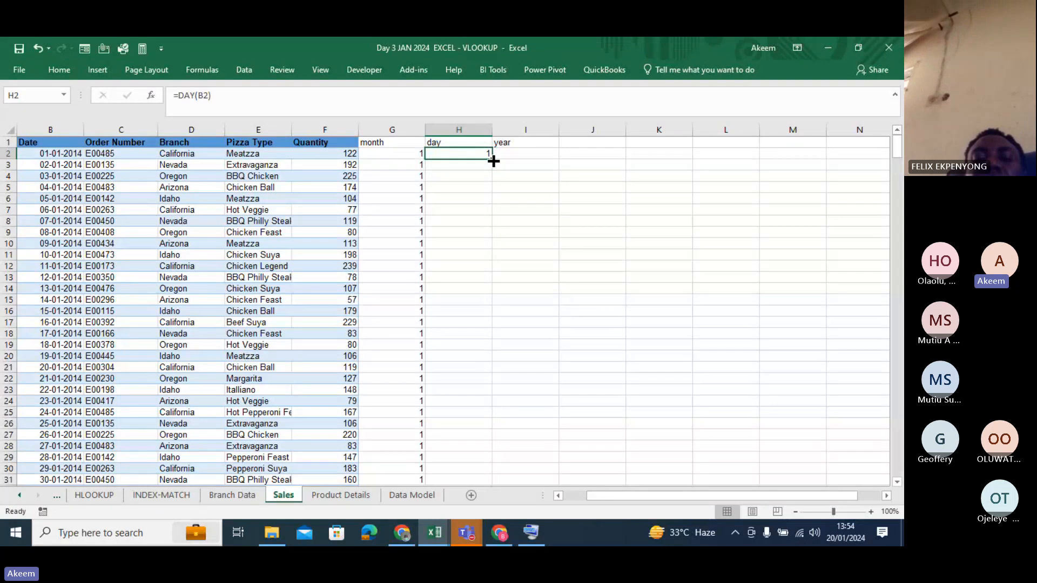
double_click(490, 159)
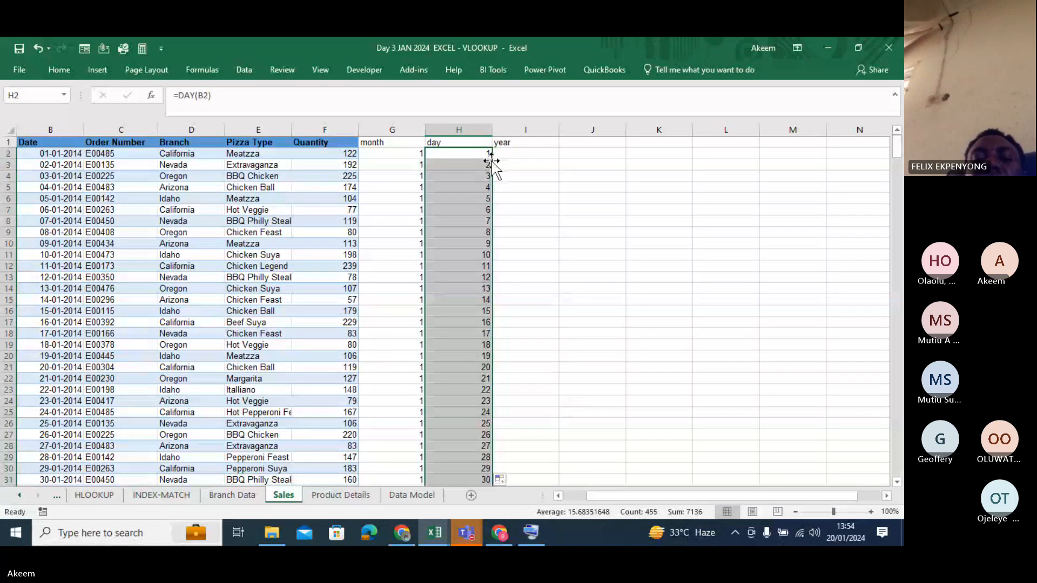
Step: Enter =YEAR(B2) in I2 to extract the year and fill it down all the sales records
left_click(520, 154)
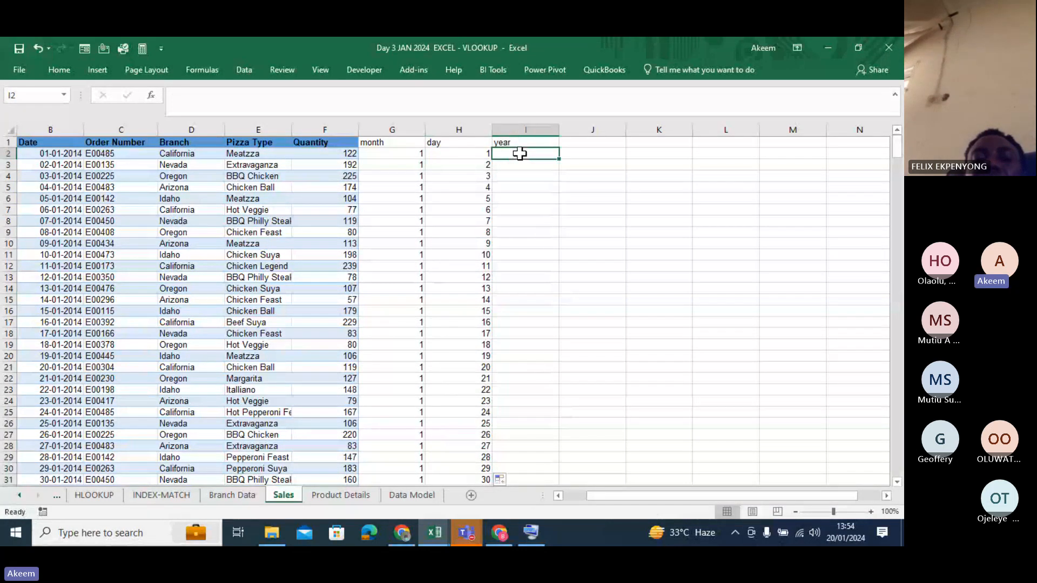
type("=year")
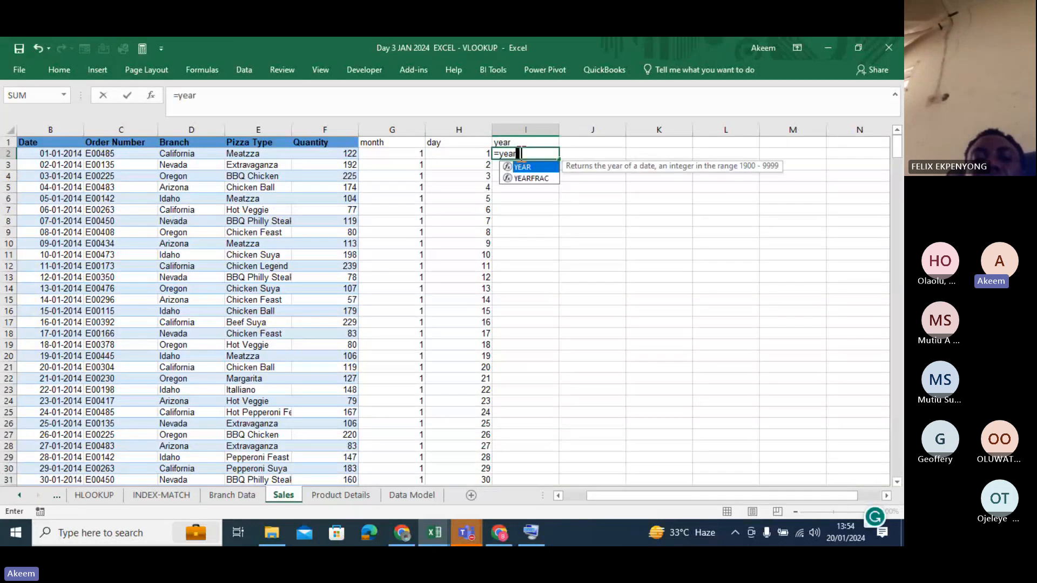
key("Tab")
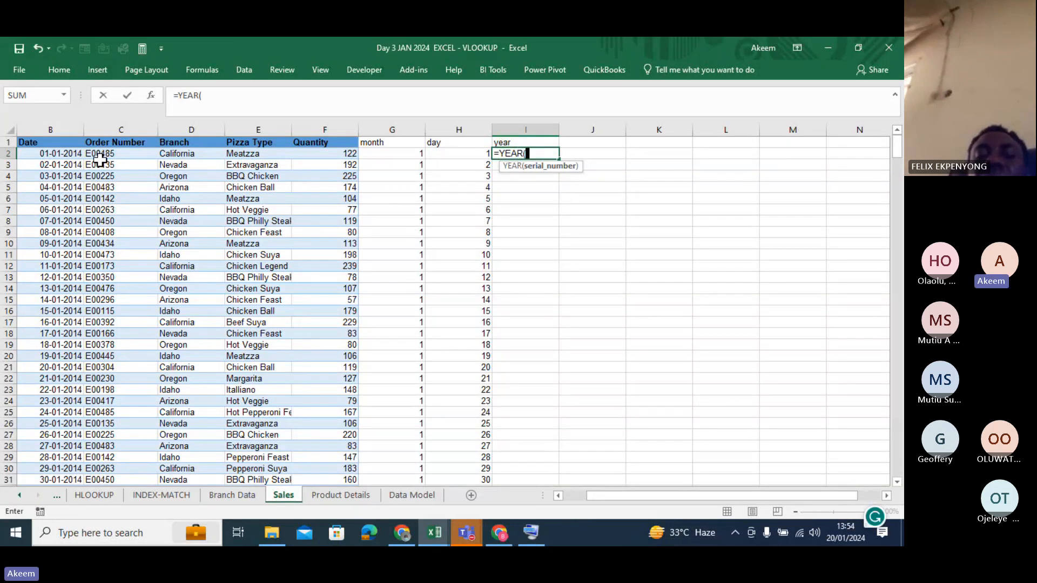
left_click(74, 155)
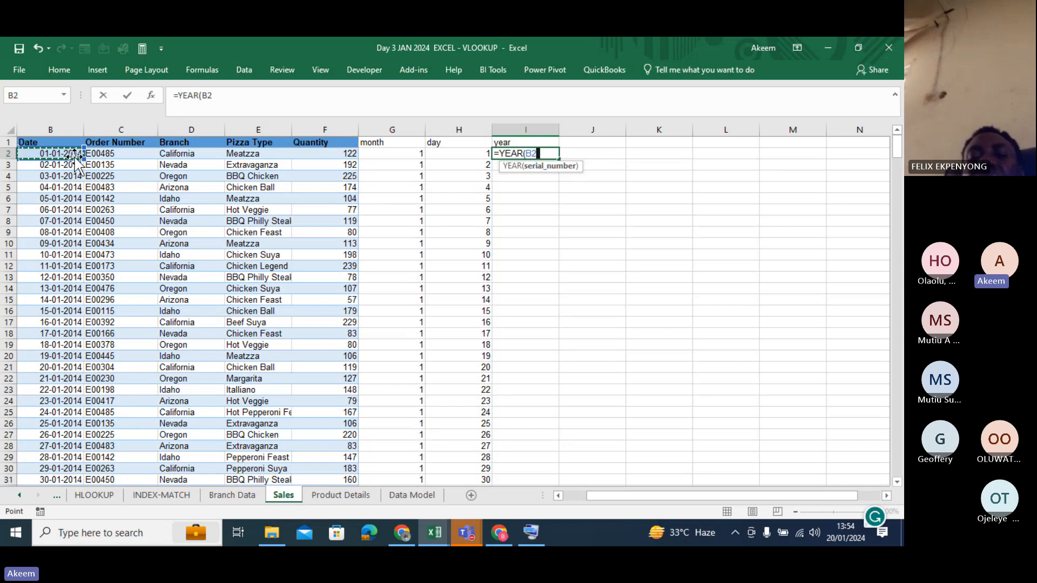
key("Return")
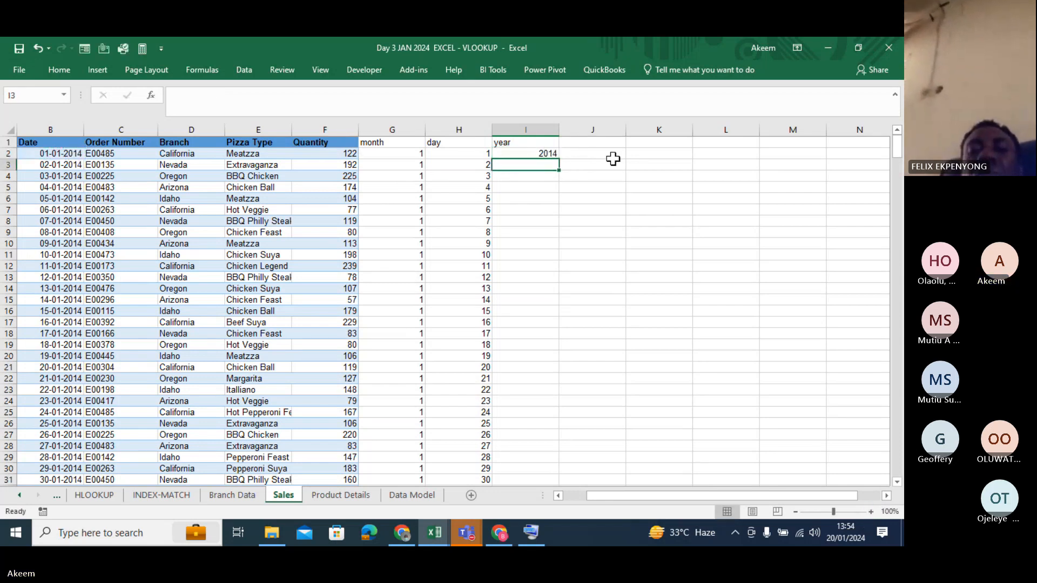
left_click(549, 154)
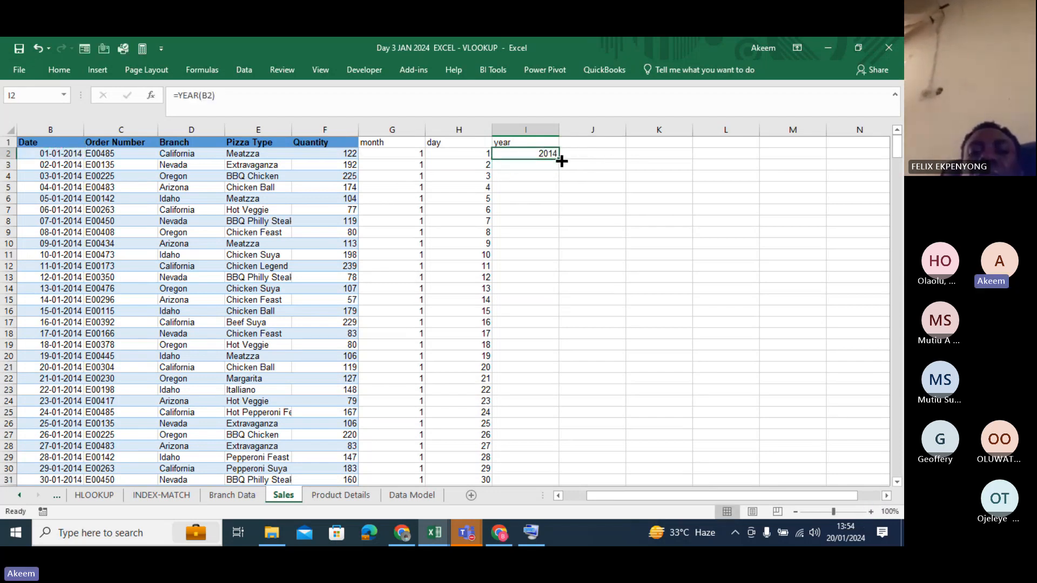
double_click(561, 161)
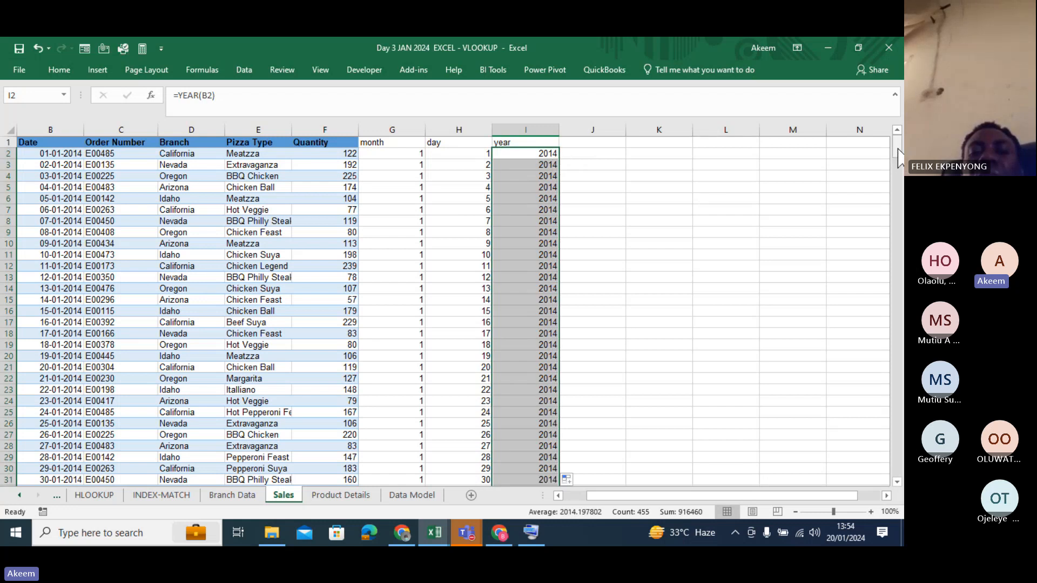
mouse_move(898, 157)
left_mouse_down()
mouse_move(899, 459)
mouse_move(898, 144)
left_mouse_up()
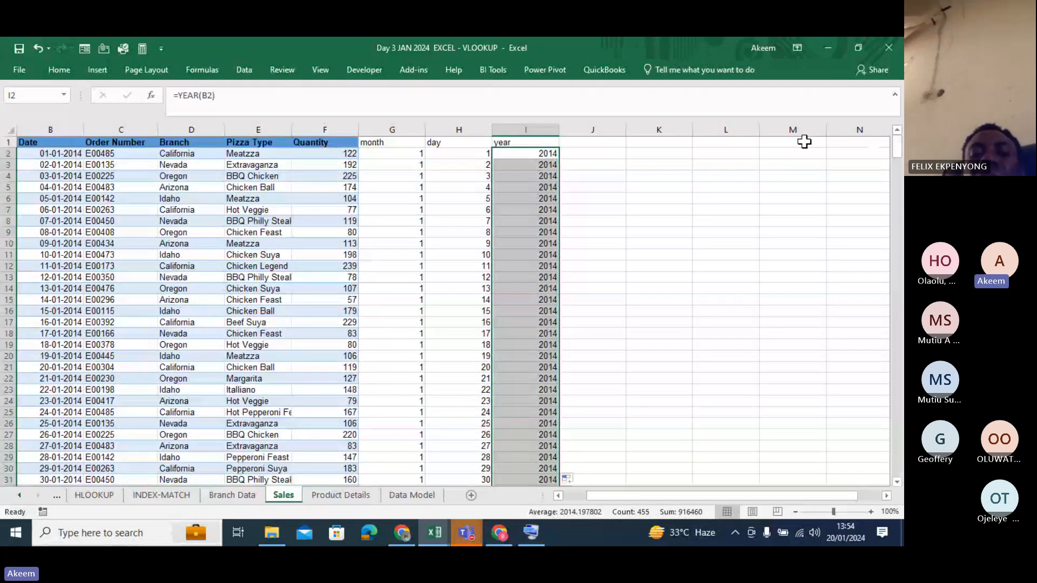
Step: Add the header text in cell J1, beside the year column
left_click(600, 154)
key("Up")
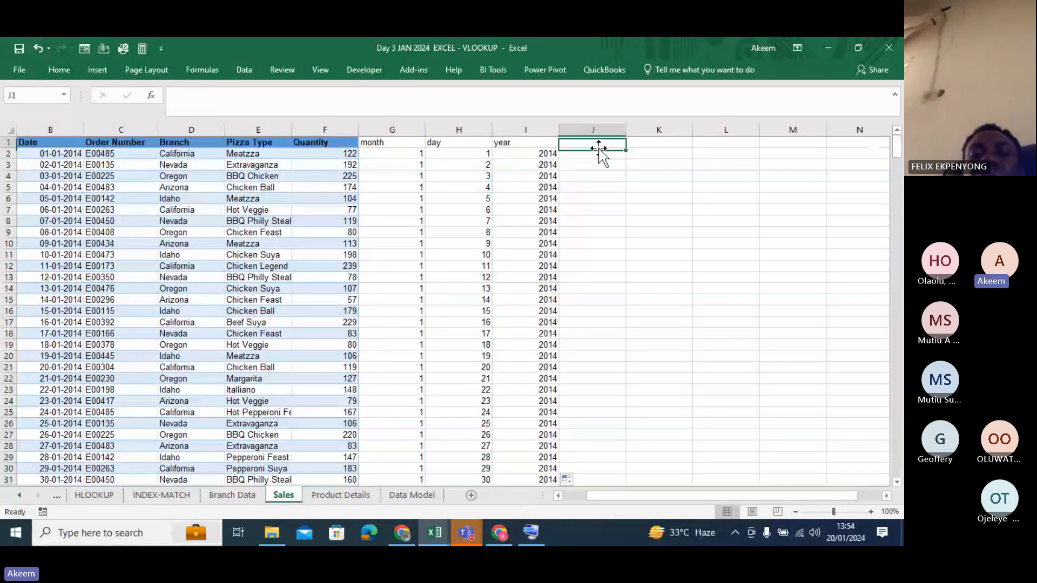
type("tex")
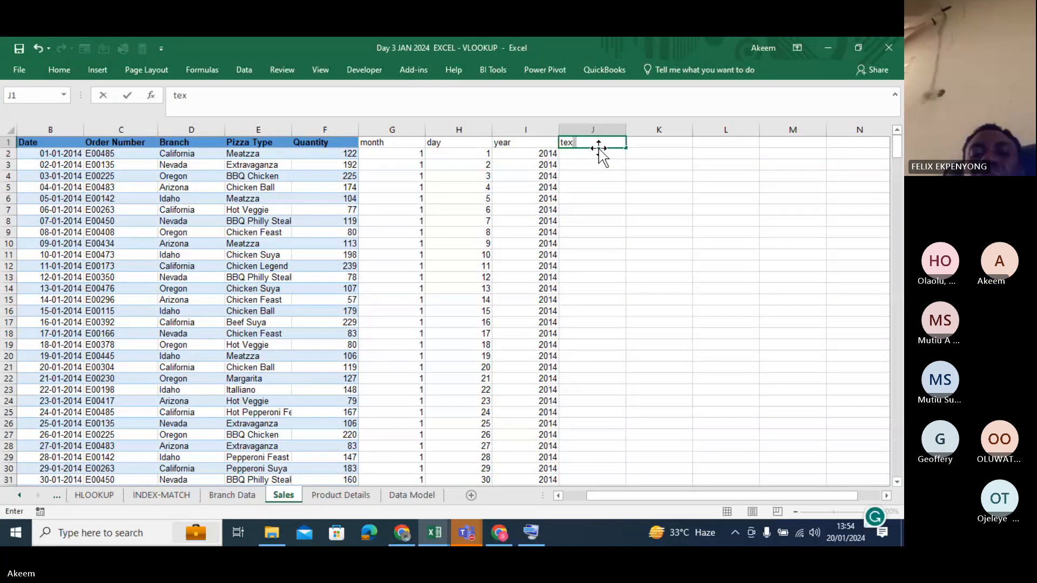
type("t")
key("Return")
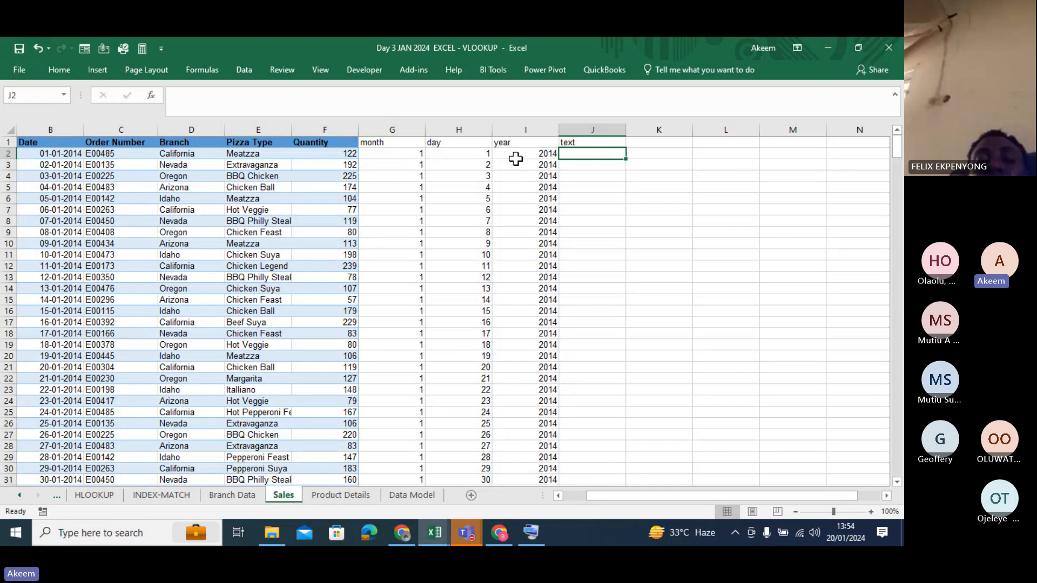
Step: Enter =TEXT(B2,"mmm") in J2 to get the abbreviated month name and fill it down all the sales records
type("=")
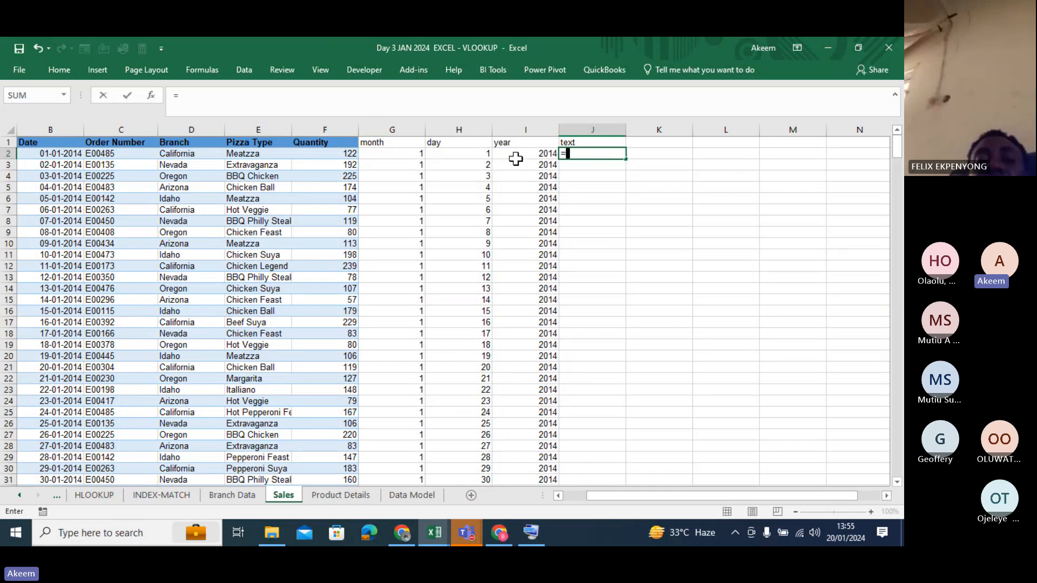
type("TEXT(")
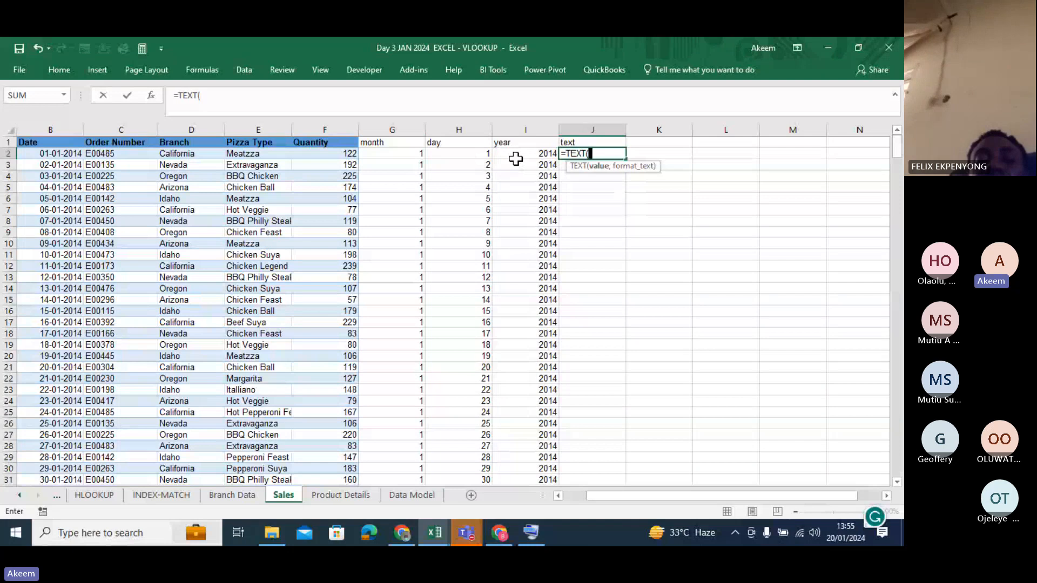
left_click(52, 153)
type(",")
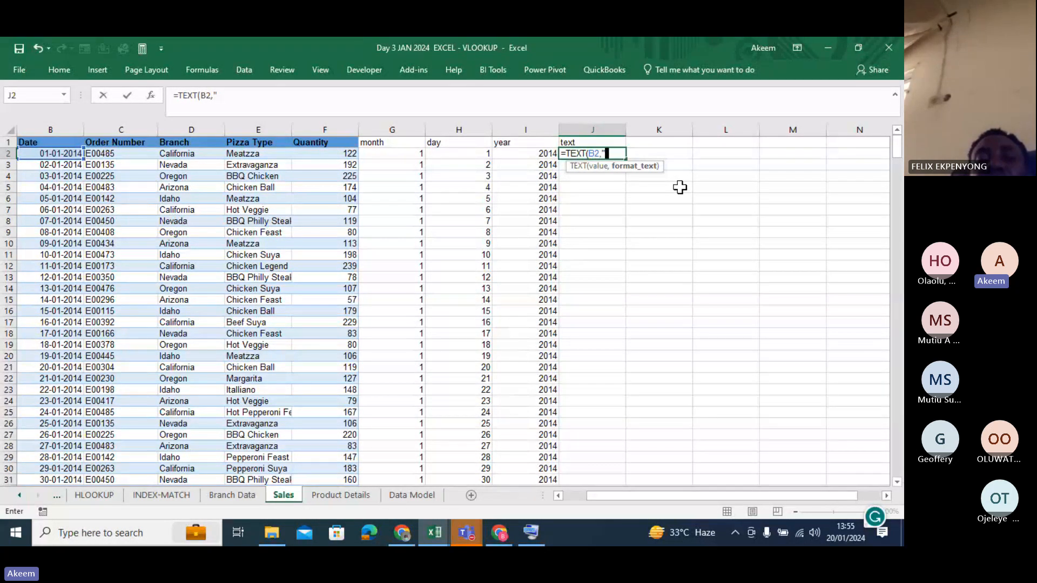
type("\"mmm")
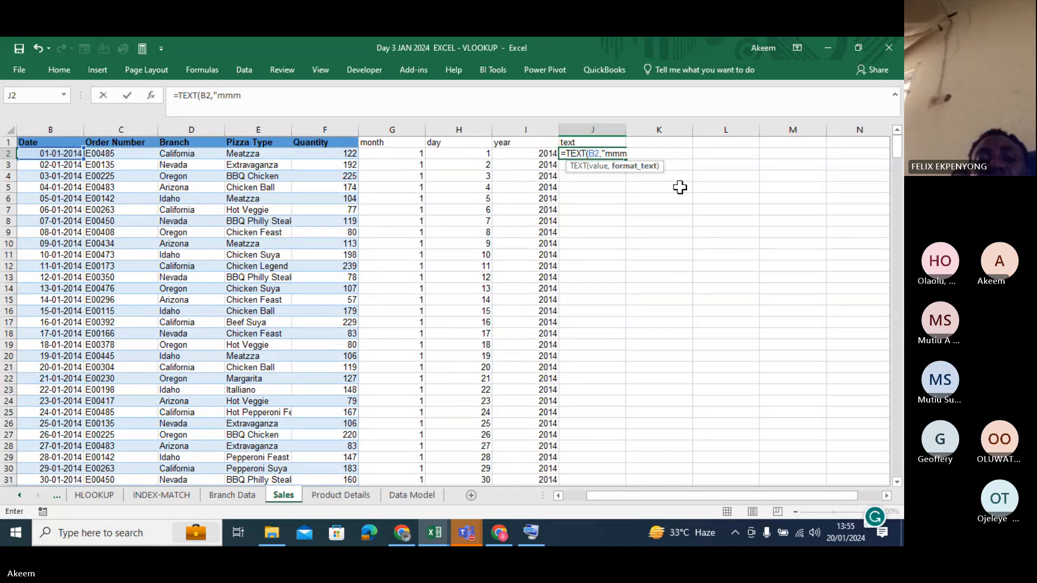
type("\"")
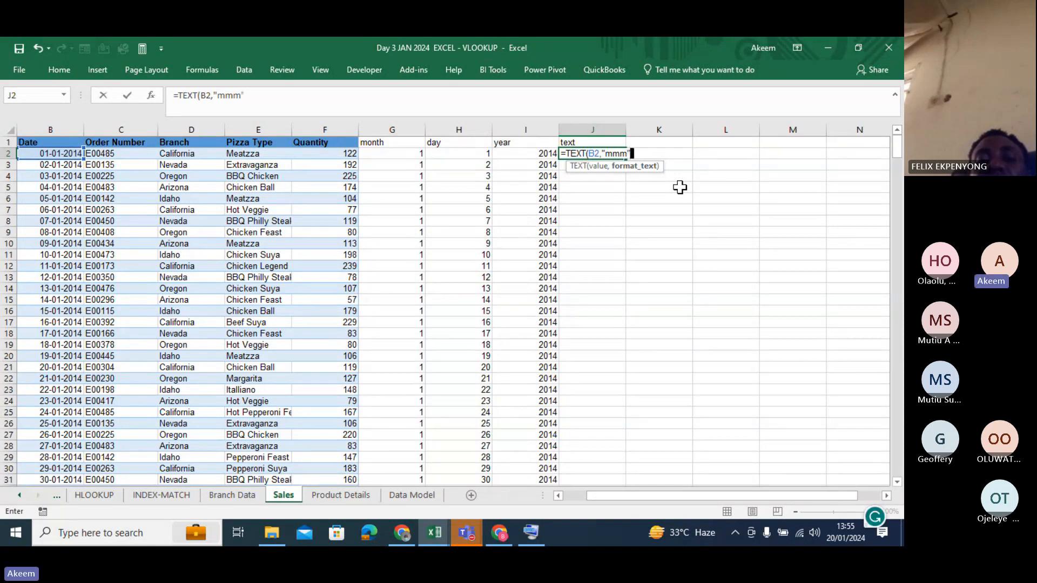
type(")")
key("Return")
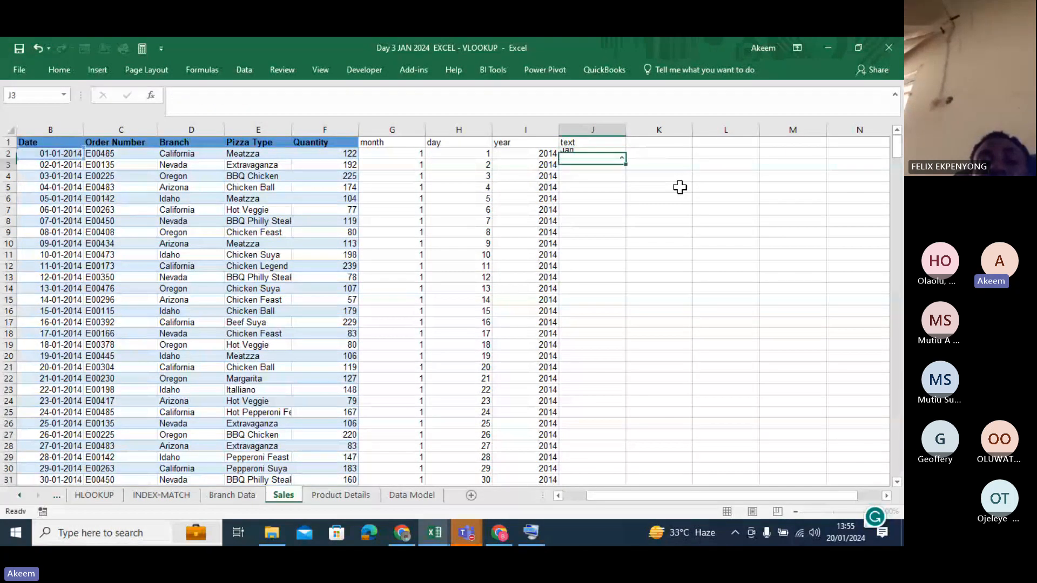
left_click(610, 155)
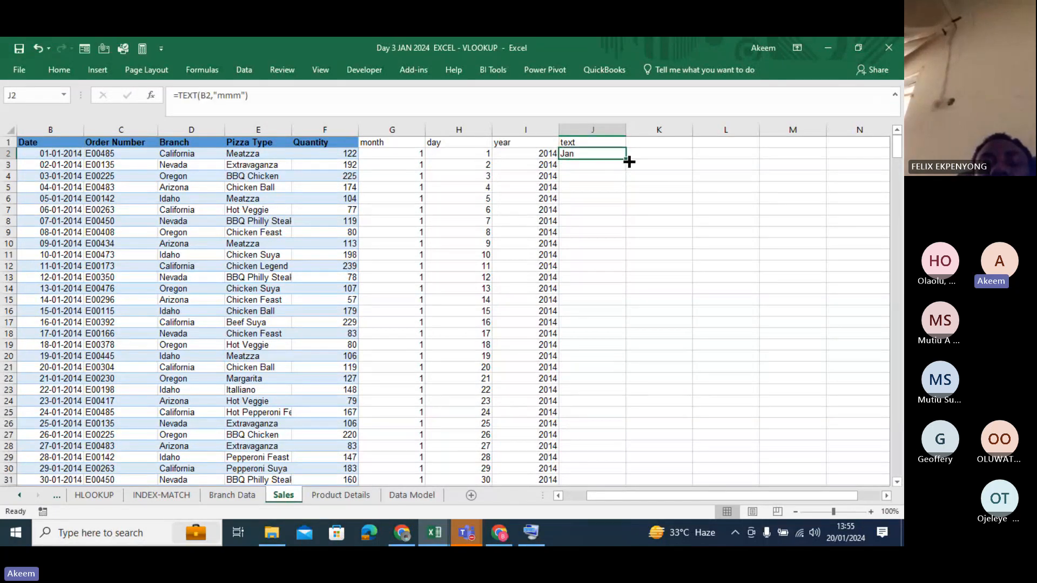
double_click(626, 160)
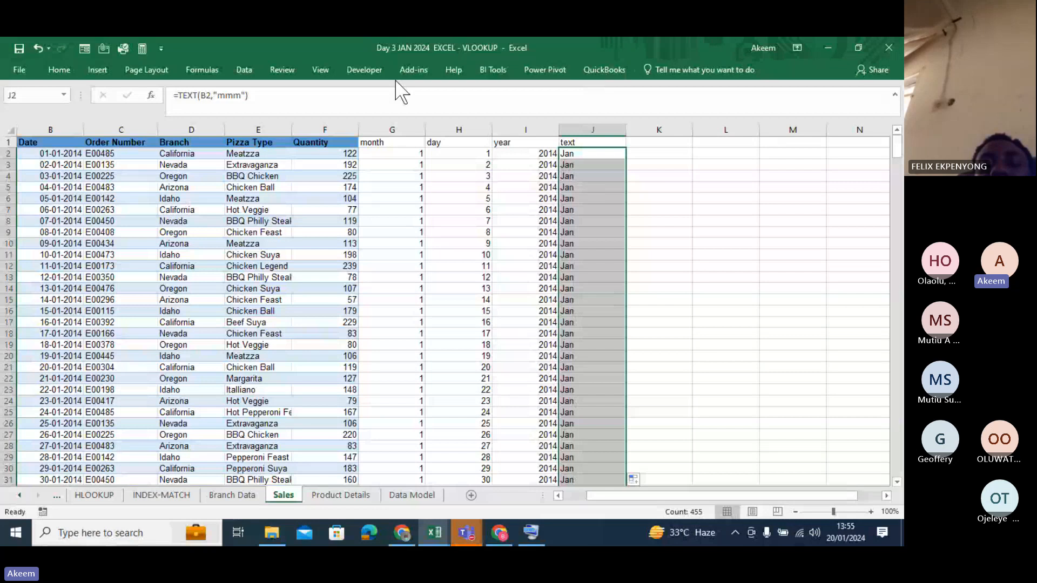
Step: Change the format code in J2's TEXT formula to "mmmm" for full month names and refill the column
left_click(229, 96)
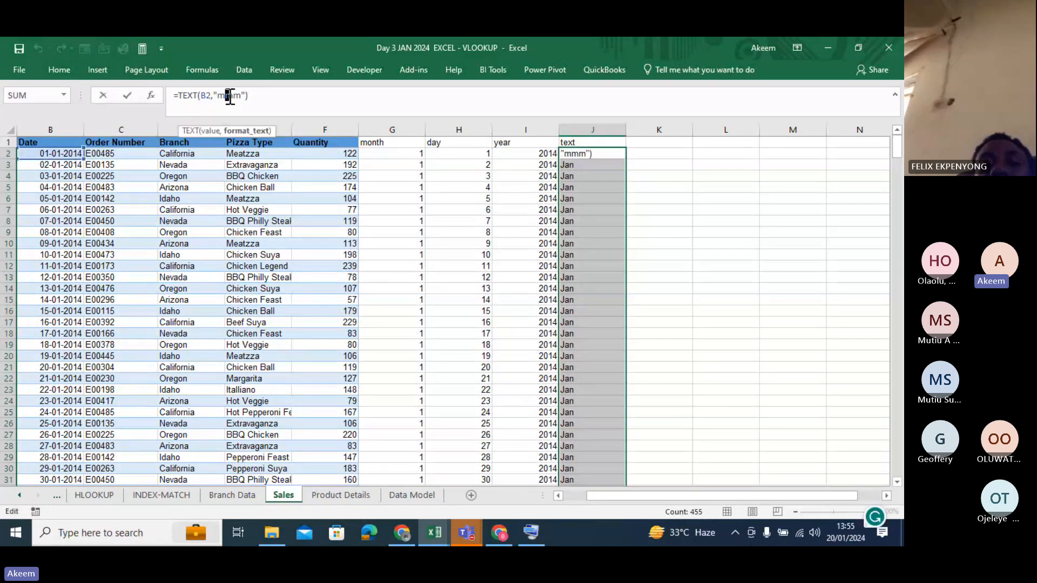
type("m")
key("Return")
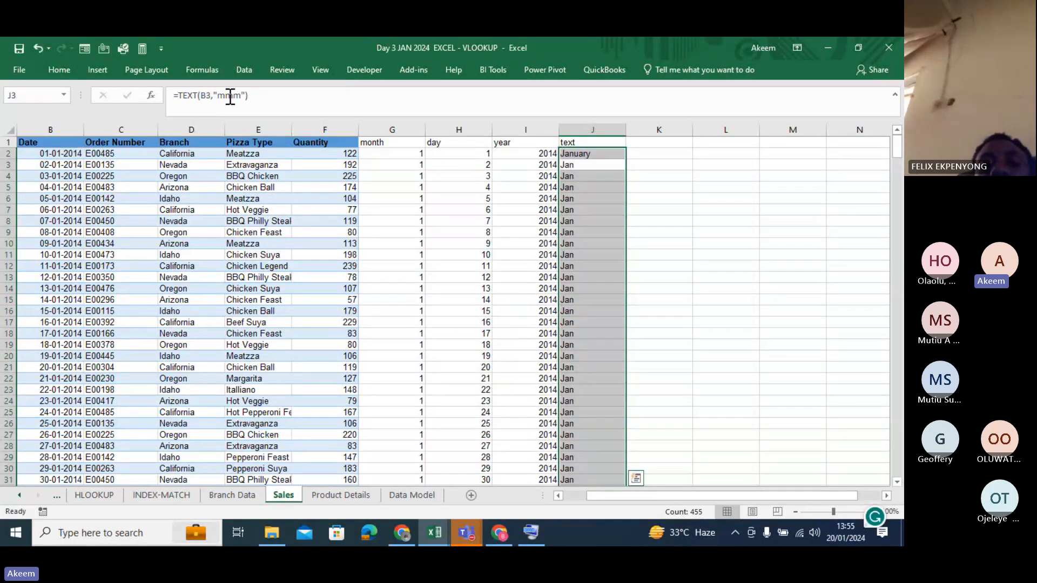
left_click(606, 155)
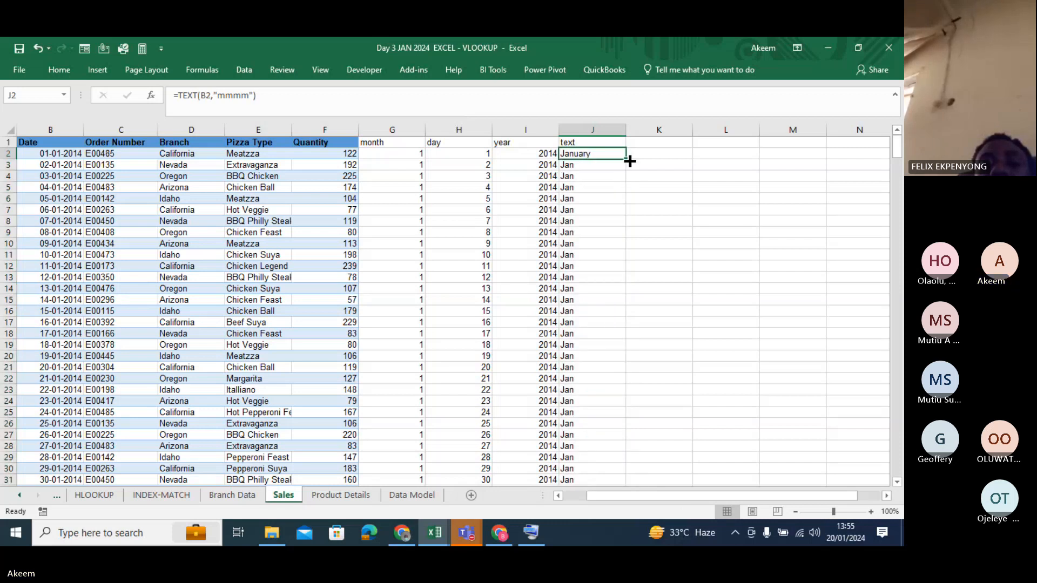
double_click(628, 160)
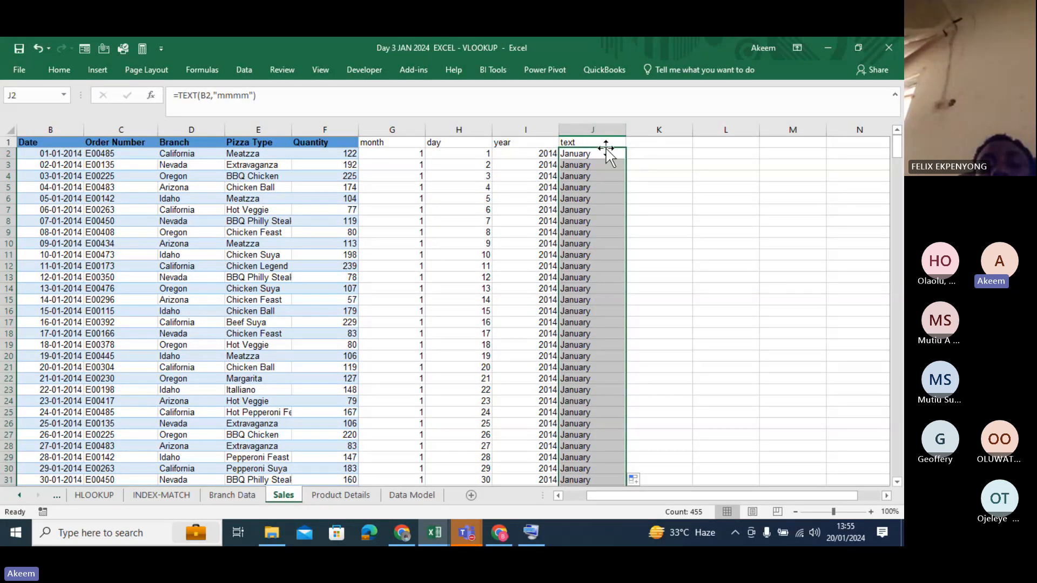
Step: Add the header "text - day" in K1, beside the month name column
left_click(606, 143)
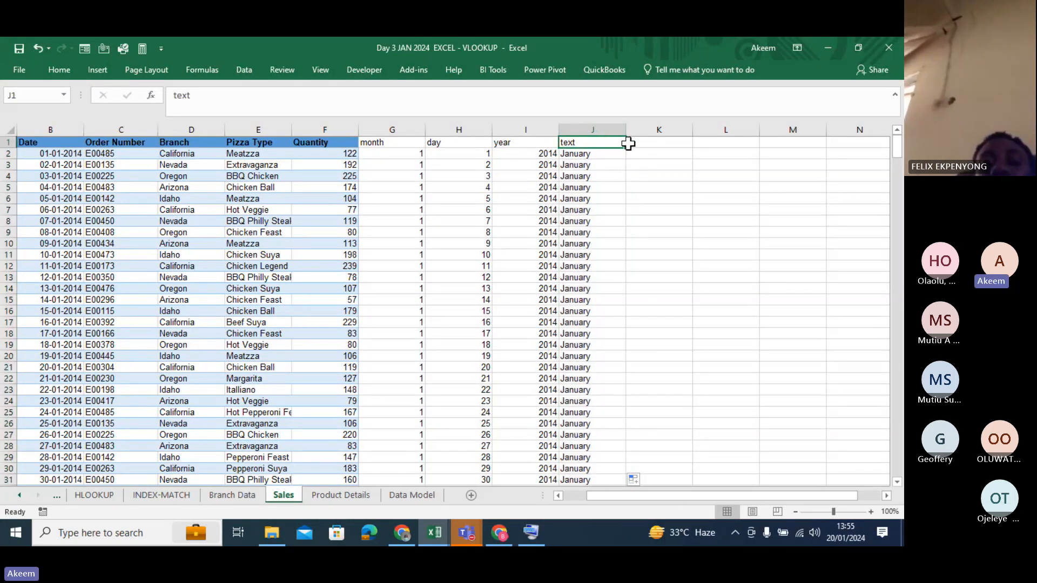
left_click(657, 142)
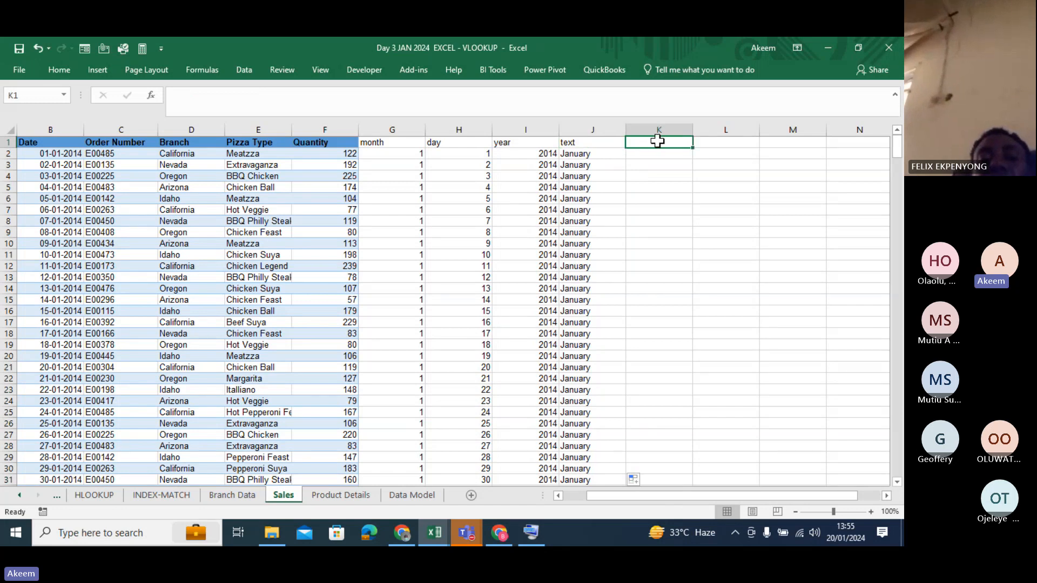
type("te")
key("BackSpace")
key("BackSpace")
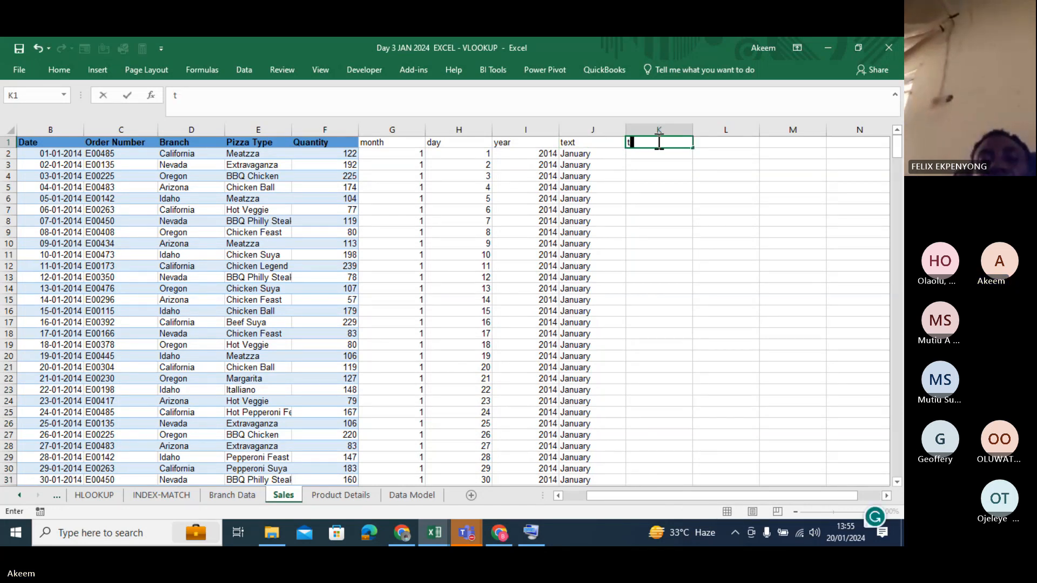
type("te")
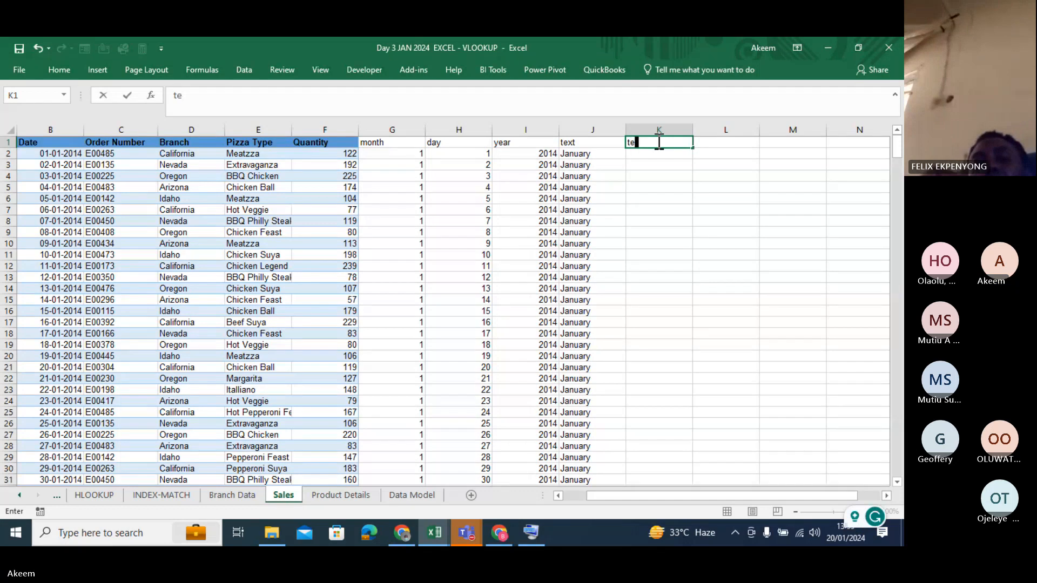
type("xt - mda")
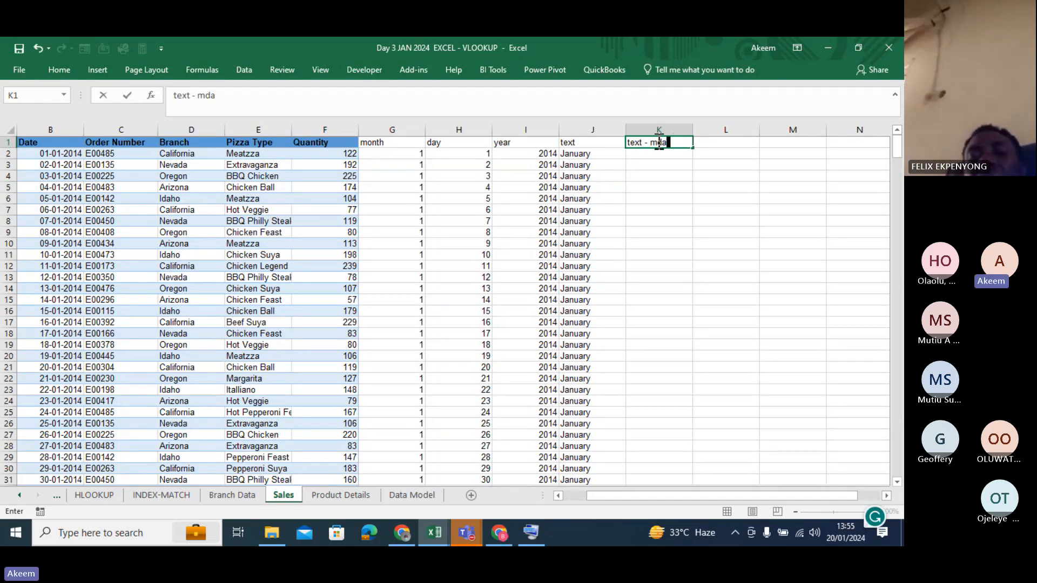
type("y")
key("Return")
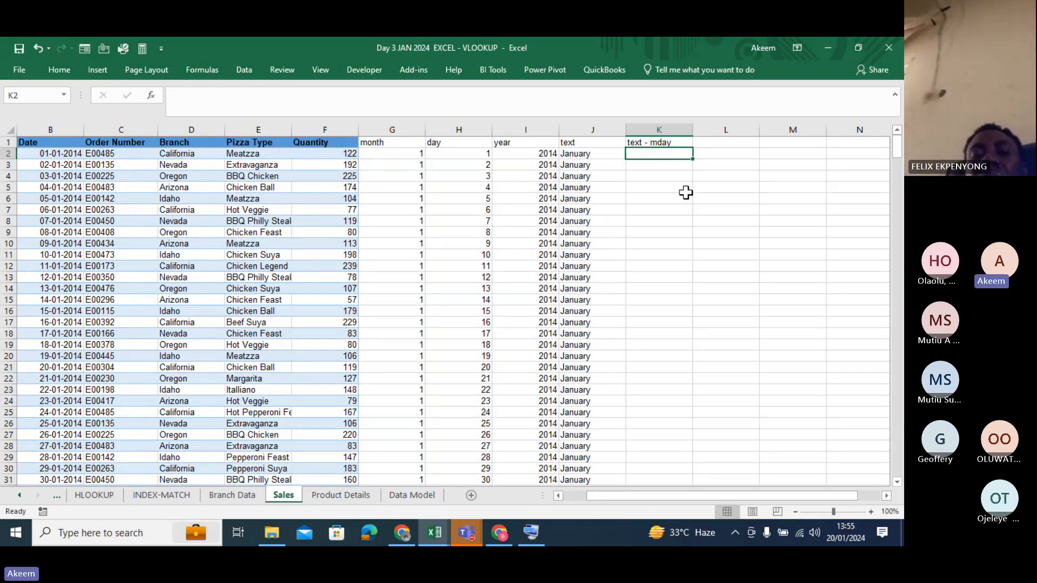
left_click(667, 142)
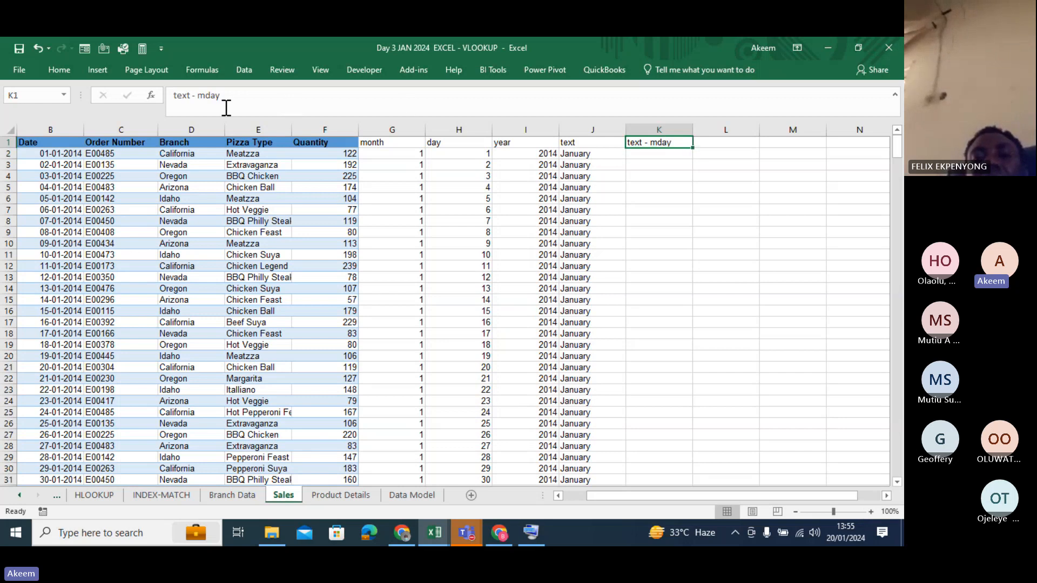
left_click(208, 95)
key("BackSpace")
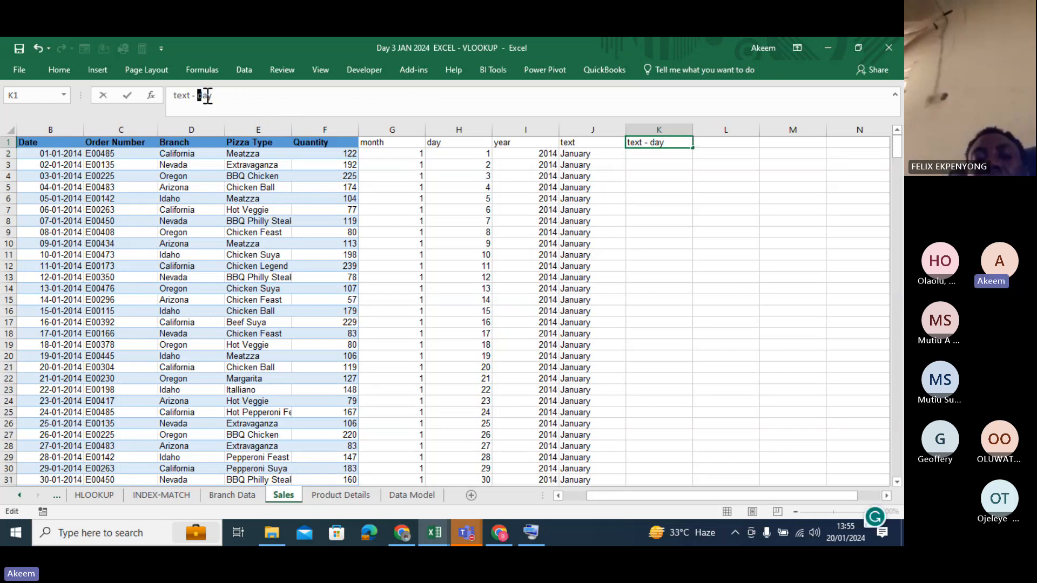
key("Return")
Step: Enter =TEXT(B2,"dddd") in K2 to get the full weekday name and fill it down all the sales records
type("=")
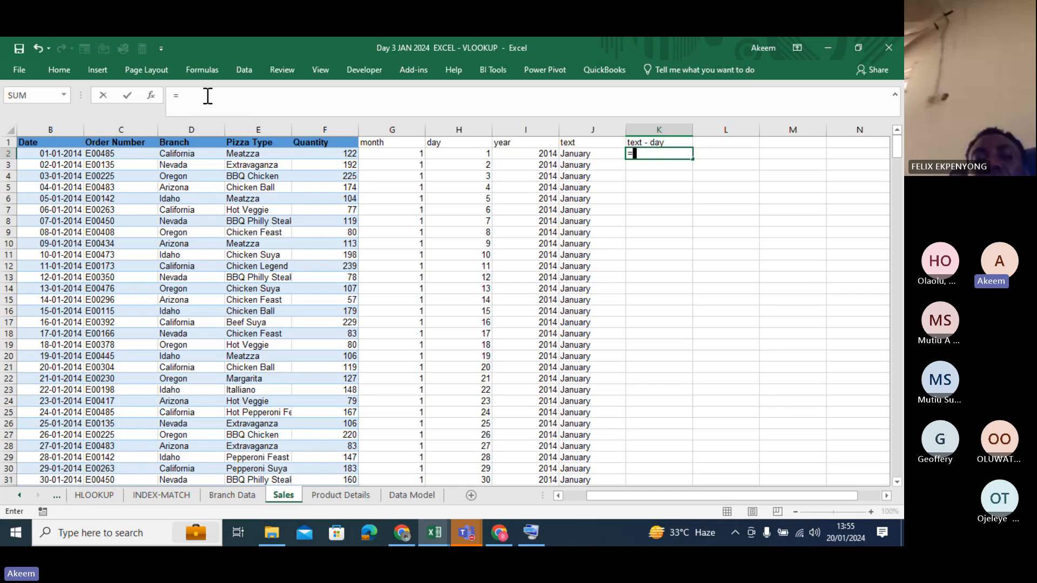
type("text")
key("Tab")
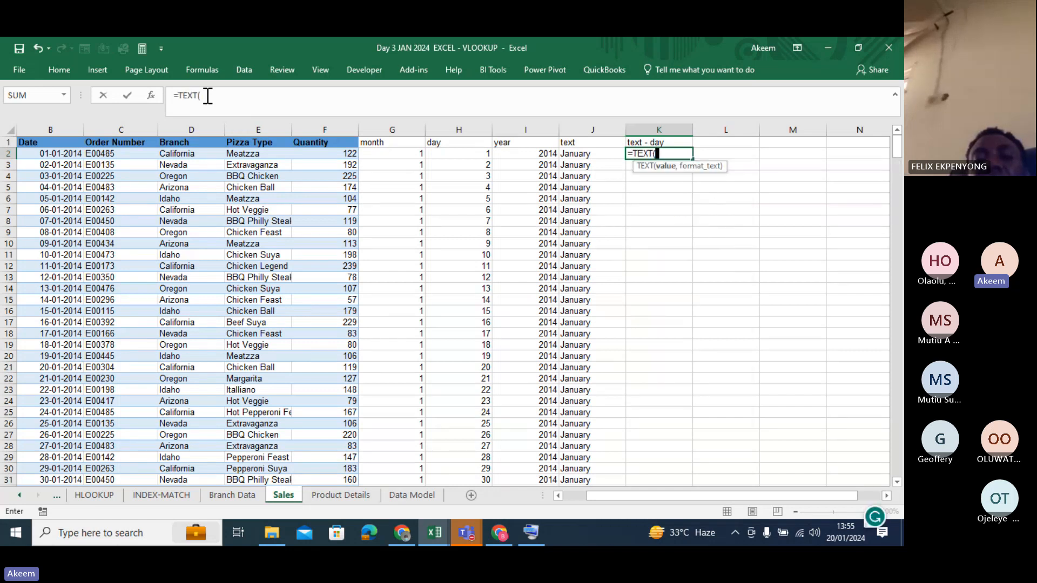
left_click(48, 152)
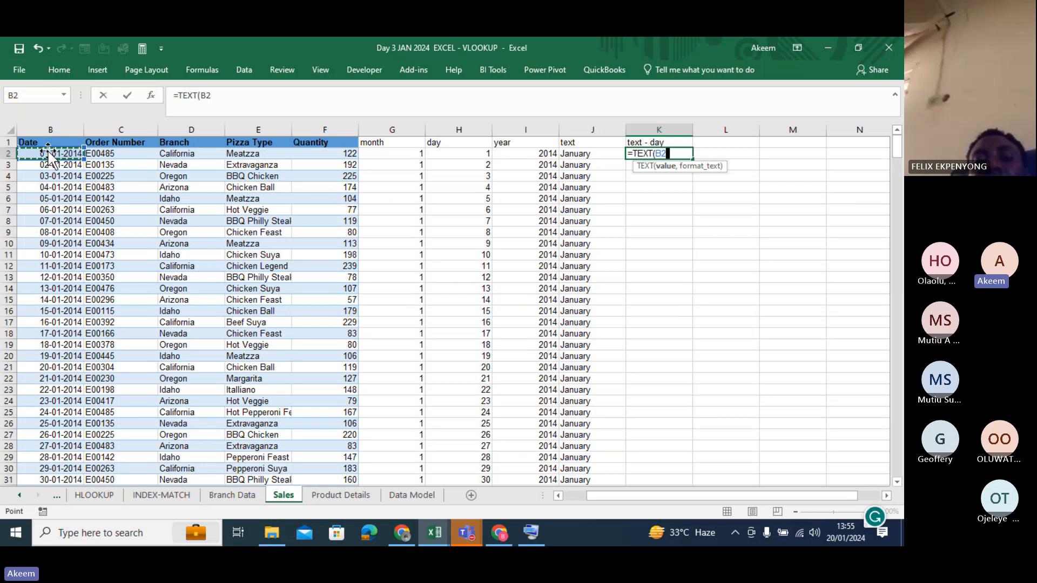
type(",\"")
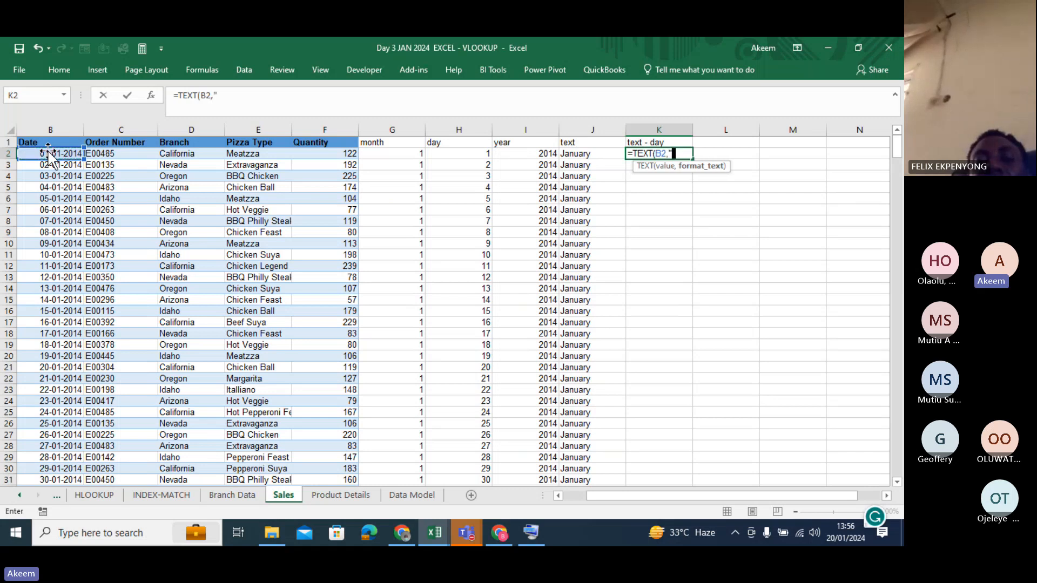
type("dddd")
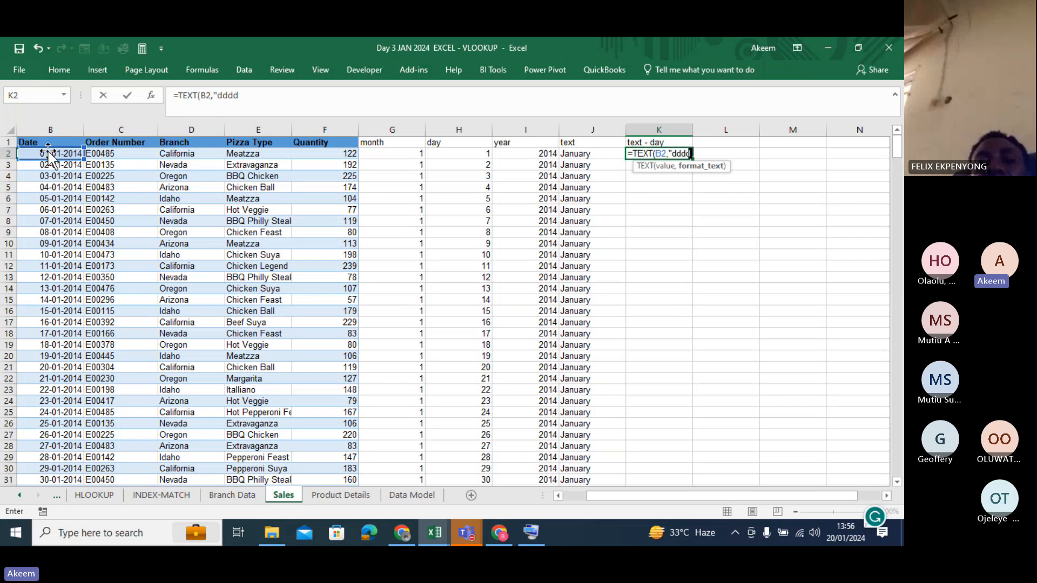
type("\")")
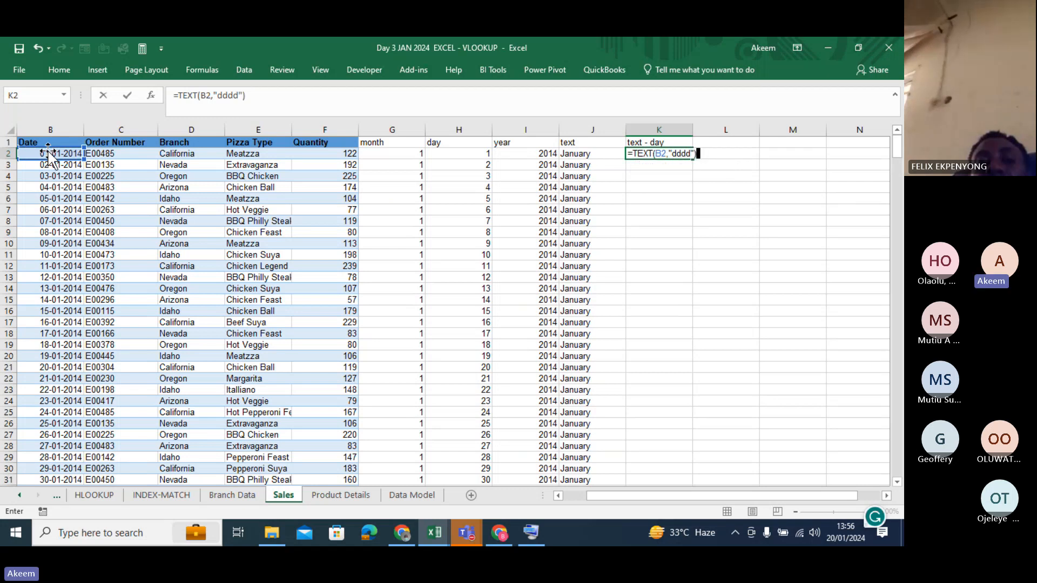
key("Return")
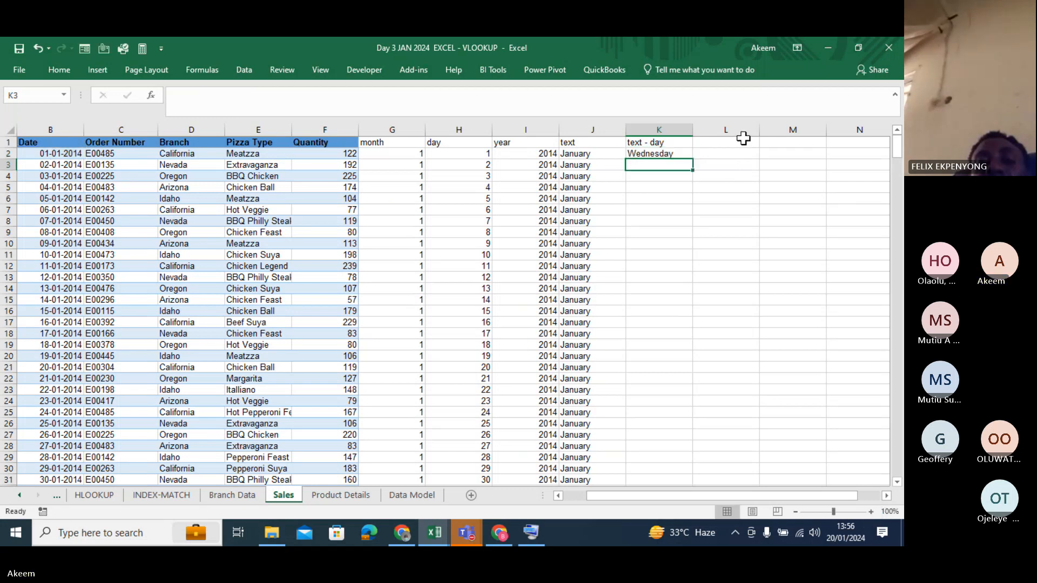
left_click(663, 156)
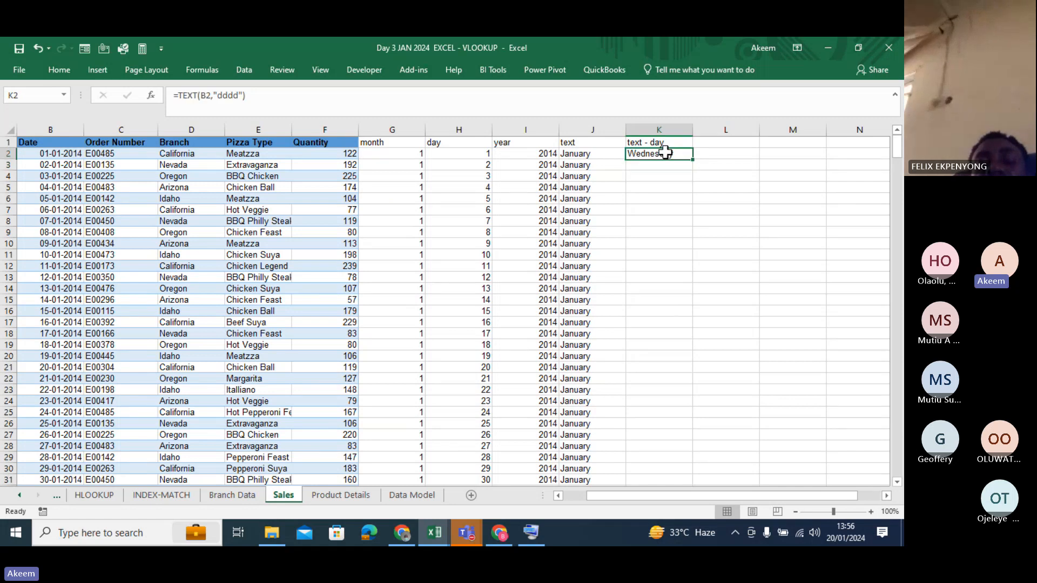
double_click(693, 161)
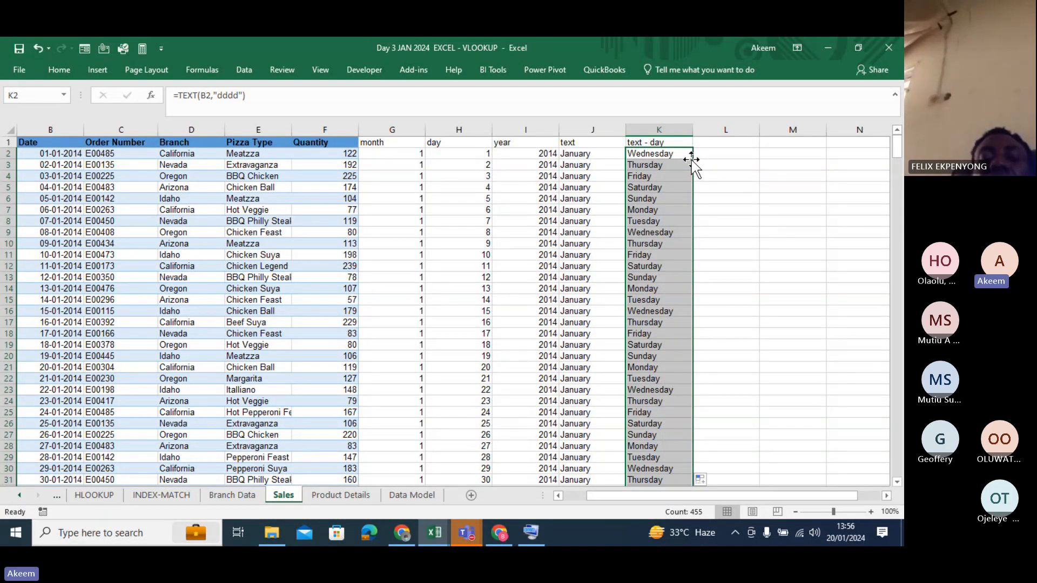
Step: Add the header "datedif" in L1, beside the weekday name column
left_click(755, 146)
type("dat")
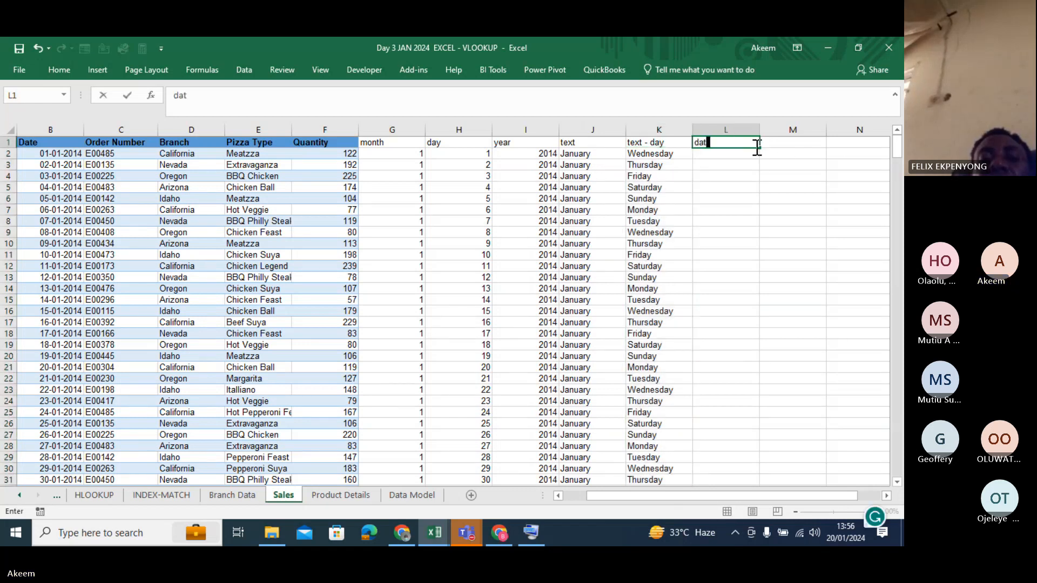
type("edi")
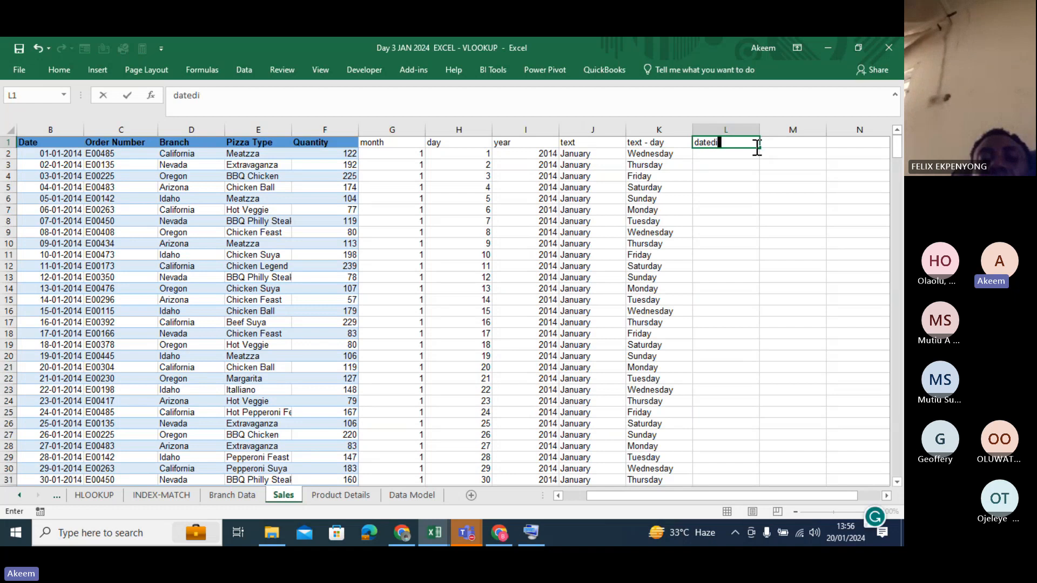
type("f")
key("Return")
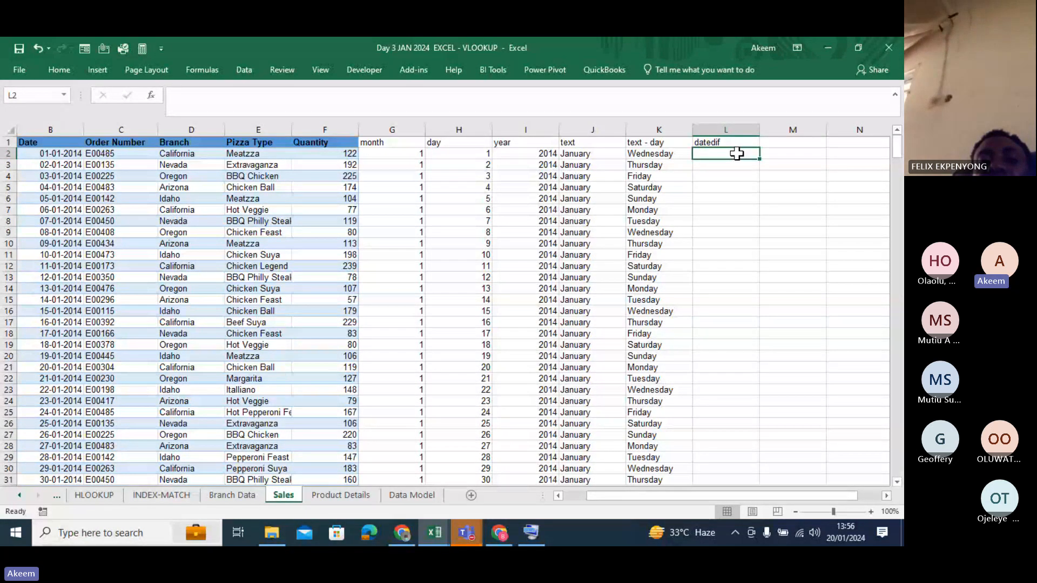
double_click(737, 154)
type("=dated")
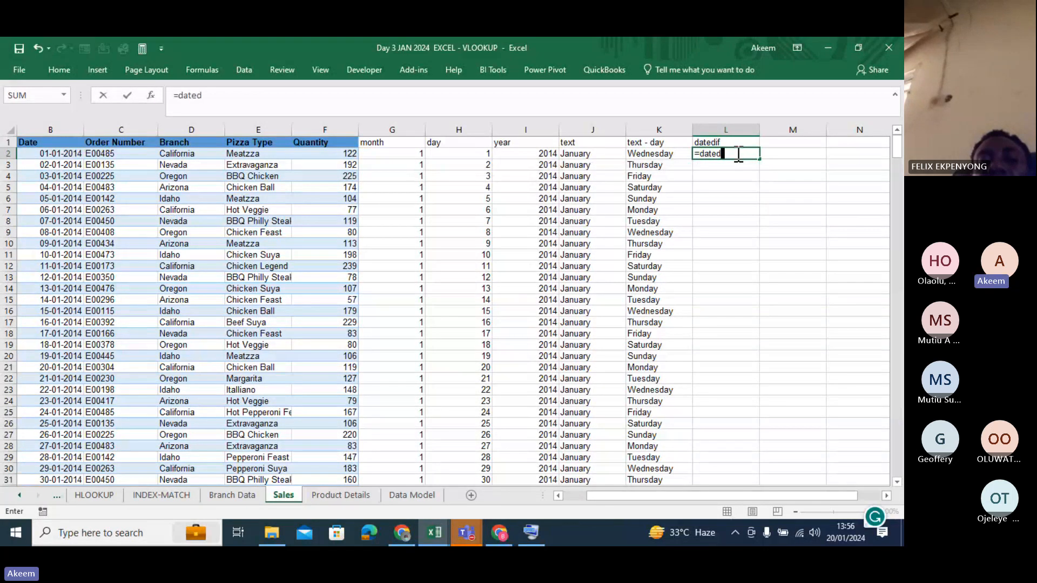
type("if")
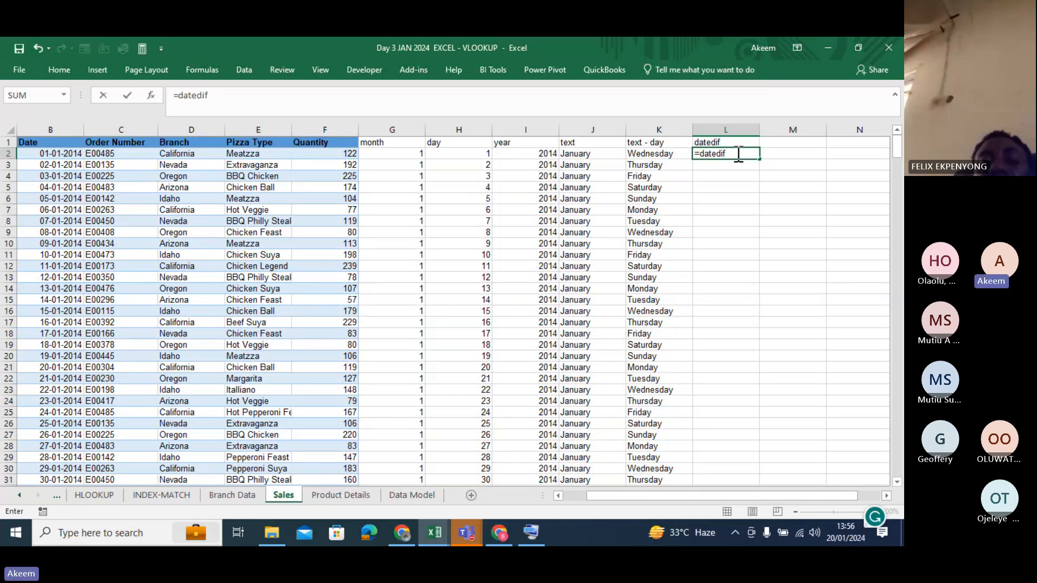
key("BackSpace")
key("BackSpace")
type("if")
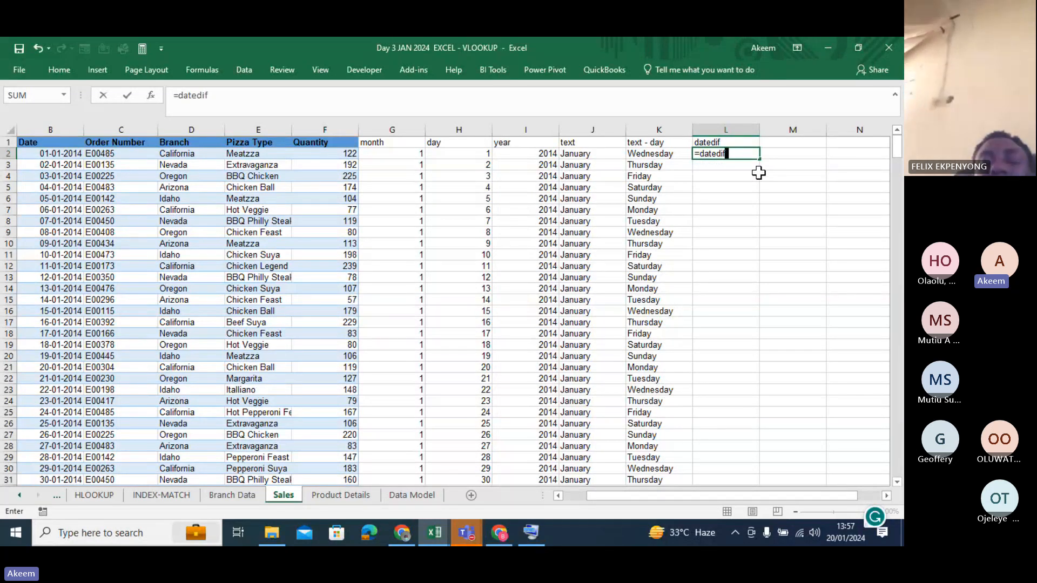
type("(")
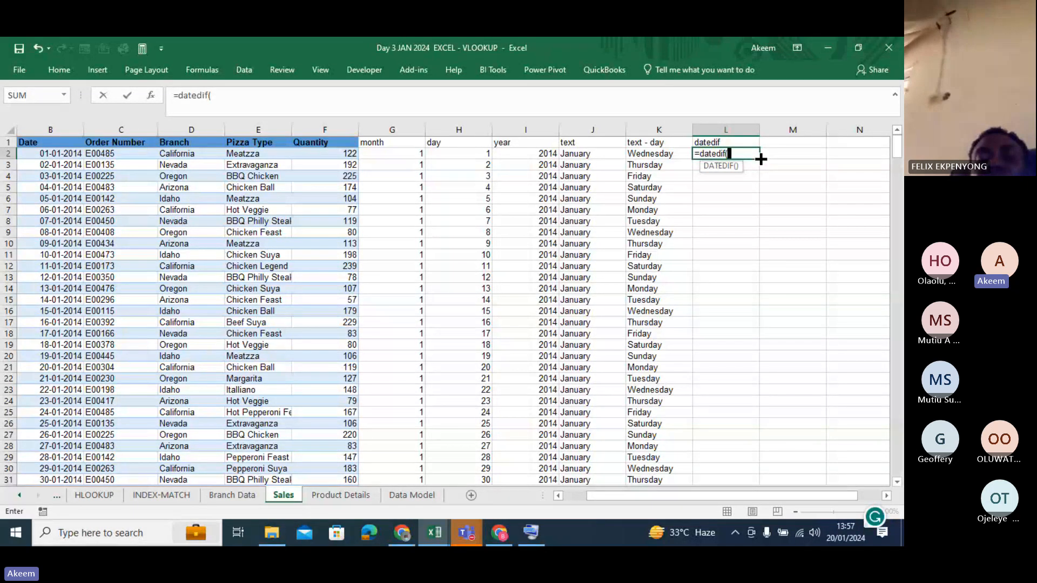
left_click(68, 155)
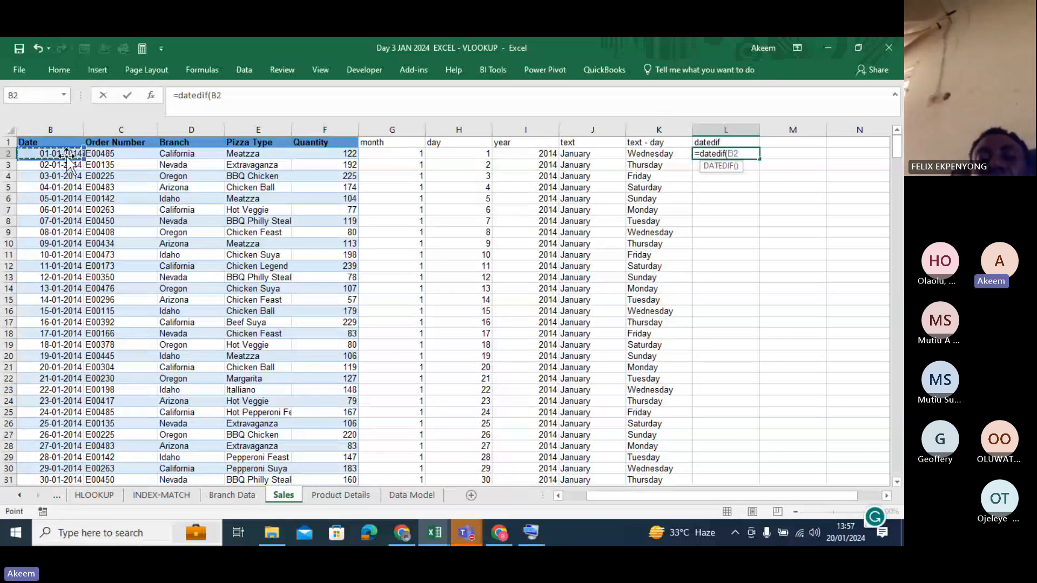
key("BackSpace")
key("BackSpace")
key("BackSpace")
key("BackSpace")
key("BackSpace")
key("BackSpace")
key("BackSpace")
key("BackSpace")
key("BackSpace")
key("BackSpace")
key("BackSpace")
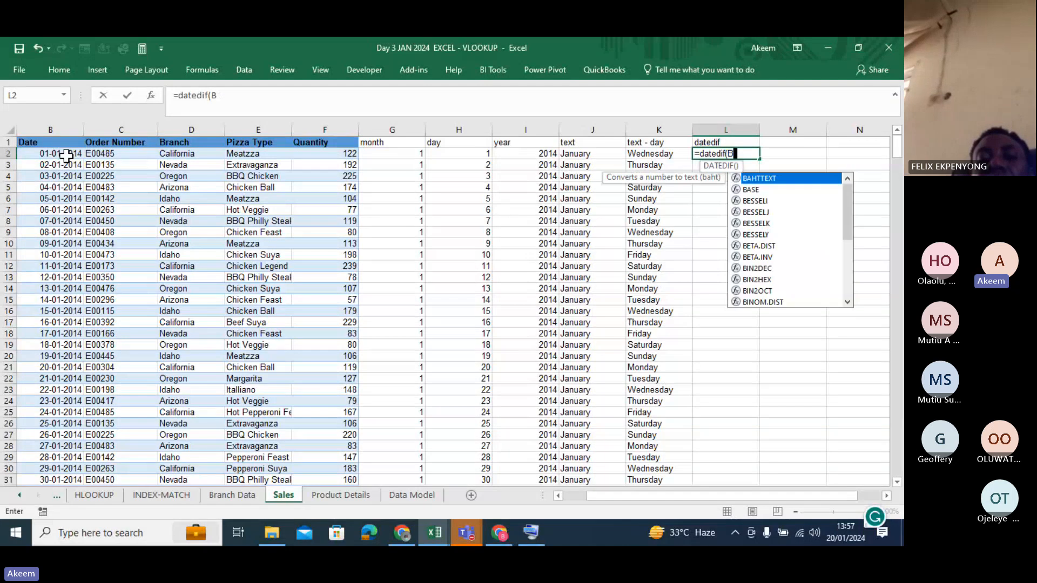
left_click(7, 299)
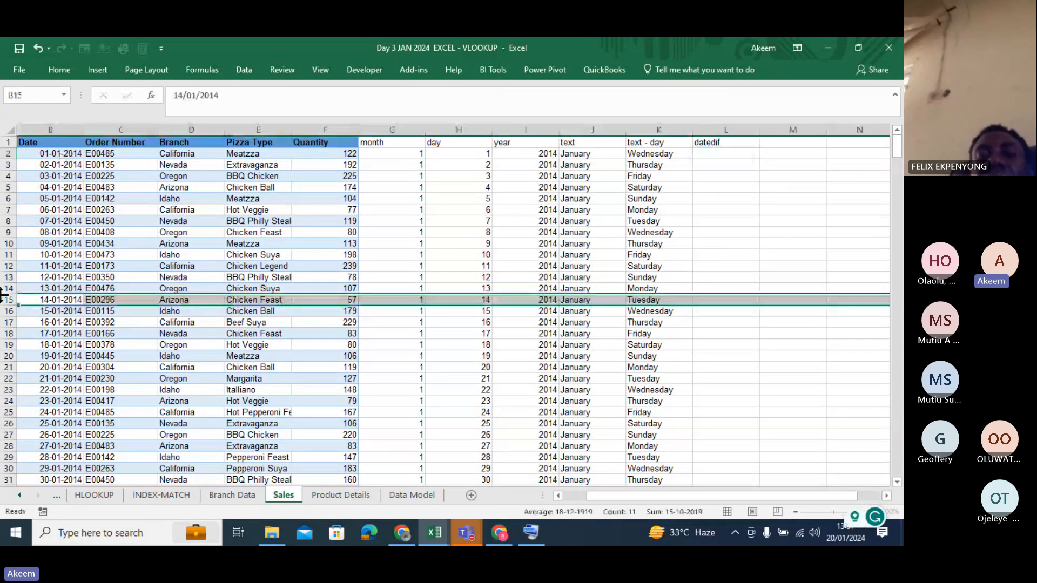
left_click(163, 311)
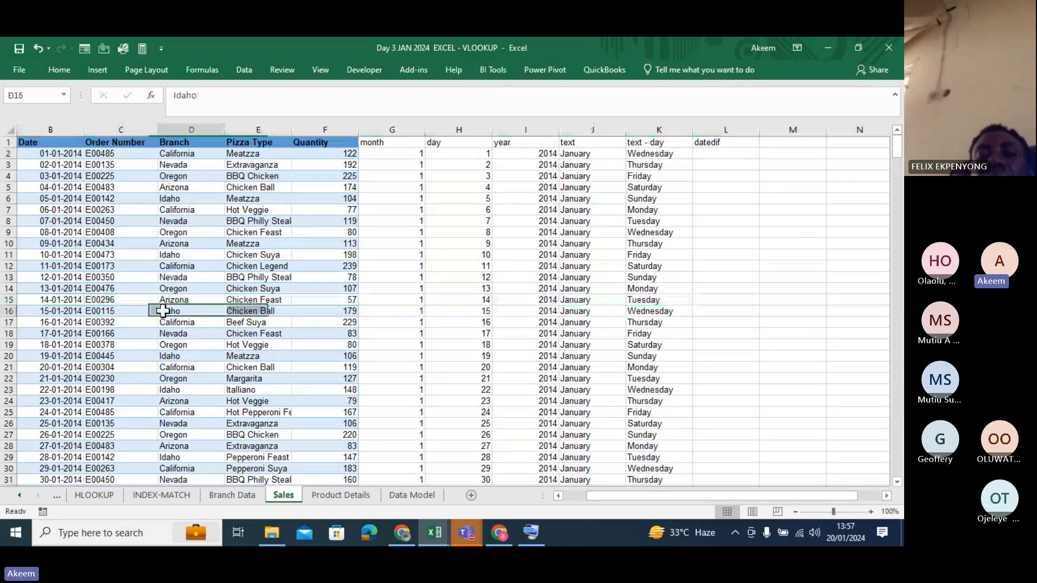
Step: Switch to the Data sheet and select the first employee's hire date in E2
left_click(93, 495)
left_click(57, 495)
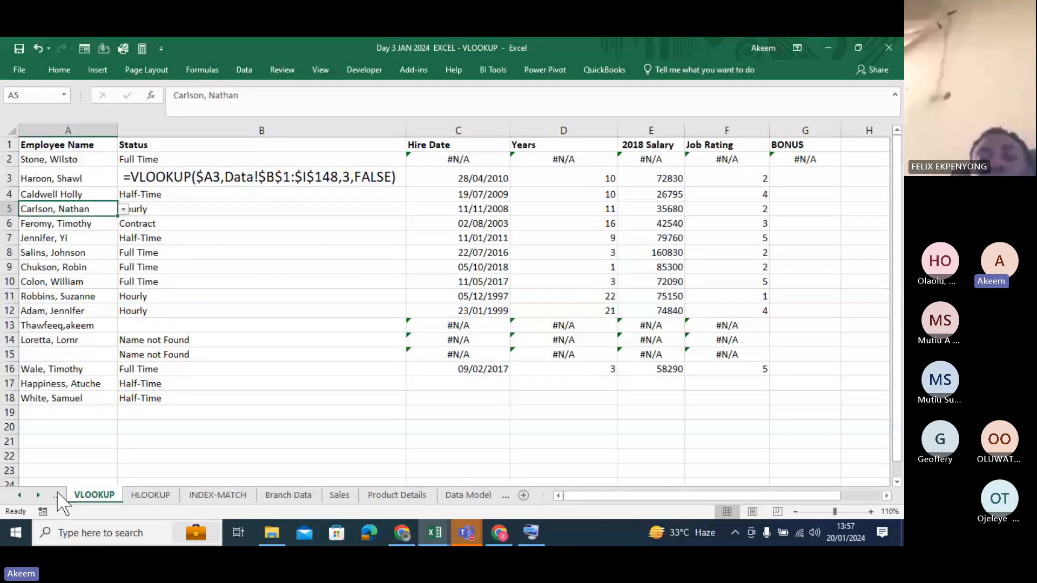
left_click(57, 494)
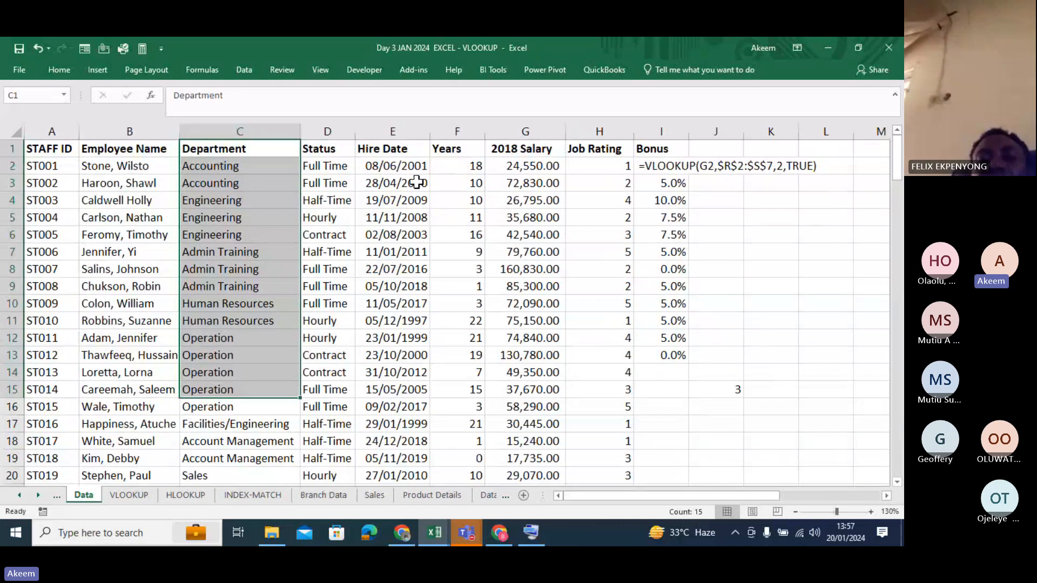
left_click(409, 163)
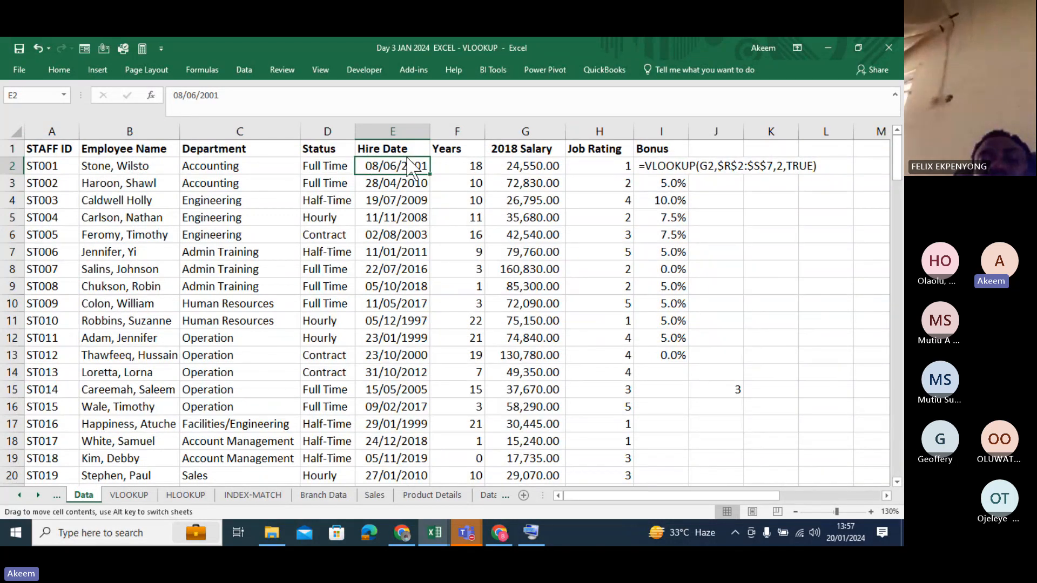
Step: Enter =DATEDIF(E2,TODAY(),"y") in M2 to calculate the first employee's full years of service from the hire date
key("Right")
key("Right")
key("Right")
key("Right")
key("Right")
key("Right")
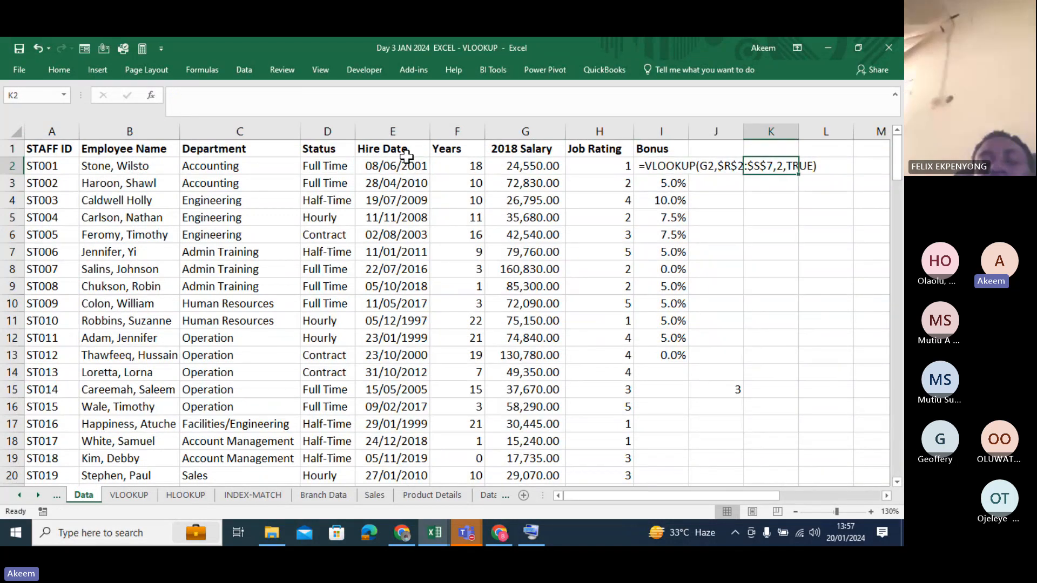
key("Right")
key("Right")
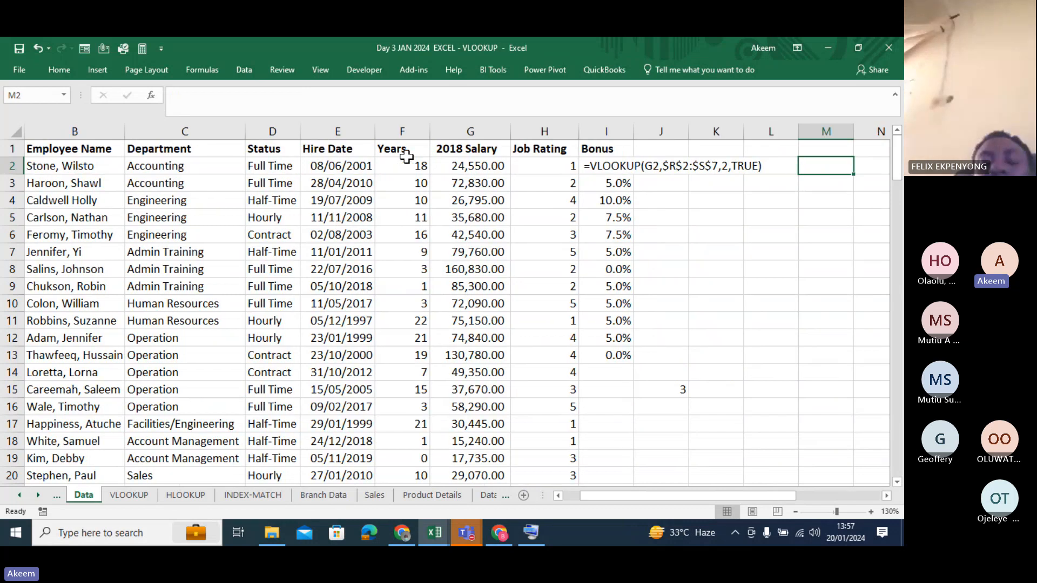
type("=da")
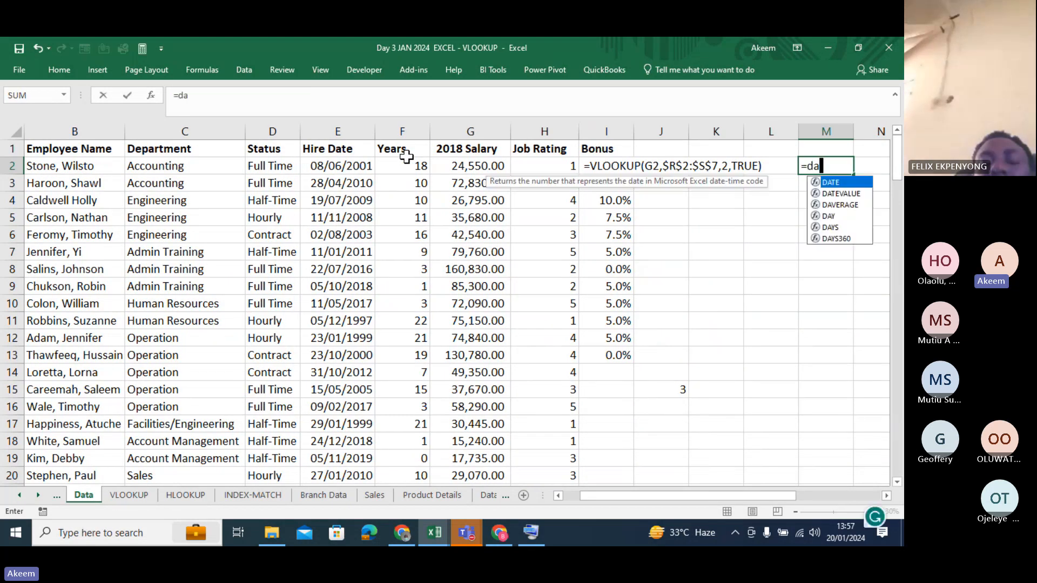
type("tedif")
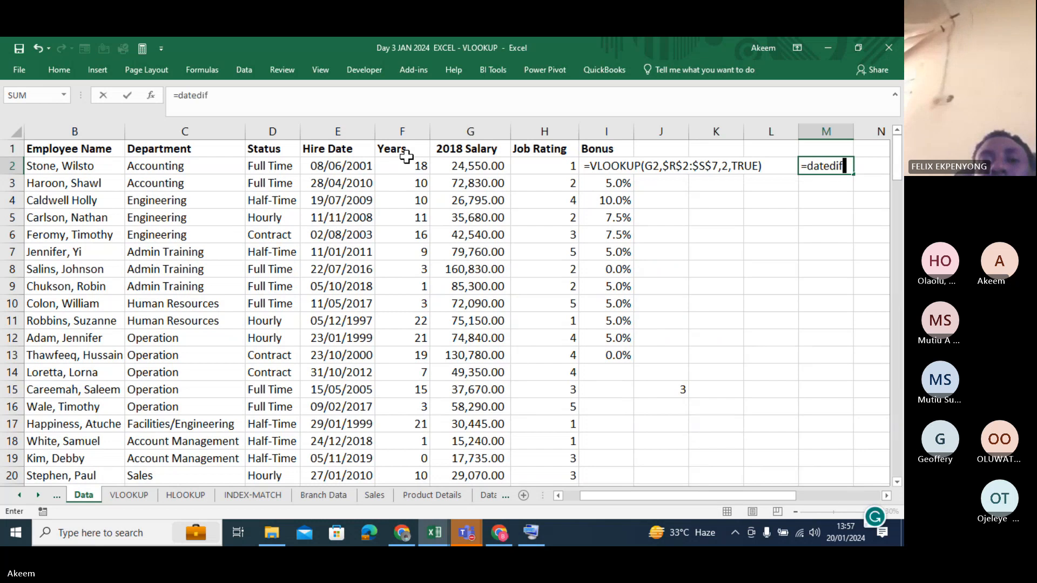
type("(")
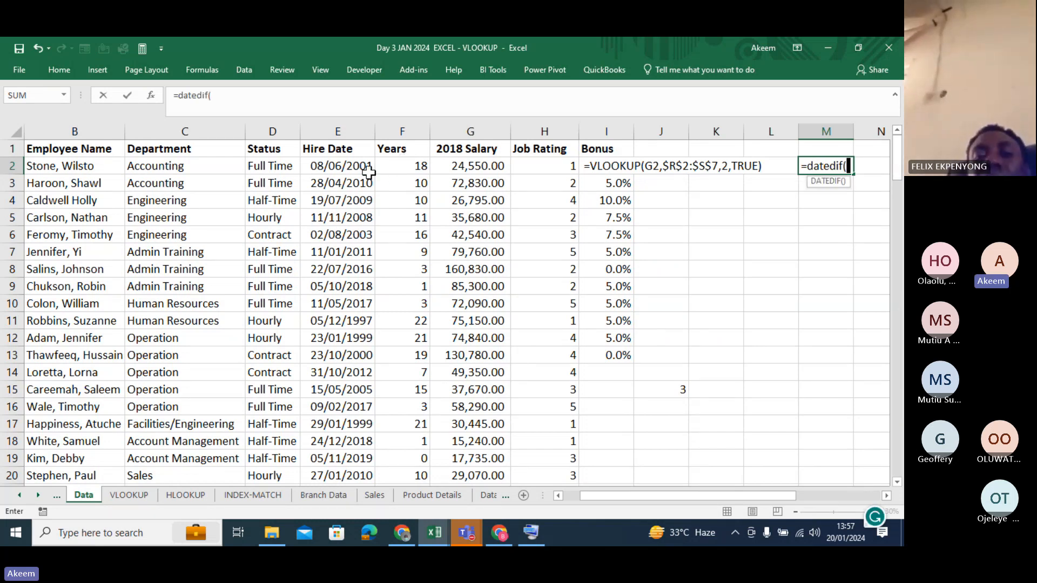
left_click(346, 165)
type(",")
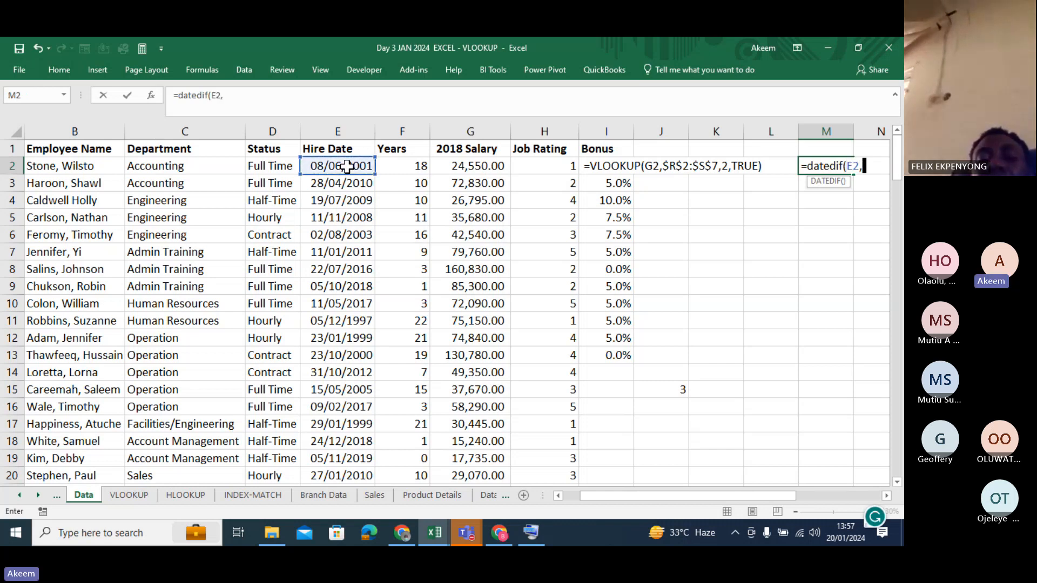
type("to")
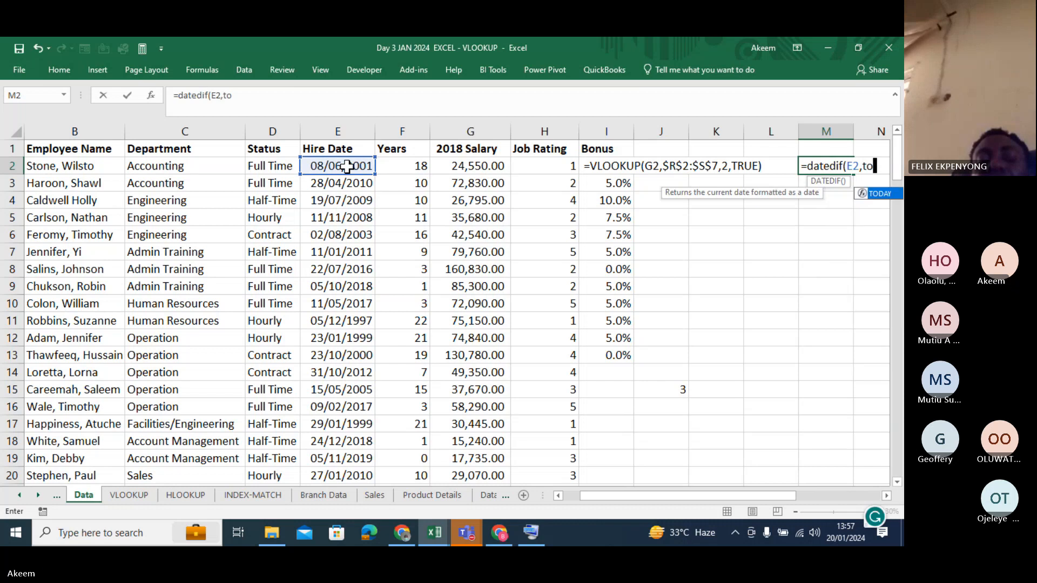
type("day()")
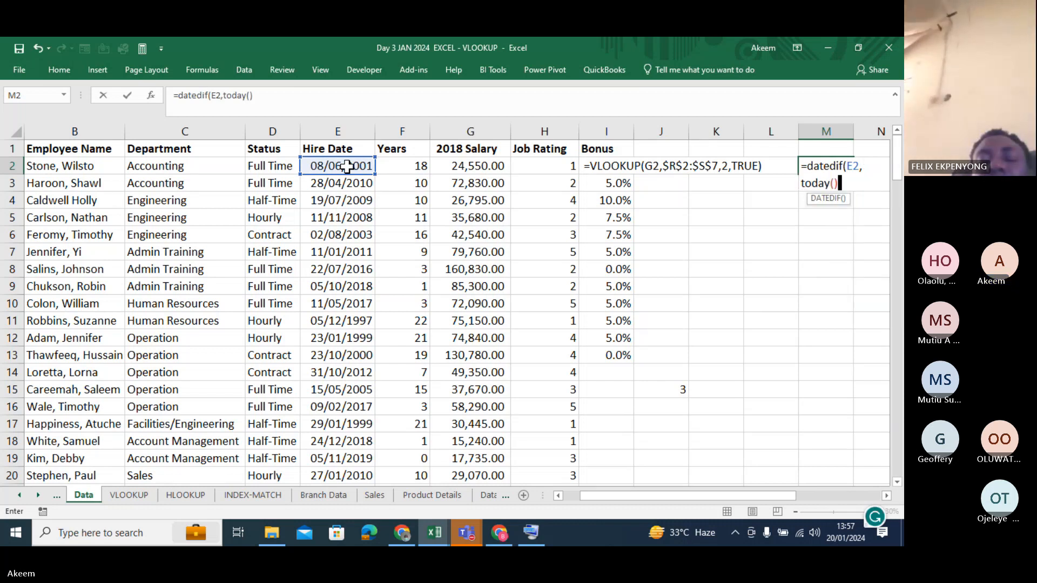
type(",")
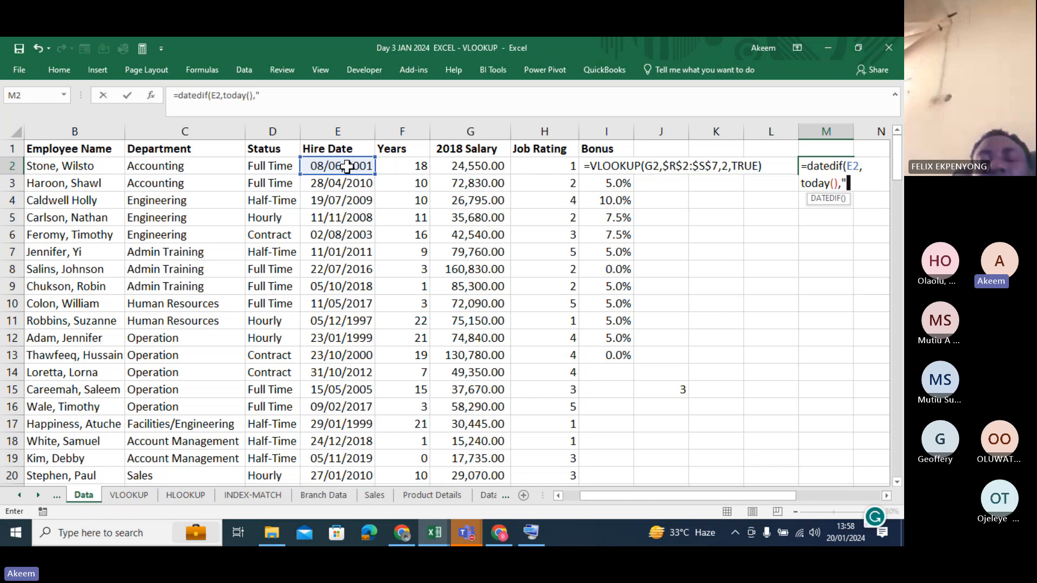
type("\"y\")")
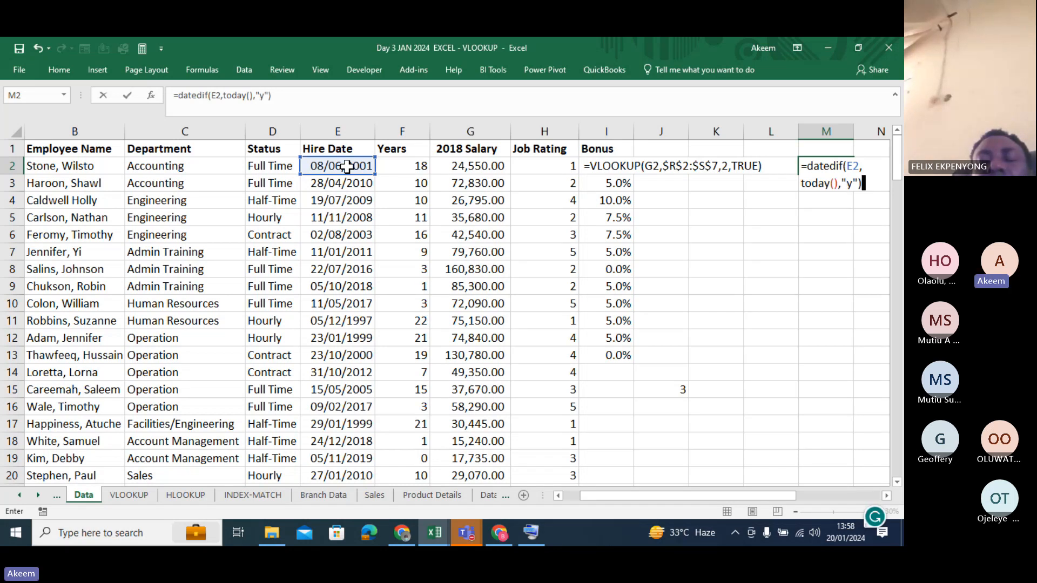
key("Return")
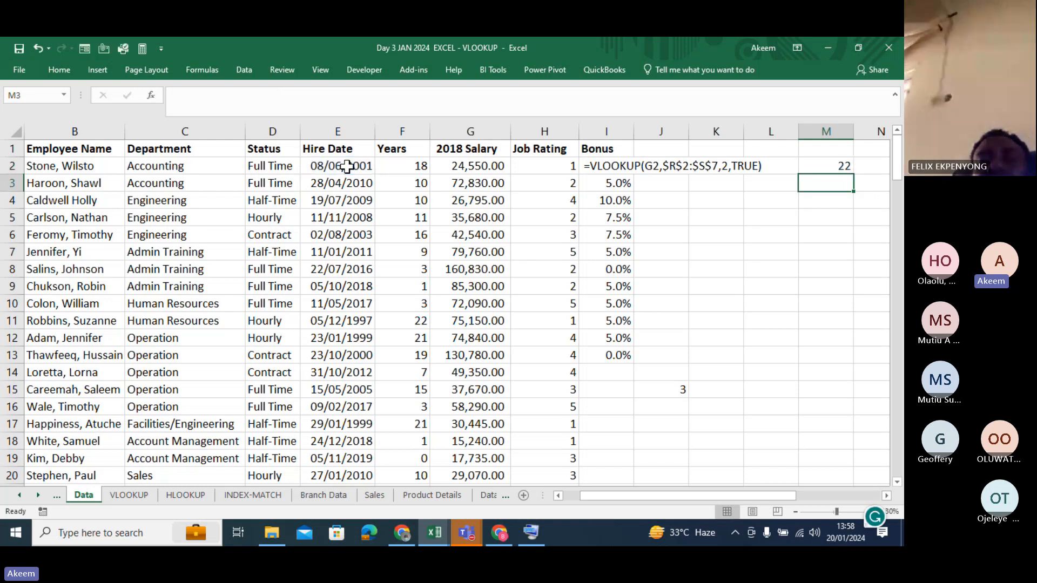
Step: Fill the DATEDIF formula in M2 down column M through row 31
left_click(843, 164)
key("shift+Down")
key("shift+Down")
key("shift+Down")
key("shift+Down")
key("shift+Down")
key("shift+Down")
key("shift+Down")
key("shift+Down")
key("shift+Down")
key("shift+Down")
key("shift+Down")
key("shift+Down")
key("shift+Down")
key("shift+Down")
key("shift+Down")
key("shift+Down")
key("shift+Down")
key("shift+Down")
key("shift+Down")
key("shift+Down")
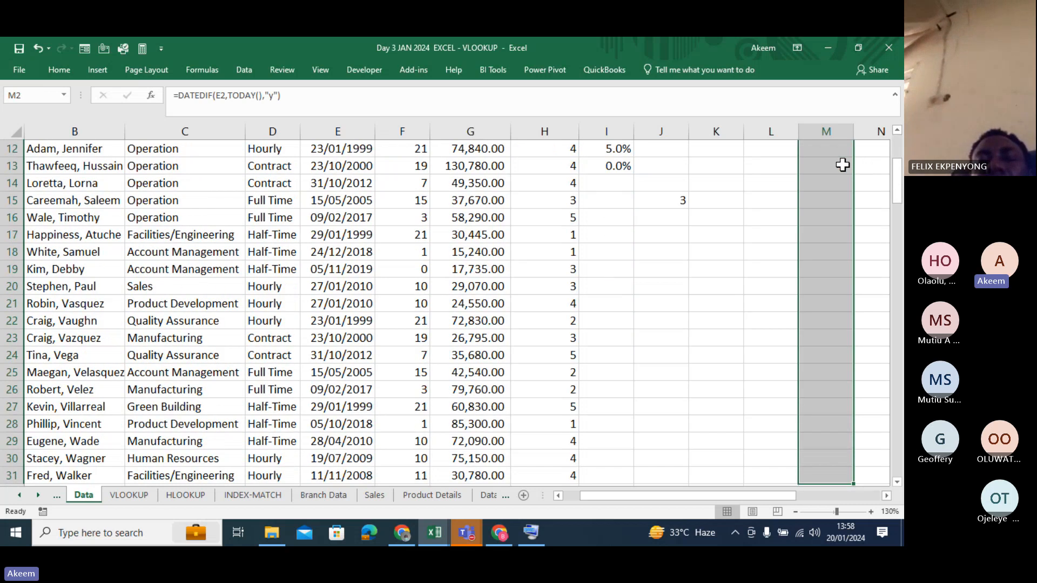
key("ctrl+d")
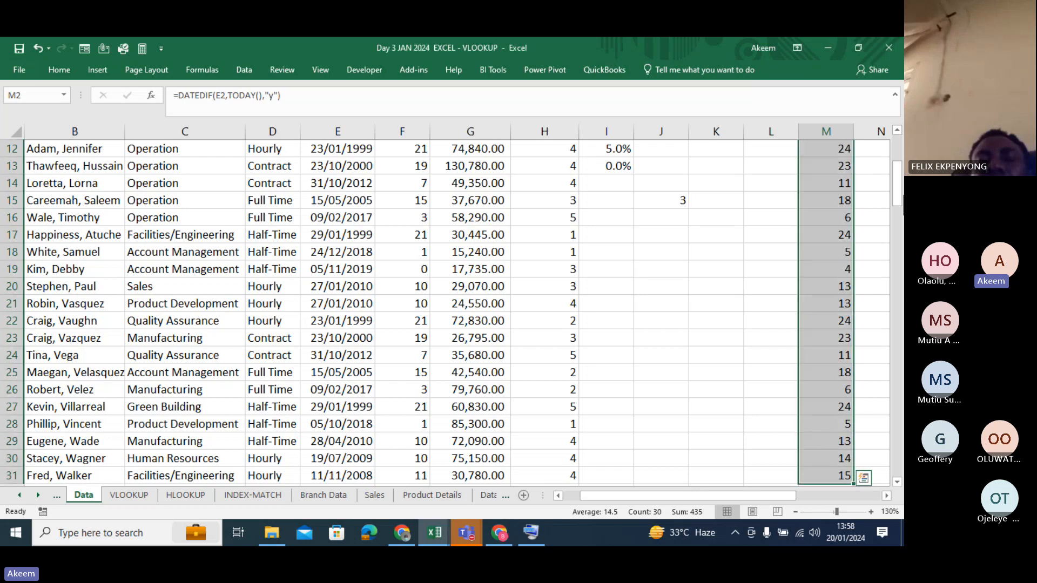
left_click_drag(899, 191, 890, 141)
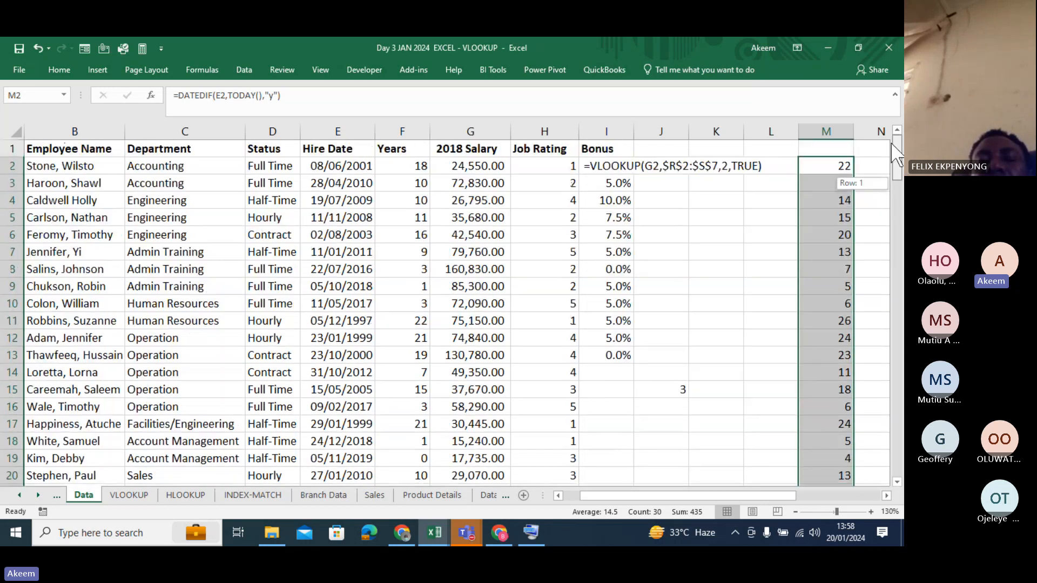
left_click(827, 183)
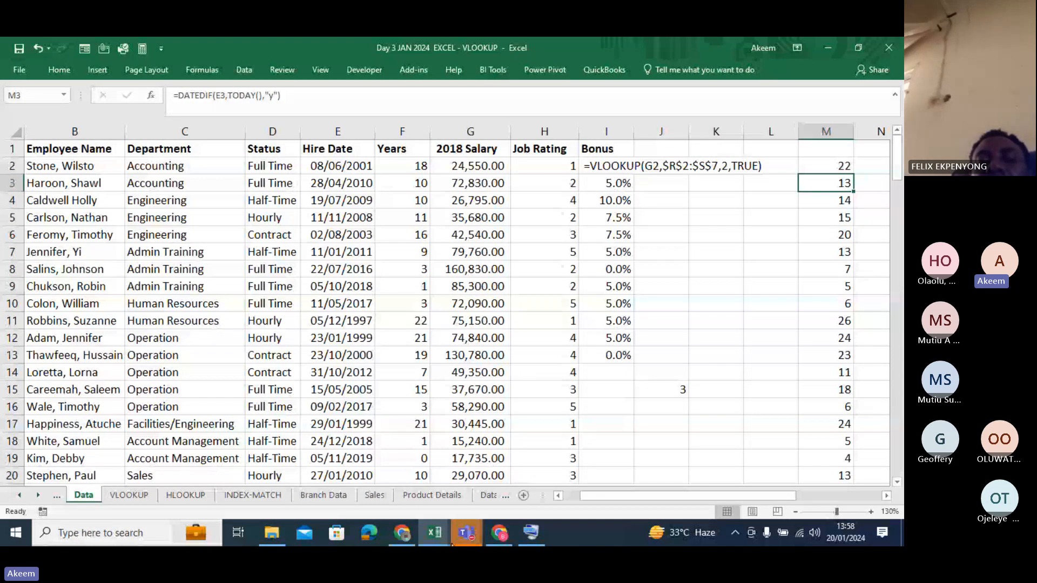
Step: Switch to the maximized Teams meeting window, close its meeting chat and turn the camera on
mouse_move(452, 545)
left_click(489, 473)
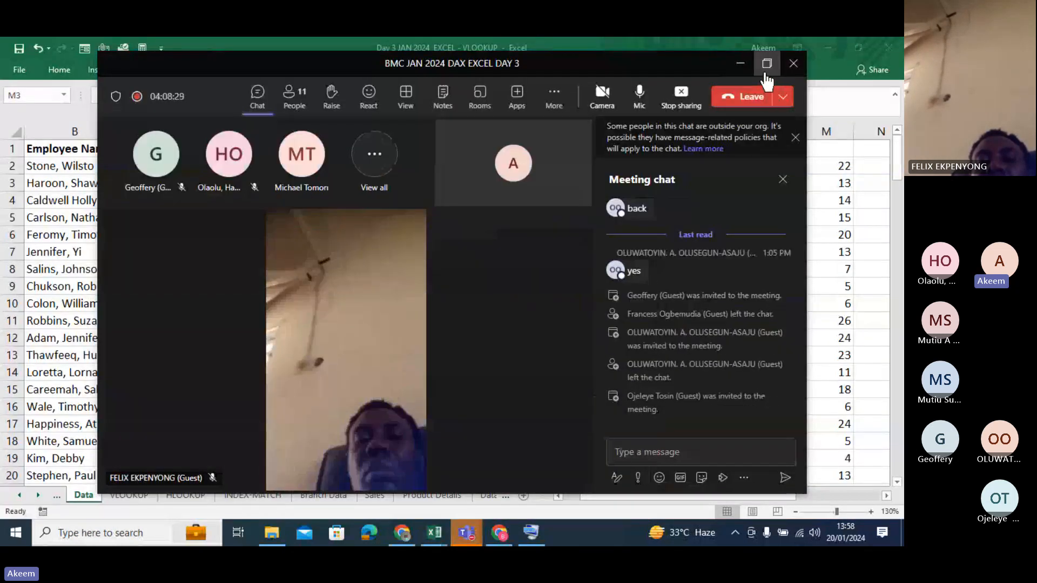
left_click(766, 74)
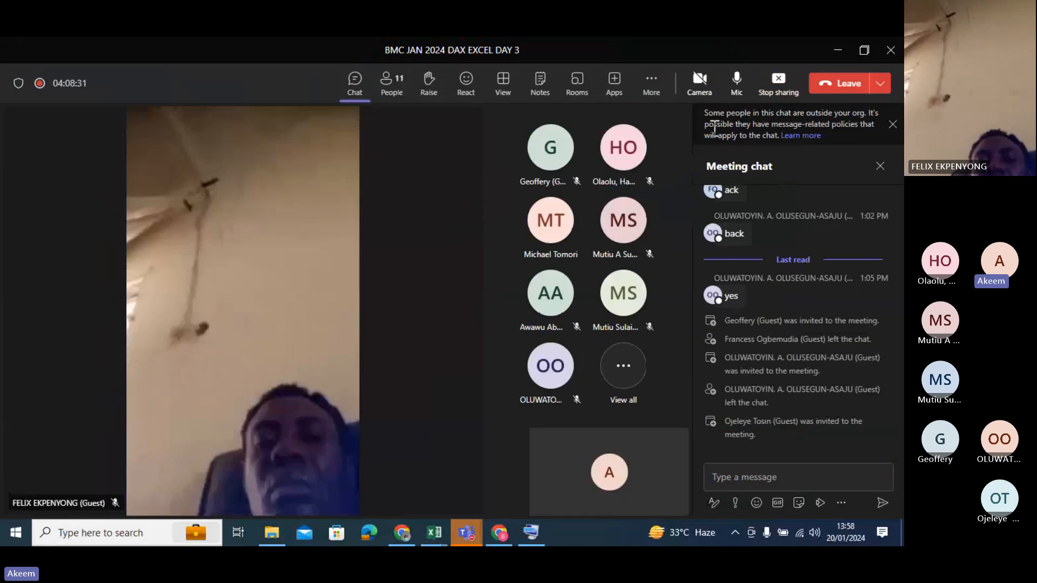
left_click(892, 124)
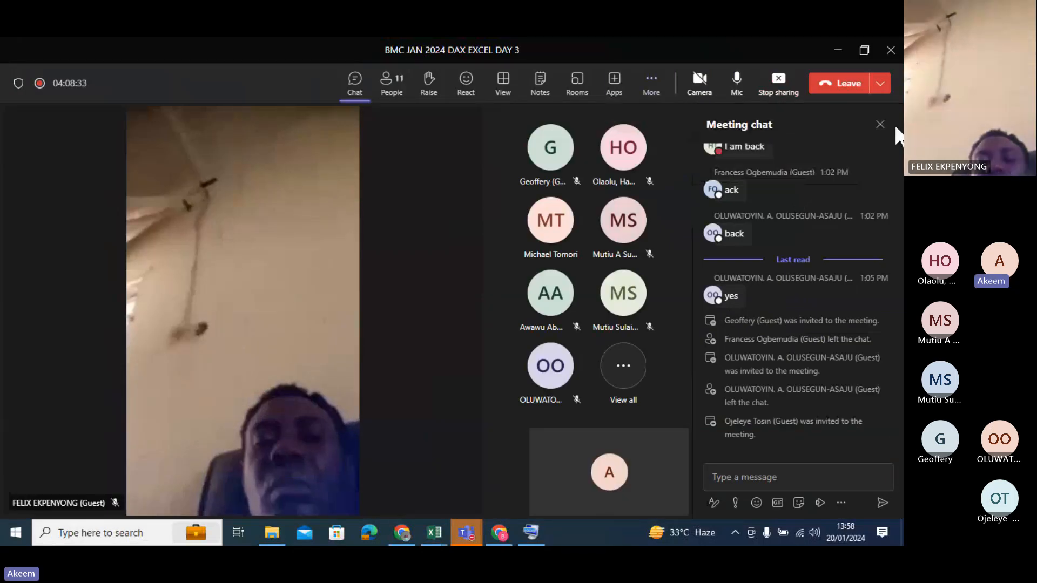
left_click(881, 125)
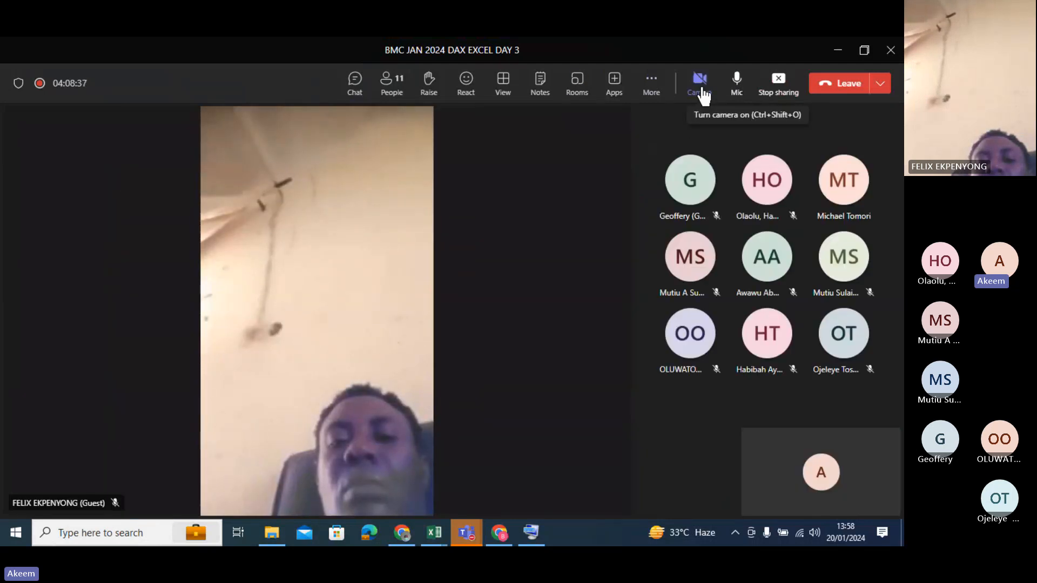
left_click(701, 86)
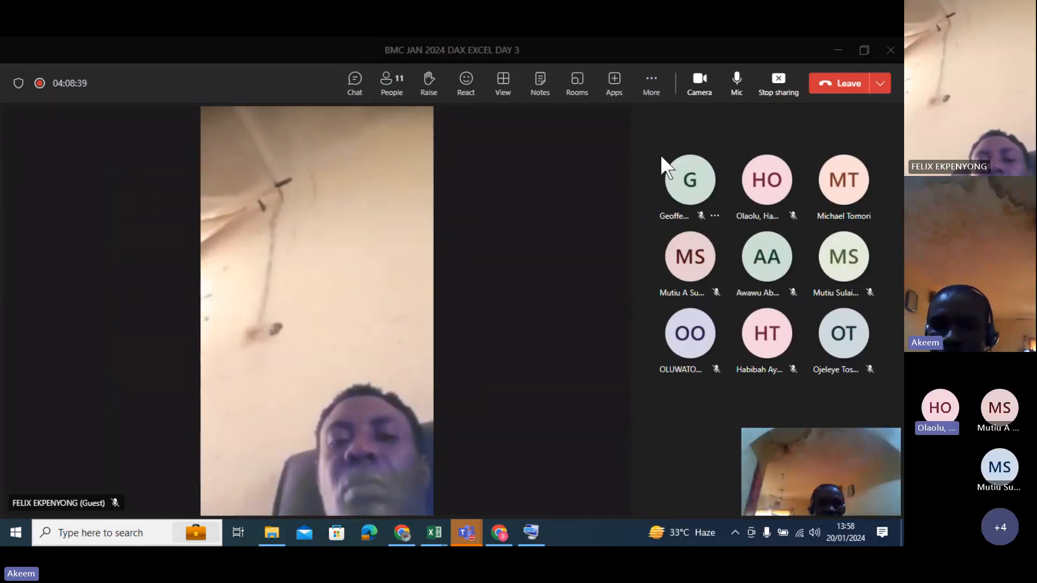
mouse_move(683, 205)
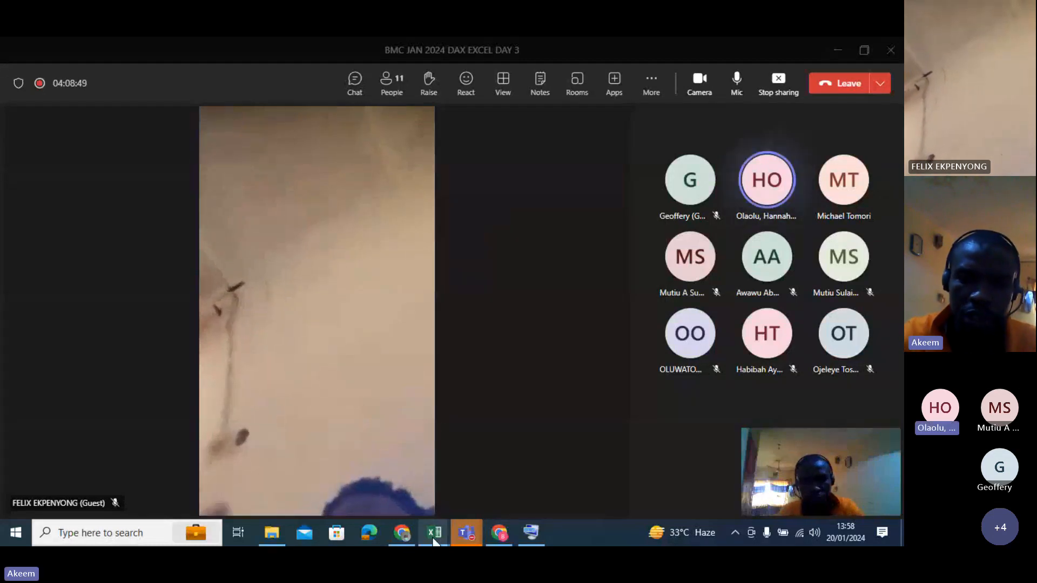
Step: Return to the VLOOKUP workbook in Excel and examine the ranges used by the SUMPRODUCT formula in J2 of the Data Model sheet
mouse_move(433, 538)
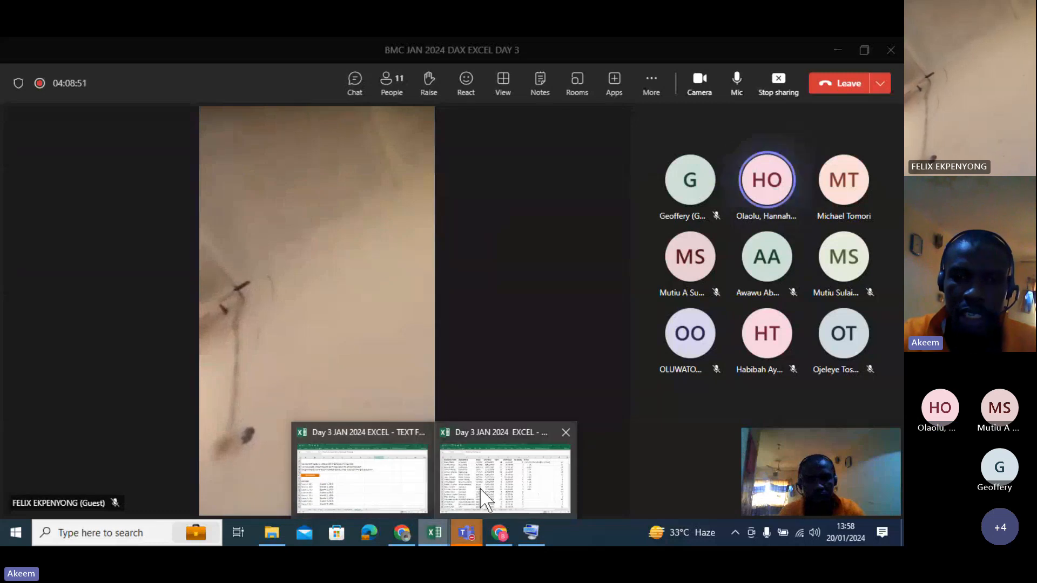
left_click(486, 499)
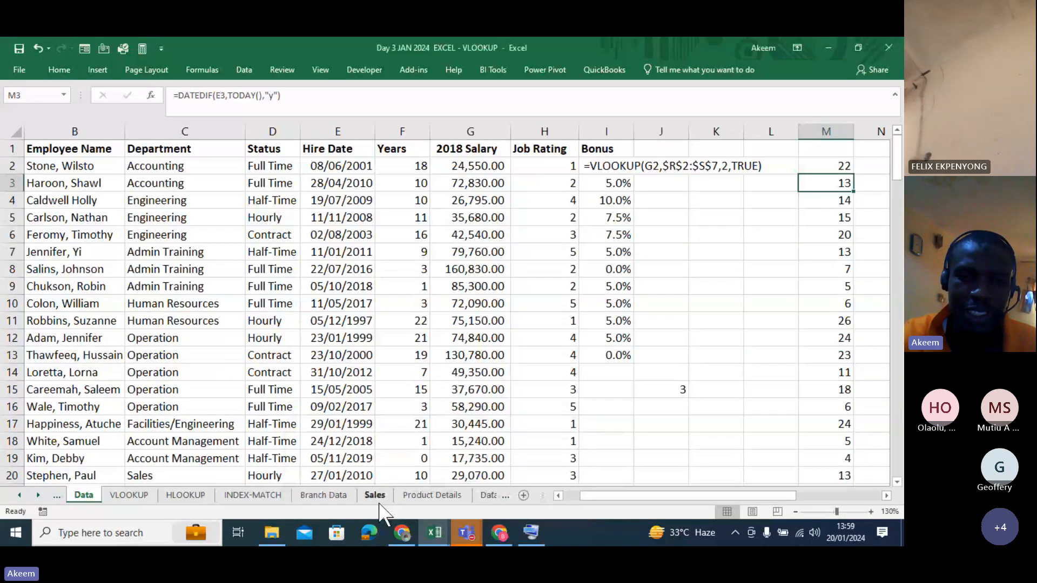
left_click(426, 495)
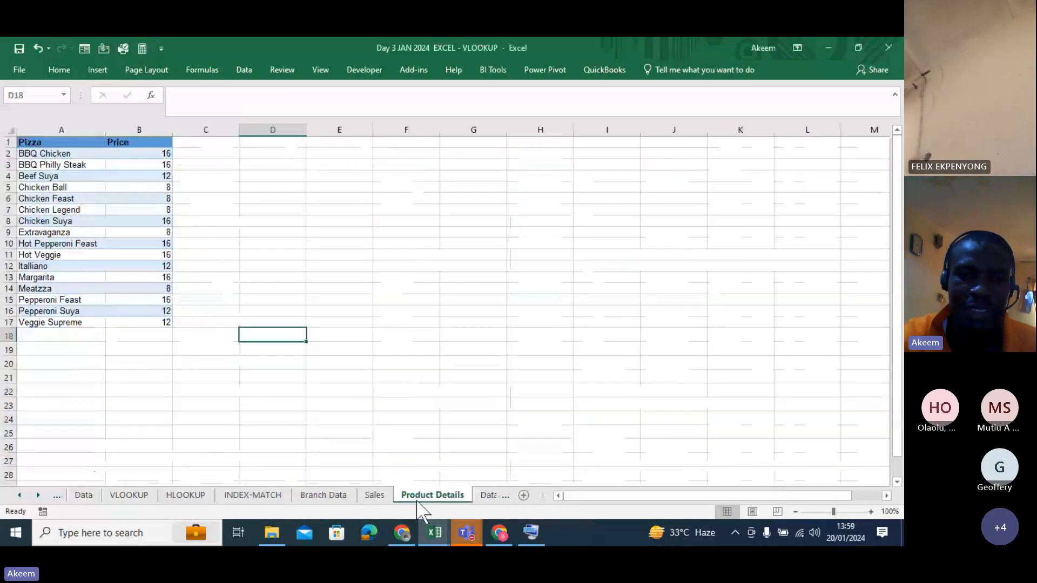
left_click(374, 496)
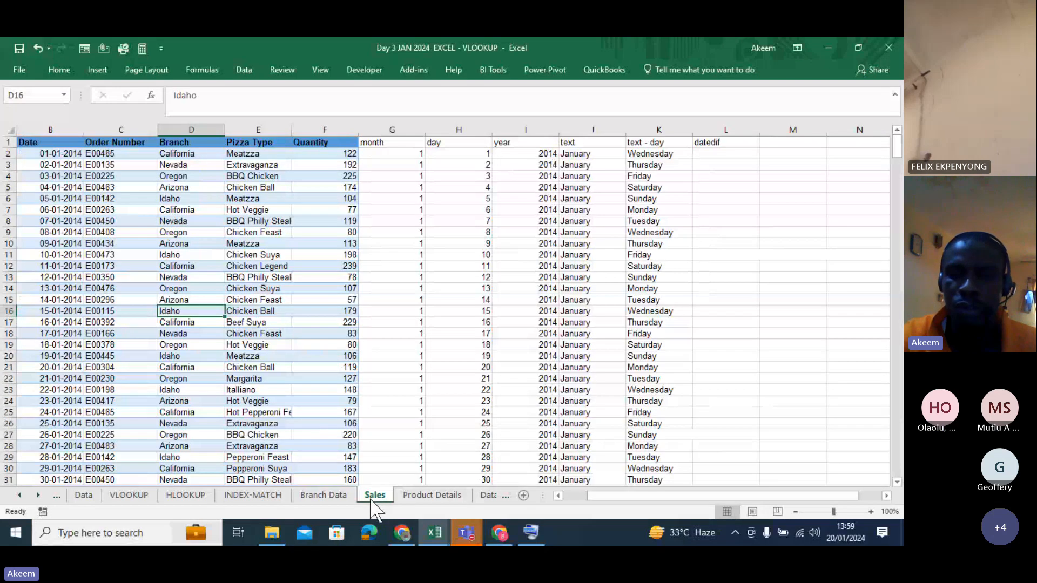
left_click(489, 495)
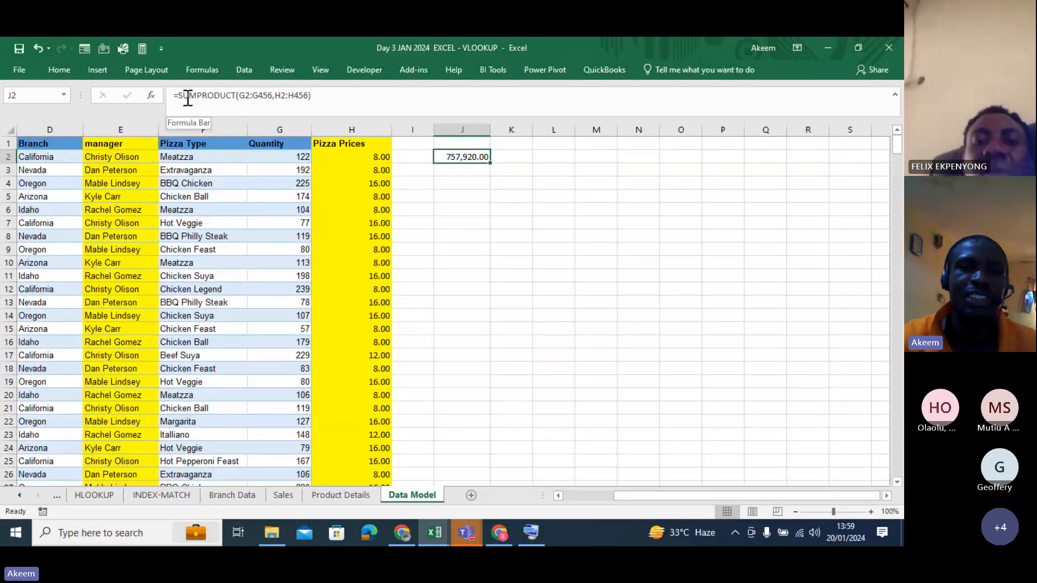
double_click(453, 158)
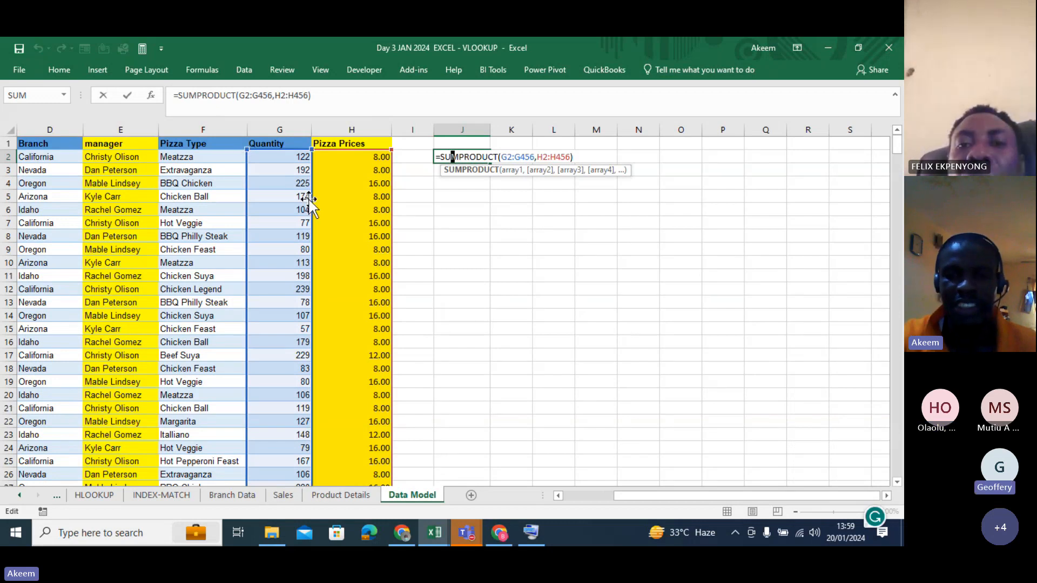
key("Return")
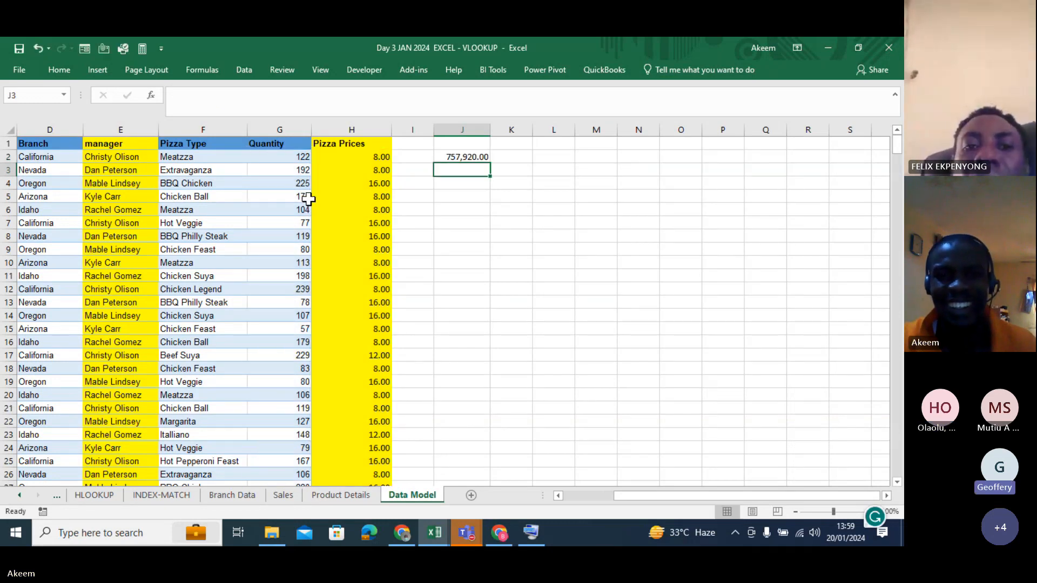
Step: Format the SUMPRODUCT total in J2 as bold 14-point text and widen column J to fit it
left_click(467, 155)
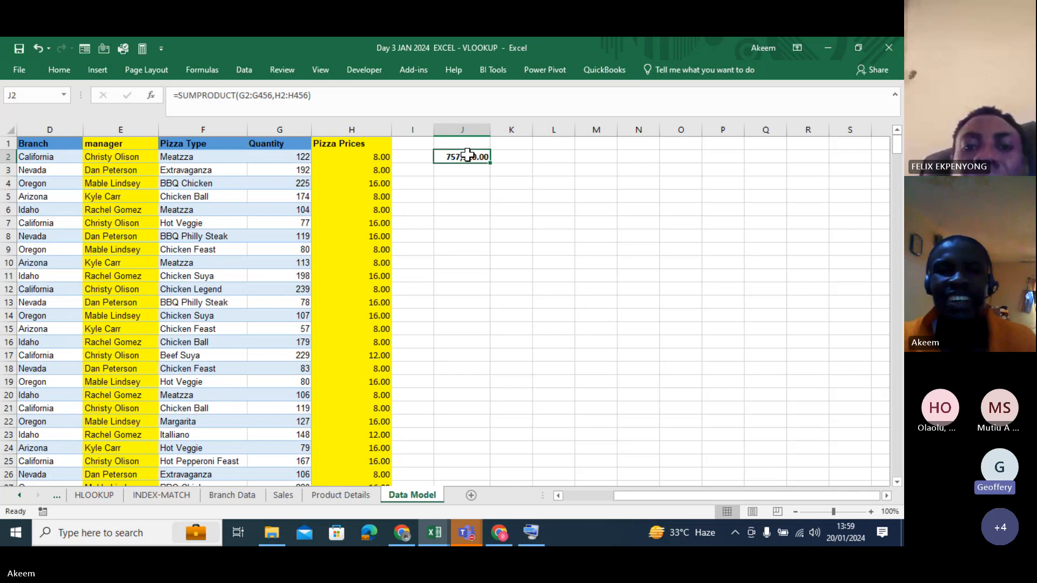
left_click(57, 70)
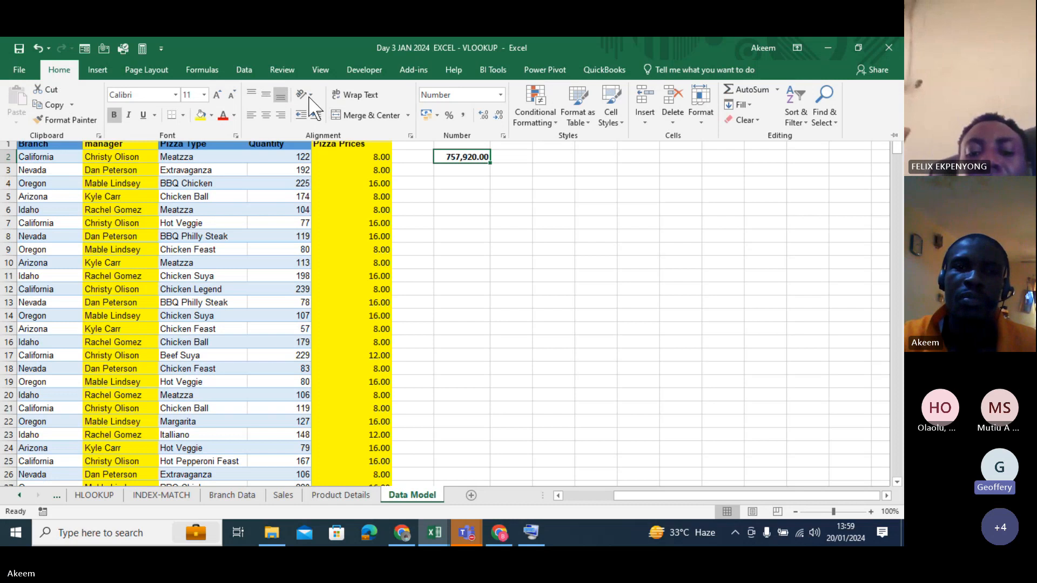
left_click(216, 95)
left_click(216, 94)
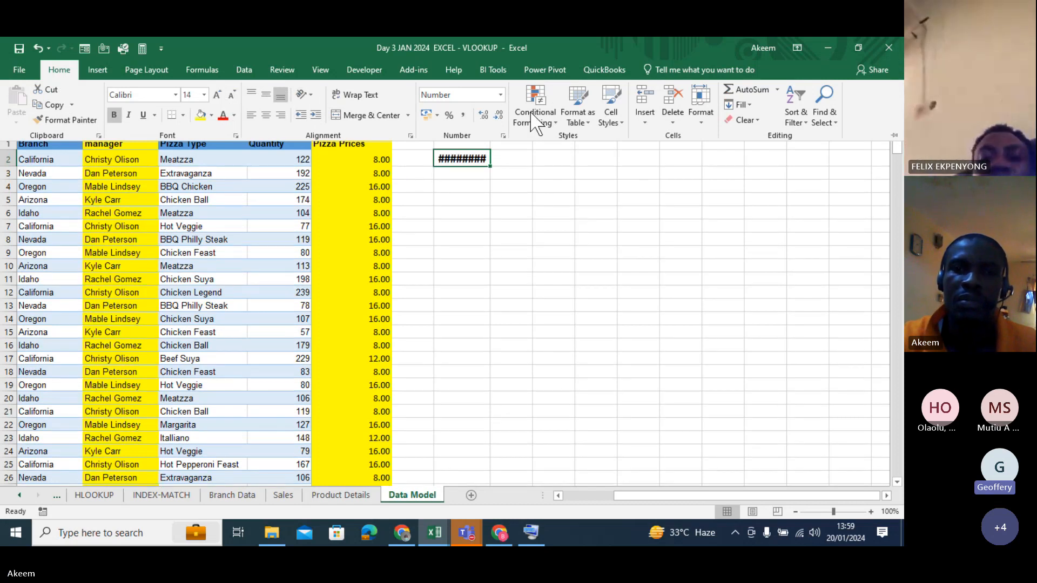
left_click(486, 219)
left_click_drag(486, 135, 528, 131)
left_click(516, 212)
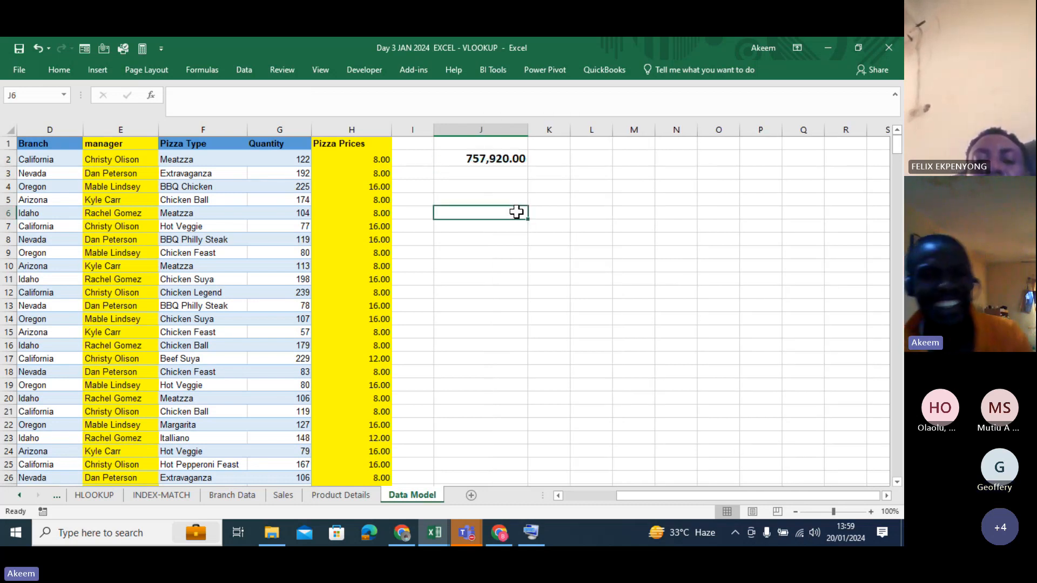
Step: Examine the VLOOKUP formulas in the manager column and select the Pizza Prices column on the Data Model sheet
left_click(125, 149)
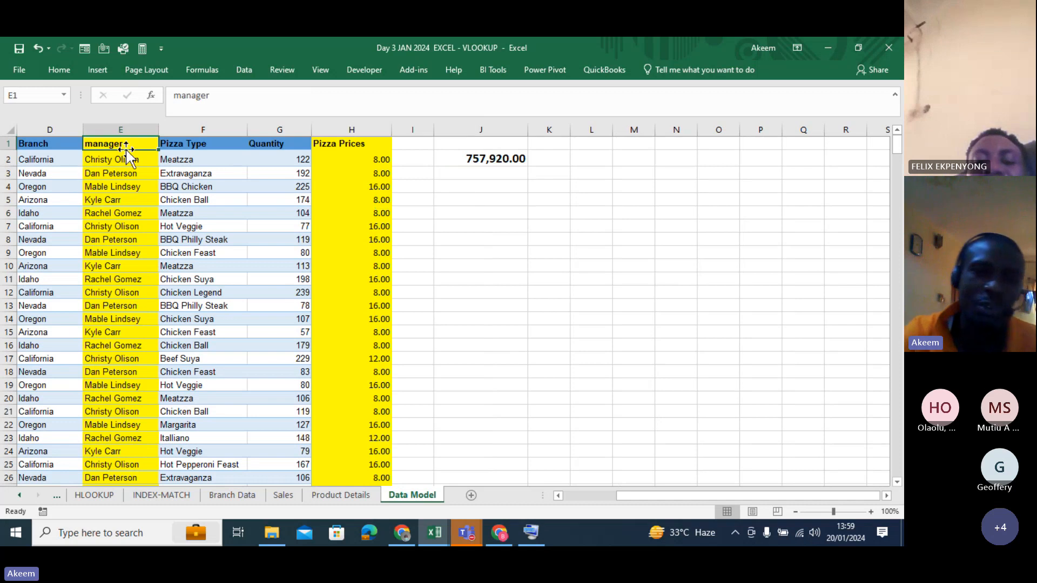
left_click(154, 186)
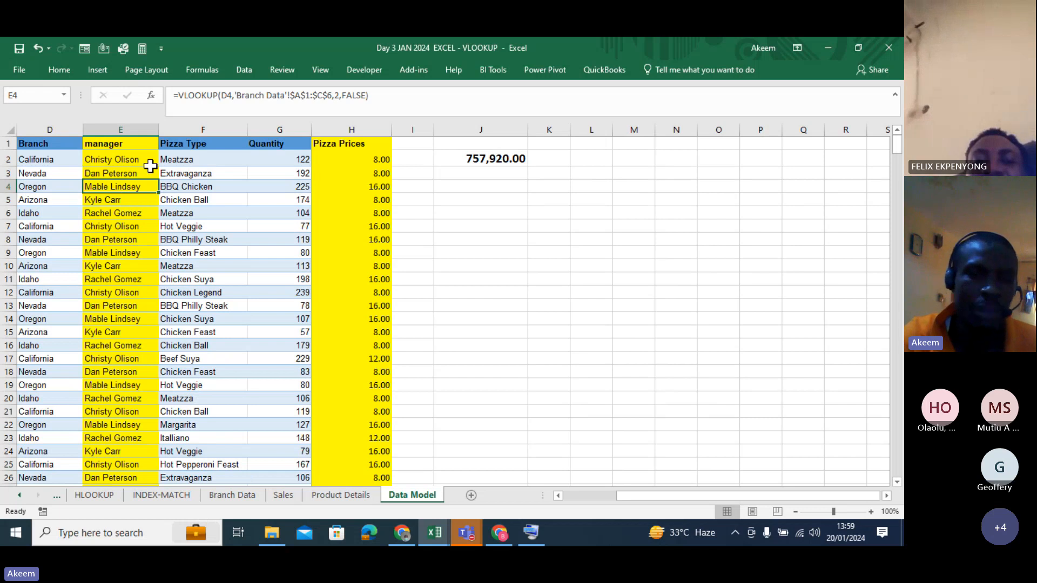
left_click(131, 157)
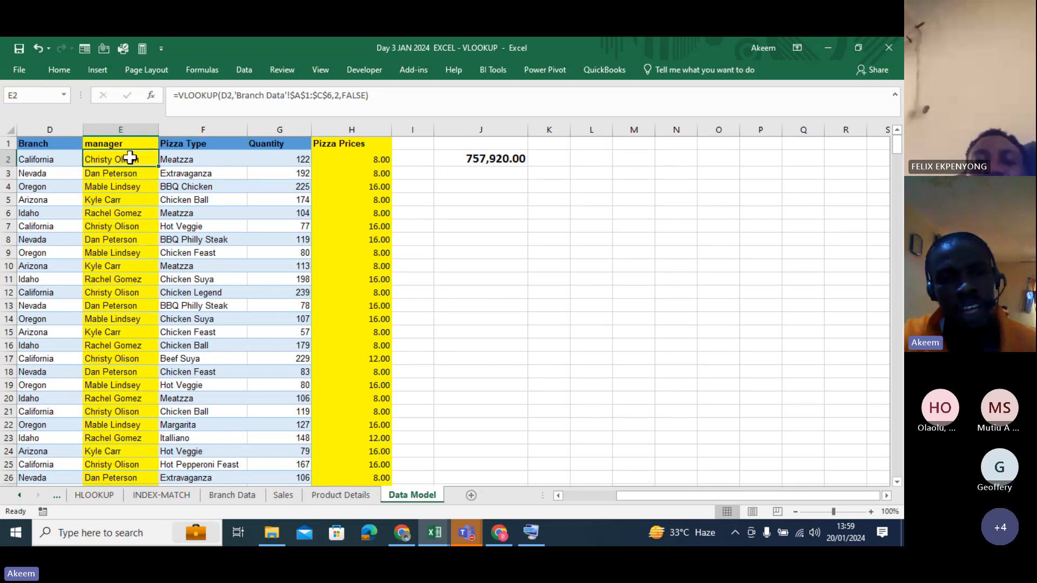
left_click(119, 132)
left_click(351, 134)
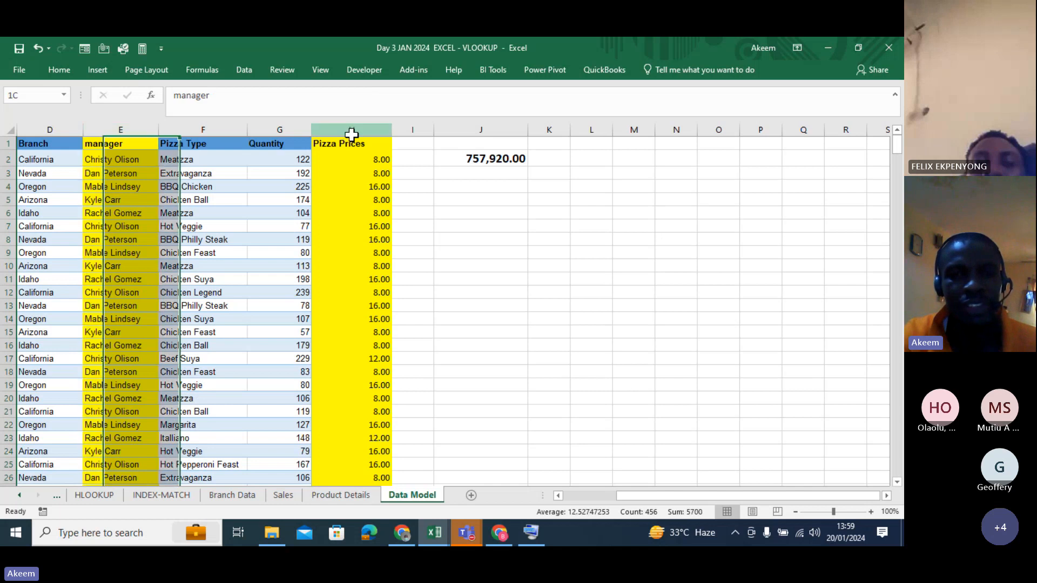
Step: Begin an INDEX formula in H2 of the Data Model sheet with 'Product Details'!$A$1:$B$17 as its absolute array
left_click(363, 158)
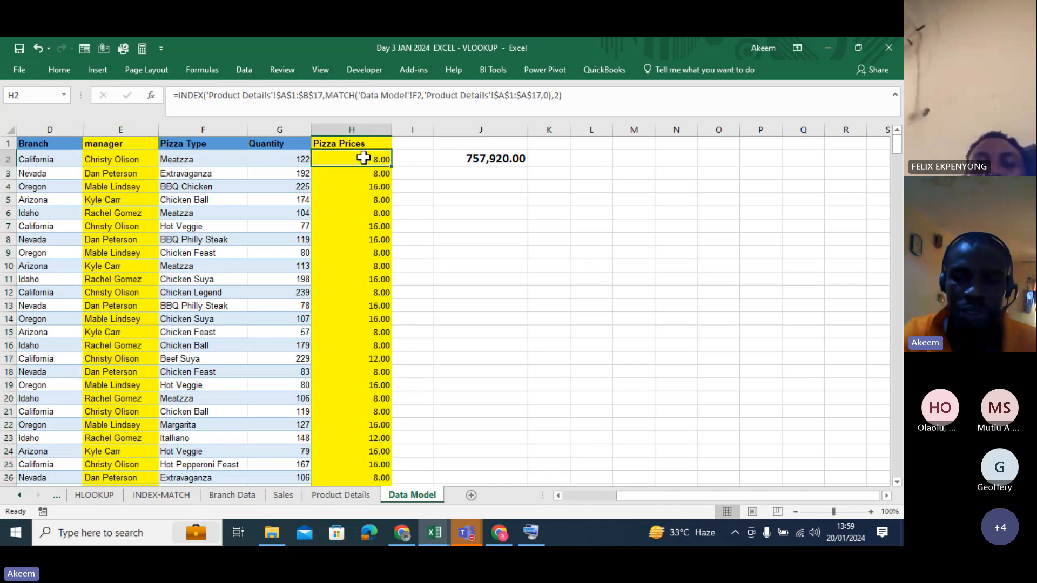
type("=")
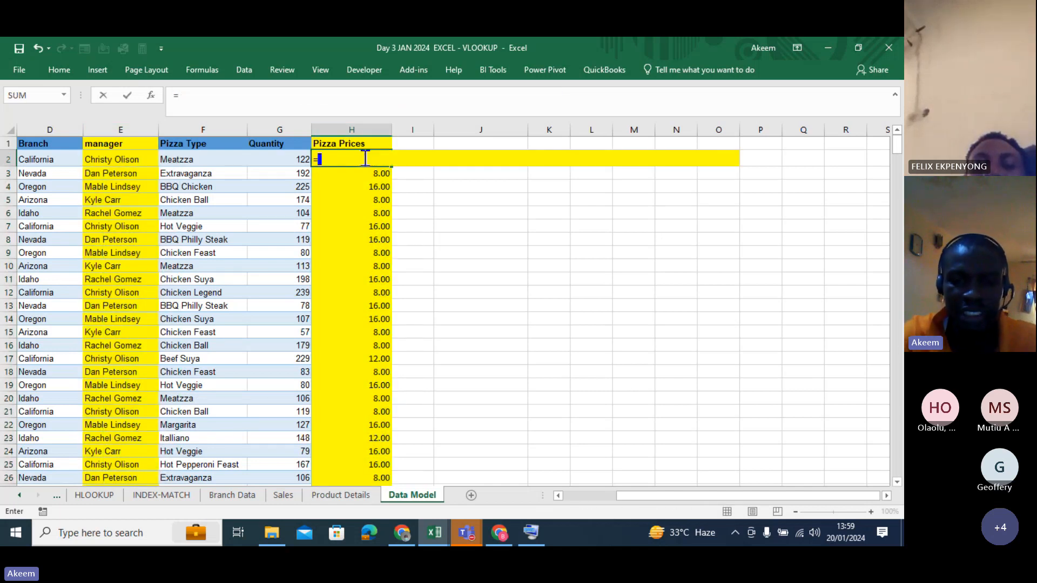
type("i")
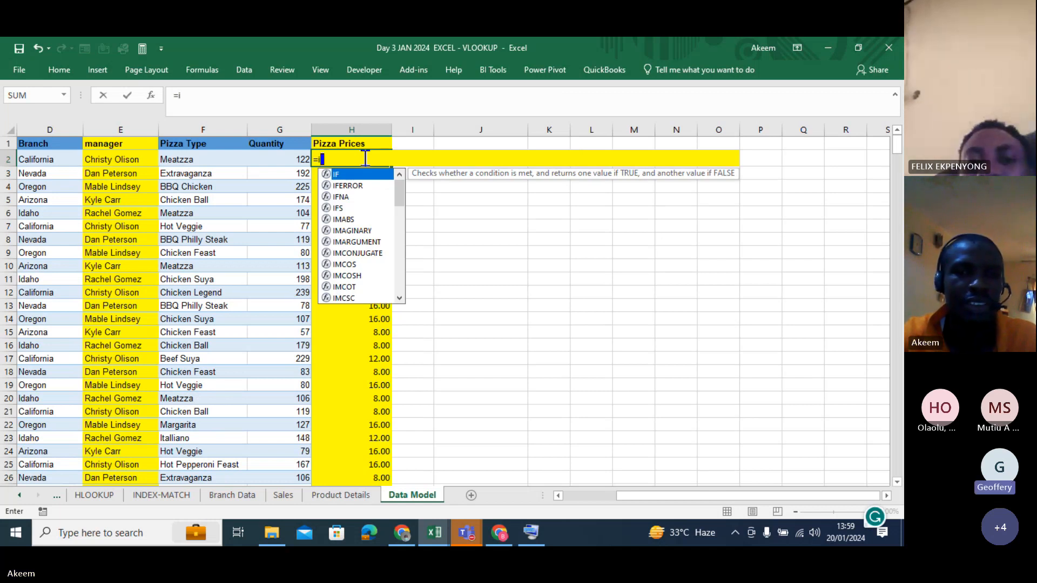
type("n")
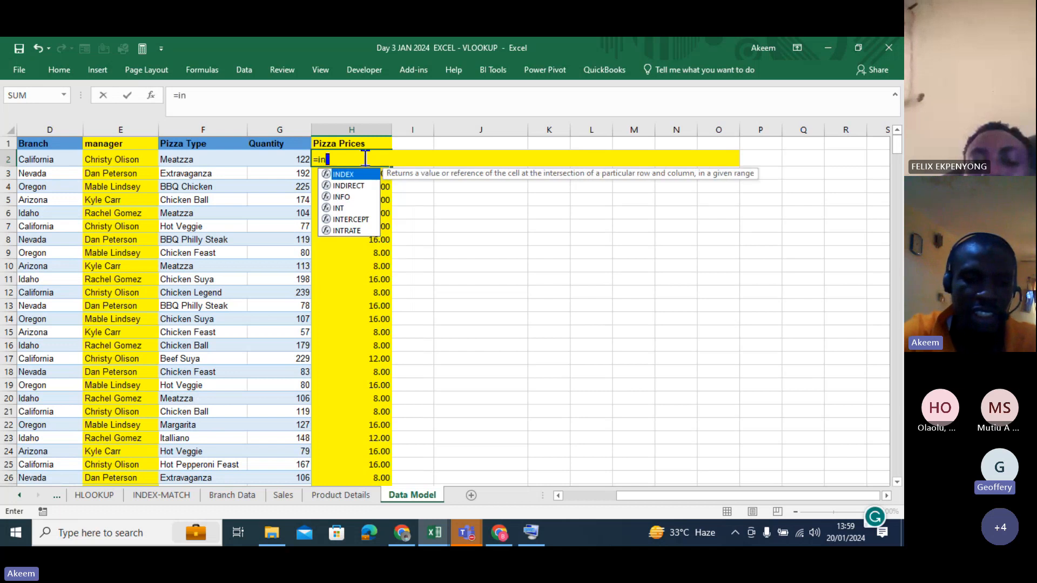
type("dex")
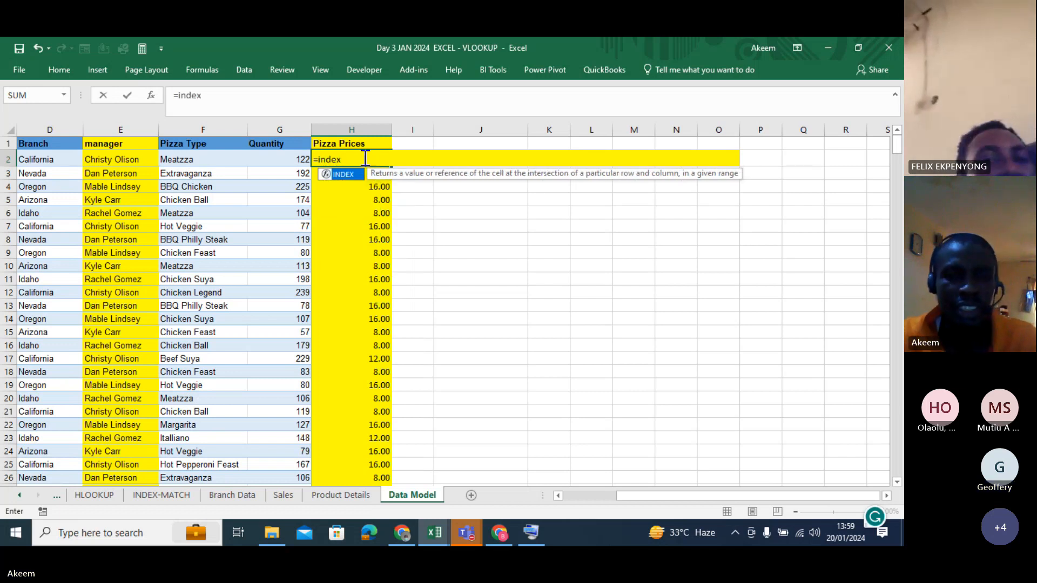
key("Tab")
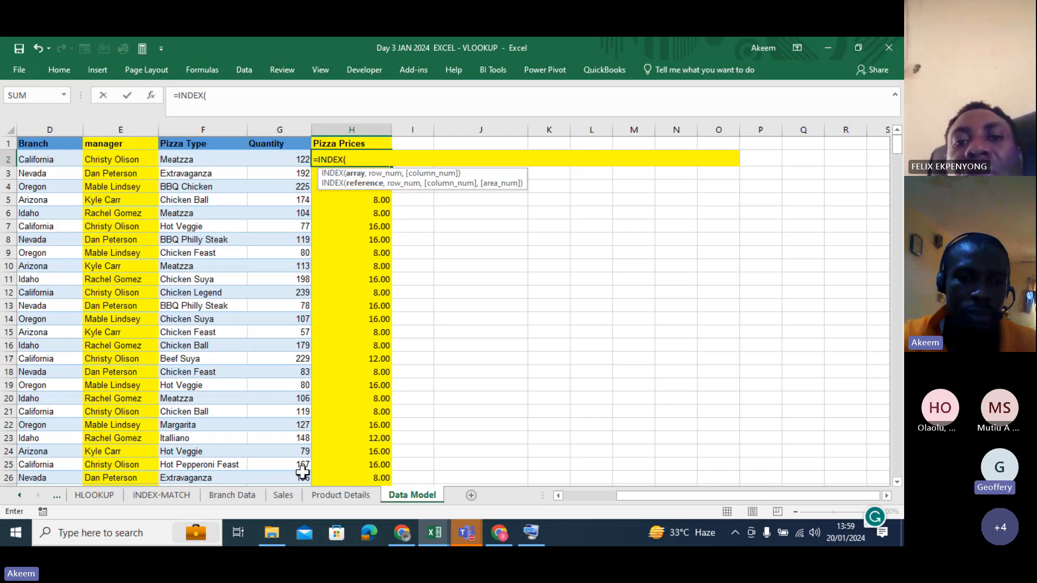
left_click(326, 496)
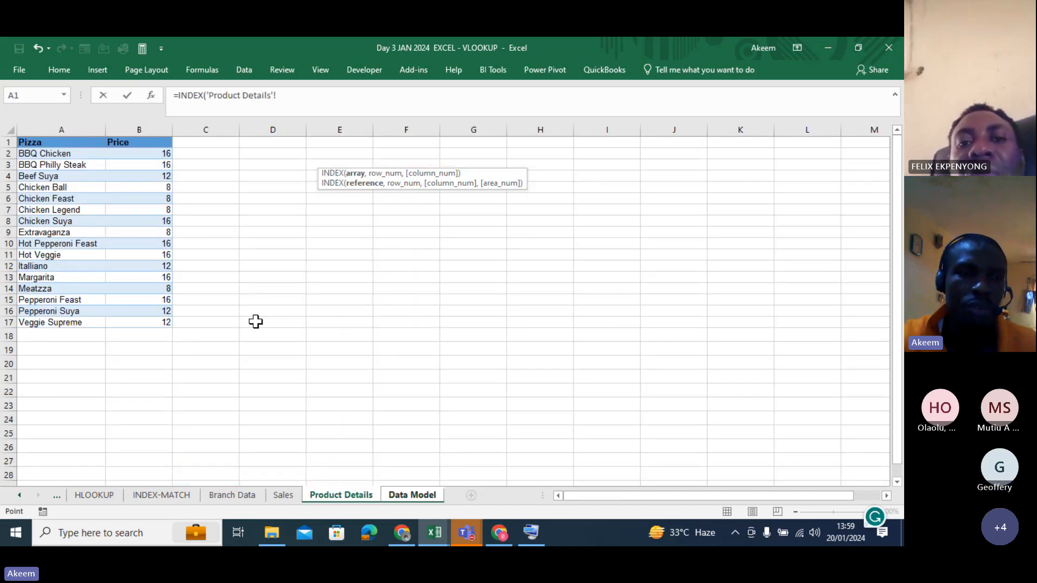
left_click(35, 145)
key("ctrl+shift+Right")
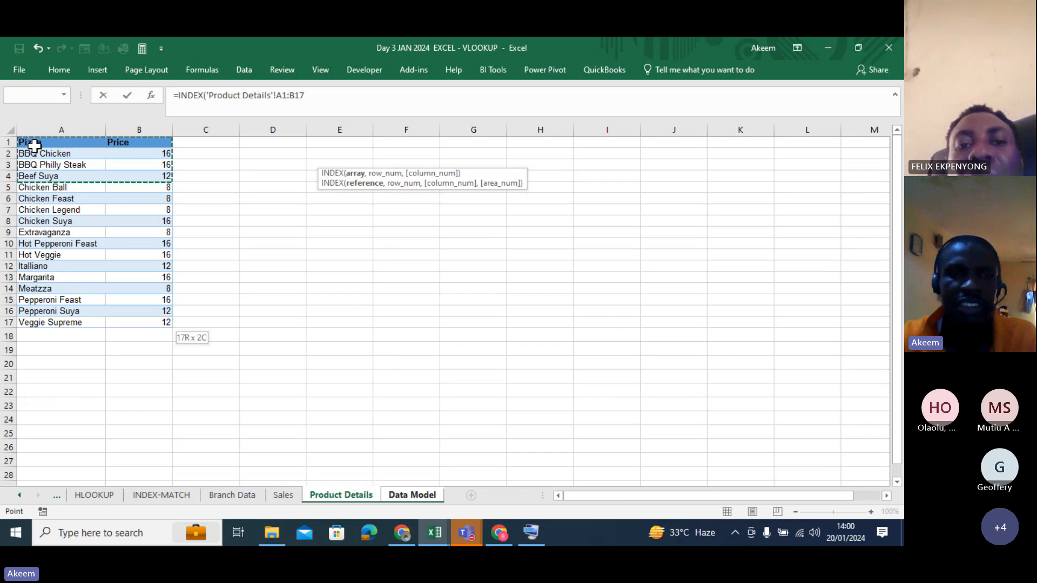
key("ctrl+shift+Down")
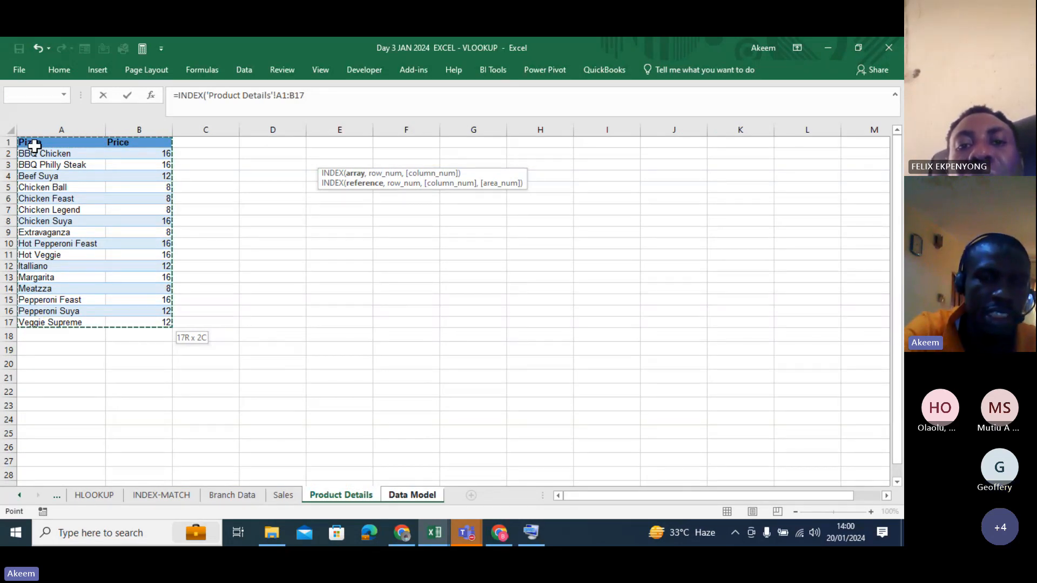
key("F4")
type(",")
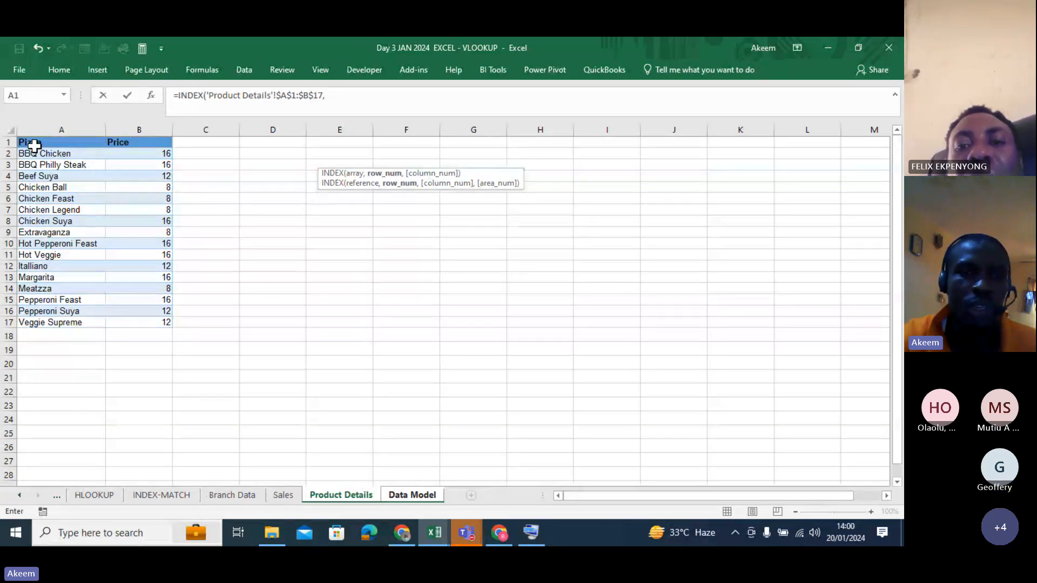
left_click(354, 495)
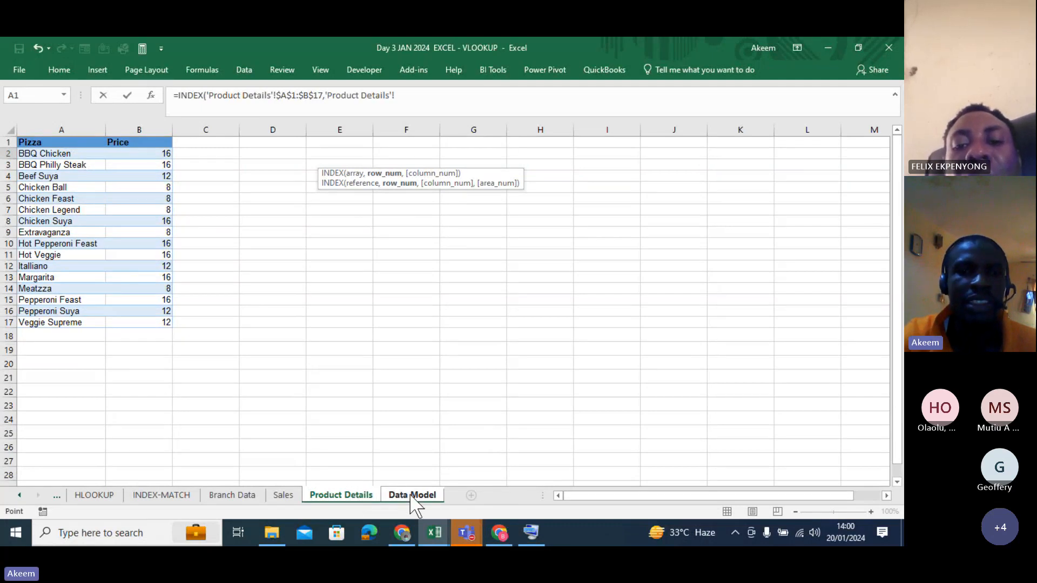
left_click(411, 496)
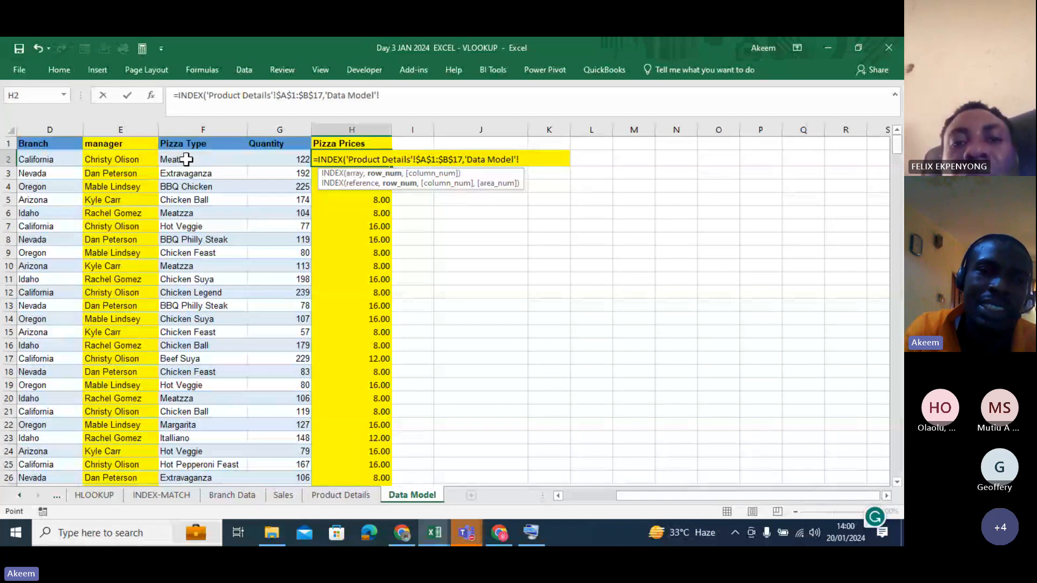
left_click(337, 496)
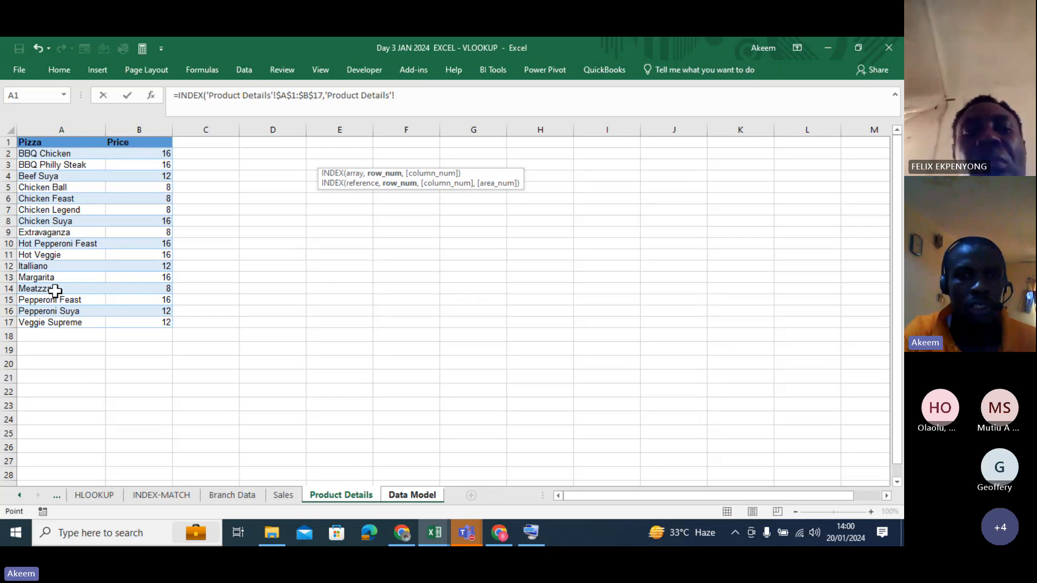
left_click(427, 102)
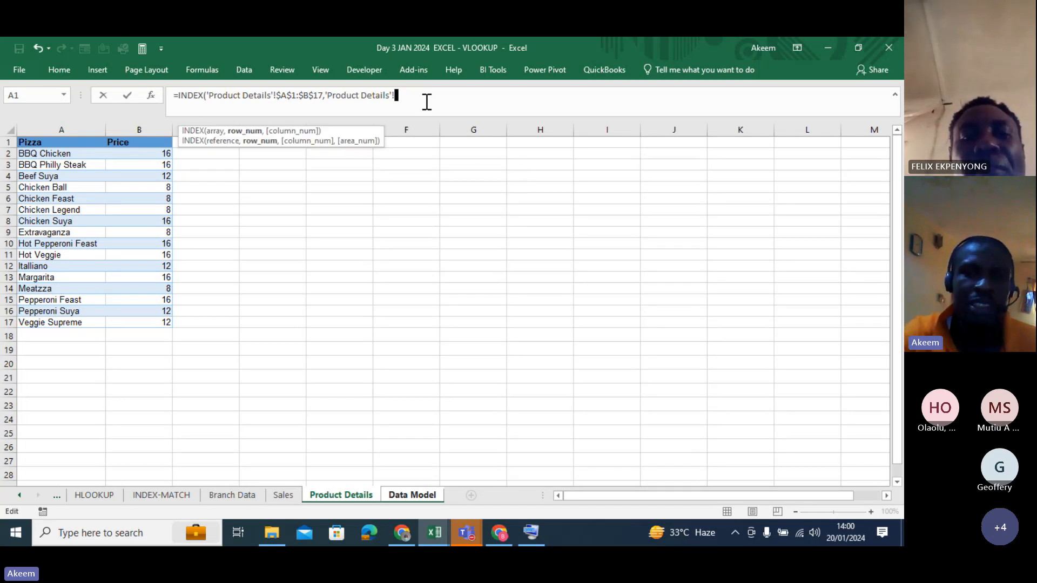
key("BackSpace")
key("BackSpace")
key("BackSpace")
key("BackSpace")
key("BackSpace")
key("BackSpace")
key("BackSpace")
key("BackSpace")
key("BackSpace")
key("BackSpace")
key("BackSpace")
key("BackSpace")
key("BackSpace")
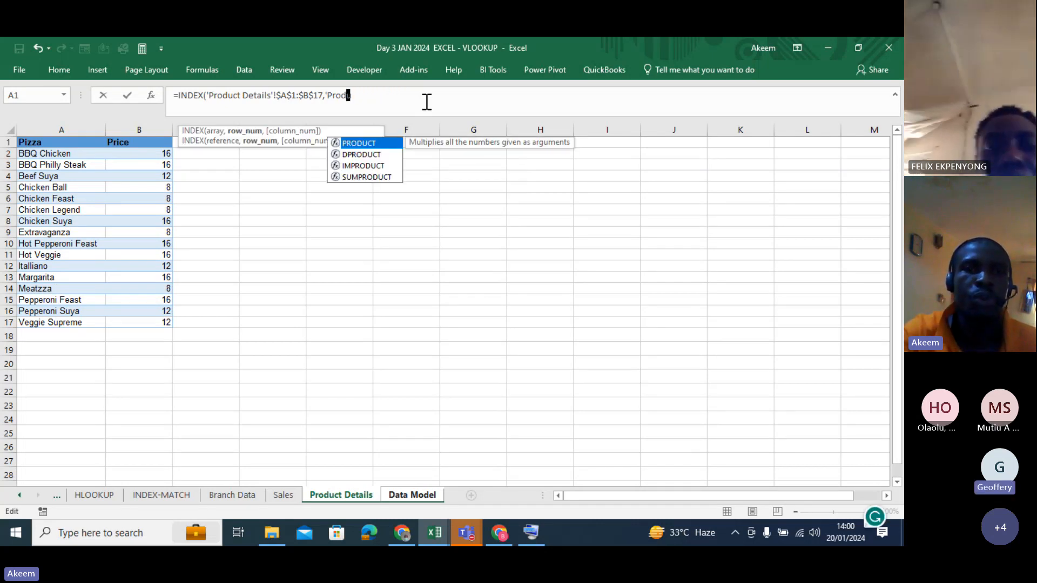
key("BackSpace")
key("BackSpace")
key("BackSpace")
key("BackSpace")
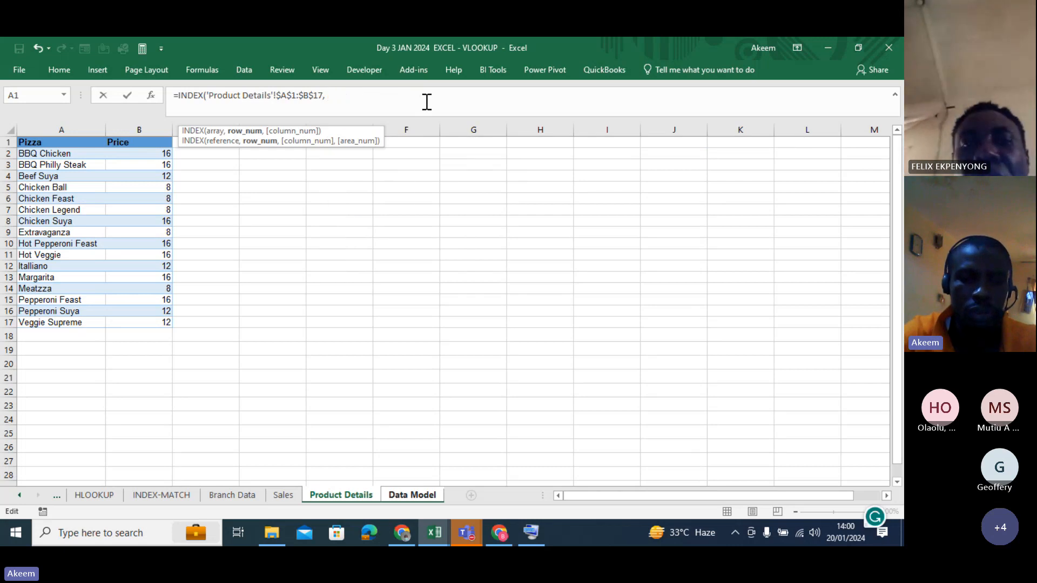
Step: Nest a MATCH function as the INDEX row number, with the pizza type in 'Data Model'!F2 as its lookup value
type("match")
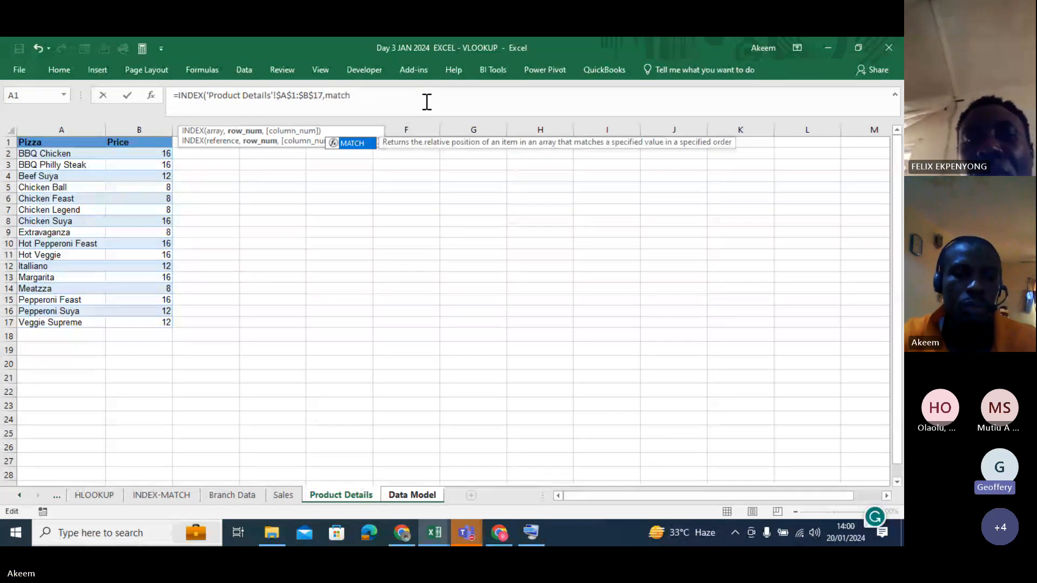
key("Tab")
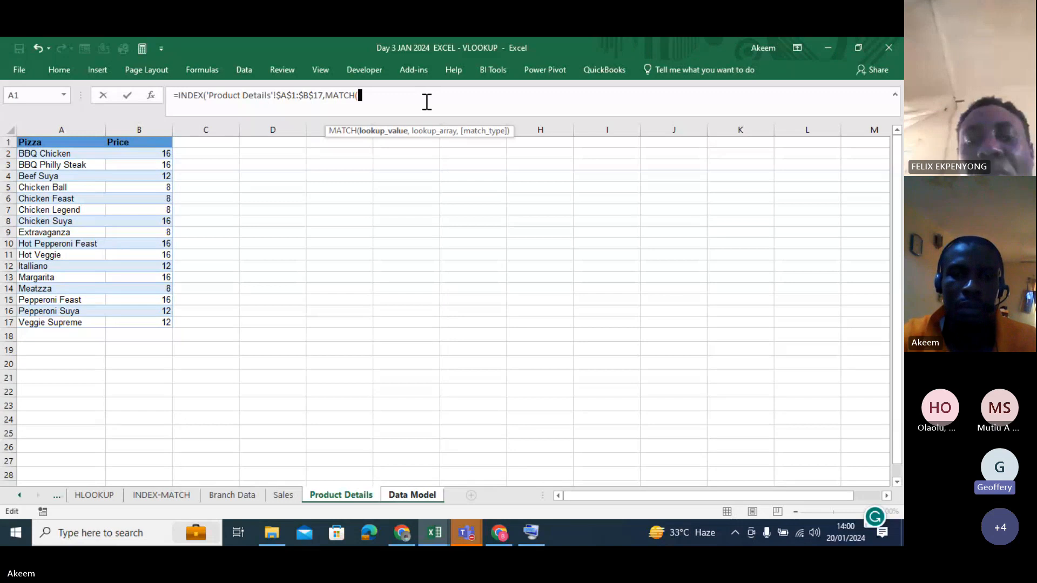
left_click(421, 496)
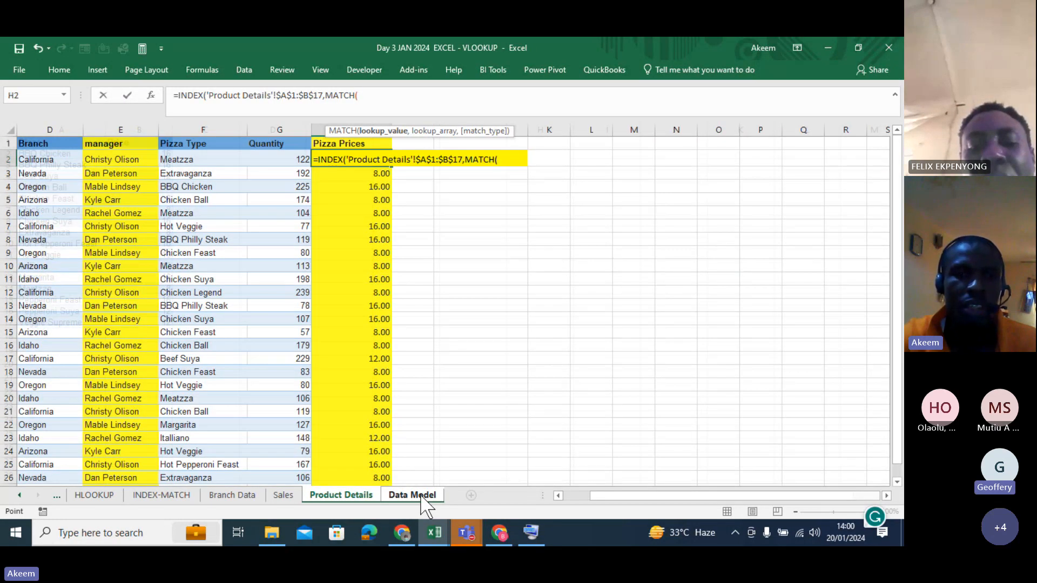
left_click(195, 161)
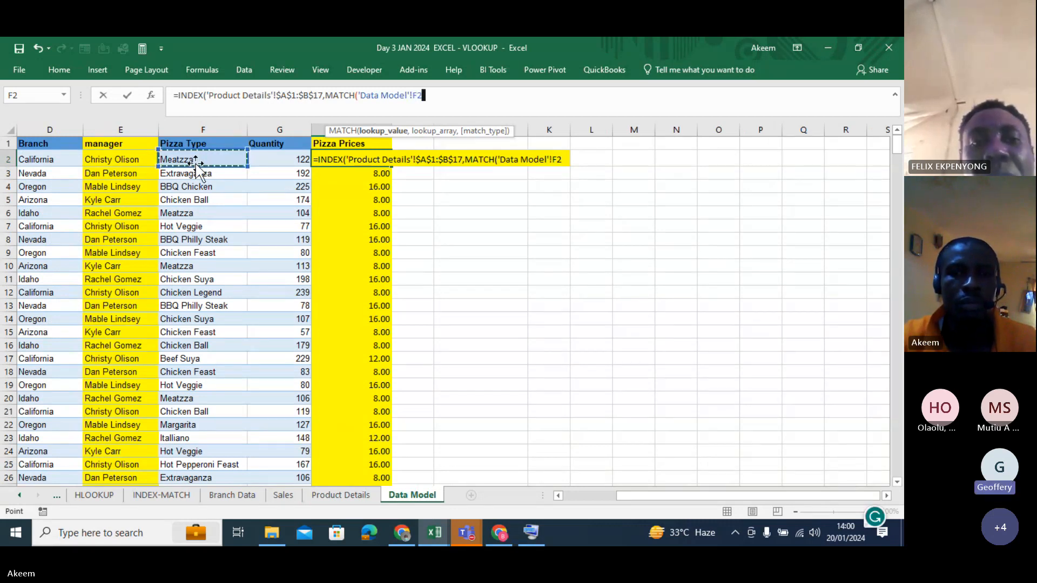
type(",")
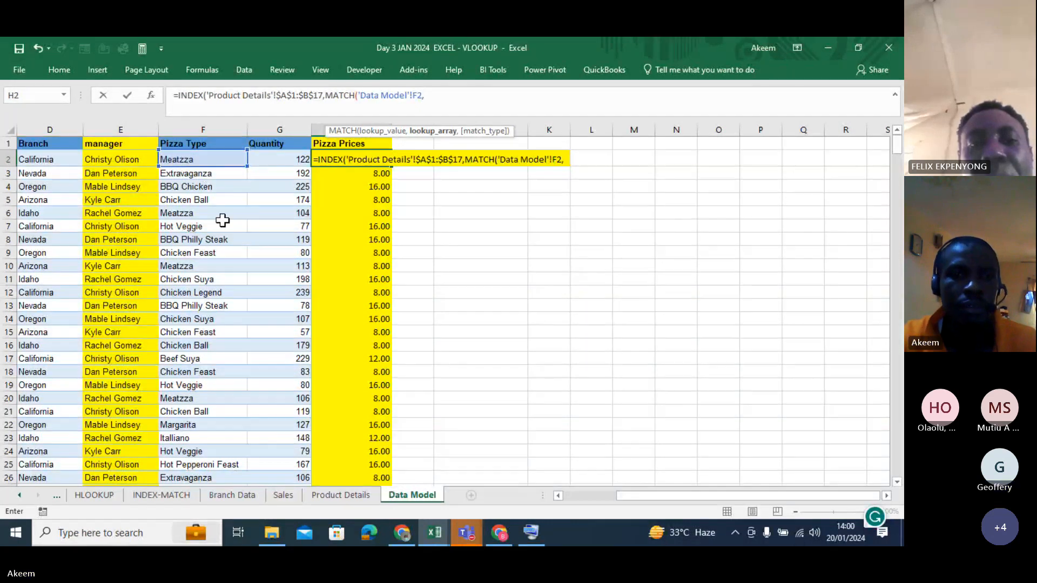
Step: Complete the MATCH function with the absolute lookup array 'Product Details'!$A$1:$A$17 and match type 0 for an exact match
left_click(339, 495)
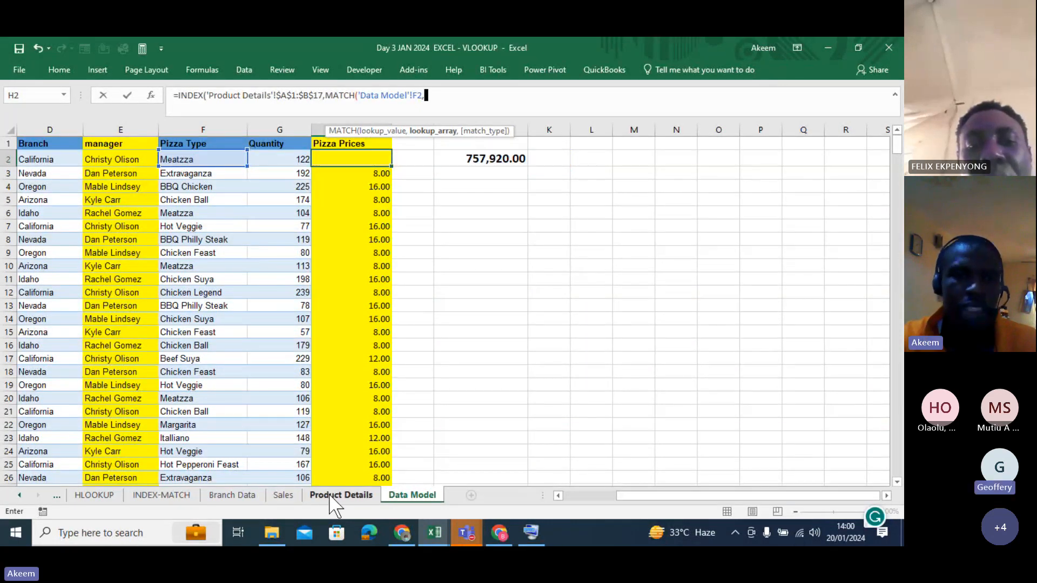
left_click_drag(50, 147, 57, 324)
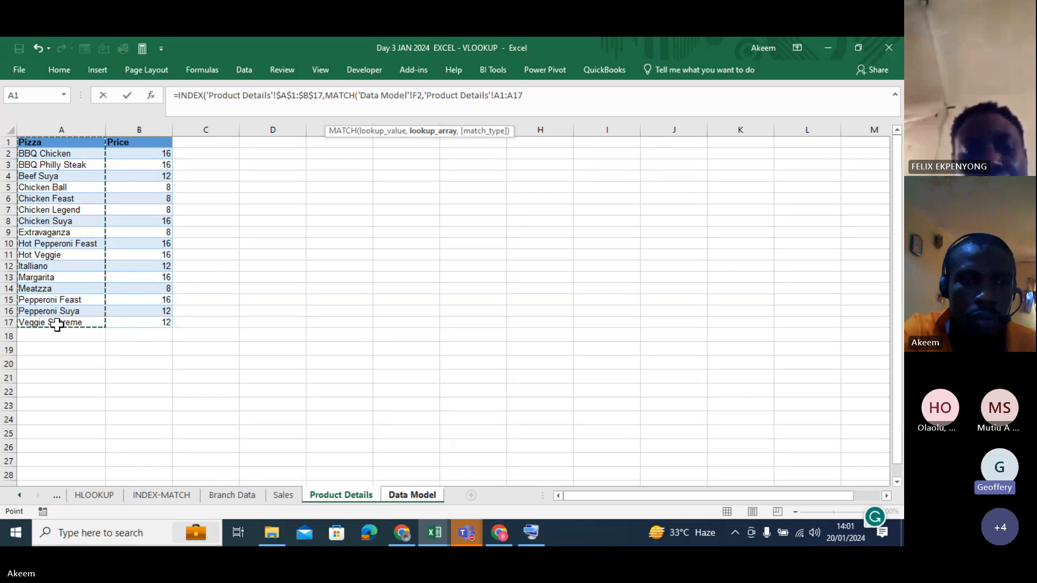
key("F4")
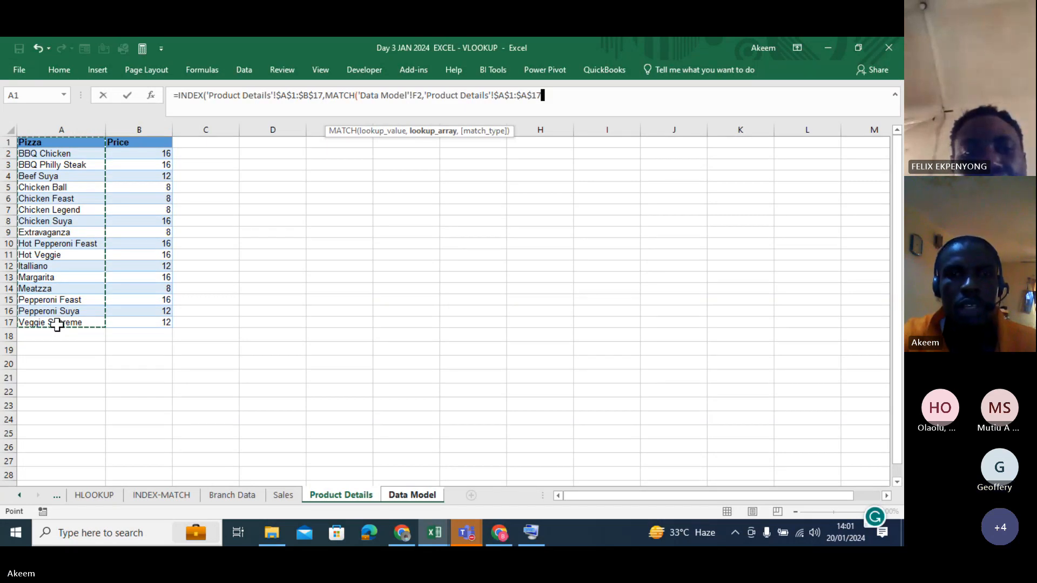
type(",")
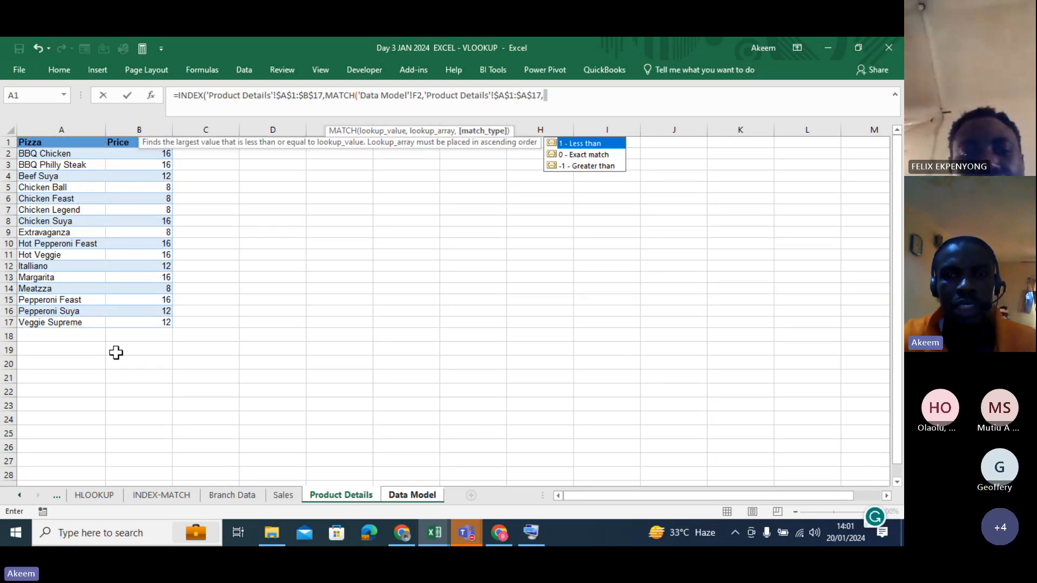
double_click(576, 155)
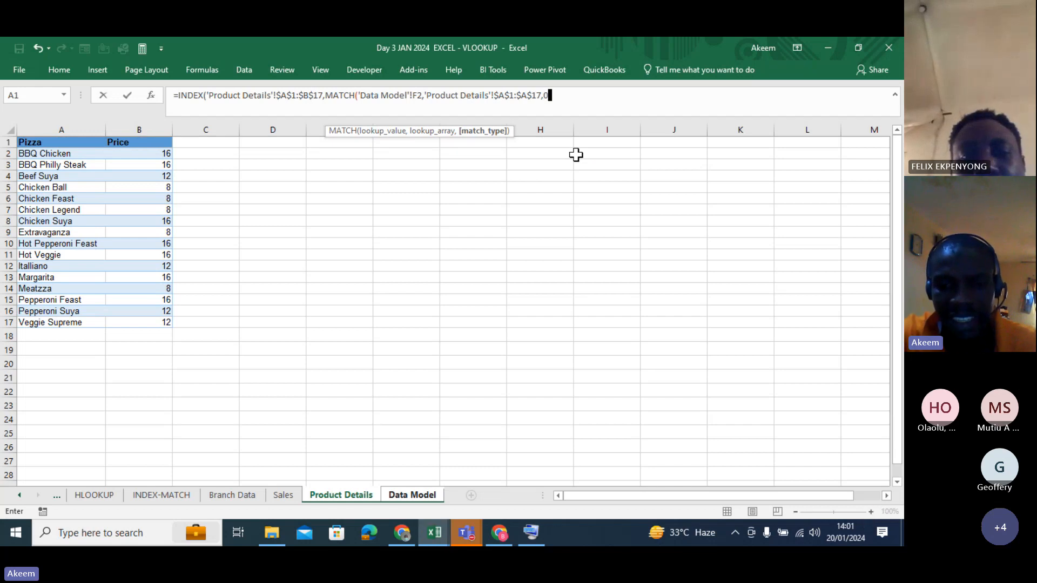
type(")")
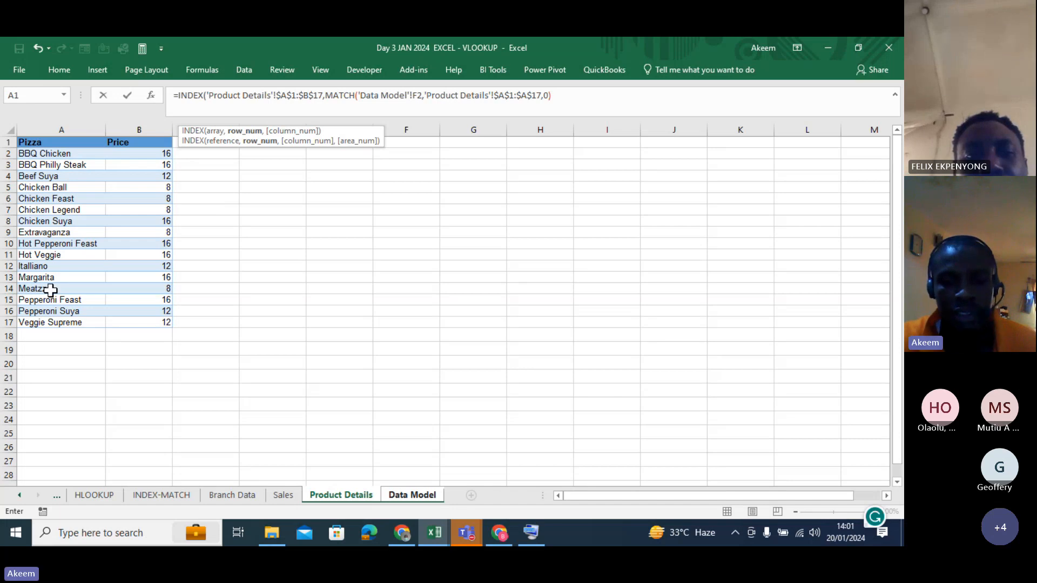
Step: Set the INDEX column number to 2 and enter the finished formula in H2
type(",")
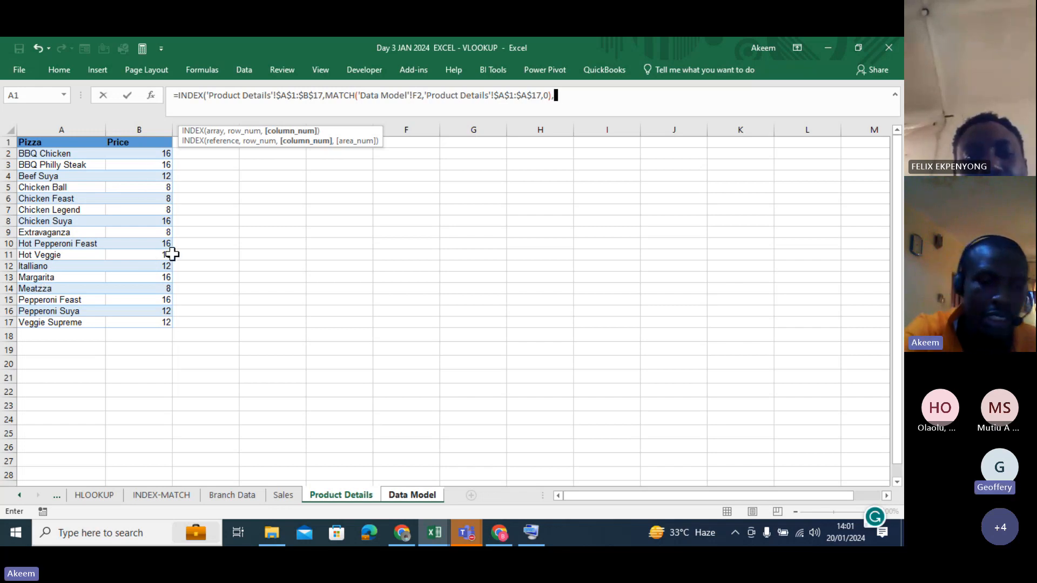
type("2")
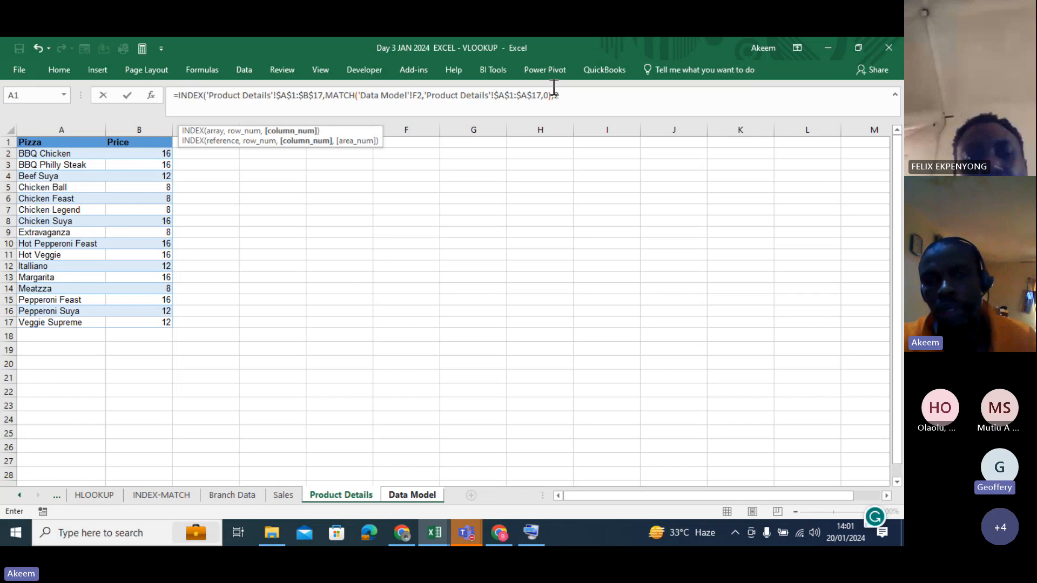
type(")")
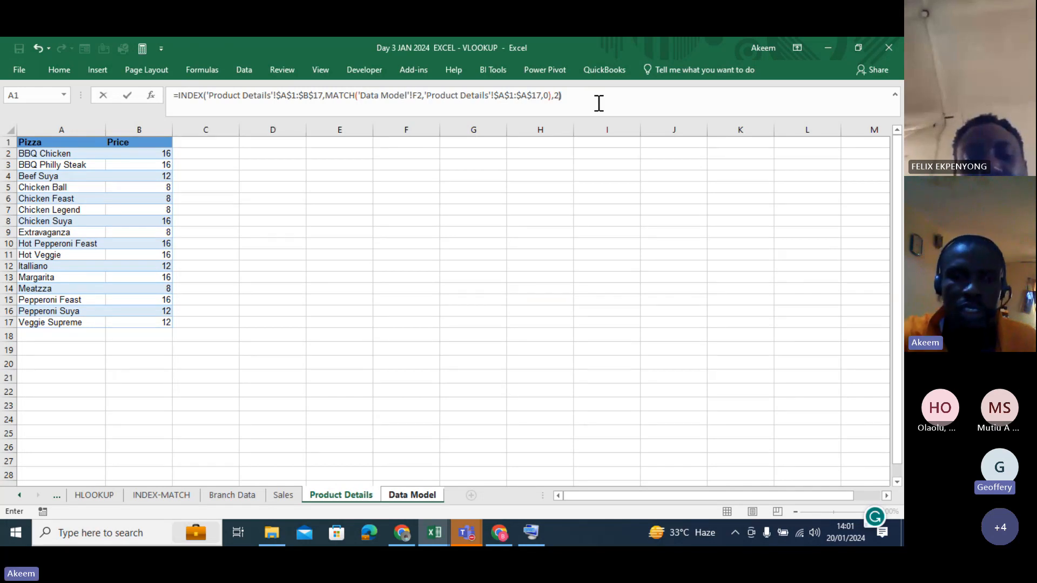
key("Return")
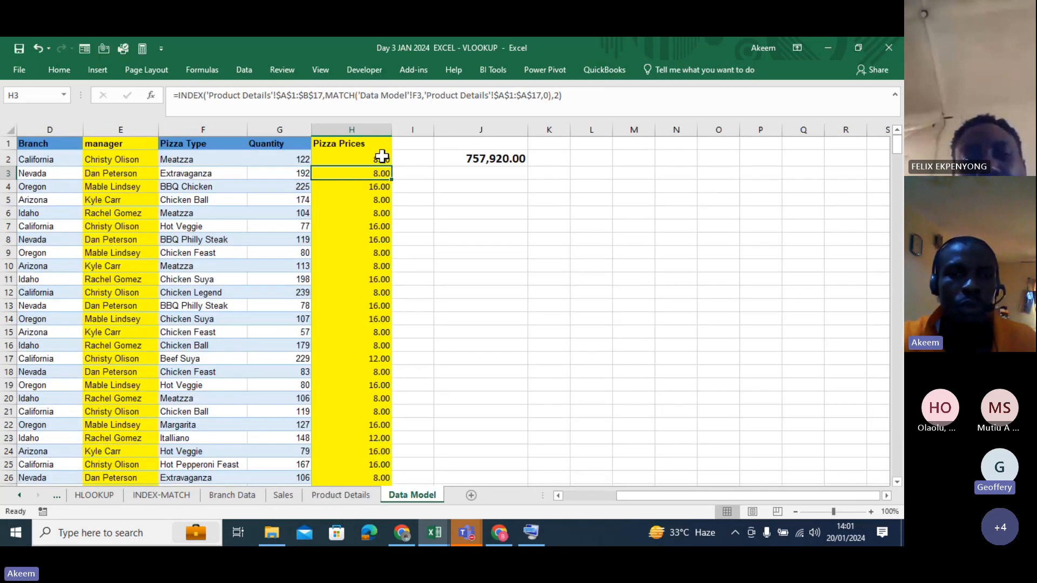
Step: Fill the INDEX-MATCH formula from H2 down the Pizza Prices column
left_click(381, 156)
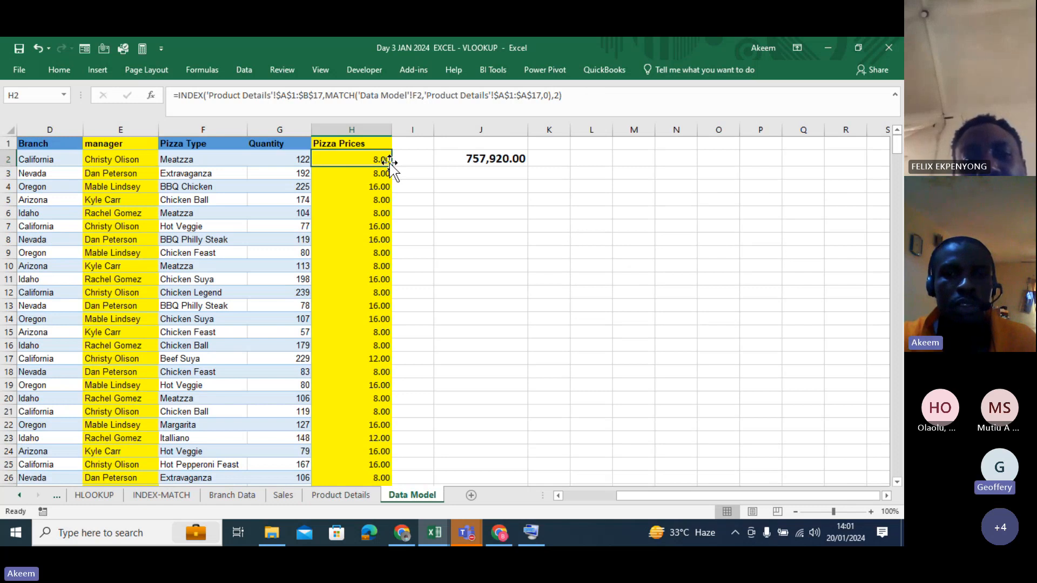
double_click(391, 163)
Step: Examine the array argument 'Product Details'!$A$1:$B$17 in H2's INDEX formula and leave the formula as it is
left_click(288, 105)
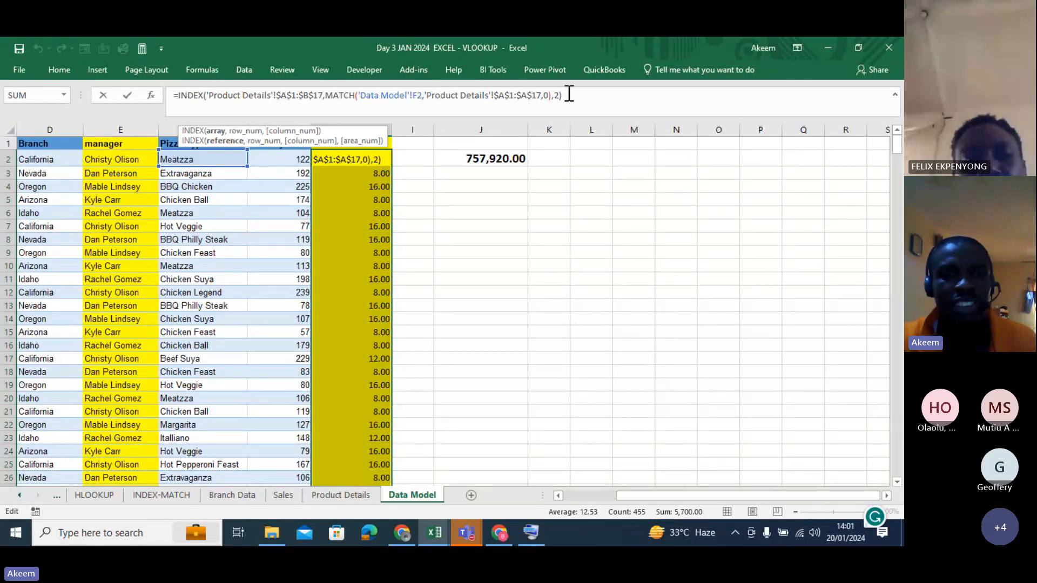
left_click(285, 95)
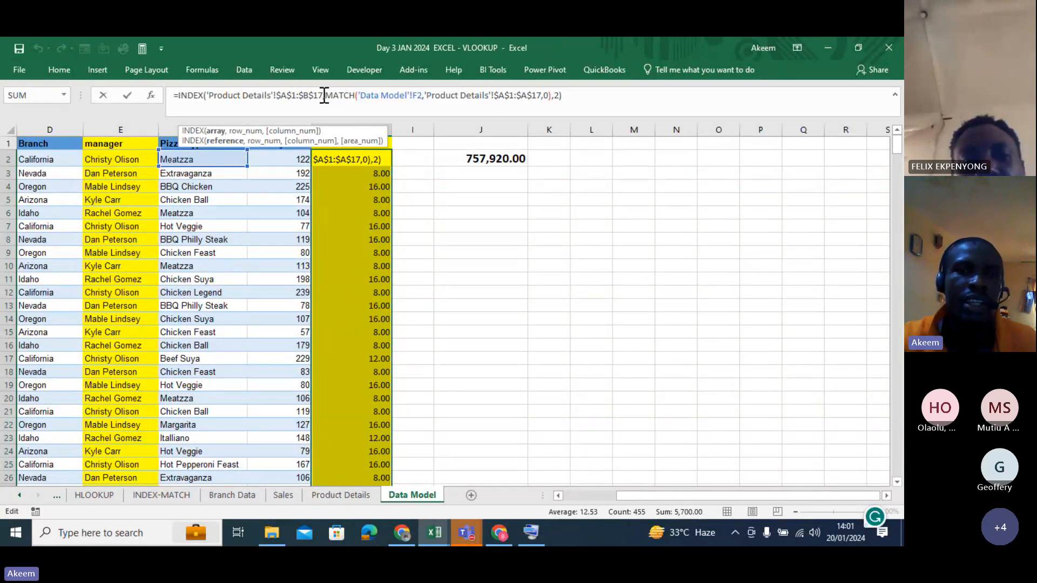
left_click_drag(324, 95, 208, 93)
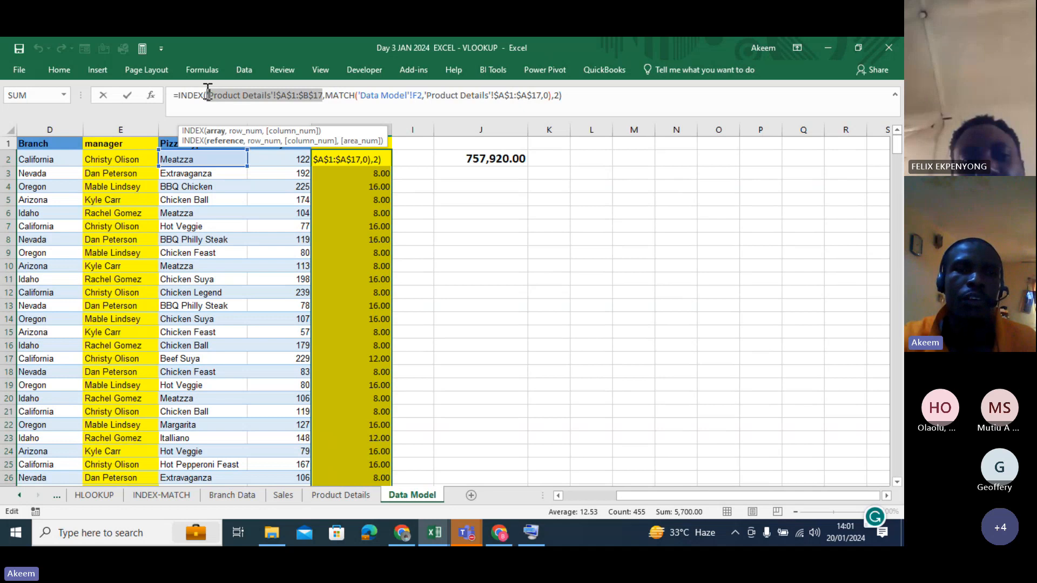
left_click(54, 73)
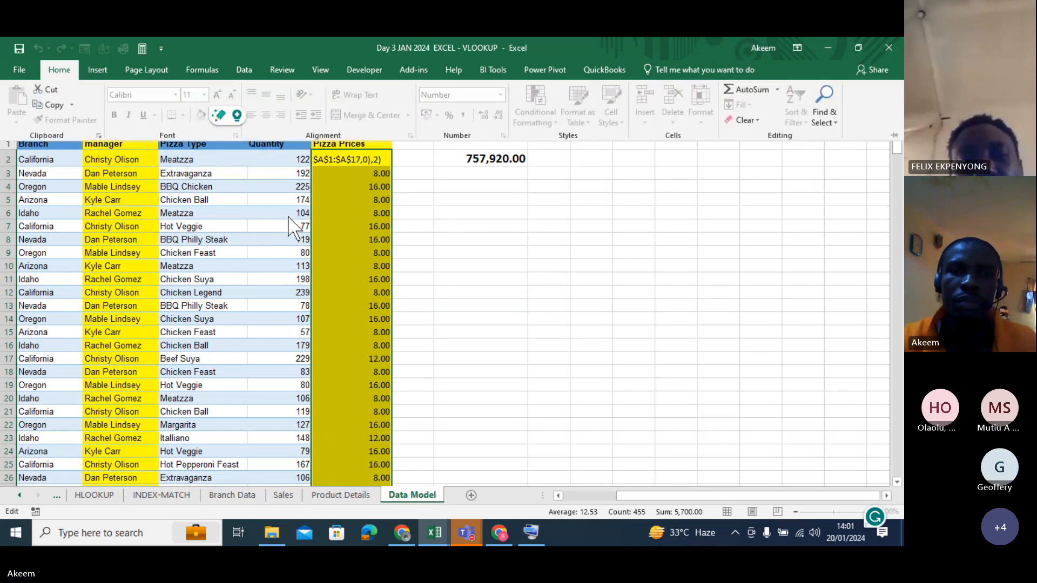
left_click(264, 187)
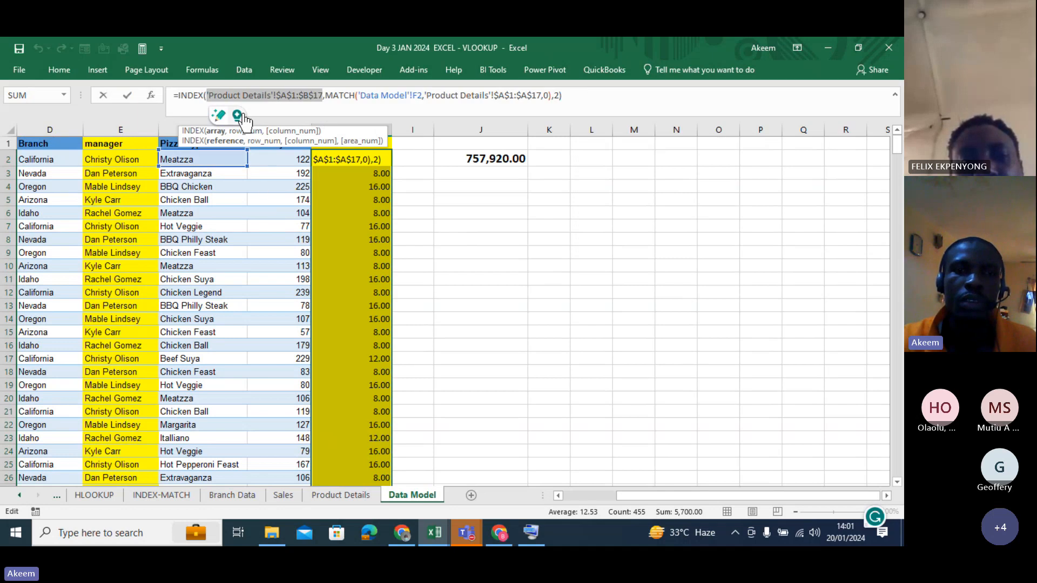
right_click(256, 103)
left_click(534, 267)
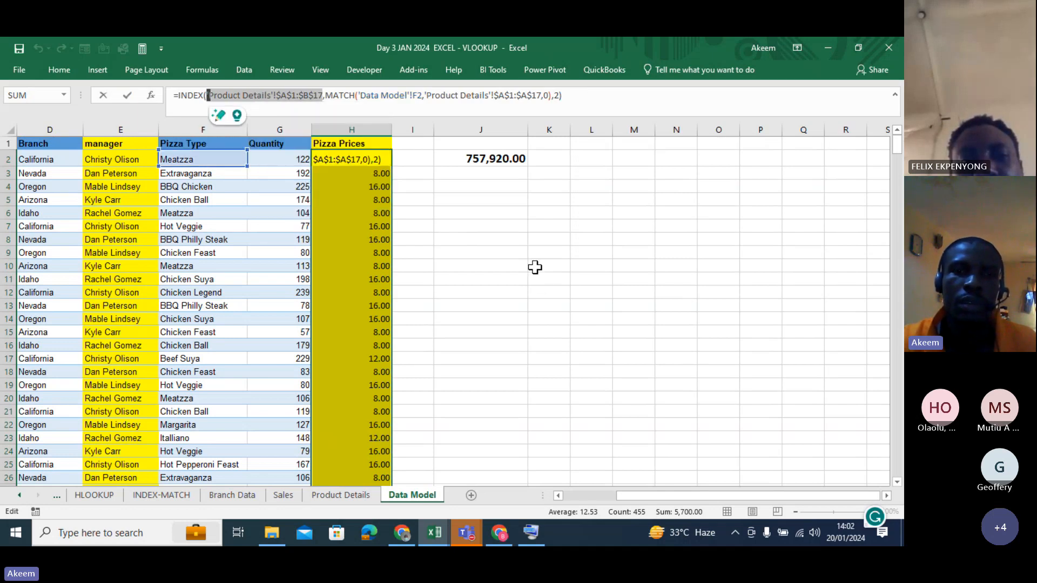
key("Return")
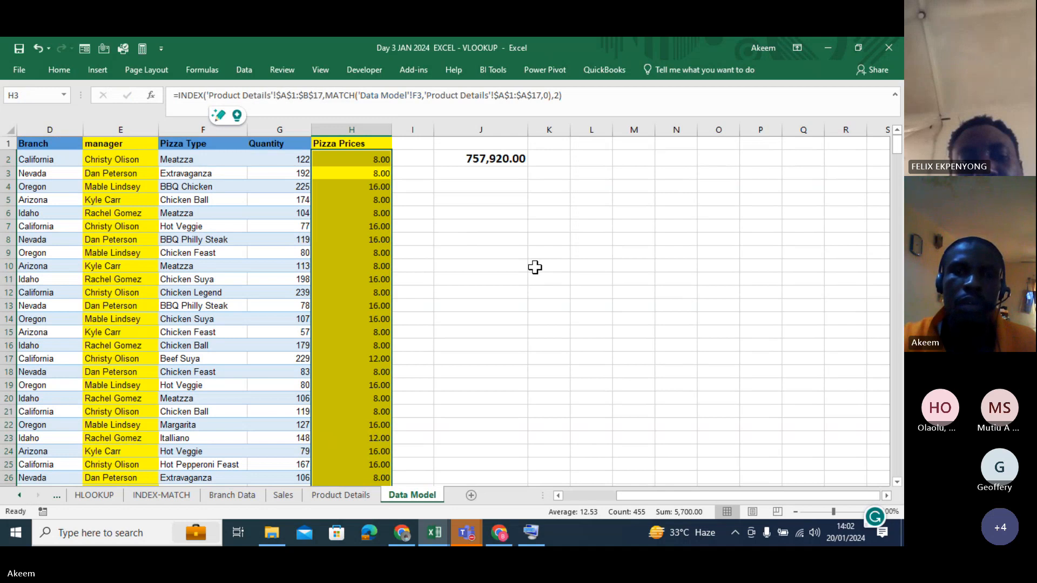
left_click(368, 165)
left_click_drag(207, 95, 321, 91)
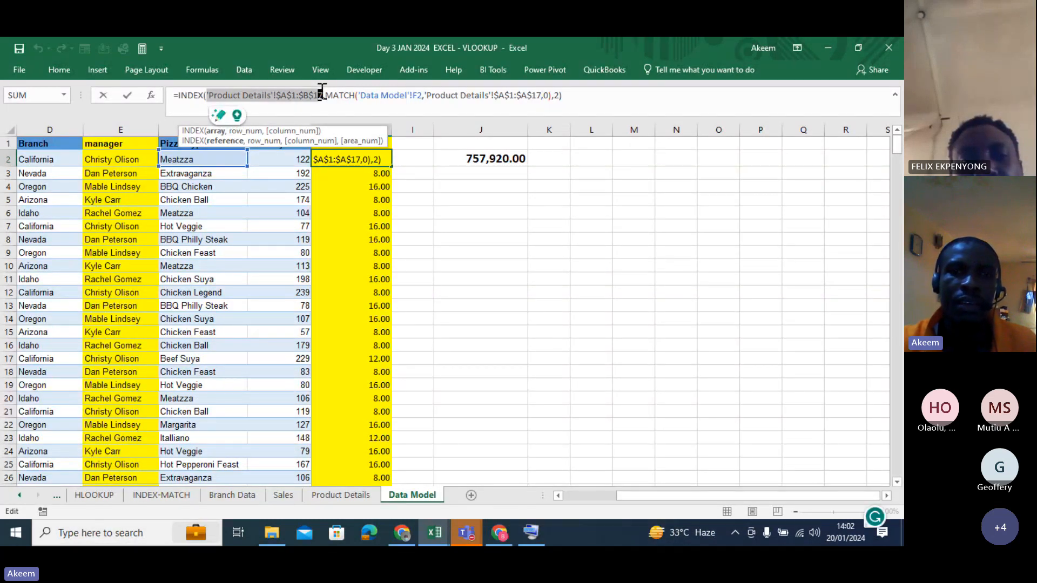
right_click(308, 95)
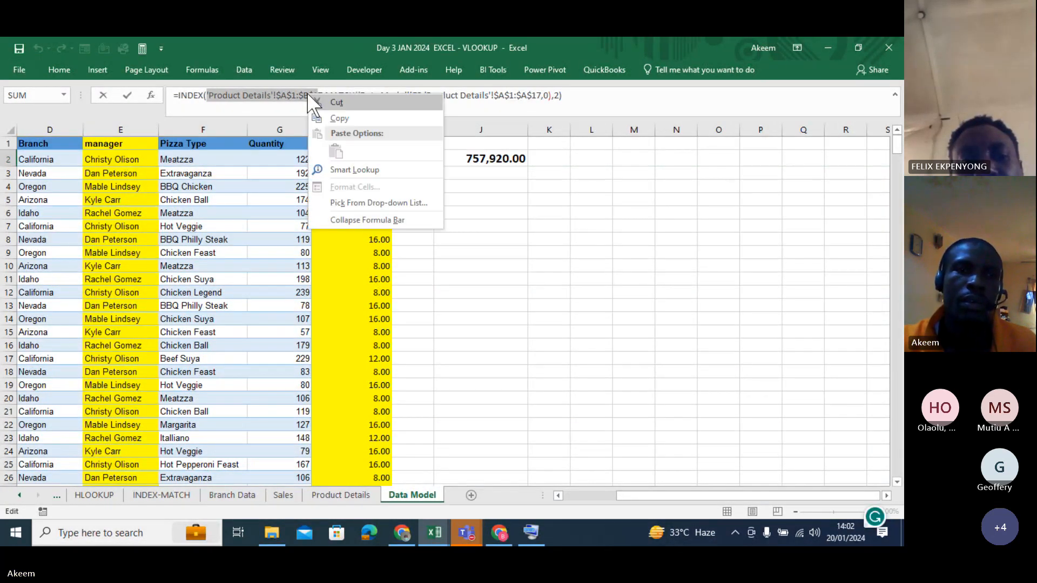
key("Escape")
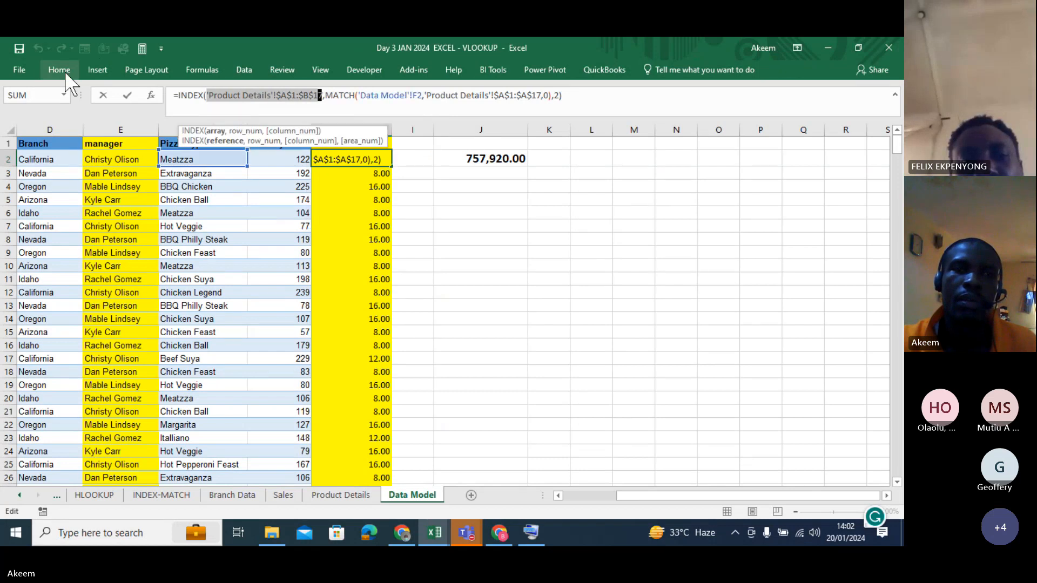
left_click(65, 74)
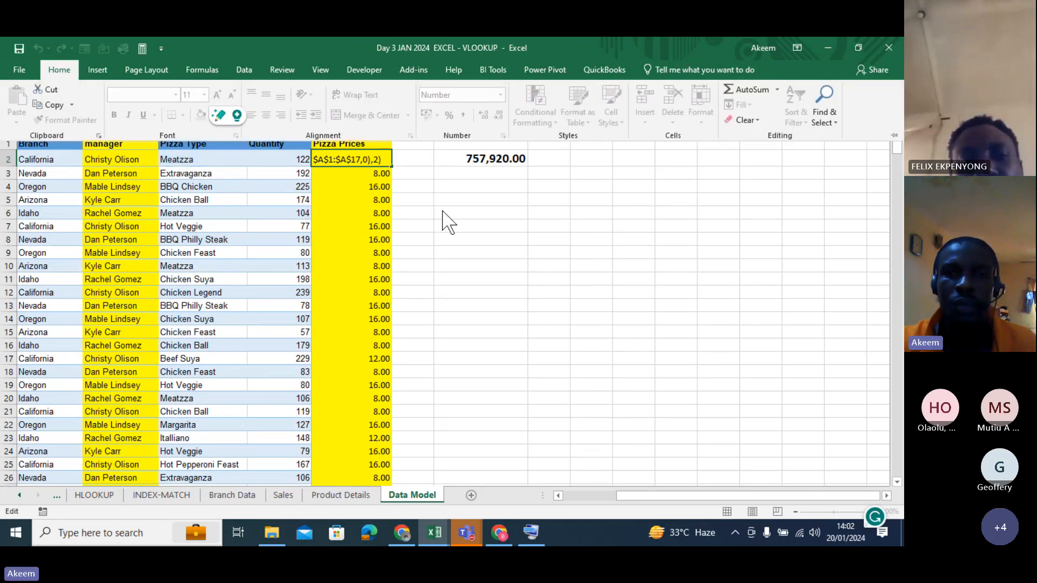
left_click(519, 202)
left_click(518, 202)
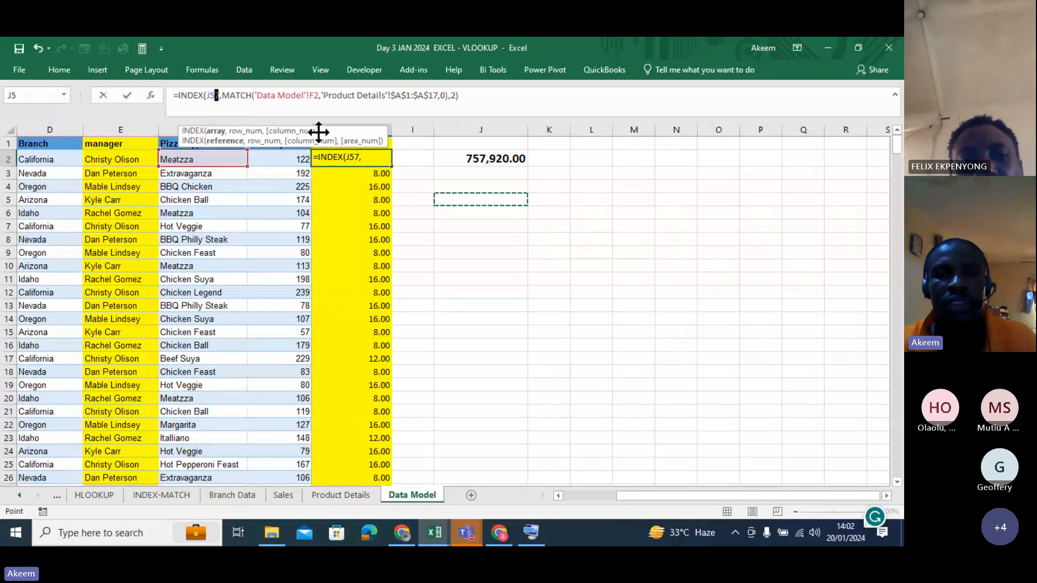
key("ctrl+z")
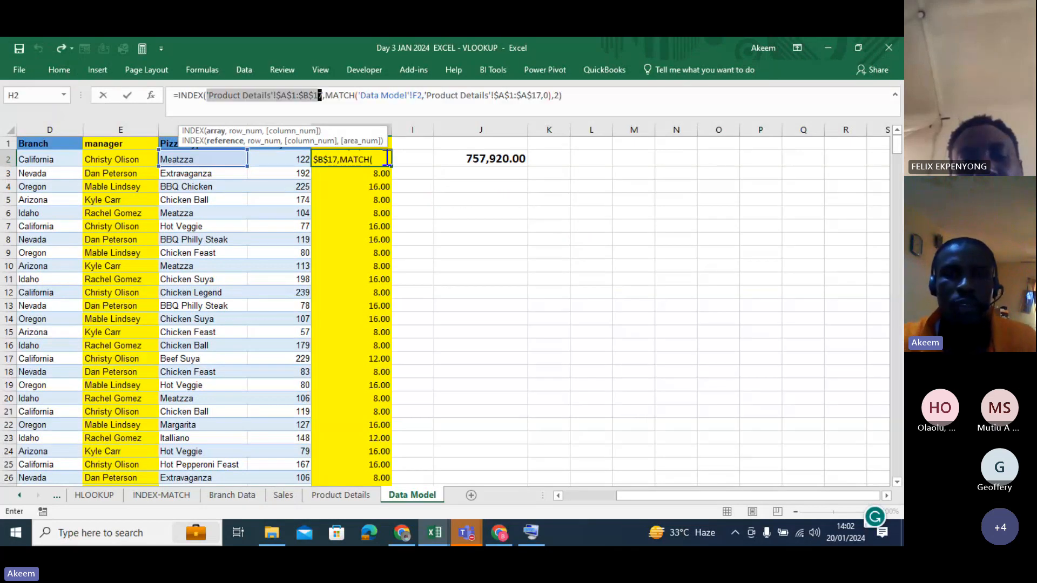
key("Return")
Step: Review H2's INDEX formula argument by argument: the array, the nested MATCH row number and the column number
left_click(378, 158)
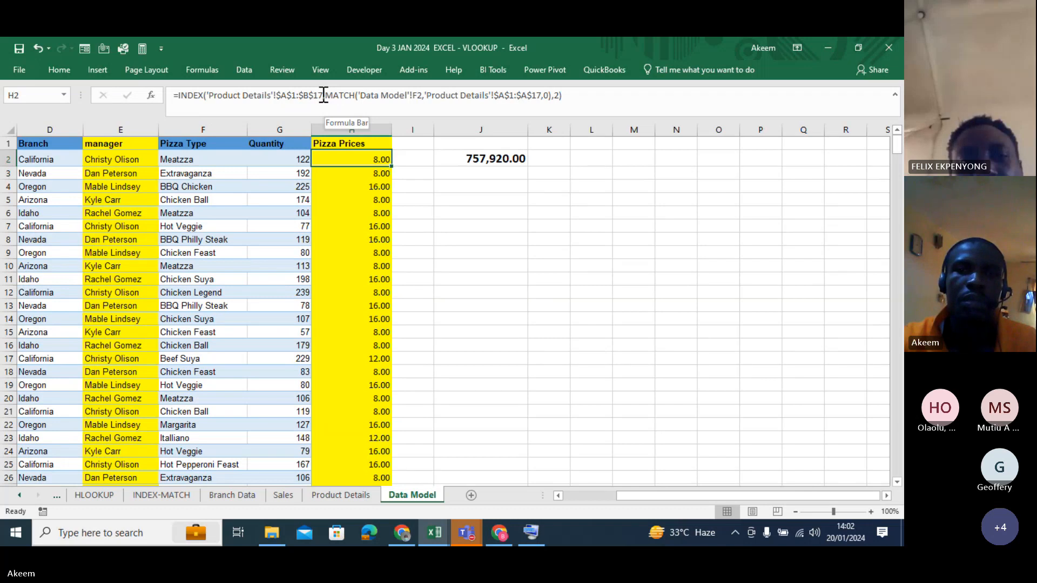
left_click_drag(324, 96, 208, 95)
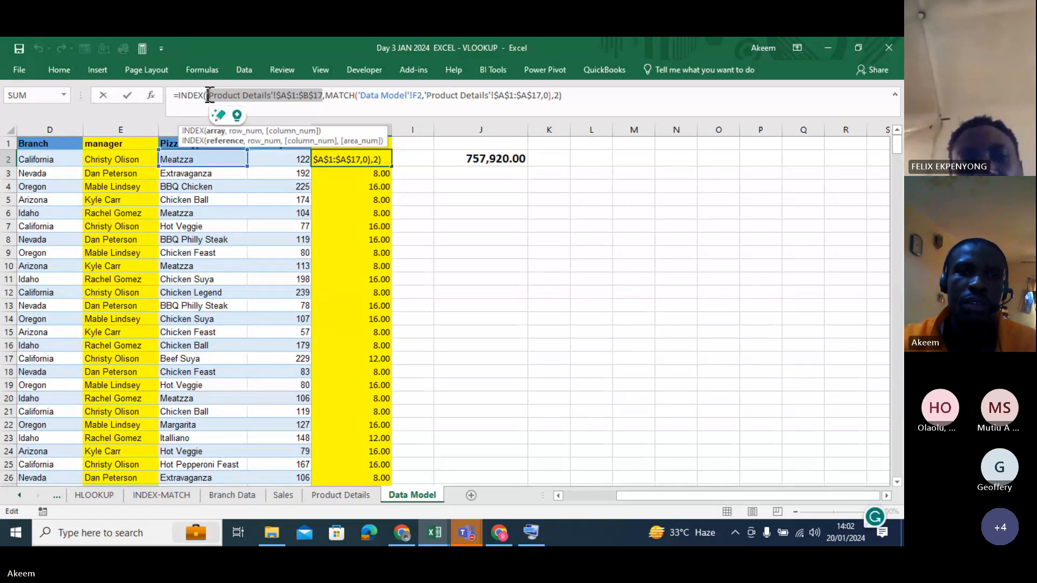
right_click(217, 95)
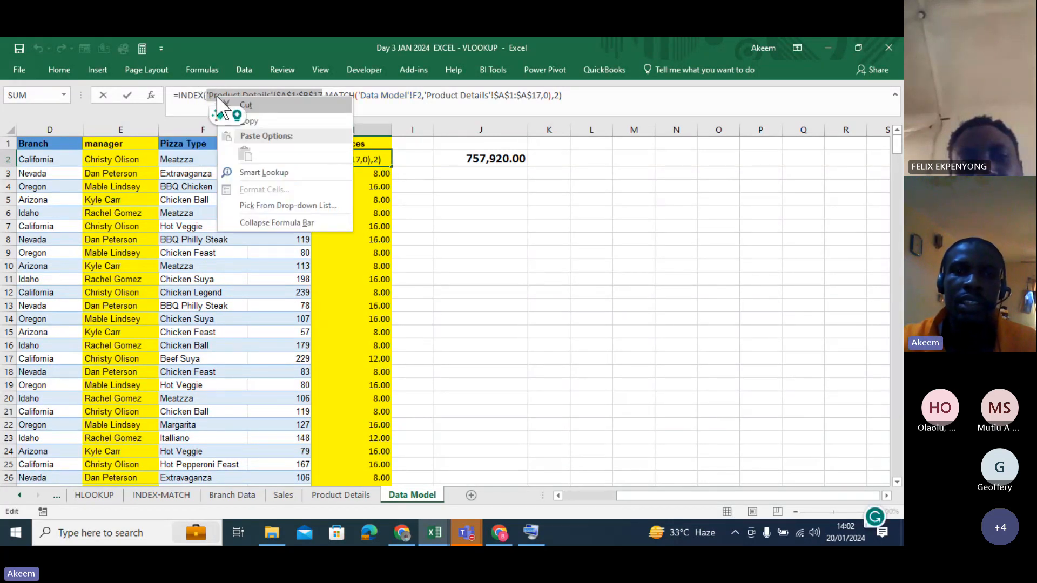
left_click(365, 88)
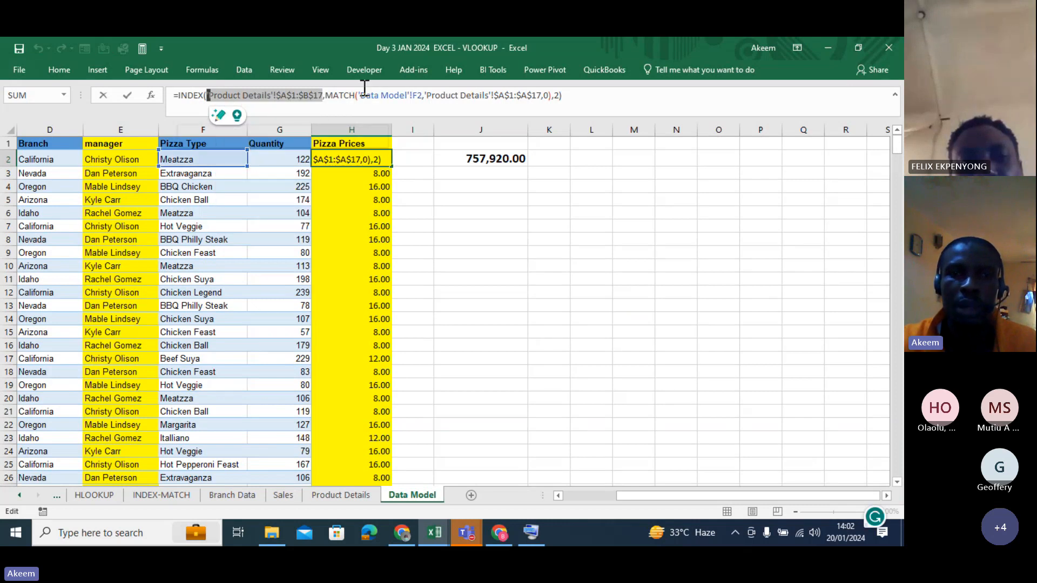
left_click_drag(325, 94, 554, 89)
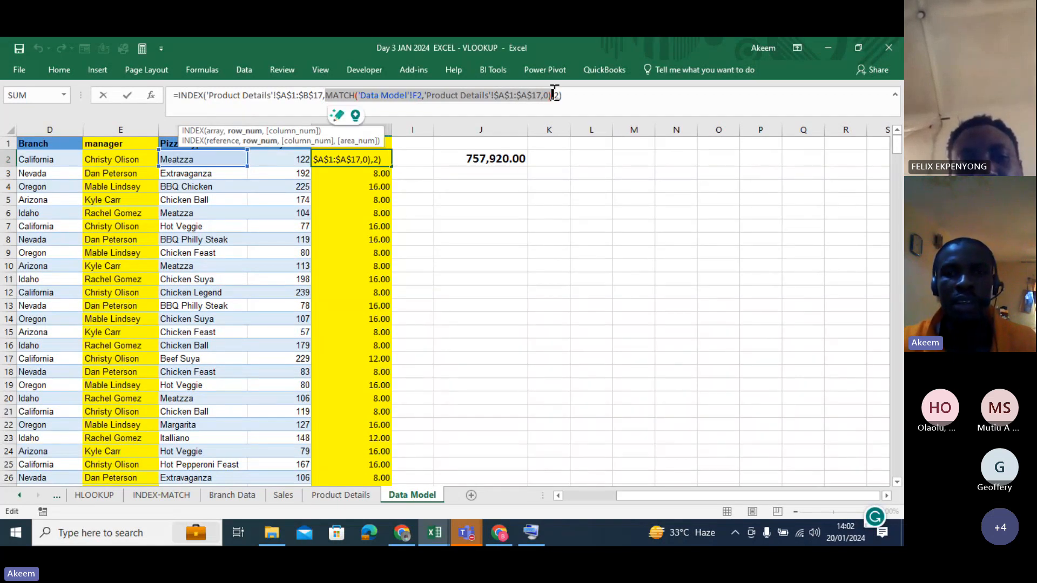
left_click(563, 96)
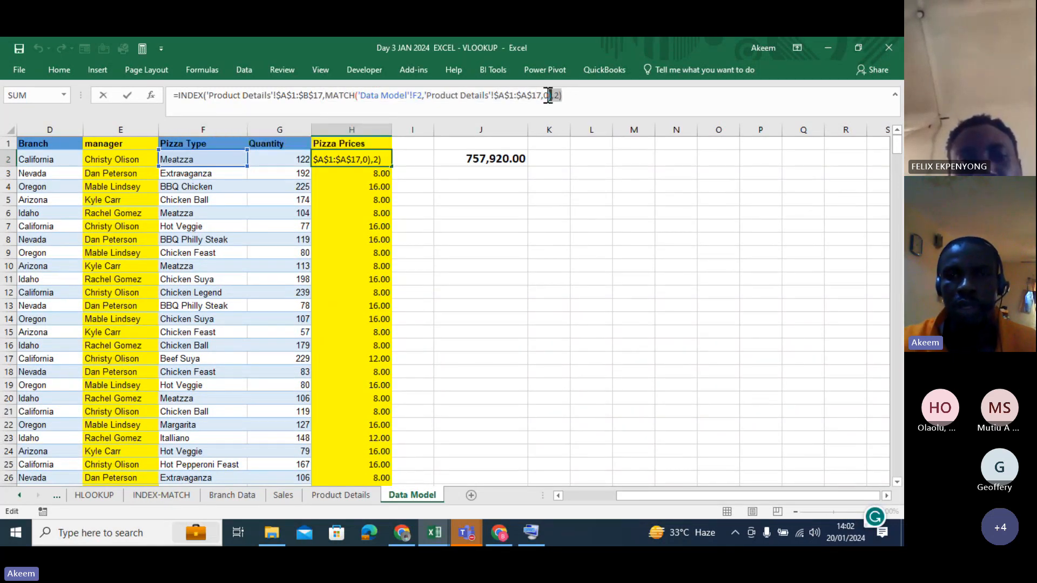
left_click_drag(562, 95, 555, 96)
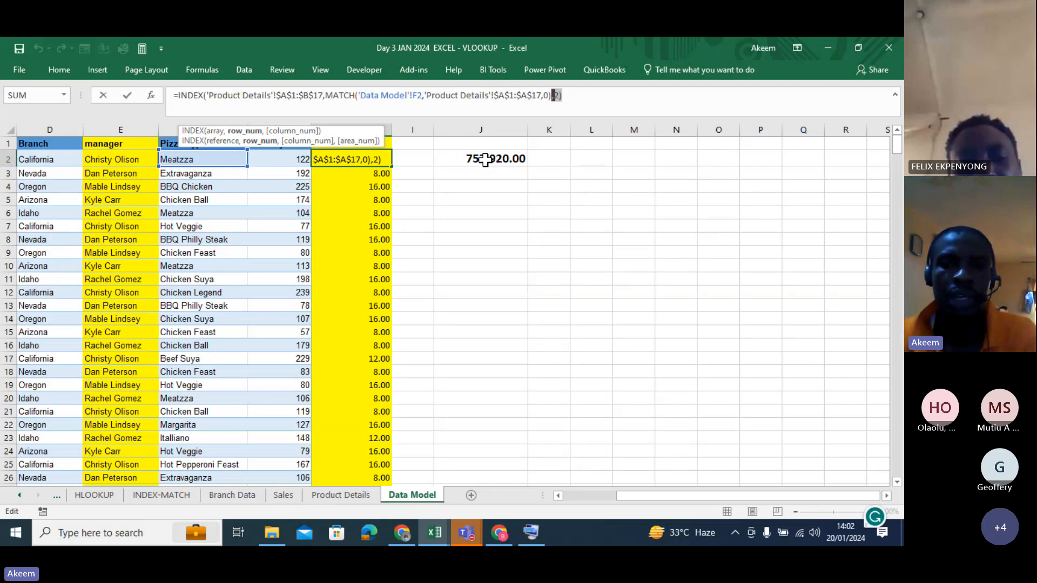
key("Return")
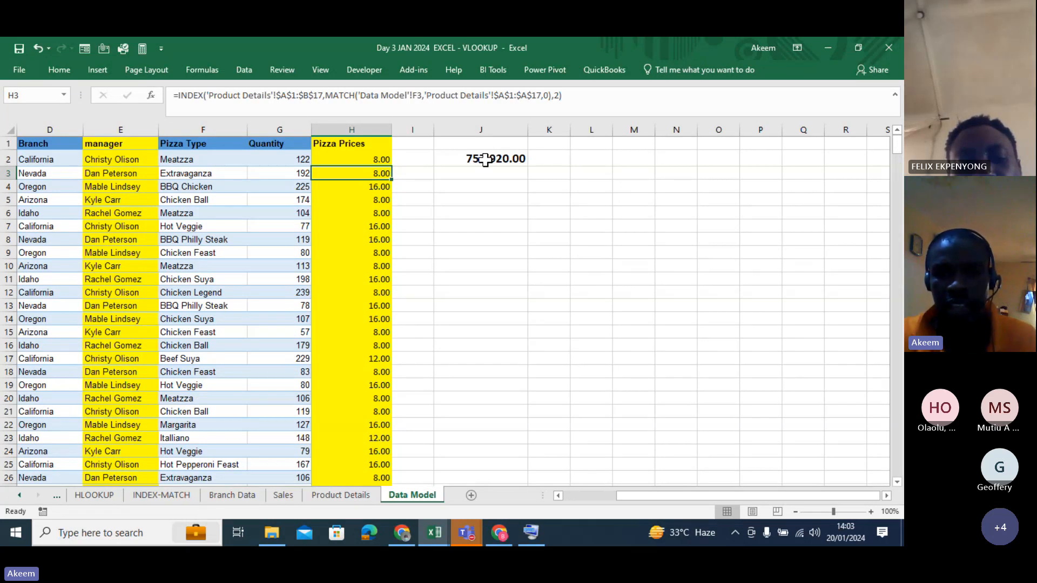
Step: Switch to the Microsoft Teams meeting and admit the guest waiting in the lobby
key("alt+Tab")
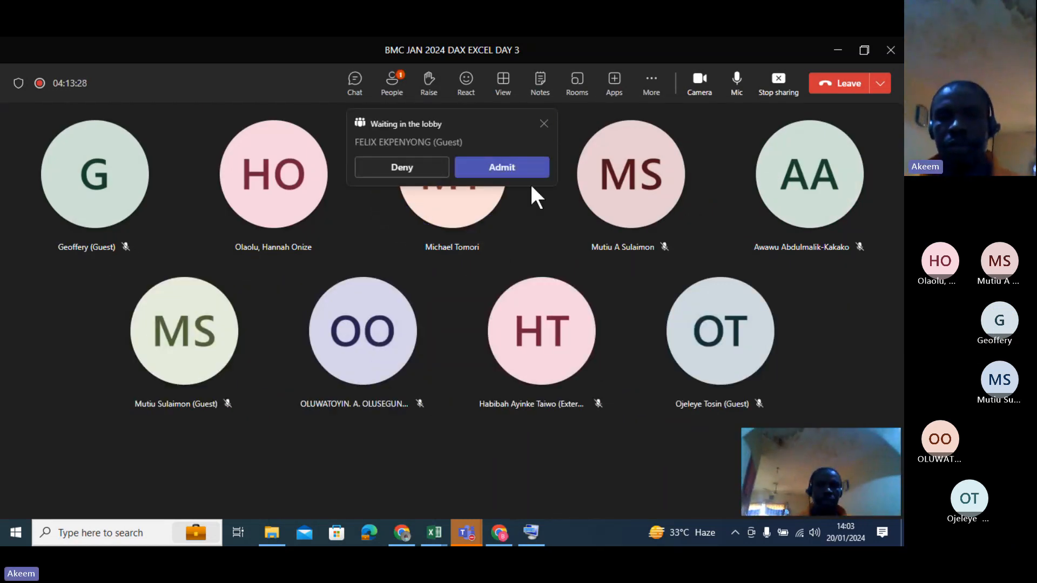
left_click(520, 172)
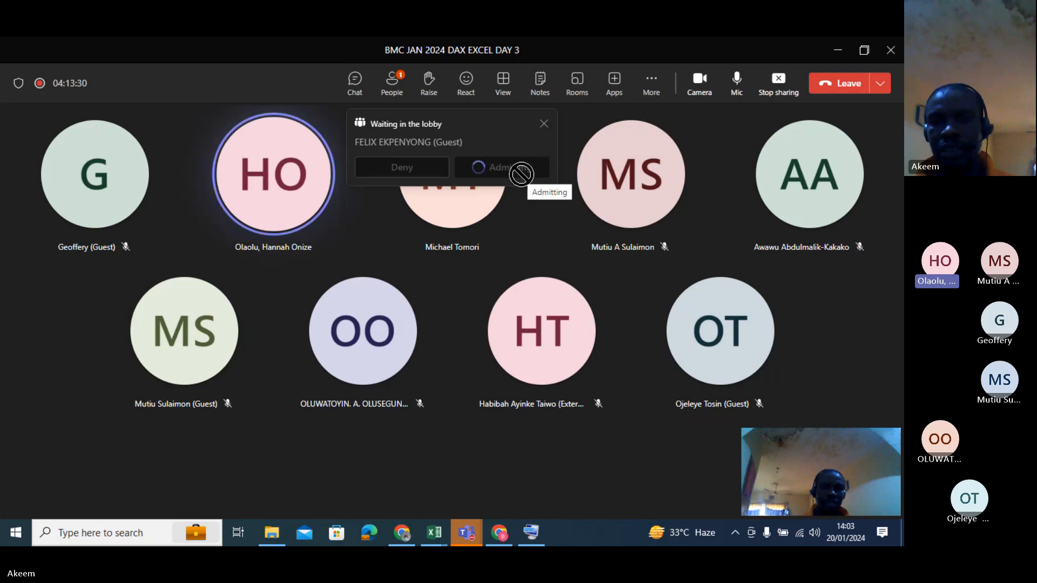